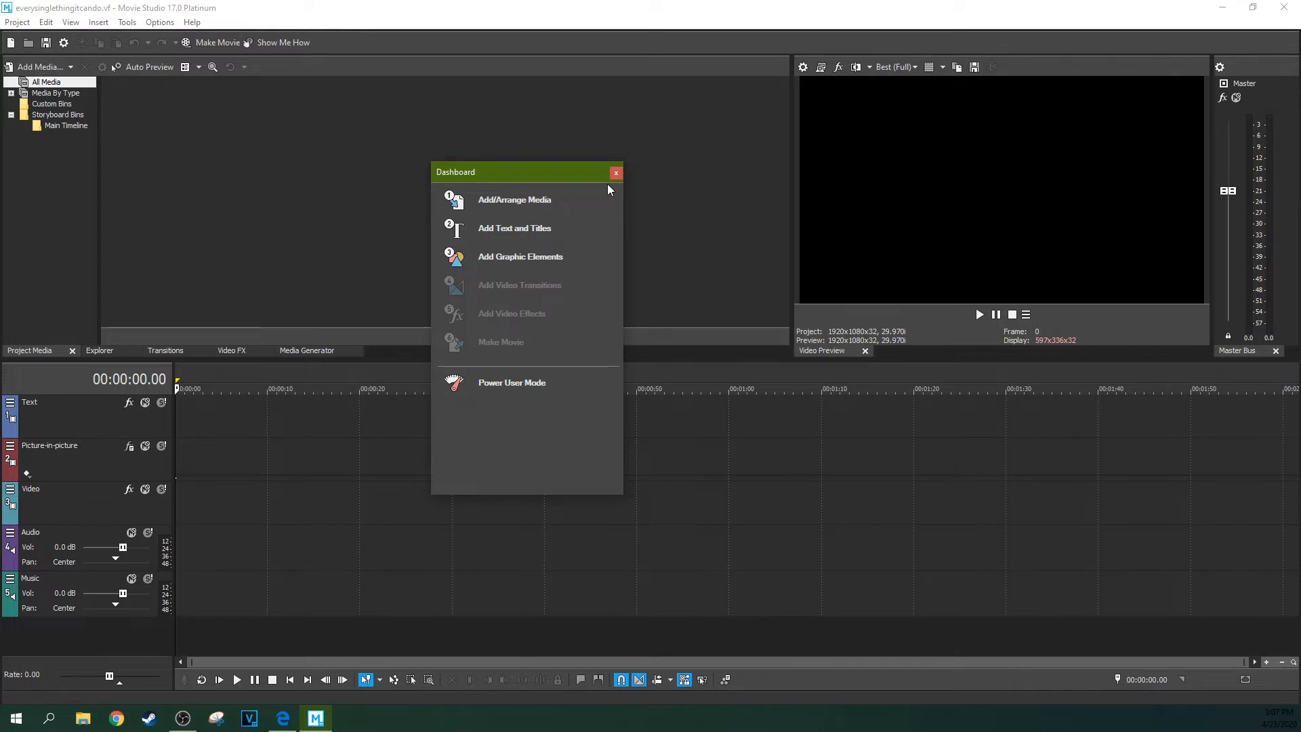
Step: Dismiss the Dashboard and open the Example Project "Welcome – Intro to Movie Studio" from the Welcome Screen
click(616, 173)
click(18, 22)
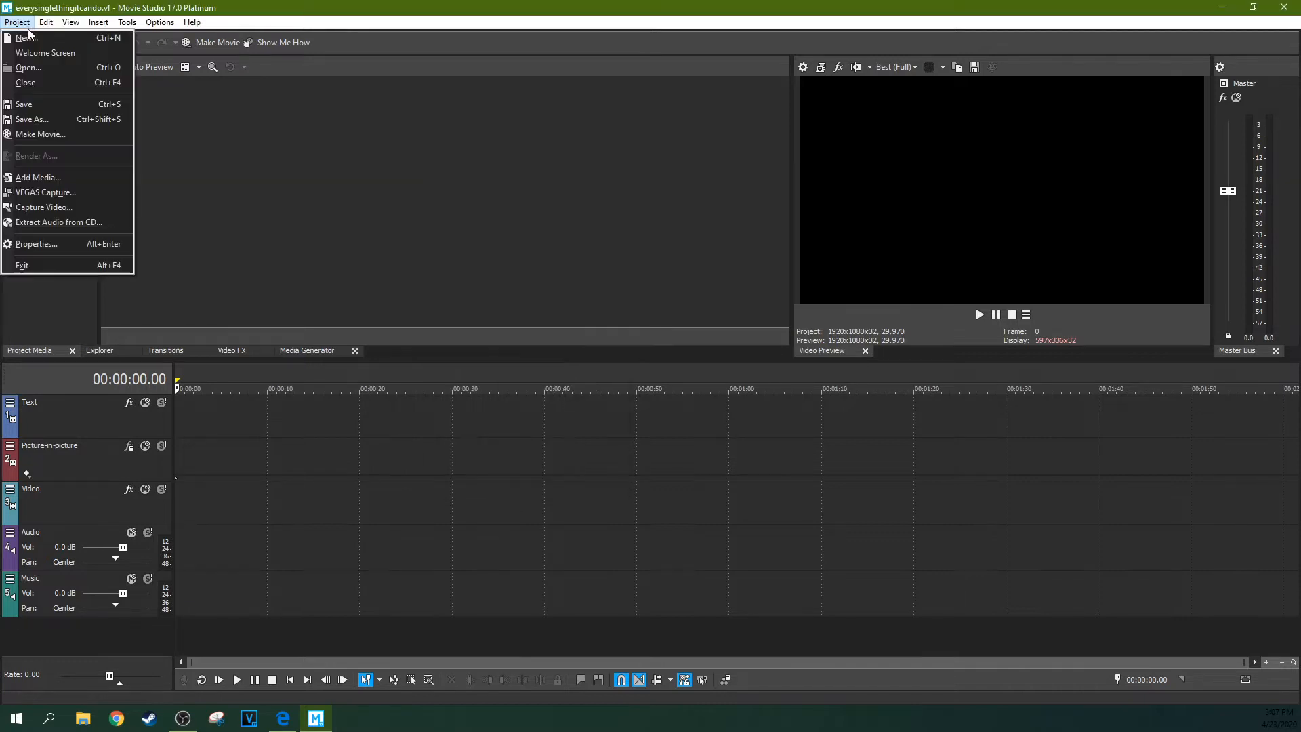
click(36, 53)
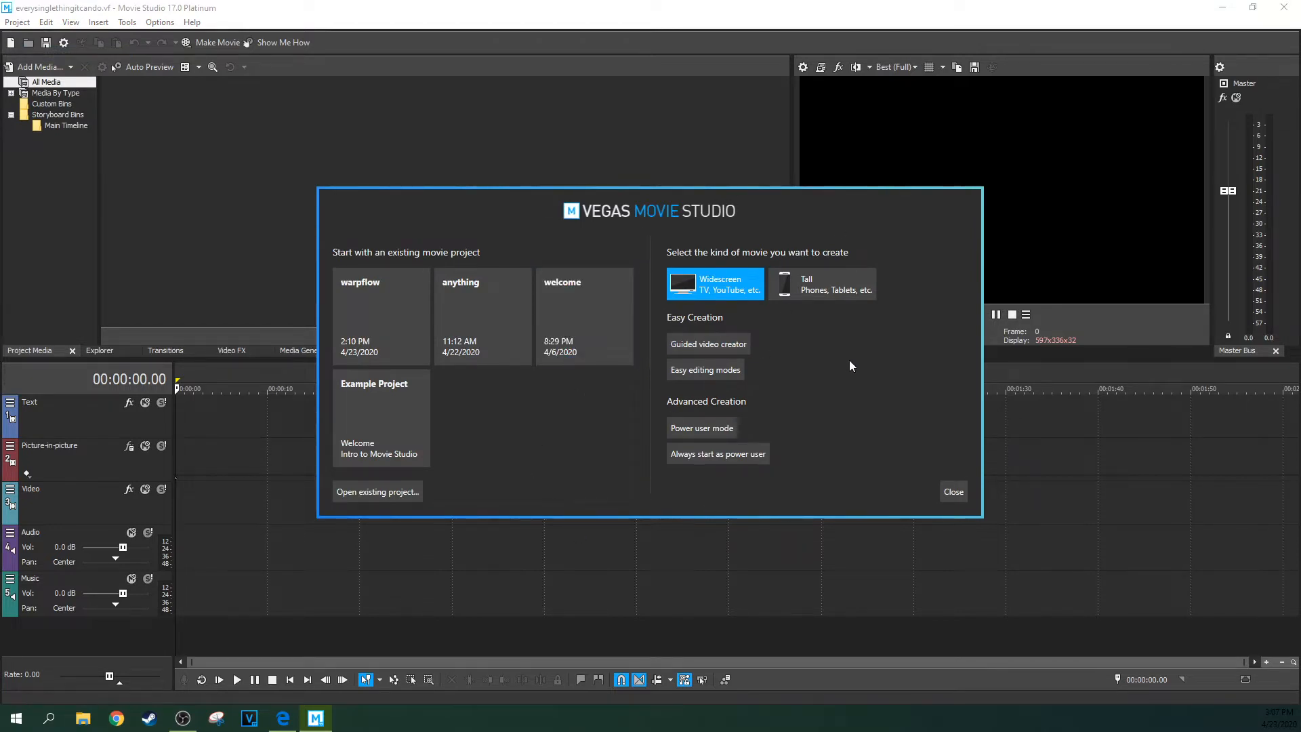
click(412, 408)
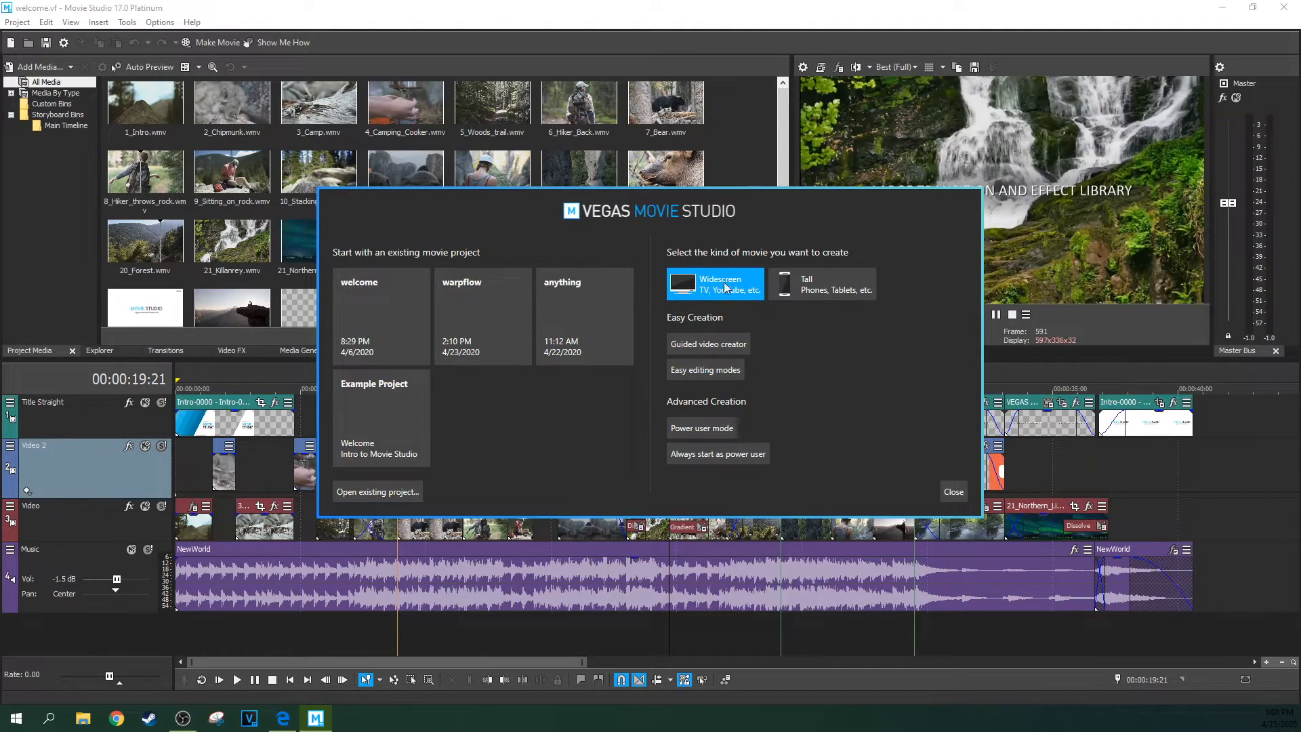
Step: Start a new widescreen movie in the Guided Video Creator and add the clip C0257.MP4
click(705, 370)
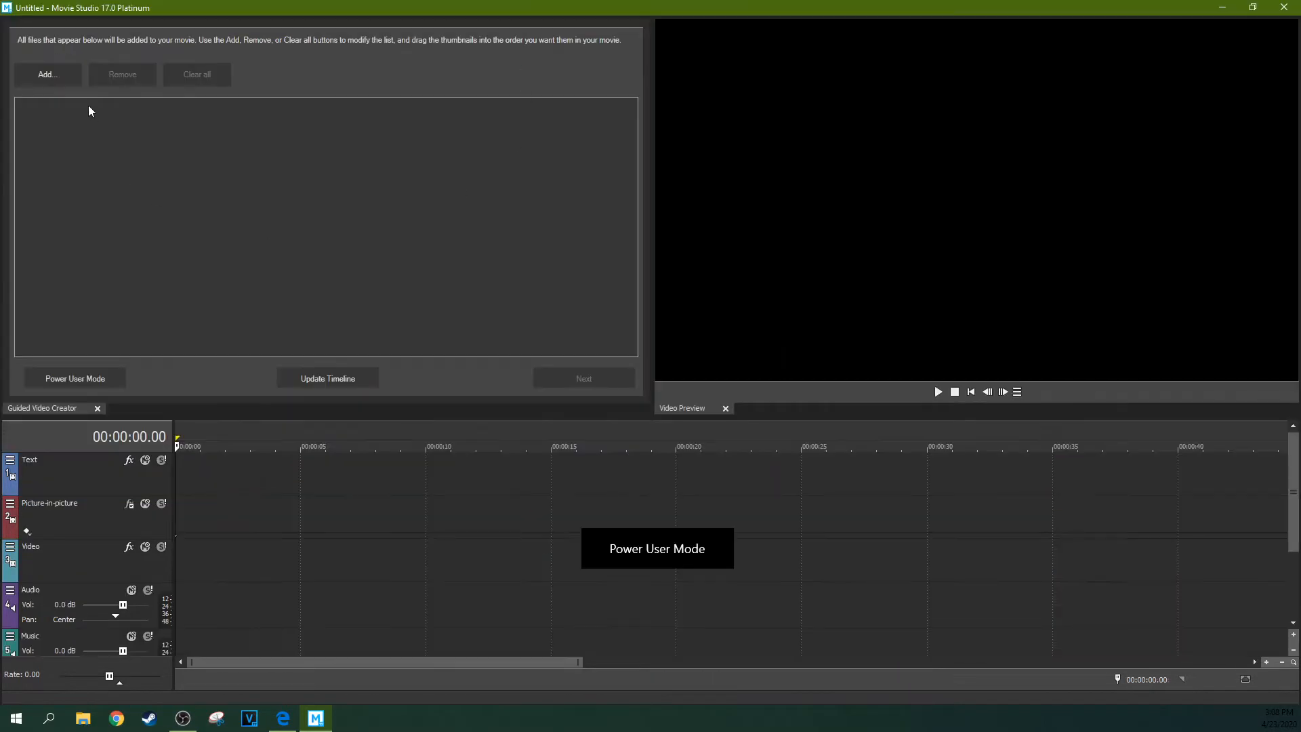
click(65, 79)
click(326, 229)
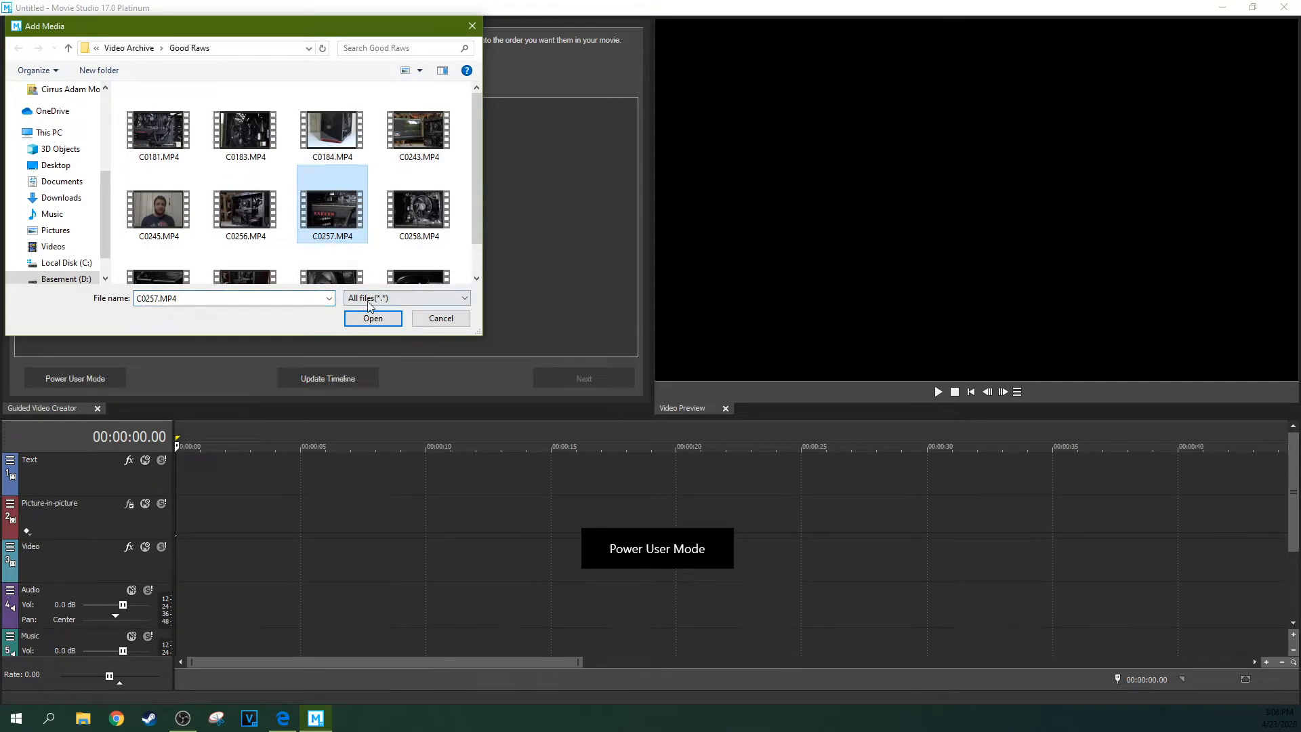
click(373, 317)
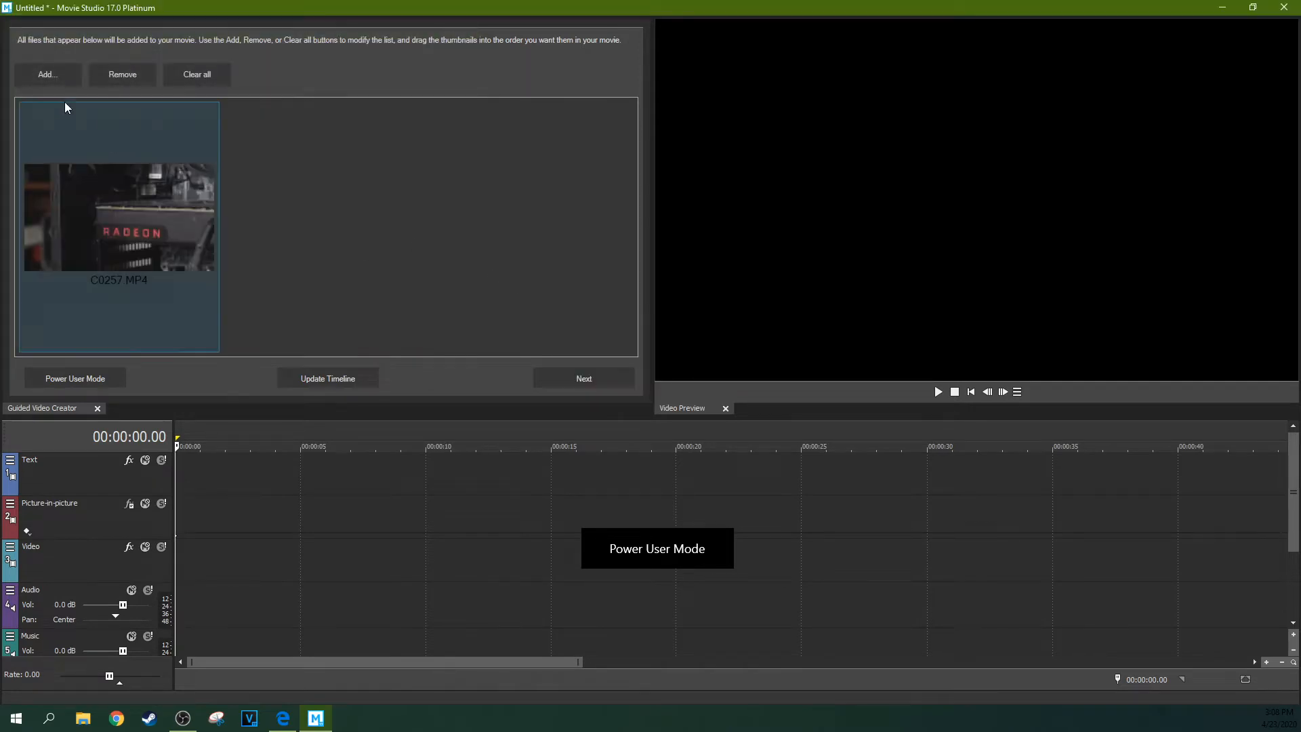
Step: Add the clip C0256.MP4 to the movie and reorder the clips so it comes before C0257.MP4
click(47, 76)
click(271, 226)
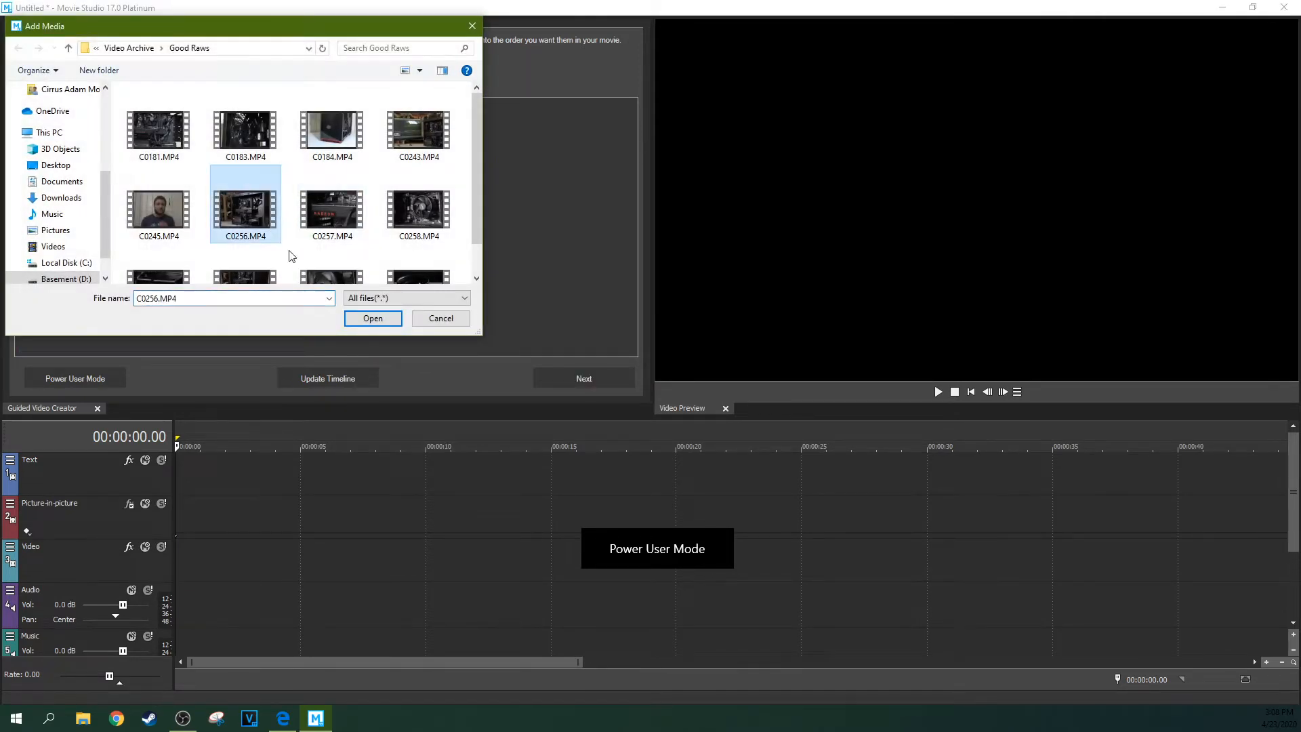
click(363, 318)
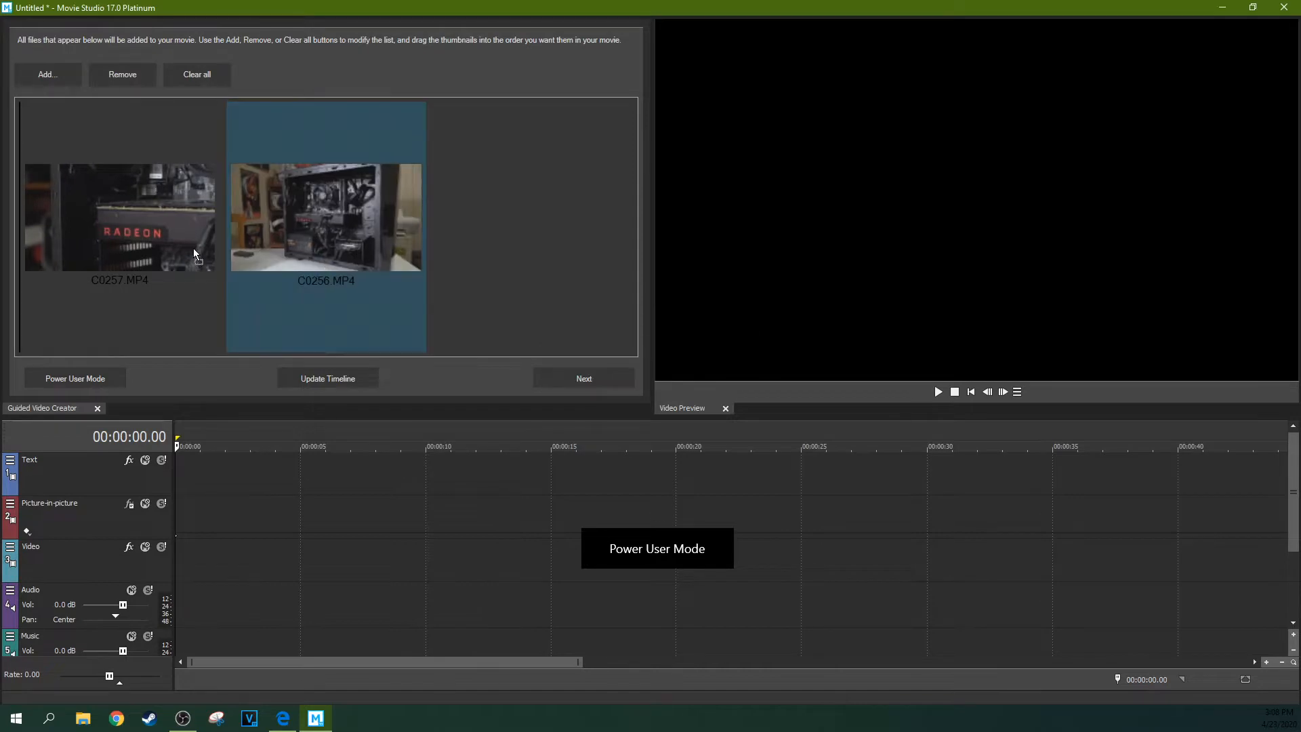
drag(194, 254, 439, 344)
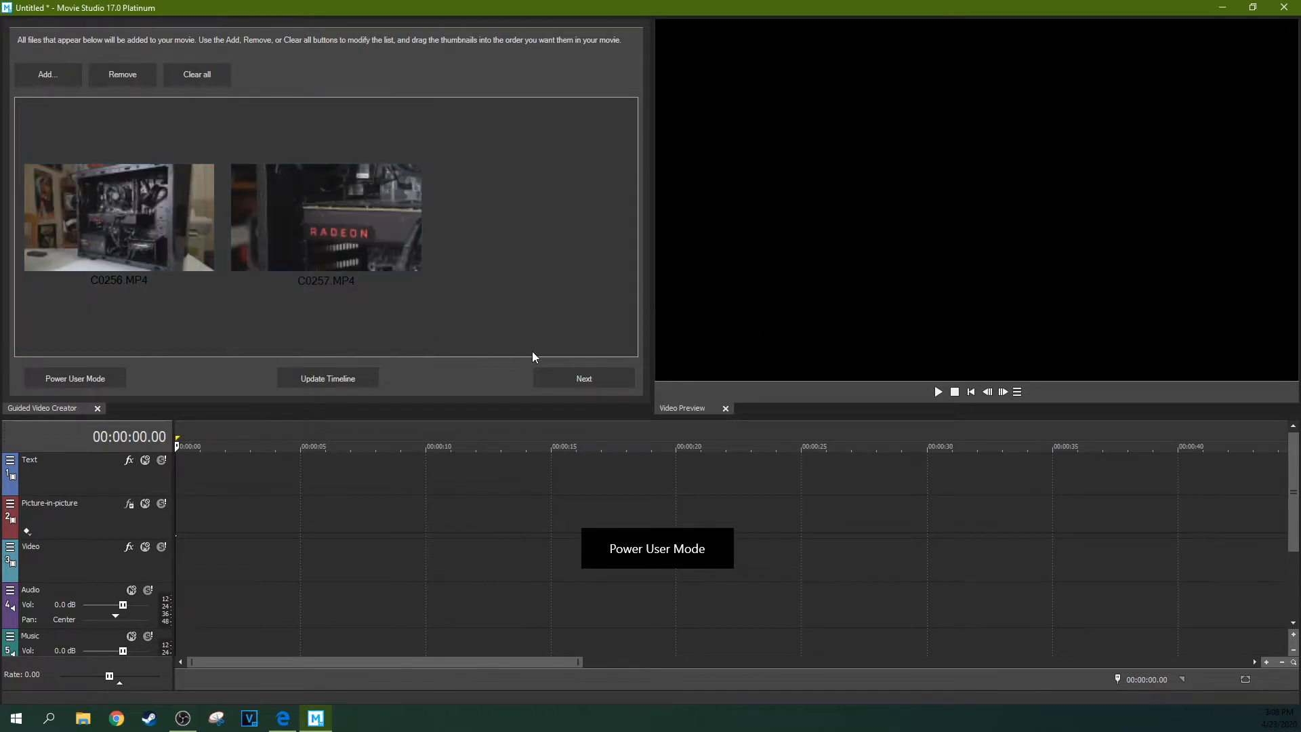
Step: Keep fades between the clips and add the opening title "titles", leaving the movie without background music
click(603, 376)
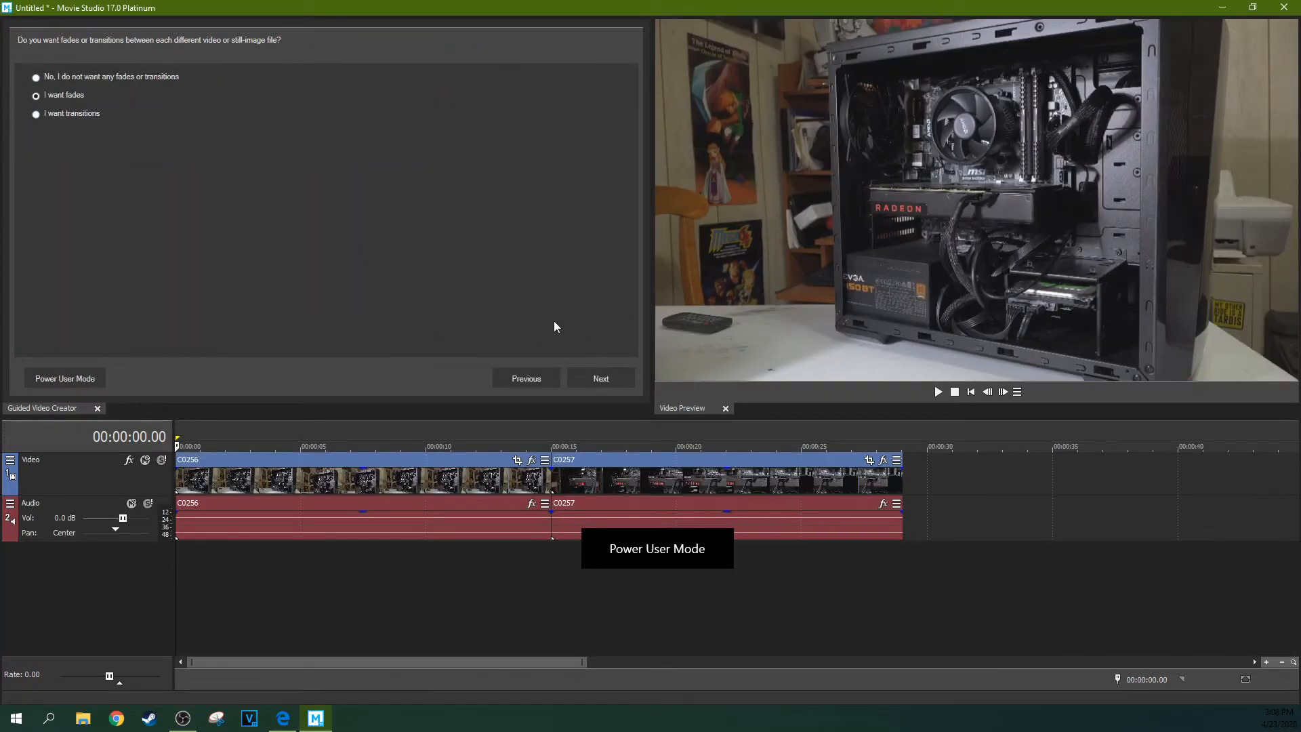
click(601, 378)
click(142, 82)
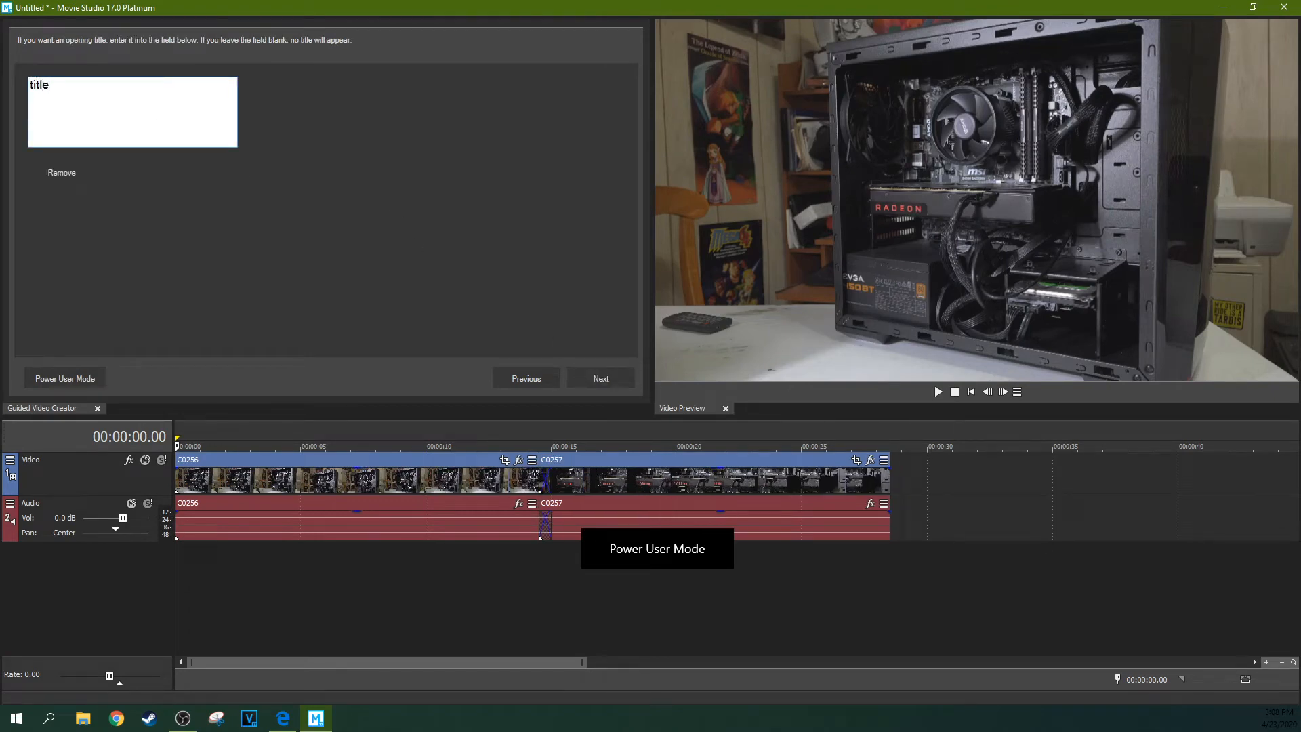
click(601, 378)
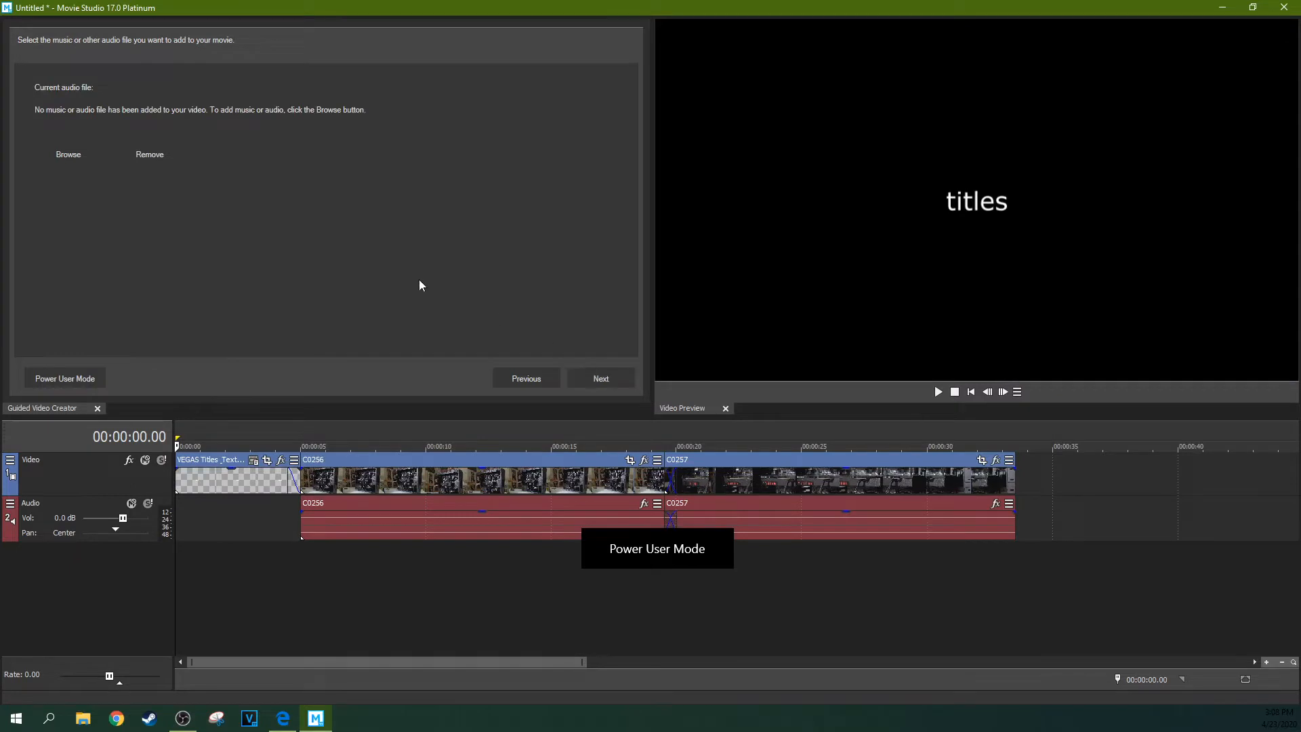
click(618, 376)
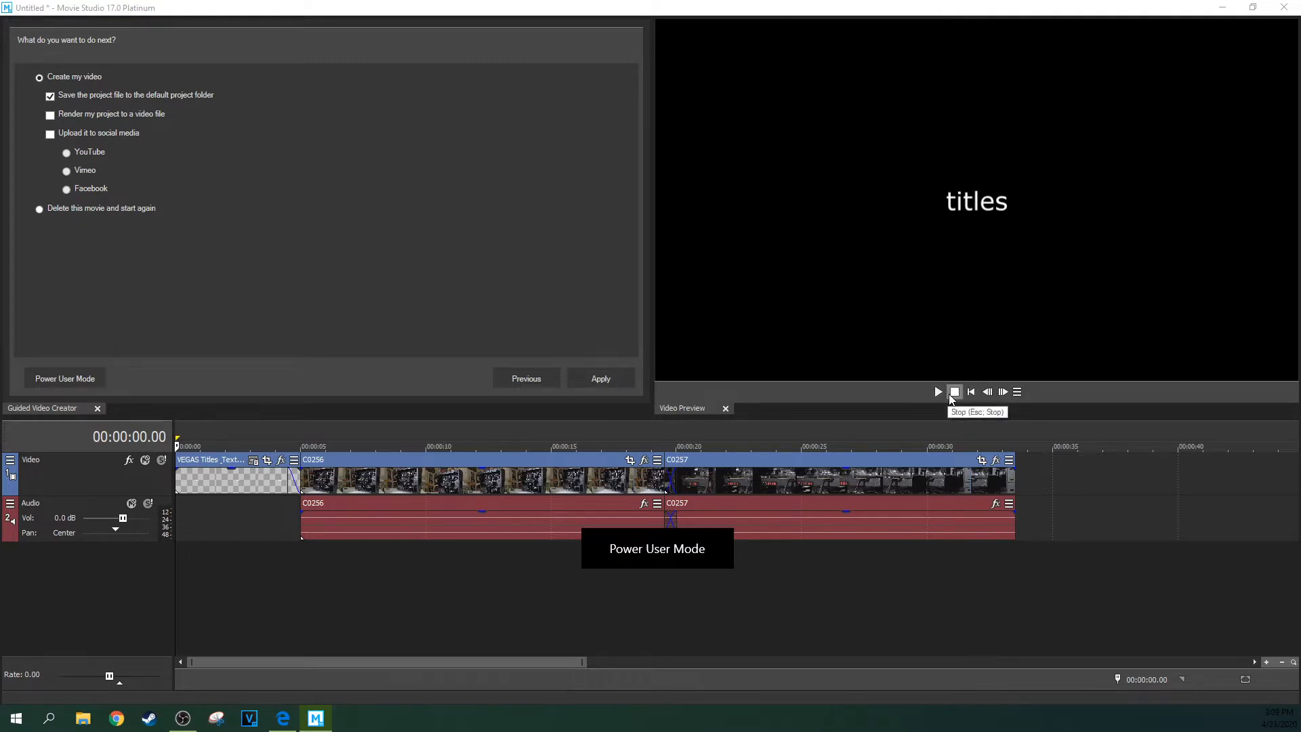
Step: Preview the guided movie briefly and enable rendering the project to a video file
click(940, 394)
click(955, 392)
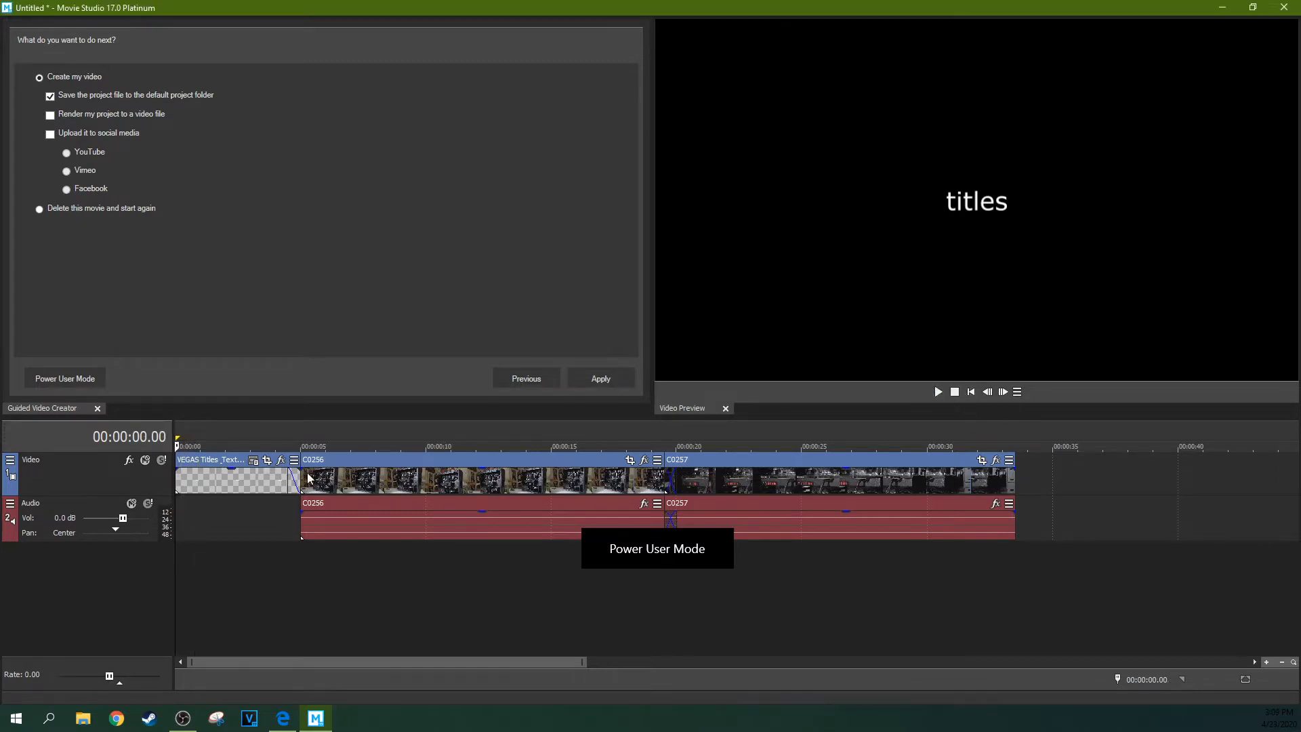
click(50, 115)
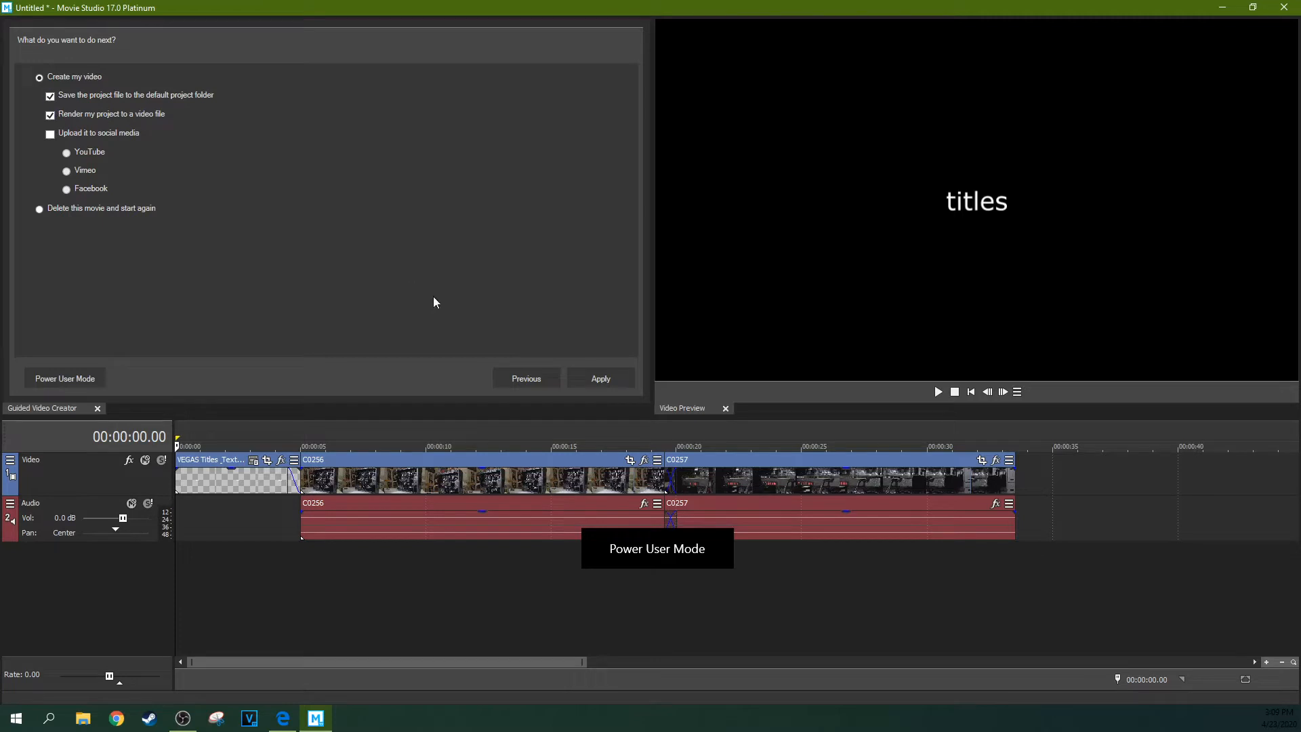
Step: Leave the Guided Video Creator for Power User Mode and dismiss the Dashboard
click(68, 379)
click(664, 401)
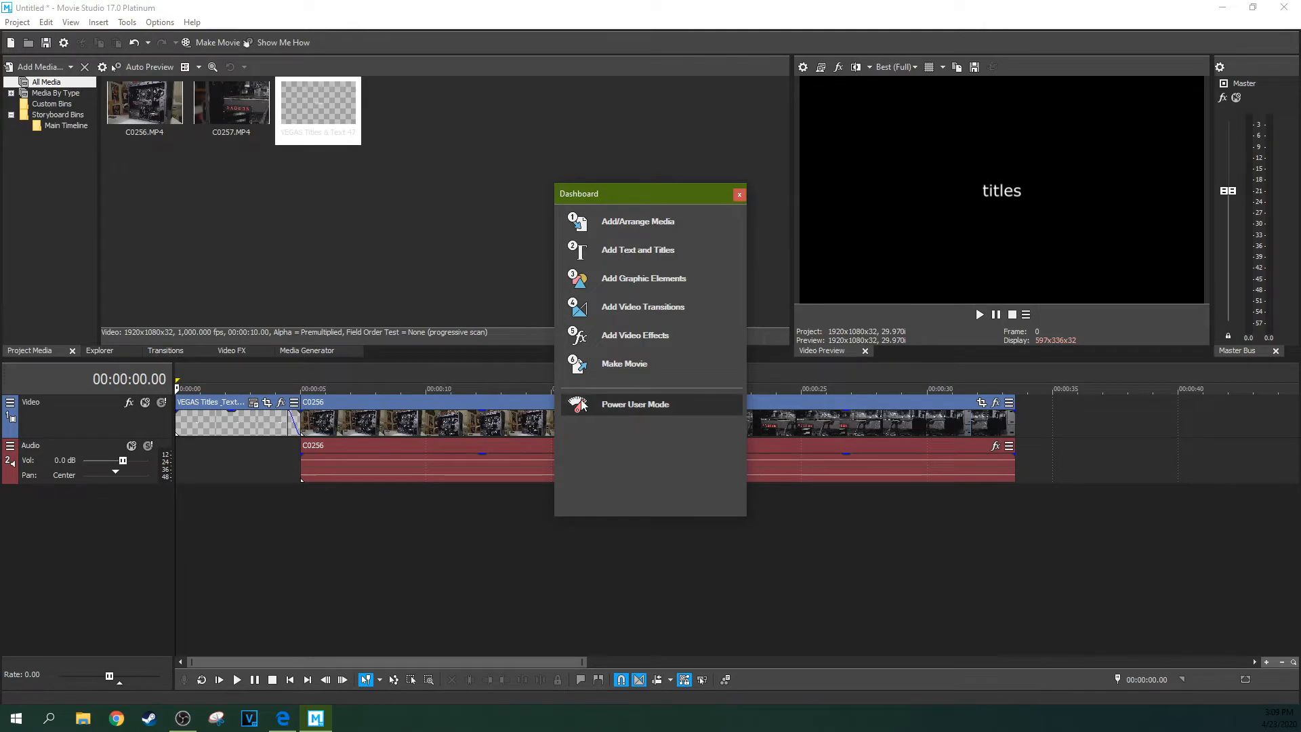
click(739, 196)
Step: Start a new widescreen project in the easy editing modes from the Welcome Screen, discarding the changes to the untitled project
click(18, 21)
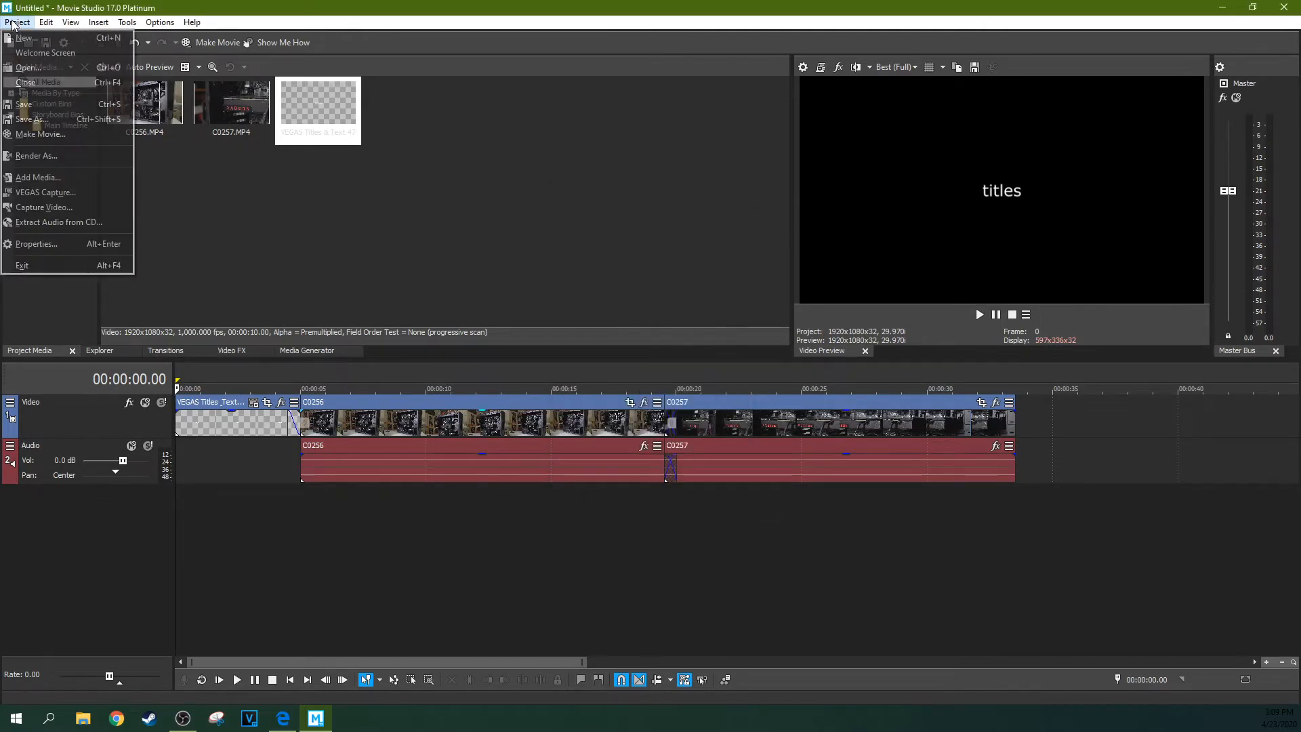
click(37, 57)
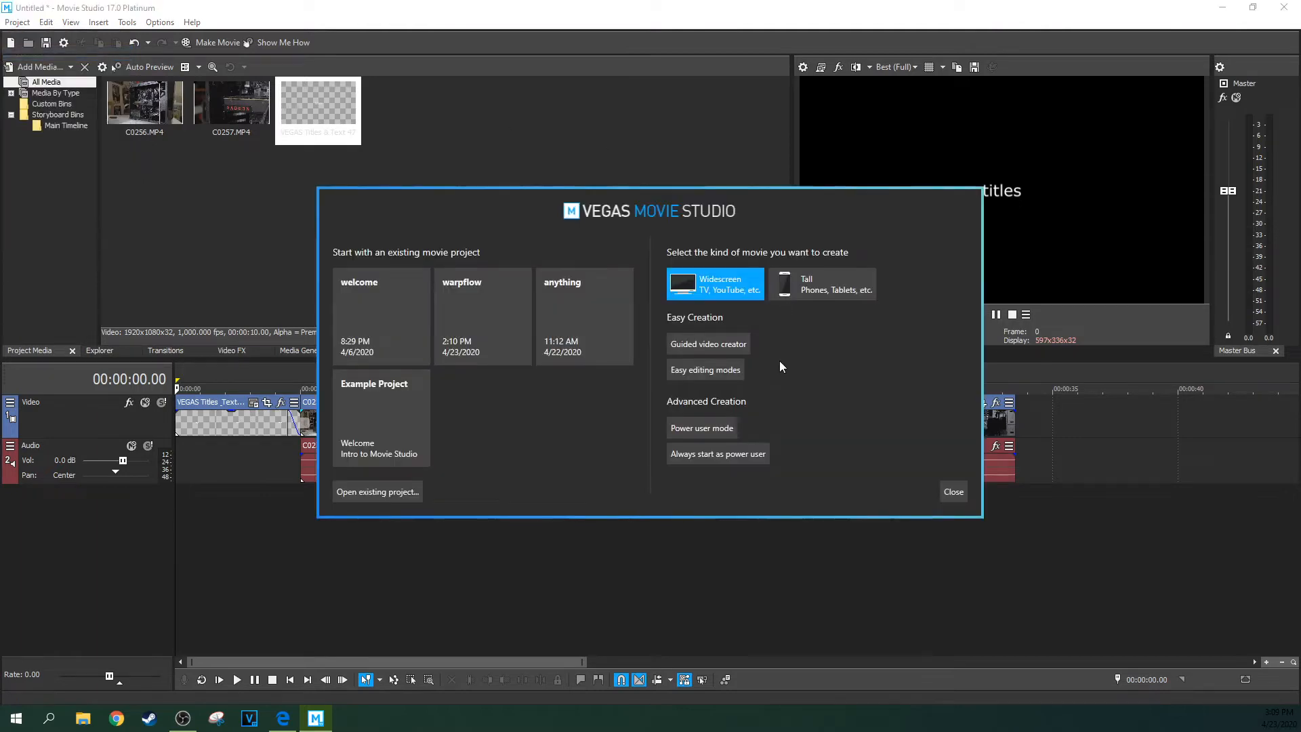
click(728, 376)
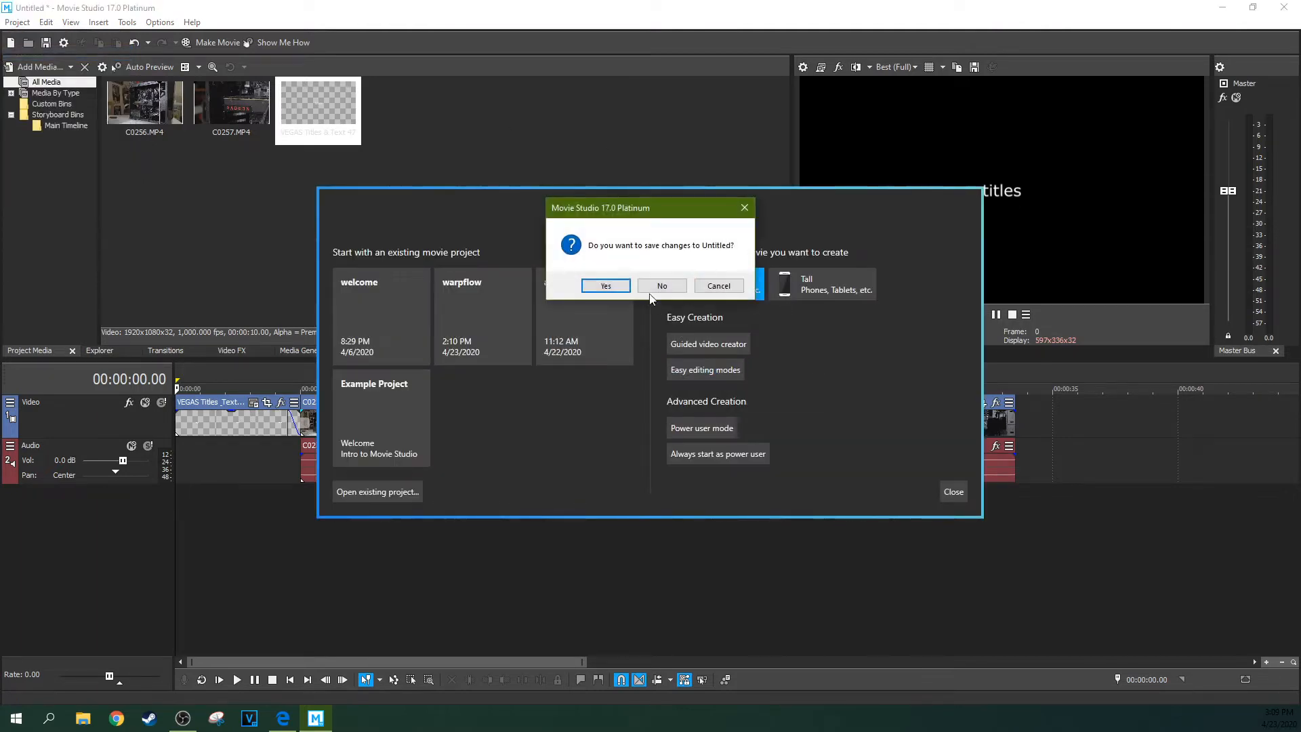
click(651, 288)
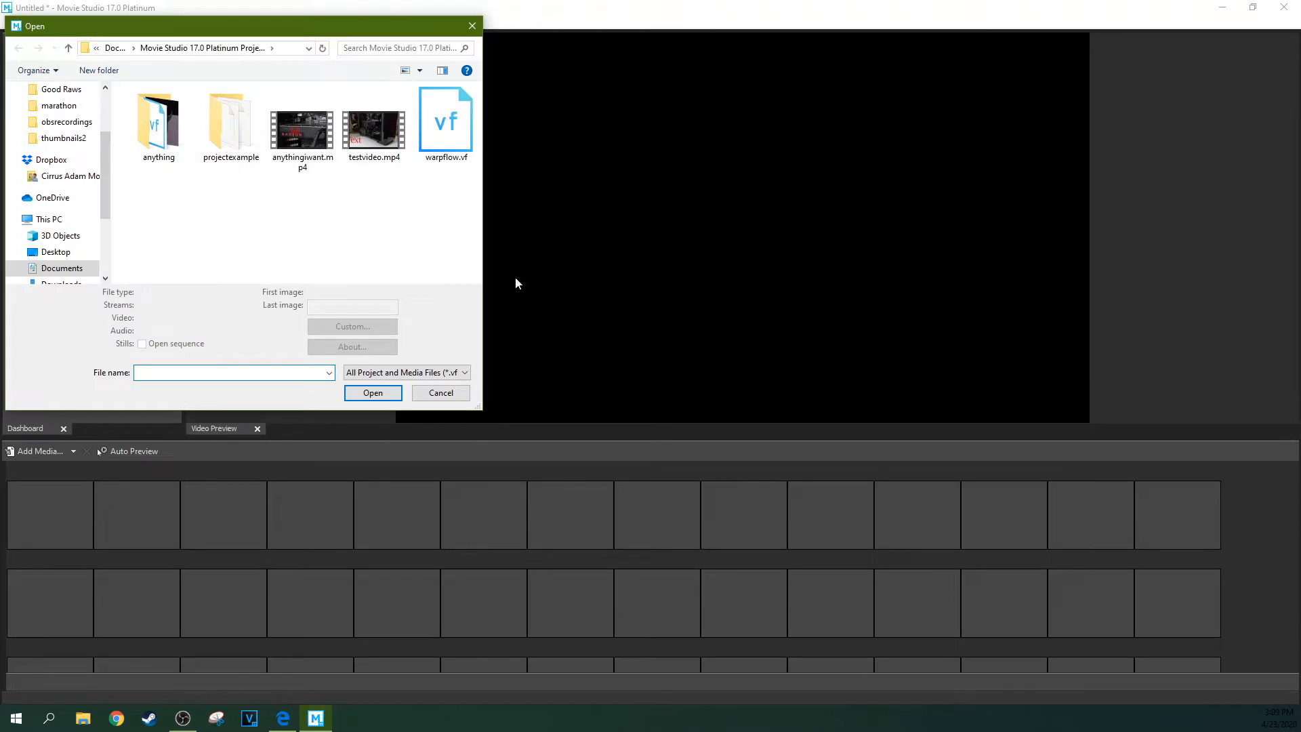
Step: Open testvideo.mp4 in the storyboard and match the project video settings to this media
click(350, 158)
click(374, 409)
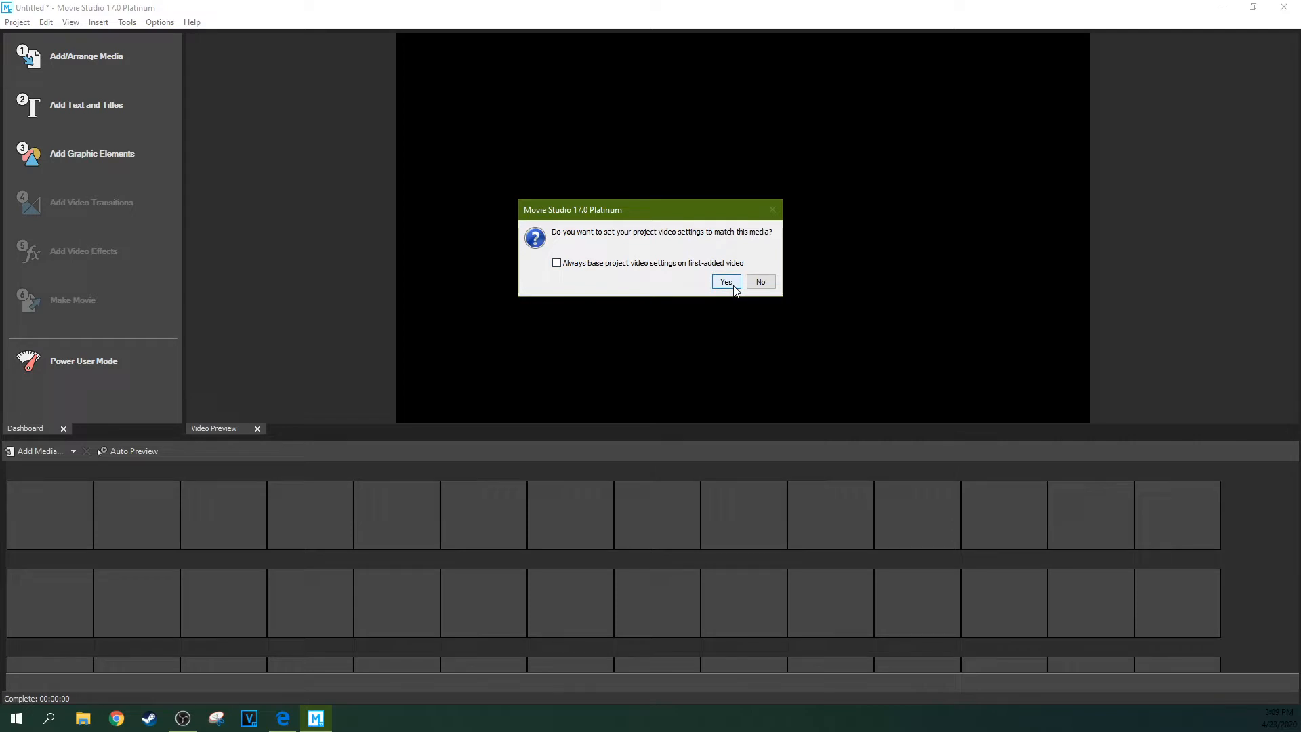
click(735, 286)
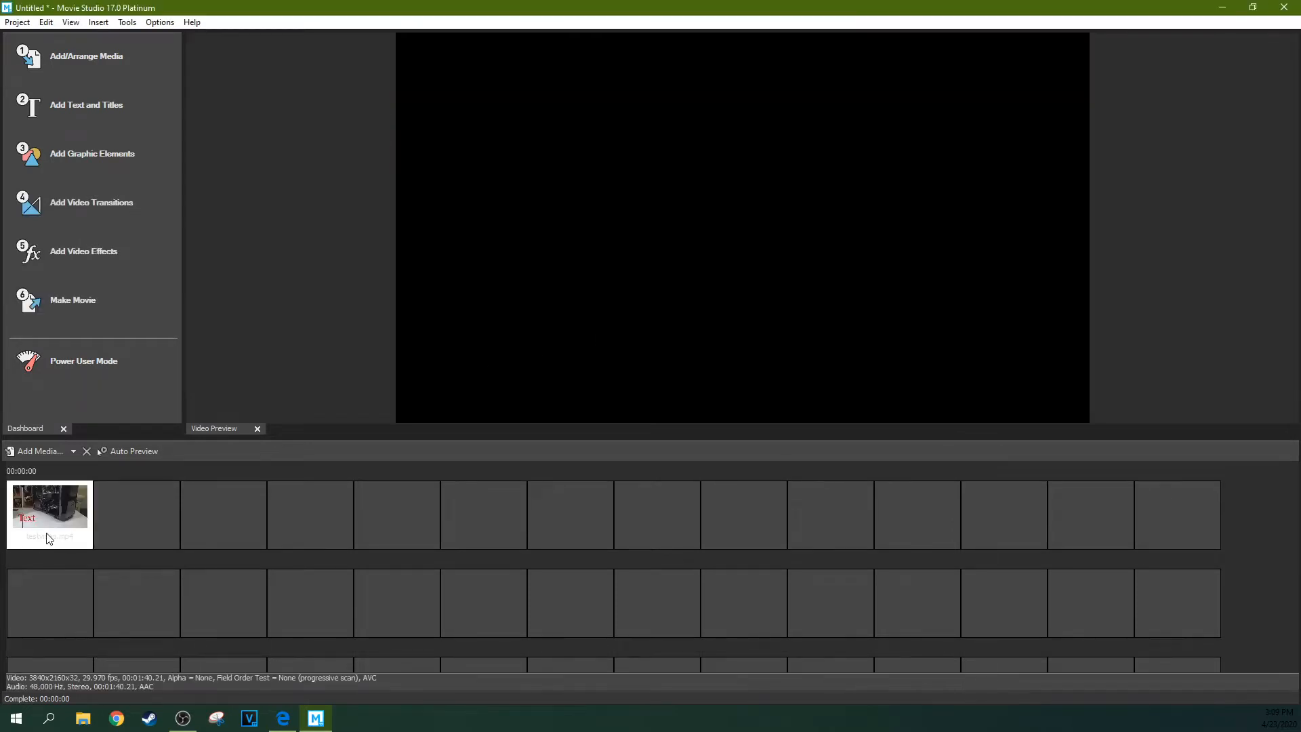
click(49, 538)
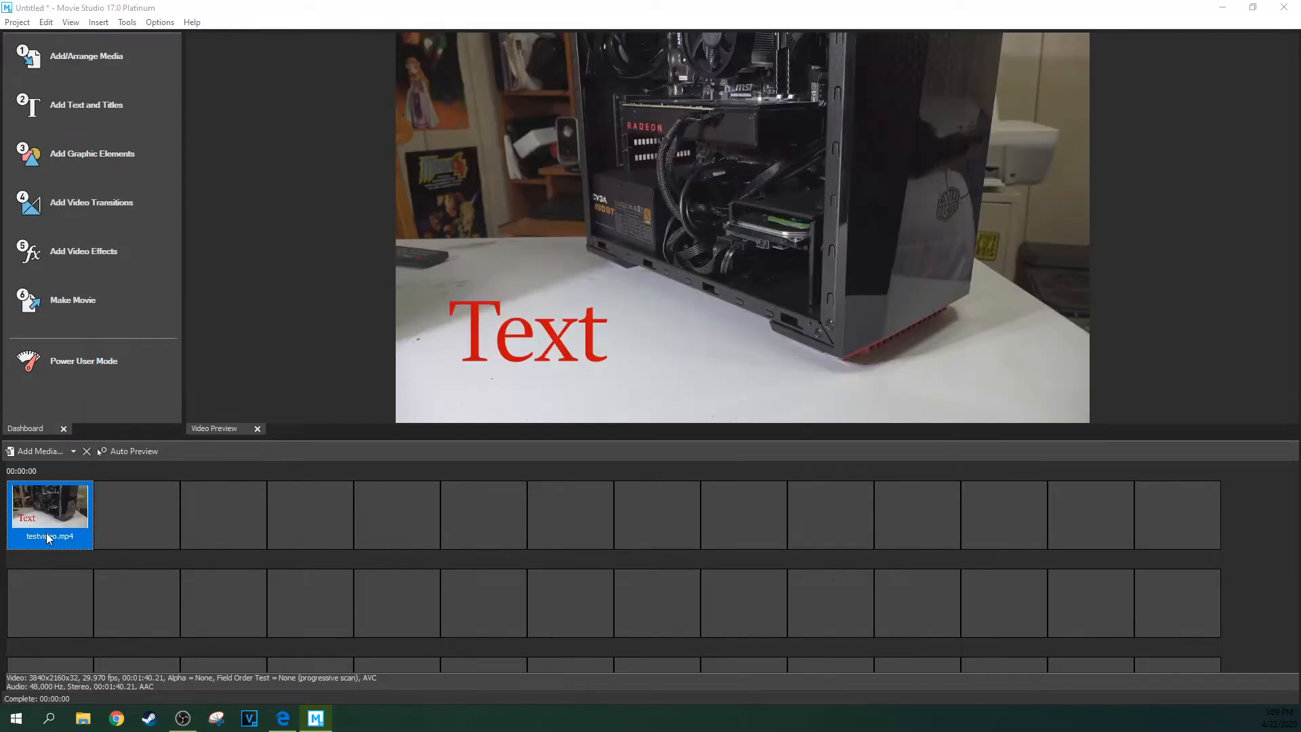
key(F2)
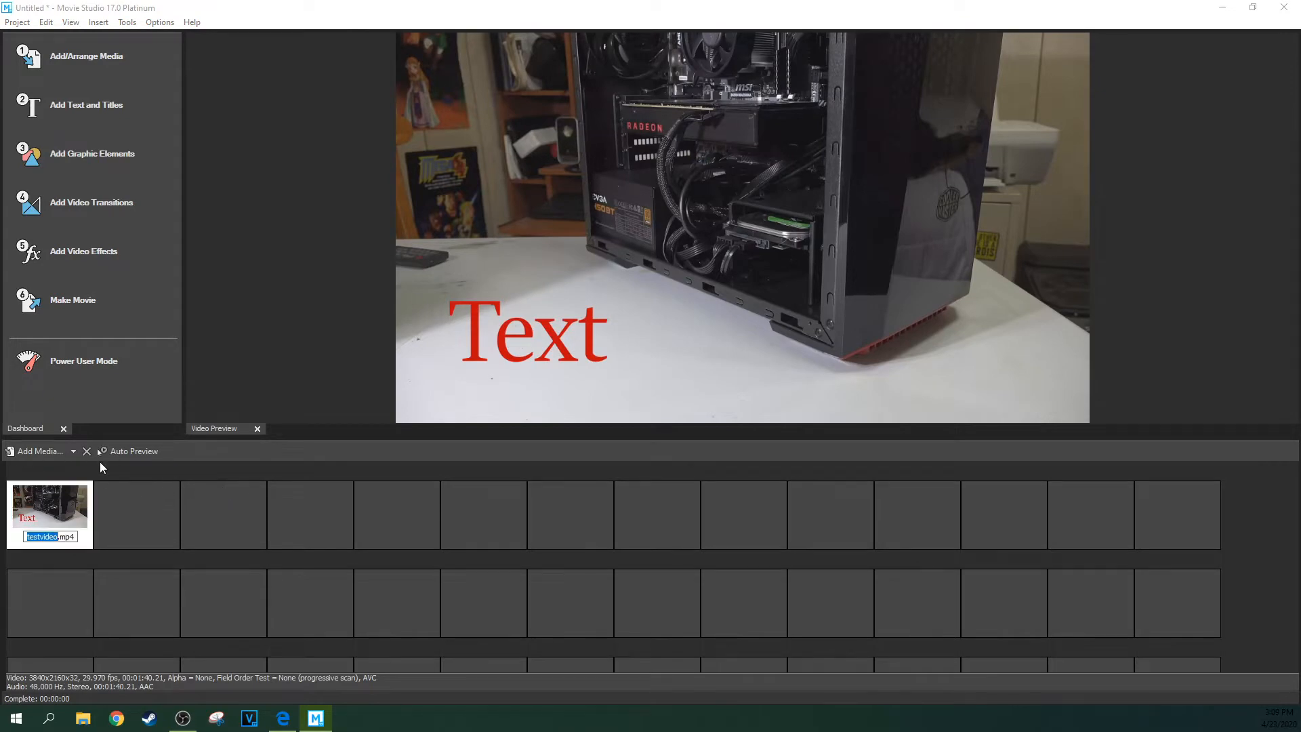
Step: Add anythingiwant.mp4 to the storyboard after testvideo.mp4
click(63, 452)
click(313, 170)
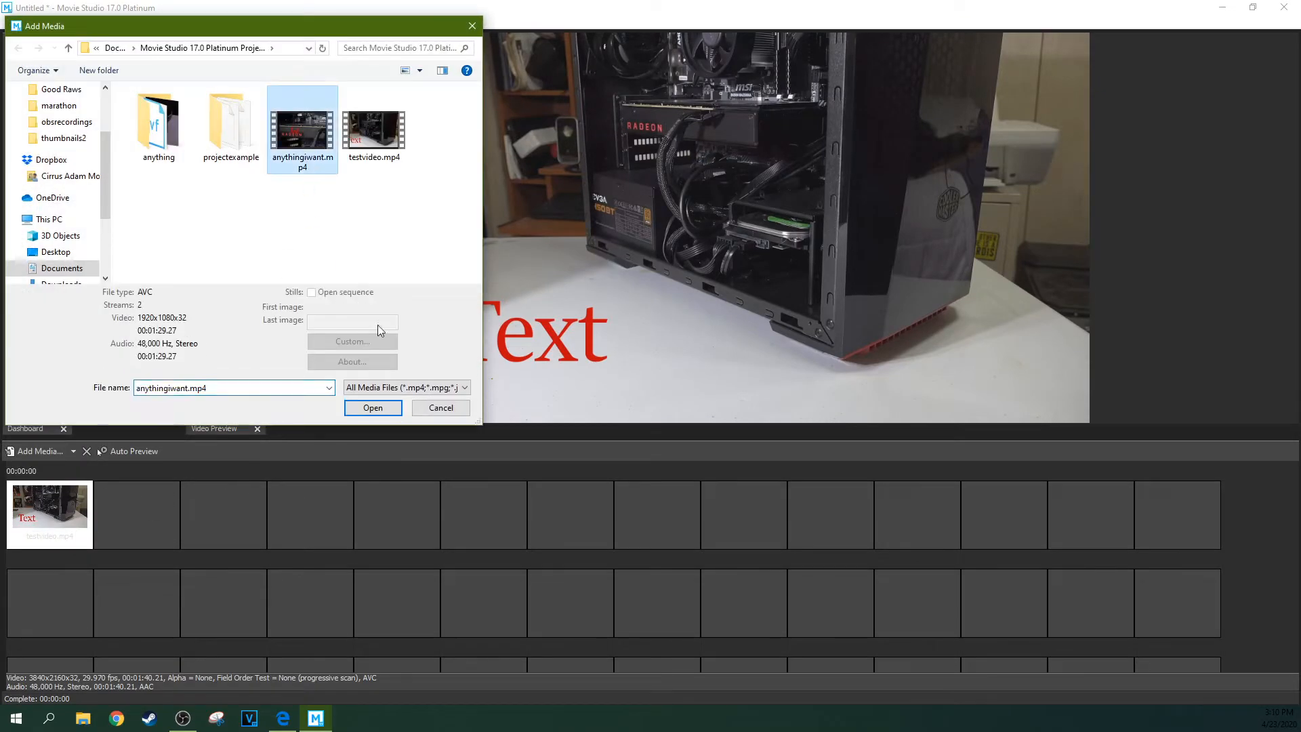
click(385, 410)
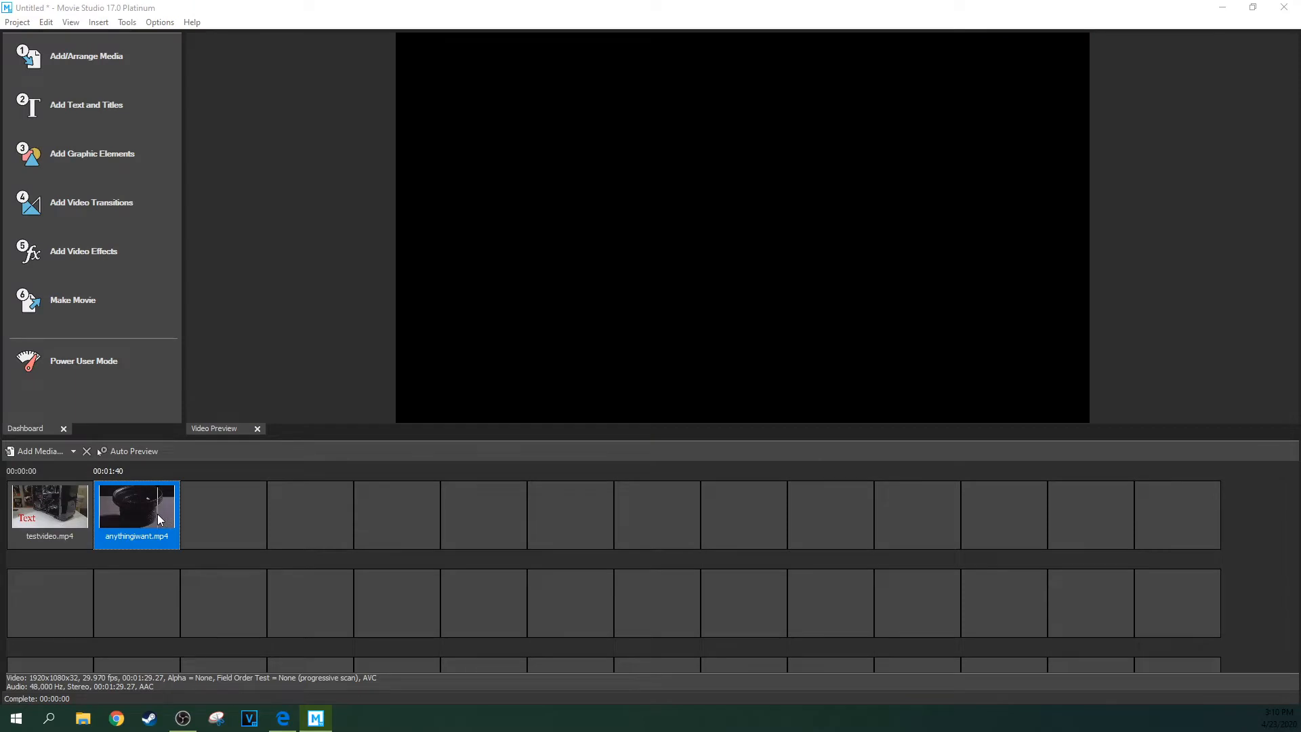
Step: Reorder the storyboard so testvideo.mp4 follows anythingiwant.mp4, and go to the Add Text and Titles stage
drag(45, 537, 169, 541)
click(136, 539)
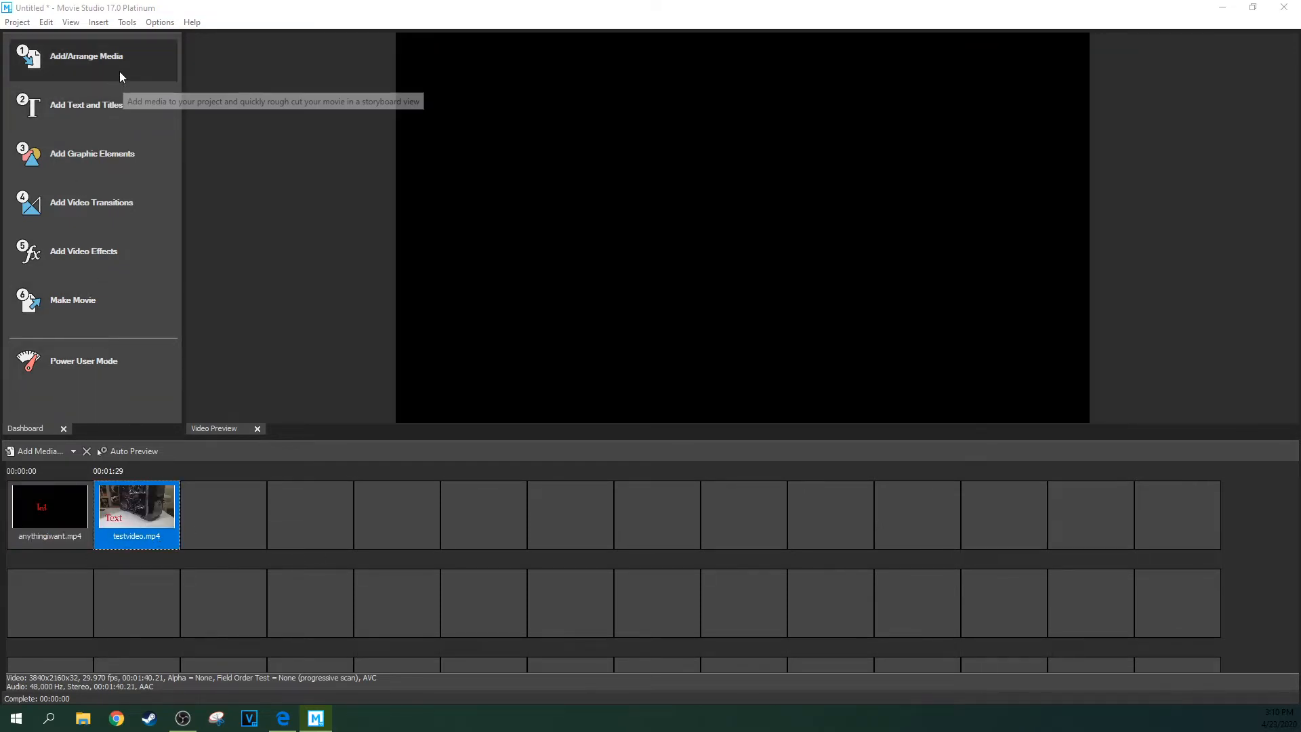
click(117, 104)
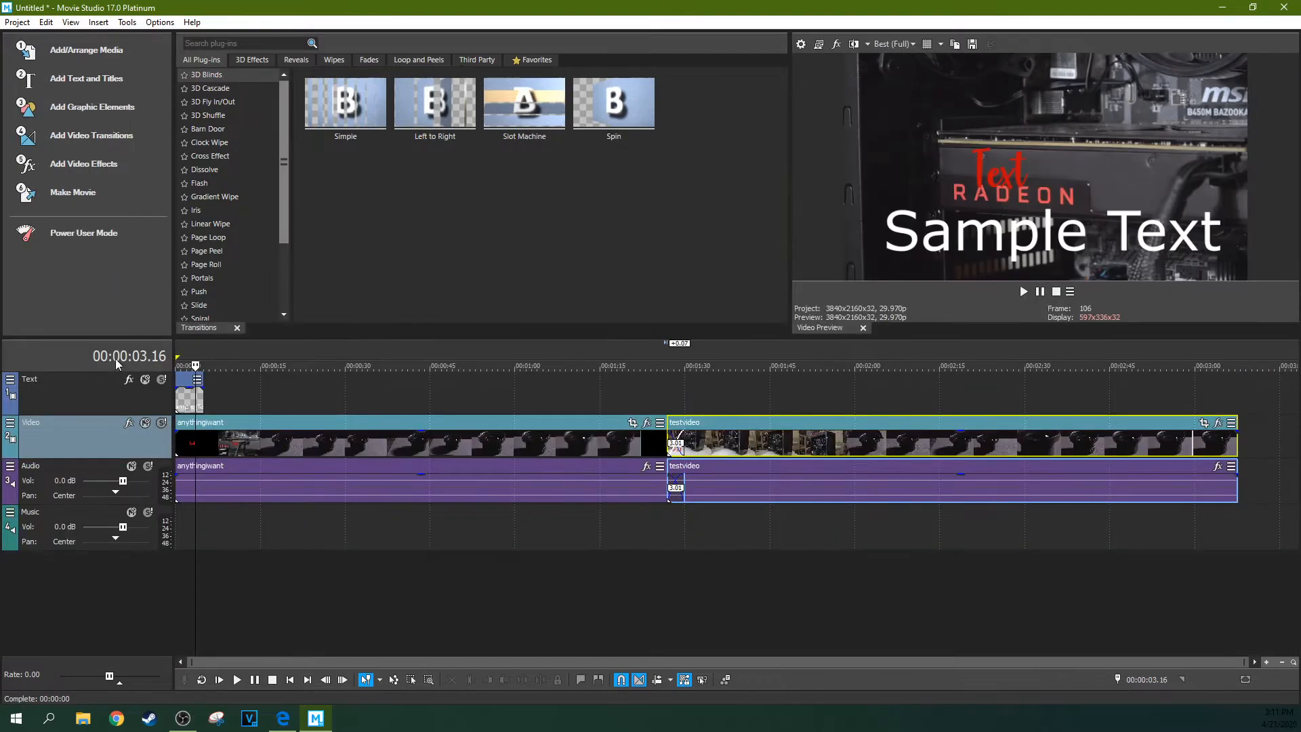
Step: Switch the project to Power User Mode and close the docked Dashboard
drag(560, 445, 560, 339)
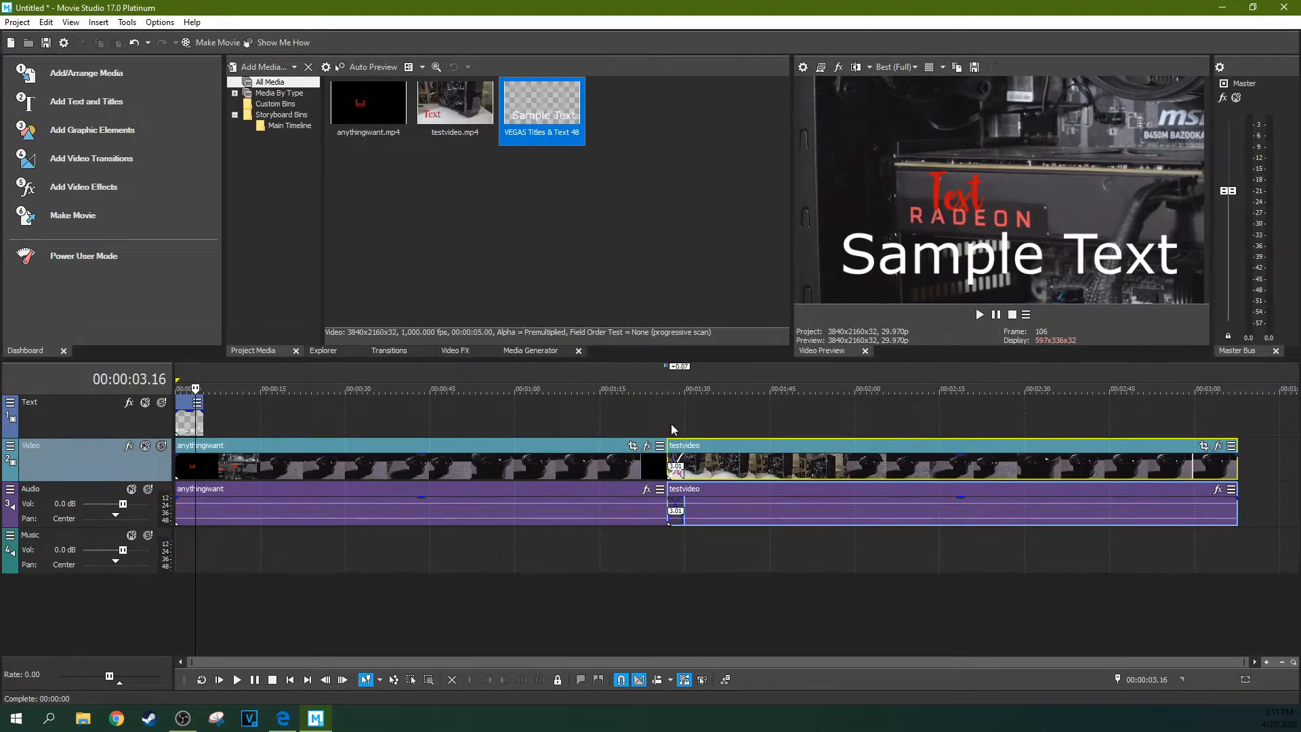
click(64, 352)
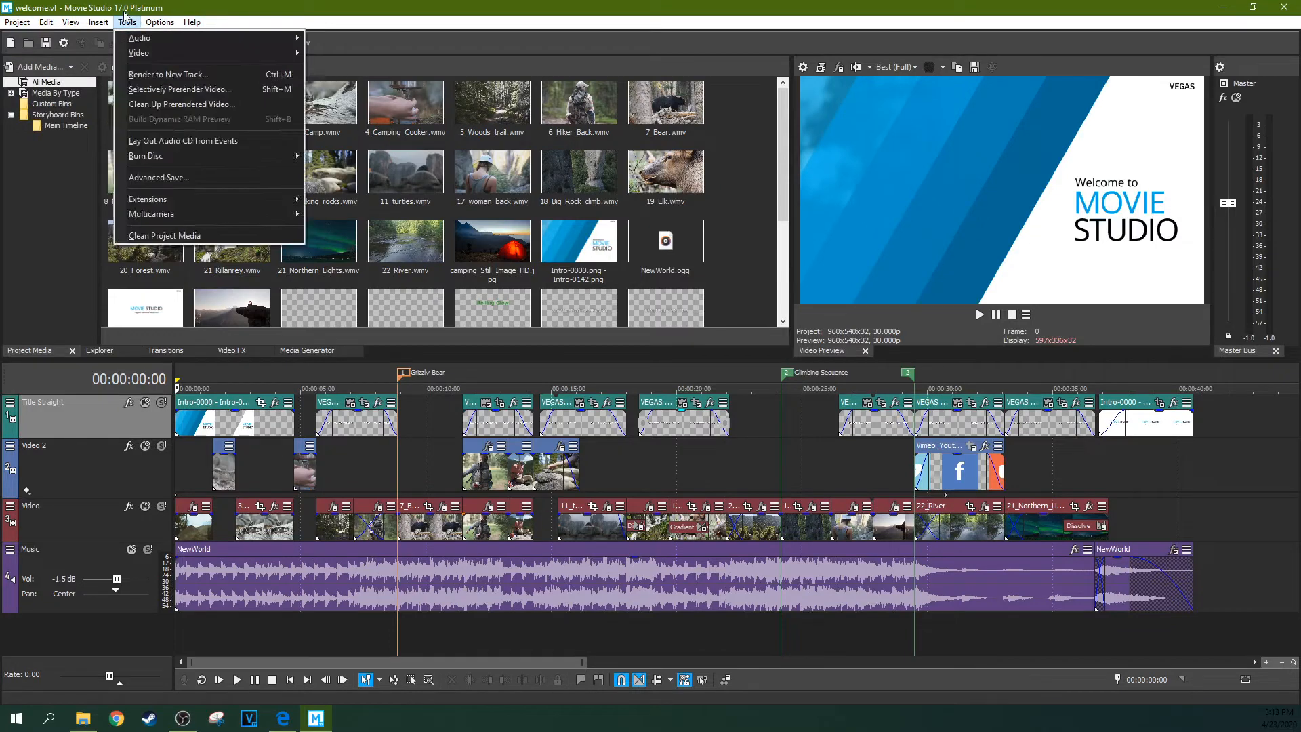
Step: Review the Make Movie formats for saving to the hard drive, trying MP4 and AVCHD, and close the wizard without exporting
mouse_move(42, 26)
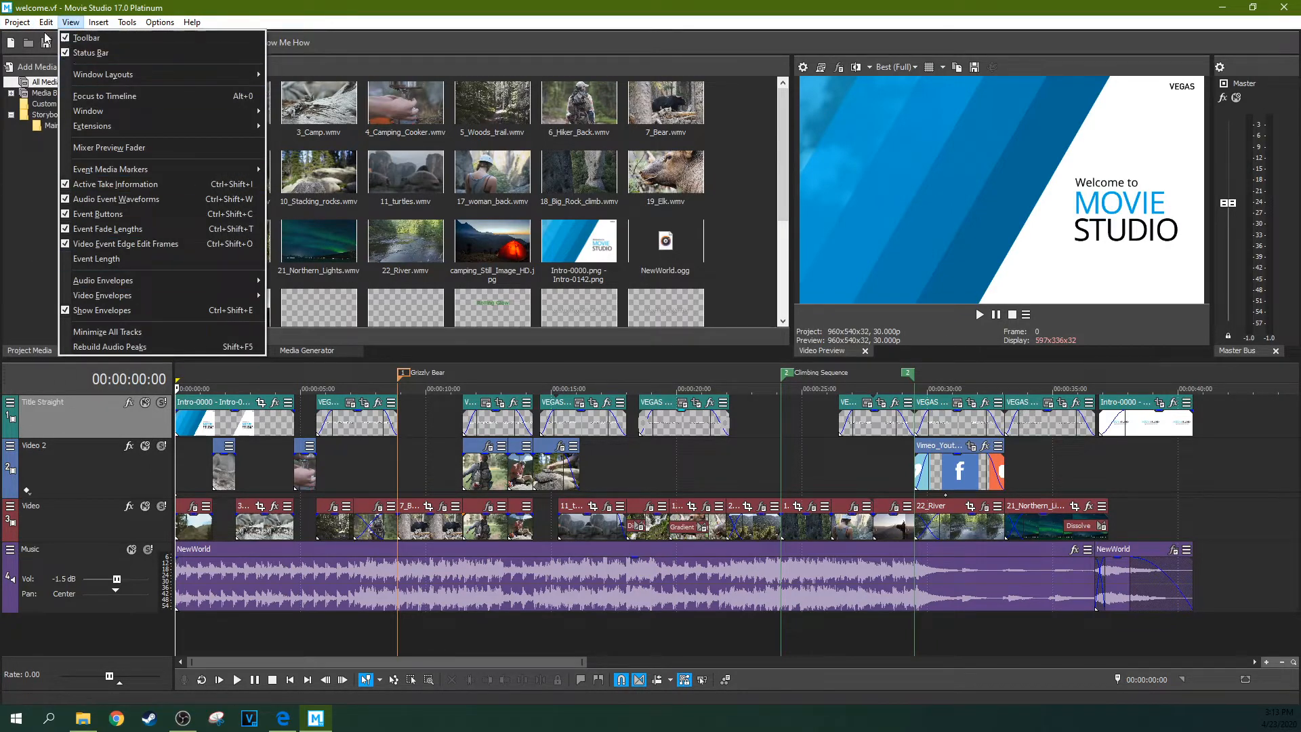
click(17, 22)
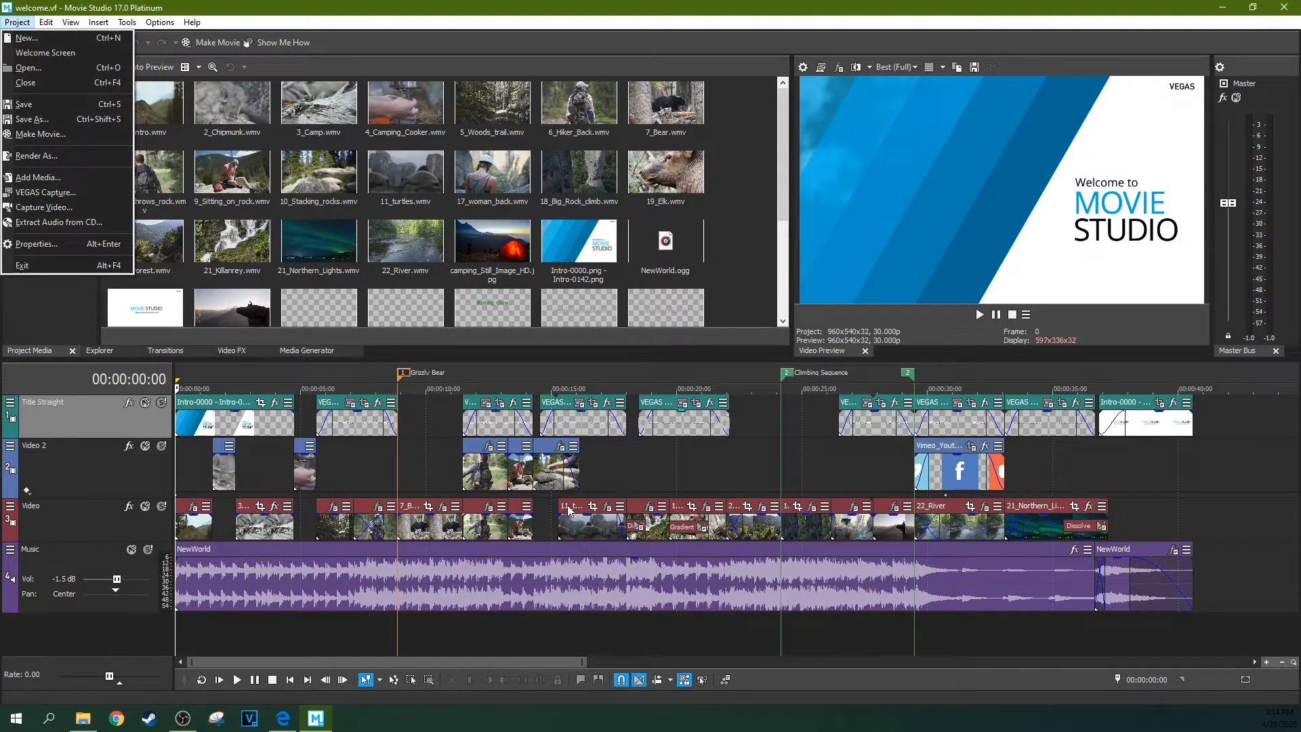
click(49, 138)
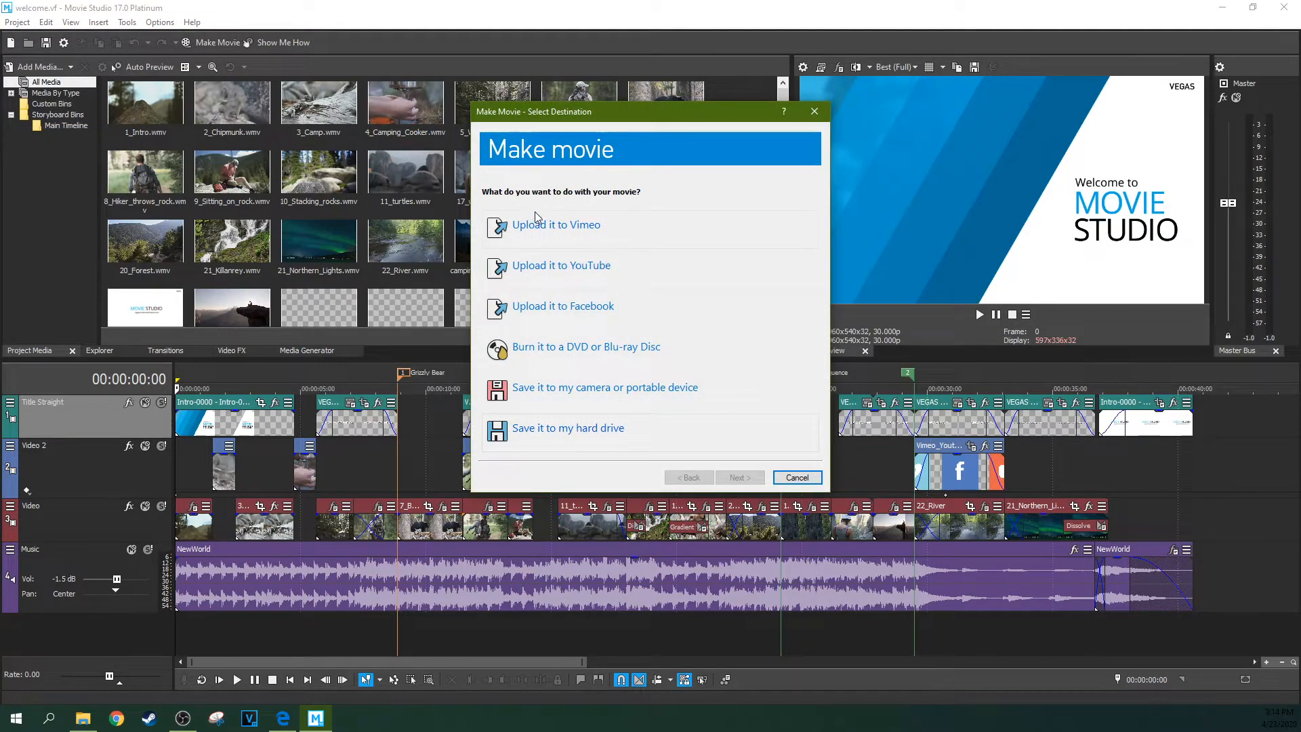
click(569, 437)
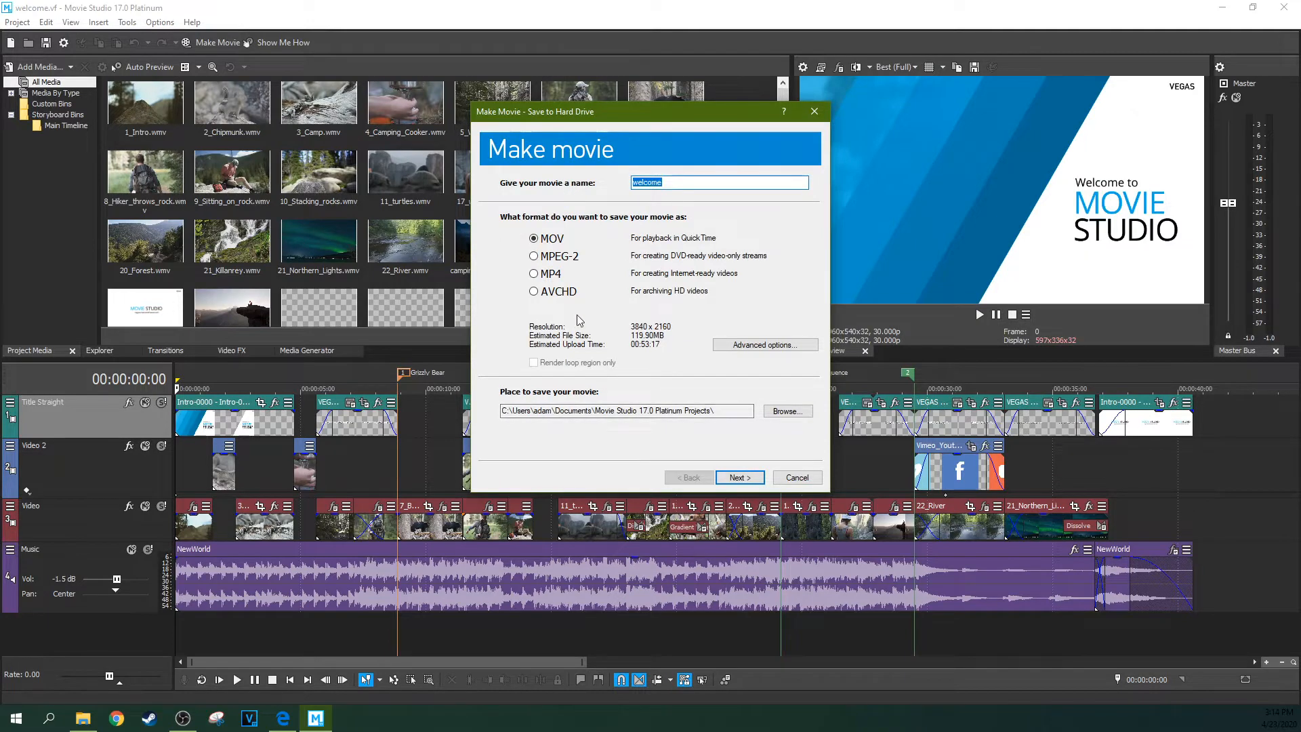
click(559, 274)
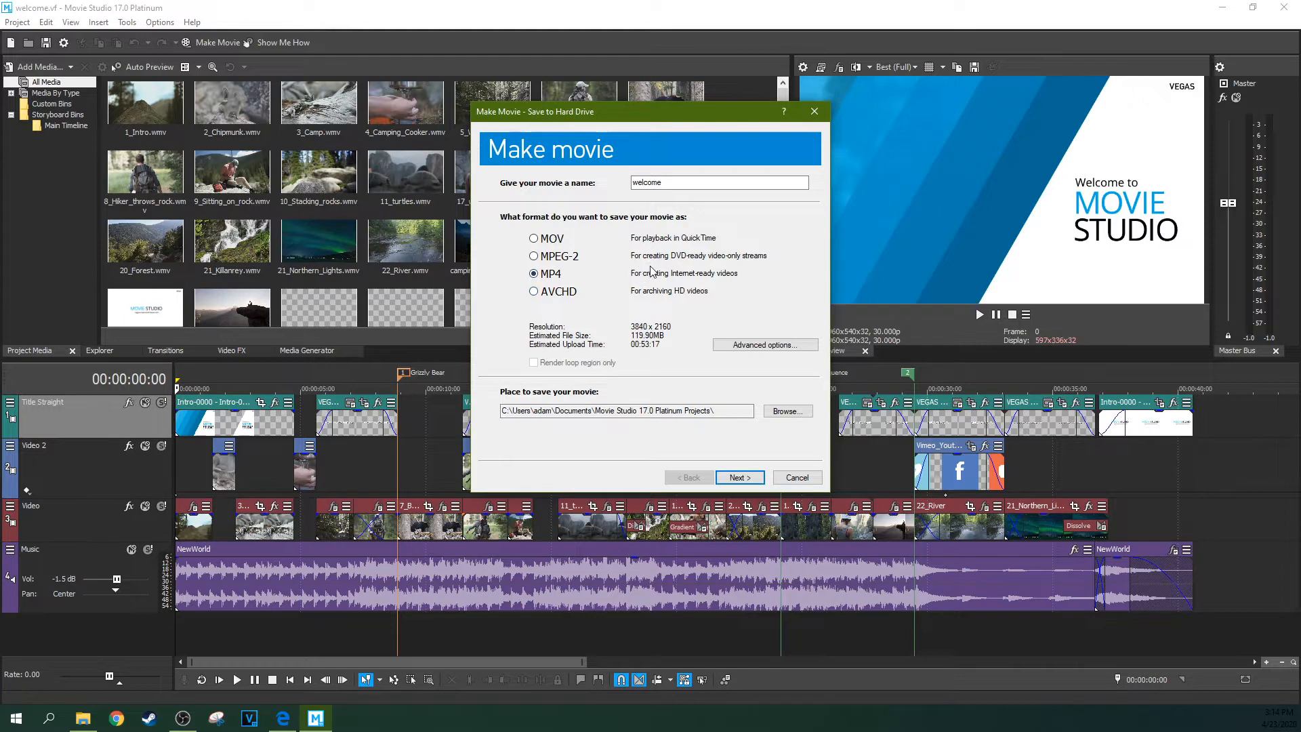
click(535, 291)
click(541, 274)
click(813, 112)
Step: Look through the Render As formats and templates, and close the dialog without rendering
click(17, 23)
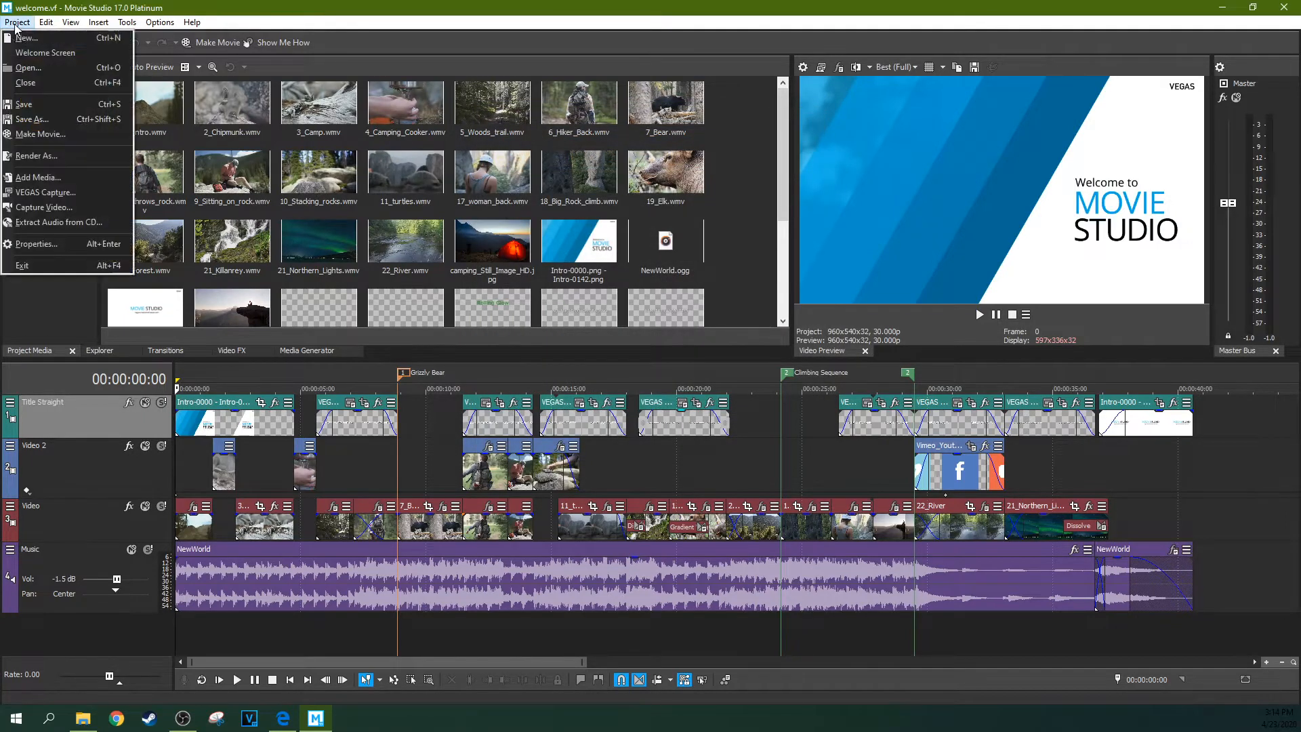
click(27, 156)
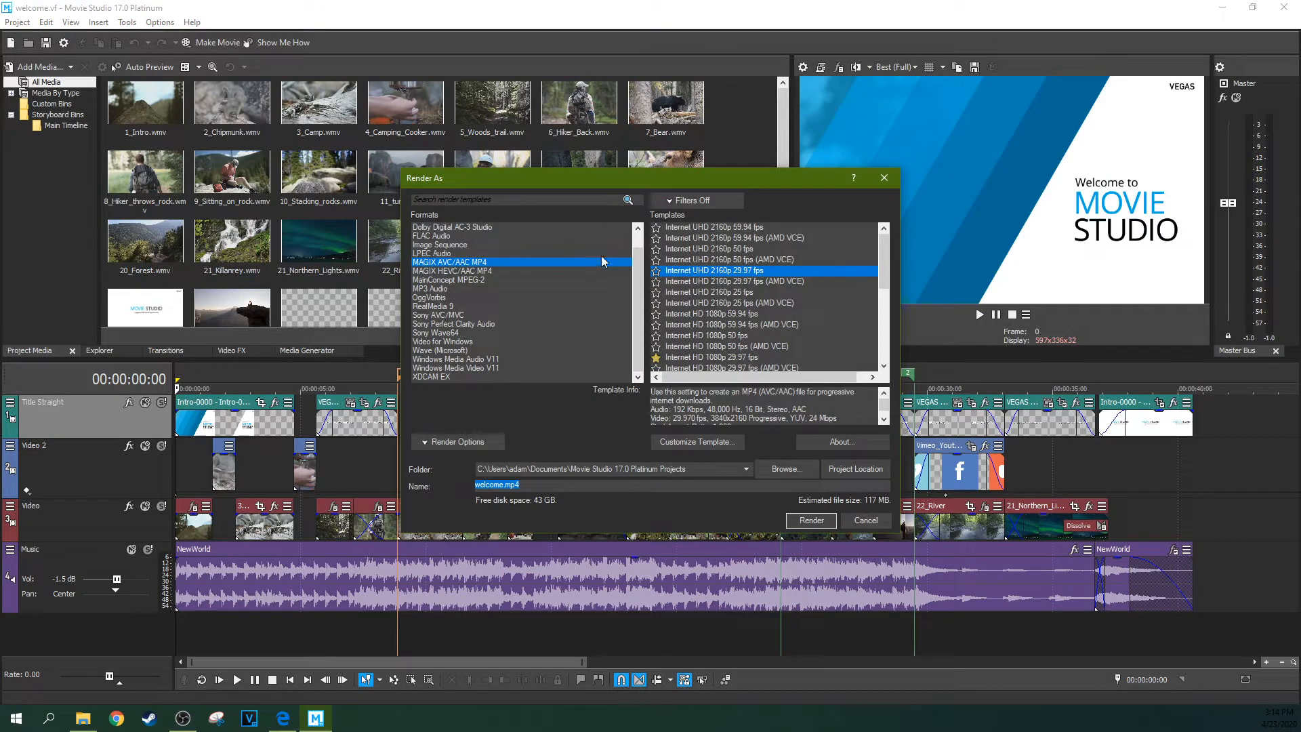
scroll(630, 254, up, 1)
scroll(513, 324, down, 1)
click(884, 184)
Step: Import anythingiwant.mp4 into the project media
click(17, 22)
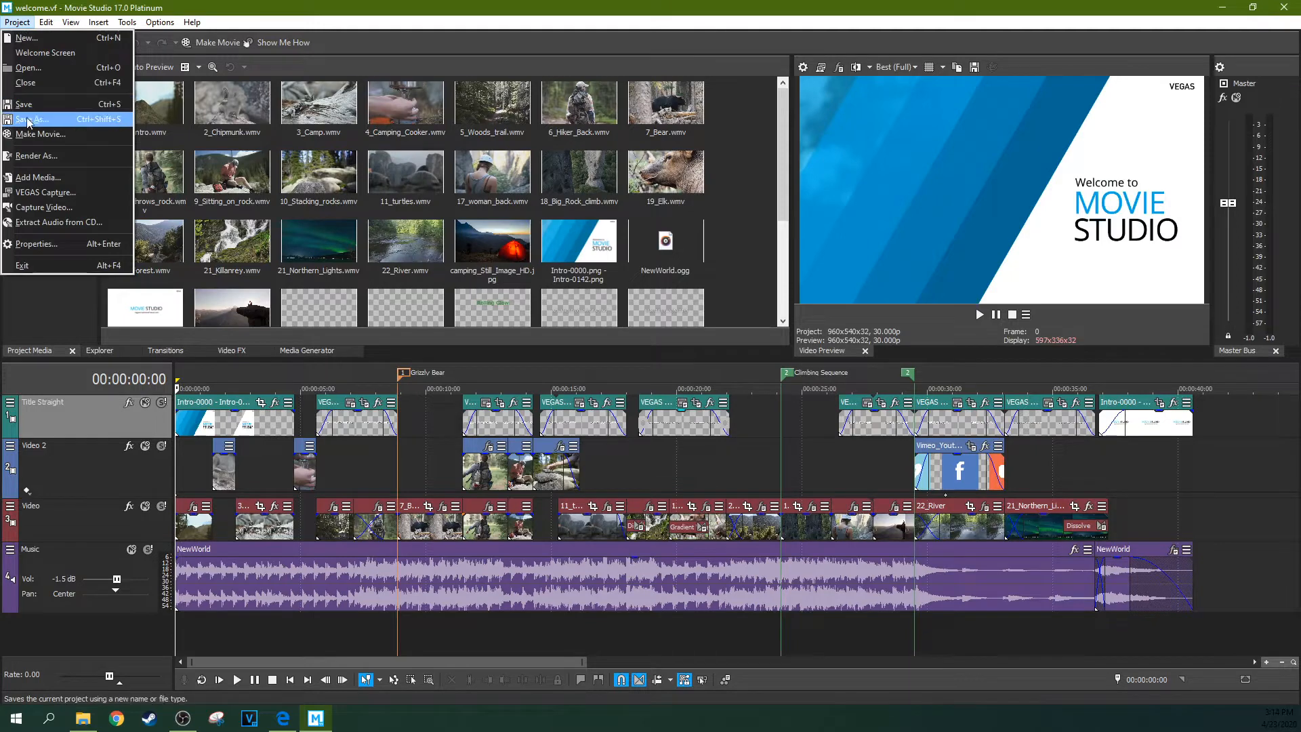
click(43, 185)
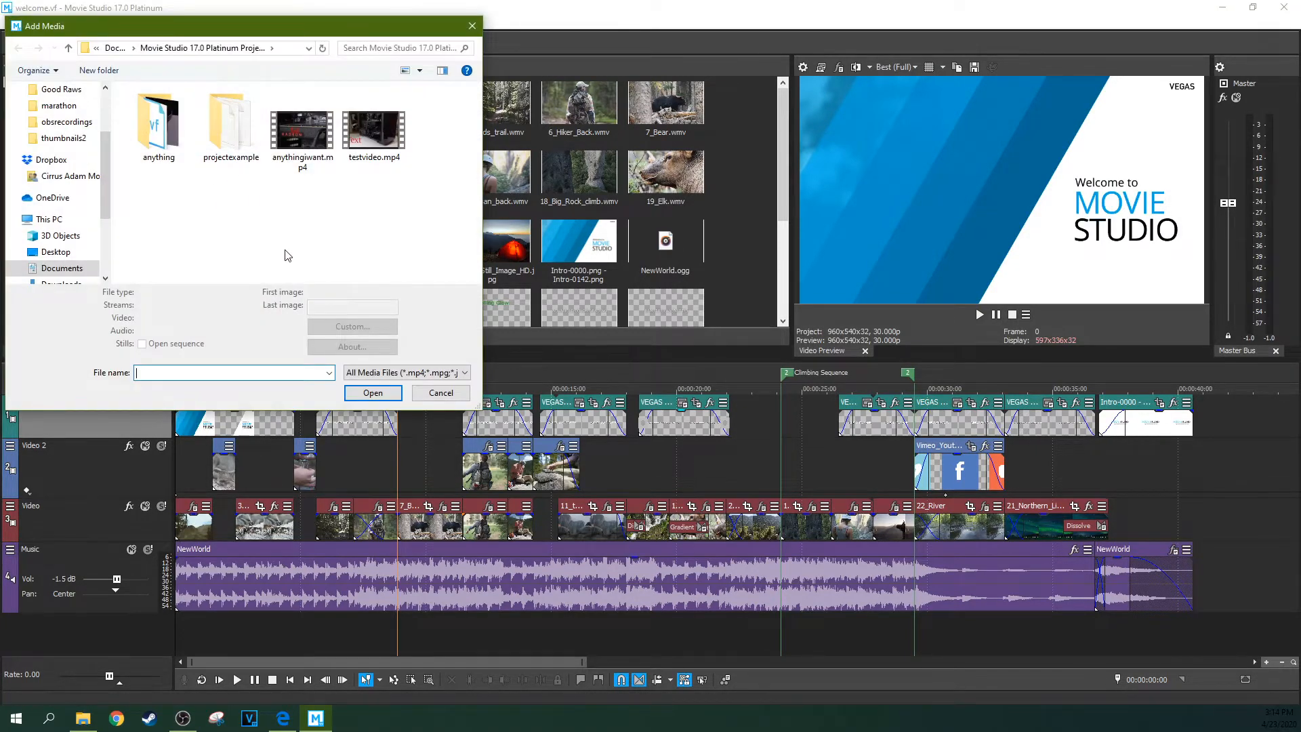
click(302, 130)
click(373, 392)
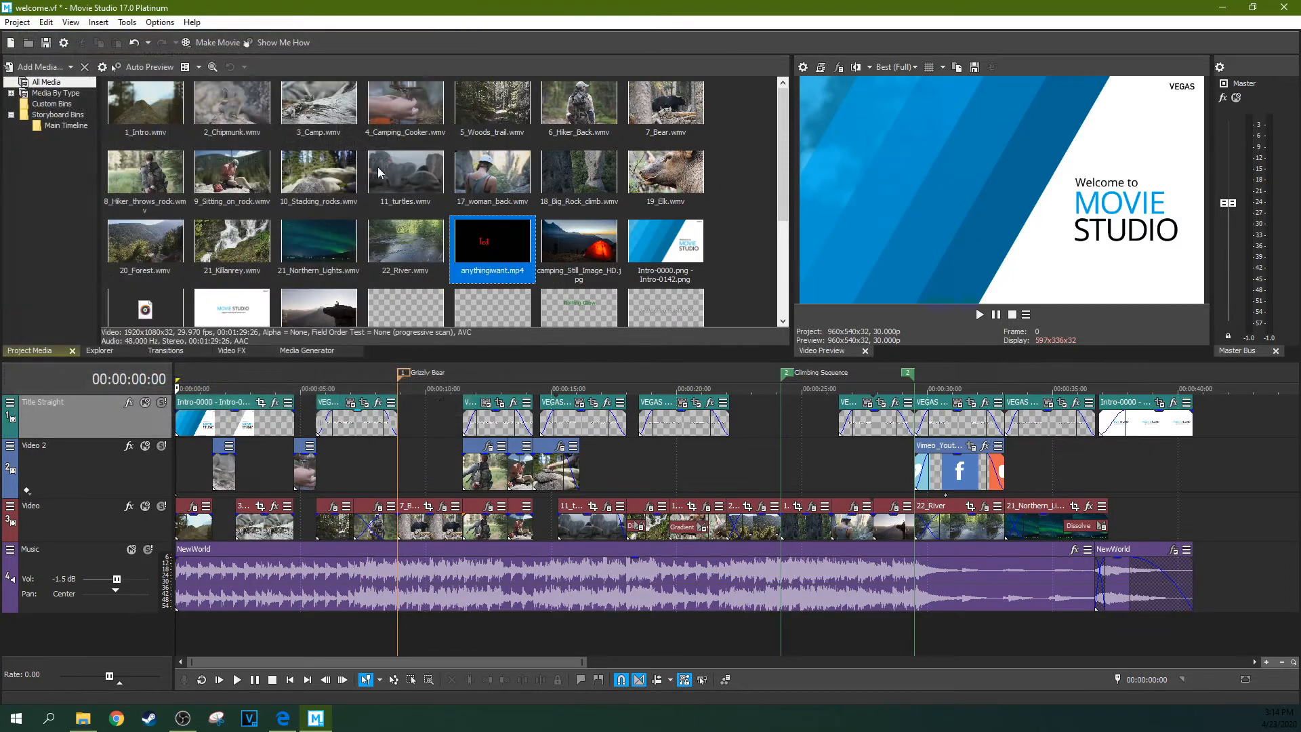
Step: Look through the Explorer, Transitions, Video FX and Media Generator collections, and return to the project media
click(122, 351)
click(165, 351)
click(232, 351)
click(305, 351)
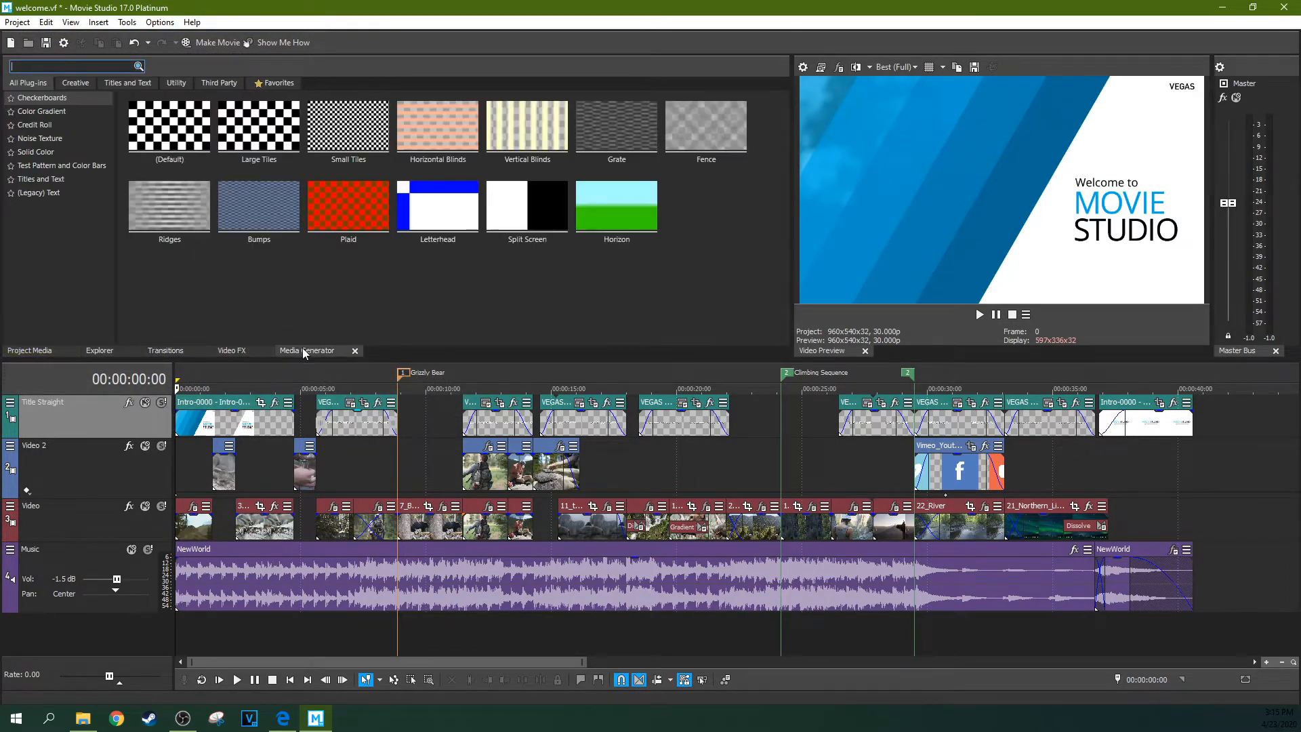
click(30, 352)
scroll(630, 230, down, 3)
scroll(630, 229, up, 3)
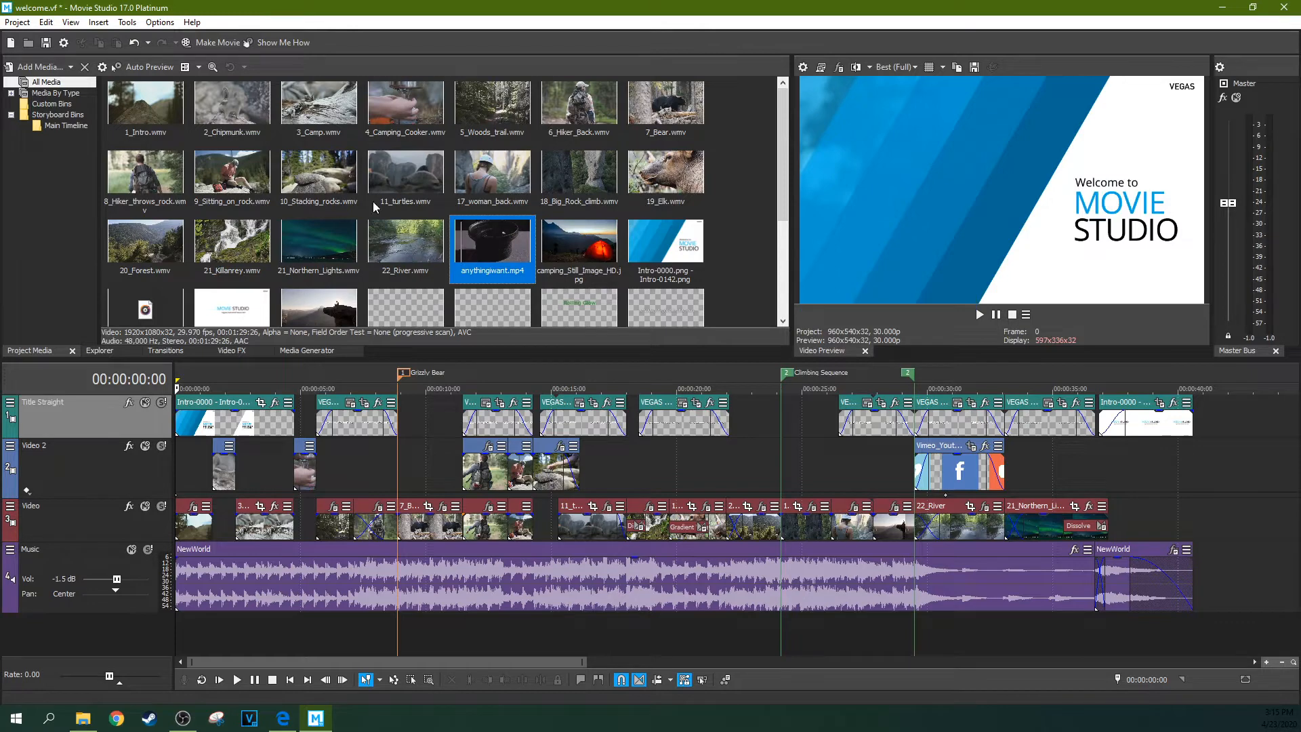
Step: Open VEGAS Capture to view its video and audio sources, and close it
click(17, 22)
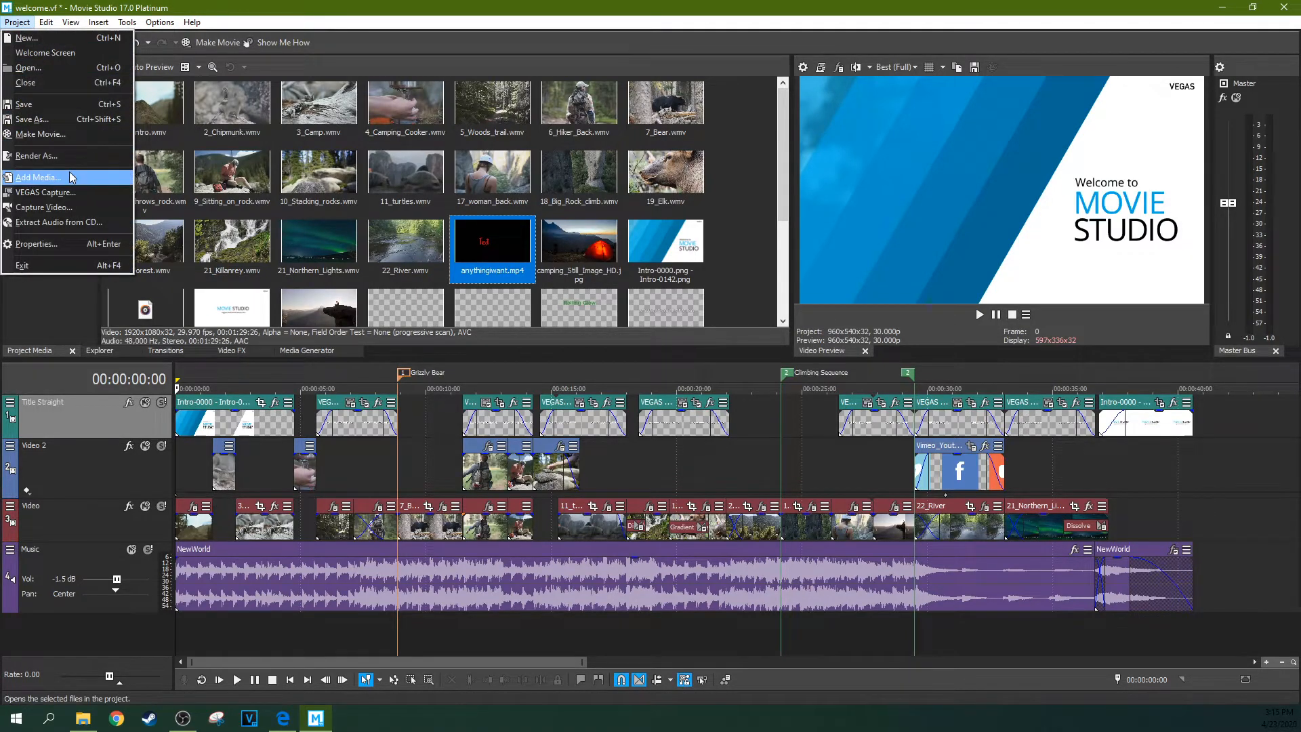
click(59, 195)
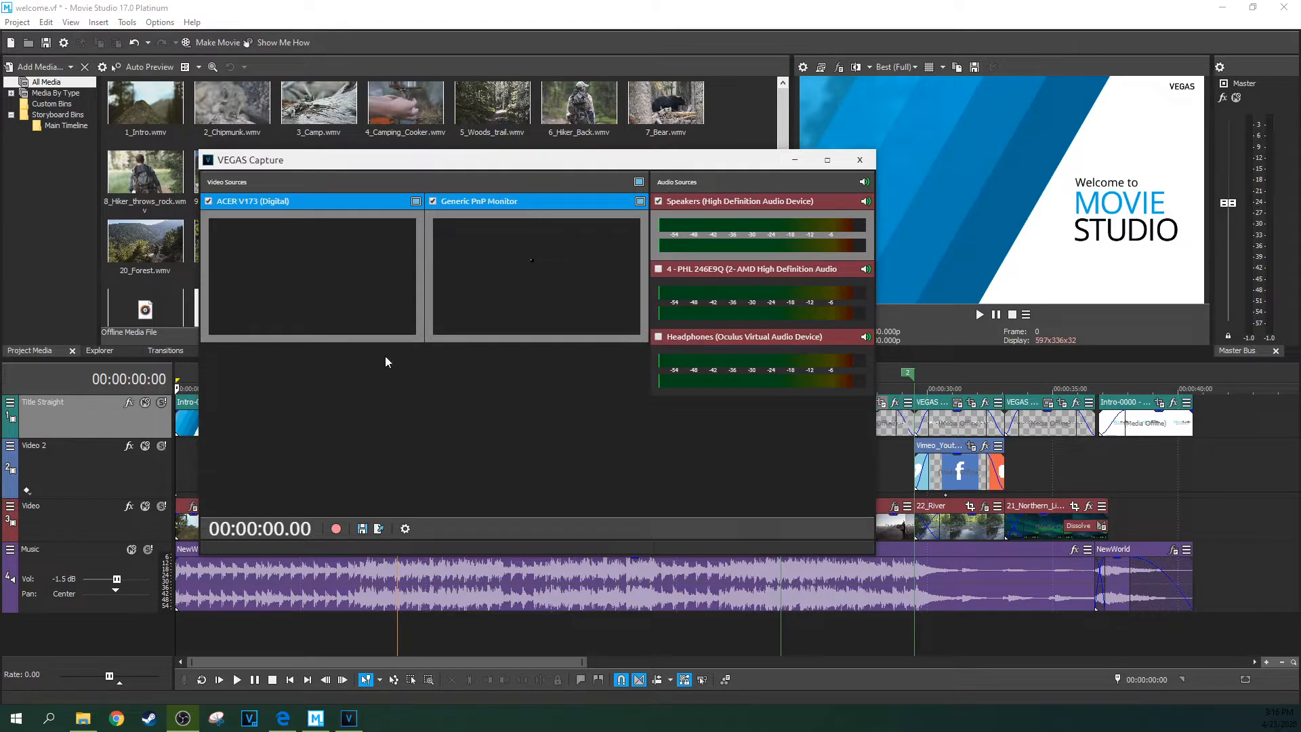
click(860, 159)
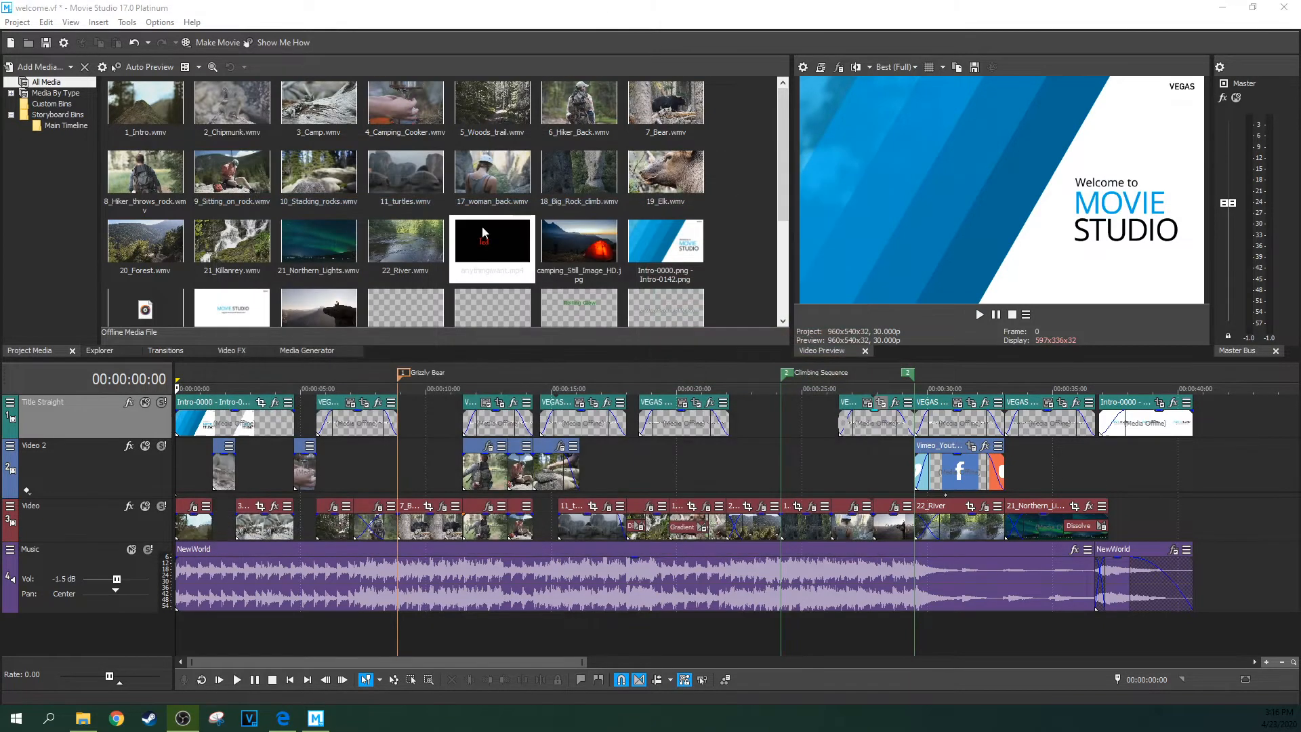
Step: Open Capture Video in HDV format, view its Clip Edit and Clip Log pages, and close the capture window
click(15, 23)
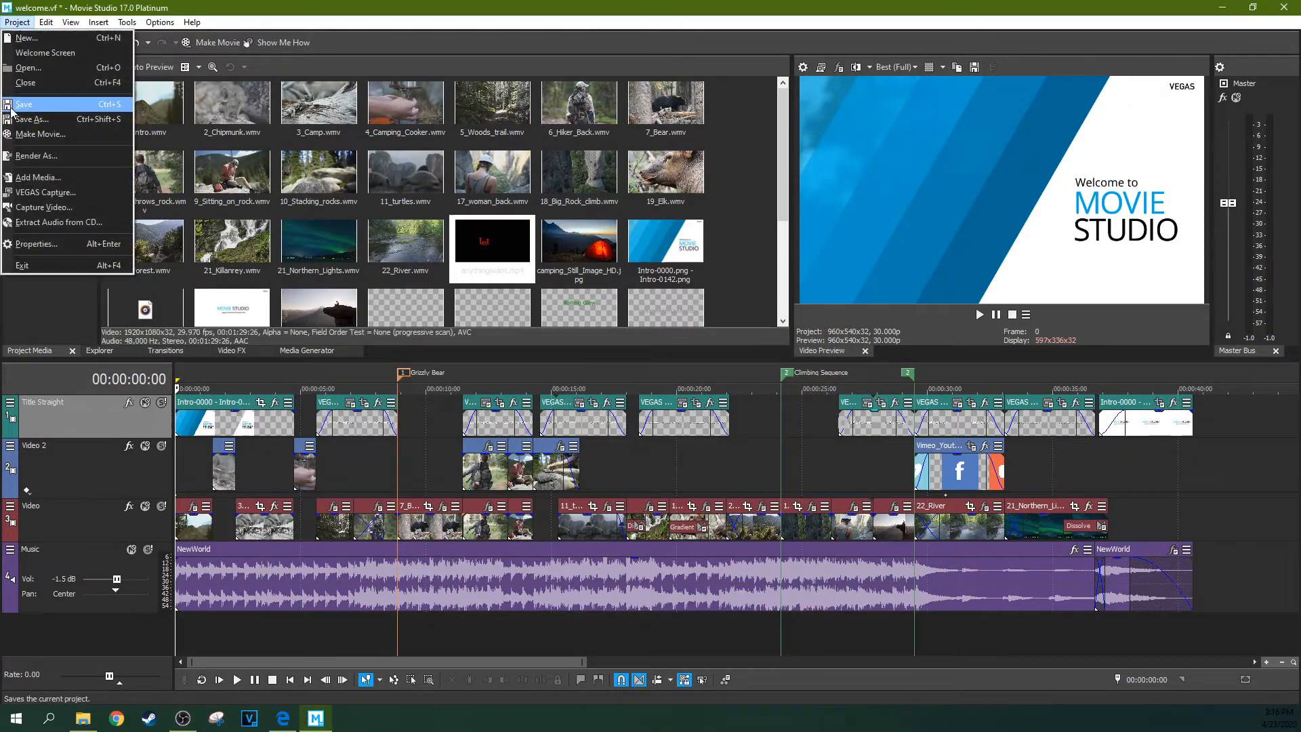
click(47, 207)
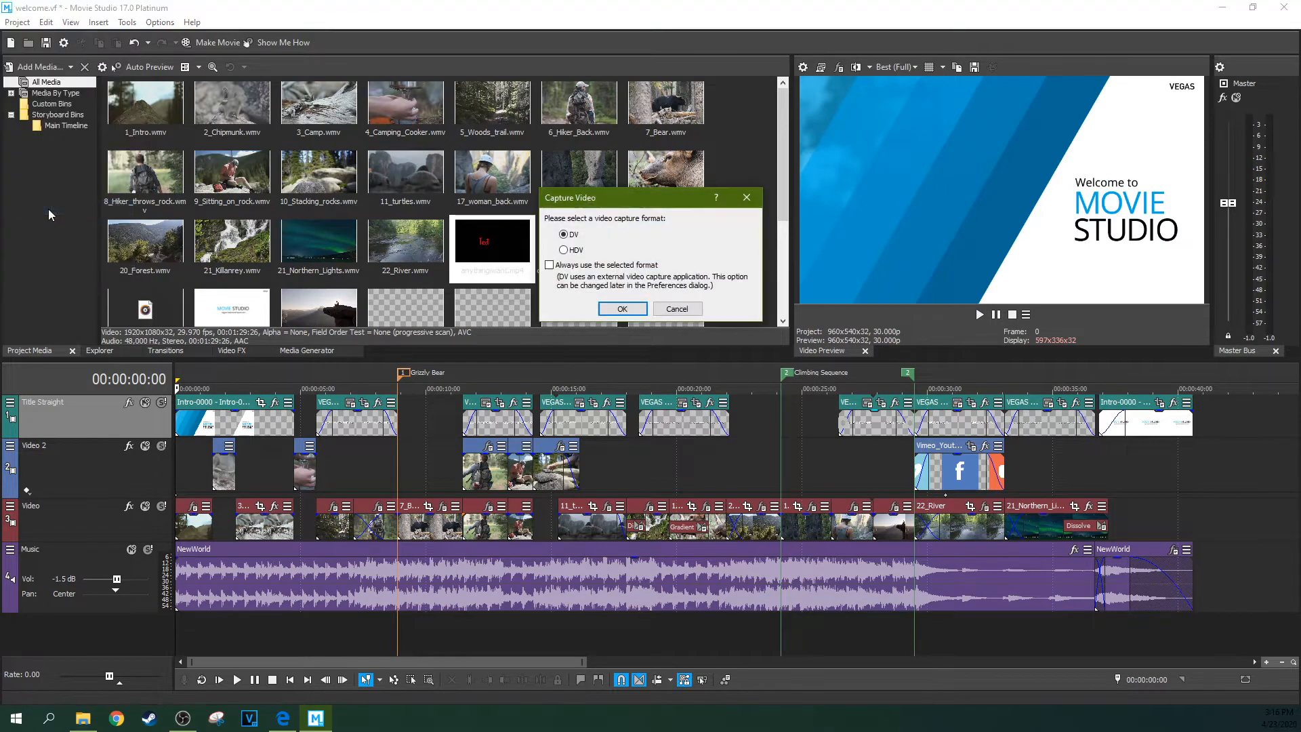
click(573, 250)
click(623, 309)
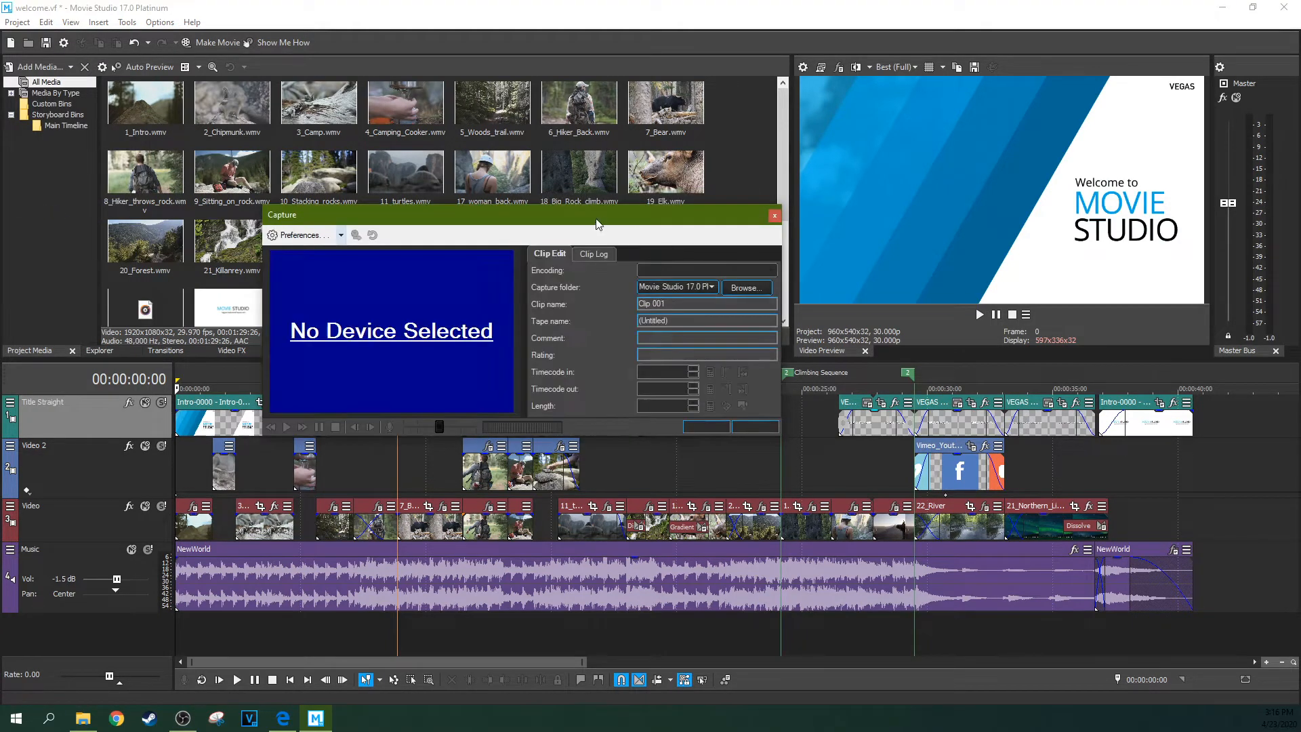
drag(610, 392, 610, 463)
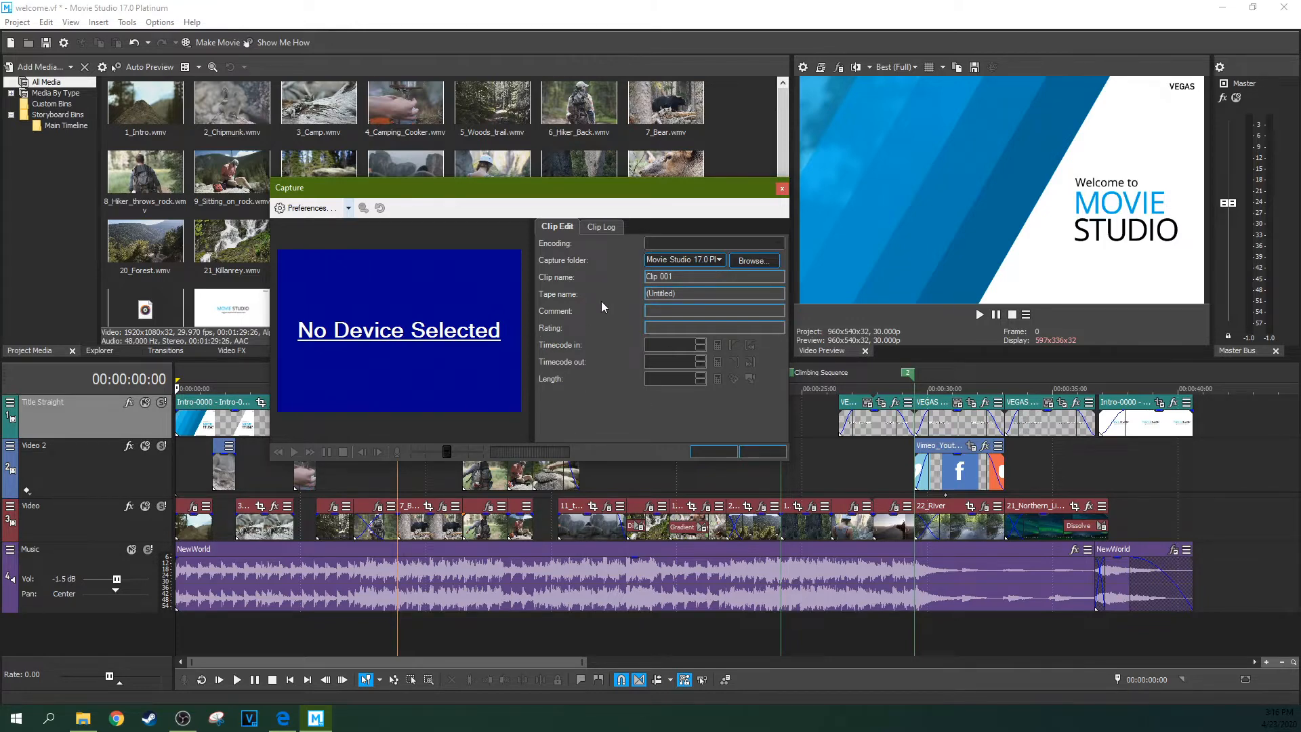
click(603, 228)
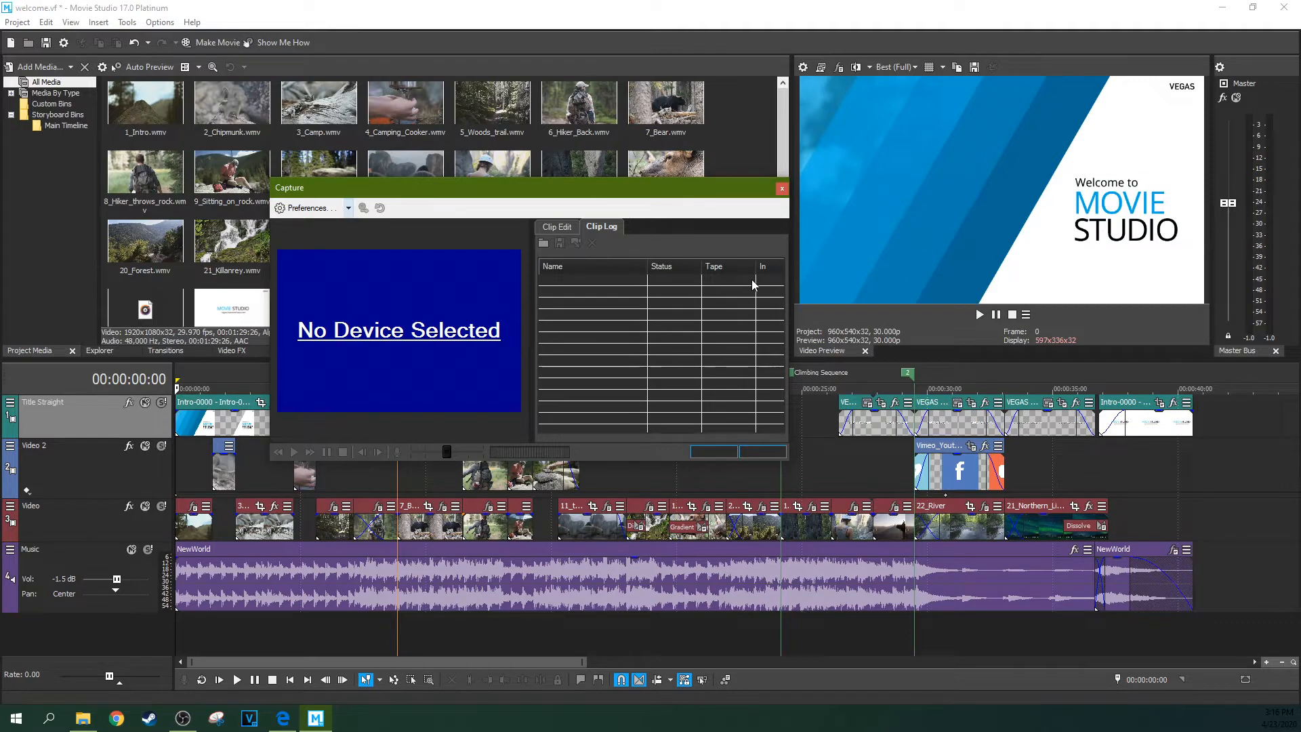
click(559, 228)
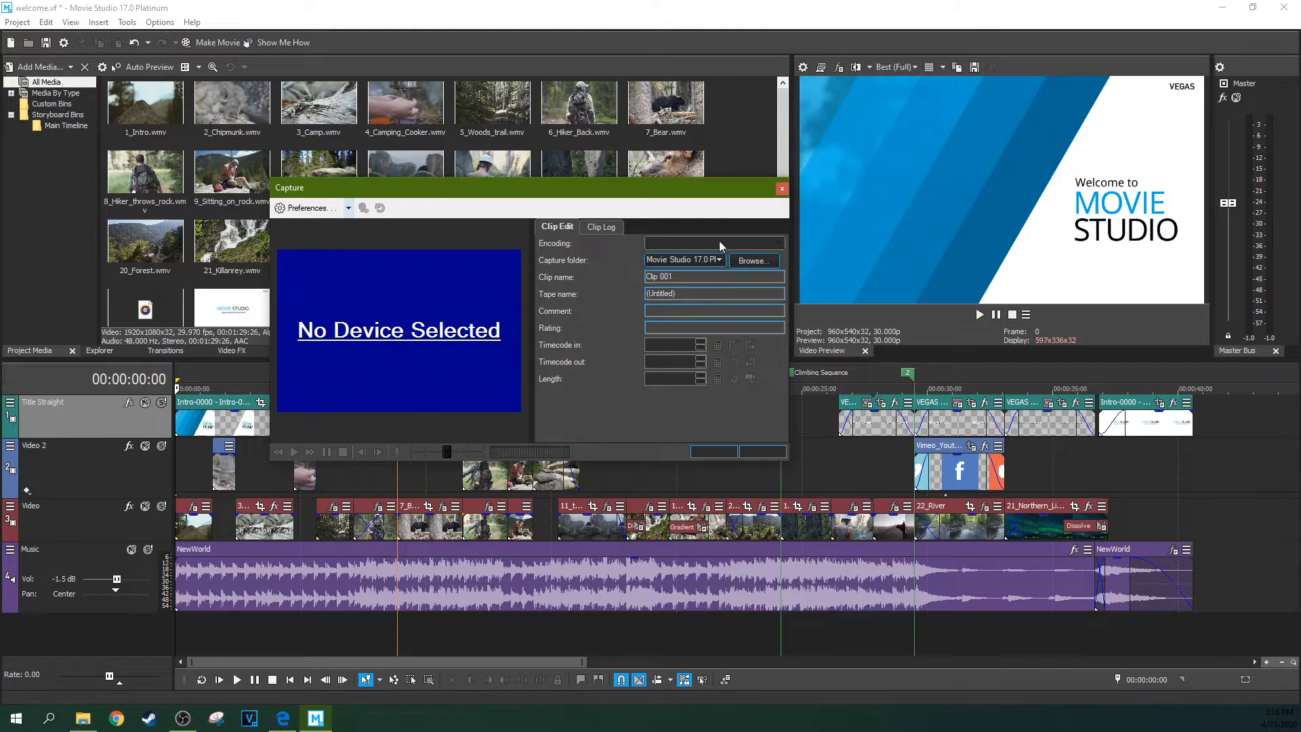
click(782, 189)
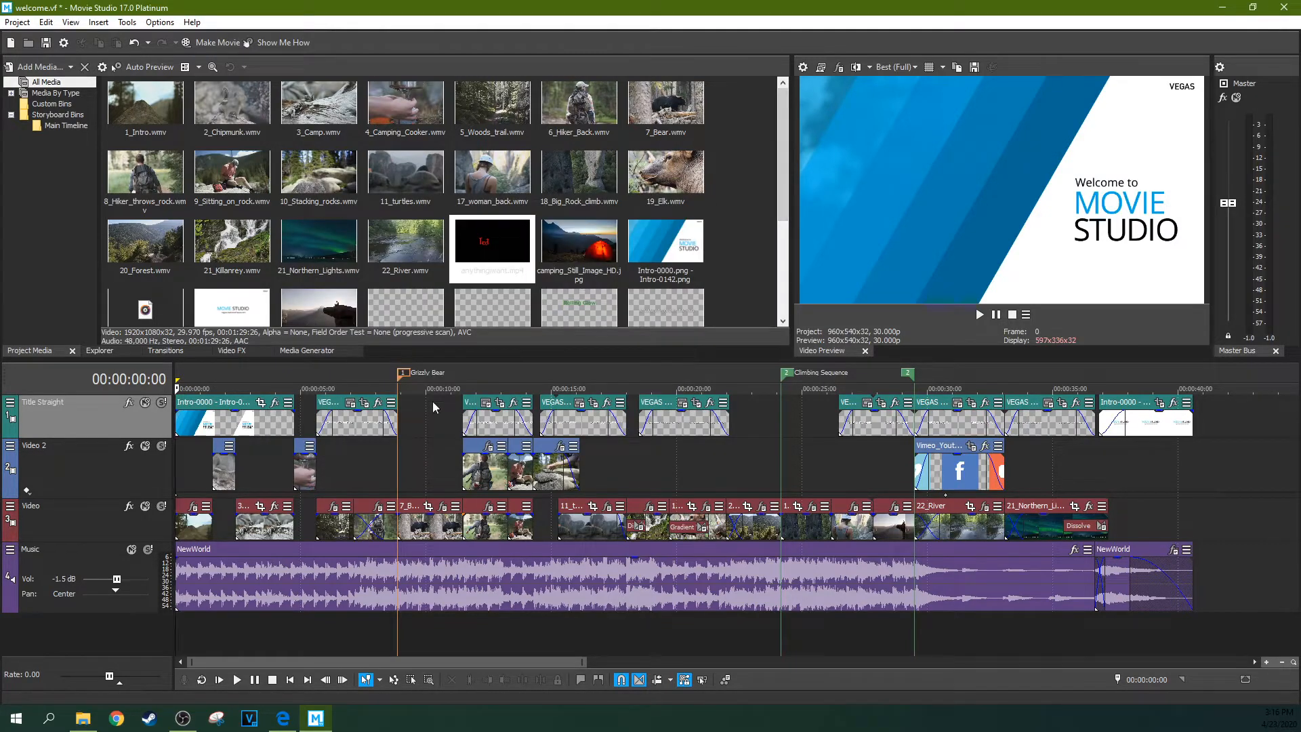
Step: Examine the read actions offered for extracting audio from a CD, and close the dialog without extracting
click(18, 22)
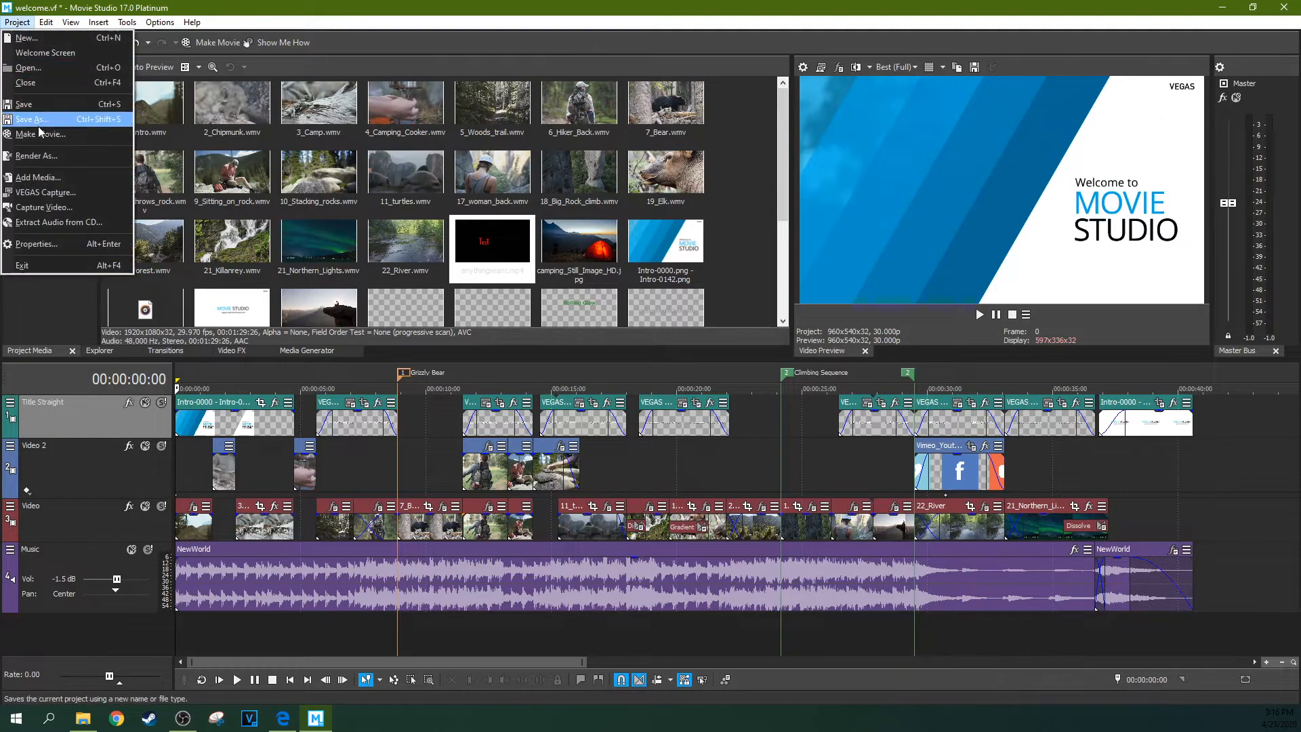
click(88, 223)
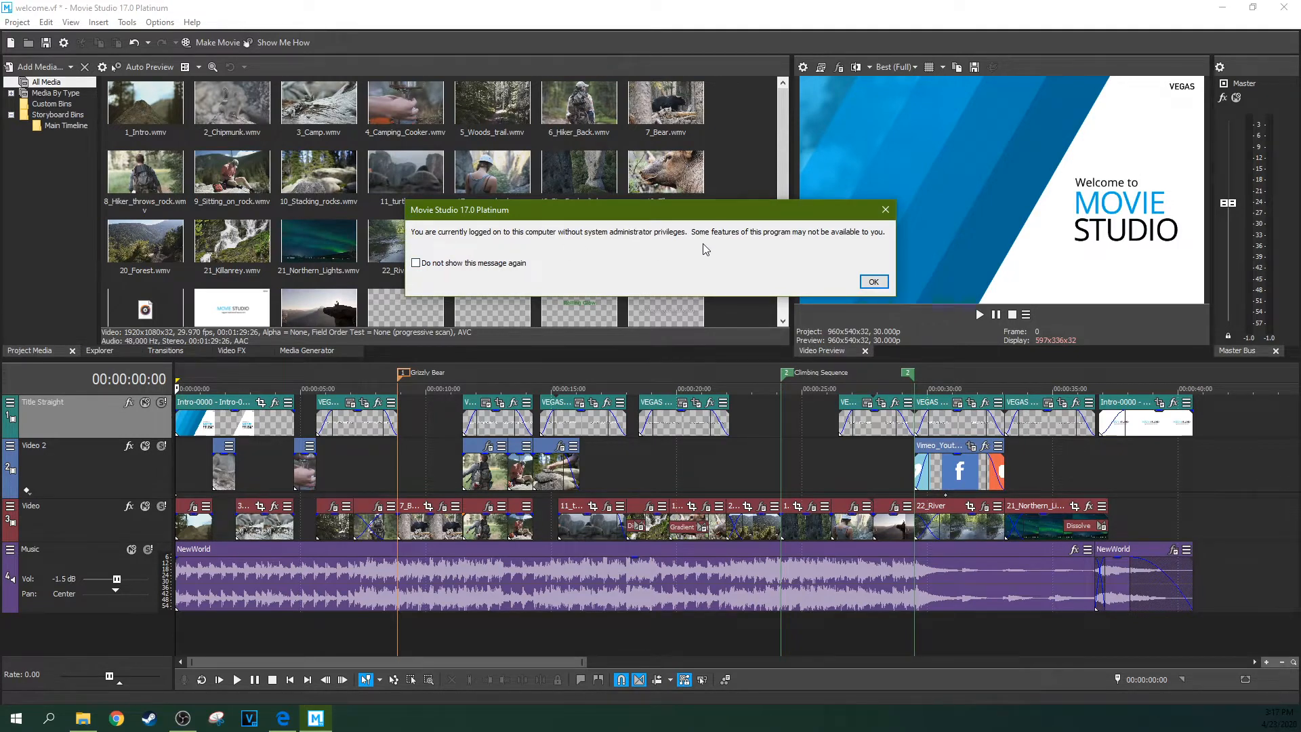
click(868, 280)
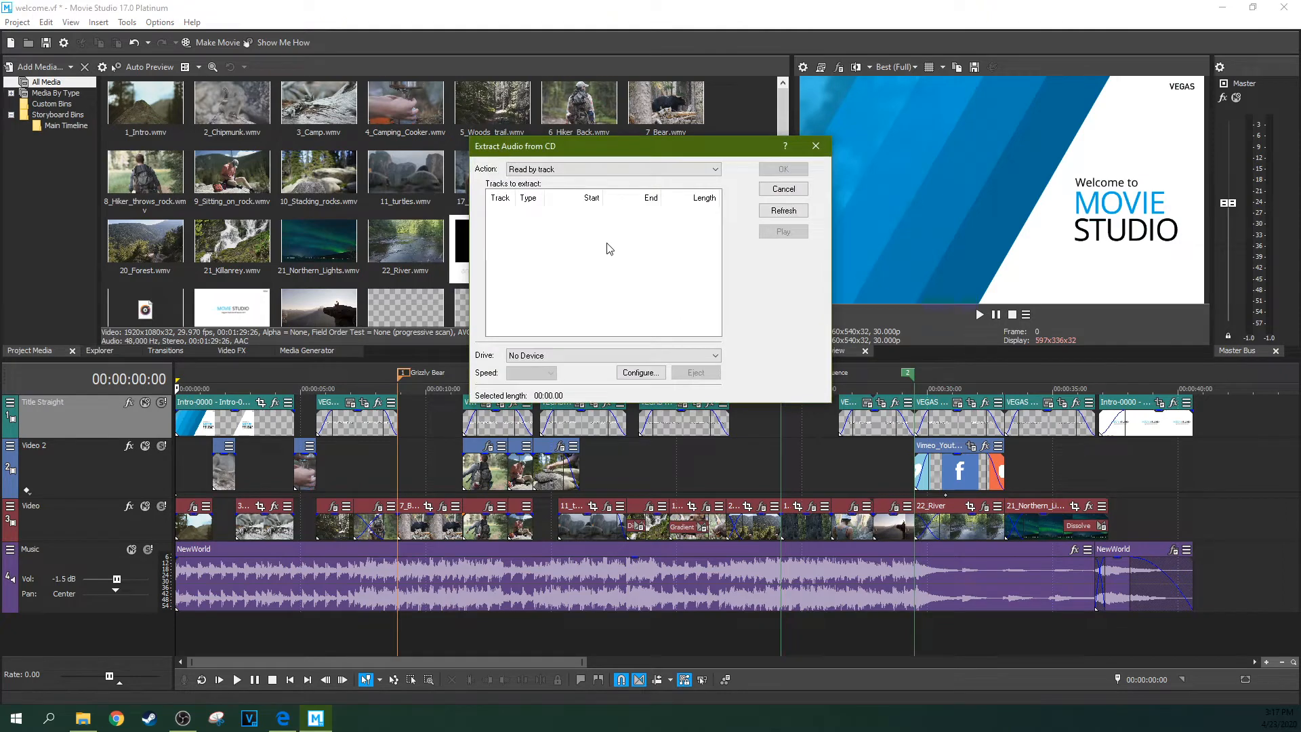
click(591, 172)
click(593, 181)
click(591, 173)
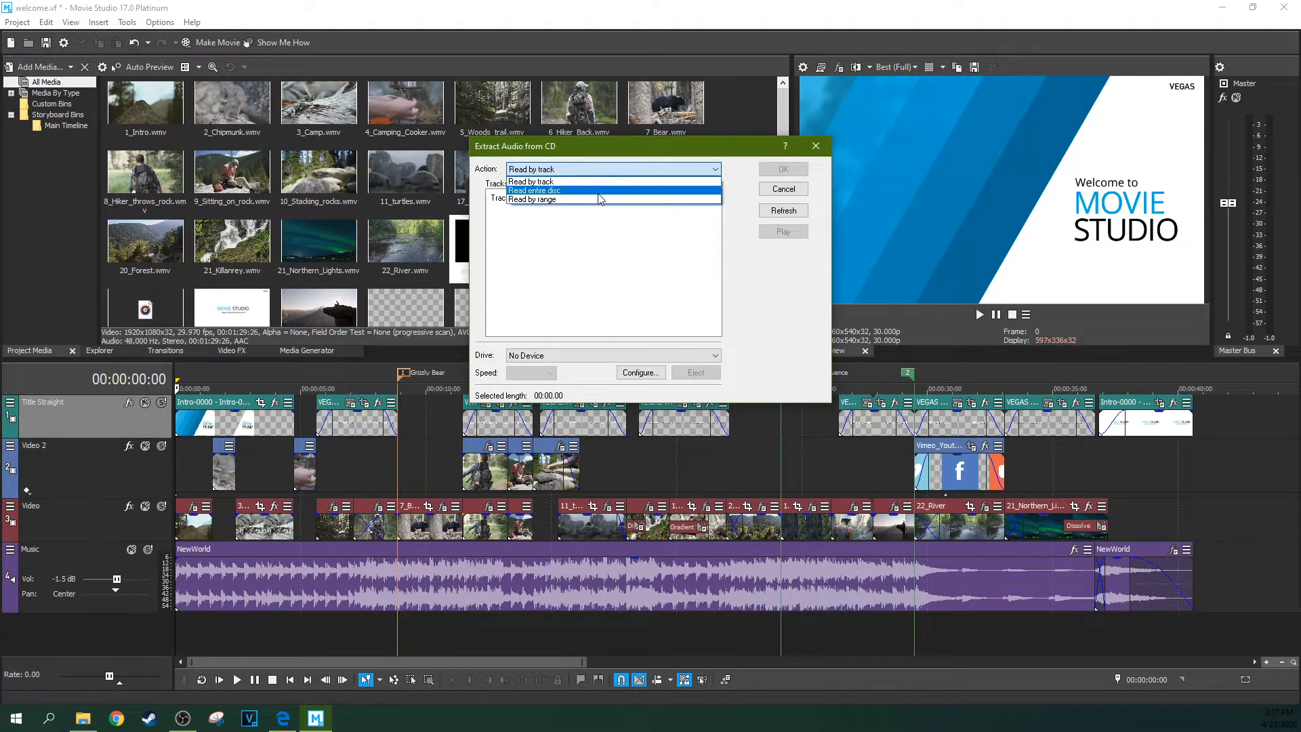
click(730, 197)
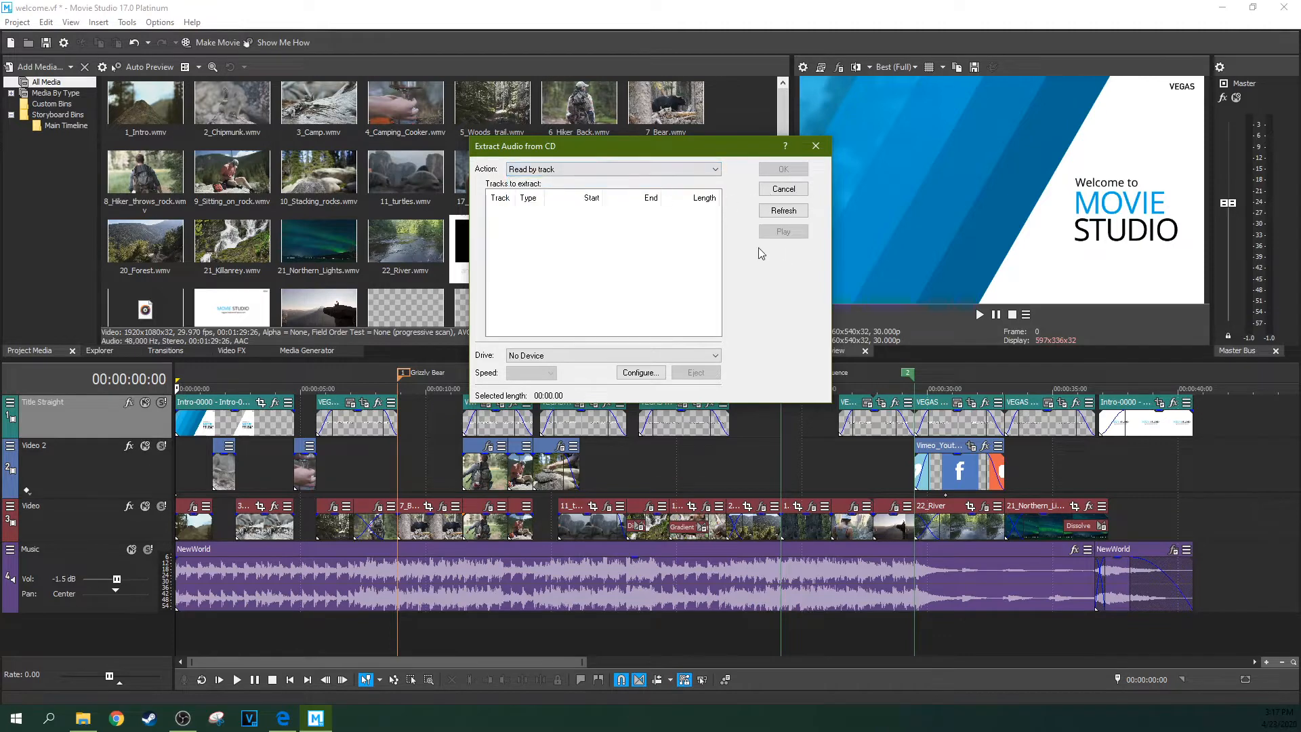
click(815, 145)
Step: Examine the project properties for Video, Audio, Ruler, Summary and Folders, and close them without changes
click(17, 21)
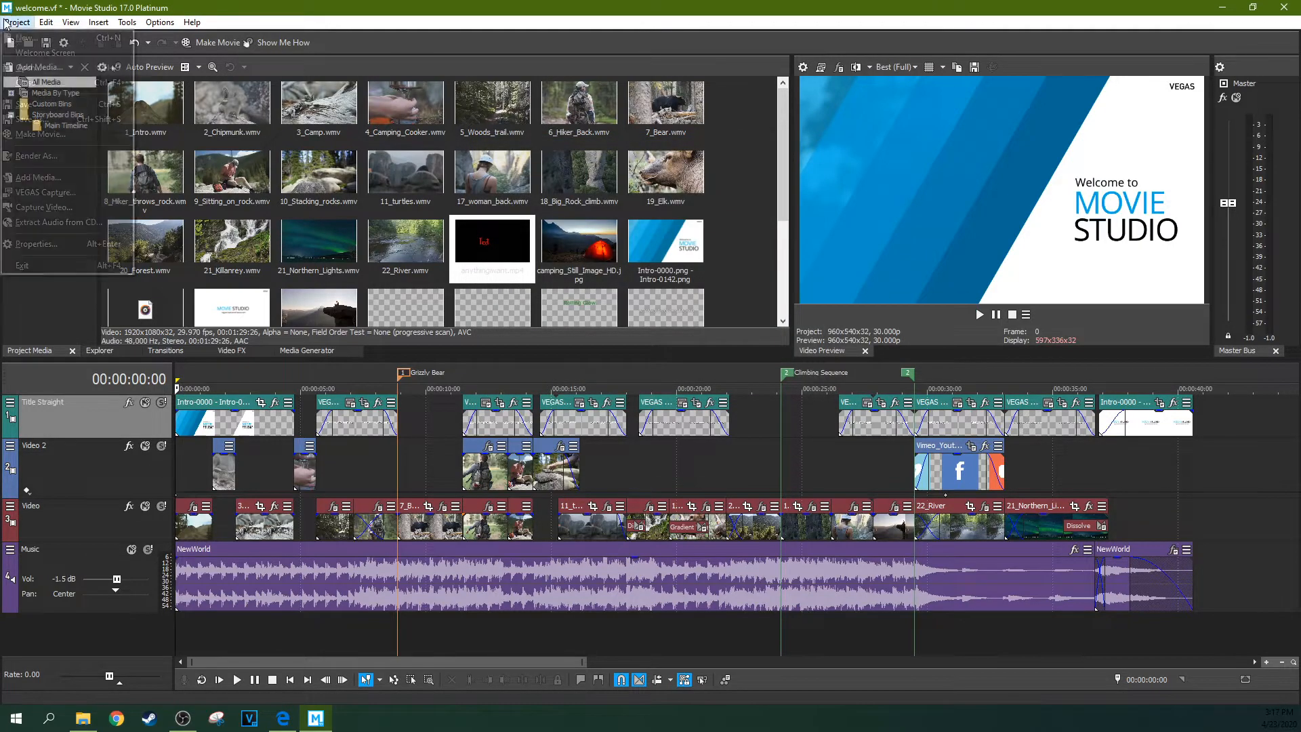
click(76, 246)
click(551, 124)
click(590, 124)
click(614, 123)
click(650, 125)
click(614, 123)
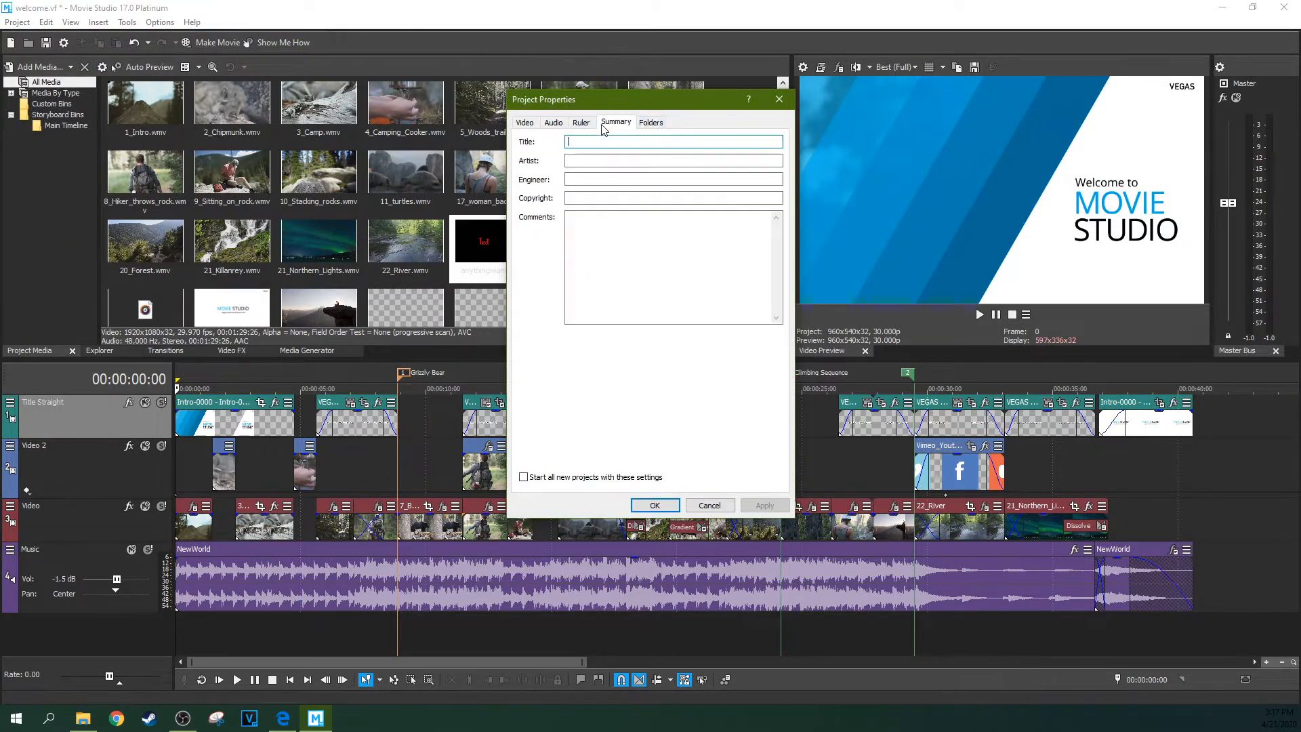
click(581, 124)
click(553, 124)
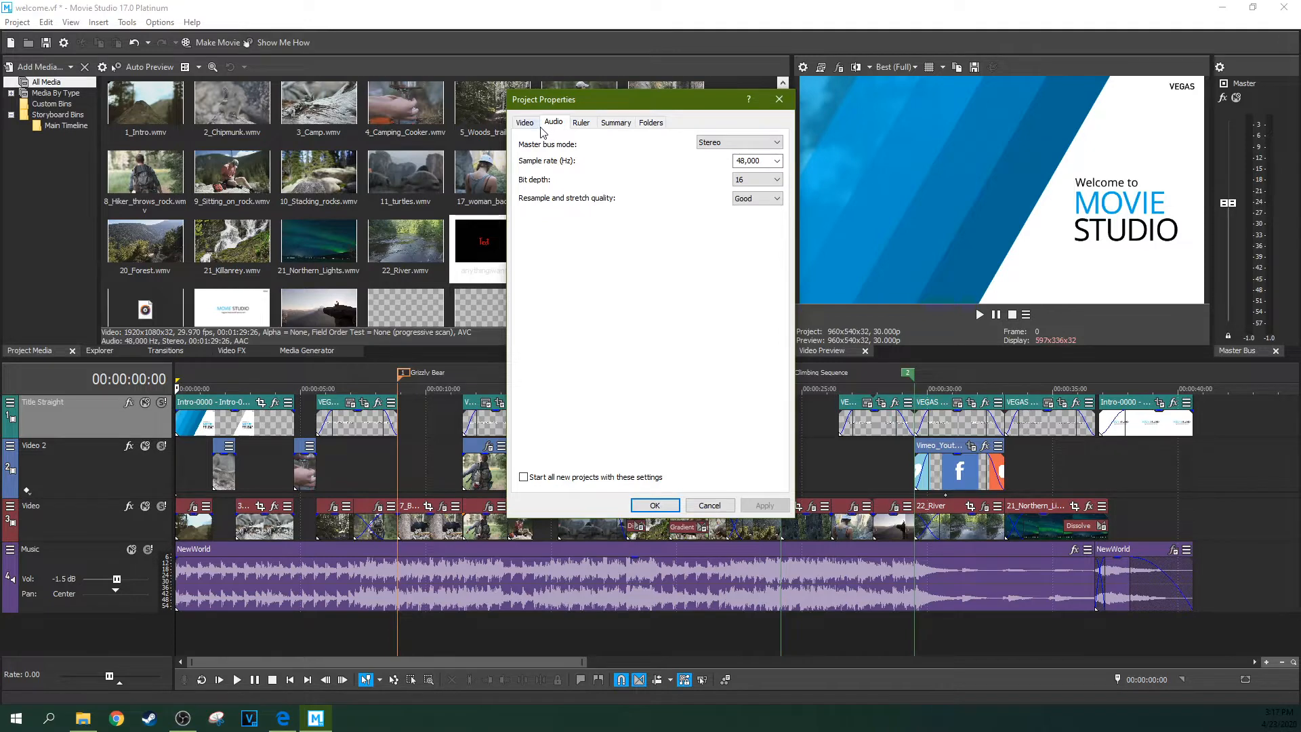
click(535, 125)
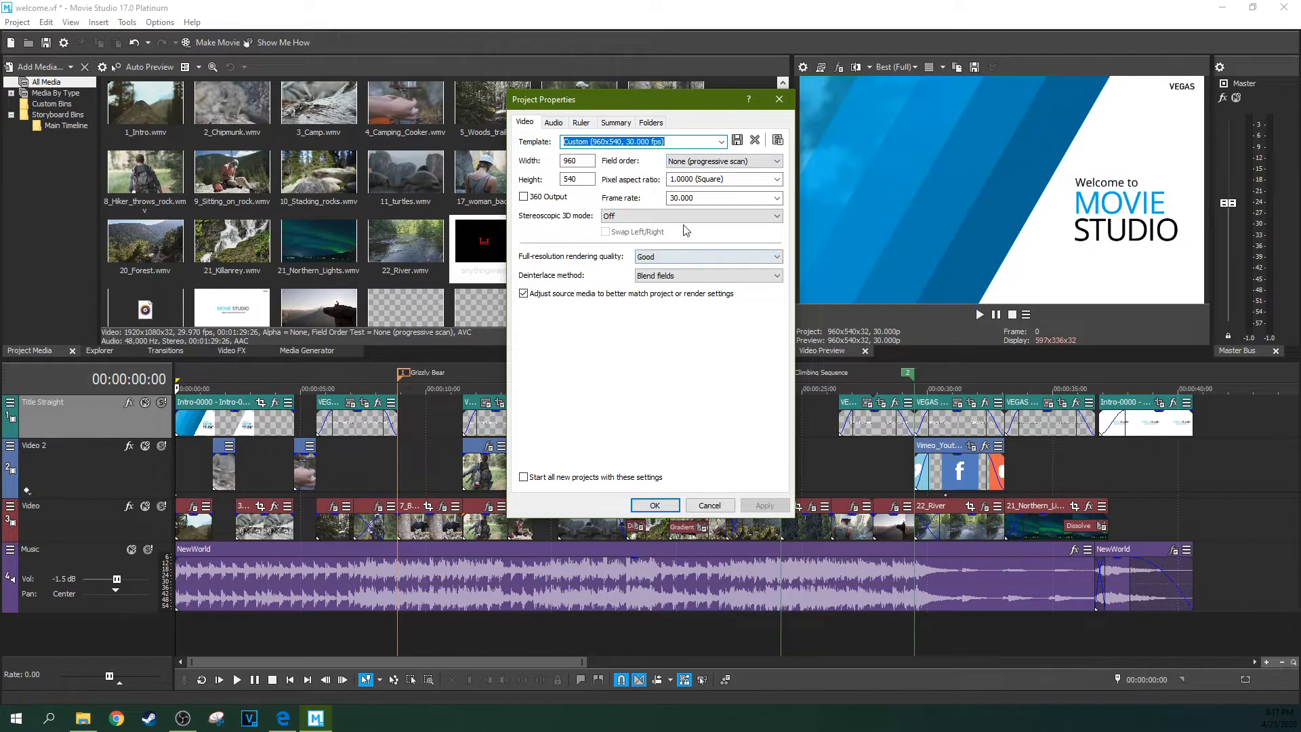
click(580, 123)
click(555, 123)
click(529, 123)
click(585, 123)
click(624, 123)
click(651, 123)
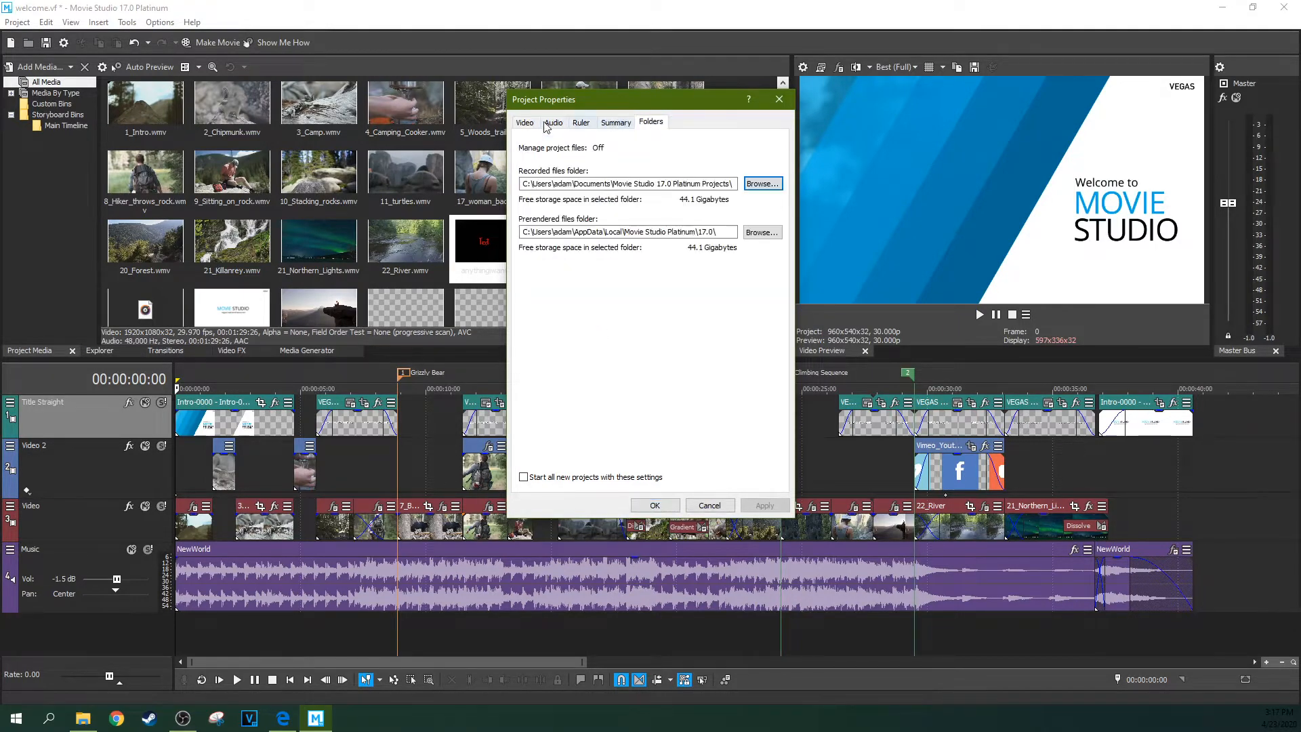
click(778, 100)
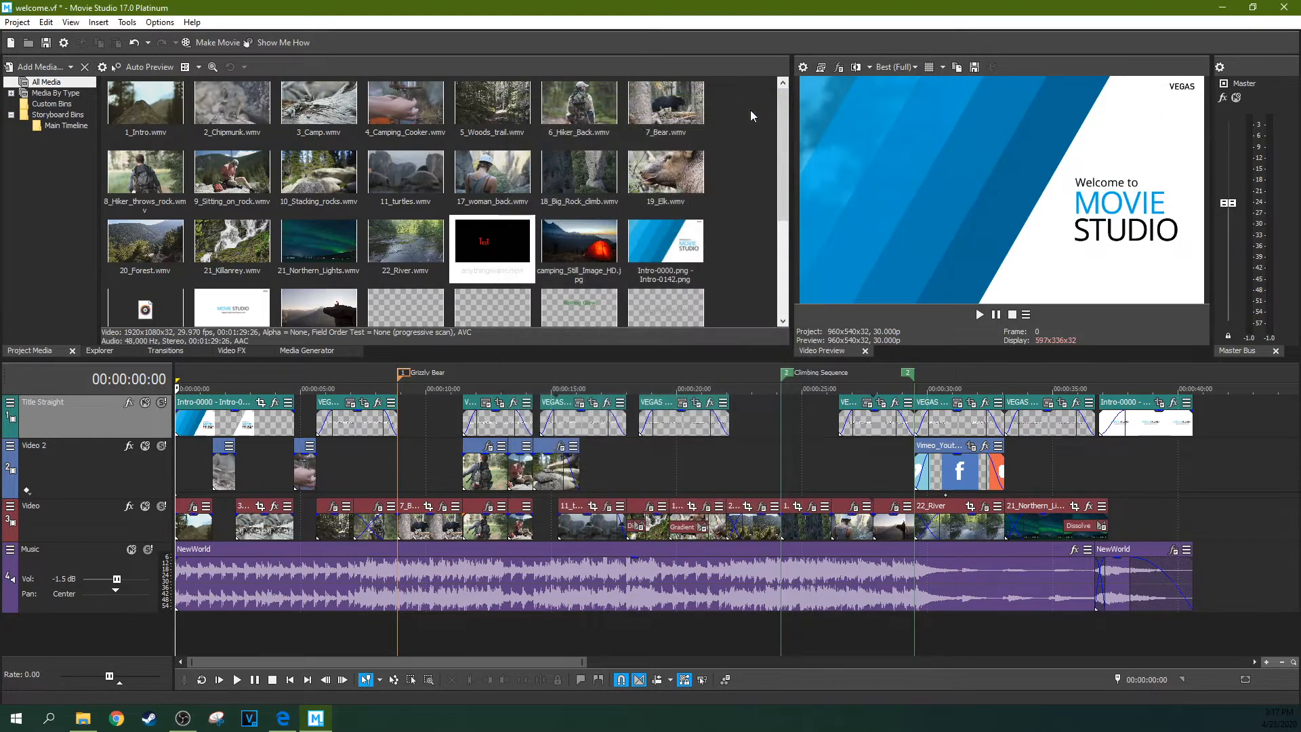
click(19, 22)
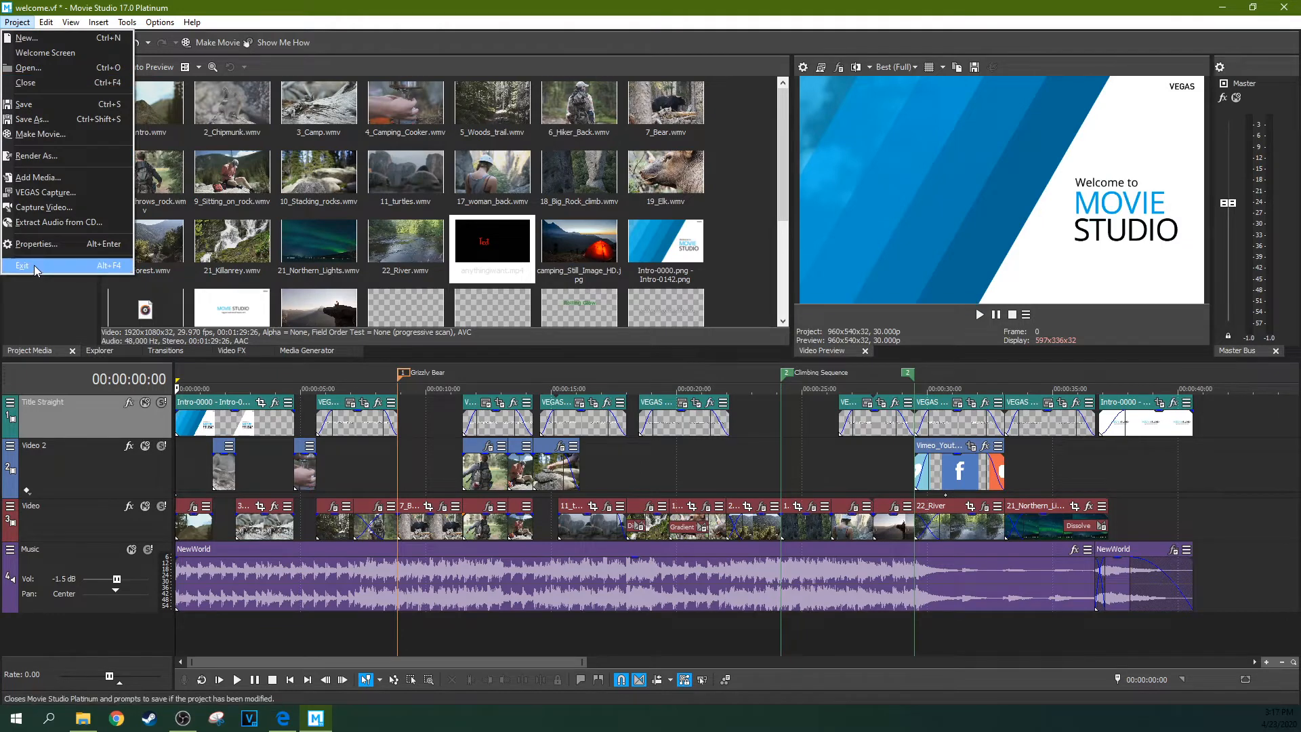
click(145, 177)
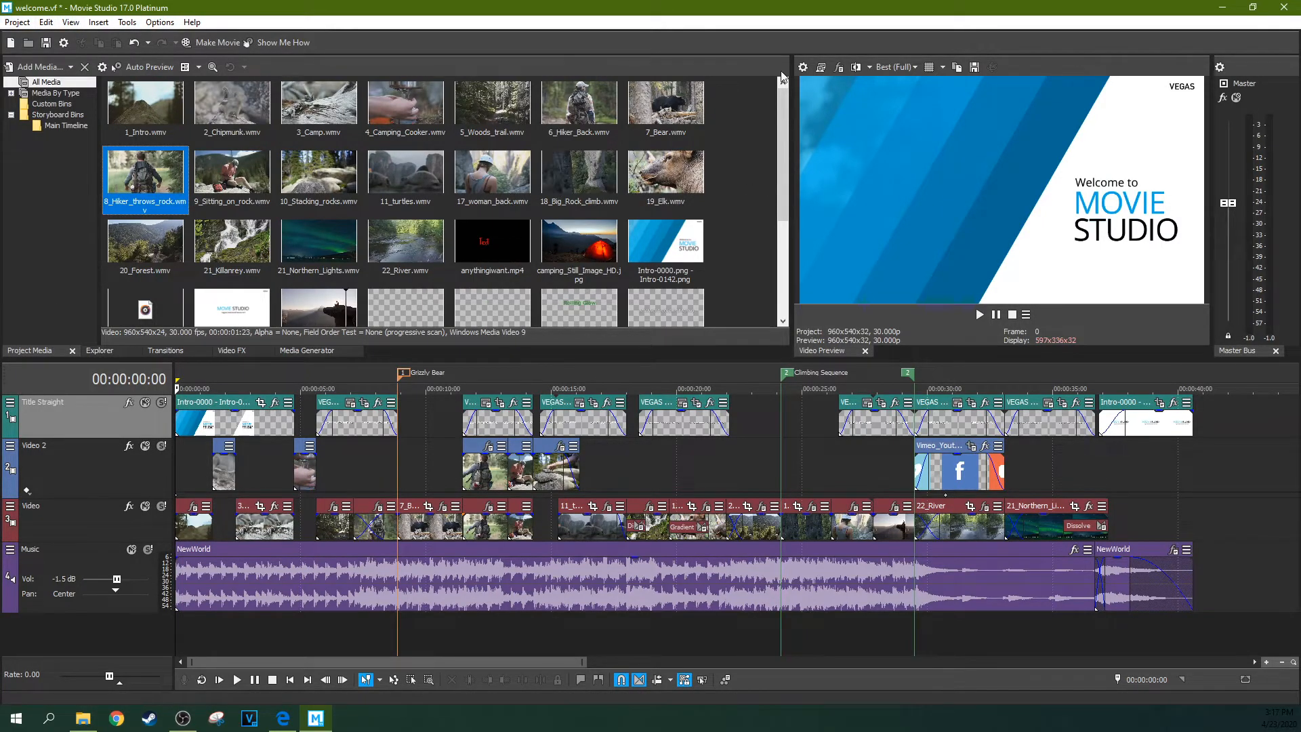
Step: Enlarge the video preview by narrowing the media area and shrinking the timeline, and widen the Master Bus area
drag(791, 155, 543, 157)
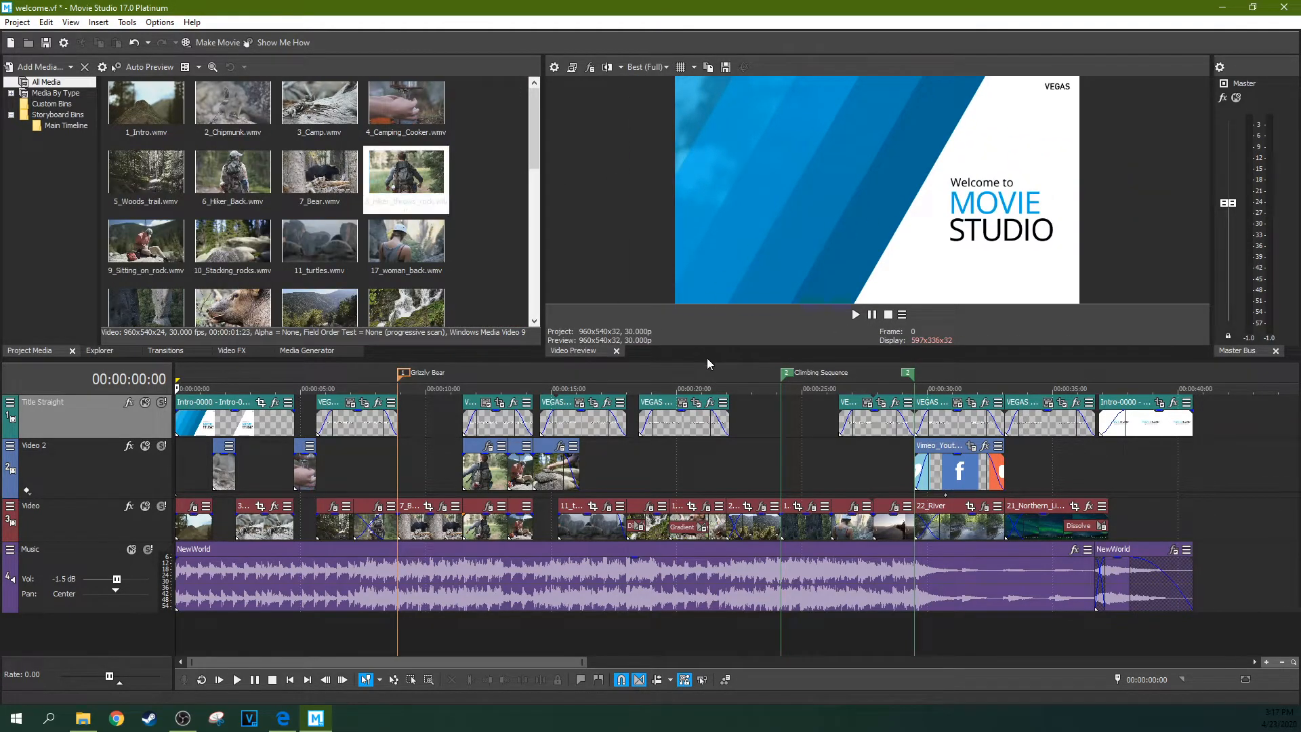
drag(709, 359, 710, 532)
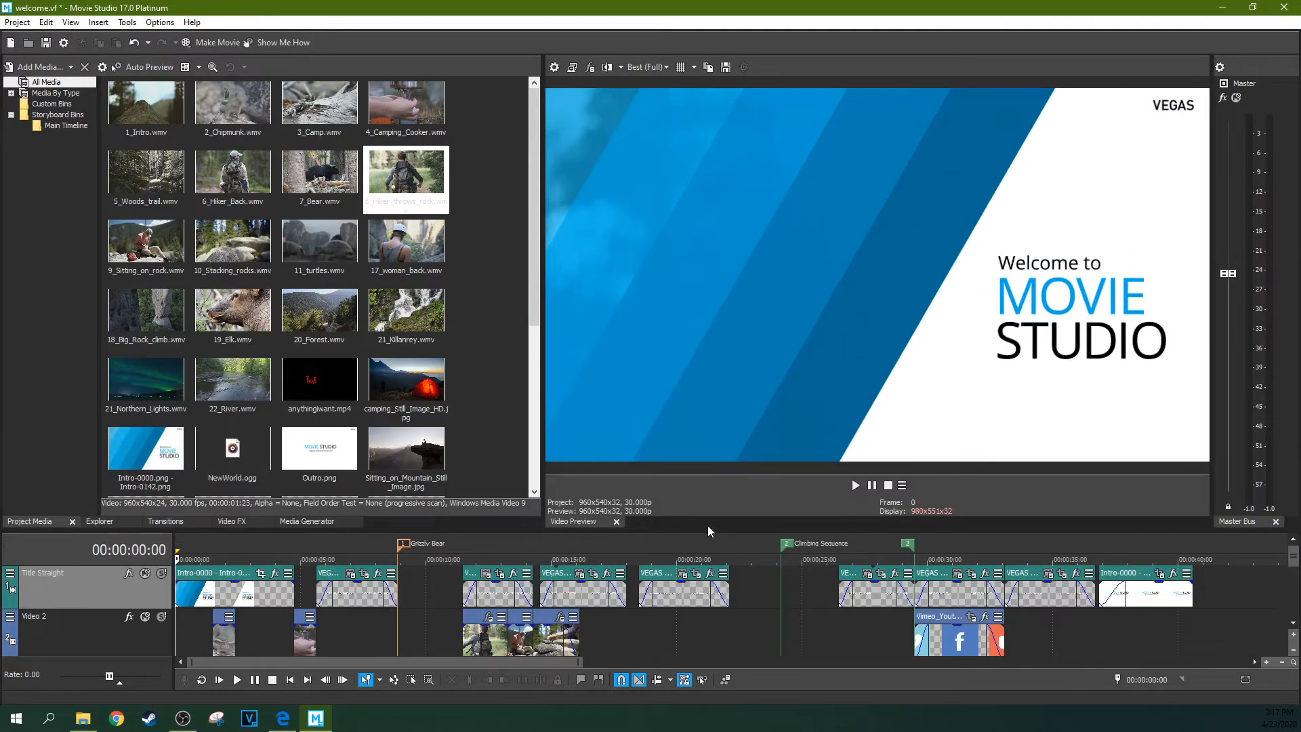
drag(1214, 222, 1181, 205)
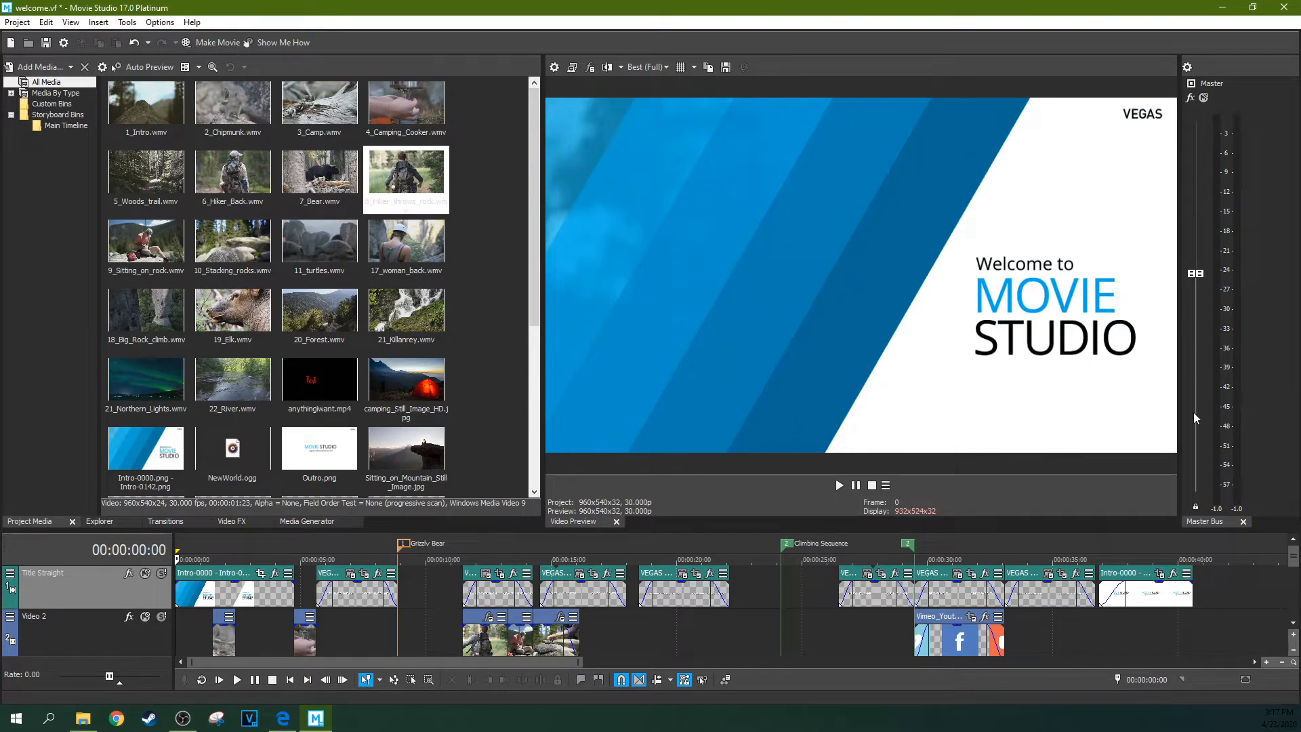
Step: Play the timeline from 00:00:22:29 to watch the master audio meters, pause it, and narrow the Master Bus area
click(752, 597)
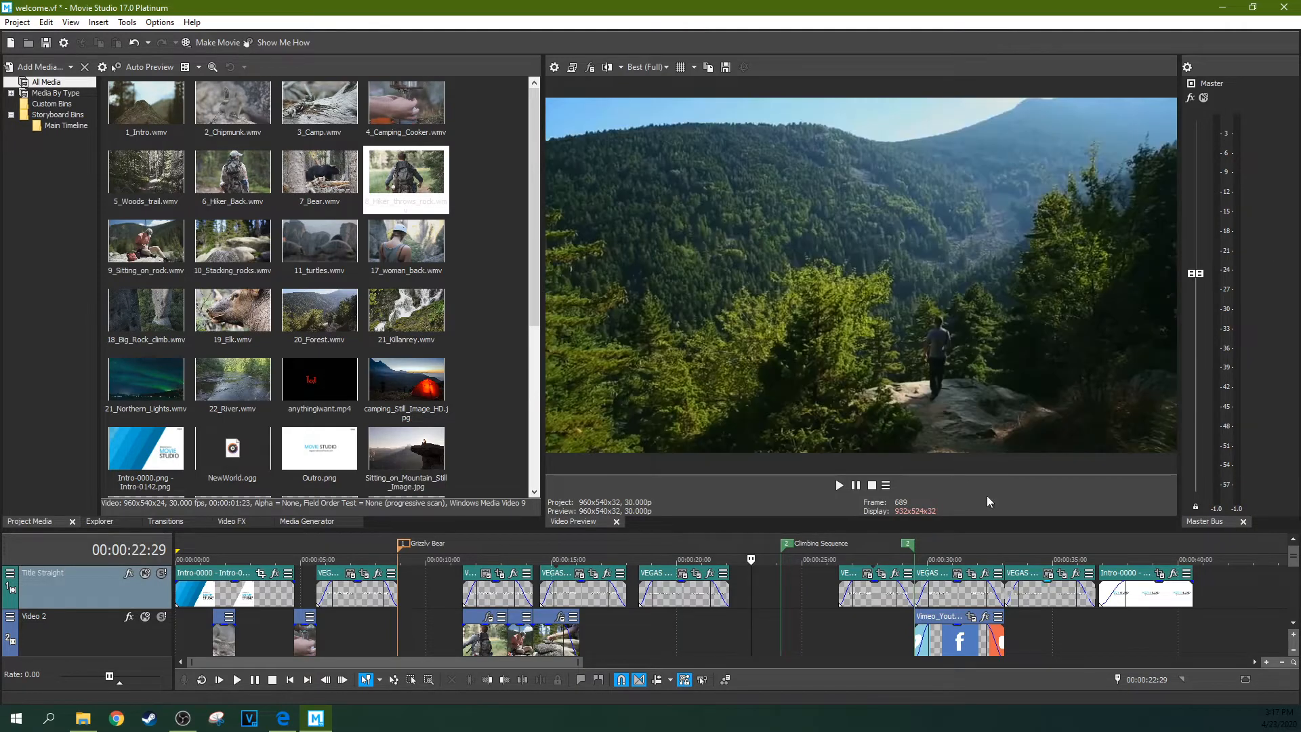
key(space)
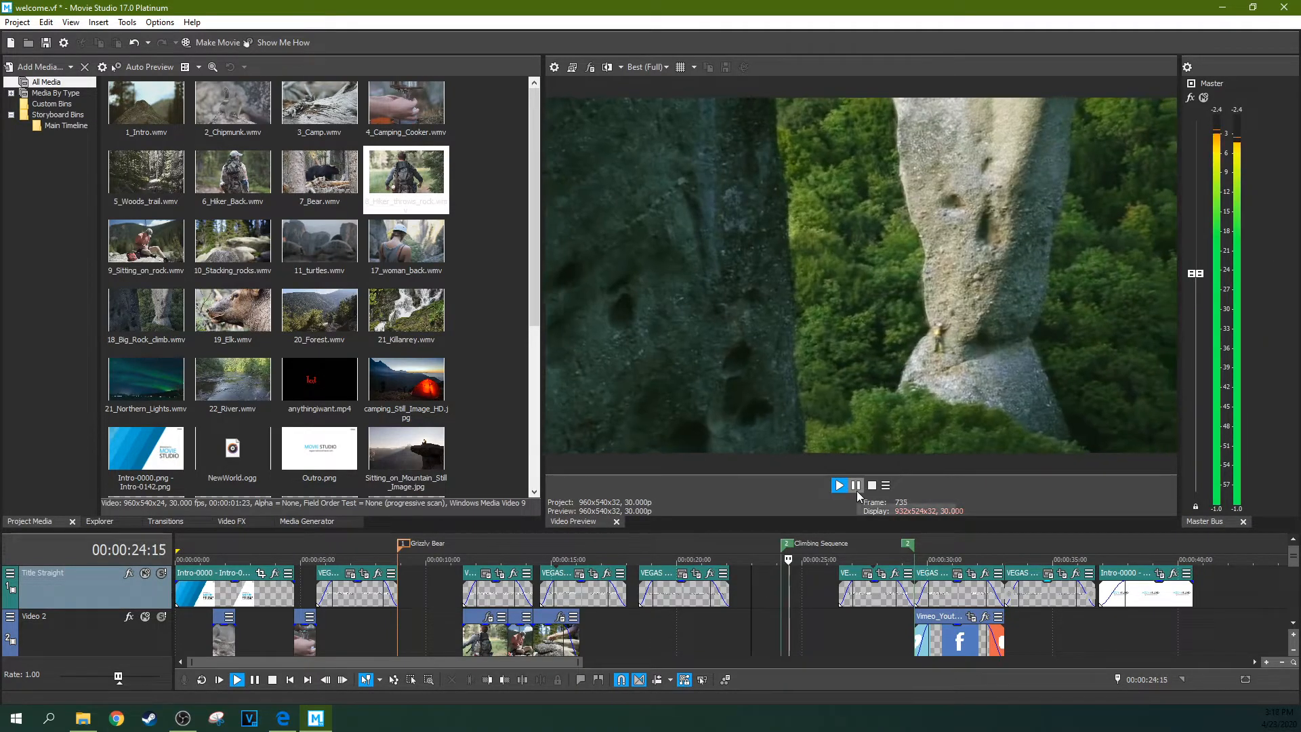
click(857, 488)
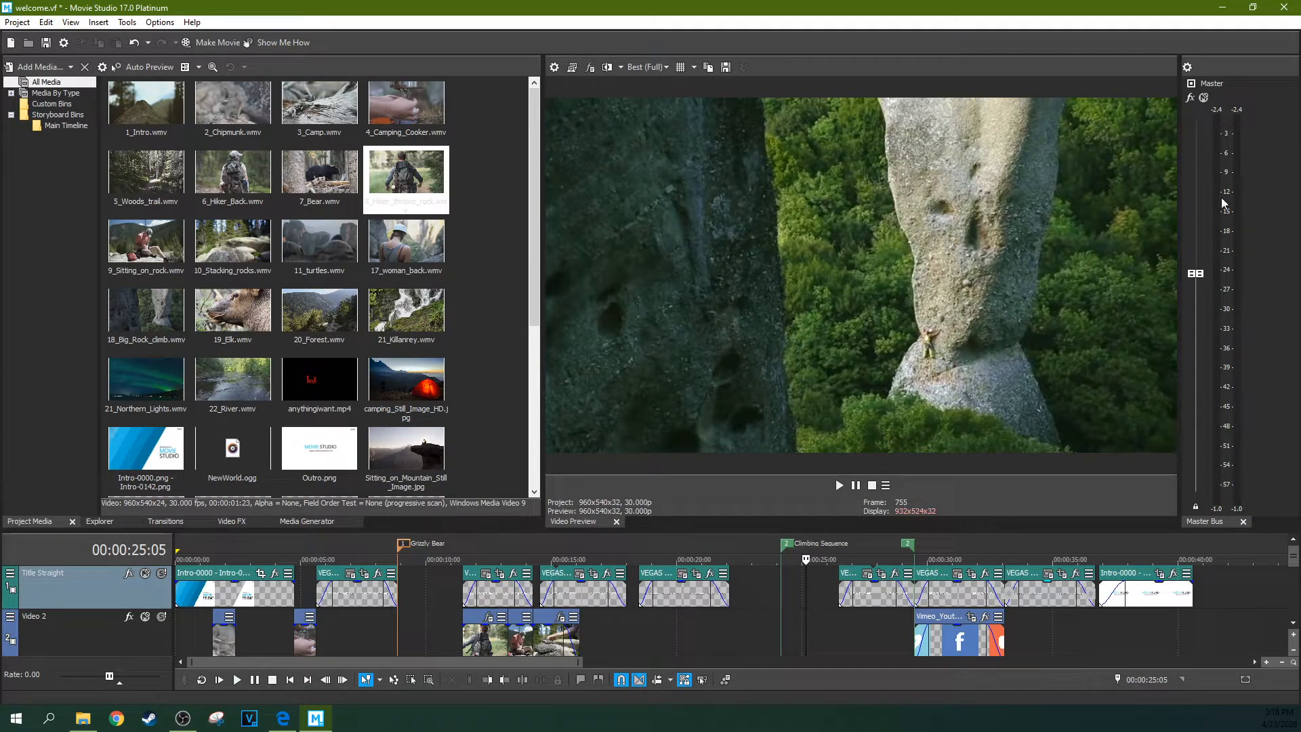
drag(1180, 262, 1212, 257)
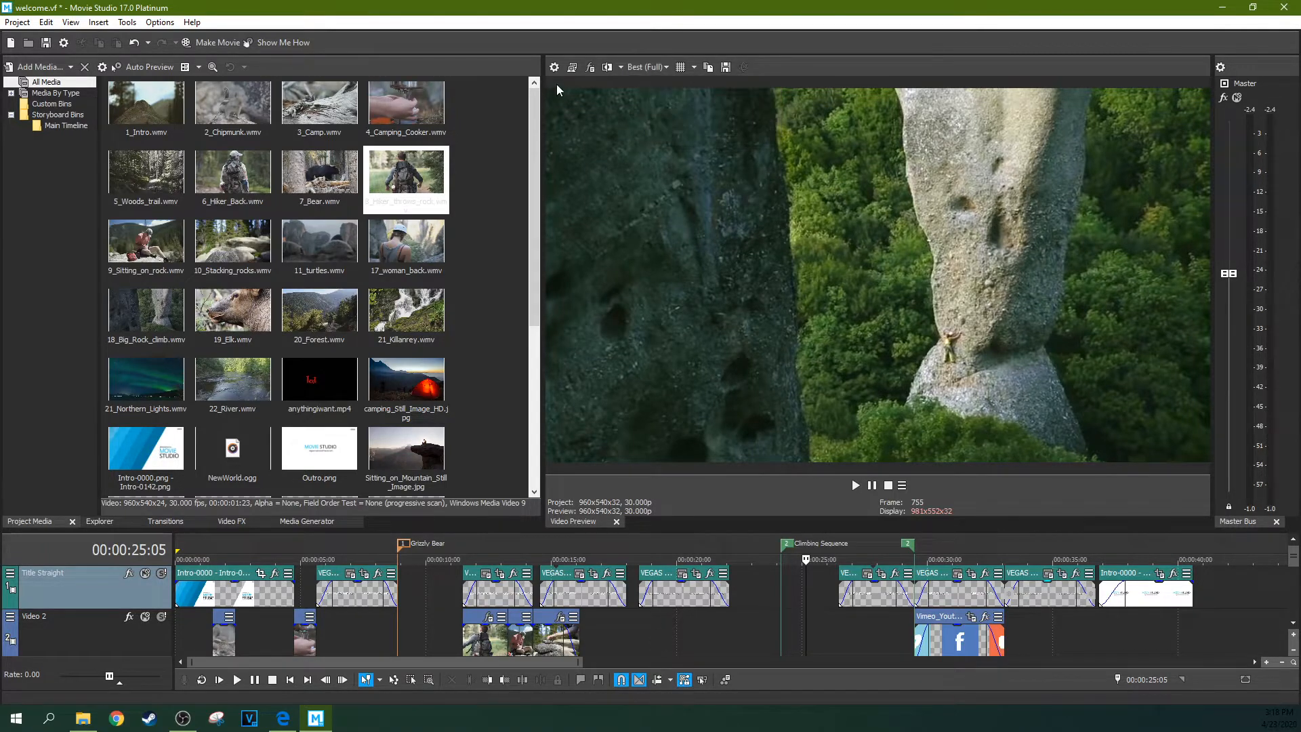
Step: Open the project properties from the video preview, view Audio, Ruler, Summary and Folders, and close them without changes
click(553, 67)
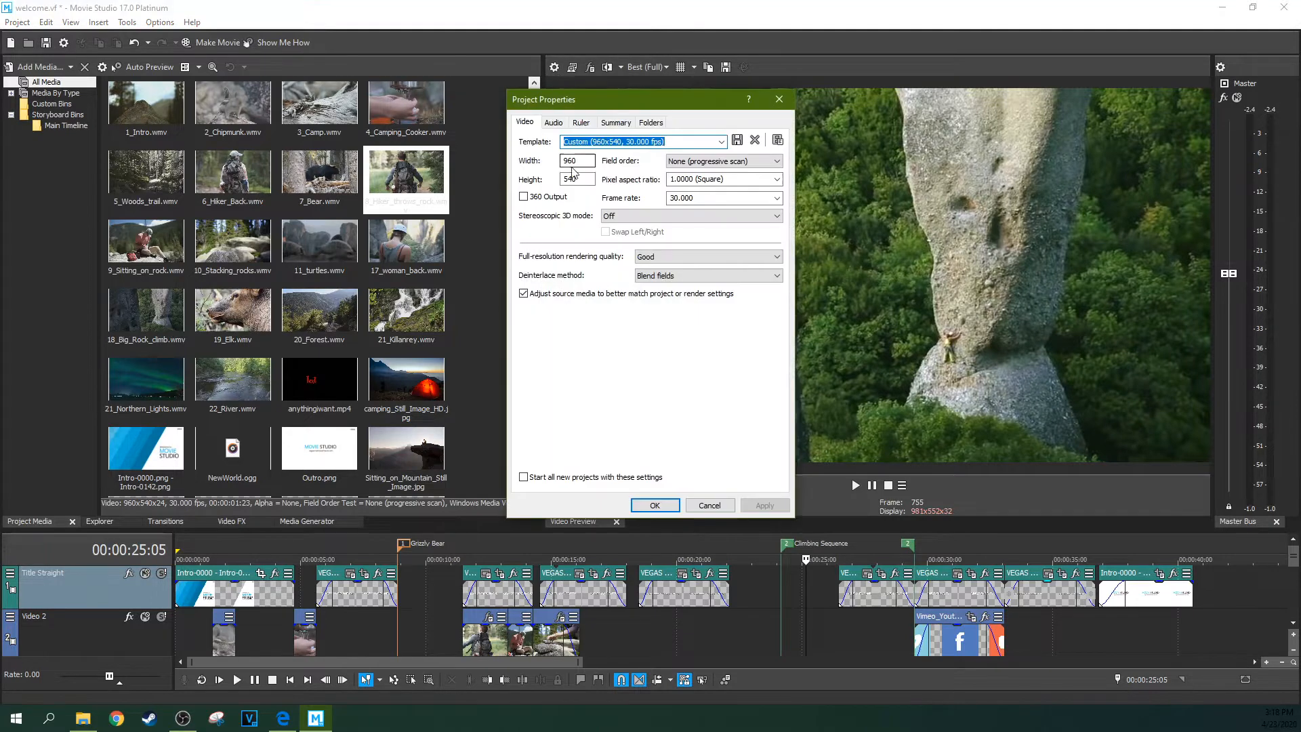
click(554, 122)
click(581, 122)
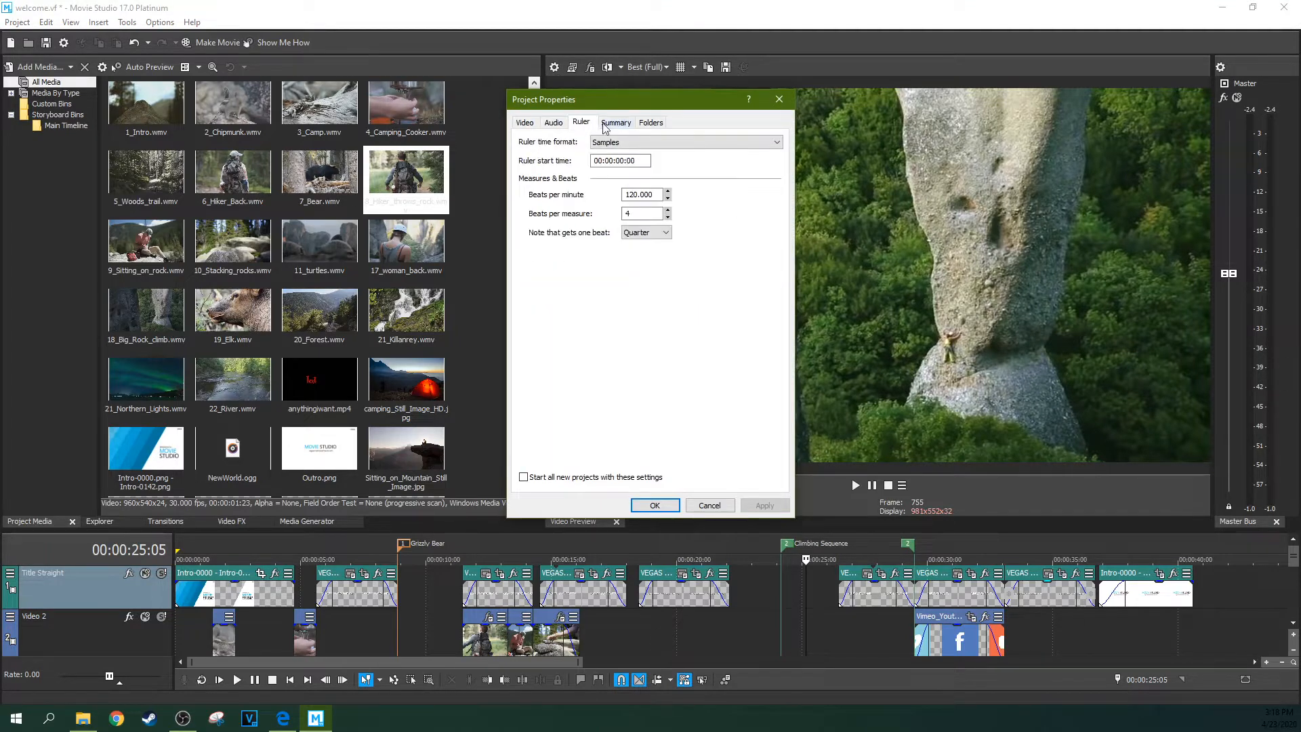
click(615, 122)
click(650, 122)
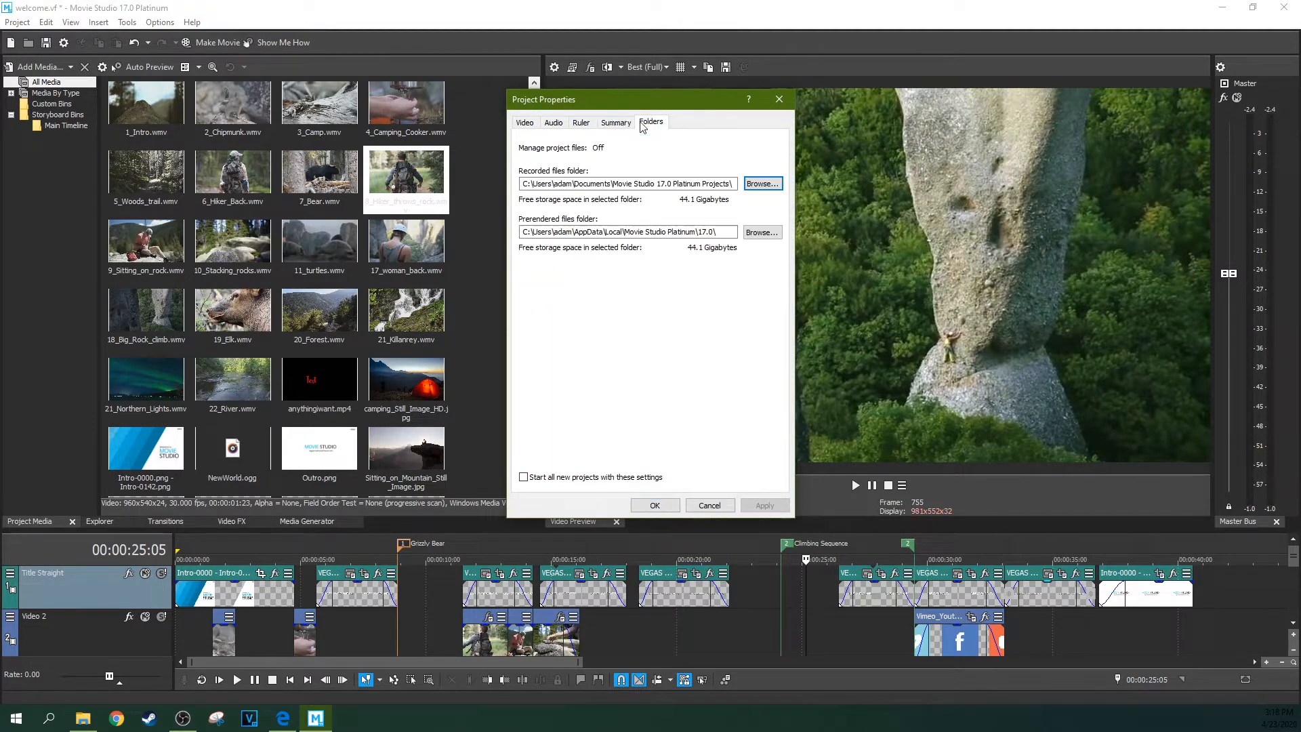
click(539, 125)
click(779, 99)
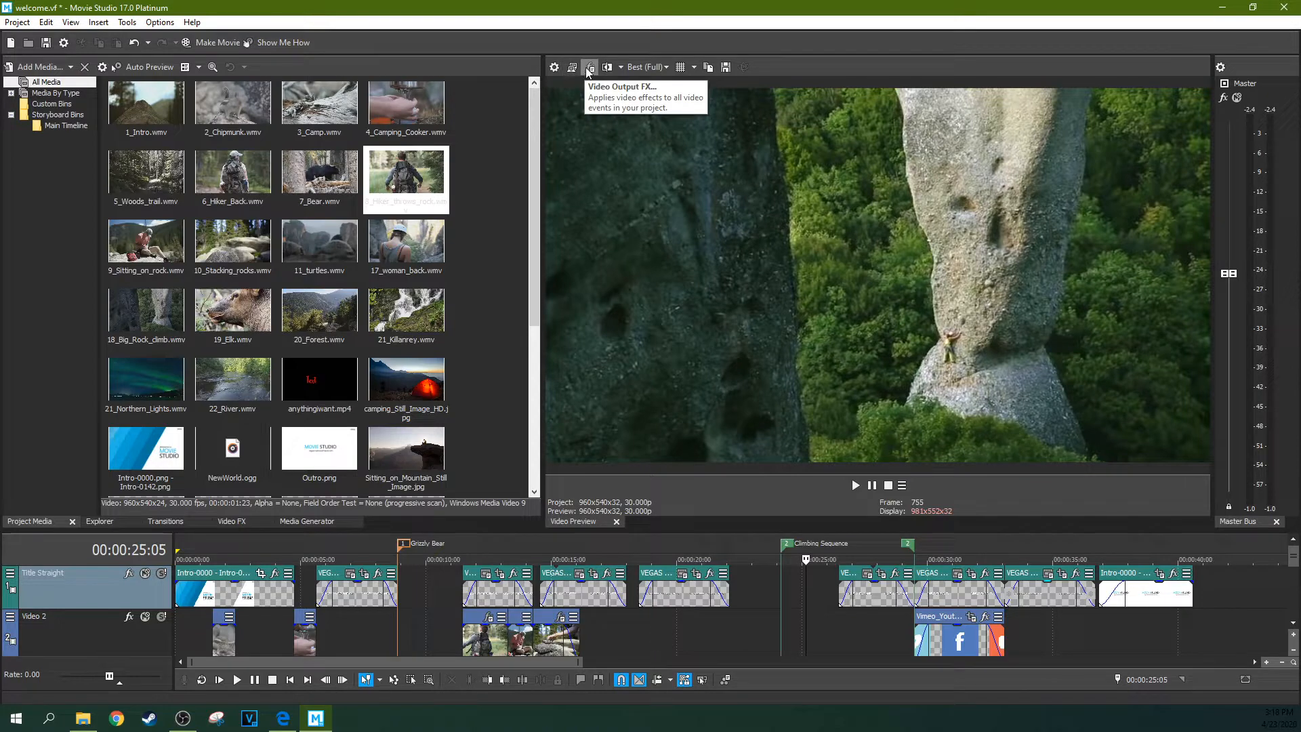
Step: Show the Video FX library, compare the Color Curves and Saturation Adjust settings in Video Output FX, and close the effects window
click(224, 520)
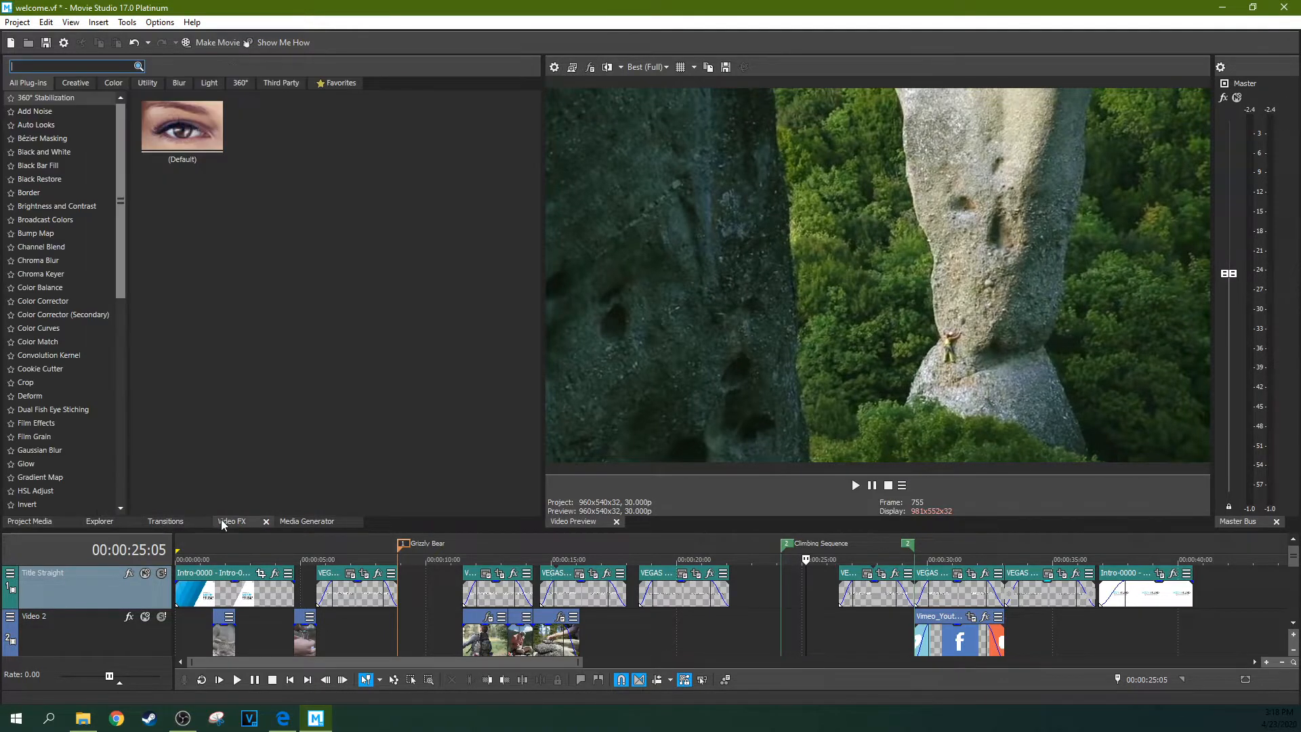
click(595, 71)
click(433, 228)
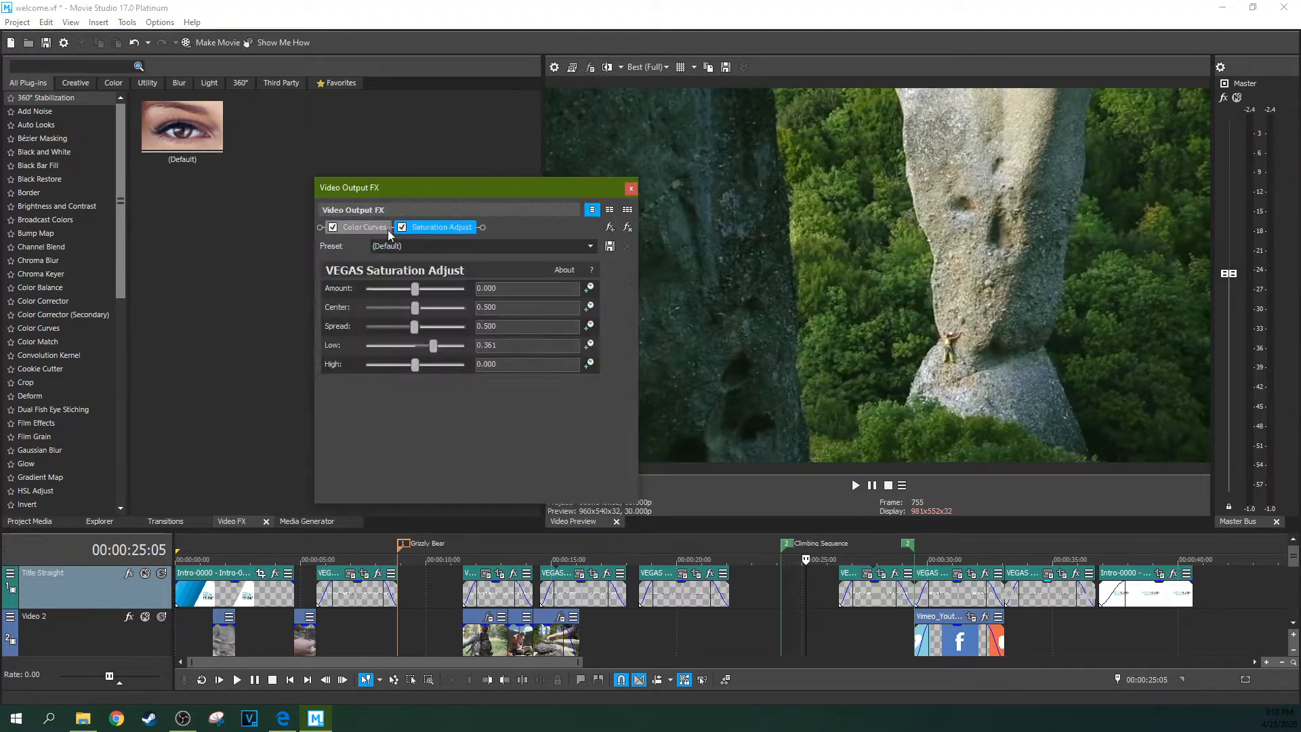
click(383, 228)
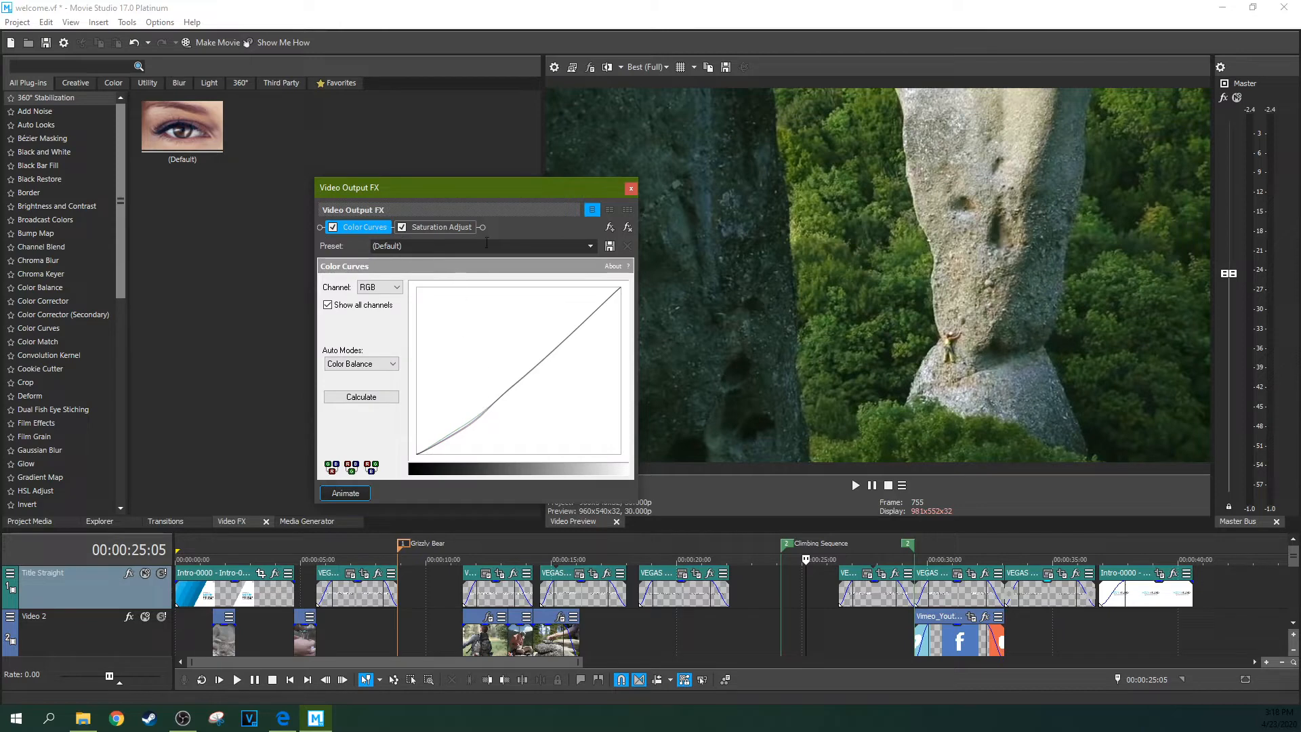
click(433, 226)
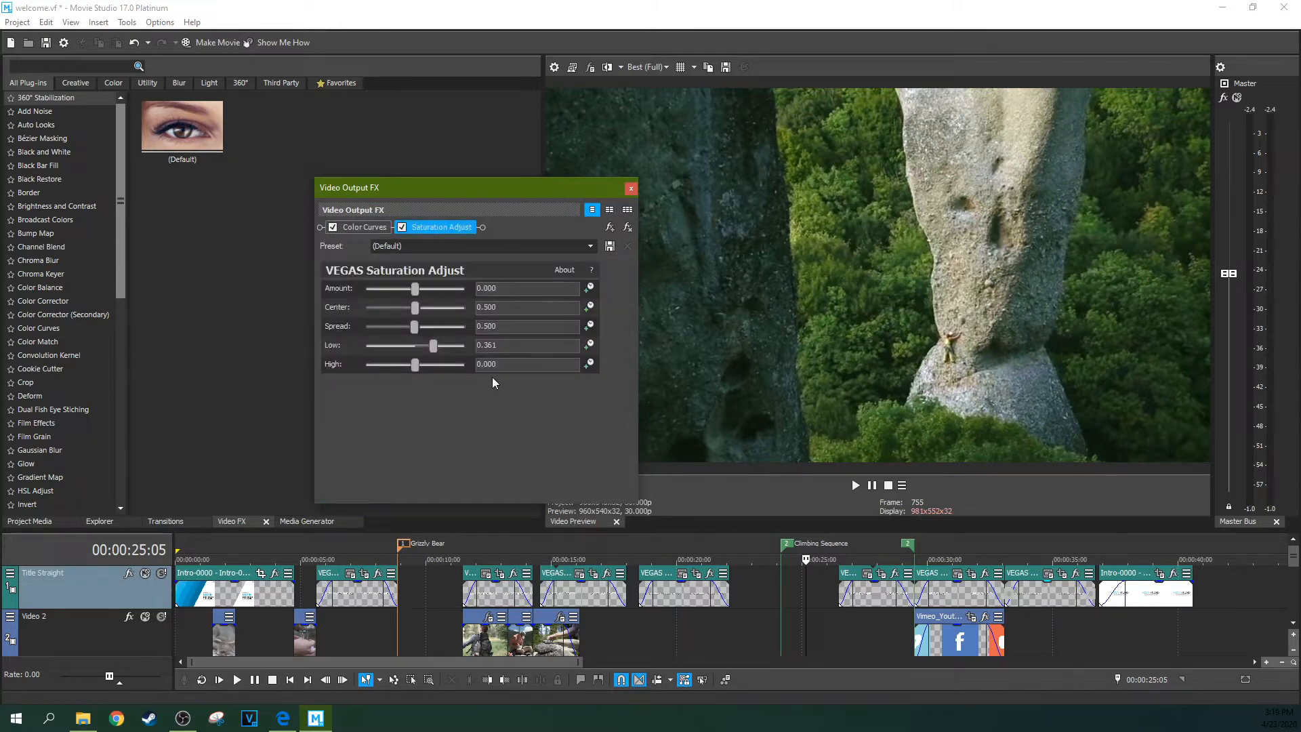
click(365, 227)
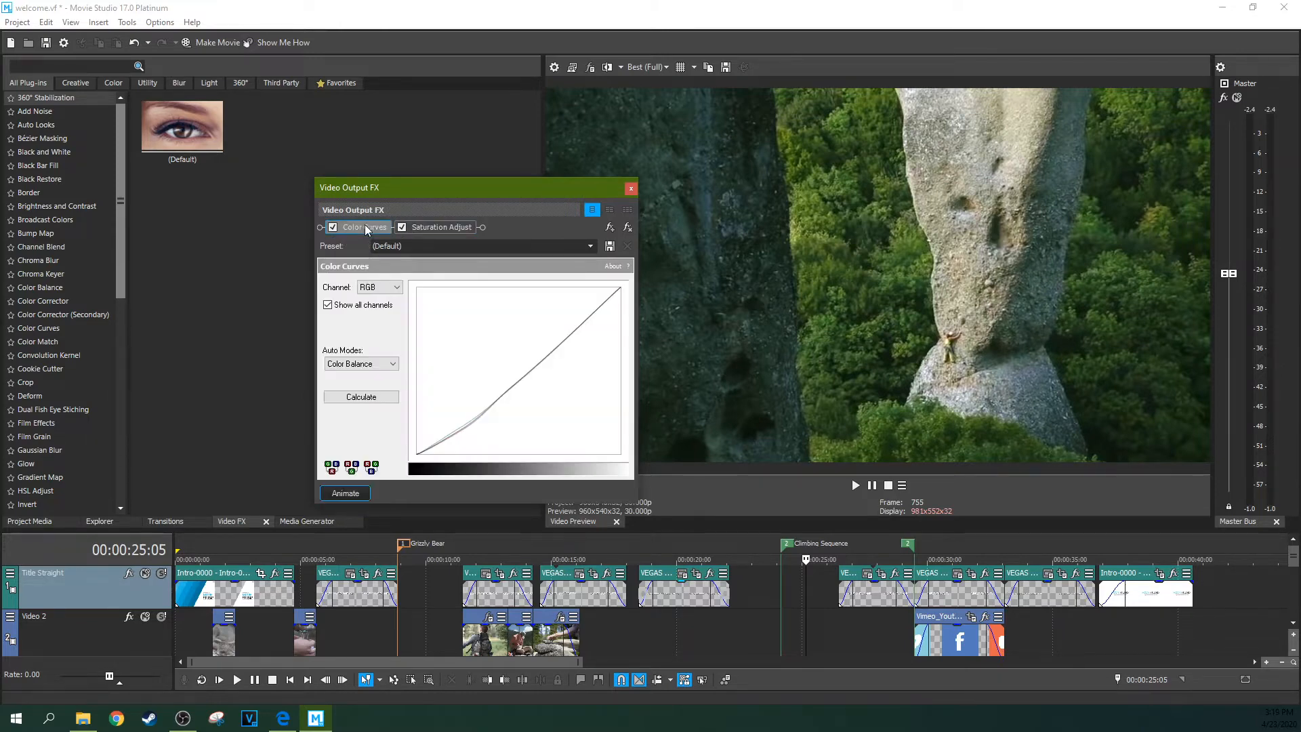
click(433, 227)
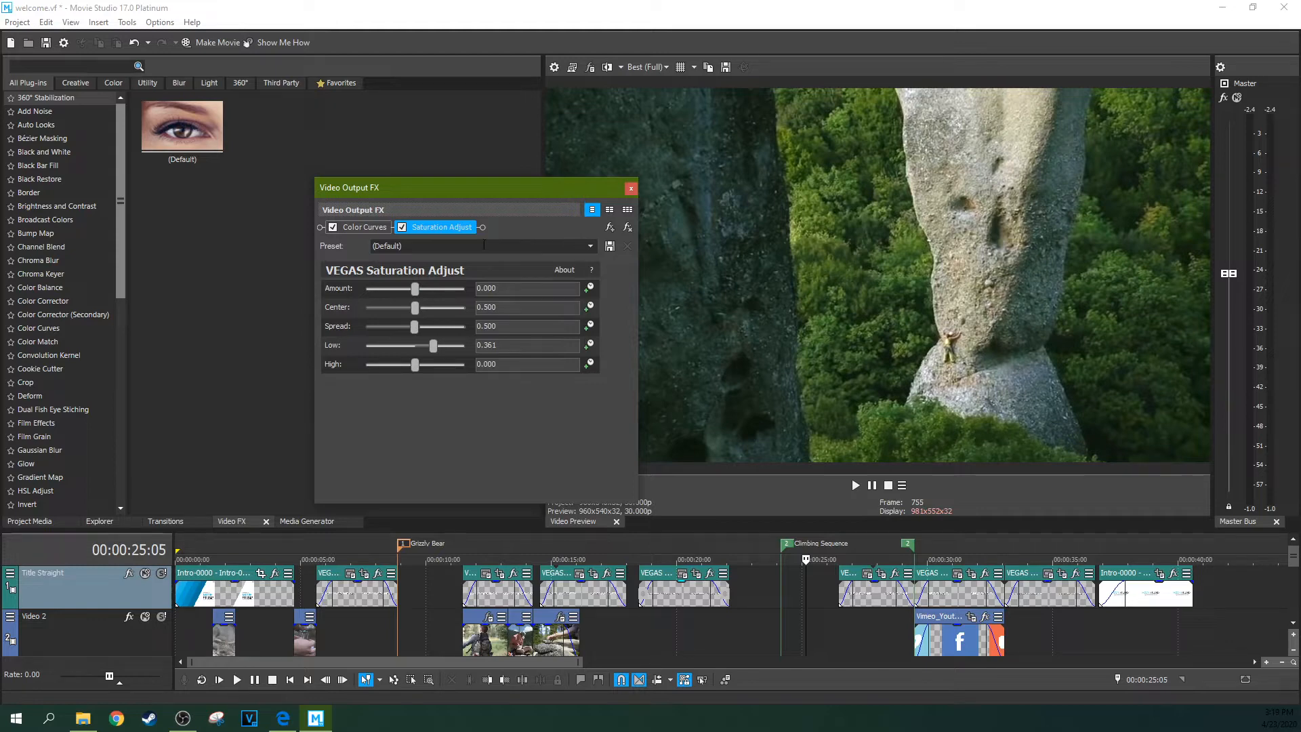
click(631, 187)
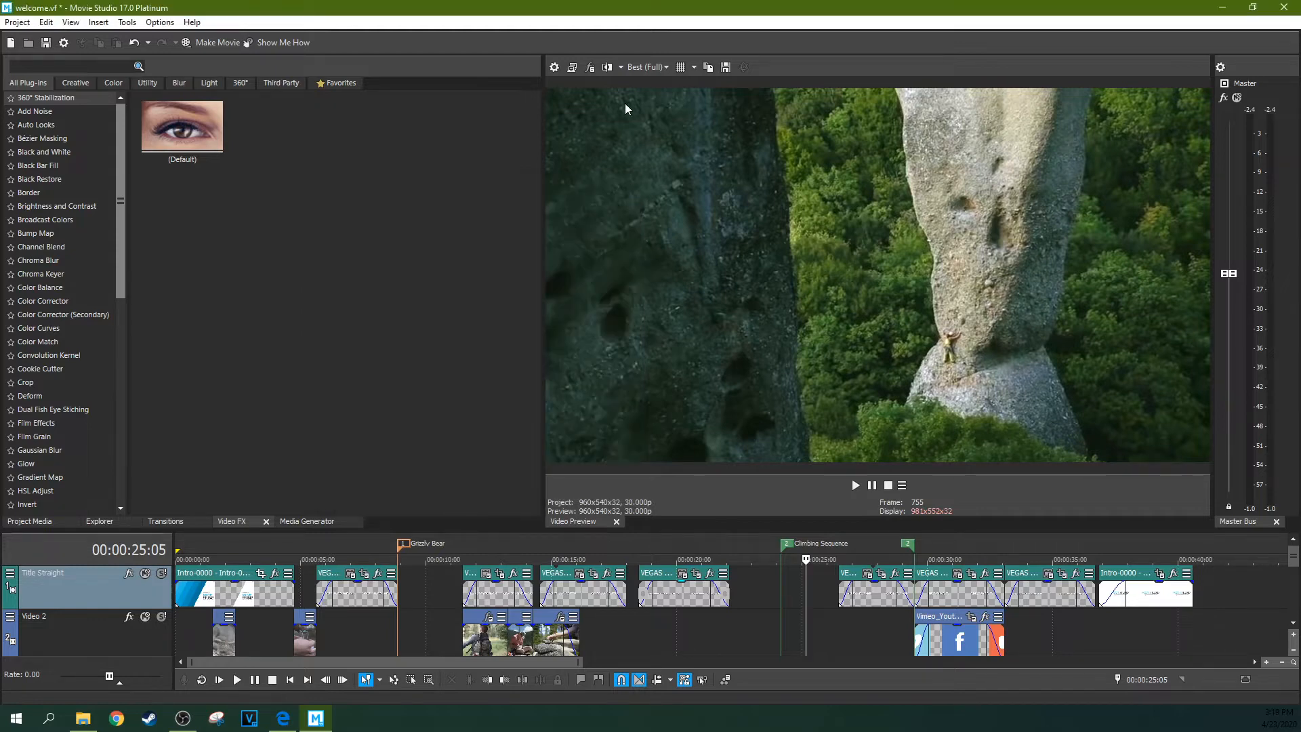
Step: Check the preview quality options without changing them, and place the timeline cursor at 00:00:23:12
click(661, 71)
click(763, 349)
click(627, 536)
click(826, 544)
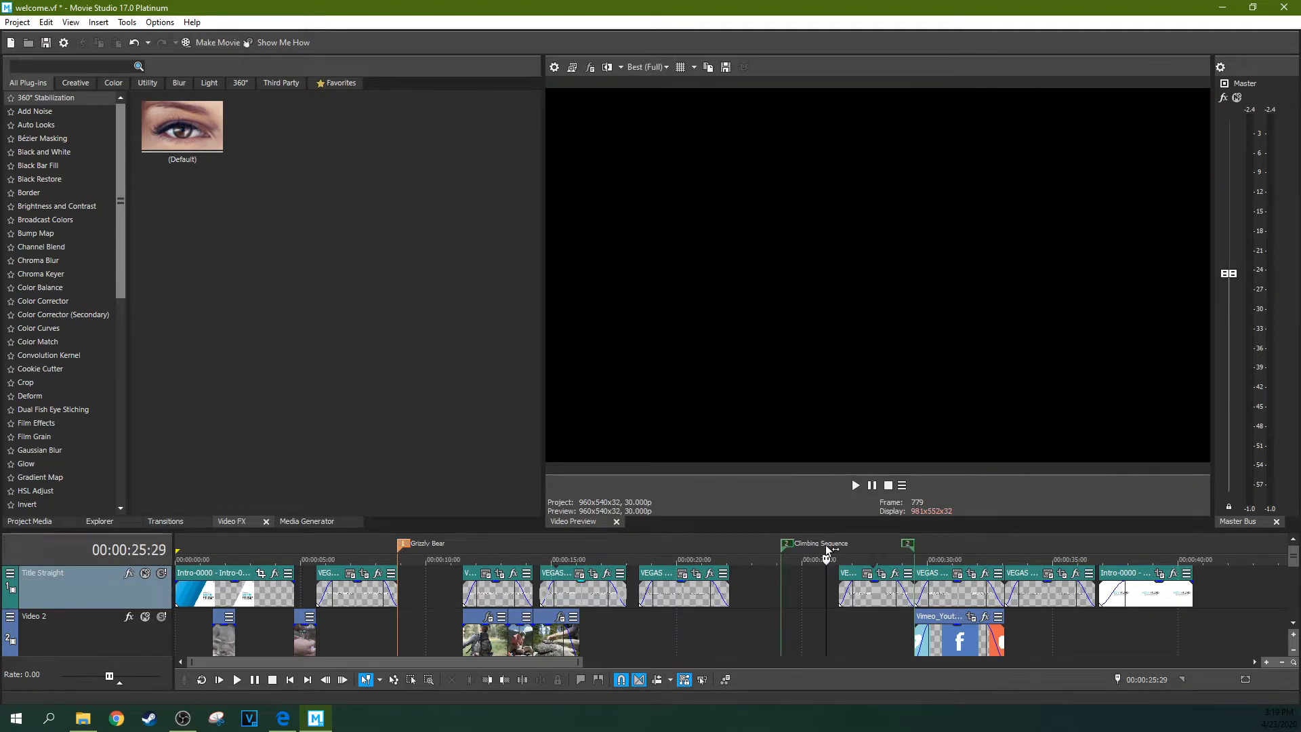
click(762, 542)
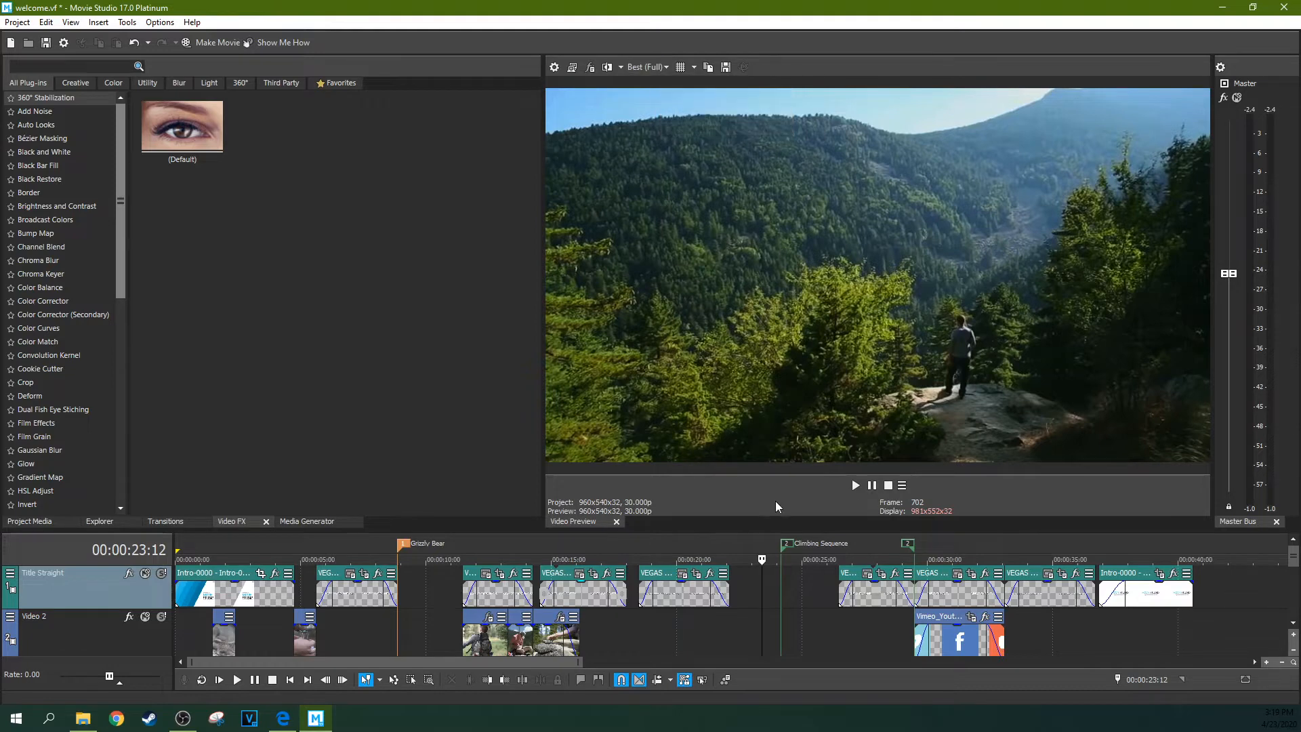
Step: Mute the Music track and play the timeline leading into the Climbing Sequence region at full preview quality
click(1295, 608)
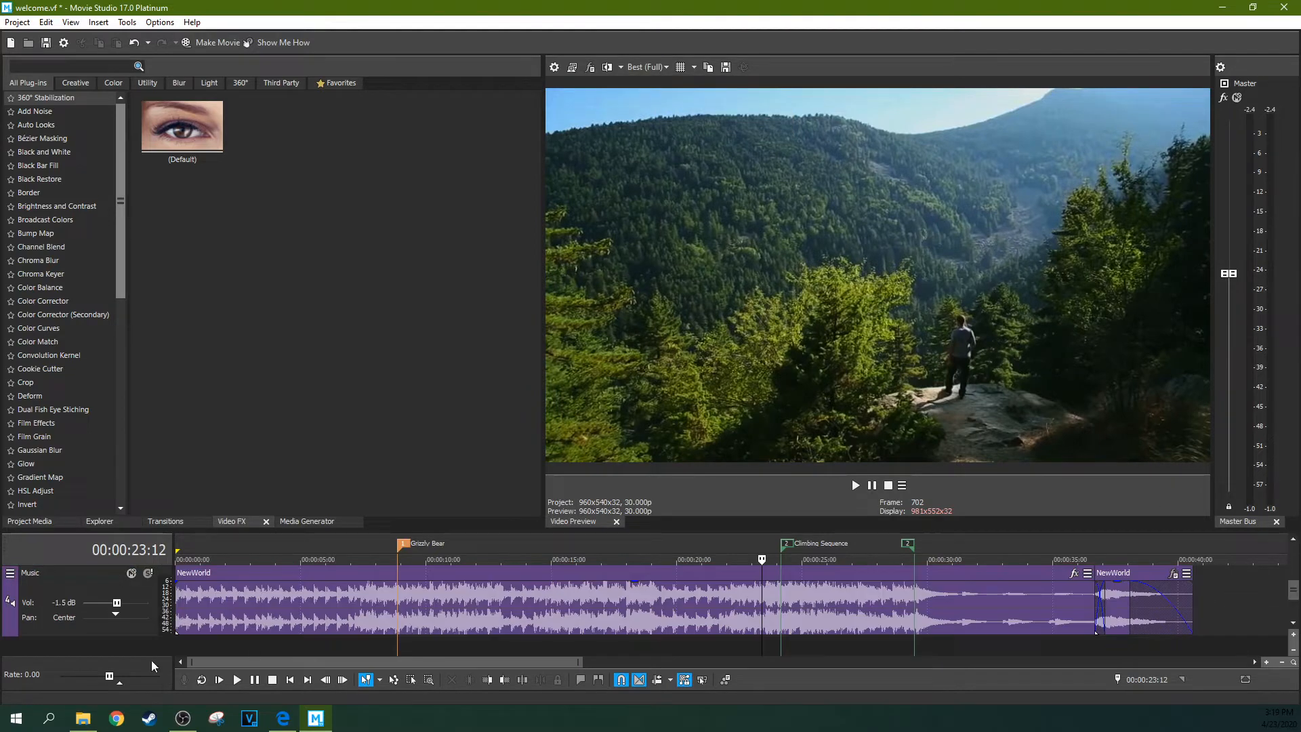
click(130, 573)
click(701, 541)
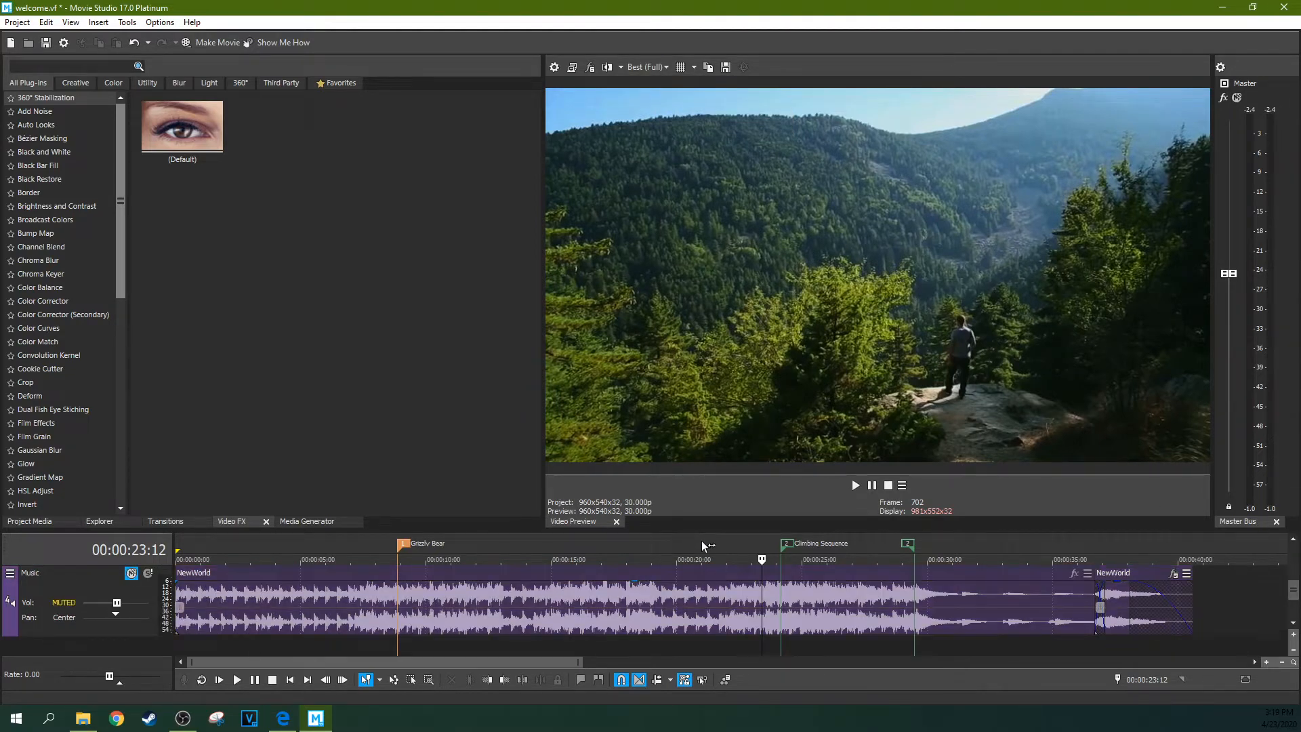
click(856, 485)
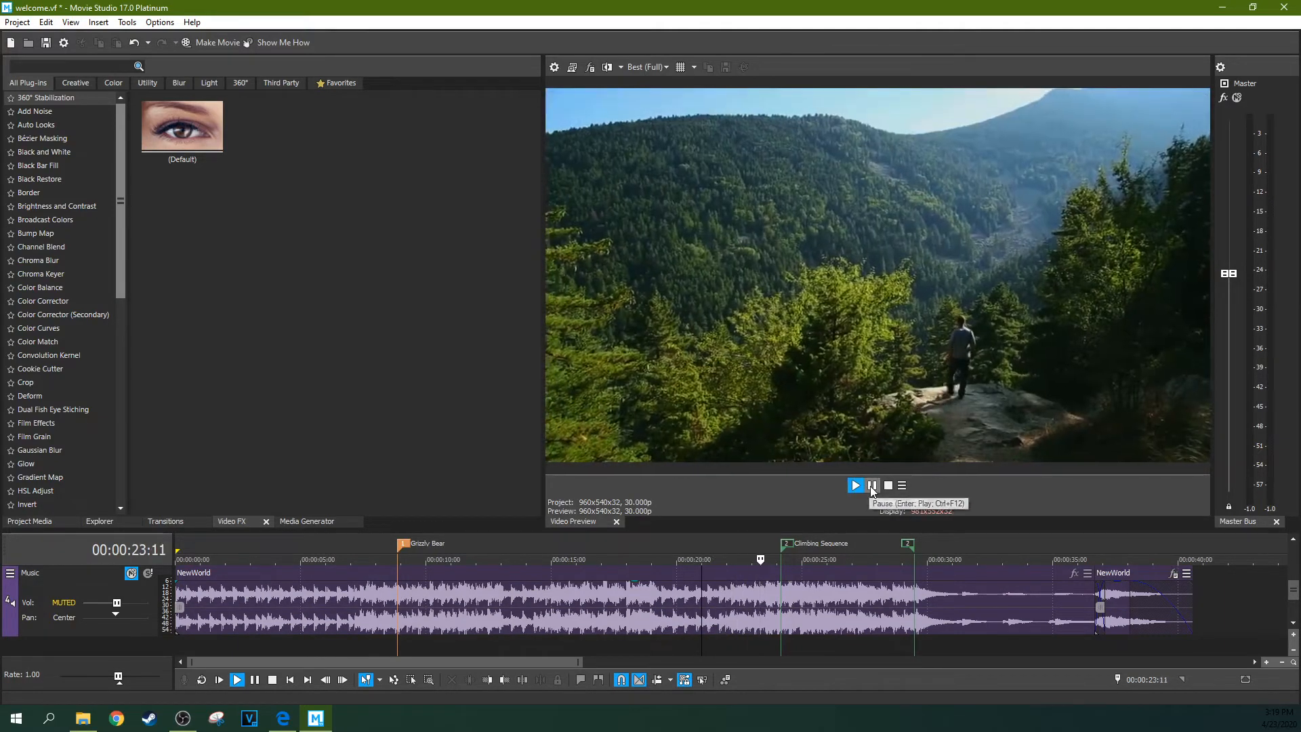
click(873, 485)
click(856, 485)
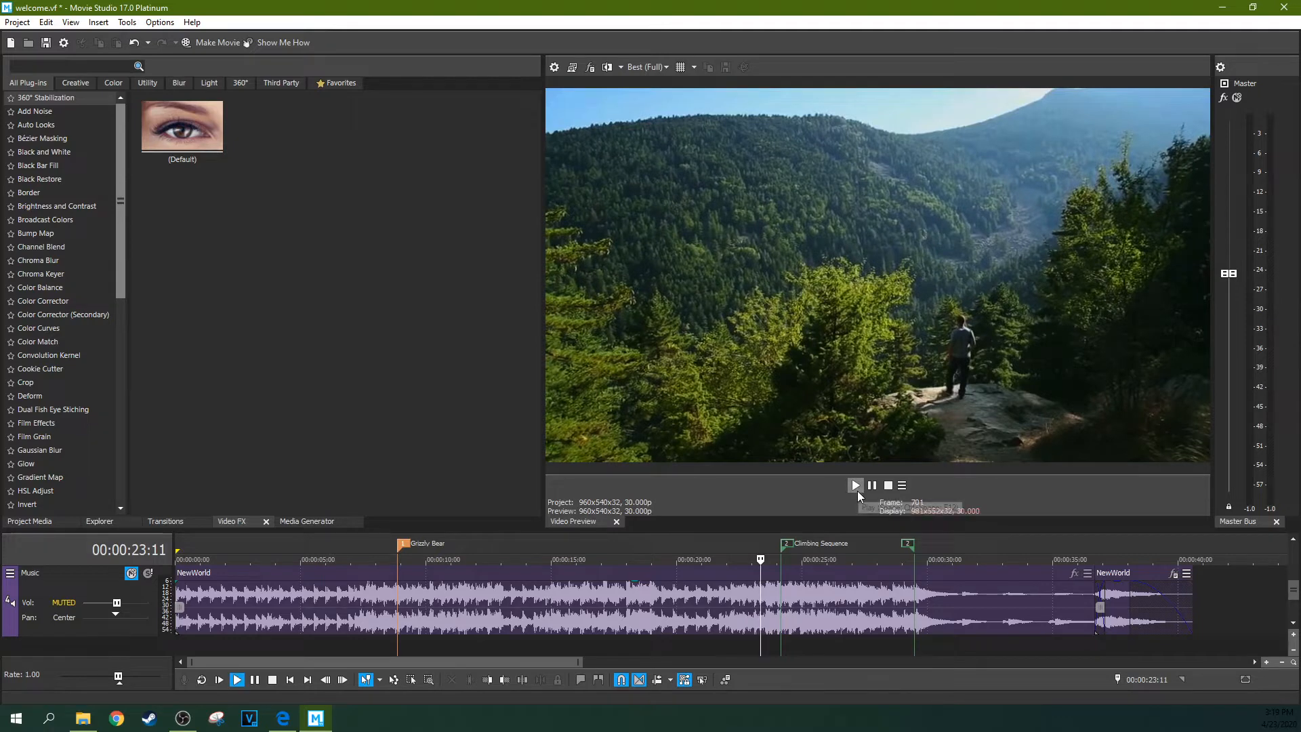
click(872, 485)
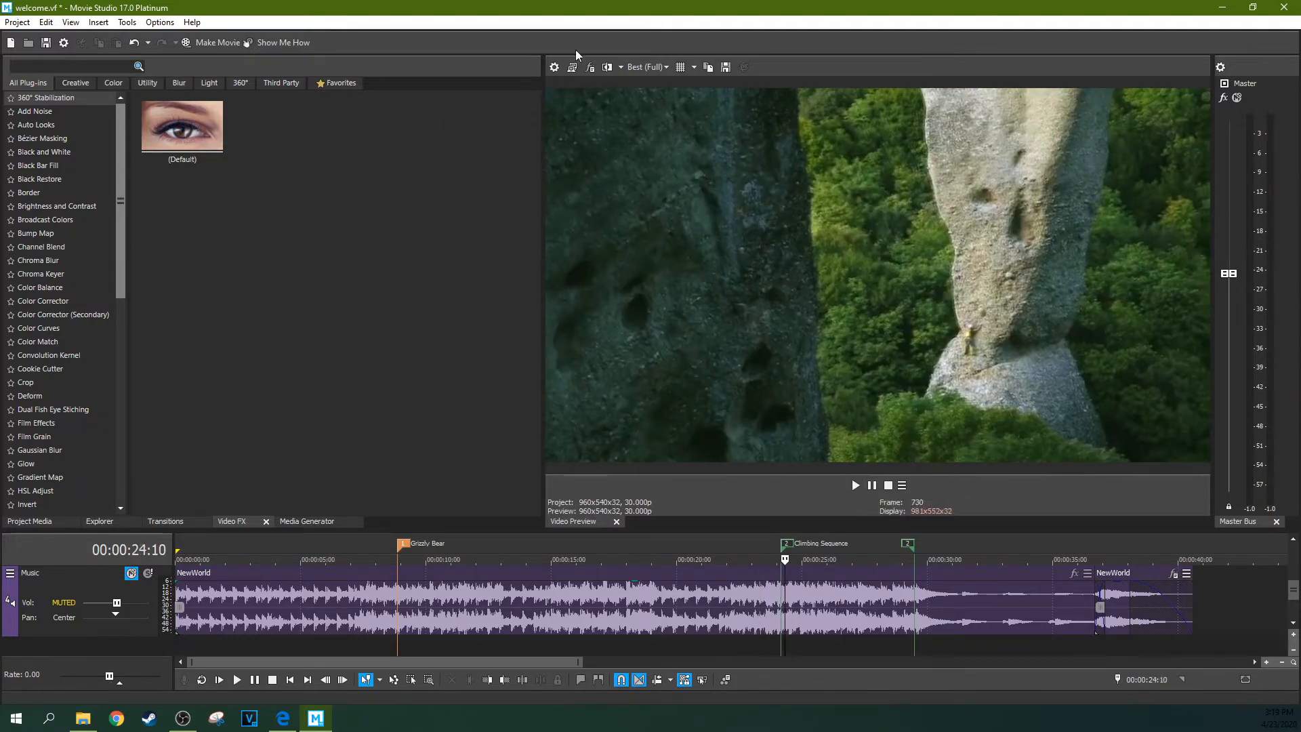
Step: Set the preview quality to Draft (Auto) and play the section leading up to the Climbing Sequence region, pausing near its start
click(646, 67)
mouse_move(650, 85)
click(730, 80)
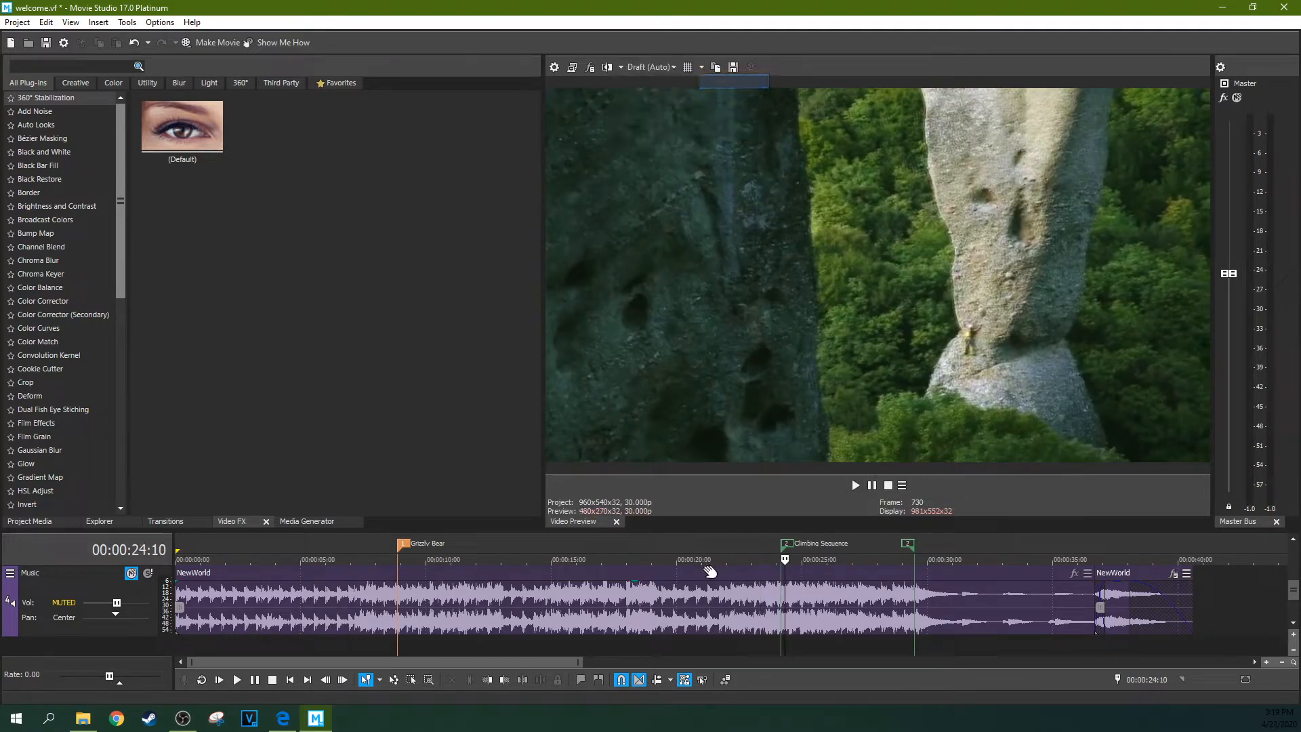
click(646, 597)
key(space)
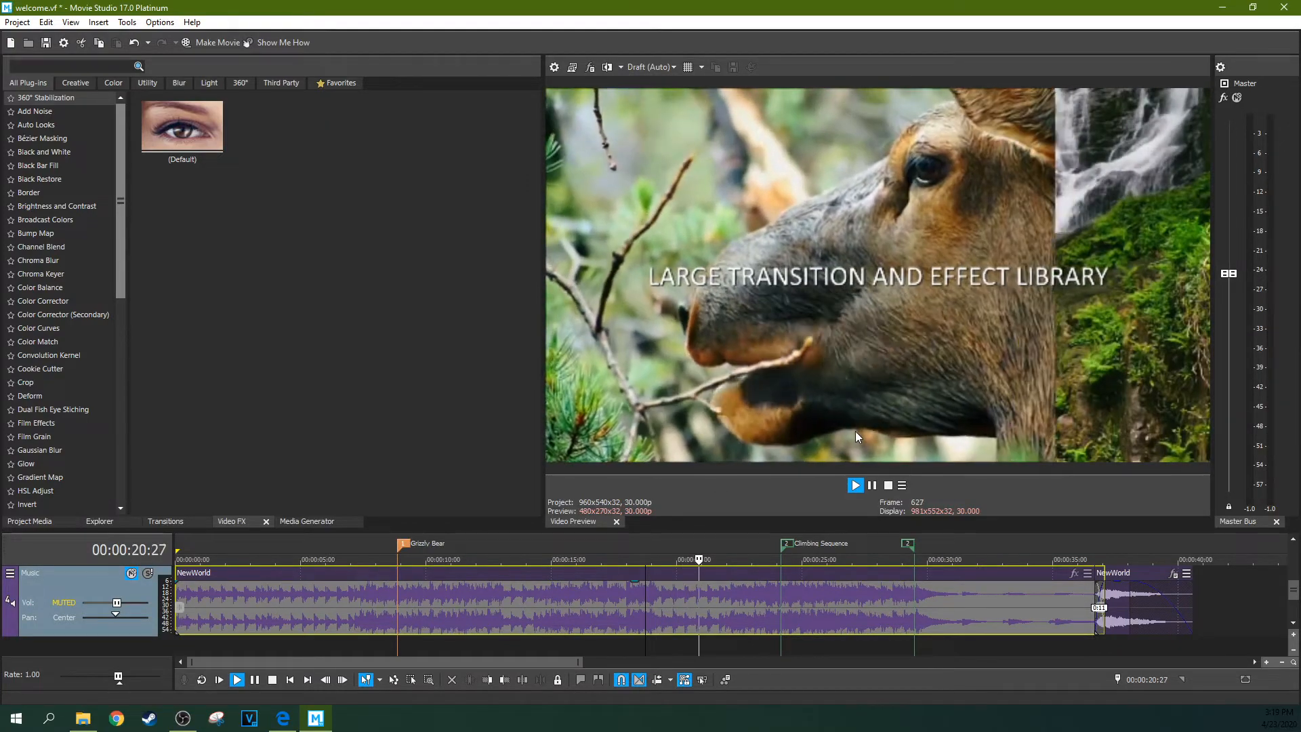
click(874, 491)
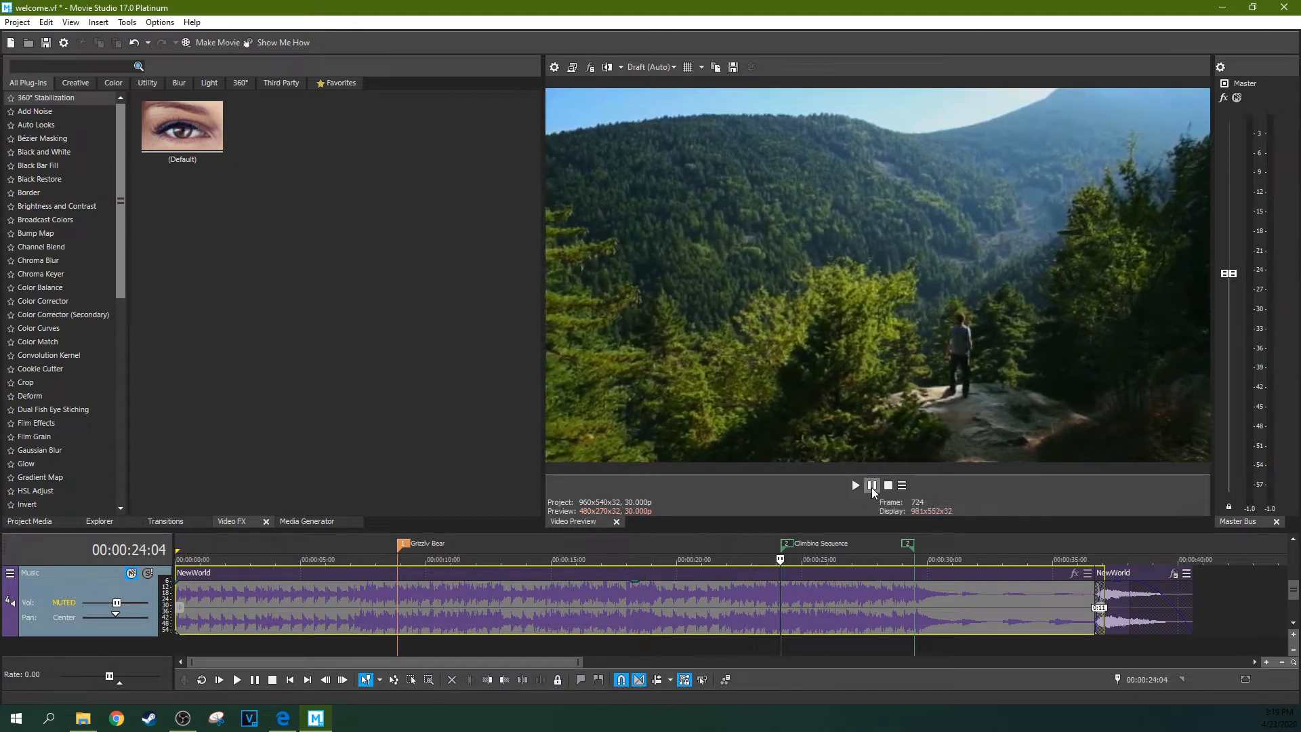
Step: Try Best (Auto) preview quality, set it to Best (Full), and play the timeline from 00:00:23:02 before pausing
click(651, 68)
mouse_move(681, 96)
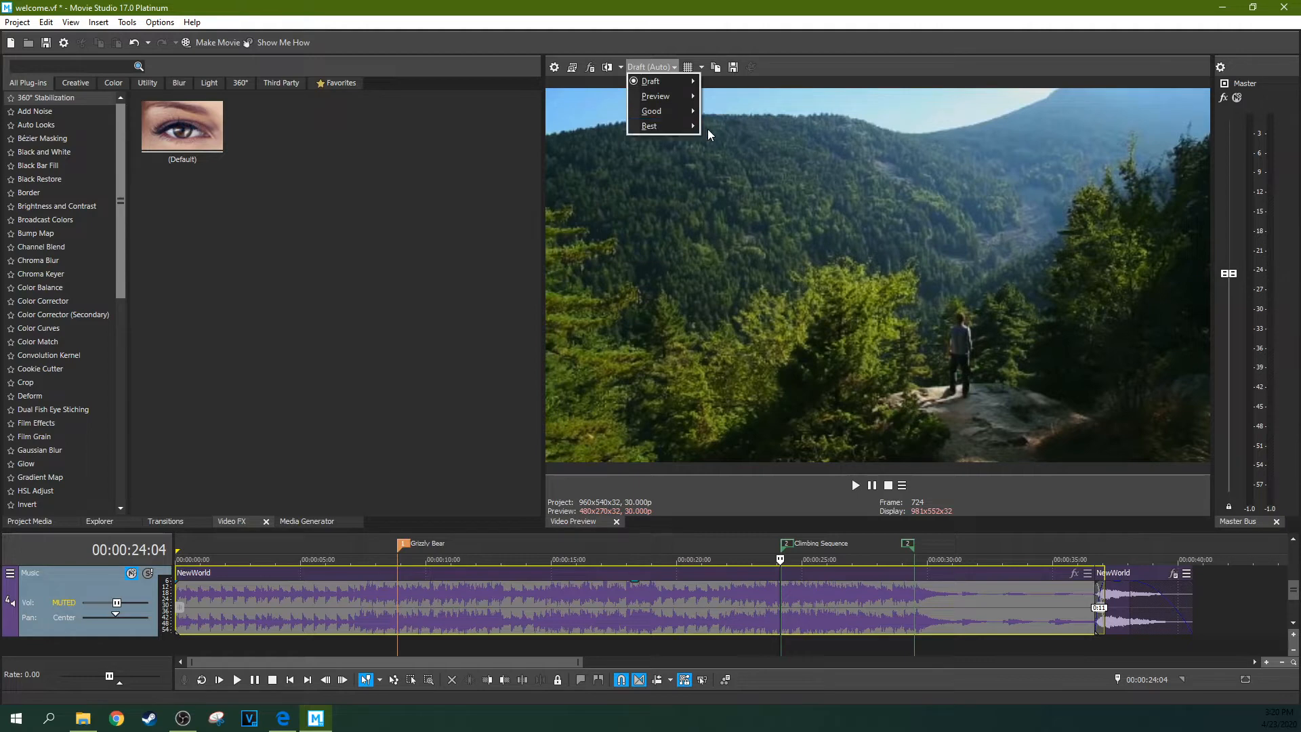
click(720, 128)
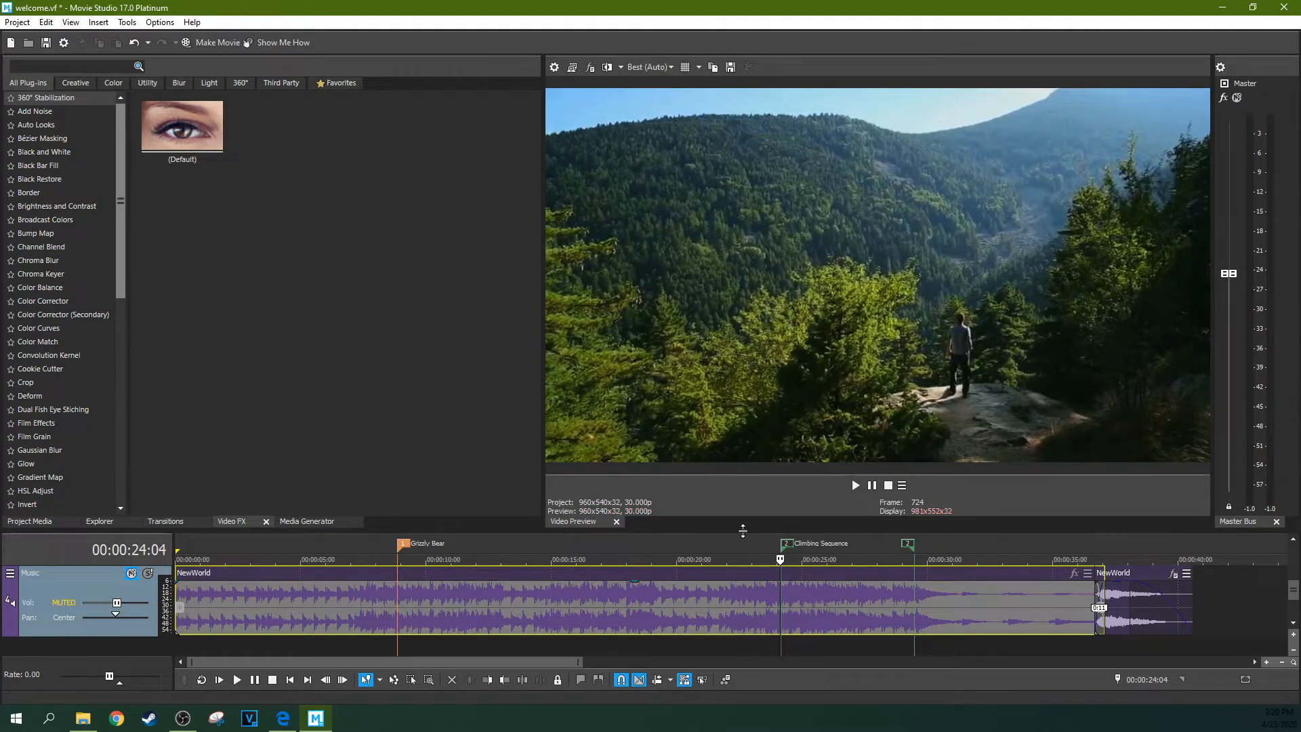
click(645, 67)
mouse_move(671, 131)
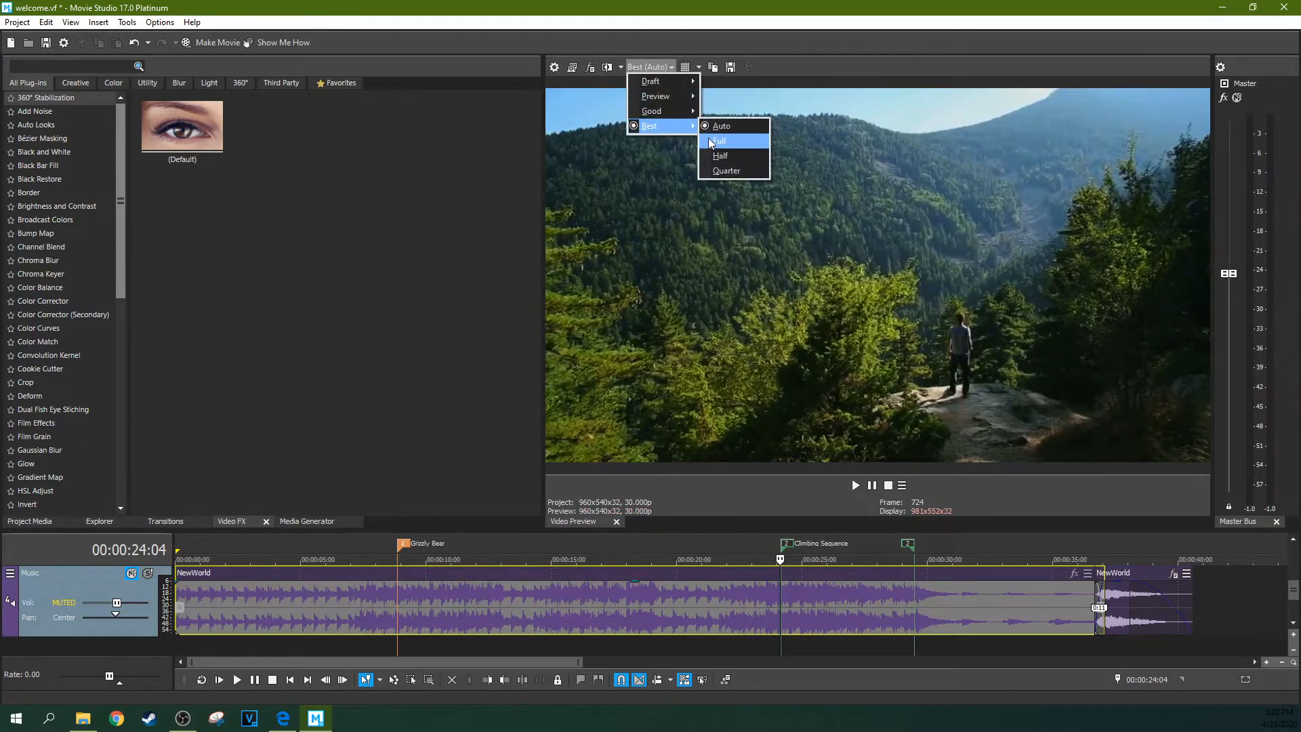
click(709, 138)
click(754, 551)
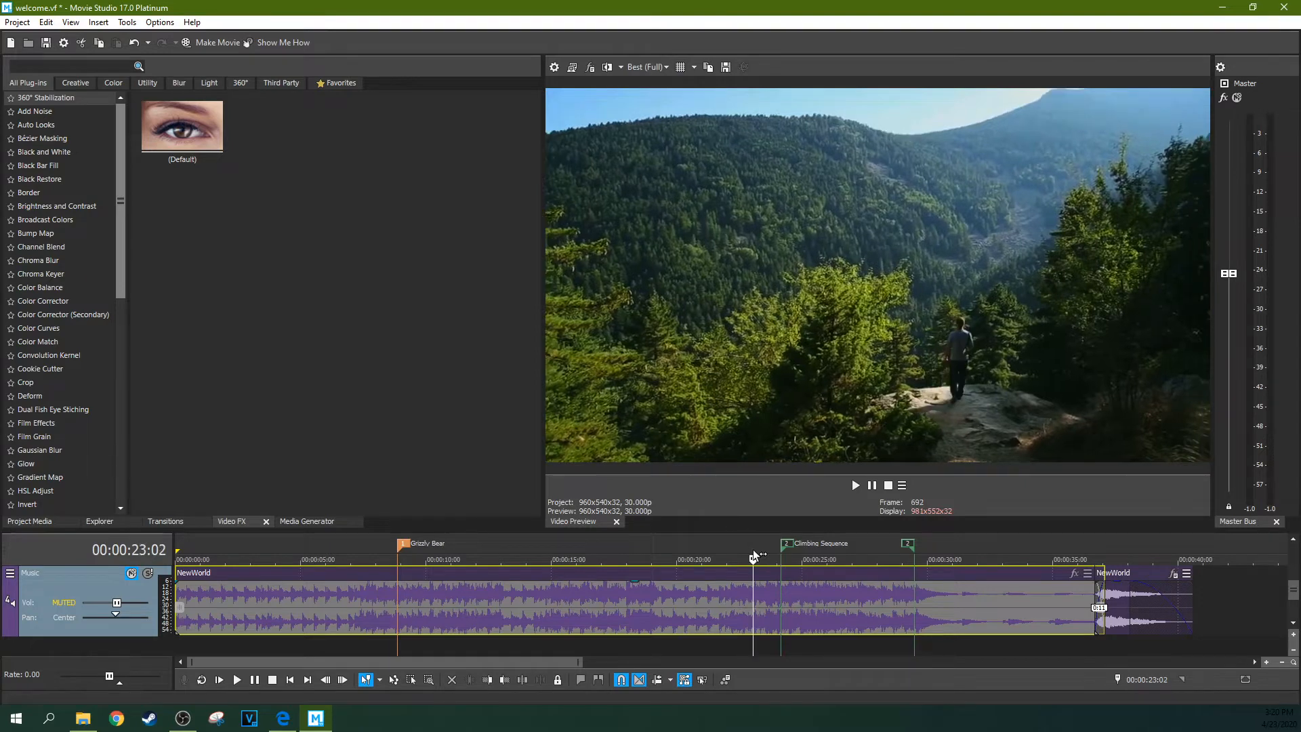
click(855, 485)
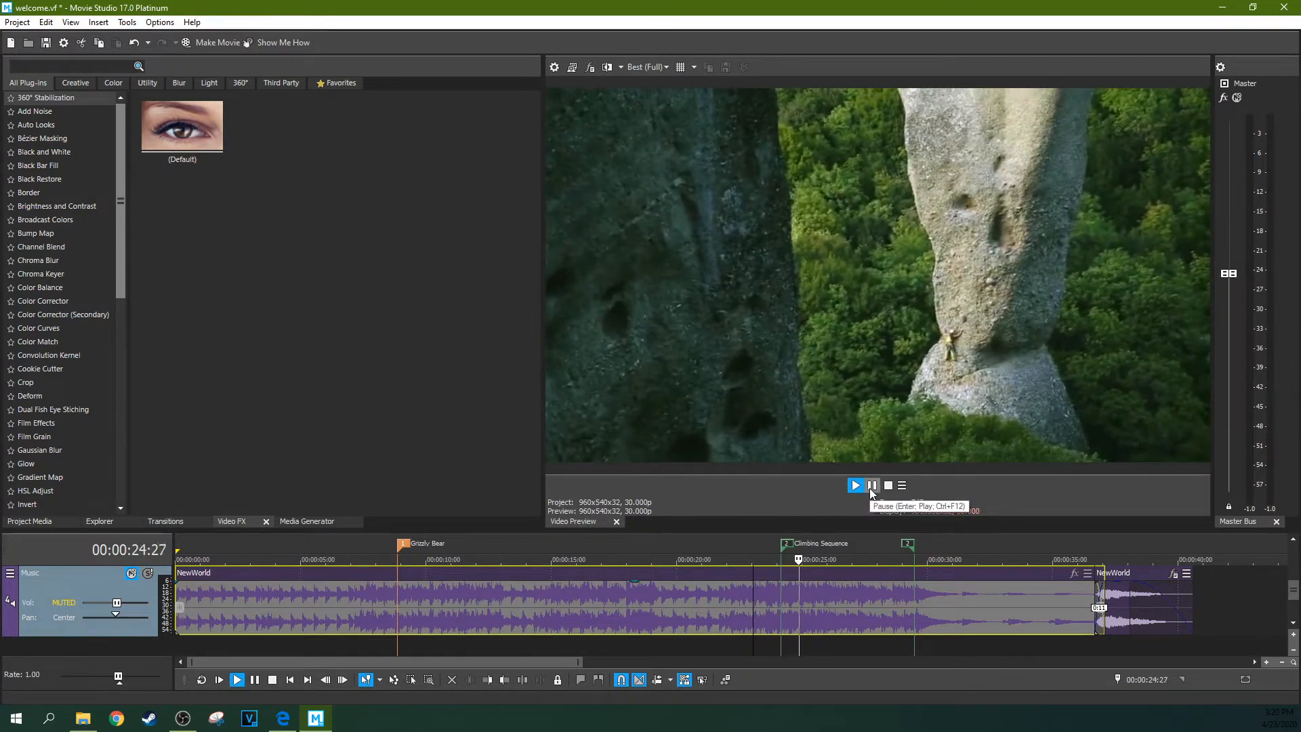
click(872, 488)
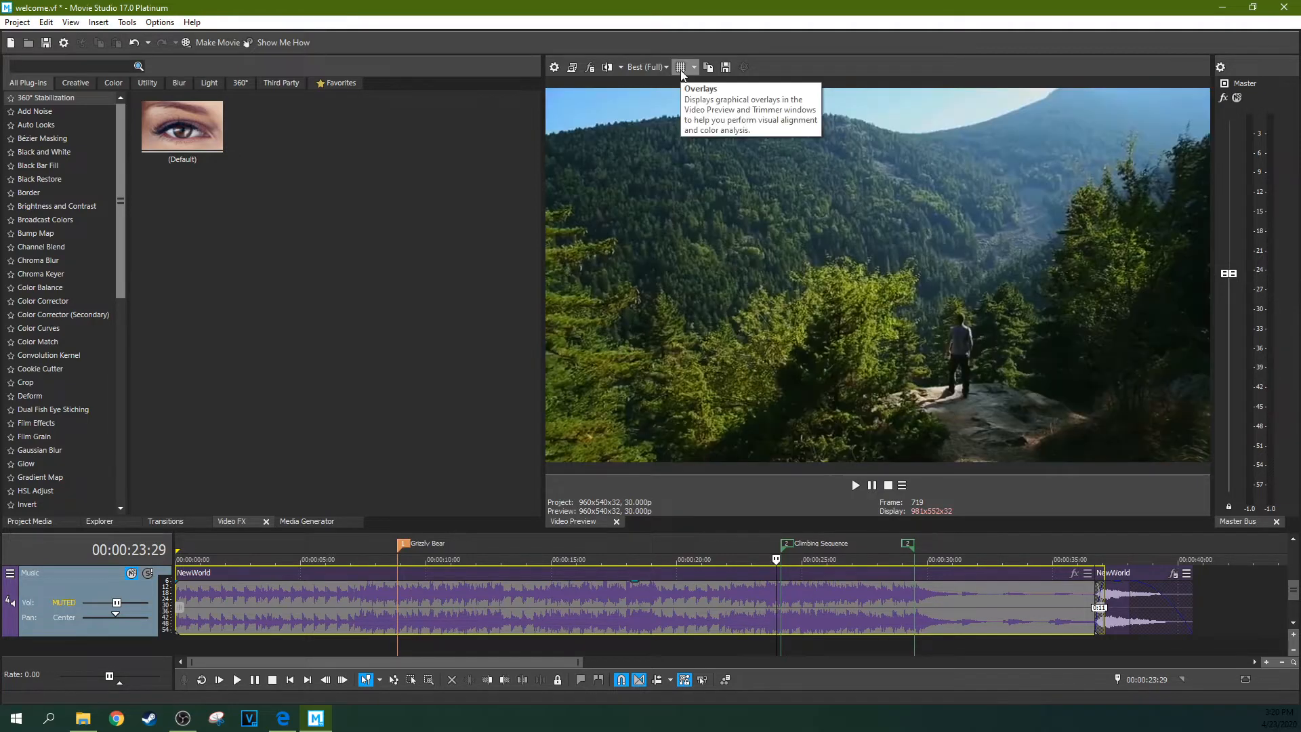
Step: Display the grid overlay on the video preview
click(680, 70)
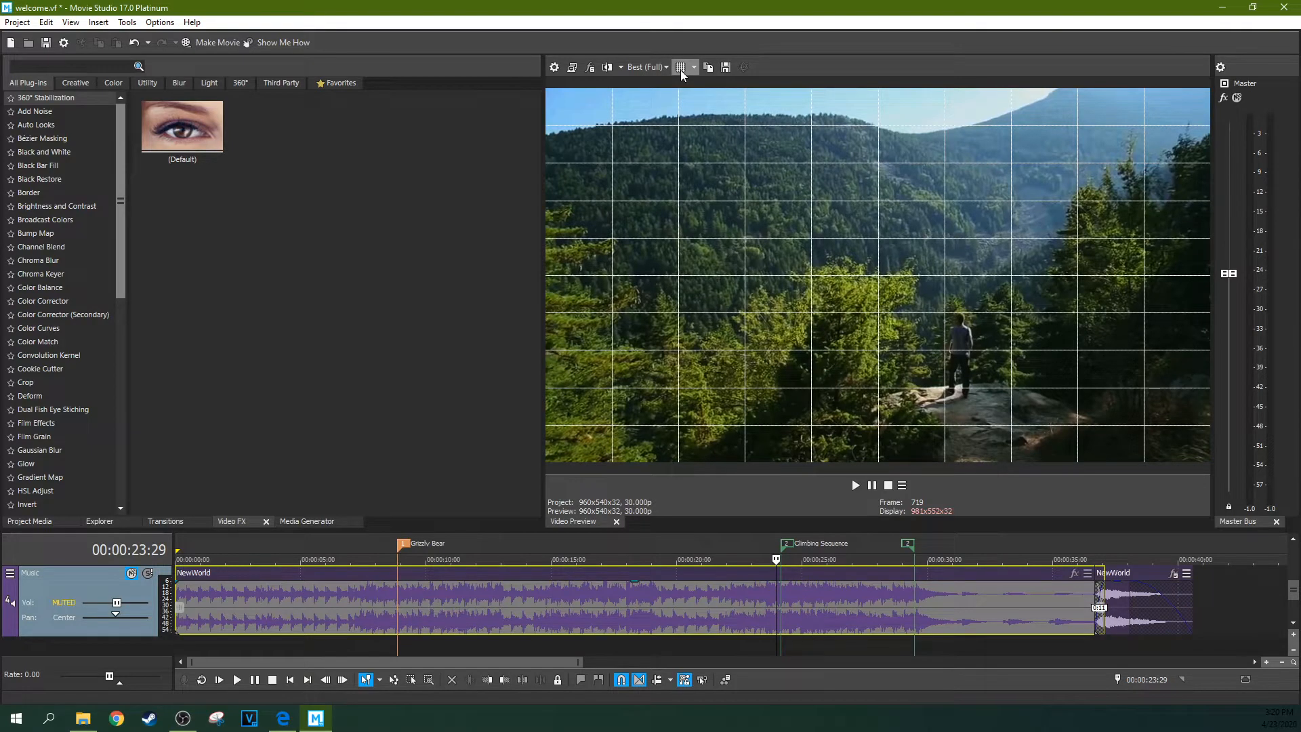
Step: Turn off the grid overlay and try the Red, Alpha and Green as Grayscale preview overlays, returning to Red as Grayscale
click(680, 71)
click(692, 69)
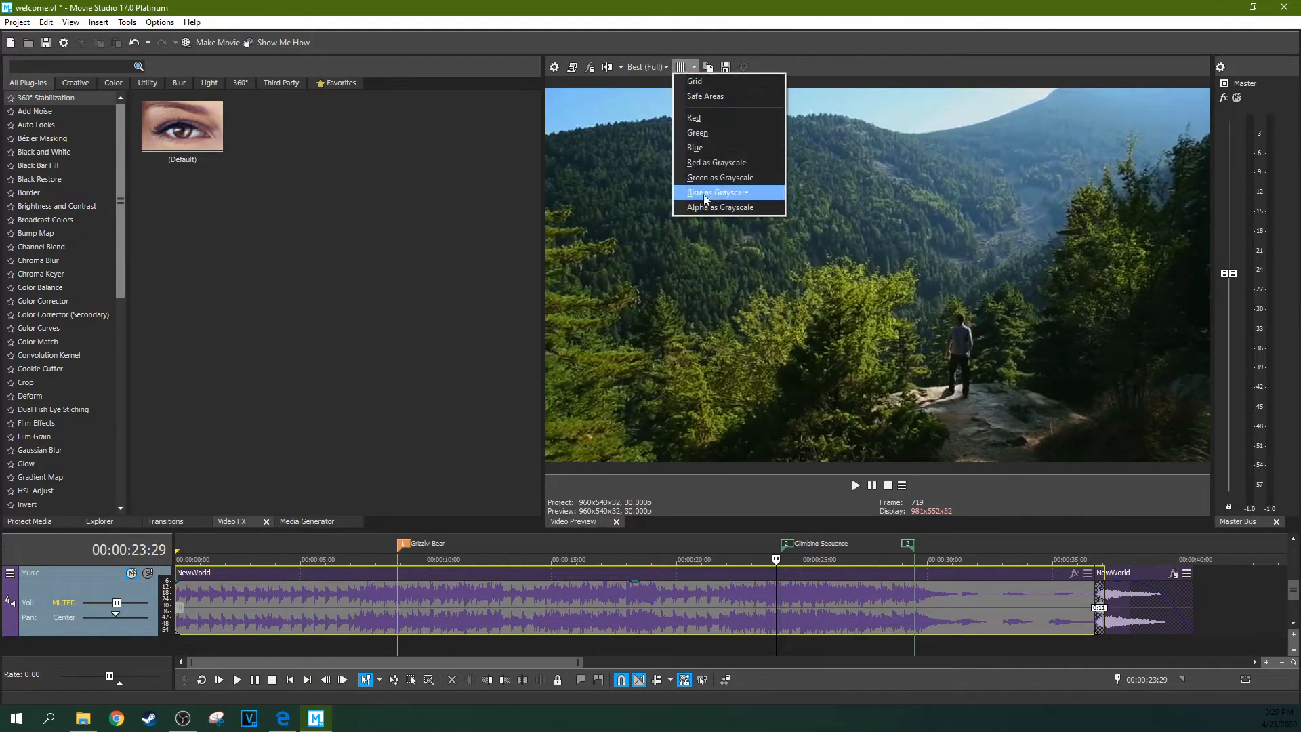
click(709, 165)
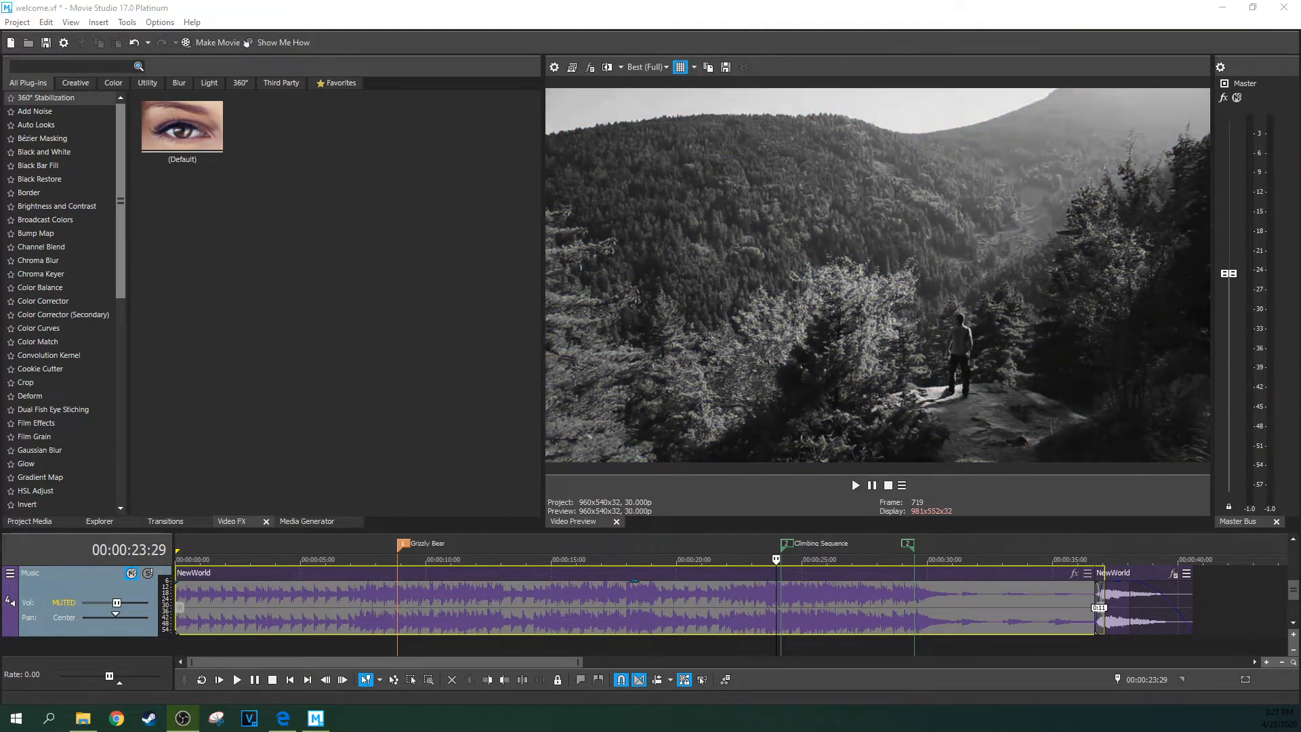
click(694, 68)
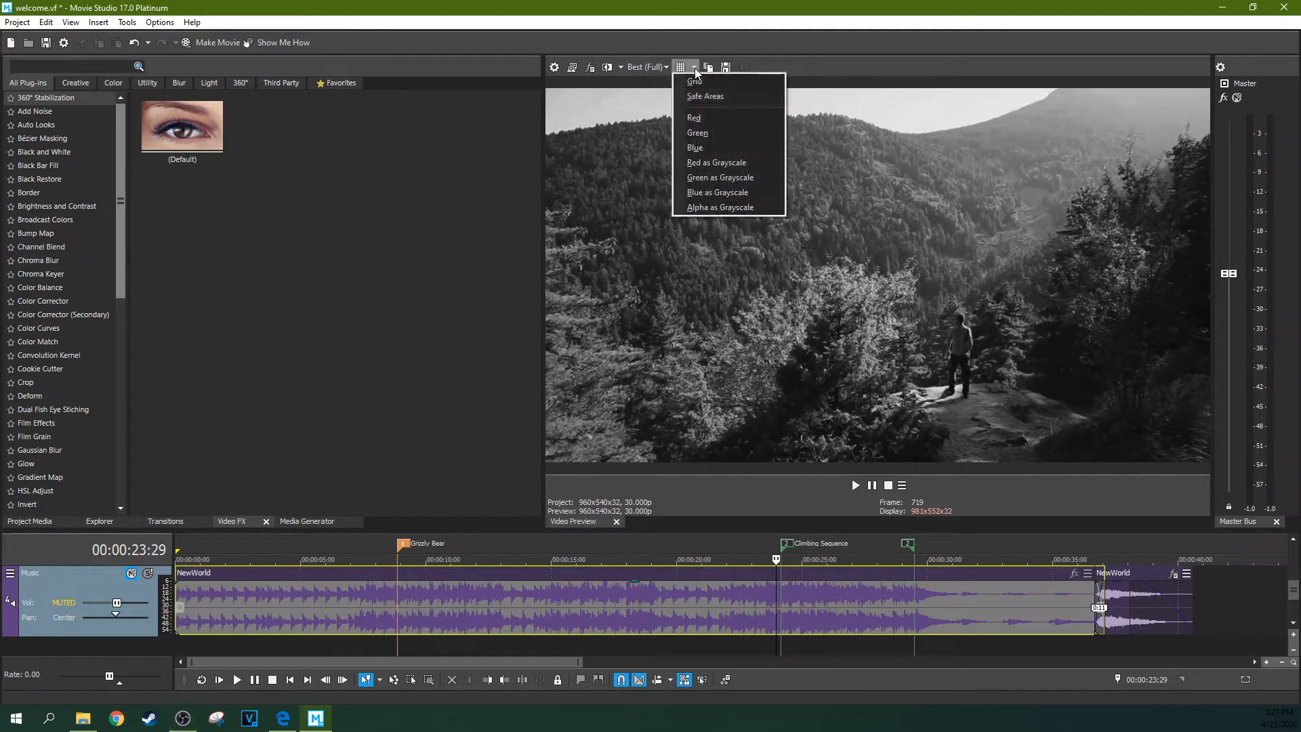
click(729, 206)
click(680, 67)
click(693, 69)
click(709, 177)
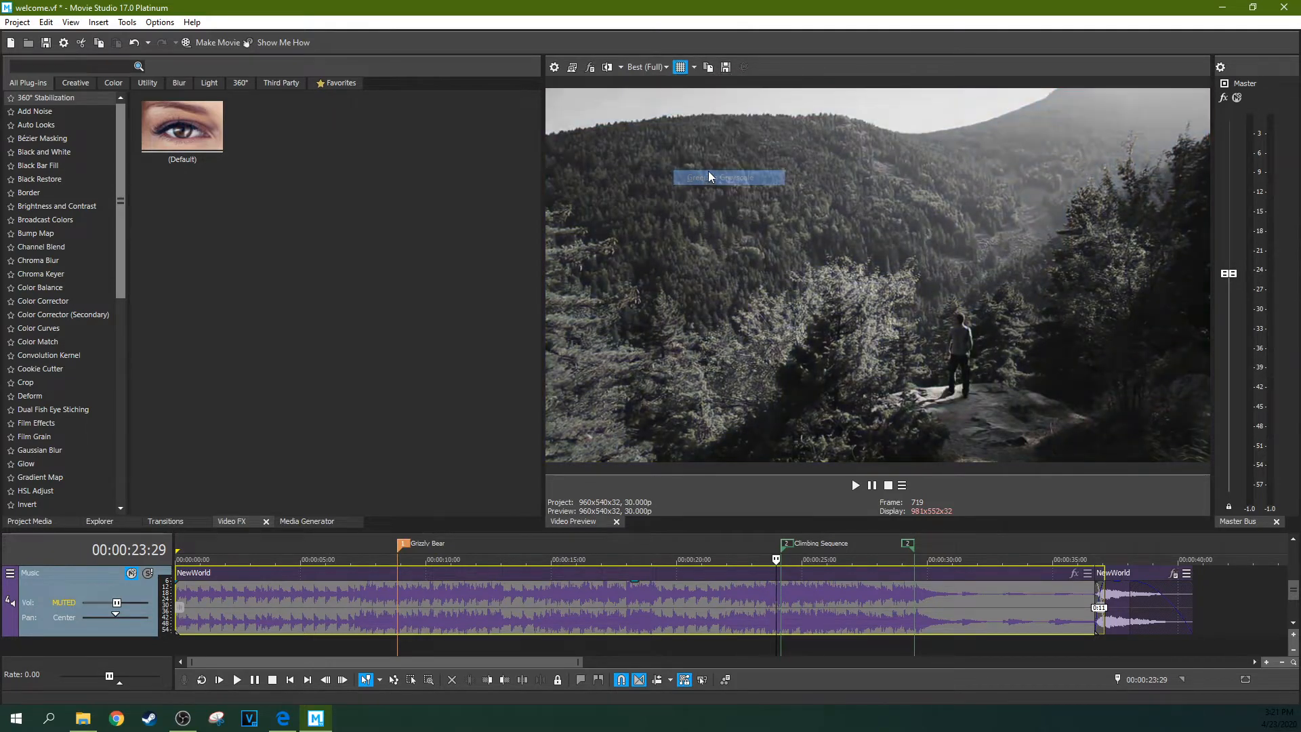
click(694, 68)
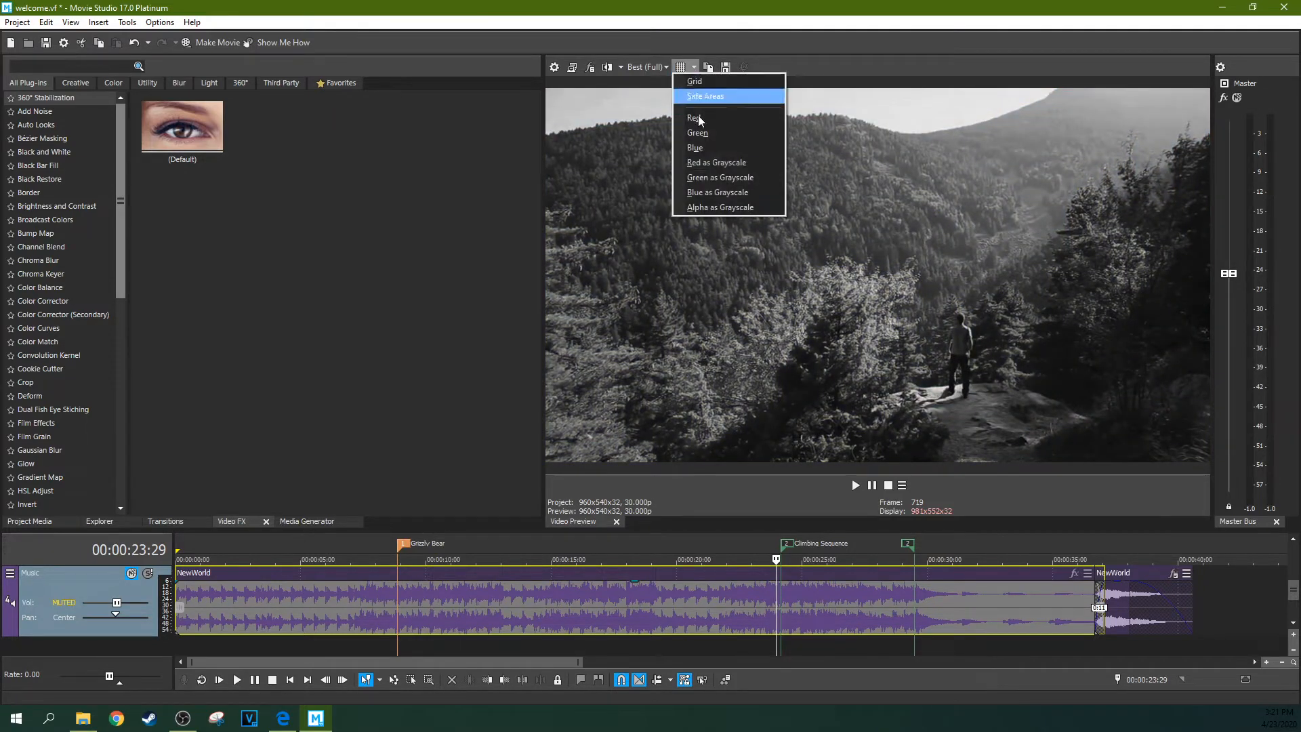
click(725, 168)
Step: View the preview frame through the Blue, Green and Red channel overlays in turn
click(693, 69)
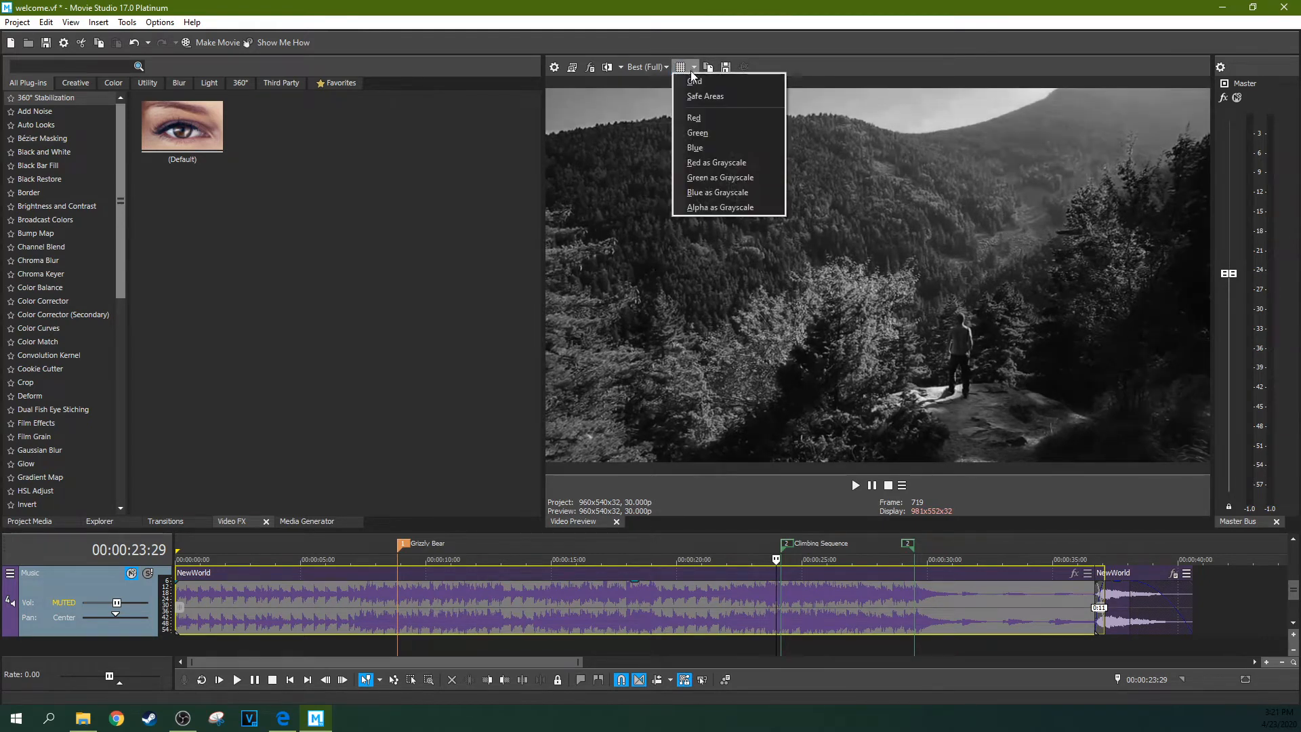
click(717, 147)
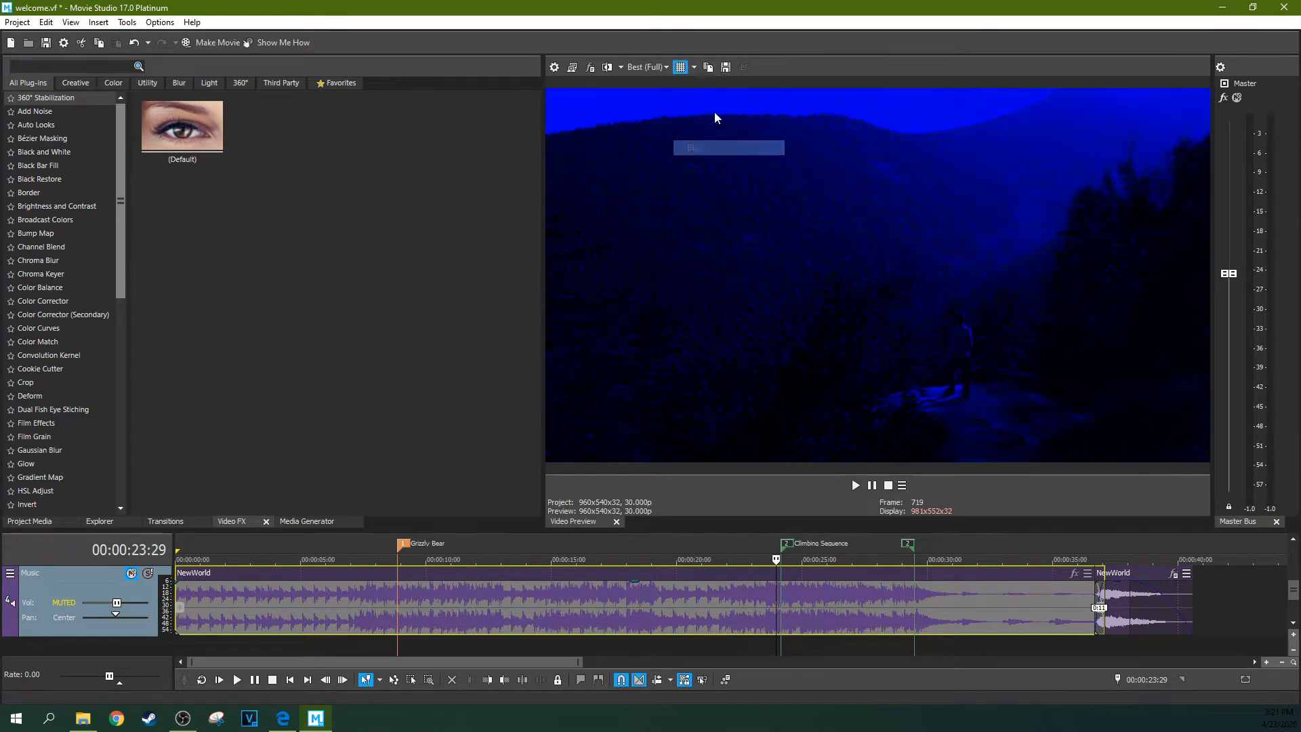
click(693, 68)
click(702, 130)
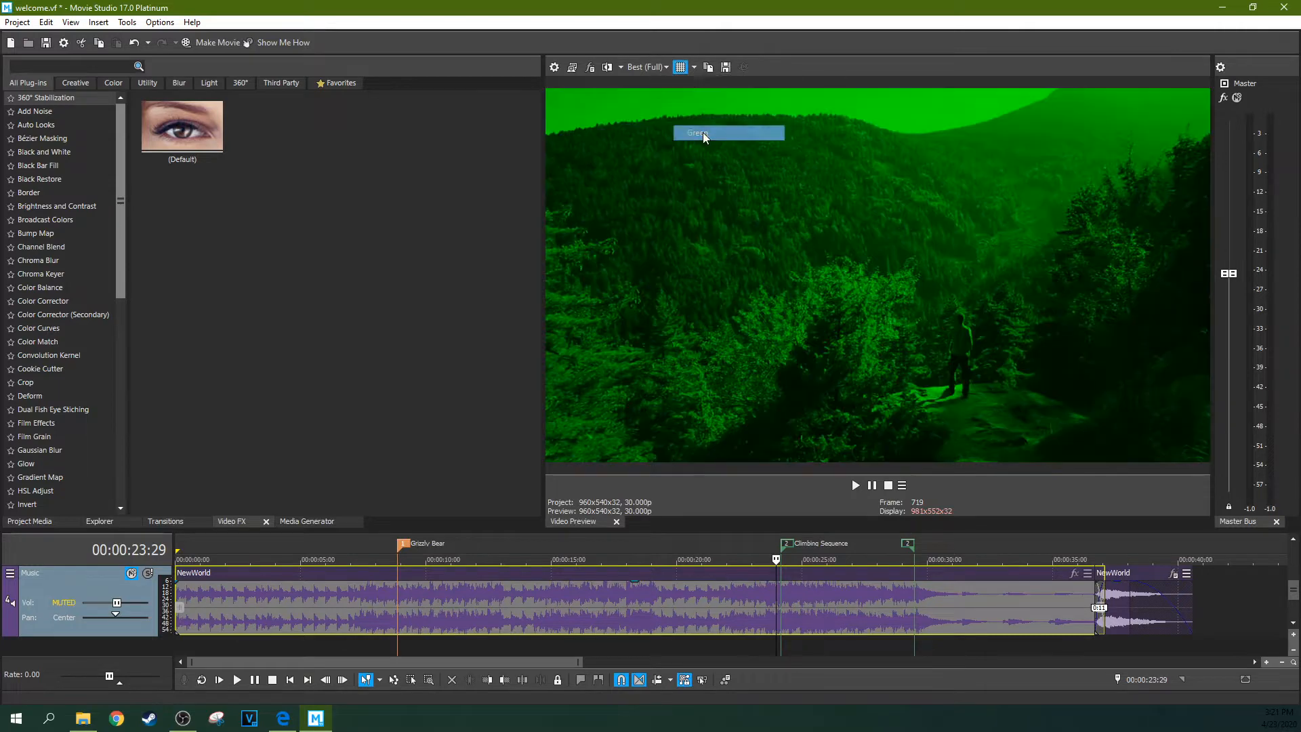
click(698, 67)
click(701, 116)
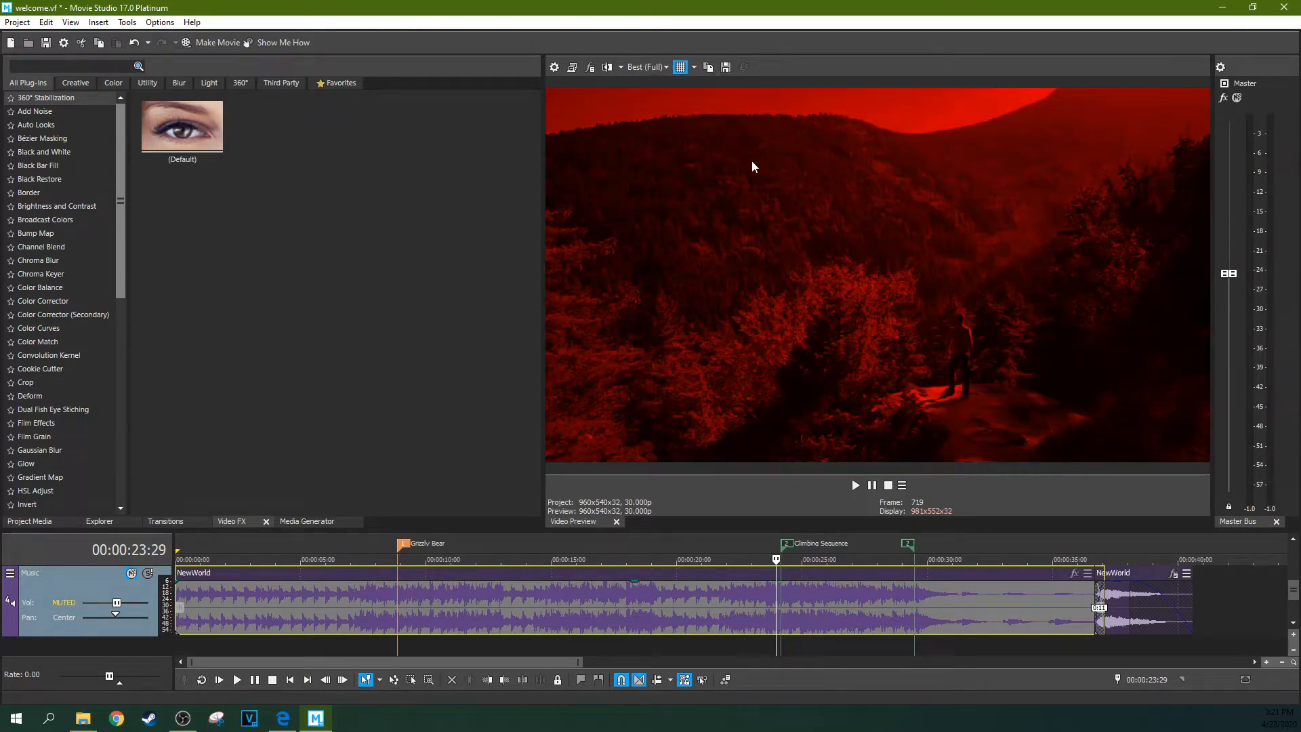
Step: Show the Safe Areas overlay and the Grid overlay on the video preview, and turn overlays off again
click(692, 68)
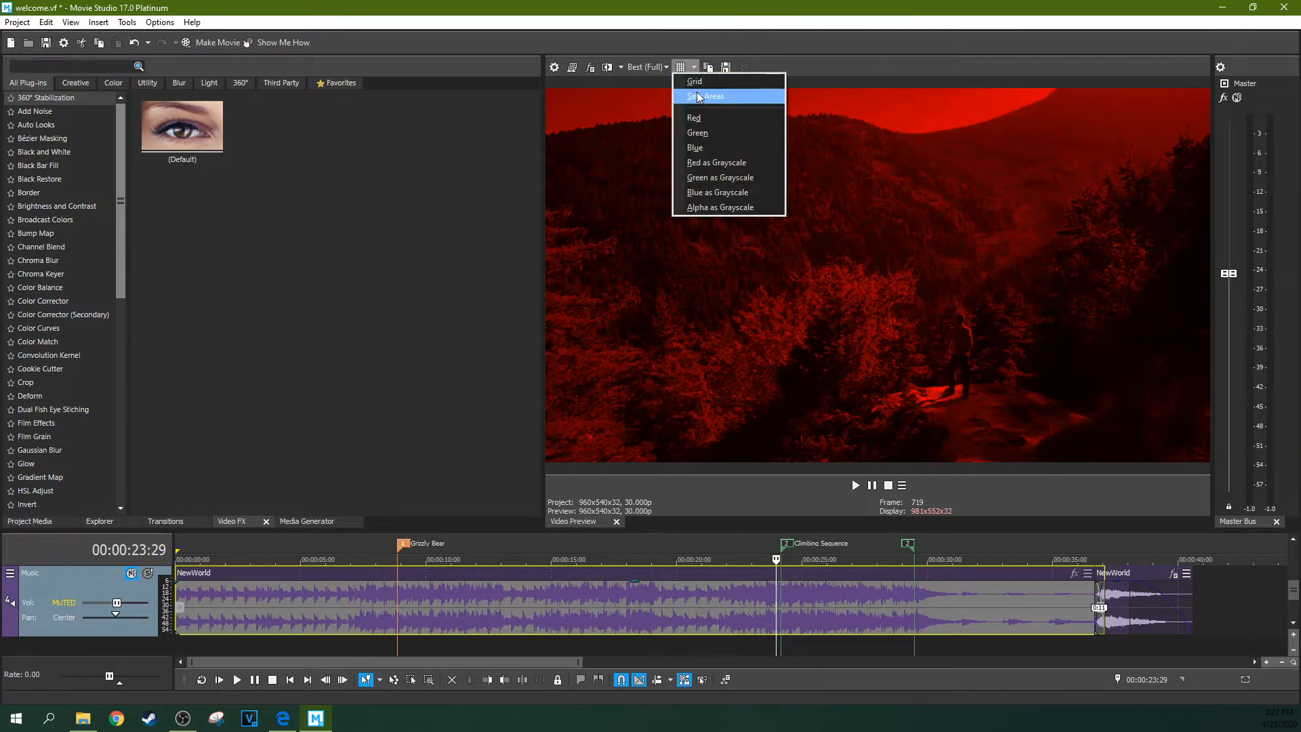
click(699, 97)
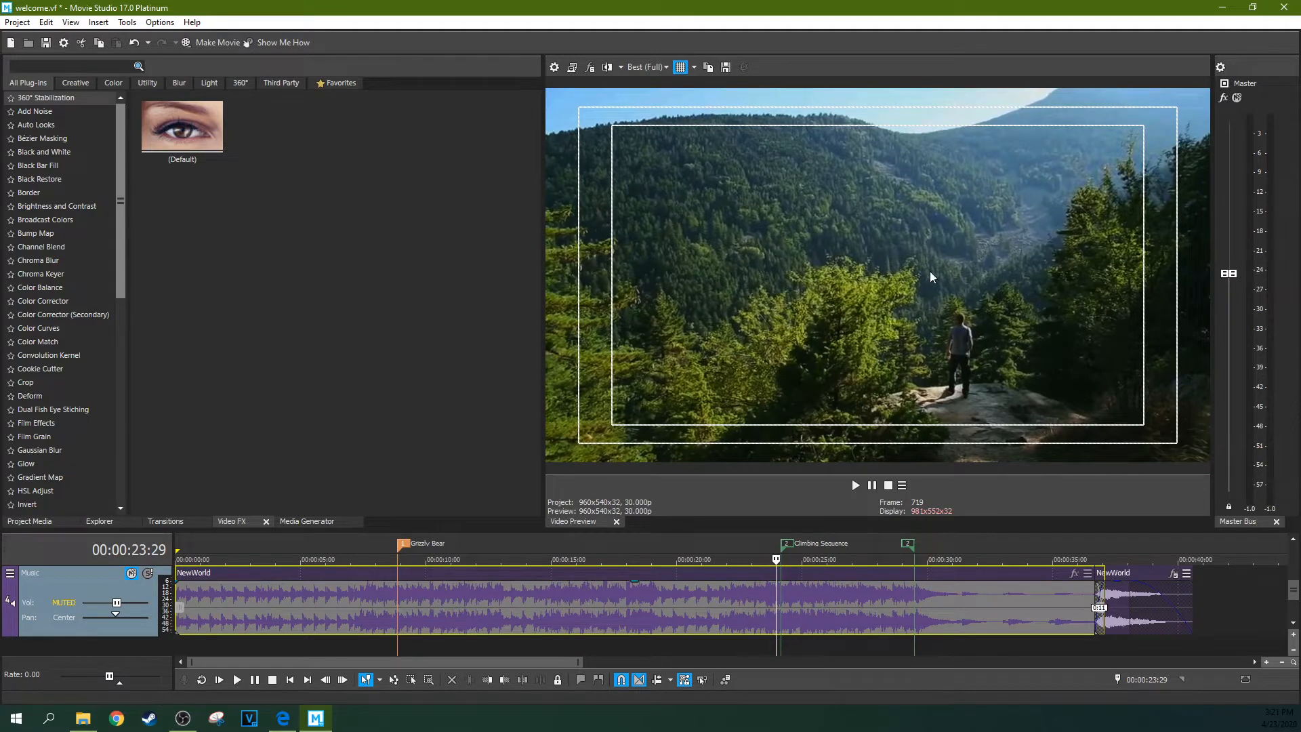
click(692, 68)
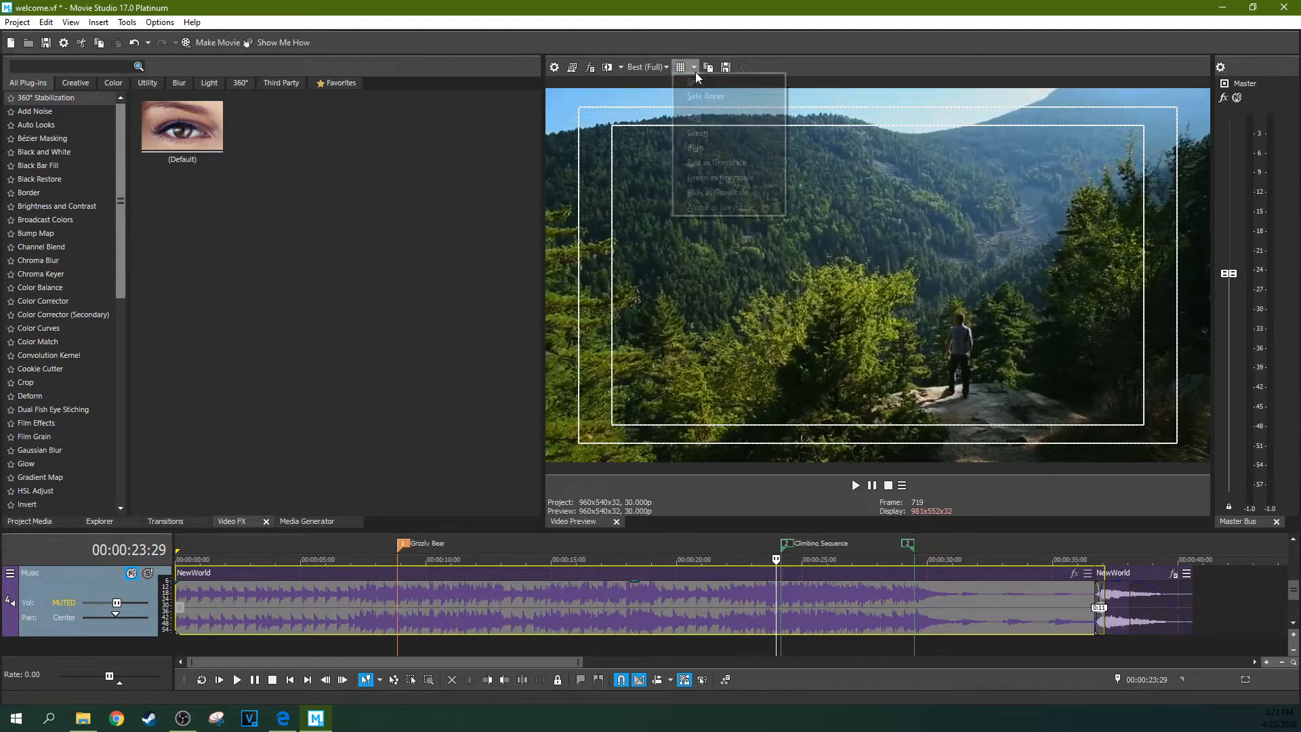
click(697, 84)
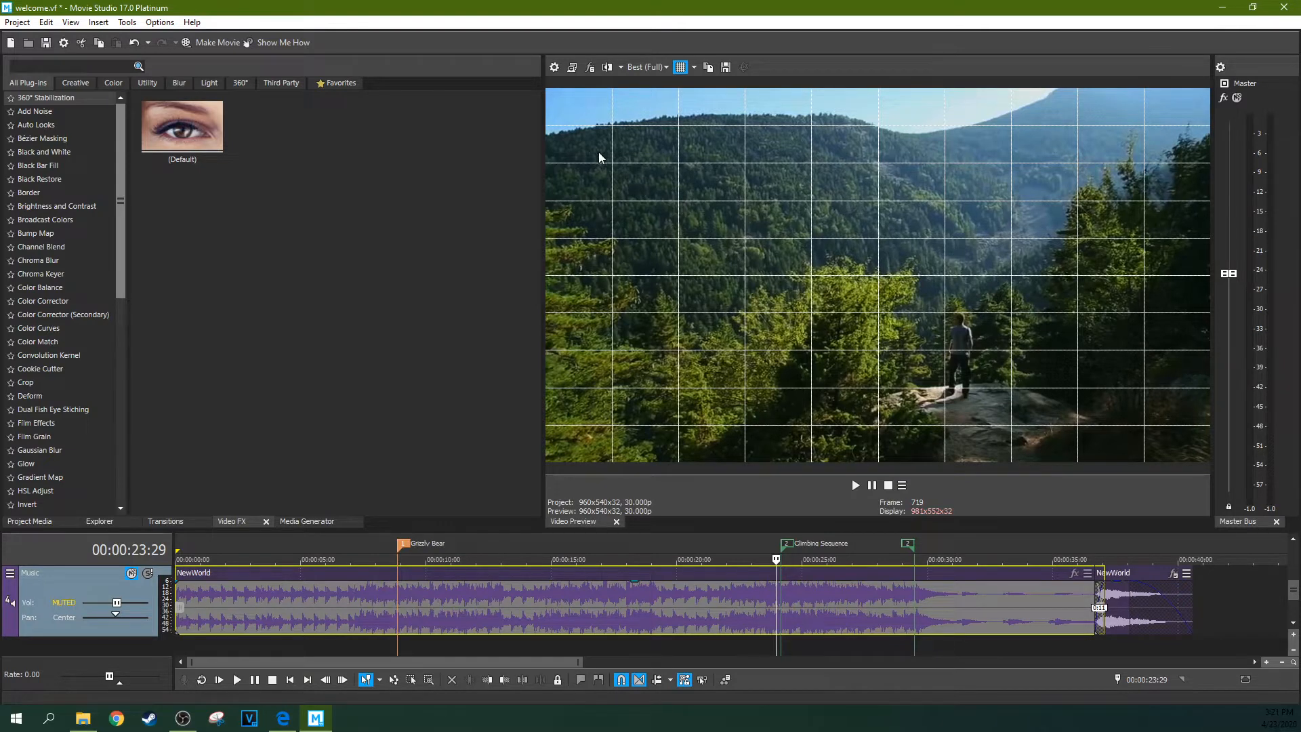
click(681, 68)
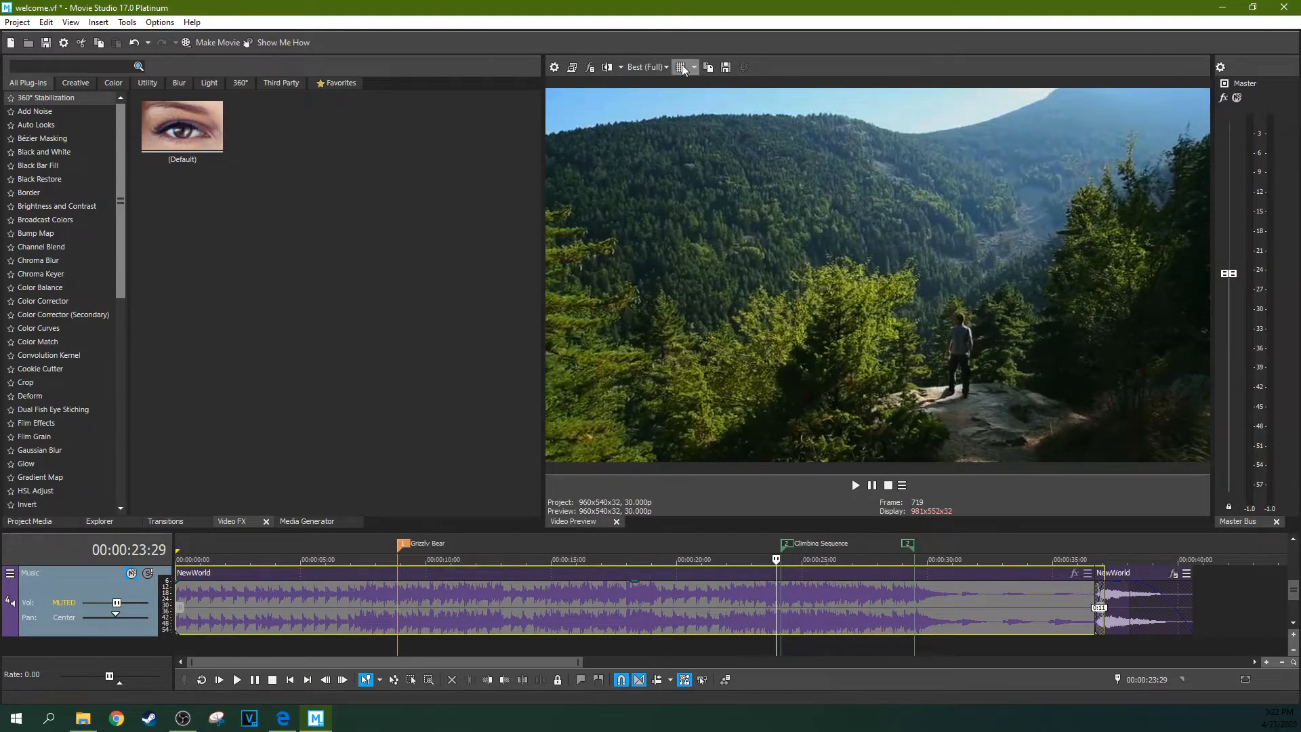
Step: Save the current preview frame as Image2.jpg in Documents and place it on the empty track above Video, past the last clip
click(725, 67)
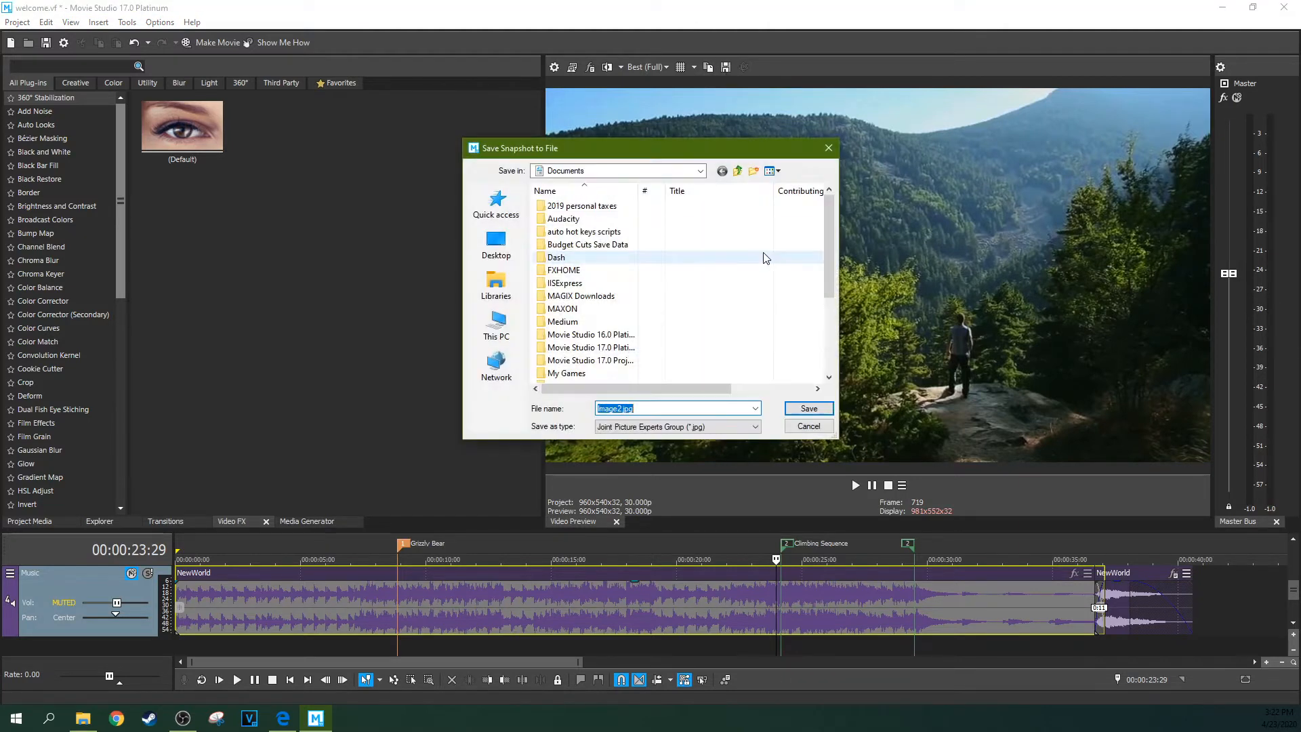
click(808, 408)
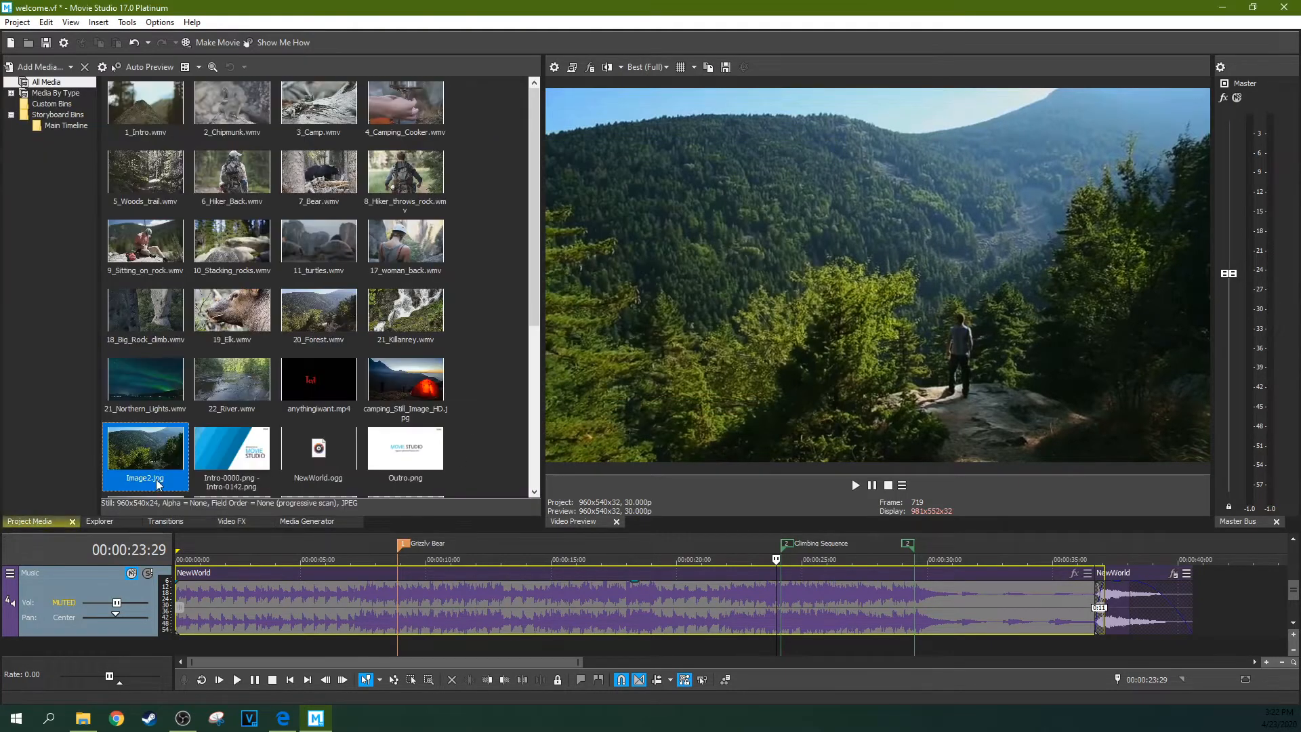
drag(1281, 600, 1279, 598)
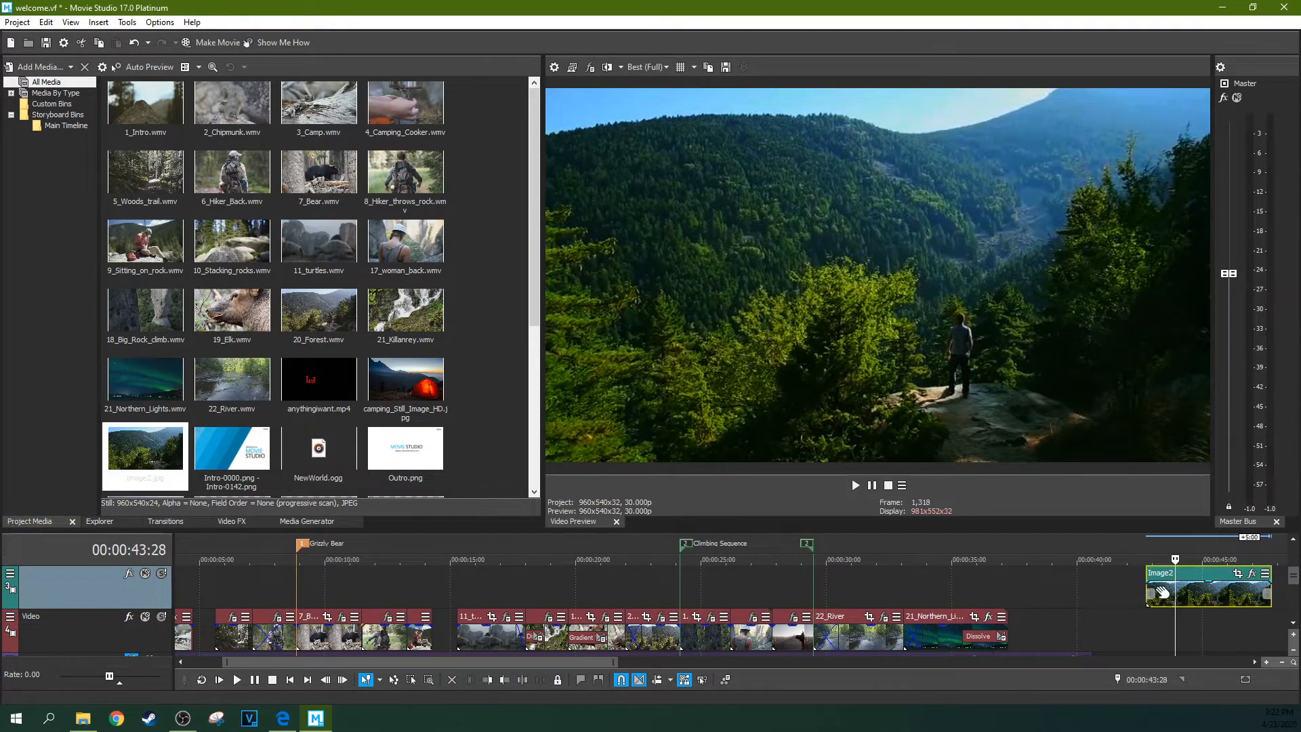
click(1194, 595)
click(1190, 599)
click(1171, 601)
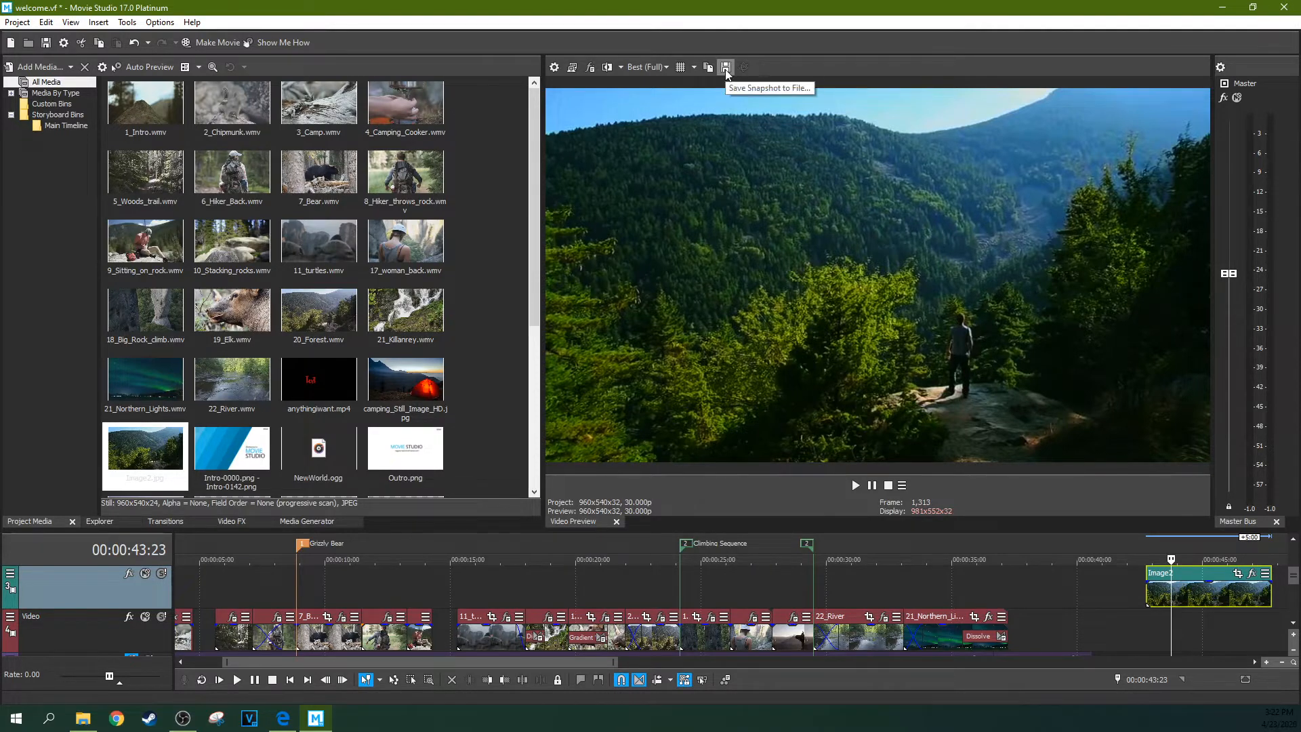
click(1235, 597)
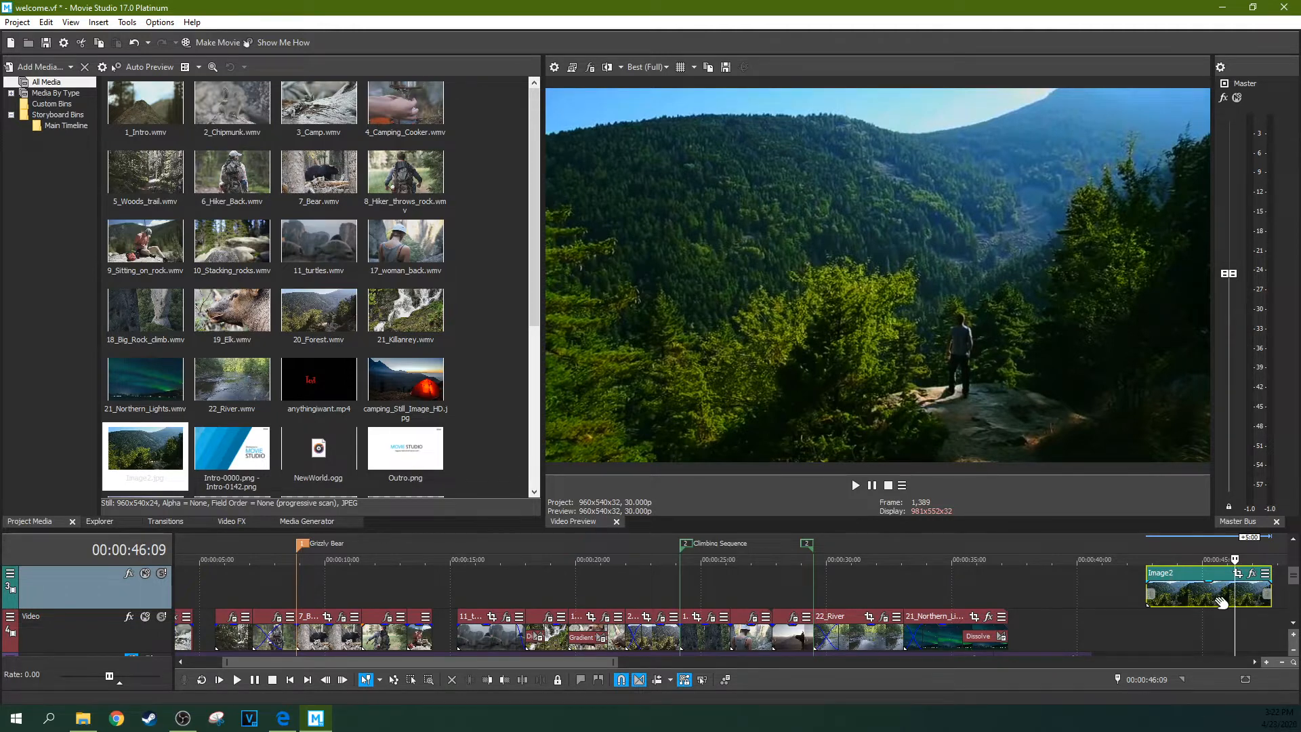
Step: Delete the Image2 event from the timeline and move the playhead to 00:00:21:29
click(1193, 599)
key(Delete)
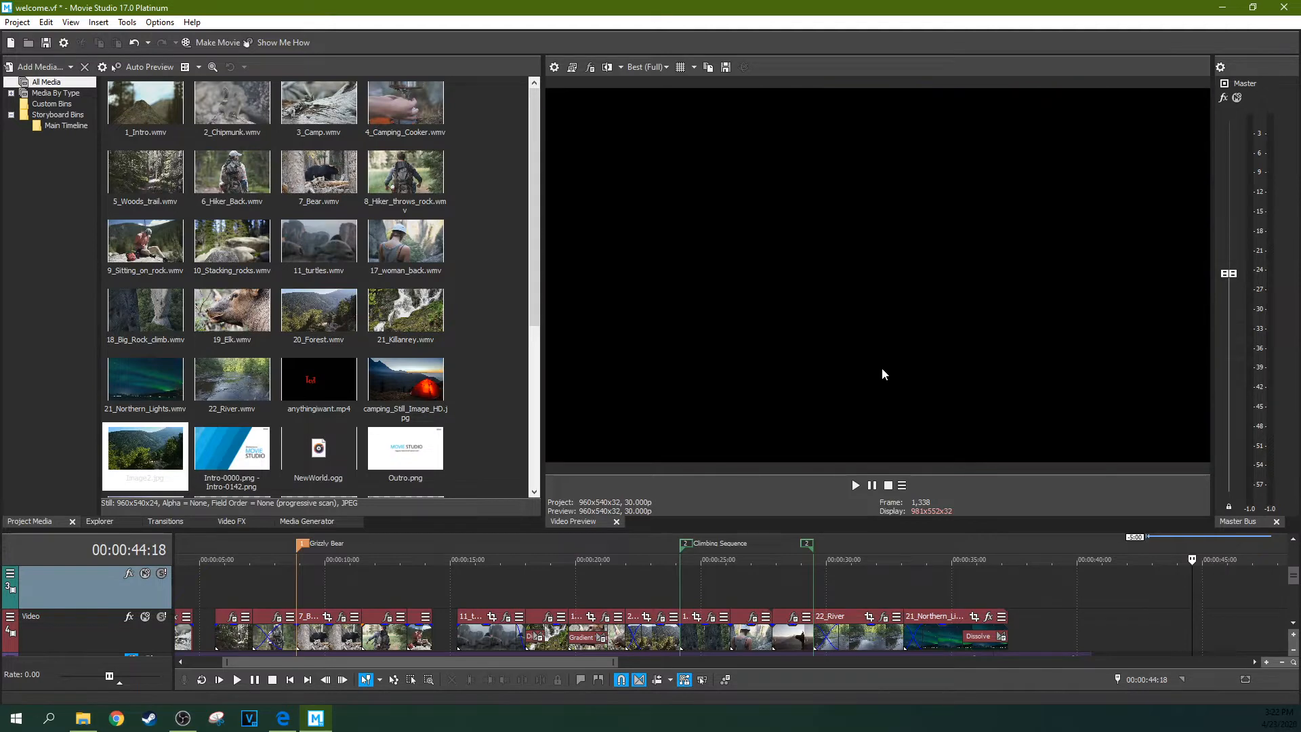
click(750, 563)
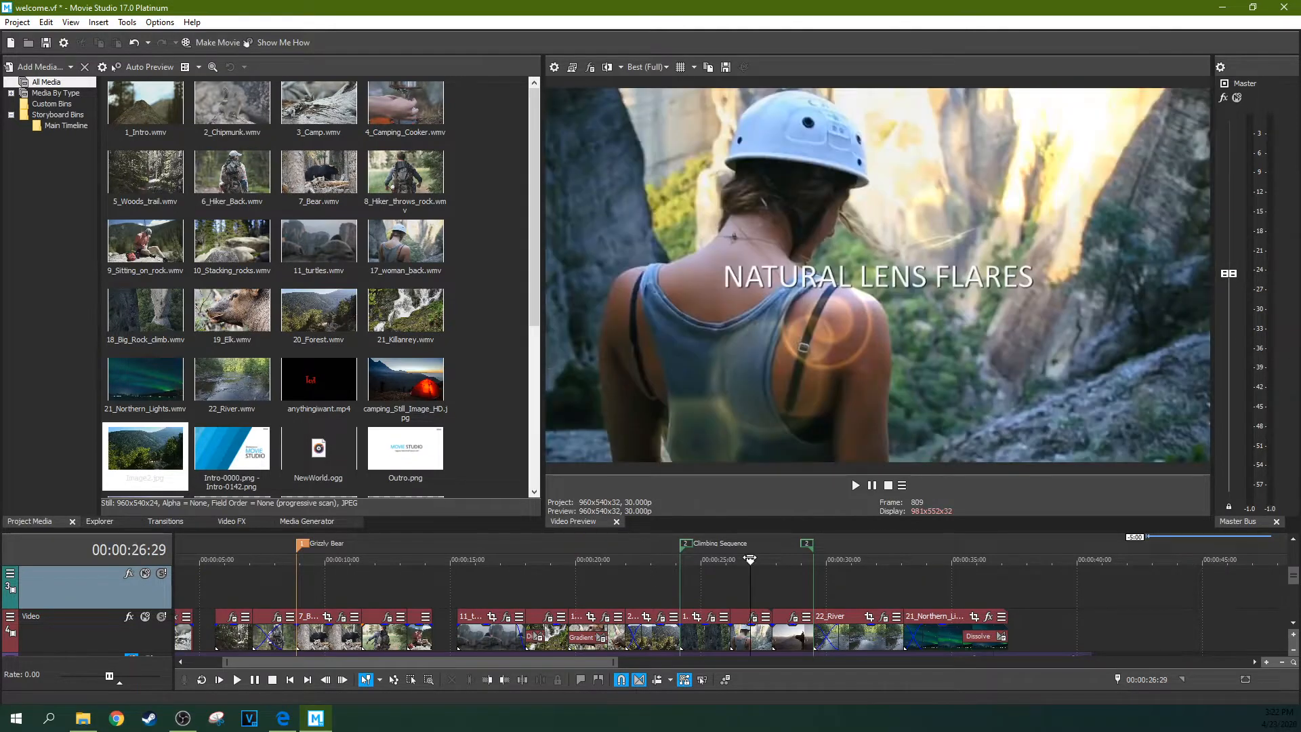
click(625, 554)
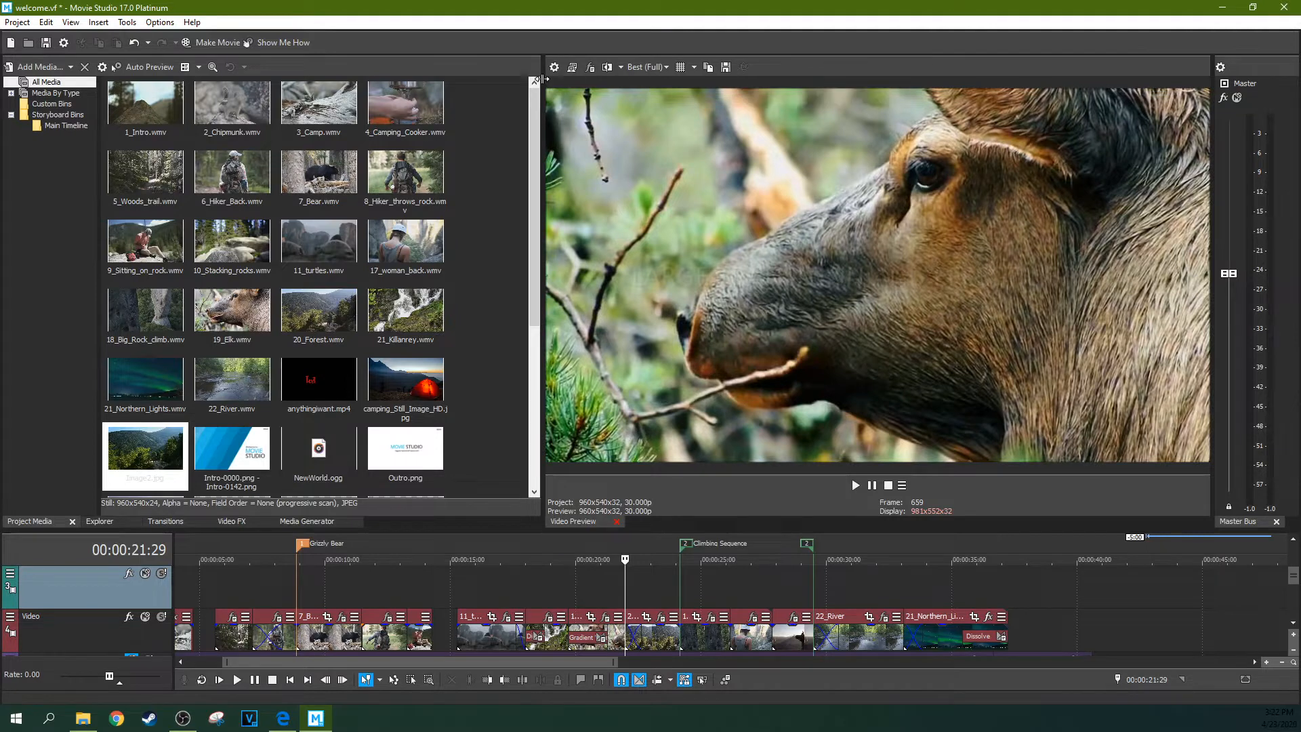
Step: Open the project properties and check the Stereoscopic 3D mode options, leaving the mode Off
click(555, 67)
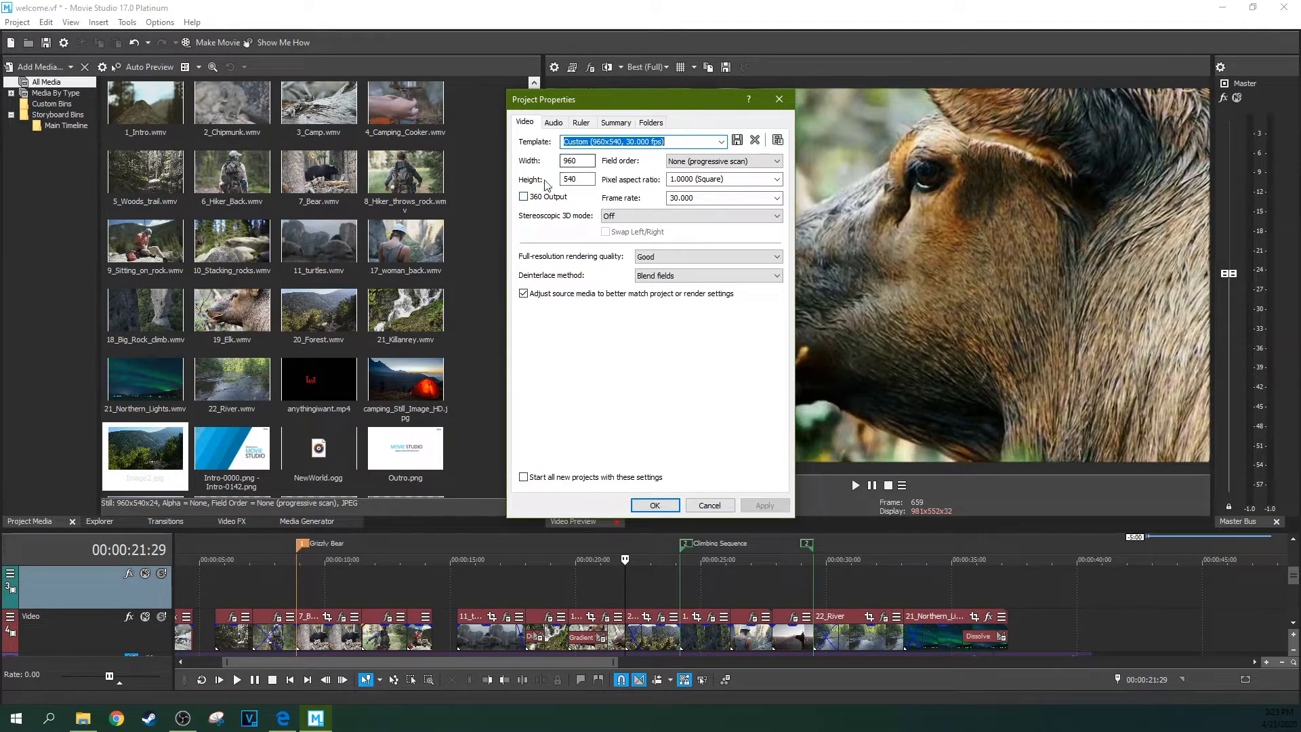
click(609, 217)
click(606, 216)
click(605, 216)
click(603, 217)
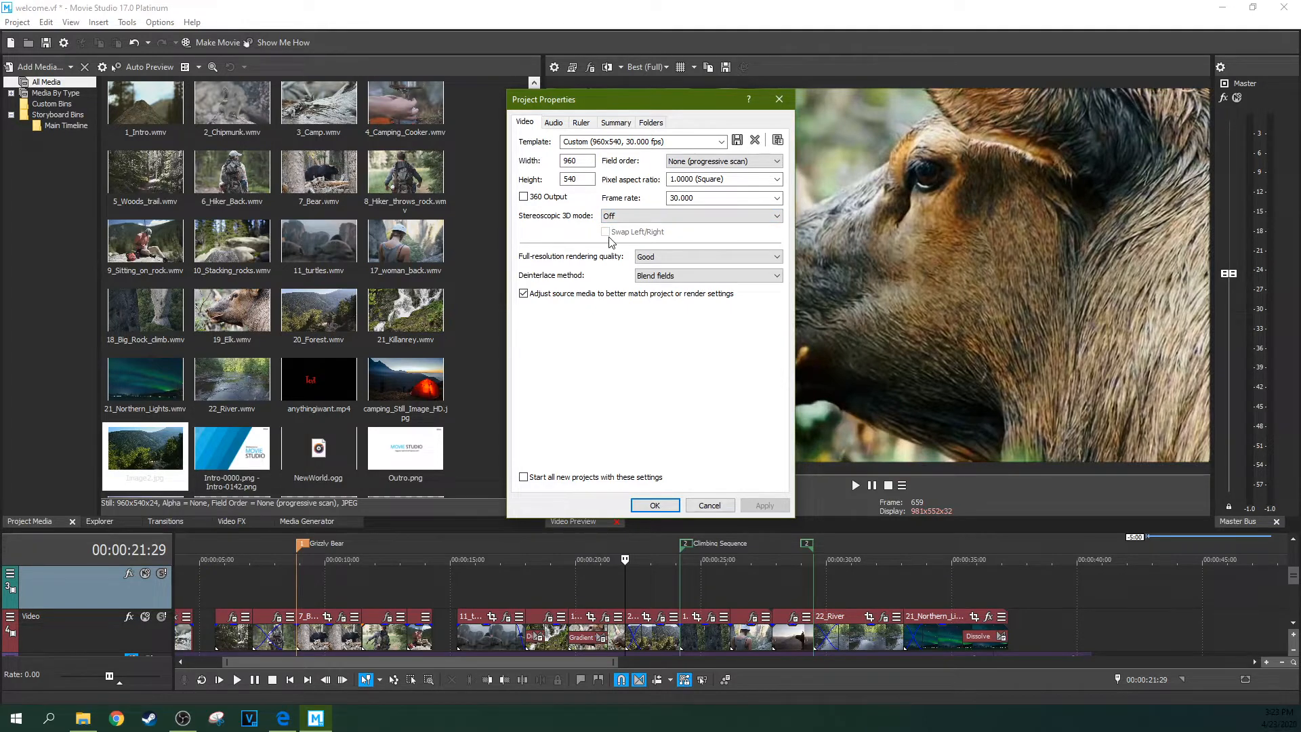
Step: Choose the 4K 2160-30p (3840x2160, 29.970 fps) template and review the field order options, keeping None (progressive scan)
click(722, 141)
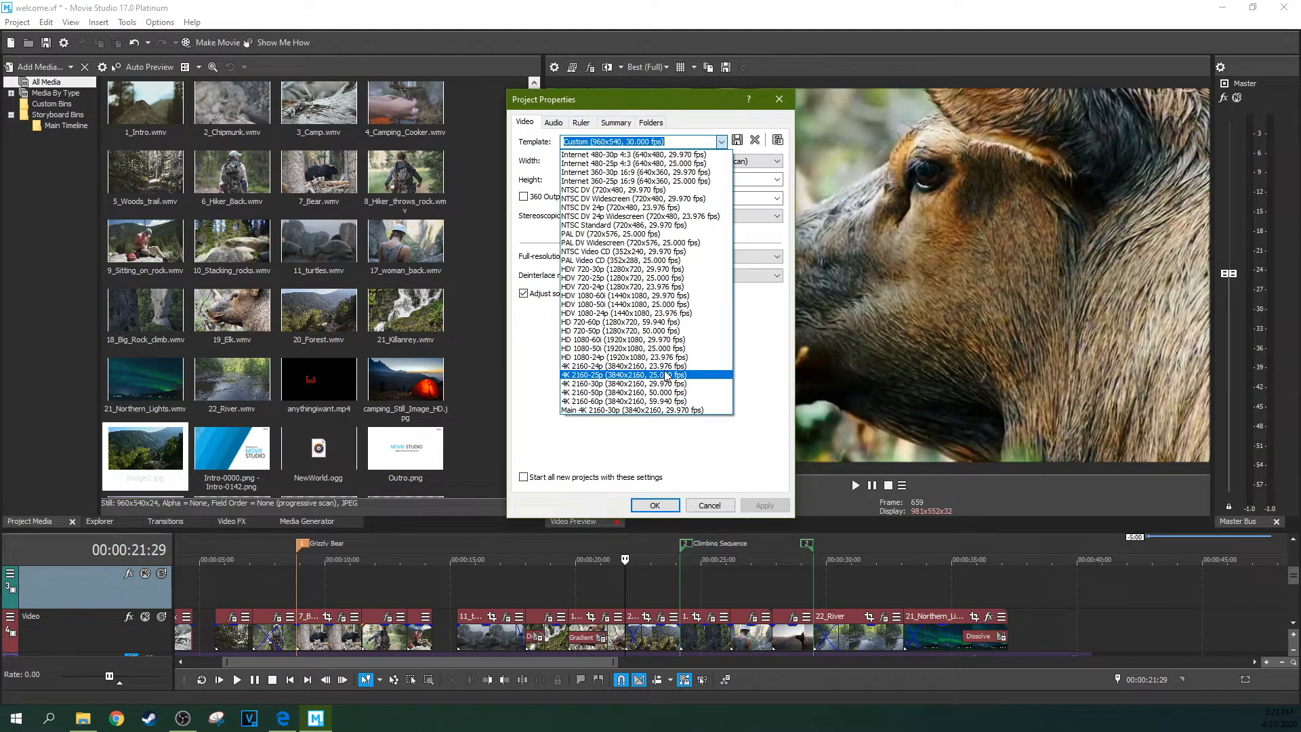
click(571, 384)
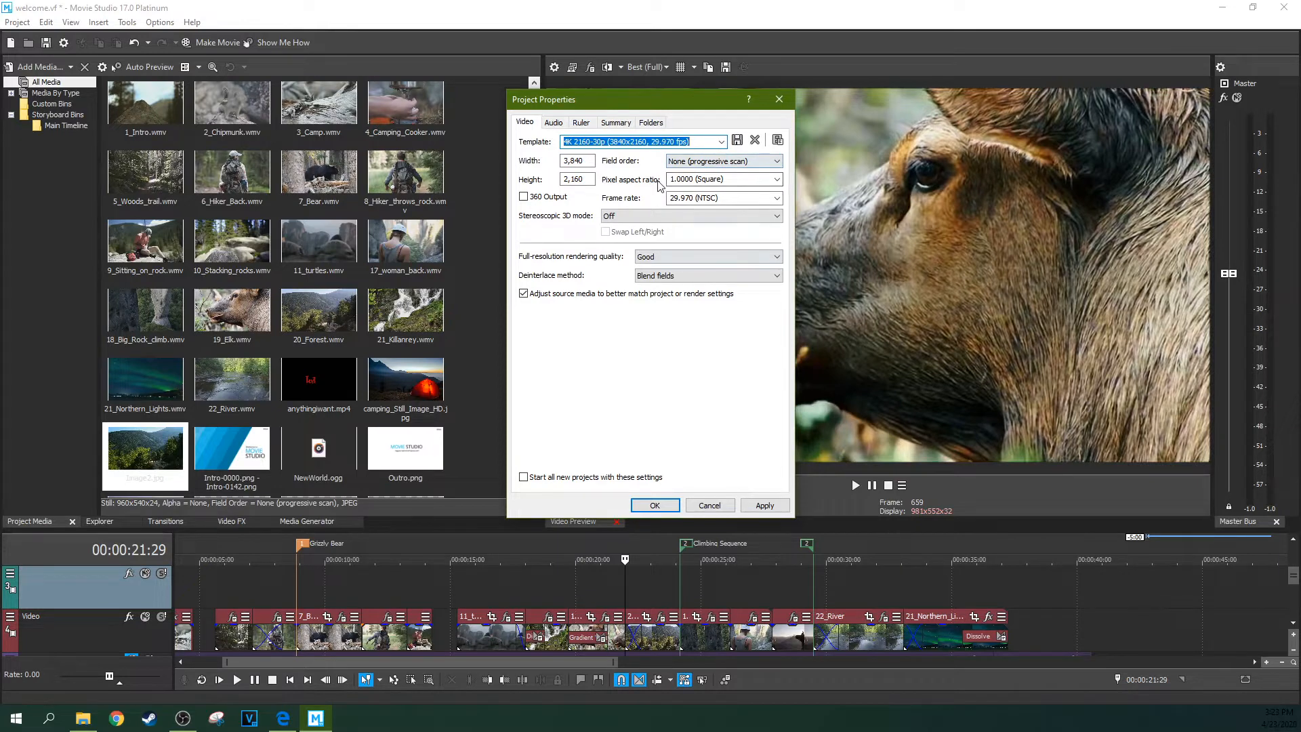
click(689, 163)
click(689, 162)
click(689, 164)
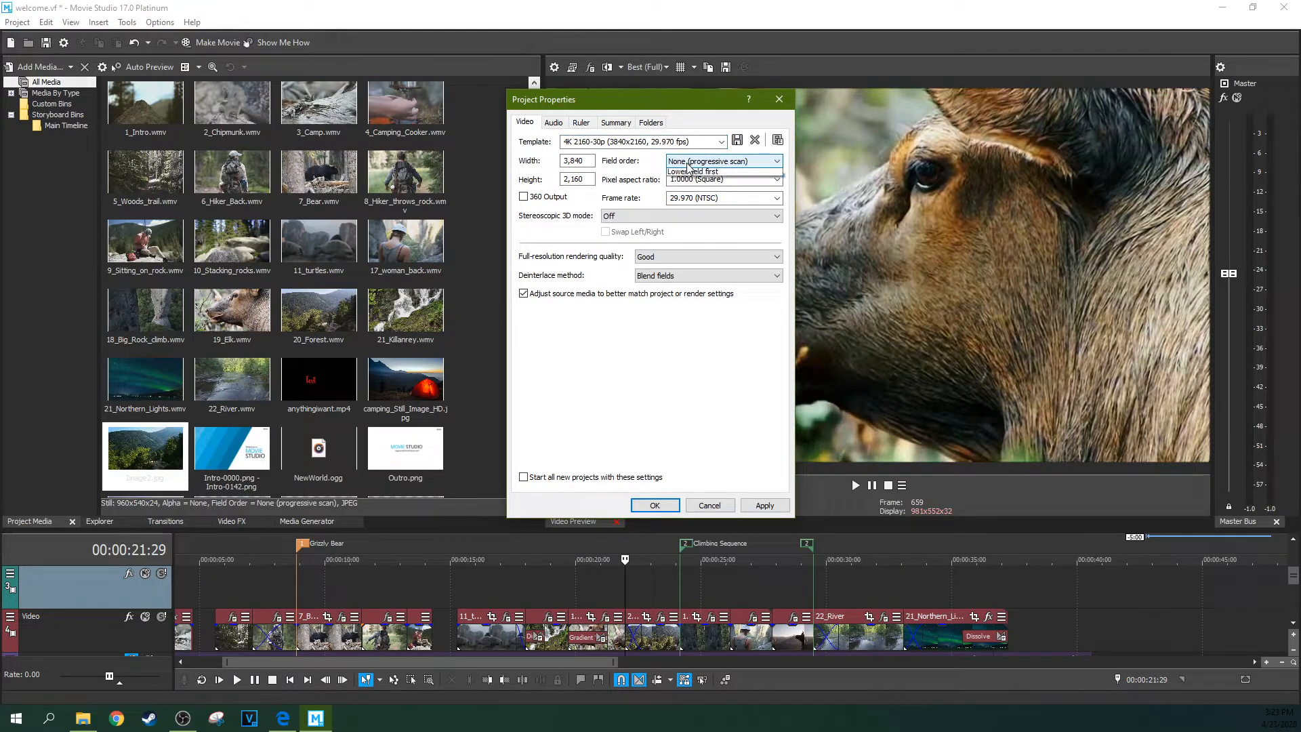
click(690, 166)
click(693, 165)
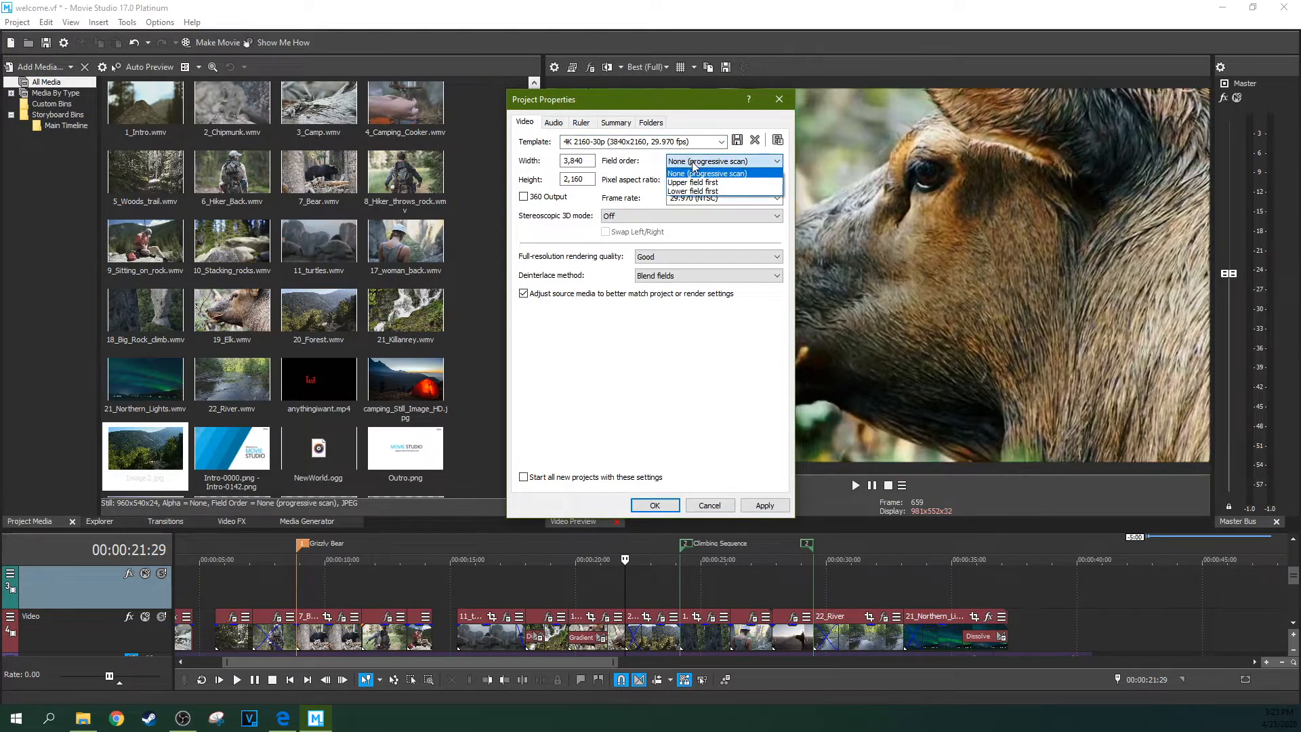
click(696, 164)
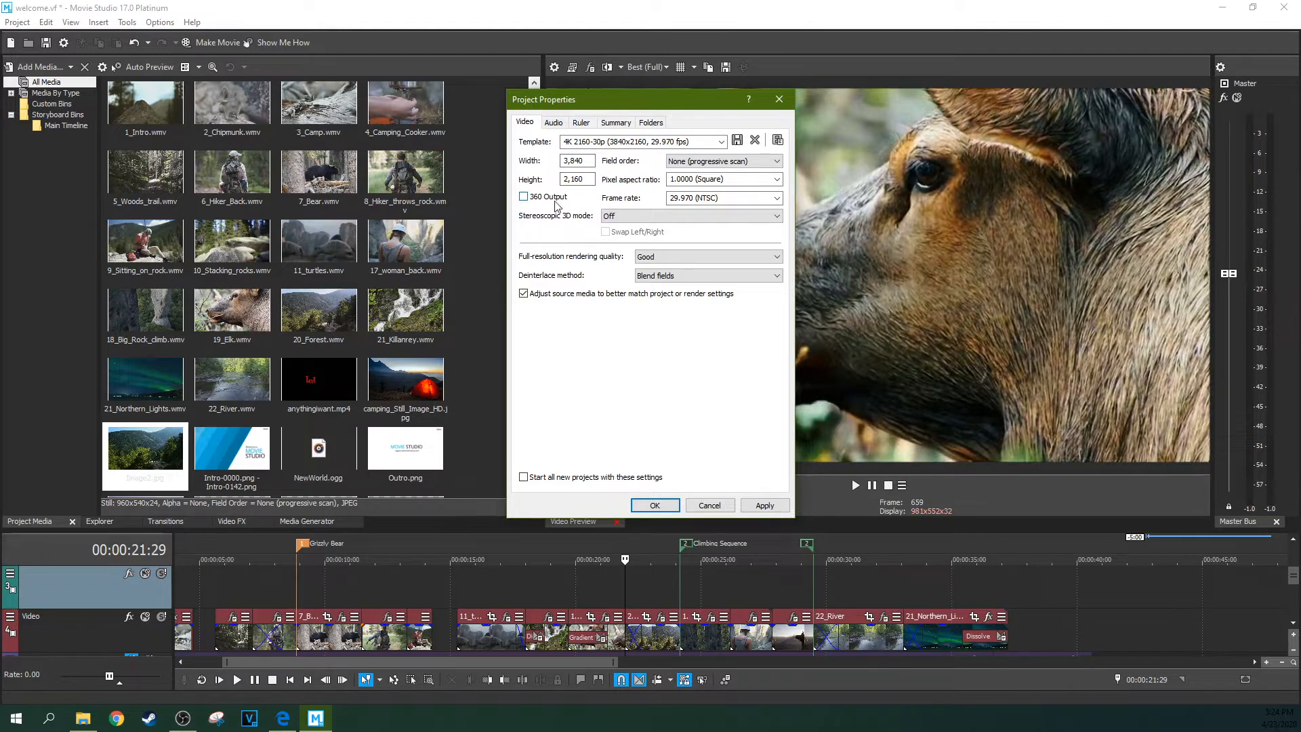
Step: Set the full-resolution rendering quality to Best and the deinterlace method to None
click(689, 256)
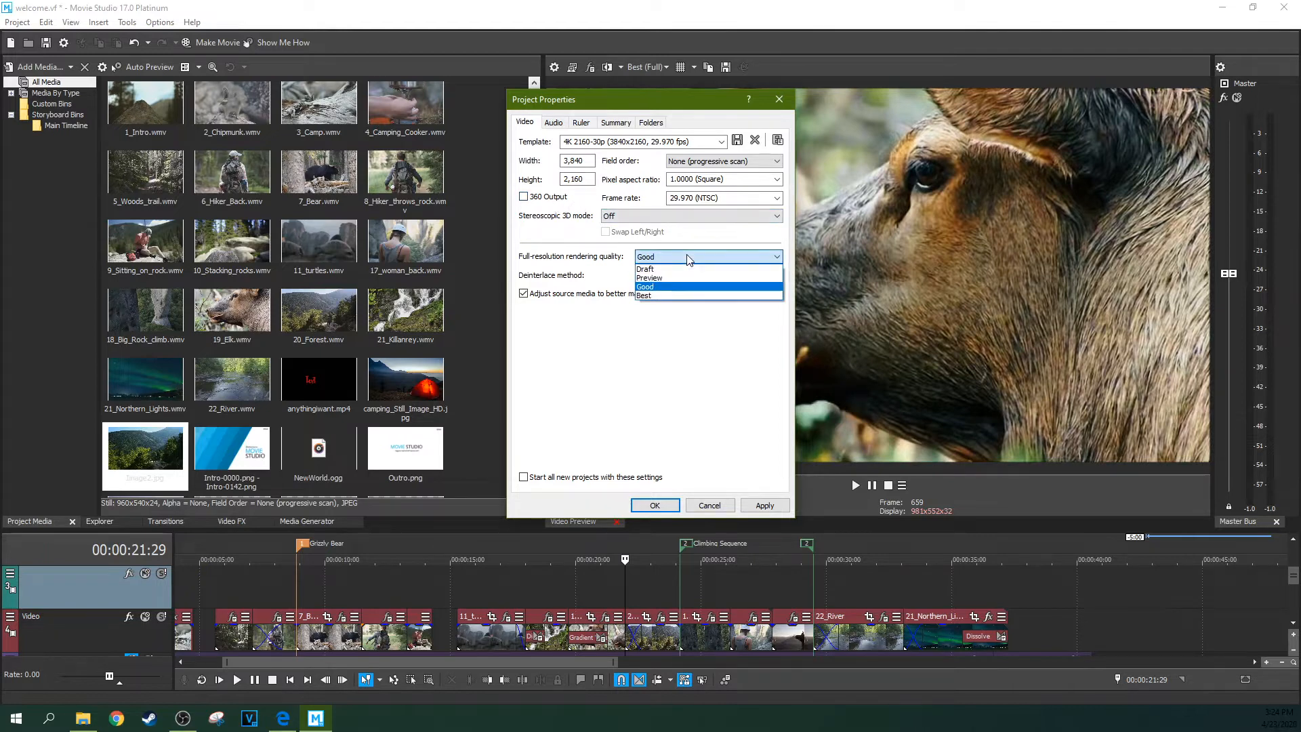
click(670, 296)
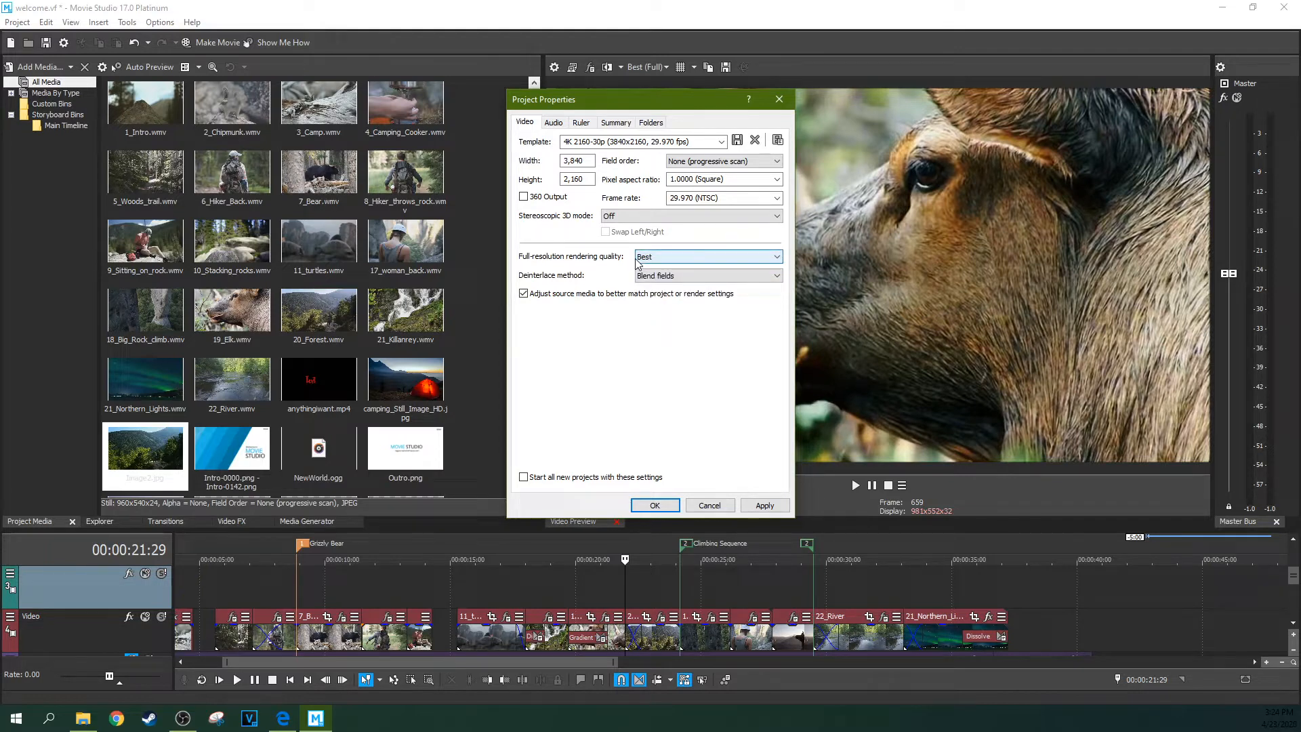
click(639, 259)
click(642, 261)
click(647, 275)
click(649, 290)
click(647, 275)
click(647, 276)
click(646, 277)
click(647, 286)
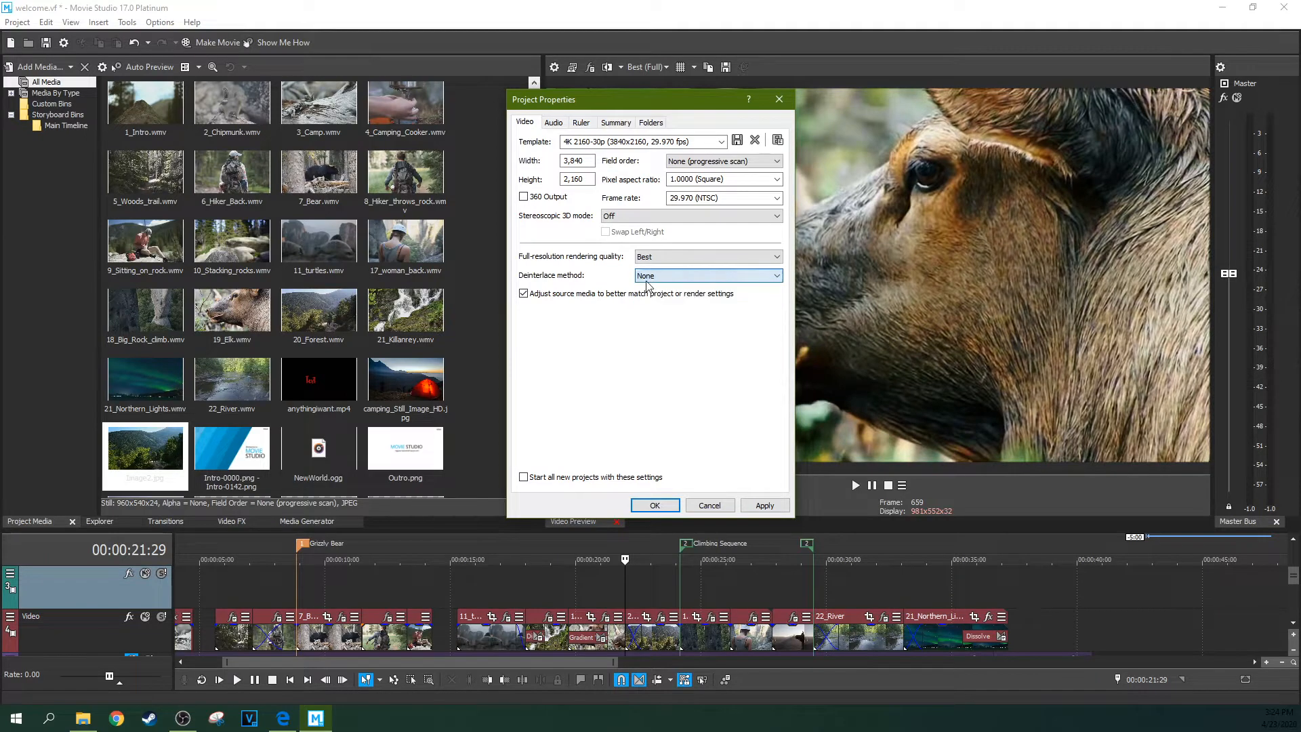
Step: Save the 4K video settings as a new project template named ";laksjlsdakf", keeping it despite being identical to the built-in preset
click(737, 140)
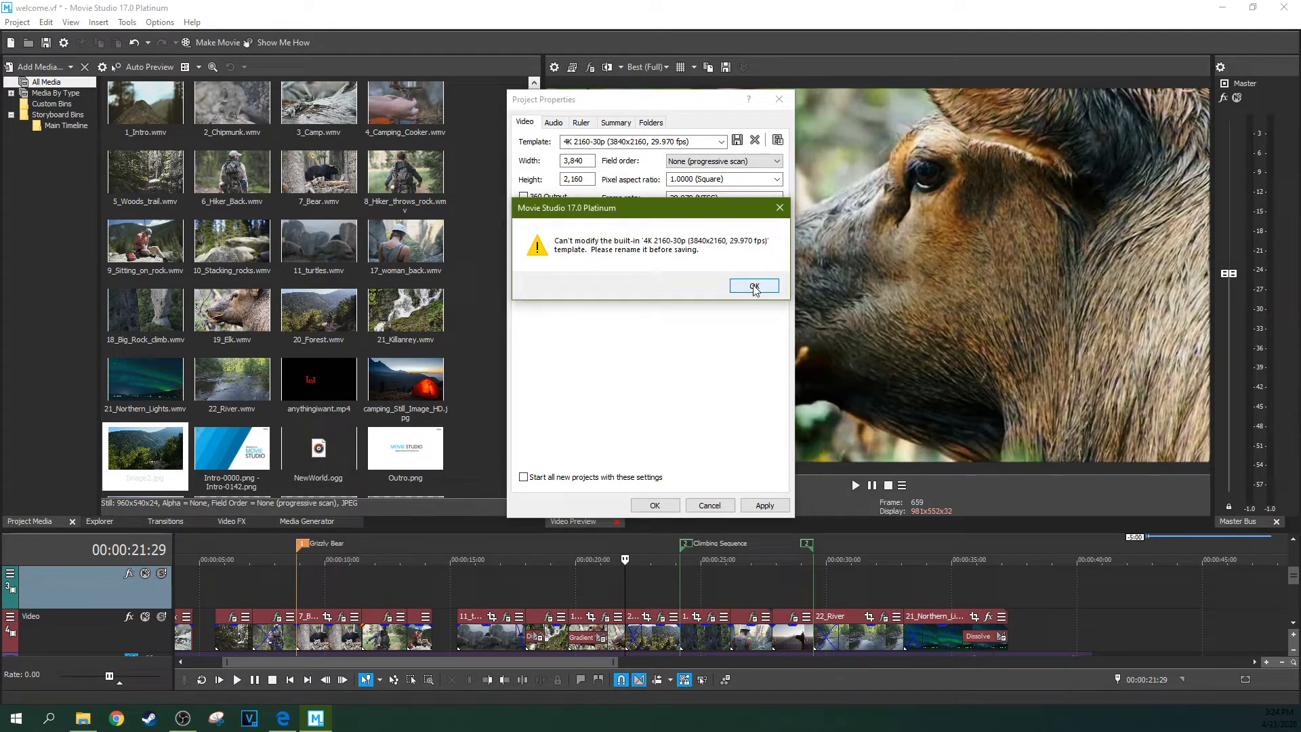
click(779, 208)
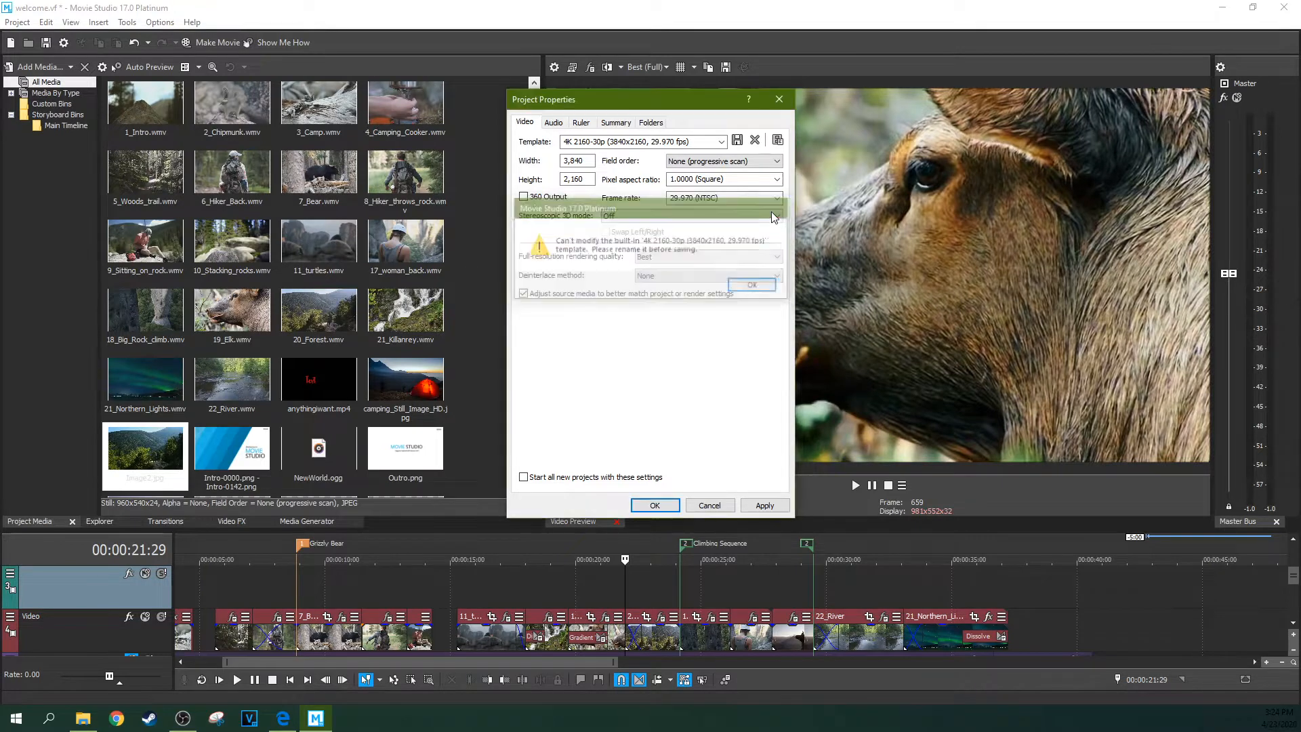
click(696, 141)
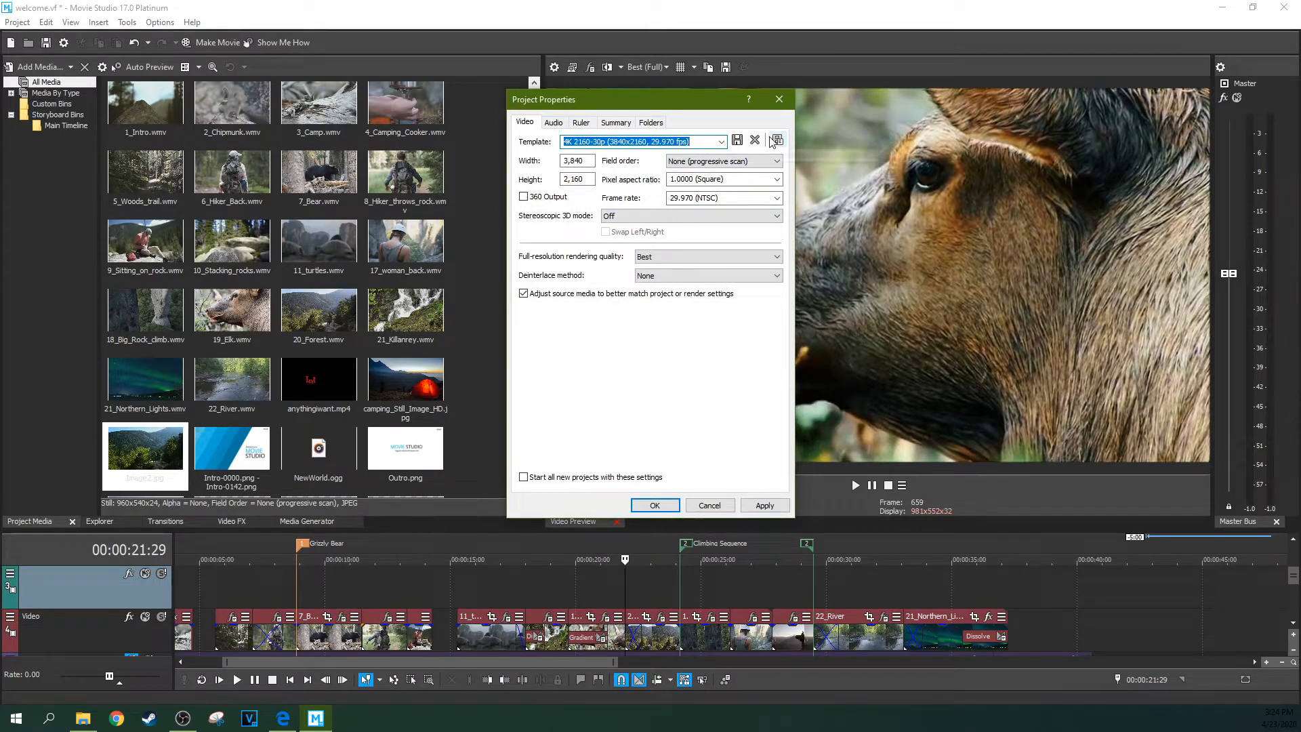
text(;laksjlsdakf)
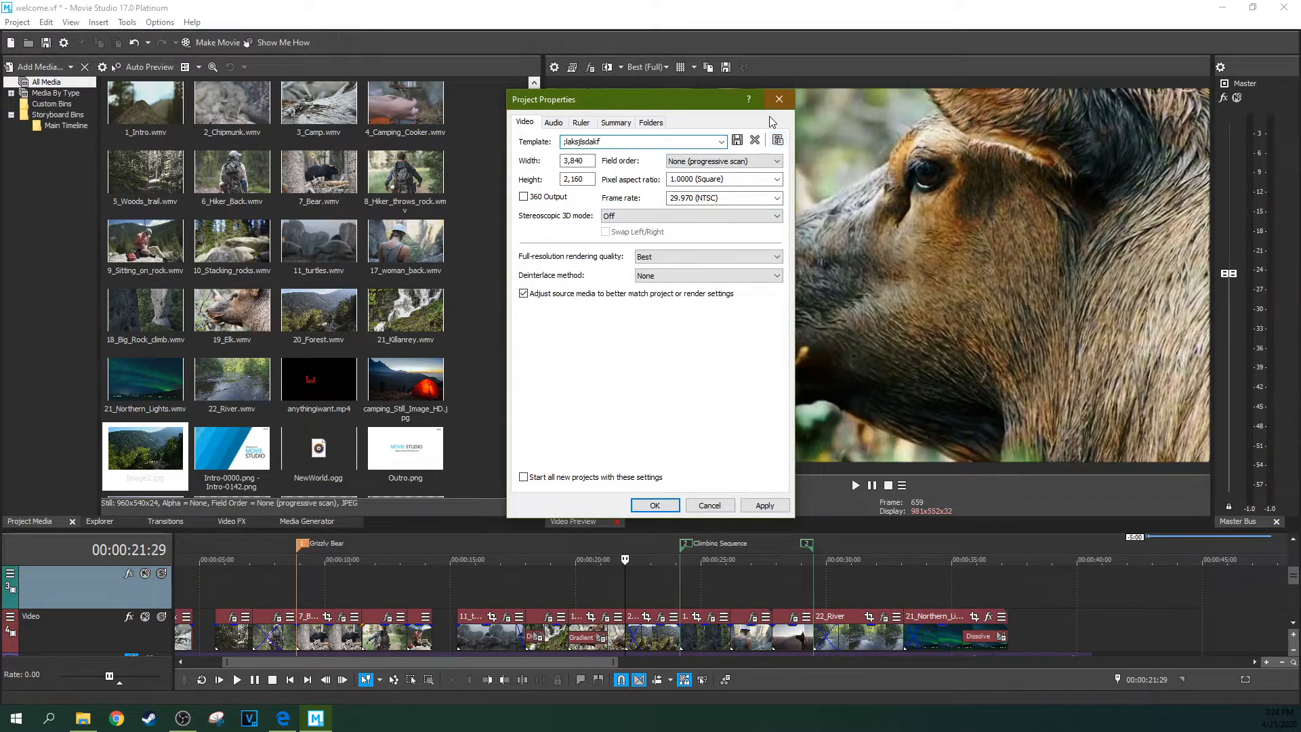
click(738, 141)
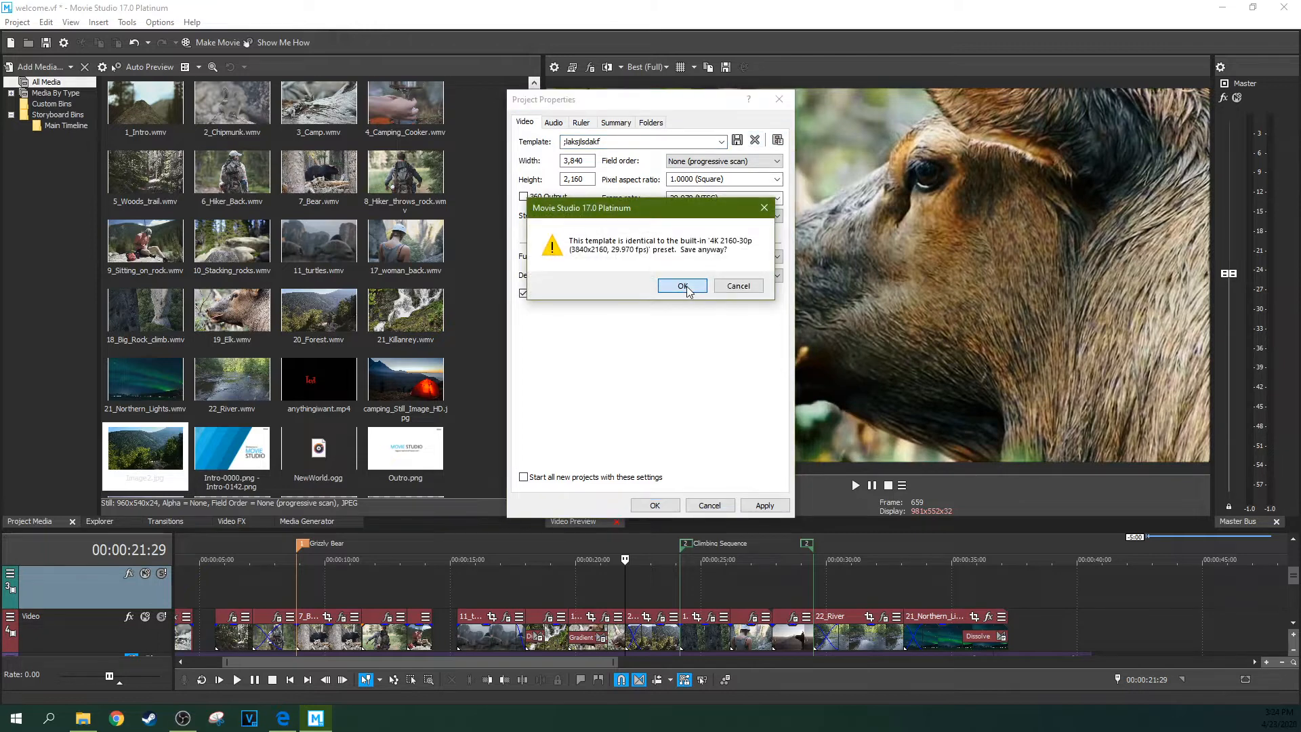
click(684, 285)
Step: Choose the ";laksjlsdakf" template and try the option to start all new projects with these settings, leaving it off
click(722, 141)
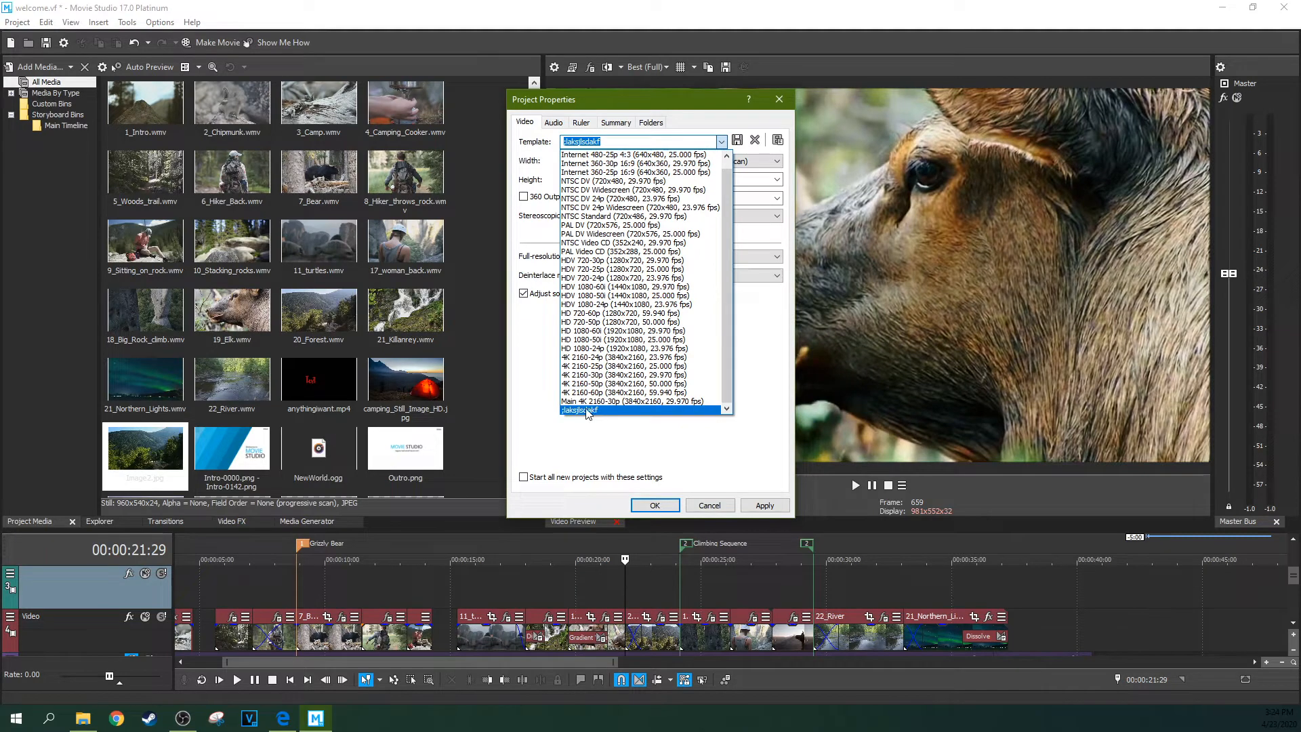
click(579, 411)
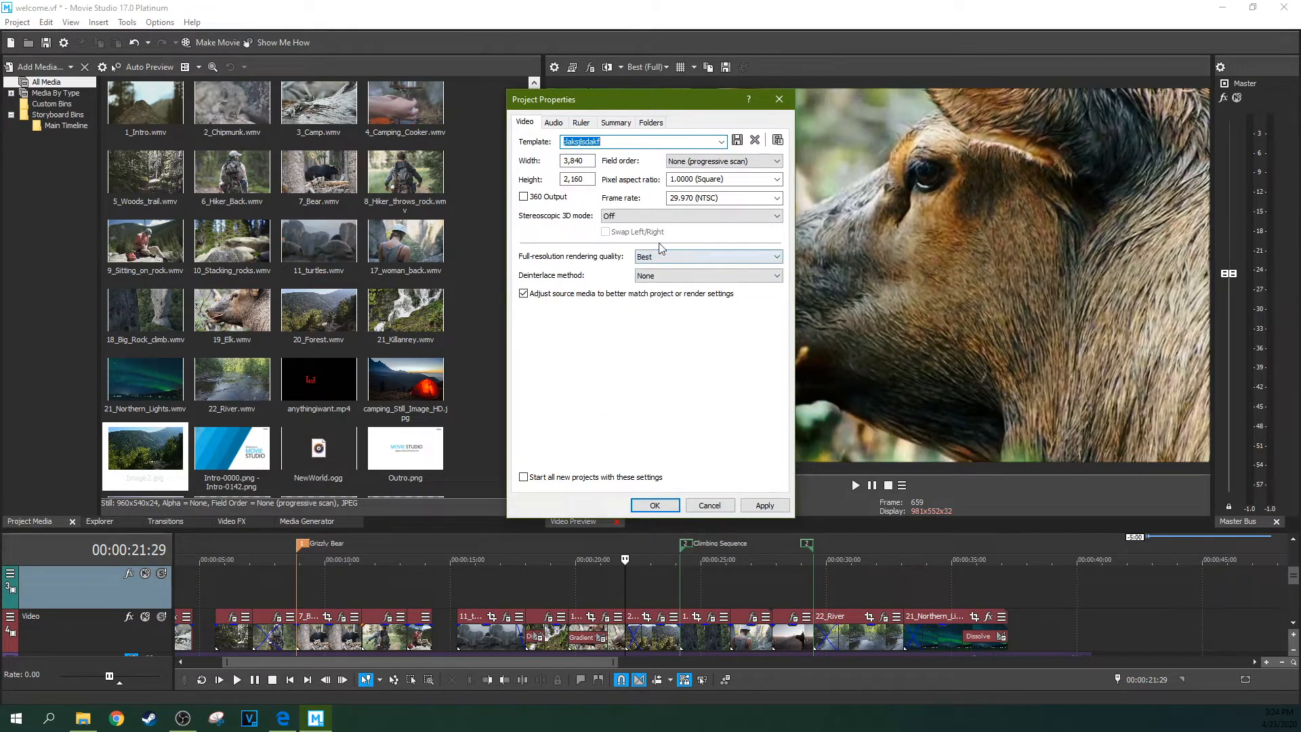
click(524, 477)
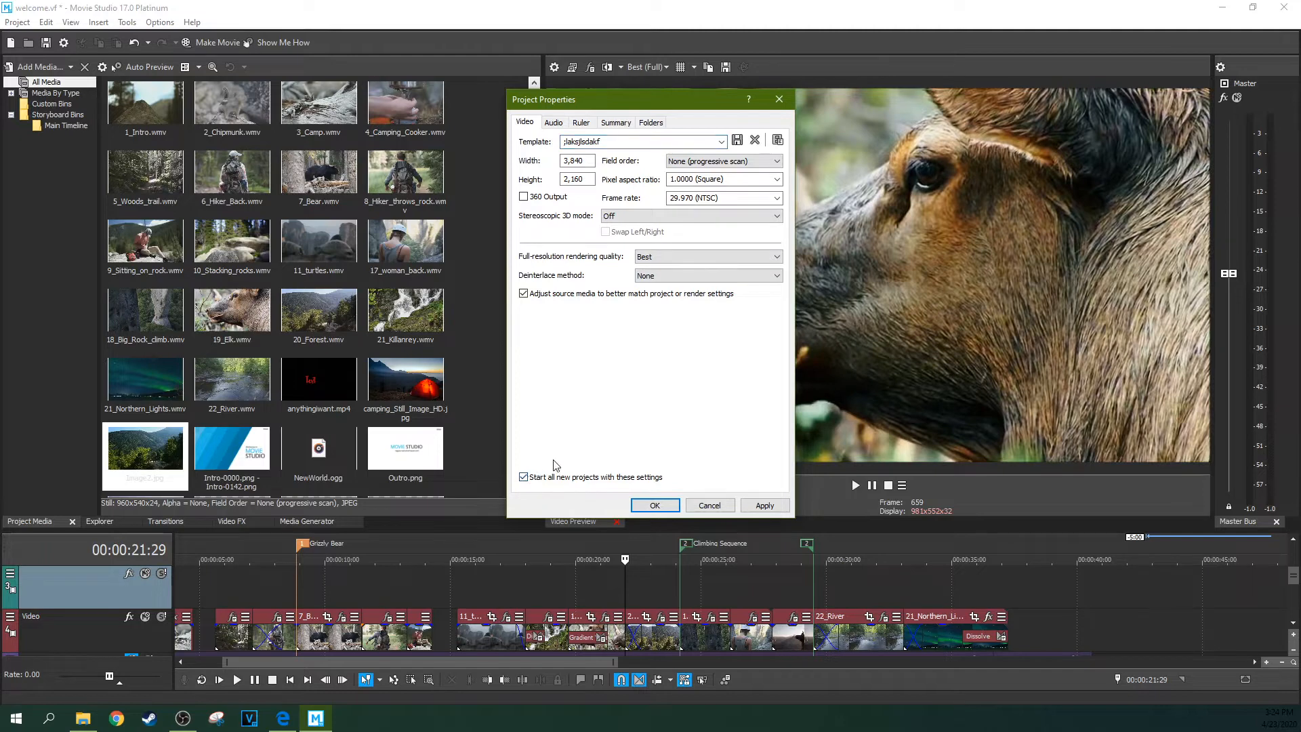
click(524, 477)
Step: Review the project's audio options for master bus mode, sample rate and bit depth, keeping Stereo, 48,000 Hz and 16
click(560, 124)
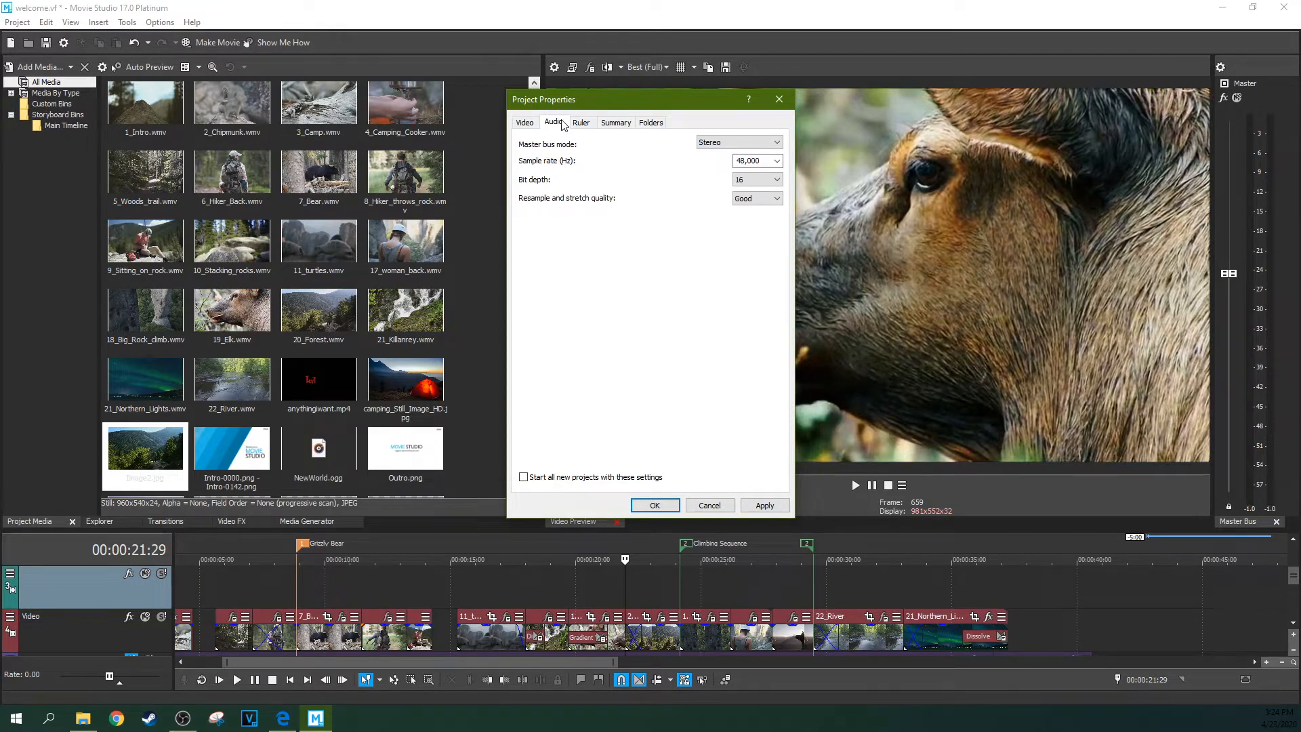
click(742, 144)
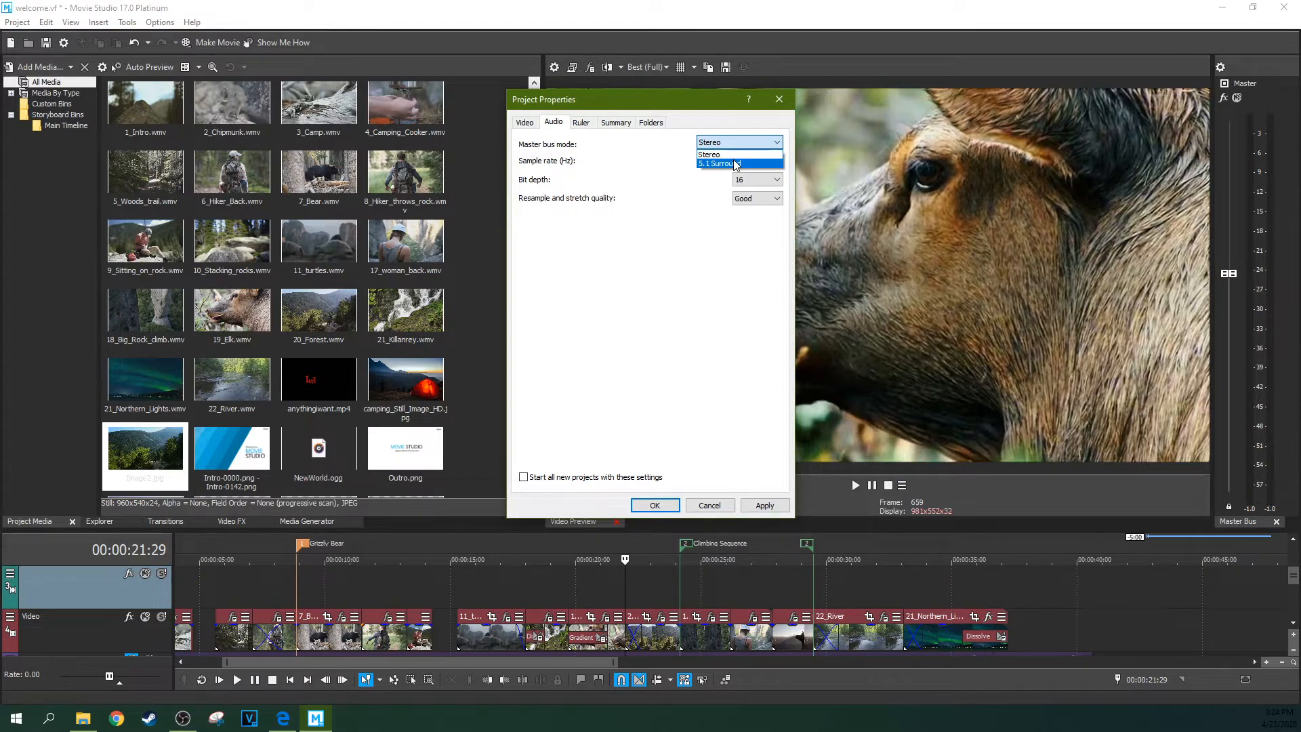
key(Up)
click(716, 155)
click(779, 161)
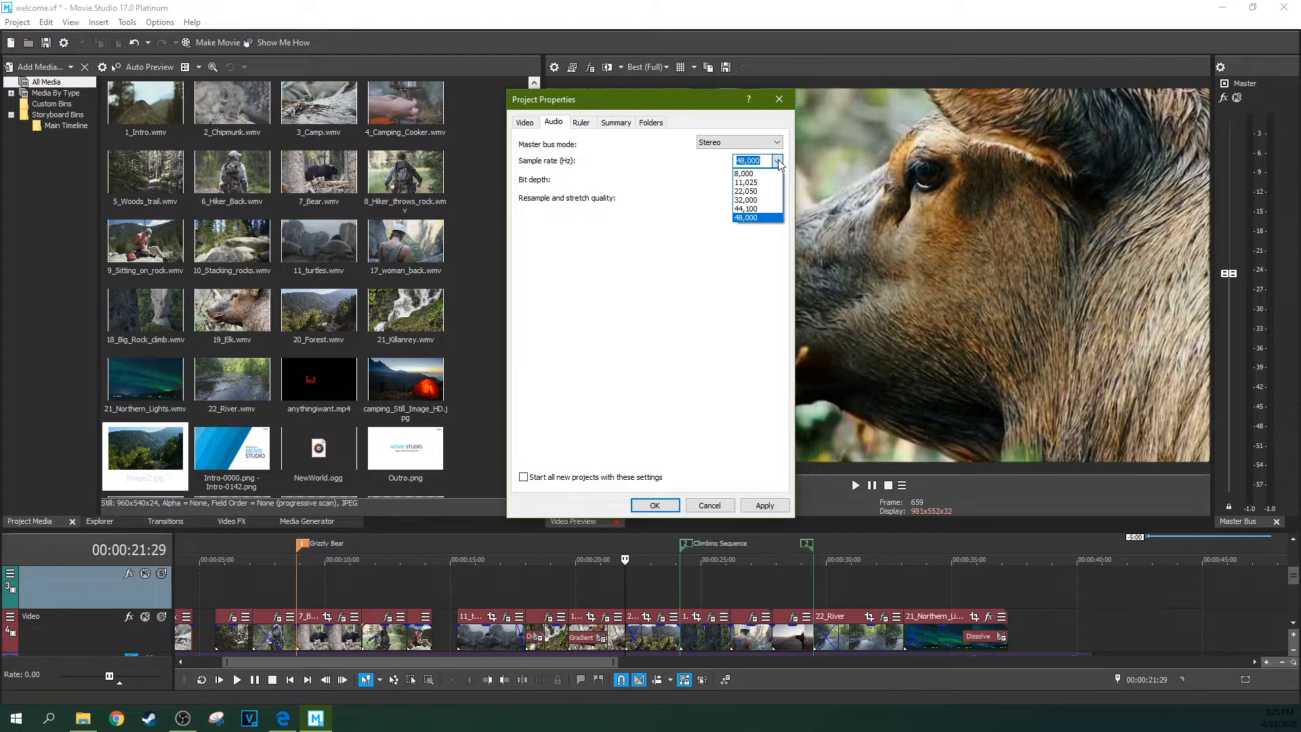
click(778, 160)
click(741, 178)
click(745, 189)
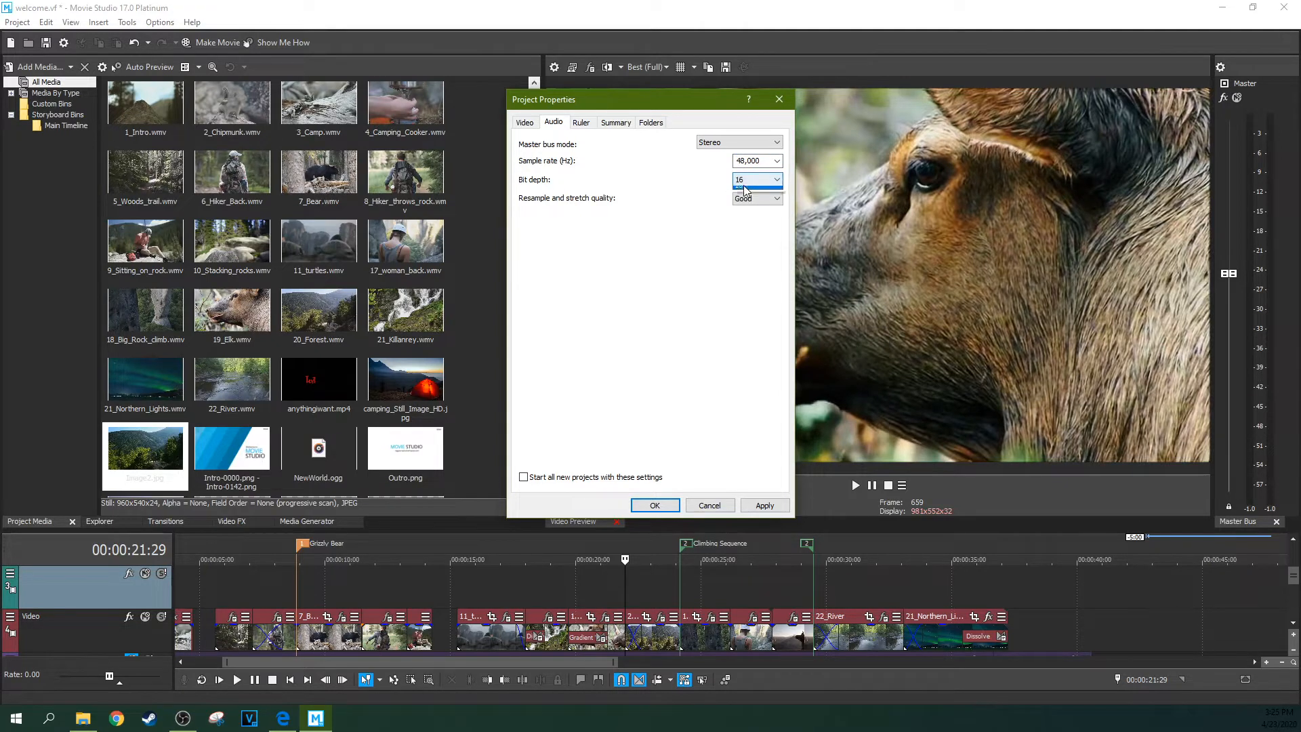
click(744, 185)
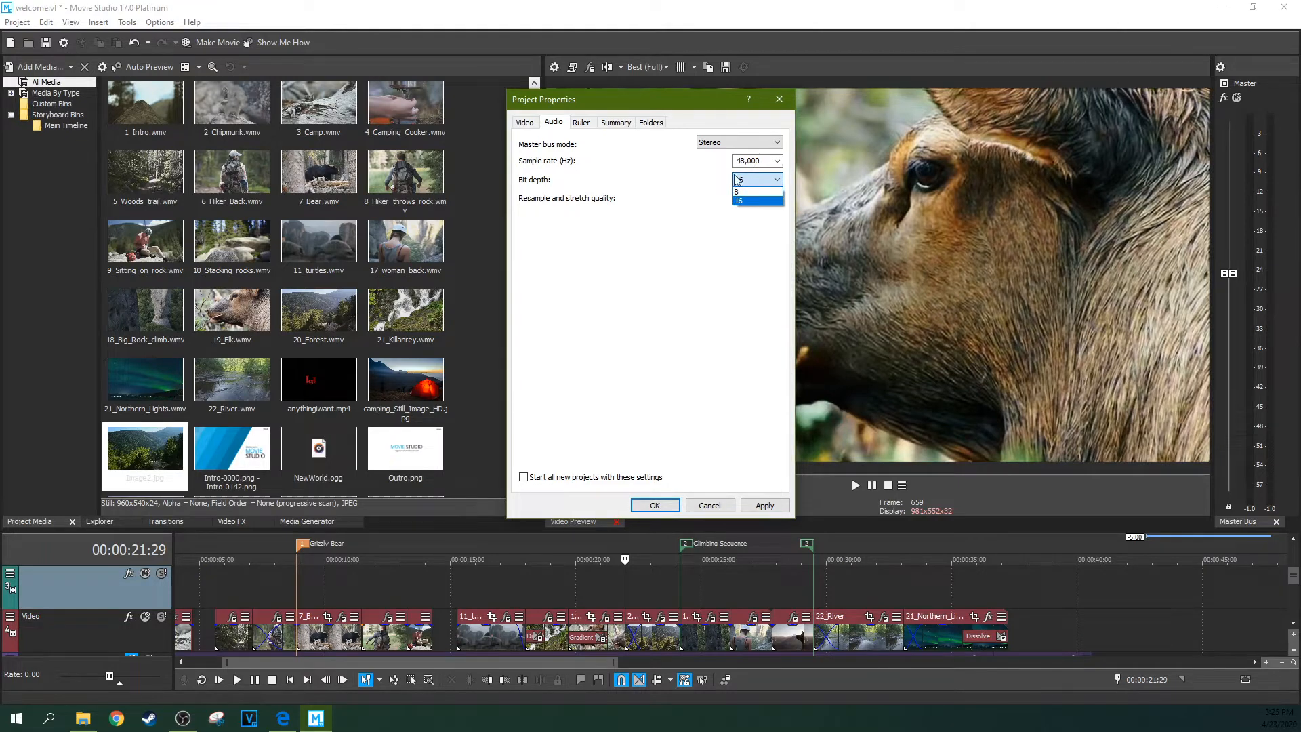
click(757, 200)
Step: Set the audio resample and stretch quality to Best
click(749, 198)
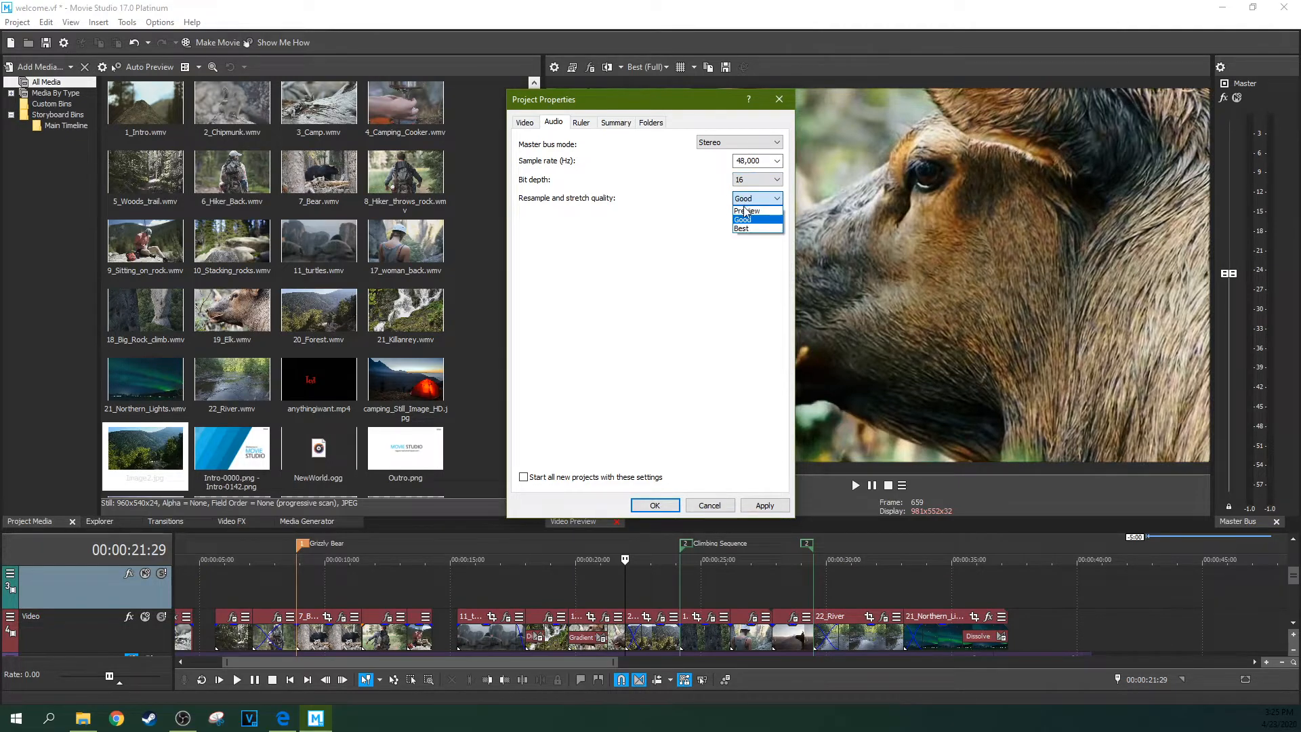
click(744, 230)
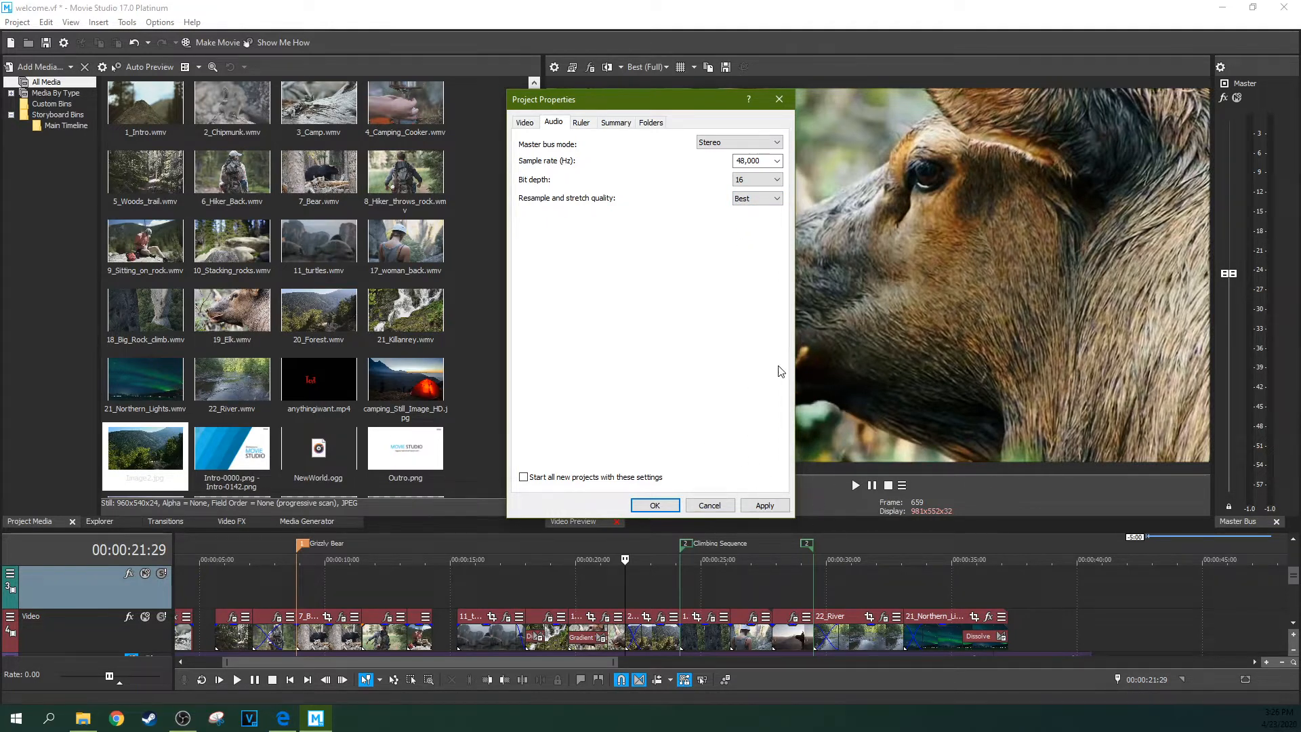
click(749, 200)
click(752, 203)
click(751, 200)
click(743, 230)
Step: Set the ruler time format to Measures & Beats and review the choices for the note that gets one beat
click(597, 131)
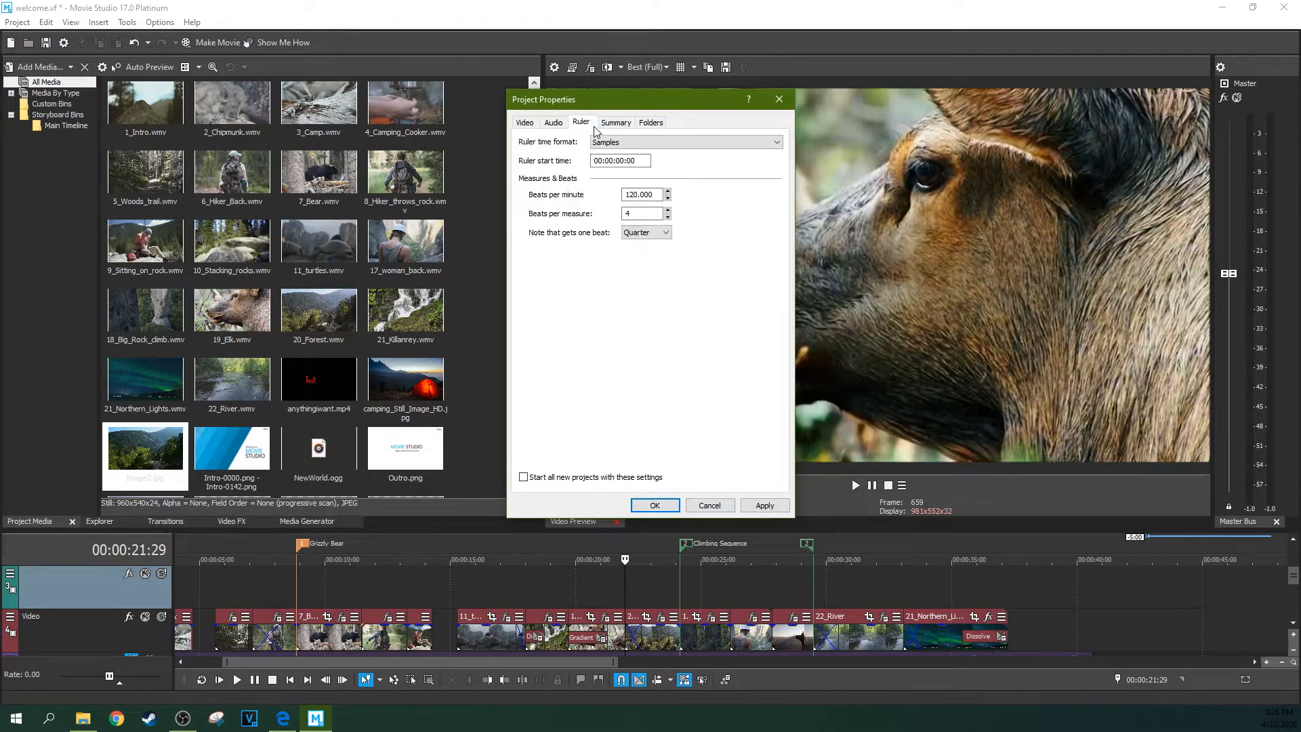
click(693, 142)
click(693, 142)
click(644, 143)
click(652, 236)
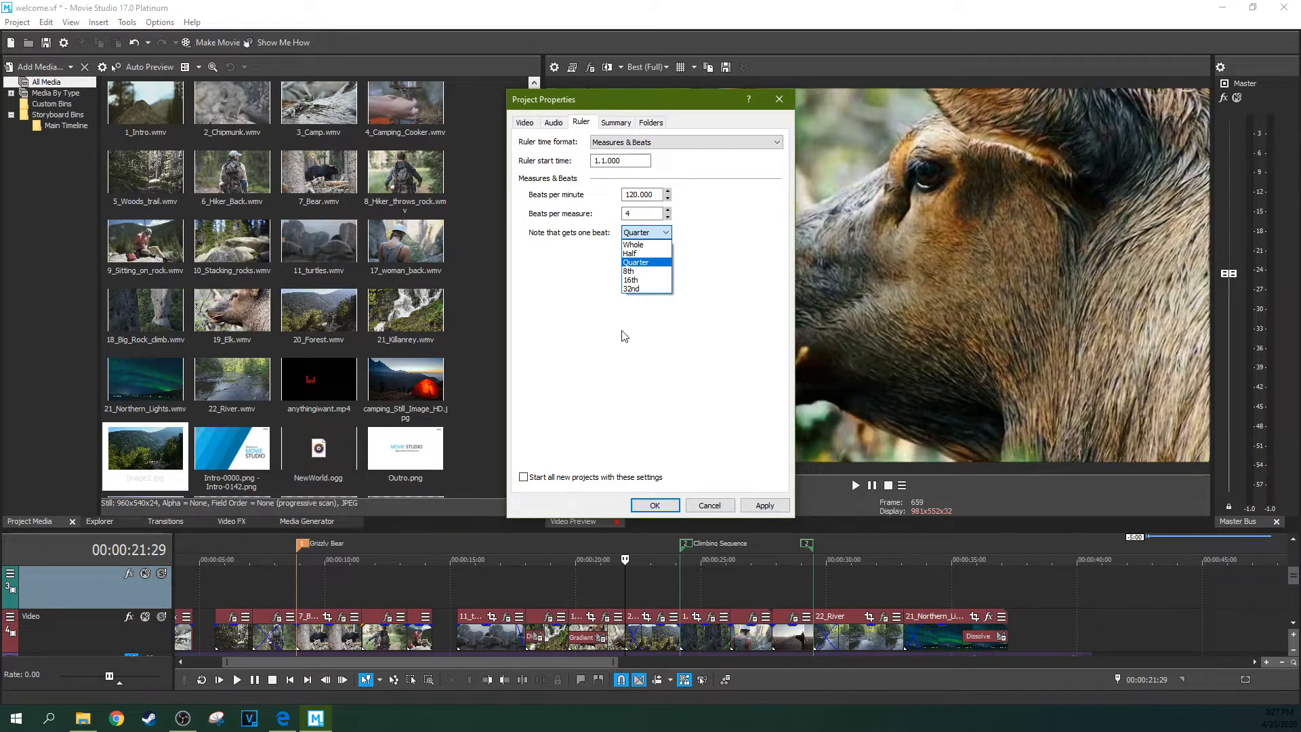
click(639, 338)
Step: Review the summary fields and the recorded and prerendered files folders, and close the project properties without applying
click(609, 123)
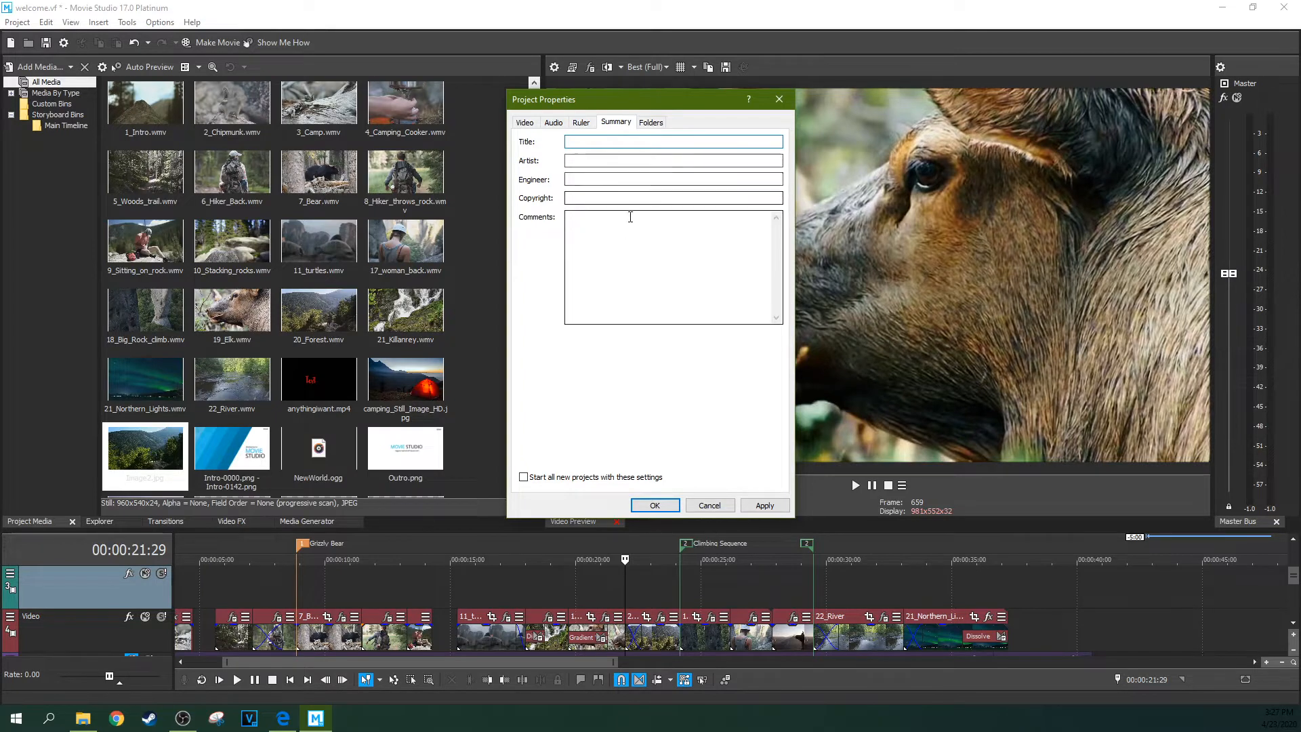
click(651, 123)
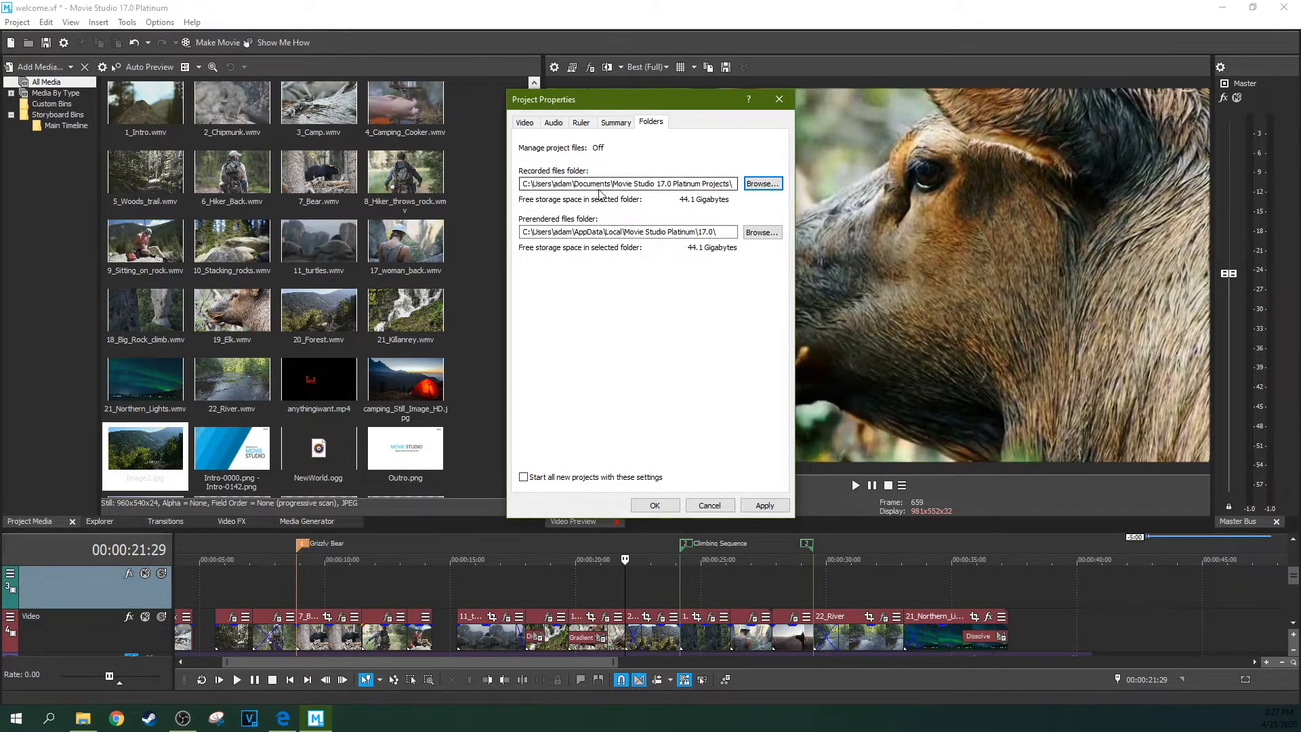
drag(632, 180, 695, 182)
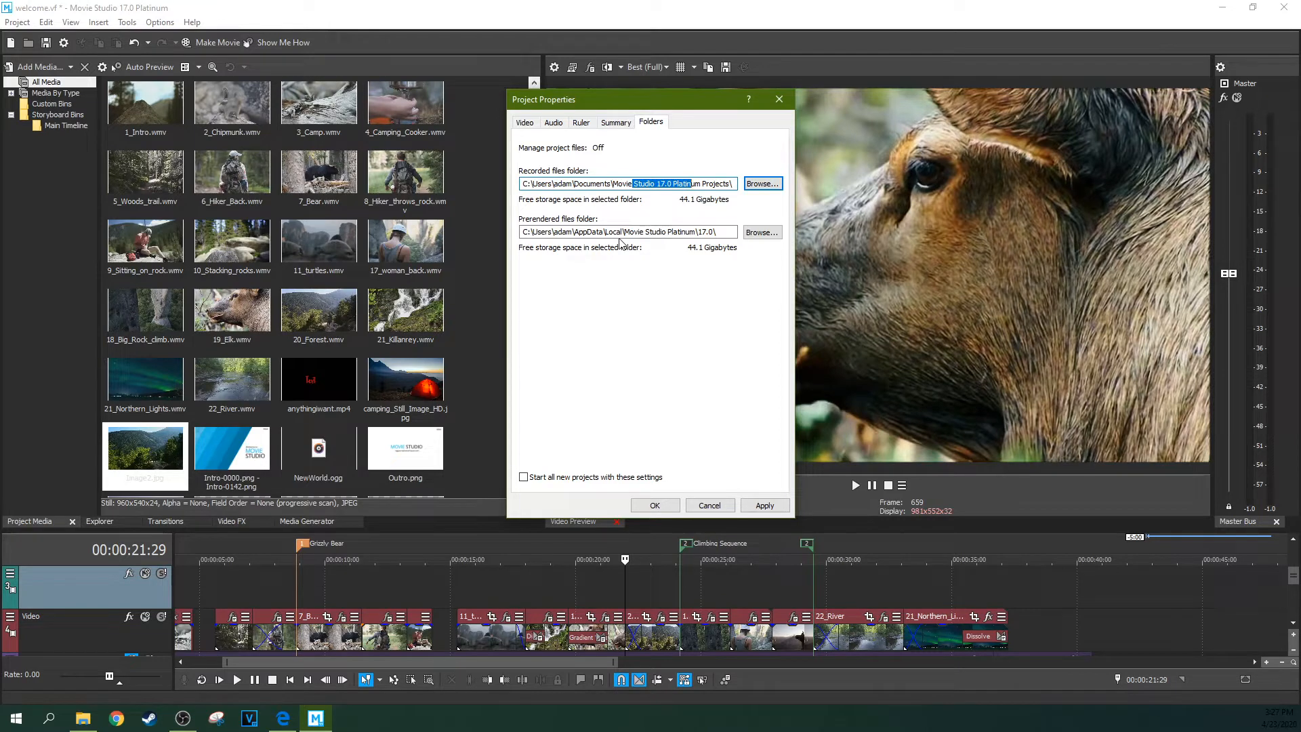
drag(613, 232, 716, 234)
click(723, 234)
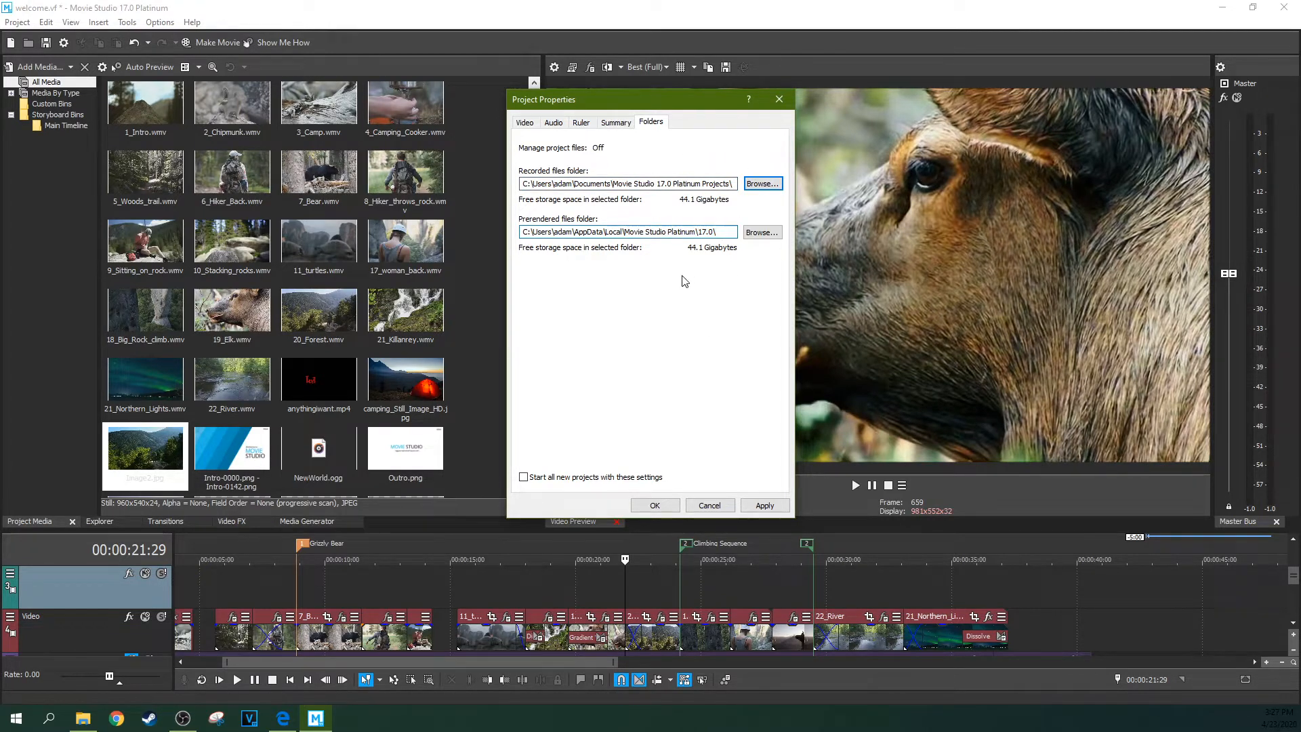
click(779, 99)
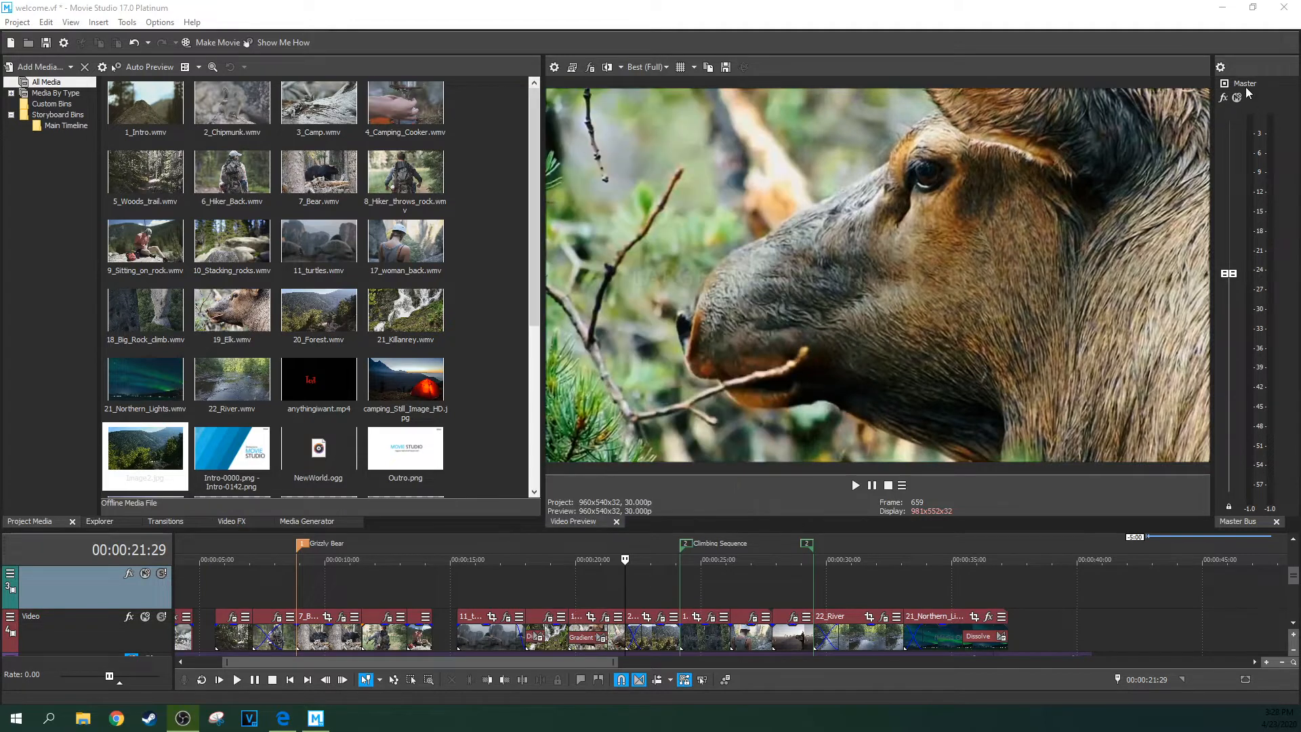
Step: Check the audio and video project properties and browse the Master bus's audio plug-ins, closing each without changes
click(1221, 67)
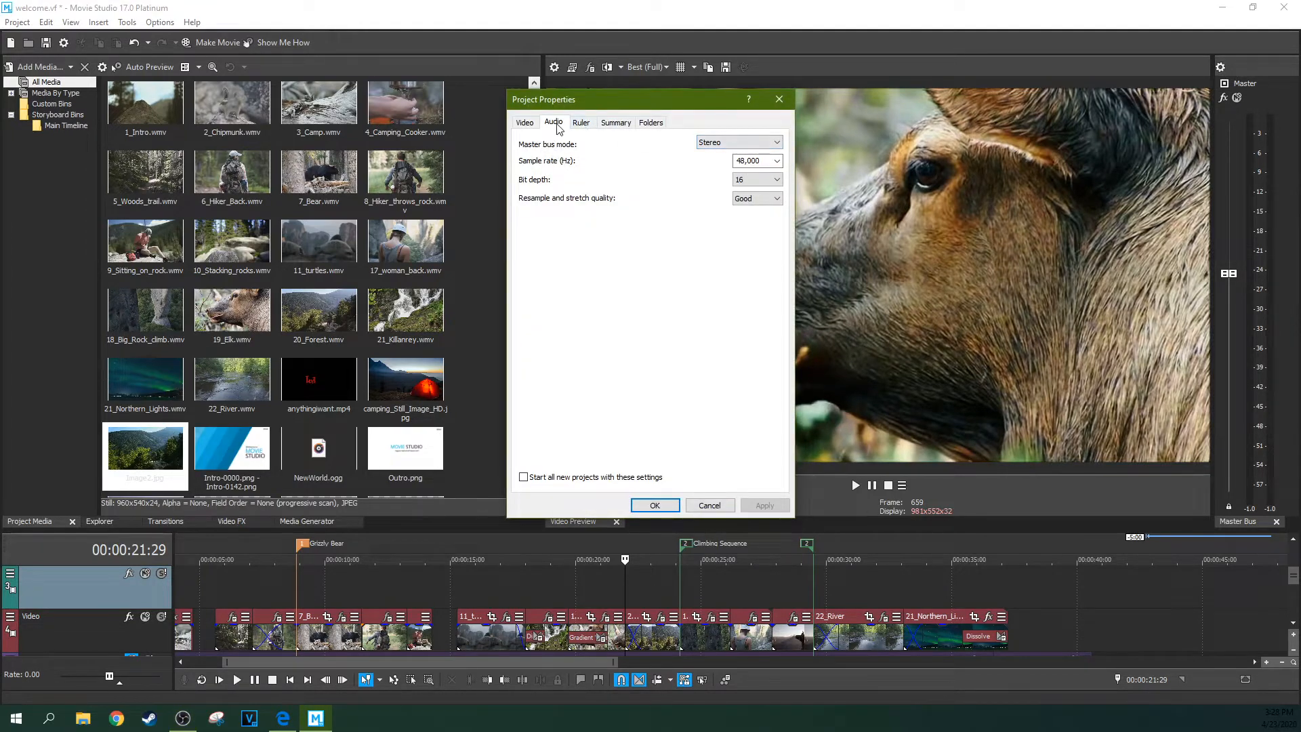
click(779, 99)
click(554, 67)
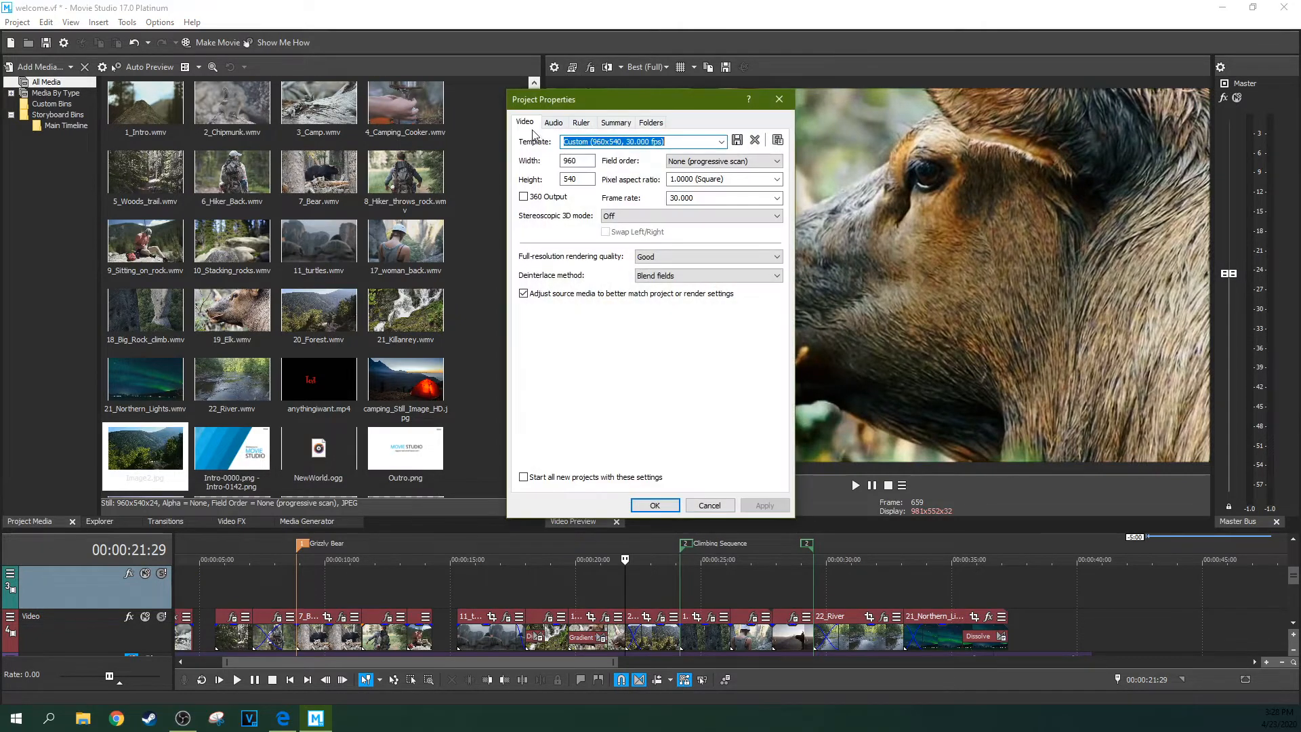
click(780, 100)
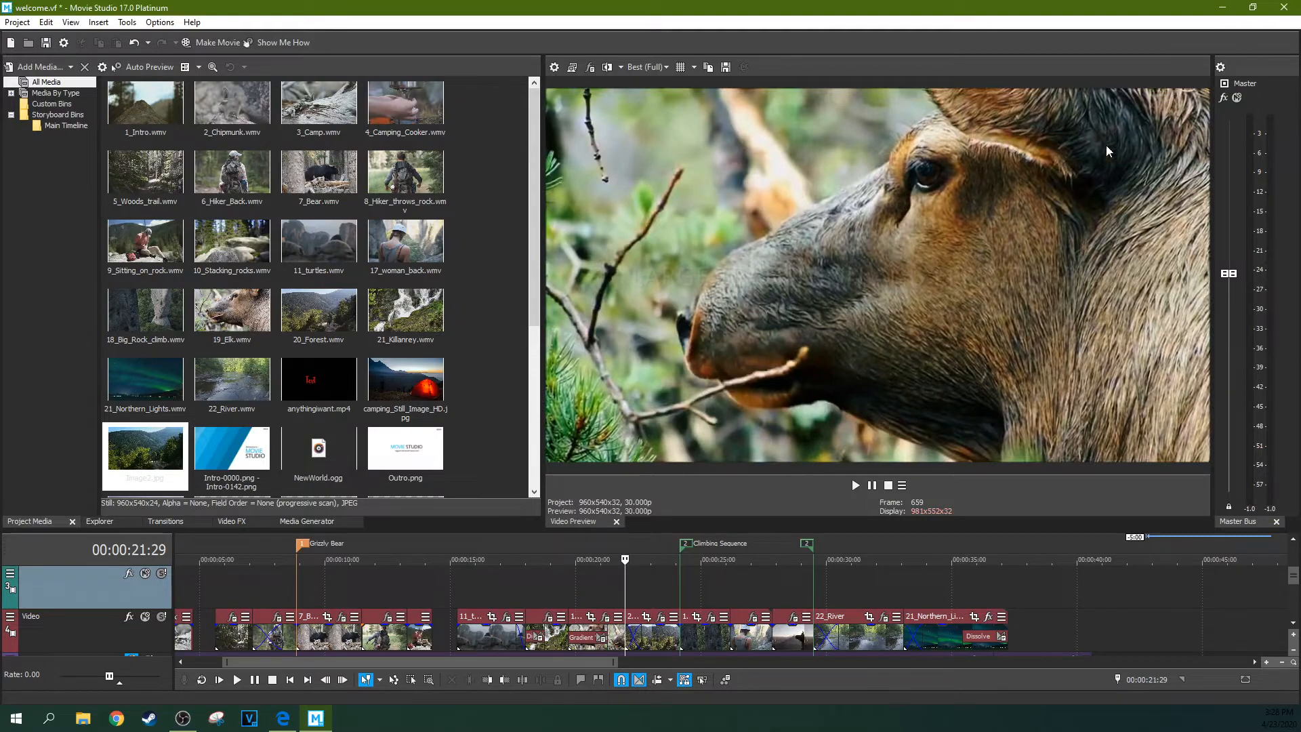
click(1224, 97)
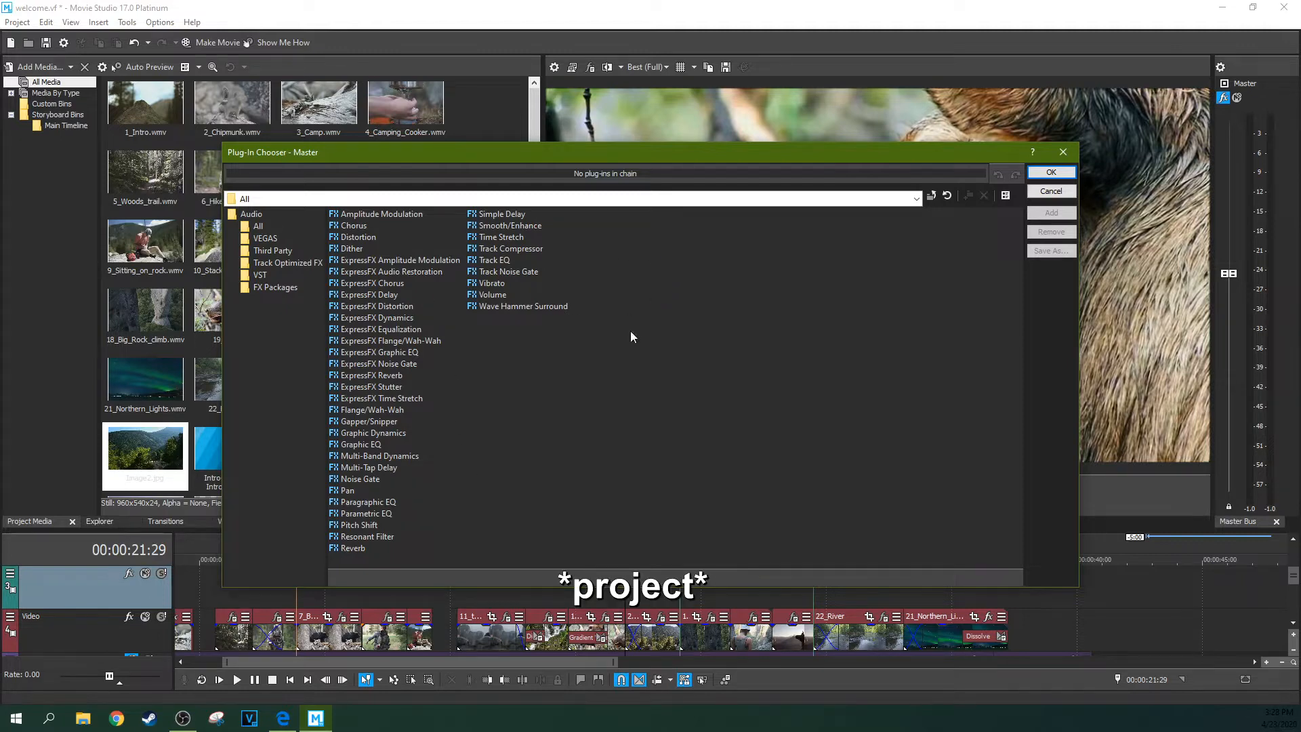
click(1062, 154)
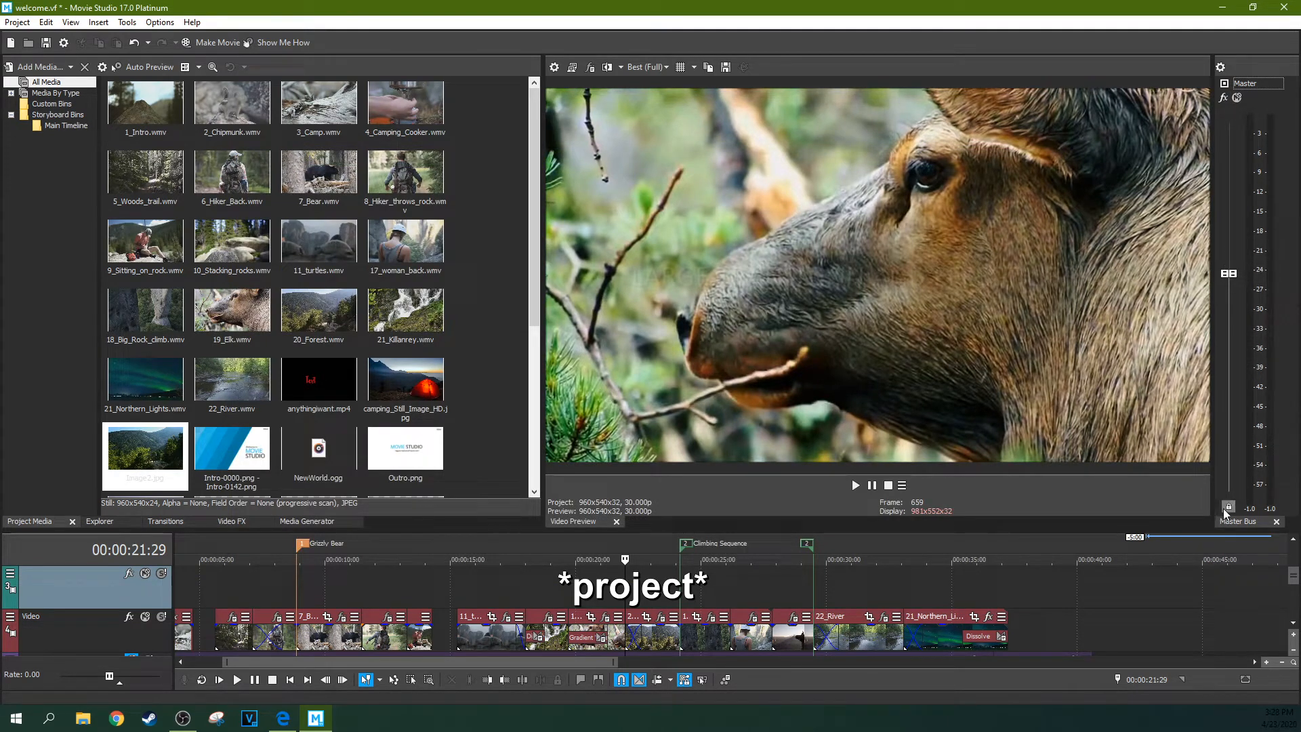
Step: Widen the Project Media area and enlarge the timeline to show all five tracks, trying the minimized track heights and restoring them
drag(543, 436, 688, 436)
drag(594, 530, 606, 285)
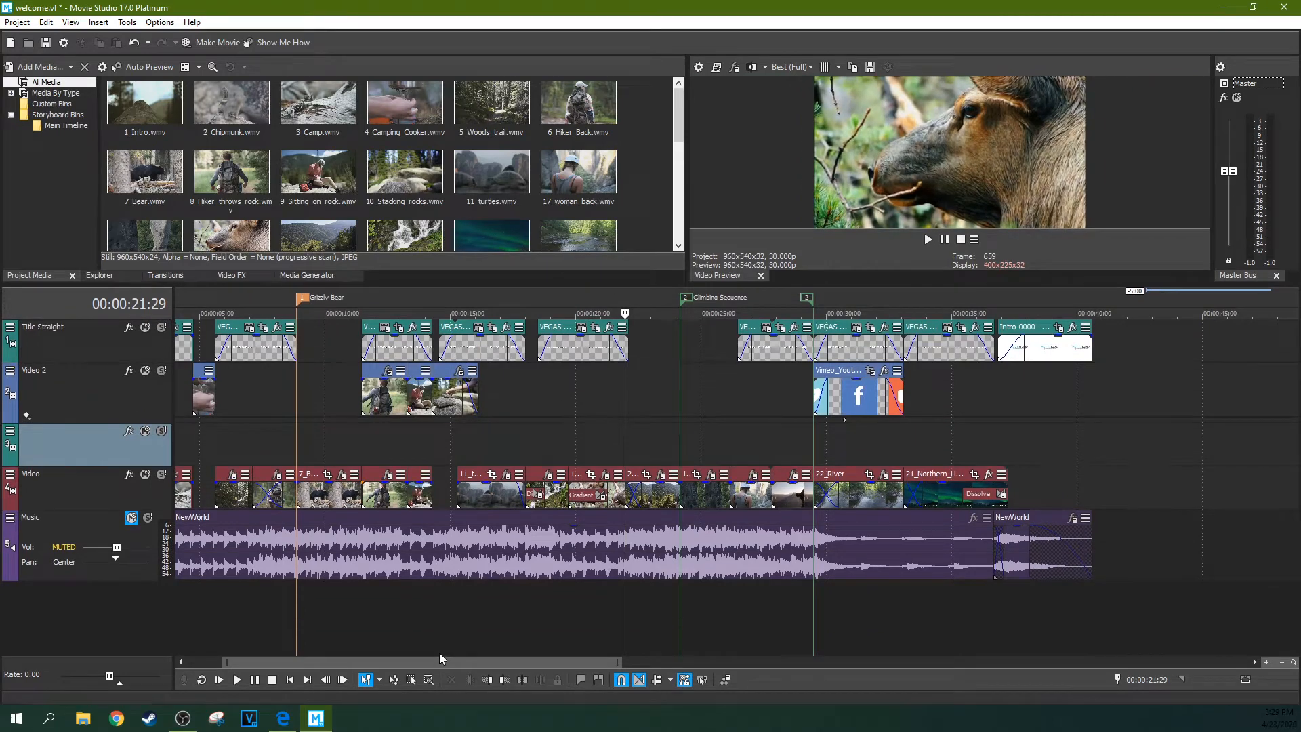
drag(441, 658, 315, 675)
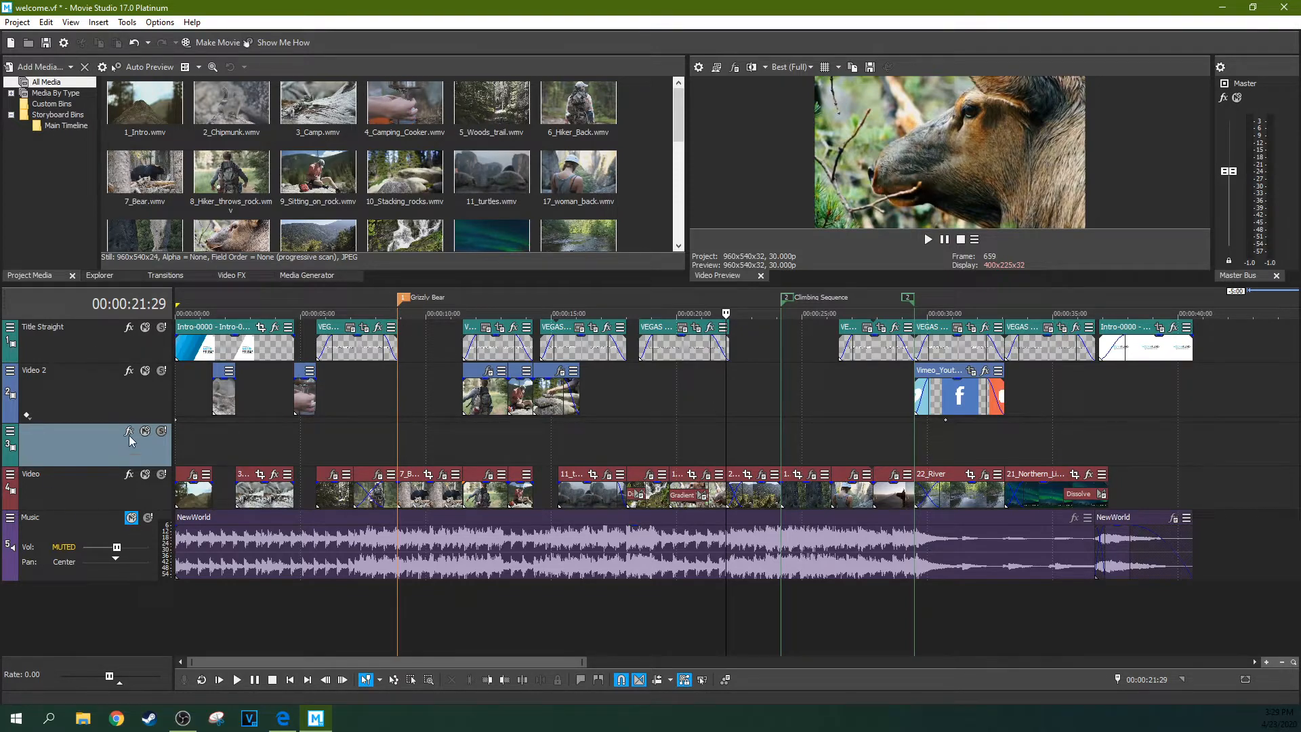
key(grave)
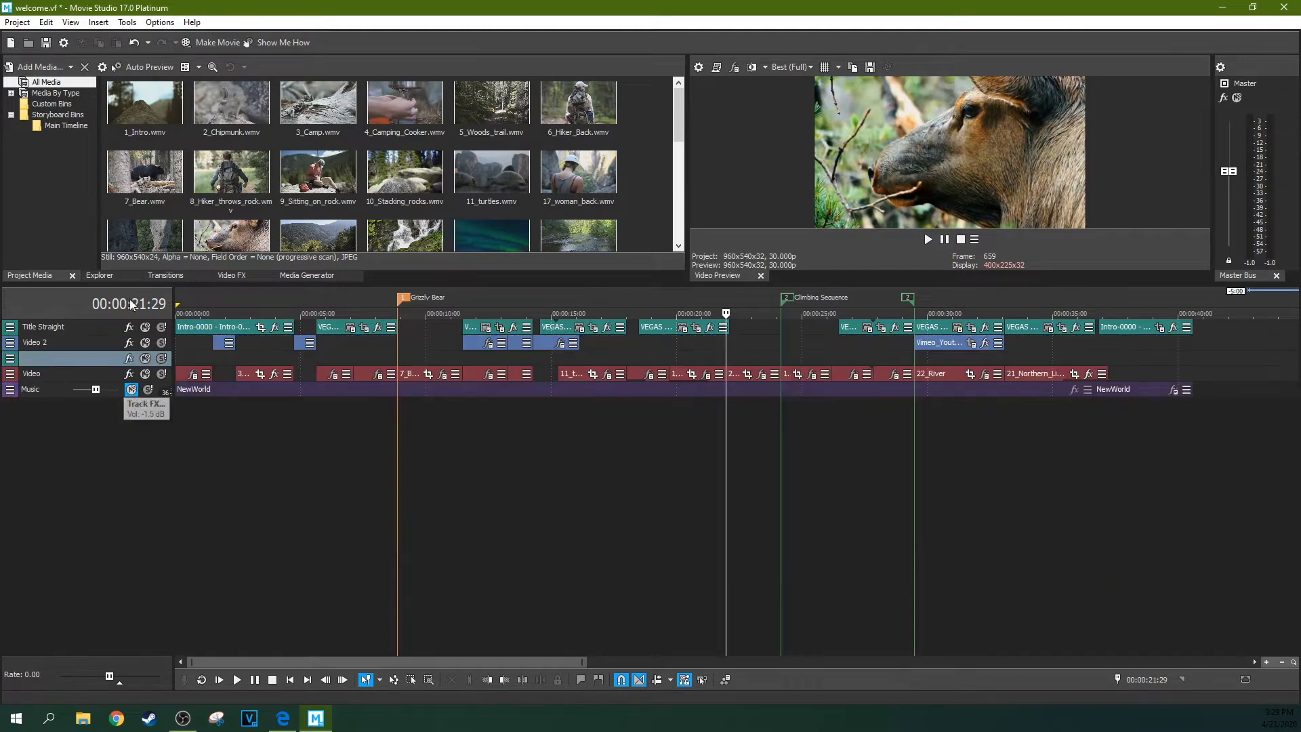
key(grave)
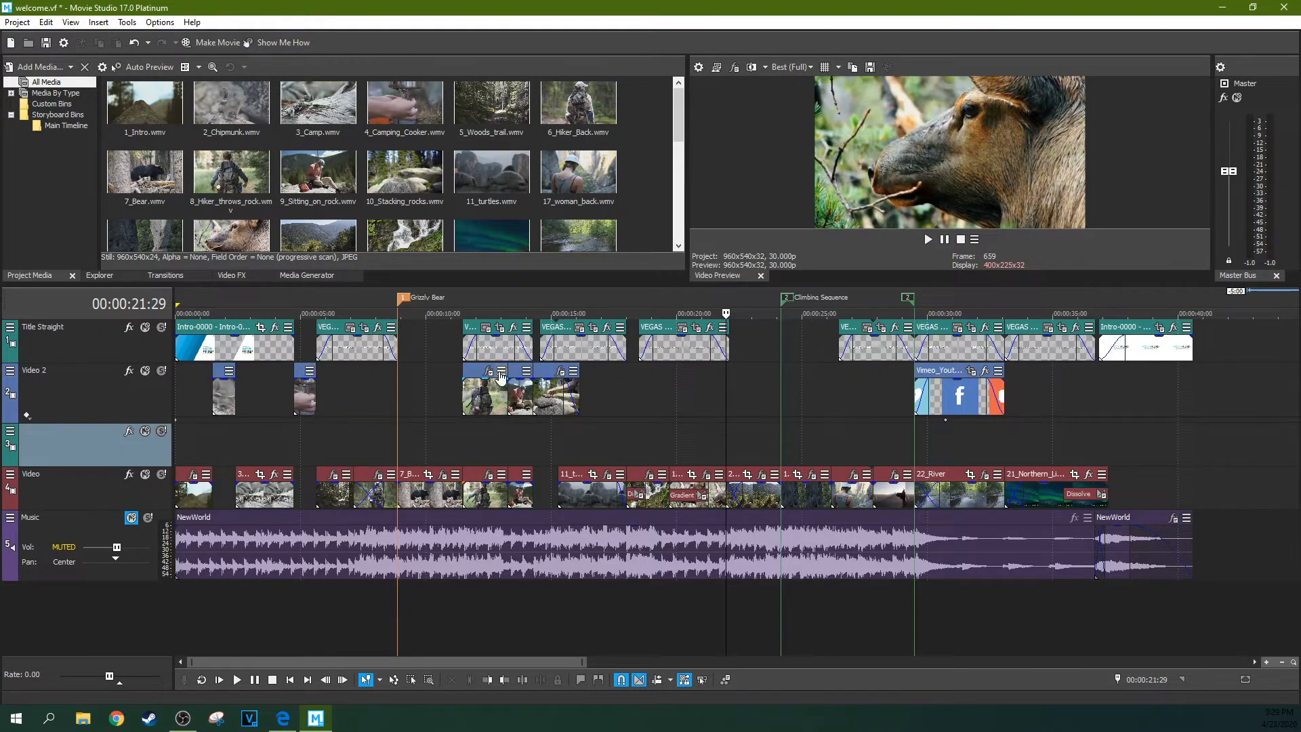
Step: Preview several Video 2 track events by moving the playhead along them, ending at 00:00:01:28 on the 2_Chipmunk event
click(477, 406)
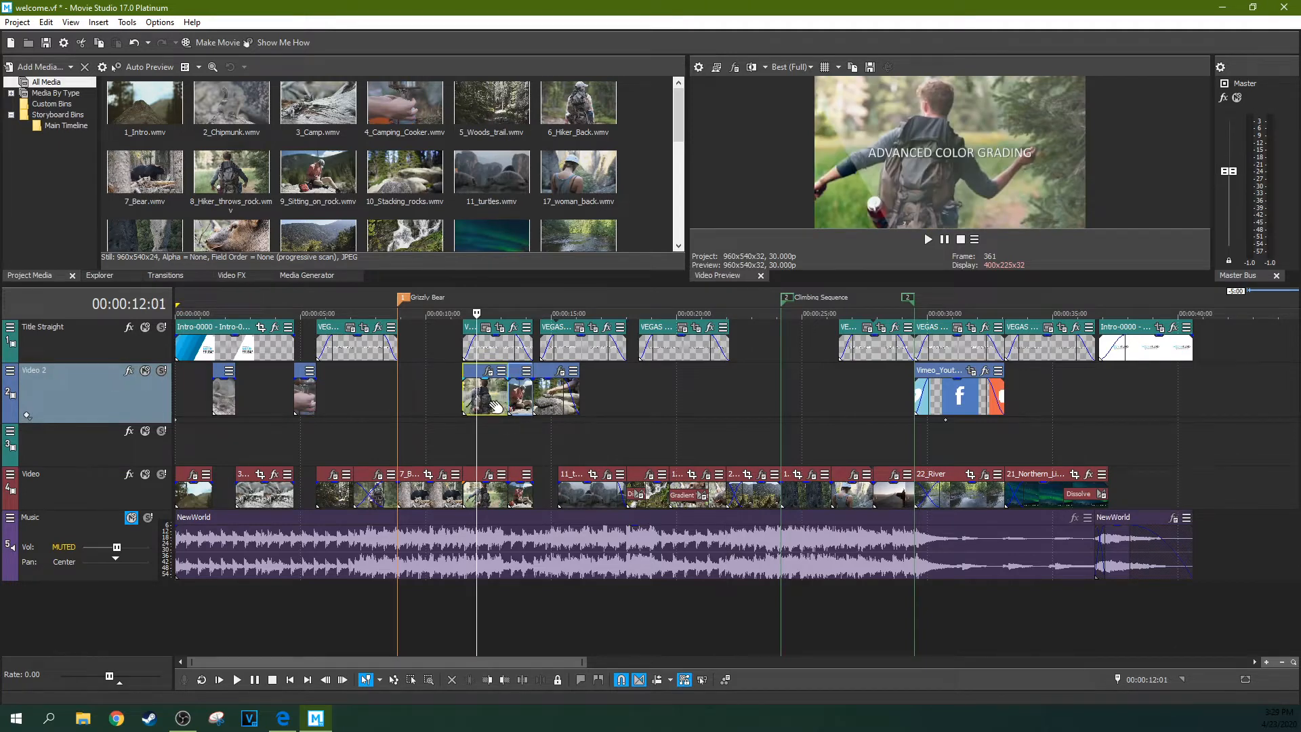
click(540, 405)
click(519, 422)
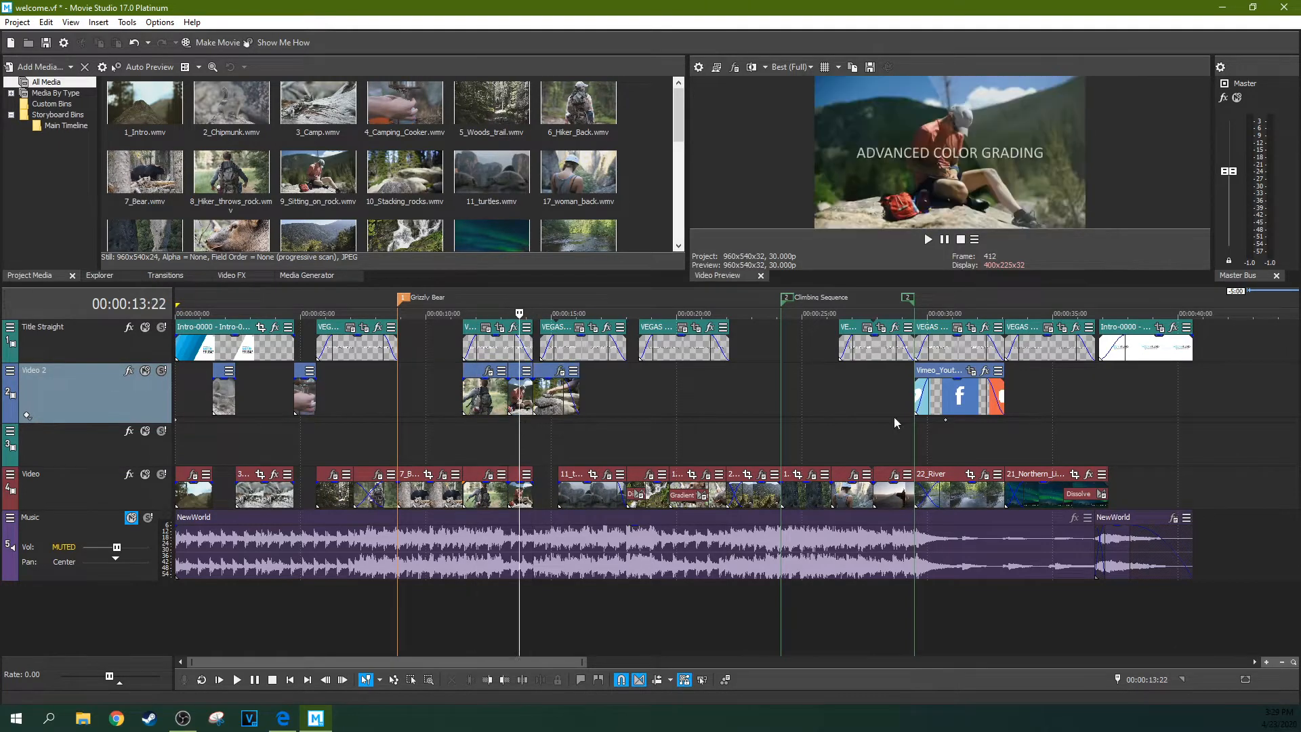
click(295, 424)
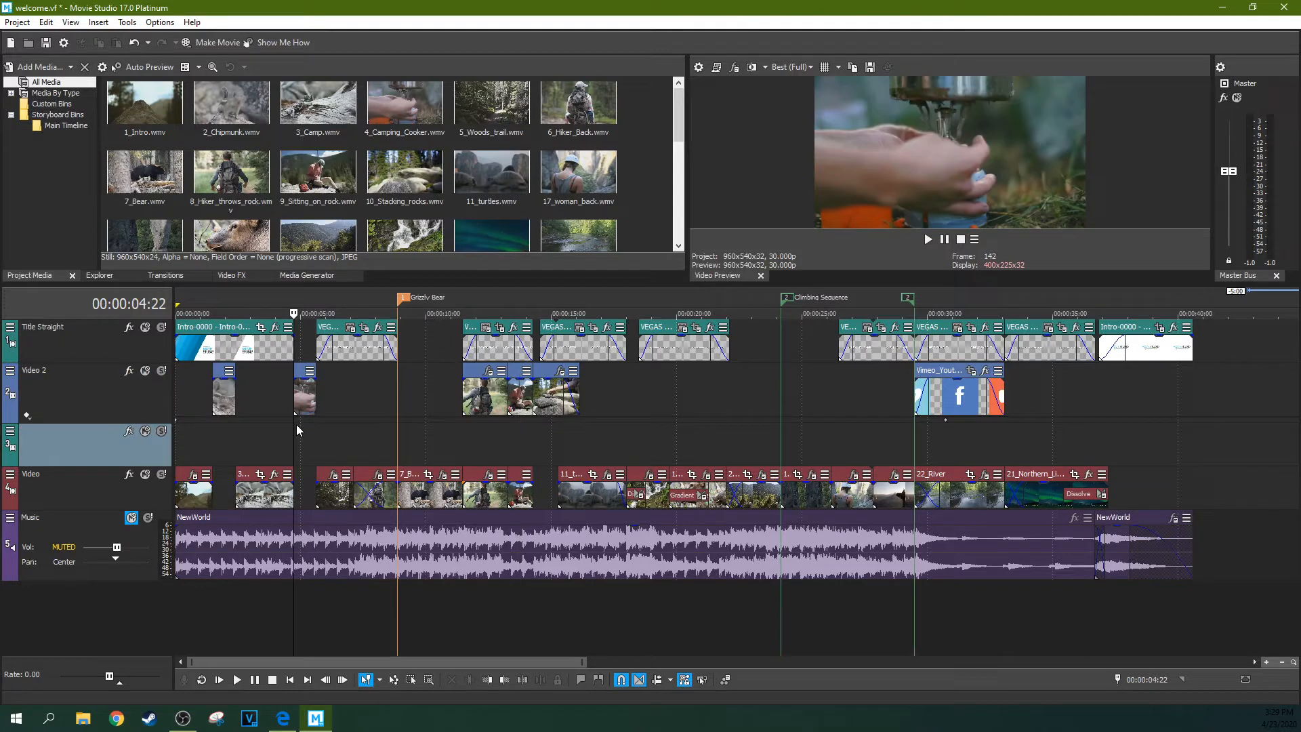
click(223, 426)
scroll(223, 425, up, 3)
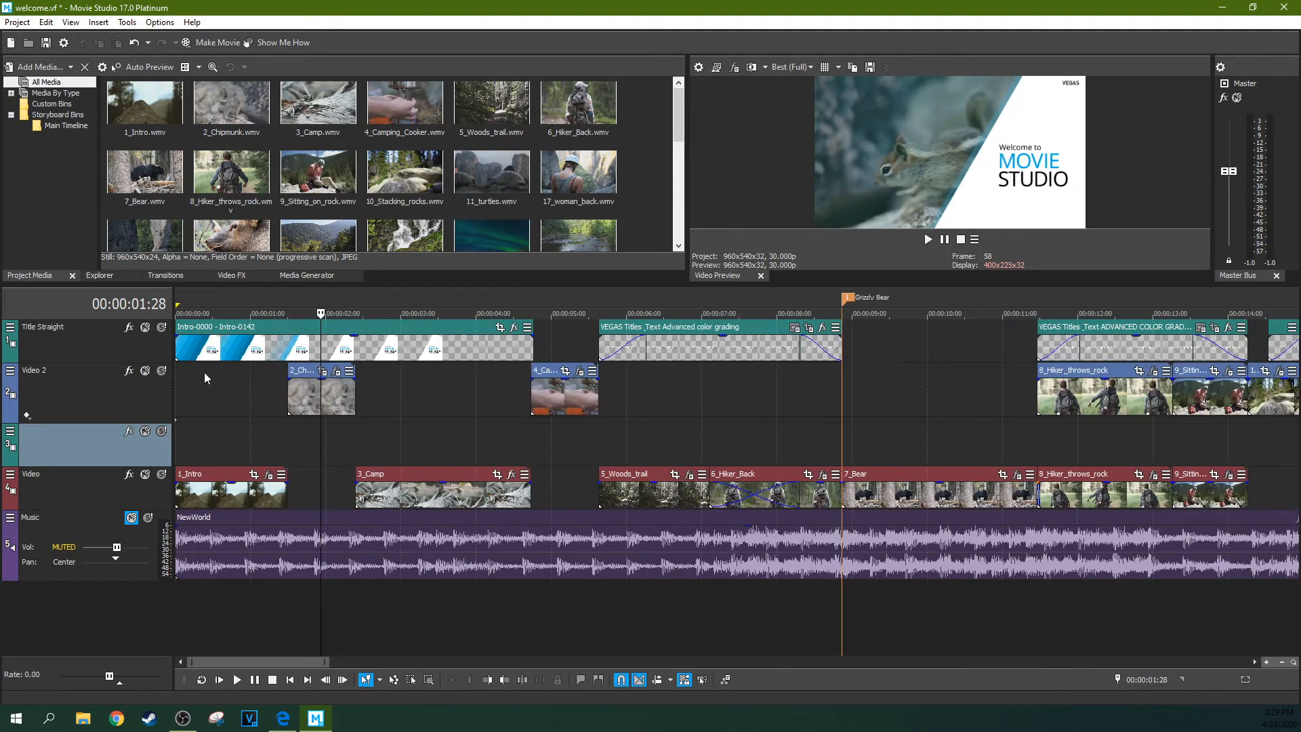
Step: Preview the 1_Intro event and the footage after it by moving the playhead along the timeline, ending at 00:00:10:03 on the 7_Bear footage
click(208, 491)
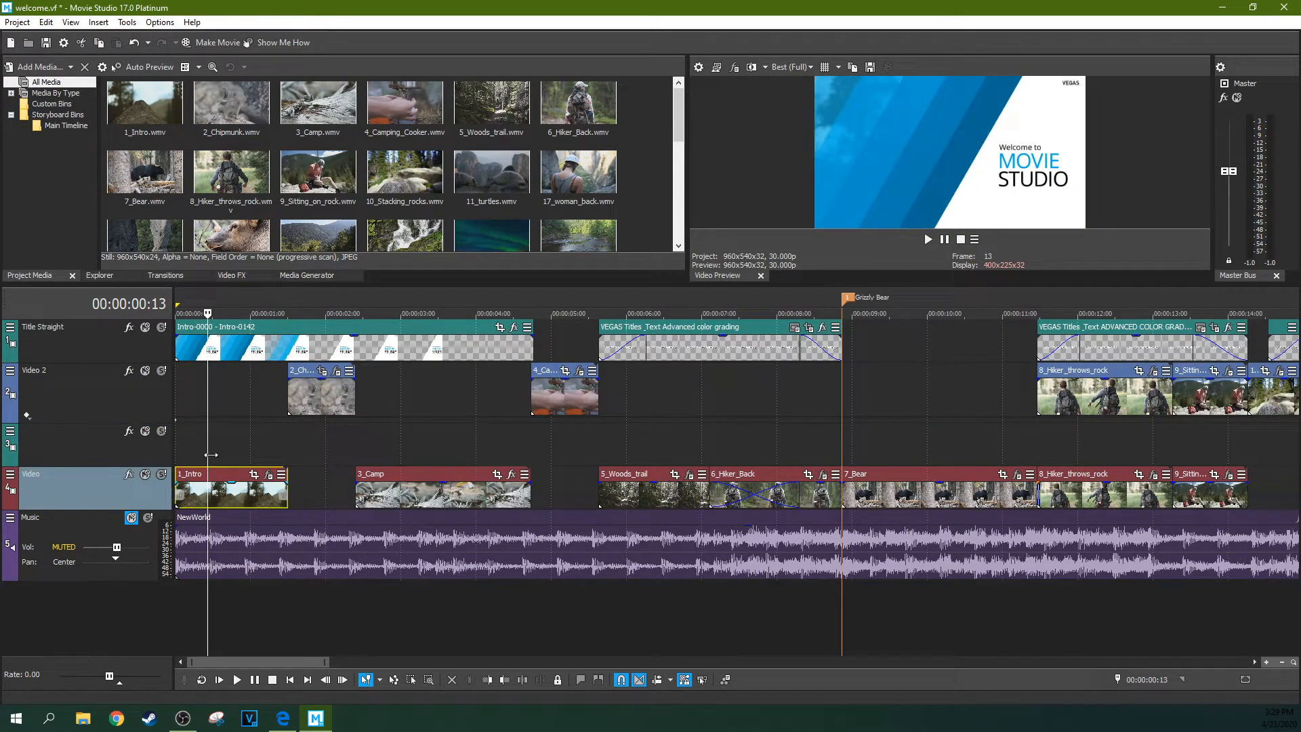
drag(216, 314, 490, 314)
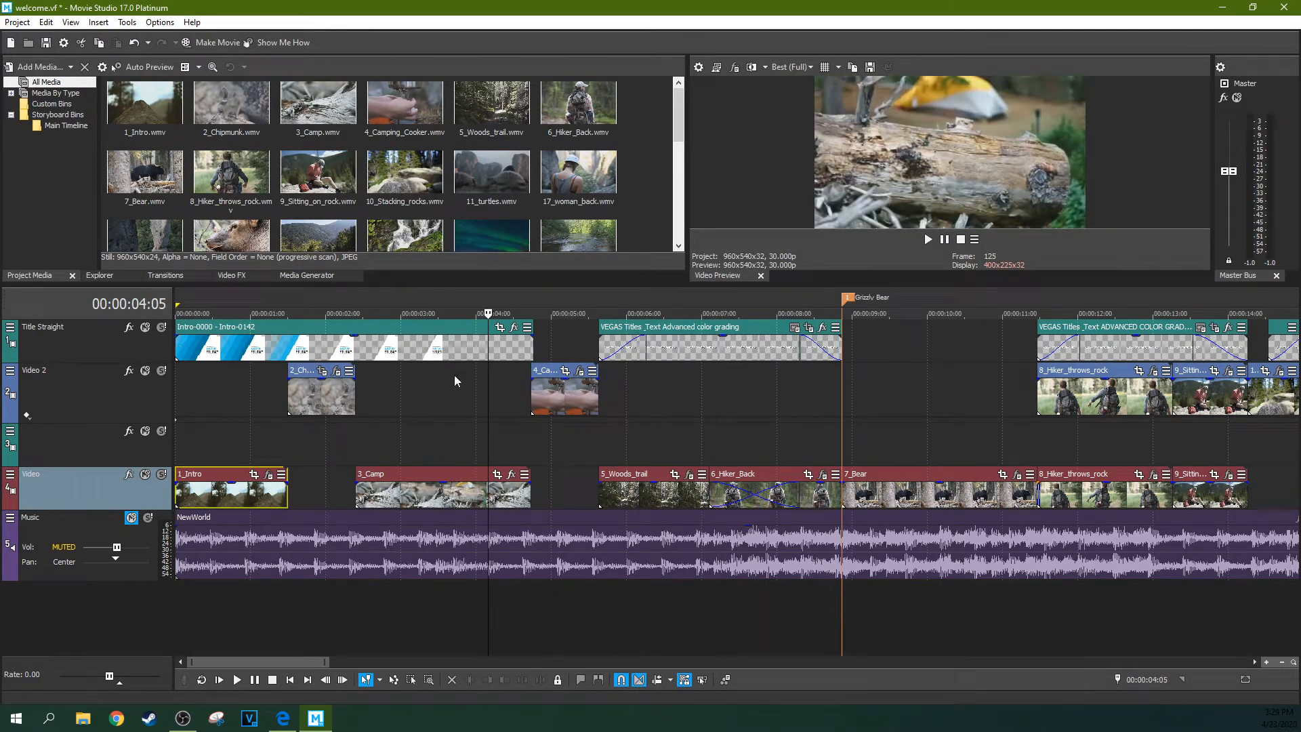
click(676, 386)
click(936, 397)
Step: Show the whole project on the timeline and set the cursor position to 00:00:30:00
scroll(824, 408, down, 2)
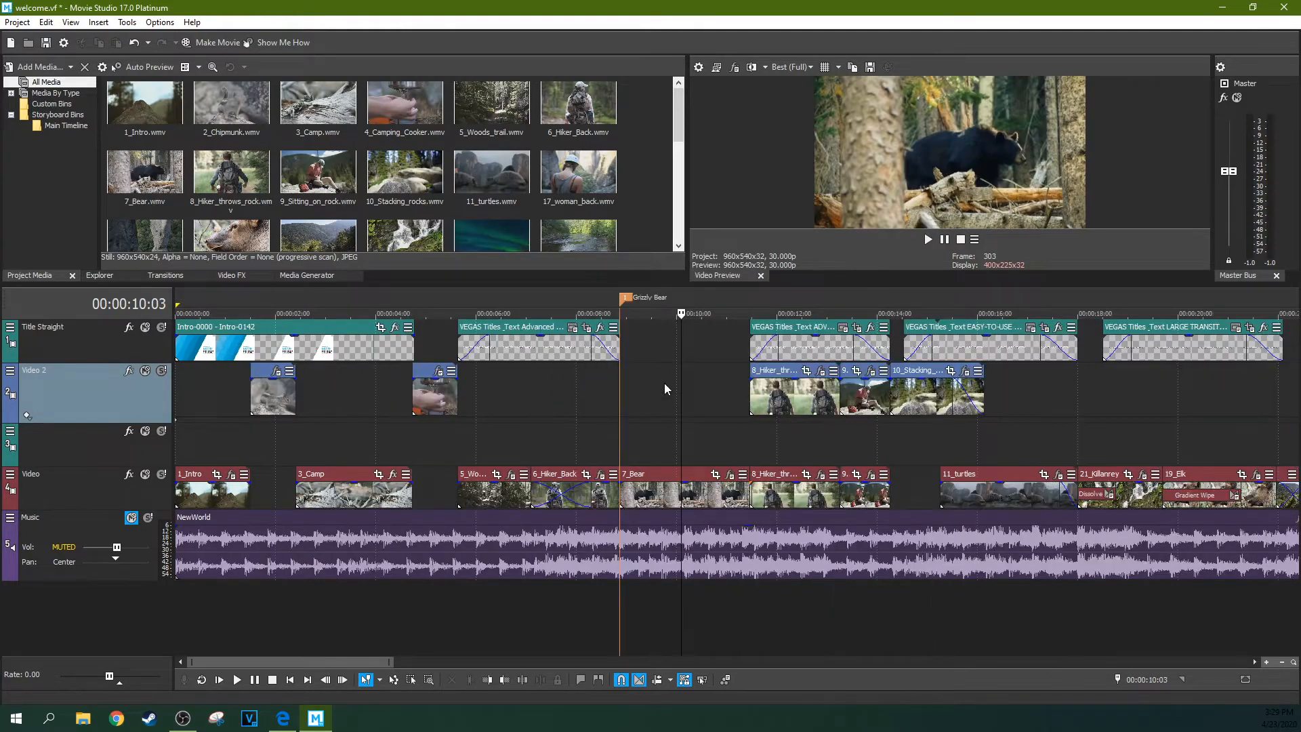
scroll(570, 440, down, 3)
scroll(569, 442, up, 8)
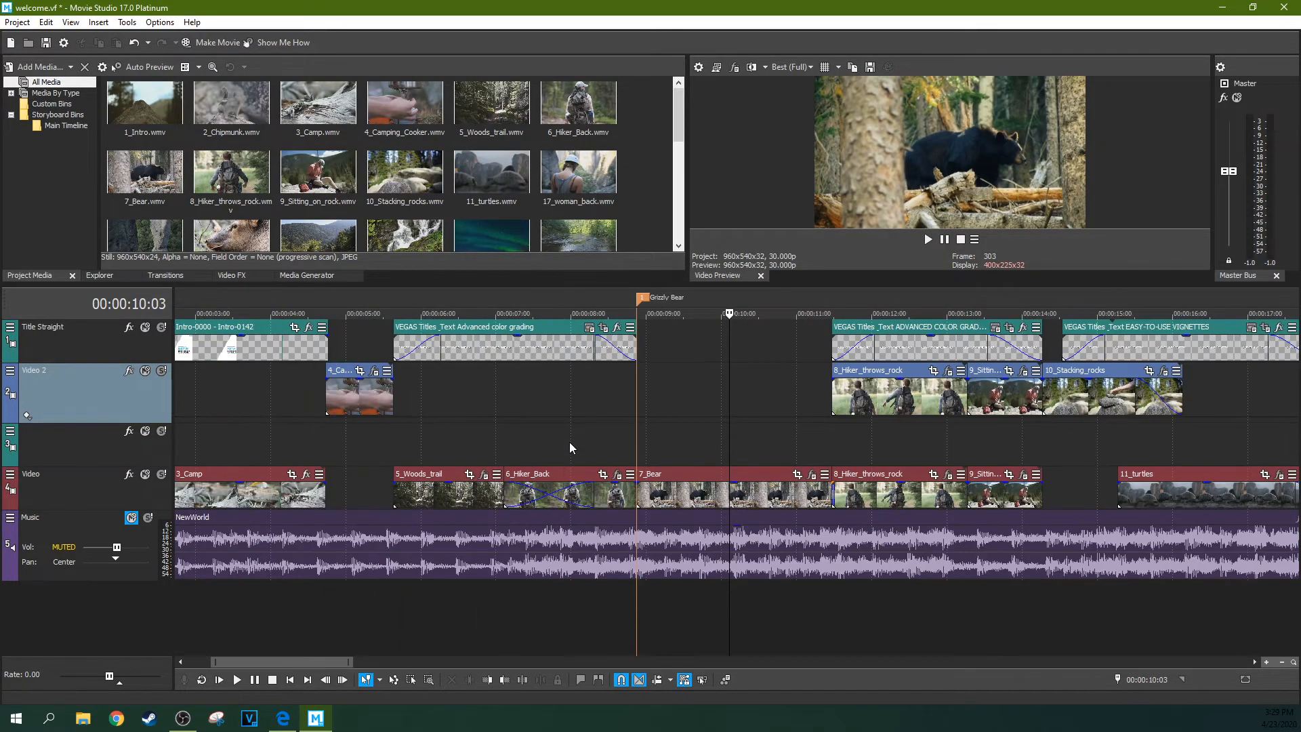
scroll(570, 442, down, 6)
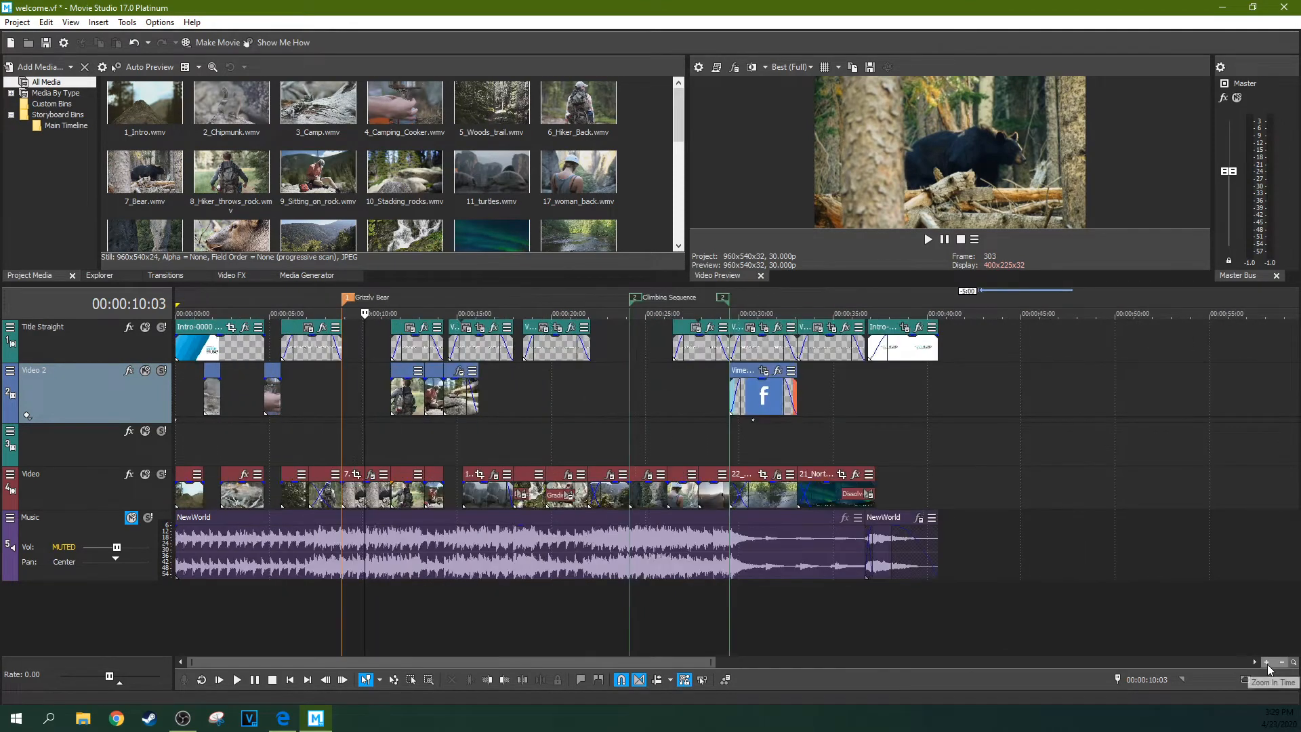
click(1267, 663)
click(1281, 662)
click(1142, 679)
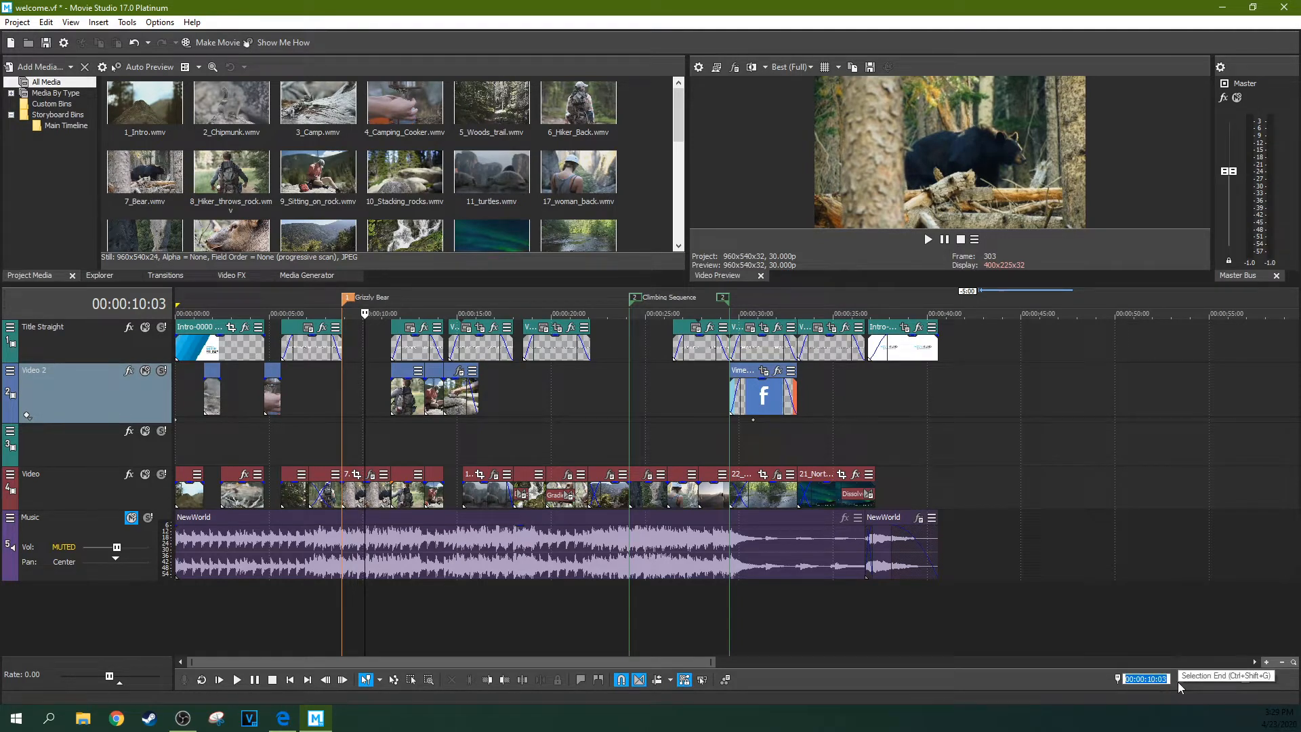
text(00:00:30:00)
key(Return)
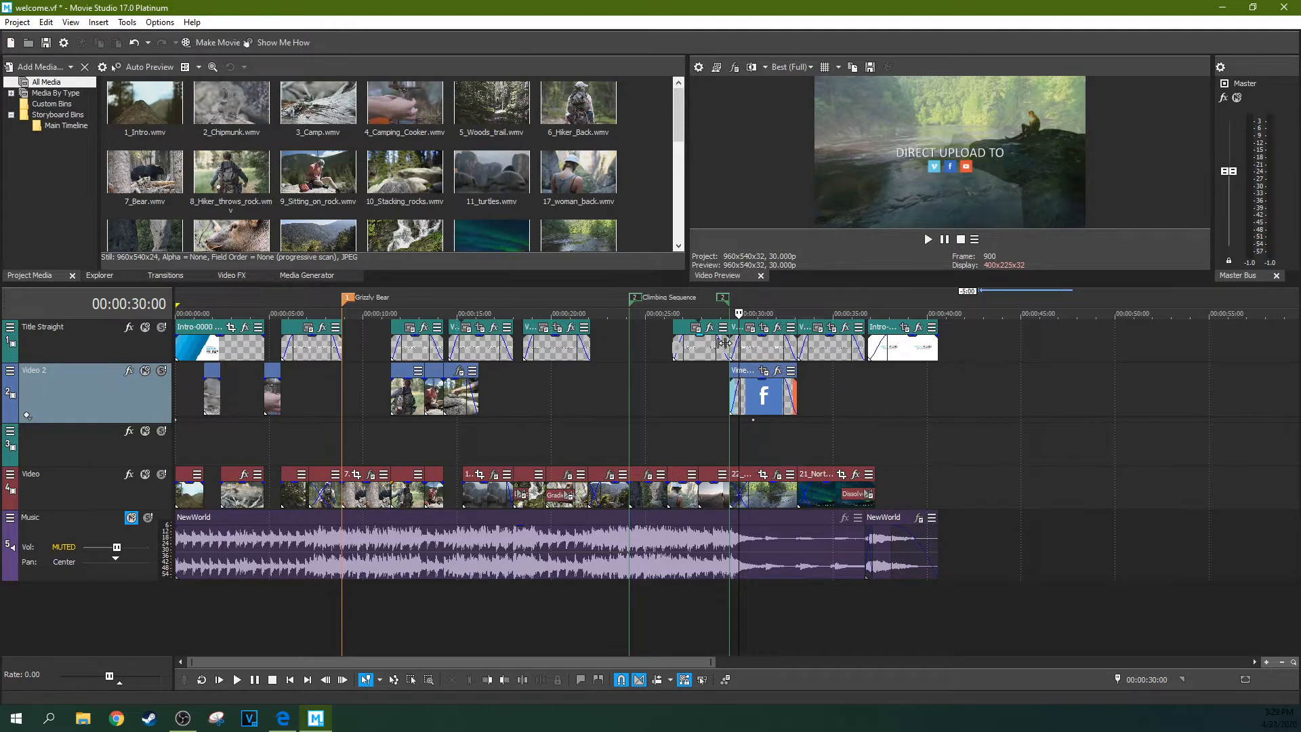
Step: Examine the timeline frame by frame around 30 seconds, and preview several points on the Video 2 track, ending at 00:00:24:20
scroll(759, 336, up, 10)
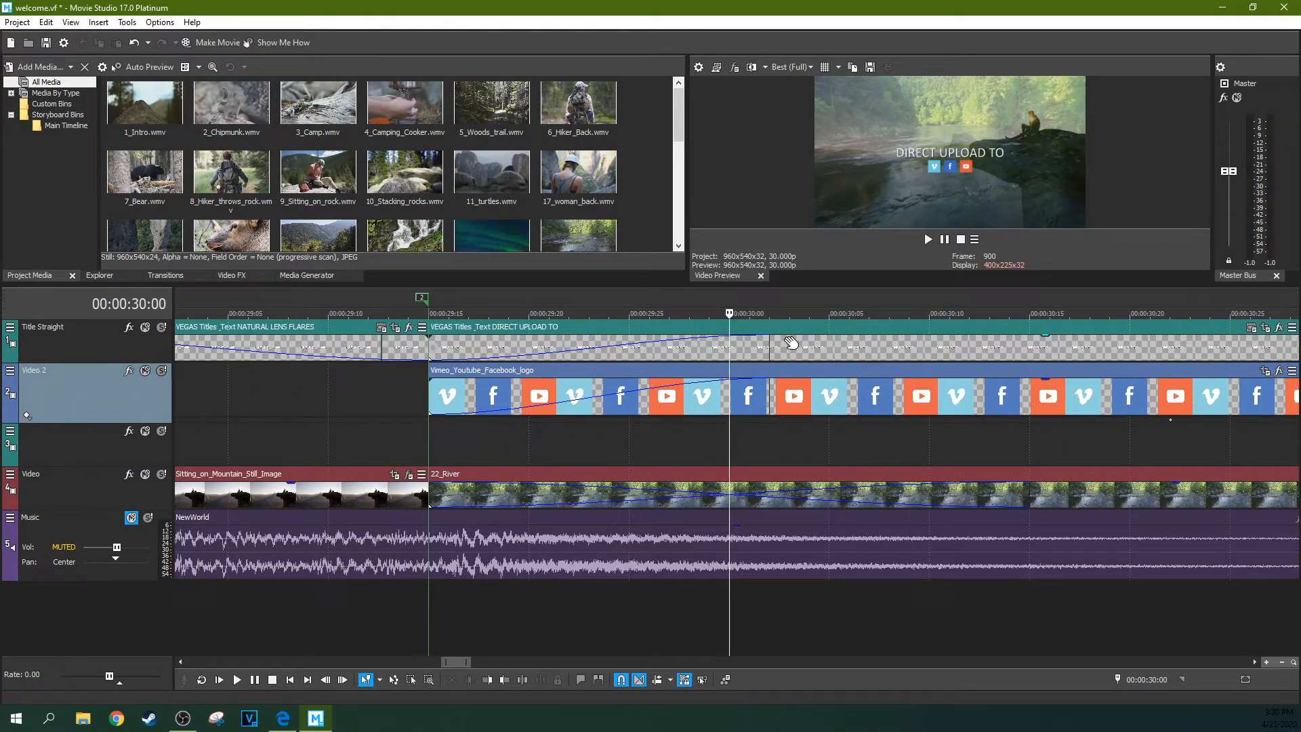
scroll(786, 342, up, 4)
scroll(791, 342, up, 1)
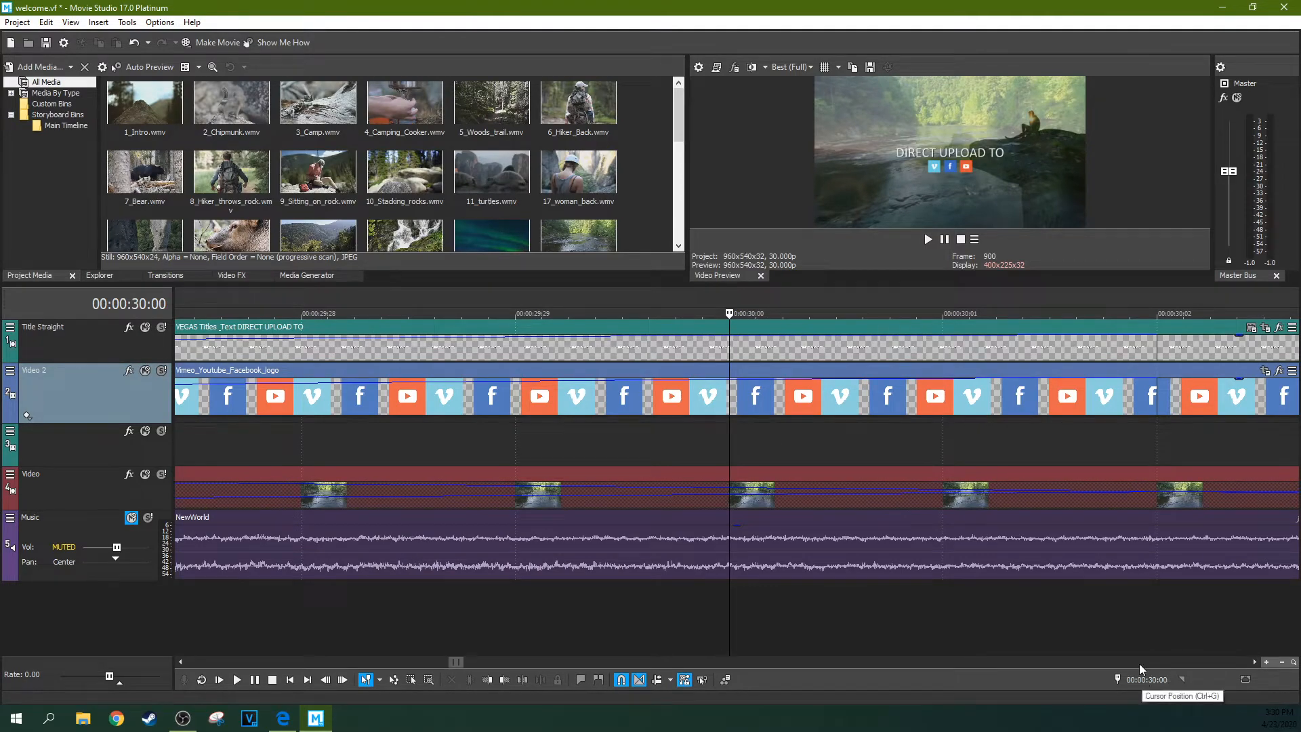
scroll(1079, 621, down, 1)
scroll(1079, 621, down, 5)
scroll(721, 569, down, 2)
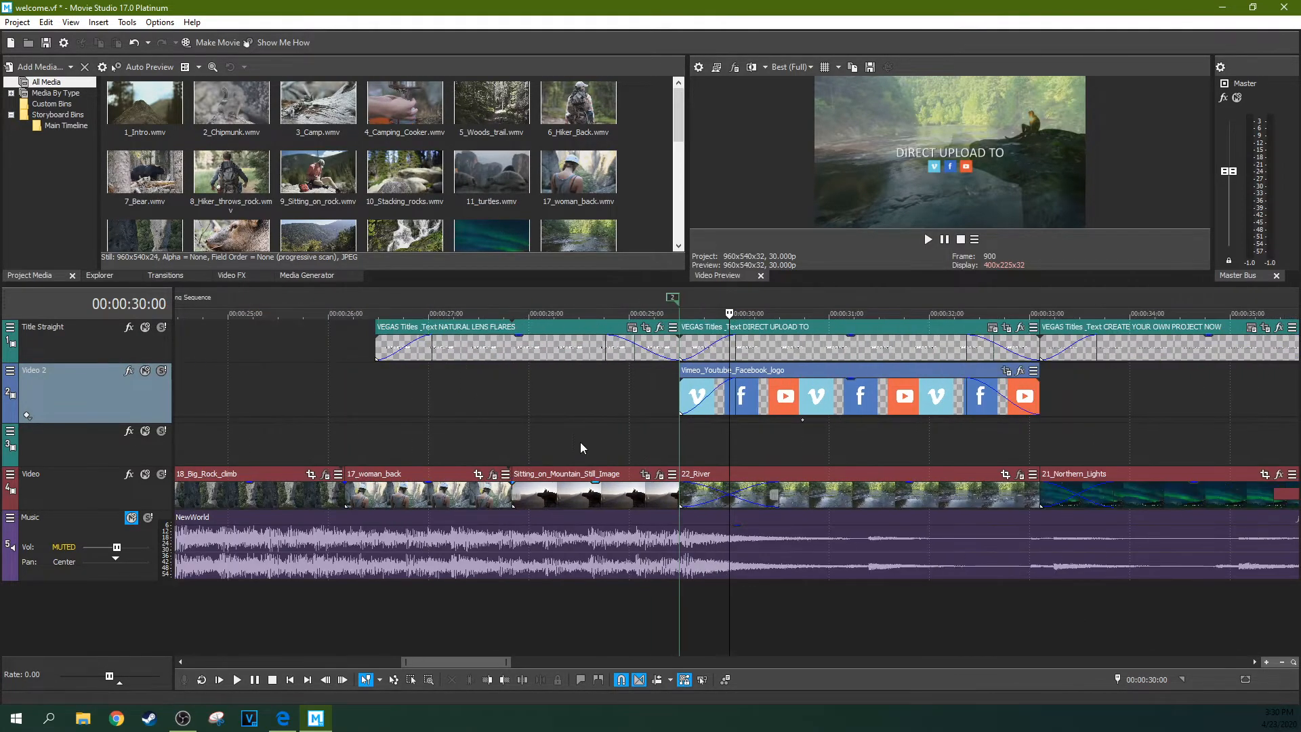
click(536, 388)
click(821, 391)
click(1023, 393)
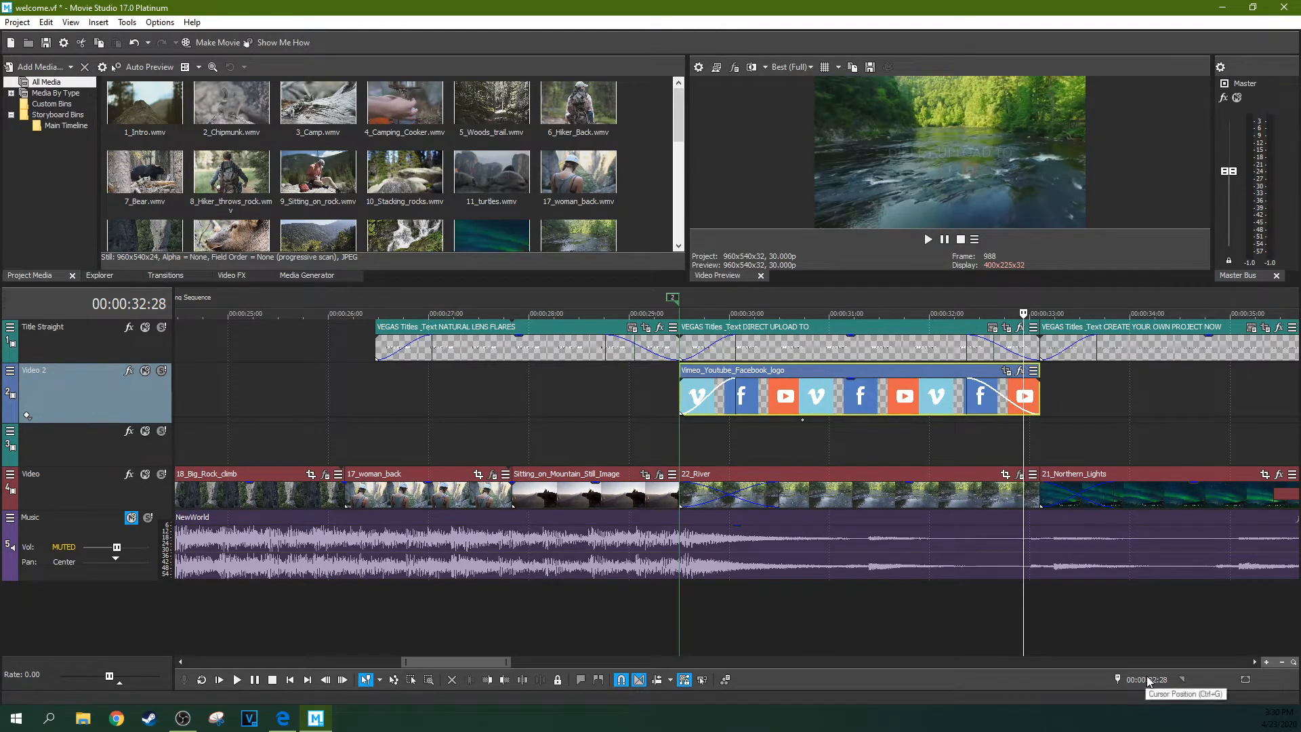
click(391, 412)
click(193, 384)
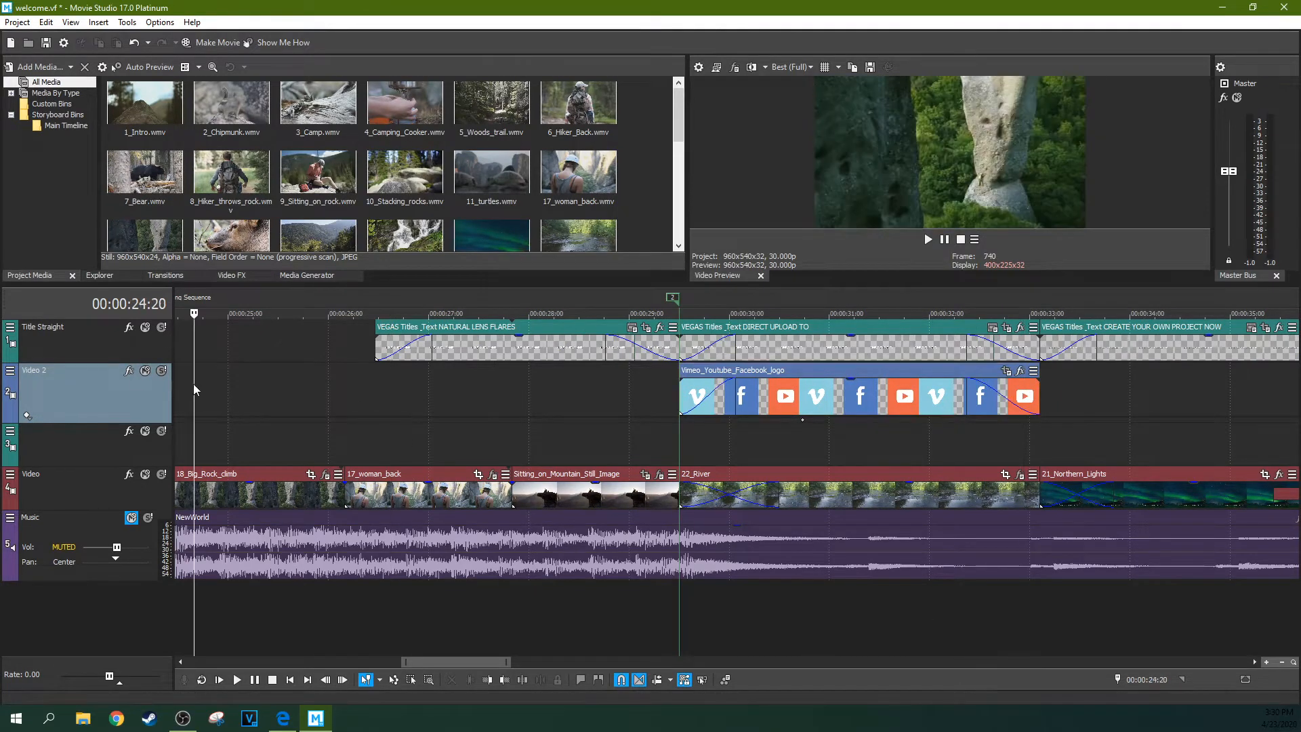
Step: Insert six empty video tracks above the Title Straight track
right_click(91, 342)
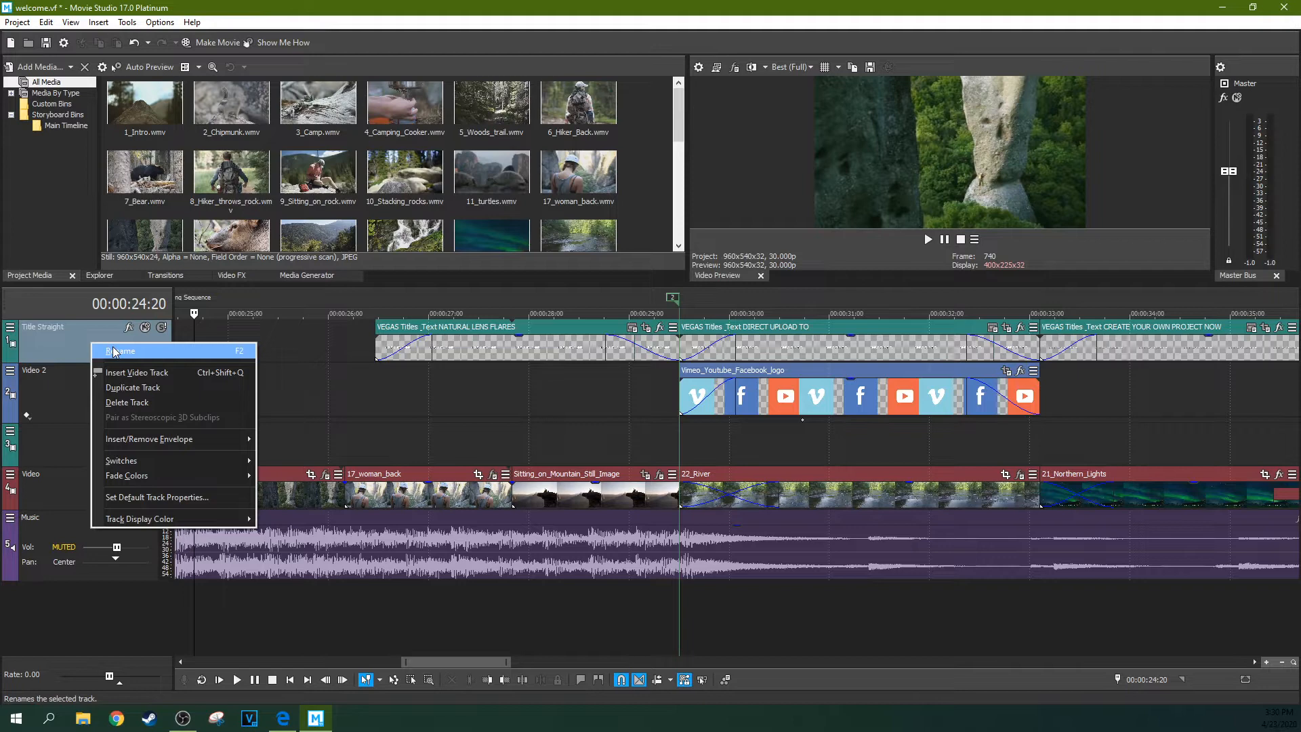
click(132, 377)
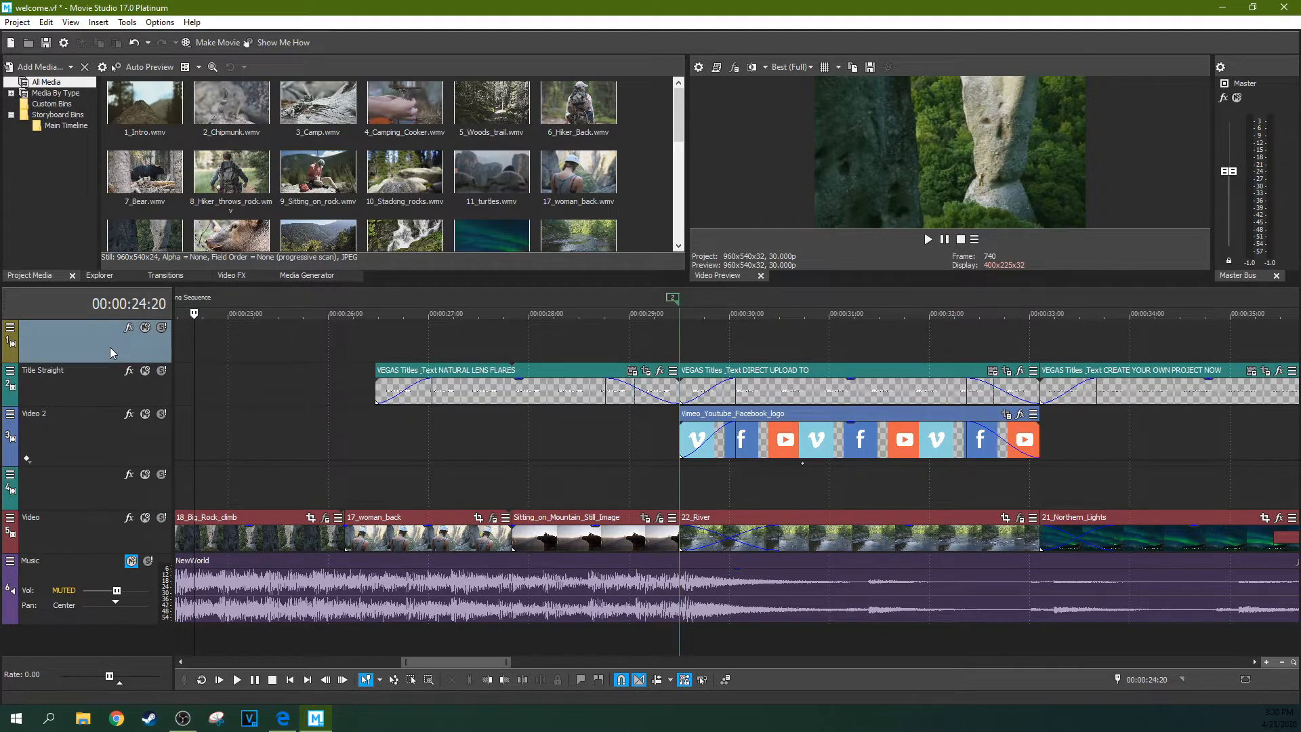
key(ctrl+shift+q)
key(ctrl+shift+q)
key(ctrl+shift+q)
key(ctrl+shift+q)
key(ctrl+shift+q)
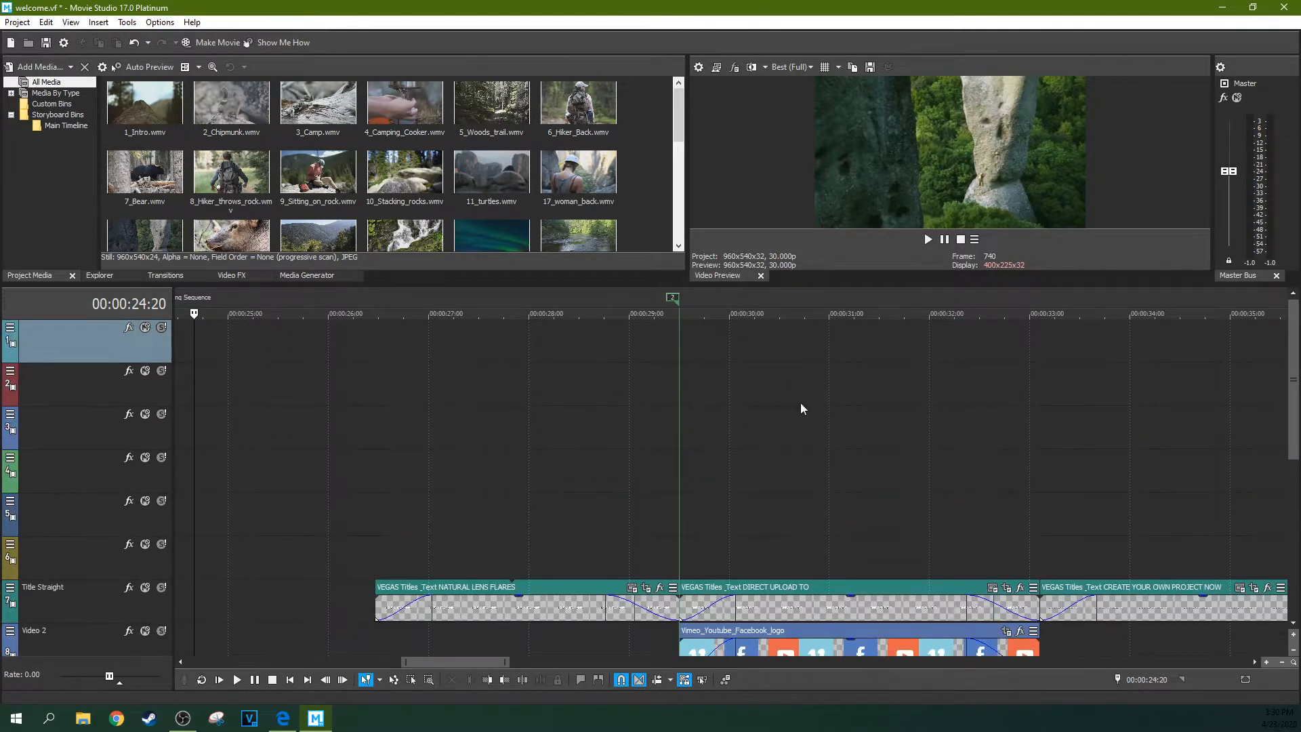
Step: Insert five empty audio tracks, one above the Music track and four below it
drag(1299, 425, 1294, 545)
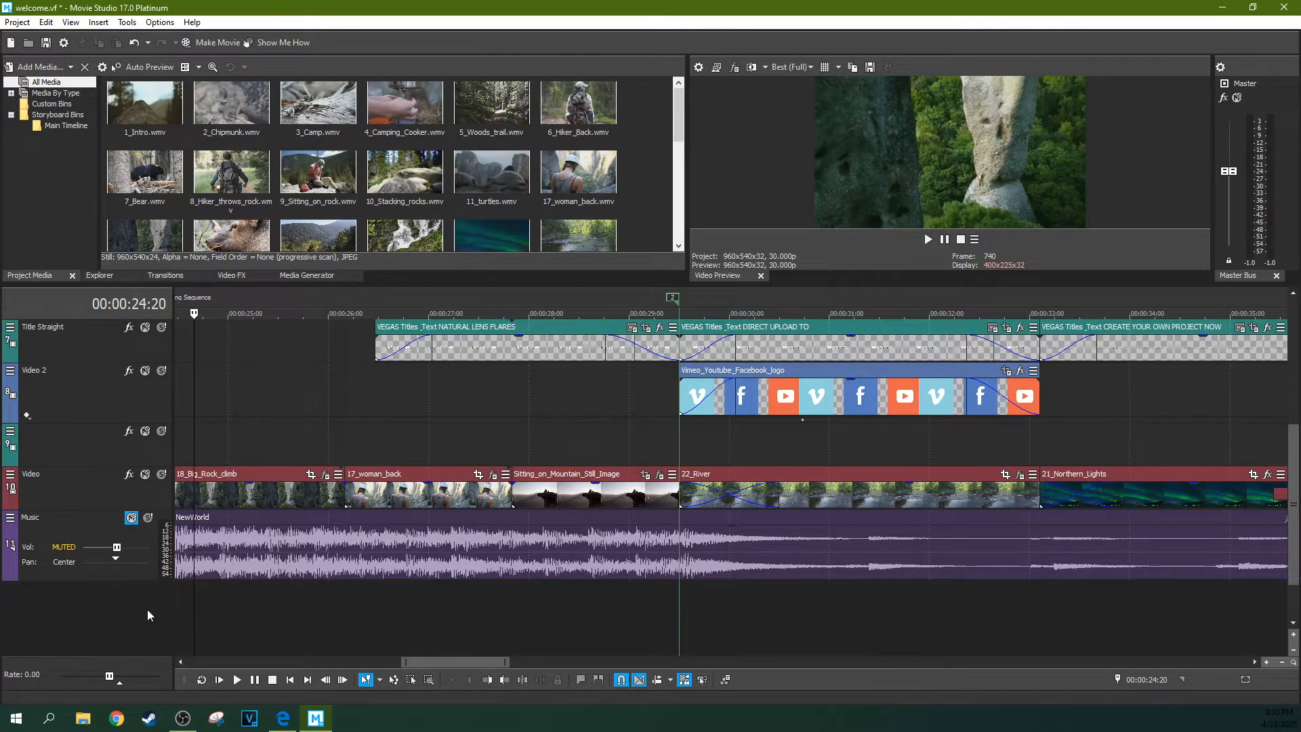
right_click(83, 522)
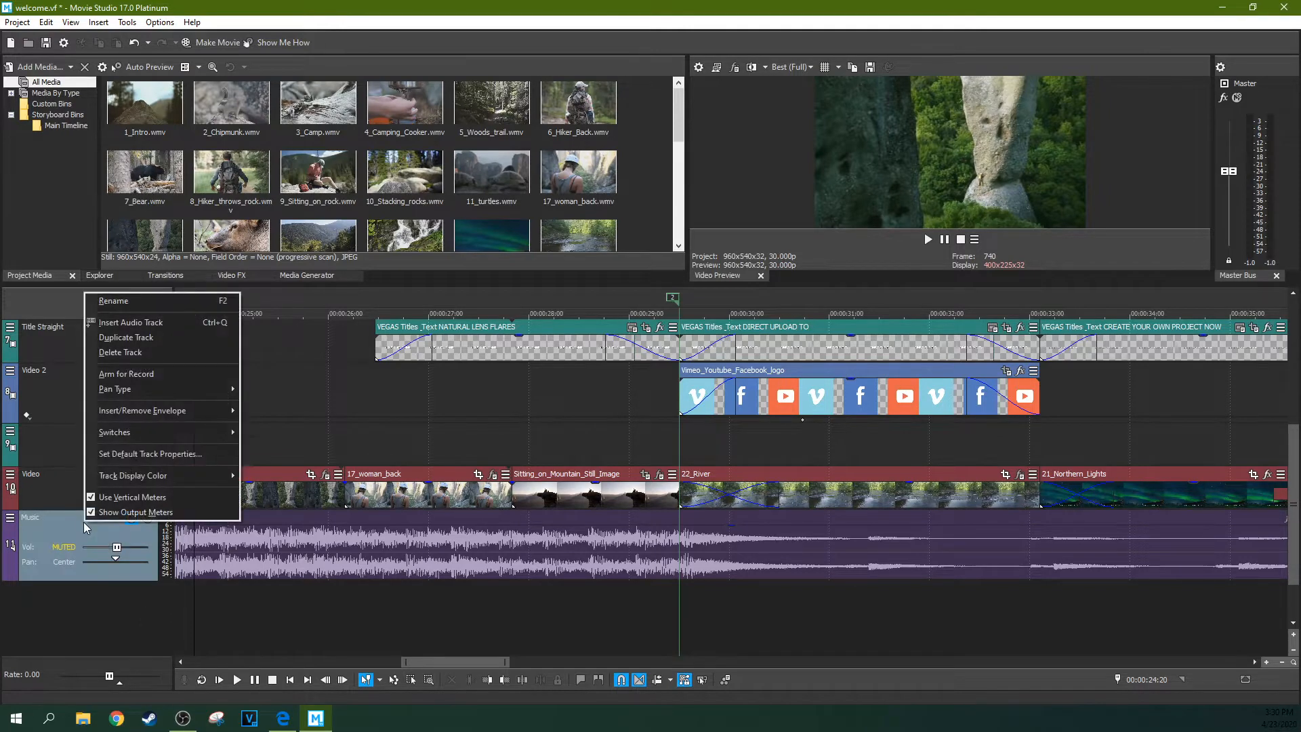
click(118, 328)
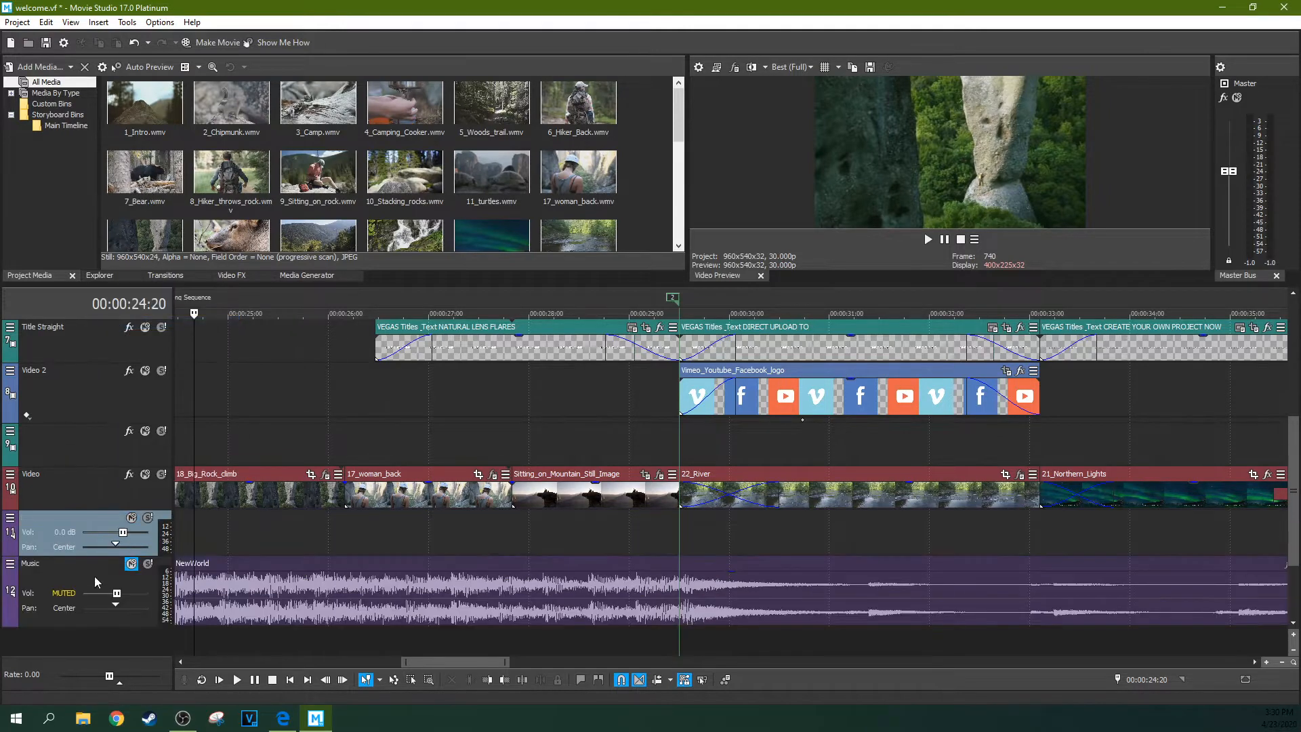
key(ctrl+q)
key(ctrl+q)
key(ctrl+q)
key(ctrl+q)
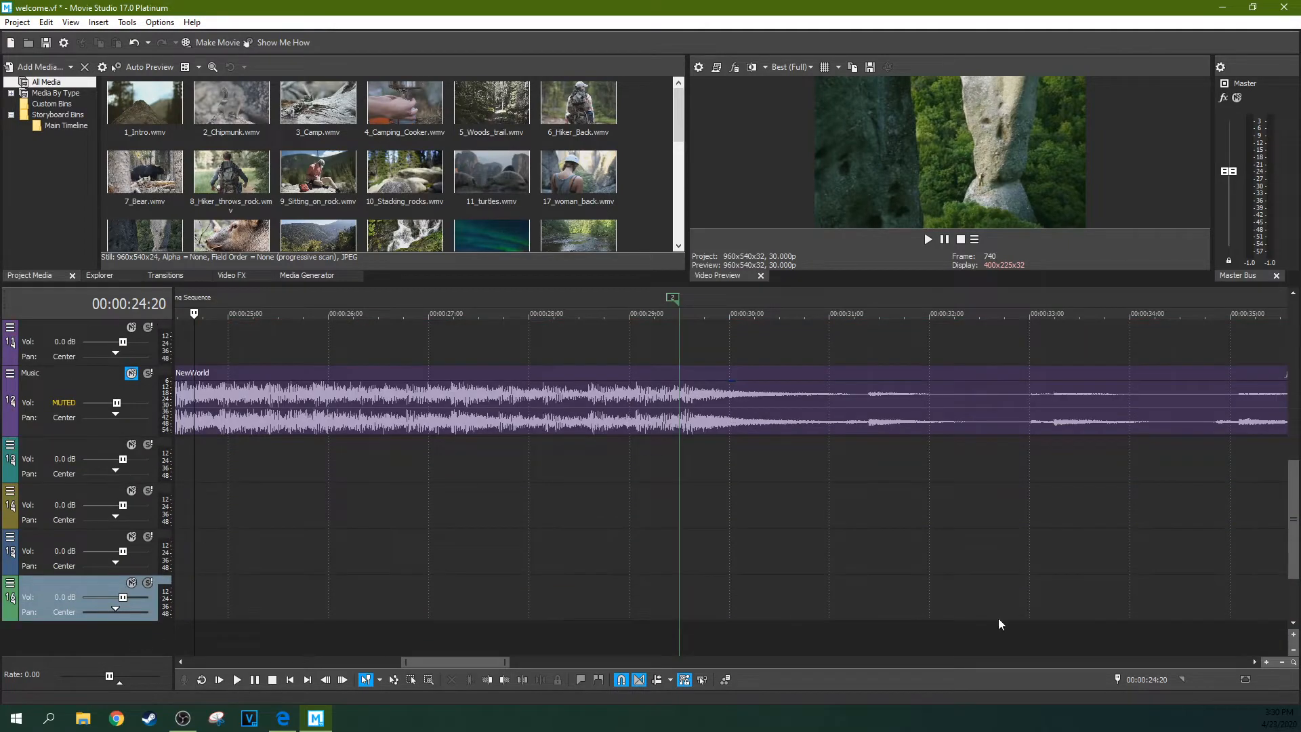
Step: Open Track Motion for the empty video track 5 and enlarge its window to show the position settings and the whole workspace
drag(1298, 505, 1294, 440)
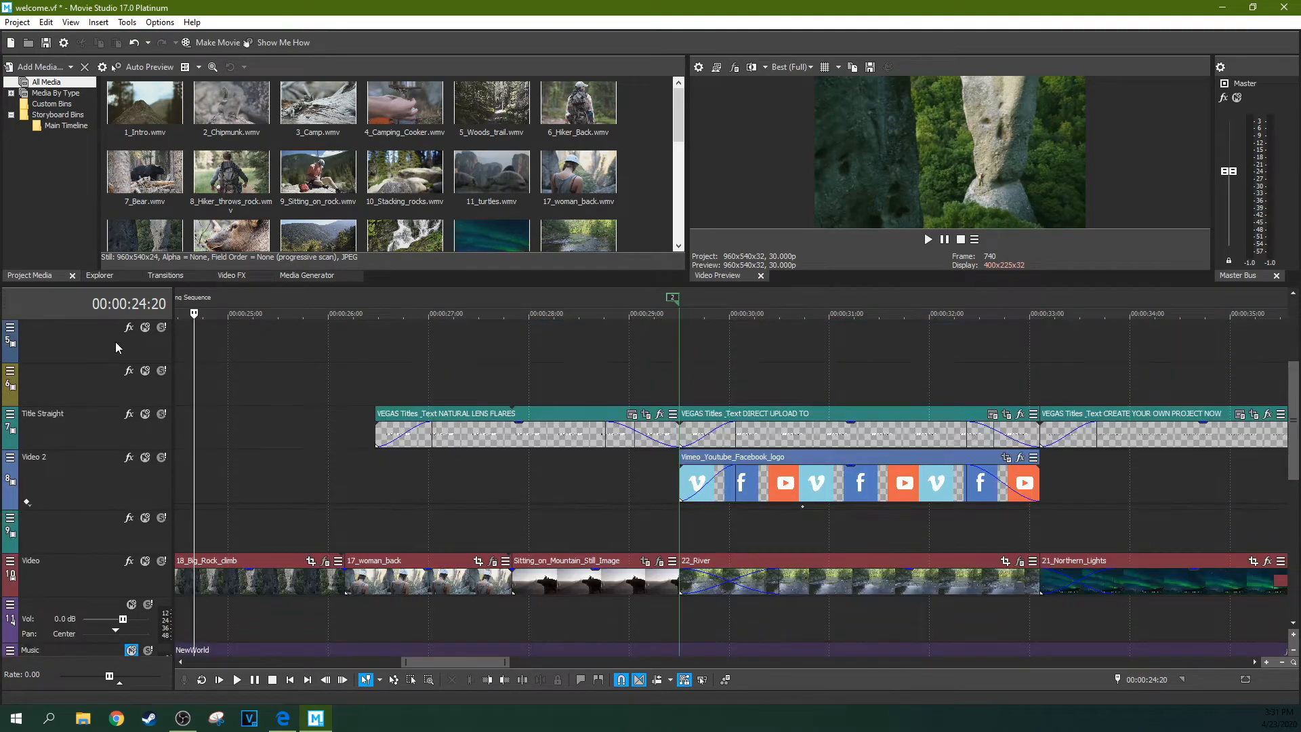
click(16, 330)
click(10, 327)
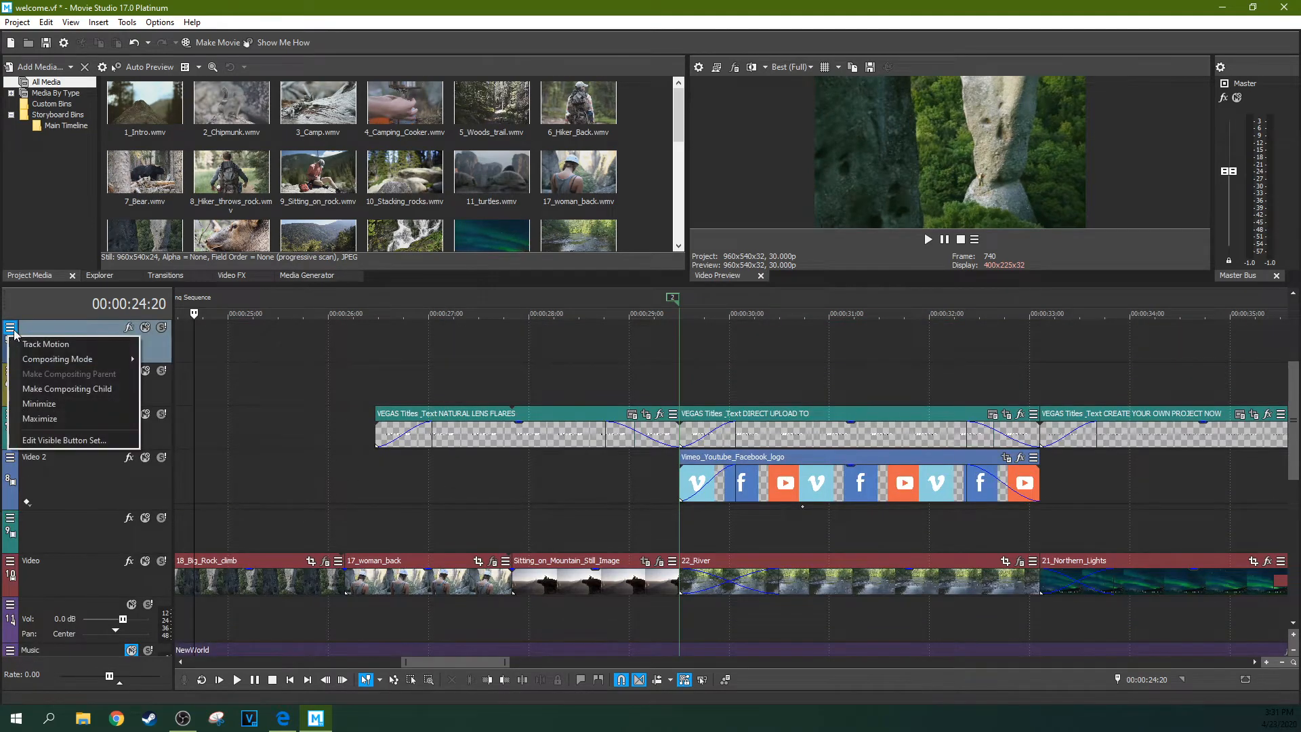
click(66, 343)
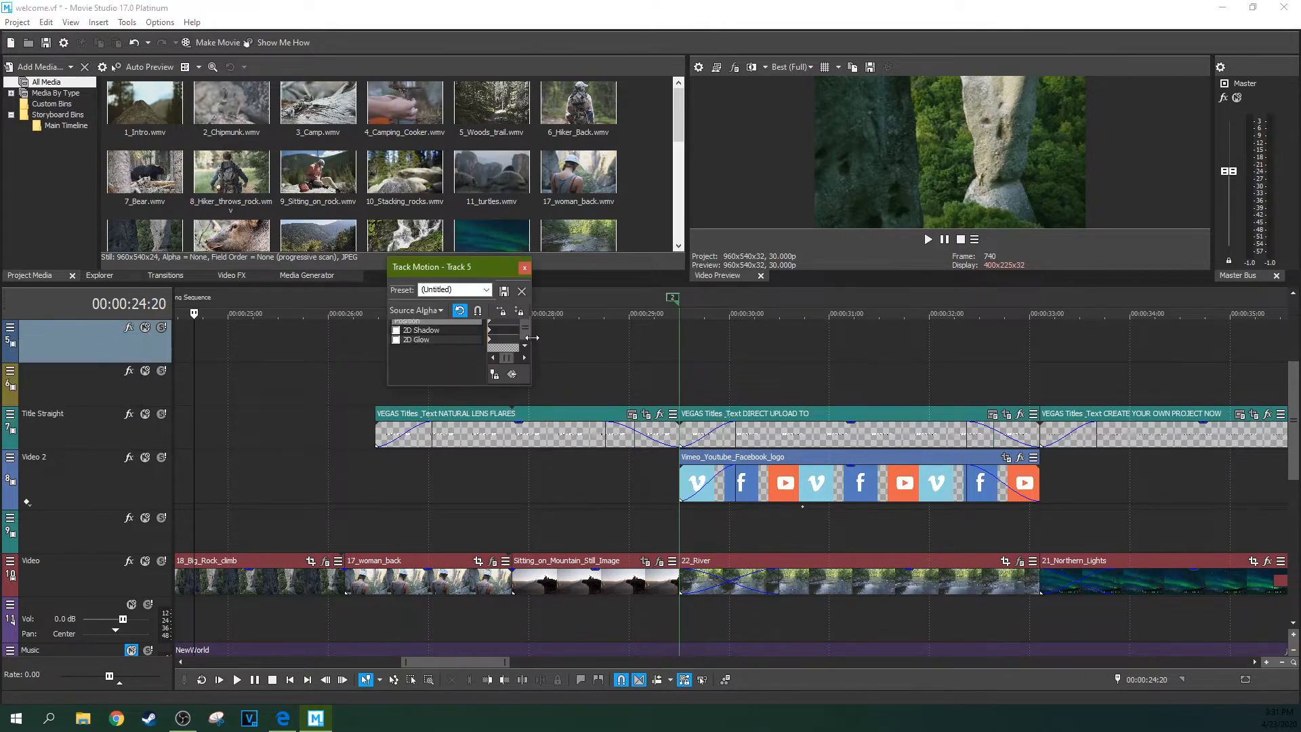
drag(532, 337, 767, 308)
drag(675, 389, 675, 637)
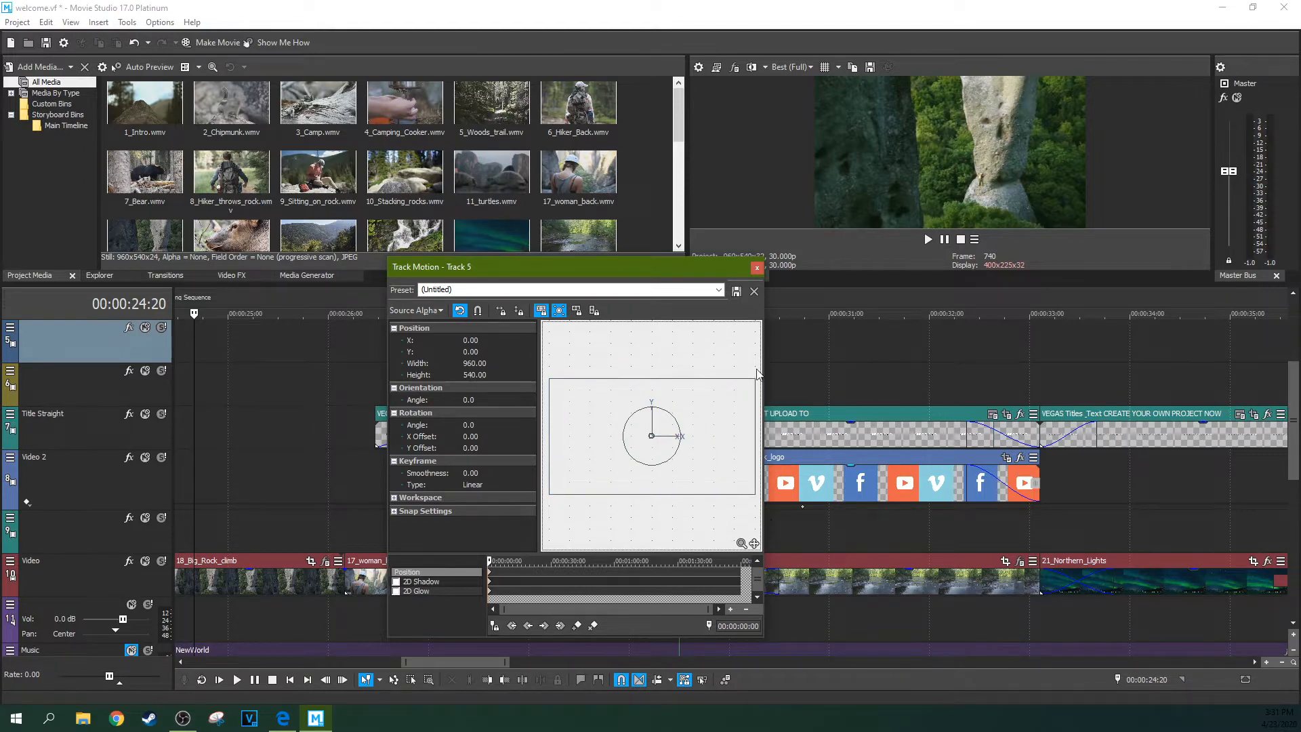
drag(762, 370, 859, 375)
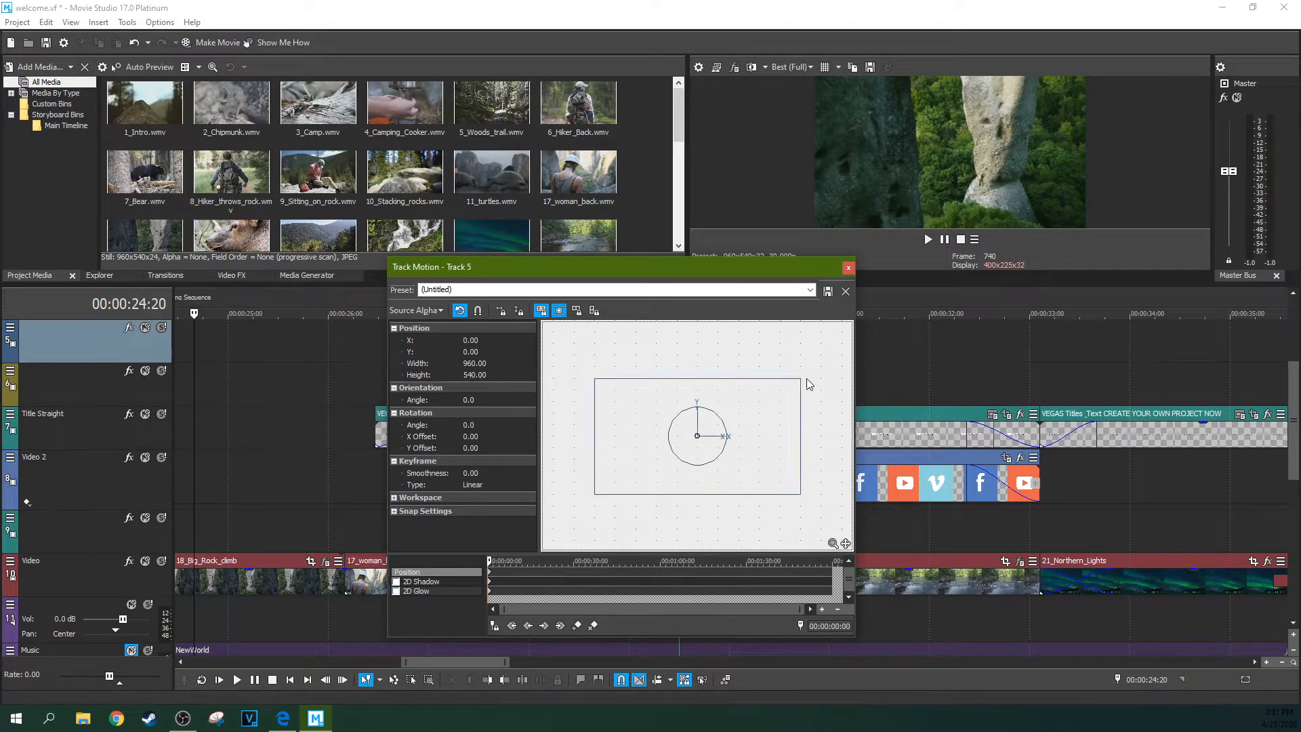
Step: Try shrinking track 5's motion box to about 921 by 518, and restore the box
drag(801, 378, 808, 412)
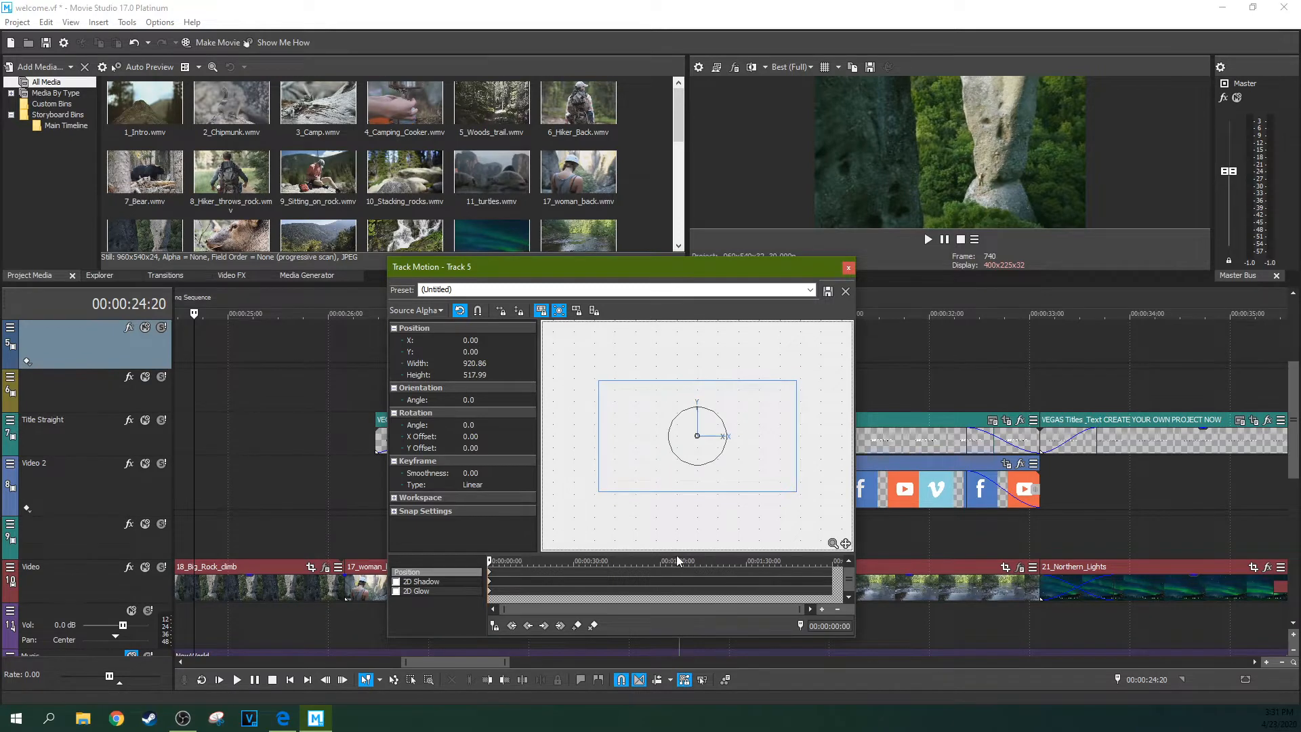
right_click(707, 429)
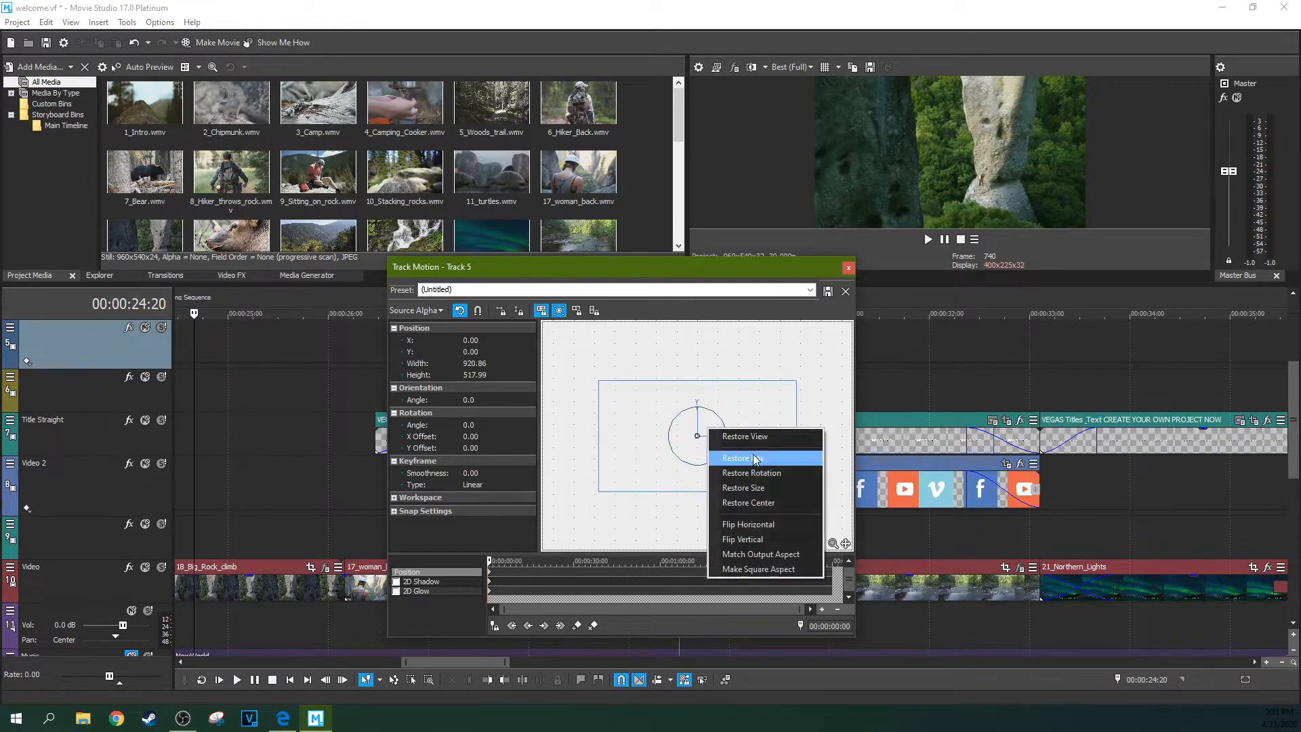
click(779, 461)
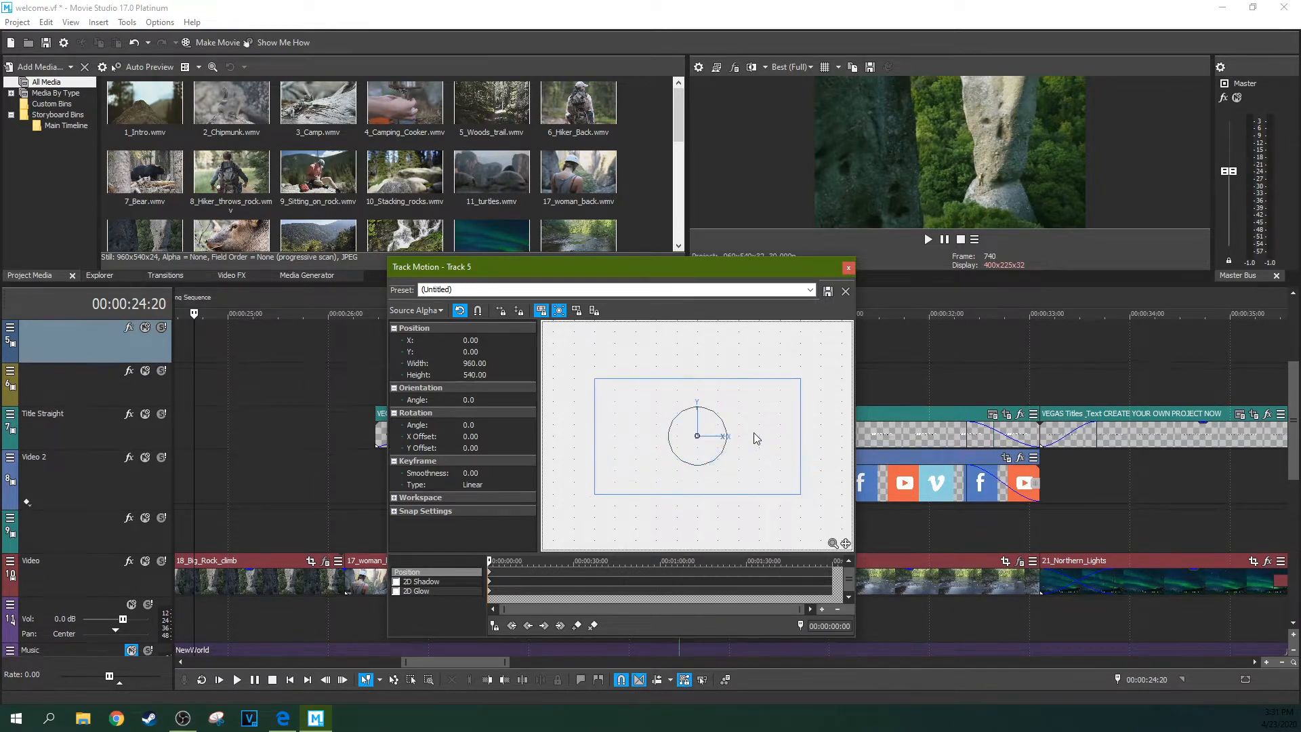
Step: Flip track 5's motion box horizontally and close Track Motion
right_click(756, 437)
click(798, 533)
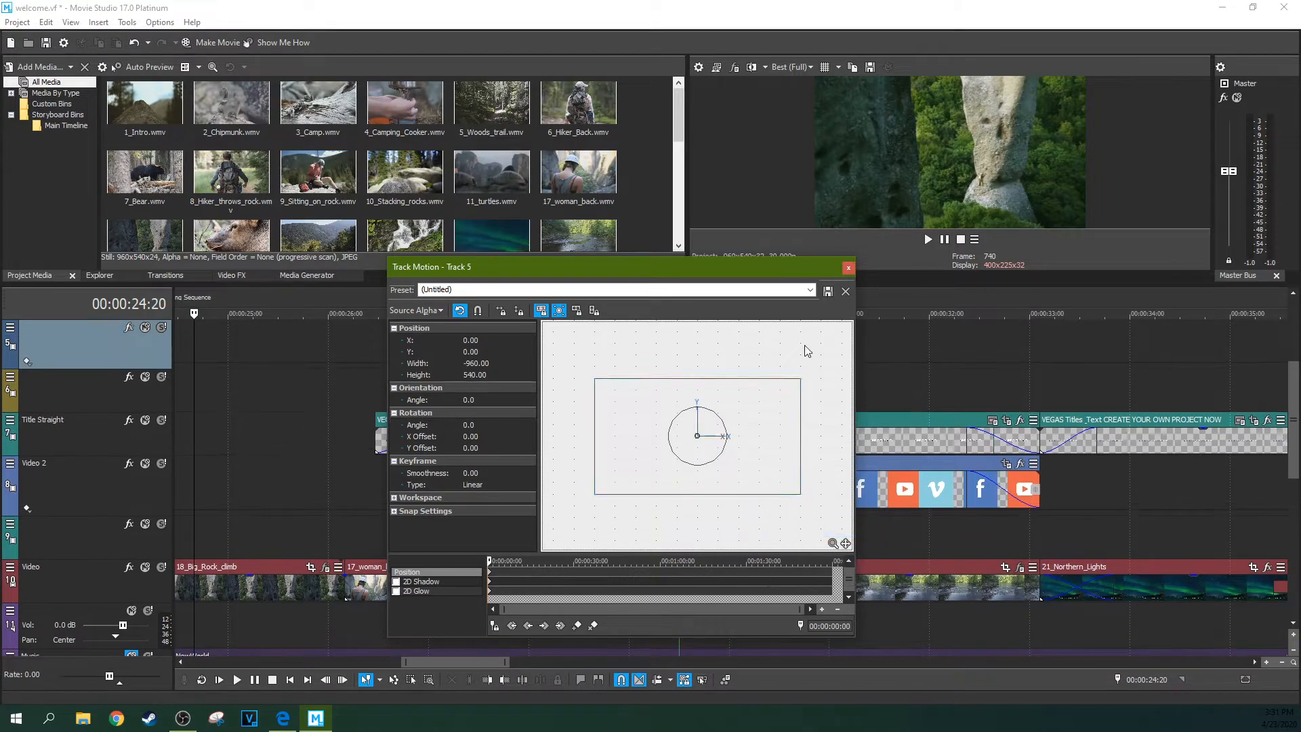
click(848, 268)
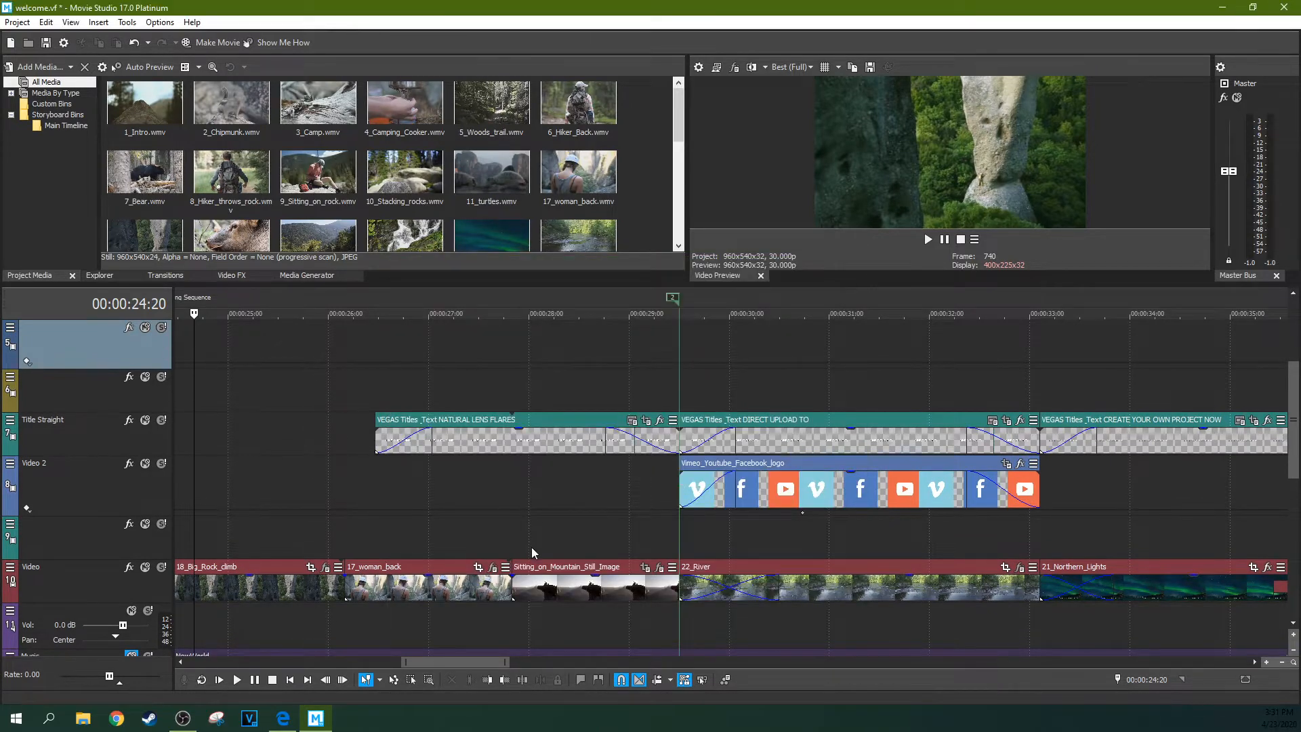
Step: Place the playhead on the NATURAL LENS FLARES title at 00:00:27:11 and open Track Motion for the Title Straight track
click(286, 427)
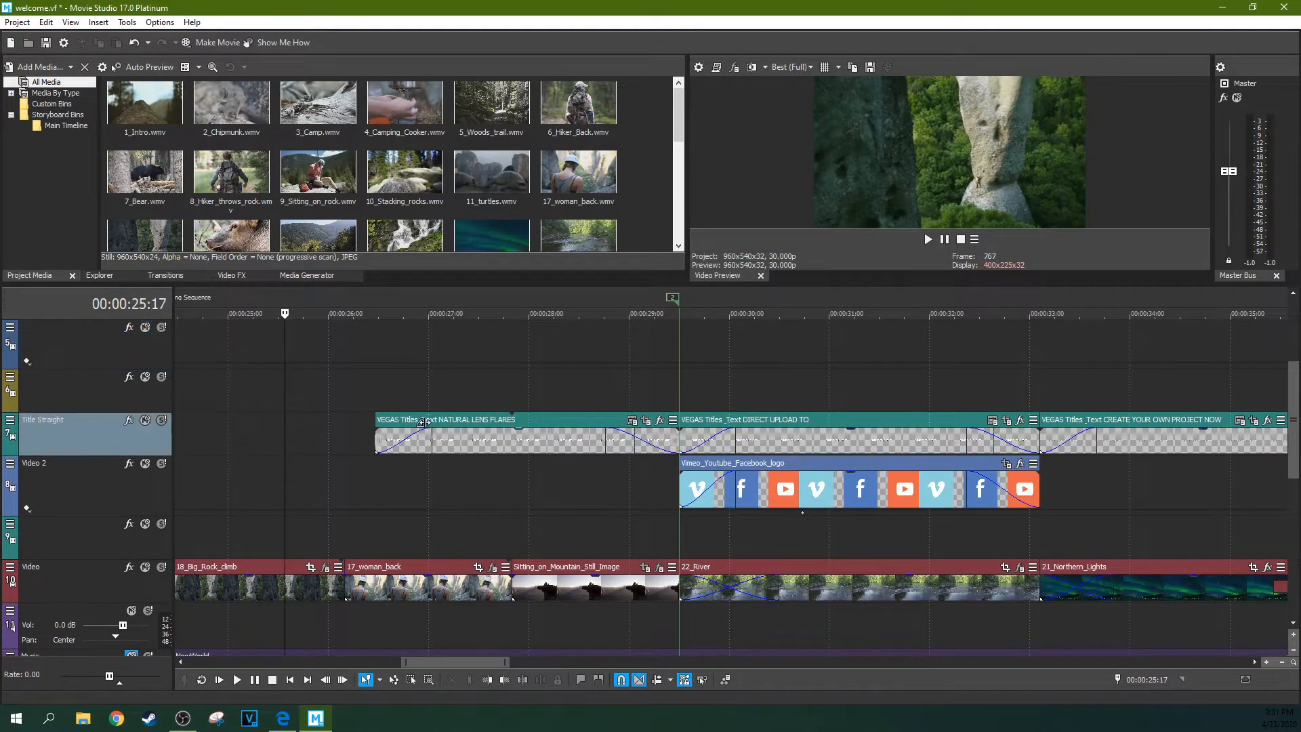
click(465, 437)
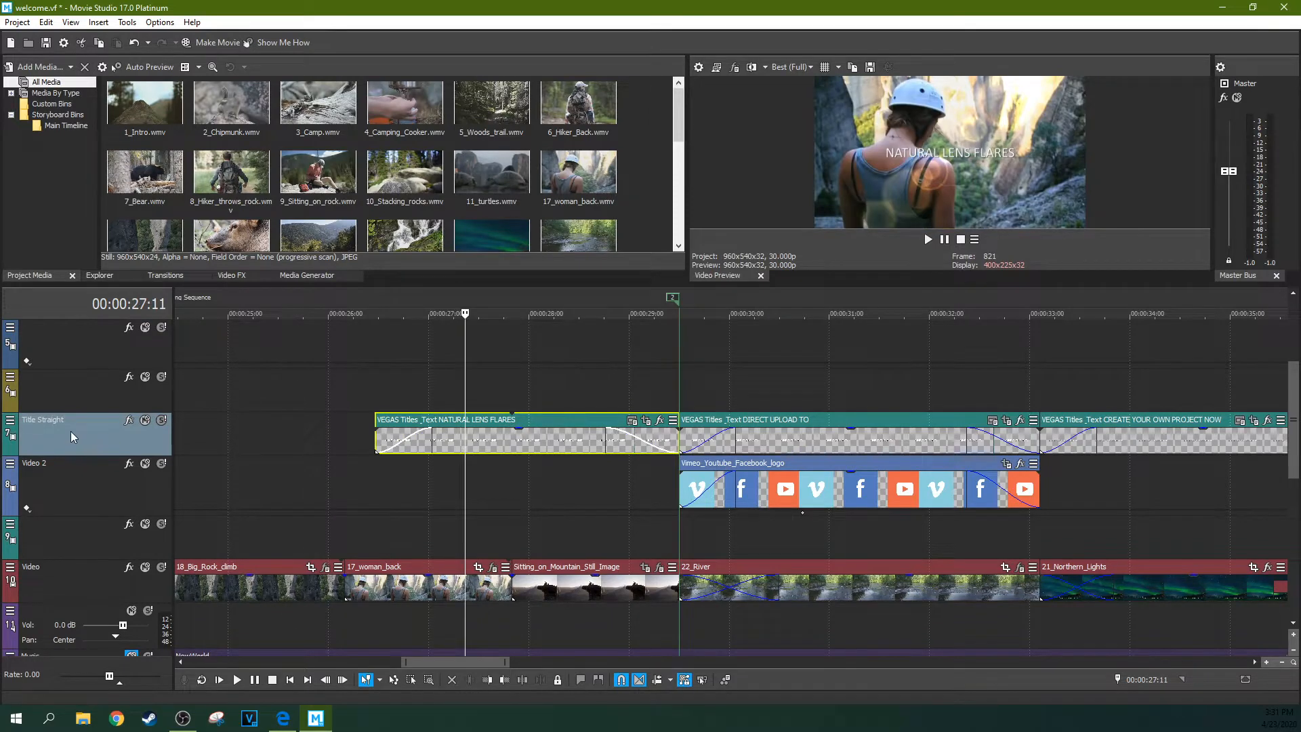
click(10, 420)
click(24, 432)
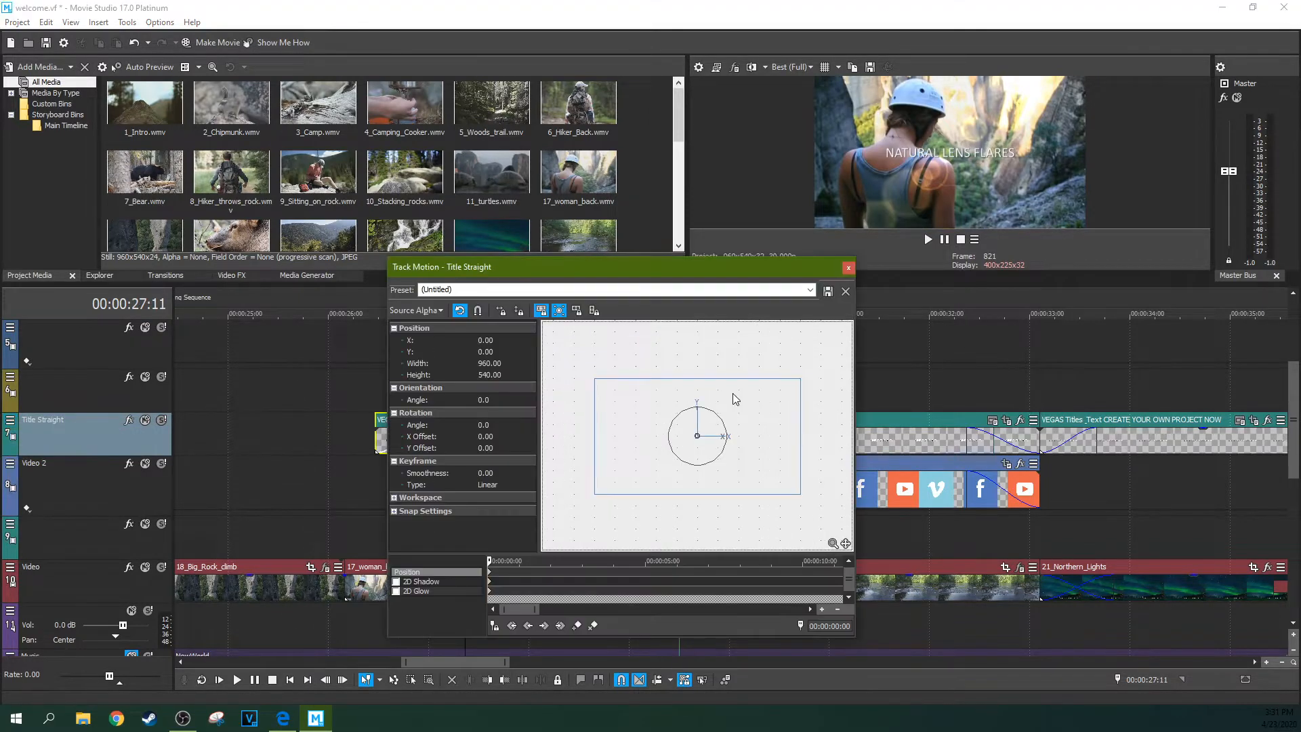
Step: Move the Title Straight motion box freely to about X 60, Y 66, with the playhead on the DIRECT UPLOAD TO title
drag(802, 380, 762, 392)
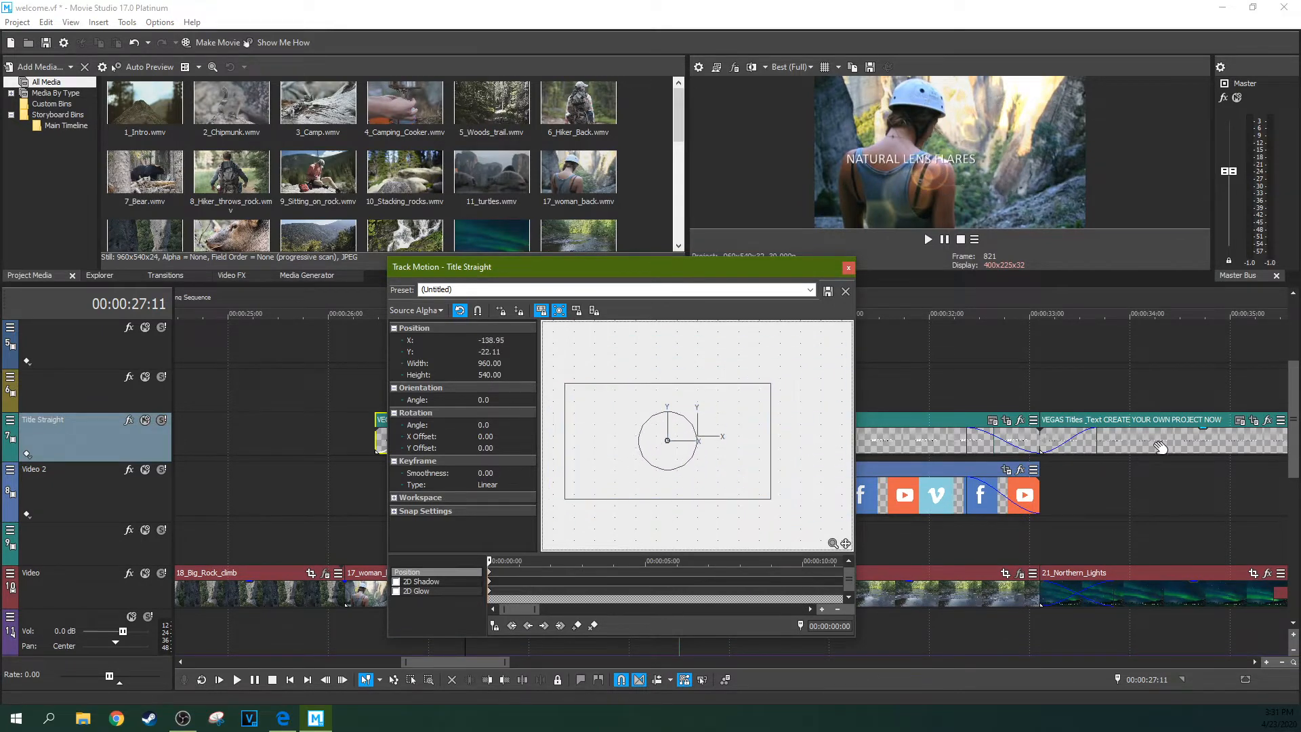
click(1157, 433)
click(902, 444)
drag(686, 429, 729, 408)
Step: Flip the Title Straight track horizontally and preview it on the CREATE YOUR OWN PROJECT NOW title
right_click(754, 401)
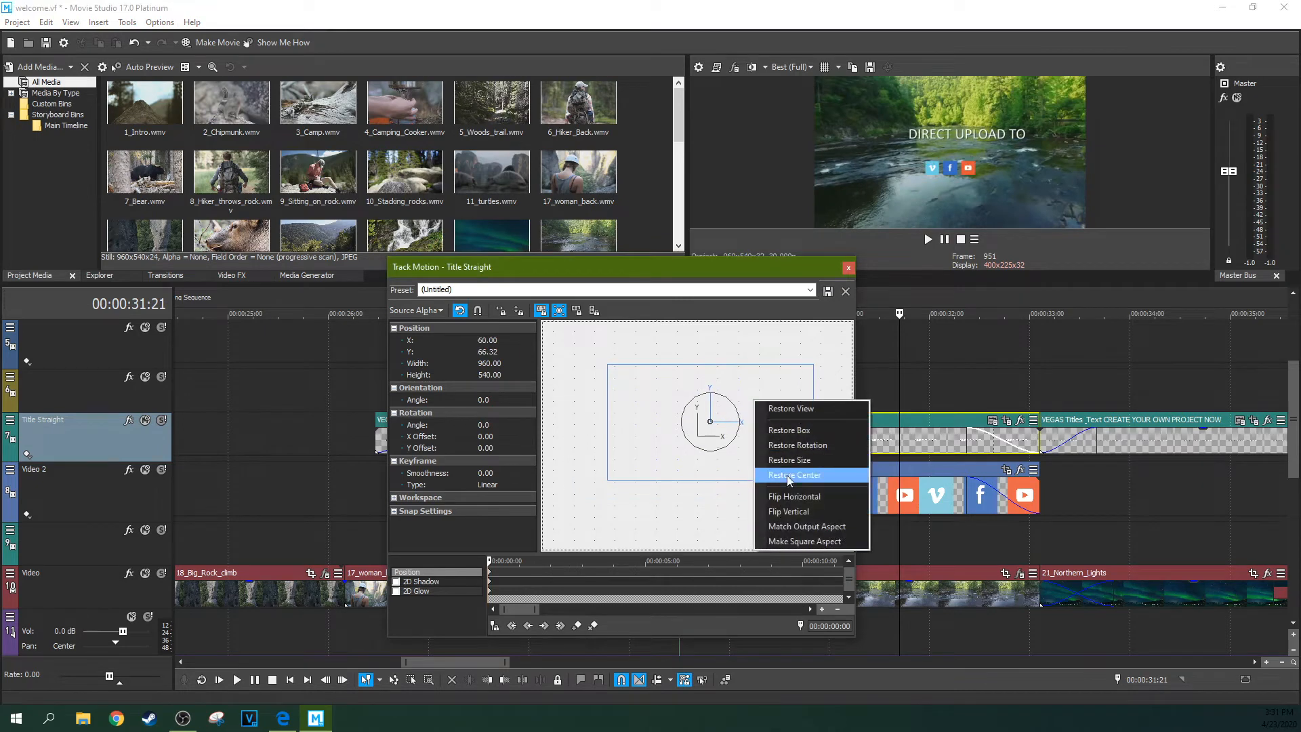
click(791, 505)
click(1115, 451)
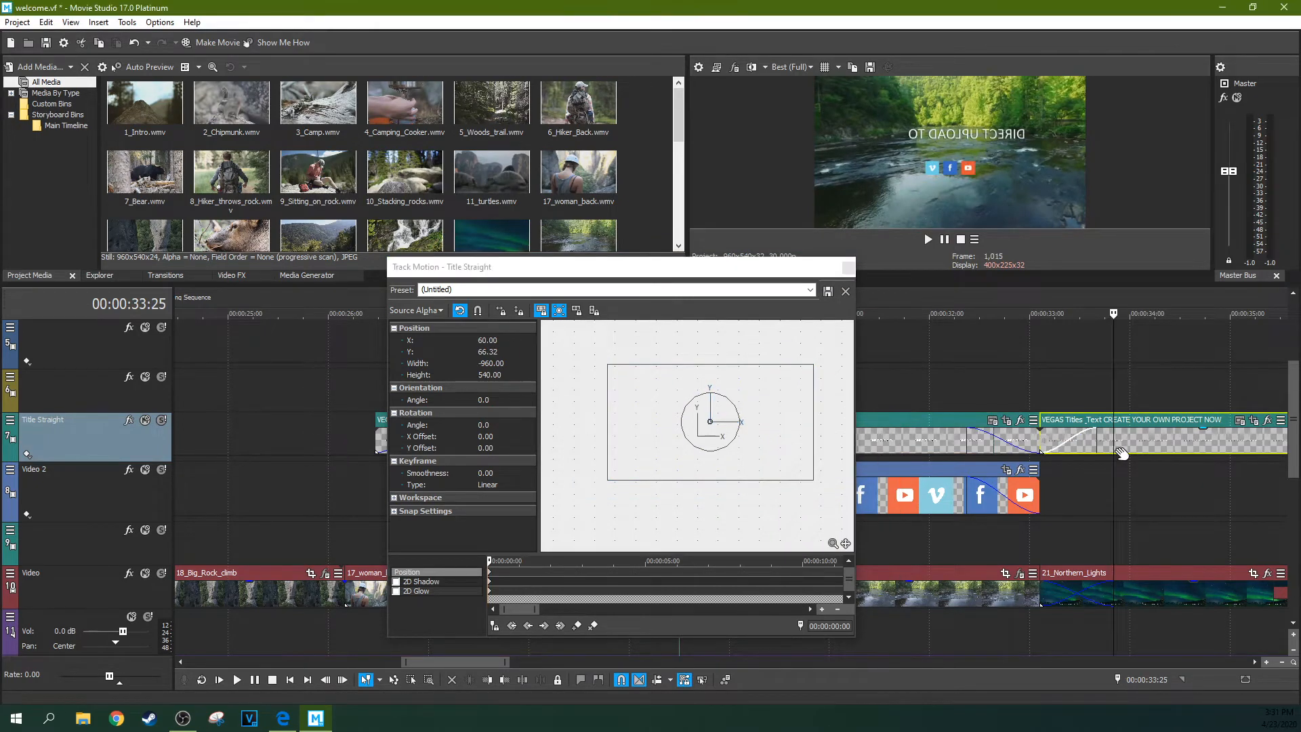
Step: Flip the Title Straight track's motion box vertically with the playhead on the DIRECT UPLOAD TO title
click(934, 447)
right_click(745, 421)
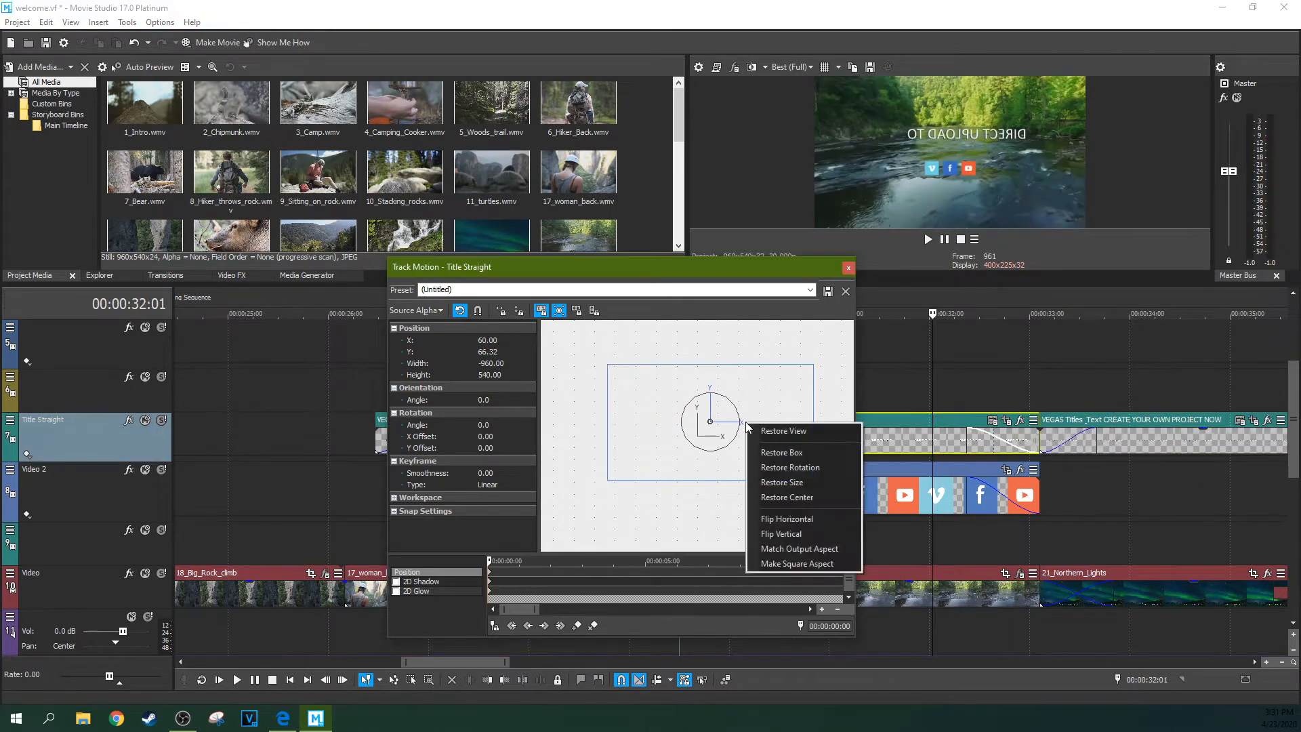
click(782, 533)
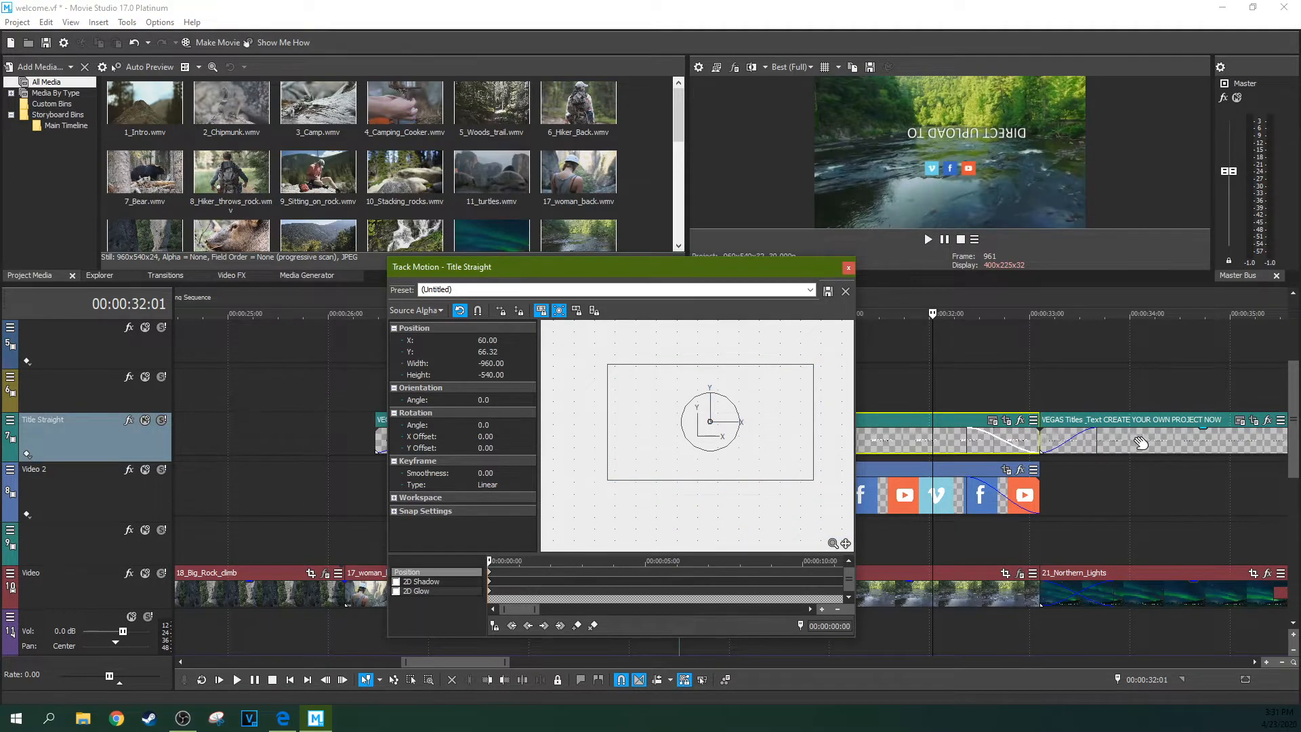
Step: Move the Title Straight motion box up and enlarge it from its corner to about 2163 by 1217
click(917, 449)
drag(791, 443, 784, 412)
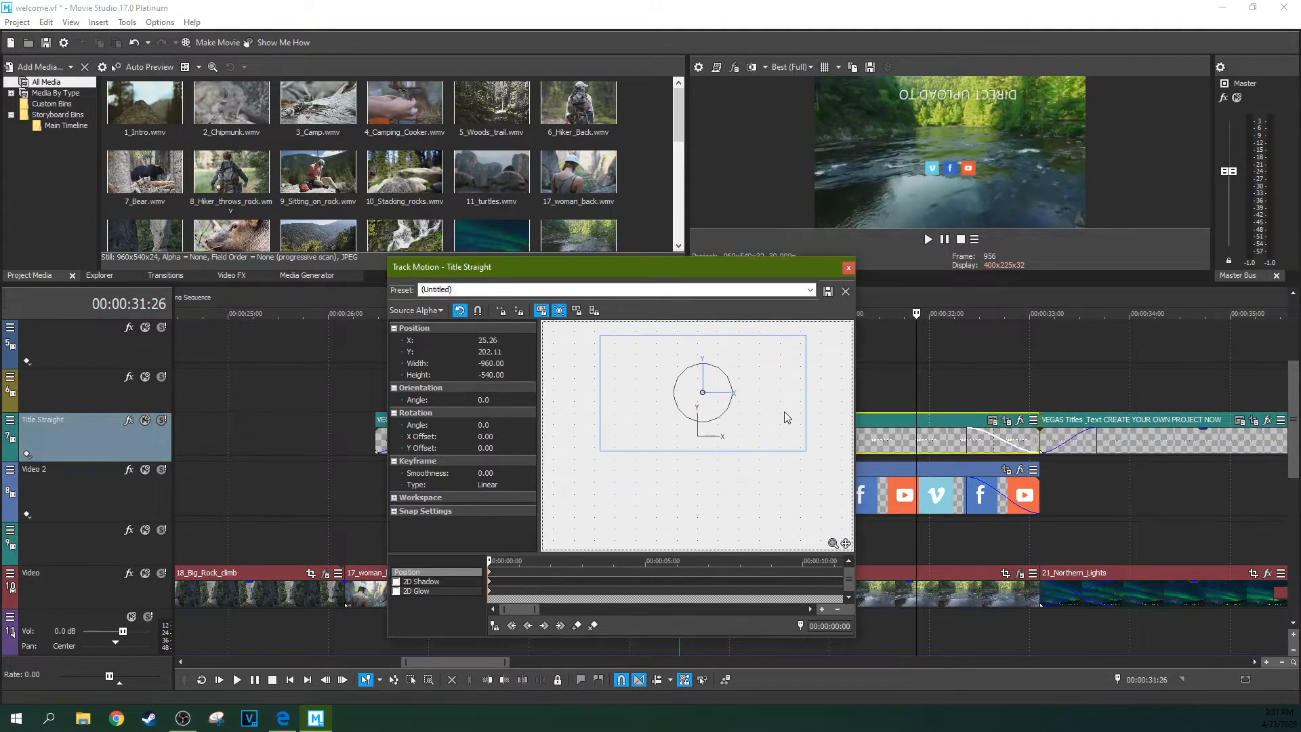
drag(804, 339, 949, 300)
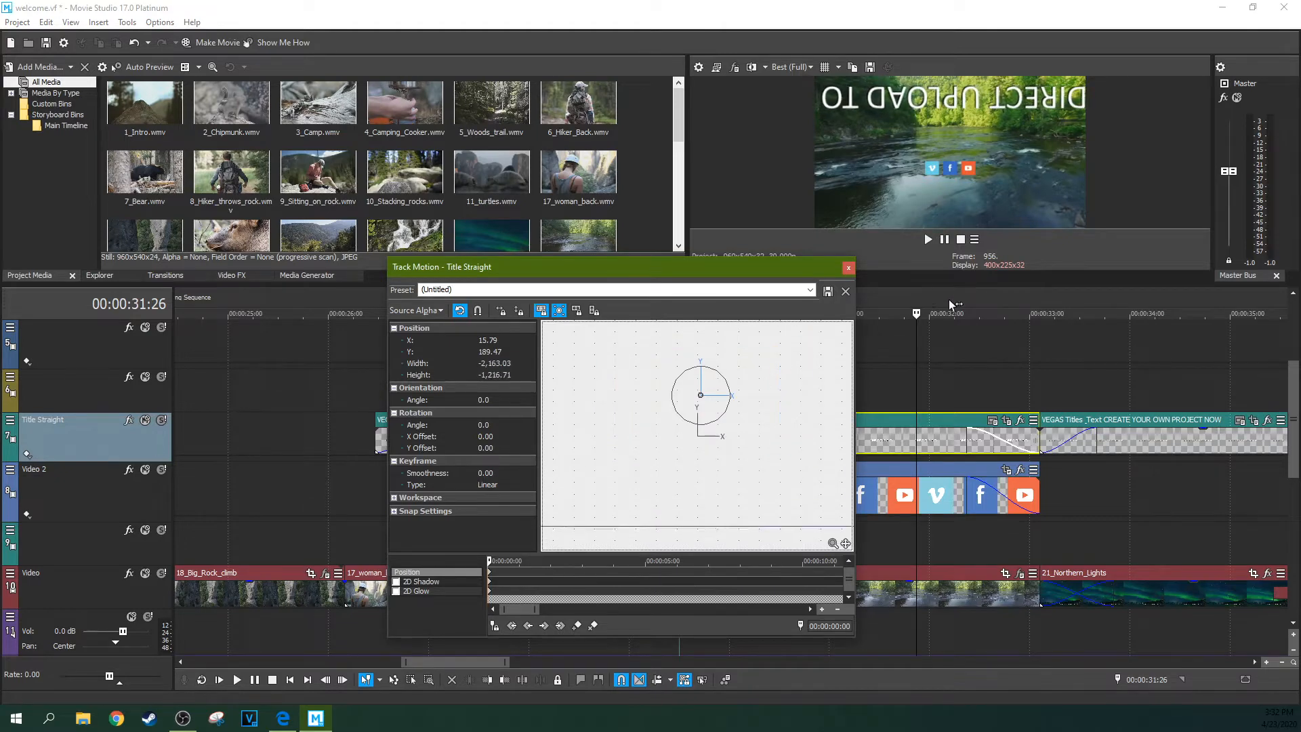
Step: Restore the Title Straight motion box to its default position, size and orientation
right_click(712, 390)
click(741, 398)
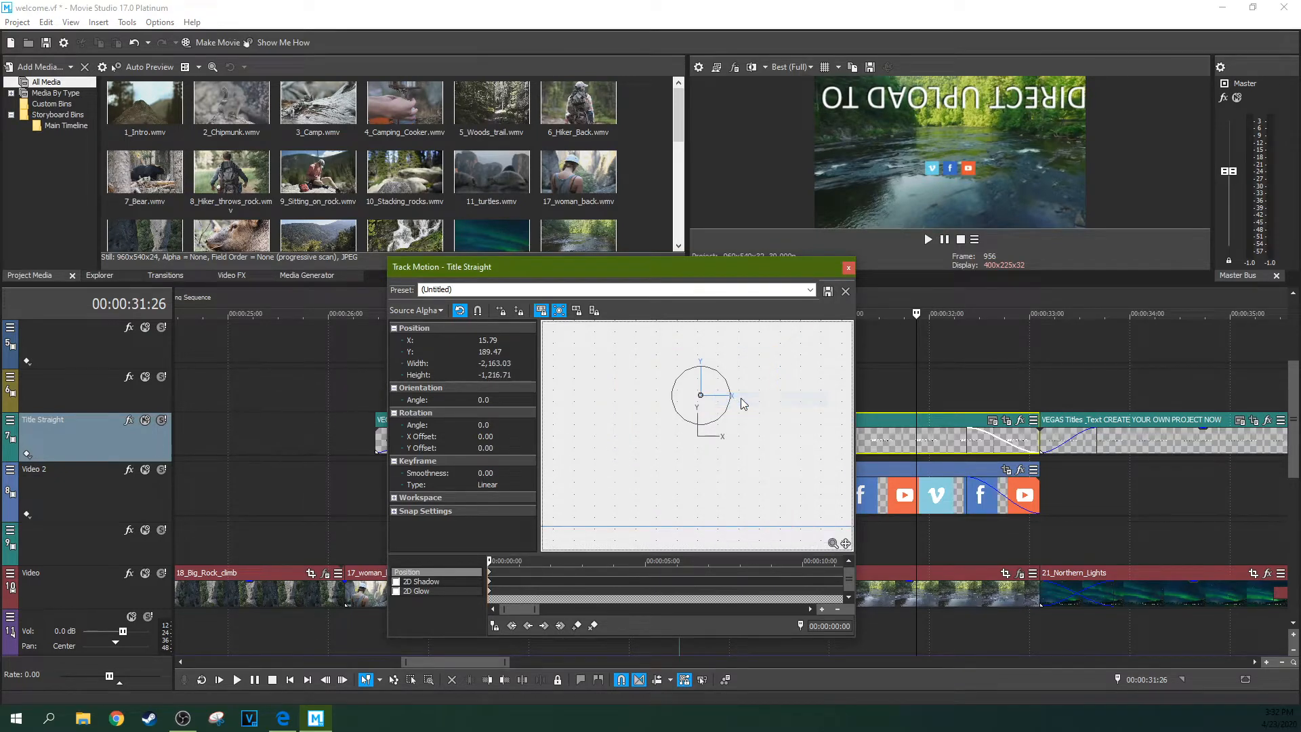
right_click(757, 428)
click(793, 458)
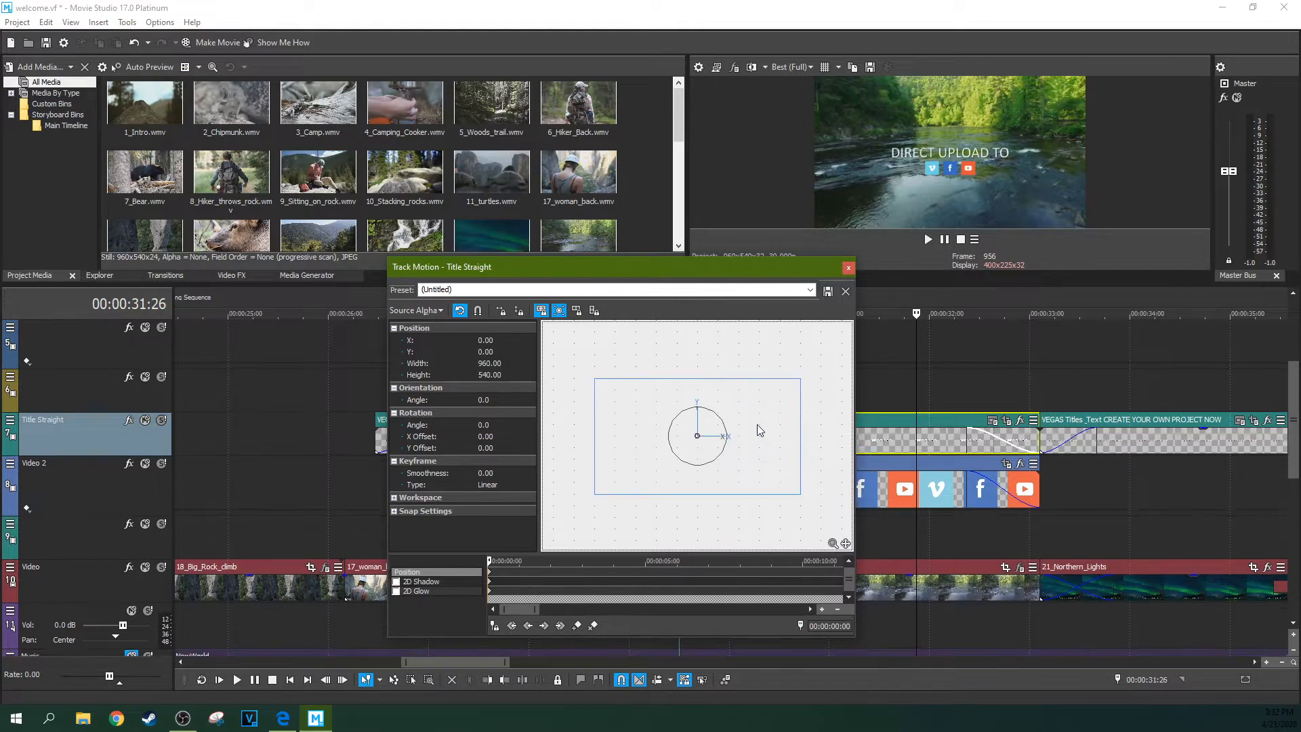
right_click(761, 429)
click(826, 406)
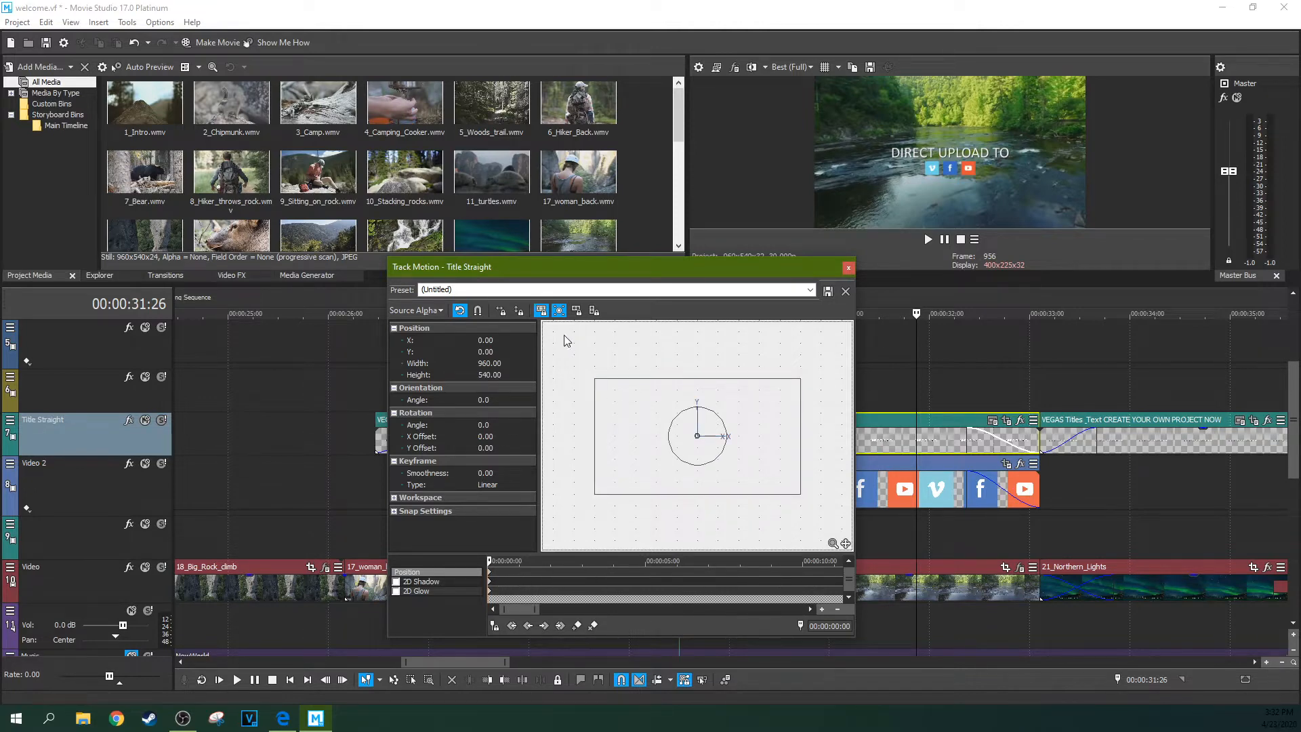
Step: Try grid snapping in the Video track's Track Motion while moving its box to about X -121, Y 13
key(ctrl+z)
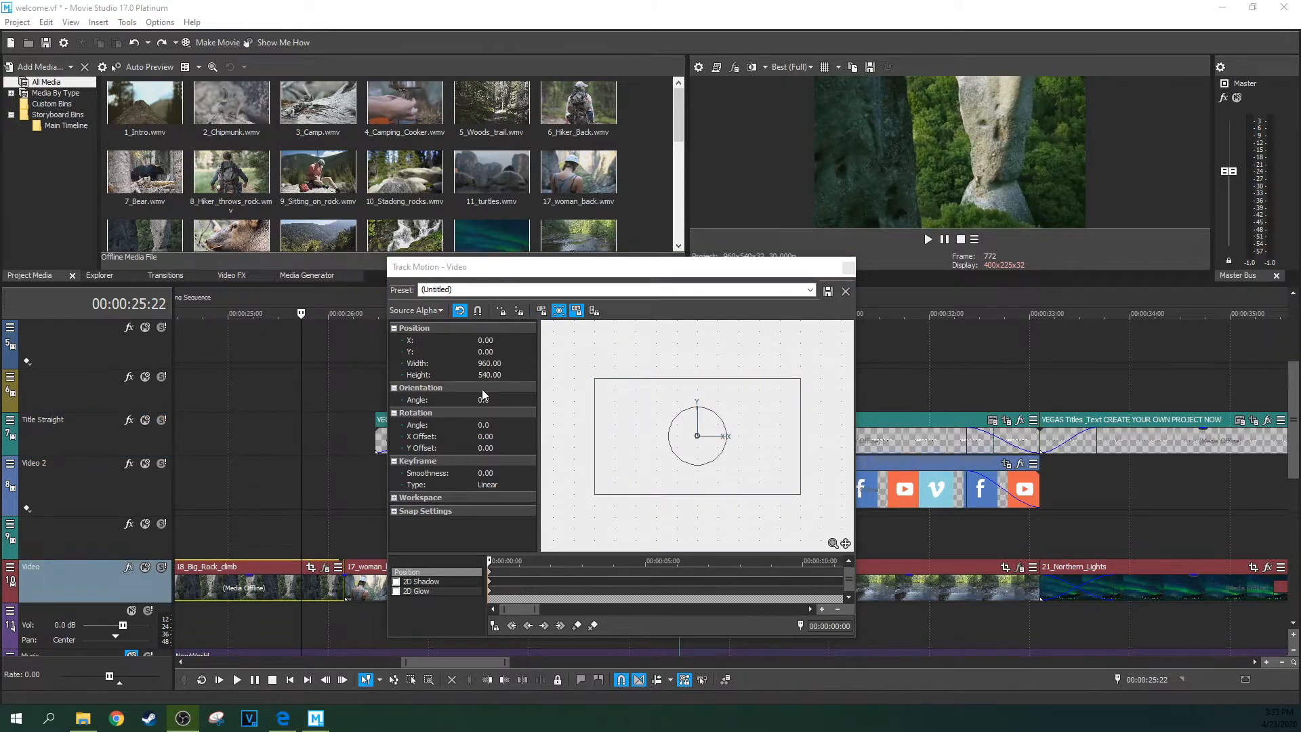
click(478, 311)
mouse_move(645, 398)
mouse_down()
mouse_move(632, 388)
mouse_move(673, 369)
mouse_move(668, 400)
mouse_move(625, 399)
mouse_move(634, 389)
mouse_move(663, 435)
mouse_move(641, 408)
mouse_up()
click(477, 311)
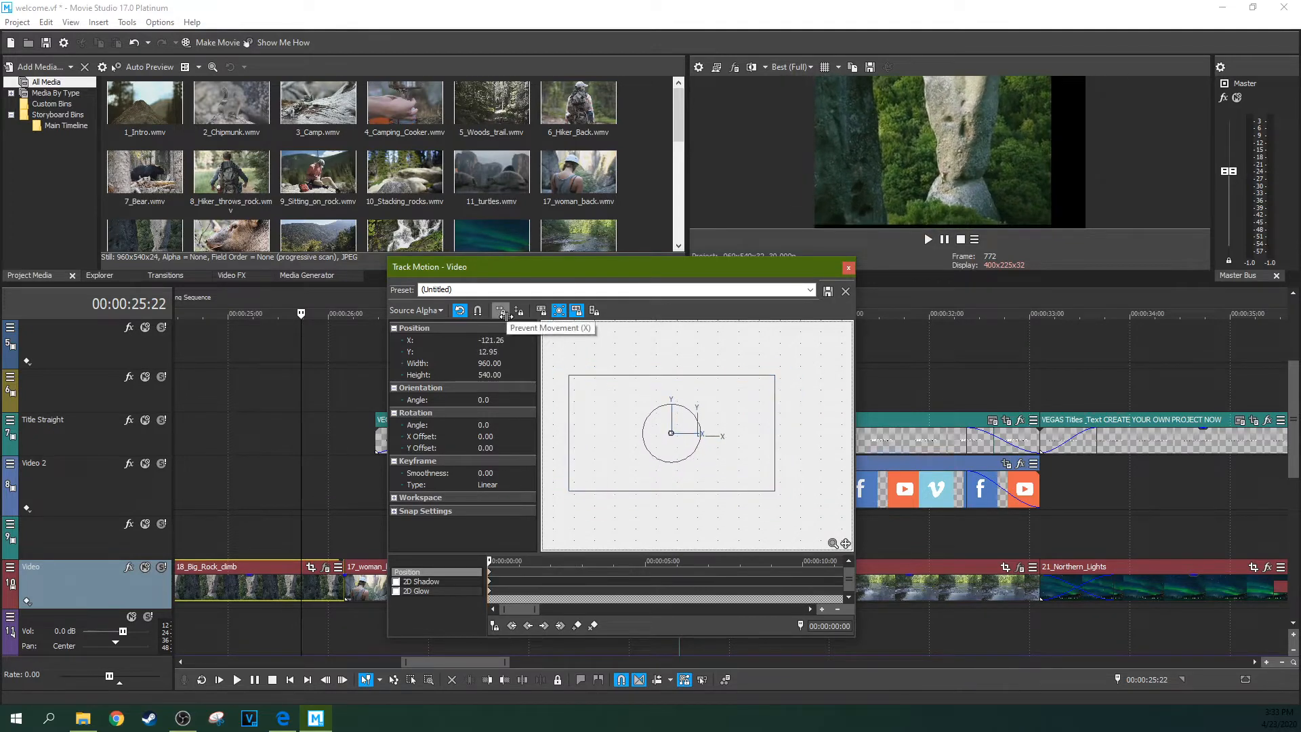
Step: Lock the aspect ratio in the Video track's Track Motion, adjust the scaling restrictions, and move the box to about X 5, Y -6
click(541, 311)
click(595, 310)
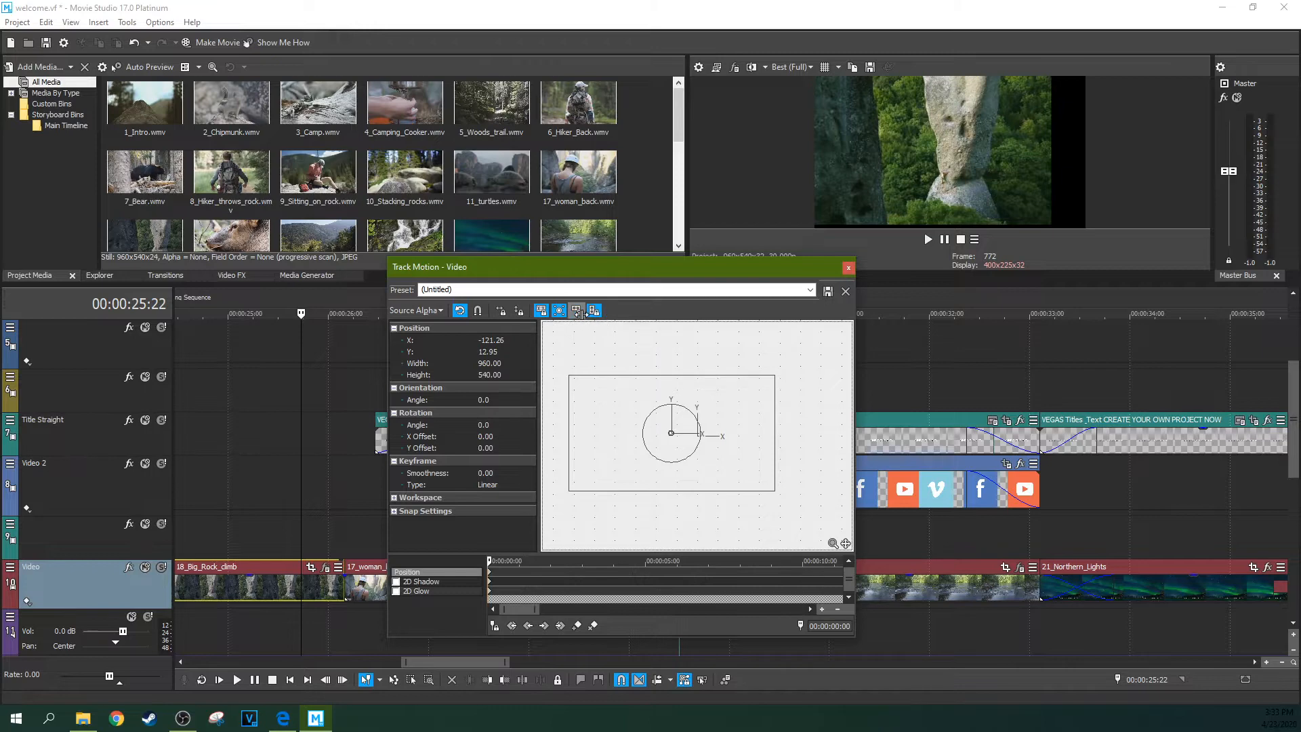
drag(629, 385, 659, 388)
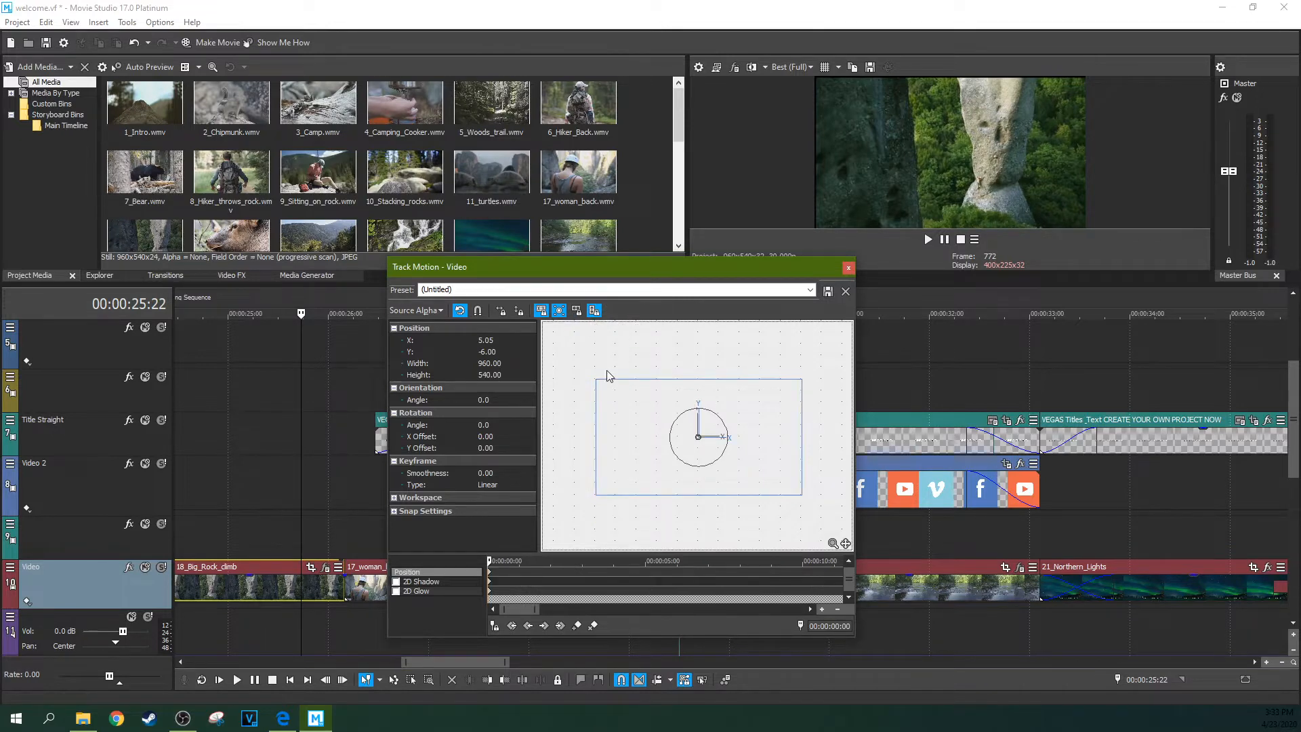
mouse_move(662, 395)
mouse_down()
mouse_move(686, 380)
mouse_move(693, 390)
mouse_move(692, 413)
mouse_move(668, 407)
mouse_up()
Step: Undo the moves of the Video track's motion box
key(ctrl+z)
key(ctrl+z)
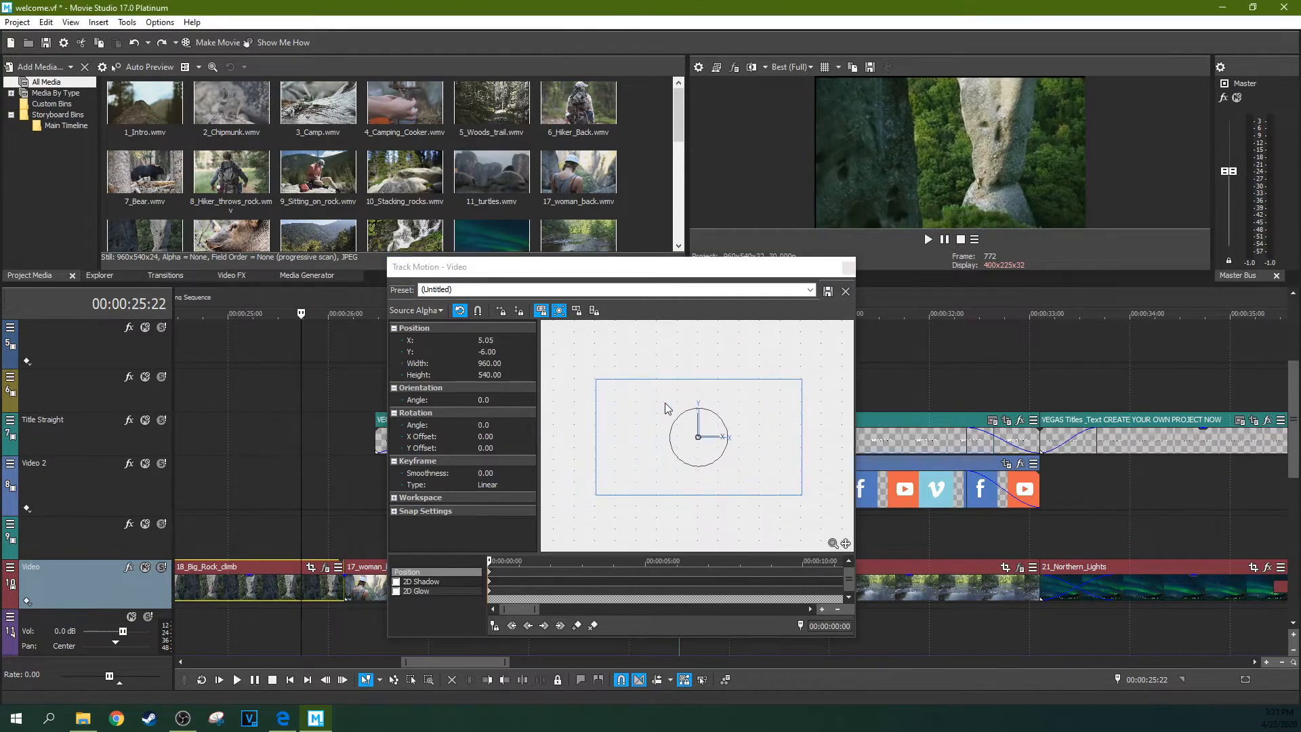
key(ctrl+z)
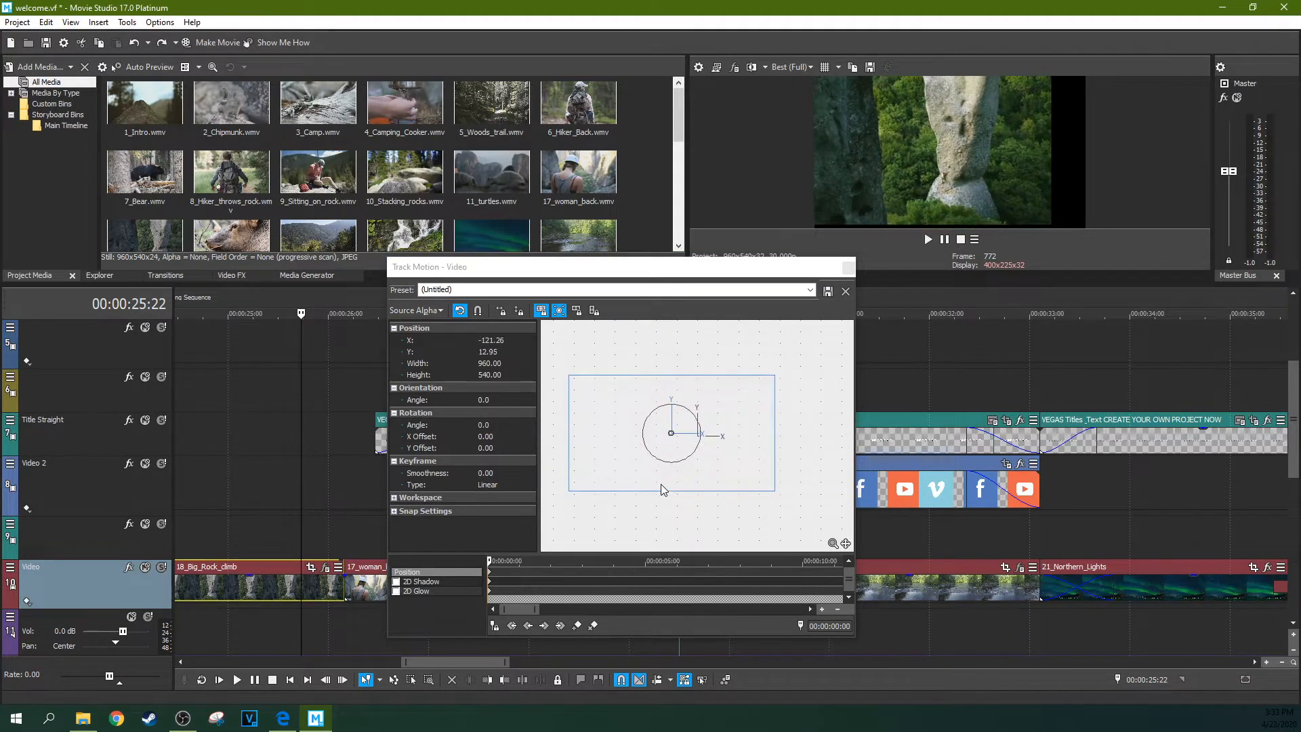
key(ctrl+z)
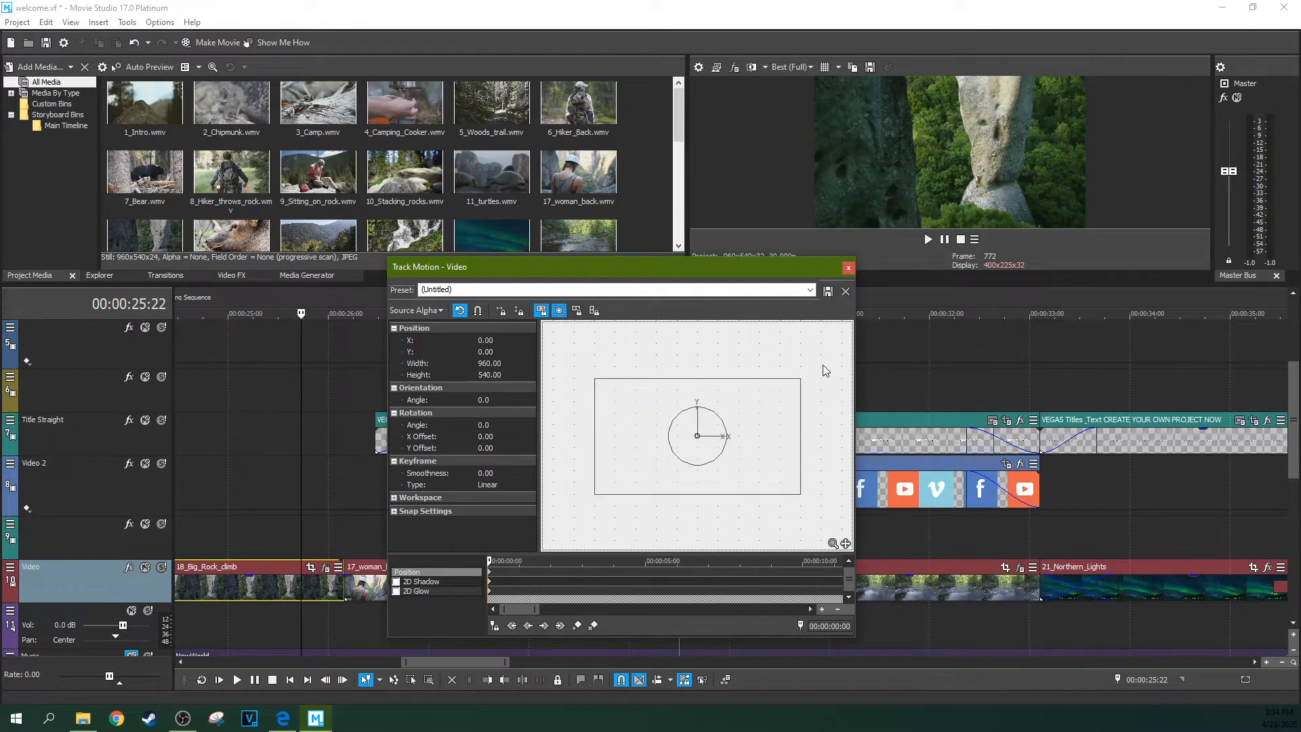
Step: Look through the Track Motion presets without applying one and close the Video track's Track Motion
click(811, 291)
click(811, 291)
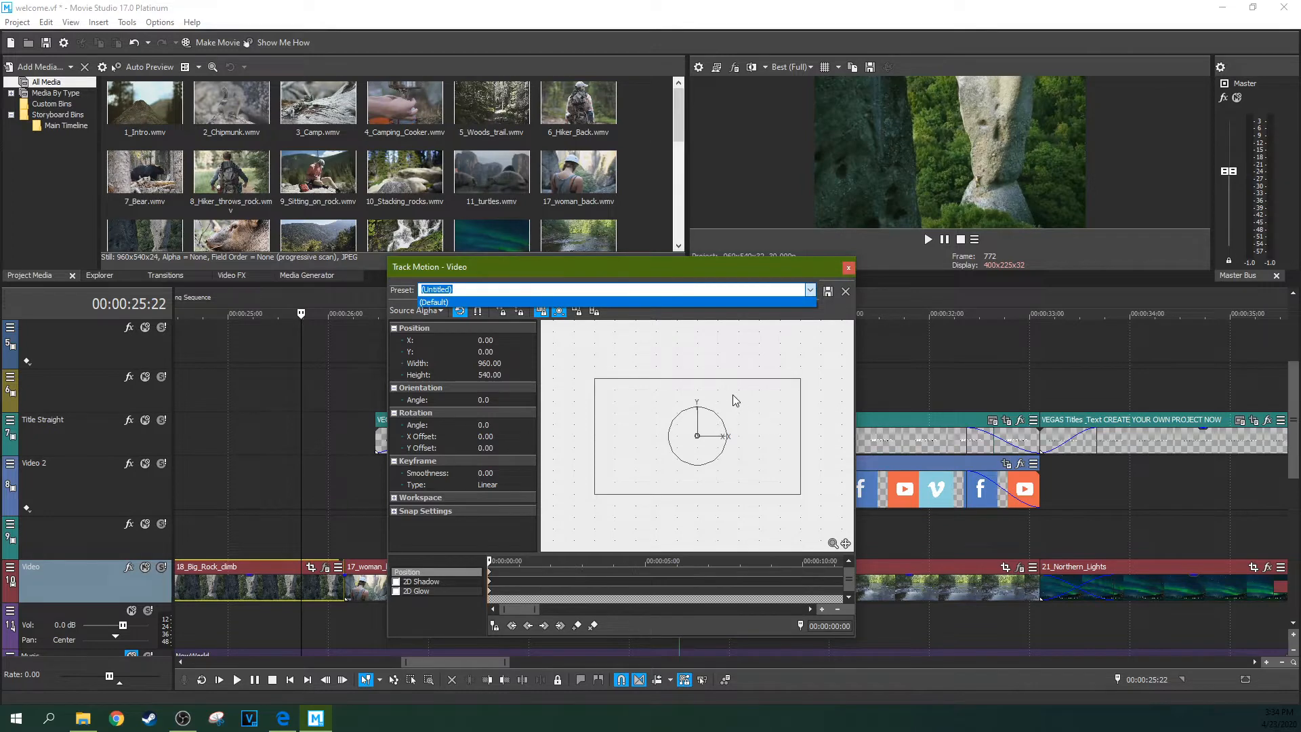
click(537, 290)
click(811, 292)
click(850, 272)
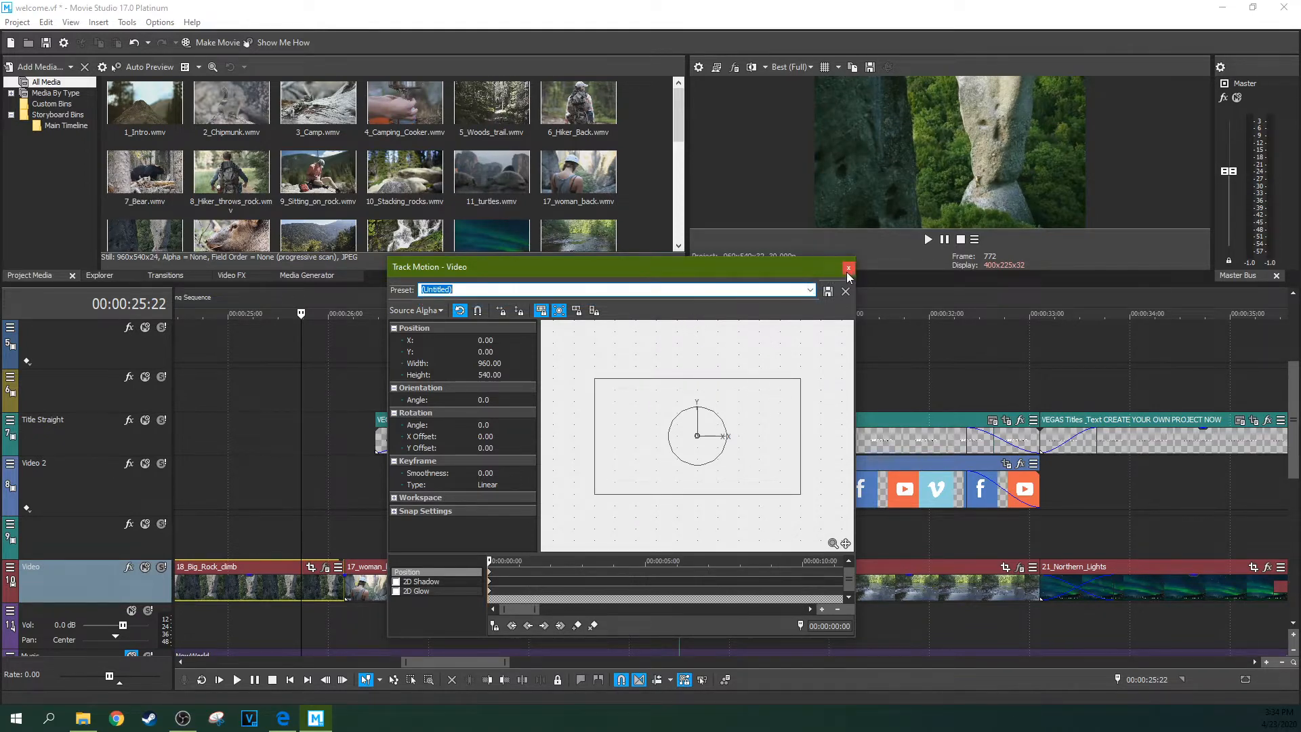
click(848, 270)
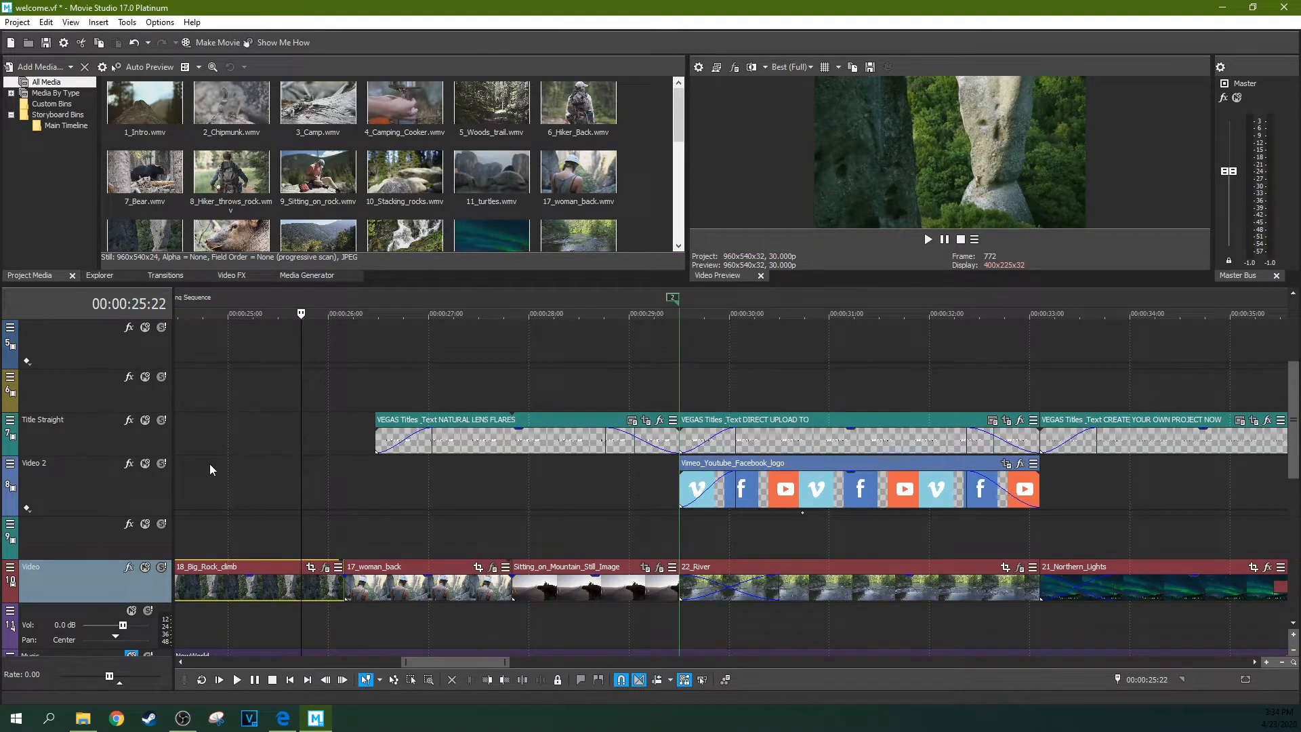
Step: Examine the compositing mode and parent/child options of track 5 and the Title Straight track
click(10, 327)
mouse_move(58, 359)
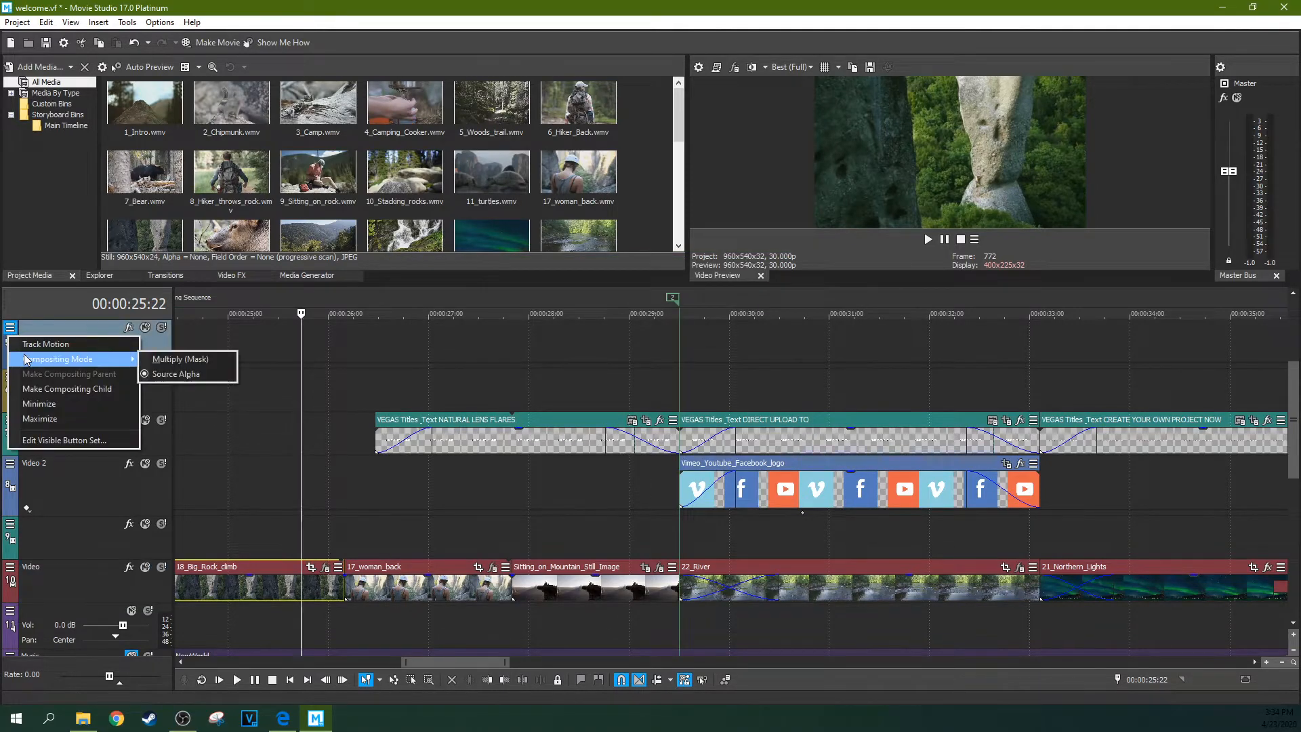
click(266, 344)
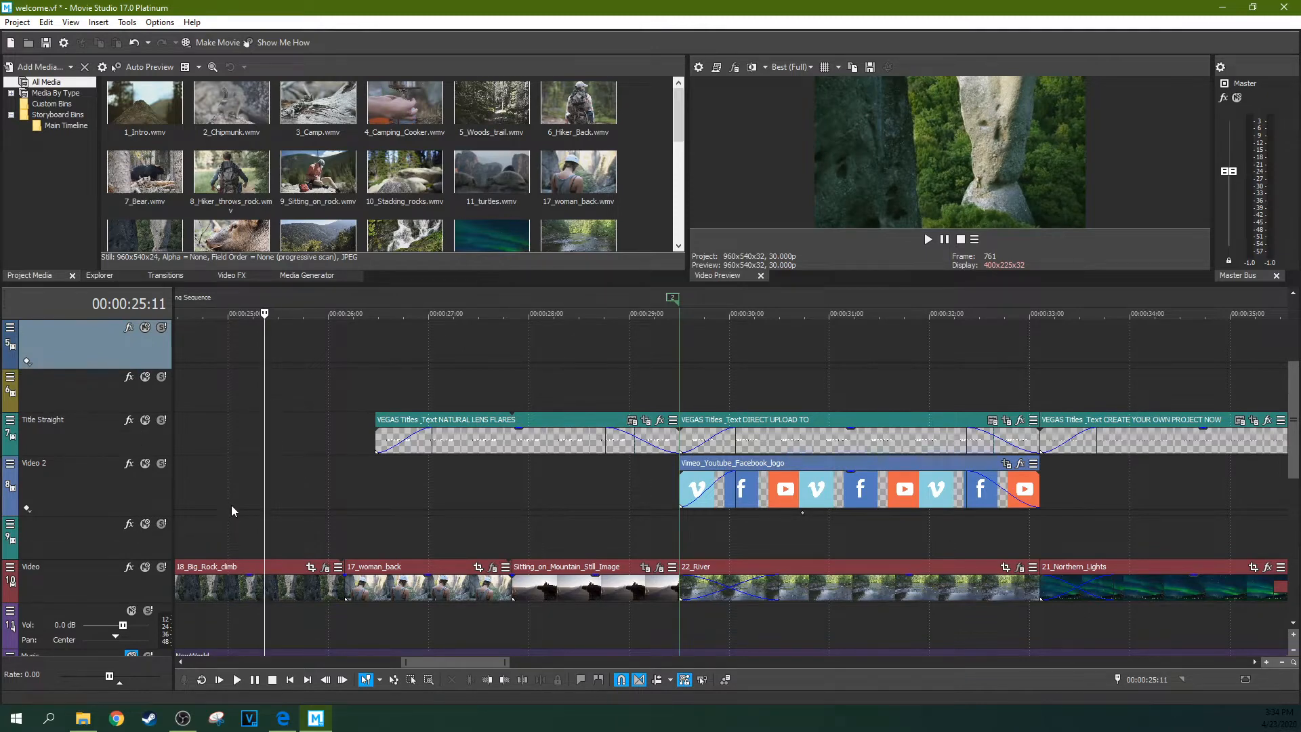
click(128, 438)
click(476, 441)
click(10, 419)
mouse_move(57, 451)
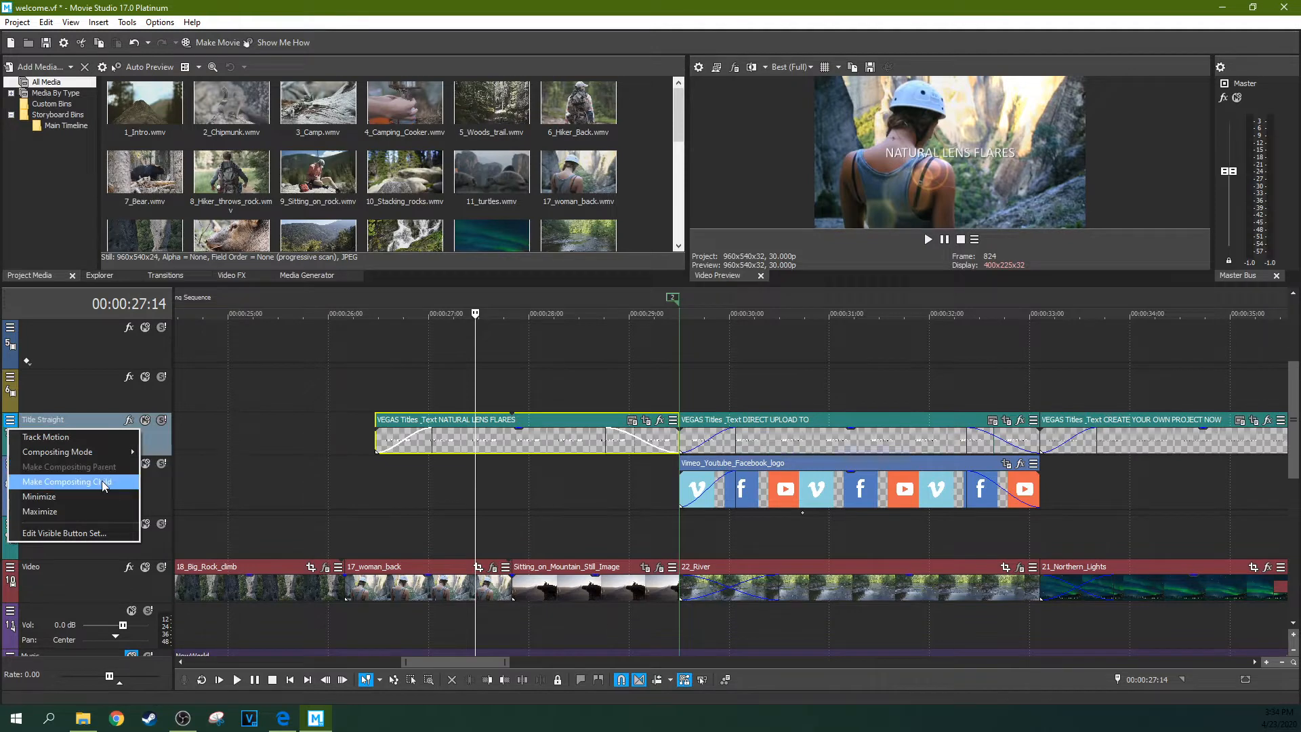
click(332, 449)
click(255, 446)
Step: Move the Video track directly below the Title Straight track and make it a compositing child
drag(81, 583, 103, 446)
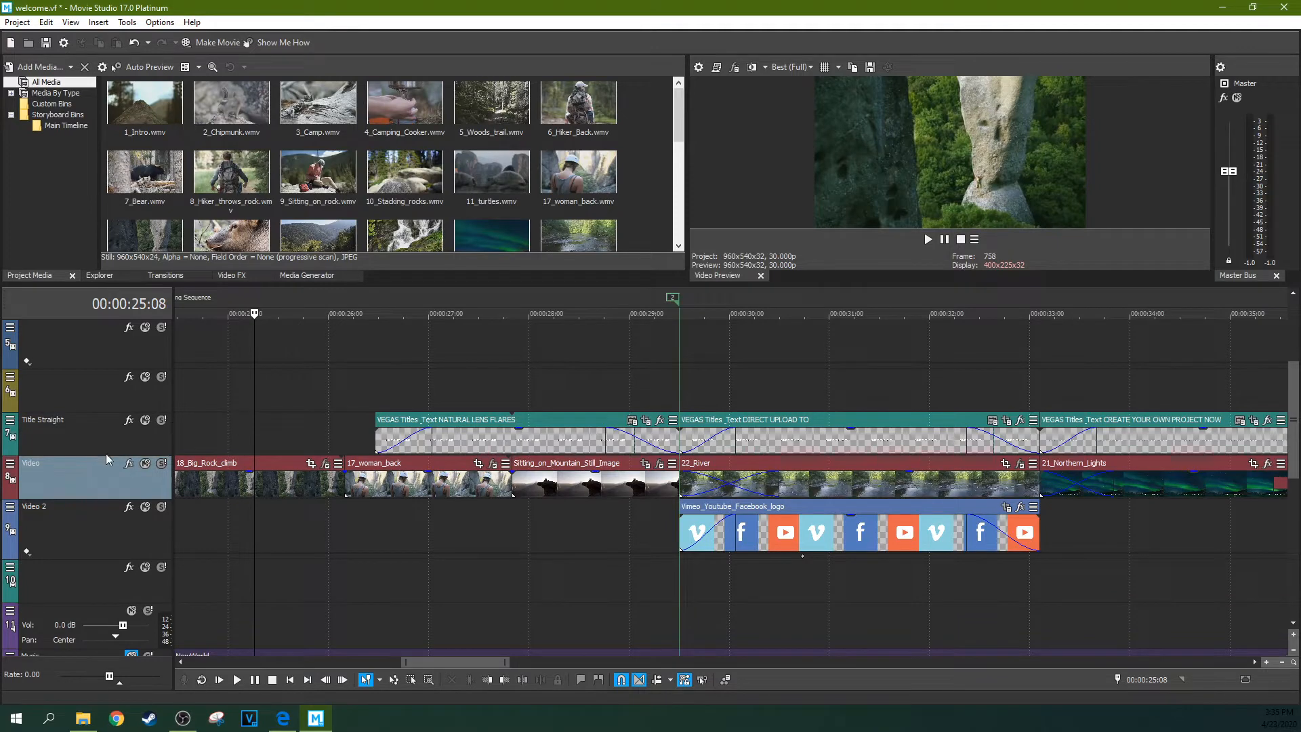
right_click(103, 466)
click(10, 463)
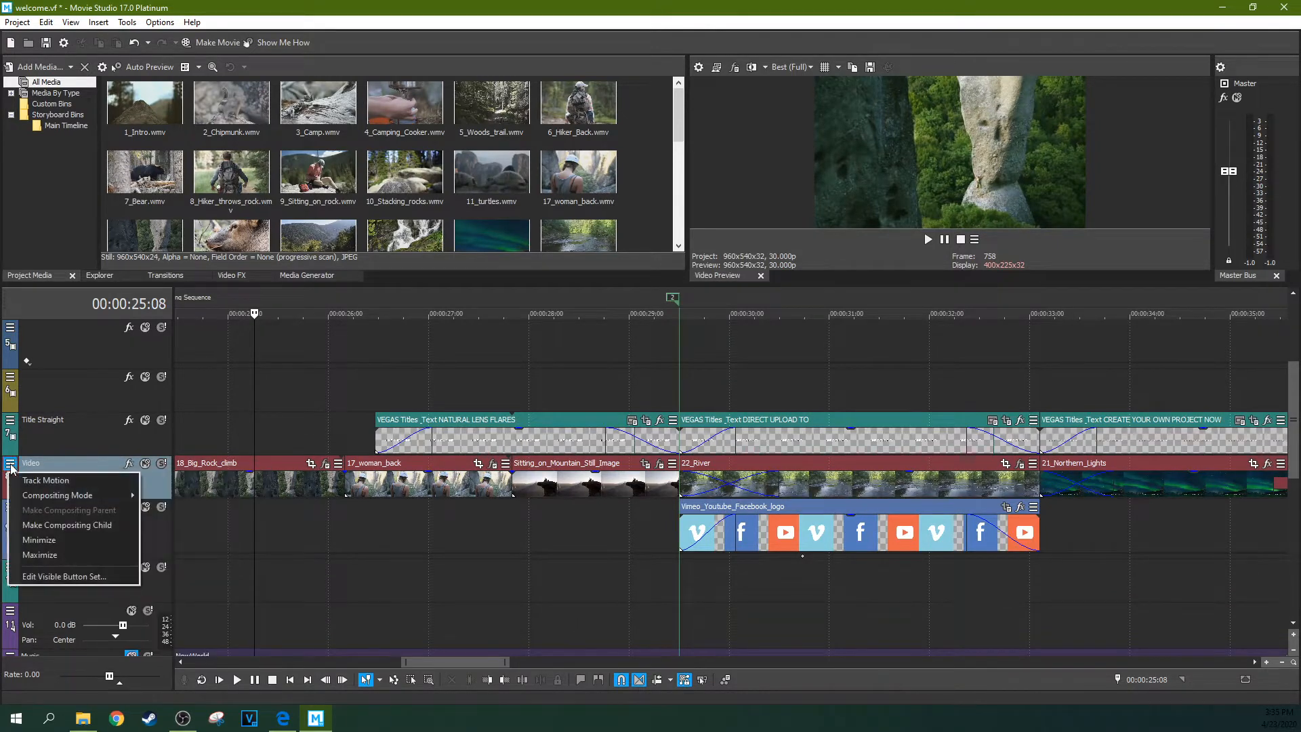
mouse_move(89, 496)
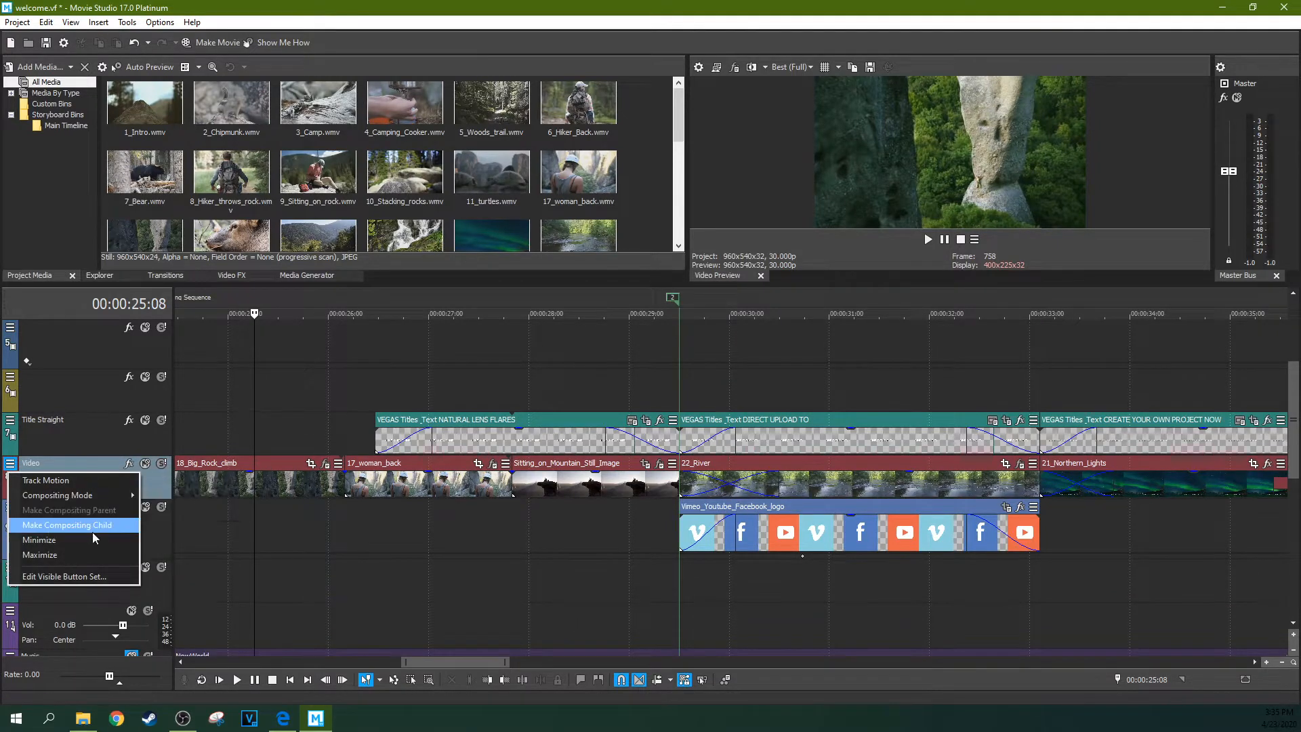
click(92, 526)
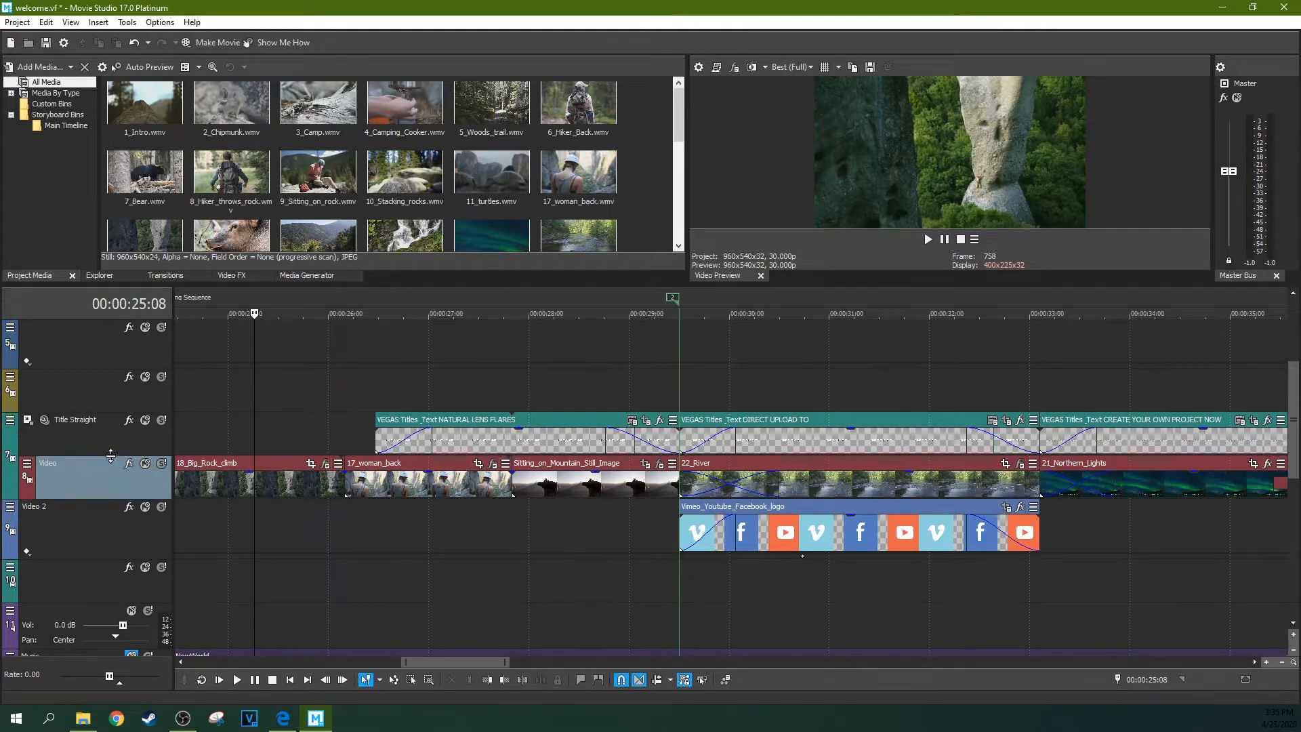
Step: Place the playhead on the NATURAL LENS FLARES title and set the Title Straight track's compositing mode to Multiply (Mask)
click(535, 443)
click(492, 446)
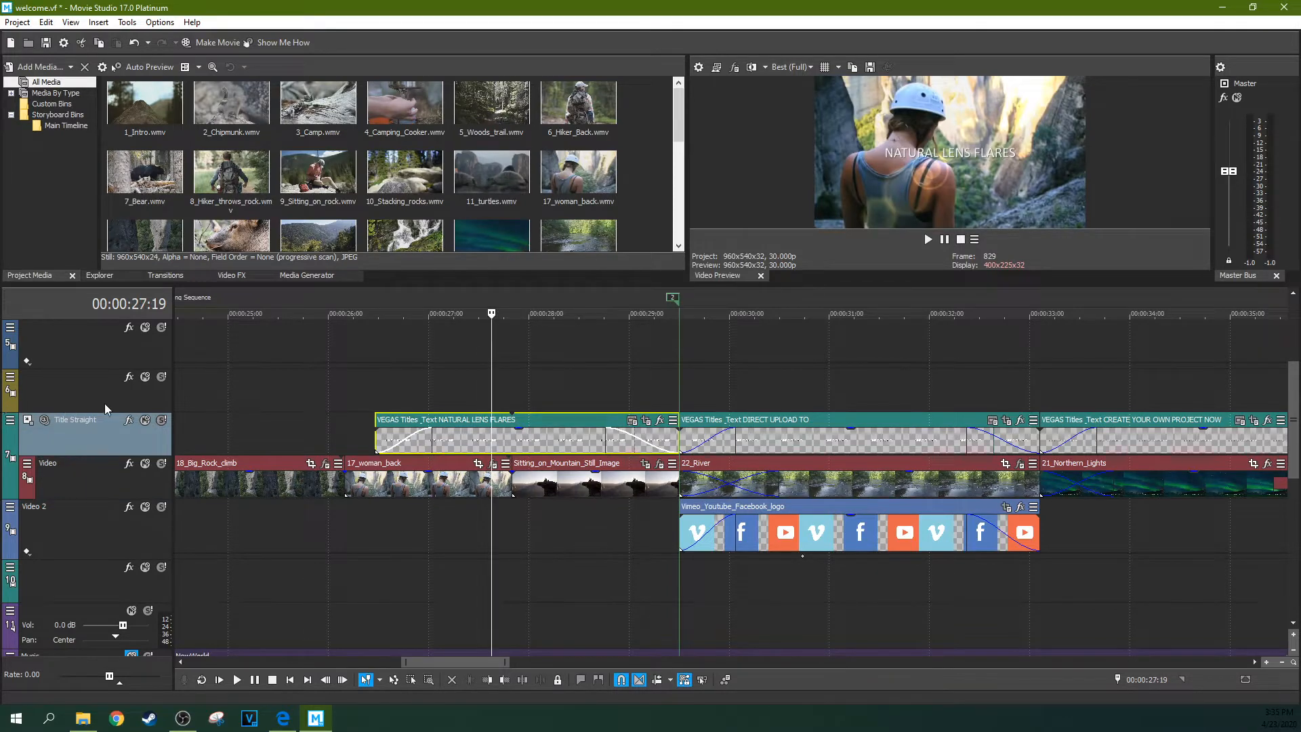
click(9, 421)
mouse_move(110, 451)
click(150, 453)
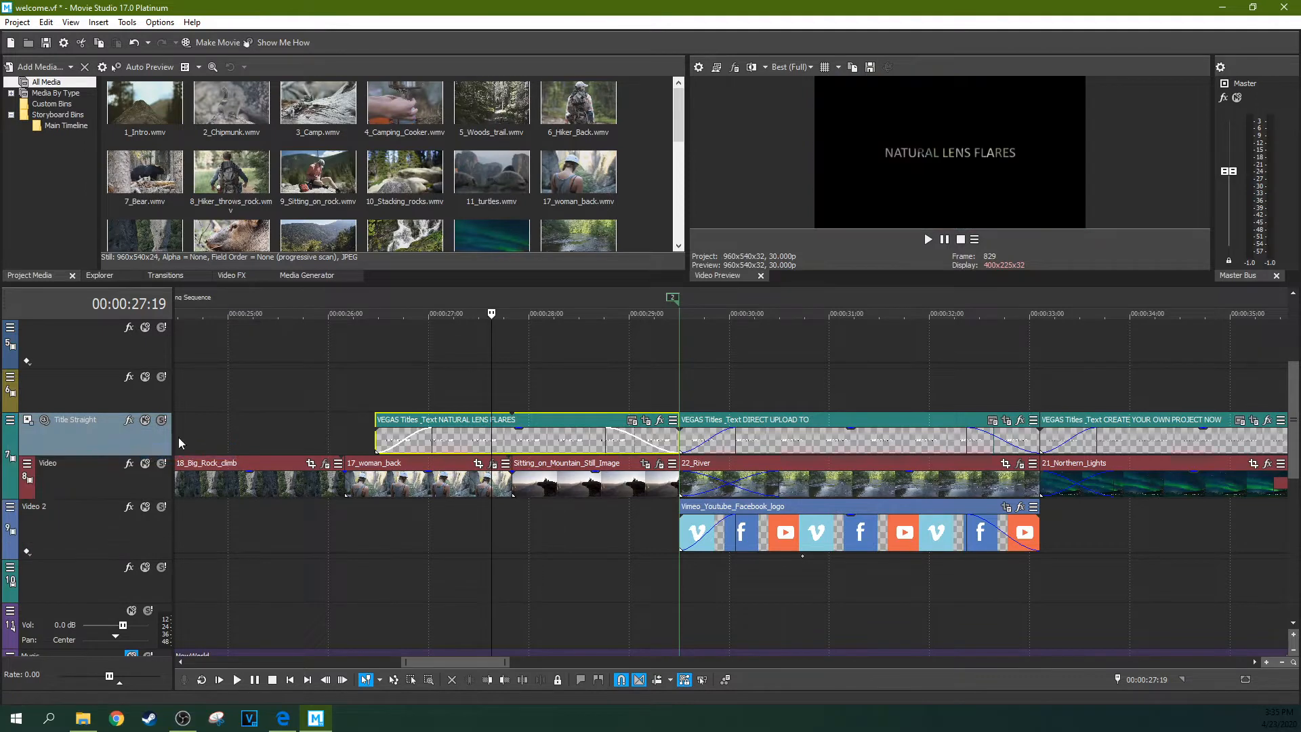
Step: Preview the masked titles from NATURAL LENS FLARES and at CREATE YOUR OWN PROJECT NOW
click(434, 382)
key(space)
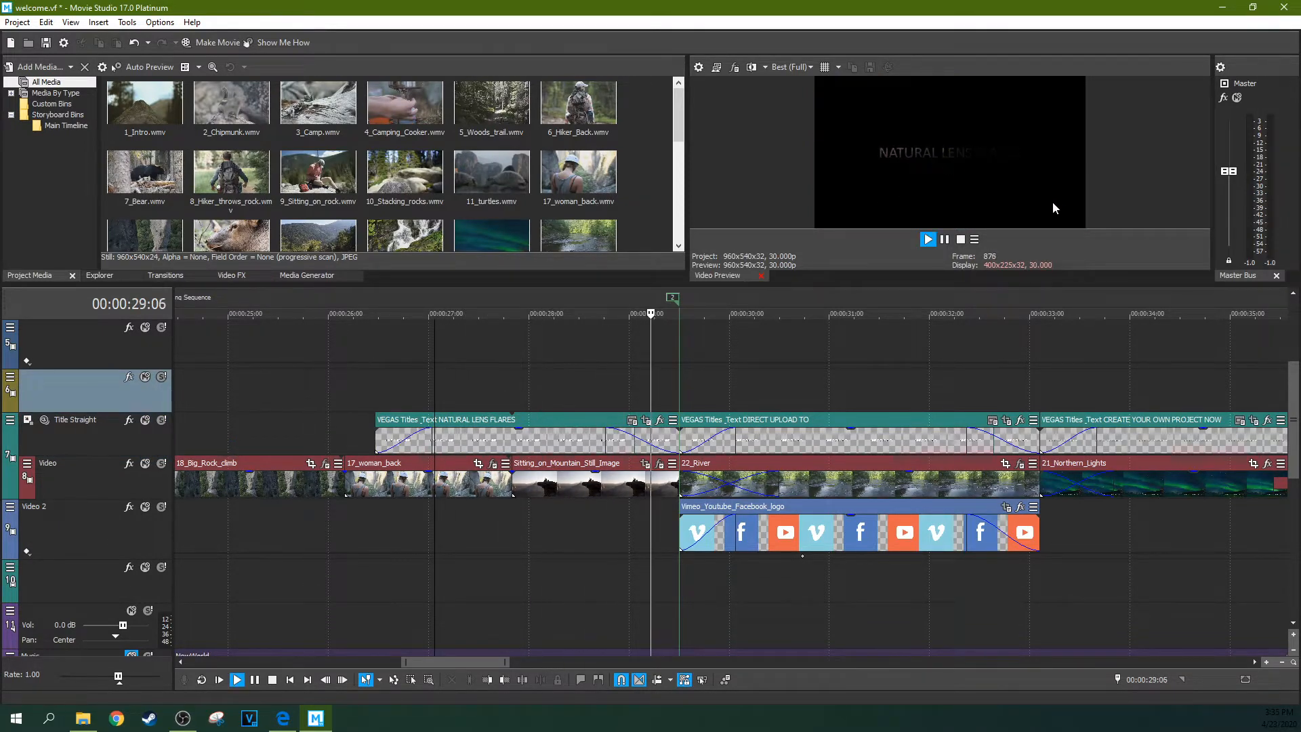
click(1129, 372)
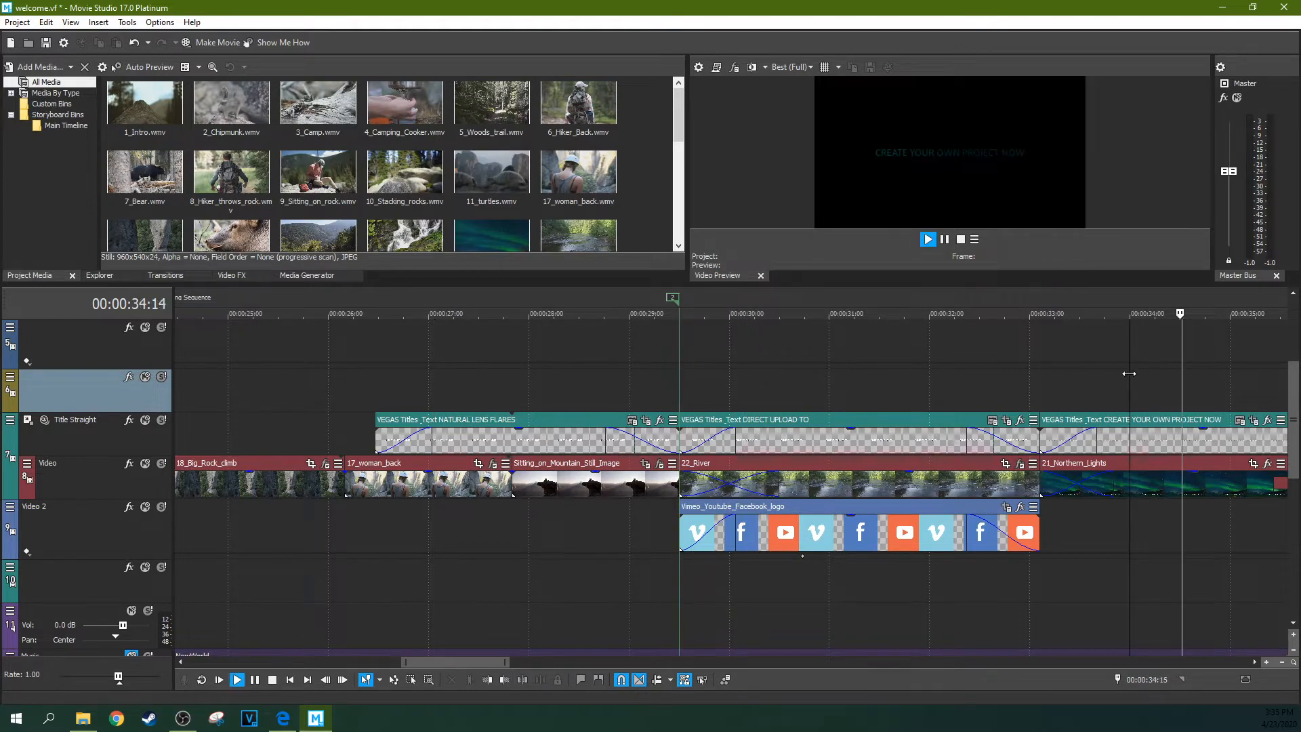
key(space)
Step: Preview the mask effect in the earlier part of the timeline, including the Advanced color grading title event before the Grizzly Bear marker
scroll(884, 400, down, 6)
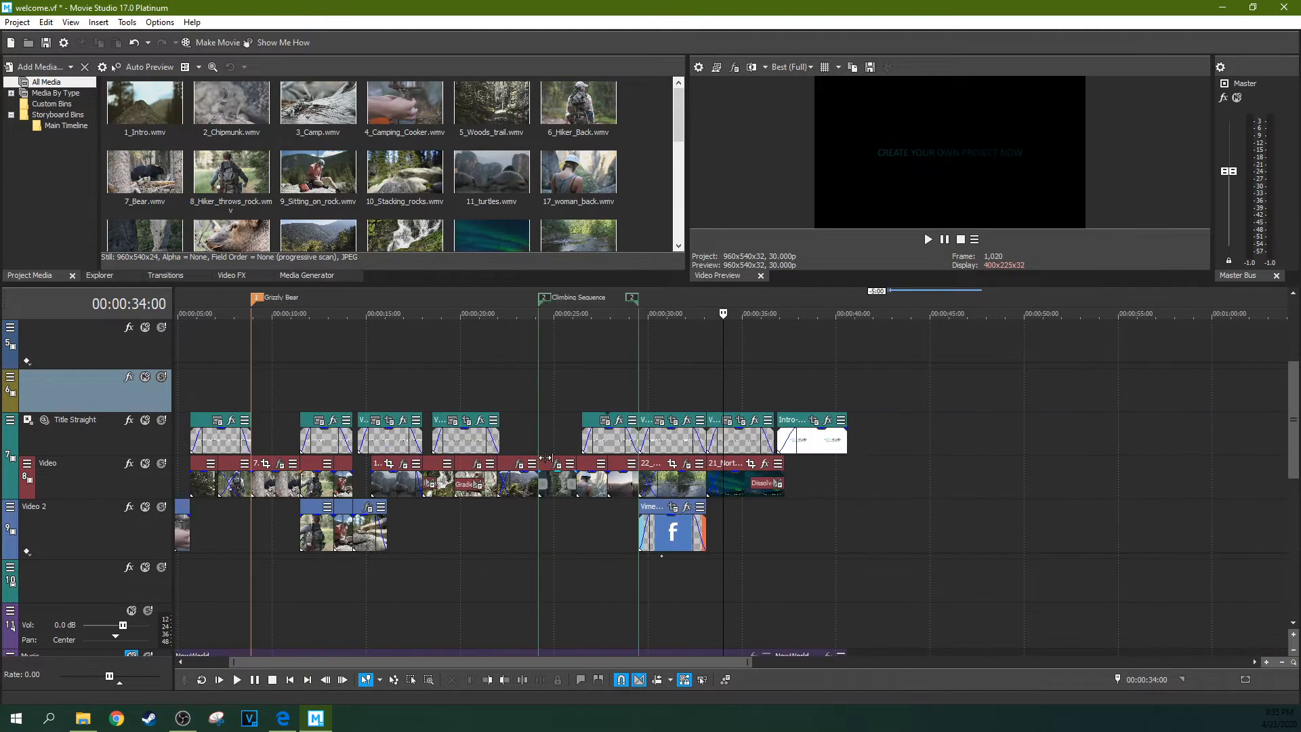
click(208, 374)
key(space)
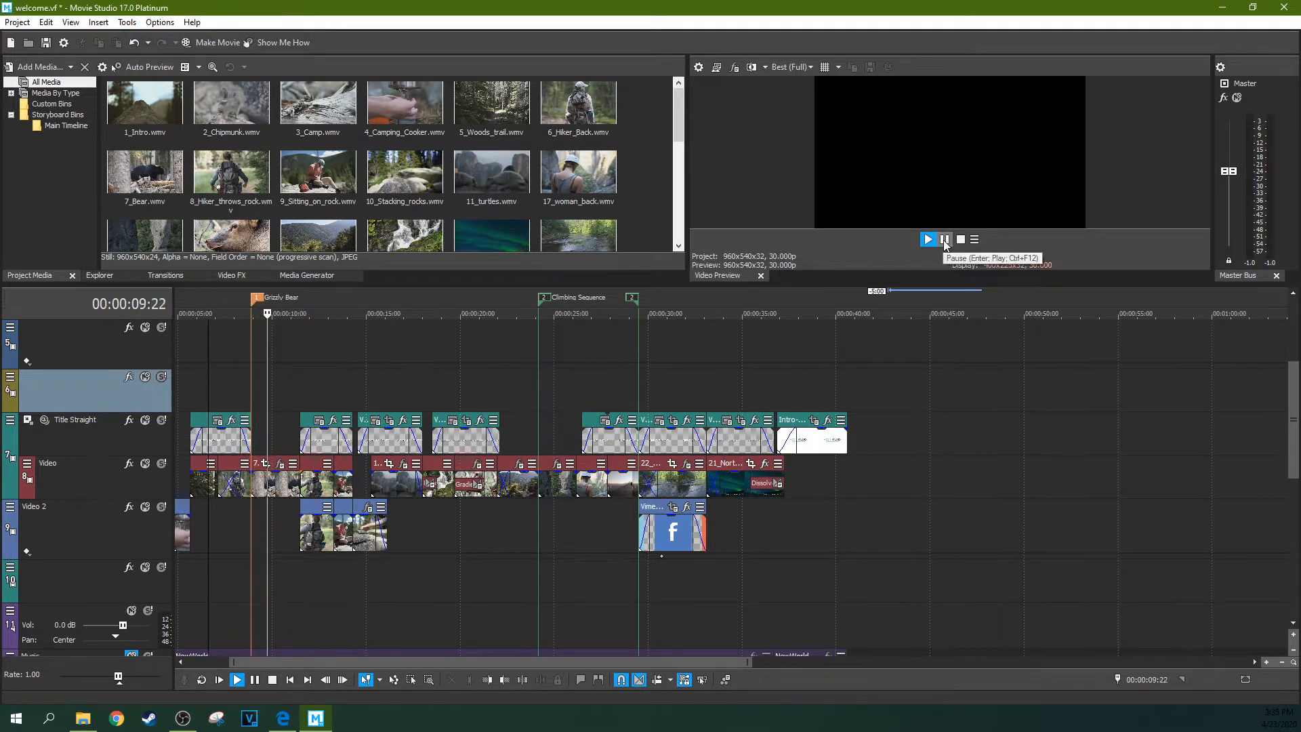
key(space)
scroll(406, 369, up, 5)
click(475, 365)
key(space)
key(space)
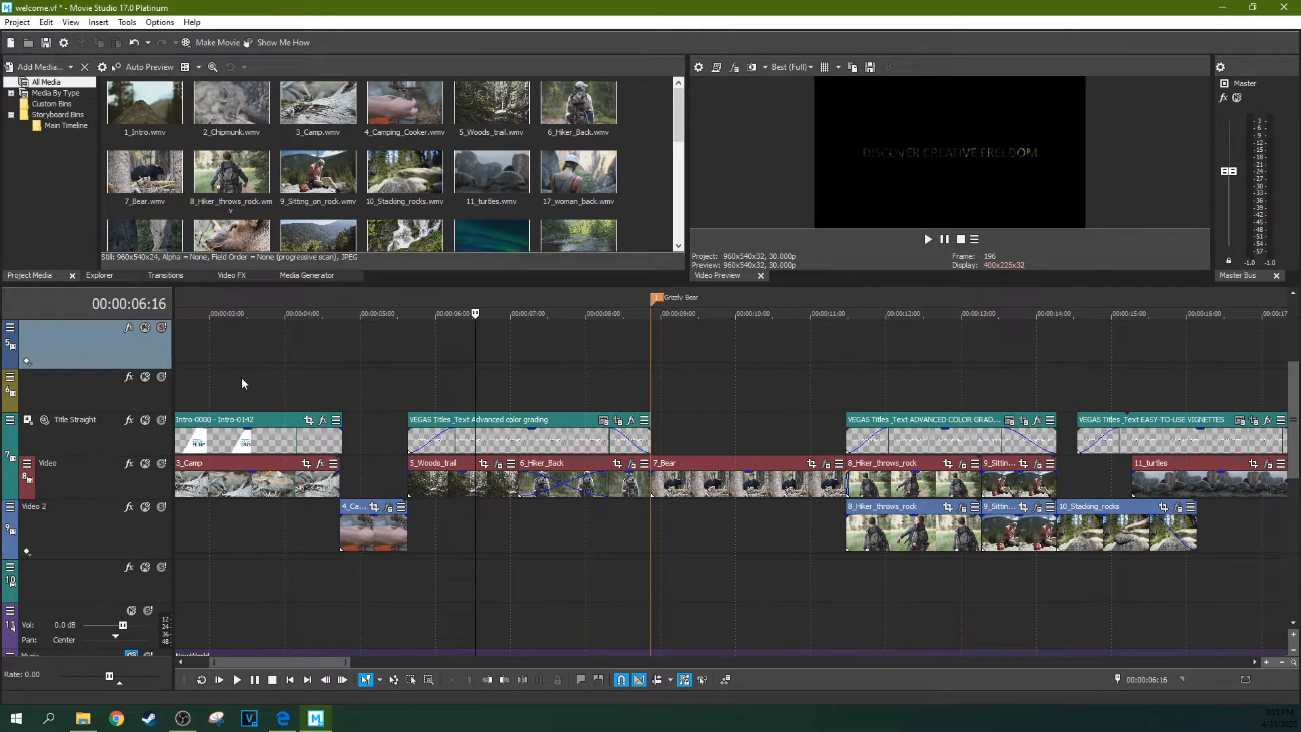
Step: Set the Title Straight track's compositing mode to Source Alpha and check the preview on the DISCOVER CREATIVE FREEDOM title
click(472, 394)
click(543, 394)
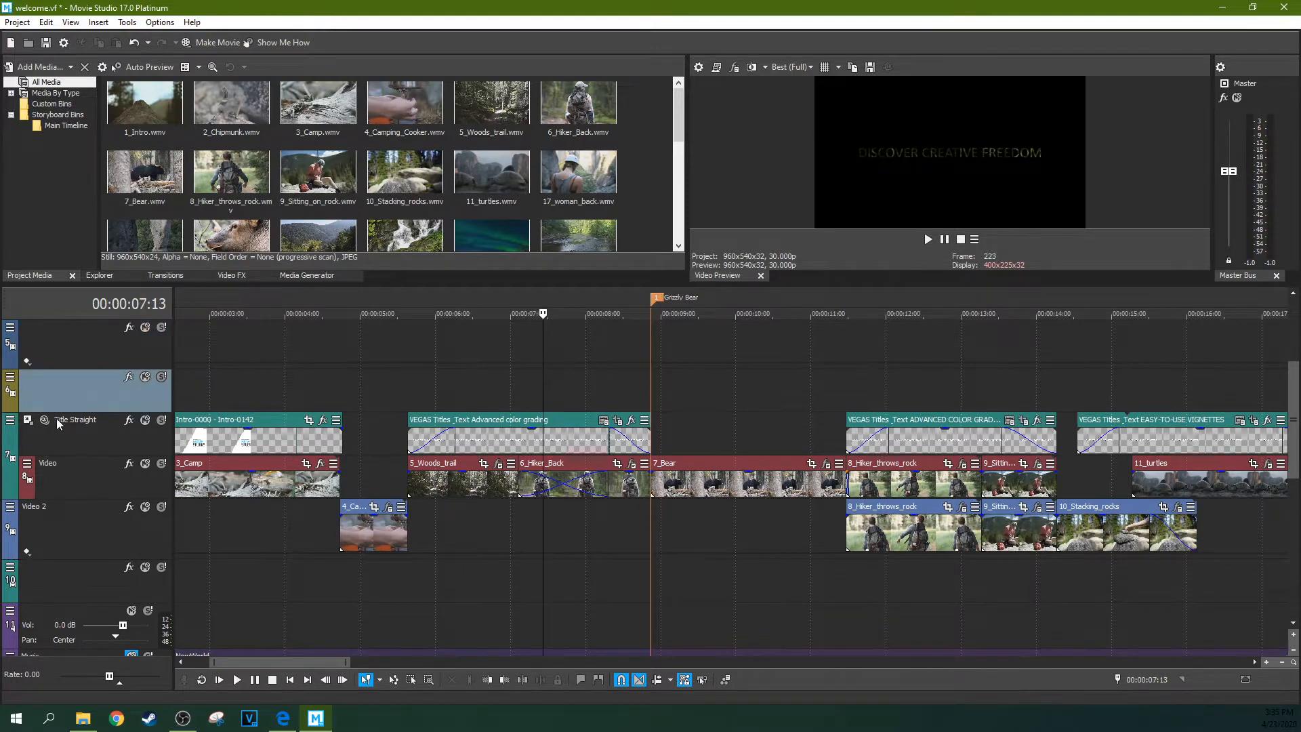
click(10, 421)
mouse_move(76, 454)
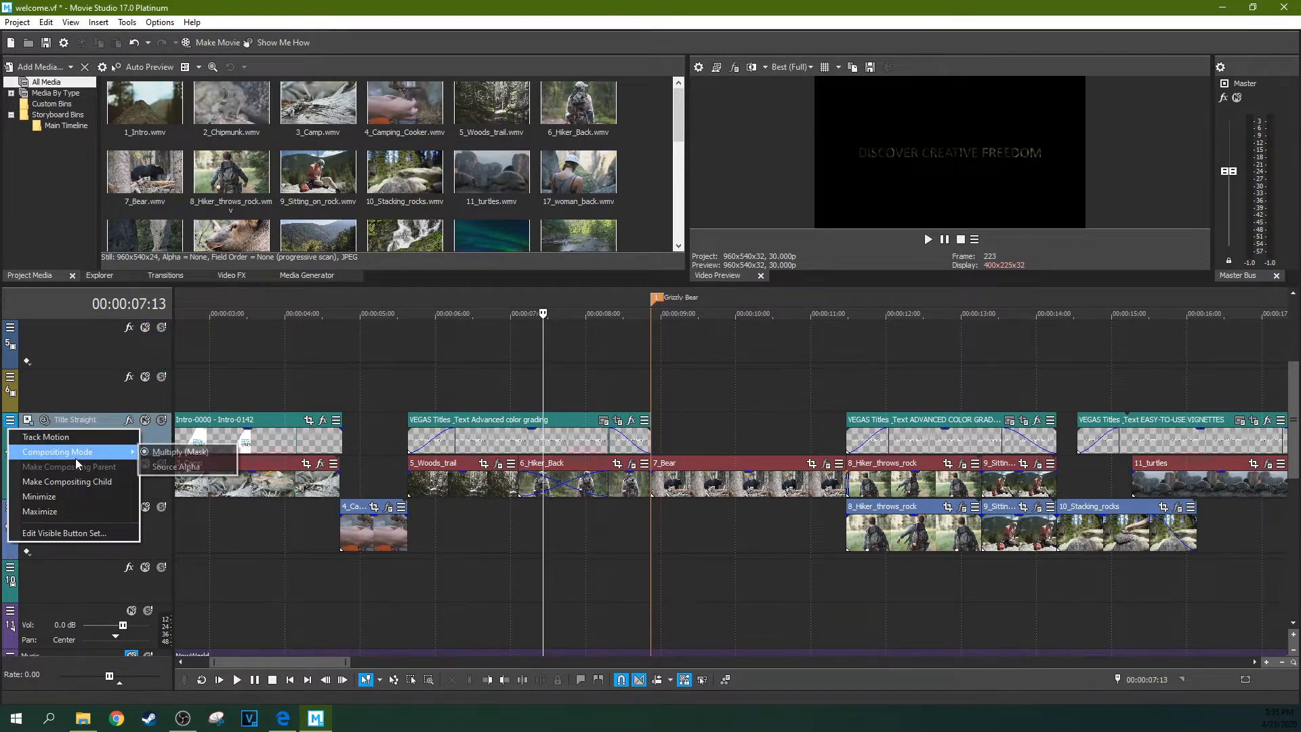
click(150, 468)
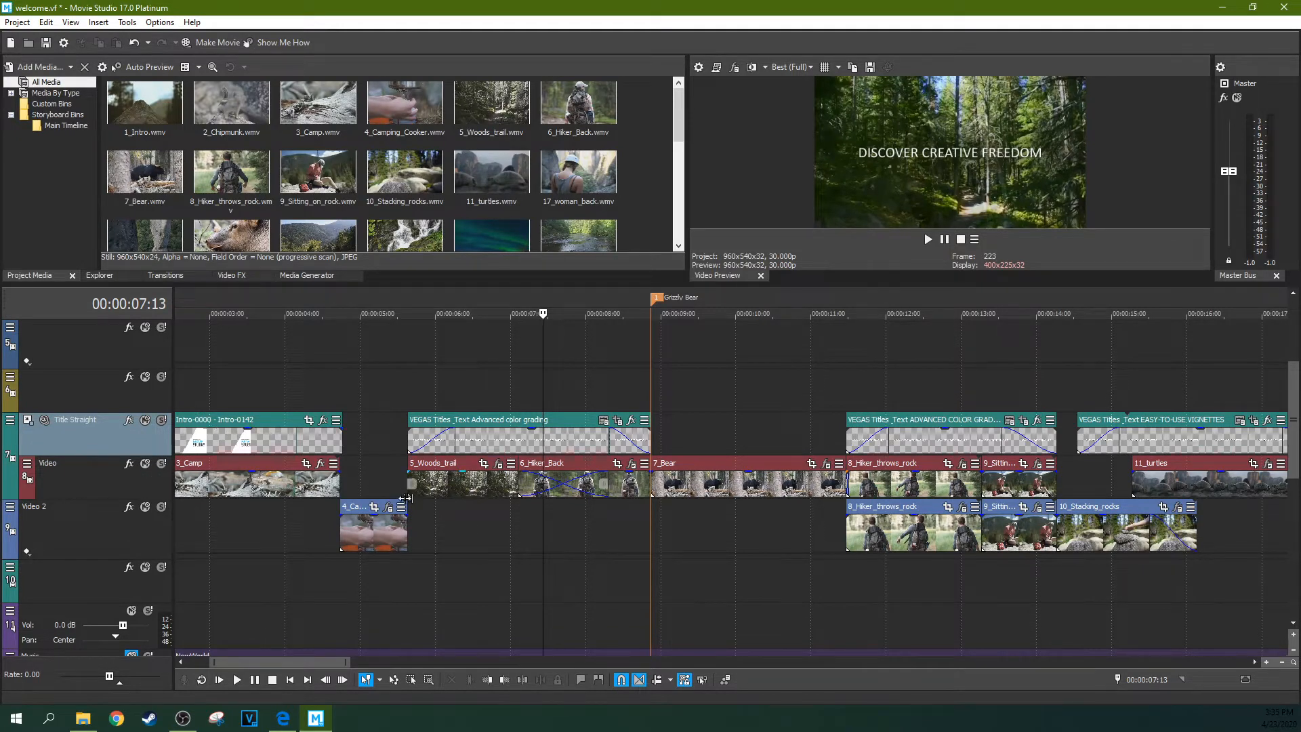
click(483, 385)
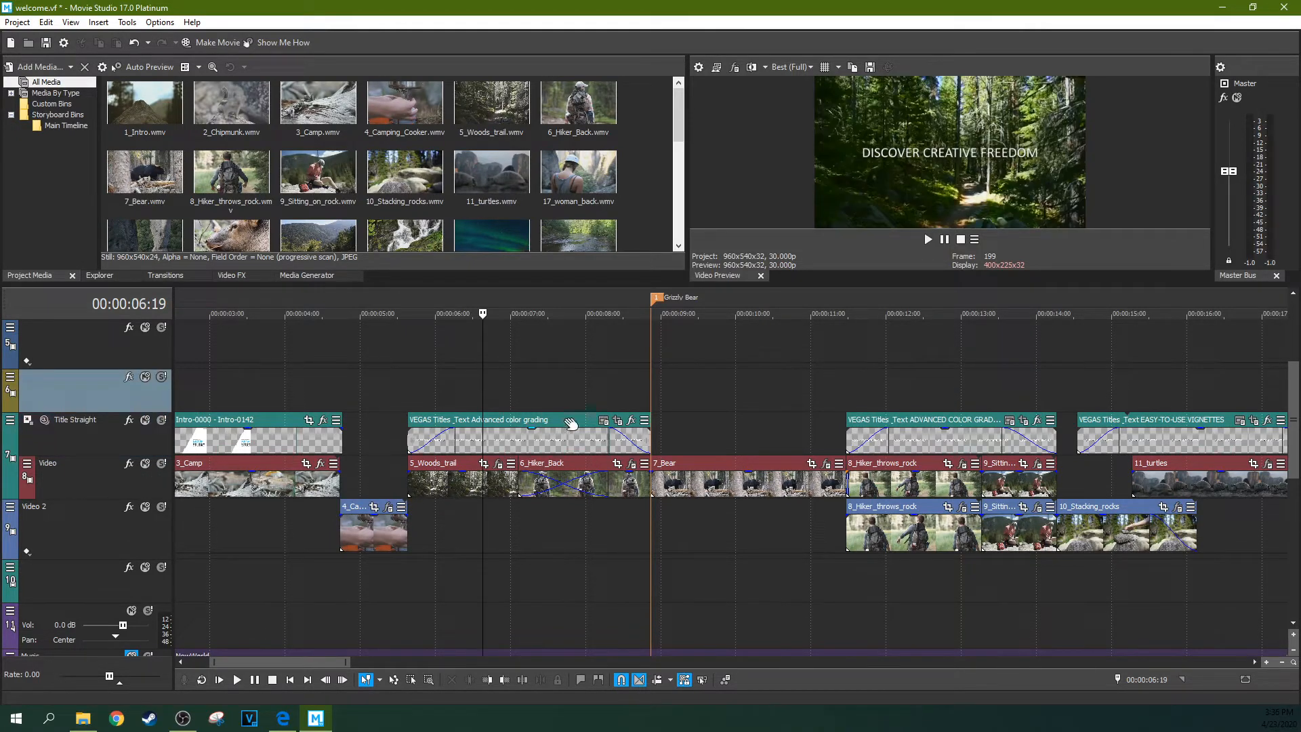
Step: Preview the Source Alpha compositing at several points across the Advanced color grading title, the gap before it, and the Intro event
click(560, 441)
scroll(560, 440, up, 5)
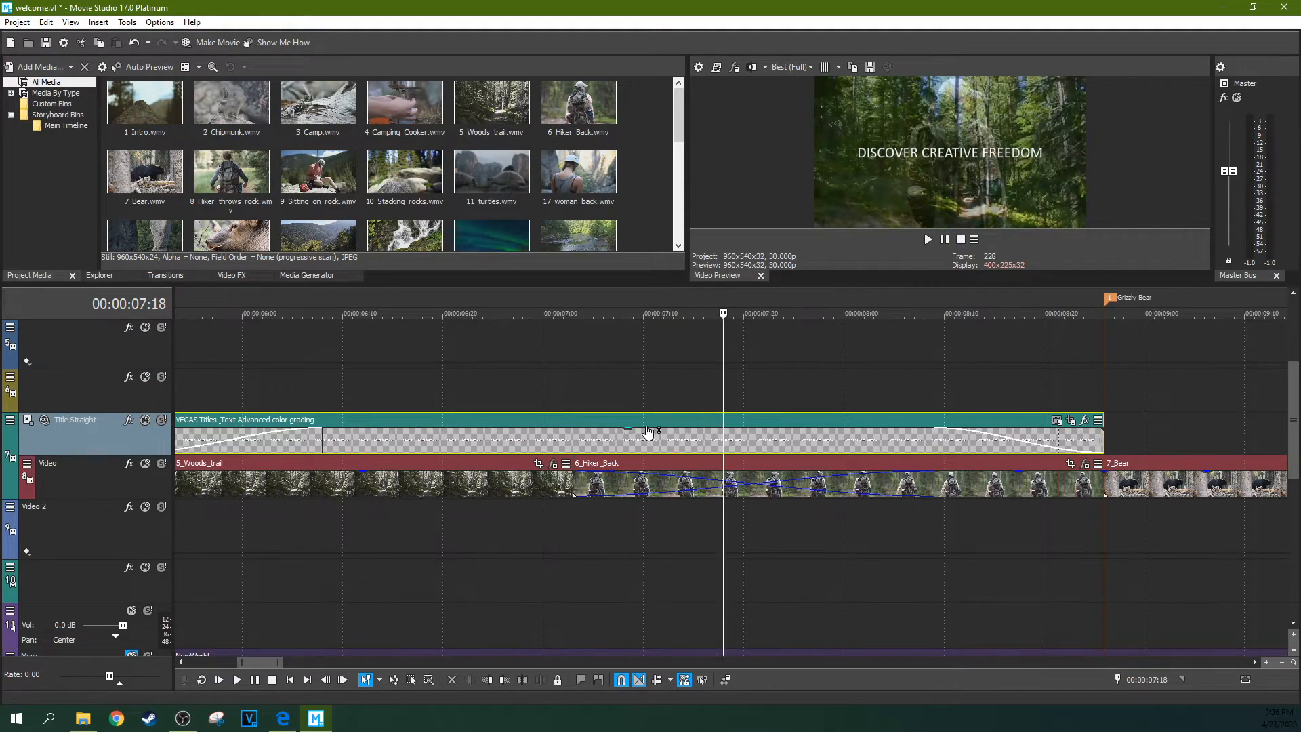
scroll(690, 434, down, 6)
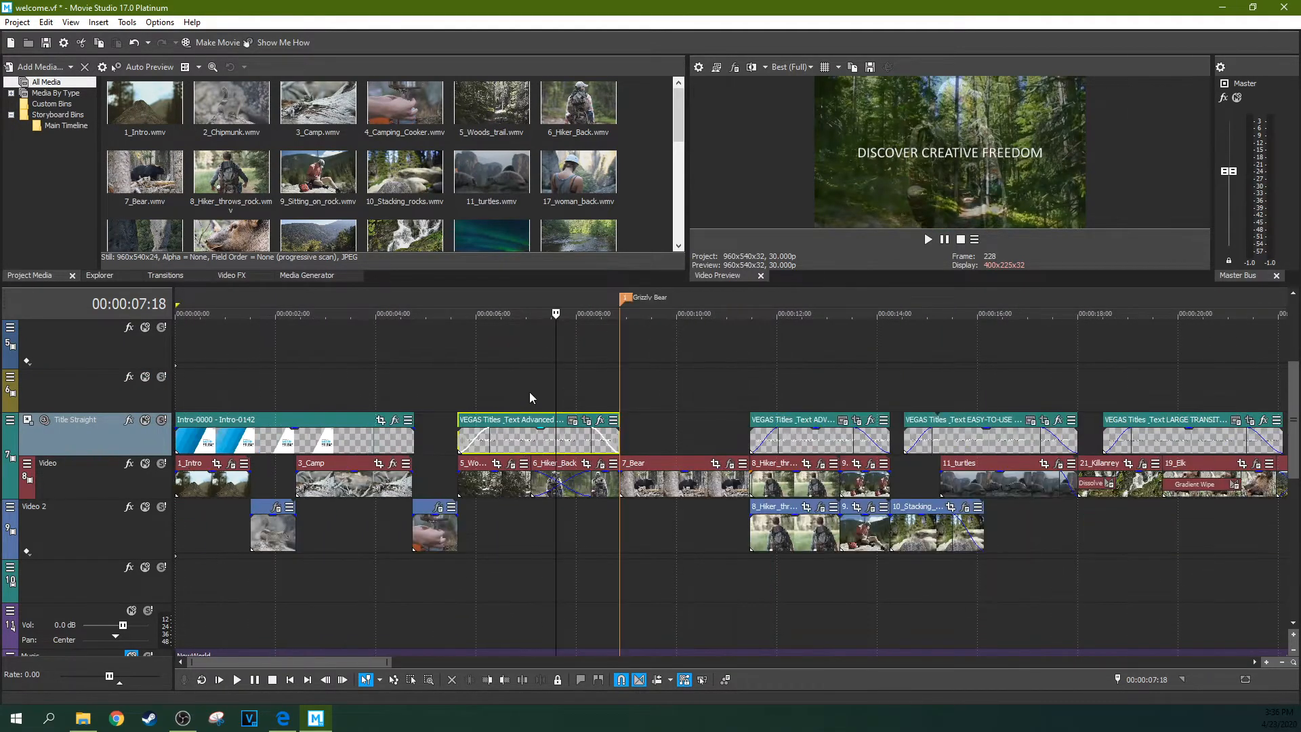
click(523, 390)
click(458, 392)
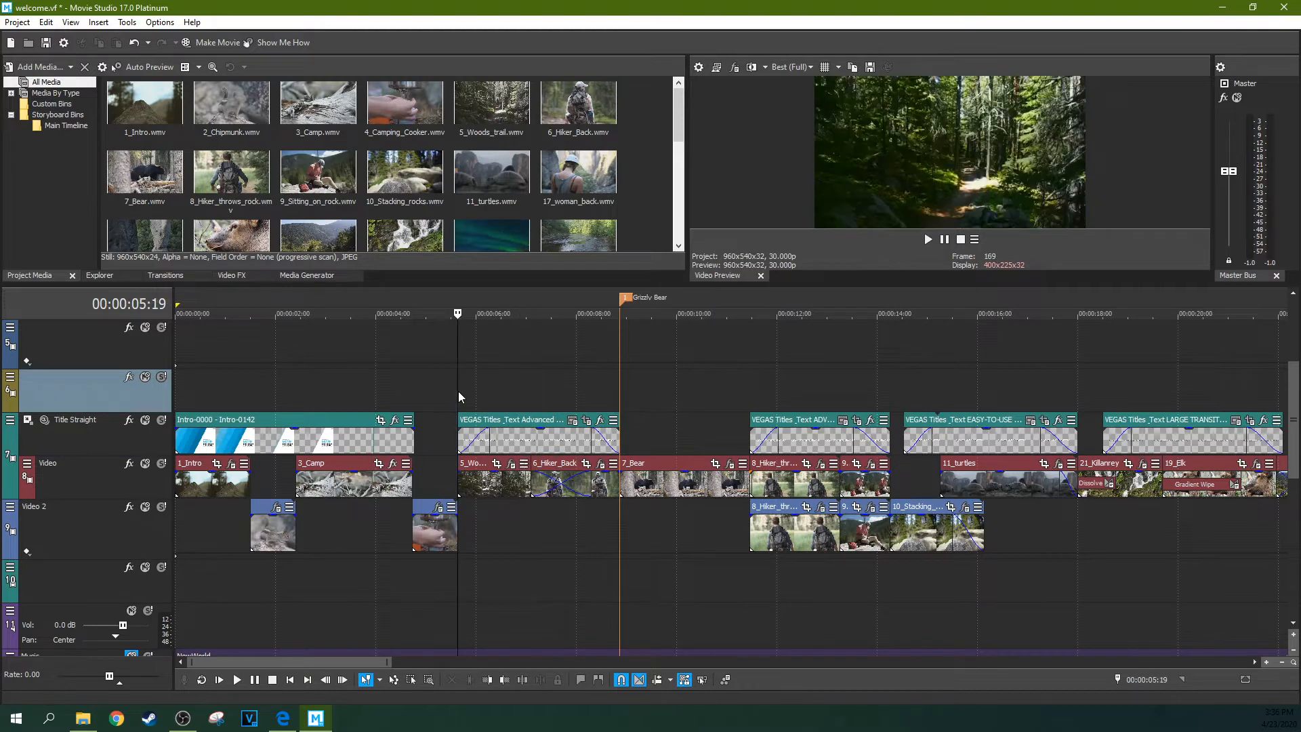
click(332, 393)
click(302, 391)
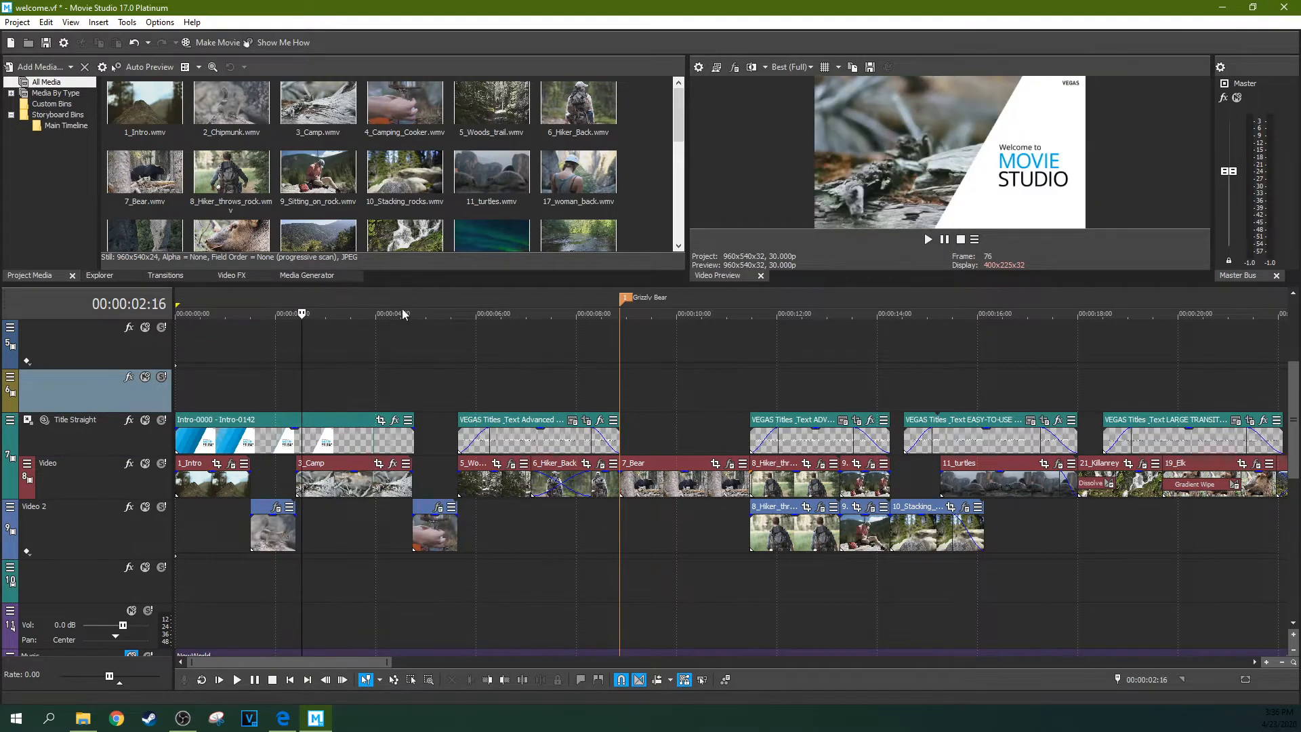
click(558, 388)
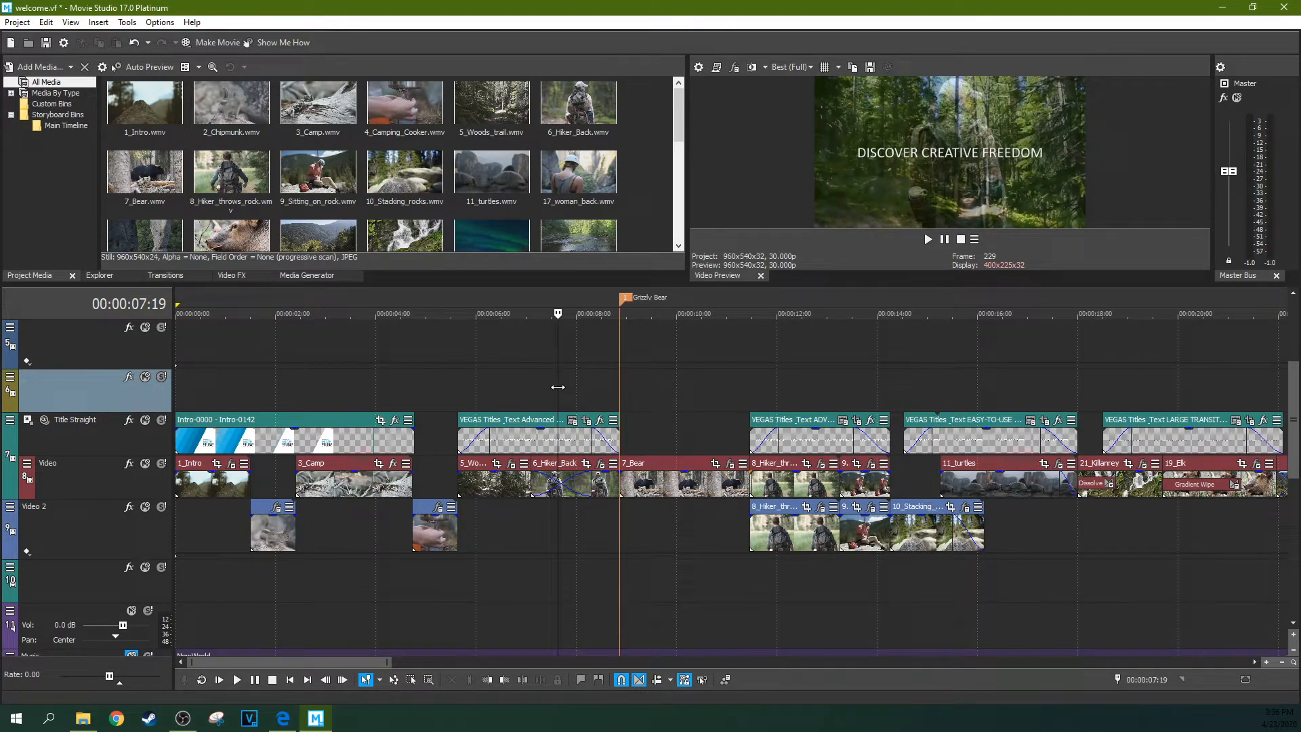
click(524, 377)
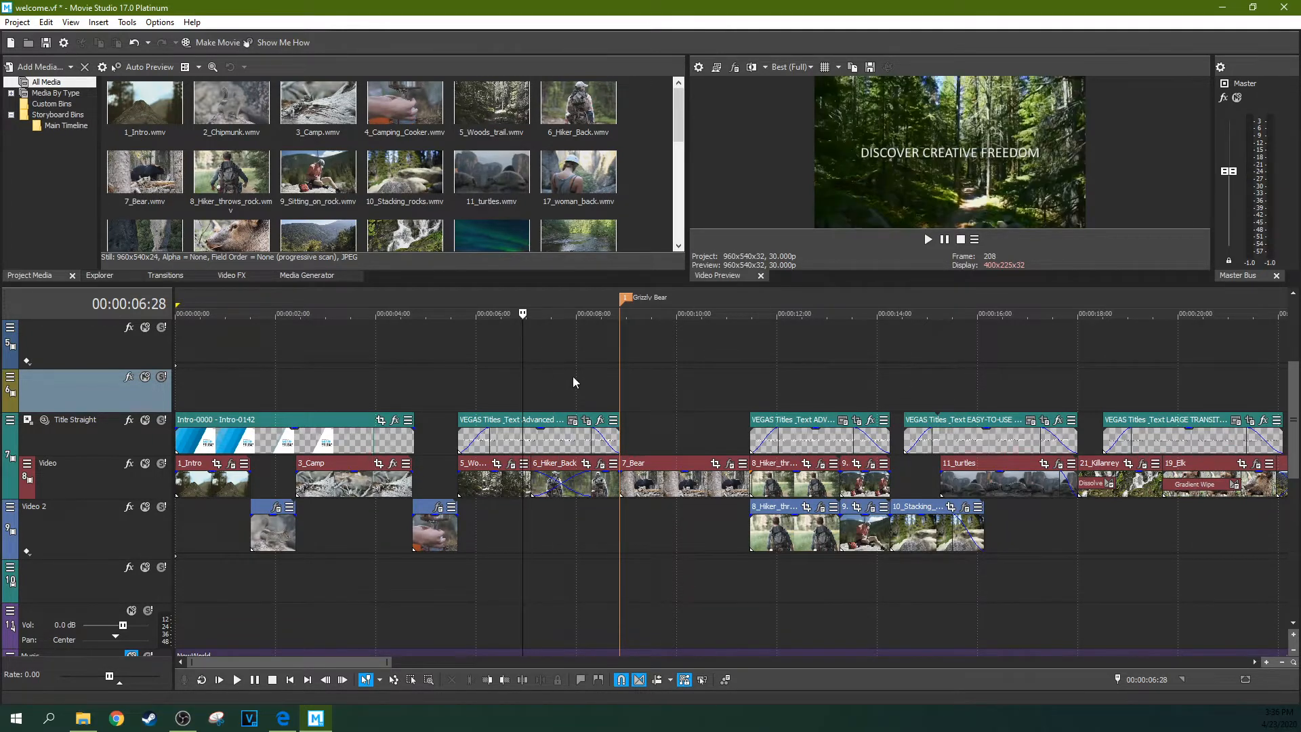
click(572, 376)
click(502, 377)
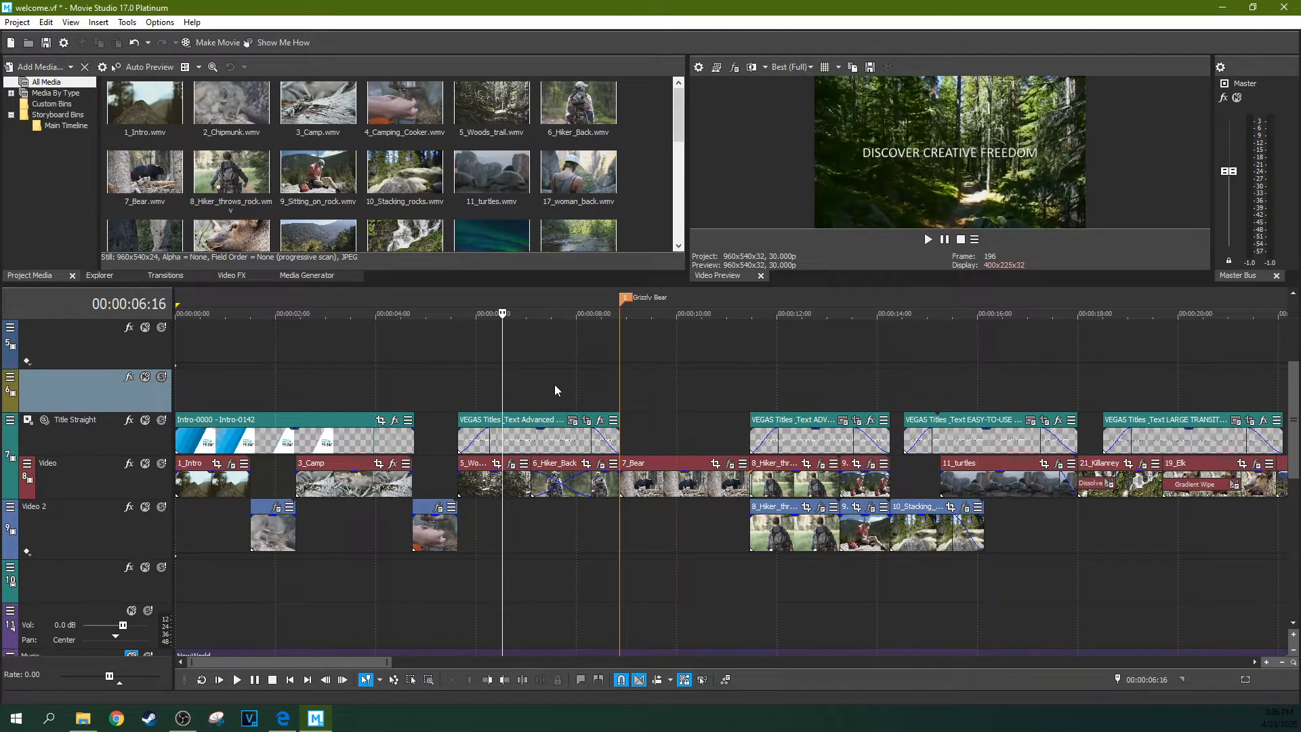
Step: Try moving the 7_Bear event to track 6 above the Advanced color grading title, and undo the move
drag(673, 463, 571, 406)
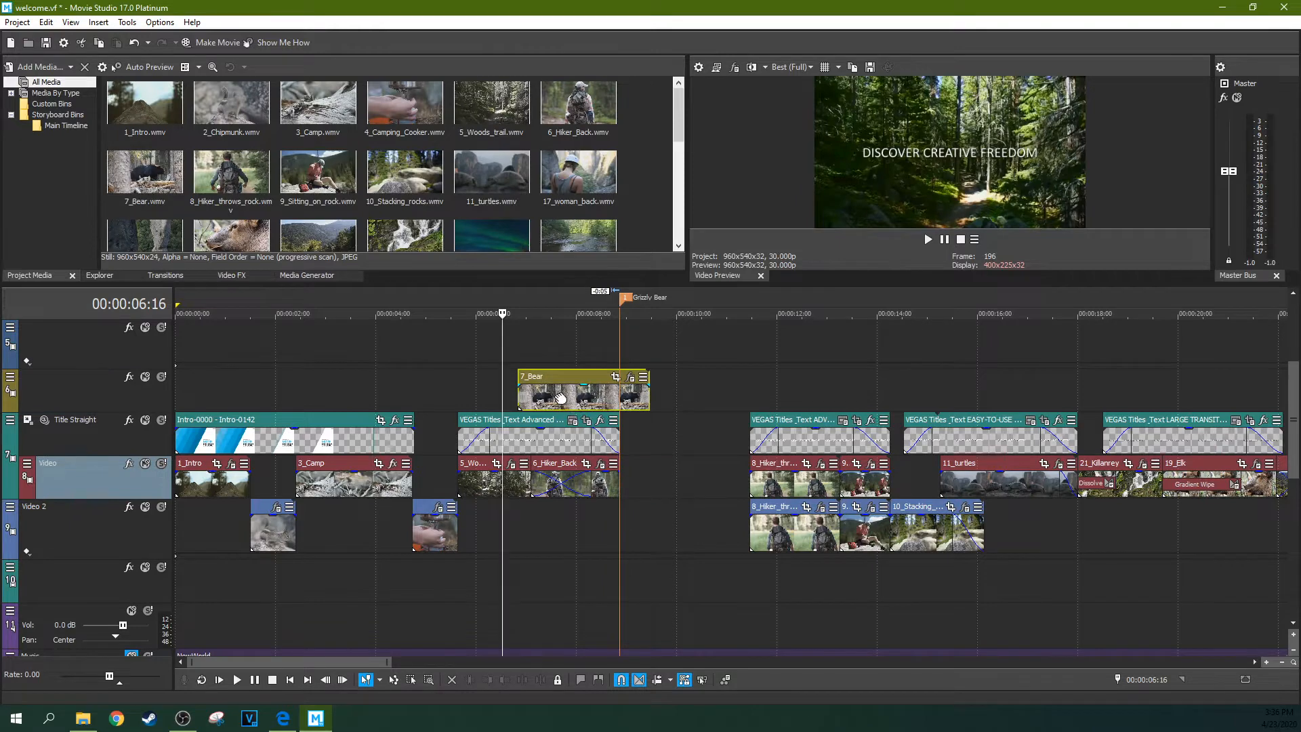
click(558, 399)
key(ctrl+z)
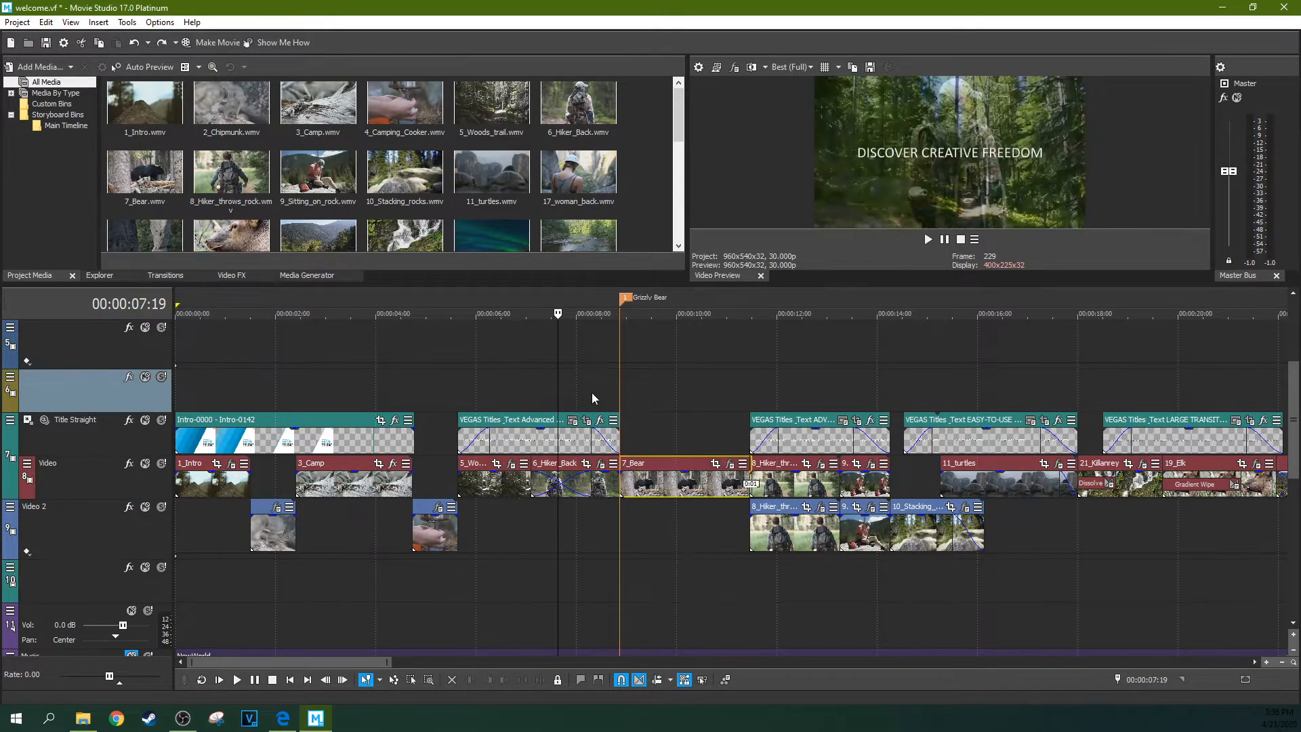
Step: Place the playhead on the Advanced color grading title and release the Video track from being Title Straight's compositing child
click(534, 448)
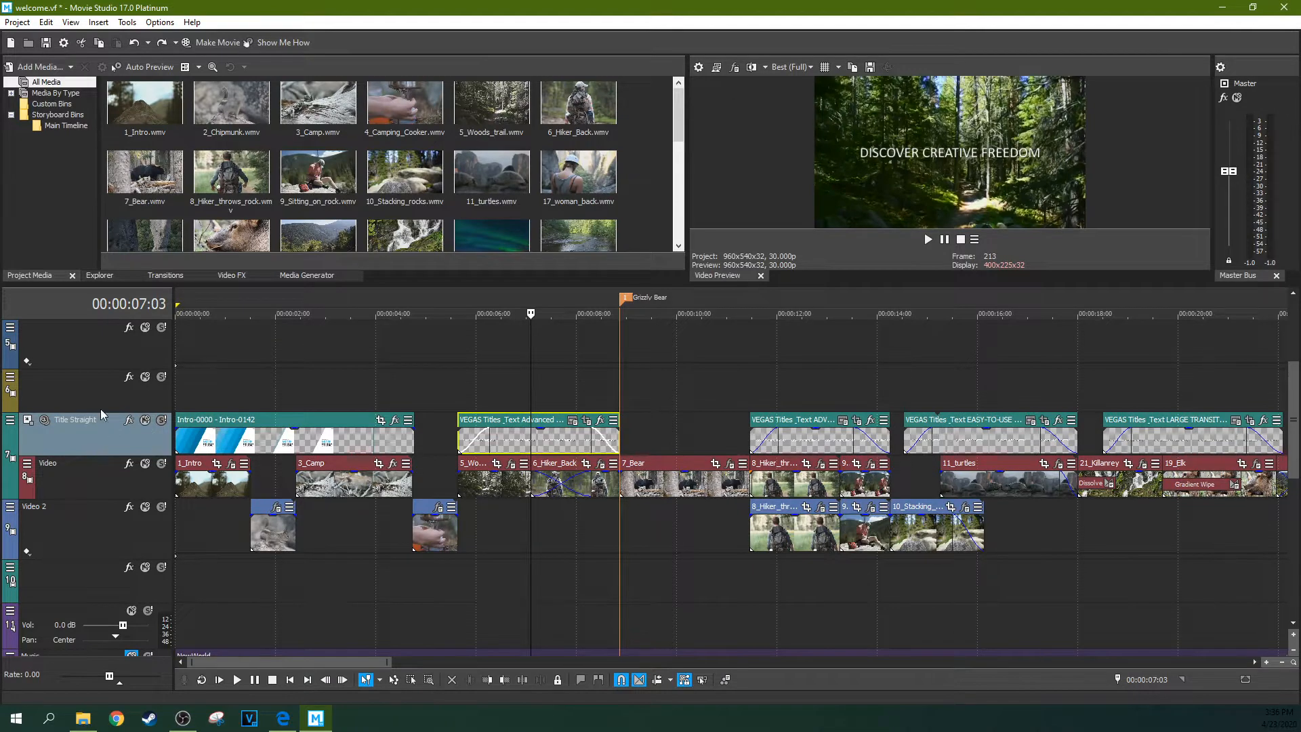
click(50, 486)
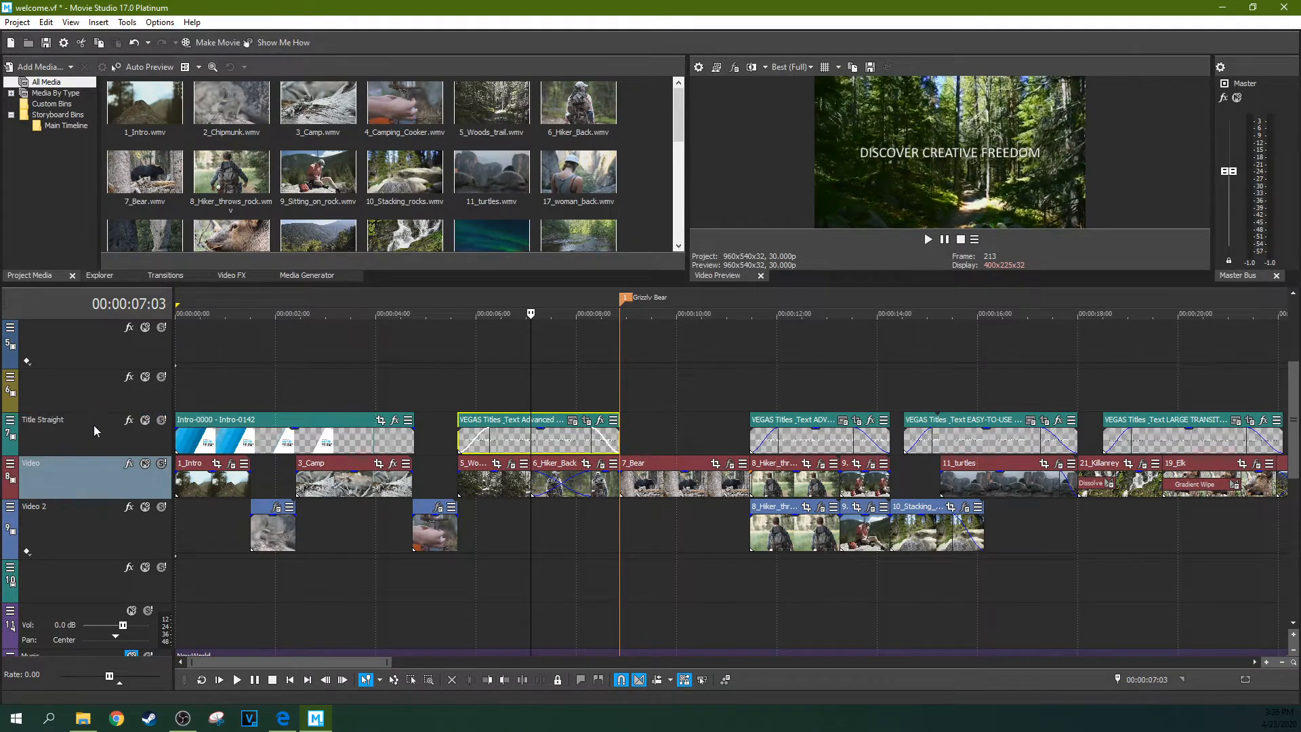
Step: Mute and unmute the Title Straight track several times to compare the preview at 00:00:07:27, leaving it unmuted
click(145, 420)
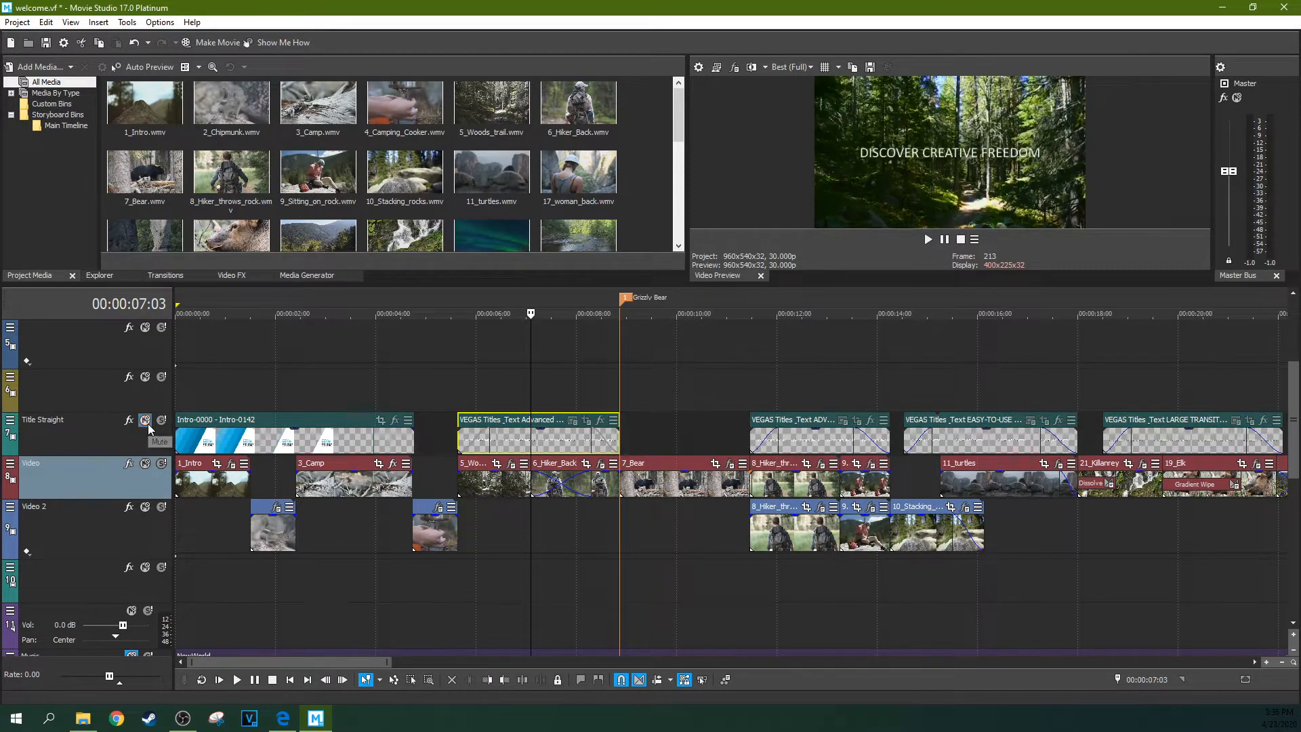
click(572, 404)
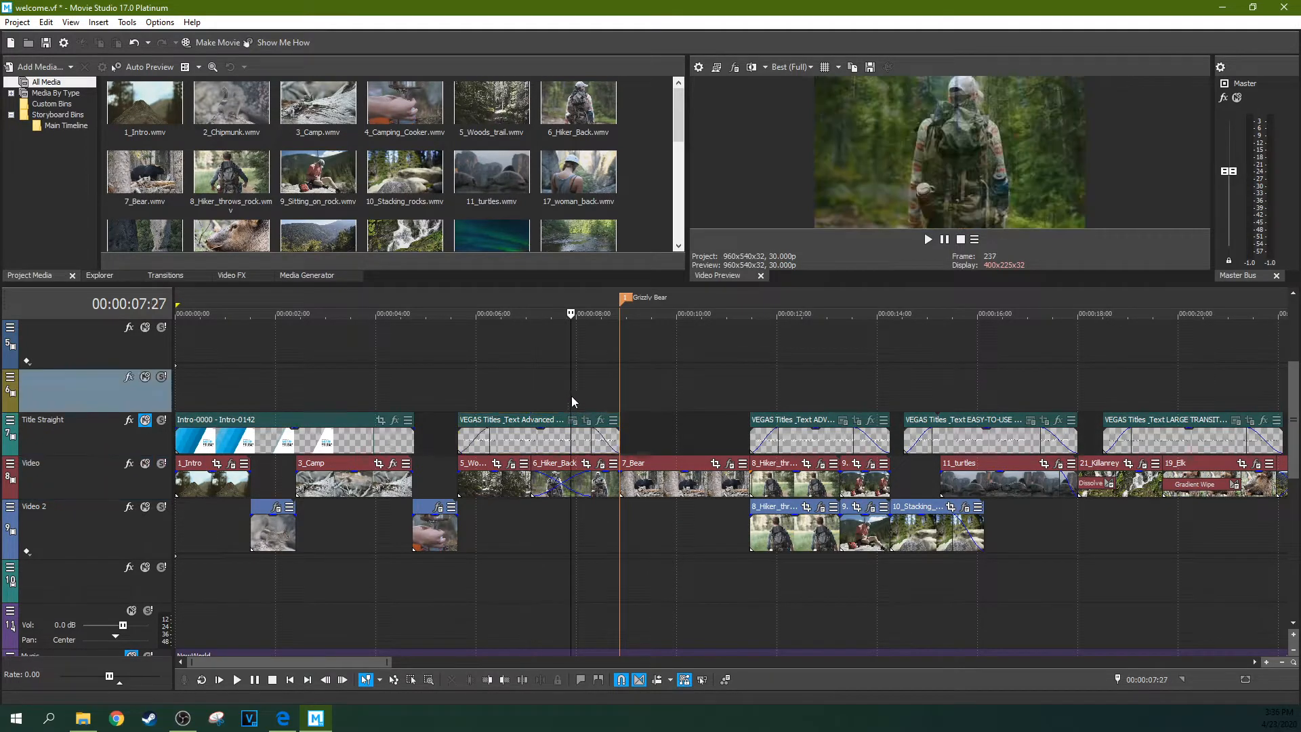
click(147, 421)
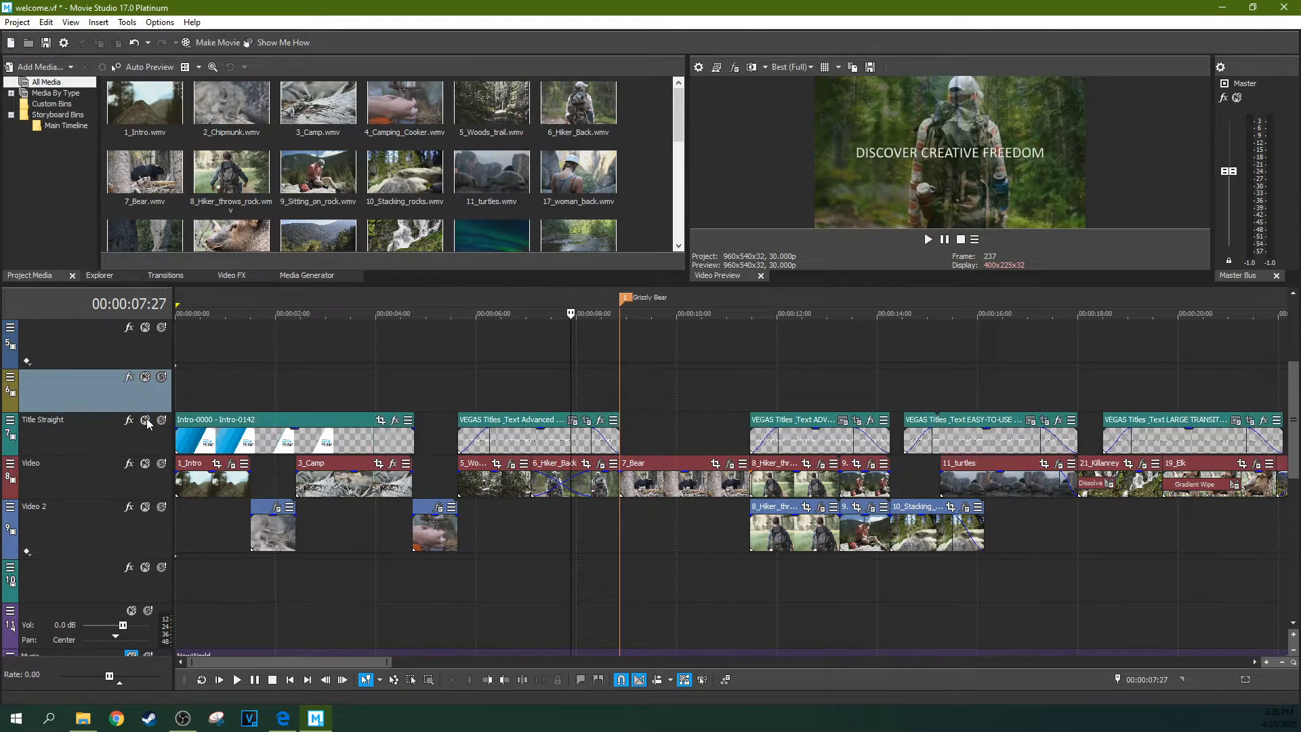
click(147, 421)
click(147, 421)
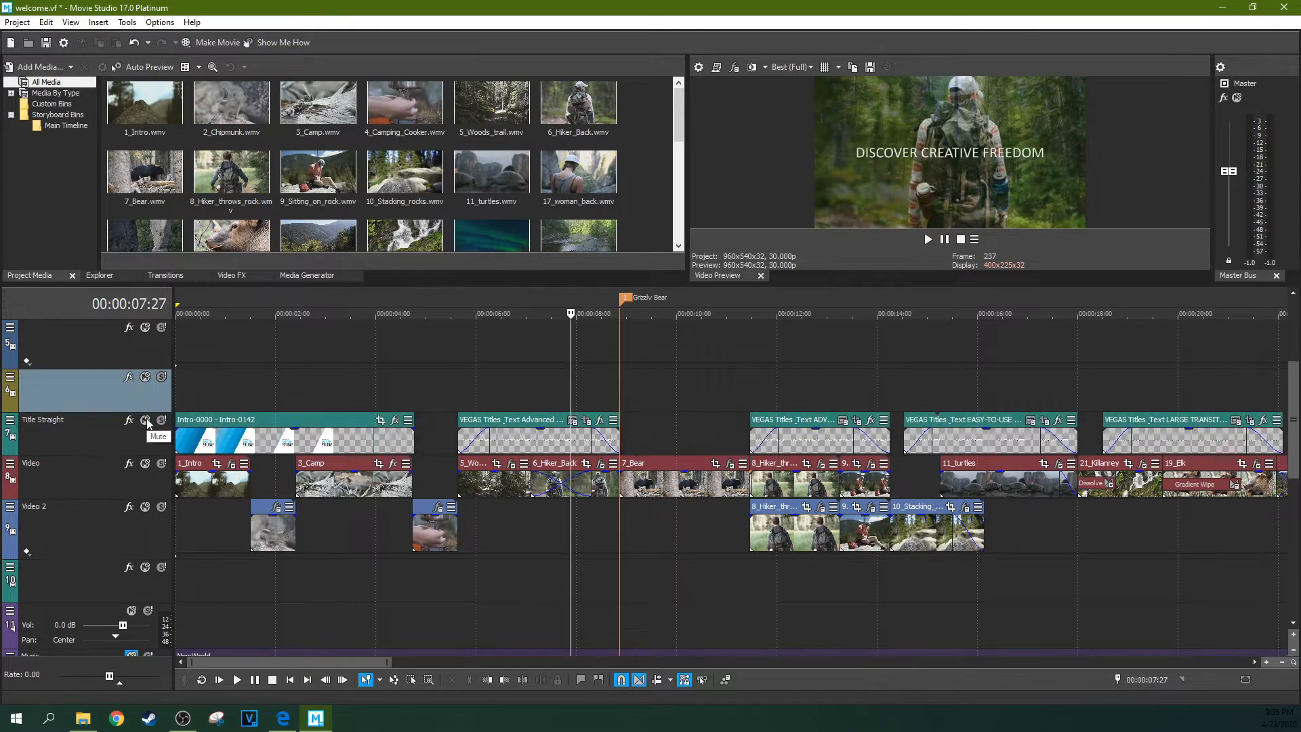
click(148, 420)
click(147, 421)
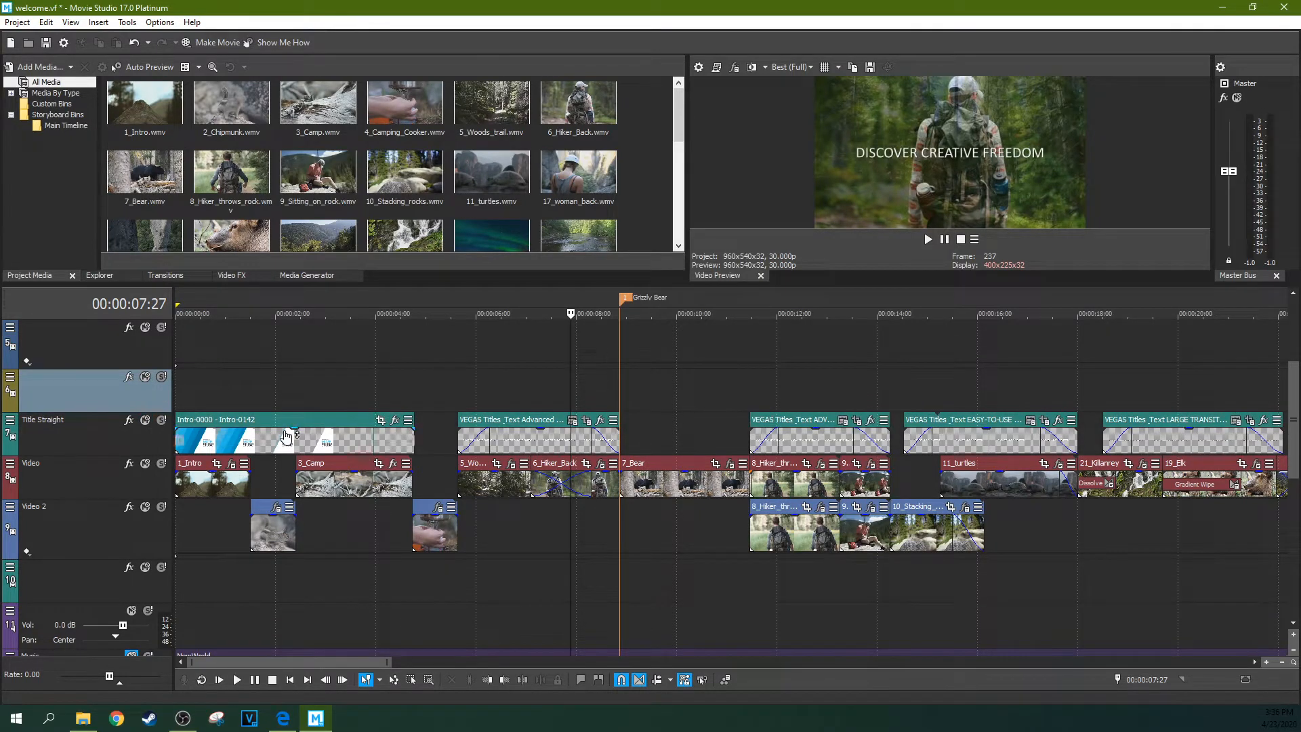
Step: Solo the Title Straight track and preview the Advanced color grading title at 00:00:07:03
click(164, 422)
click(532, 384)
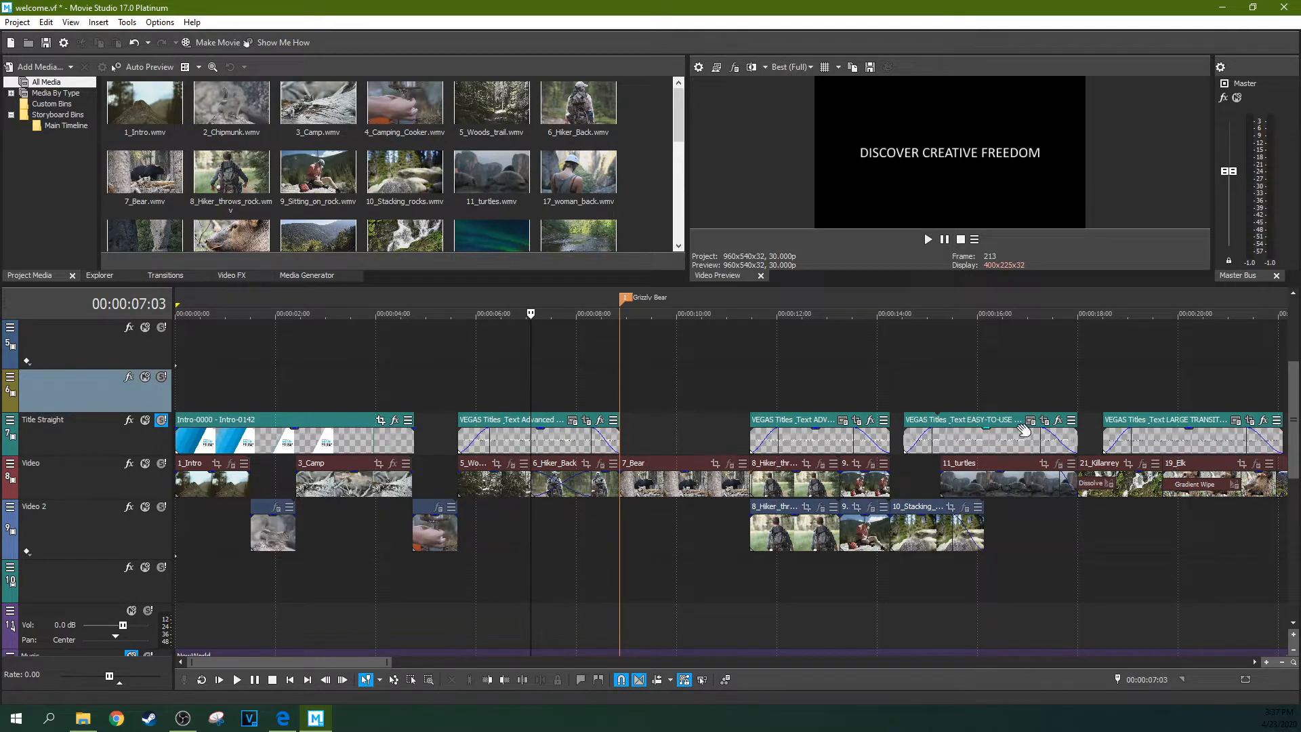
Step: Unmute the Music track, toggle its solo on and off, and mute it again
scroll(1297, 421, down, 3)
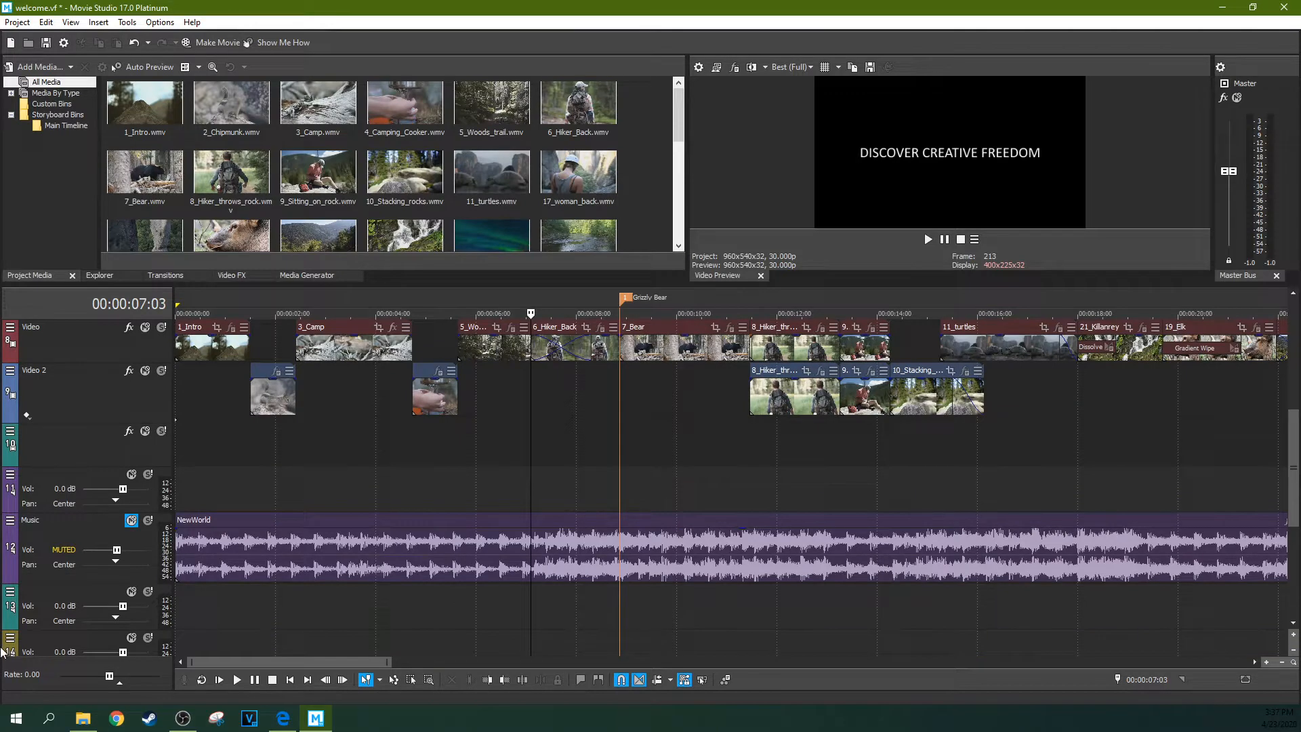
click(131, 521)
click(148, 520)
click(148, 521)
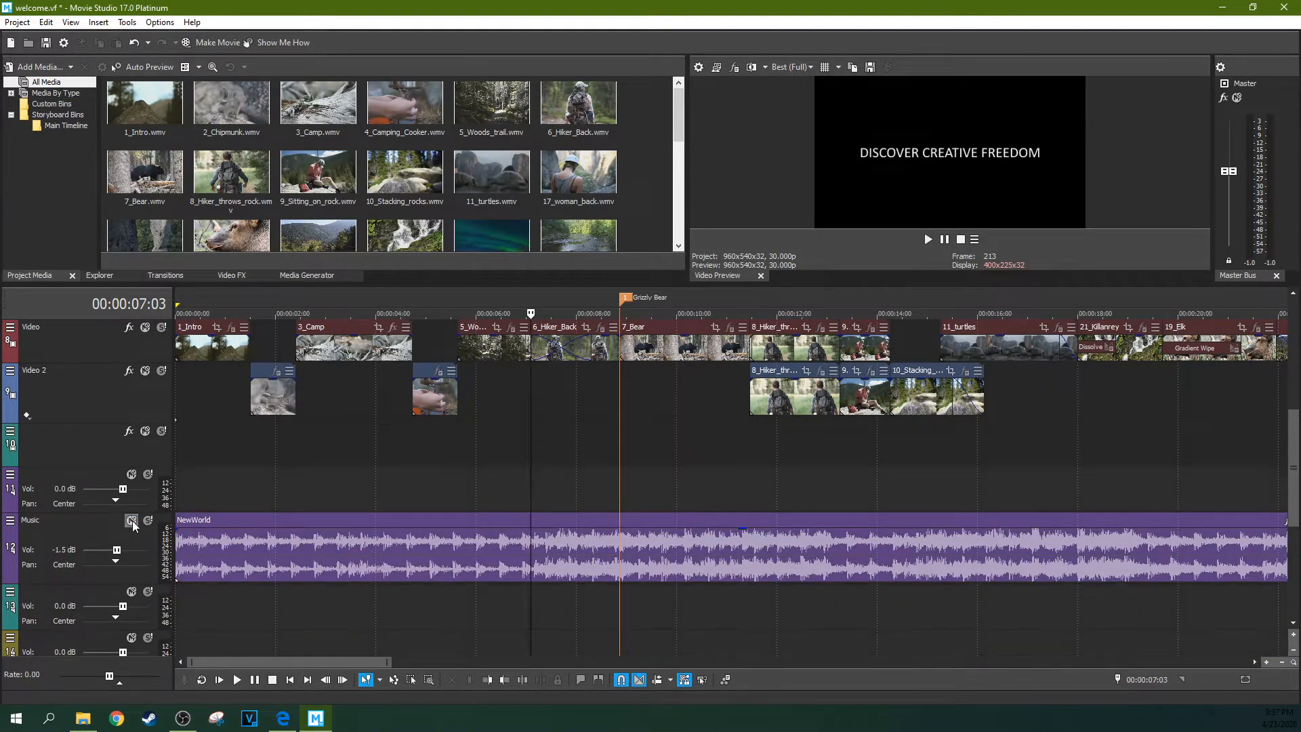
click(131, 521)
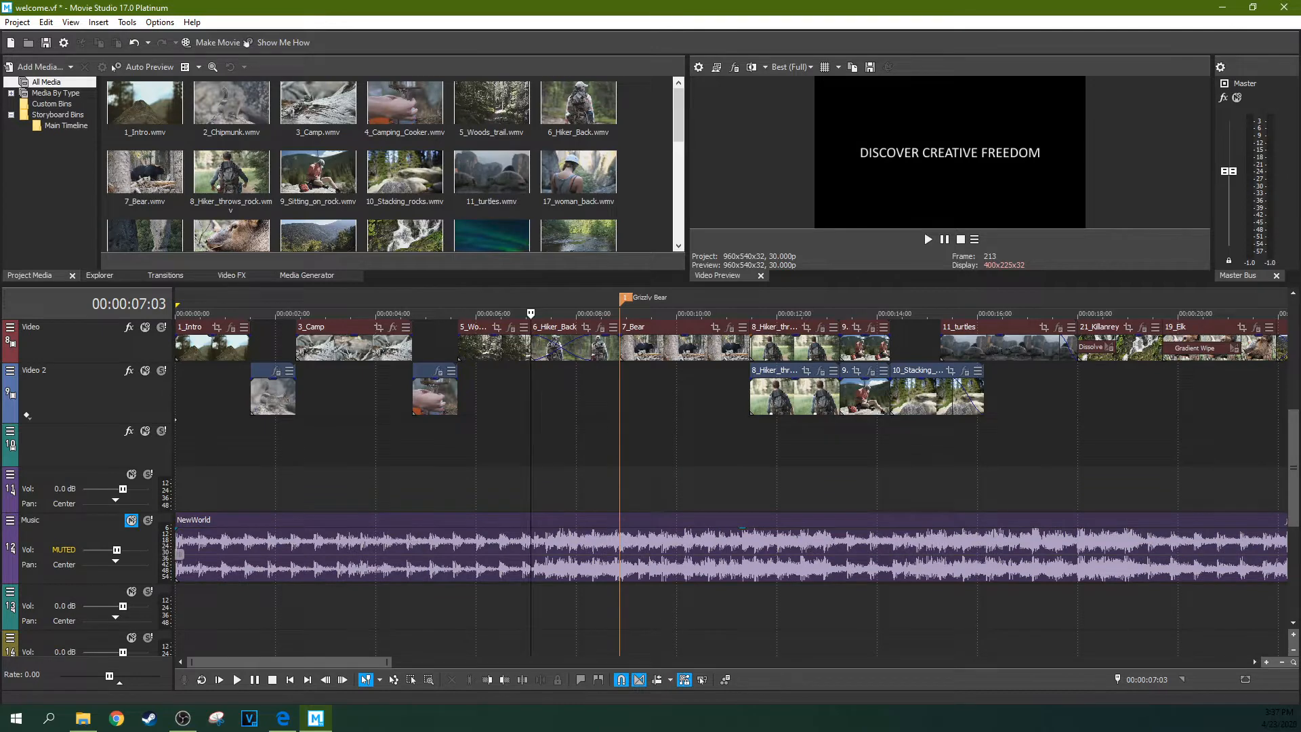
Step: Turn off solo on the Title Straight track
scroll(1287, 467, up, 3)
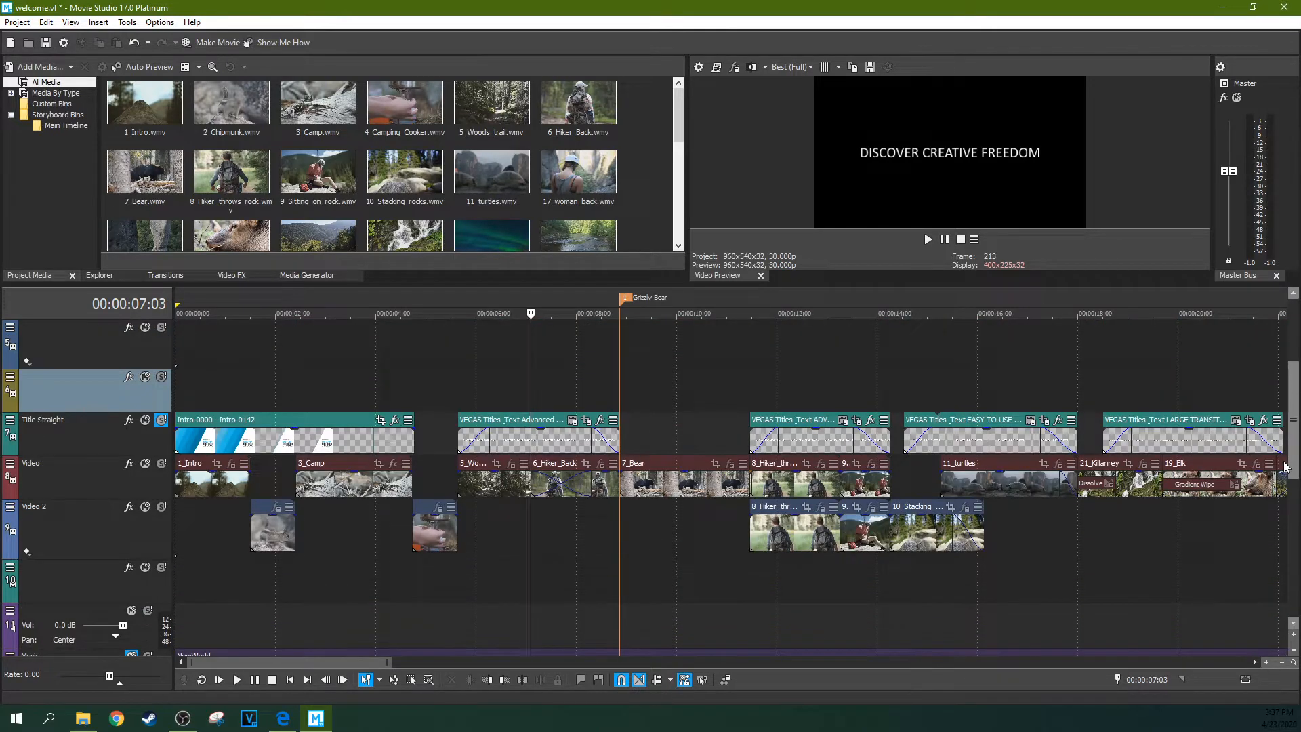
scroll(1287, 466, up, 1)
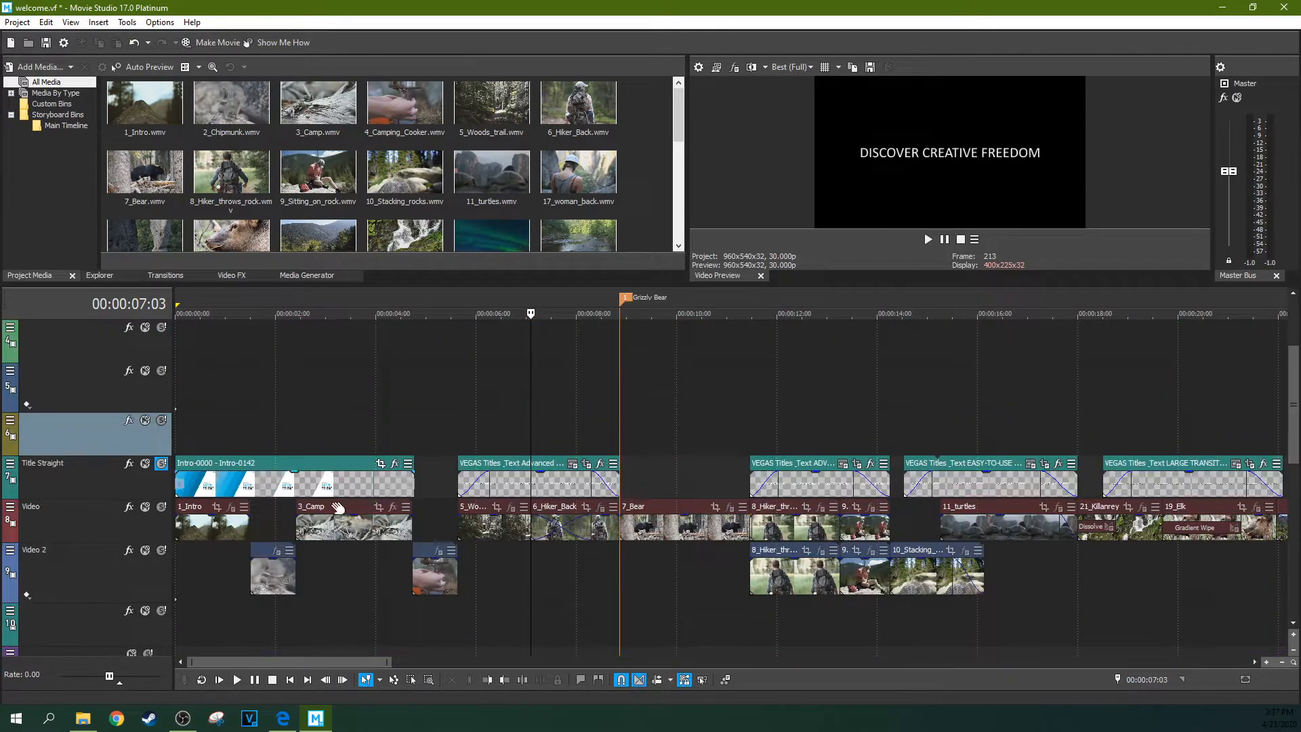
click(161, 464)
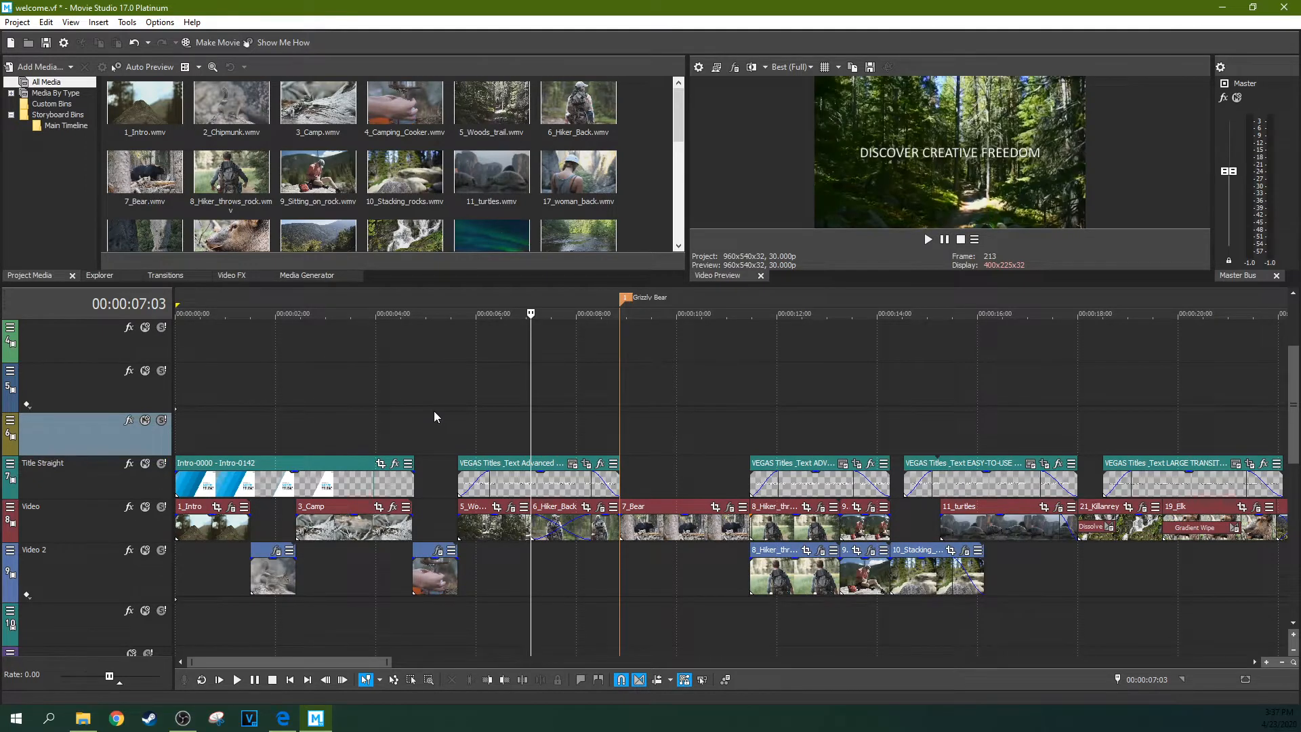
Step: Try minimizing and maximizing the Title Straight track, and undo the last two changes
click(8, 465)
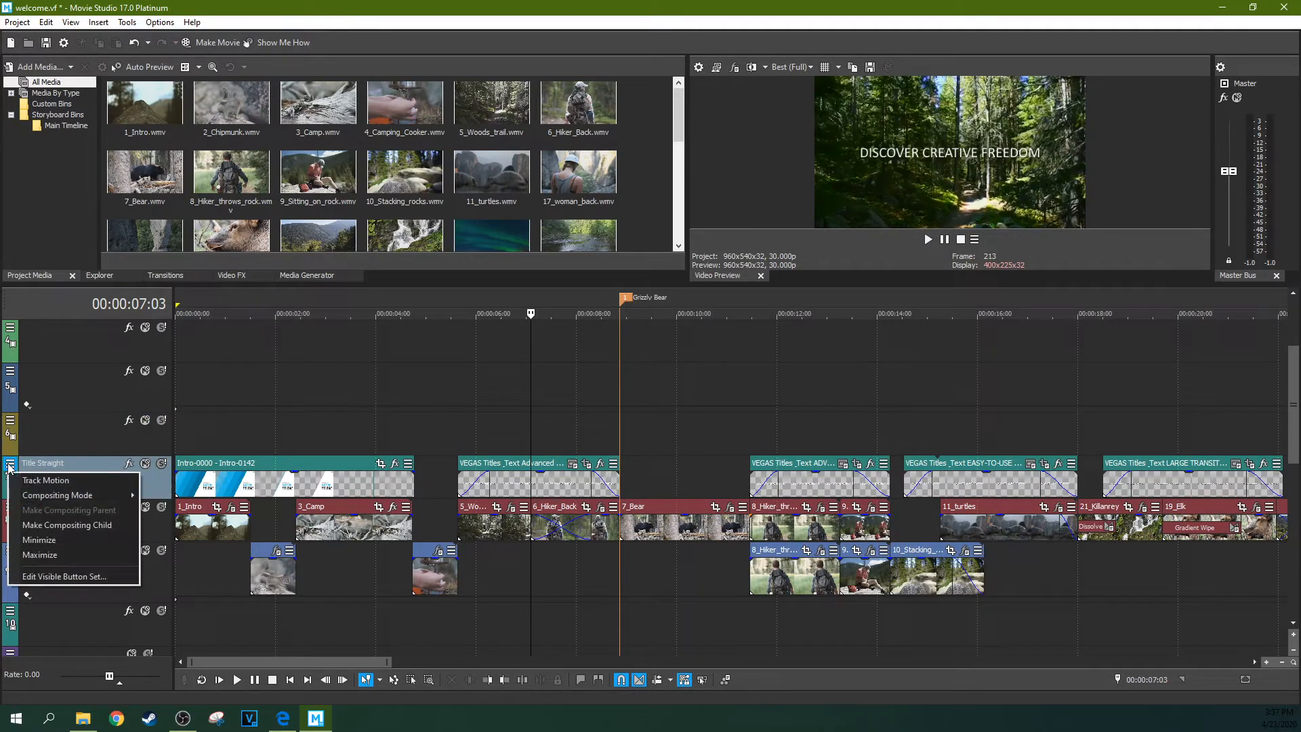
click(90, 541)
click(10, 464)
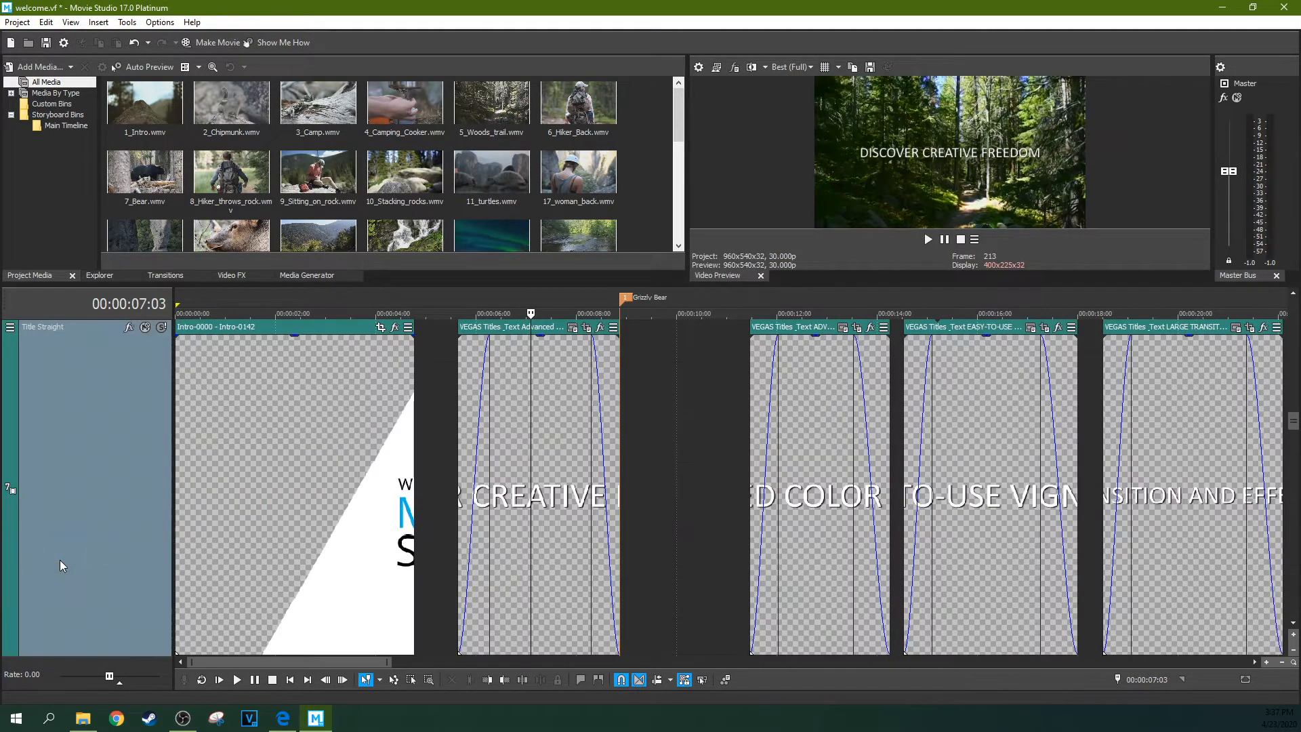
click(59, 560)
key(ctrl+z)
key(ctrl+z)
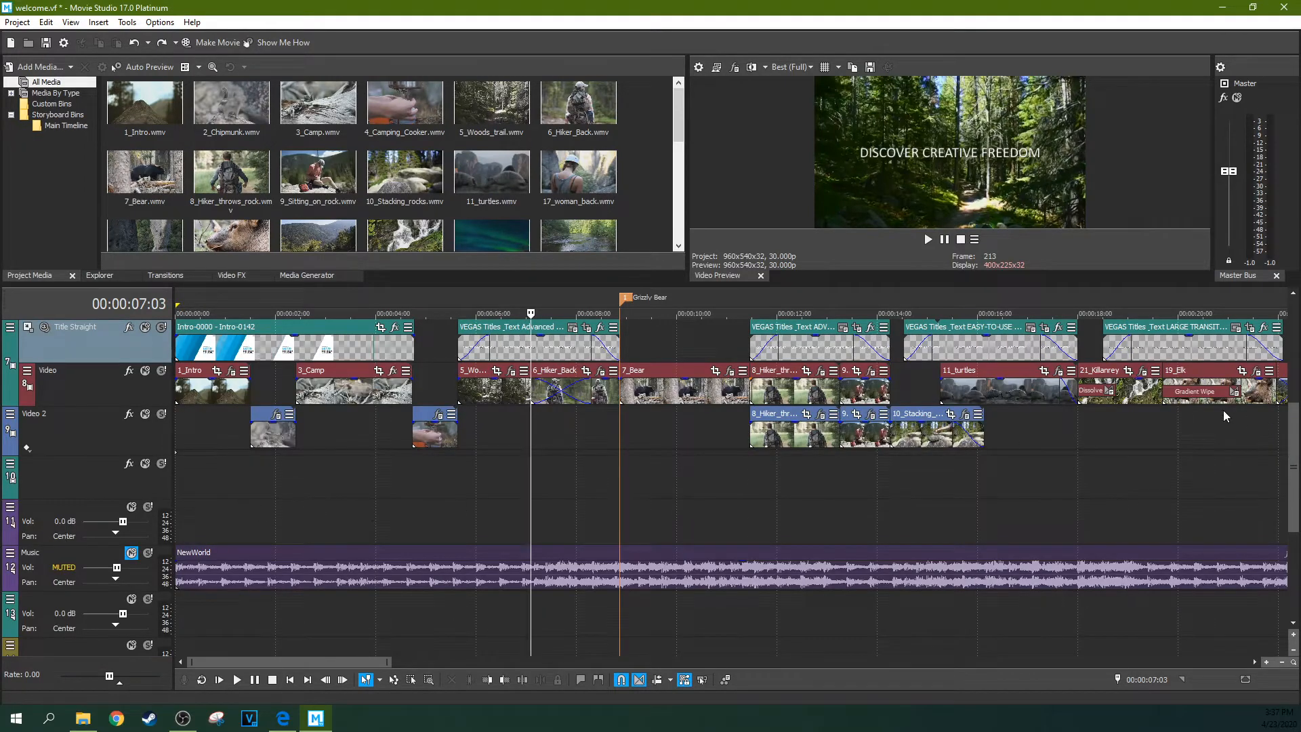
Step: Shrink all tracks to their smallest height and restore the default track heights
scroll(1289, 411, down, 5)
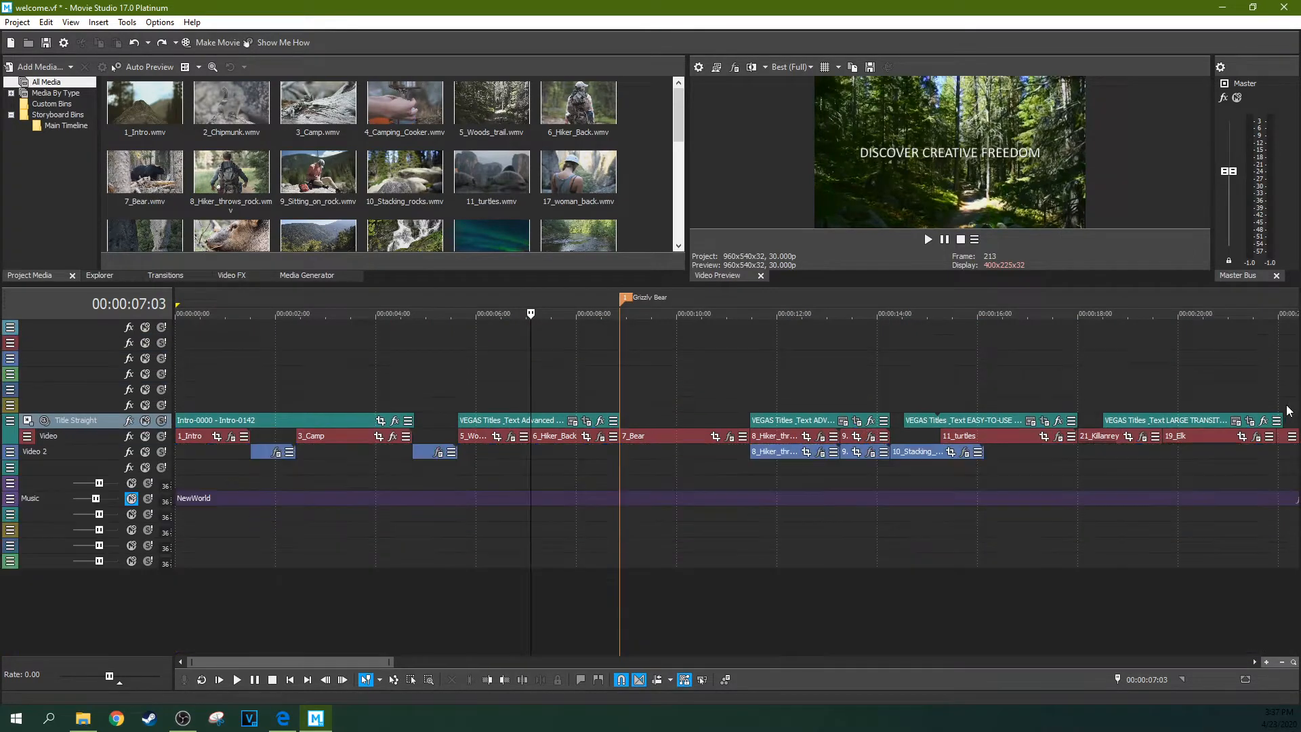
key(grave)
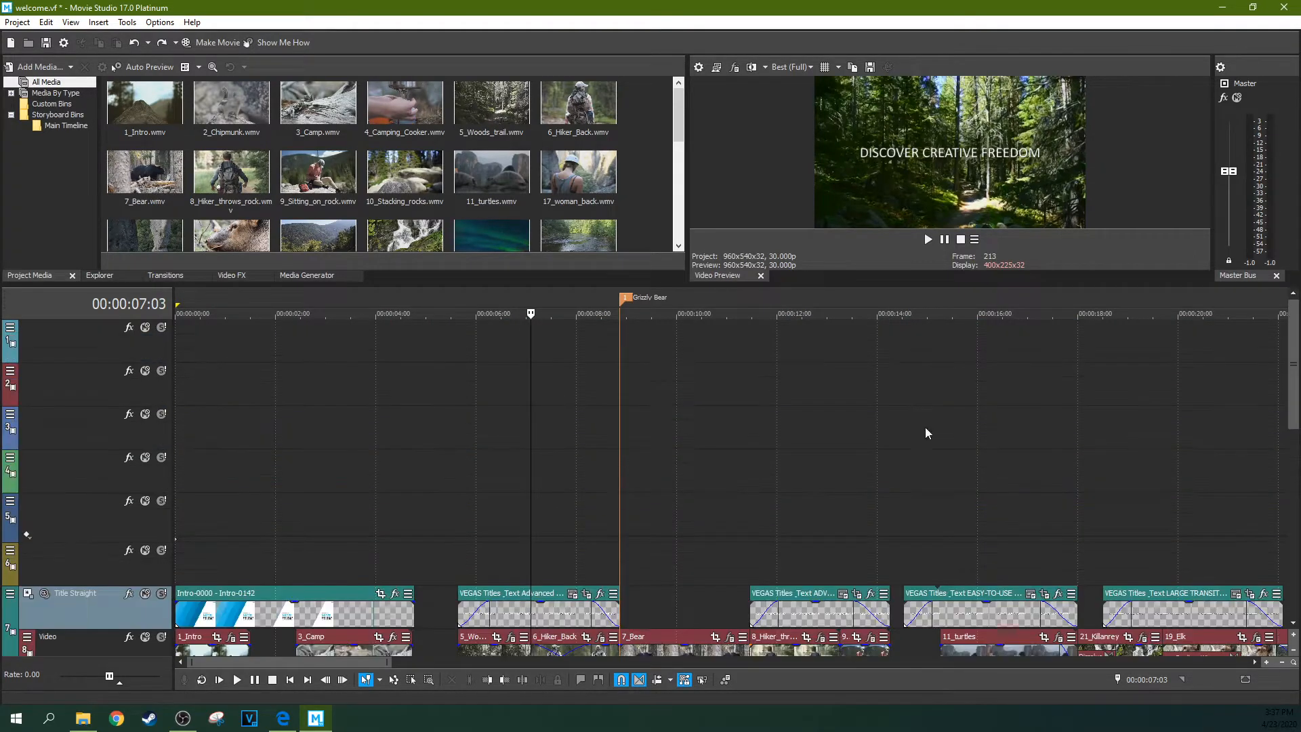
Step: Detach the Video track from its compositing parent, Title Straight, so both are on the same level
scroll(1291, 371, down, 3)
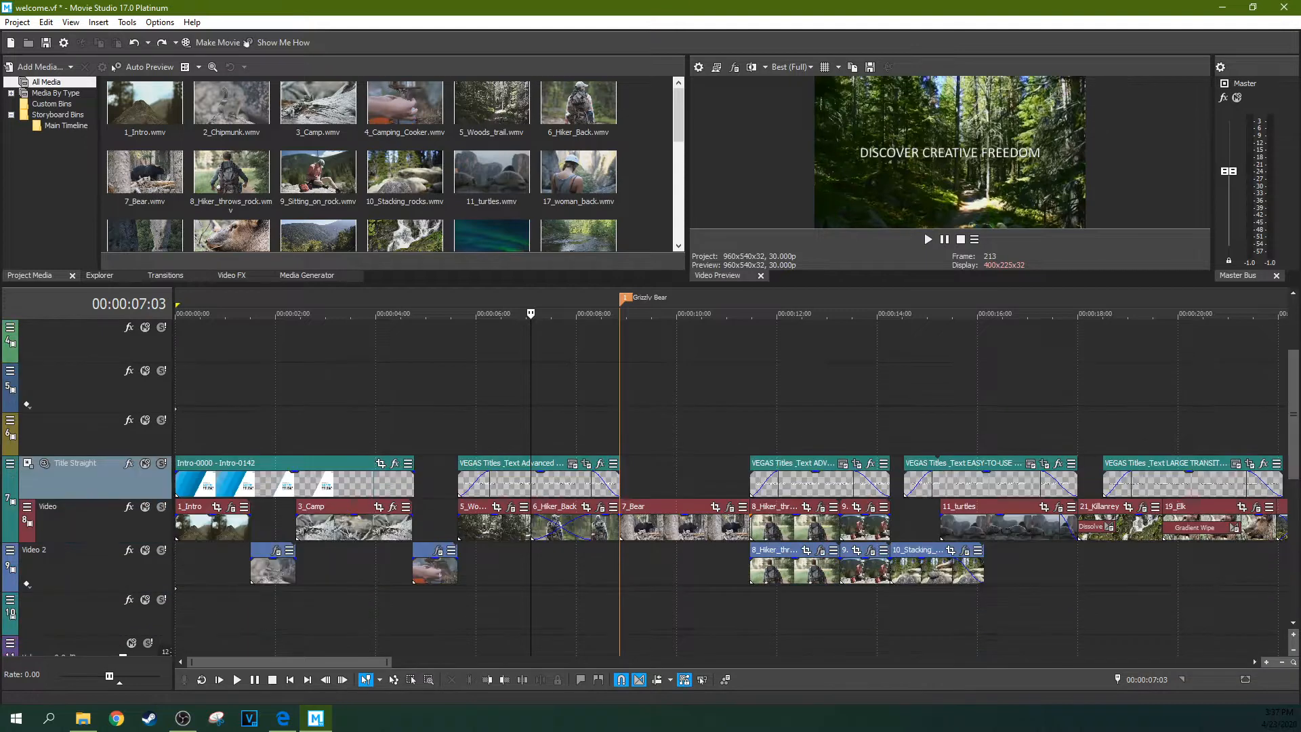
scroll(732, 488, down, 2)
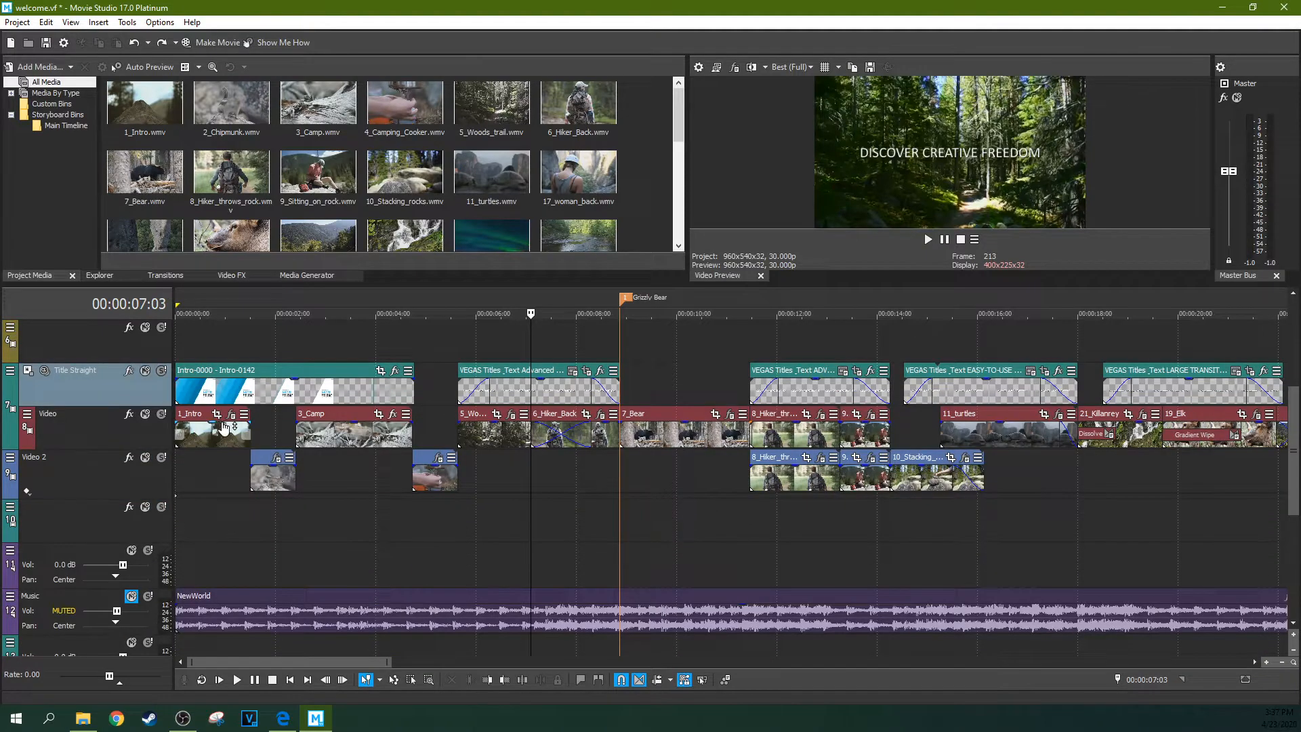
click(66, 434)
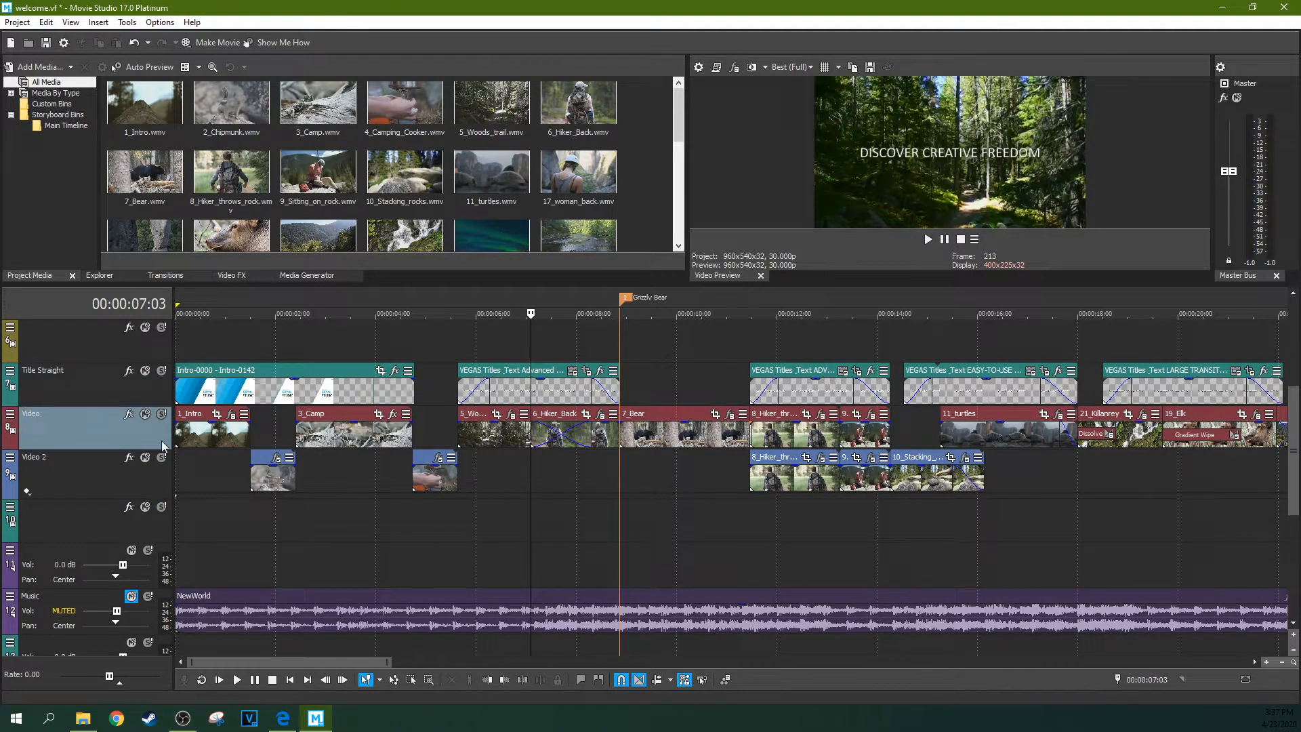
Step: Edit the visible button set so that video track headers include the Make Compositing Child control
click(10, 413)
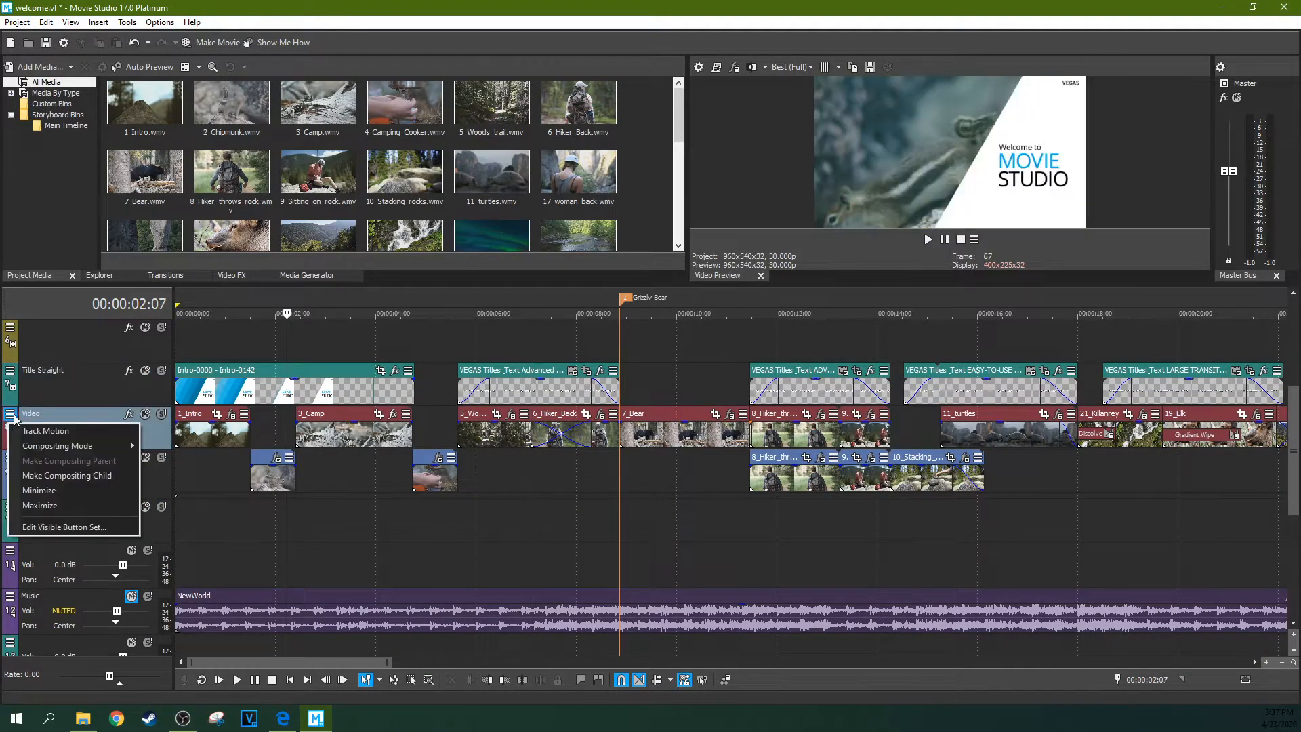
click(76, 530)
click(530, 320)
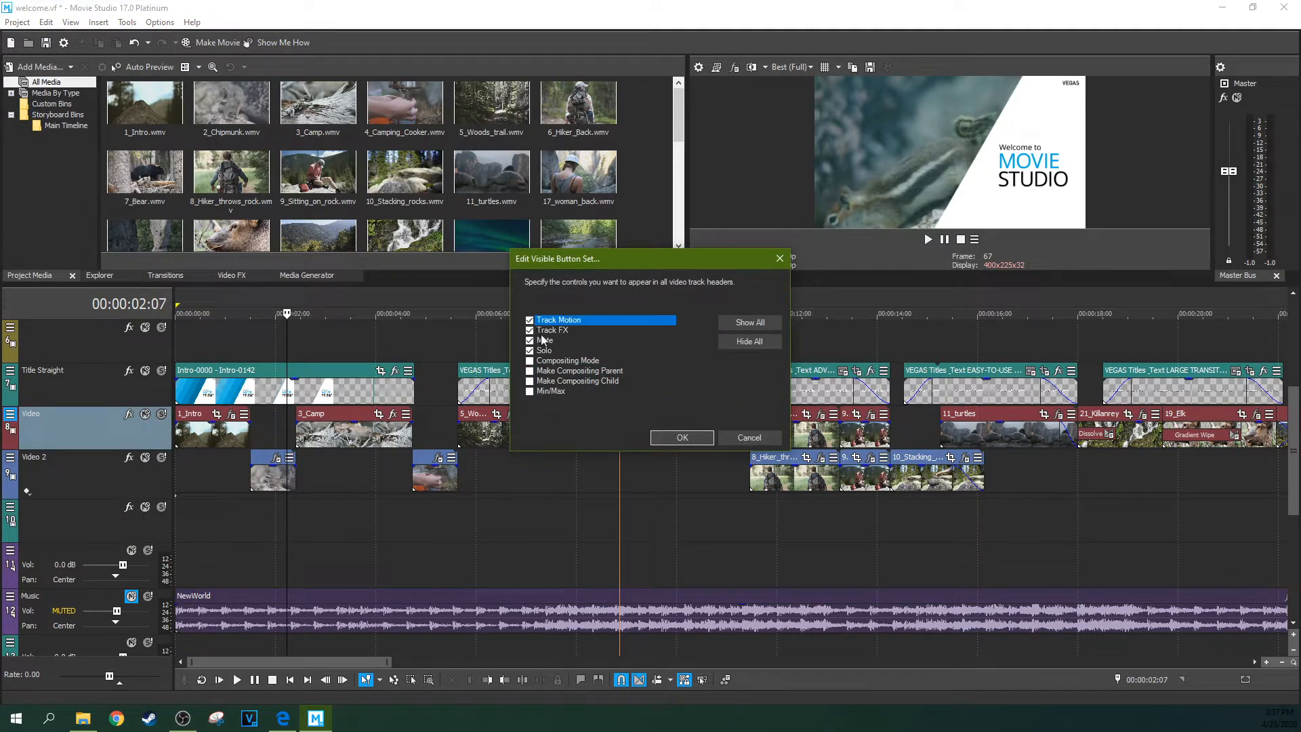
click(530, 381)
click(681, 438)
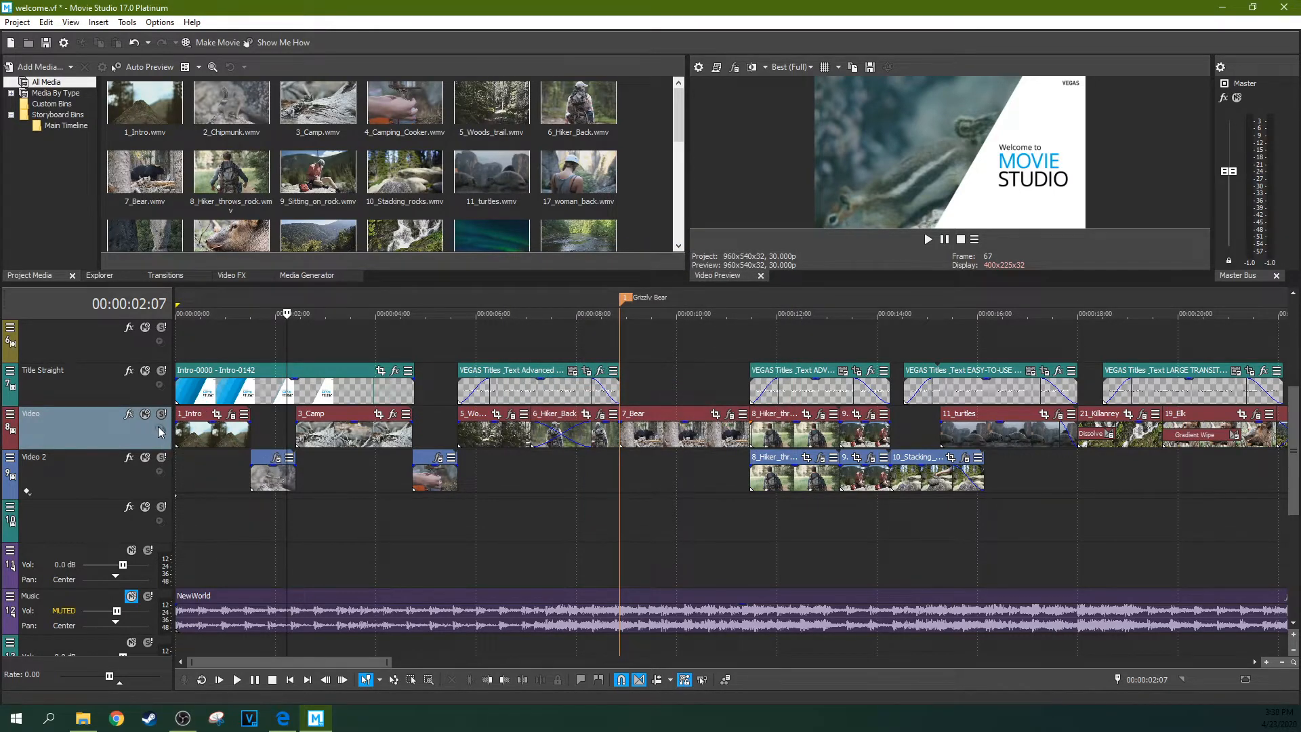
Step: Review which controls are enabled for video track headers in the visible button set, and close it without changes
click(12, 414)
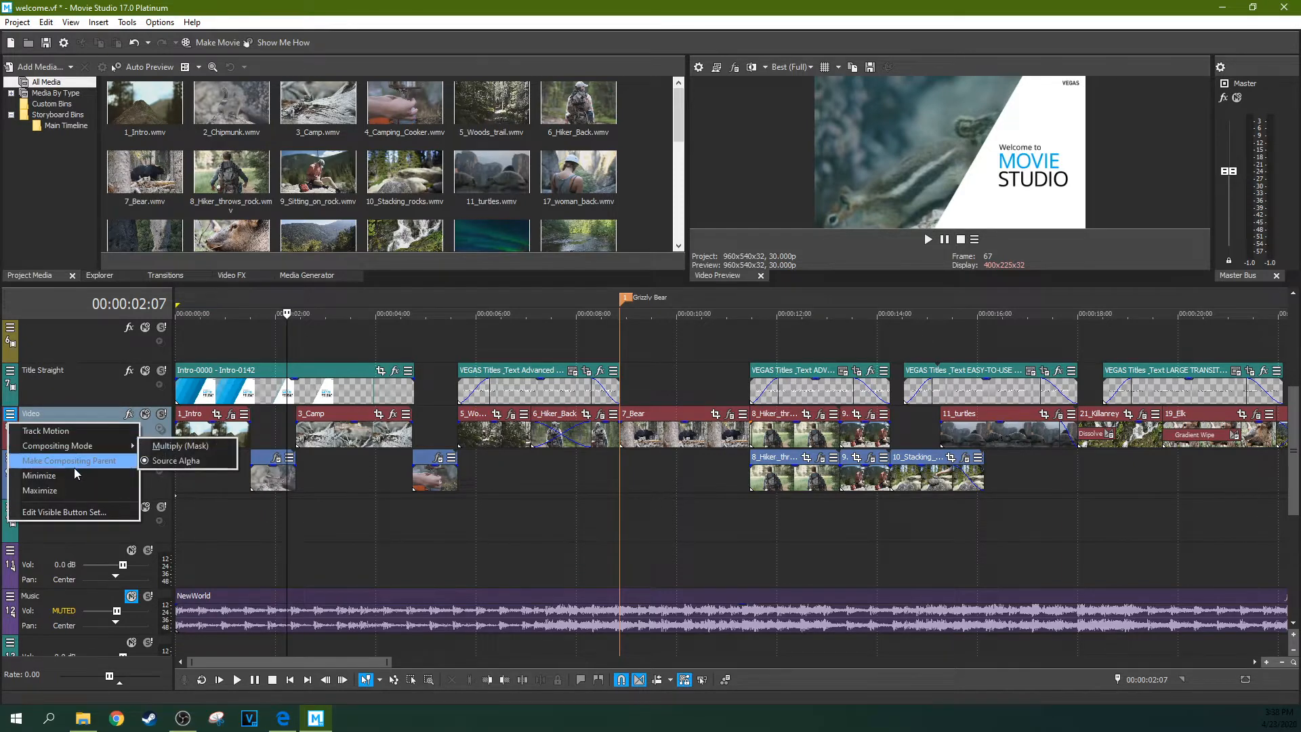
click(64, 512)
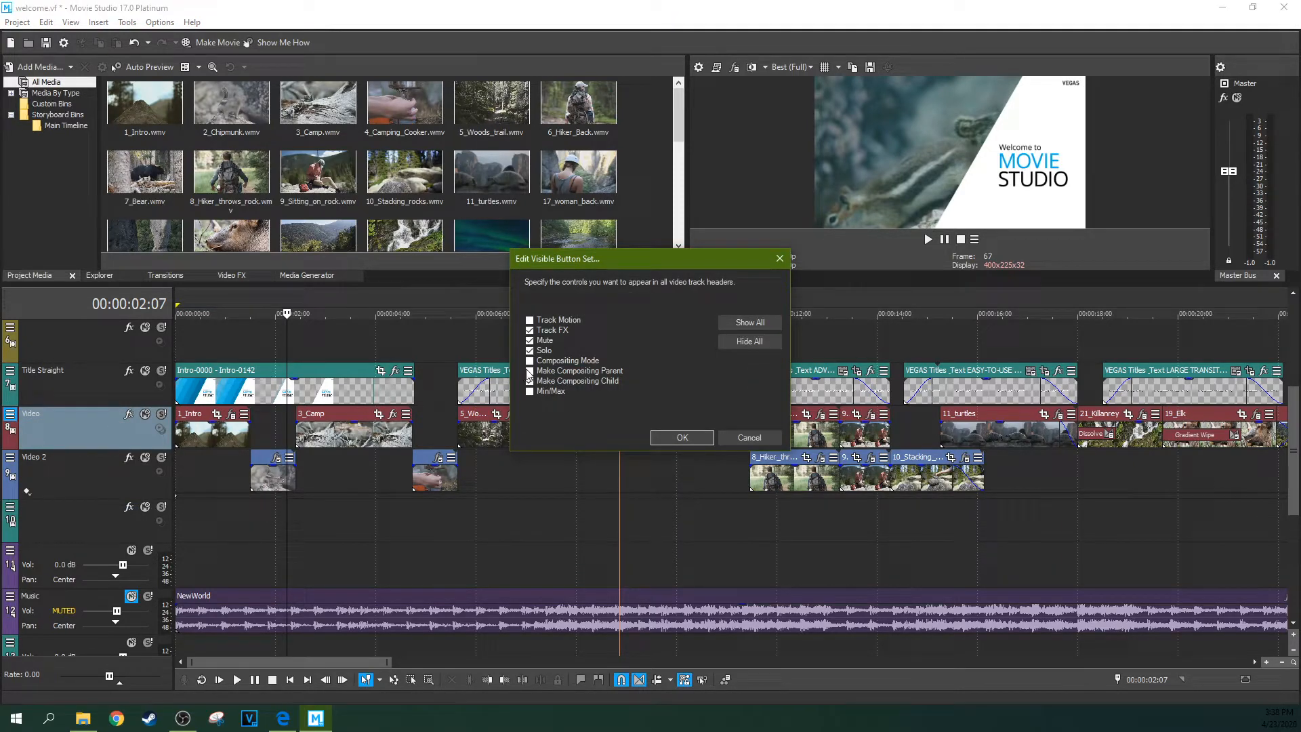
click(780, 258)
Step: Enlarge the media and video preview area above the timeline, and view the preview's additional playback controls
drag(856, 282, 978, 407)
click(975, 369)
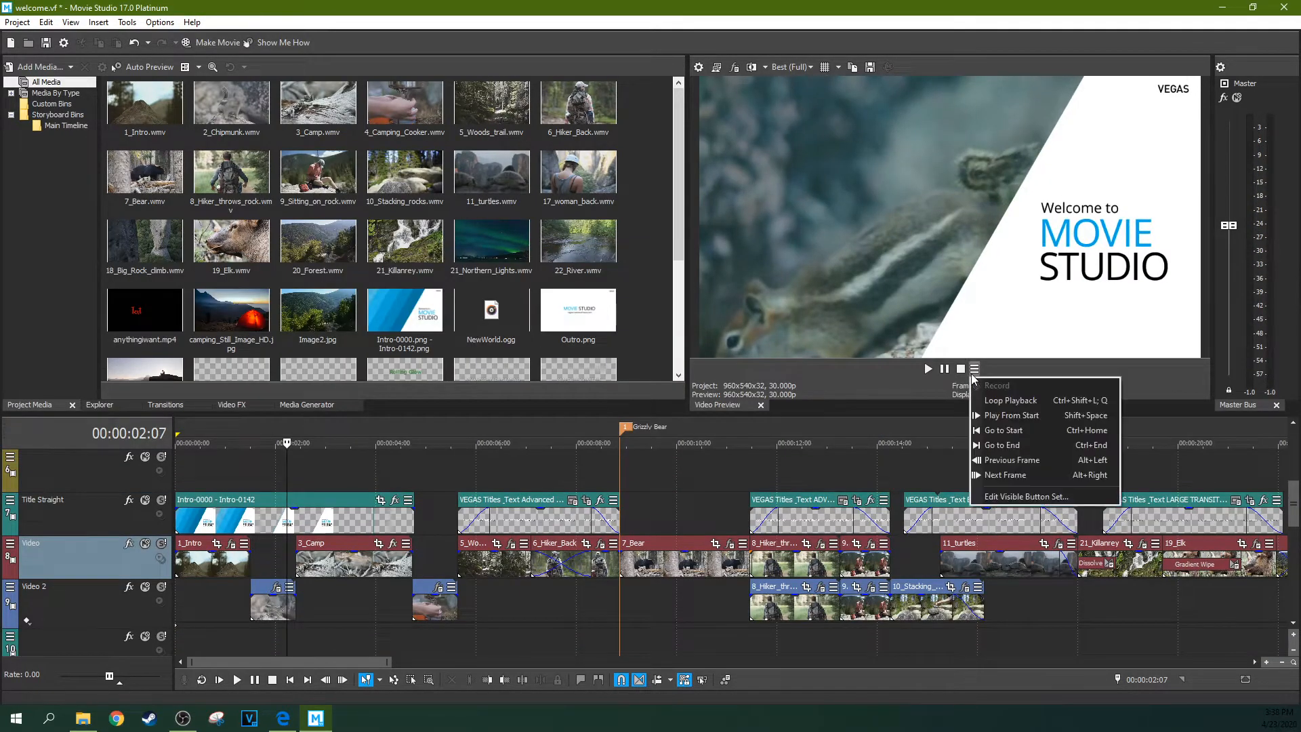
click(403, 486)
Step: Place the timeline cursor at 00:00:02:28, over the 3_Camp clip
click(476, 478)
click(510, 478)
click(323, 478)
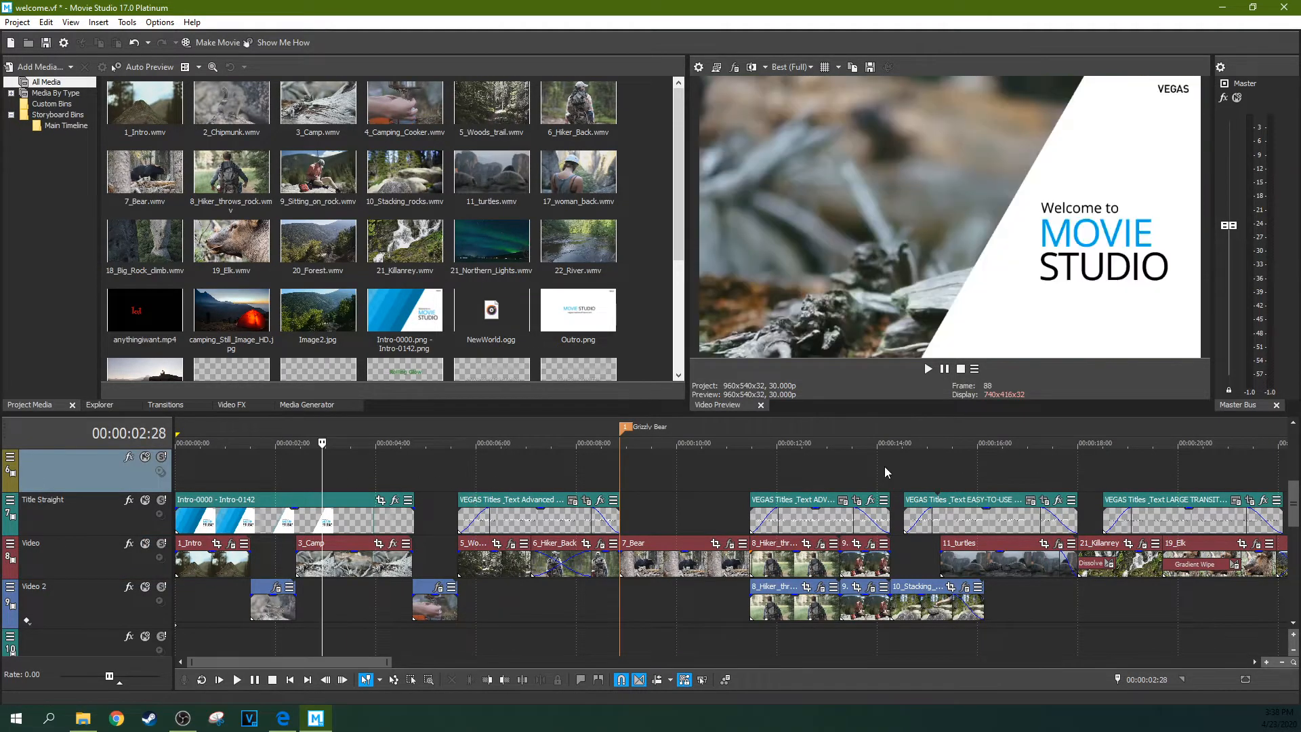
Step: Select the Video 2 track and place the timeline cursor at 00:00:01:06
scroll(1292, 522, down, 2)
scroll(1292, 522, up, 2)
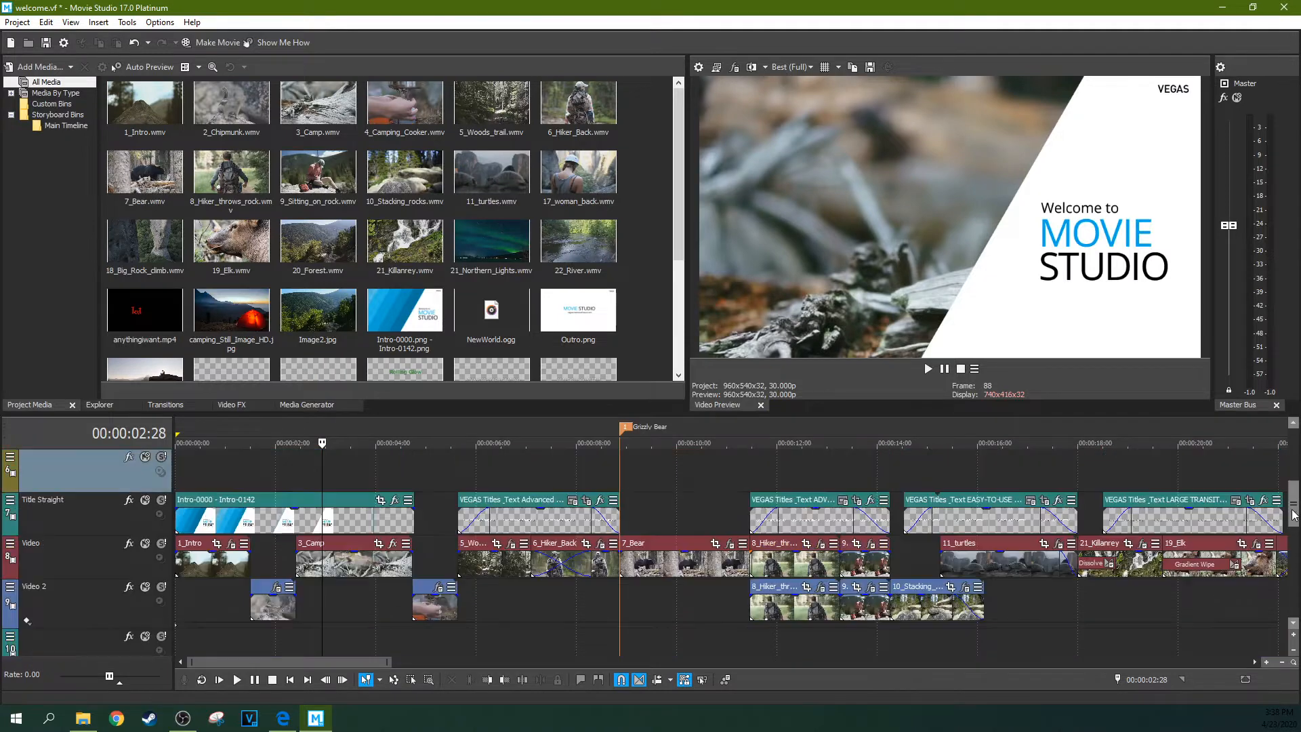
scroll(1291, 522, down, 1)
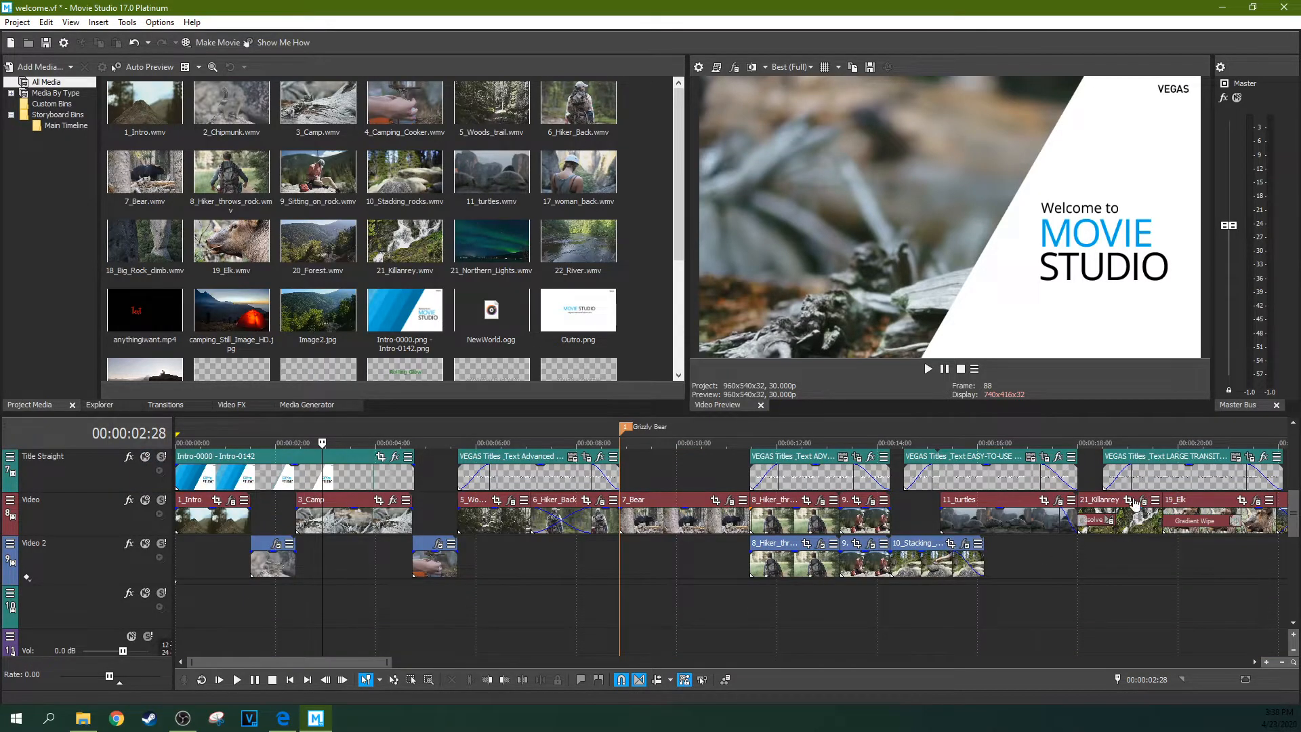
scroll(1293, 515, down, 1)
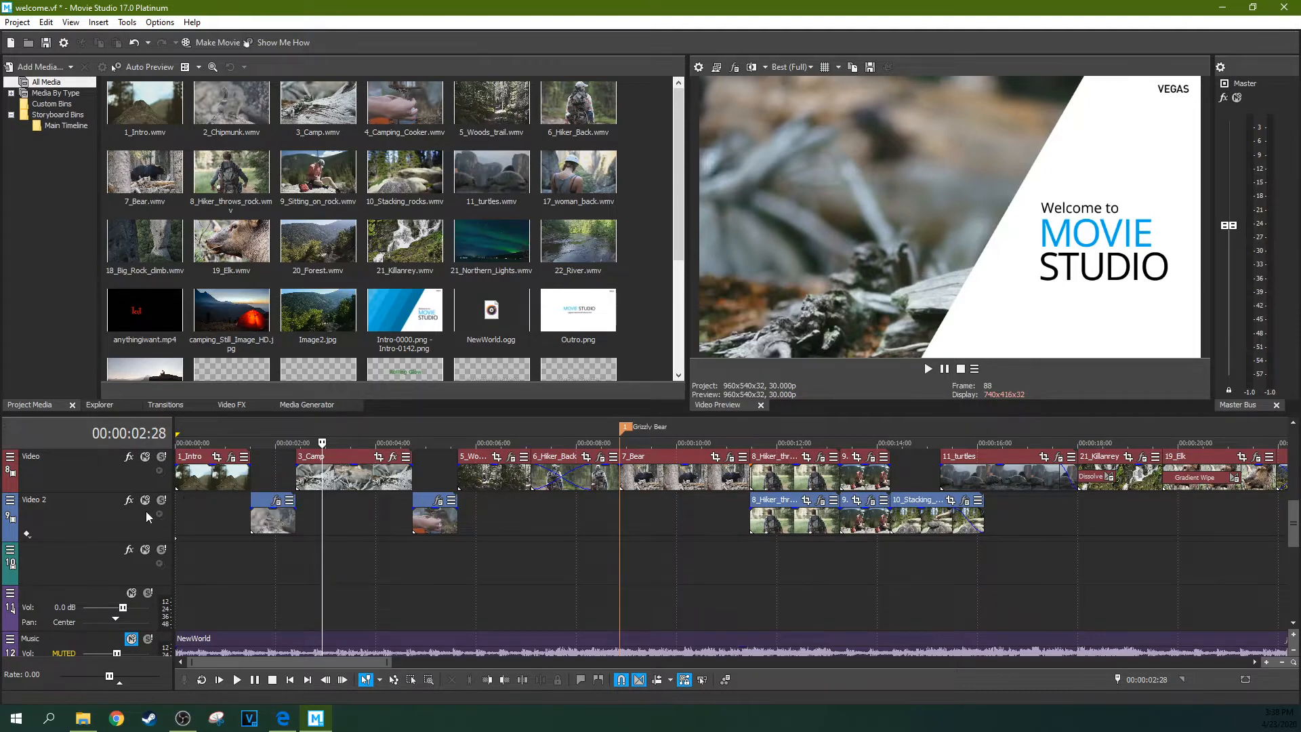
click(92, 480)
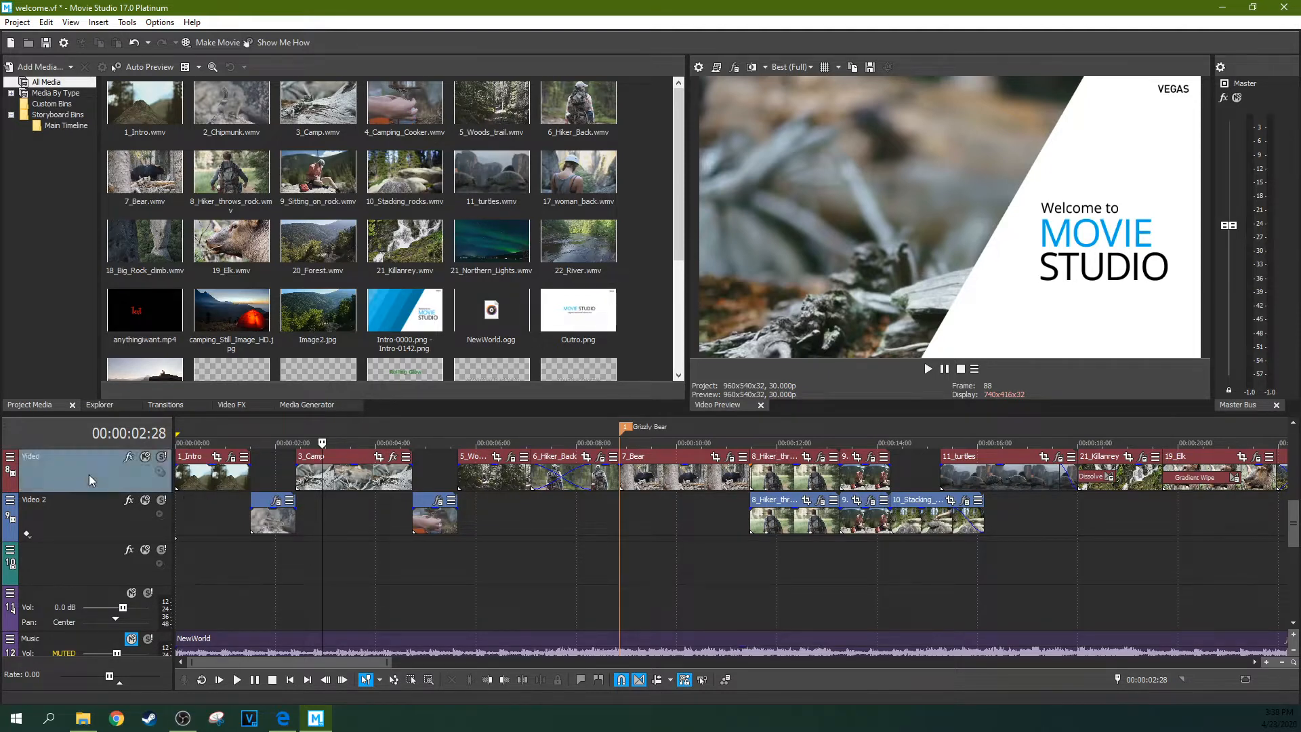
click(10, 457)
click(235, 512)
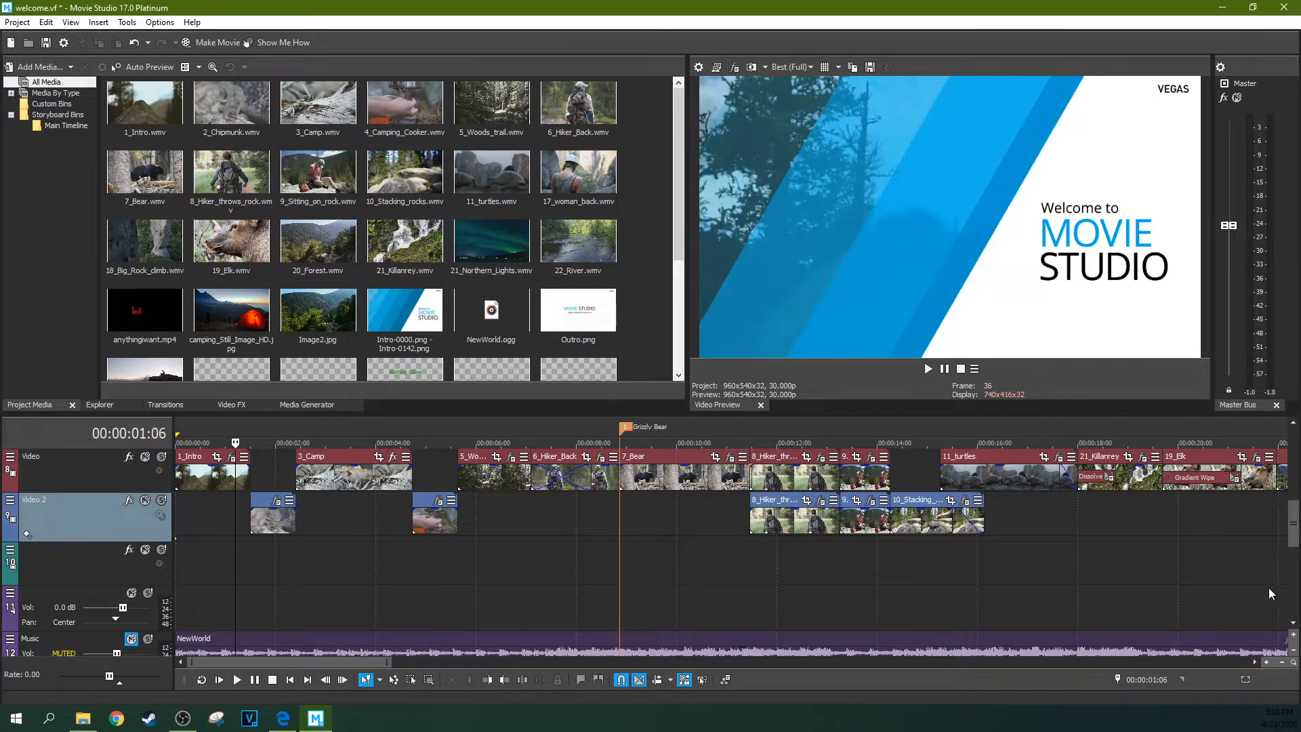
Step: Unmute the Music track and set its volume to 0.0 dB
scroll(1293, 535, down, 2)
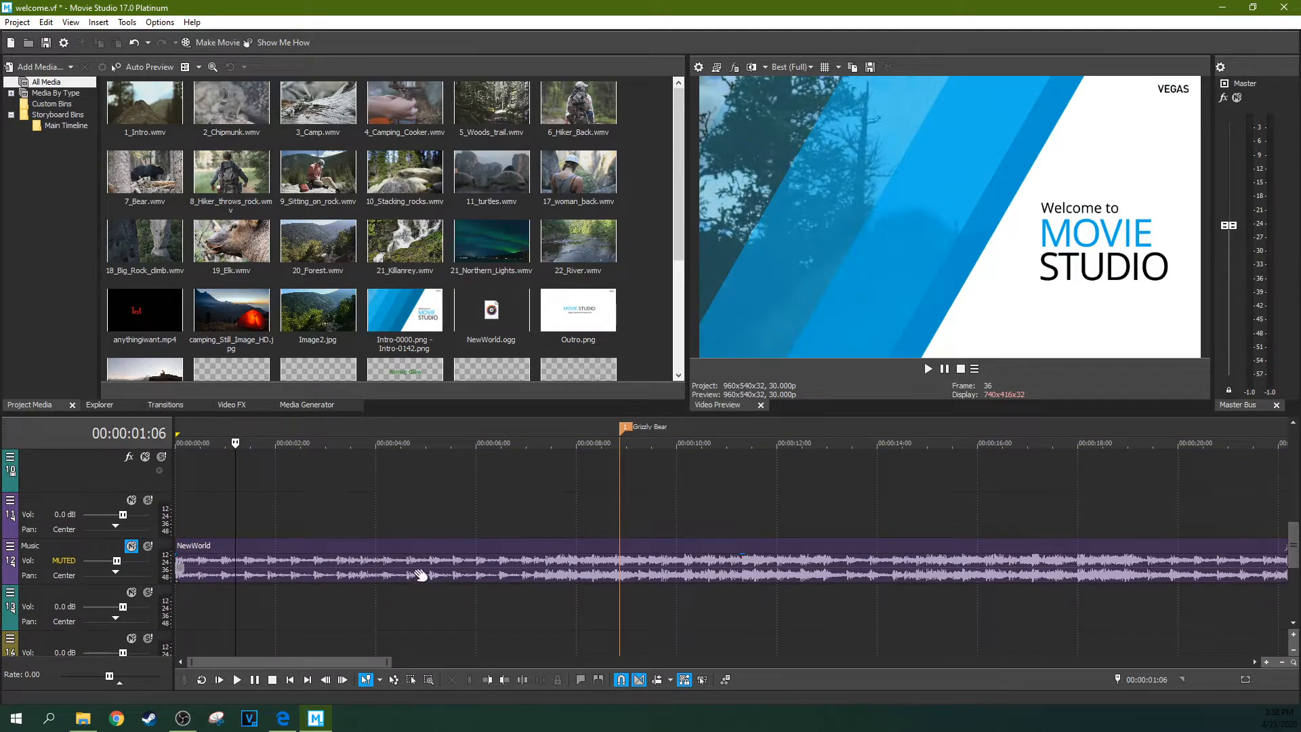
click(131, 547)
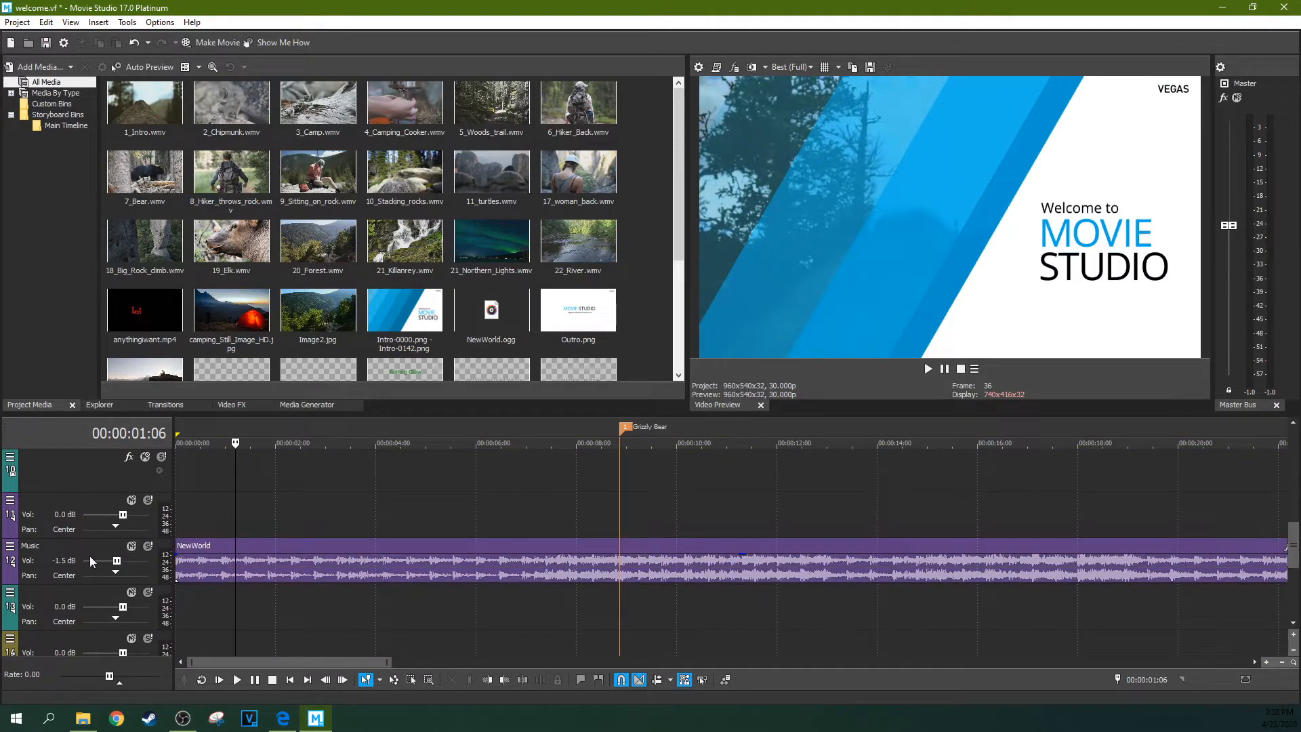
drag(115, 563, 113, 563)
Step: Select the NewWorld clip on the Music track and place the cursor at 00:00:01:05
click(264, 562)
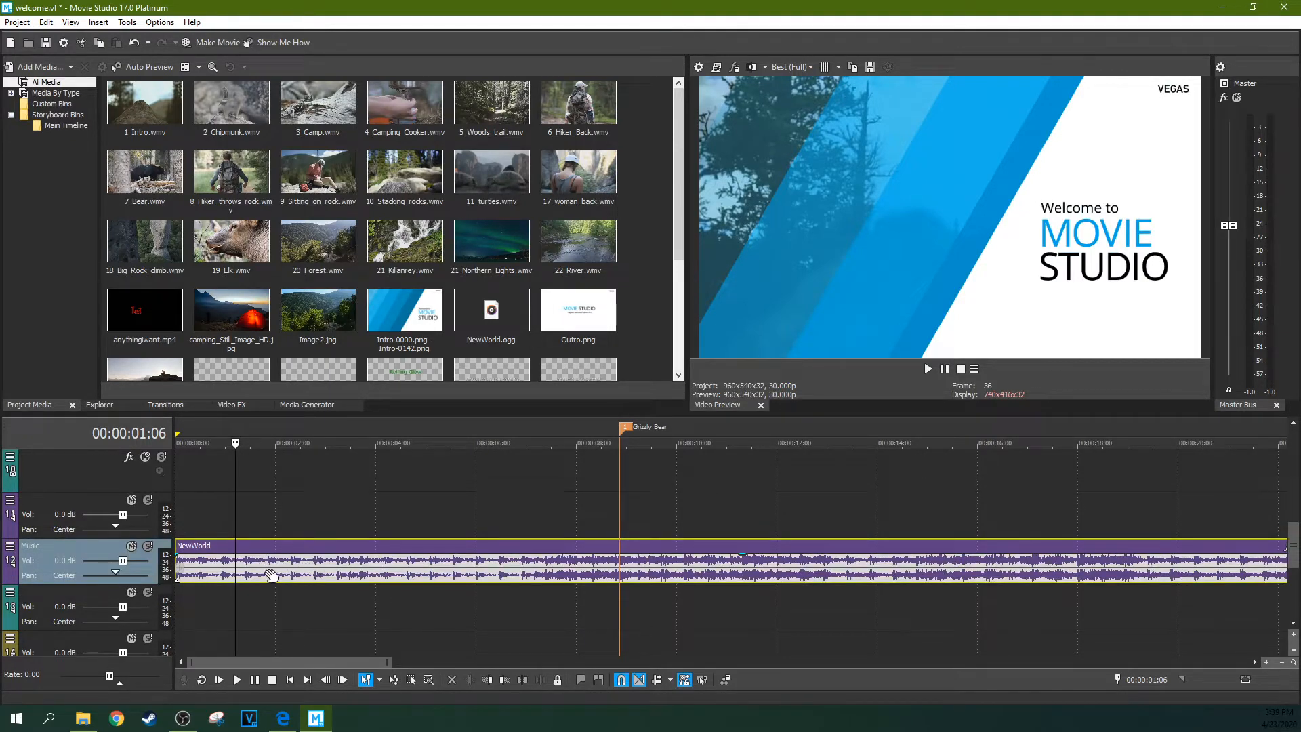
click(262, 575)
click(233, 569)
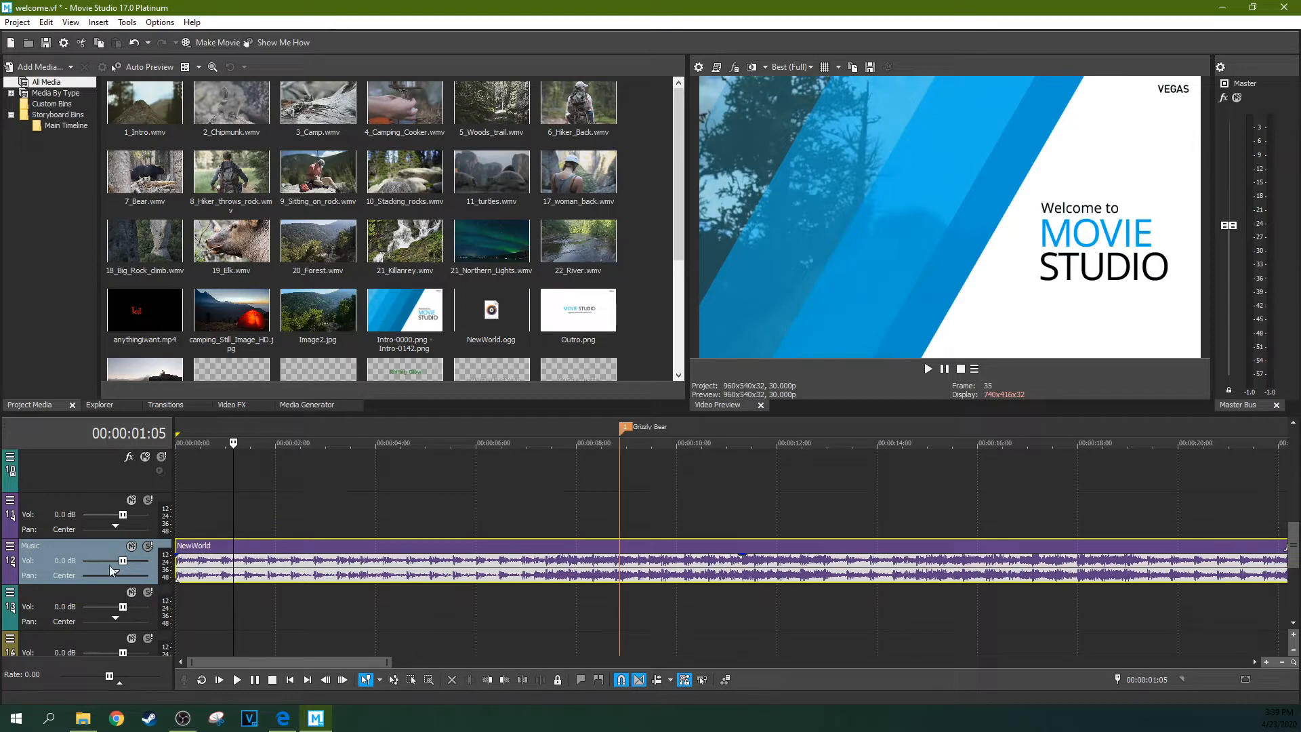
Step: Open the Music track's Track FX and enlarge the window to show all the Track Noise Gate settings
click(10, 547)
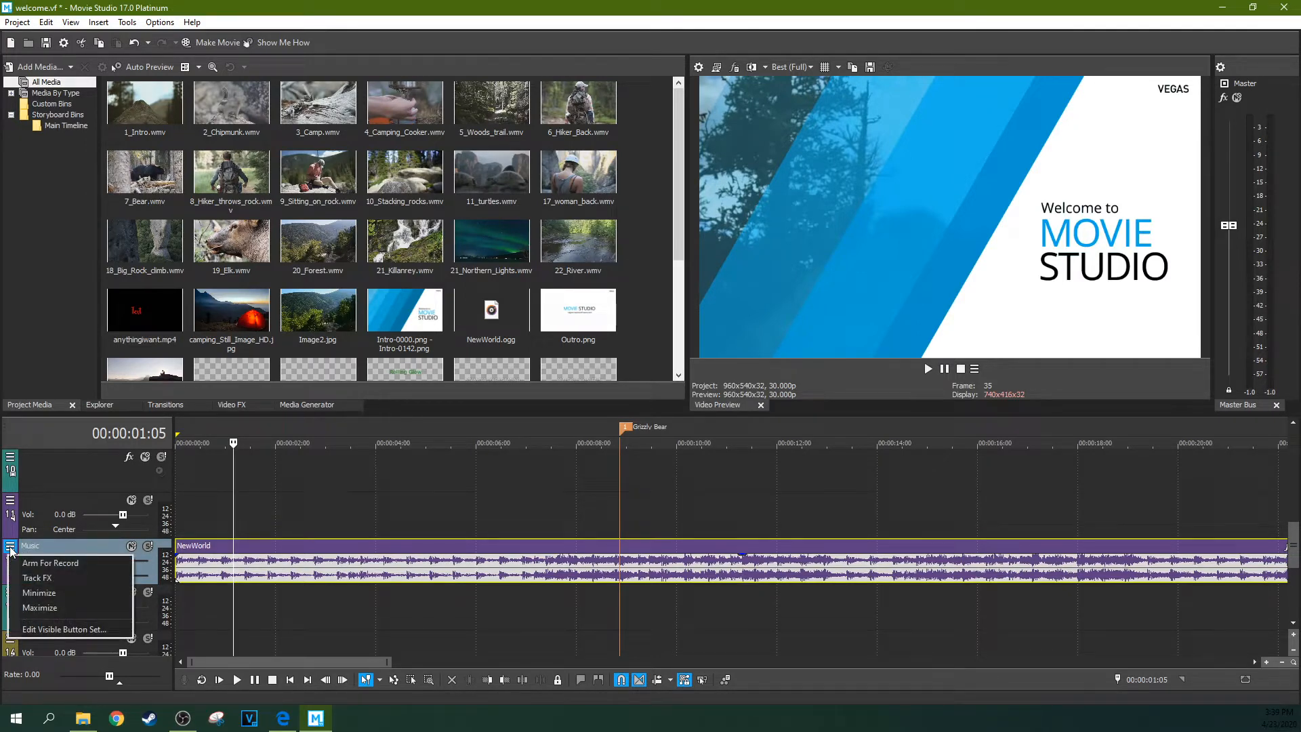
click(57, 578)
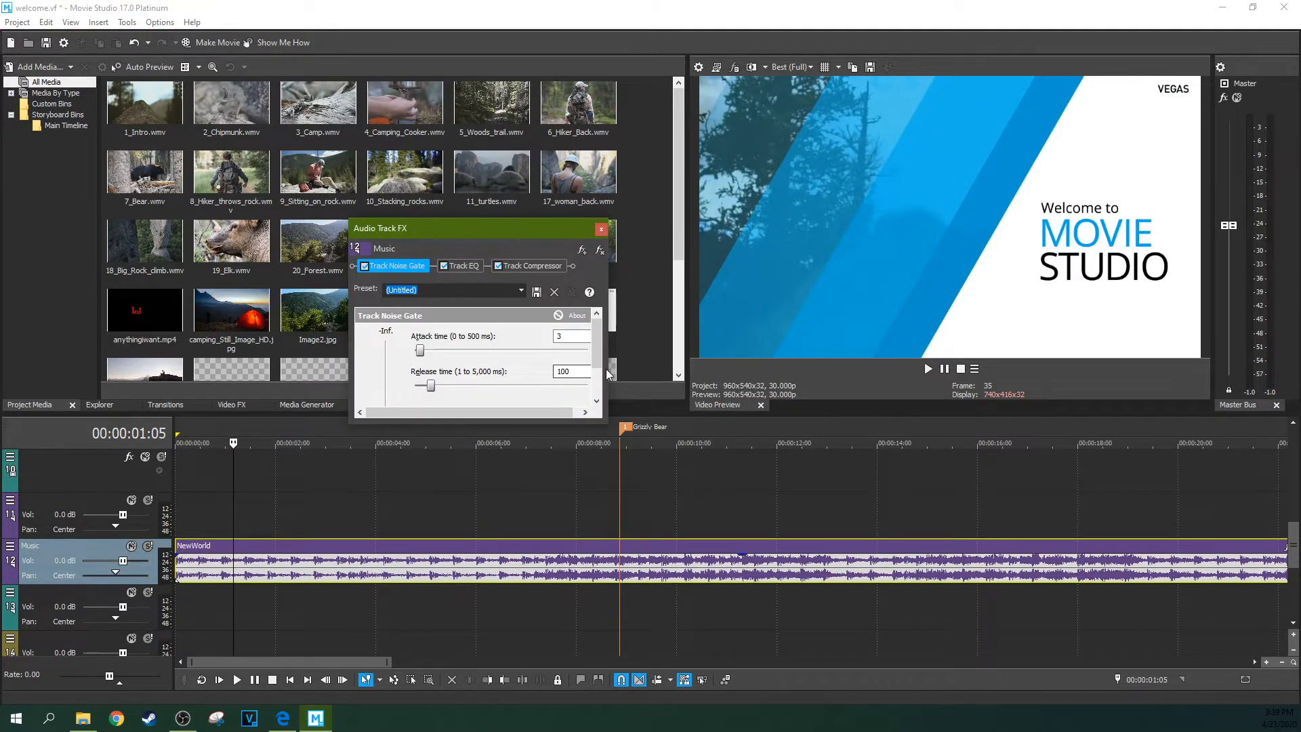
drag(608, 373, 721, 370)
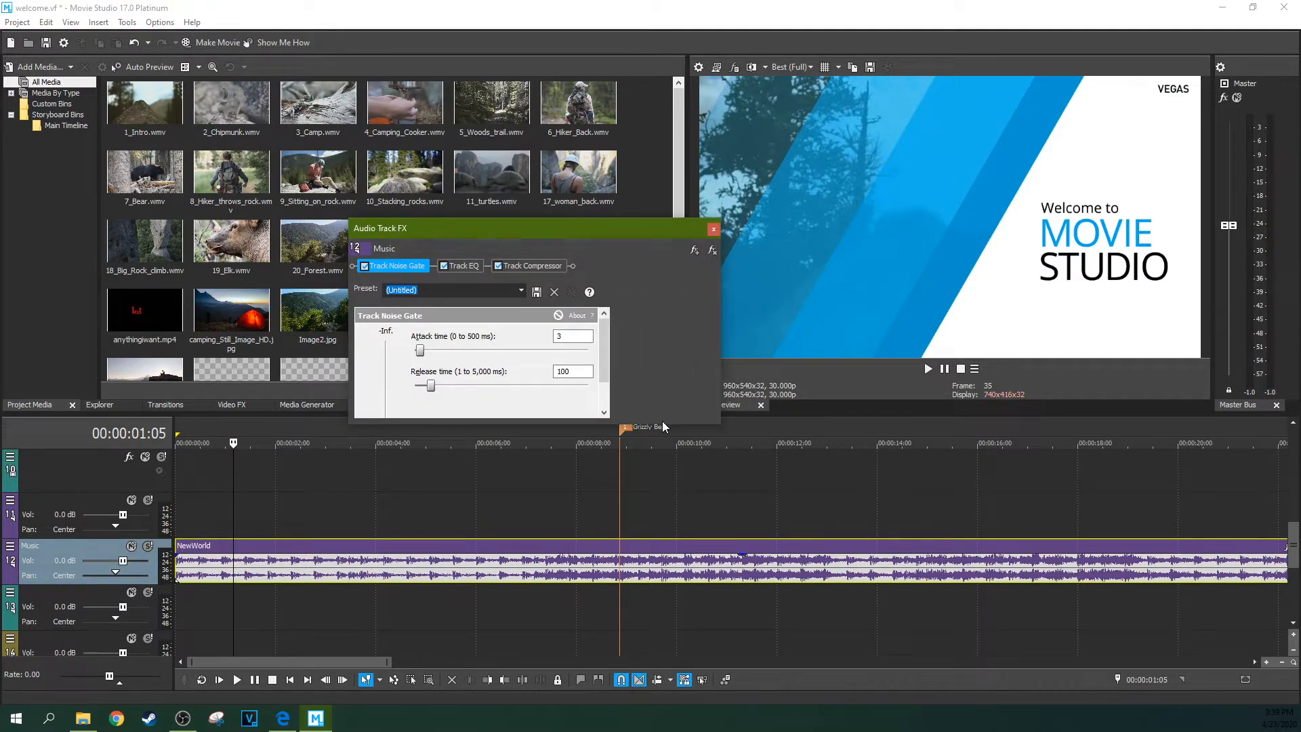
drag(661, 425, 662, 520)
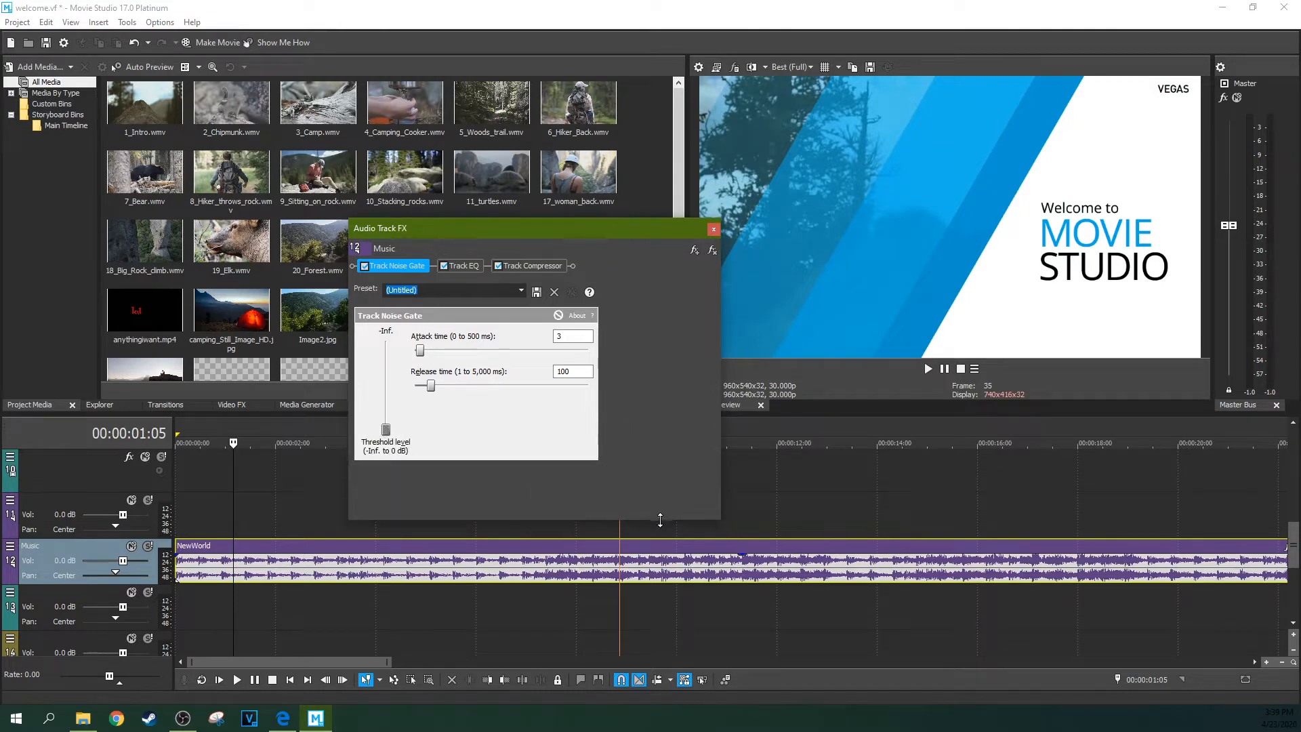
Step: View the Music track's Track EQ and Track Compressor settings, and close the Audio Track FX window
click(474, 266)
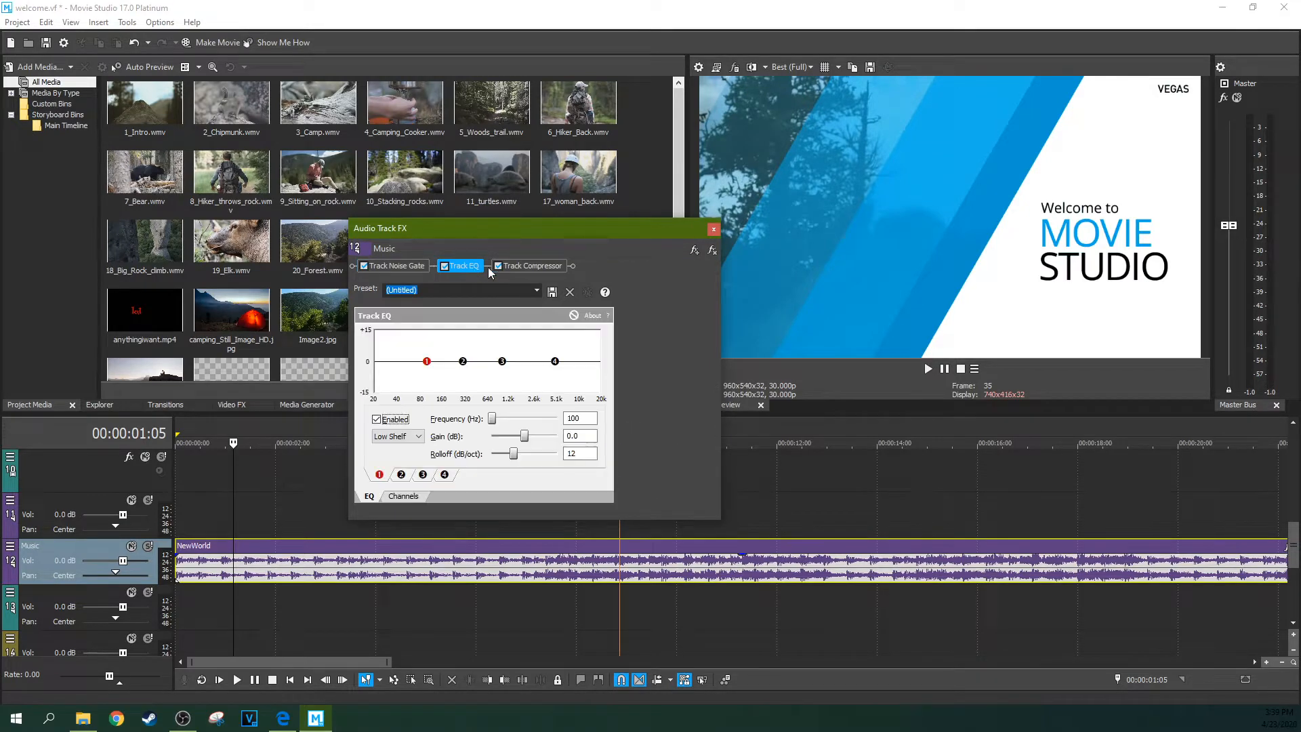
click(510, 266)
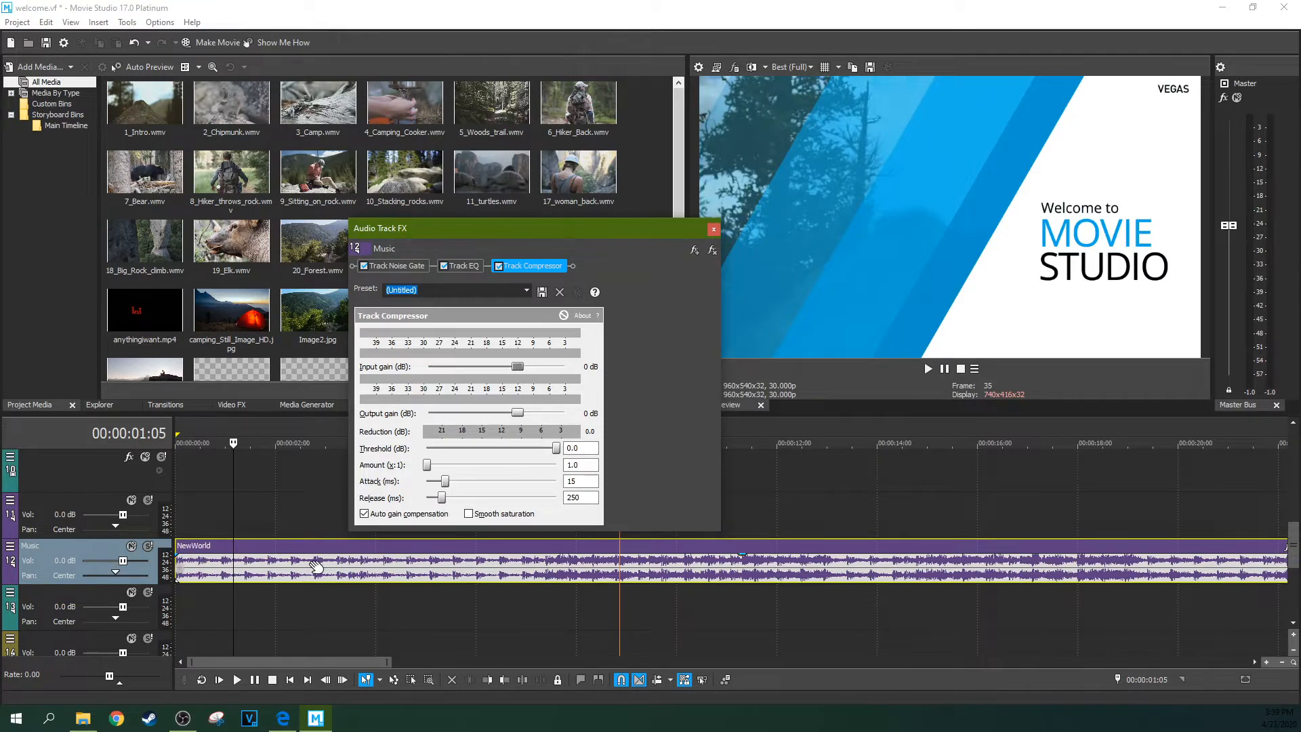
scroll(1029, 553, down, 2)
scroll(1029, 552, down, 2)
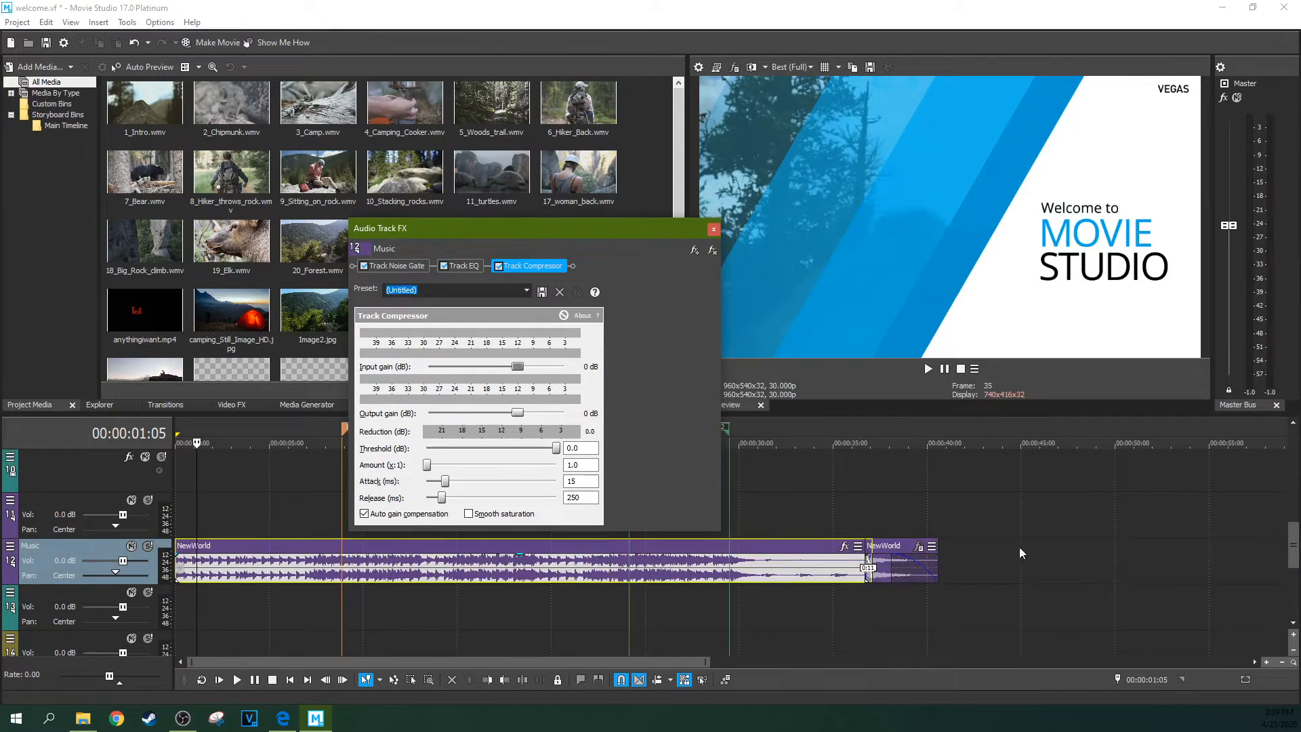
click(715, 229)
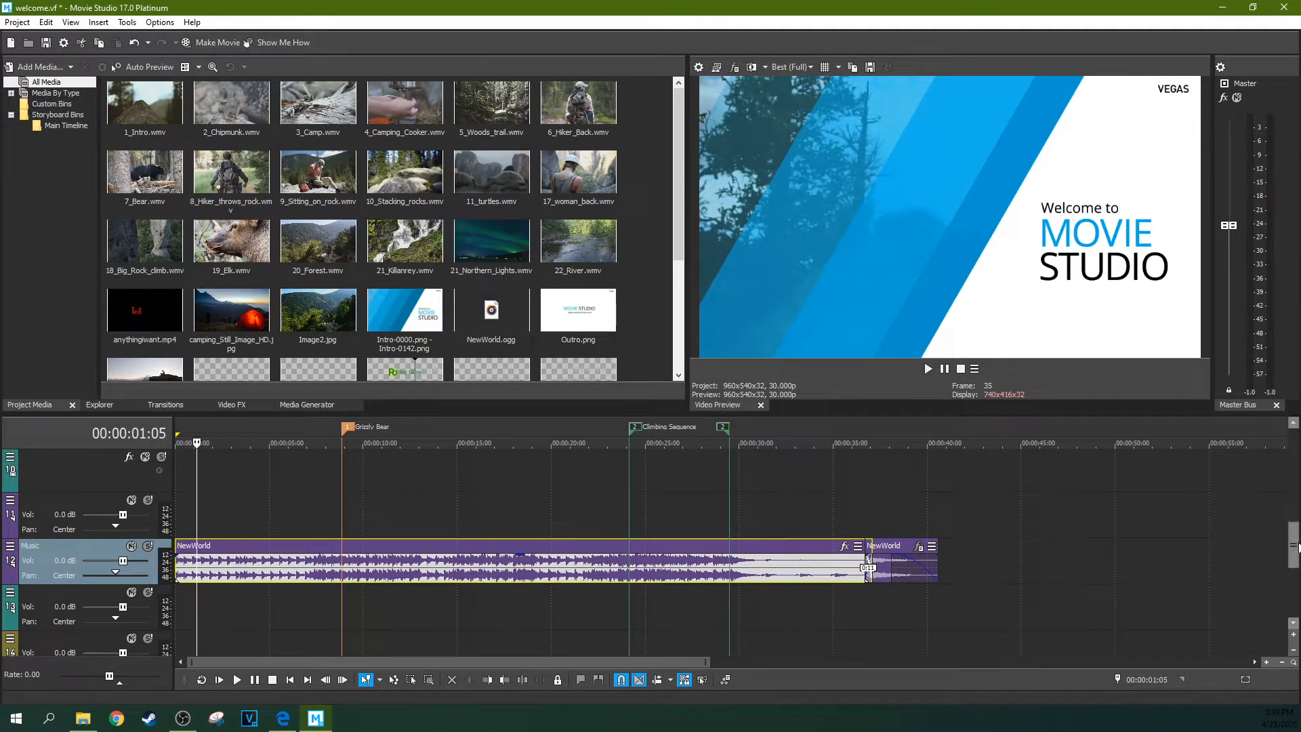
Step: View the Video 2 track's options and its available track effects, and close the plug-in chooser without adding any
drag(1294, 555, 1294, 535)
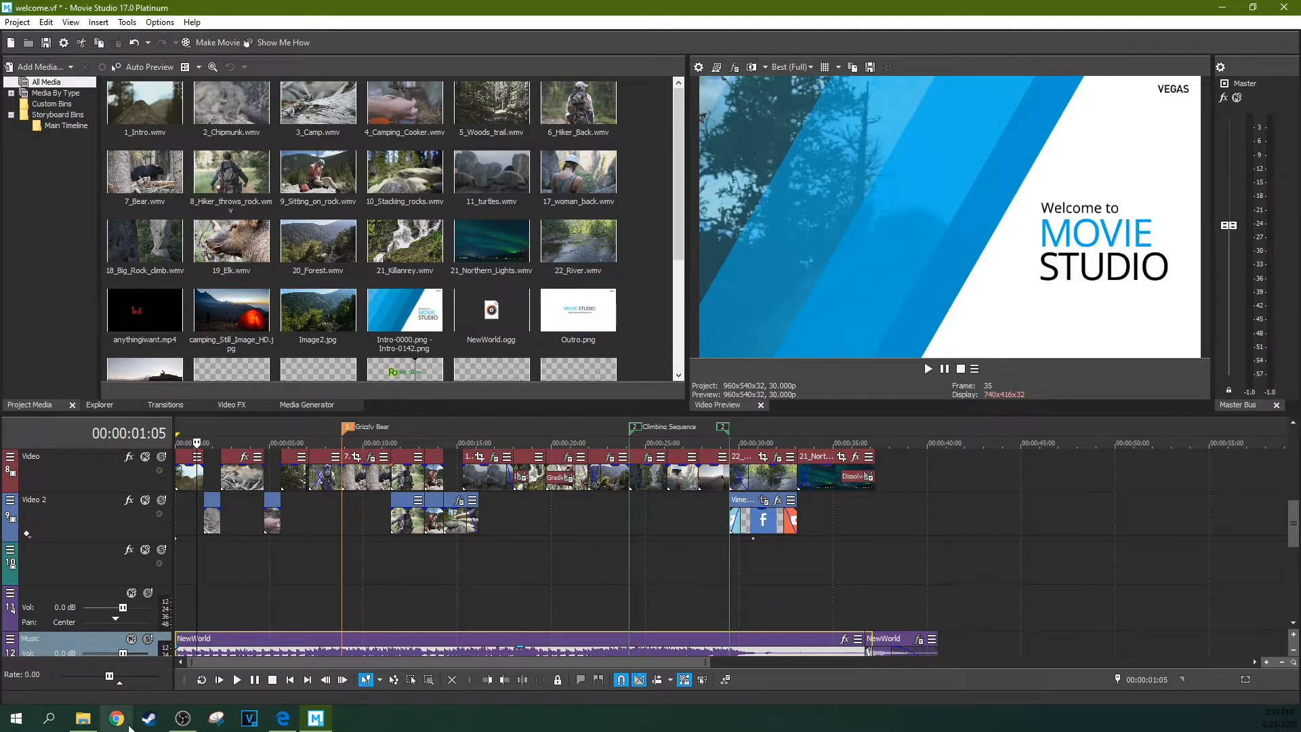
click(10, 500)
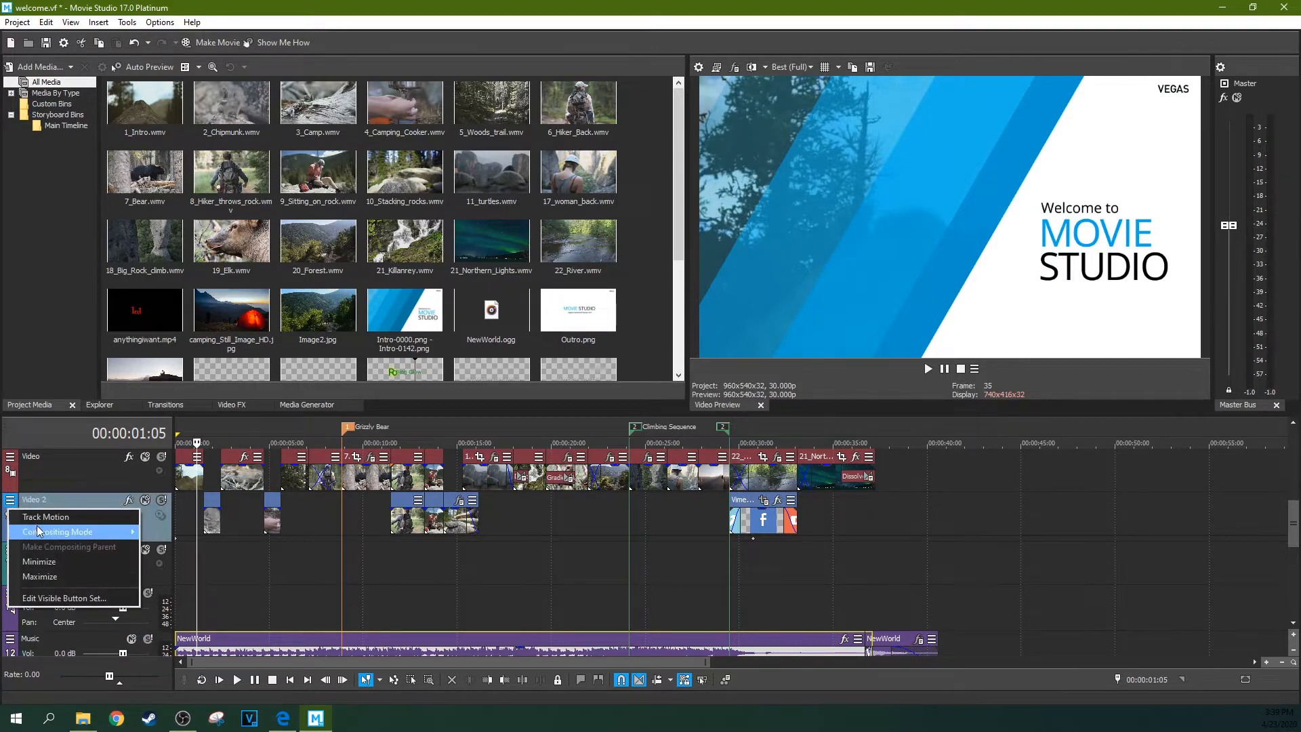
click(46, 499)
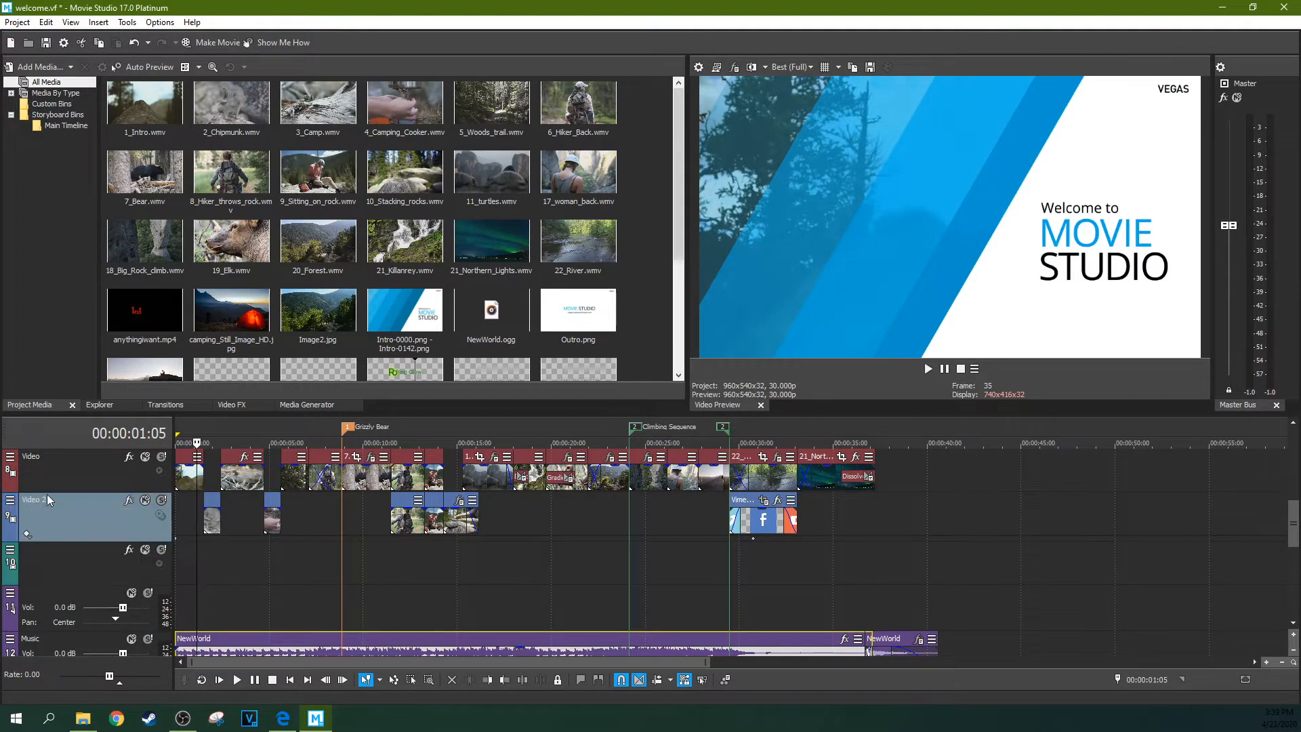
click(128, 498)
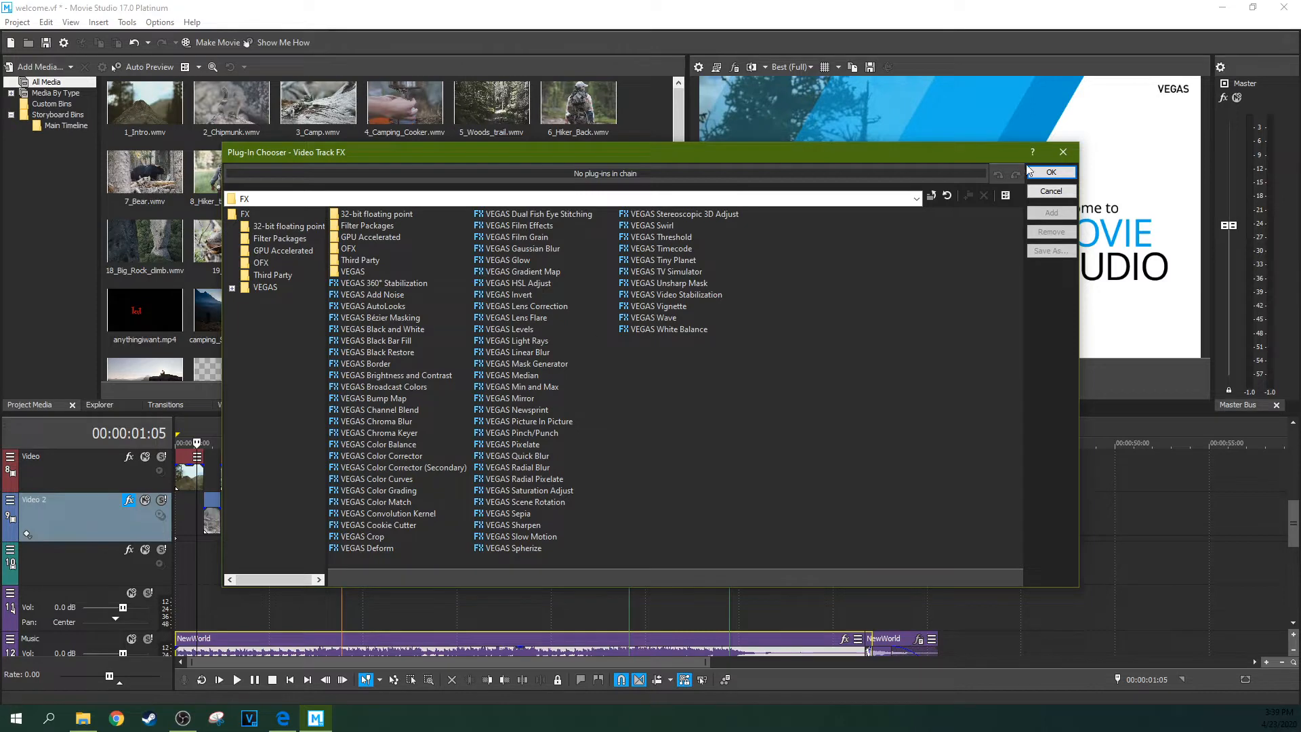
click(1051, 172)
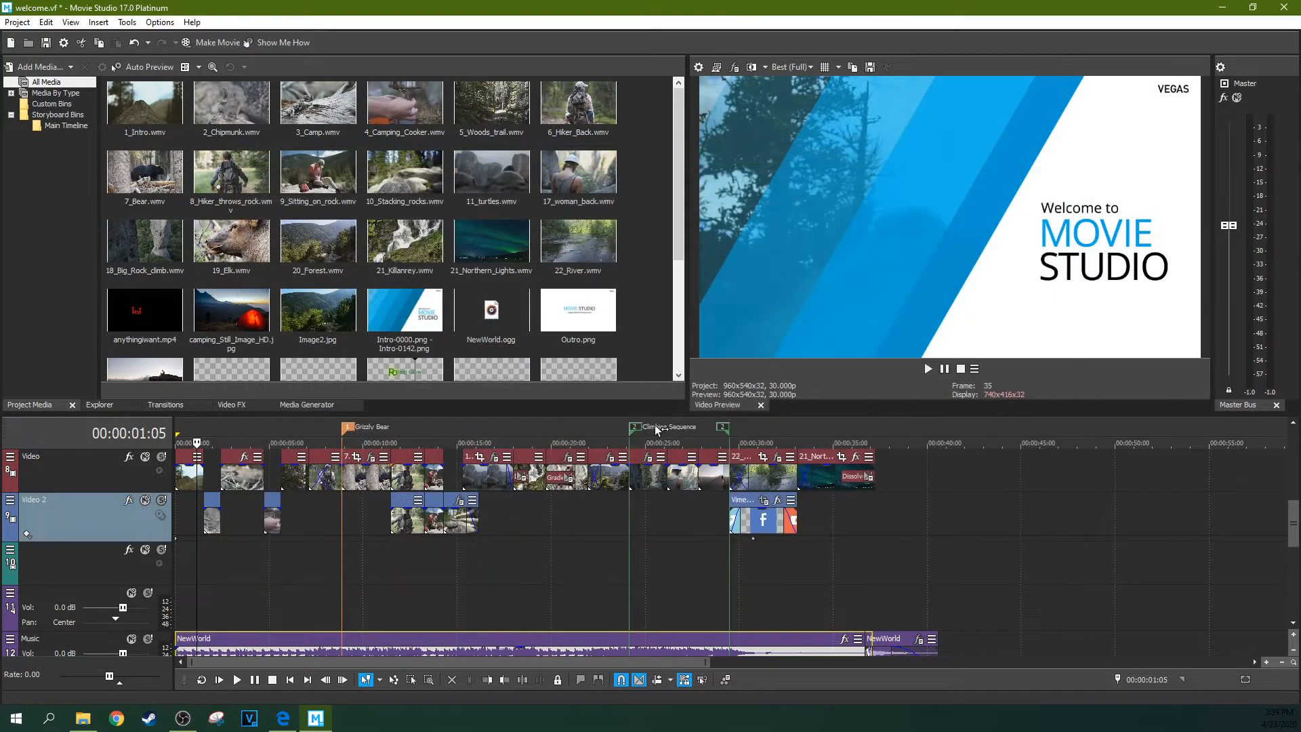
Step: Play the start of the project from 00:00:00:26 in the 1_Intro clip into the 2_Chipmunk clip, and stop playback
click(340, 480)
click(273, 523)
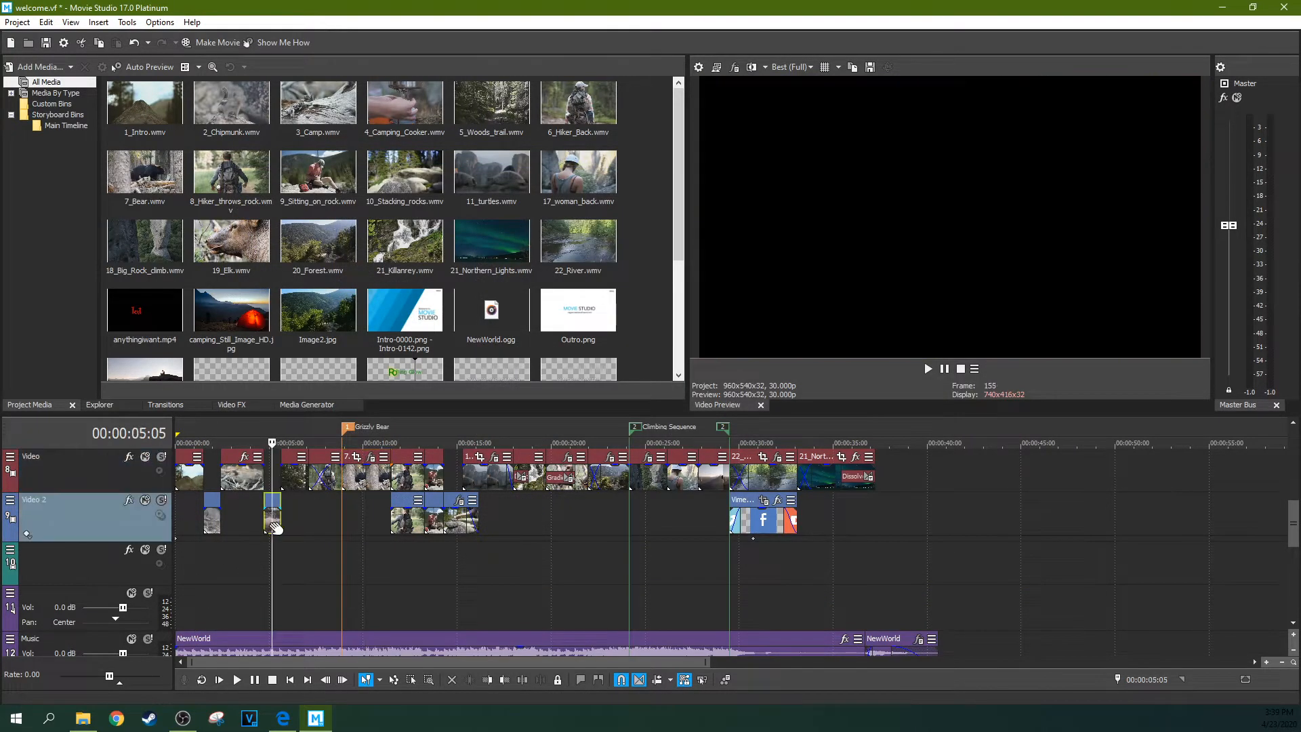
scroll(278, 524, up, 5)
click(362, 523)
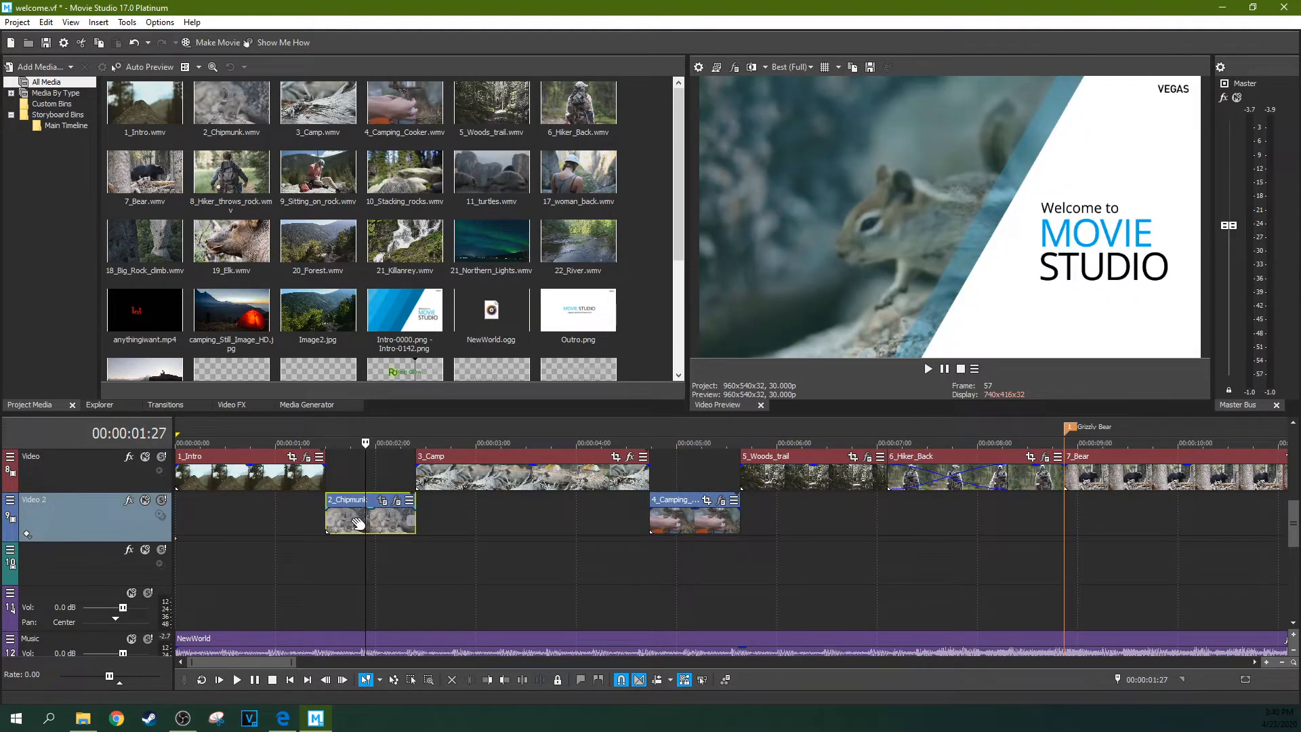
click(261, 473)
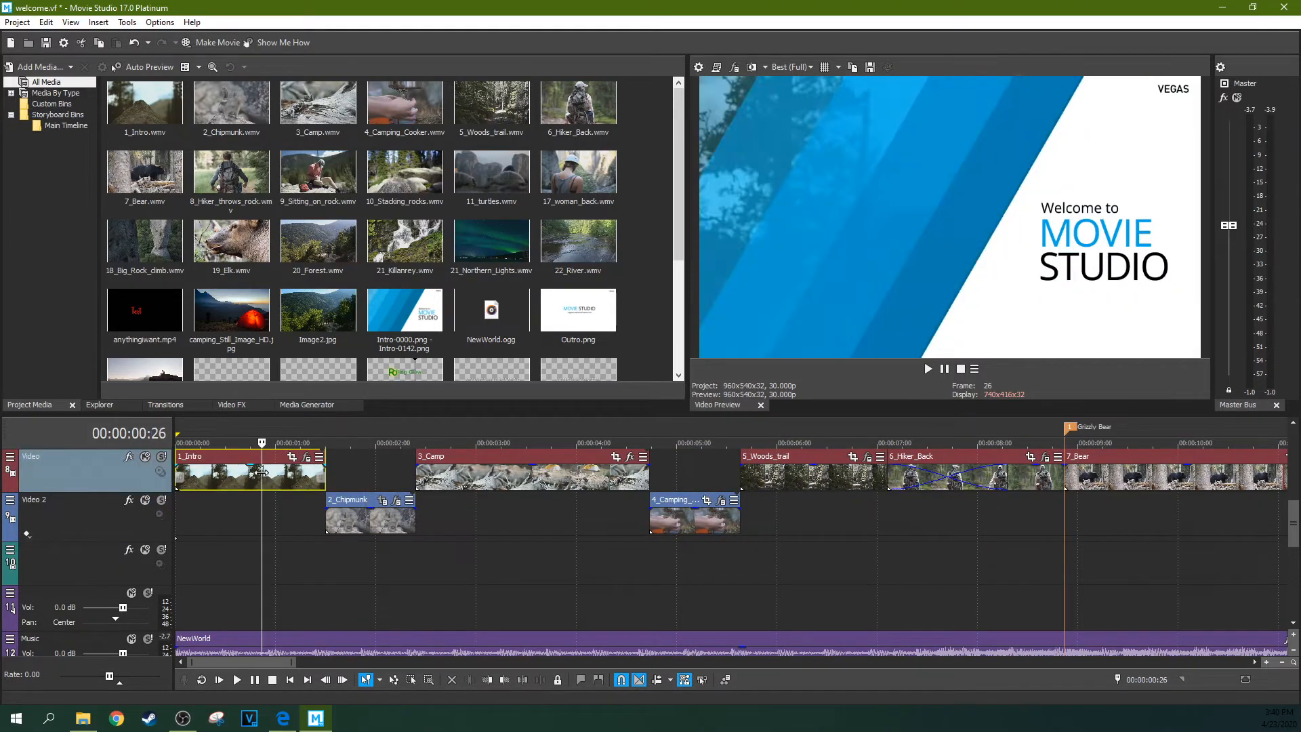
key(space)
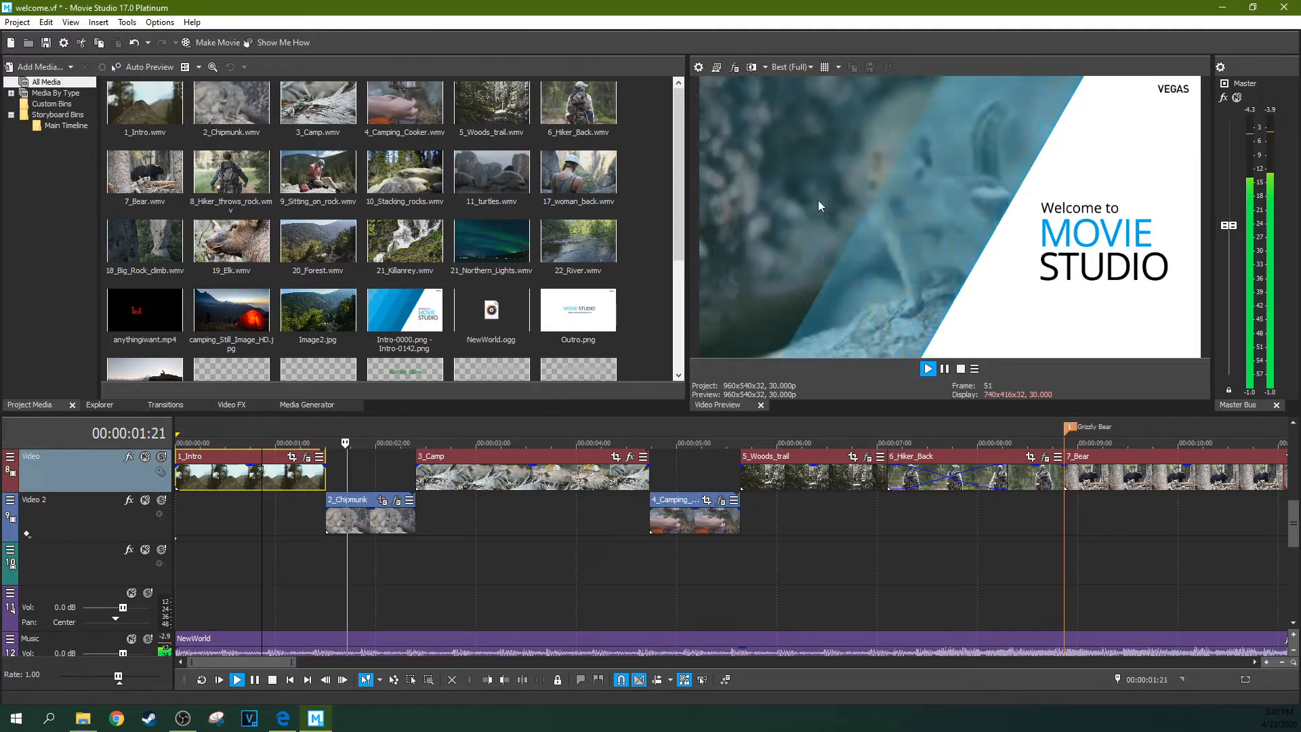
key(space)
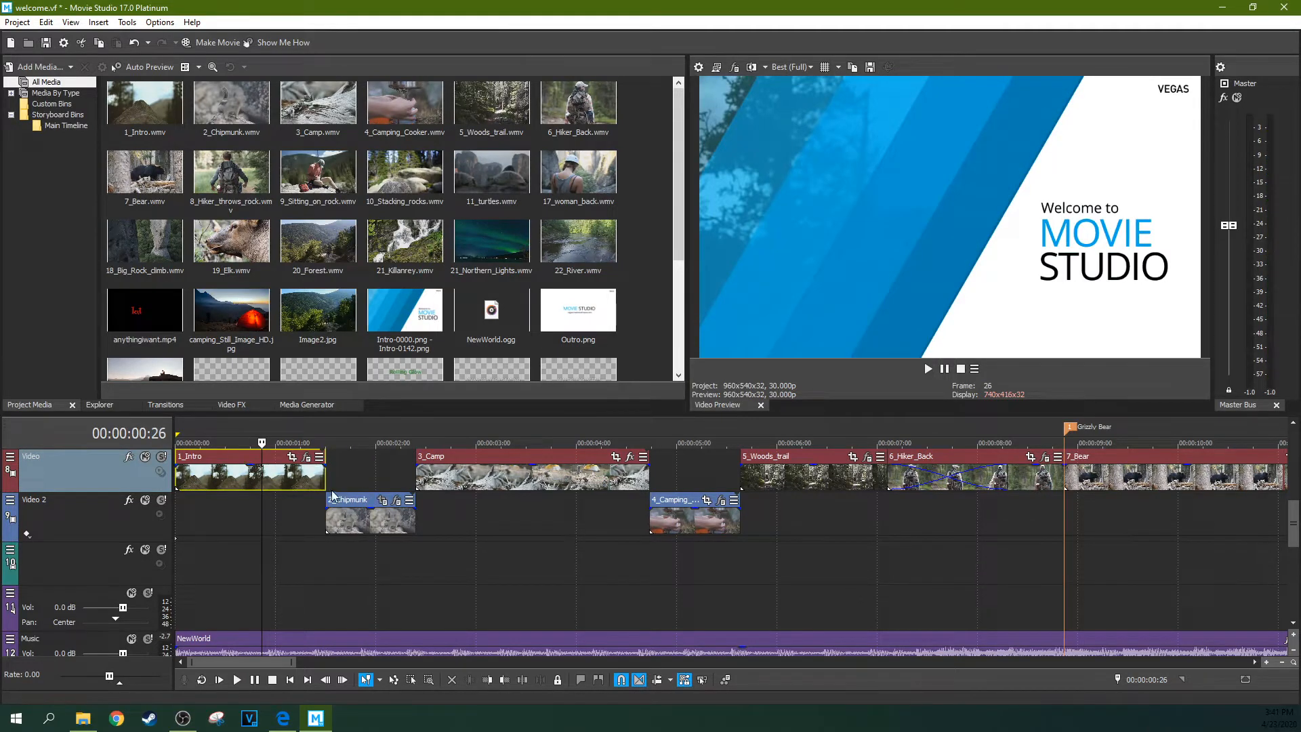
Step: Replay the project from 00:00:00:29 in the 1_Intro clip, and stop playback
click(365, 519)
click(271, 483)
key(space)
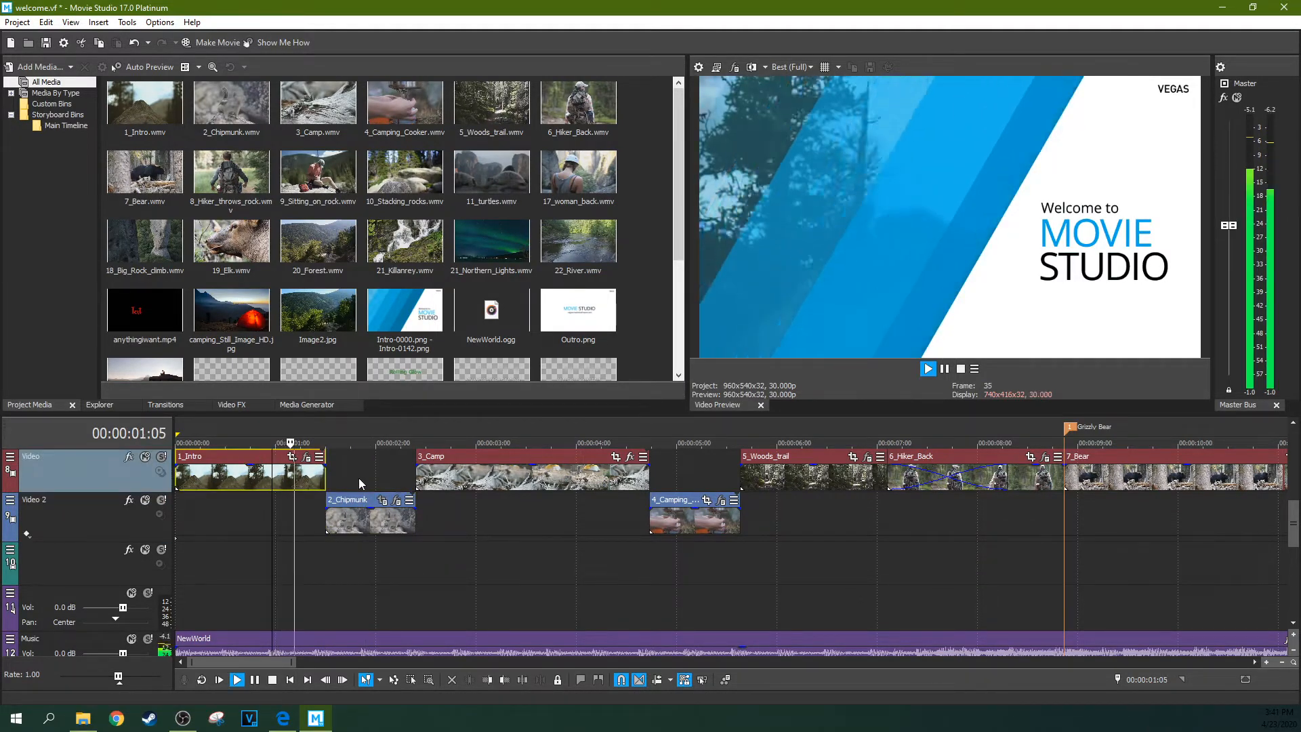
key(space)
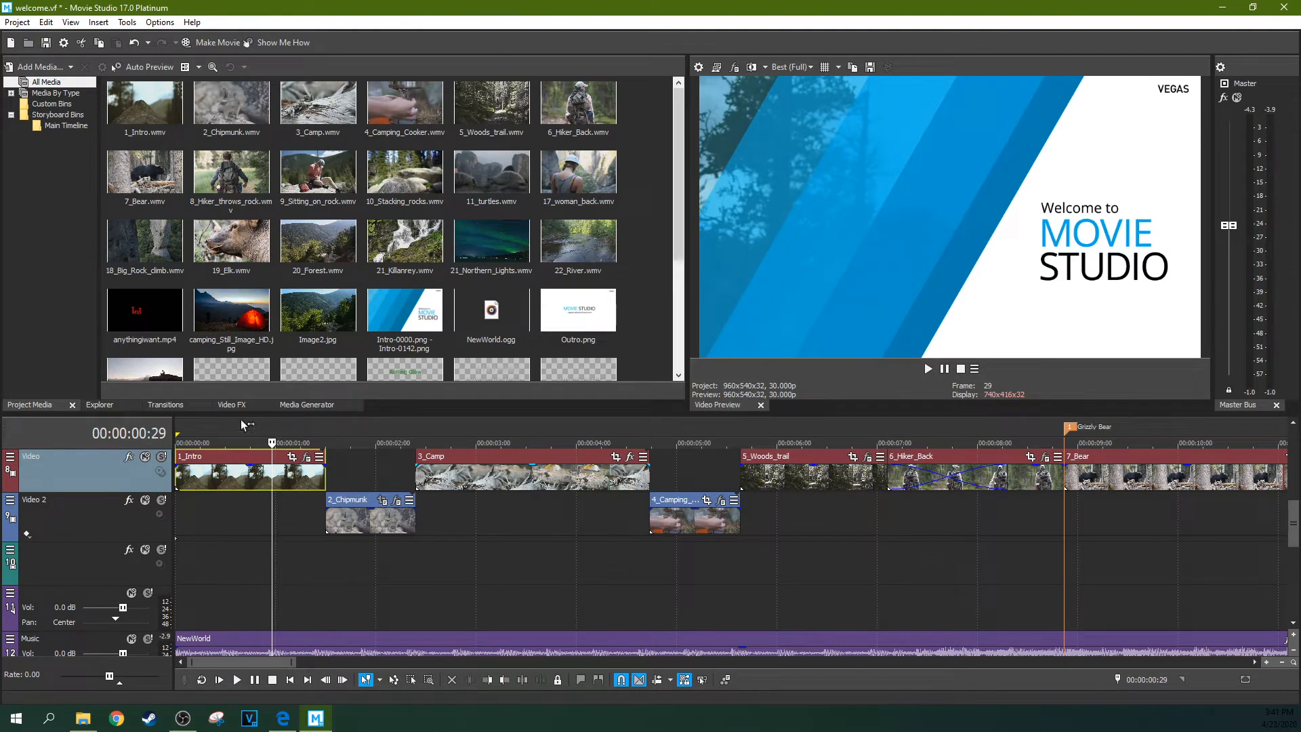
Step: Add the VEGAS Wave effect to the Video track's effects chain
scroll(298, 587, up, 2)
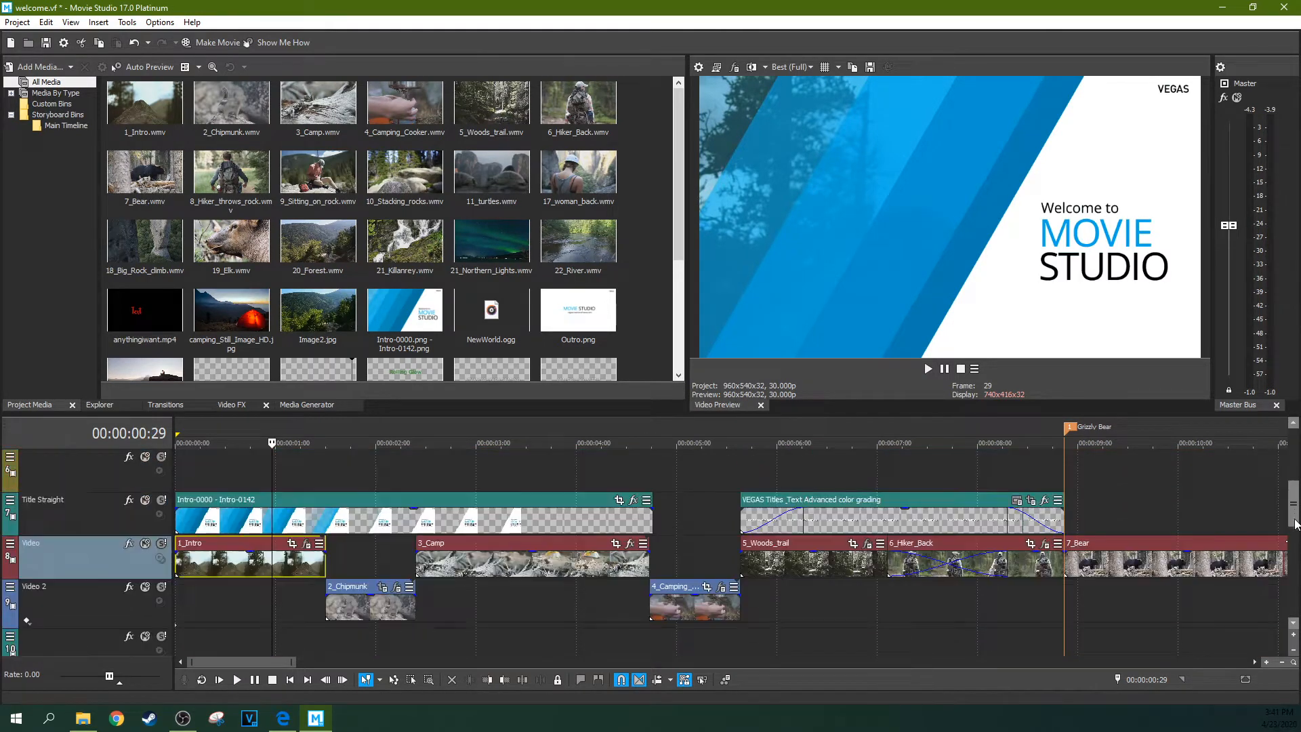
click(128, 543)
click(667, 315)
click(1051, 213)
click(1051, 172)
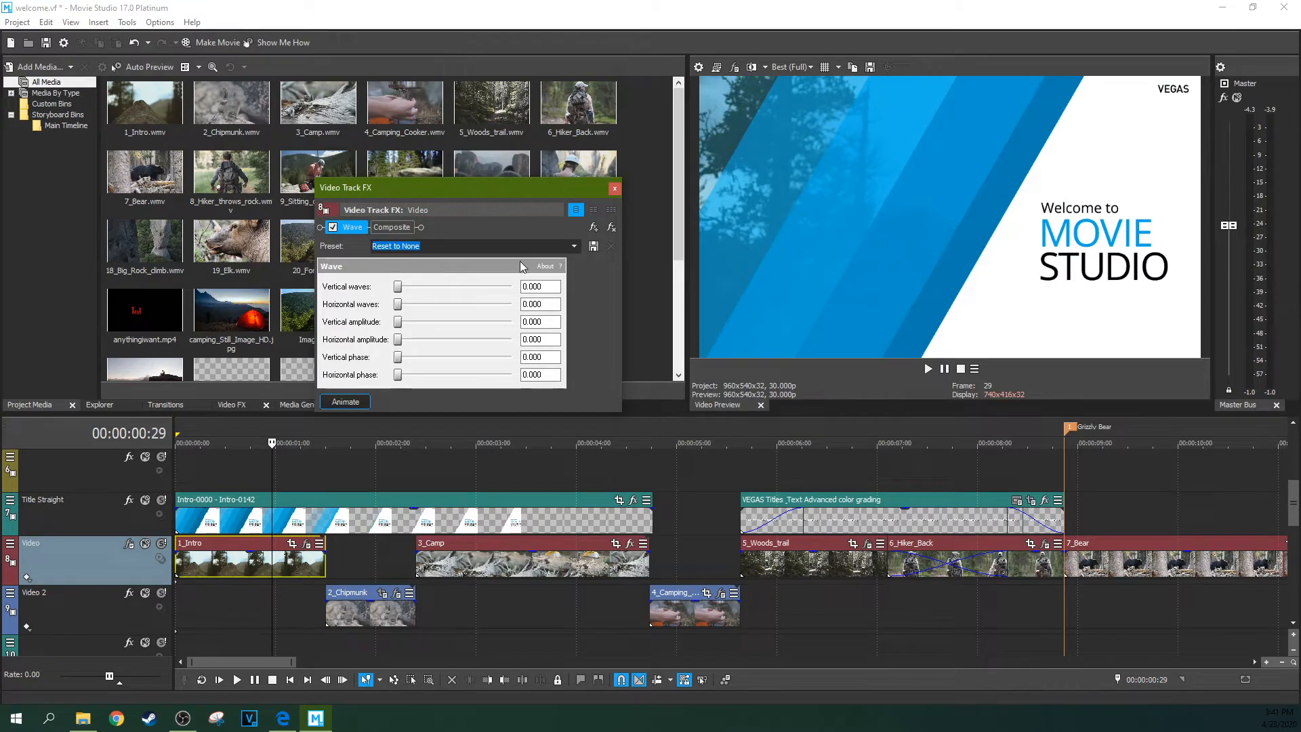
Step: Set the Video track's Wave effect to 21.900 horizontal waves and 0.303 horizontal amplitude while previewing the 3_Camp clip
click(614, 188)
key(space)
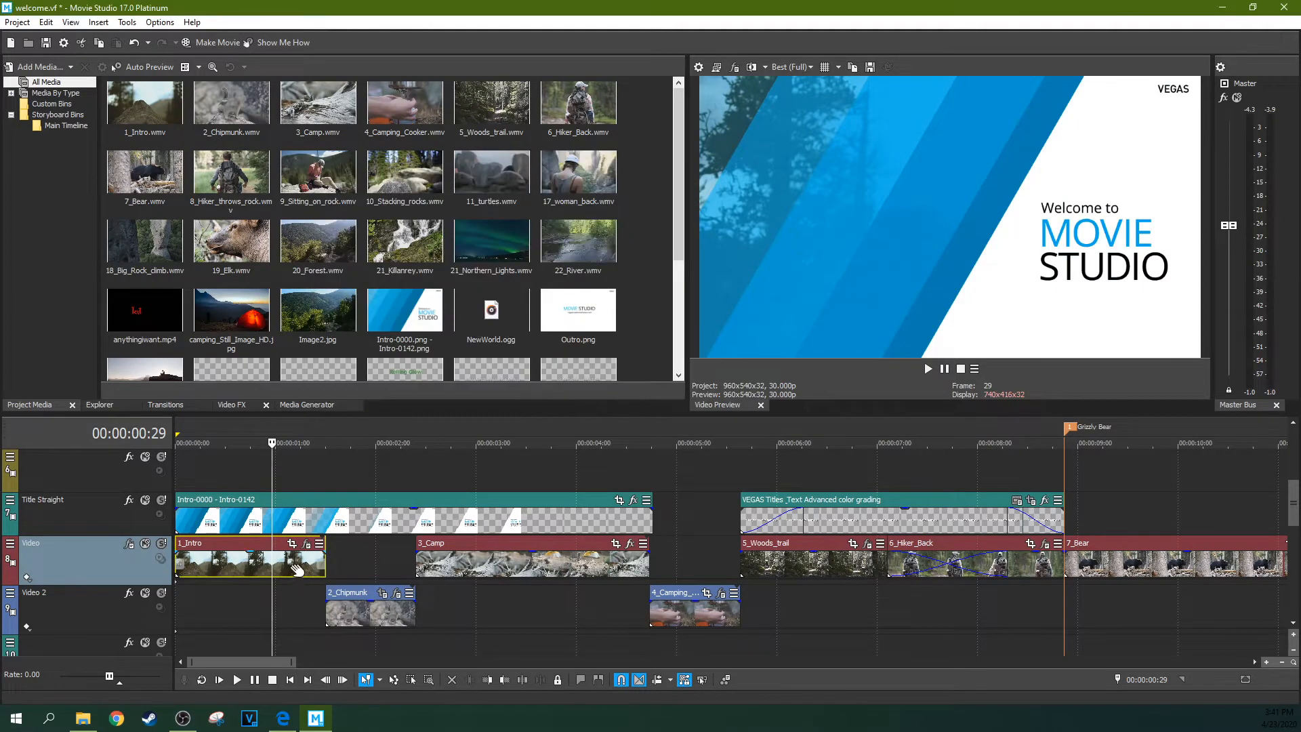
click(498, 560)
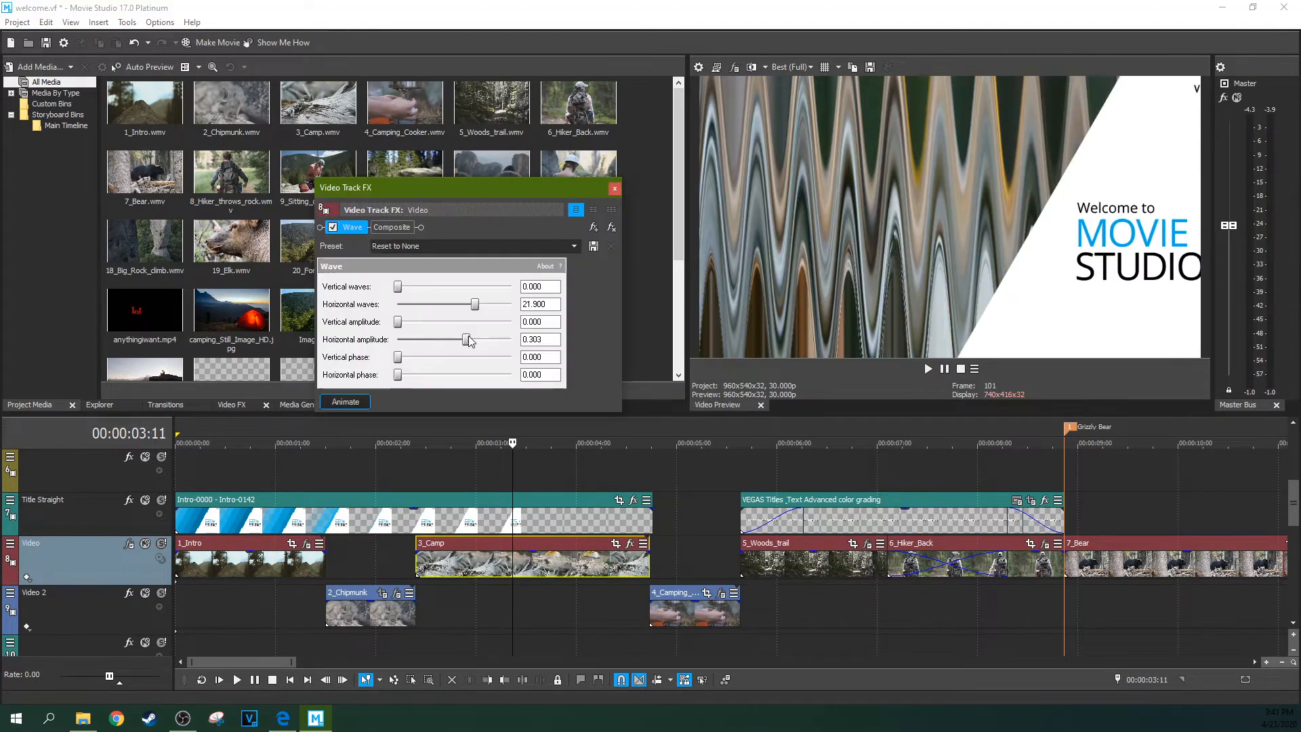
click(614, 188)
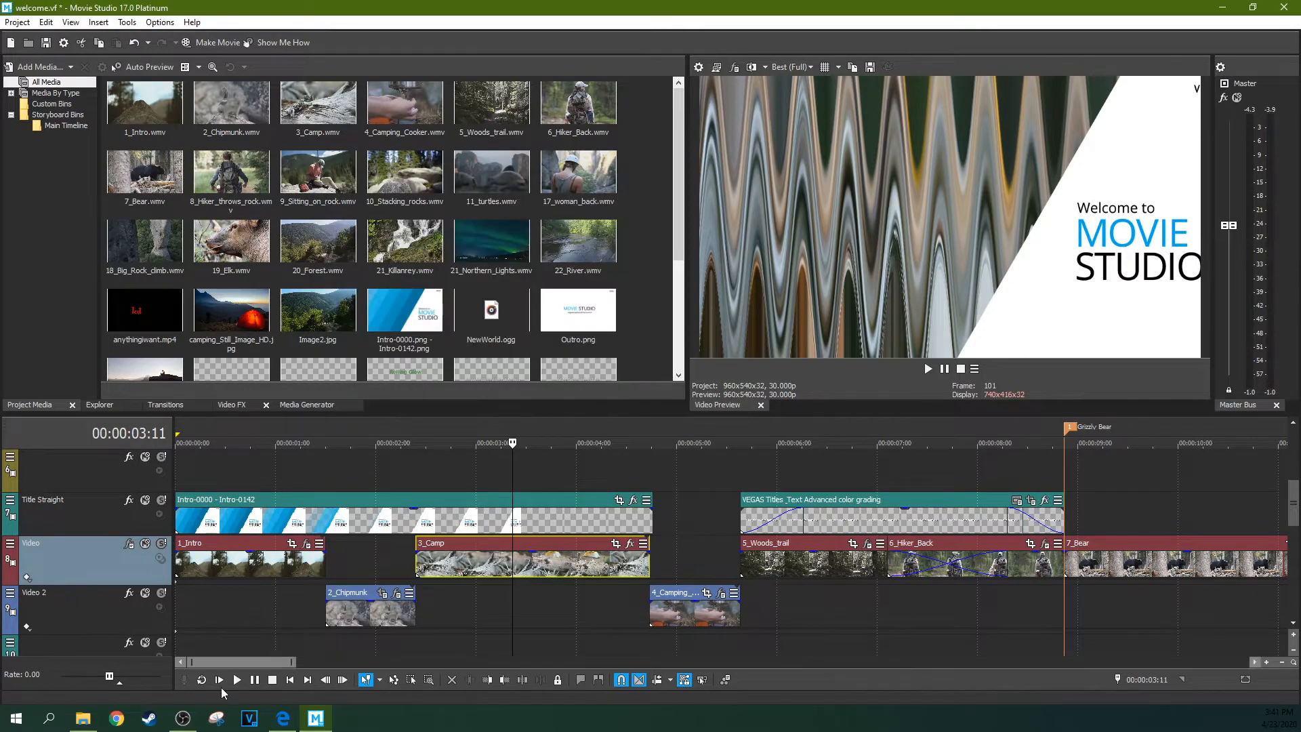
Step: Compare the Wave effect's reach across the 1_Intro, 3_Camp and 5_Woods_trail clips and the clips on the Video 2 track
click(219, 571)
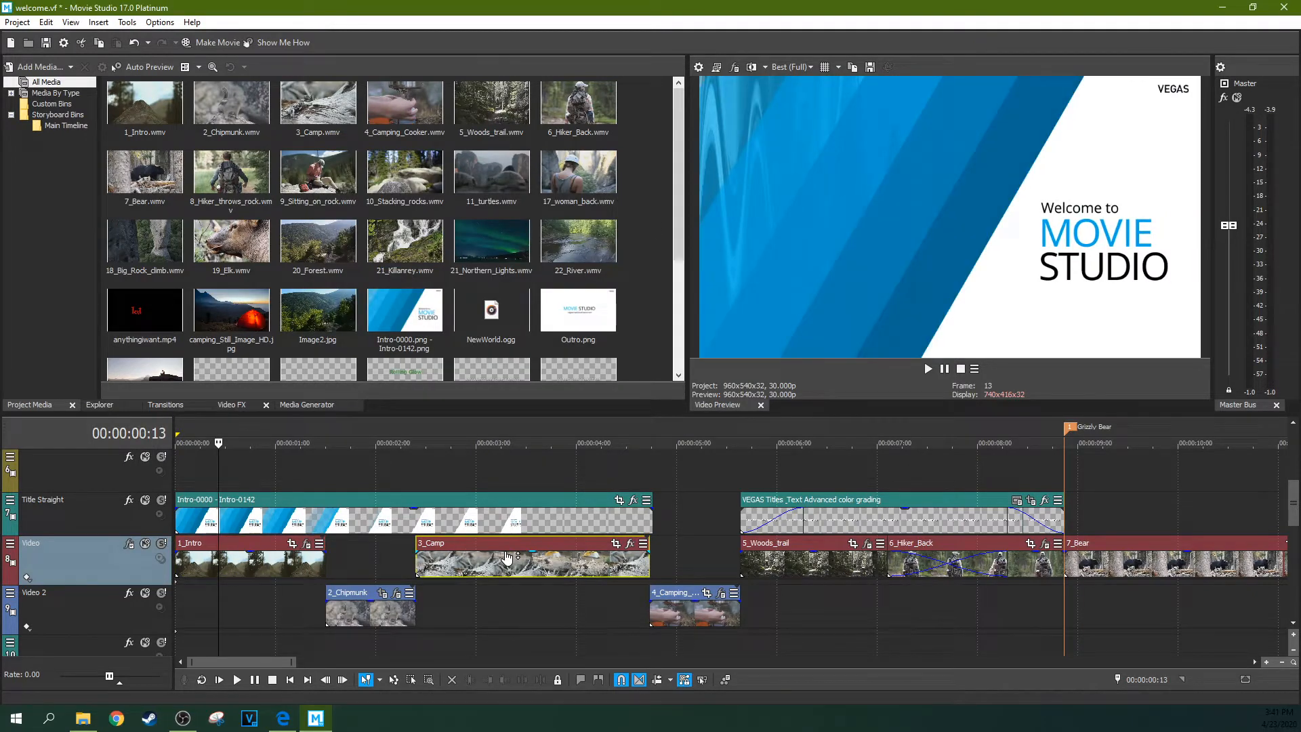
click(567, 568)
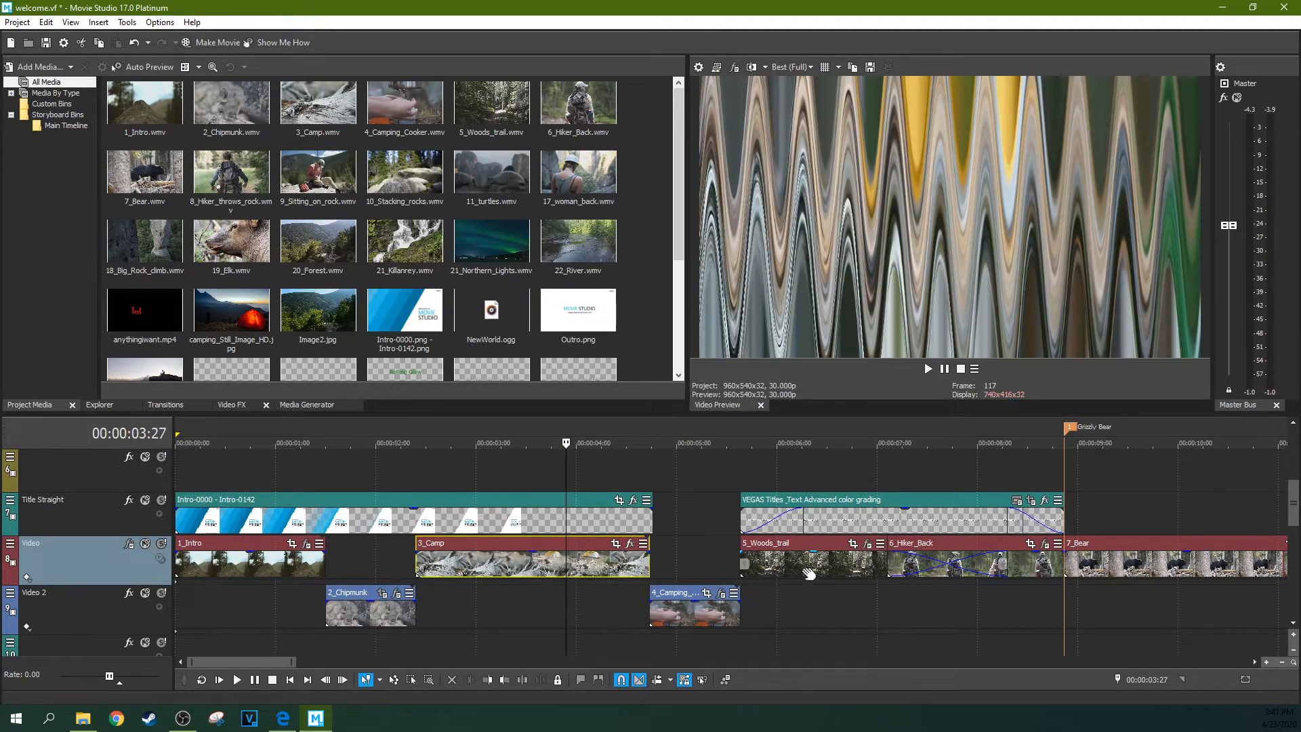
click(806, 570)
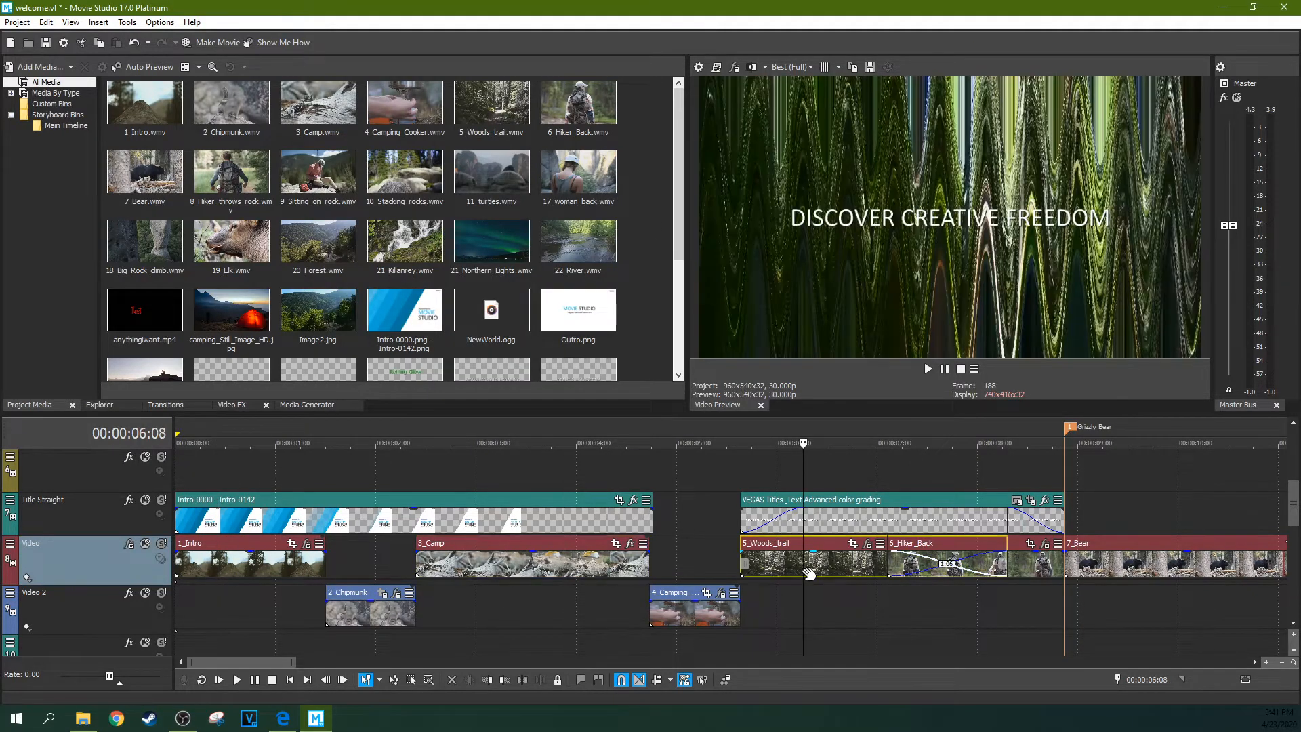
click(684, 615)
click(360, 618)
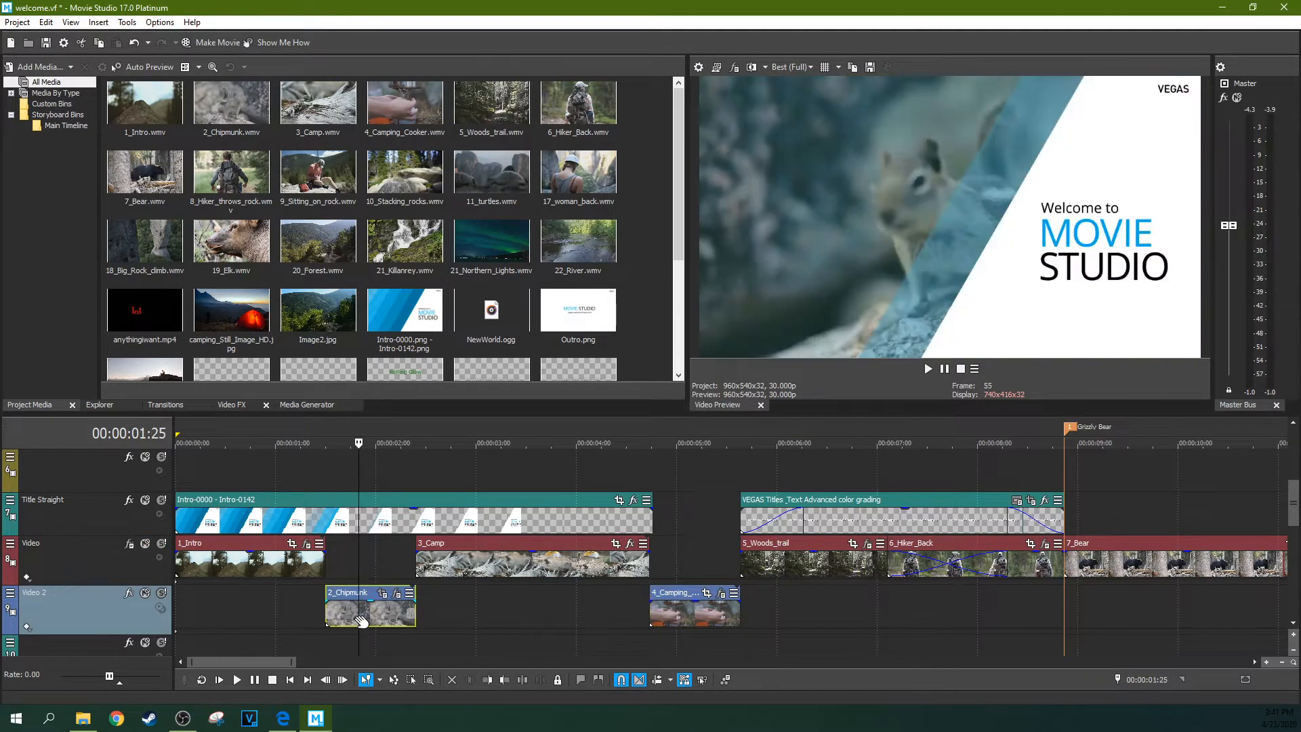
Step: Return to the 1_Intro clip and remove the Wave effect from the Video track's effects chain
click(276, 565)
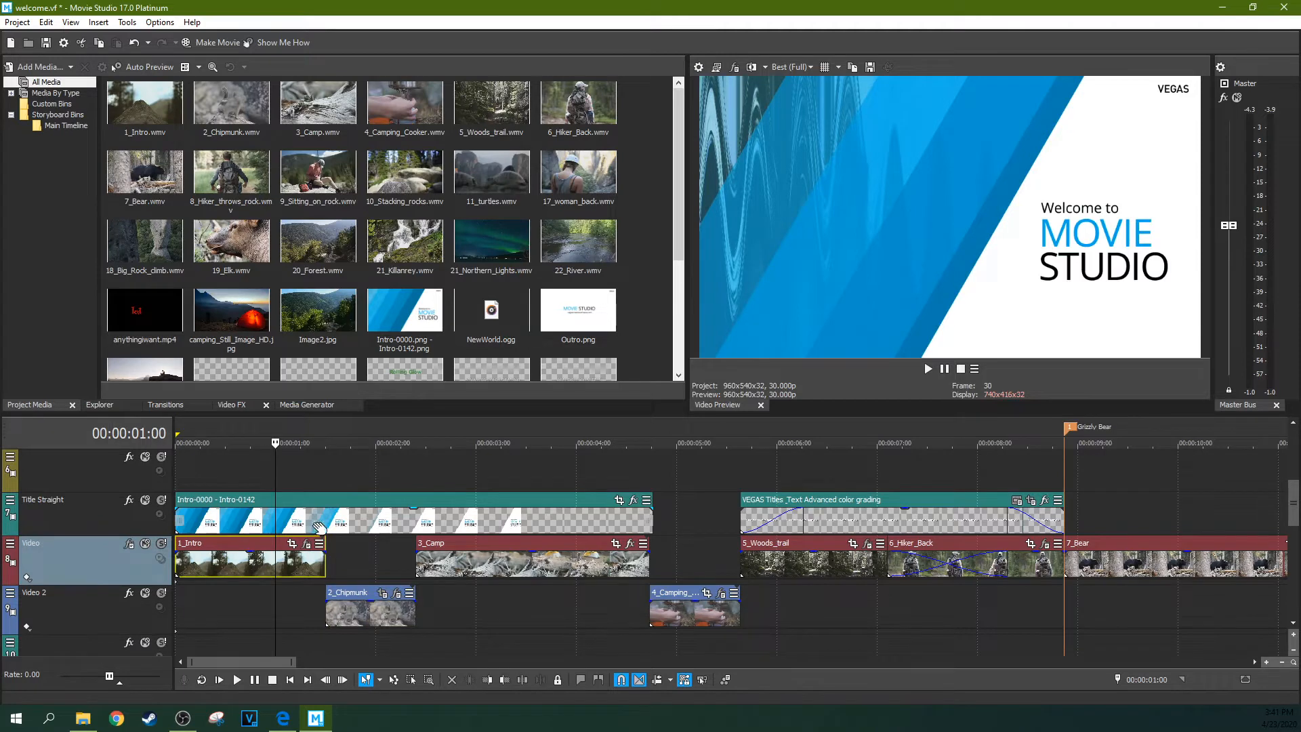
click(129, 545)
click(612, 228)
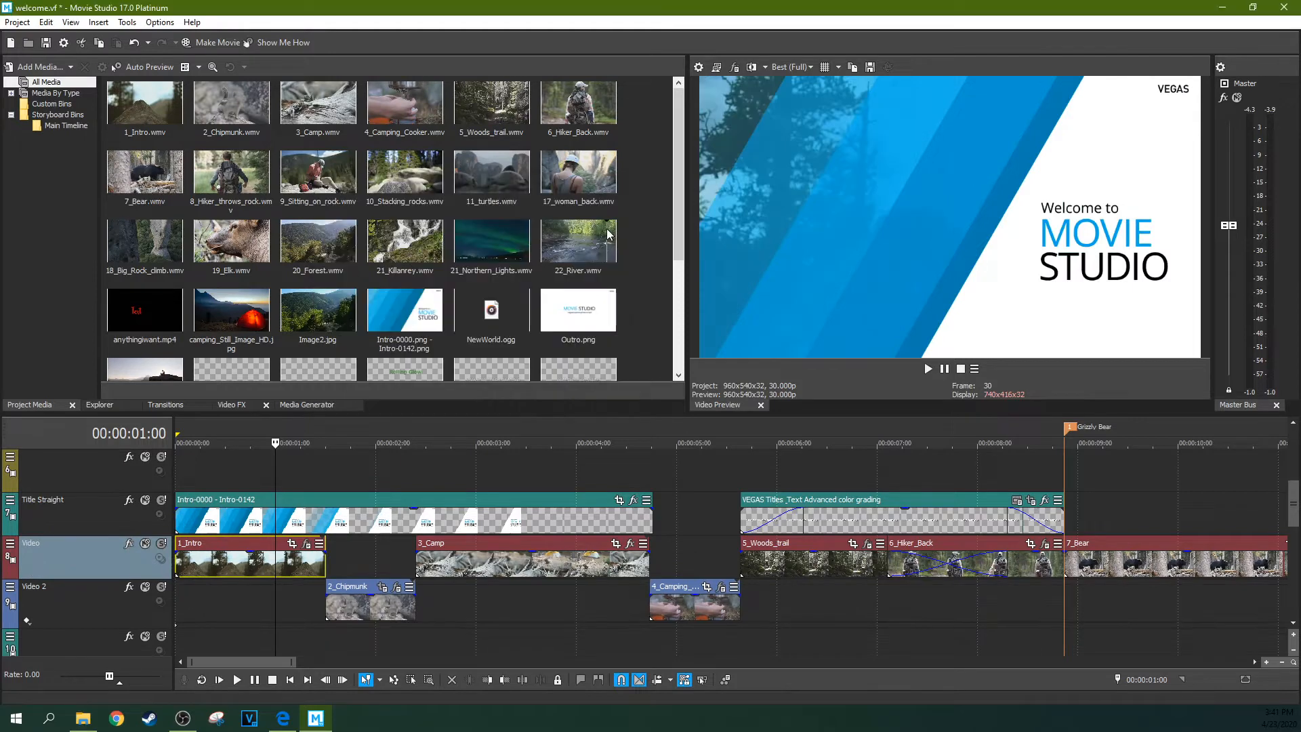
Step: Add the VEGAS Wave effect to the Video track's effects chain again
click(129, 544)
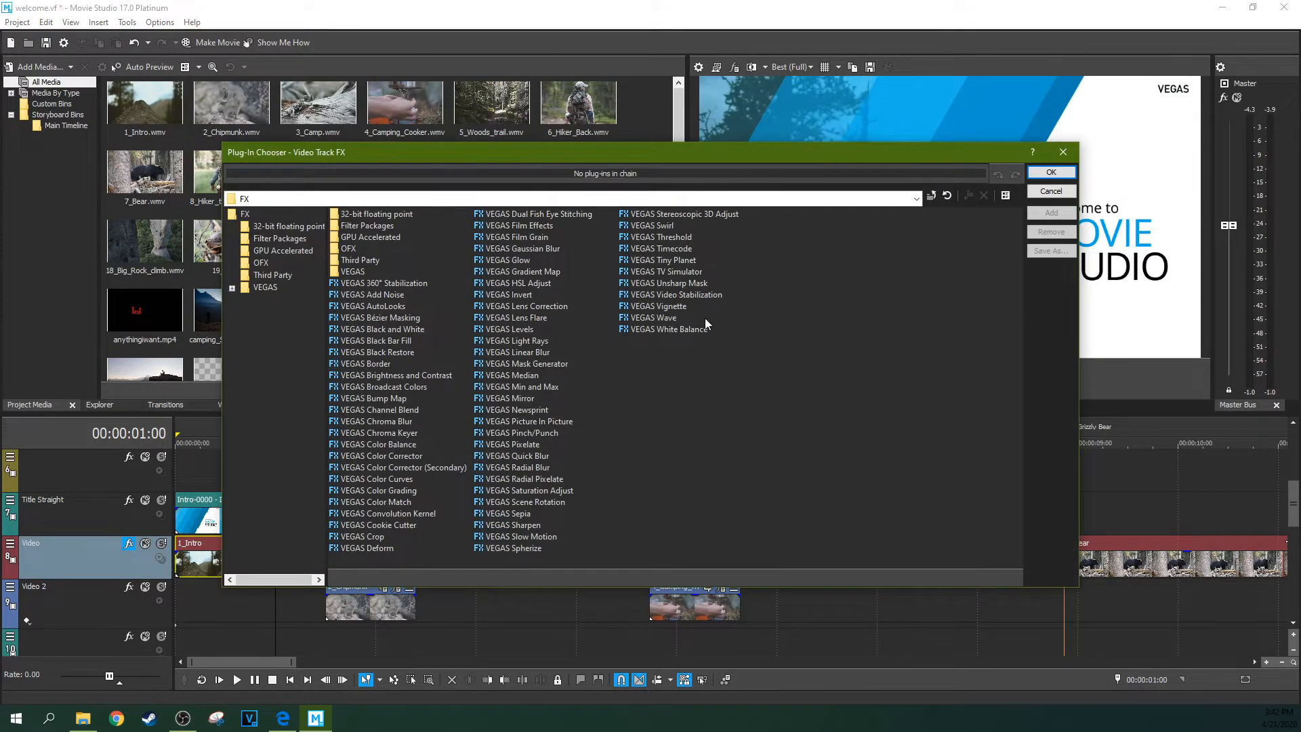
click(653, 318)
click(1051, 213)
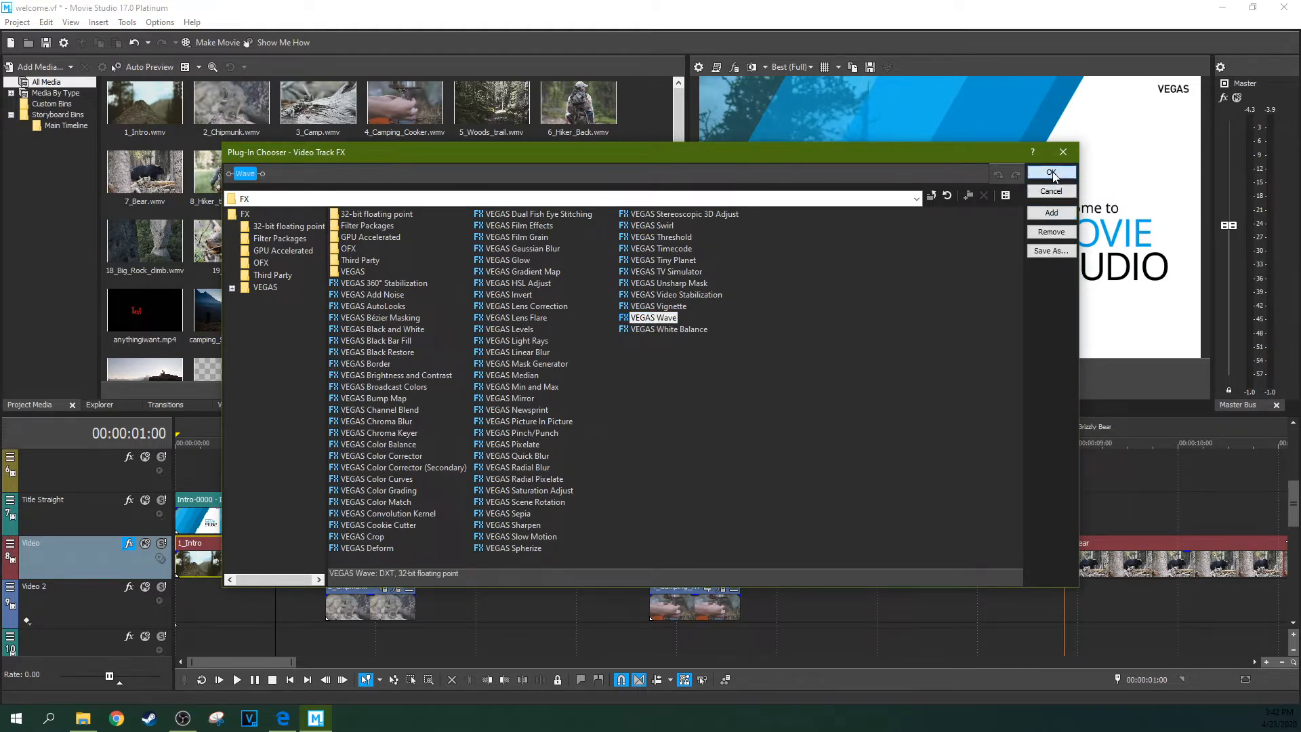
click(1052, 173)
Step: Set the Wave effect's horizontal waves to 10.470 and save the settings as a preset named ";ladkfjlask"
click(356, 233)
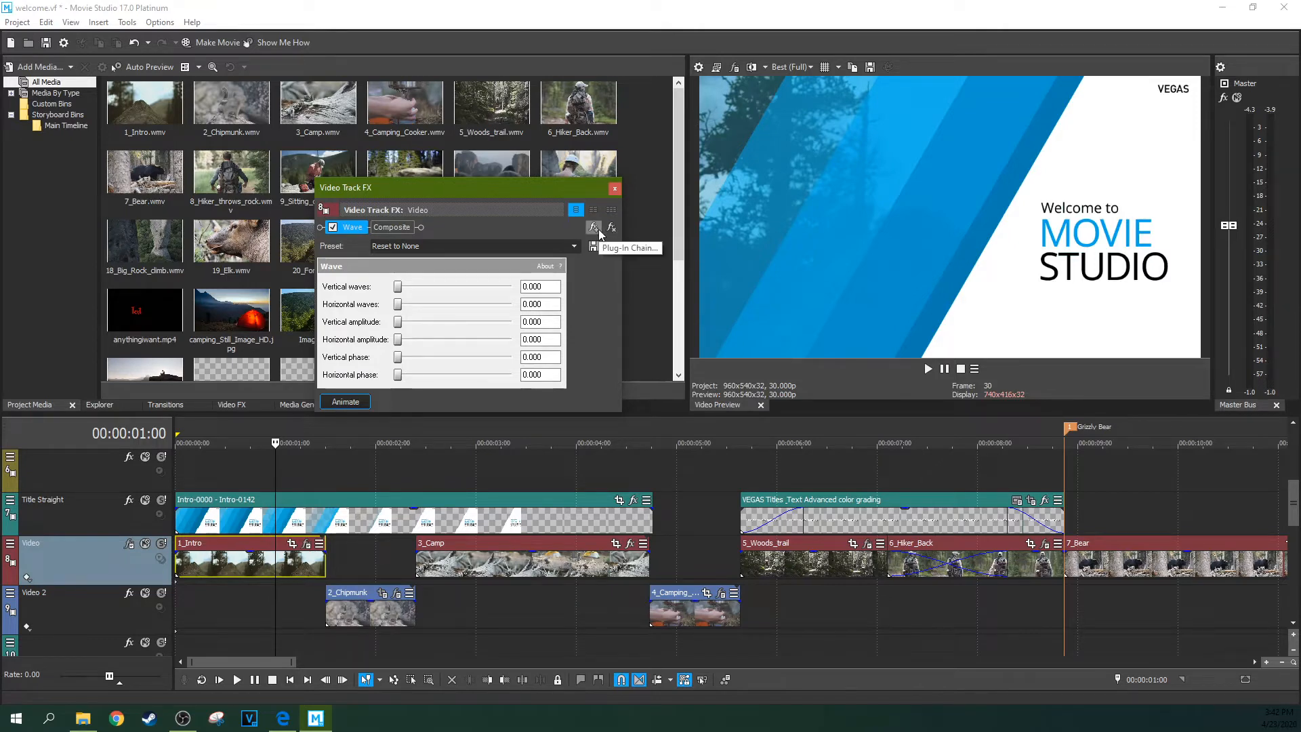
click(562, 249)
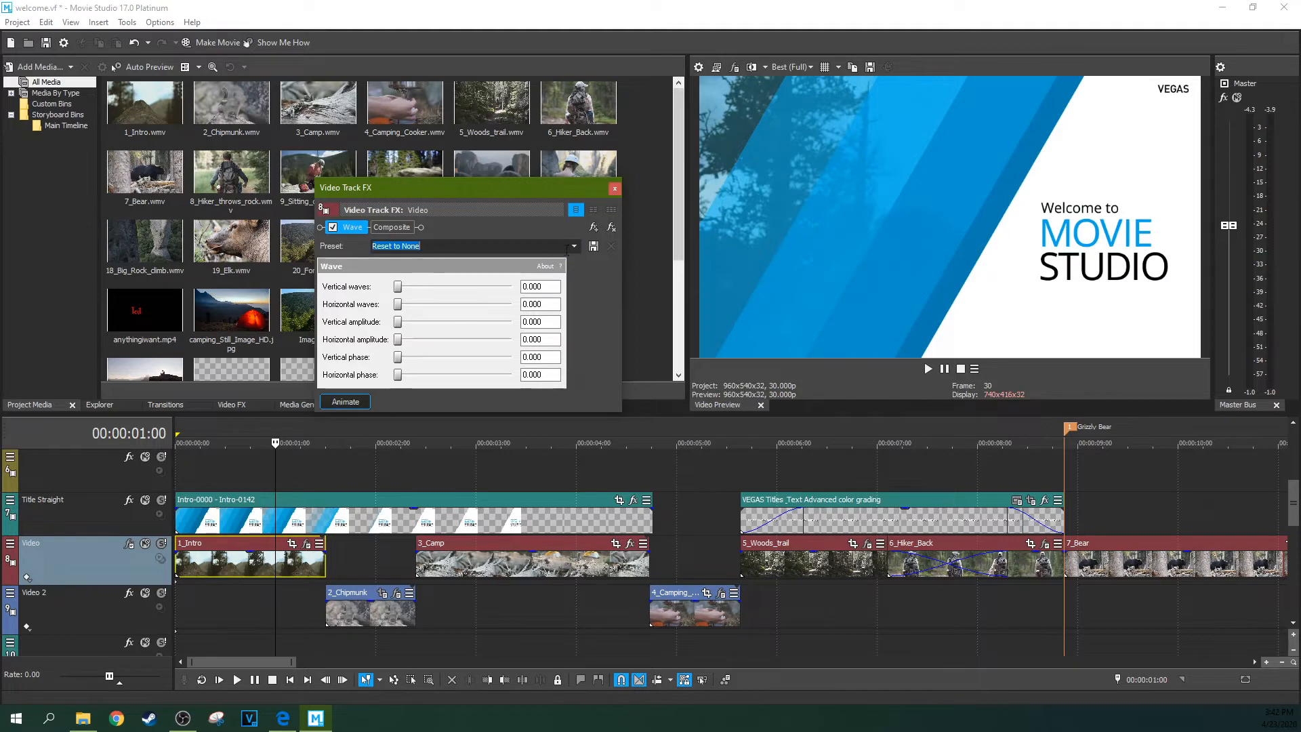
drag(398, 305, 434, 305)
click(574, 247)
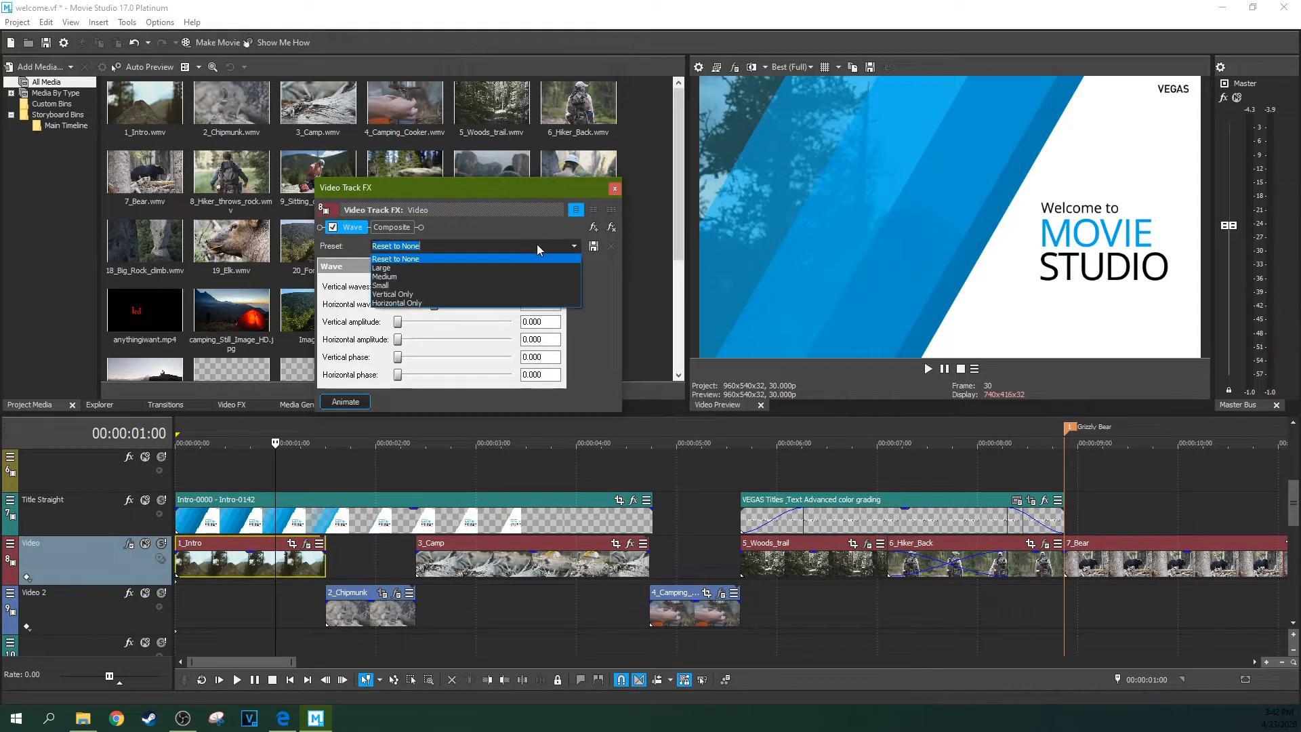
click(415, 257)
text(;ladkfjlask)
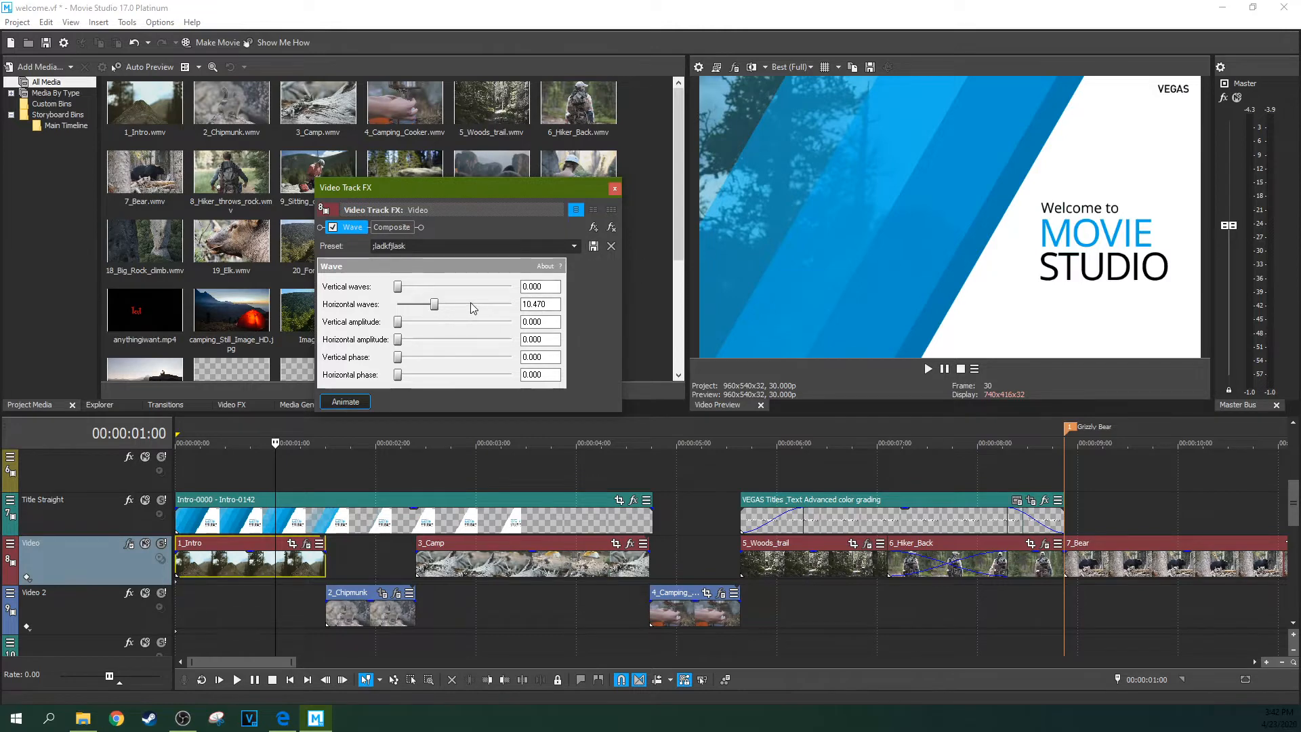
Step: Show the Wave effect's keyframe timeline, and remove the Wave effect from the Video track
click(339, 403)
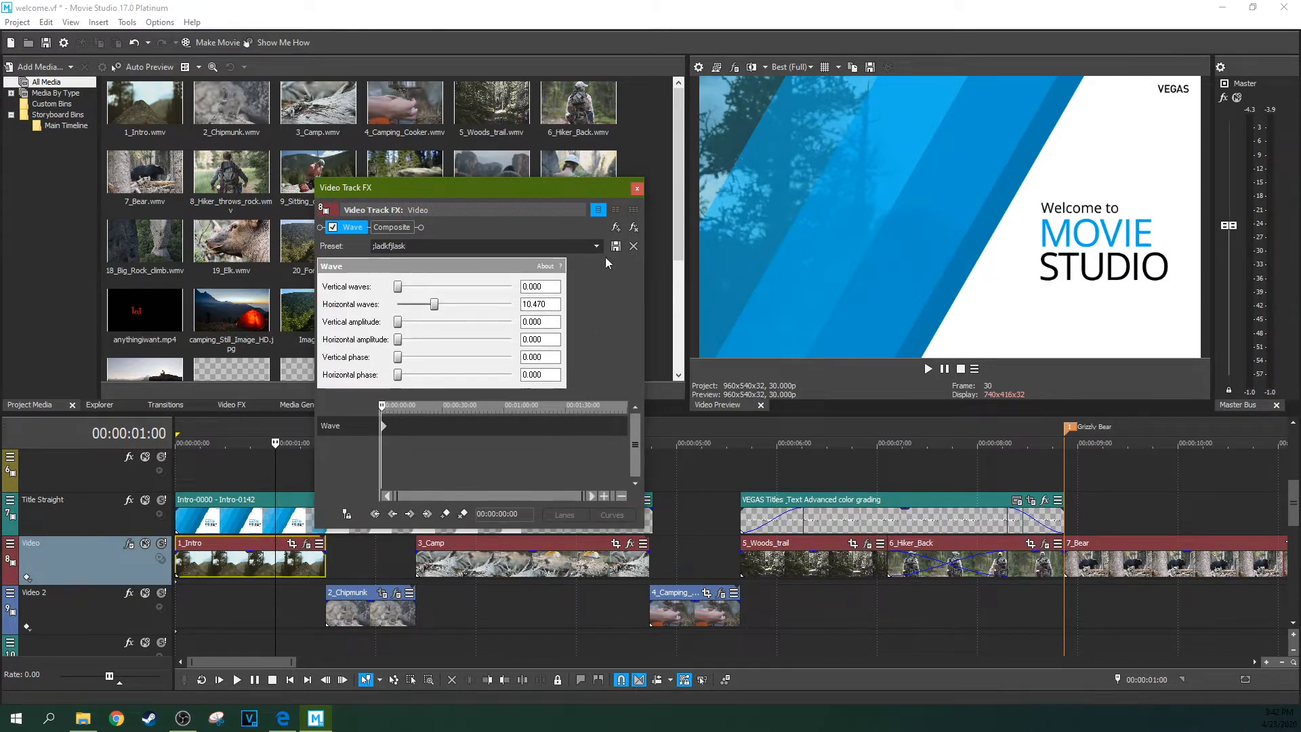
click(637, 189)
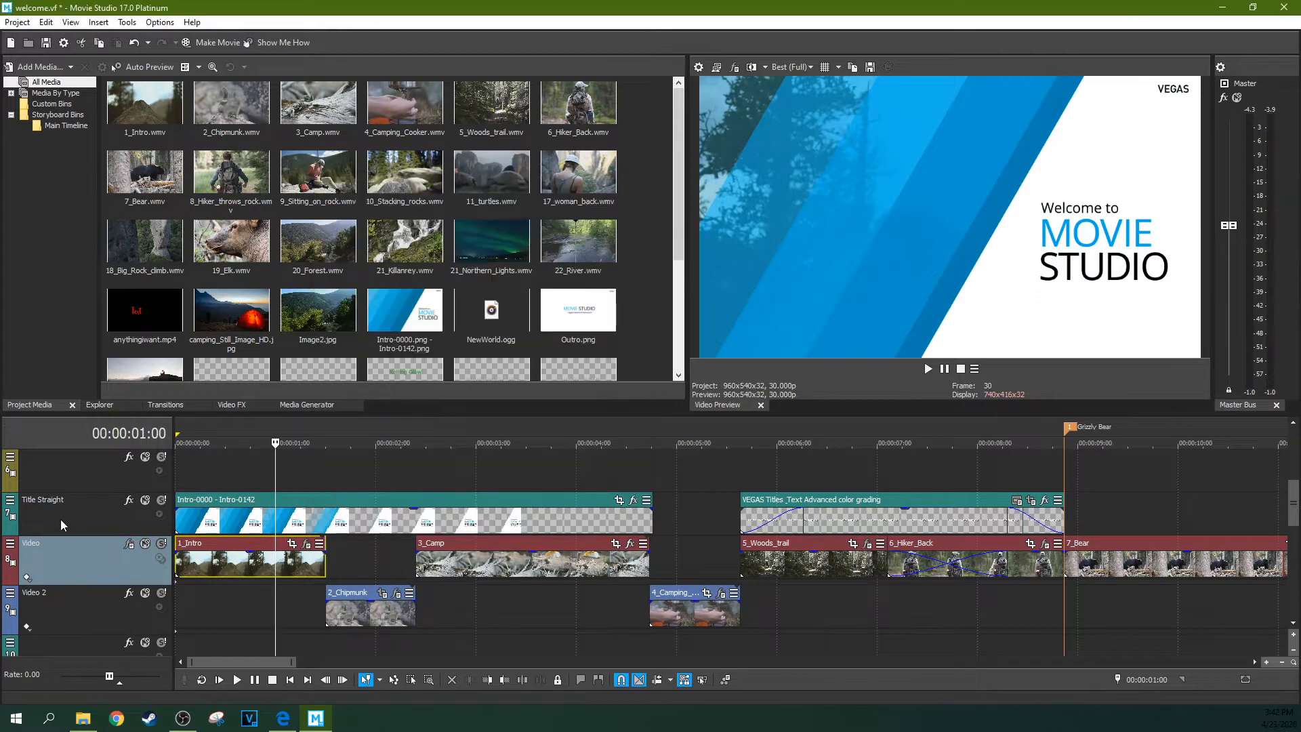
click(130, 542)
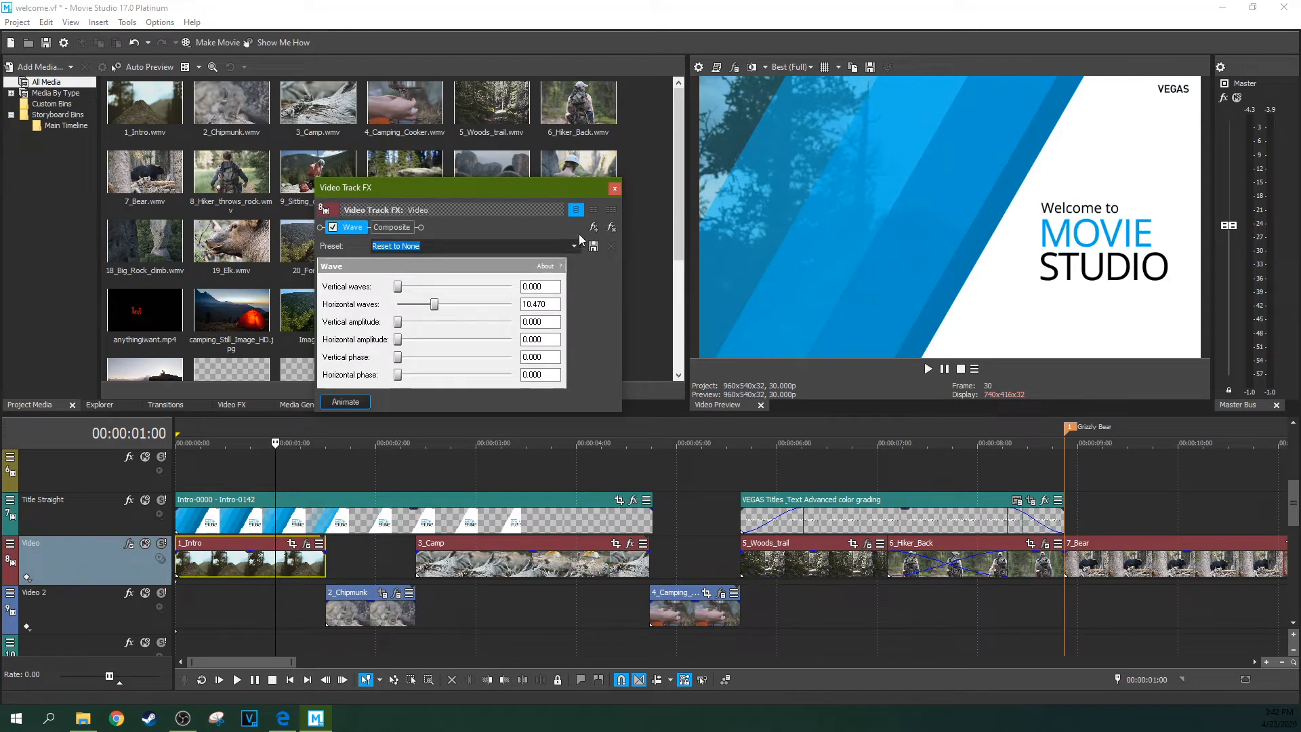
click(615, 187)
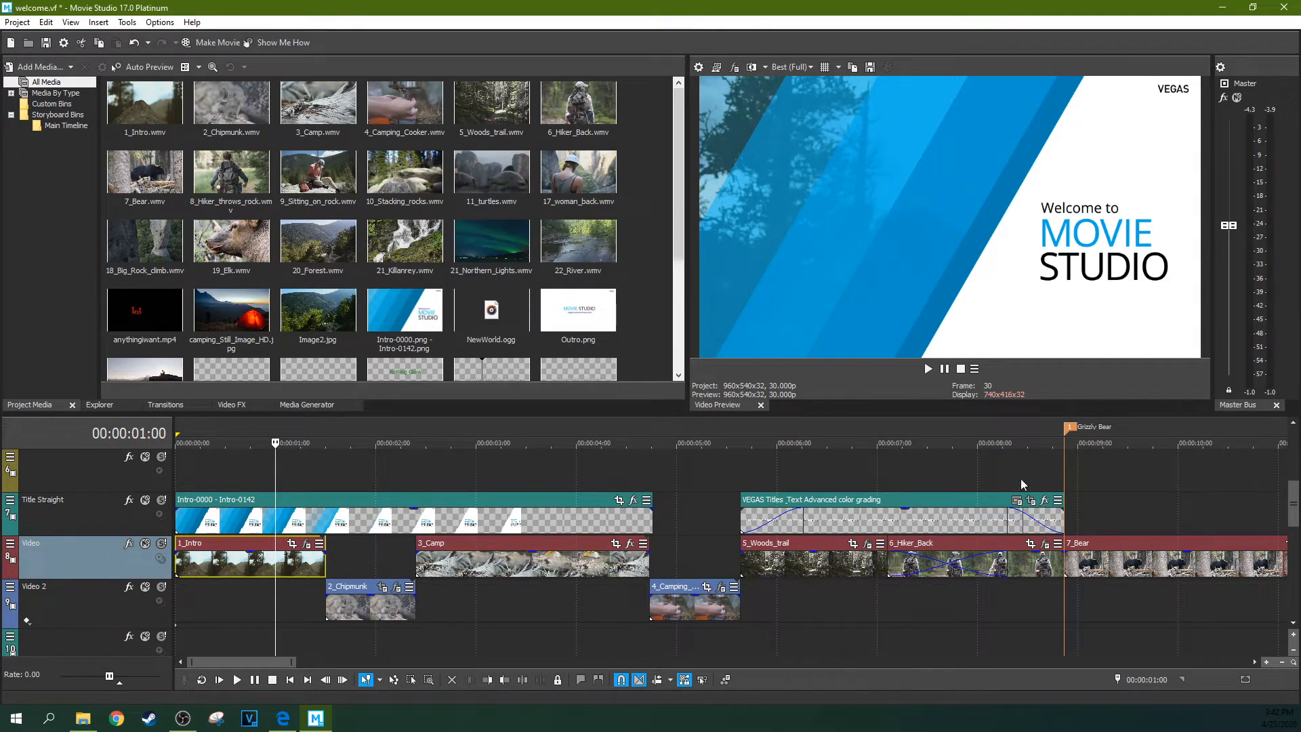
Step: Duplicate the Title Straight track together with its title clips
mouse_move(1288, 495)
mouse_down()
mouse_move(1290, 559)
mouse_move(1295, 493)
mouse_up()
key(End)
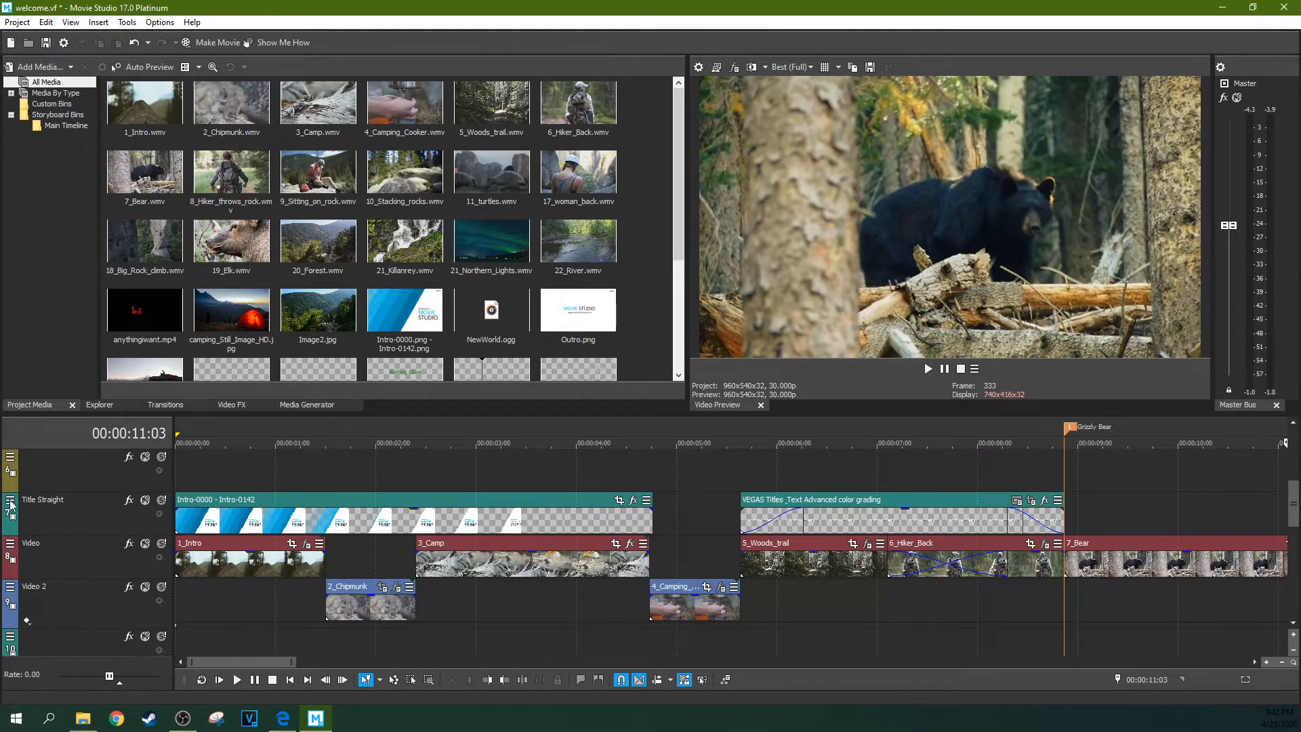
right_click(42, 513)
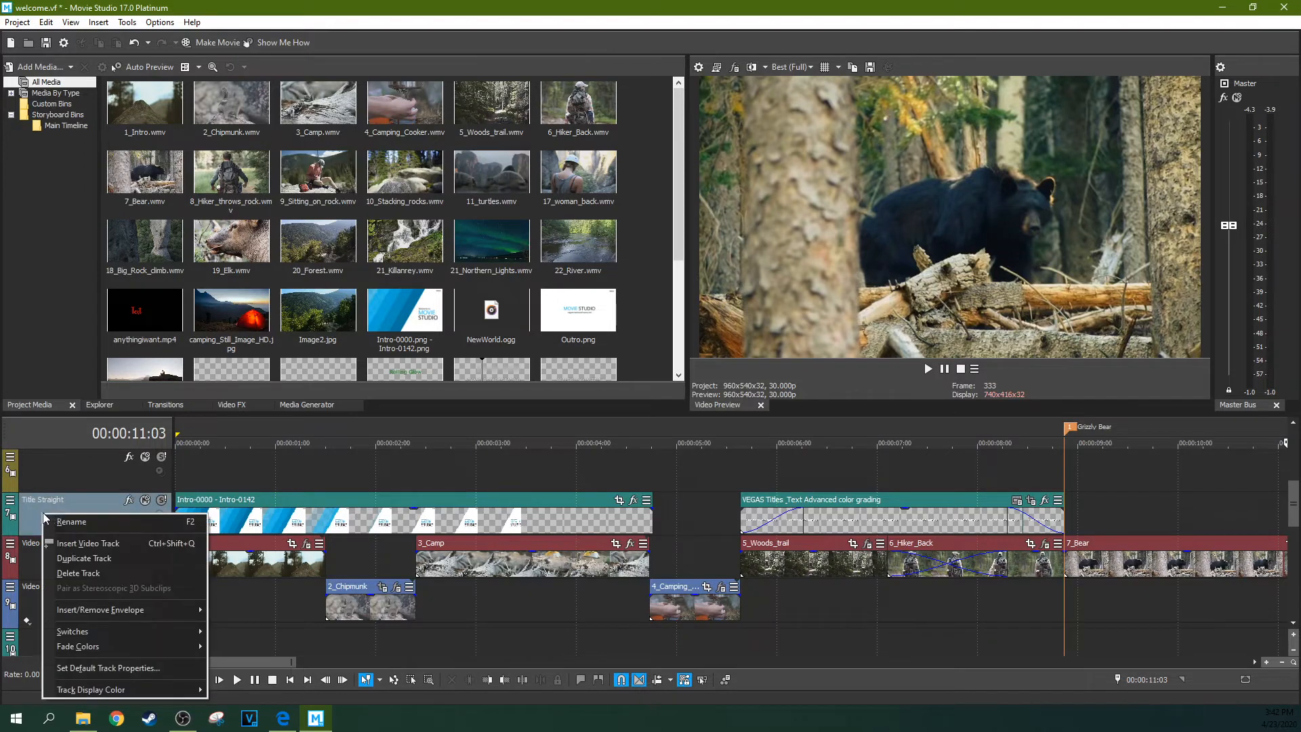
click(92, 562)
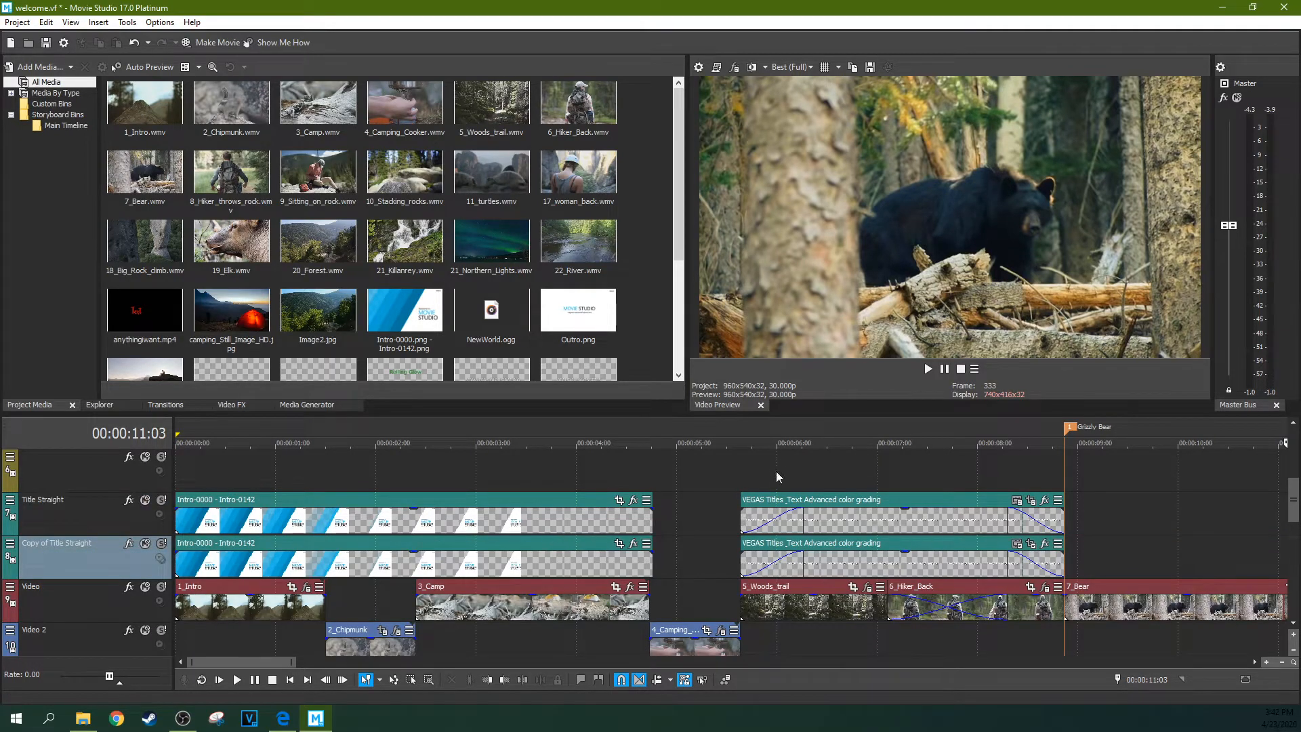
Step: Delete the original Title Straight track and all of its events, keeping the duplicate
click(112, 522)
key(Delete)
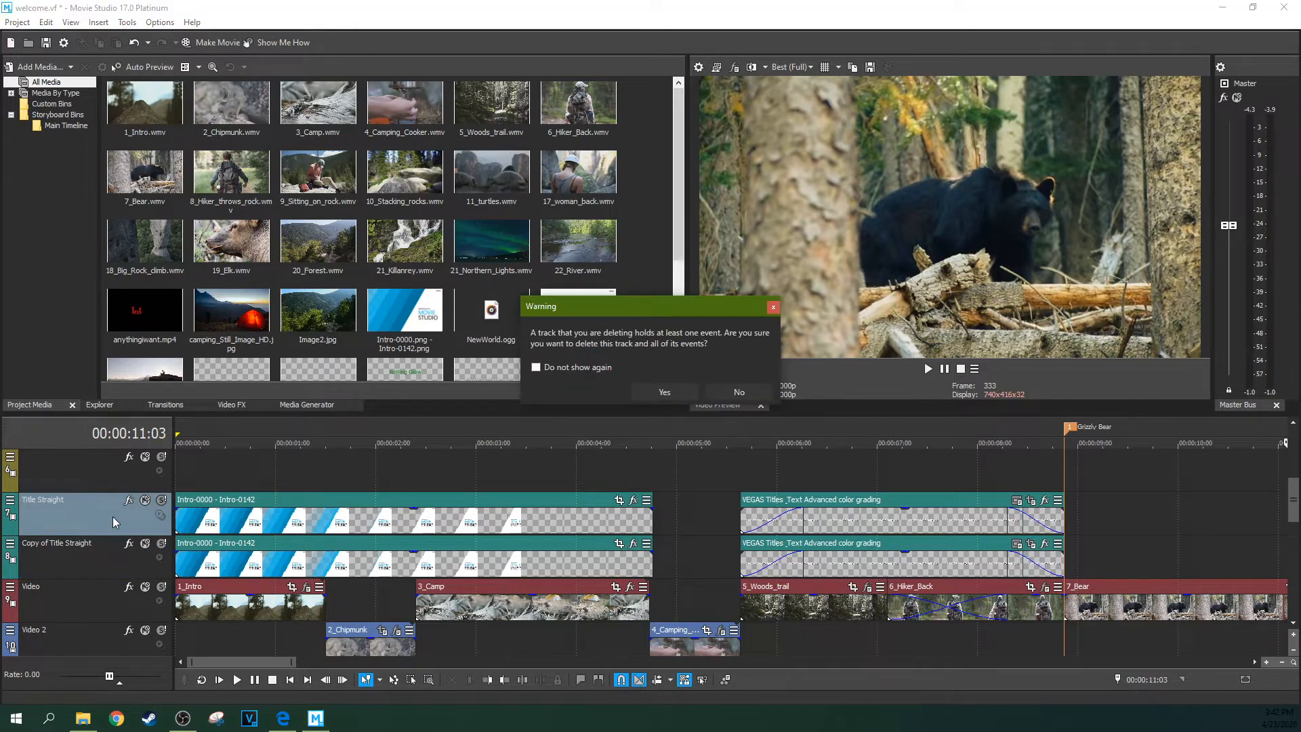
click(667, 393)
Step: Rename the Copy of Title Straight track as "anything you want"
right_click(124, 517)
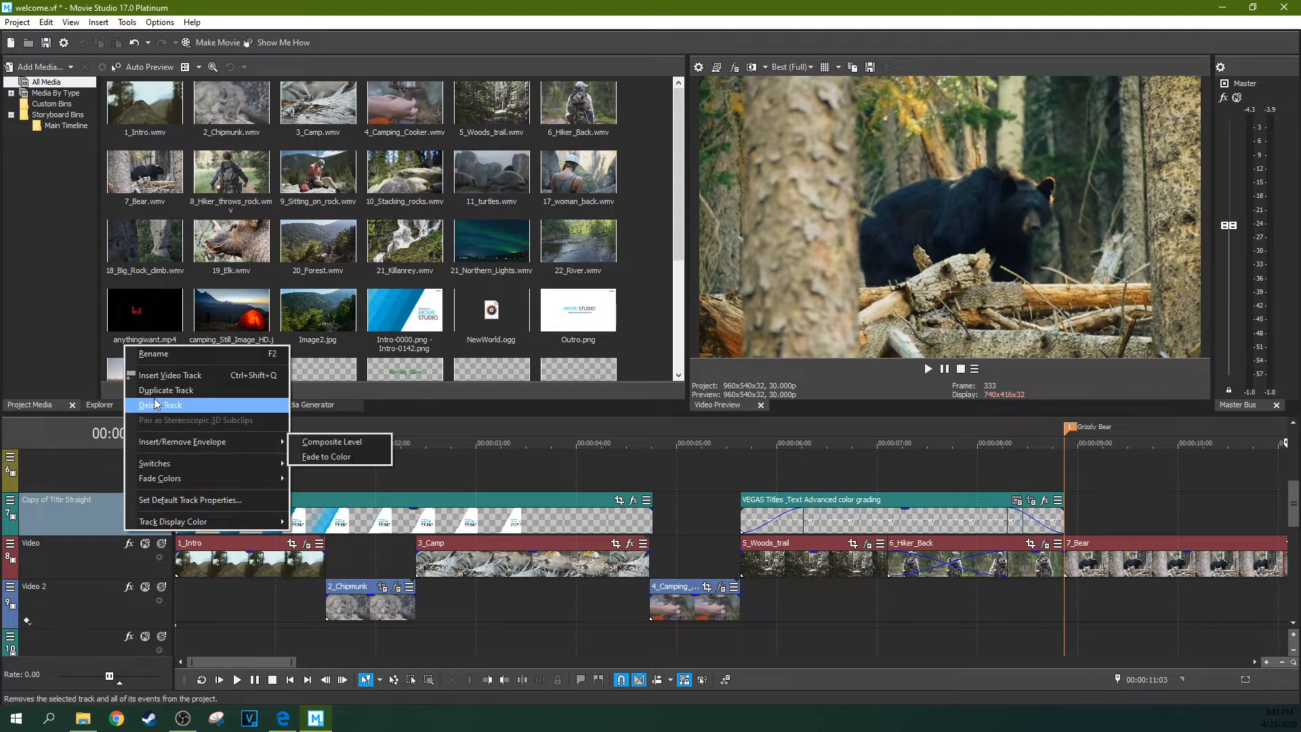
click(169, 355)
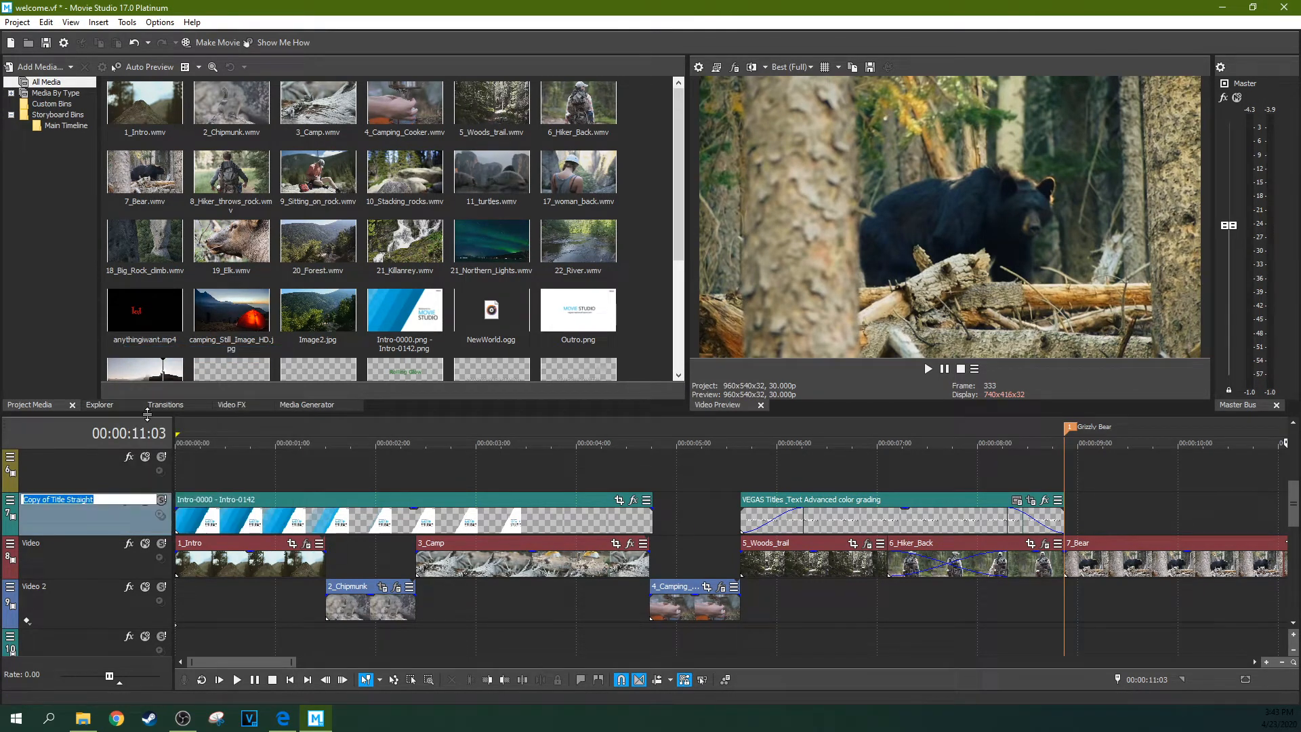
text(anything you want)
key(Return)
Step: Look over the envelope, switches and fade color options available for the "anything you want" track
right_click(81, 515)
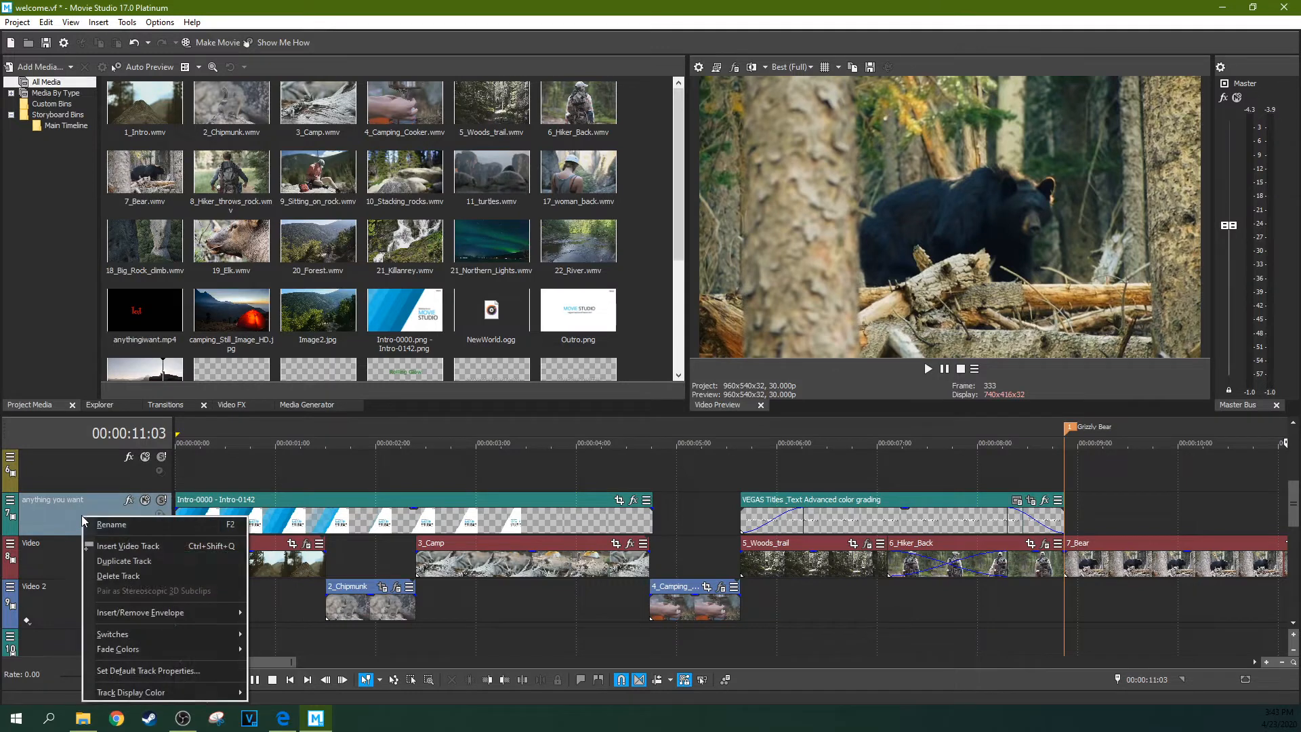
mouse_move(112, 612)
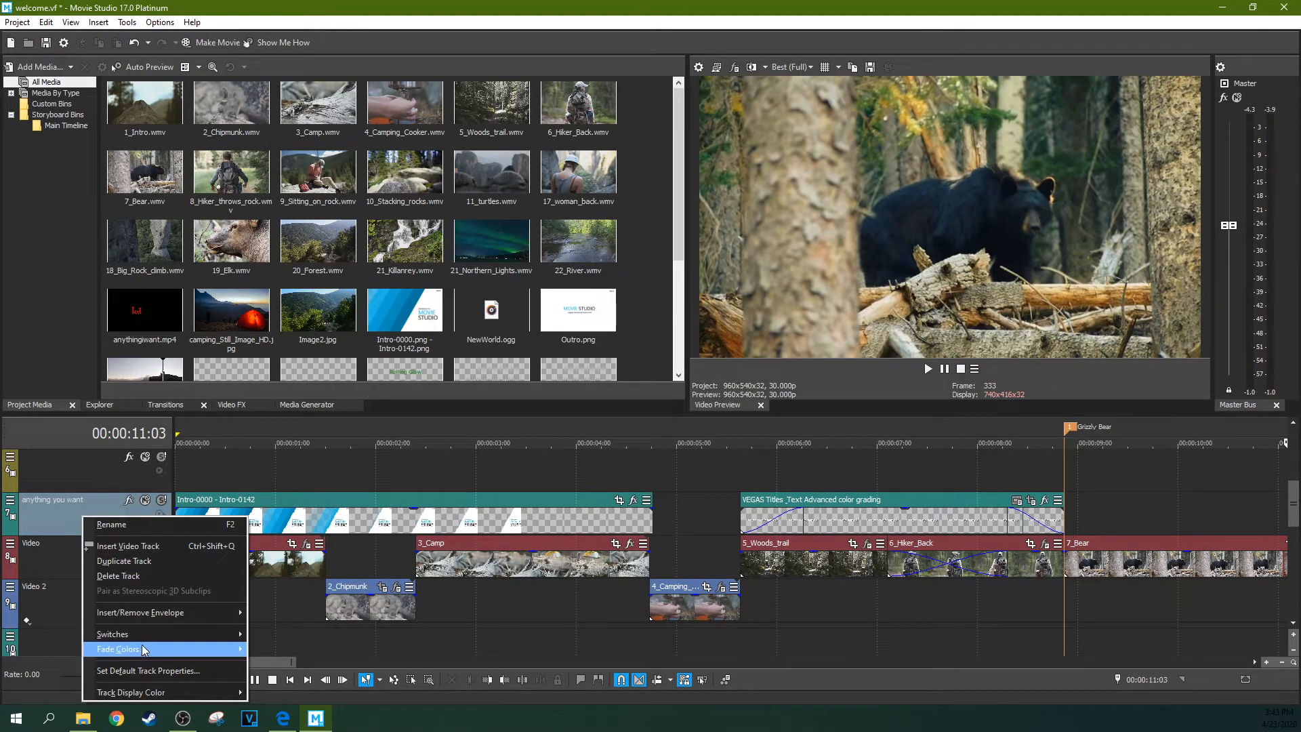
mouse_move(145, 641)
Step: Insert a Fade to Color envelope on the "anything you want" track
right_click(114, 517)
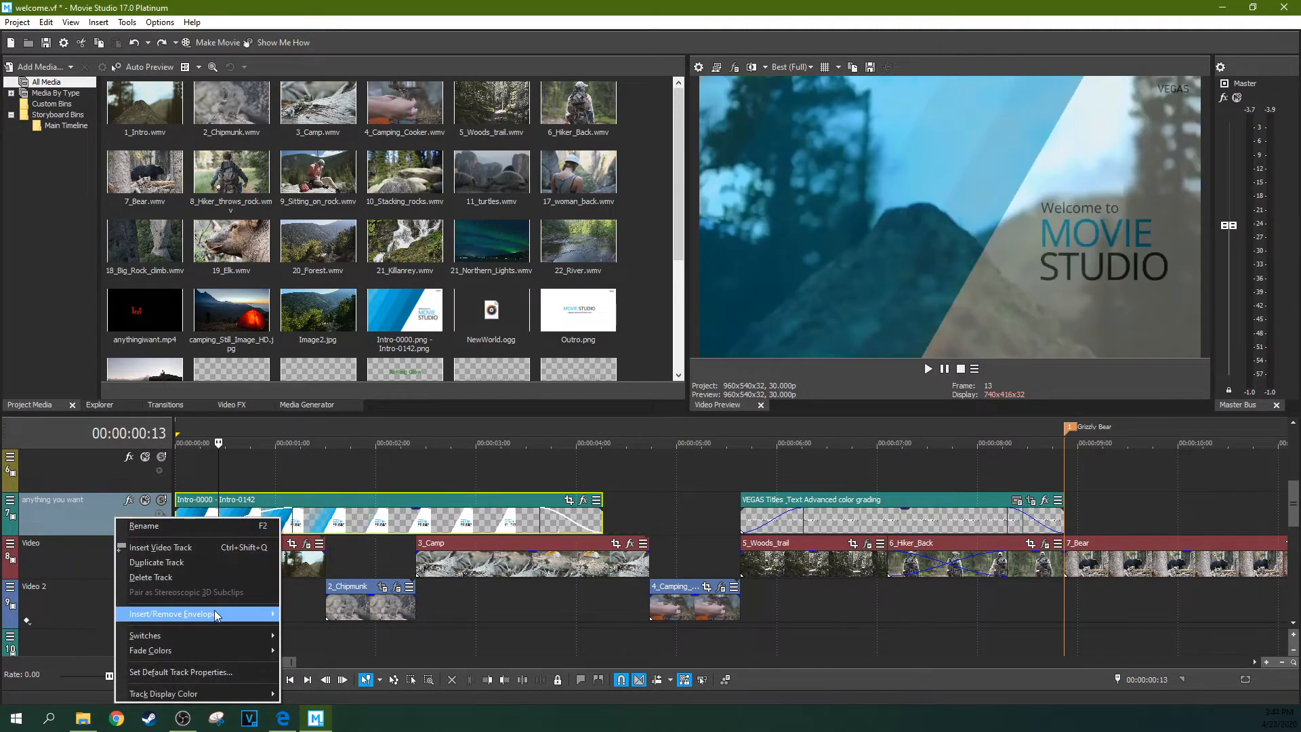
mouse_move(214, 610)
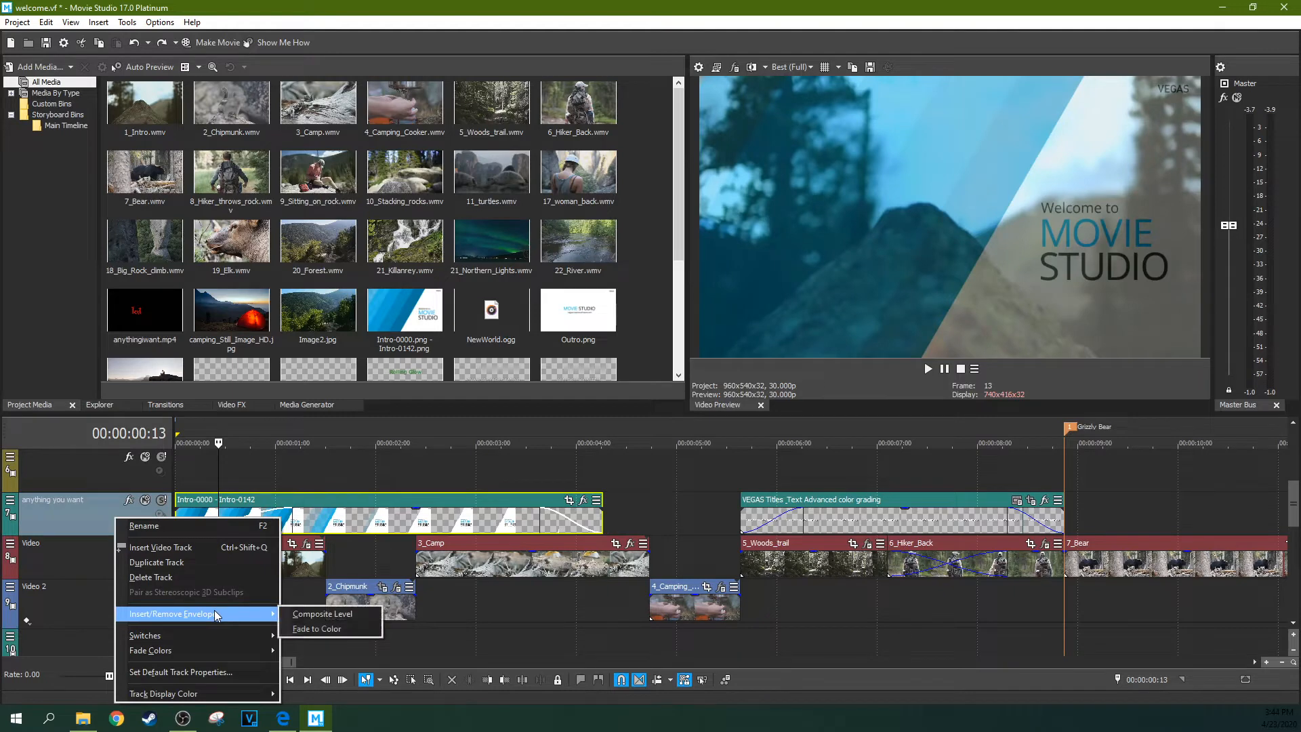
click(296, 629)
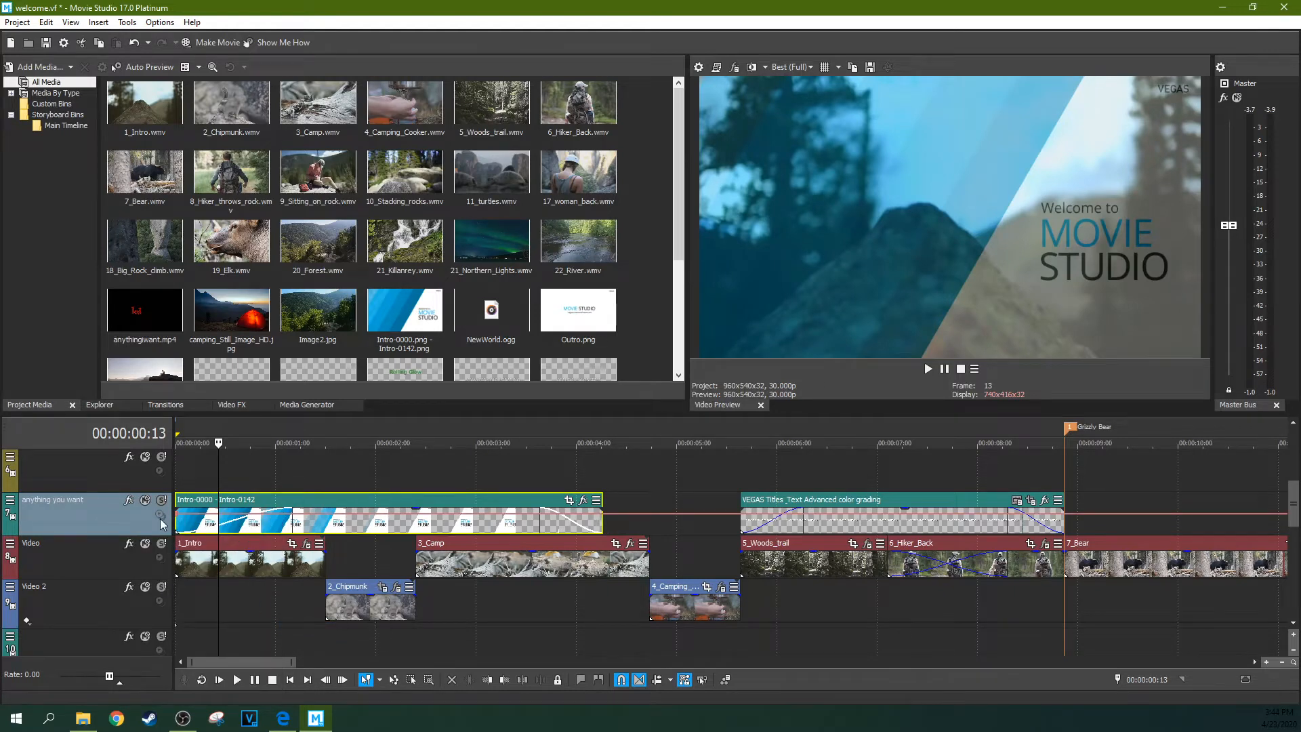
Step: View the fade color options of the "anything you want" track
right_click(103, 517)
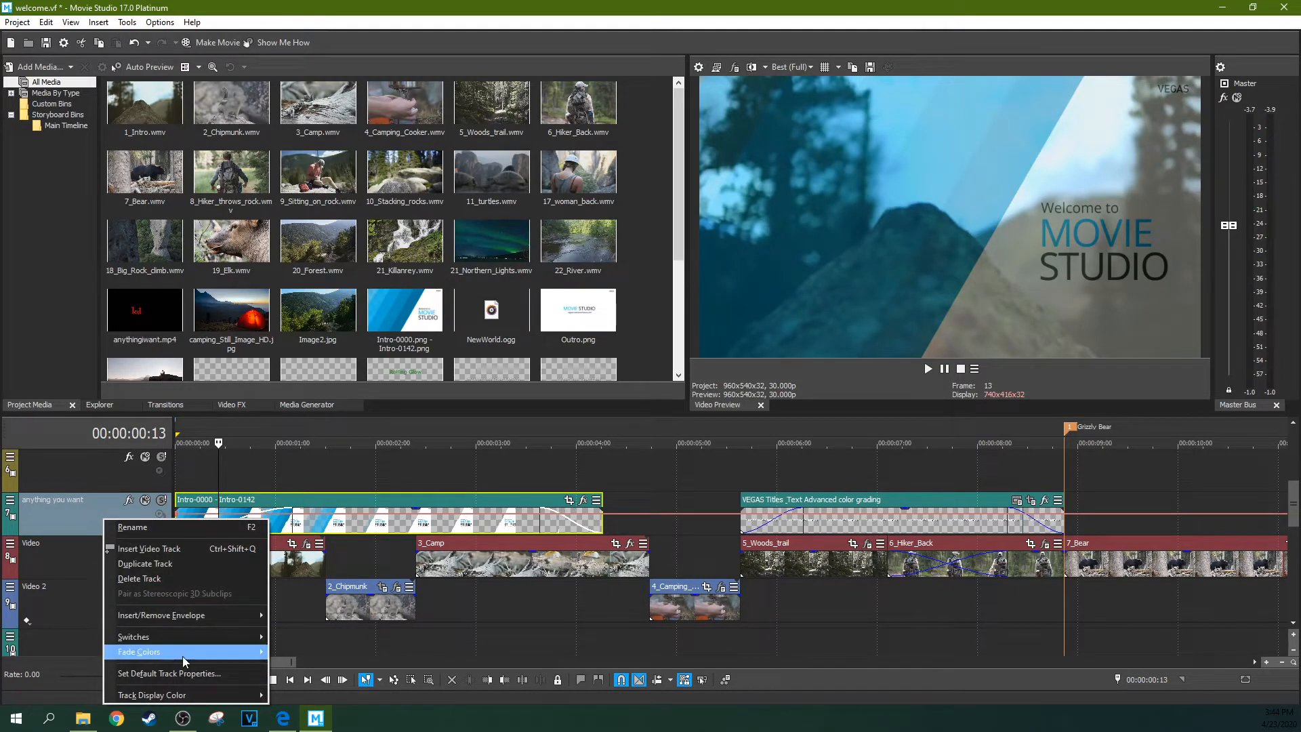
mouse_move(182, 656)
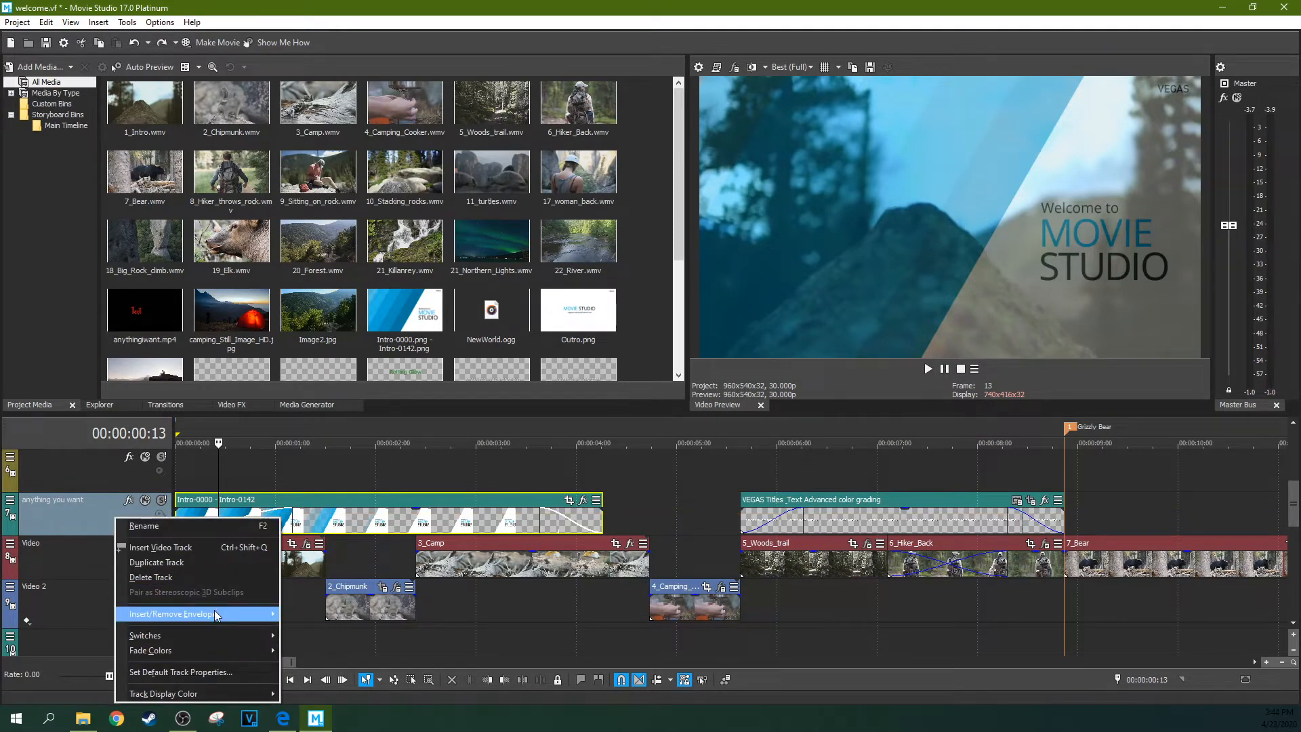
Step: Insert a fade to color envelope on the "anything you want" video track
mouse_move(214, 610)
click(319, 629)
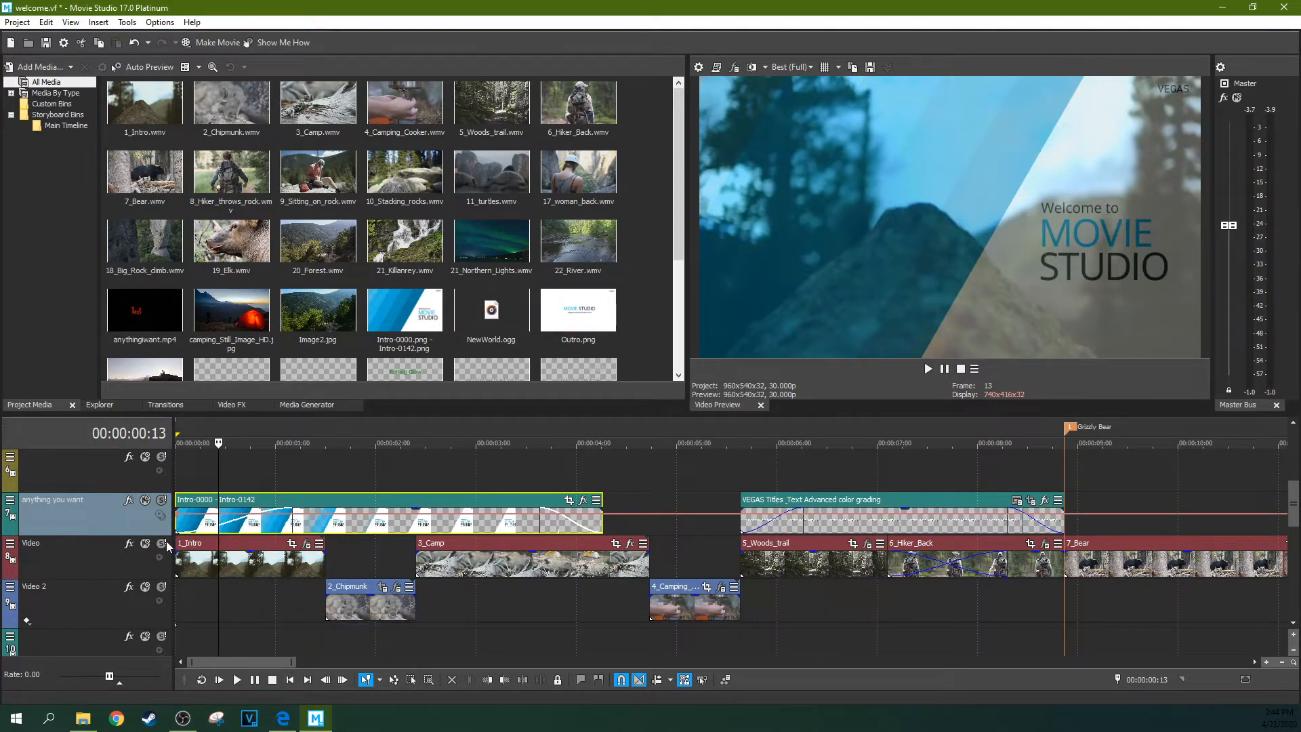
Step: Examine the Track Fade Top Color settings for the "anything you want" track, leaving them as they are
right_click(103, 517)
mouse_move(182, 655)
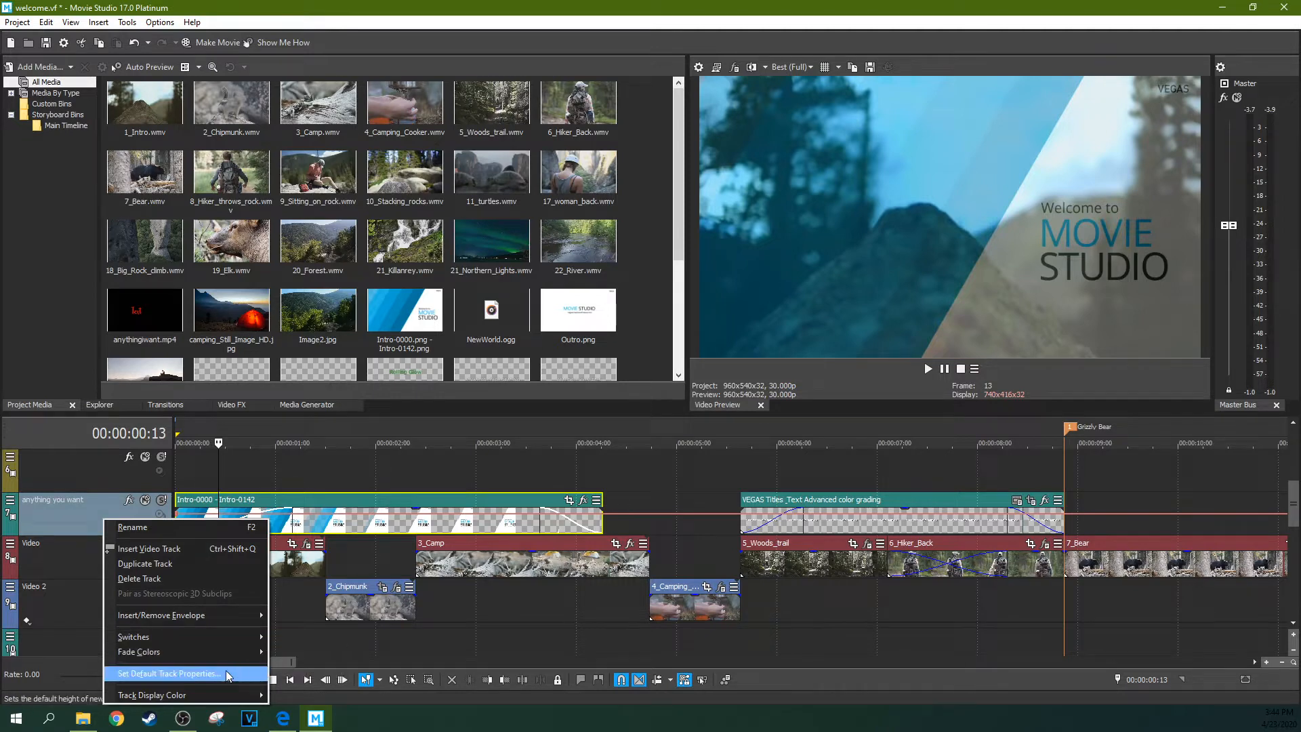
mouse_move(259, 654)
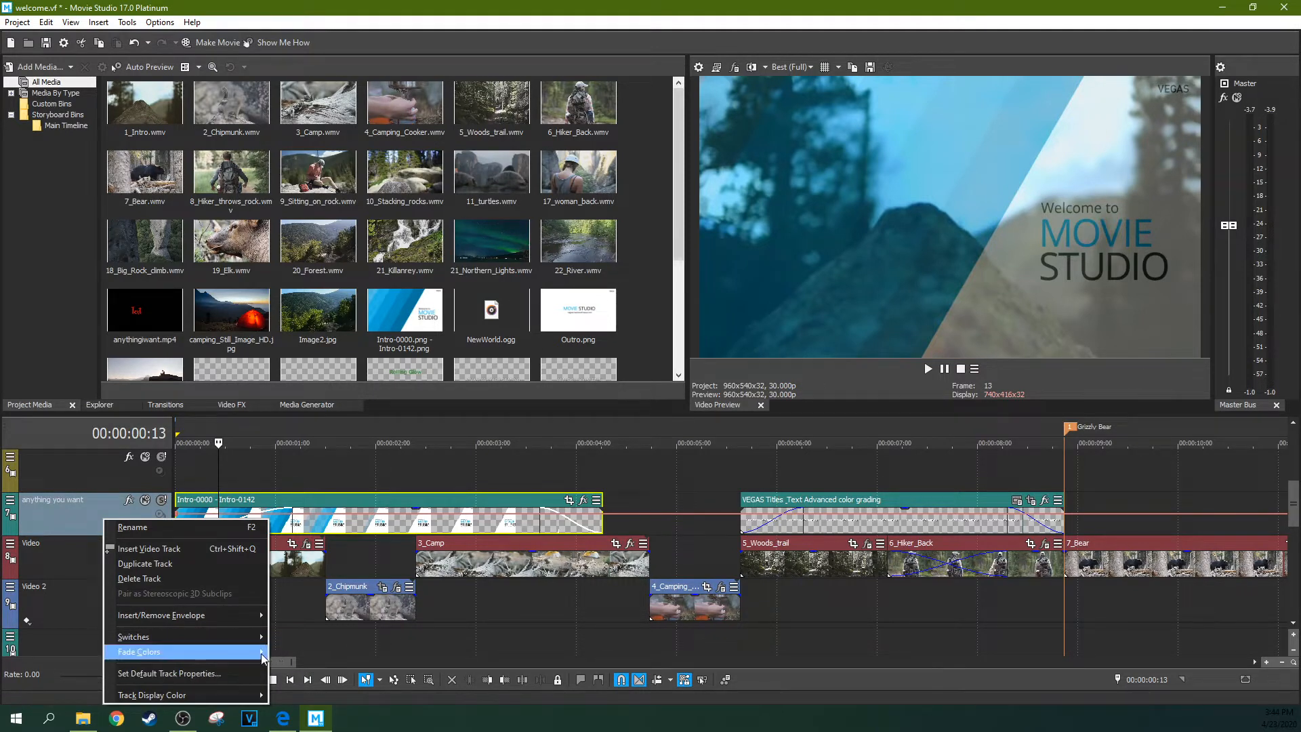
click(319, 652)
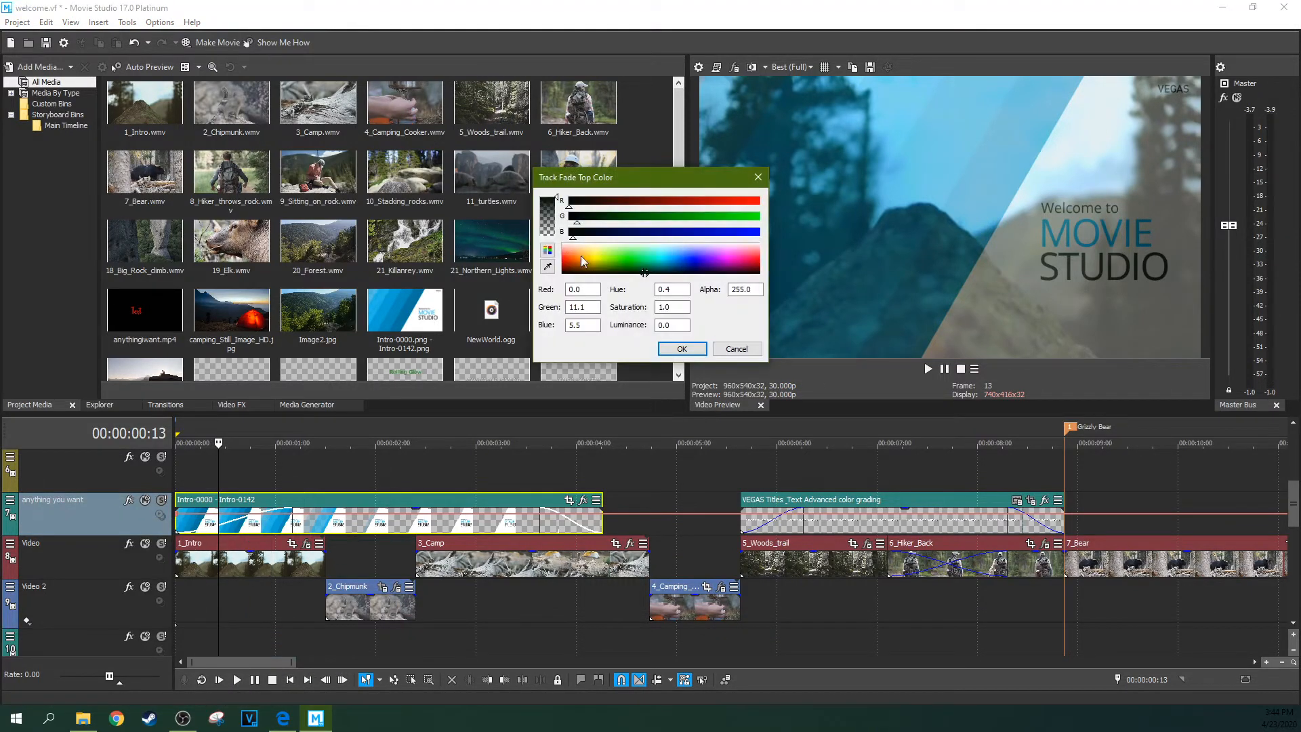
click(756, 178)
Step: Examine the default track properties available for the "anything you want" track without applying any changes
click(10, 501)
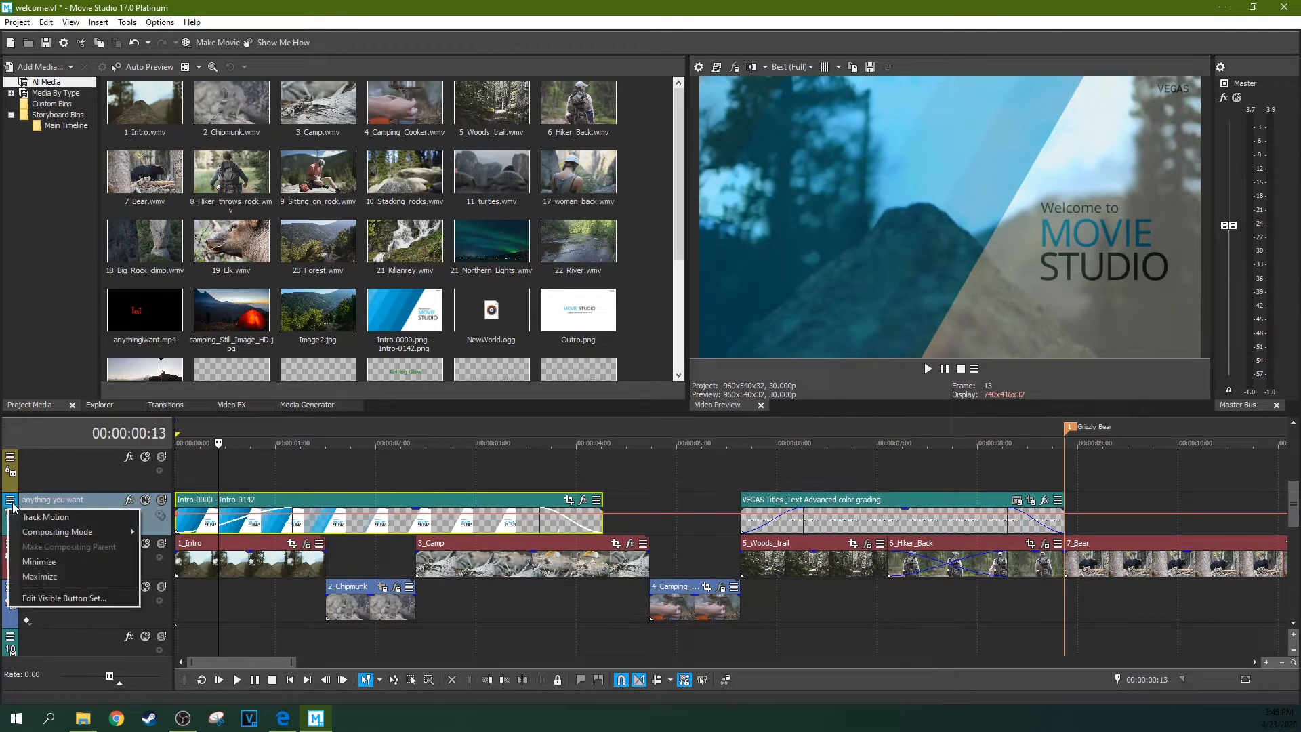
click(84, 499)
right_click(84, 499)
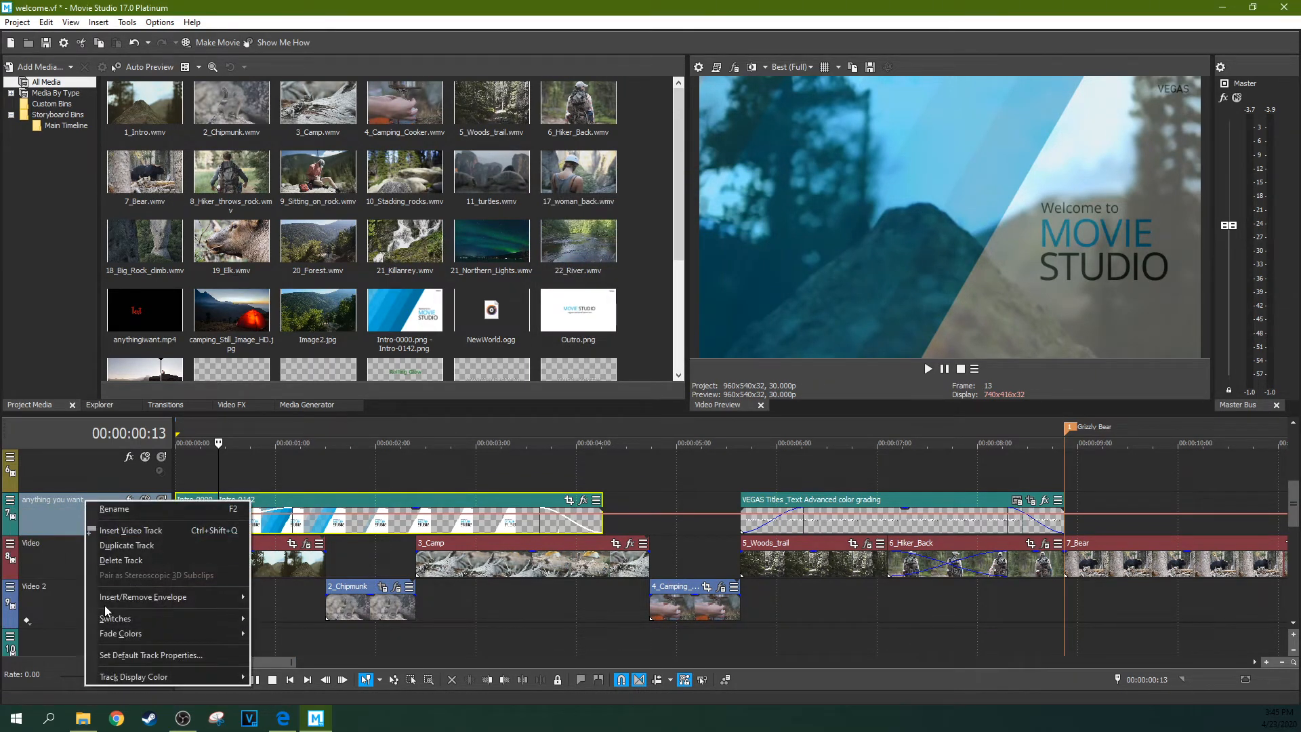
click(167, 656)
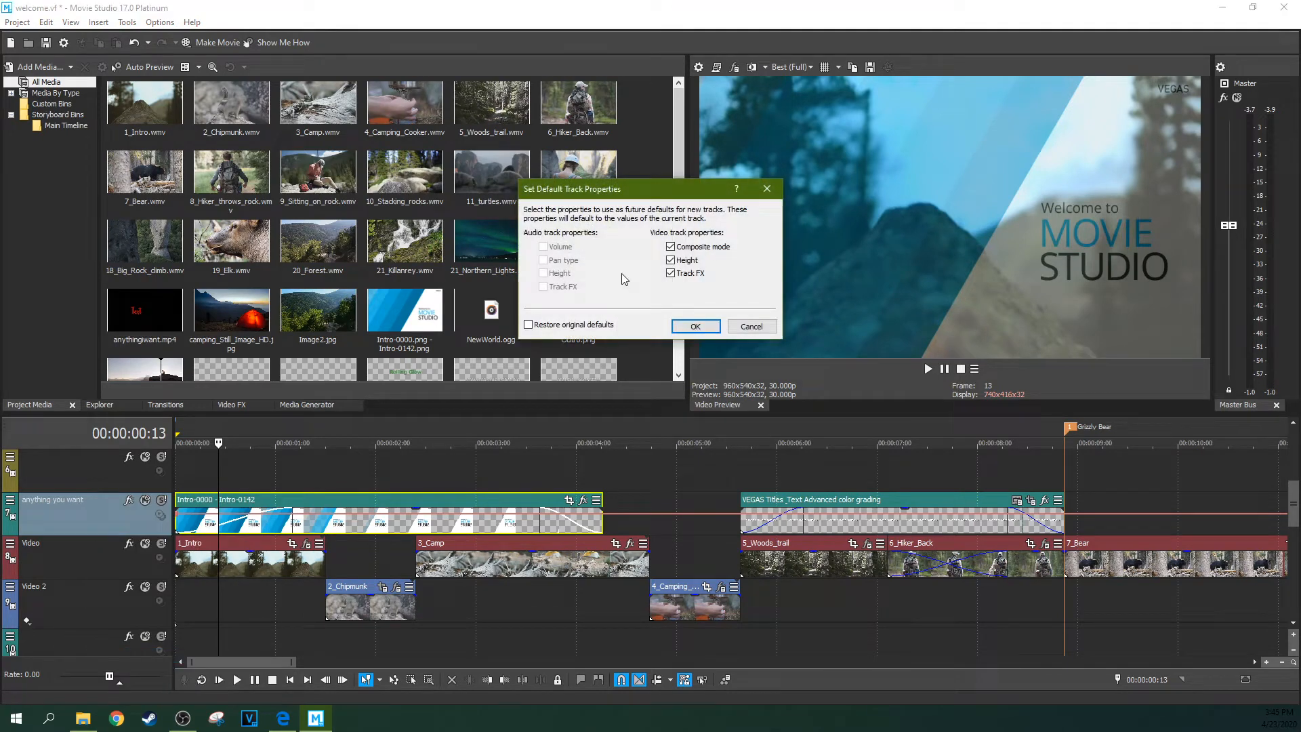
click(771, 188)
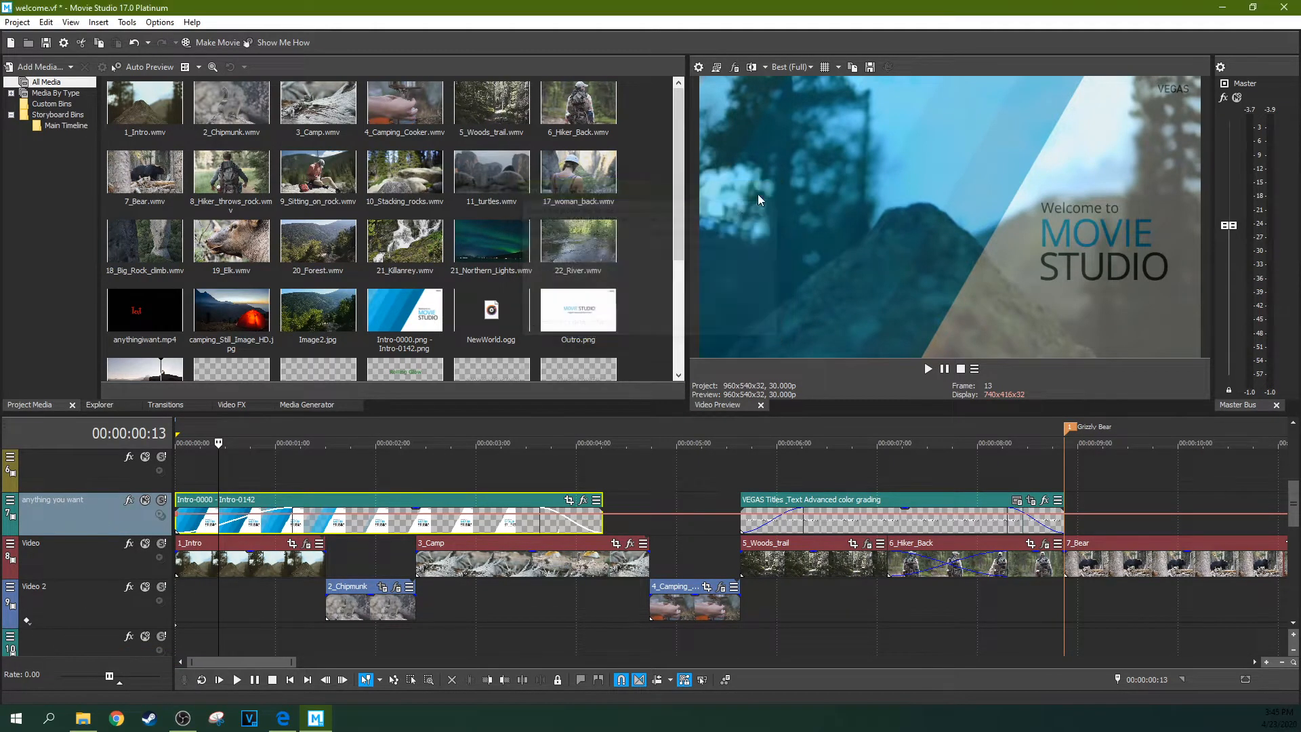
Step: Set the track display color of the "anything you want" track to purple
right_click(60, 512)
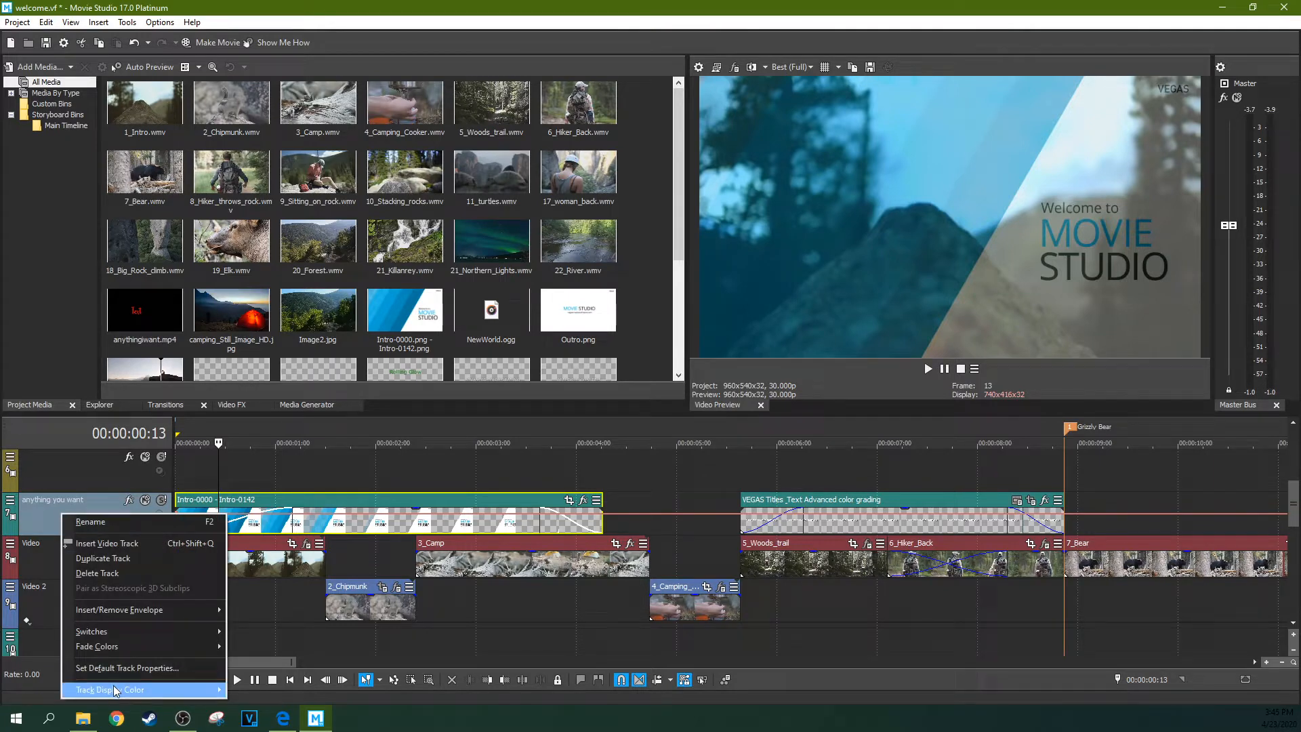
mouse_move(115, 686)
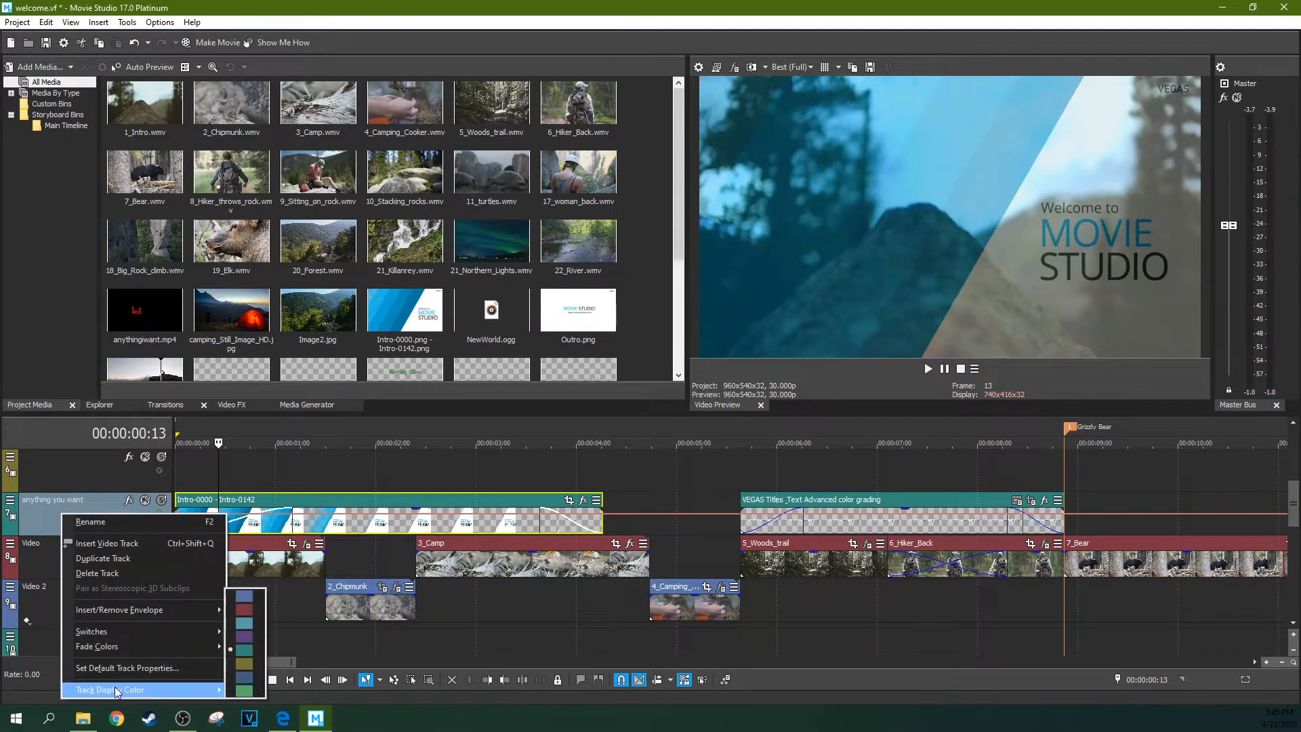
click(246, 636)
right_click(88, 522)
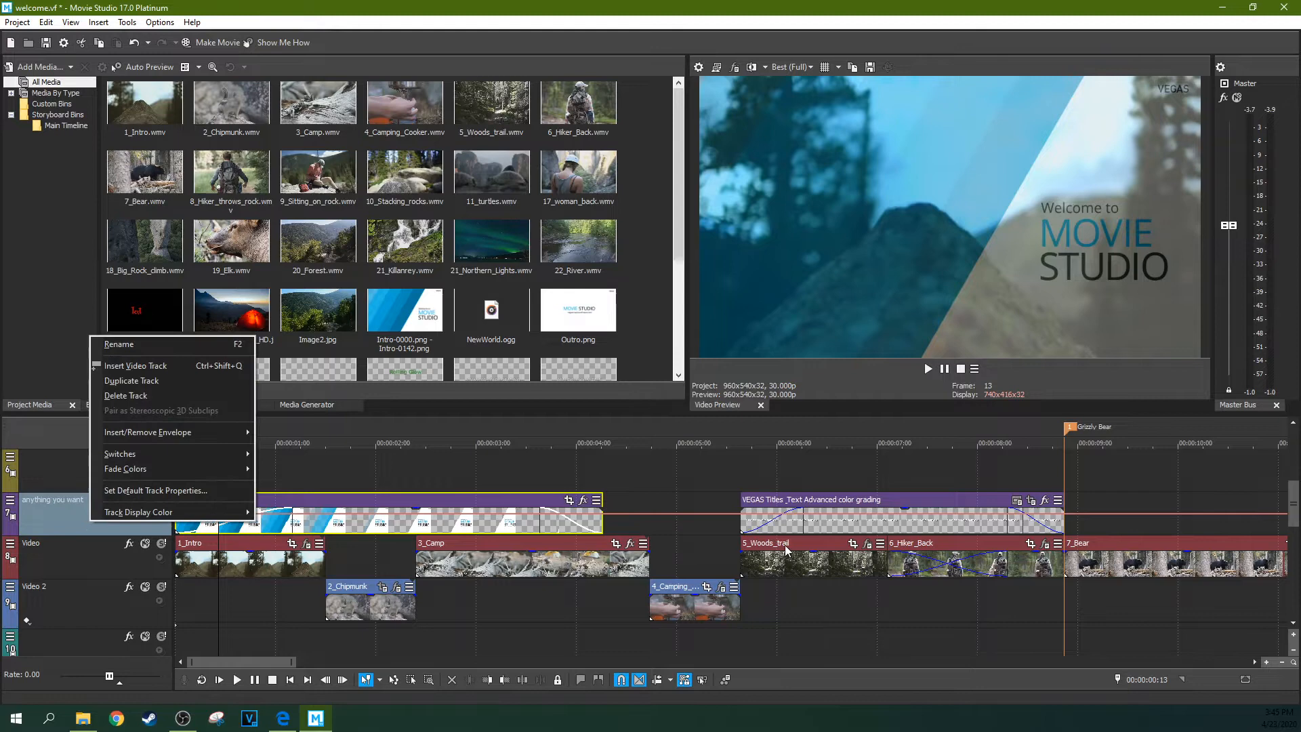
click(802, 501)
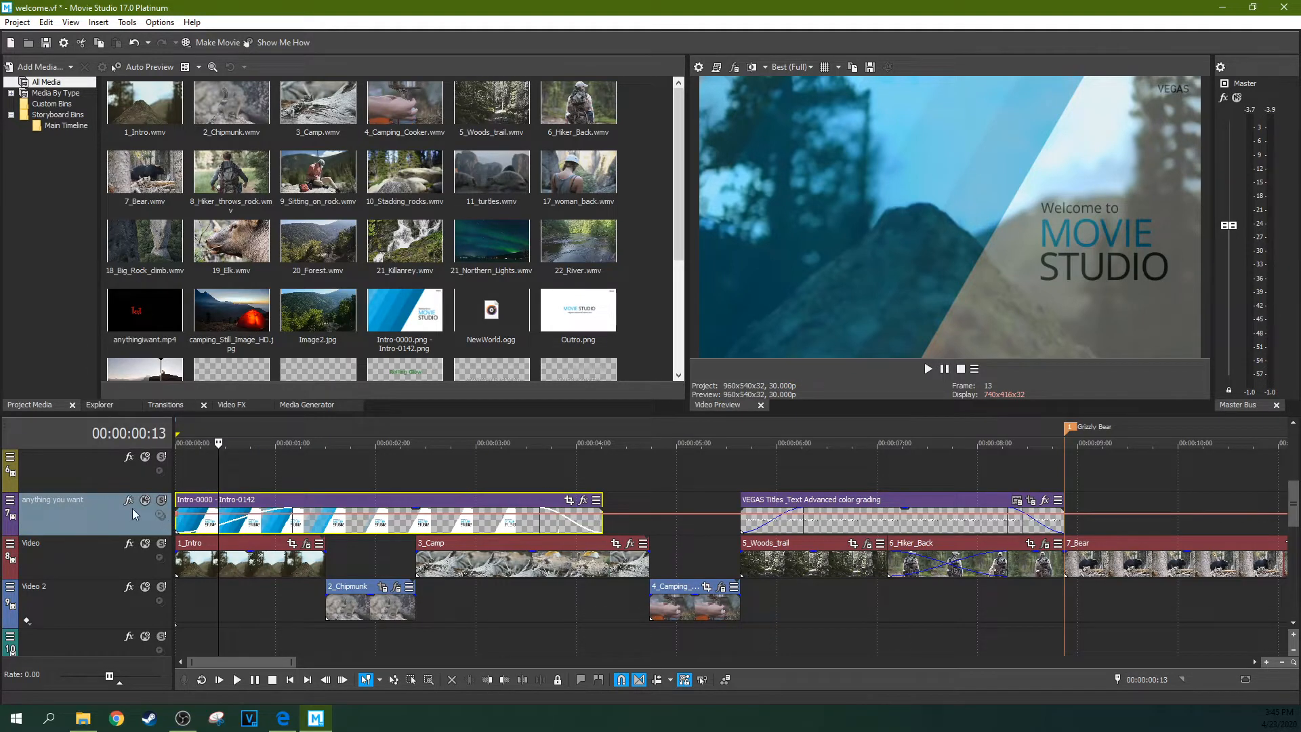
Step: Try dark blue and olive yellow as the display color of the "anything you want" track
right_click(95, 516)
mouse_move(253, 686)
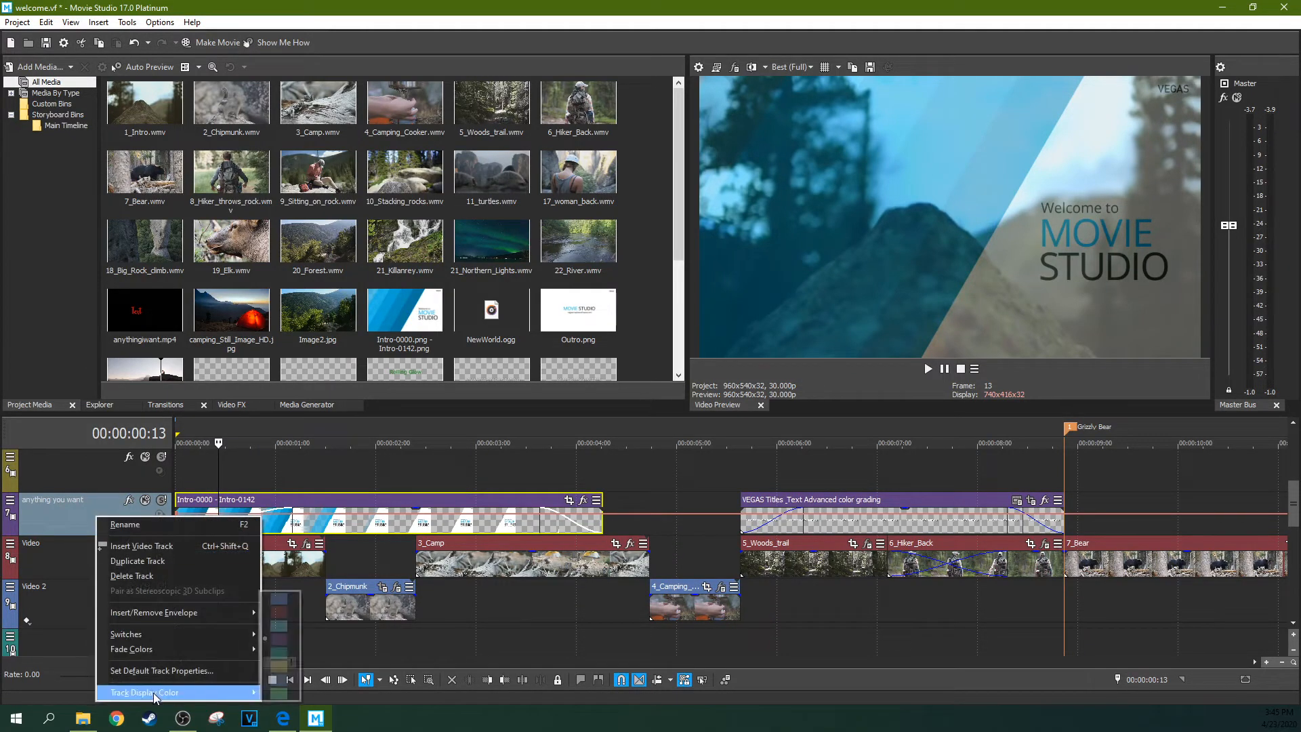
click(282, 676)
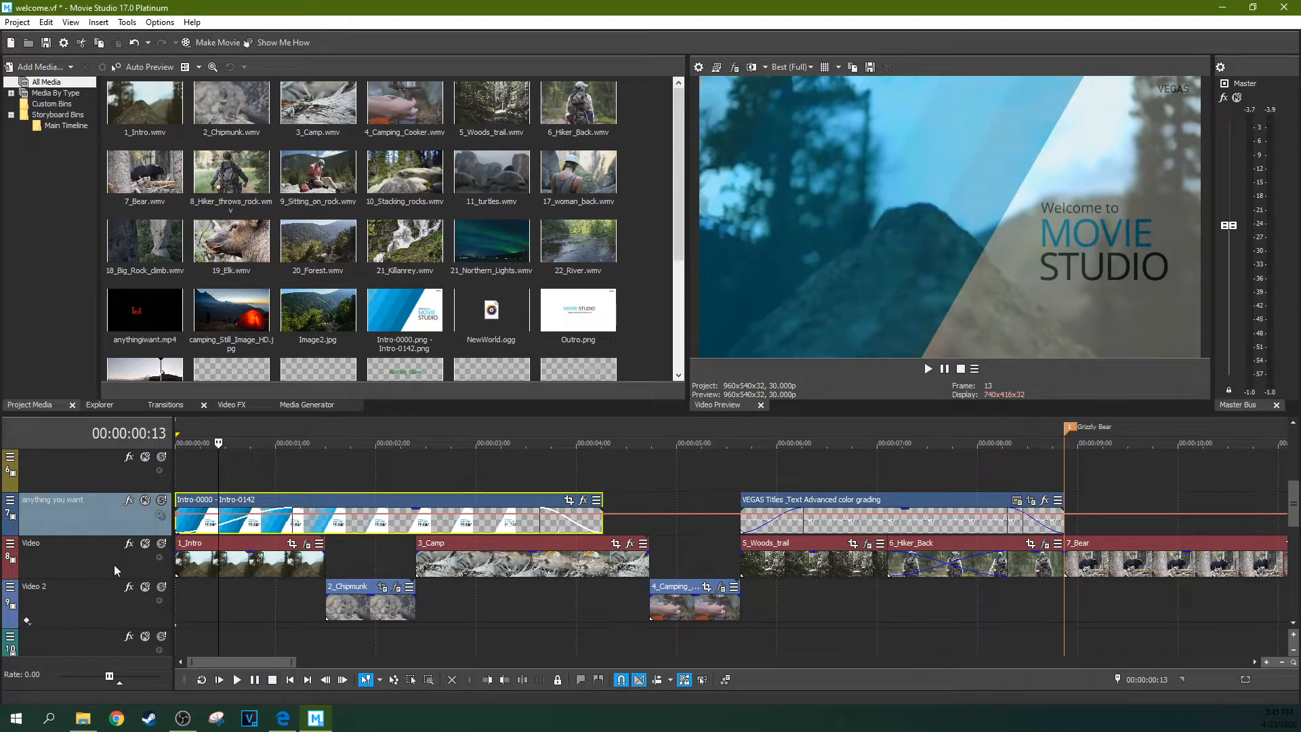
right_click(96, 523)
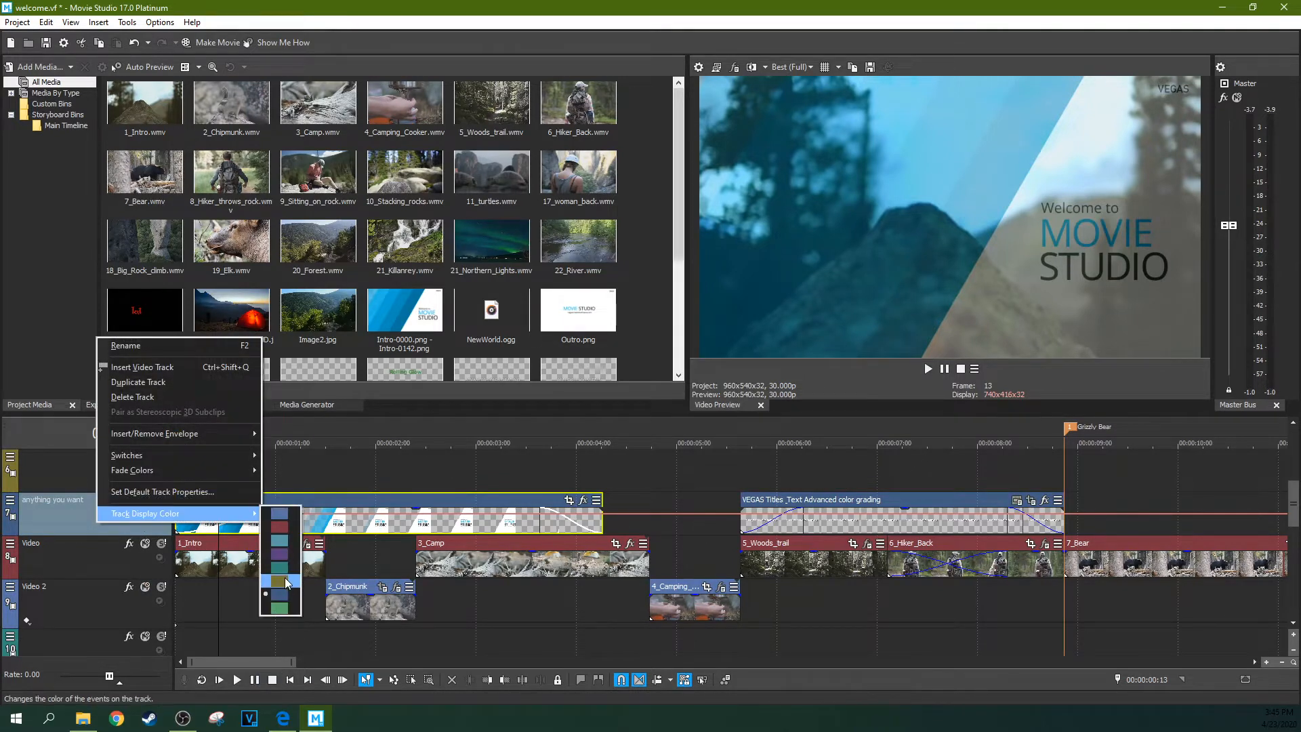
click(283, 579)
Step: Set the track display color of the "anything you want" track back to teal
right_click(72, 512)
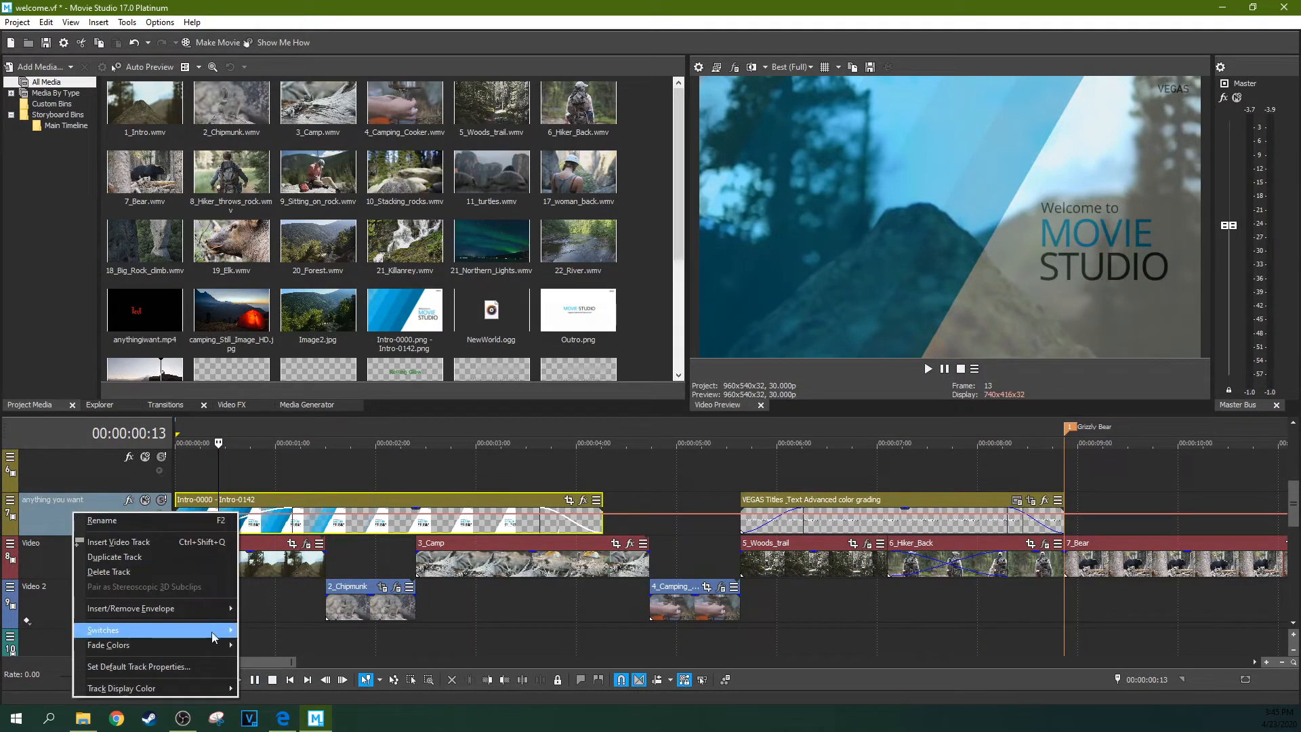
mouse_move(218, 636)
mouse_move(213, 693)
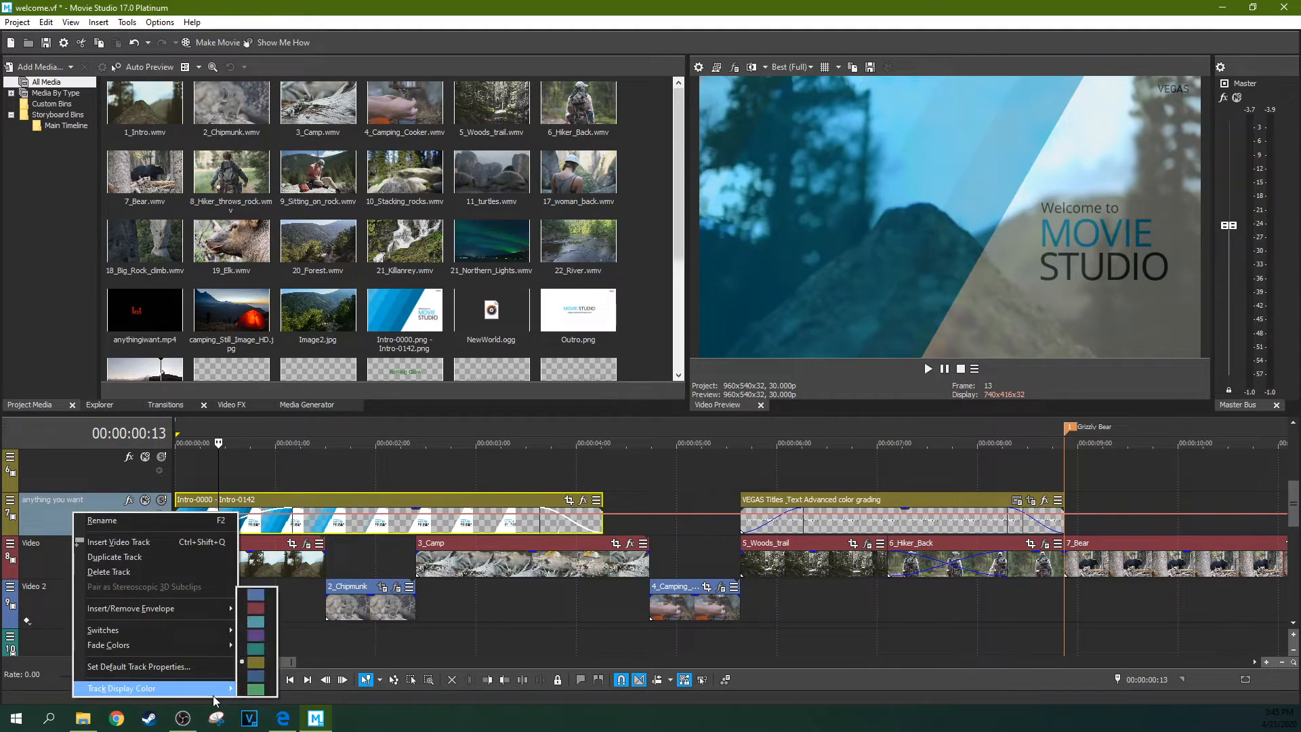
click(259, 651)
Step: Review the Music track's options, then hide the audio track output meters and show them again
scroll(35, 534, down, 5)
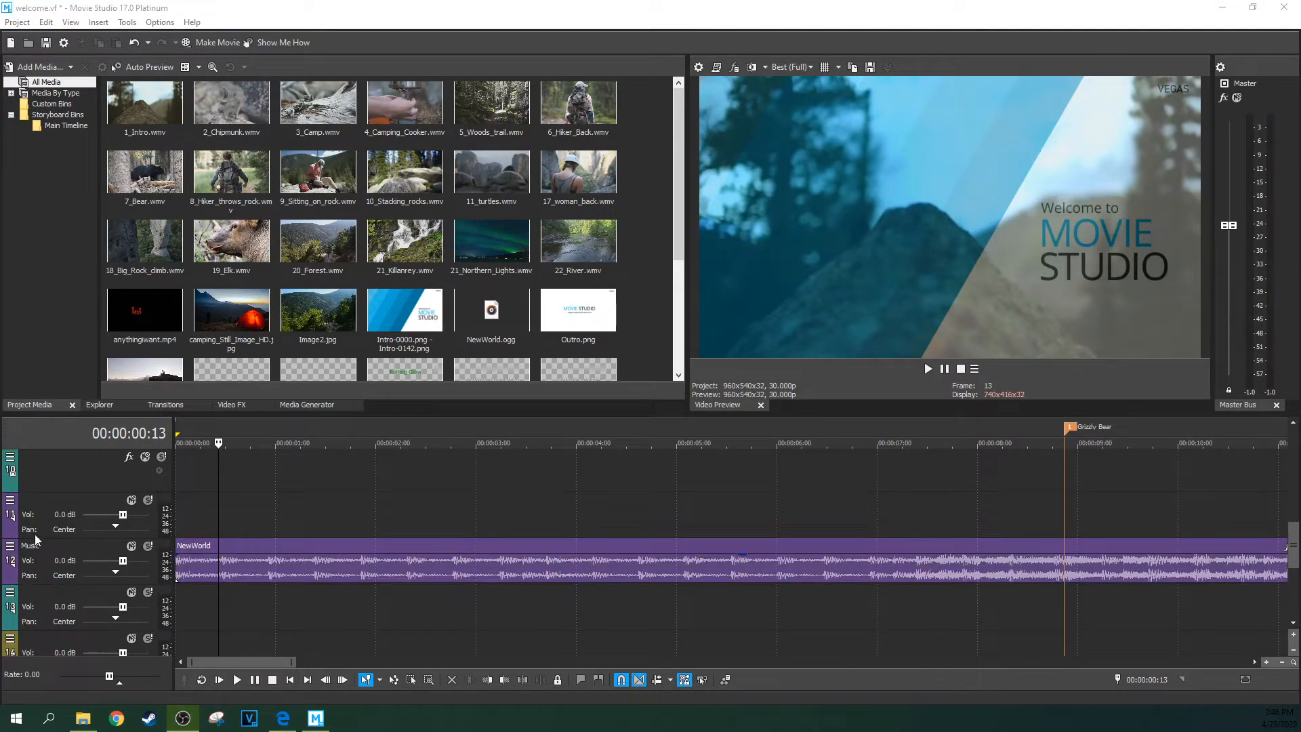
right_click(96, 544)
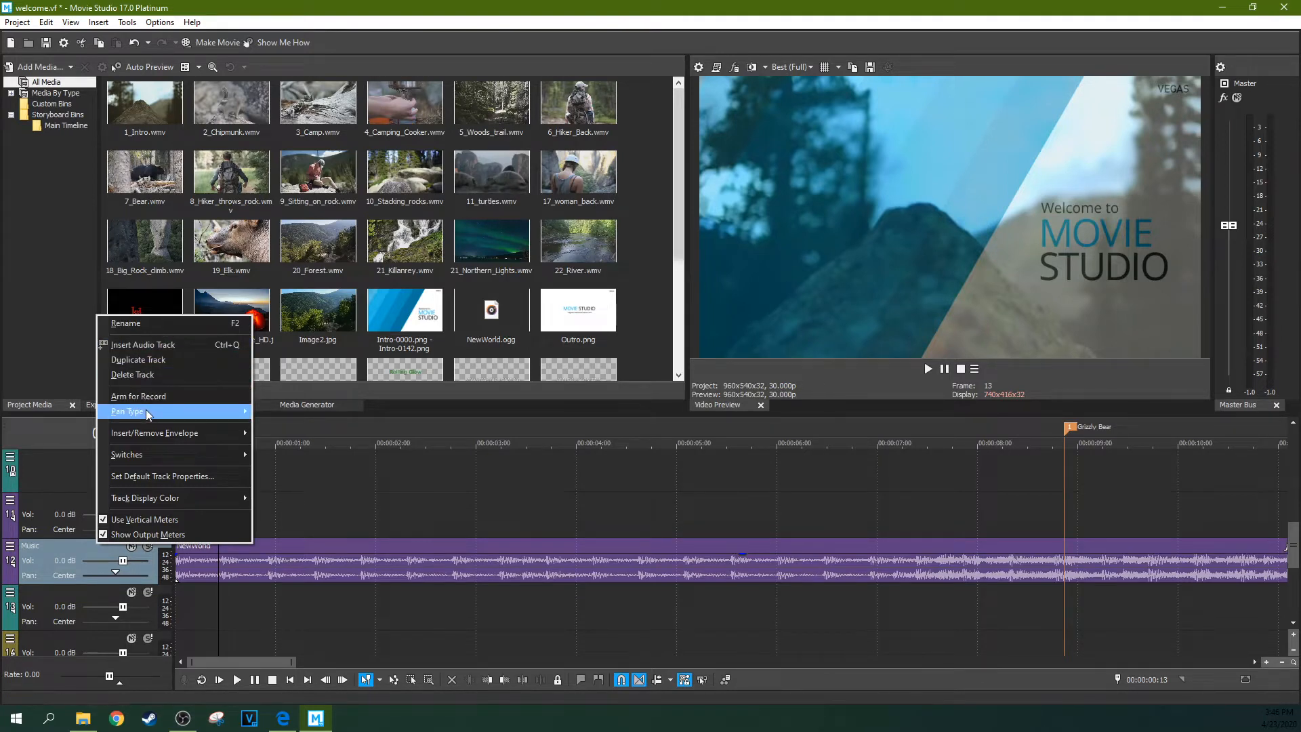
mouse_move(145, 410)
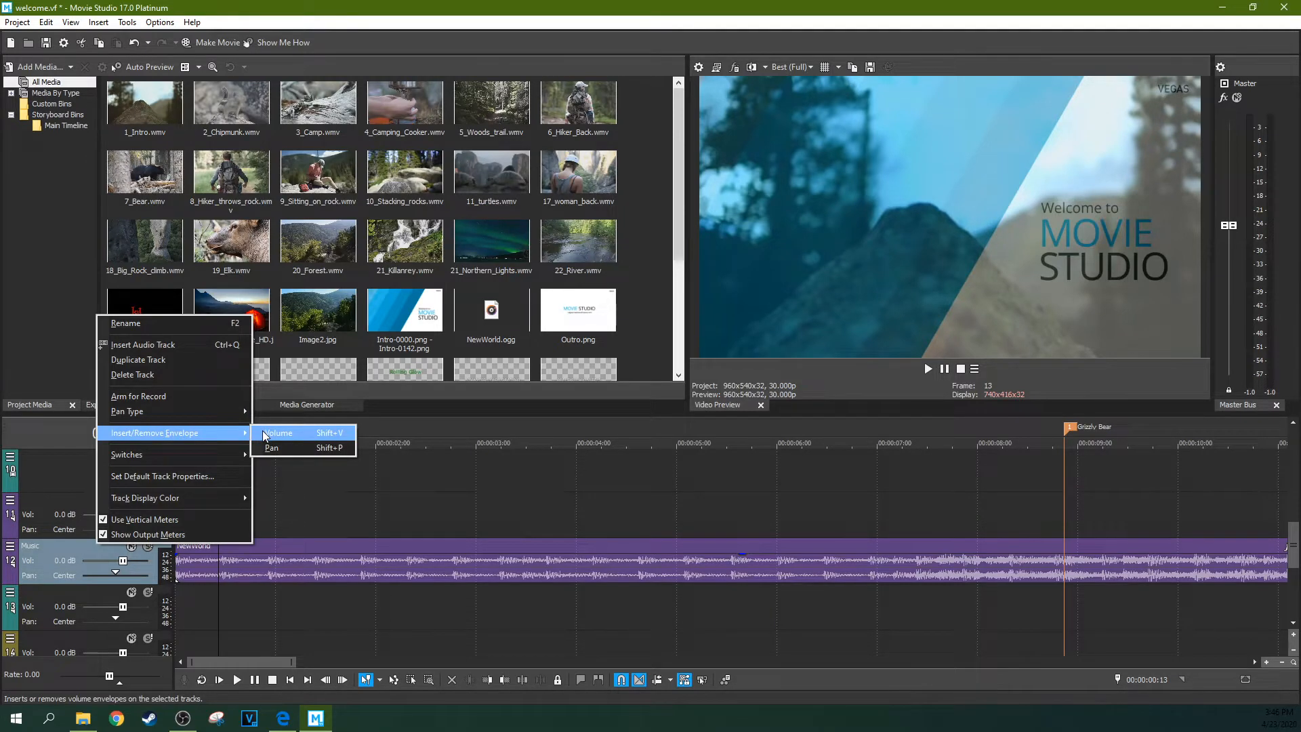
mouse_move(223, 458)
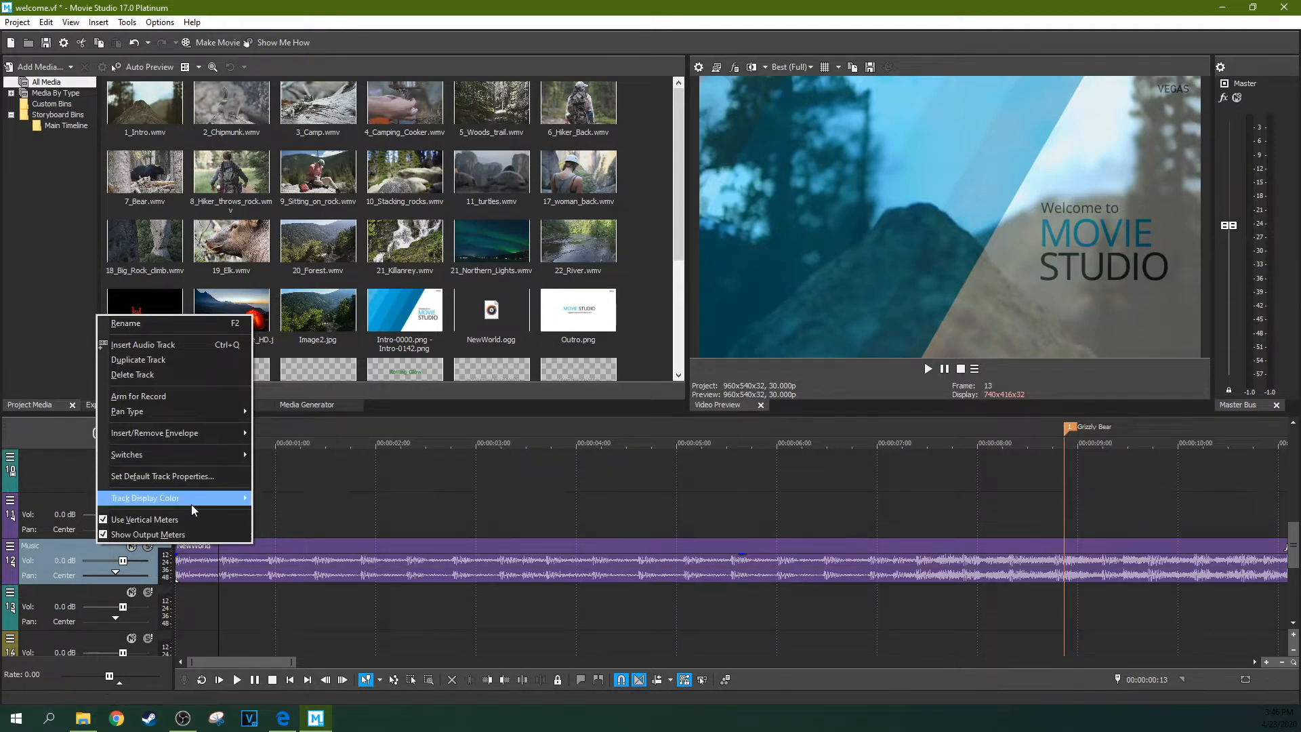
mouse_move(196, 503)
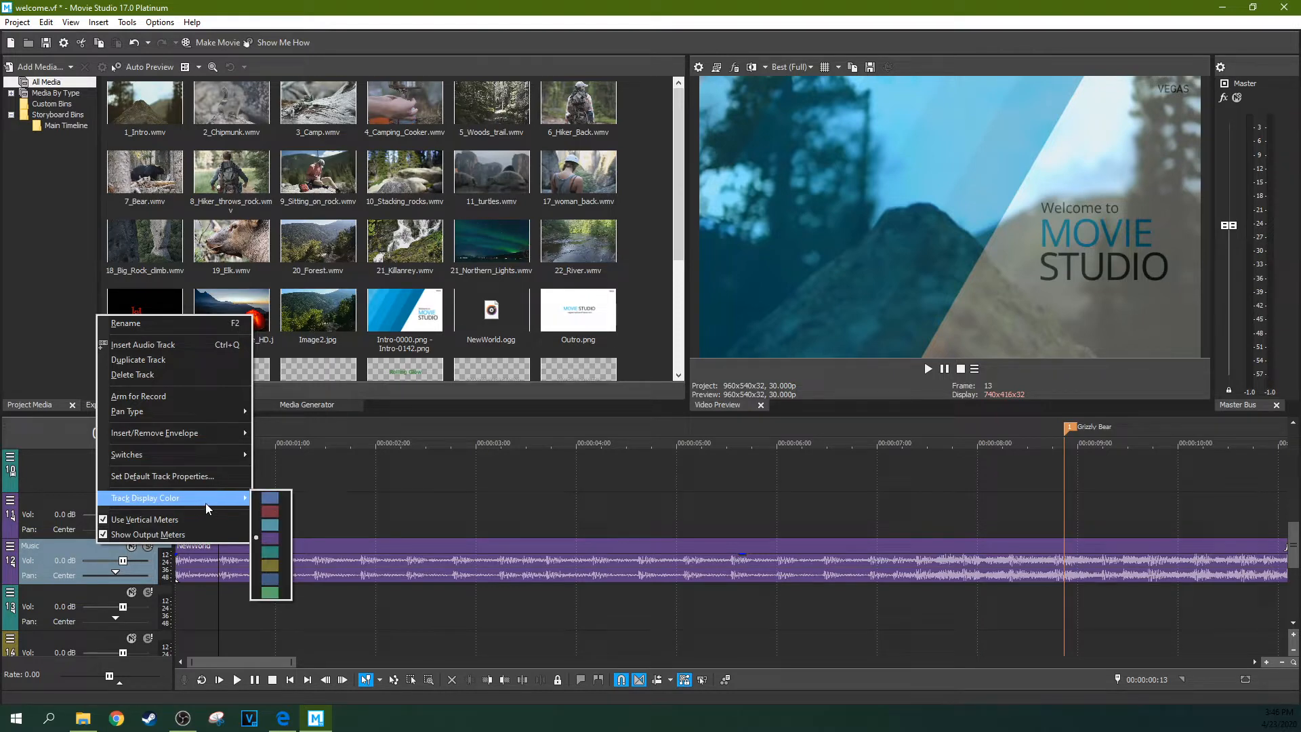
click(174, 535)
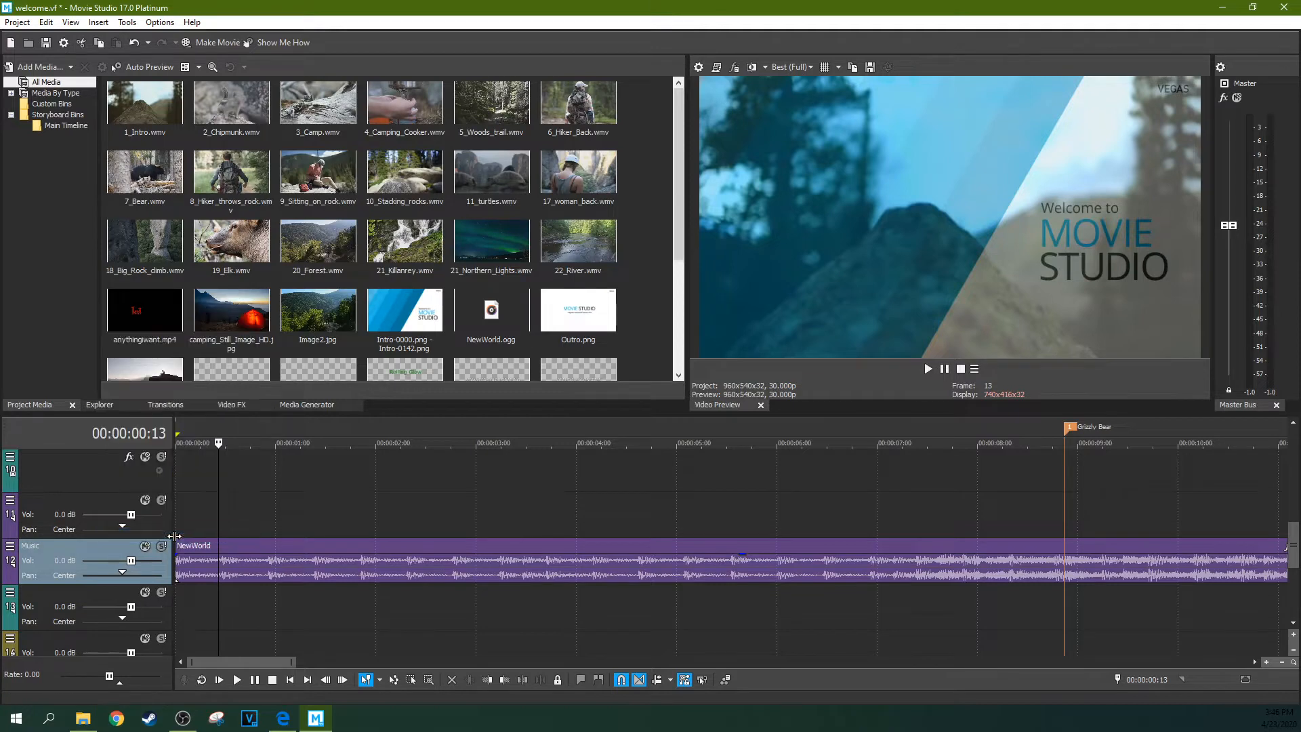
right_click(117, 556)
click(131, 538)
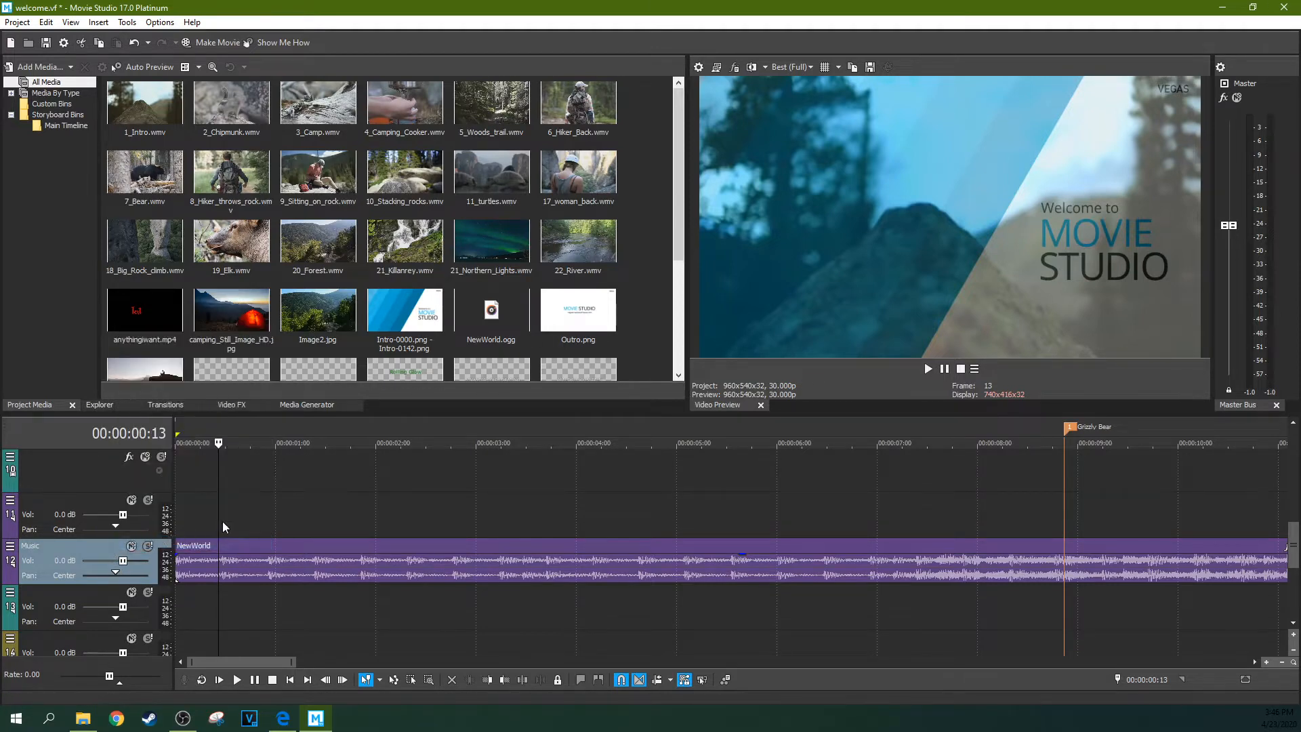
Step: Play the timeline briefly from 00:00:00:14 to watch the Music track's vertical output meters
click(222, 518)
key(space)
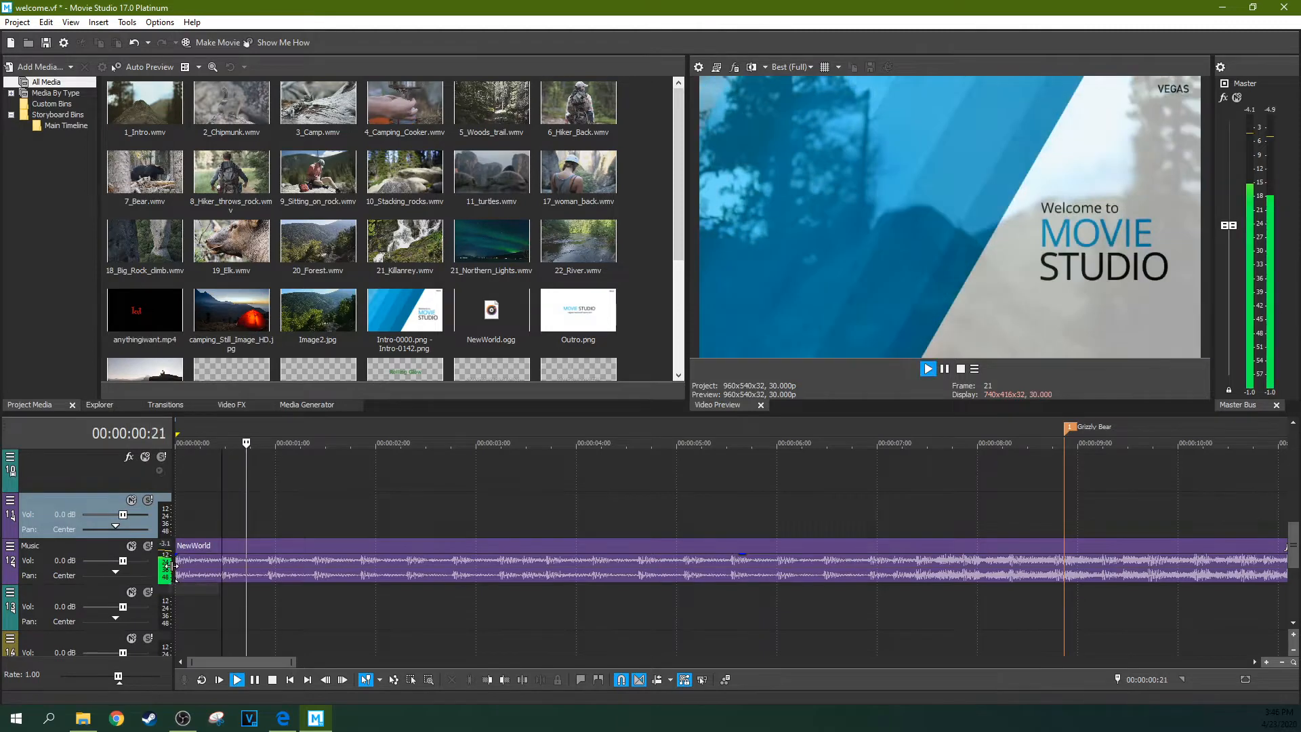
key(space)
key(space)
key(space)
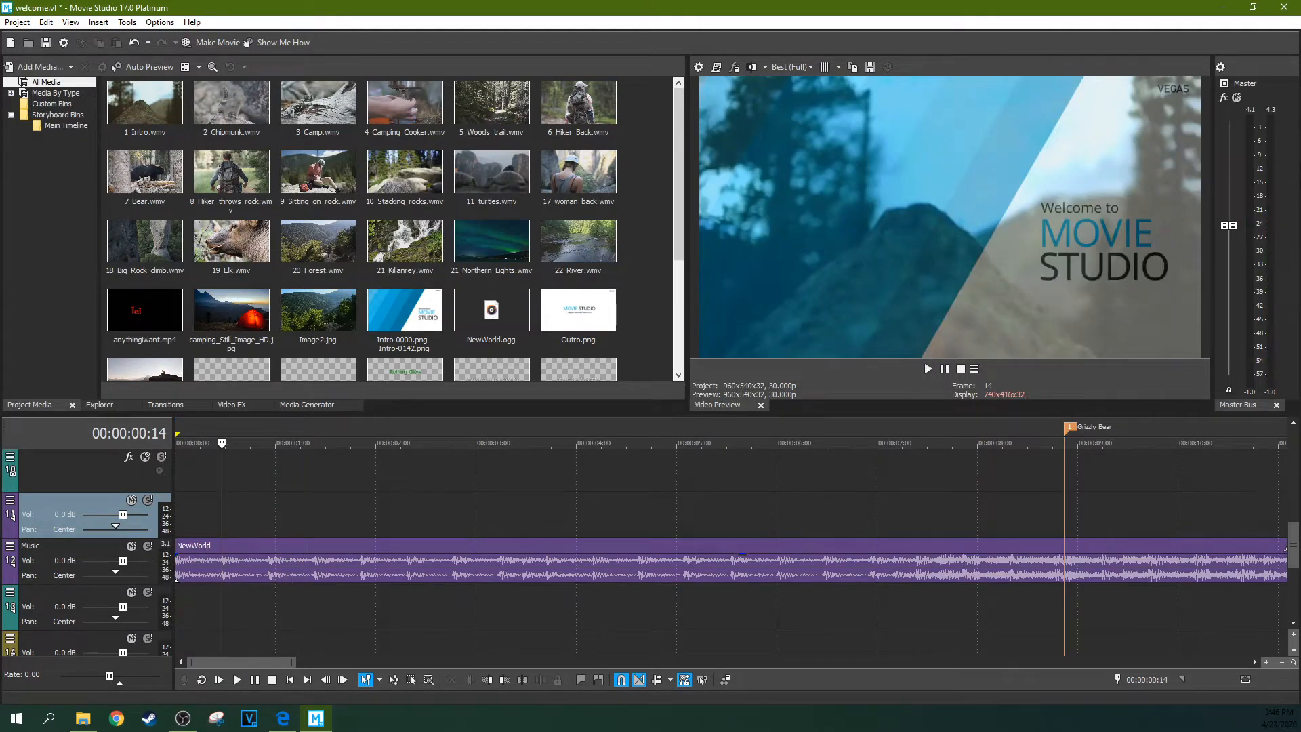
Step: Switch the audio track meters from vertical to horizontal and play the timeline briefly to watch them
right_click(96, 546)
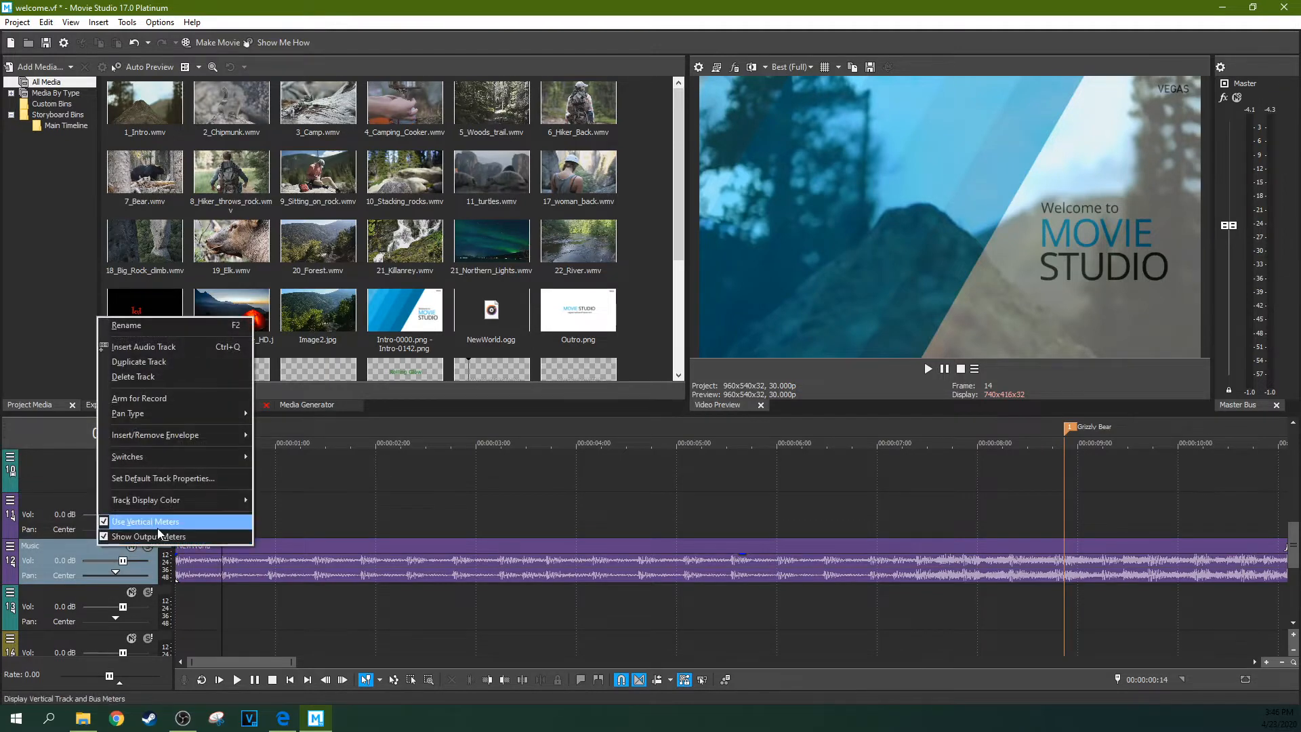
click(107, 522)
click(244, 519)
key(space)
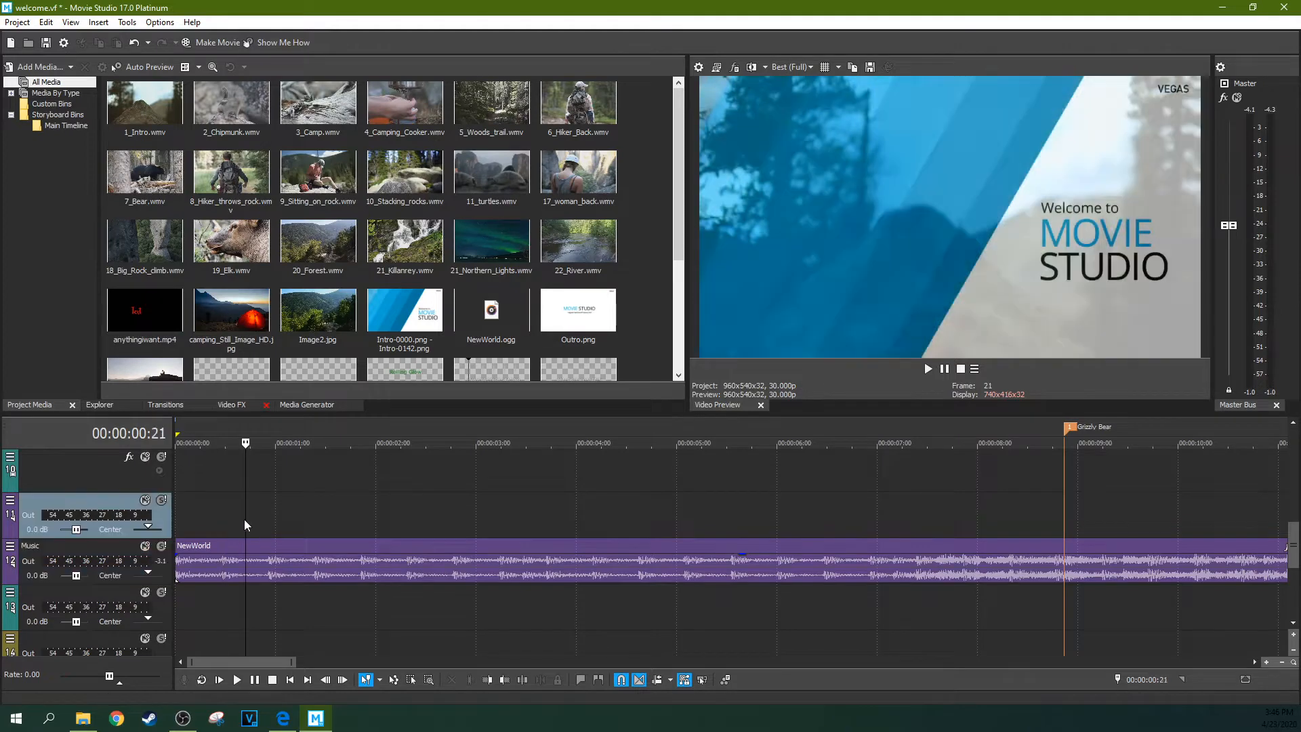
key(space)
Step: Turn vertical meters back on for the audio tracks and make the track header area slightly wider
right_click(90, 548)
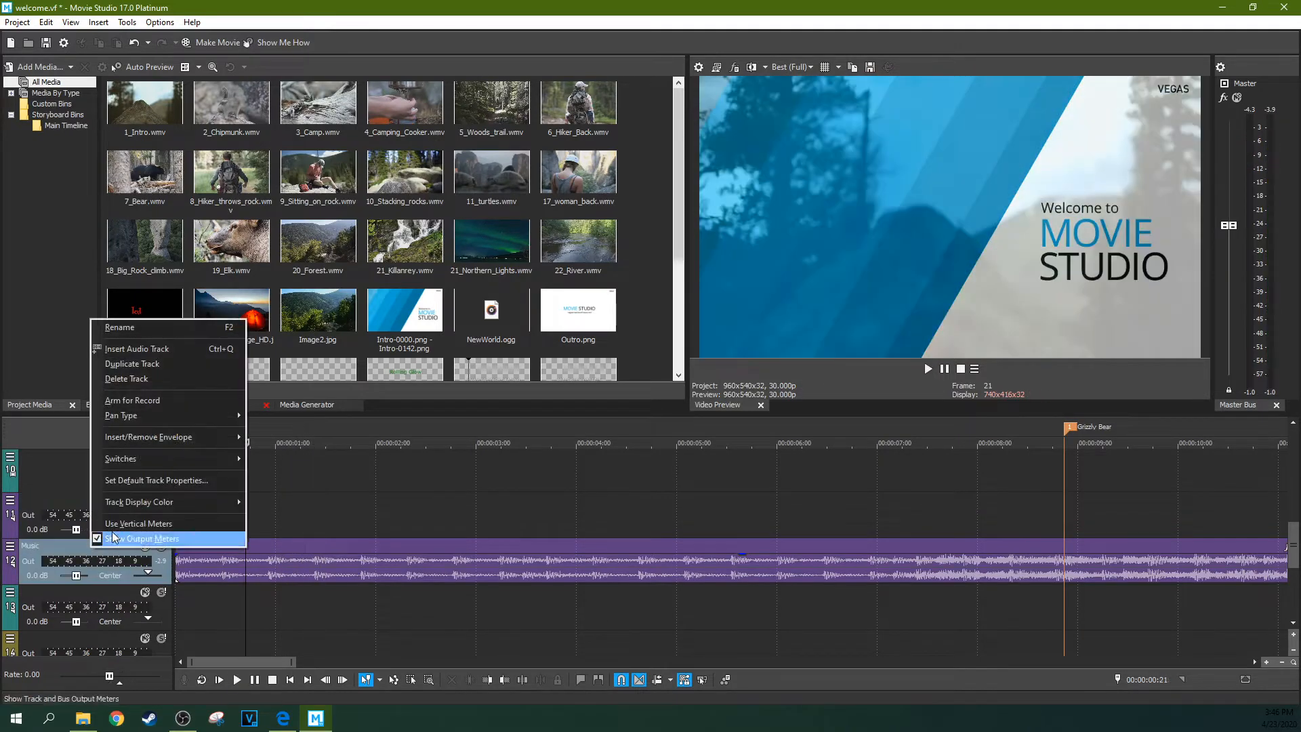
click(101, 535)
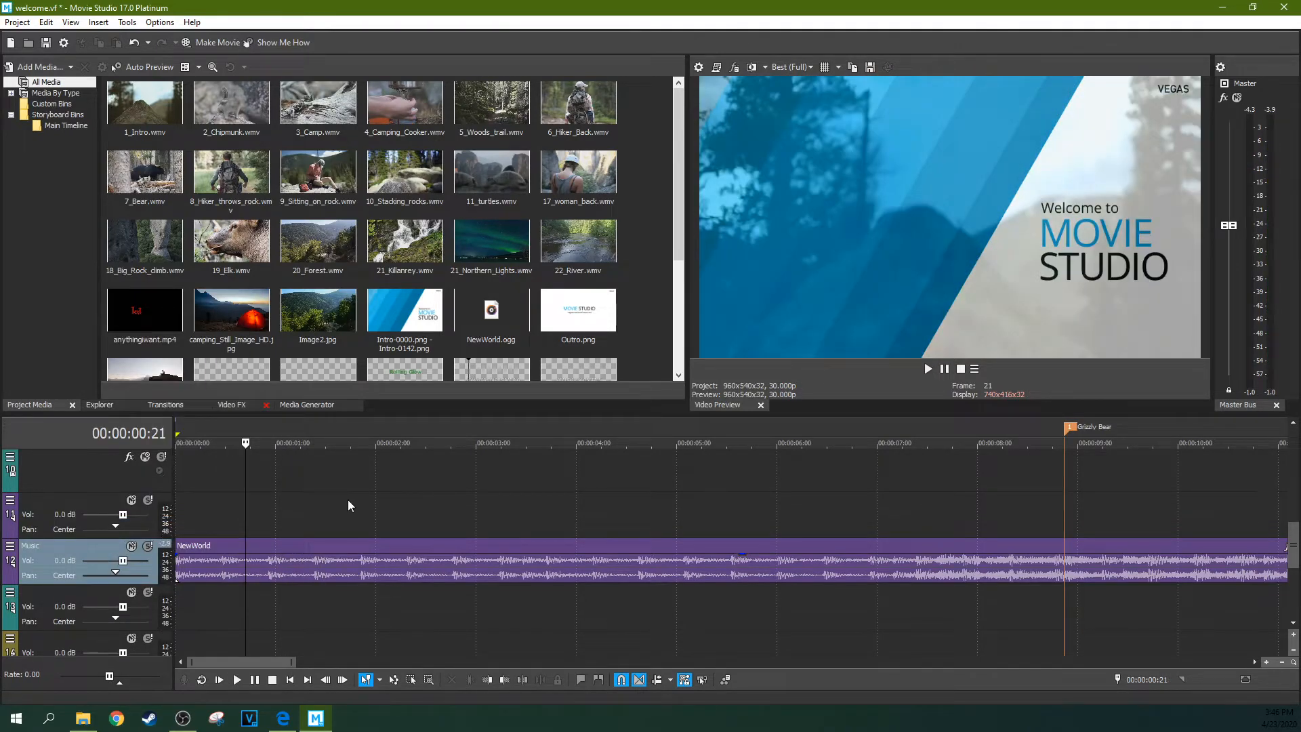
drag(173, 469, 471, 454)
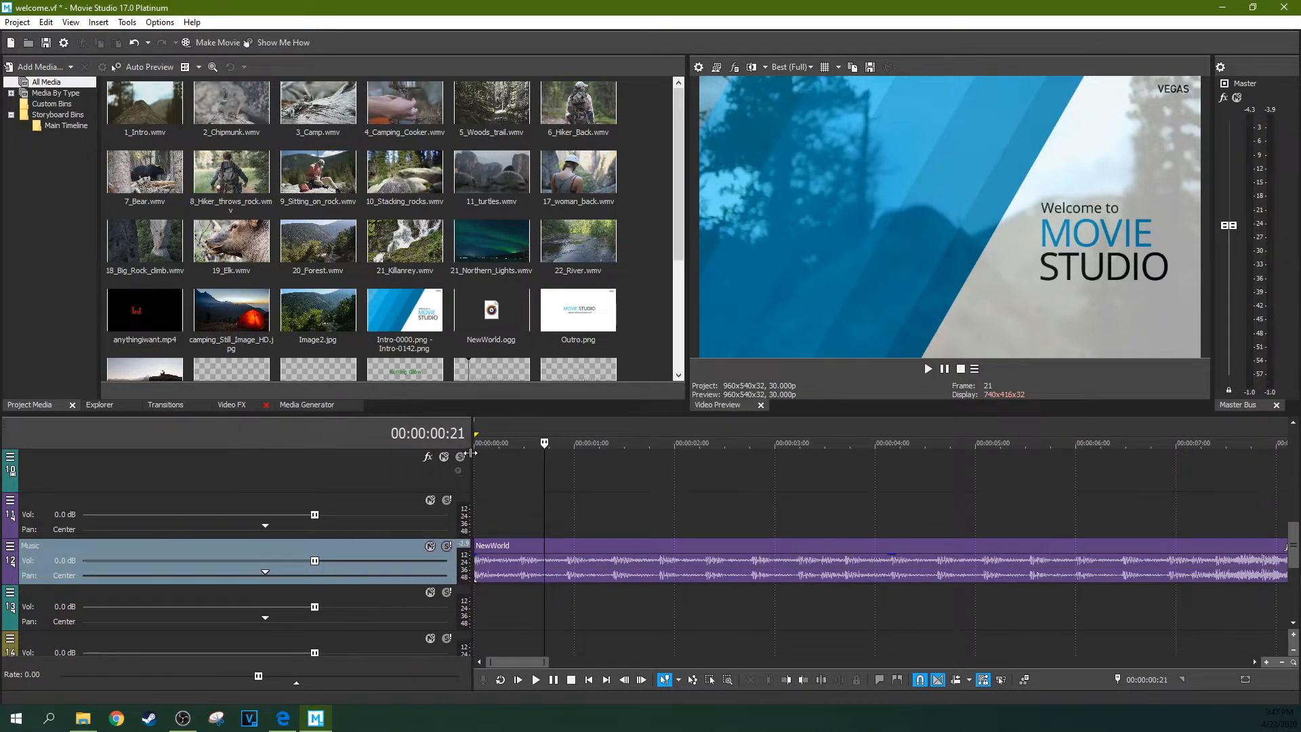
mouse_move(471, 452)
mouse_down()
mouse_move(292, 452)
mouse_move(534, 453)
mouse_move(193, 471)
mouse_move(209, 474)
mouse_up()
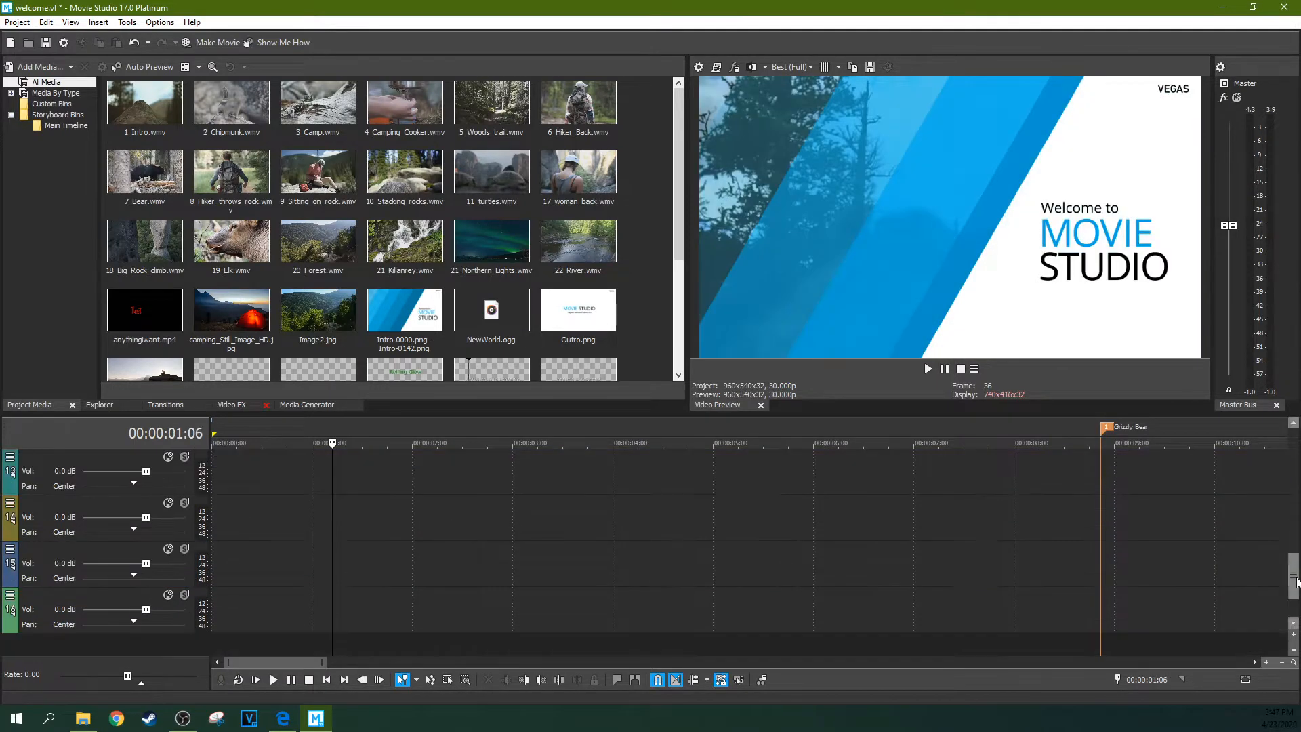
Step: Place the timeline cursor at 00:00:02:12 on the empty video track 5
drag(1298, 581, 1300, 494)
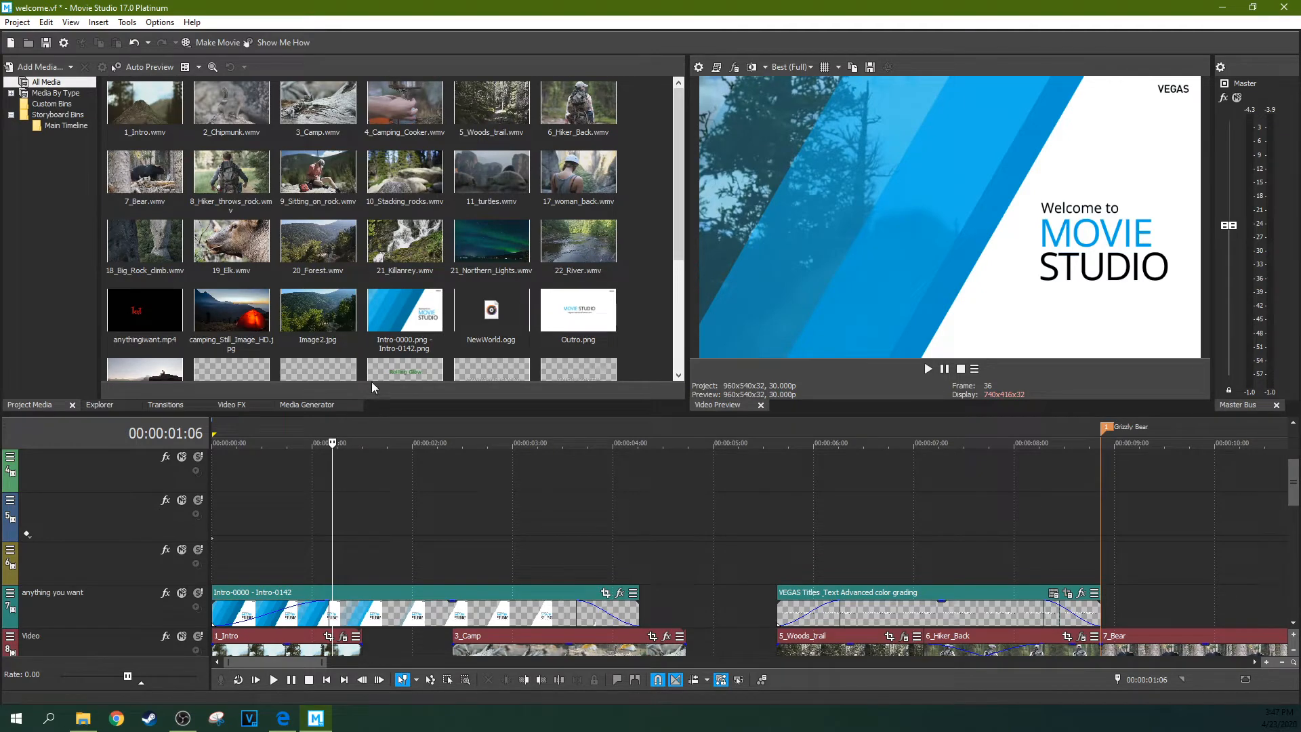
click(397, 516)
click(450, 518)
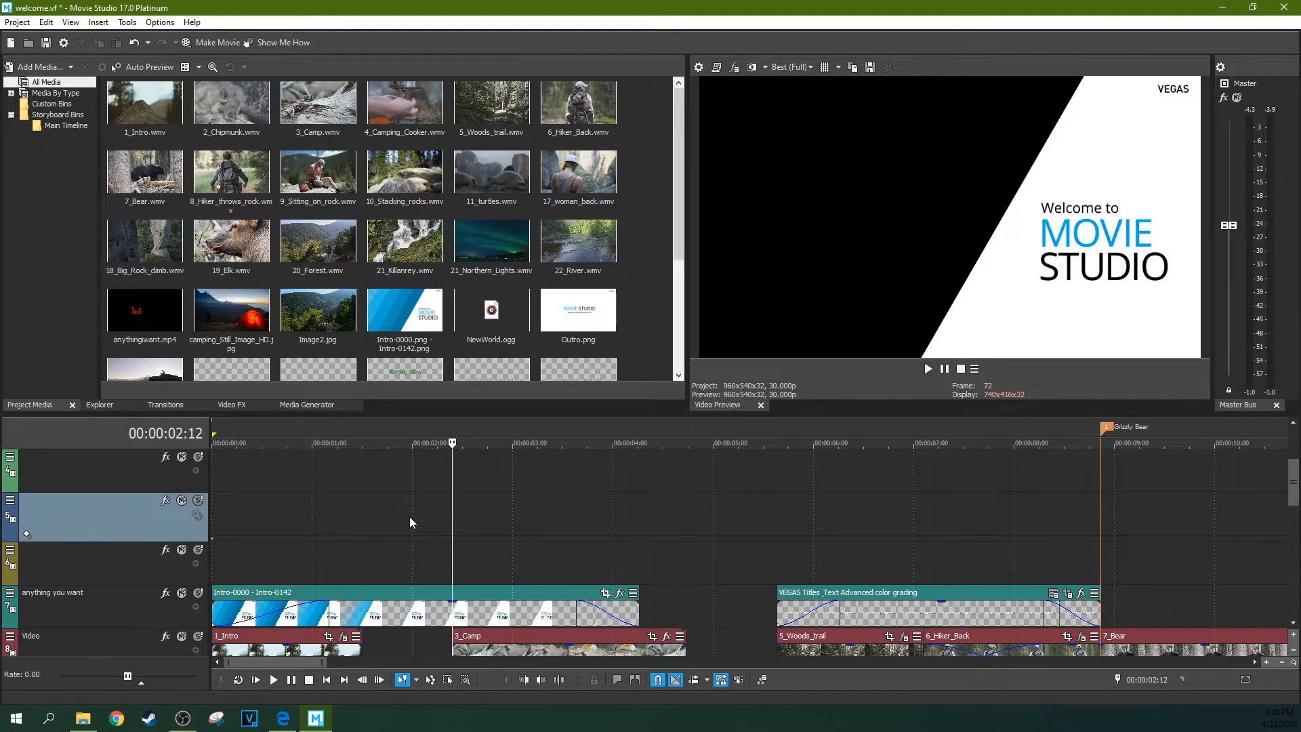
scroll(1293, 524, down, 3)
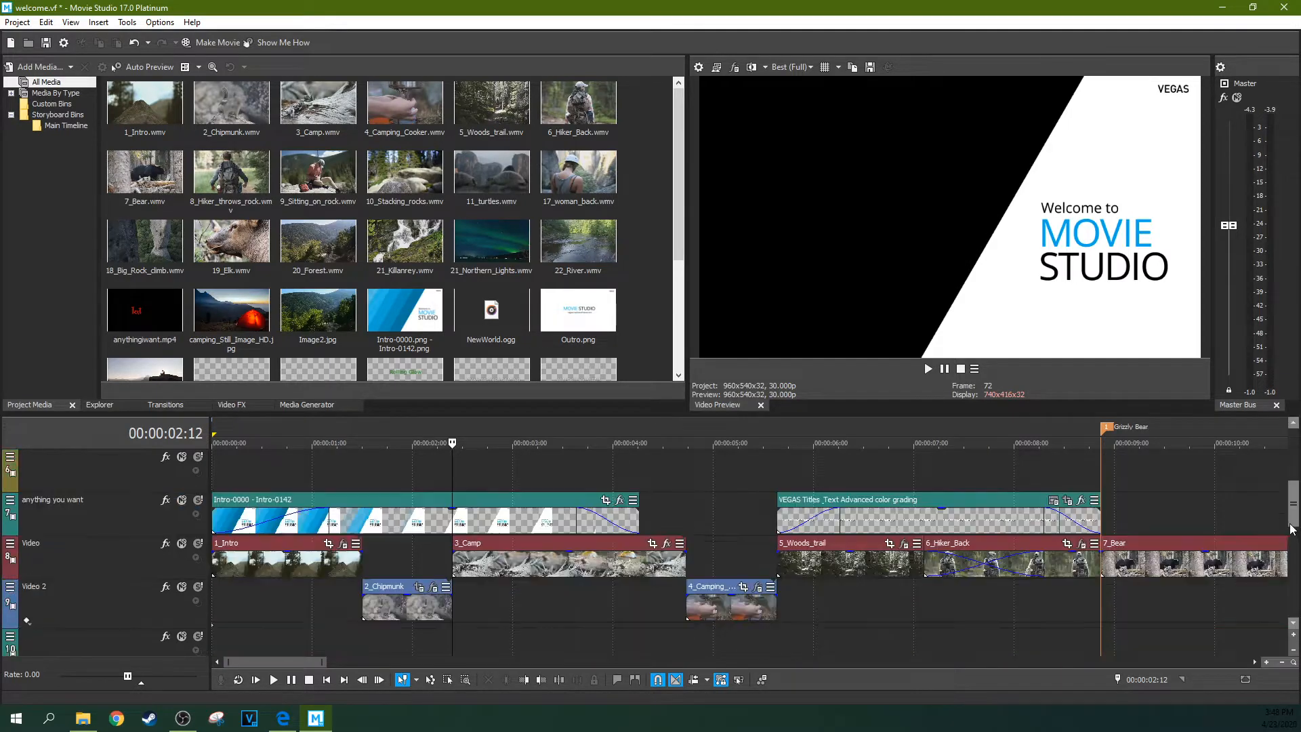
Step: Add the 1_Intro.wmv clip to the empty yellow track, starting at about 00:00:00:16, and place the timeline cursor at 00:00:00:25
scroll(1293, 524, up, 1)
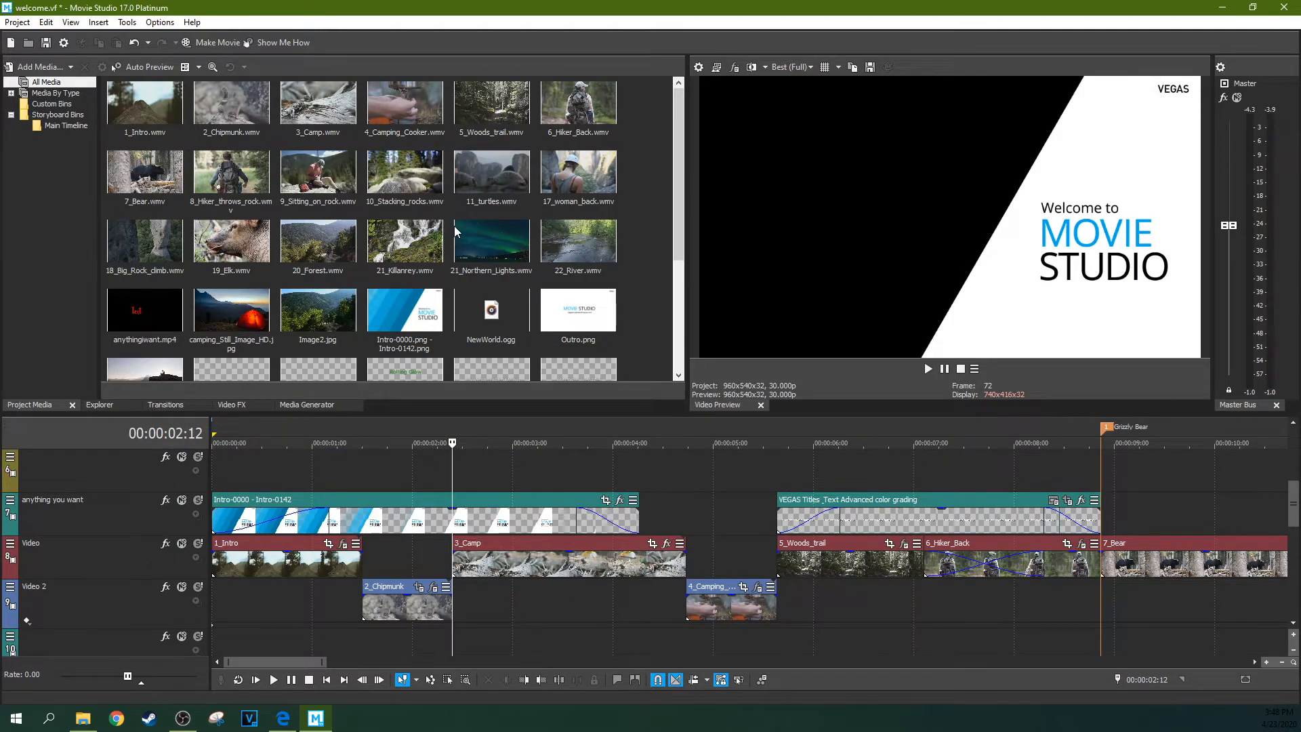
drag(132, 119, 269, 464)
click(295, 471)
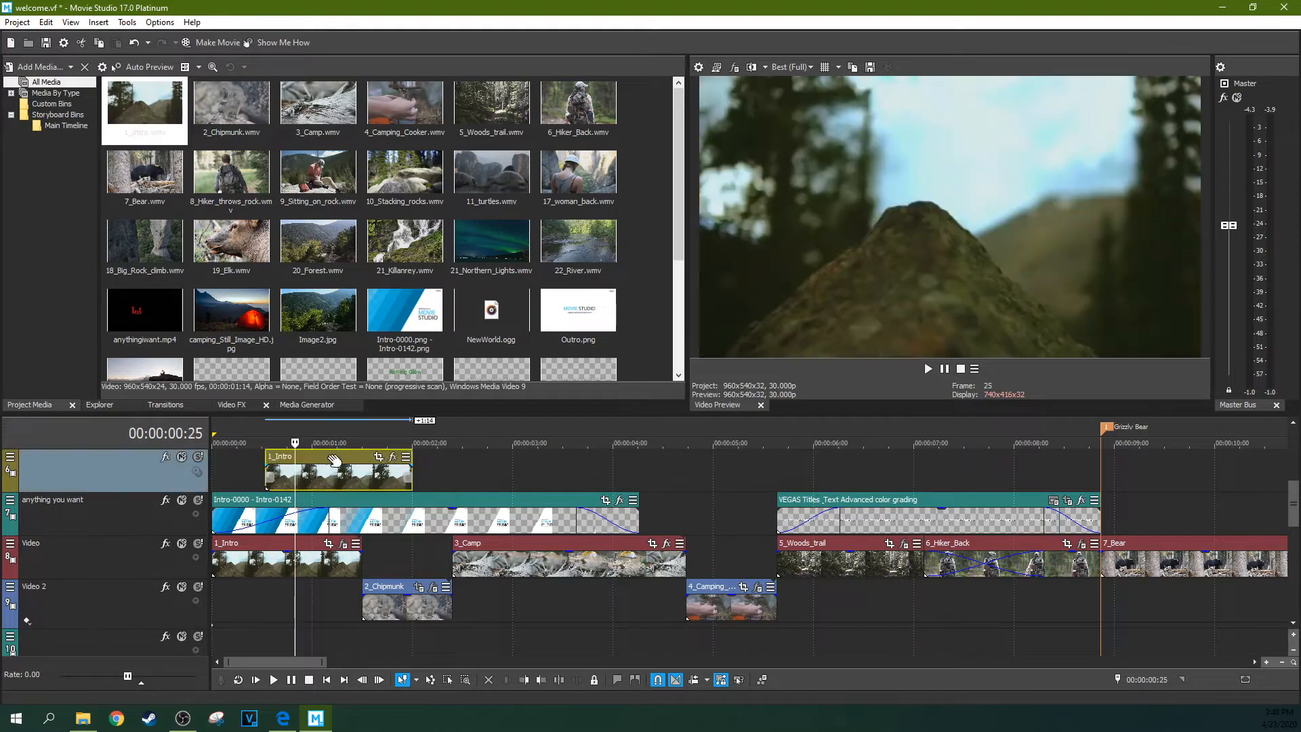
scroll(342, 442, up, 3)
scroll(341, 441, down, 2)
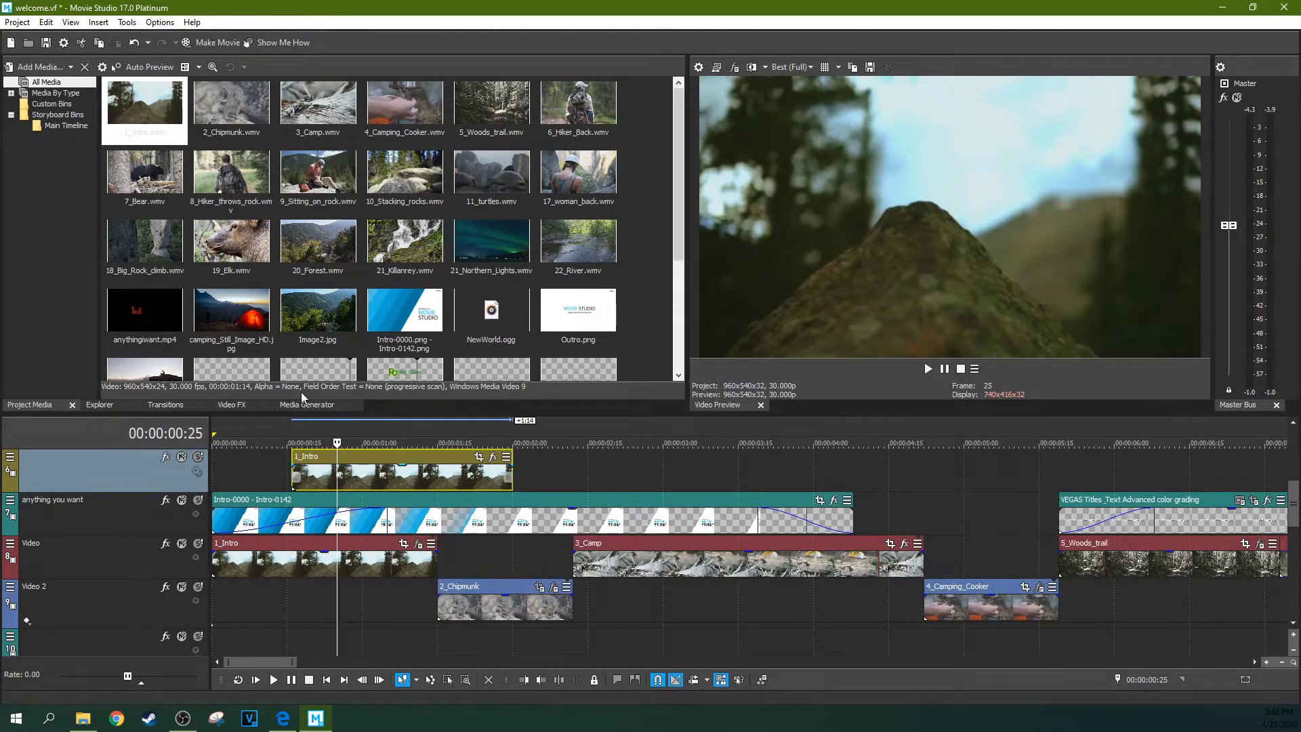
Step: Create a new custom media bin named animals in the project media
scroll(416, 243, down, 2)
scroll(416, 243, down, 2)
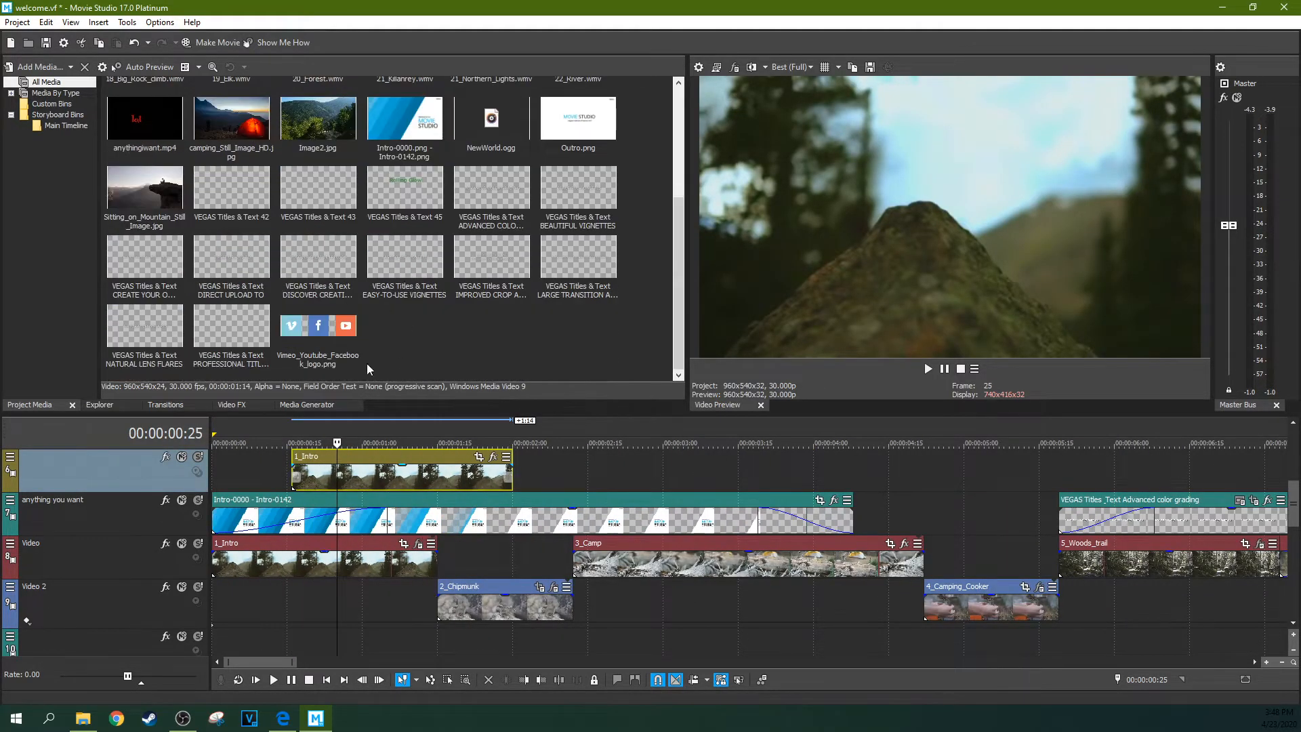
scroll(352, 296, up, 5)
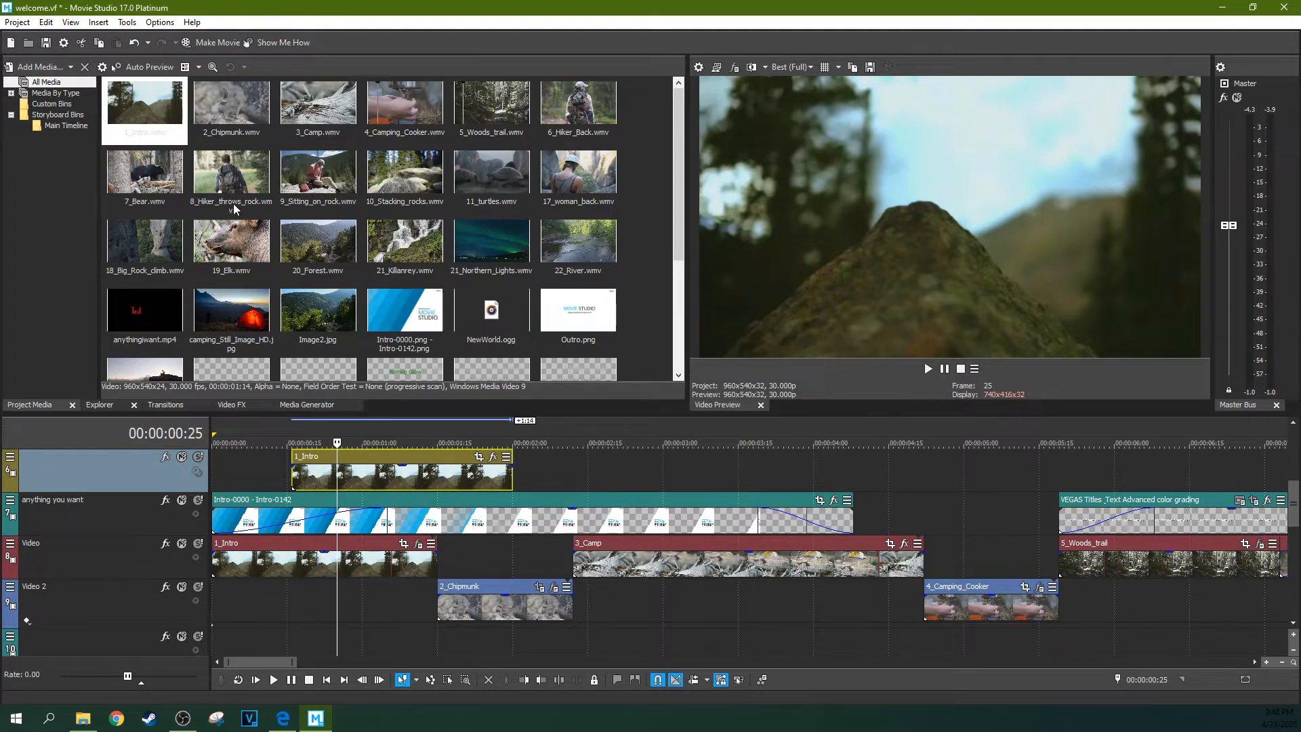
click(59, 148)
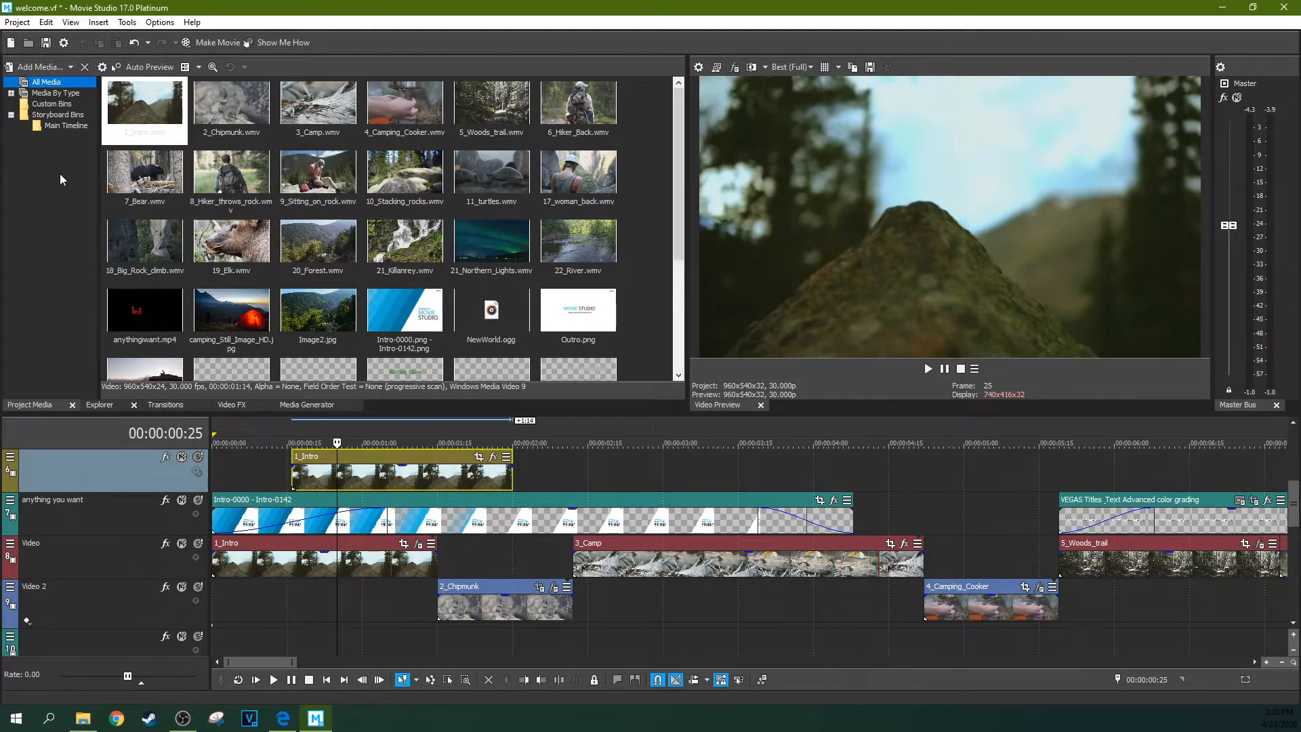
click(42, 106)
right_click(49, 106)
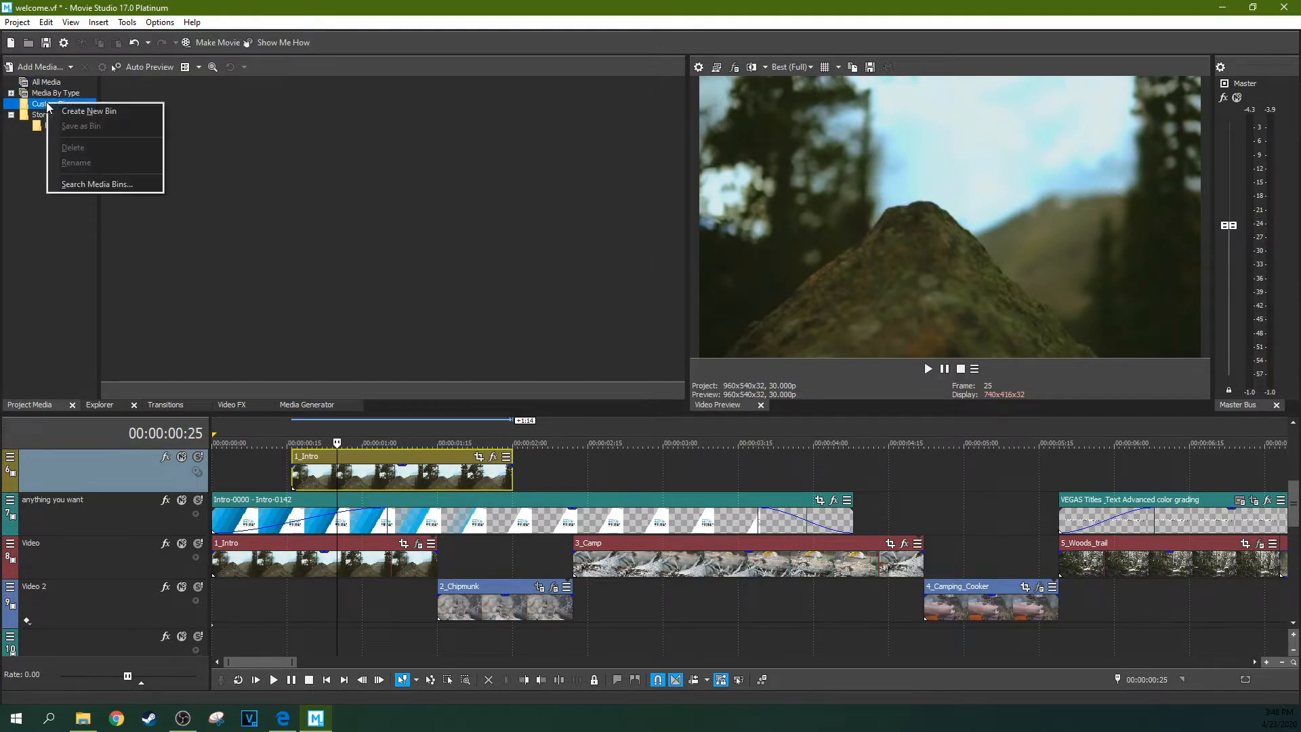
click(76, 111)
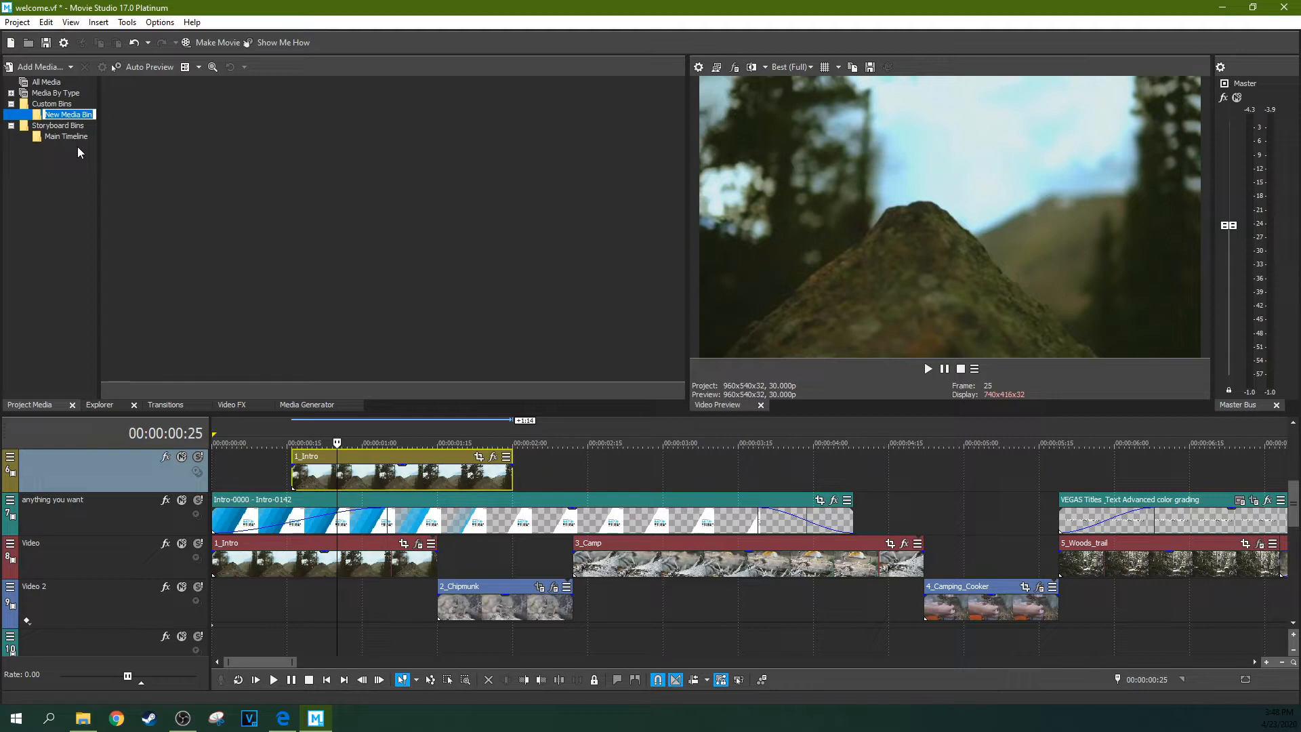
text(animals)
key(Return)
Step: Add the 19_Elk, 7_Bear and 2_Chipmunk clips from all media to the animals bin and show that bin's contents
click(47, 82)
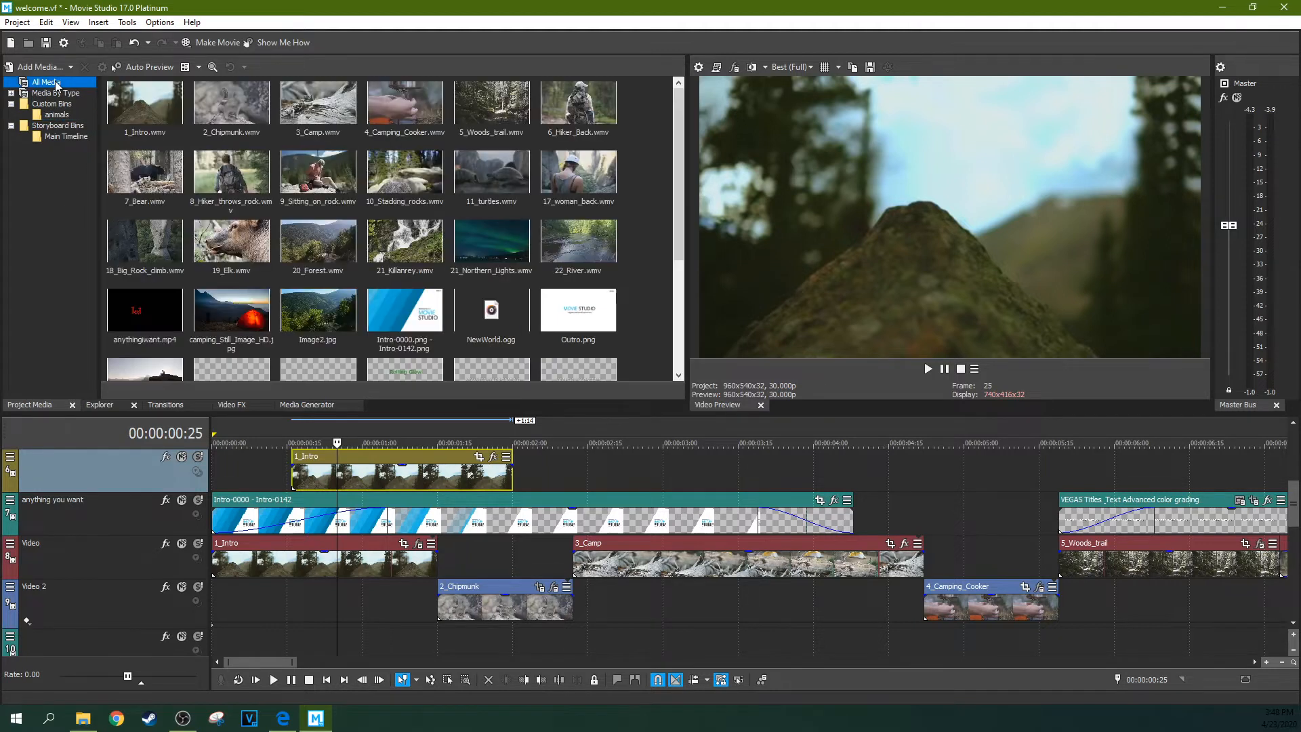
drag(238, 228, 61, 122)
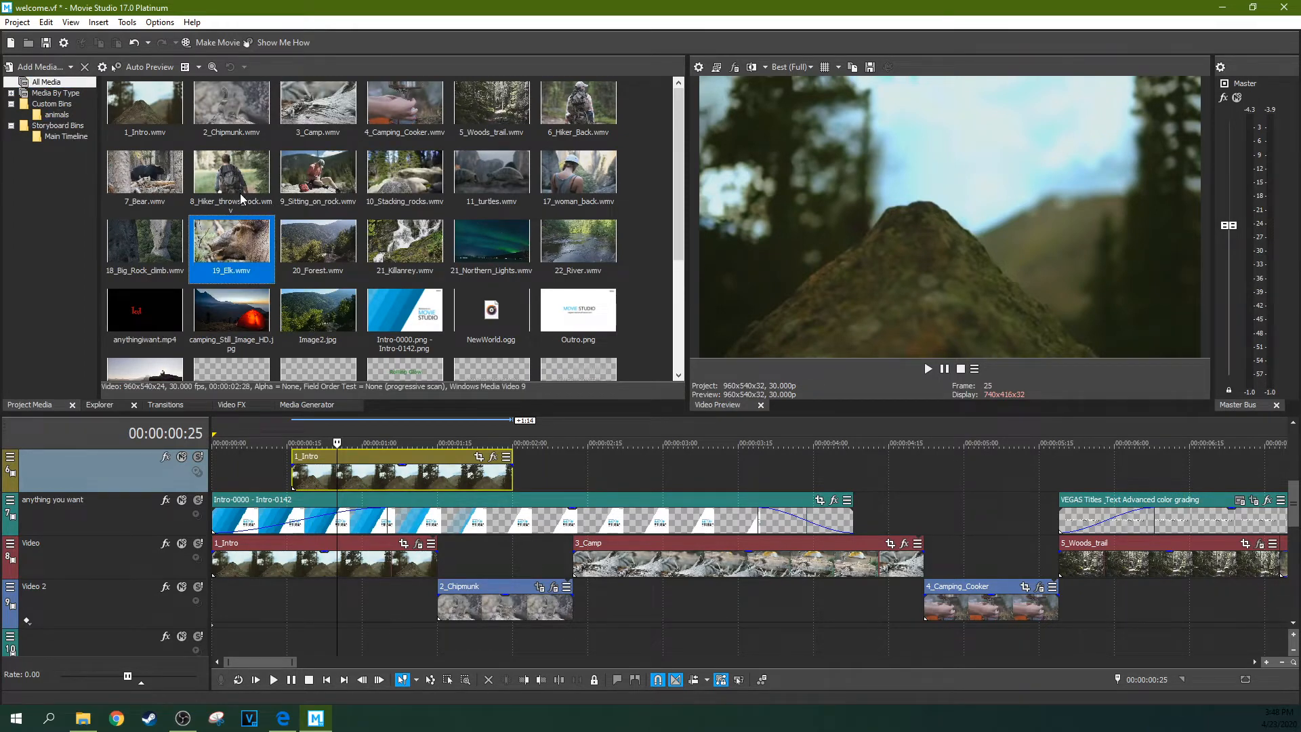
drag(104, 193, 60, 117)
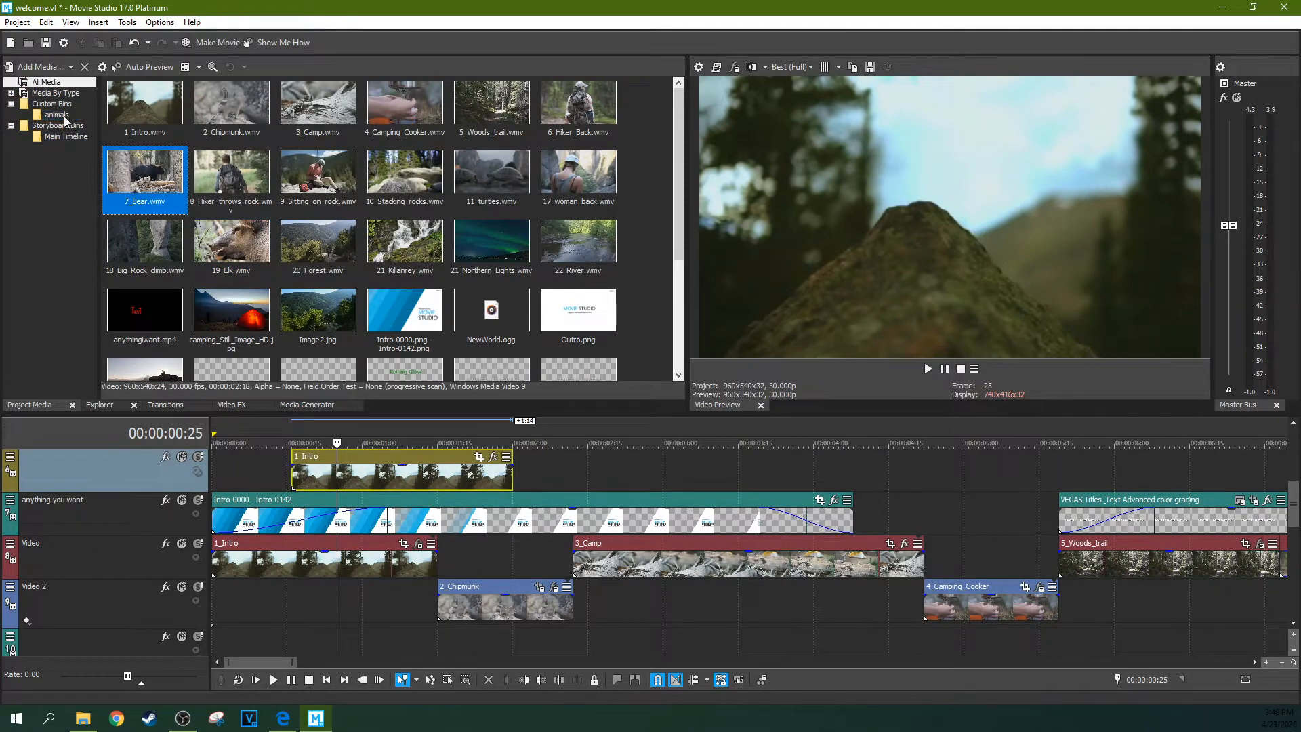
drag(676, 156, 670, 225)
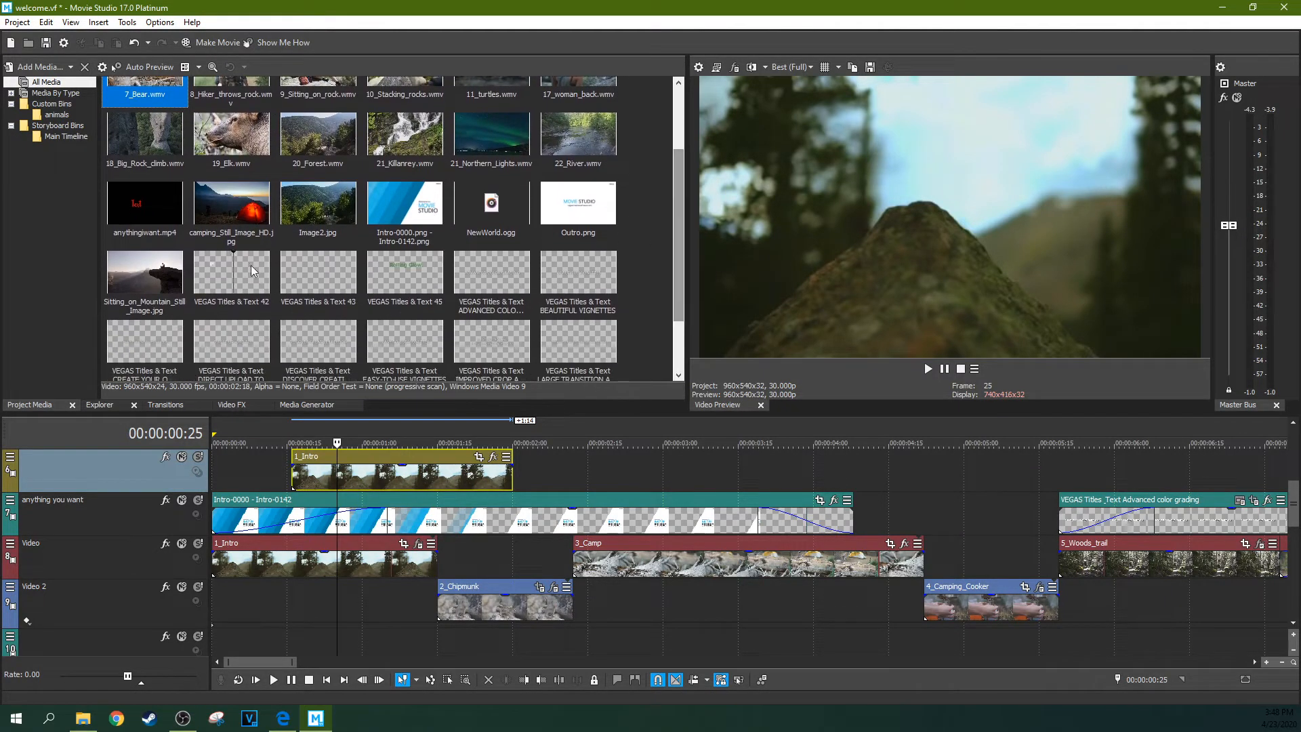
drag(675, 288, 662, 229)
drag(220, 110, 71, 116)
click(71, 115)
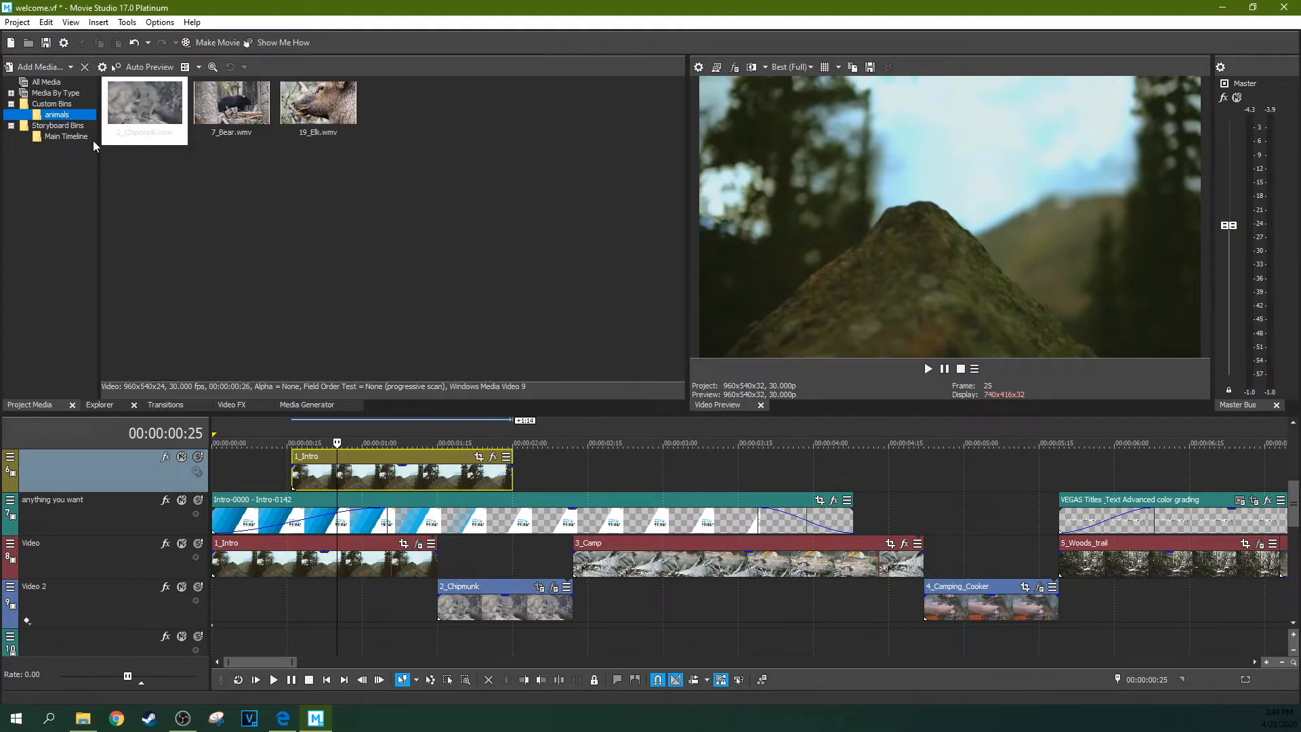
Step: Search the media bins for items whose Name contains bear
right_click(51, 82)
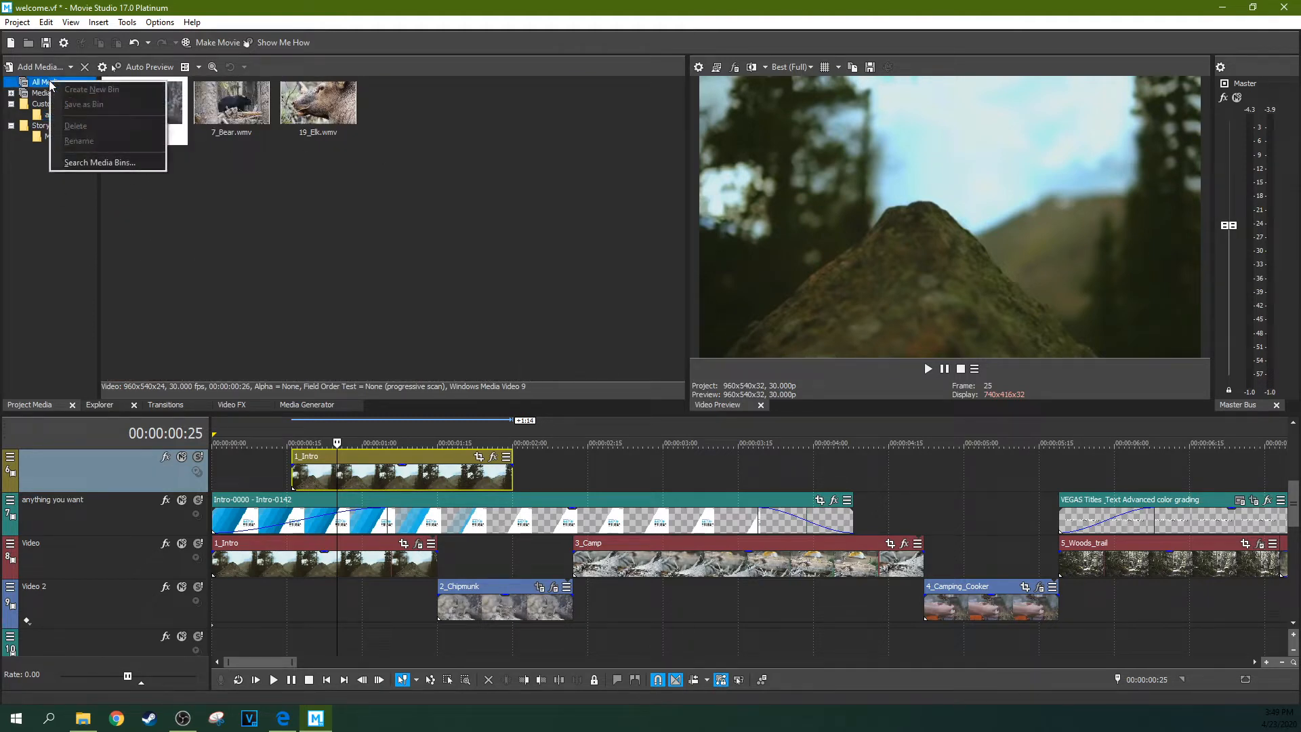
click(70, 162)
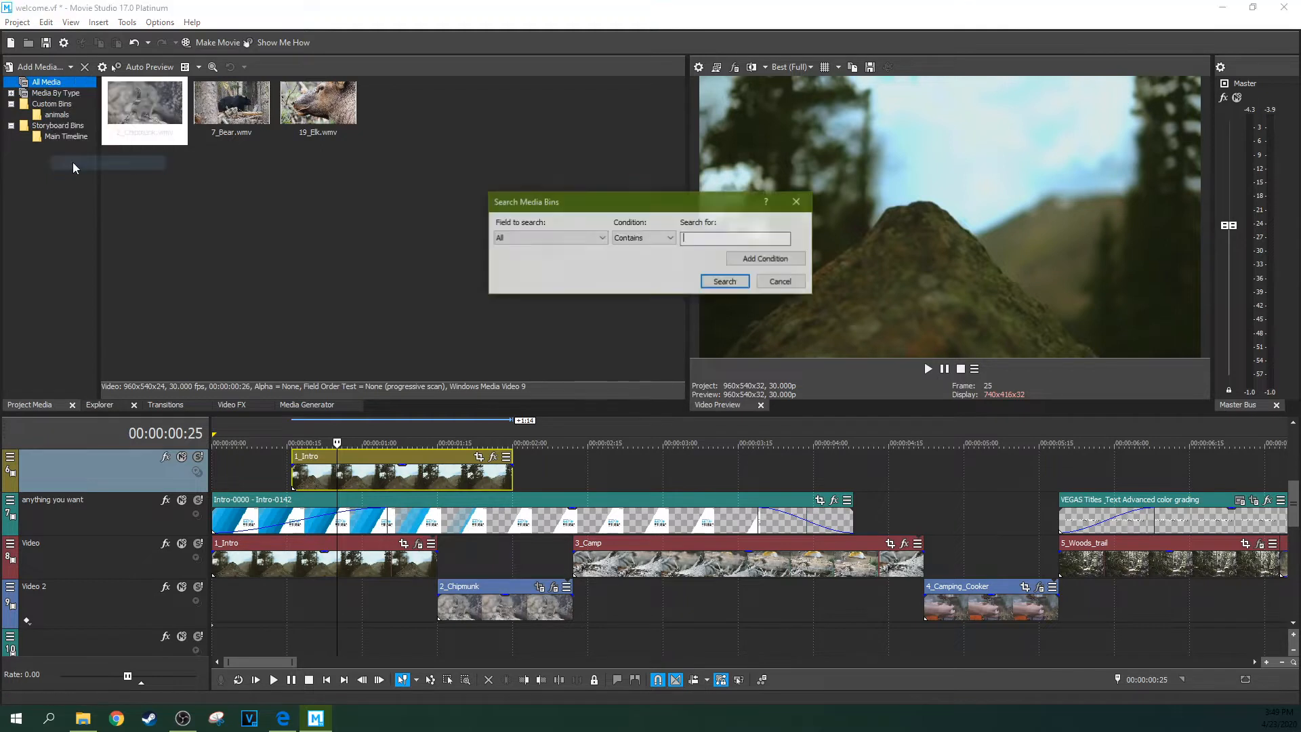
click(563, 237)
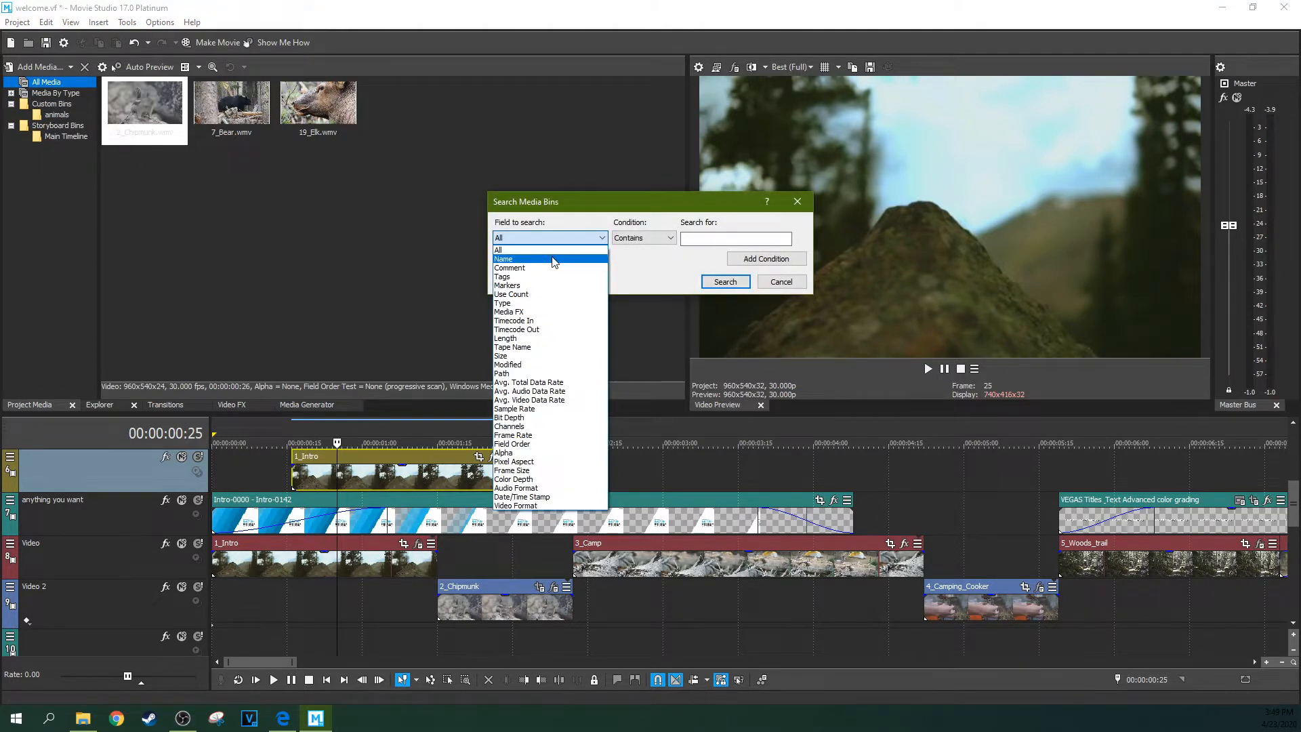
click(548, 261)
click(644, 237)
click(664, 244)
click(693, 238)
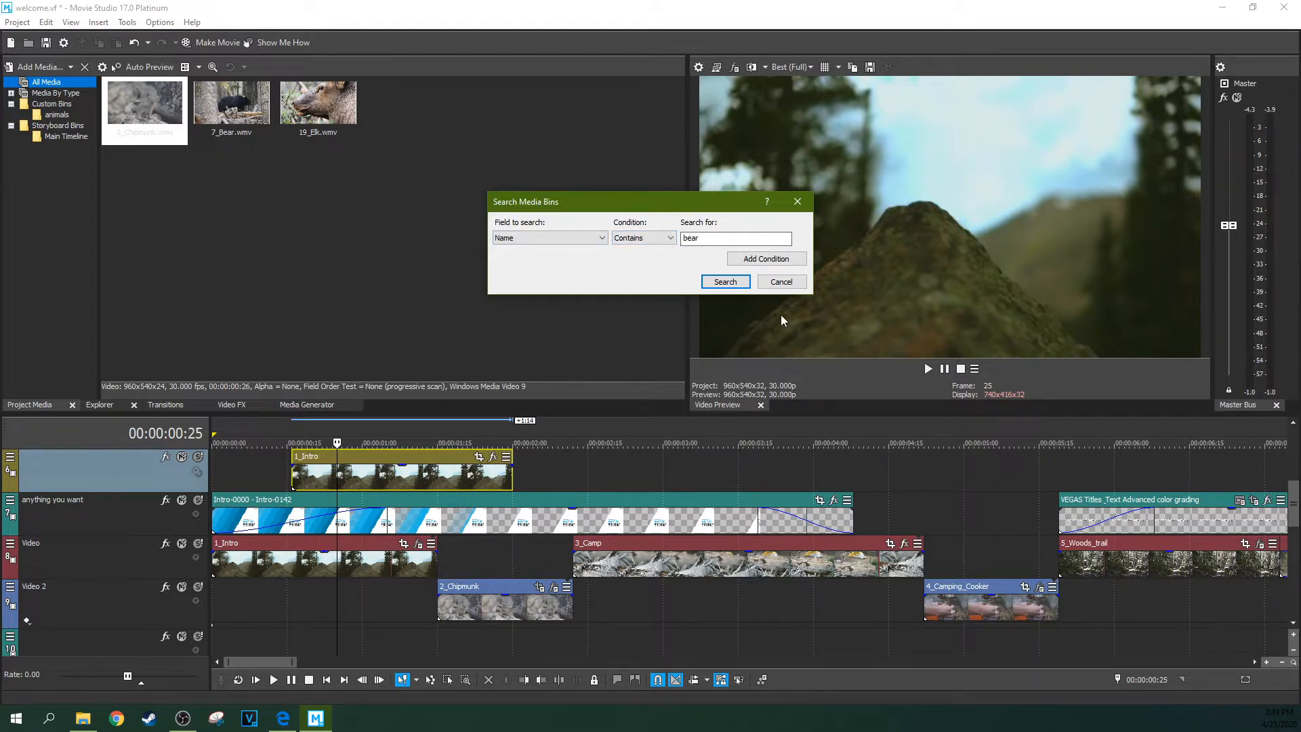
click(725, 281)
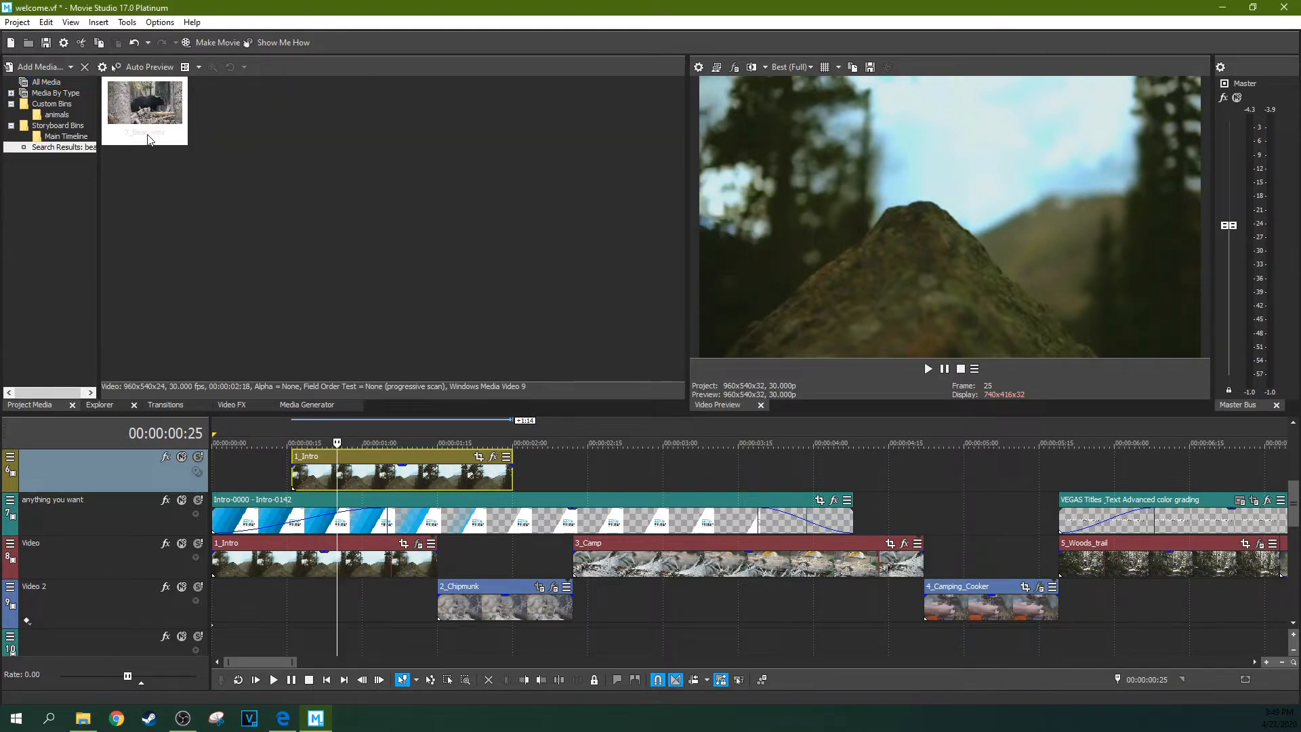
Step: Import ms17guidedvideocreator.mp4 into the All Media bin from the obsrecordings folder in File Explorer and return to Movie Studio
click(46, 82)
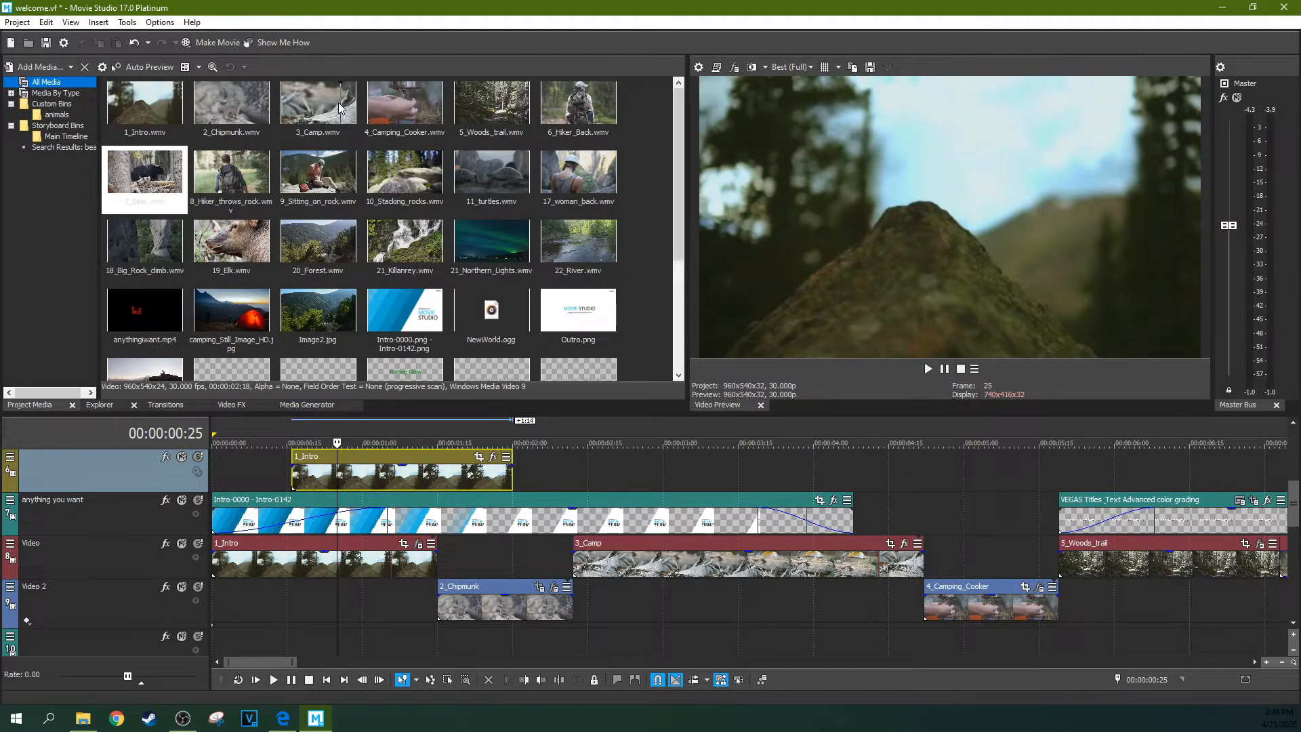
click(52, 104)
click(44, 82)
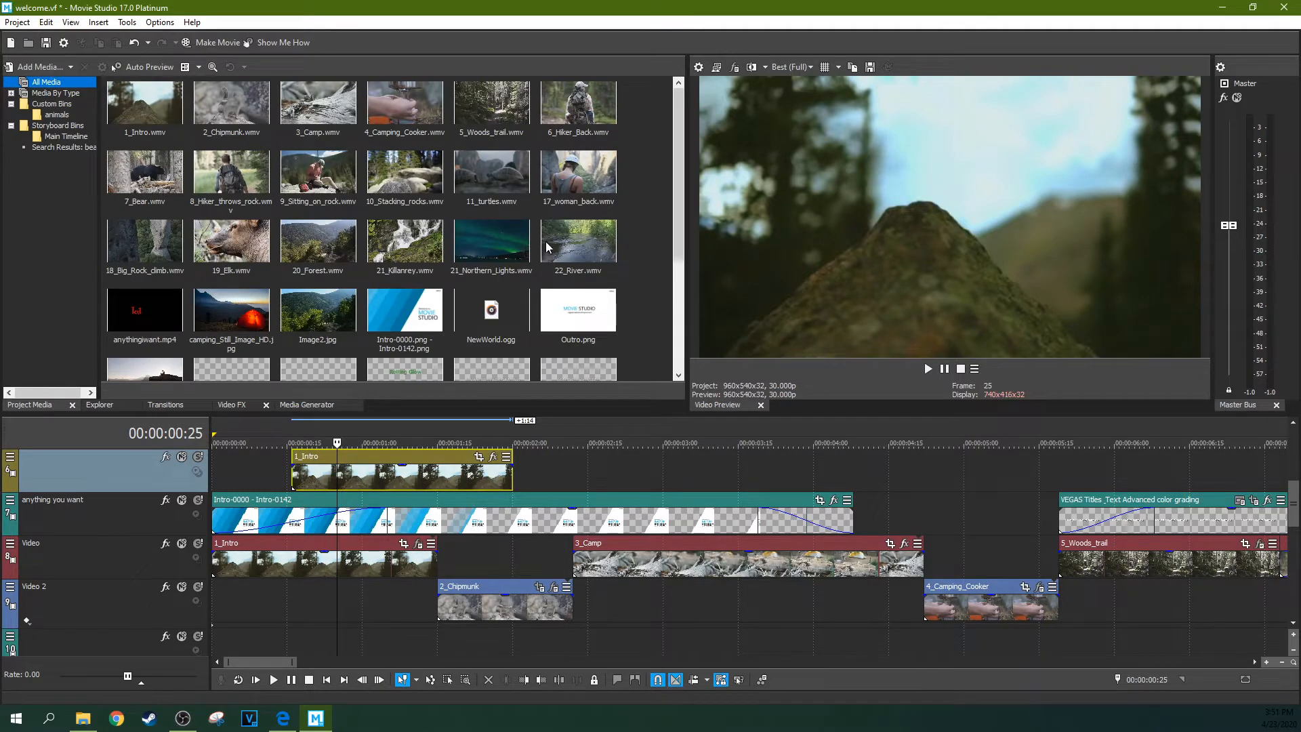
click(83, 719)
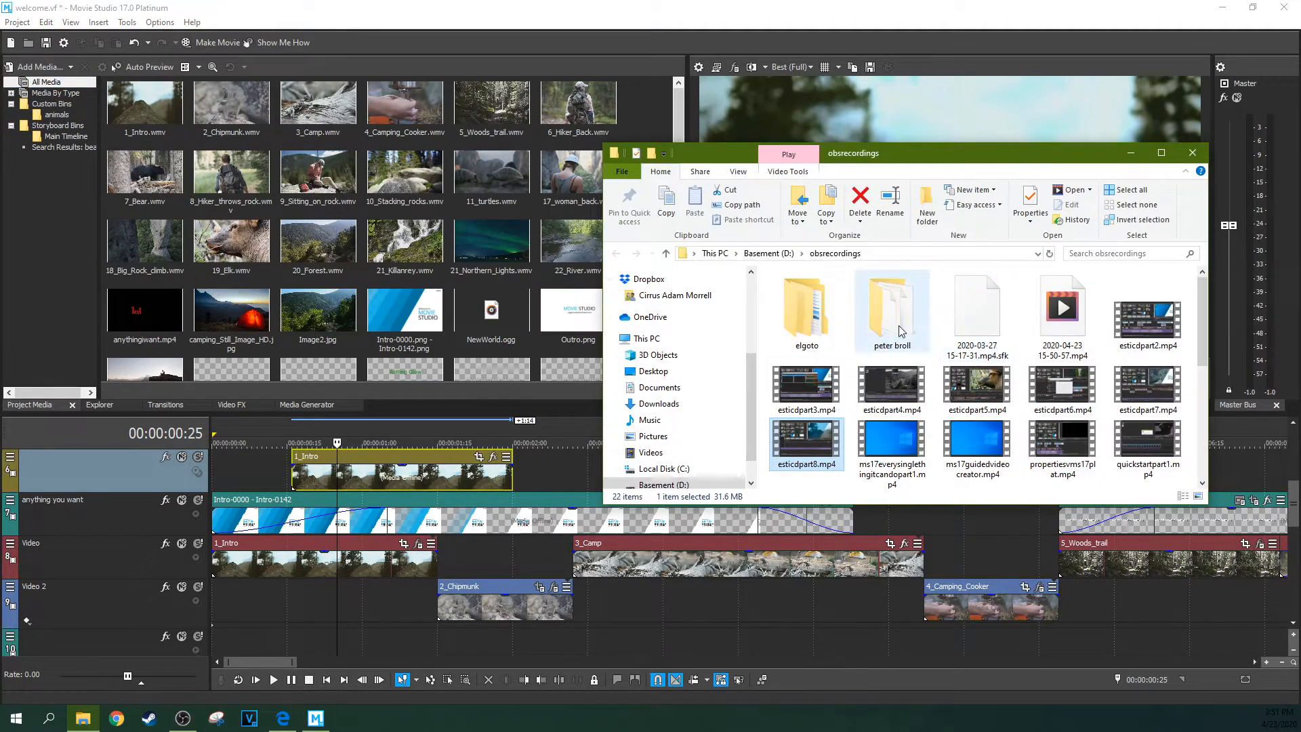
drag(976, 444, 535, 320)
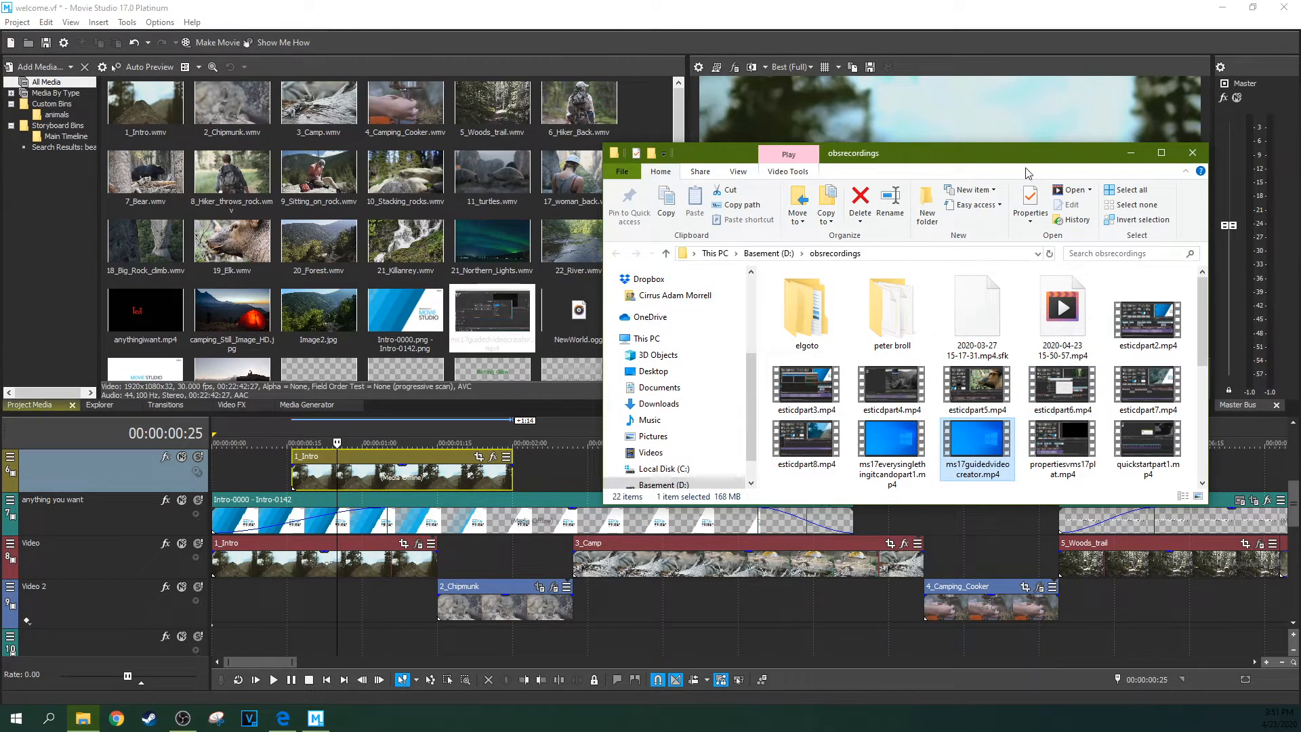
click(1131, 153)
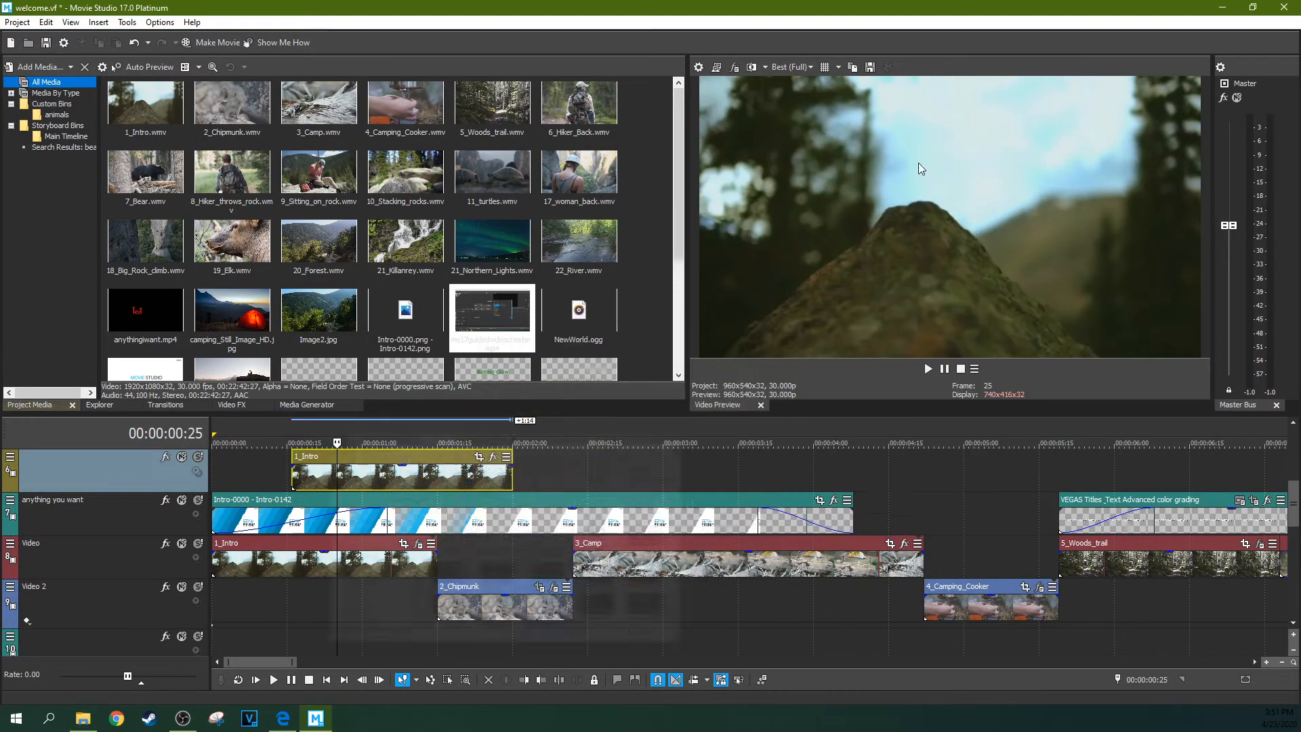
click(26, 70)
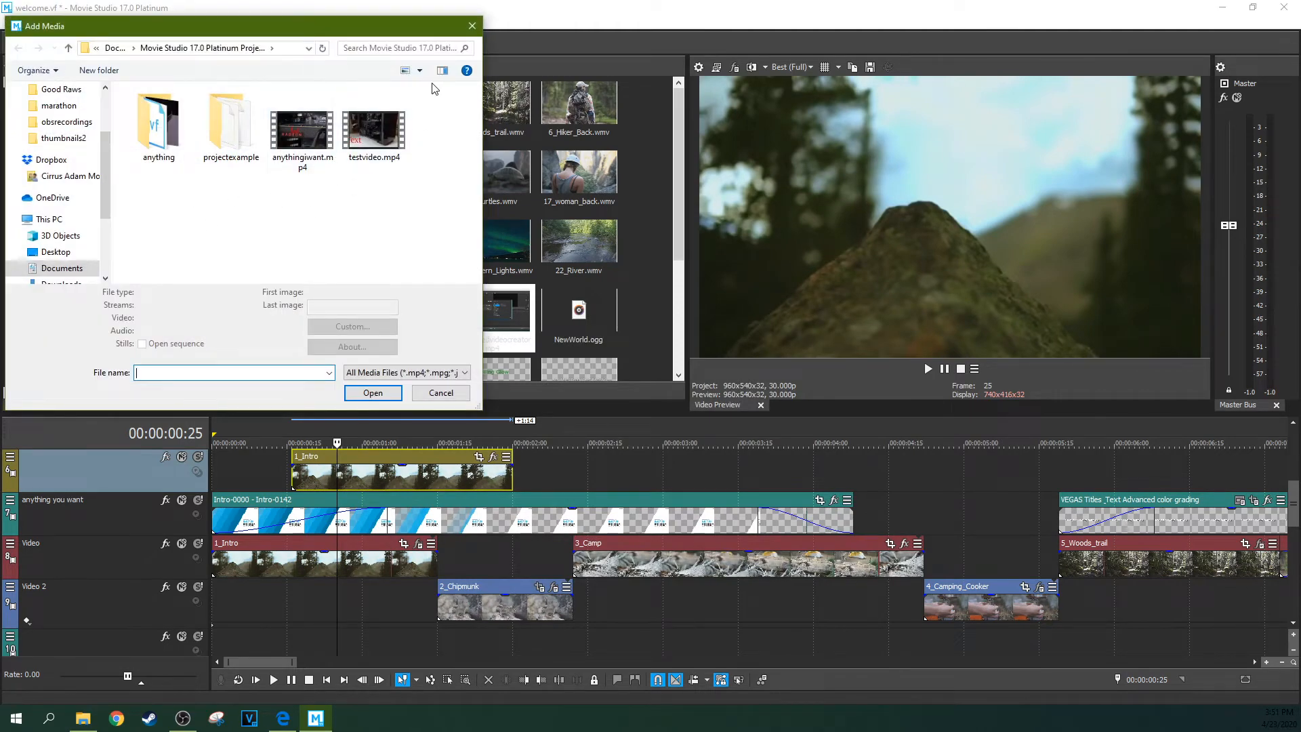
click(472, 25)
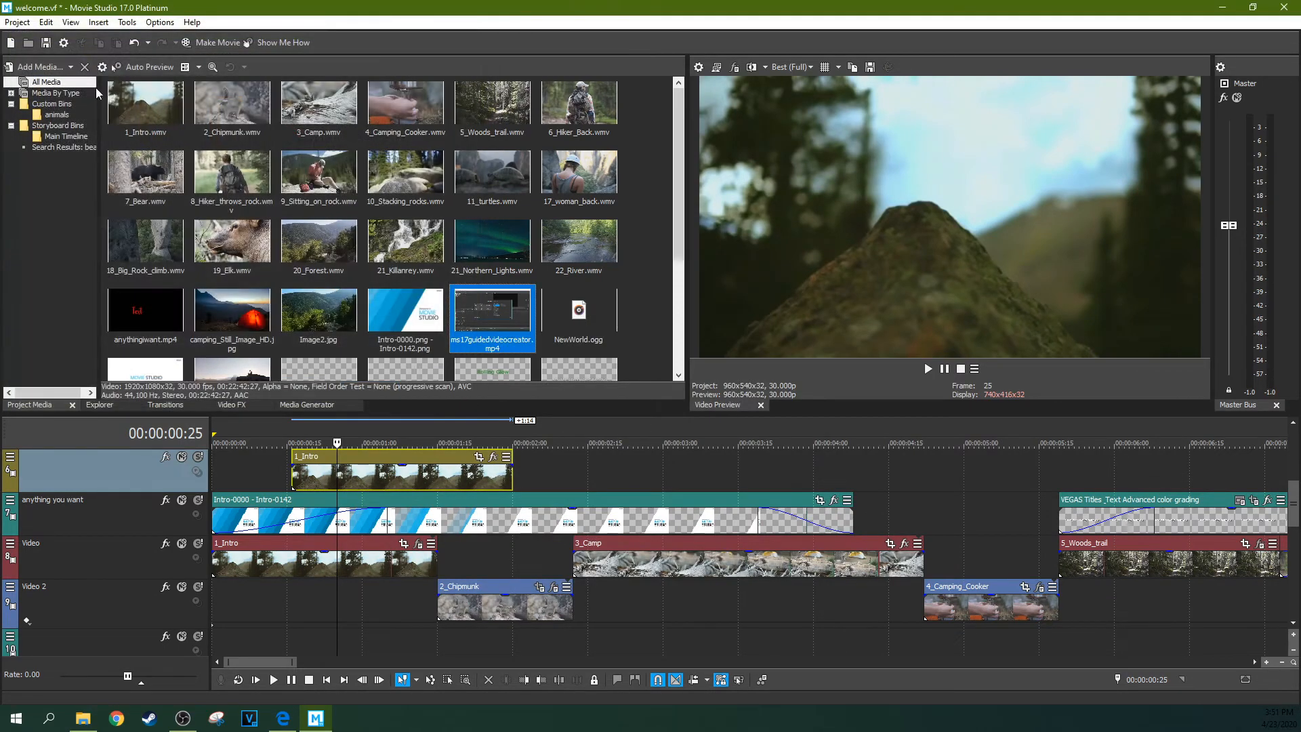
click(129, 106)
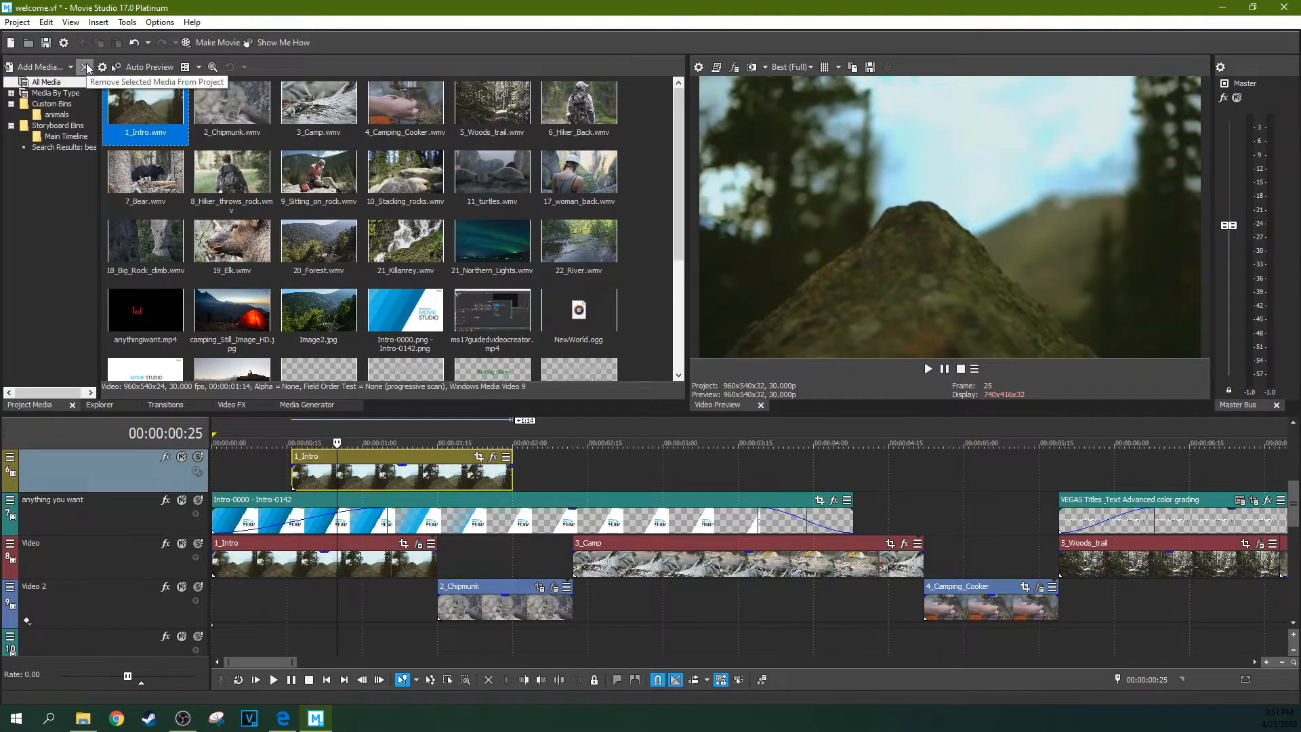
click(85, 67)
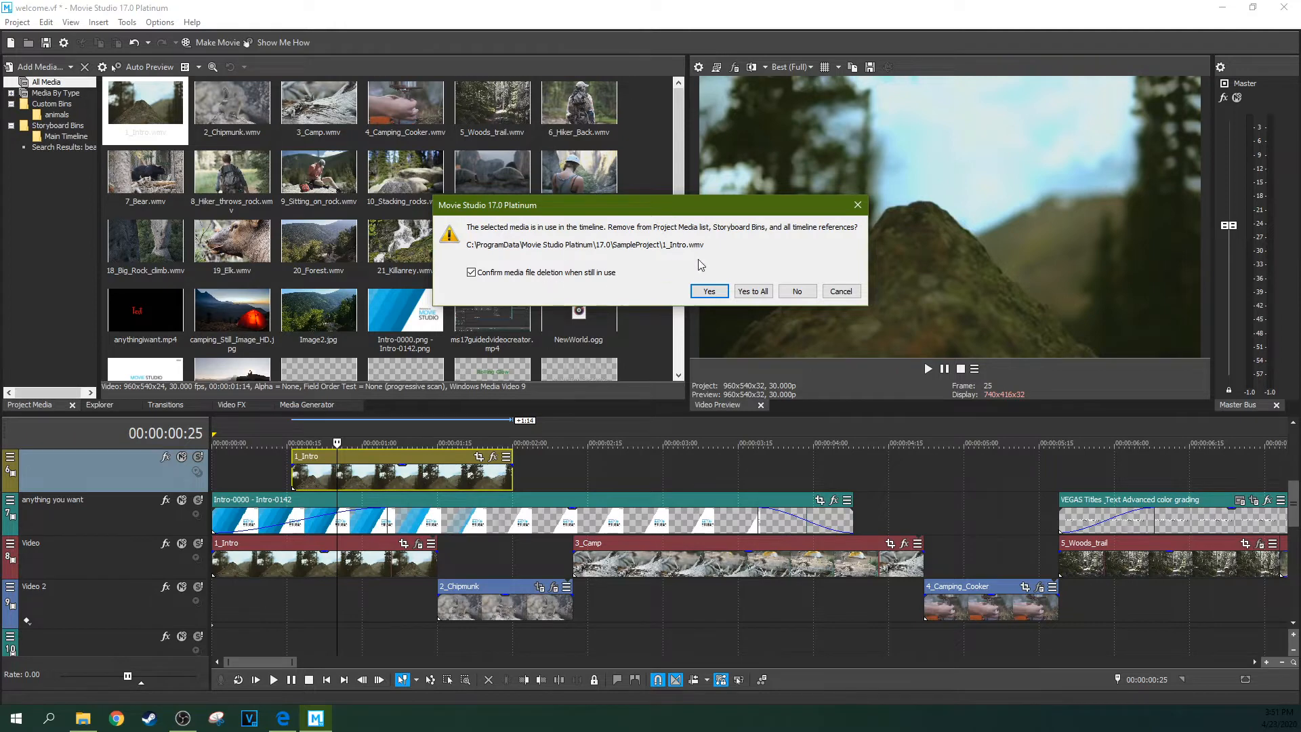
click(844, 292)
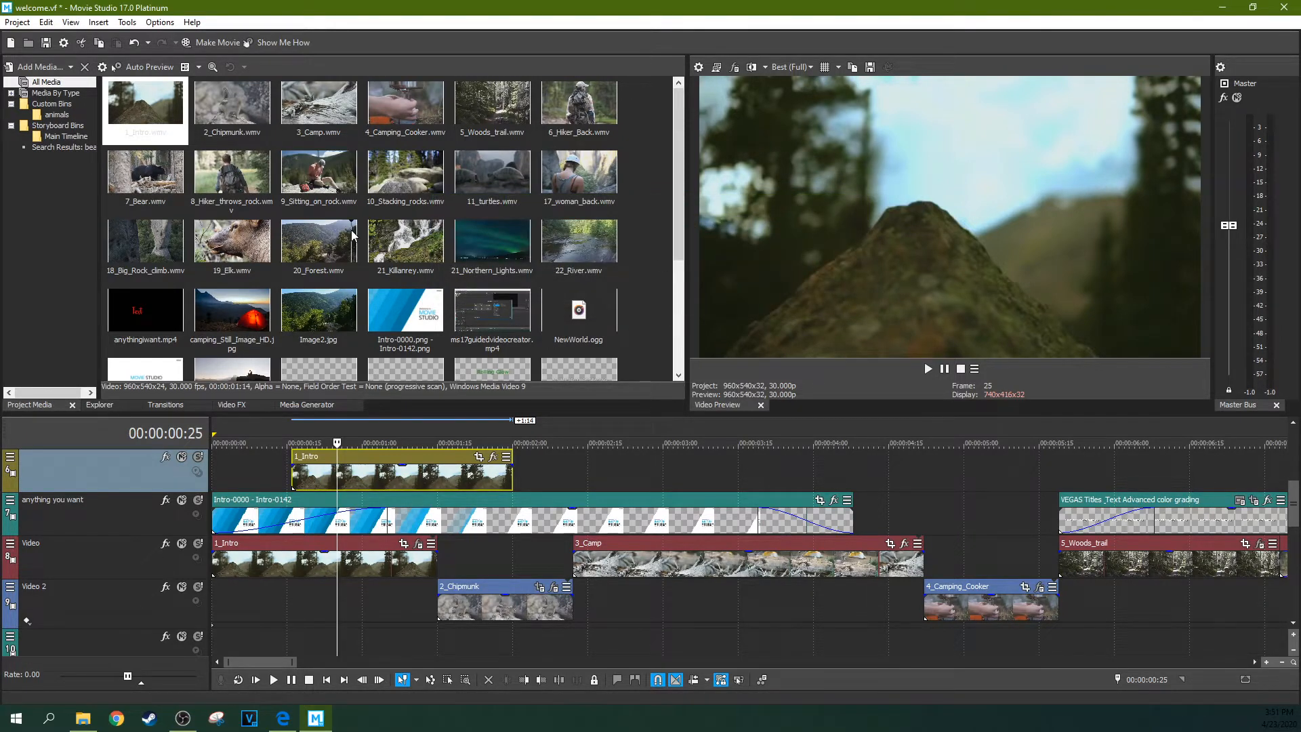
Step: Preview the 21_Killanrey, 22_River, 17_woman_back and 11_turtles clips with Auto Preview temporarily turned on
click(160, 66)
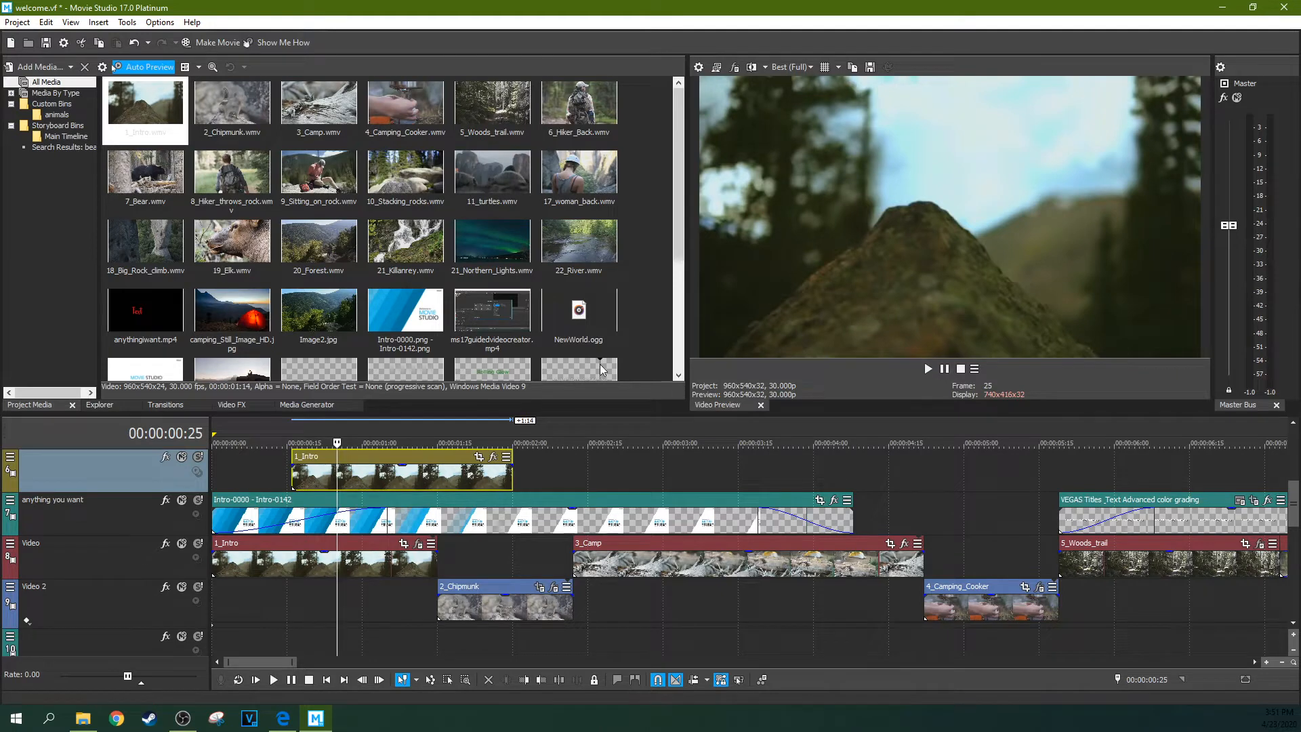
click(419, 256)
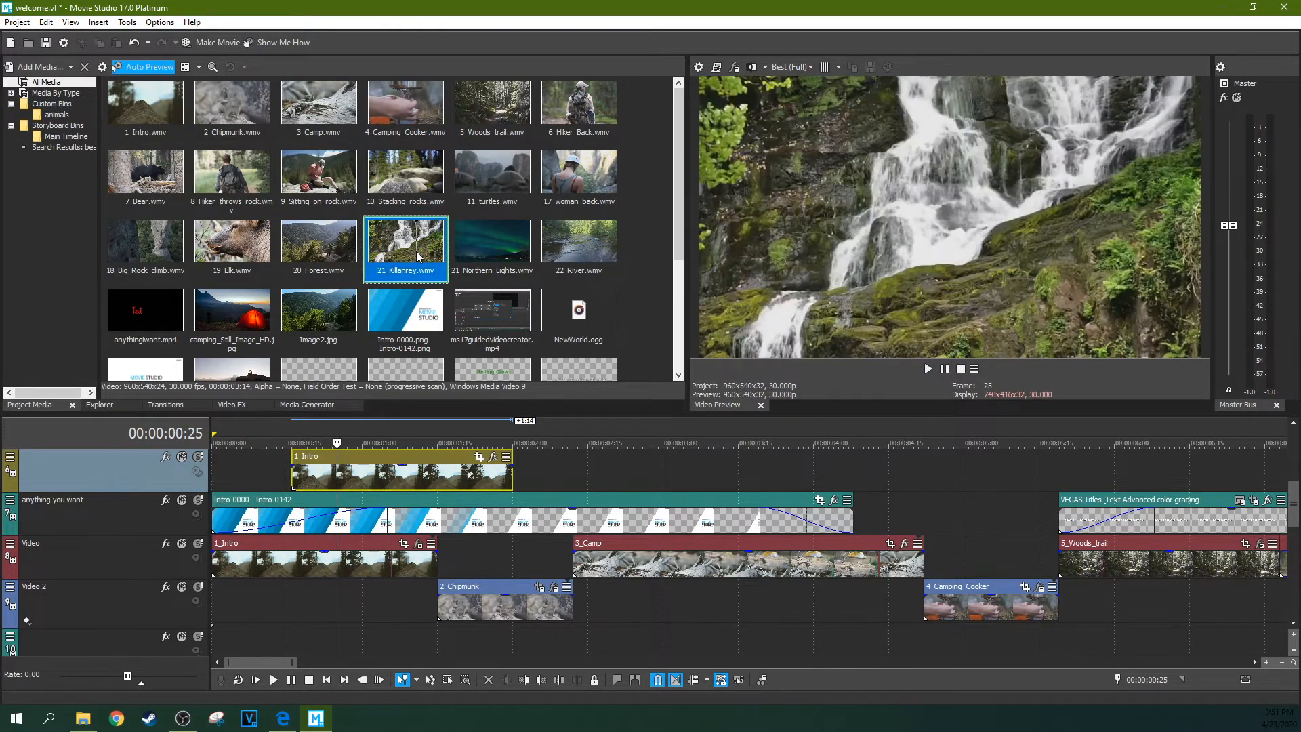
click(576, 261)
click(575, 175)
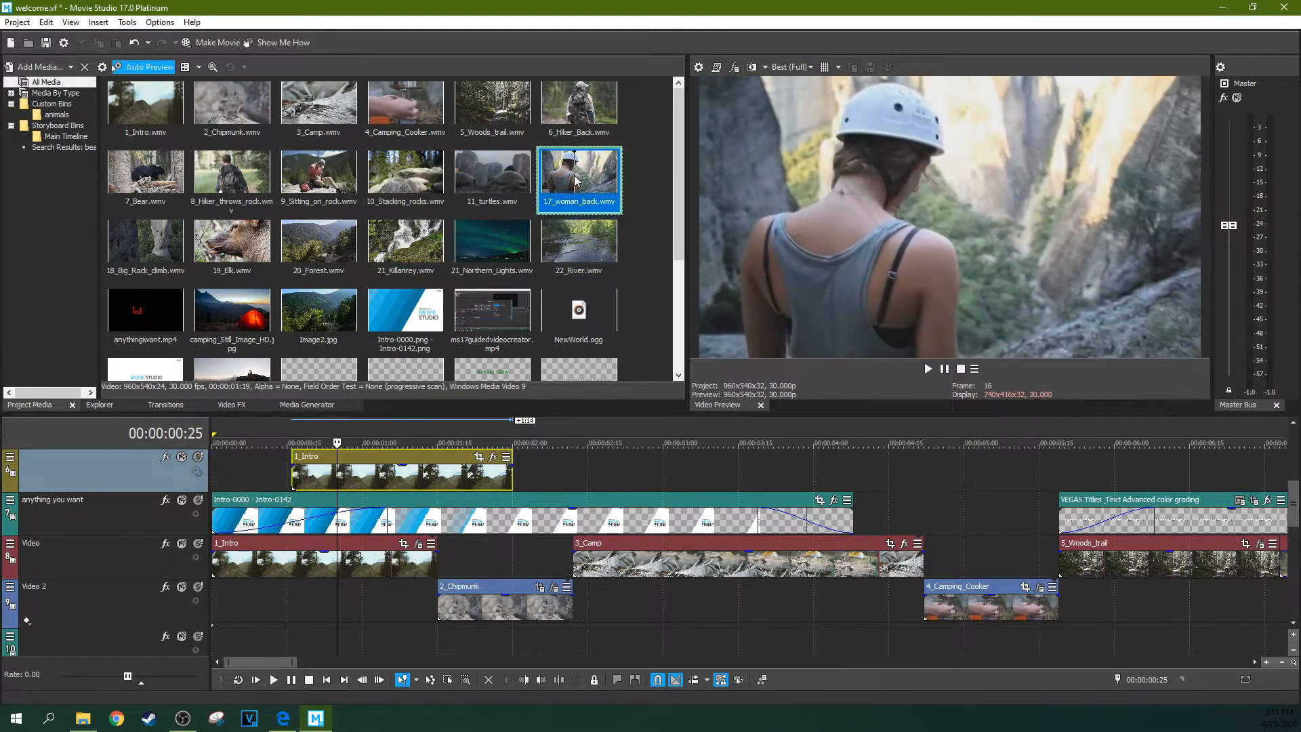
click(483, 187)
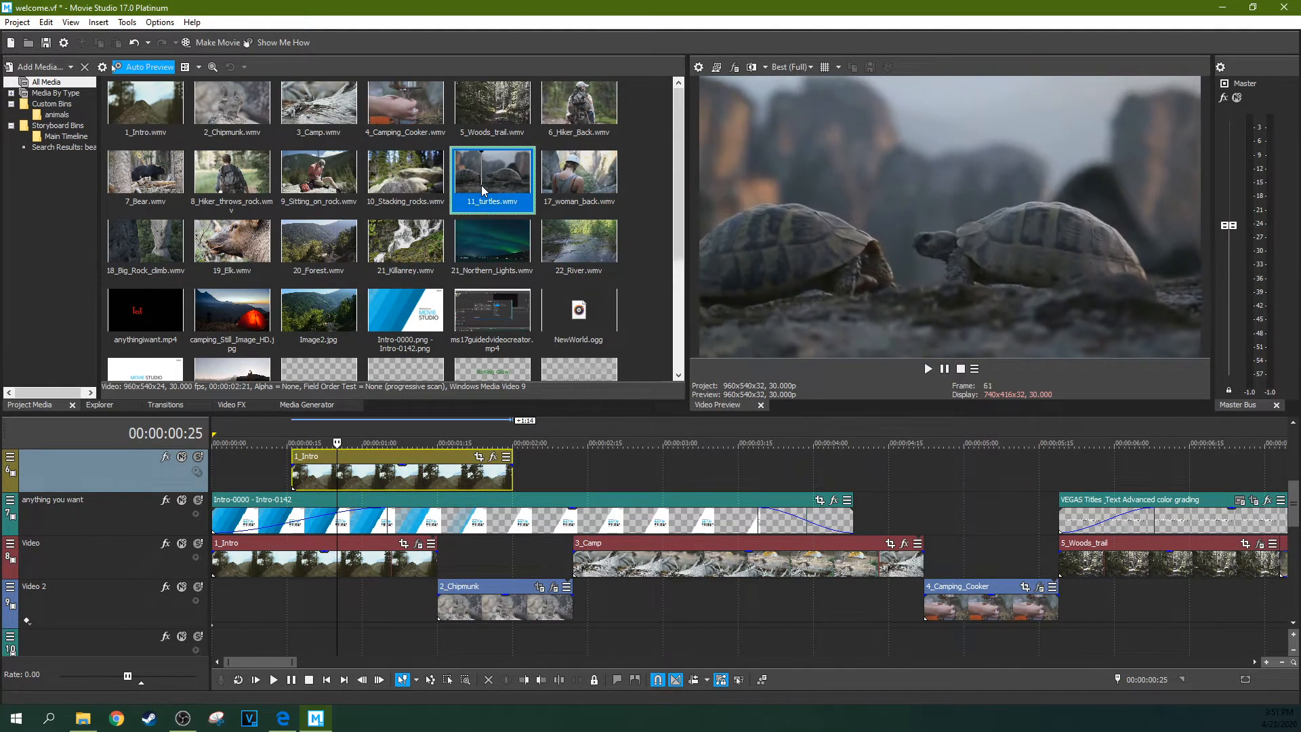
click(149, 67)
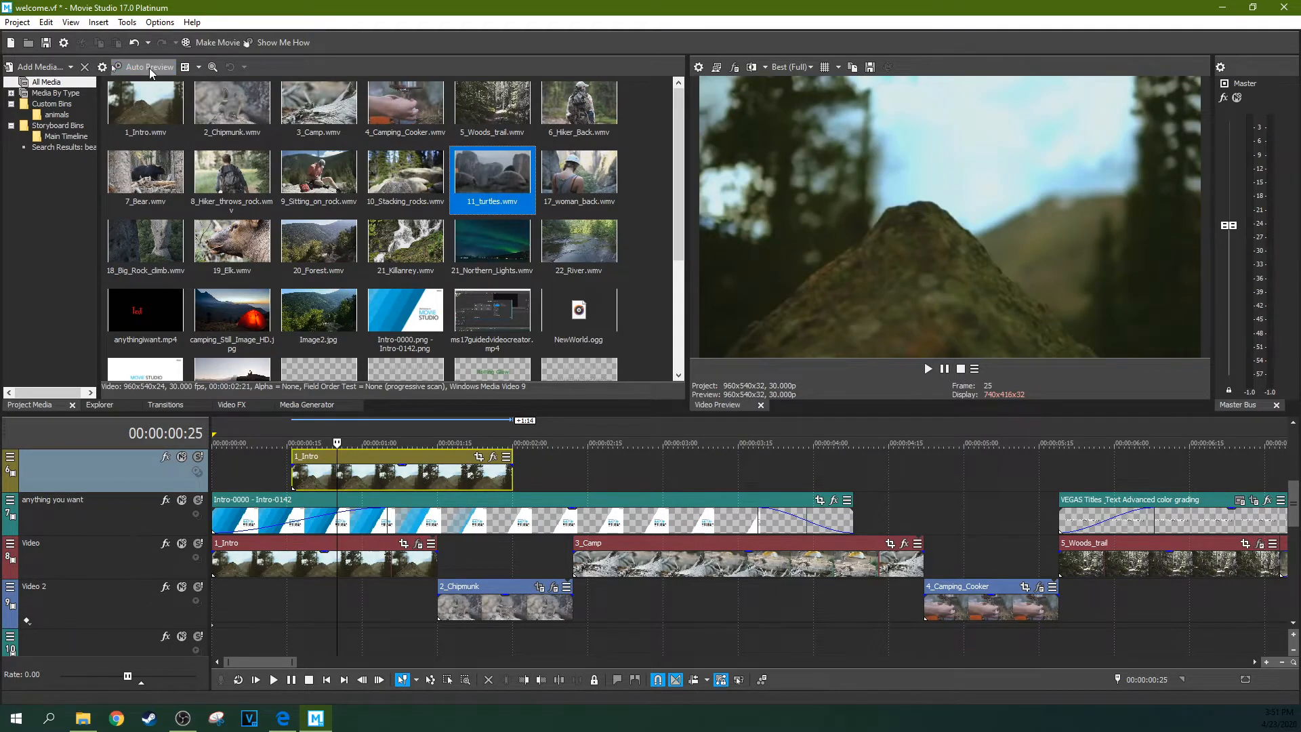
Step: Place the timeline cursor at 00:00:03:14 on the yellow track holding the added 1_Intro clip
click(605, 502)
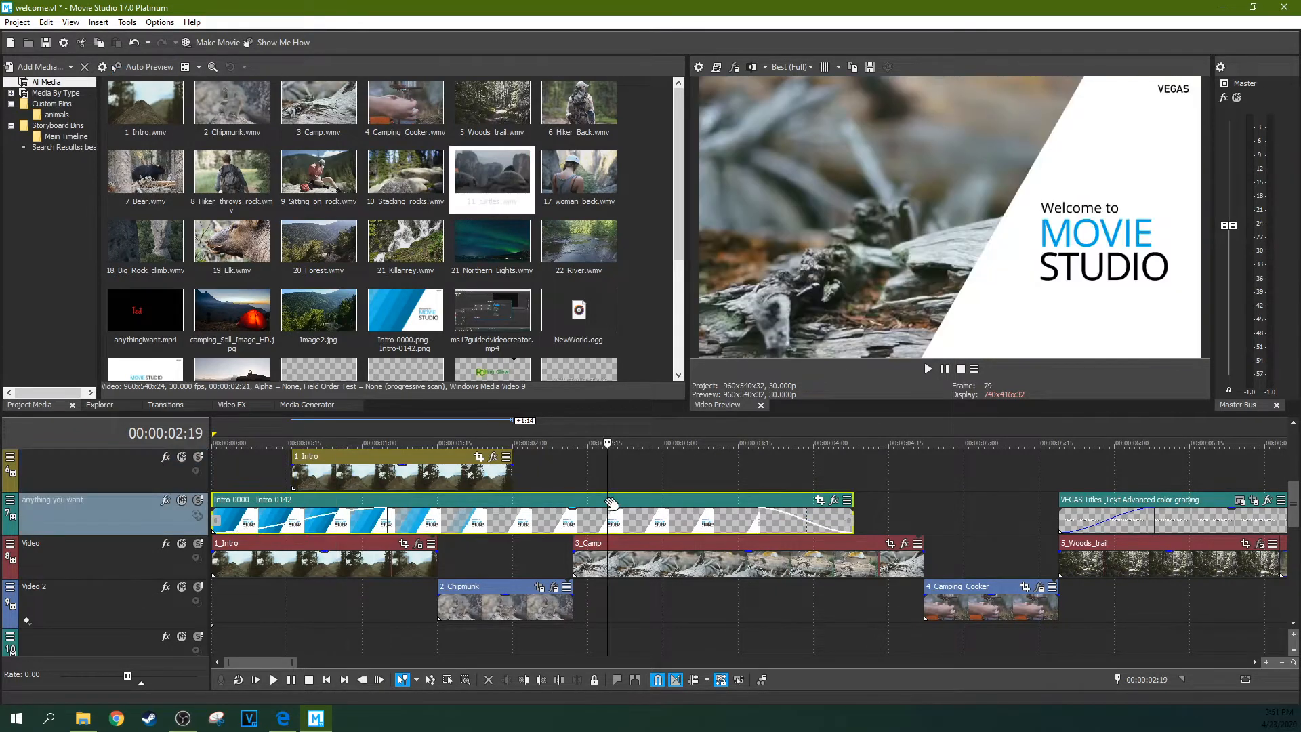
click(735, 486)
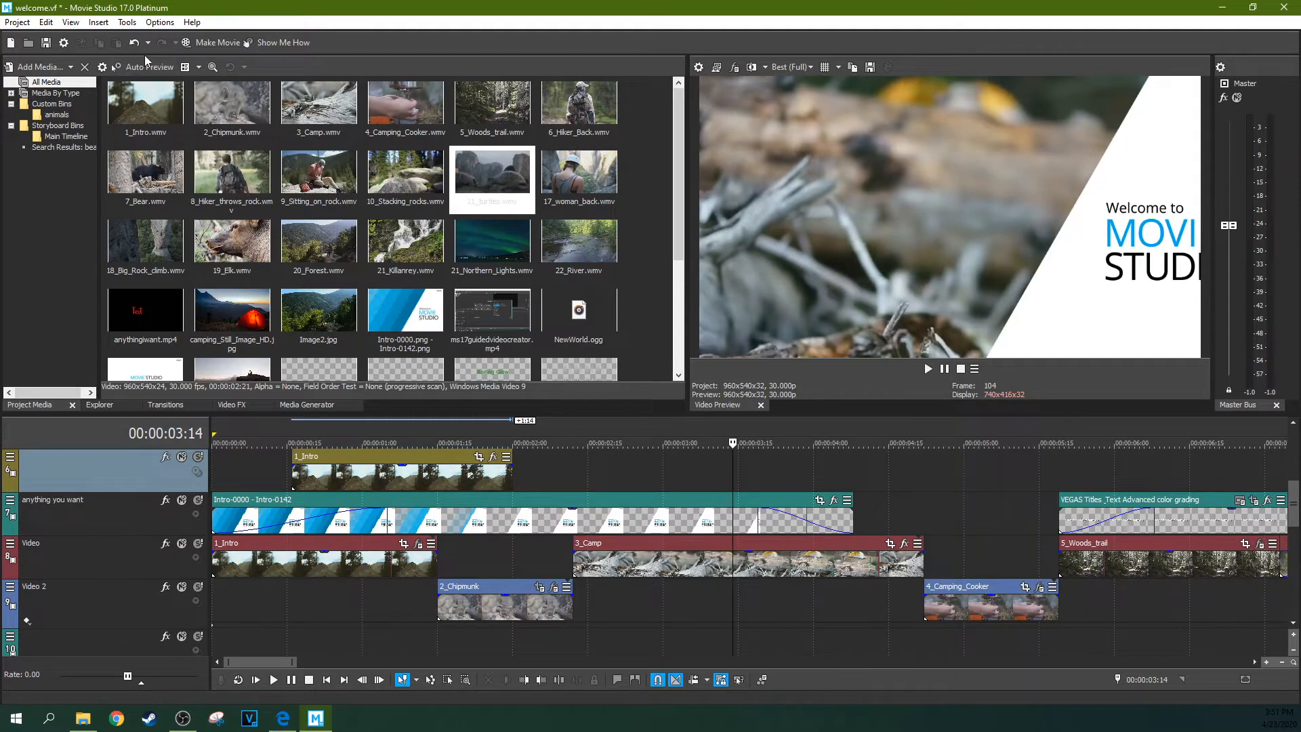
Step: Show the project media in List and Details views, restore Thumbnail view, and briefly open the media bin search
click(199, 67)
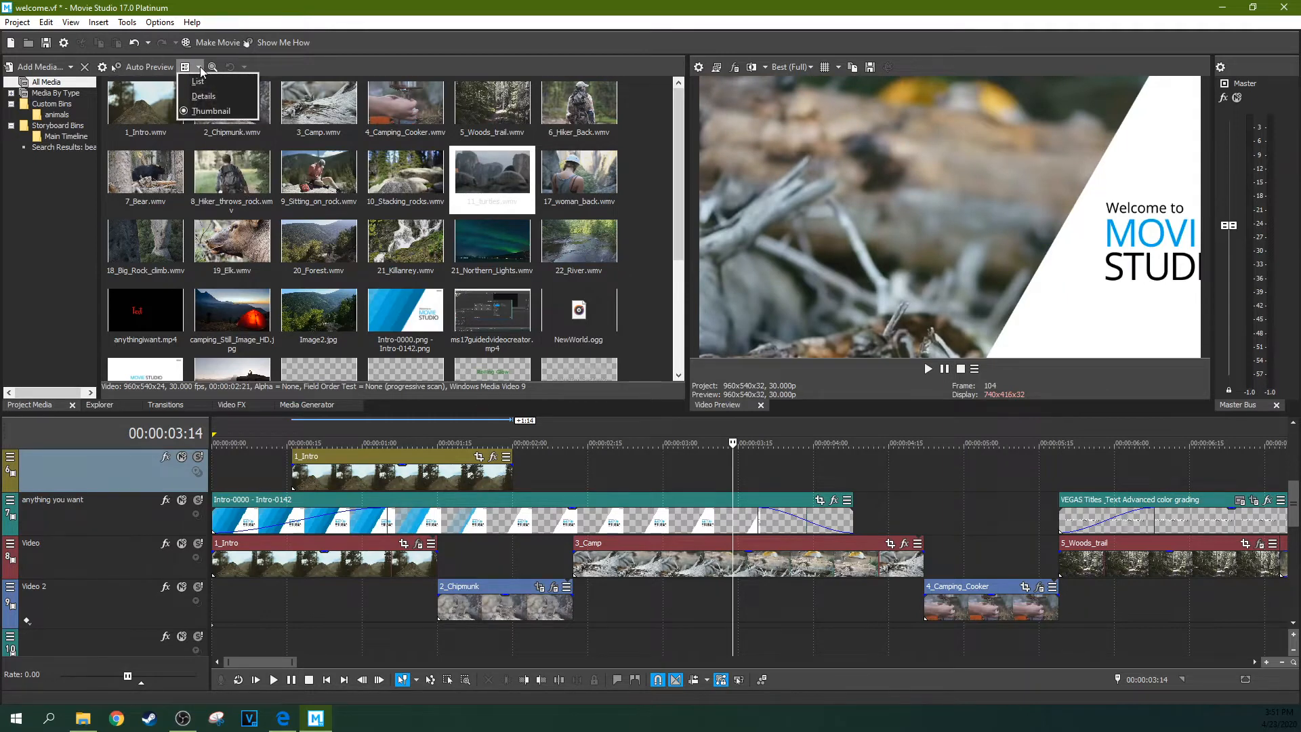
click(198, 80)
click(198, 67)
click(201, 96)
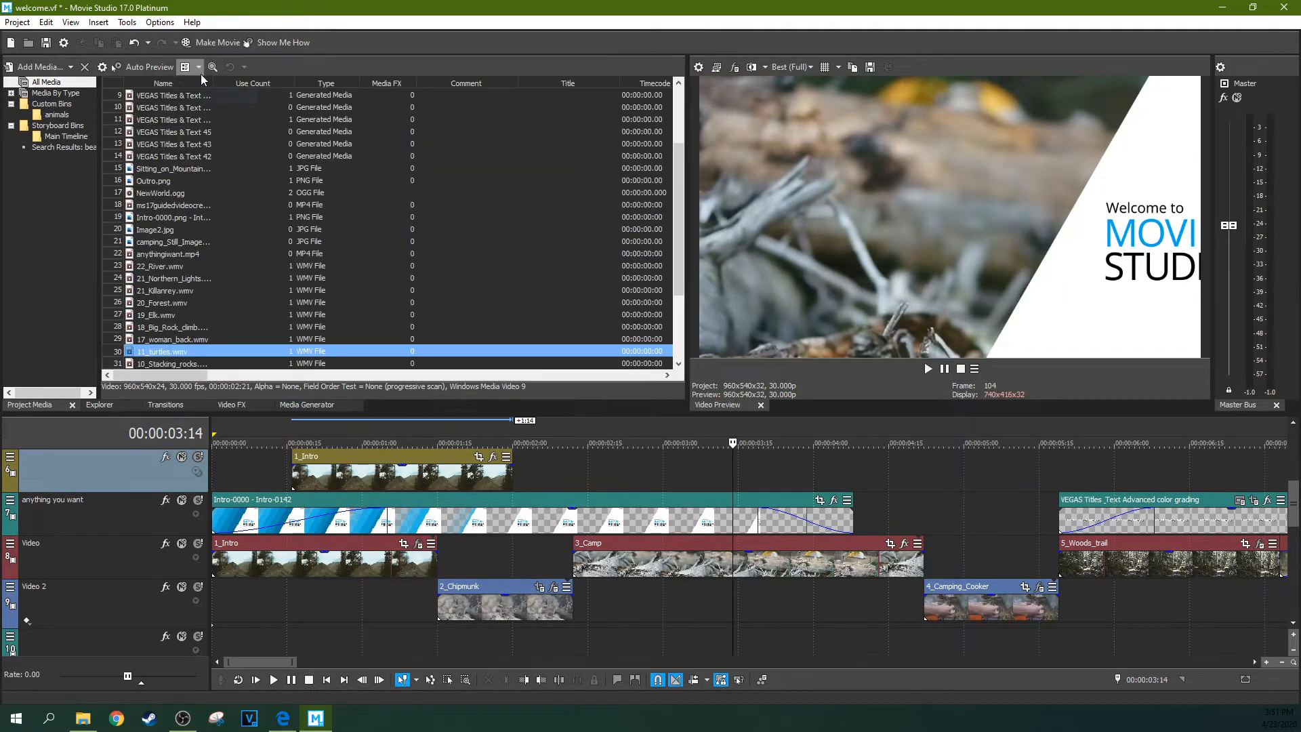
click(199, 68)
click(198, 111)
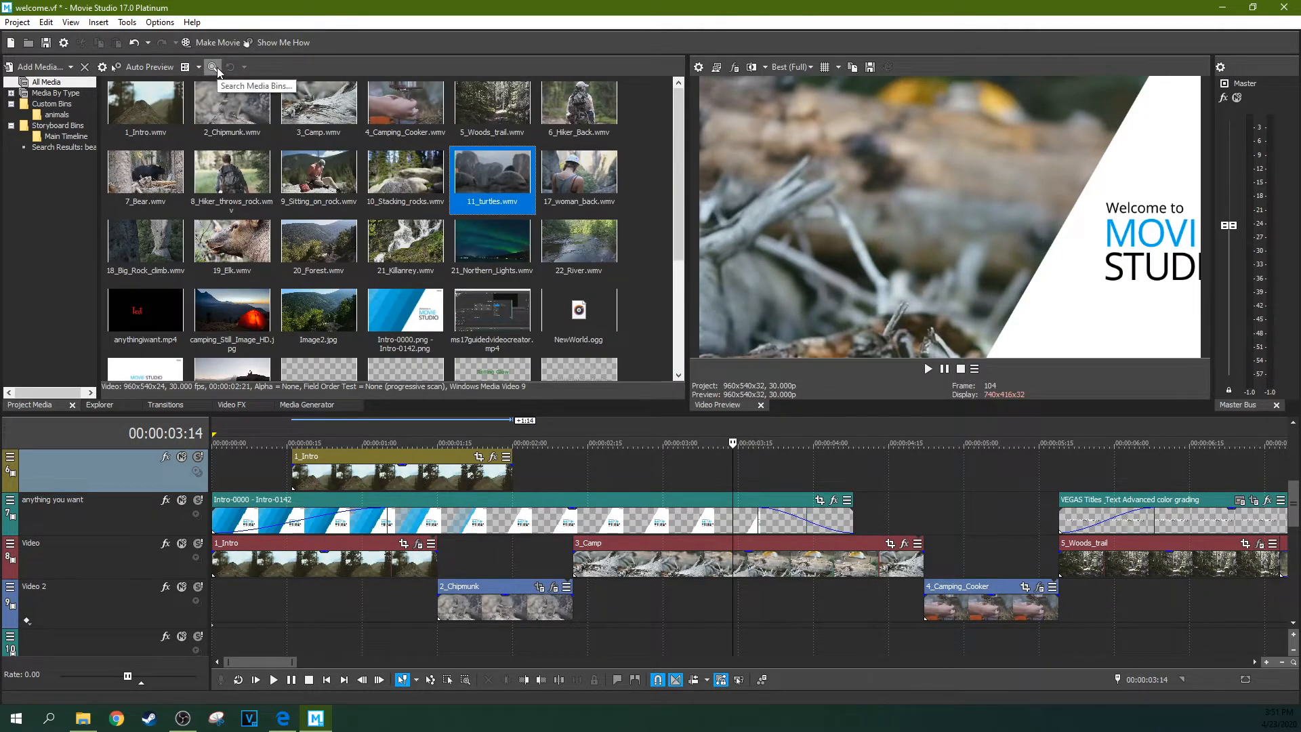
click(217, 68)
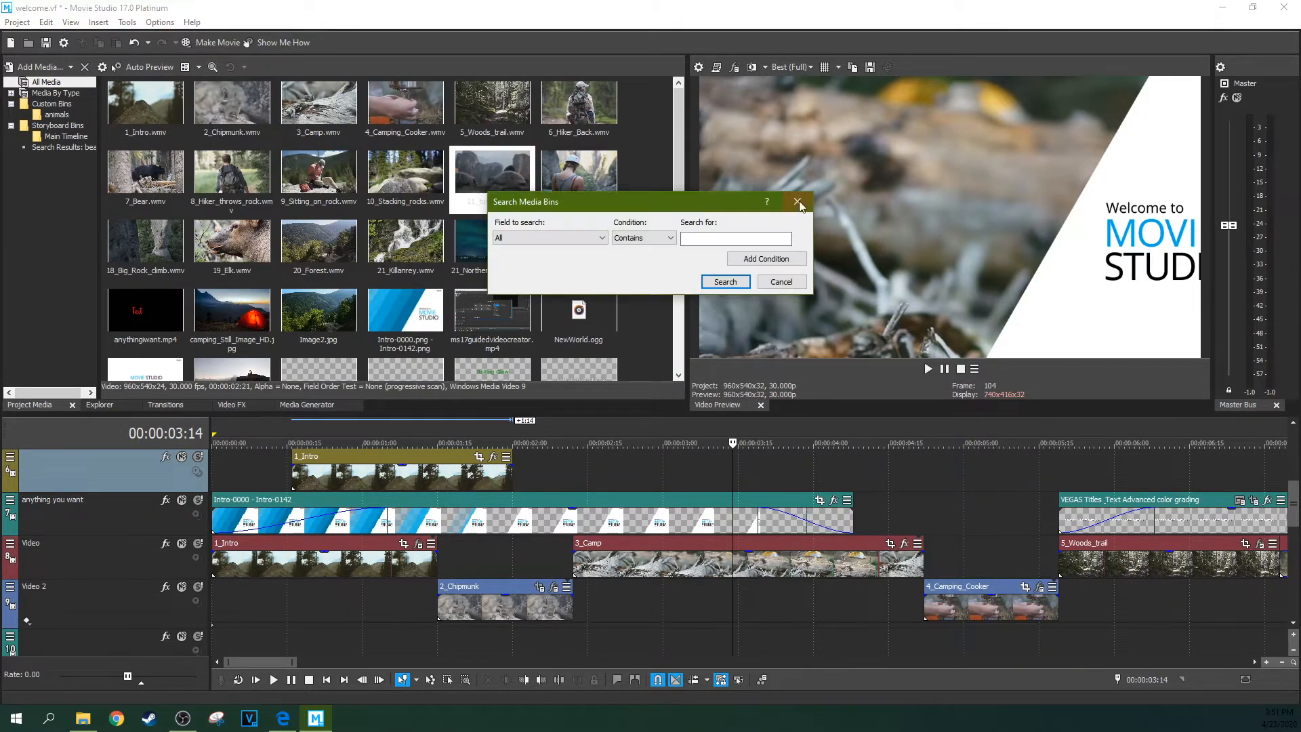
click(799, 203)
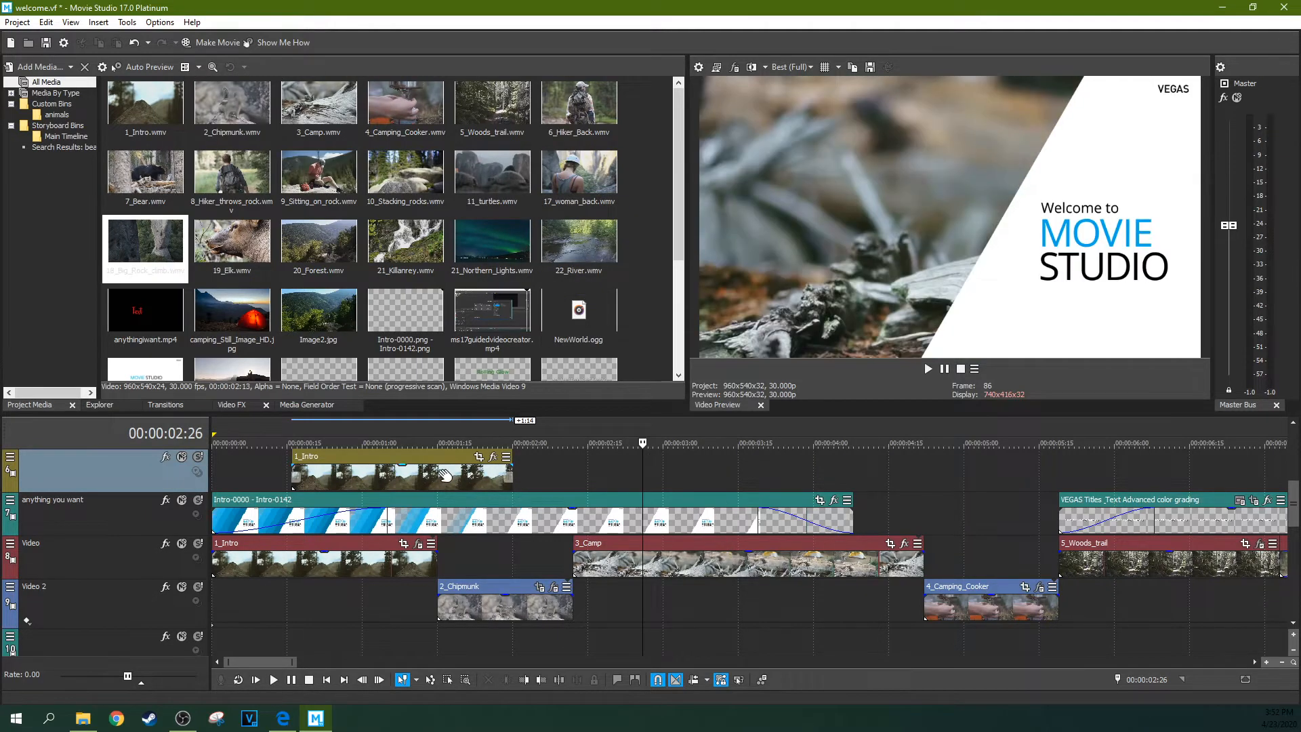
Step: Move the yellow-track 1_Intro clip 16 frames later, then stretch and trim its start and end edges into a shorter clip
click(327, 502)
drag(380, 465, 453, 456)
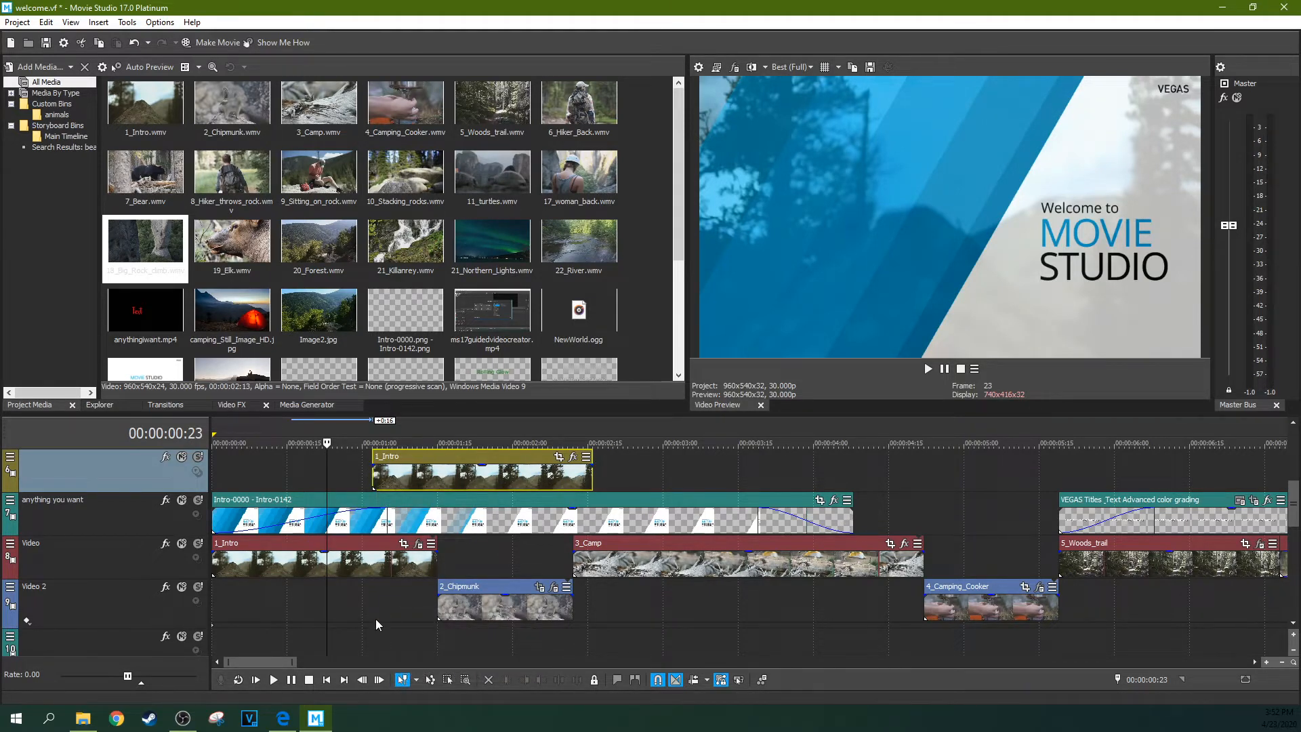
drag(375, 471, 264, 471)
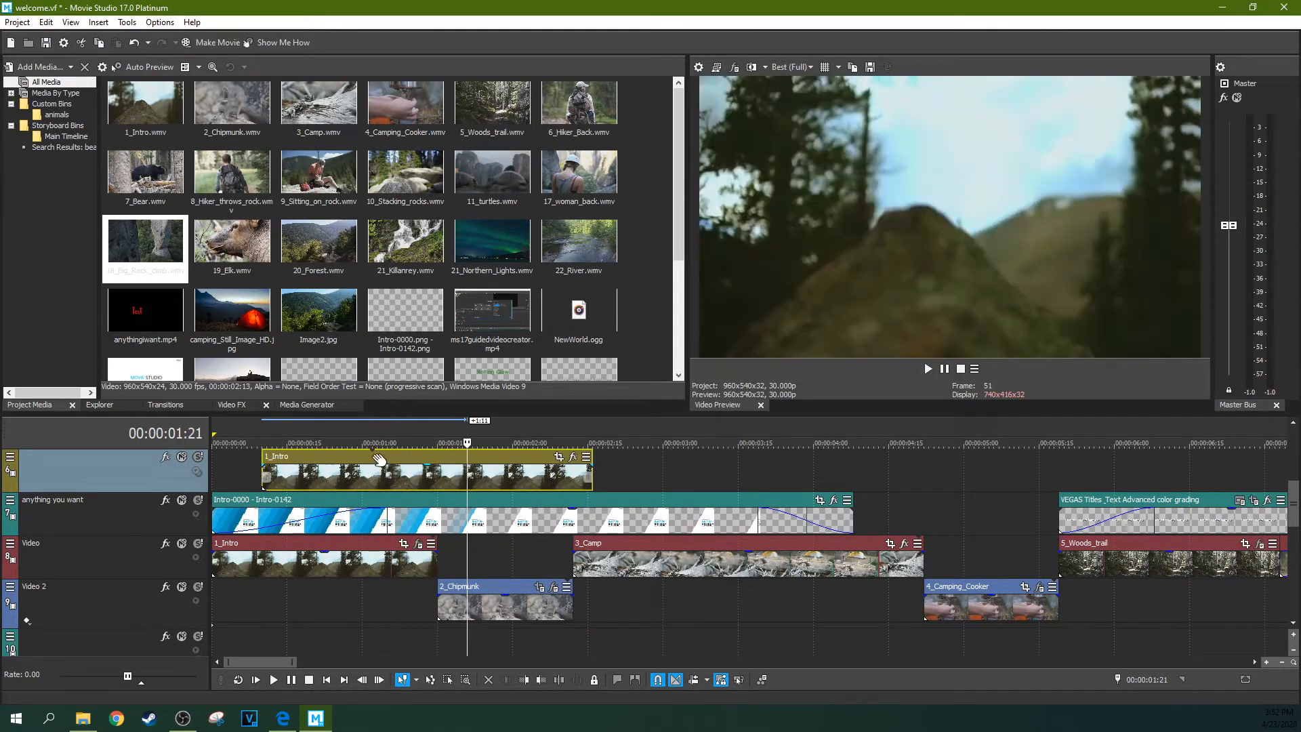
drag(258, 473, 373, 472)
drag(592, 478, 662, 478)
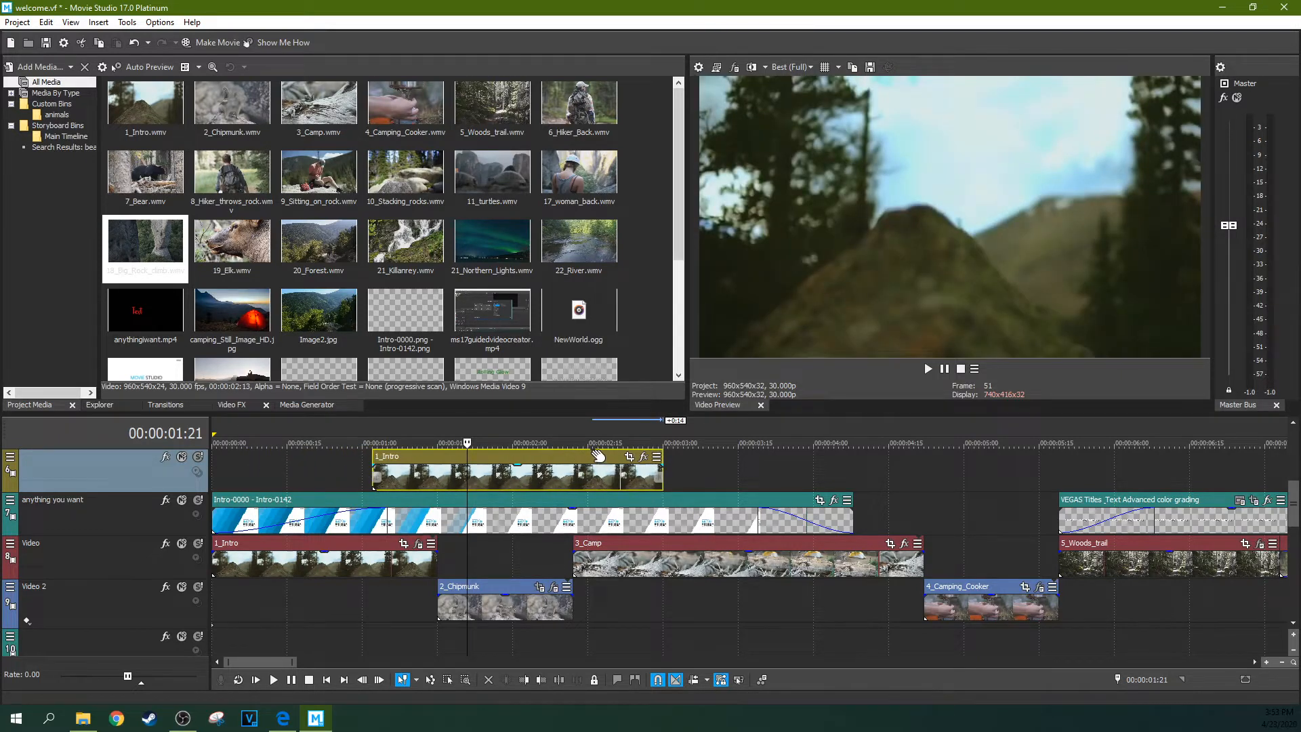
drag(653, 467, 478, 473)
Step: Snap the yellow-track 1_Intro clip to the end of Intro-0000 and place the cursor on that edge at 00:00:04:08
drag(396, 468, 897, 487)
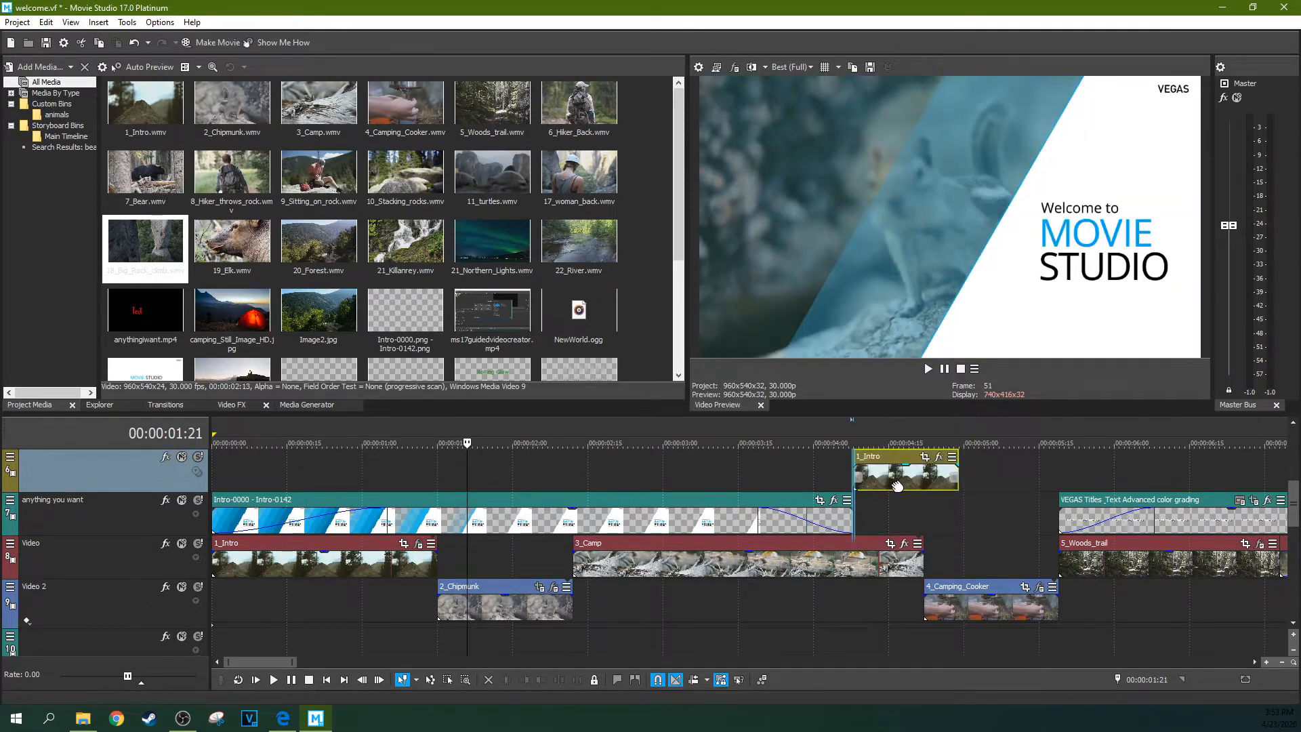
click(853, 484)
scroll(853, 484, up, 6)
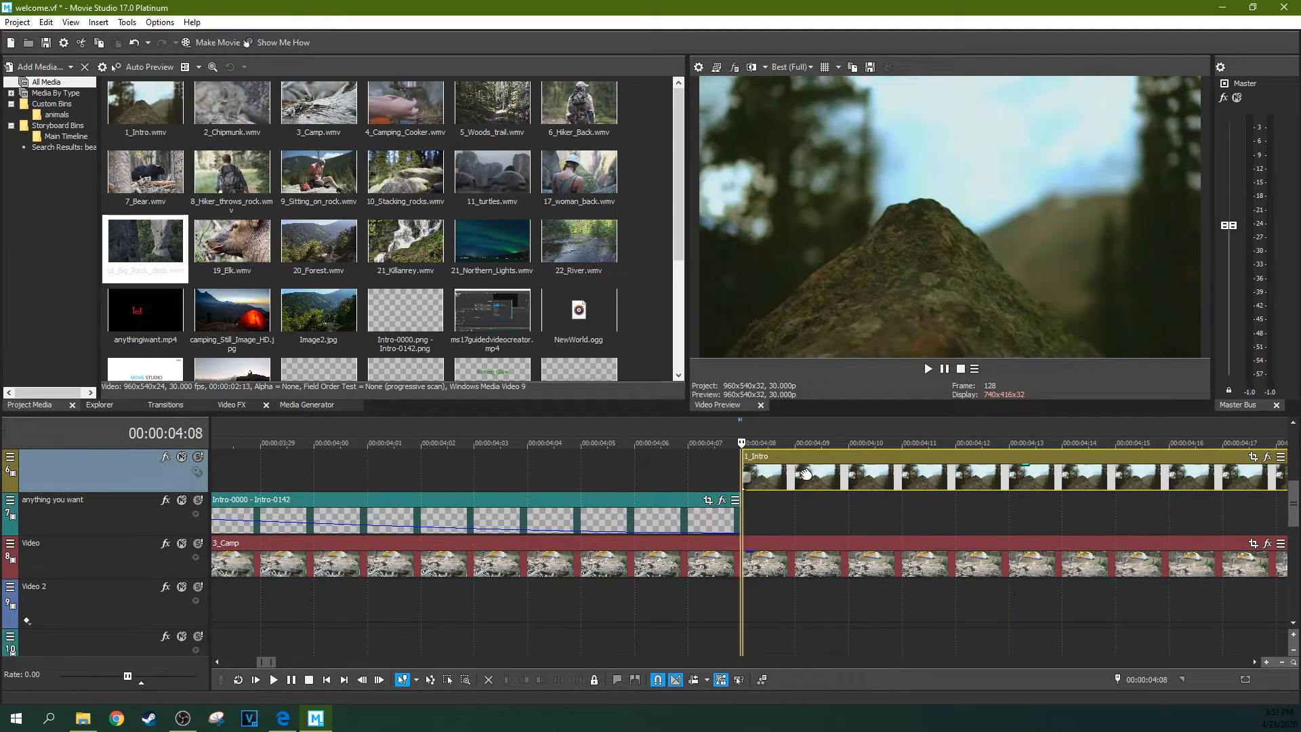
scroll(810, 474, down, 6)
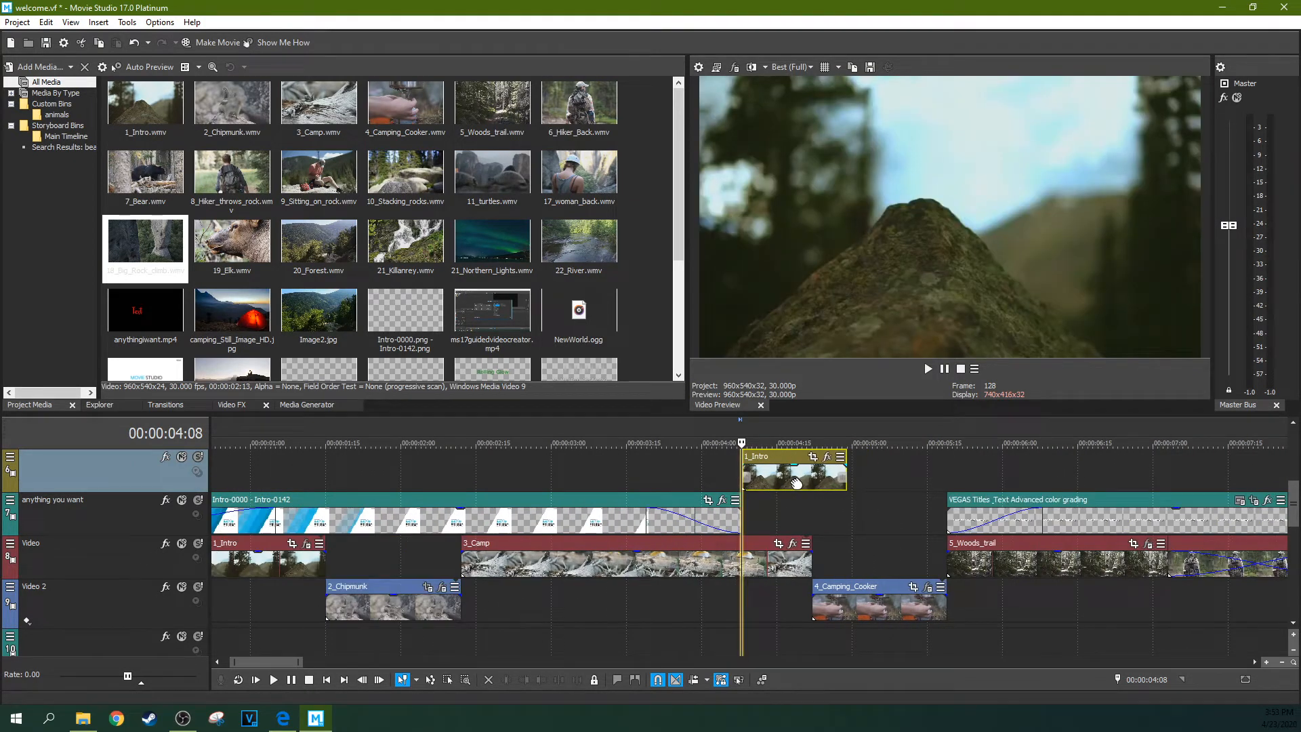
scroll(797, 483, up, 6)
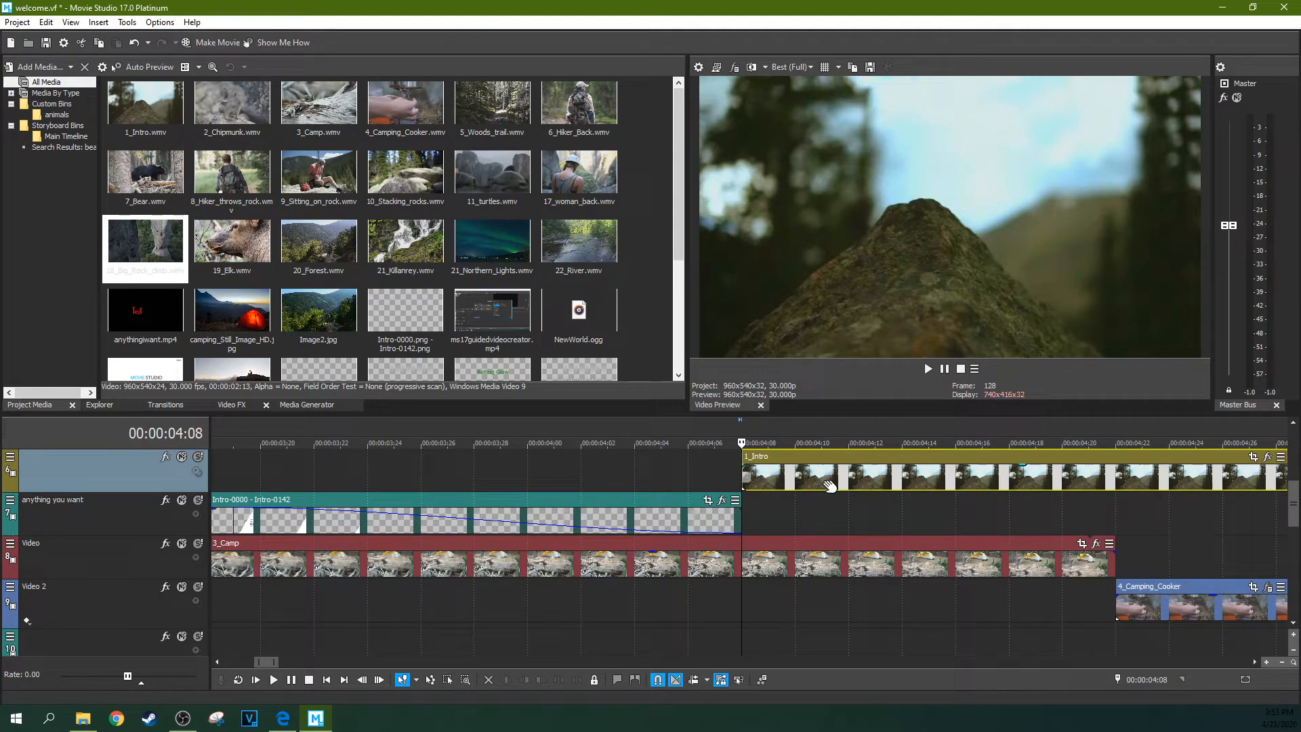
Step: Shift the yellow-track 1_Intro clip away from the snapped edge so it starts slightly after the end of Intro-0000
drag(780, 482, 845, 481)
scroll(823, 482, down, 8)
scroll(377, 467, up, 4)
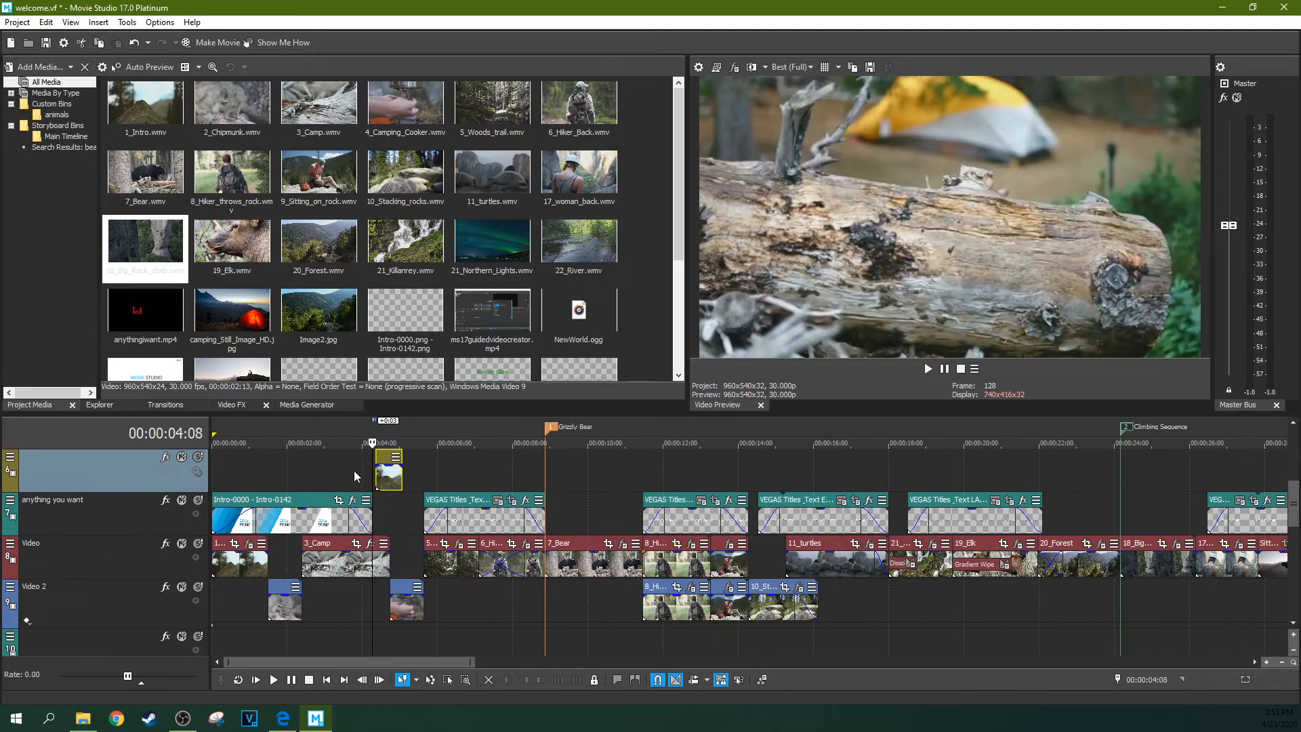
drag(378, 476, 390, 477)
scroll(389, 476, up, 5)
mouse_move(745, 475)
mouse_down()
mouse_move(768, 470)
mouse_move(721, 475)
mouse_move(756, 478)
mouse_up()
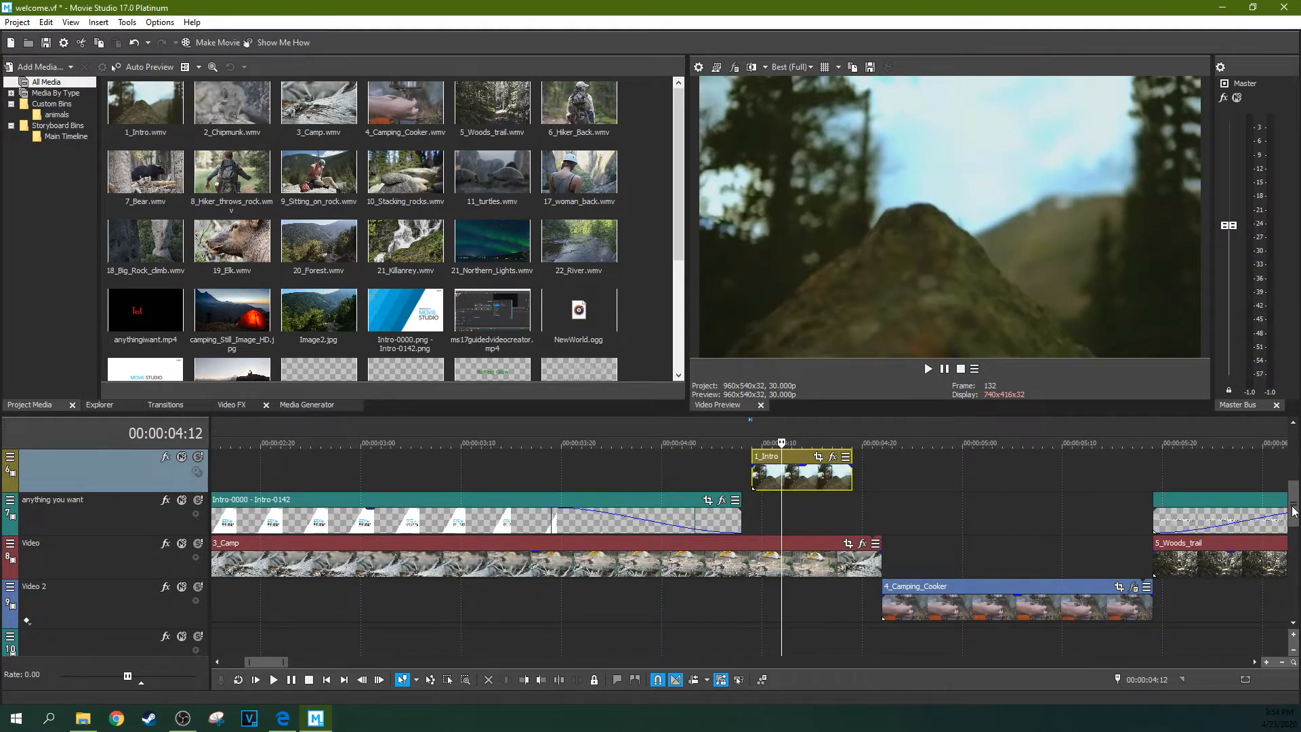
Step: Add 1_Intro.wmv to the empty blue track above the yellow one, starting at the end of Intro-0000
scroll(1295, 511, down, 3)
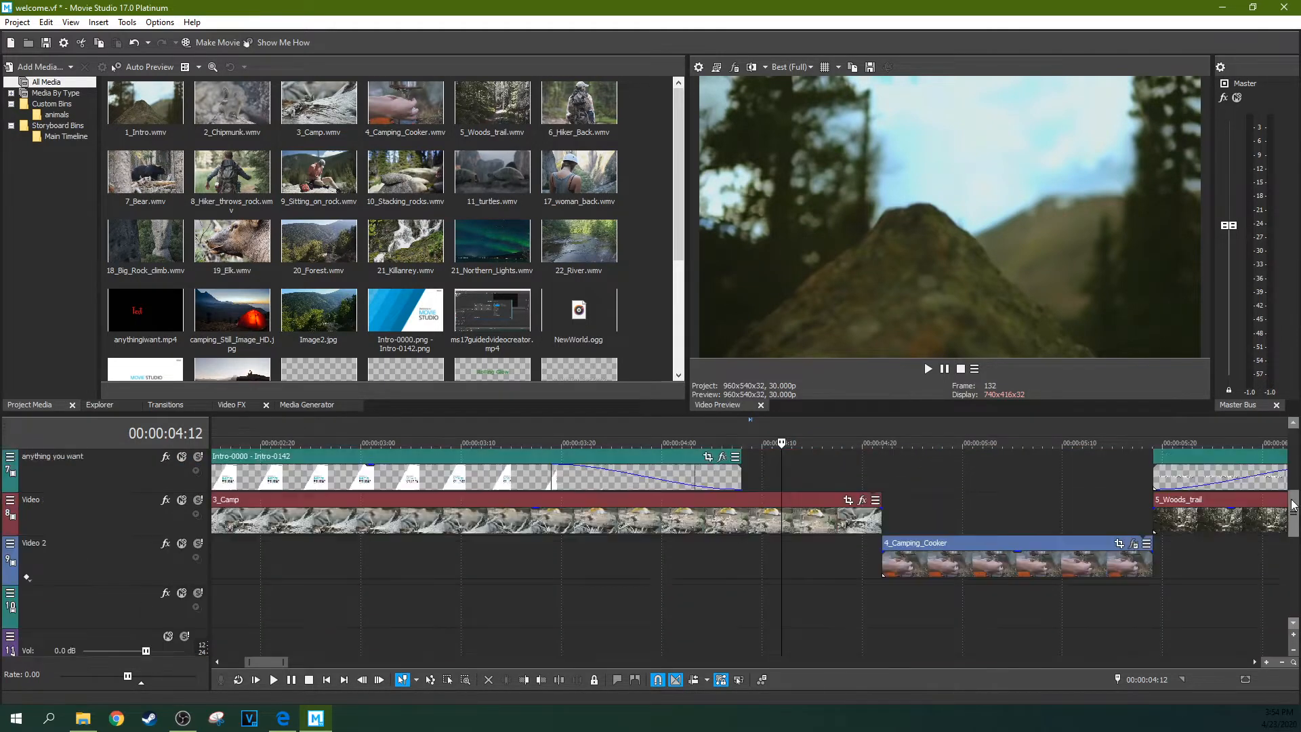
scroll(807, 568, up, 4)
click(774, 581)
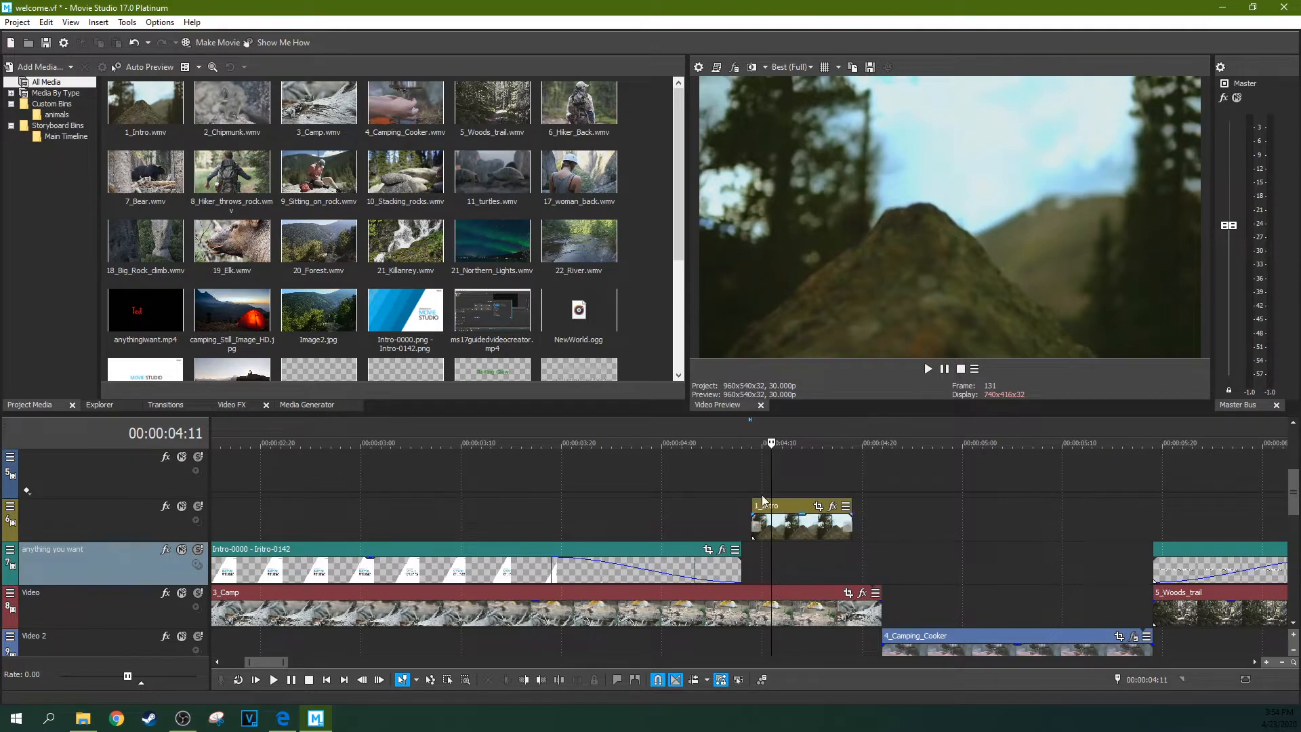
drag(155, 120, 744, 468)
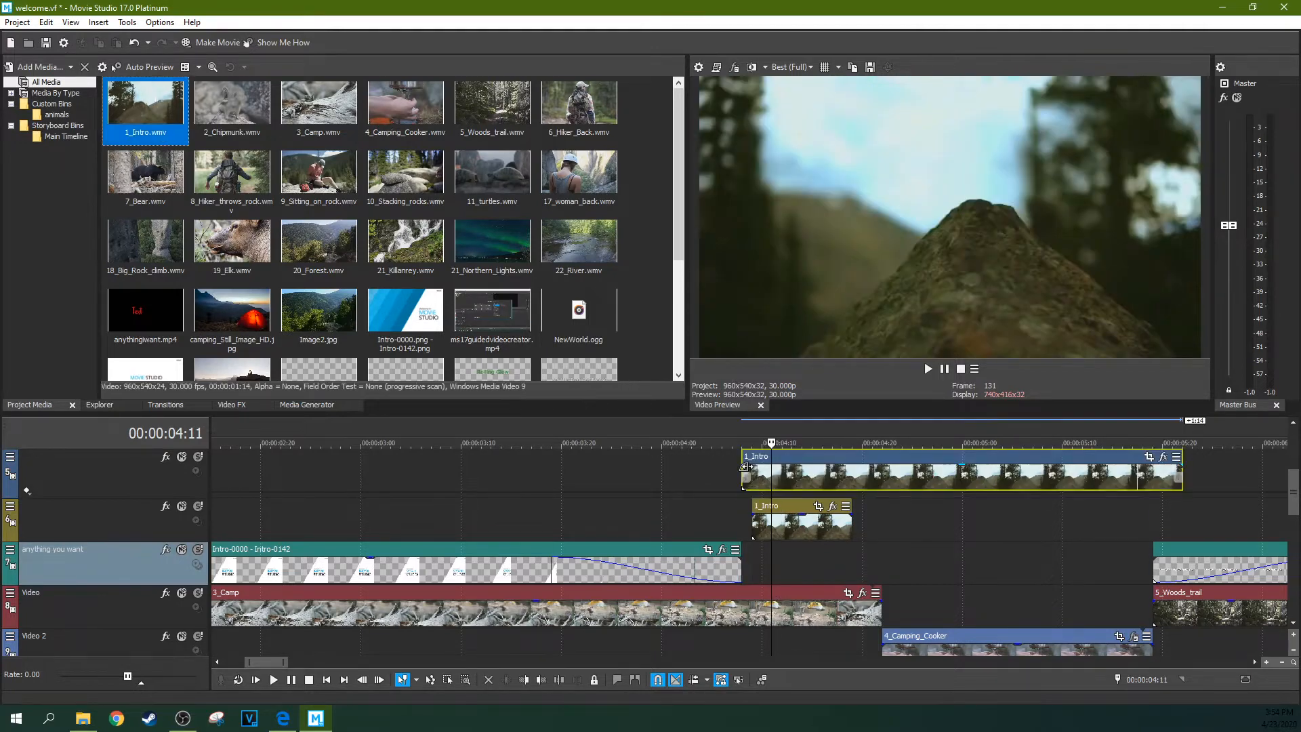
Step: Select both the yellow-track and blue-track 1_Intro clips and move them together two frames later
click(800, 507)
ctrl+click(812, 482)
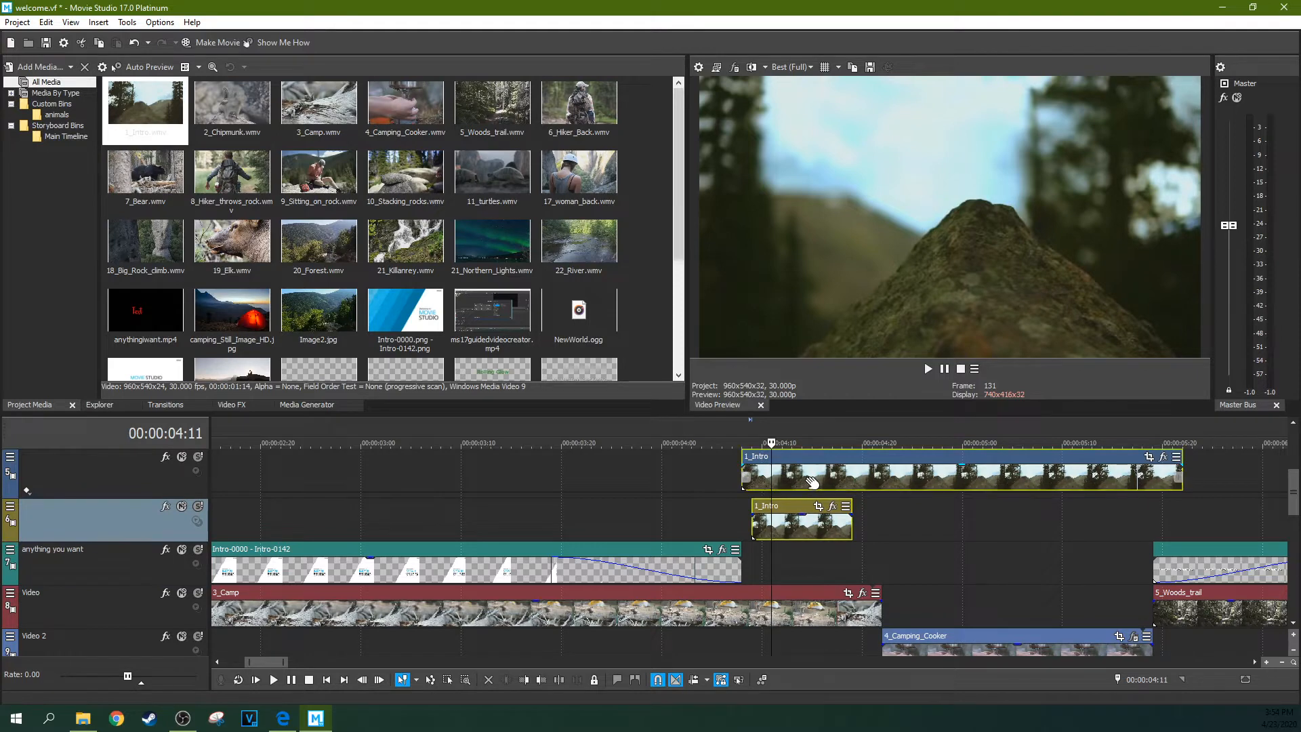
drag(812, 482, 852, 472)
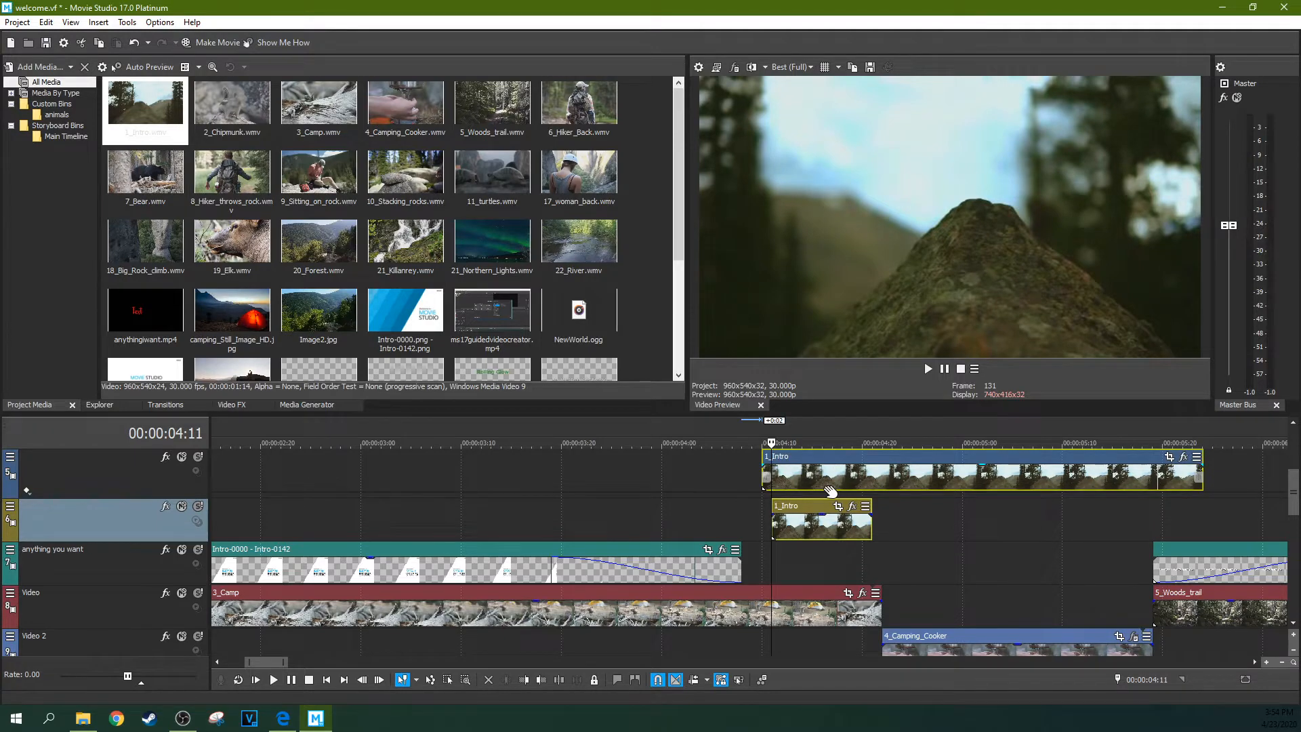
Step: Create a new group from the two selected 1_Intro clips and move the grouped clips one frame earlier
right_click(830, 476)
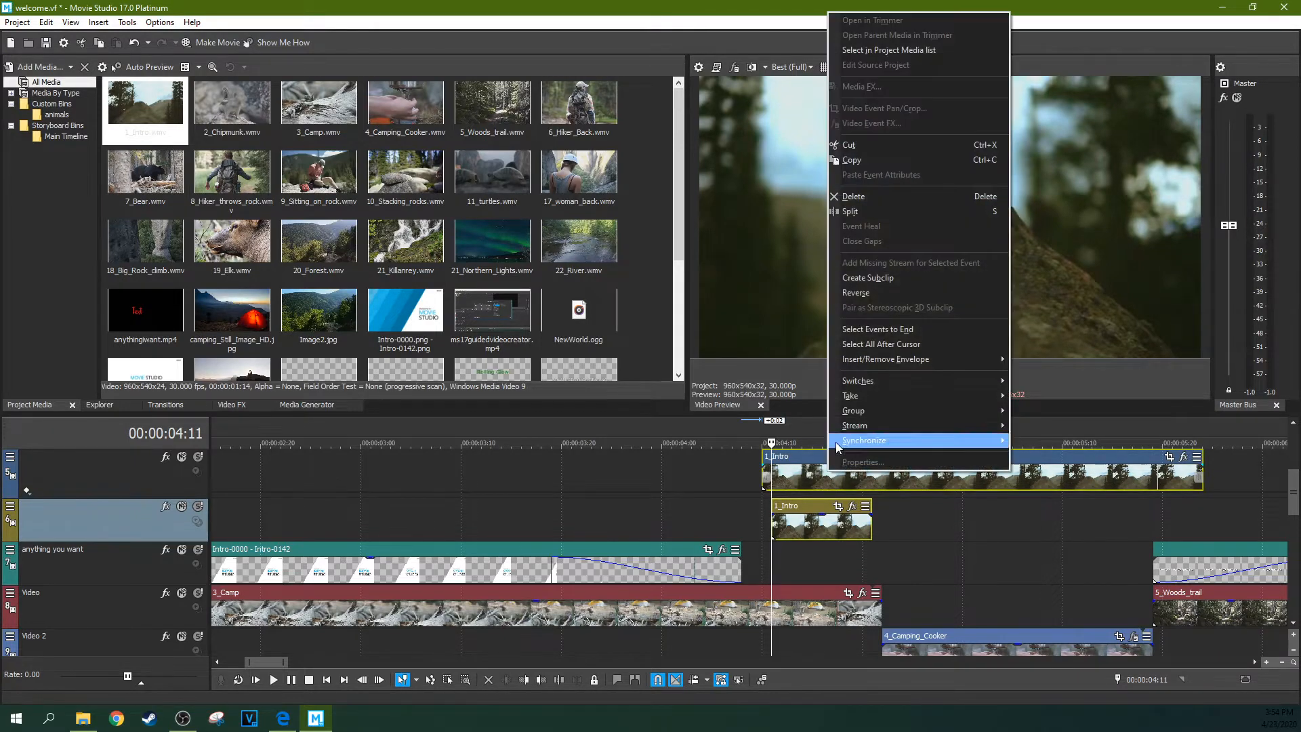
mouse_move(884, 410)
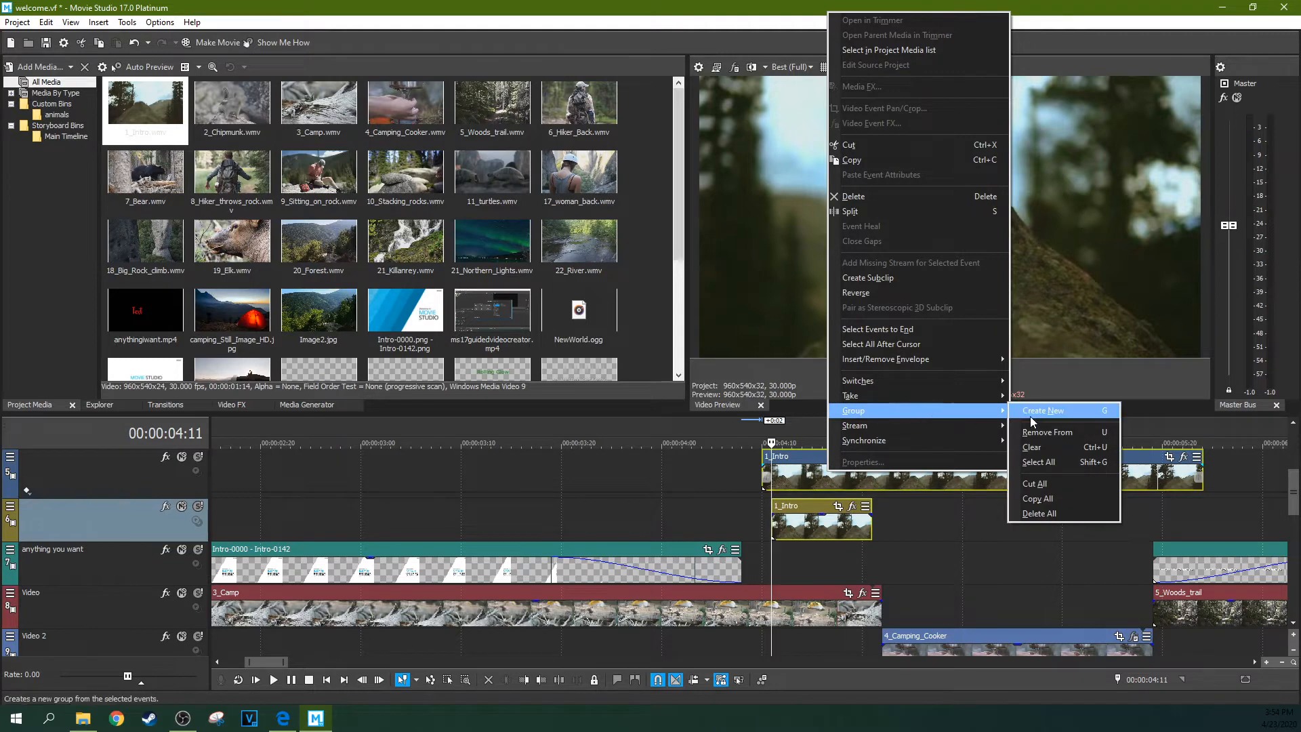
drag(793, 480, 824, 481)
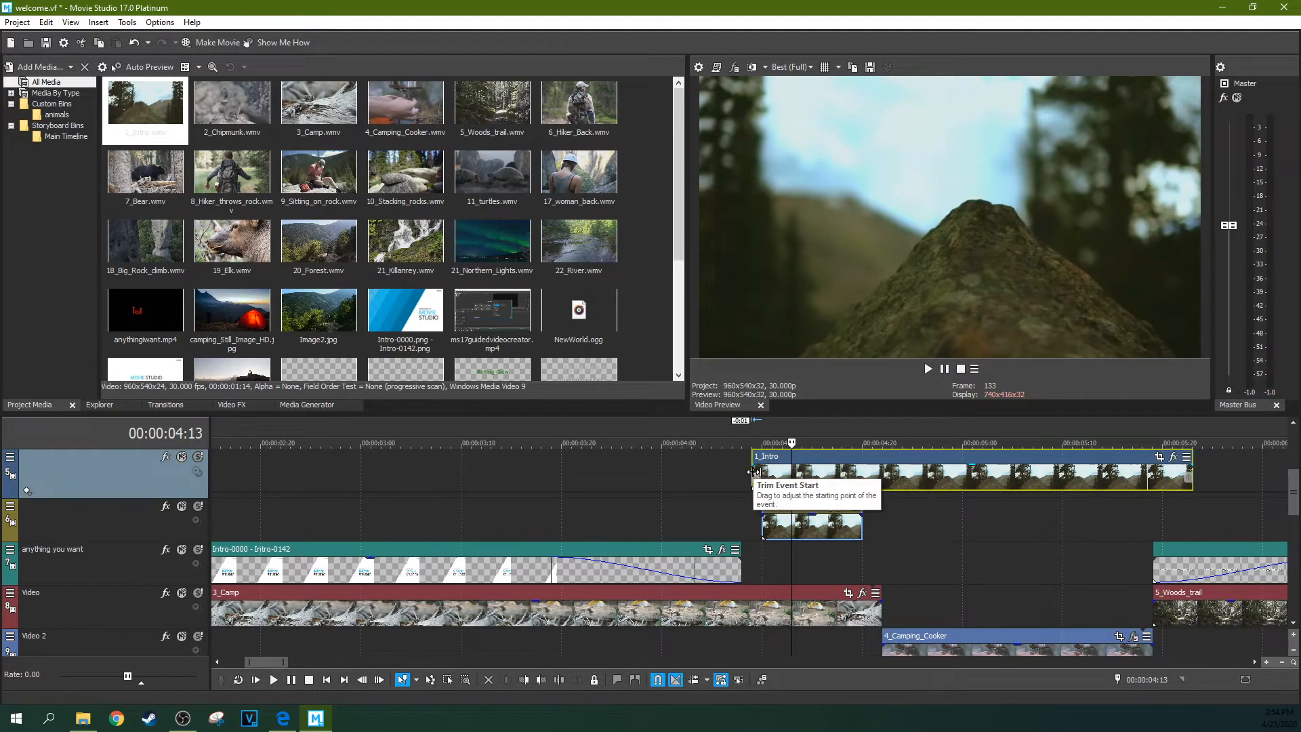
Step: Trim the start of the blue-track 1_Intro clip to line up with the start of the yellow-track clip below
drag(753, 472, 812, 475)
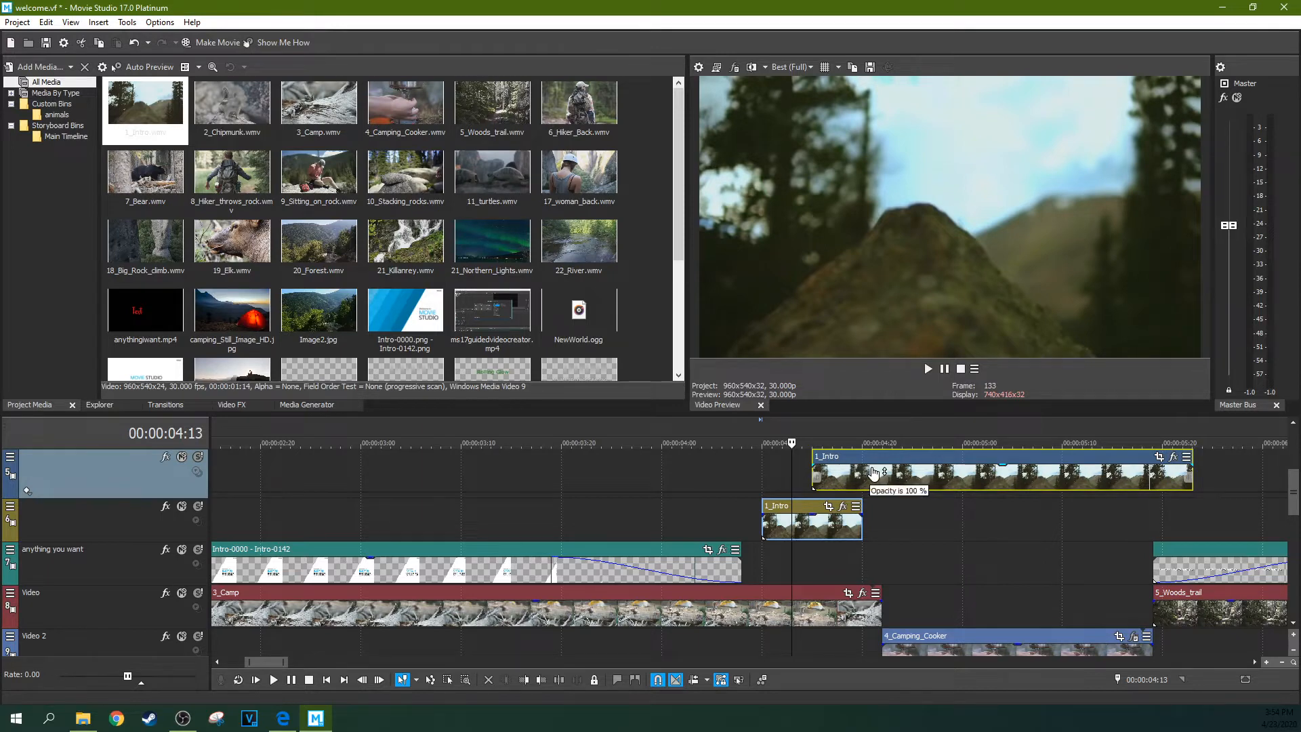
drag(813, 474, 763, 475)
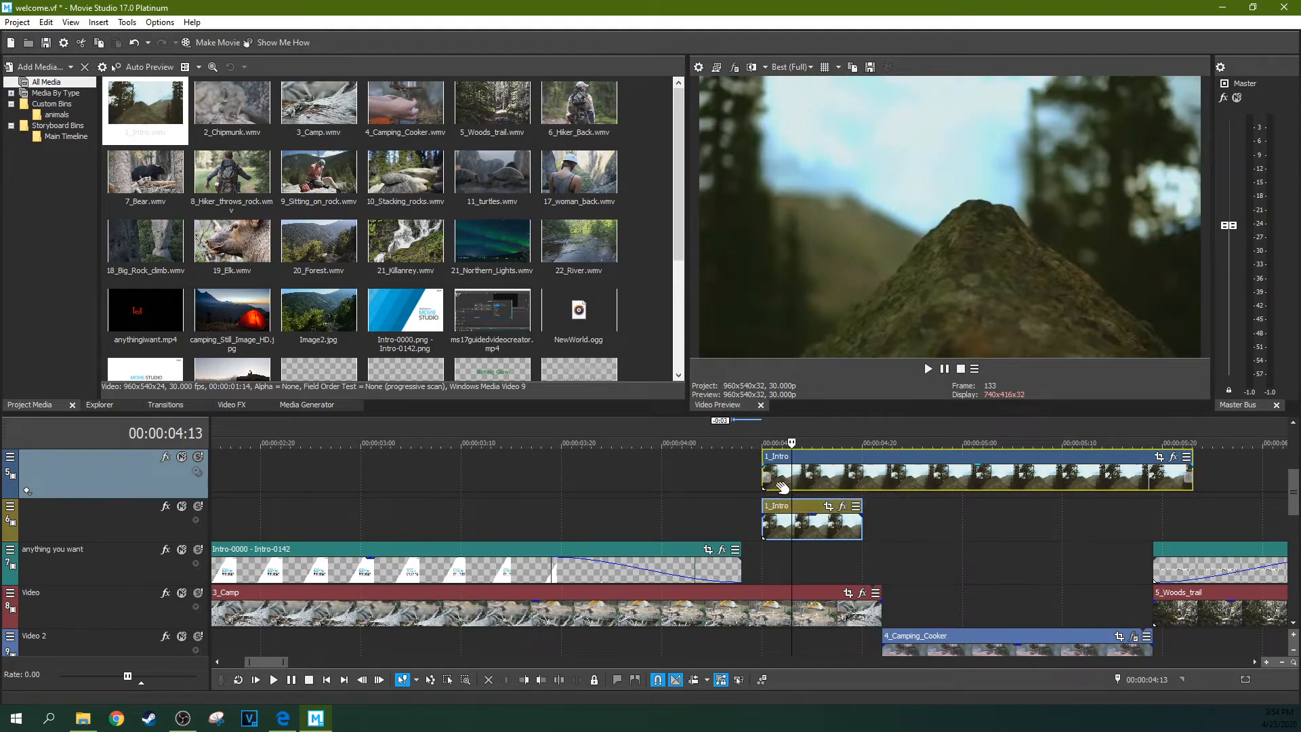
key(Right)
key(Right)
key(Right)
key(Right)
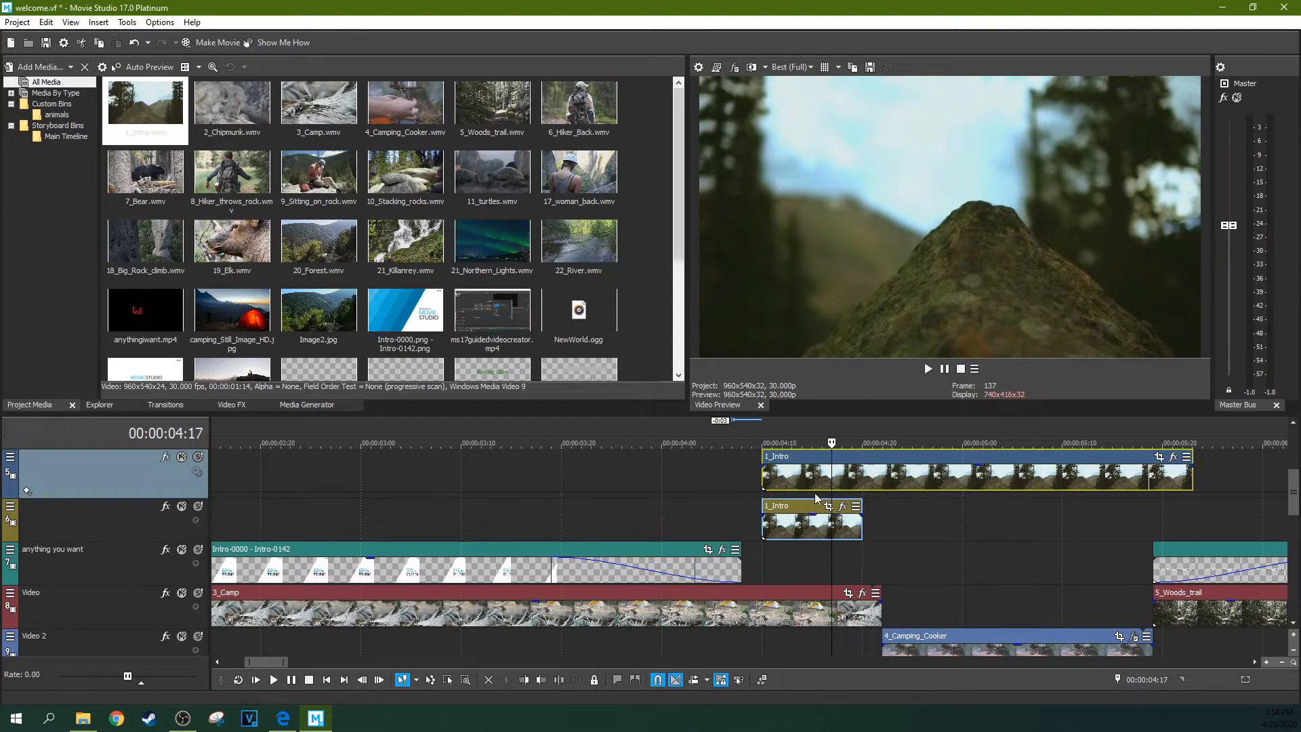
click(794, 479)
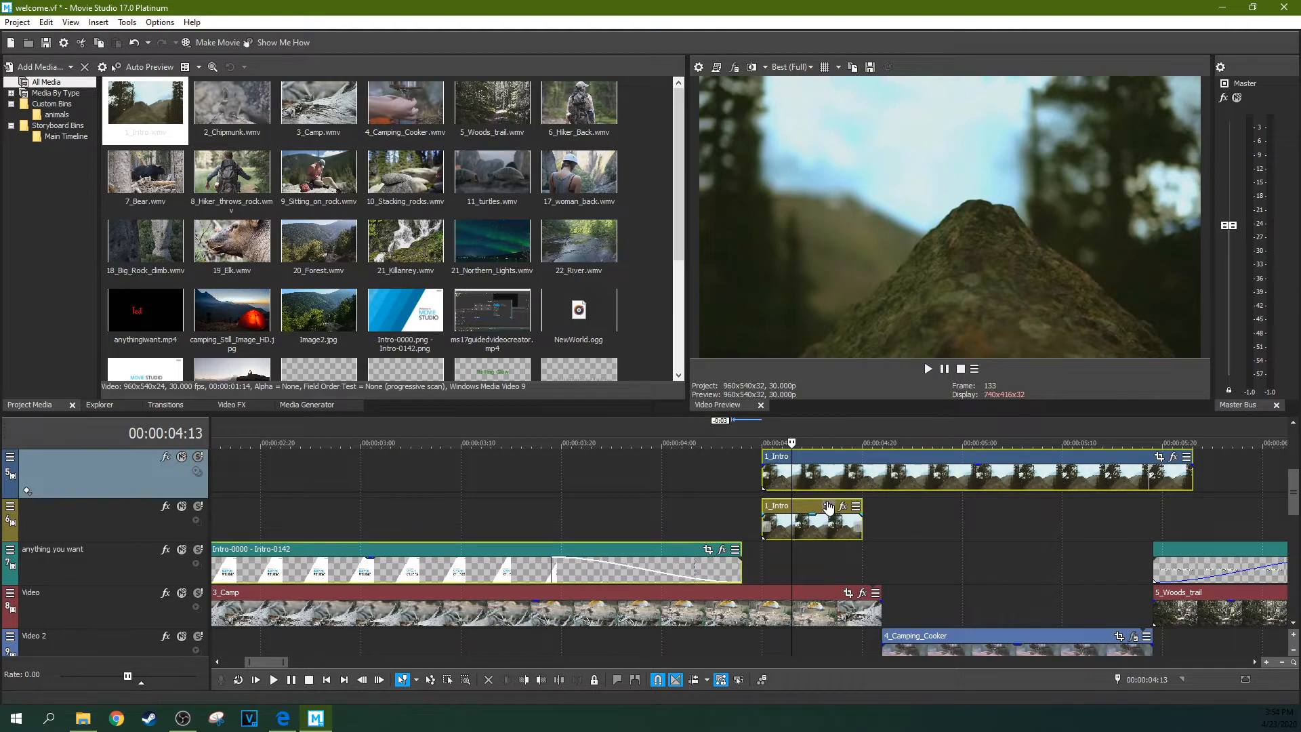
Step: Reposition the cursor over the blue-track 1_Intro clip, then play and stop the timeline across it
scroll(828, 508, down, 3)
scroll(828, 509, down, 4)
click(385, 518)
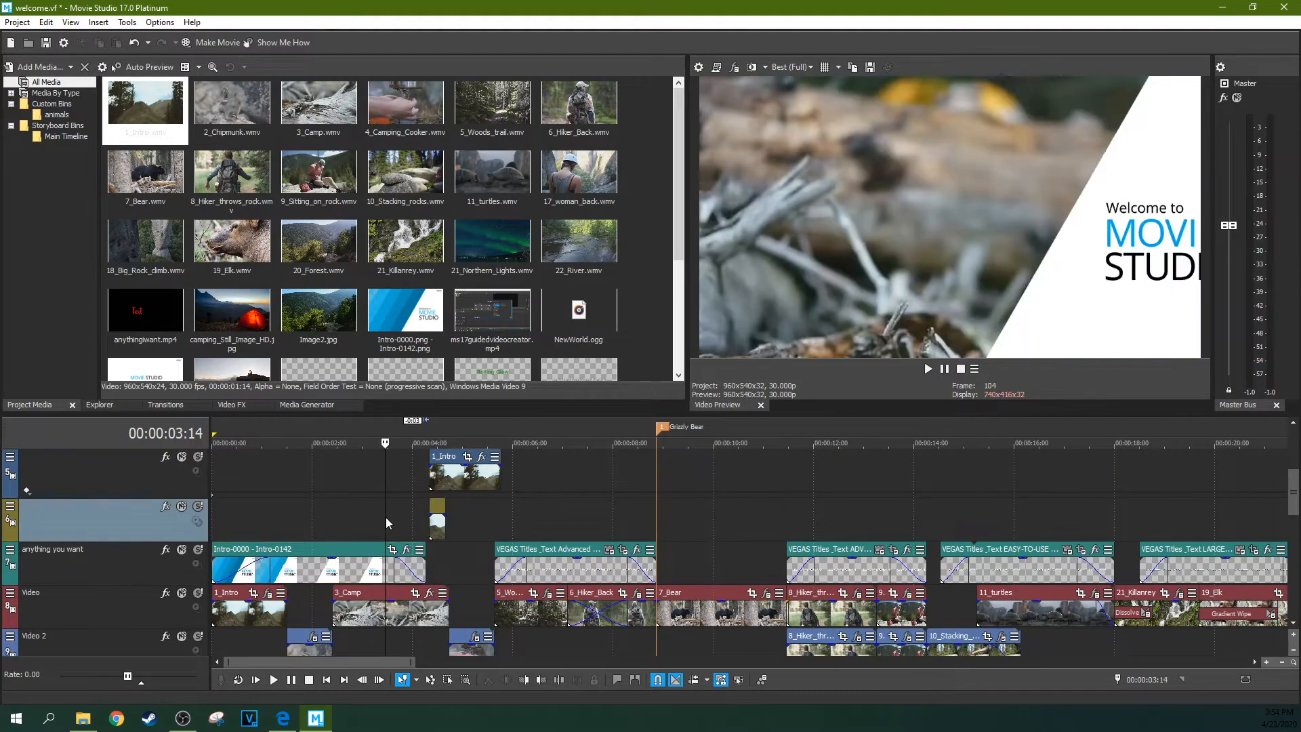
click(449, 487)
scroll(447, 485, up, 5)
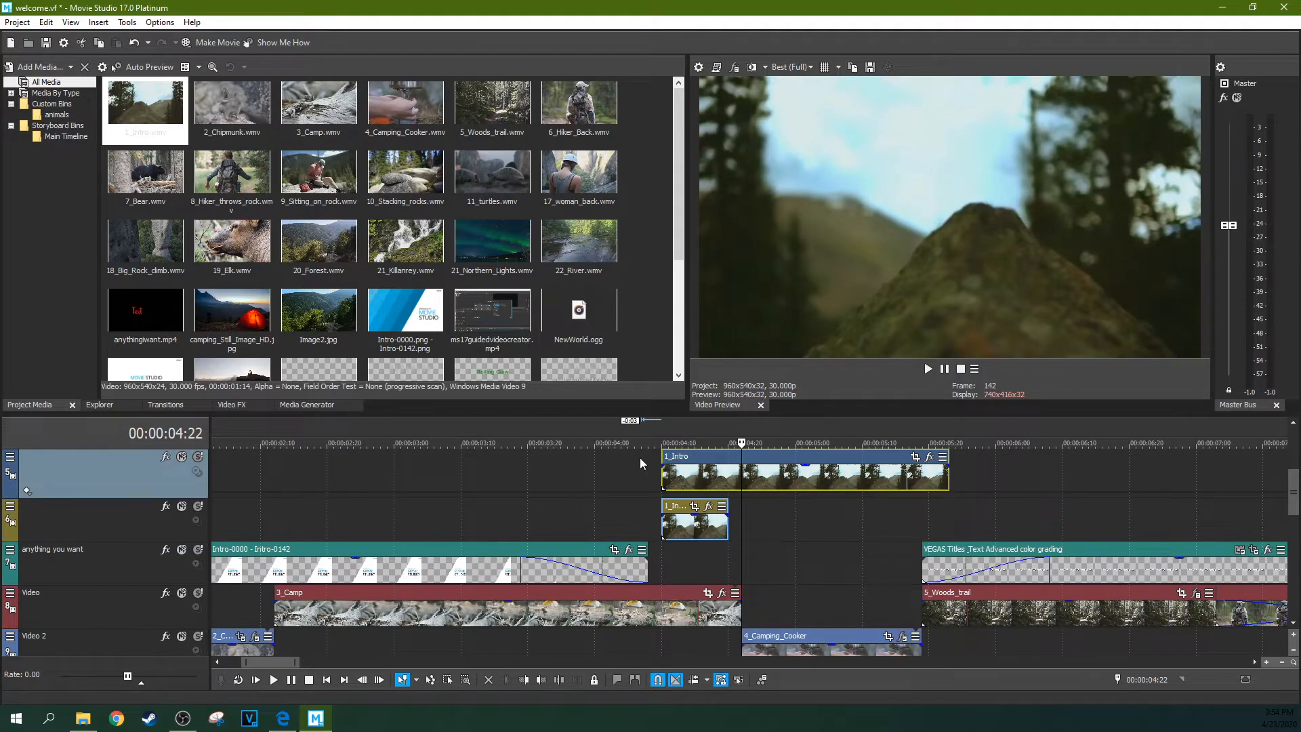
click(768, 443)
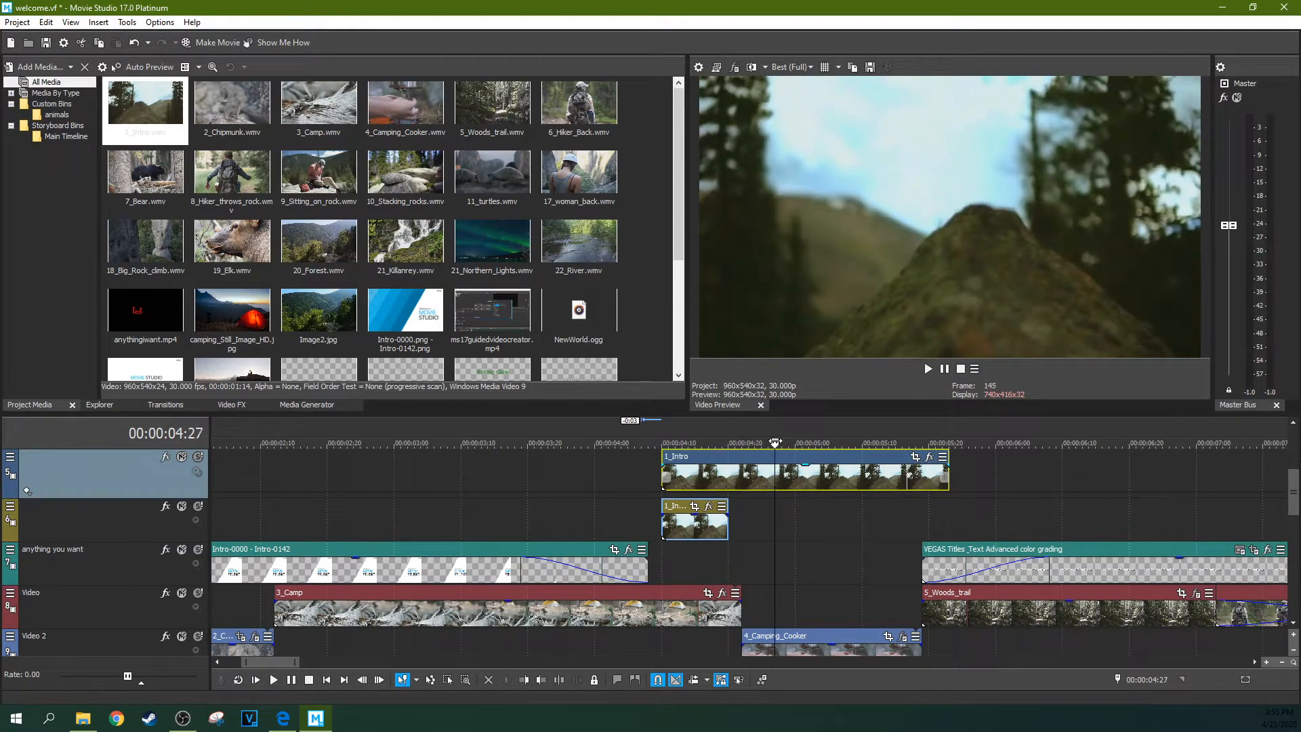
key(space)
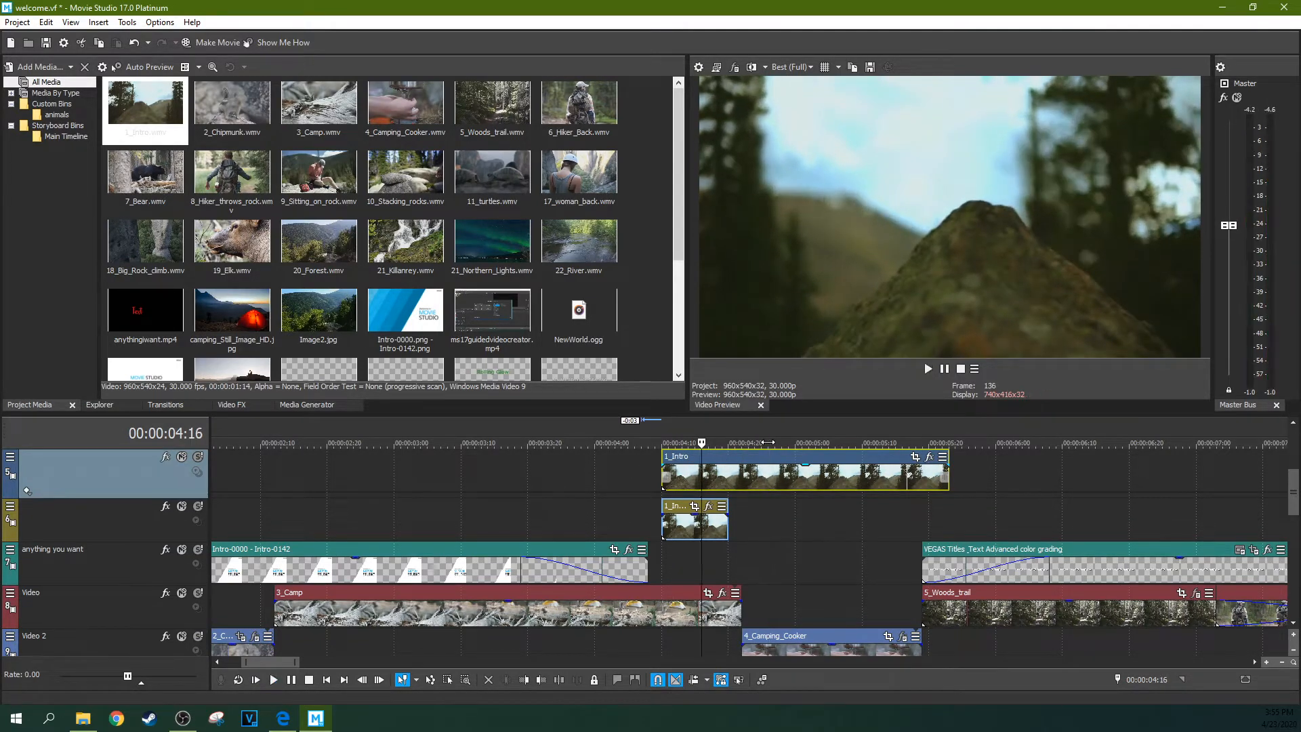
key(space)
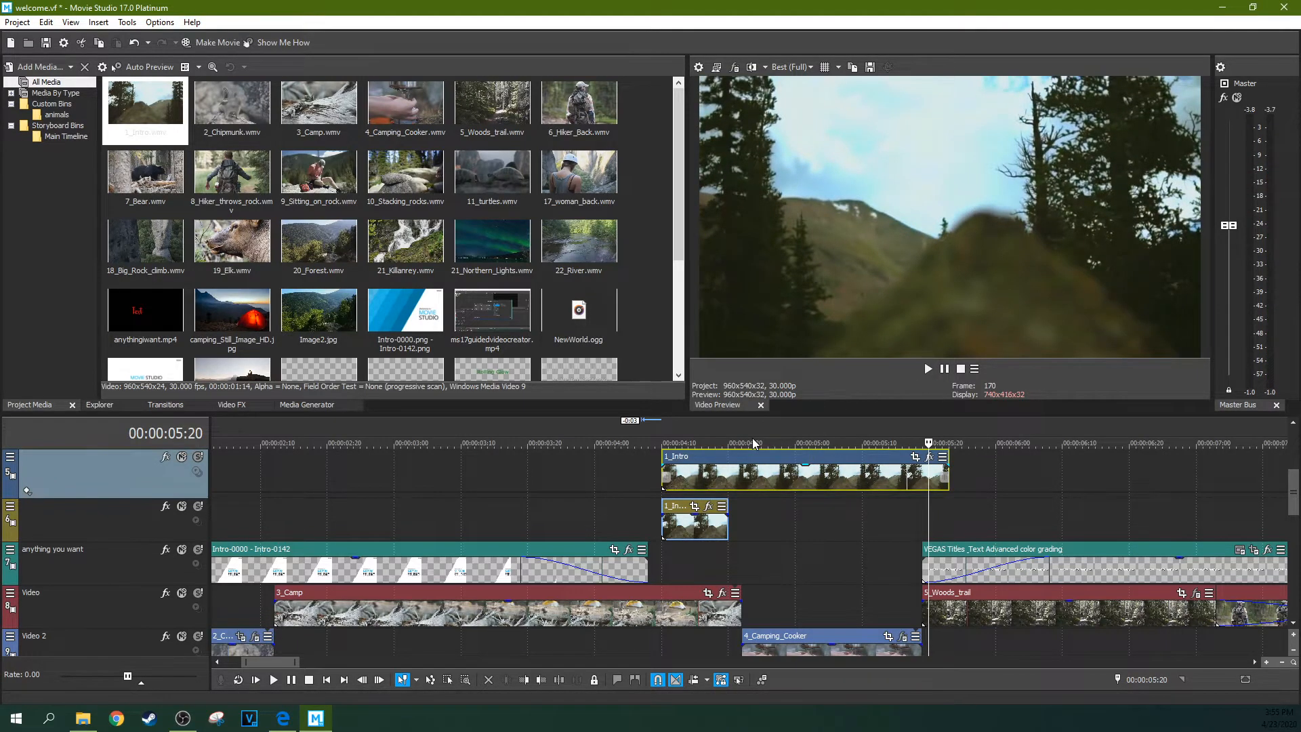
Step: Shuttle playback backwards toward the project start and pause it over the Intro-0000 clip
key(j)
key(j)
key(j)
key(k)
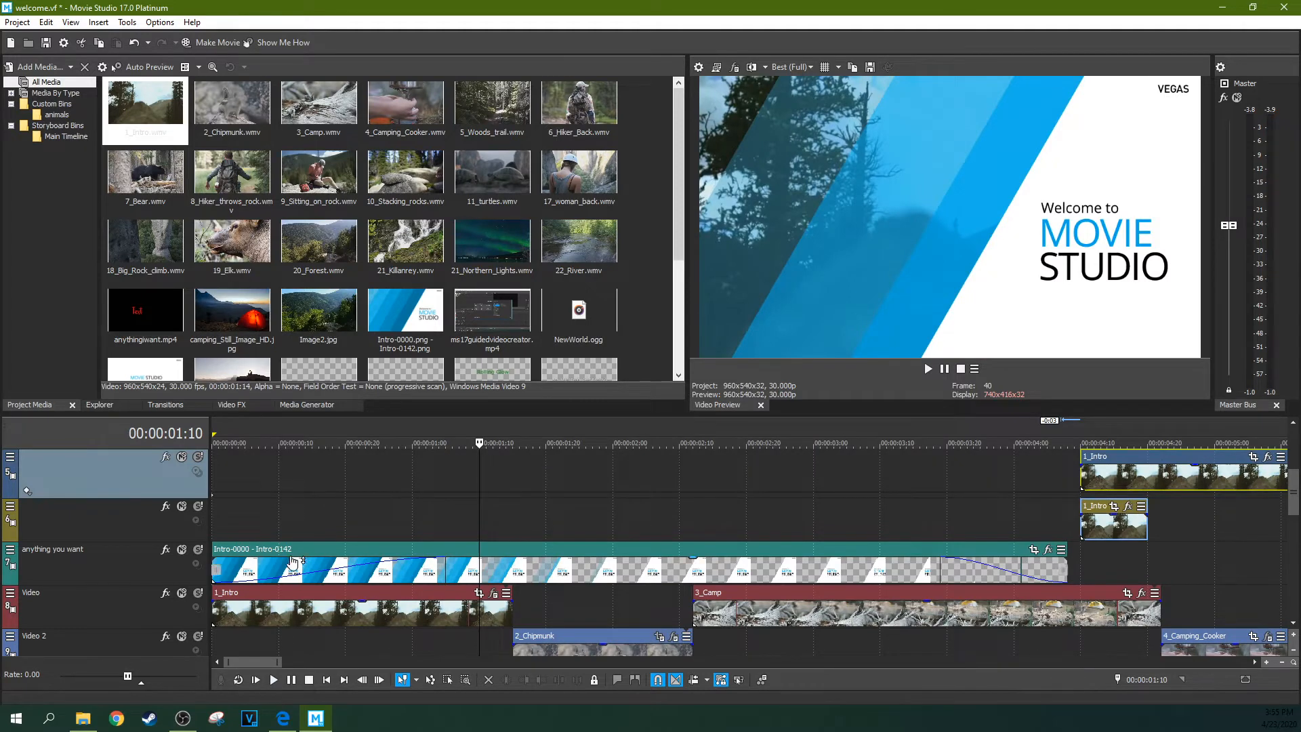
Step: Place the cursor at 00:00:00:25, shuttle forward with the playback rate control, and stop playback at 00:00:14:24
click(377, 493)
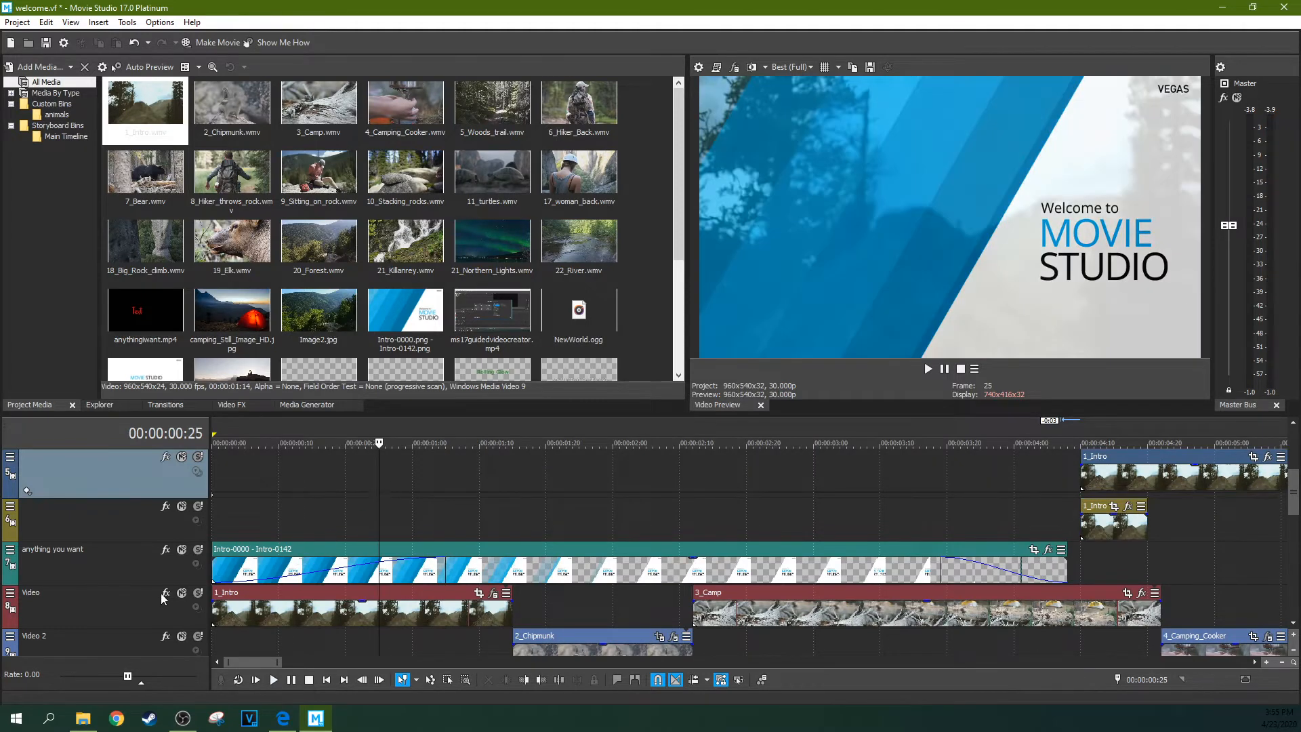
click(158, 682)
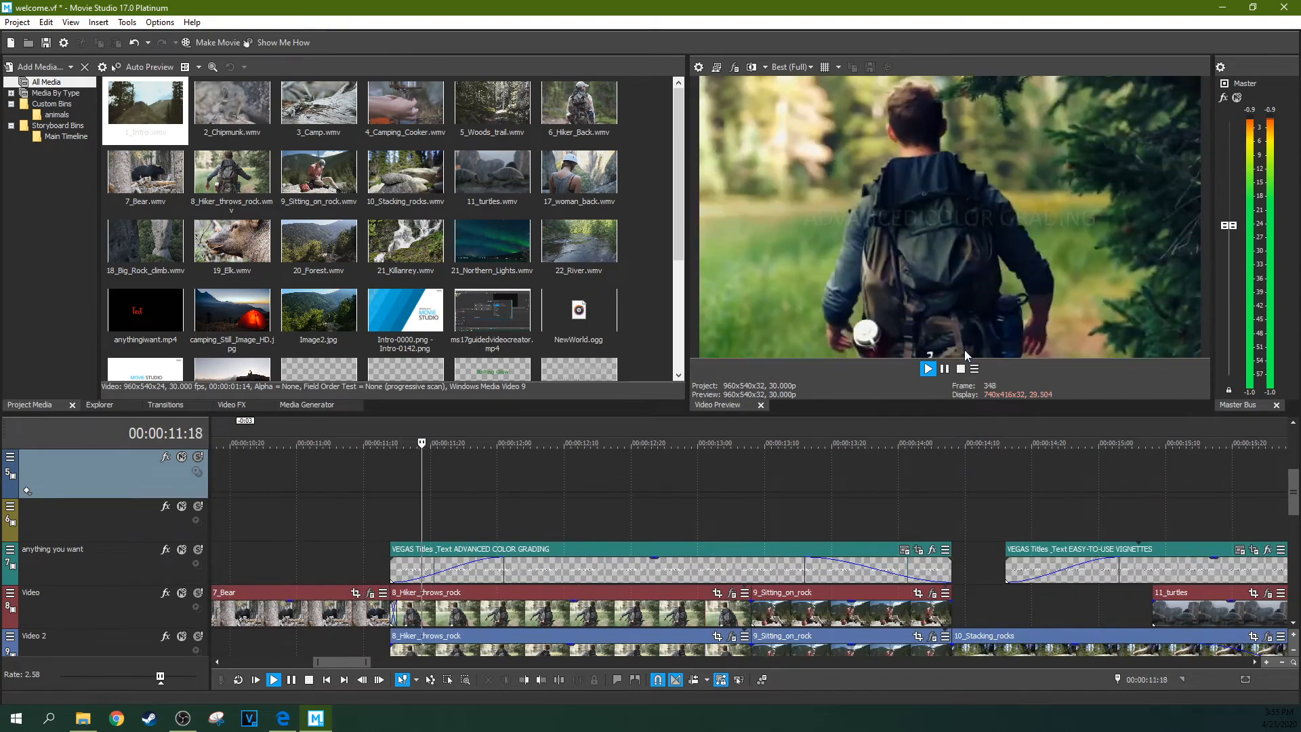
key(space)
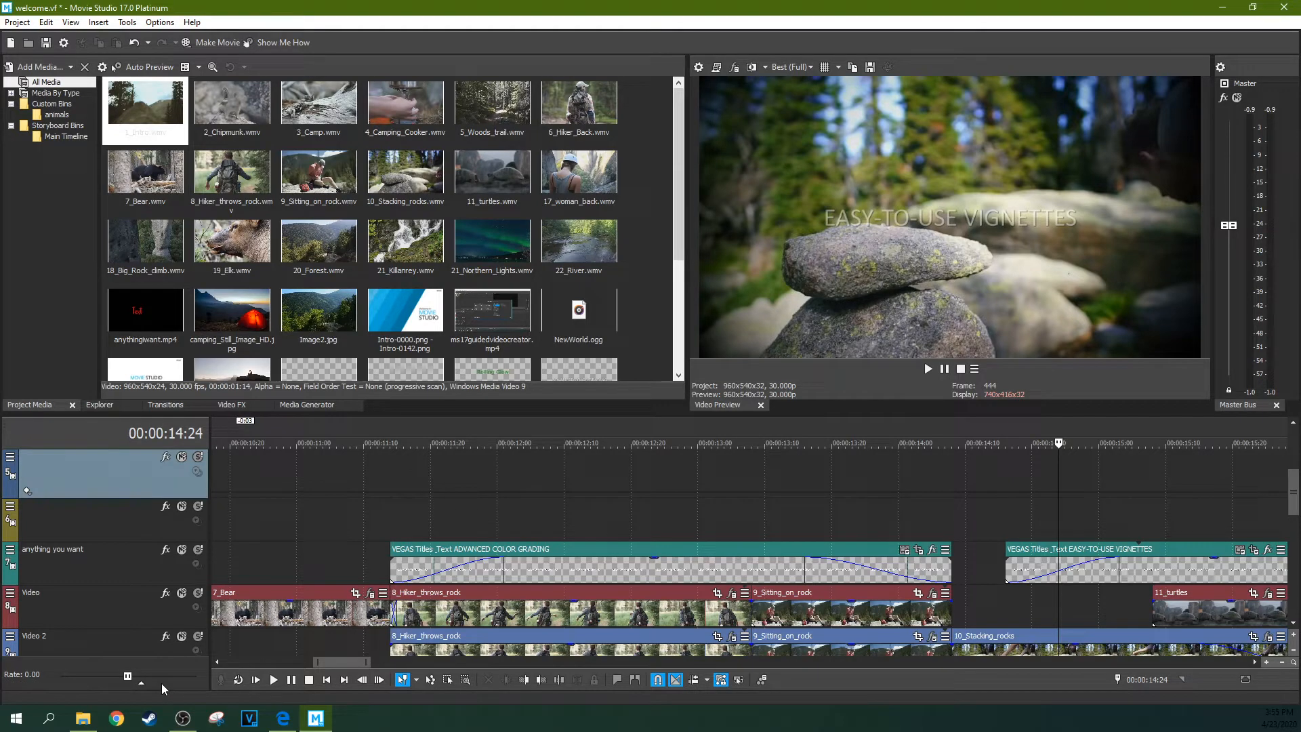
Step: Shuttle playback backwards to 00:00:14:08 and mute the Music track
mouse_move(127, 678)
mouse_down()
mouse_move(139, 677)
mouse_move(114, 678)
mouse_up()
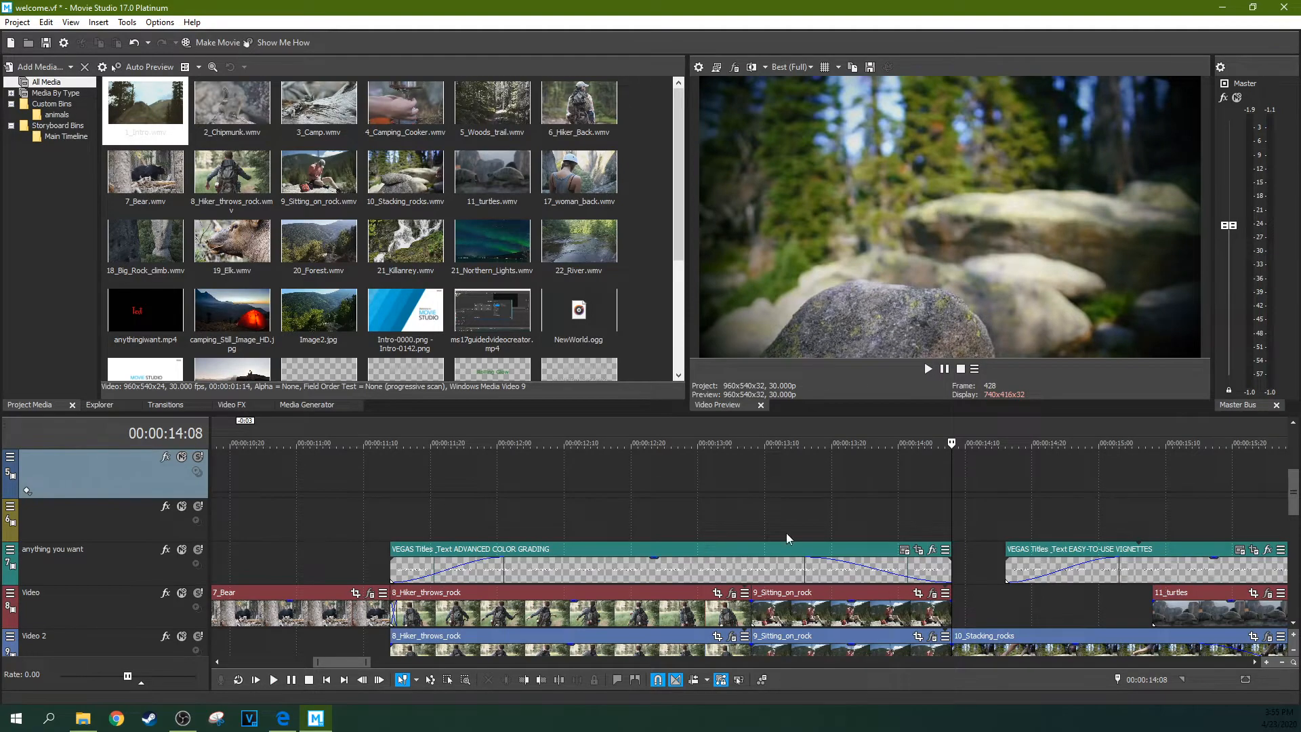
scroll(1294, 492, down, 4)
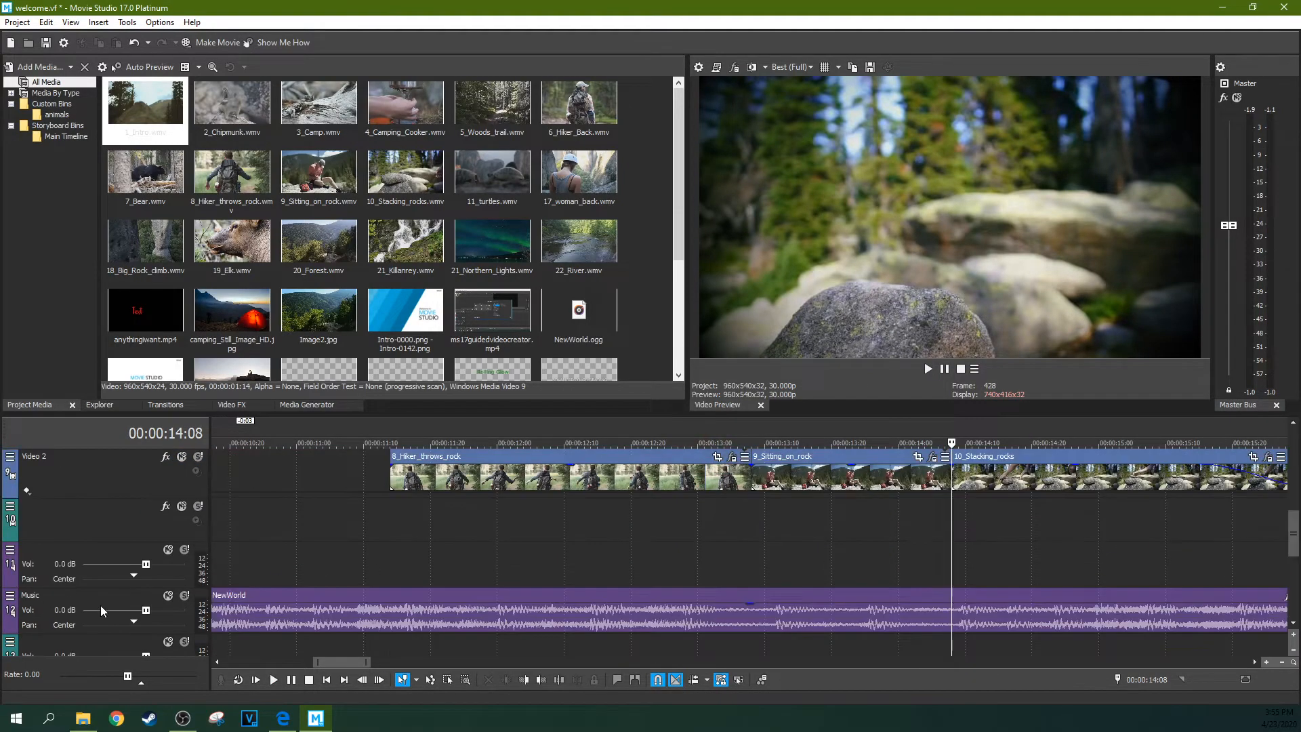
click(168, 595)
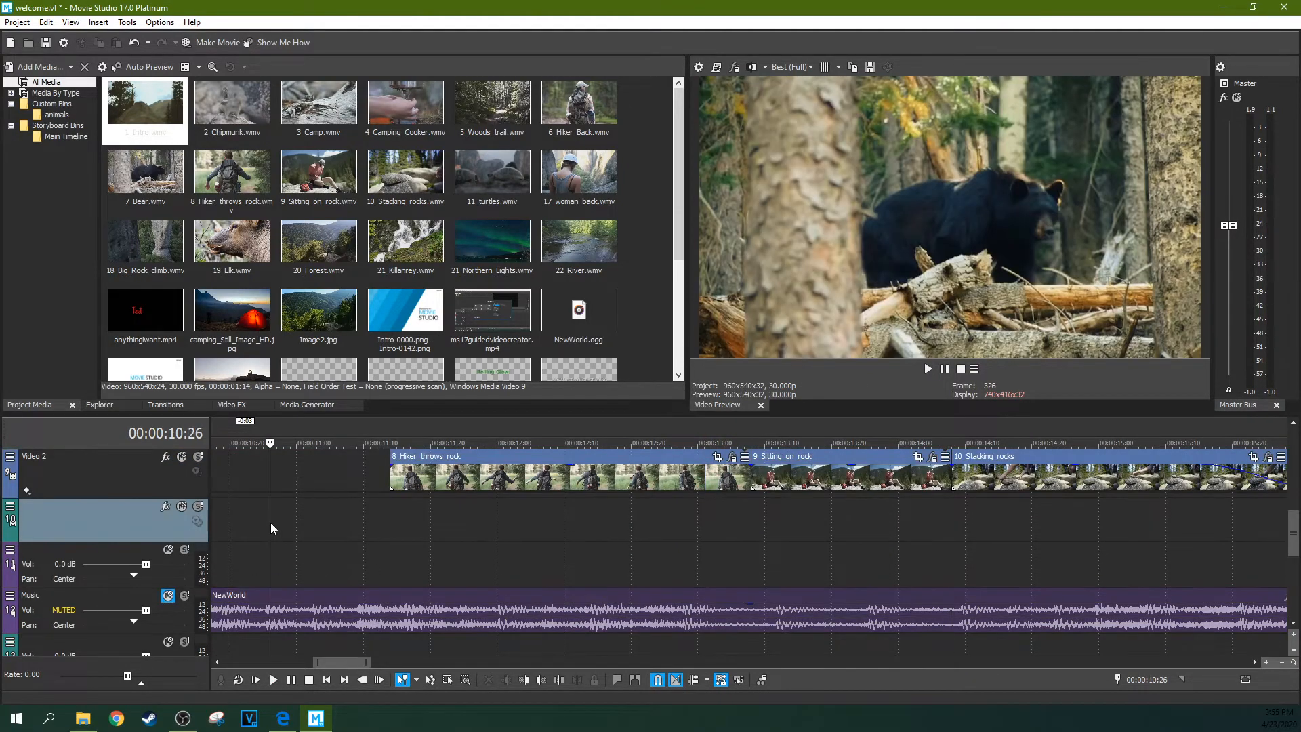
Step: Reverse the 1_Intro clip on the blue track above the yellow-track clip
scroll(271, 529, down, 5)
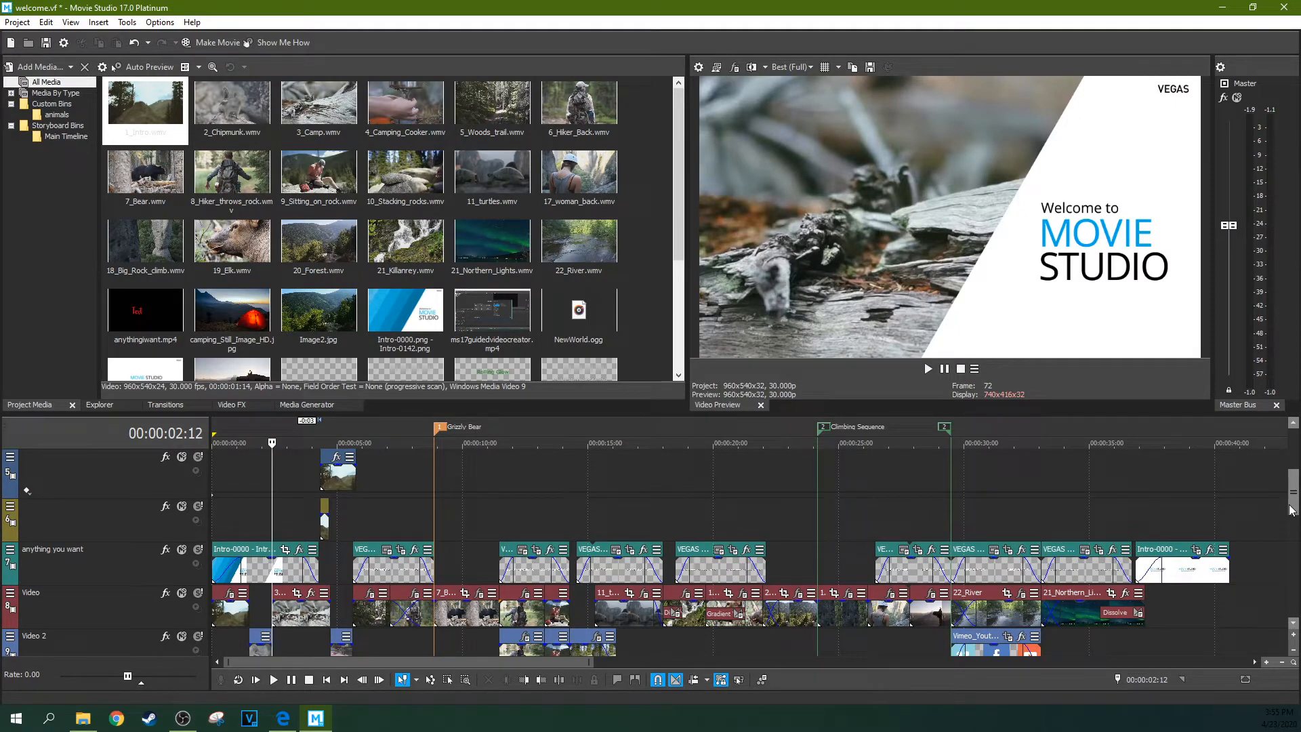
scroll(263, 515, up, 4)
scroll(550, 493, up, 5)
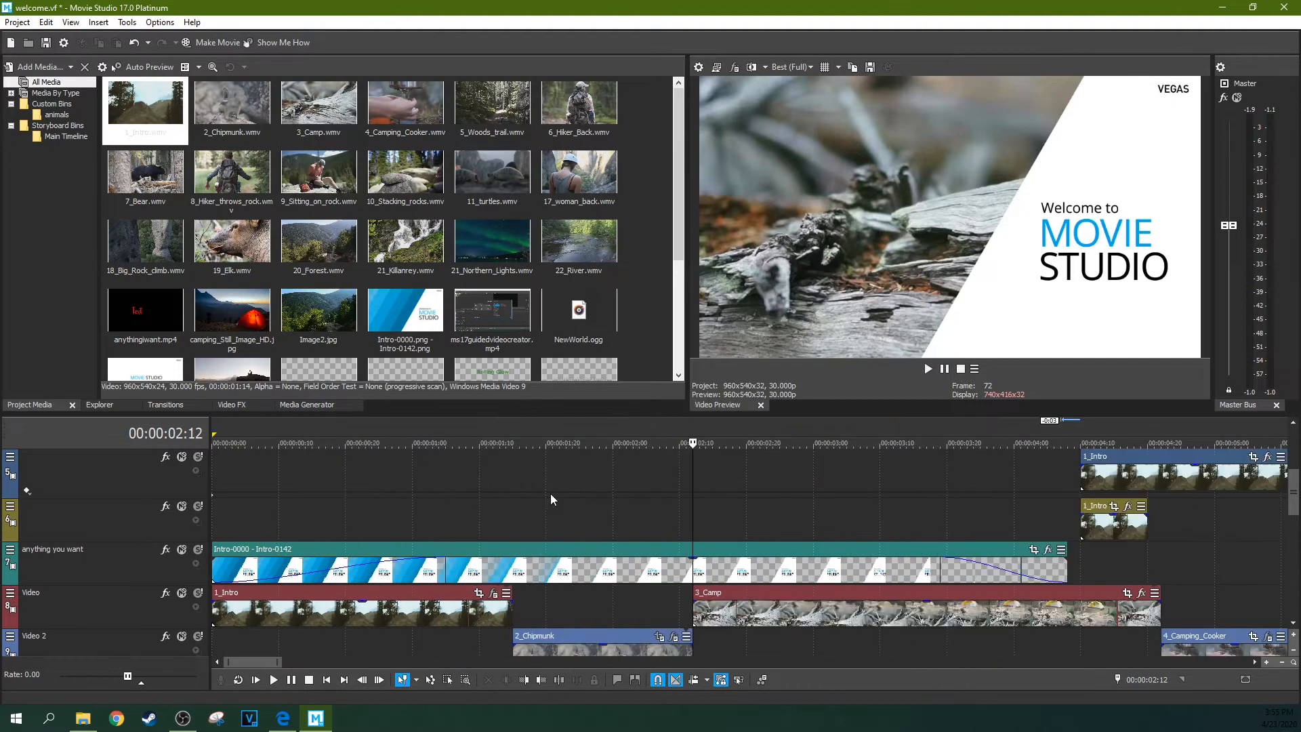
scroll(551, 494, down, 4)
click(727, 483)
right_click(727, 484)
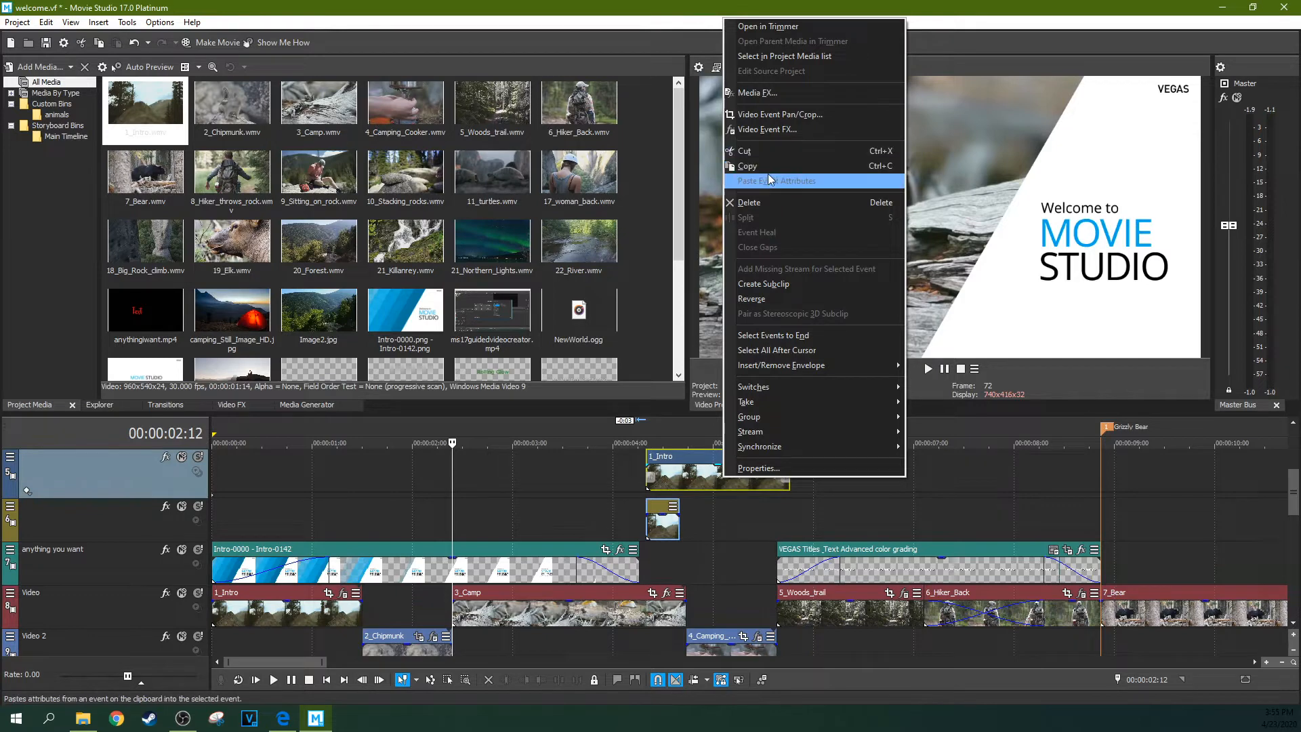
click(774, 298)
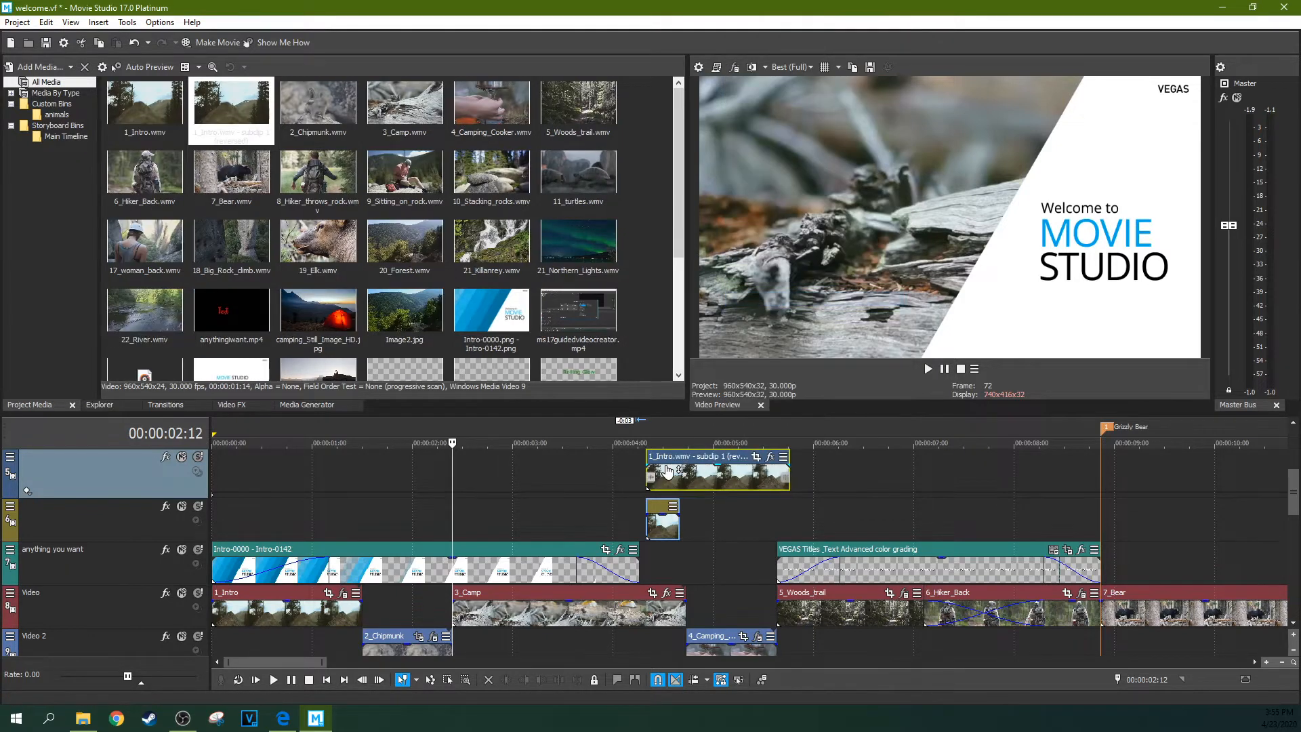
Step: Play the reversed 1_Intro subclip and the original 1_Intro clip on the Video track to compare their motion
click(674, 483)
click(928, 369)
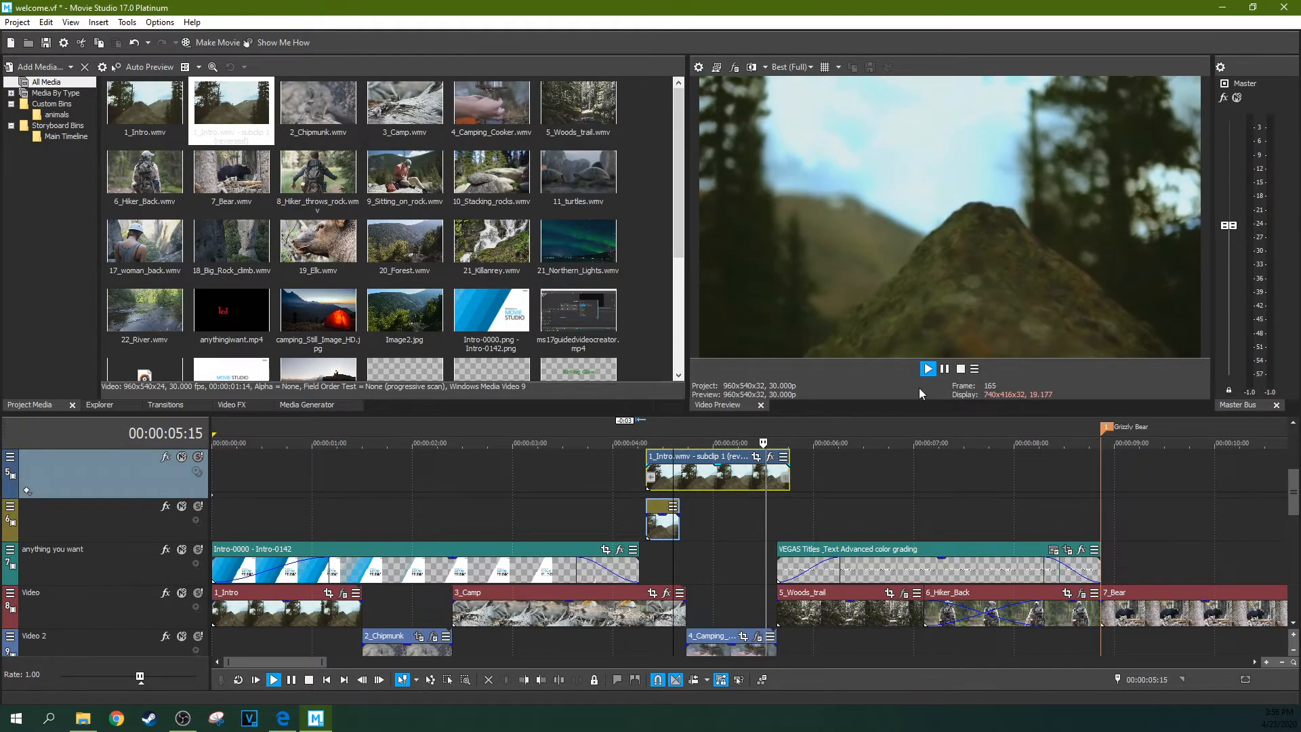
click(942, 372)
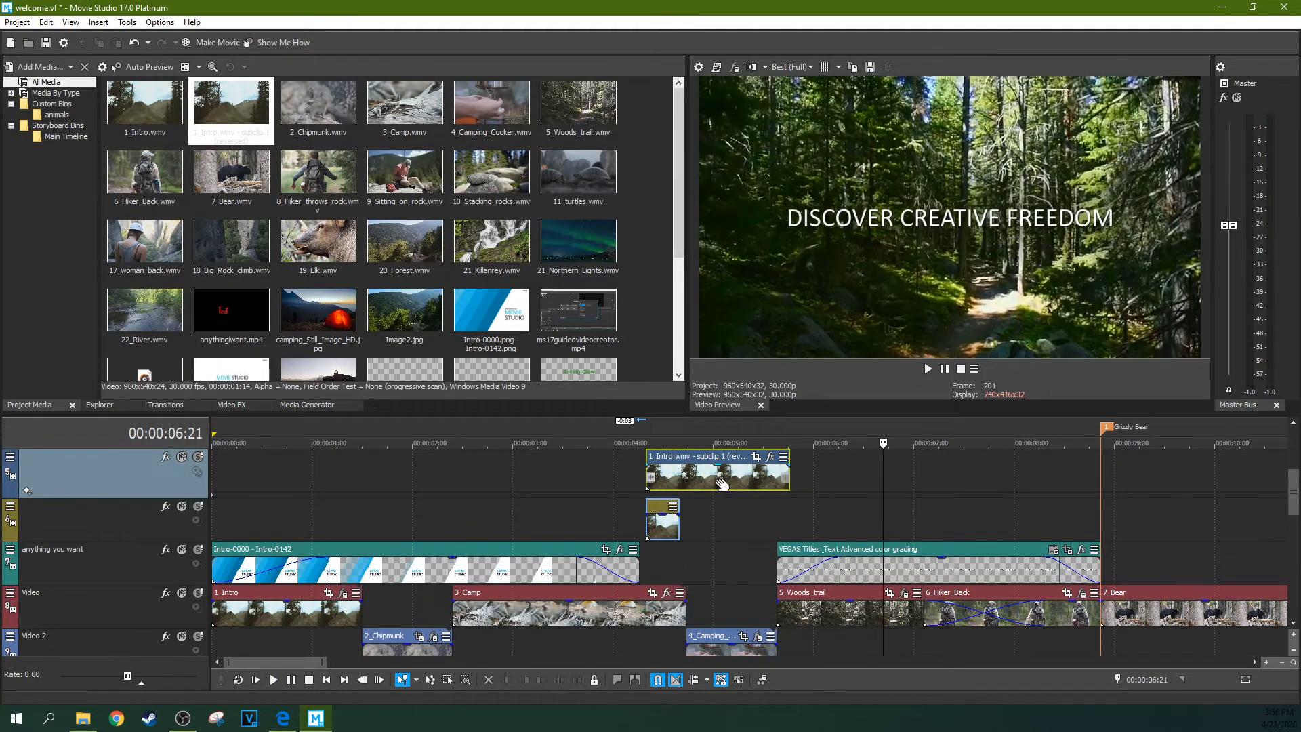
click(258, 628)
key(space)
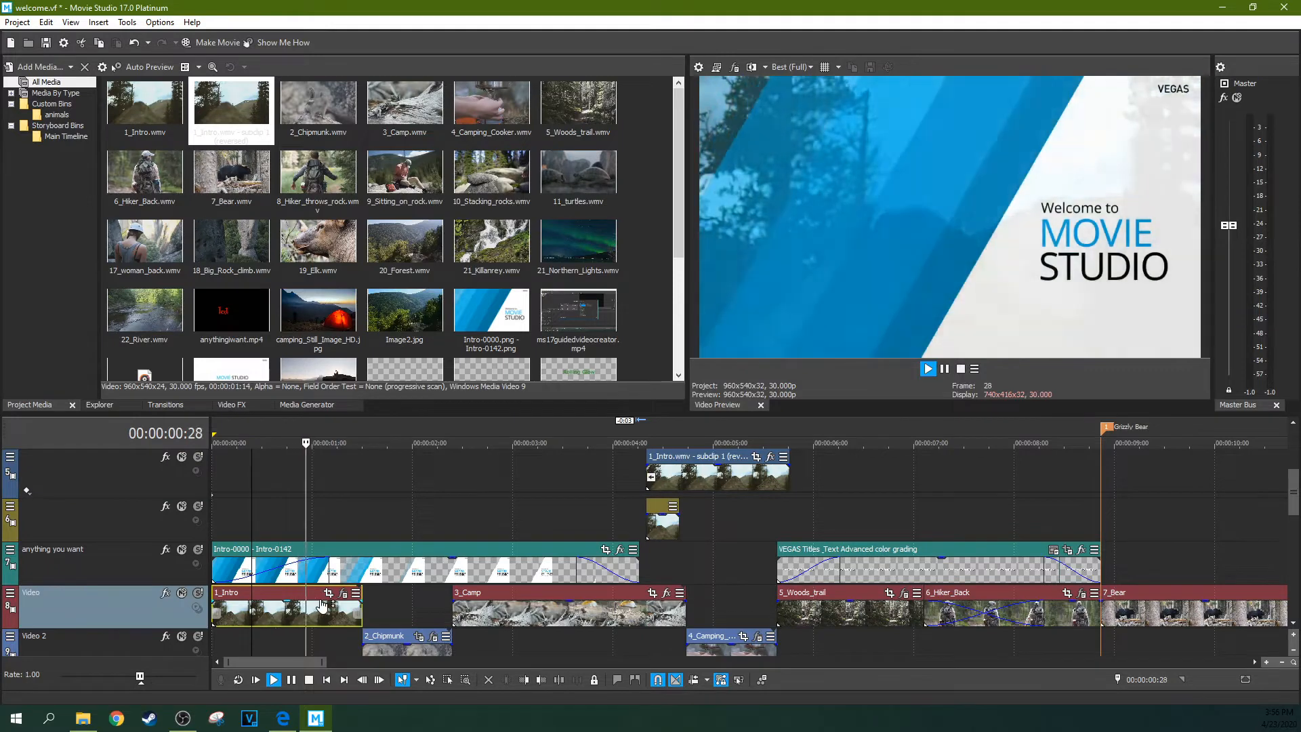
click(675, 474)
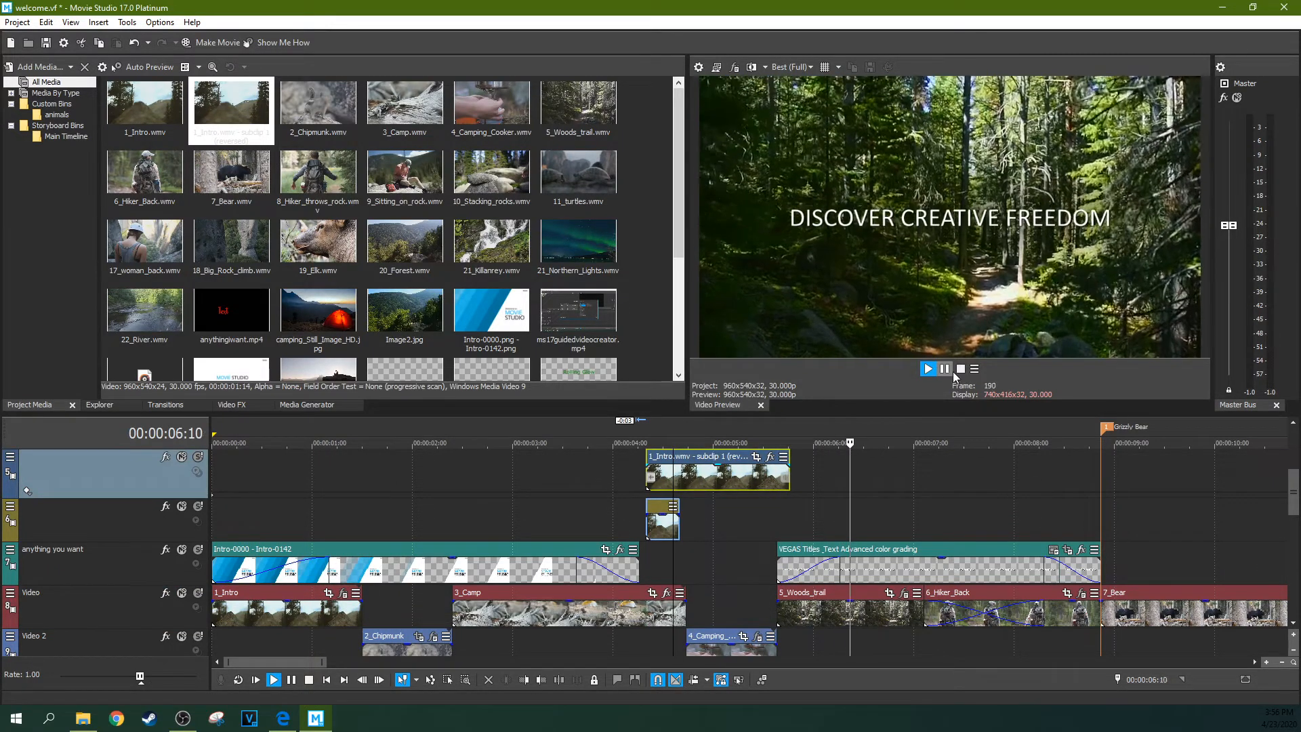
click(946, 368)
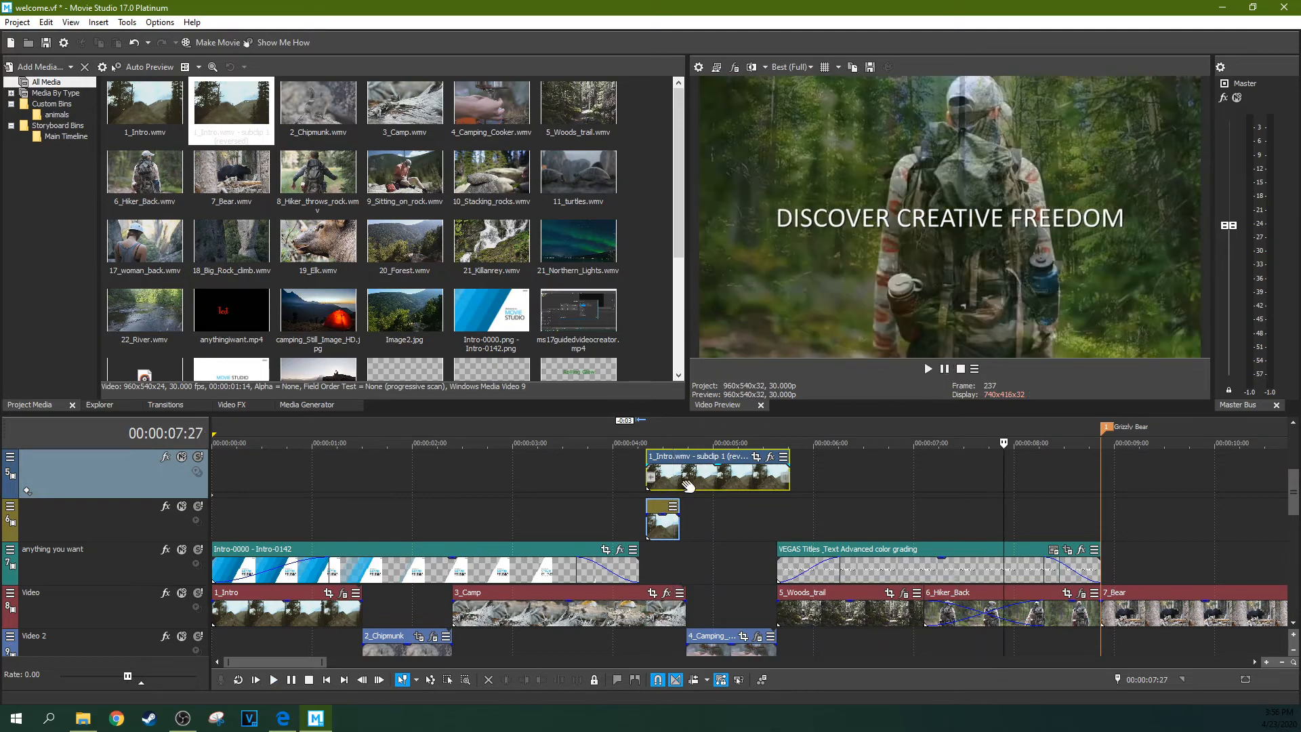
Step: Reverse the blue-track 1_Intro subclip again to restore its forward direction, and play it briefly
right_click(713, 474)
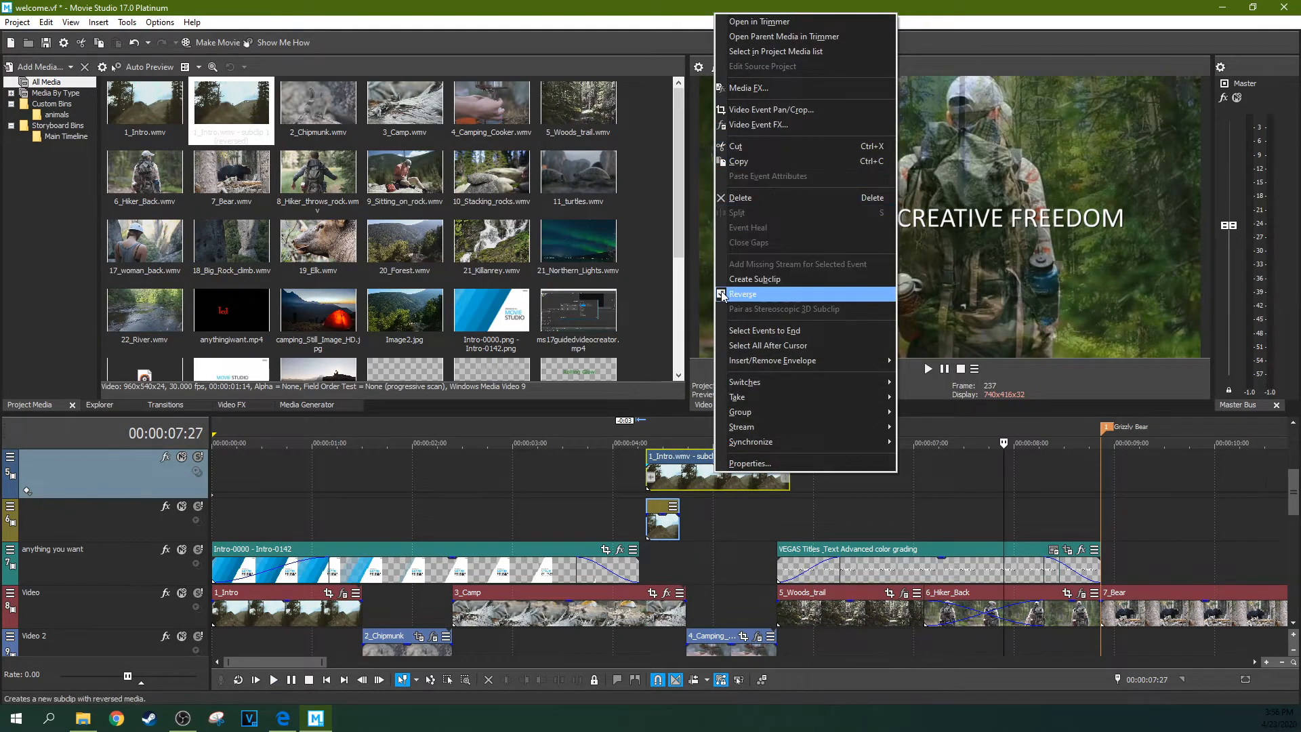
click(759, 293)
click(696, 475)
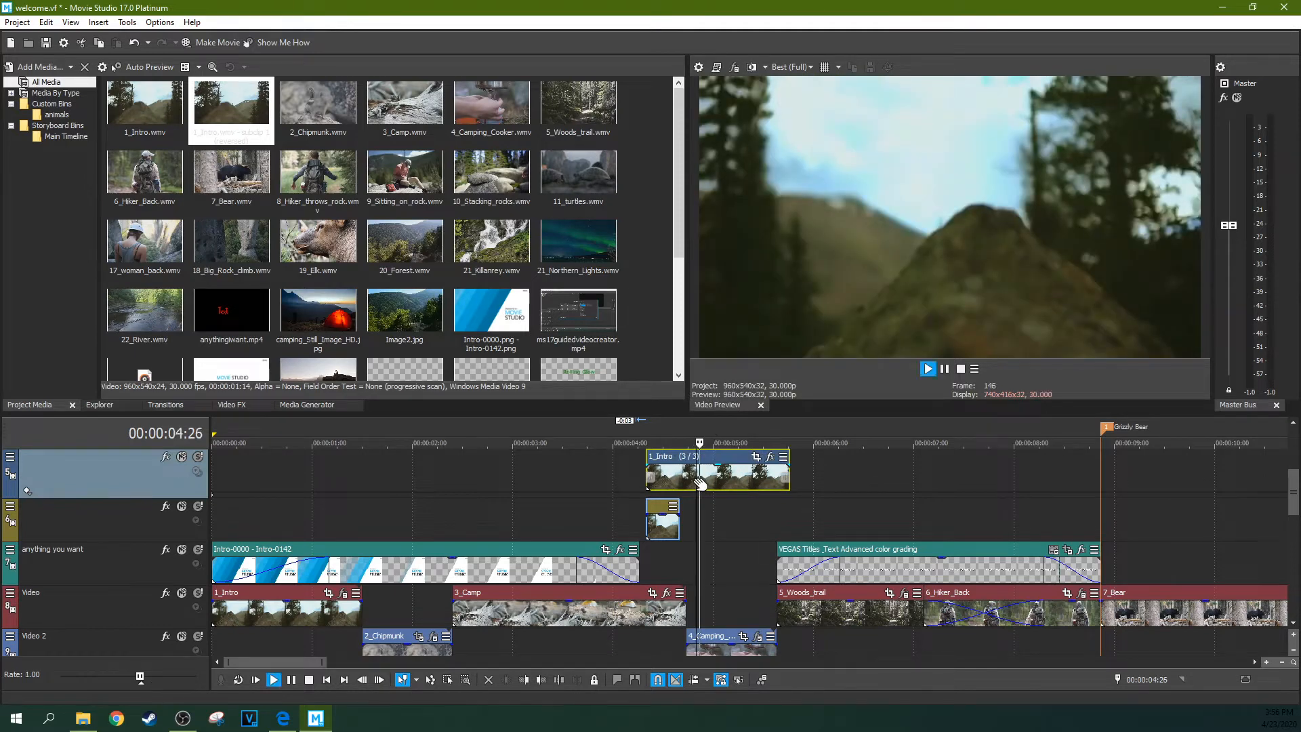
right_click(698, 475)
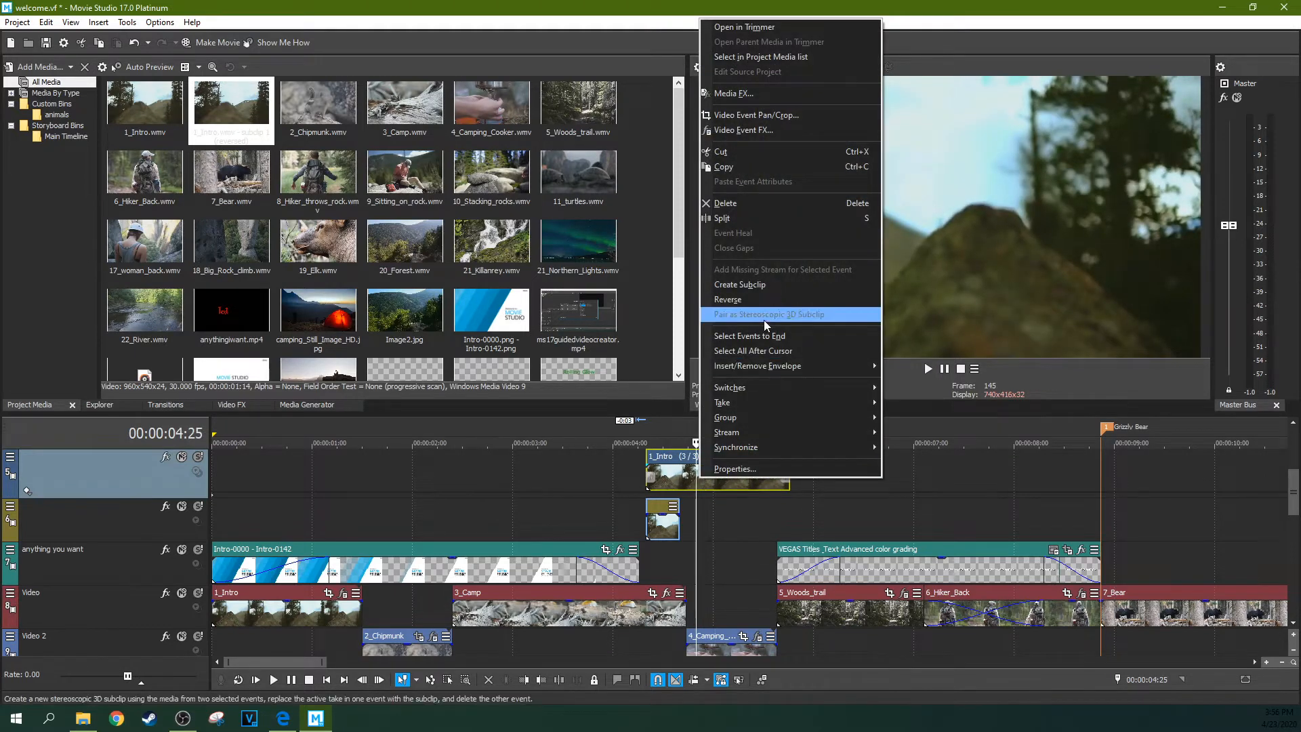
click(724, 498)
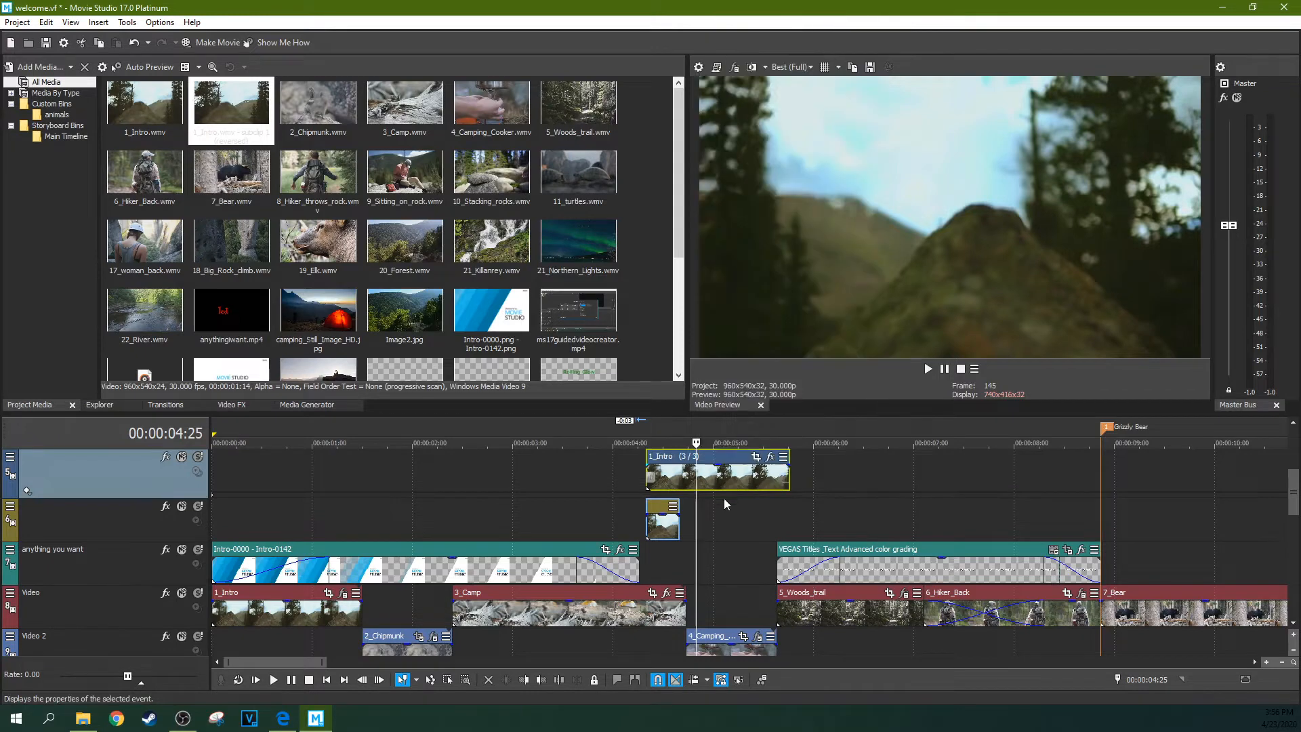
click(723, 498)
Step: Place 19_Elk.wmv on the blue track at about 00:00:08:00 and trim its end to about 11 frames
drag(319, 243, 1022, 465)
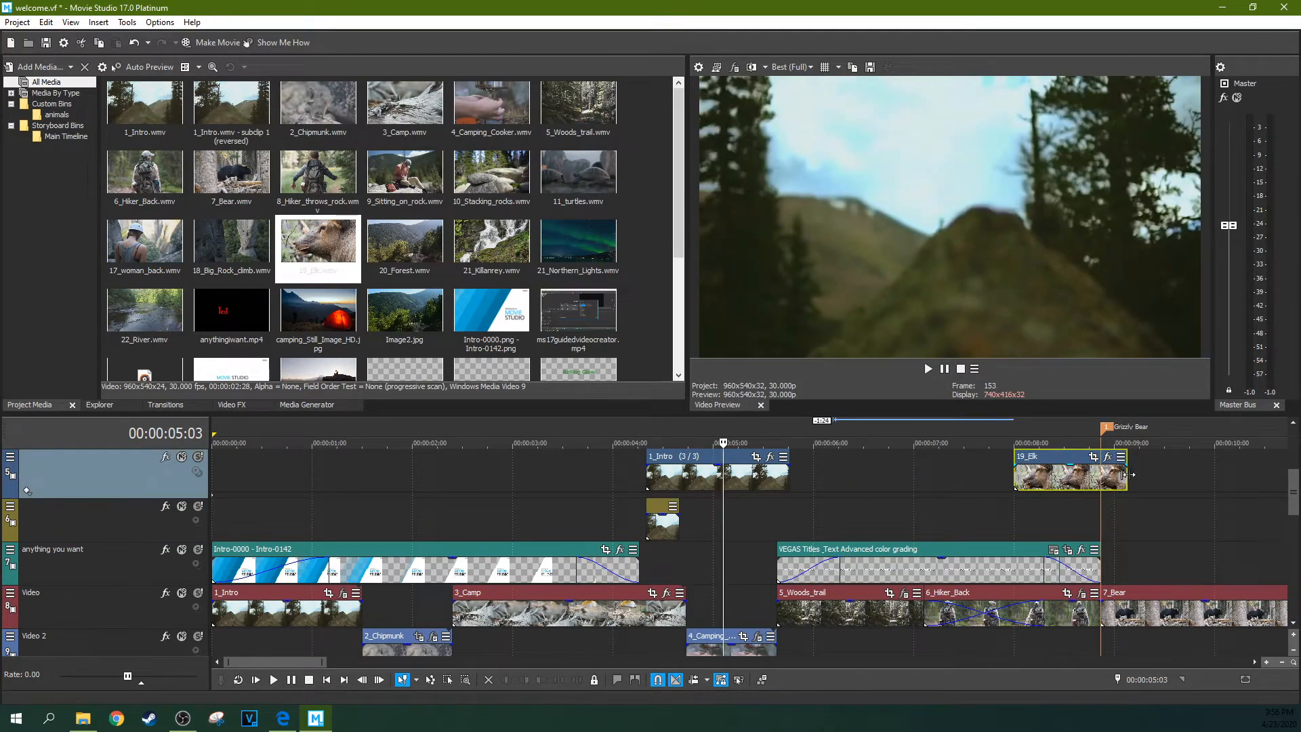
drag(1126, 467, 1050, 469)
Step: Create a subclip from the trimmed 19_Elk event and place it on the blue track at 00:00:06:28
right_click(1033, 481)
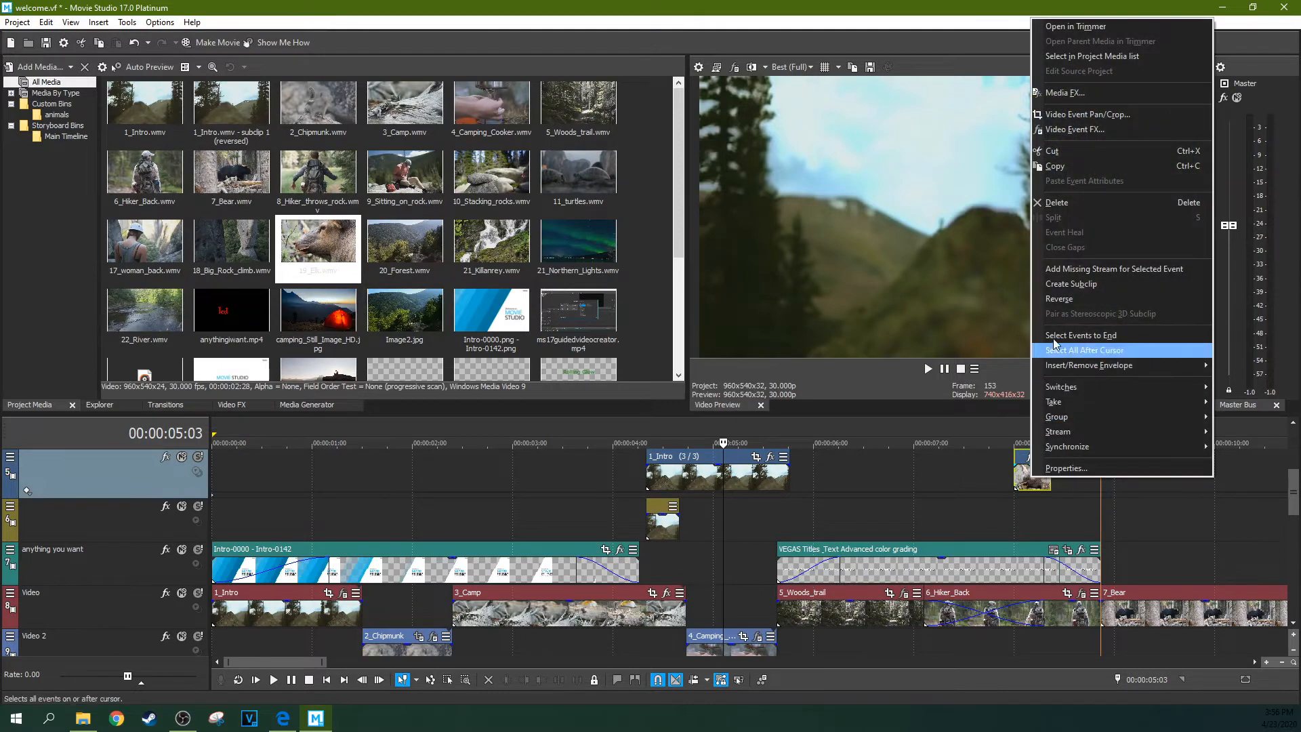
click(1073, 284)
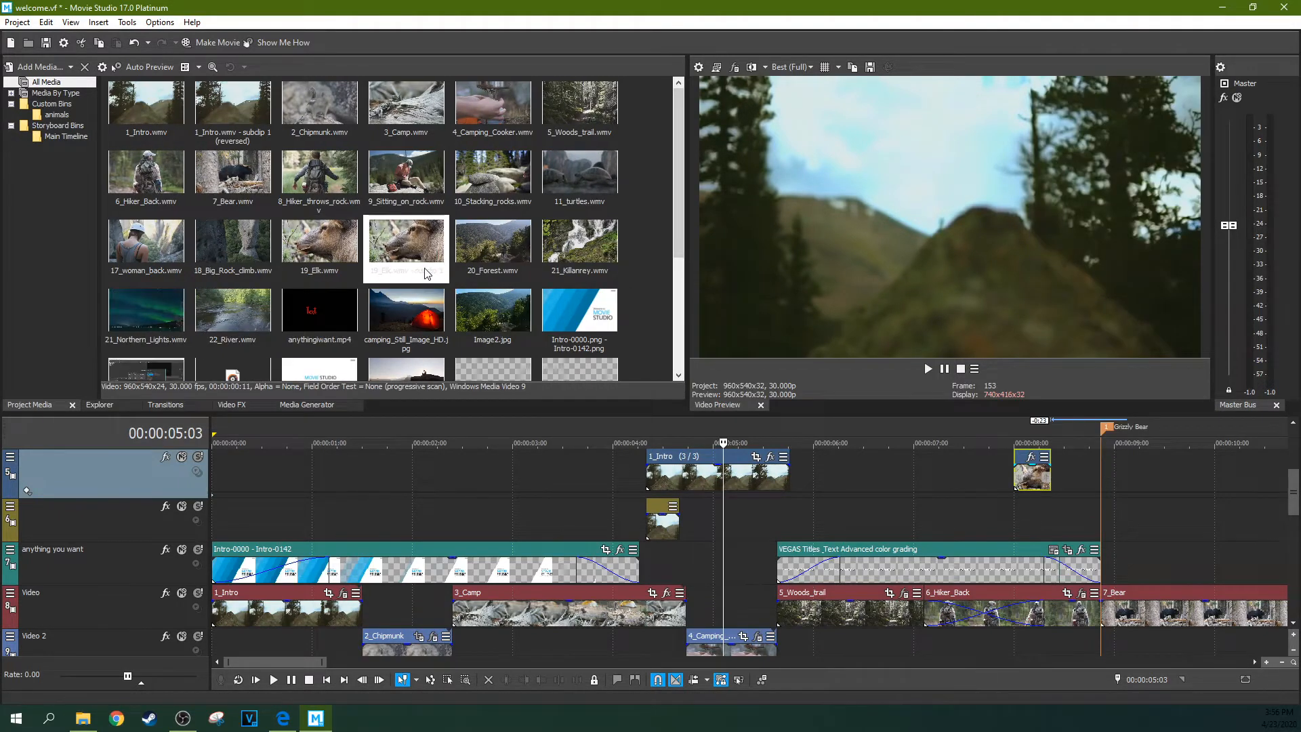
drag(426, 272, 909, 478)
click(907, 445)
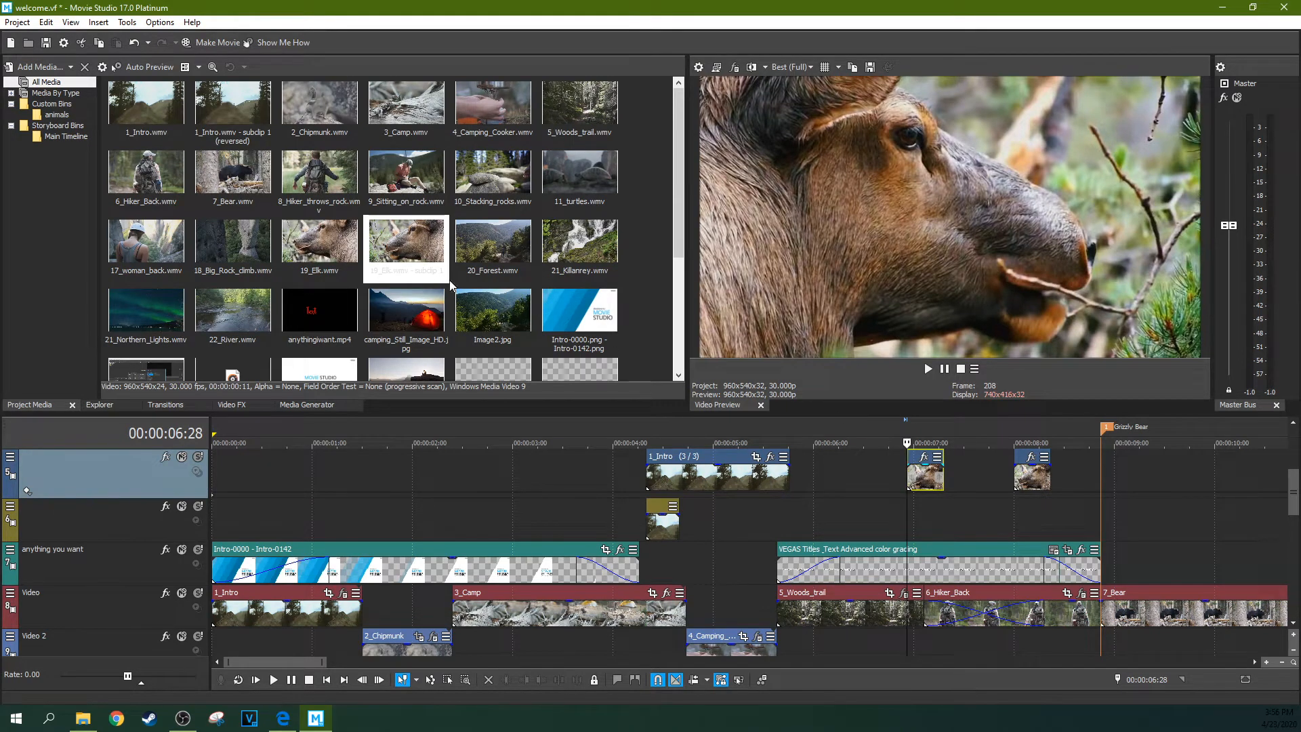
Step: Create a video proxy for 19_Elk.wmv in the project media and dismiss the notice
right_click(430, 273)
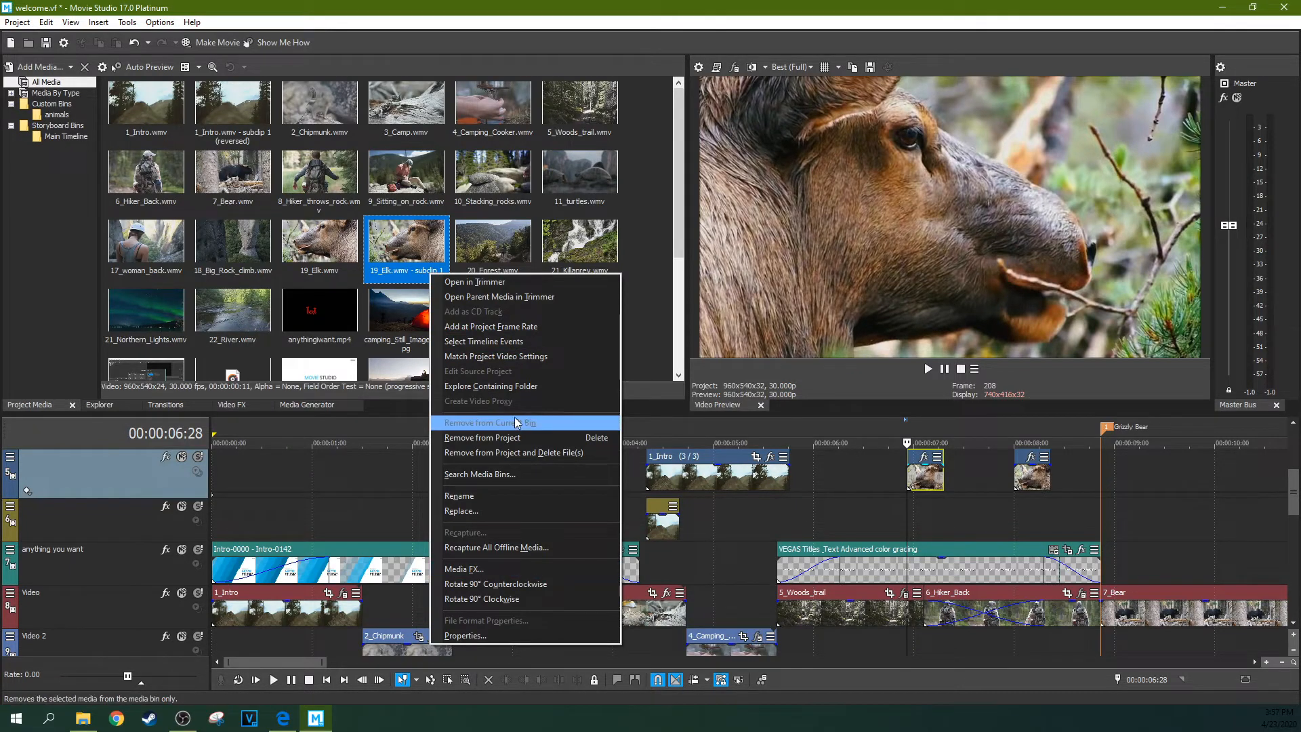
click(326, 254)
right_click(322, 255)
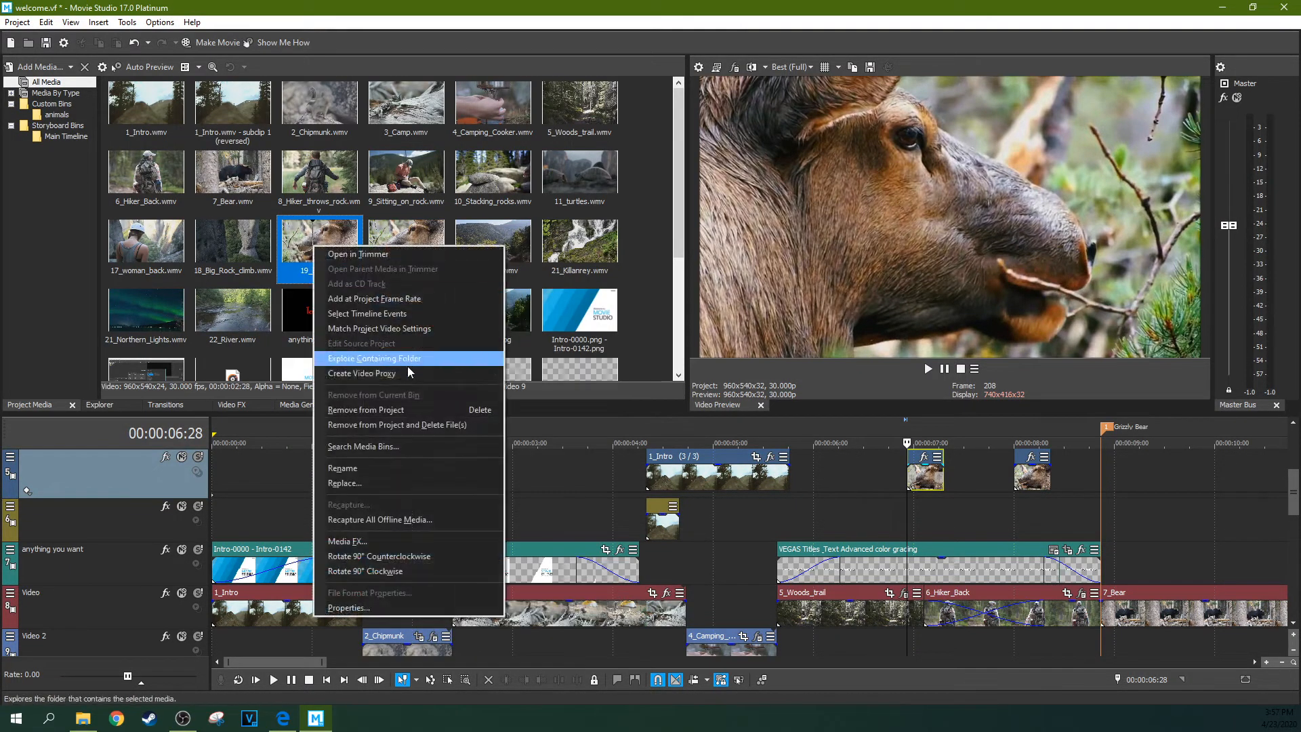
click(404, 375)
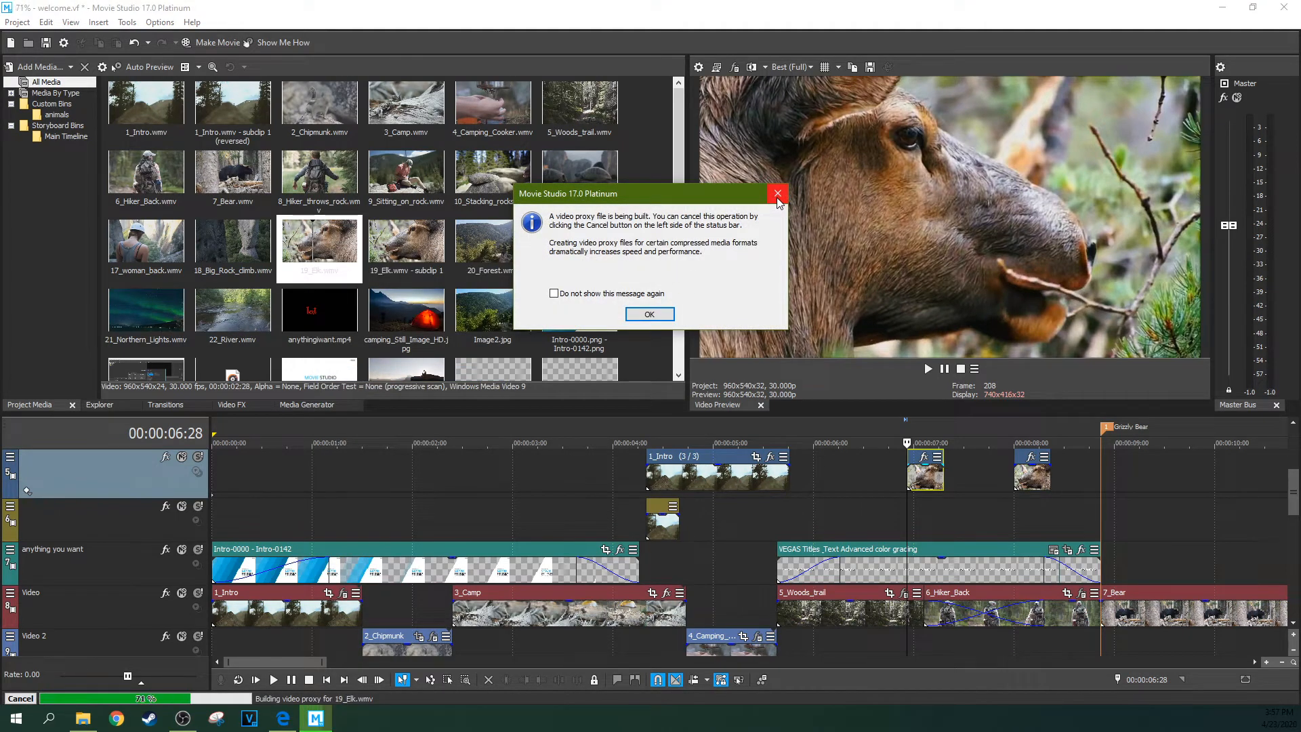
click(779, 195)
Step: Open the Media FX plug-in chooser for 19_Elk.wmv, view the available effects, and close it without adding any
right_click(329, 255)
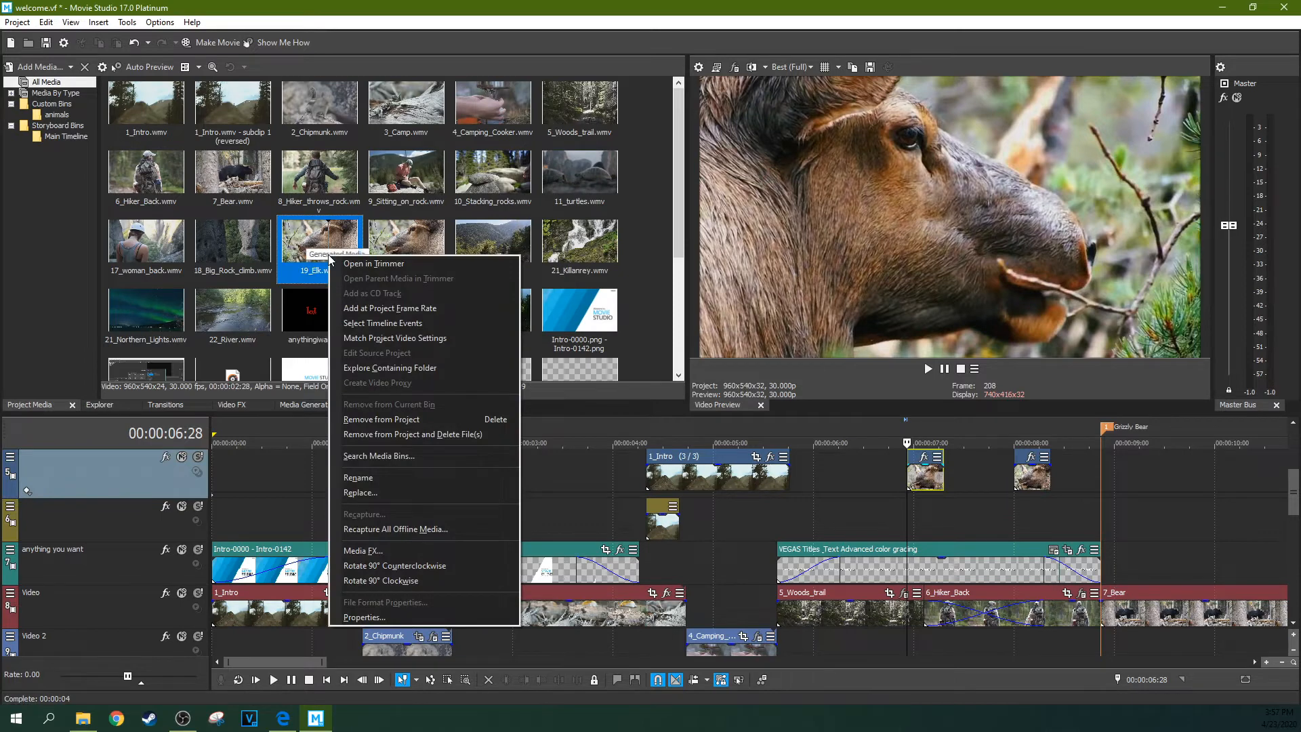
click(394, 552)
drag(769, 151, 782, 200)
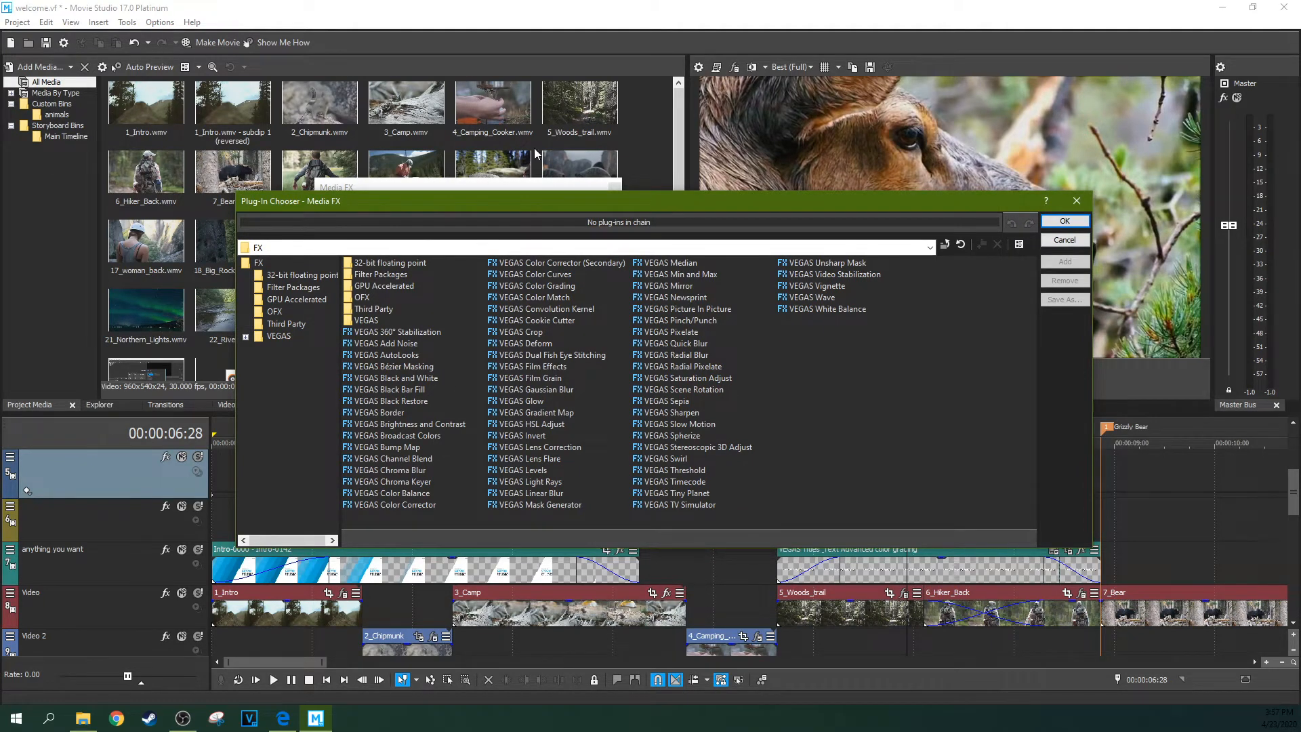
click(1077, 201)
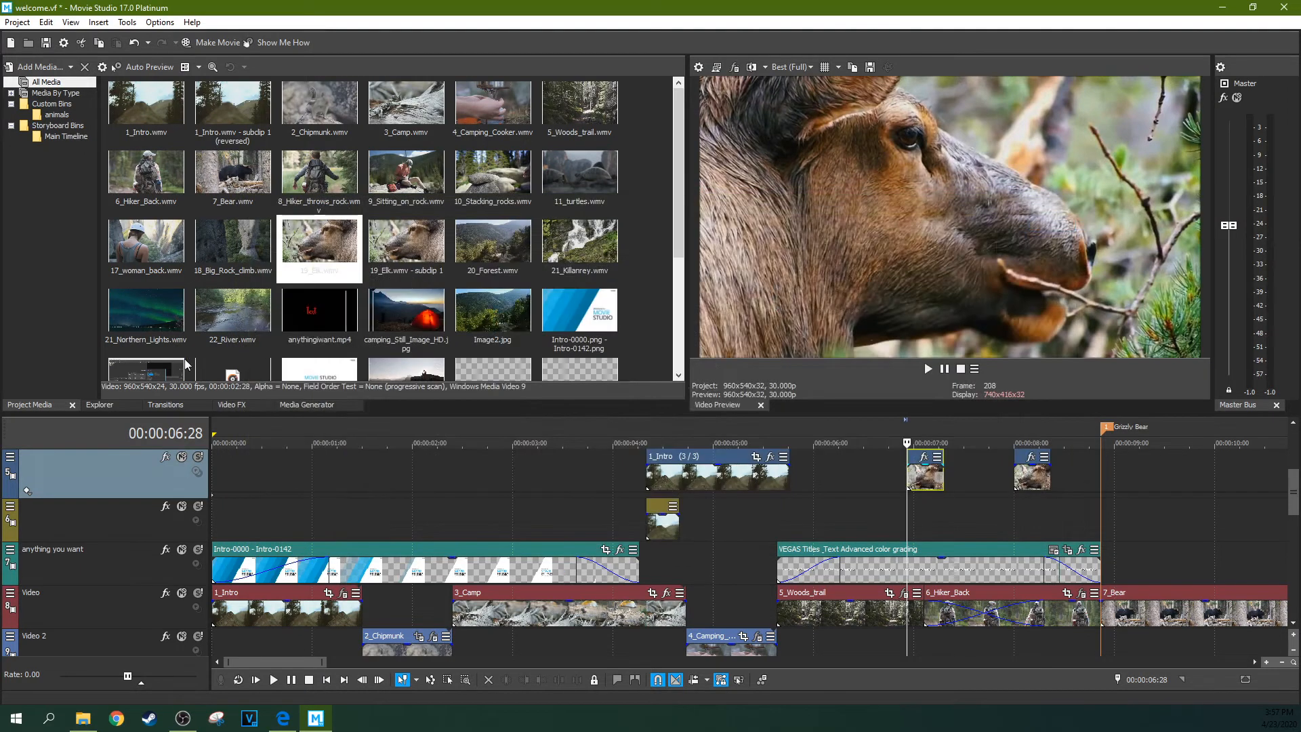
Step: Rotate 19_Elk.wmv 90° counterclockwise and place it on the blue track directly before the 1_Intro clip
right_click(343, 249)
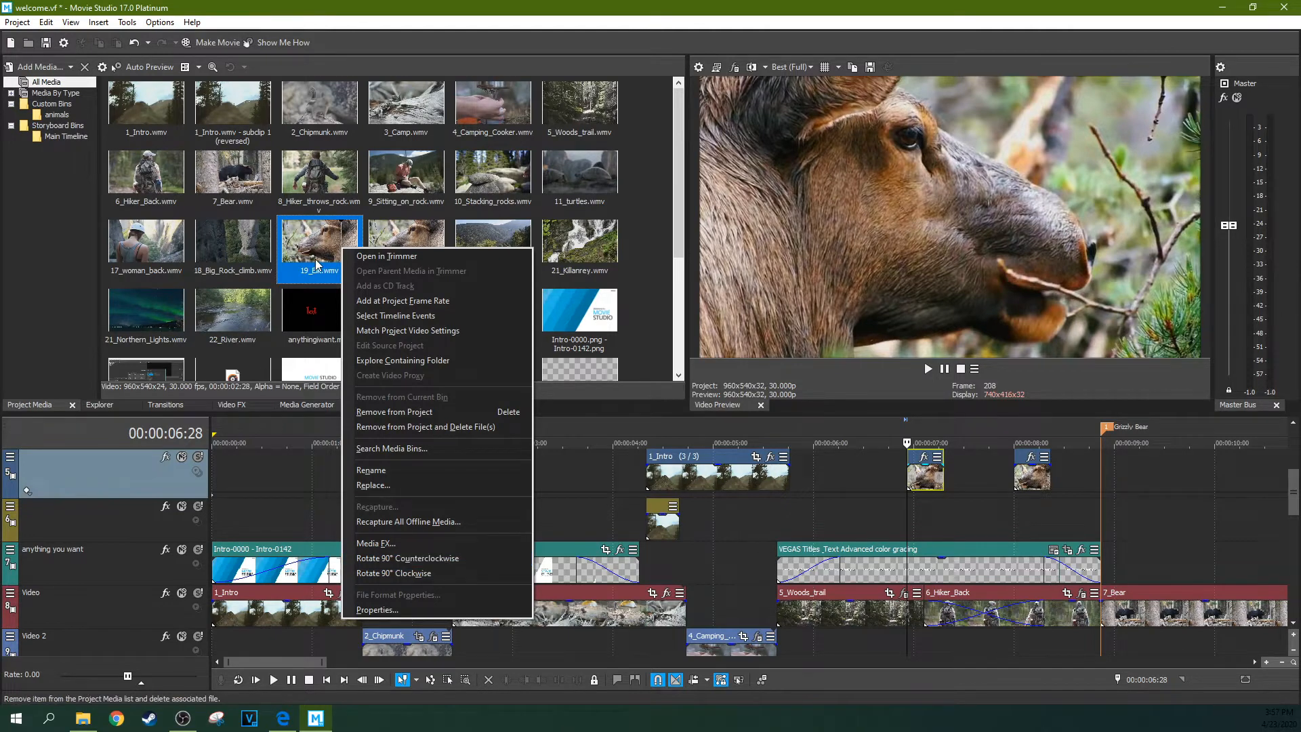
click(457, 557)
drag(337, 235, 531, 470)
click(539, 471)
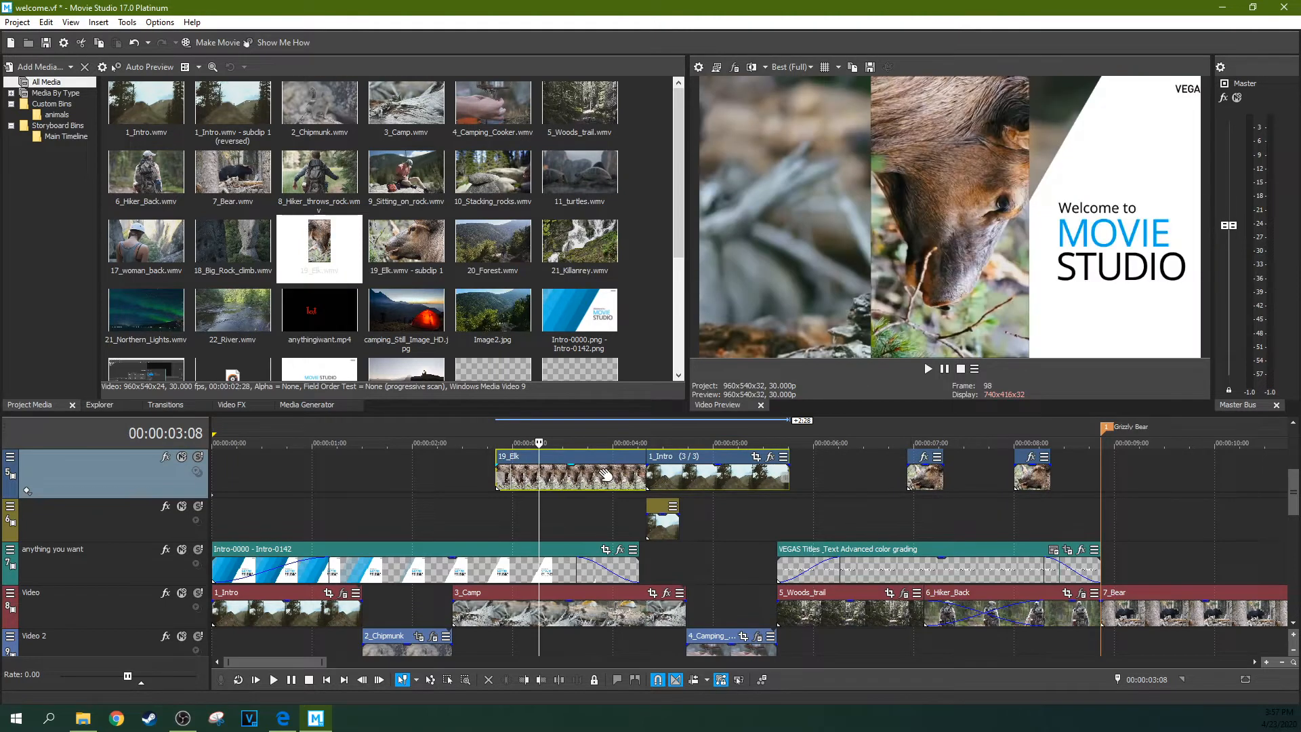
Step: Undo adding the rotated 19_Elk clip to the timeline and rotate 19_Elk.wmv 90° clockwise in the project media
key(ctrl+z)
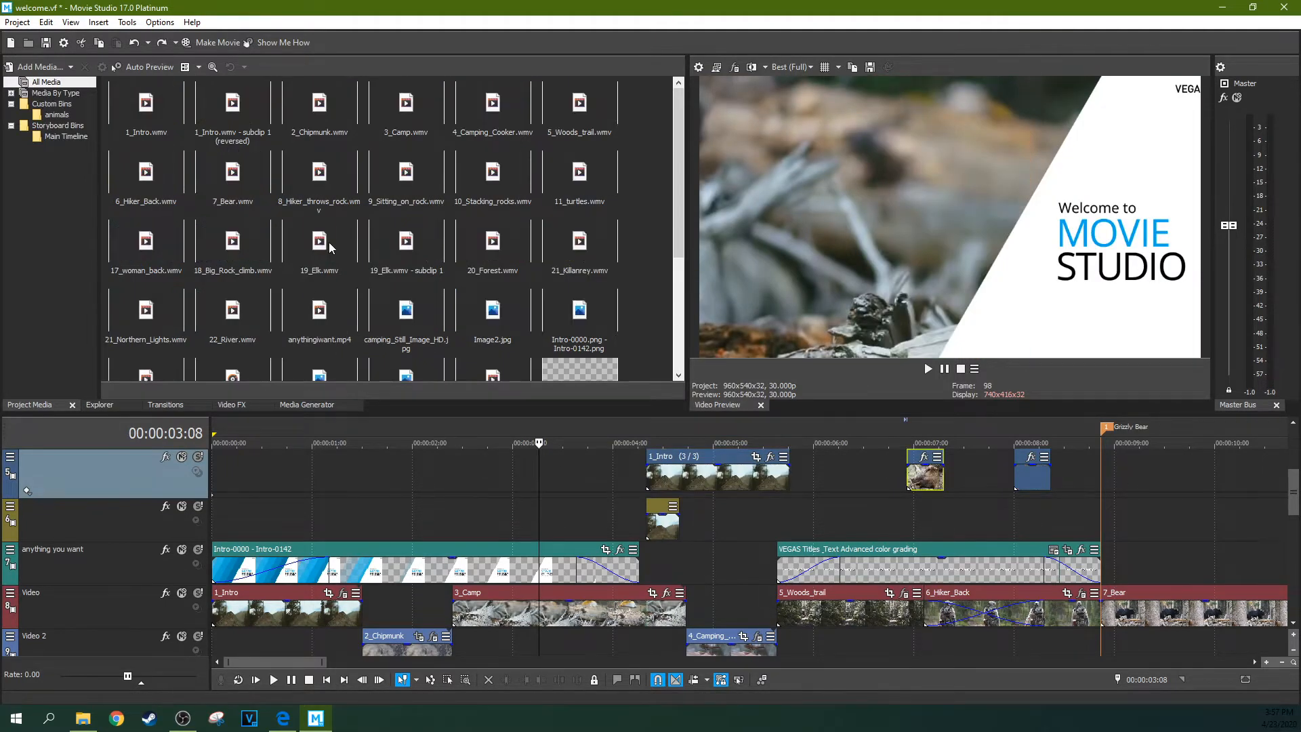
right_click(331, 261)
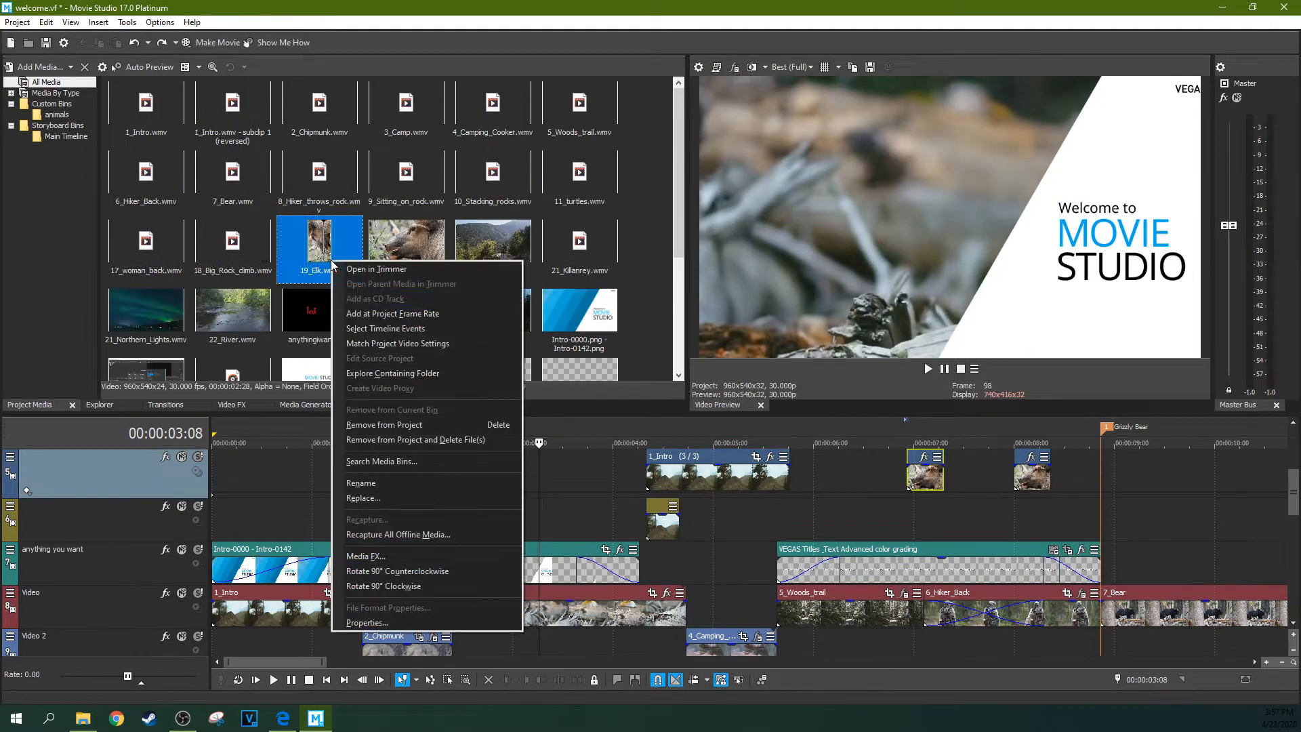
click(372, 582)
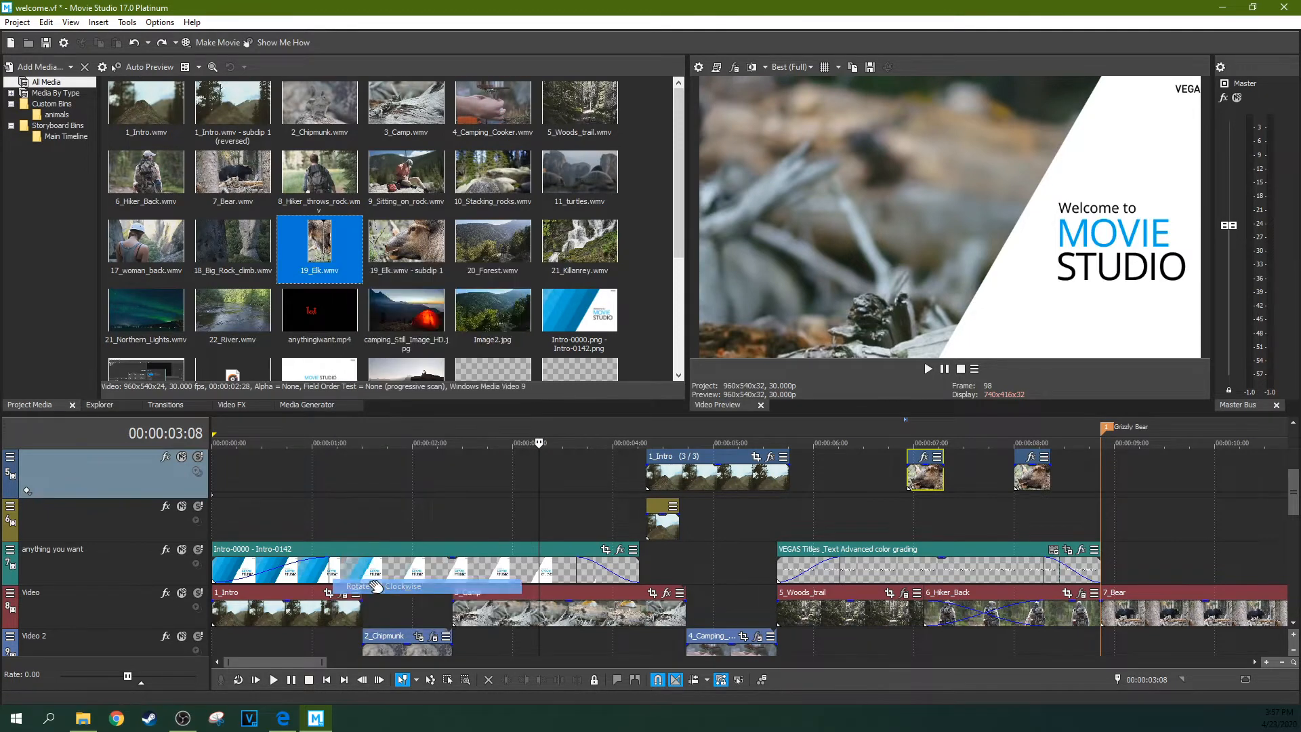
click(586, 479)
Step: Open the media properties of 19_Elk.wmv, try custom timecode, return to the file's timecode, and view the Stereoscopic 3D modes, keeping Off
right_click(318, 263)
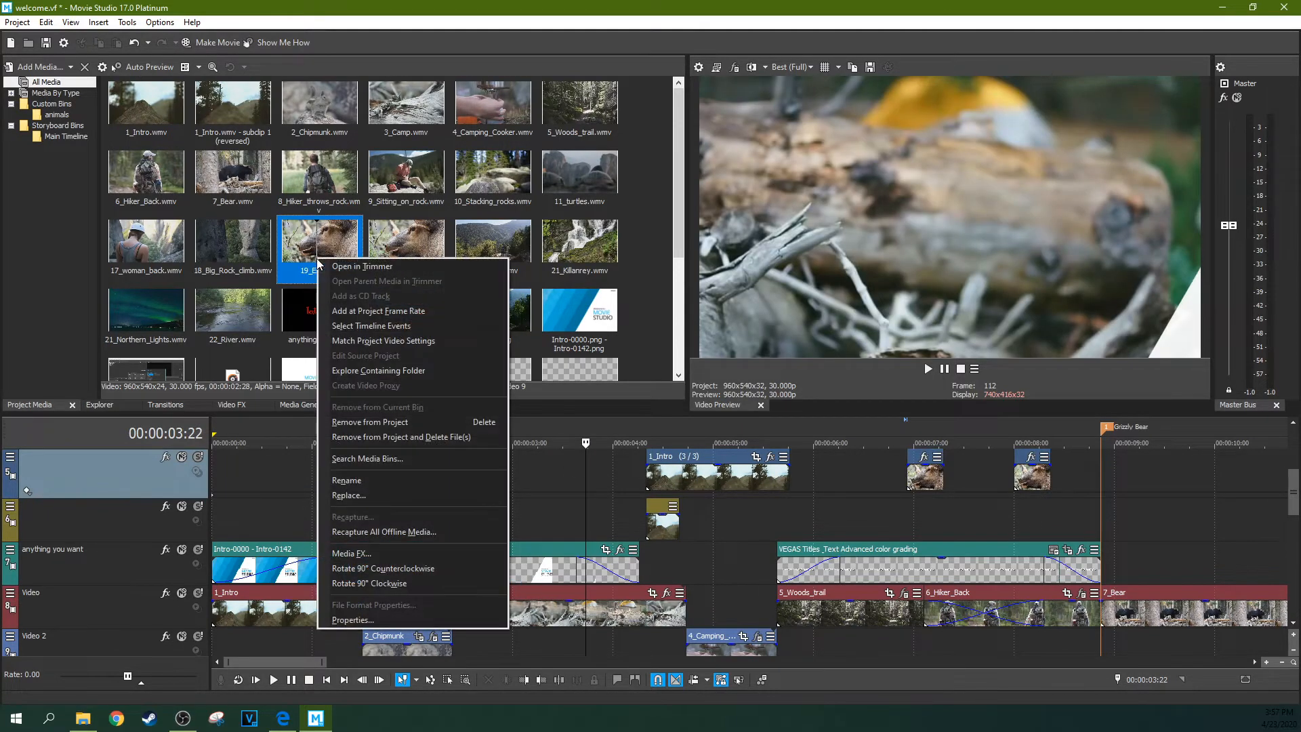
click(373, 620)
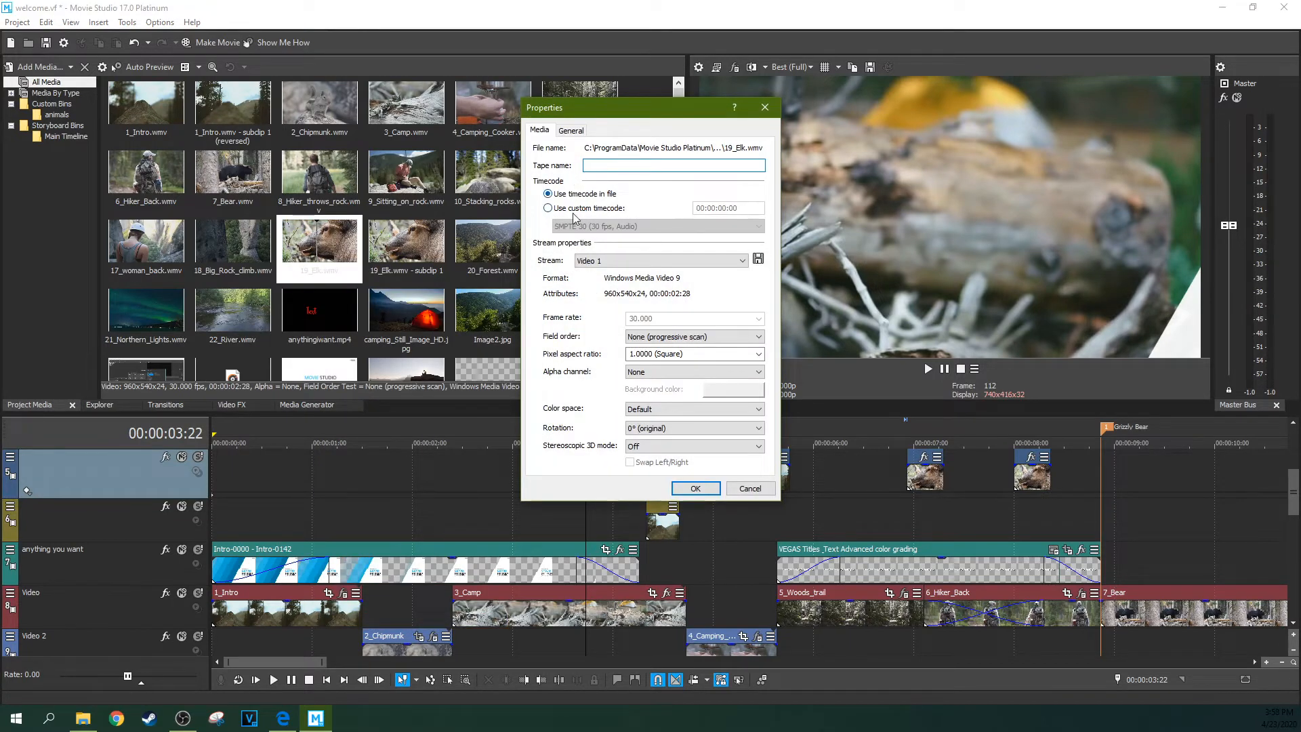
click(577, 211)
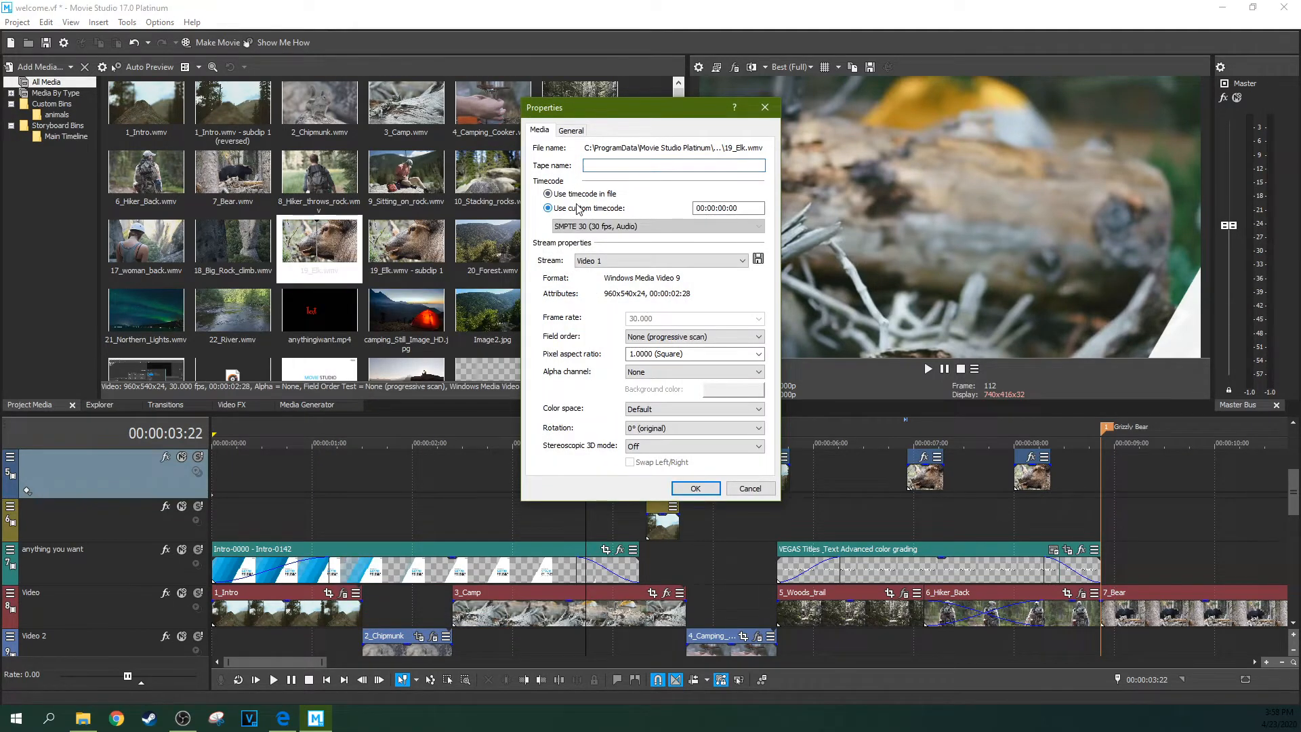
click(570, 197)
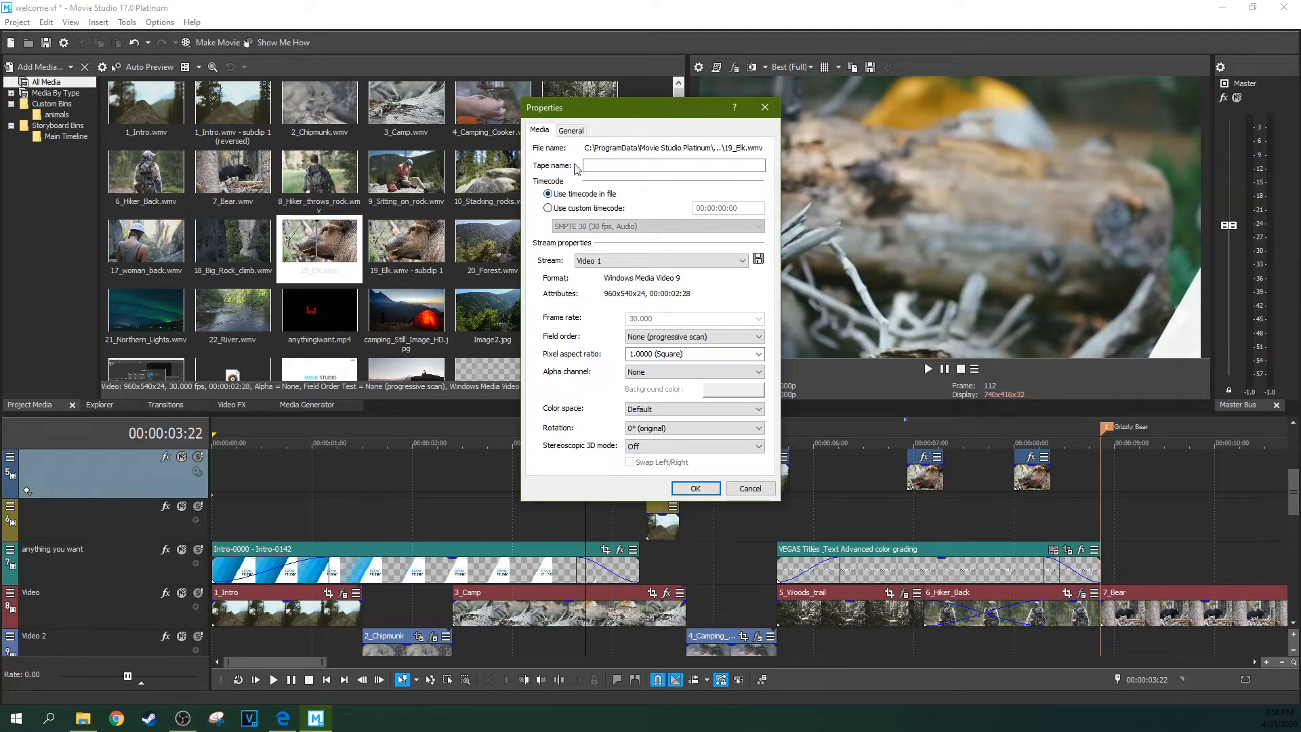
click(582, 132)
click(547, 133)
click(693, 446)
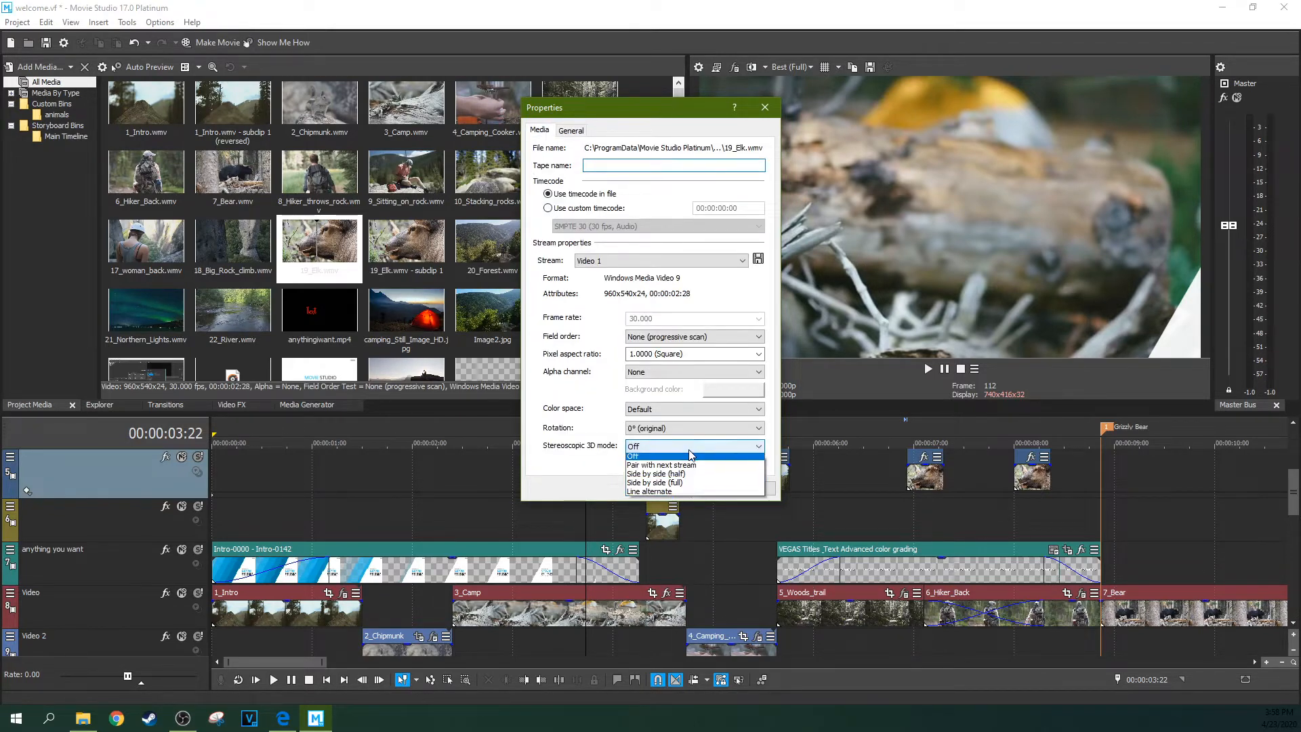
click(692, 454)
Step: Review the general file properties of 19_Elk.wmv, including the ACID information section, and close the properties
click(571, 131)
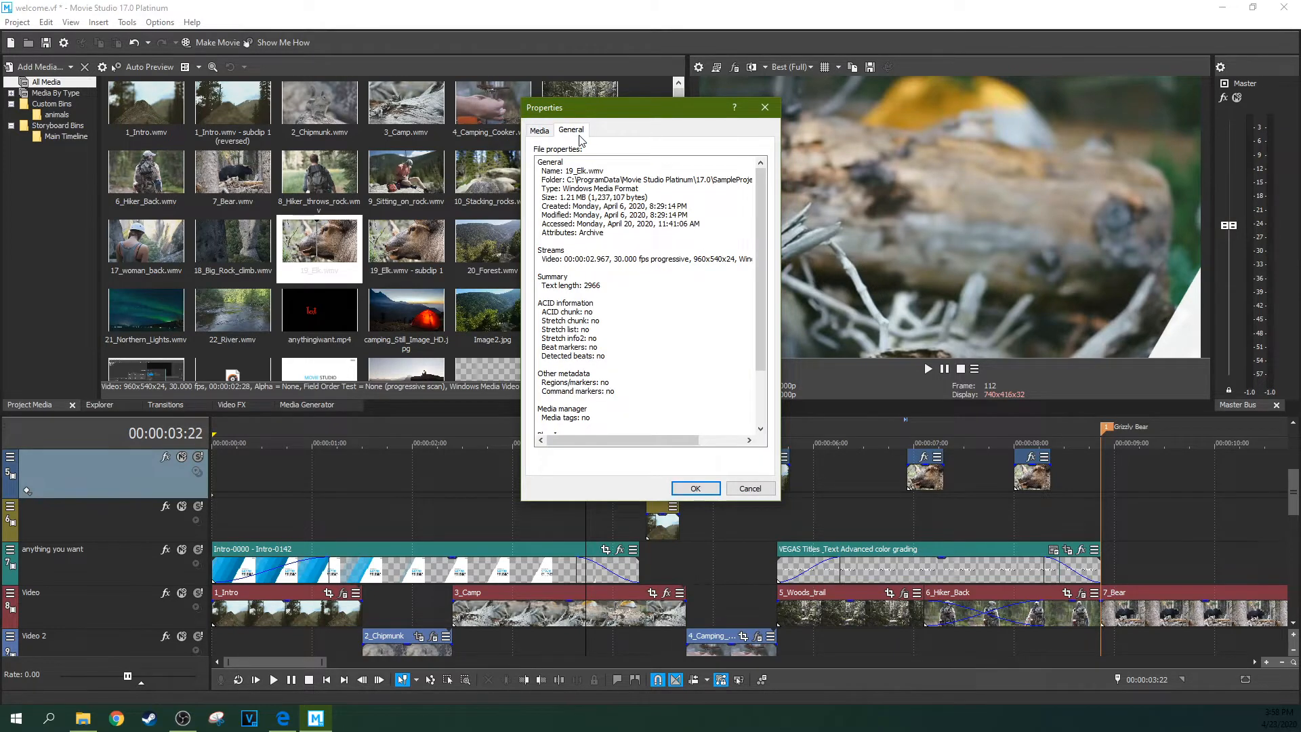
scroll(756, 216, down, 3)
scroll(749, 190, up, 3)
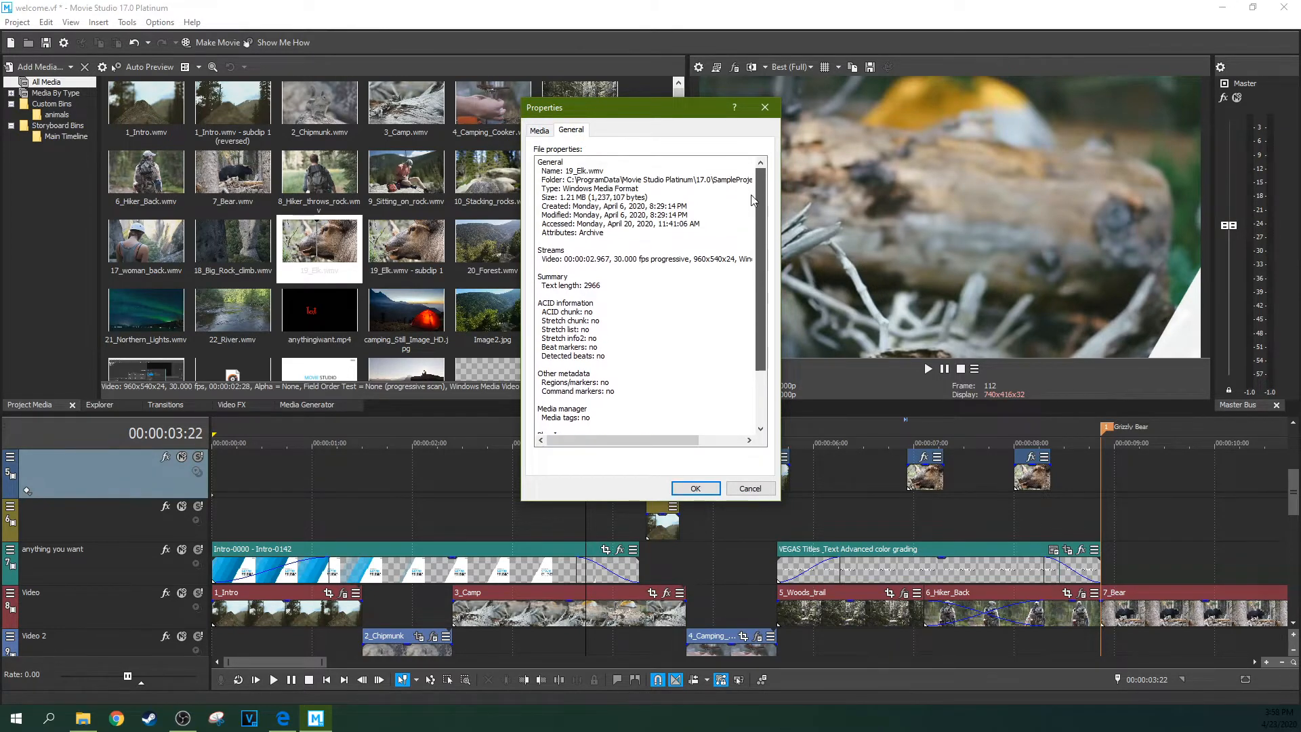
drag(605, 357, 546, 298)
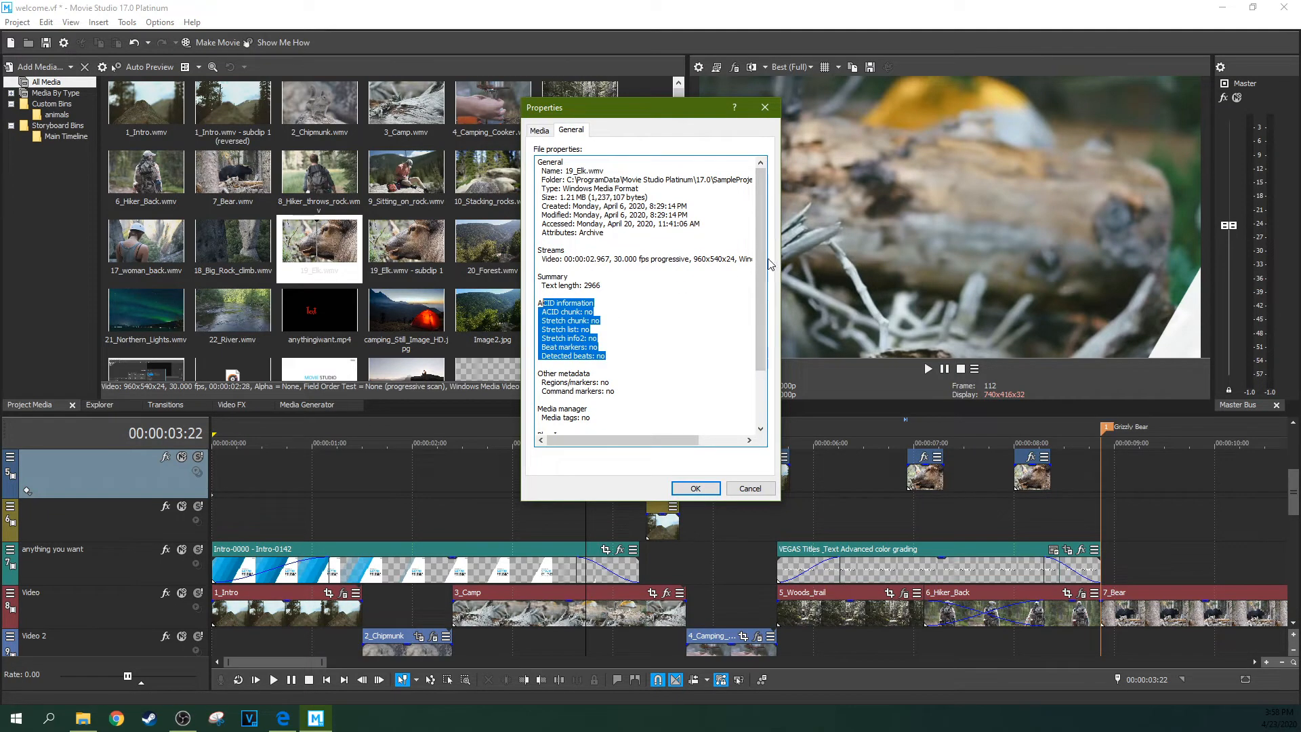
scroll(766, 261, down, 1)
scroll(767, 261, up, 1)
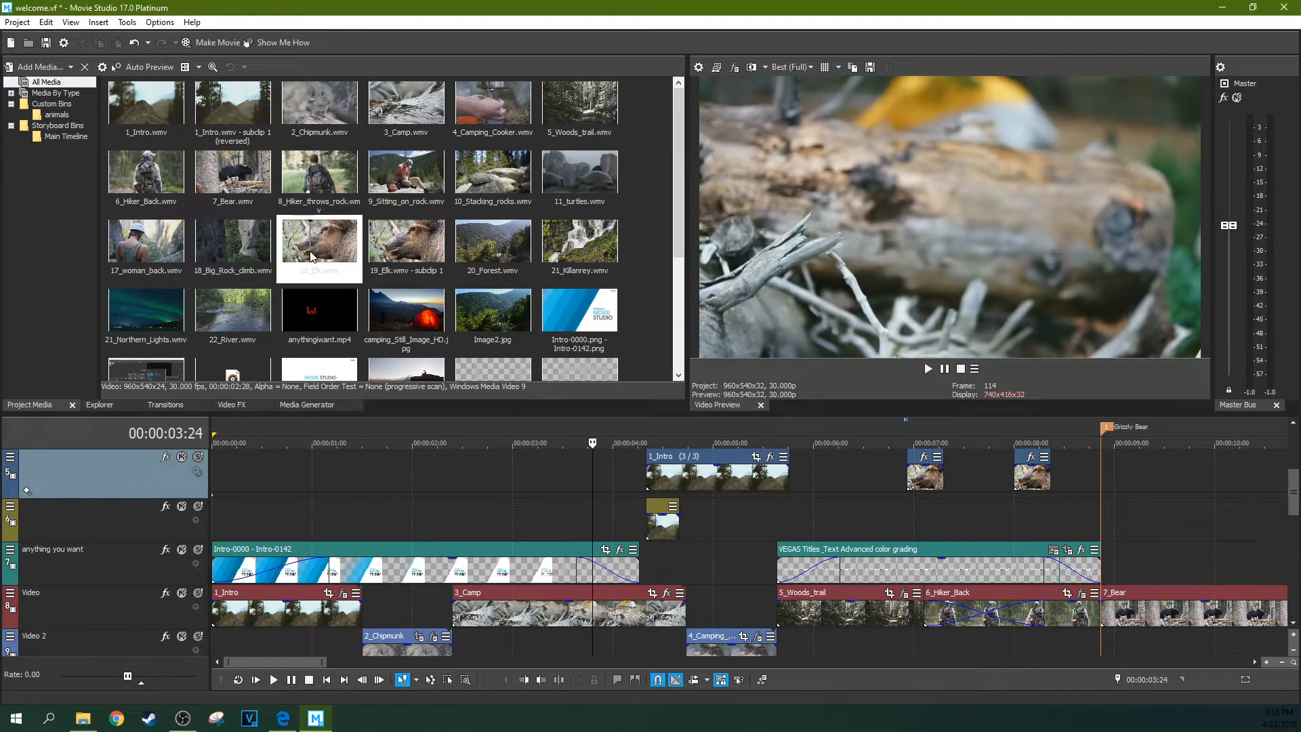
Step: Bring up the placement options for adding 19_Elk.wmv to the blue track and cancel without adding it
drag(314, 270, 364, 467)
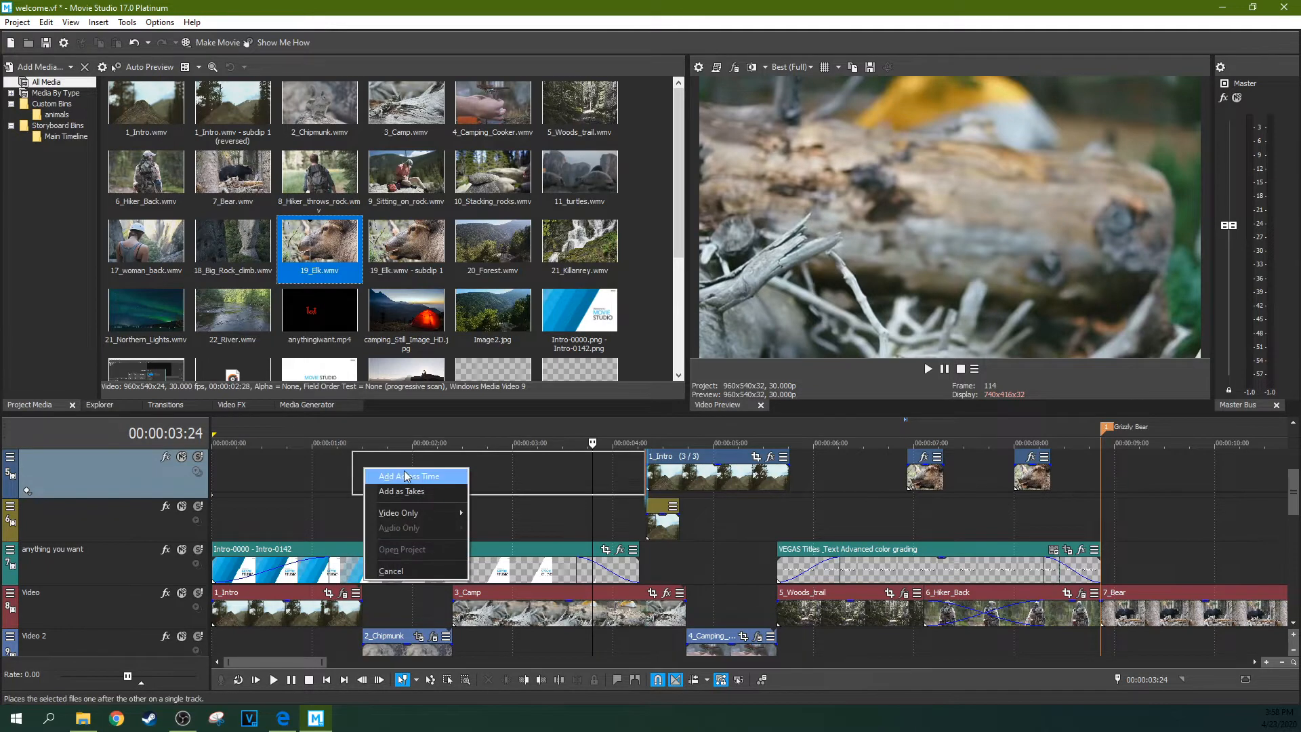
mouse_move(417, 518)
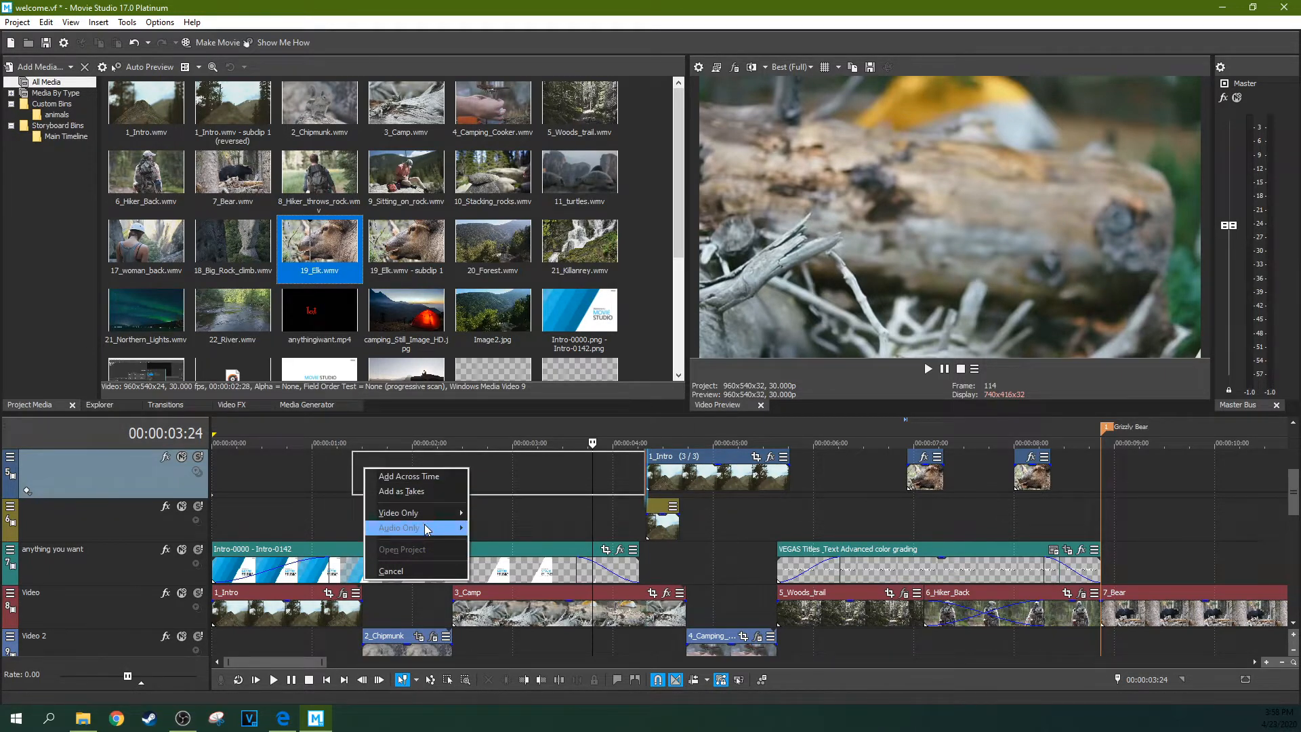
click(359, 281)
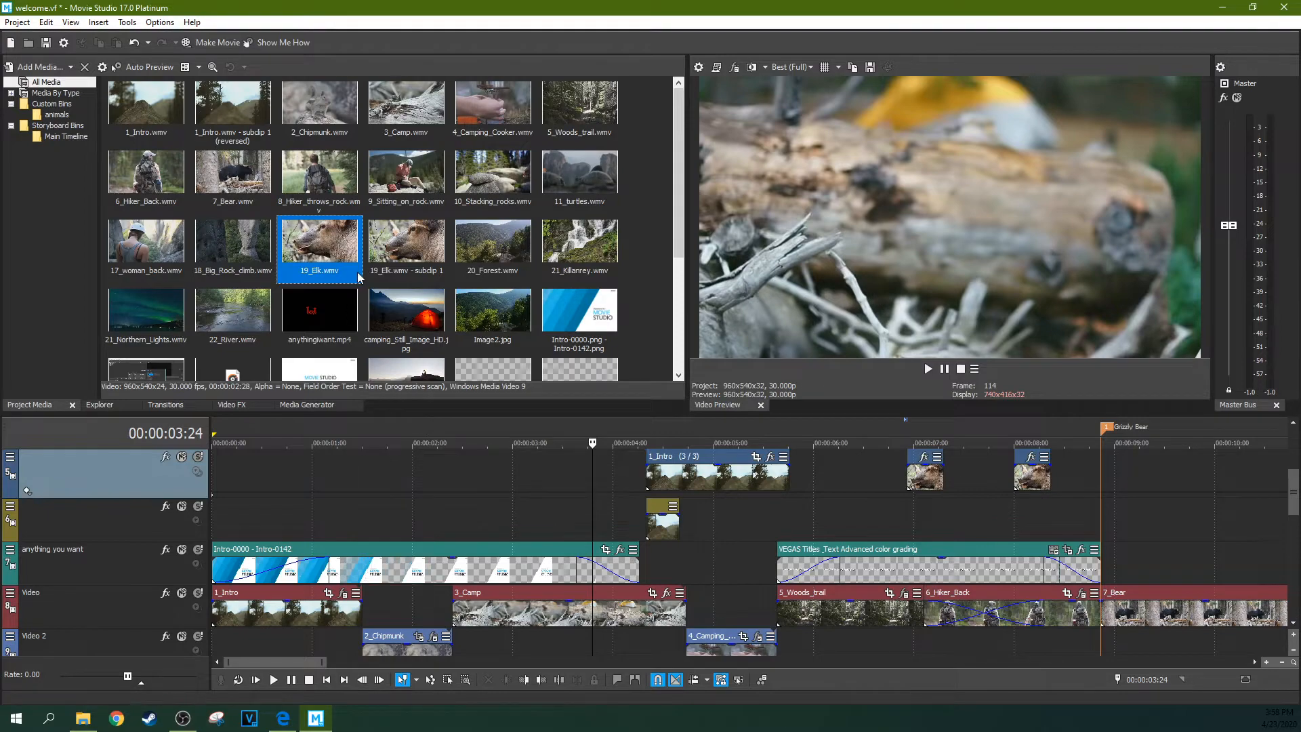
Step: Switch Lock on and back off for the second elk subclip on the blue track
right_click(324, 251)
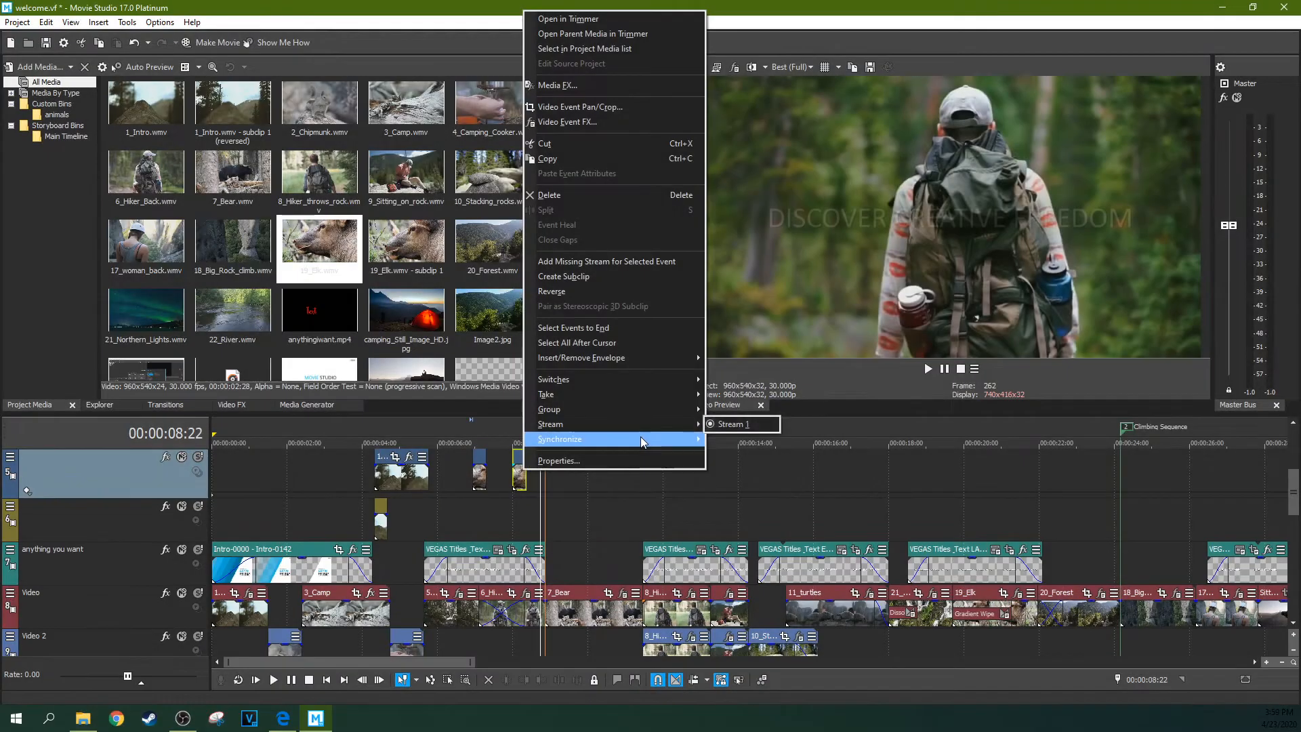
mouse_move(640, 436)
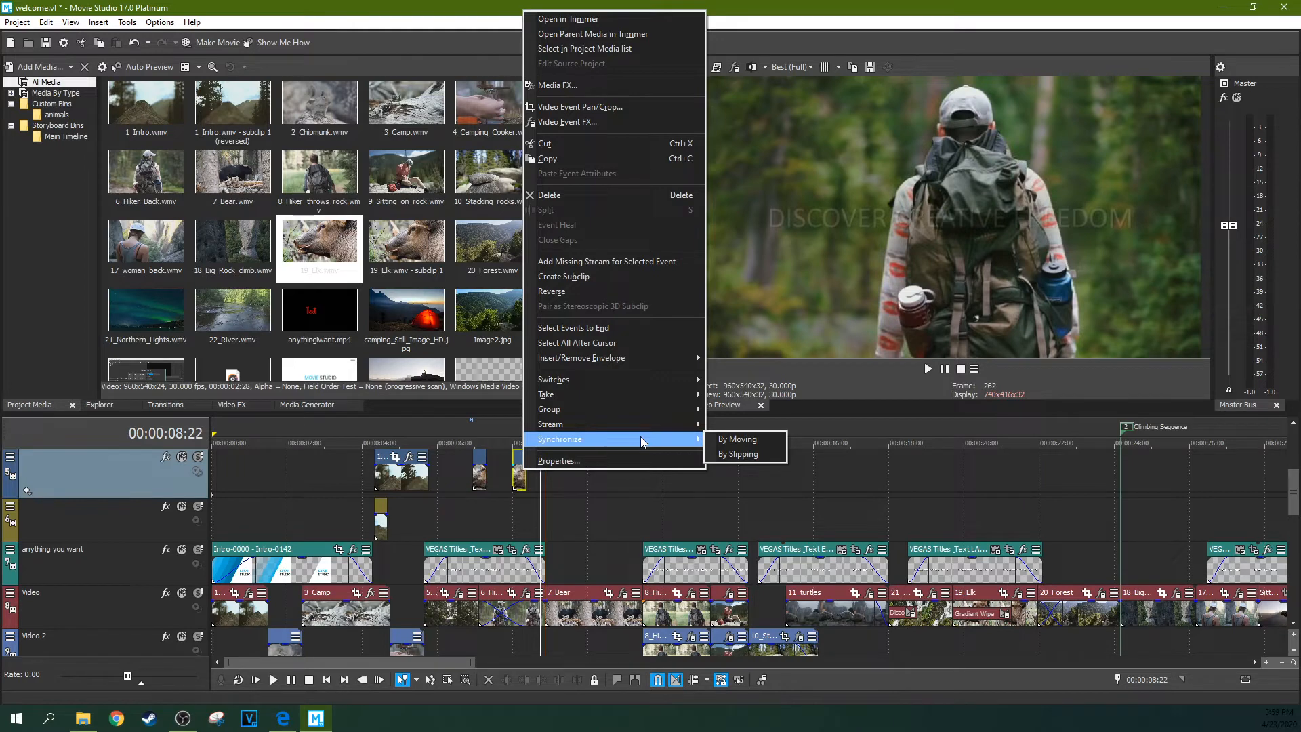
mouse_move(641, 376)
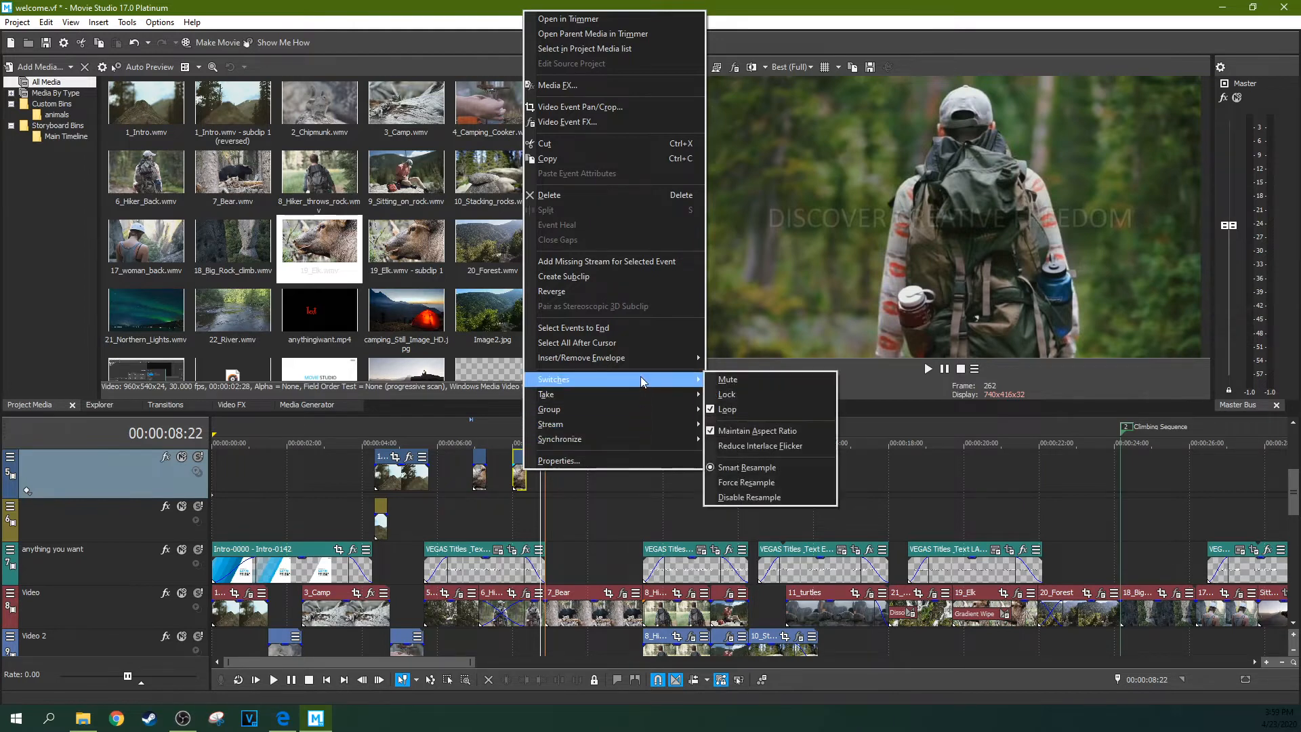
click(727, 394)
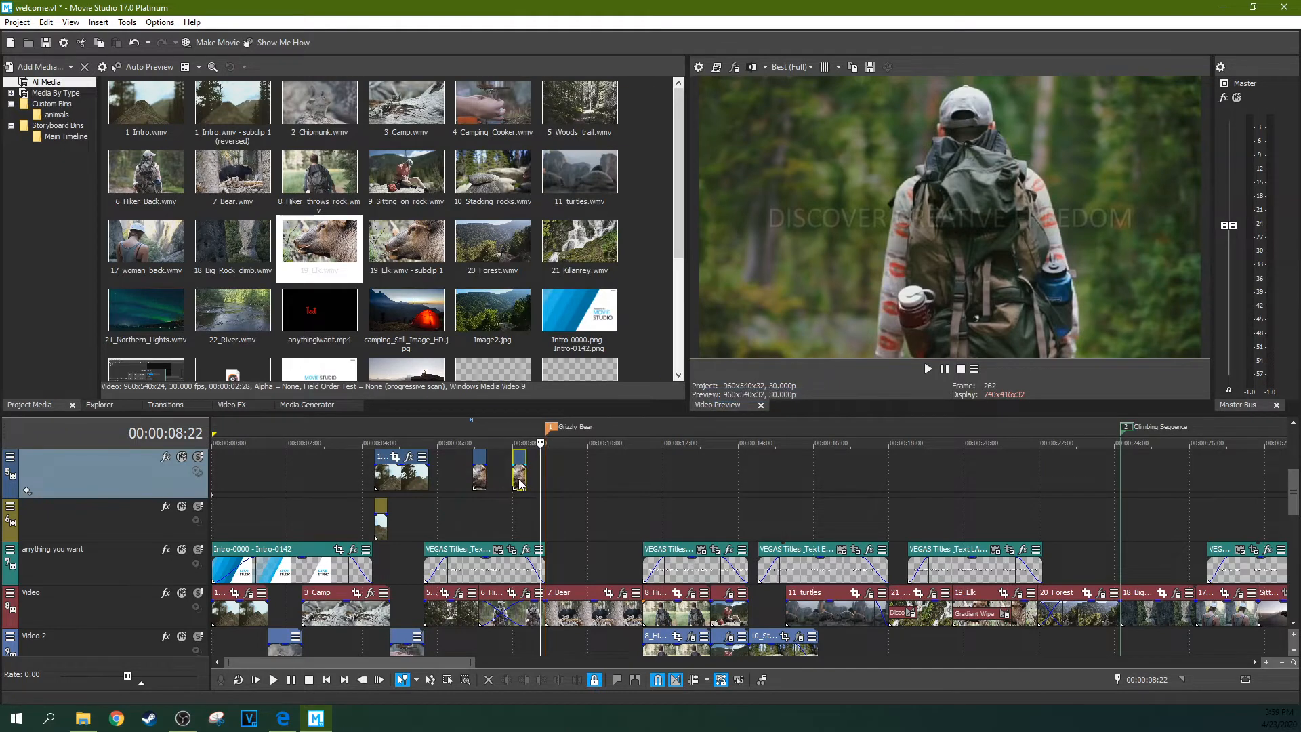
right_click(520, 479)
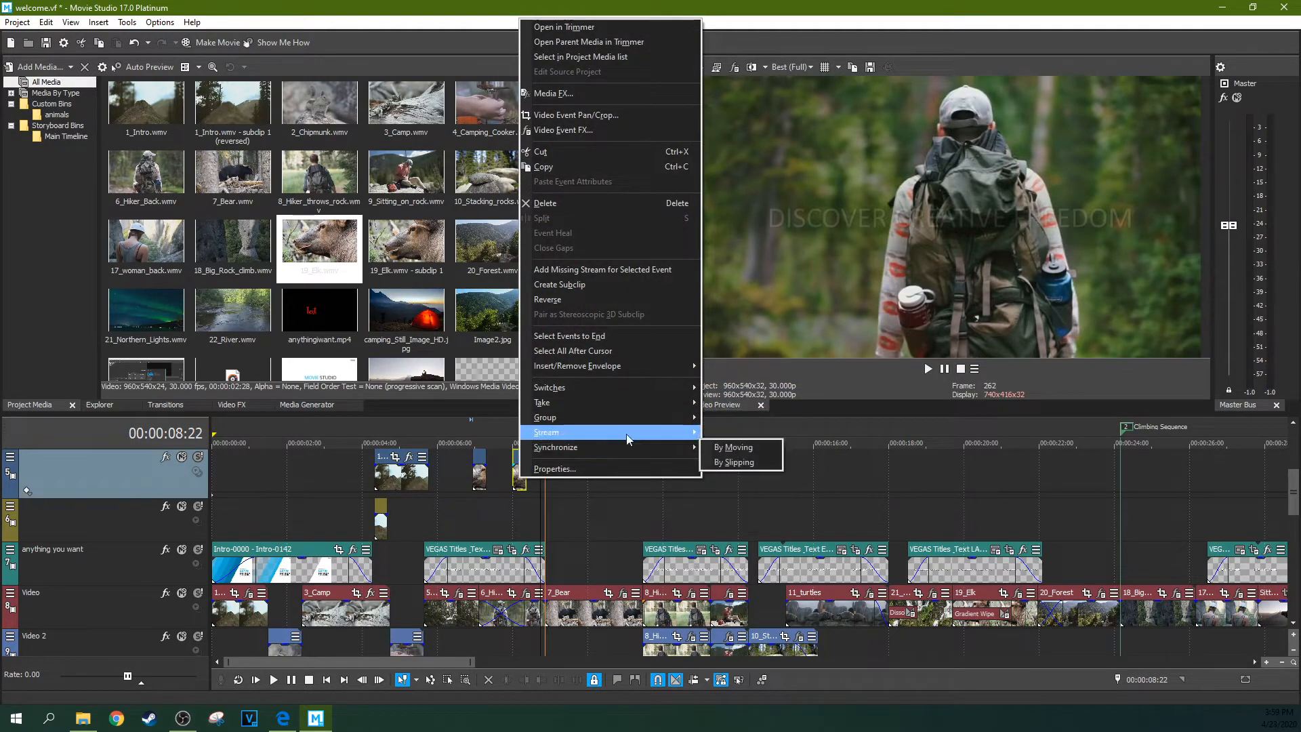
mouse_move(637, 387)
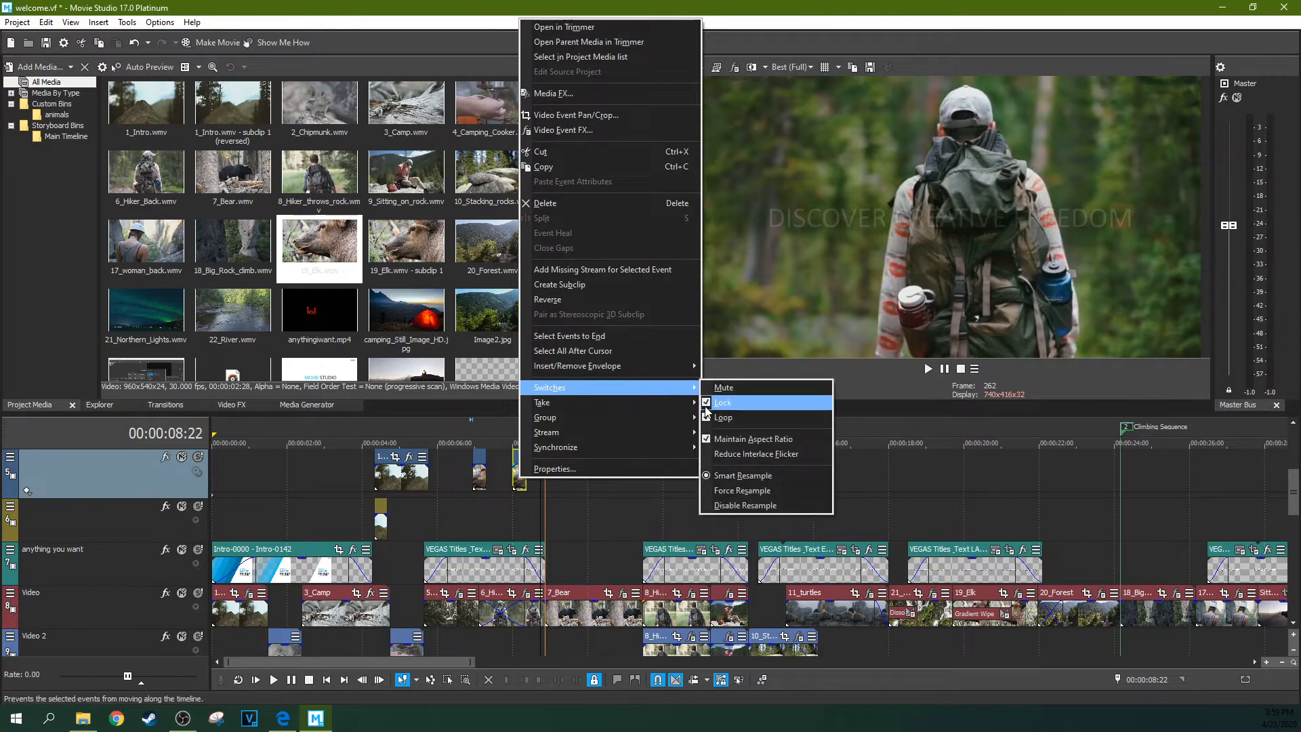
click(707, 405)
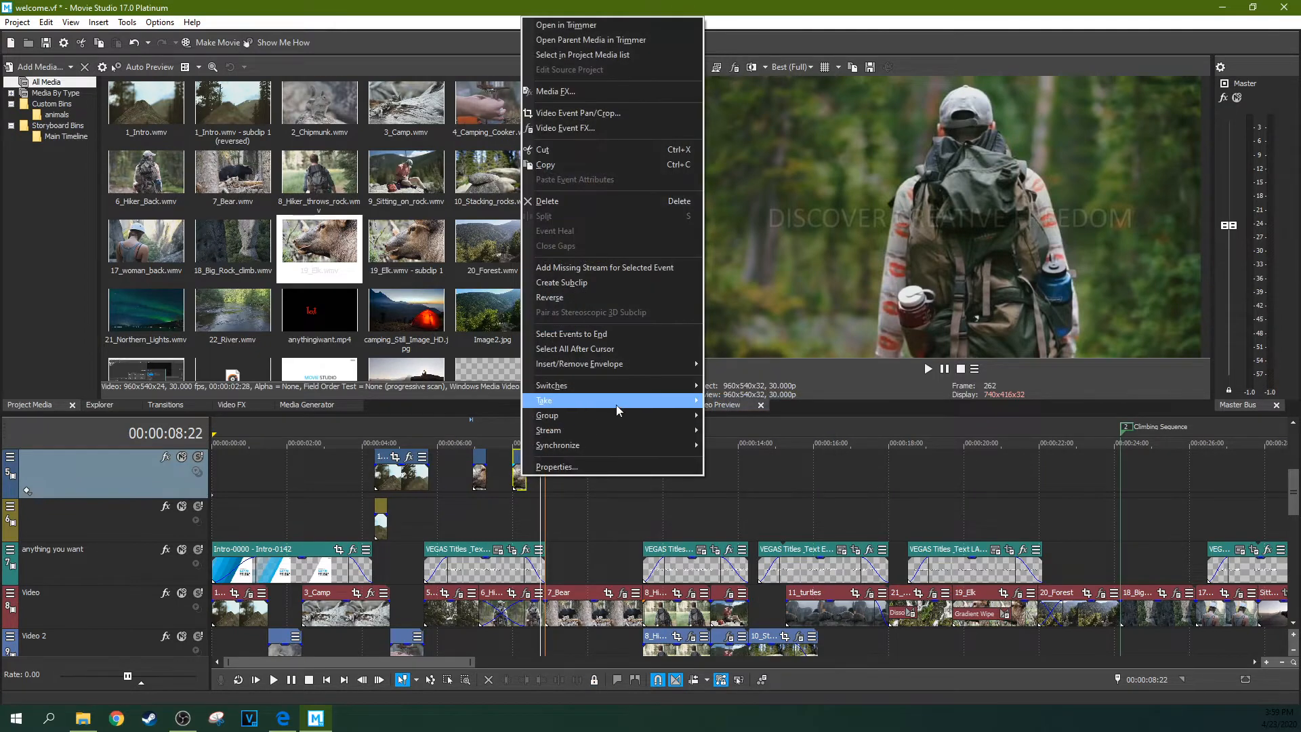
Step: Set the second elk subclip on the blue track to Disable Resample and briefly play it back on the timeline
mouse_move(649, 390)
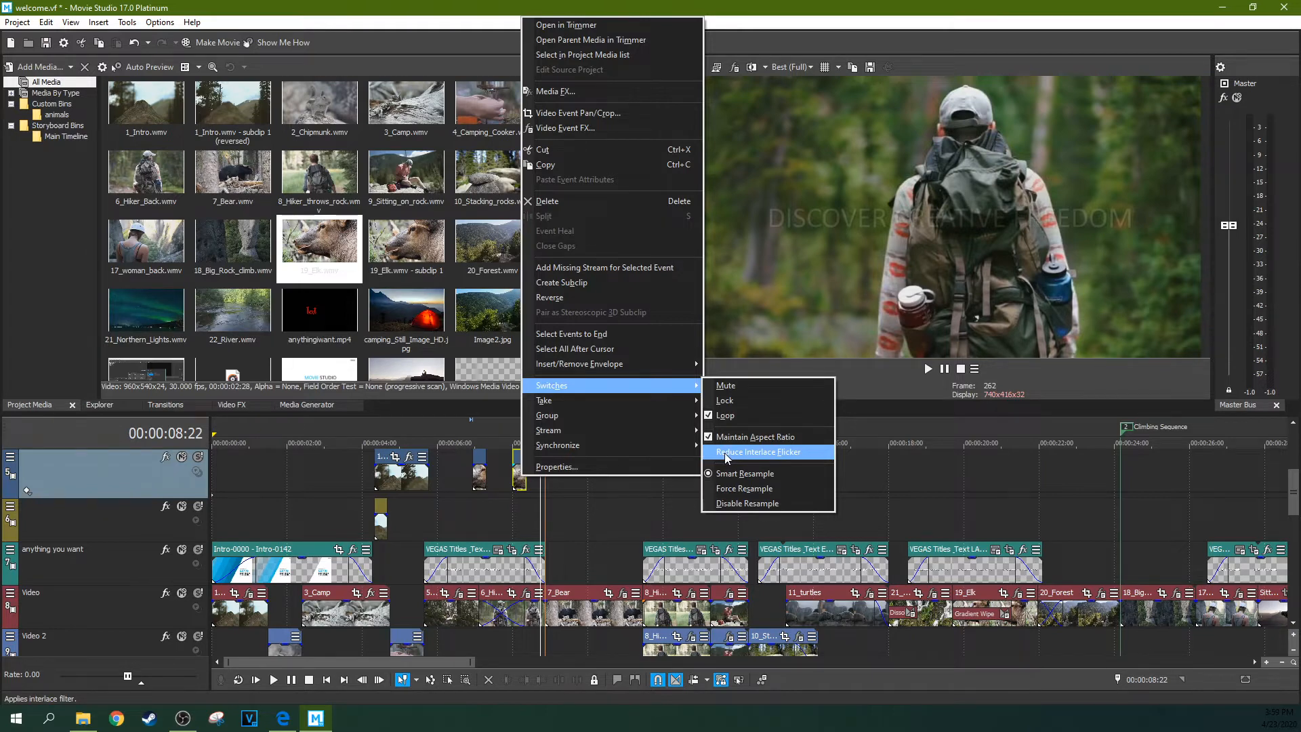
click(710, 504)
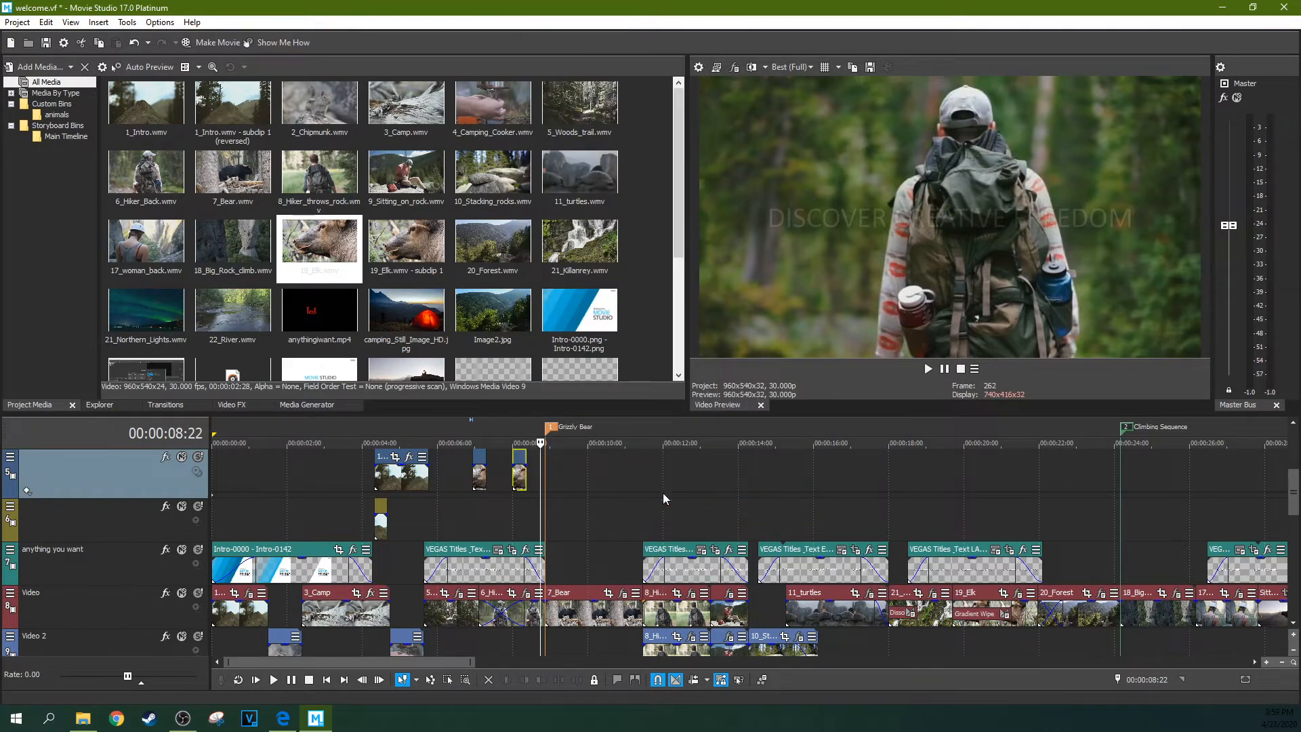
click(525, 490)
scroll(525, 489, up, 3)
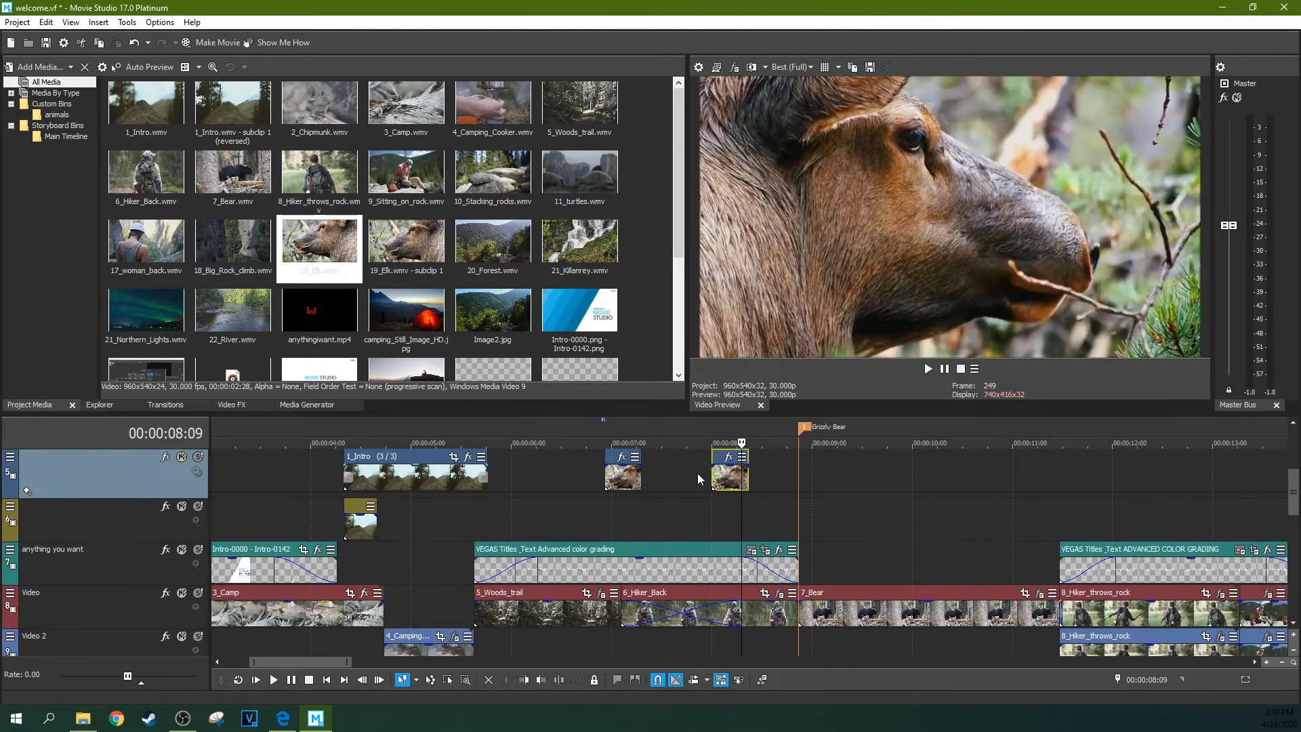
key(space)
key(space)
scroll(712, 474, up, 4)
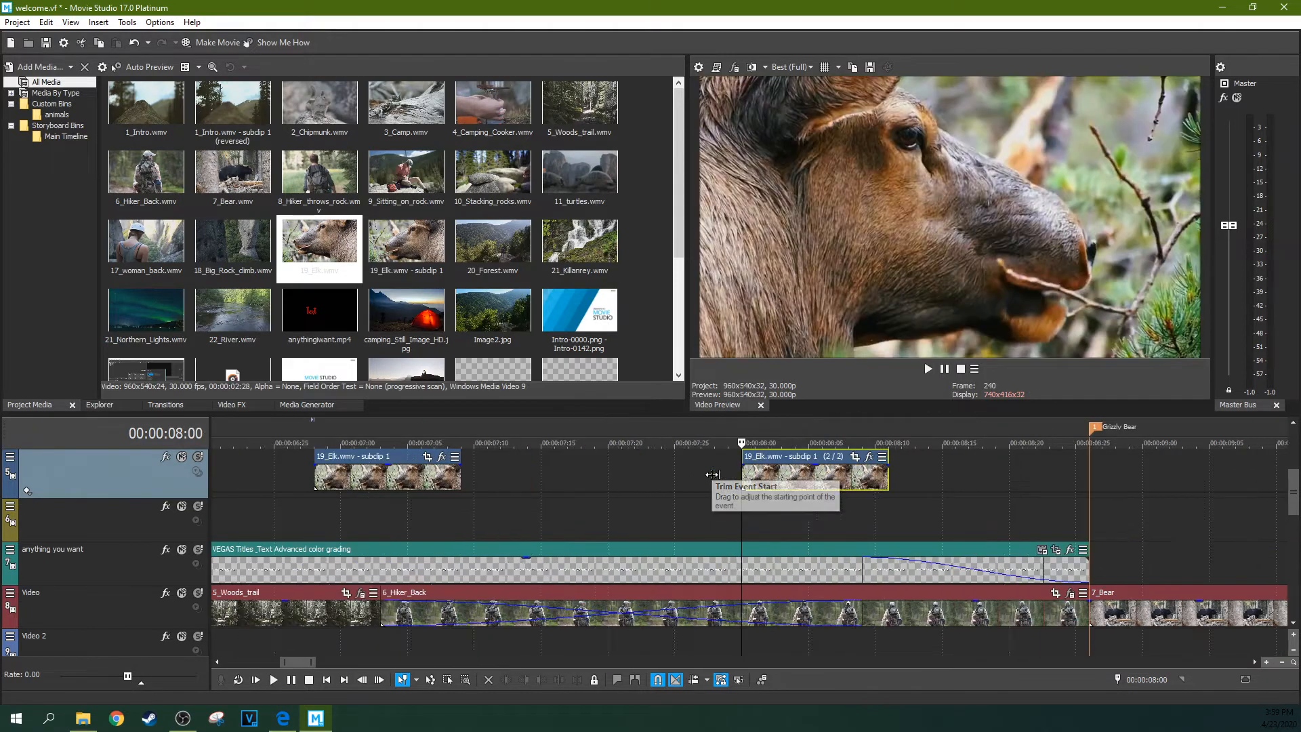
Step: Make 19_Elk the active take of the second elk subclip on the blue track
right_click(775, 480)
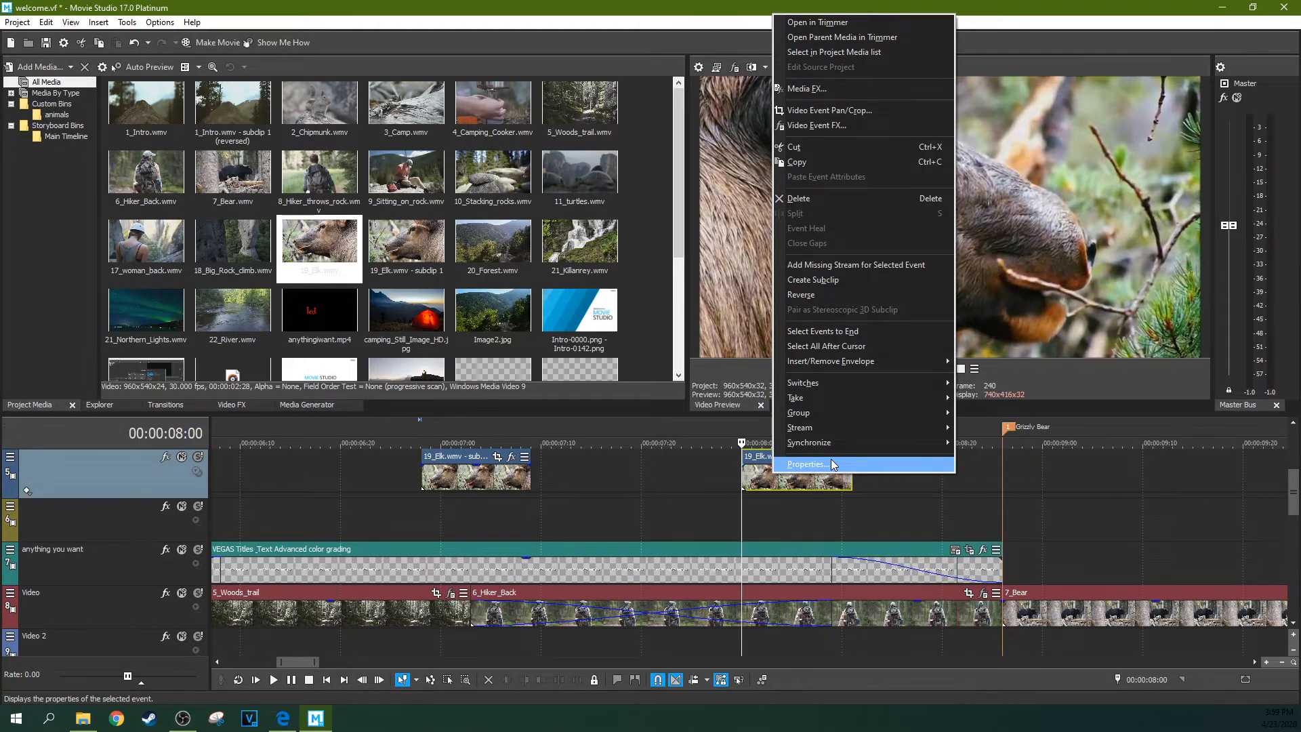
mouse_move(856, 437)
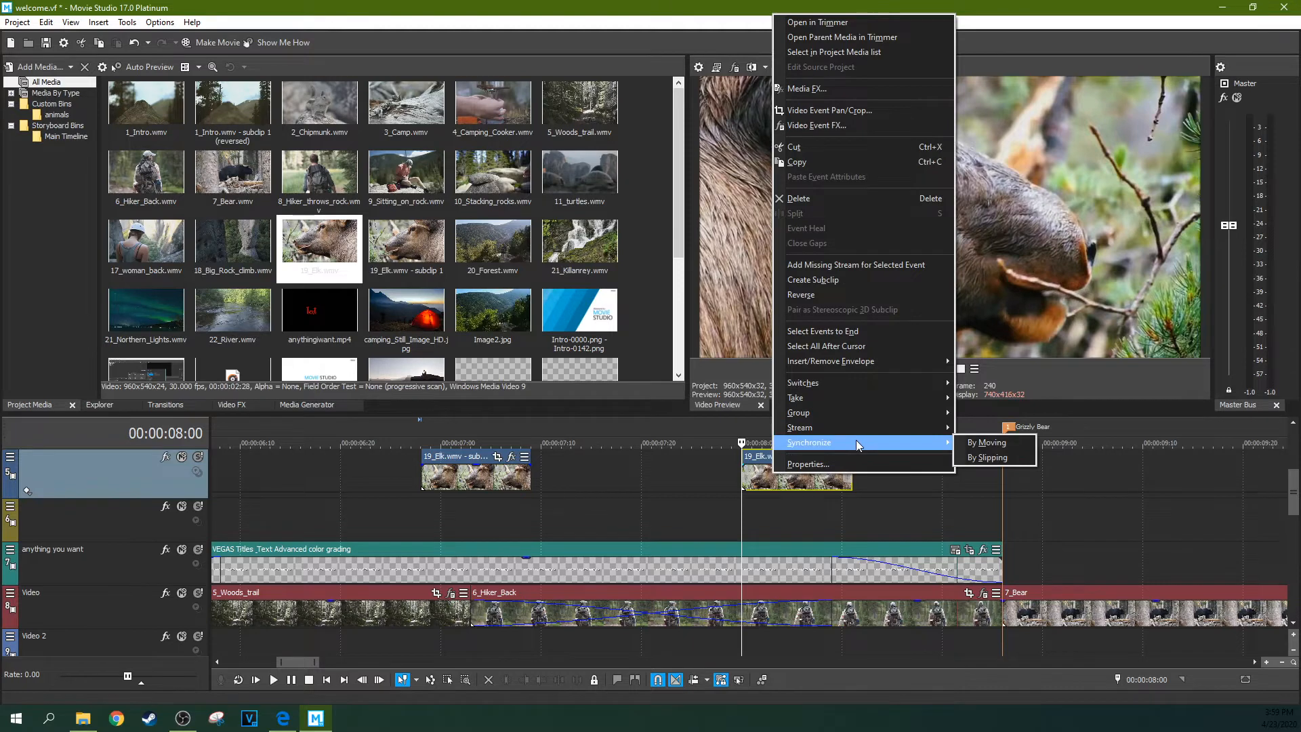
right_click(763, 481)
right_click(764, 481)
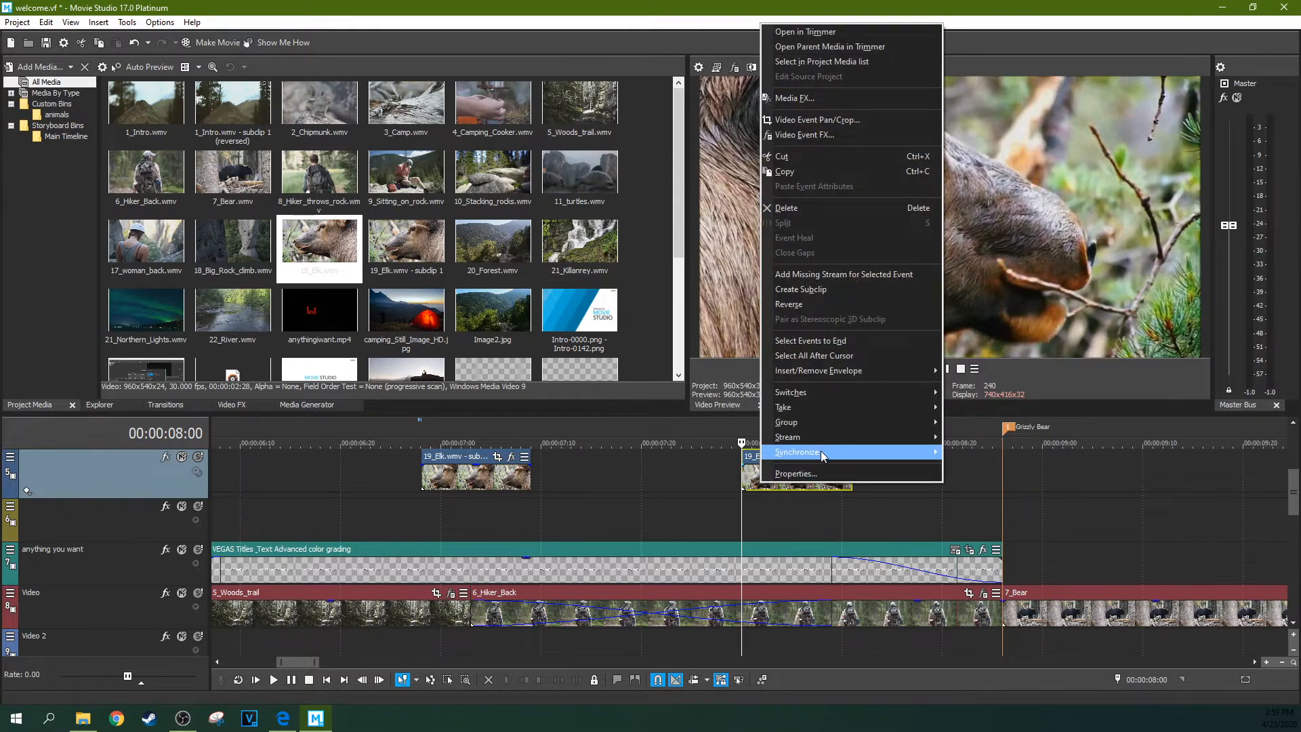
mouse_move(823, 451)
mouse_move(858, 405)
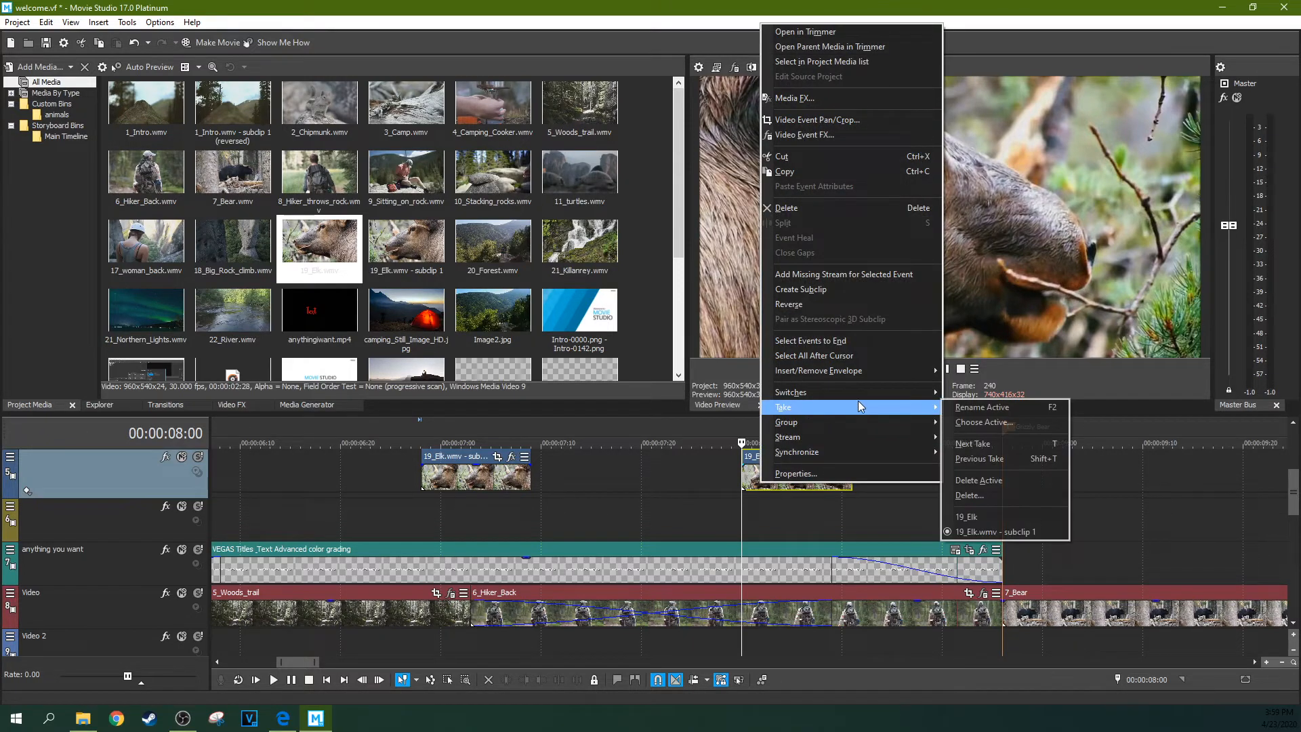
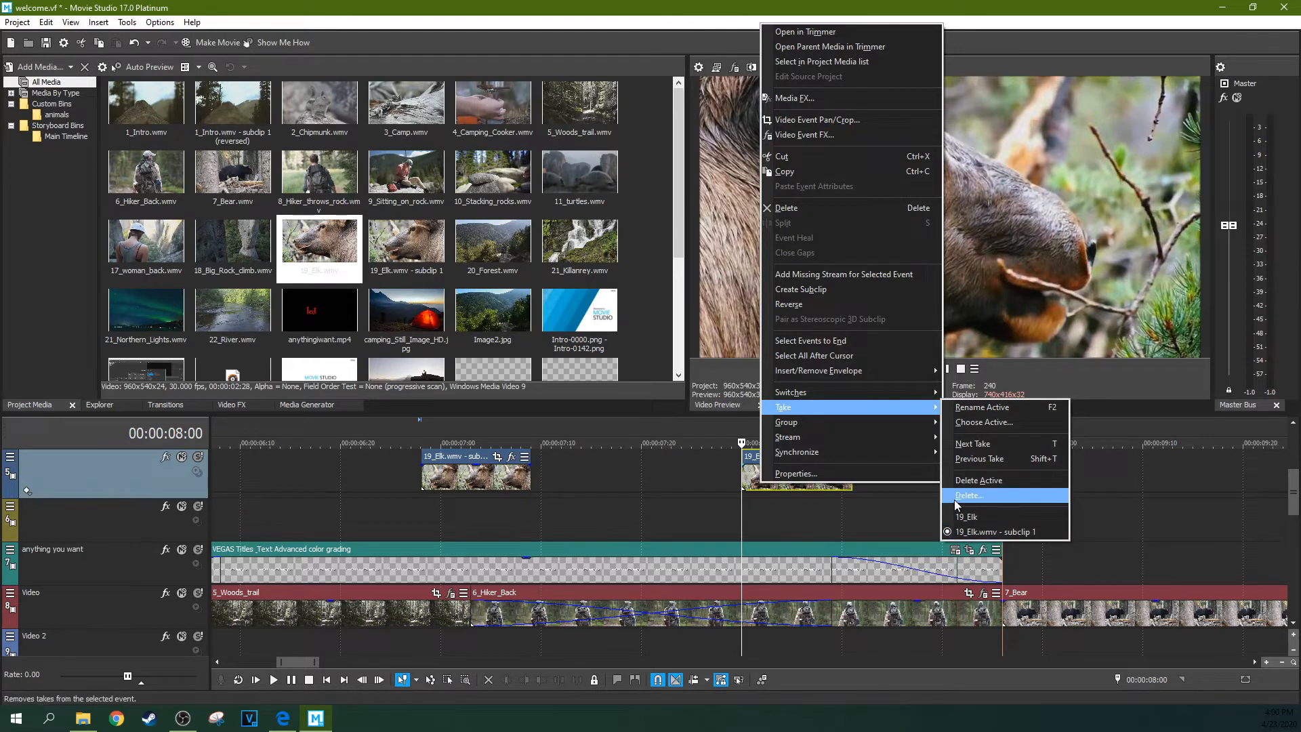
mouse_move(874, 454)
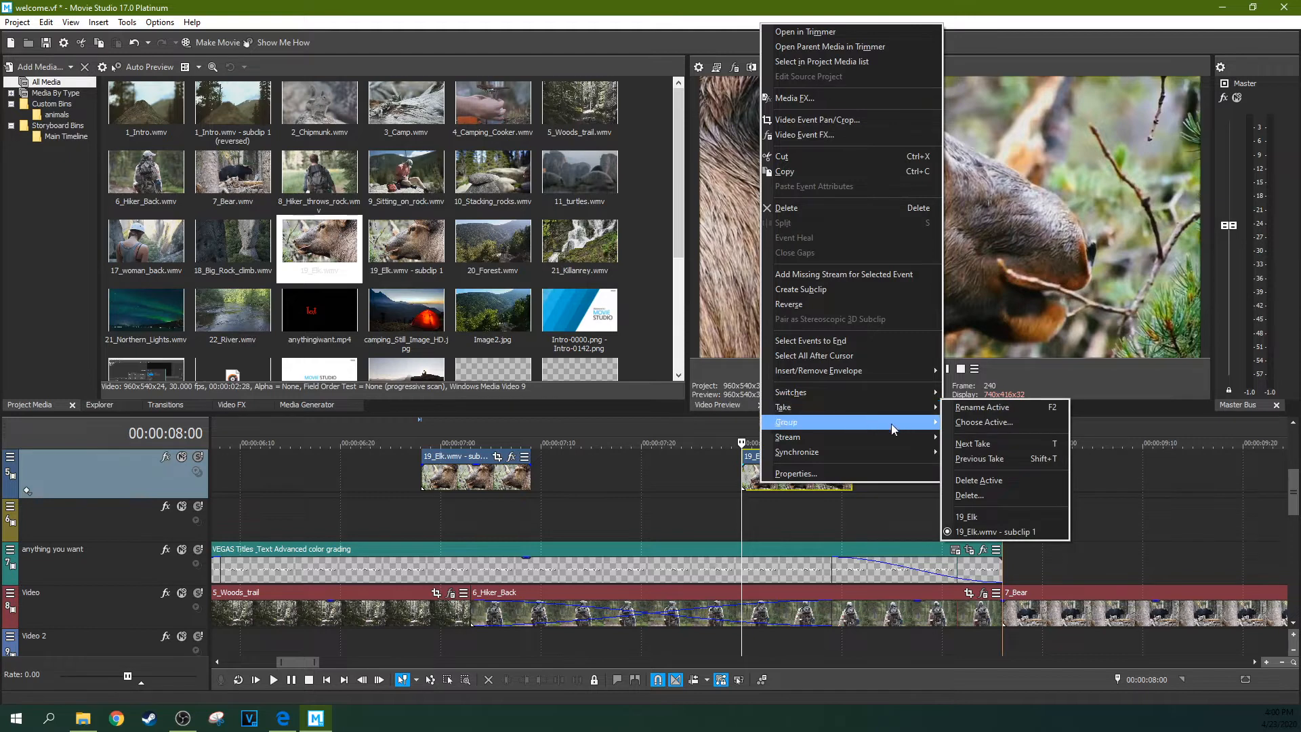
click(964, 518)
click(793, 475)
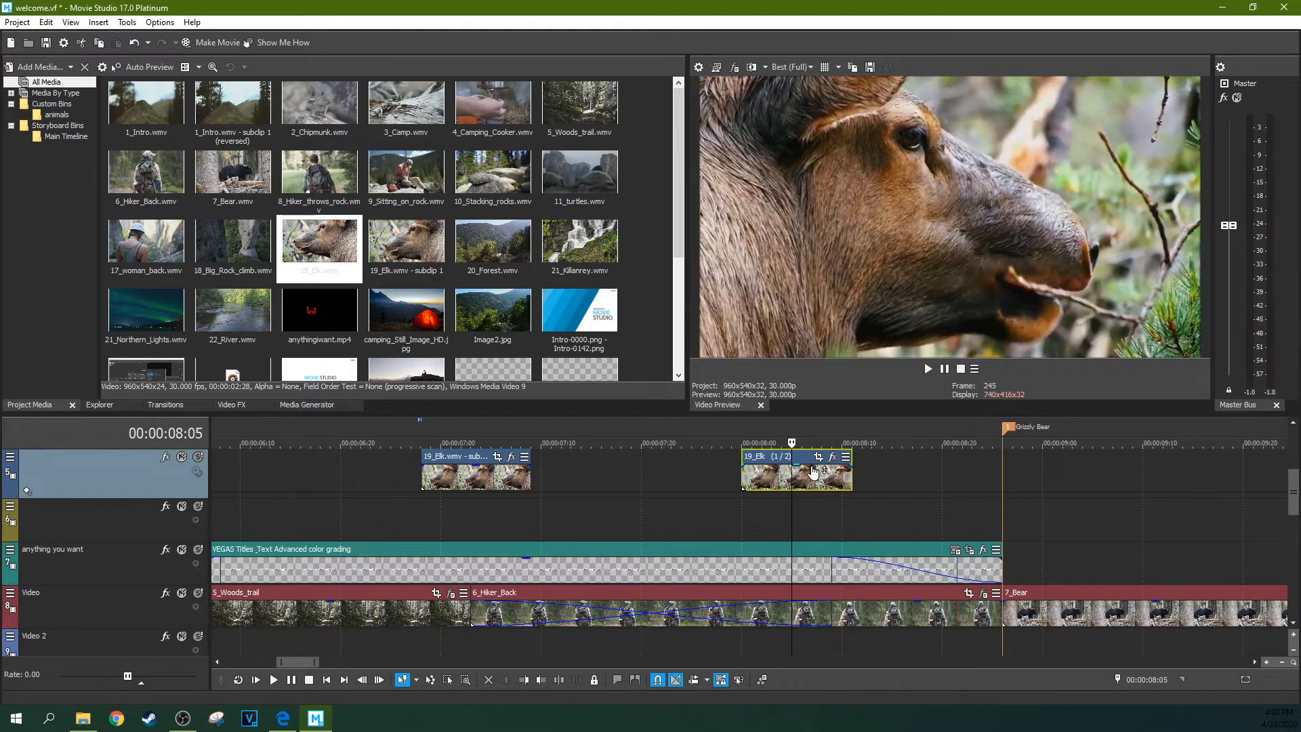
Step: View the project media options for 19_Elk.wmv and preview several frames of the second elk clip on the timeline
right_click(322, 267)
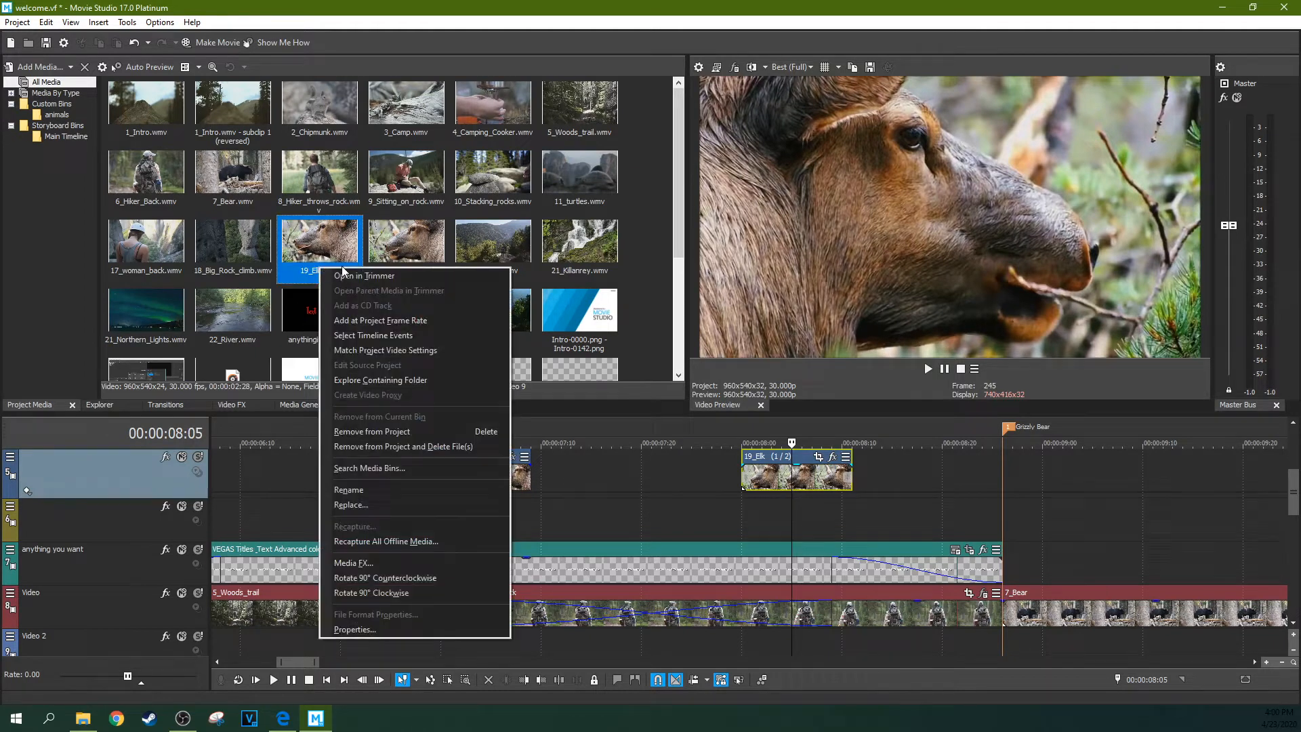
click(762, 483)
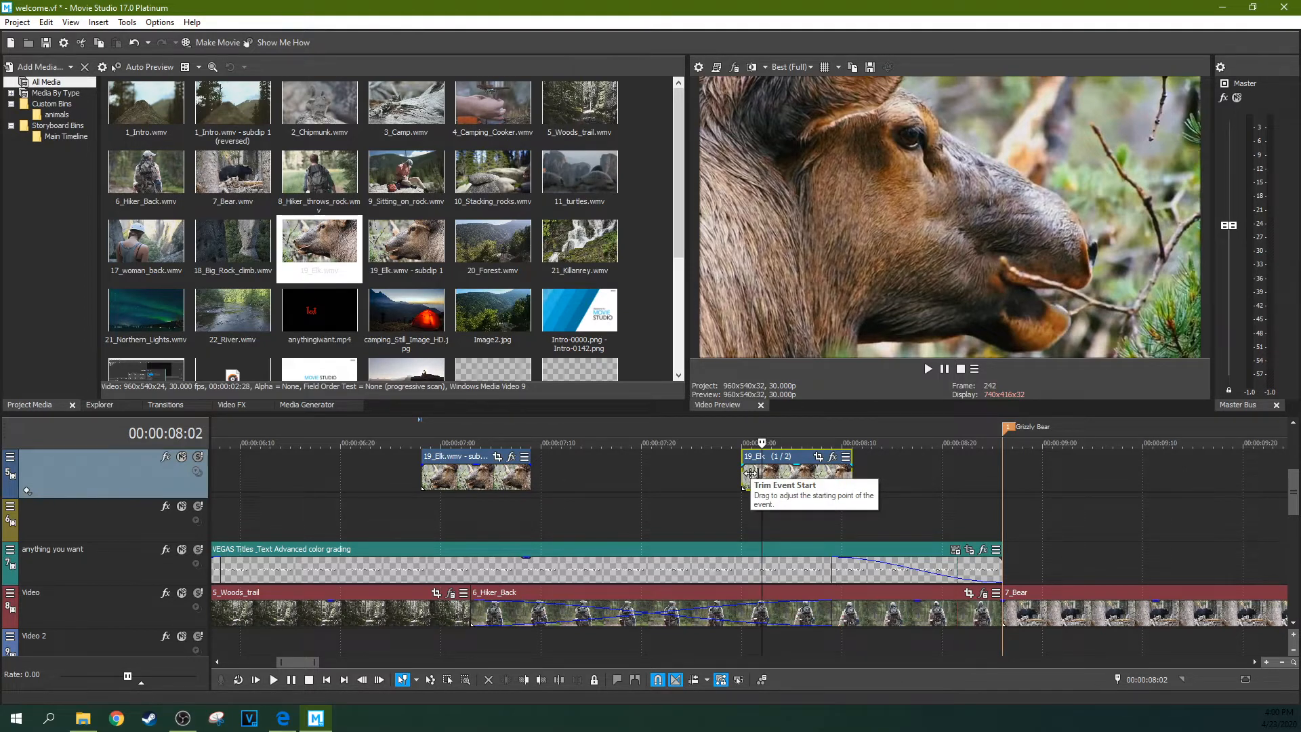
click(813, 483)
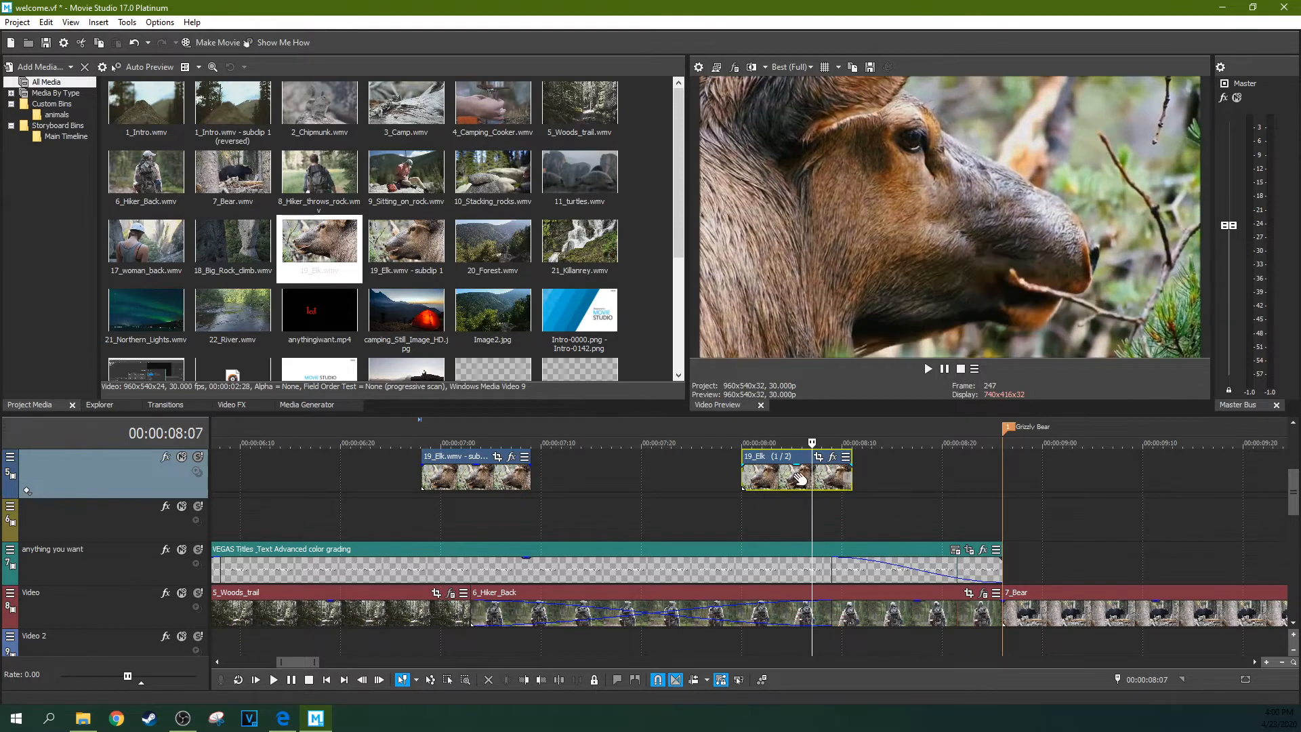
click(759, 466)
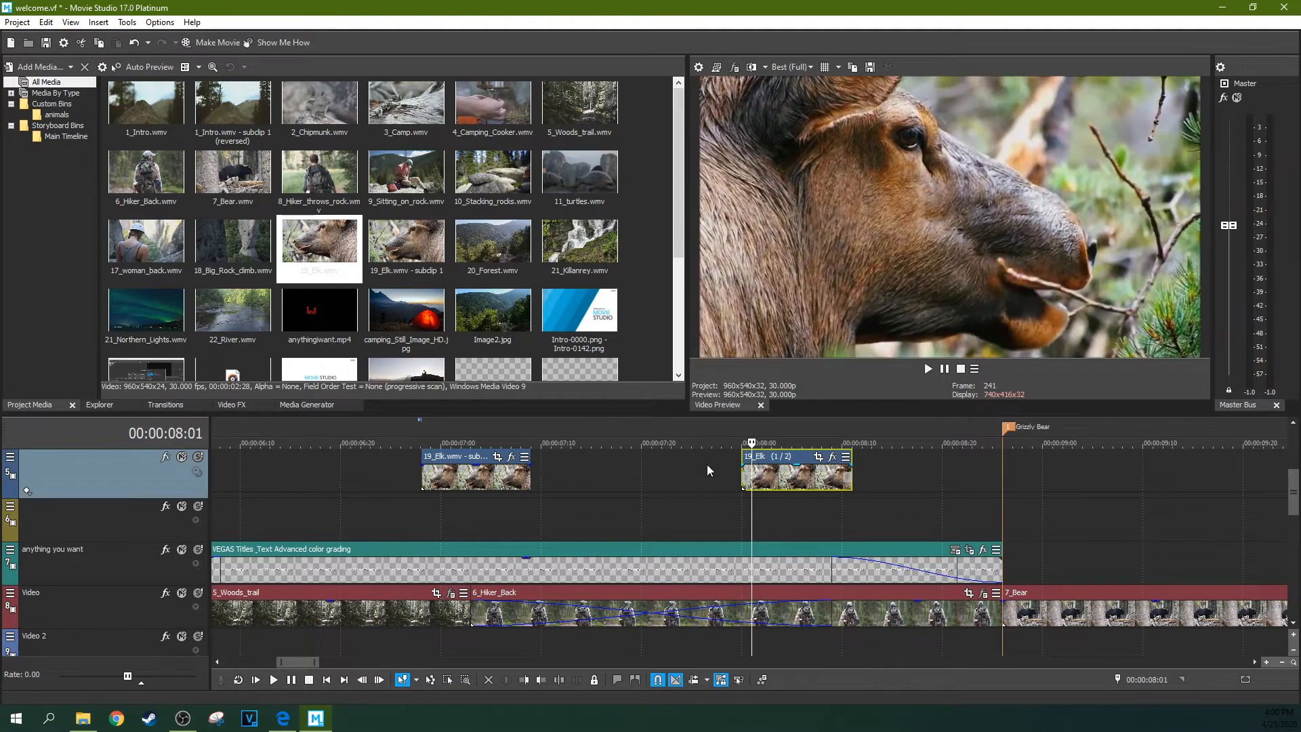
click(608, 464)
scroll(607, 464, down, 5)
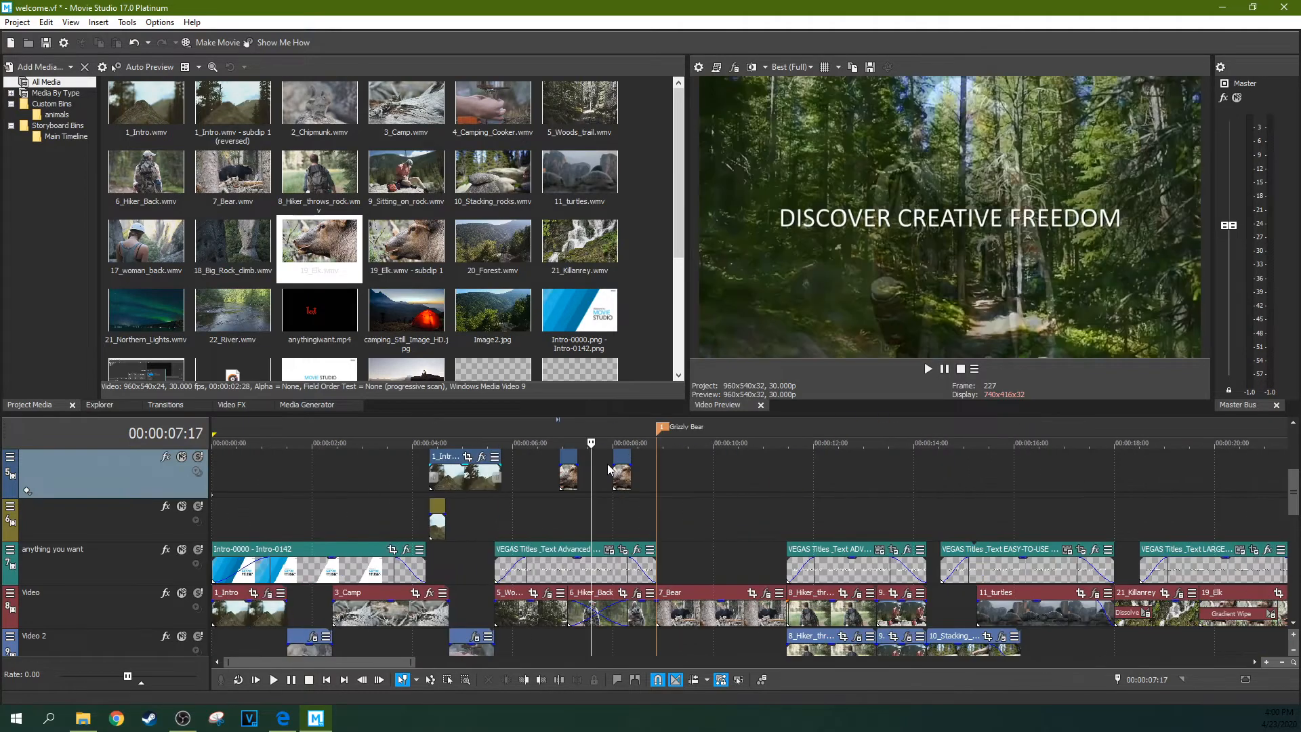
Step: Select the elk clips on the blue track after the 1_Intro clip and delete them
right_click(564, 474)
click(576, 479)
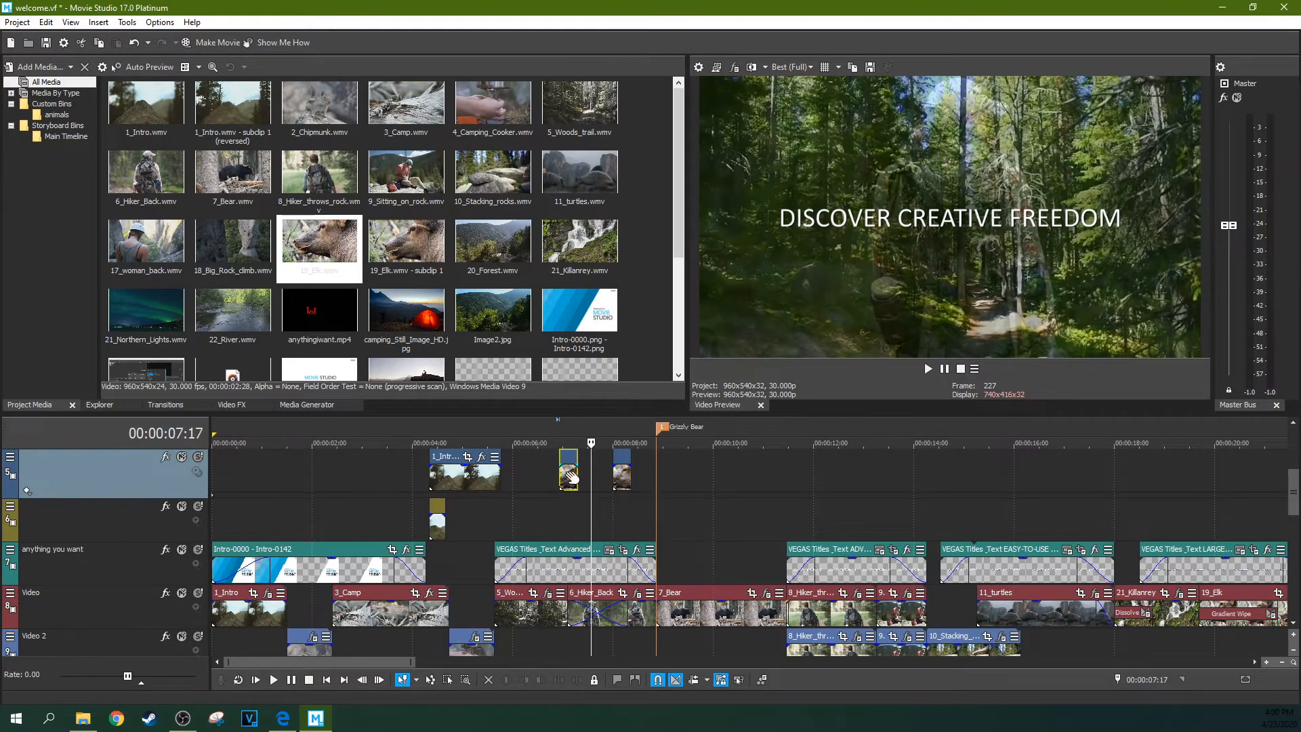
scroll(570, 478, up, 3)
drag(679, 474, 604, 477)
click(591, 478)
key(Delete)
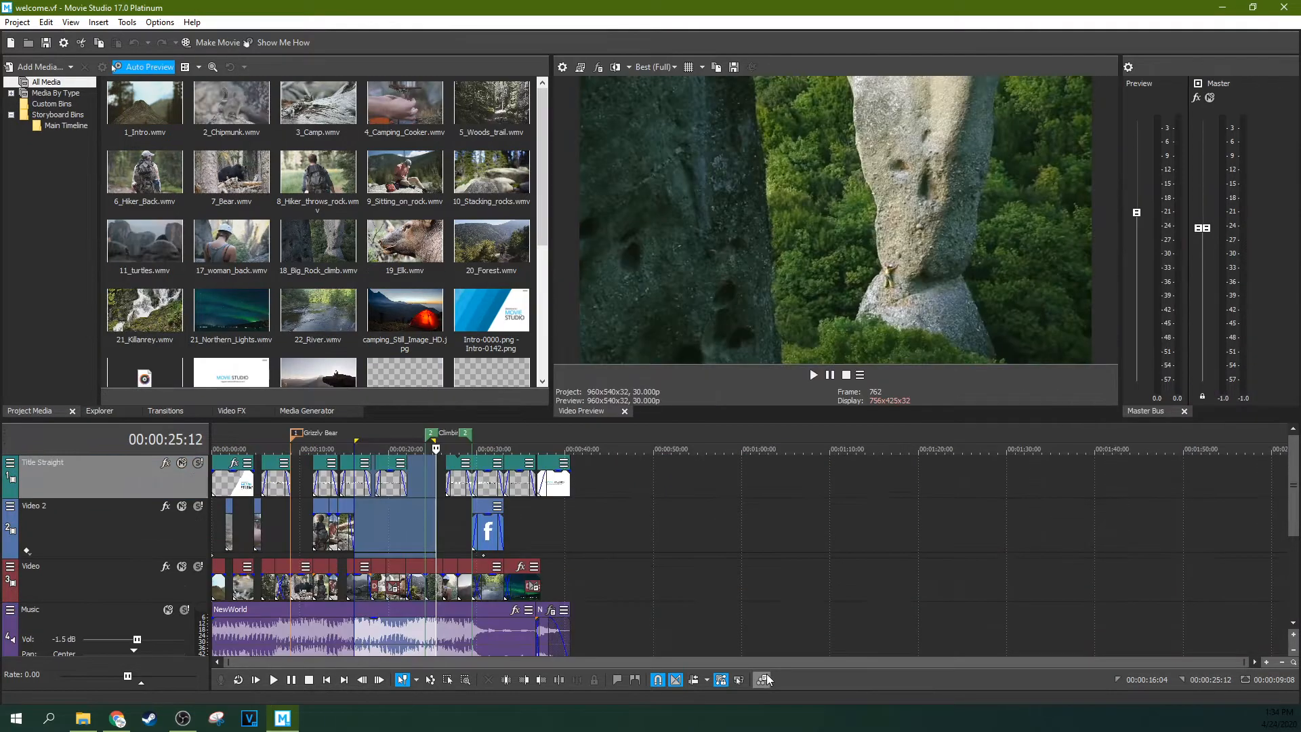
Step: Open color grading for the northern lights clip ending the Video track and shift its Gain toward blue, to R 0.814, G 0.883, B 1.397
click(763, 679)
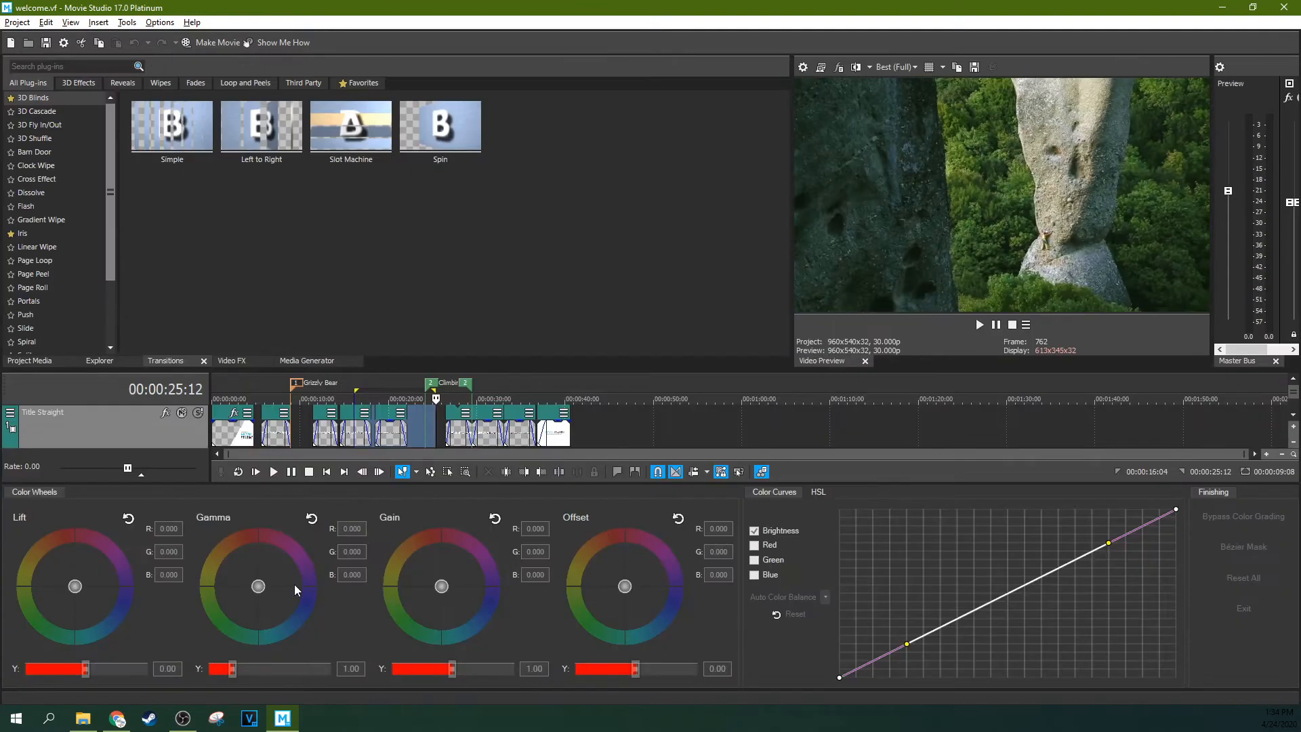
drag(1297, 393, 1295, 399)
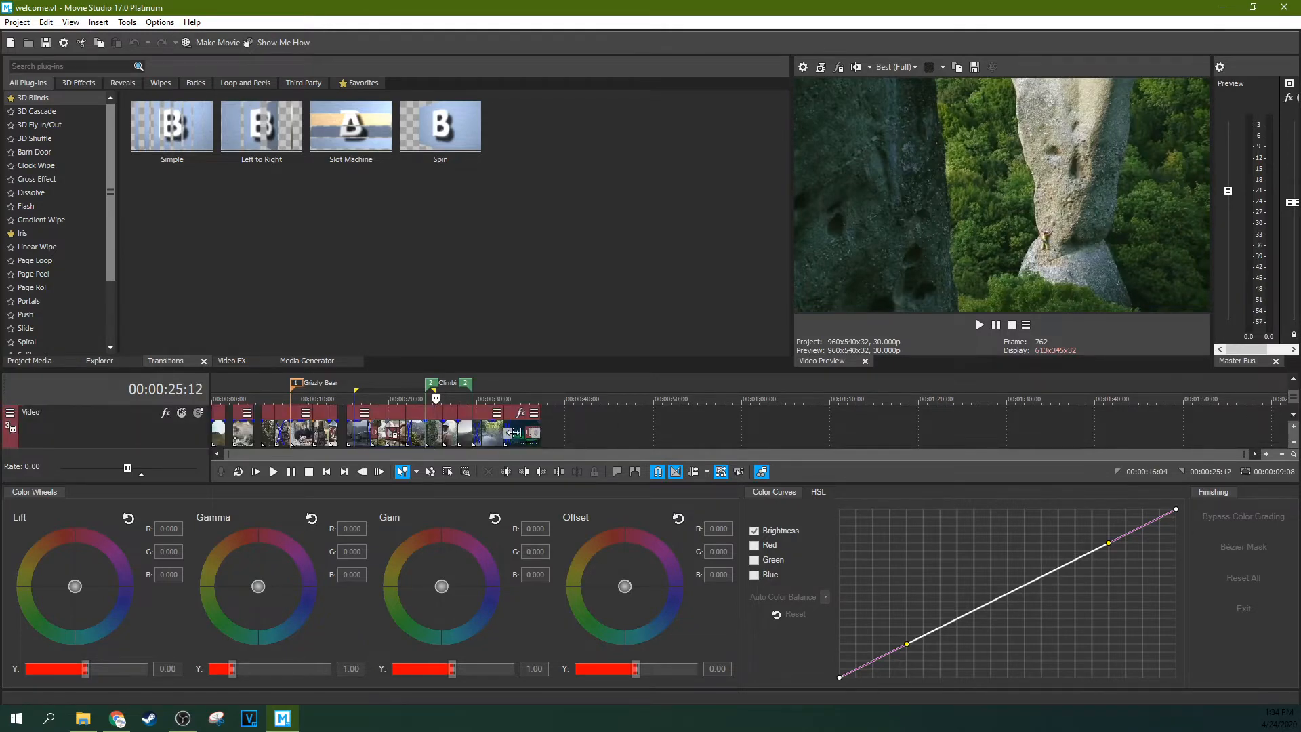
click(521, 433)
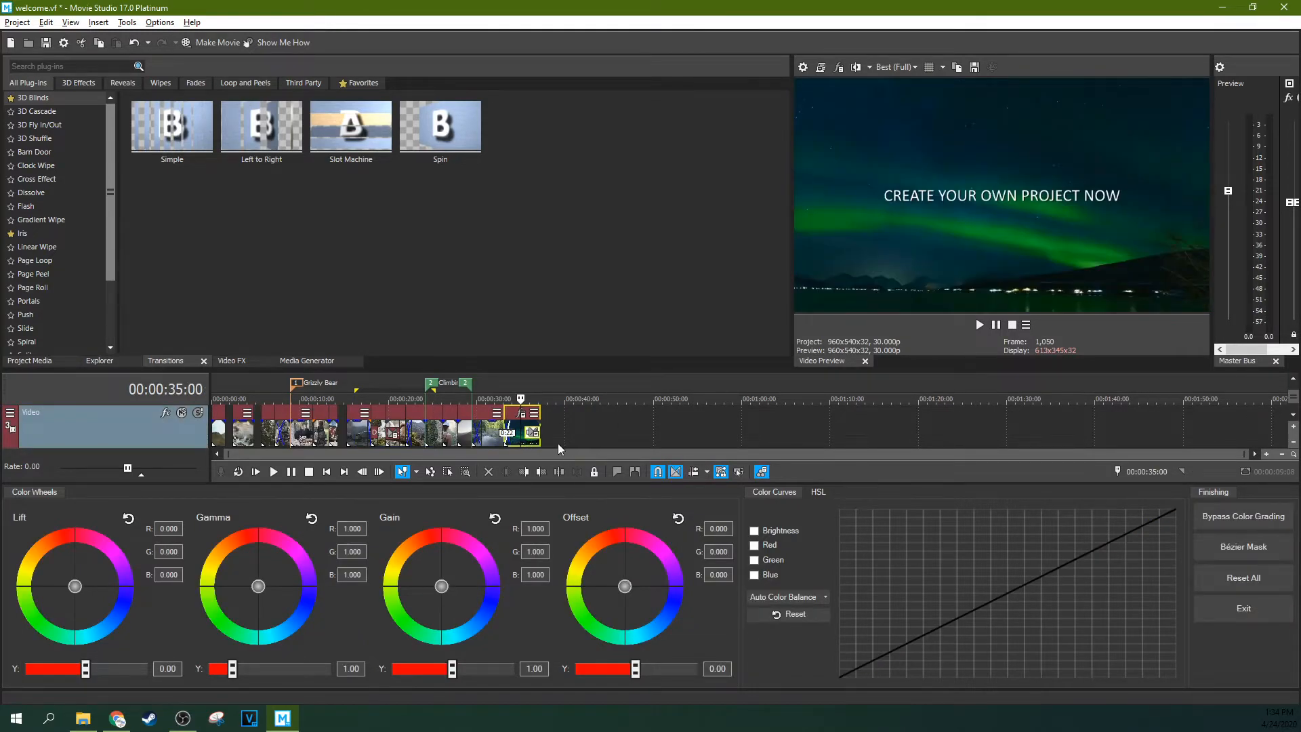
drag(441, 587, 455, 591)
Step: Bend the Red color curve strongly upward and the Blue color curve downward for the northern lights clip
click(755, 546)
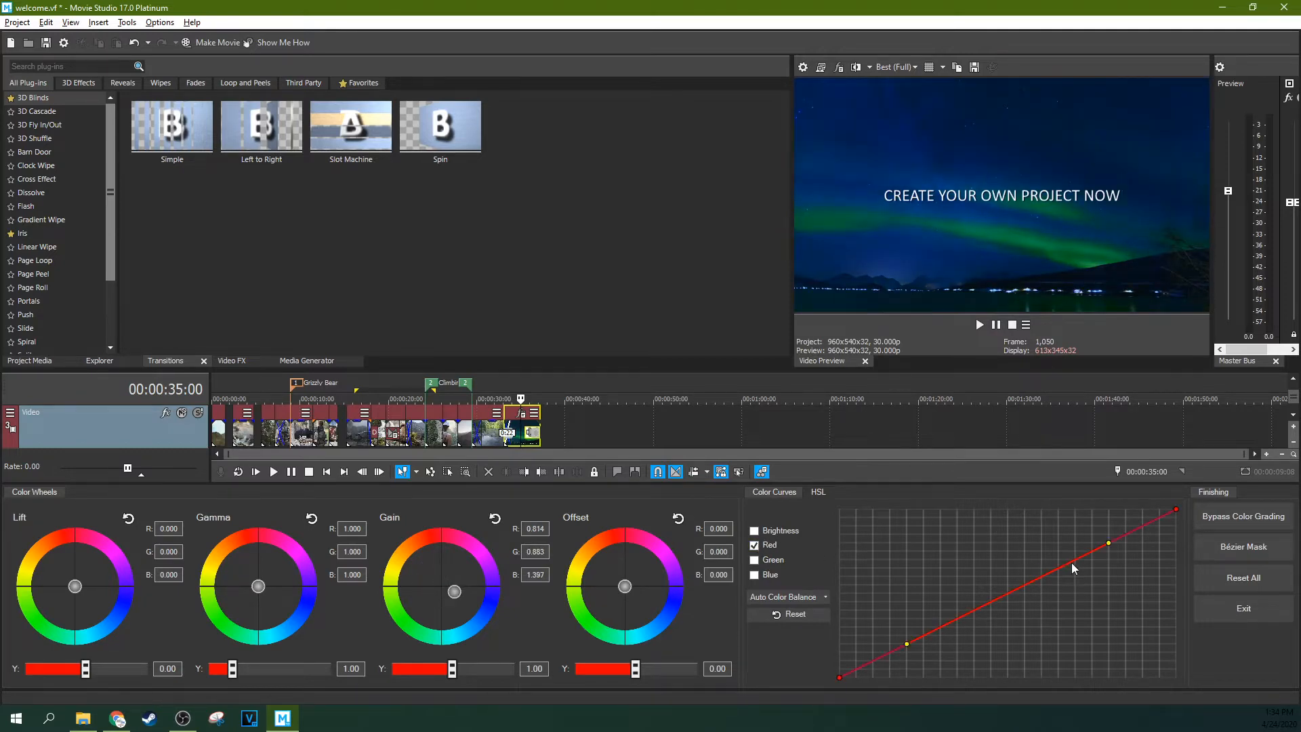
drag(1109, 544, 900, 506)
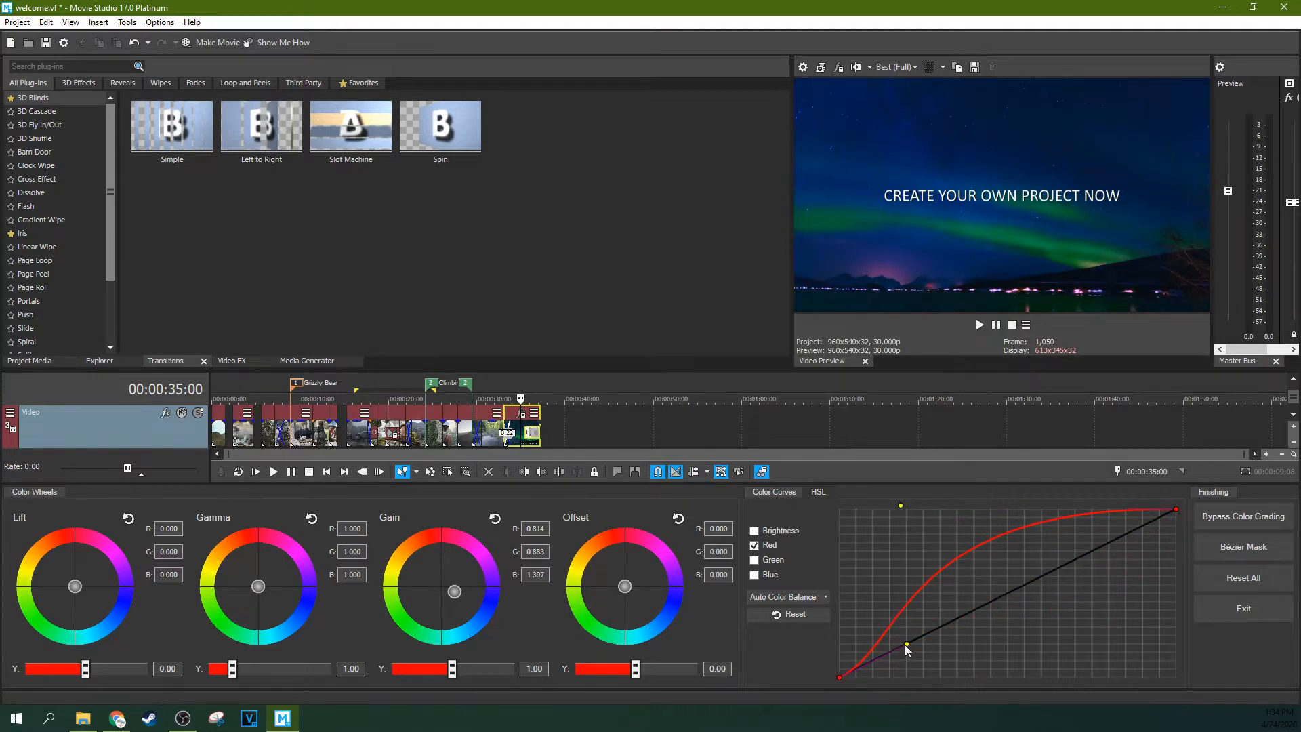
click(755, 576)
drag(1109, 545, 1144, 629)
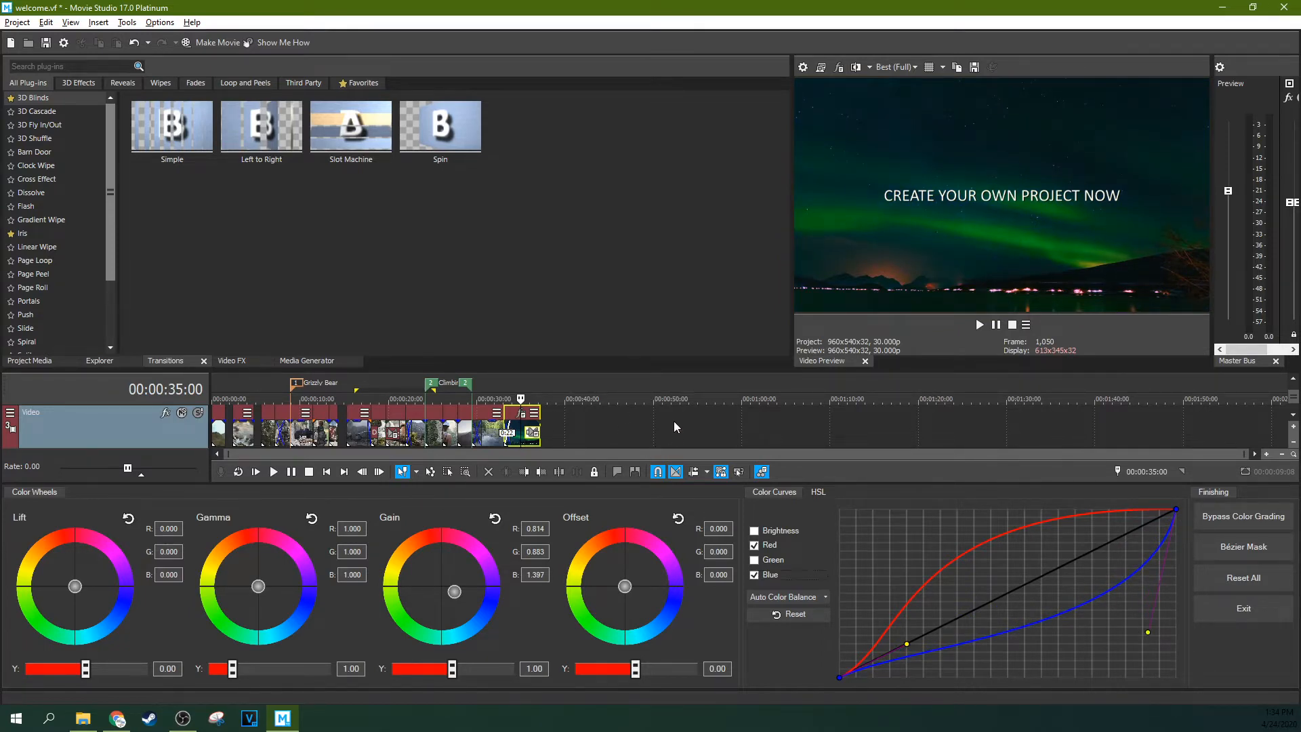
key(alt+d)
key(d)
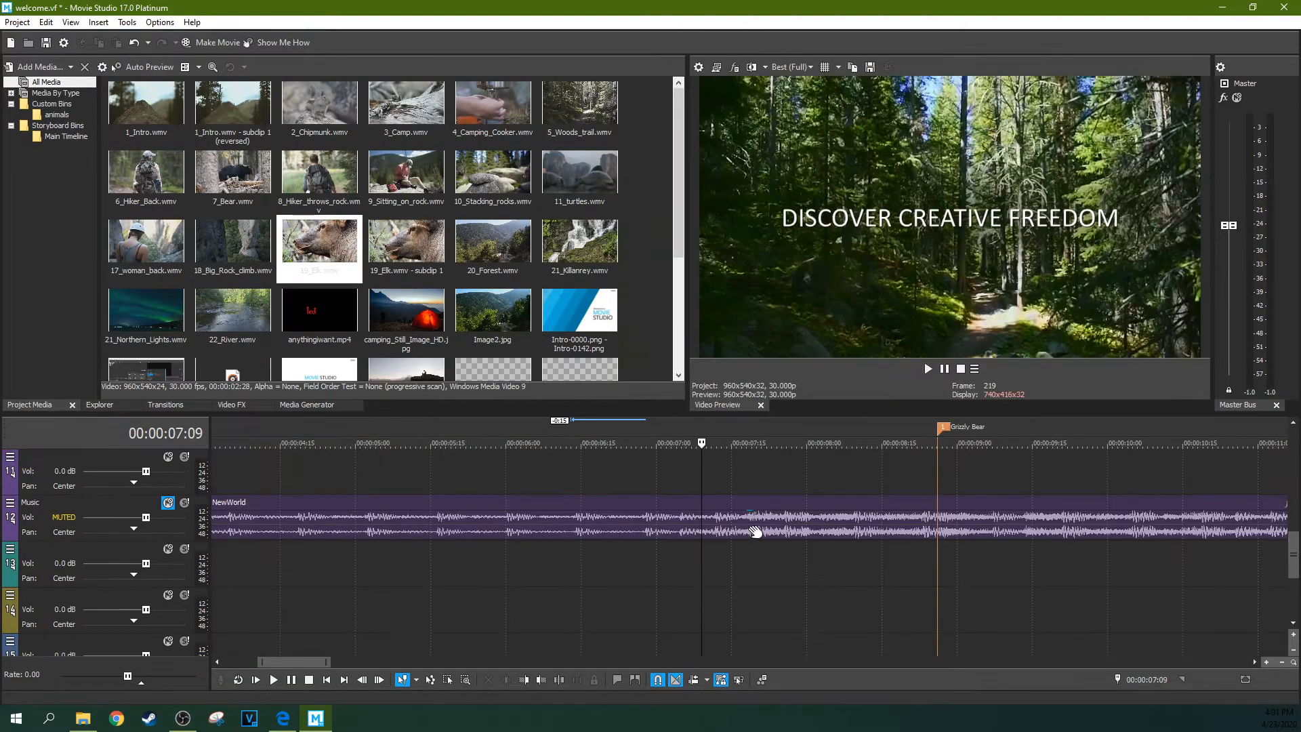
Step: Unmute the Music track containing the NewWorld audio
click(168, 503)
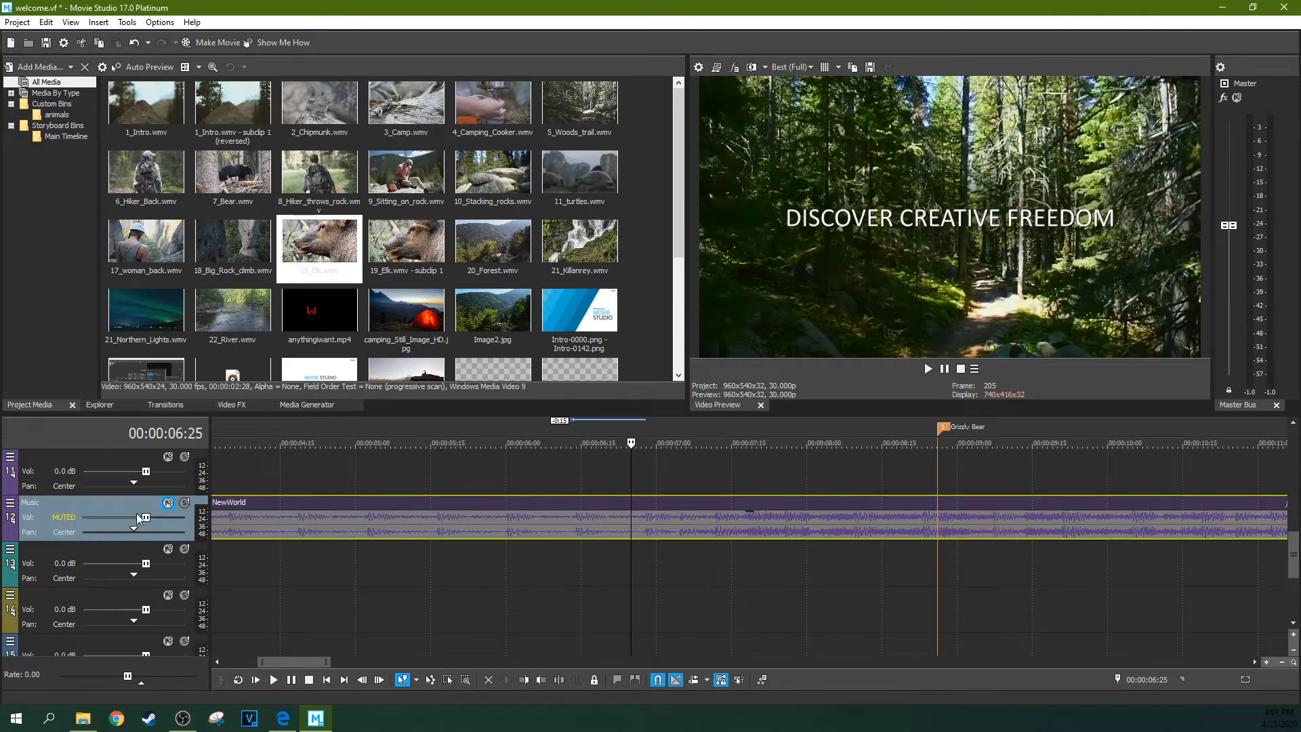
click(168, 503)
click(296, 503)
scroll(296, 503, down, 3)
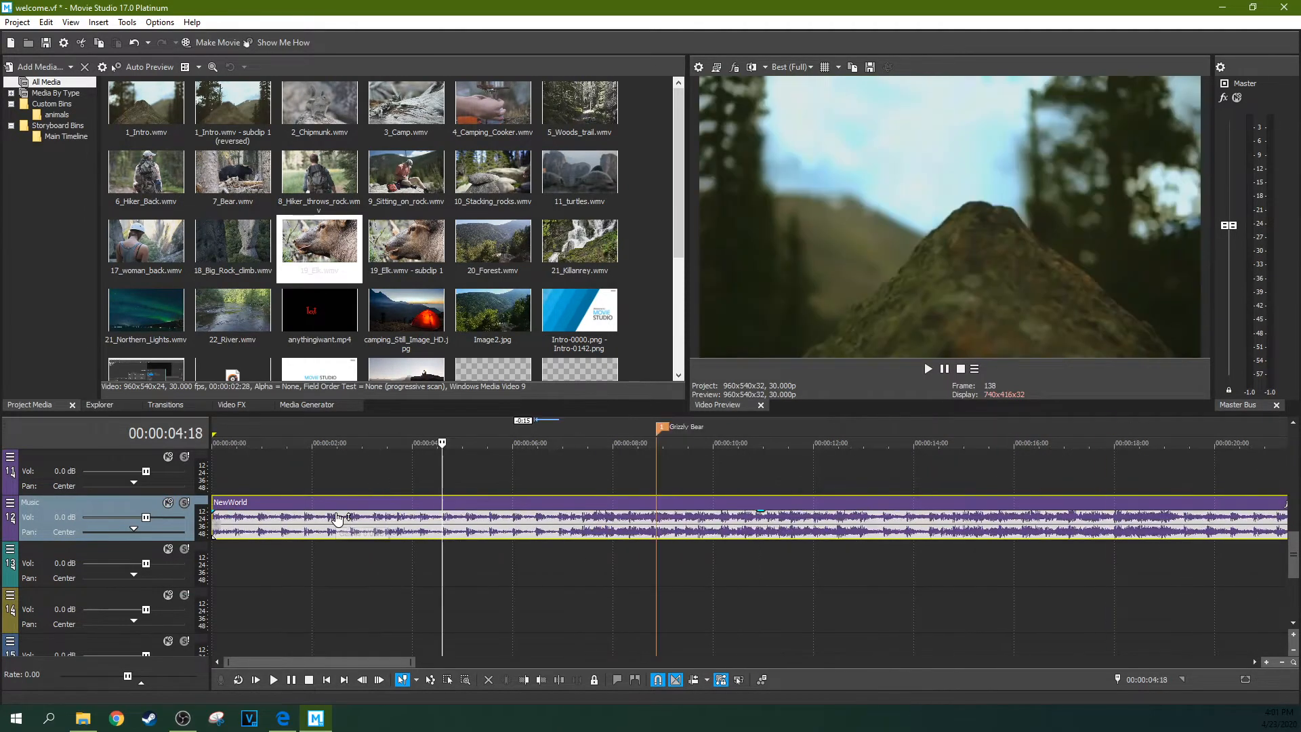
Step: Set the NewWorld audio event's channels to Left Only and then to Right Only
click(280, 503)
right_click(279, 501)
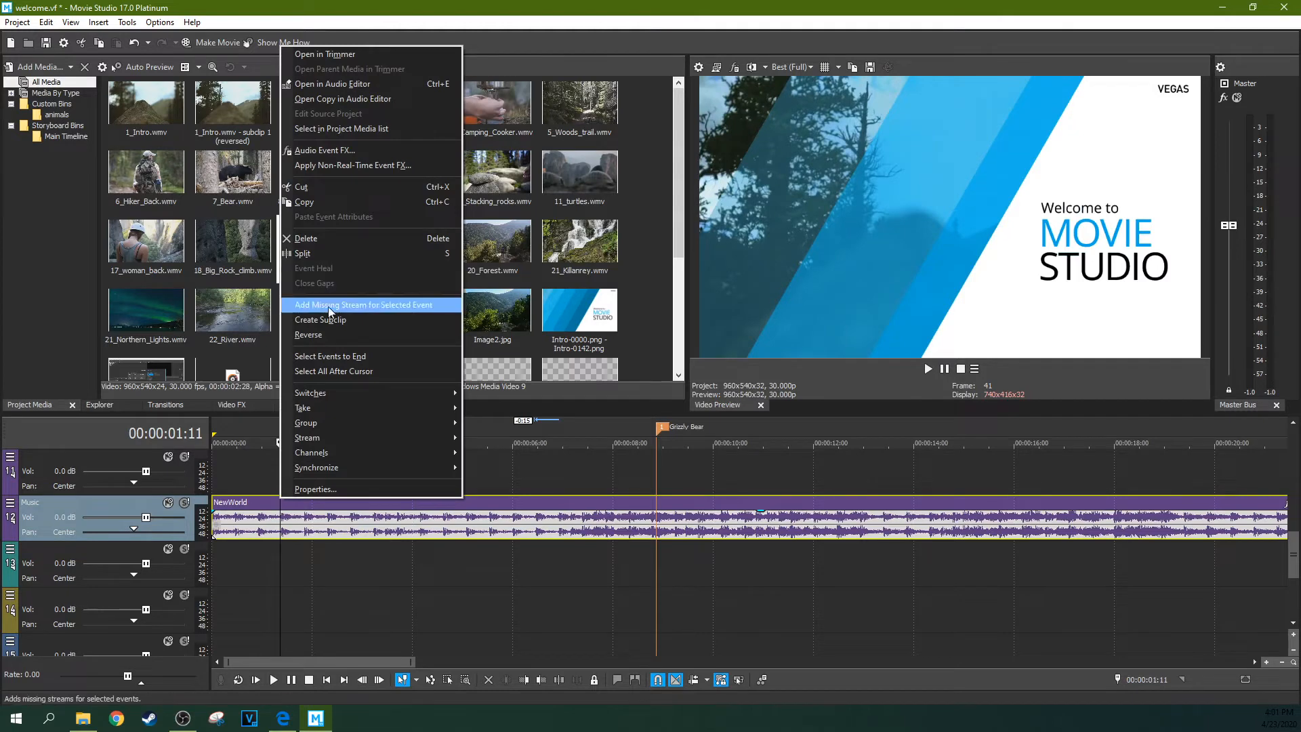
mouse_move(364, 438)
mouse_move(408, 451)
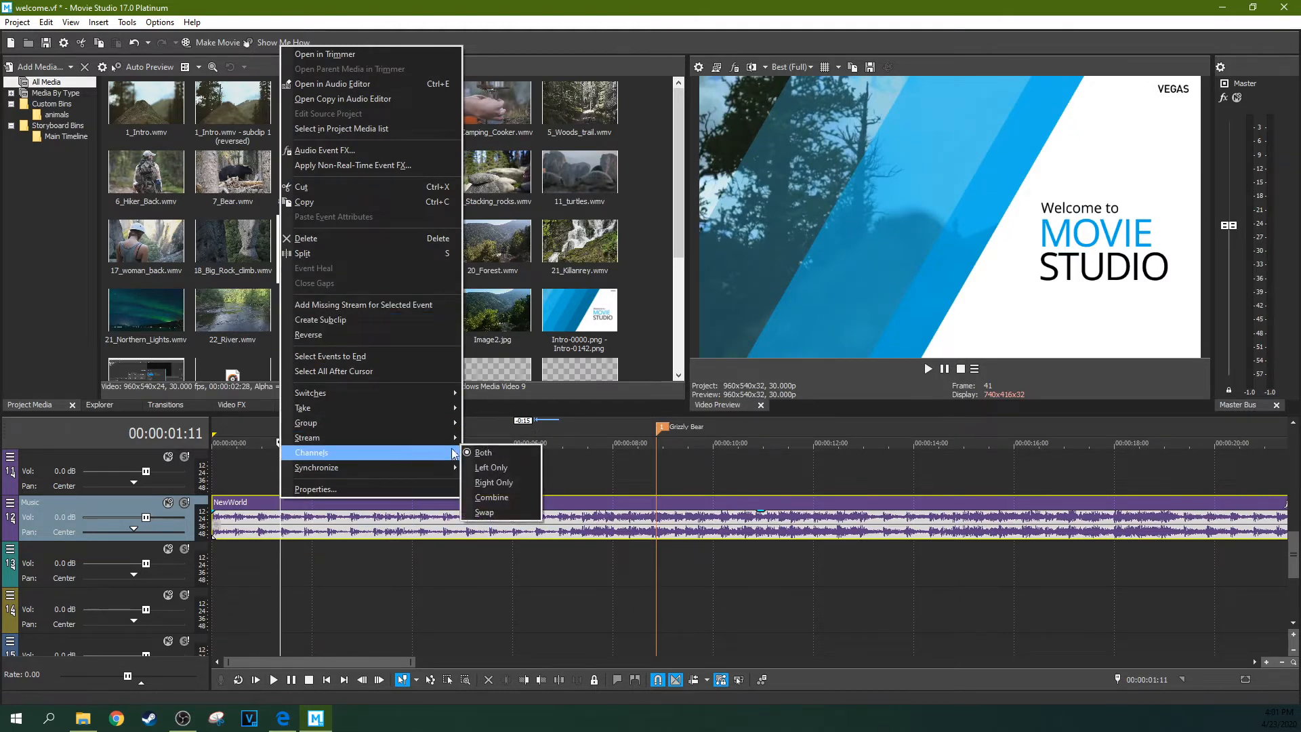
click(498, 468)
right_click(388, 510)
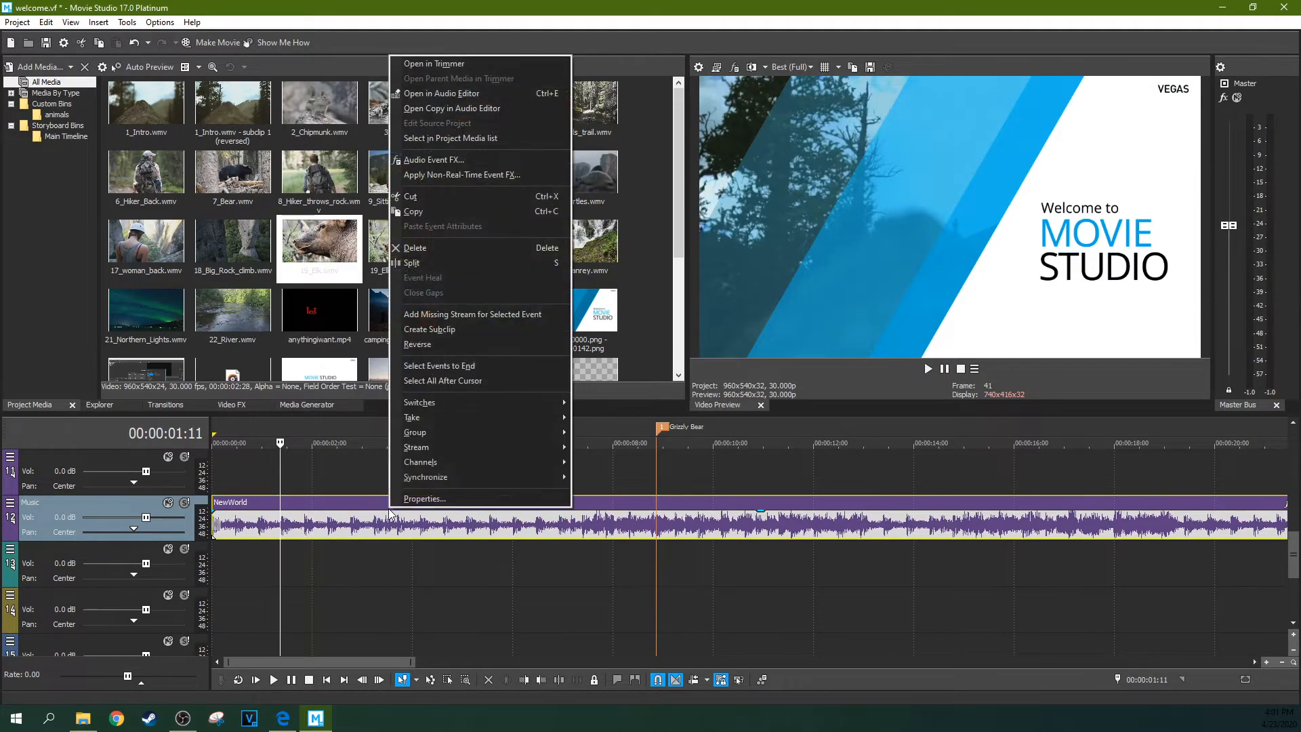
mouse_move(494, 461)
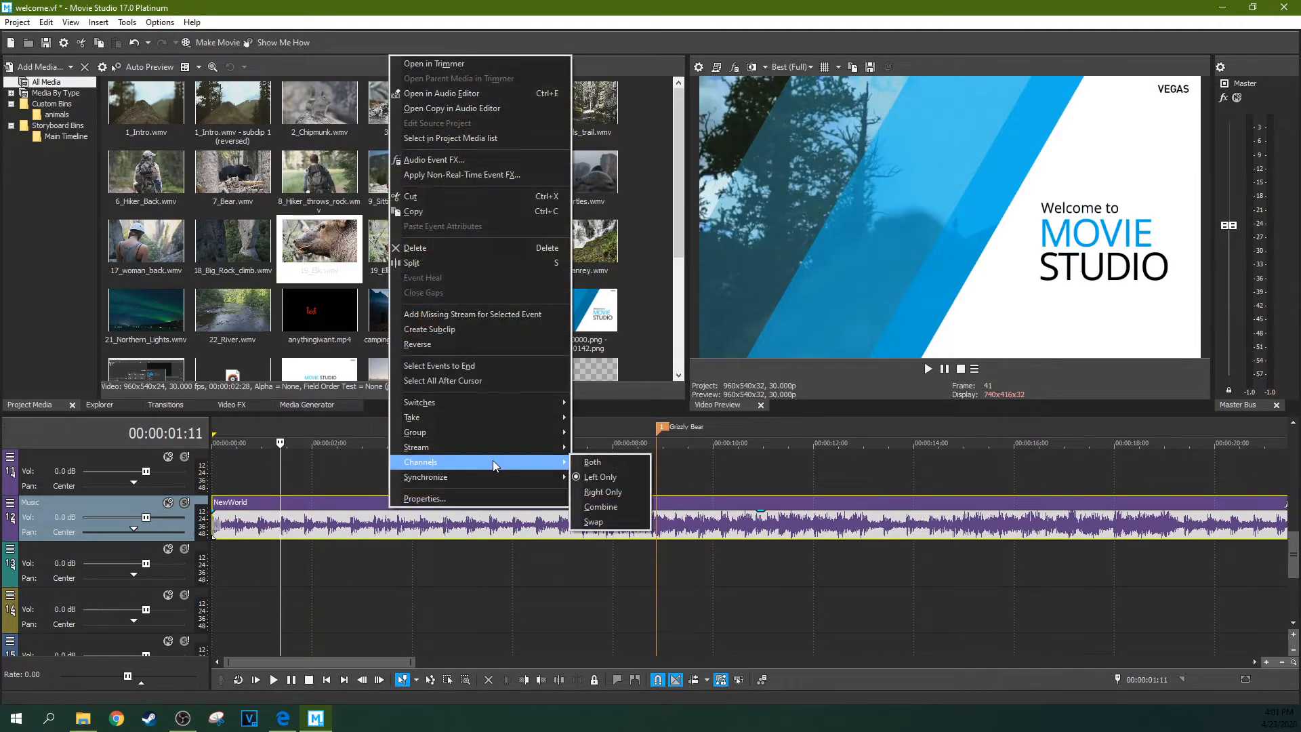
click(594, 493)
Step: Set the NewWorld audio event's channels to Combine and then return them to Both
right_click(563, 509)
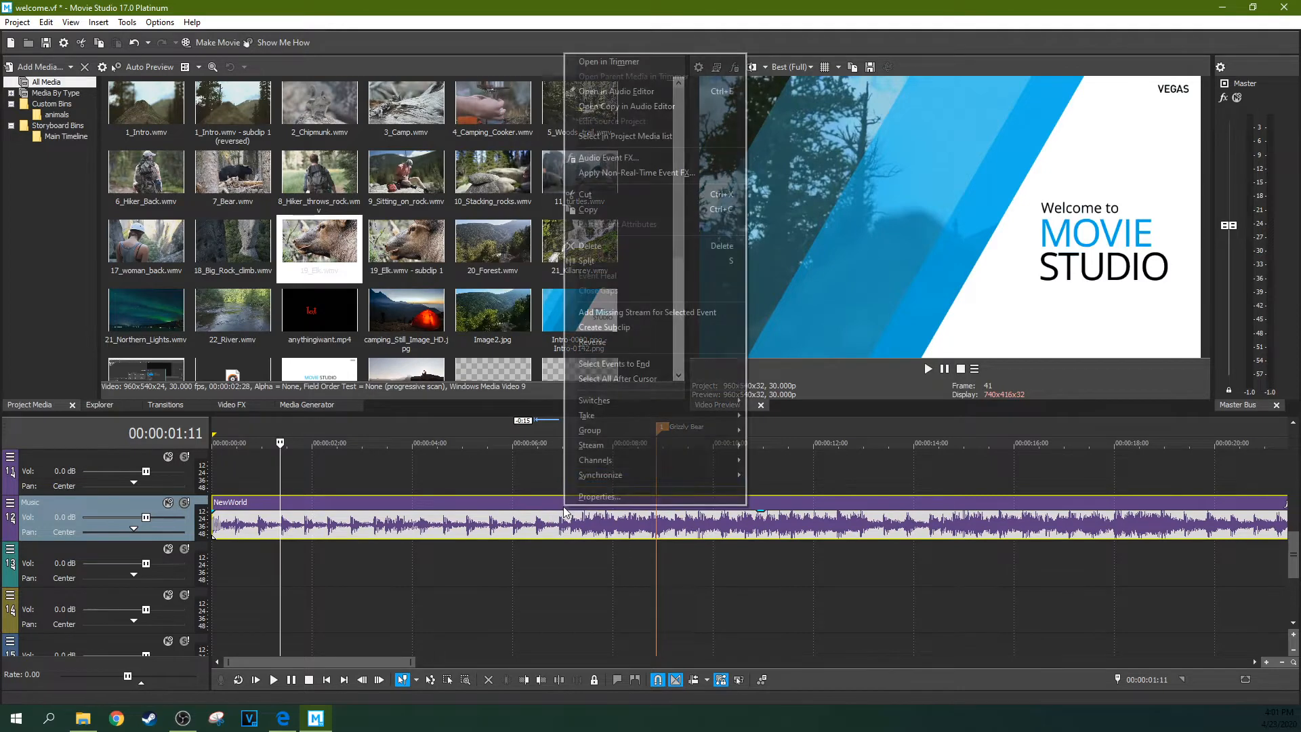
mouse_move(658, 459)
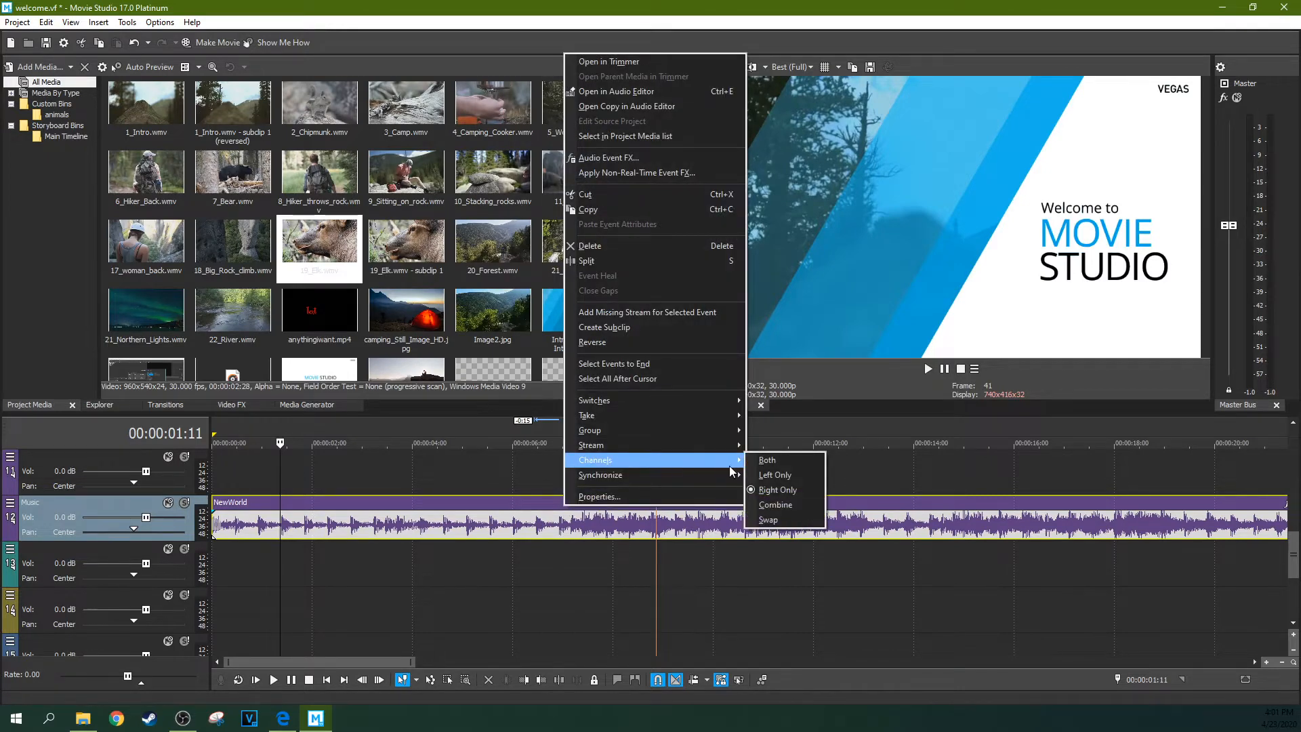
click(759, 503)
right_click(603, 521)
mouse_move(787, 478)
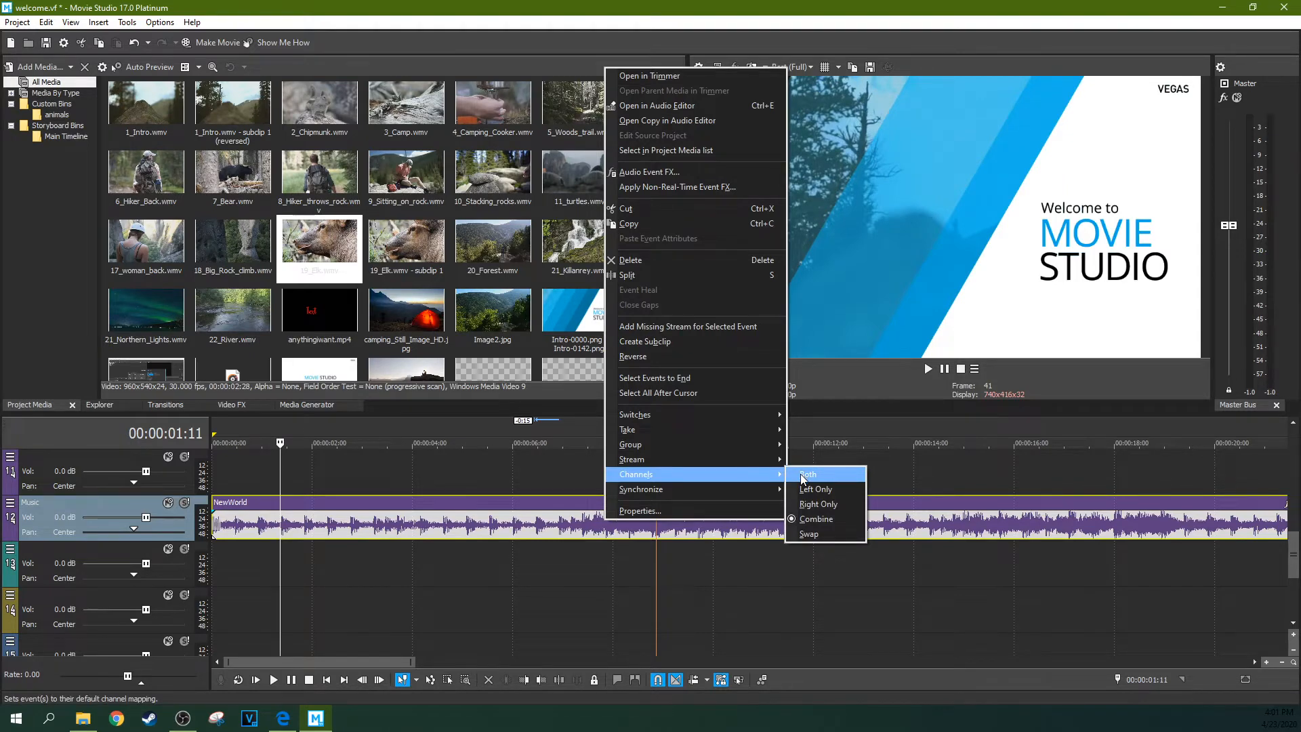
click(798, 476)
Step: View the Audio Event FX plug-in chooser for the NewWorld audio event and close it without adding an effect
right_click(660, 531)
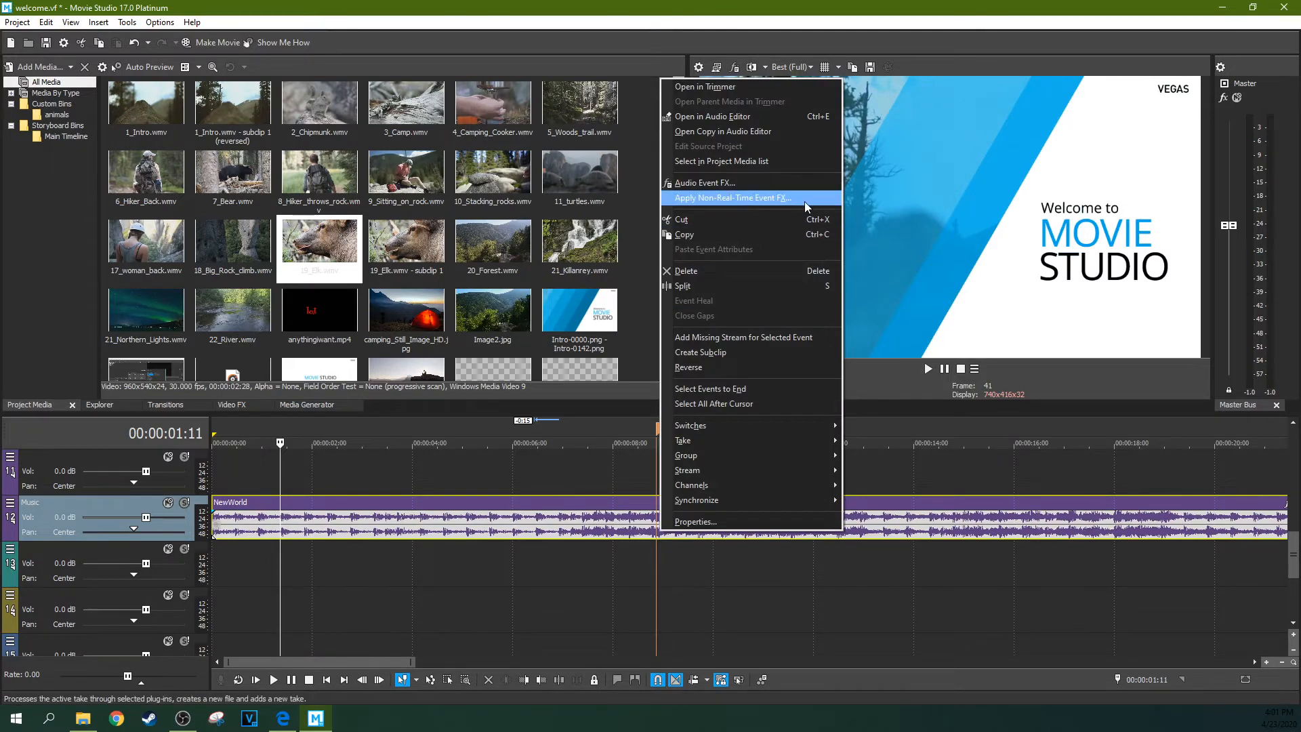
click(792, 182)
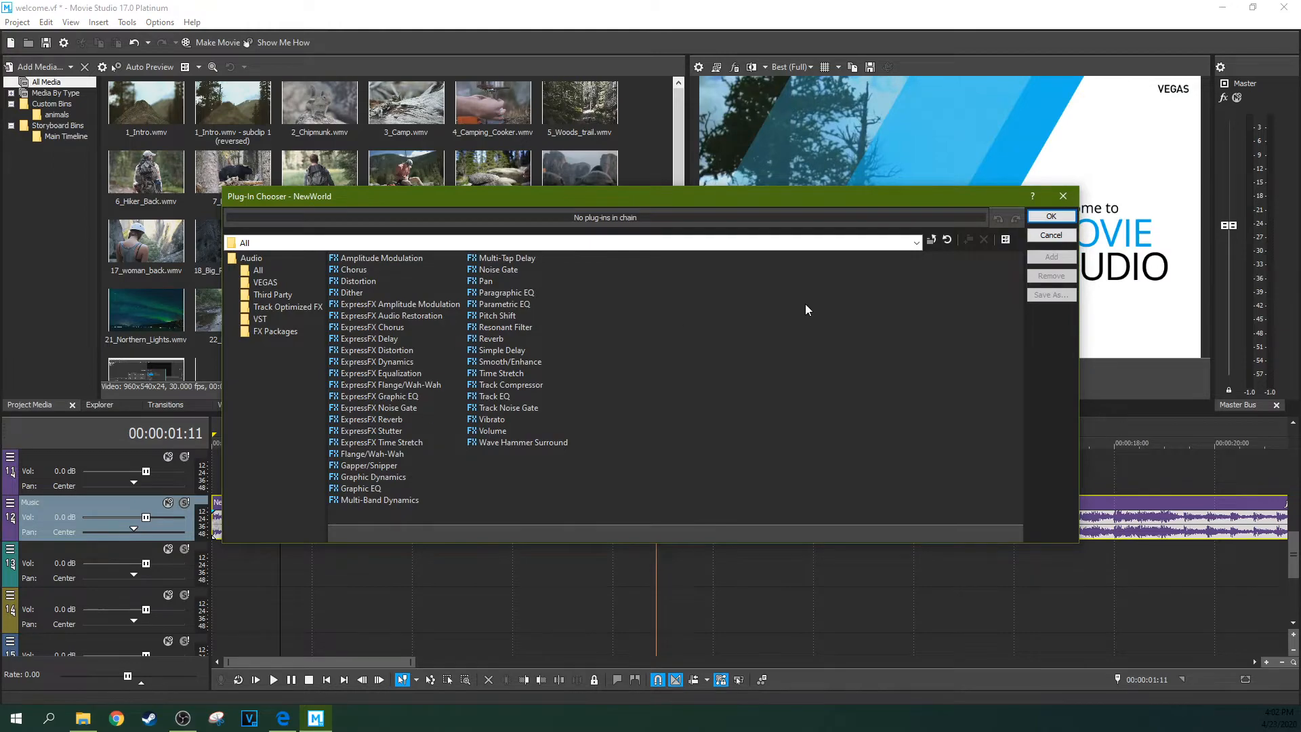
drag(814, 202, 776, 175)
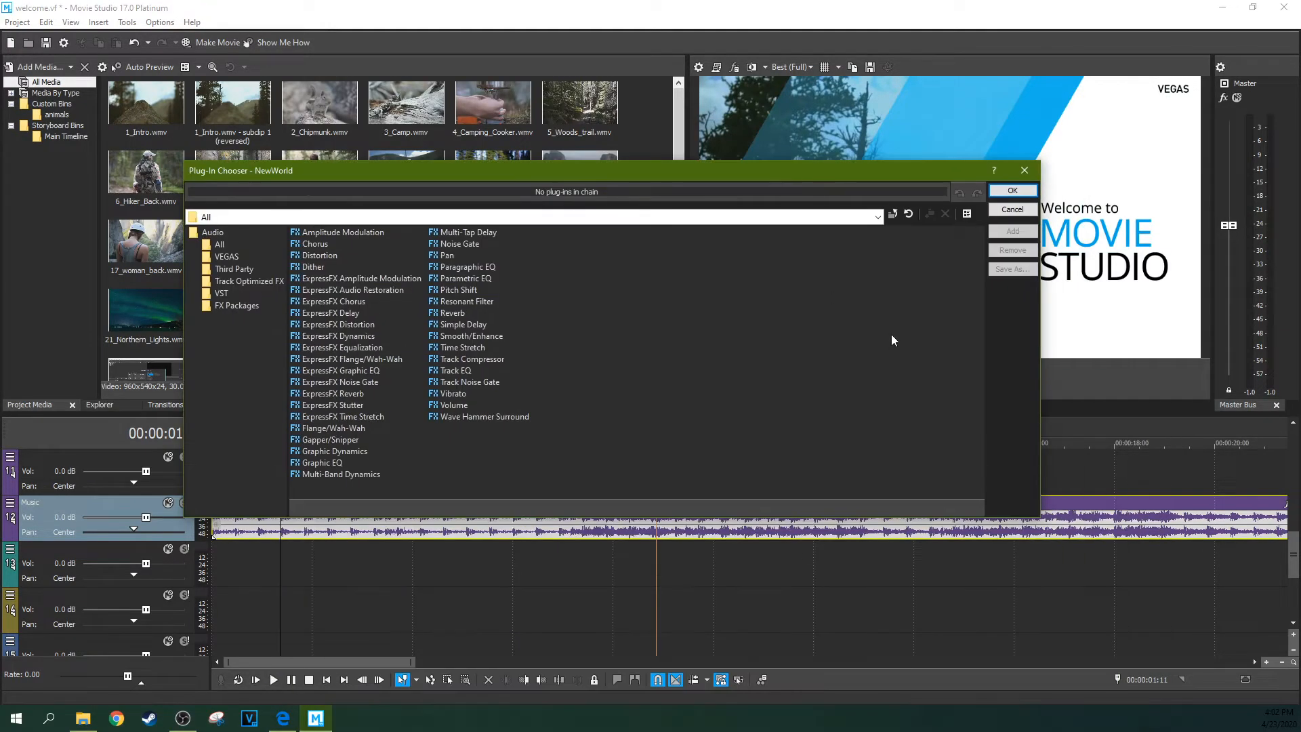
click(1023, 171)
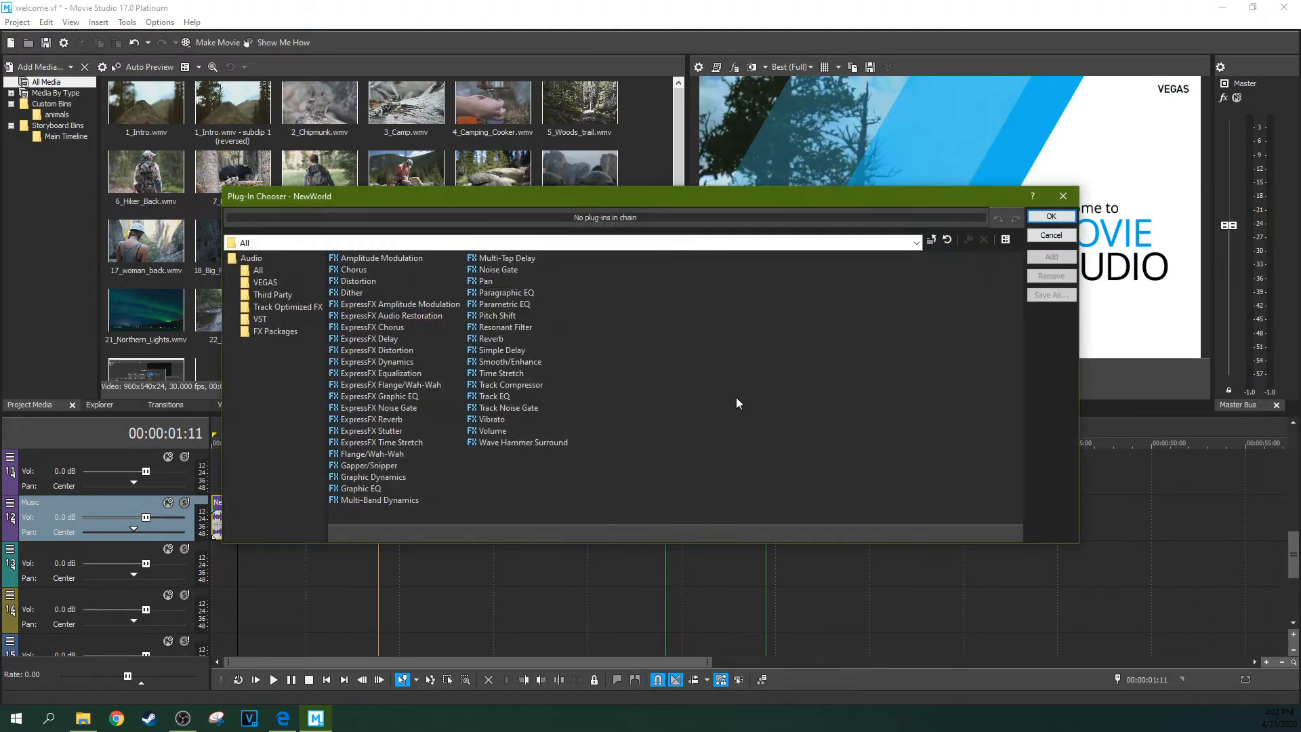
Step: Browse the NewWorld event's audio plug-ins from Amplitude Modulation through the ExpressFX effects to Multi-Band Dynamics
drag(364, 308, 394, 409)
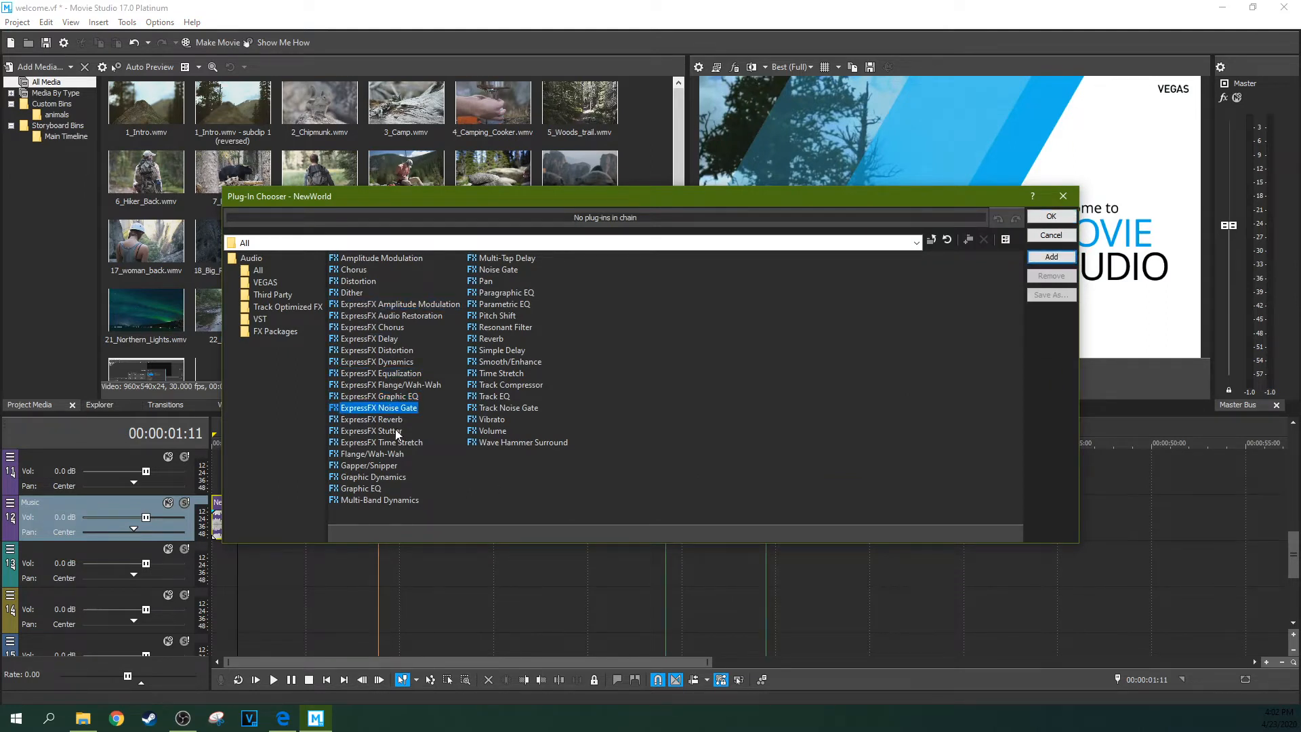
click(388, 257)
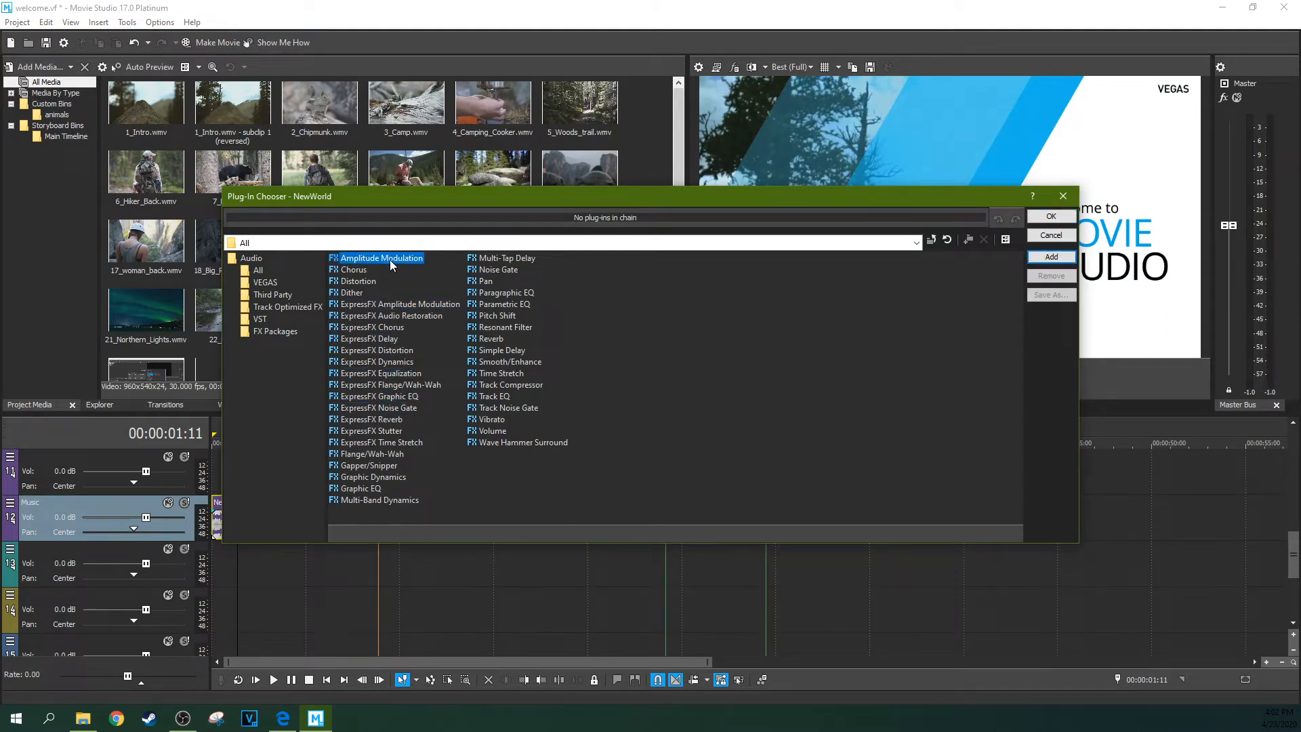
click(369, 280)
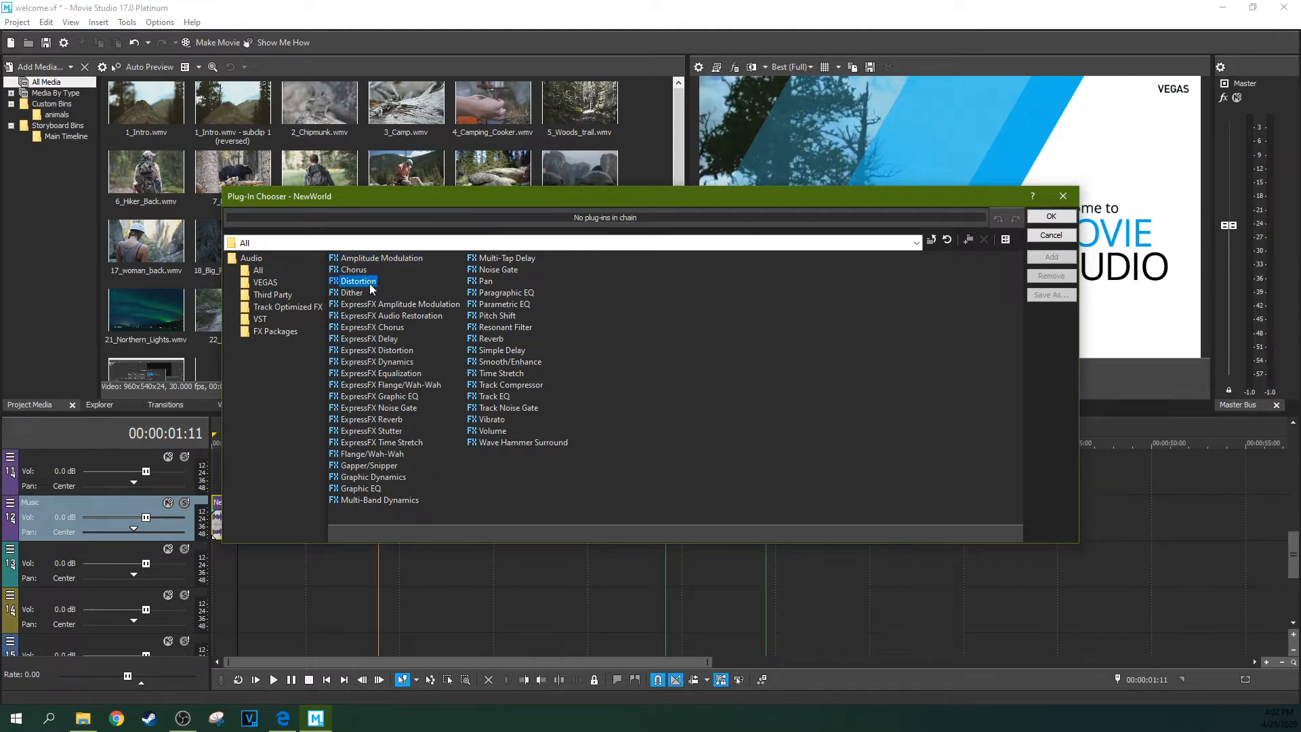
click(370, 305)
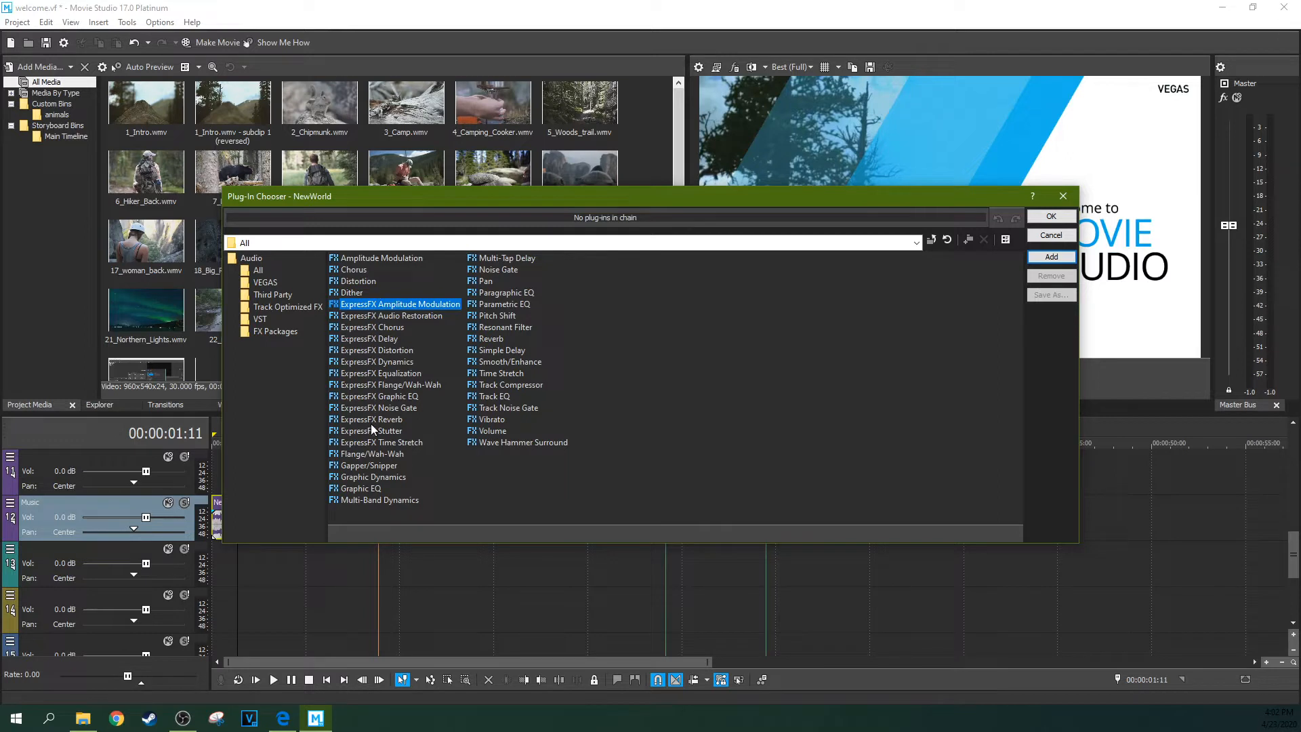
click(379, 339)
click(388, 385)
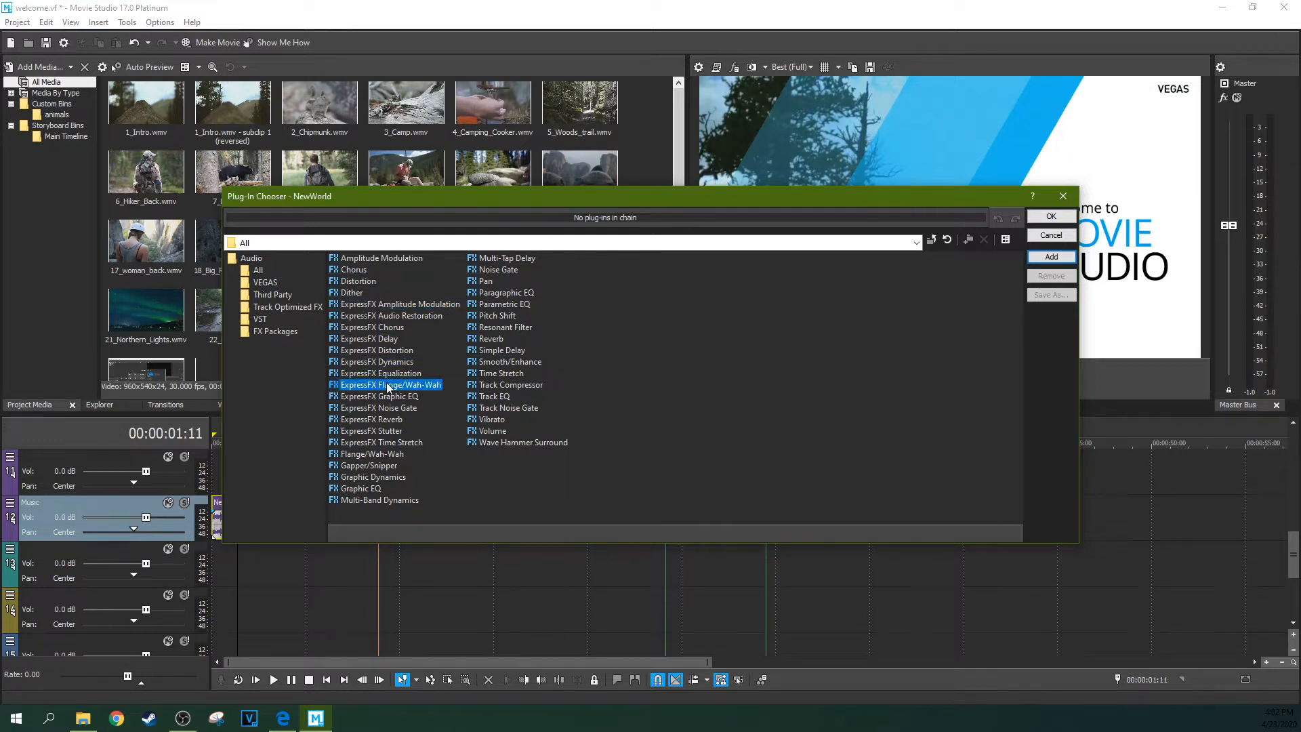
click(394, 443)
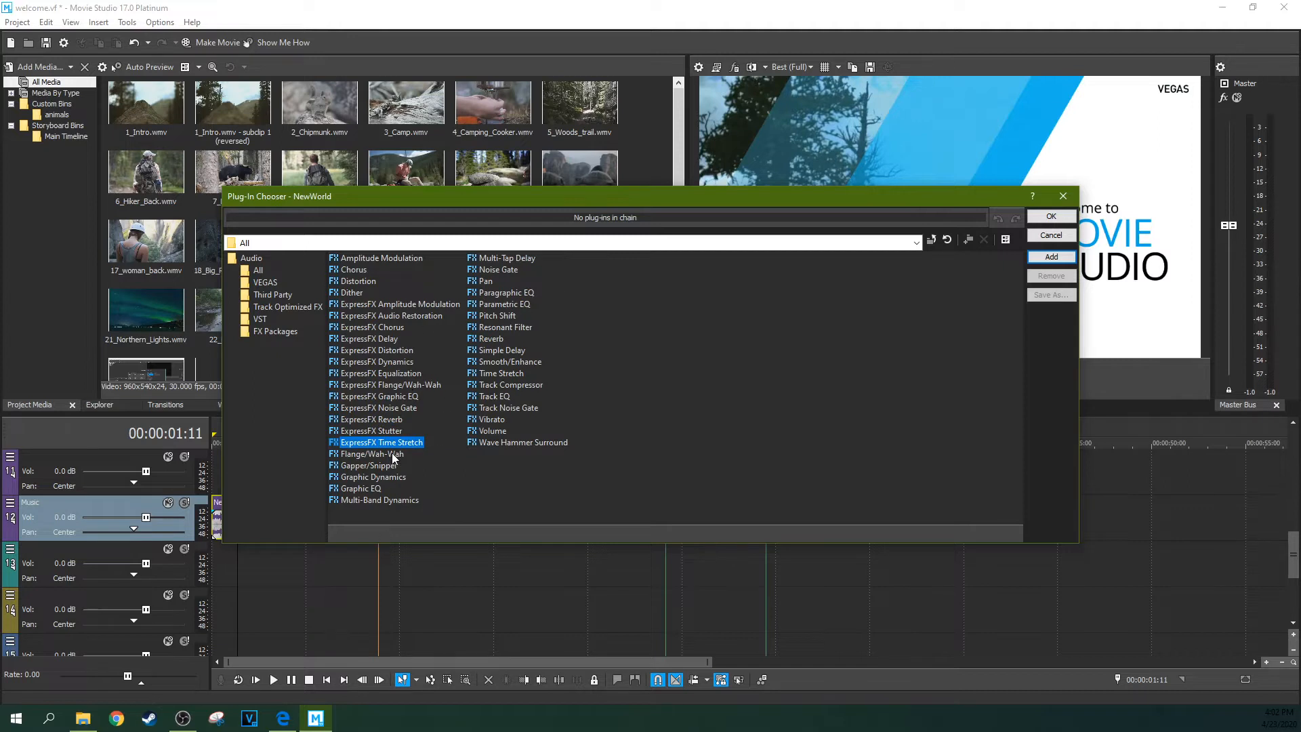
click(396, 454)
click(392, 466)
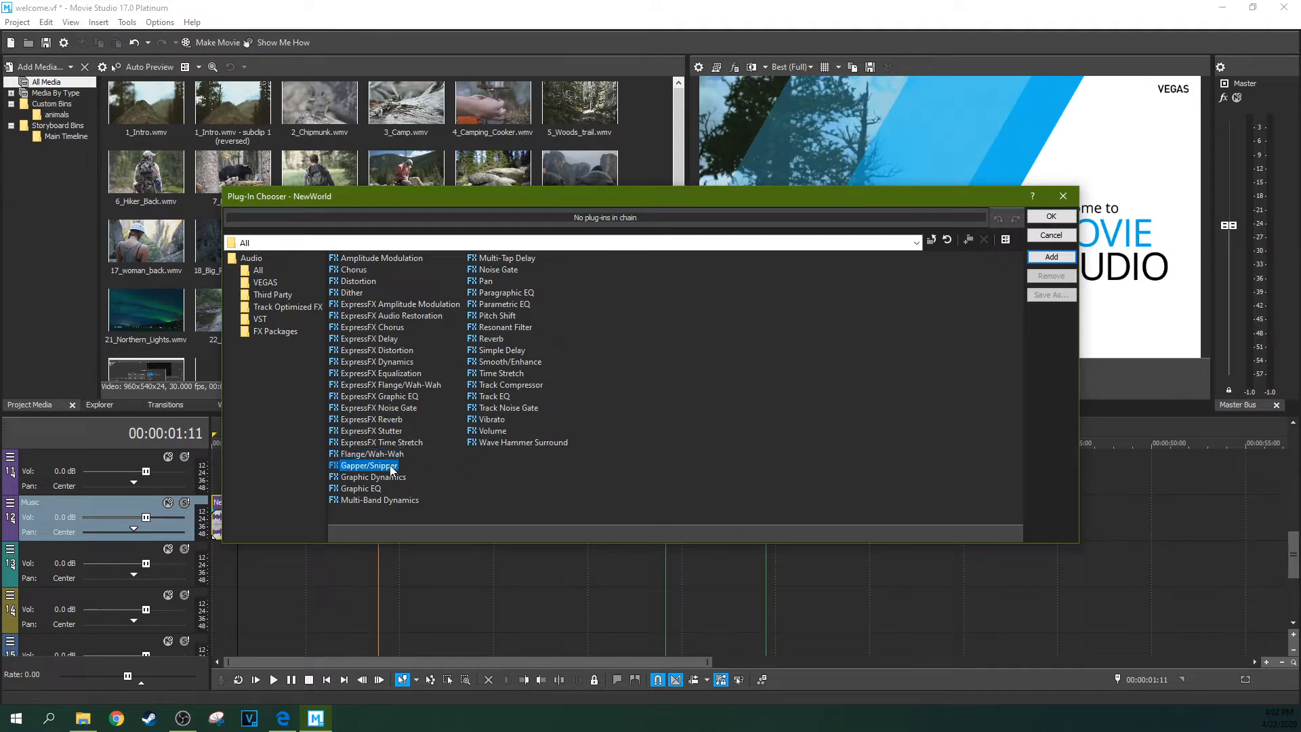
click(393, 478)
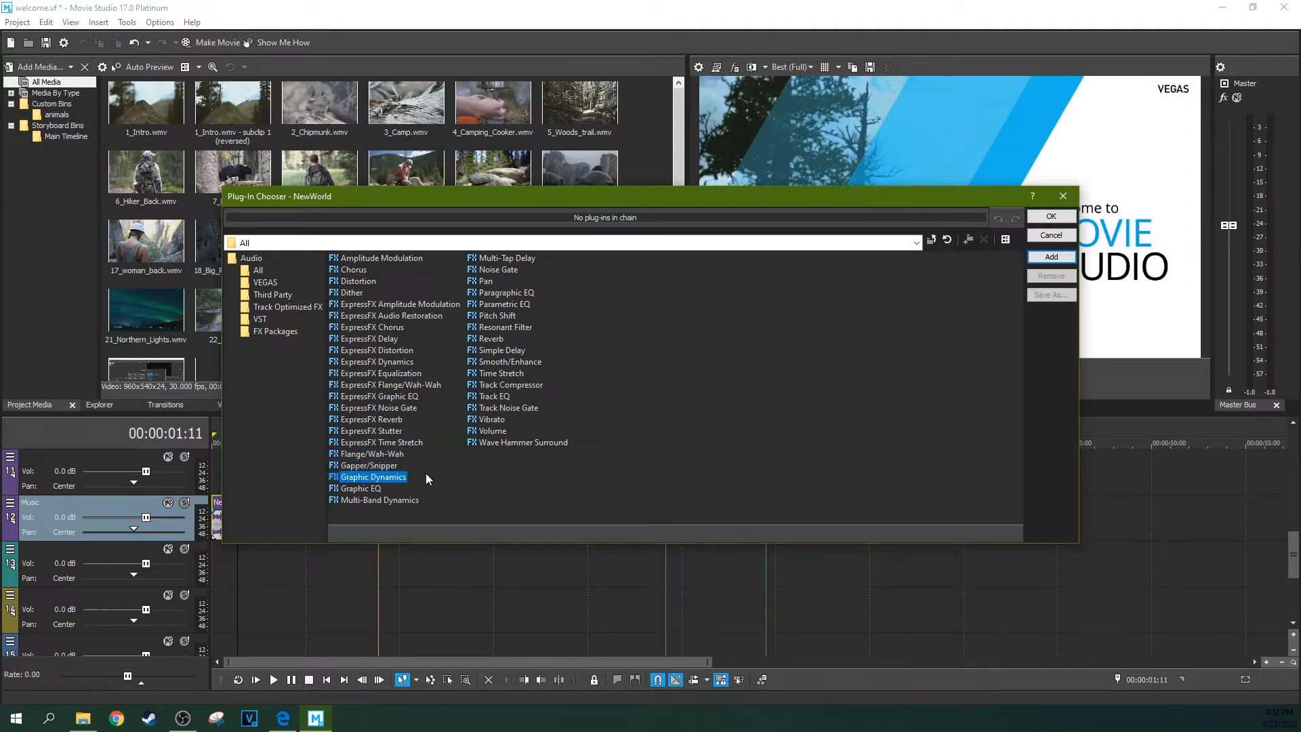
click(401, 502)
Step: Browse the remaining audio plug-ins from Multi-Tap Delay through Paragraphic EQ, Smooth/Enhance and Track Compressor to Track Noise Gate
click(522, 260)
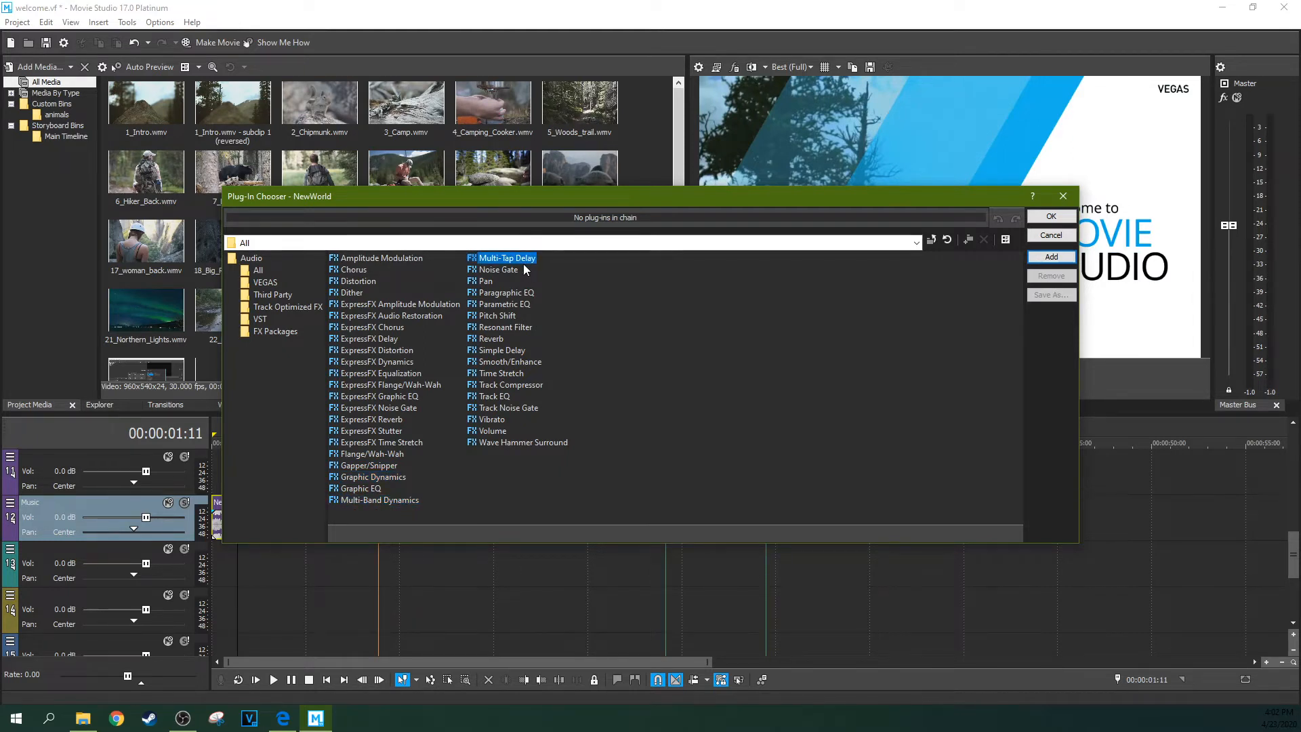
click(509, 293)
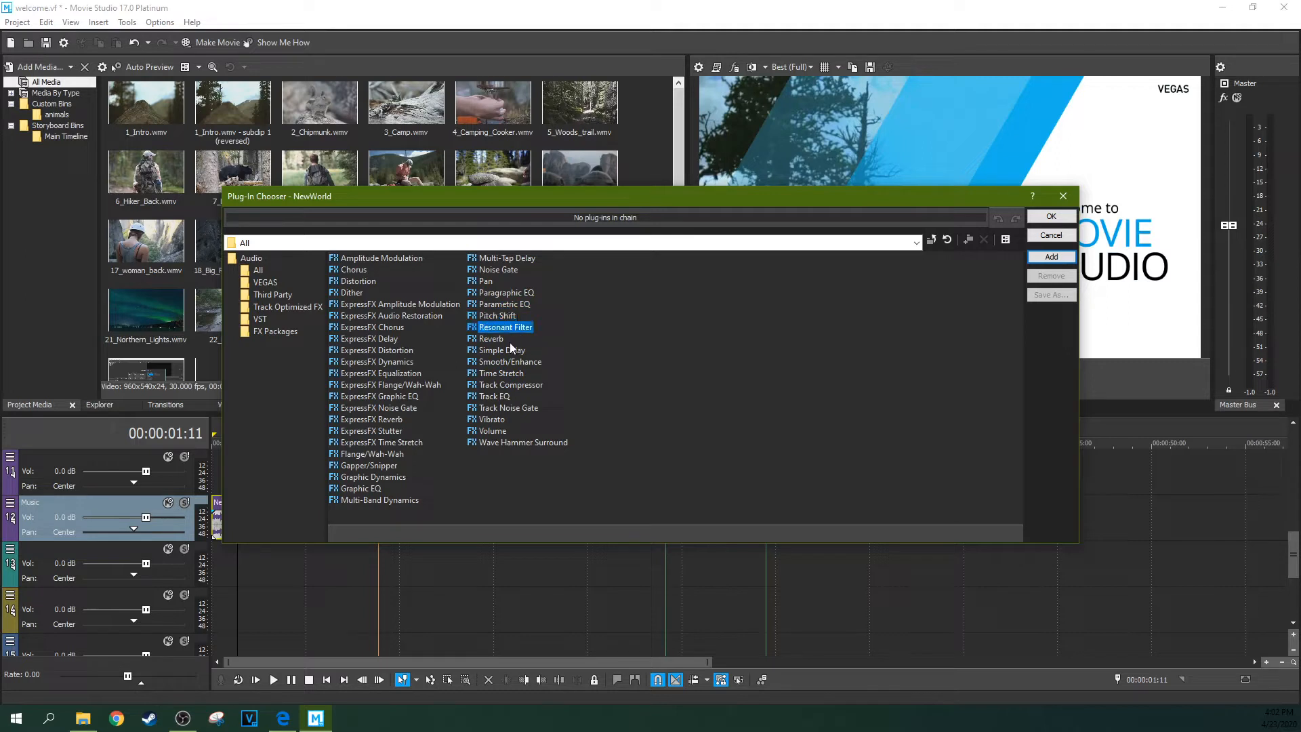
click(519, 362)
click(526, 386)
click(522, 408)
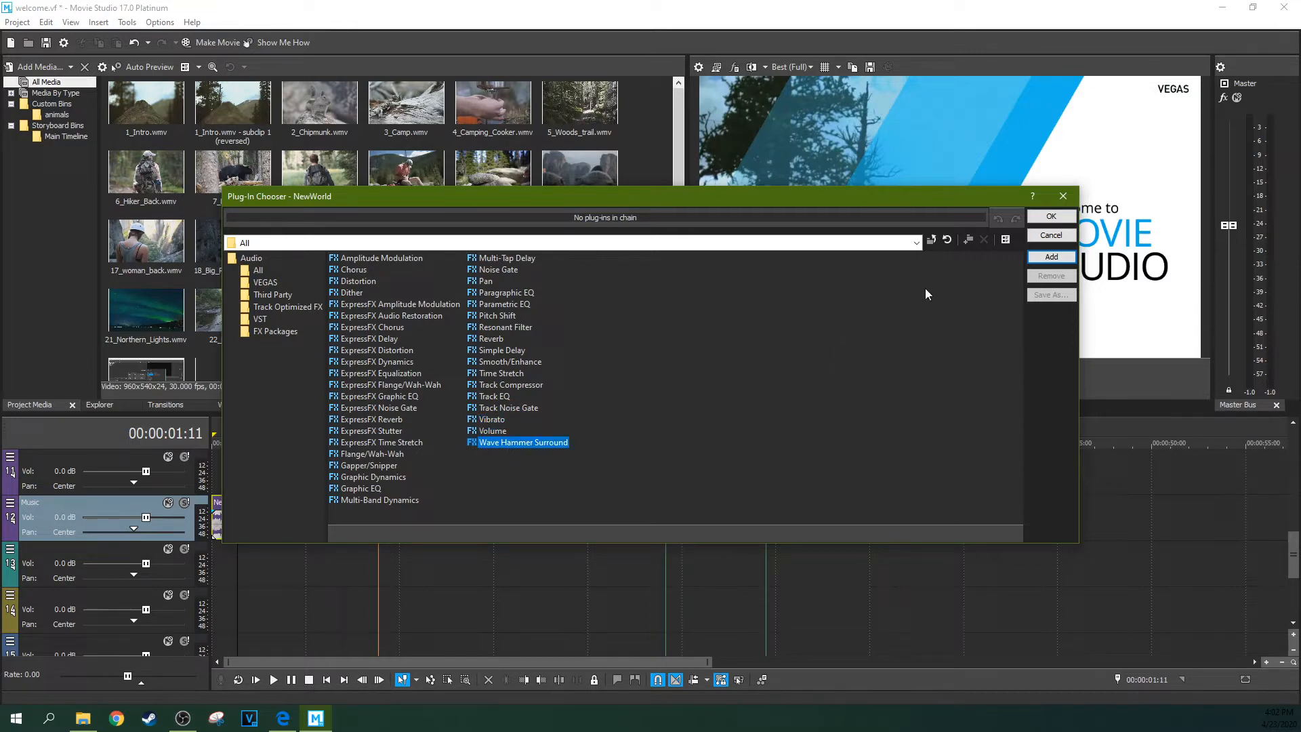
Step: Add the Wave Hammer Surround plug-in to the NewWorld audio event and close its effect settings
click(1036, 260)
click(1051, 216)
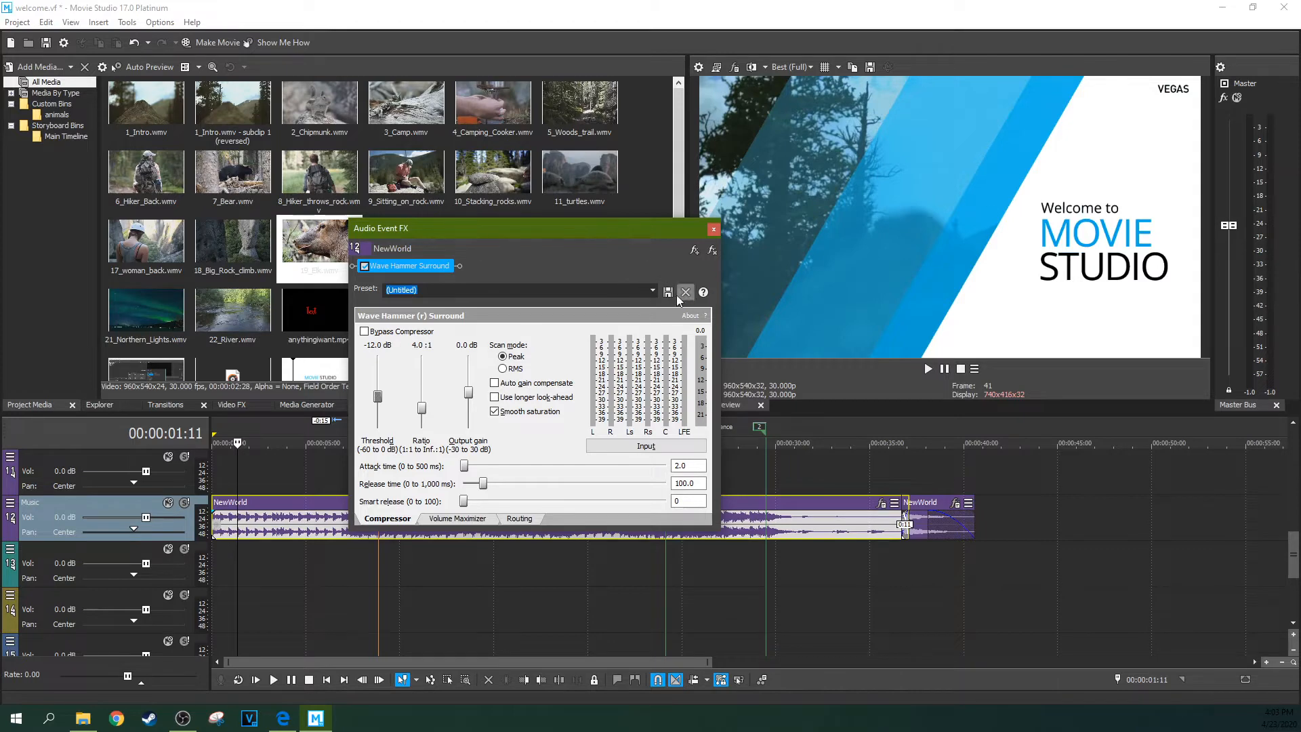
click(712, 254)
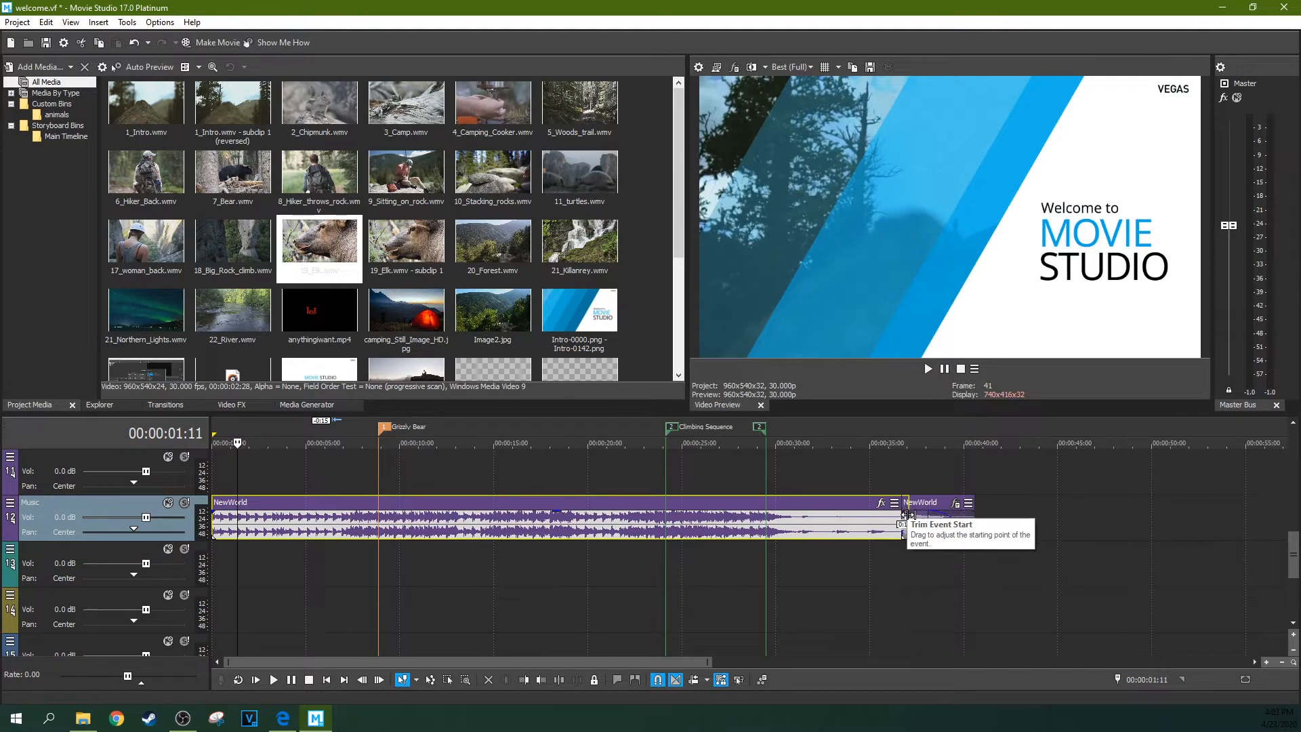
Step: Examine the fade type choices for the fade-out and fade-in of the short second NewWorld event
drag(946, 528, 946, 514)
click(942, 475)
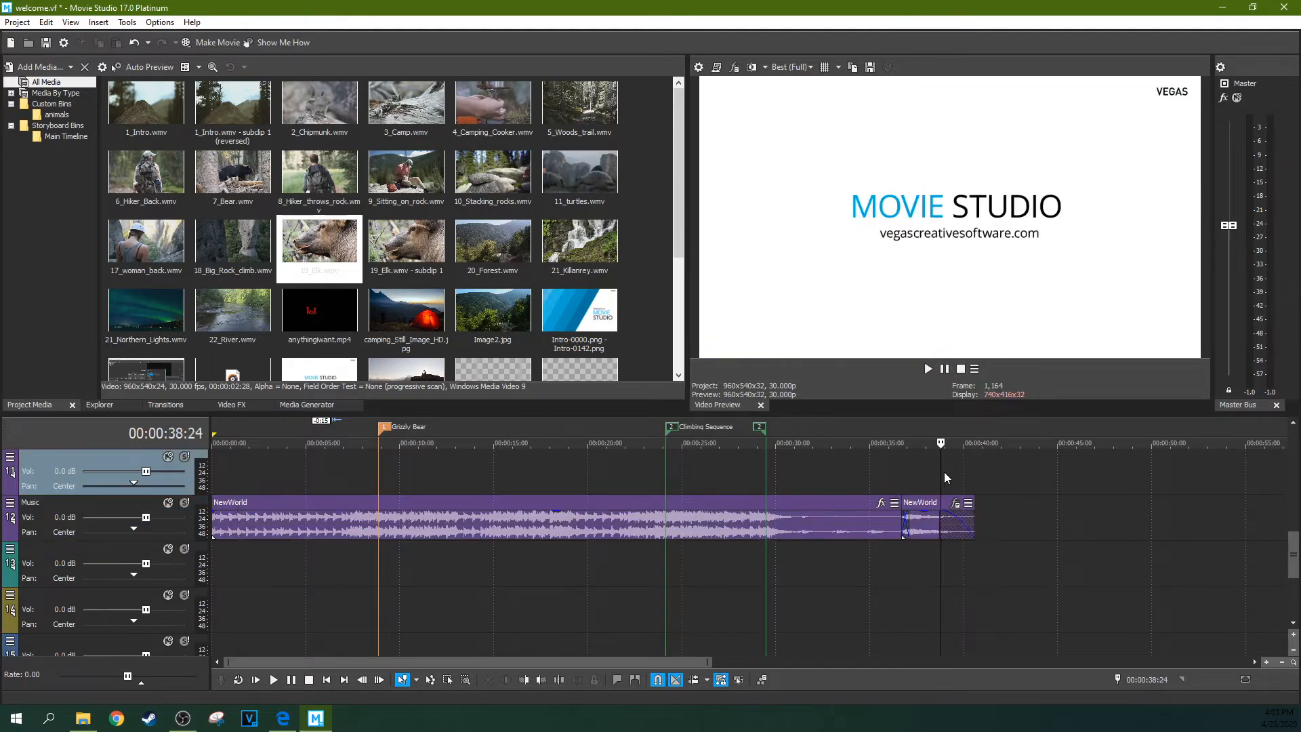
right_click(958, 528)
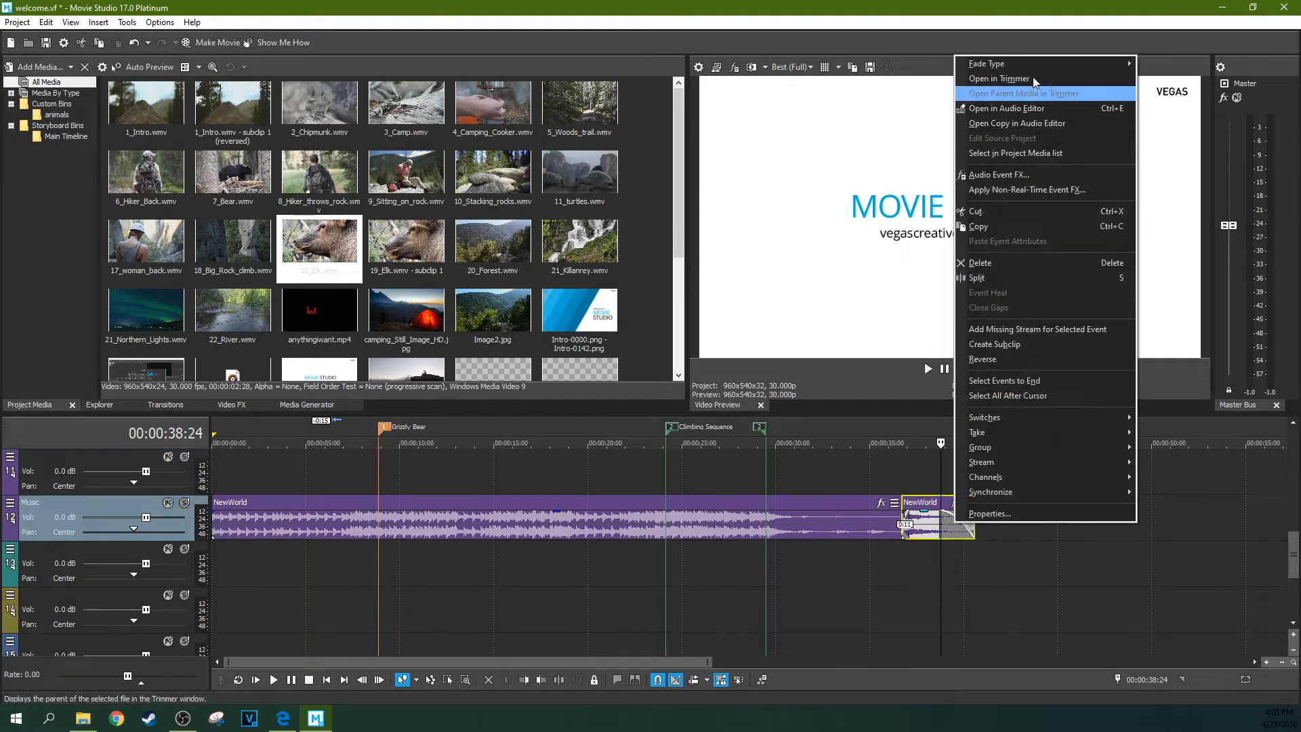
mouse_move(1112, 64)
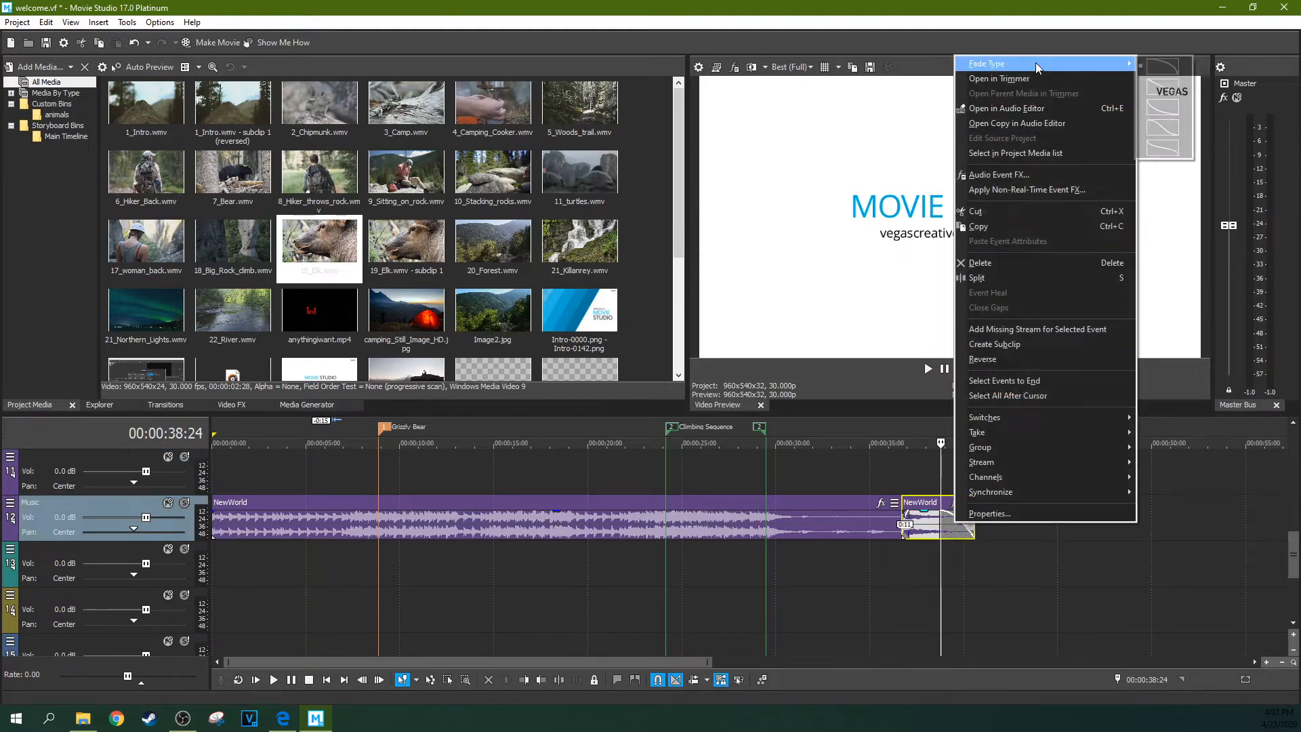
right_click(907, 523)
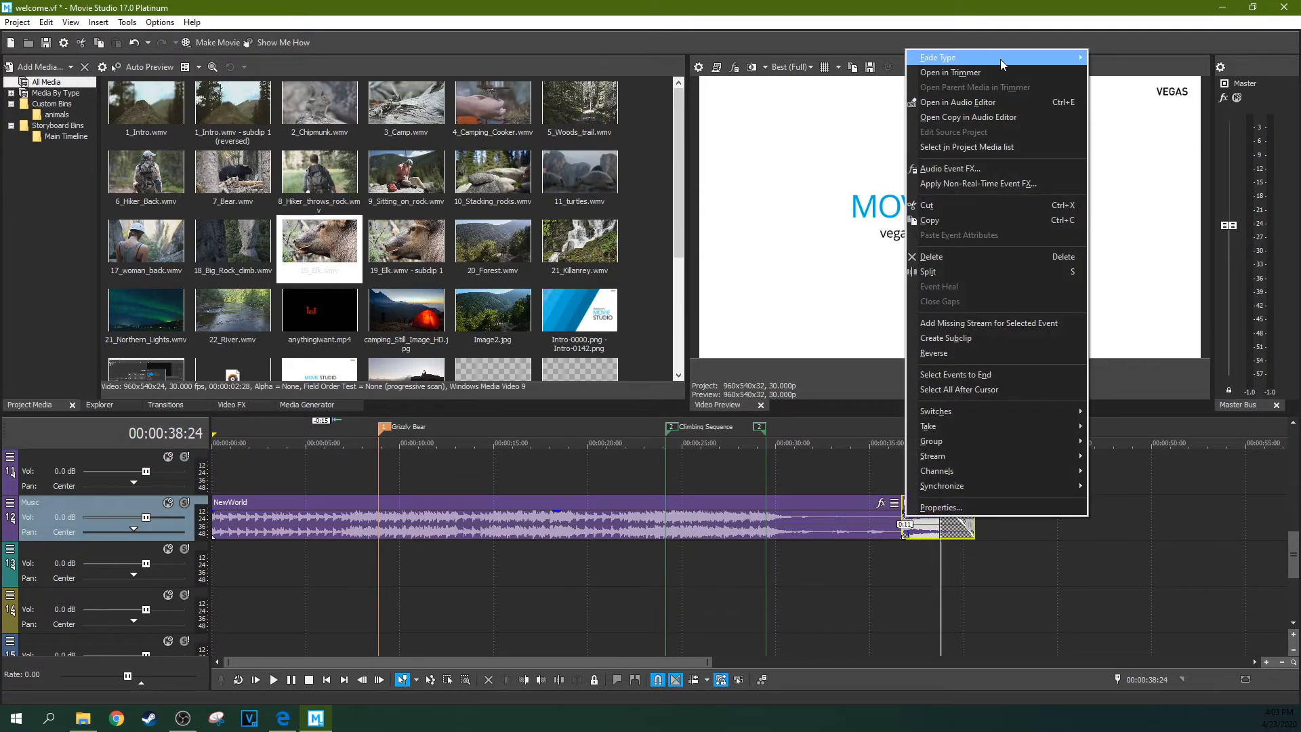
mouse_move(1001, 59)
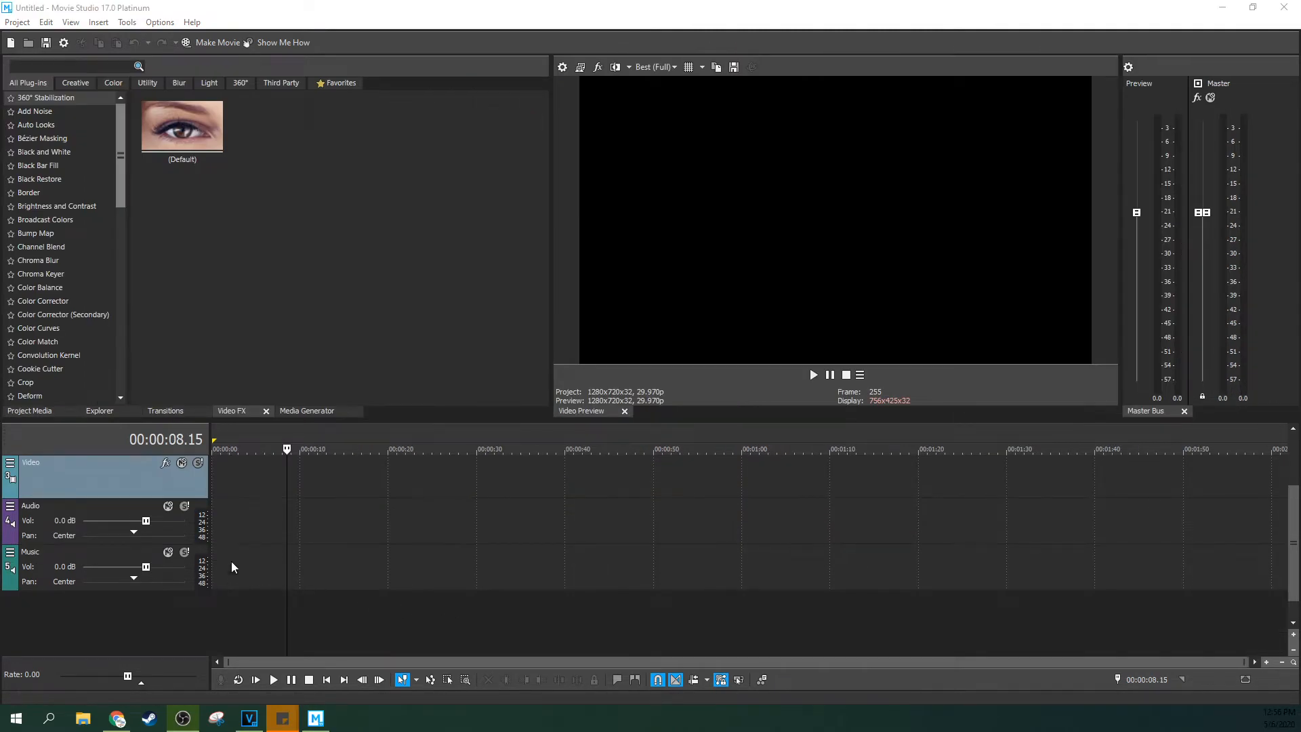
Step: Position the cursor at 00:00:02.07 and arm the Music track for recording, accepting the Movie Studio 17.0 Platinum Projects folder for recorded files
click(231, 567)
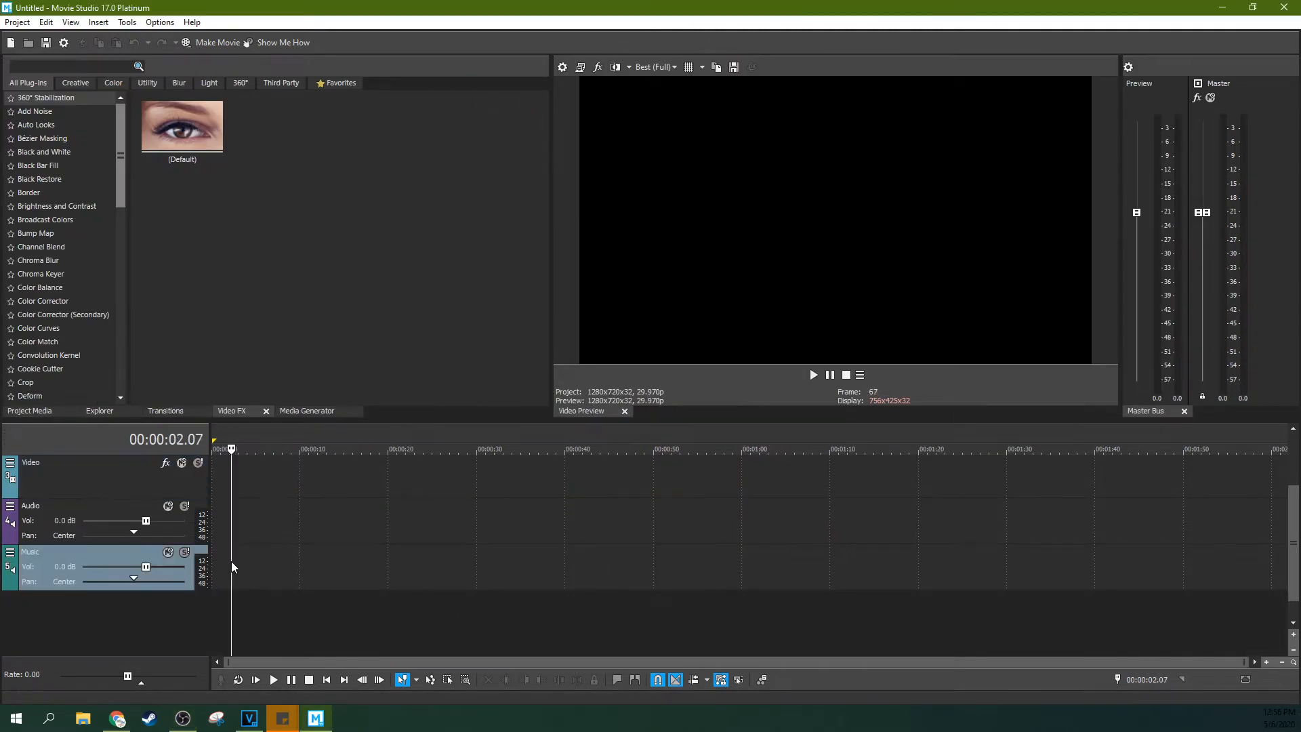
click(10, 551)
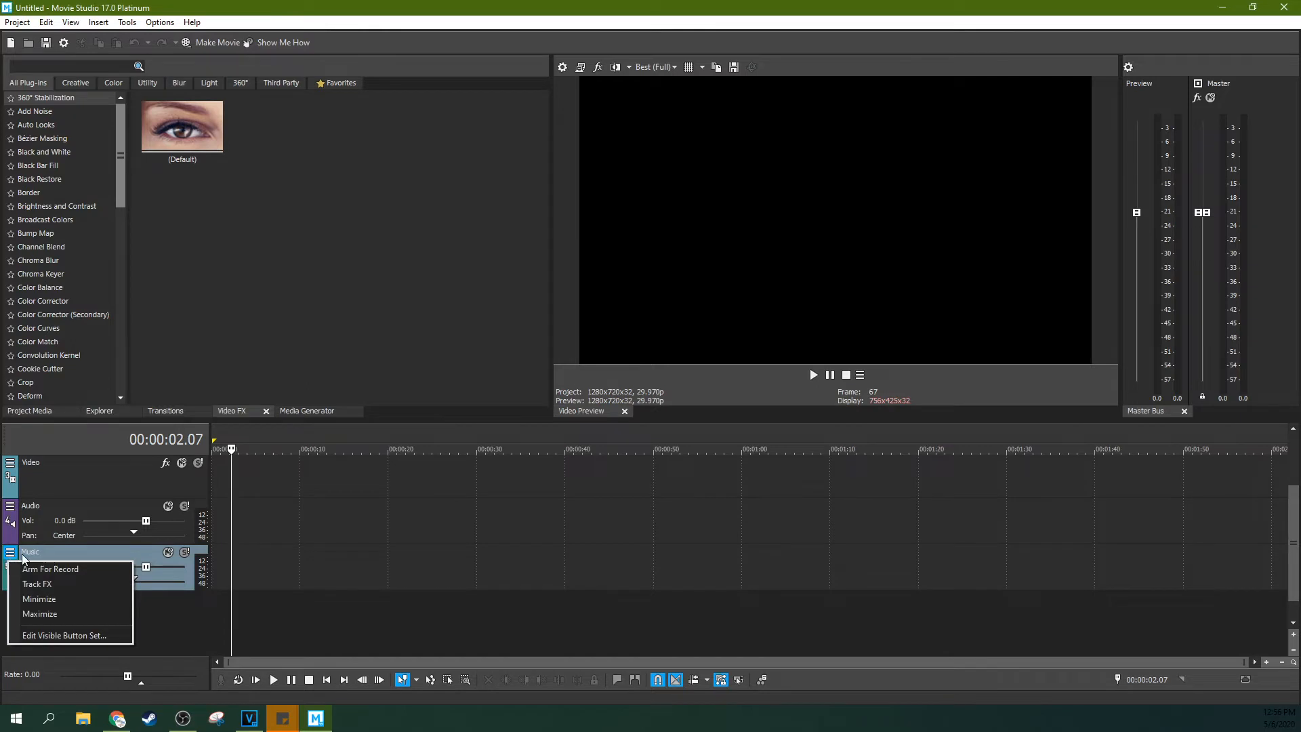
click(37, 568)
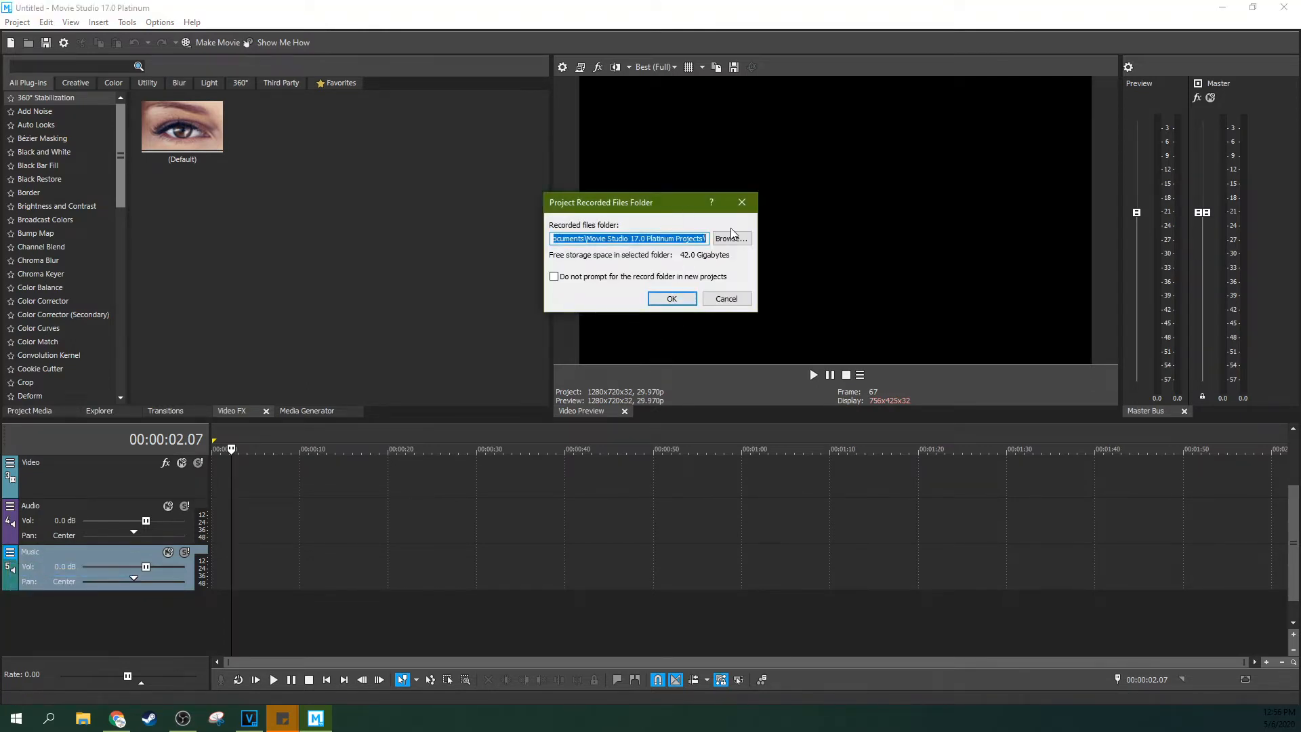
click(673, 299)
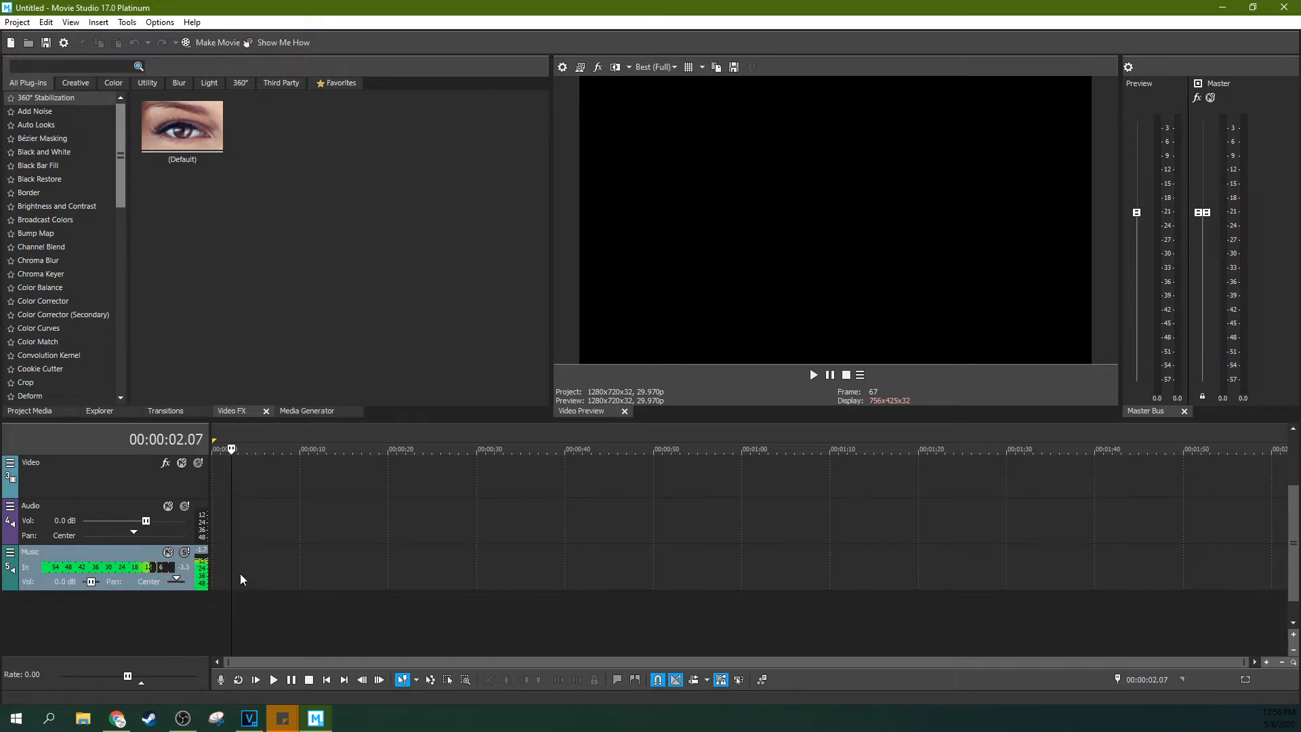
Step: Record a short audio take onto the Music track and keep the recorded file
click(219, 680)
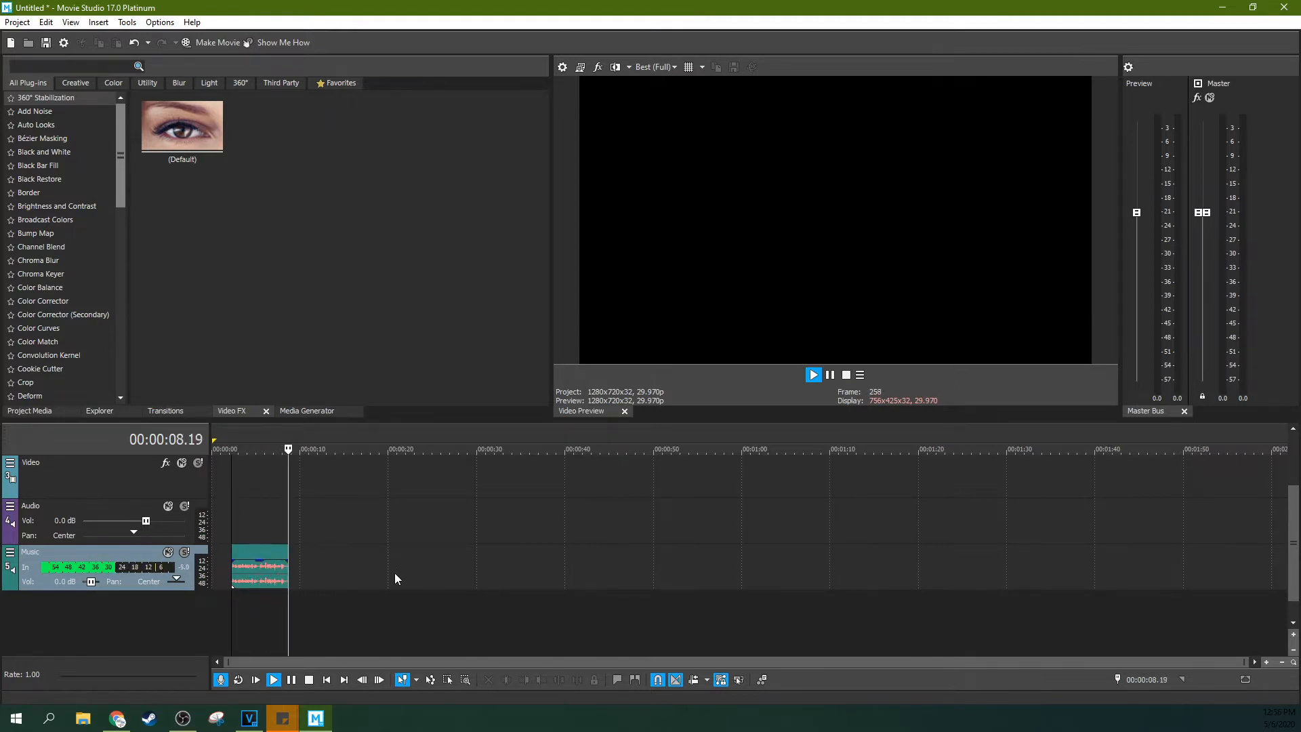
click(220, 679)
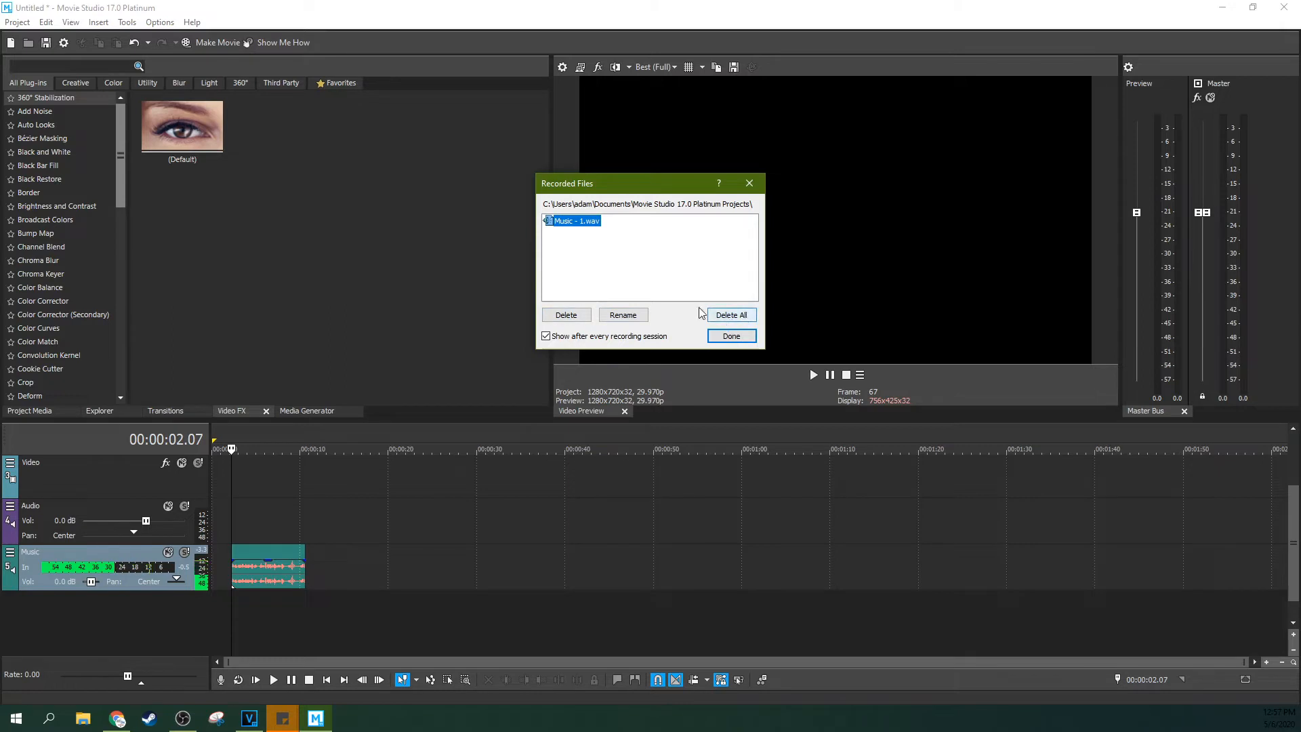
click(723, 337)
click(280, 518)
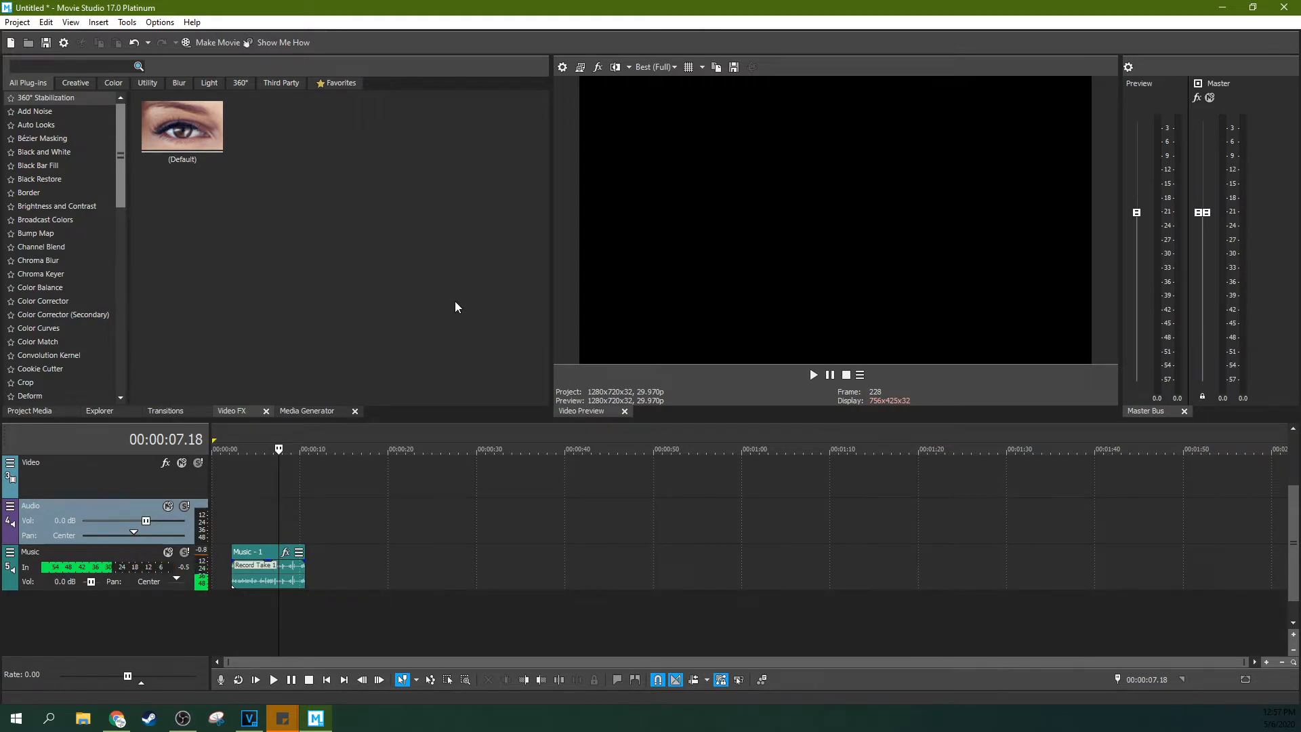
Step: Set the project's audio master bus mode to 5.1 Surround in the Project Properties
click(563, 68)
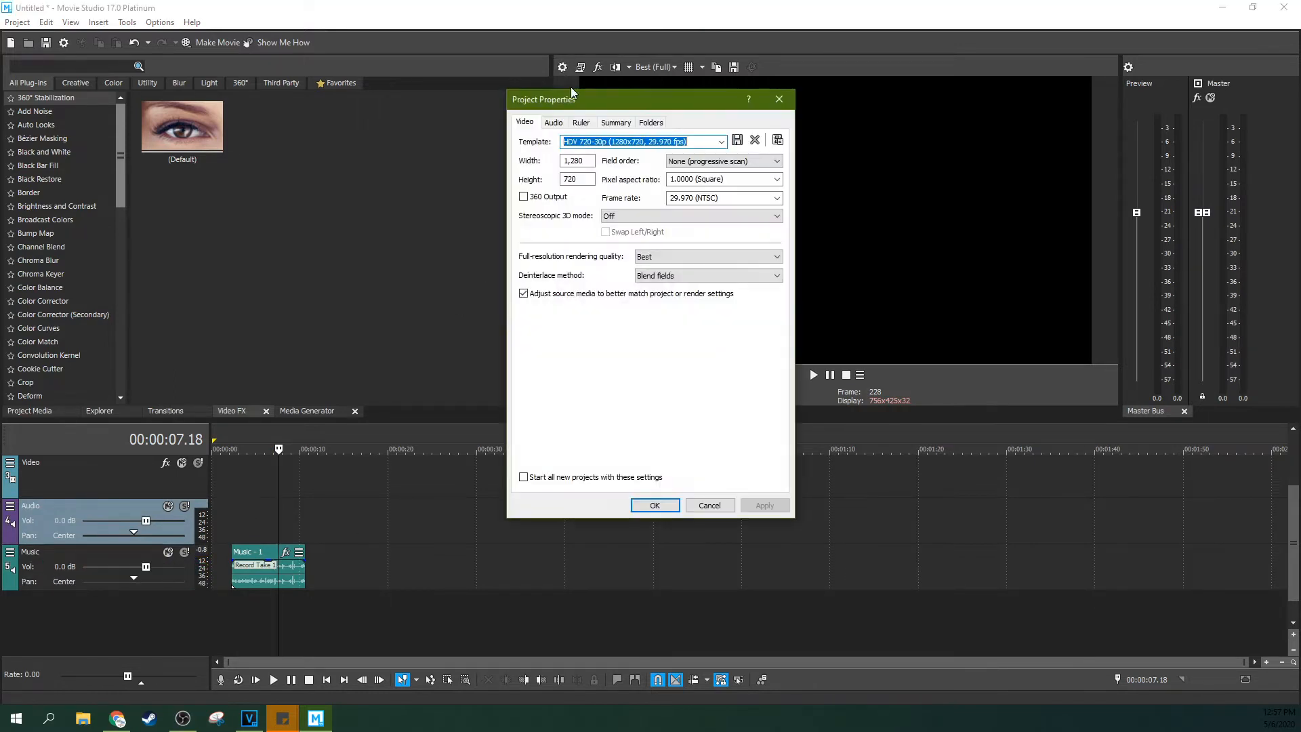
click(559, 125)
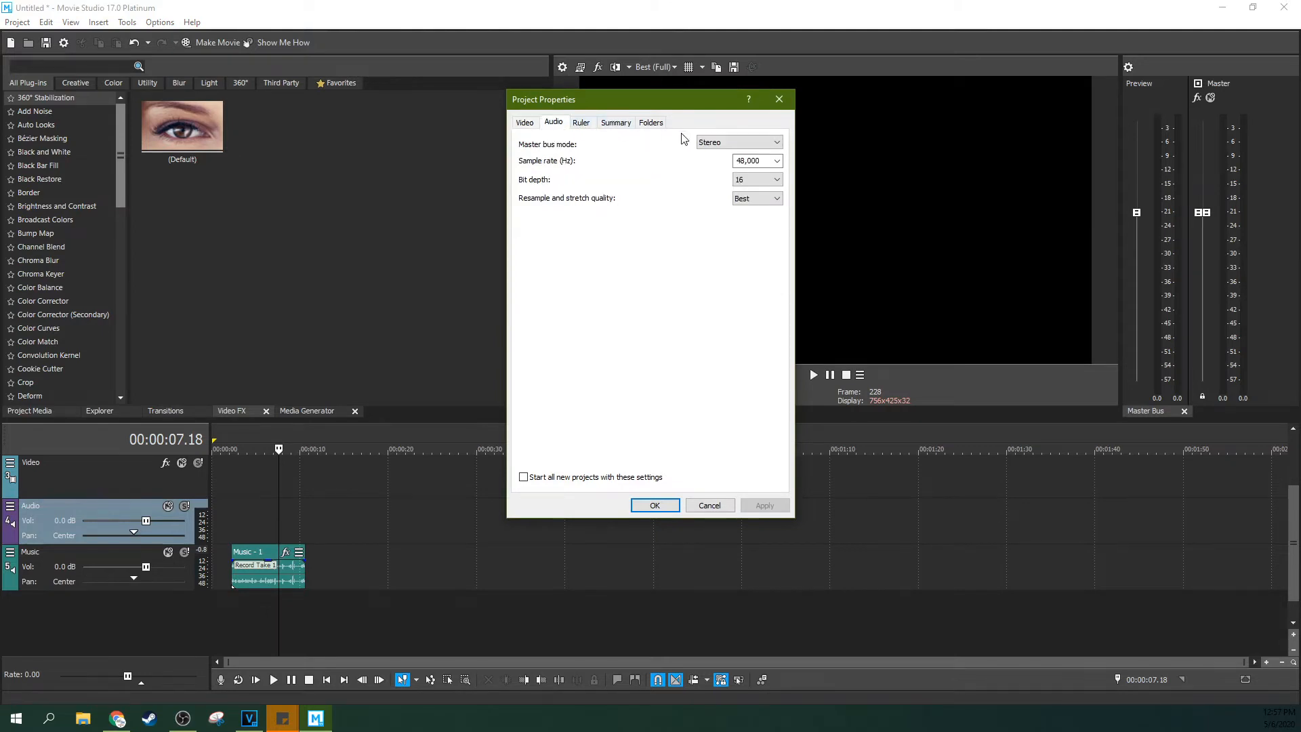
click(729, 143)
click(722, 162)
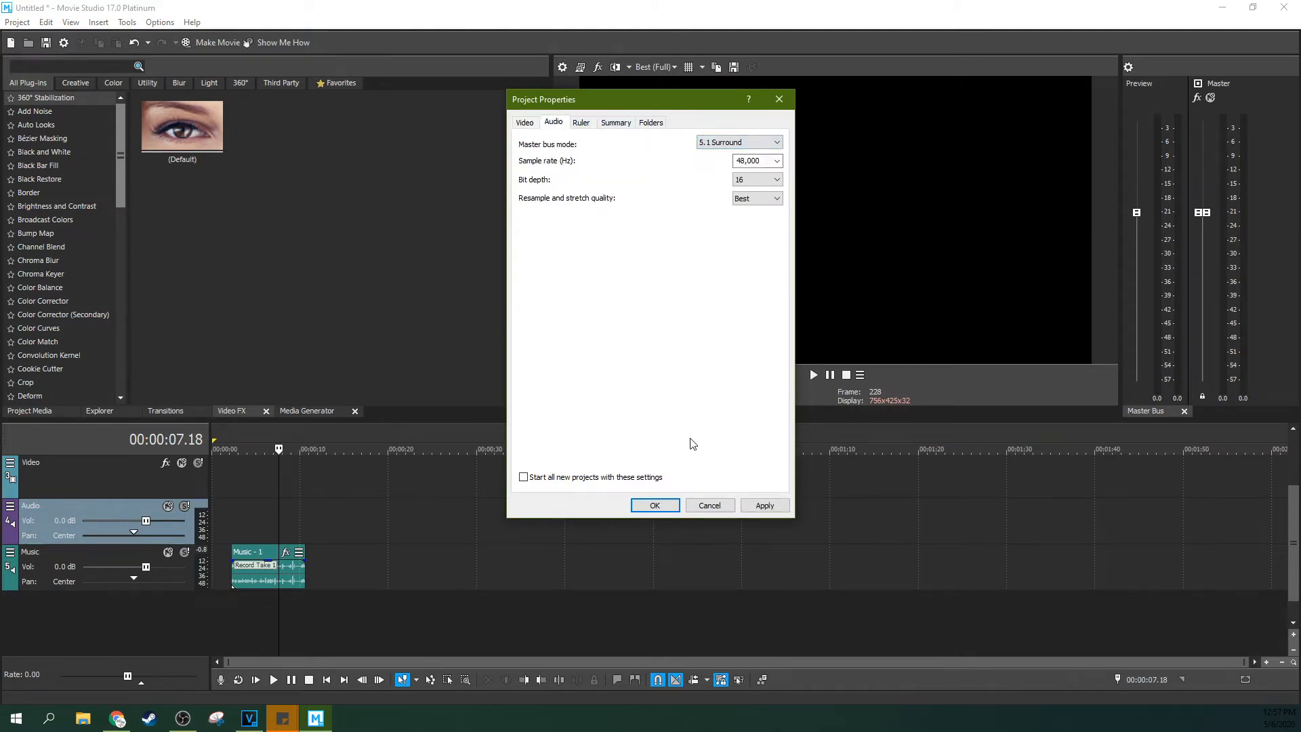
click(655, 505)
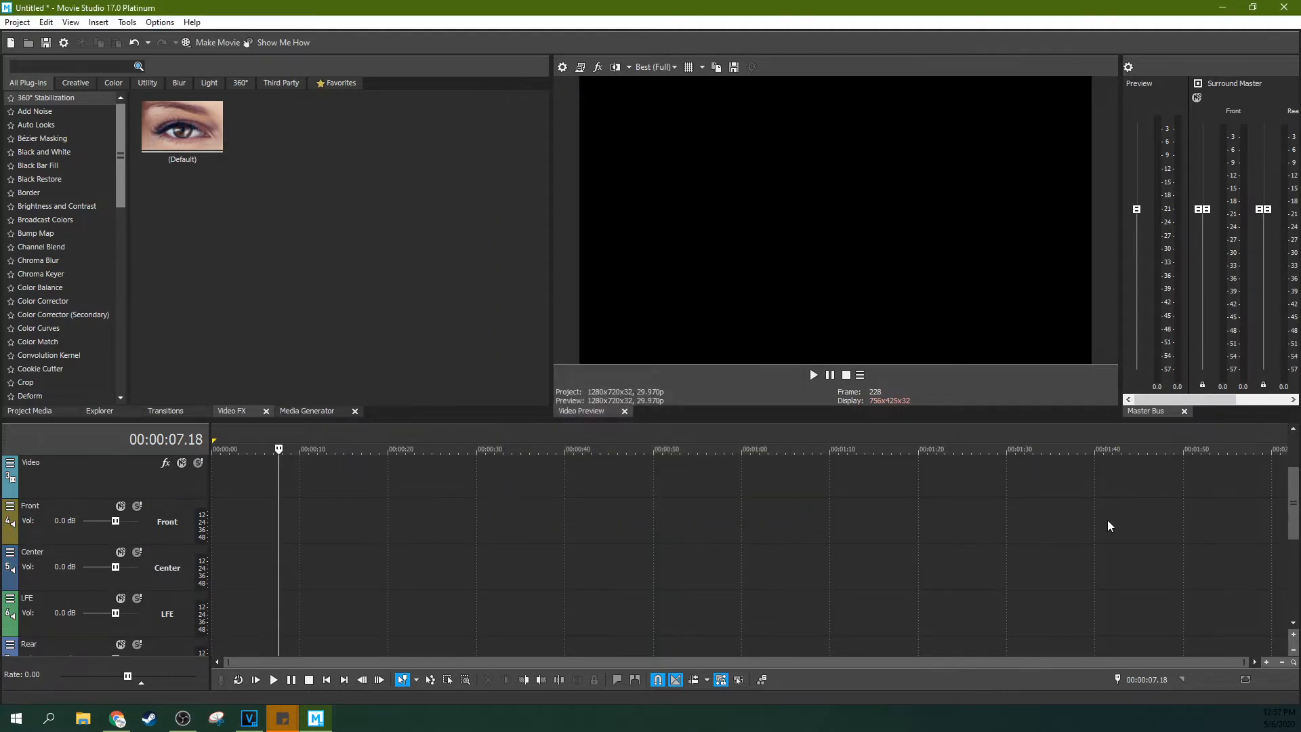
Step: Widen the Master Bus area enough to display the Front, Rear, Center and LFE faders together
scroll(1294, 503, down, 1)
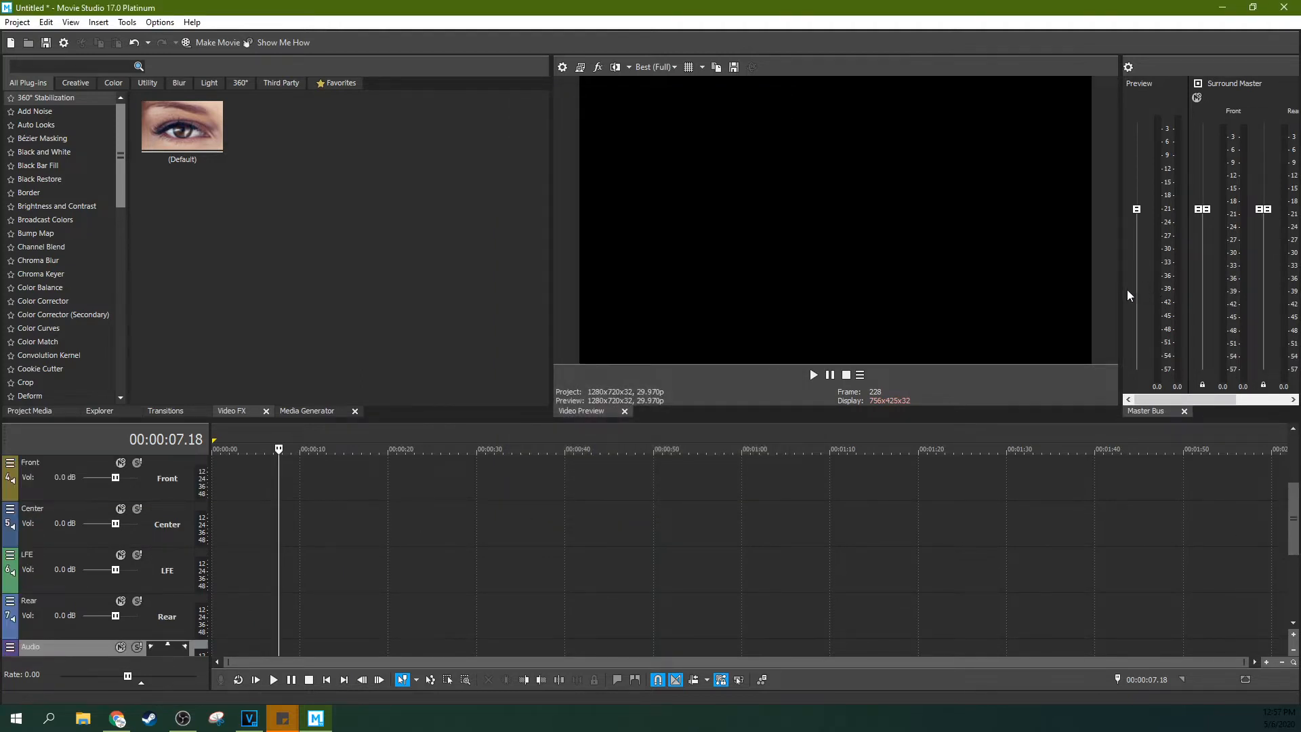
drag(1121, 293, 934, 292)
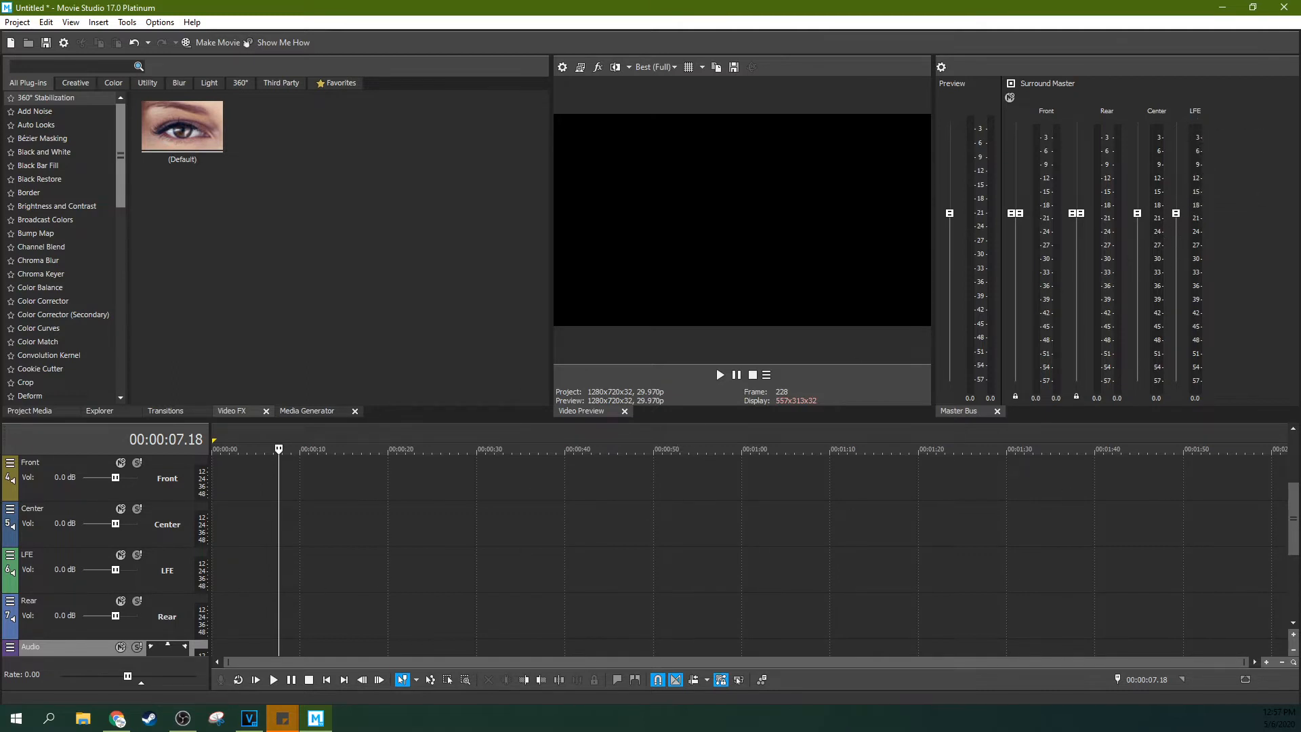
scroll(1291, 537, up, 1)
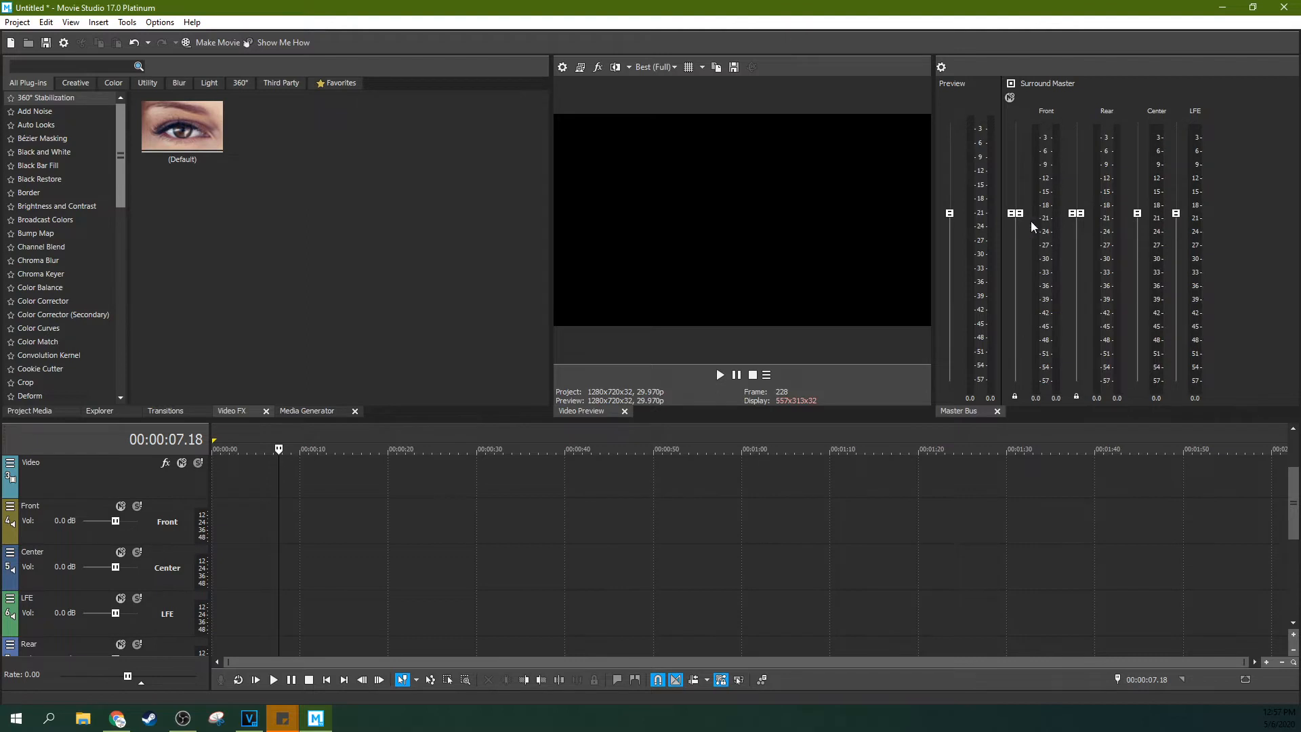
Step: Move the Audio track's surround pan point from the center toward the rear
drag(1297, 490, 1297, 538)
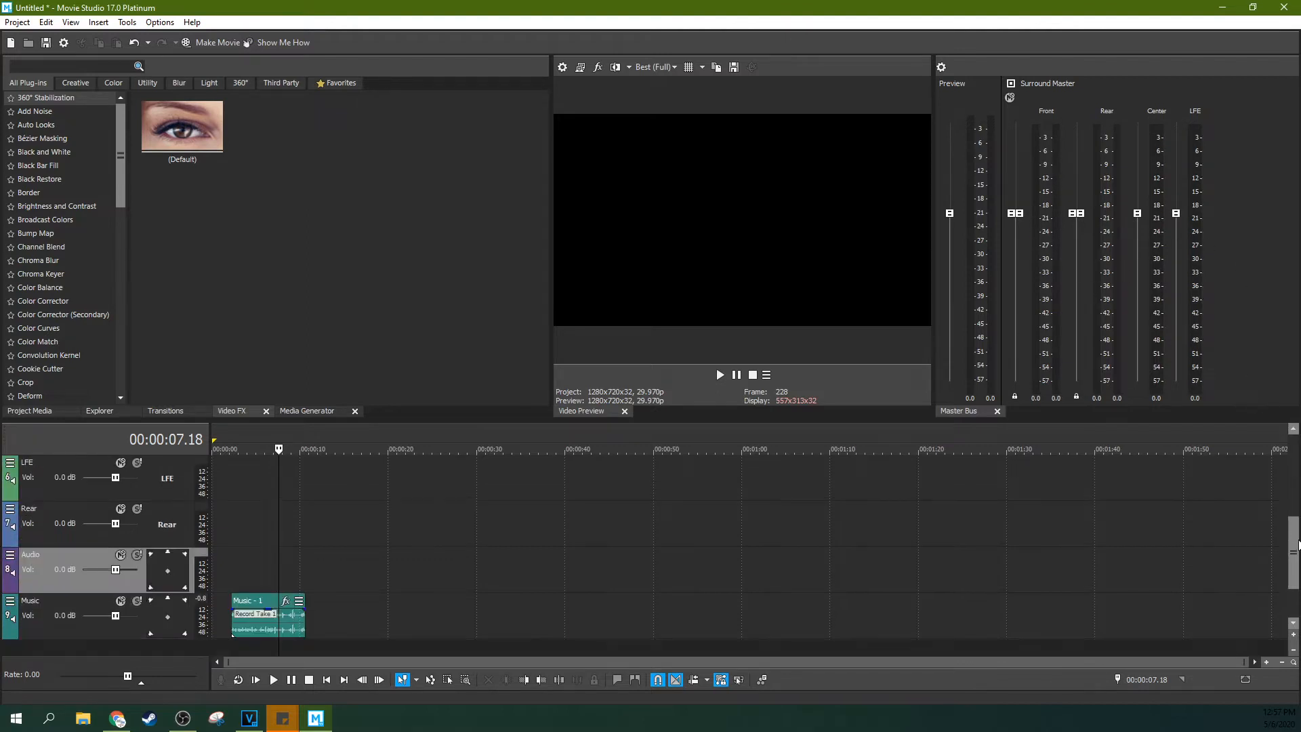
click(245, 577)
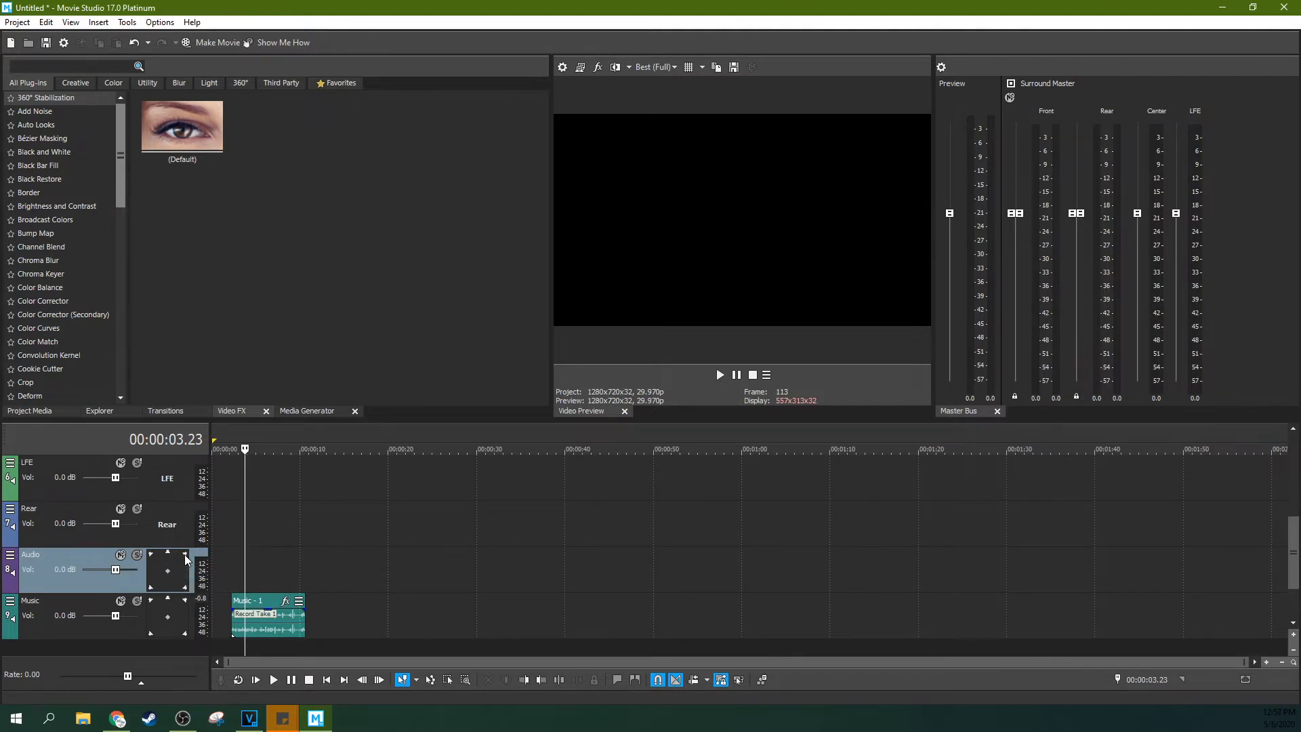
drag(167, 571, 166, 624)
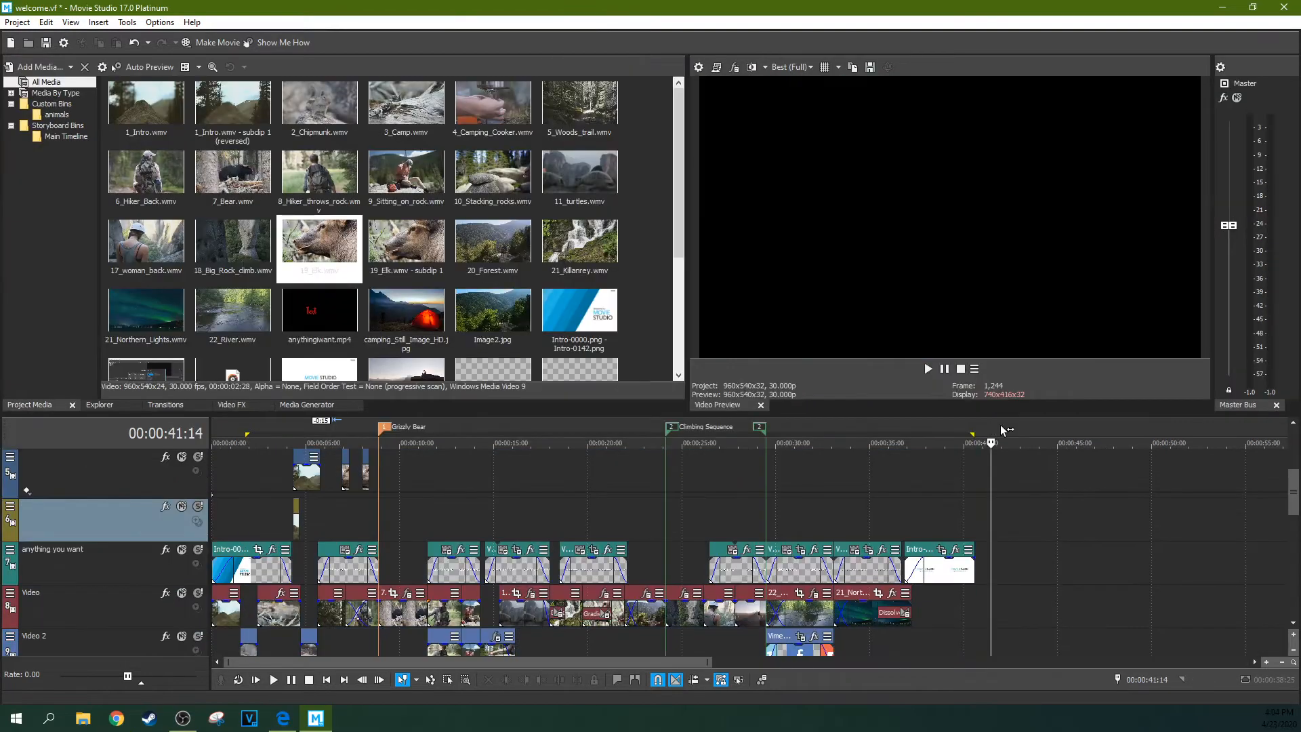
Step: Mark trial time selections on the timeline, including one from the project start to 00:00:42:04
drag(937, 434, 427, 434)
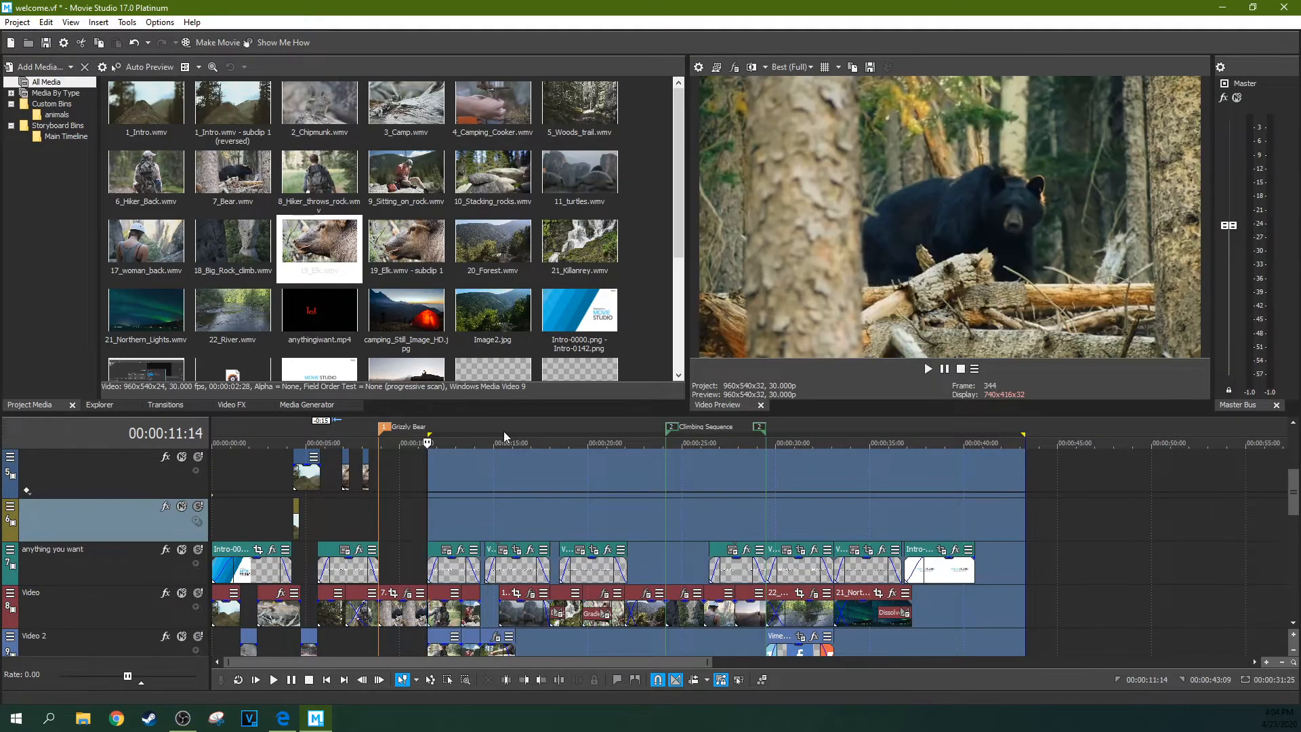
click(551, 428)
drag(1005, 427, 132, 369)
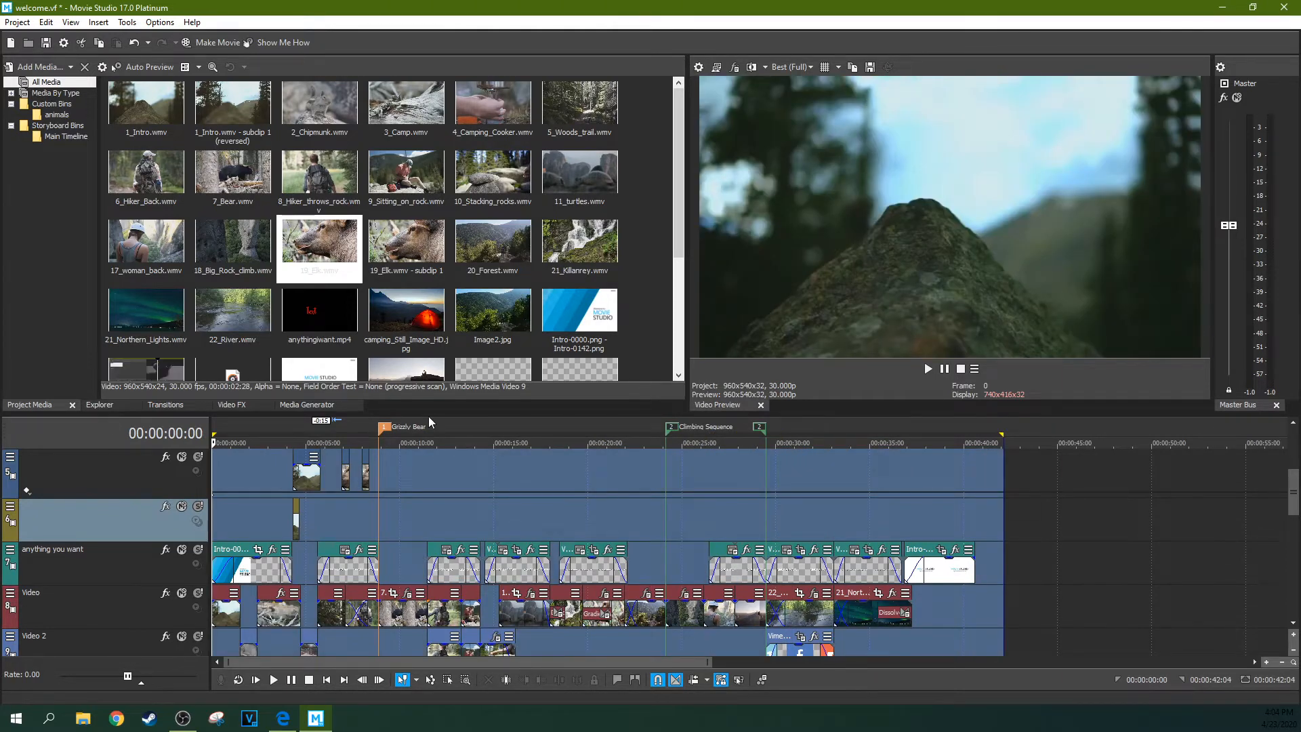
Step: Select the timeline range from 00:00:12:25 to 00:00:15:08 and turn on Loop Playback for it
drag(502, 428, 454, 427)
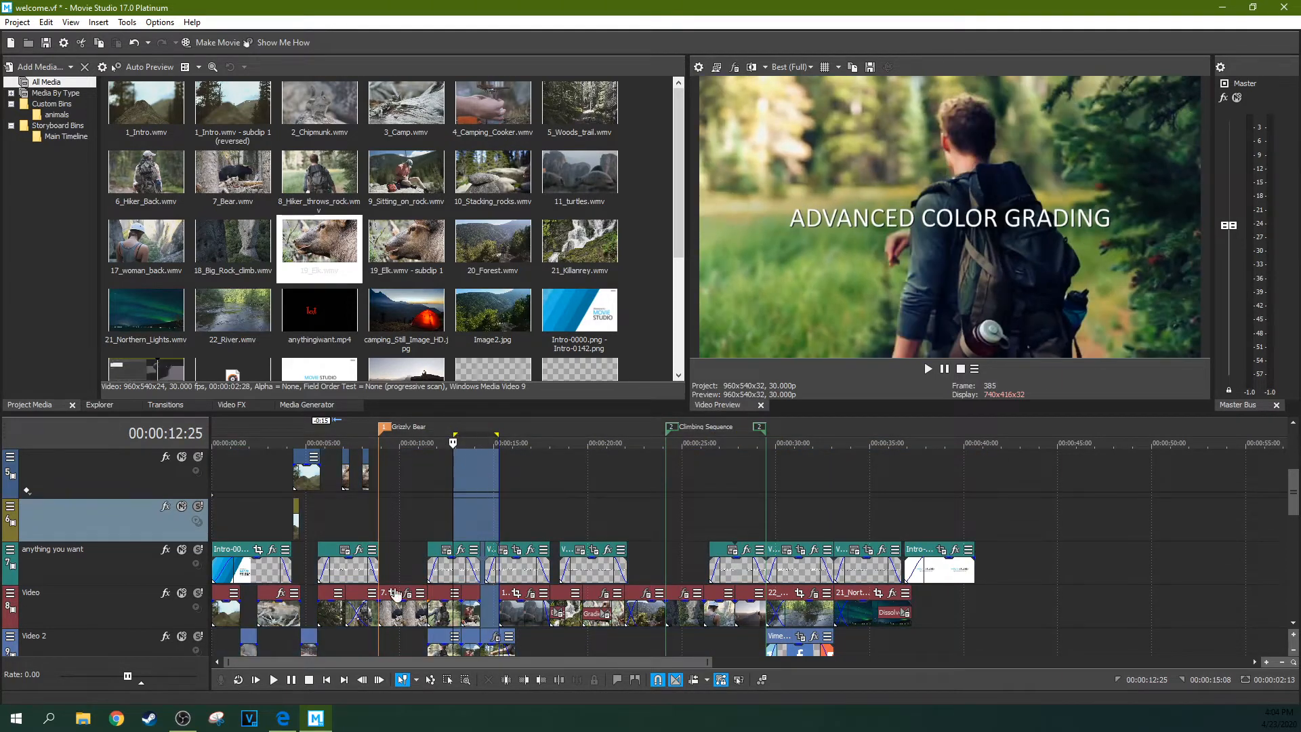
right_click(472, 437)
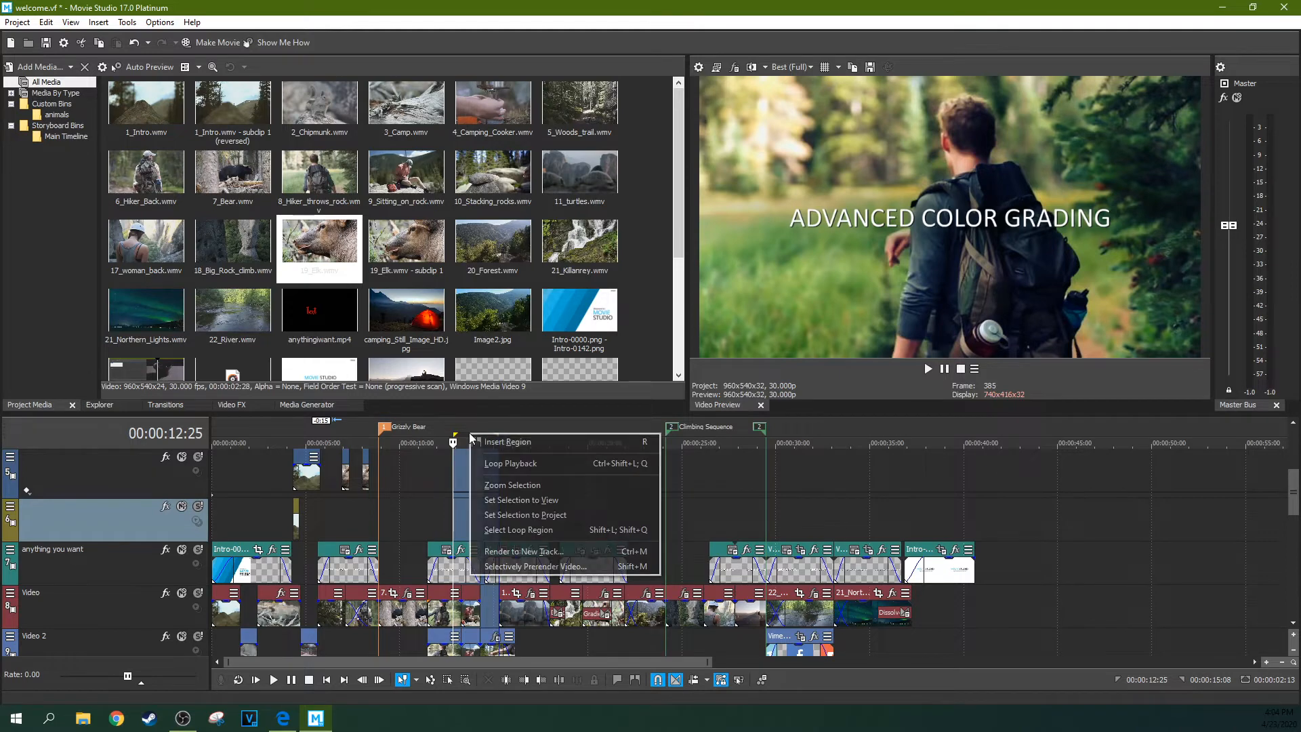
click(512, 468)
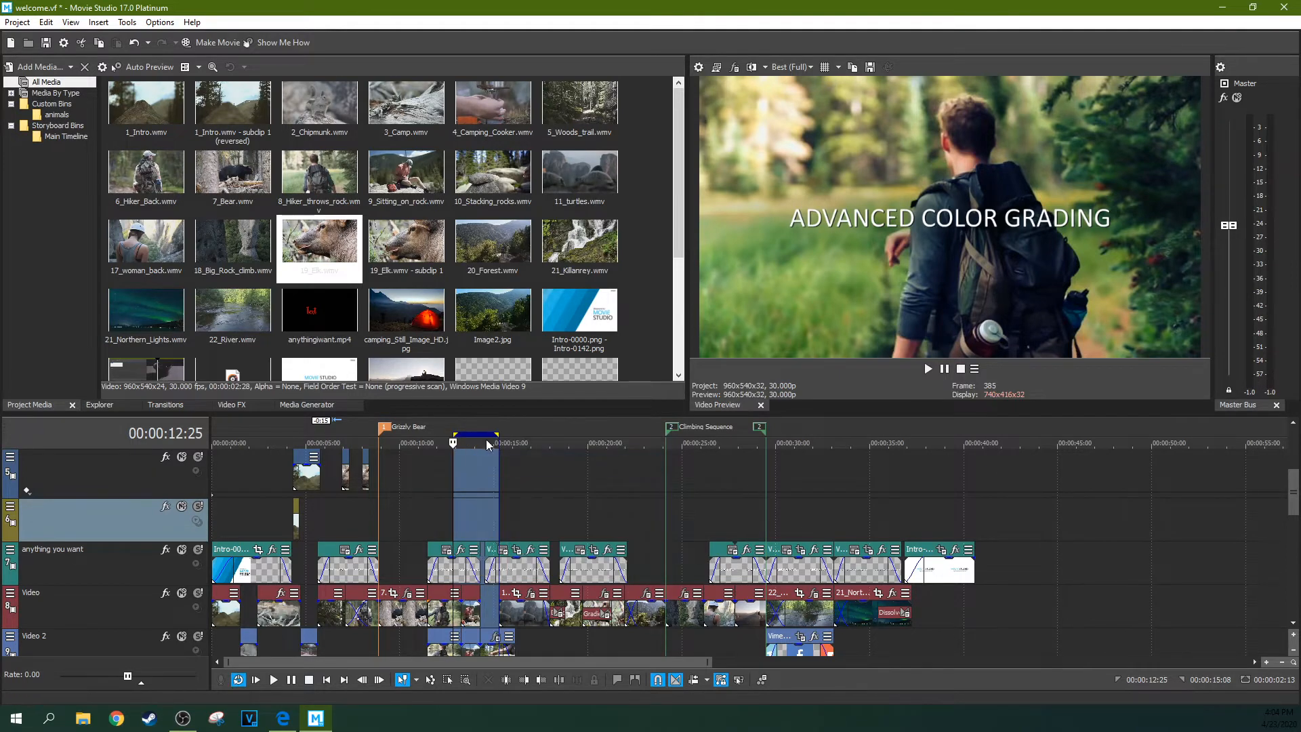
Step: Shorten the loop region to a fraction of a second by moving its end earlier, and play the loop
drag(498, 435, 461, 435)
key(space)
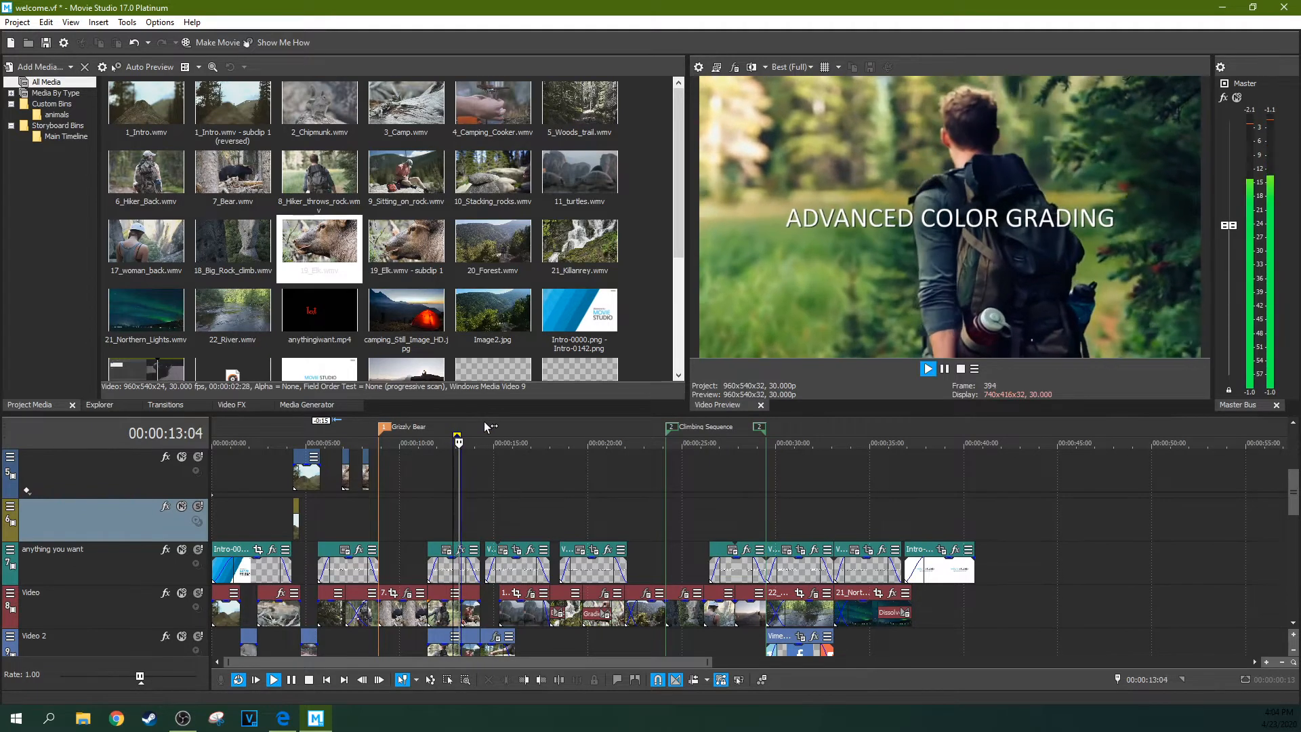
key(space)
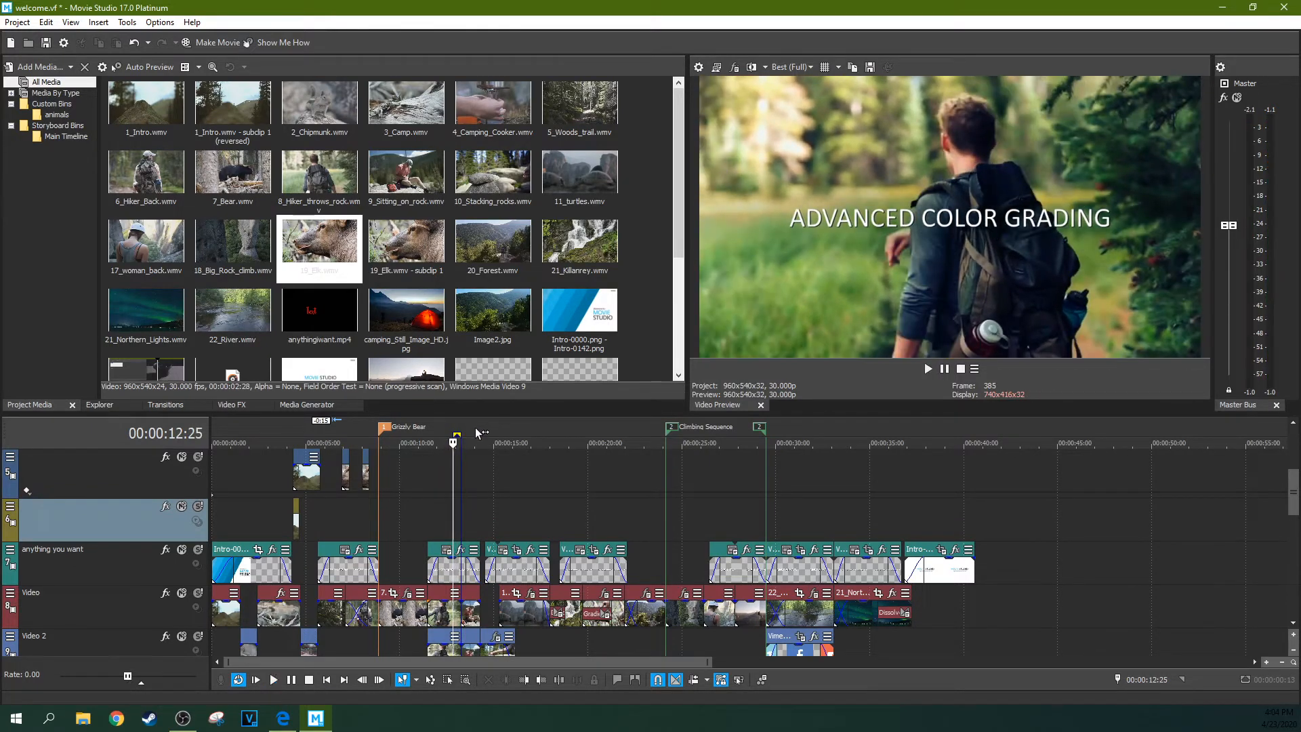
Step: Stretch both ends of the loop region so it spans 00:00:11:23 to 00:00:14:19
scroll(599, 445, up, 8)
drag(827, 435, 901, 433)
scroll(901, 433, down, 3)
drag(803, 433, 873, 425)
drag(744, 434, 663, 433)
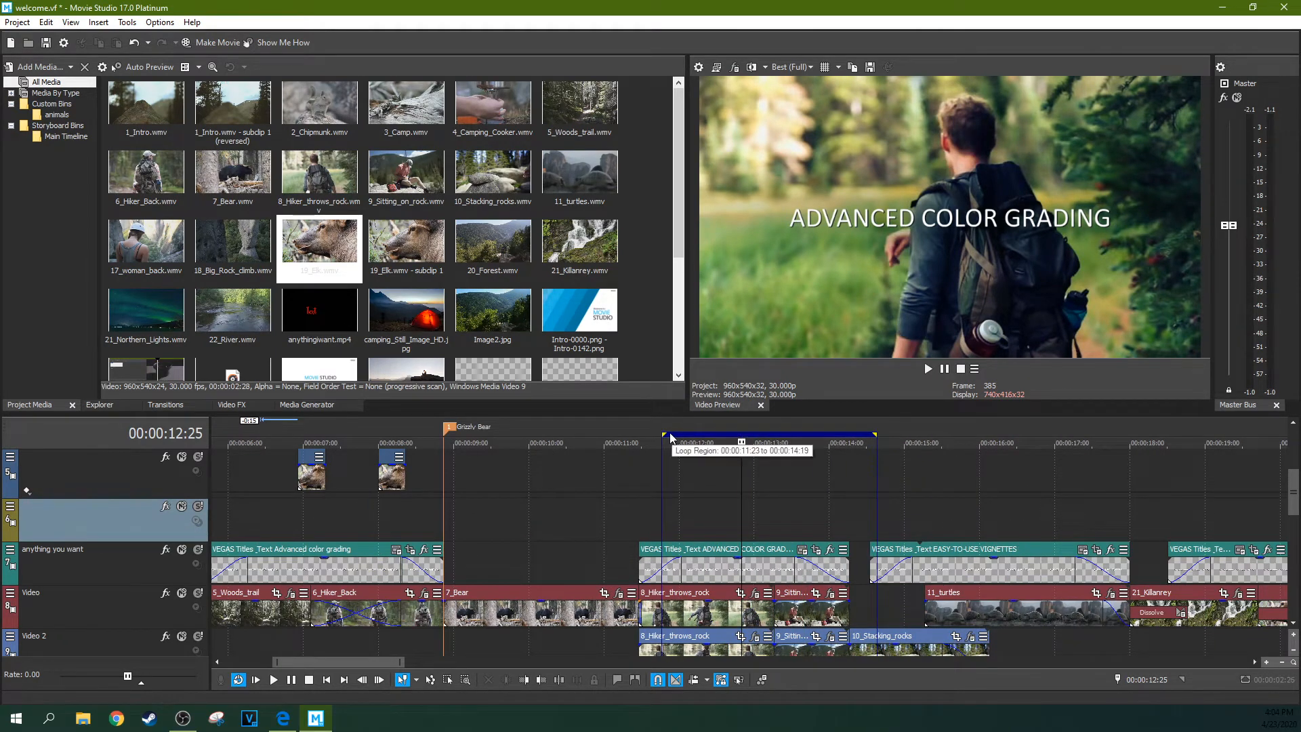
Step: Insert a region named "dude throws rock" over the loop range, and select that region's full time span
right_click(700, 444)
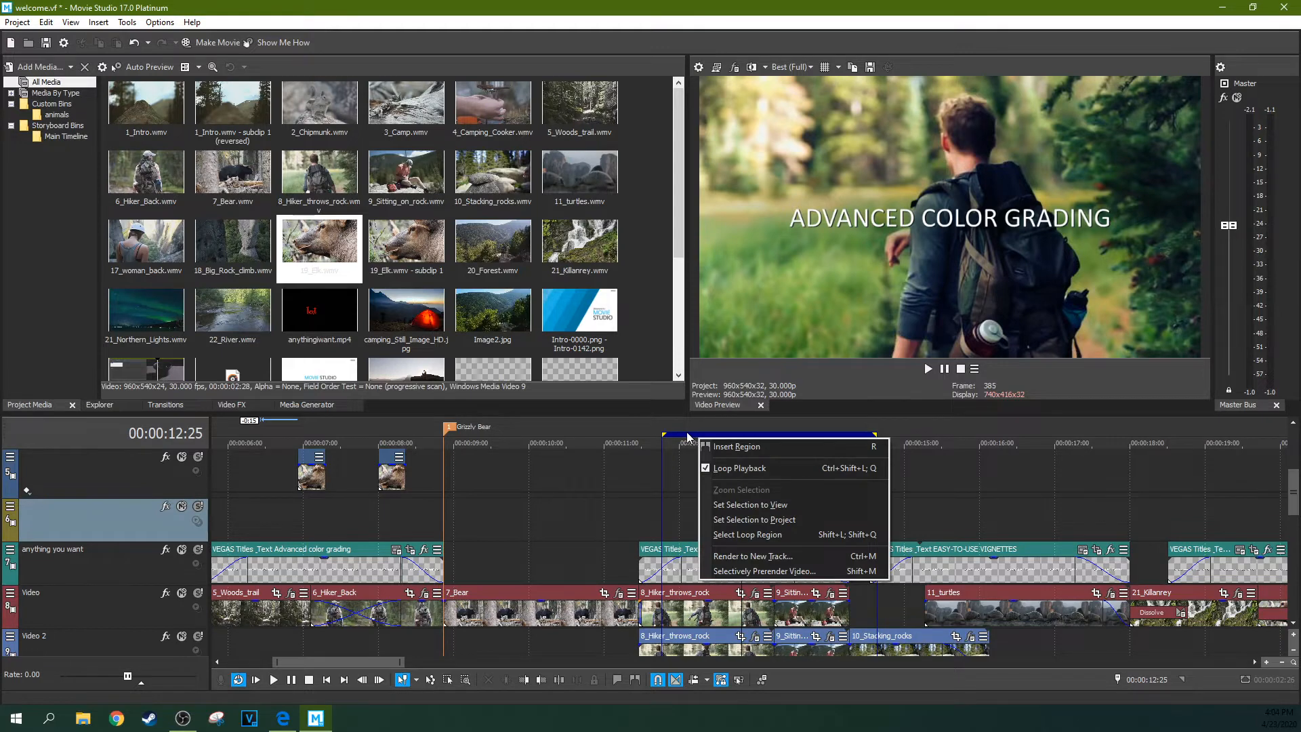
click(739, 448)
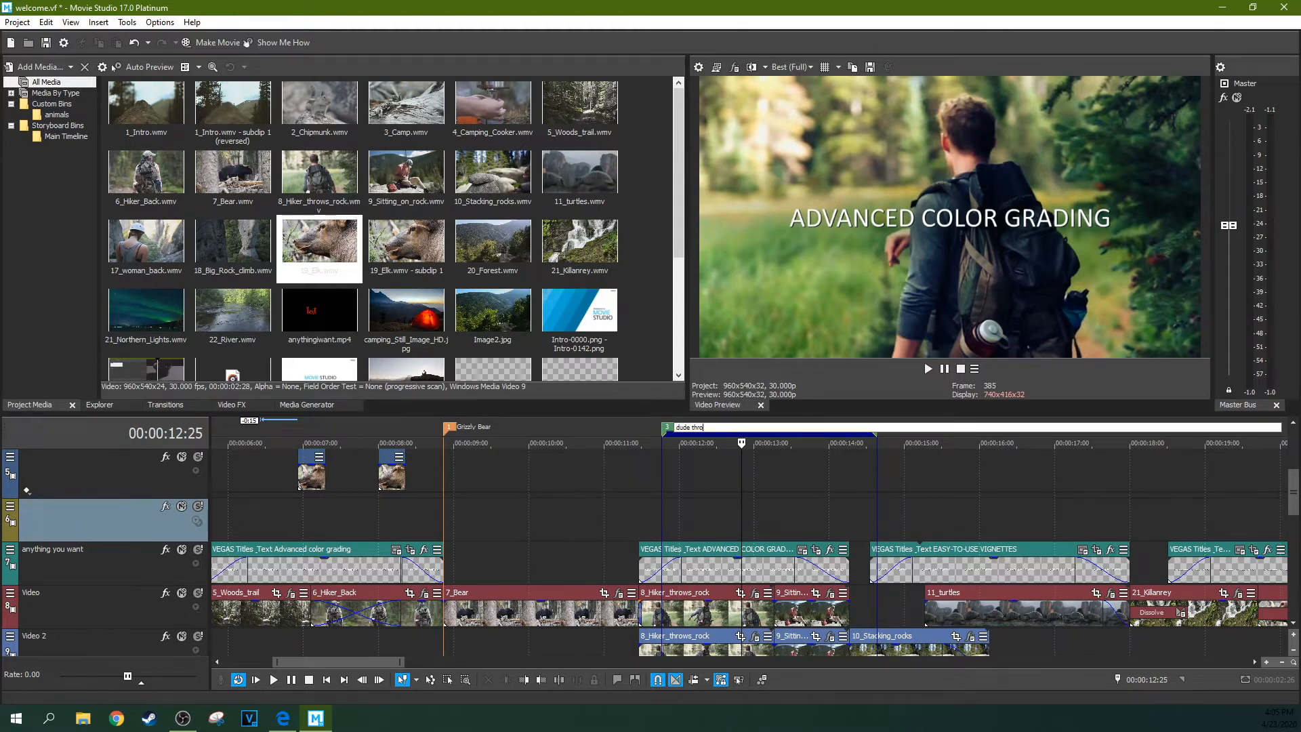
key(Return)
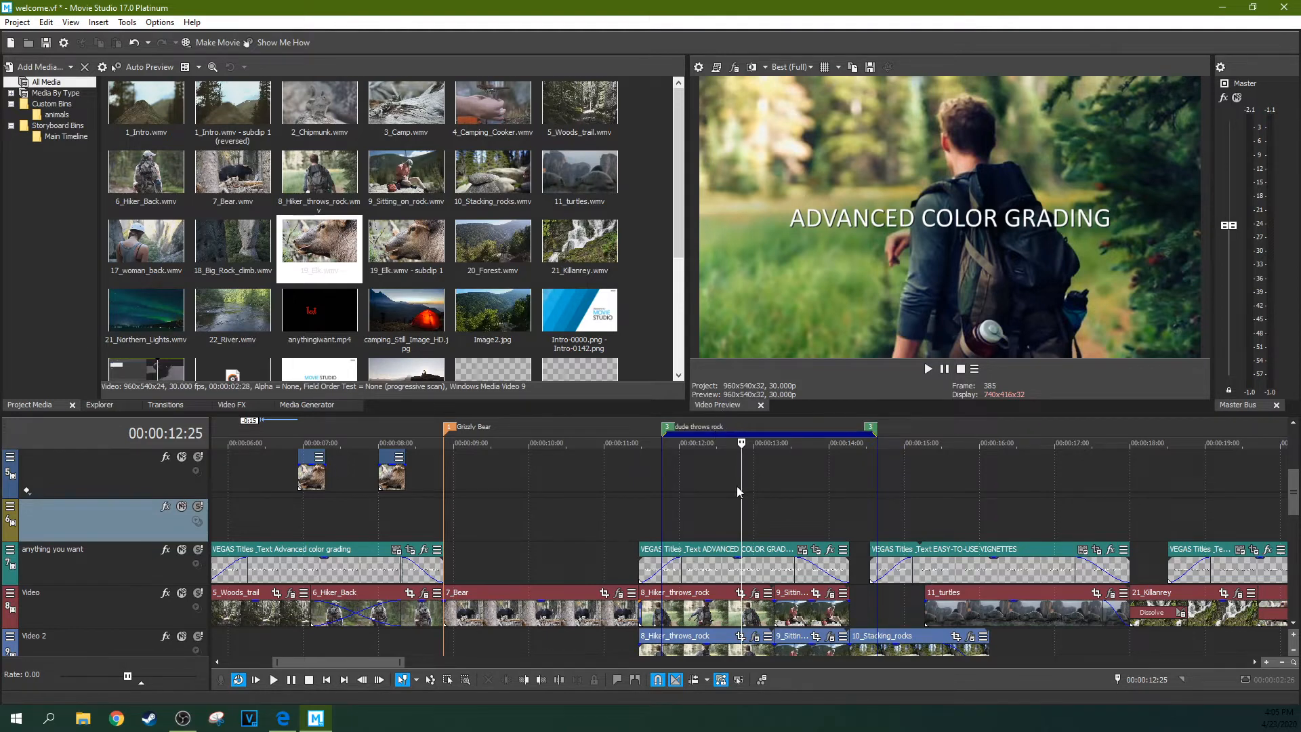
drag(717, 476, 712, 475)
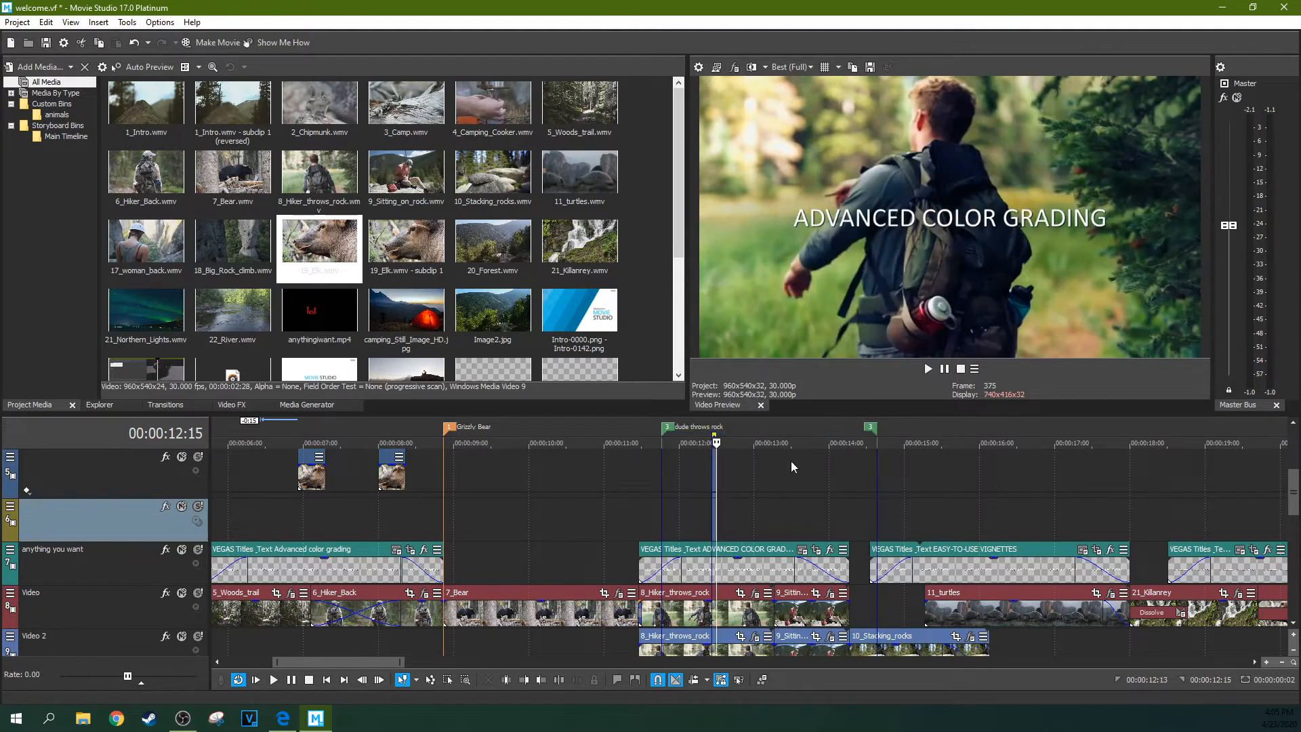
double_click(680, 432)
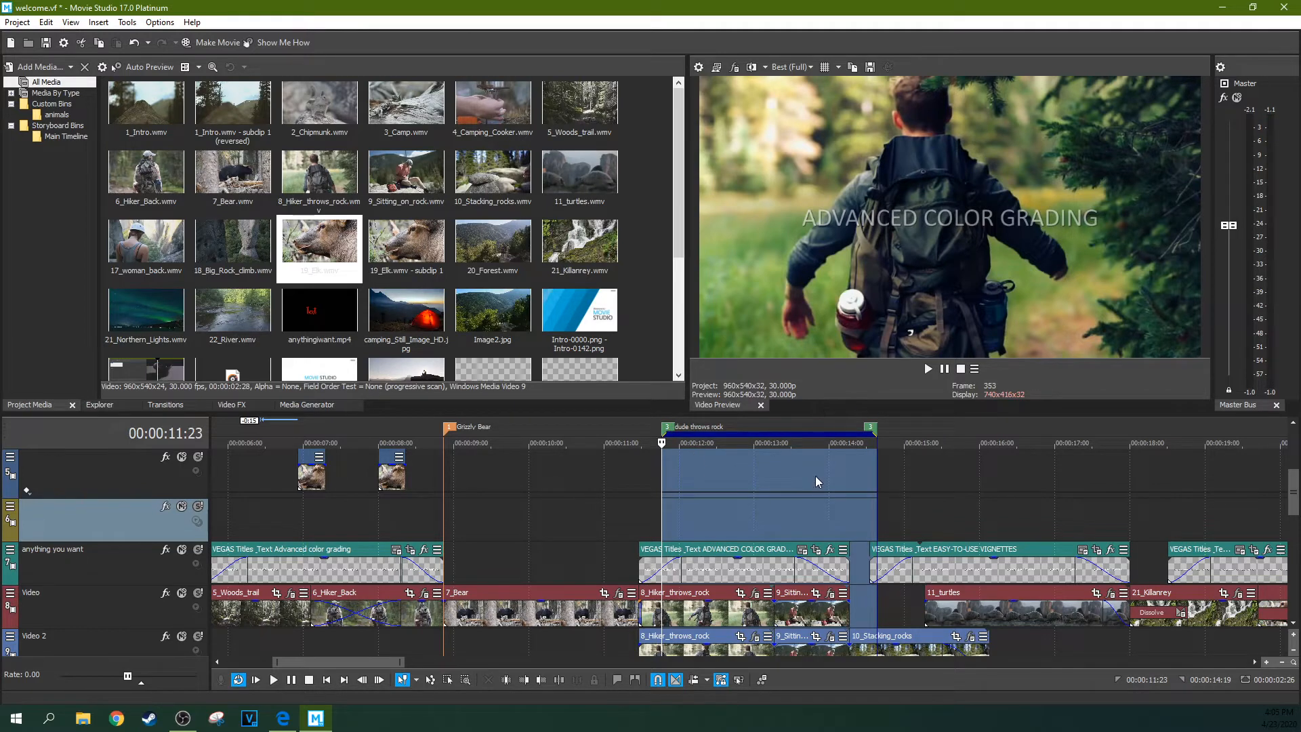
Step: Shorten the loop range, fit the "dude throws rock" region to the 8_Hiker_throws_rock clip, and shift the loop to the region's start
drag(877, 434, 766, 434)
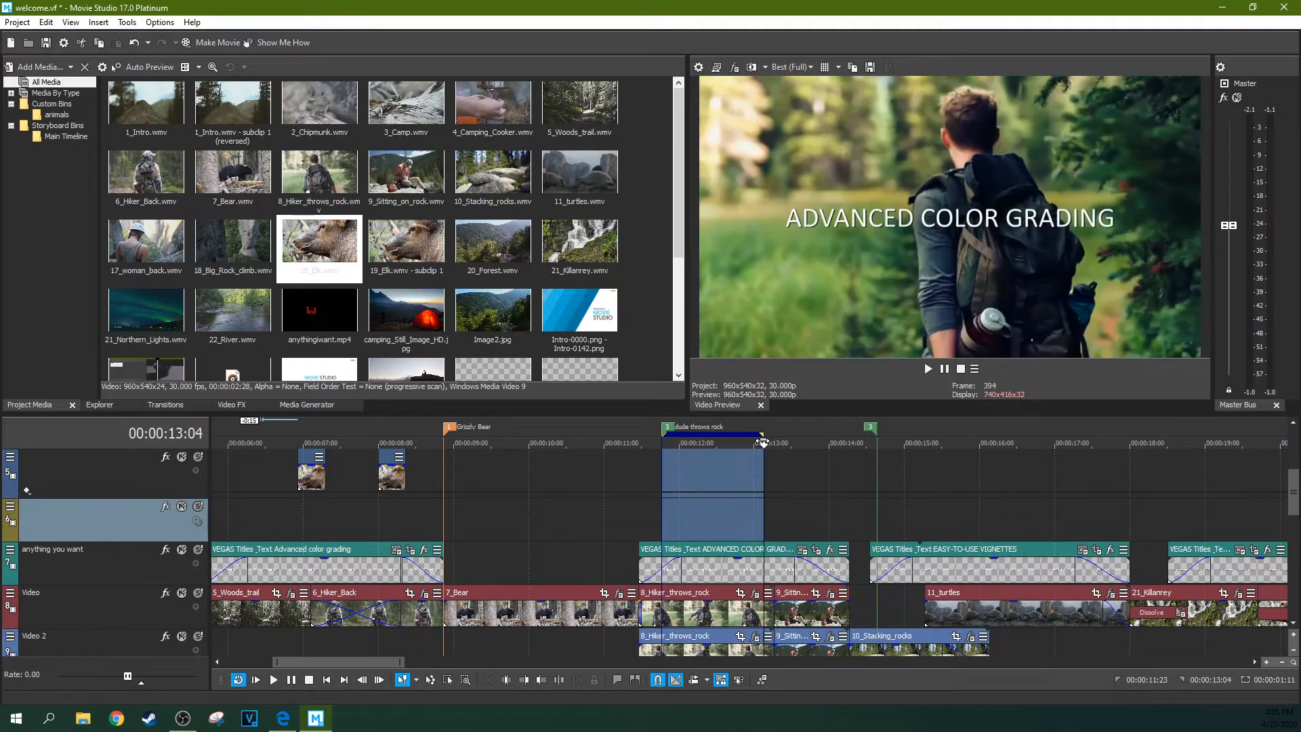
drag(872, 431, 760, 431)
drag(672, 434, 647, 432)
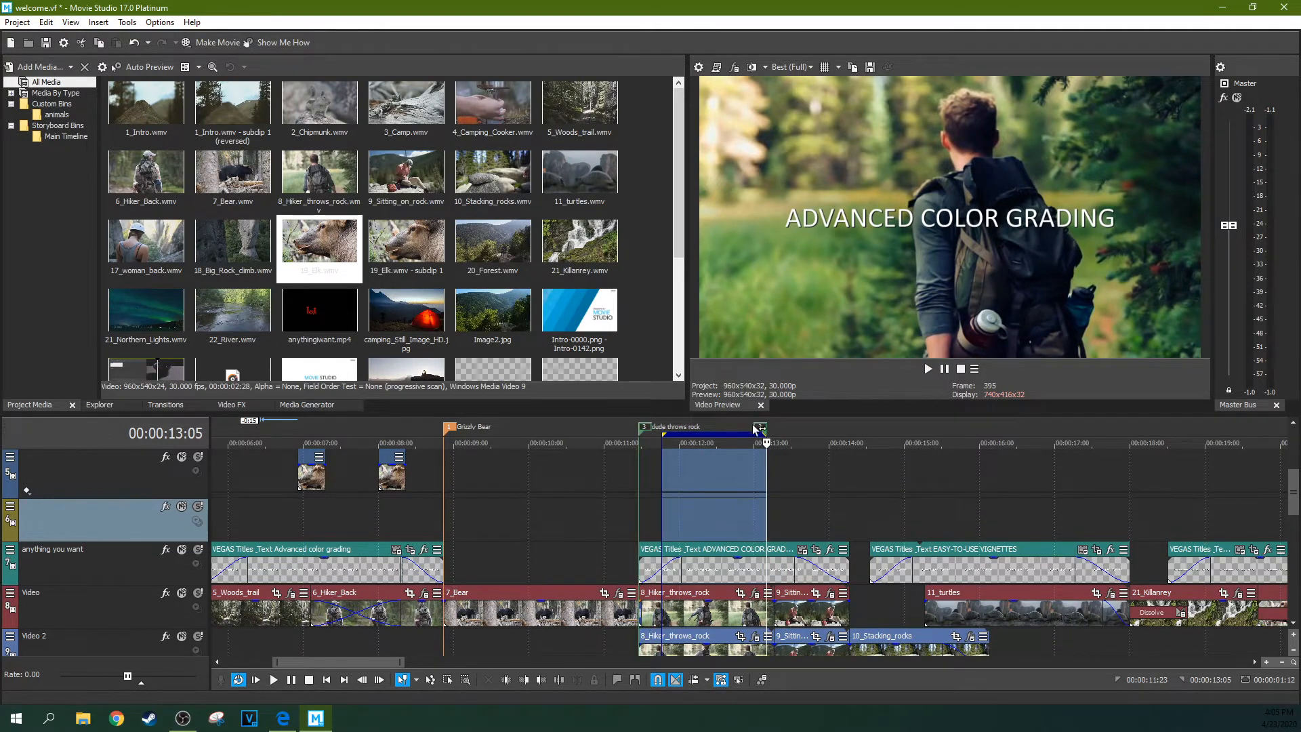
click(596, 442)
drag(694, 435, 673, 436)
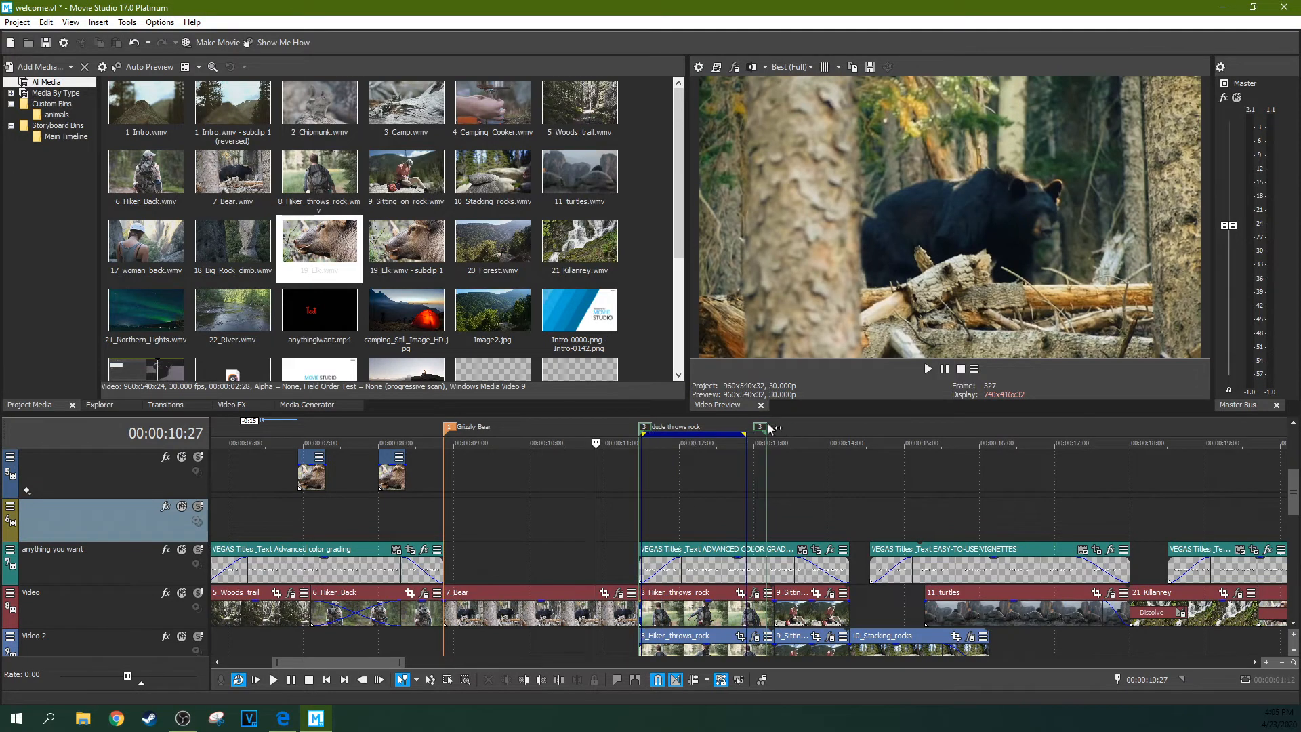
drag(760, 428, 769, 432)
Step: Turn off Loop Playback and set the time selection to the visible timeline view
right_click(697, 434)
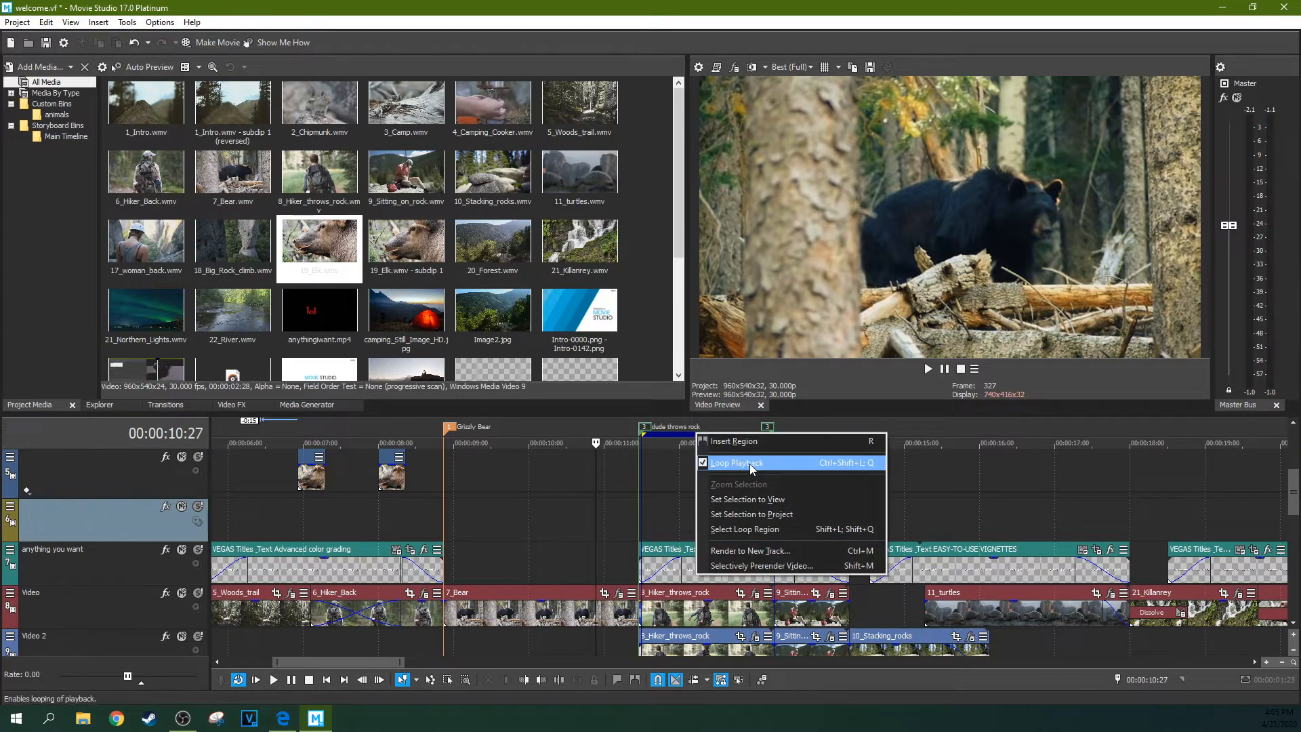
click(707, 465)
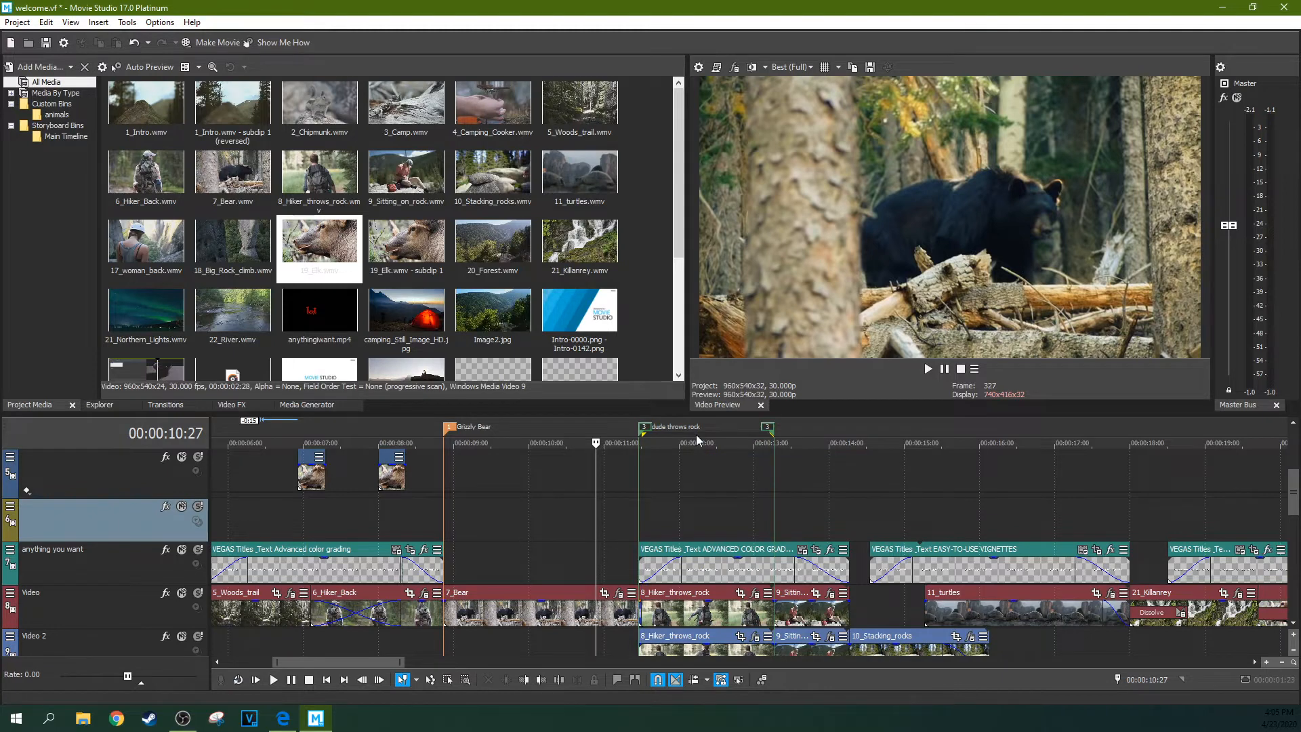
right_click(697, 434)
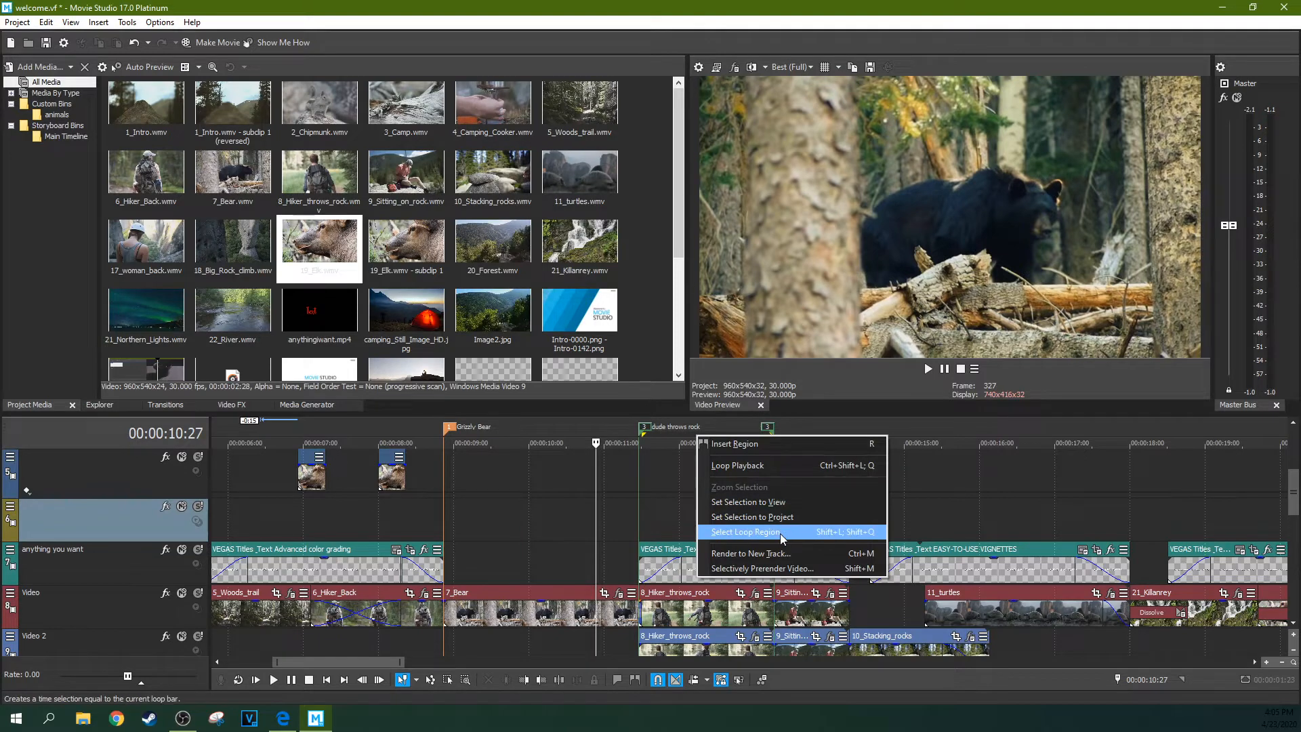
click(770, 518)
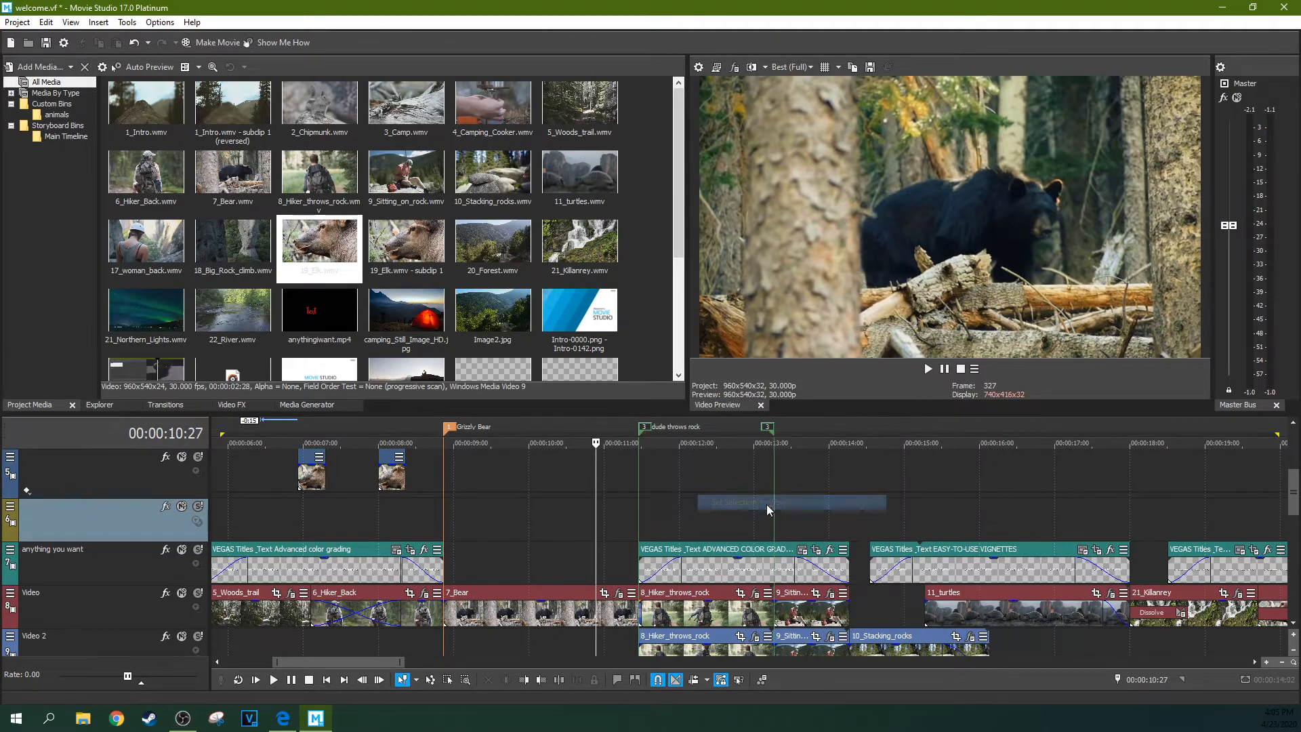
scroll(718, 461, down, 5)
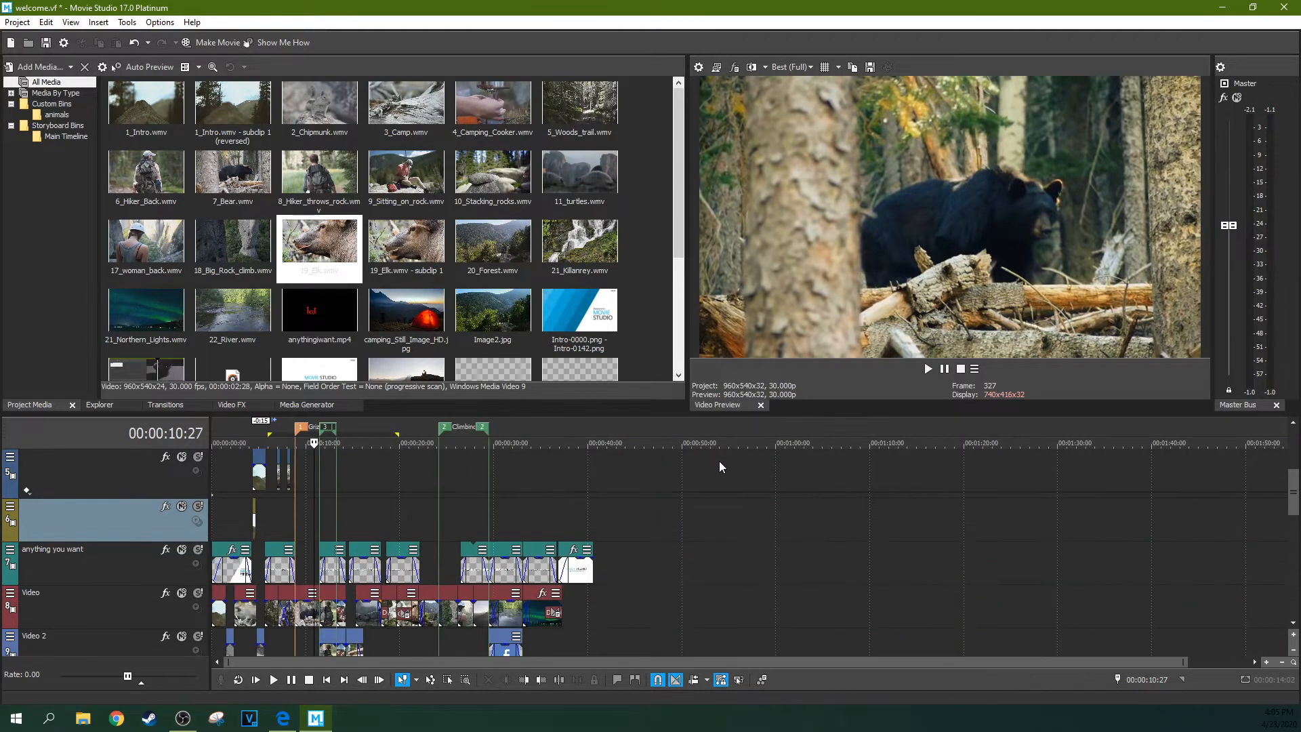
scroll(718, 460, up, 3)
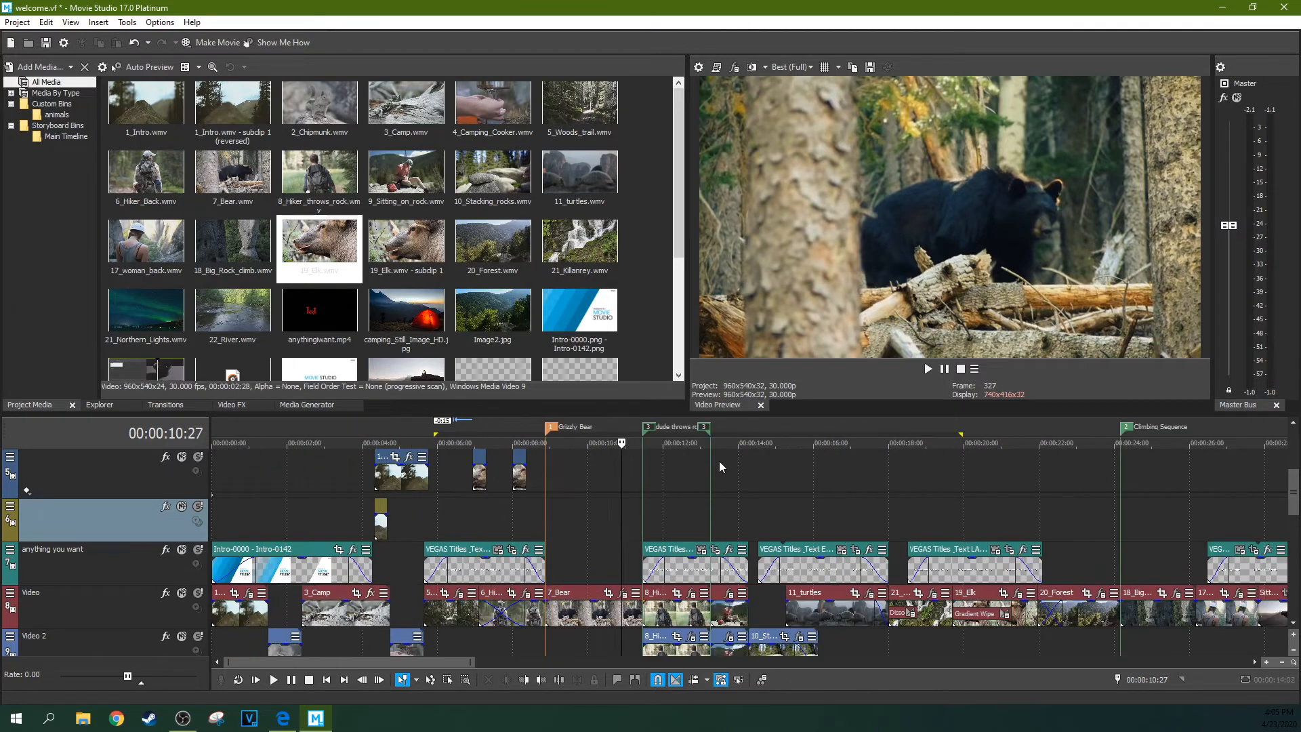
Step: Select the range from 00:00:00:00 to 00:00:04:08, look at its Selectively Prerender Video settings, and close them without rendering
right_click(721, 425)
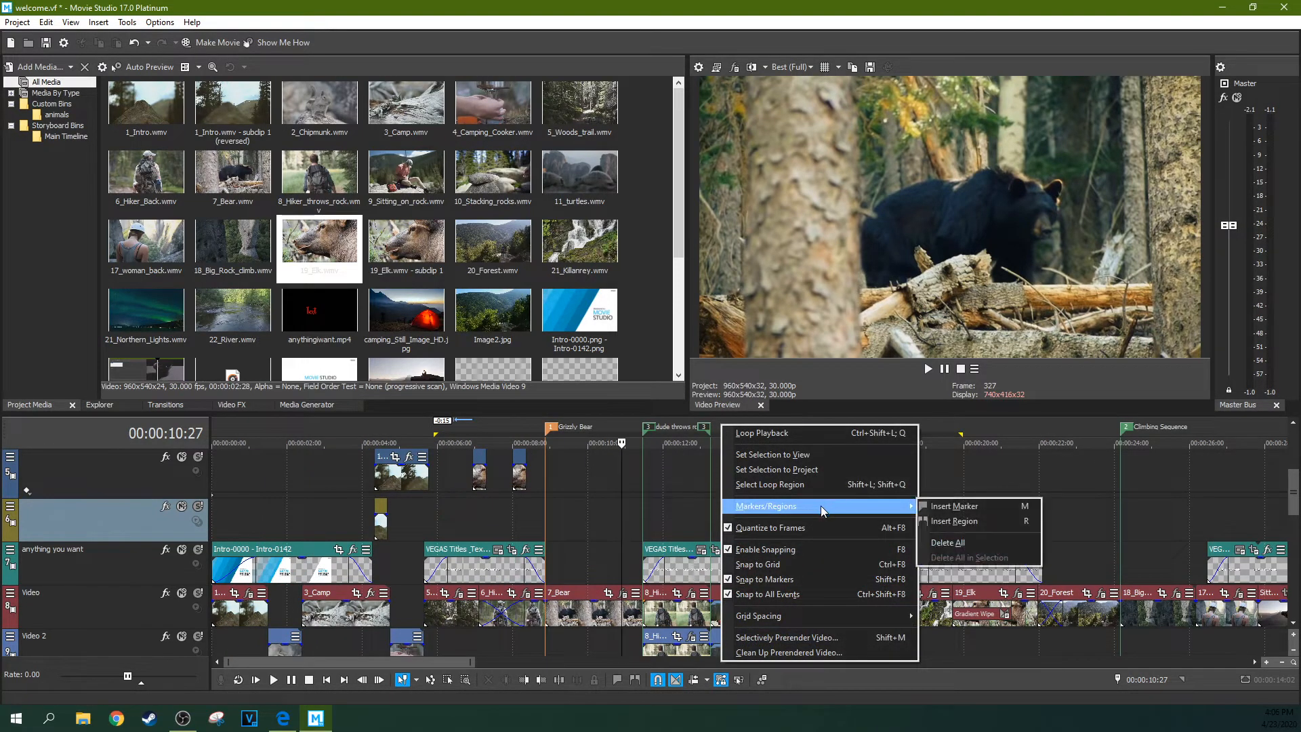
right_click(598, 431)
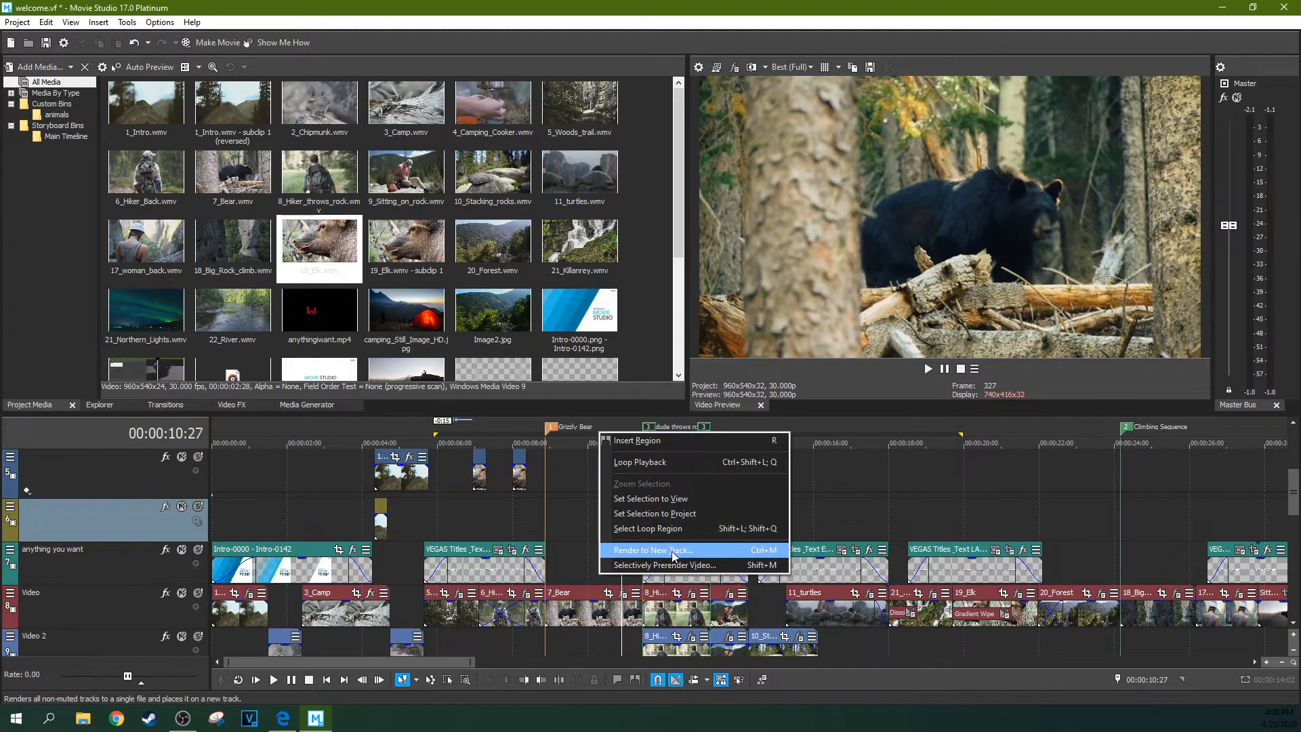
drag(214, 437, 372, 443)
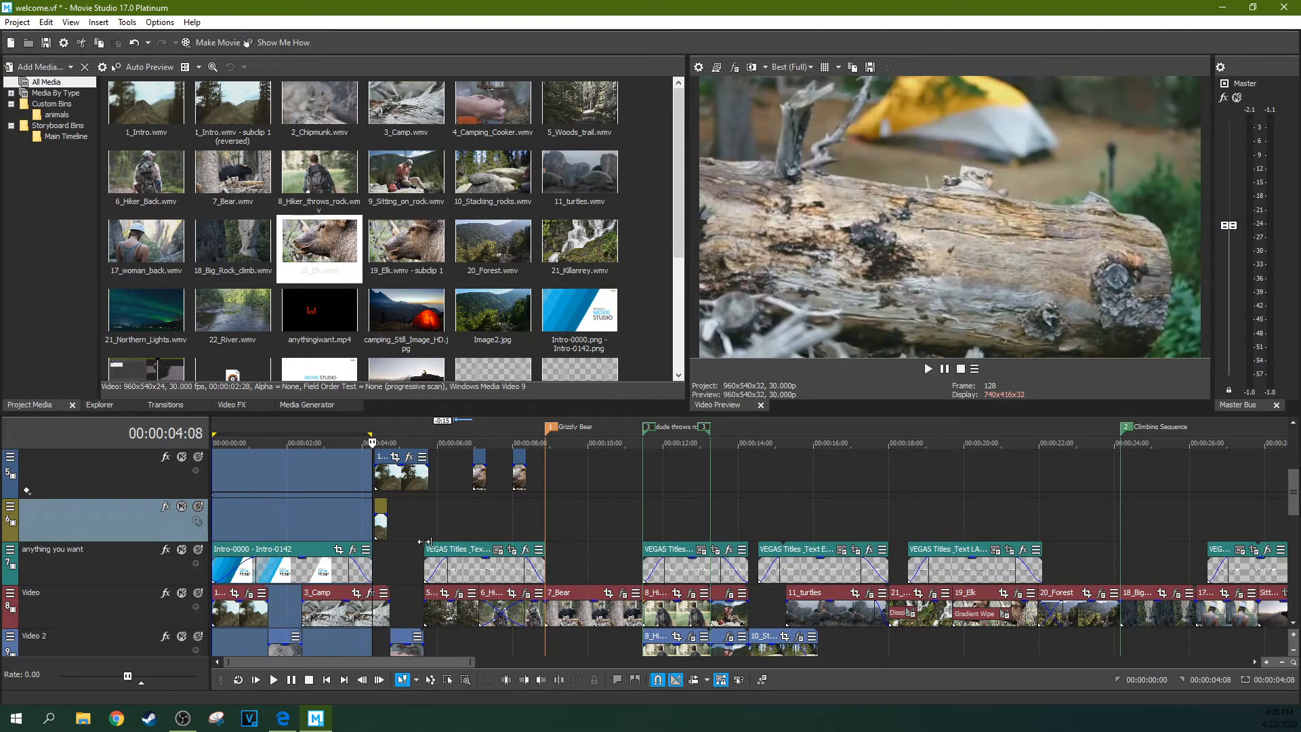
scroll(366, 566, up, 3)
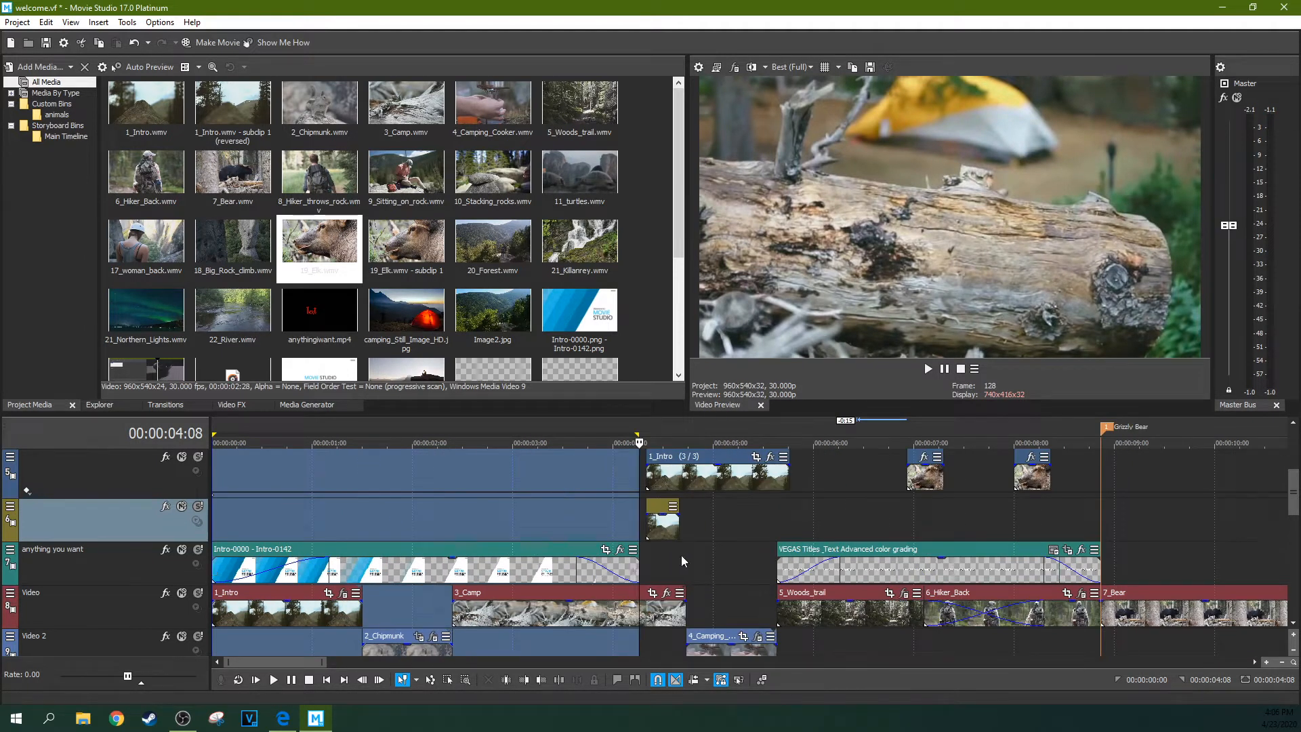
right_click(410, 437)
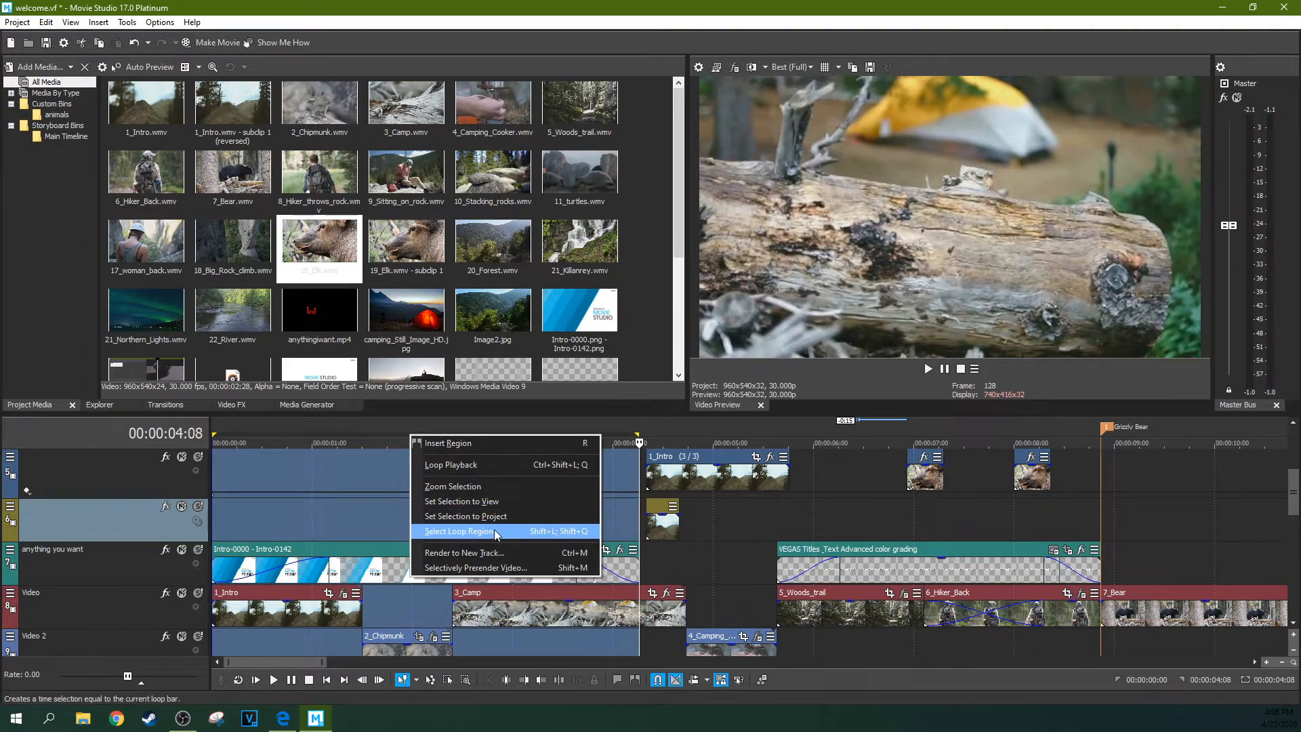
click(491, 569)
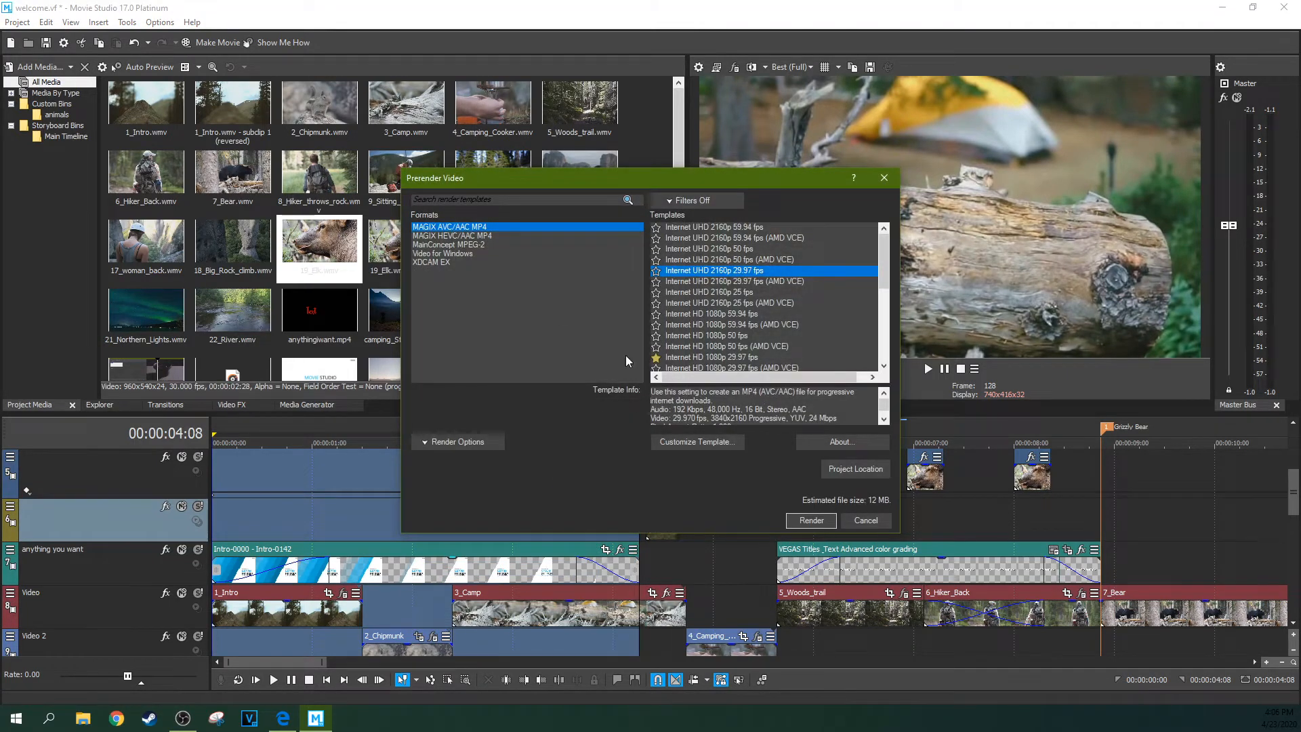
click(885, 178)
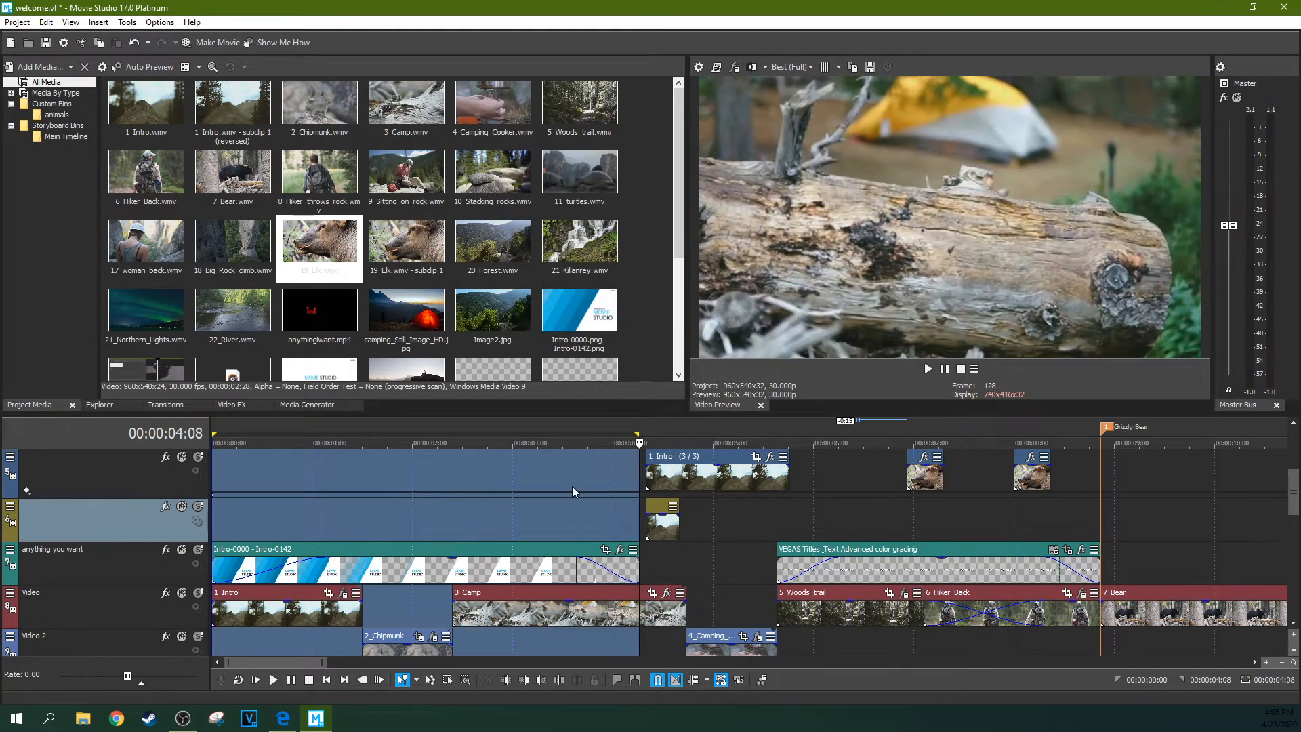
click(720, 425)
drag(667, 427, 776, 427)
click(833, 423)
right_click(746, 433)
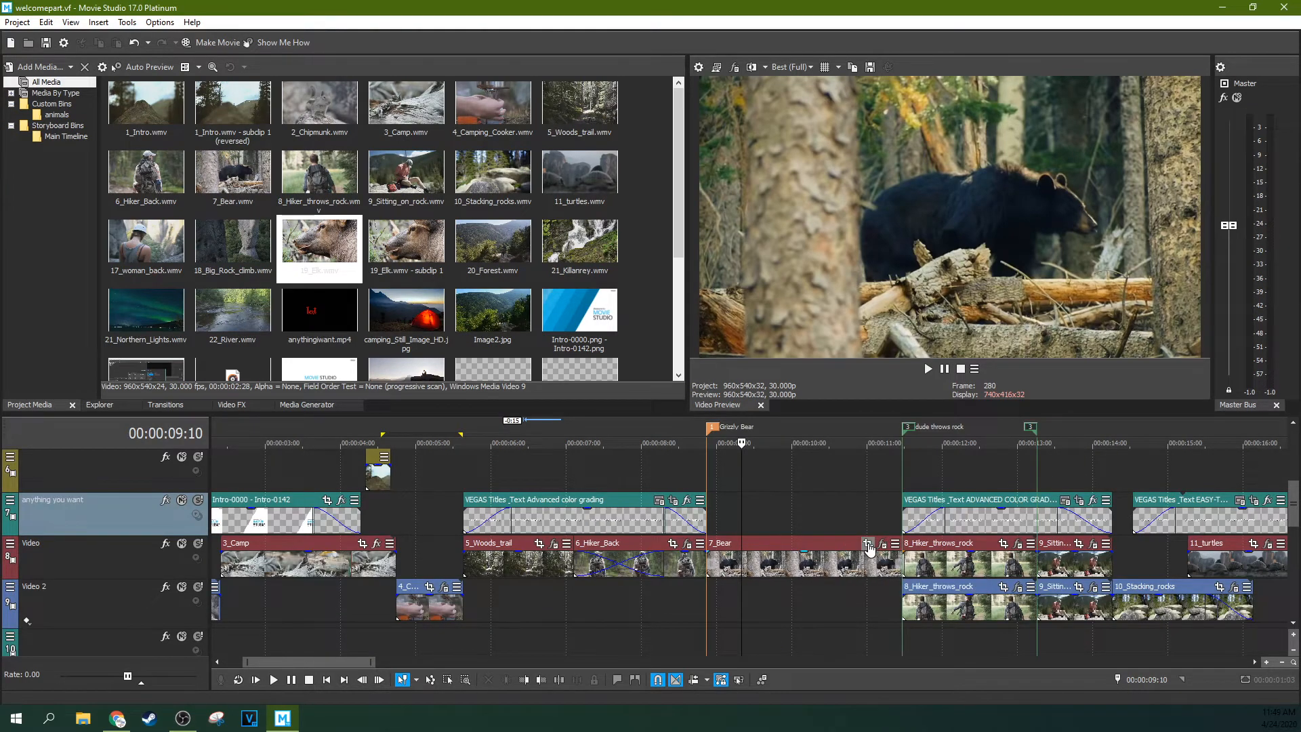
Step: Open Event Pan/Crop for the 7_Bear clip, try a crop of 579.4 × 325.9, and restore the Default preset
right_click(811, 562)
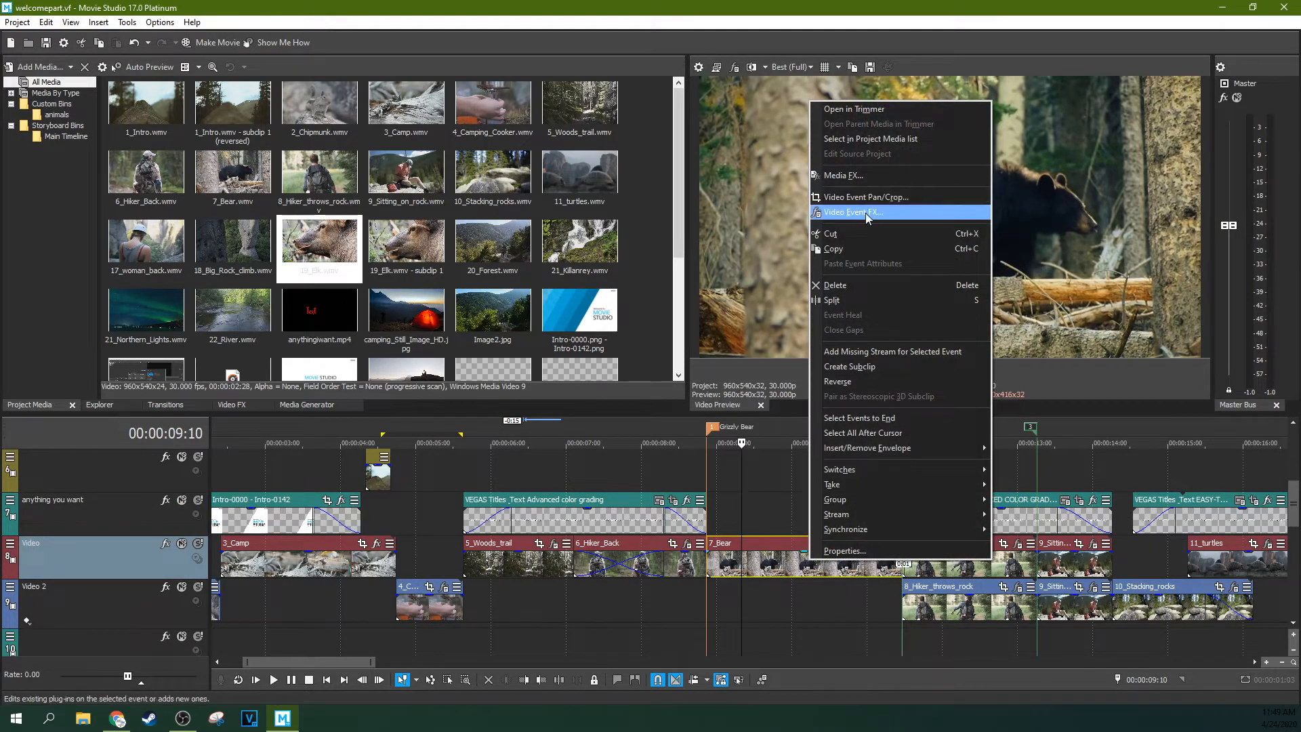
click(798, 577)
click(867, 544)
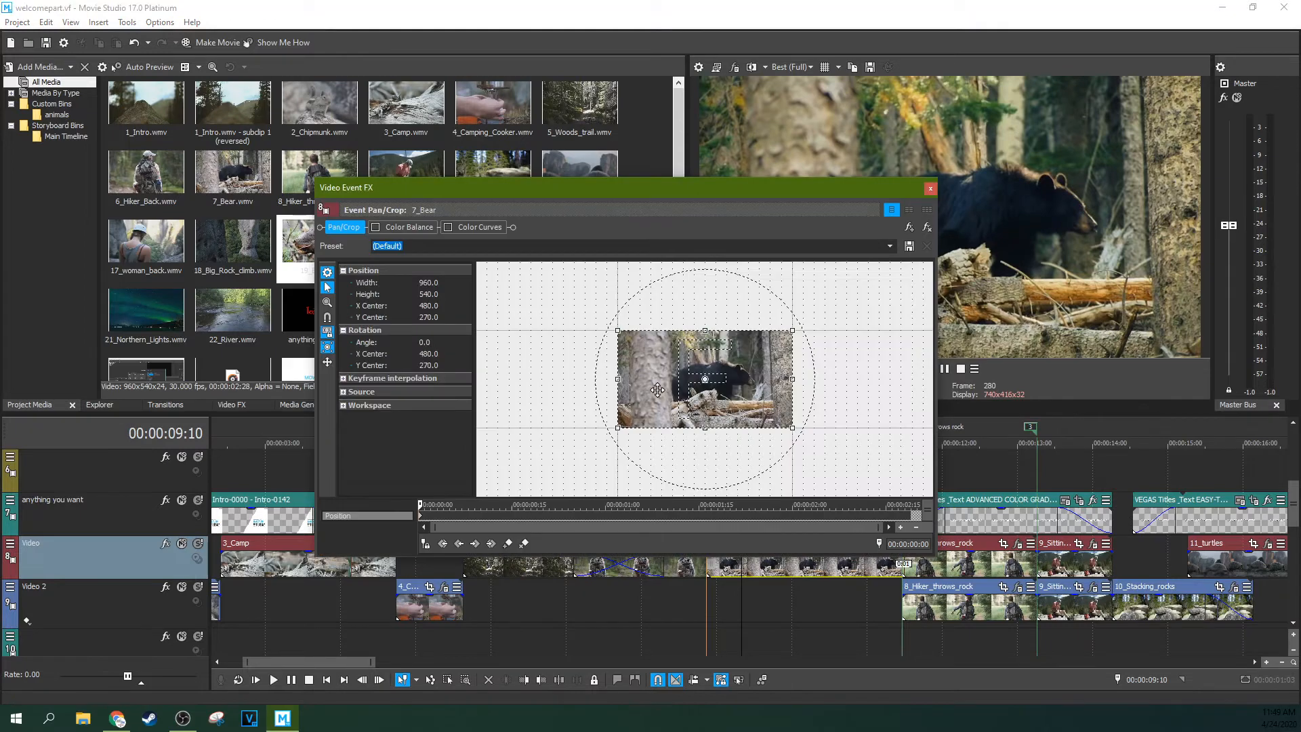
drag(791, 330, 736, 381)
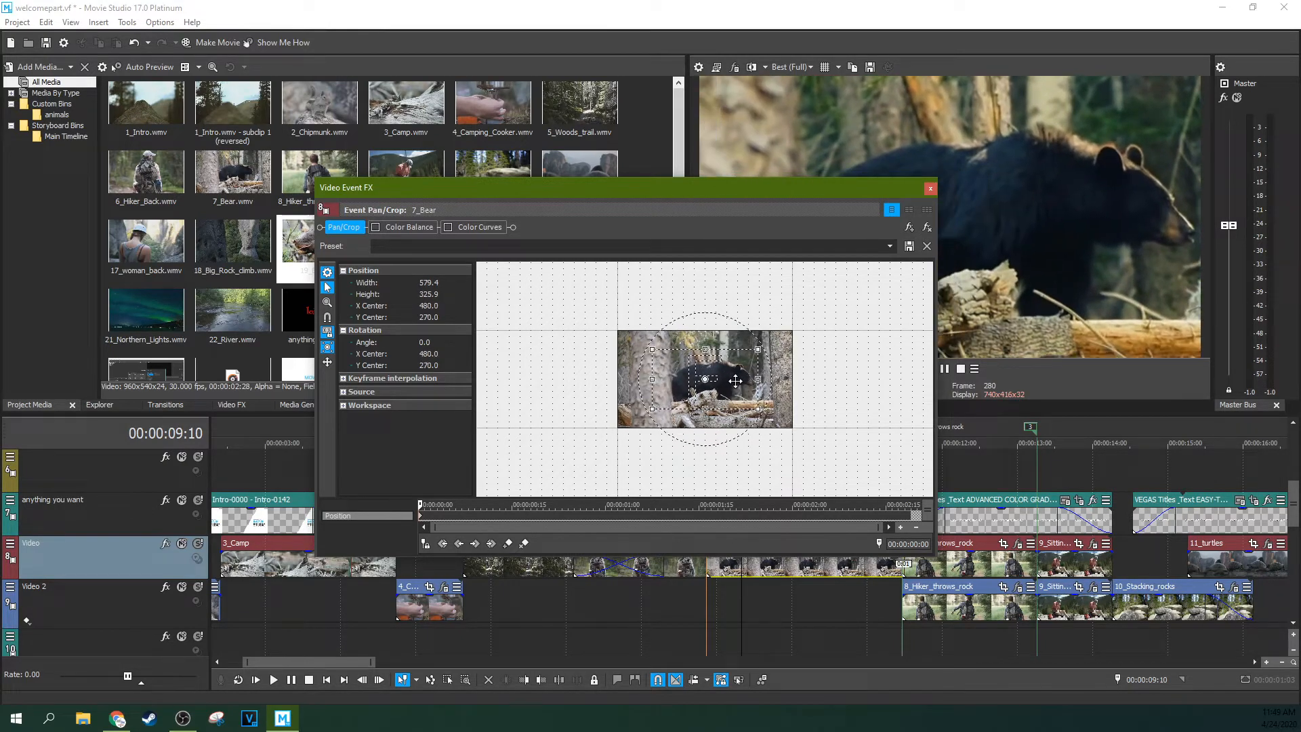
click(890, 246)
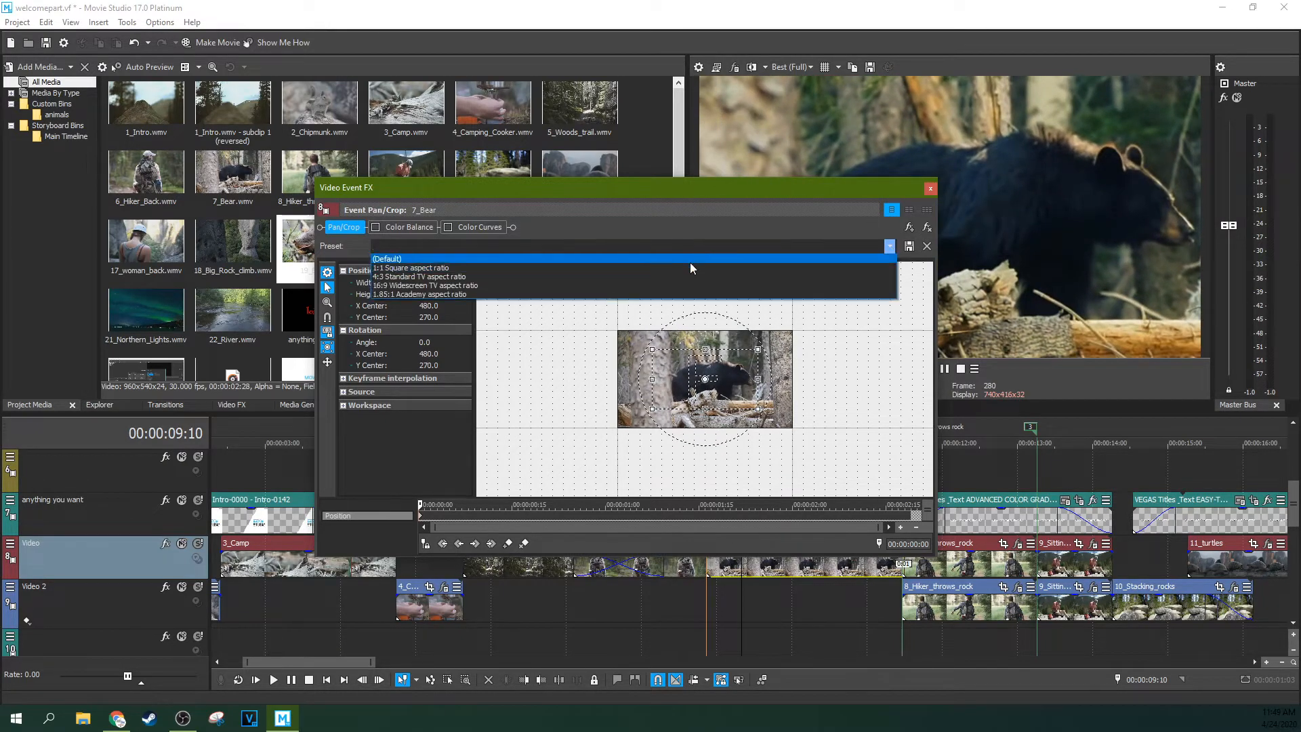
click(689, 259)
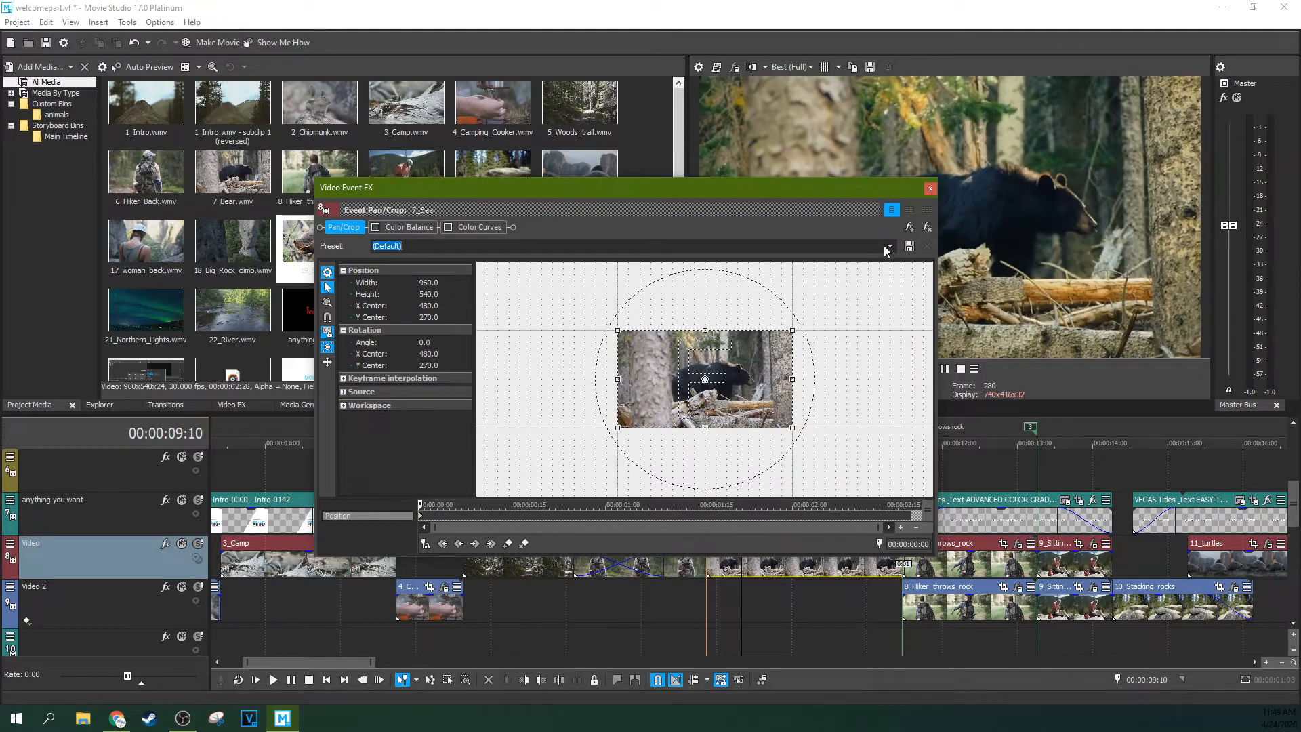
Step: Try the 1.85:1 Academy aspect ratio preset on the bear clip and return to the Default preset
click(890, 246)
click(705, 293)
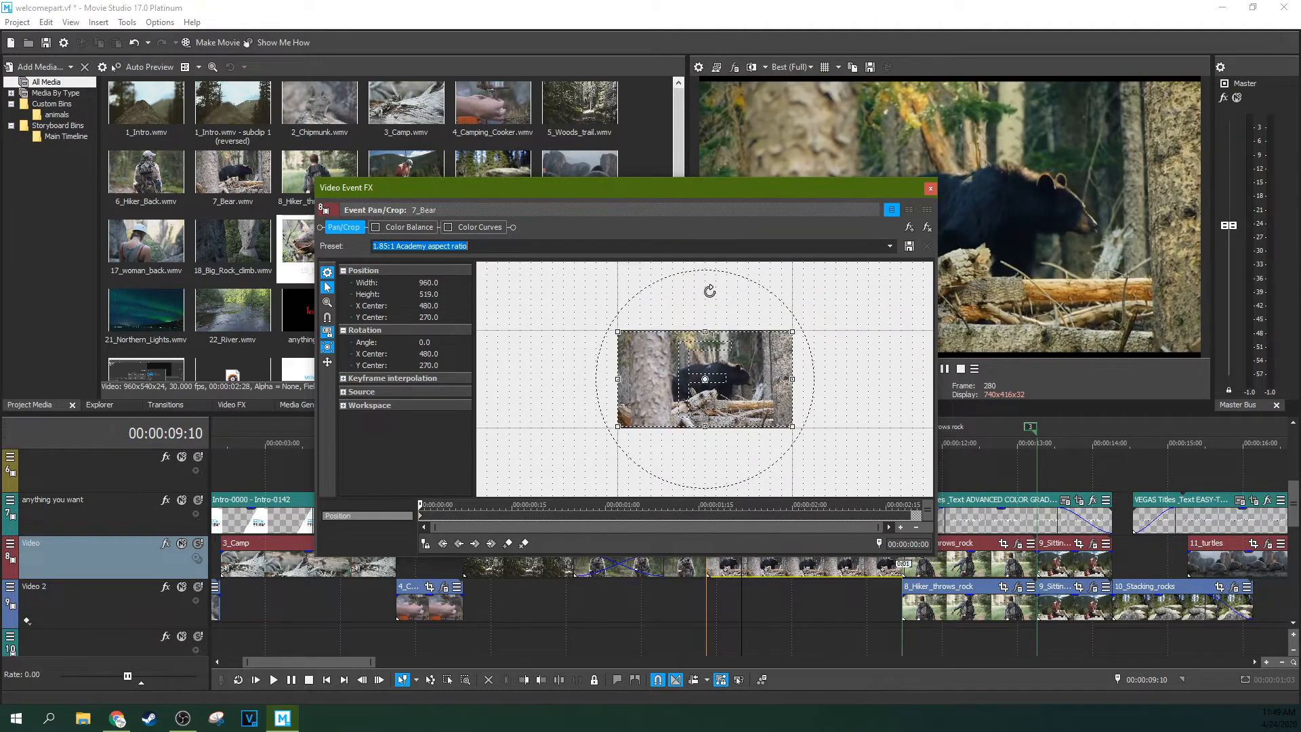
click(886, 247)
click(892, 249)
click(892, 249)
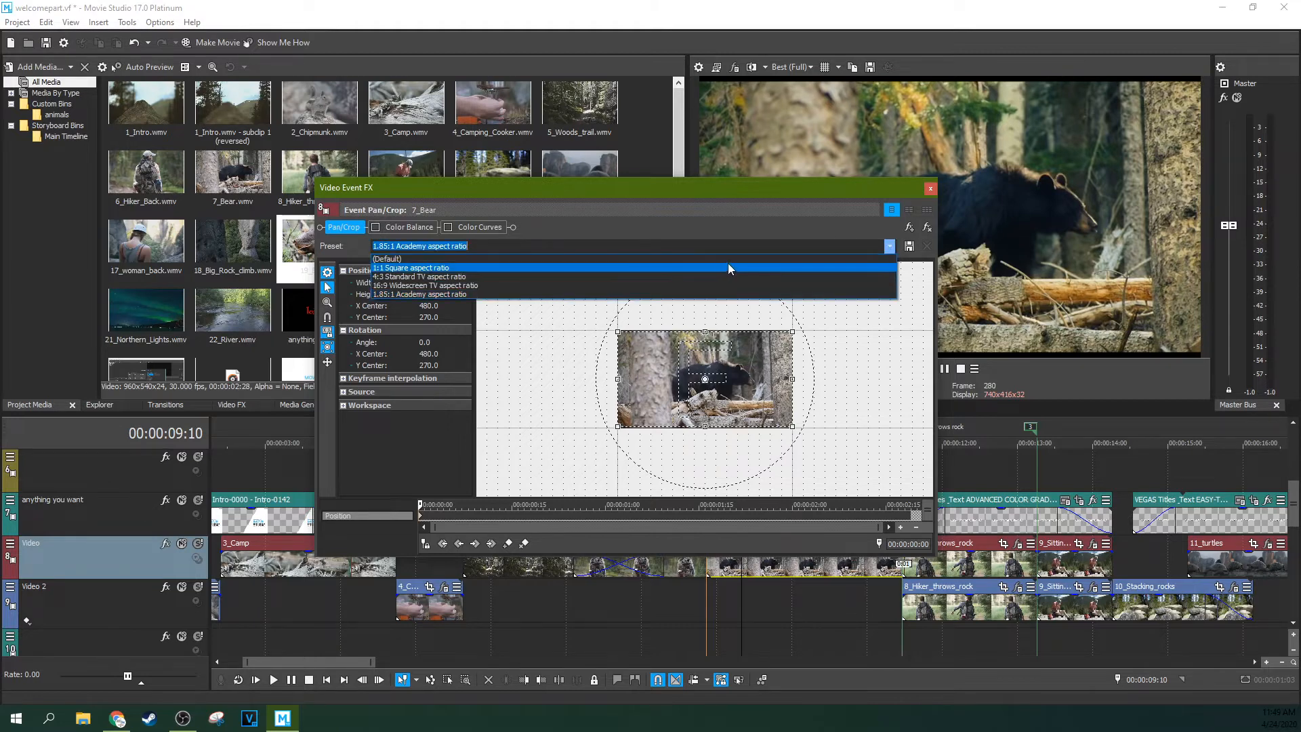
click(728, 260)
Step: With Lock Aspect Ratio turned off, try cropping the bear clip to 579.4 × 256.4 and undo both crop changes
drag(680, 190, 475, 130)
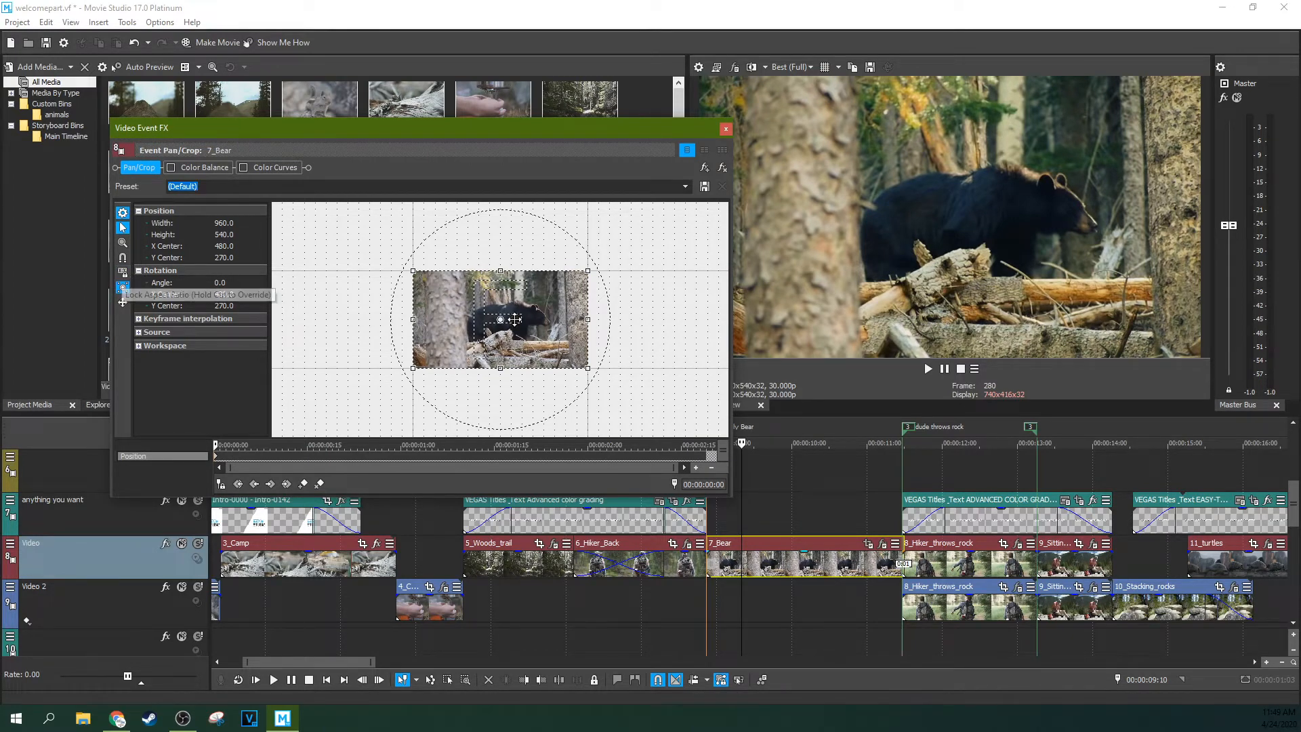
drag(500, 267, 498, 292)
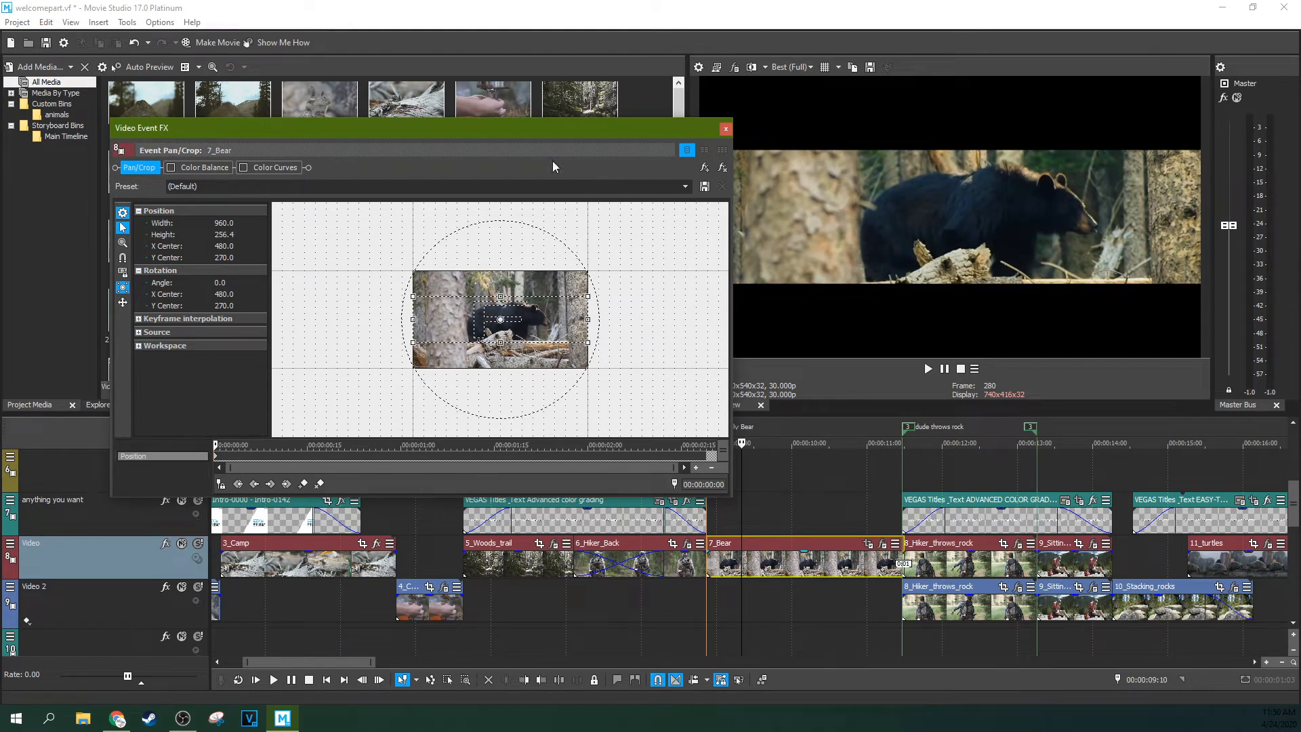
drag(562, 136, 507, 116)
drag(535, 299, 500, 300)
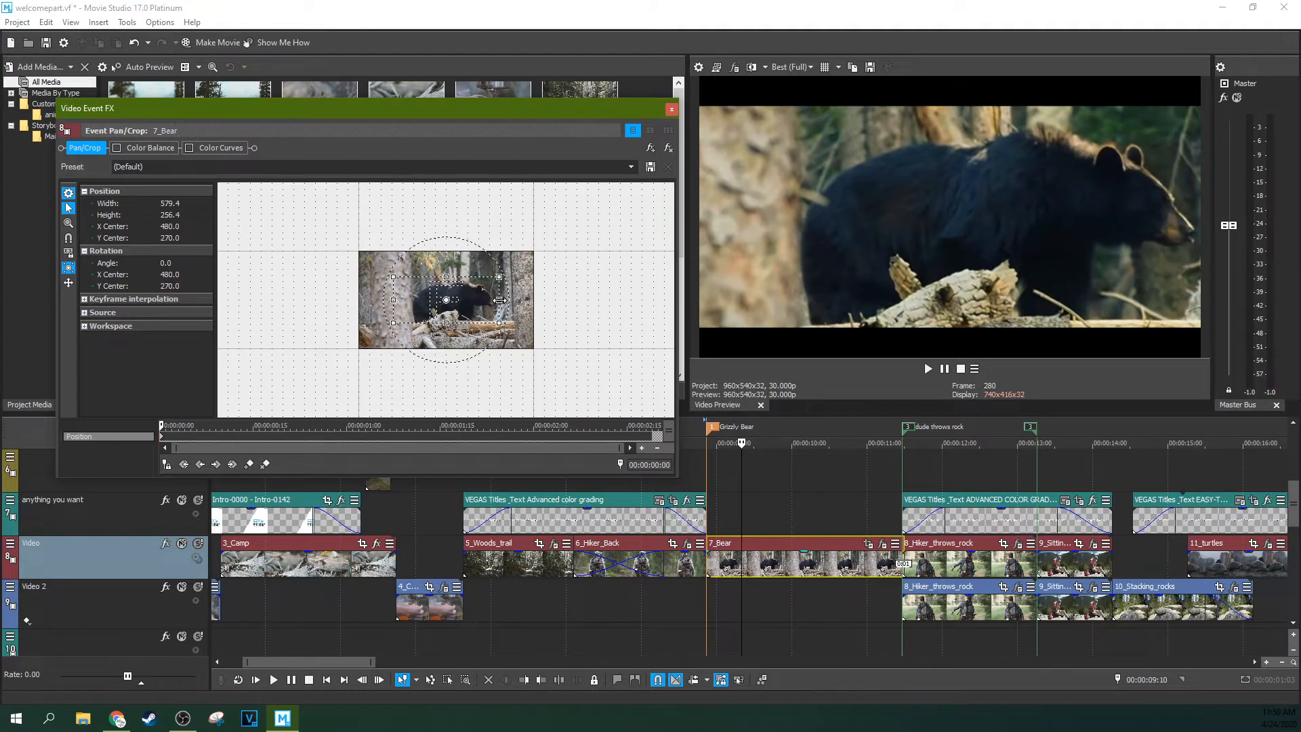
key(ctrl+z)
key(ctrl+z)
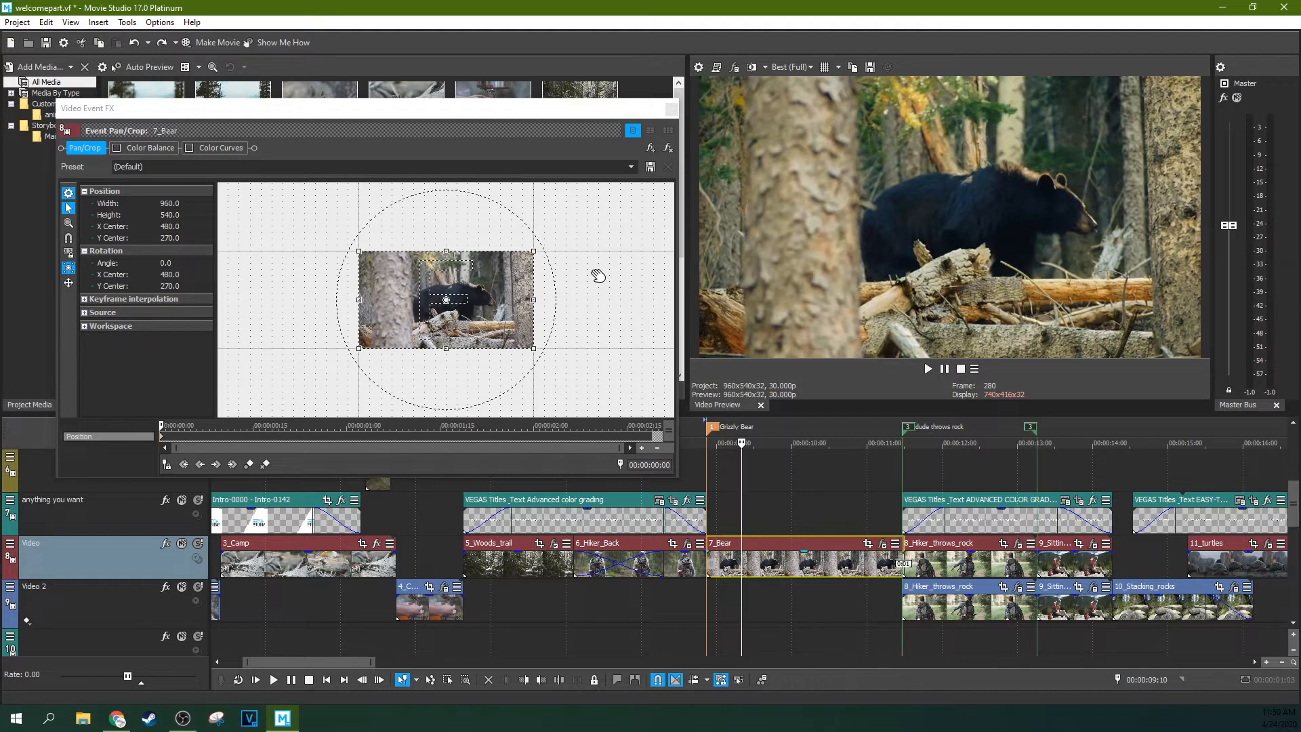
Step: Add a crop keyframe of 743.6 × 368.4 at 00:00:02:19 in the bear clip and compare it with the starting keyframe
click(270, 433)
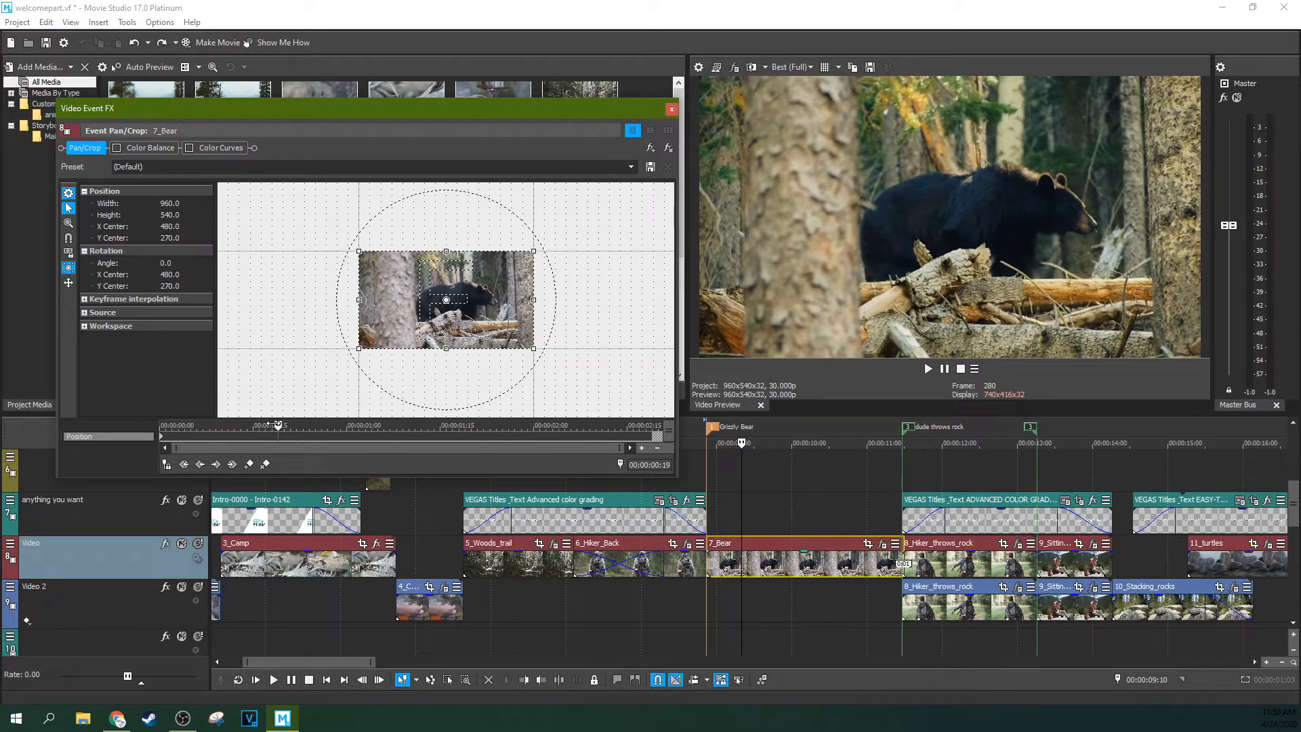
drag(284, 425, 639, 372)
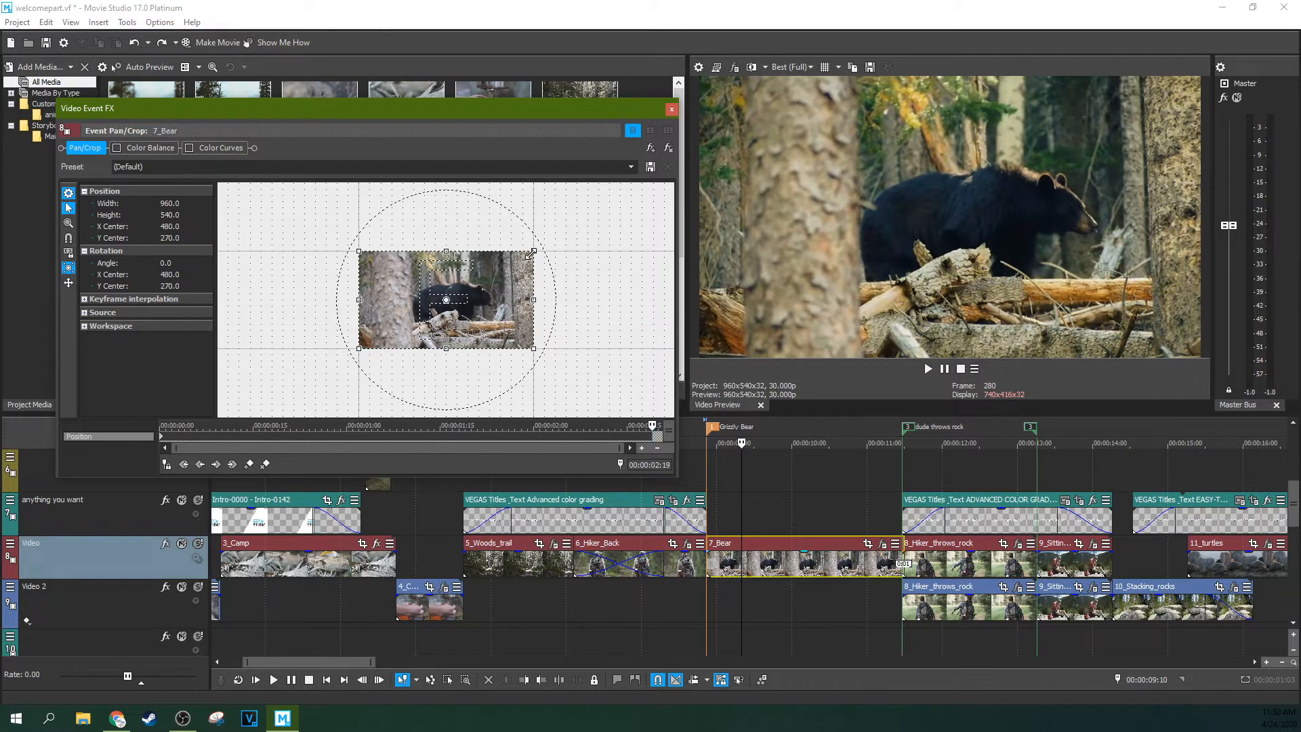
drag(530, 254, 513, 267)
click(162, 436)
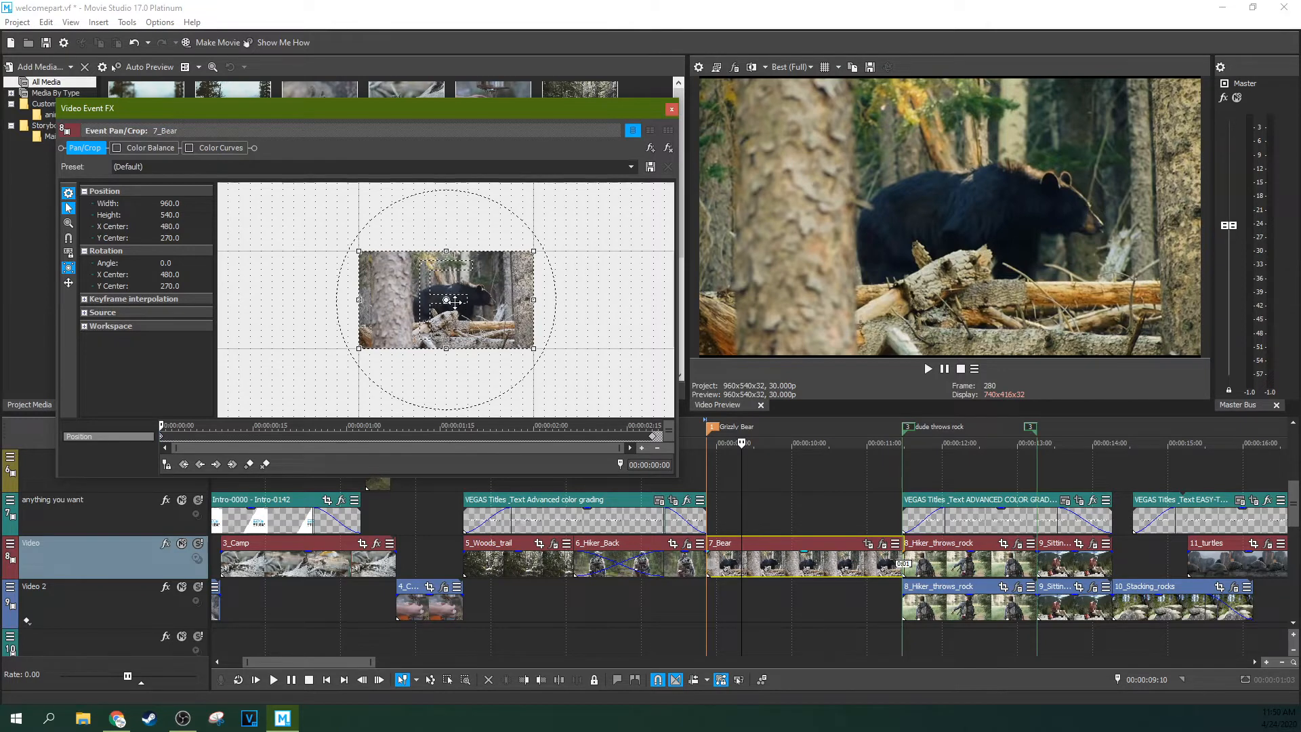
click(655, 439)
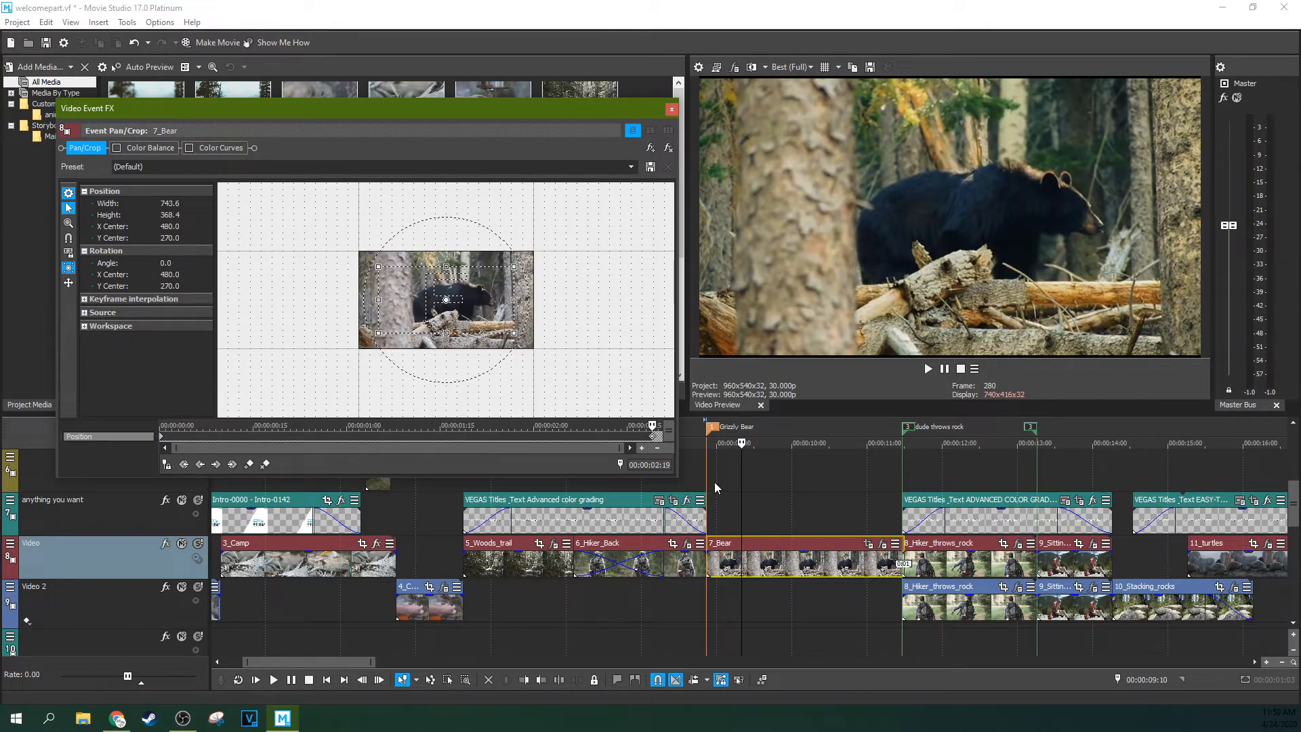
Step: Play the 7_Bear clip from its start to preview the animated crop, and stop playback
click(713, 505)
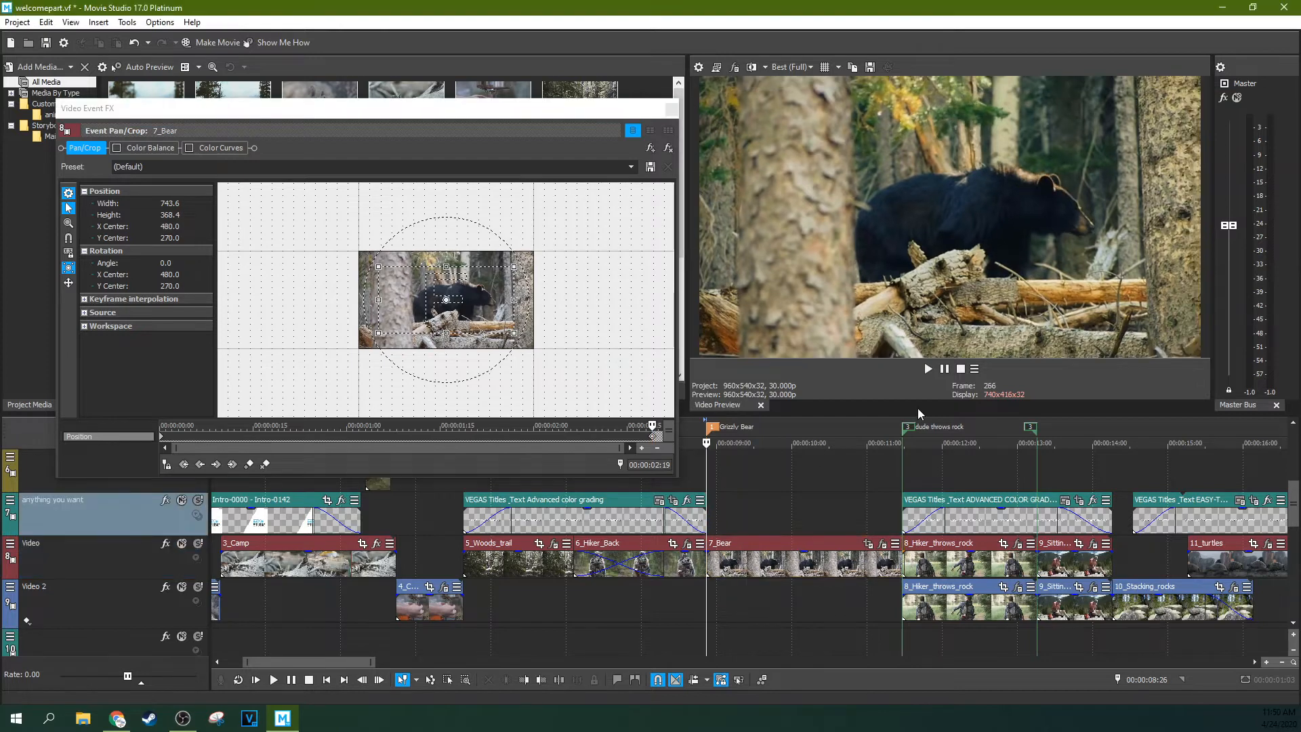
click(935, 370)
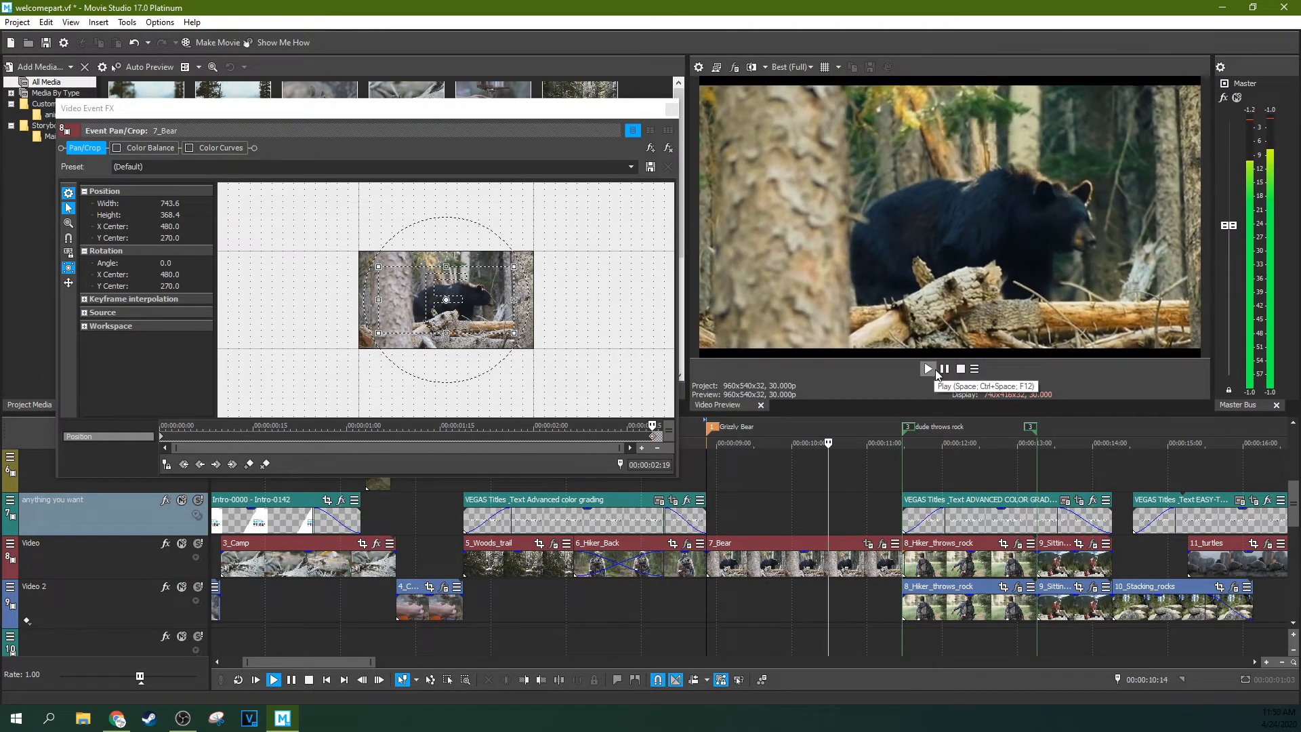
key(space)
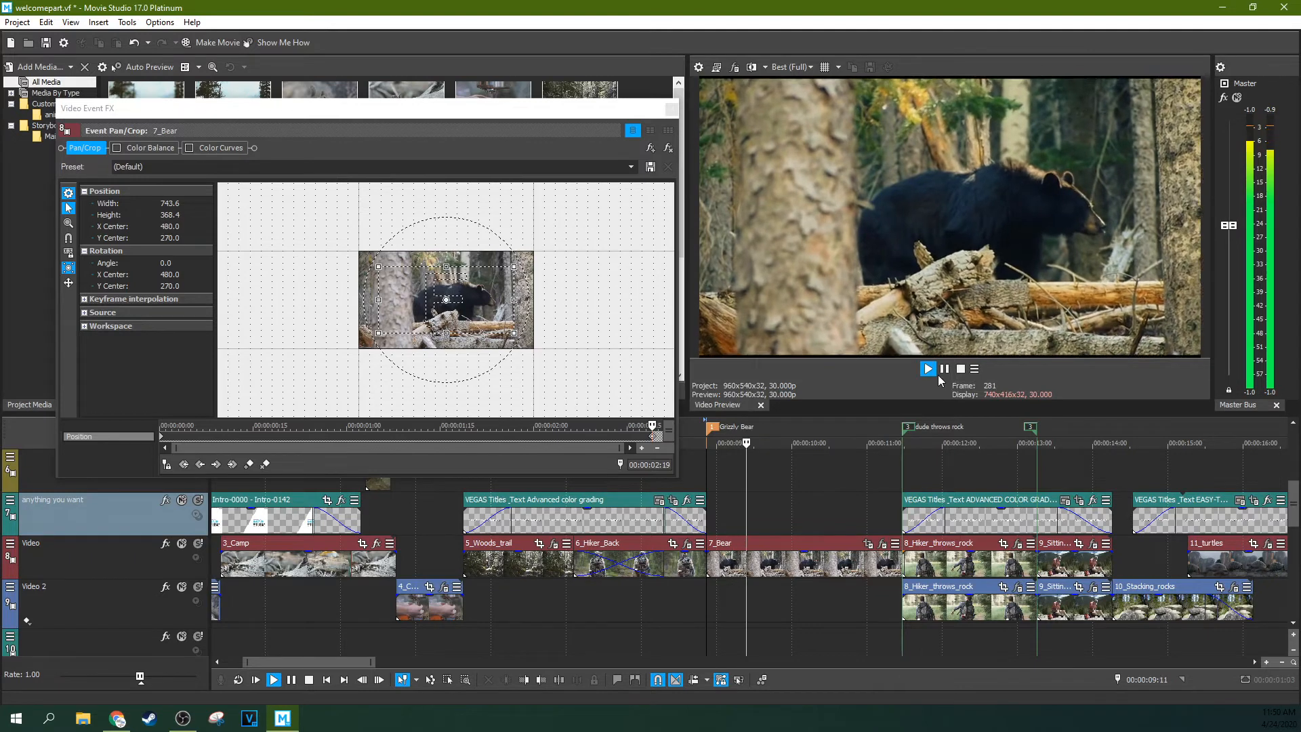
Step: Move through the rest of the 7_Bear clip to its end to inspect the framing of the animated crop
key(Return)
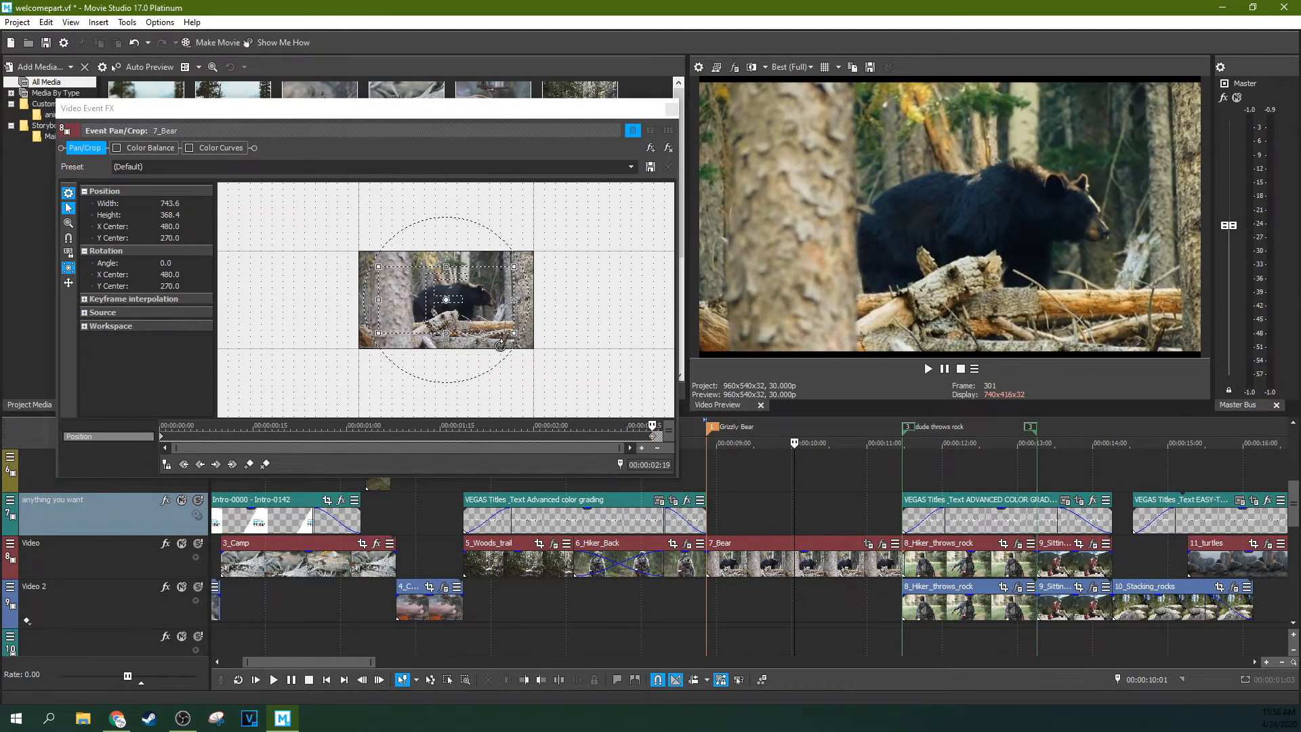
click(462, 290)
click(896, 489)
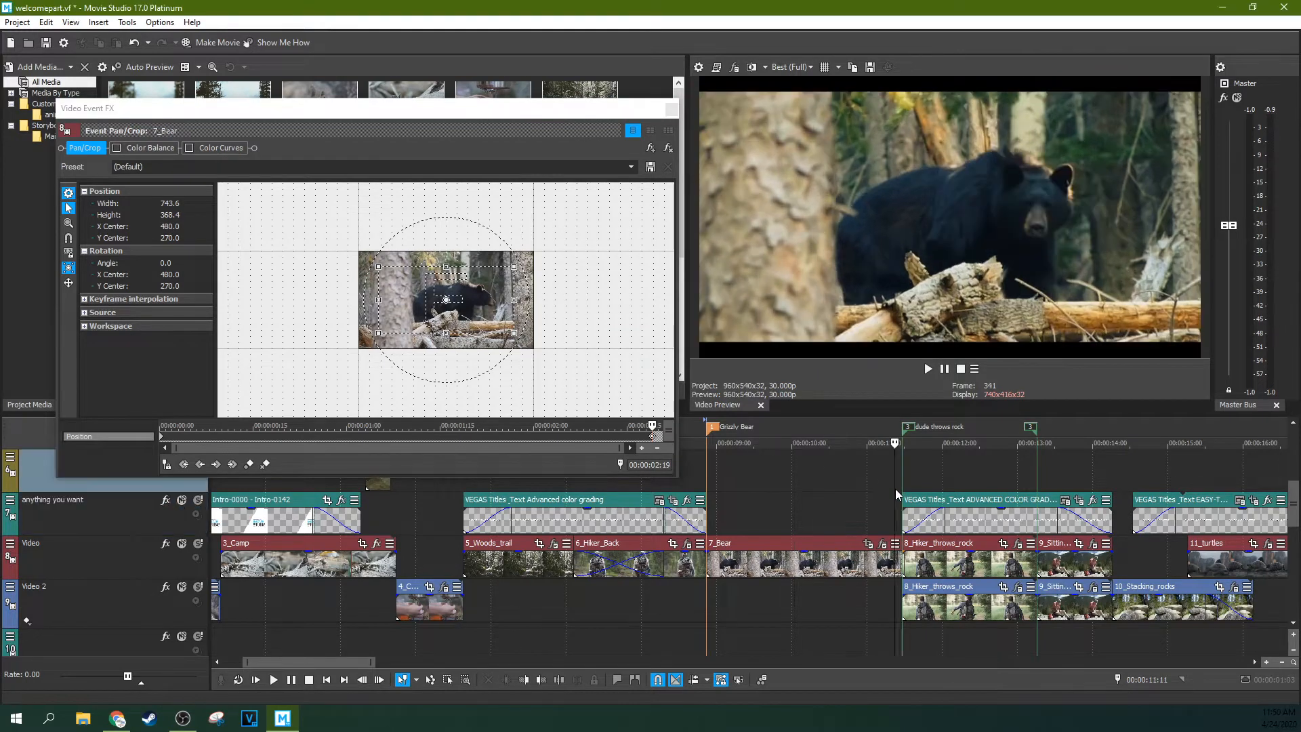
drag(901, 443, 889, 443)
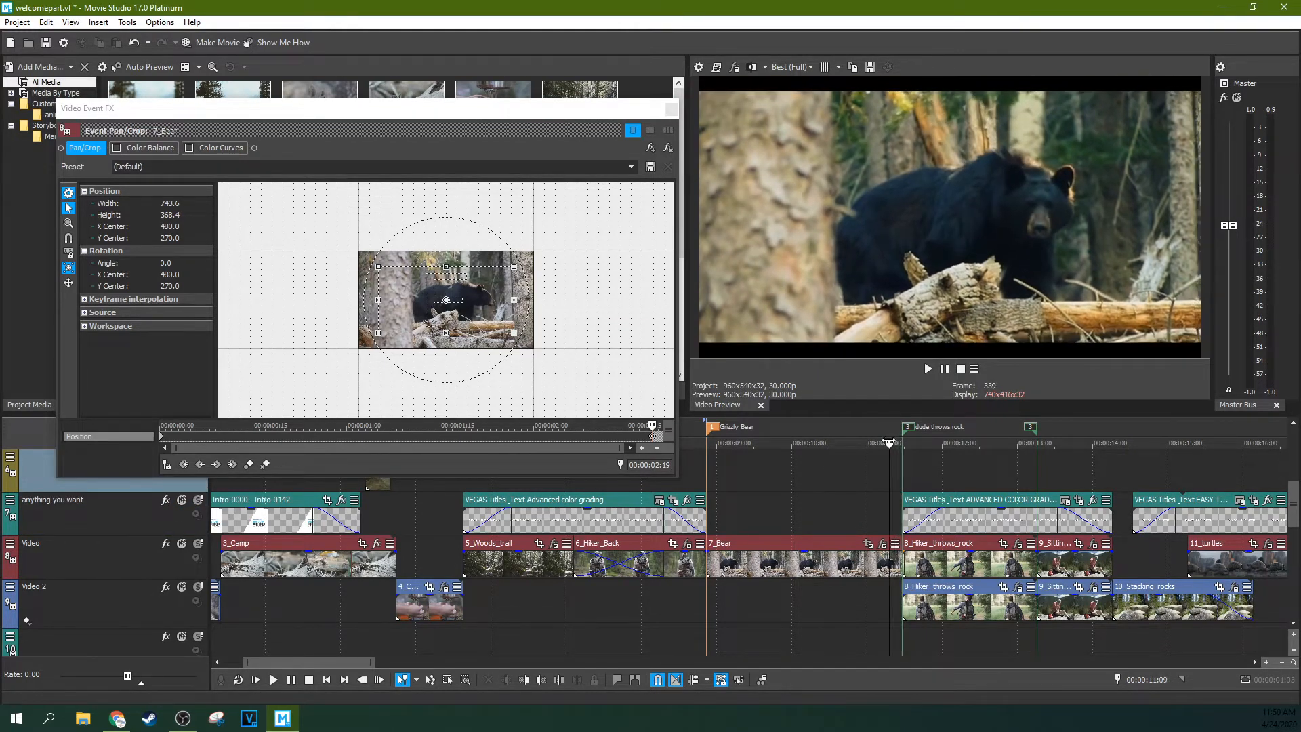
Step: Turn on Lock Aspect Ratio, apply the 16:9 Widescreen TV aspect ratio preset and shrink the bear clip's end crop to 575.2 × 323.6
click(68, 252)
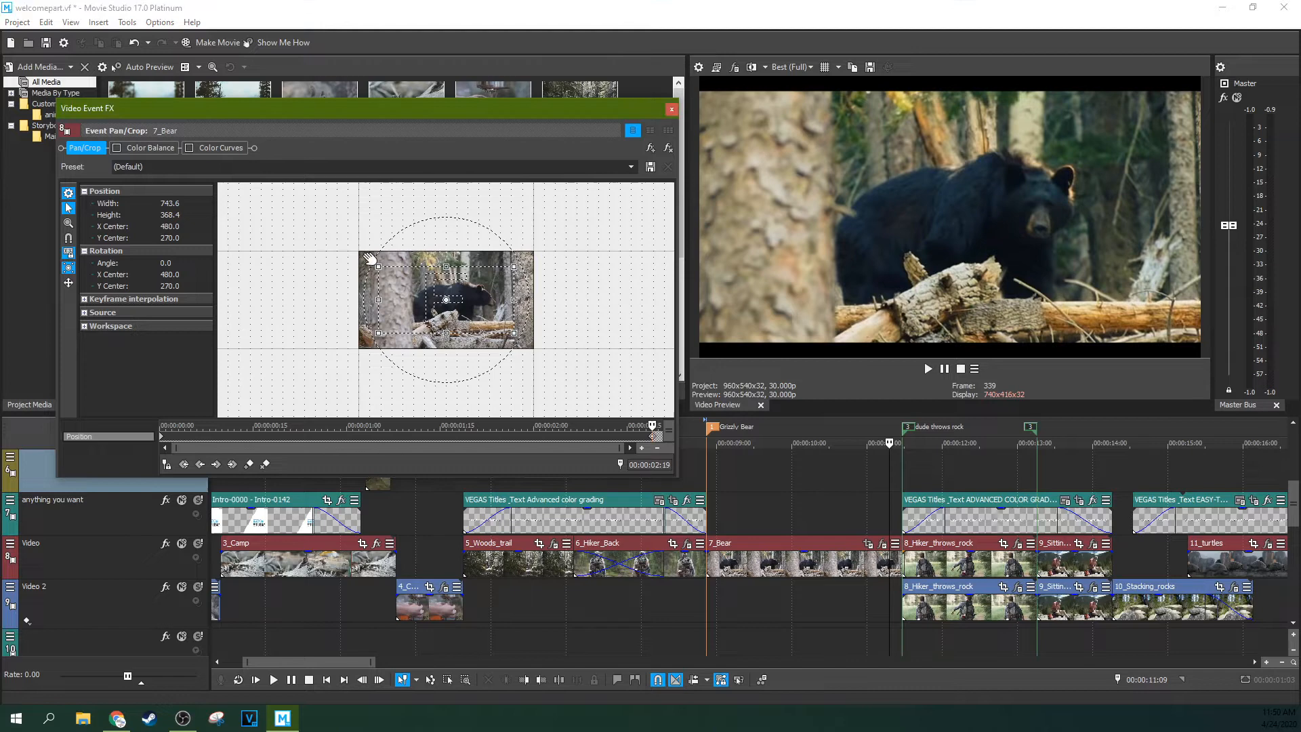
click(631, 167)
click(412, 206)
drag(534, 251, 515, 276)
Step: Play the latter part of the 7_Bear clip to preview the tighter 16:9 crop, and pause playback
click(899, 502)
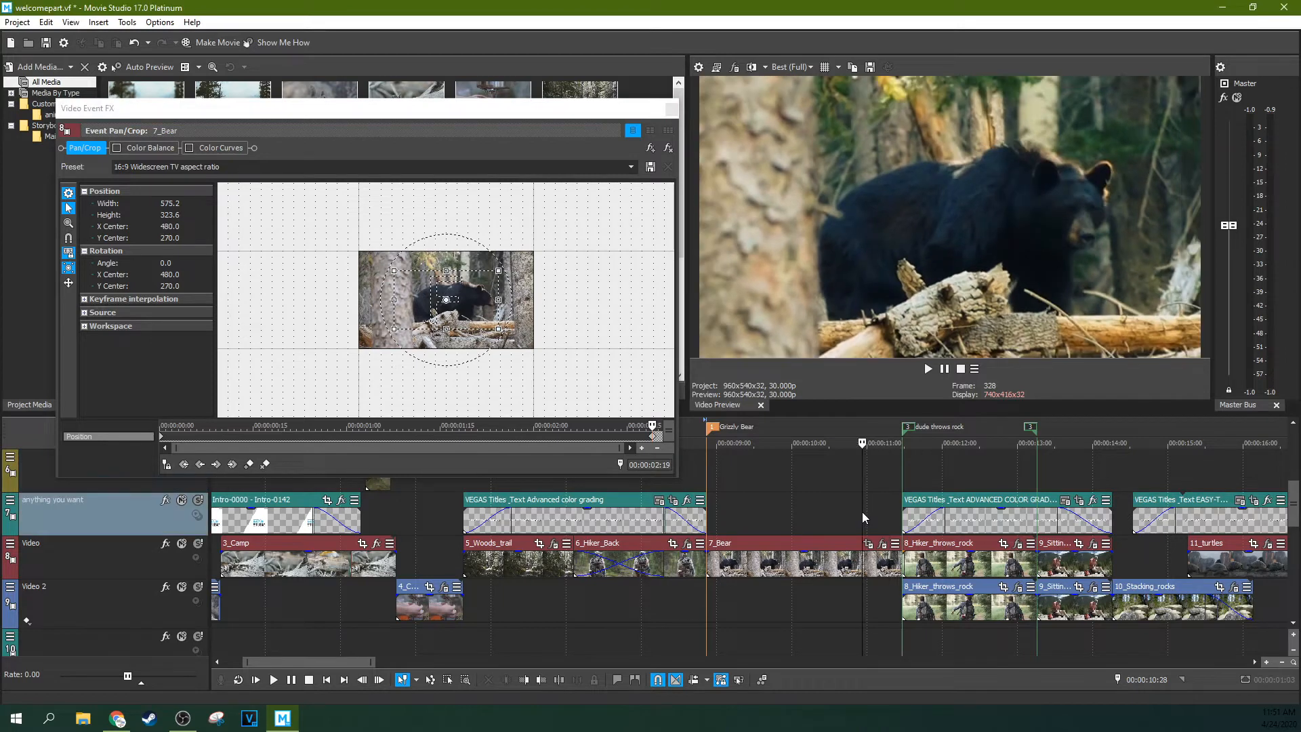
click(930, 371)
click(935, 371)
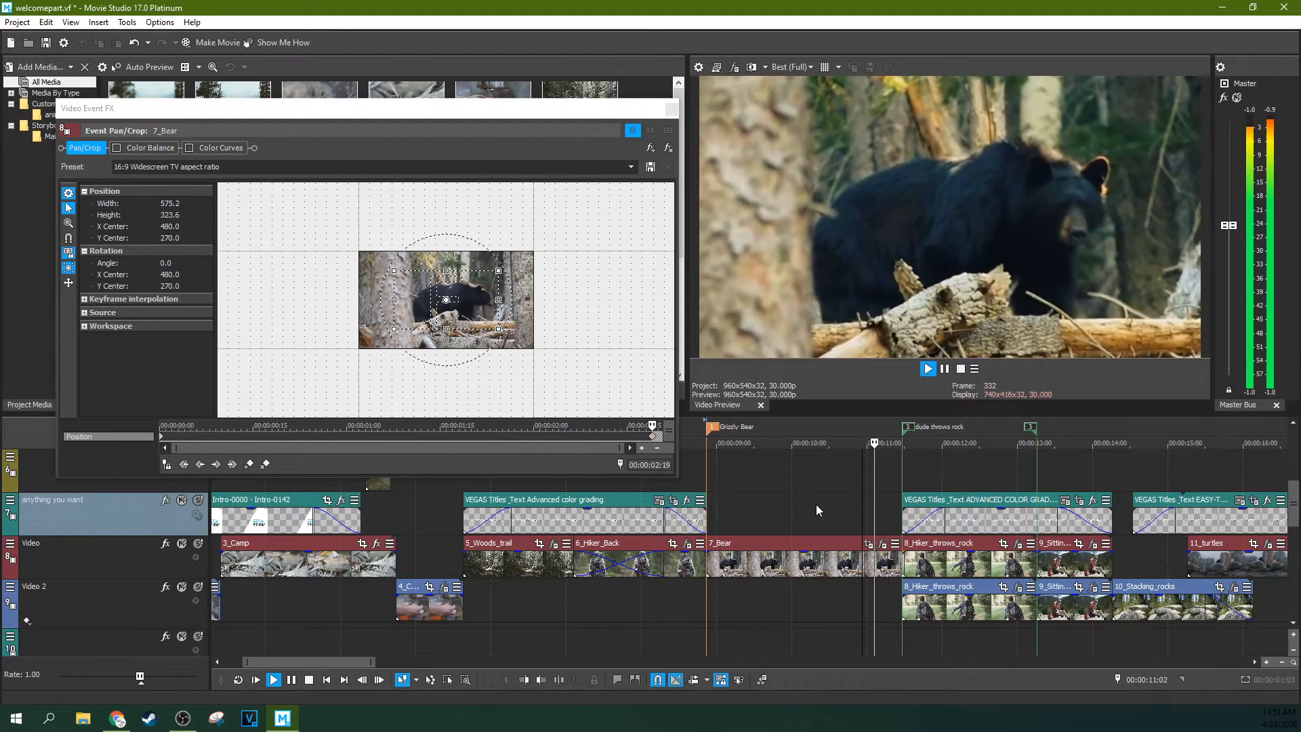
click(810, 494)
click(935, 370)
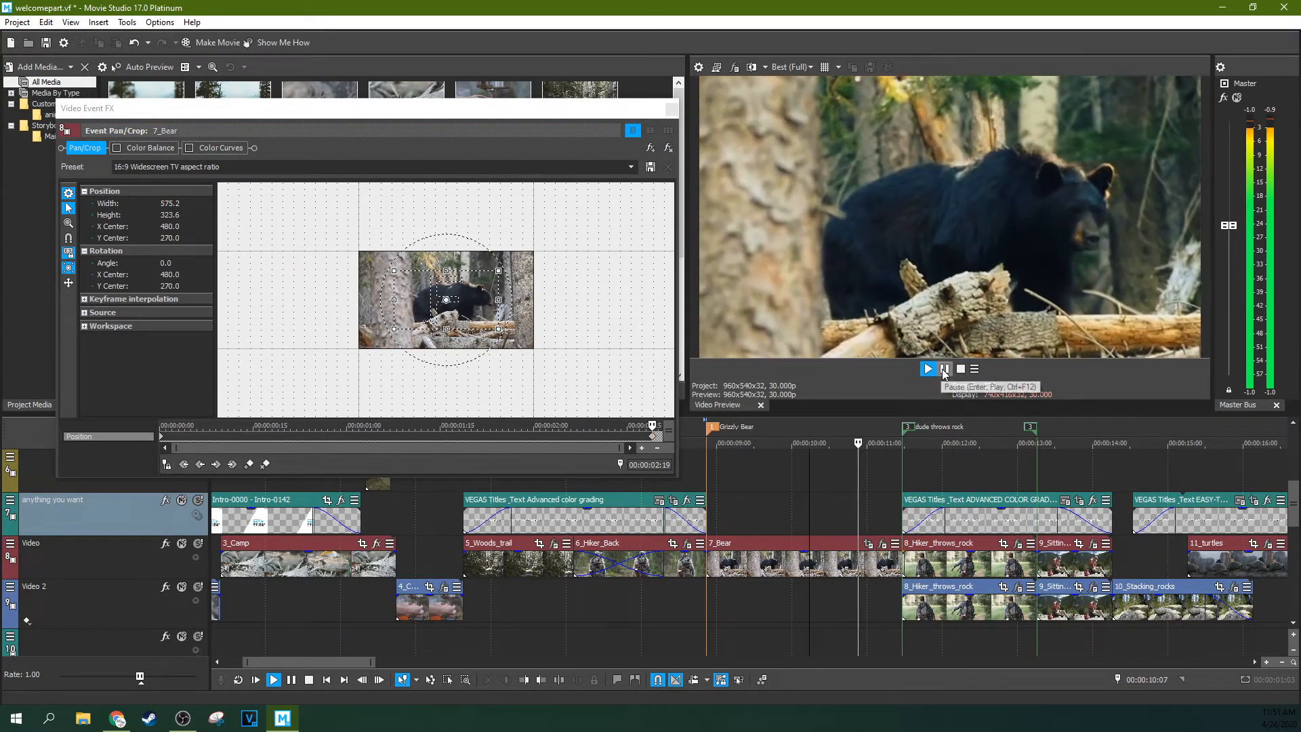
click(944, 369)
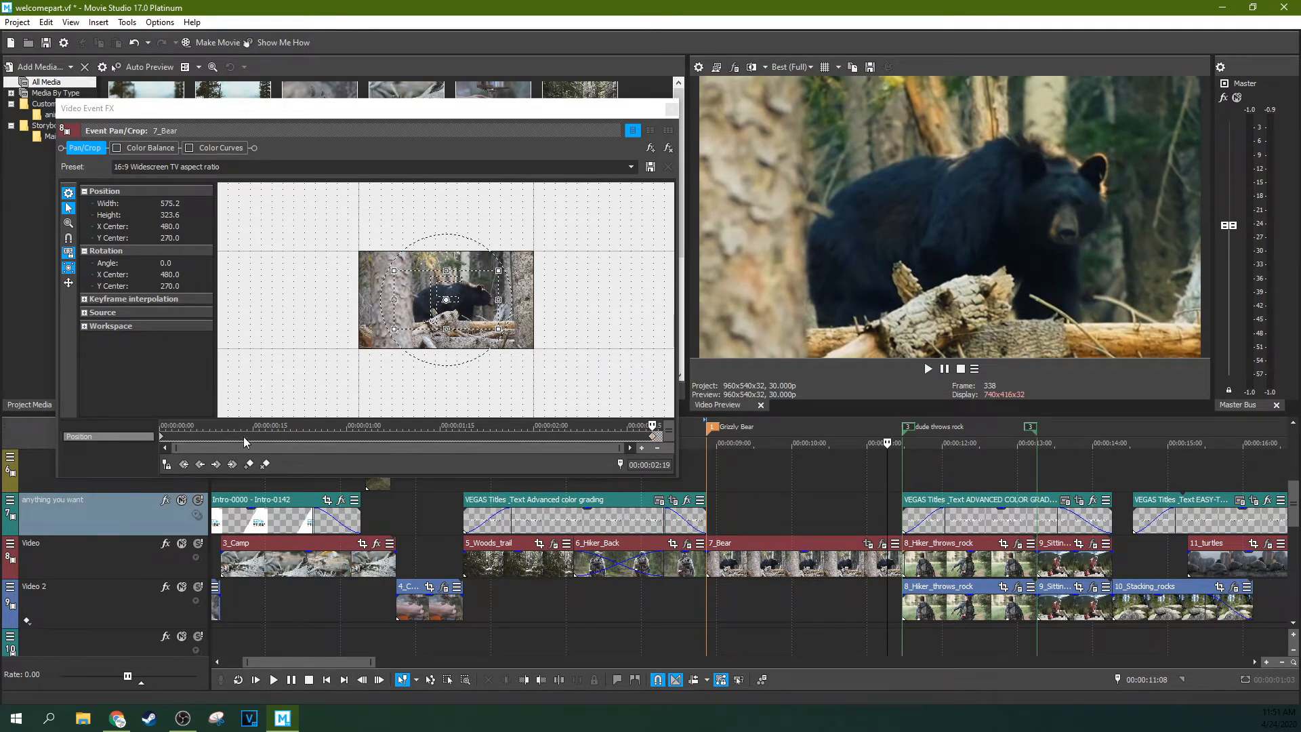
Step: View the crop frame's restore, center, flip and match-aspect options, and close the bear clip's Event Pan/Crop window
right_click(467, 289)
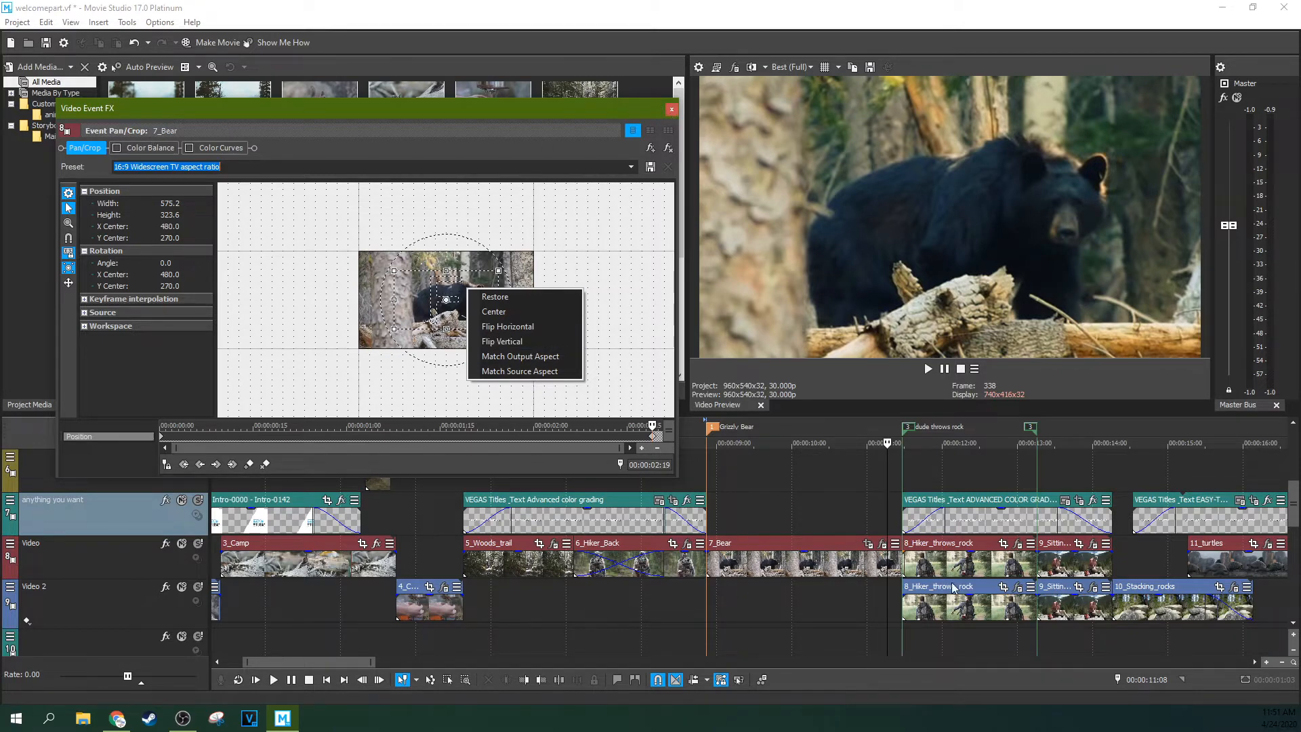
click(672, 110)
click(672, 110)
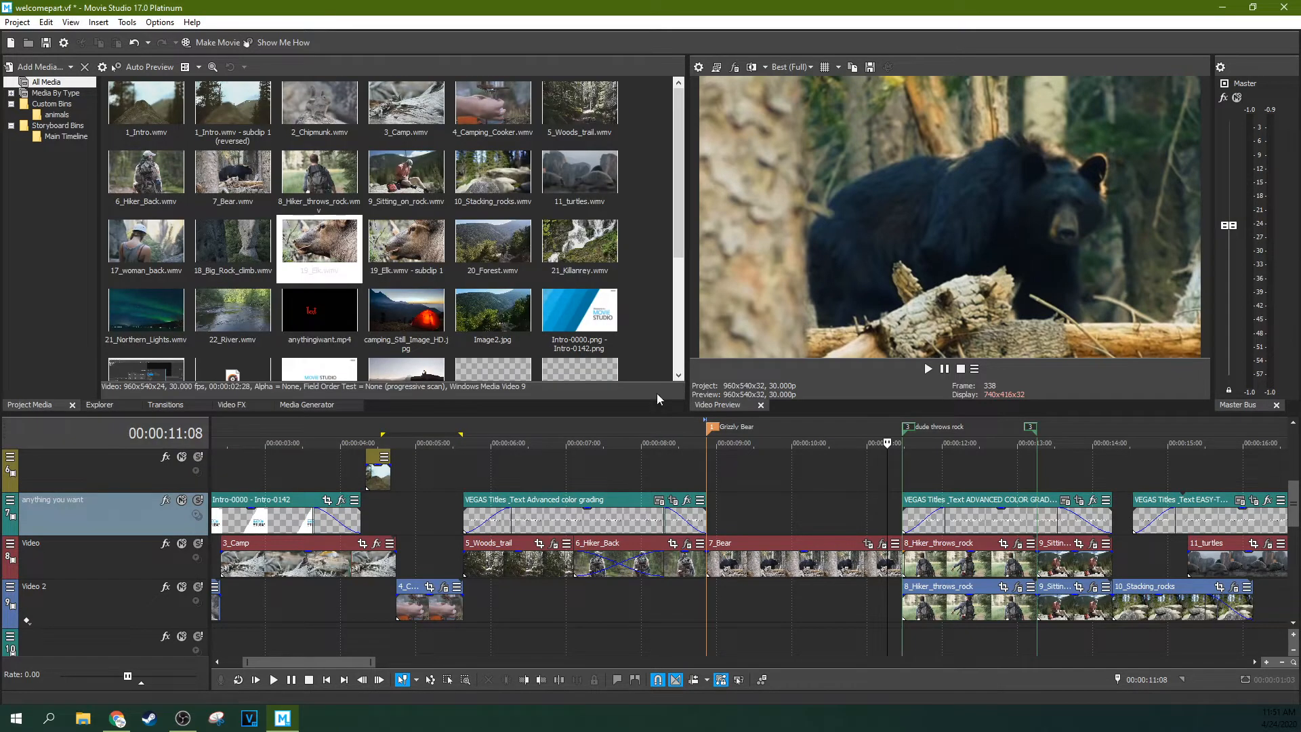
Step: Review the Advanced color grading title's Pan/Crop window and generated media settings, close both and restore the wide video preview
click(675, 499)
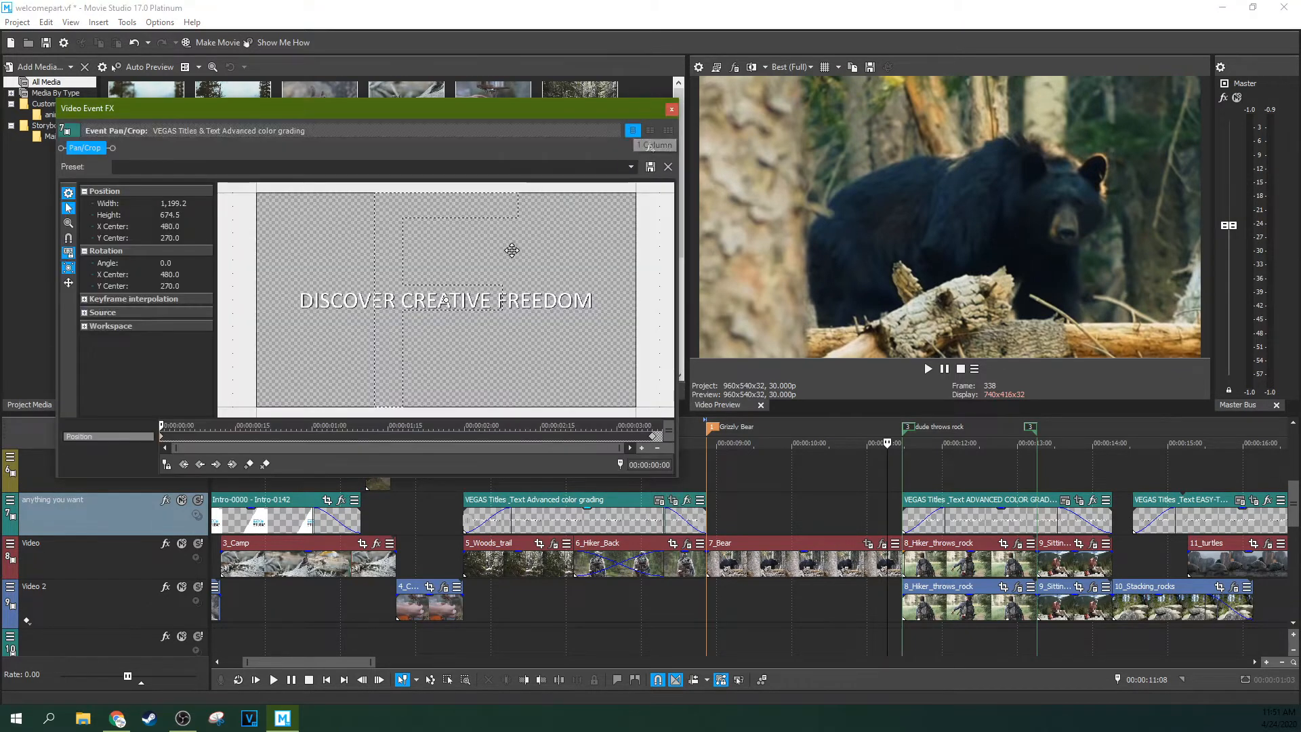
click(672, 109)
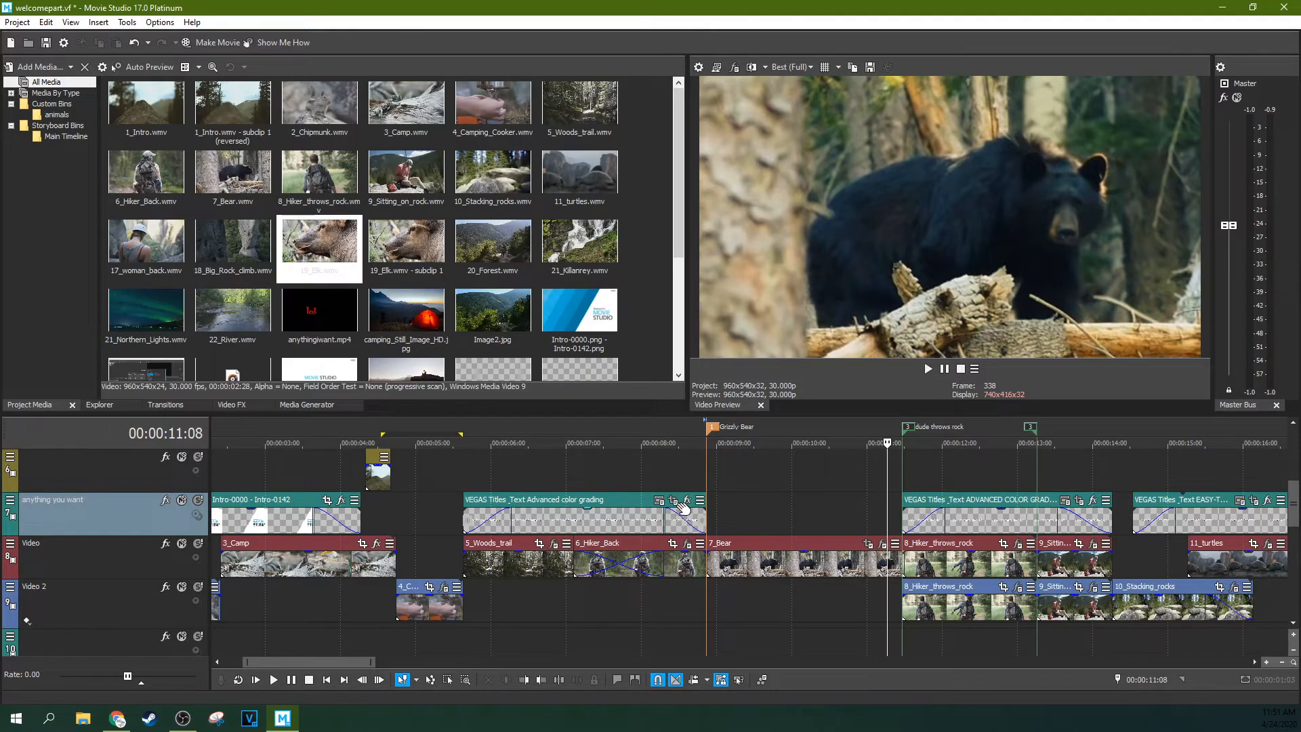
click(660, 503)
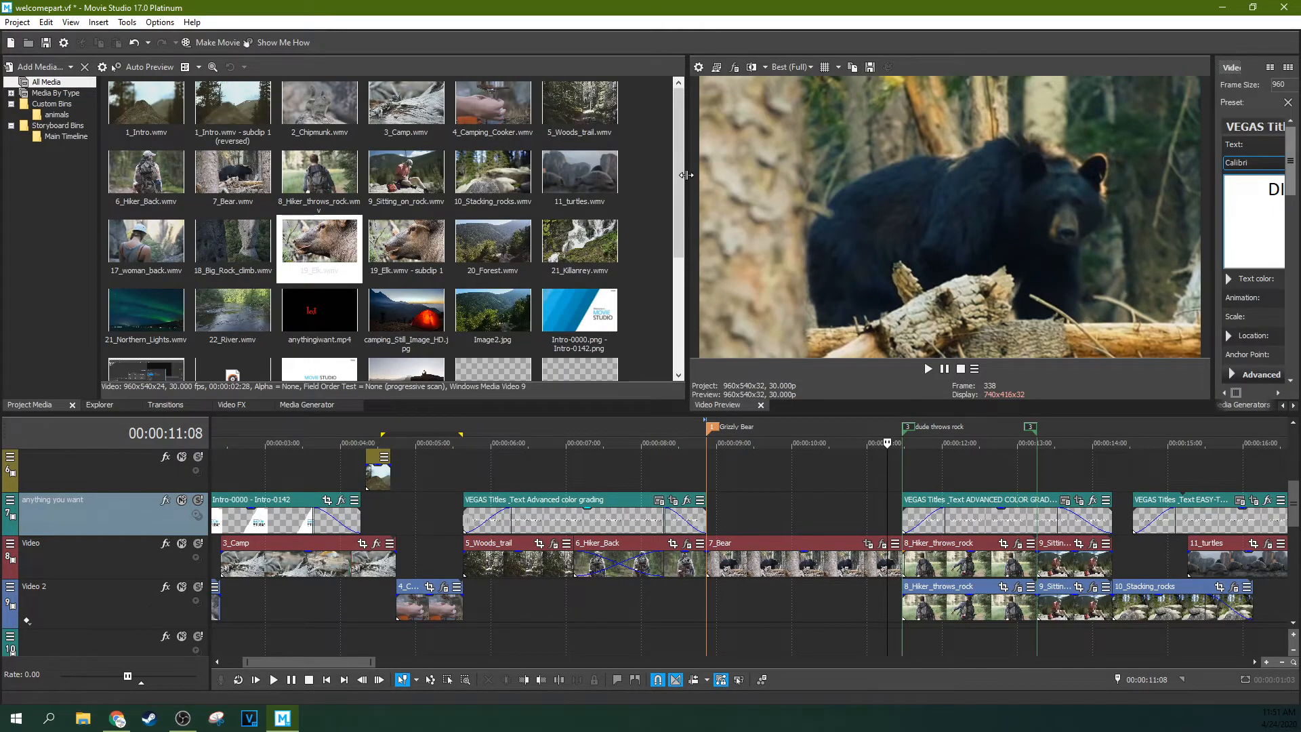
drag(1213, 217, 940, 217)
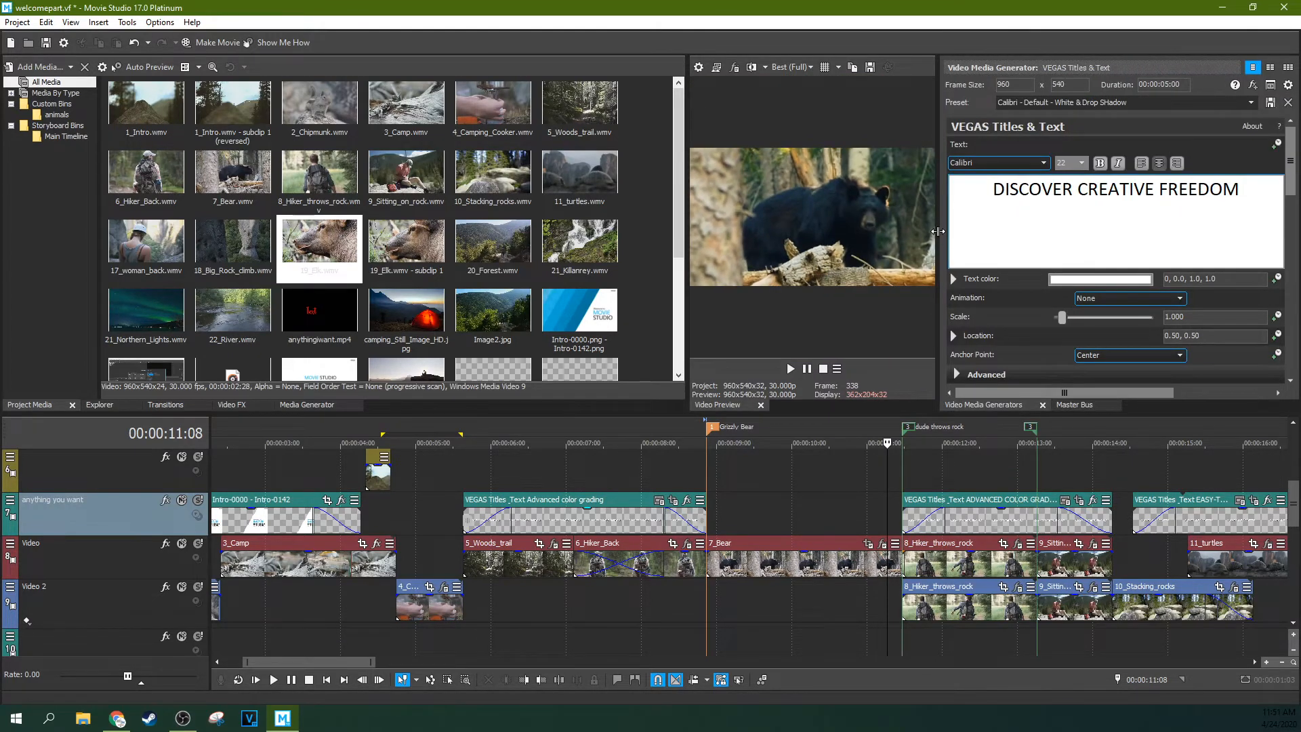
click(1043, 405)
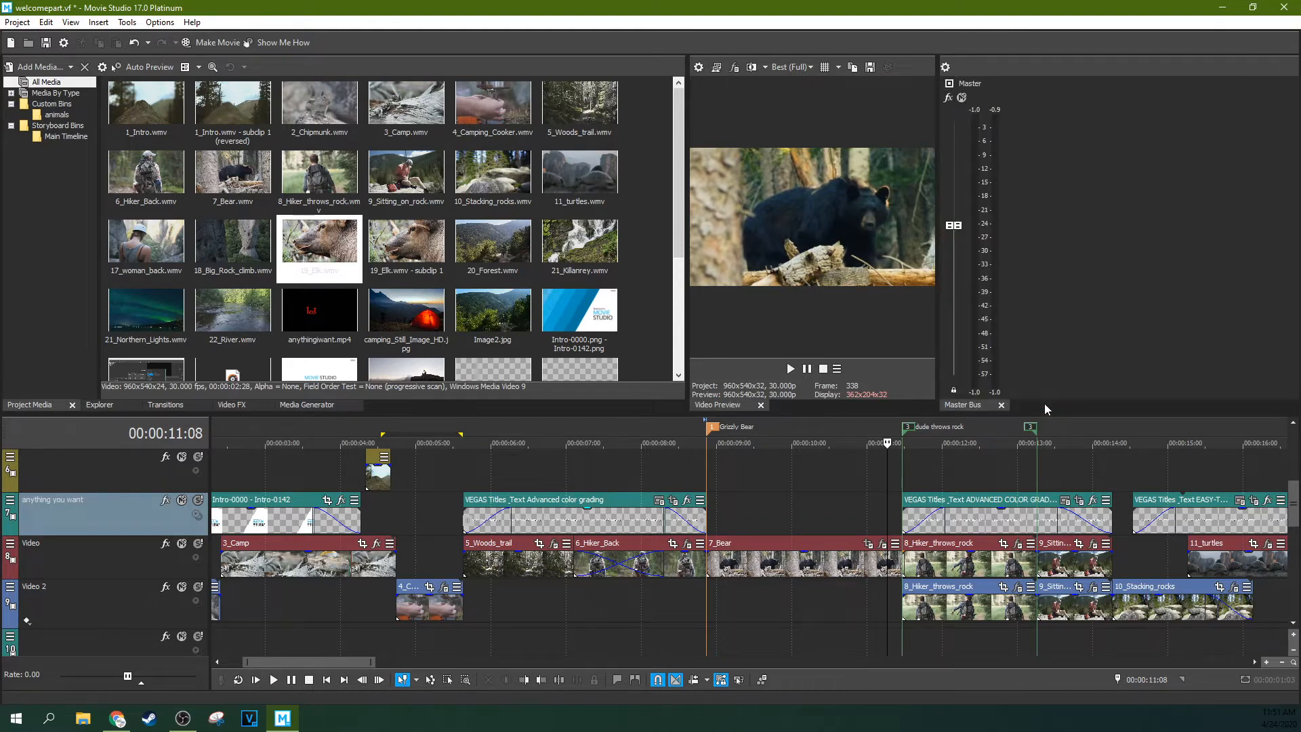
drag(939, 288, 1203, 288)
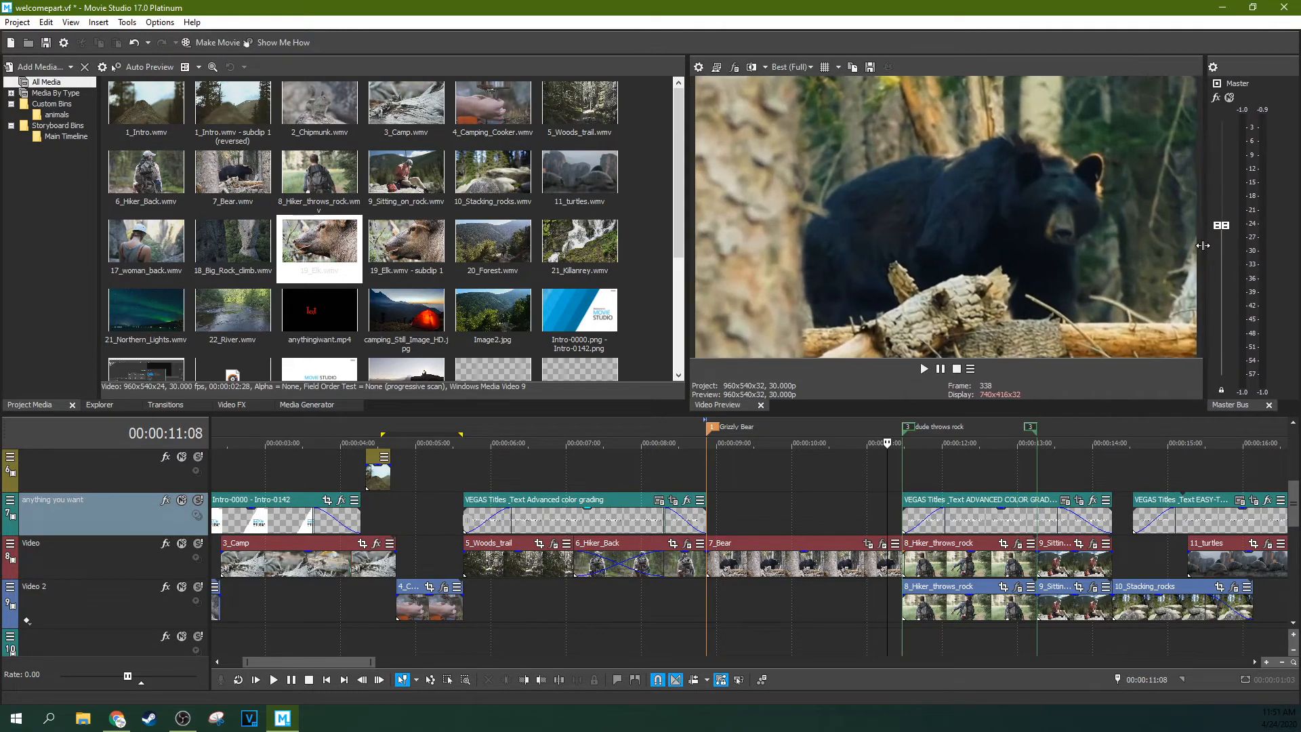
Step: Turn on Auto Ripple, move the 6_Hiker_Back clip to start where 5_Woods_trail ends, and review the ripple mode choices
click(614, 610)
click(740, 568)
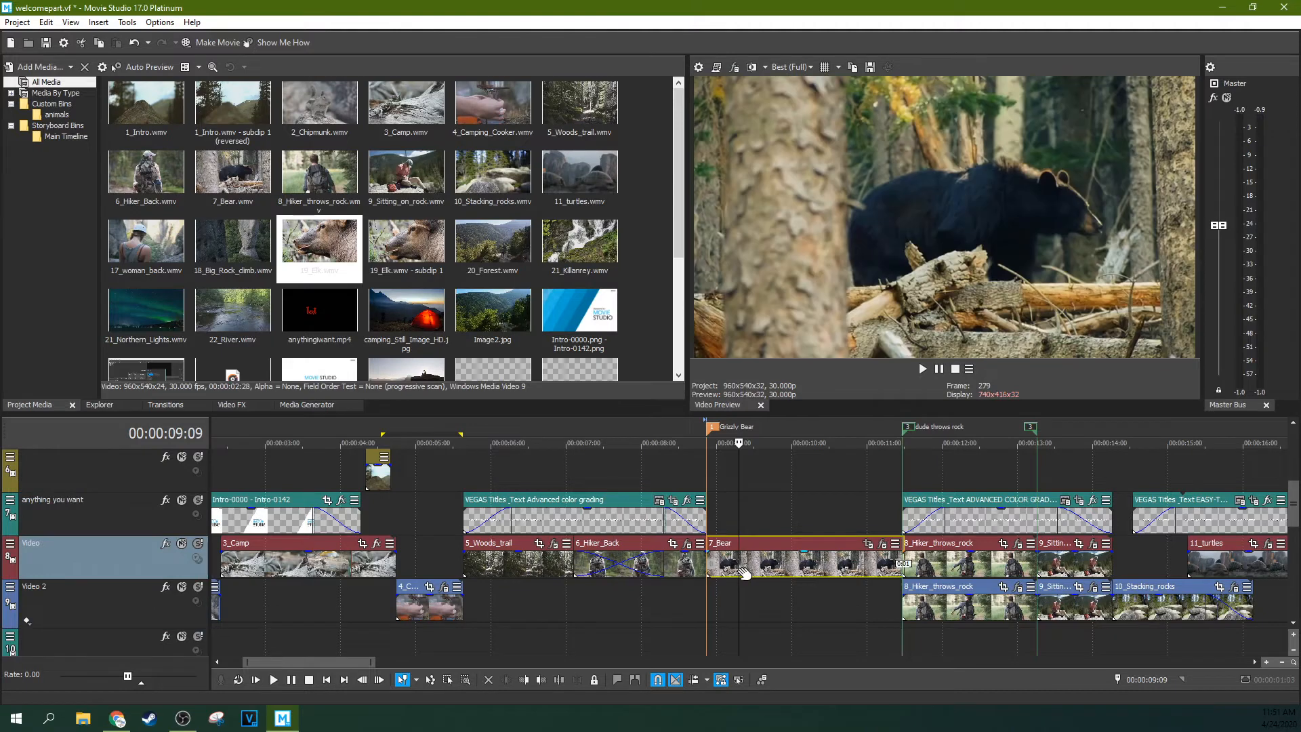
click(653, 571)
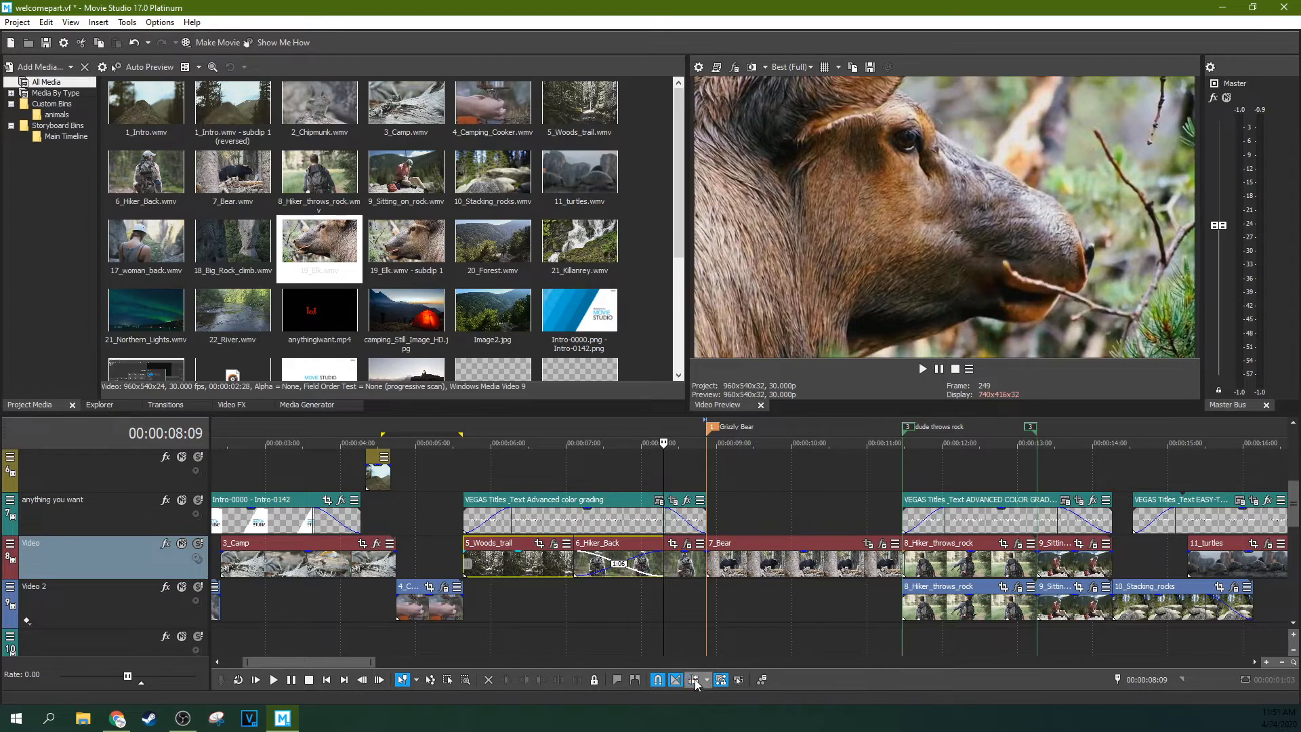
drag(686, 577, 774, 570)
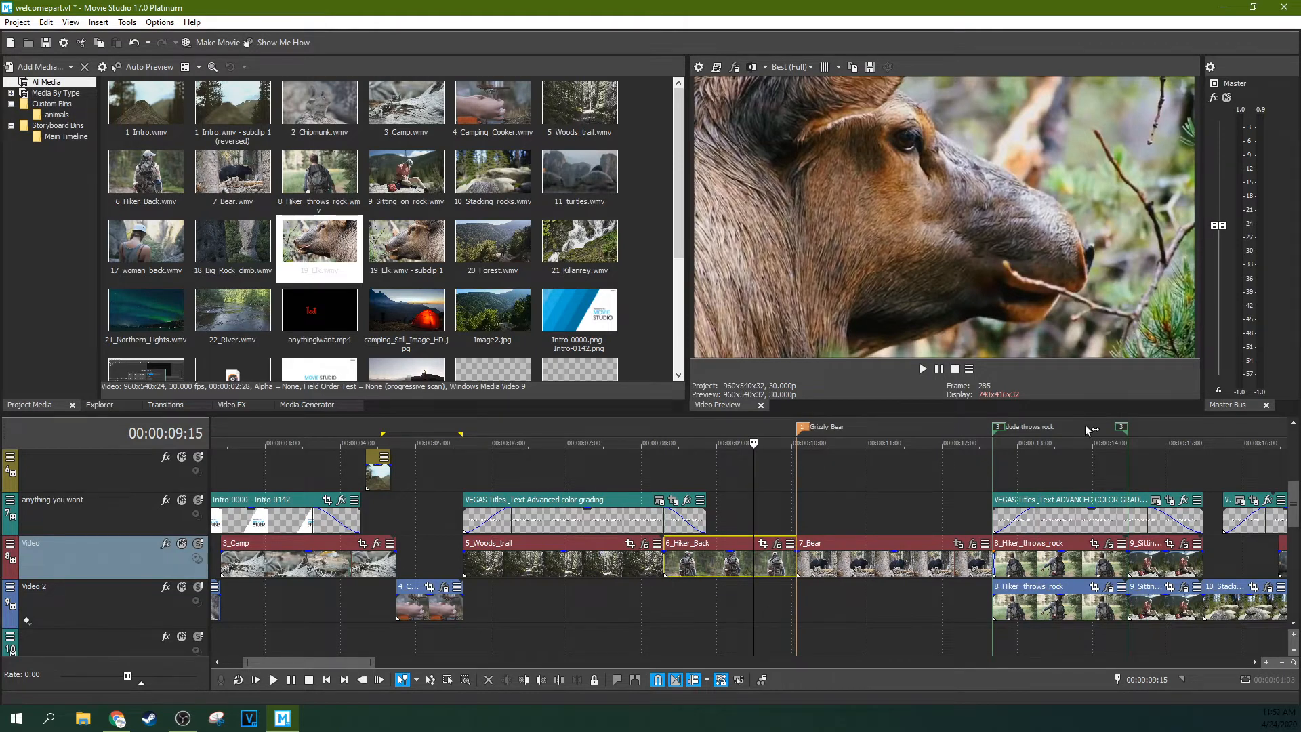
click(707, 680)
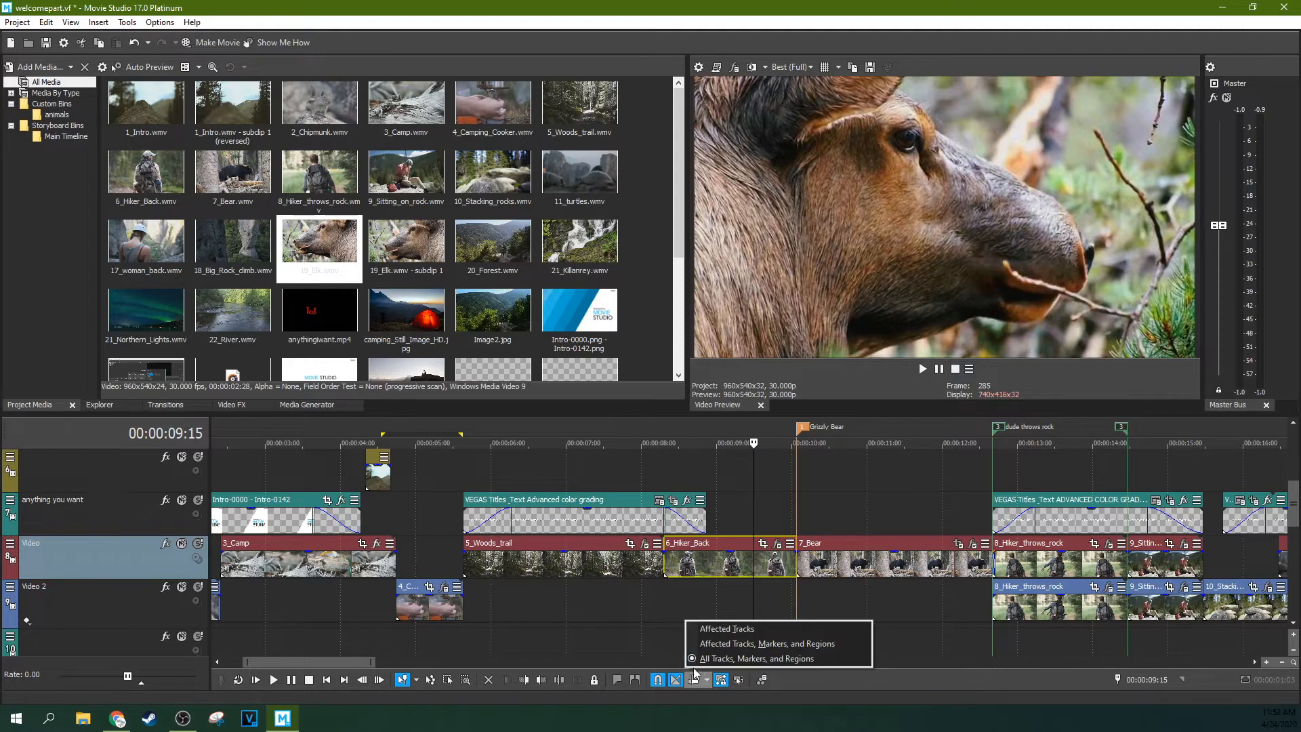
click(700, 602)
click(699, 600)
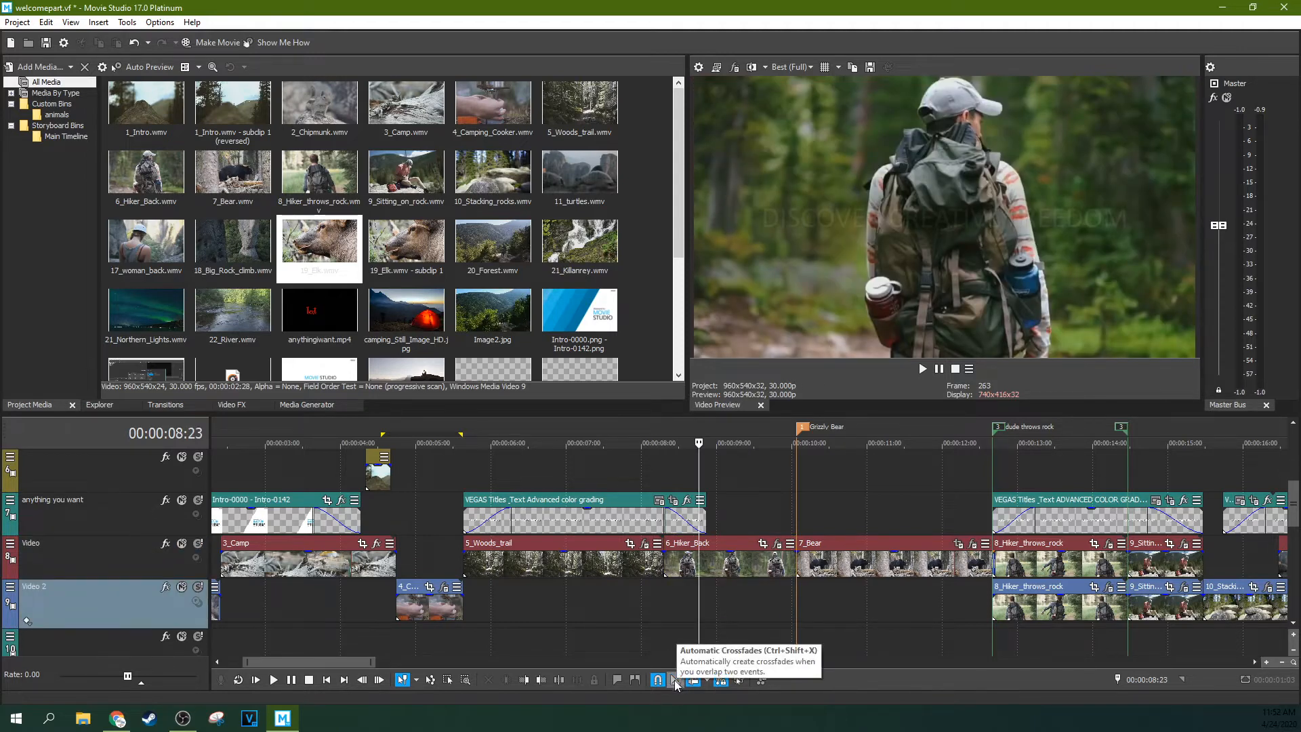
Step: Toggle Automatic Crossfades, try moving the 6_Hiker_Back clip slightly earlier on the timeline, and undo the move
click(675, 680)
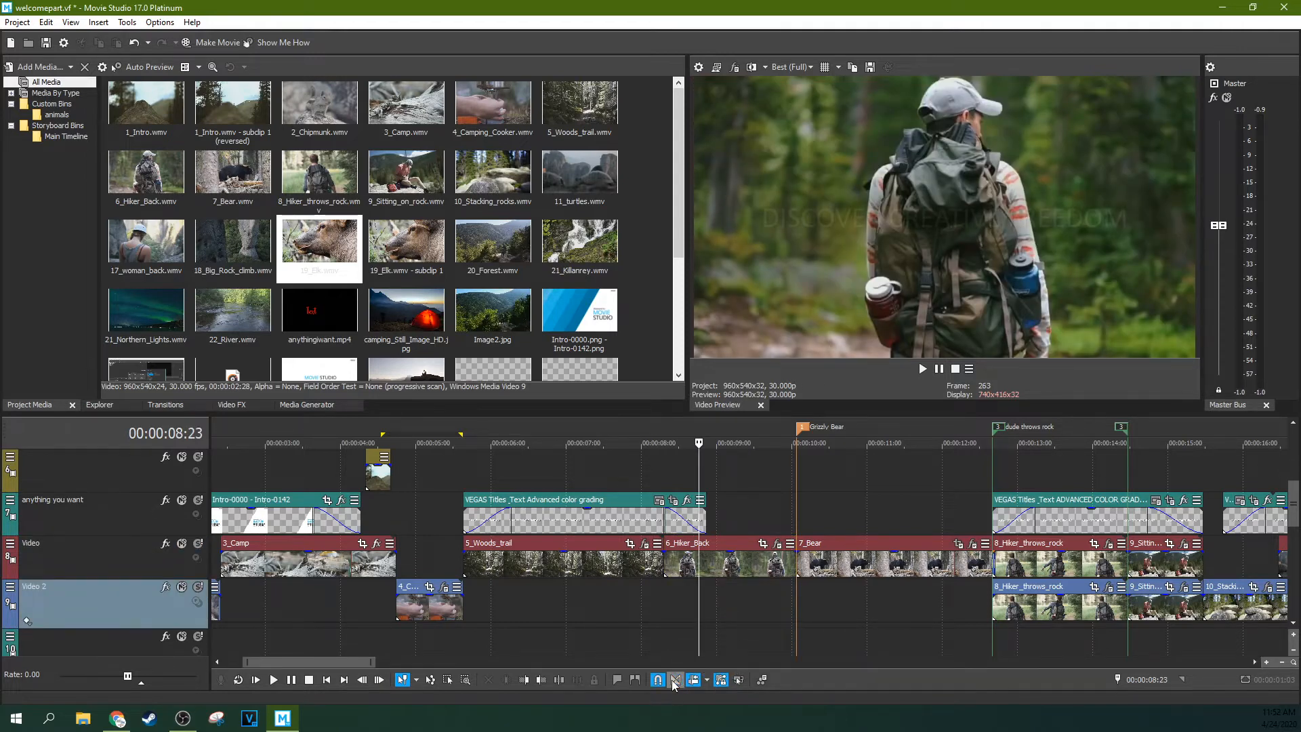
mouse_move(734, 580)
mouse_down()
mouse_move(735, 568)
mouse_move(703, 574)
mouse_move(724, 573)
mouse_up()
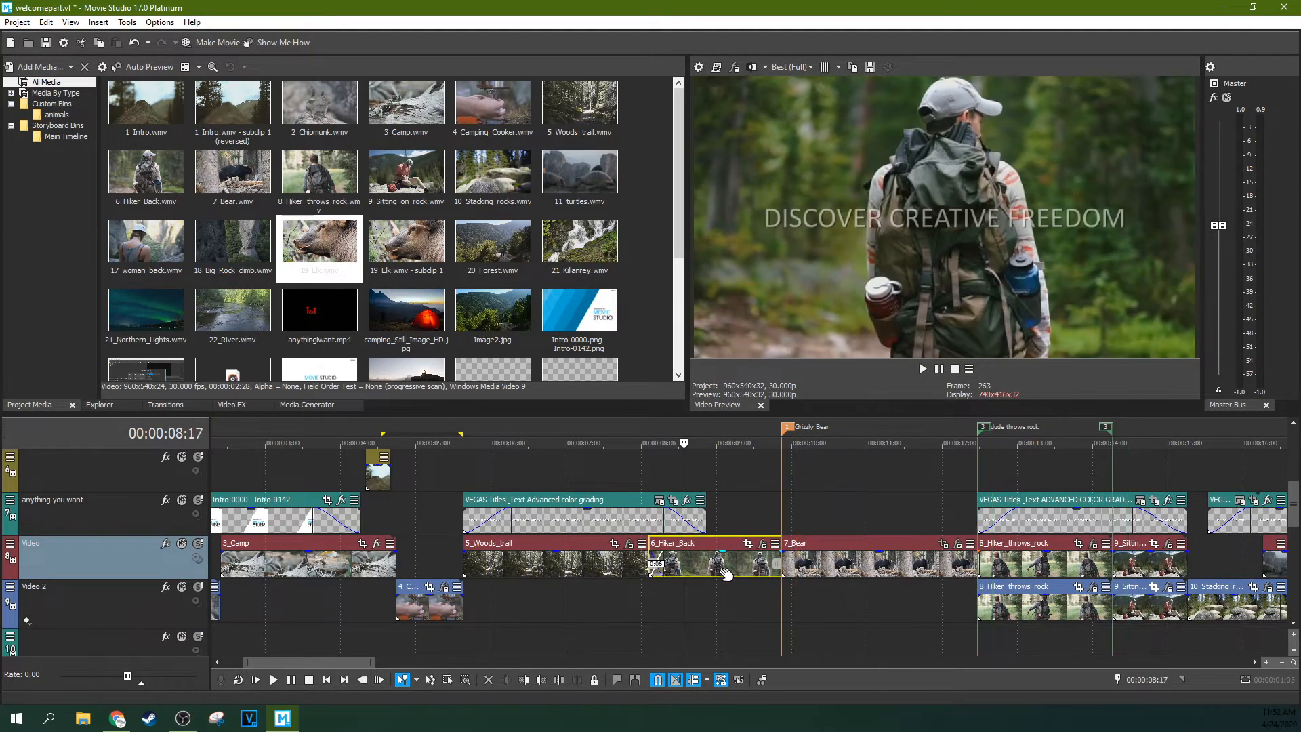
key(ctrl+z)
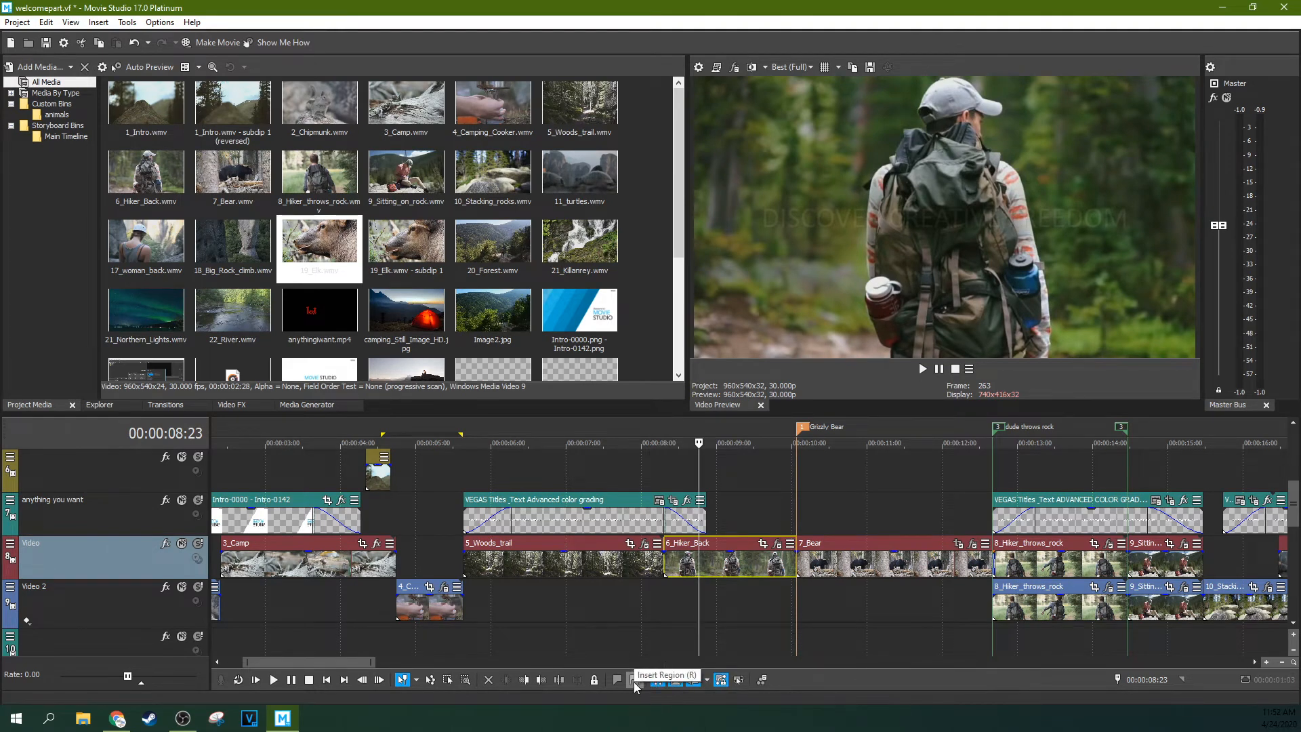
Step: With the Shuffle Tool, move the 6_Hiker_Back clip to follow 7_Bear, and undo the shuffle
click(416, 680)
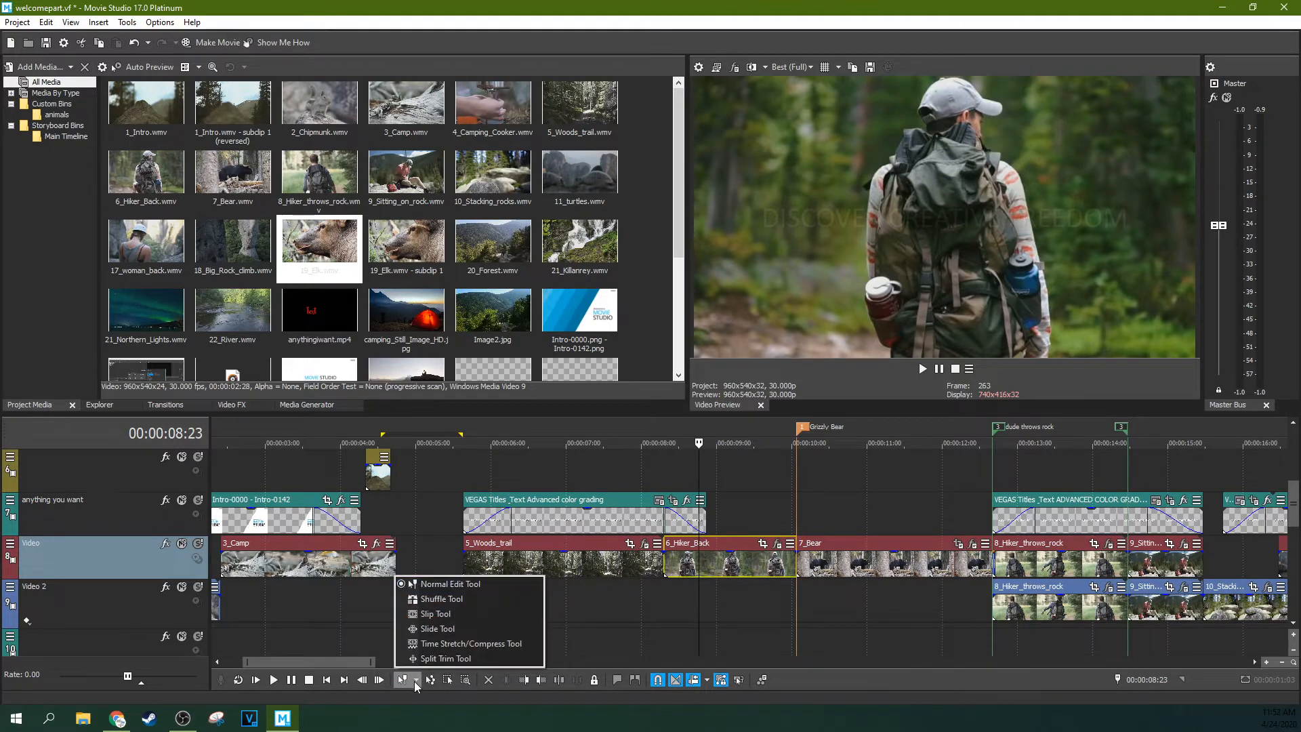
click(442, 599)
drag(683, 573, 873, 559)
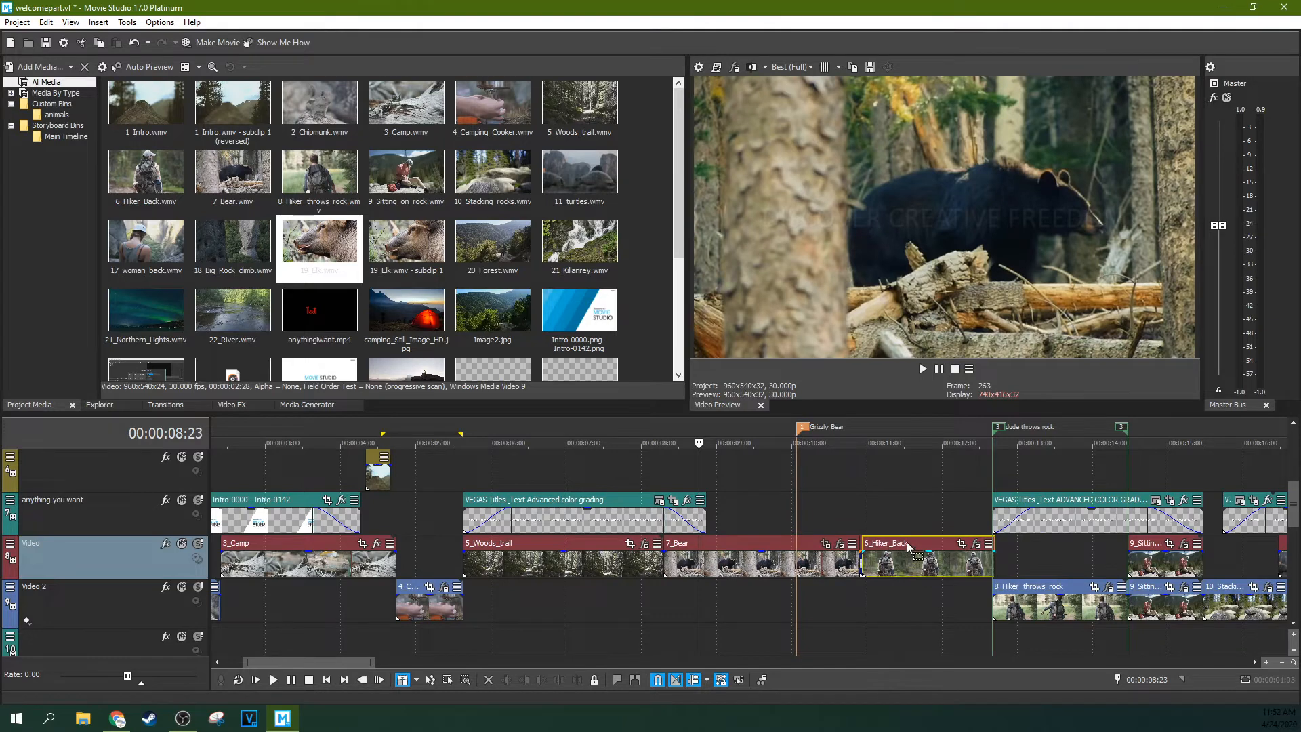
key(ctrl+z)
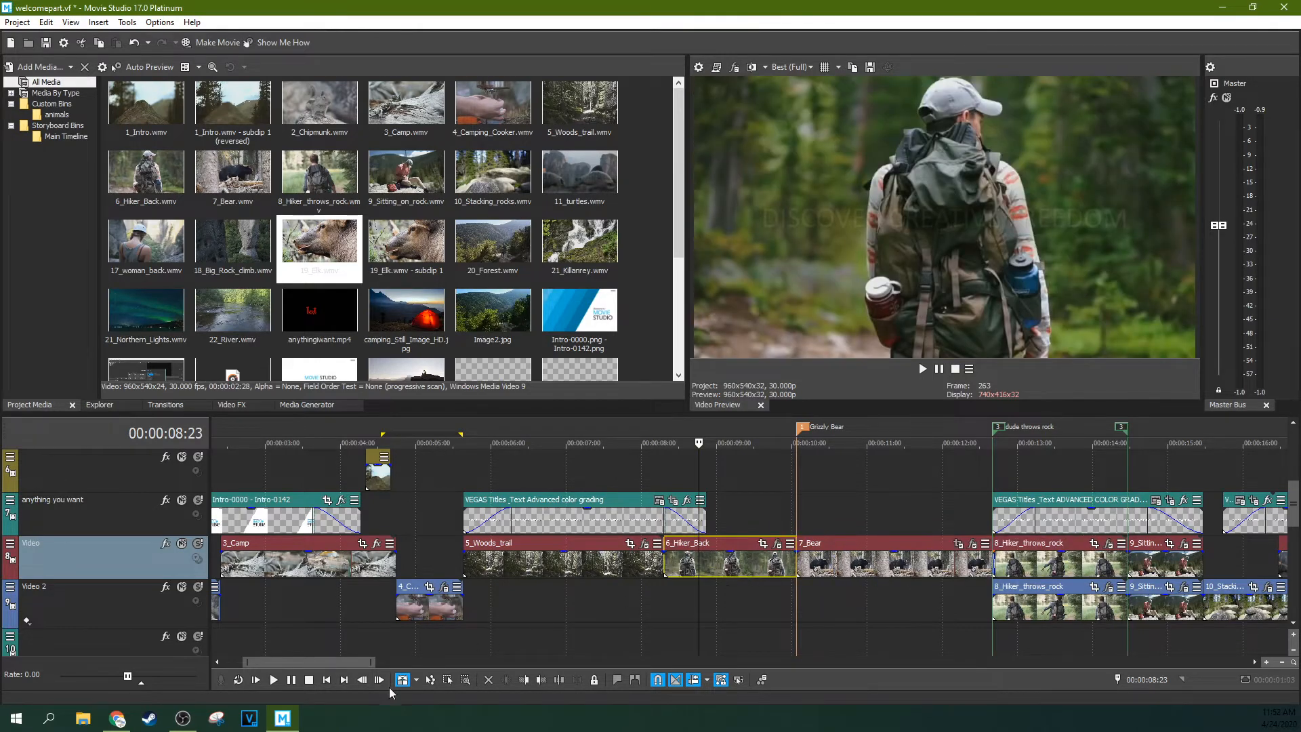
Step: With the Slip Tool, try shifting the footage inside the 6_Hiker_Back clip and slip it back to its original frames
click(416, 680)
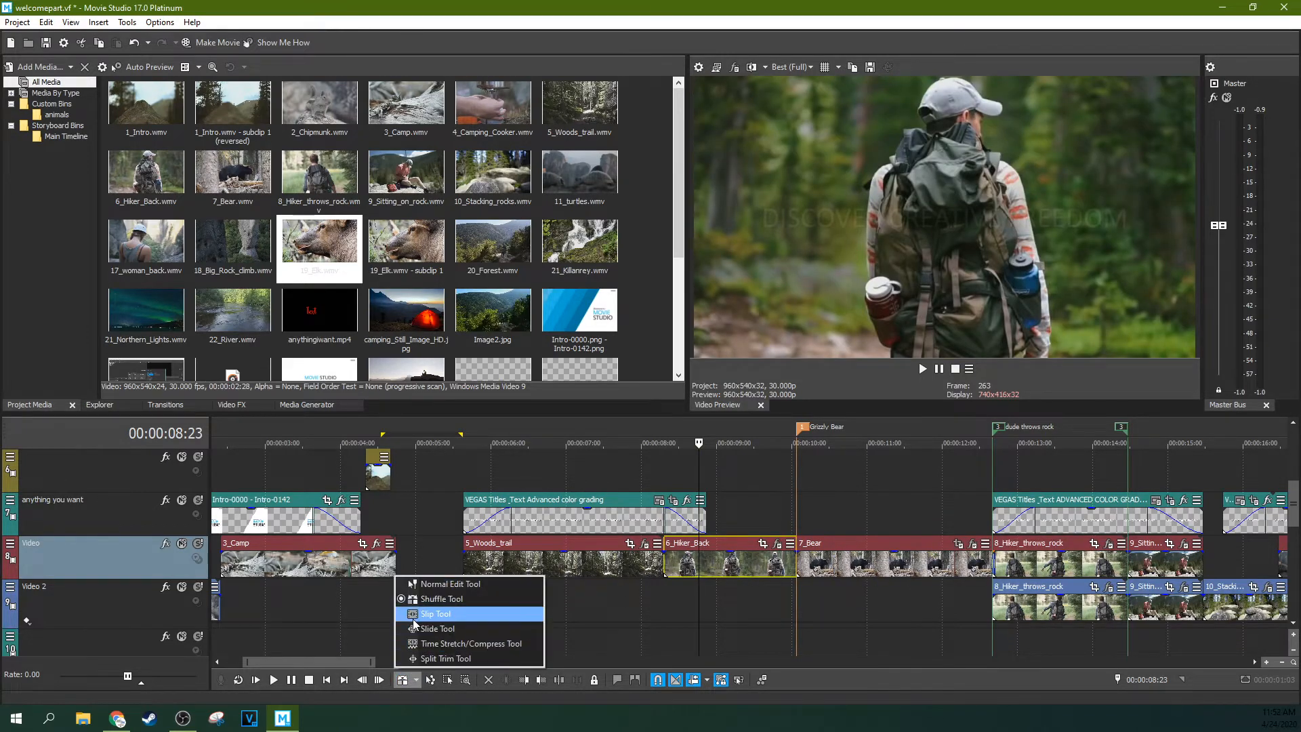
click(433, 614)
drag(760, 564, 717, 565)
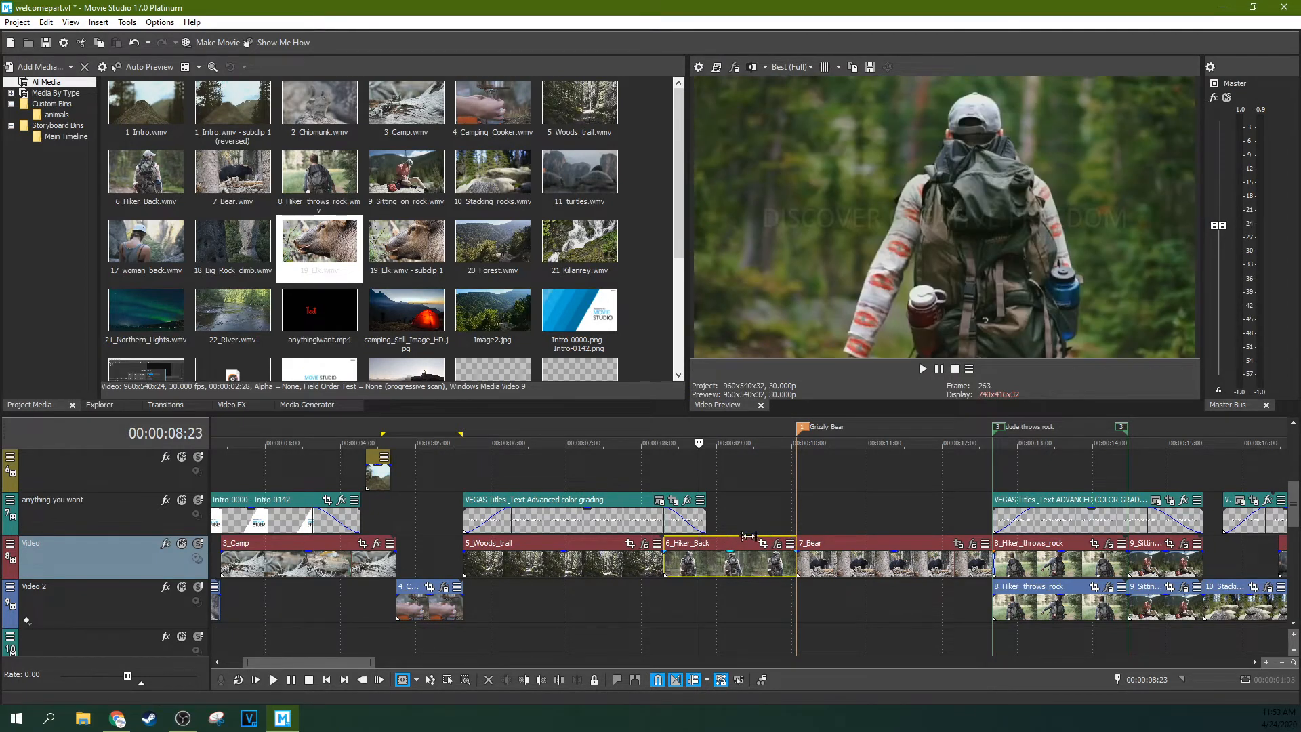
drag(746, 565, 753, 565)
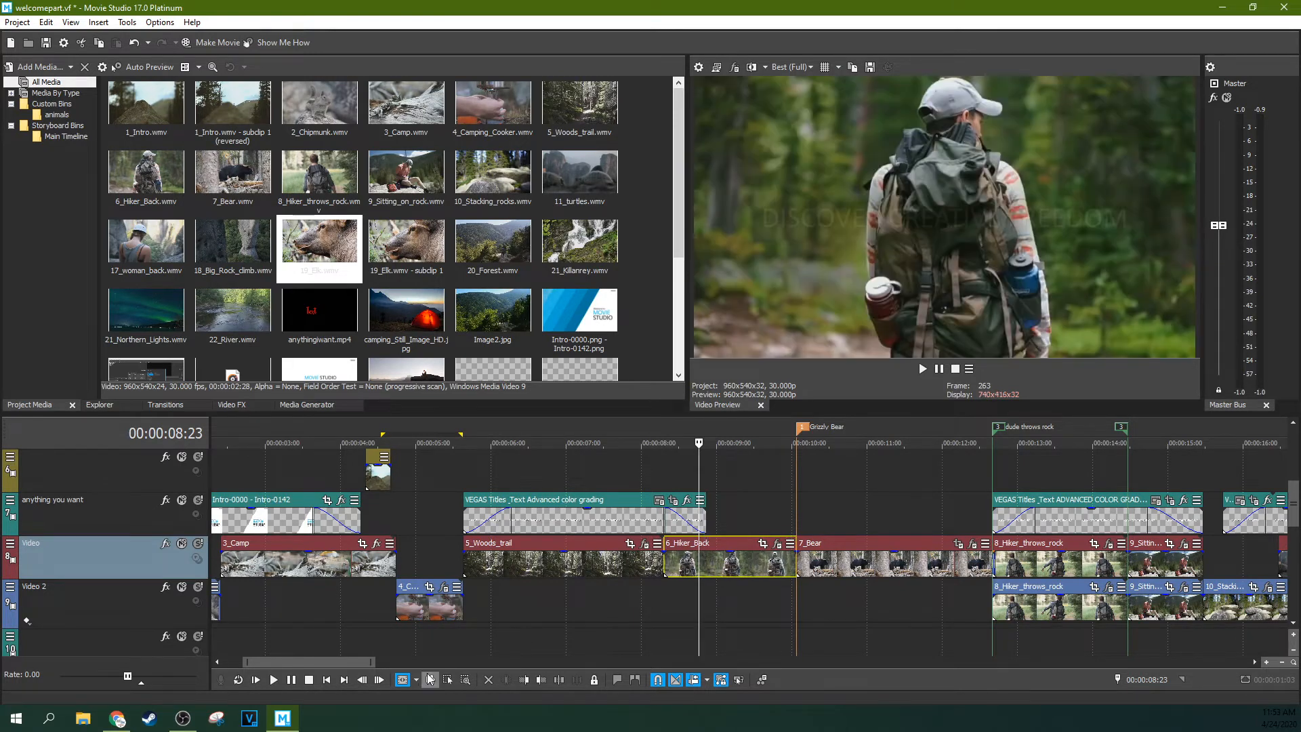
Step: Try the Slide Tool on the 6_Hiker_Back clip by sliding it slightly along the timeline and returning it to 00:00:08:09
click(416, 680)
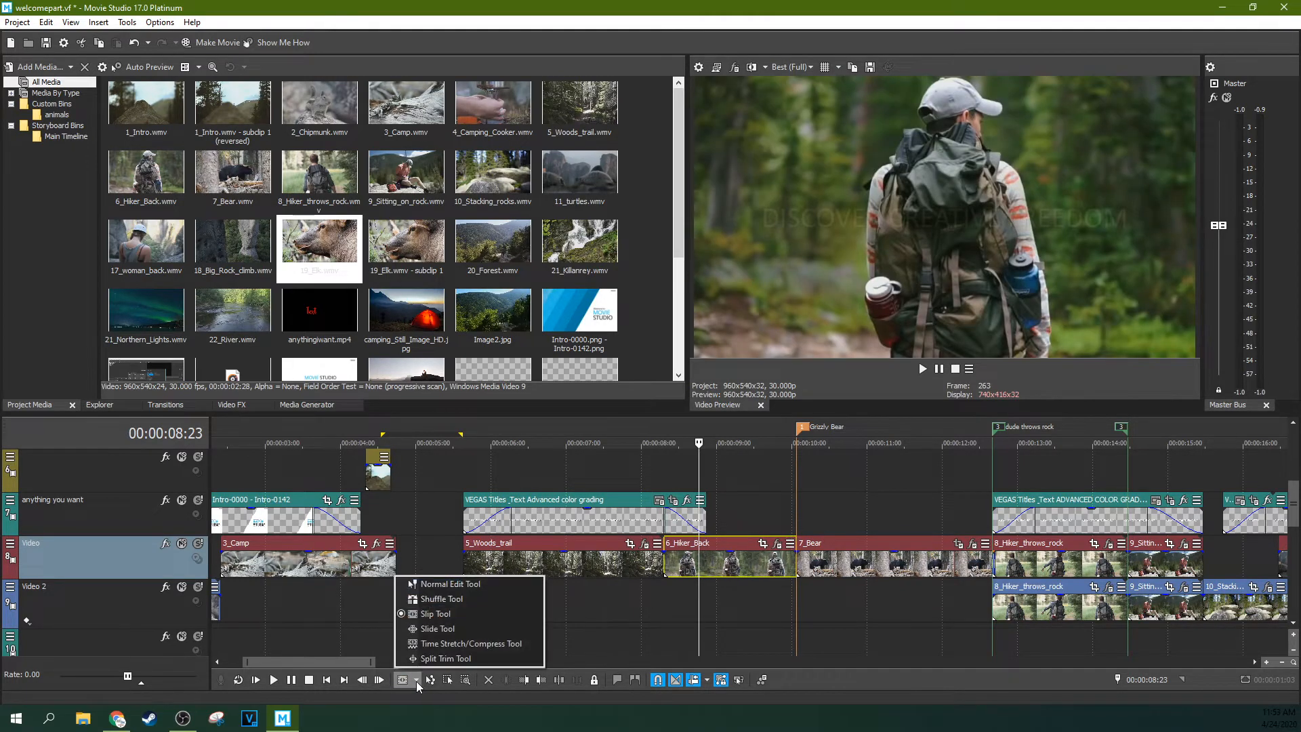
click(416, 629)
mouse_move(742, 566)
mouse_down()
mouse_move(651, 571)
mouse_move(743, 575)
mouse_up()
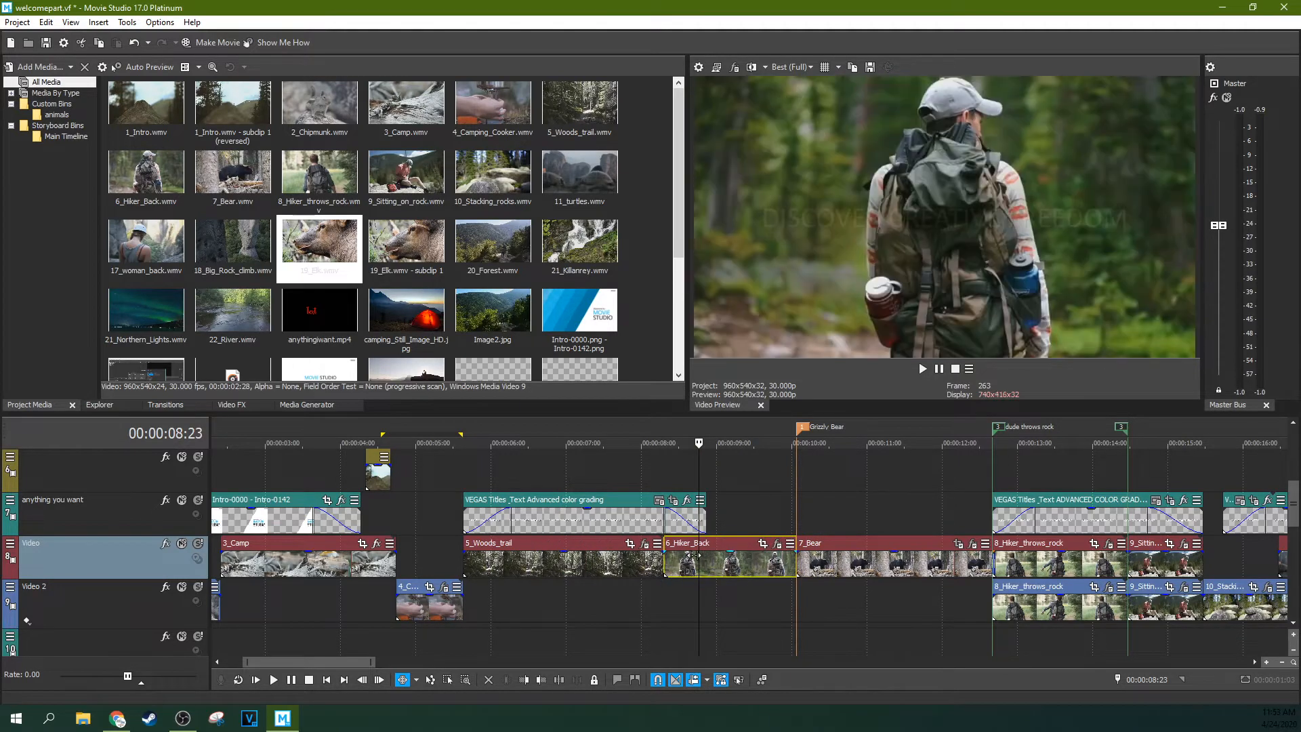
click(665, 561)
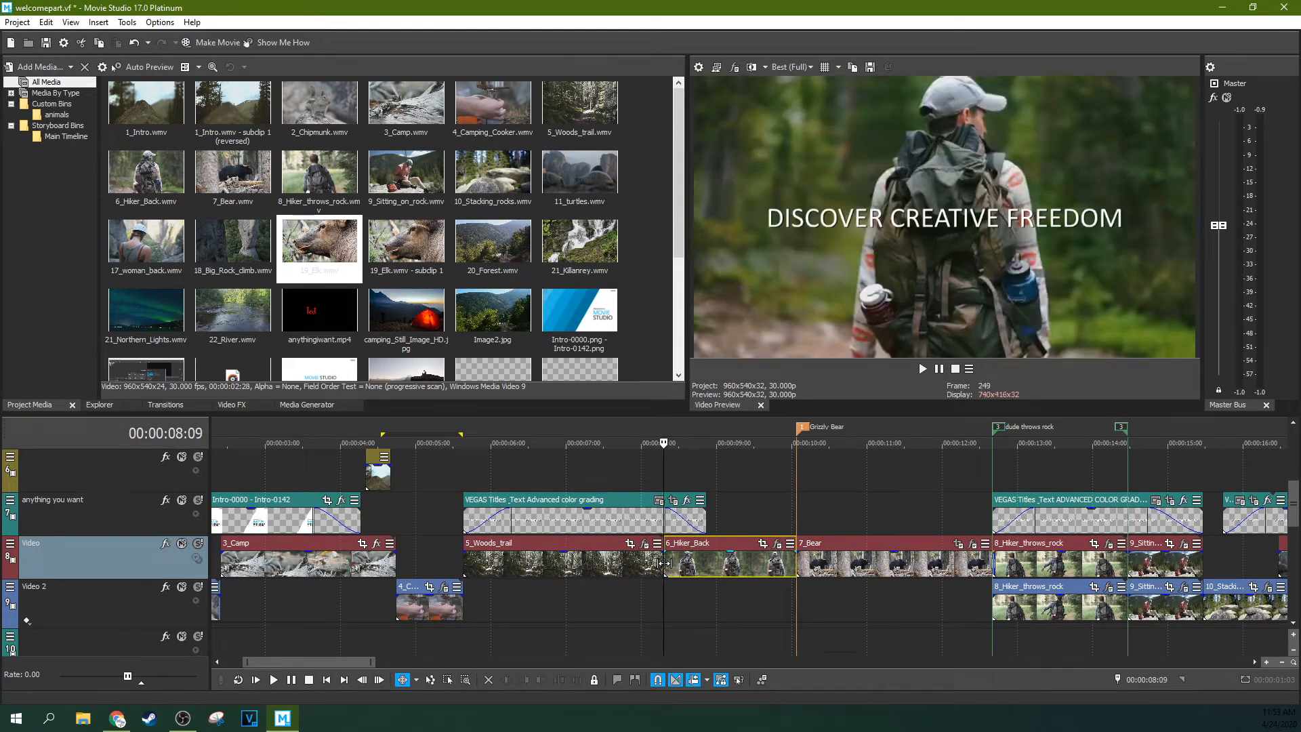
drag(693, 560, 700, 562)
click(731, 540)
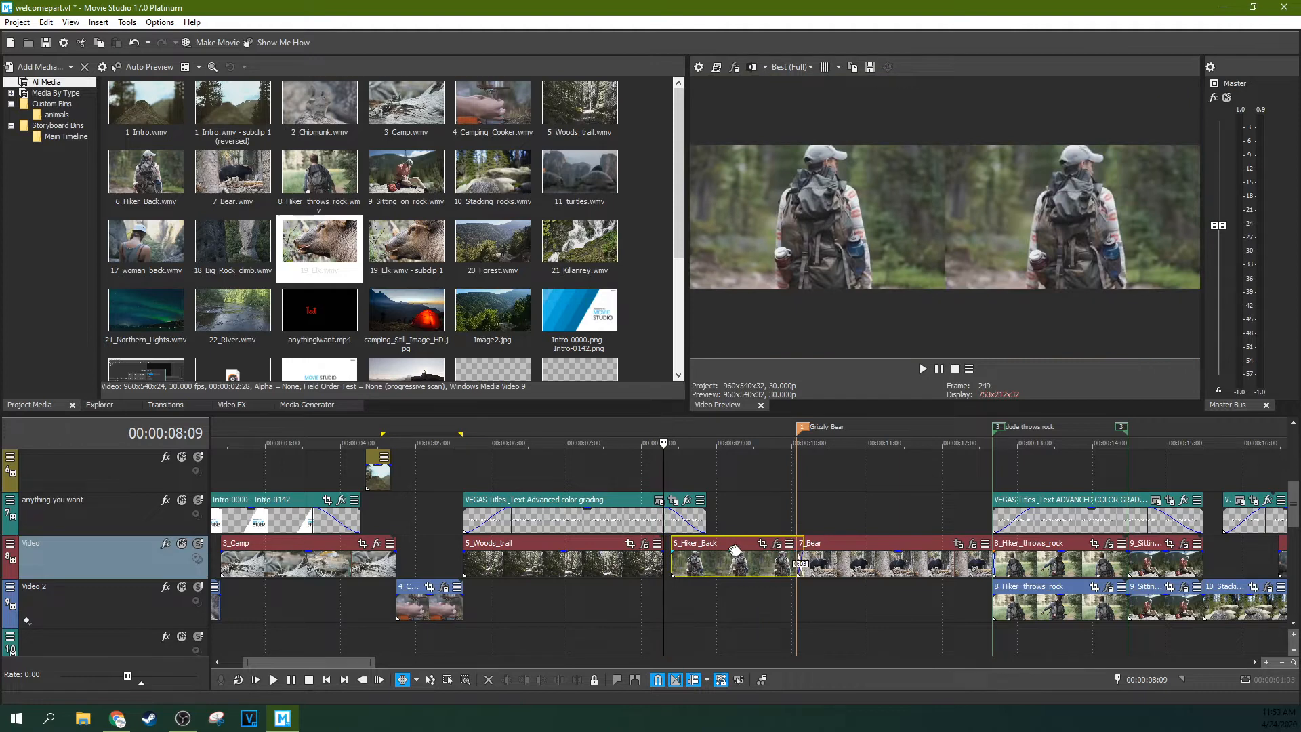
Step: With the Time Stretch/Compress Tool, stretch the end of the 6_Hiker_Back clip slightly and play back the slowed footage
click(416, 680)
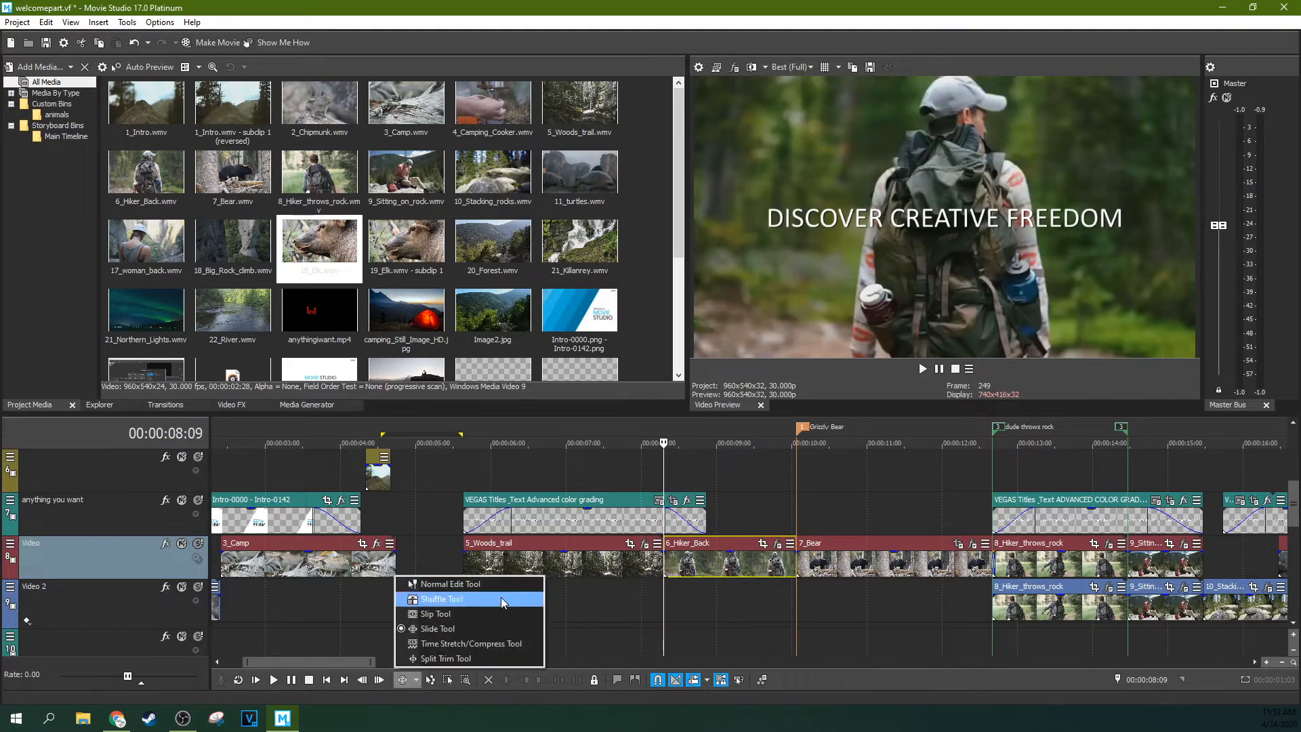
click(425, 644)
mouse_move(792, 561)
mouse_down()
mouse_move(746, 561)
mouse_move(815, 560)
mouse_up()
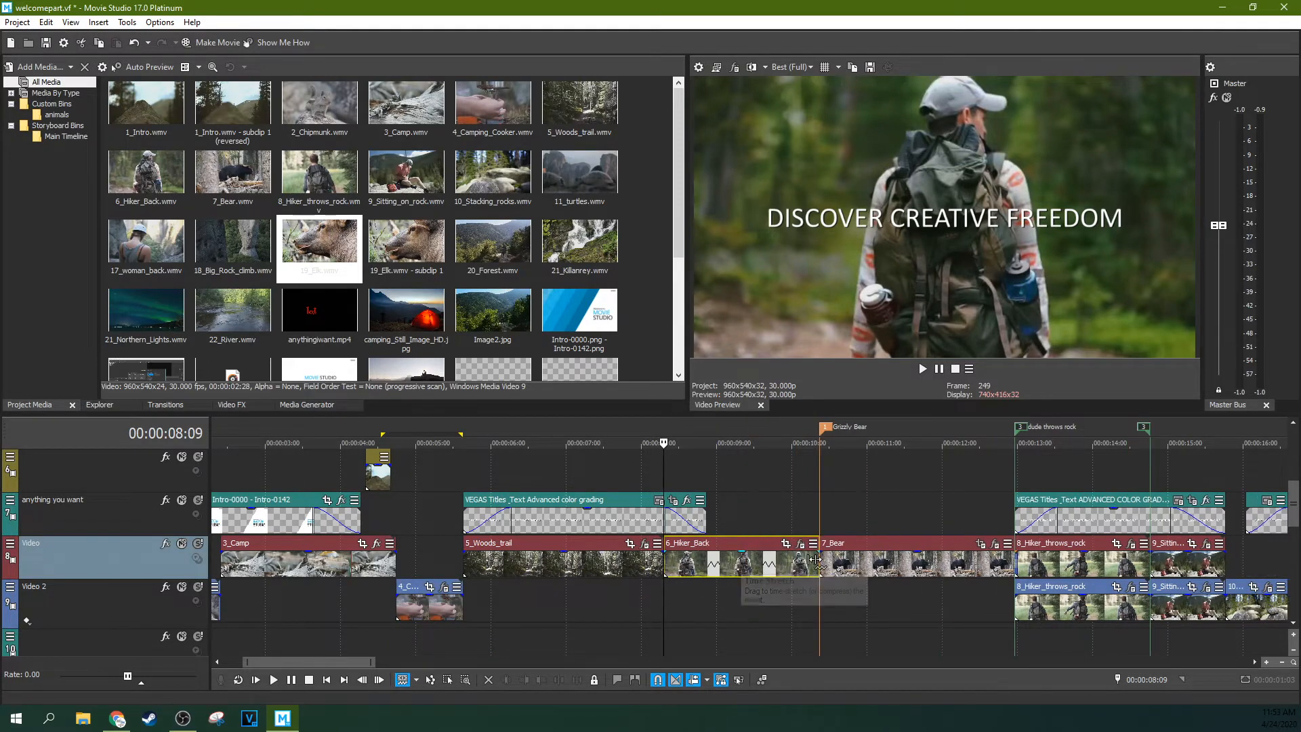
key(space)
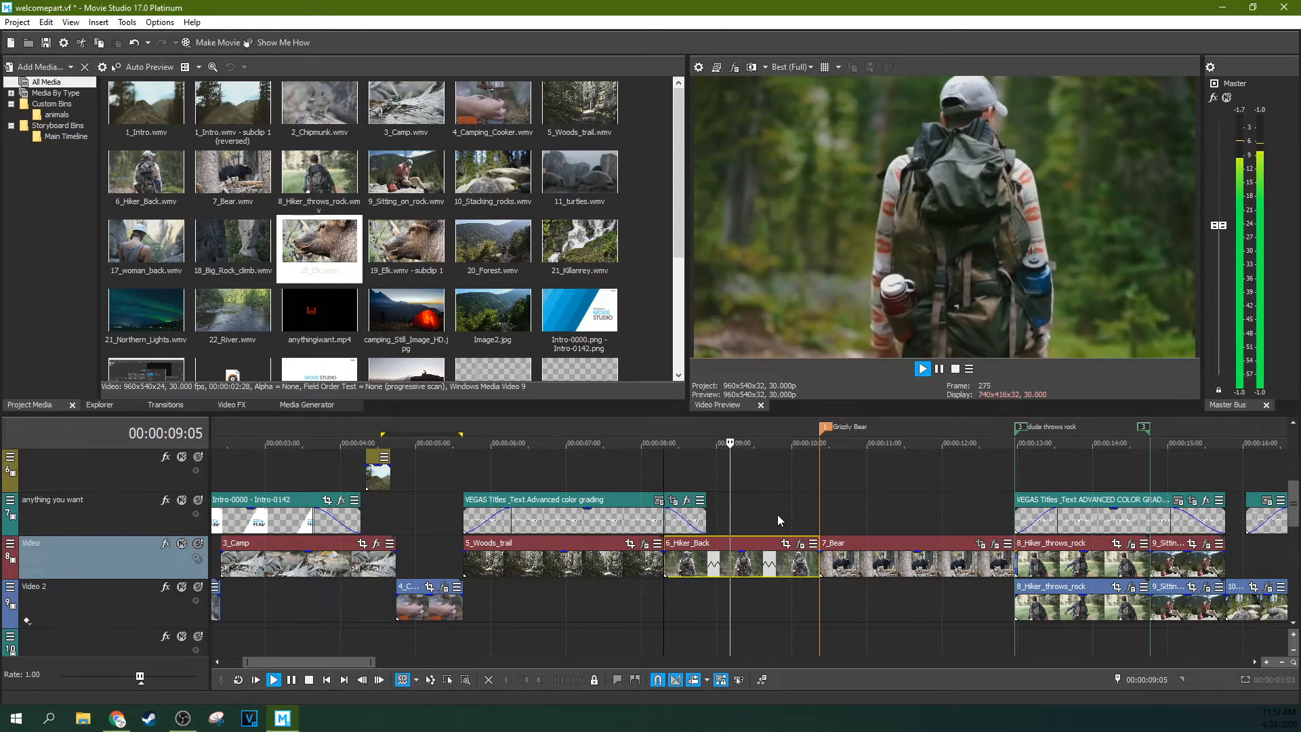
key(space)
Step: Stretch the 6_Hiker_Back clip further so it ends at about 00:00:11:00, and preview the slower footage
drag(819, 561, 865, 555)
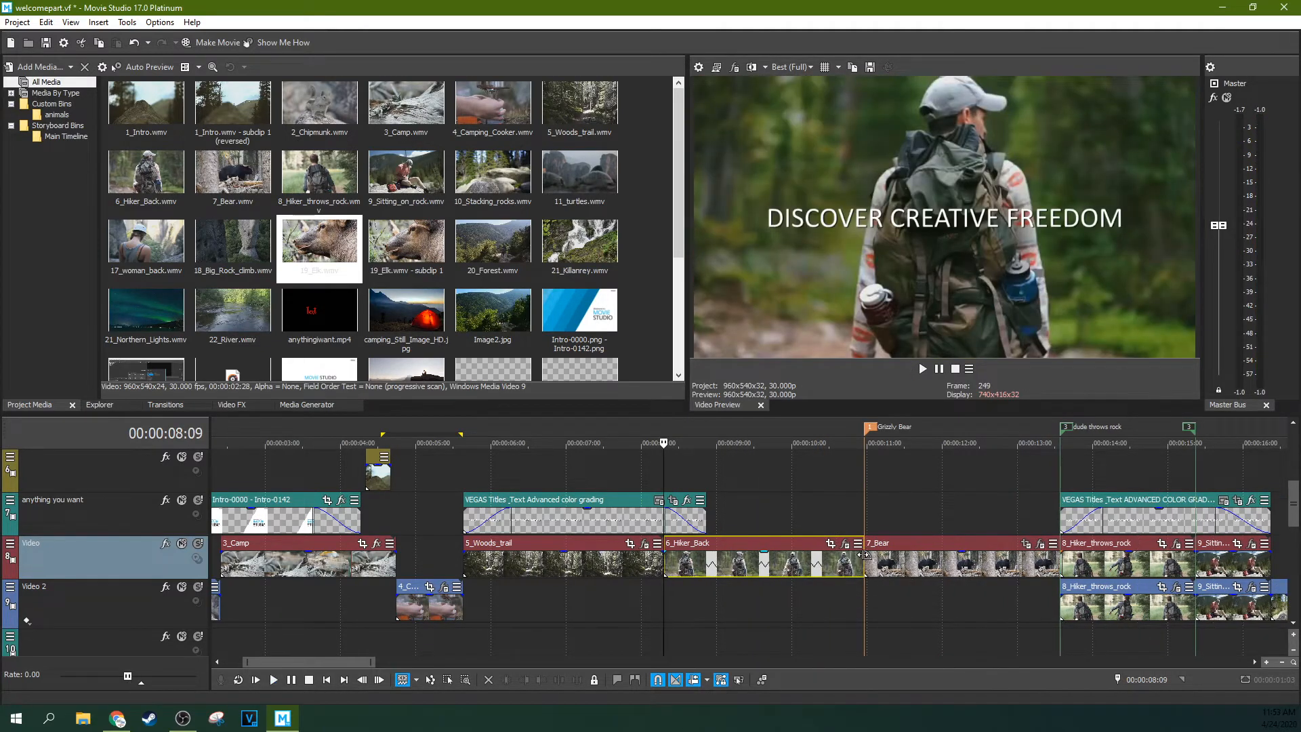
key(space)
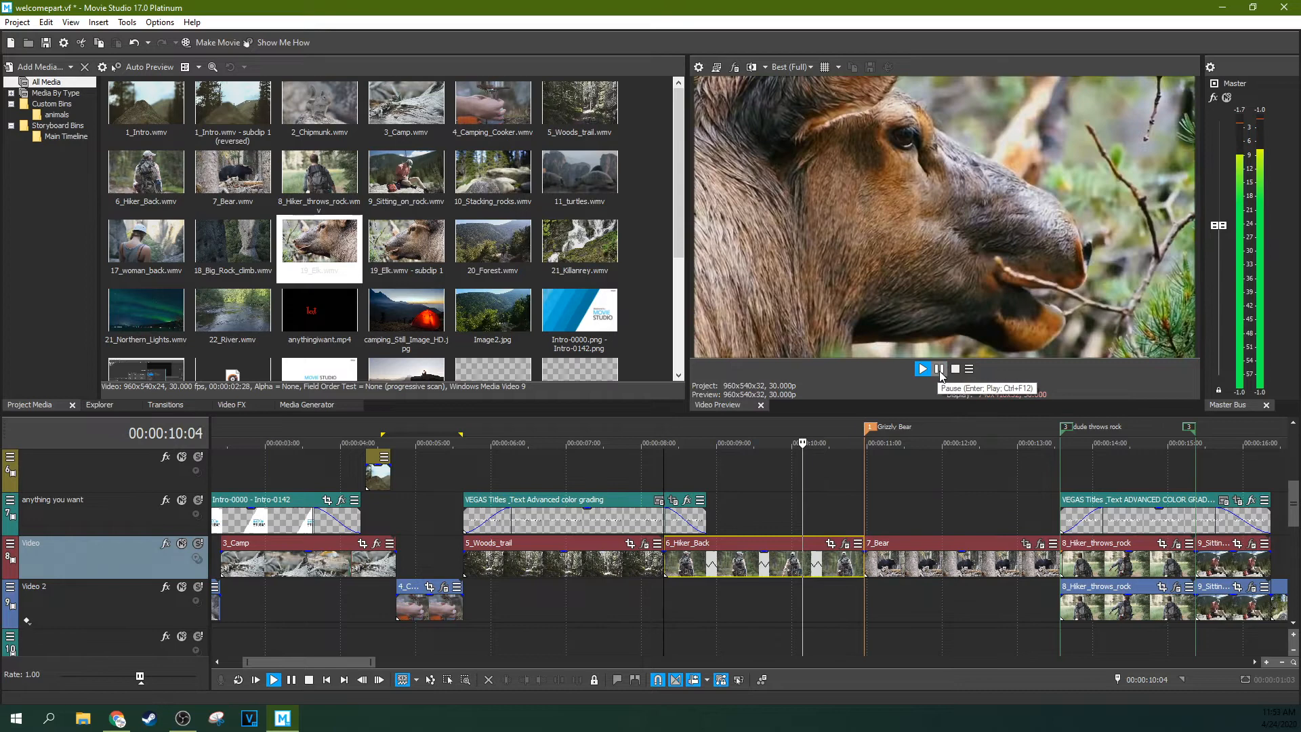
click(939, 370)
click(778, 505)
click(706, 568)
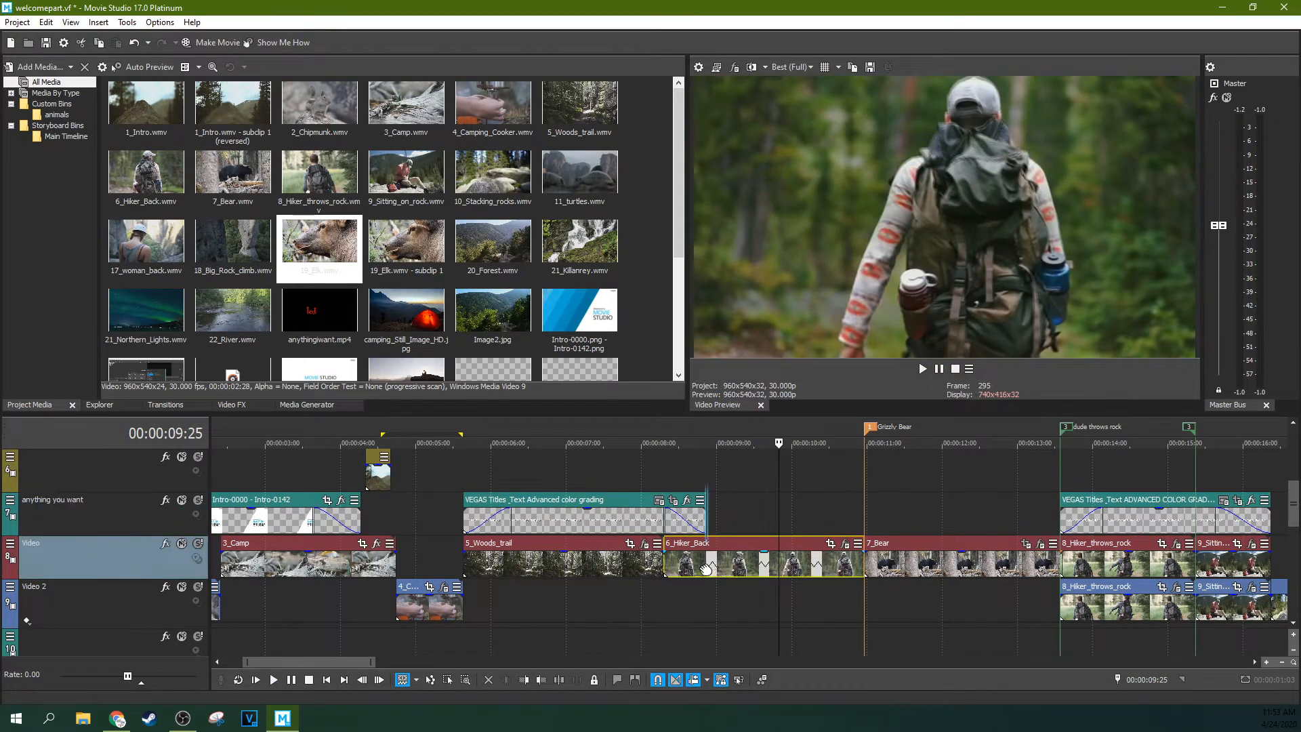
click(706, 568)
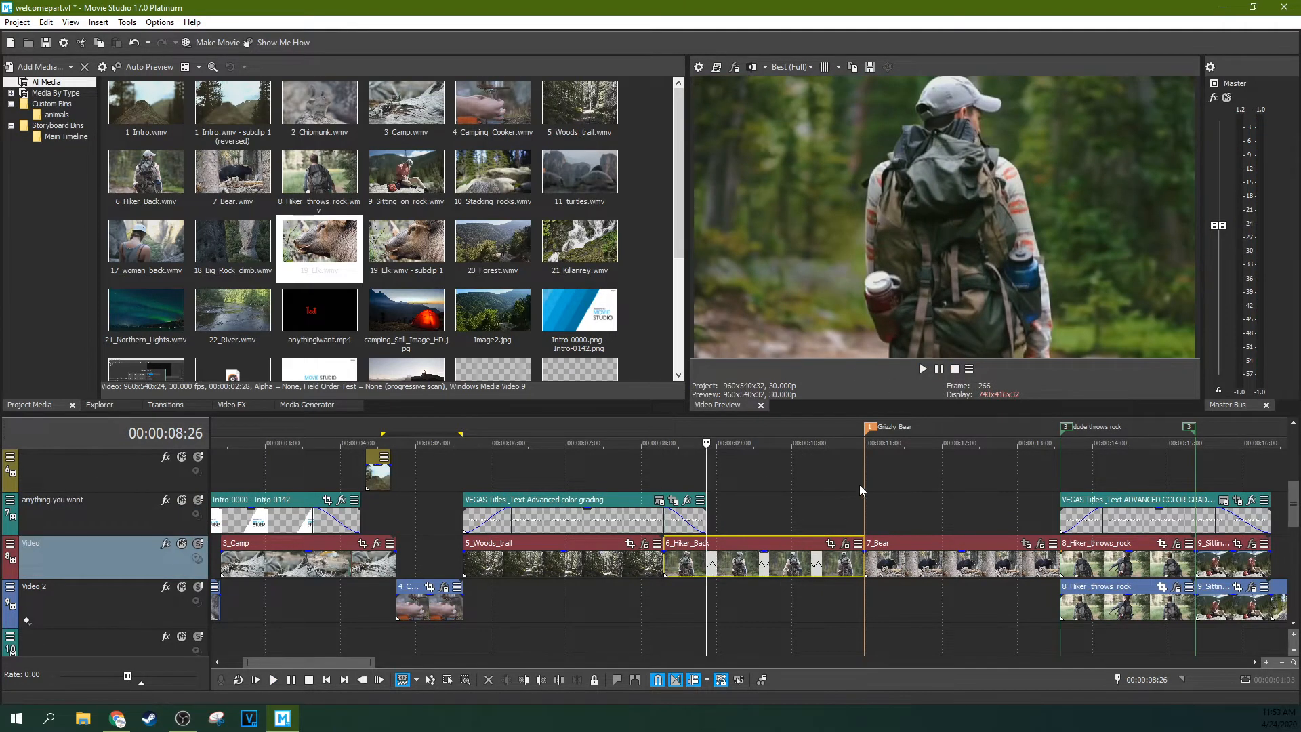
Step: Compress the 6_Hiker_Back clip to end at about 00:00:09:06 and preview the sped-up footage from 00:00:08:09
drag(866, 551, 732, 567)
click(682, 571)
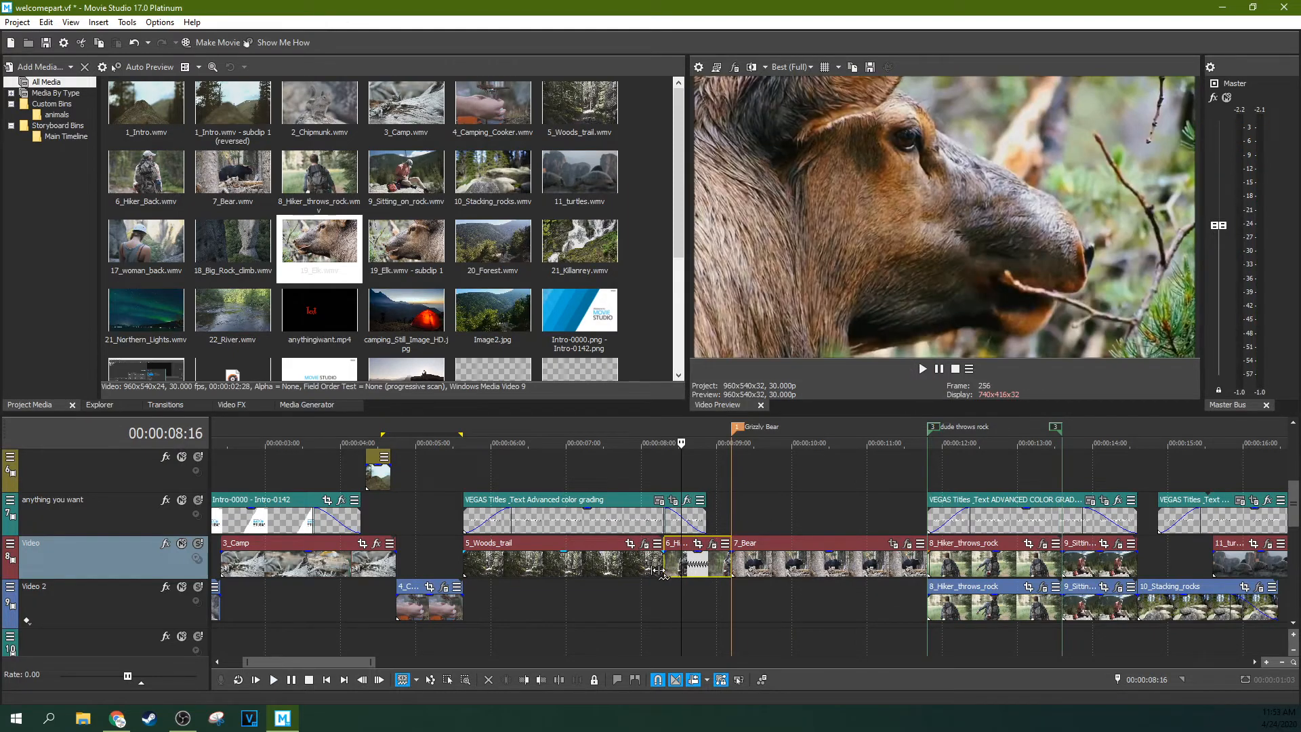
click(661, 569)
key(space)
key(space)
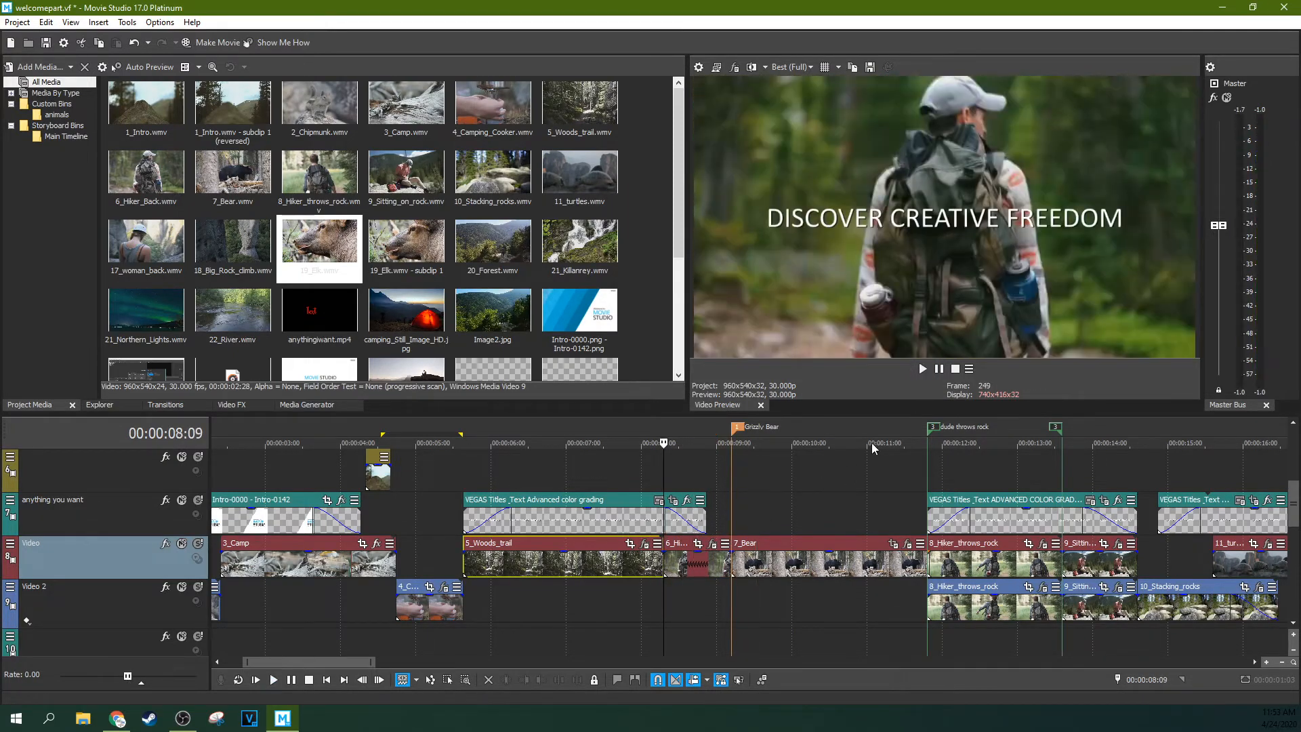
Step: With the Normal Edit Tool, extend the end of the 6_Hiker_Back clip to about 00:00:10:00
click(415, 680)
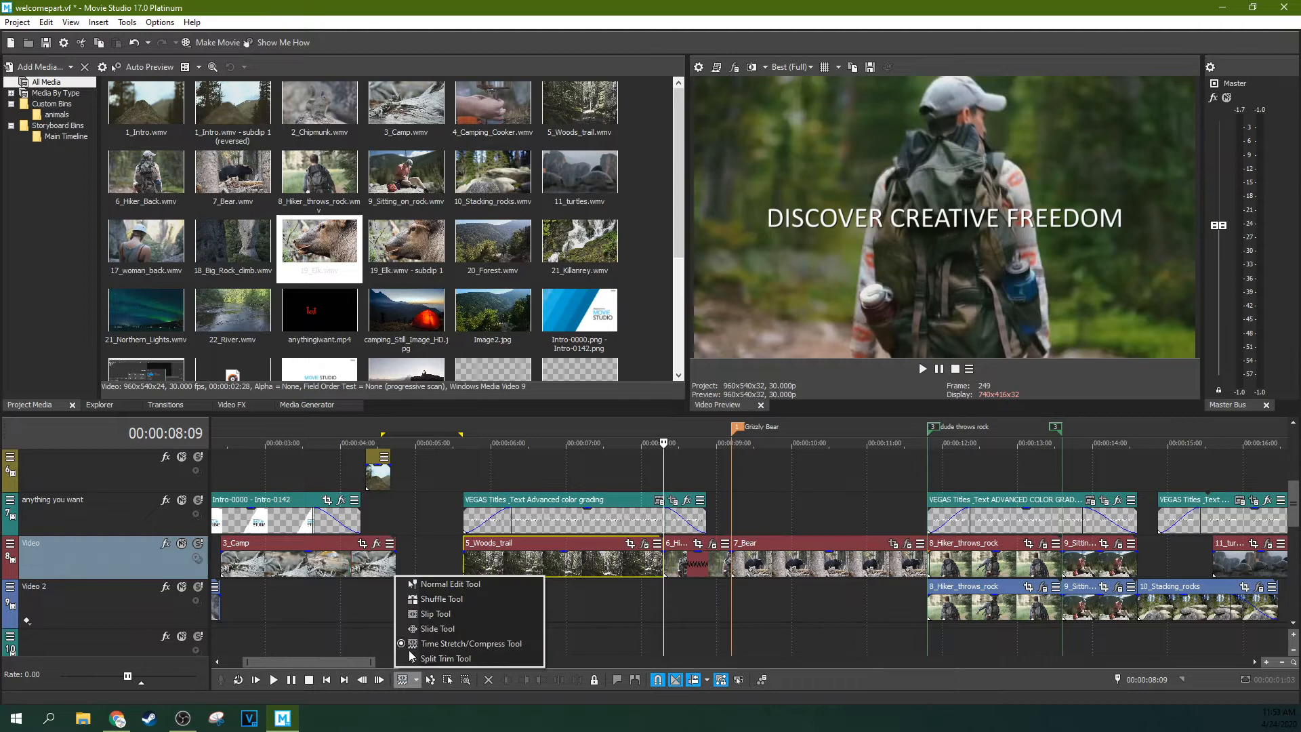
click(410, 584)
drag(731, 553, 785, 545)
click(740, 573)
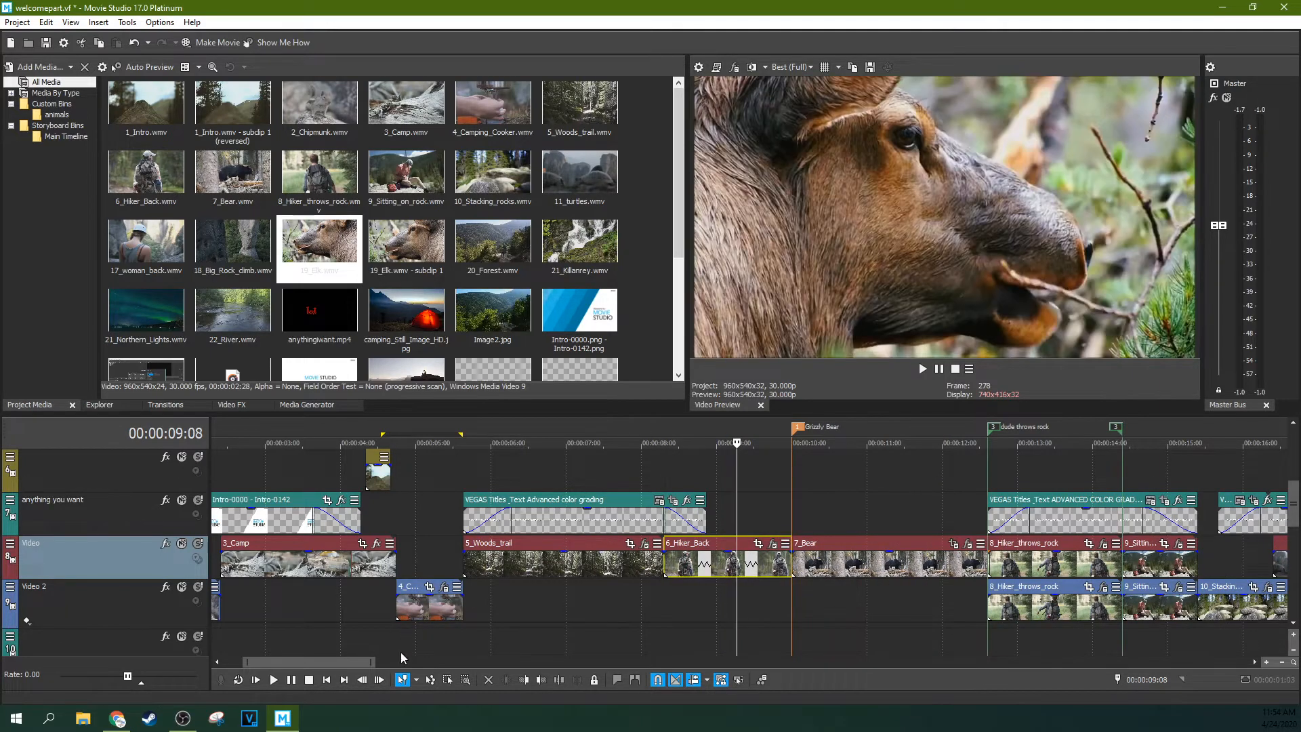
Step: Try splitting and trimming the 6_Hiker_Back clip with the Split Trim Tool, and undo the splits
click(414, 680)
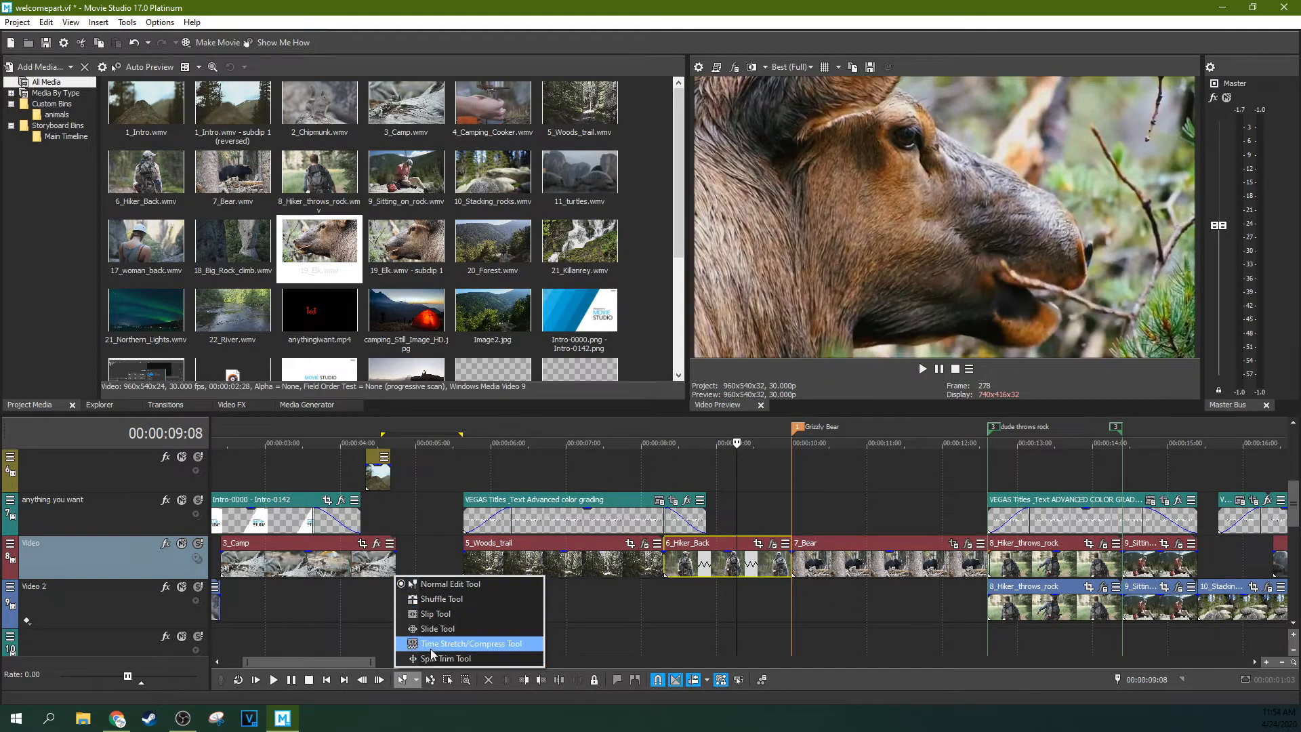
click(429, 659)
mouse_move(739, 563)
mouse_down()
mouse_move(755, 563)
mouse_move(742, 568)
mouse_up()
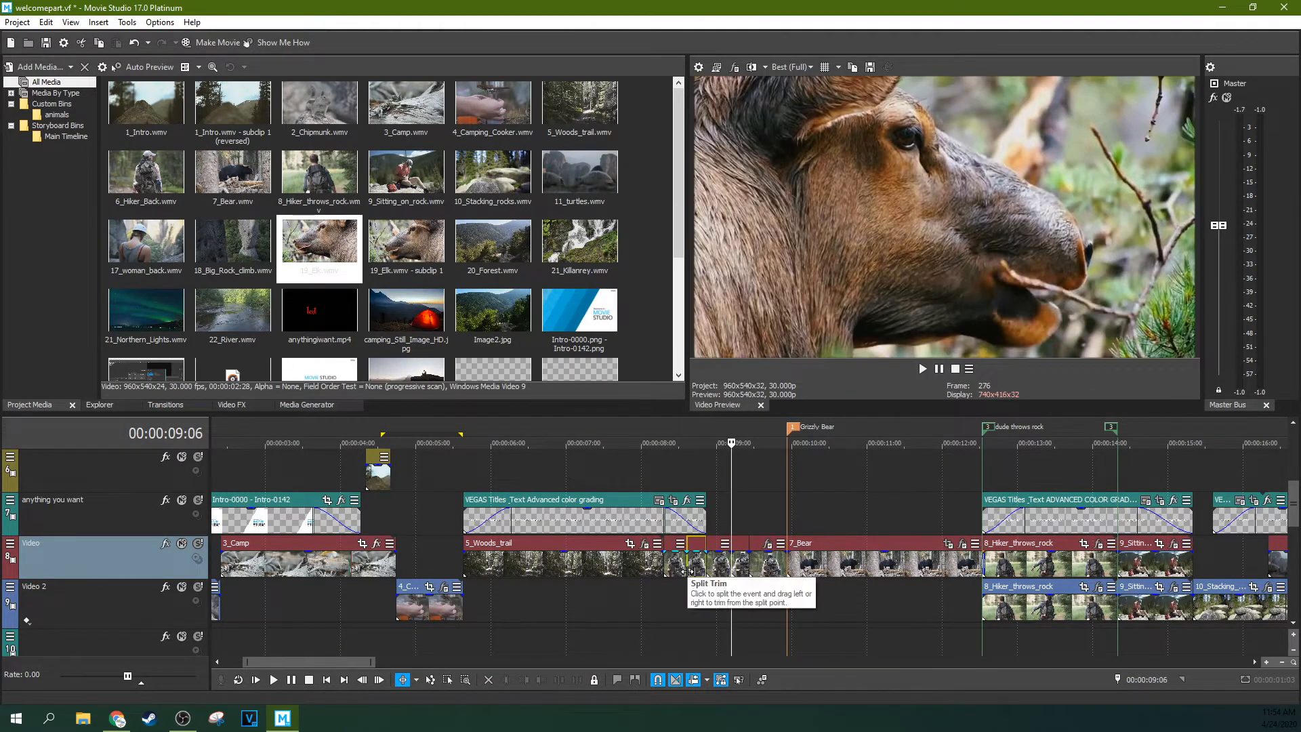
key(ctrl+z)
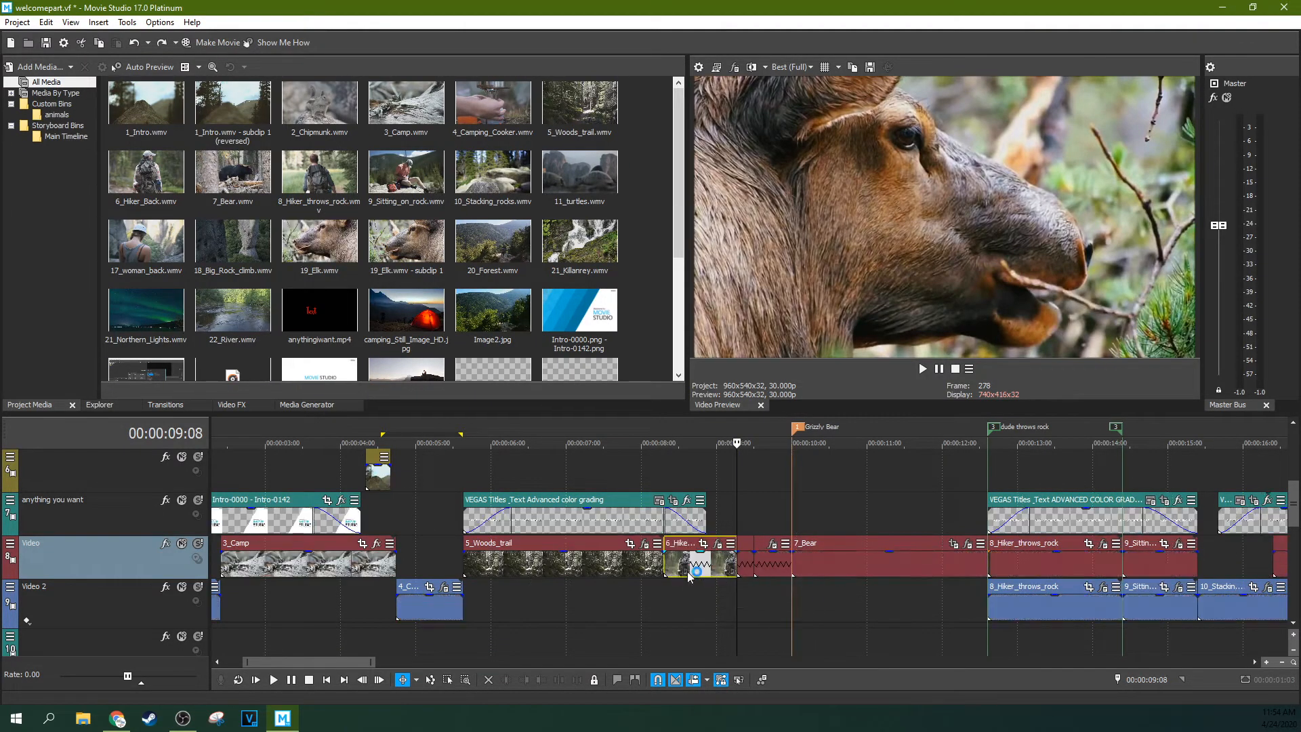
key(ctrl+z)
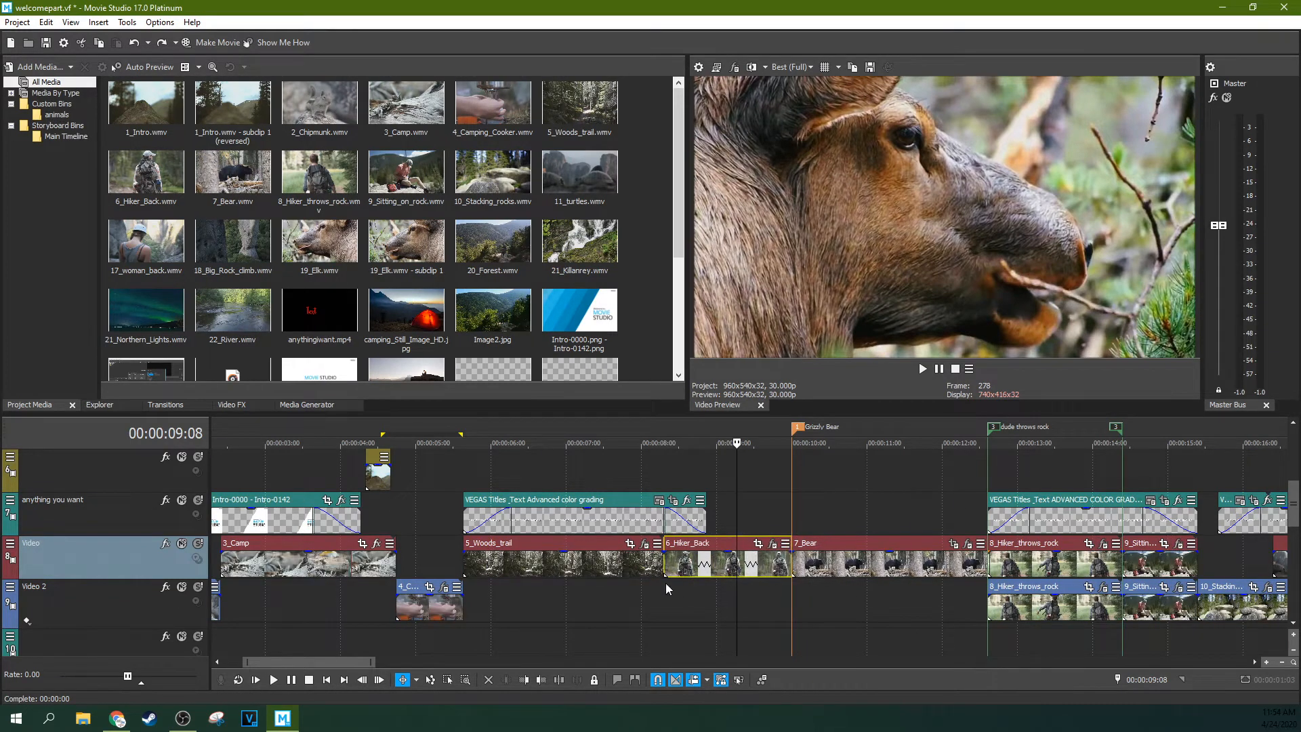
Step: Reactivate the Normal Edit Tool and return the playhead to the start of the project
click(416, 680)
click(447, 584)
double_click(363, 680)
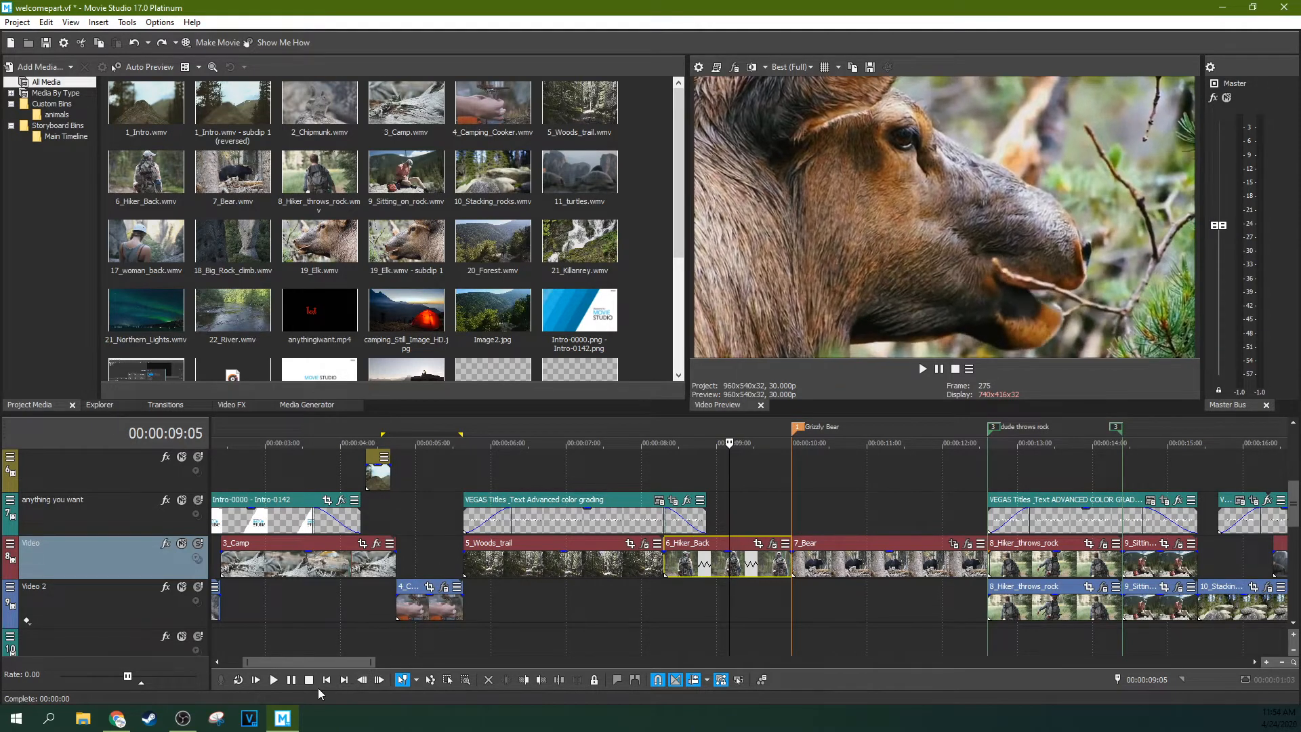
click(330, 683)
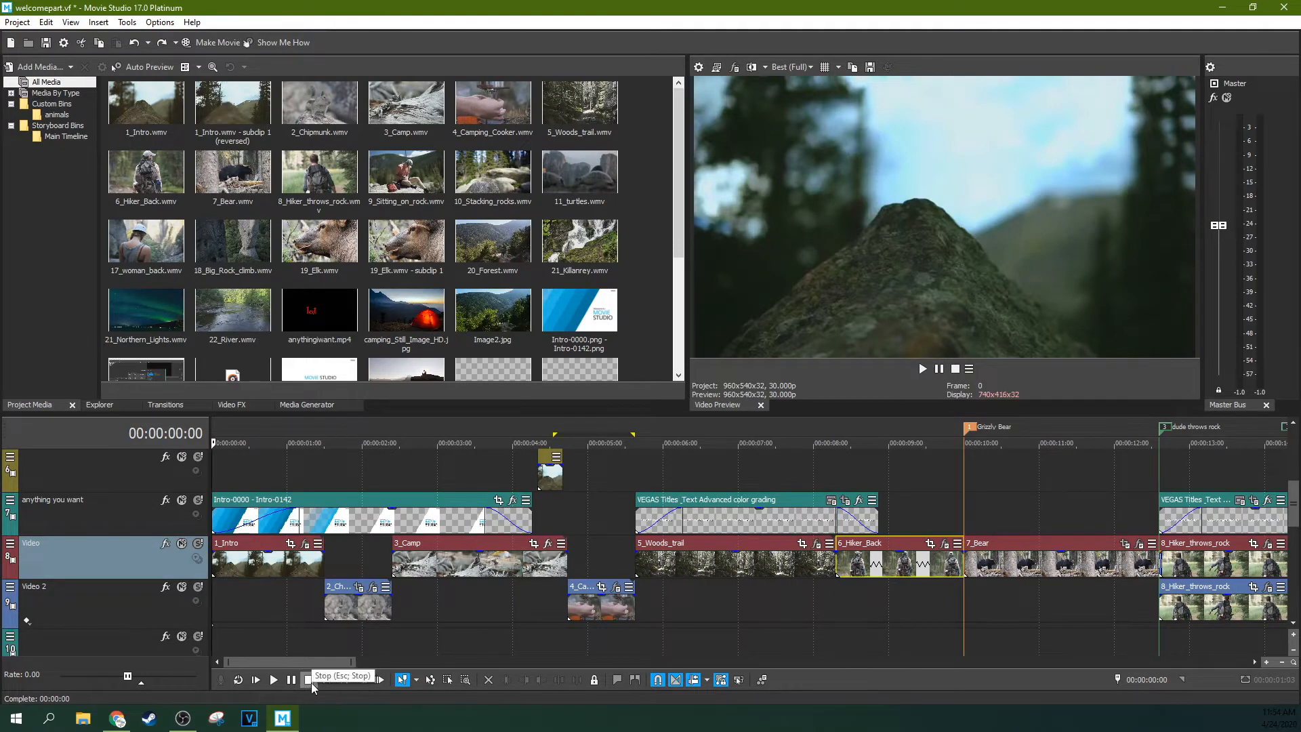
Step: Play and pause the project repeatedly from its start to compare how the transport controls move the playhead
click(274, 679)
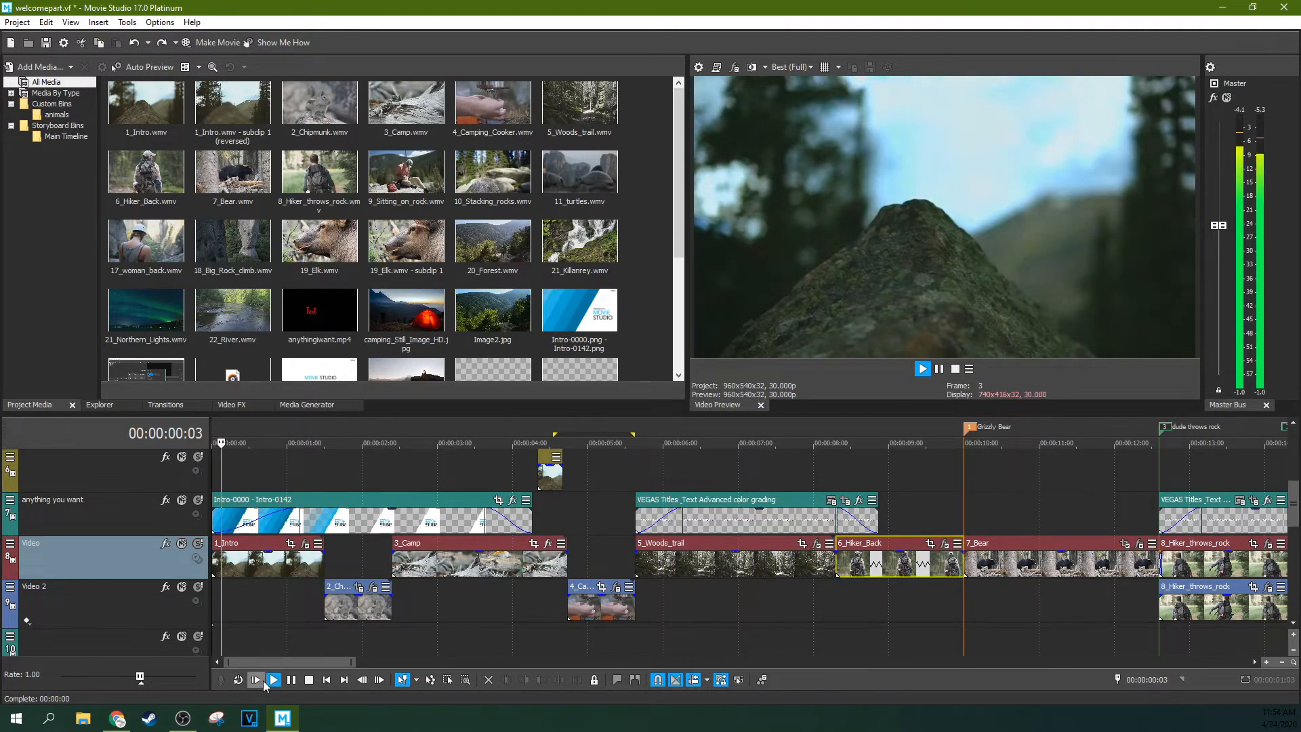
click(288, 681)
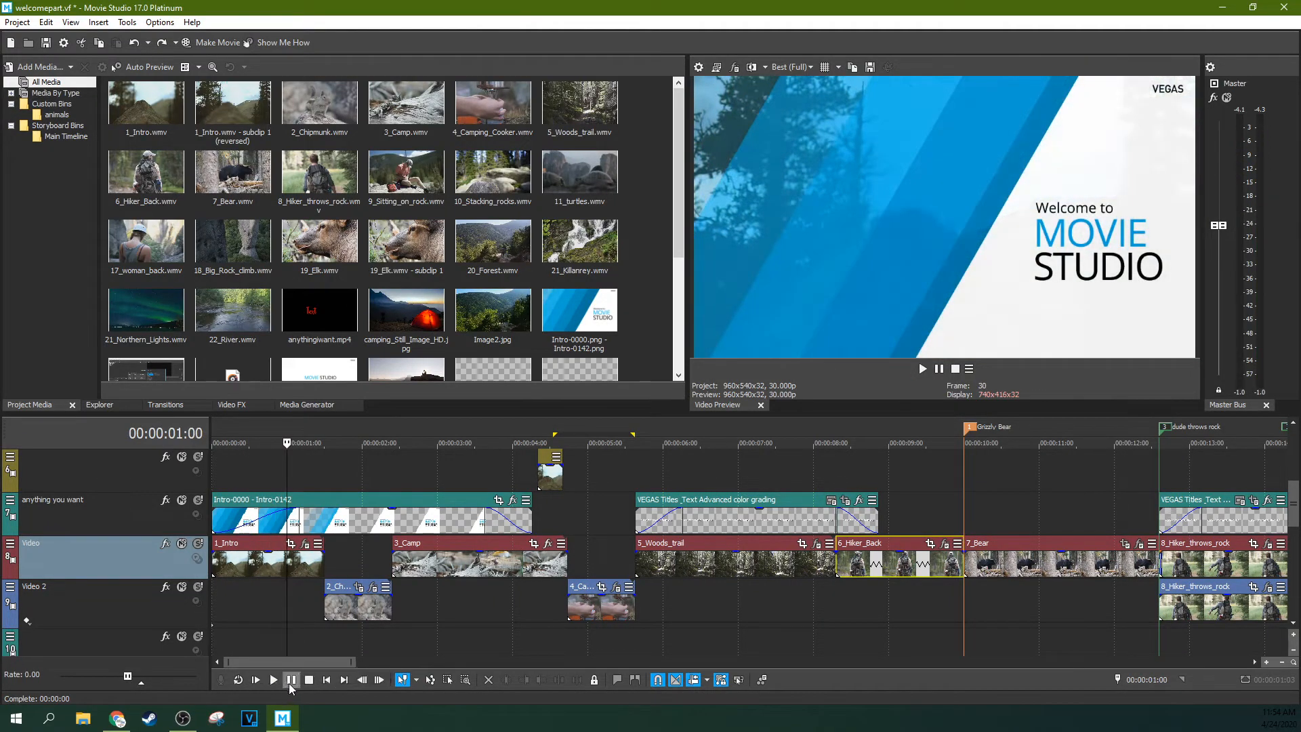
click(274, 681)
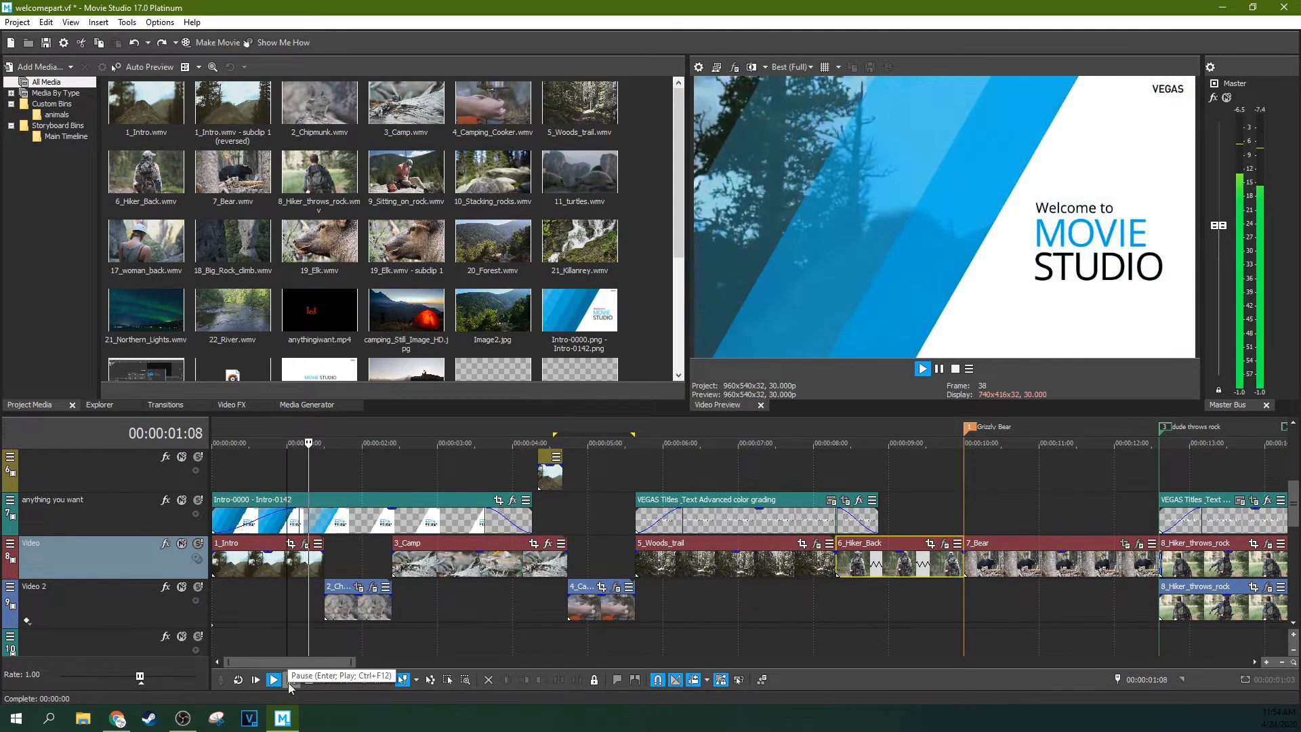
click(291, 681)
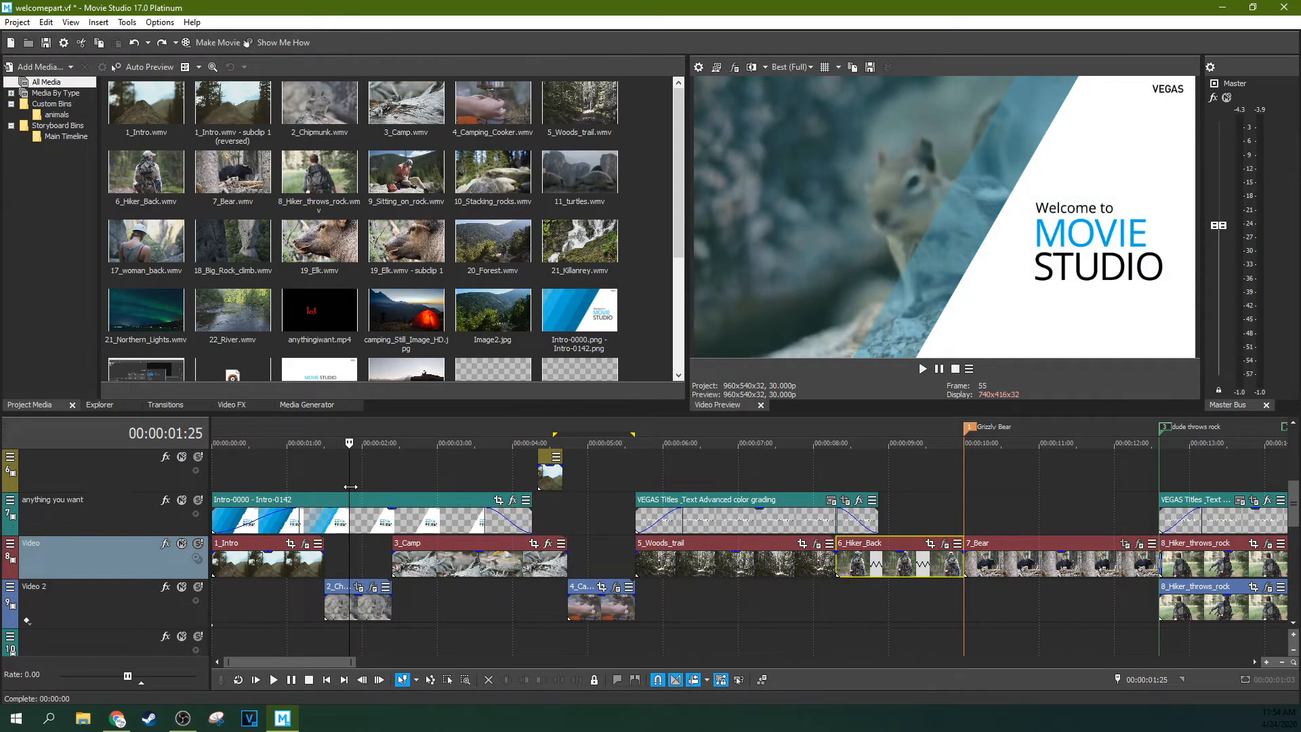
click(273, 680)
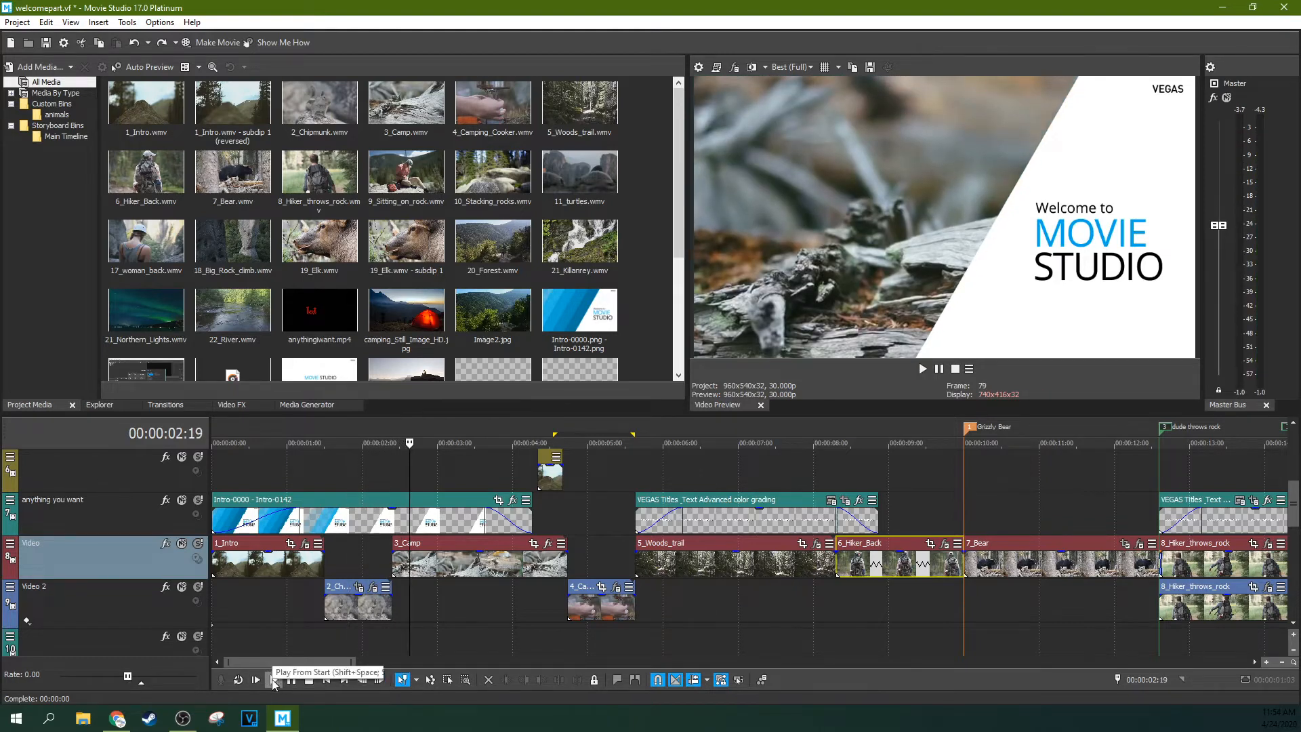
click(291, 681)
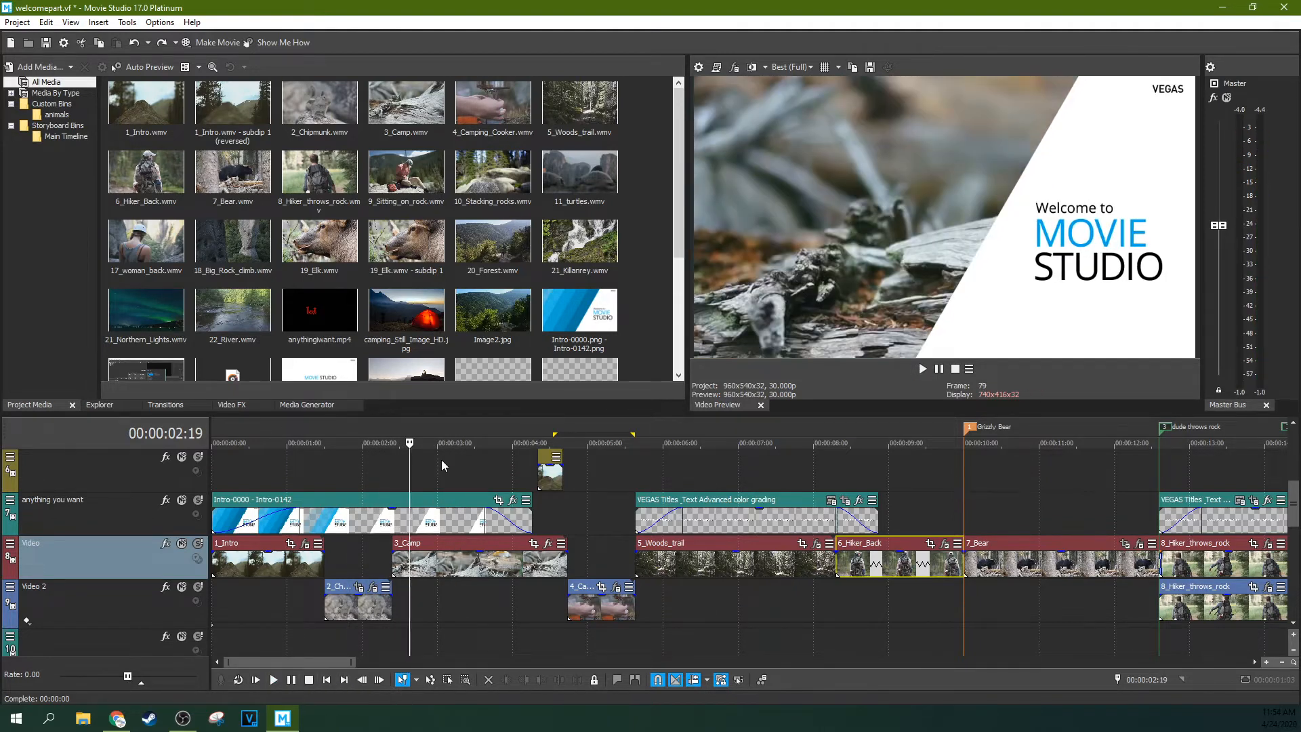
Step: Show more of the timeline and select the 5_Woods_trail clip at 00:00:07:03
click(900, 564)
scroll(951, 562, down, 2)
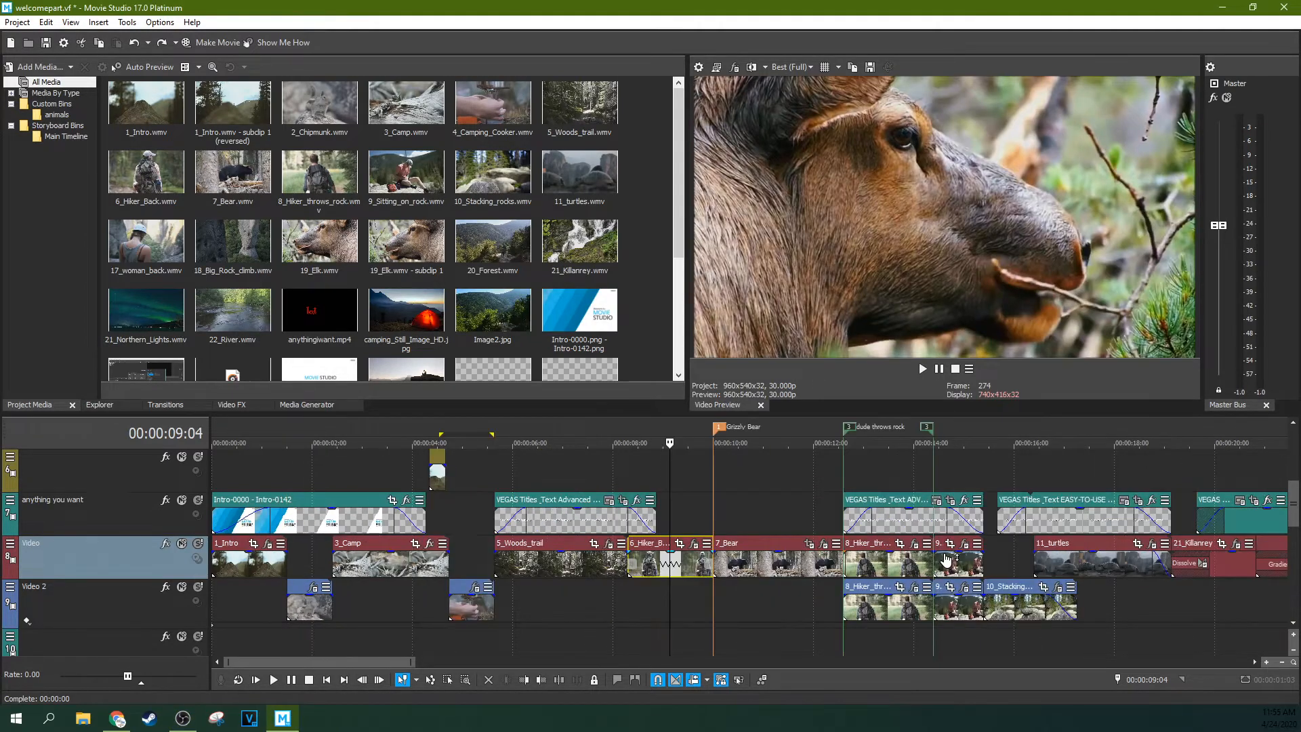
click(568, 566)
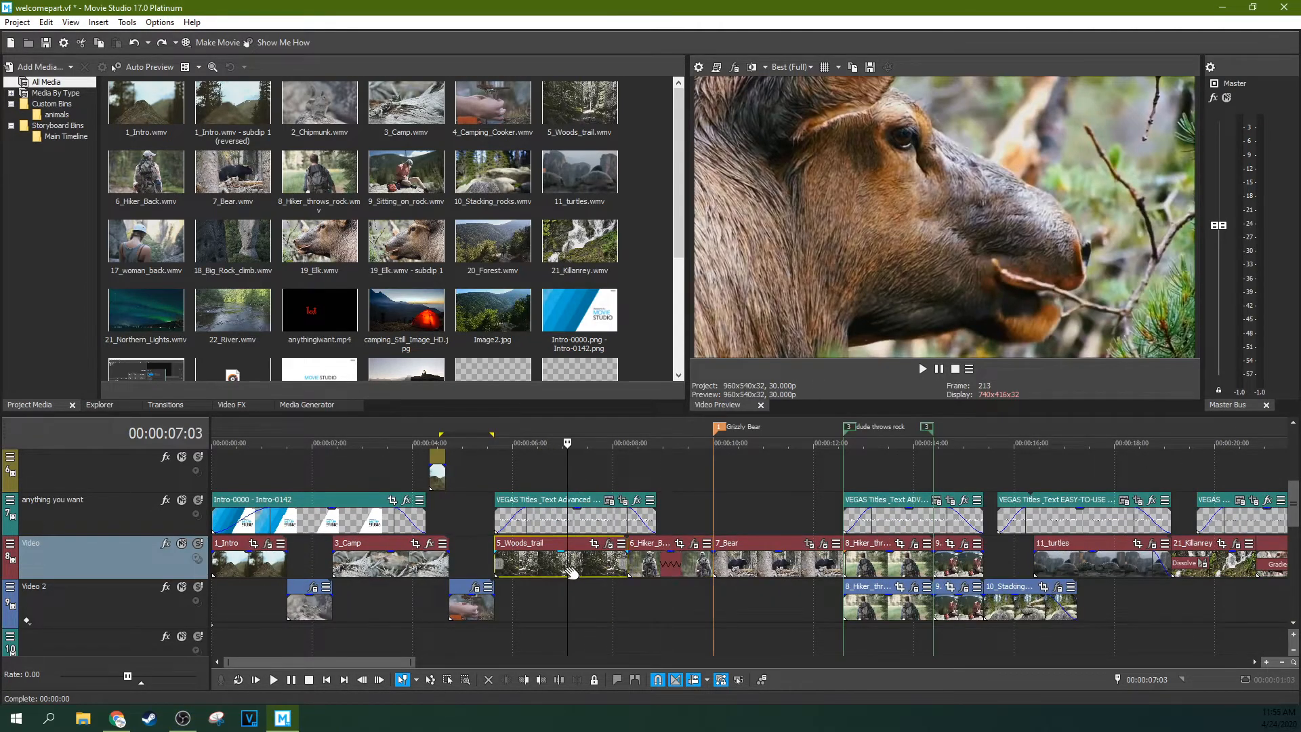
Step: Browse the video effects to the Chroma Keyer presets and select the Blue Screen preset
click(224, 406)
click(19, 235)
click(57, 262)
click(58, 275)
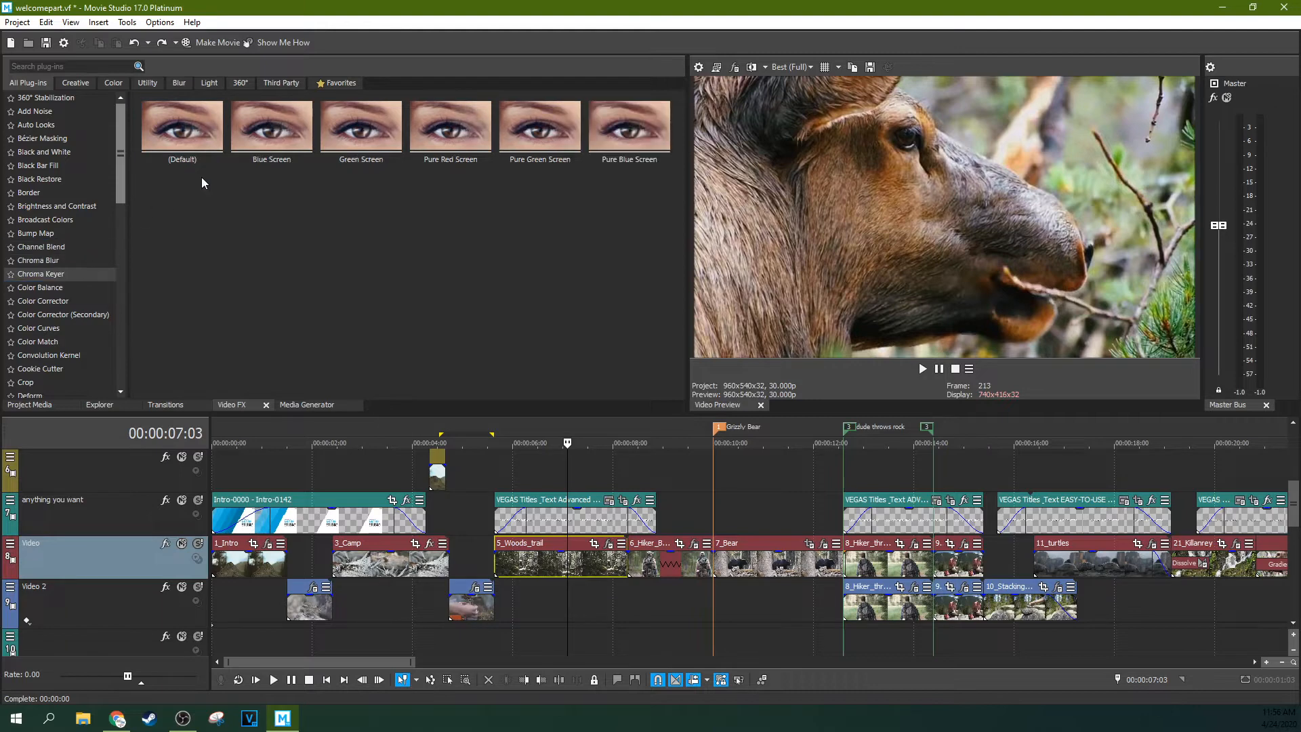
drag(285, 130, 288, 131)
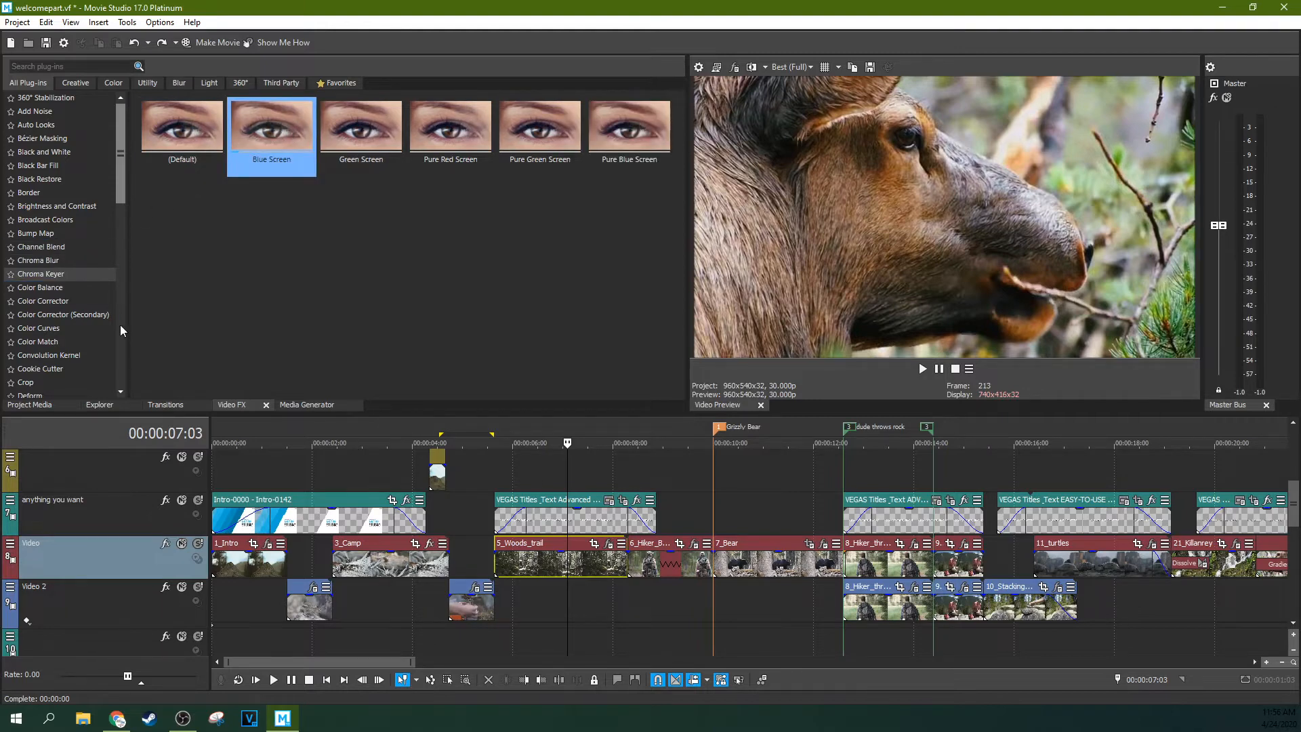
Step: Apply the Cookie Cutter effect's Circle, Center preset to the 5_Woods_trail clip and compare it with the 7_Bear clip
click(43, 367)
drag(267, 141, 586, 566)
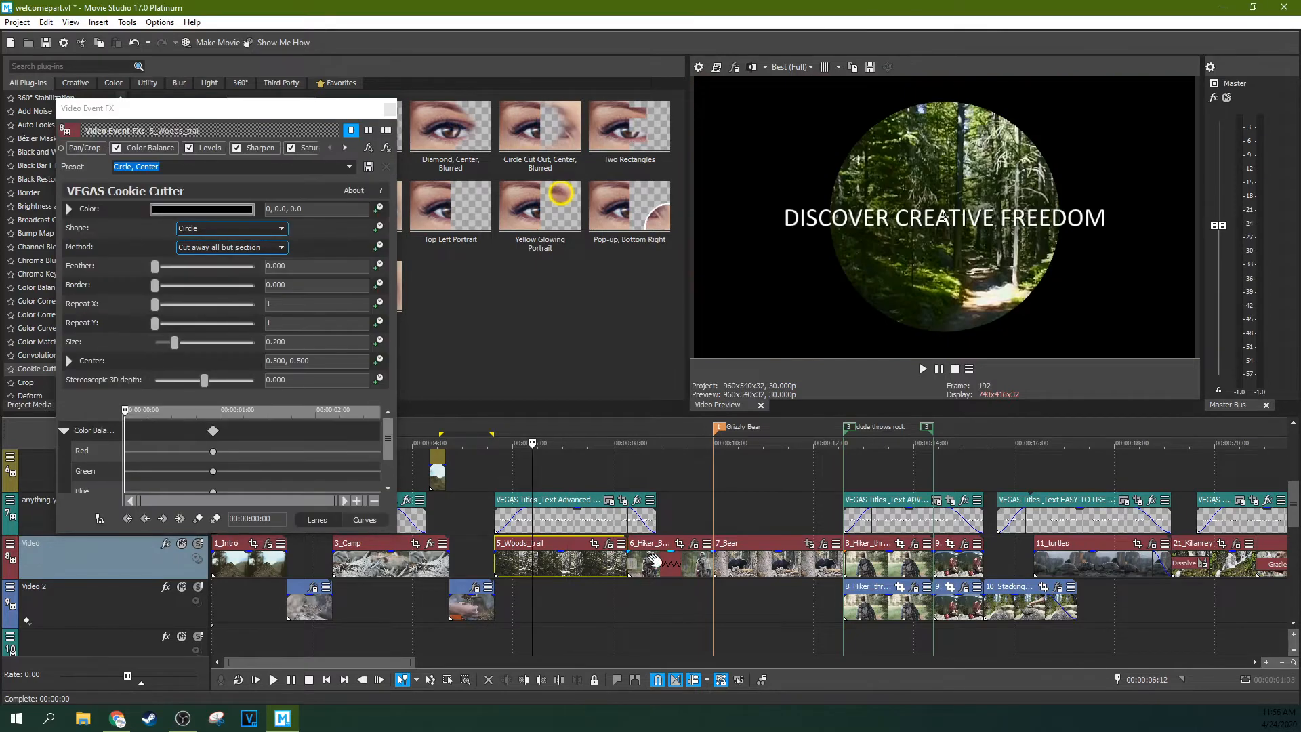
click(768, 561)
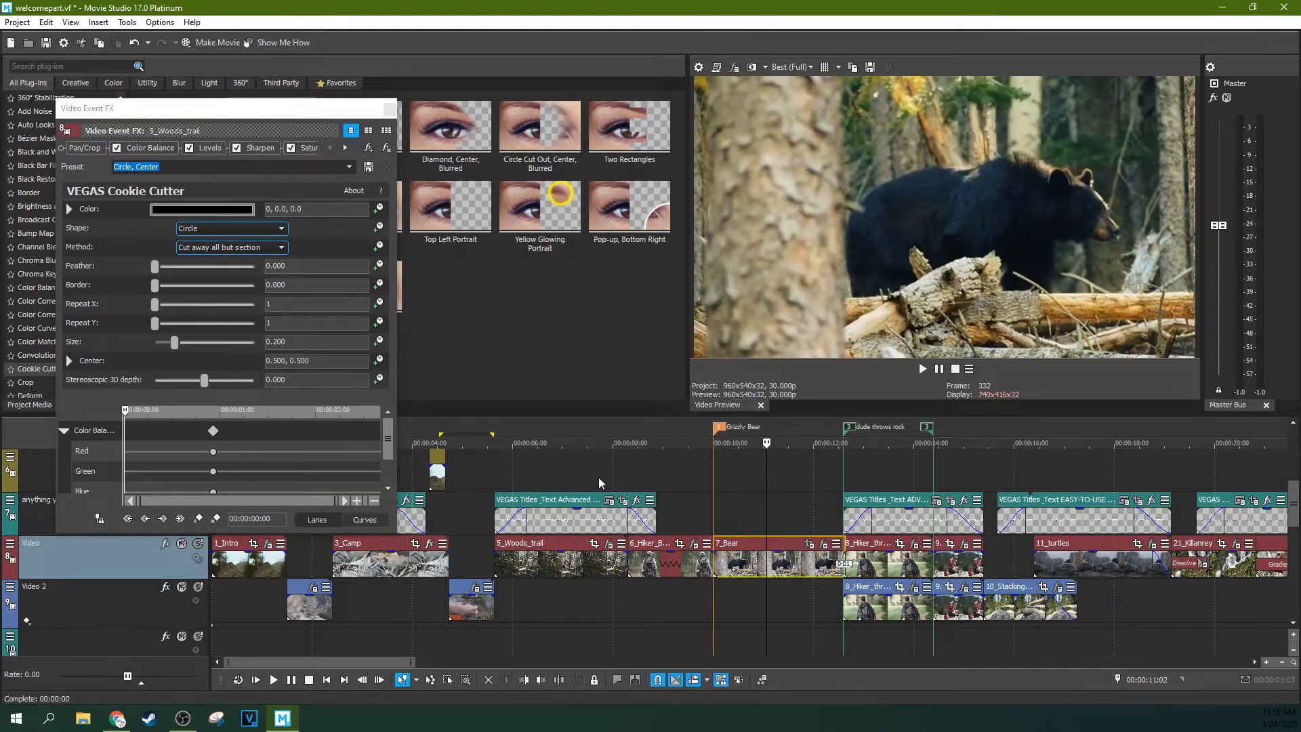
click(389, 111)
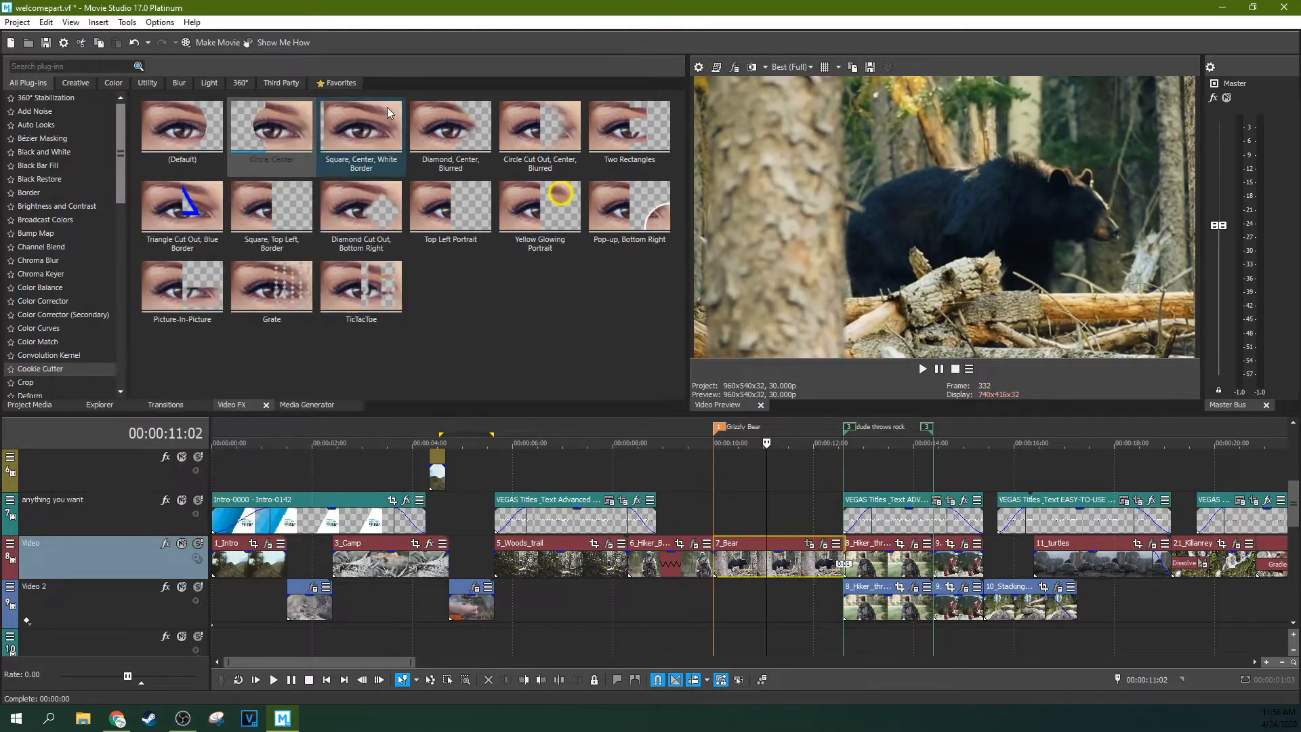
Step: Enlarge the 5_Woods_trail clip's pan/crop frame to about 1,702 by 958 so the image appears smaller in the picture
click(592, 552)
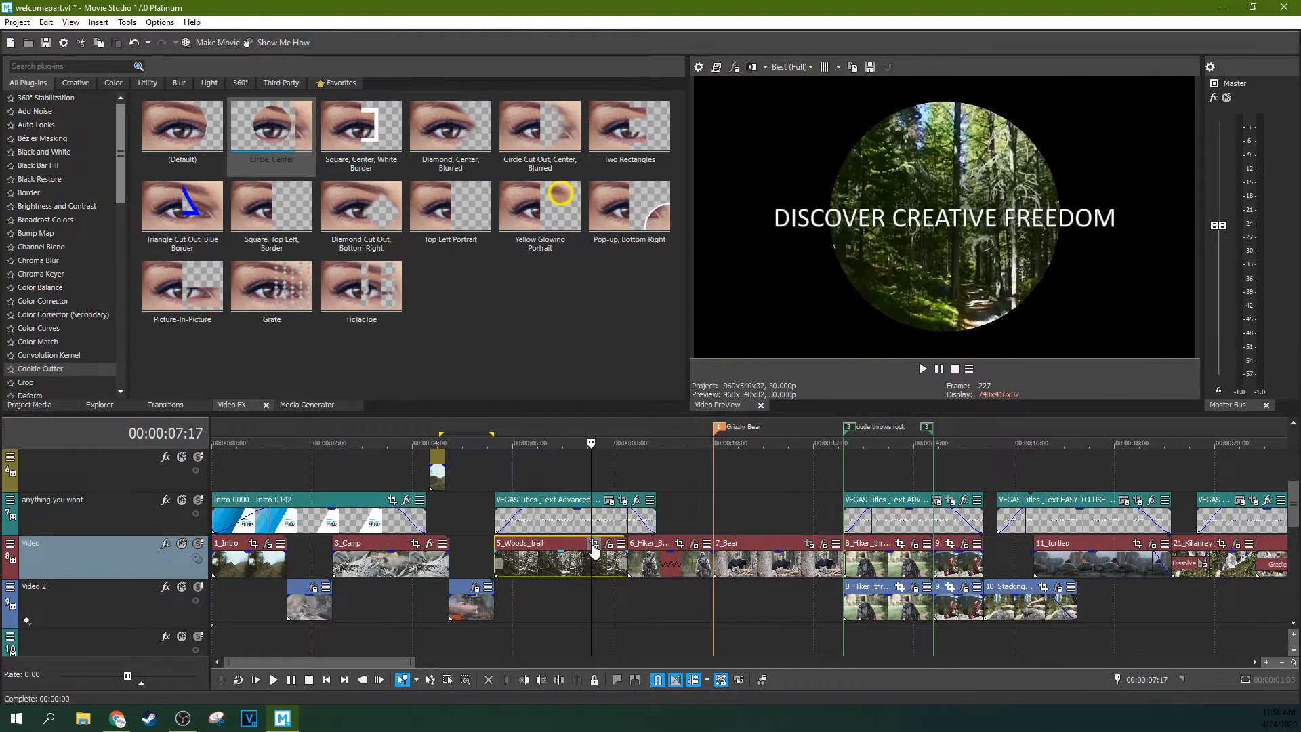
click(595, 543)
drag(521, 259, 629, 221)
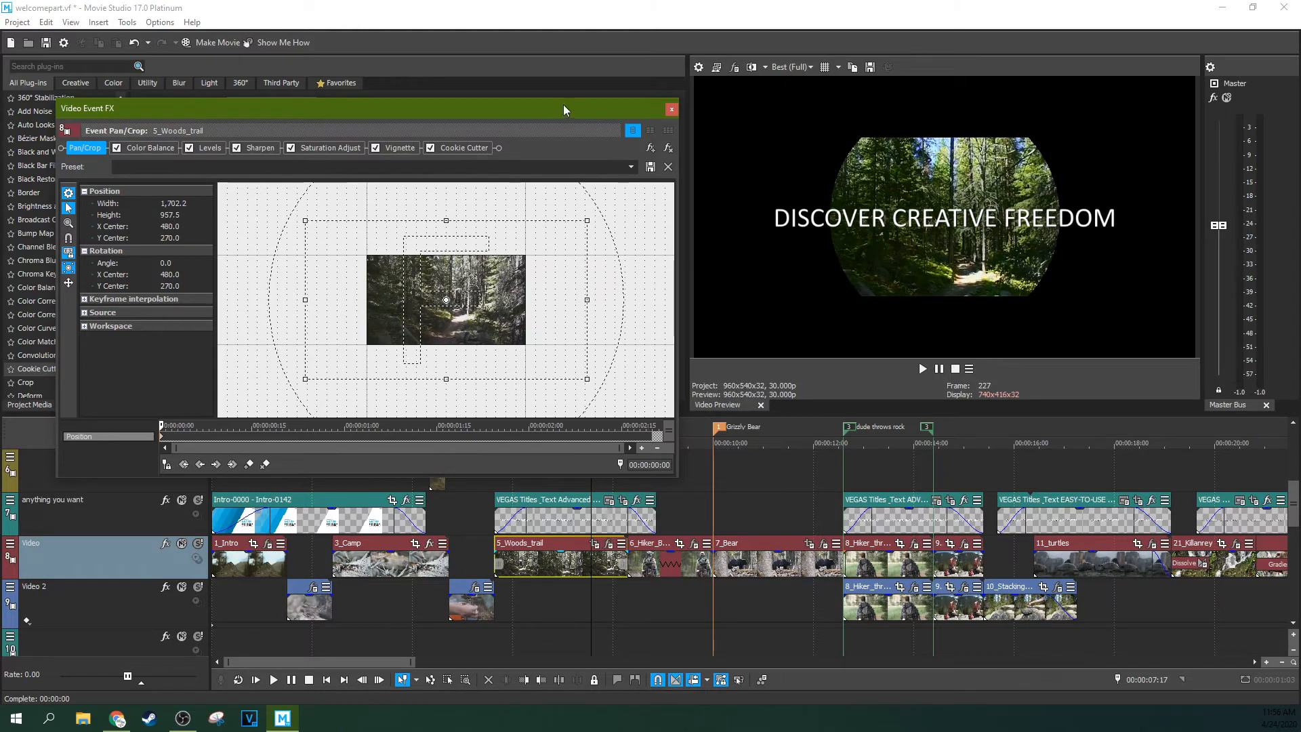
click(671, 108)
Step: Copy the 5_Woods_trail clip, paste its event attributes onto the 7_Bear clip and check the bear clip's picture
click(769, 566)
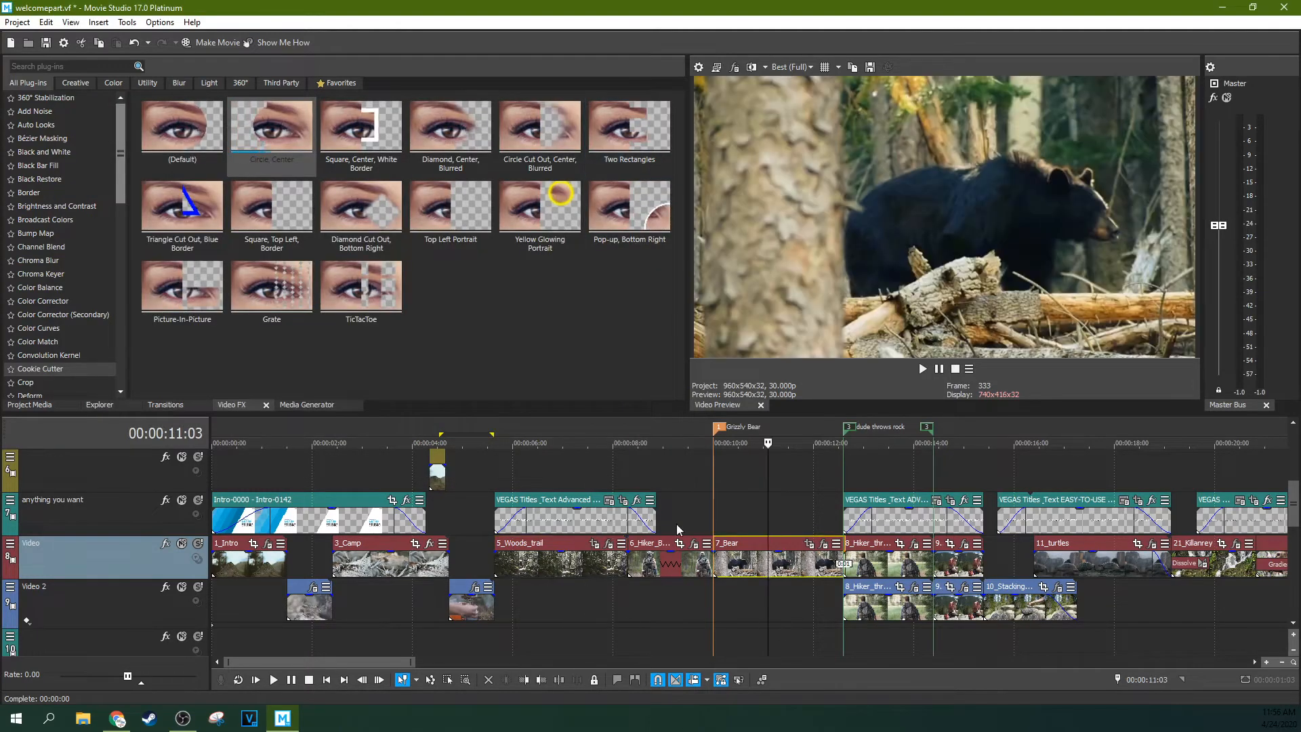
click(587, 563)
right_click(587, 563)
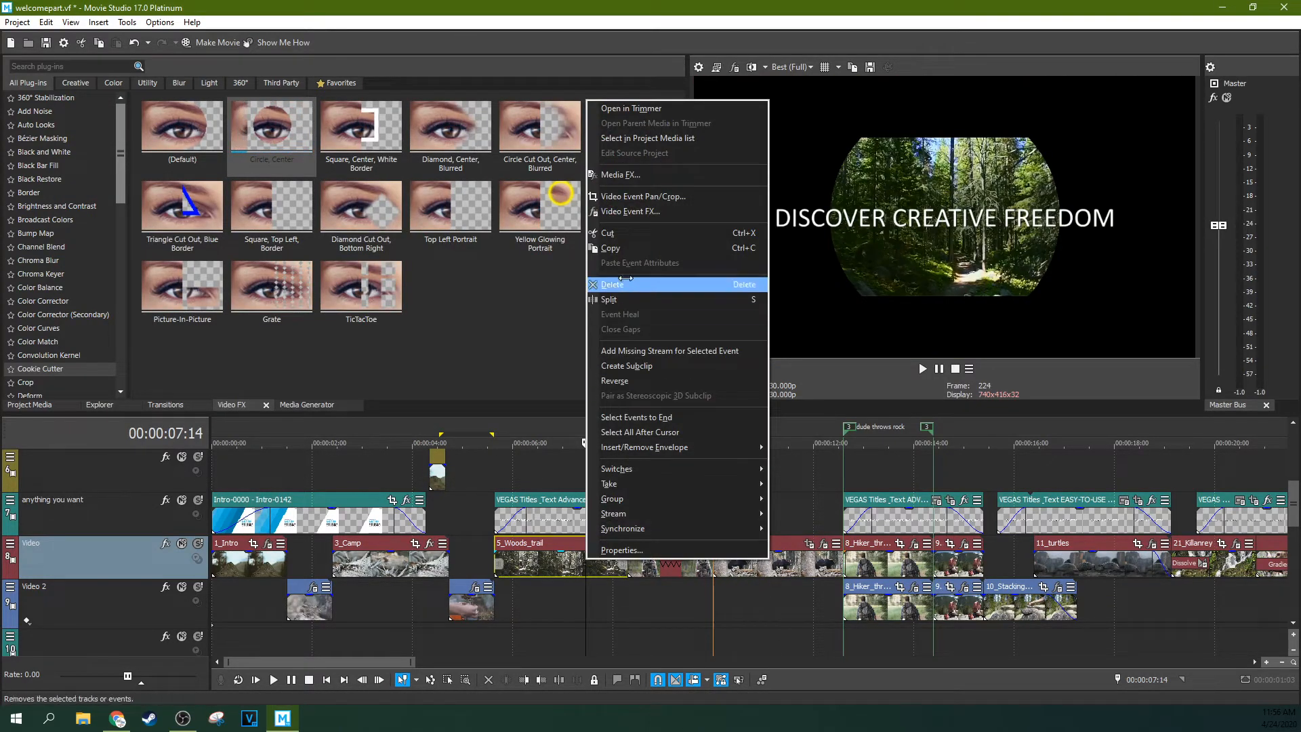
click(623, 249)
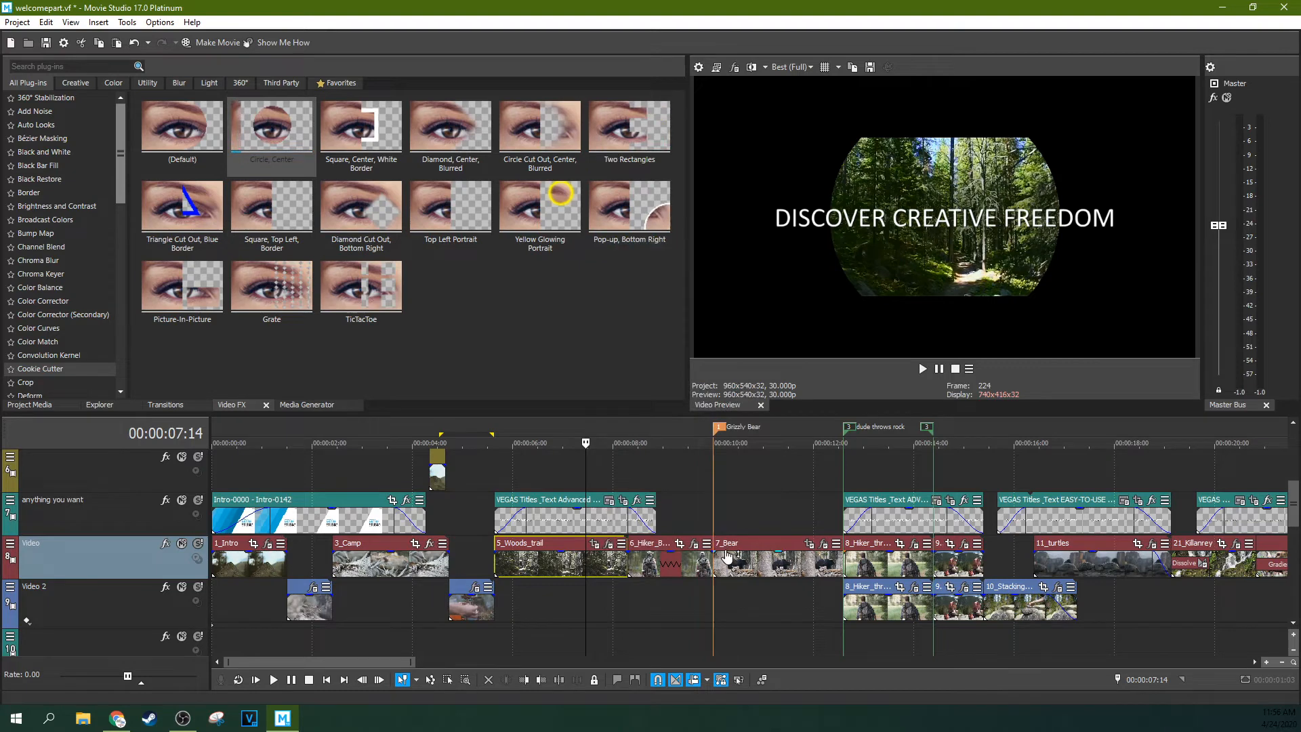
right_click(769, 564)
click(820, 266)
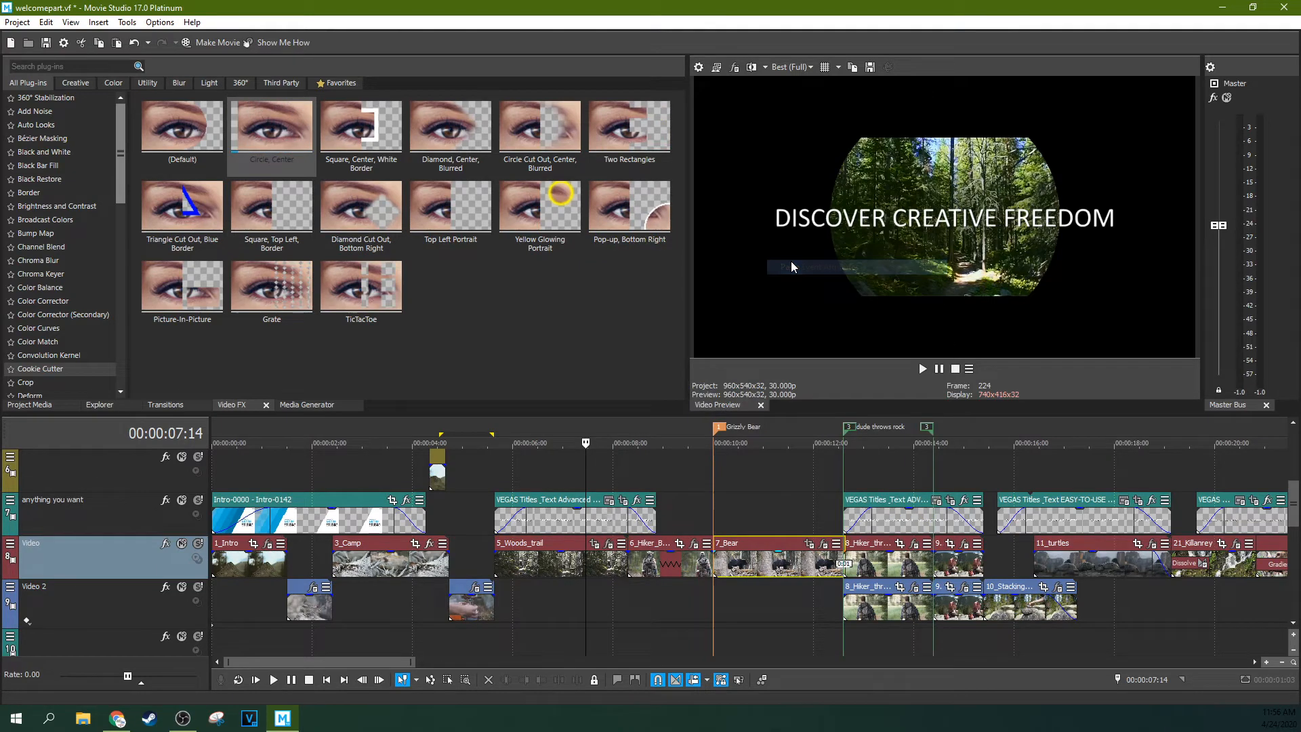
click(749, 564)
click(779, 562)
click(777, 588)
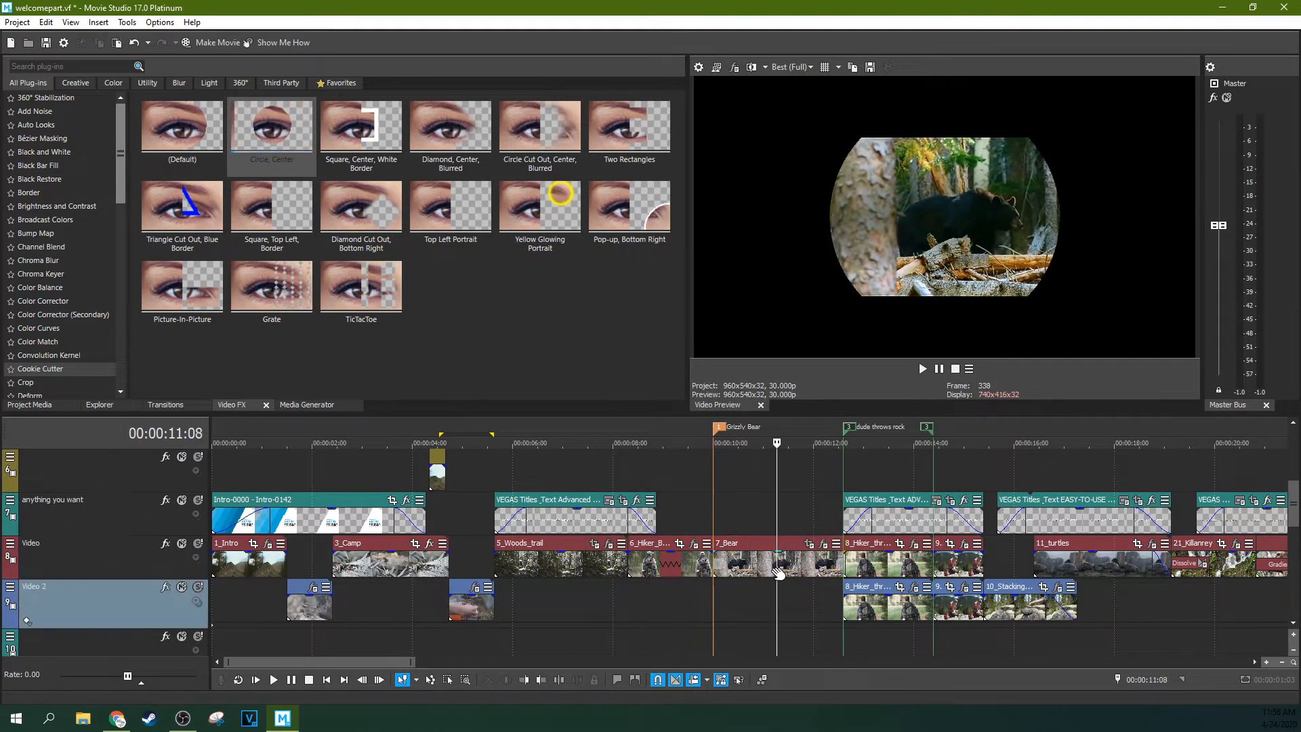
click(574, 562)
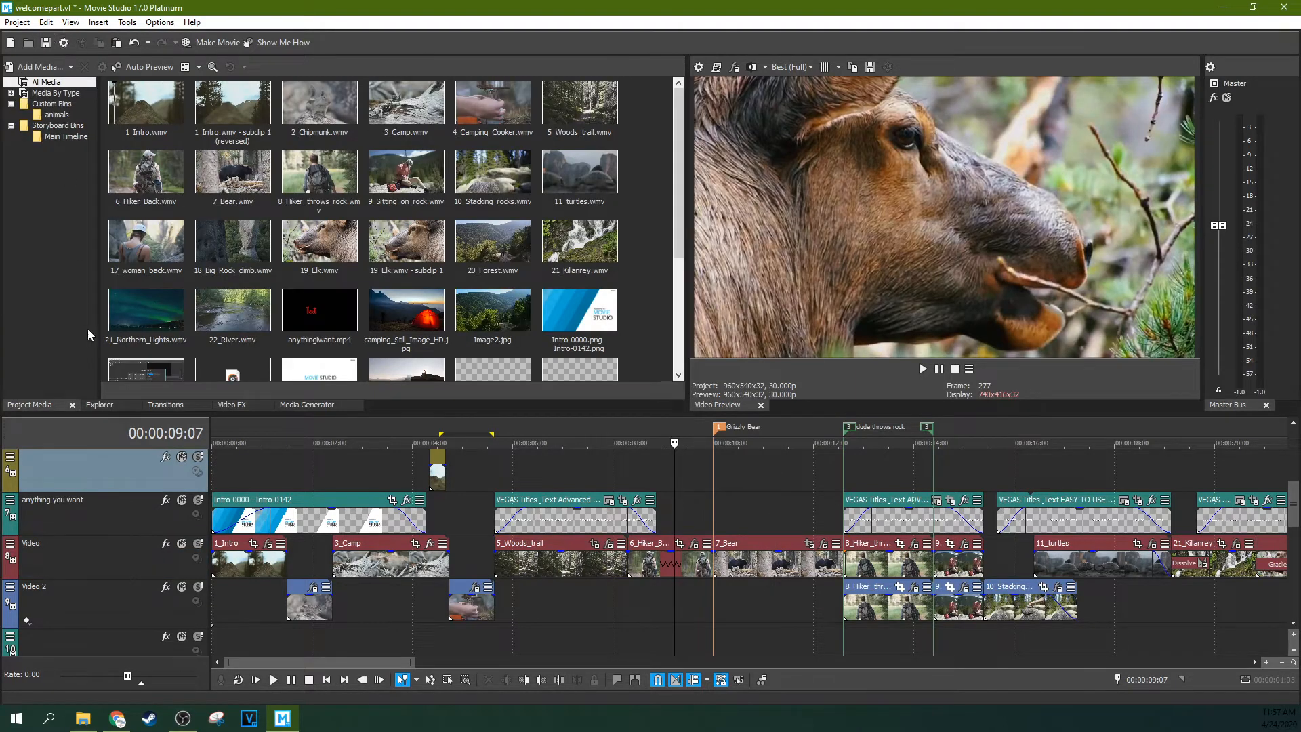
Step: Show the Trimmer window, dock it between the project media and the video preview, and enlarge it in both directions
click(71, 24)
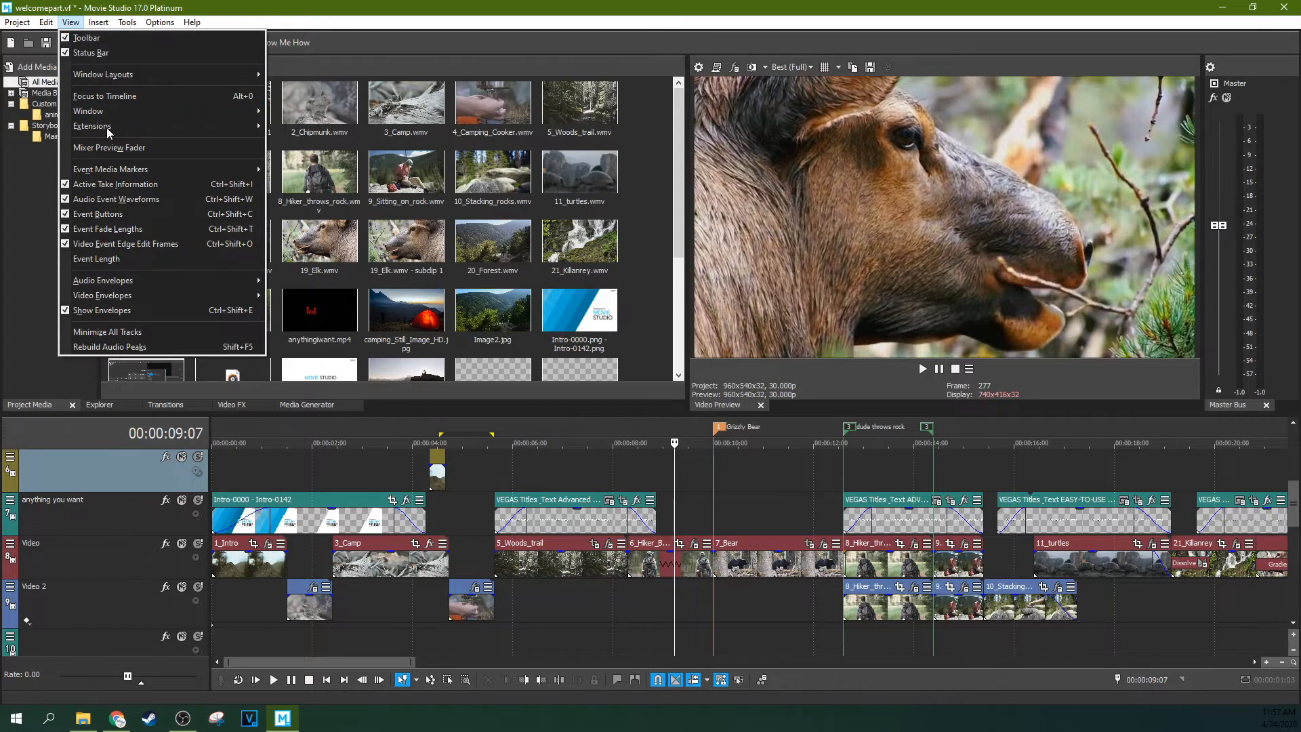
mouse_move(137, 115)
click(285, 127)
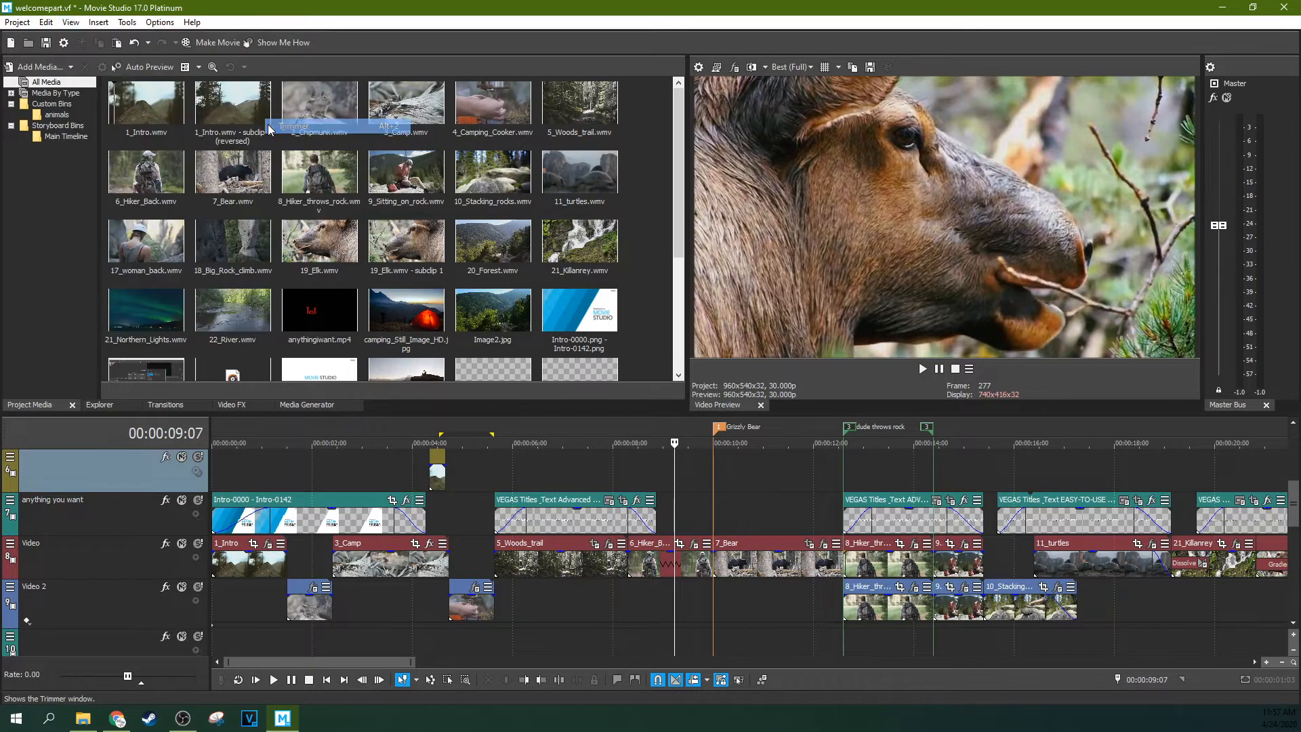
drag(478, 228, 514, 85)
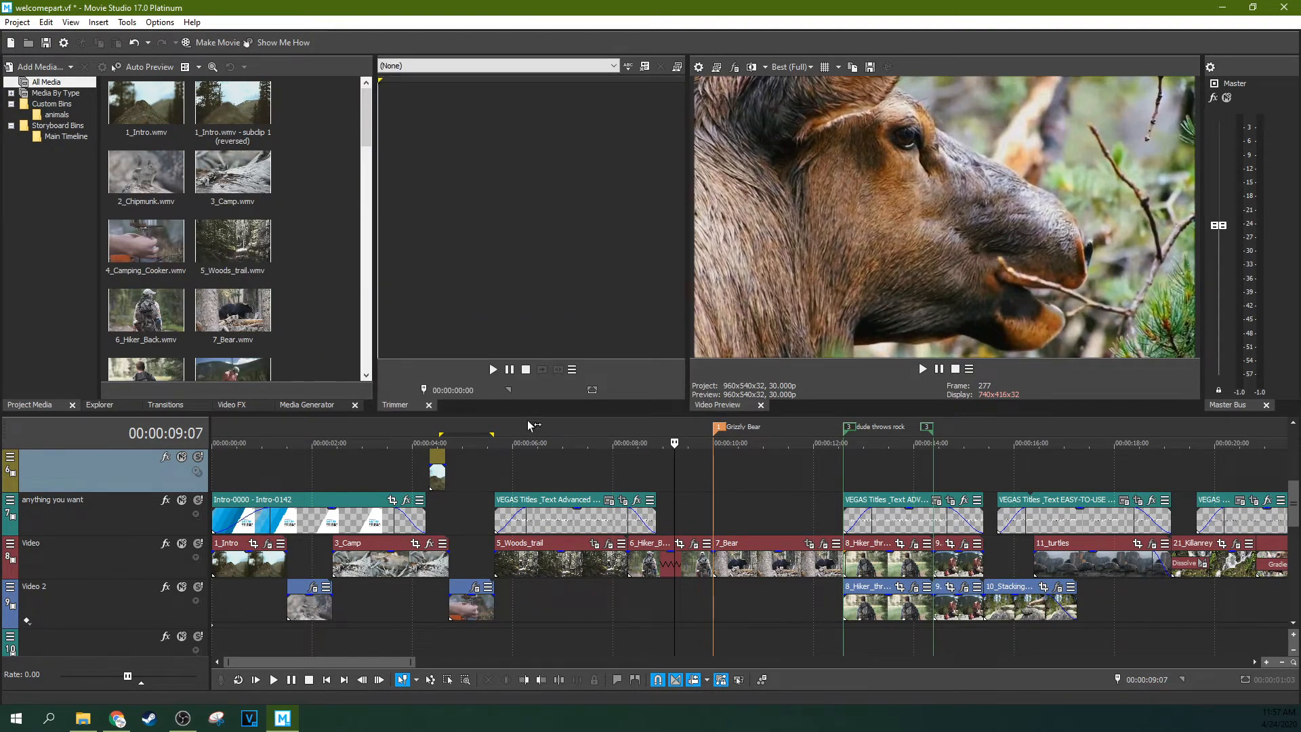
drag(532, 415, 529, 452)
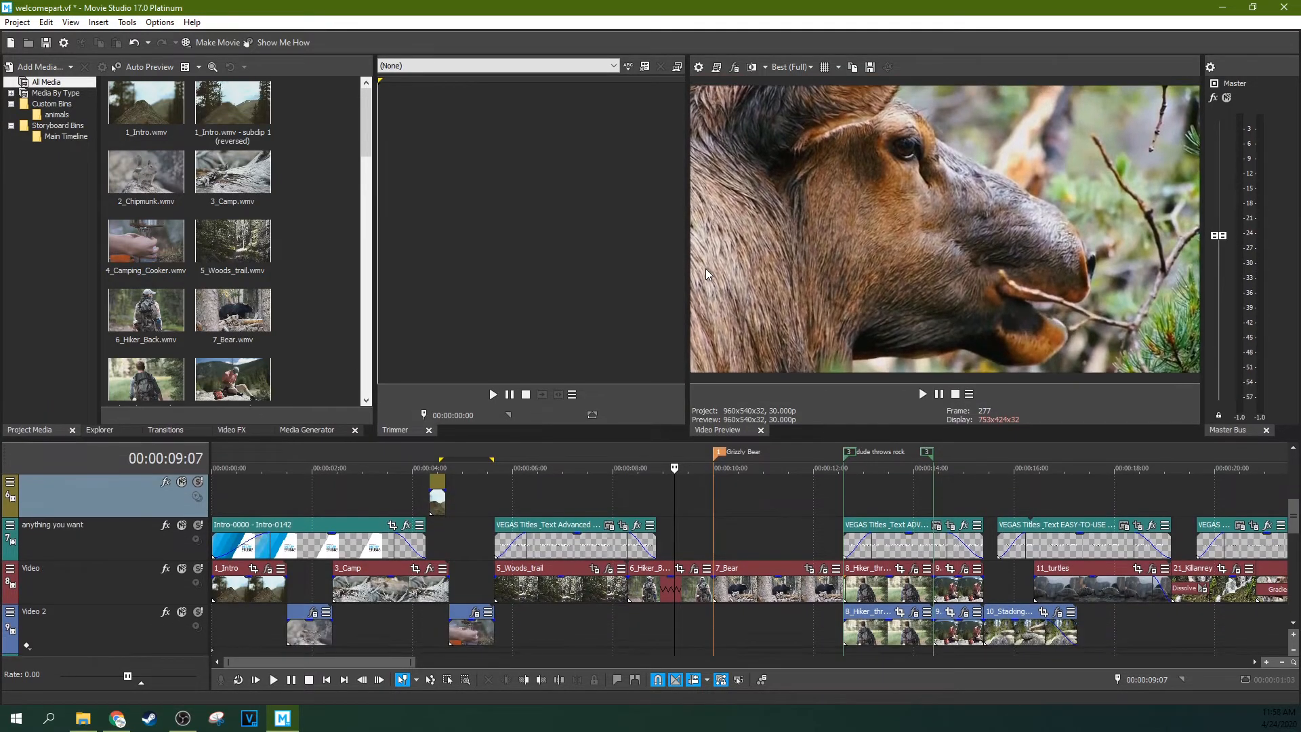
drag(687, 263, 754, 252)
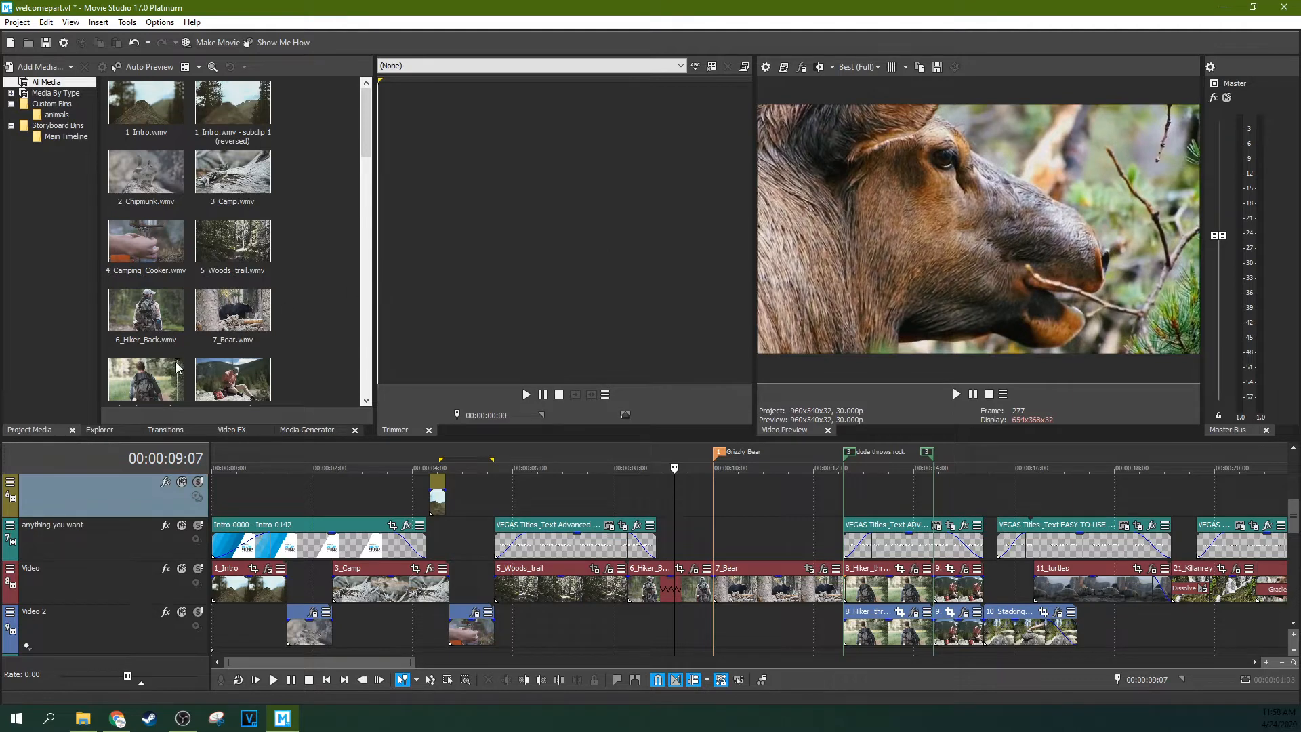
Step: Load 4_Camping_Cooker.wmv into the Trimmer, play it and select the range from 00:00:00:03 to 00:00:00:06
drag(160, 251, 494, 285)
click(526, 395)
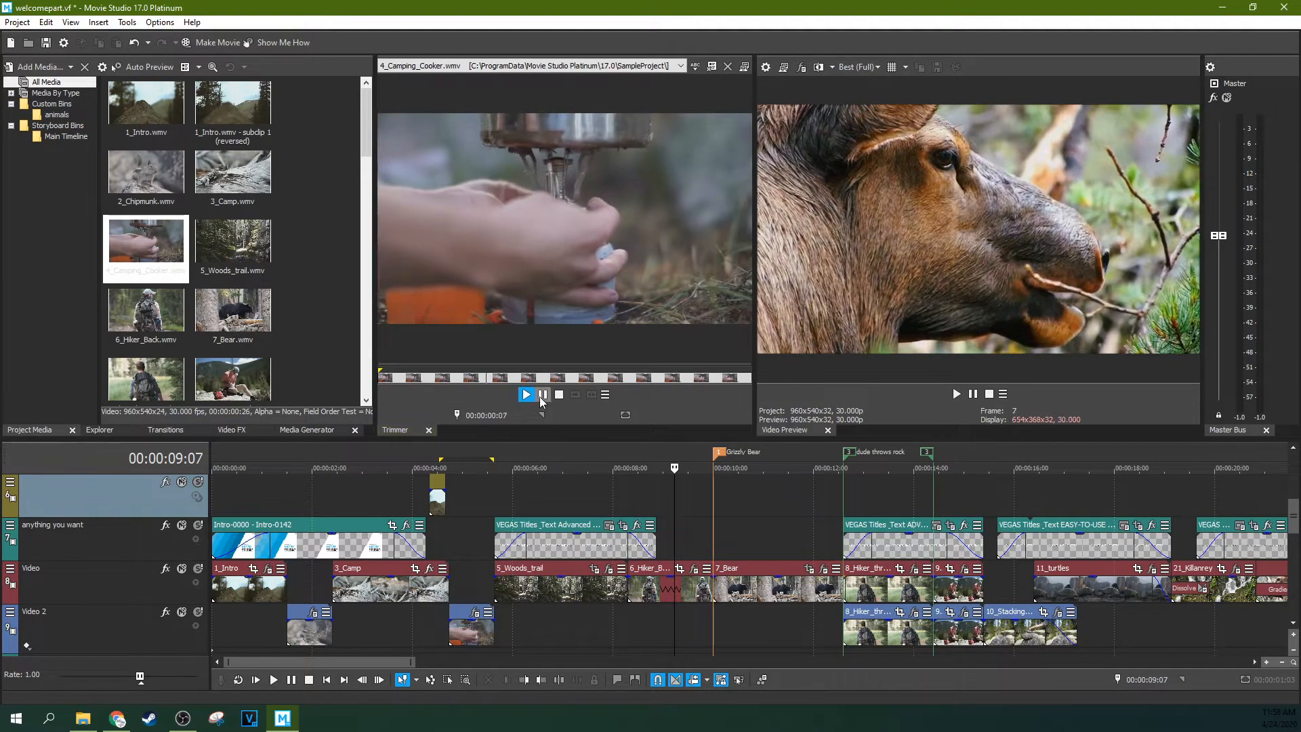
drag(421, 370, 465, 366)
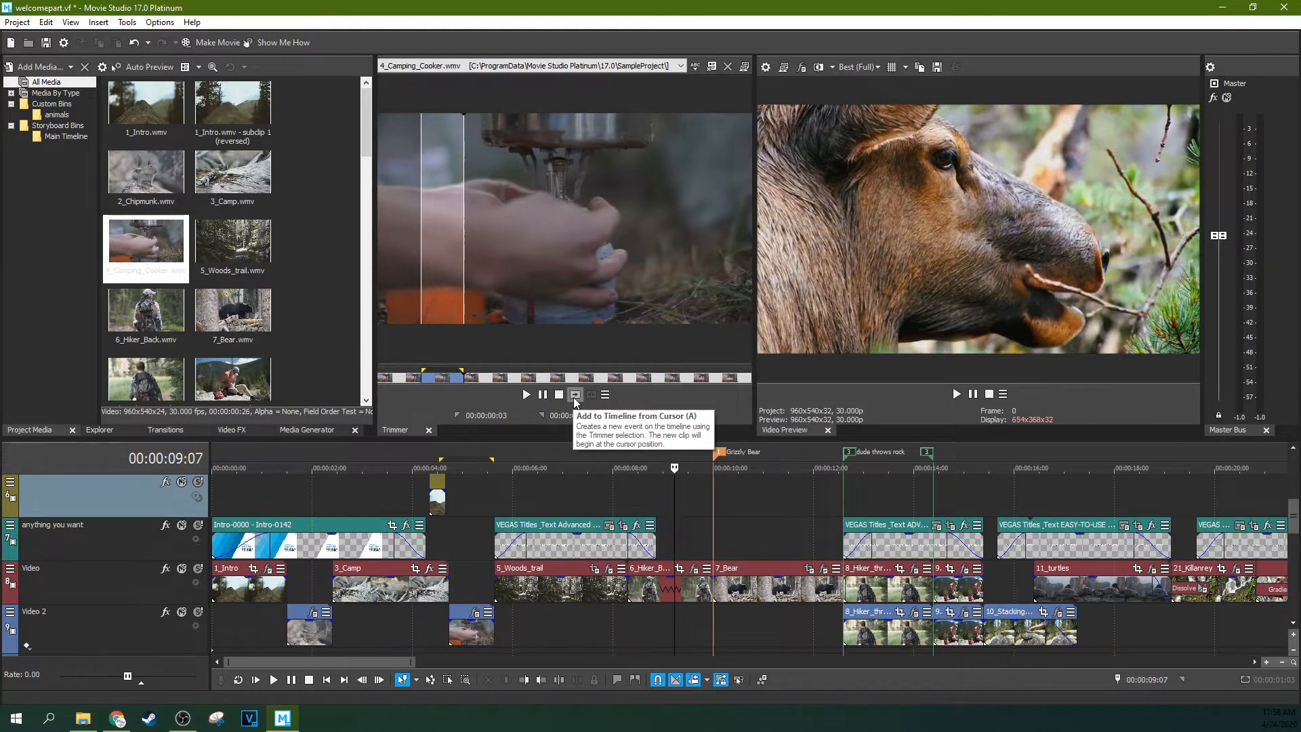
Step: Add the Trimmer selection to the "anything you want" track at 00:01:01:00, in the empty area after the existing clips
scroll(786, 560, down, 5)
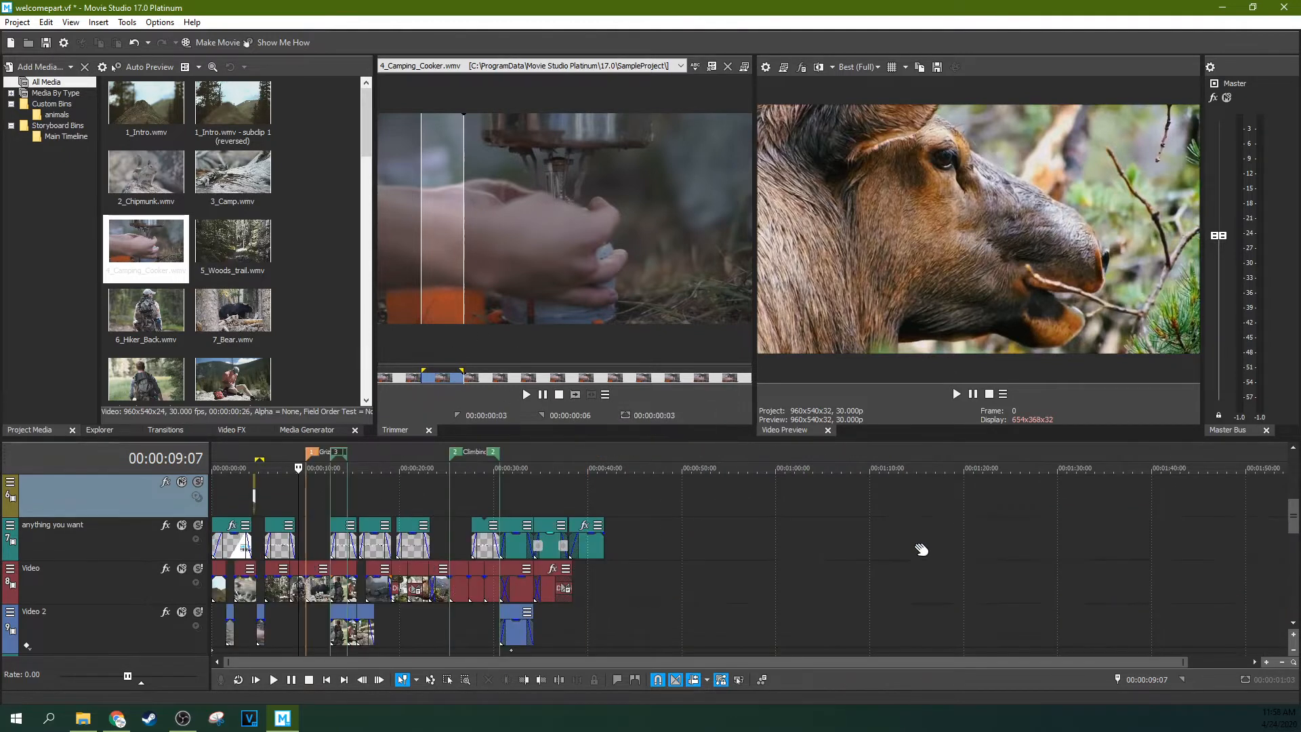
click(785, 560)
click(576, 394)
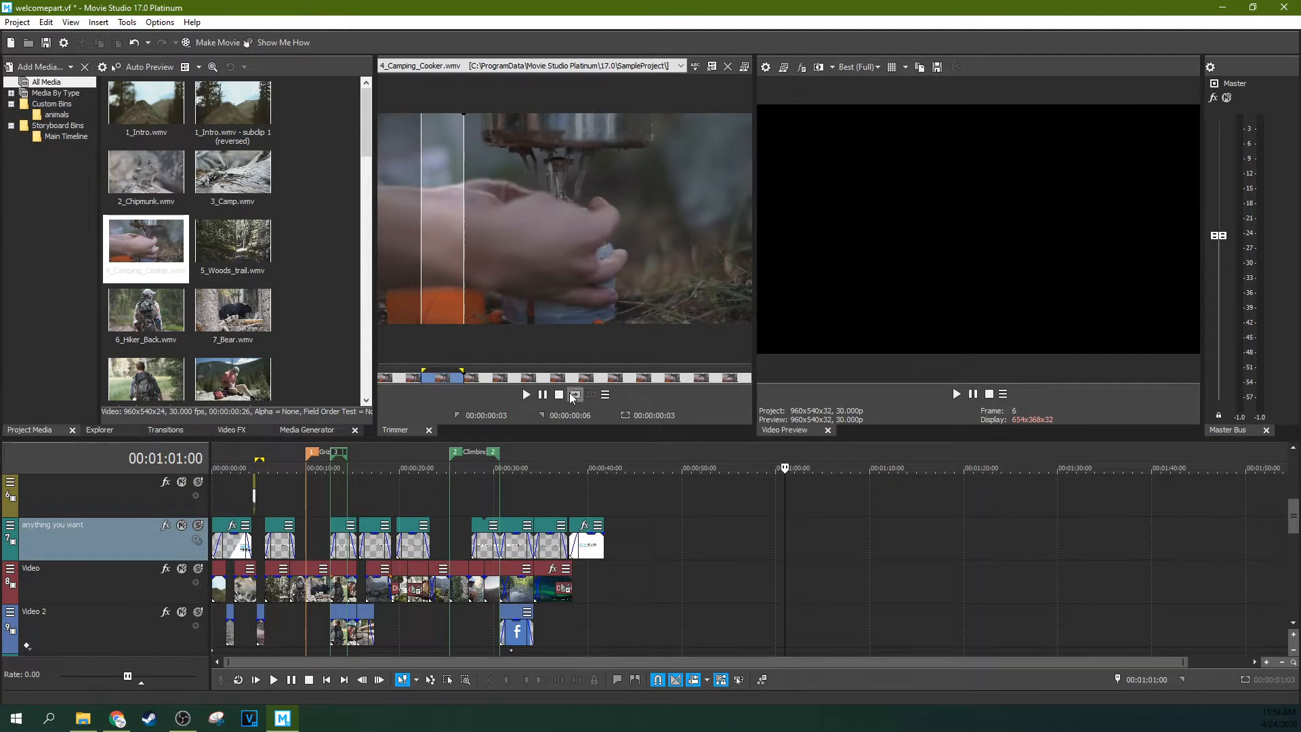
click(785, 535)
scroll(785, 536, up, 5)
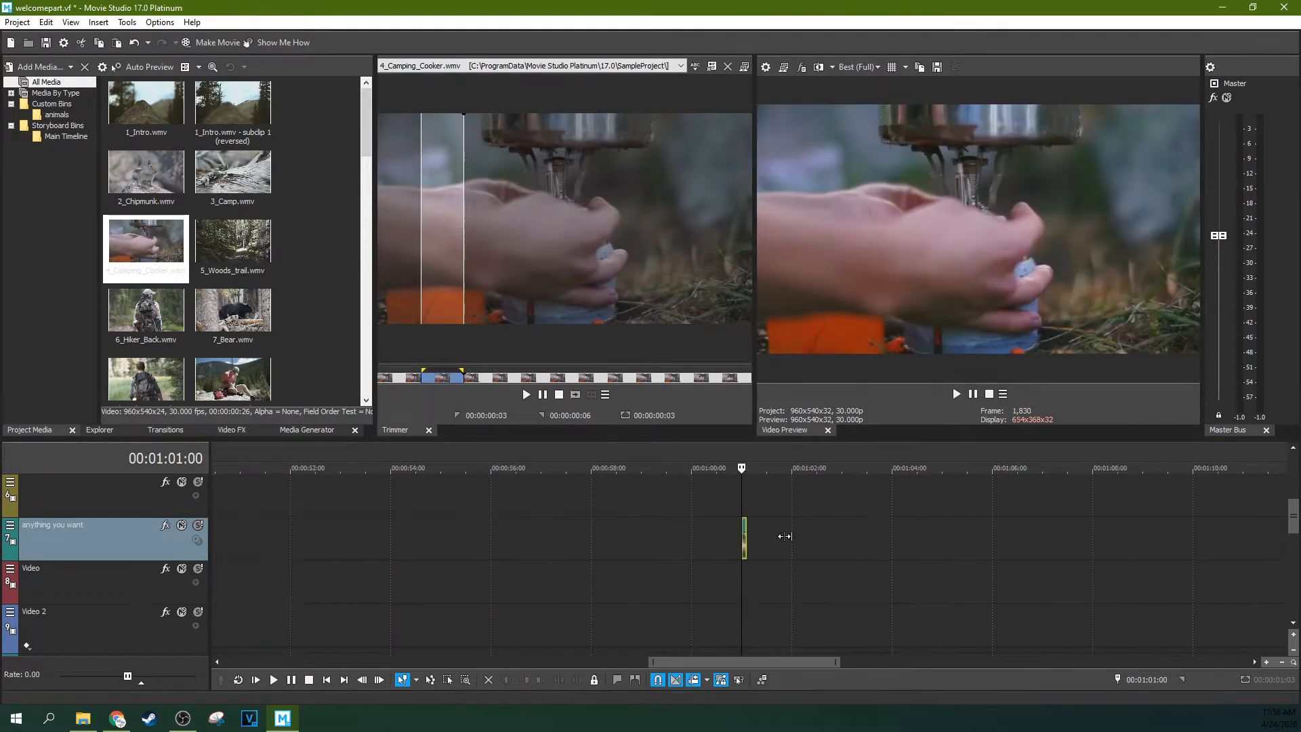
Step: Create a subclip from the Trimmer selection, named "short4_Camping_Cooker.wmv - subclip 1"
click(605, 394)
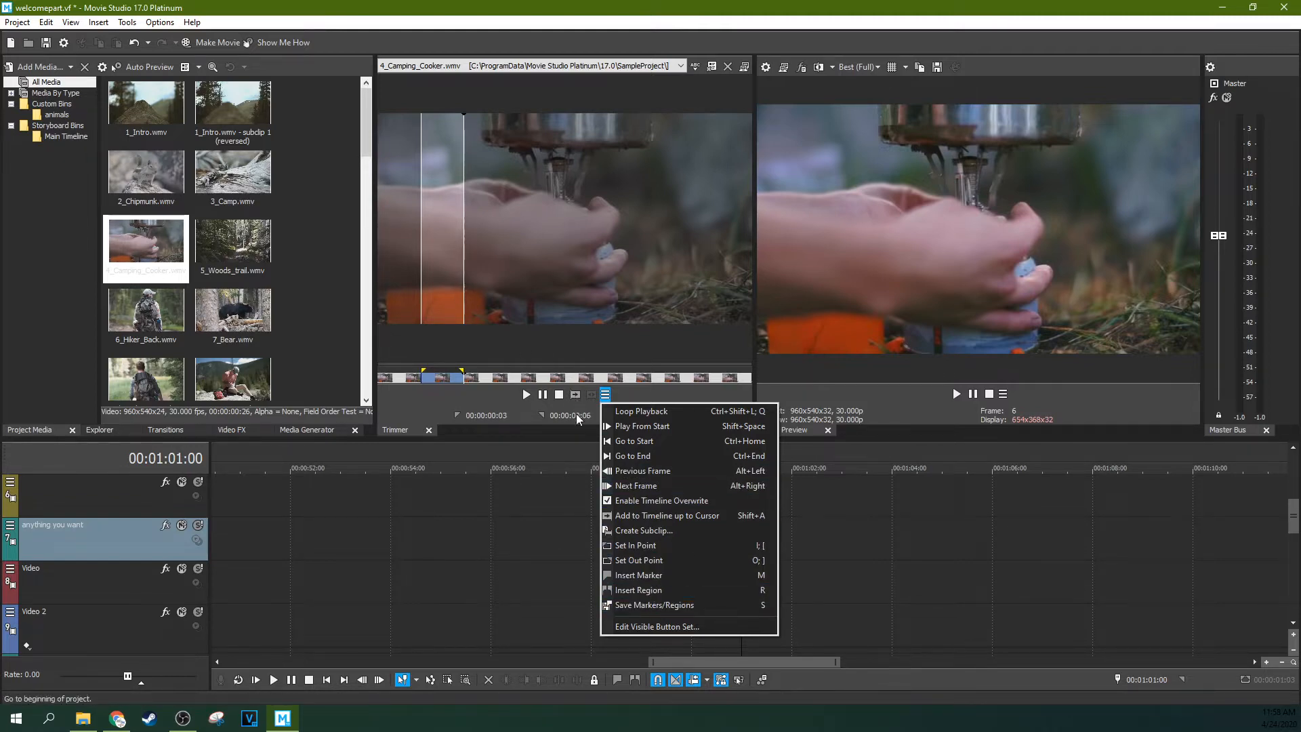
click(641, 531)
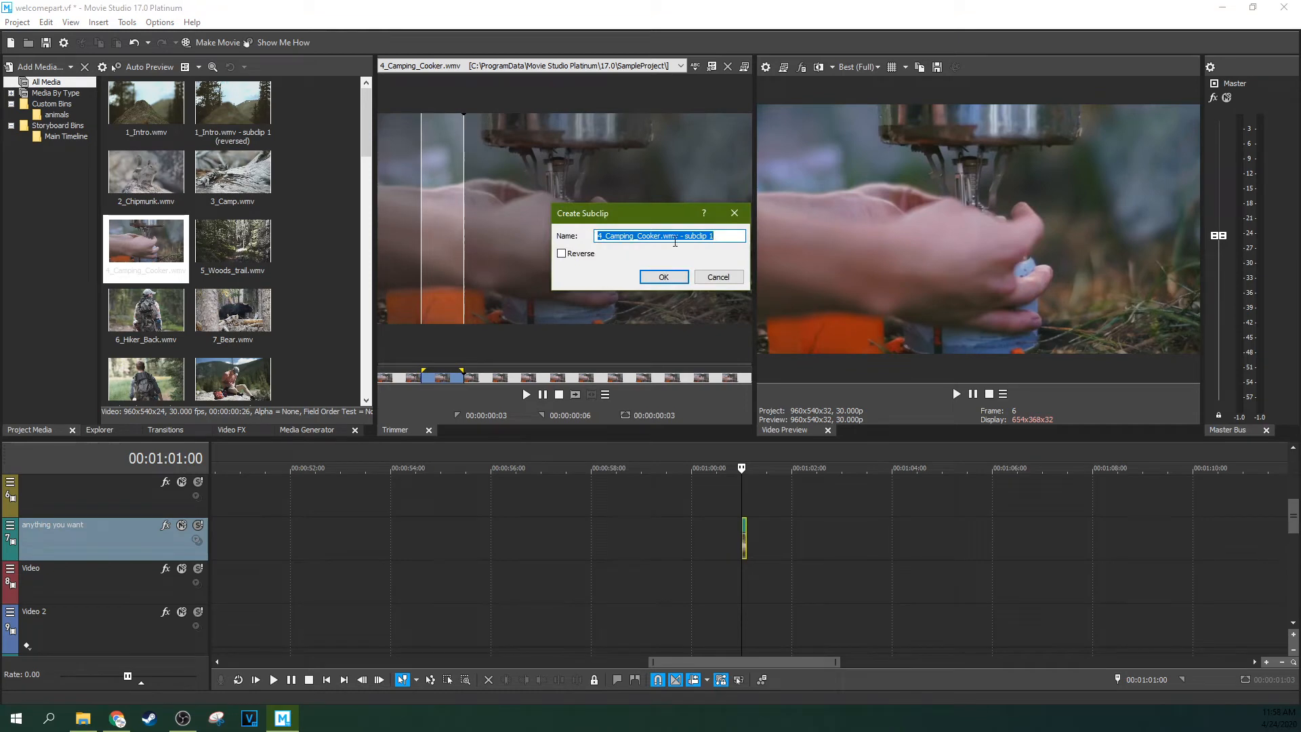
click(670, 237)
text(short)
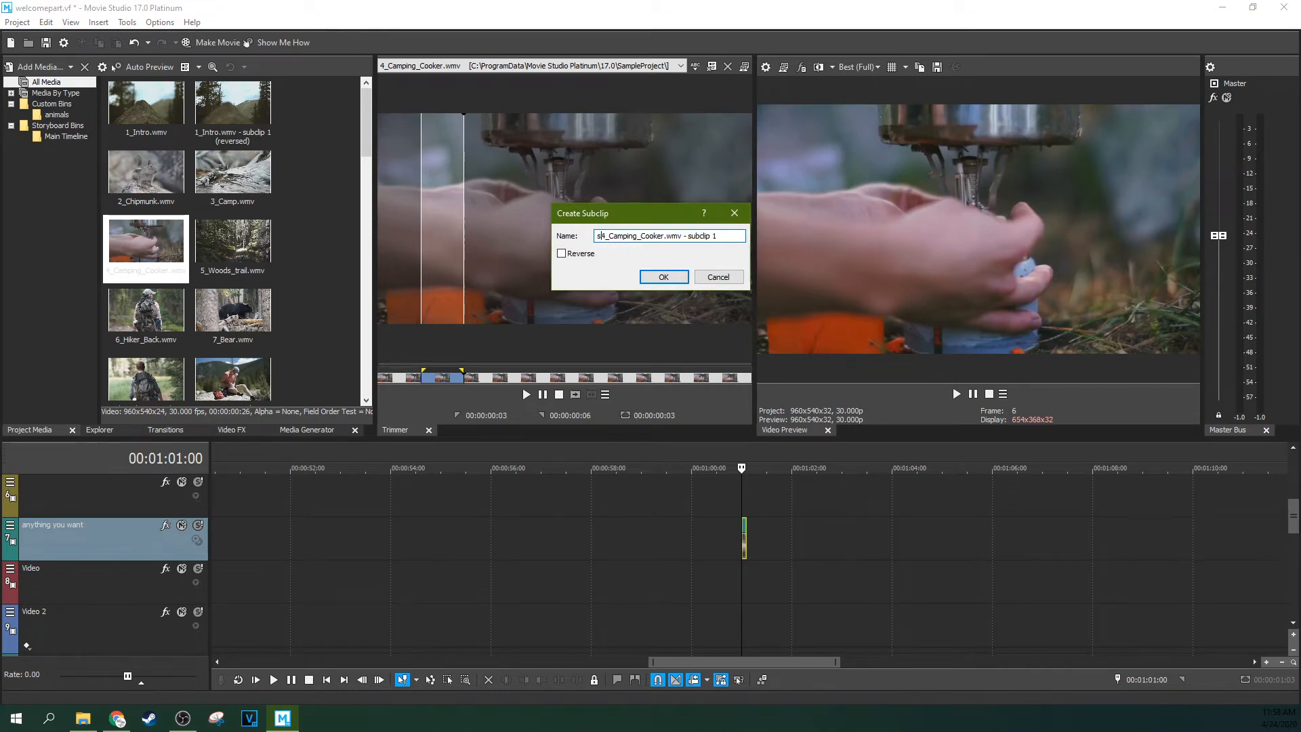
click(663, 277)
click(178, 266)
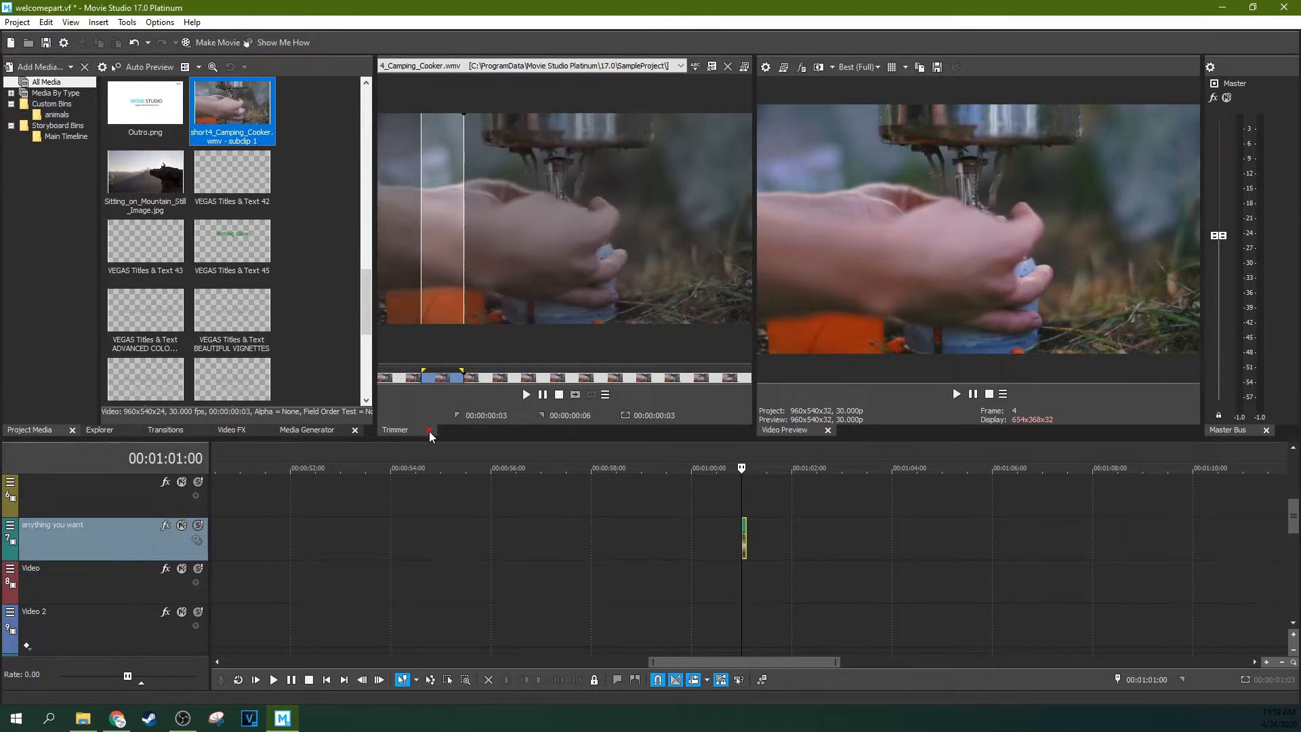
Step: Place the timeline cursor at 00:01:01:03 and undo the last edit
scroll(764, 532, up, 3)
click(762, 540)
key(ctrl+z)
Step: Load 7_Bear.wmv into the Trimmer and look through the Trimmer's media history and its history controls
drag(240, 310, 553, 277)
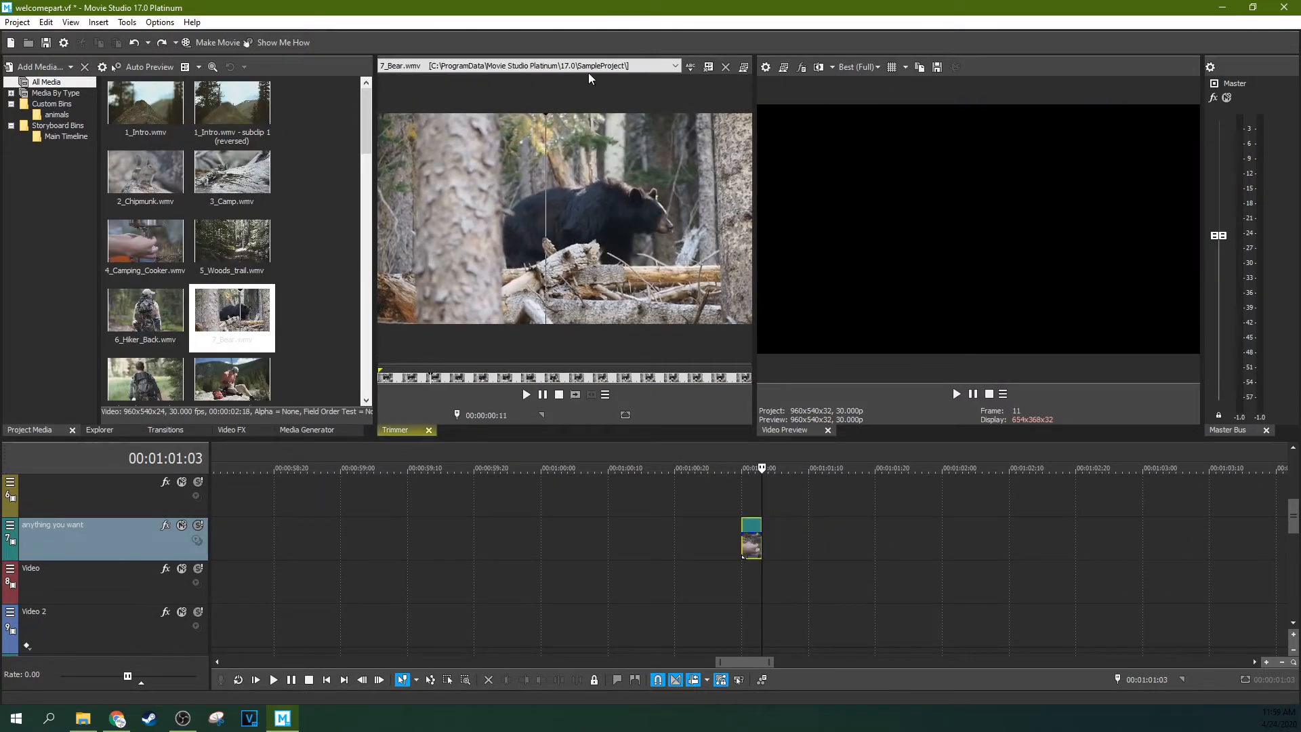
click(675, 66)
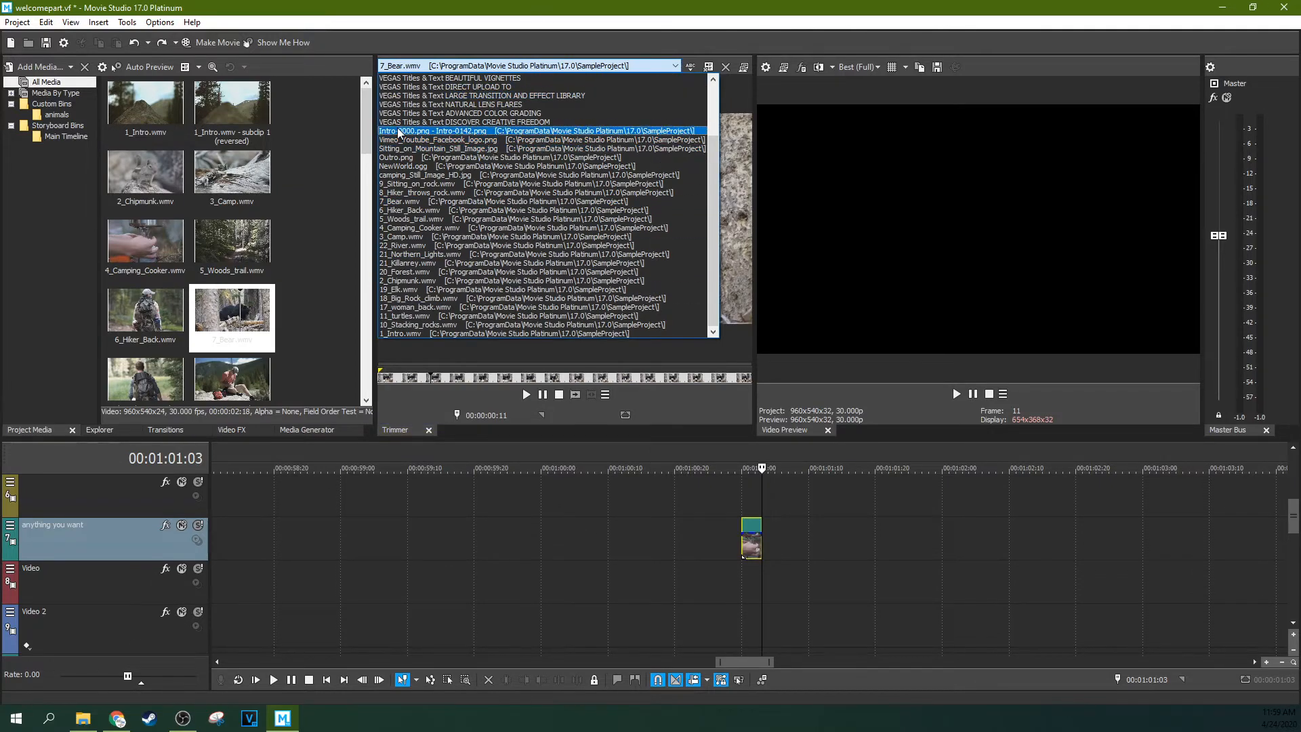
click(625, 69)
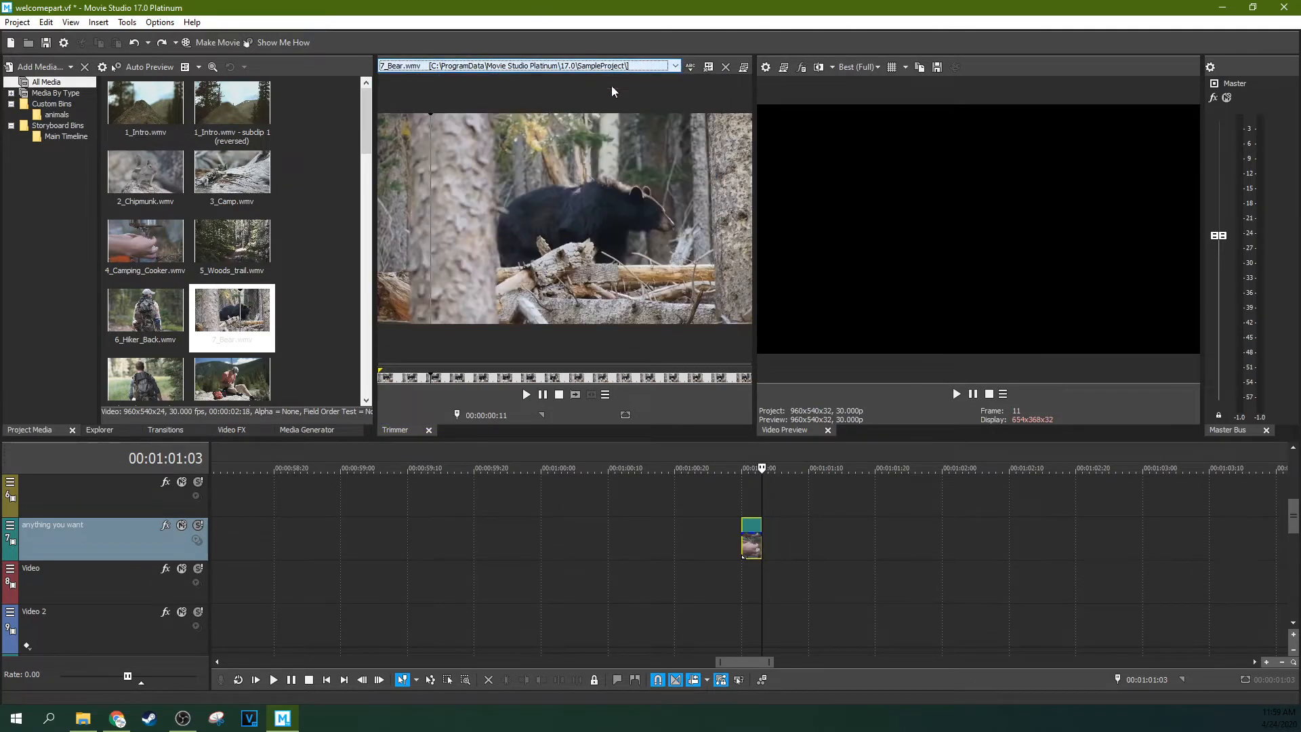
click(708, 67)
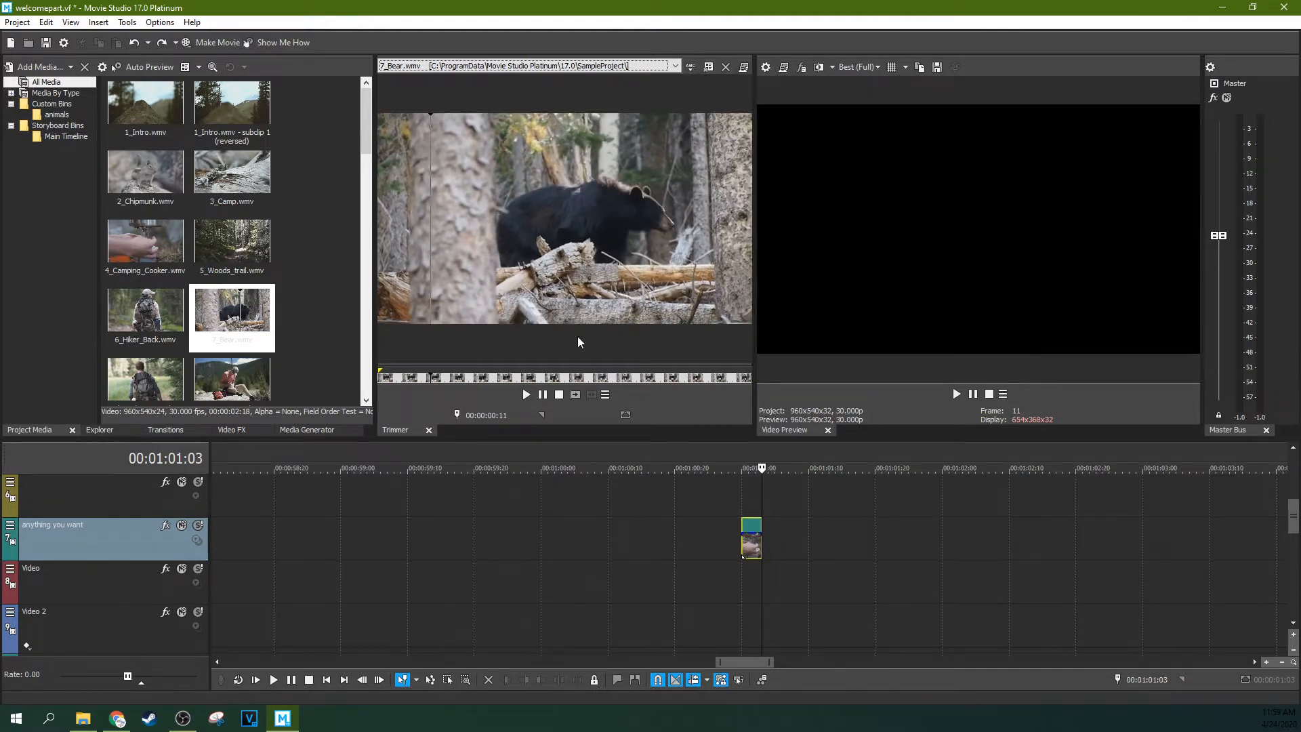
click(726, 68)
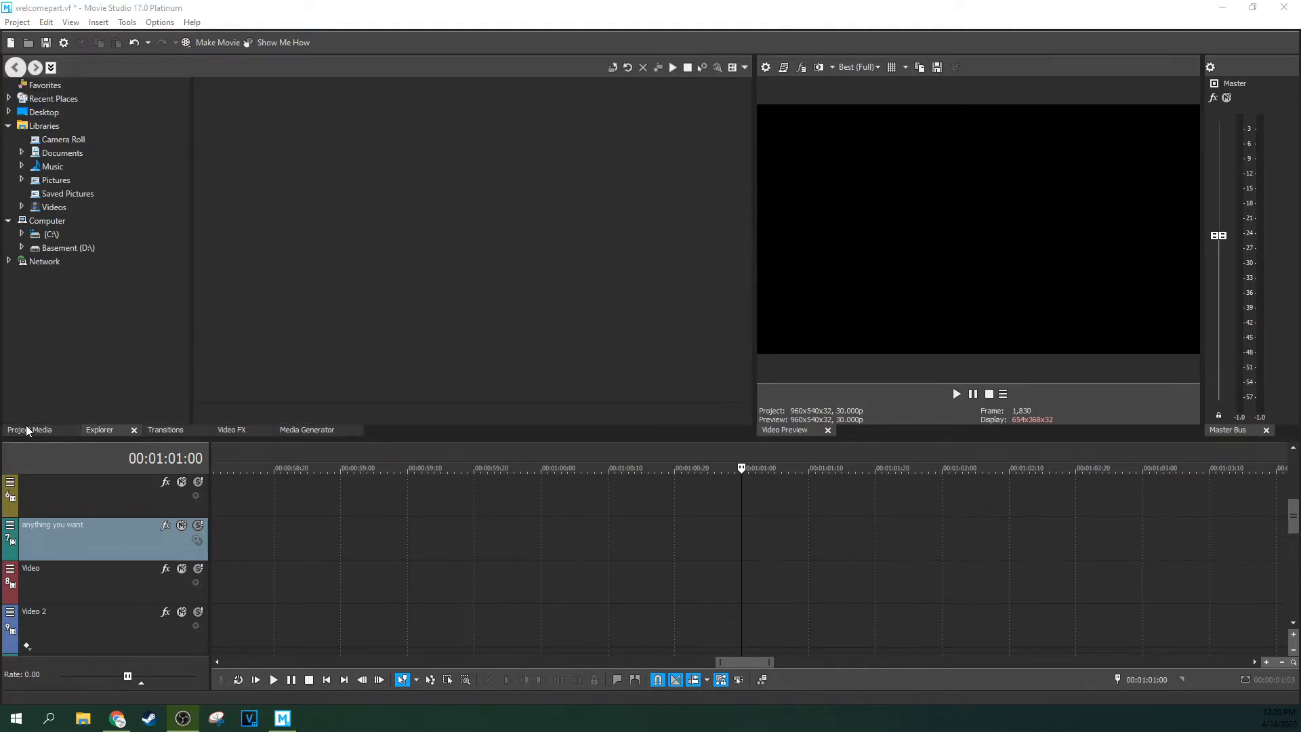
Step: Look over the project media, check the list of available windows and bring up the Explorer window
click(27, 431)
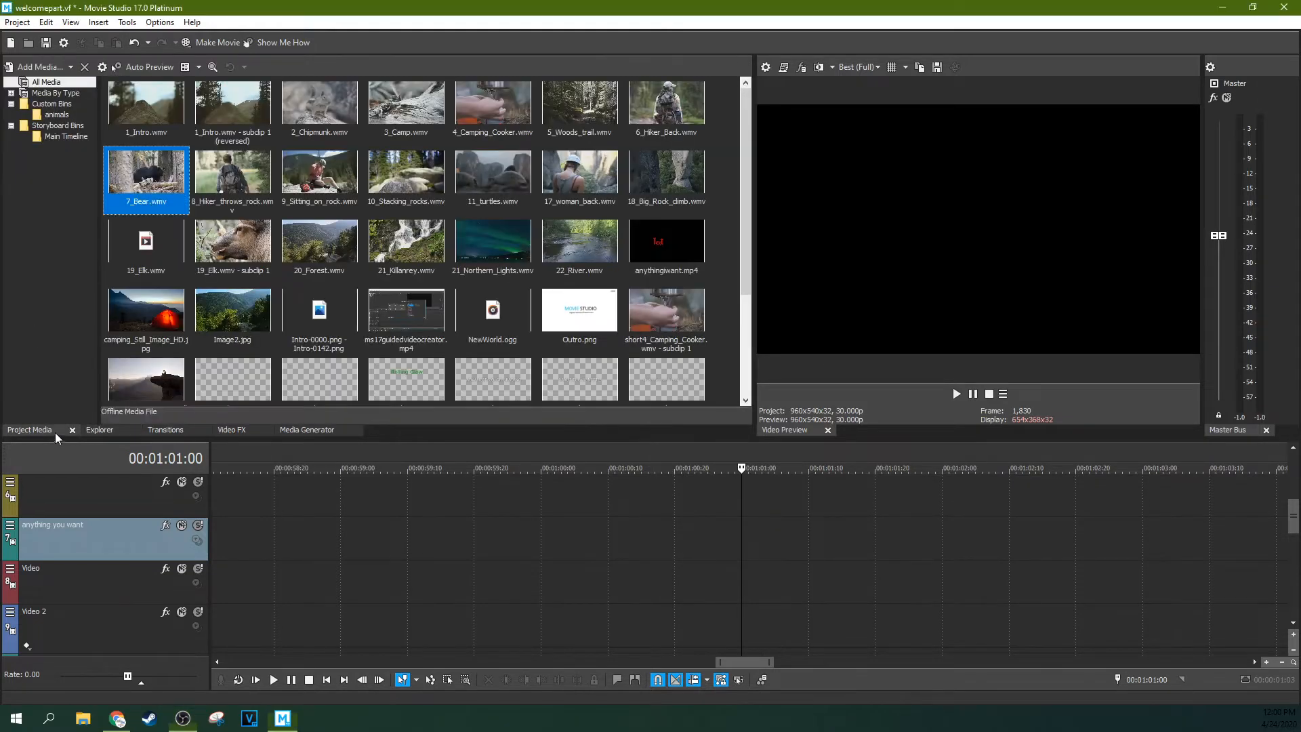
click(97, 433)
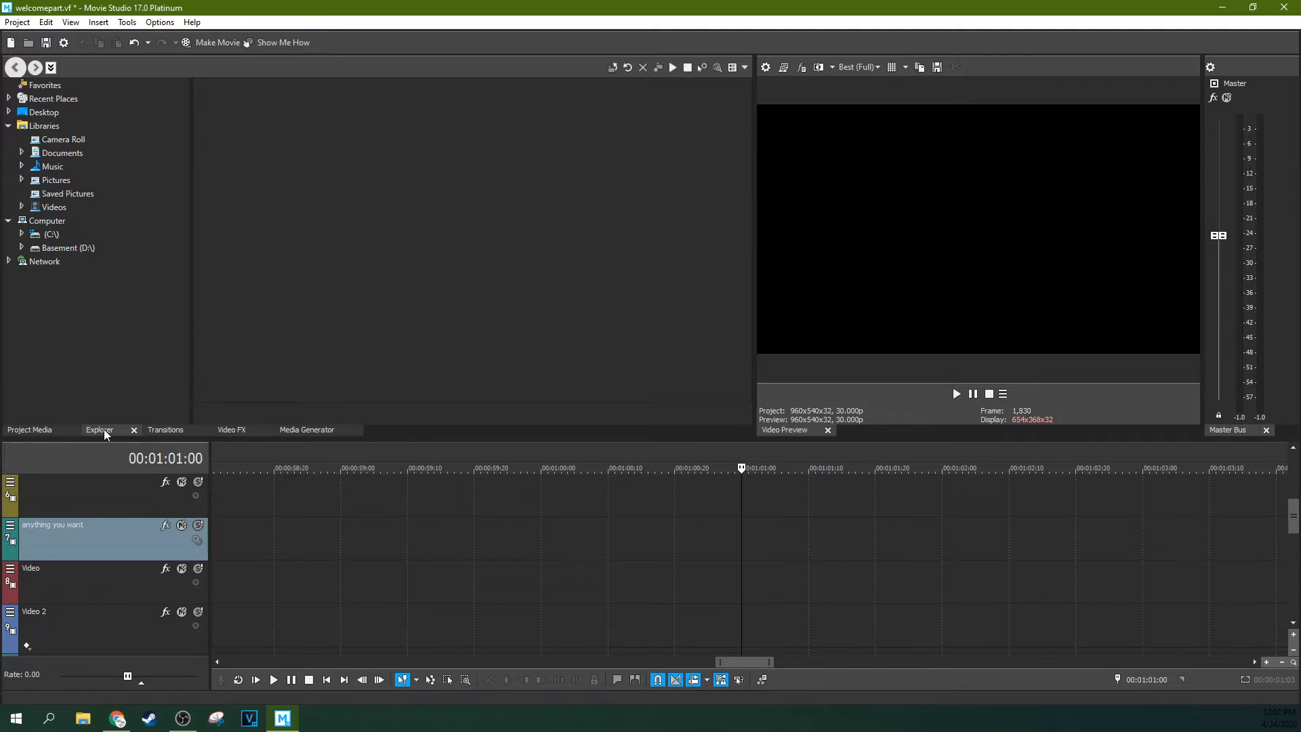
click(72, 25)
mouse_move(106, 27)
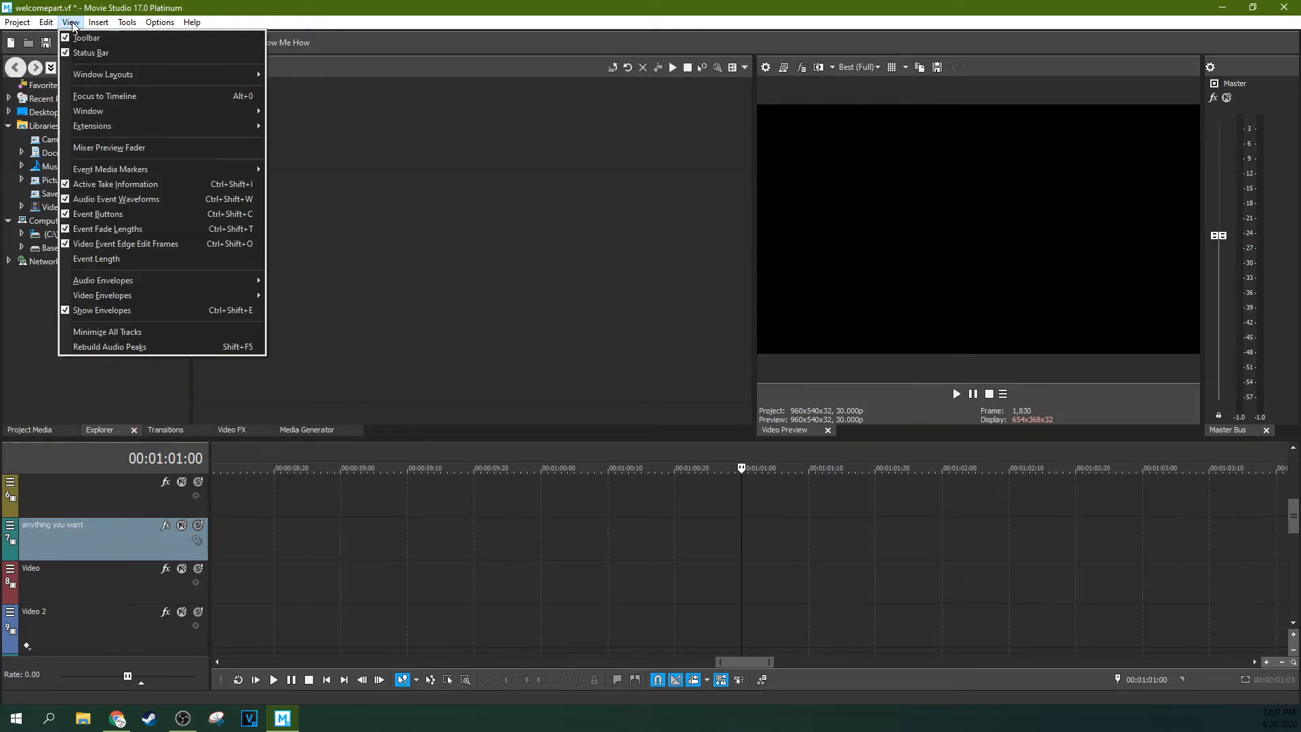
mouse_move(93, 110)
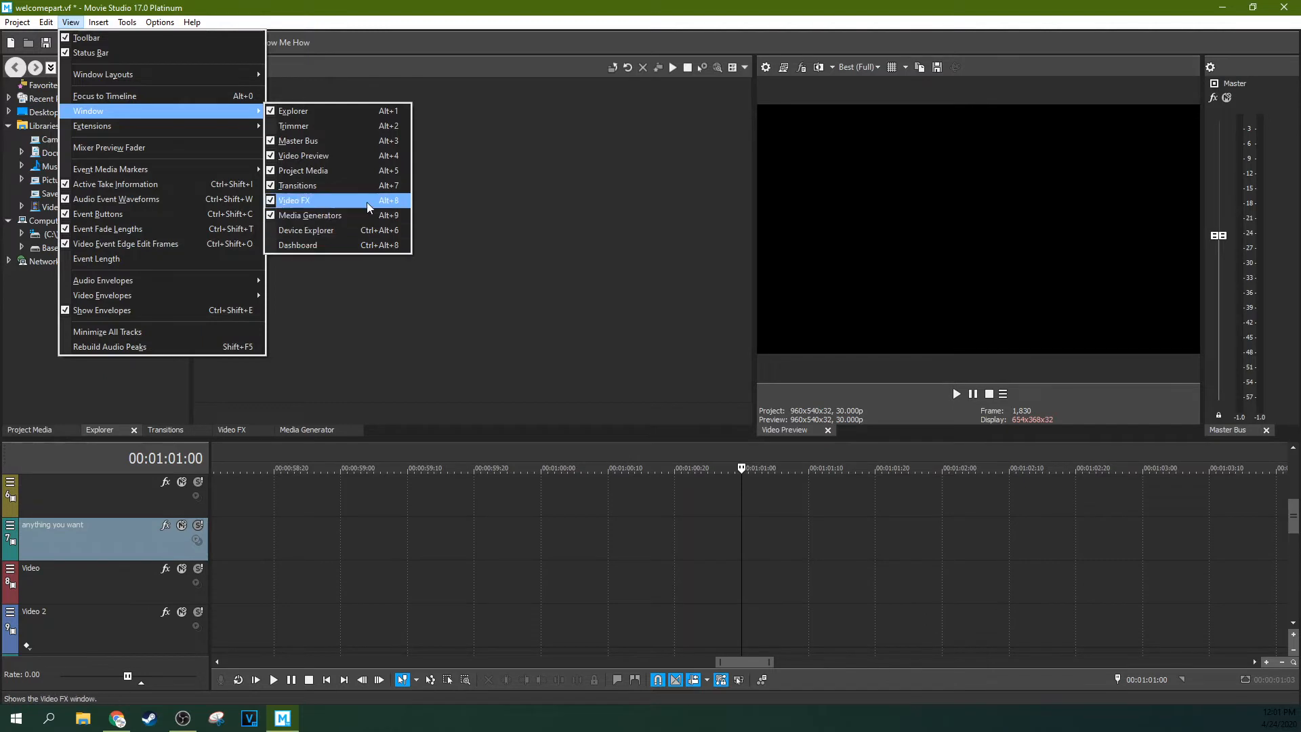
click(381, 116)
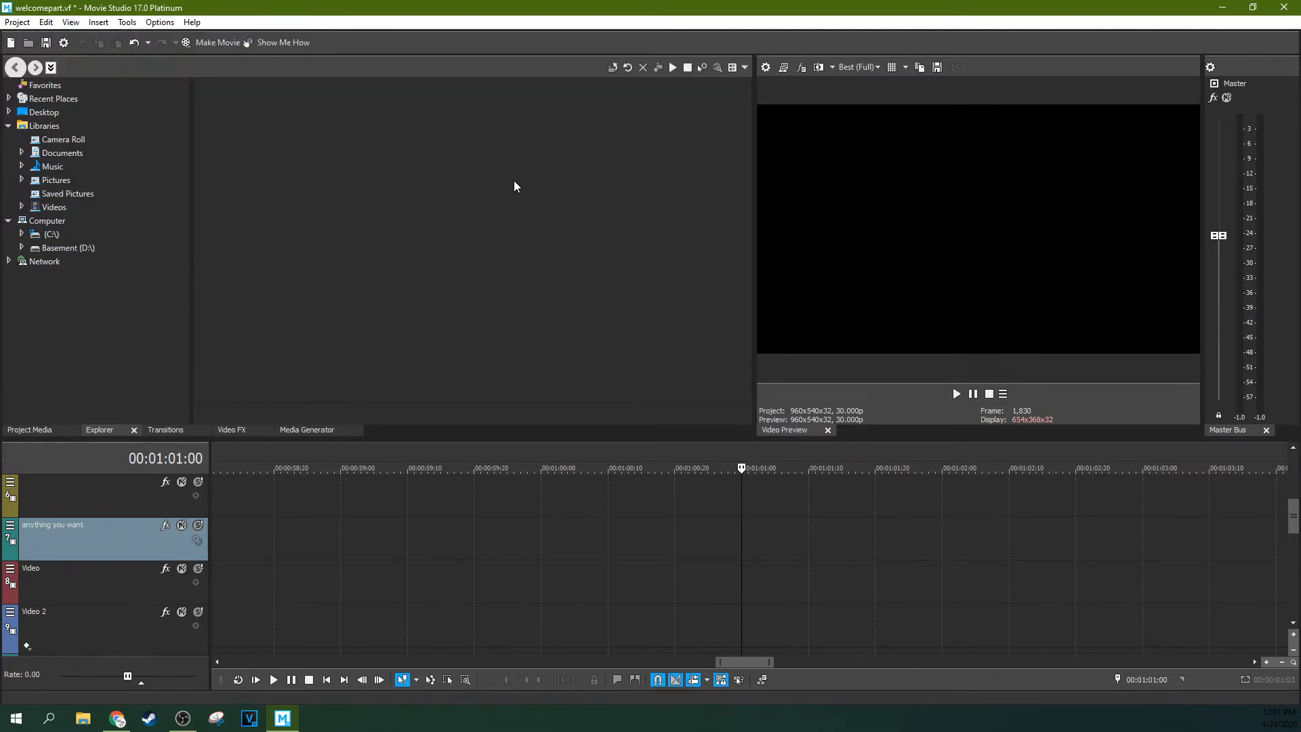
Step: Bring up the Transitions window and play the overlap between the 19_Elk and 20_Forest events from 00:00:23:03
click(171, 435)
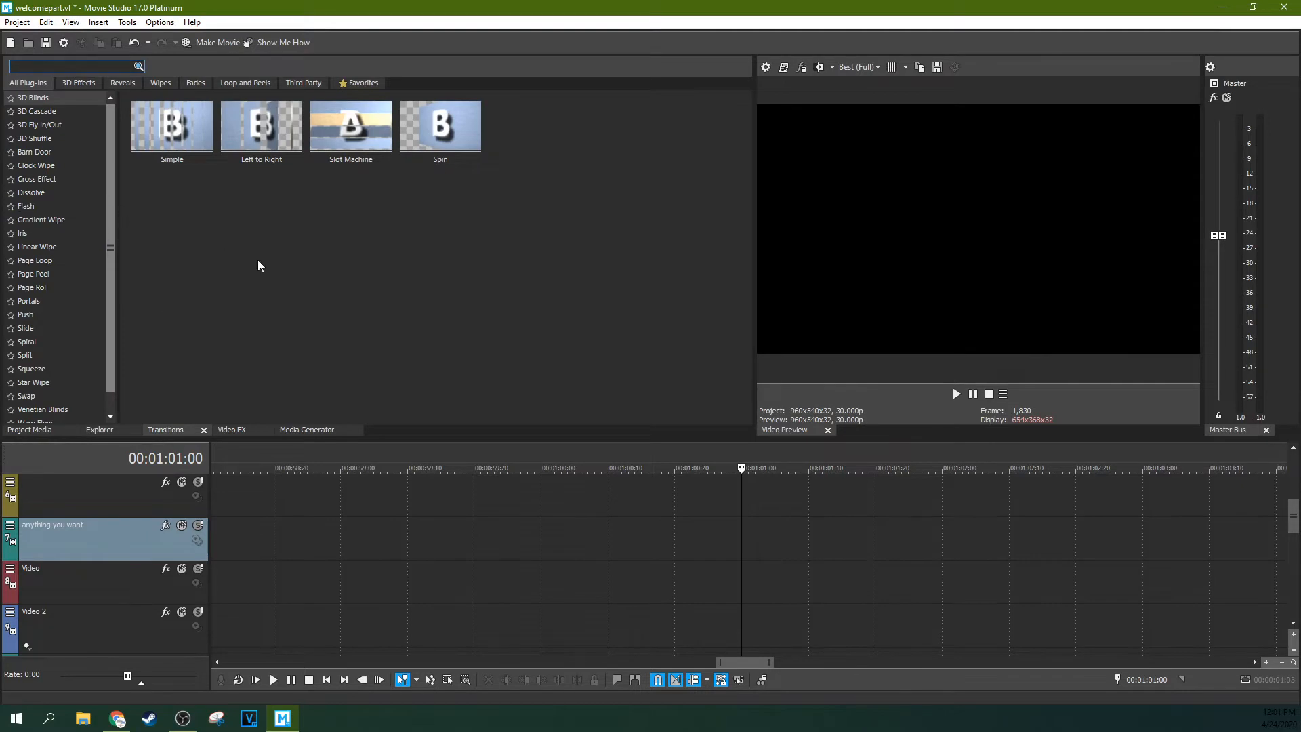
scroll(351, 564, down, 5)
scroll(351, 558, down, 2)
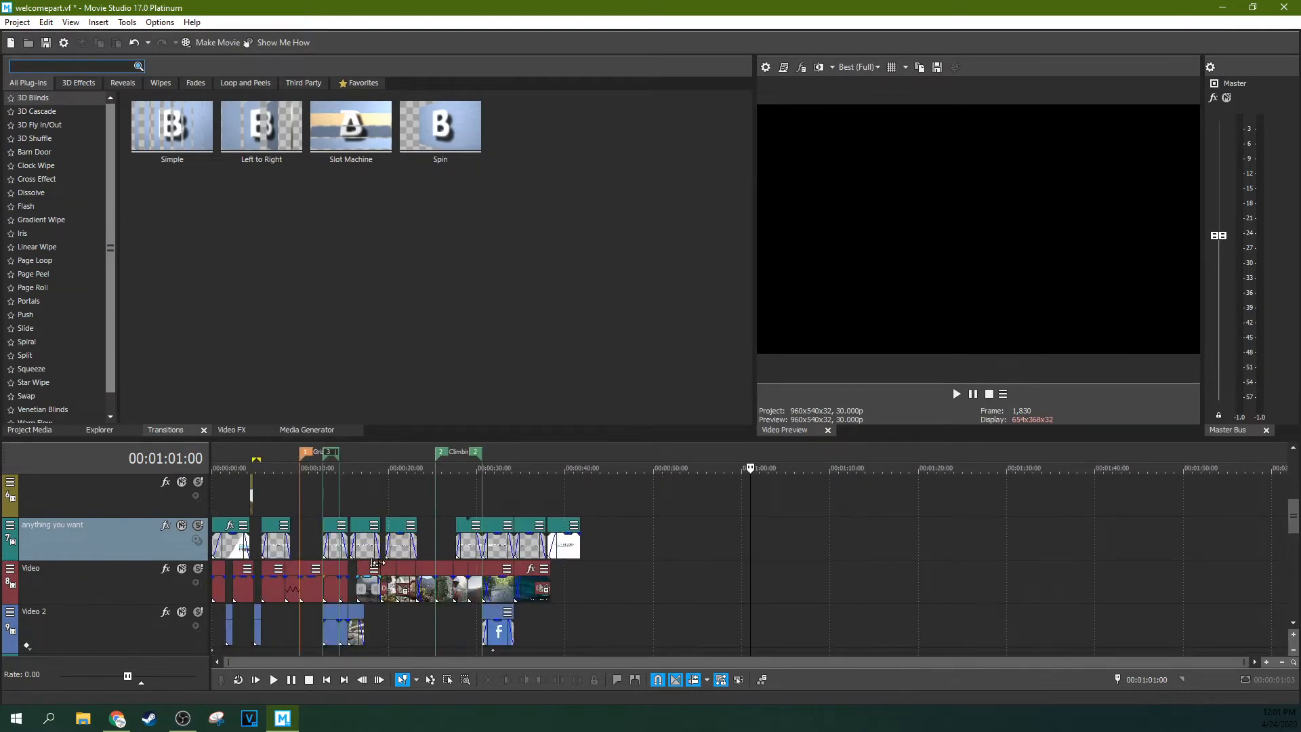
click(435, 511)
scroll(434, 516, up, 6)
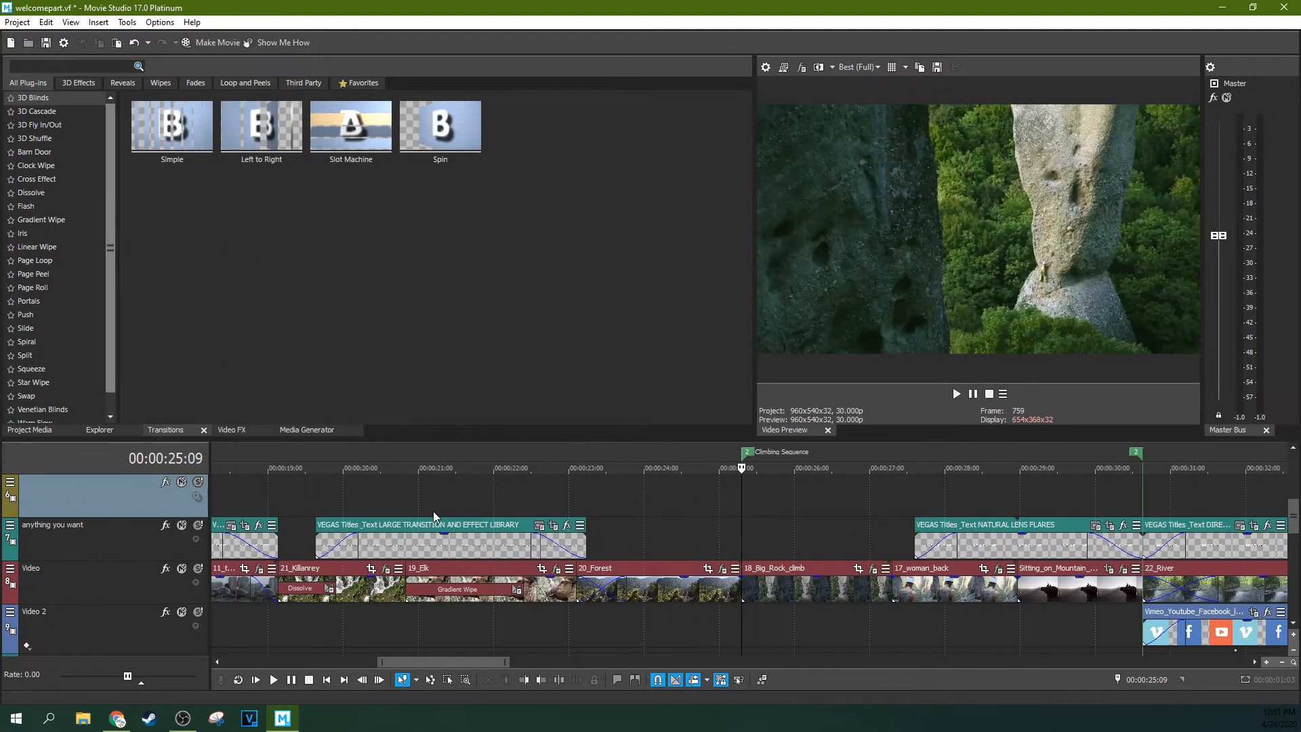
click(612, 599)
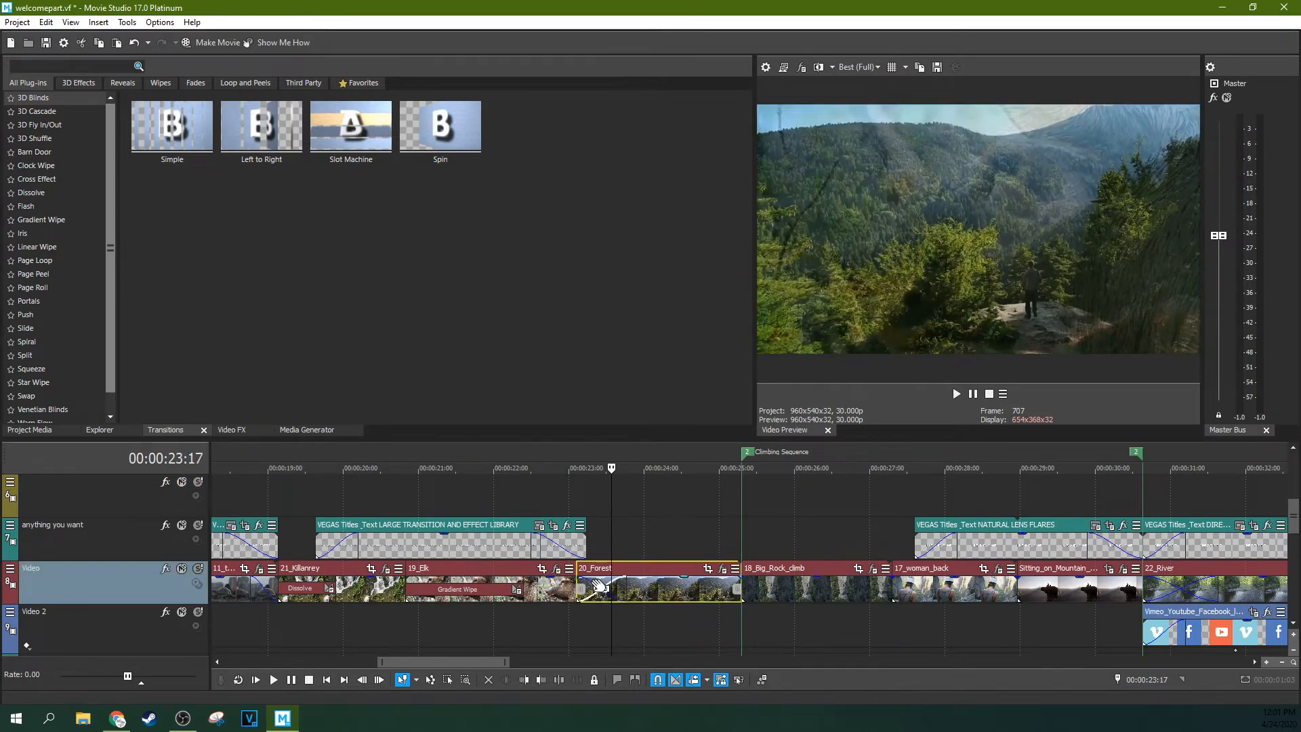
click(577, 598)
key(space)
key(space)
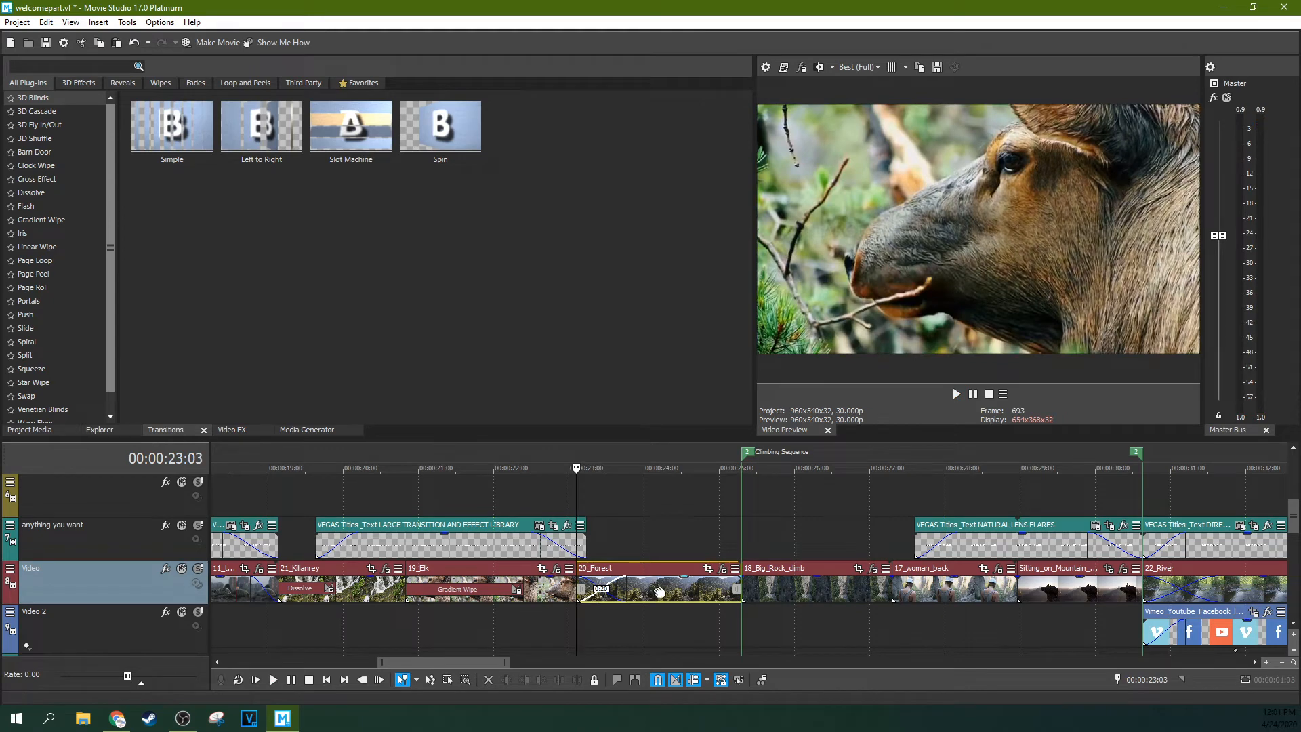
Step: Move the 20_Forest event earlier to widen its overlap with 19_Elk to 0:26, and play the result
drag(658, 593, 642, 592)
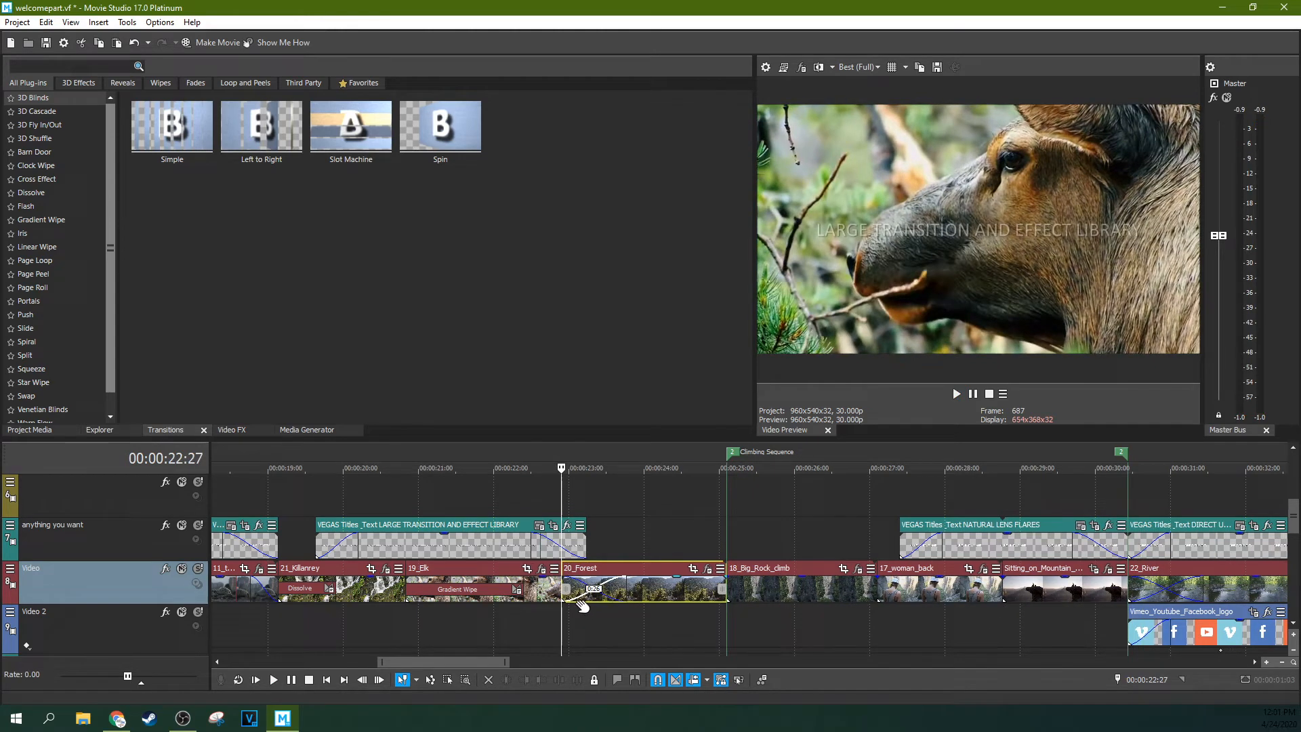
key(space)
key(space)
Step: Look through the 3D Effects, Reveals, Wipes, Fades and Favorites transition categories
click(96, 84)
click(123, 82)
click(157, 84)
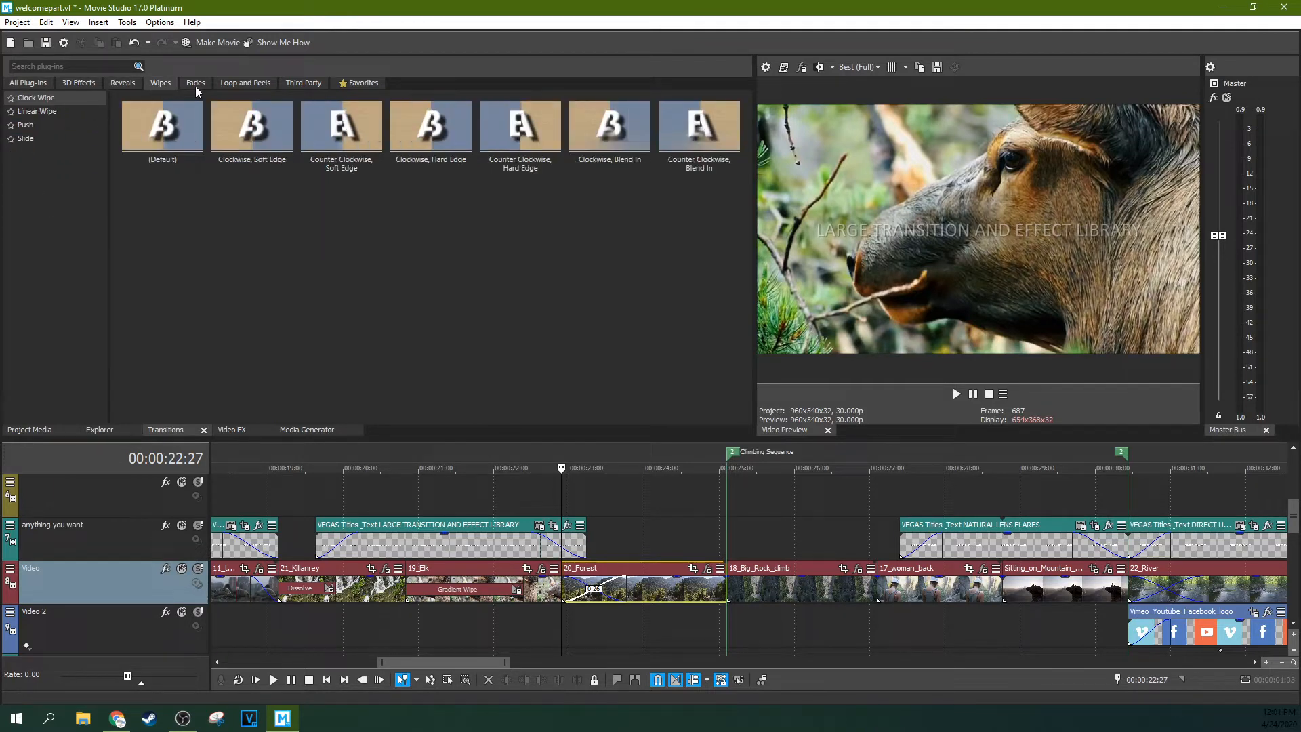
click(195, 87)
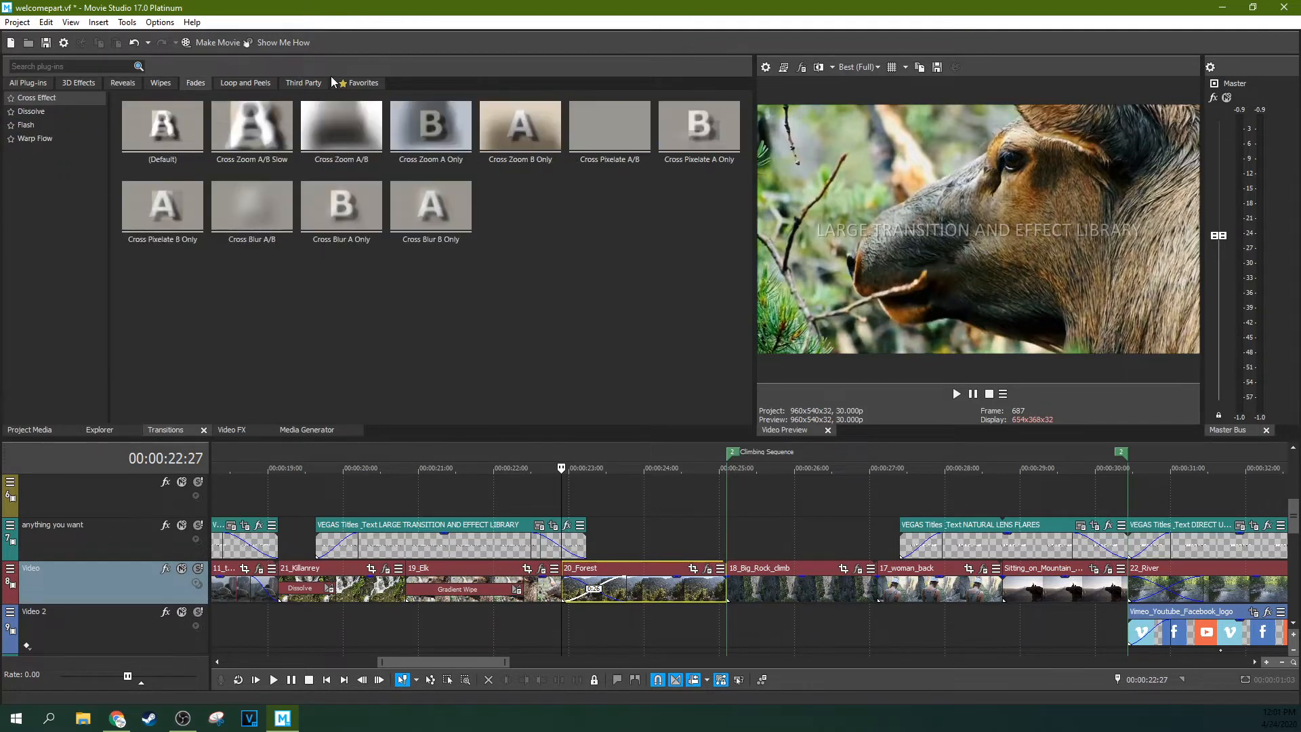
click(359, 83)
Step: Mark the 3D Blinds and Iris transitions as favorites and check them in the Favorites category
click(19, 84)
click(10, 98)
click(362, 83)
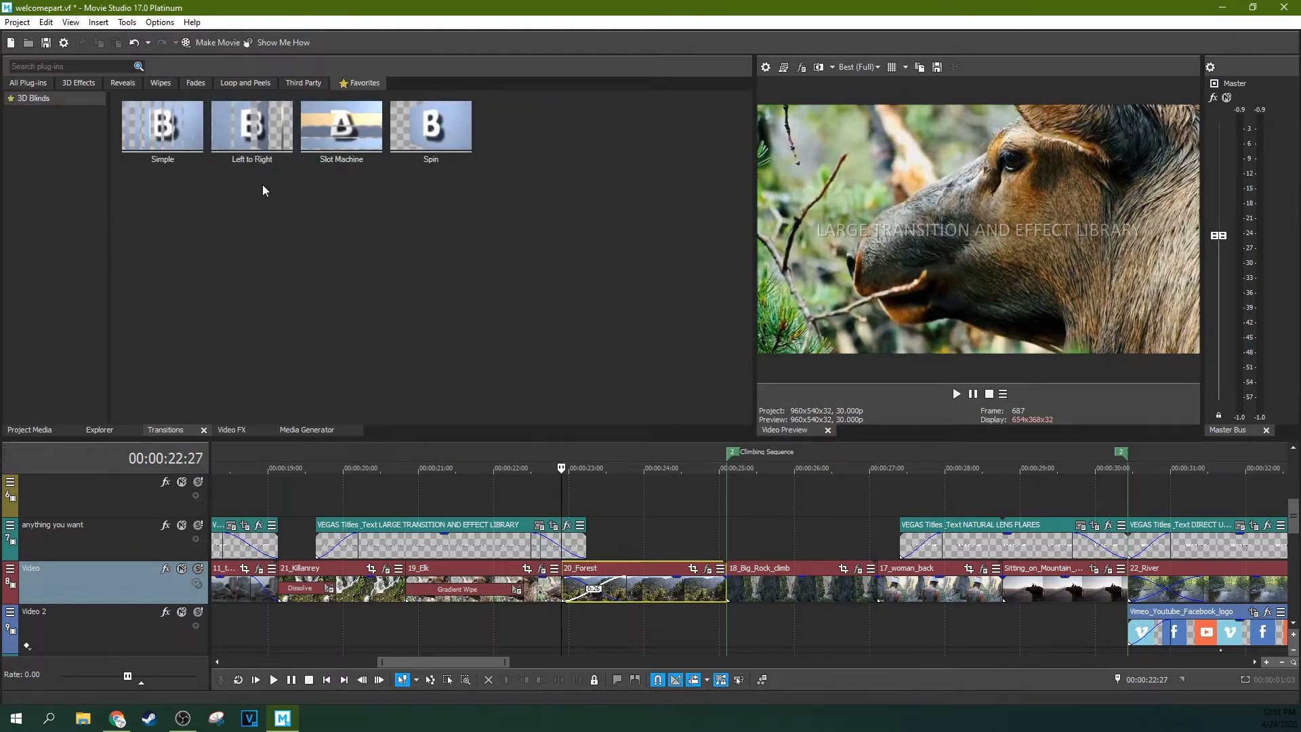
click(32, 84)
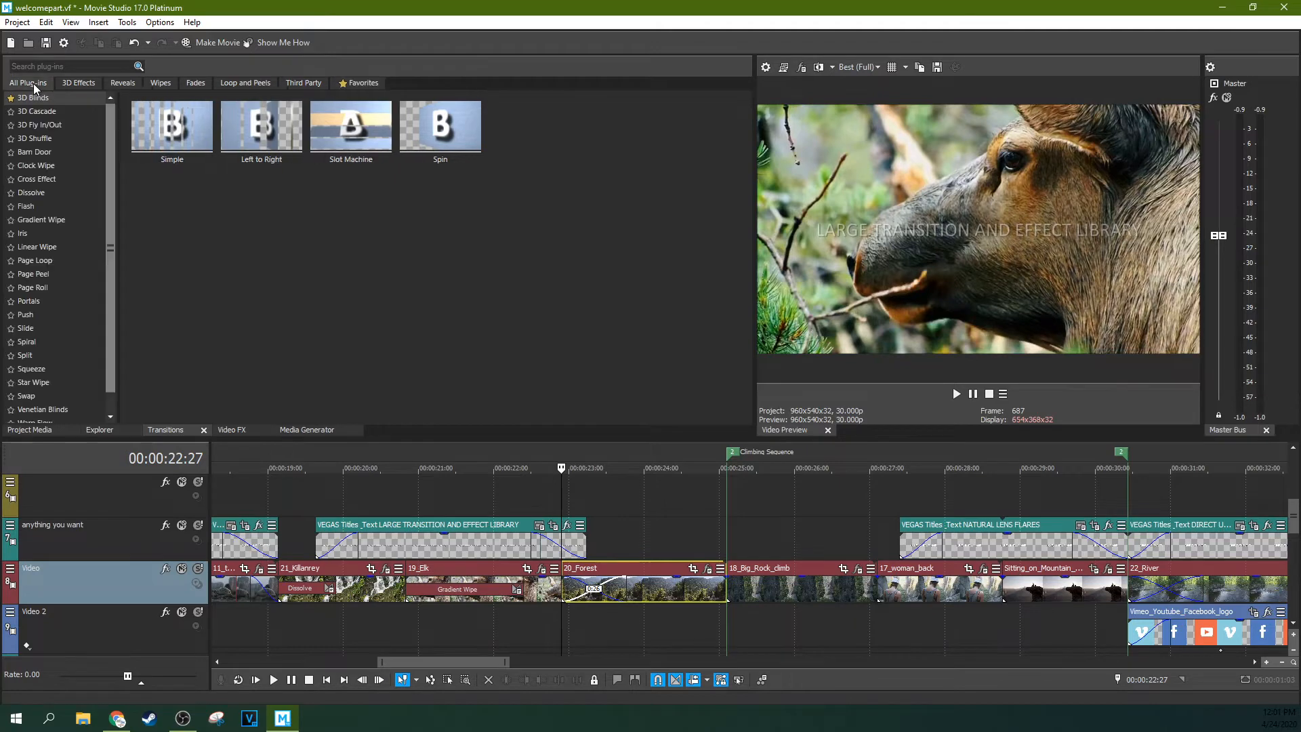
click(11, 233)
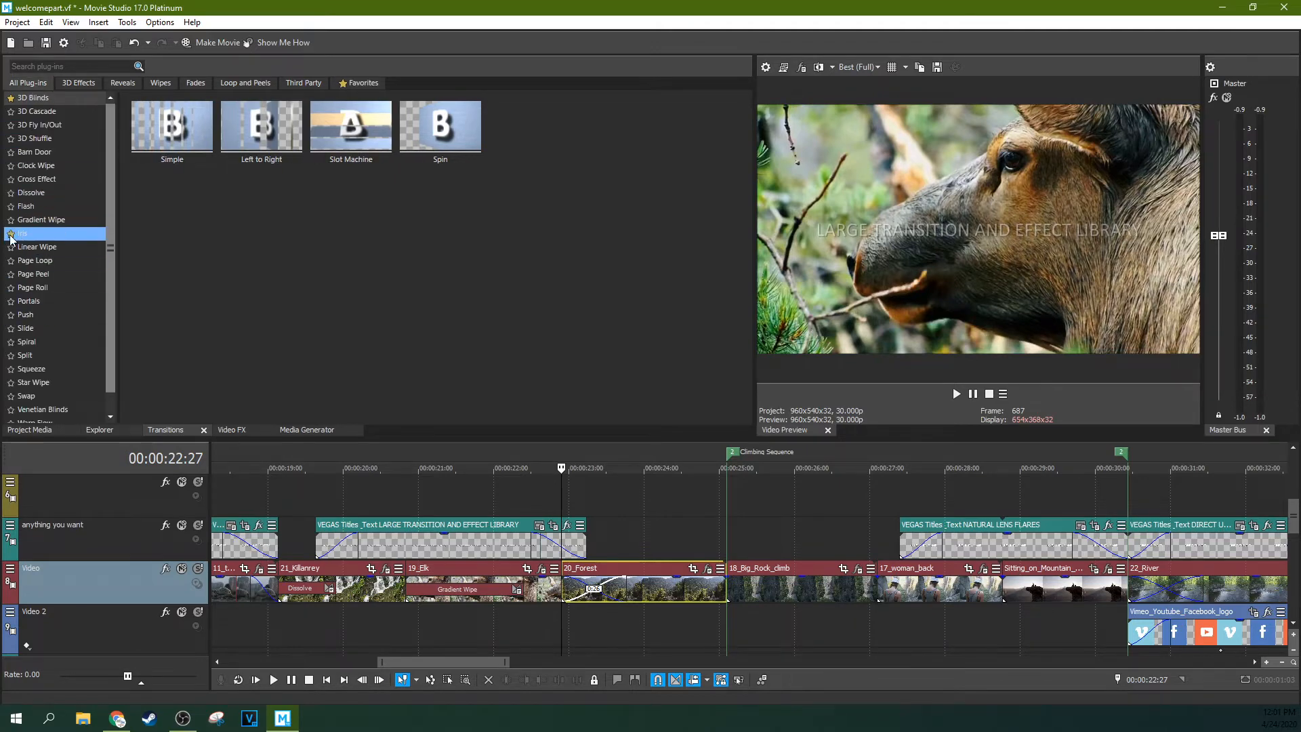
click(364, 84)
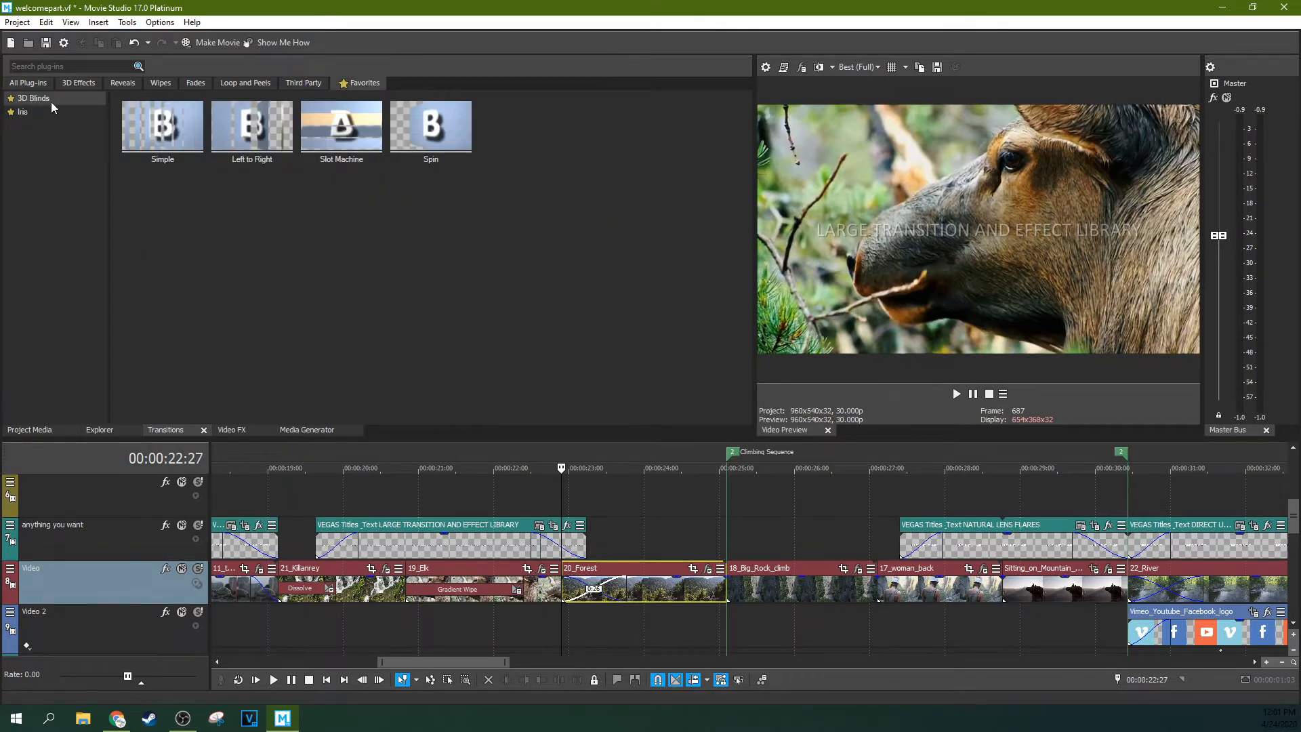
click(35, 84)
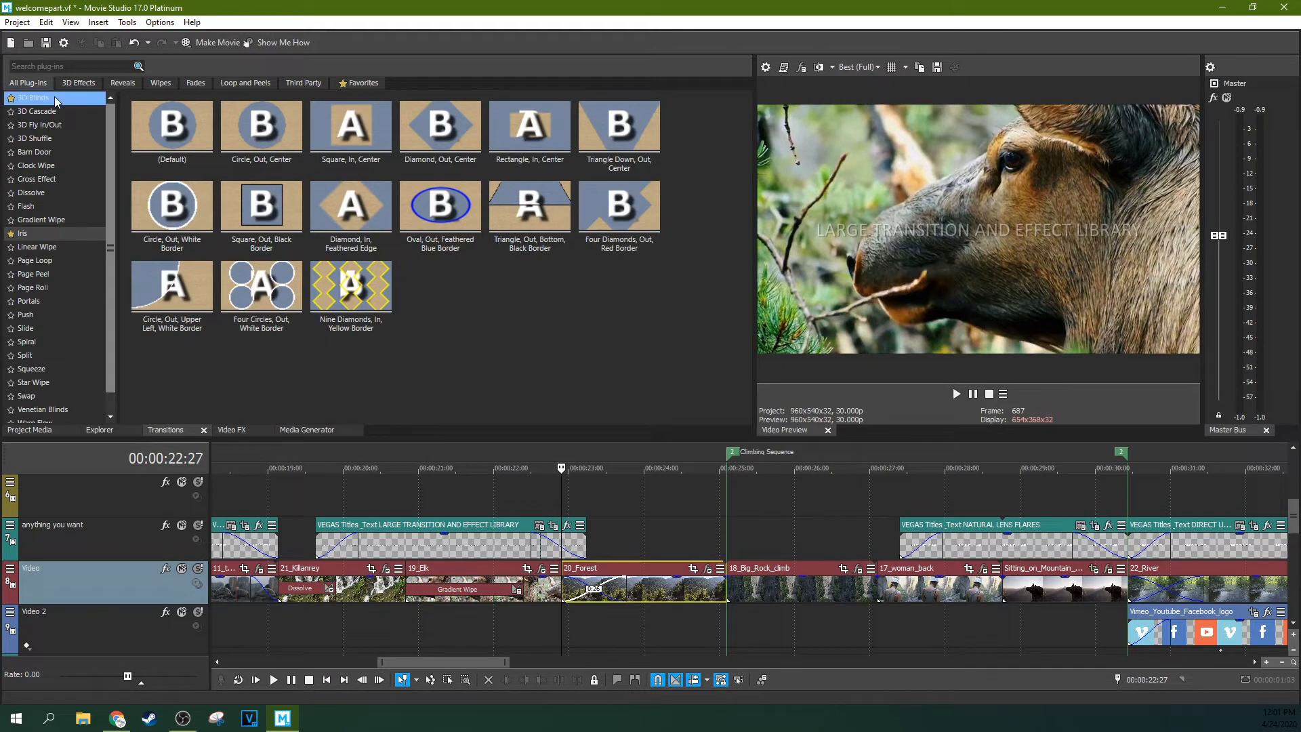
Step: Look over the full list of transition plug-ins and the Third Party category
click(54, 97)
scroll(111, 262, down, 1)
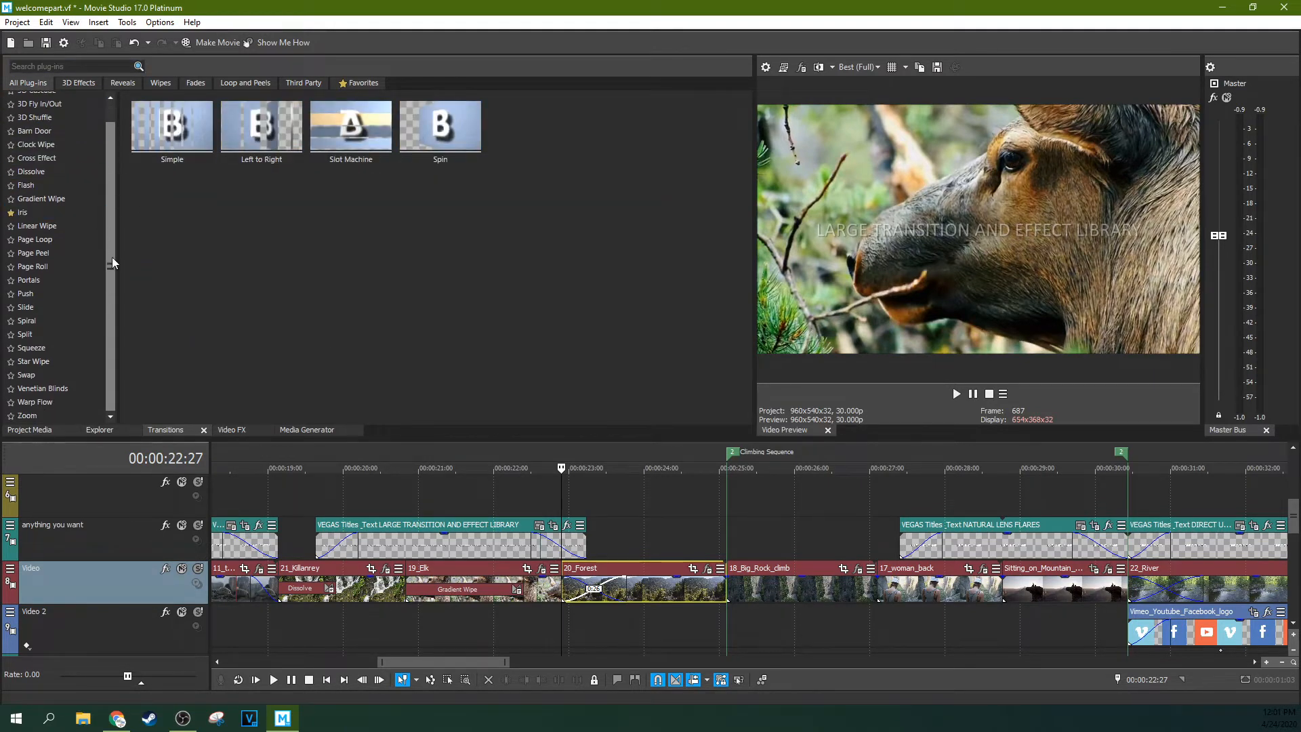
scroll(113, 263, up, 1)
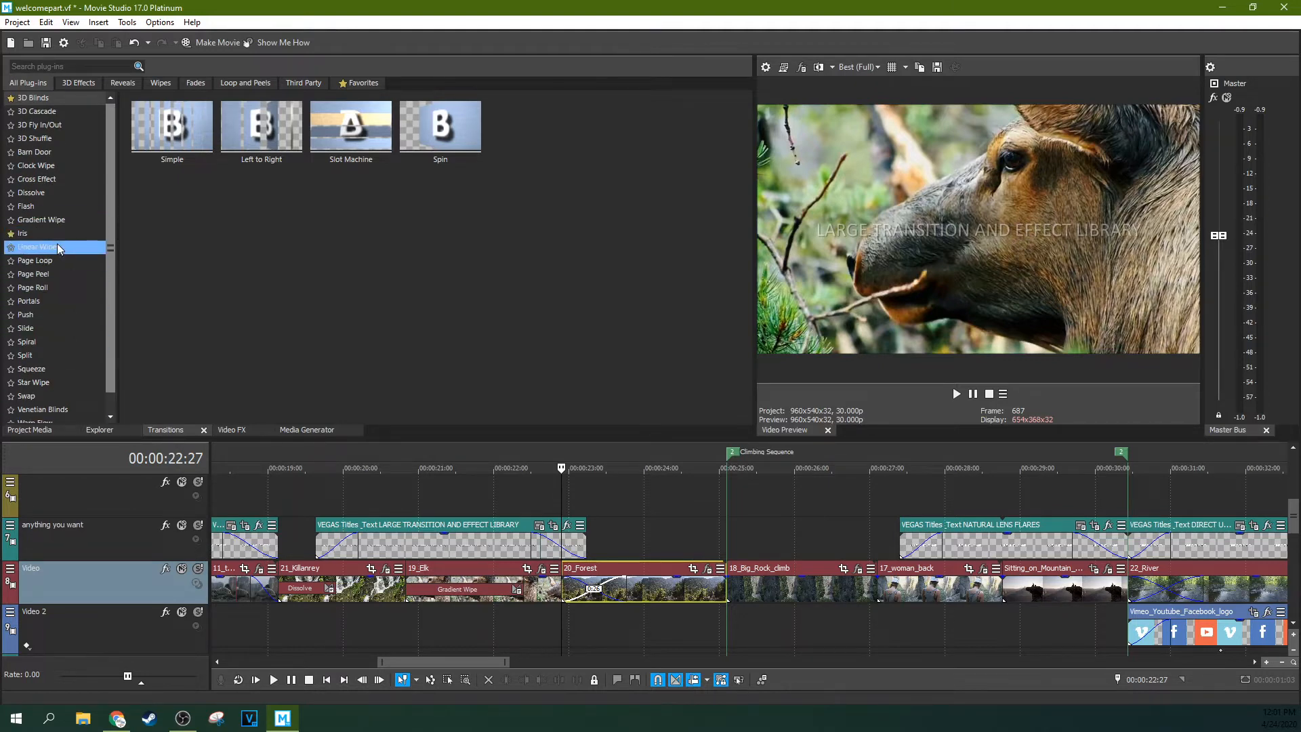
click(312, 84)
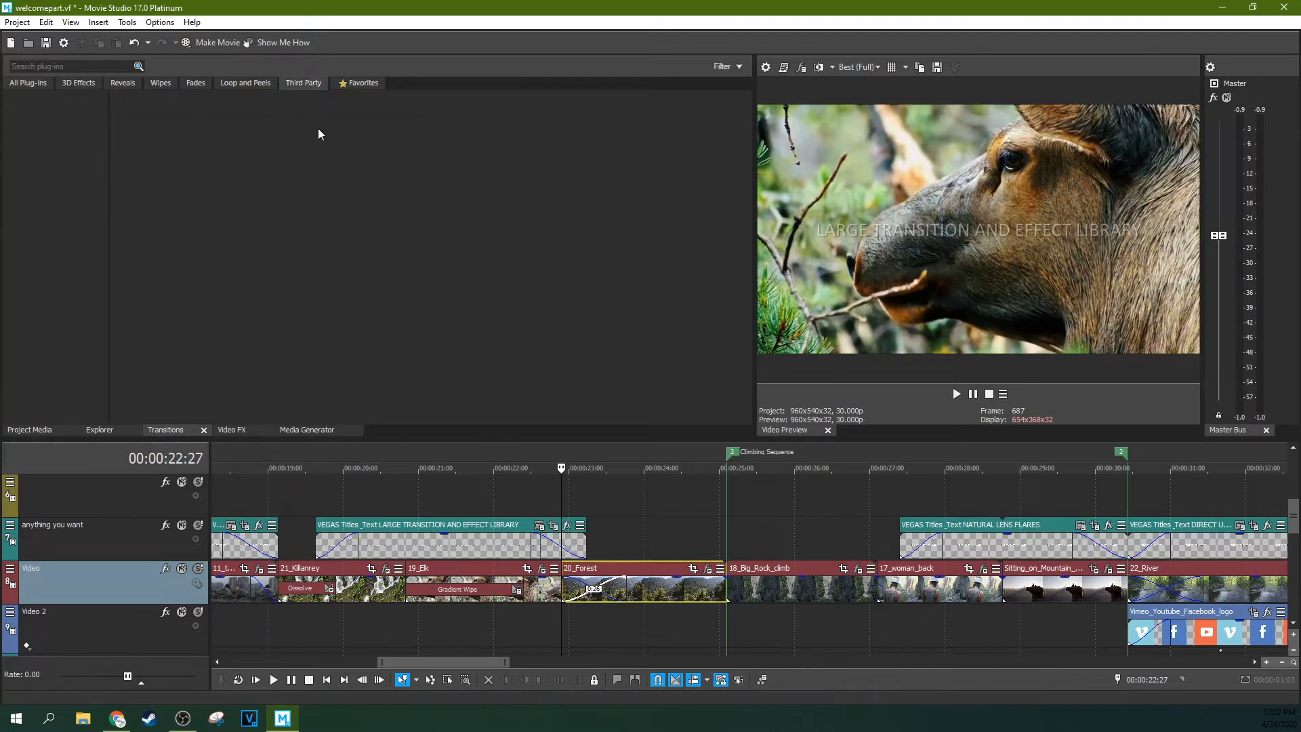
click(34, 87)
scroll(111, 222, down, 2)
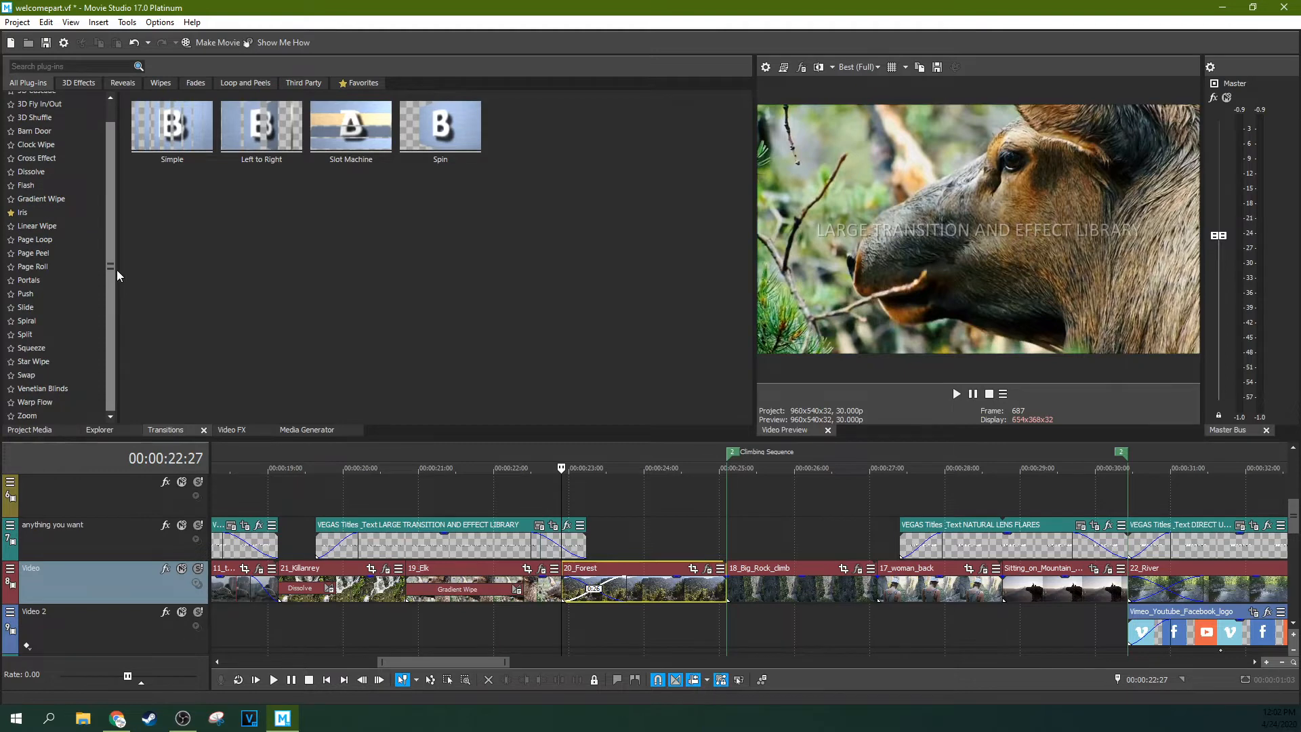
click(99, 256)
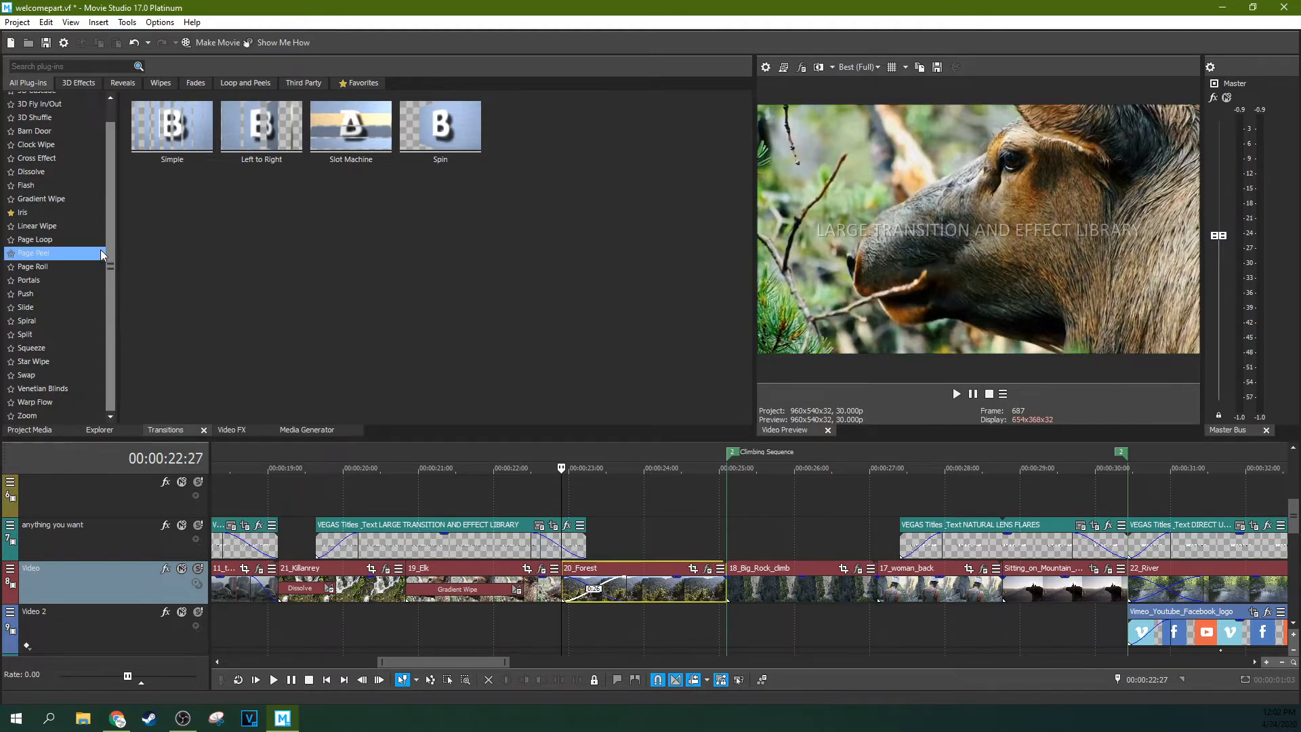
scroll(100, 250, up, 2)
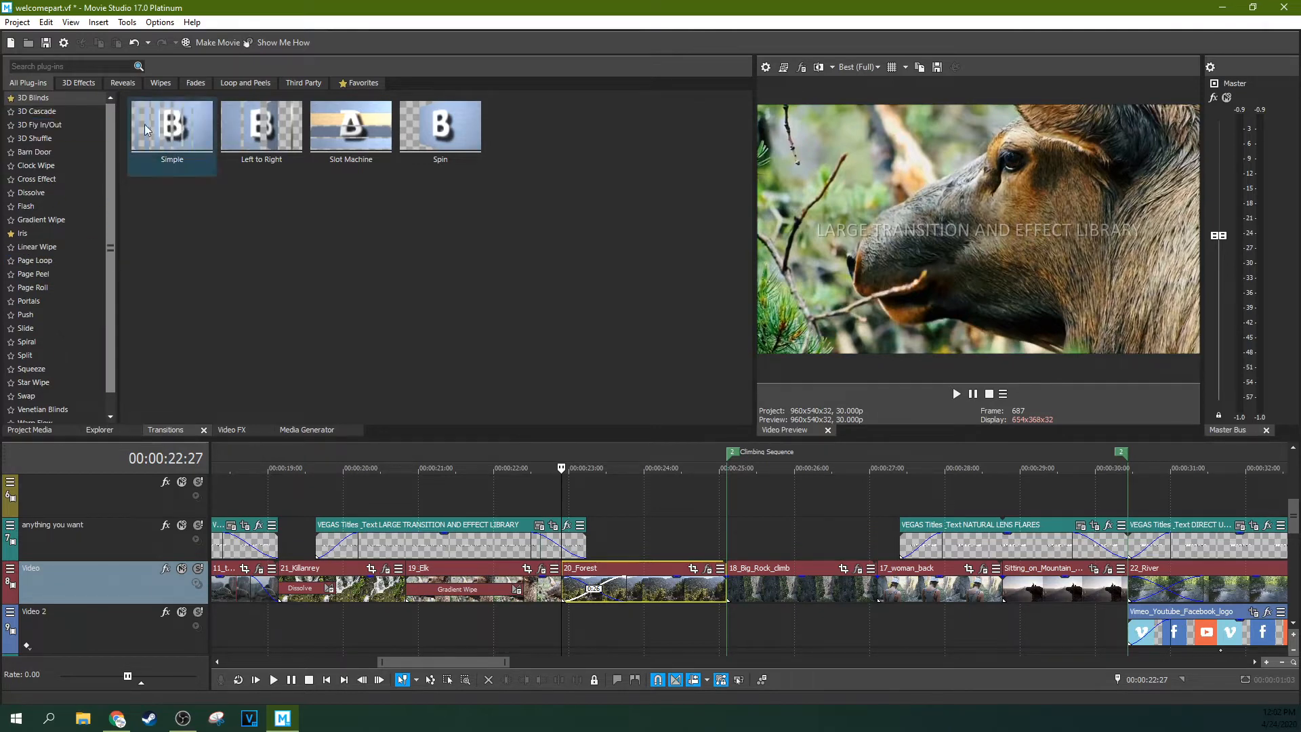
Step: Apply the Simple preset of 3D Blinds to the overlap between 19_Elk and 20_Forest and play the transition
drag(197, 131, 594, 588)
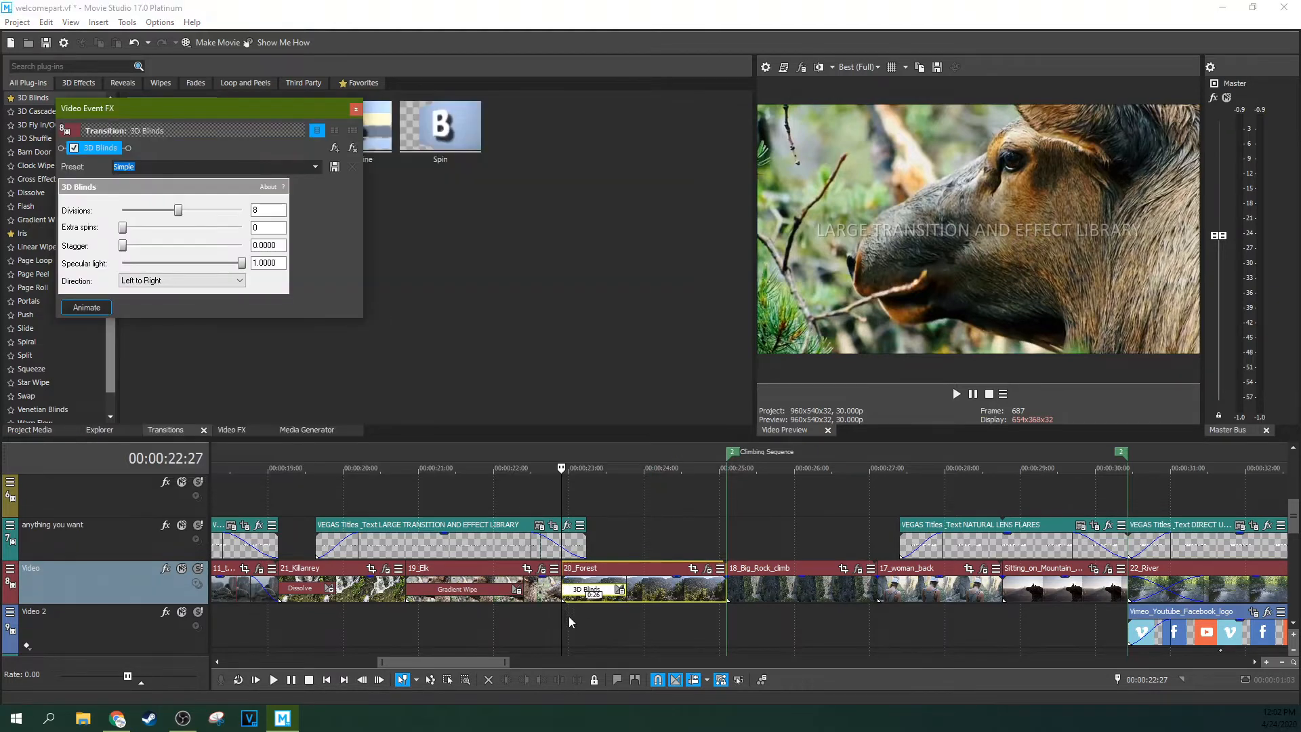
click(567, 616)
click(956, 394)
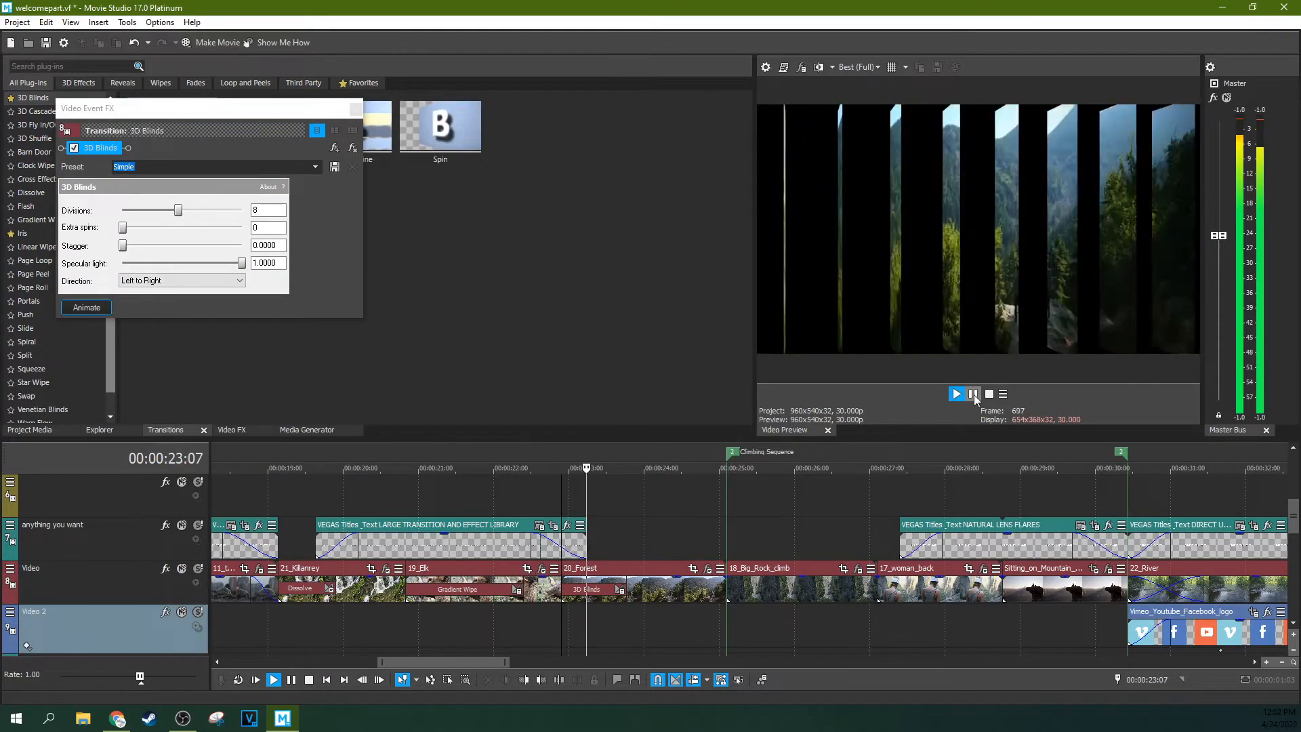
click(973, 394)
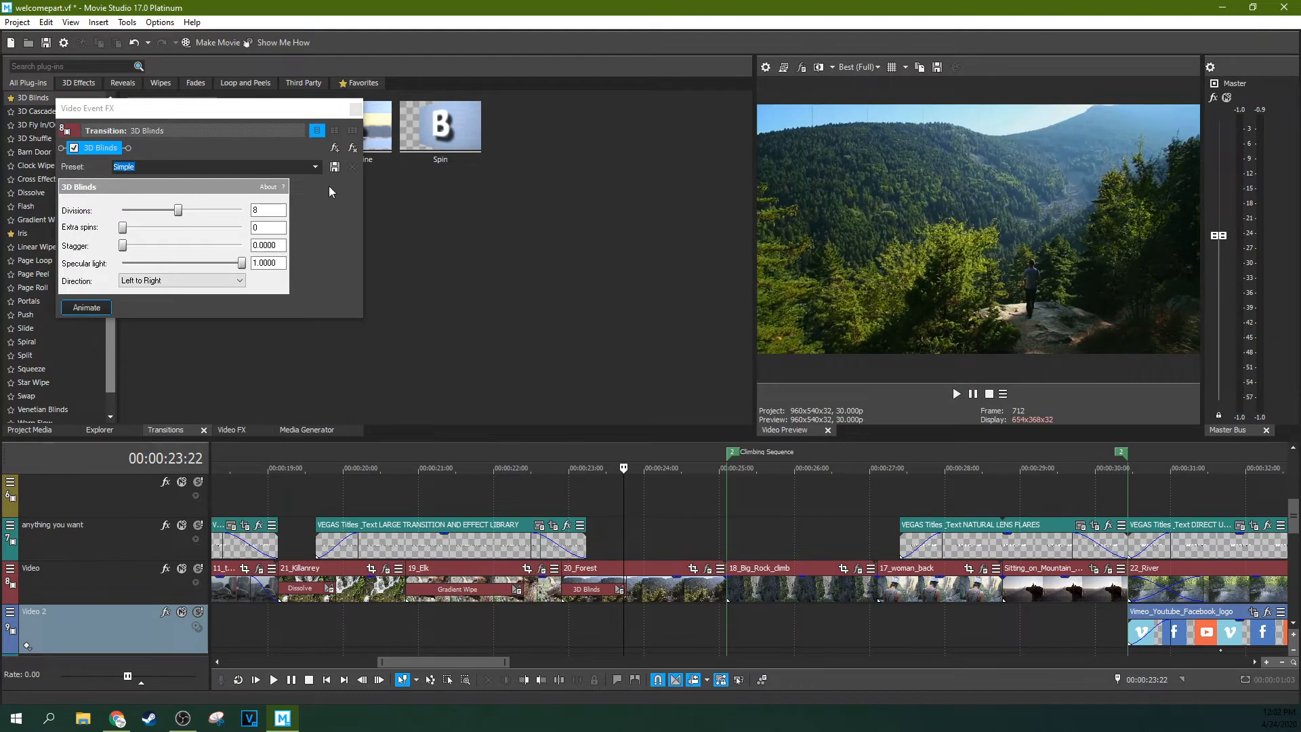
Step: Show the 3D Blinds keyframe timeline, sync its cursor with the project timeline and scrub through the transition
click(83, 308)
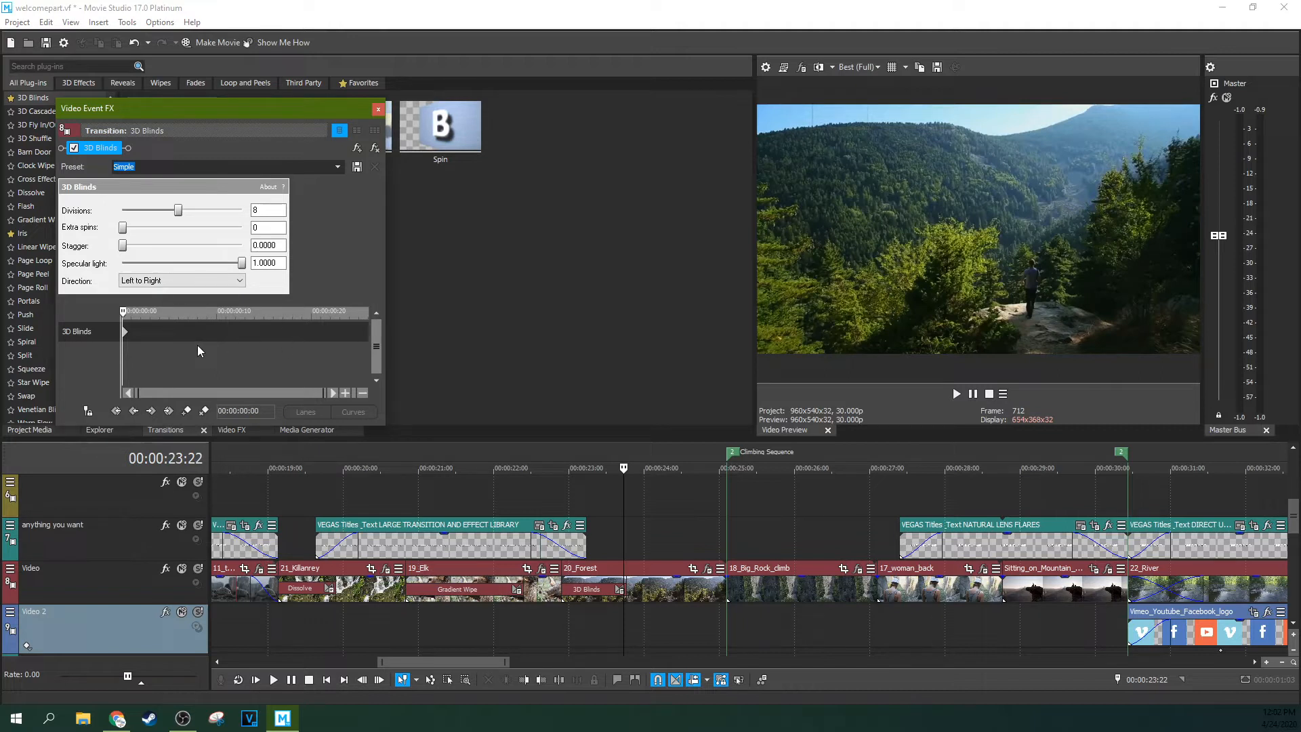
click(87, 412)
click(682, 541)
click(754, 543)
click(699, 548)
click(604, 556)
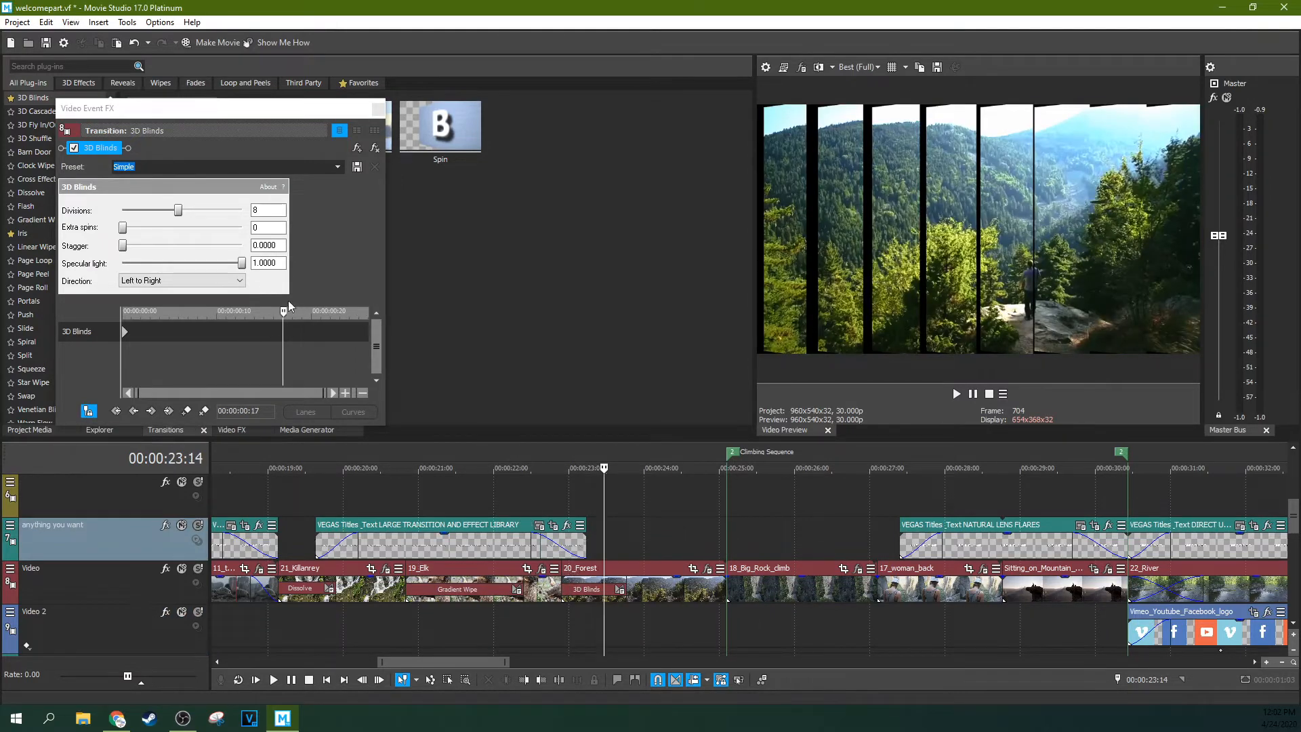
click(583, 600)
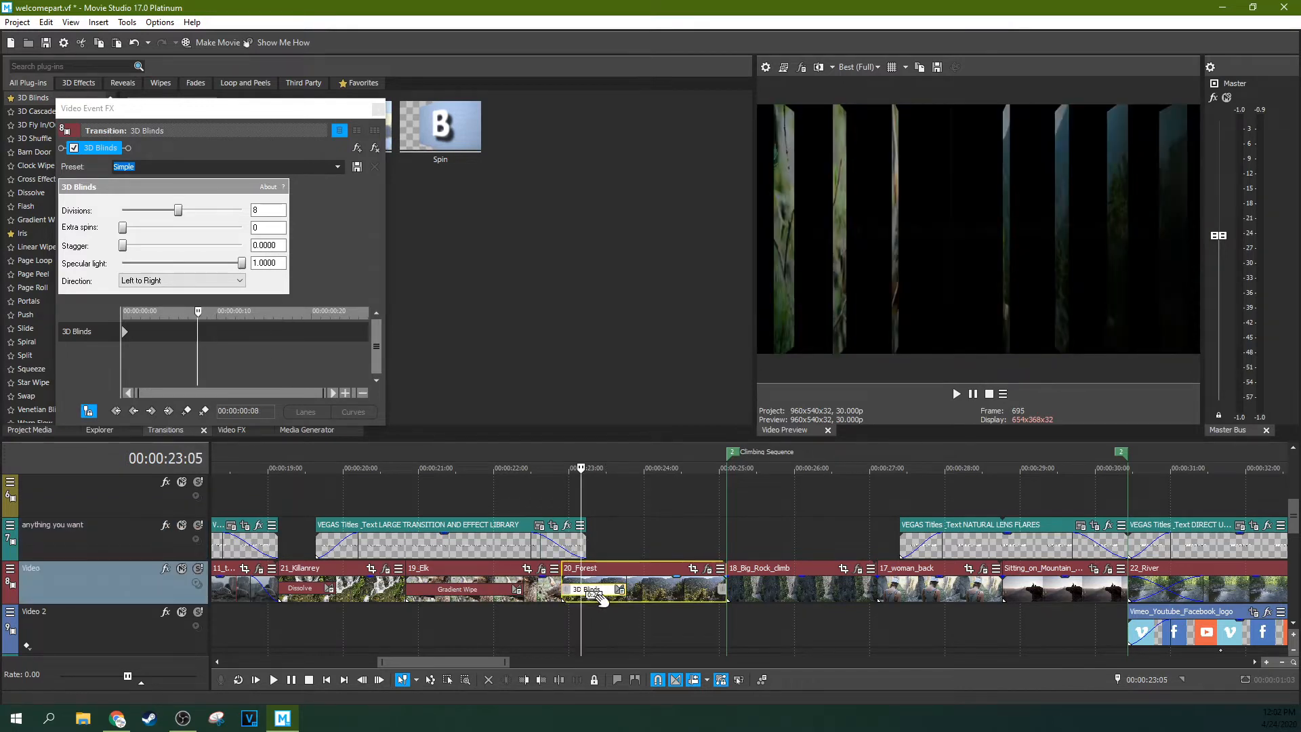
click(604, 607)
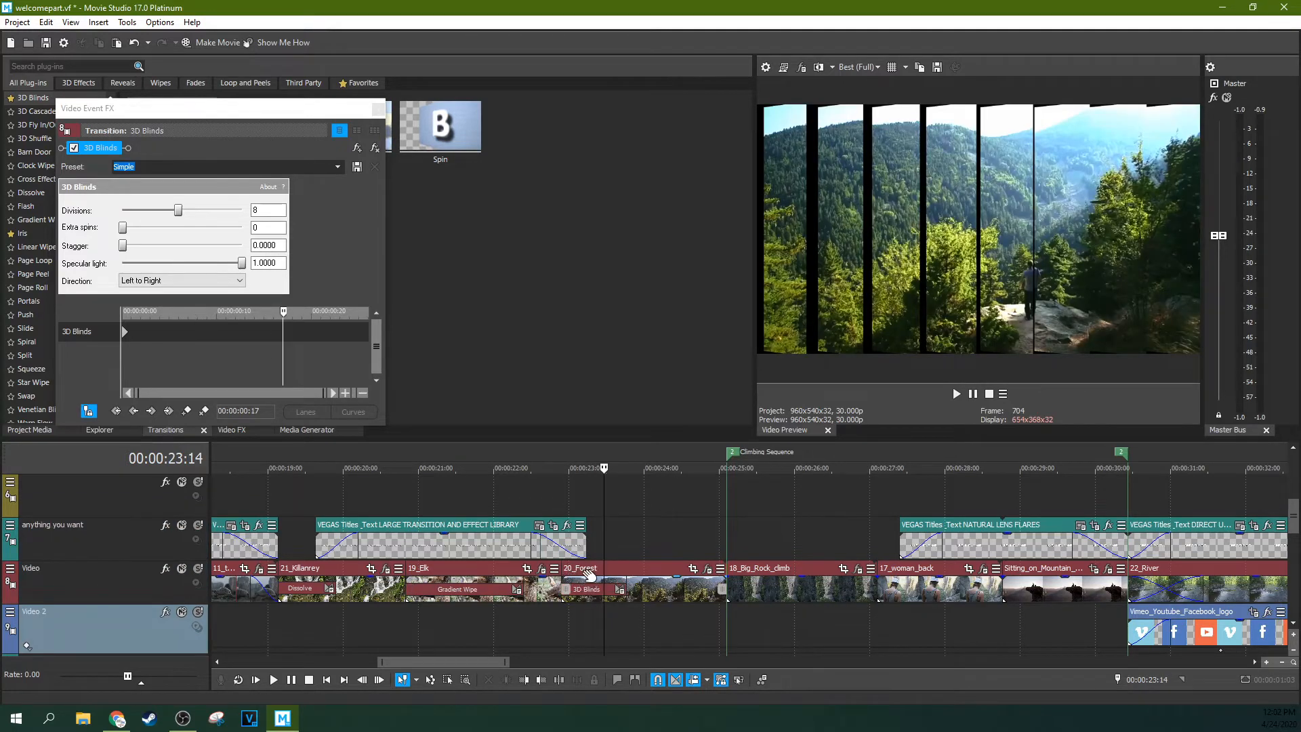
drag(234, 366, 266, 360)
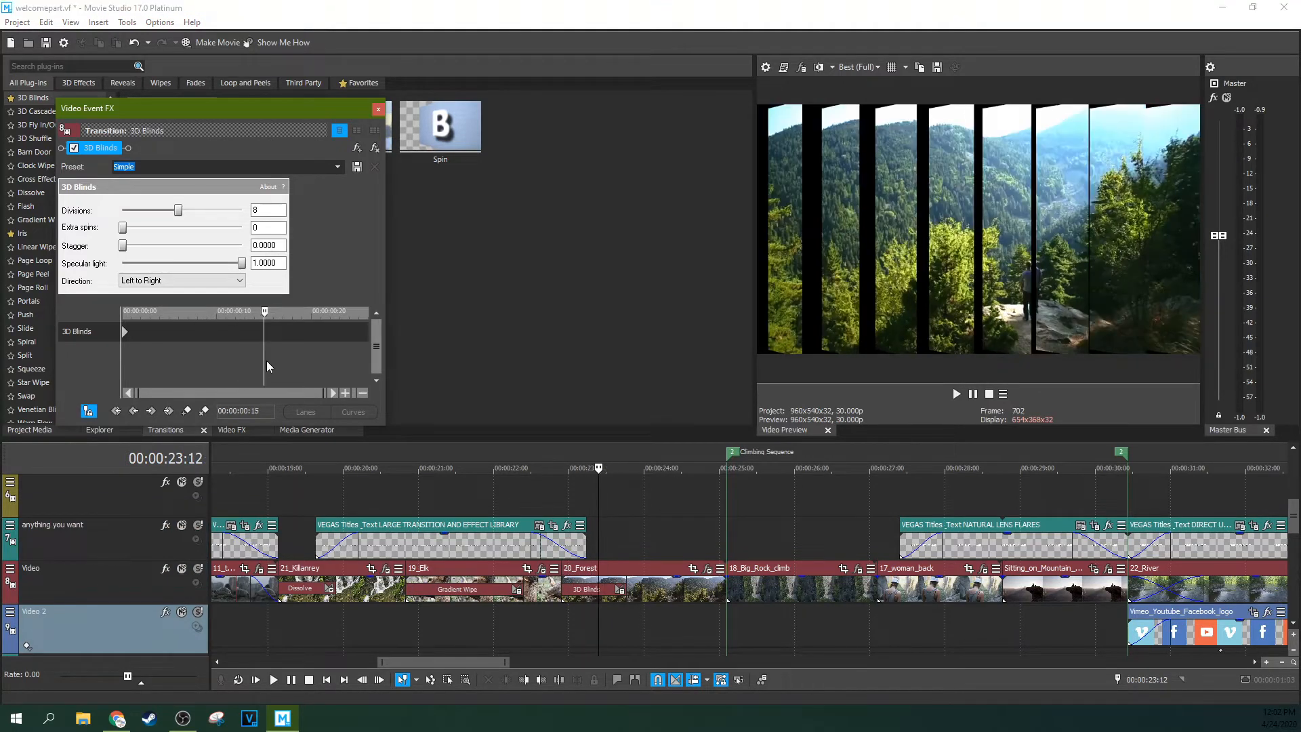
Step: Turn off cursor syncing and add a 3D Blinds keyframe at 00:00:00:17 with specular light set to 0.5720
click(91, 409)
mouse_move(264, 314)
mouse_down()
mouse_move(330, 313)
mouse_move(272, 315)
mouse_up()
click(206, 325)
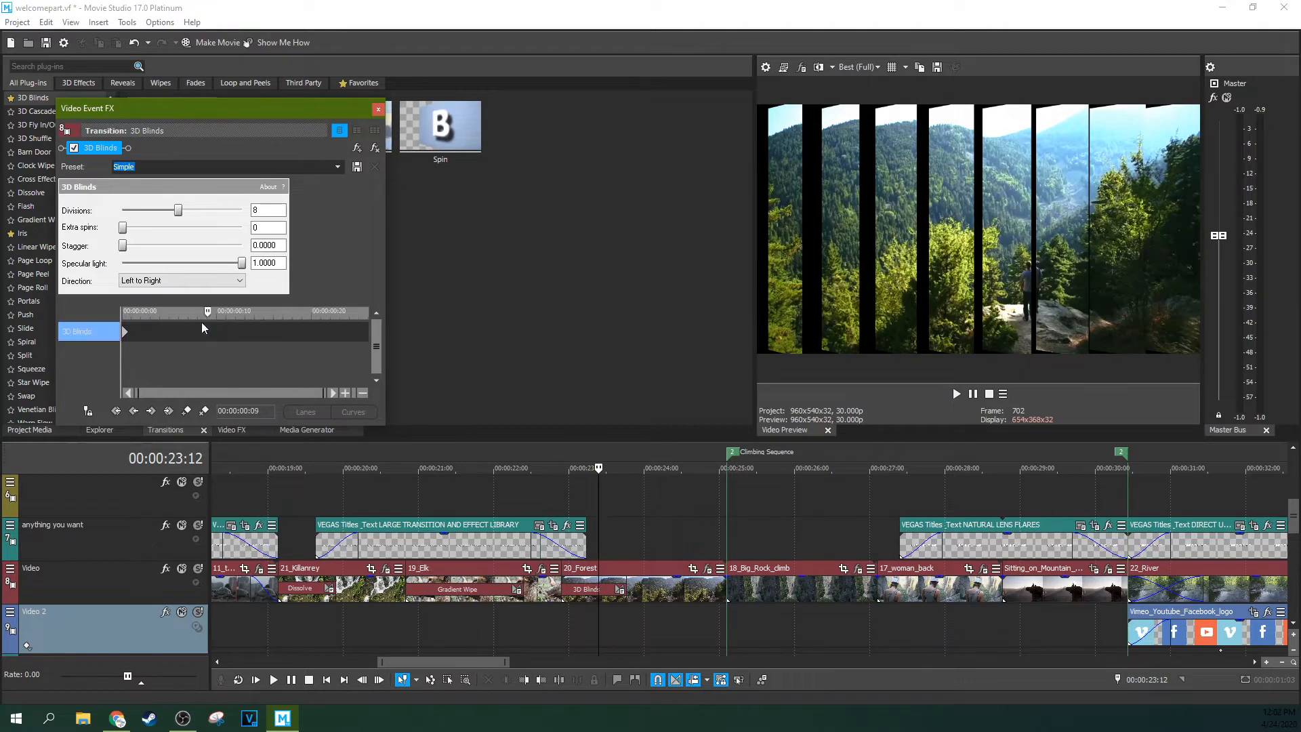
click(292, 325)
drag(241, 264, 190, 264)
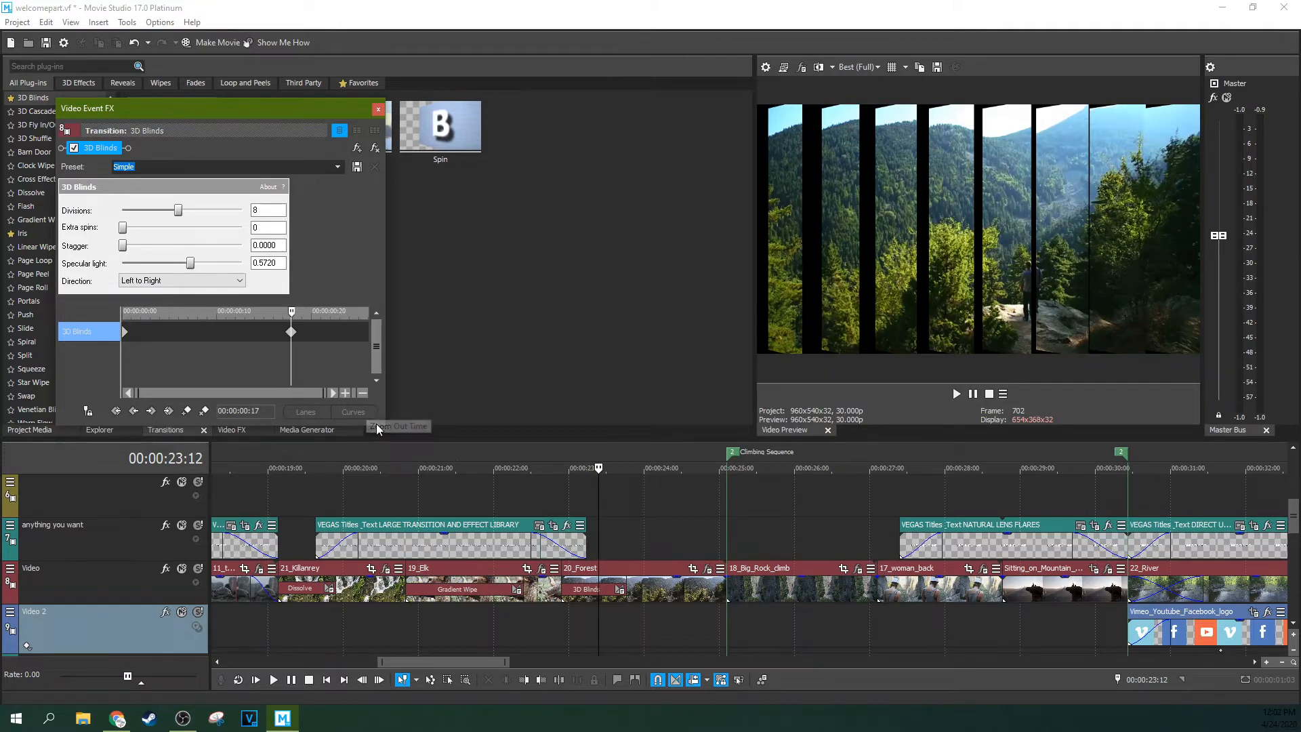
Step: Play the animated 3D Blinds transition from 00:00:22:27 and close its effect settings
click(565, 610)
key(space)
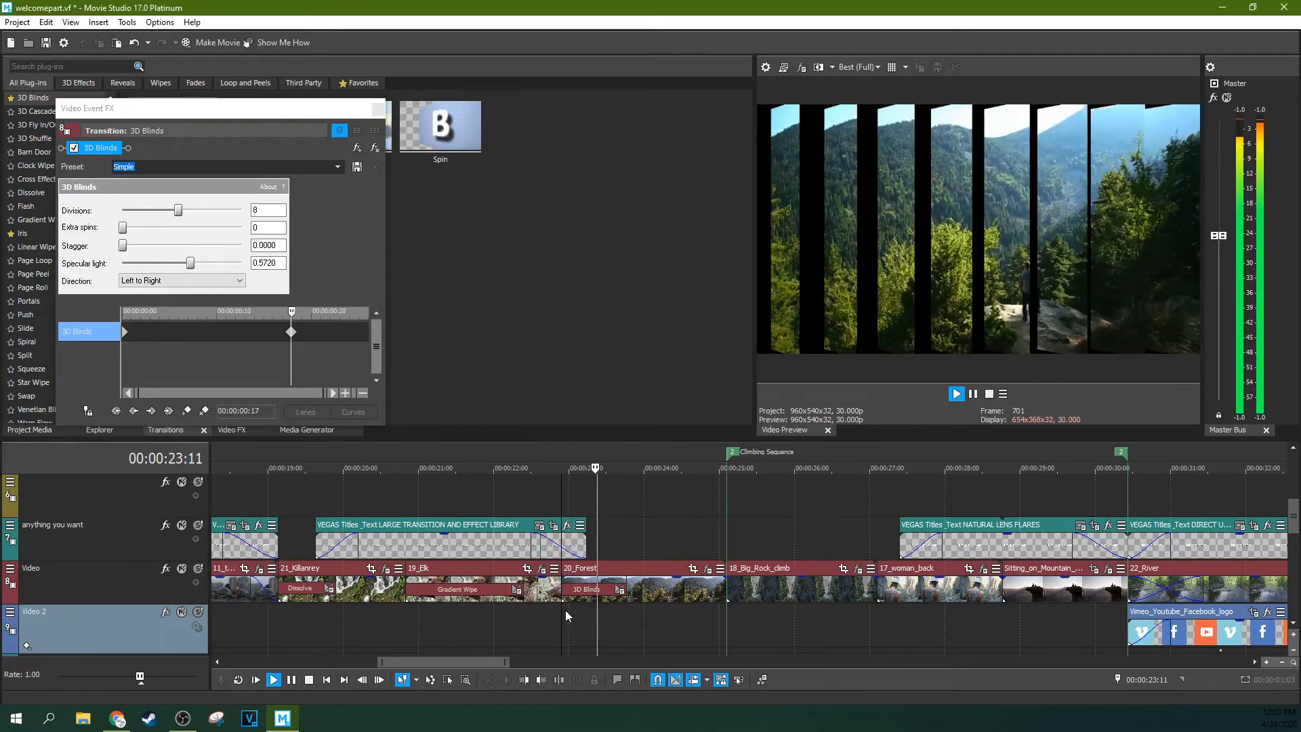
key(space)
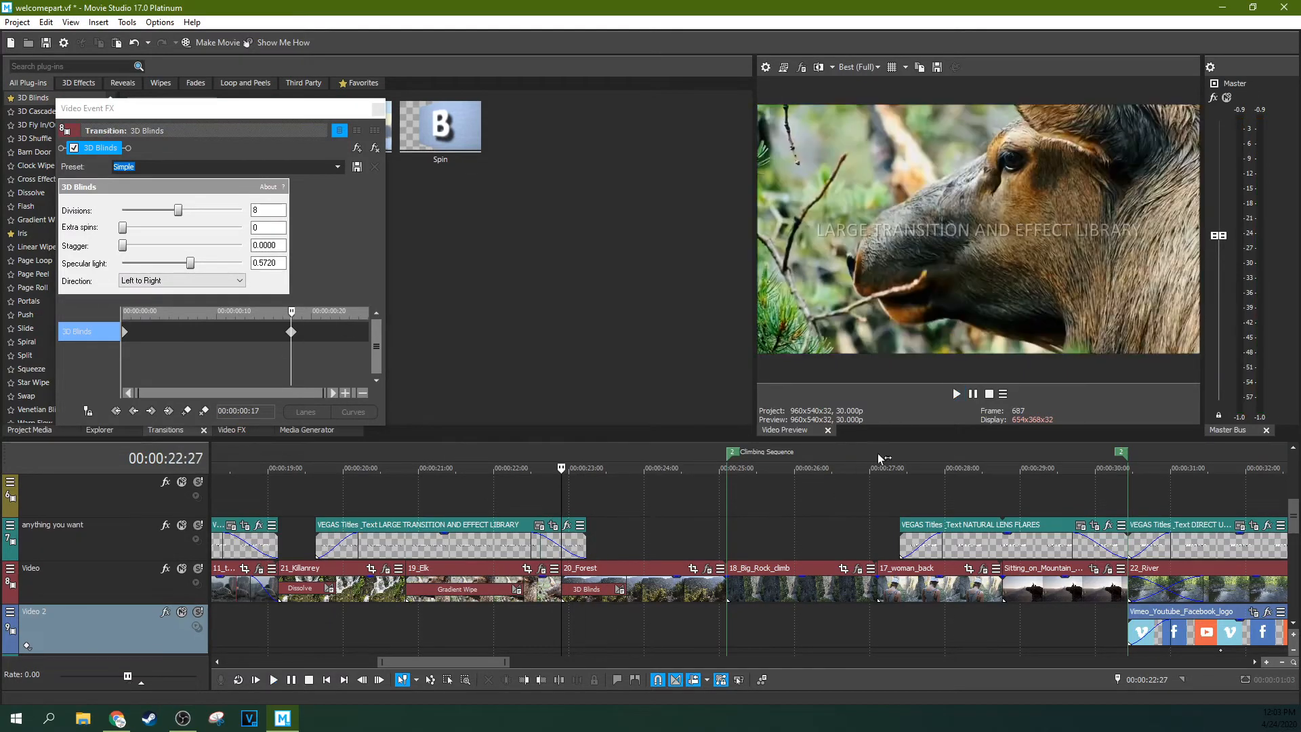
click(378, 110)
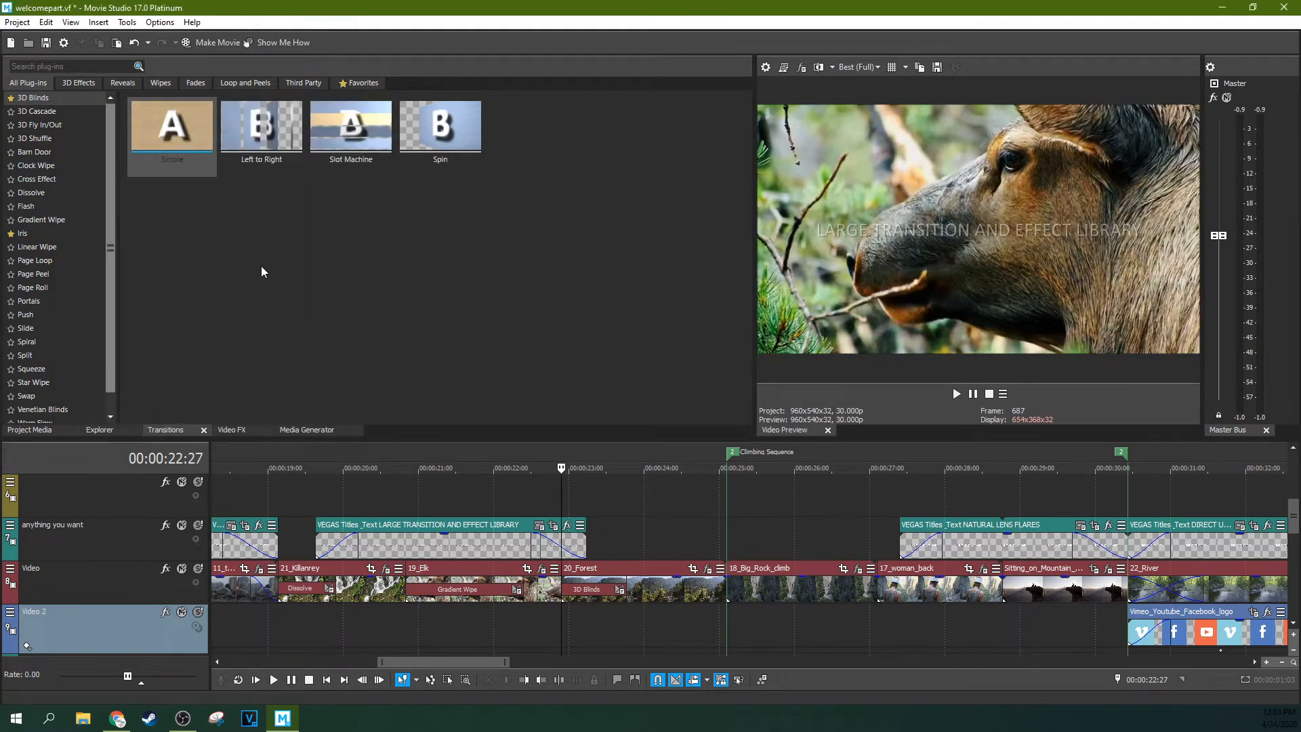
Step: Look through the 3D Cascade, 3D Fly In/Out and 3D Shuffle transition presets
click(45, 113)
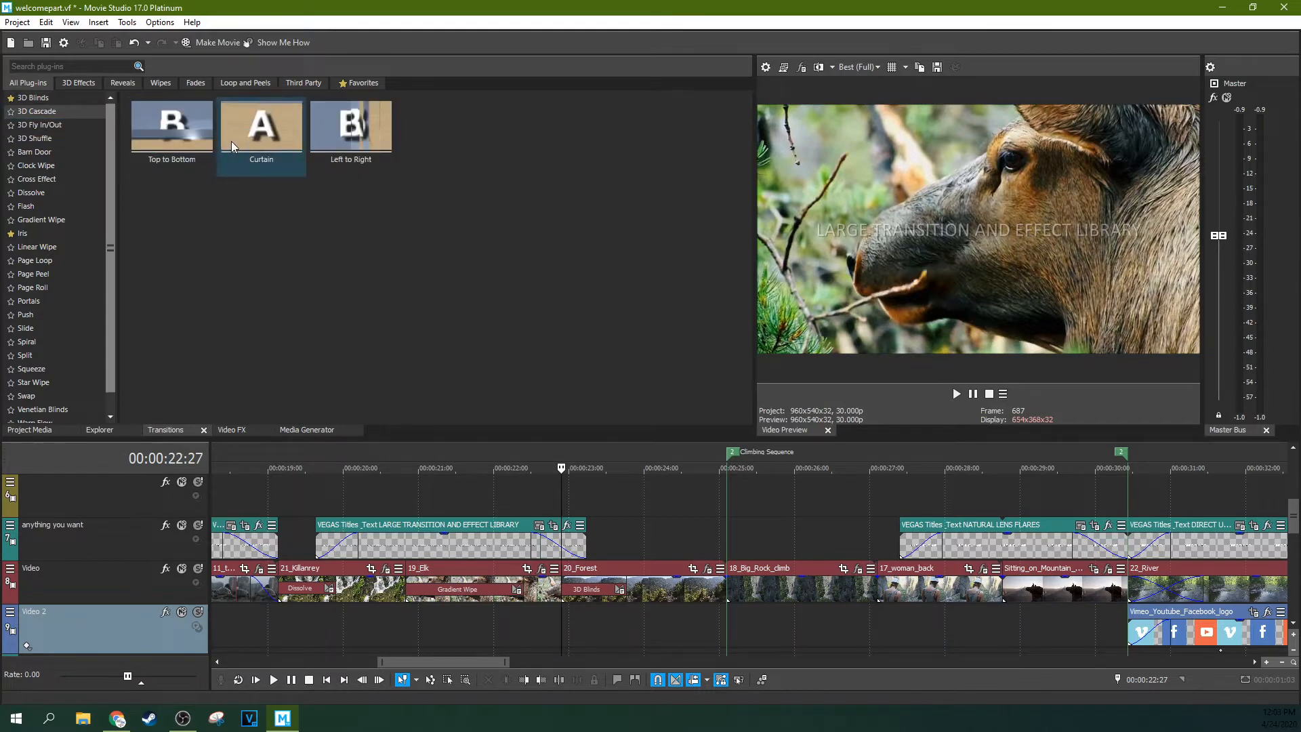
click(40, 125)
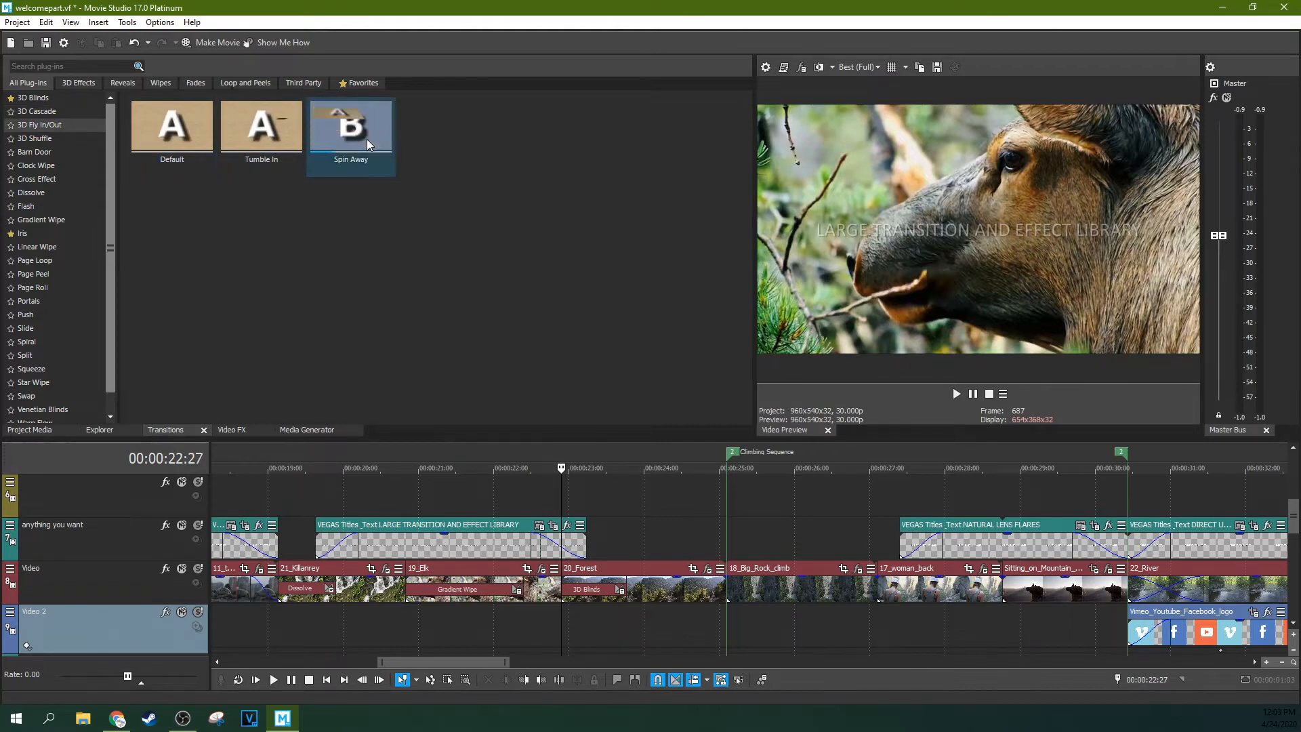
click(57, 138)
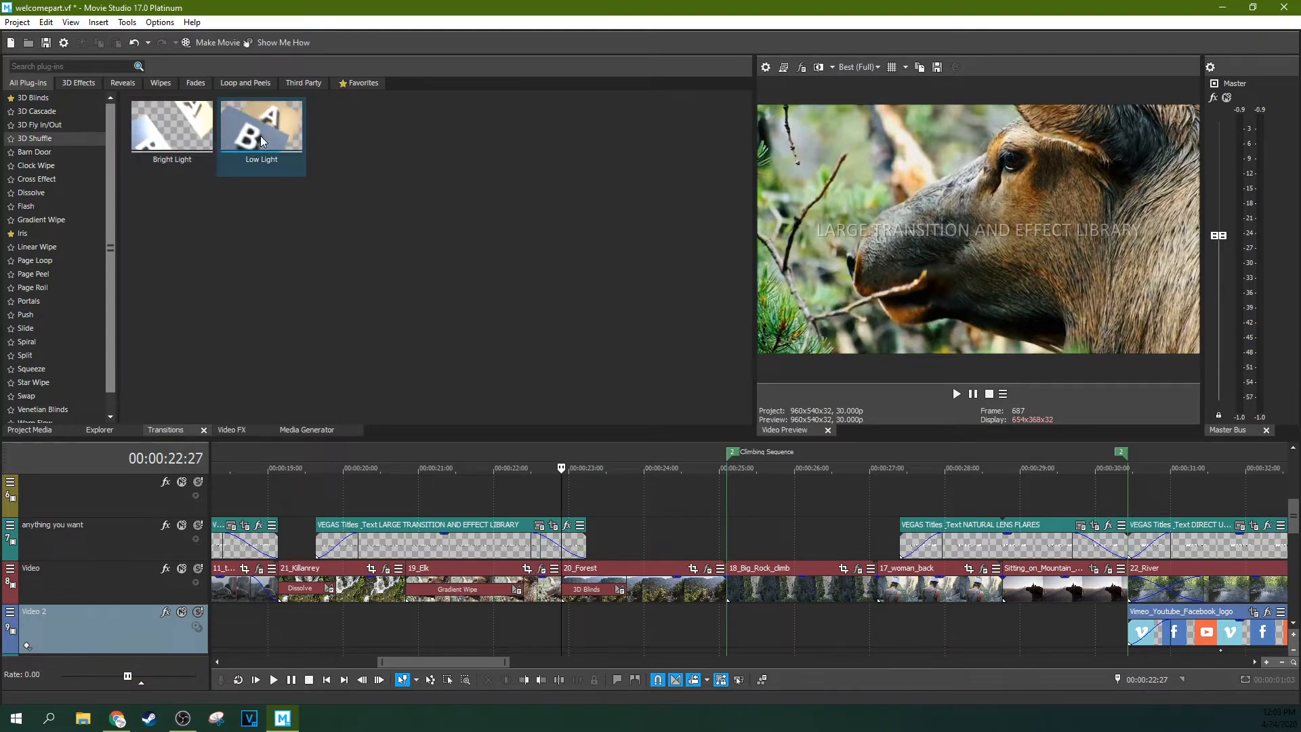
Step: Look through the Barn Door, Clock Wipe, Cross Effect, Dissolve, Flash and Gradient Wipe transition presets
click(37, 152)
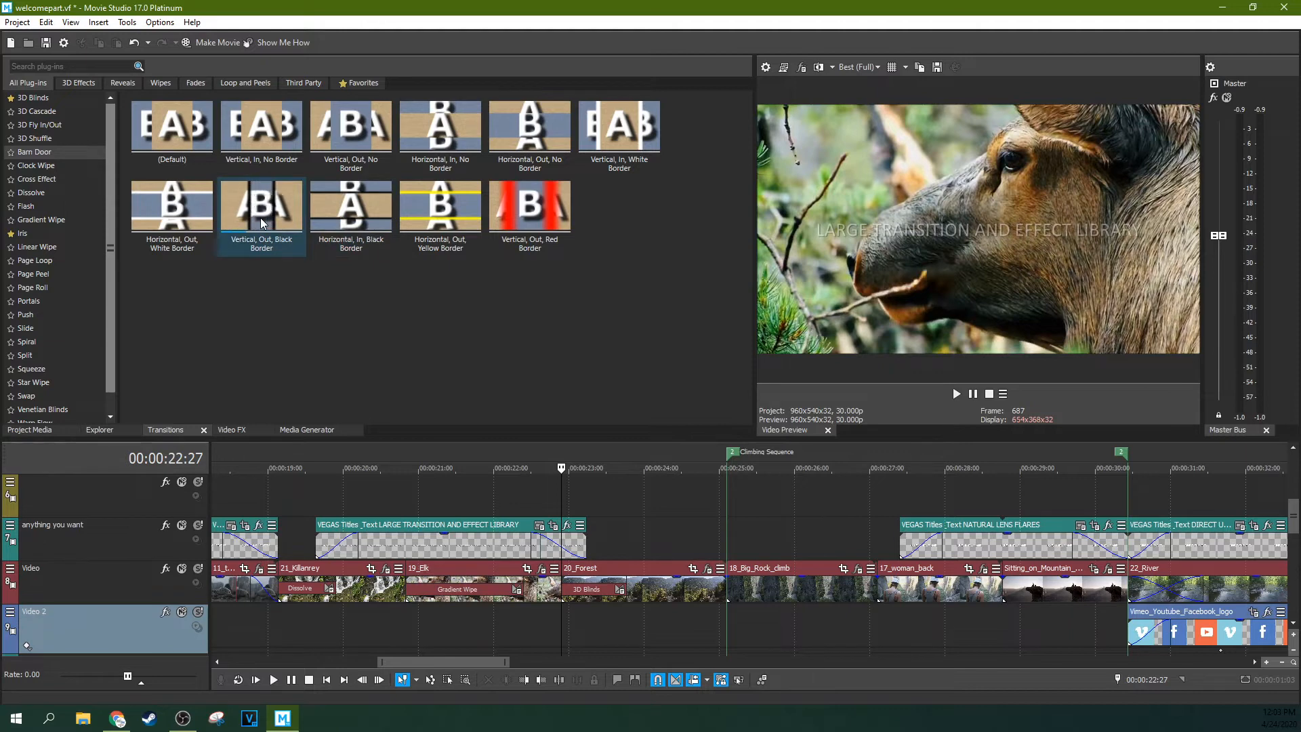
click(80, 165)
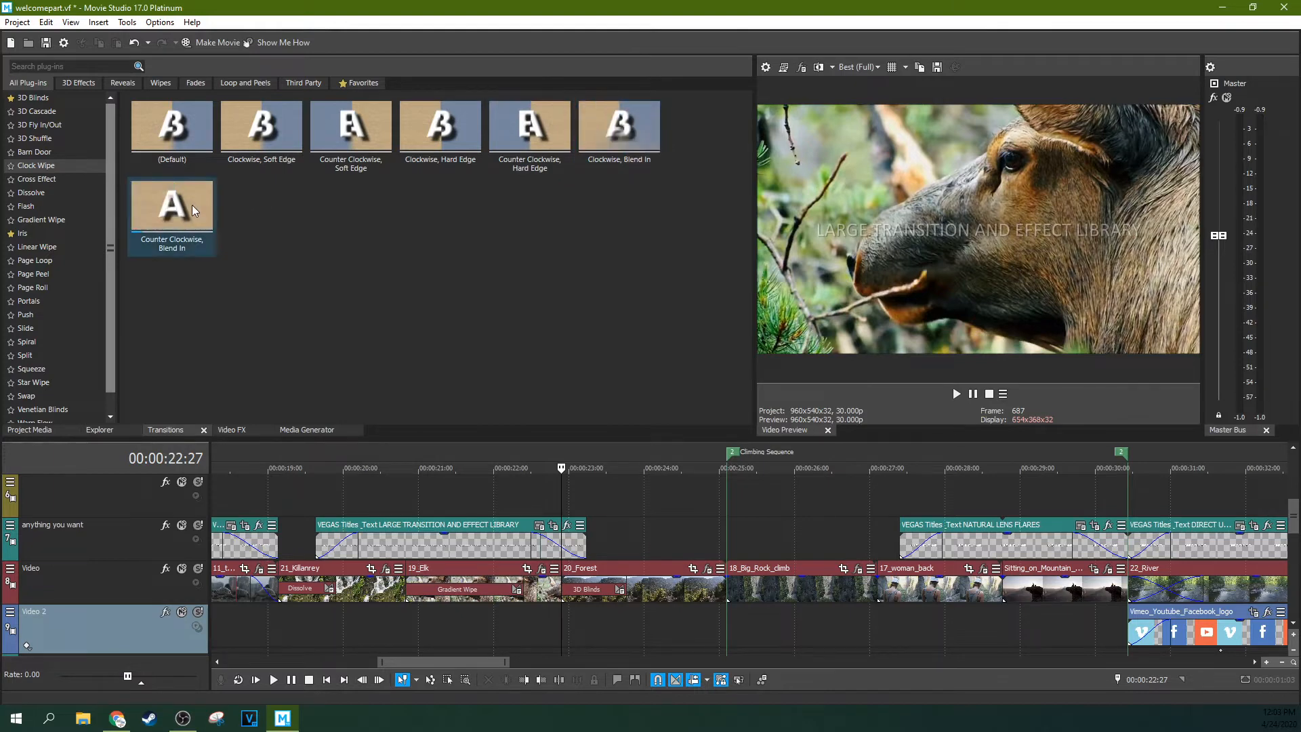
click(52, 179)
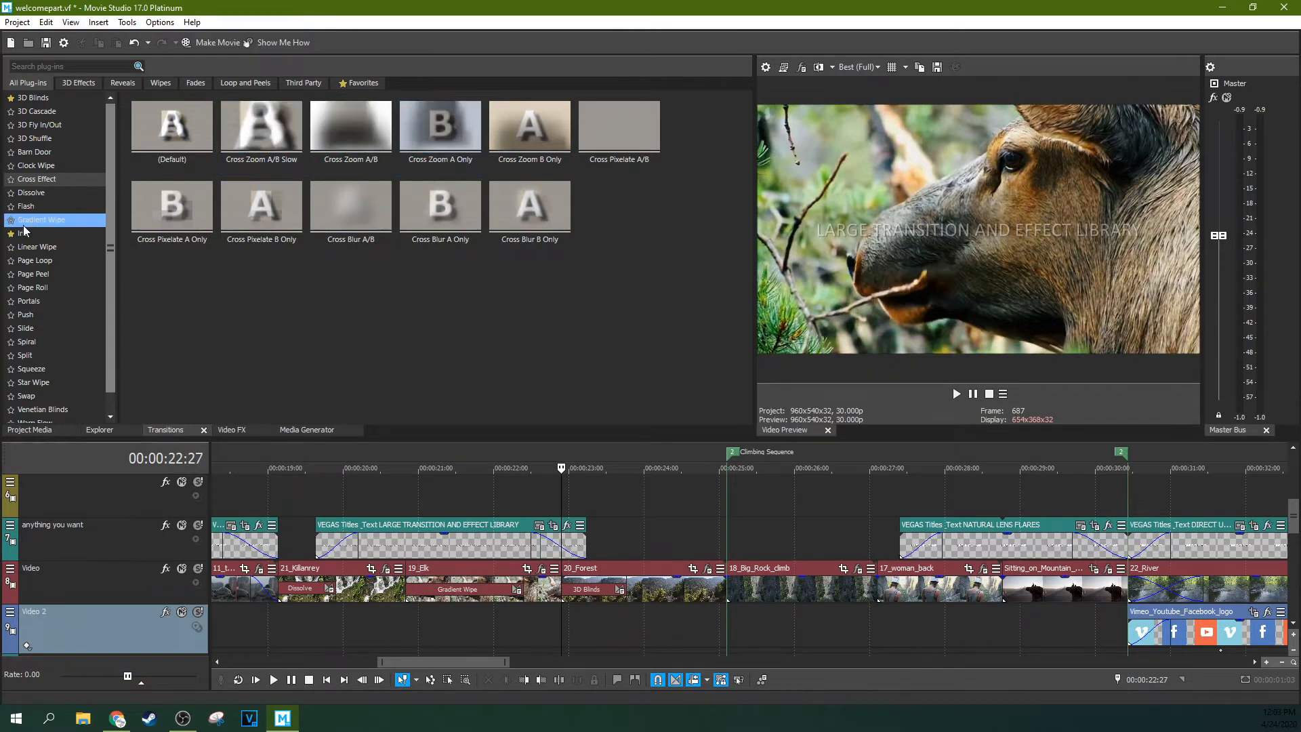
click(22, 192)
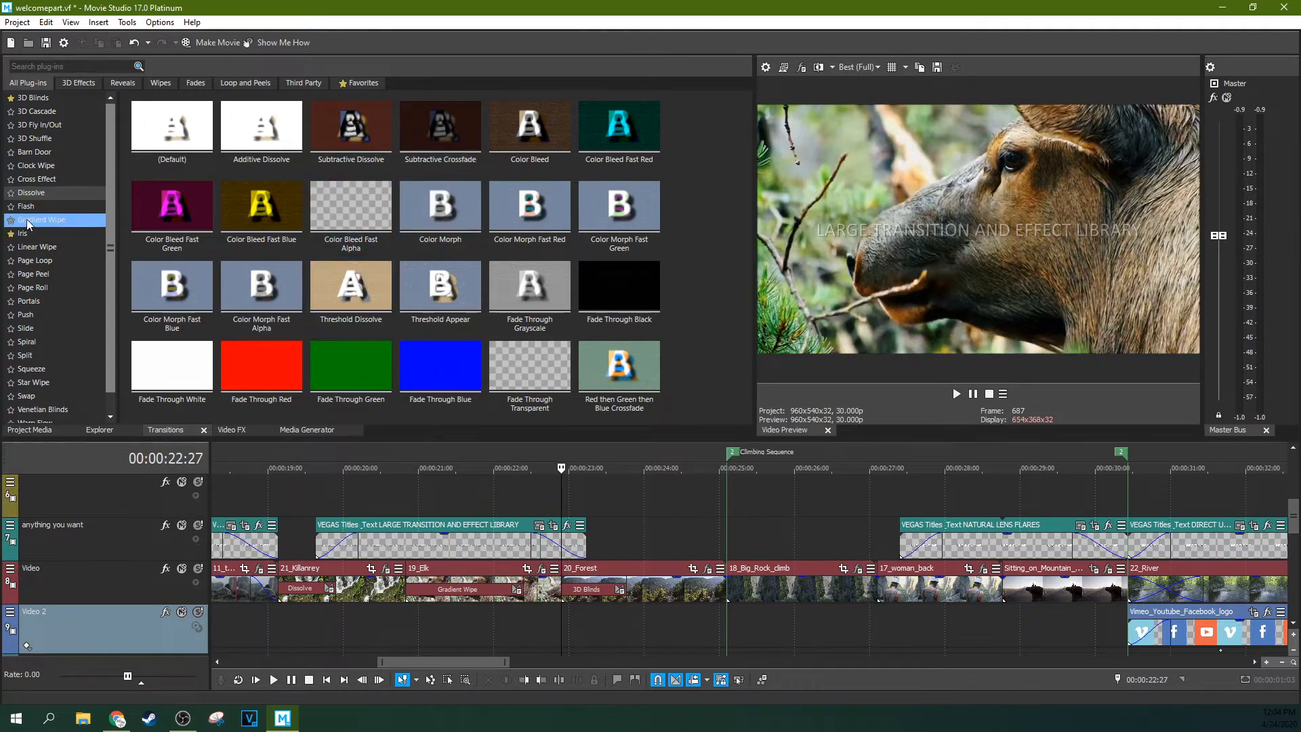
click(28, 206)
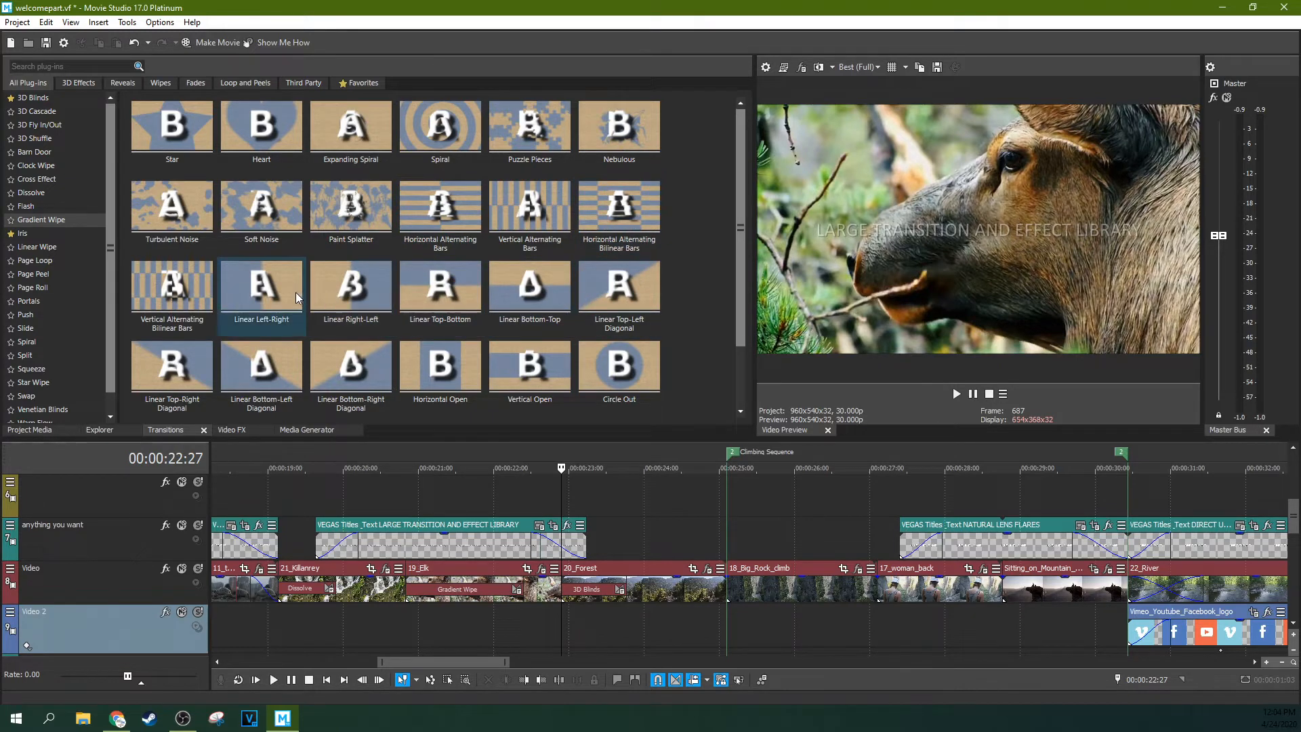
Step: Replace the transition between 19_Elk and 20_Forest with Gradient Wipe, trying the Vertical Alternating Bilinear Bars and Puzzle Pieces presets
drag(172, 287, 600, 594)
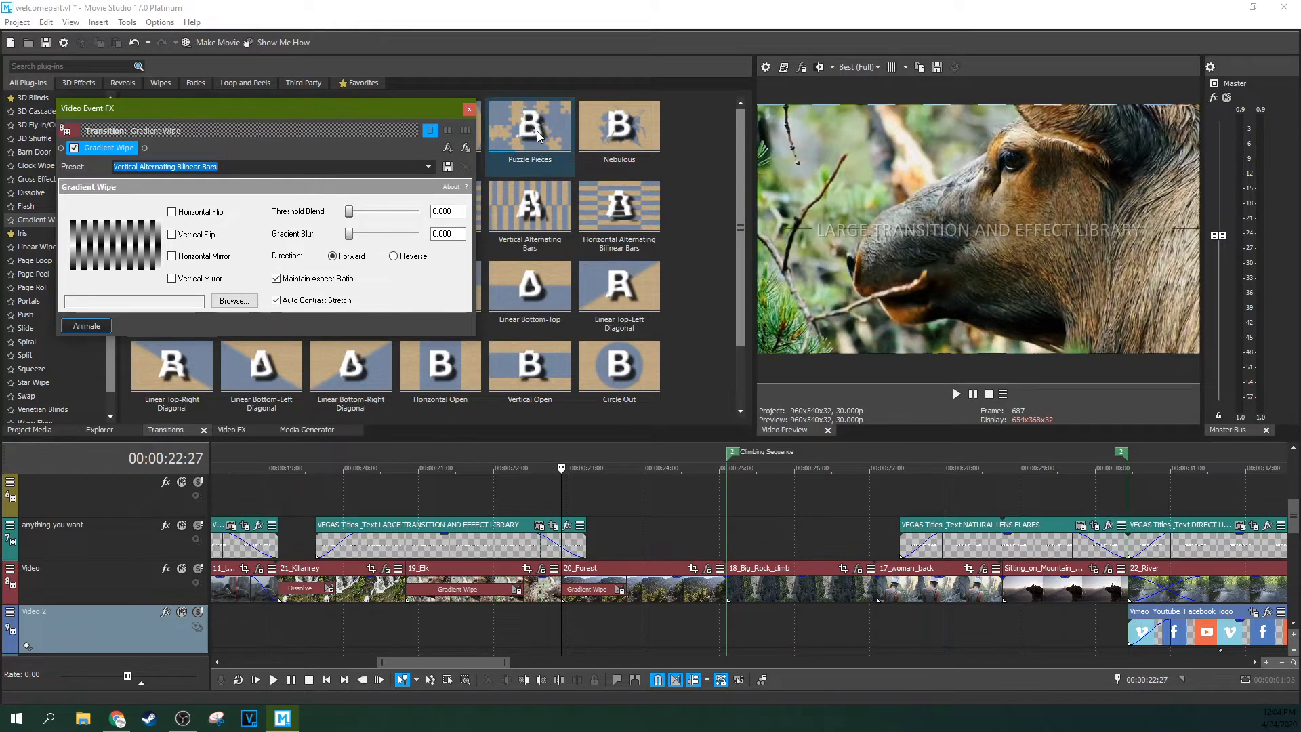
click(470, 110)
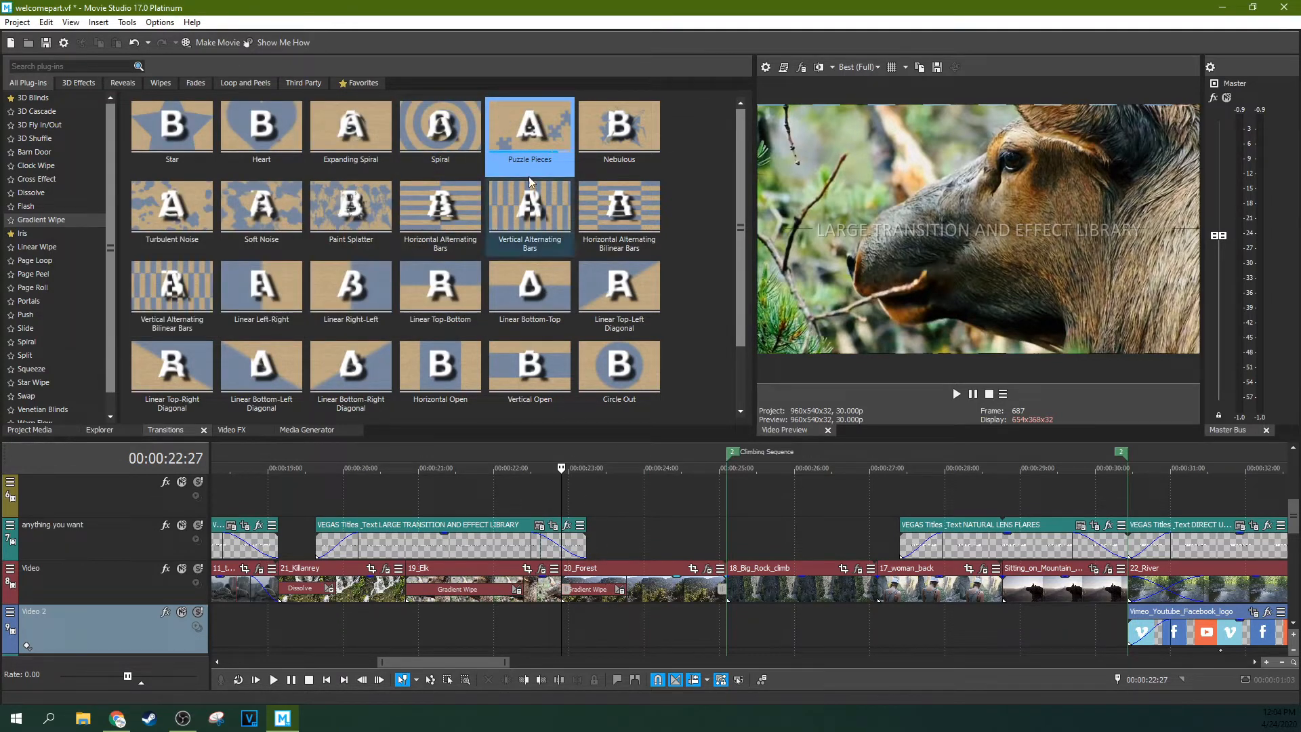
drag(531, 177, 587, 589)
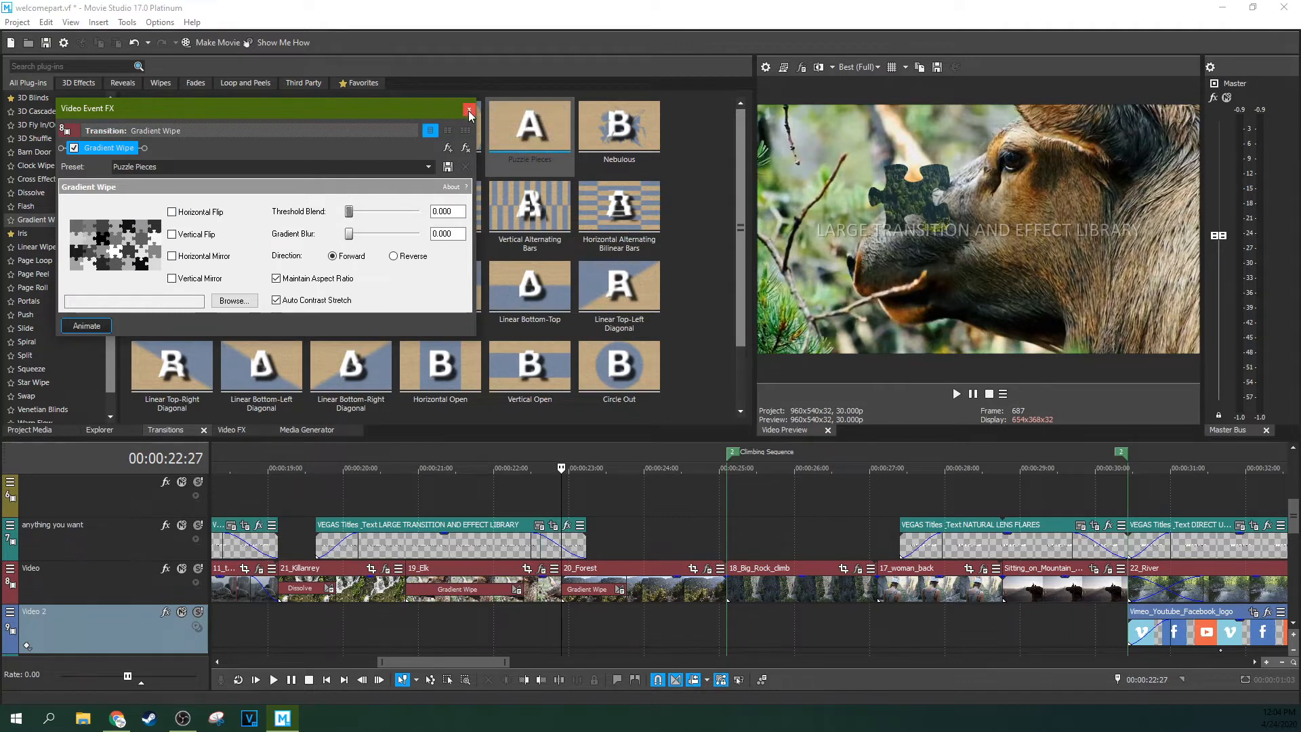
click(427, 170)
click(427, 170)
click(469, 110)
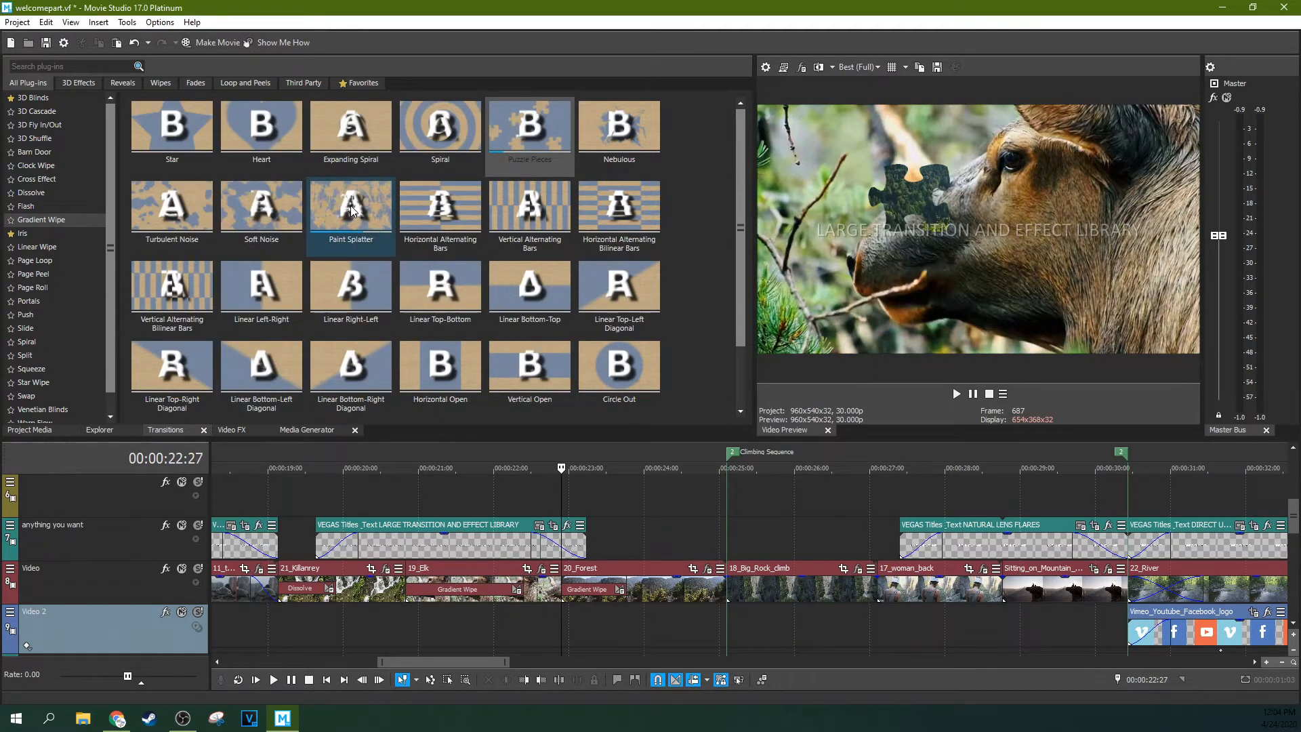
Step: Look through the Iris, Linear Wipe, Page Loop, Page Peel and Page Roll transition presets
click(31, 235)
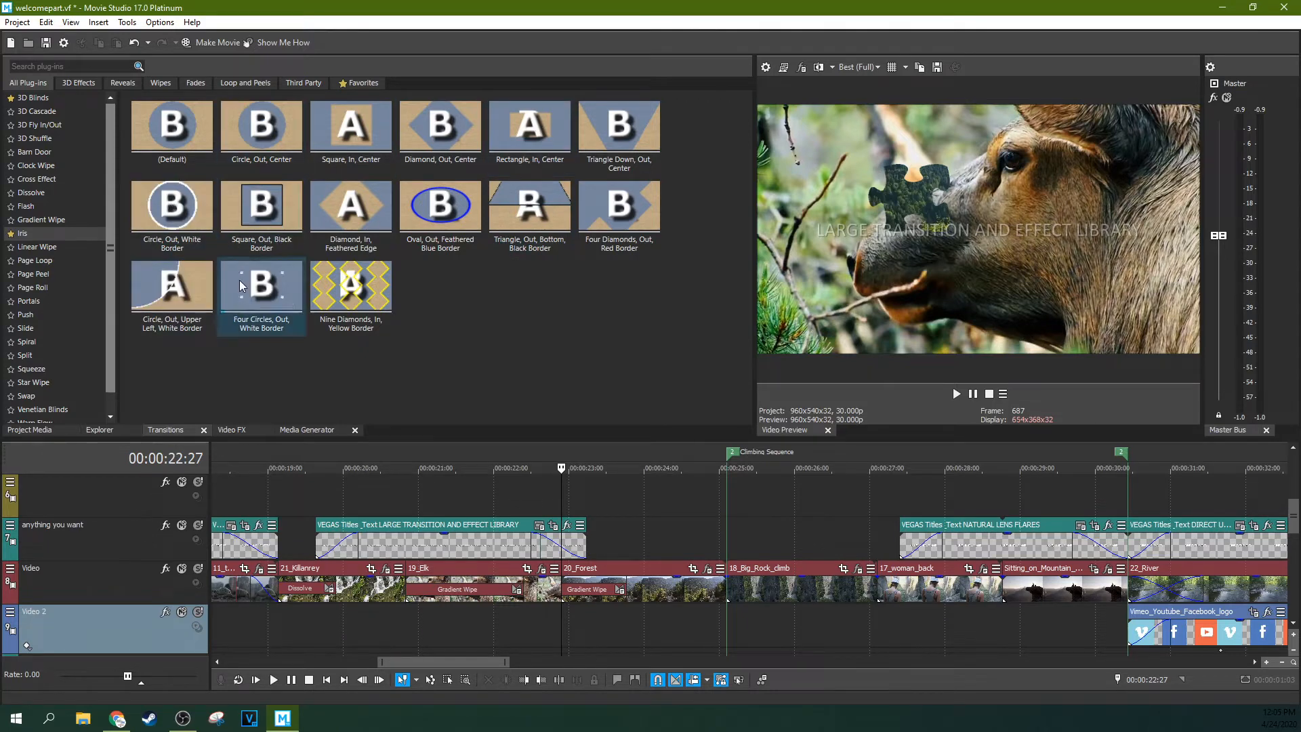
click(41, 247)
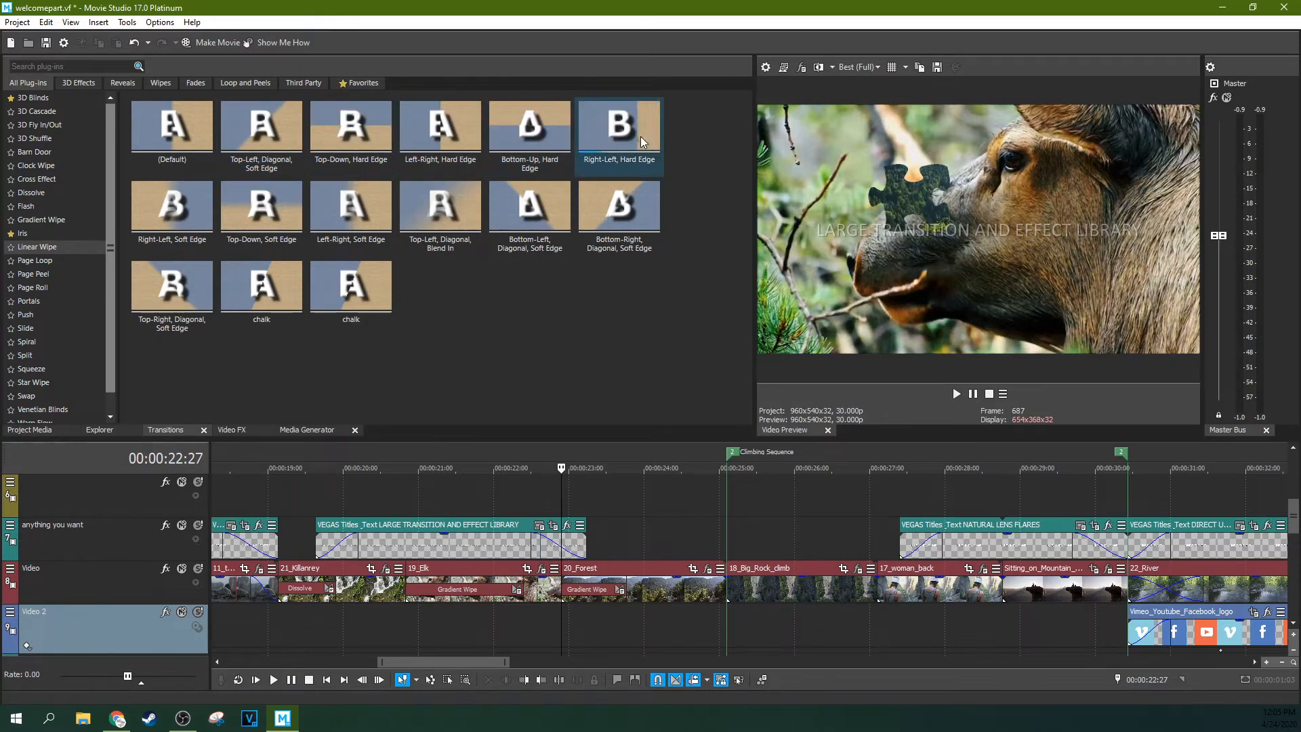
click(38, 259)
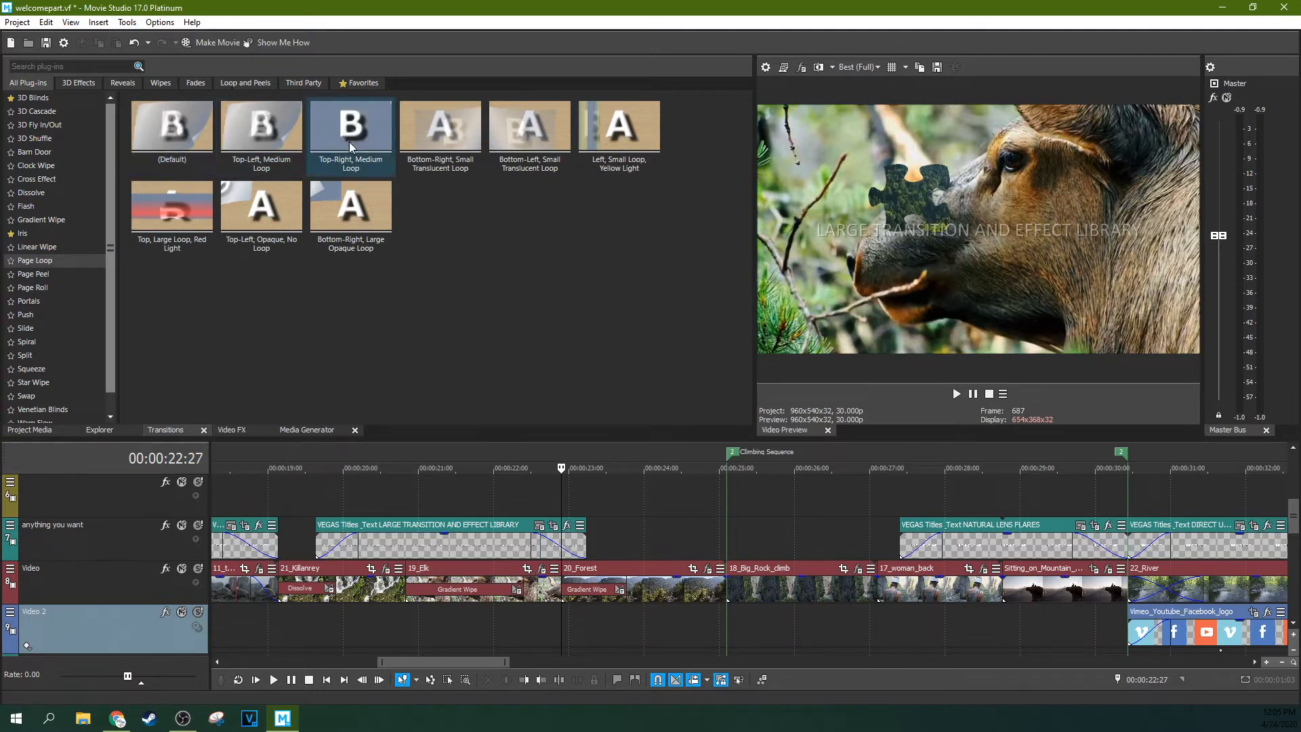
click(54, 274)
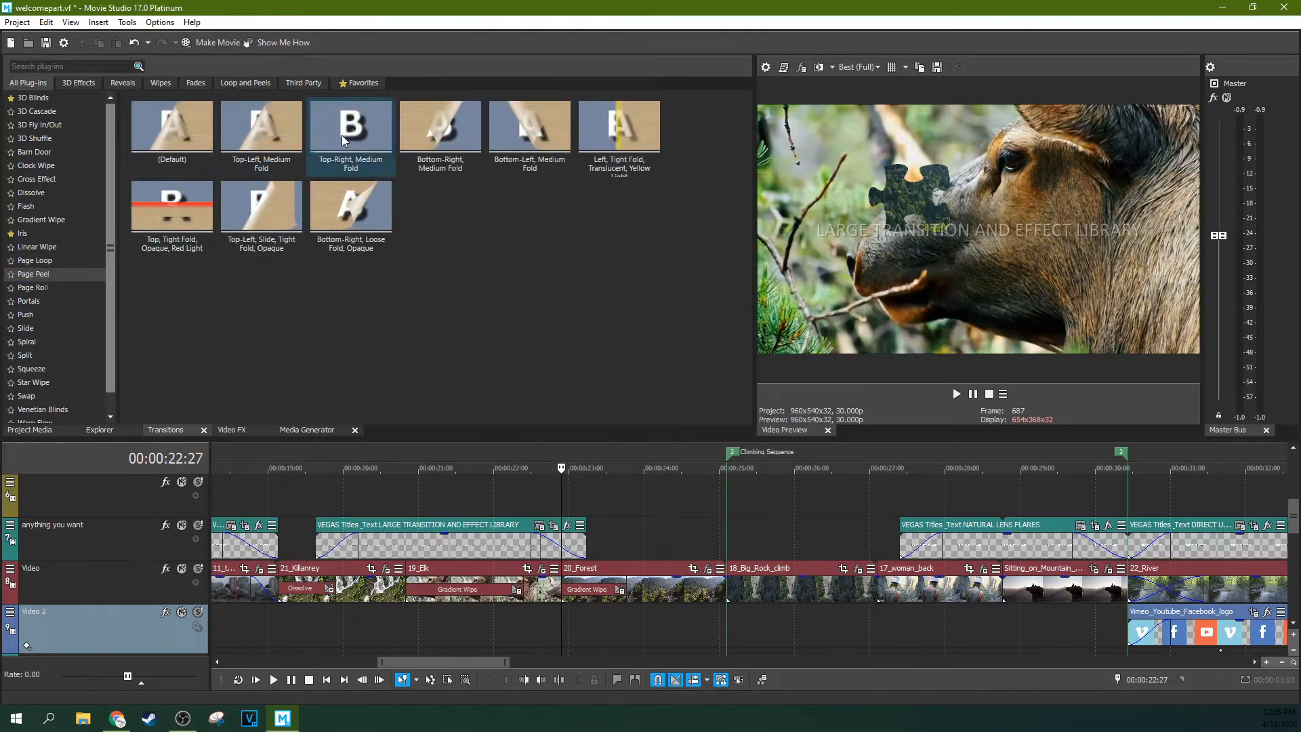
click(40, 288)
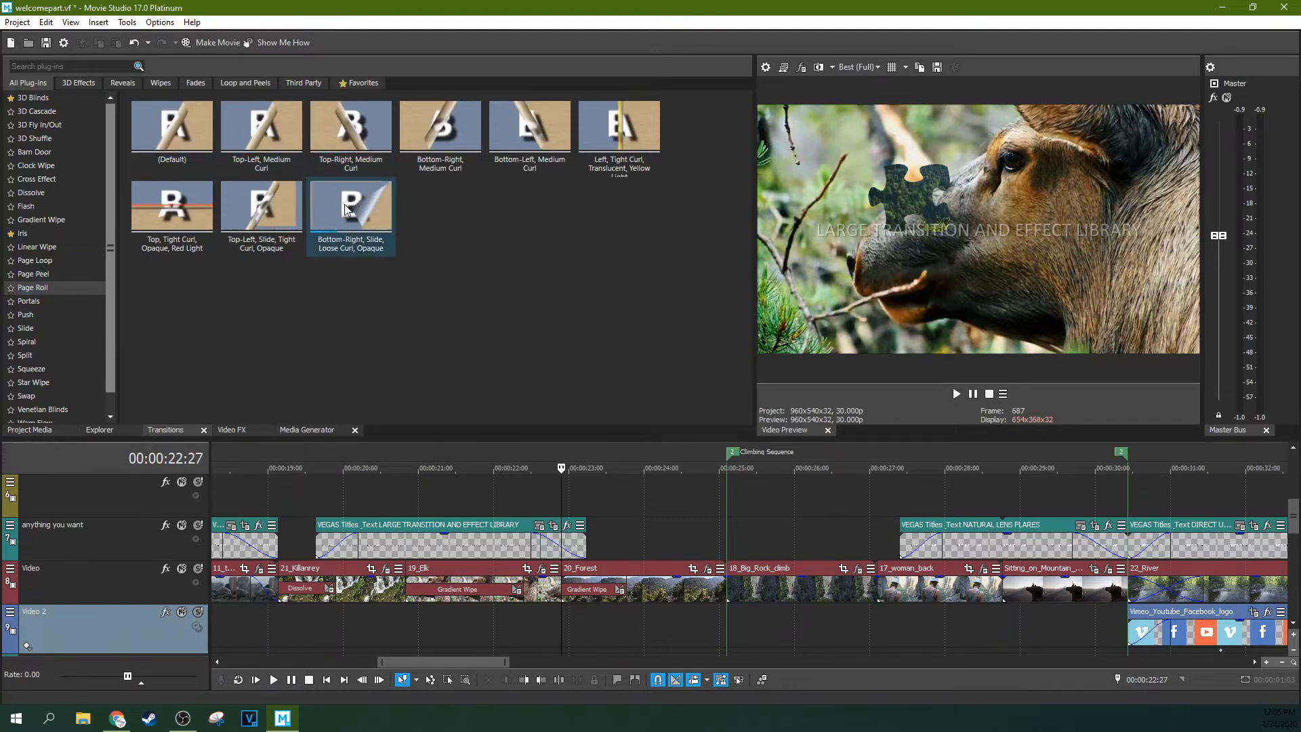
Step: Look through the Portals, Push, Slide, Spiral and Split transition presets
click(23, 302)
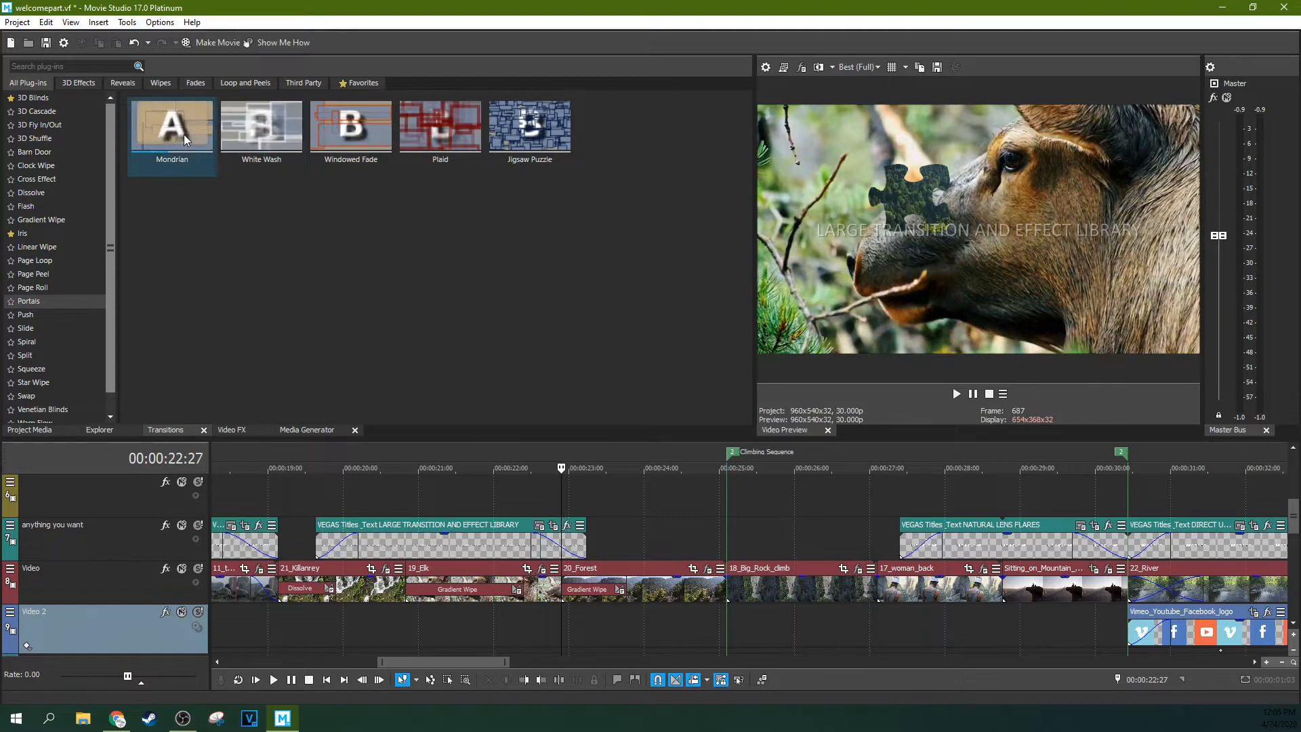
click(91, 315)
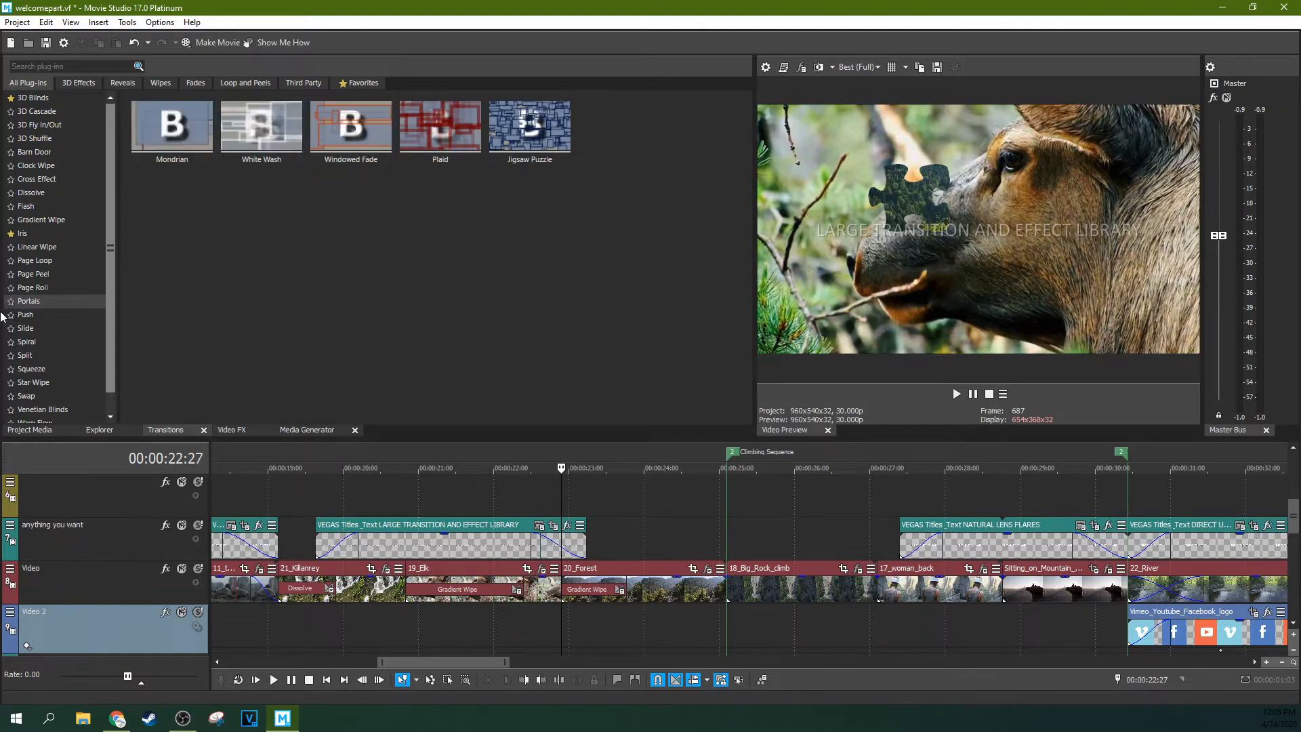
click(42, 320)
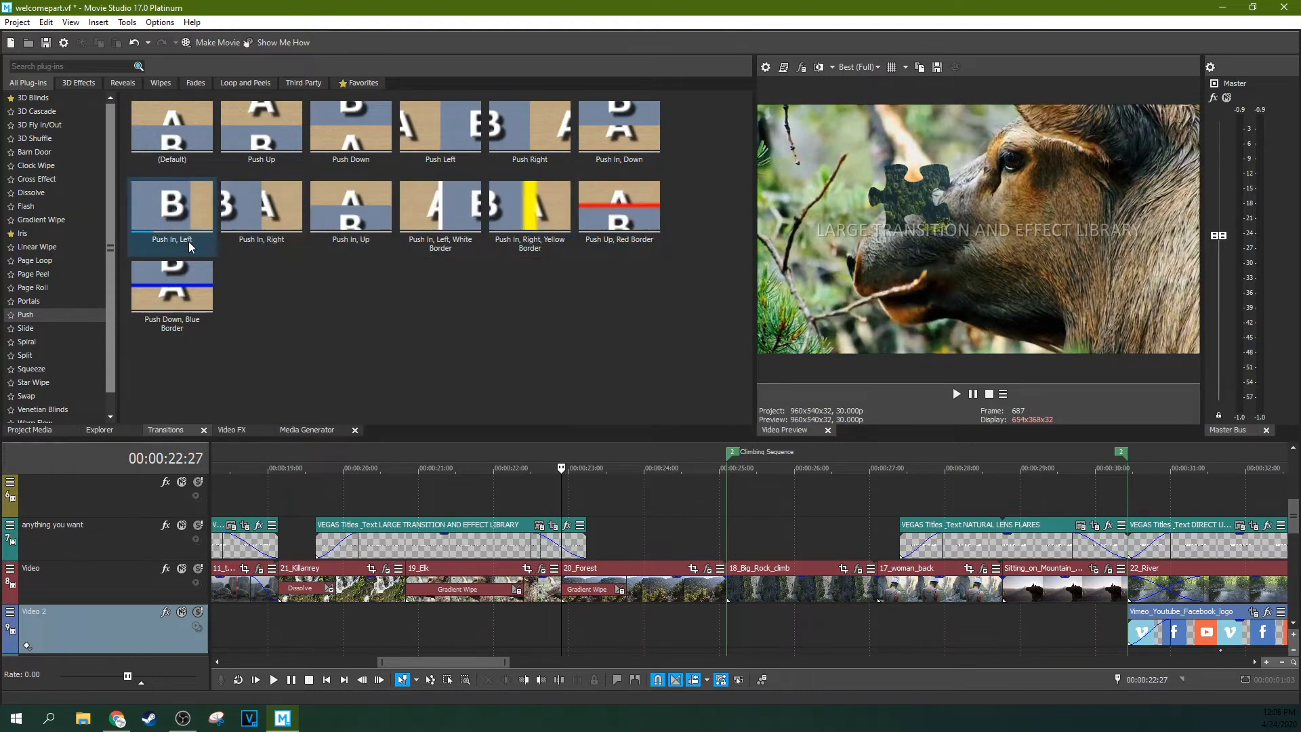
click(25, 328)
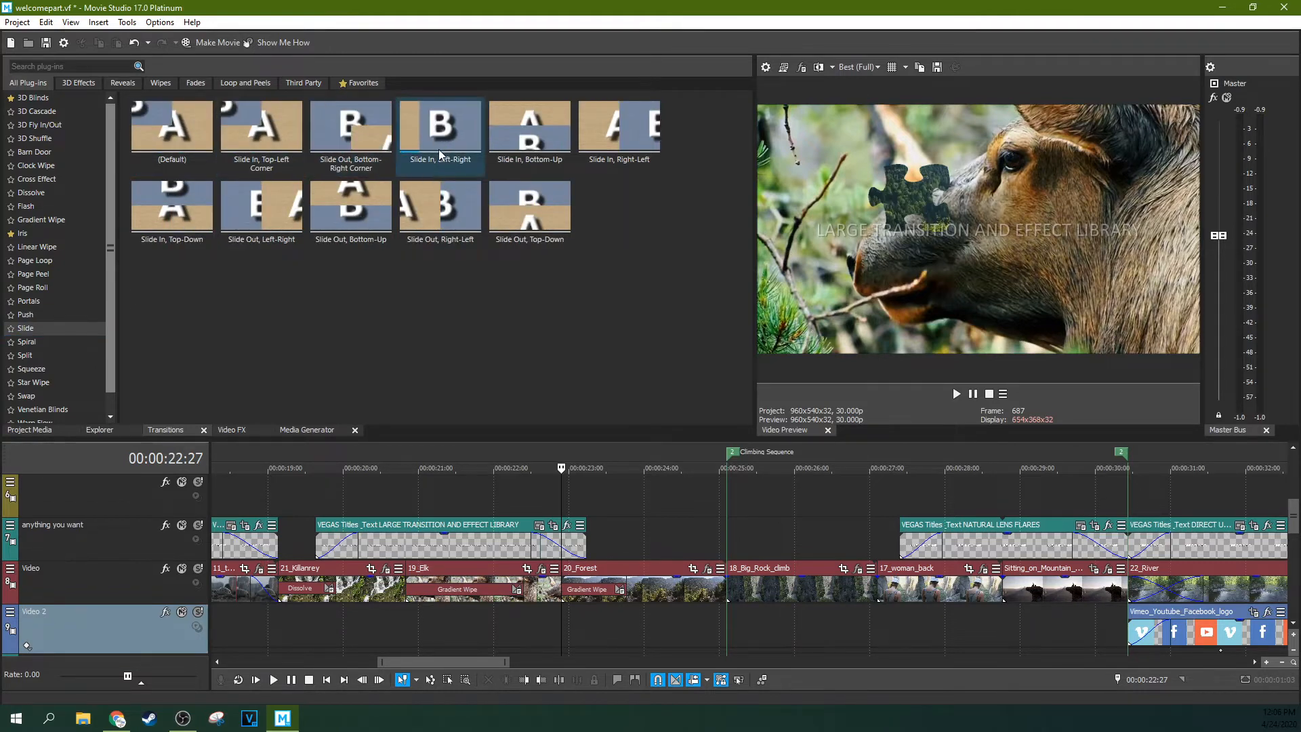
click(13, 343)
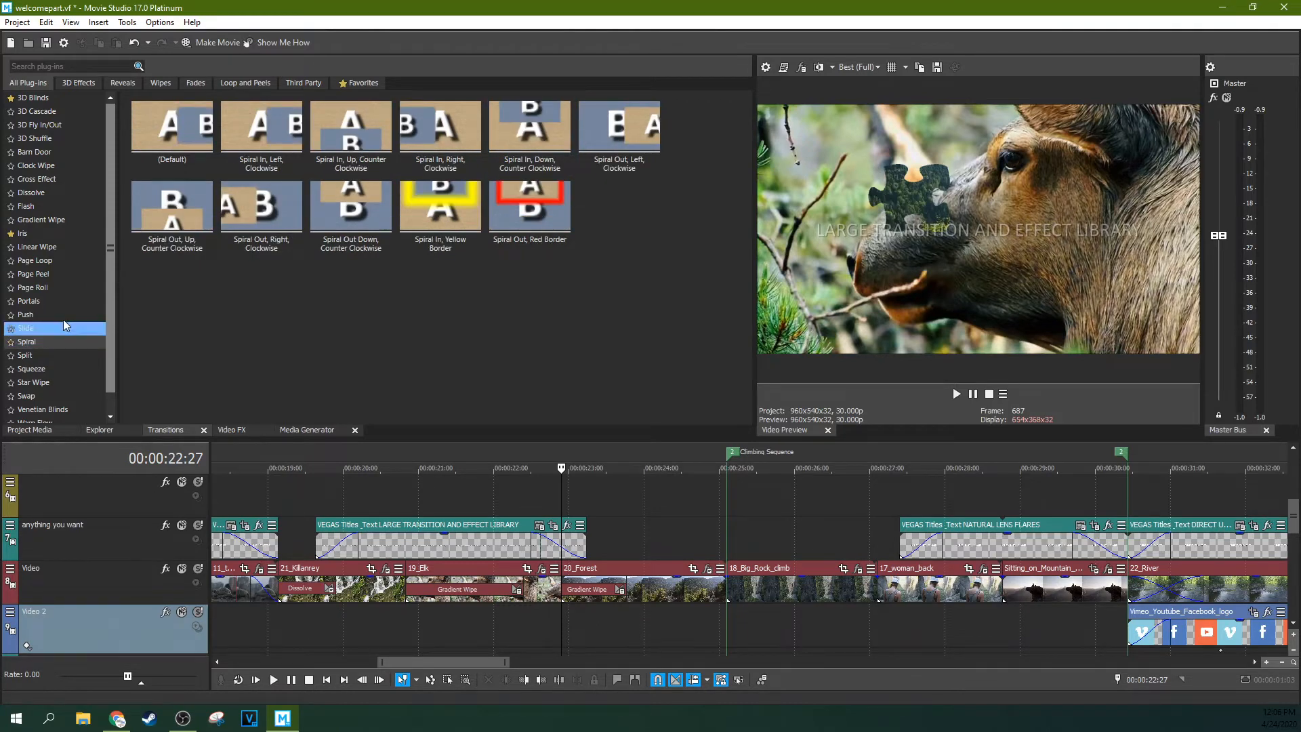
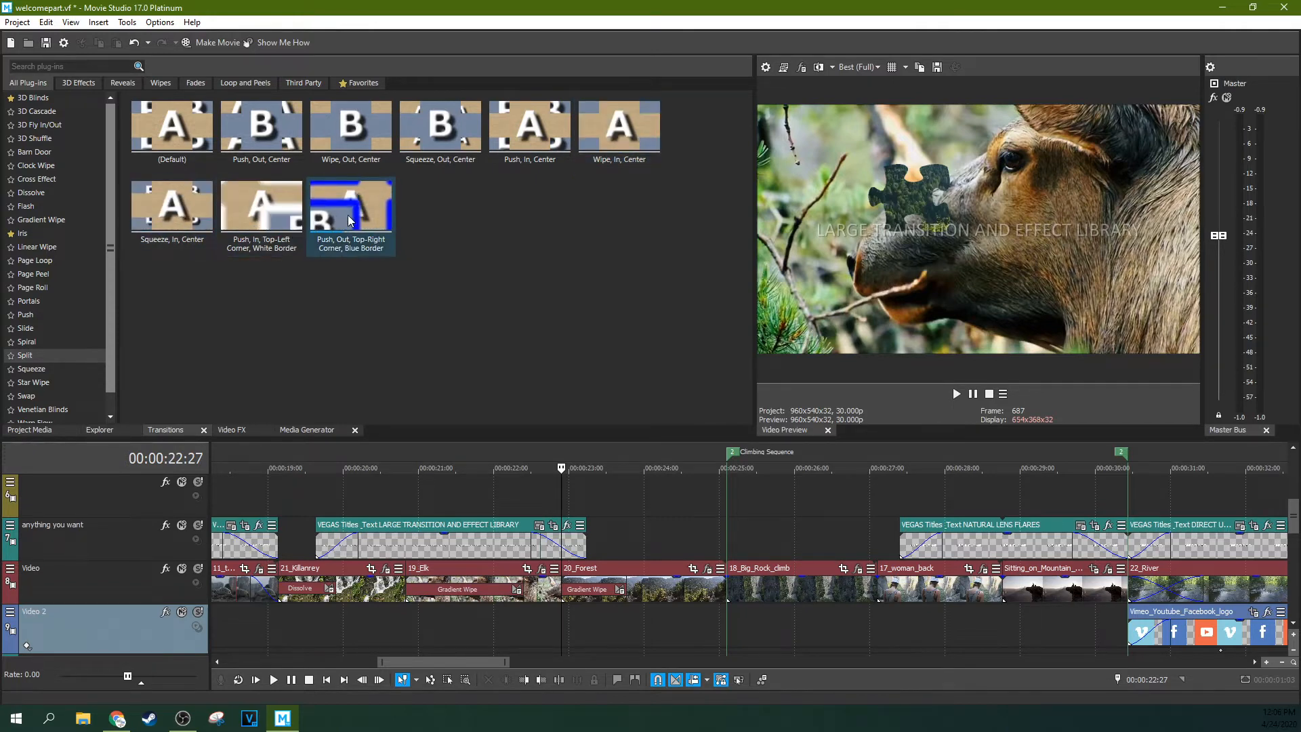
Step: Look through the Squeeze, Star Wipe, Swap, Venetian Blinds and Zoom transition presets
click(27, 369)
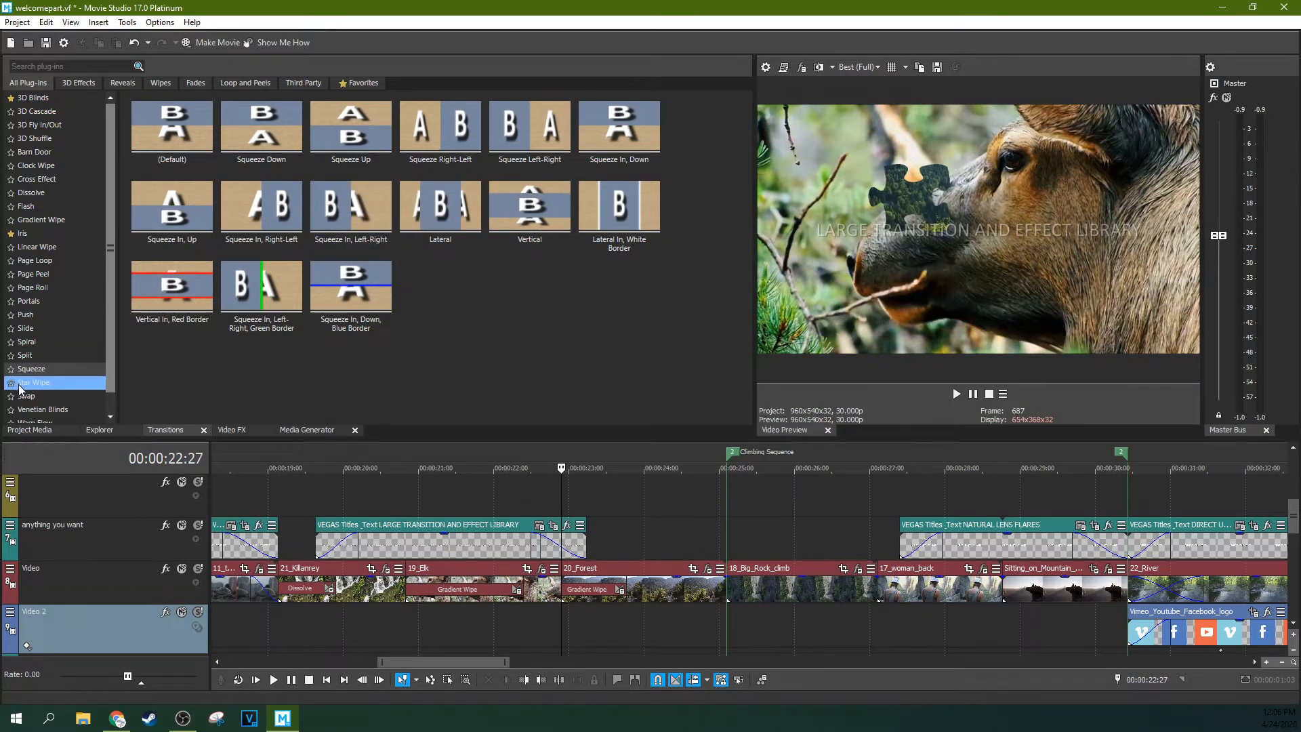
click(46, 383)
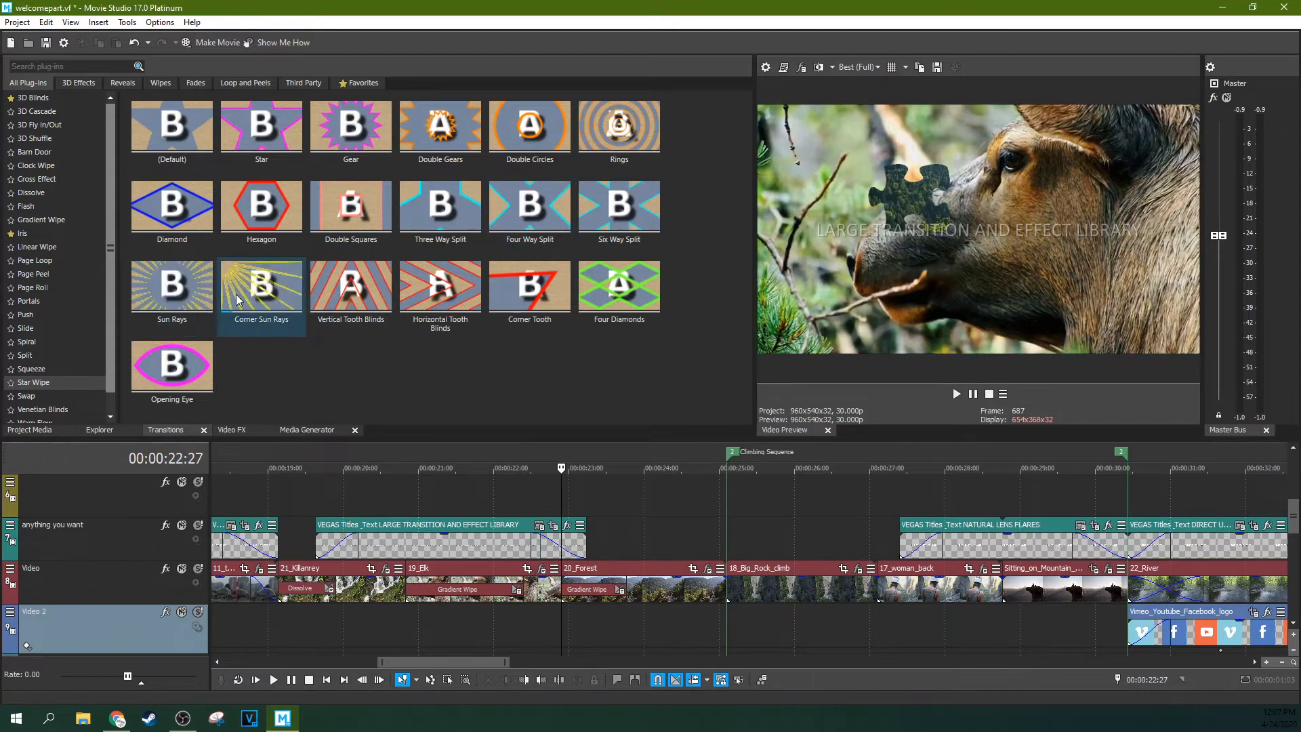
click(27, 396)
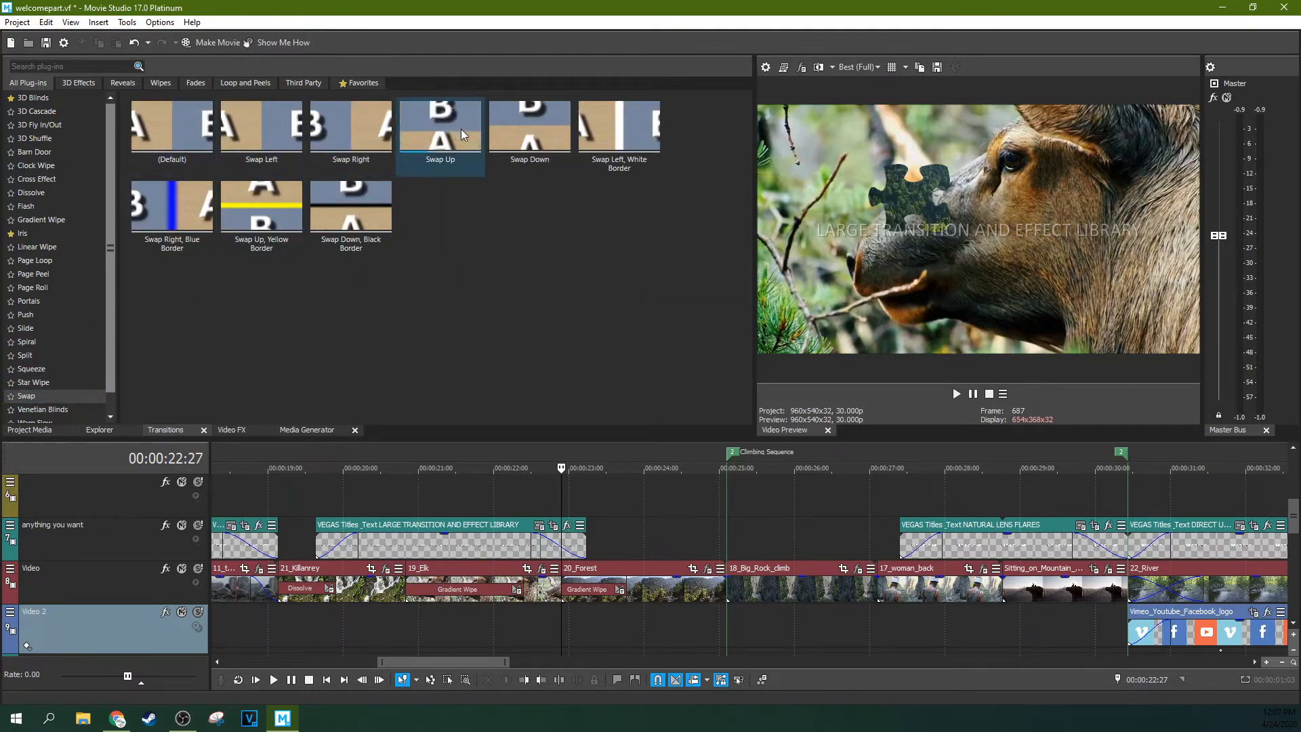
scroll(65, 345, down, 1)
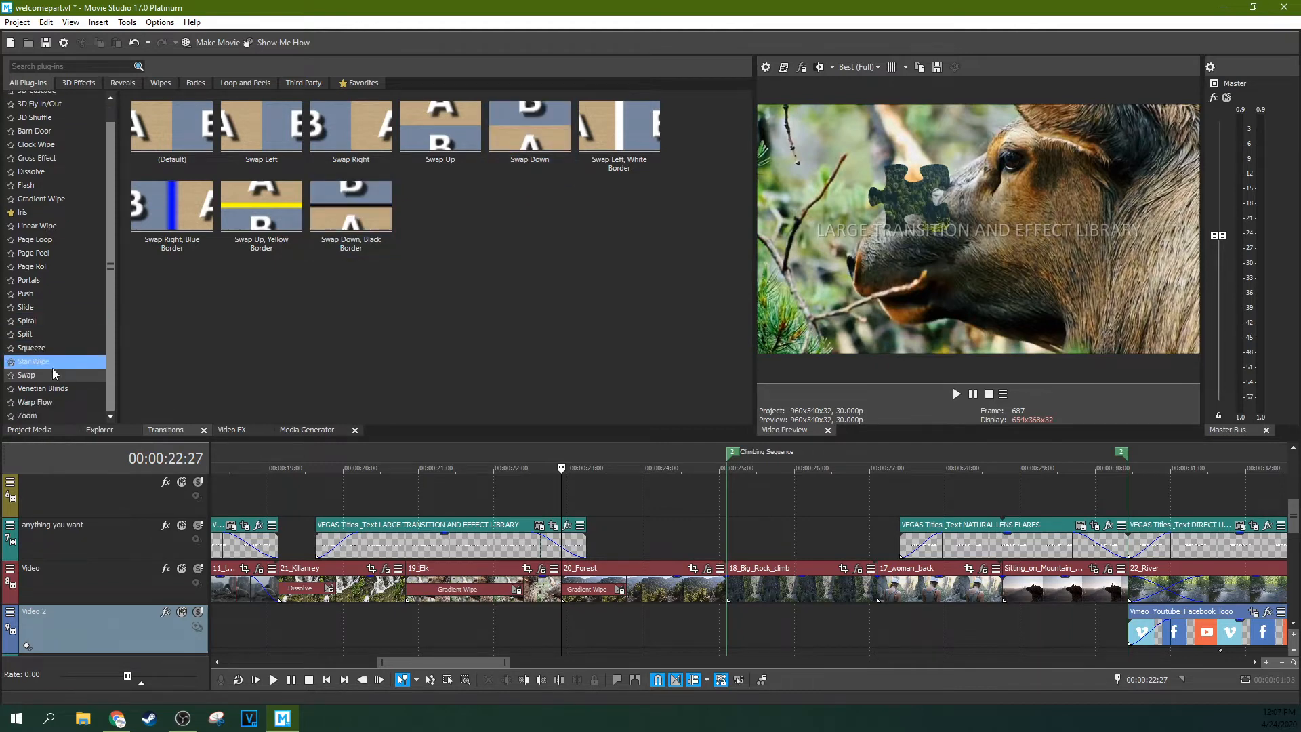
click(34, 393)
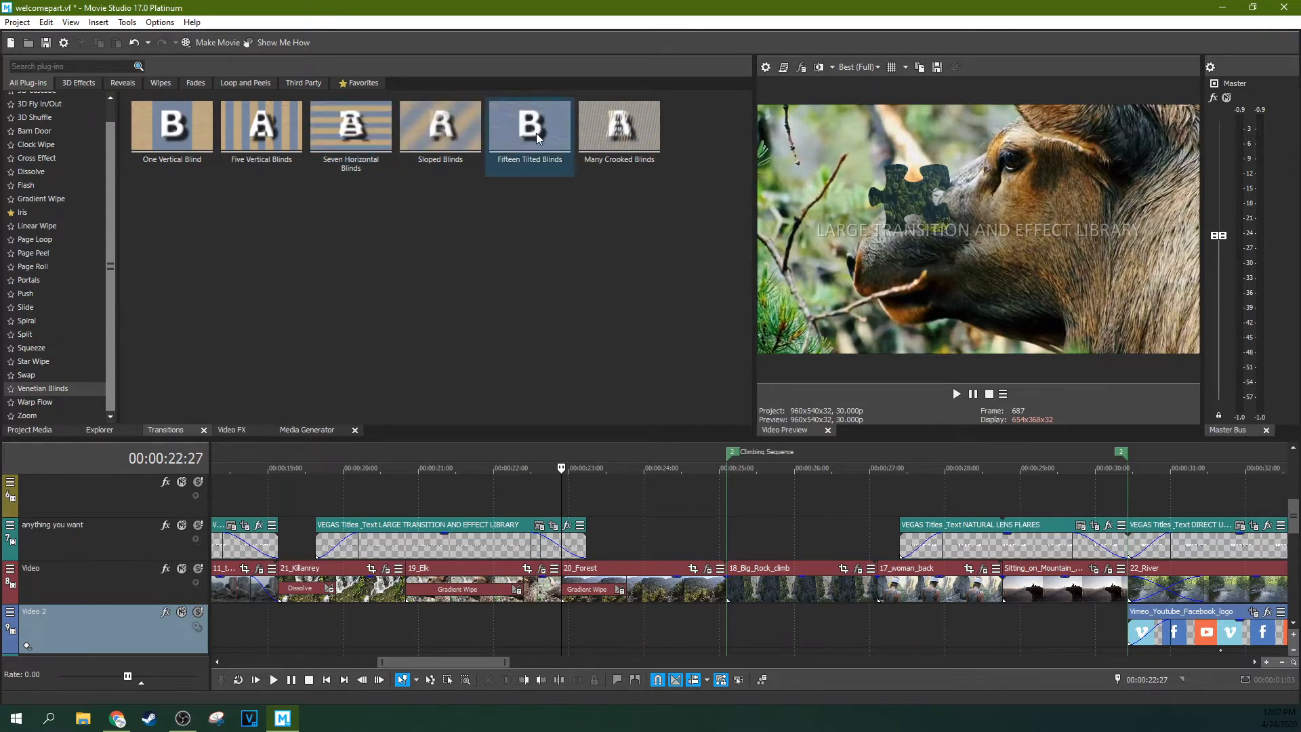
click(41, 402)
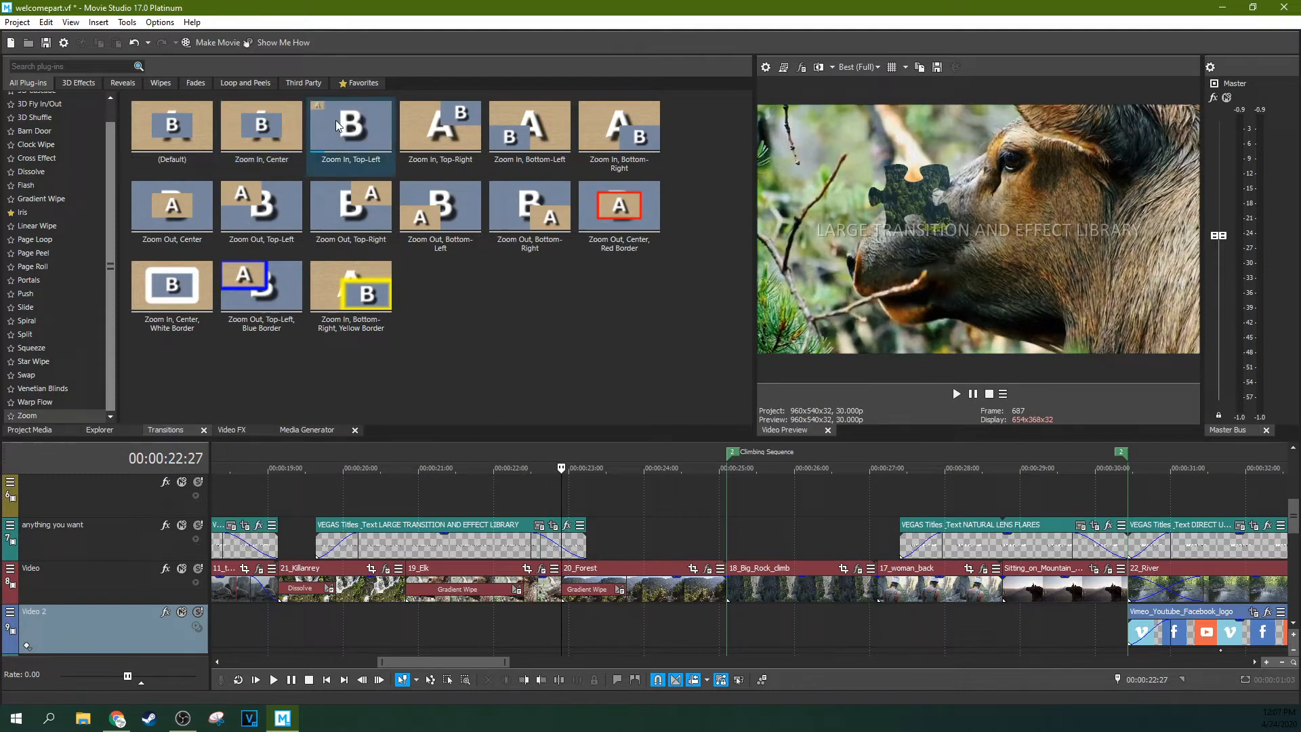
Step: Replace the transition between 19_Elk and 20_Forest with the default Warp Flow preset
click(55, 401)
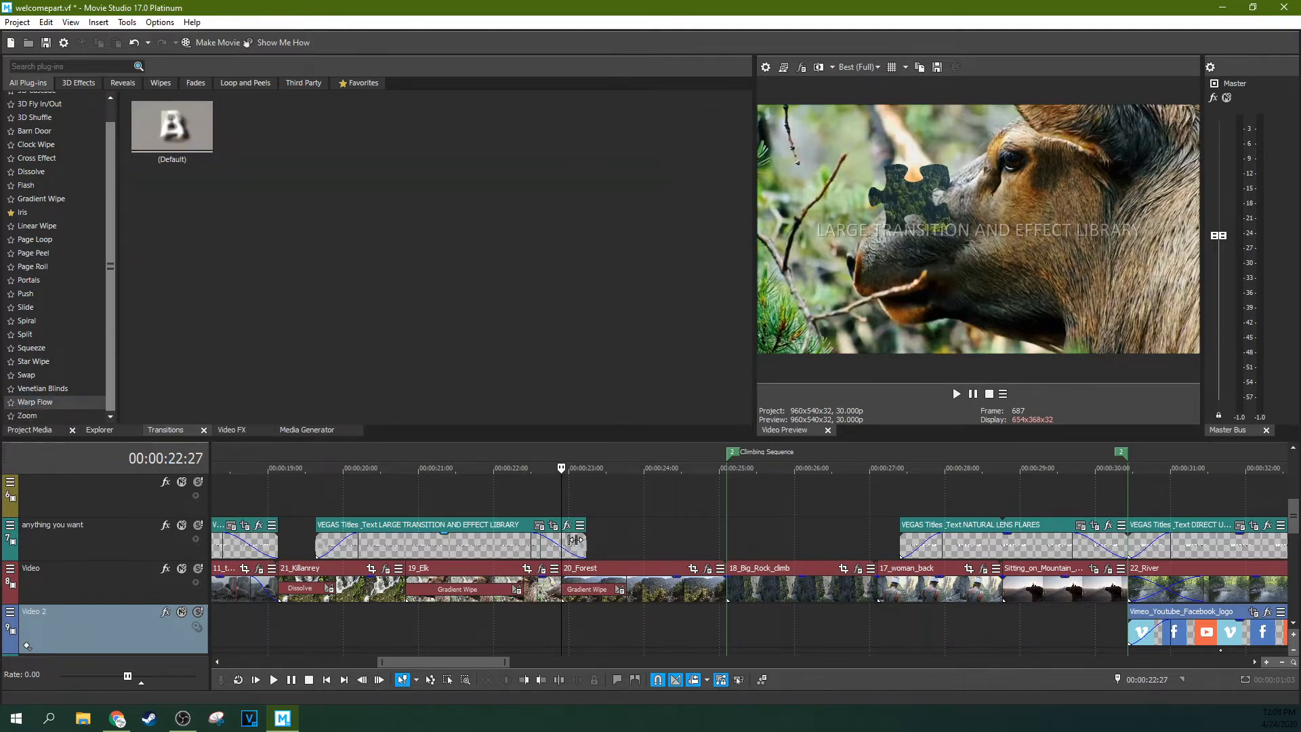
click(577, 612)
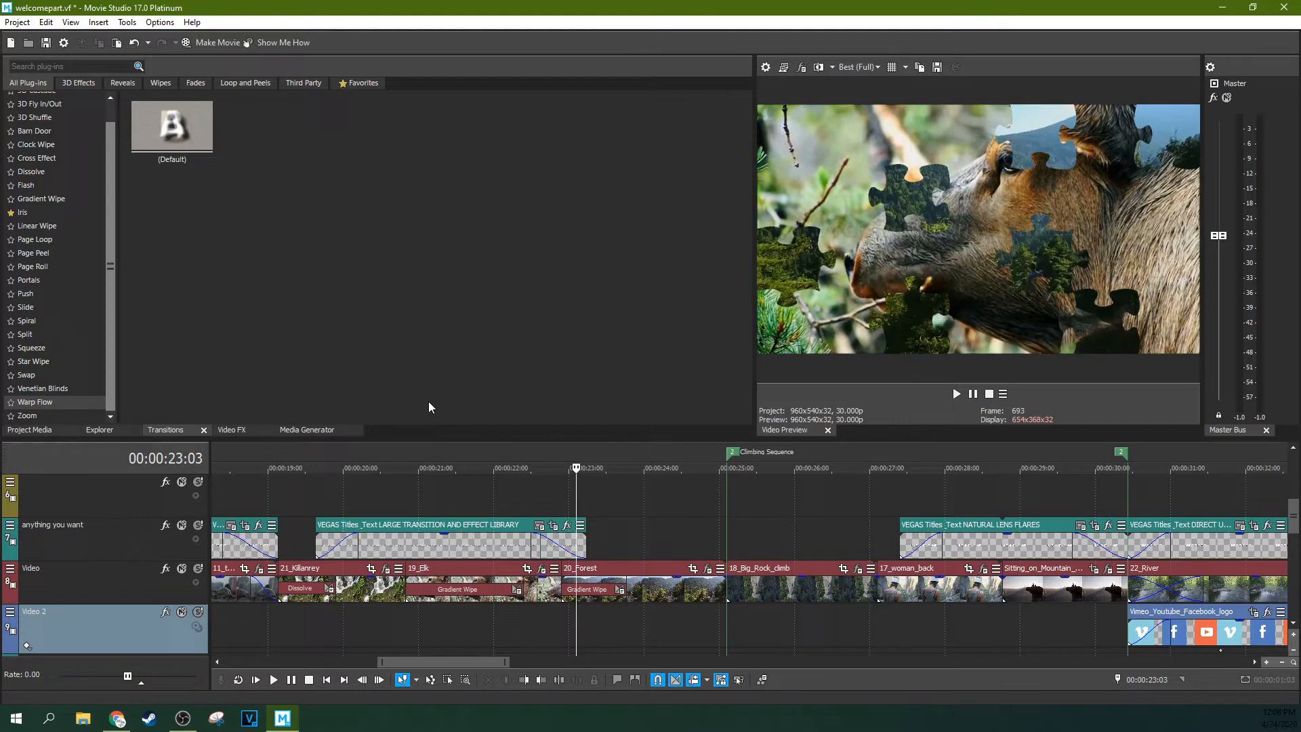
drag(154, 126, 600, 603)
Step: Play the Warp Flow transition from 00:00:23:00 and again from 00:00:22:29, and close its effect settings
click(569, 611)
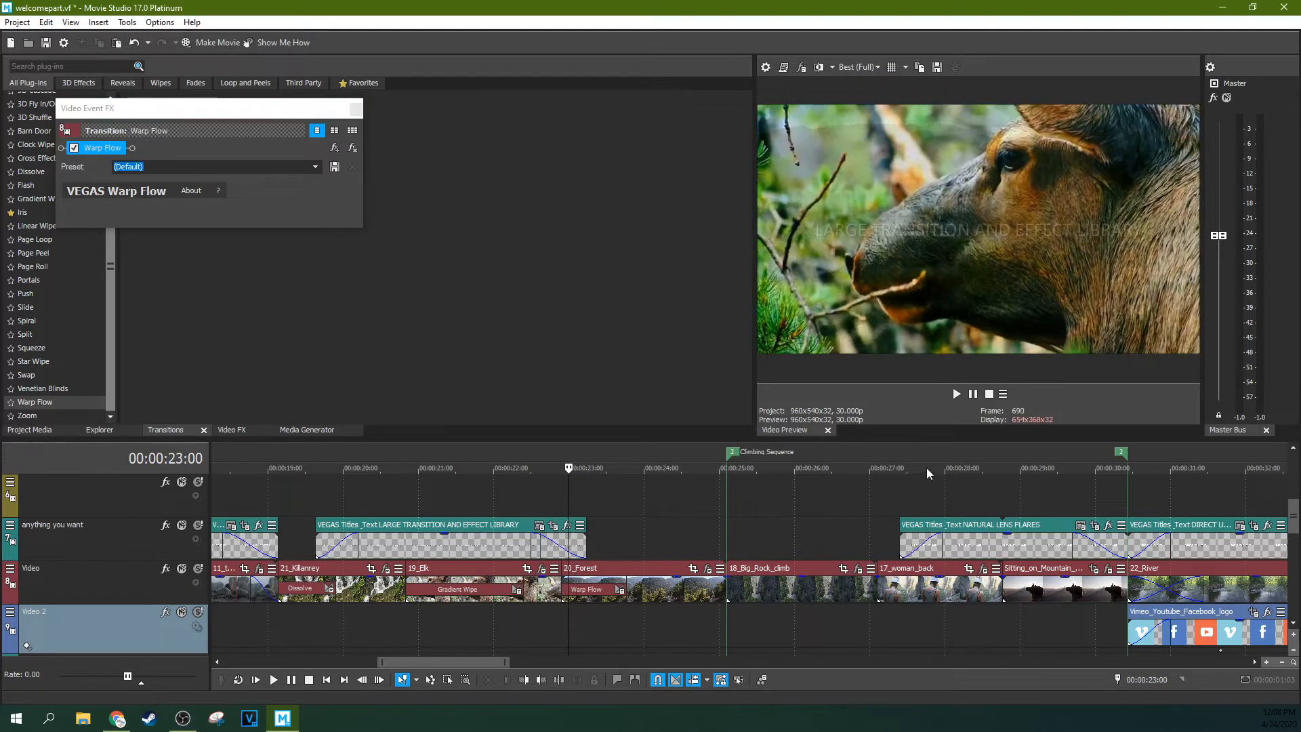
click(956, 395)
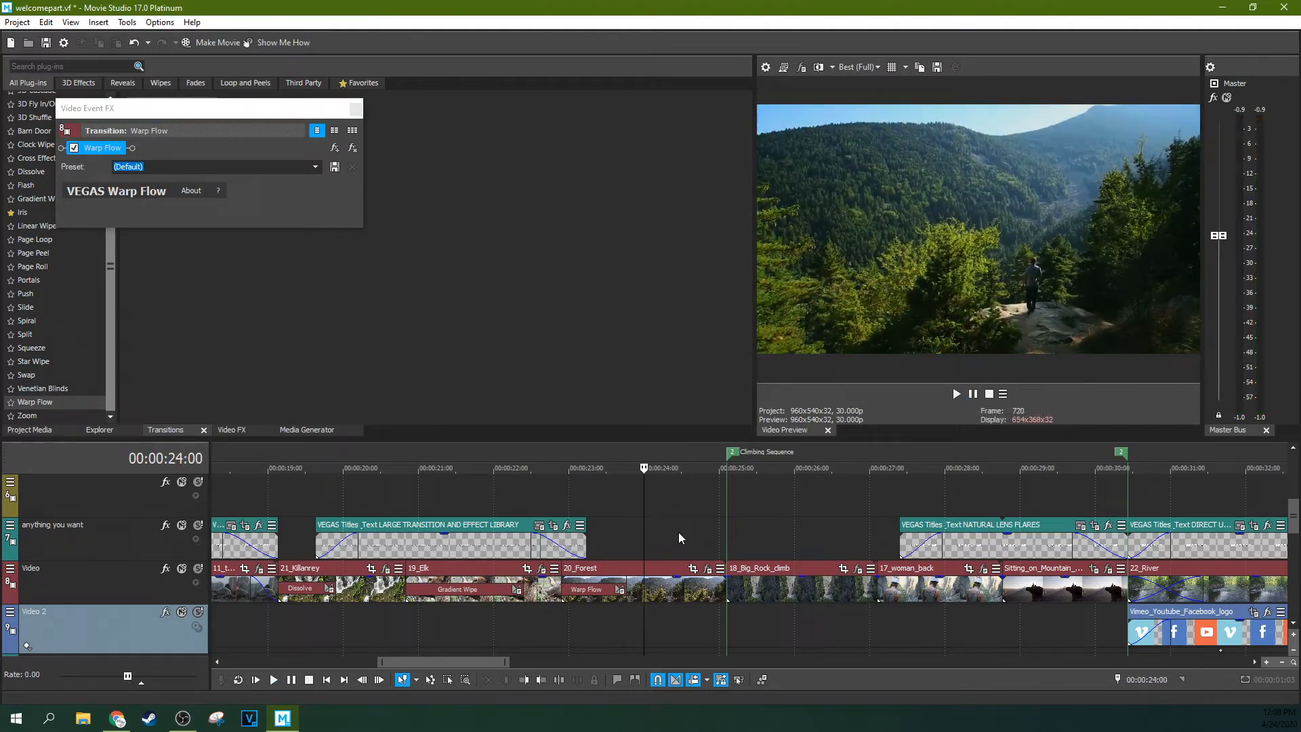
click(567, 609)
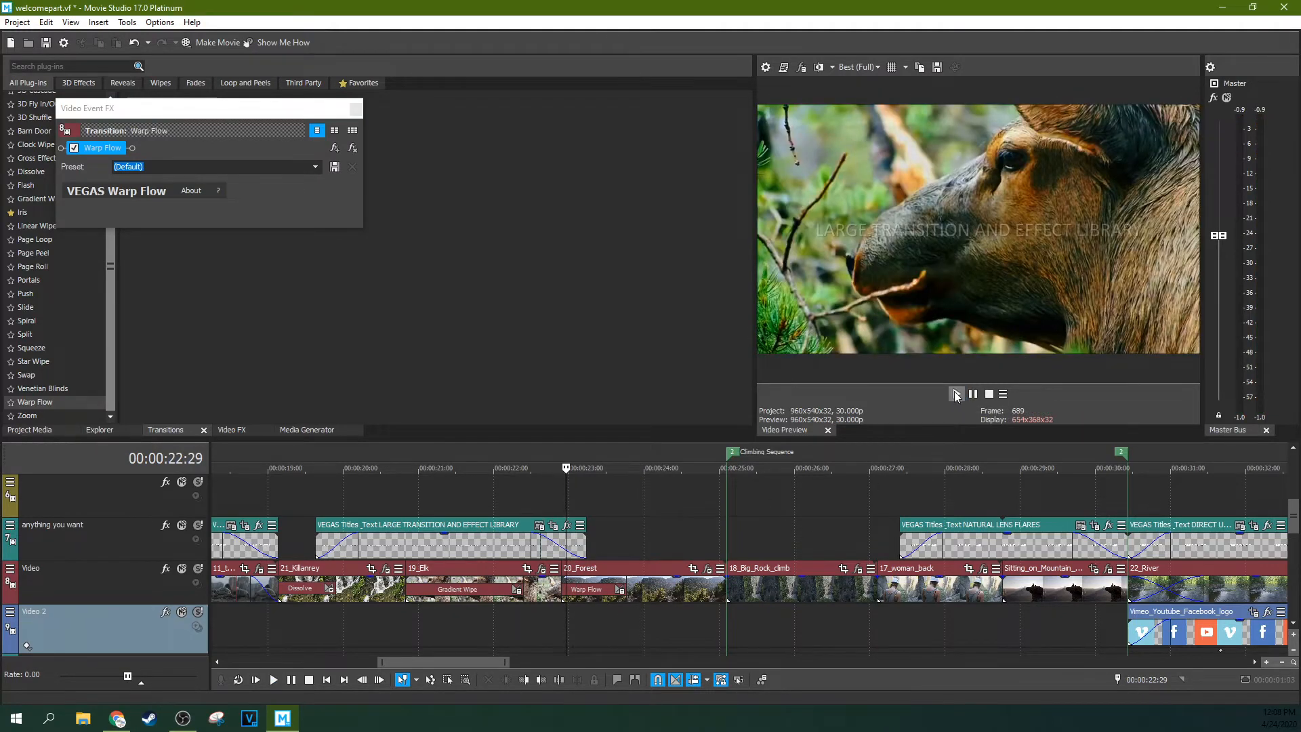
click(957, 394)
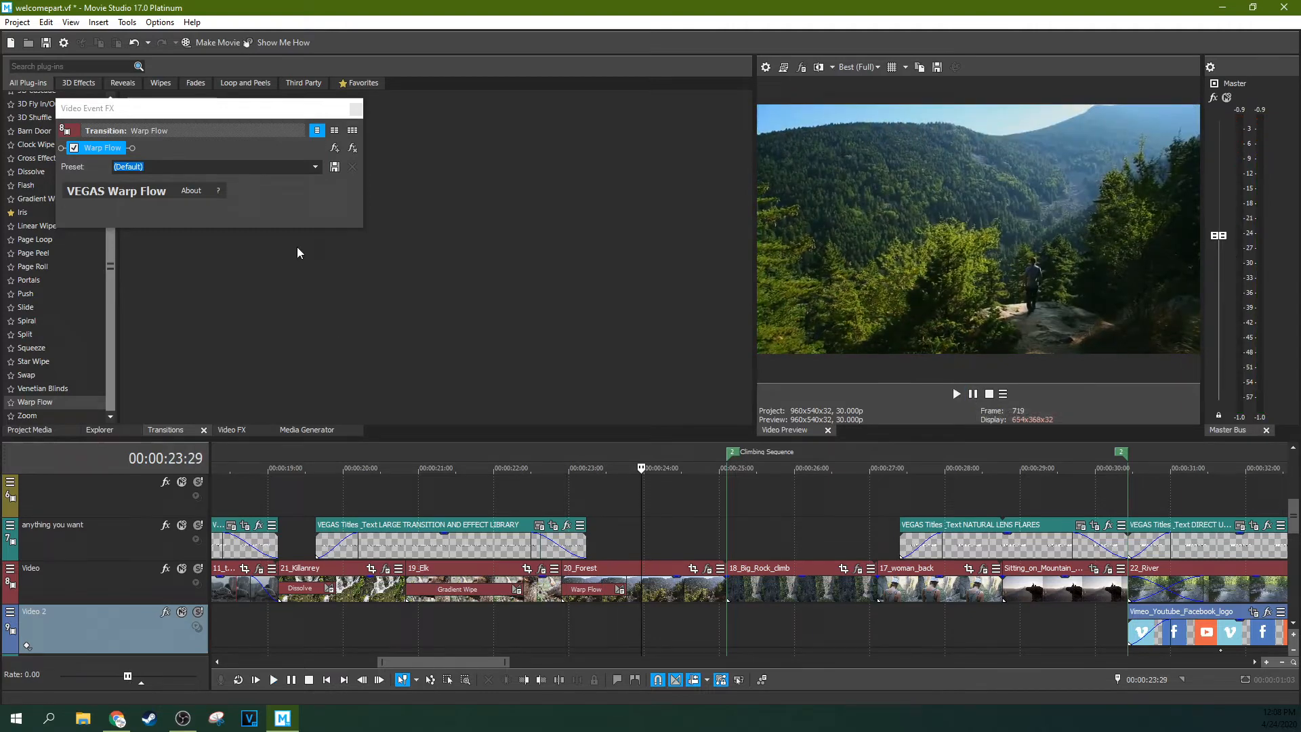
click(356, 110)
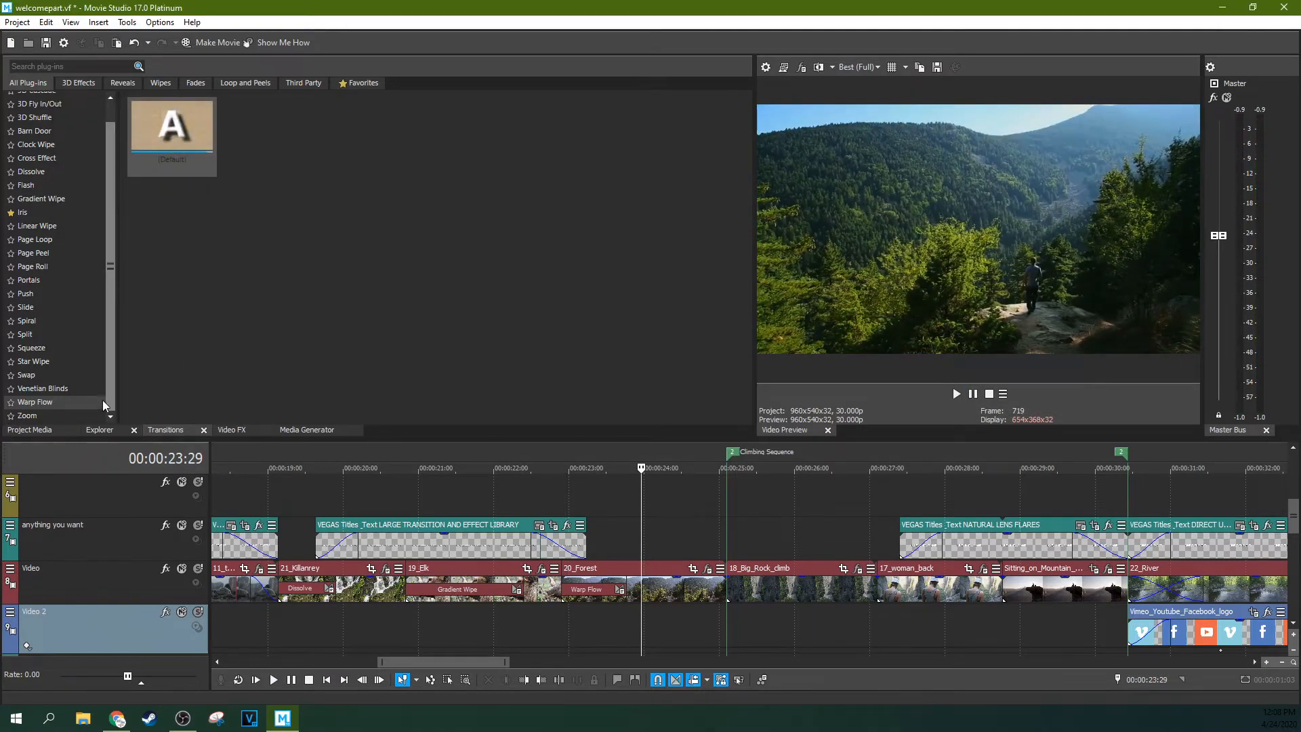
Step: Move the timeline cursor back to 00:00:22:27, at the start of the Warp Flow transition
click(67, 376)
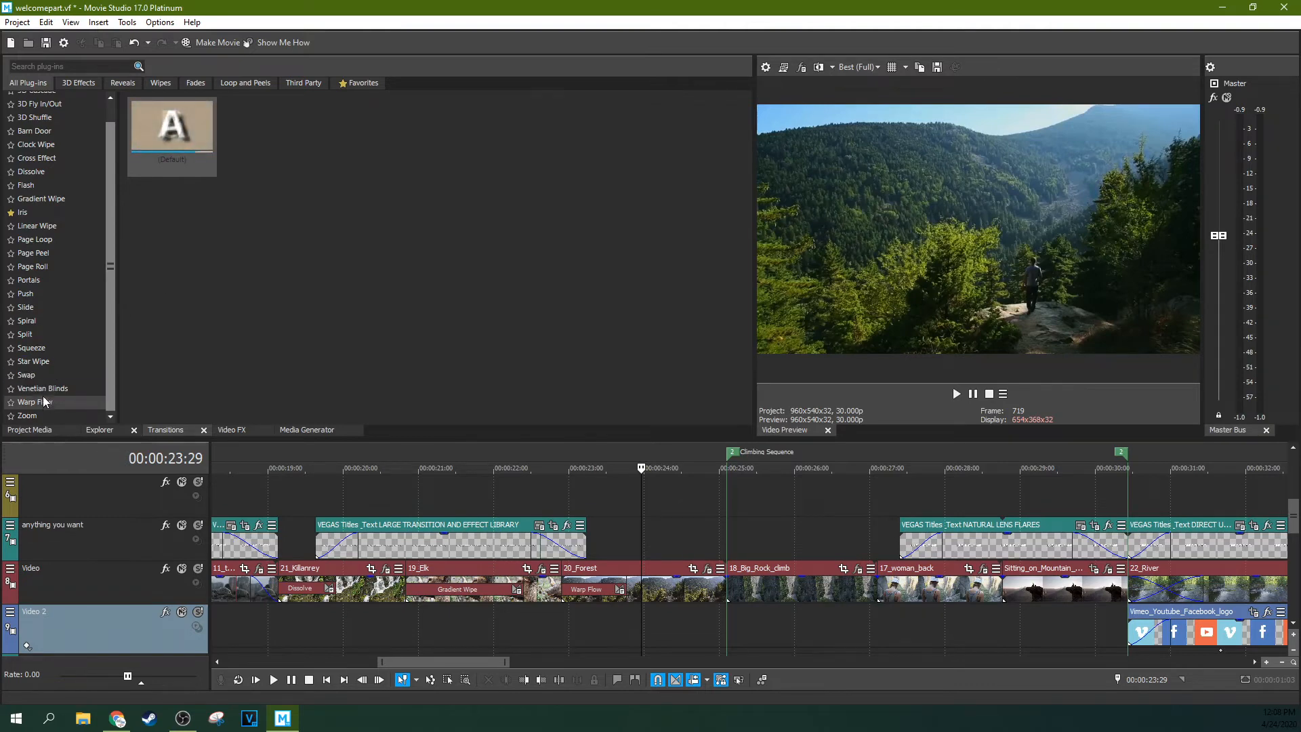
click(564, 609)
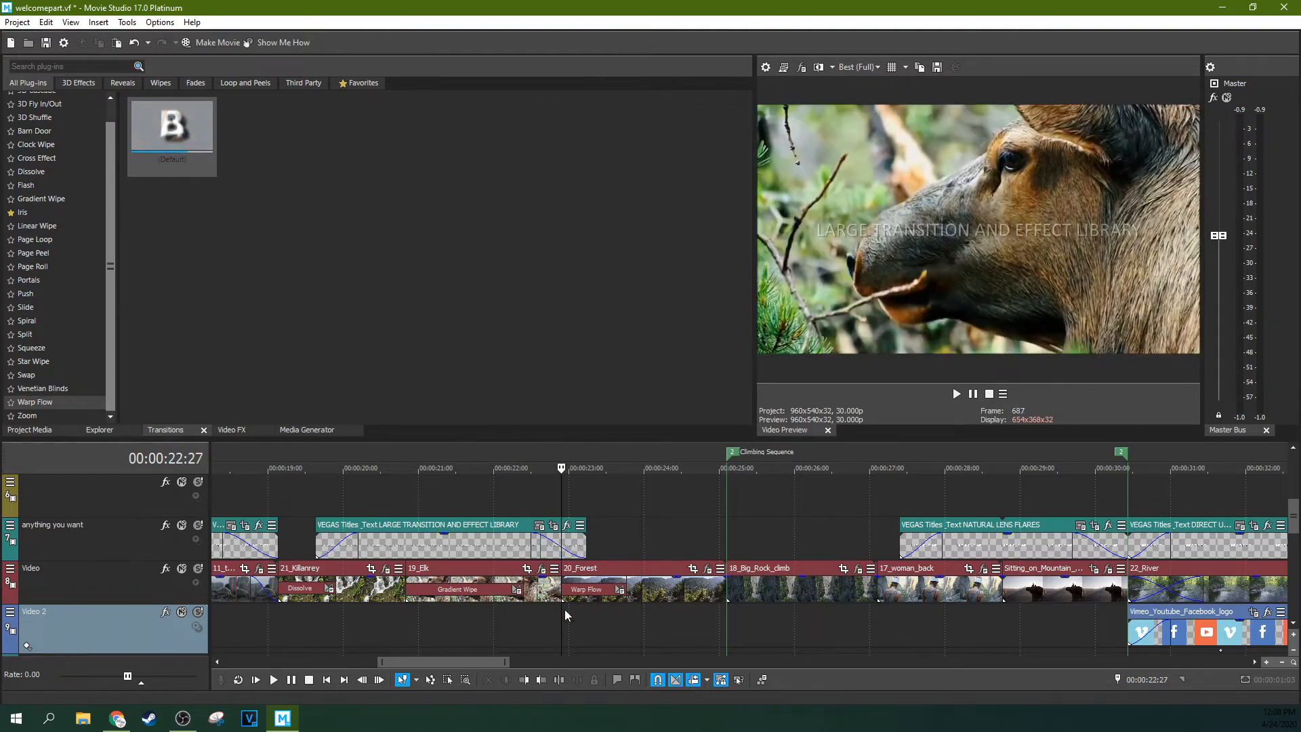
Step: Play through the Warp Flow transition to 00:00:24:02, and move the timeline cursor beyond the last events to 00:00:49:09
click(973, 396)
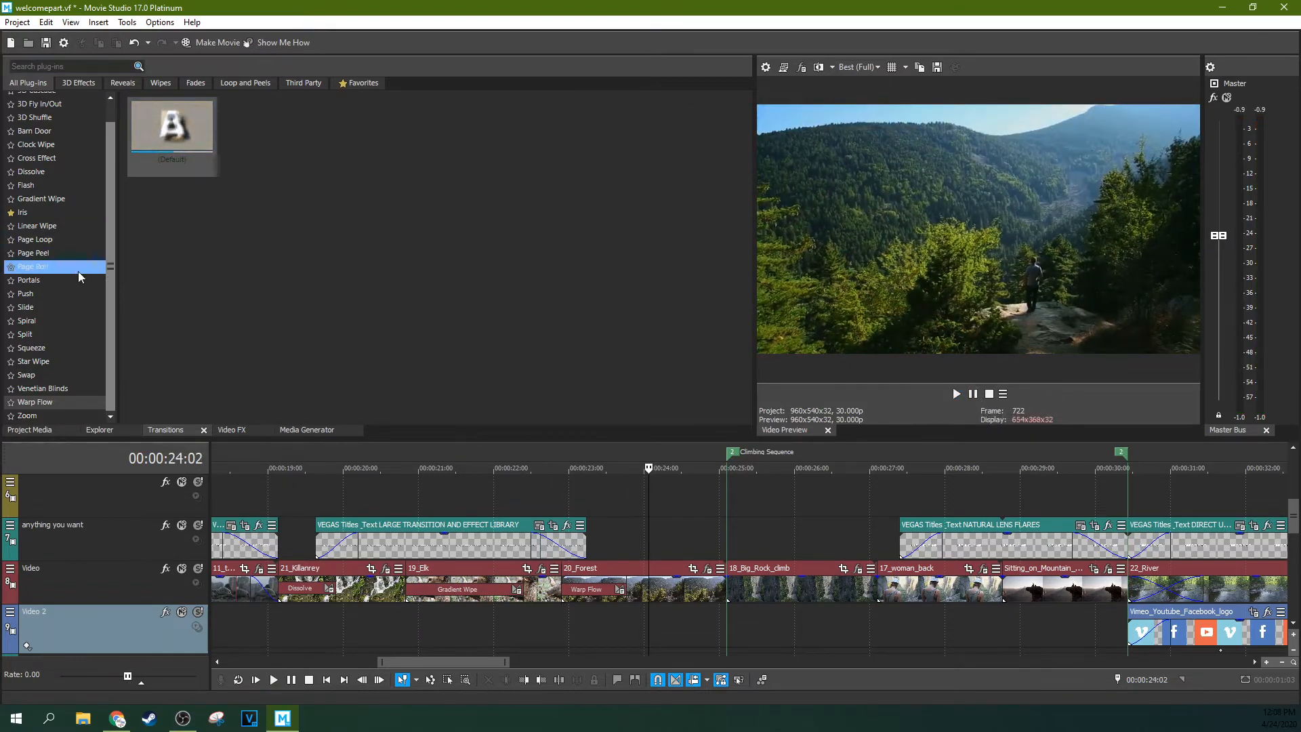
click(233, 430)
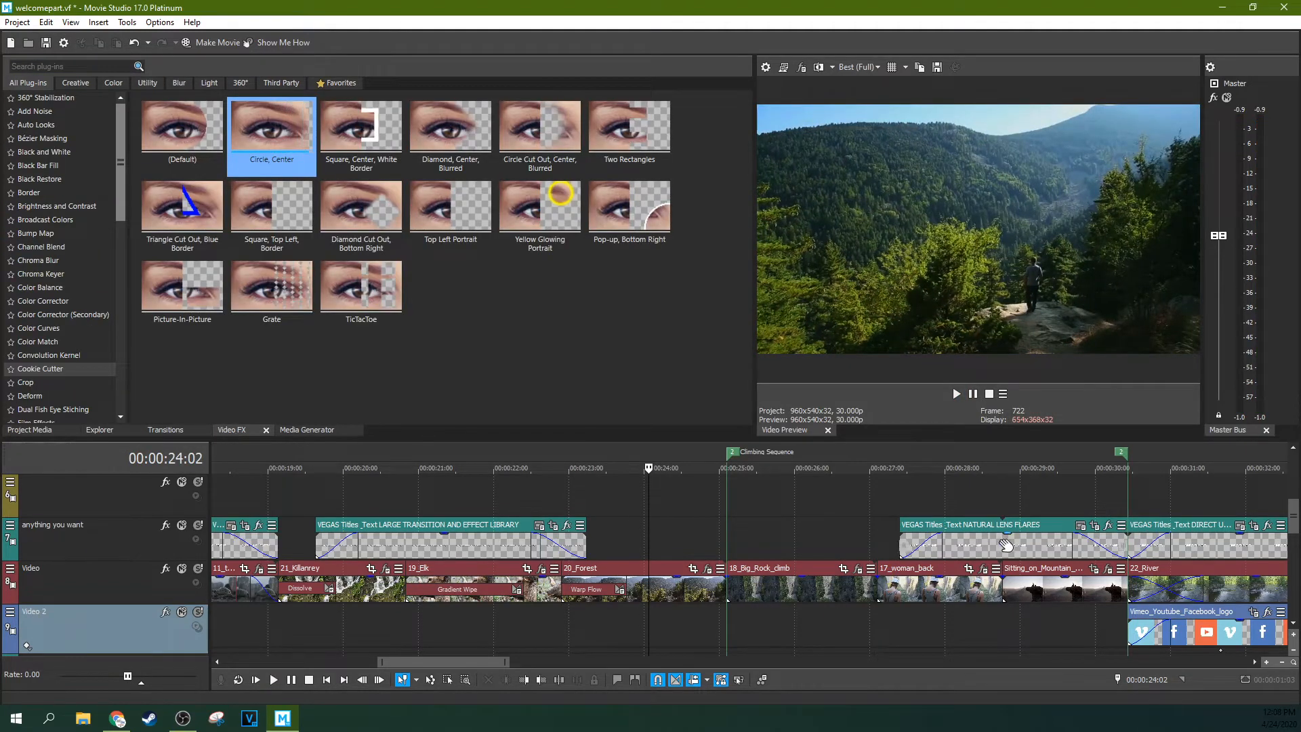
click(766, 597)
scroll(765, 598, down, 3)
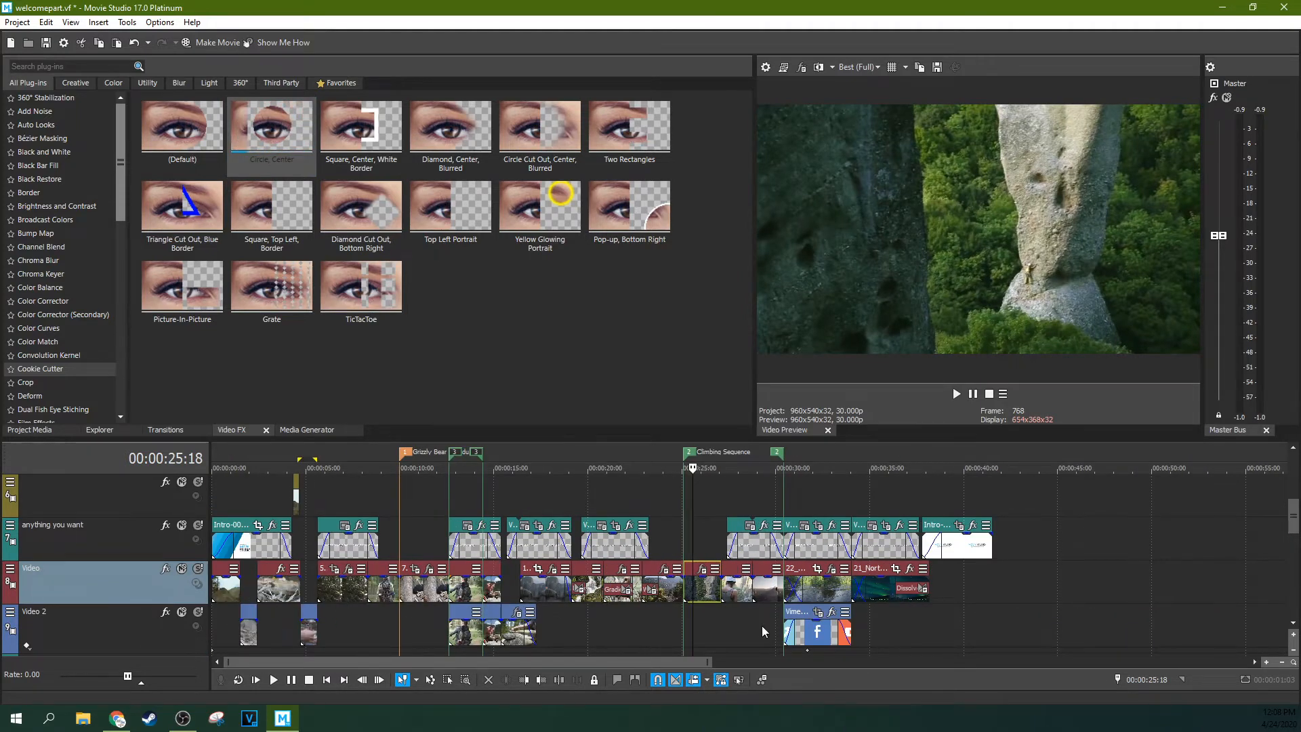
scroll(686, 623, down, 3)
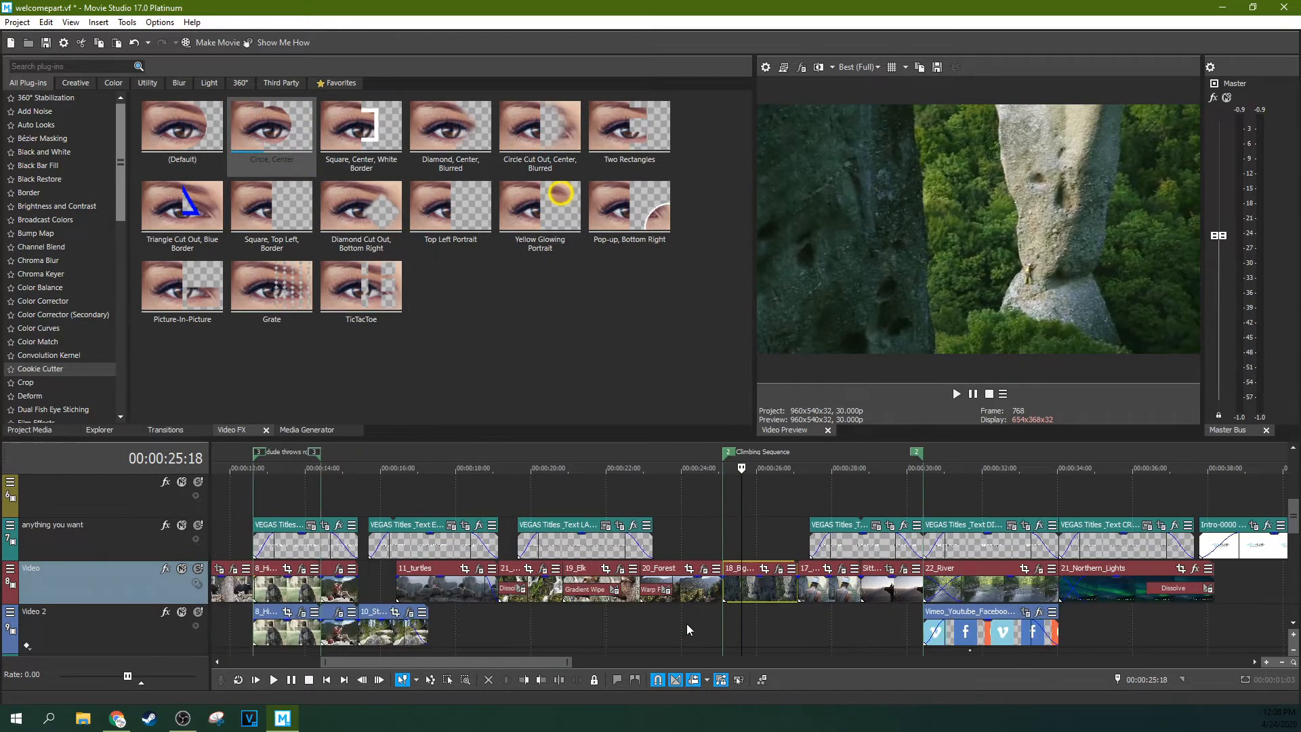
click(831, 603)
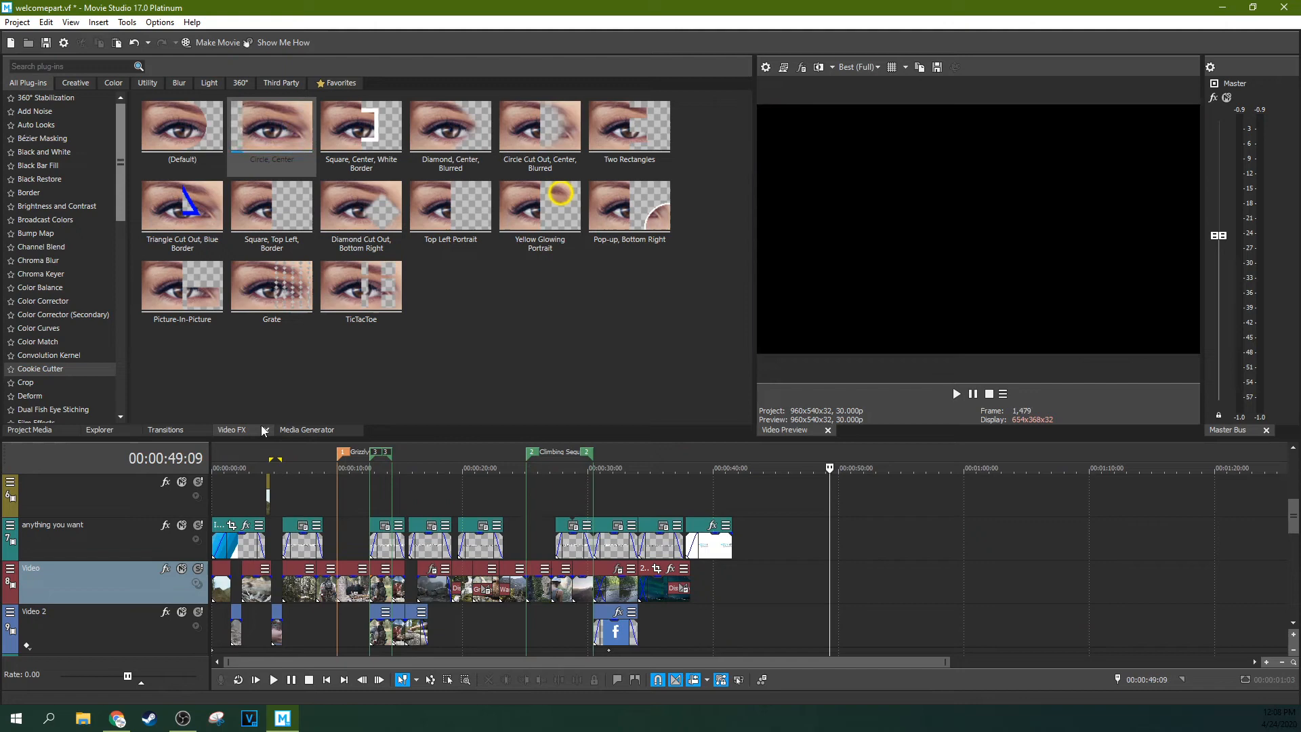
Step: Try 6_Hiker_Back.wmv from Project Media on the Video track at 00:00:53:19, previewing it before deleting the event
click(27, 429)
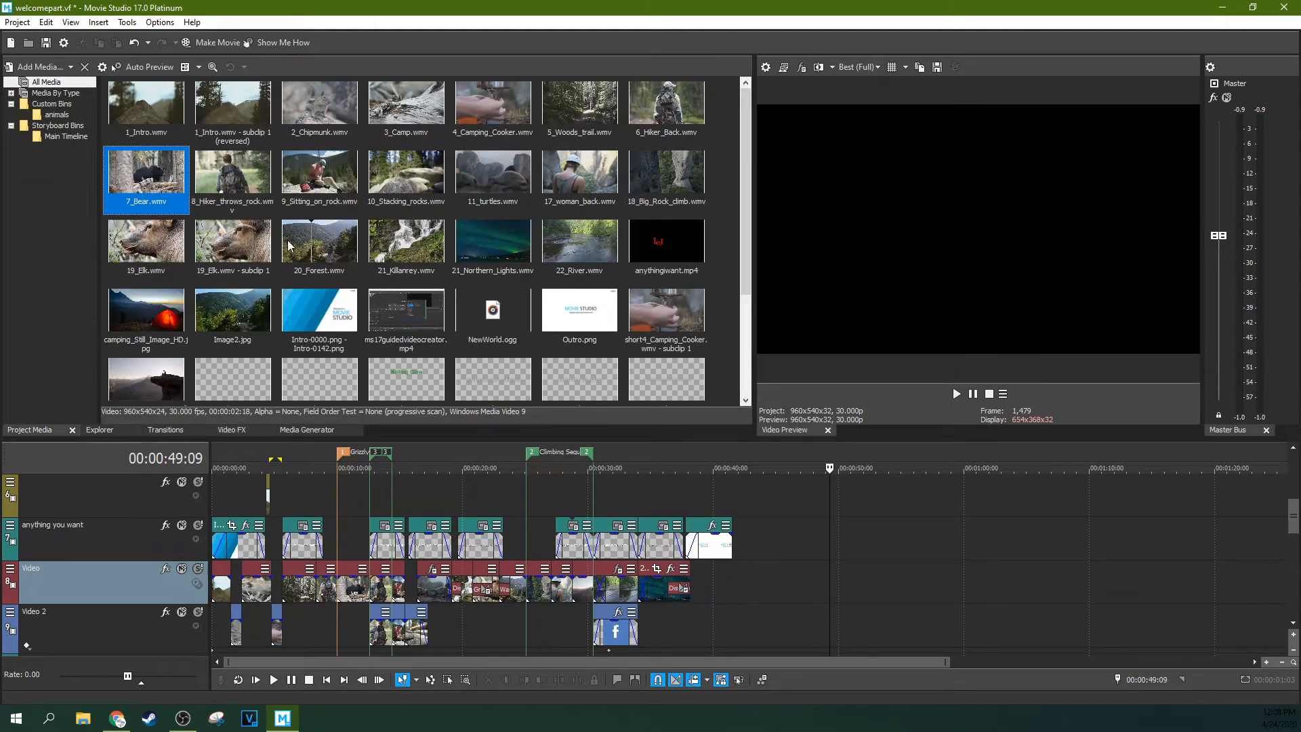
scroll(363, 240, down, 3)
scroll(363, 240, up, 3)
drag(654, 133, 850, 352)
drag(891, 576, 891, 576)
click(956, 393)
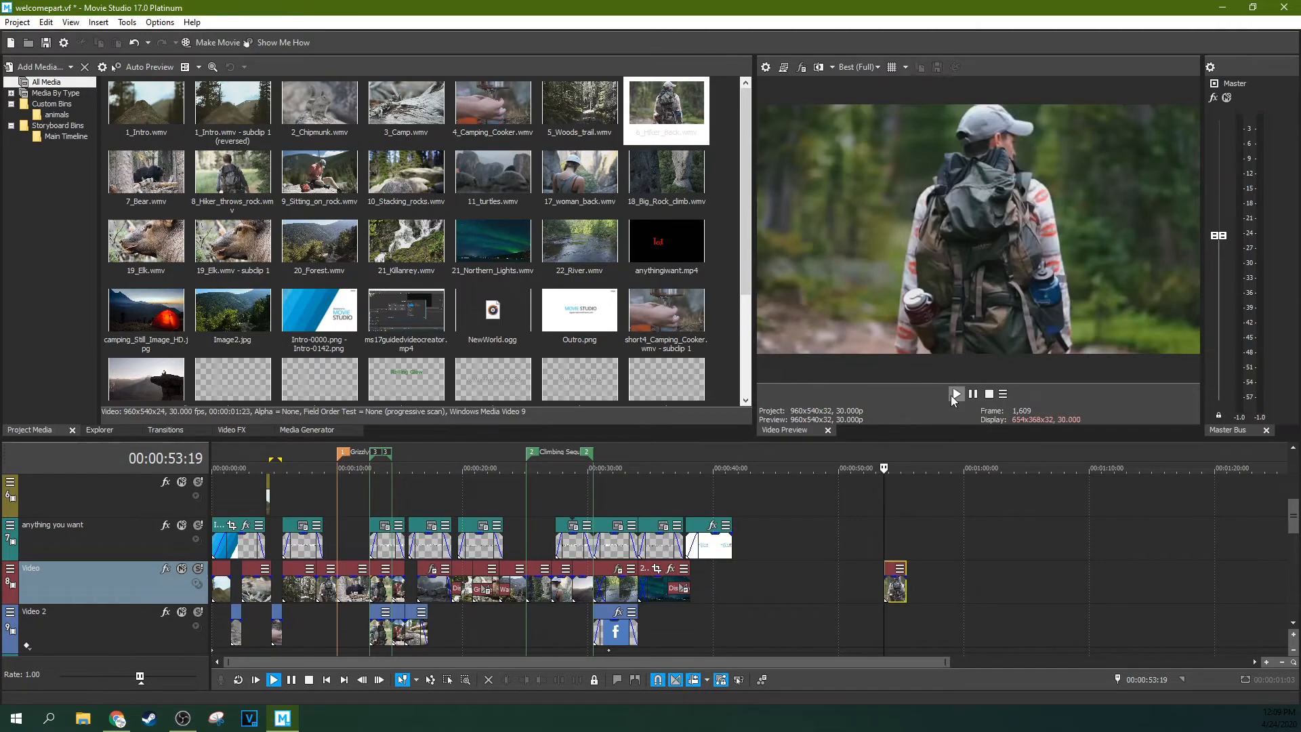
click(973, 394)
click(895, 587)
key(Delete)
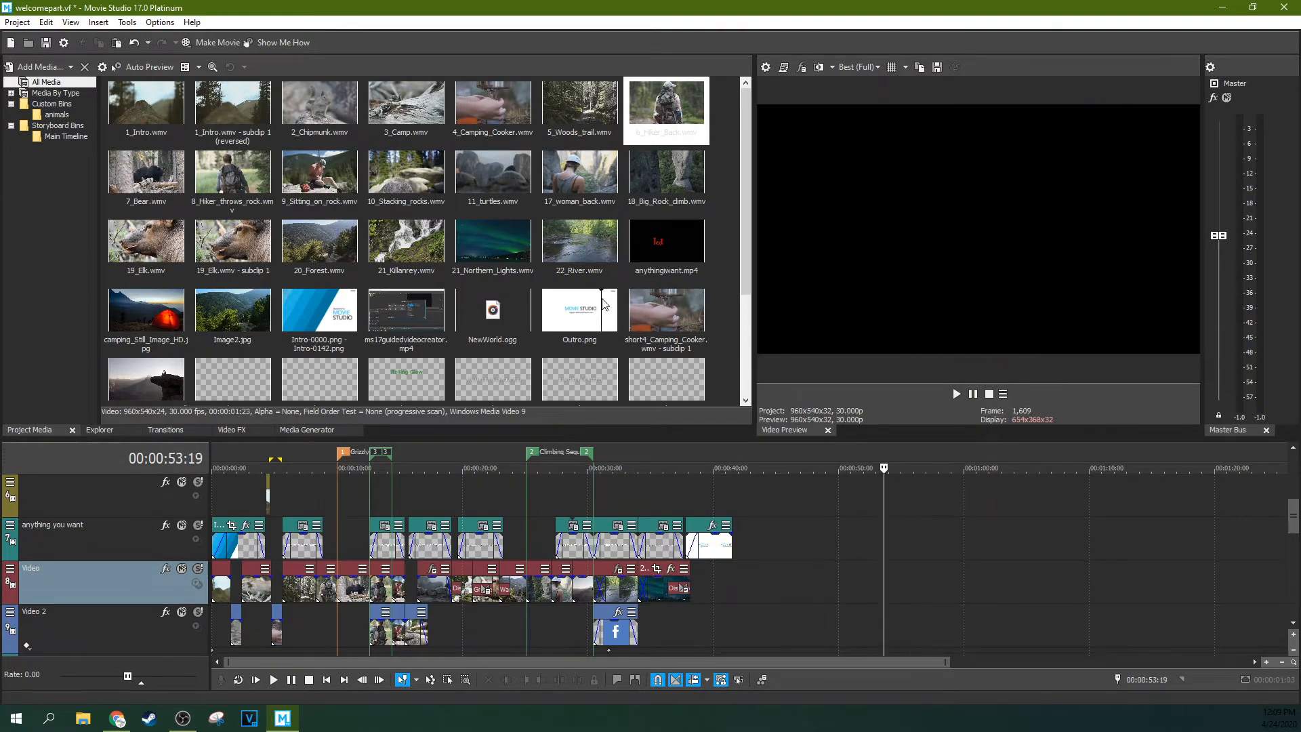
Step: Place 8_Hiker_throws_rock.wmv on the Video track at 00:00:53:19 and play it
drag(231, 202, 890, 588)
key(space)
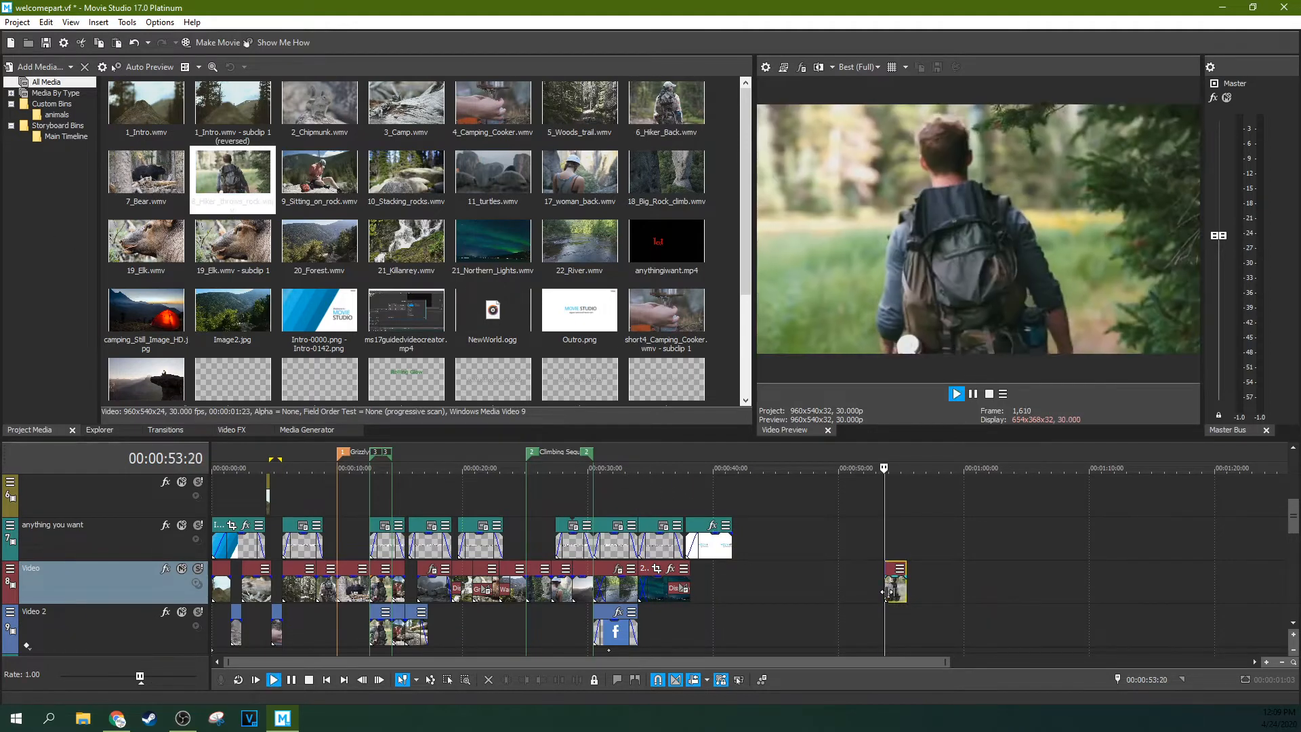
click(989, 393)
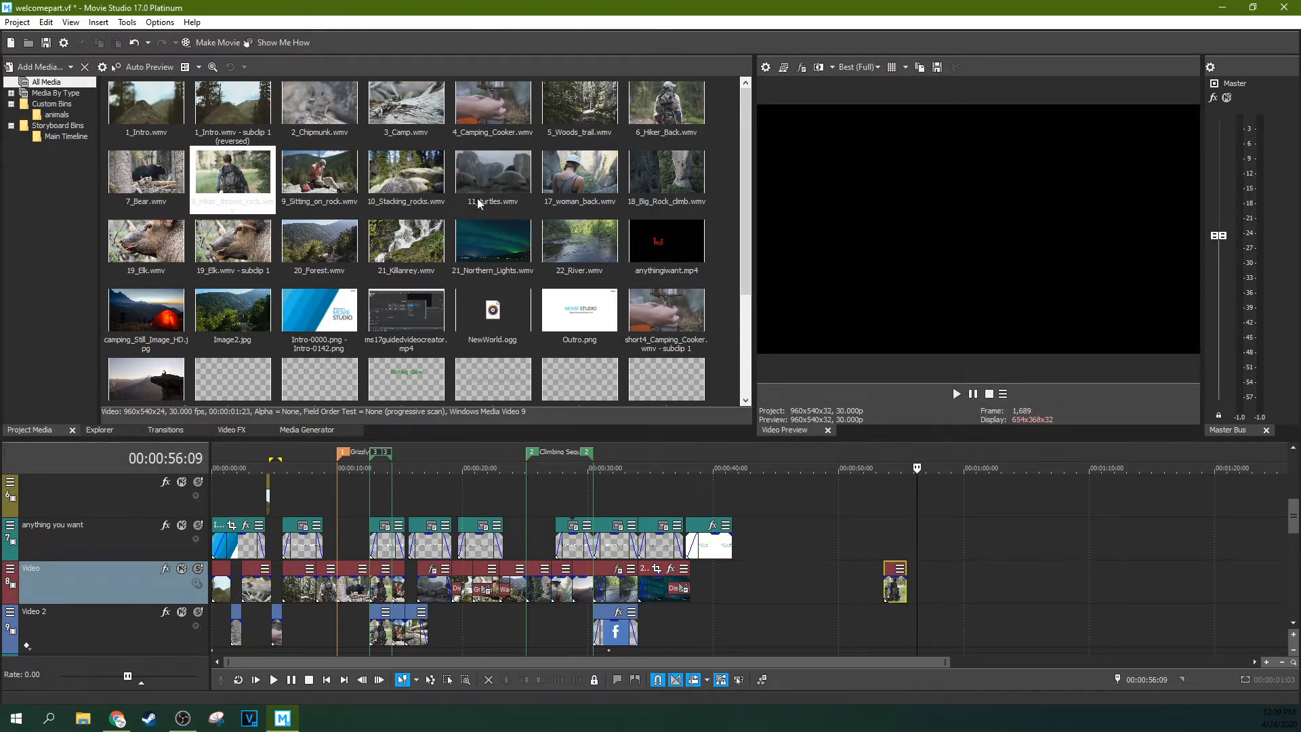
Step: Place 11_turtles.wmv on the Video track after the hiker event, at about 00:00:57:04, and preview it
drag(493, 177, 883, 535)
drag(933, 579, 933, 580)
key(space)
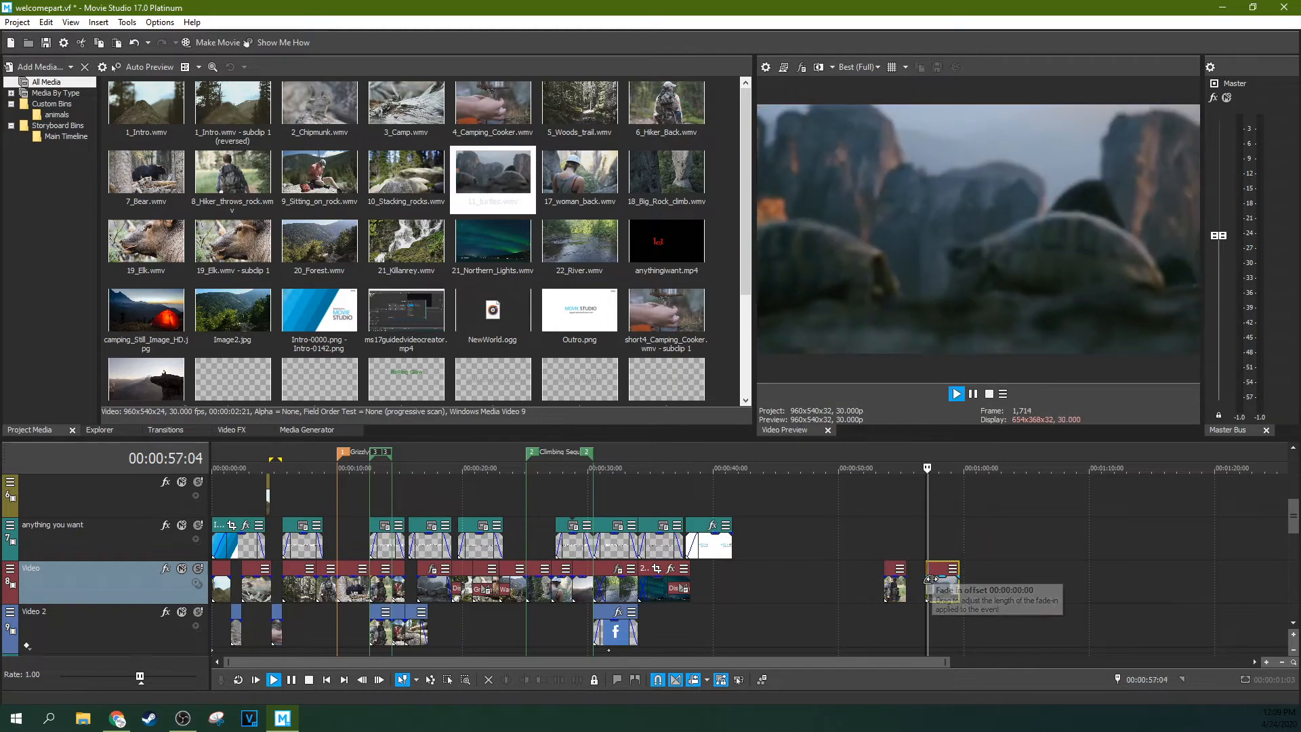
click(972, 394)
Step: Delete the 8_Hiker_throws_rock event in front of 11_turtles on the Video track
click(896, 608)
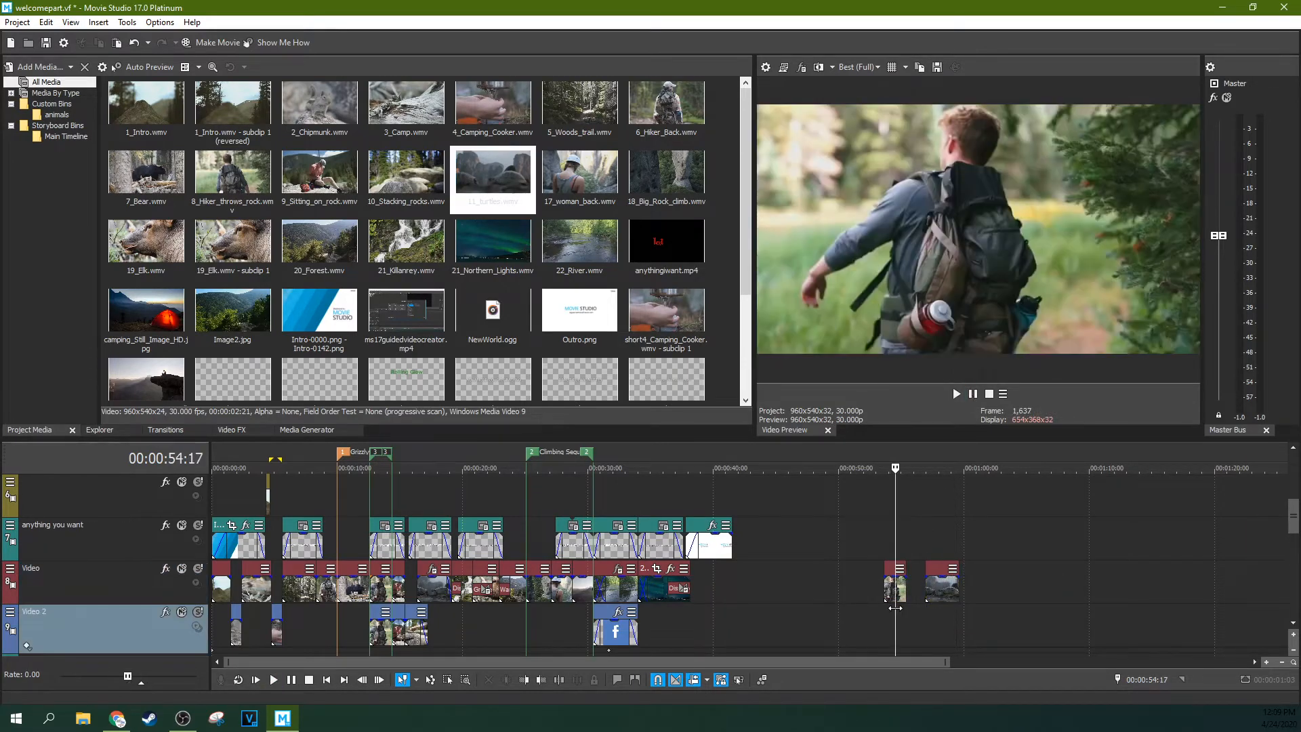
click(894, 588)
key(Delete)
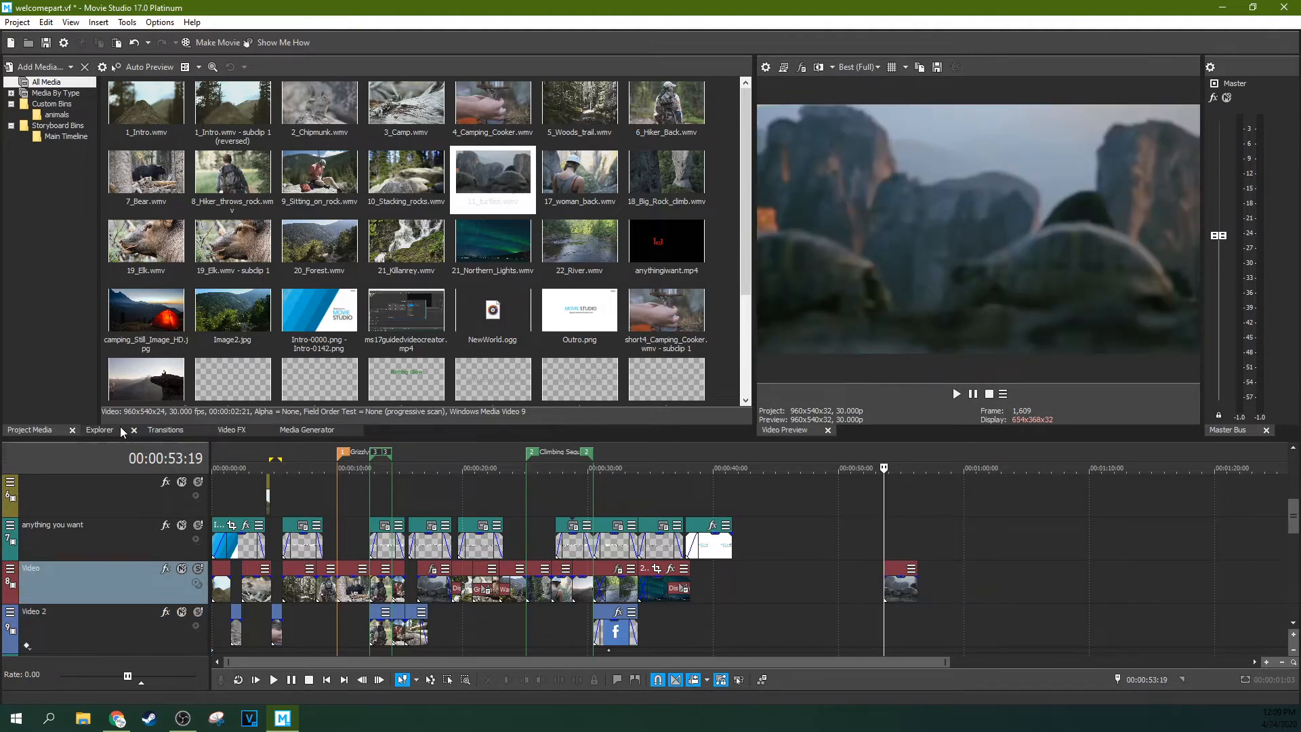
Step: Look through the Explorer, Transitions and Video FX windows, including the 360° Stabilization presets
click(101, 430)
click(166, 430)
click(232, 431)
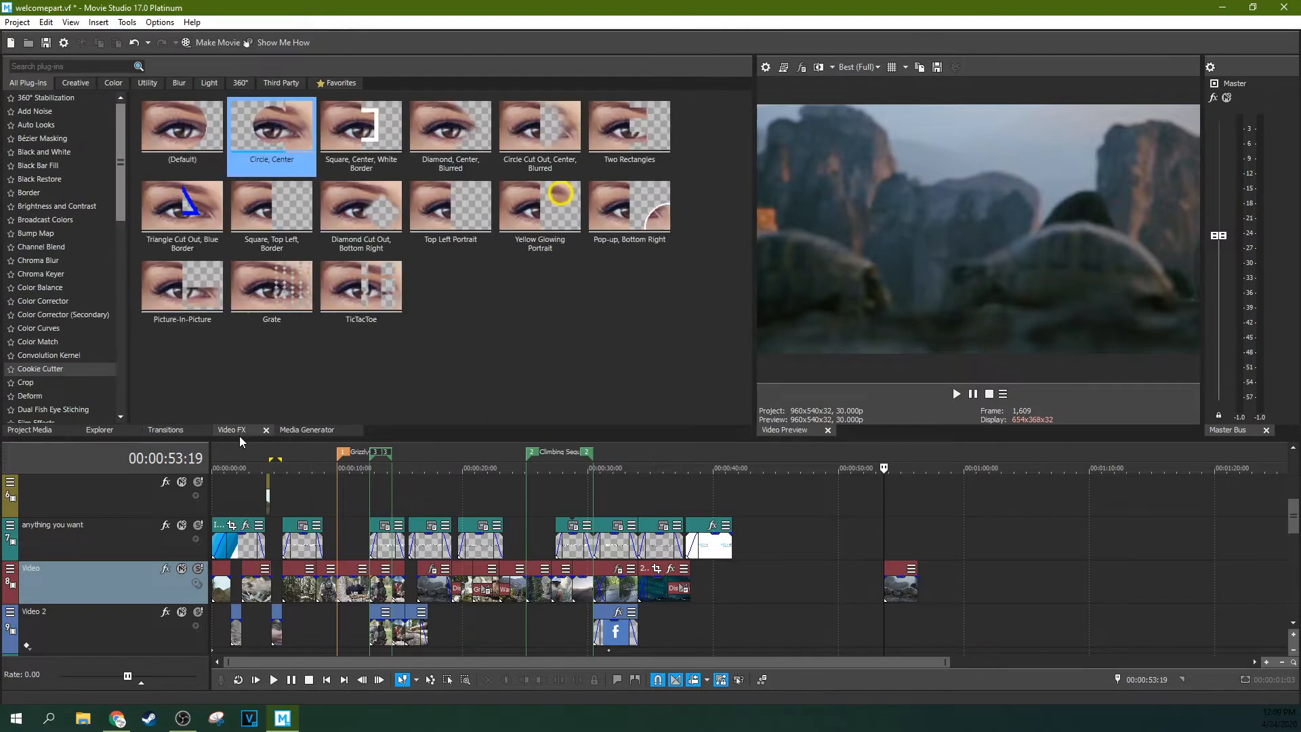
click(72, 99)
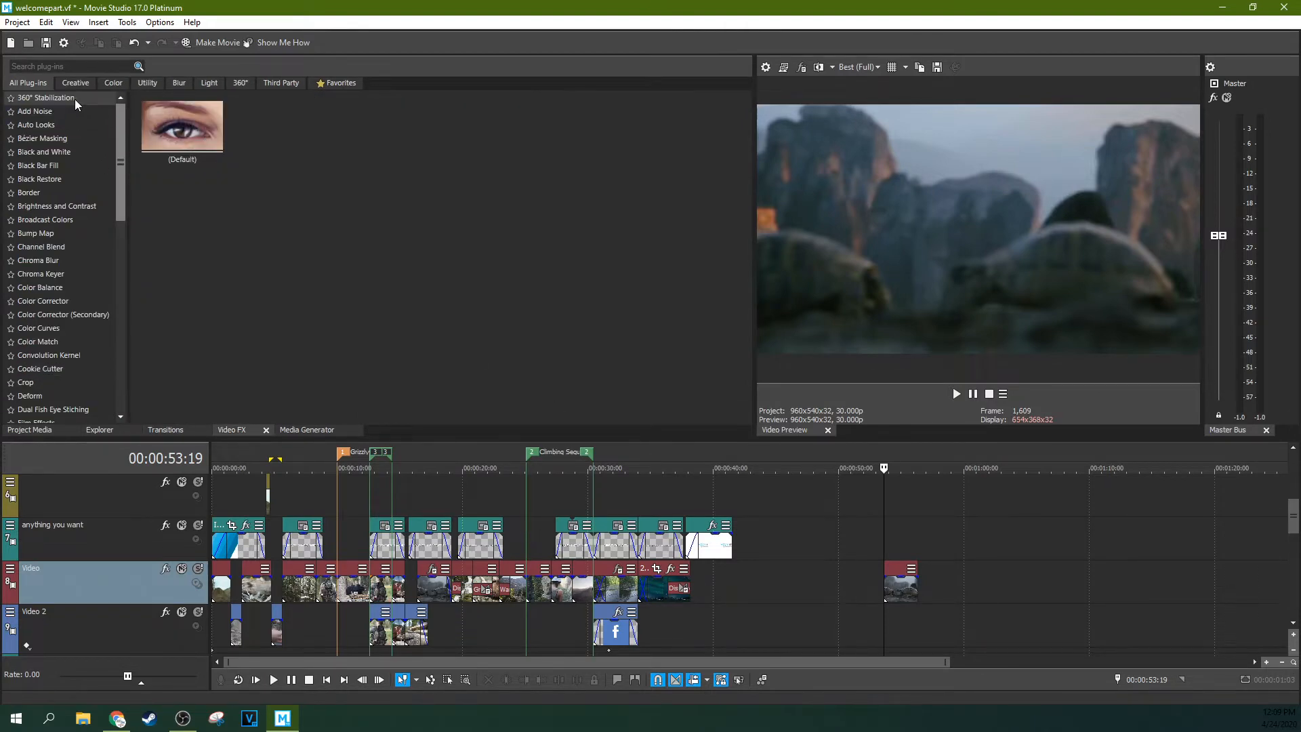
Step: Look at the commands available for 7_Bear.wmv in Project Media and at the Media Generator's Checkerboards presets
click(48, 429)
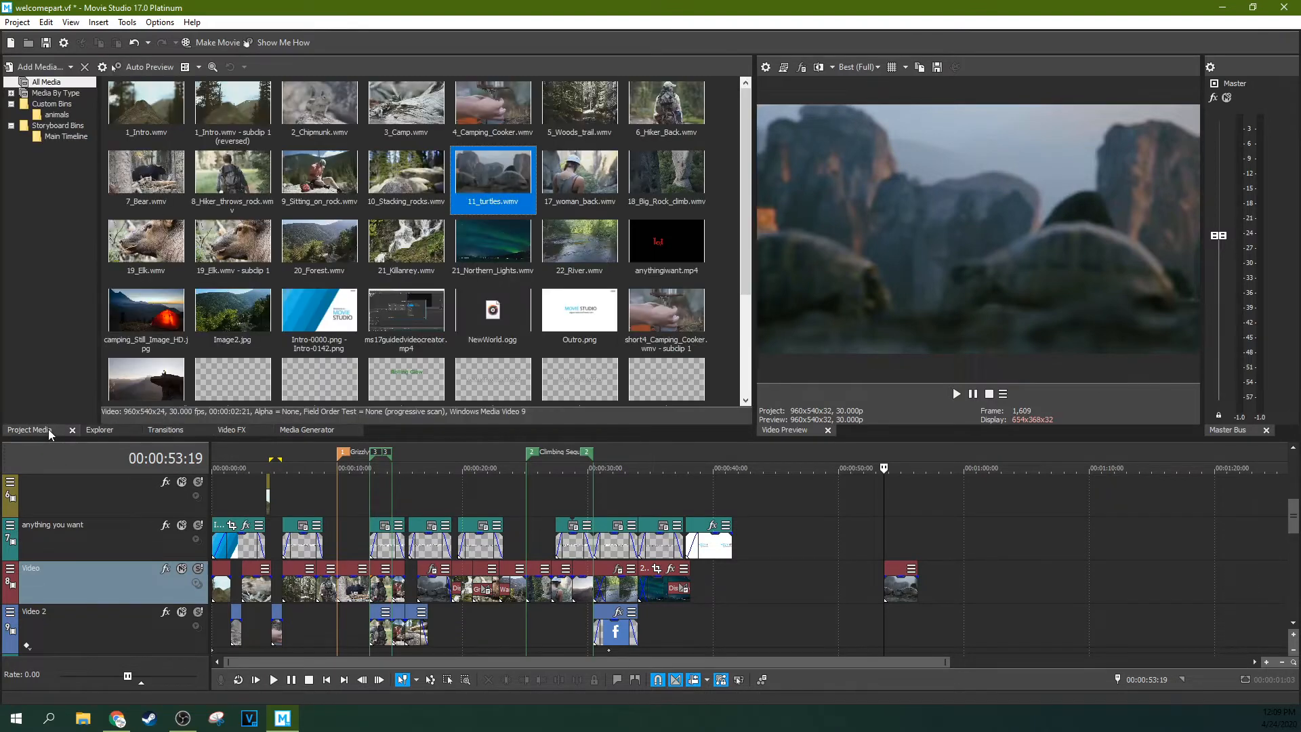
right_click(139, 178)
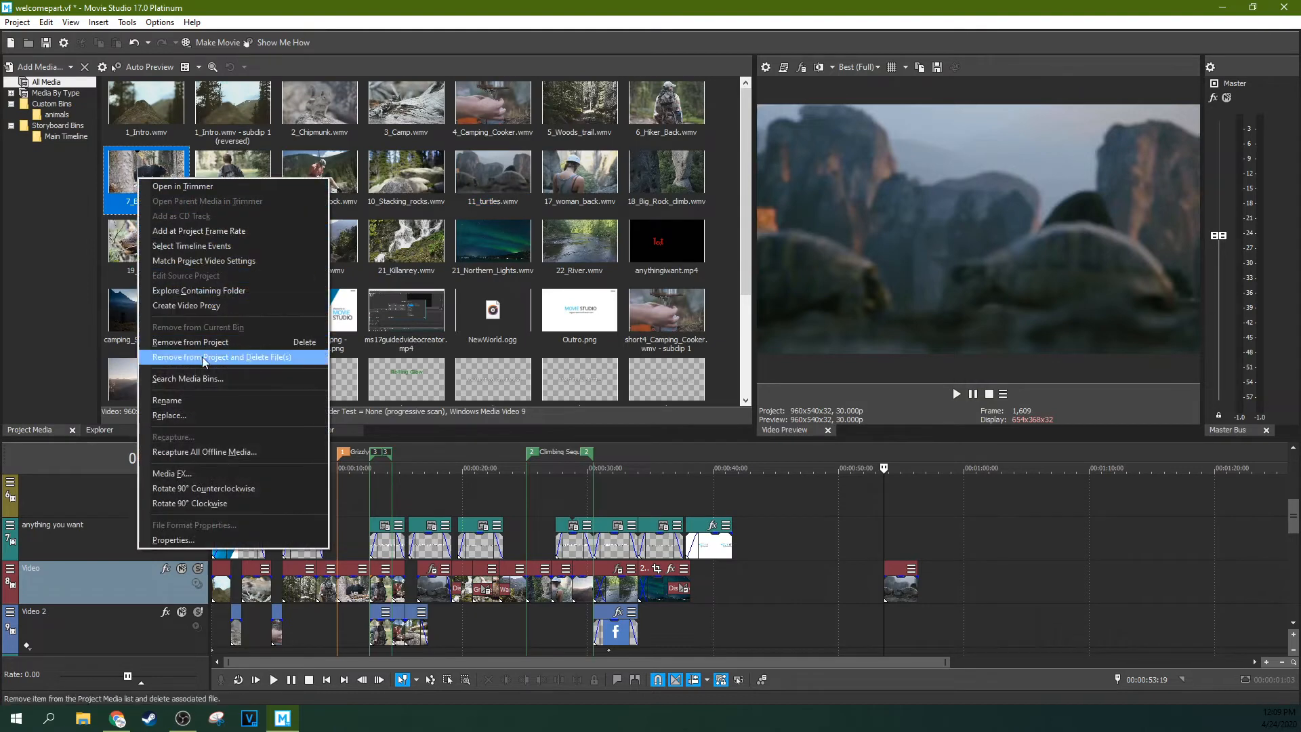
click(50, 433)
click(290, 431)
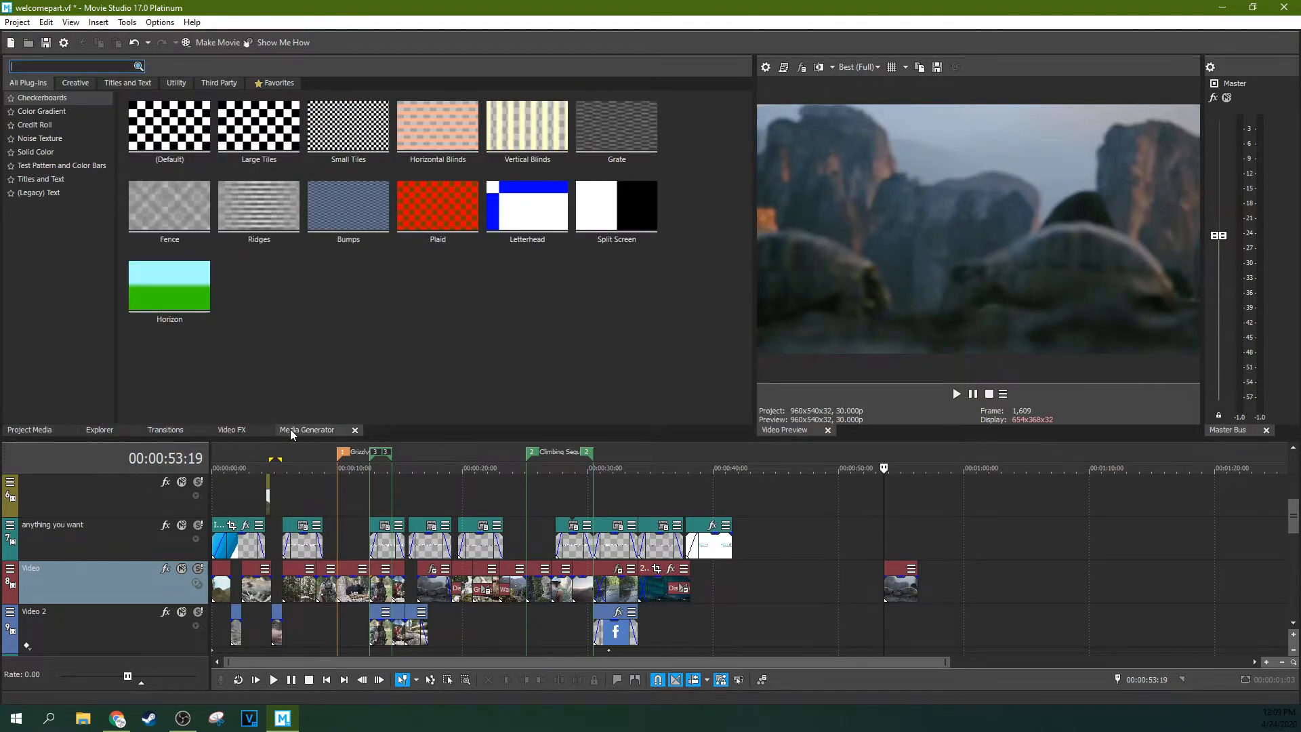
Step: Try the default Add Noise effect on the 11_turtles event, viewing the frame at 00:00:54:25 before removing the effect
click(238, 431)
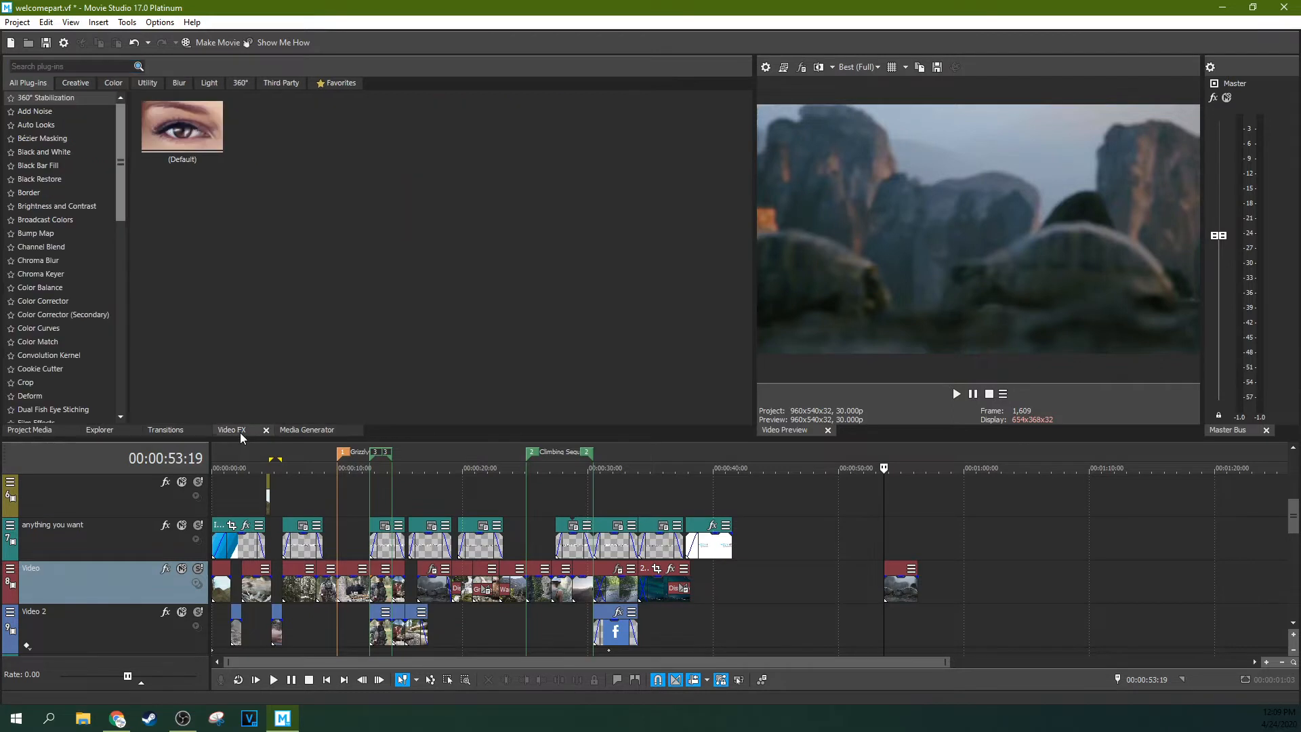
click(86, 111)
drag(198, 133, 902, 605)
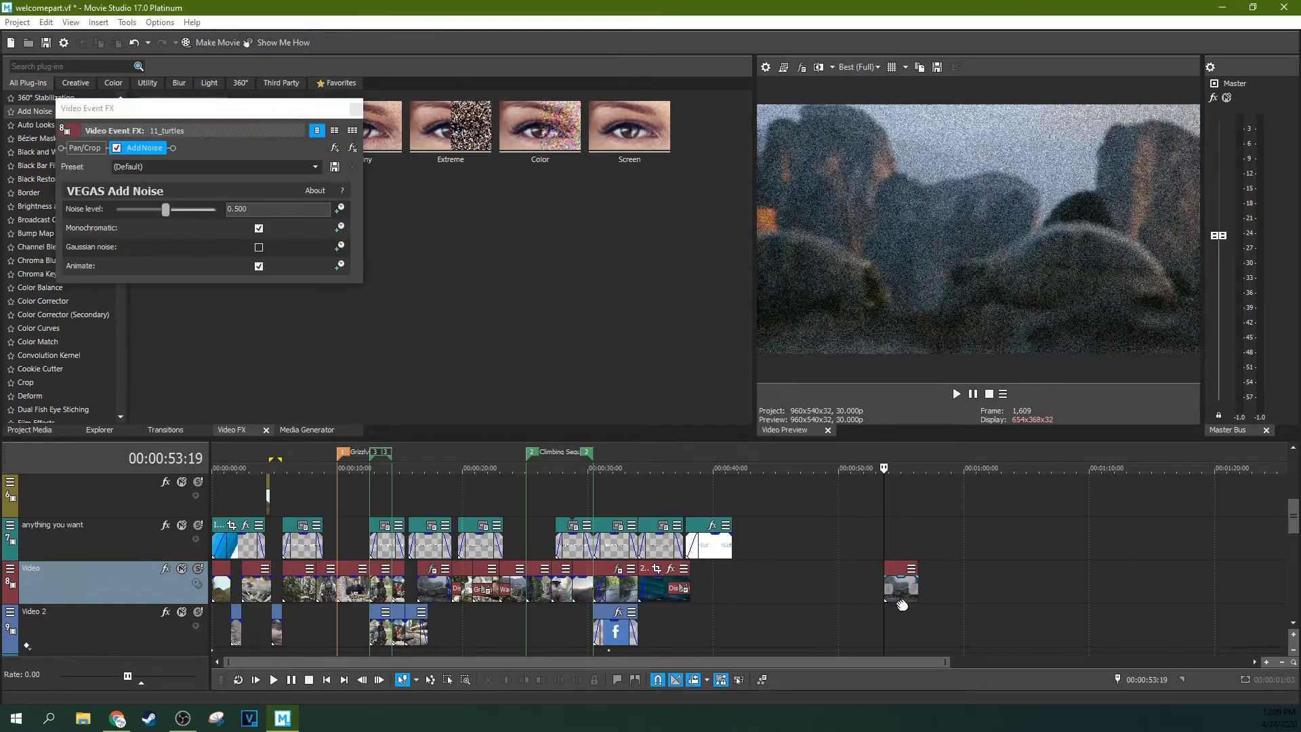
scroll(903, 605, up, 8)
click(835, 571)
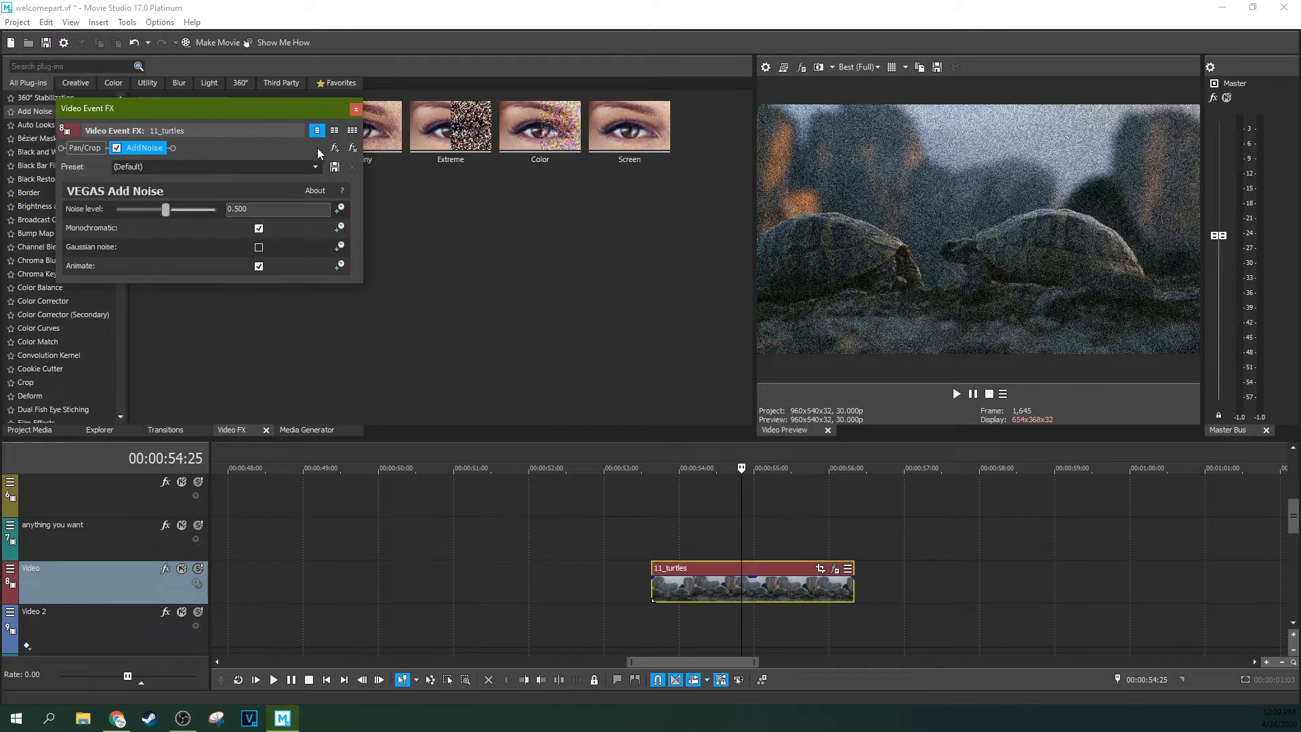
click(351, 149)
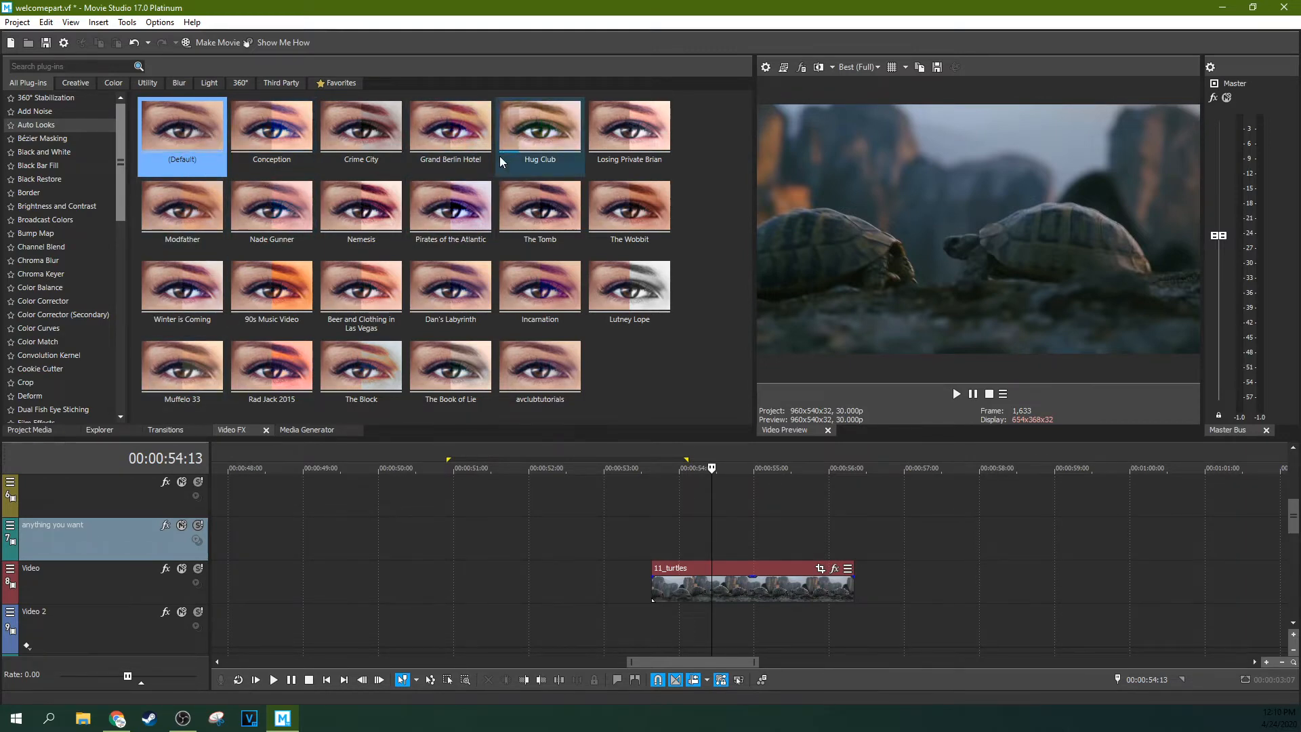
Step: Try the Crime City Auto Looks preset on 11_turtles with its strength at about 0.973, and remove the effect
click(373, 173)
drag(373, 176, 746, 591)
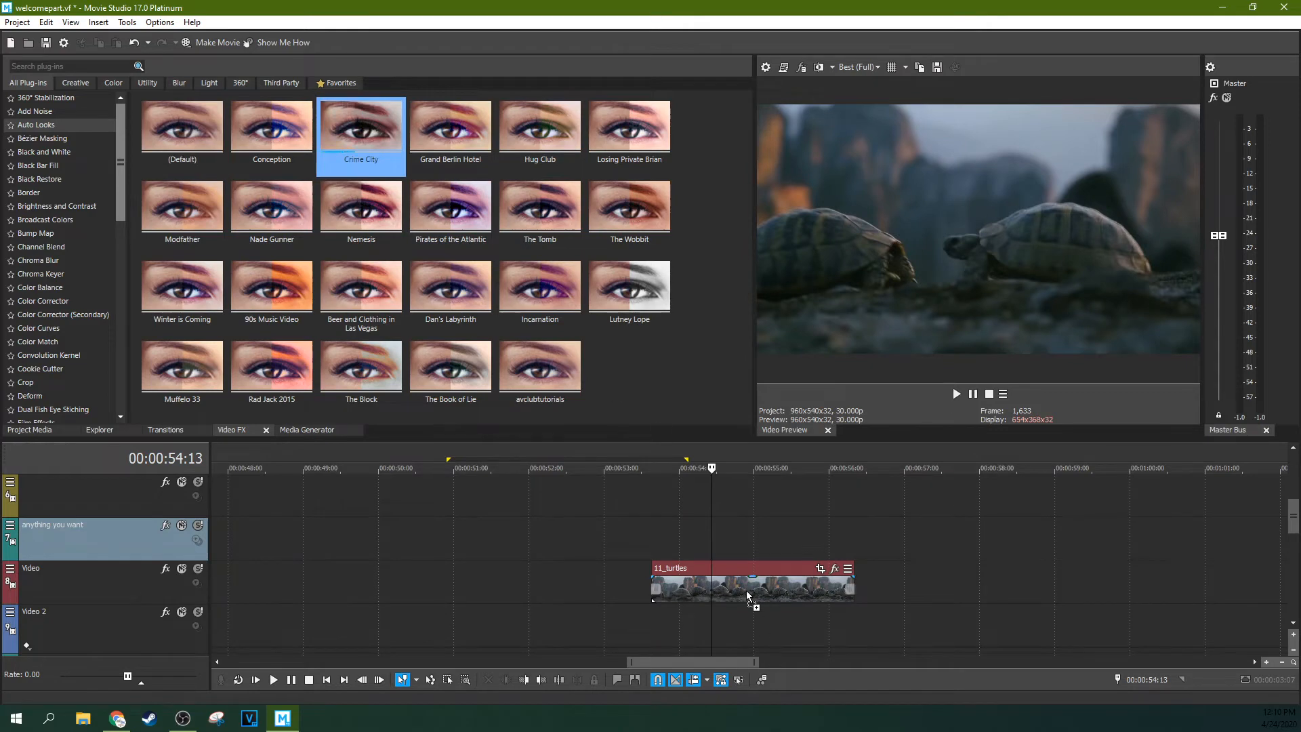
drag(409, 479, 480, 307)
mouse_move(454, 421)
mouse_down()
mouse_move(342, 430)
mouse_move(450, 421)
mouse_up()
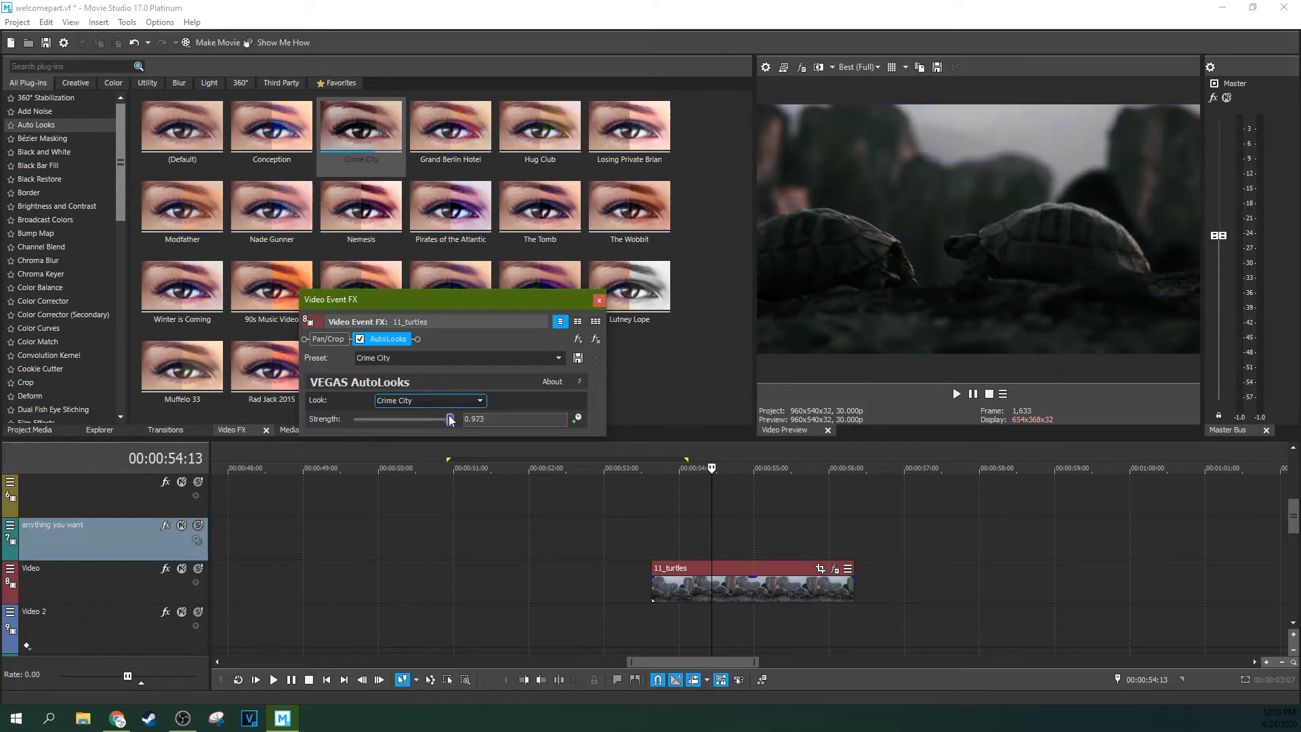
click(595, 340)
click(599, 300)
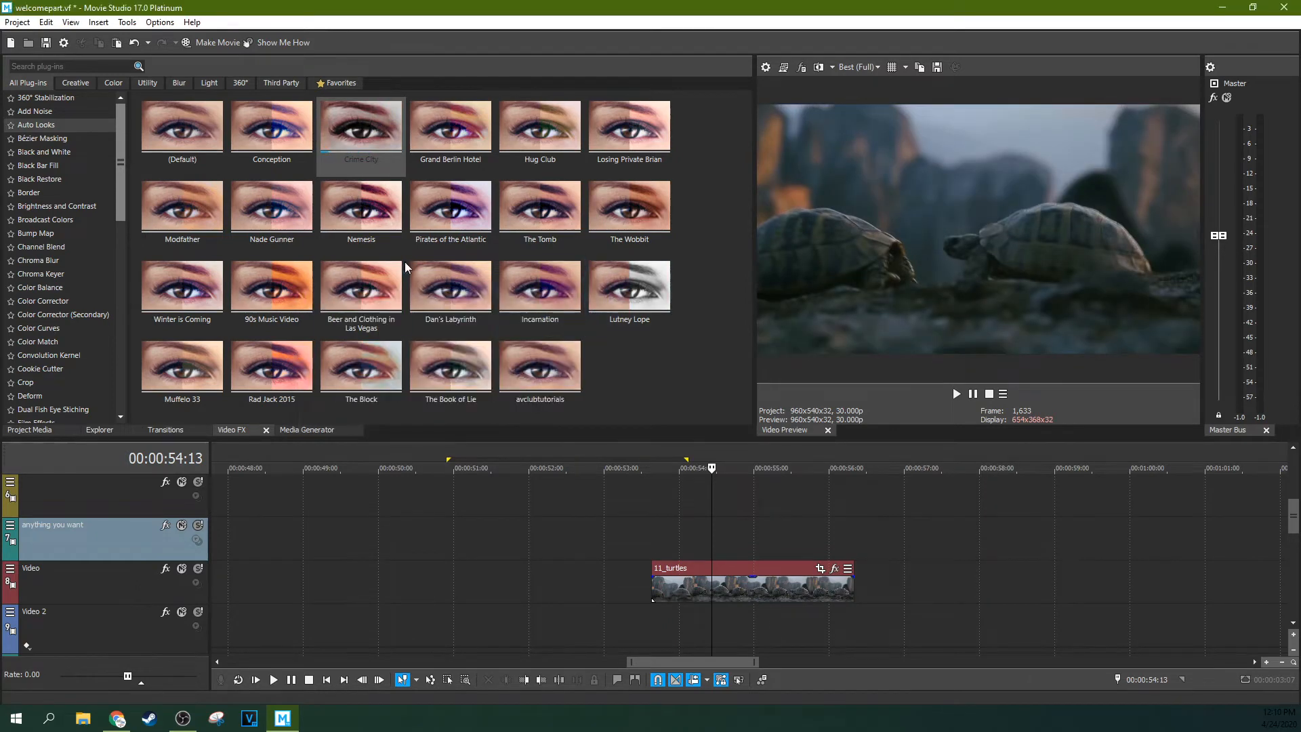
Step: Try The Wobbit Auto Looks preset on 11_turtles with its strength at about 0.279, and remove the effect
drag(627, 231, 744, 590)
drag(464, 420, 382, 425)
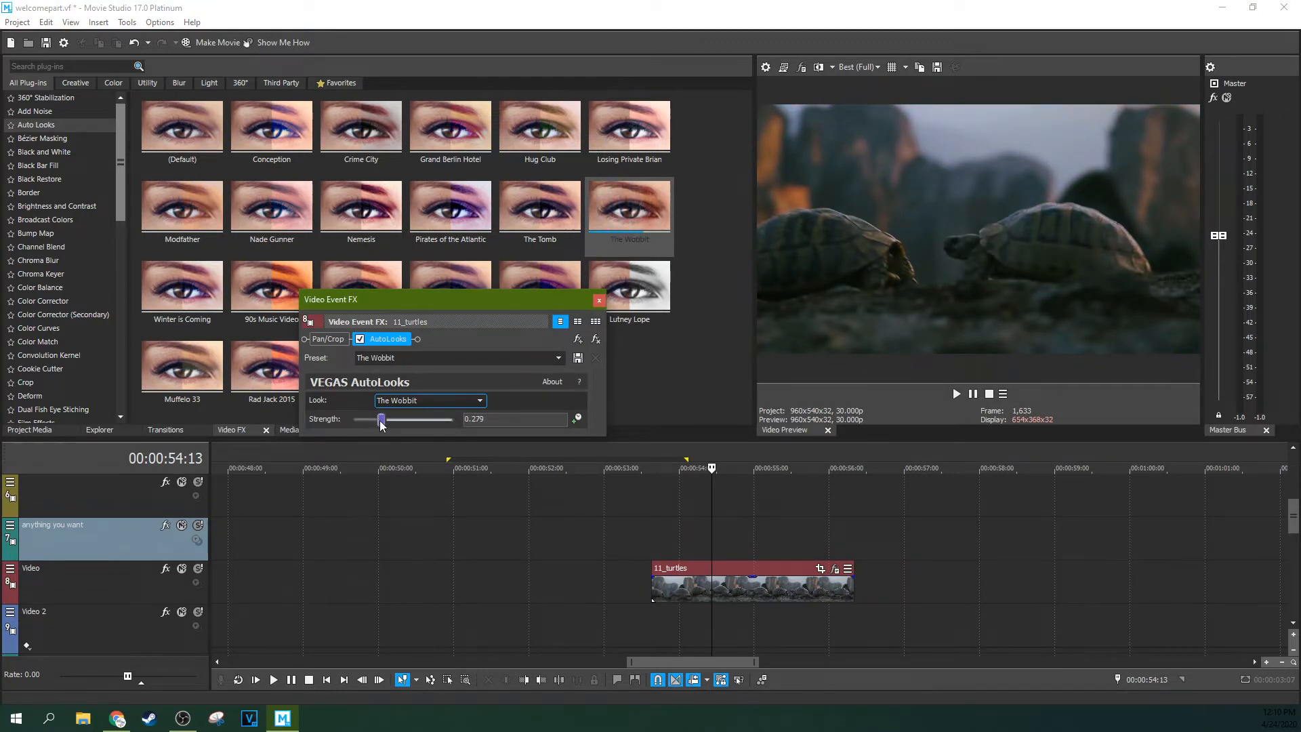
click(595, 339)
click(599, 300)
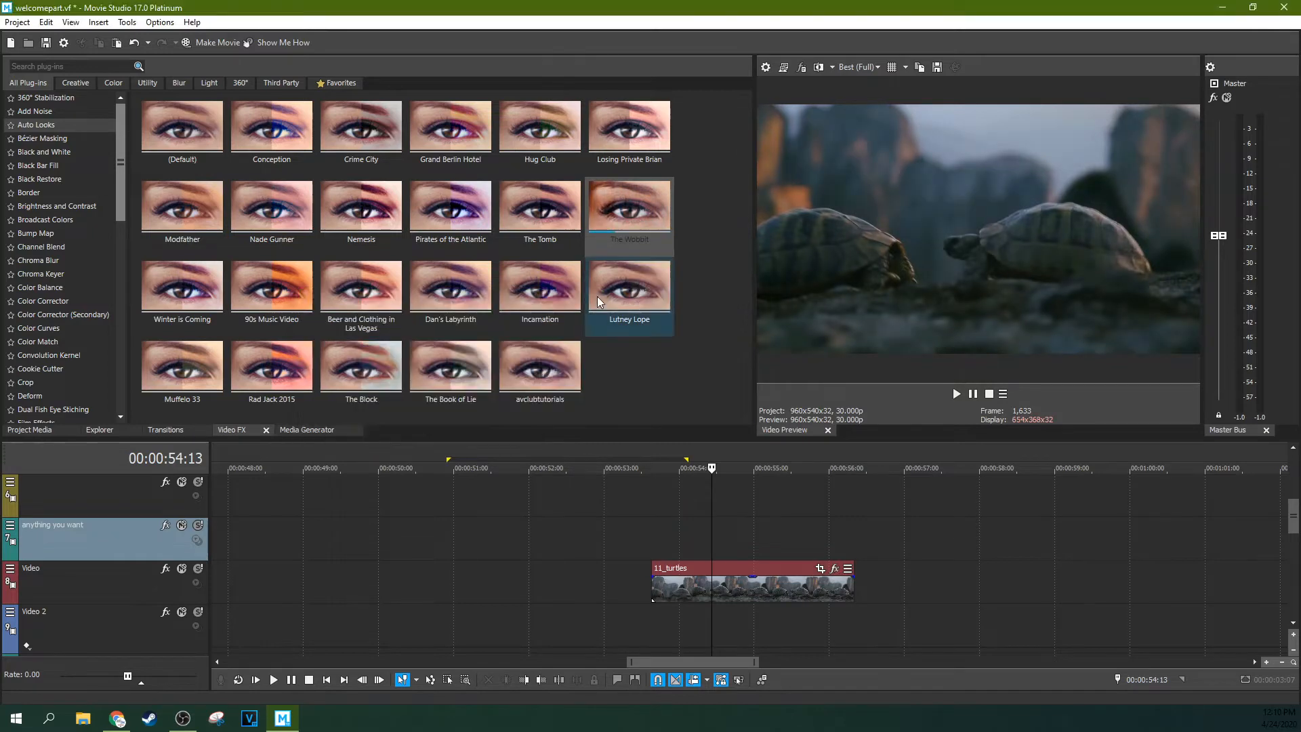
Step: Try the Pirates of the Atlantic Auto Looks preset on 11_turtles, lowering its strength to about 0.136, and remove it
drag(420, 227, 744, 599)
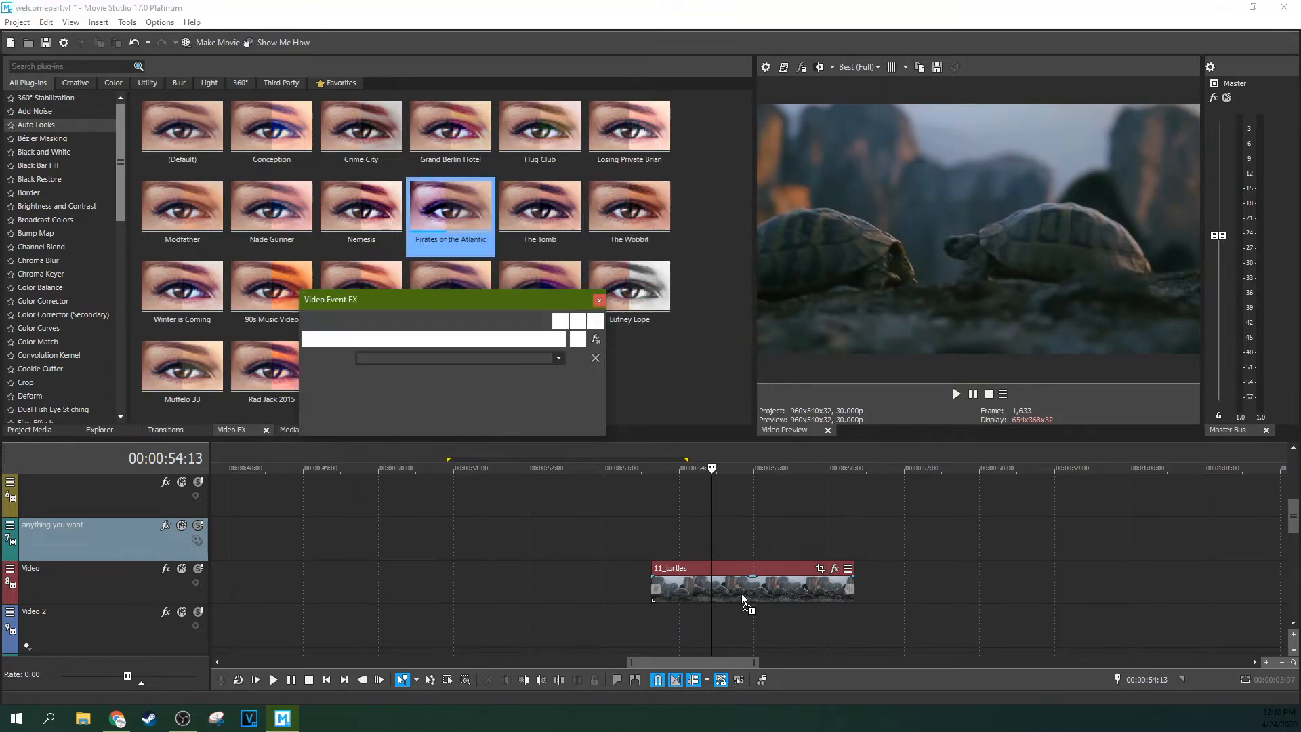
drag(449, 423, 342, 430)
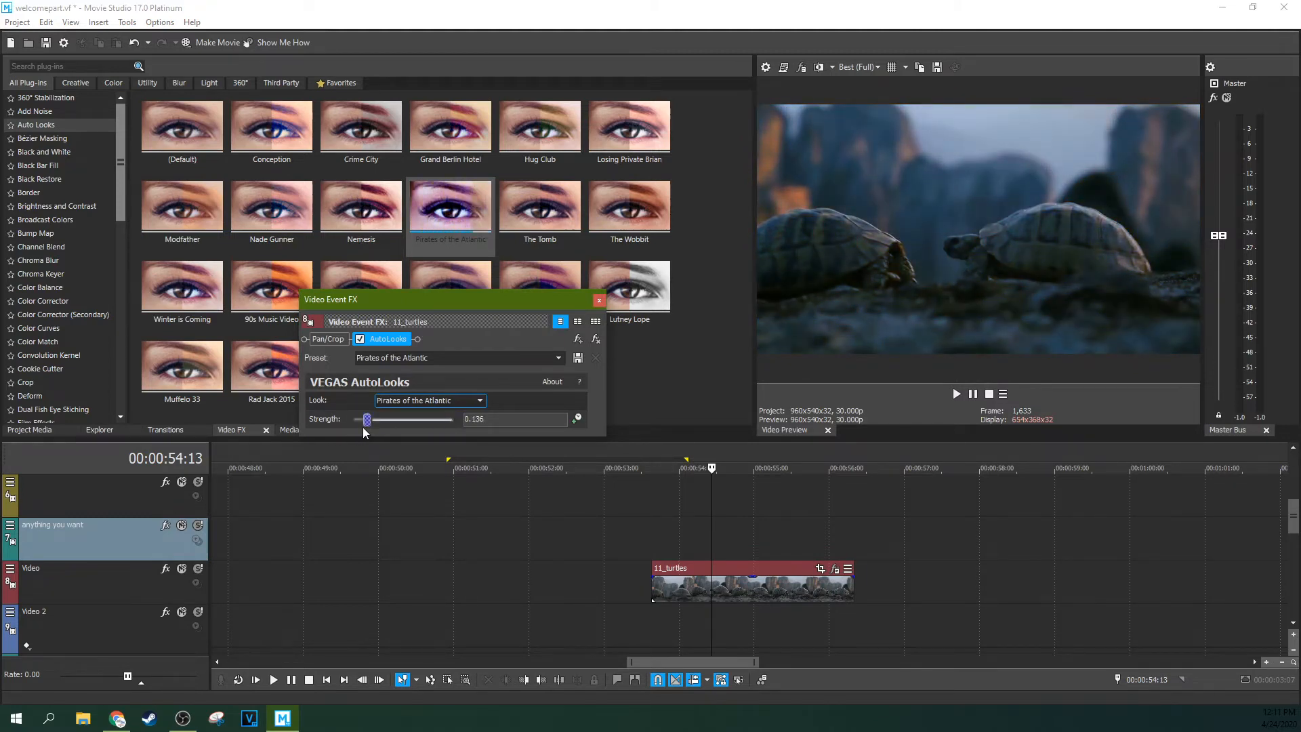
click(595, 343)
click(600, 300)
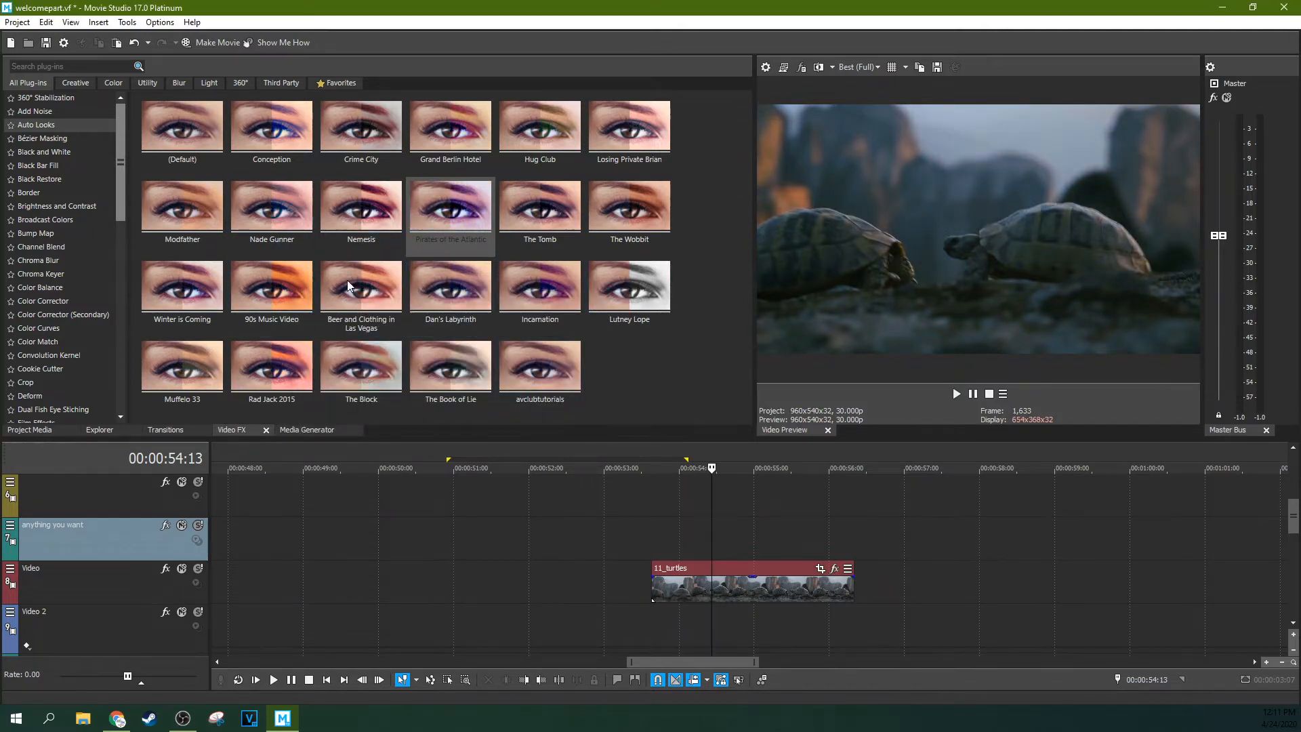
Step: Apply the default Bézier Masking effect to the 11_turtles event and expand its General Options and Mask 1 settings
click(46, 140)
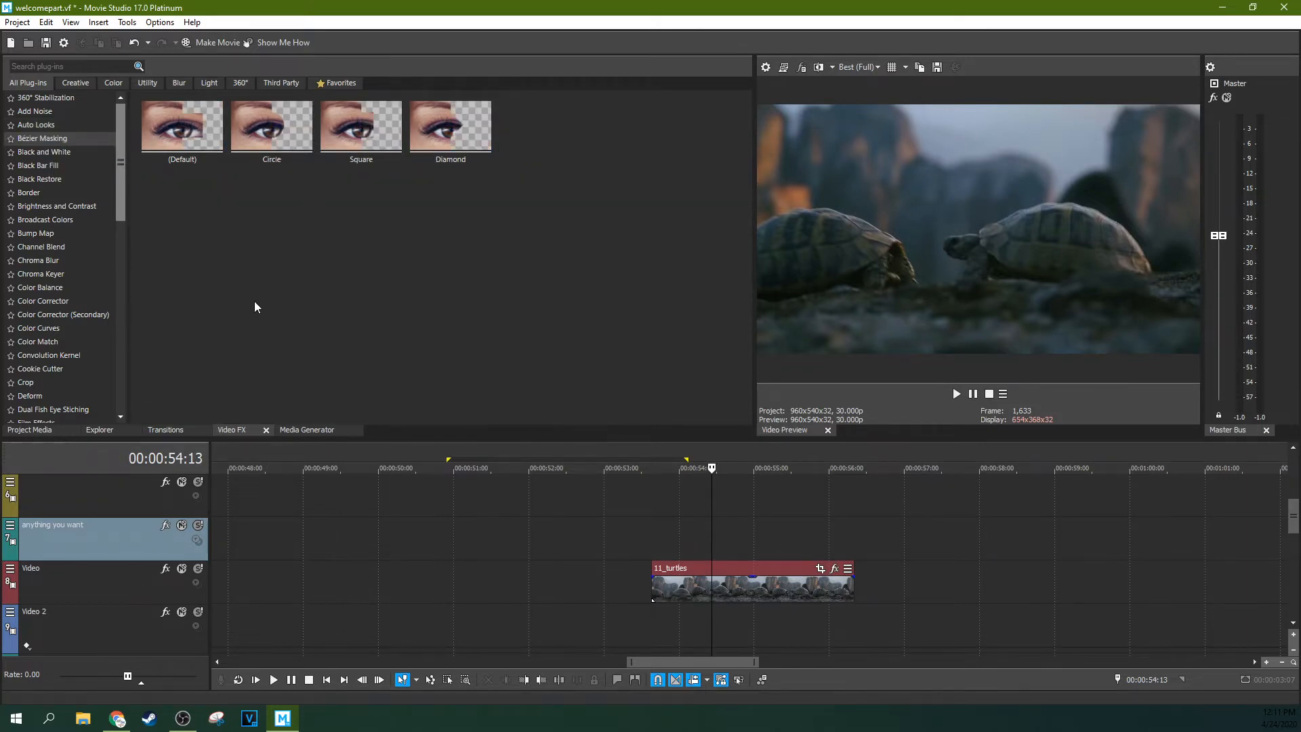
drag(172, 143, 702, 584)
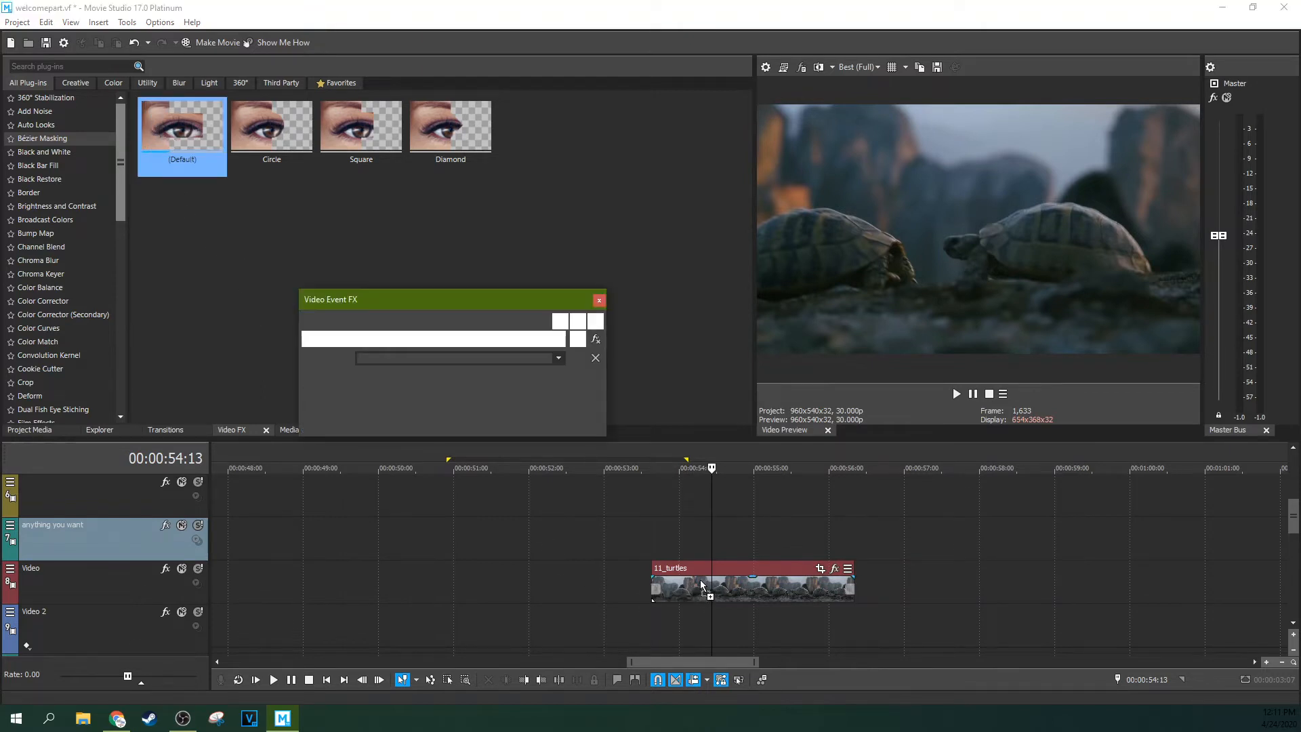
drag(473, 310, 394, 261)
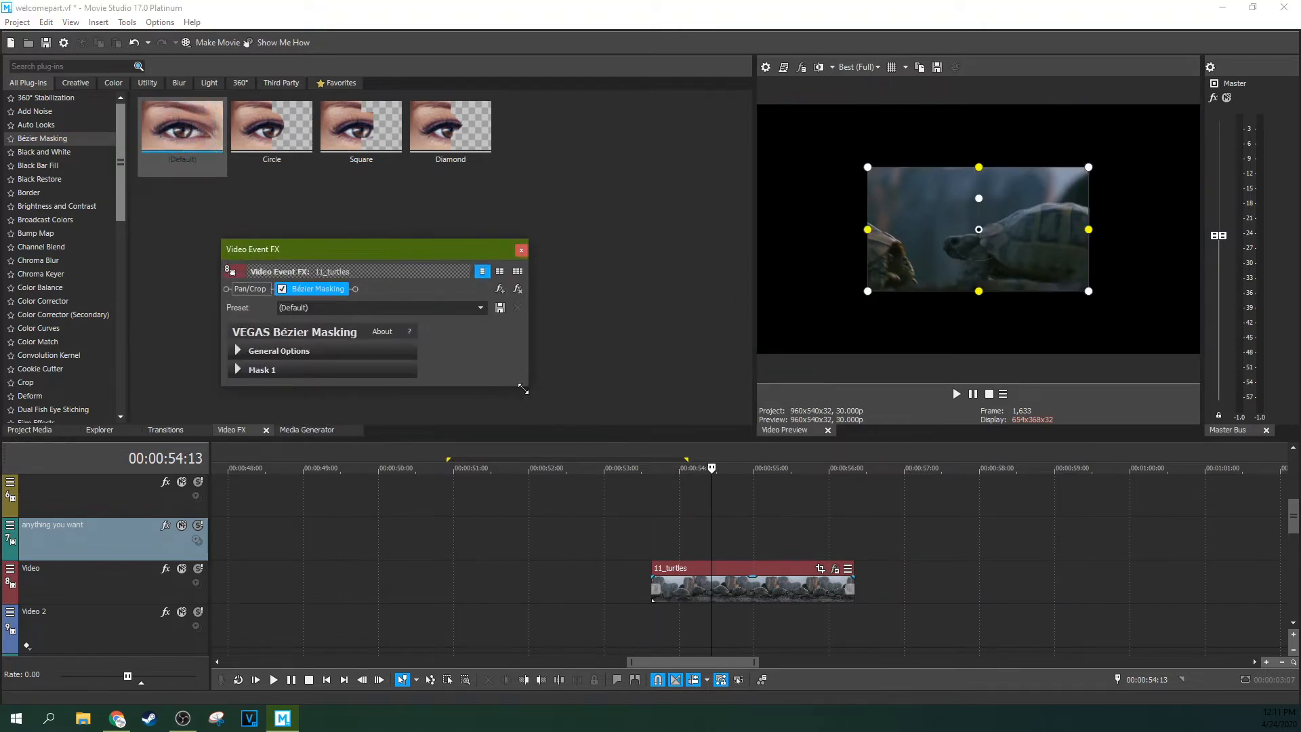
click(241, 350)
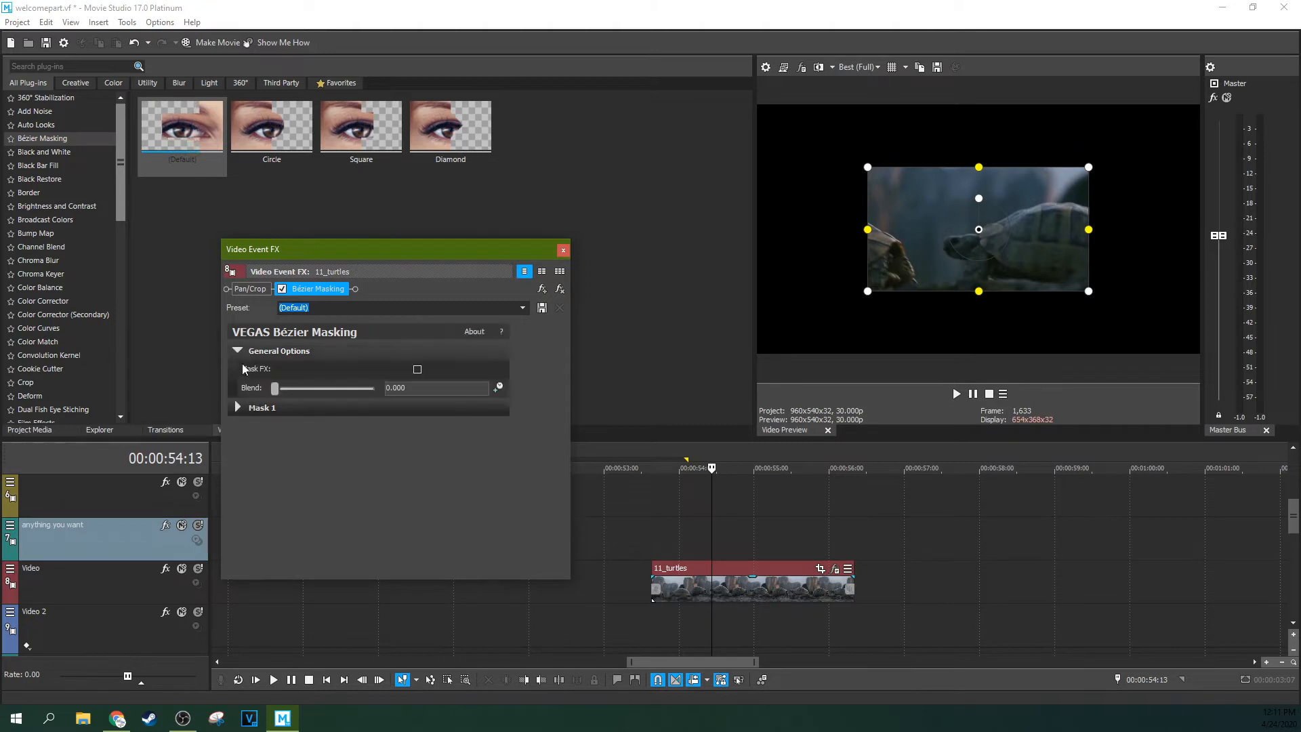
click(239, 408)
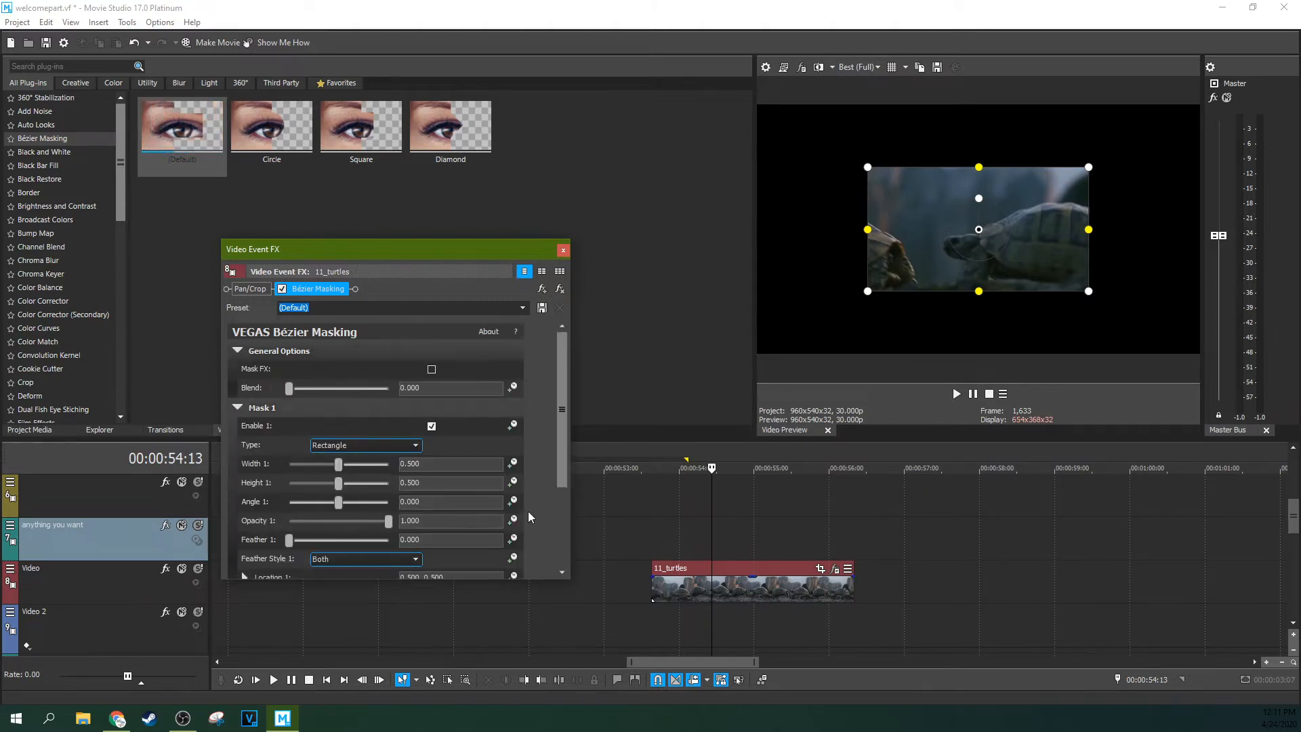
Step: Turn on Mask FX for the Bézier Masking effect and add the default Black and White effect to the 11_turtles event
mouse_move(299, 389)
mouse_down()
mouse_move(336, 392)
mouse_move(288, 393)
mouse_move(341, 397)
mouse_move(289, 401)
mouse_up()
click(433, 375)
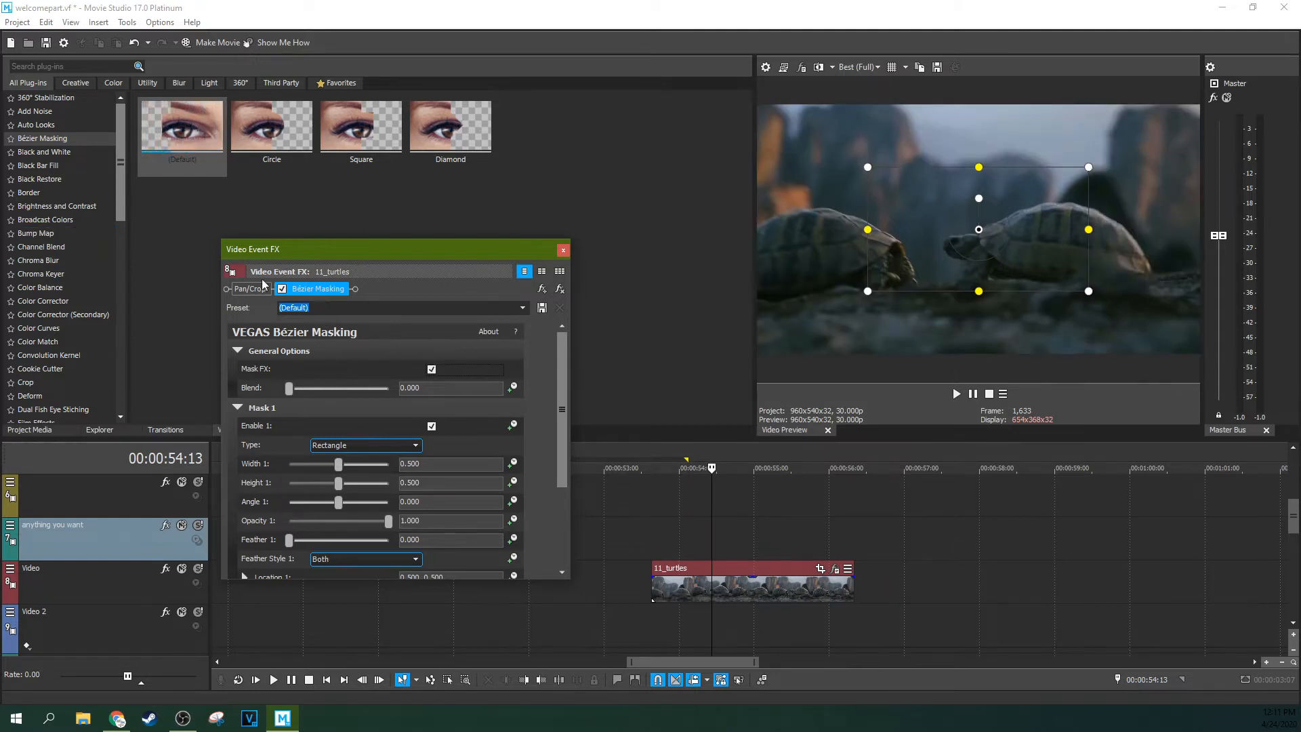
click(42, 153)
drag(722, 413, 779, 591)
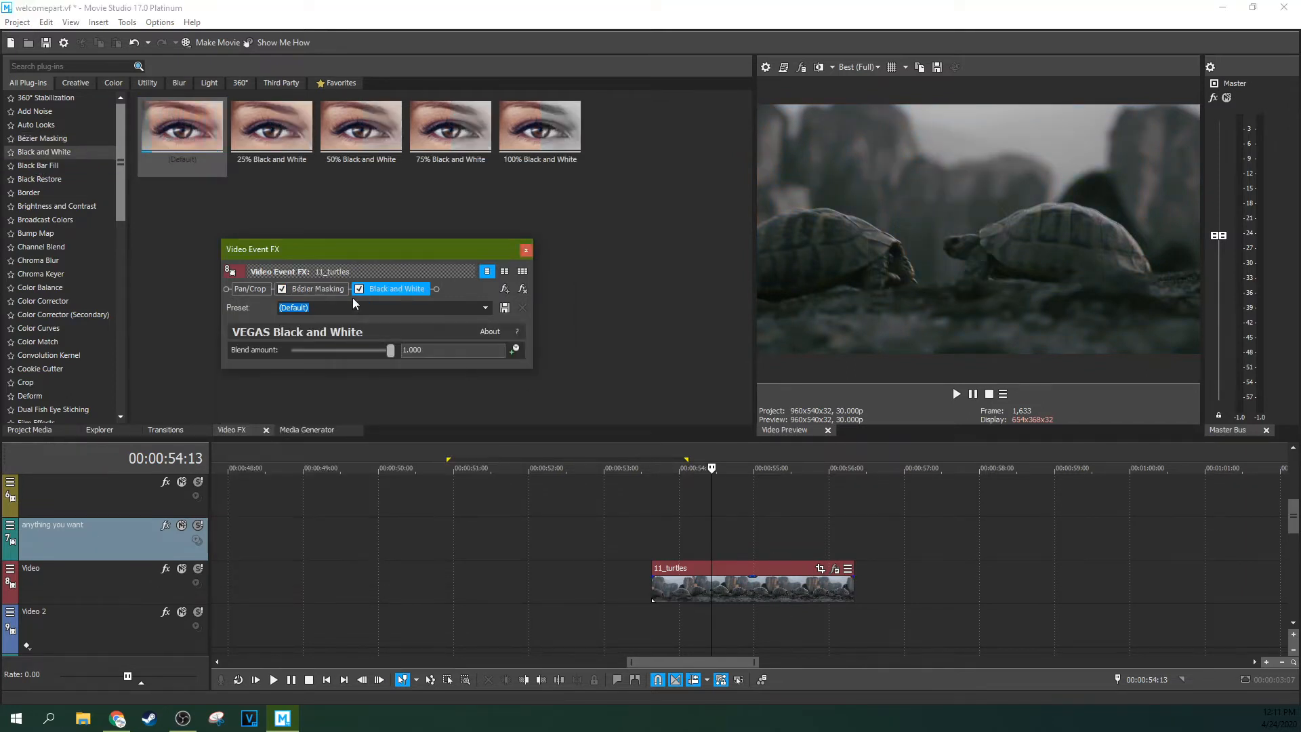
Step: Show the Bézier Masking settings in an enlarged effects window and try its Mask FX option and Blend amount
click(329, 287)
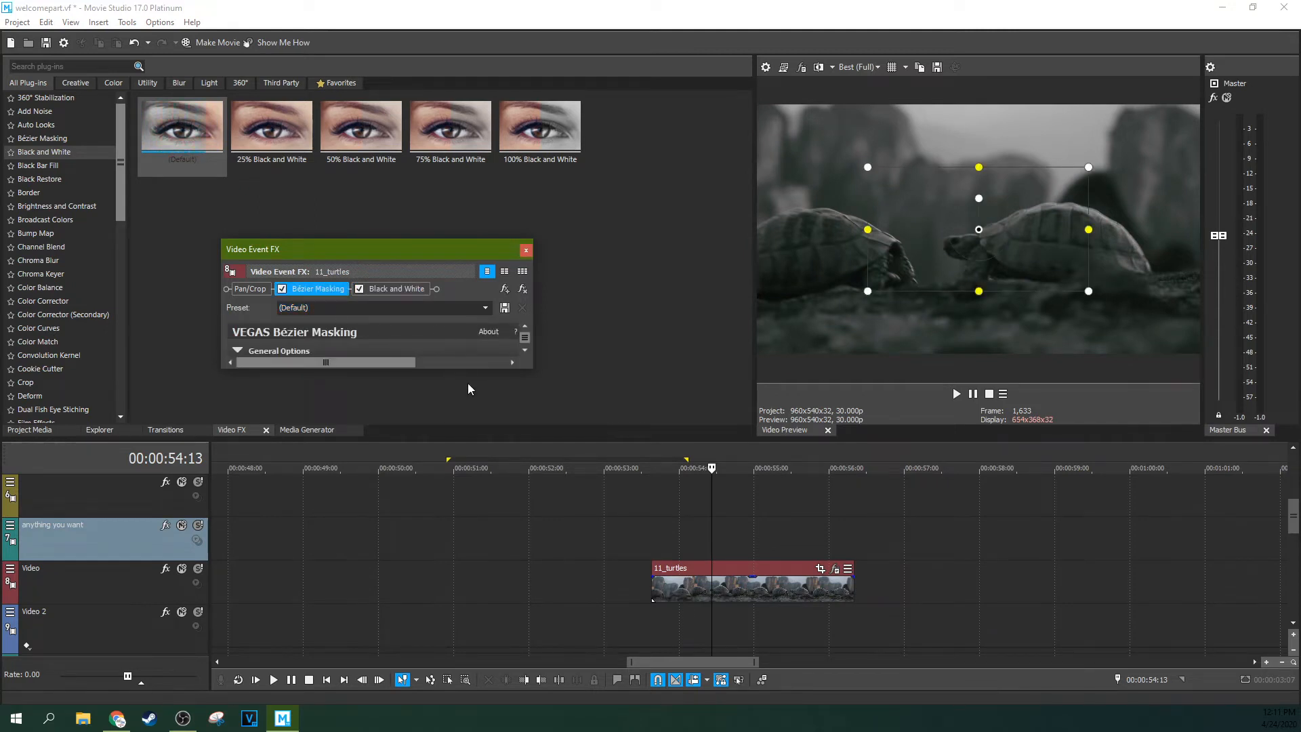
drag(464, 371, 484, 555)
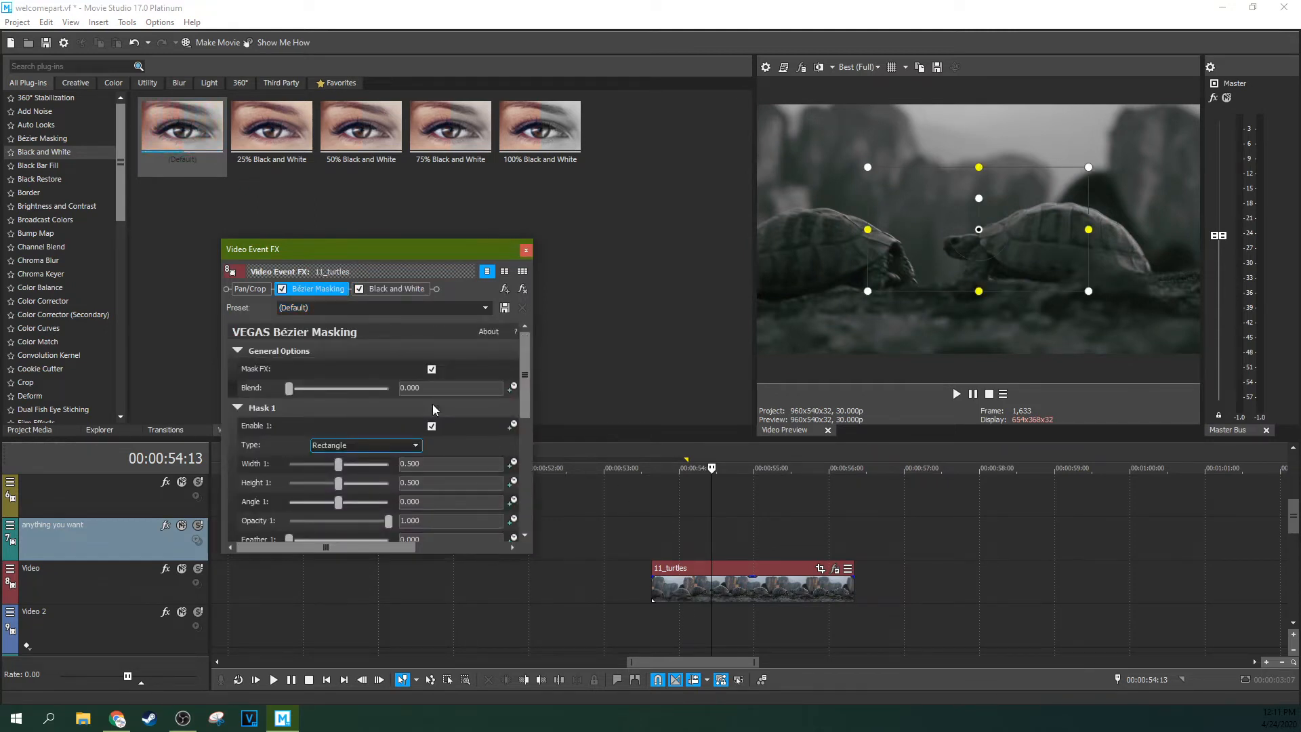
click(432, 369)
drag(388, 388, 225, 400)
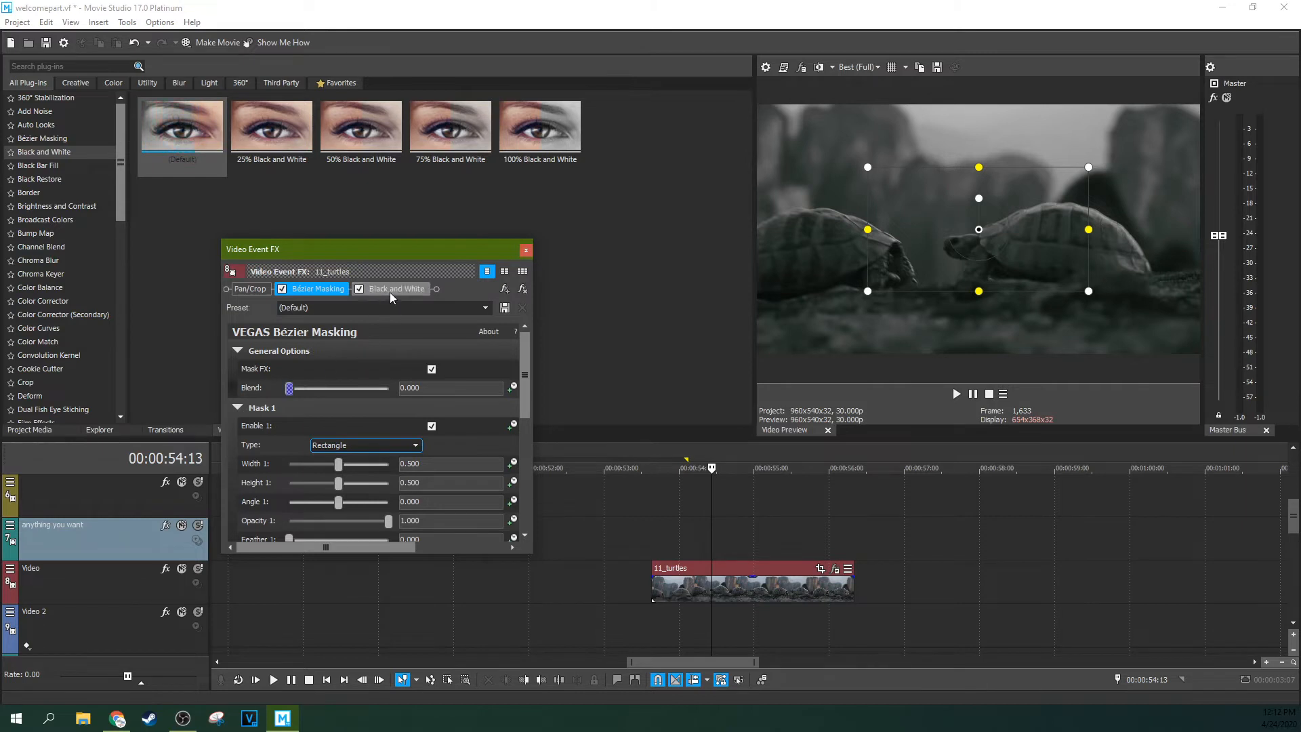
Step: Place Black and White before Bézier Masking in the effect chain and move Mask 1 over the right turtle
drag(388, 295, 295, 290)
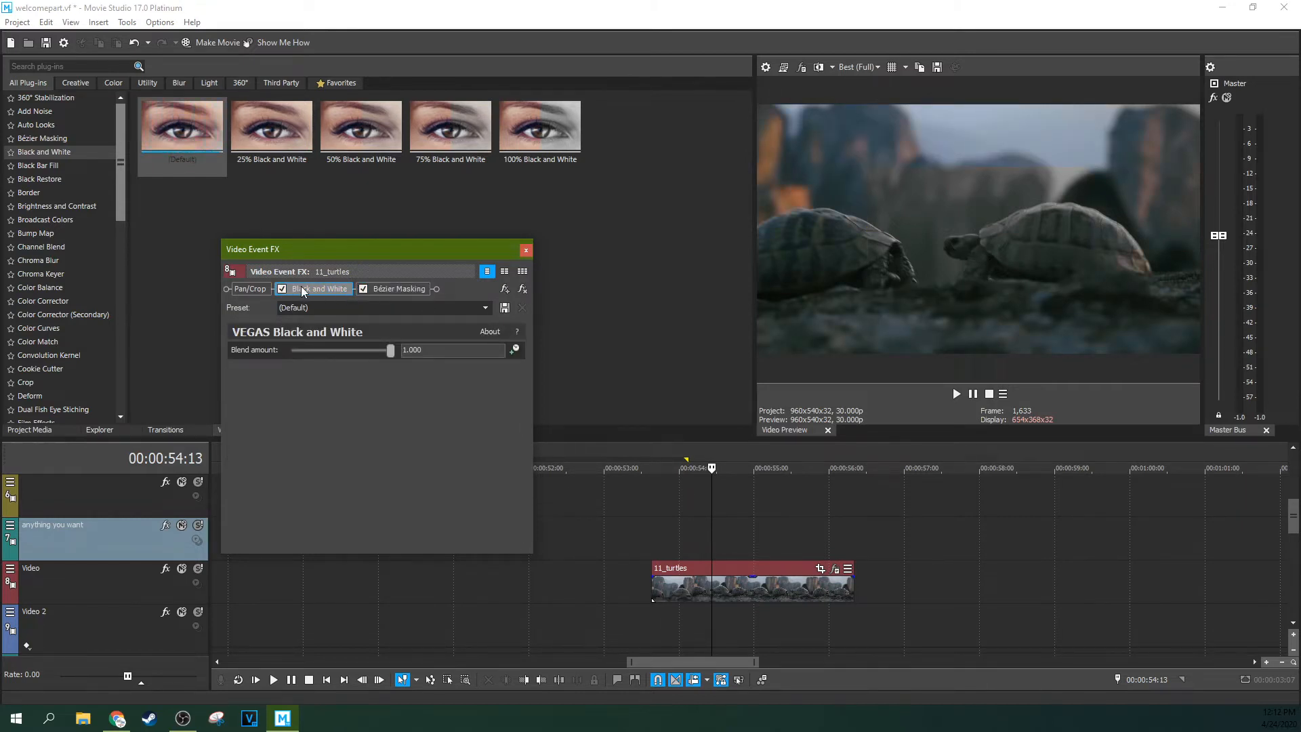
click(384, 286)
click(324, 293)
click(397, 287)
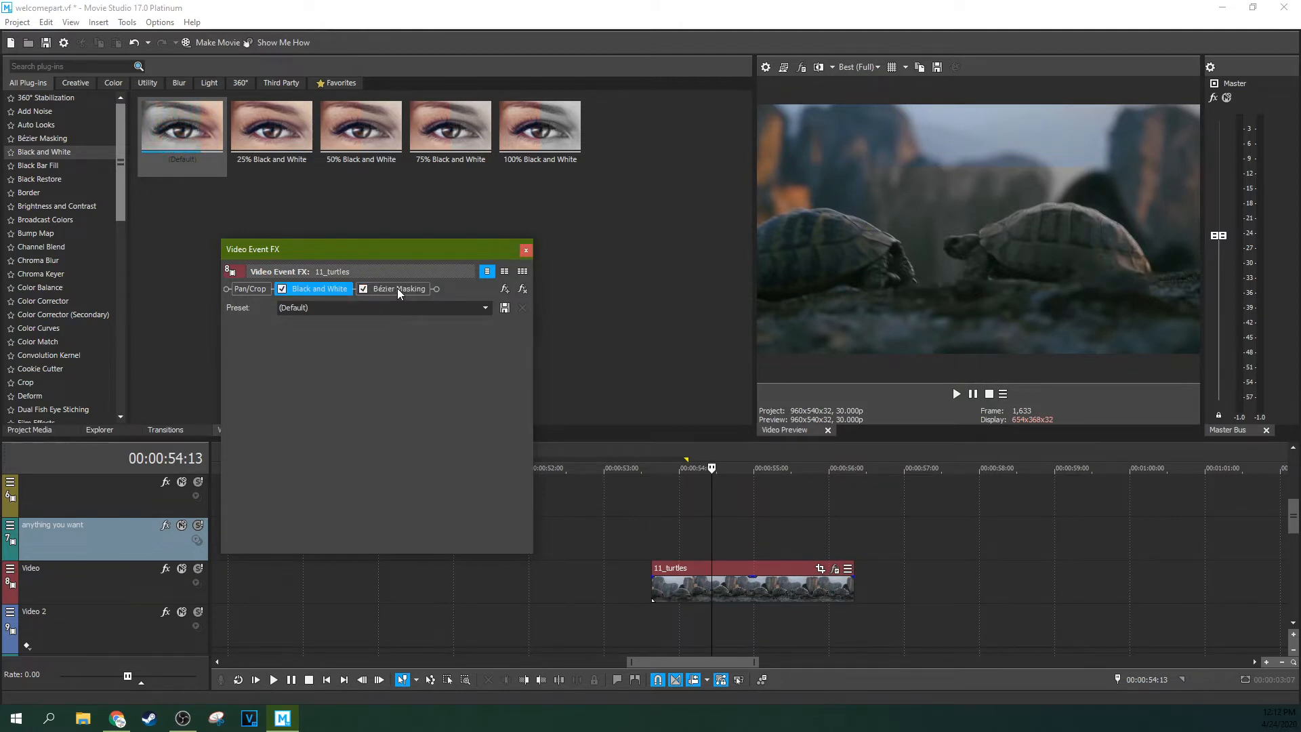
drag(290, 389, 331, 392)
drag(980, 231, 1055, 265)
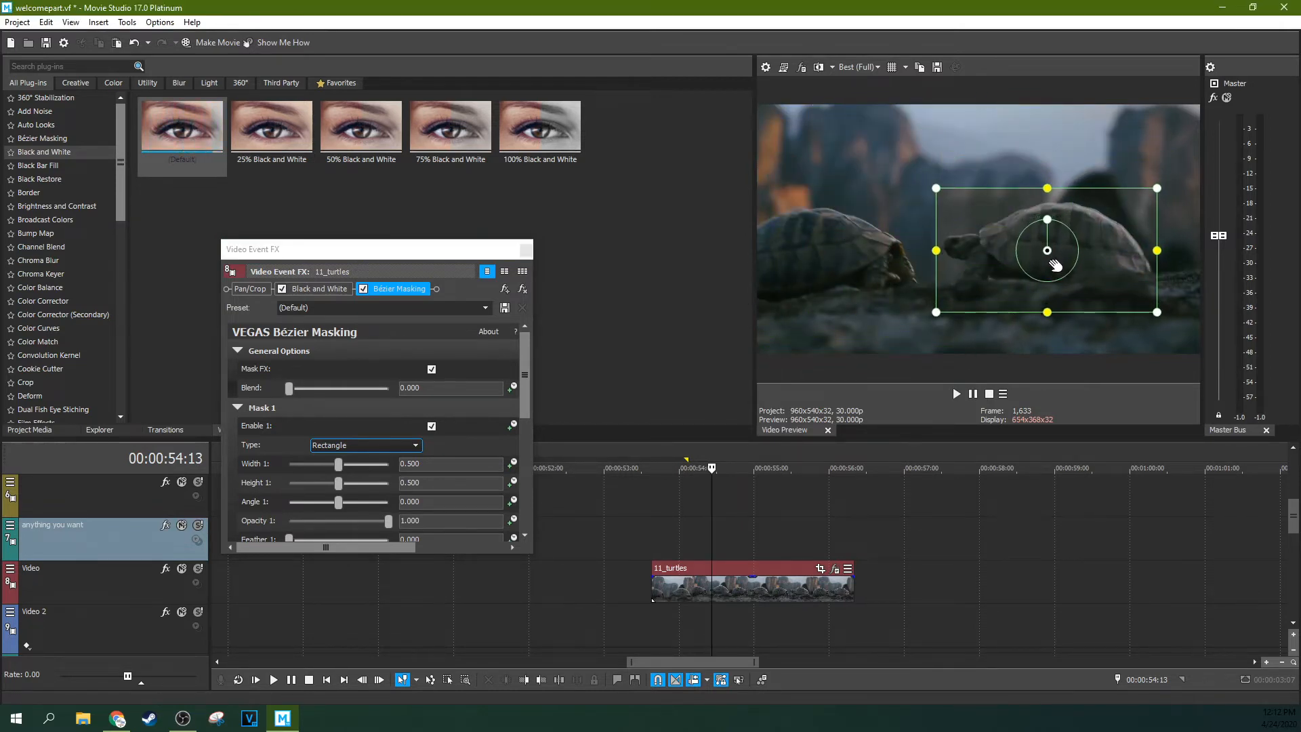
Step: Try the Oval and Diamond types for Mask 1 and set its type to Curve
click(528, 360)
scroll(527, 360, down, 1)
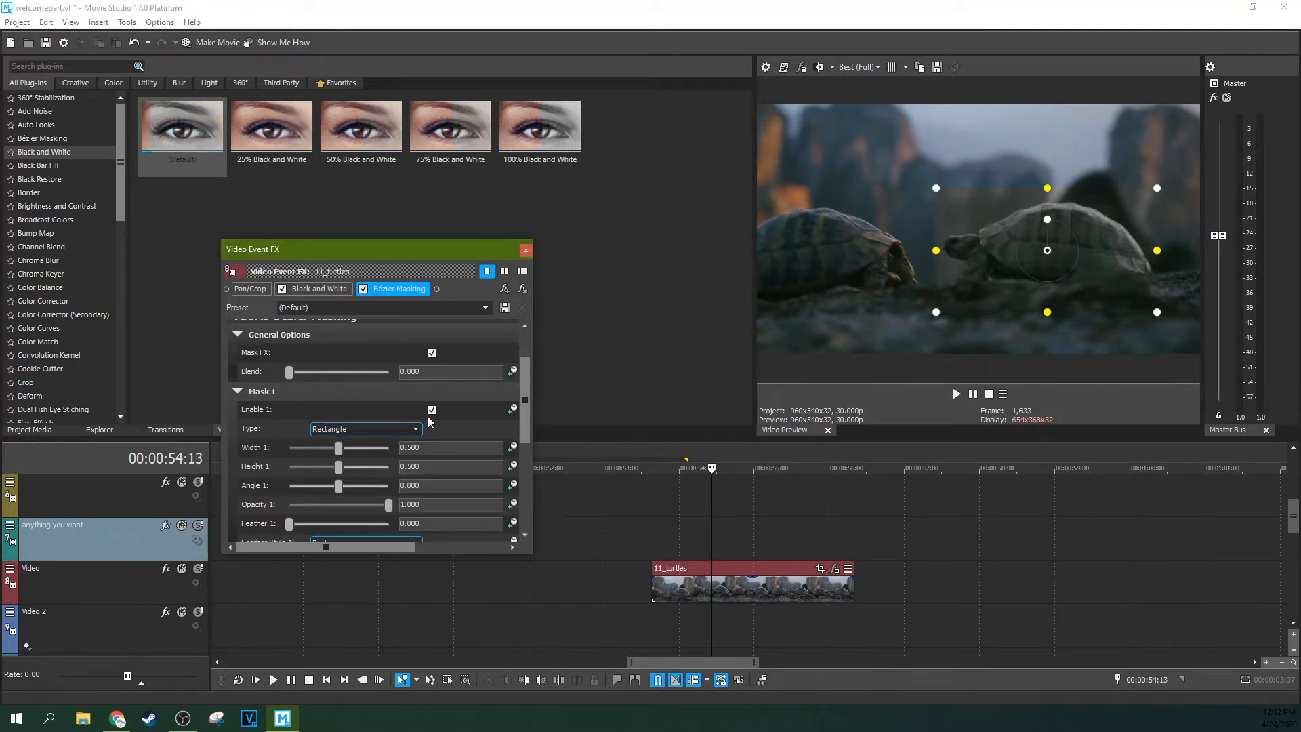
click(408, 430)
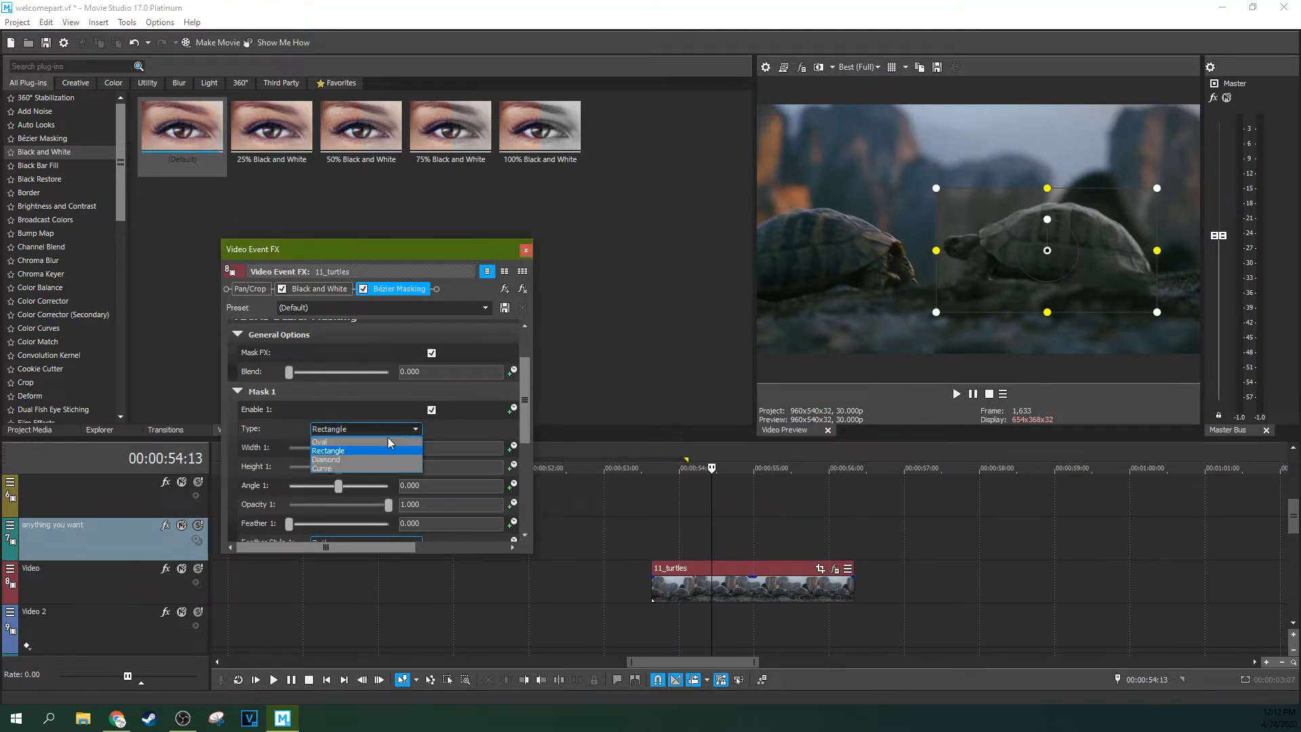
click(328, 442)
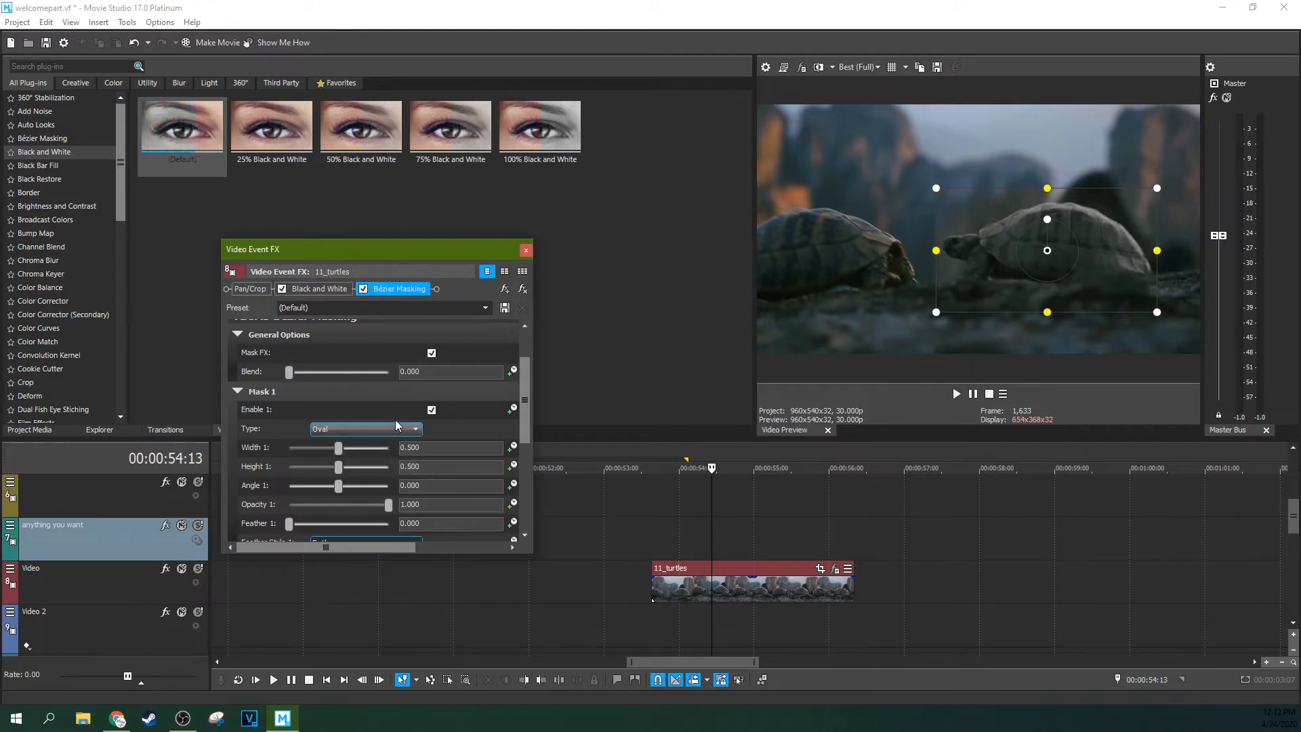
click(403, 429)
click(325, 459)
click(329, 429)
click(326, 468)
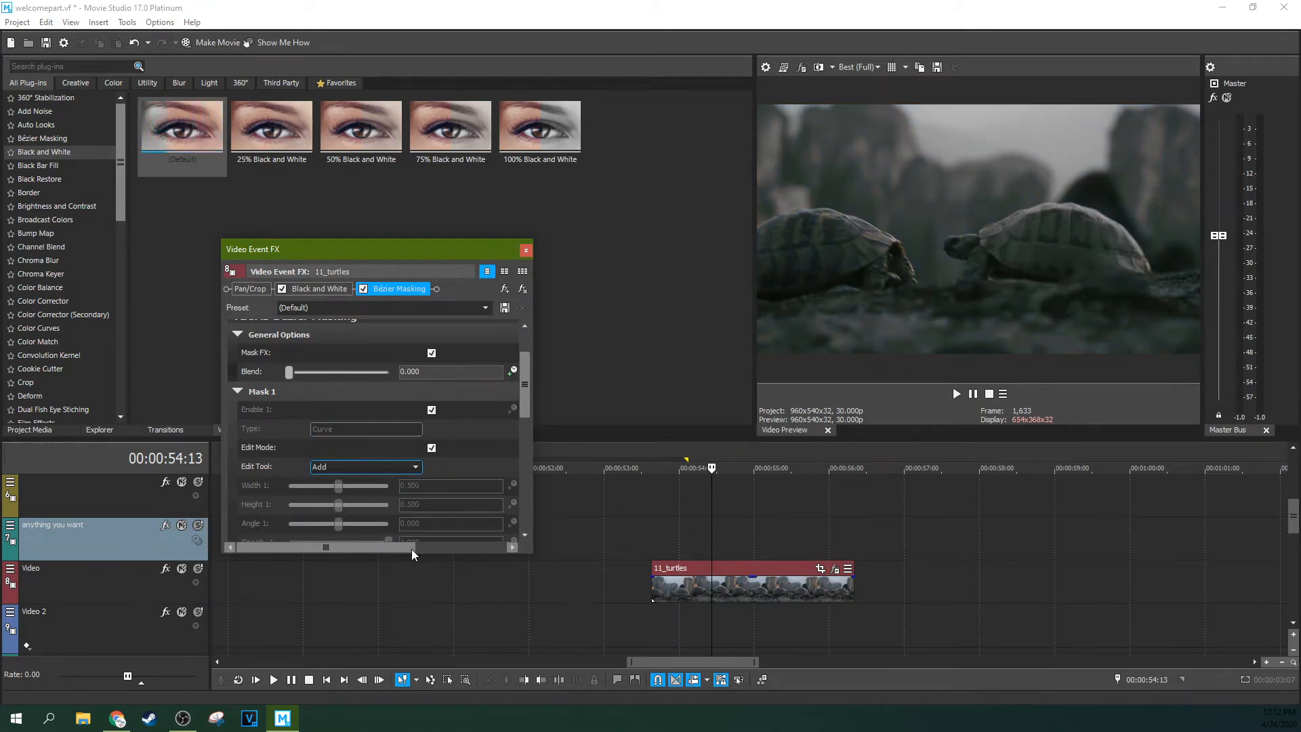
Step: With the Add edit tool, trace a closed curve mask around the outline of the right turtle
click(388, 466)
click(389, 467)
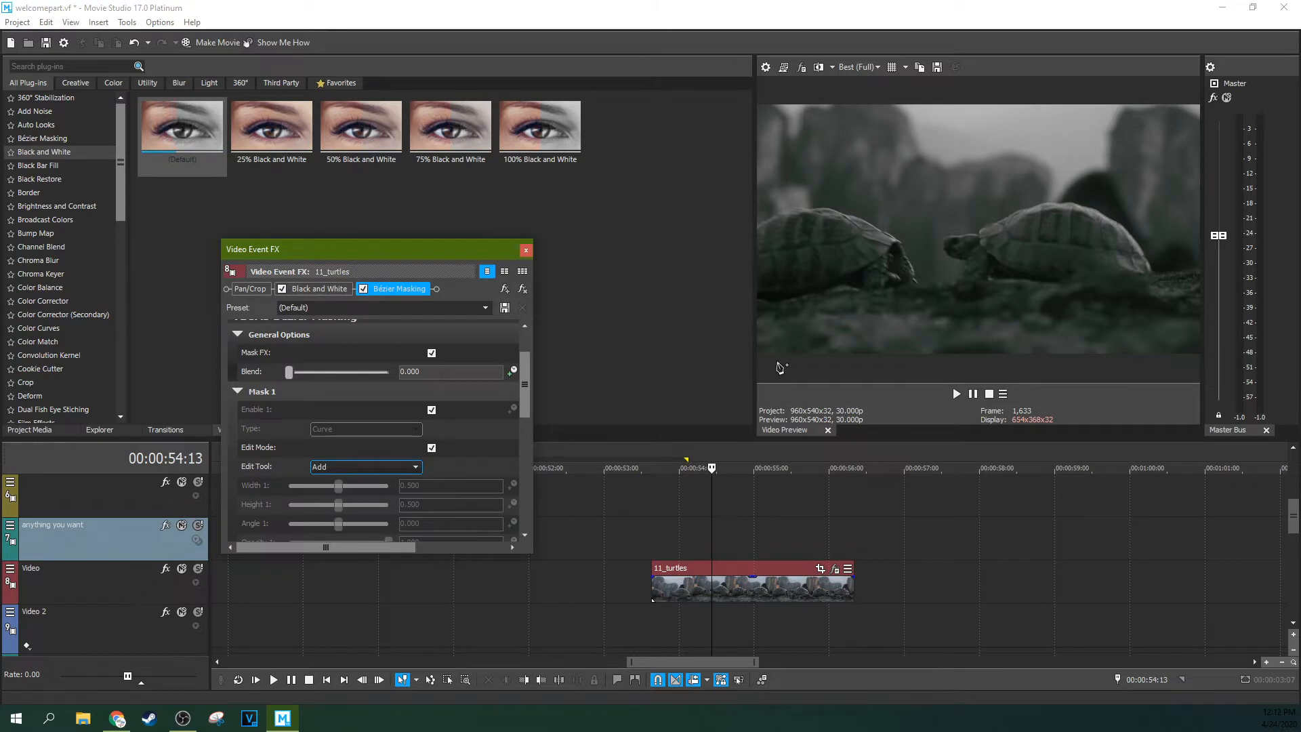
click(963, 262)
click(963, 281)
click(986, 282)
click(1073, 284)
click(1153, 278)
click(1147, 254)
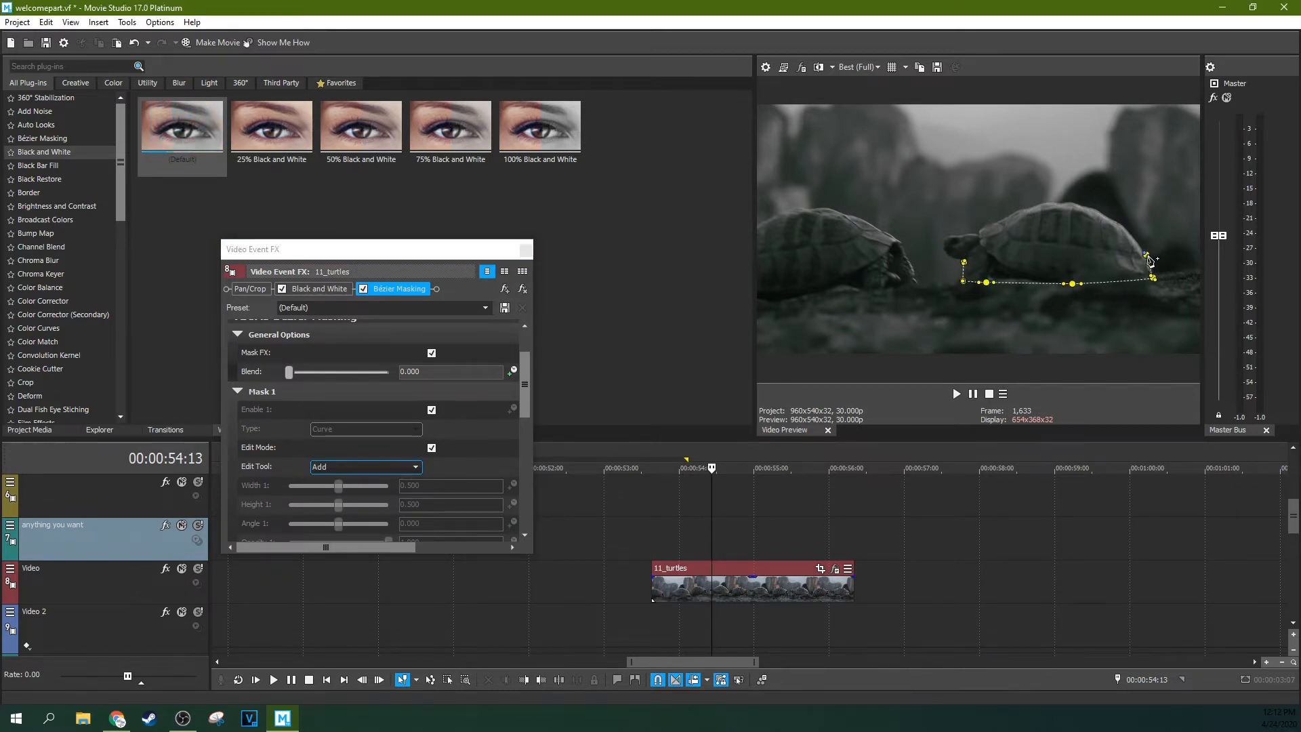
click(1100, 211)
click(1069, 207)
click(1031, 205)
click(1006, 217)
click(952, 240)
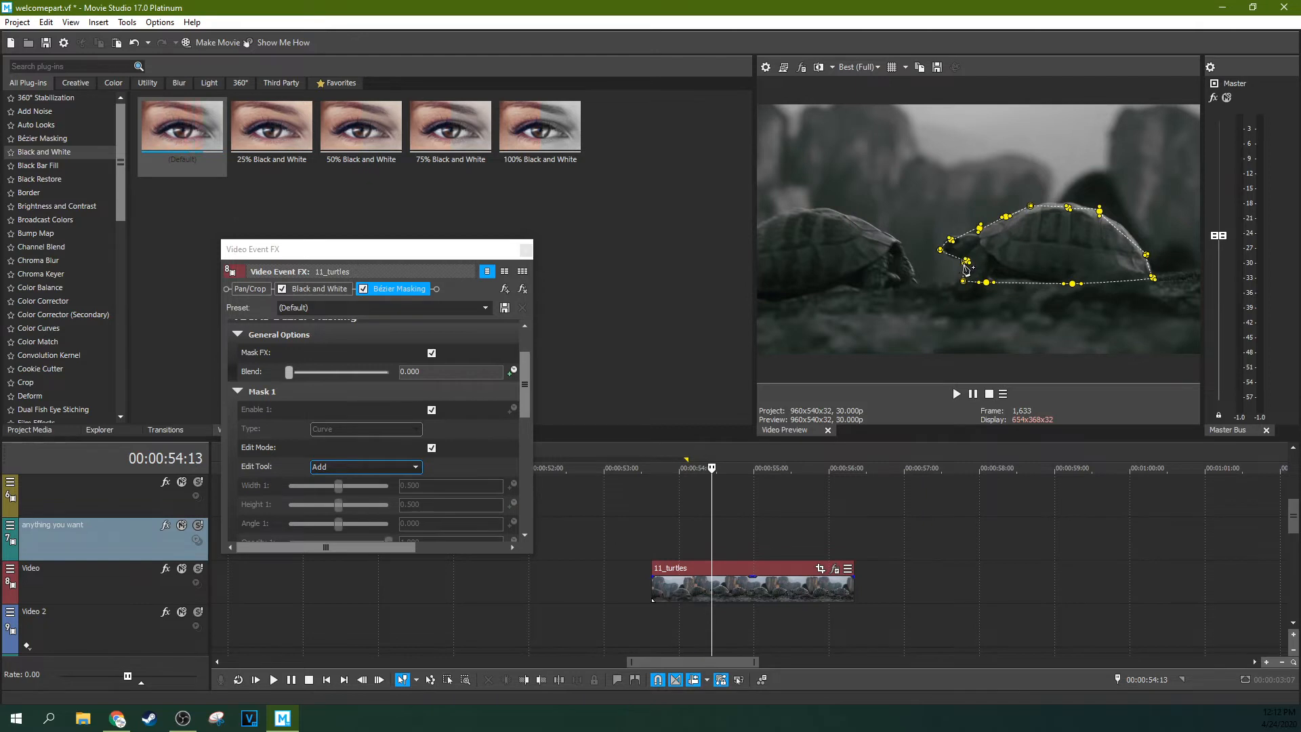
click(965, 263)
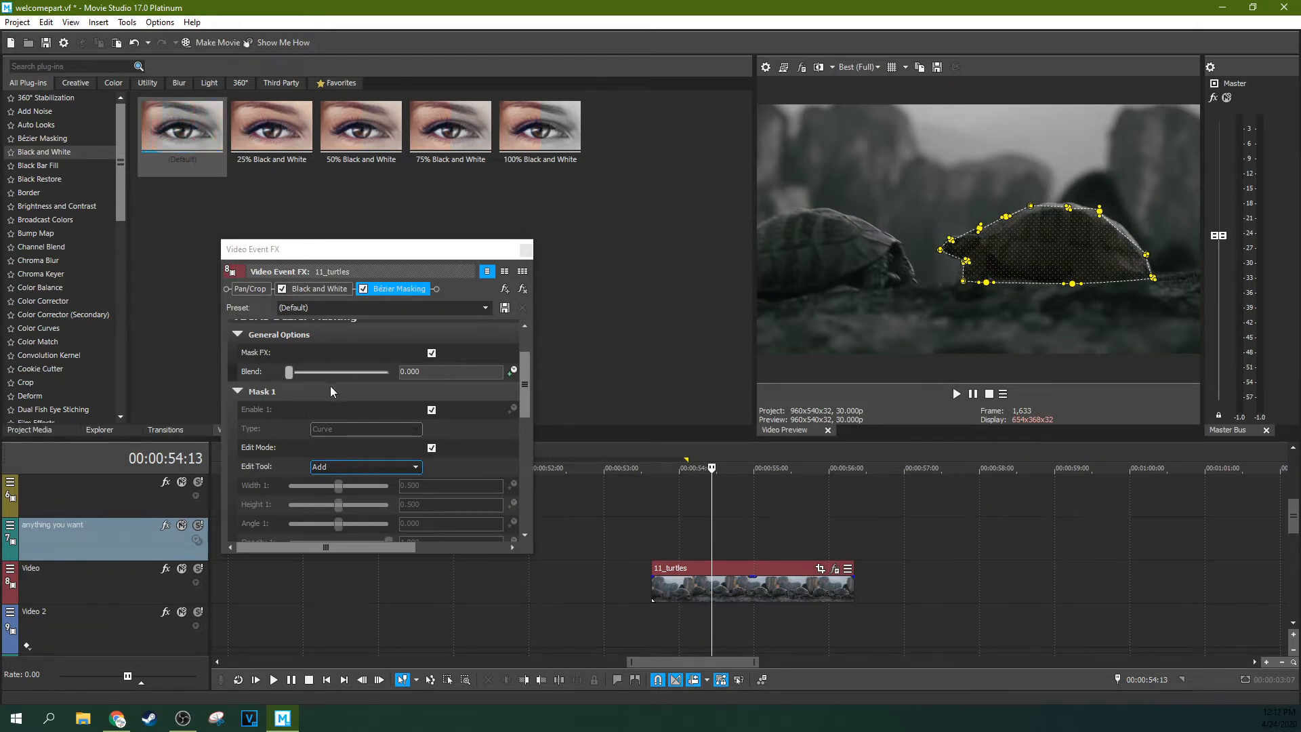
Step: Set the mask's edit tool to Normal, shift the outline slightly and adjust its points along the top of the shell
click(389, 469)
click(355, 480)
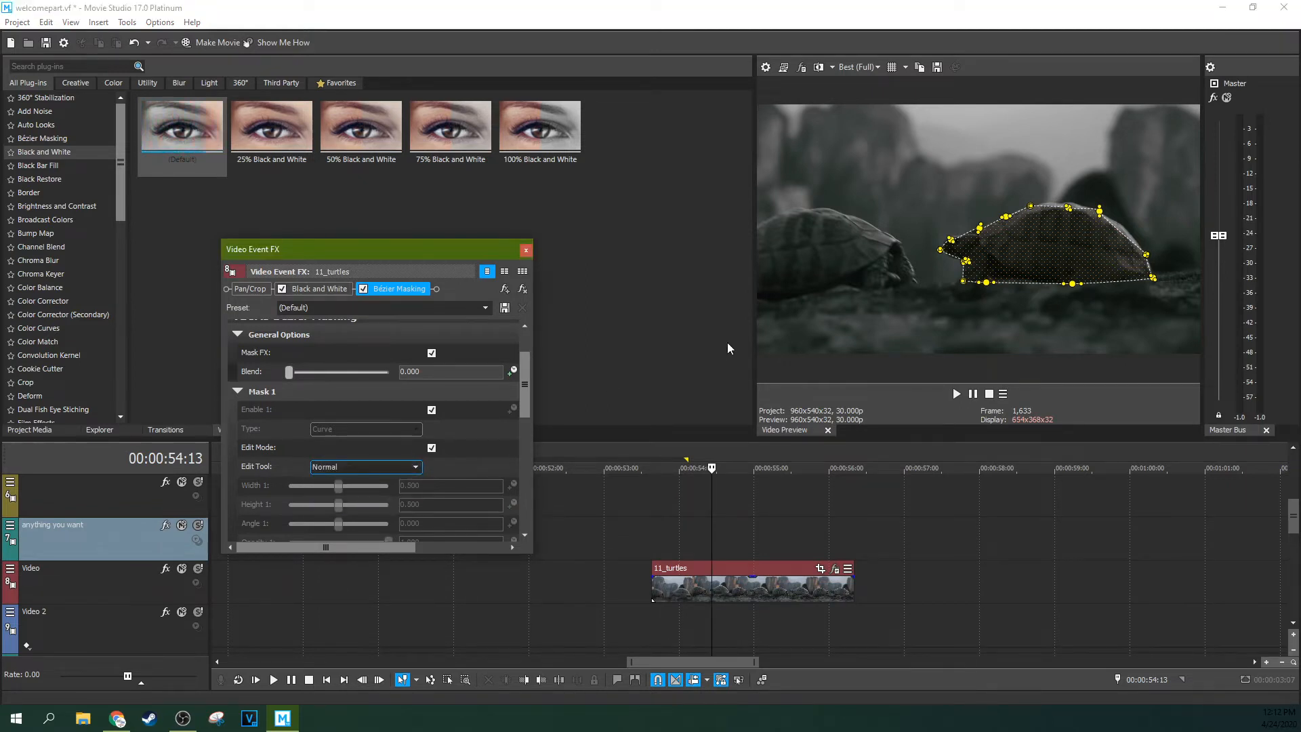
drag(1019, 257, 1022, 259)
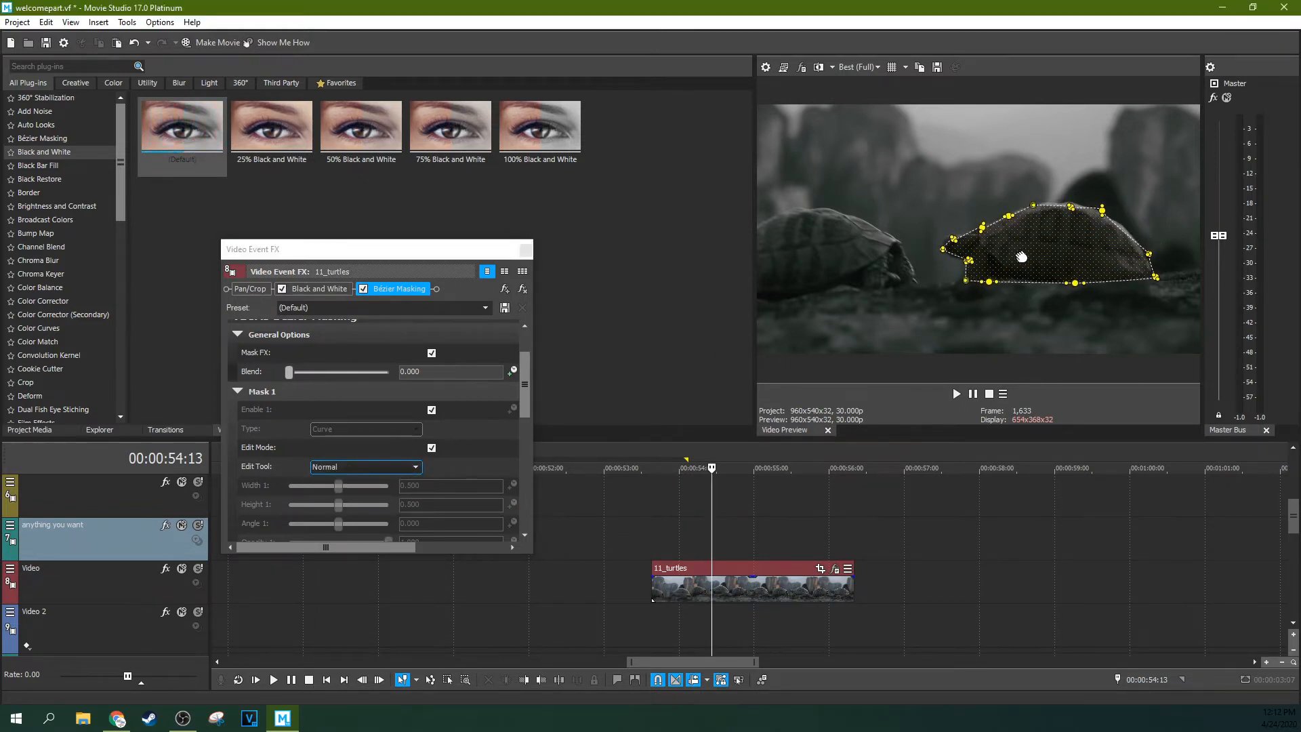
drag(1101, 208, 1073, 206)
Step: Turn off Edit Mode, play the clip to 00:00:55:00 and move the mask onto the turtle at about 0.633, 0.418
click(434, 466)
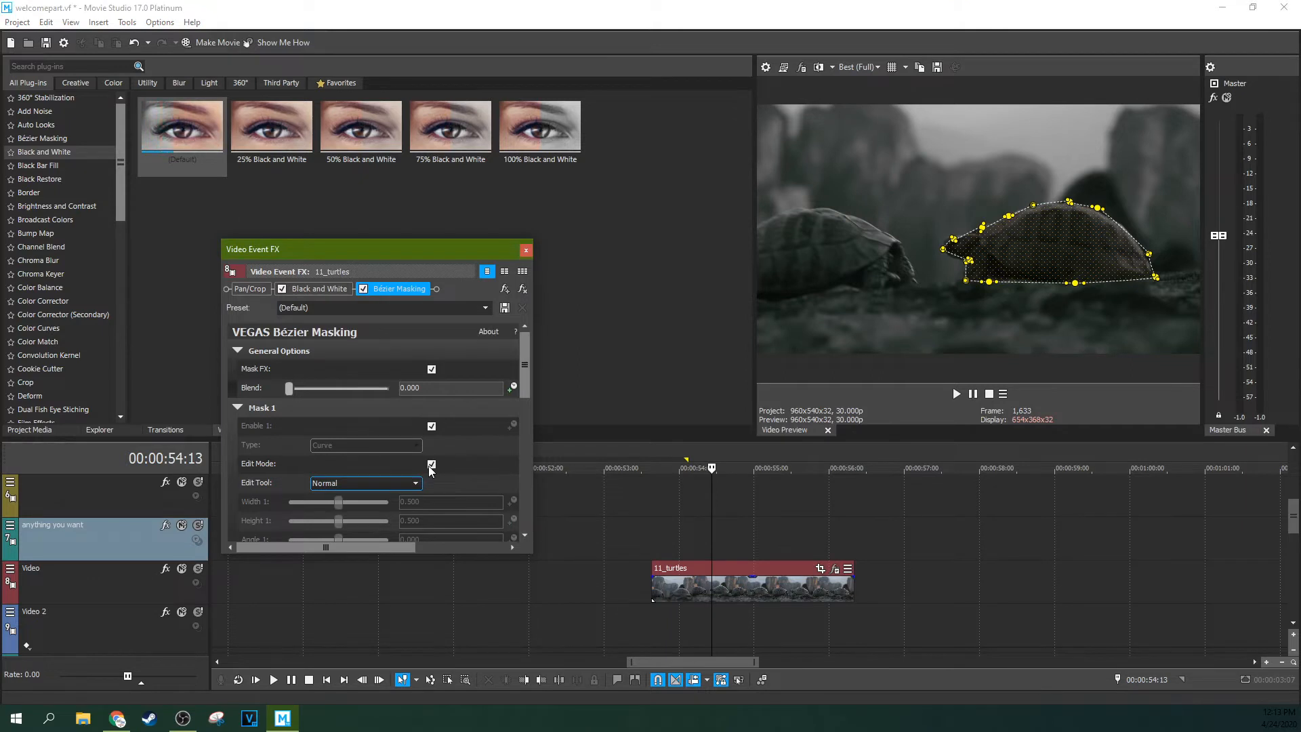
click(432, 465)
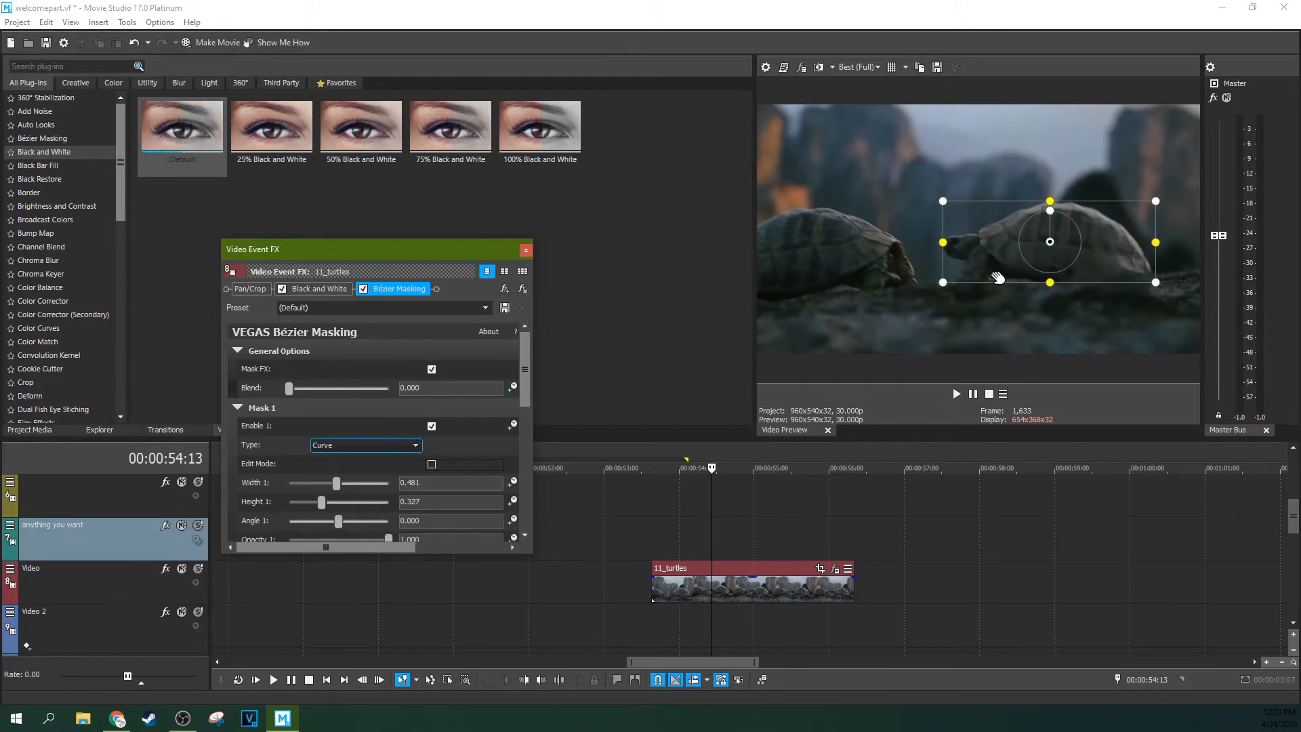
click(956, 393)
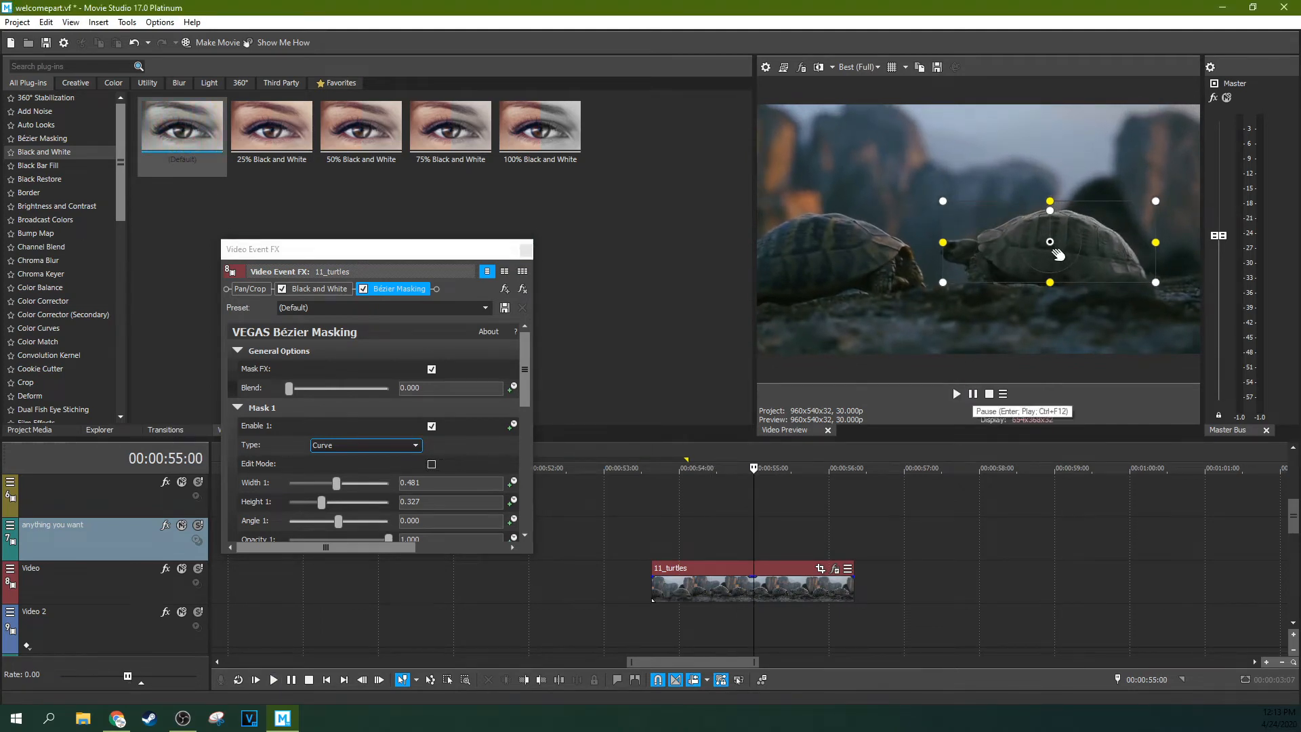
drag(1050, 243, 1039, 251)
Step: Expand Mask 1's Tracking section and its Options, and set the tracking mode to Location
drag(526, 400, 511, 535)
click(248, 528)
drag(525, 439, 524, 494)
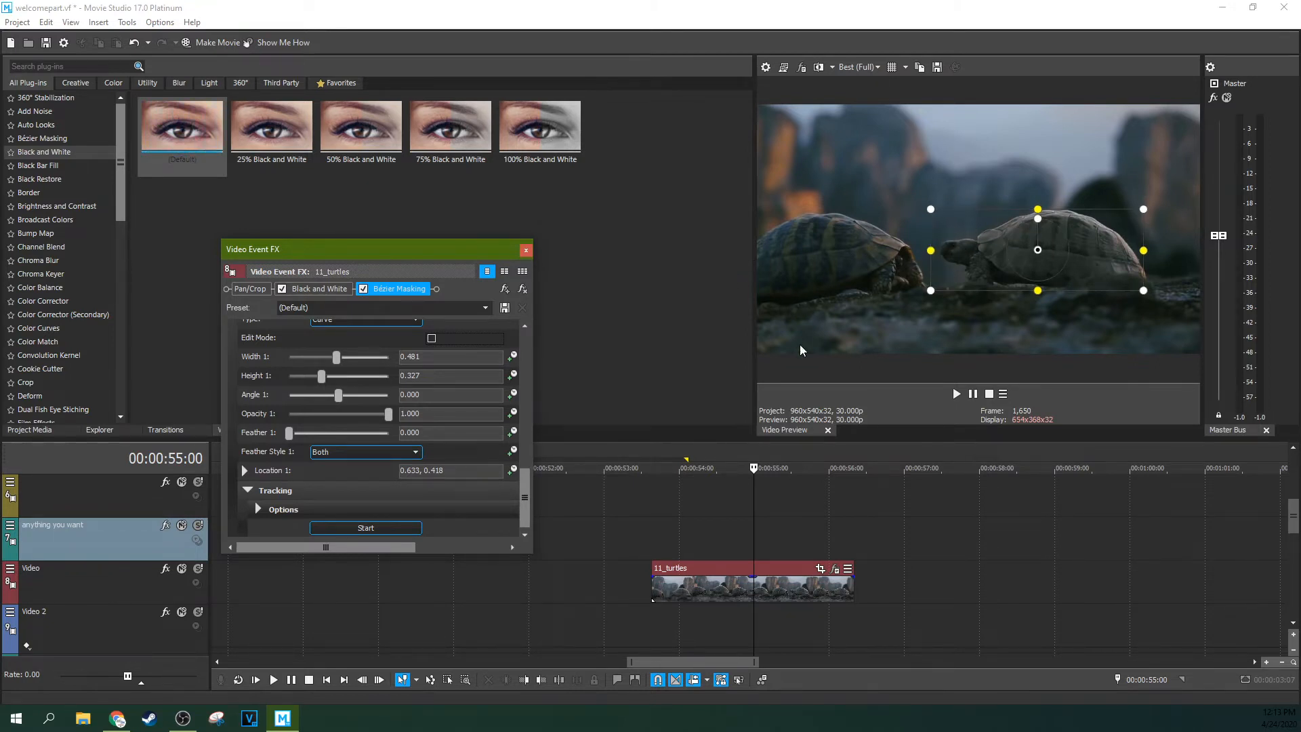
click(261, 510)
scroll(524, 492, down, 1)
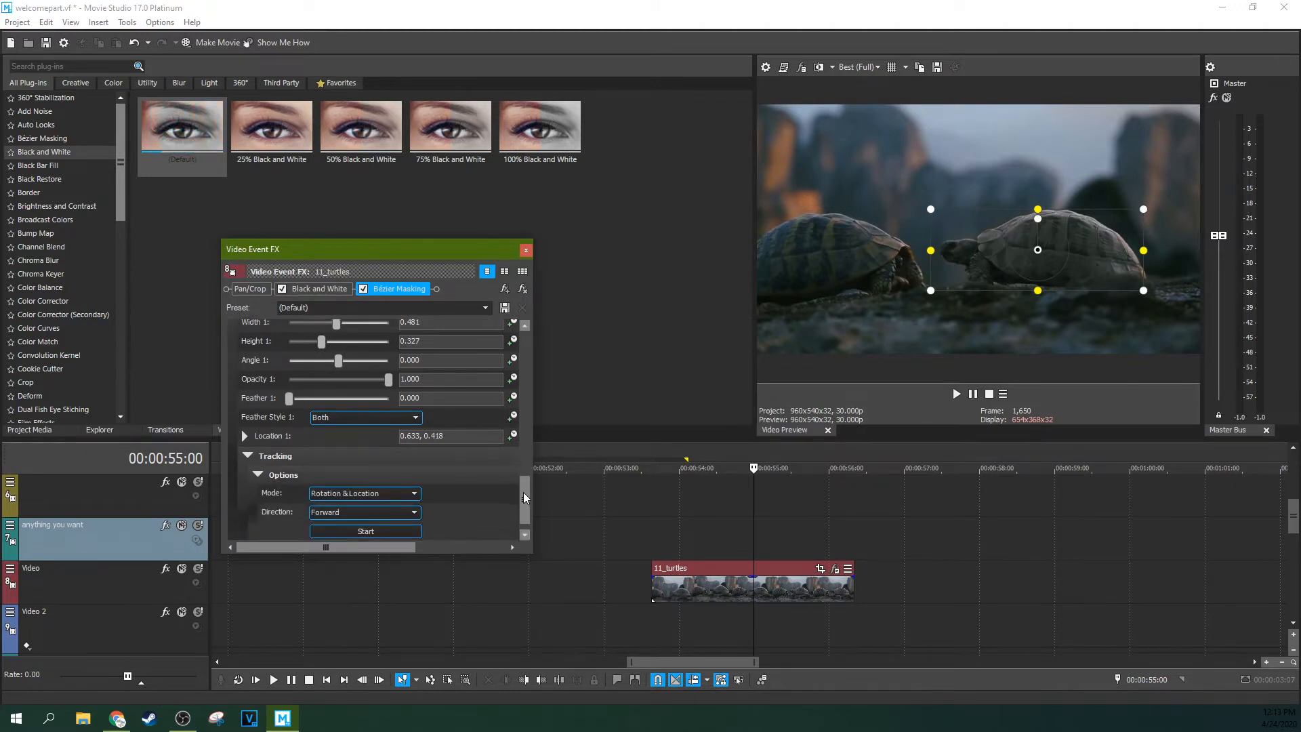
click(372, 491)
click(376, 508)
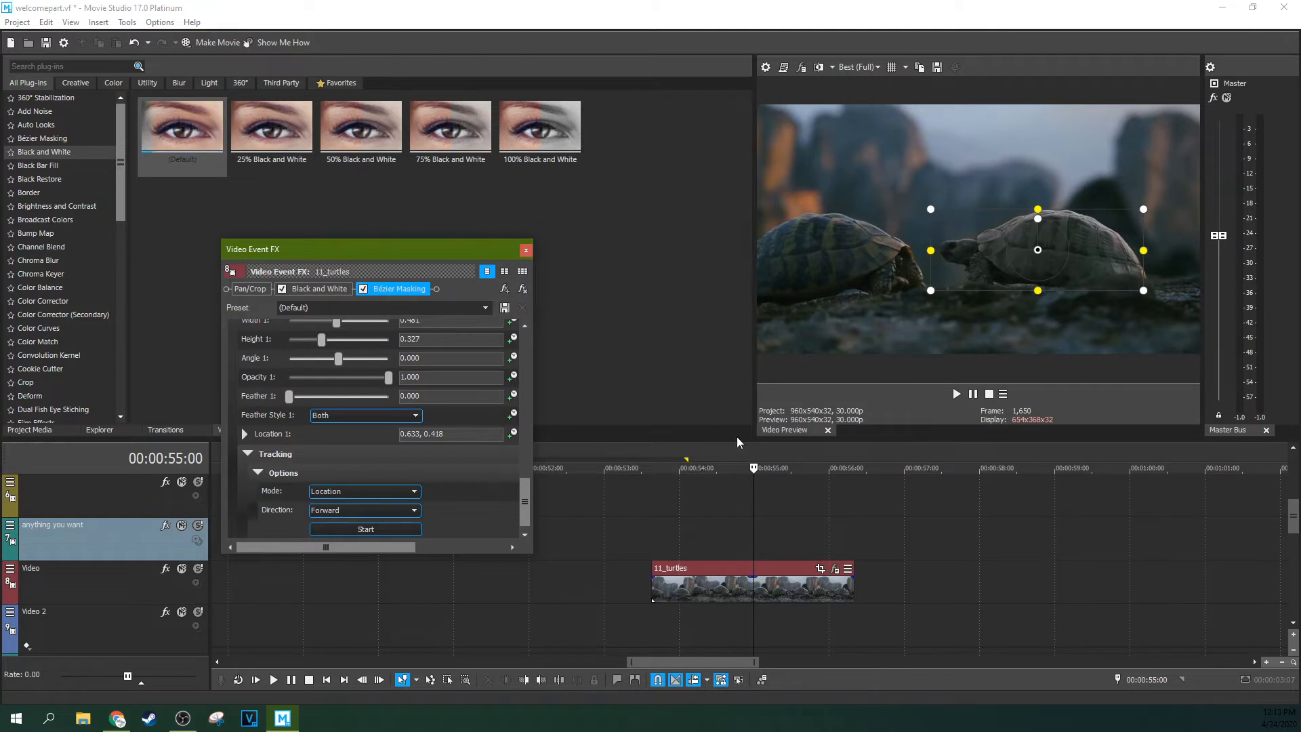
Step: Reposition the mask over the right turtle and start Forward tracking from the beginning of the 11_turtles event at 00:00:53:19
drag(1063, 265, 1072, 266)
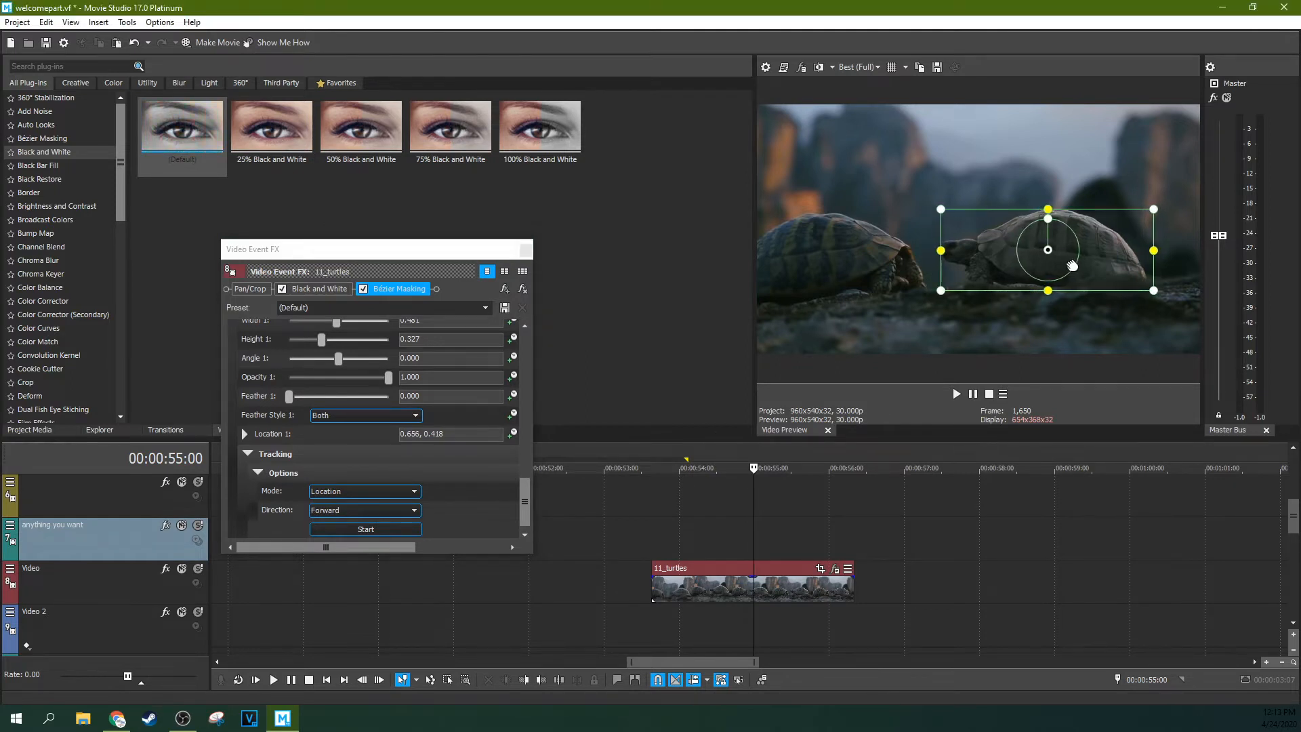
click(523, 502)
click(652, 516)
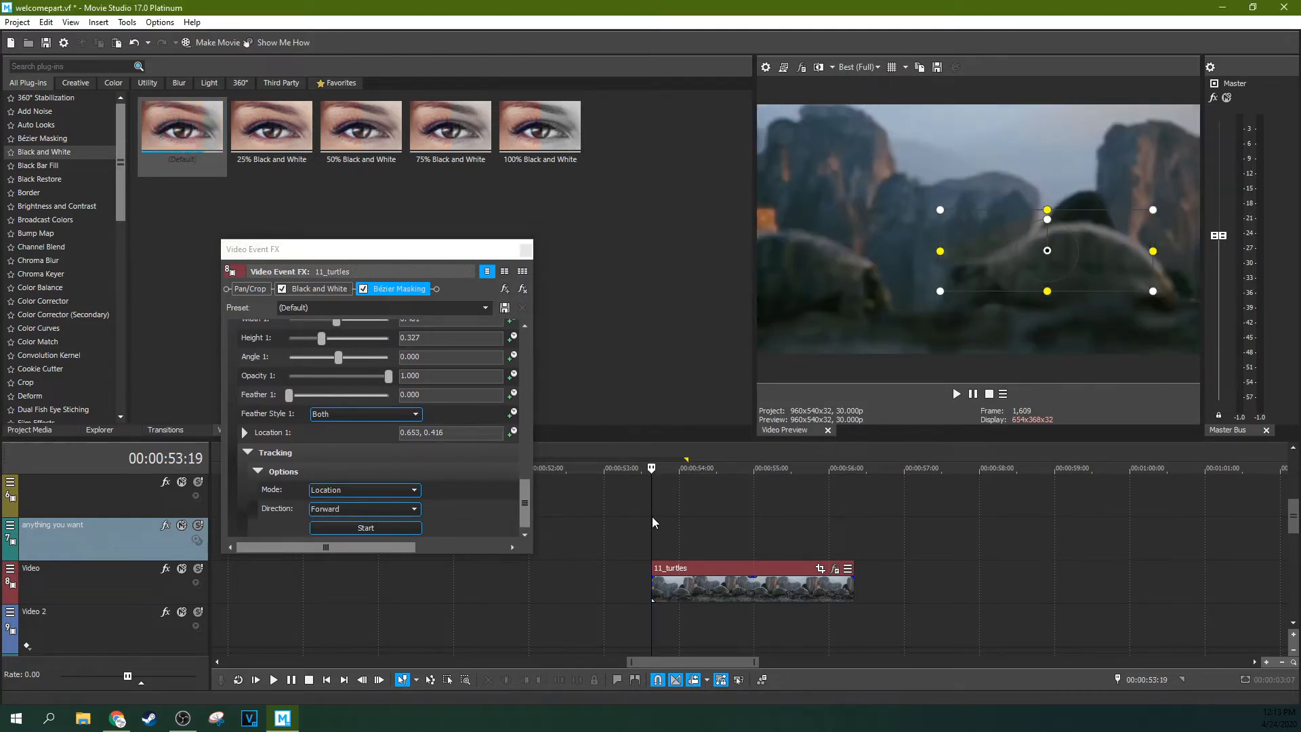
click(396, 508)
click(396, 508)
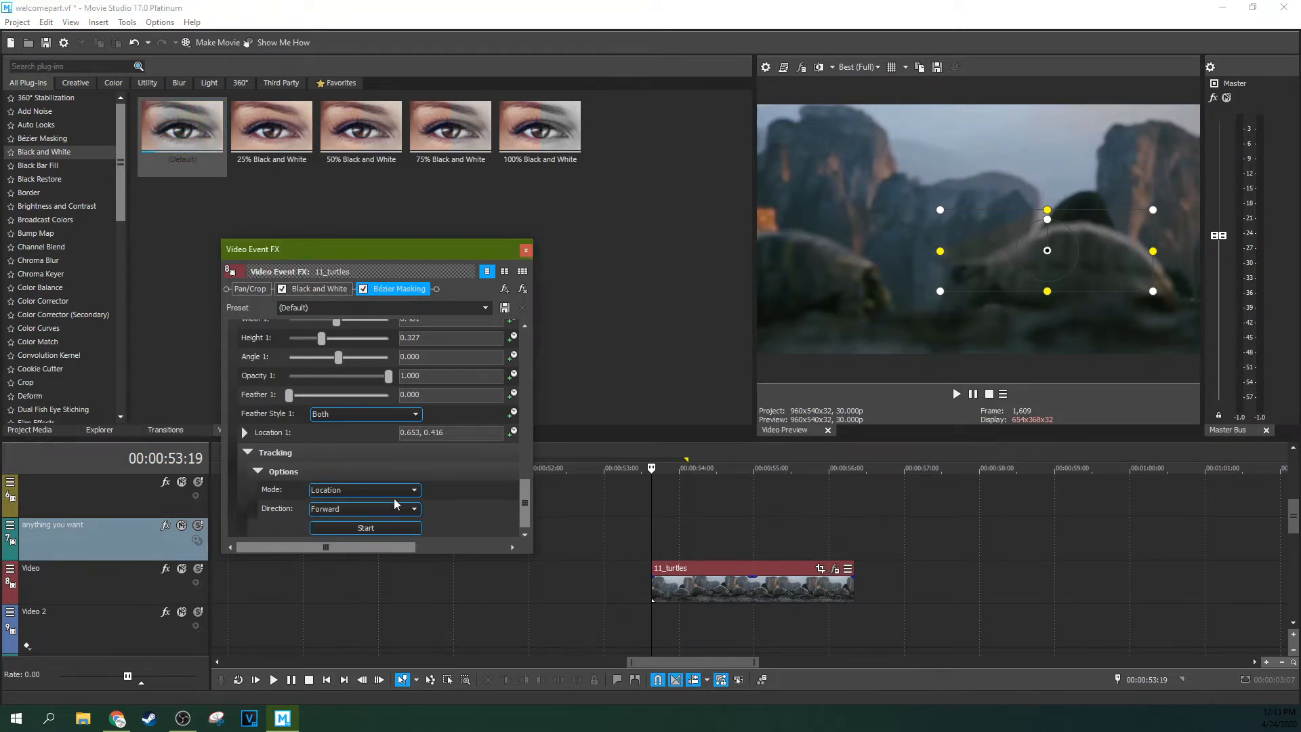
click(393, 502)
click(393, 504)
click(380, 526)
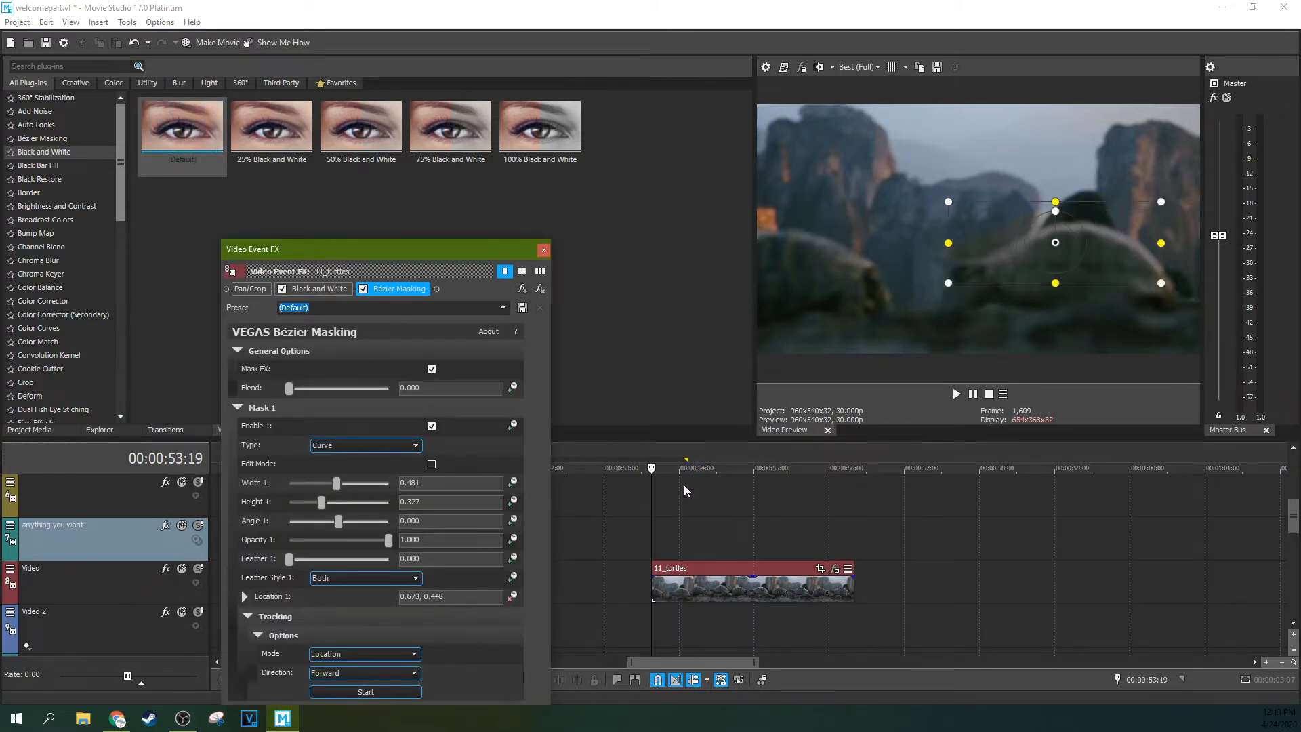
Step: Play the 11_turtles event twice from near its start to check how the mask follows the turtle
click(669, 551)
click(958, 396)
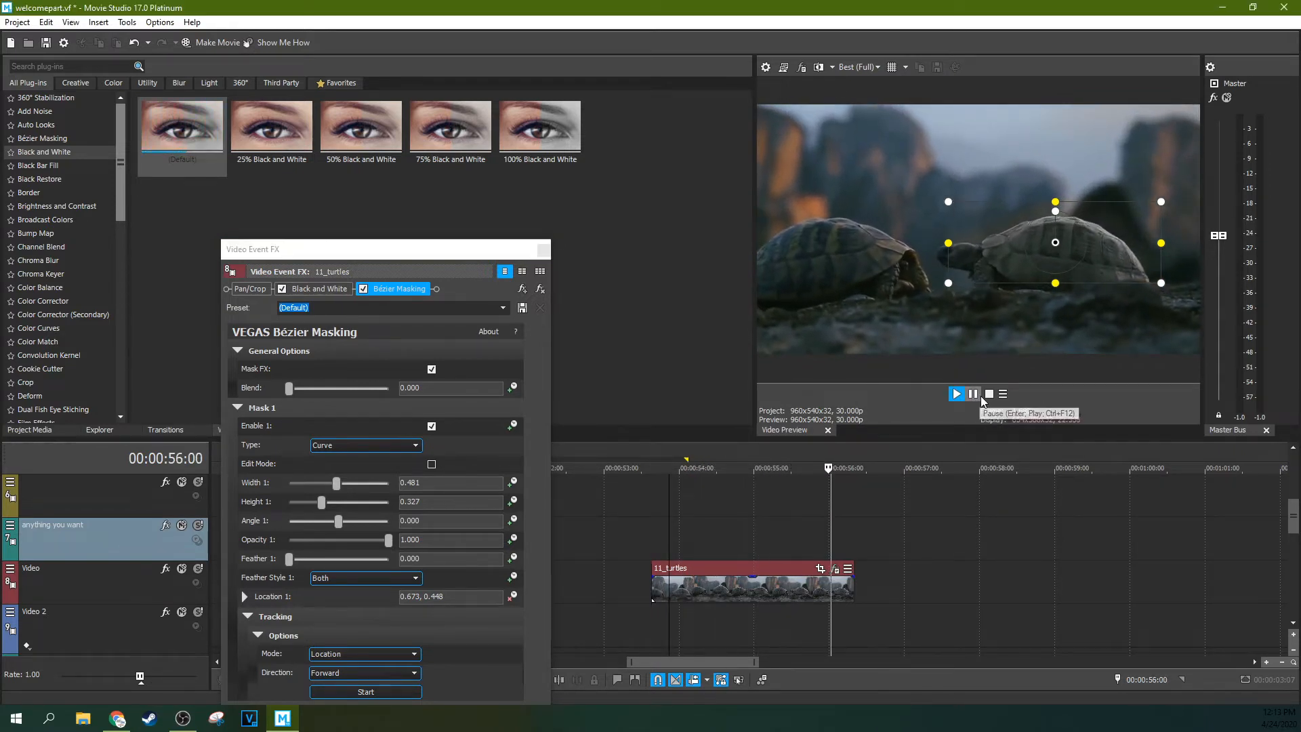
click(980, 396)
click(675, 536)
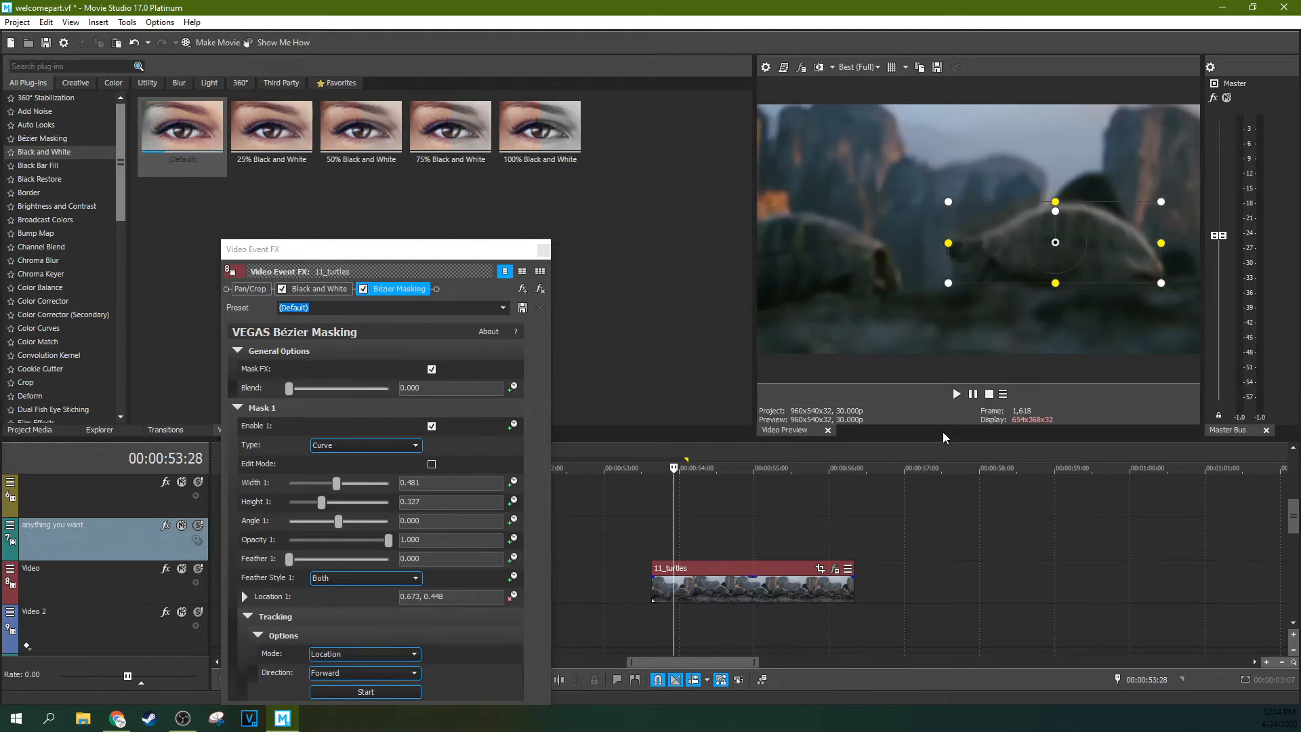
click(957, 395)
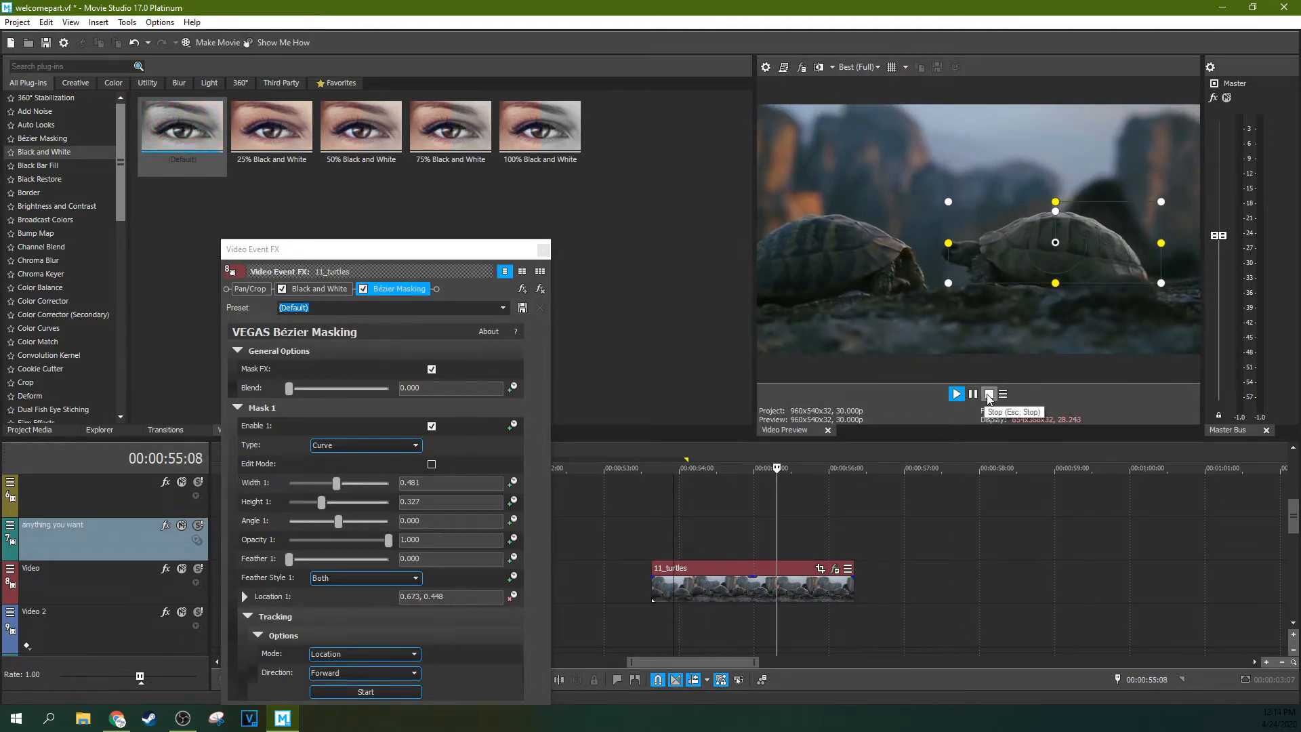
click(990, 394)
Step: Enlarge the effects window and its keyframe area to examine the mask's tracked Location keyframes, and close the window
click(444, 249)
drag(444, 251, 427, 89)
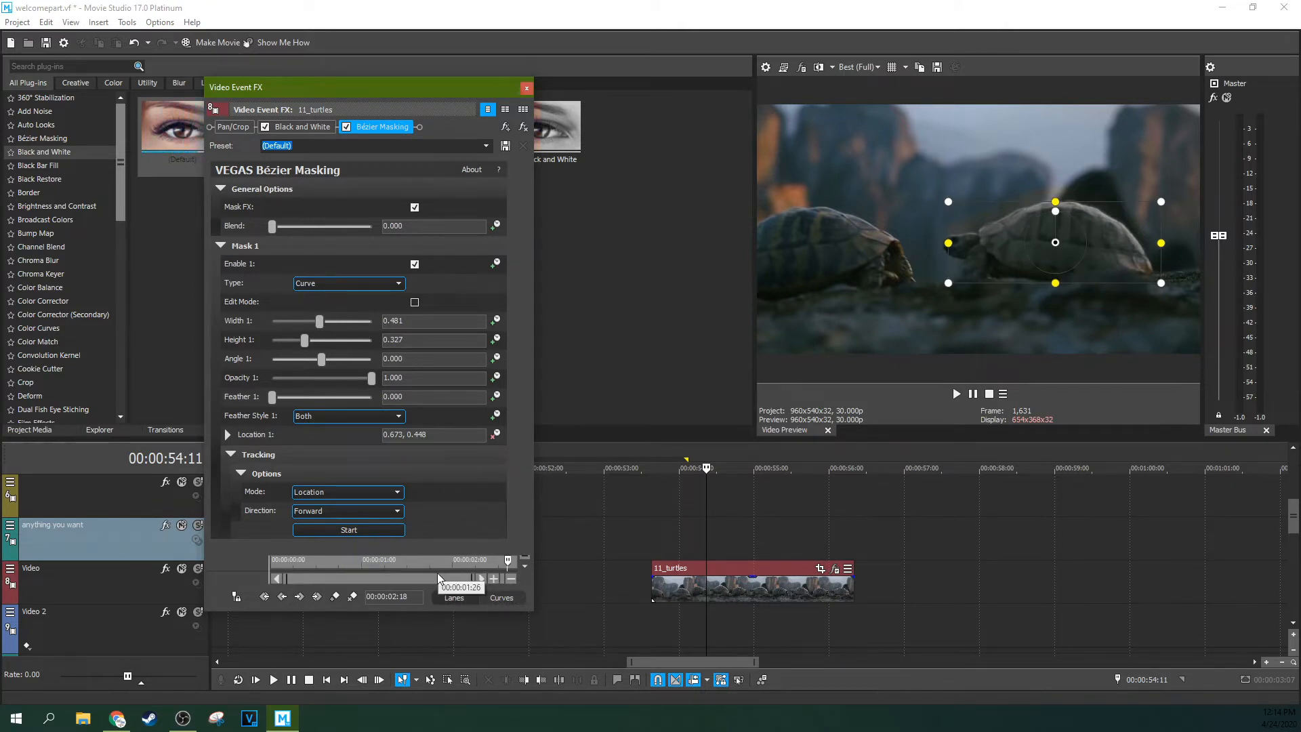
drag(429, 610, 425, 647)
drag(440, 591, 441, 401)
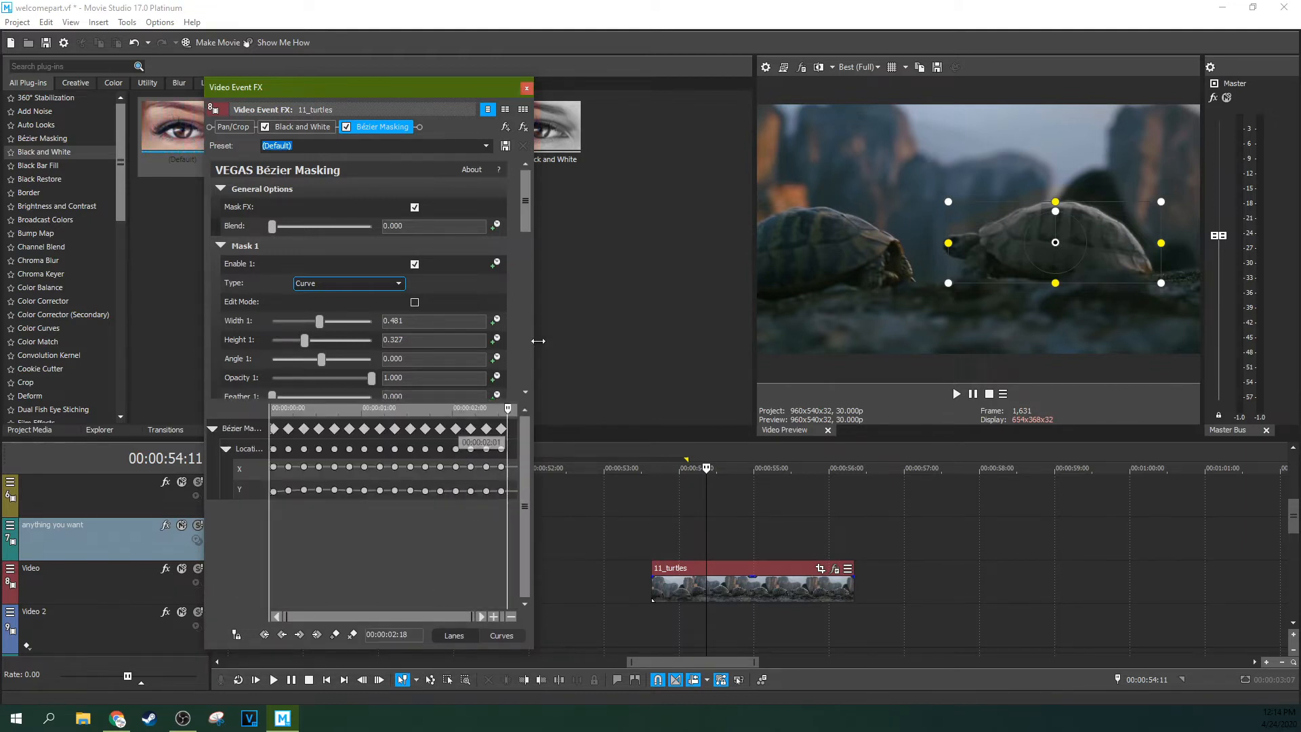
mouse_move(352, 492)
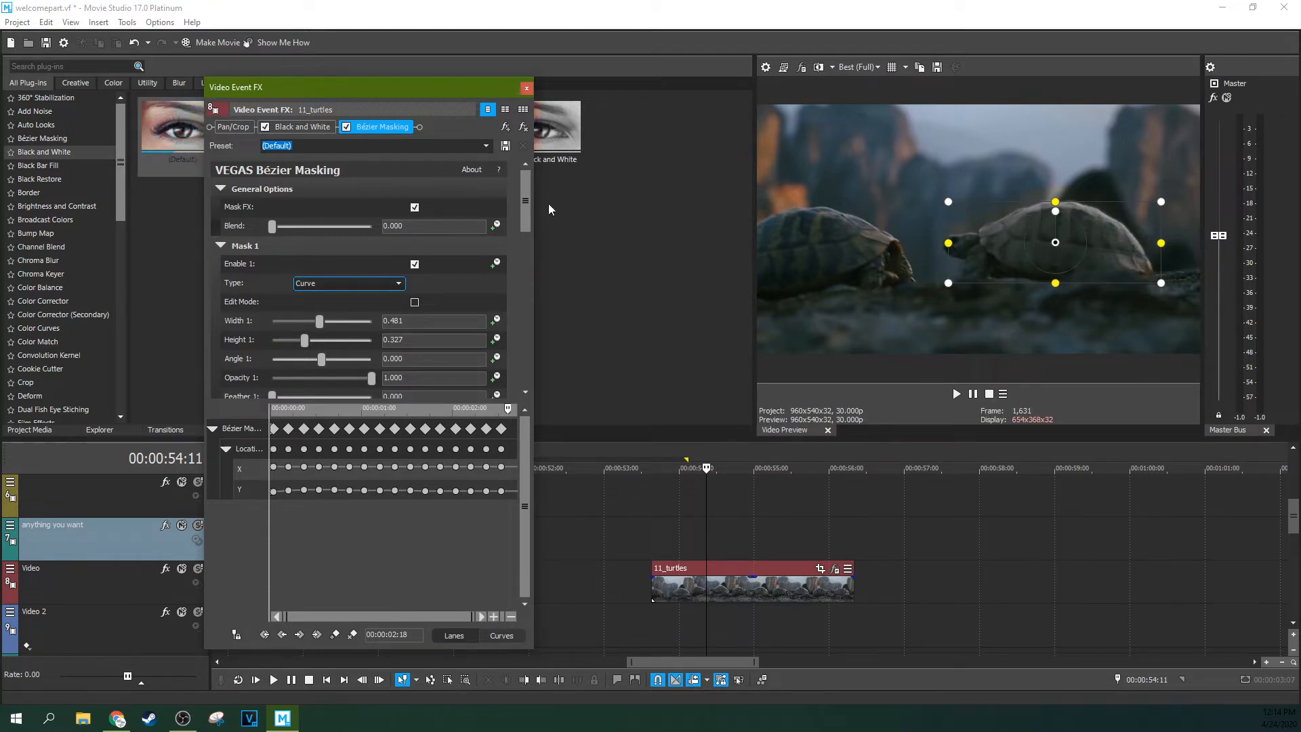
click(527, 88)
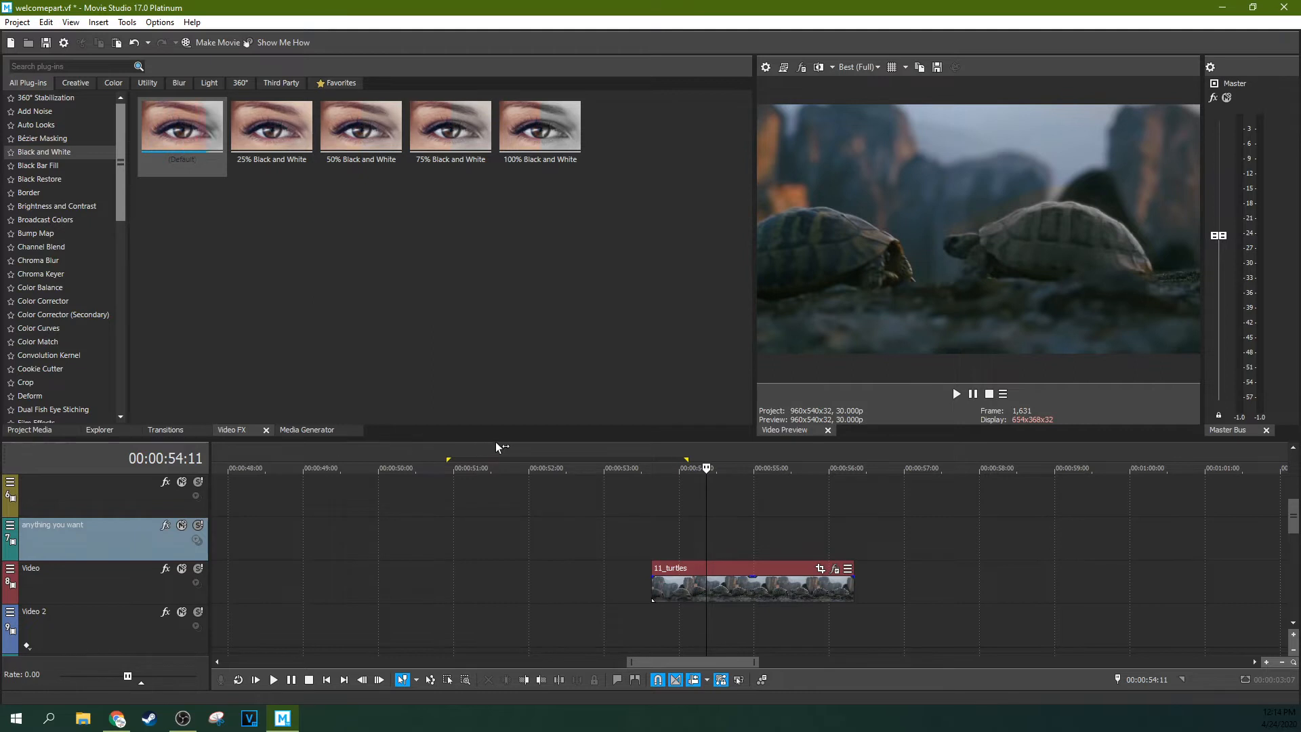
Step: Add text to the motion track of the 11_turtles event with an X offset of 0.176 and the Y offset changed from its default
click(761, 579)
click(98, 22)
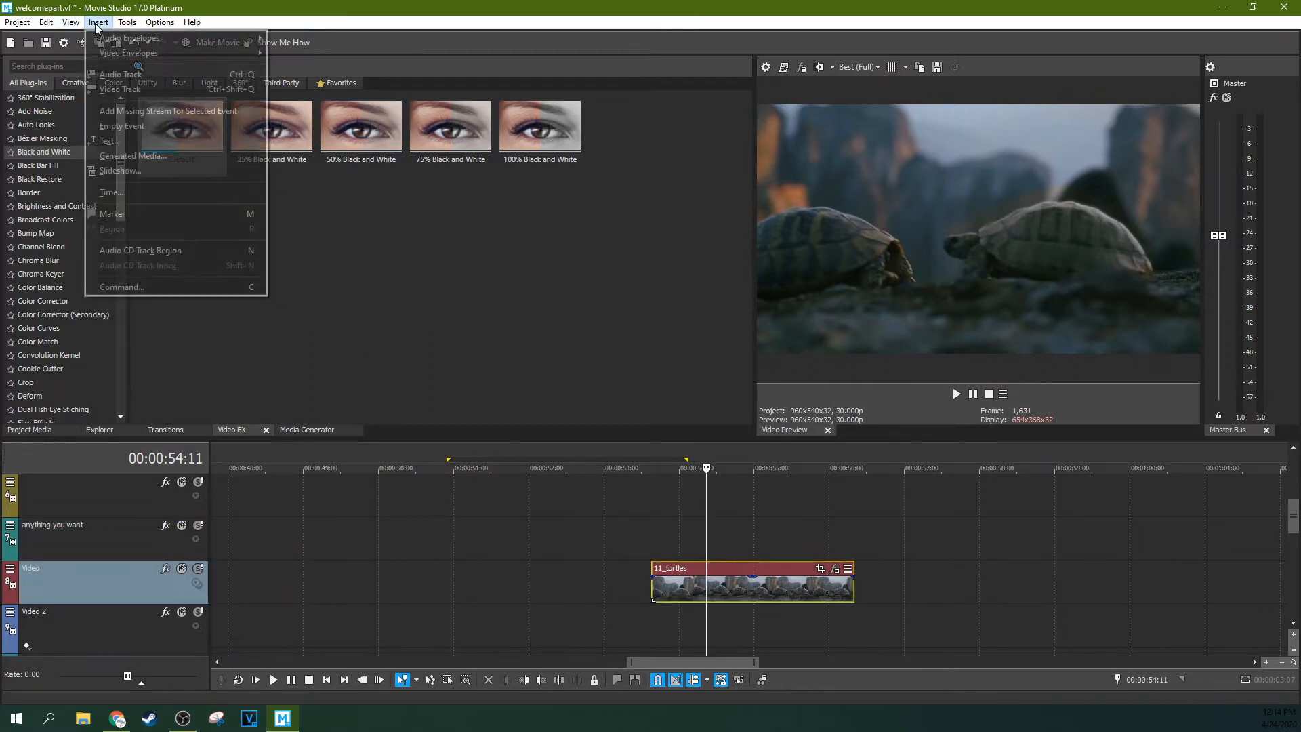
mouse_move(222, 197)
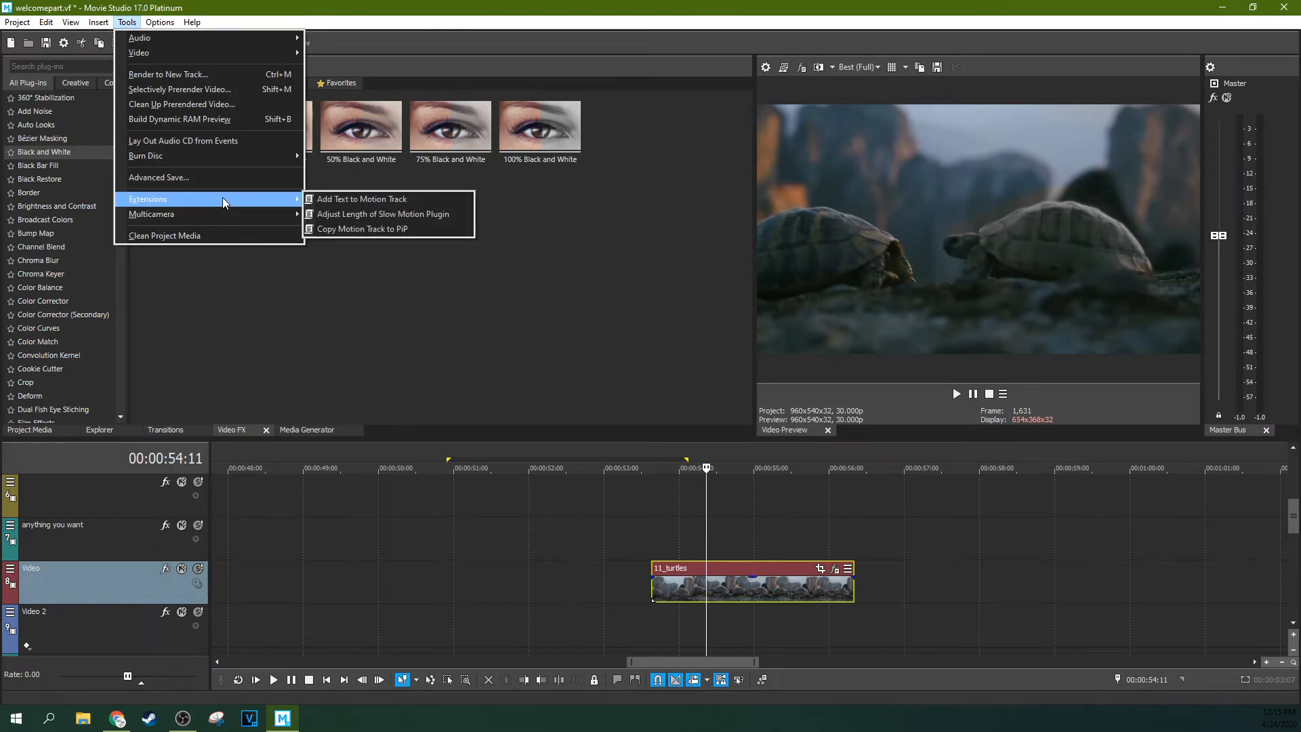
click(344, 204)
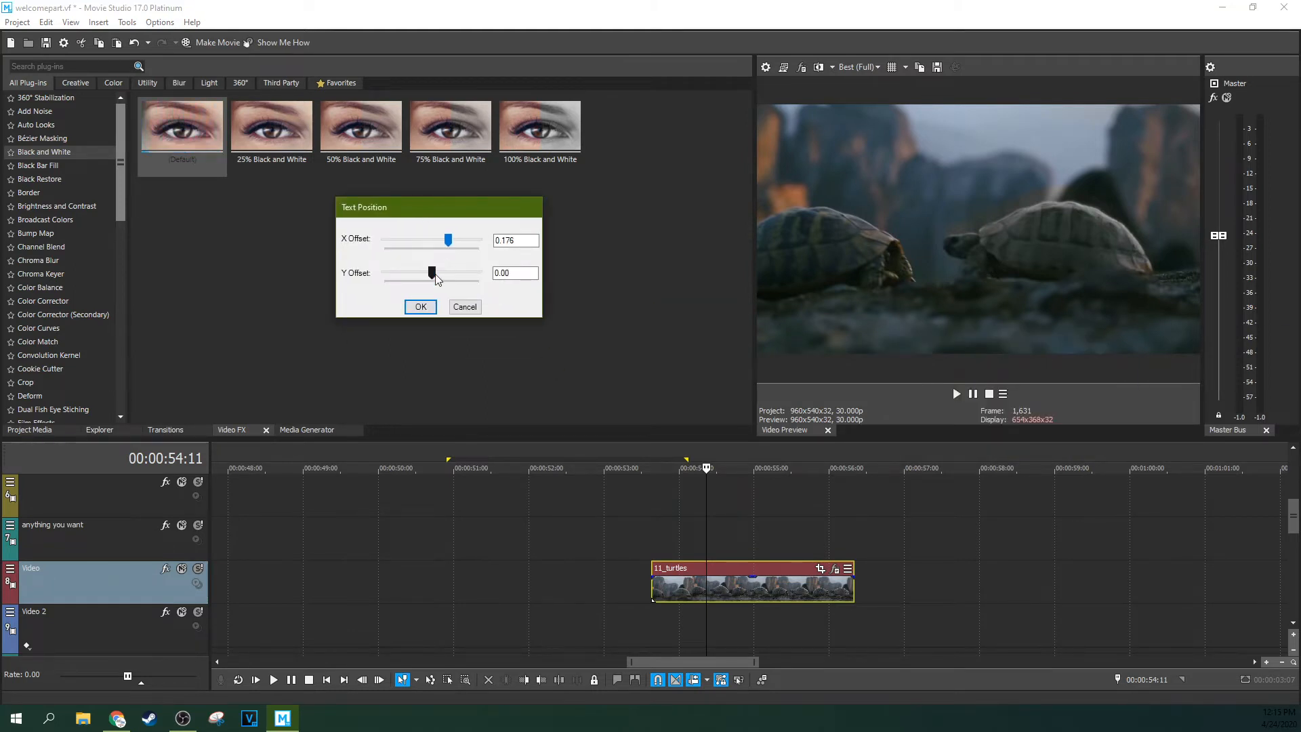
drag(436, 276, 433, 238)
click(428, 309)
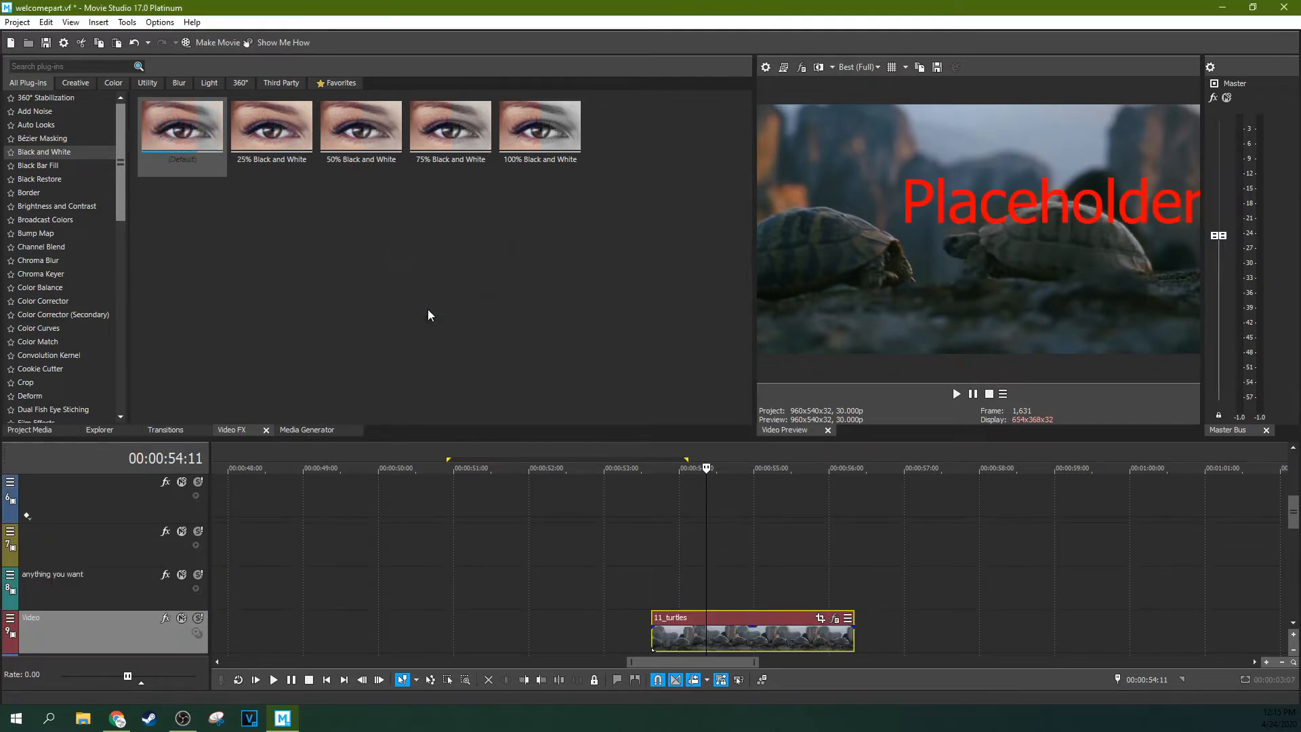
Step: Play the 11_turtles event twice from its start to check how the placeholder text follows the turtle
click(646, 568)
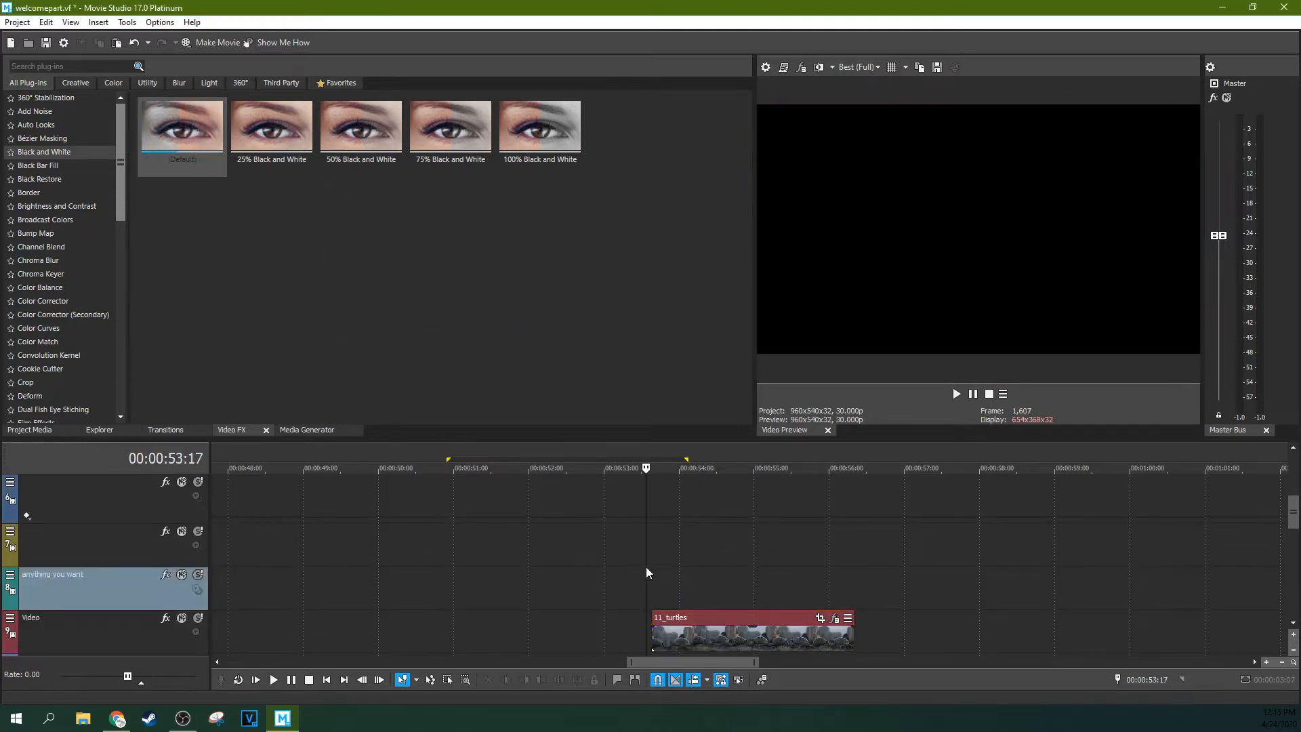
click(650, 555)
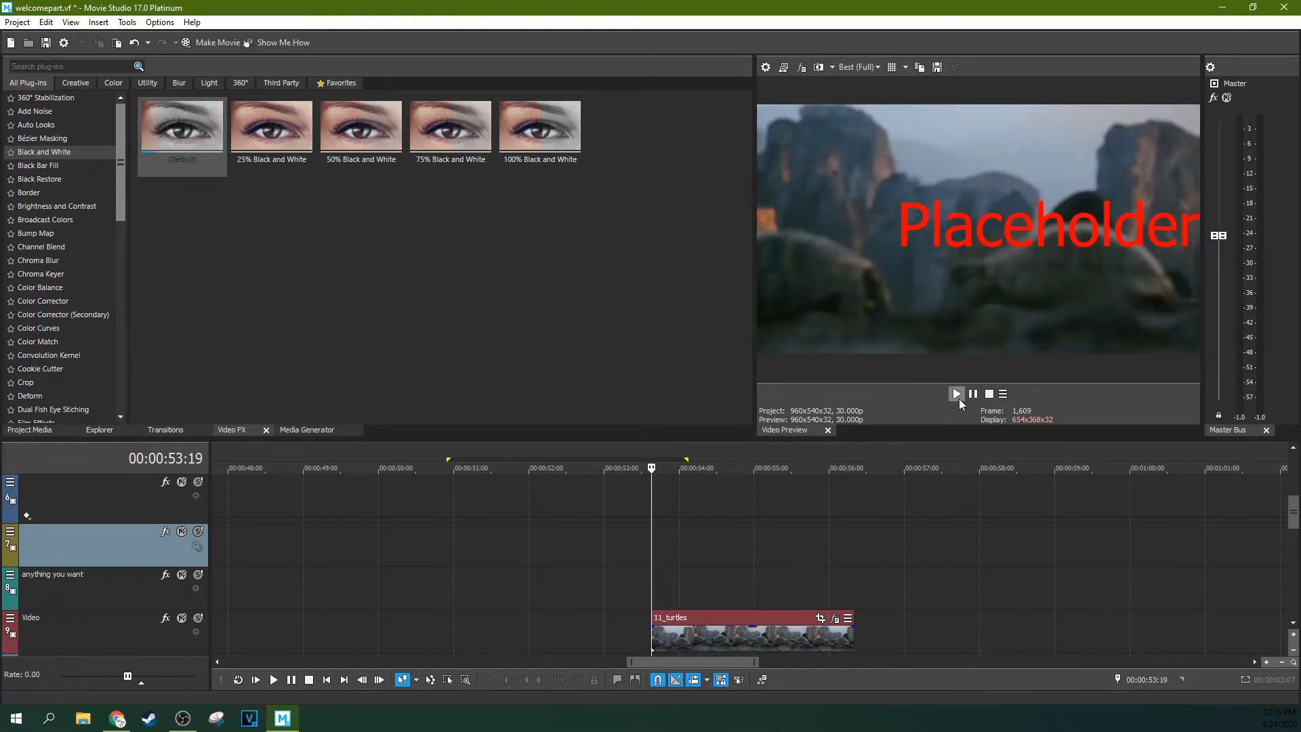
click(957, 398)
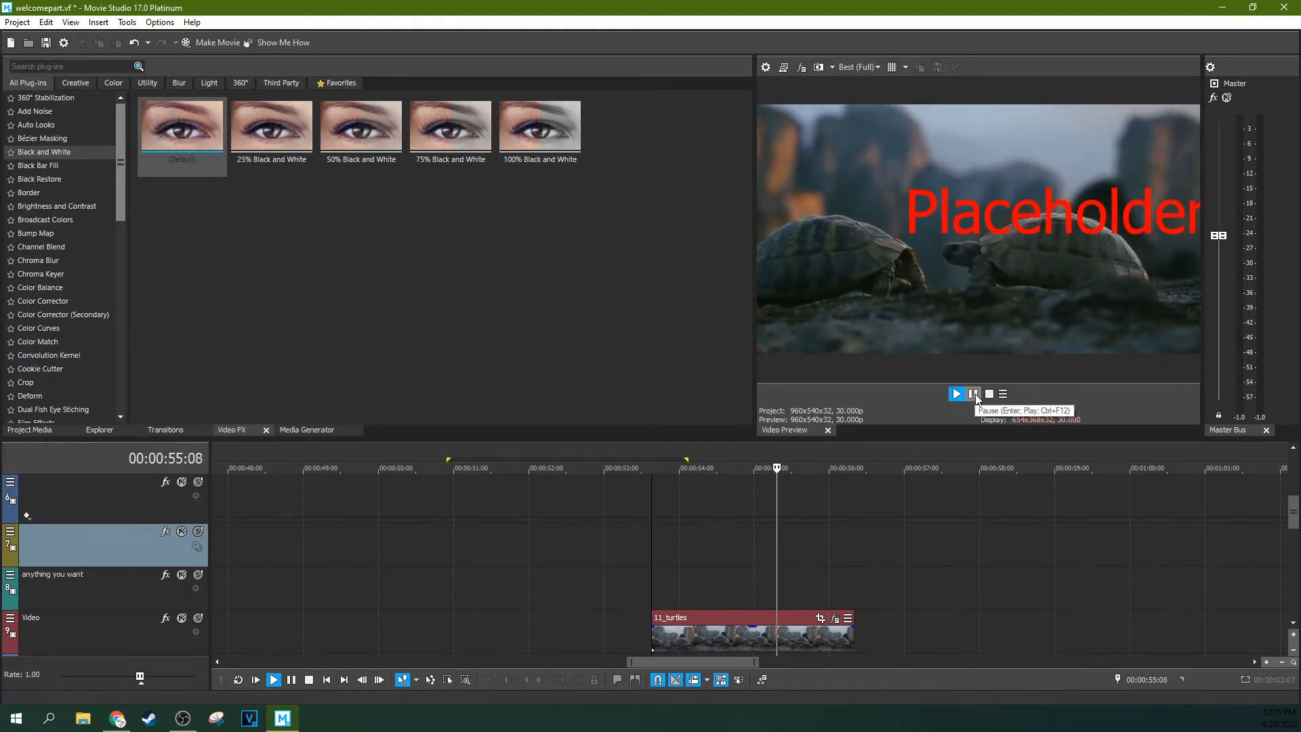
click(974, 395)
click(734, 539)
click(660, 567)
click(963, 394)
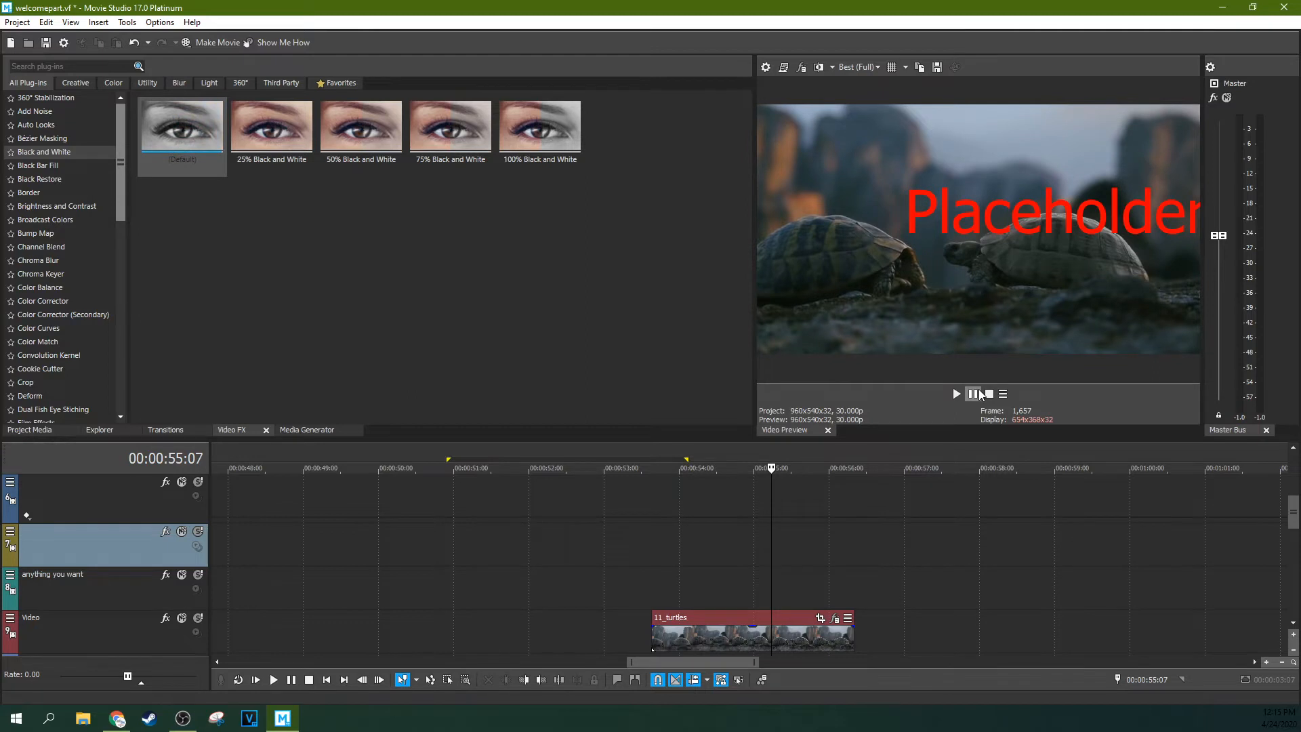
click(668, 594)
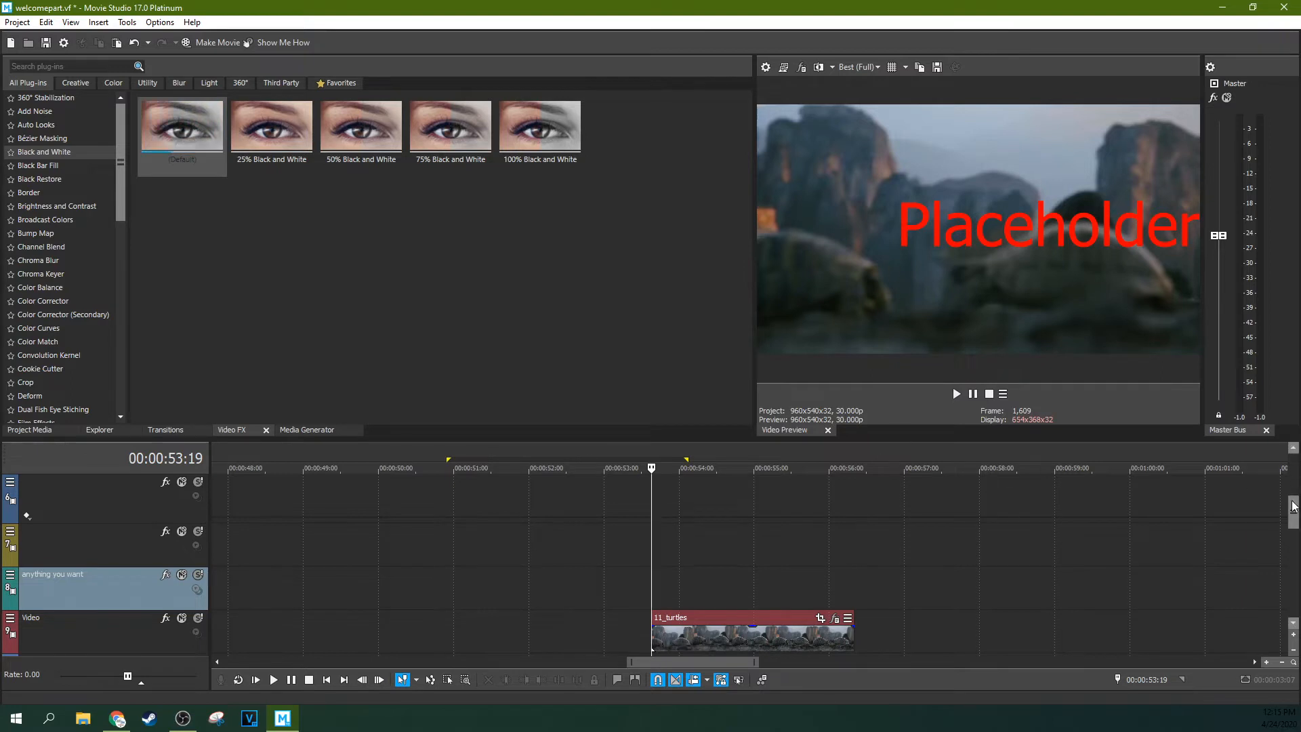
Step: Open the generated text event's media settings on the uppermost track, widen the pane to examine its keyframes, and close the settings
drag(1294, 516, 1294, 470)
click(807, 491)
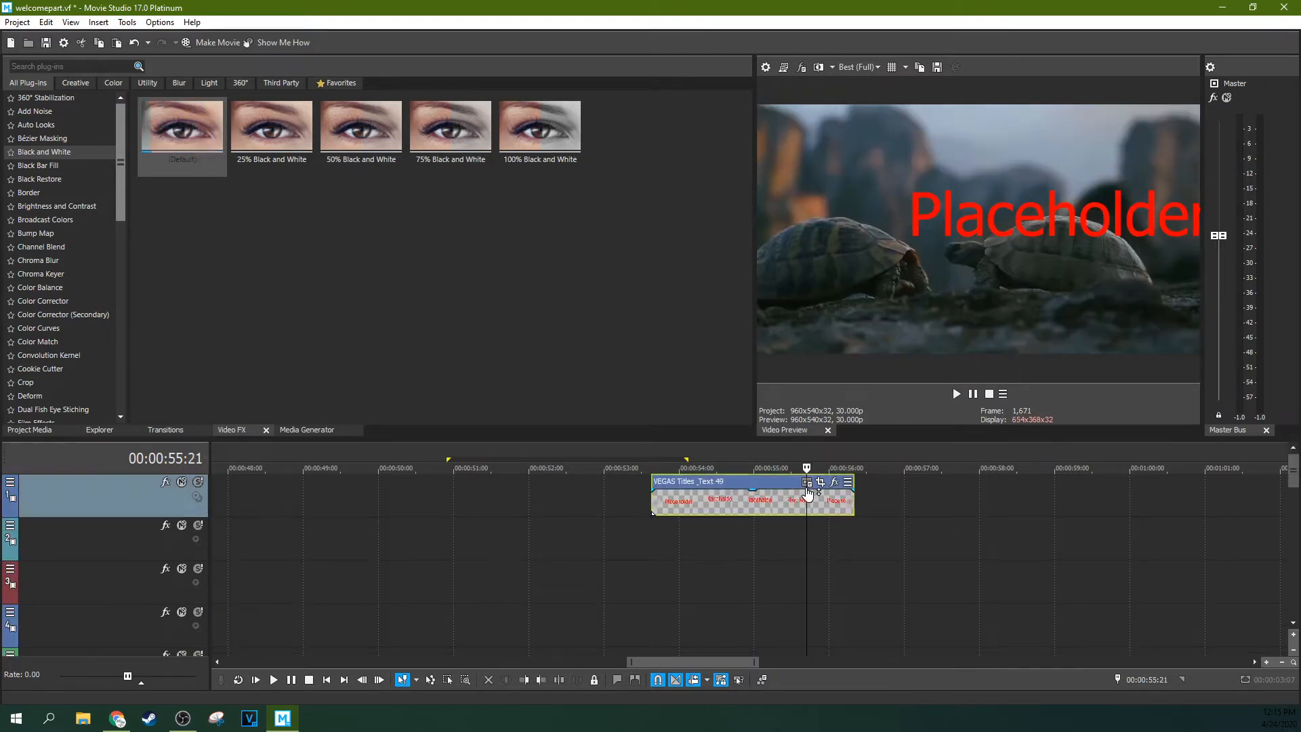
click(804, 485)
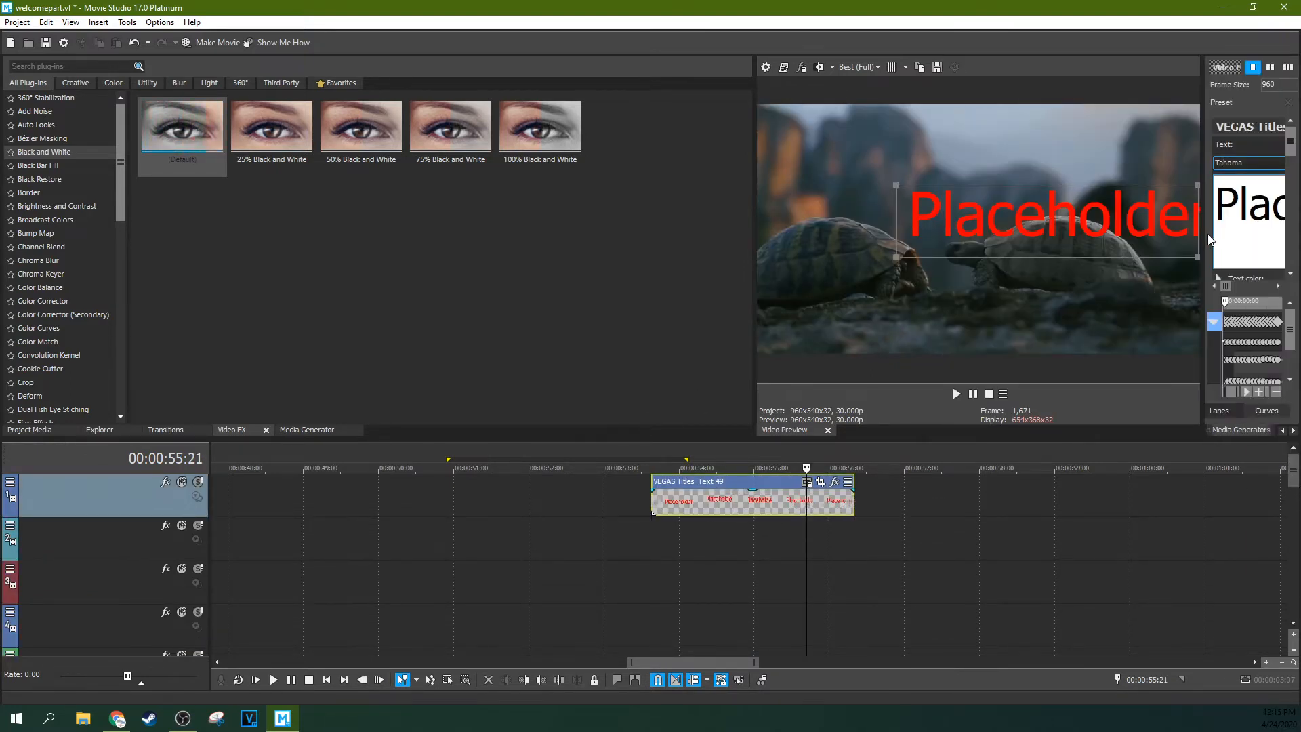
drag(1202, 239, 1157, 233)
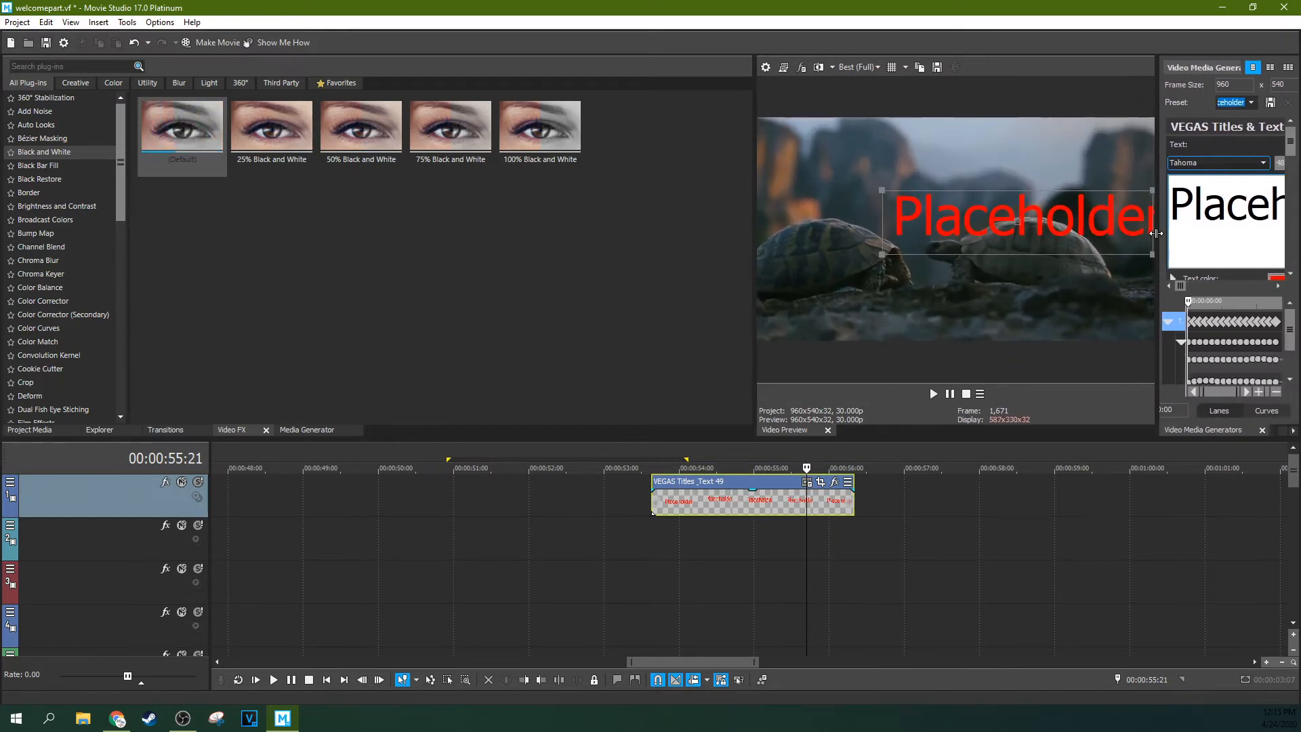
click(1262, 430)
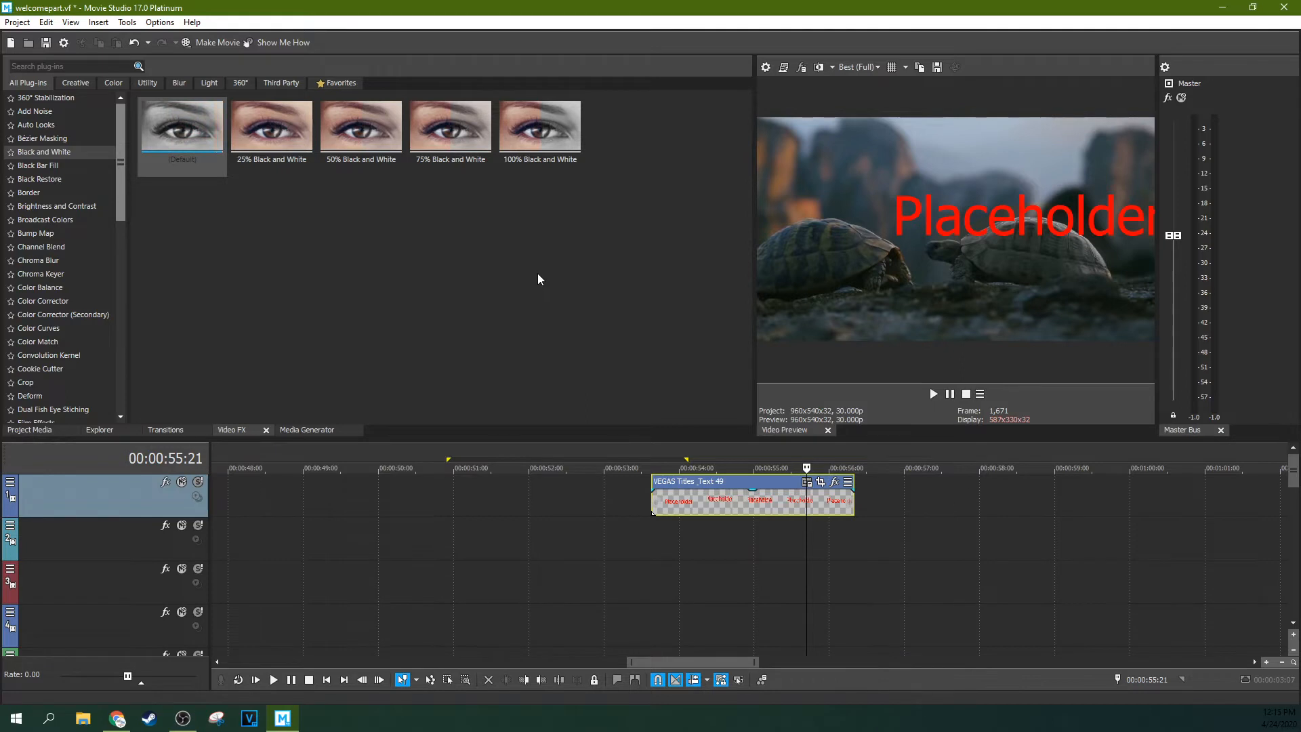
Step: Place 2_Chipmunk.wmv on the "anything you want" track at the start of 11_turtles, turn off auto ripple, and move 11_turtles back beneath it
click(672, 513)
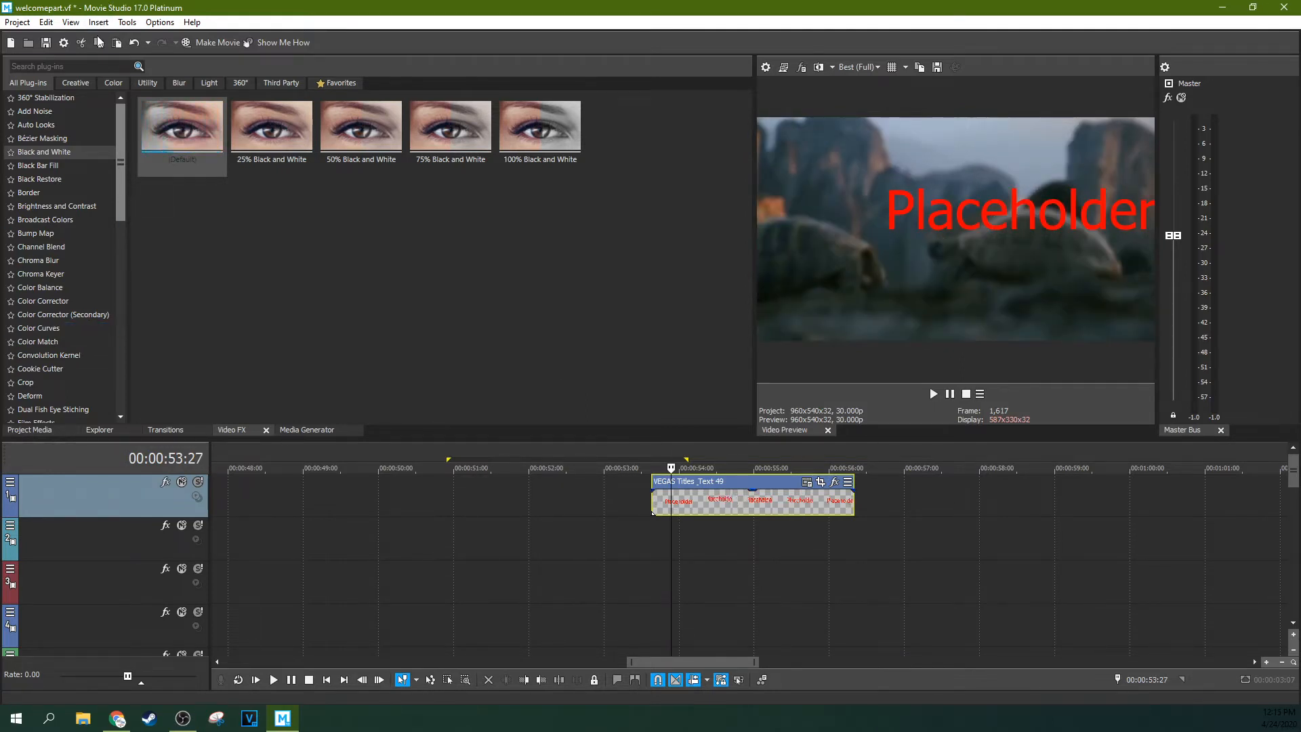
drag(120, 192, 120, 383)
drag(1290, 483, 1289, 539)
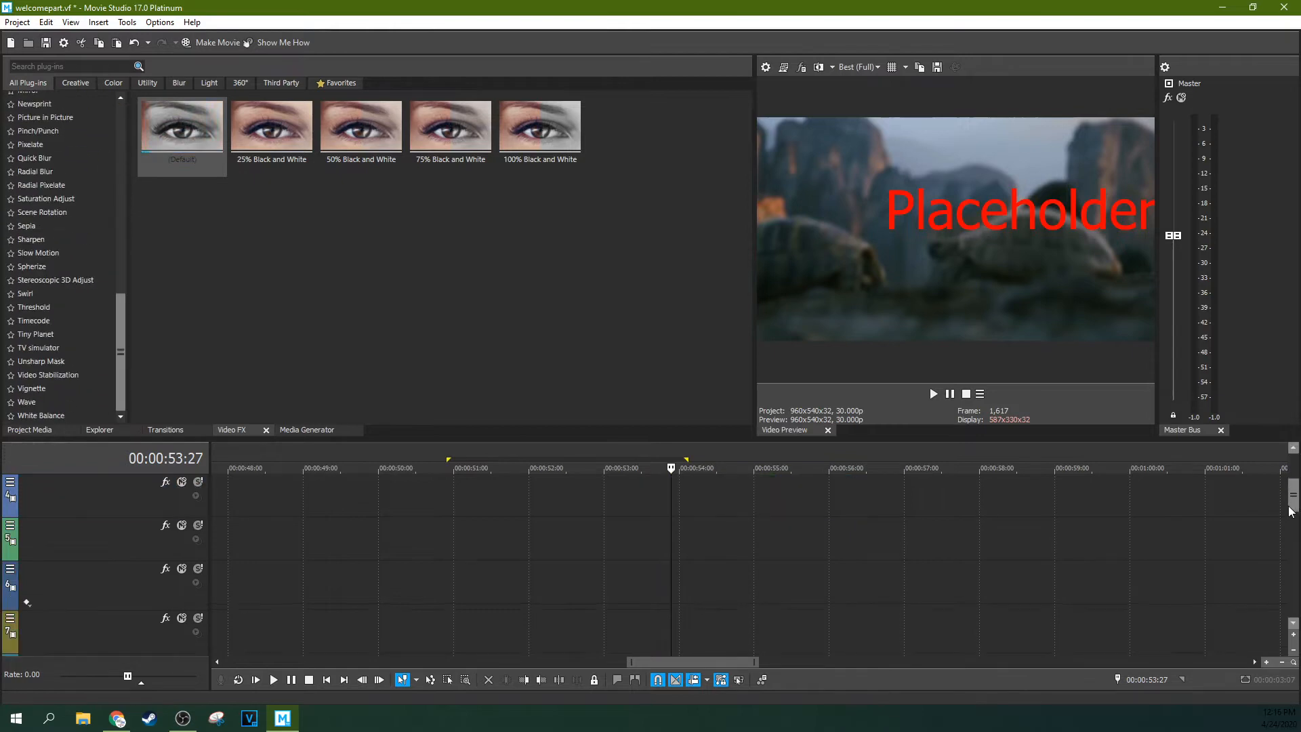
click(55, 377)
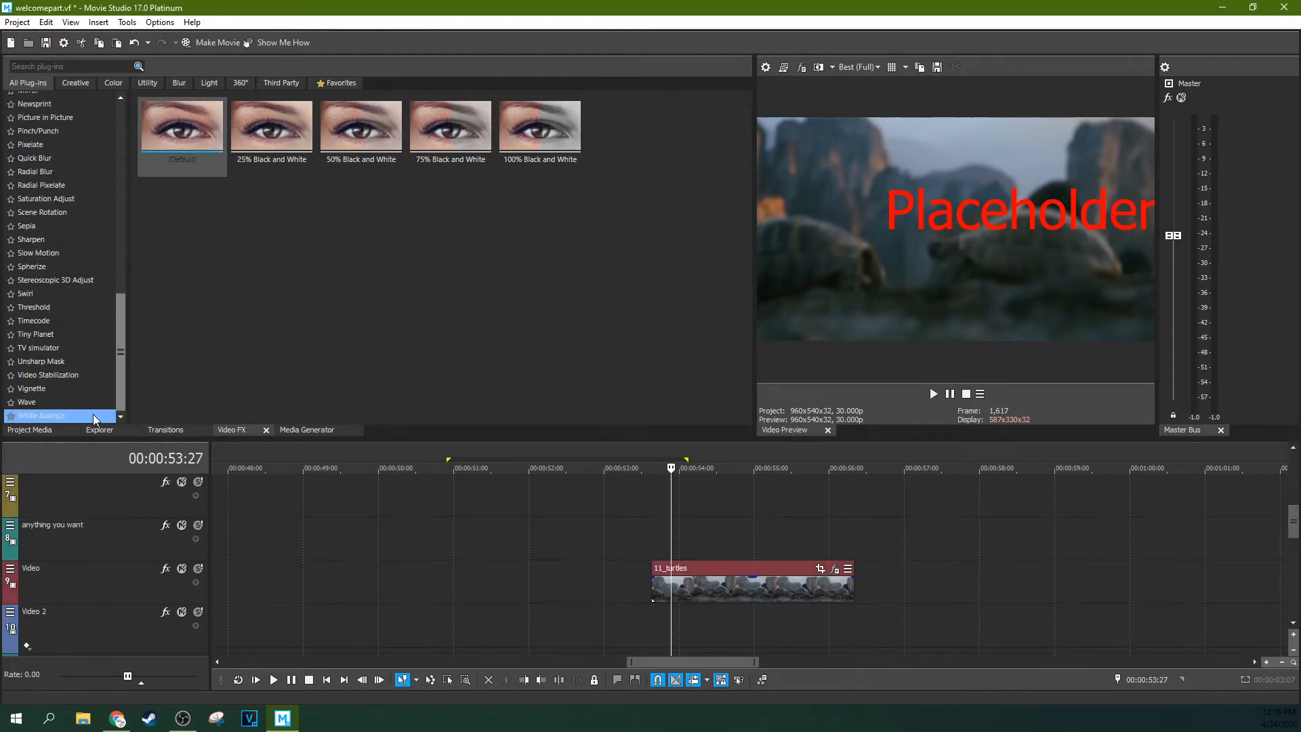
click(31, 430)
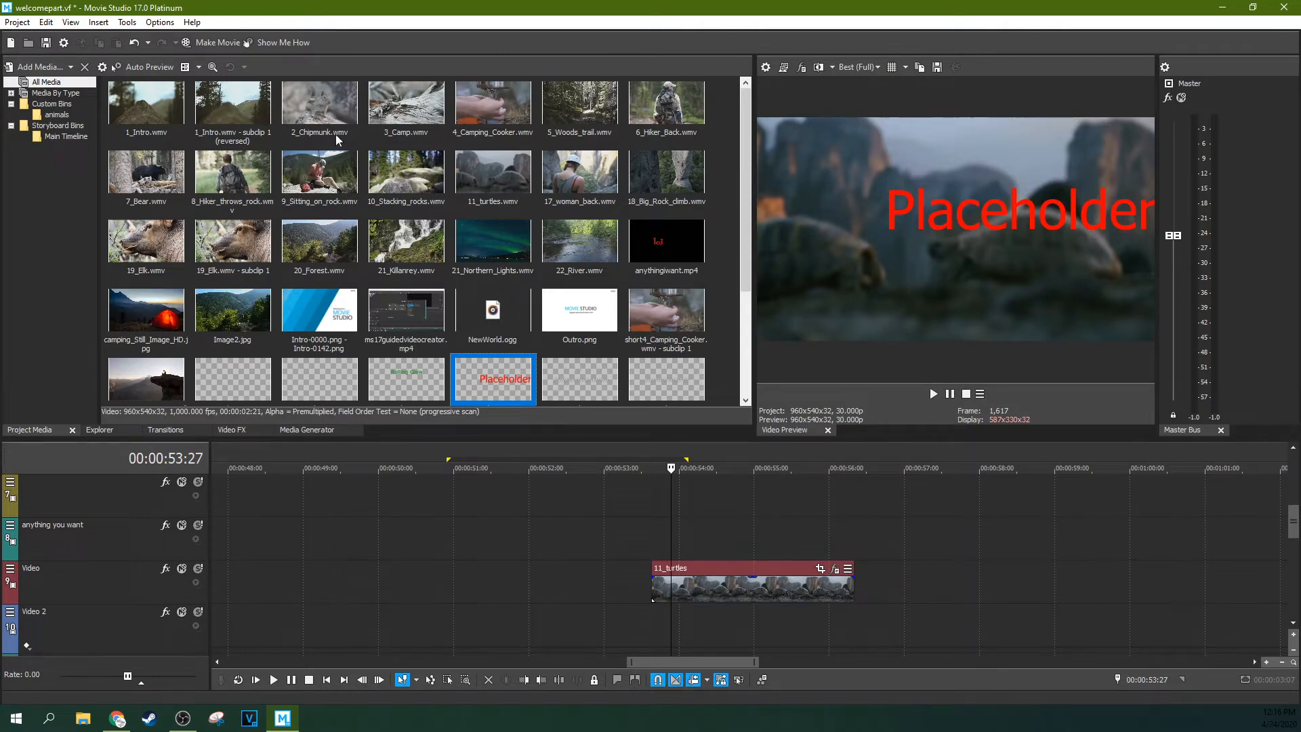
drag(316, 115, 653, 555)
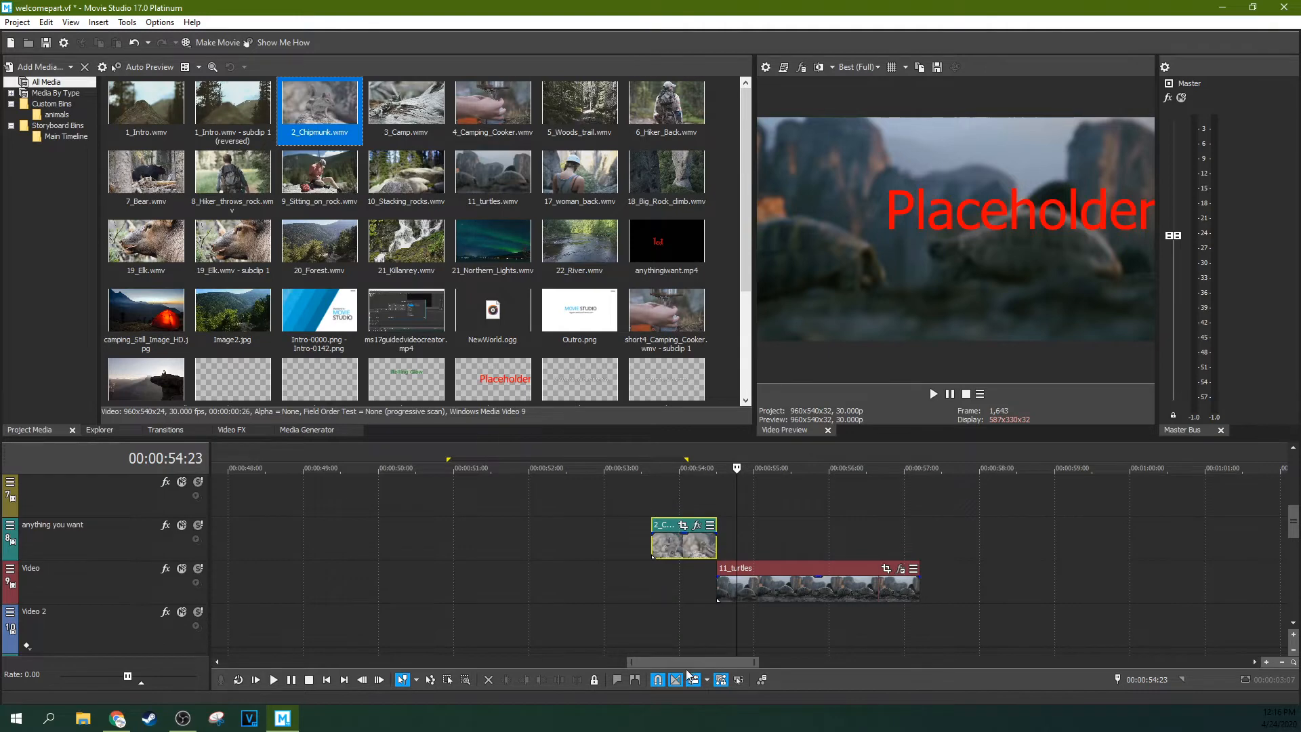
drag(751, 579, 686, 578)
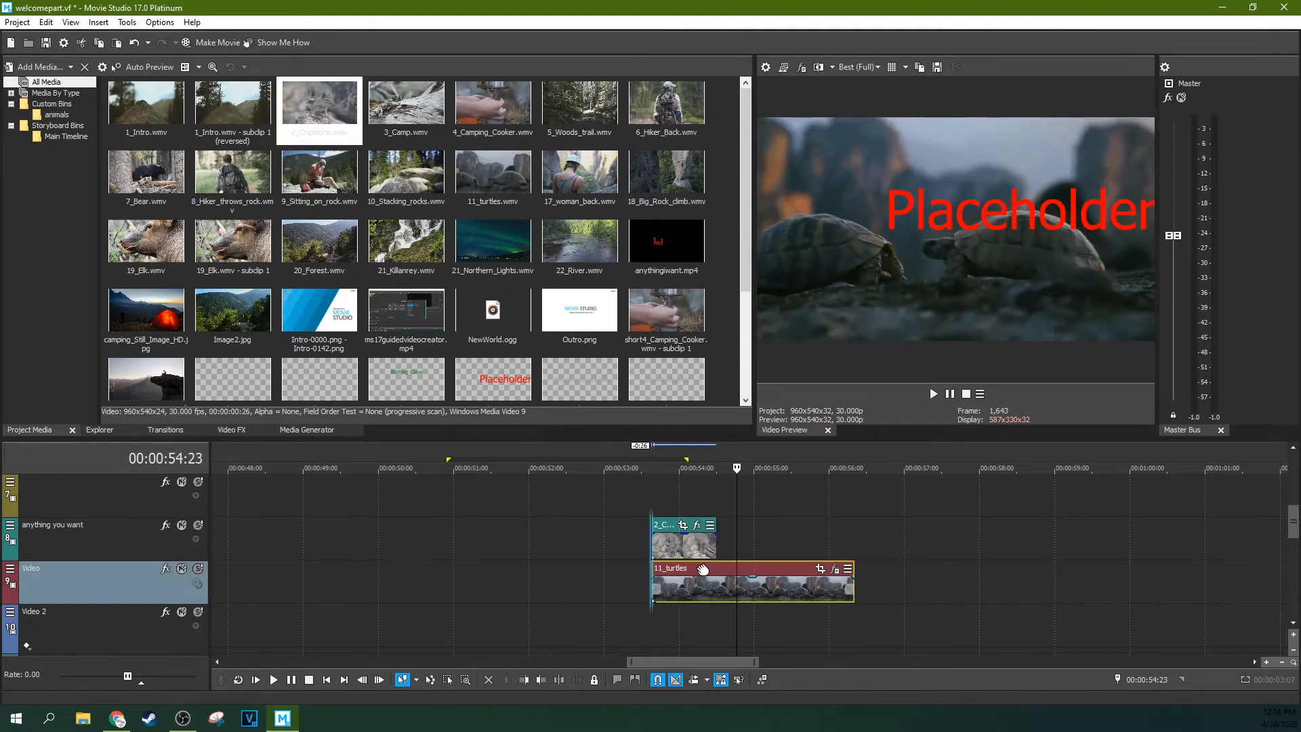
Step: Apply the Picture in Picture effect with its (Default) preset to the 2_Chipmunk event
click(668, 548)
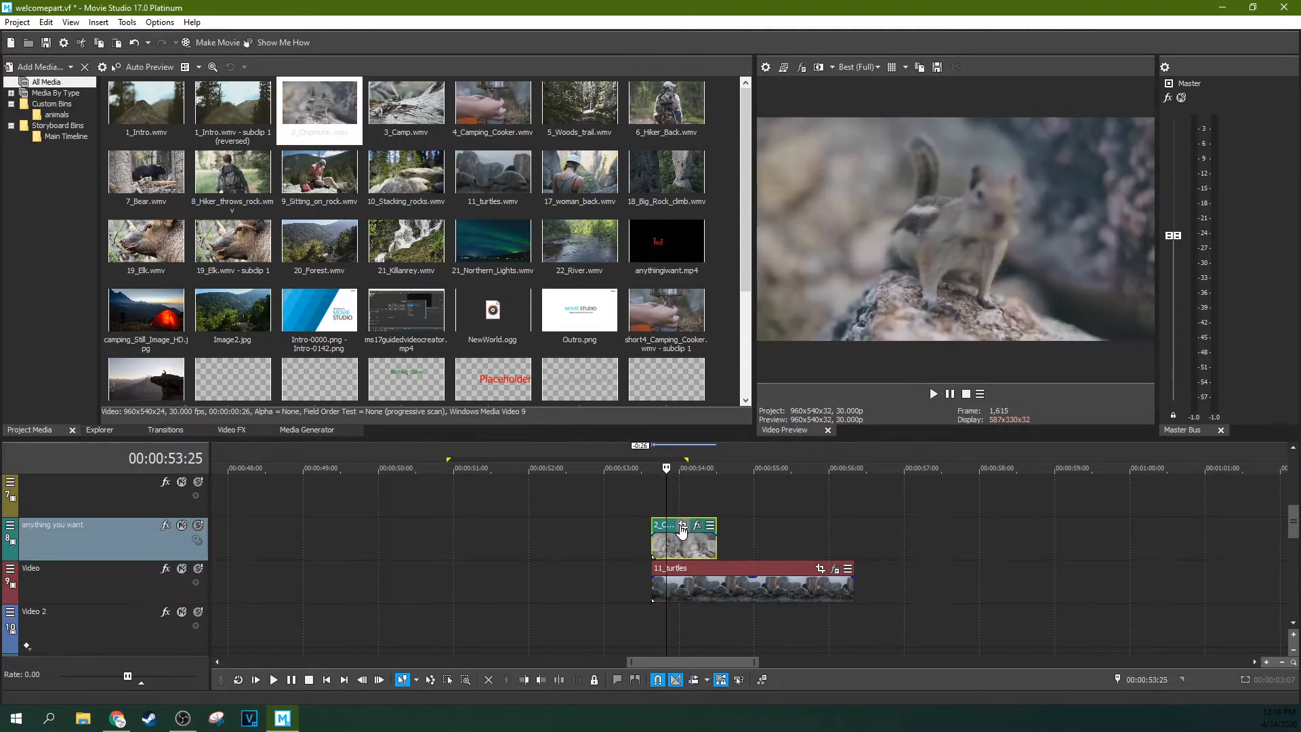
click(230, 434)
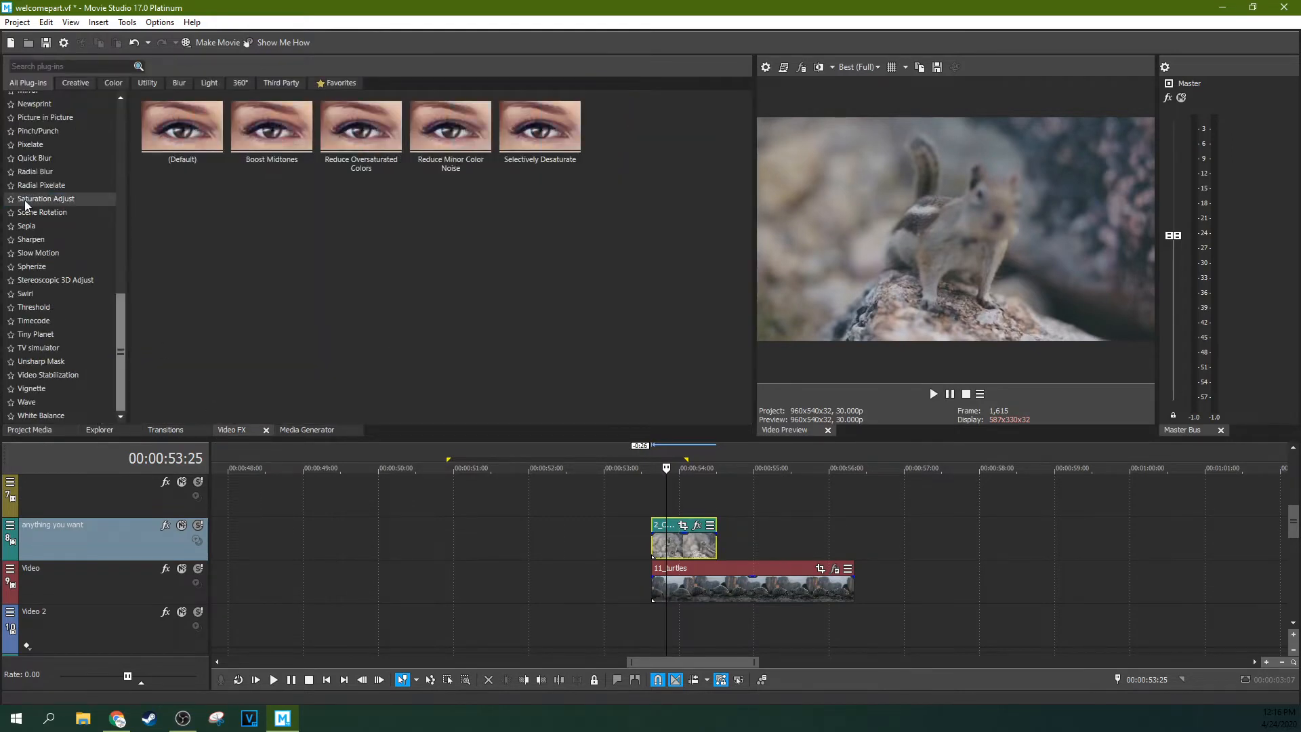
click(42, 307)
click(100, 322)
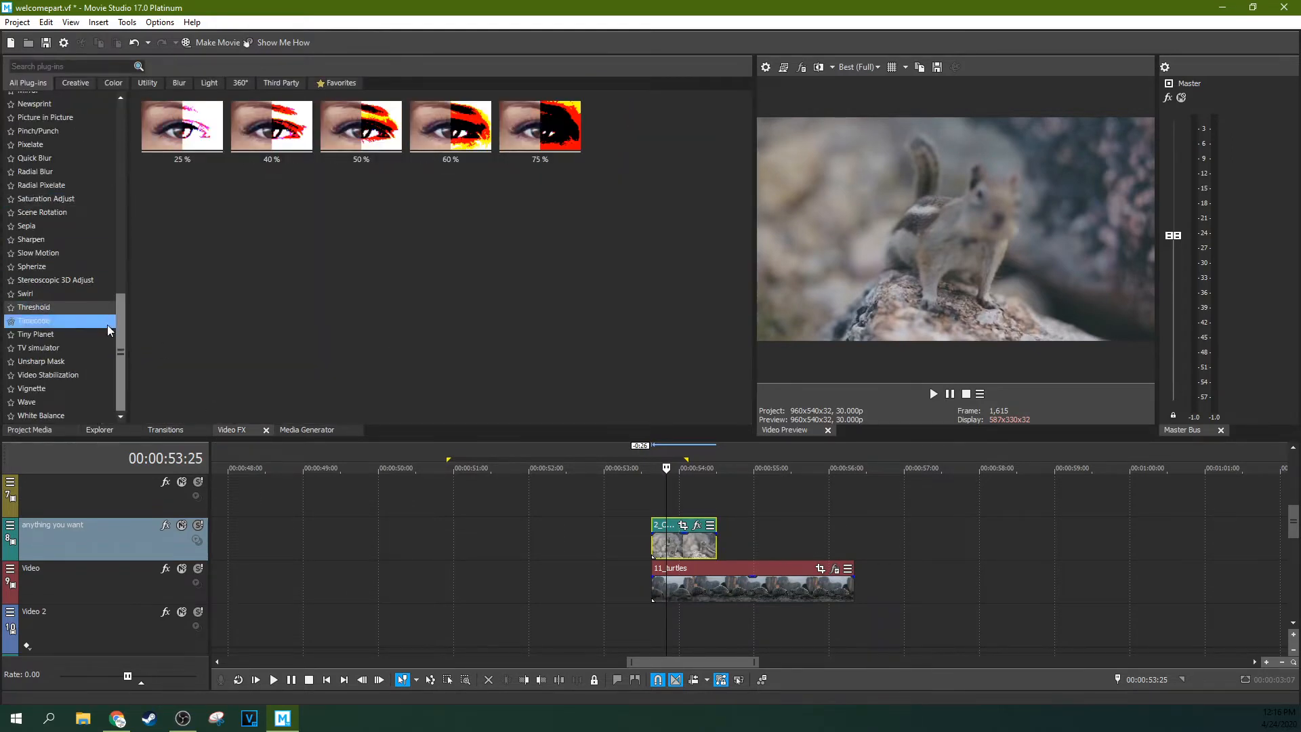
scroll(83, 316, up, 10)
scroll(66, 211, up, 2)
click(66, 207)
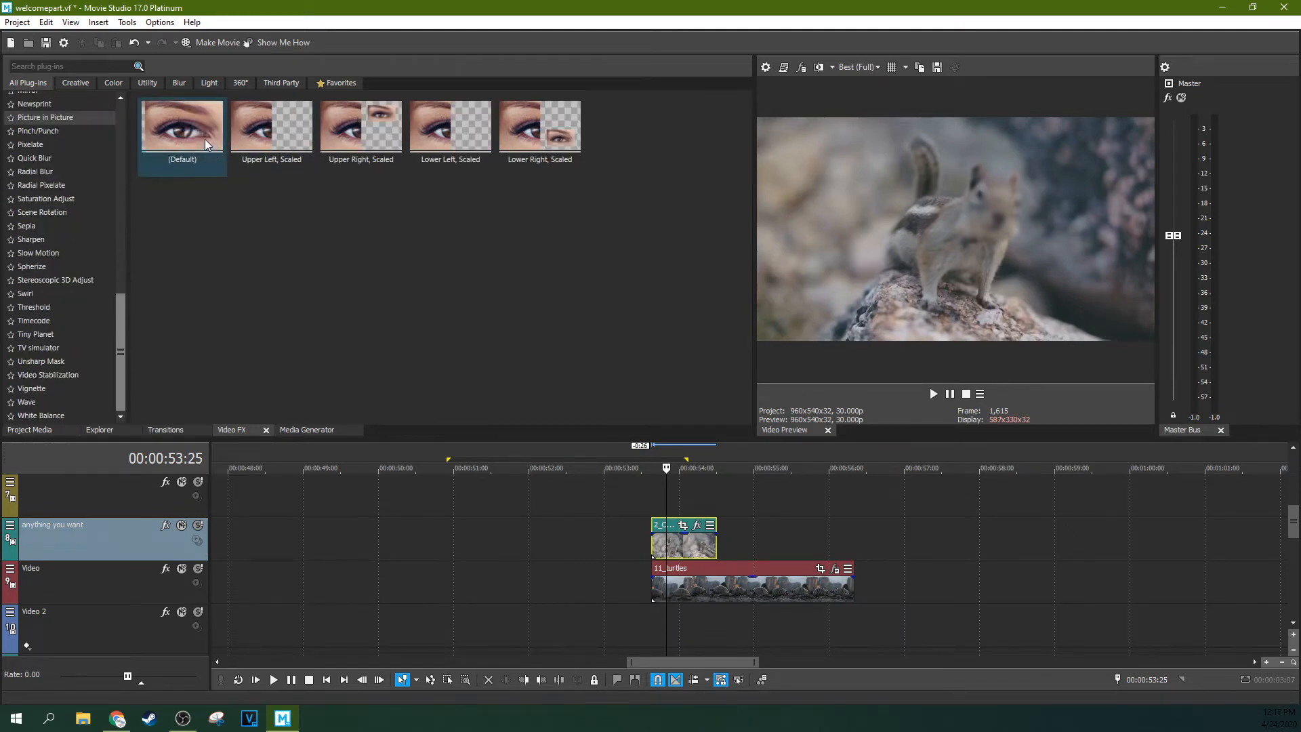
drag(205, 139, 616, 640)
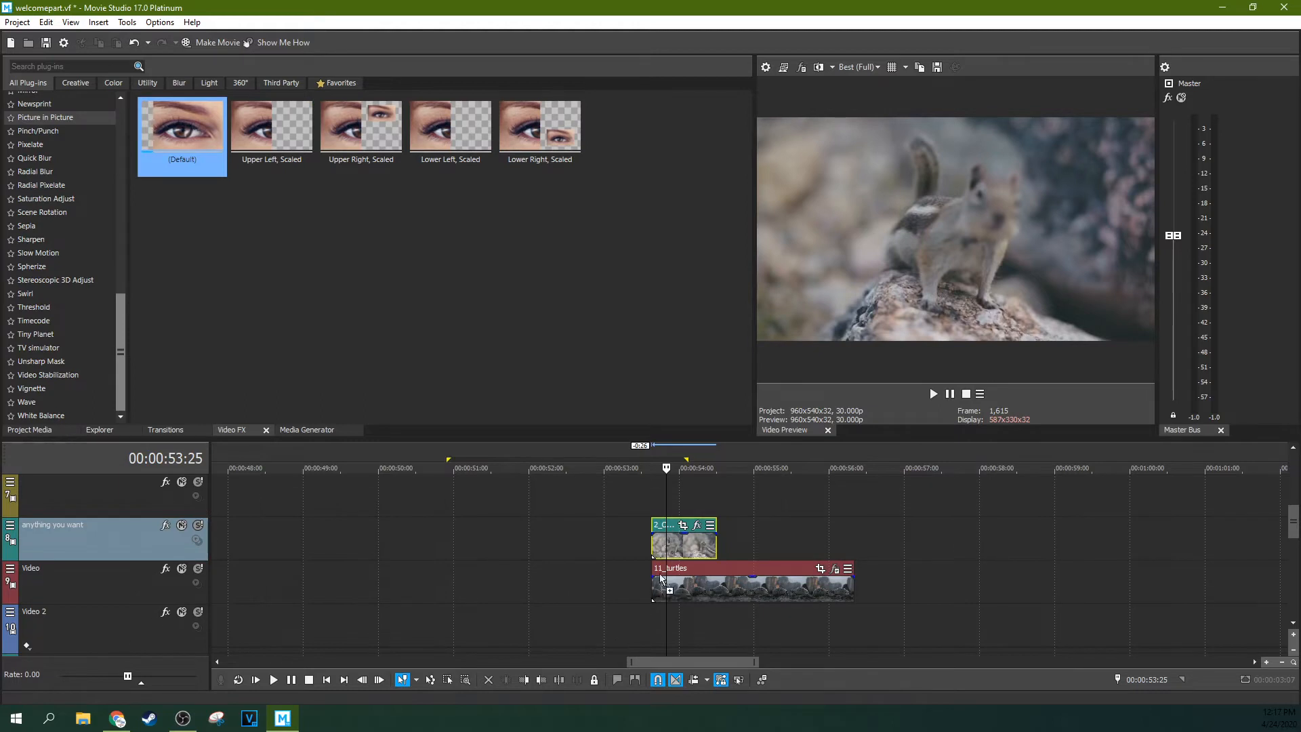
drag(707, 540, 707, 540)
Step: Scale the chipmunk picture to 0.250 at location 0.532, 0.397 beside the right turtle, turn on Location keyframing, and close the effects window
drag(882, 271, 894, 249)
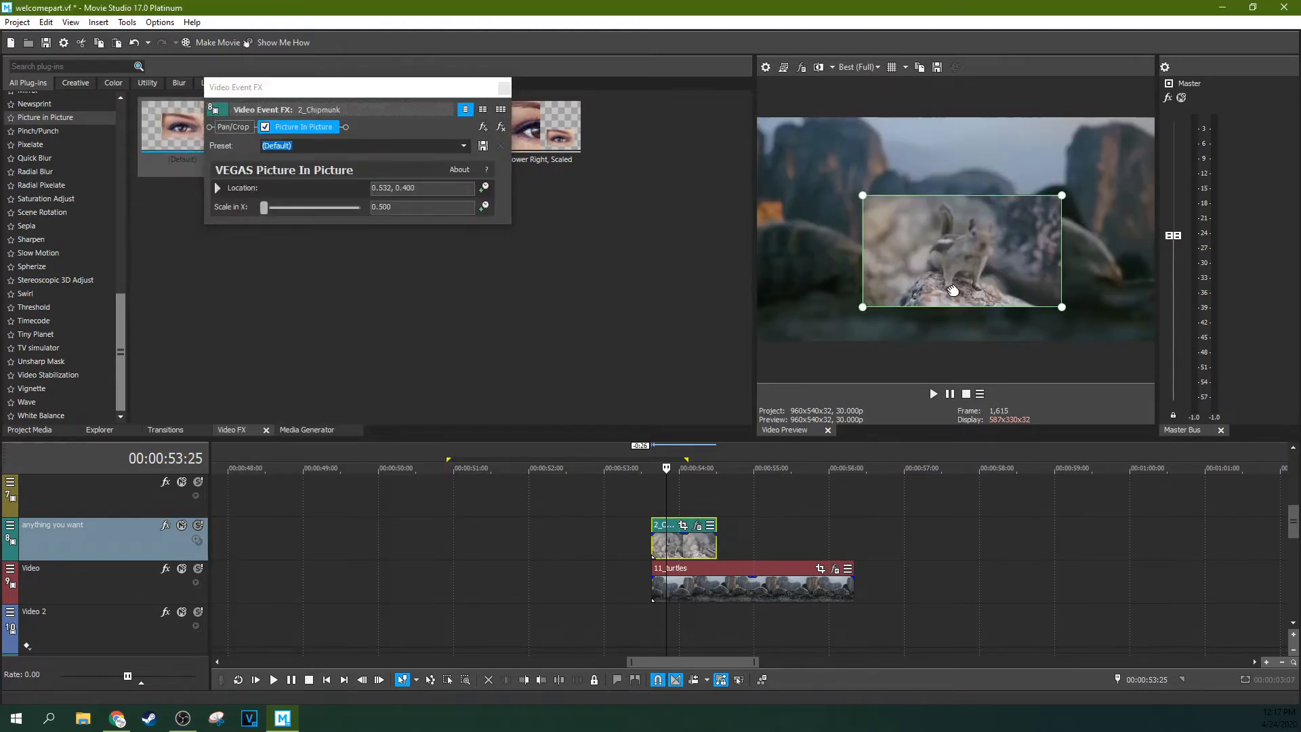
drag(868, 309, 919, 281)
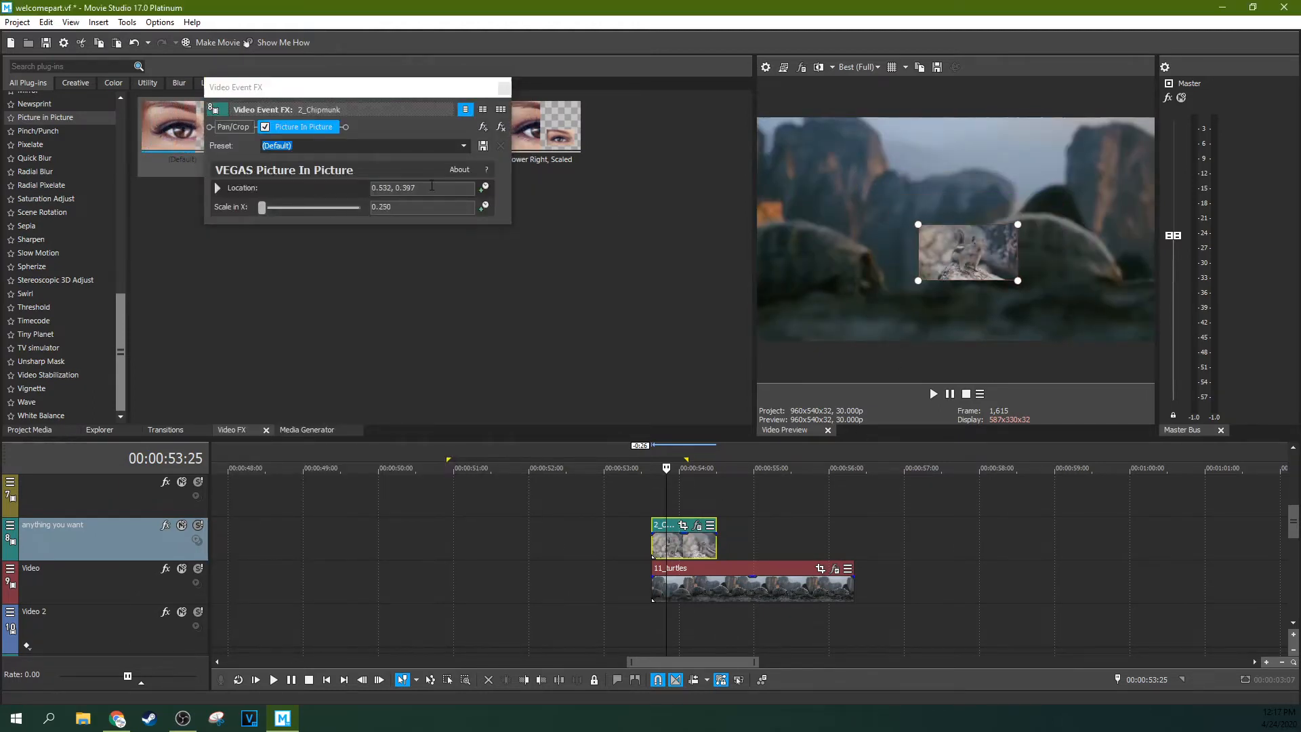
click(484, 189)
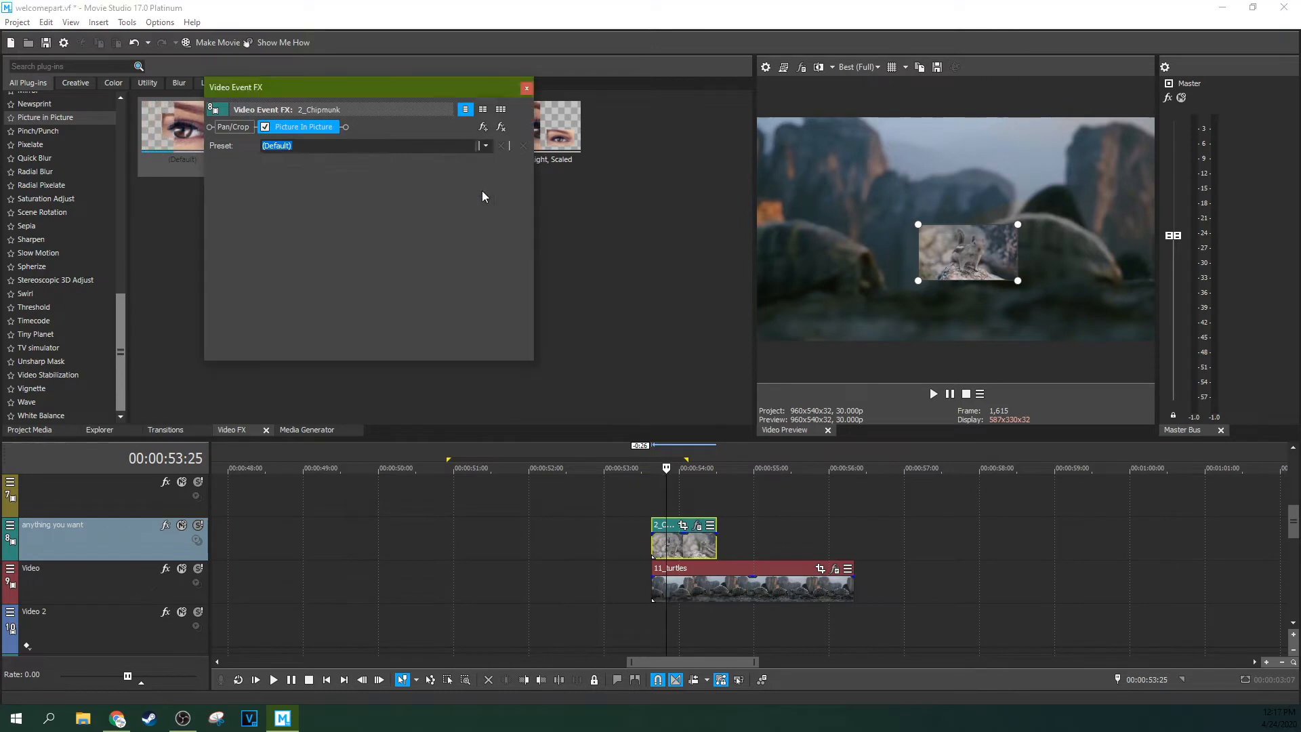
click(664, 500)
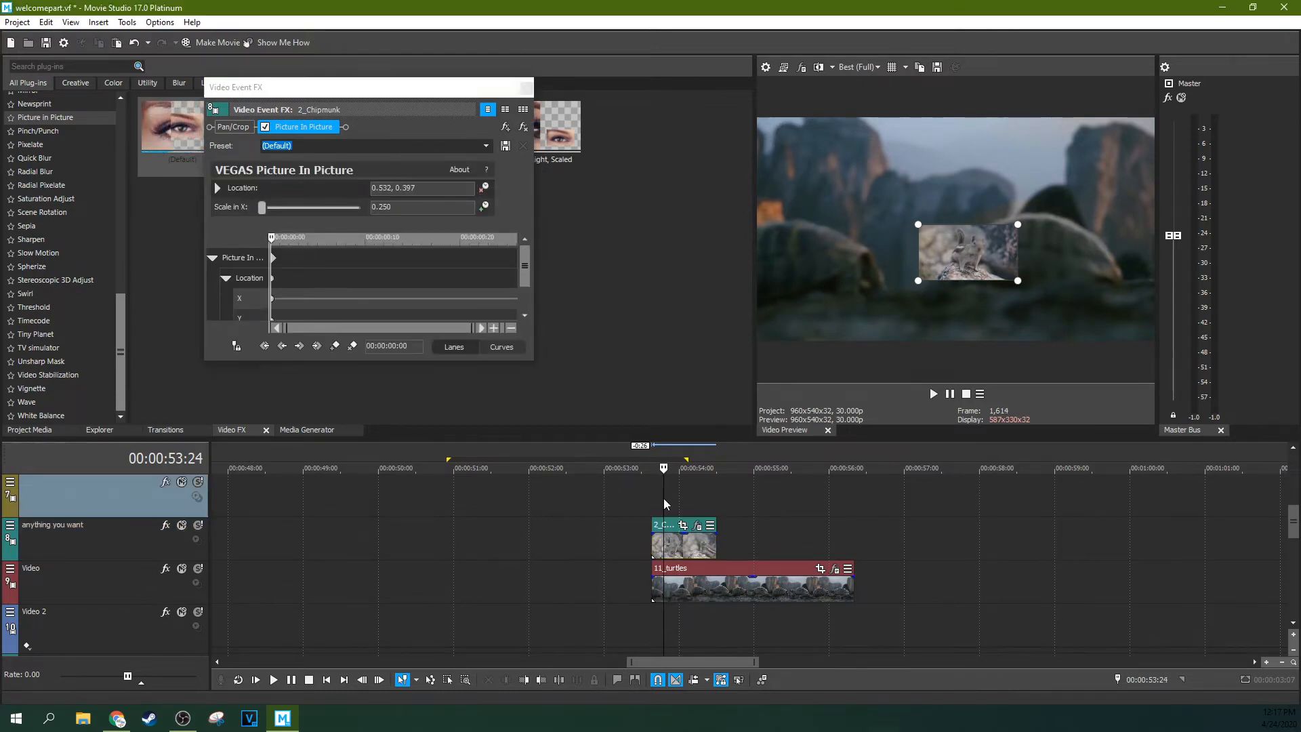
click(526, 87)
Step: Extend the 2_Chipmunk event so that it ends together with the 11_turtles event
click(676, 542)
key(ctrl+a)
drag(716, 530, 856, 531)
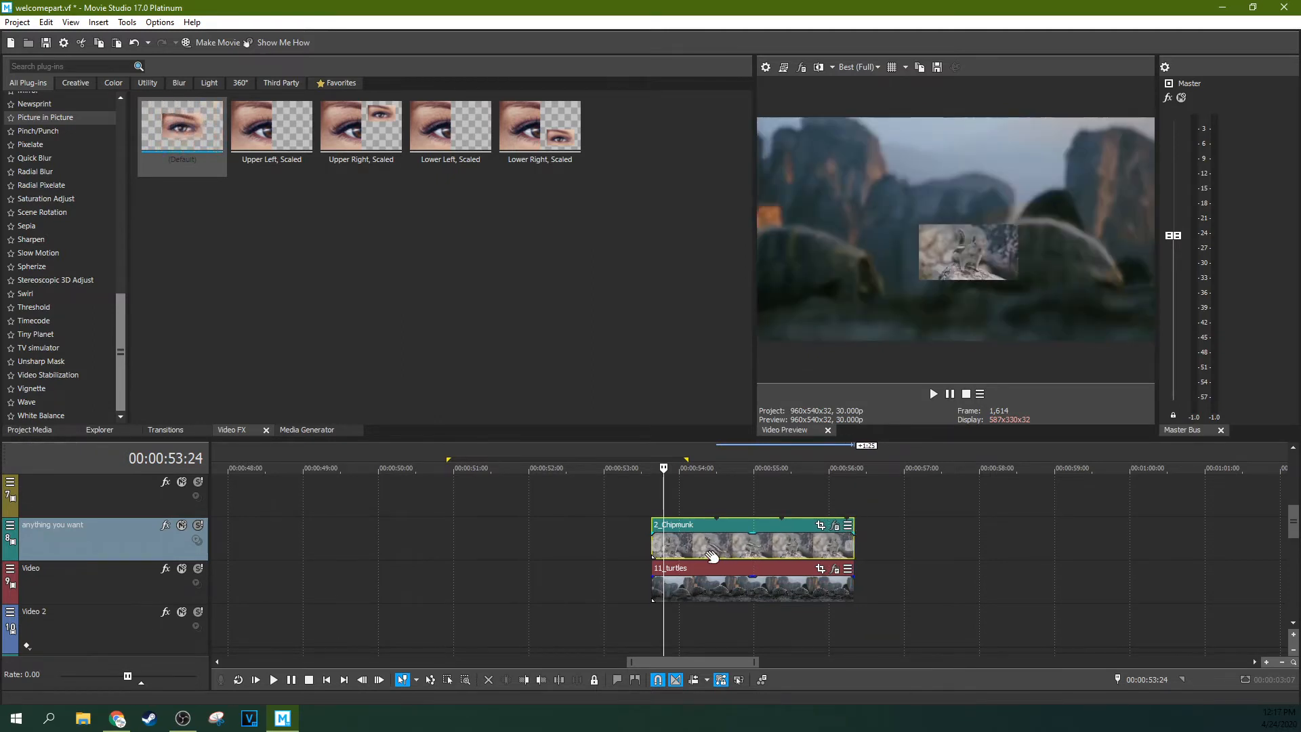
Step: Copy the Mask 1 motion track from the 11_turtles event to the Picture in Picture effect of the 2_Chipmunk event
ctrl+click(684, 578)
click(96, 22)
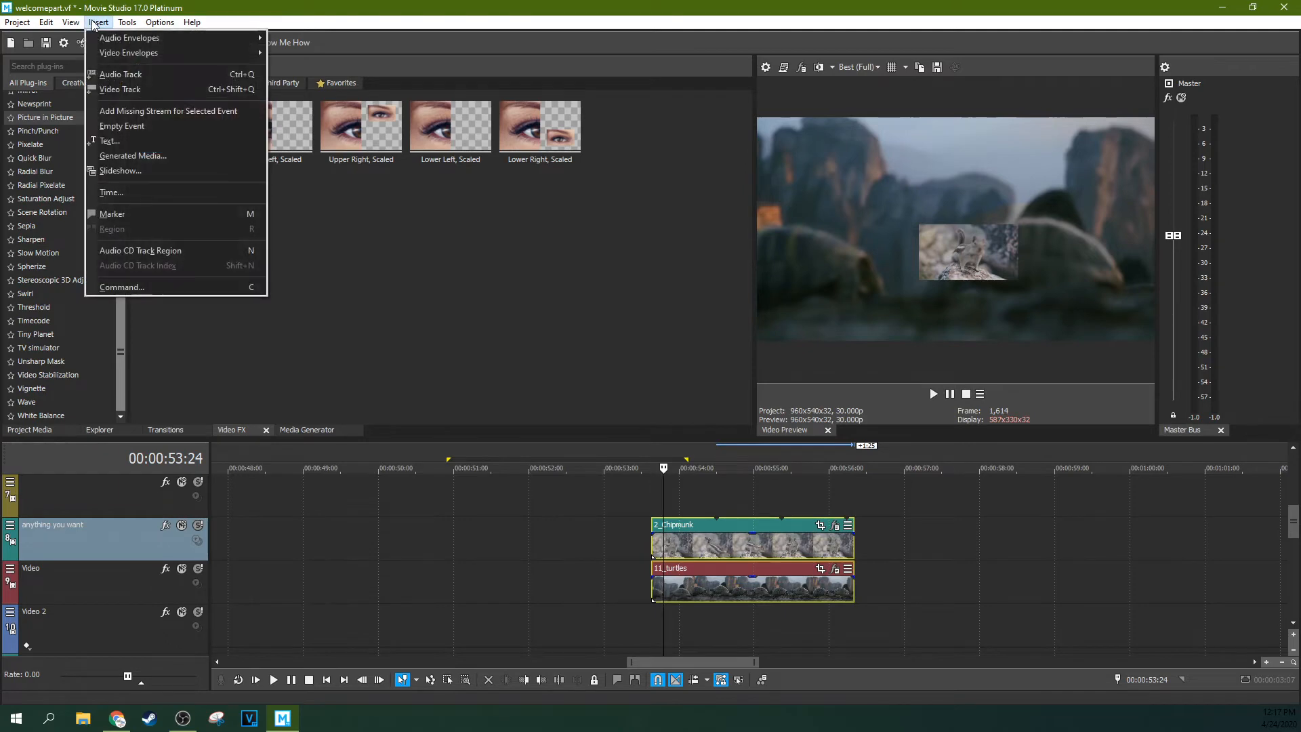
mouse_move(127, 22)
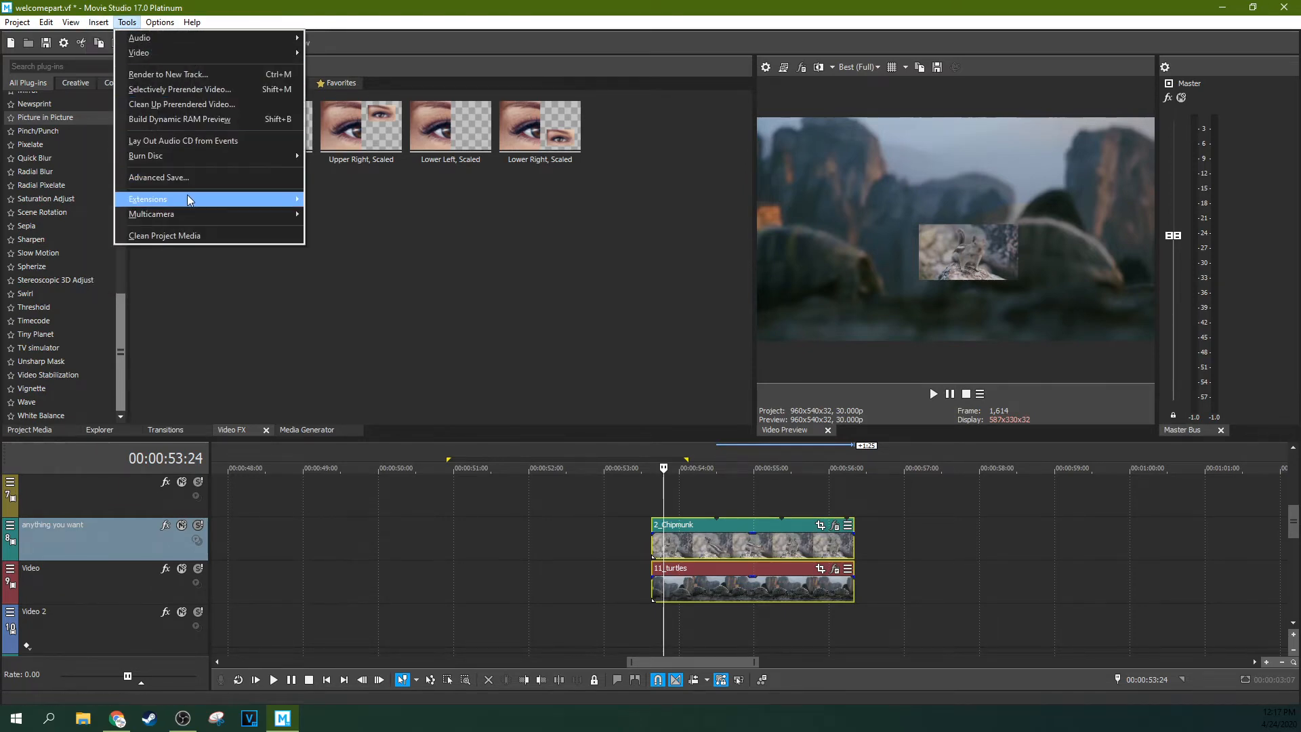
mouse_move(237, 207)
click(326, 229)
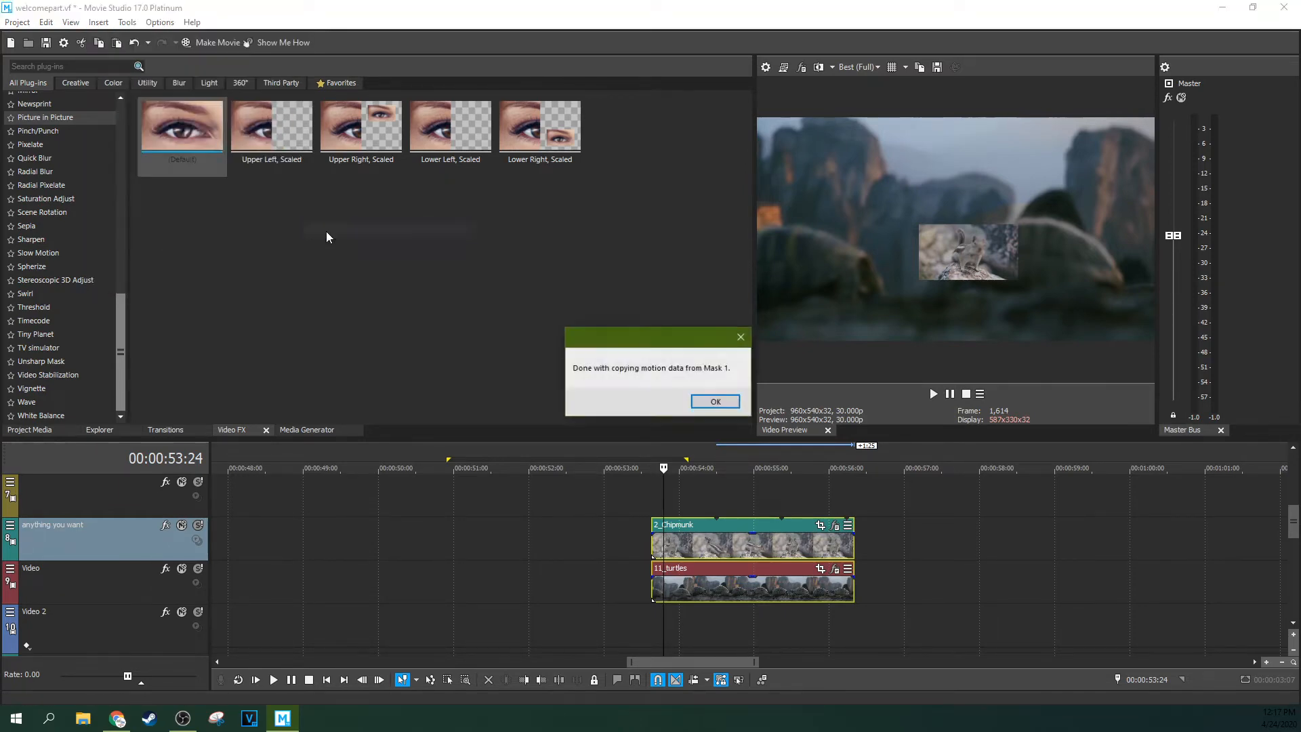
click(716, 402)
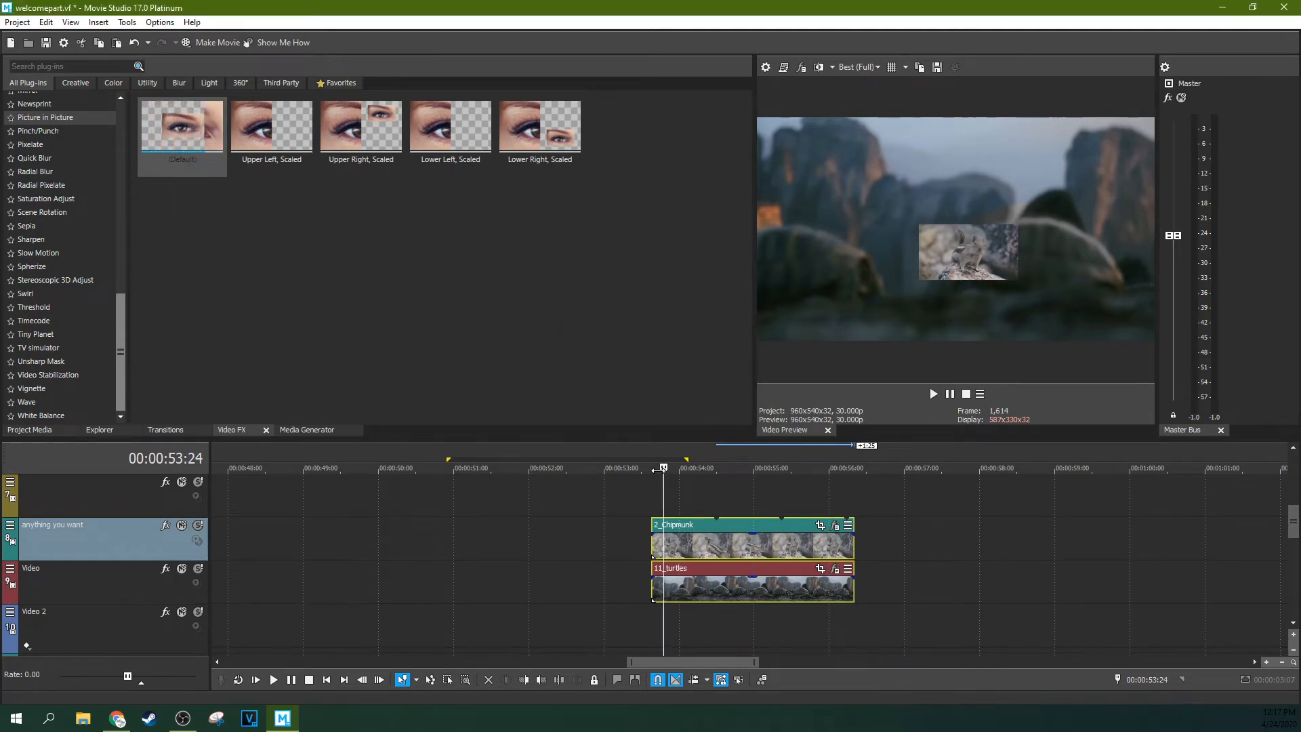
Step: Play both events from their start to check how the chipmunk picture follows the tracked turtle
click(650, 497)
key(space)
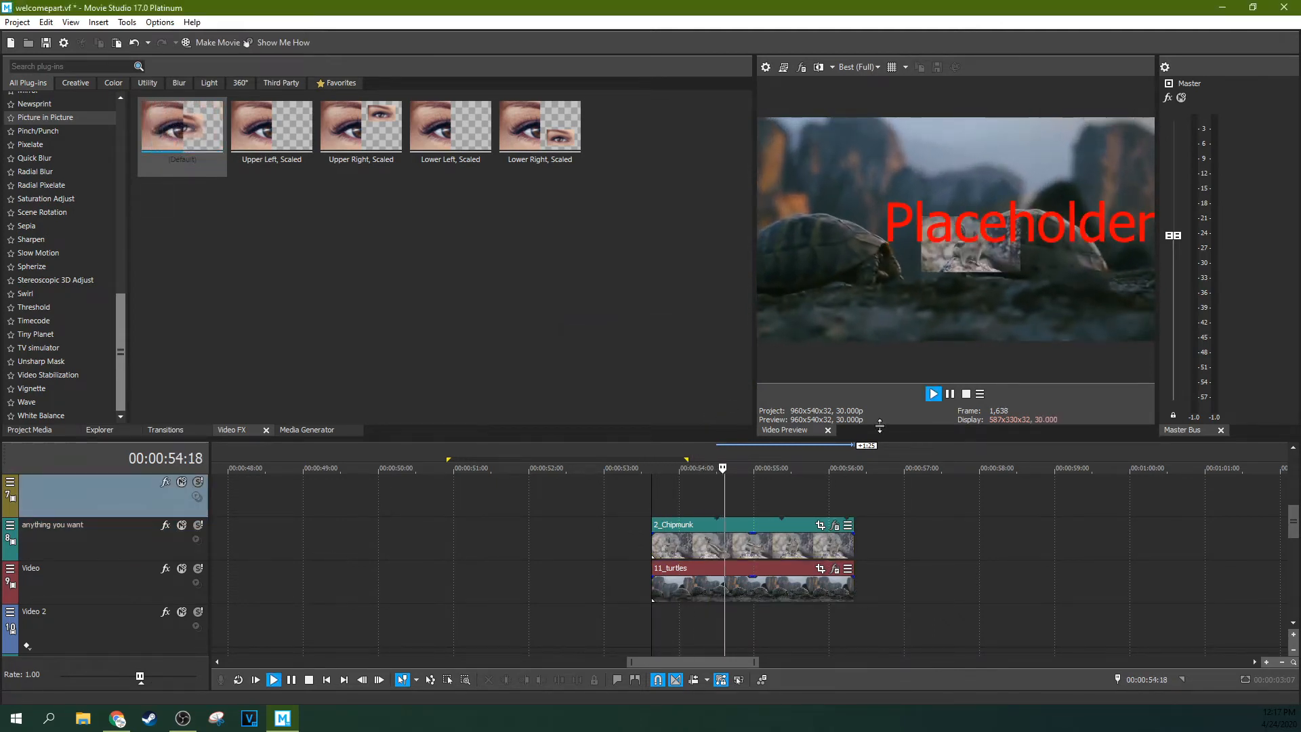
click(950, 394)
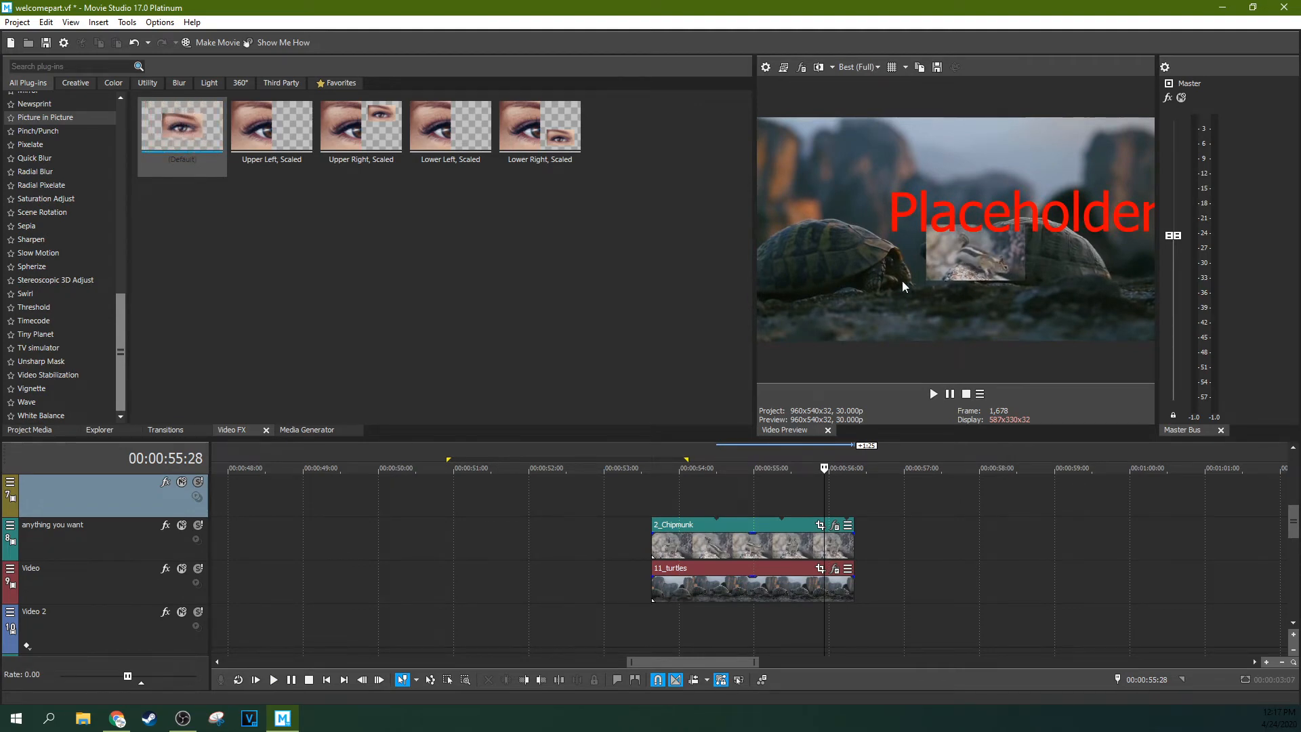
Step: Replay the 2_Chipmunk and 11_turtles events and compare the picture's position against the turtle at several points
click(661, 499)
key(space)
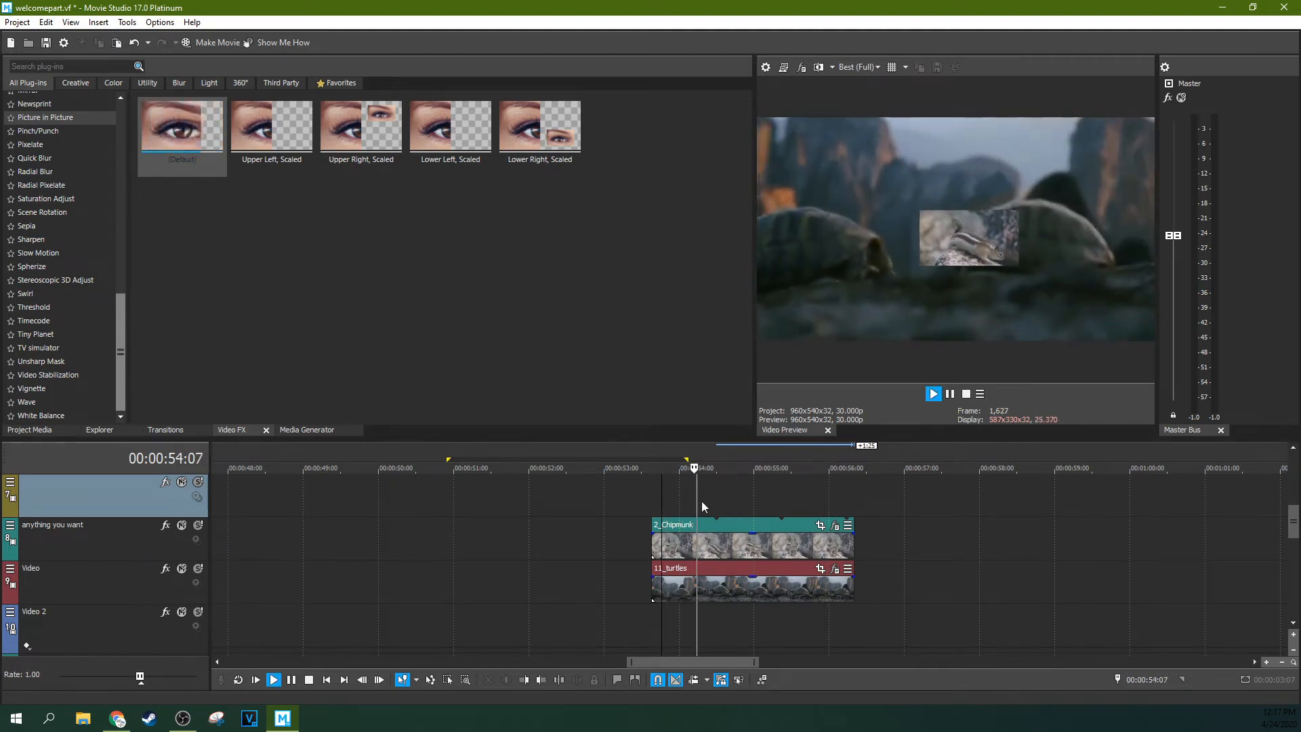
click(949, 394)
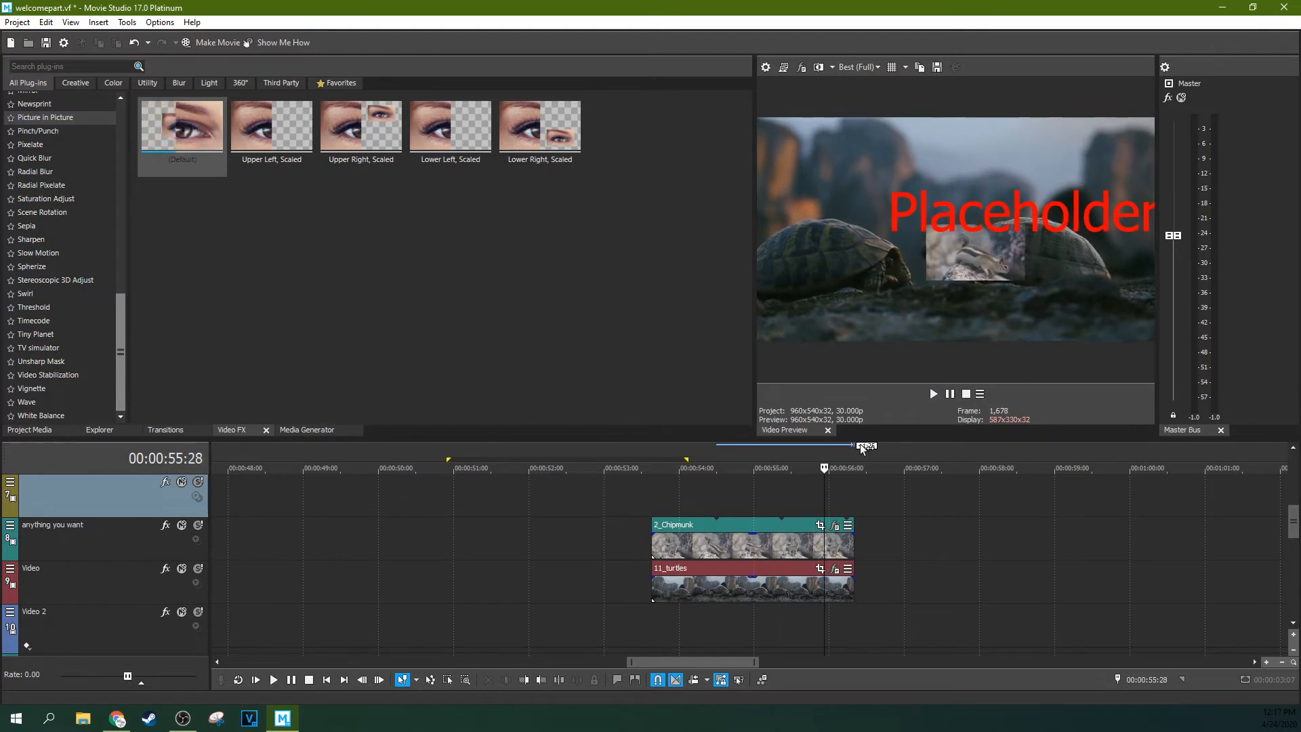
click(781, 515)
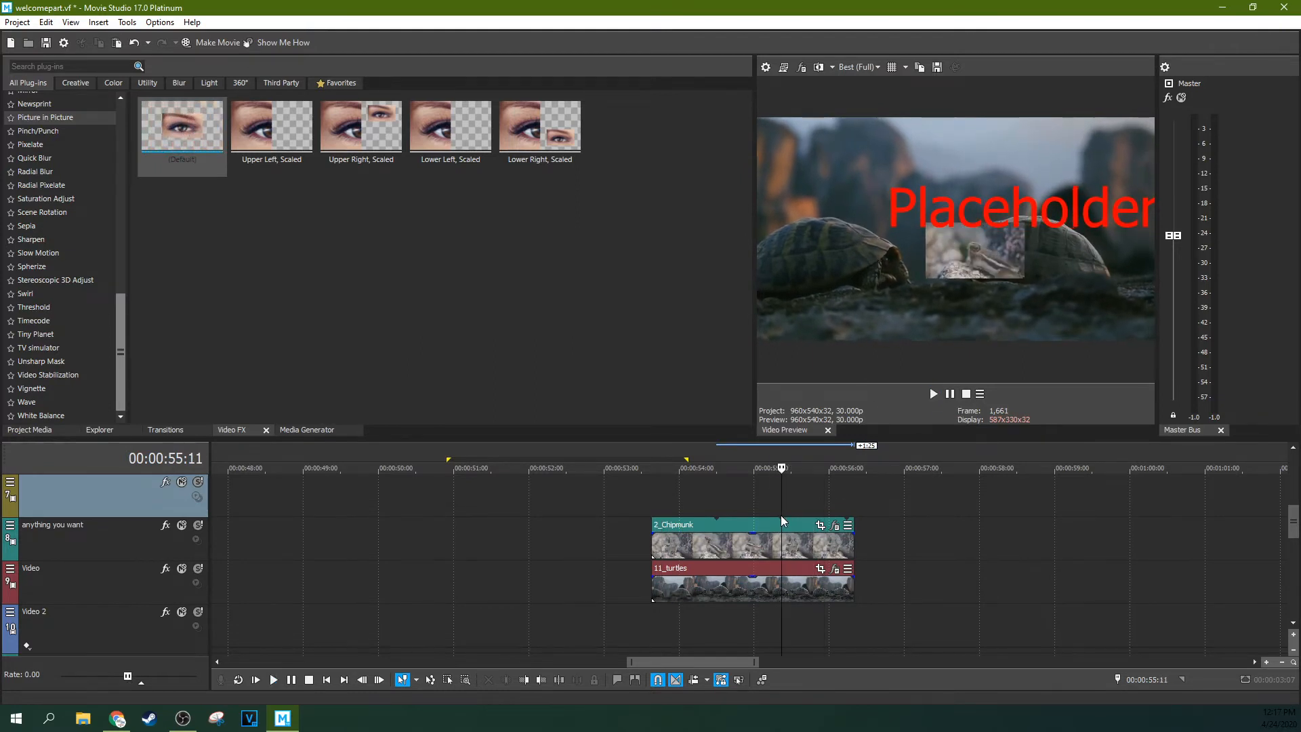
click(722, 502)
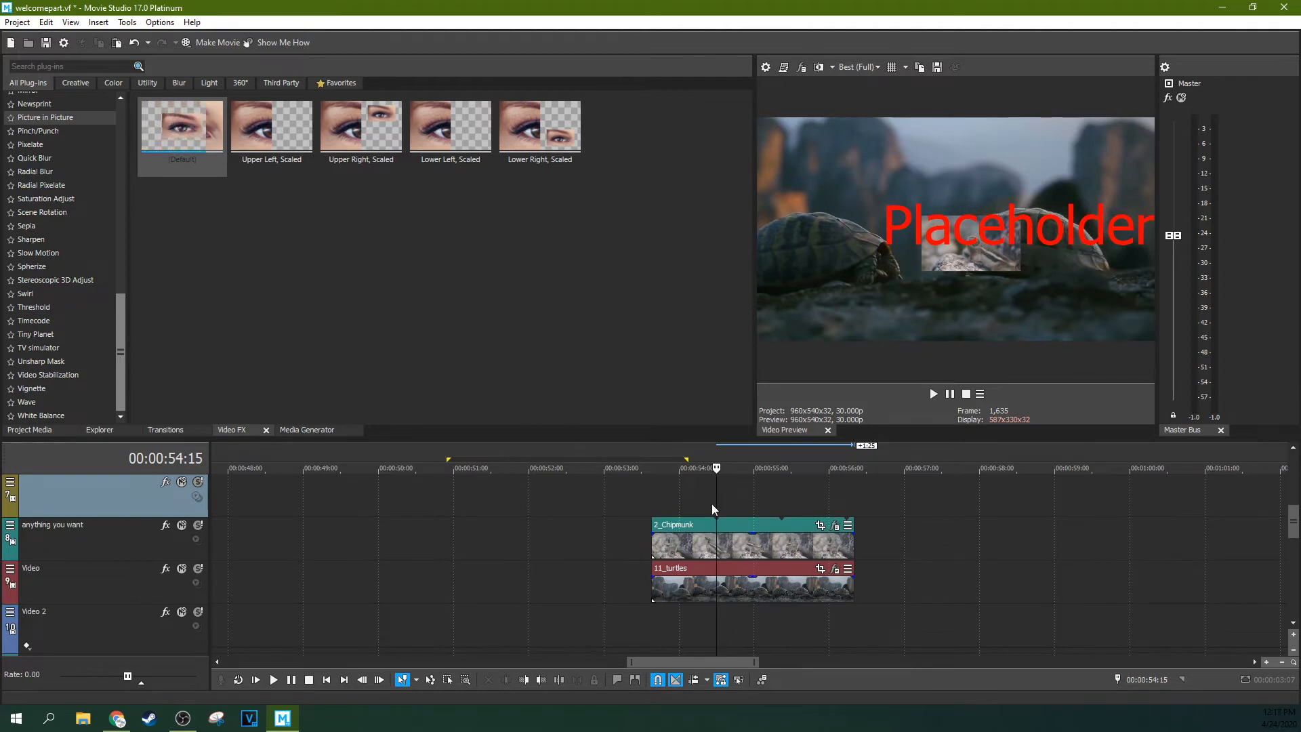
Step: Delete the 2_Chipmunk event and the Placeholder text event on the uppermost track
click(776, 539)
key(Delete)
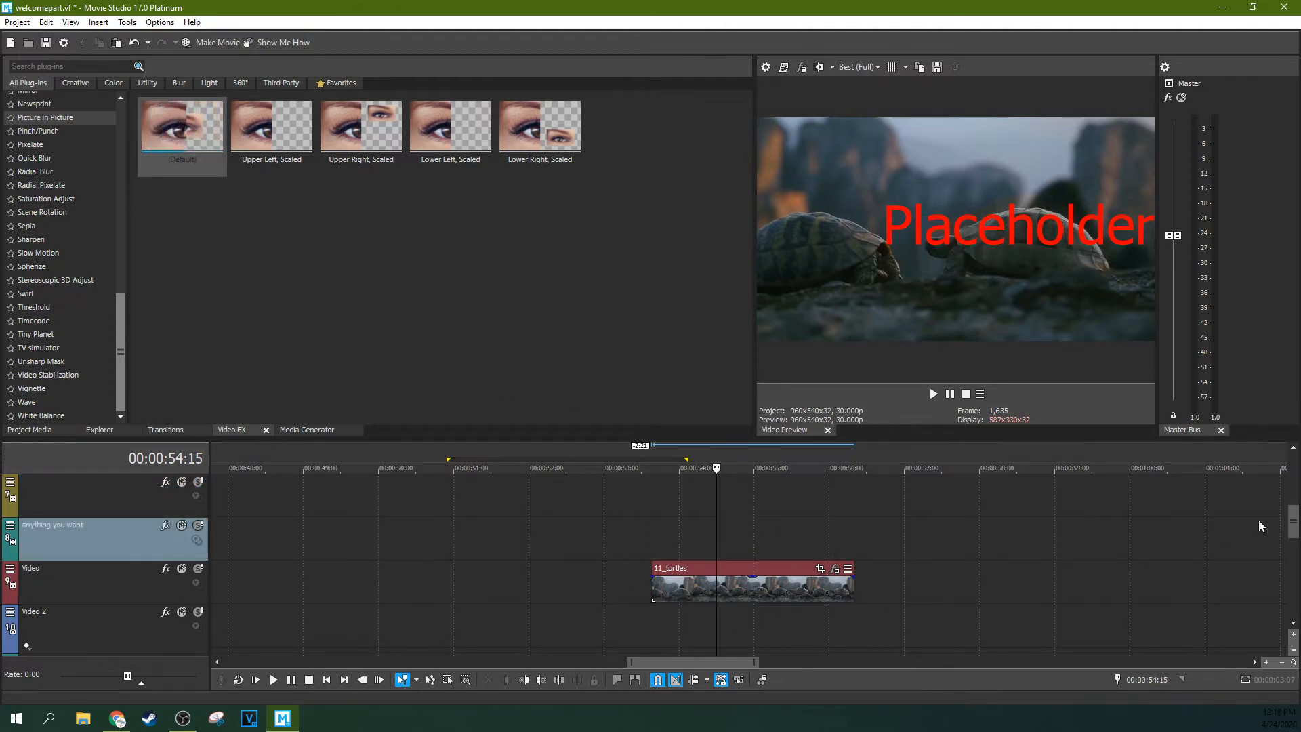
drag(1293, 522, 1296, 447)
click(850, 500)
key(Delete)
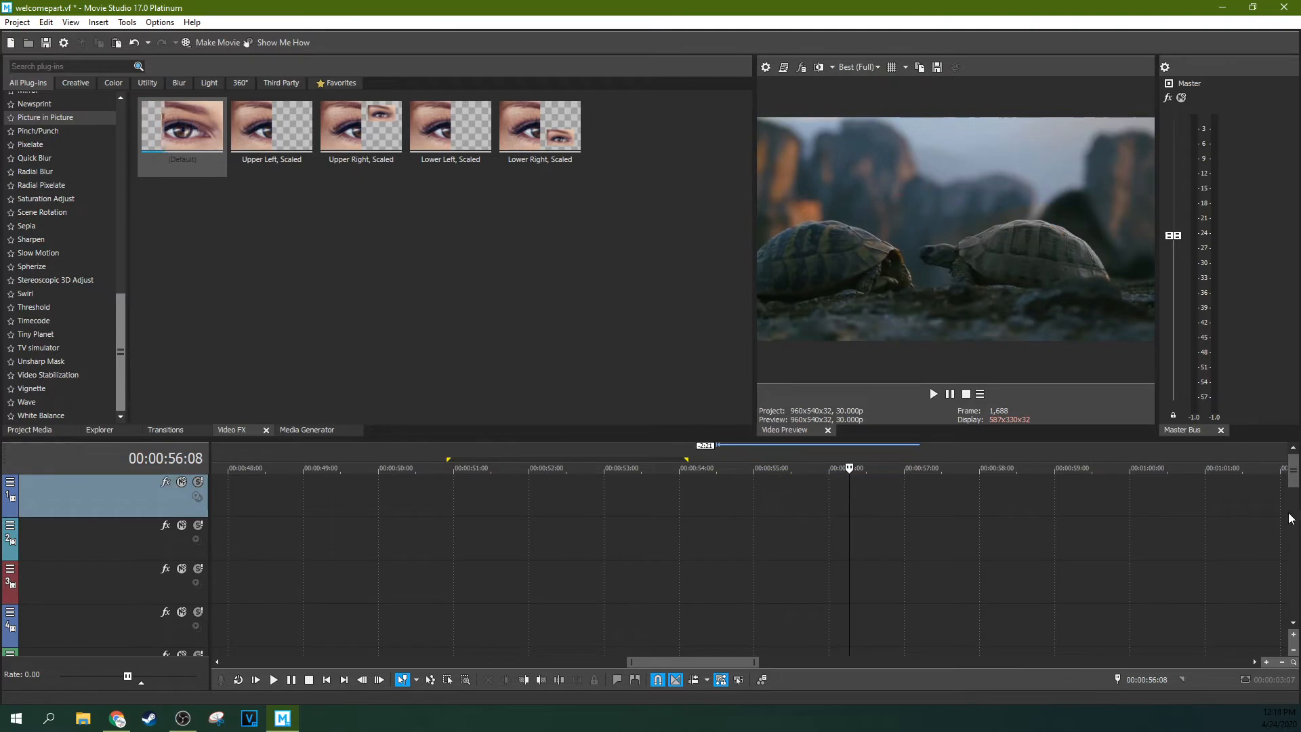
Step: Remove the Bézier Masking and Black and White effects from the 11_turtles event and close its effects window
drag(1294, 482, 1291, 529)
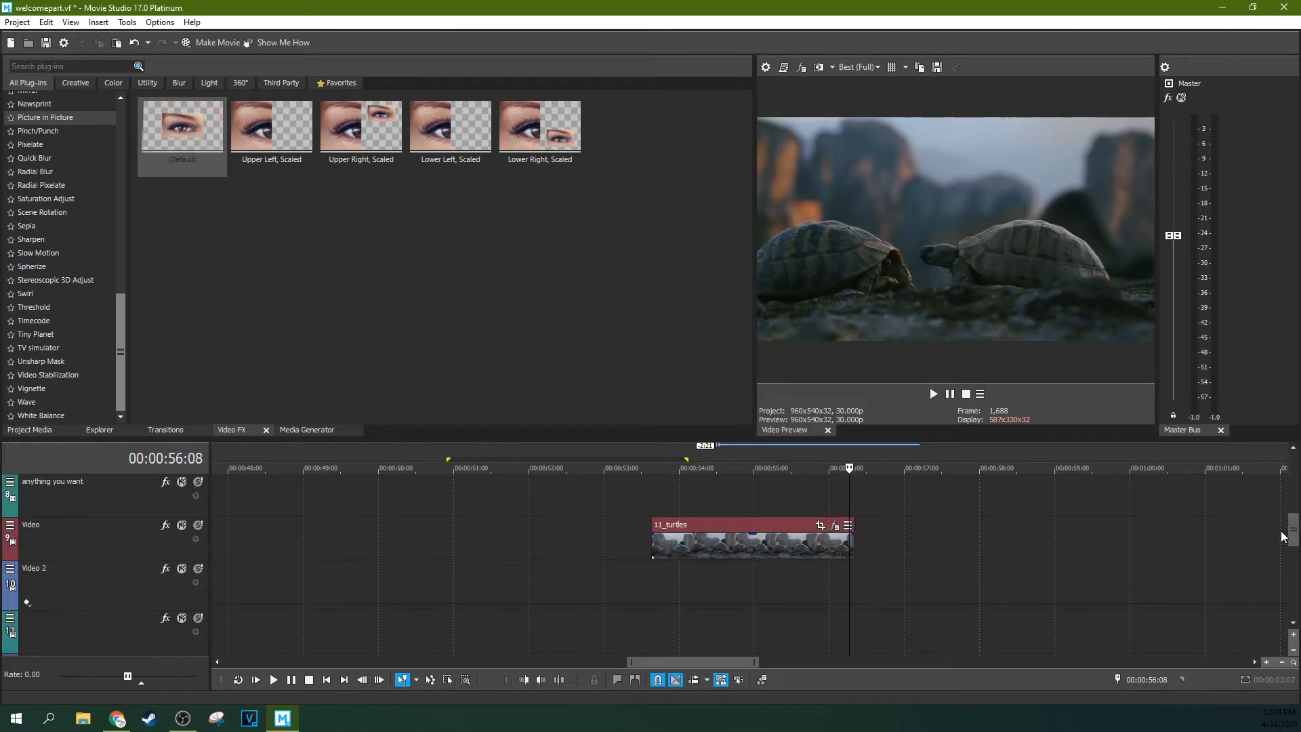
click(820, 526)
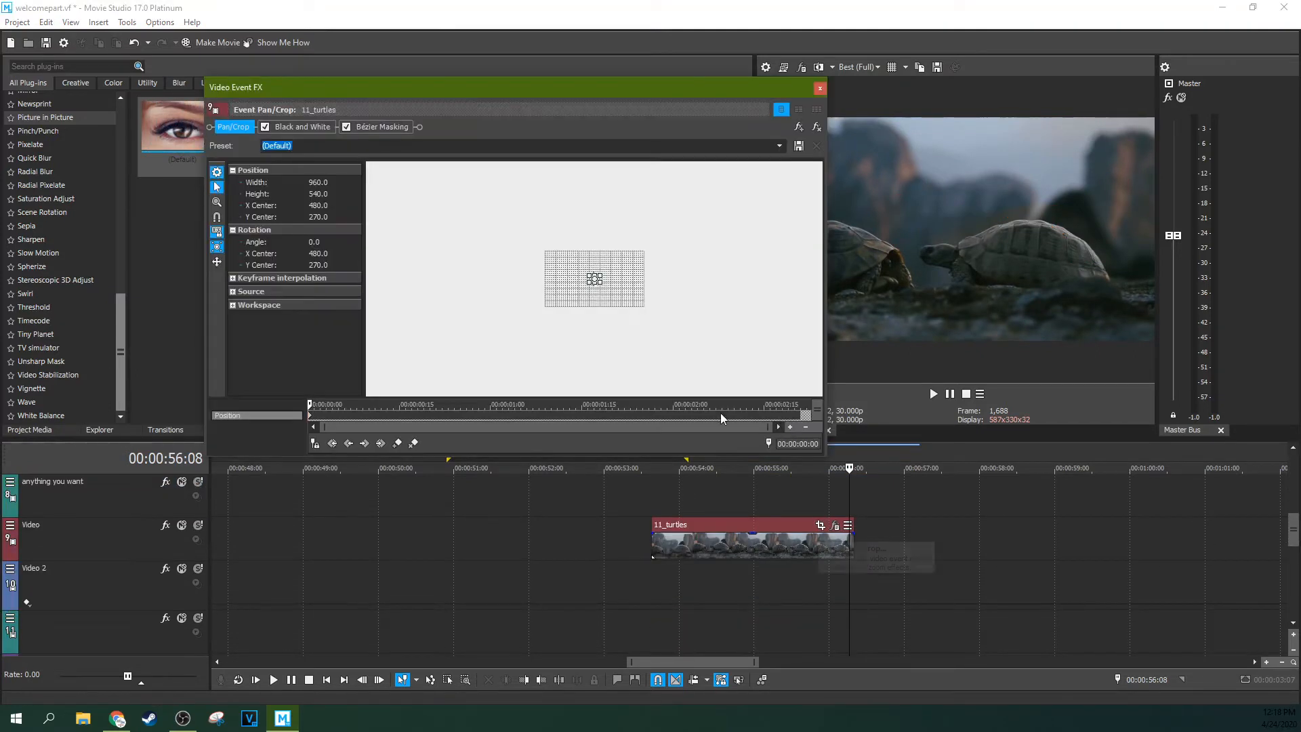
click(819, 88)
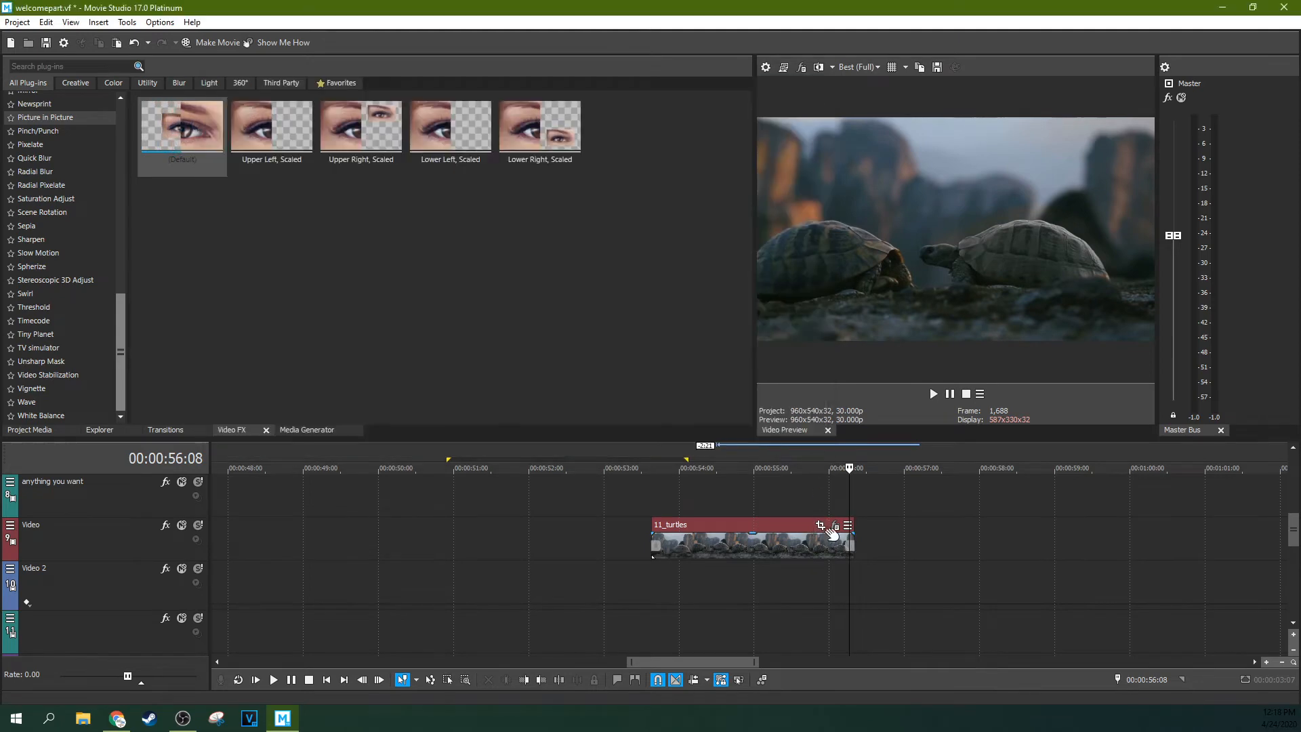
click(835, 526)
click(379, 127)
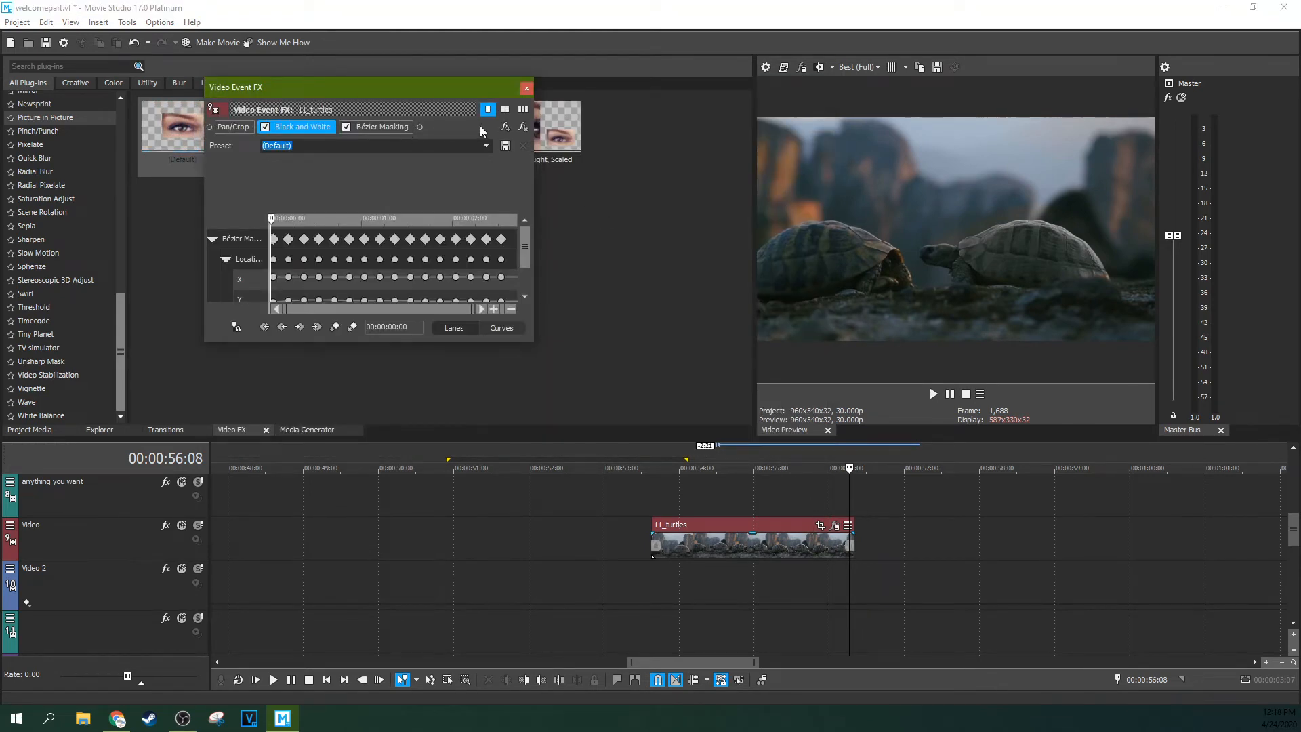
click(524, 128)
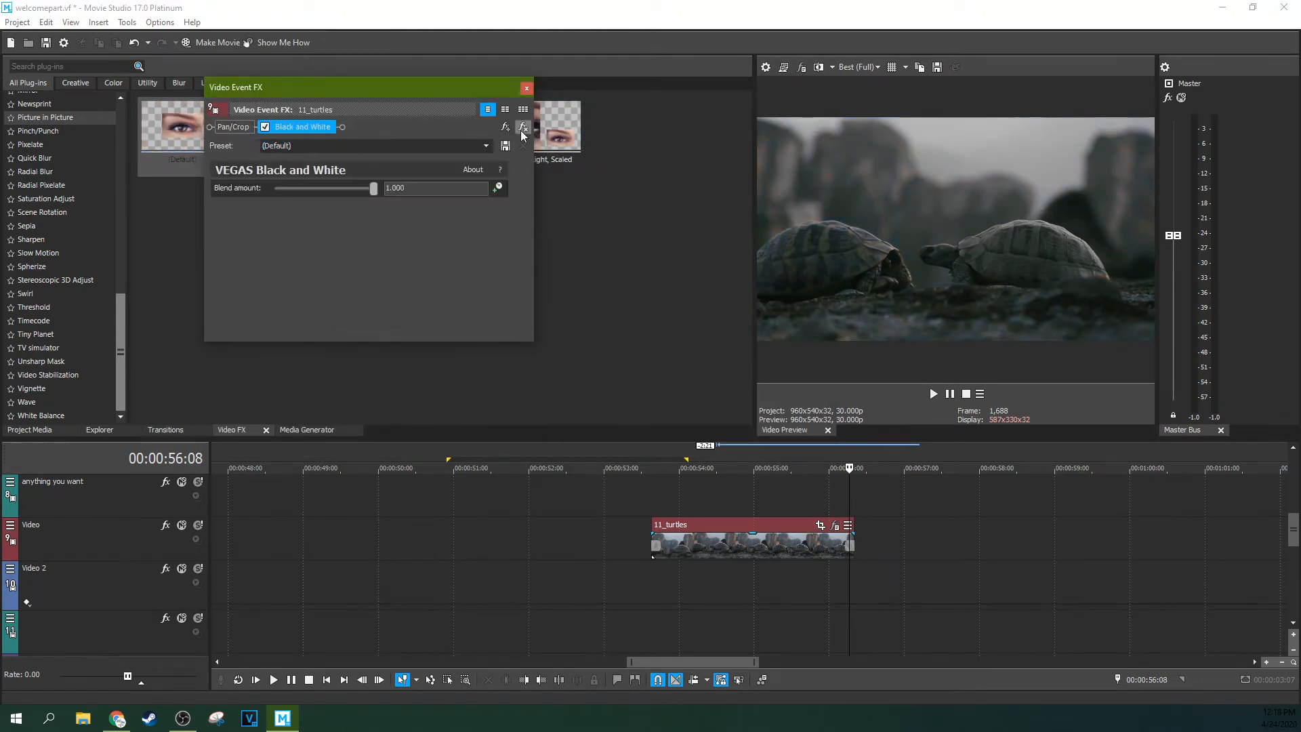
click(523, 127)
click(527, 87)
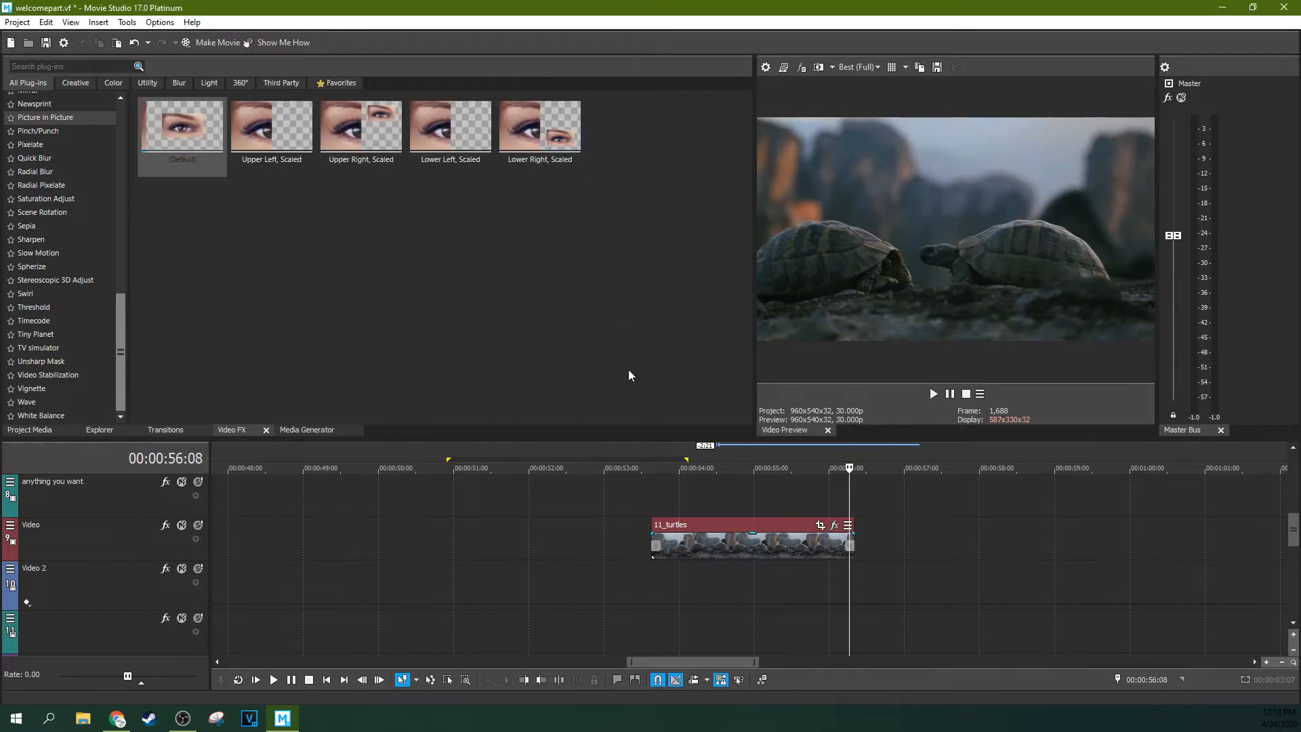
Step: Apply the default Black and White effect to the 11_turtles event, with the playhead near the event's start
click(655, 495)
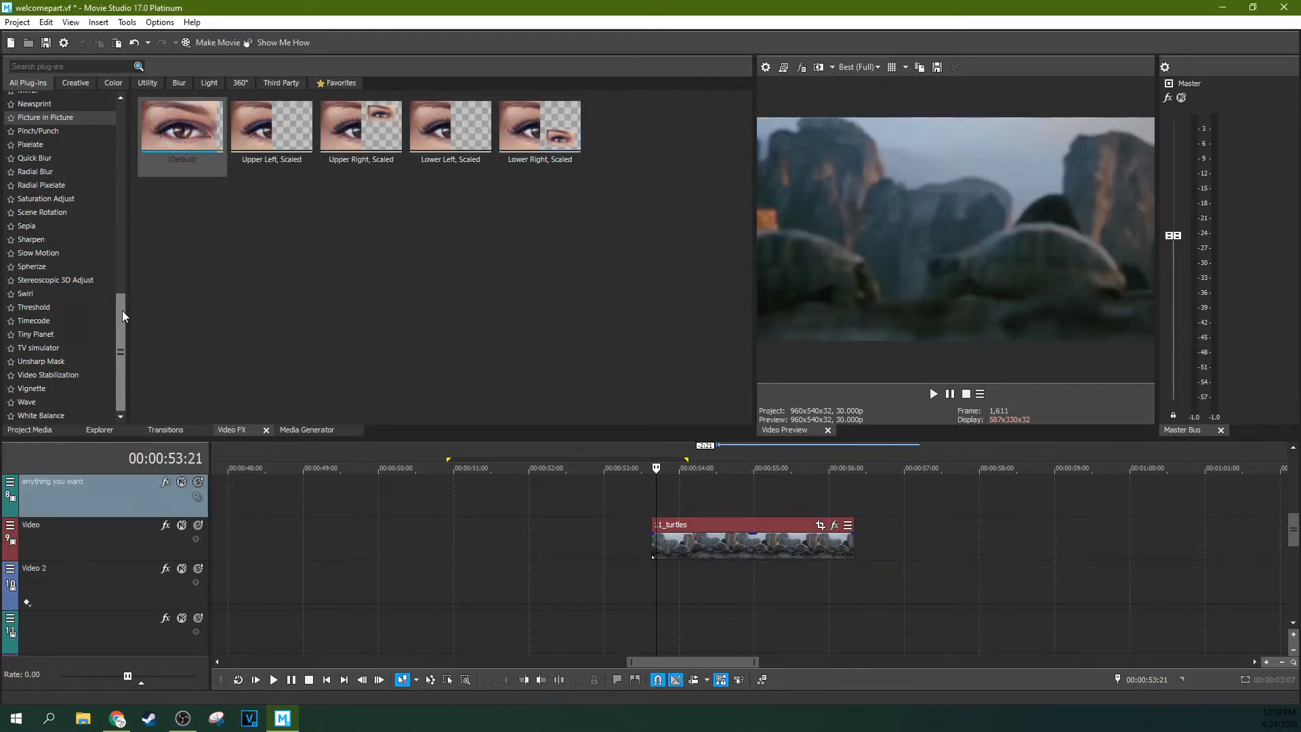
drag(122, 310, 112, 115)
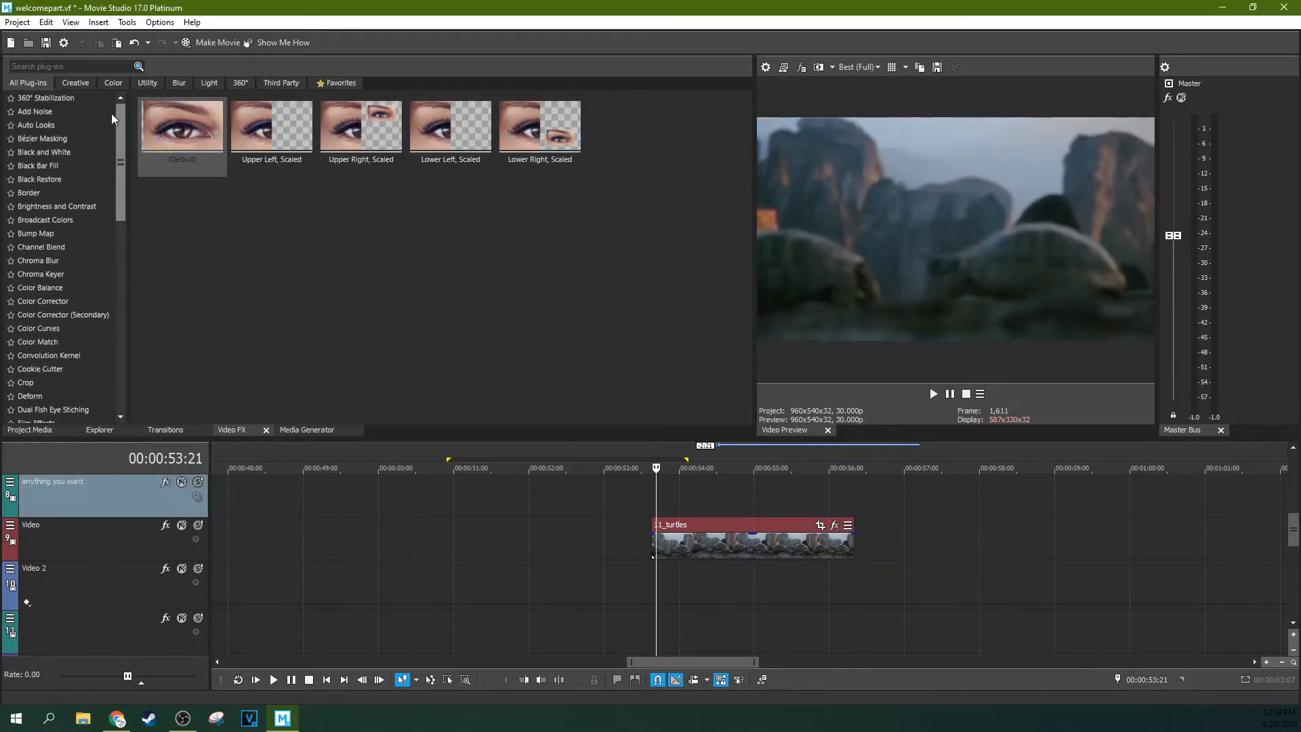
click(55, 158)
drag(168, 129, 463, 358)
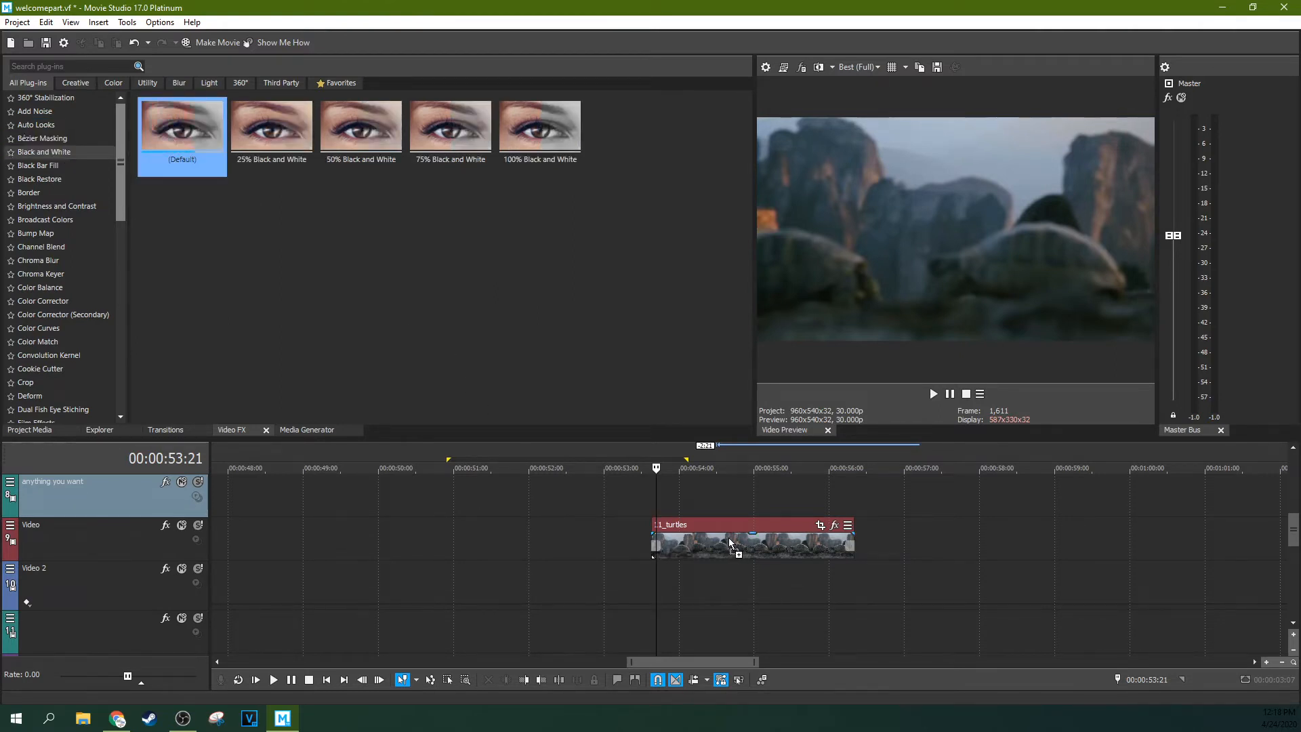
drag(730, 538, 730, 539)
click(509, 89)
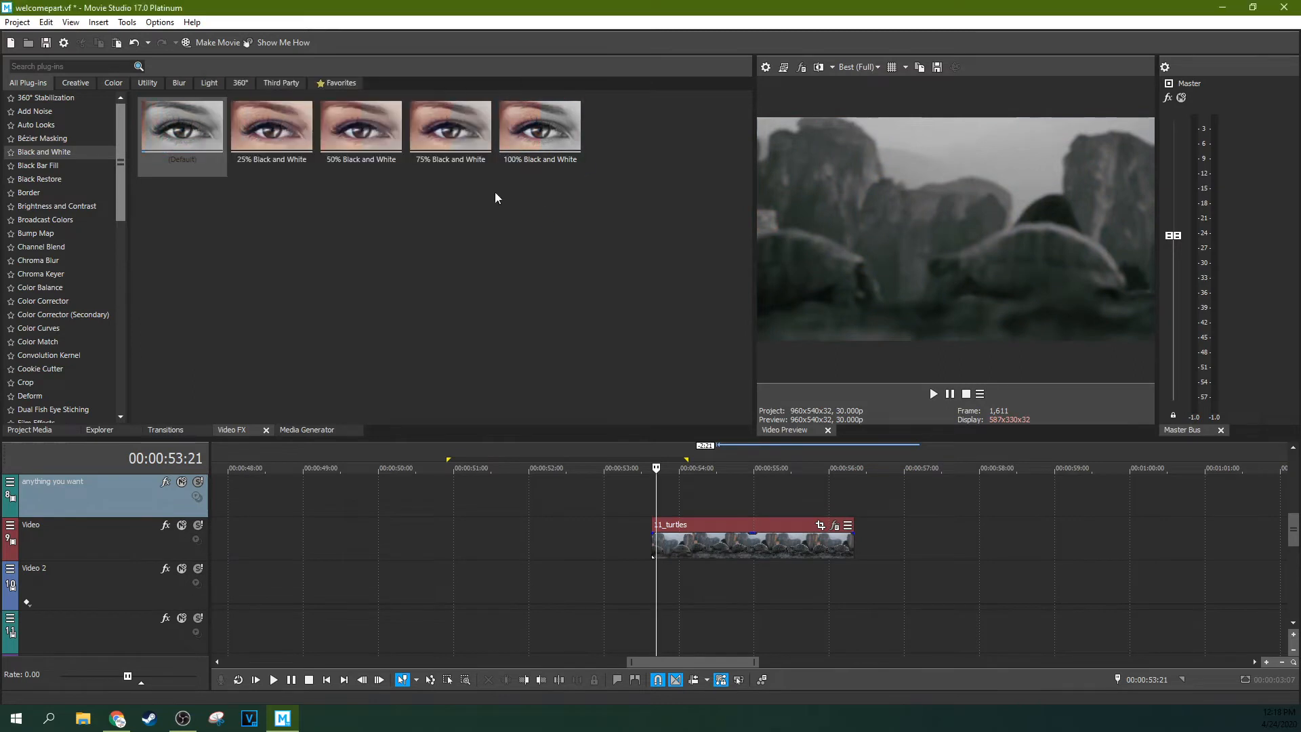
Step: Apply the default Black Bar Fill effect to the 11_turtles event and close the effects window
click(78, 160)
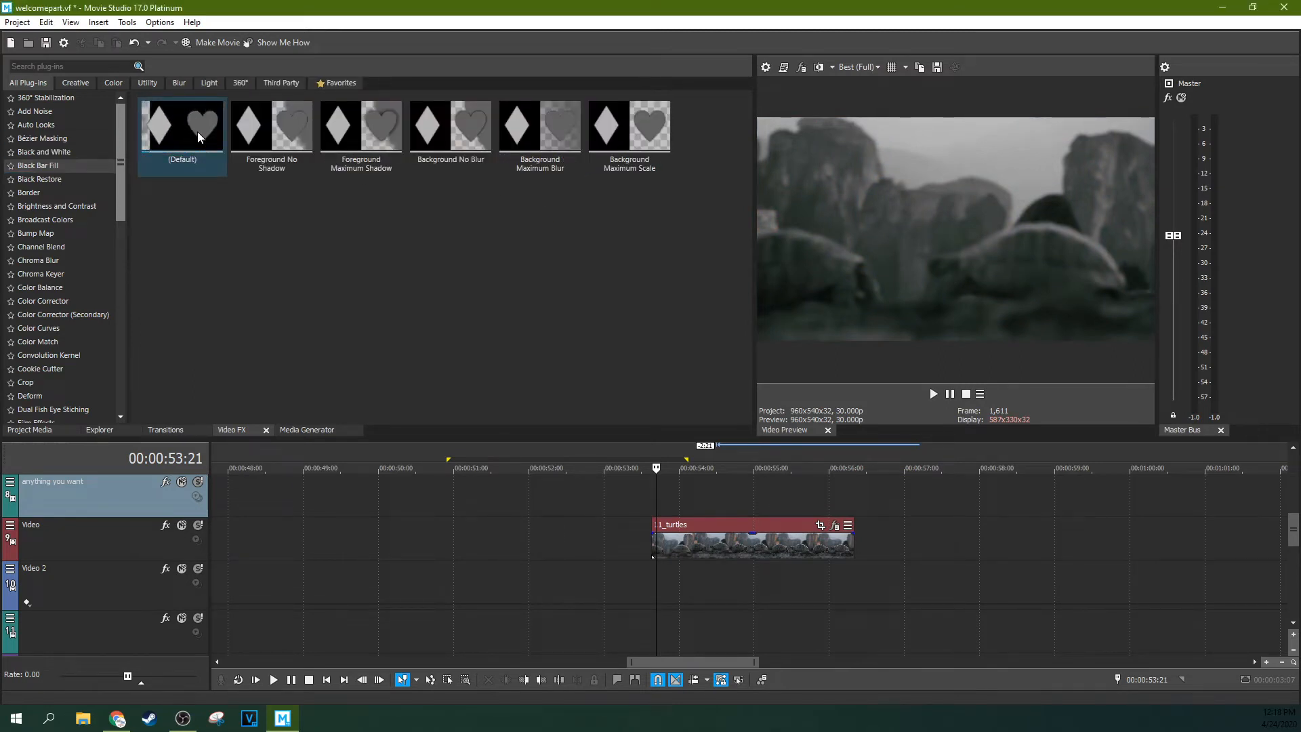
drag(174, 129, 751, 527)
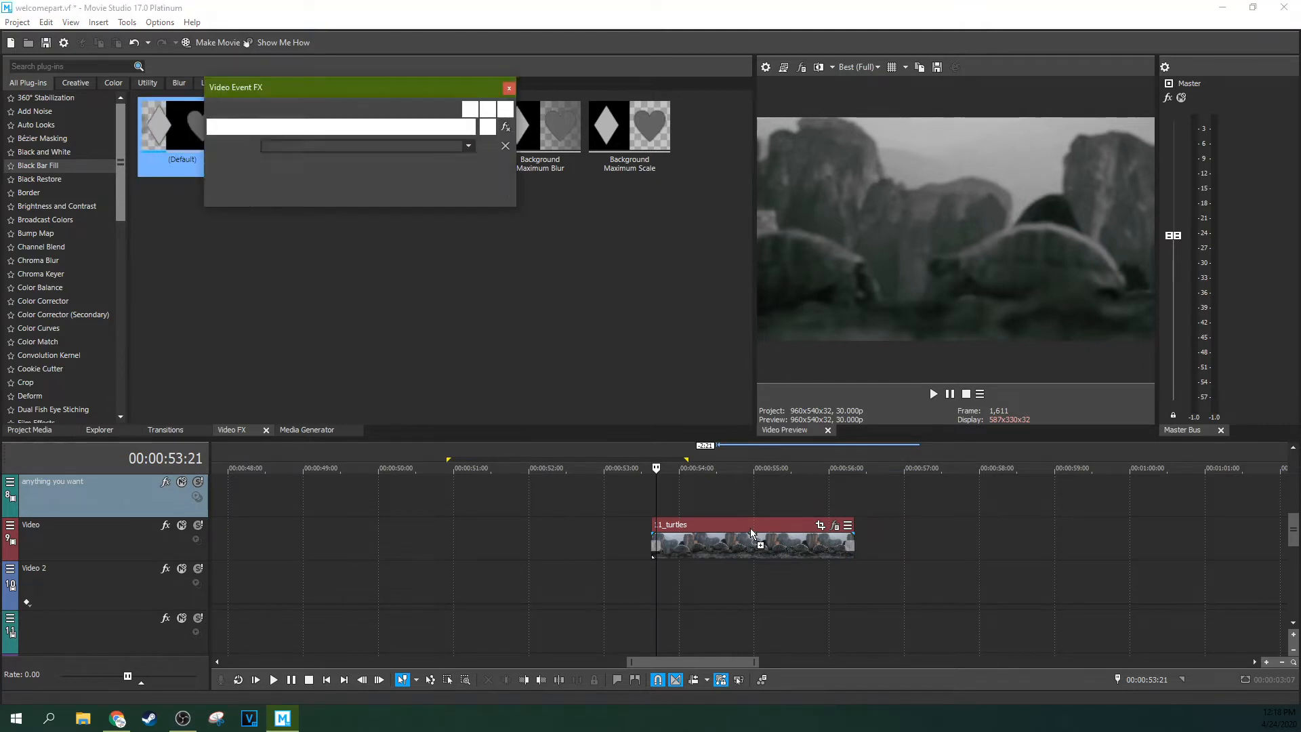
click(516, 87)
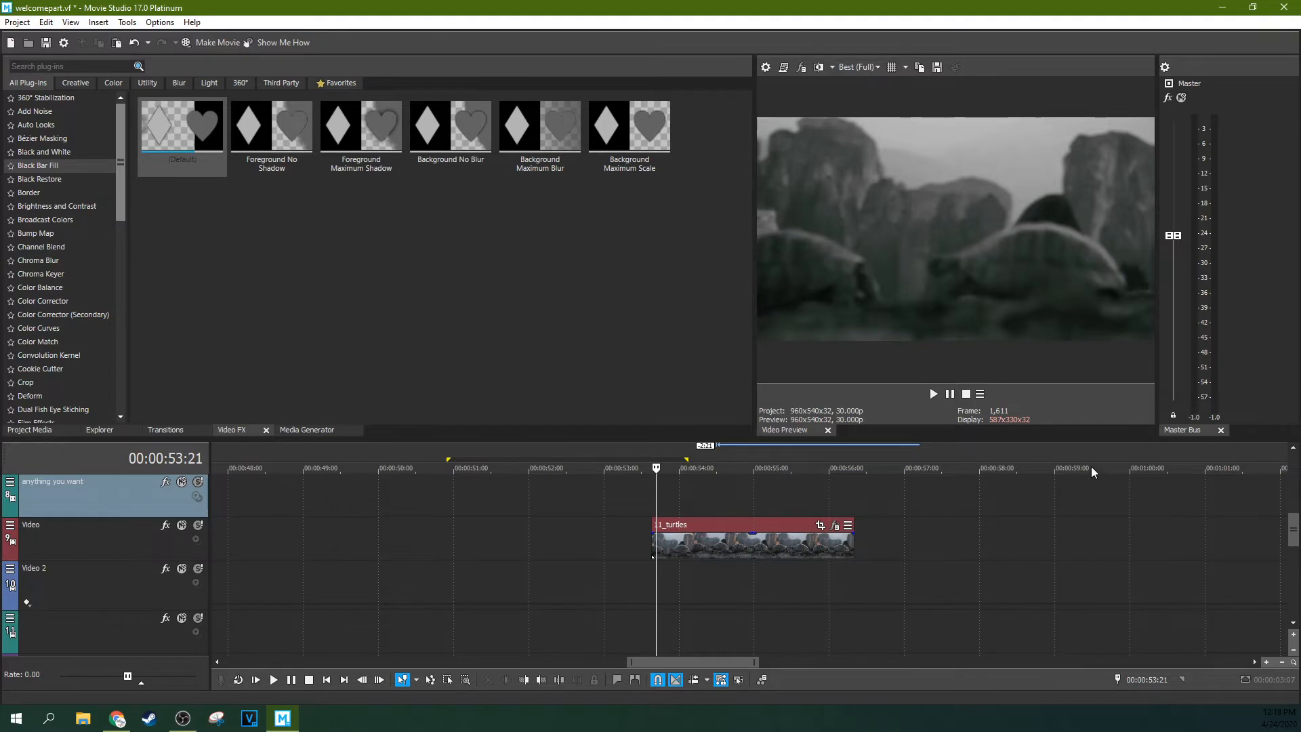
Step: Add a default Titles and Text event on the track above 11_turtles, starting together with the turtles clip
click(324, 429)
click(43, 180)
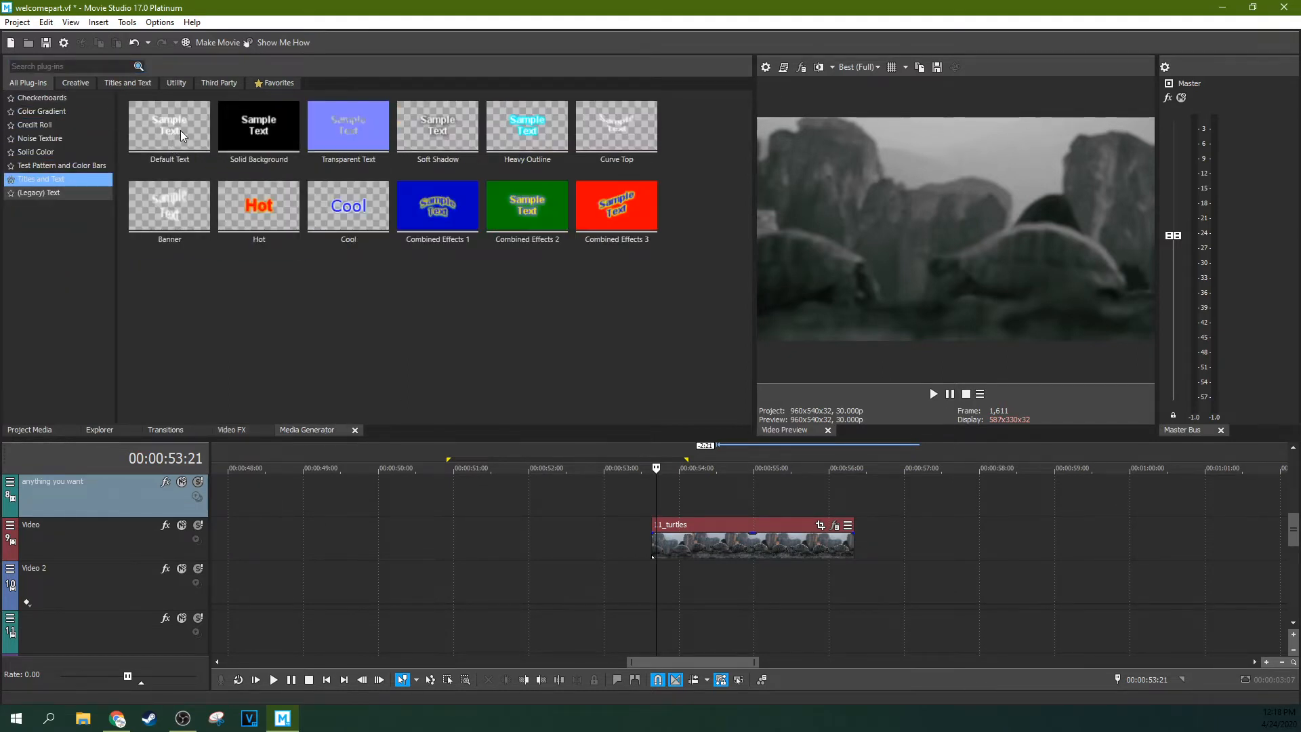
drag(178, 155, 551, 377)
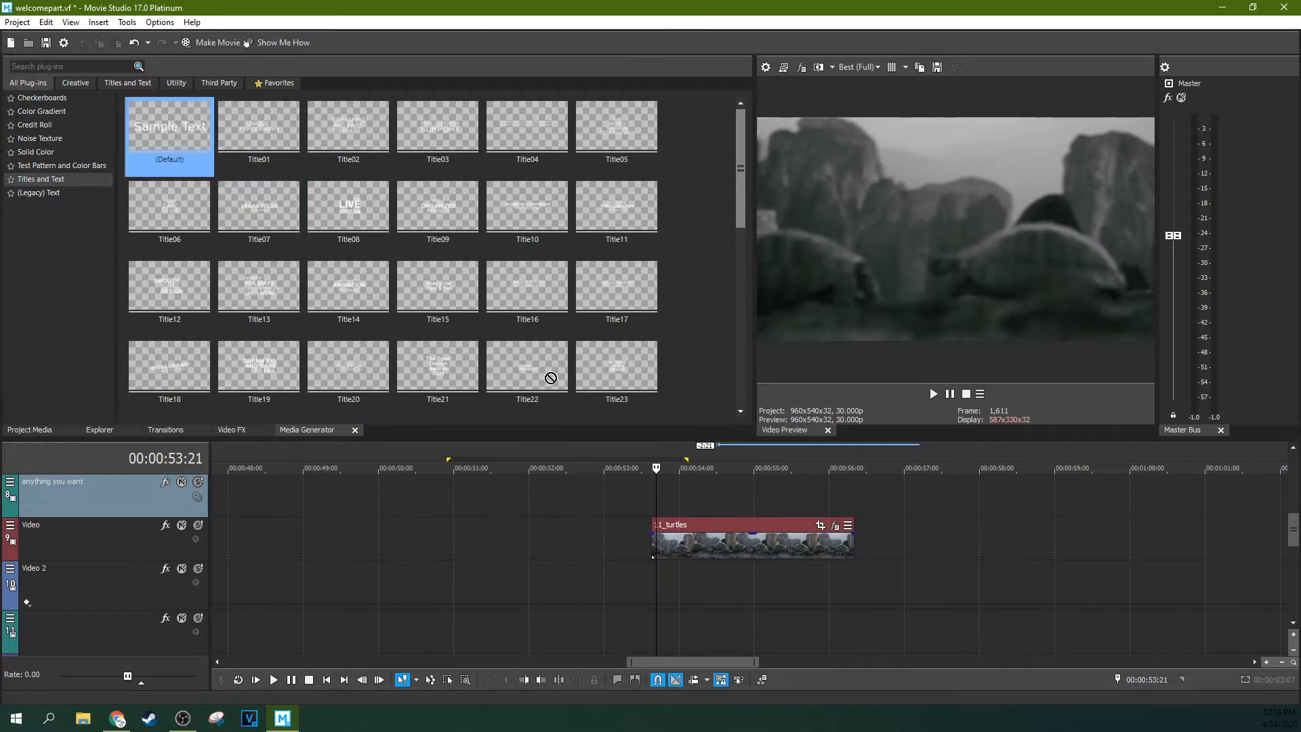
drag(705, 505, 657, 501)
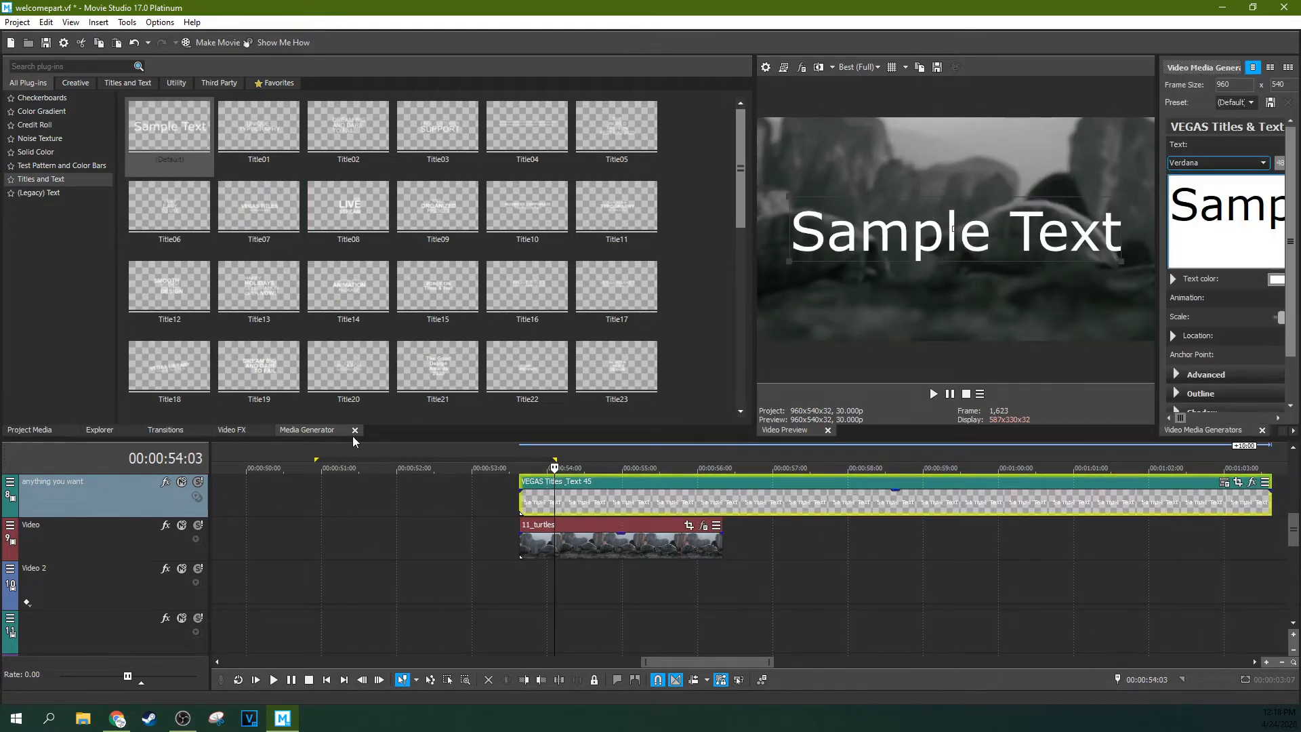
Step: Apply the default Black Bar Fill effect to the Sample Text event and play it from the start
click(233, 429)
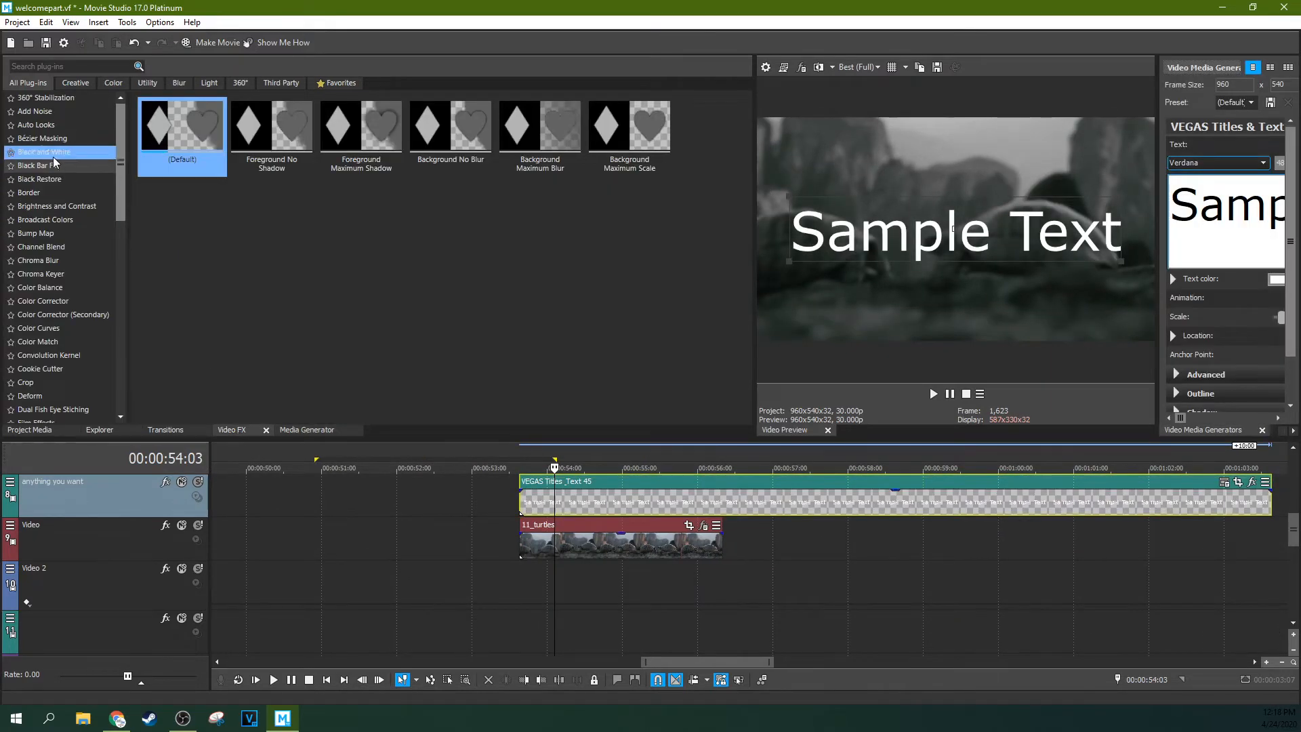
drag(223, 206, 613, 505)
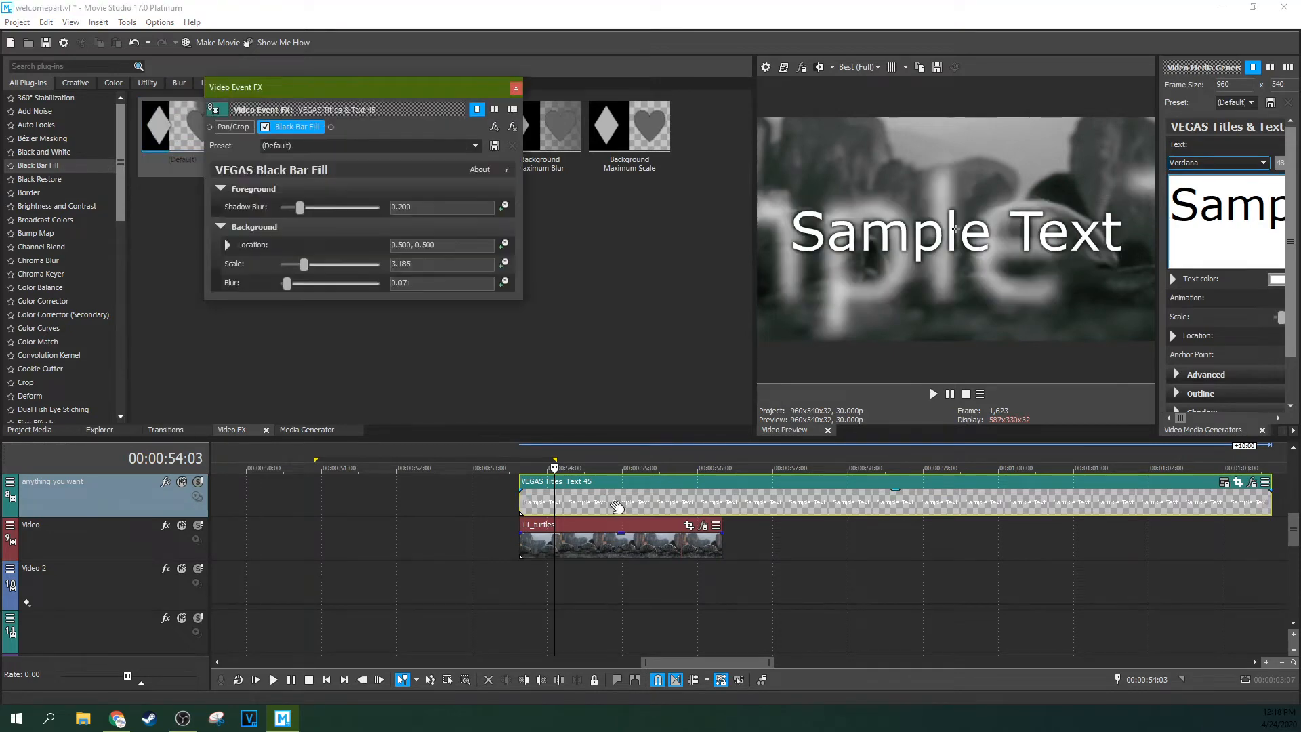
click(527, 495)
key(space)
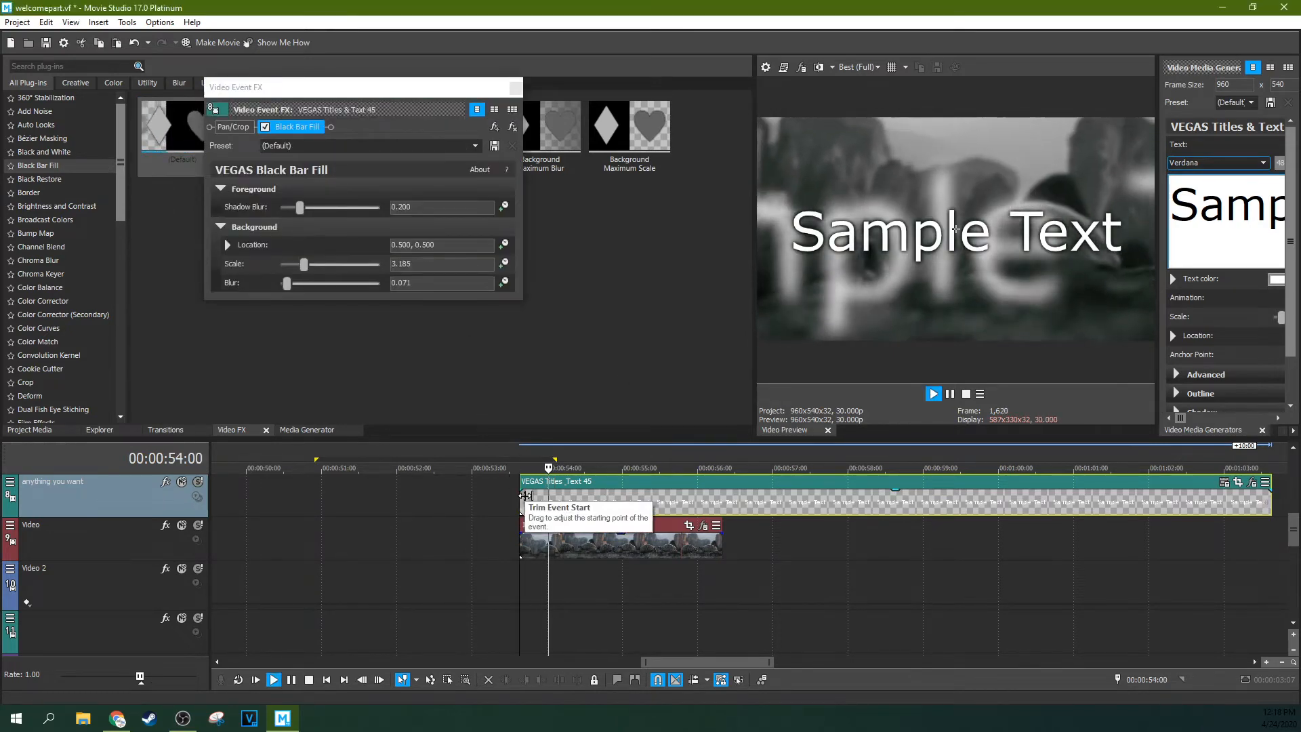
click(951, 394)
Step: Set the text's Black Bar Fill to shadow blur 0.898 and background scale 1.796, and close the effects window
drag(298, 208, 368, 214)
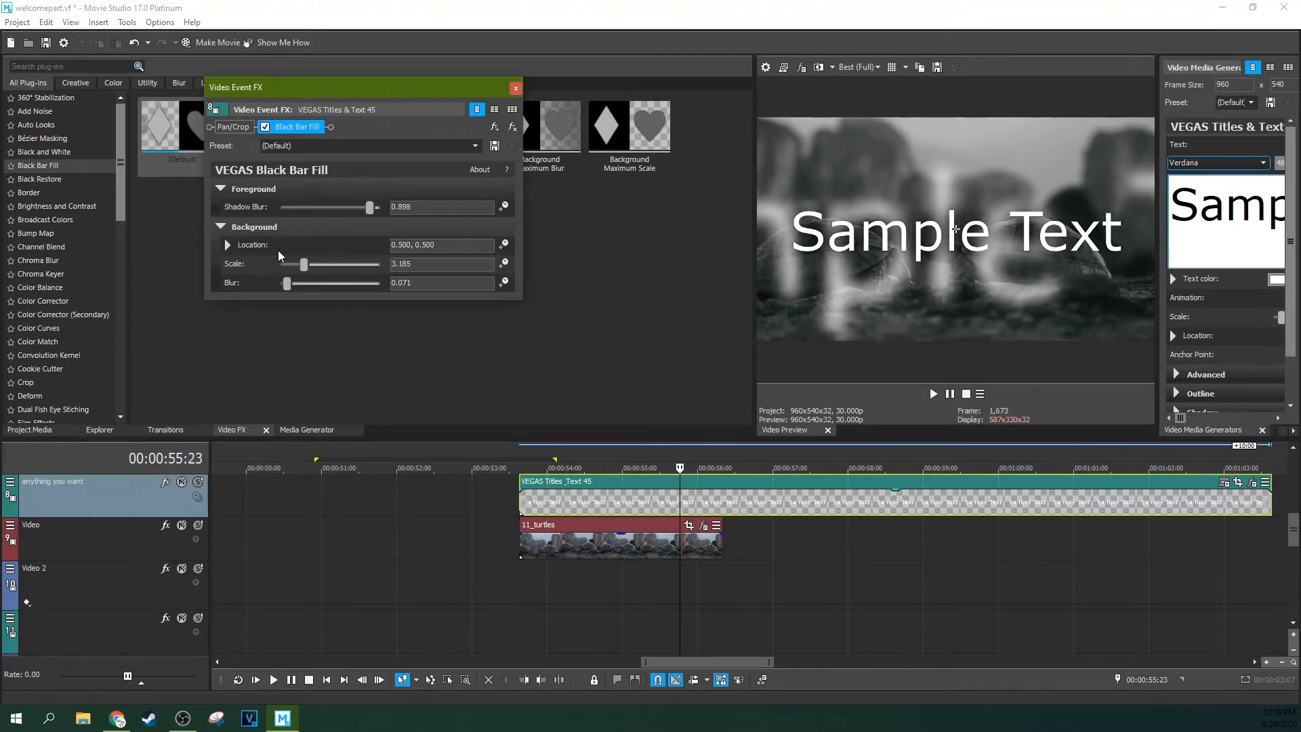
mouse_move(304, 263)
mouse_down()
mouse_move(277, 265)
mouse_move(301, 265)
mouse_up()
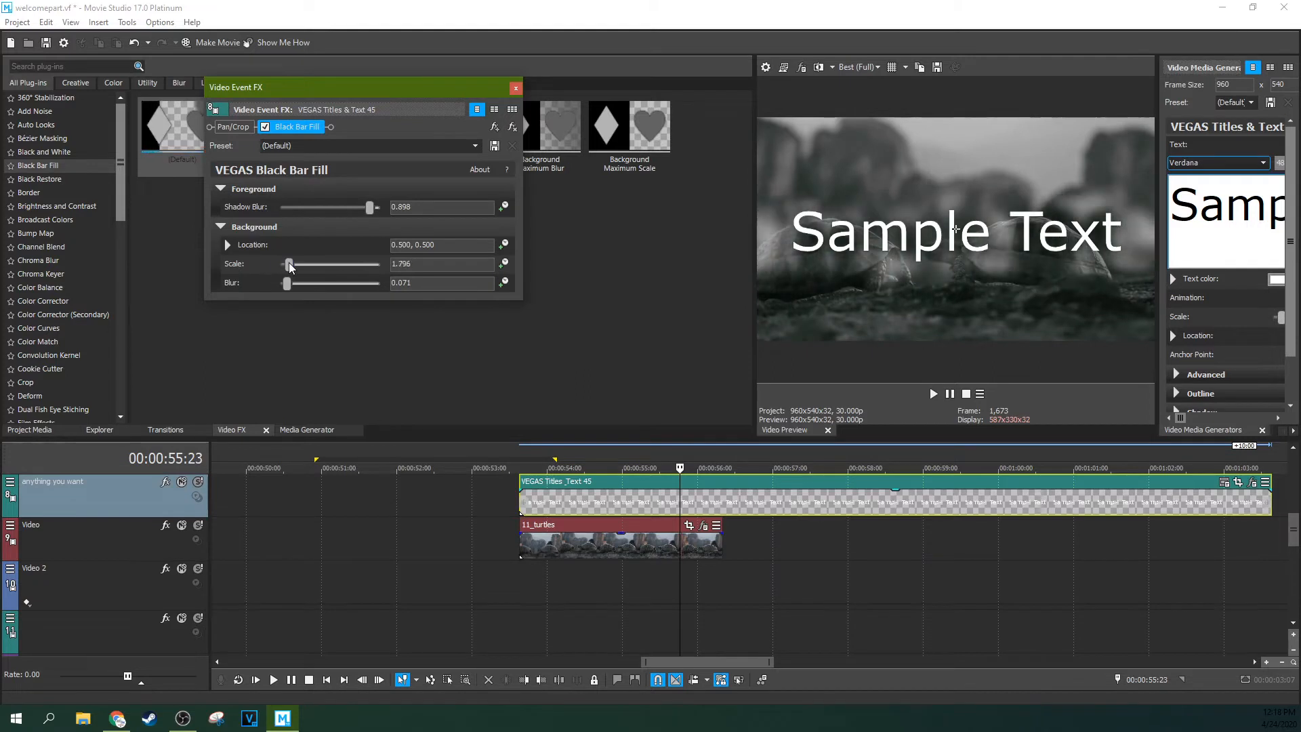
click(516, 87)
Step: Try the Background No Blur preset of Black Bar Fill on the text event, and remove both Black Bar Fill effects from it
drag(451, 135, 636, 498)
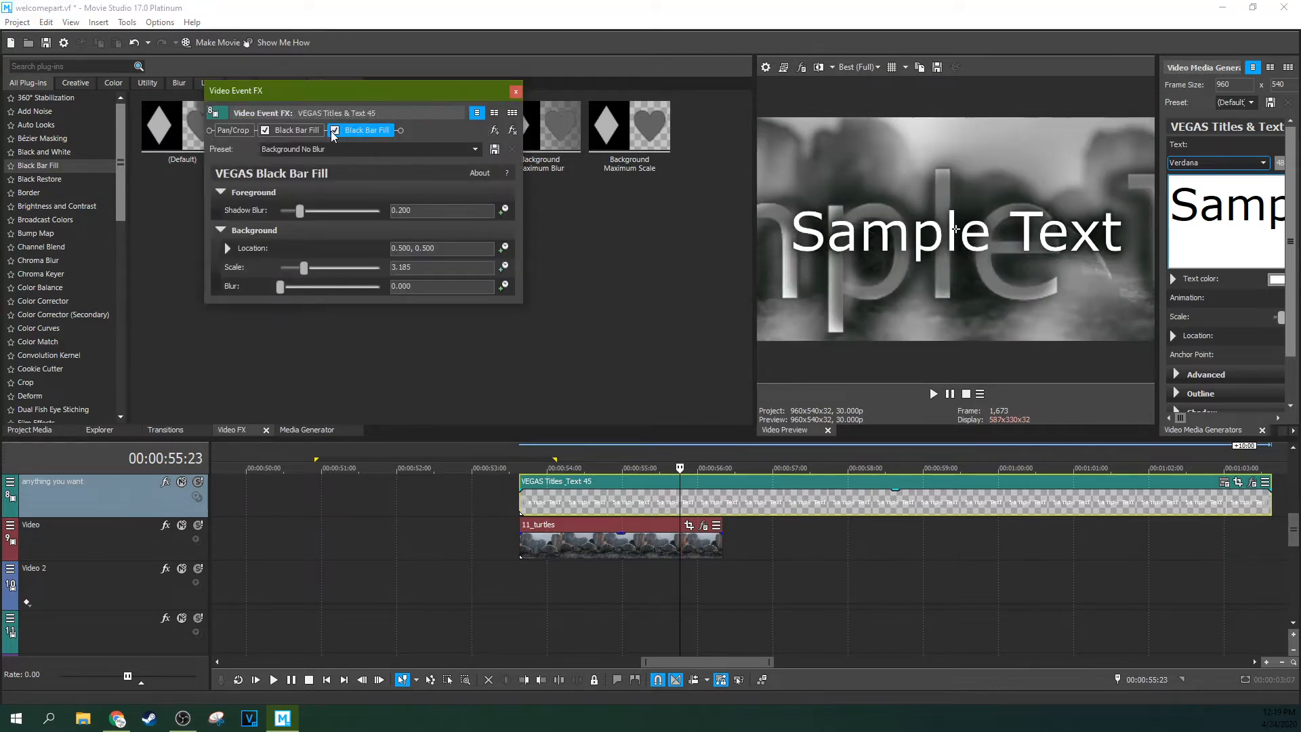
click(513, 131)
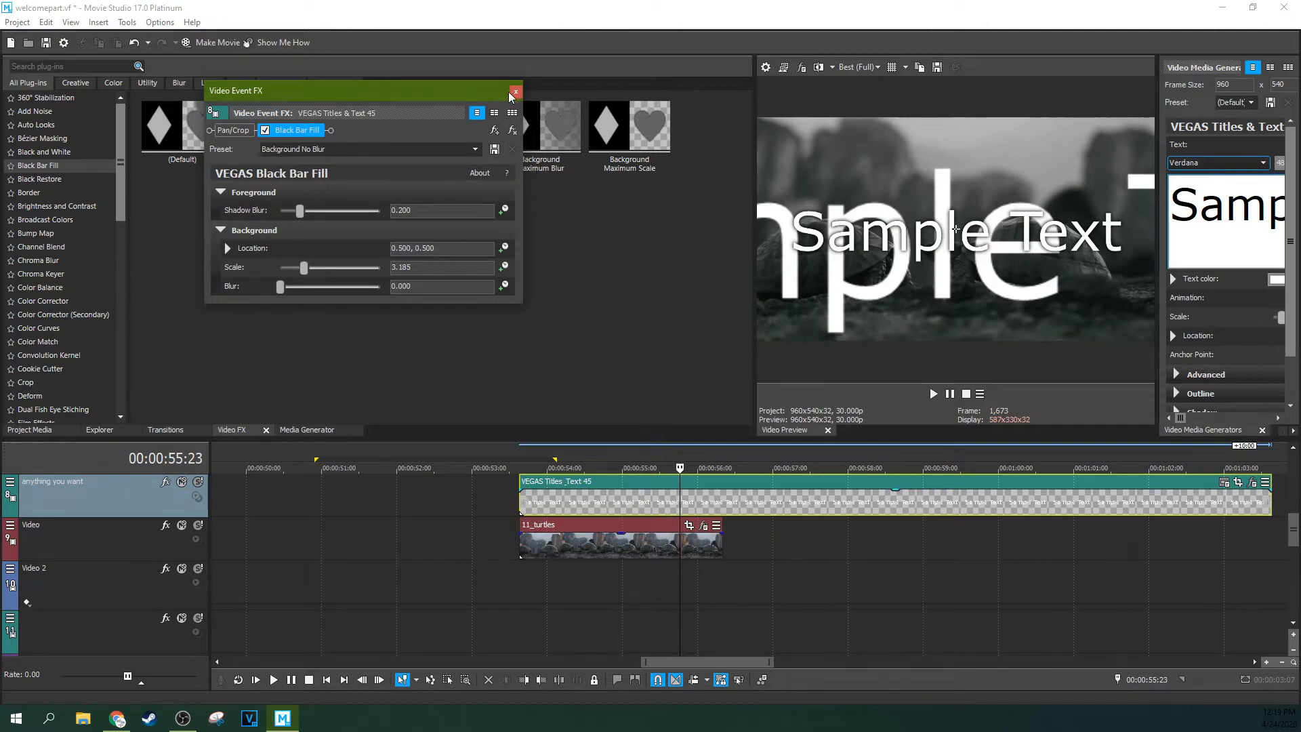
click(513, 131)
click(516, 91)
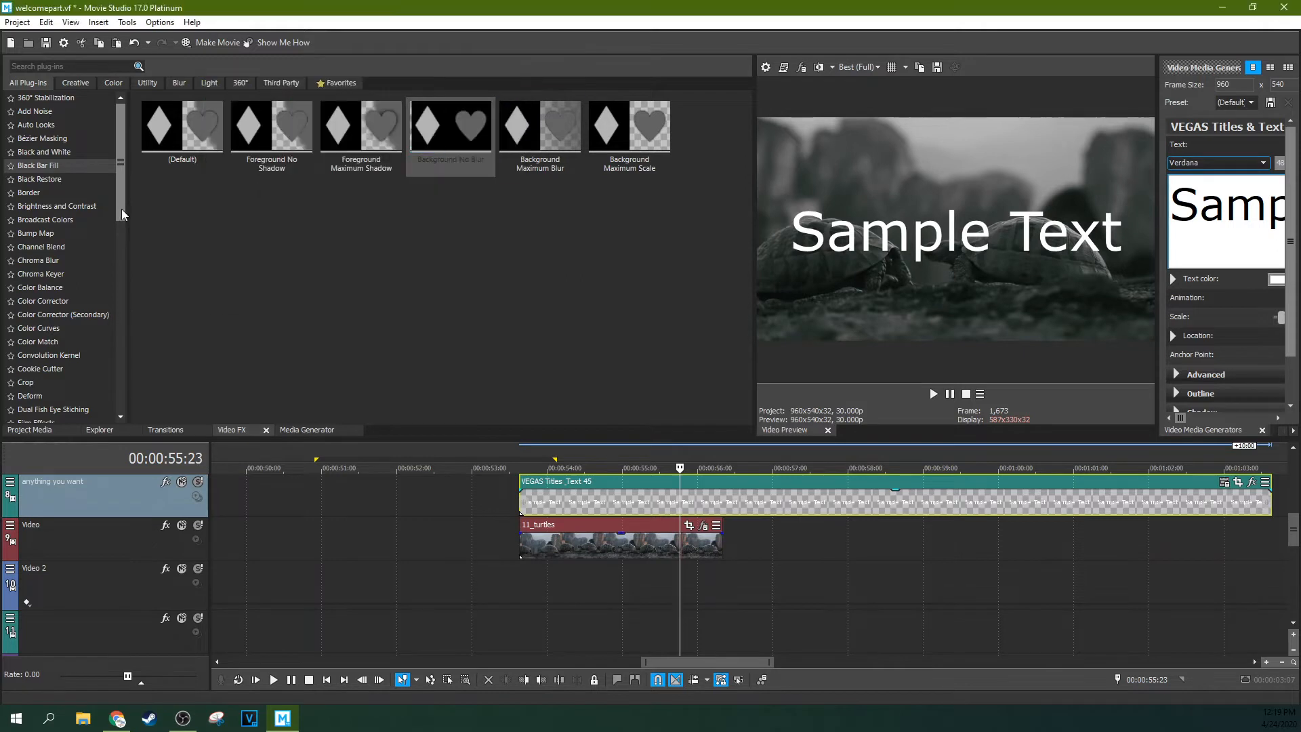
Step: Remove the Black Bar Fill and Black and White effects from the 11_turtles event and close the effects window
click(703, 525)
click(514, 130)
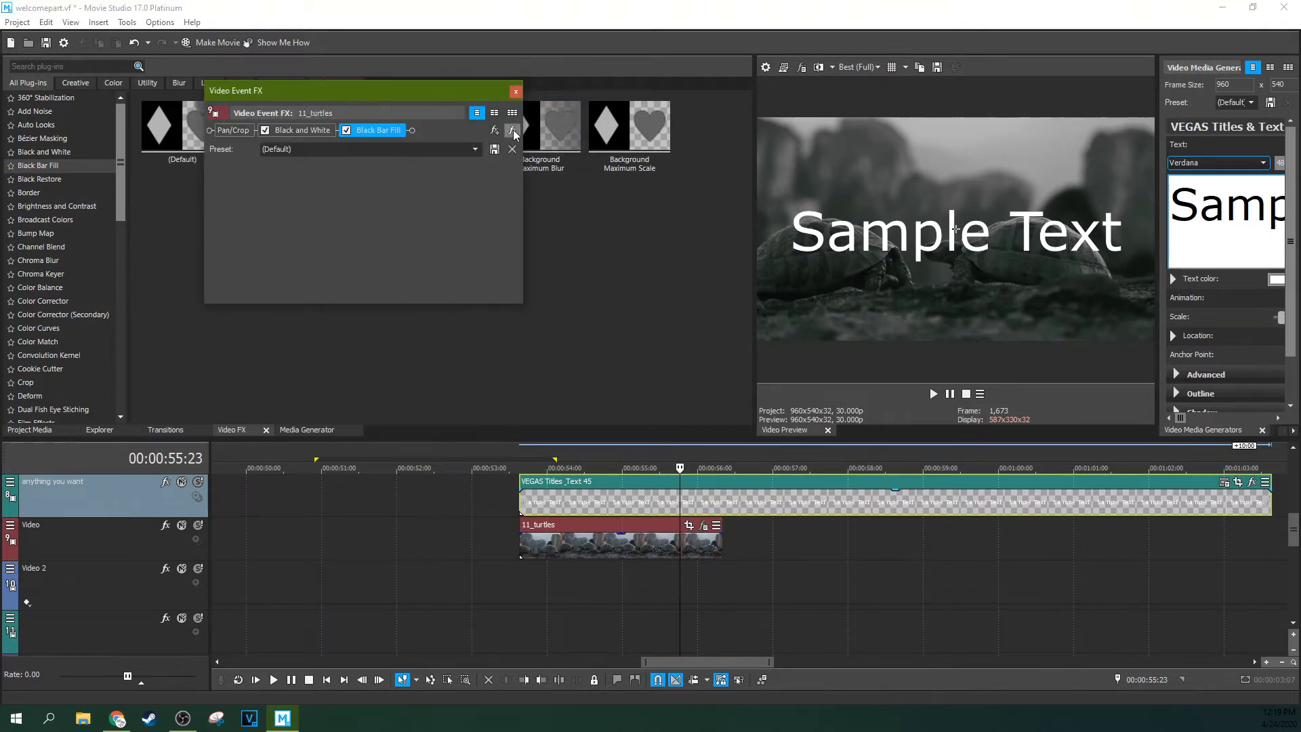
click(514, 131)
click(516, 92)
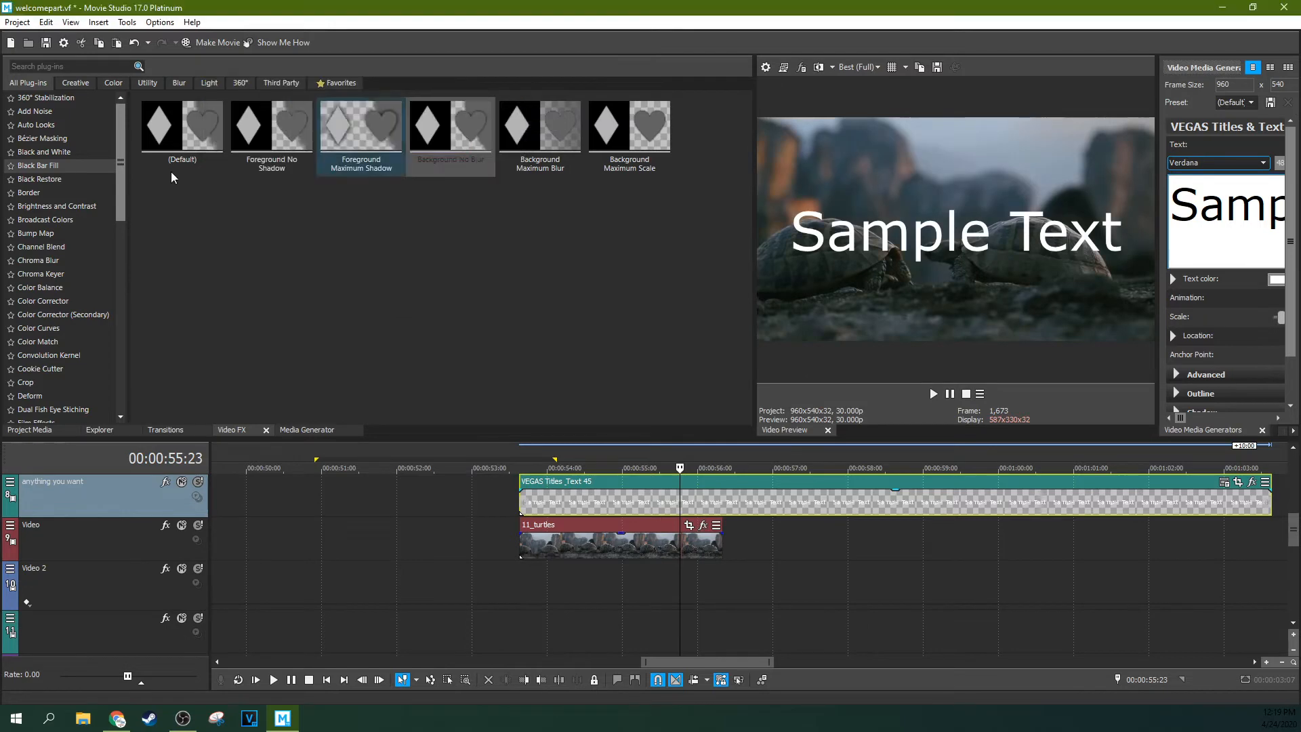
Step: Apply the default Black Restore effect to the 11_turtles event and move the text event to start where the turtles event ends
click(66, 181)
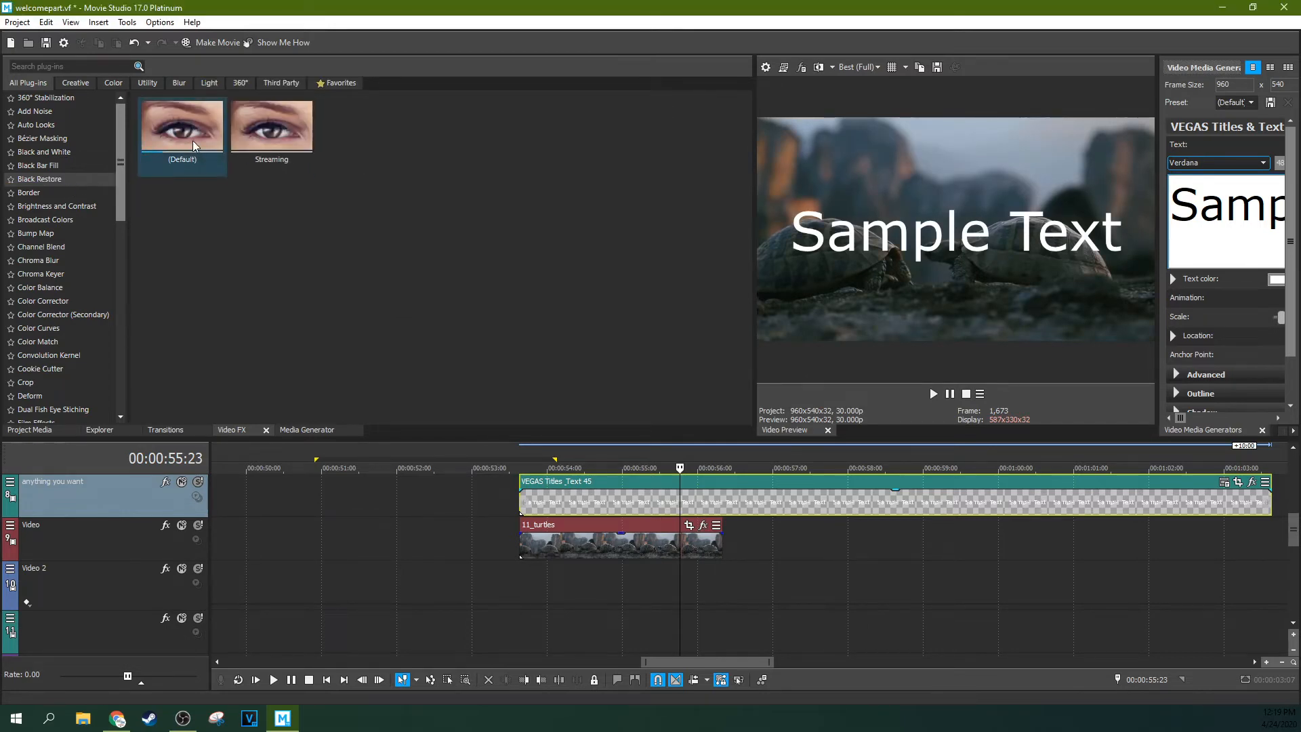
drag(193, 140, 576, 539)
drag(757, 500, 957, 503)
Step: Set the Black Restore threshold of the 11_turtles event to about 0.088, with the playhead inside the clip
click(608, 558)
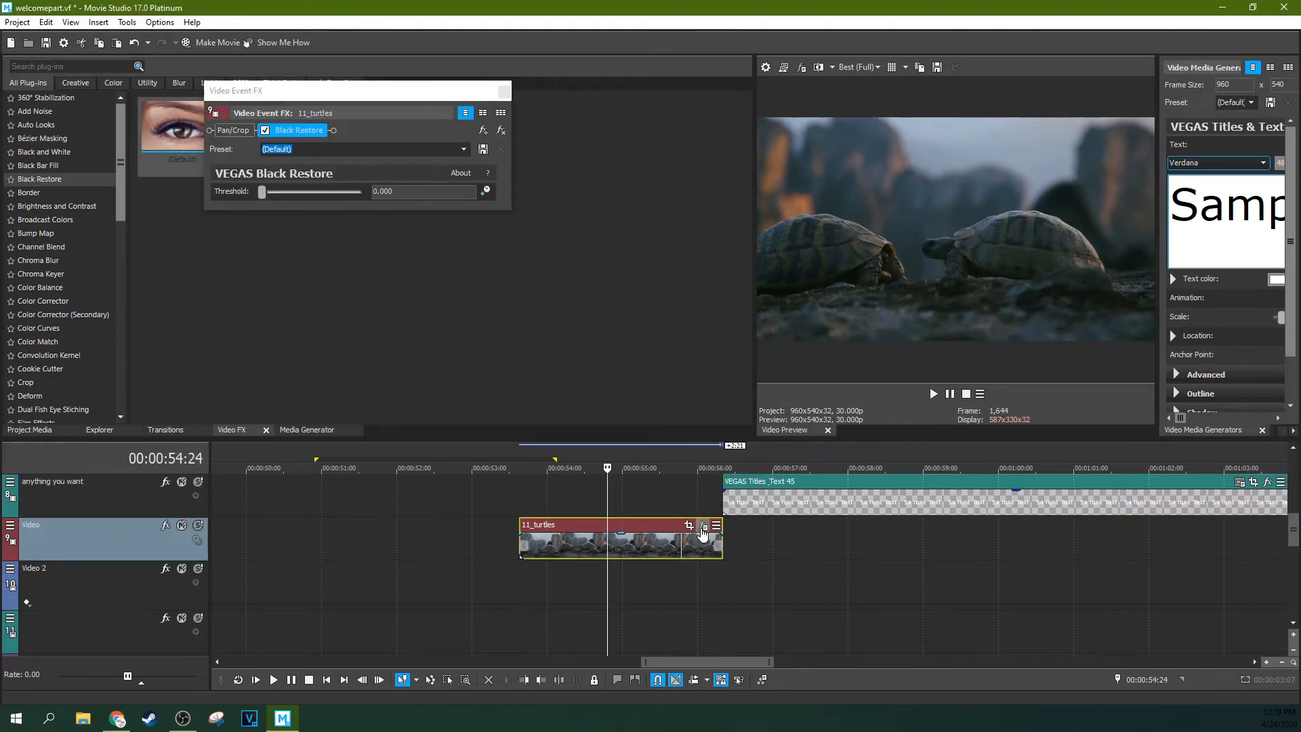
click(703, 534)
mouse_move(261, 193)
mouse_down()
mouse_move(302, 193)
mouse_move(253, 193)
mouse_move(283, 192)
mouse_move(267, 195)
mouse_up()
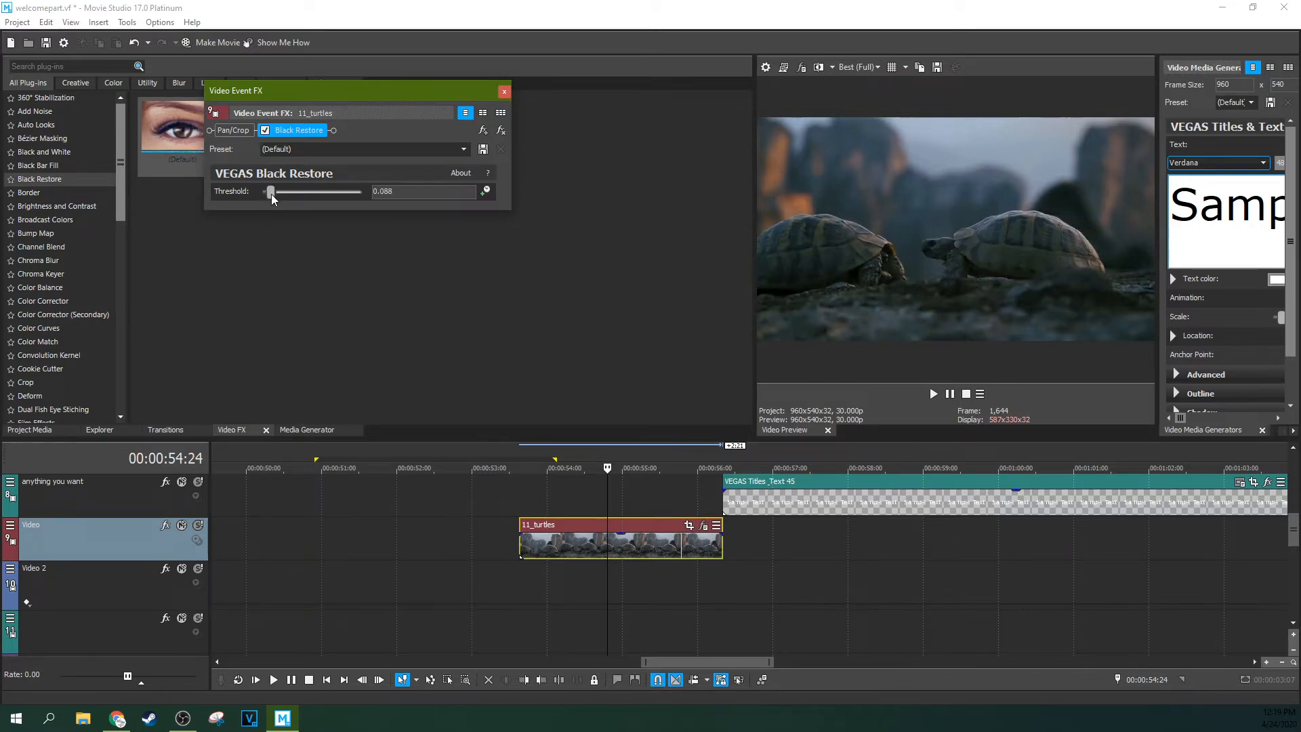
Step: Lower the Black Restore threshold to 0.000, and remove the effect from the 11_turtles event
mouse_move(271, 193)
mouse_down()
mouse_move(283, 196)
mouse_move(268, 198)
mouse_up()
drag(269, 199, 270, 199)
drag(266, 194, 261, 198)
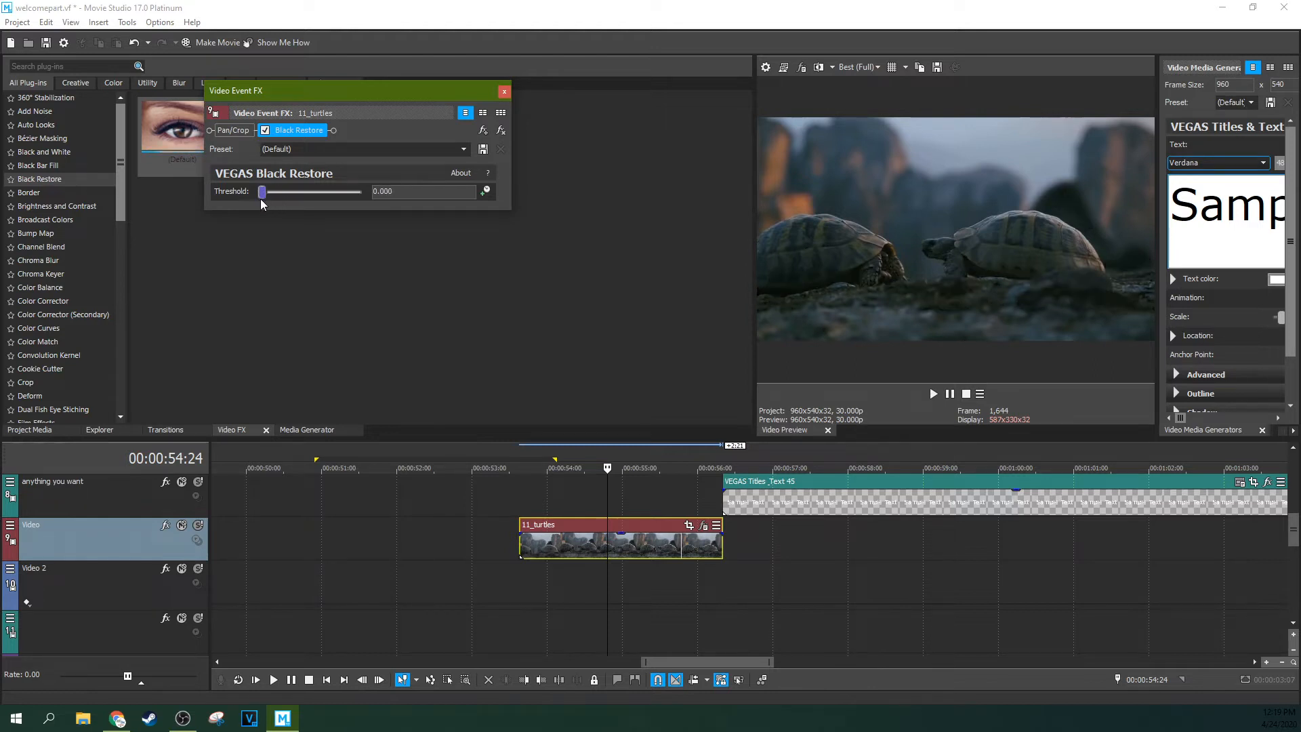
click(505, 132)
click(504, 91)
Step: Try the Soft Edge preset of Border on the 11_turtles event and remove it again
click(169, 141)
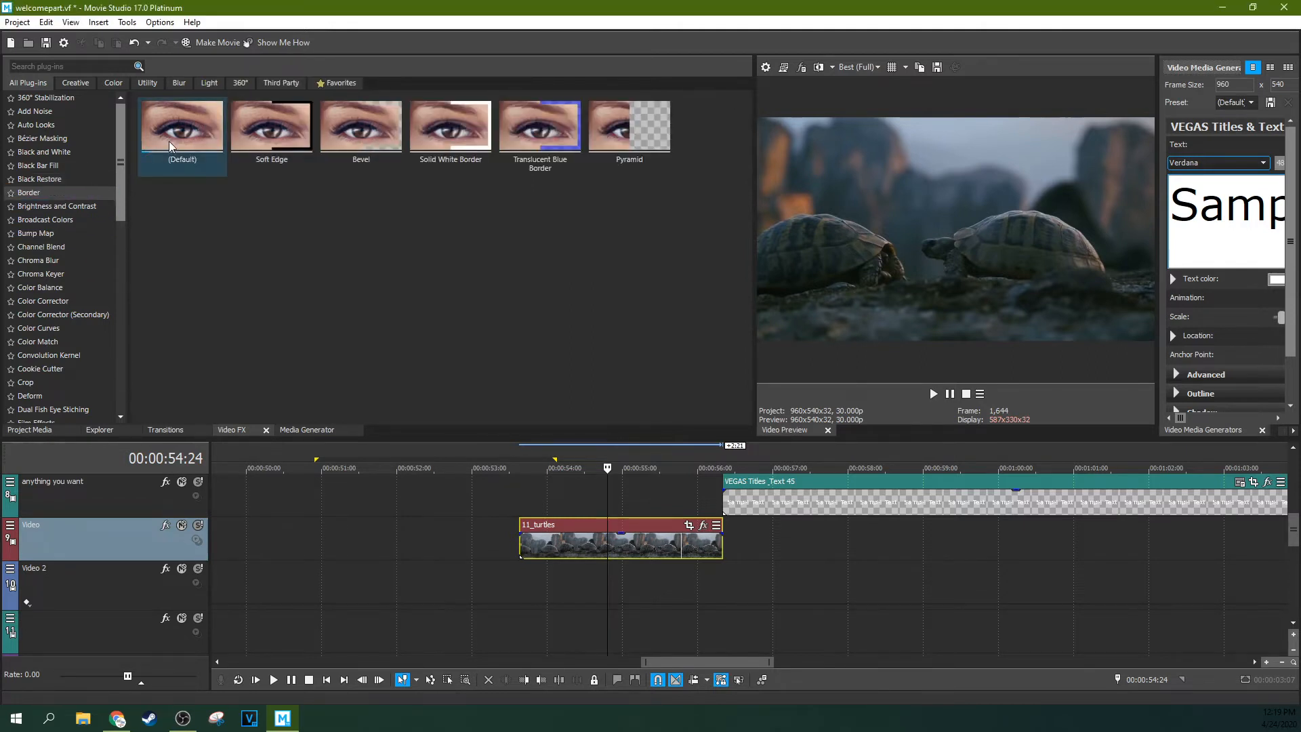
drag(271, 127, 582, 546)
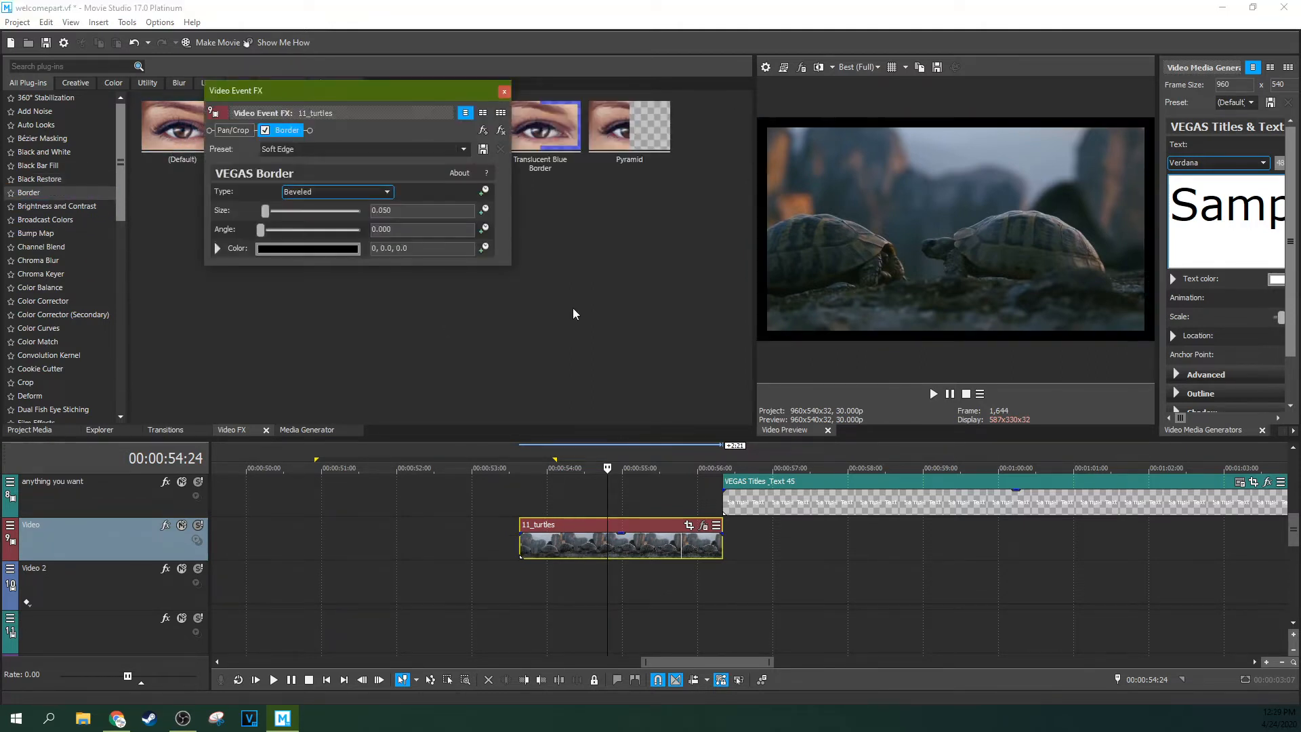
click(500, 130)
click(504, 91)
Step: Apply the default Brightness and Contrast effect to the 11_turtles event, with brightness about -0.034 and contrast about 0.320
click(100, 205)
drag(182, 126, 604, 543)
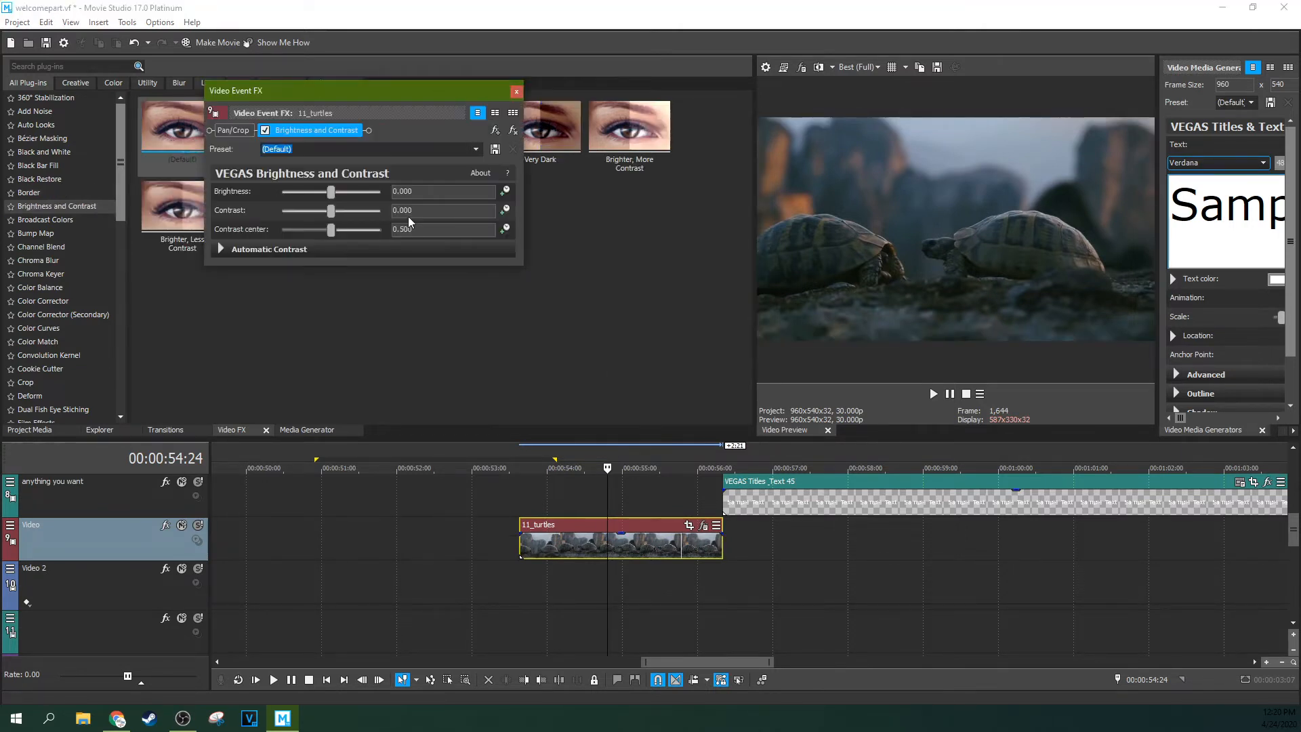
click(464, 149)
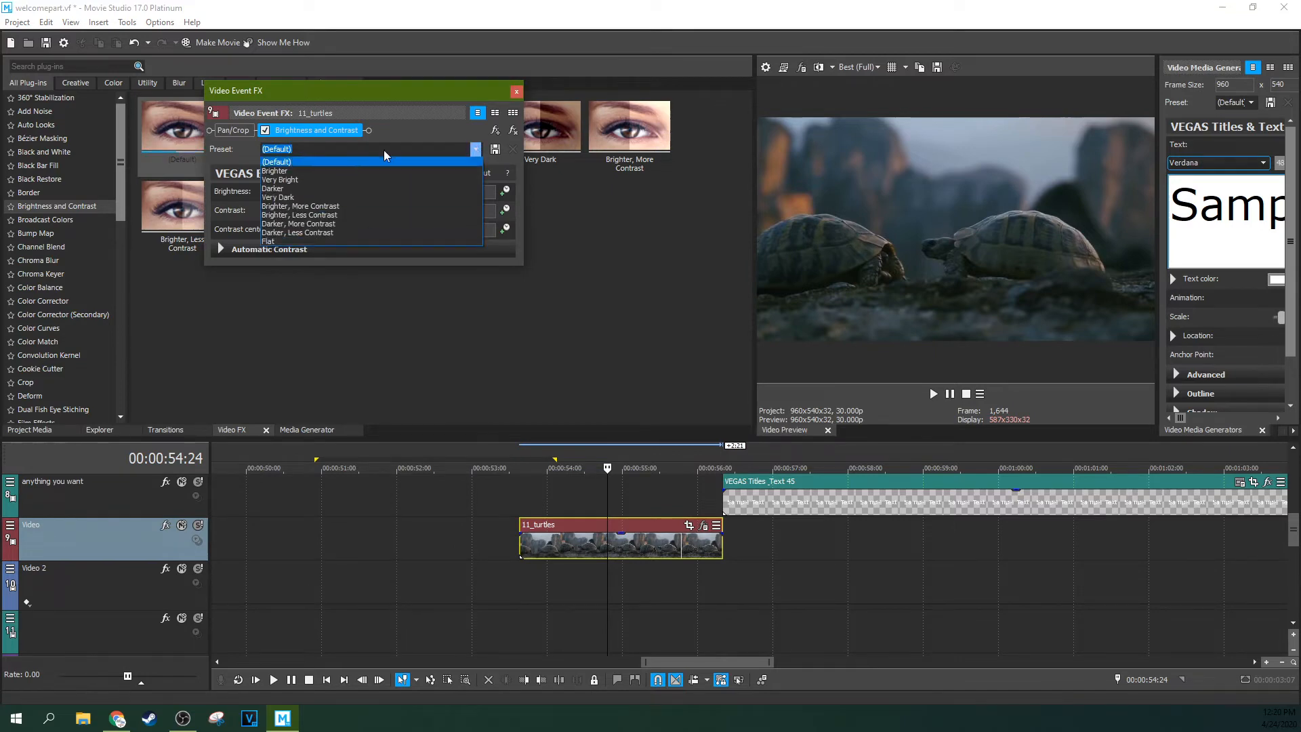
click(466, 156)
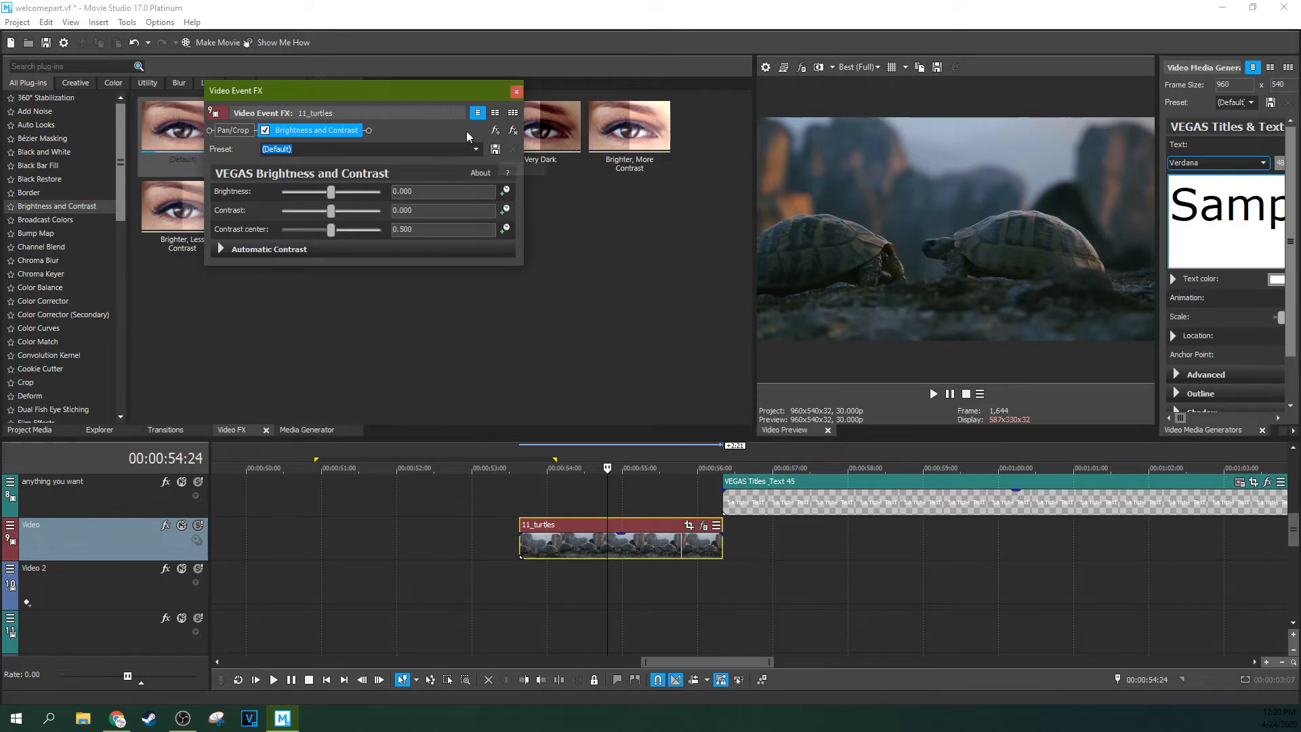
mouse_move(329, 193)
mouse_down()
mouse_move(364, 206)
mouse_move(324, 211)
mouse_move(333, 191)
mouse_move(290, 191)
mouse_move(364, 209)
mouse_move(347, 210)
mouse_up()
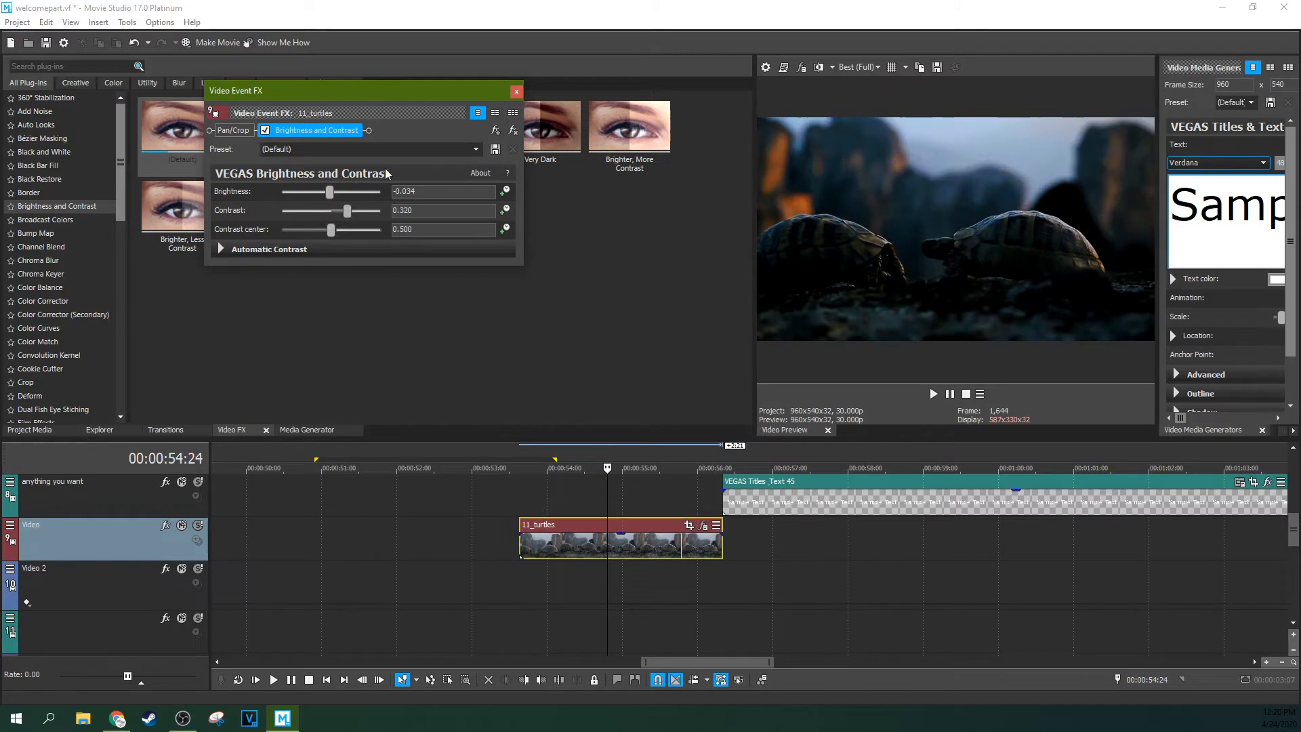
Step: Look through the Automatic Contrast output and analysis mode settings, and remove Brightness and Contrast from the 11_turtles event
click(221, 249)
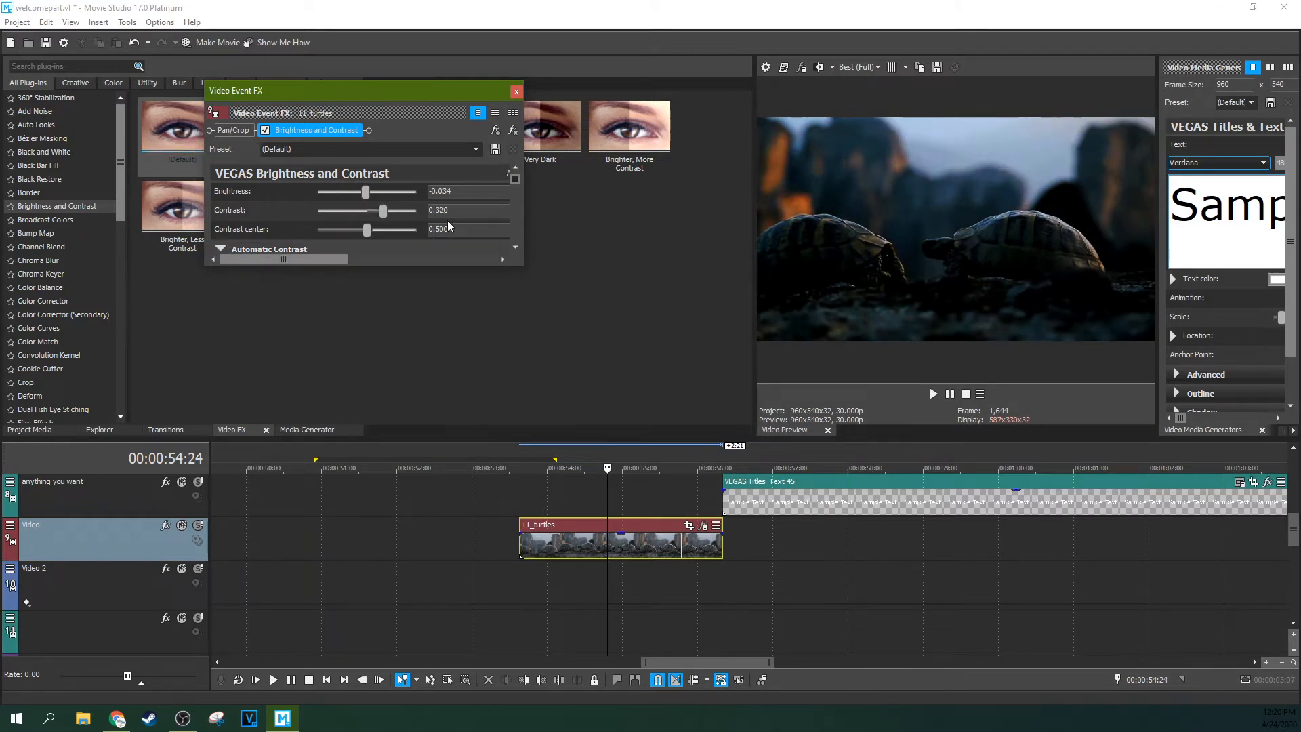
drag(514, 184, 515, 242)
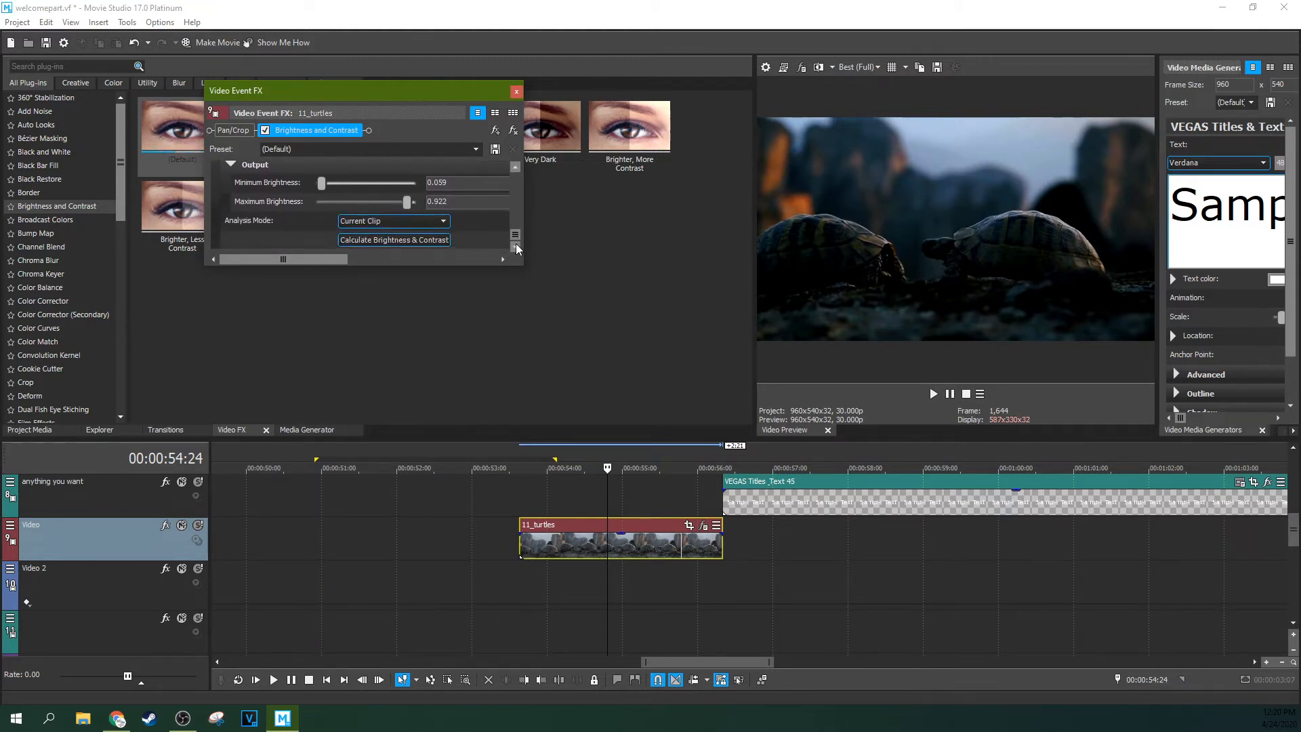
click(393, 220)
click(390, 225)
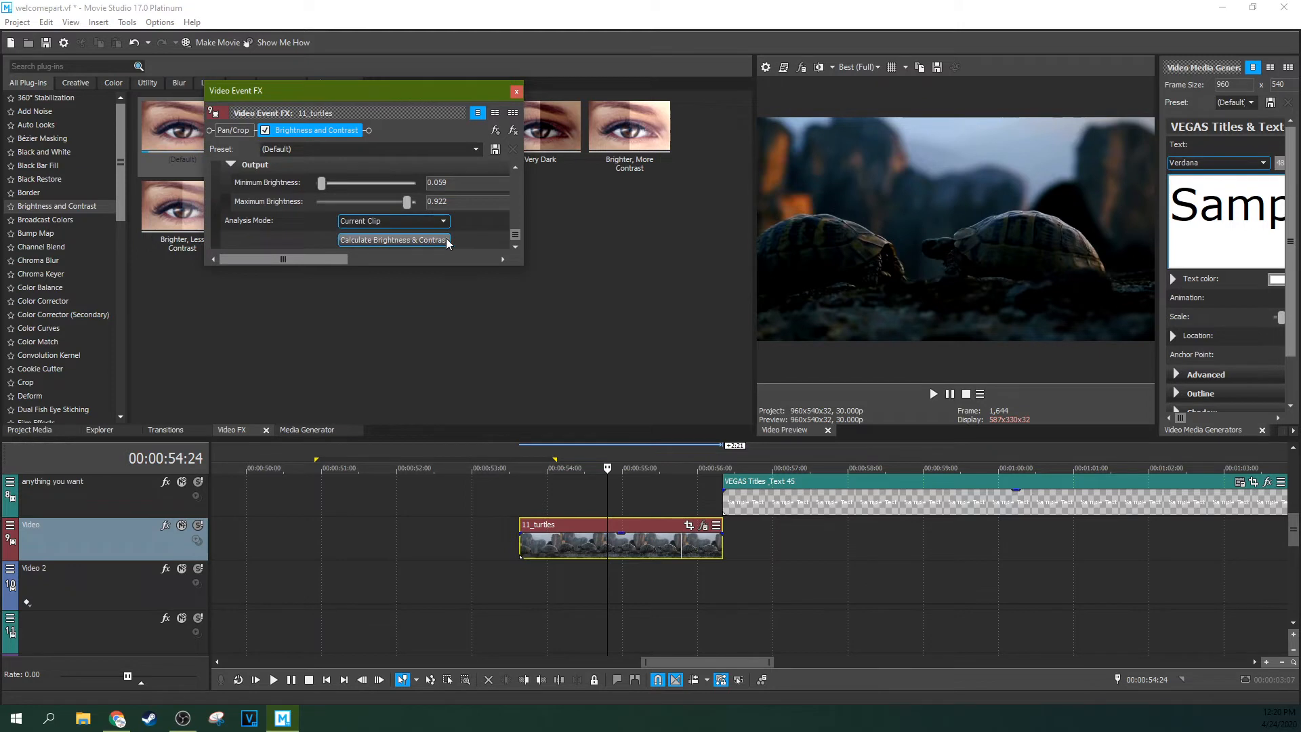
click(513, 129)
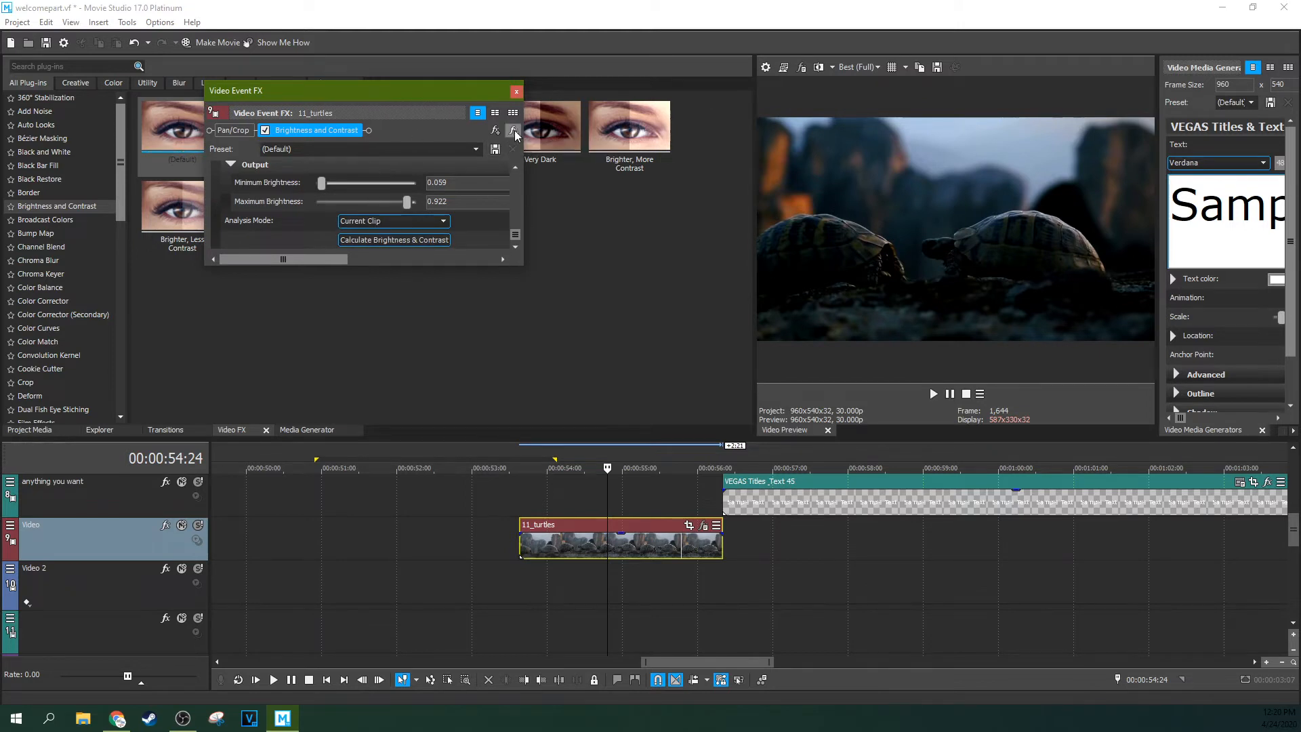
click(516, 92)
Step: Try the default Broadcast Colors effect on the 11_turtles event and remove it again
click(60, 219)
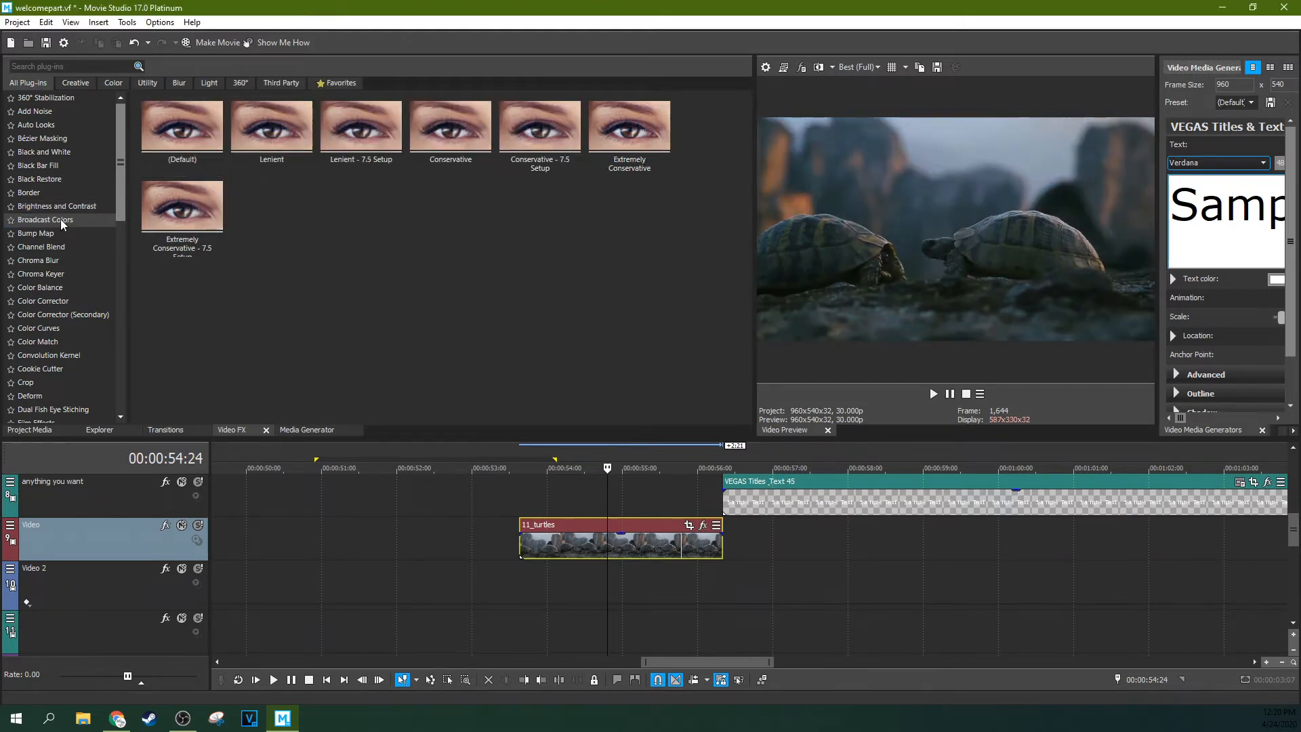
drag(184, 129, 553, 535)
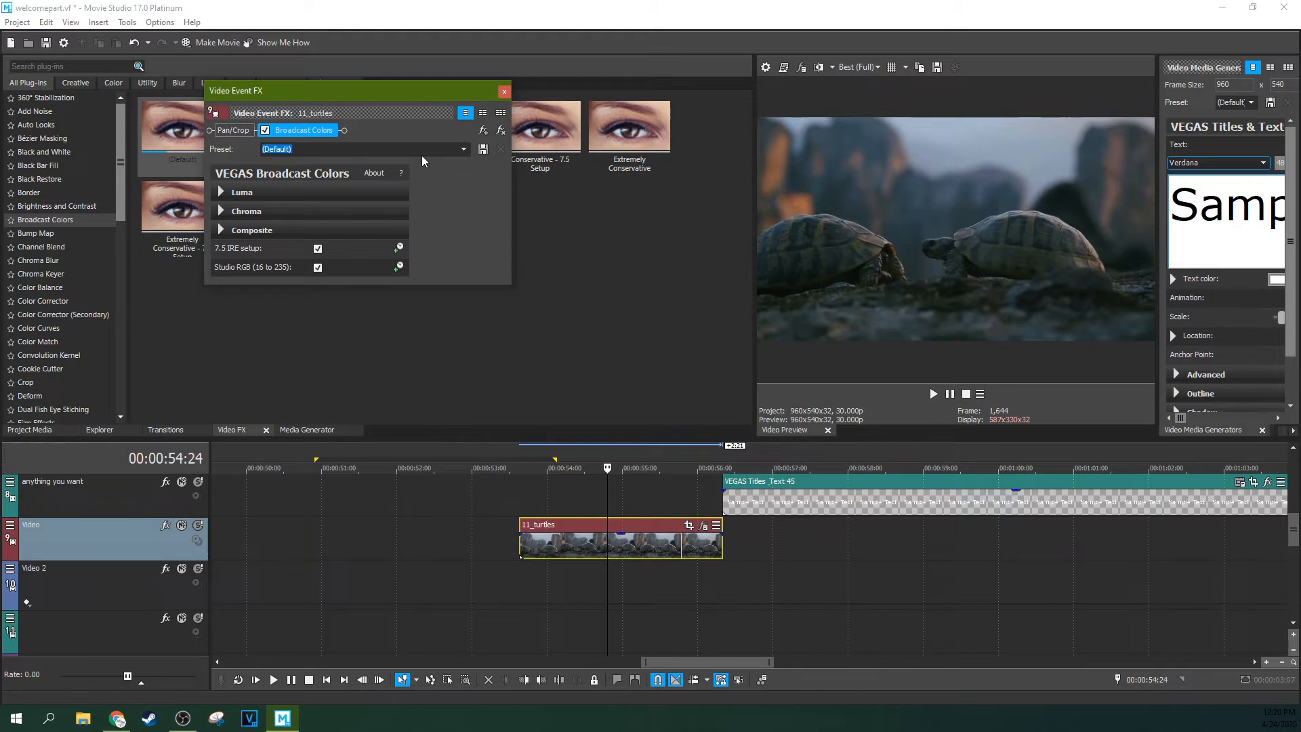
click(501, 130)
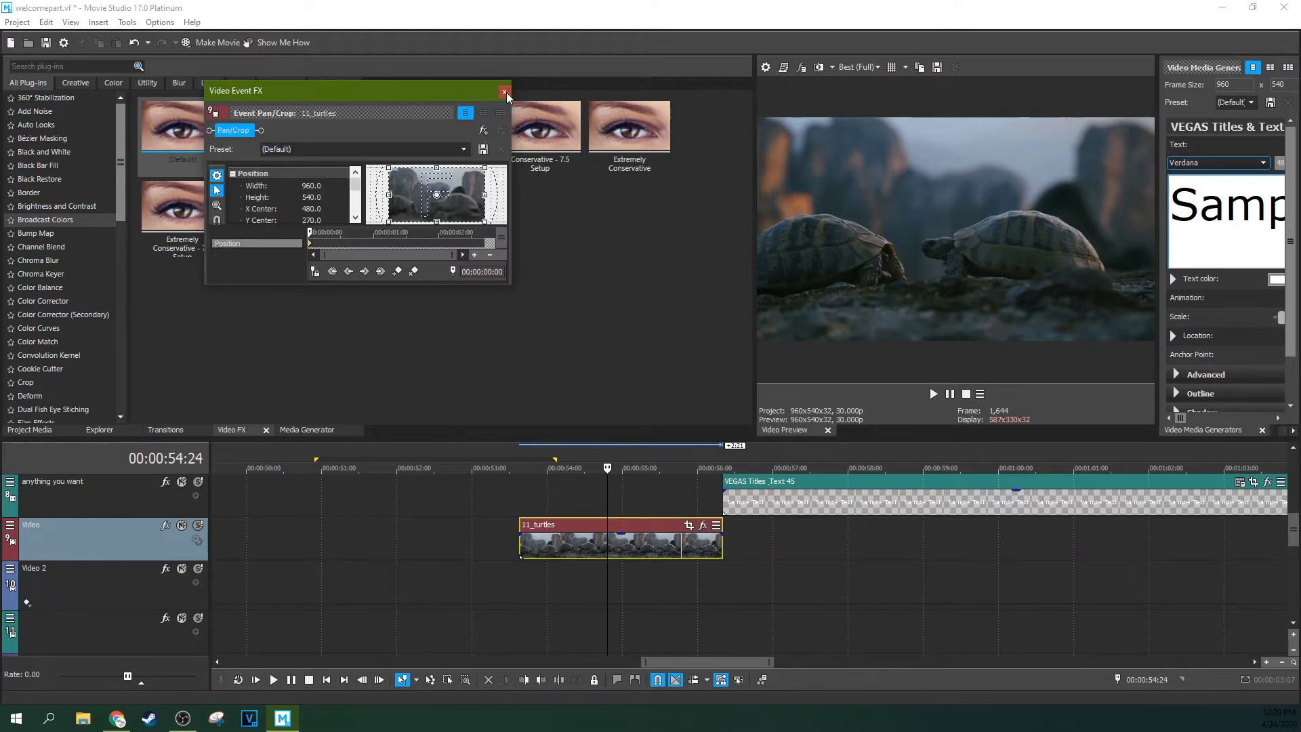
click(505, 92)
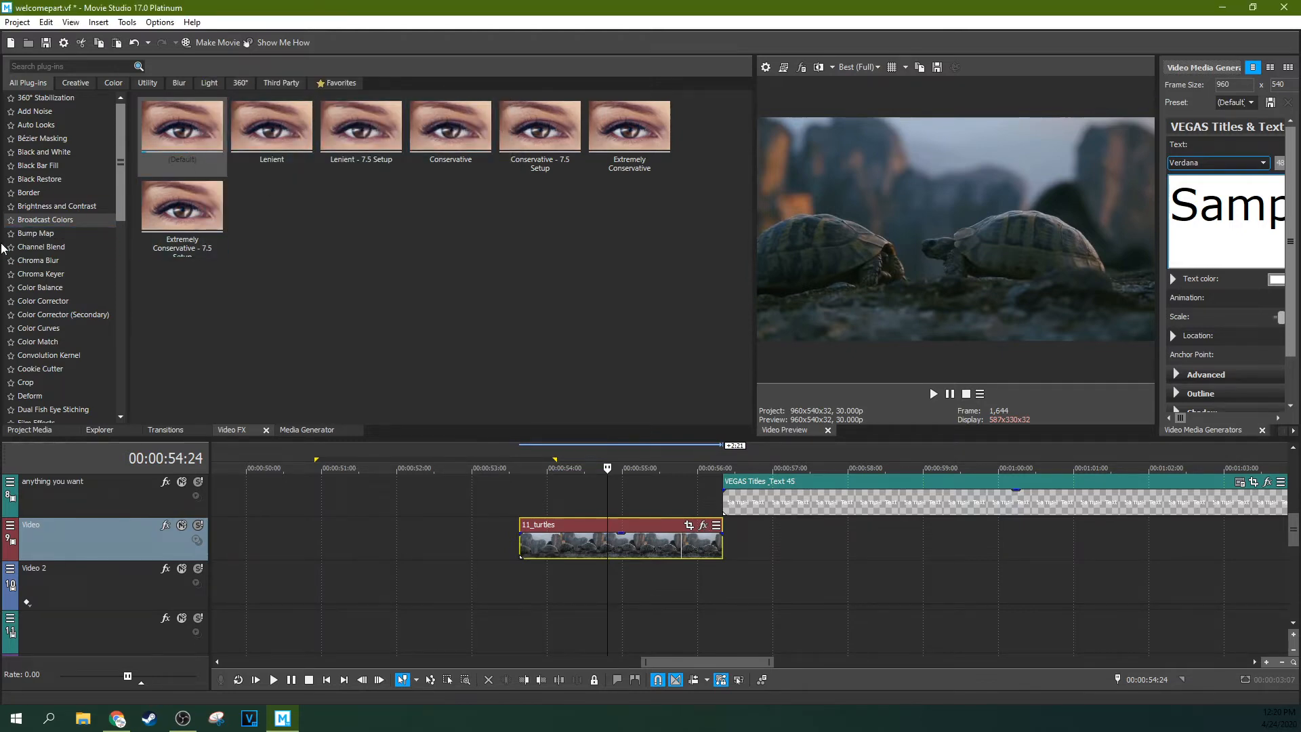
drag(196, 139, 807, 68)
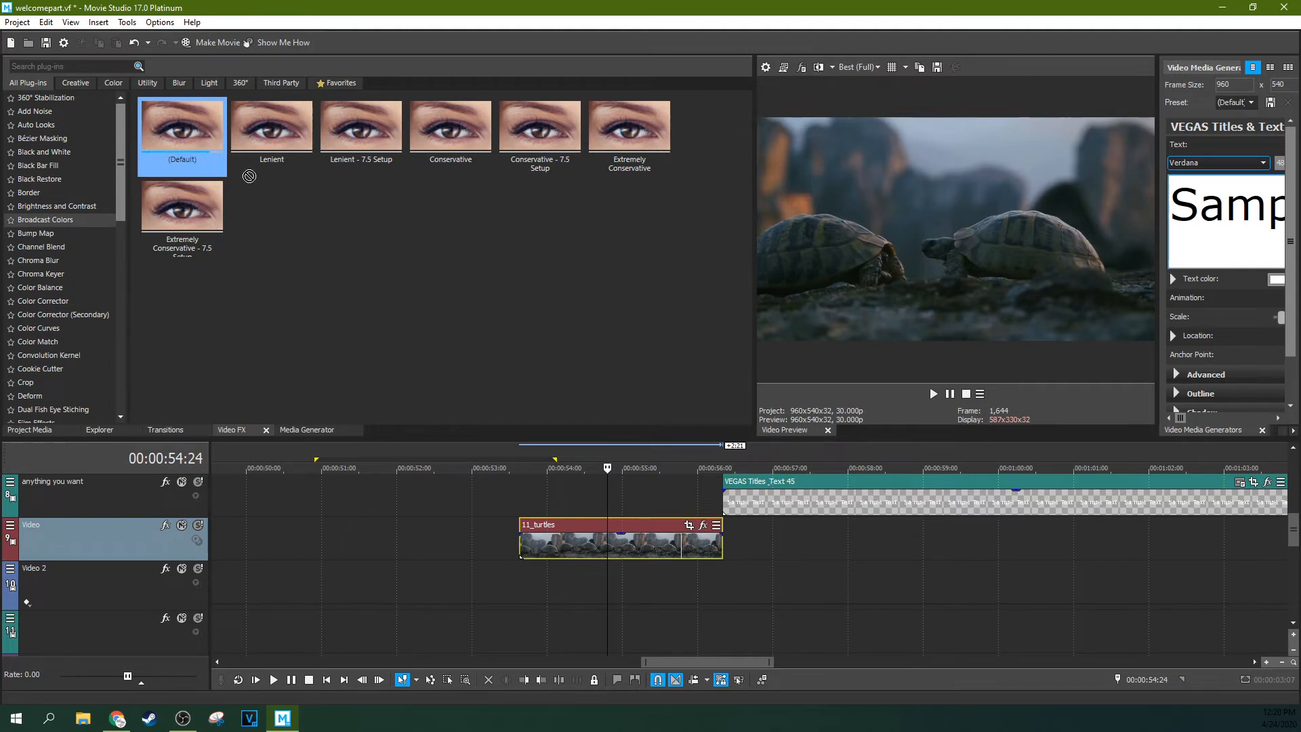
Step: Try the Spotlight Up (flat) preset of Bump Map on the 11_turtles event and remove it again
click(38, 233)
drag(271, 128, 547, 537)
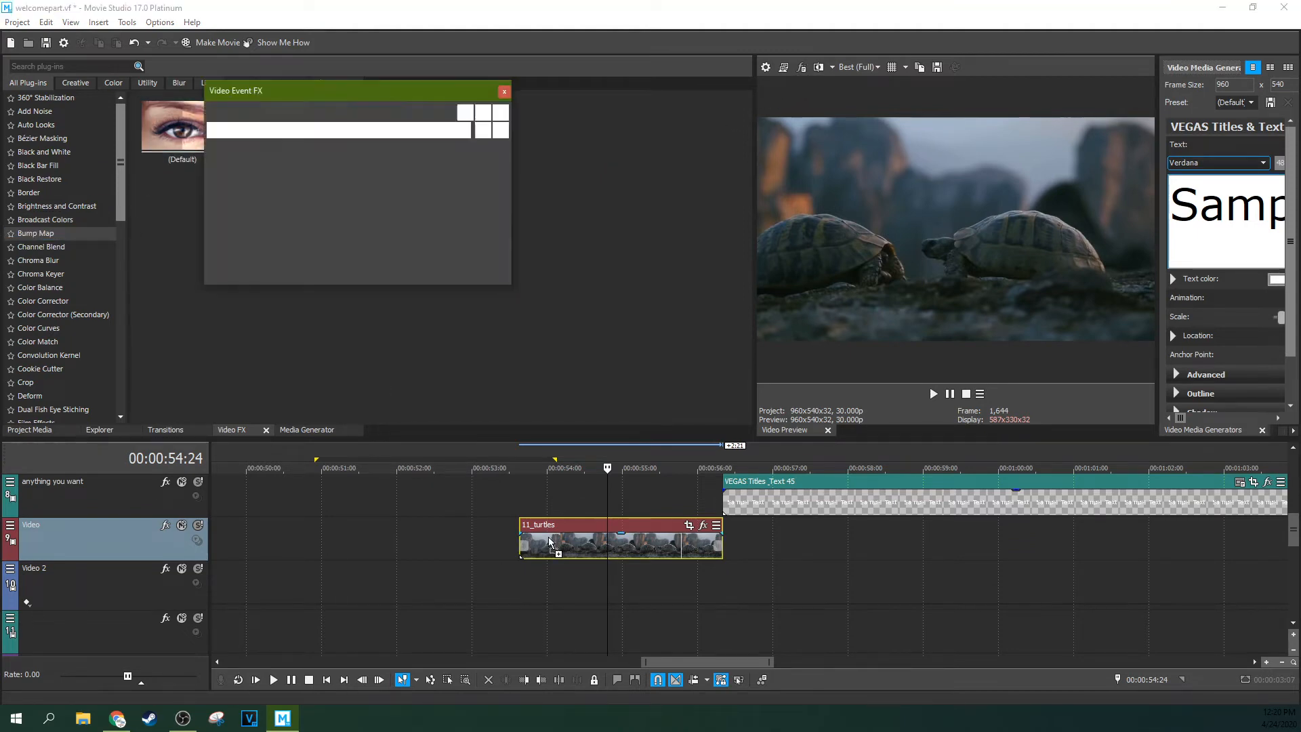
click(502, 130)
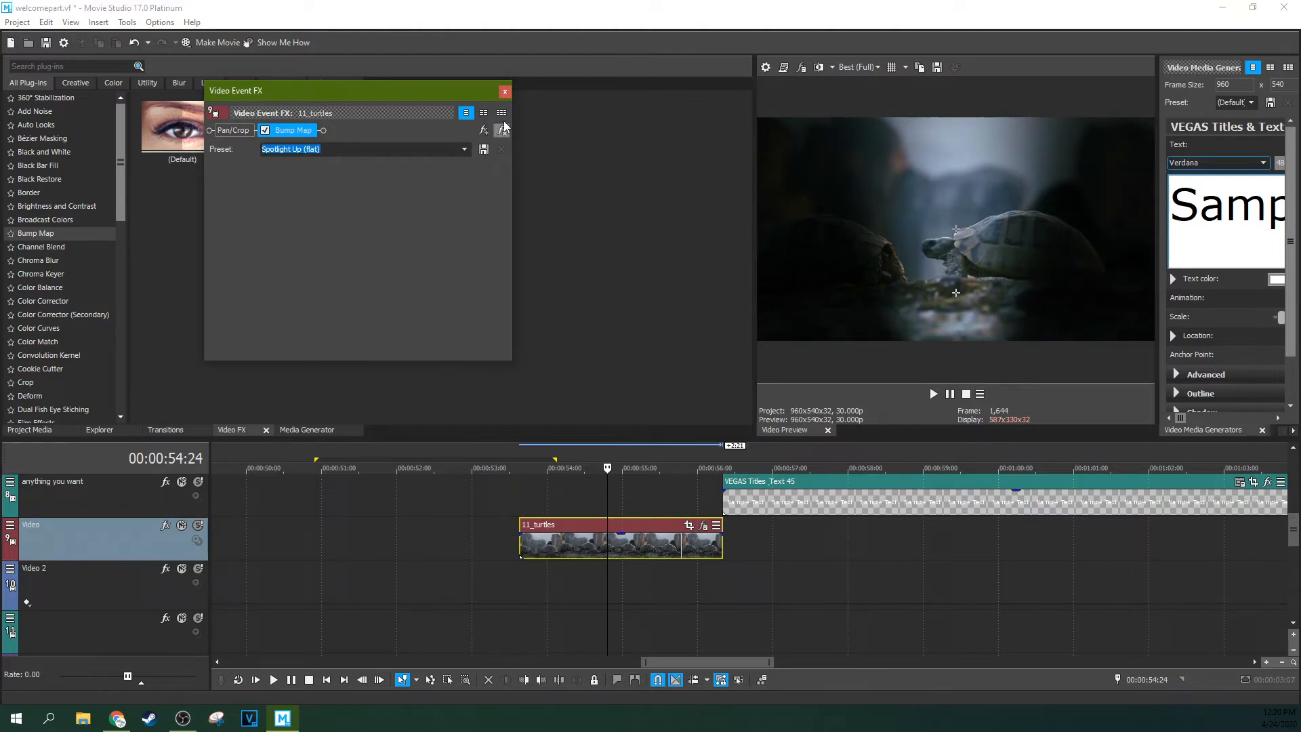
click(505, 91)
Step: Try the default Channel Blend effect on the 11_turtles event with a red output red channel weighting of about -0.75, and remove it
click(69, 244)
drag(204, 145, 584, 554)
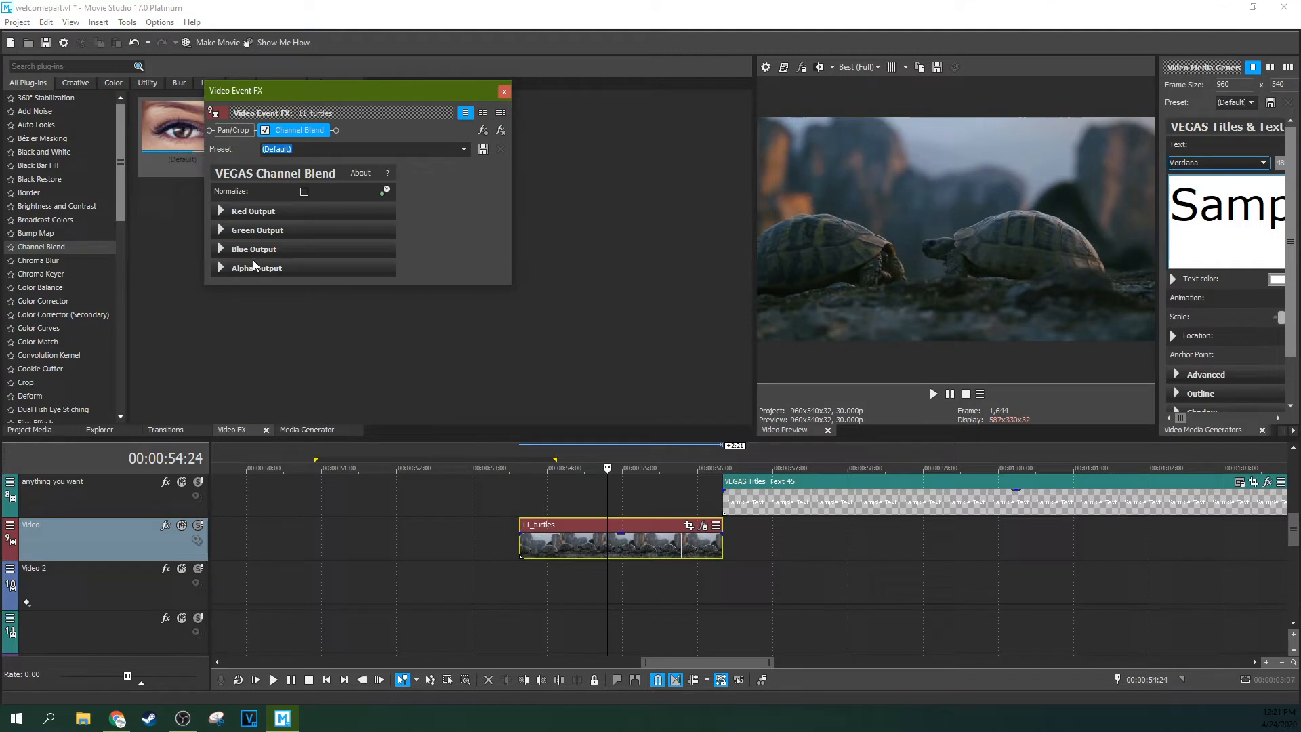
click(221, 211)
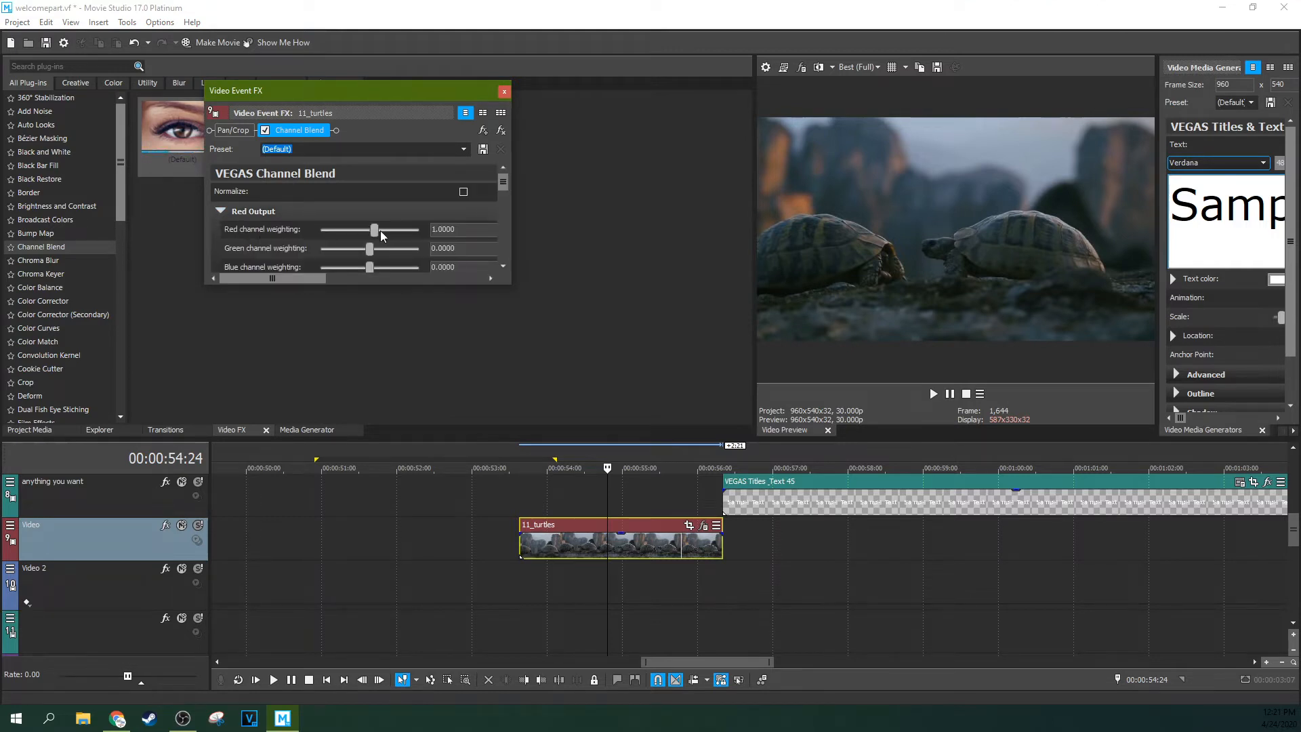
mouse_move(380, 230)
mouse_down()
mouse_move(398, 227)
mouse_move(369, 230)
mouse_up()
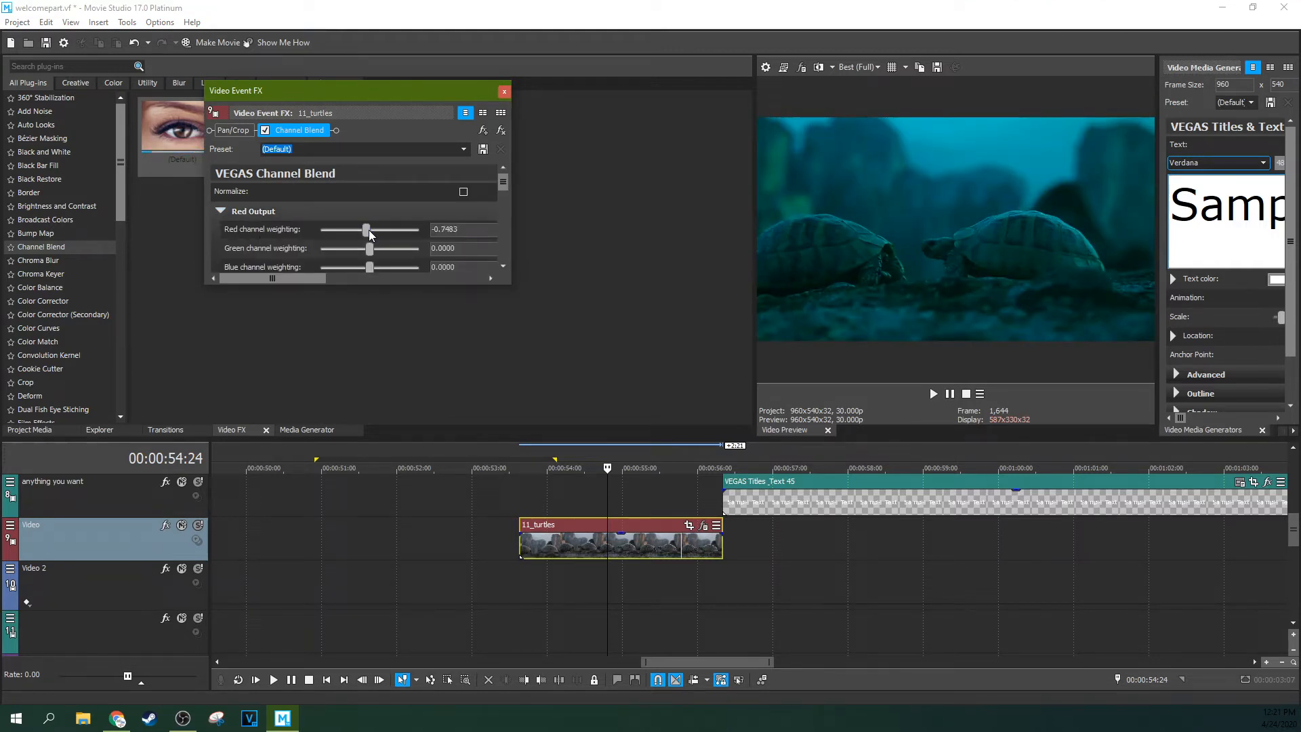
click(501, 130)
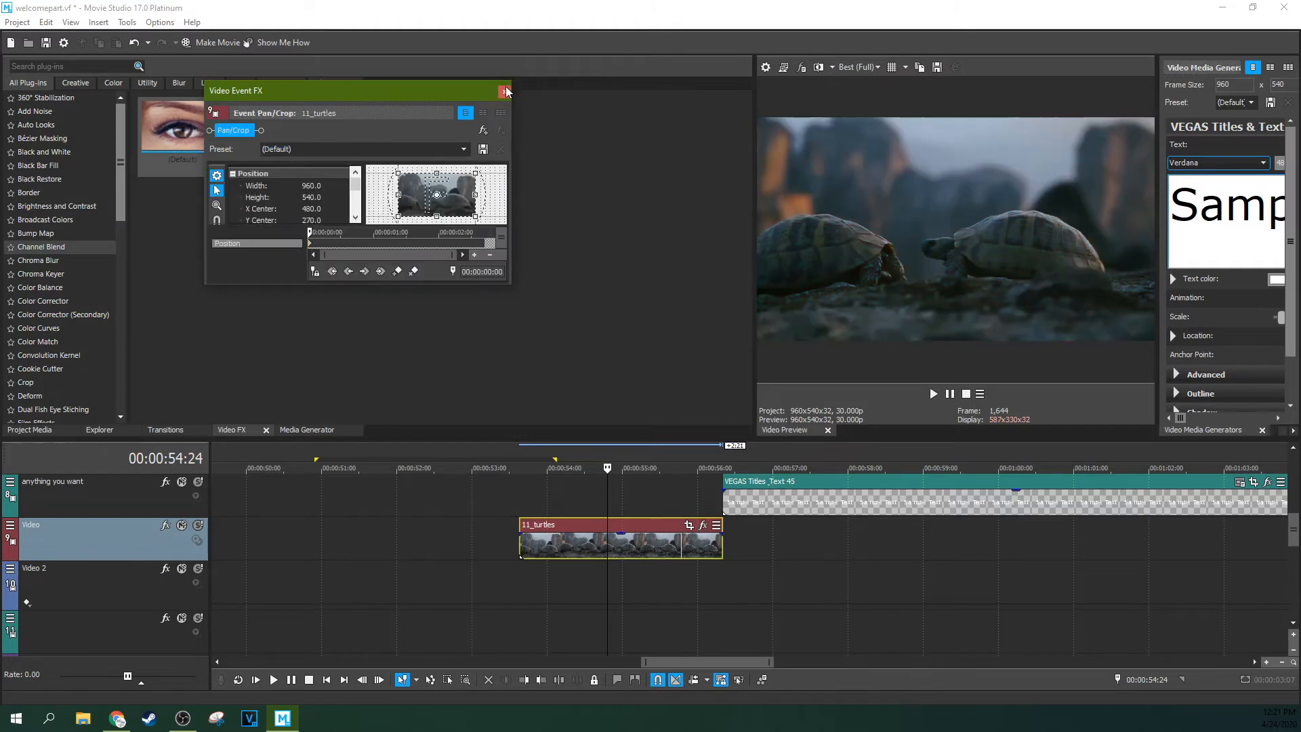
click(505, 91)
Step: Try the default Chroma Blur effect on the 11_turtles event with changed horizontal and vertical pixels, and remove it
drag(164, 160, 566, 538)
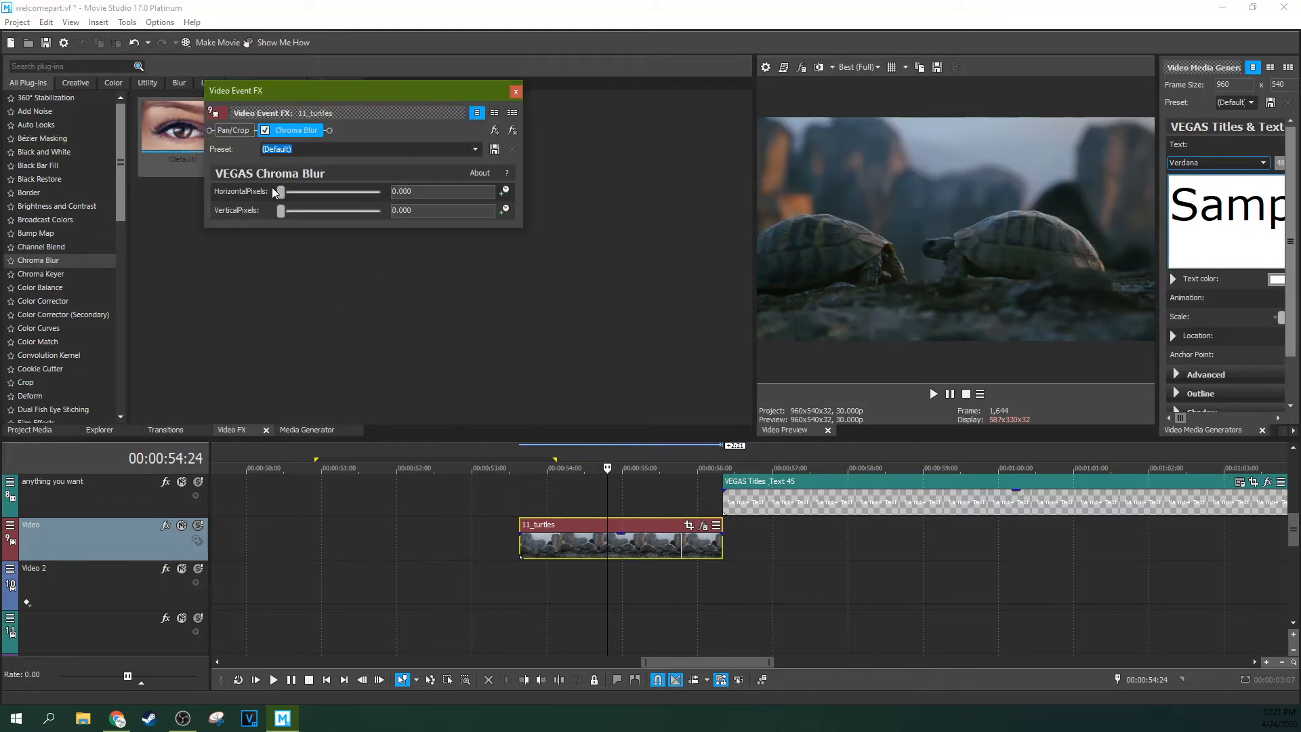
drag(281, 211, 352, 191)
click(516, 91)
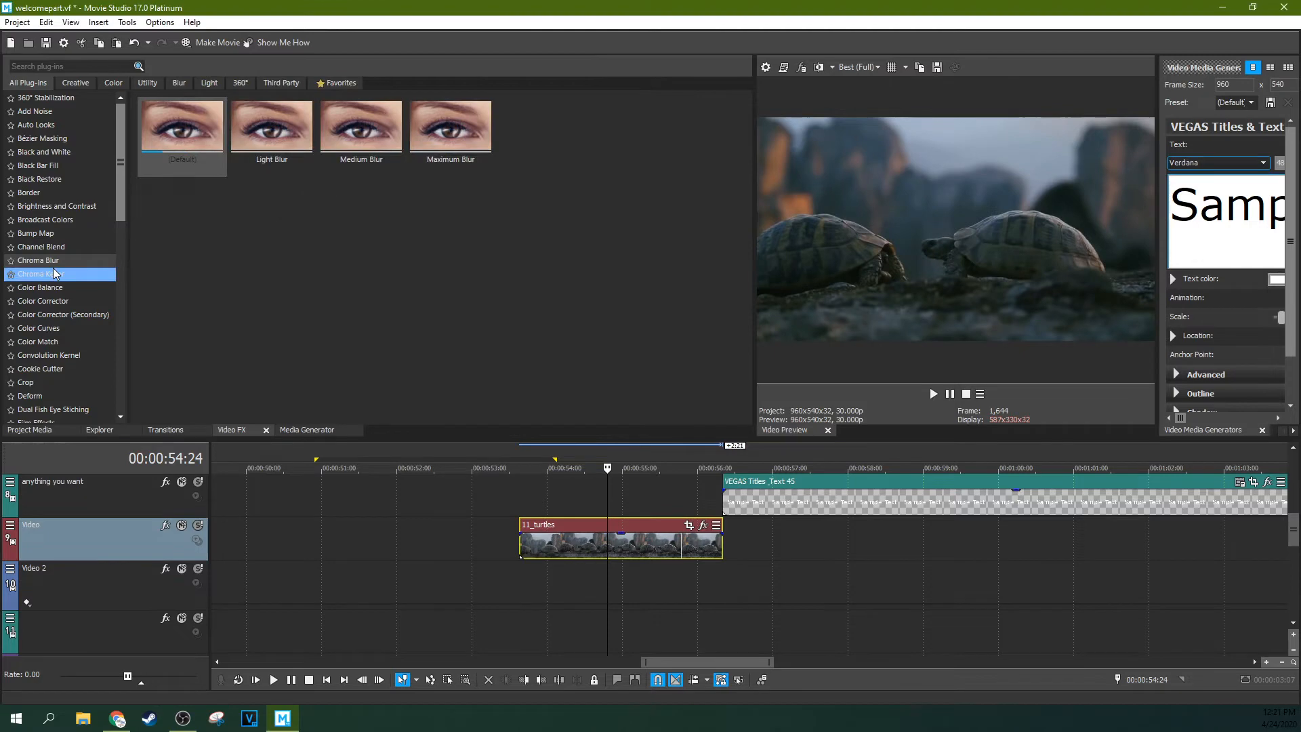
Step: Apply the Blue Screen preset of Chroma Keyer to the Korok event, with the playhead at 00:00:53:24
click(40, 274)
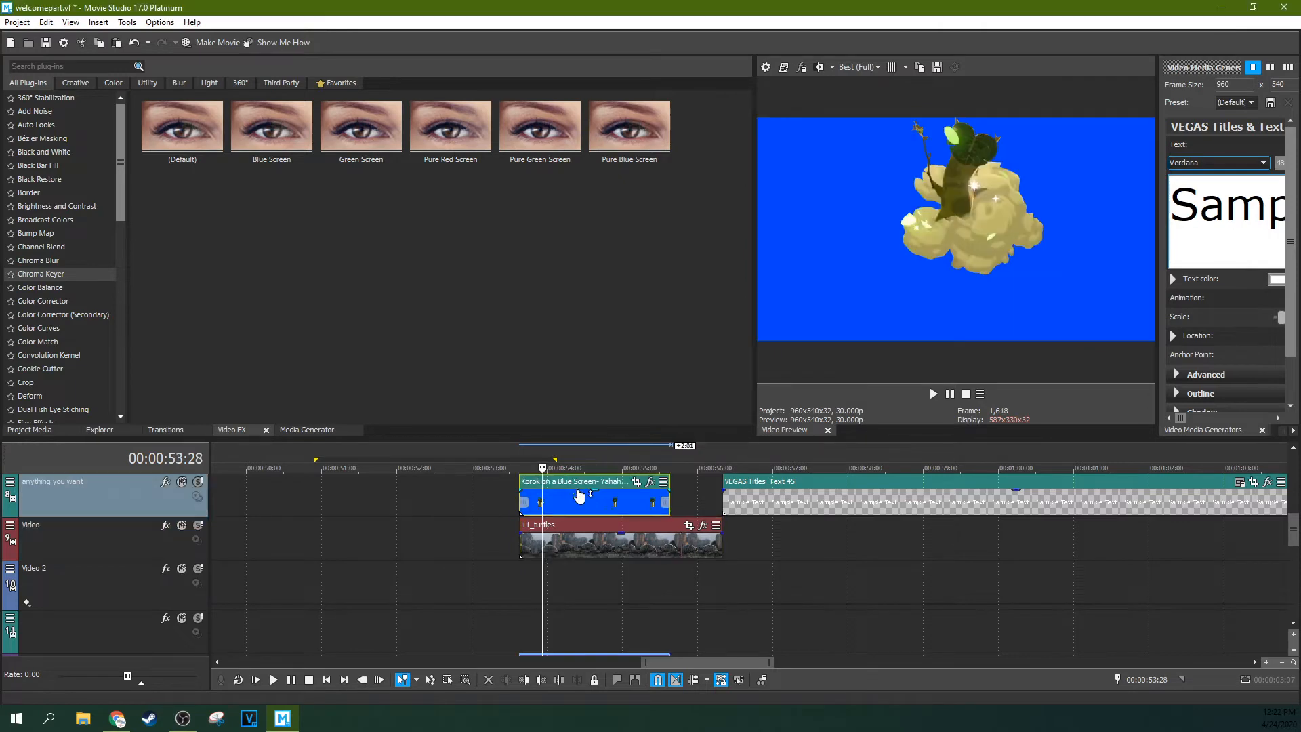
click(583, 501)
click(507, 509)
click(535, 512)
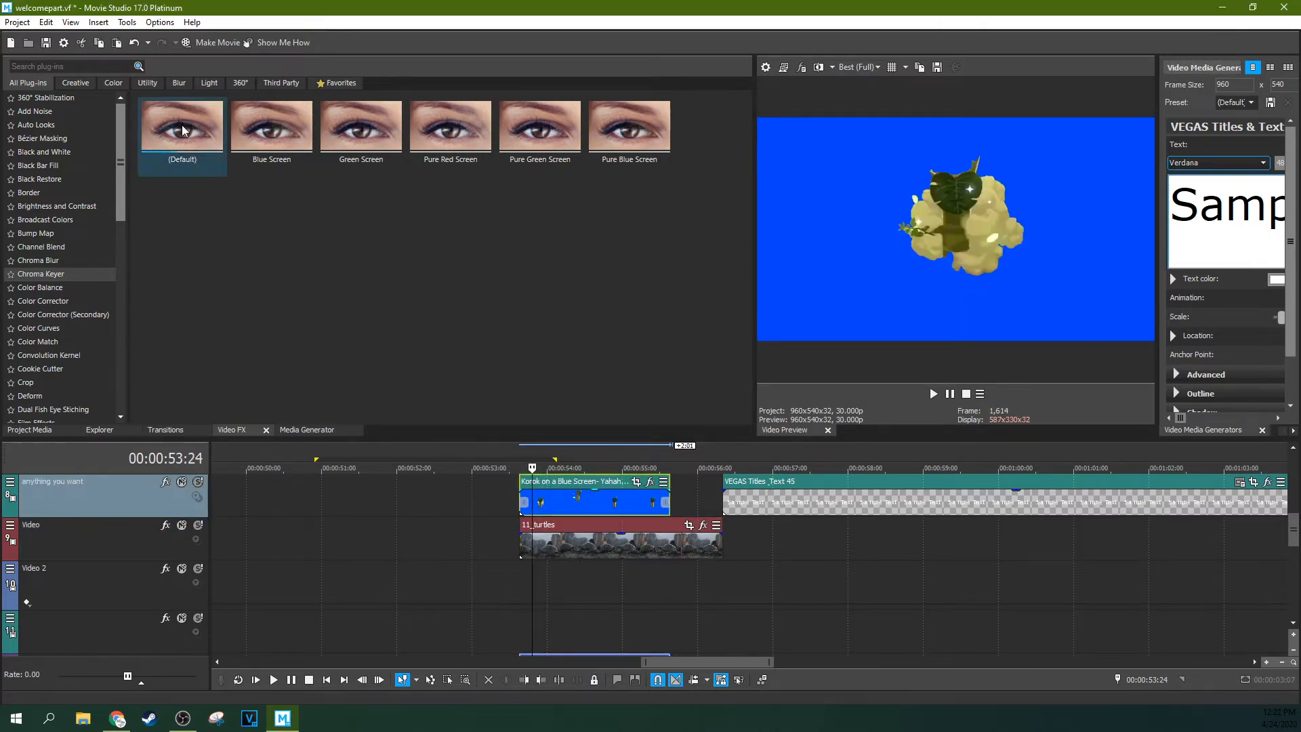
drag(271, 132, 579, 445)
drag(603, 507, 605, 506)
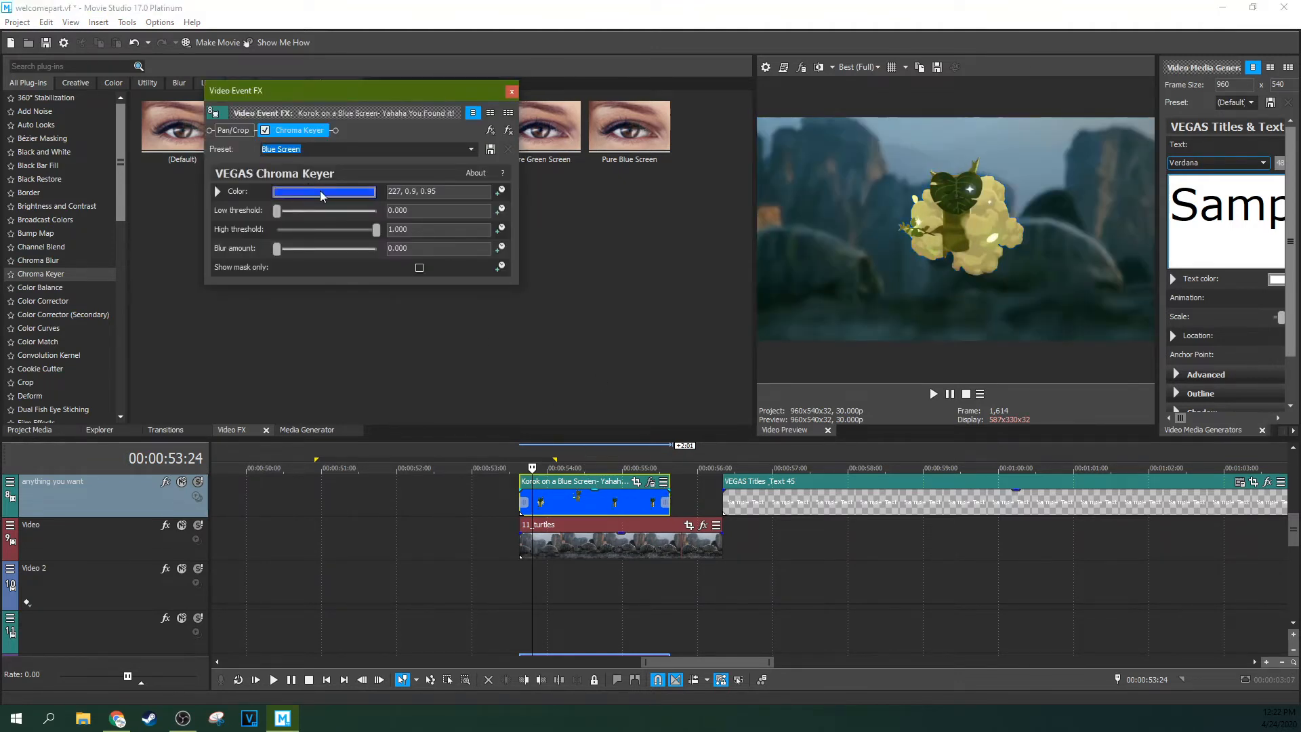
Step: Sample the key color from the preview's blue background with the keyer bypassed, and adjust the low threshold and set the high threshold to about 0.347
click(320, 192)
click(265, 130)
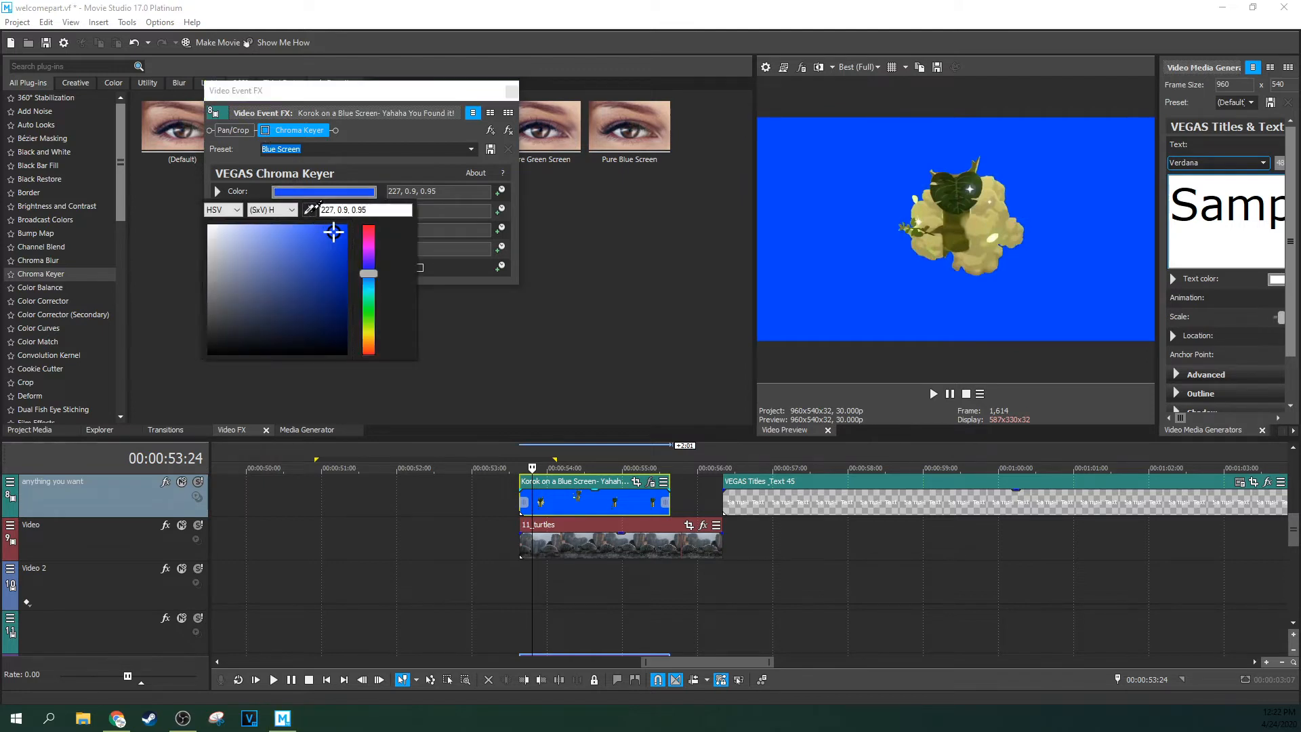
click(824, 195)
click(421, 177)
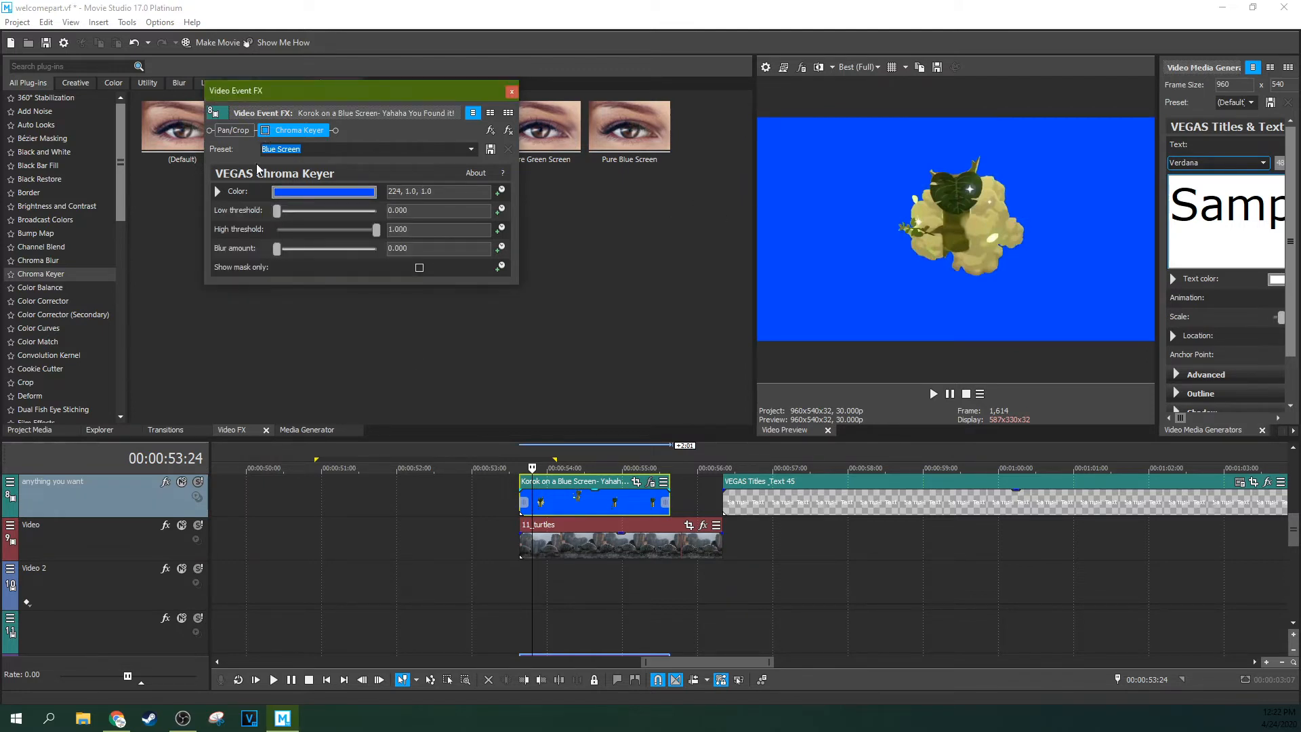
click(265, 130)
drag(276, 211, 352, 229)
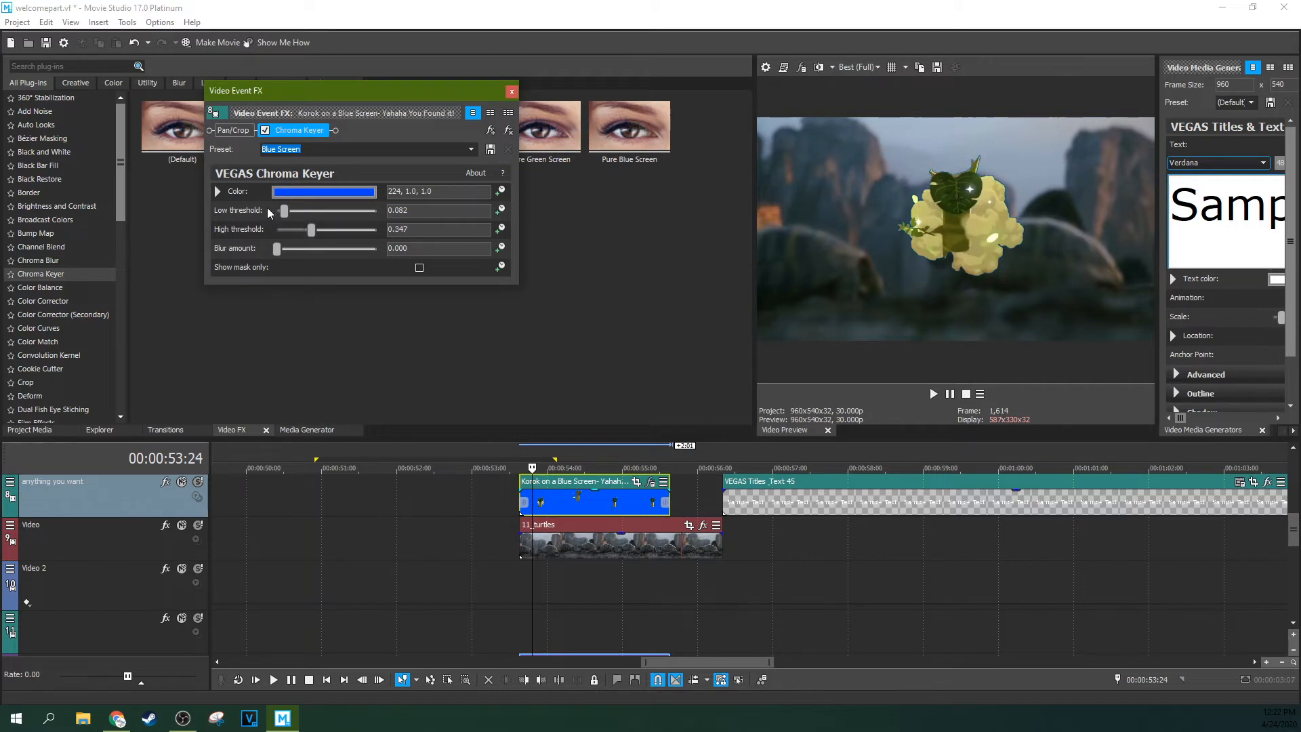
mouse_move(303, 213)
mouse_down()
mouse_move(254, 213)
mouse_move(296, 213)
mouse_up()
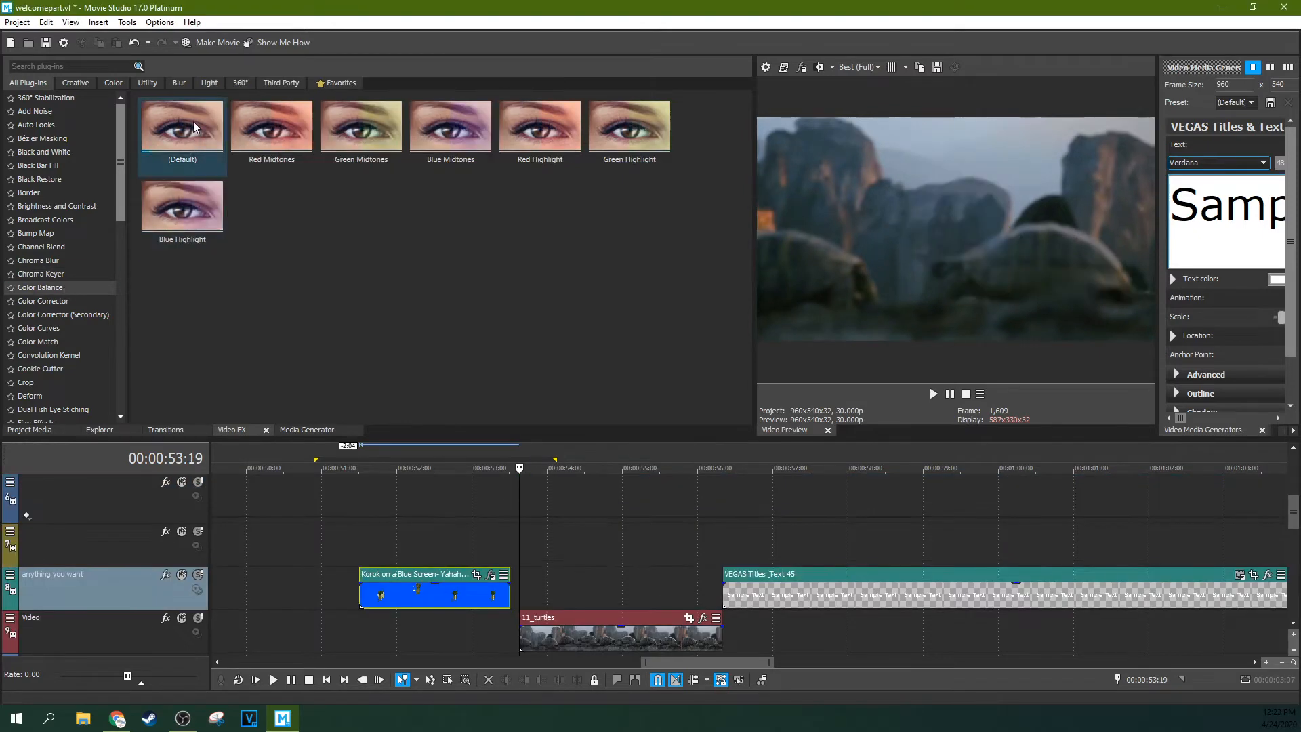
Step: Apply the default Color Balance effect to the 11_turtles event, with red about 0.031, green about -0.221 and blue about 0.269
drag(193, 121, 580, 630)
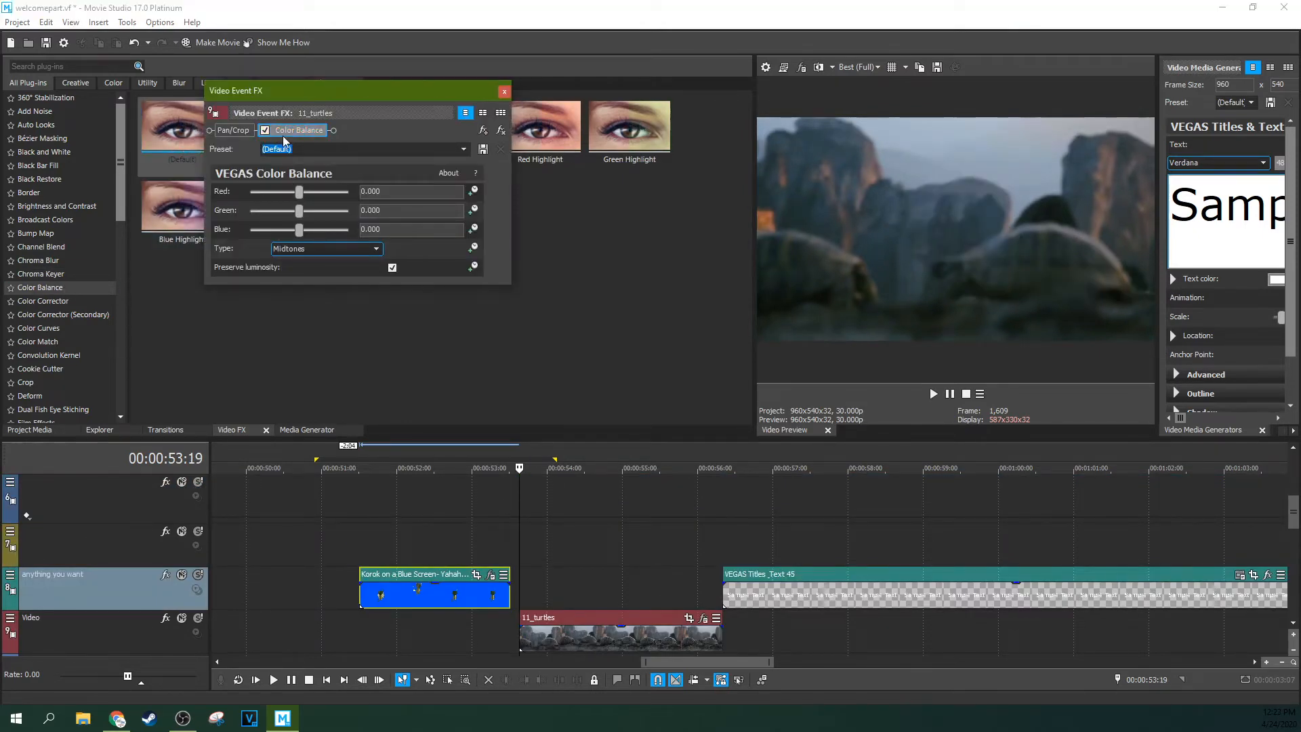
mouse_move(299, 191)
mouse_down()
mouse_move(278, 191)
mouse_move(304, 192)
mouse_up()
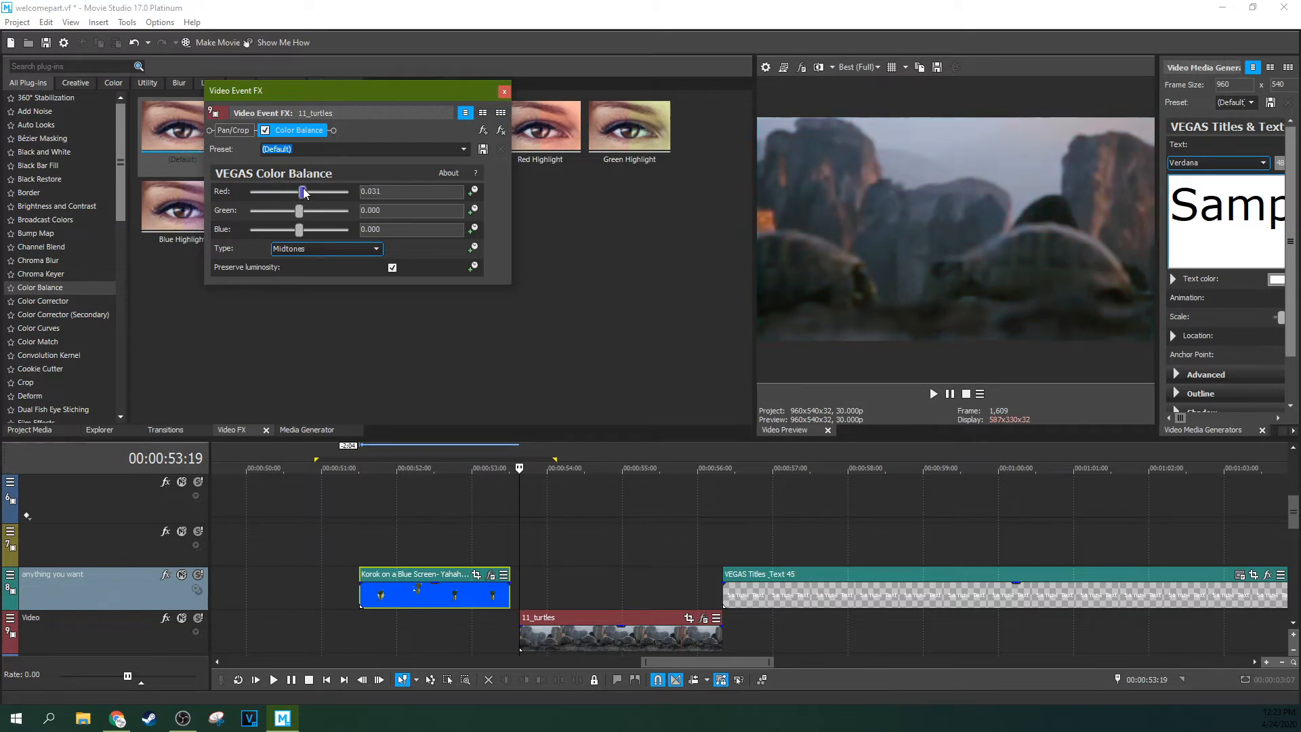
click(649, 609)
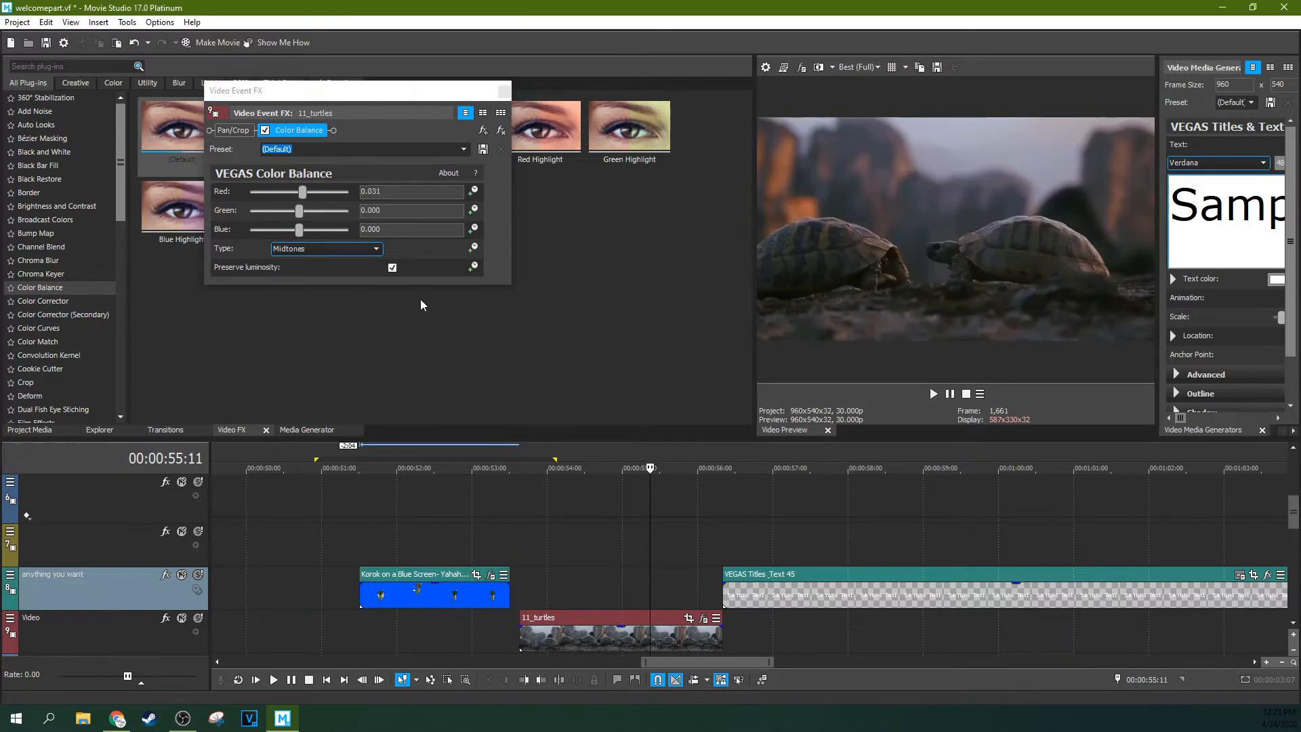
drag(298, 212, 326, 229)
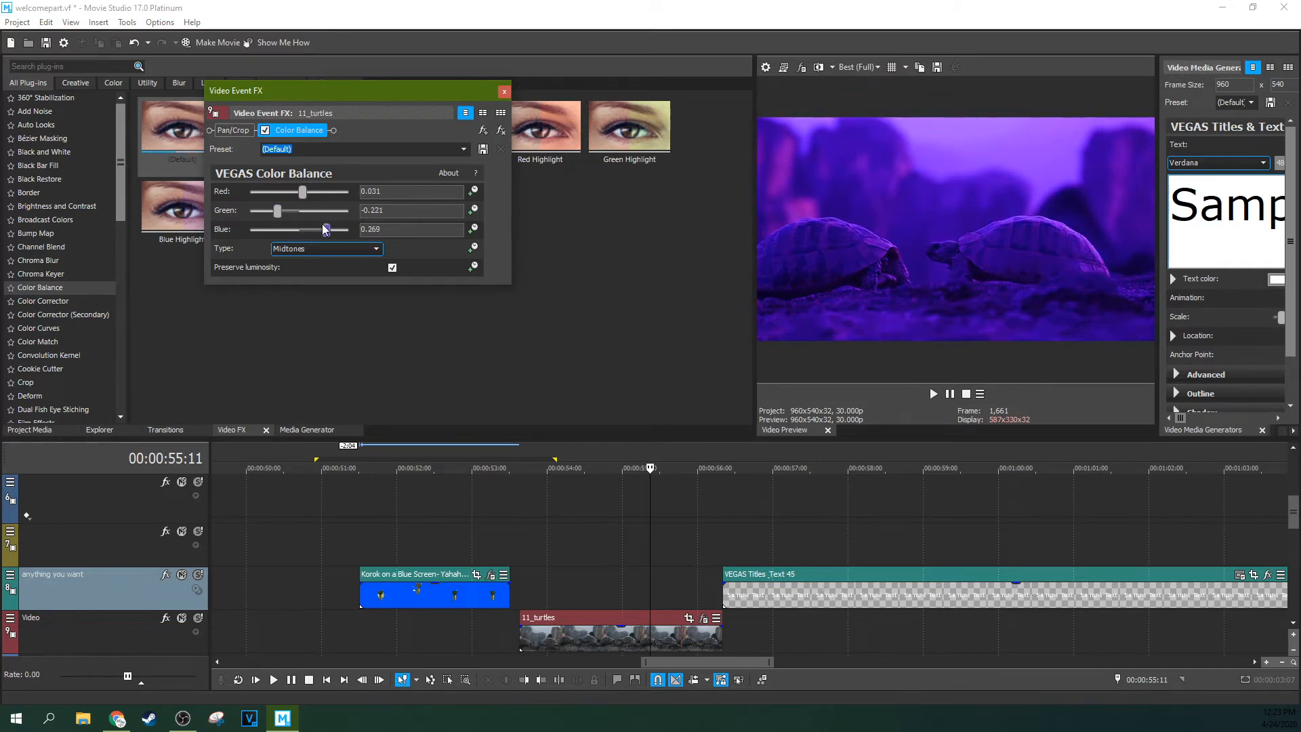
Step: Check Color Balance's Preserve luminosity and type options on the 11_turtles event, and remove the effect
click(392, 268)
click(391, 268)
click(361, 252)
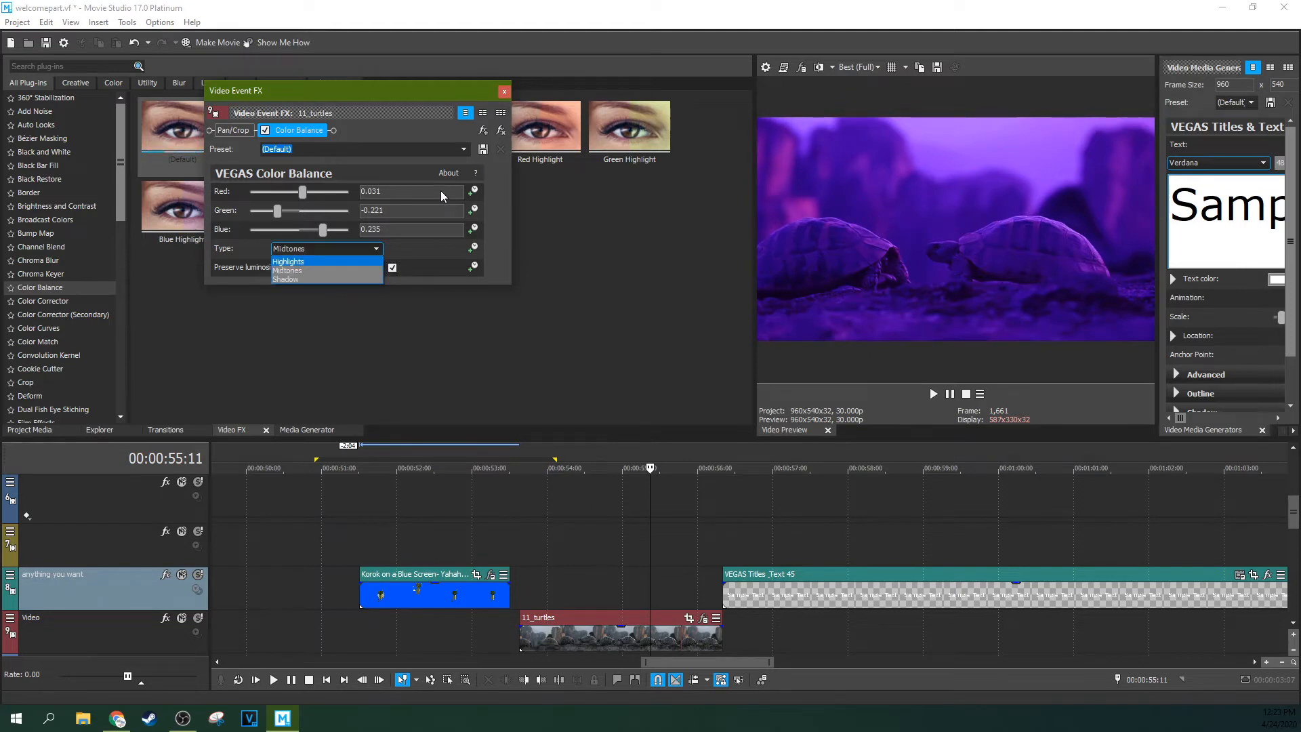
click(502, 132)
click(504, 91)
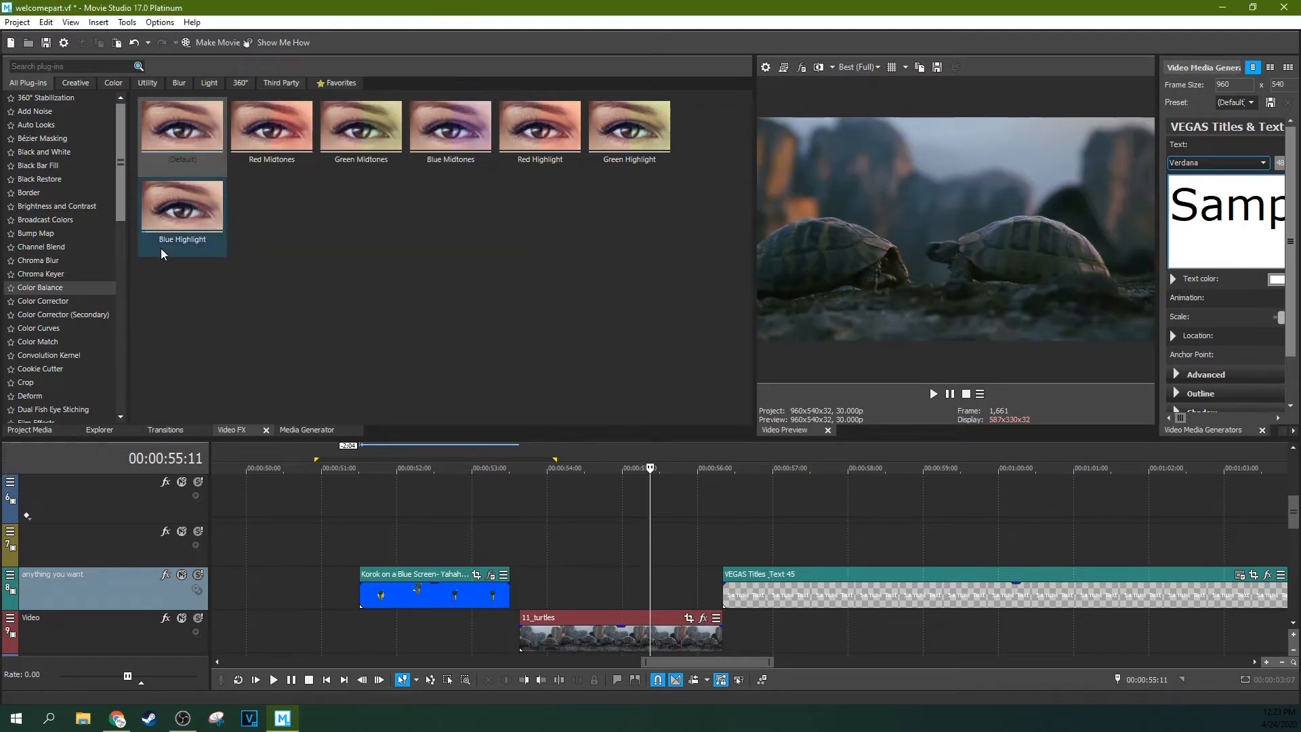
Step: Apply the default Color Corrector effect to the 11_turtles event, shifting the three color wheels, with saturation about 2.469, gain about 0.776 and offset about 81.211
drag(177, 143, 619, 629)
drag(383, 267, 400, 283)
drag(385, 391, 381, 383)
drag(387, 512, 390, 517)
drag(315, 590, 334, 627)
drag(302, 571, 351, 570)
Step: Compare the Color Corrector's custom color wheel view with its parameter view
click(286, 169)
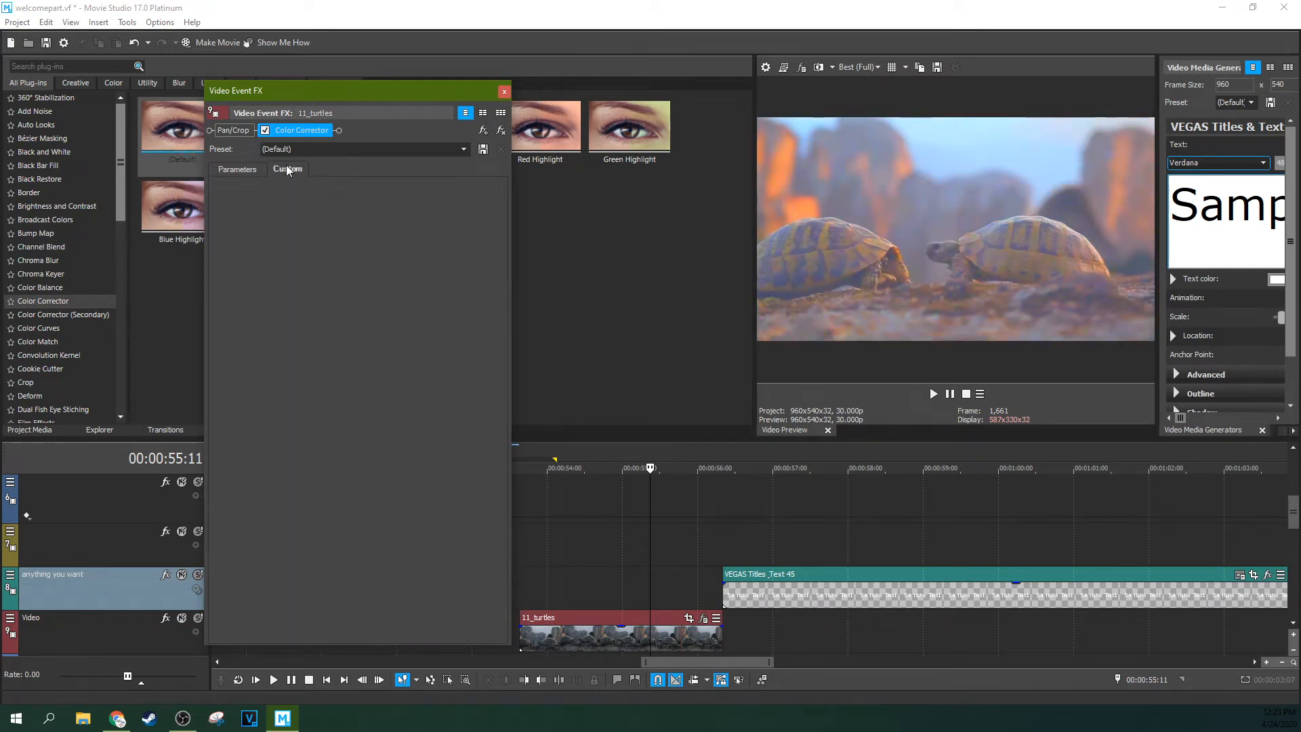
click(238, 169)
click(278, 169)
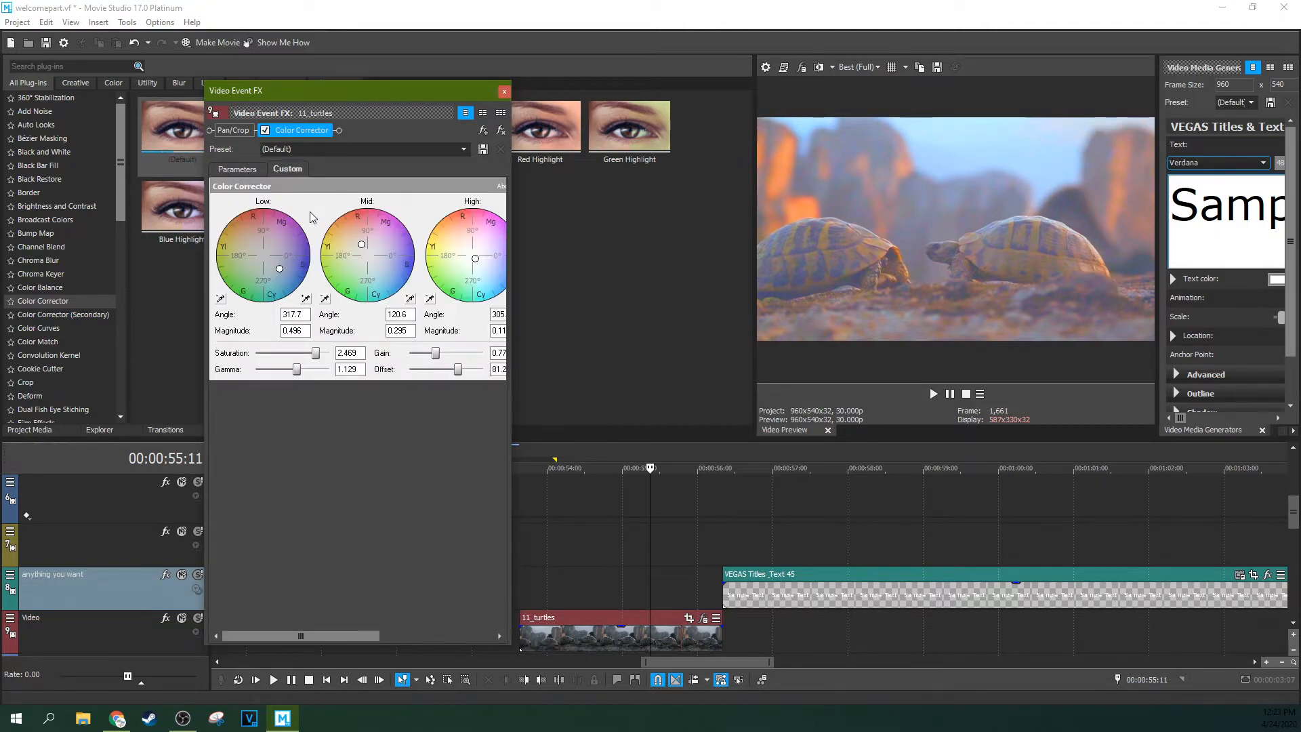
click(240, 169)
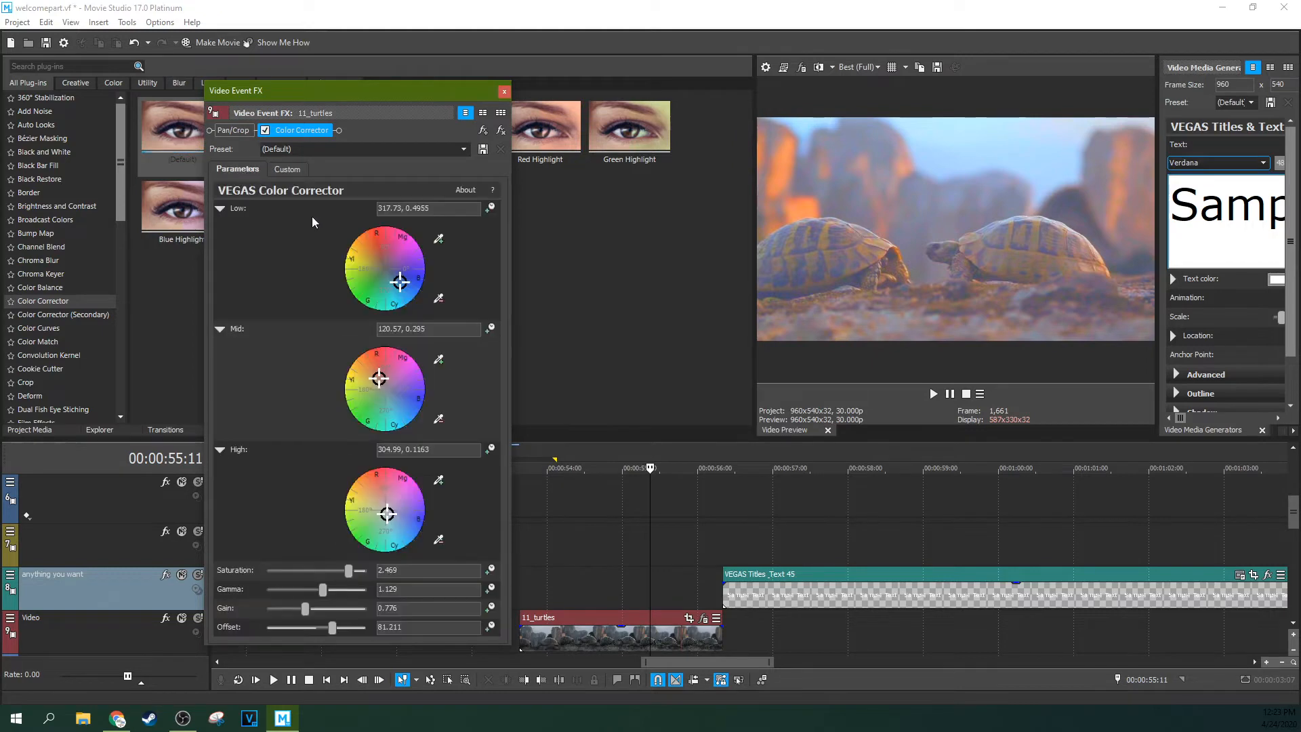
Step: Move the low color wheel's point to about 180.0, 0.050, and remove the Color Corrector effect from the 11_turtles event
mouse_move(395, 279)
mouse_down()
mouse_move(378, 268)
mouse_move(384, 288)
mouse_move(378, 270)
mouse_move(392, 273)
mouse_move(376, 272)
mouse_move(401, 253)
mouse_move(384, 271)
mouse_up()
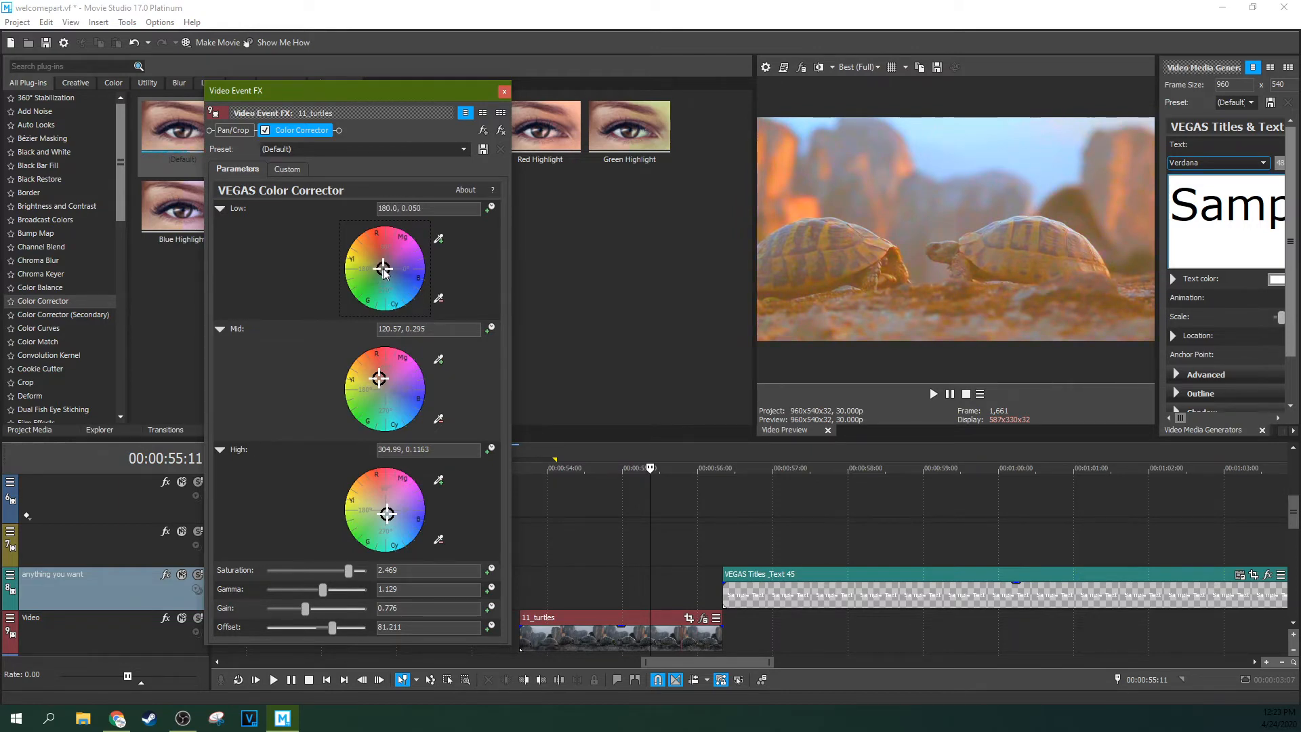
click(497, 131)
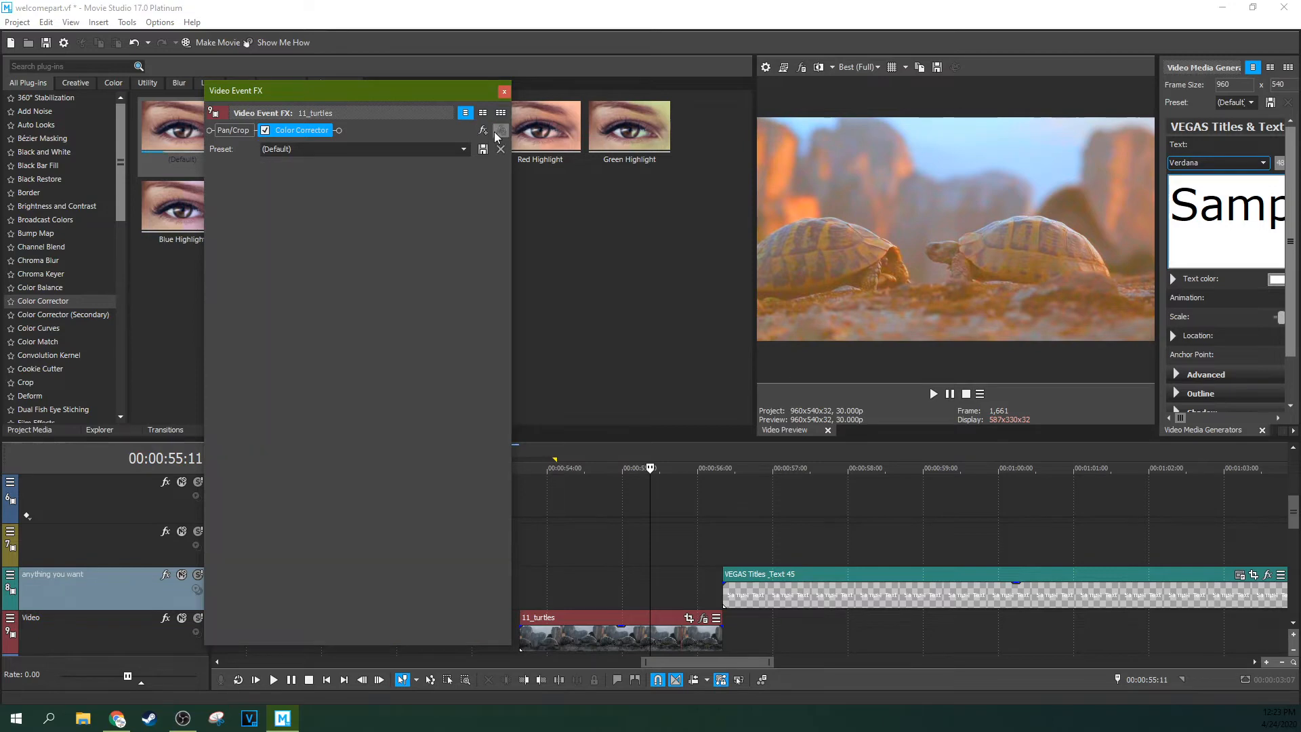
click(504, 90)
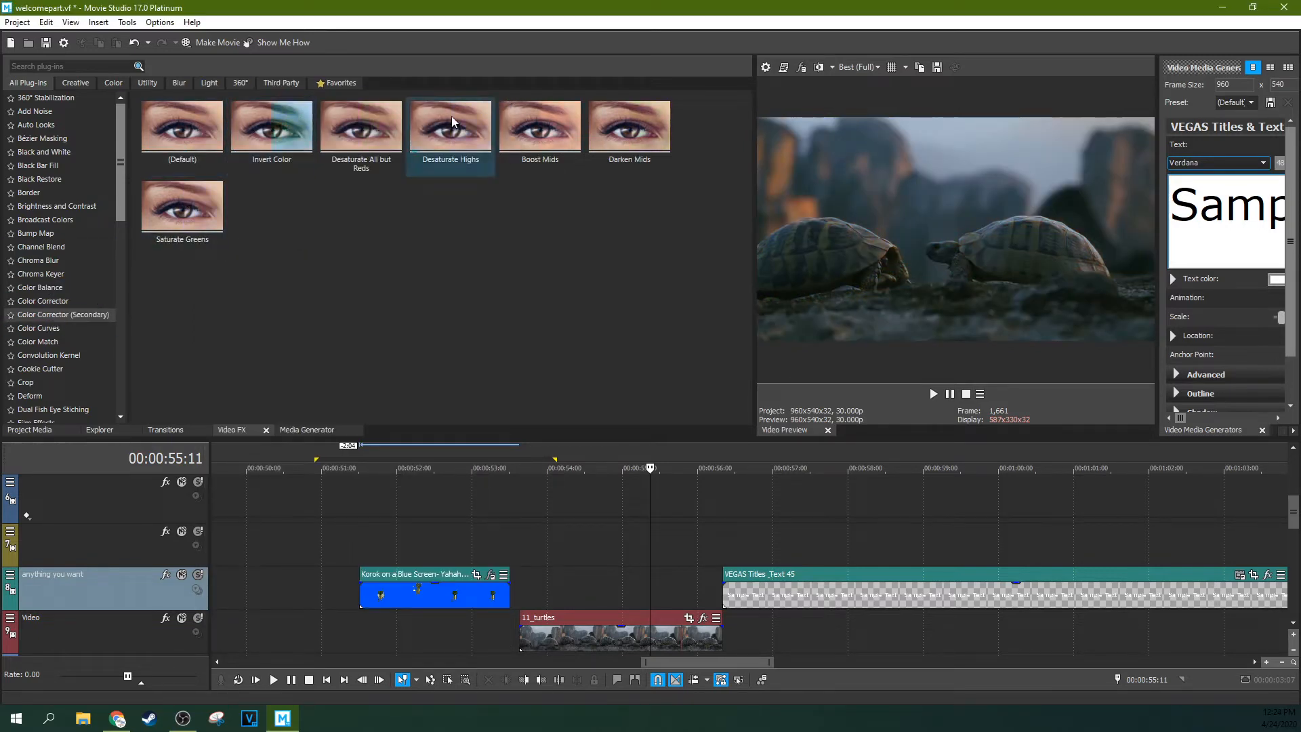
Step: Apply the default Color Corrector (Secondary) effect to the 11_turtles event and move the Korok event above it, with the playhead at 00:00:54:18
drag(196, 124, 596, 637)
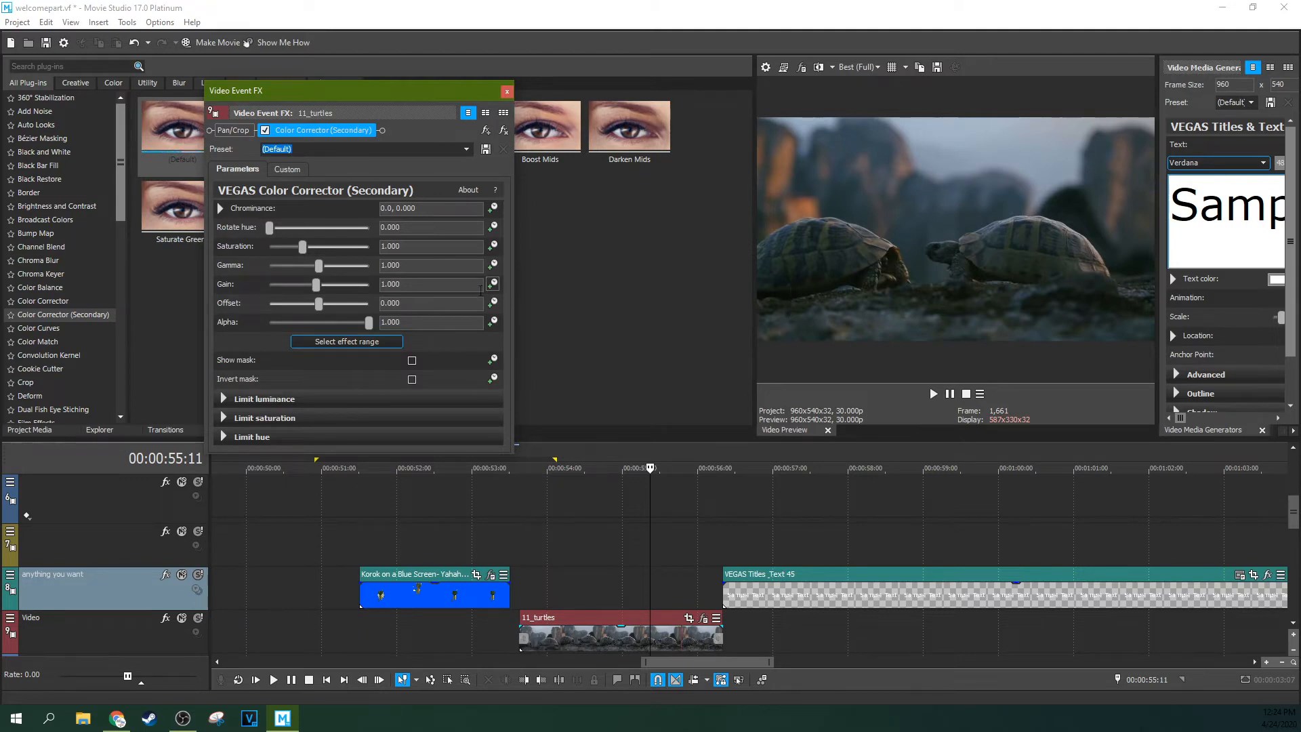
drag(440, 594, 612, 593)
click(593, 597)
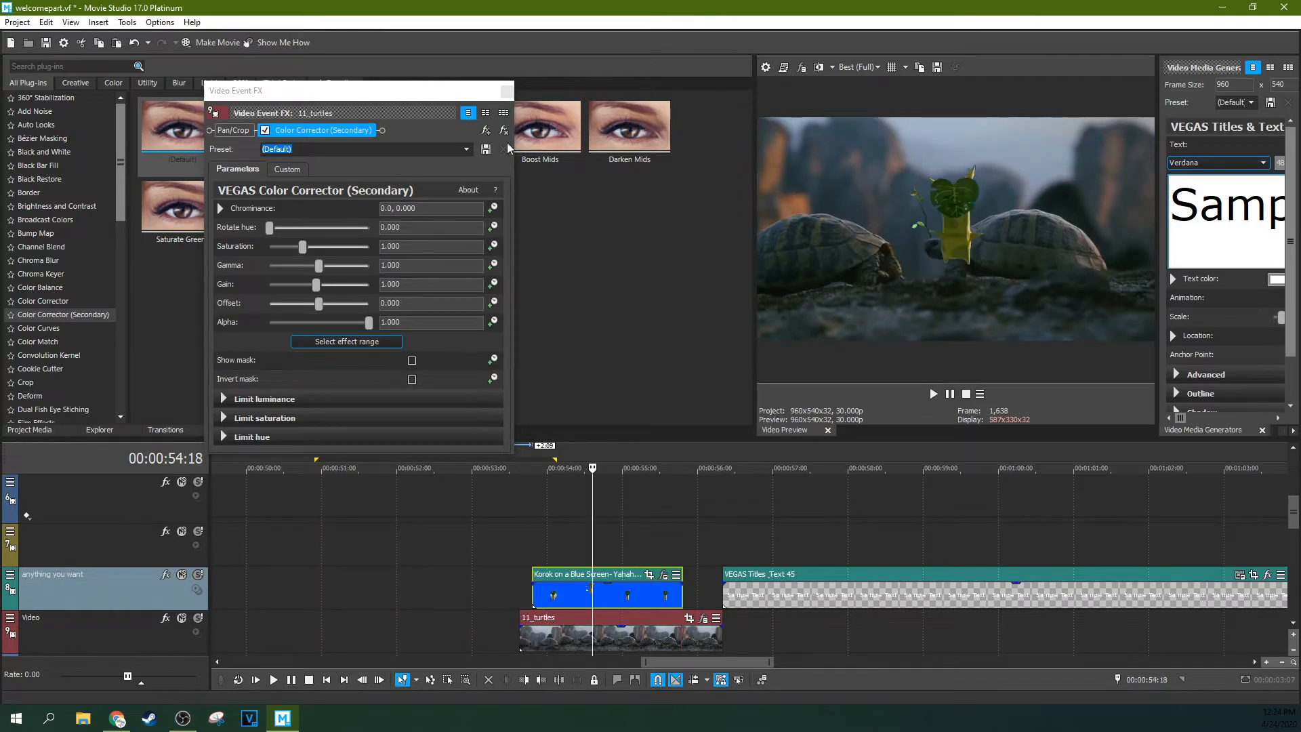
click(506, 90)
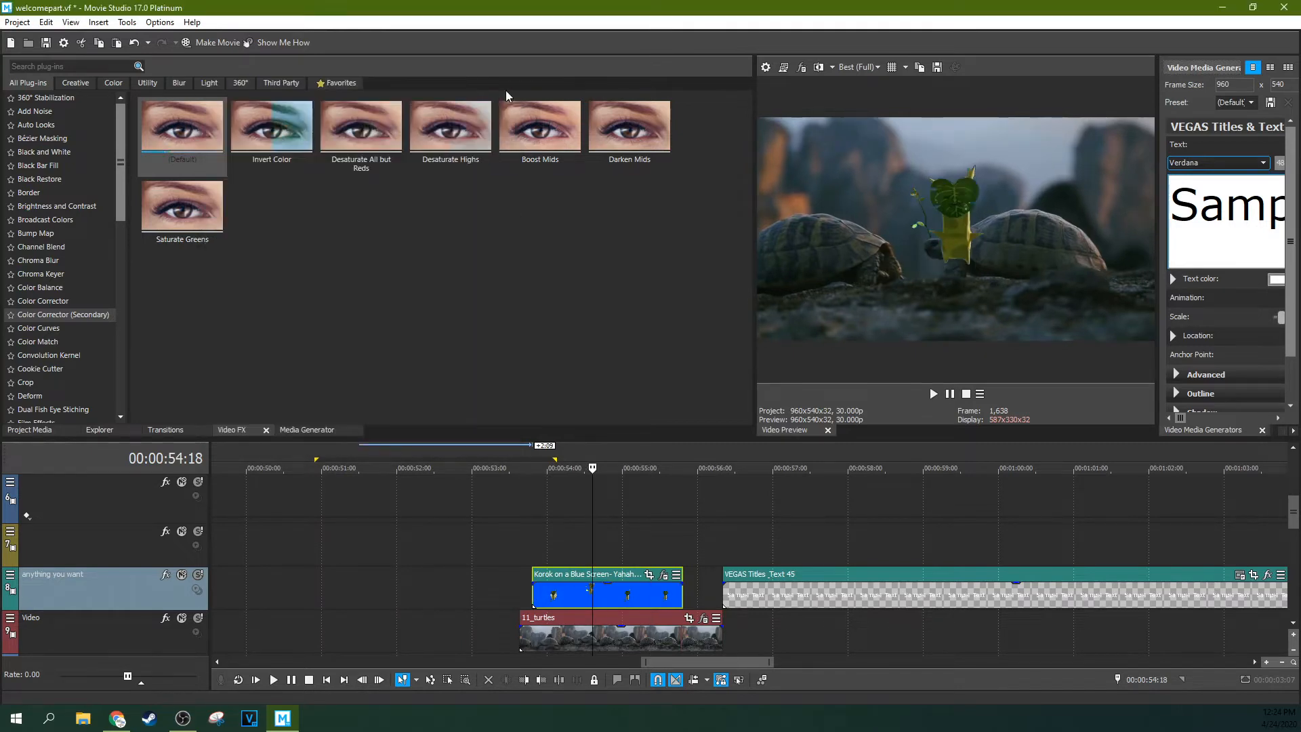
Step: Remove the Chroma Keyer effect from the Korok event
click(649, 575)
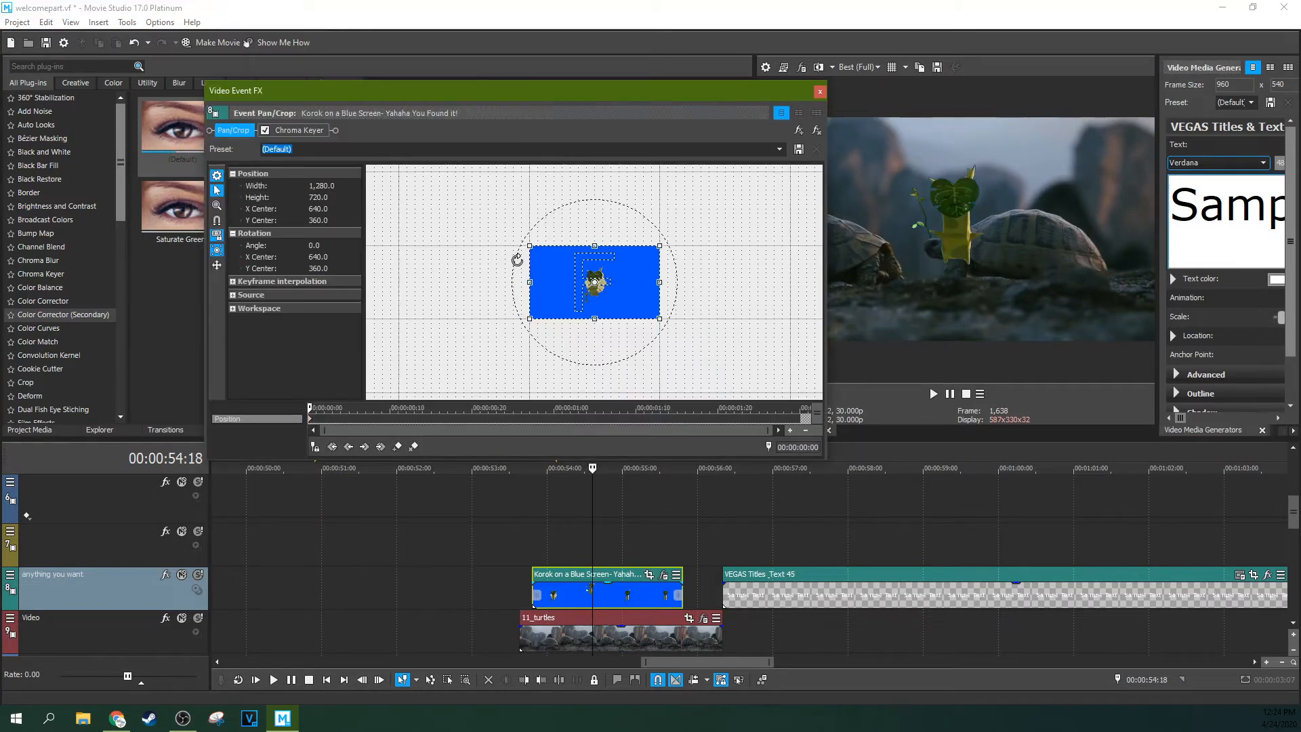
click(292, 131)
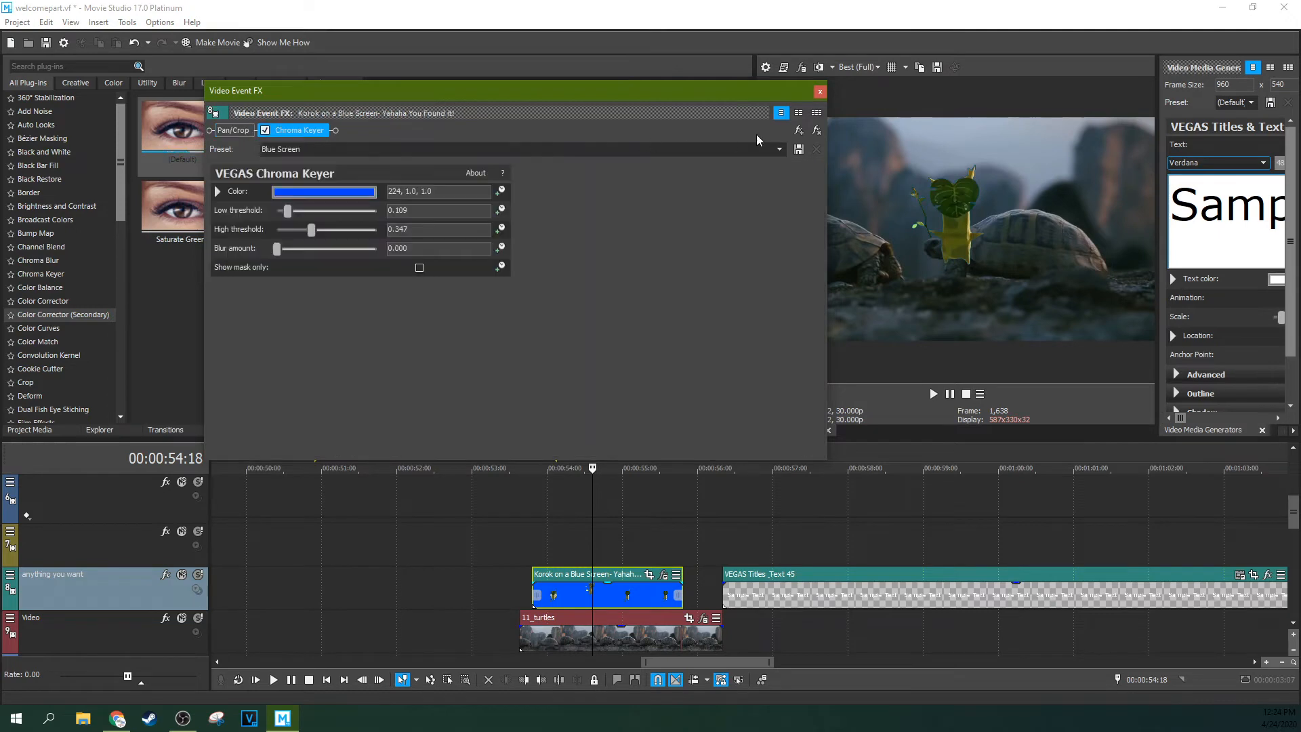
click(824, 128)
click(822, 91)
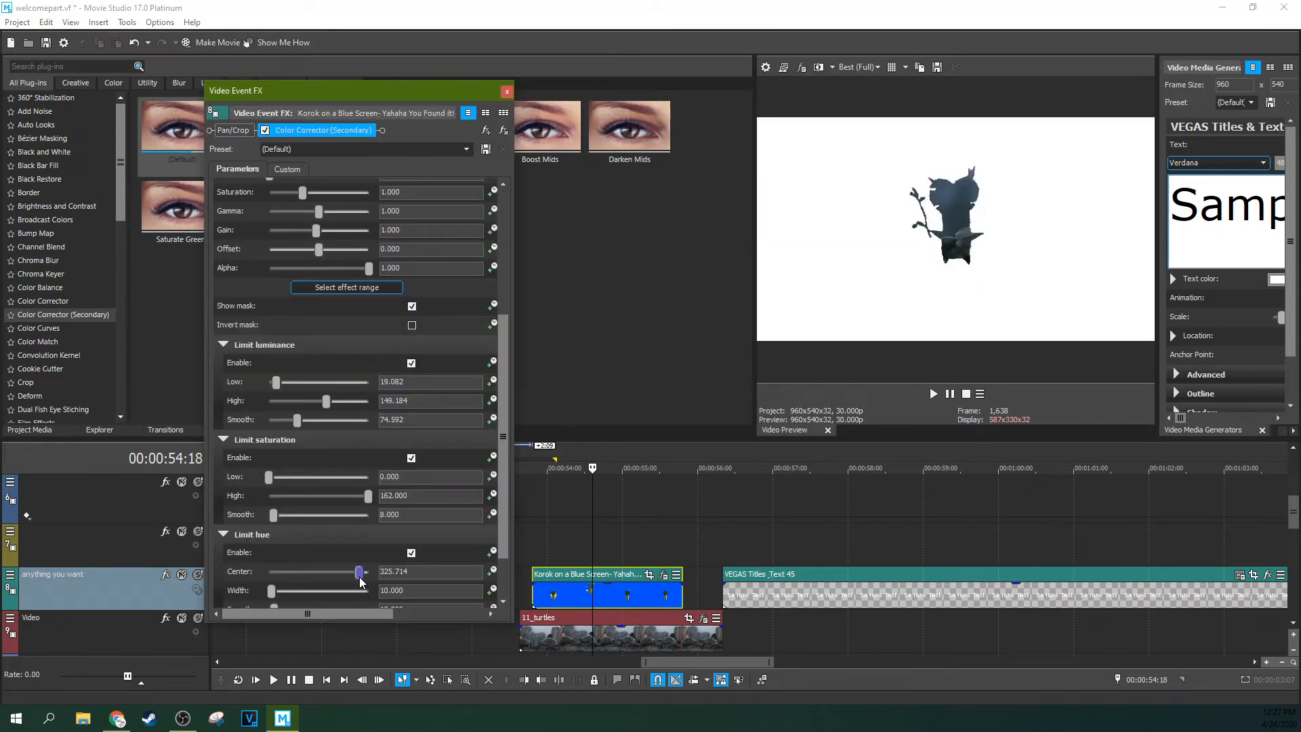
Step: Set the Korok event's Limit hue center to about 323.265 and smooth to about 64.898, and collapse the luminance and saturation limits
drag(360, 578, 358, 578)
scroll(396, 576, down, 1)
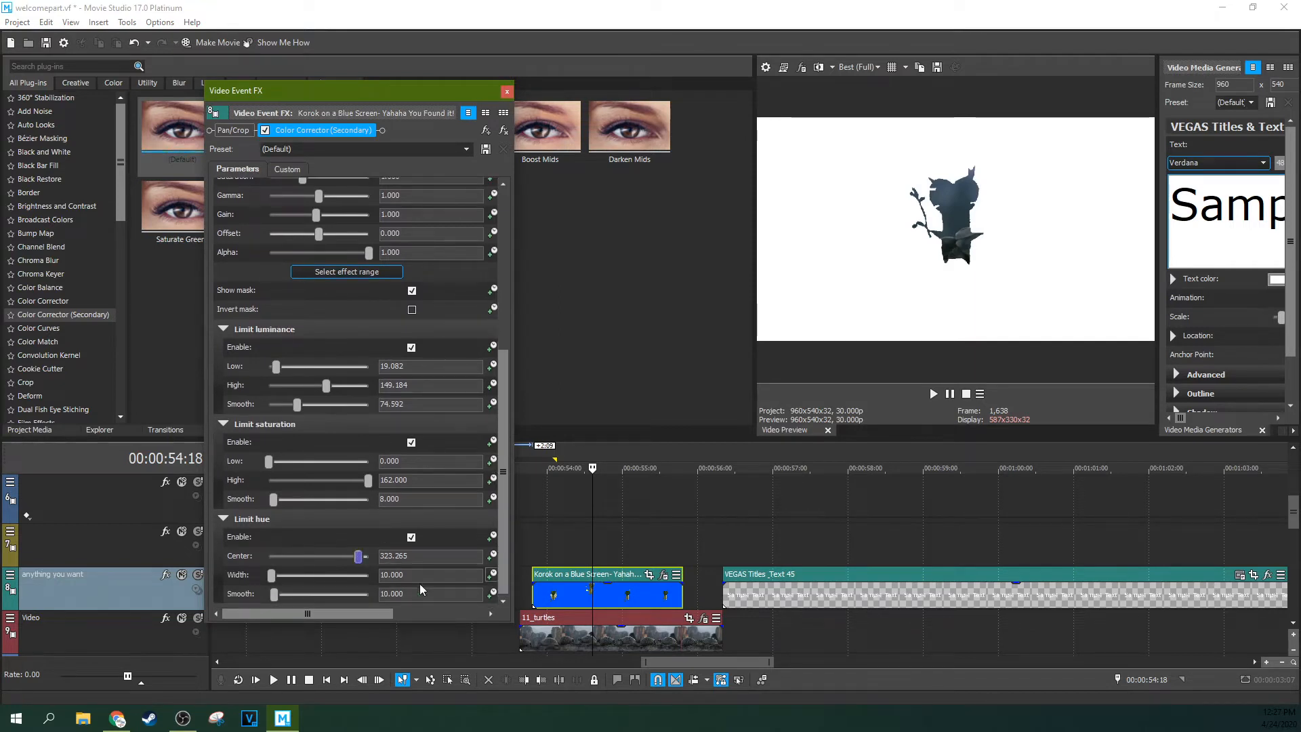
drag(275, 595, 299, 597)
drag(318, 595, 305, 595)
drag(503, 536, 511, 343)
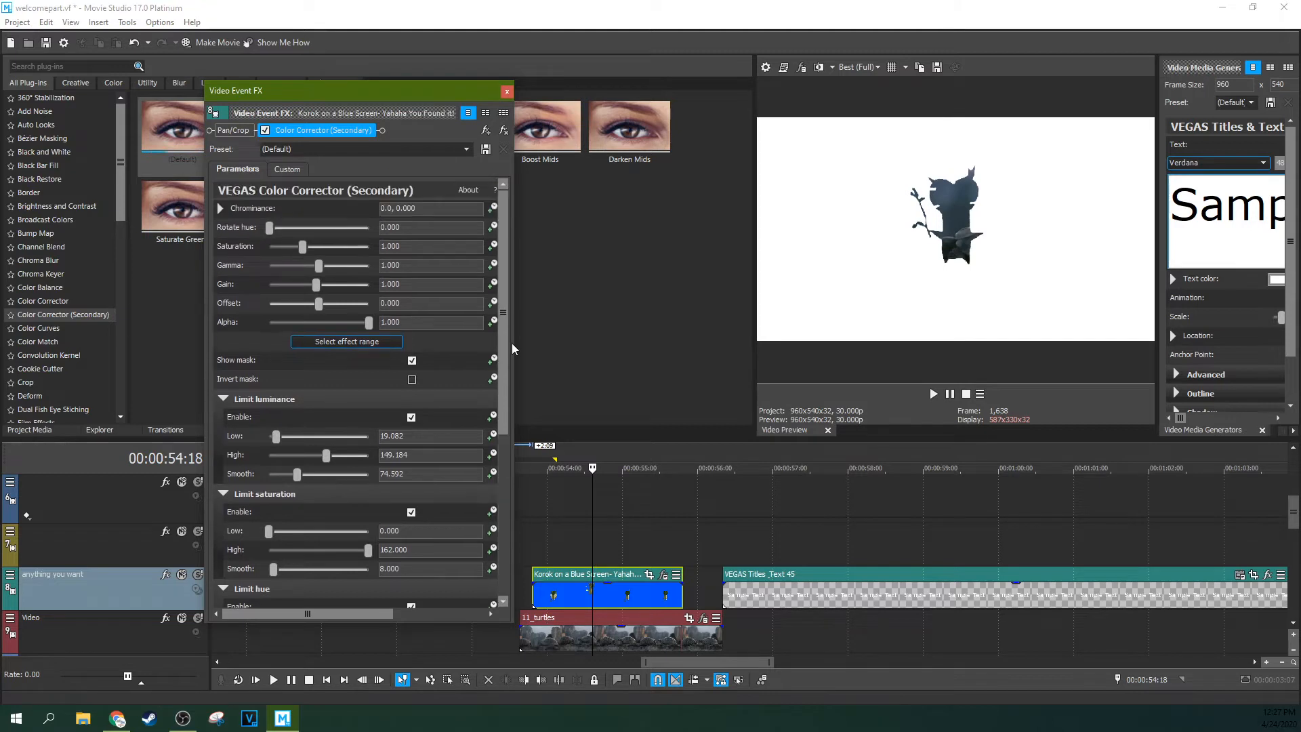
click(224, 399)
click(225, 418)
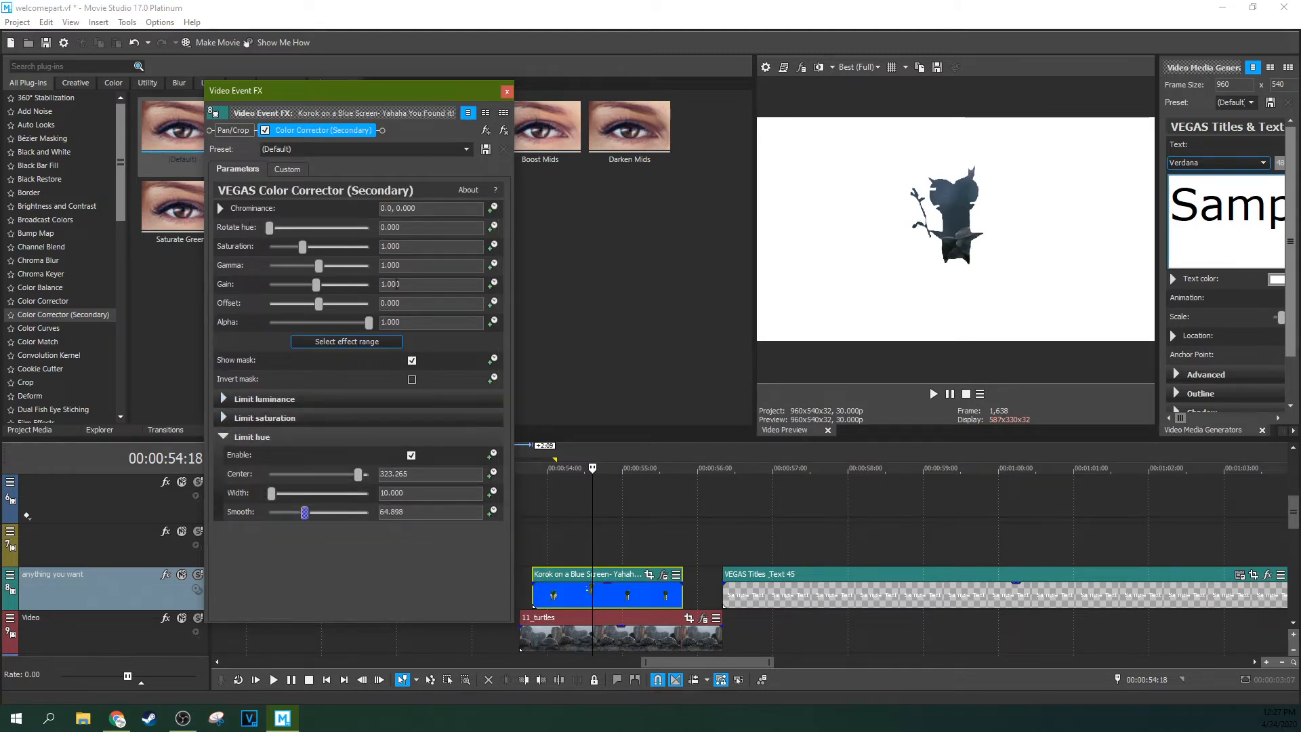
Step: Compare the Korok event's secondary color correction with the mask shown, hidden and inverted
click(412, 361)
click(412, 361)
click(412, 380)
click(412, 361)
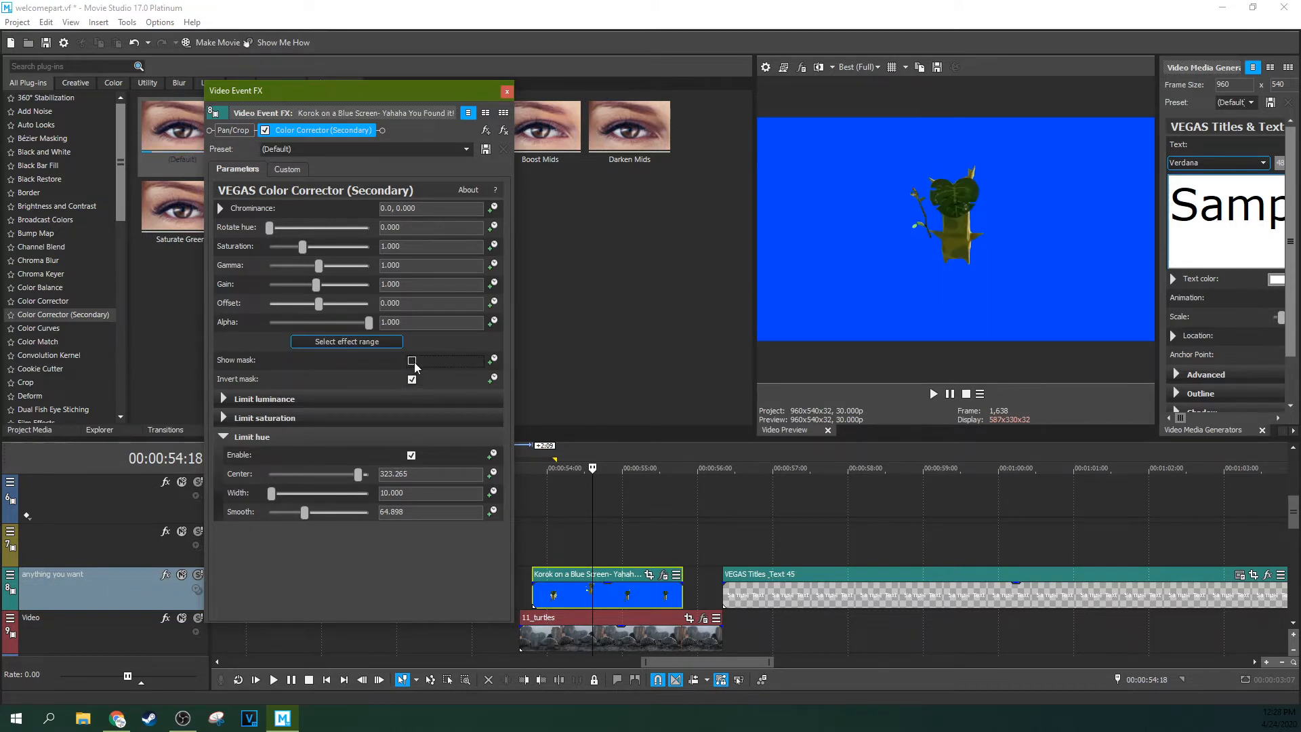
click(412, 380)
click(412, 361)
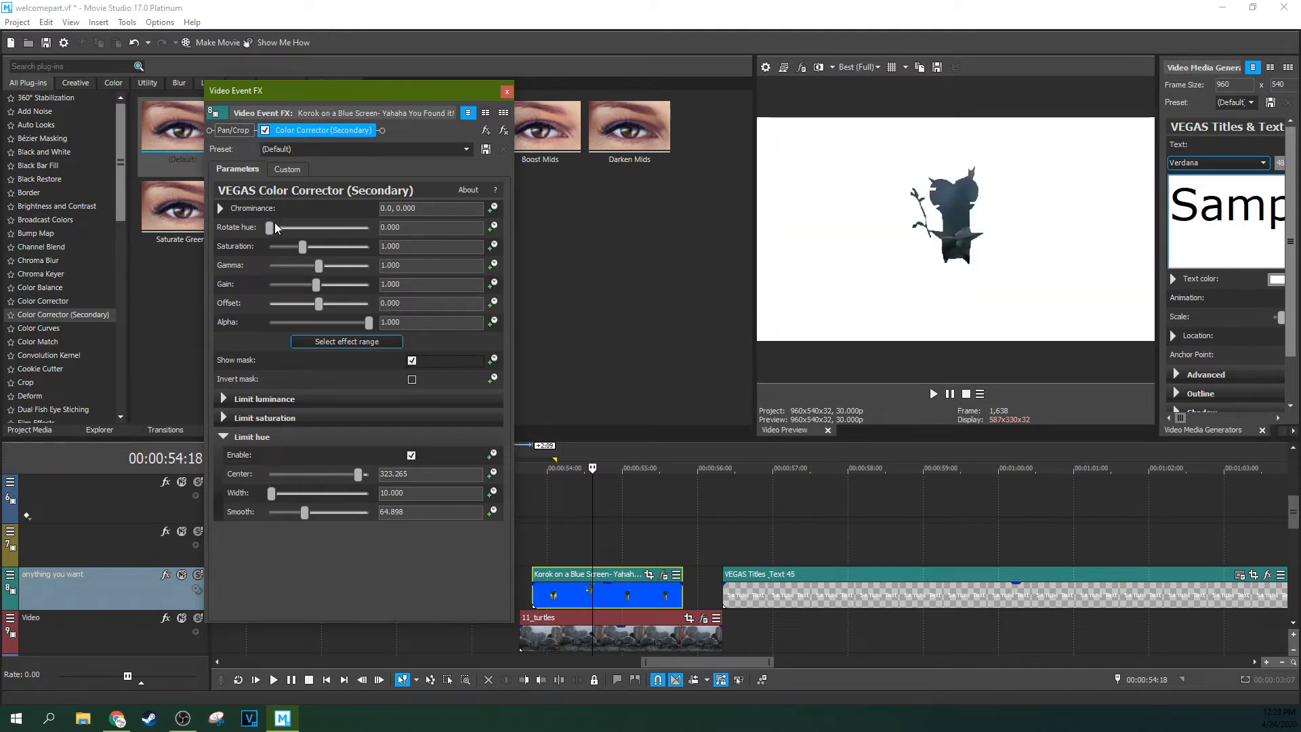
Step: Set the Korok event's hue rotation to 120, hide the mask, and increase the rotation further
drag(282, 229, 303, 229)
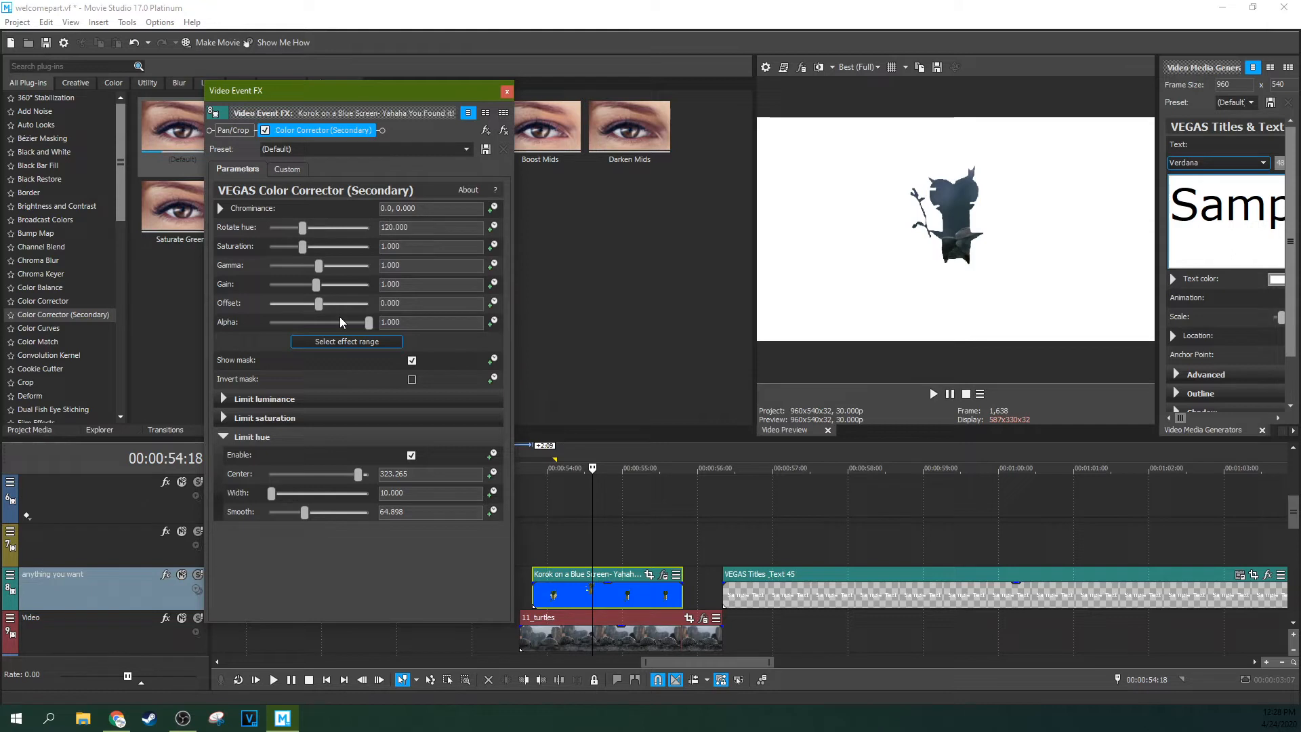
click(410, 361)
drag(302, 228, 360, 230)
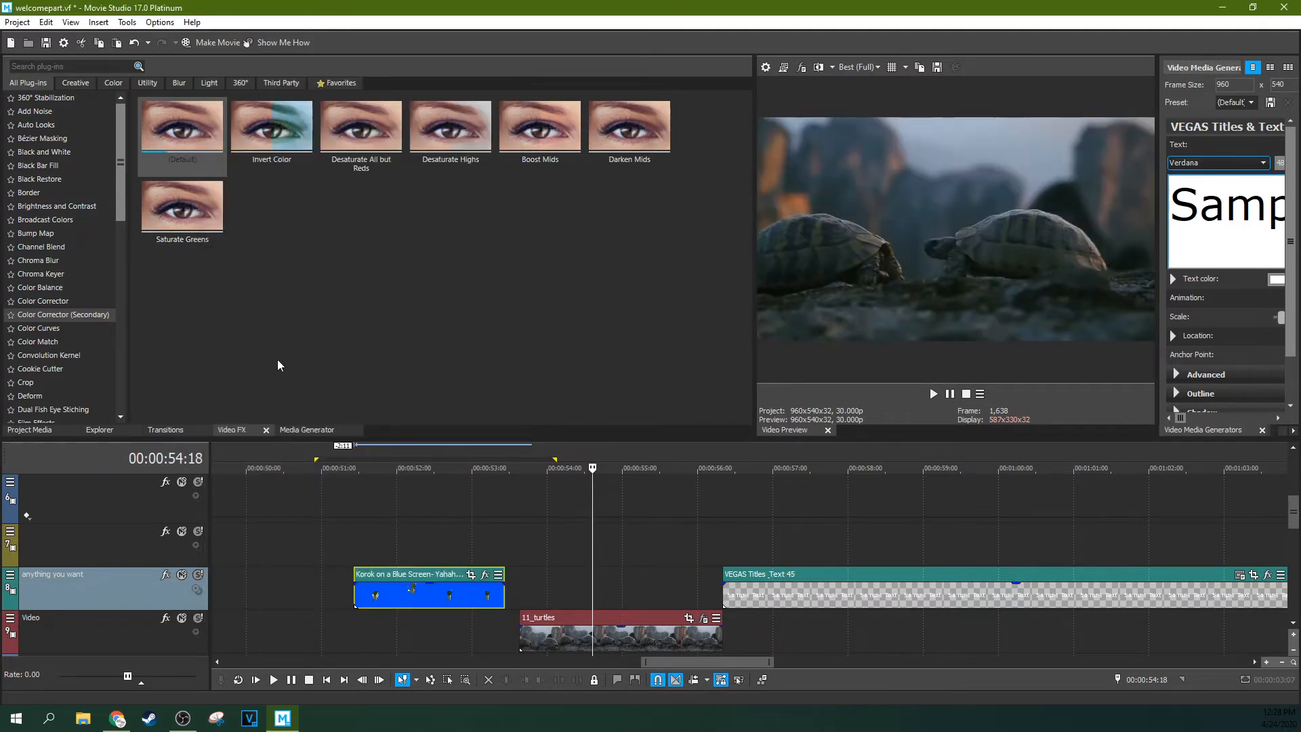
Step: Try the default Color Curves effect on the 11_turtles event with a raised and an inverted RGB curve, and remove it
click(41, 329)
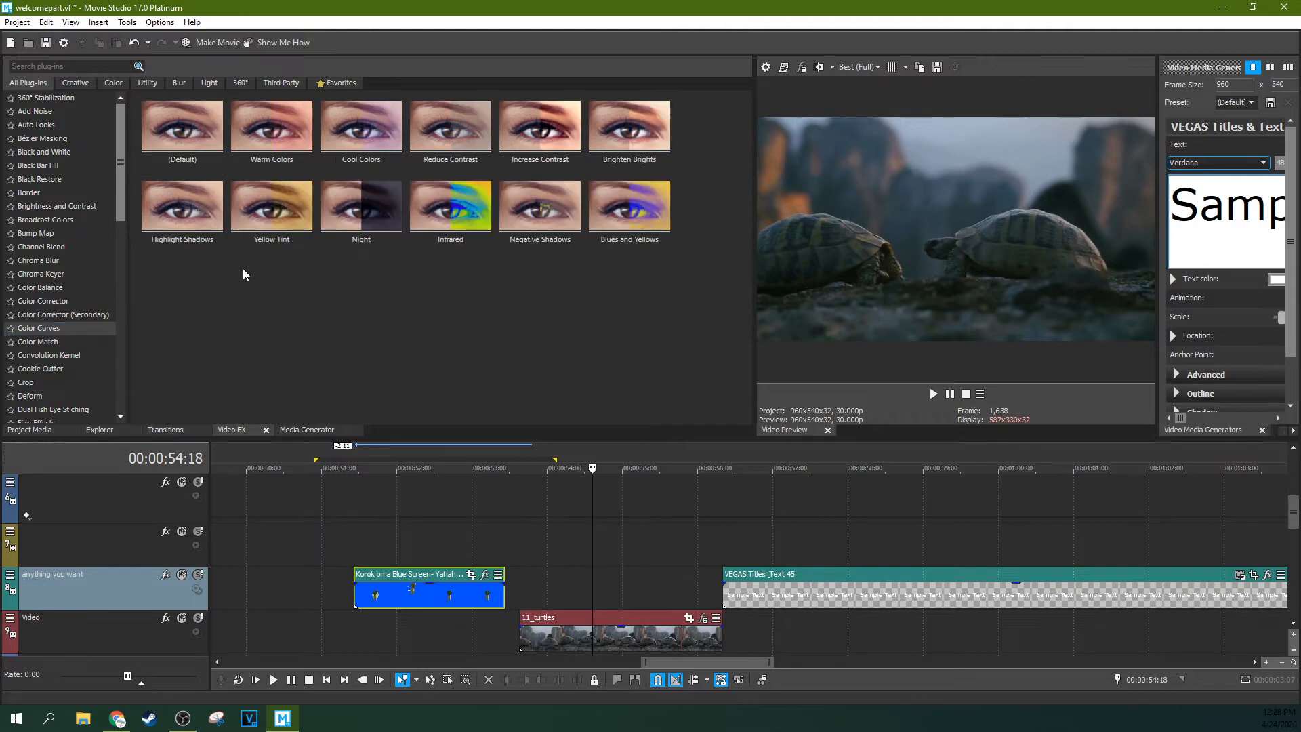
drag(190, 110, 583, 641)
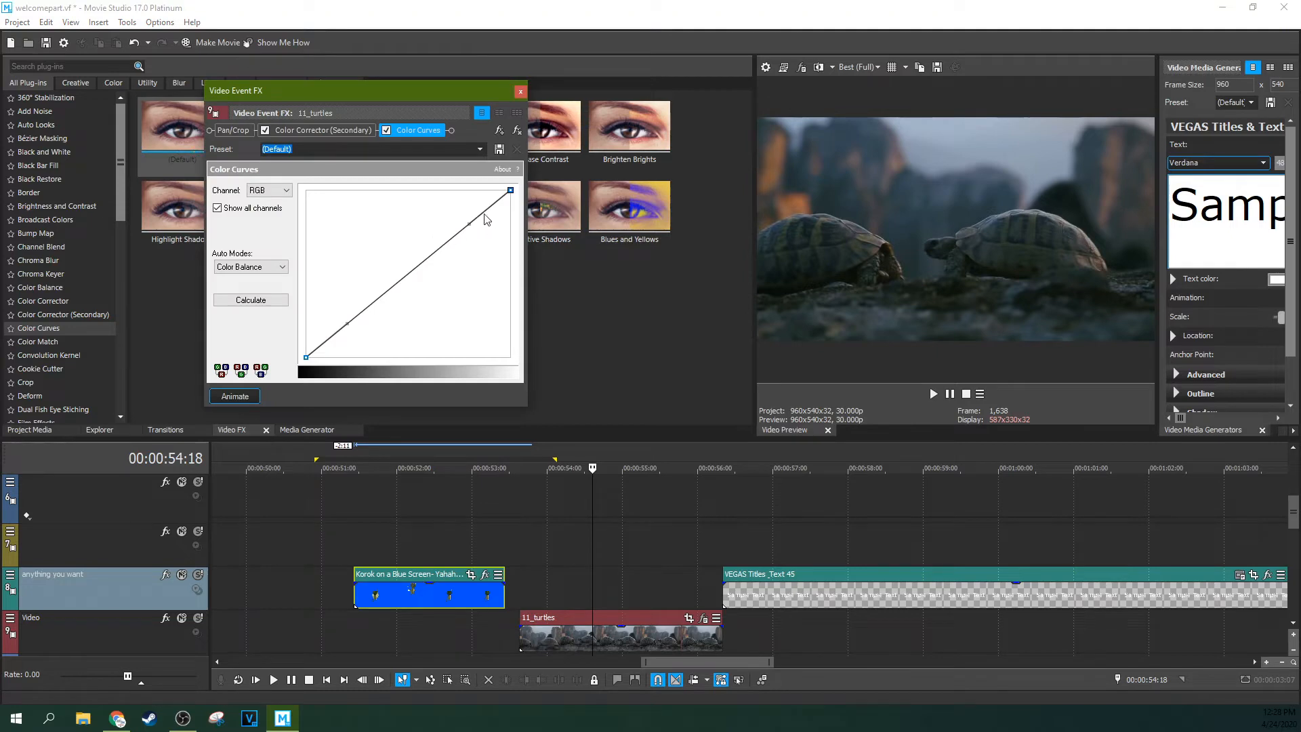
drag(472, 222, 398, 199)
click(343, 346)
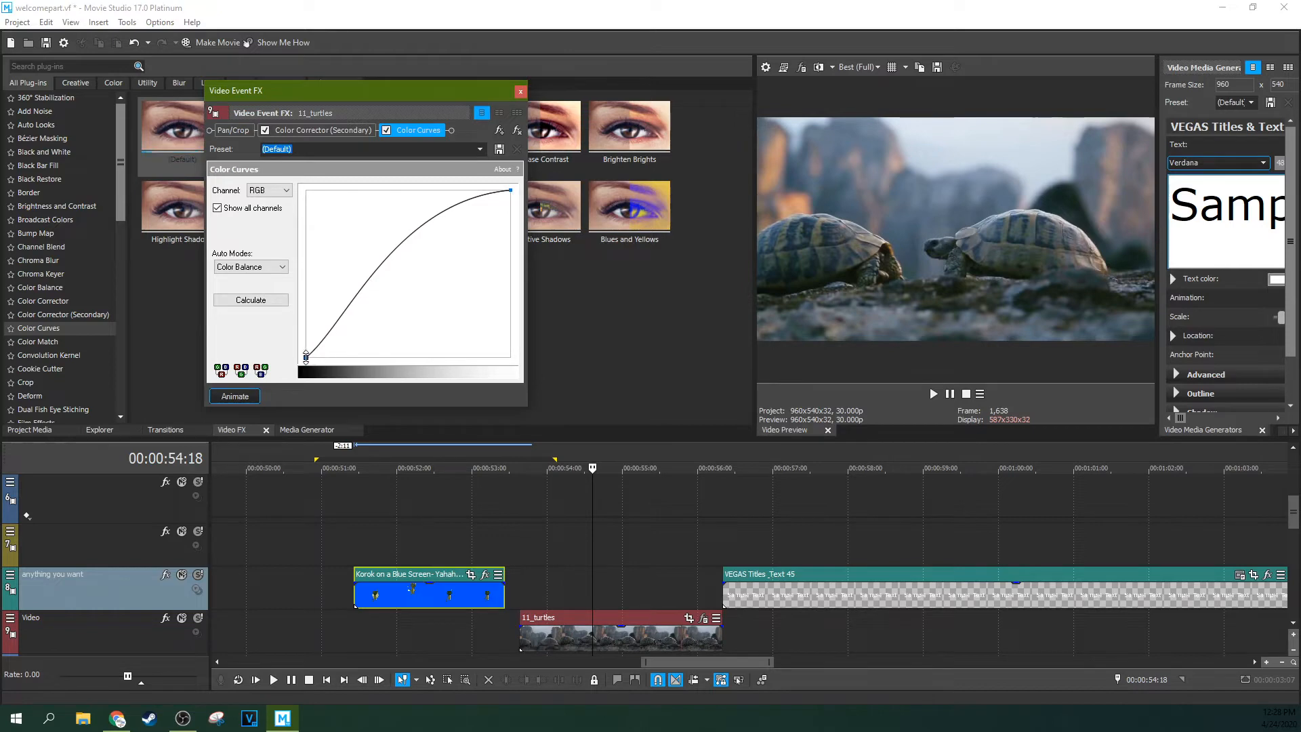
drag(305, 357, 306, 190)
drag(510, 191, 506, 374)
click(517, 129)
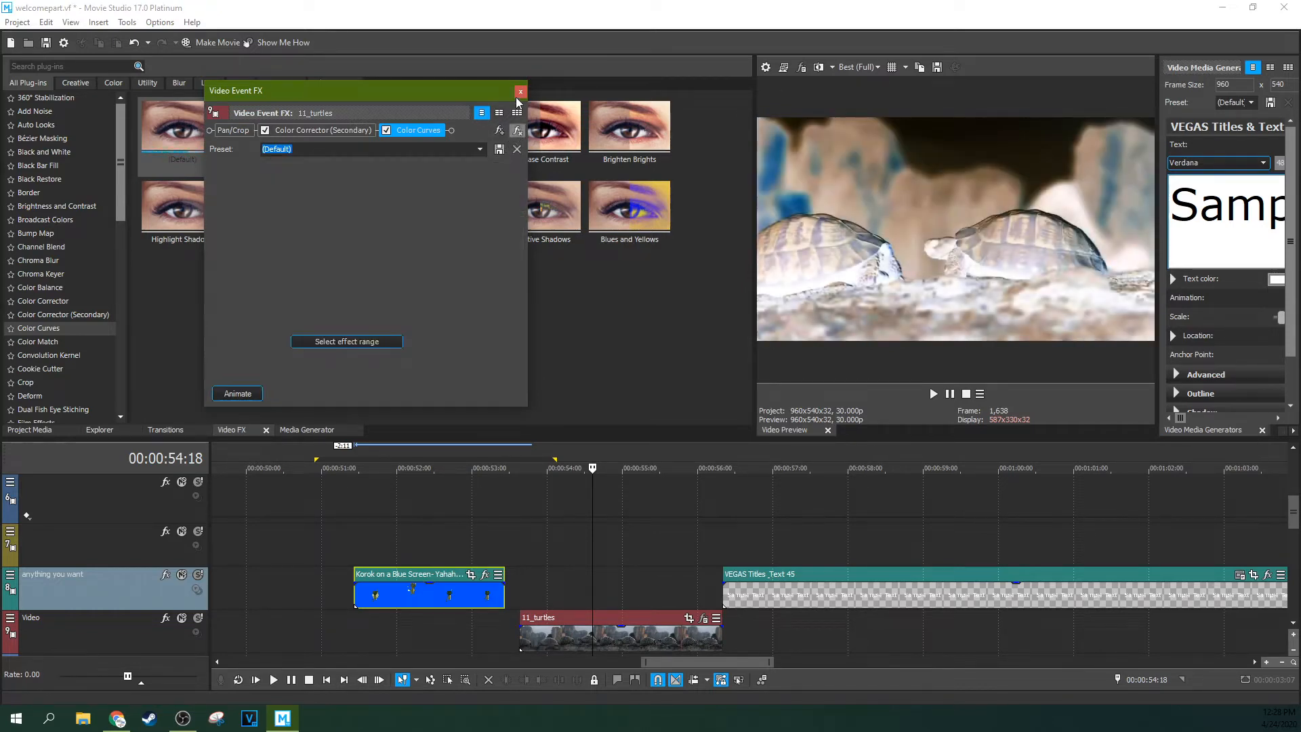
click(520, 91)
Step: Try Color Match's South Pacific Sunset preset on the 11_turtles event, and remove it together with Color Corrector (Secondary)
click(62, 343)
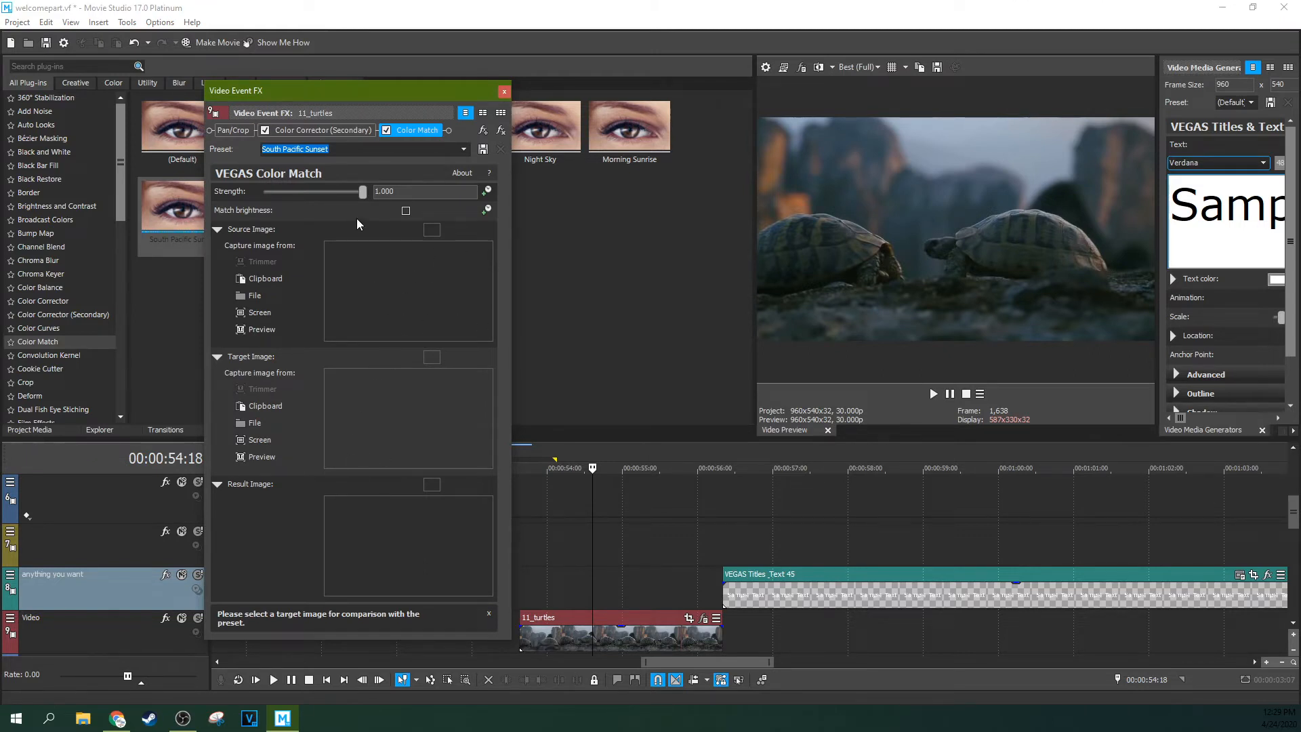
mouse_move(366, 194)
mouse_down()
mouse_move(267, 194)
mouse_move(380, 193)
mouse_up()
click(501, 130)
click(501, 130)
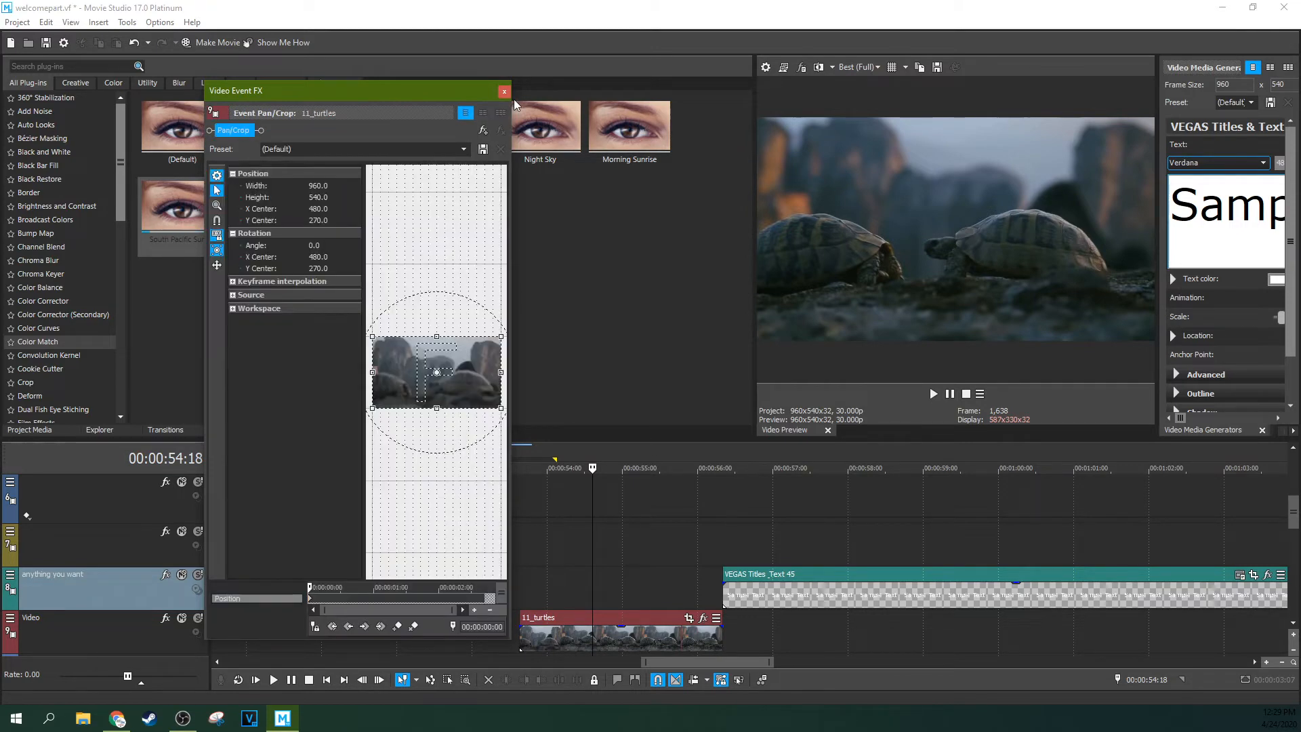
click(504, 92)
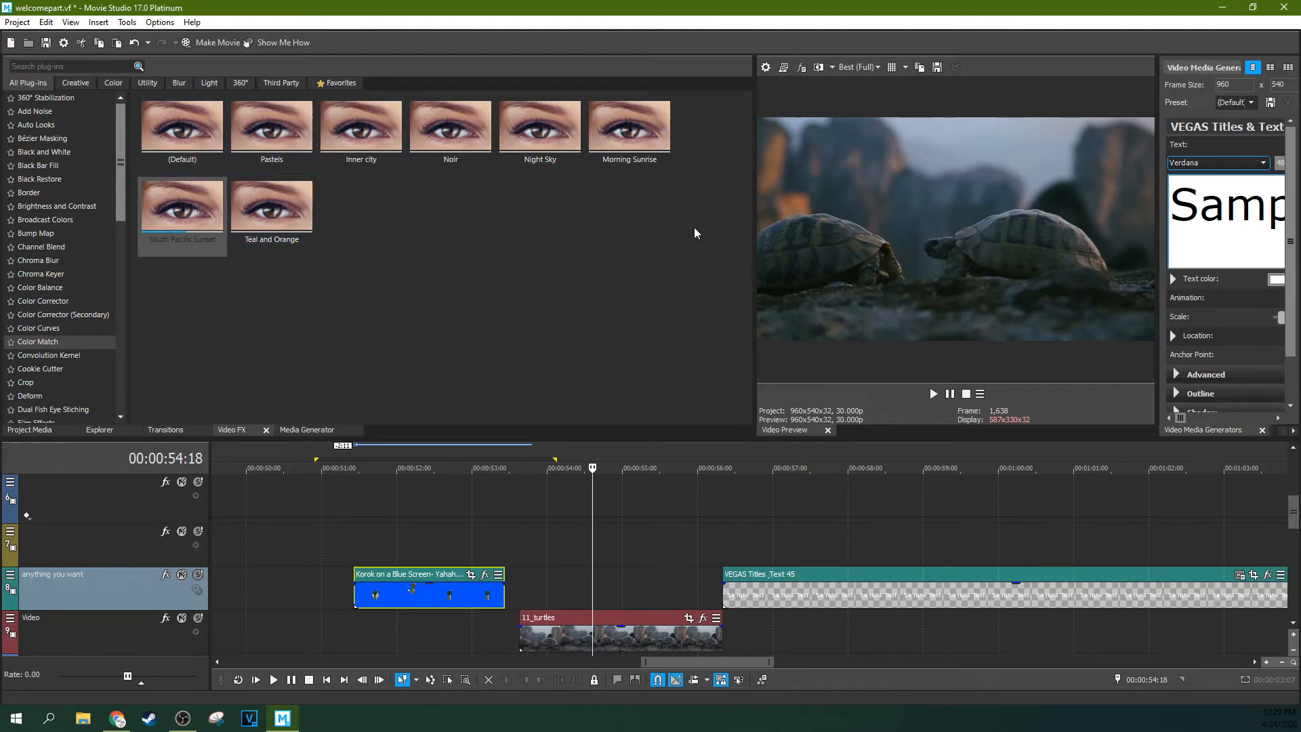
Step: Try the Bump preset of Convolution Kernel on the 11_turtles event with an adjusted slider, and remove it
key(Down)
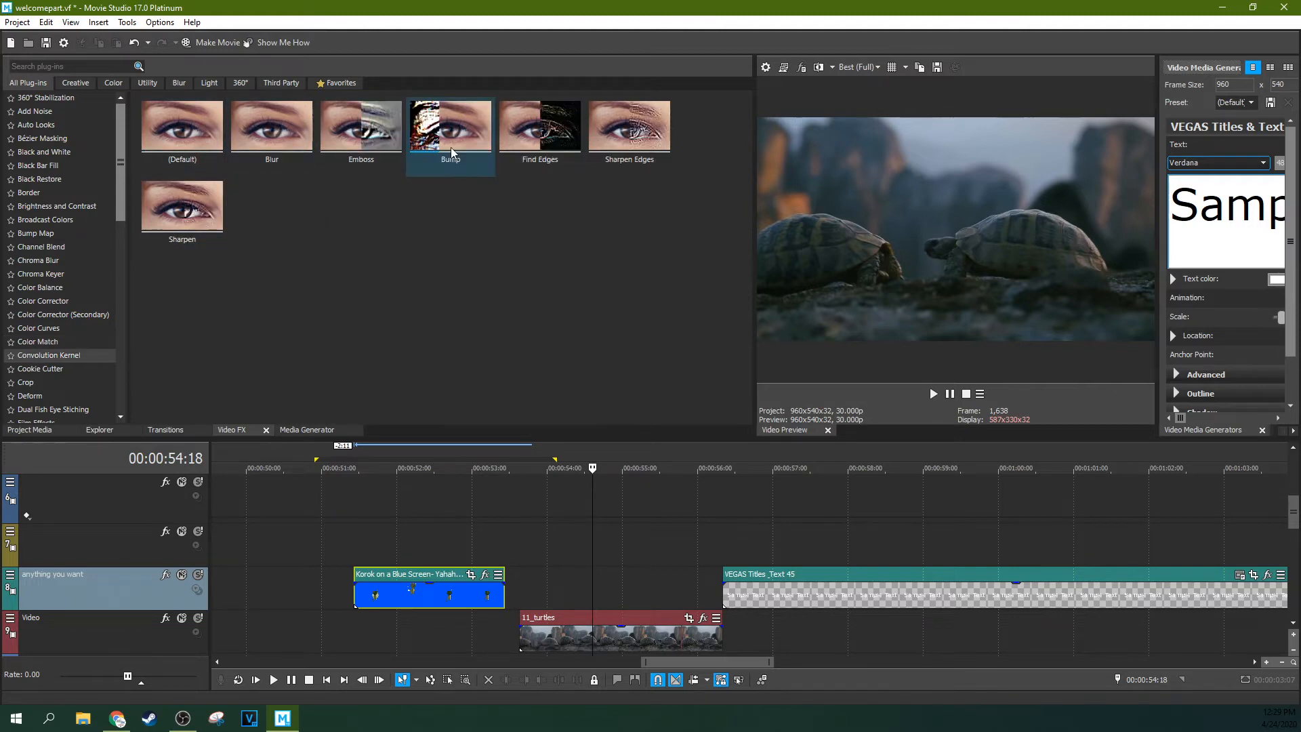
drag(450, 148, 617, 634)
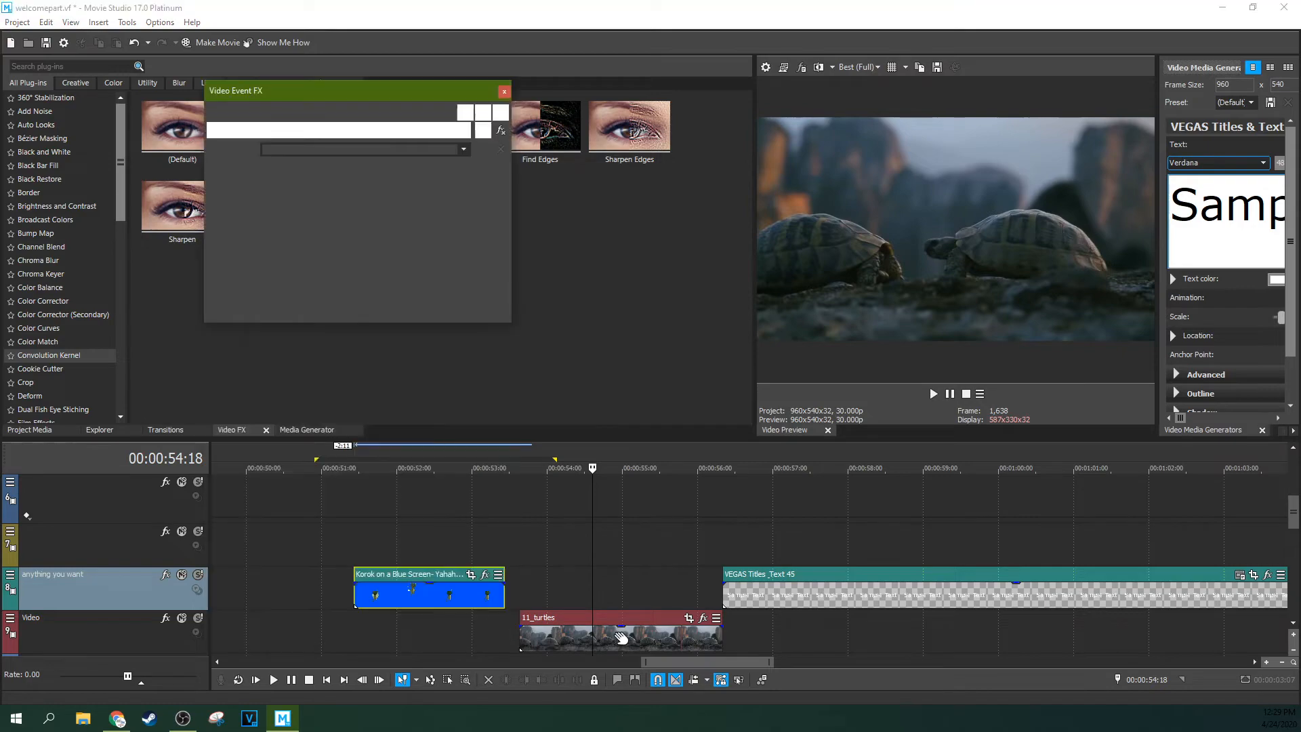
drag(298, 248, 331, 249)
click(500, 130)
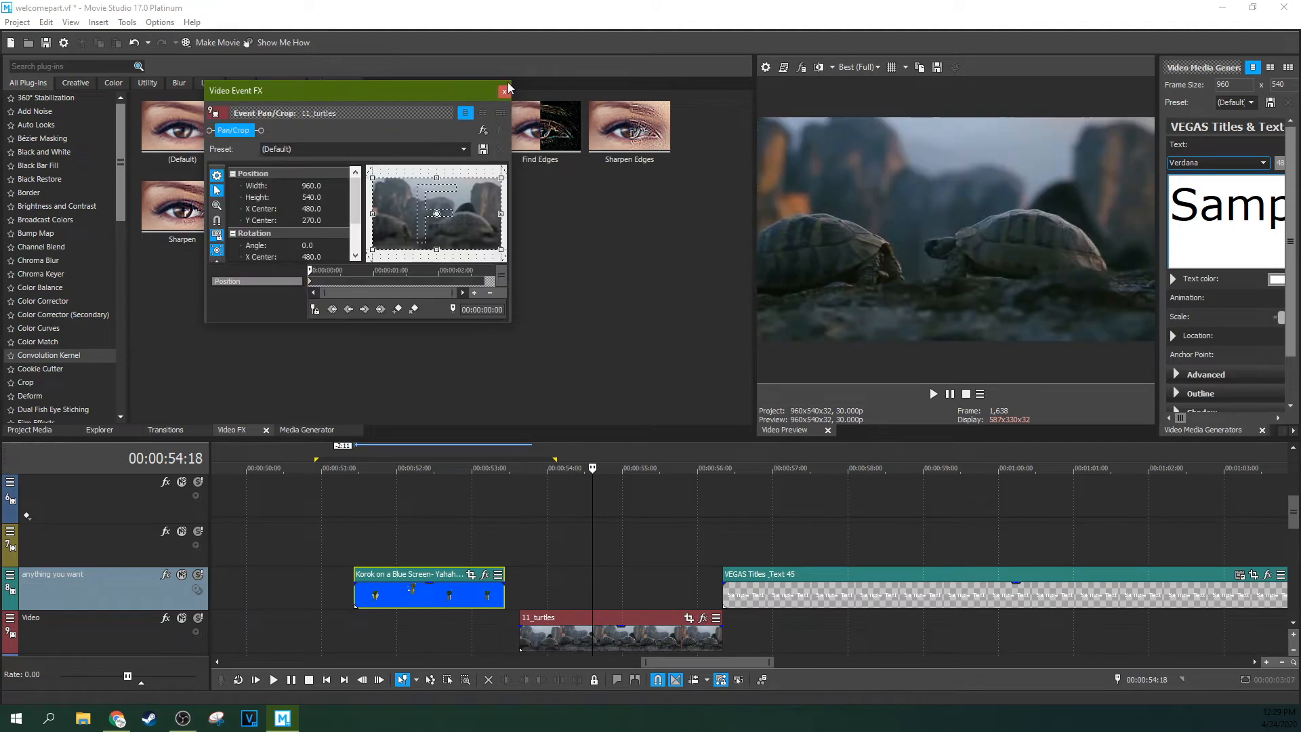
click(504, 91)
Step: Try the default Cookie Cutter on the 11_turtles event with center about 0.216, 0.542, Rectangle shape and Cut away section method, and remove it
drag(186, 112, 576, 639)
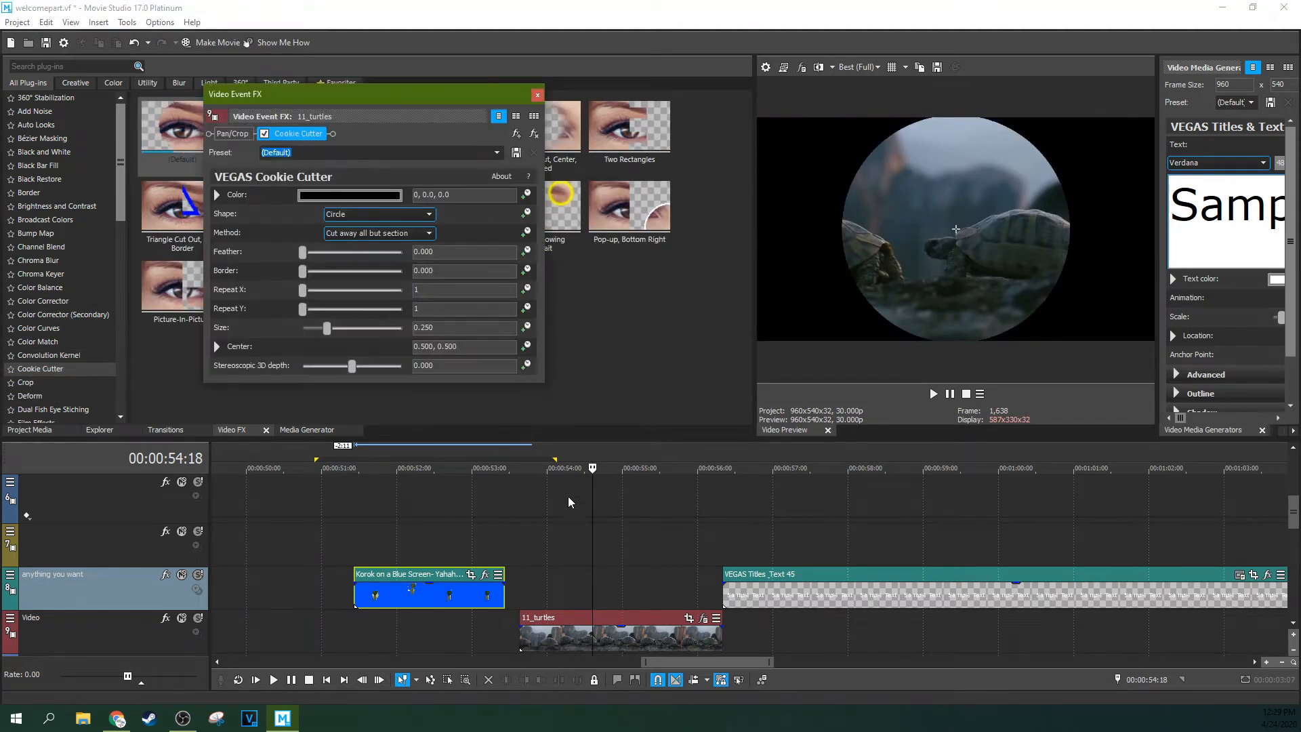
drag(958, 230, 844, 219)
click(353, 215)
click(351, 254)
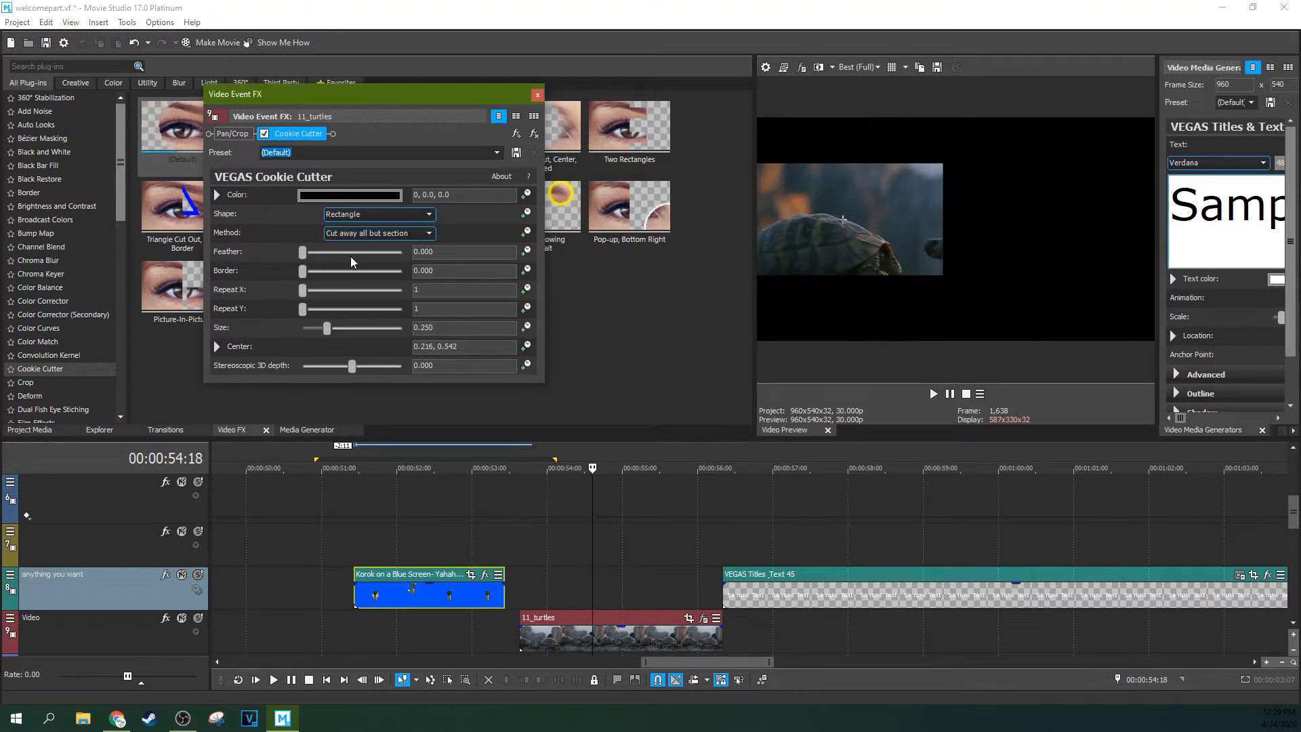
click(425, 234)
click(353, 246)
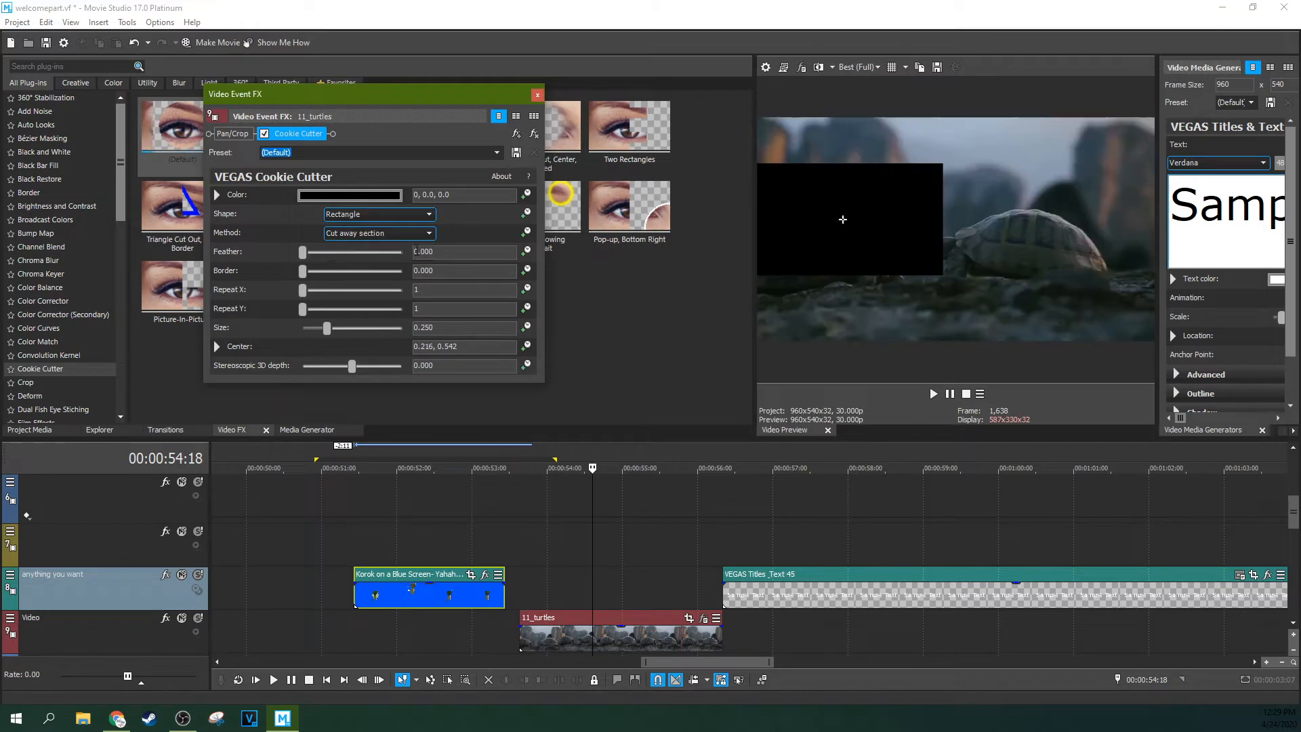
click(534, 133)
click(538, 94)
Step: Try the default Crop on the 11_turtles event with X crop about 0.758, Y crop about 0.237 and location about 0.549, 0.436, and remove it
click(70, 382)
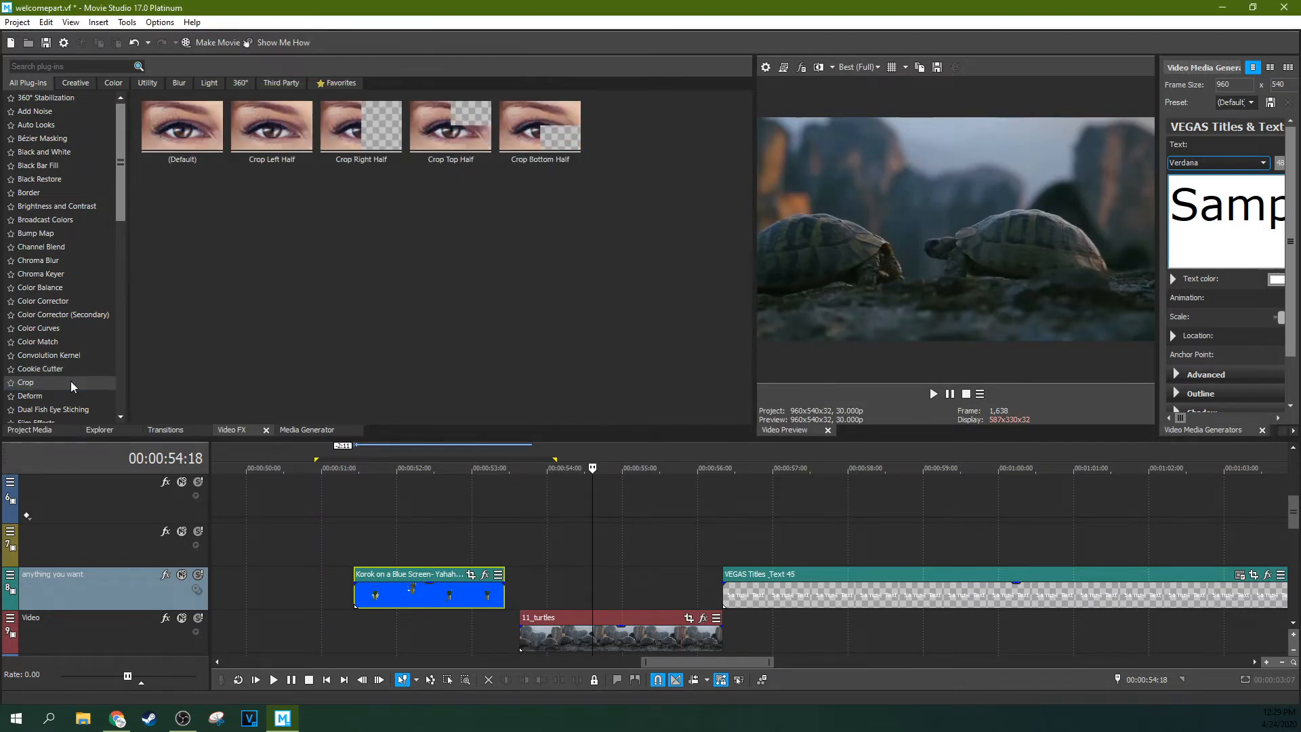
drag(120, 201, 124, 274)
drag(182, 128, 243, 207)
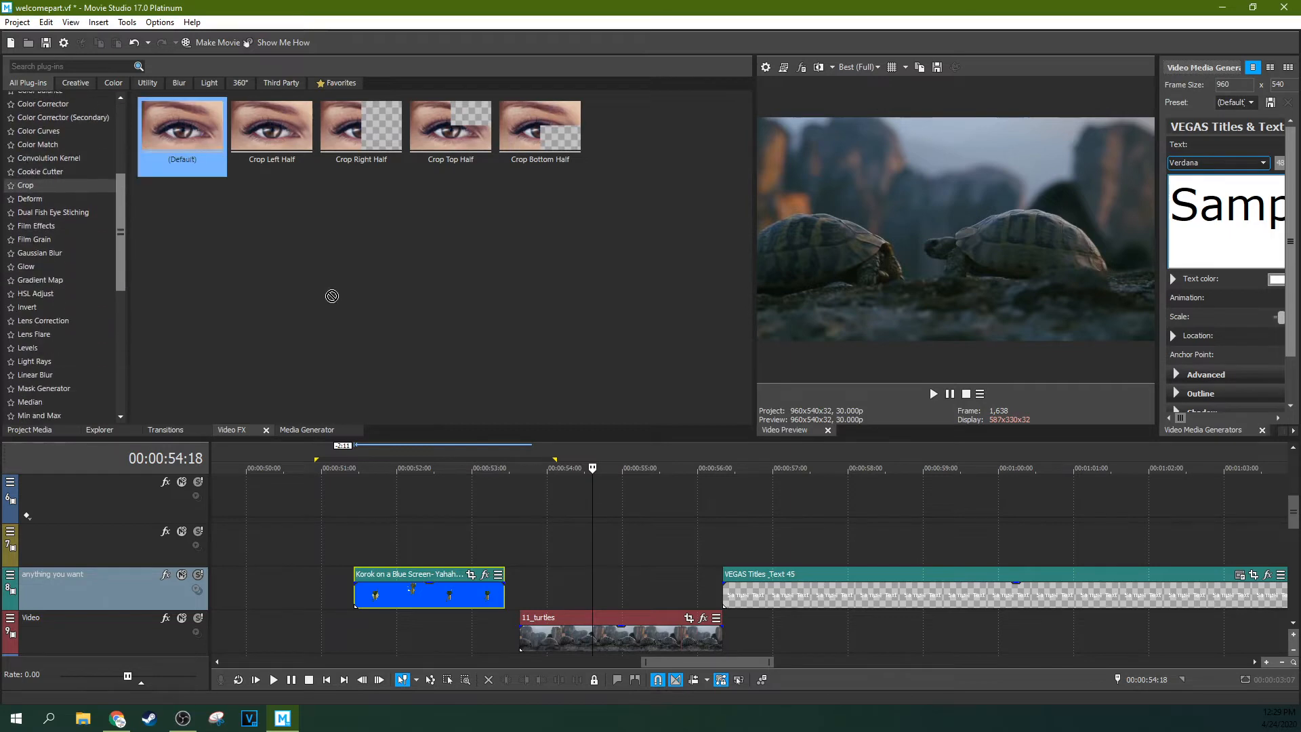
drag(608, 583, 616, 635)
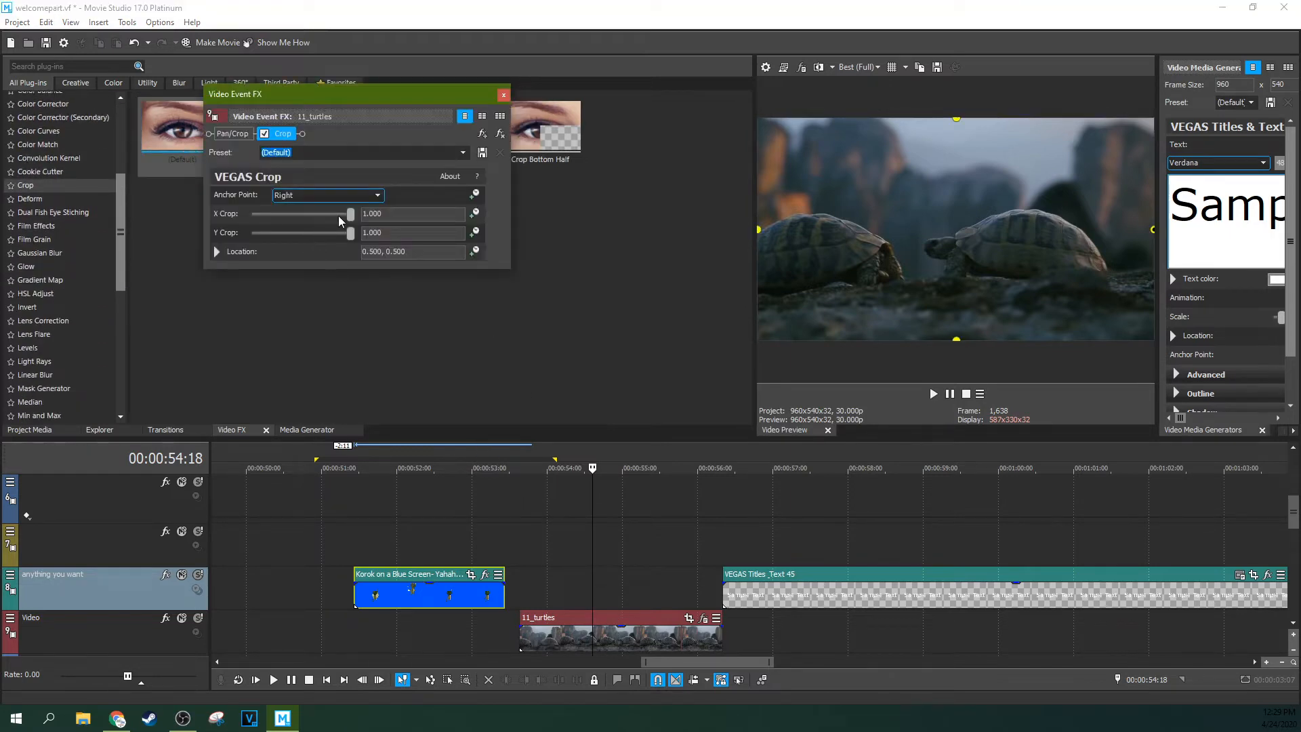
drag(348, 215, 320, 234)
click(886, 206)
drag(887, 207, 873, 247)
drag(935, 170, 936, 222)
click(937, 325)
drag(937, 325, 984, 258)
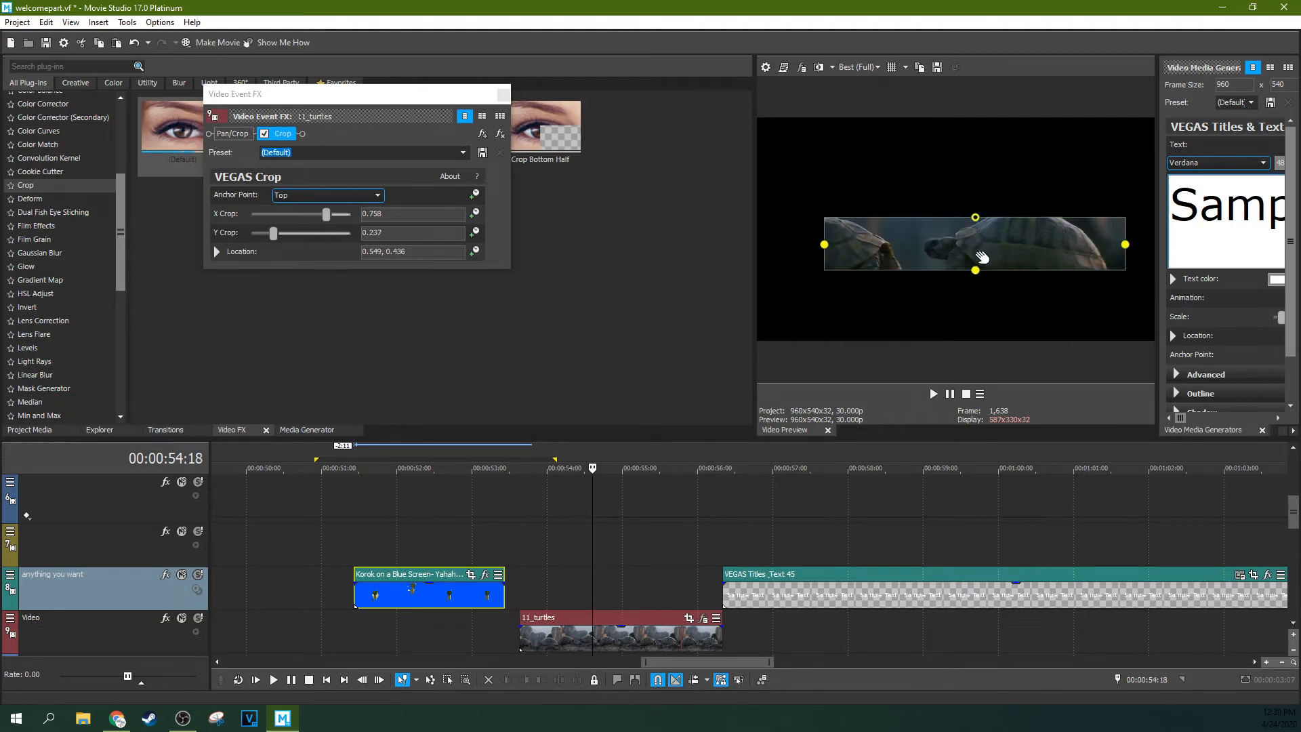
click(499, 134)
click(503, 93)
Step: Try Deform's Shear Horizontally preset on the 11_turtles event with the amount at about -0.224, and remove it
click(30, 198)
drag(271, 129, 650, 644)
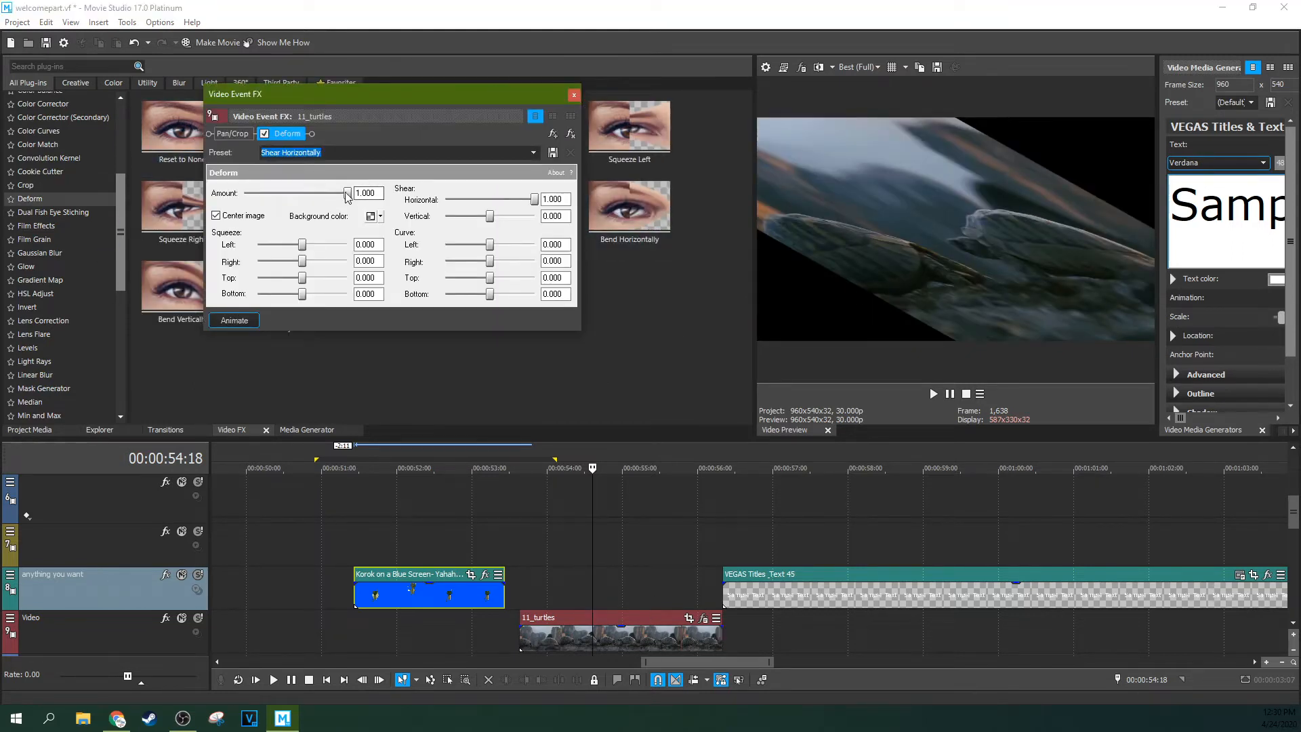
drag(347, 195, 284, 196)
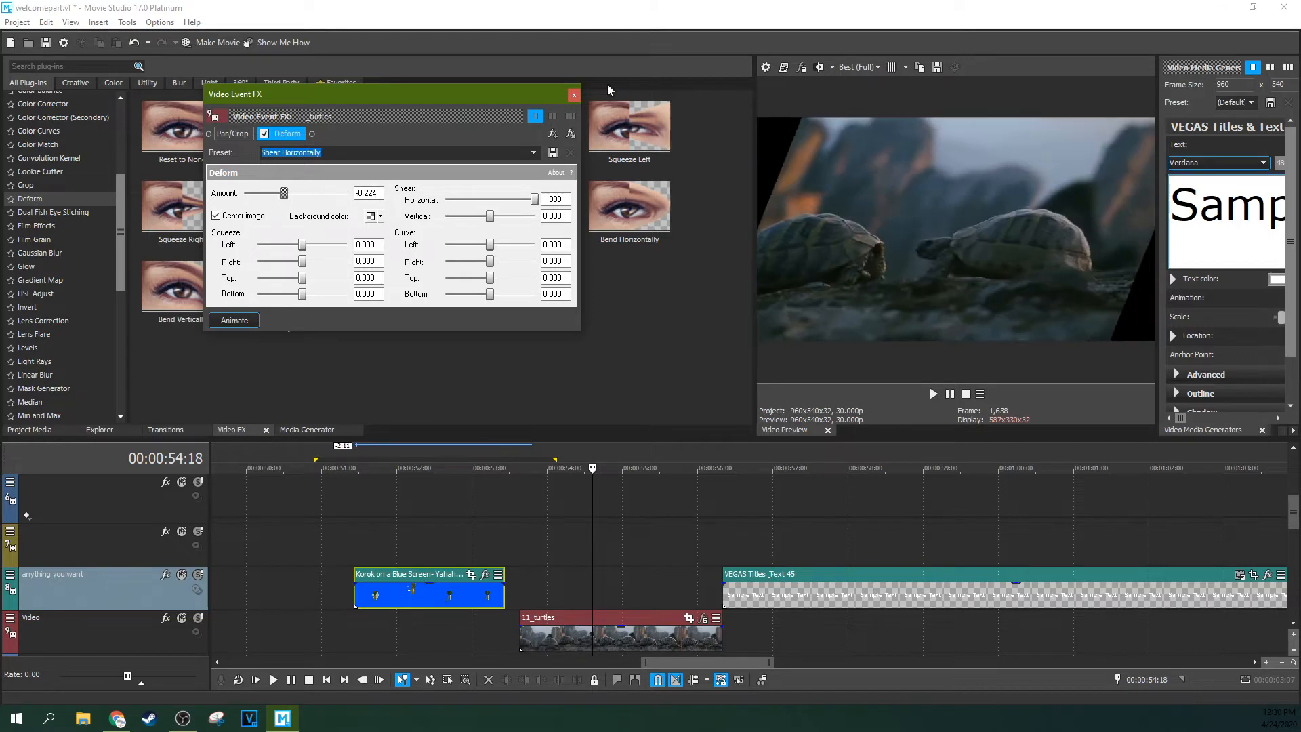
click(574, 94)
Step: Try Dual Fish Eye Stitching's LG 360° Cam preset on the 11_turtles event, and remove it
click(69, 210)
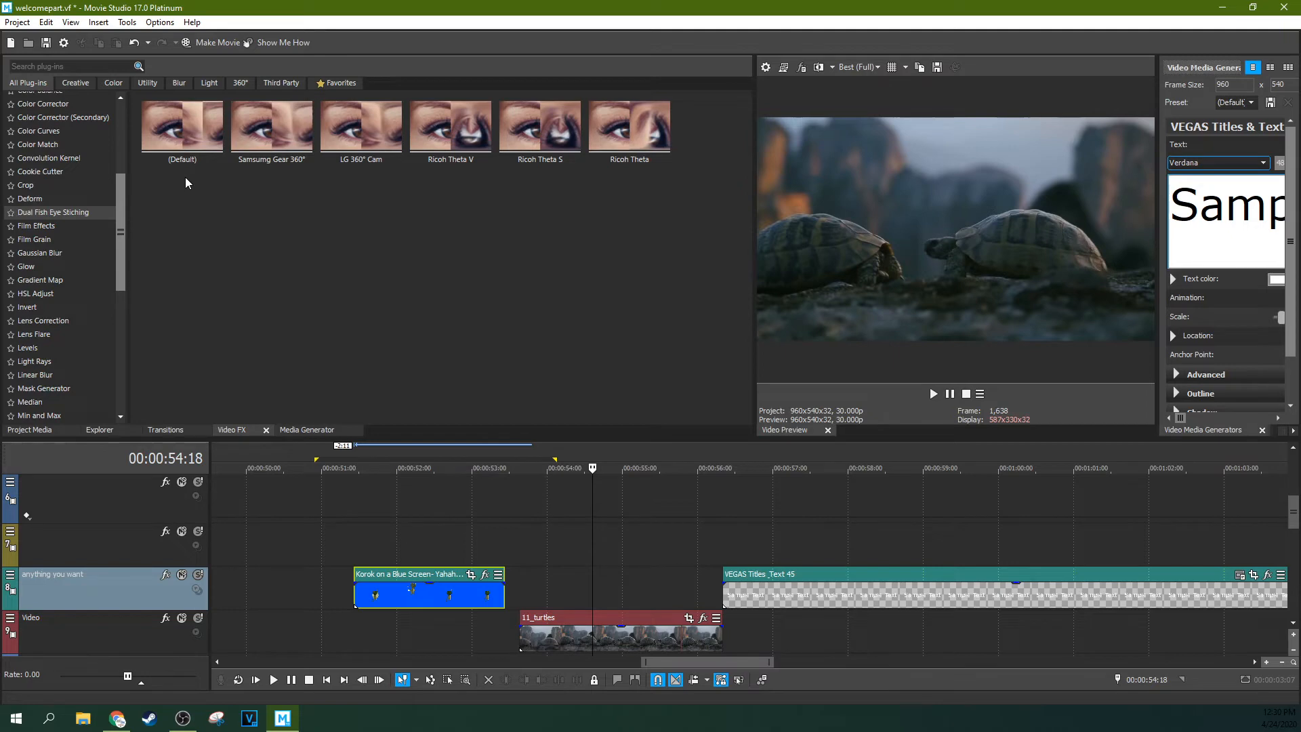
drag(360, 132, 600, 623)
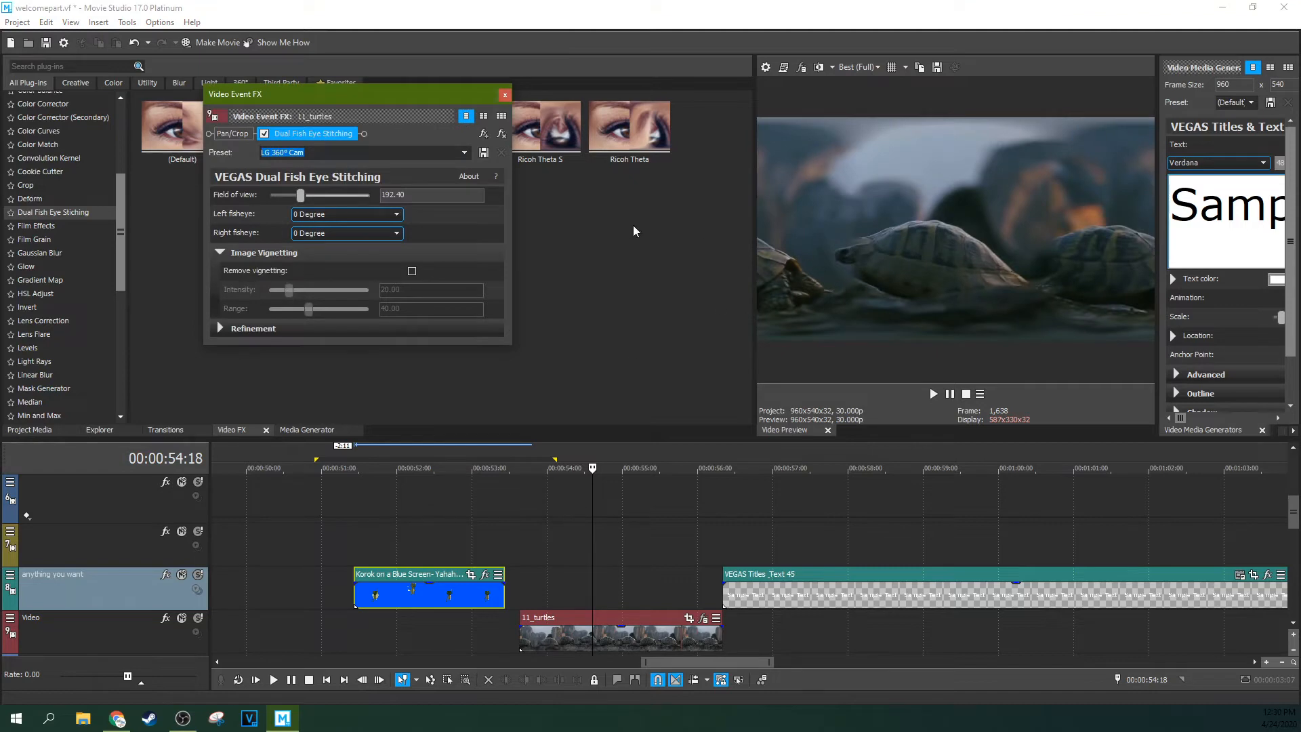
click(502, 133)
click(505, 94)
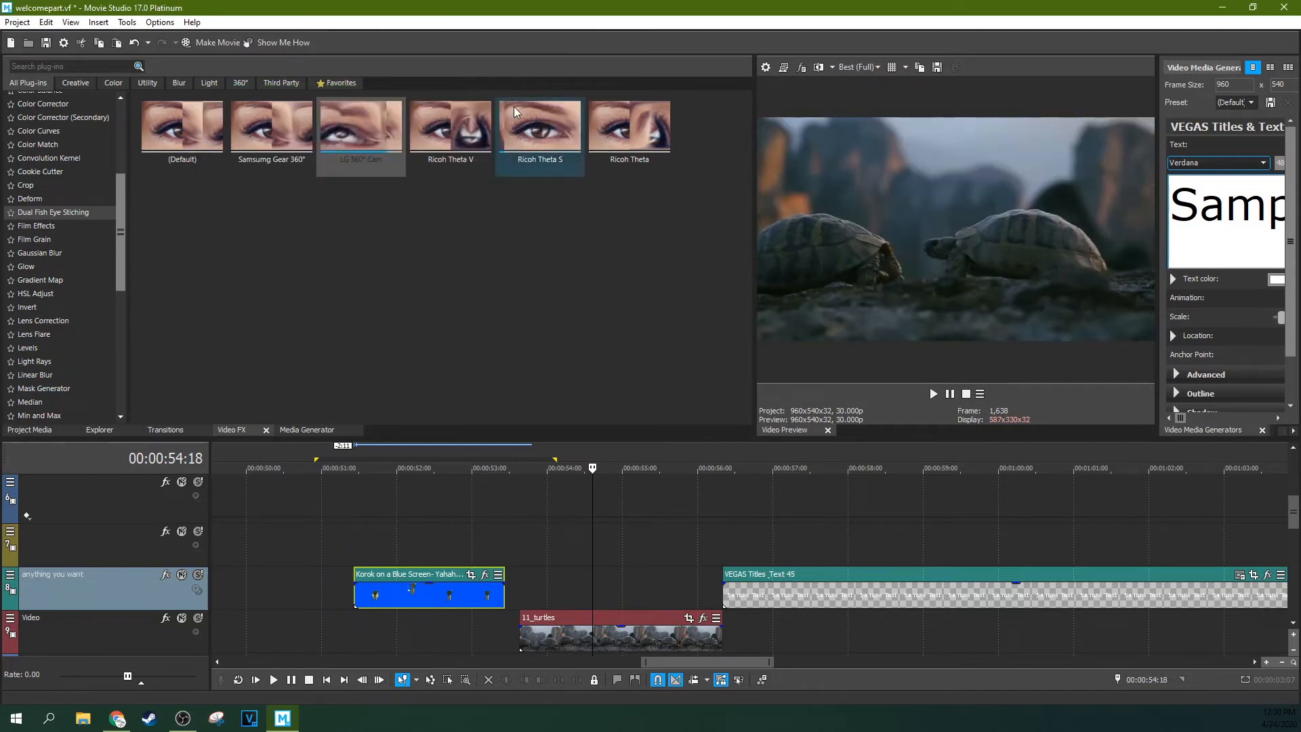
Step: Try and preview Film Effects' Very Old Film preset on the 11_turtles event with tint about 0.165 and Hair particles, and remove it
click(55, 229)
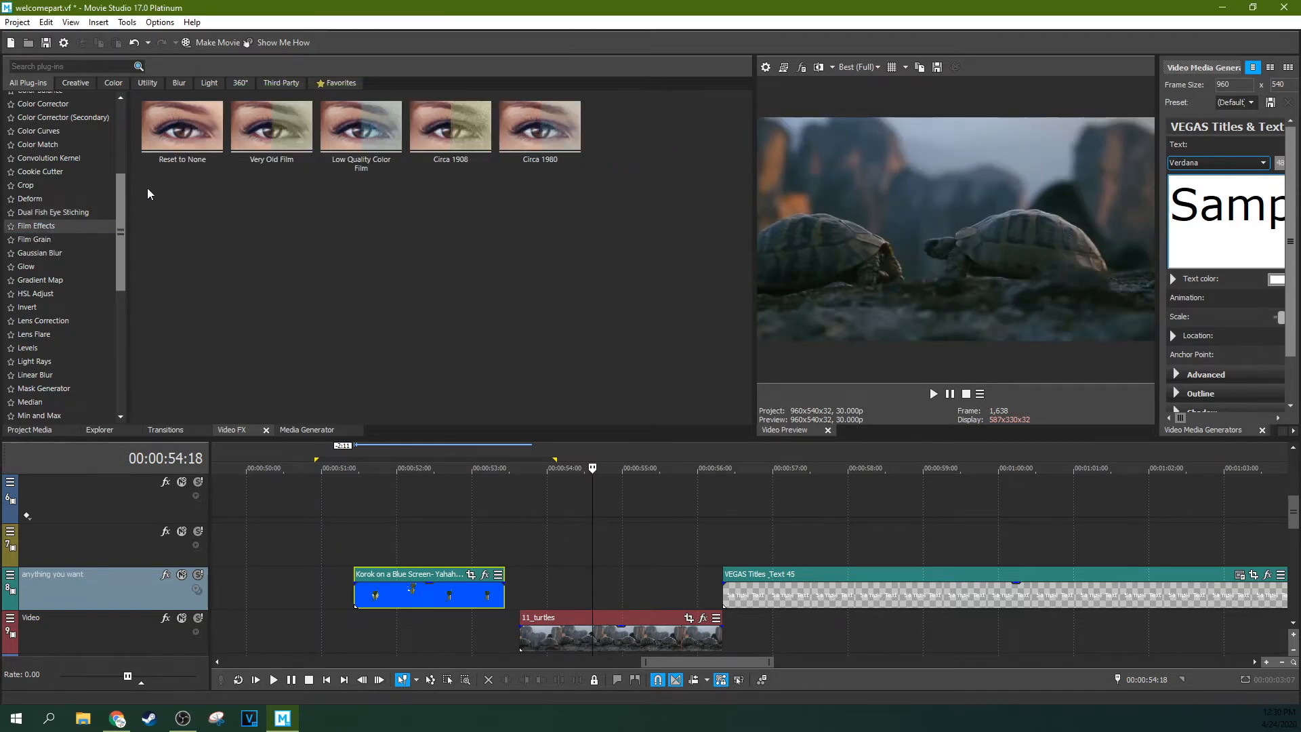
drag(290, 137, 603, 637)
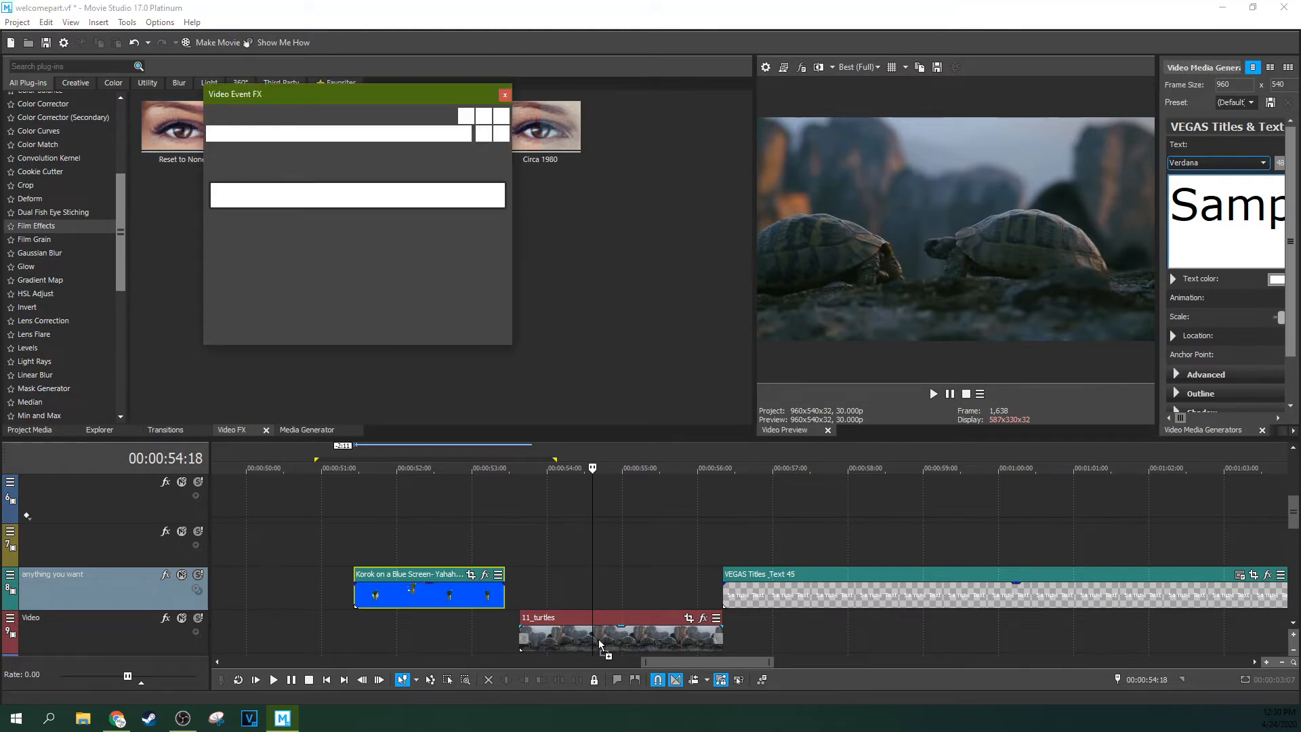
click(559, 538)
click(934, 395)
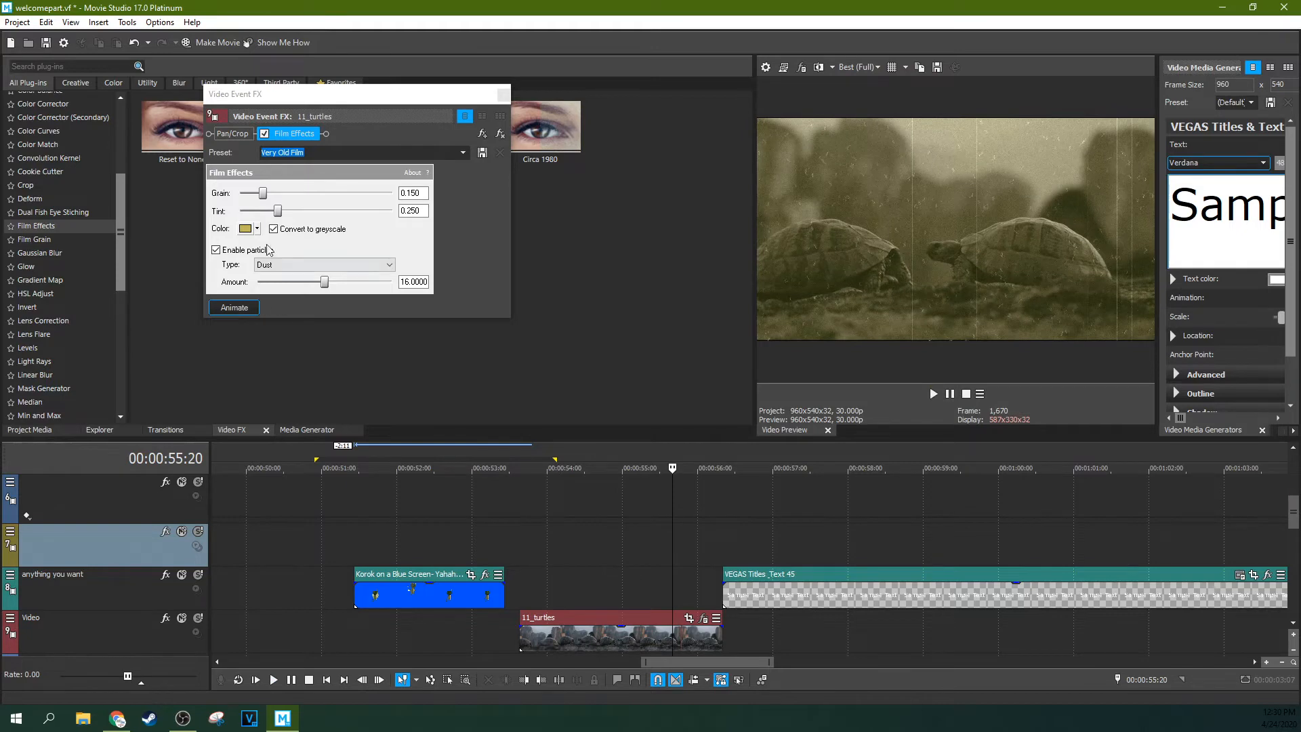
drag(277, 210, 265, 211)
click(324, 265)
click(295, 290)
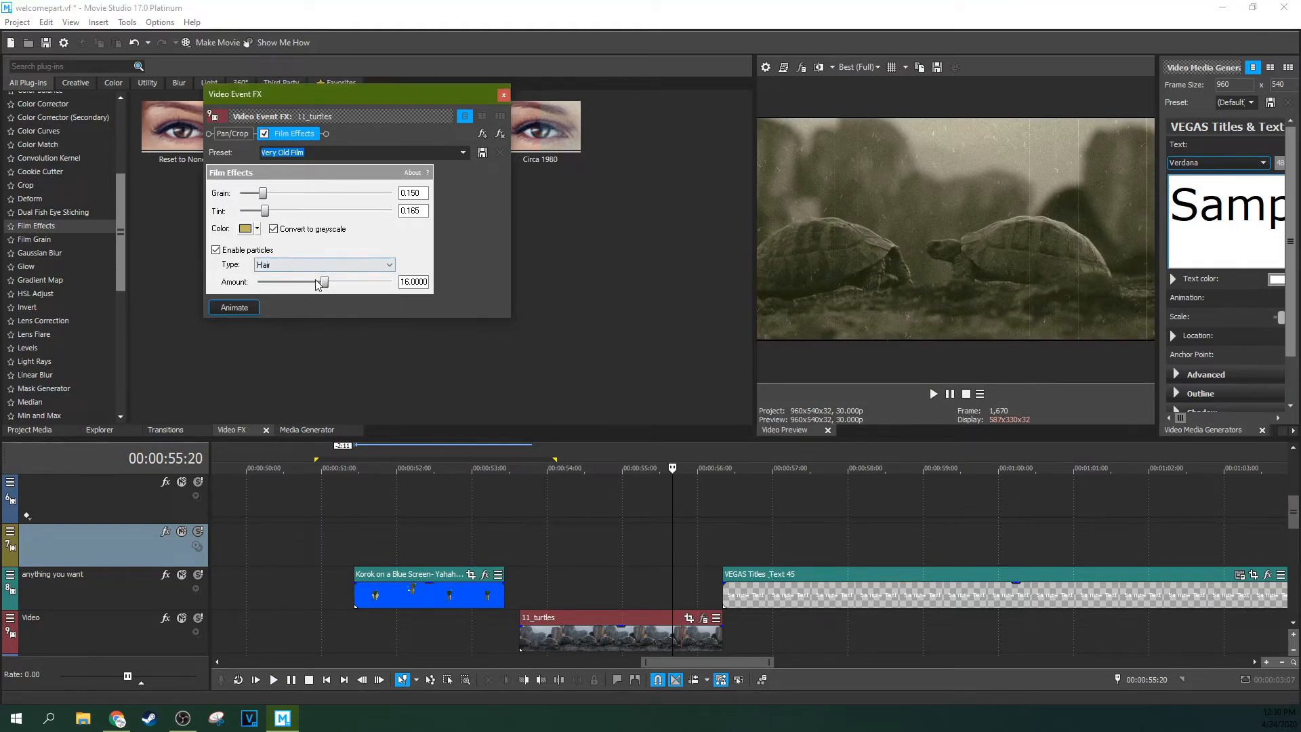
click(234, 308)
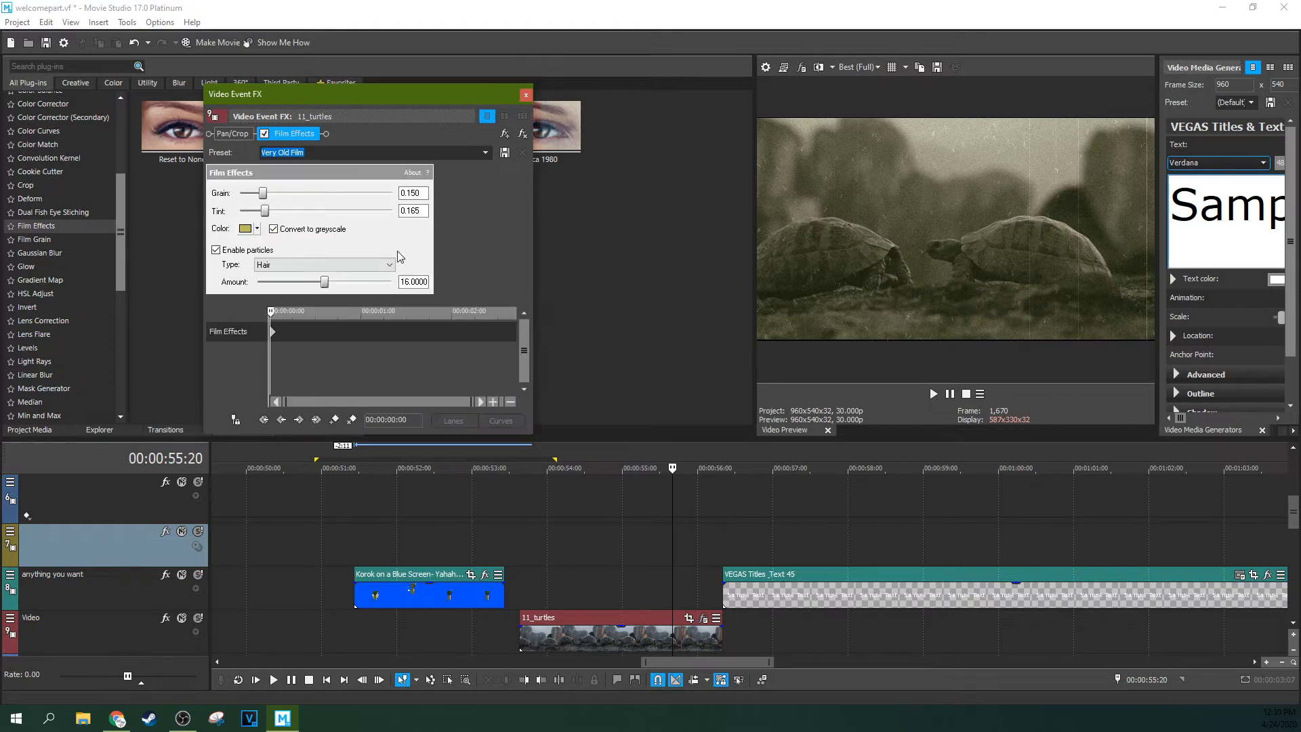
click(526, 94)
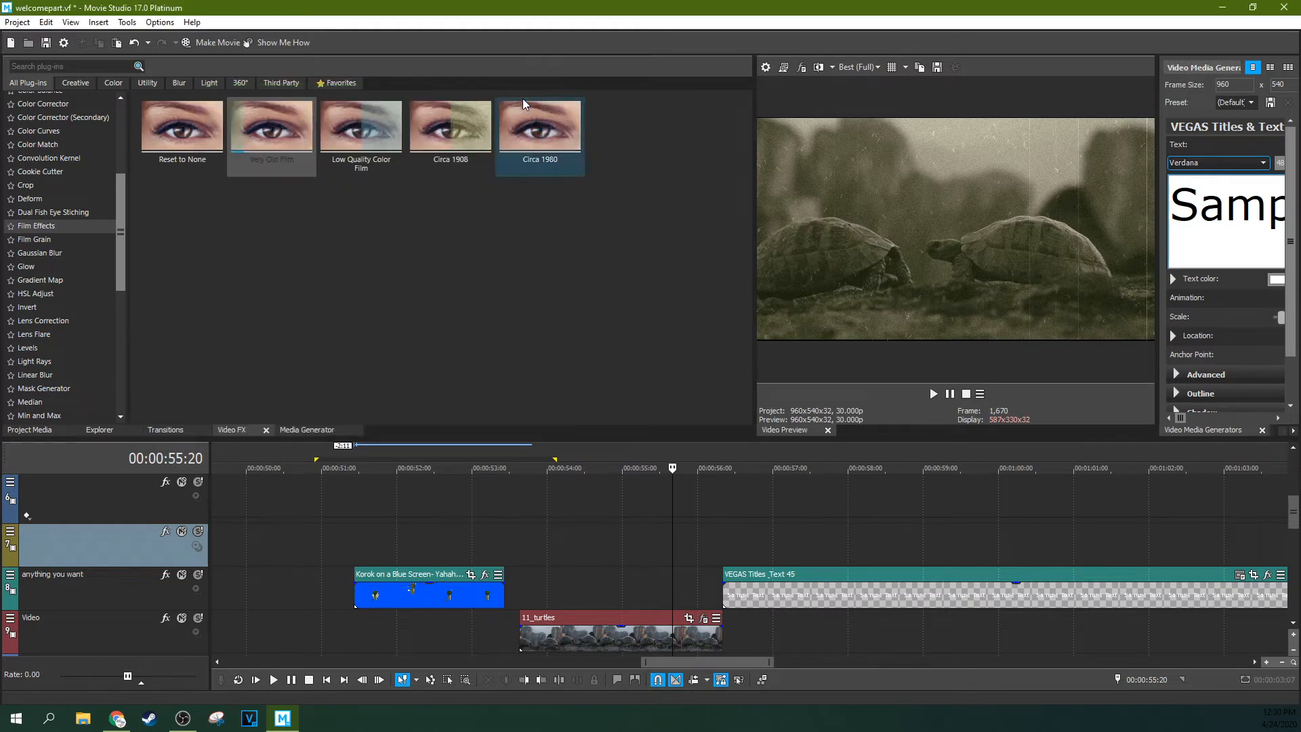
click(703, 620)
click(500, 136)
click(503, 96)
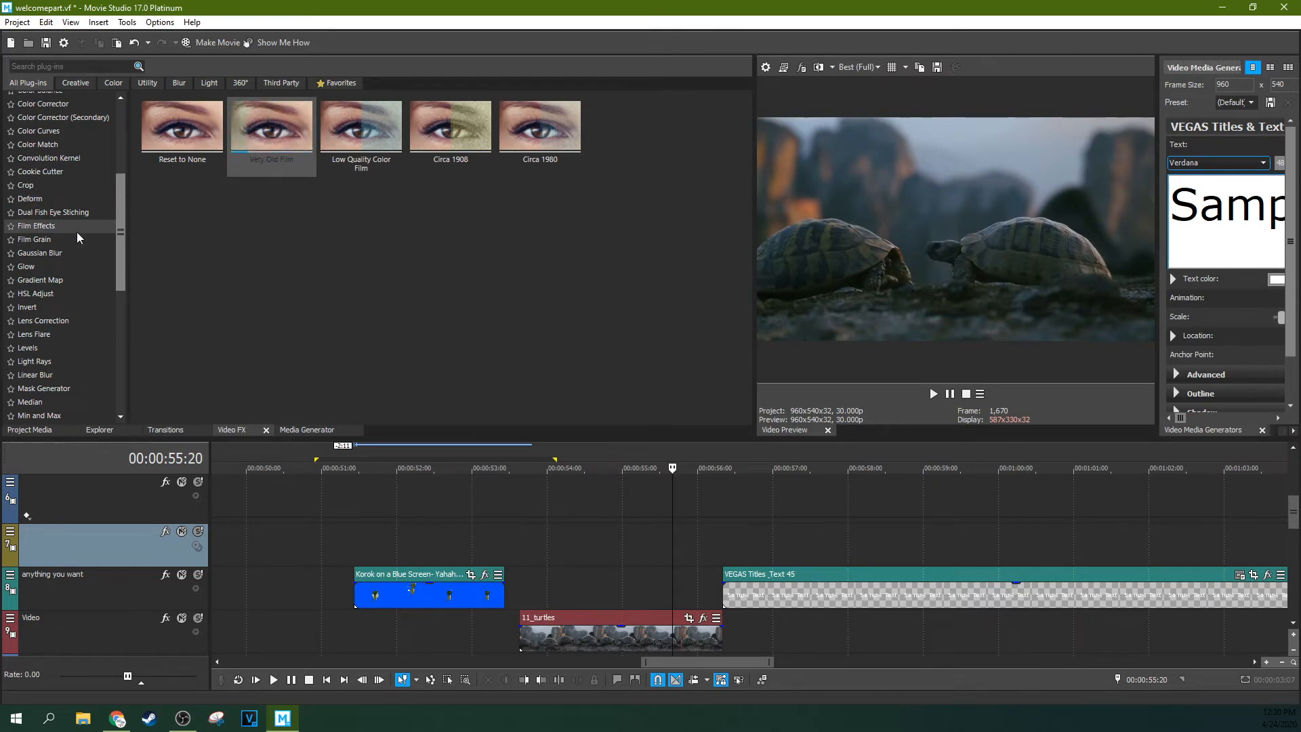
Step: Try a Film Grain preset on the 11_turtles event, and remove it
click(46, 242)
drag(238, 137, 610, 640)
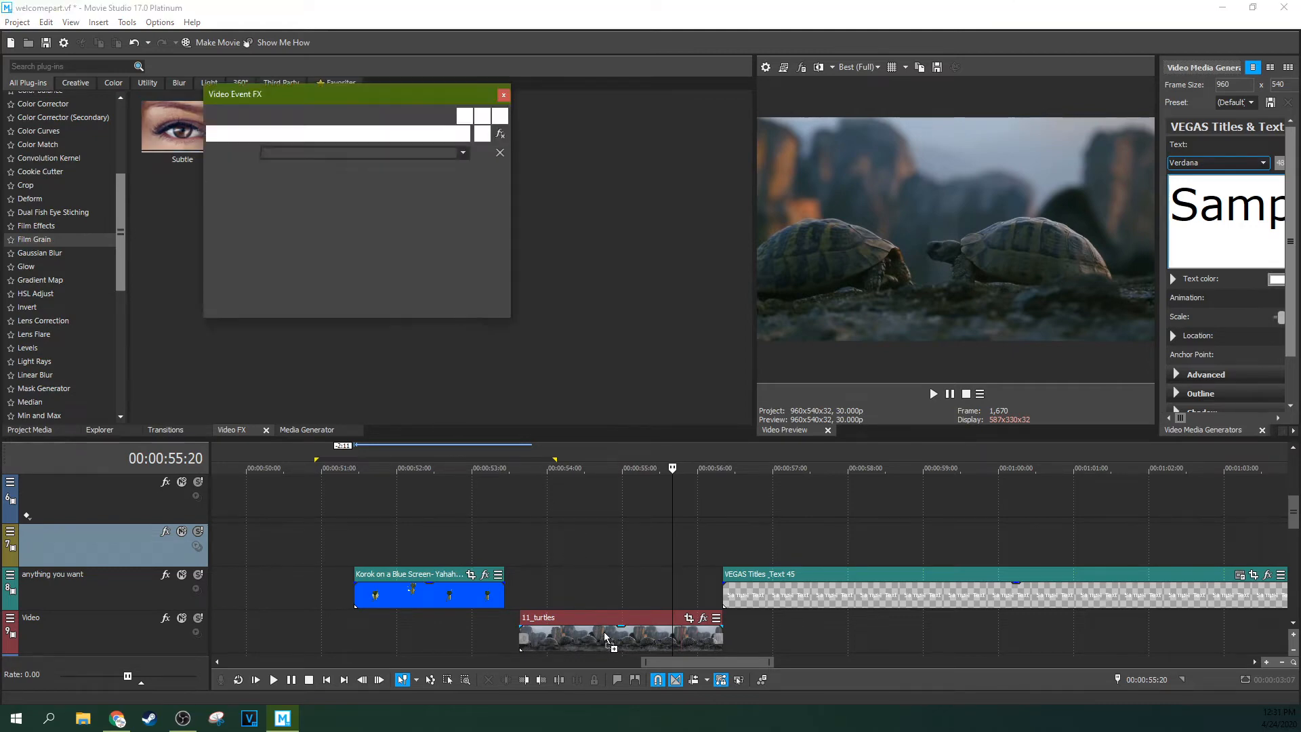
click(500, 133)
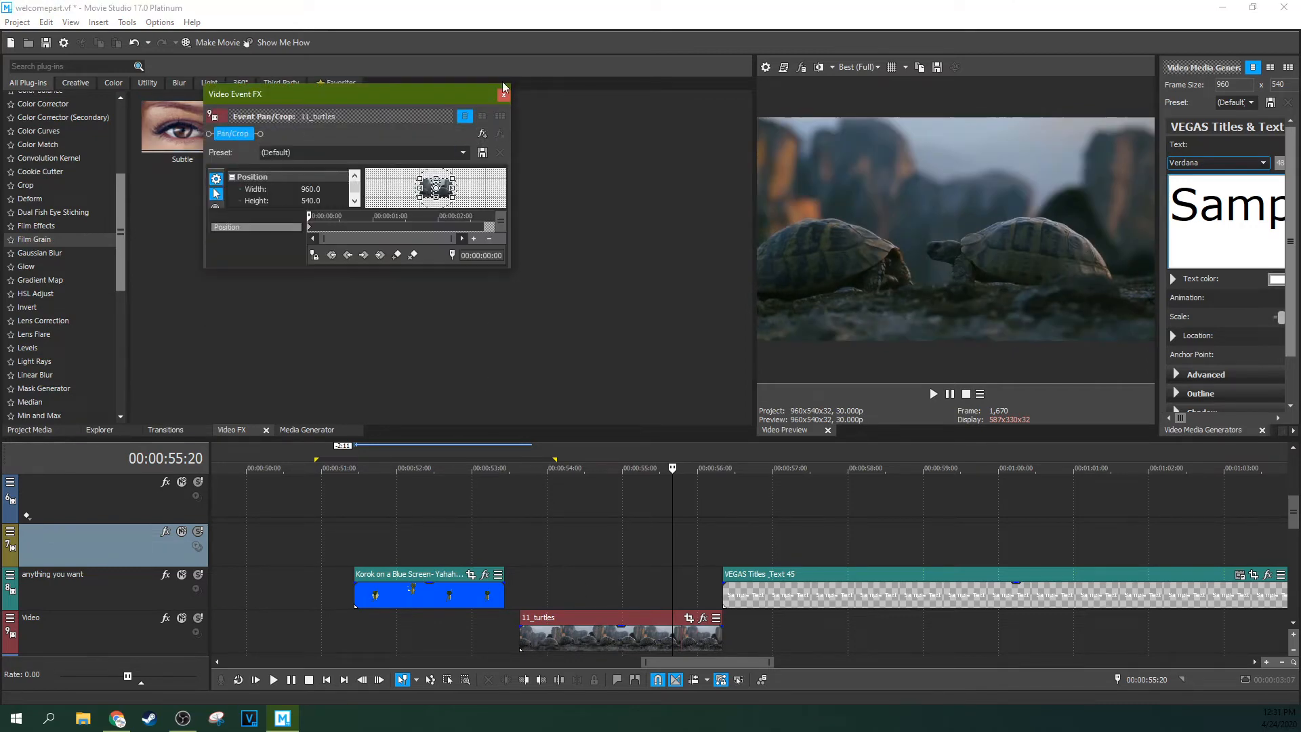
click(504, 95)
Step: Try Gaussian Blur's Extreme Blur preset on the 11_turtles event with an adjusted blur range, and remove it
click(45, 254)
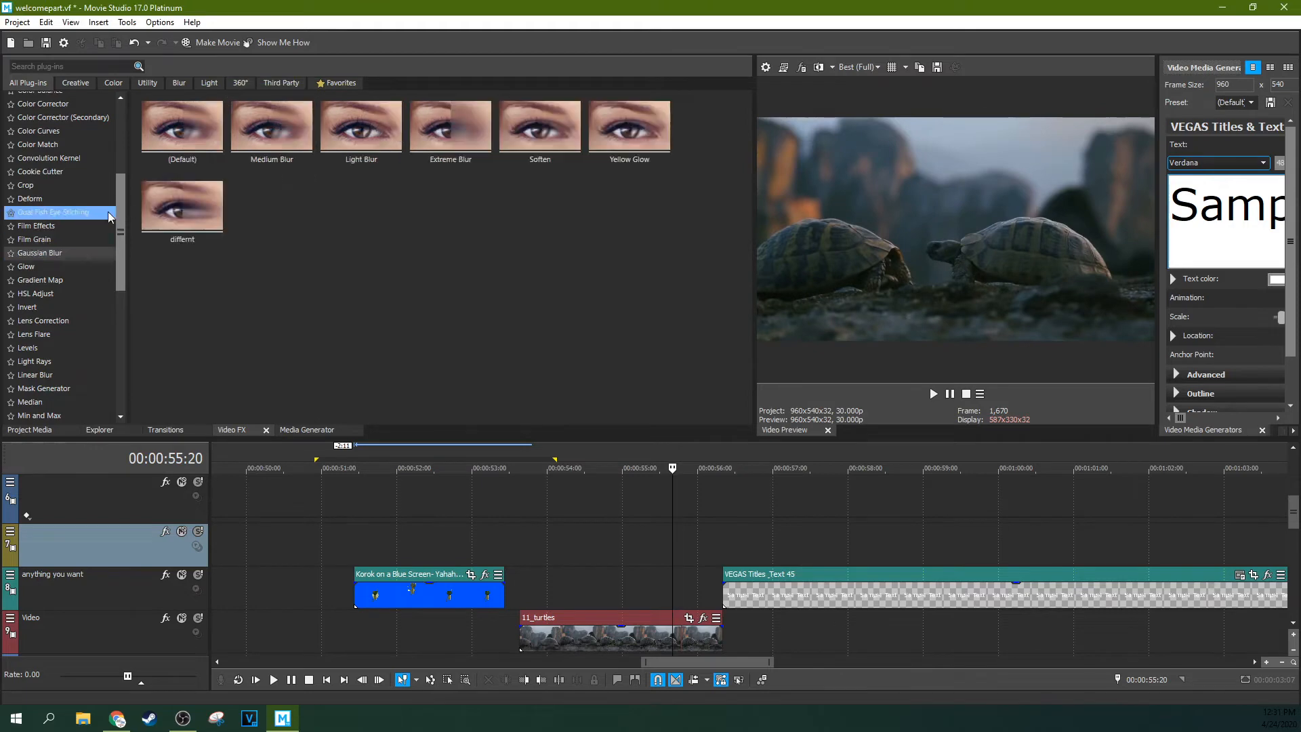
drag(436, 128, 596, 648)
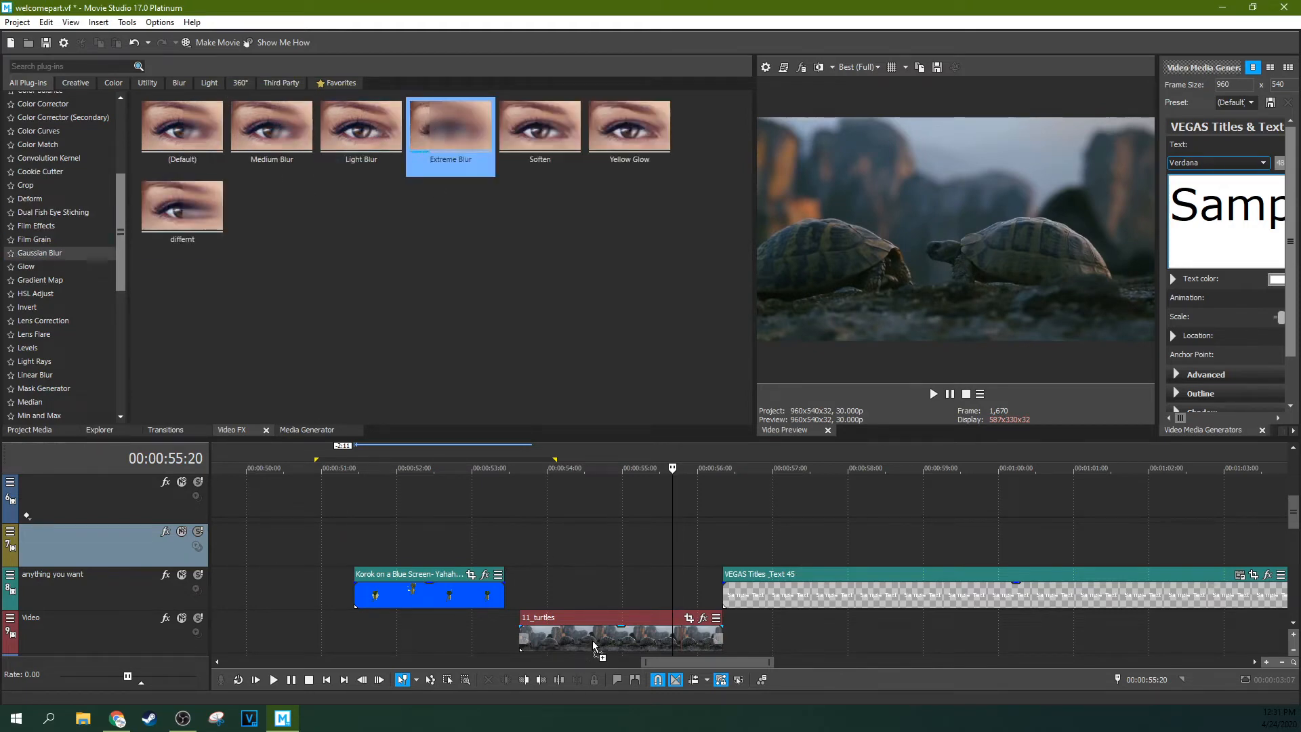
mouse_move(317, 197)
mouse_down()
mouse_move(267, 200)
mouse_move(282, 215)
mouse_move(322, 215)
mouse_up()
click(497, 134)
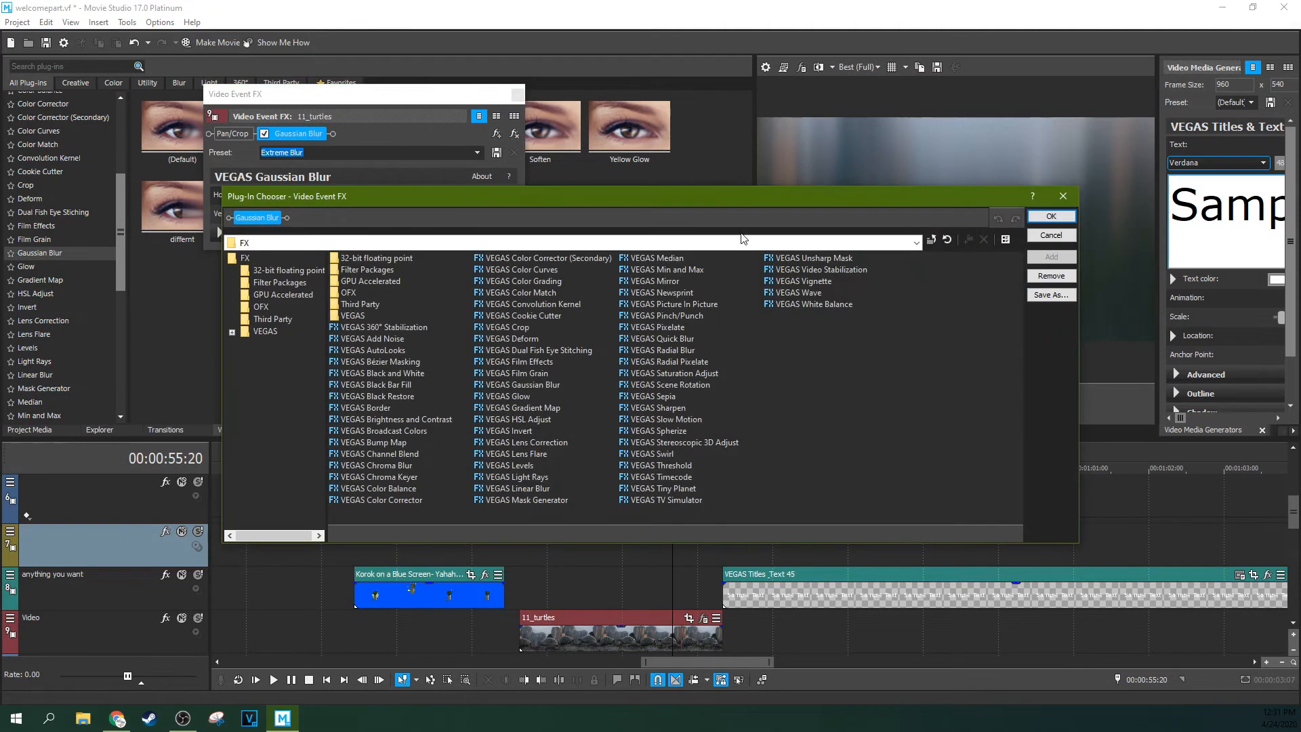
key(Escape)
Step: Try Glow's White Soft Glow preset on the 11_turtles event with suppression about 0.259, and remove it
click(66, 267)
drag(272, 128, 645, 639)
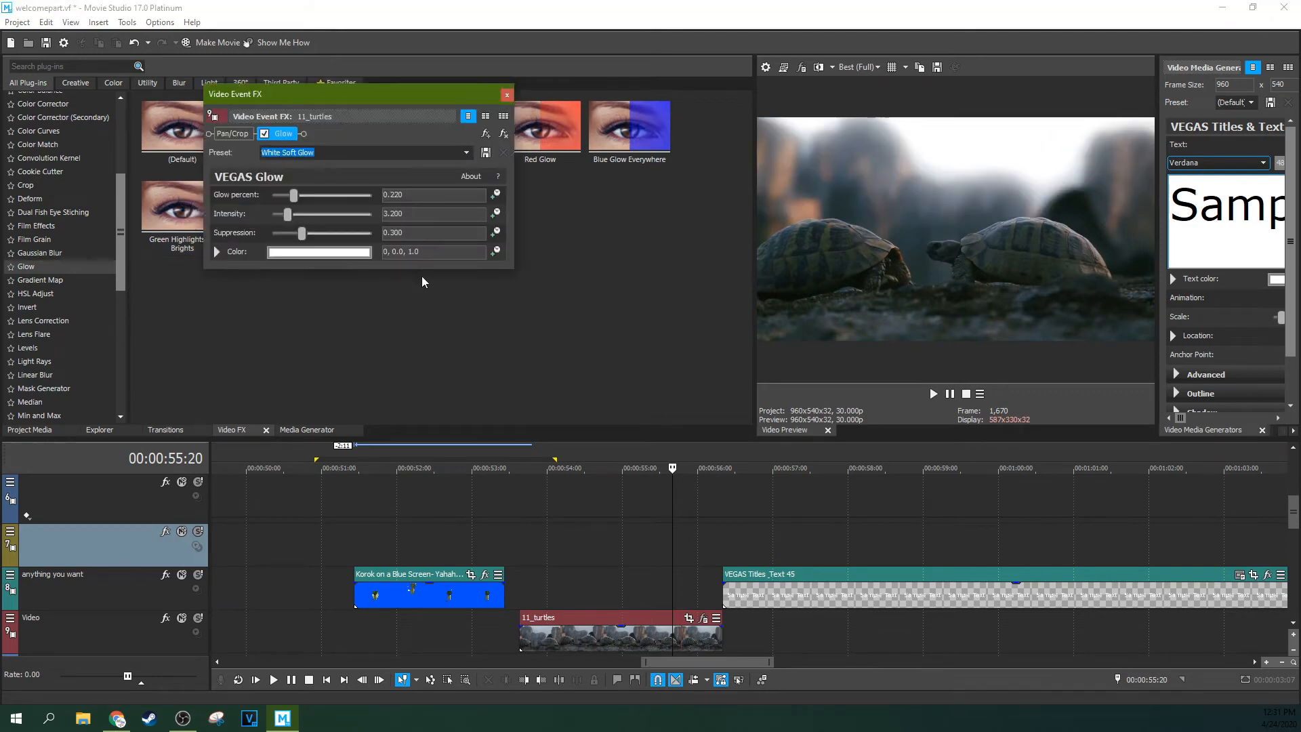
drag(302, 235, 299, 243)
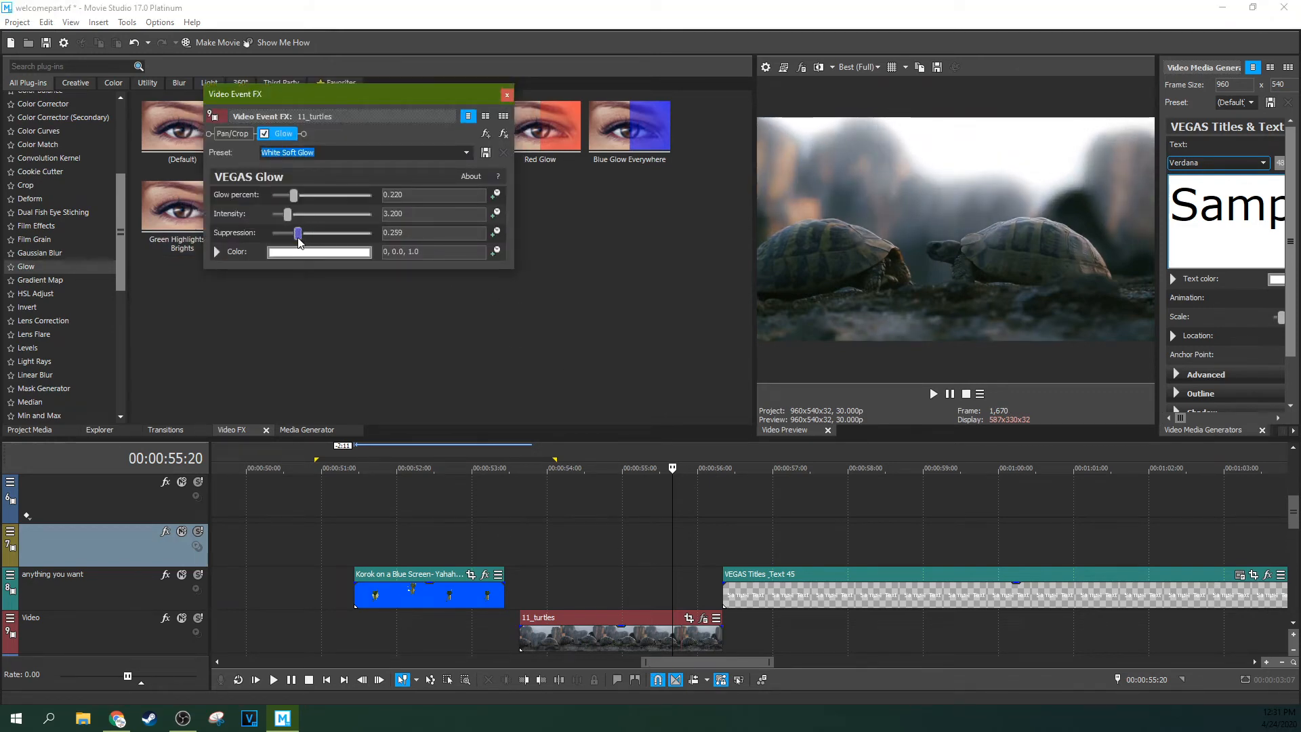
click(503, 133)
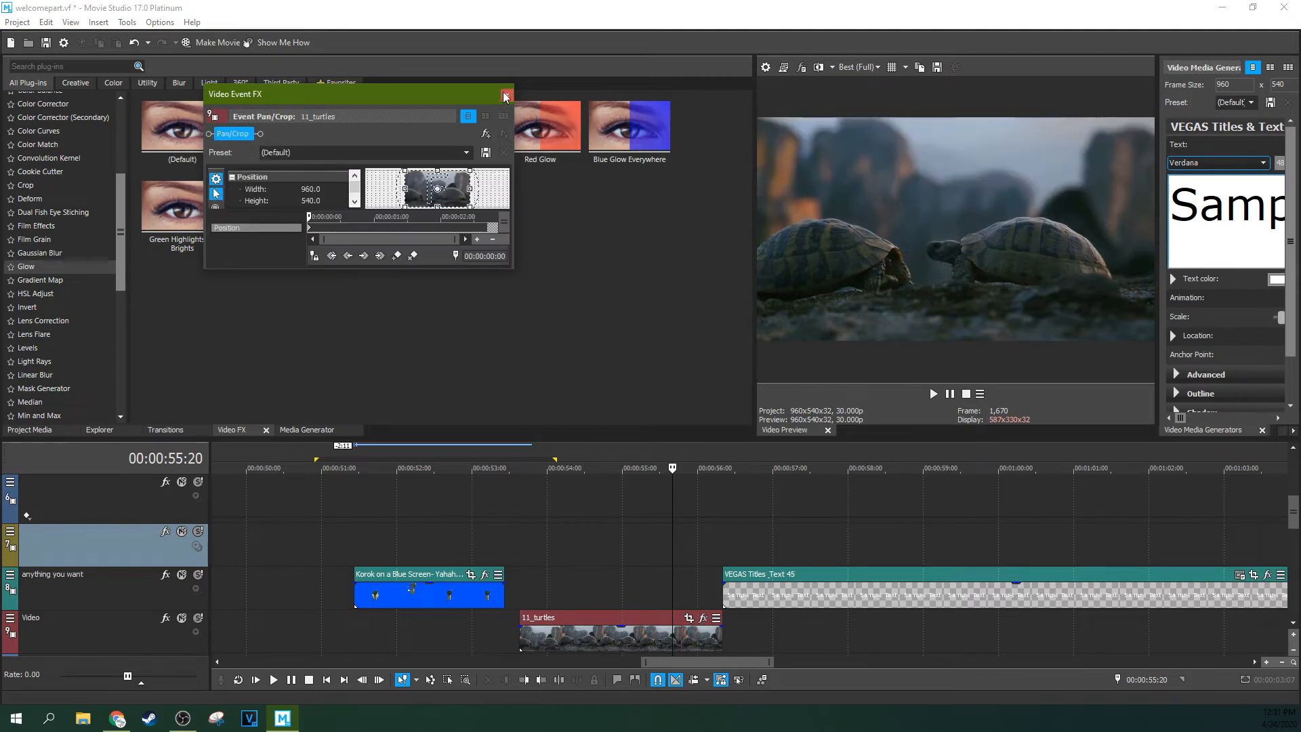
Step: Apply the Sunset preset of Gradient Map to the 11_turtles clip and rearrange its gradient points
click(507, 94)
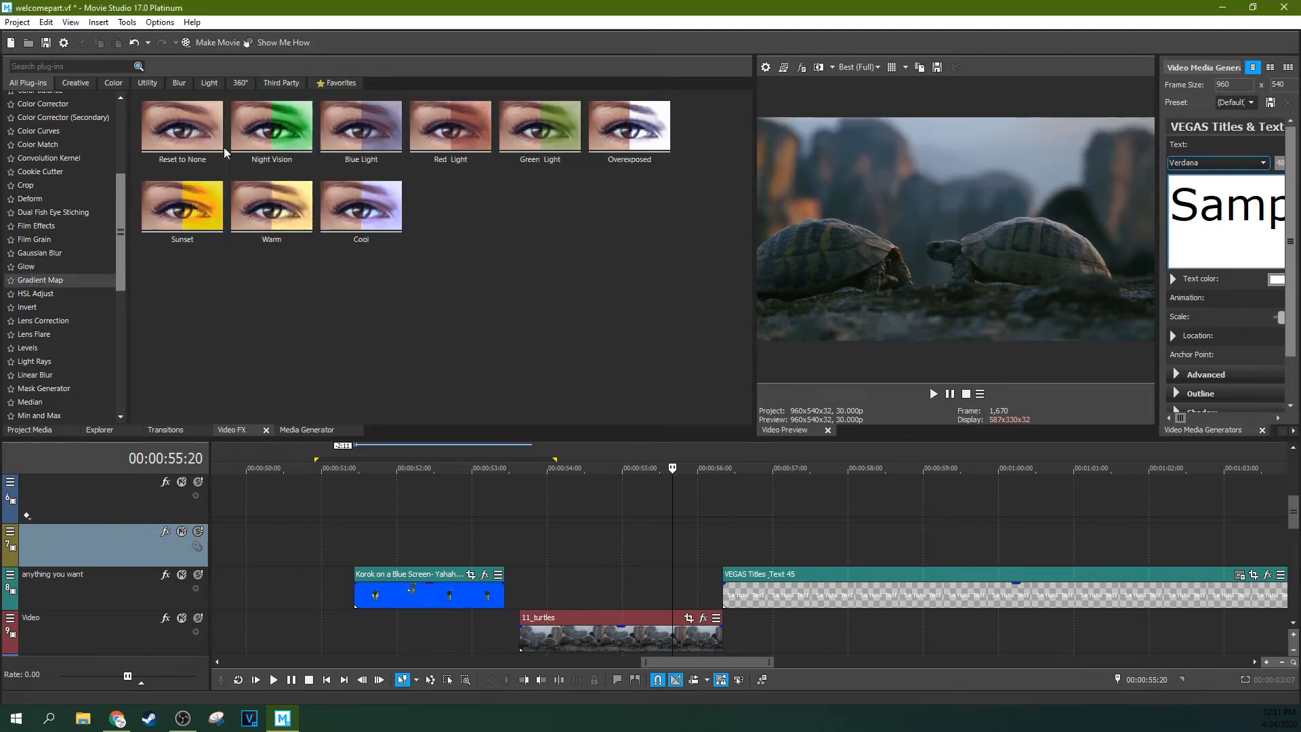
drag(206, 208, 607, 641)
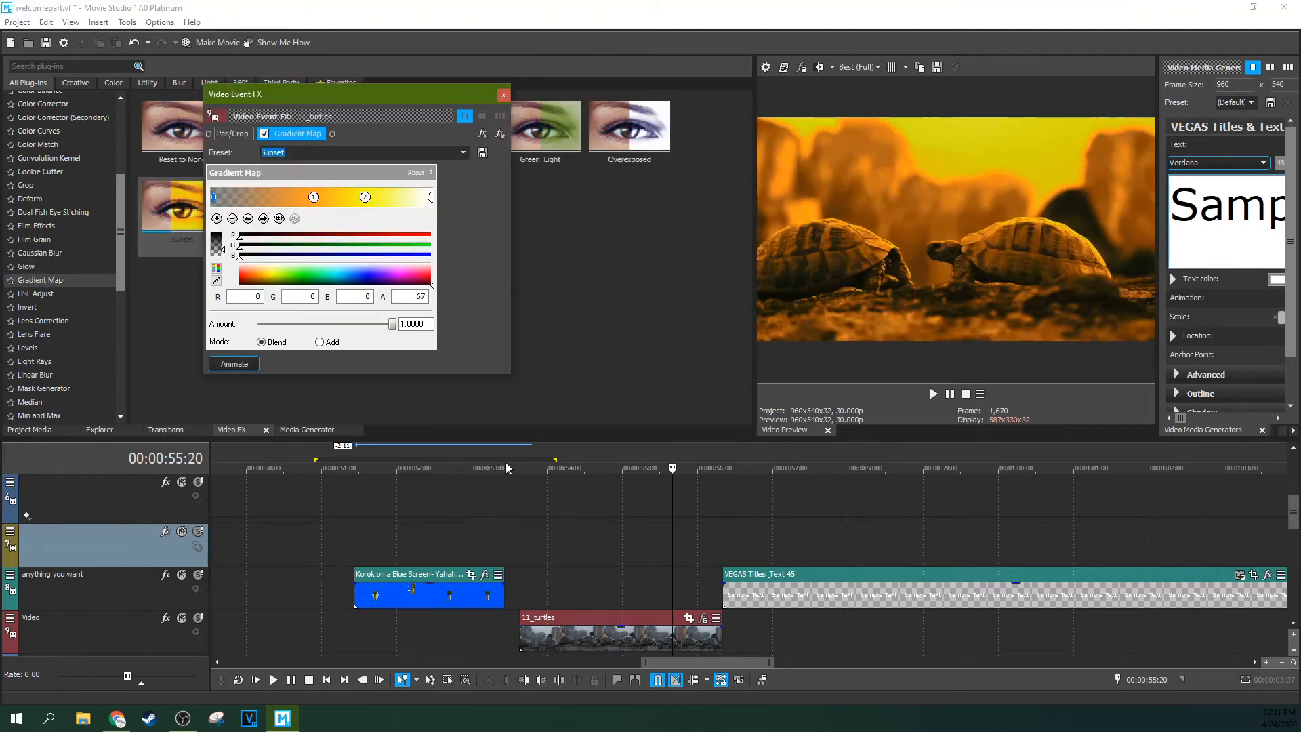
click(264, 218)
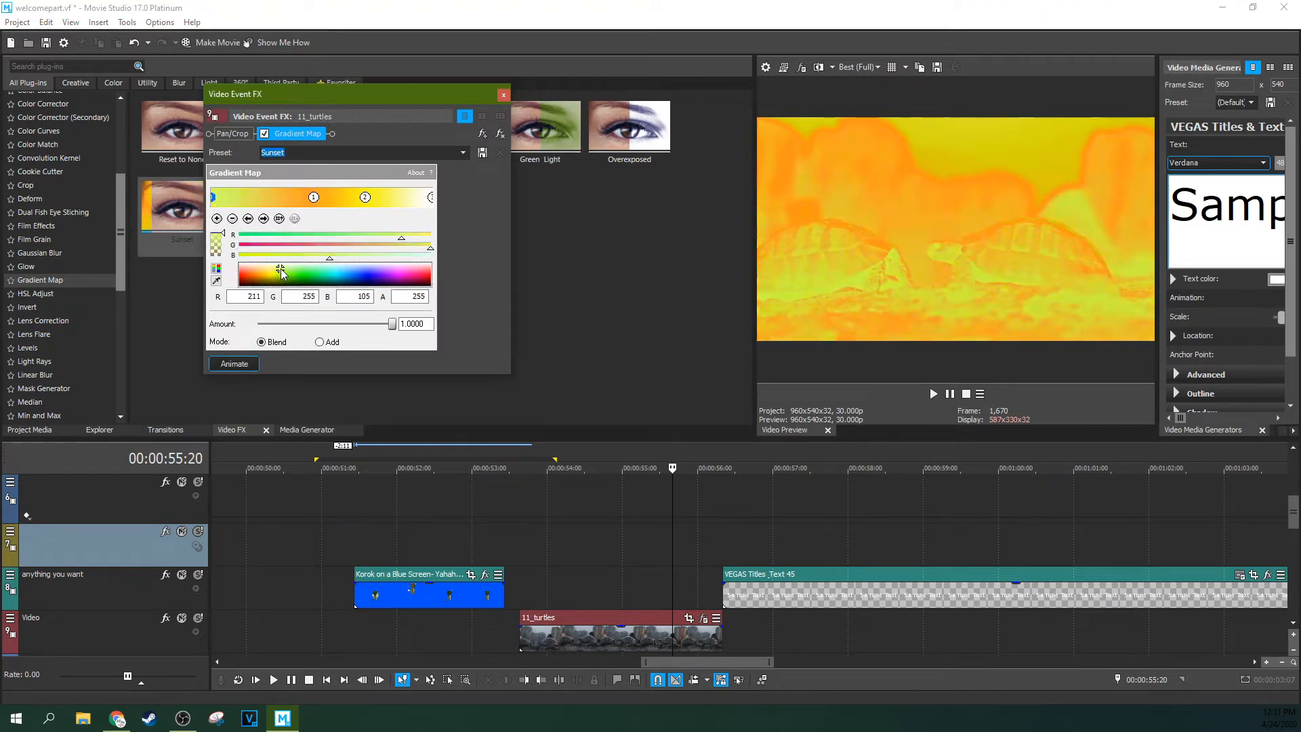
drag(313, 197, 407, 197)
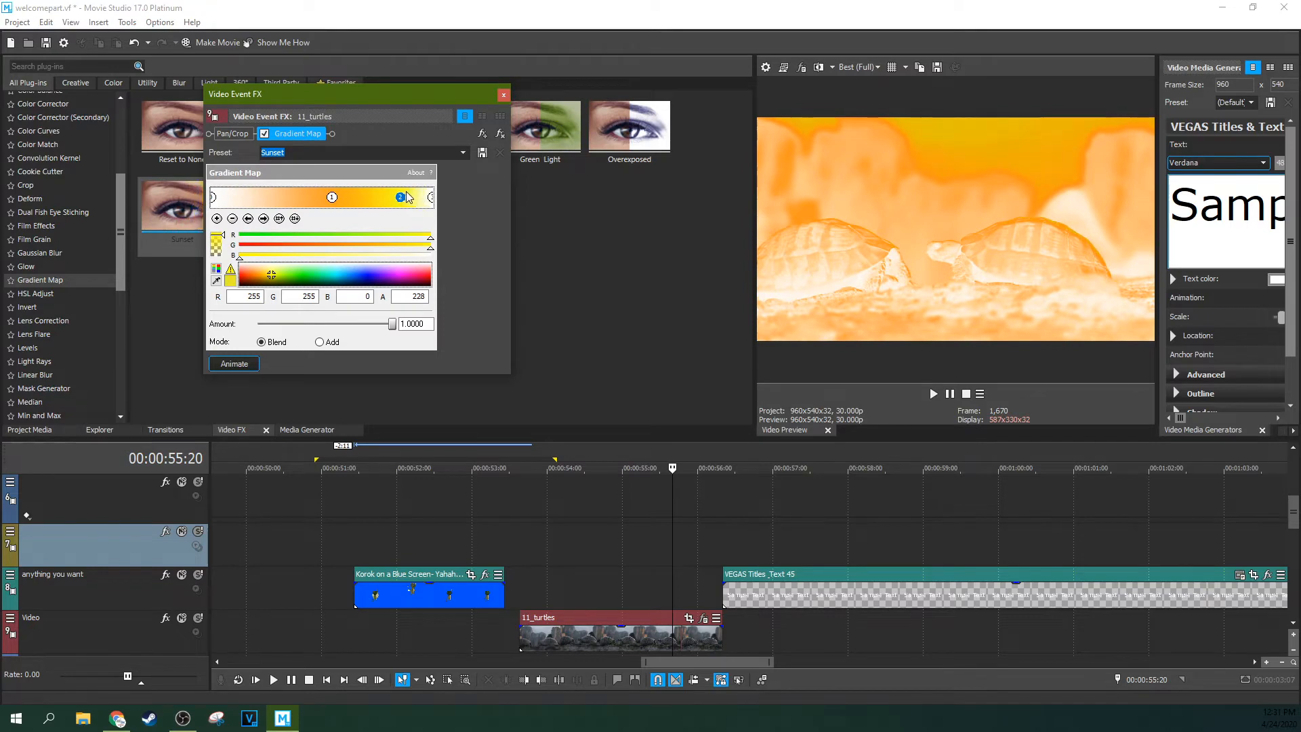
Step: Set gradient point 2 to RGB 255, 96, 0 with alpha 80, and lower the Gradient Map amount to 0.276
drag(223, 235, 224, 252)
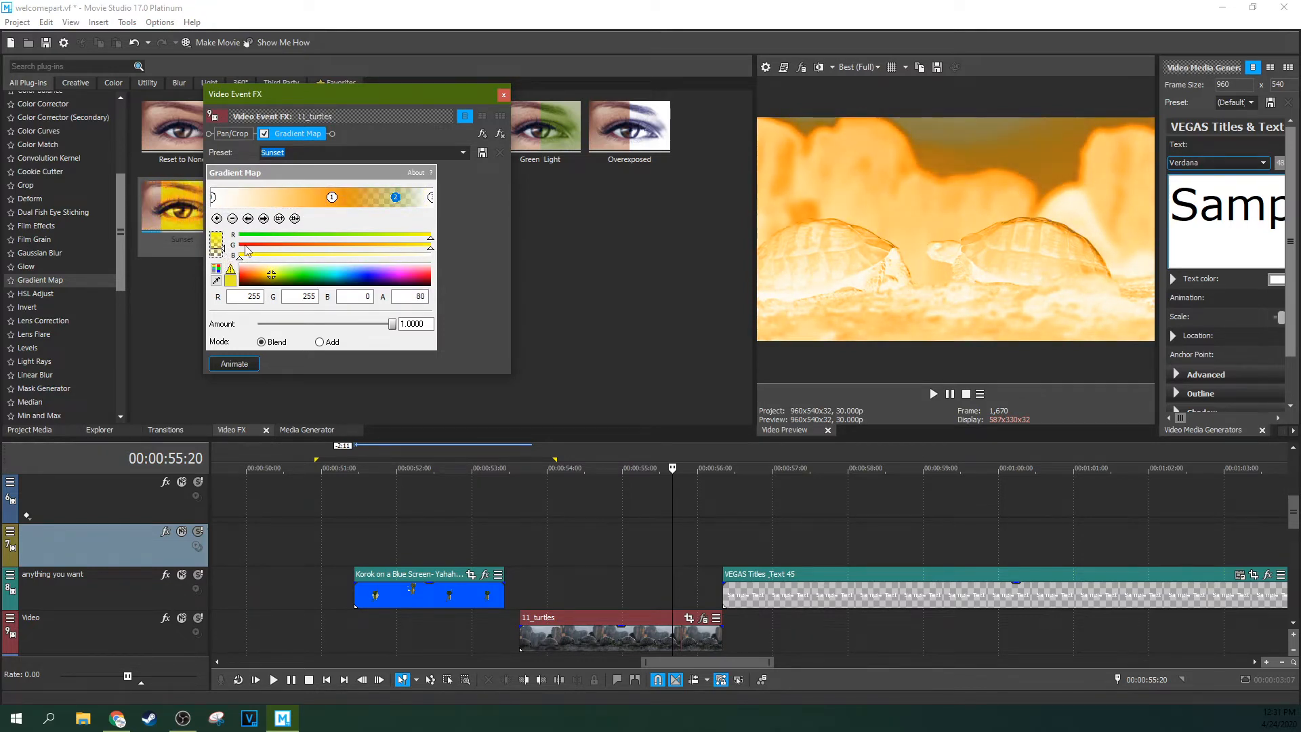
drag(350, 247, 333, 248)
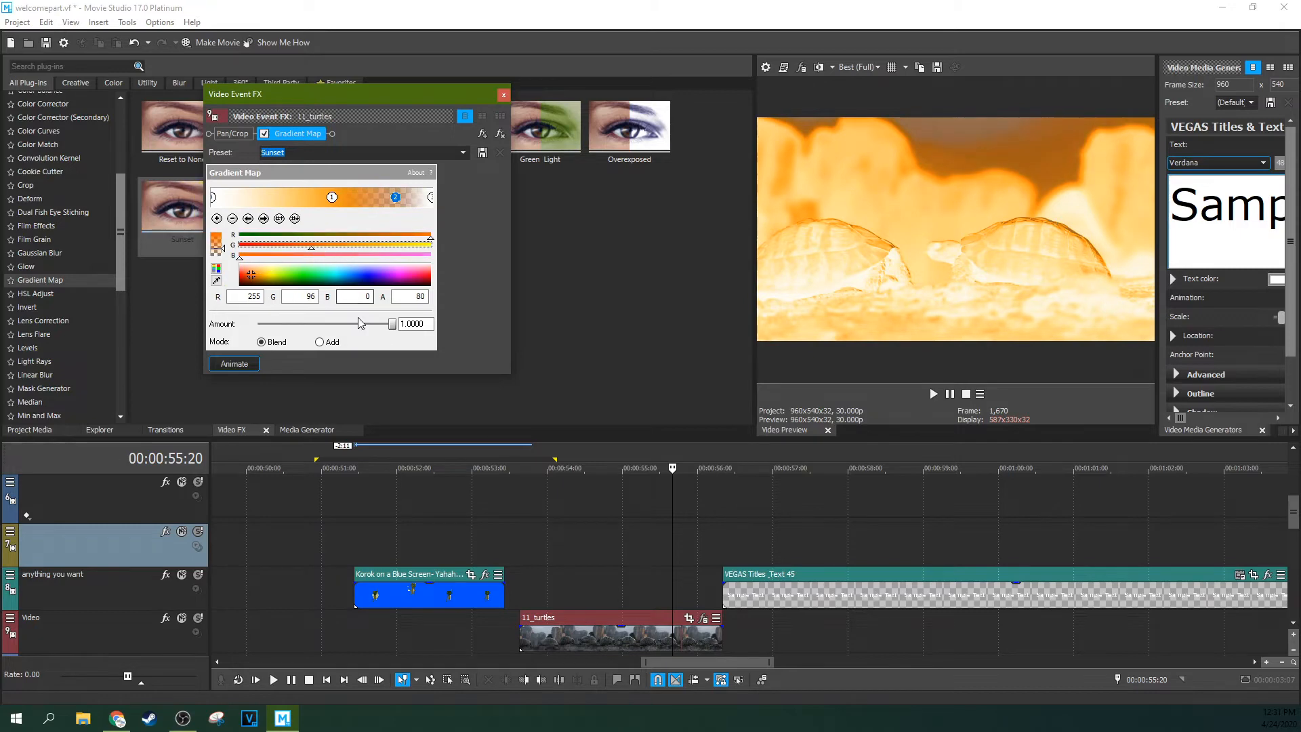
drag(392, 324, 295, 325)
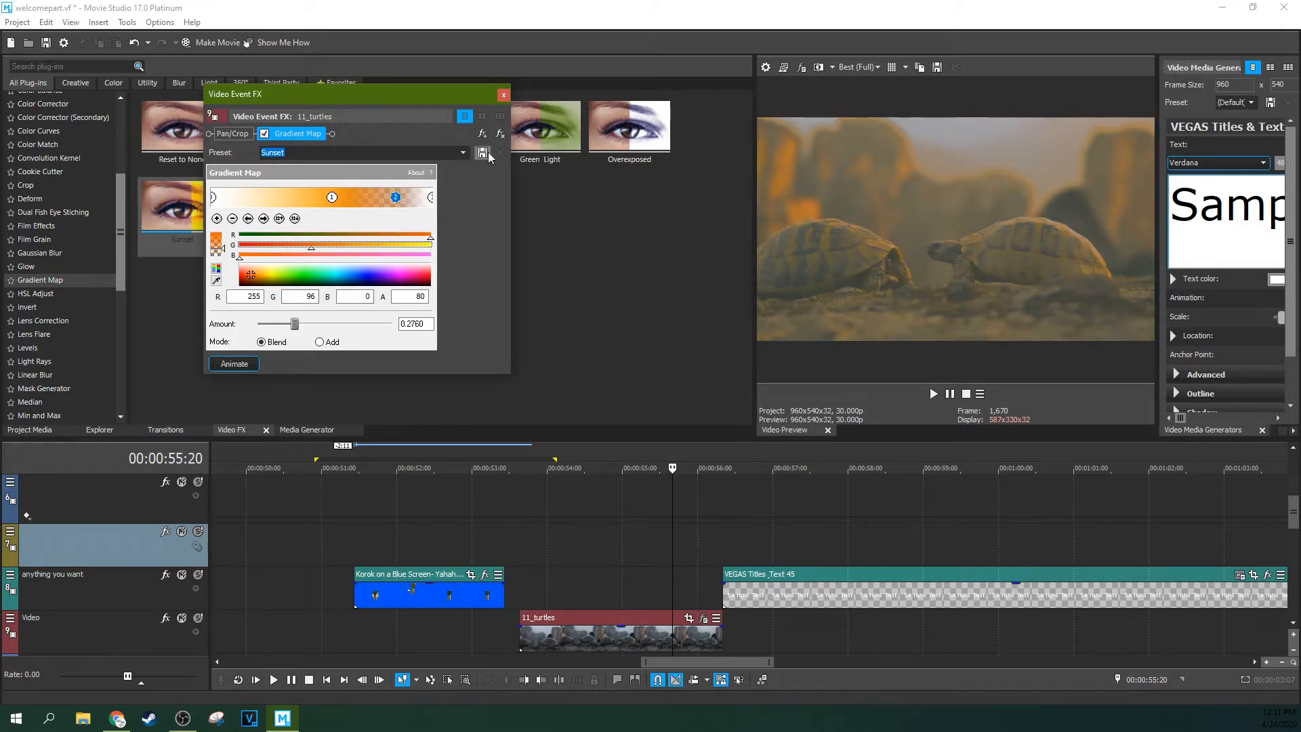
Step: Swap the Sunset gradient map on the 11_turtles clip for the Overexposed preset, and remove that one as well
click(500, 133)
click(504, 94)
drag(627, 127, 612, 629)
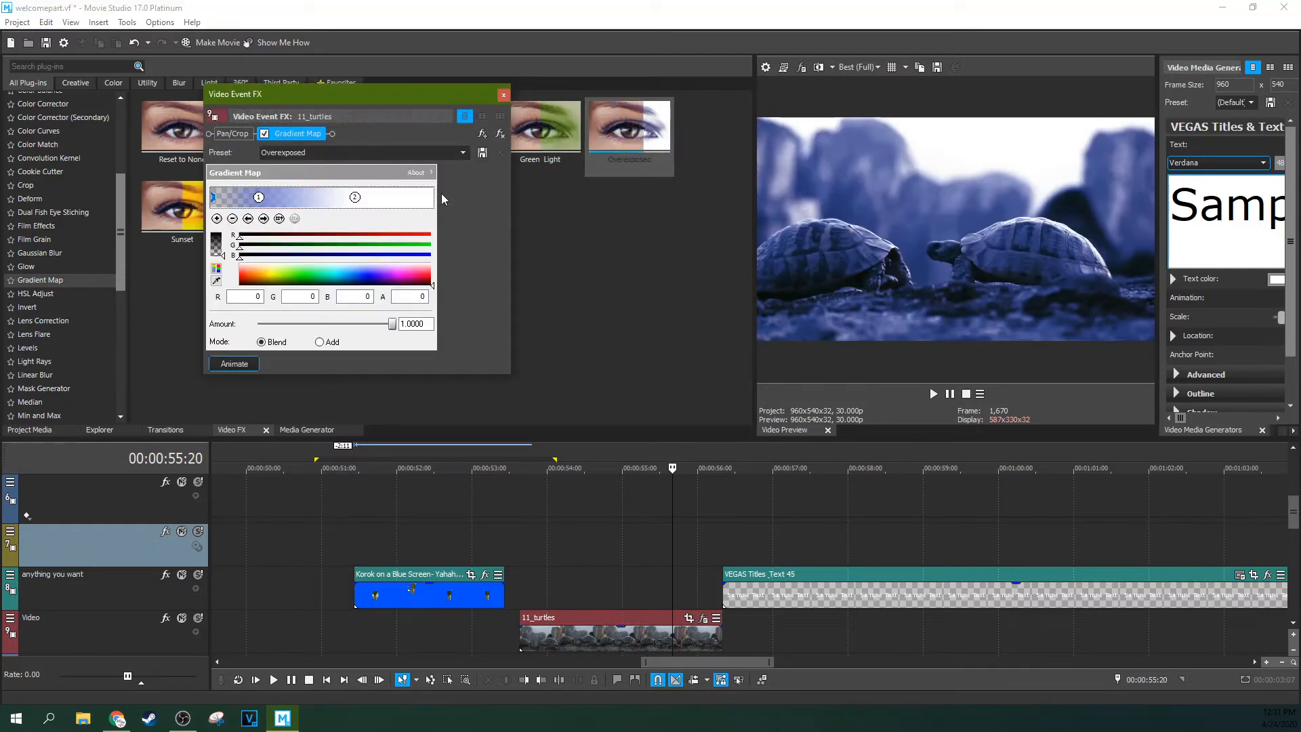
click(500, 133)
click(503, 96)
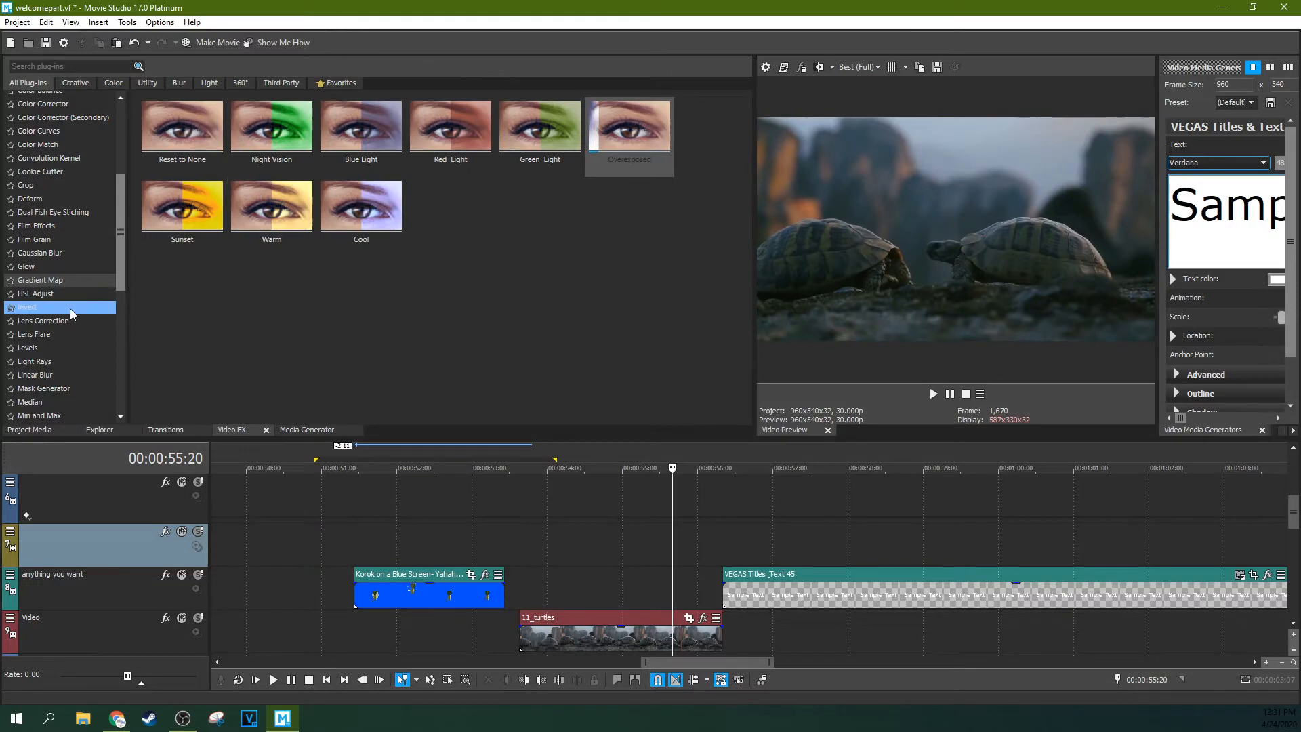
Step: Try HSL Adjust on the 11_turtles clip with saturation 0.639 and luminance 0.626, and remove the effect again
click(59, 292)
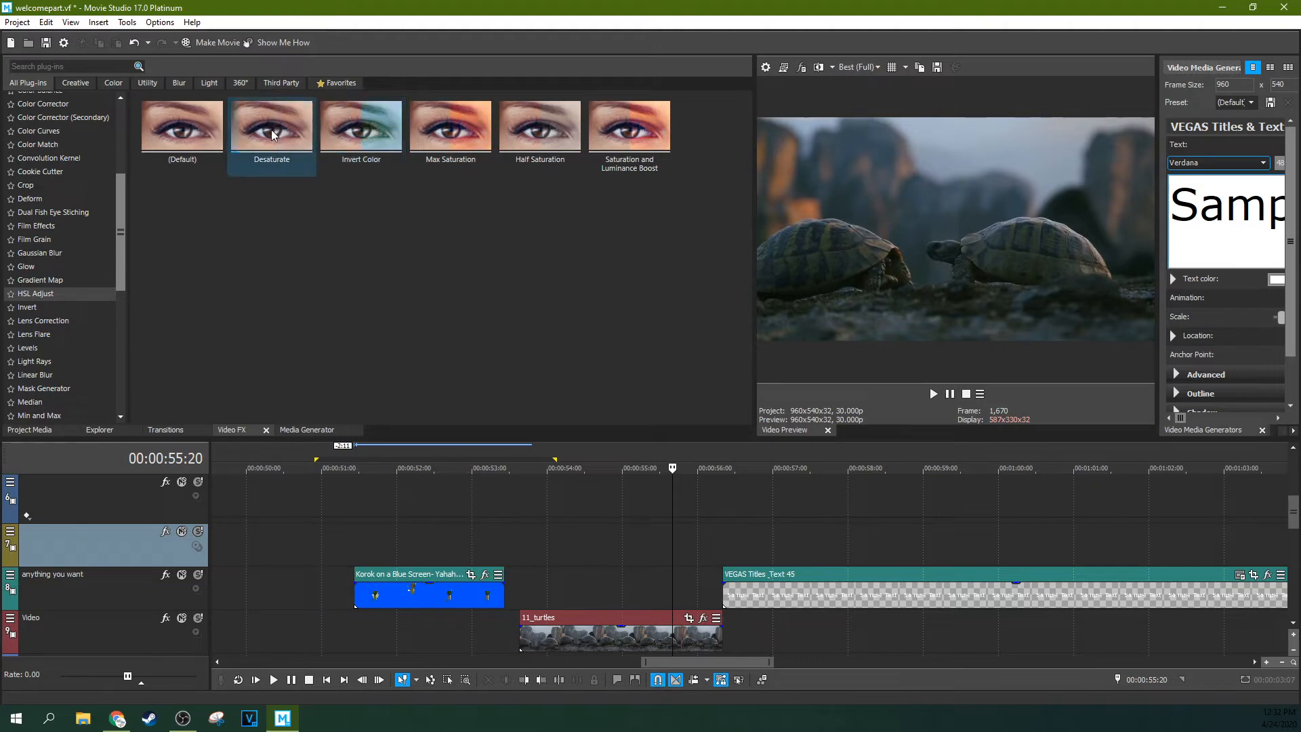
click(194, 133)
drag(621, 606, 623, 618)
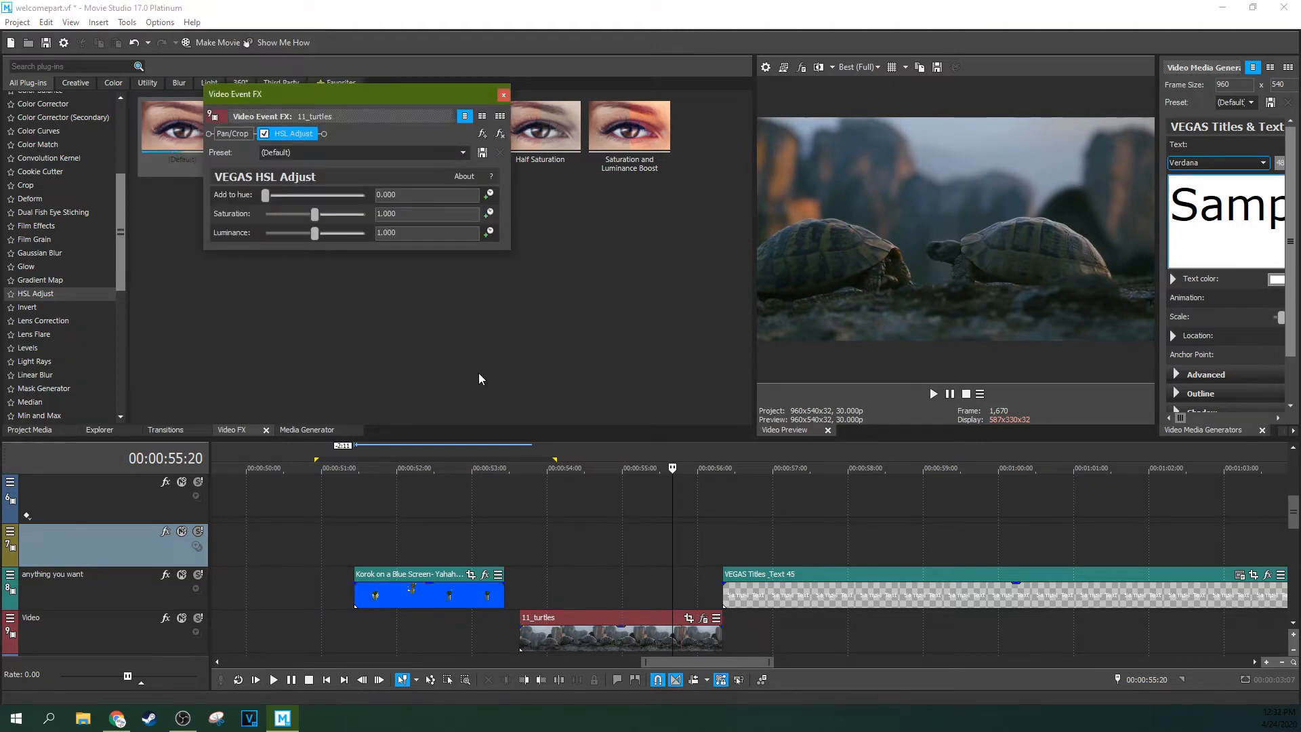
click(308, 214)
mouse_move(316, 232)
mouse_down()
mouse_move(288, 231)
mouse_move(332, 230)
mouse_move(311, 214)
mouse_move(283, 217)
mouse_move(310, 216)
mouse_move(342, 239)
mouse_move(311, 230)
mouse_move(332, 213)
mouse_move(295, 233)
mouse_move(305, 236)
mouse_move(324, 214)
mouse_move(302, 217)
mouse_move(296, 233)
mouse_up()
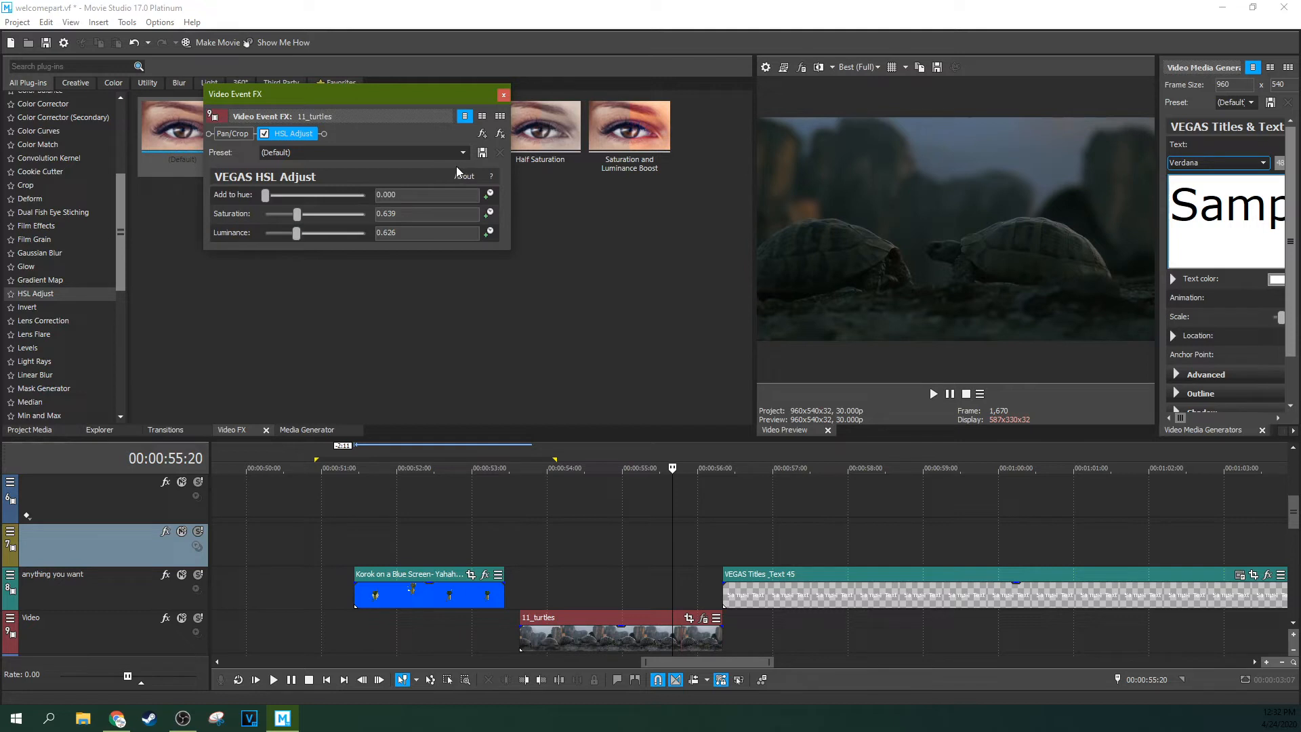
click(501, 135)
click(504, 94)
Step: Try the 100% Inversion preset of the Invert effect on the 11_turtles clip and remove it again
click(31, 306)
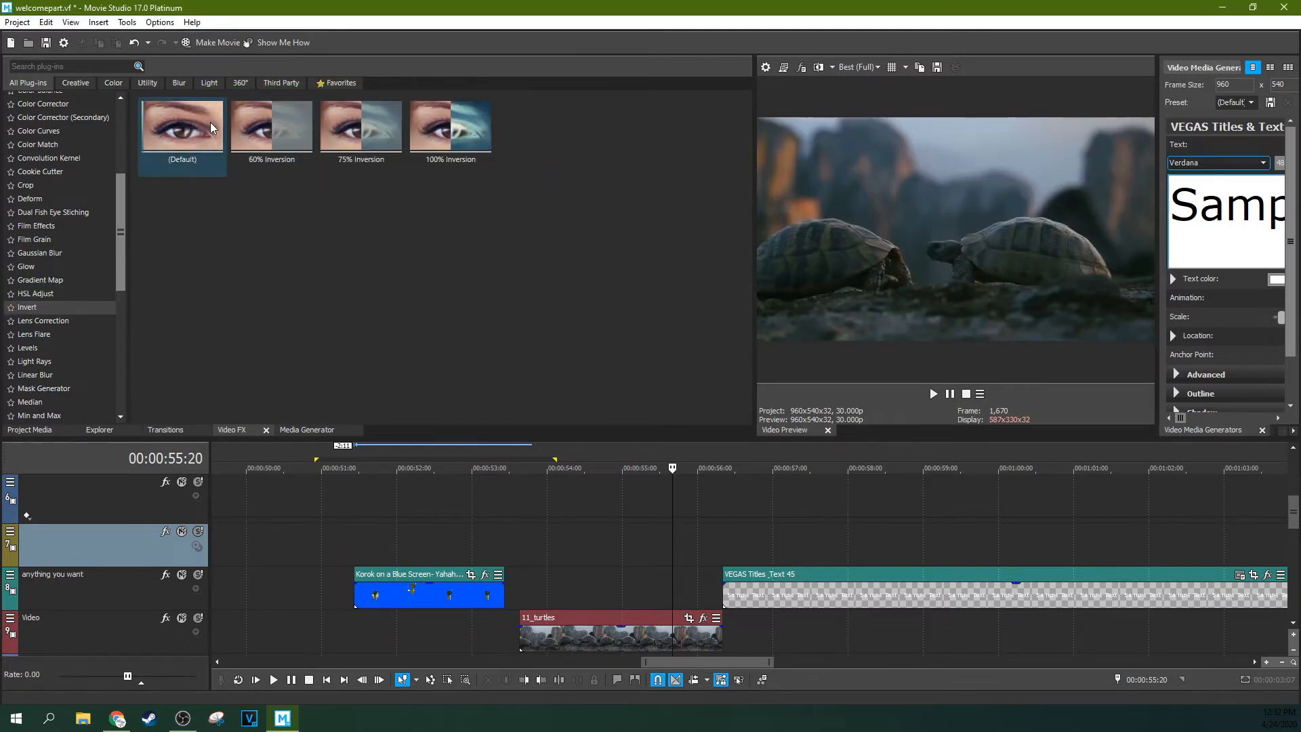
drag(427, 129, 611, 643)
click(505, 133)
click(509, 94)
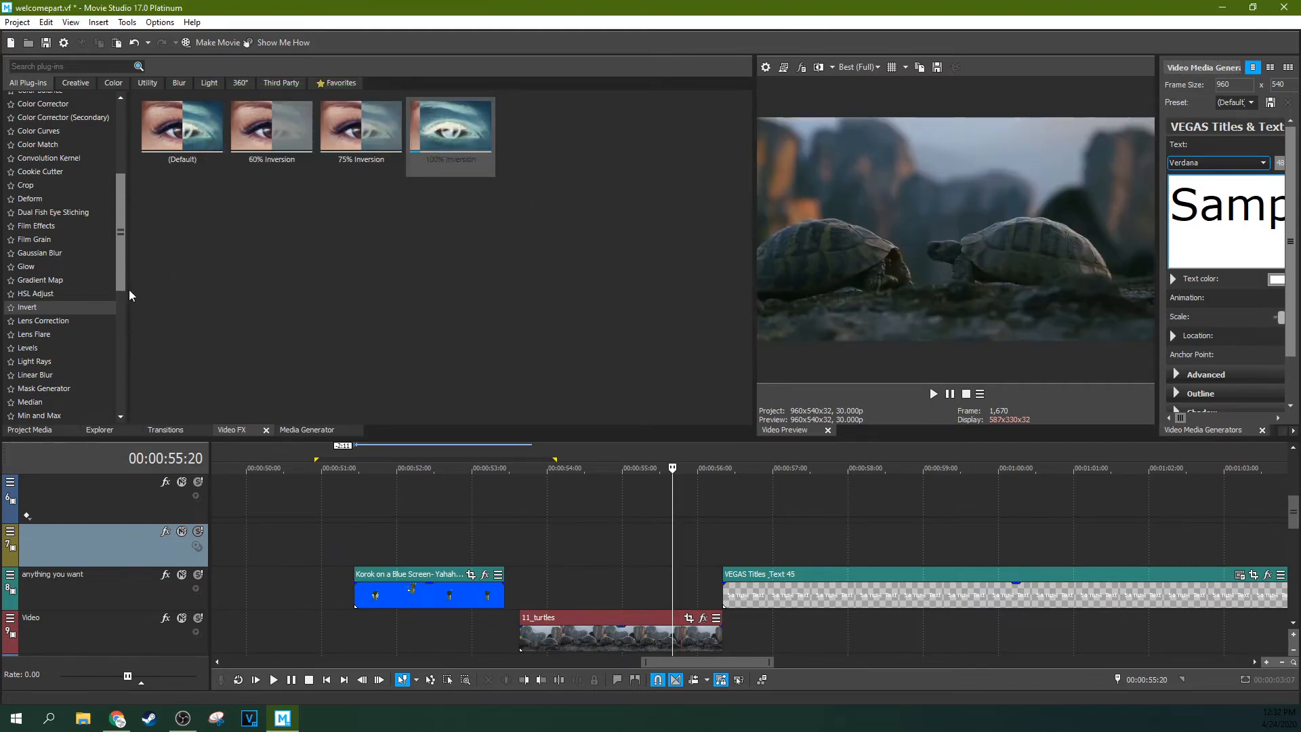
Step: Apply default Lens Correction to the 11_turtles clip with radial distortion k1 -0.3333, k2 -0.8776 and k3 1.0
click(15, 322)
drag(222, 171, 569, 698)
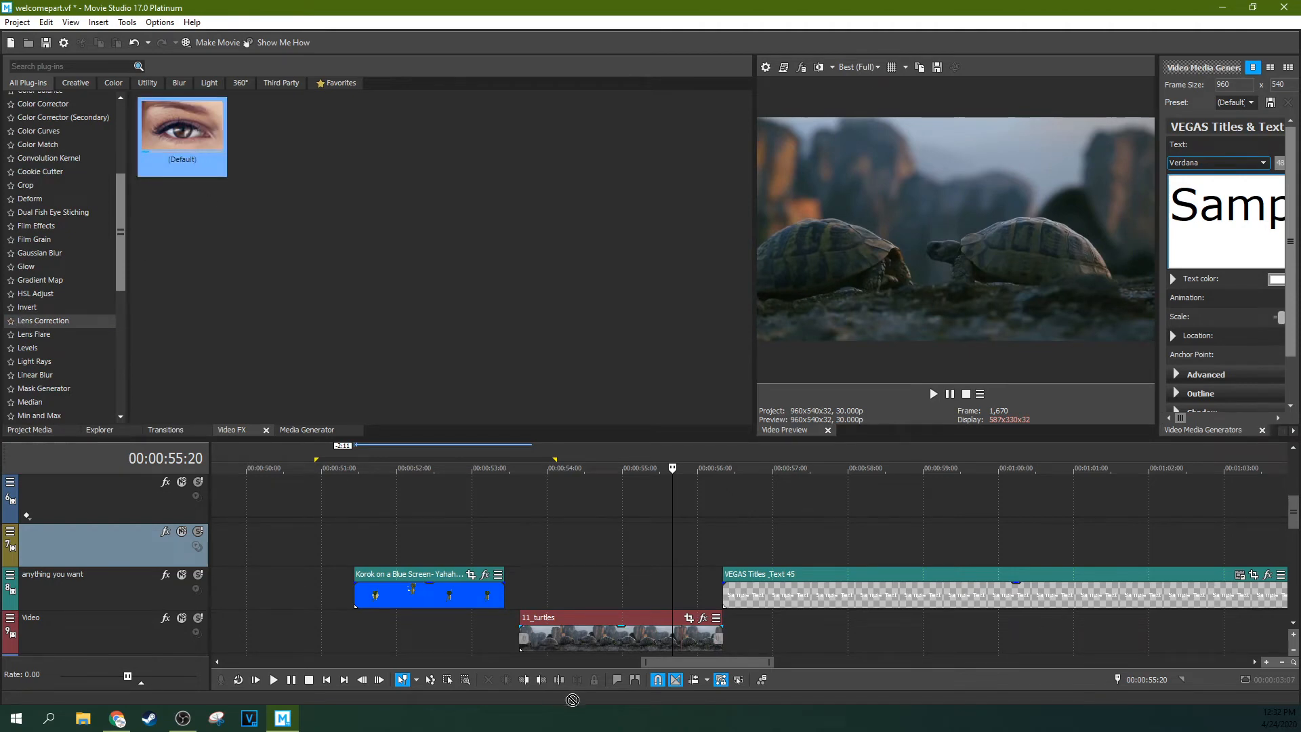
drag(581, 635, 581, 637)
mouse_move(344, 235)
mouse_down()
mouse_move(304, 244)
mouse_move(326, 245)
mouse_up()
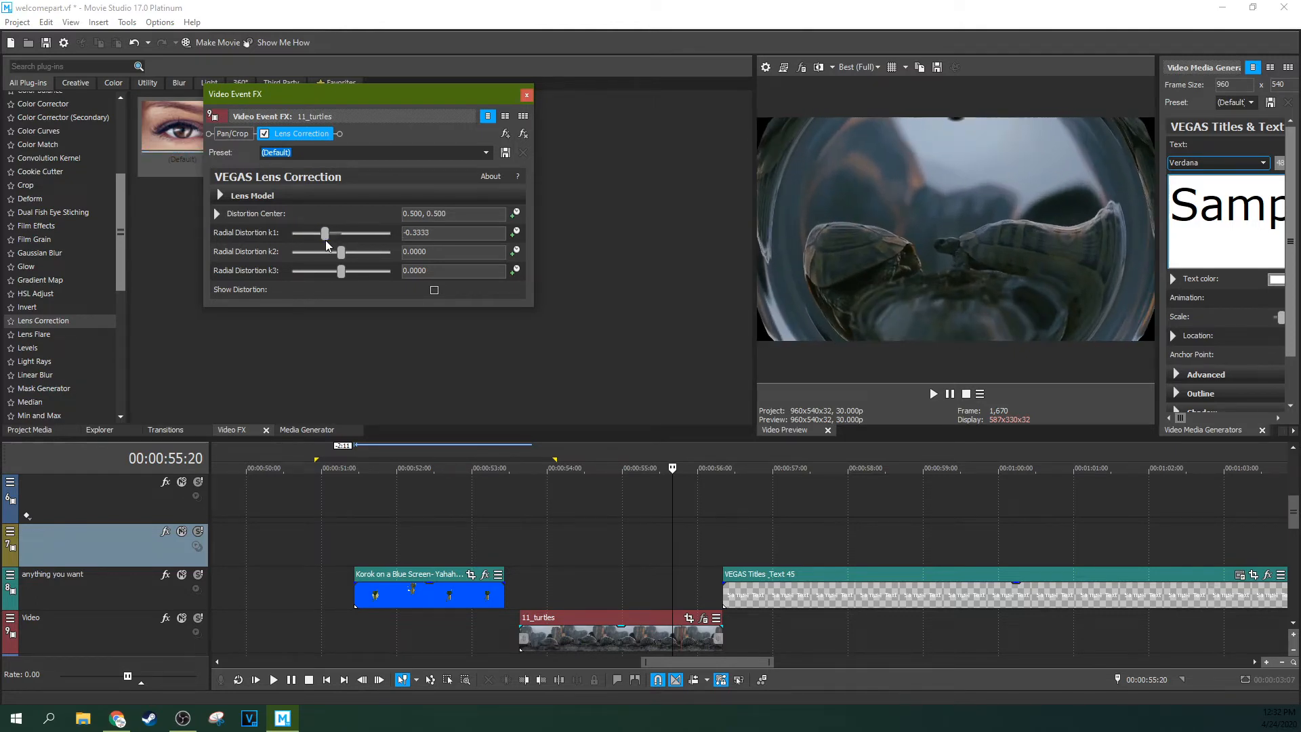
drag(343, 252, 401, 272)
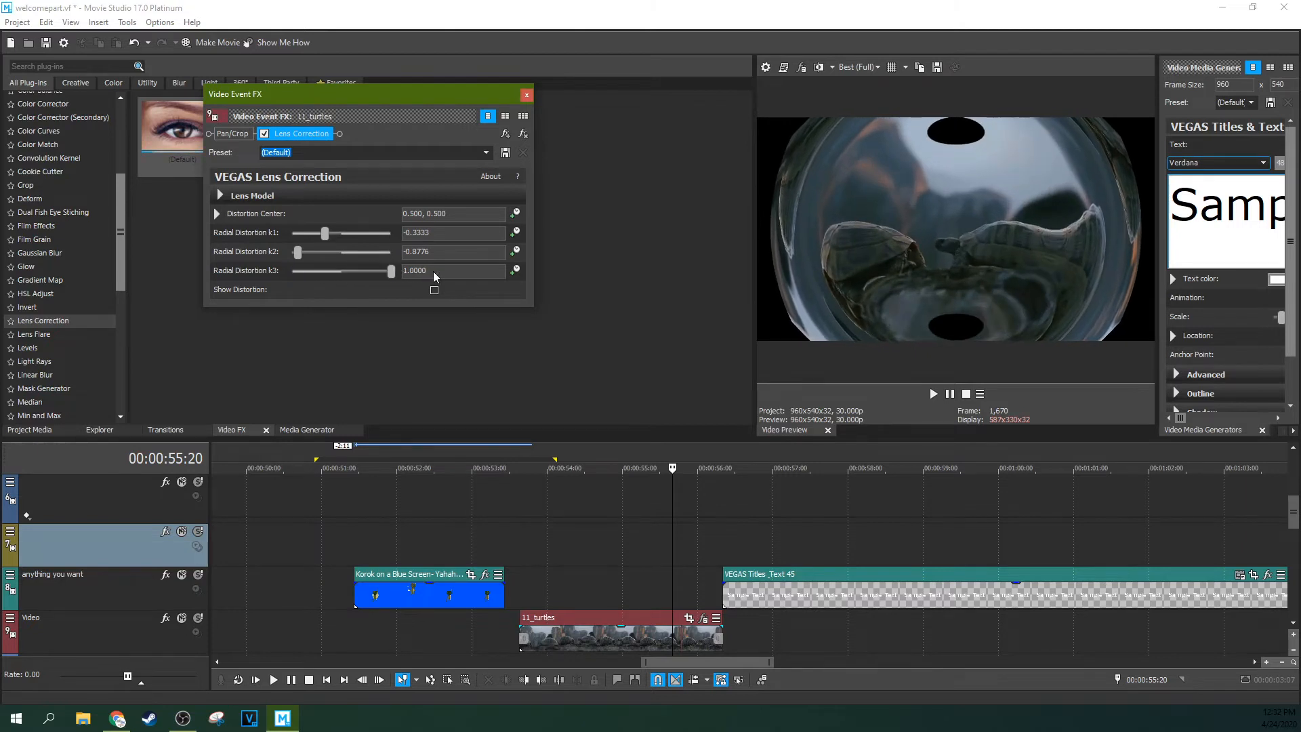
Step: Raise the radial distortion k1 to 0.3197 and remove the Lens Correction effect from the clip
drag(326, 233, 360, 237)
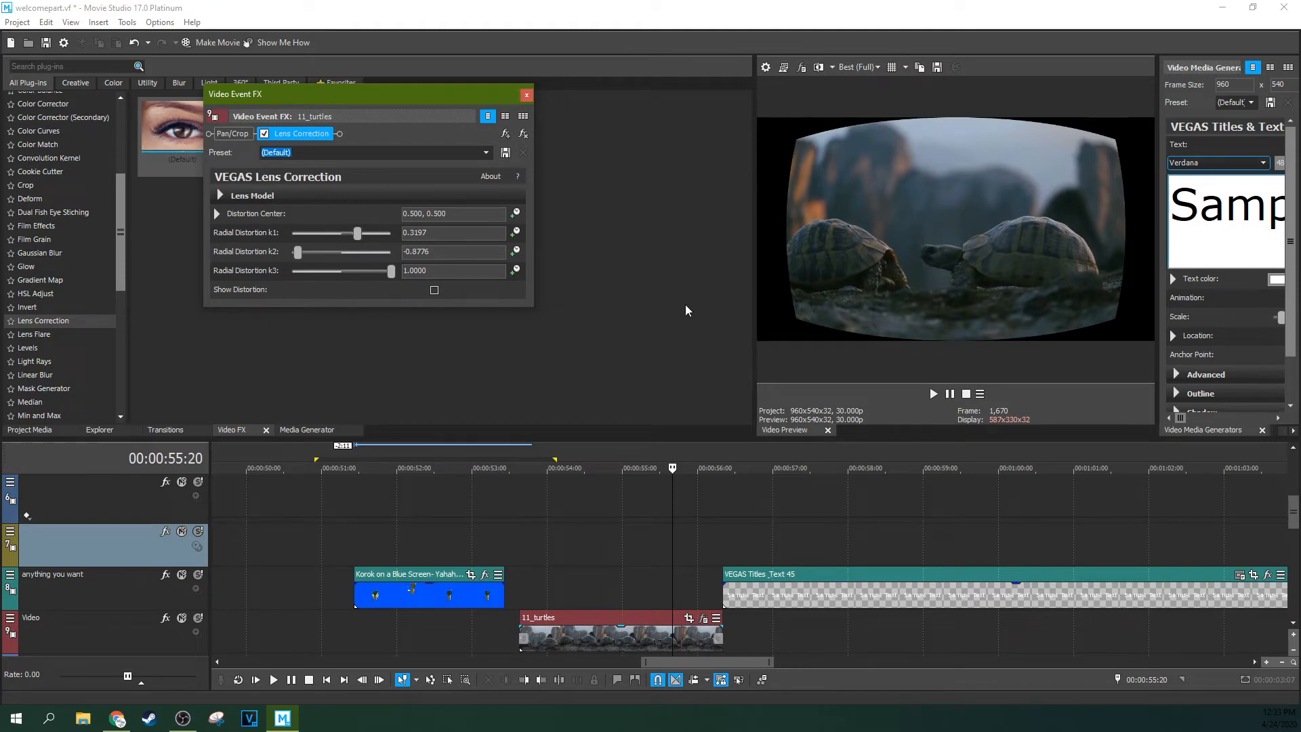
click(526, 145)
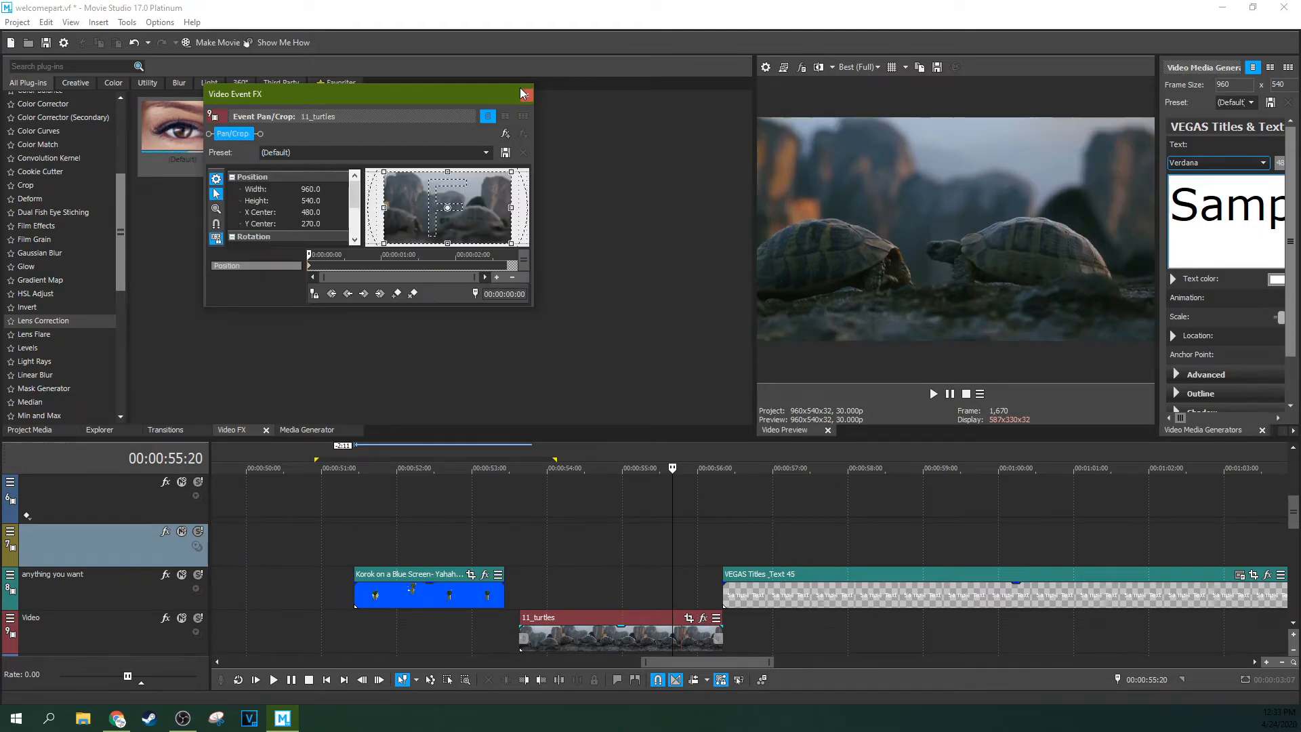
click(527, 94)
Step: Apply the 105mm Prime Lens preset of Lens Flare to the 11_turtles clip and set the playhead to 00:00:54:24
click(46, 347)
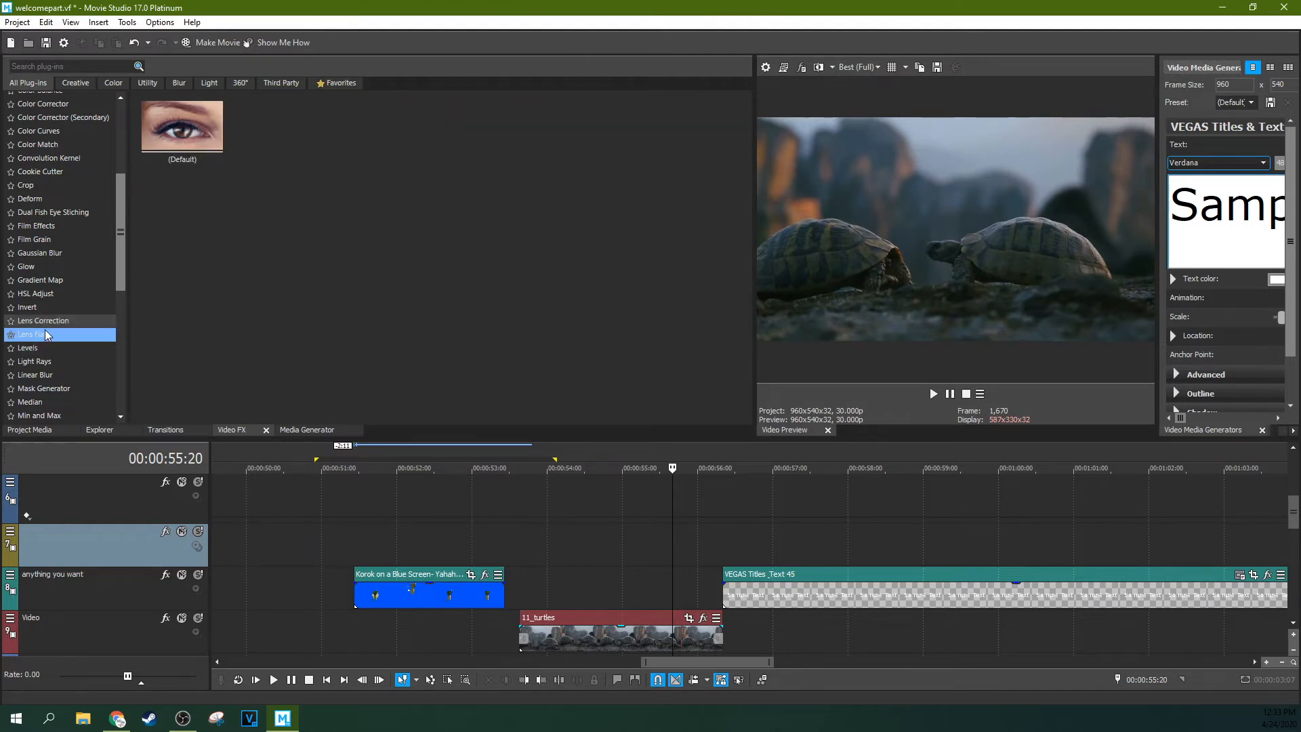
click(45, 332)
drag(359, 135, 599, 620)
click(606, 595)
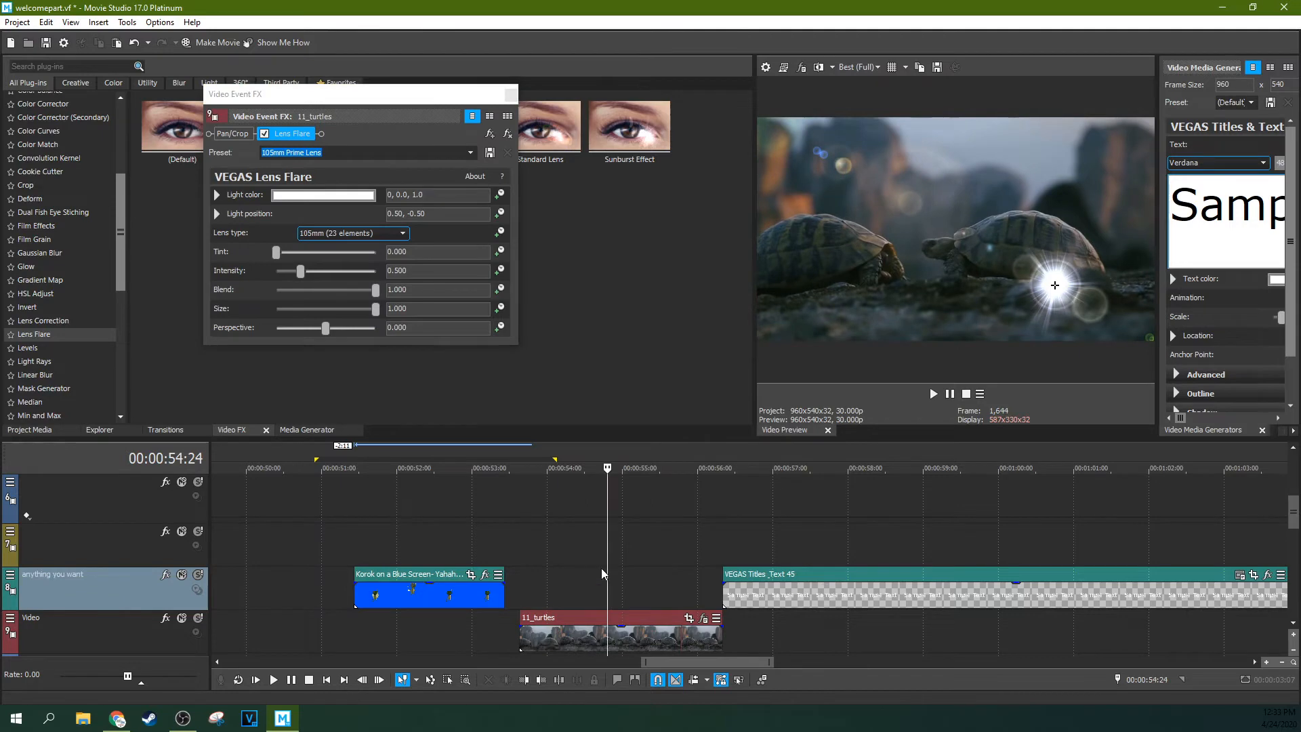
Step: Move the flare's light position to about -0.51, -0.50 and remove the Lens Flare effect from the clip
drag(1055, 285, 855, 285)
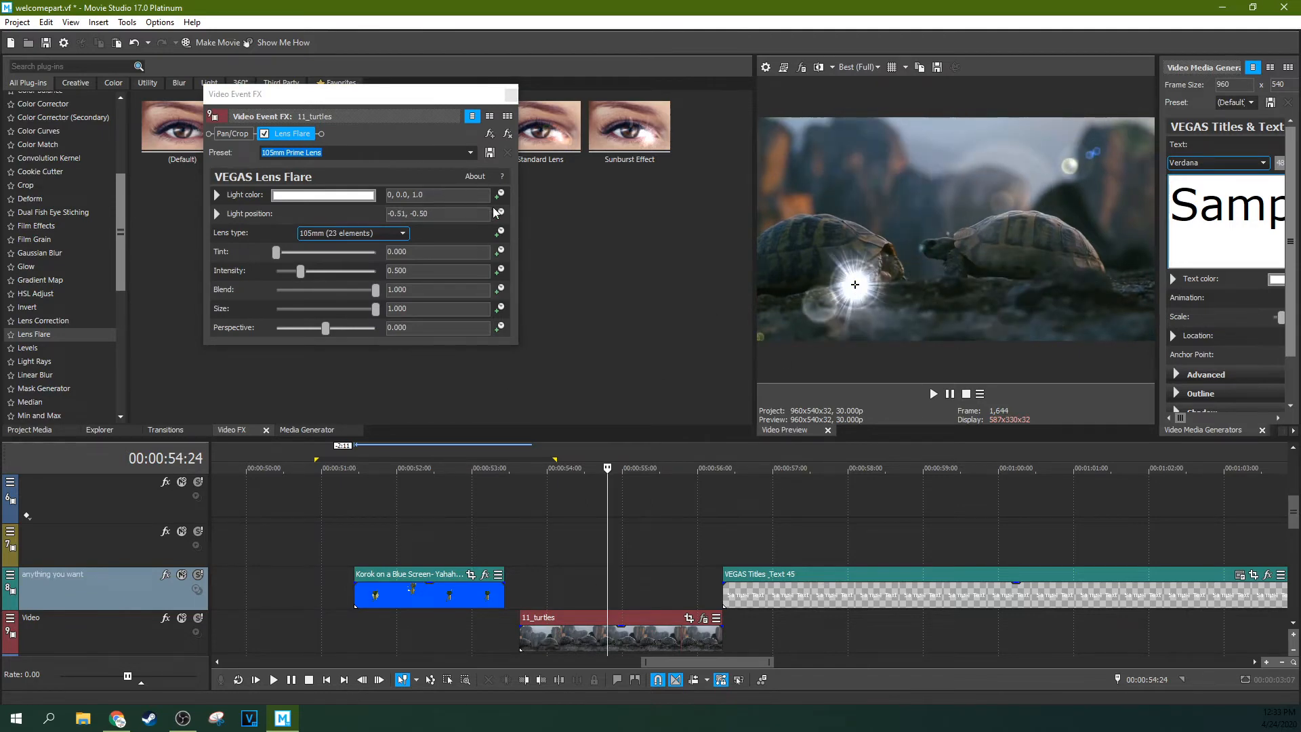
click(470, 152)
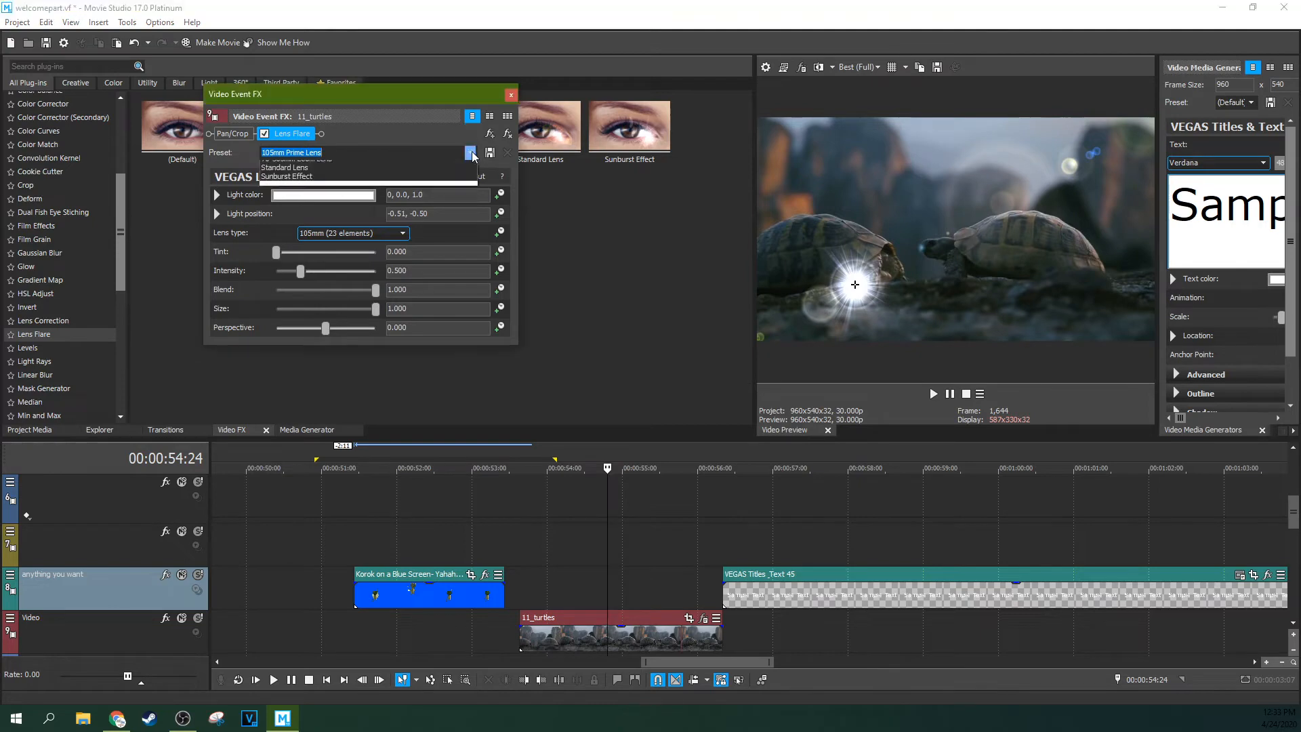
click(513, 99)
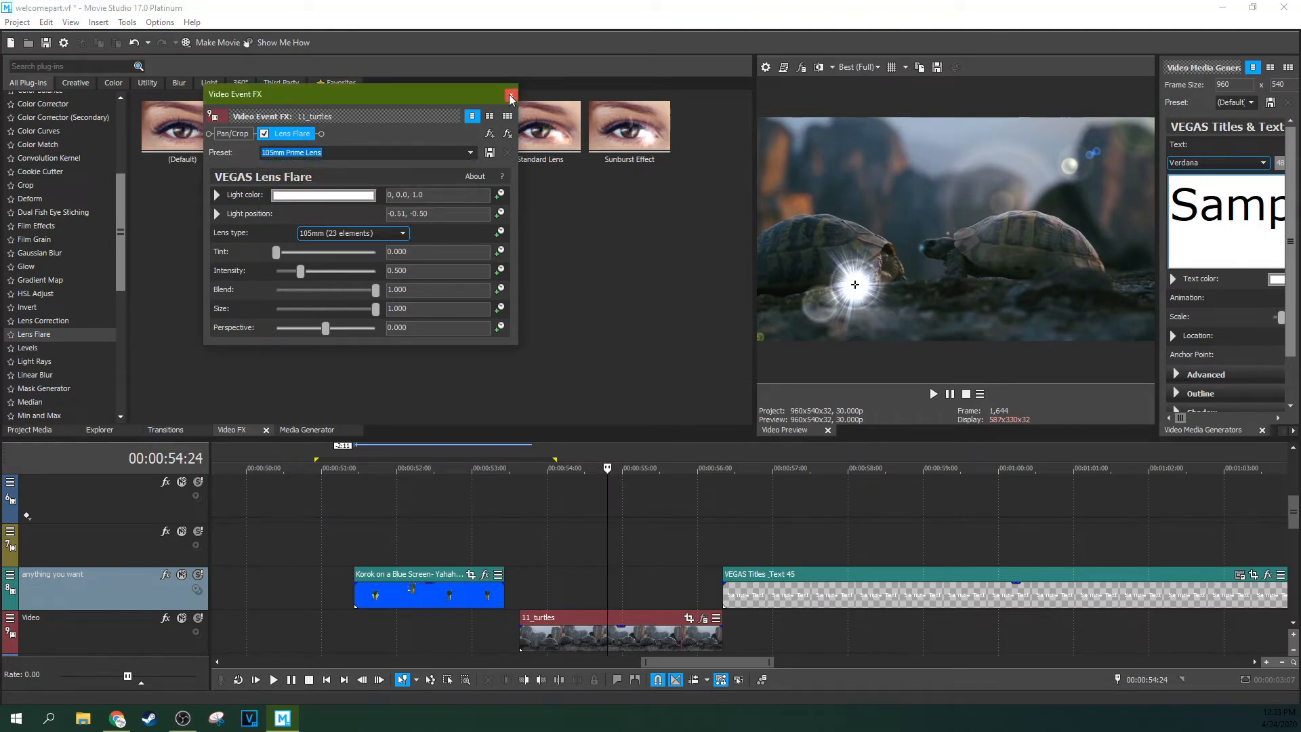
click(508, 134)
click(512, 94)
Step: Apply the ficer Levels preset to the 11_turtles clip with input start 0.102, input end 0.687, output end 0.864 and gamma 1.317
click(28, 348)
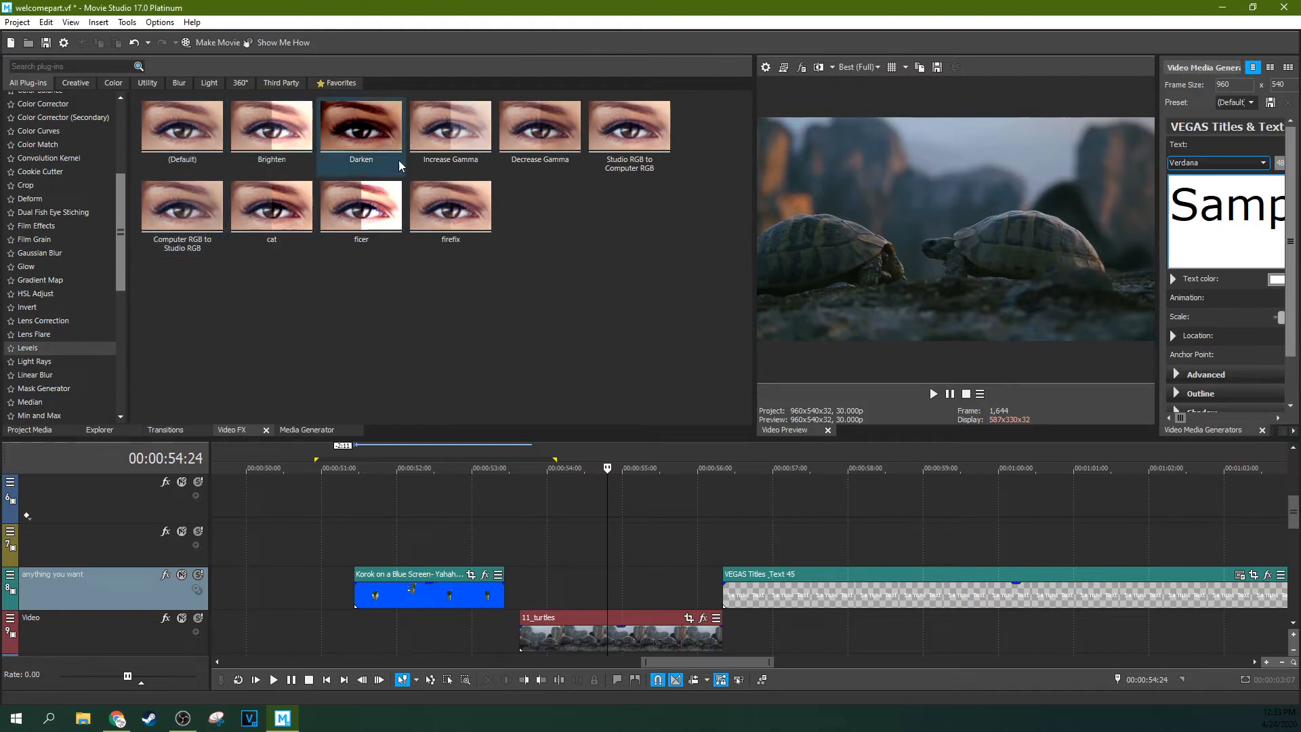
drag(361, 206, 630, 647)
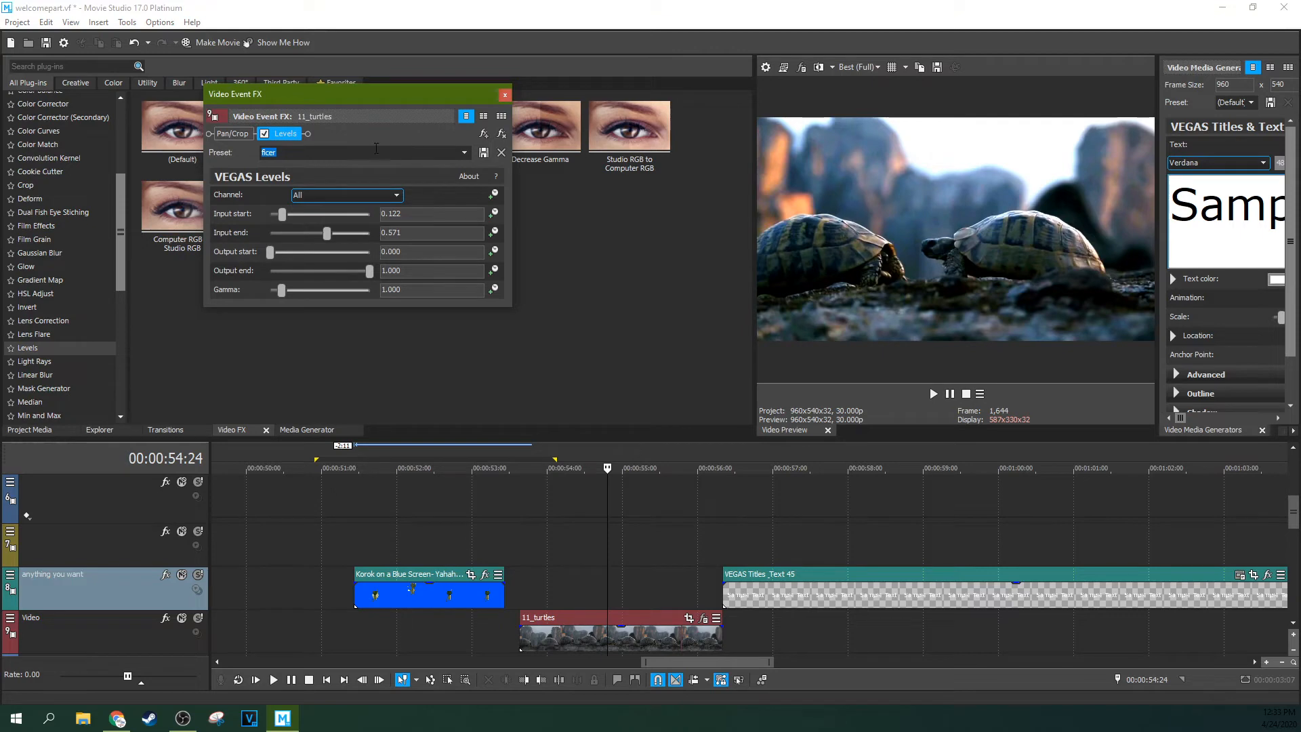
mouse_move(288, 216)
mouse_down()
mouse_move(370, 233)
mouse_move(278, 215)
mouse_up()
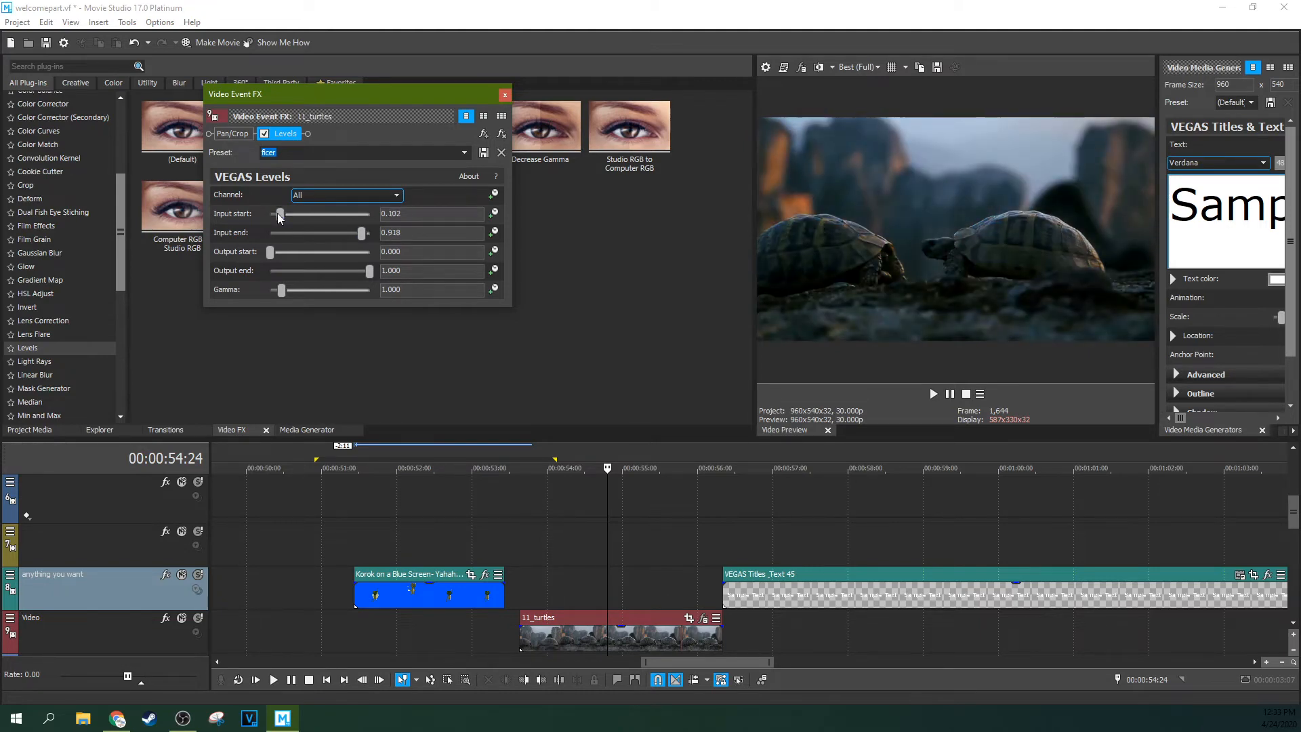
drag(366, 234, 355, 271)
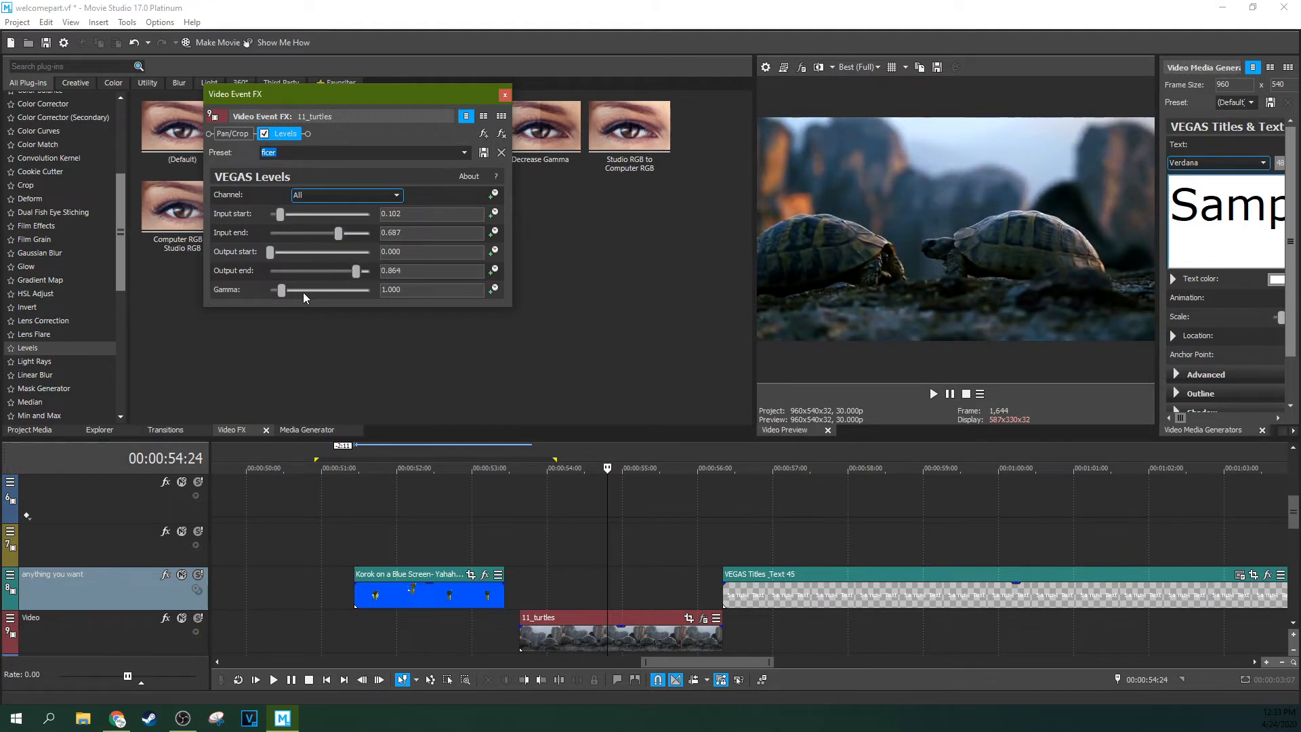
drag(282, 291, 290, 298)
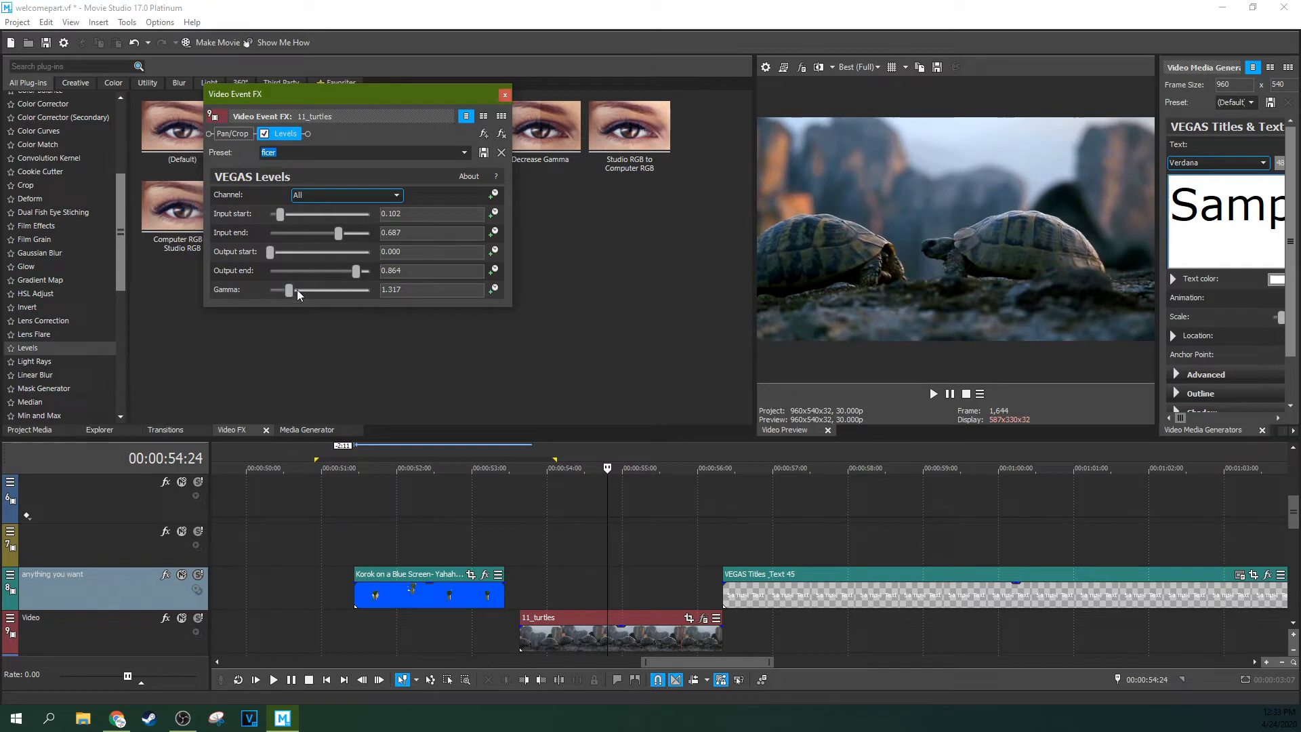
Step: Switch the Levels effect off and on several times to compare the image, and remove it from the clip
click(264, 135)
click(263, 134)
click(264, 135)
click(264, 134)
click(264, 134)
click(263, 134)
click(500, 134)
click(505, 94)
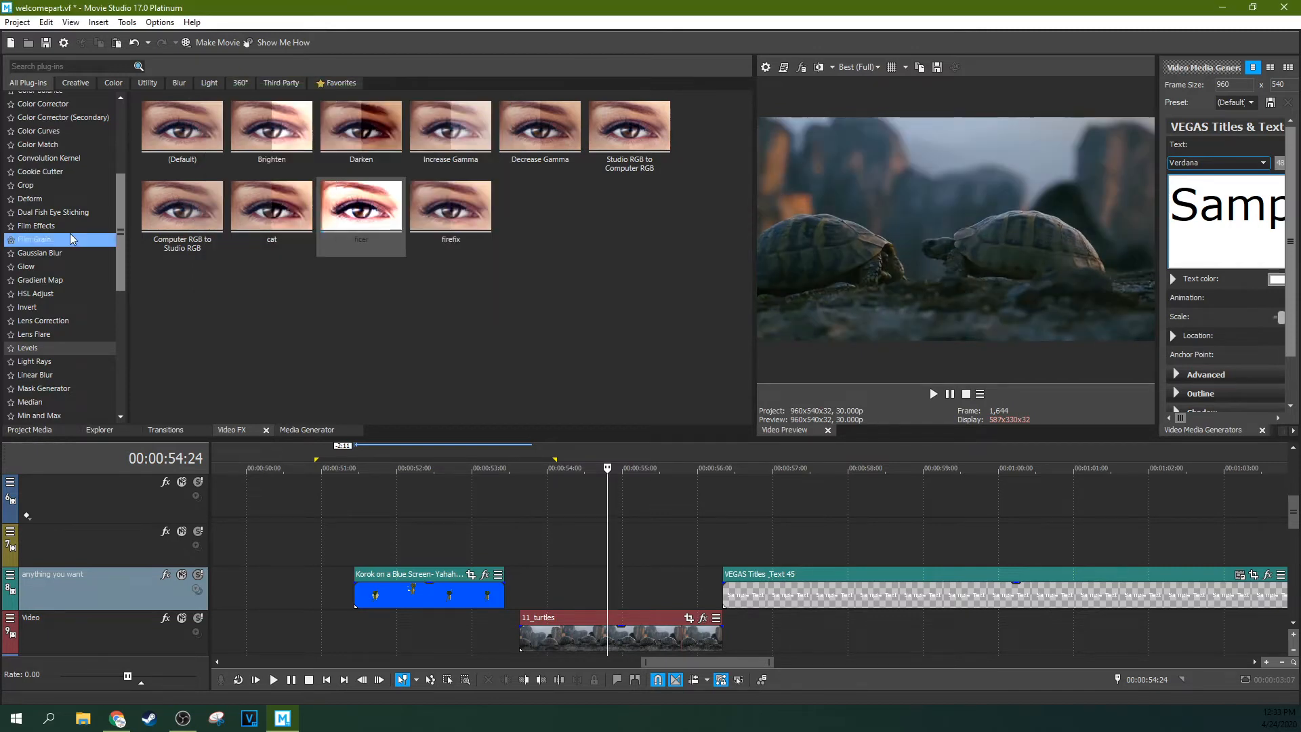
Step: Apply the High Sensitivity preset of Light Rays to the 11_turtles clip with the light source at about X 0.447, Y 0.783
click(50, 367)
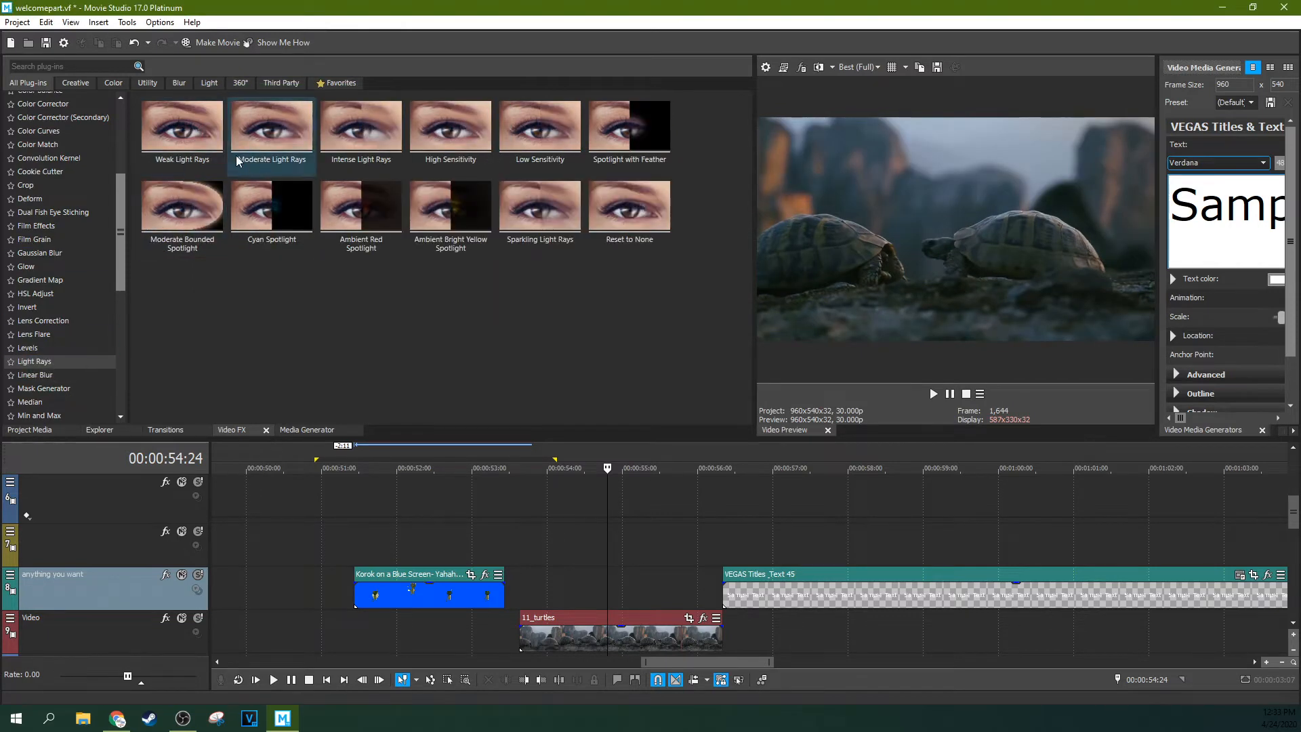
drag(442, 123, 661, 637)
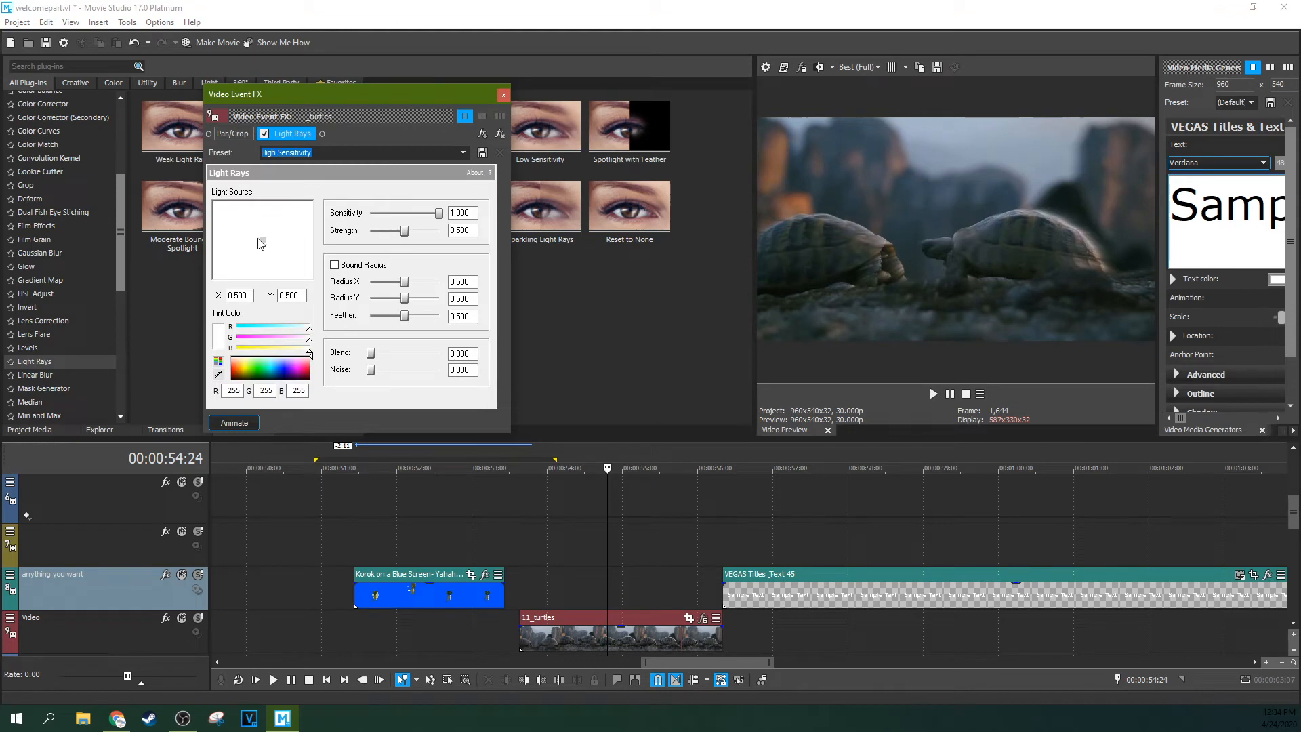
mouse_move(267, 248)
mouse_down()
mouse_move(249, 236)
mouse_move(261, 270)
mouse_up()
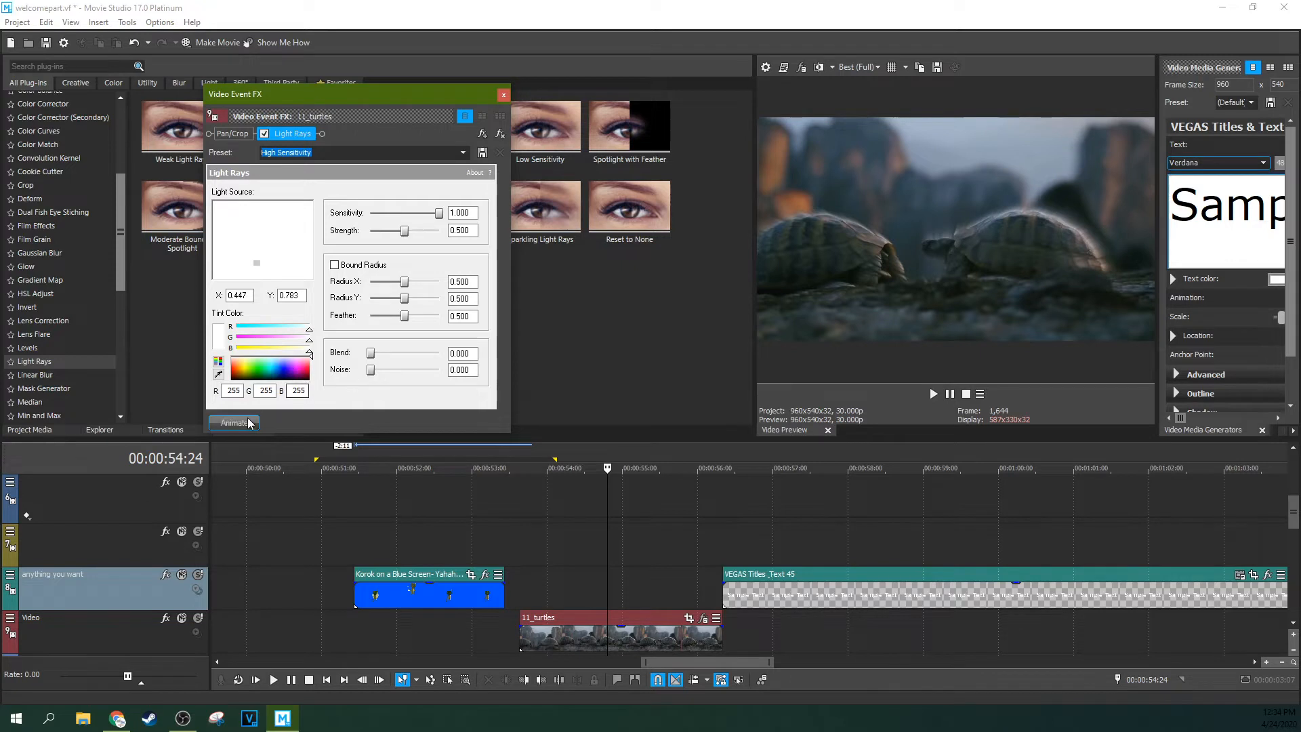
Step: Set the Light Rays blend to 0.138 and enable Bound Radius with the light source at about X 0.316, Y 0.575
drag(370, 355, 380, 355)
click(335, 265)
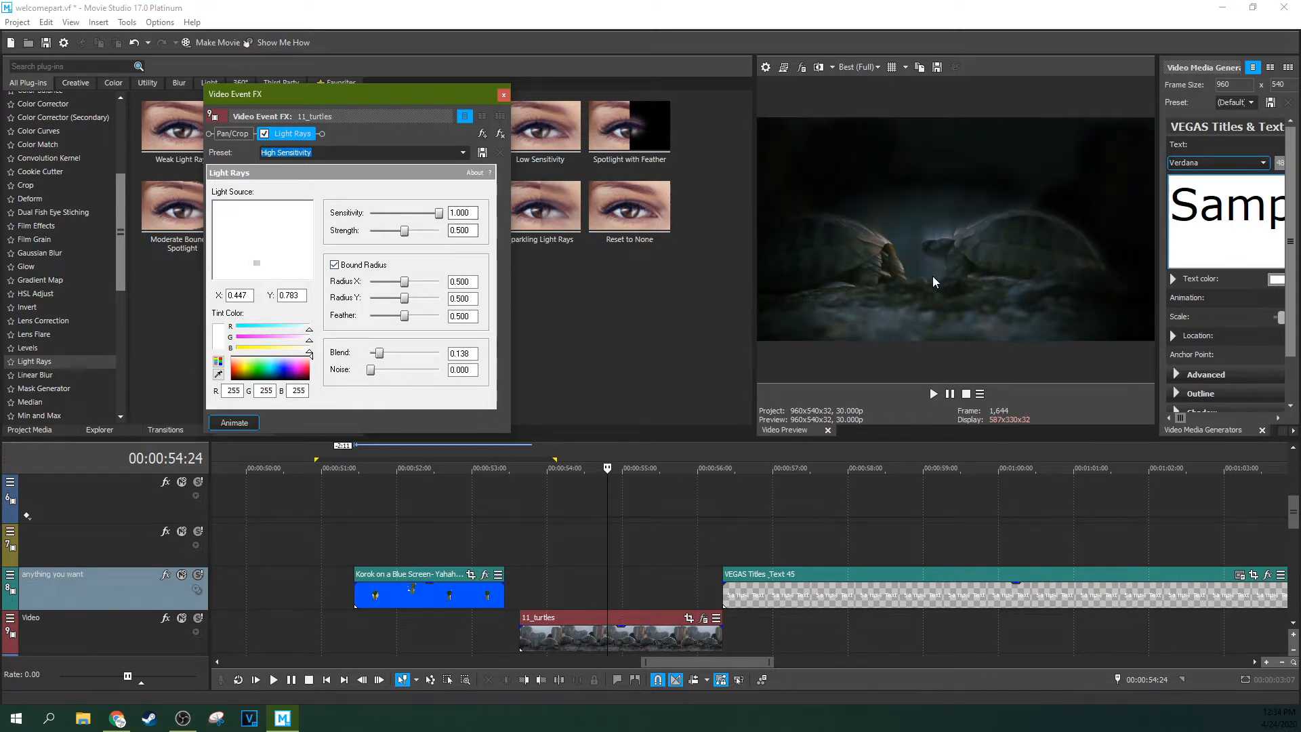
mouse_move(257, 263)
mouse_down()
mouse_move(264, 245)
mouse_move(248, 249)
mouse_up()
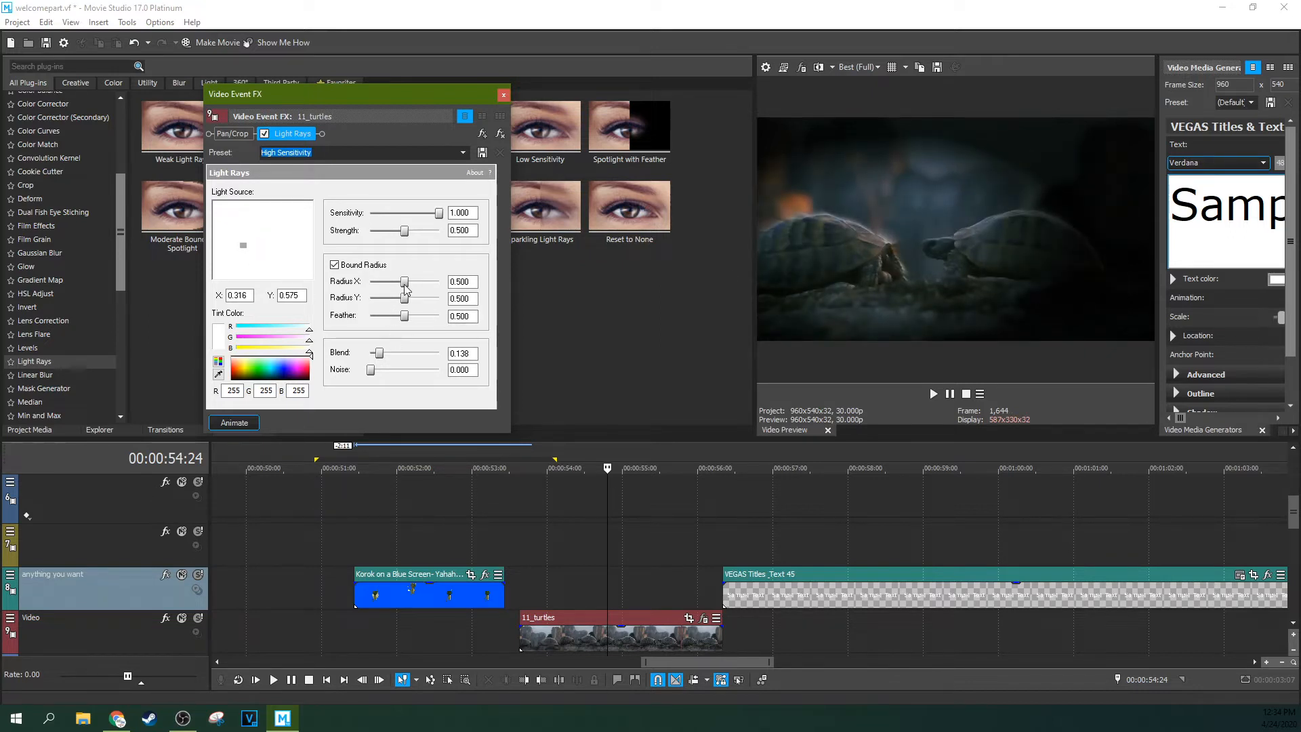
Step: Set the Light Rays strength to 0, radius Y to 0.742 and feather to 0 with the source at about X 0.461, Y 0.558, and remove the effect
drag(405, 231, 335, 247)
drag(244, 247, 290, 266)
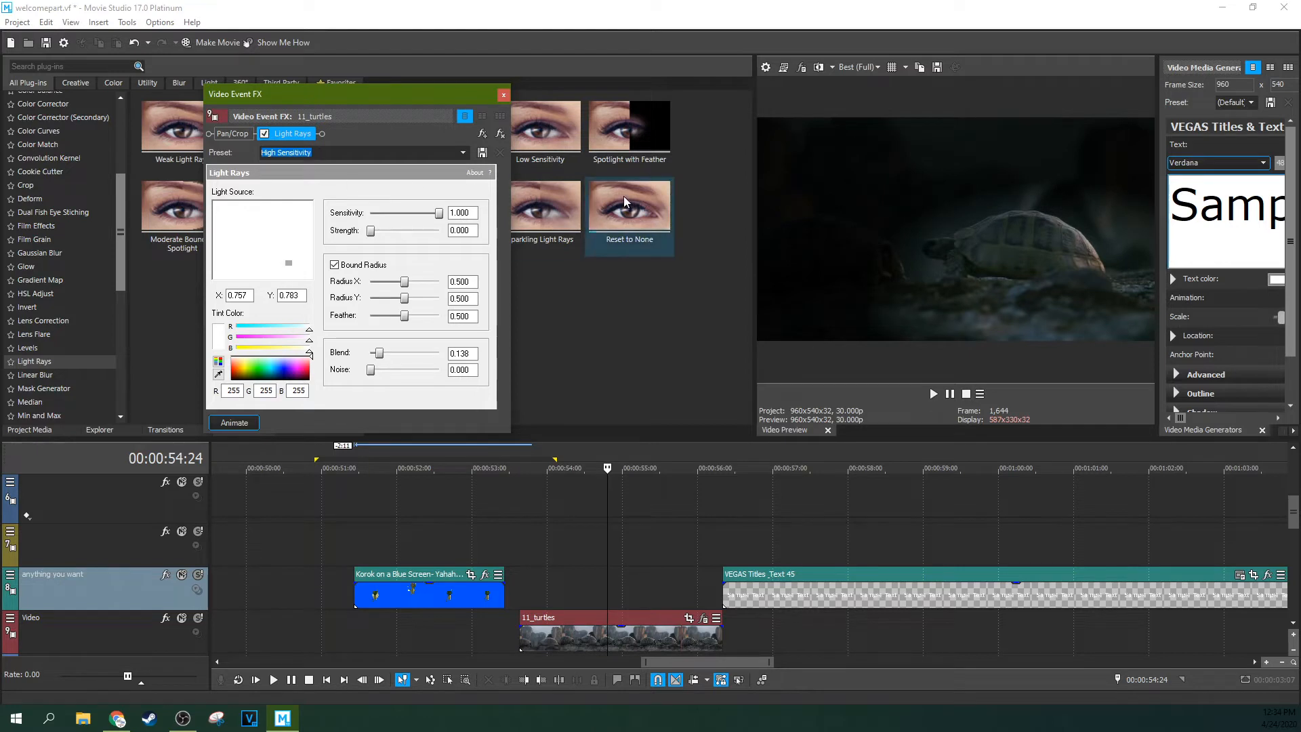
drag(395, 298, 352, 326)
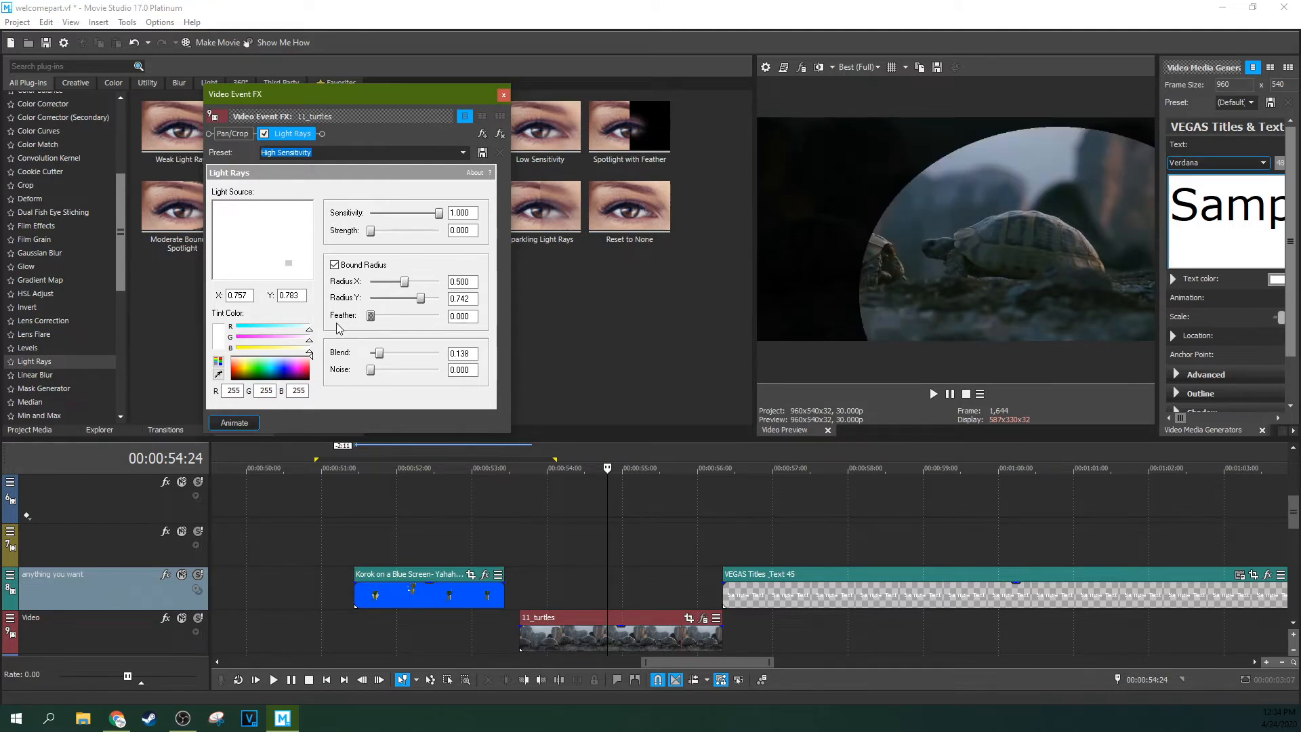
drag(289, 263, 266, 244)
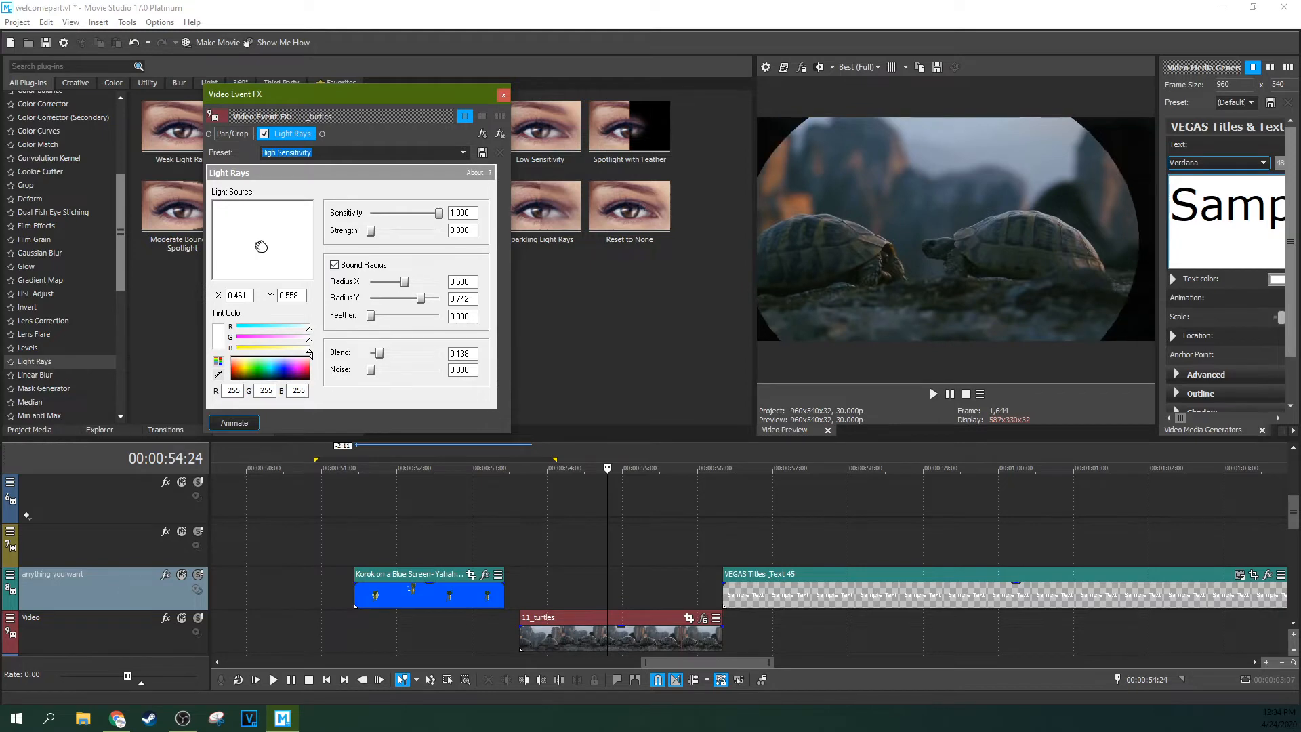
click(500, 141)
click(504, 95)
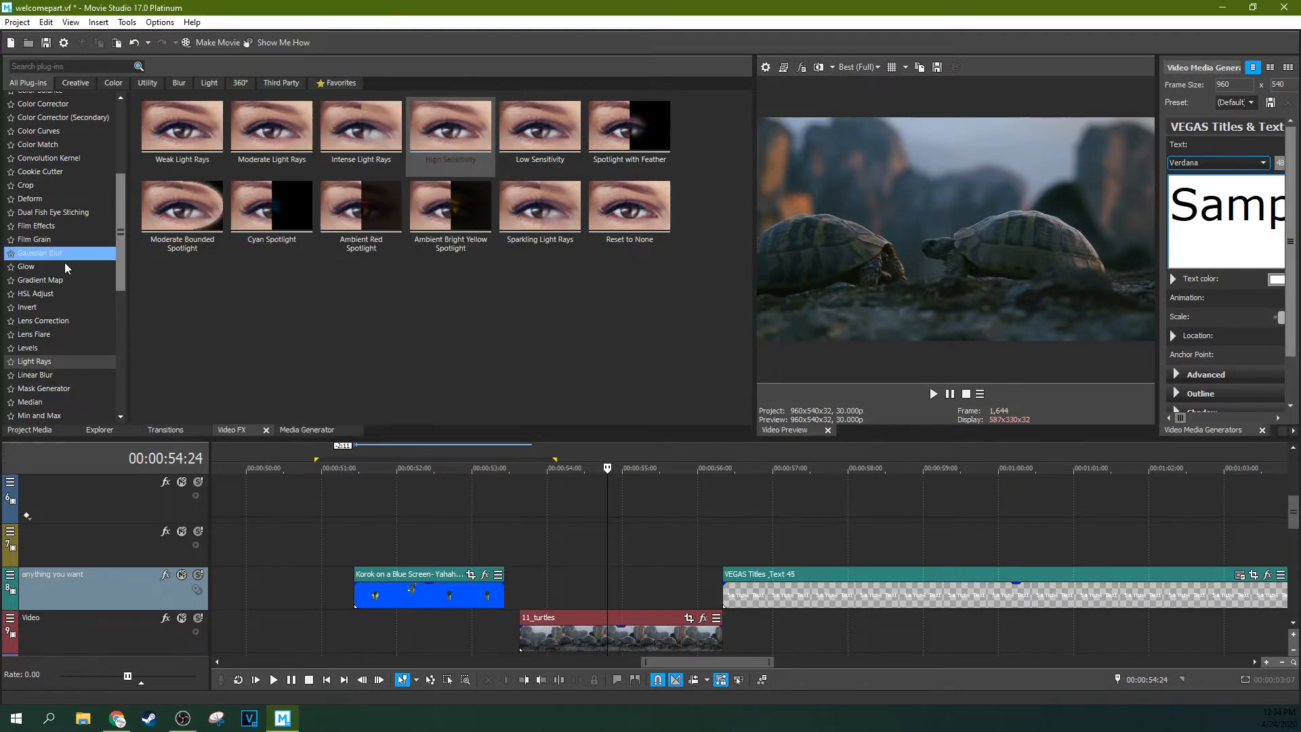
Step: Apply the 60 Degrees Extreme preset of Linear Blur to the 11_turtles clip and remove the effect again
click(46, 385)
click(46, 377)
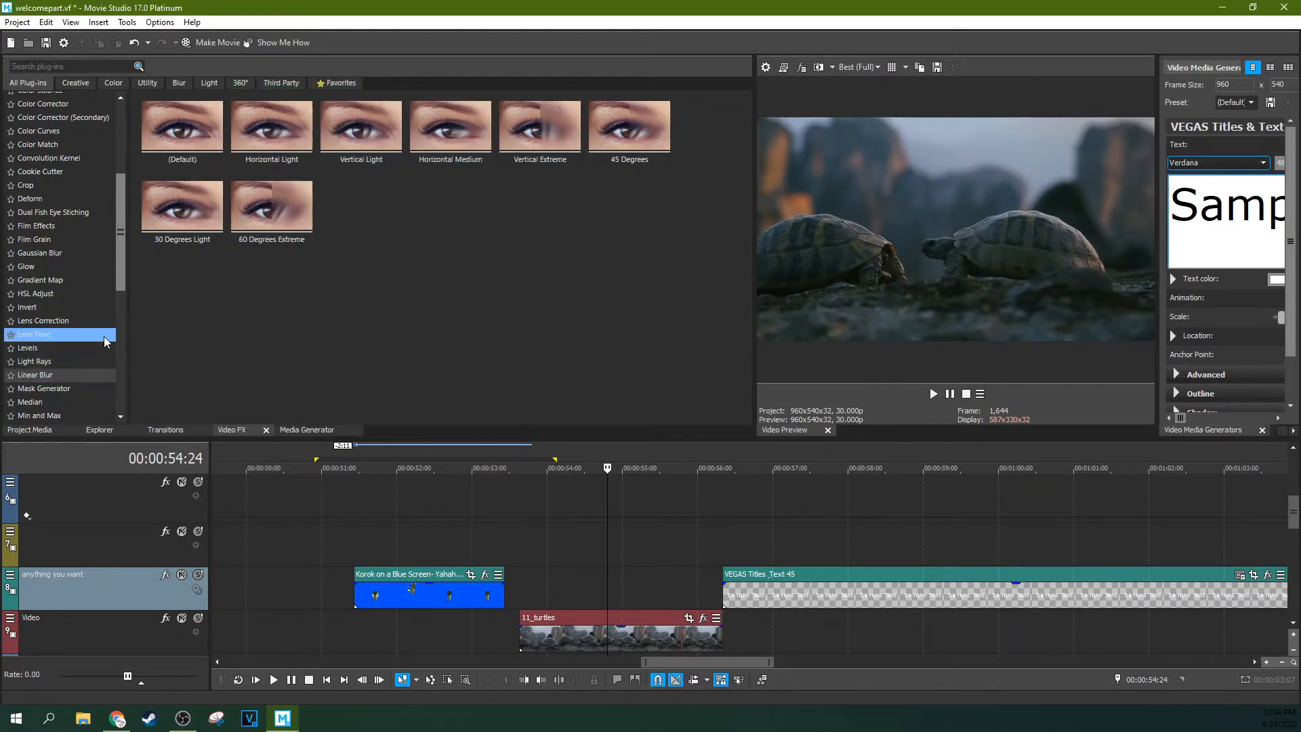
drag(287, 193, 584, 629)
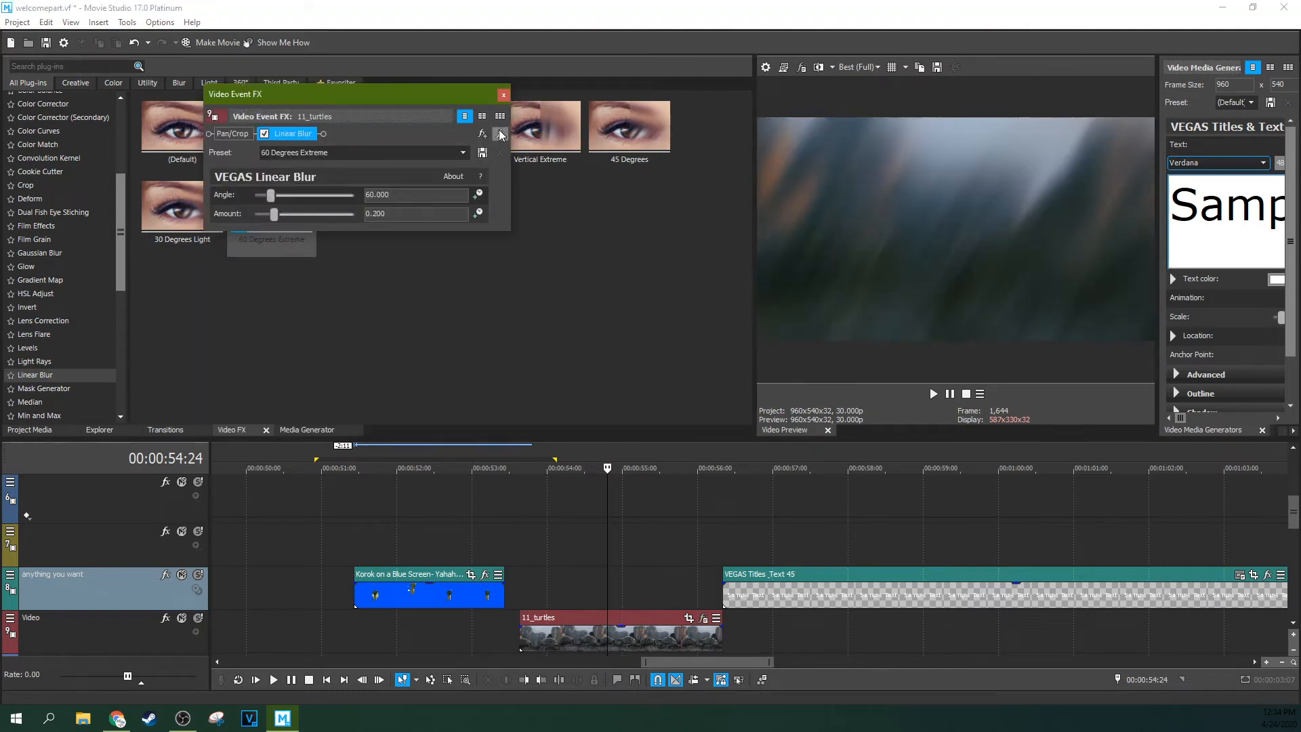
click(500, 134)
click(504, 94)
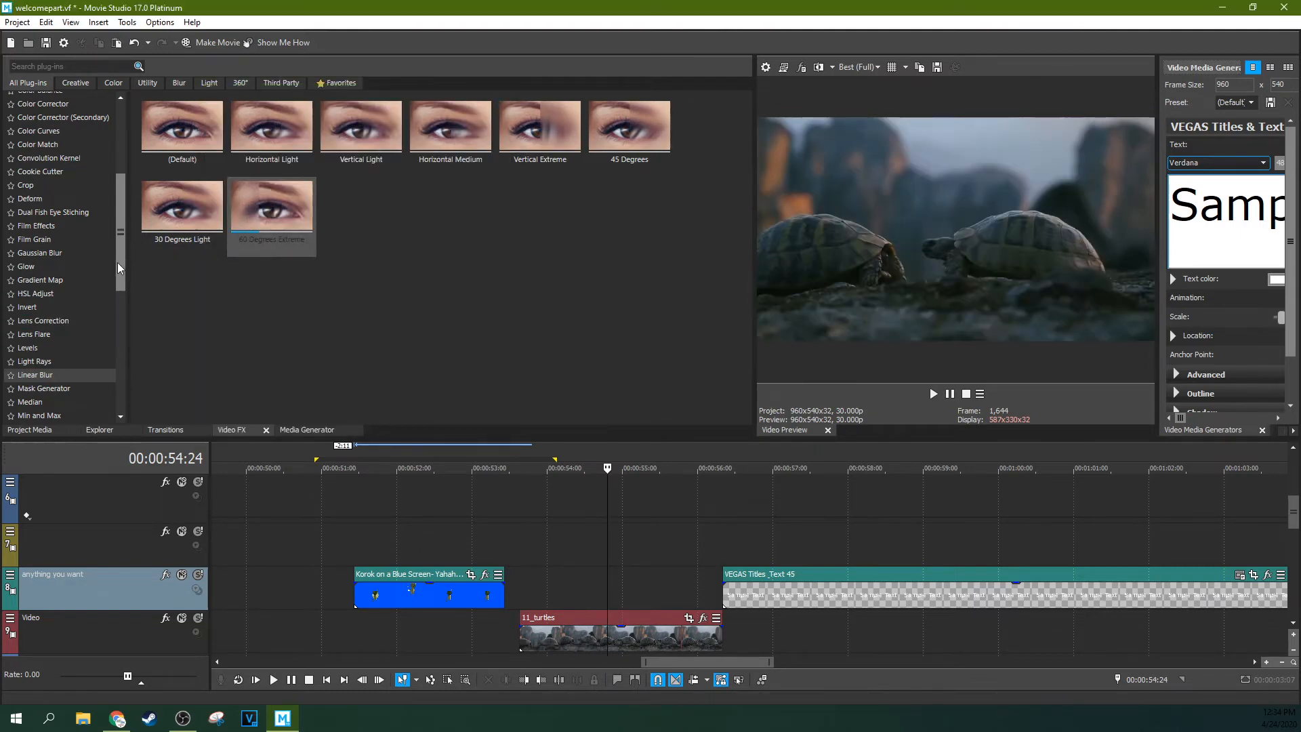
Step: Show the Mask Generator presets and move the VEGAS Titles & Text 45 clip so that it overlaps the 11_turtles clip
scroll(82, 271, down, 3)
click(45, 257)
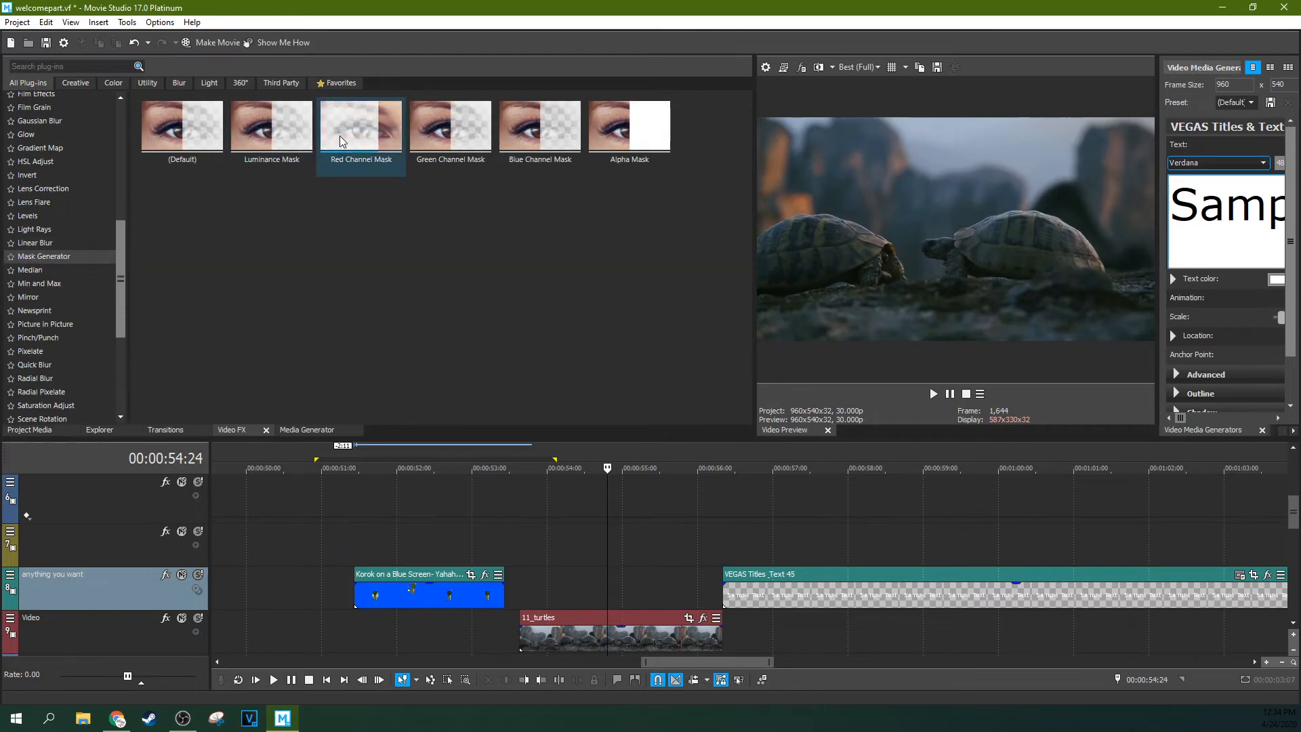
drag(765, 578, 695, 601)
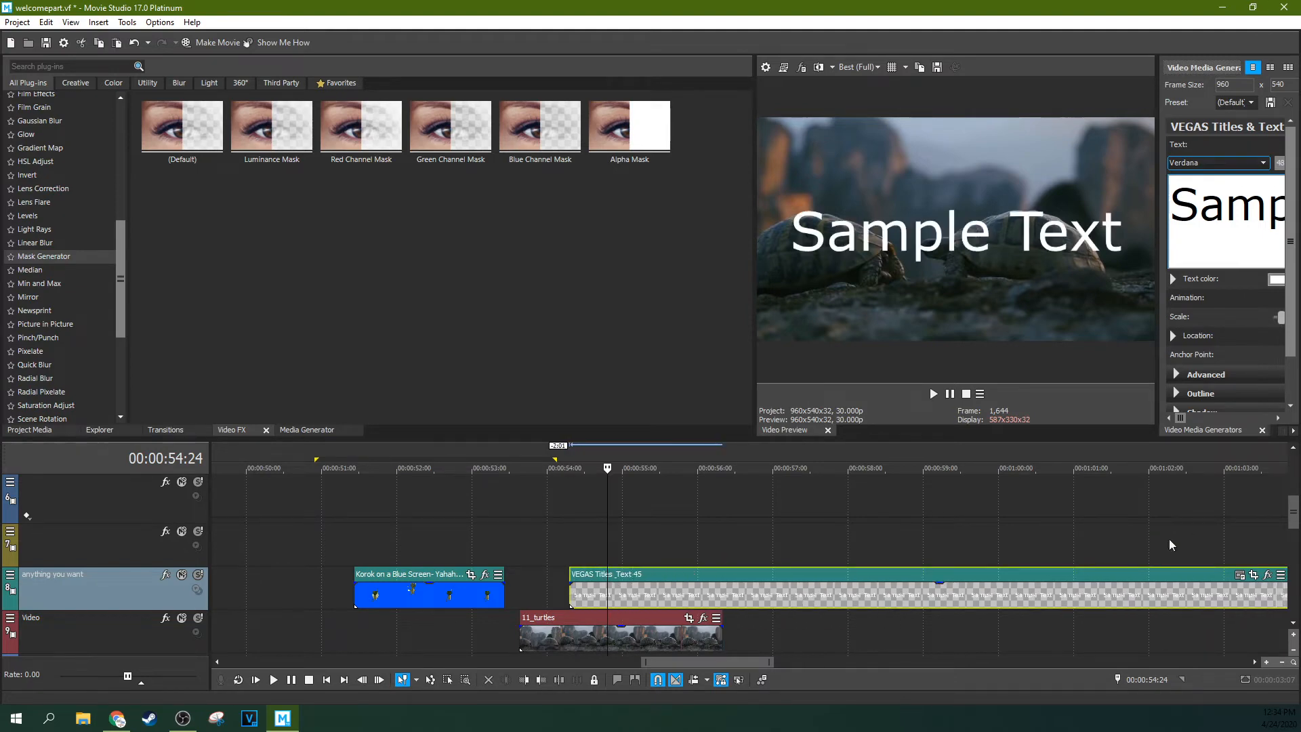
Step: Give the Sample Text title a black outline with a width of 10.000
click(1241, 574)
drag(1155, 287, 901, 288)
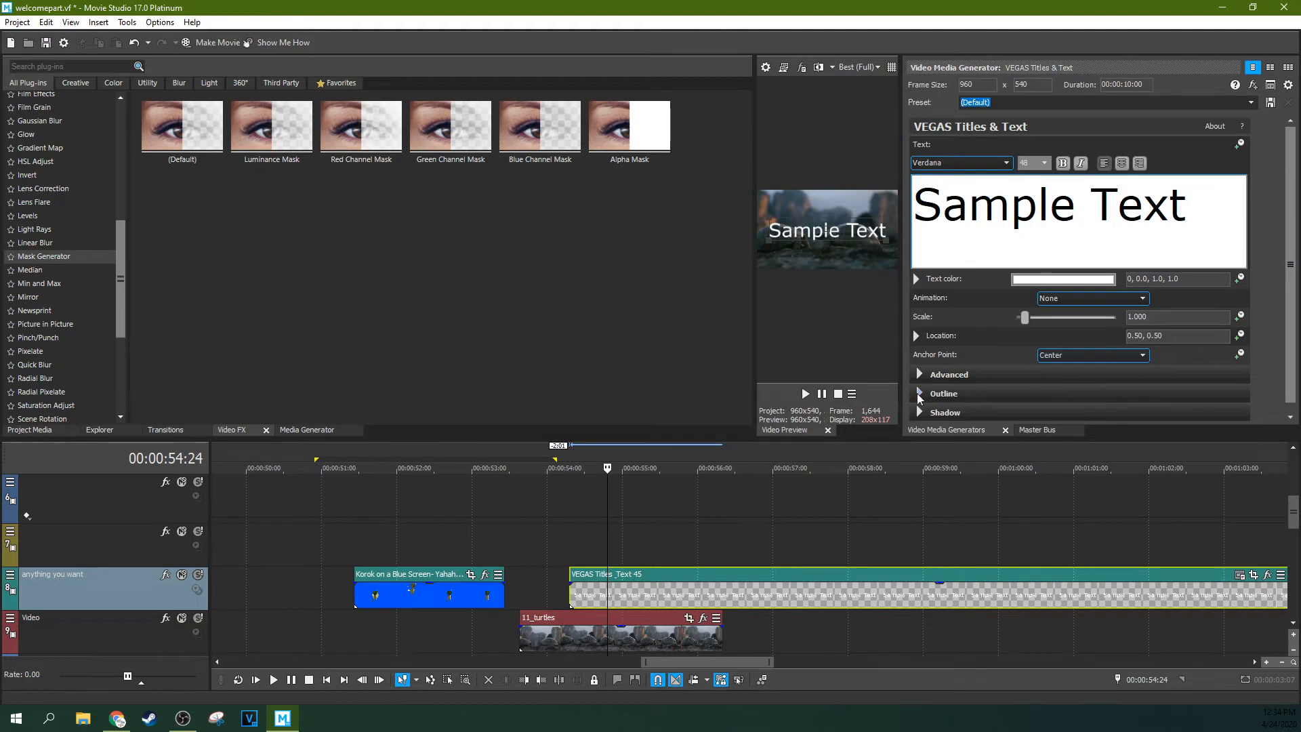
click(919, 394)
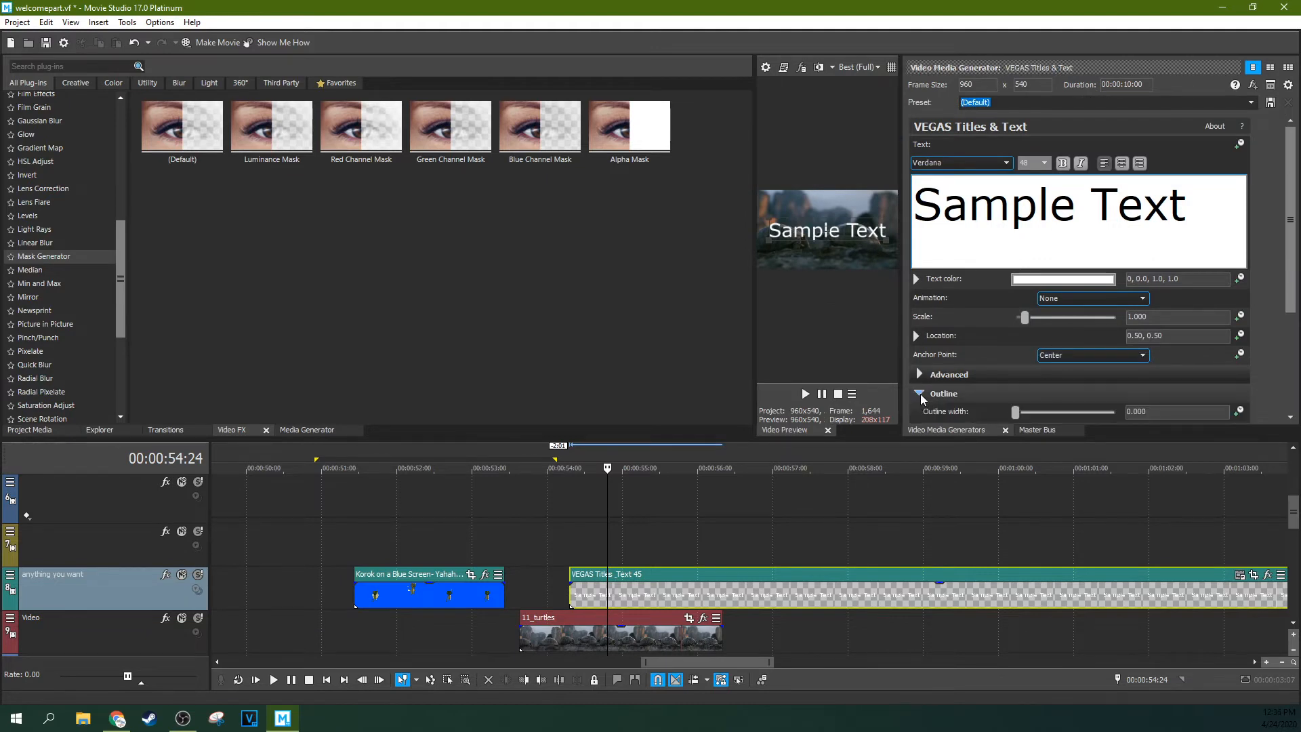
scroll(1291, 288, down, 1)
scroll(1012, 399, down, 2)
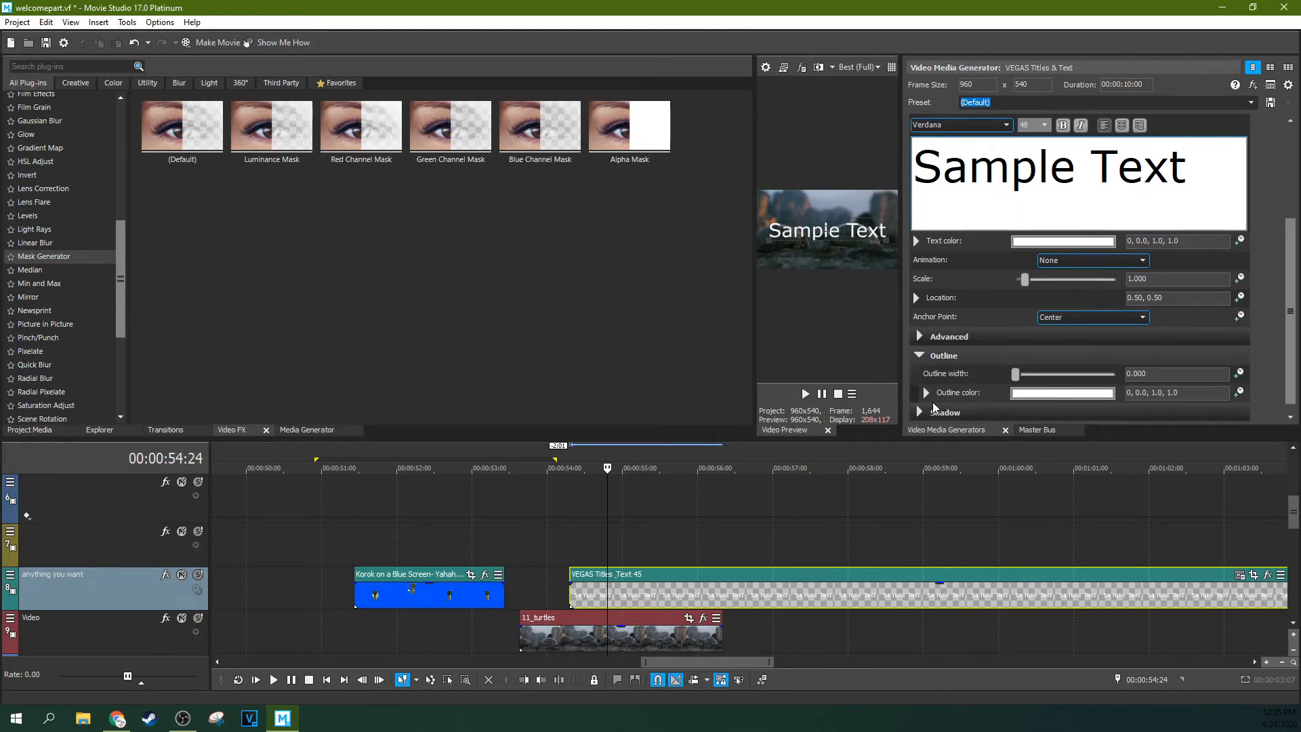
click(1015, 392)
click(1044, 459)
click(1048, 456)
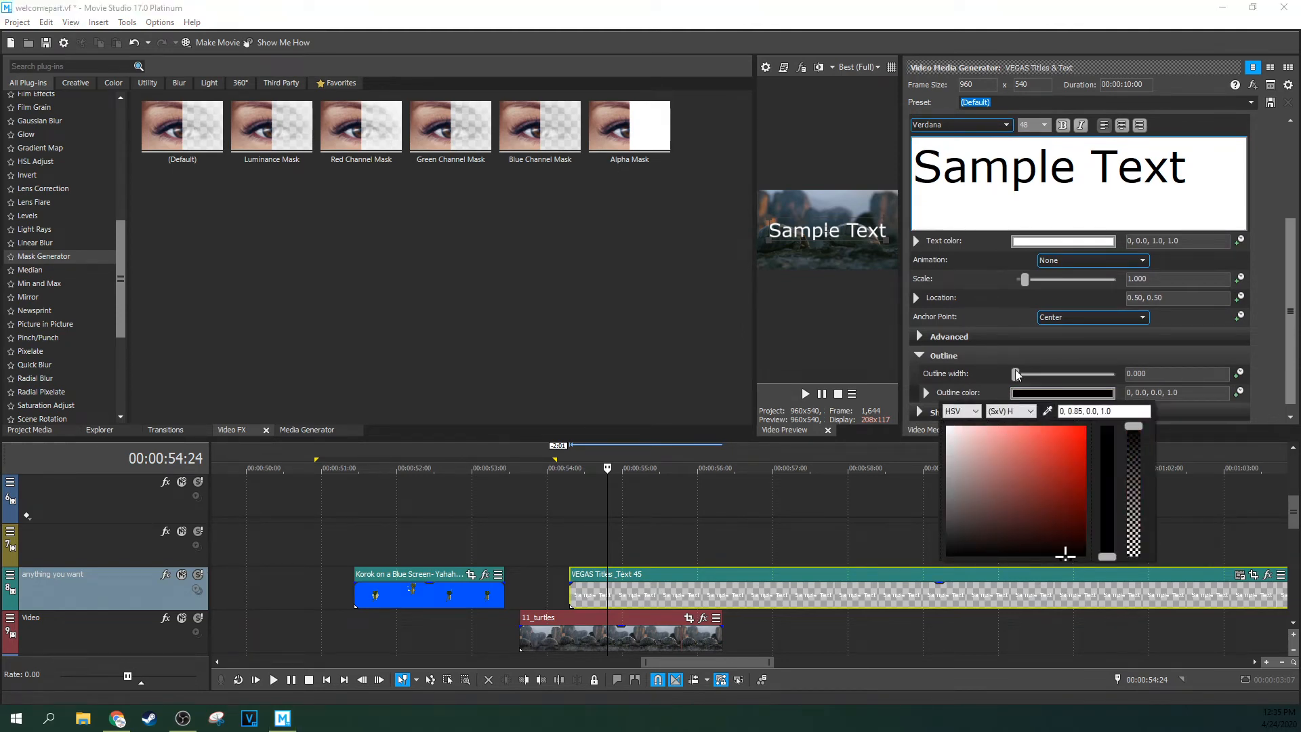
click(1049, 377)
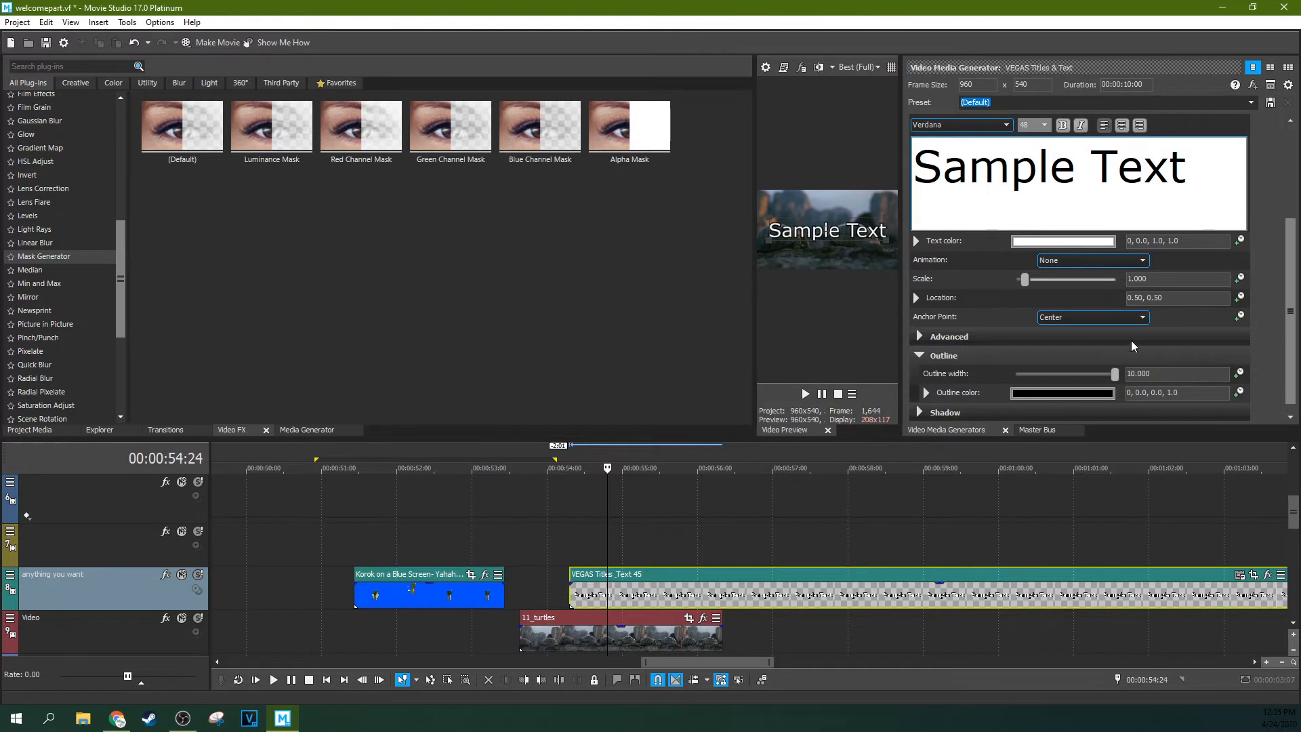
click(1048, 243)
click(854, 328)
drag(899, 285, 1184, 285)
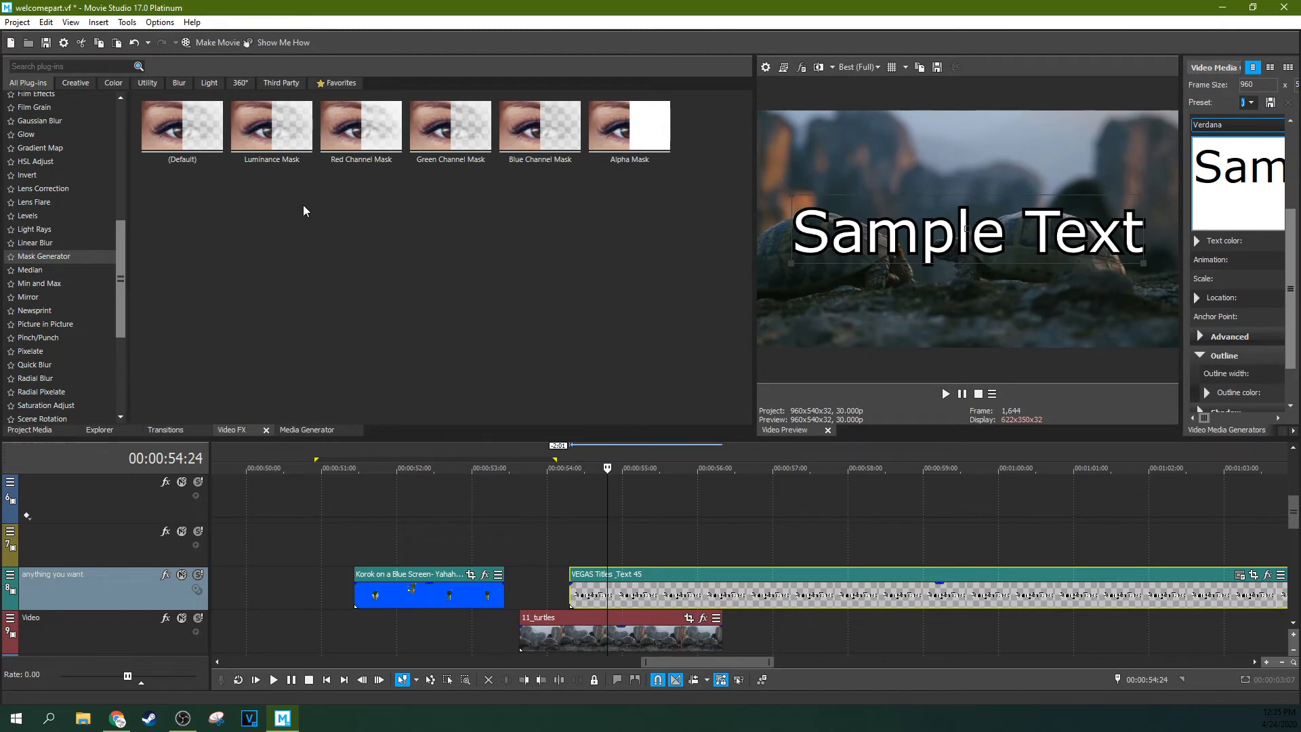
Step: Apply the Luminance Mask preset of Mask Generator to the title clip, try Invert and the Low in and High in levels, and remove the effect
drag(271, 126, 634, 600)
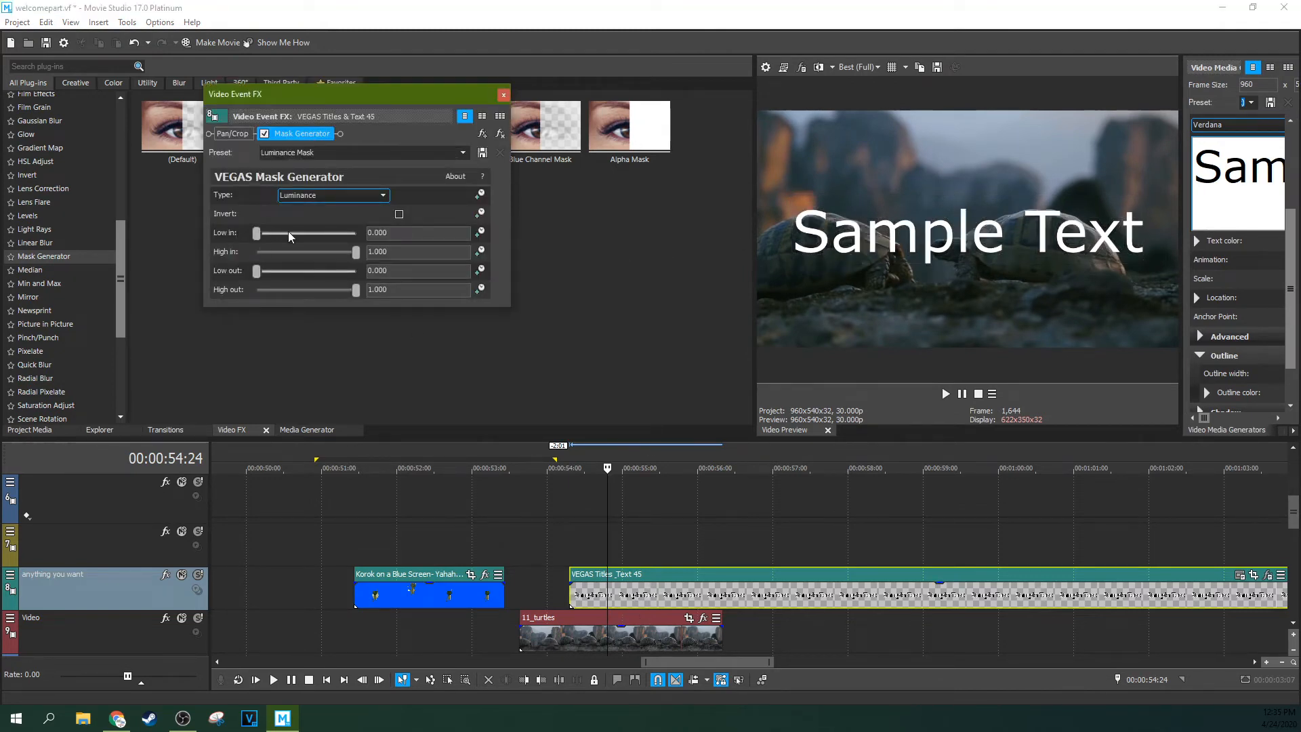
click(399, 215)
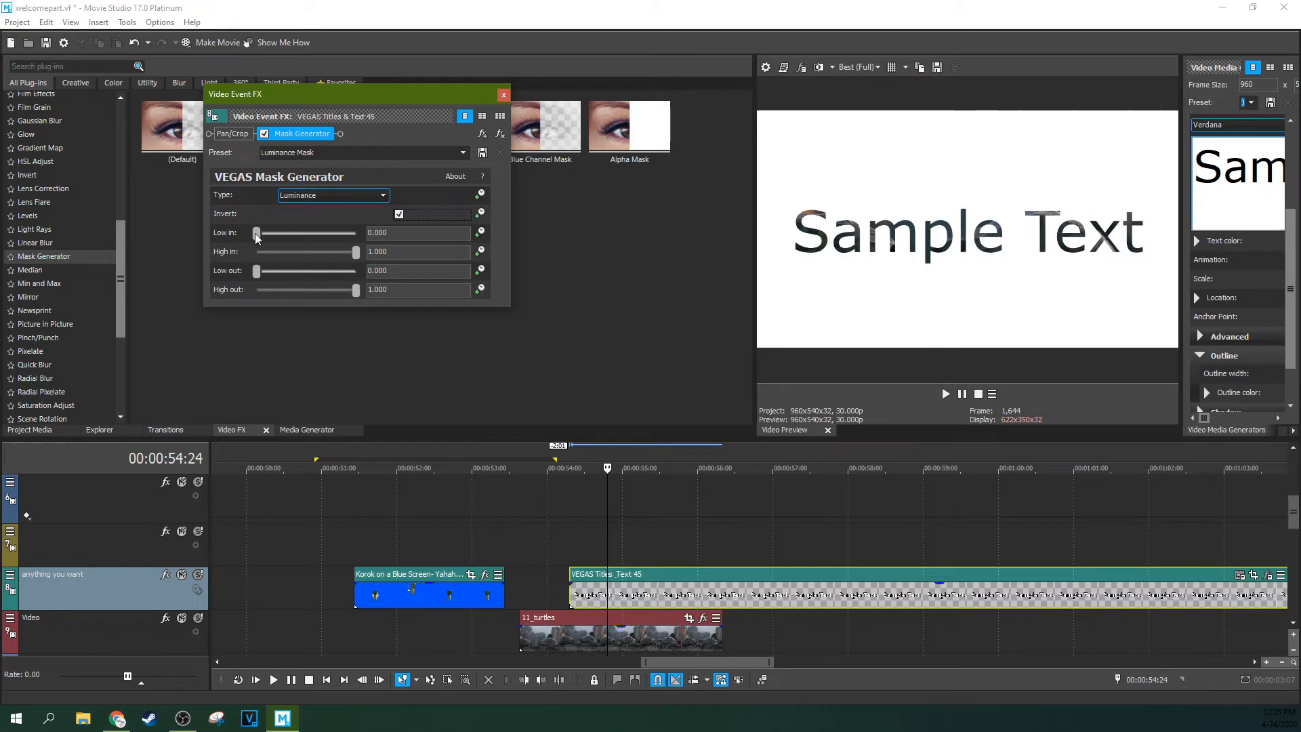
drag(289, 235, 256, 234)
drag(344, 255, 383, 252)
click(501, 136)
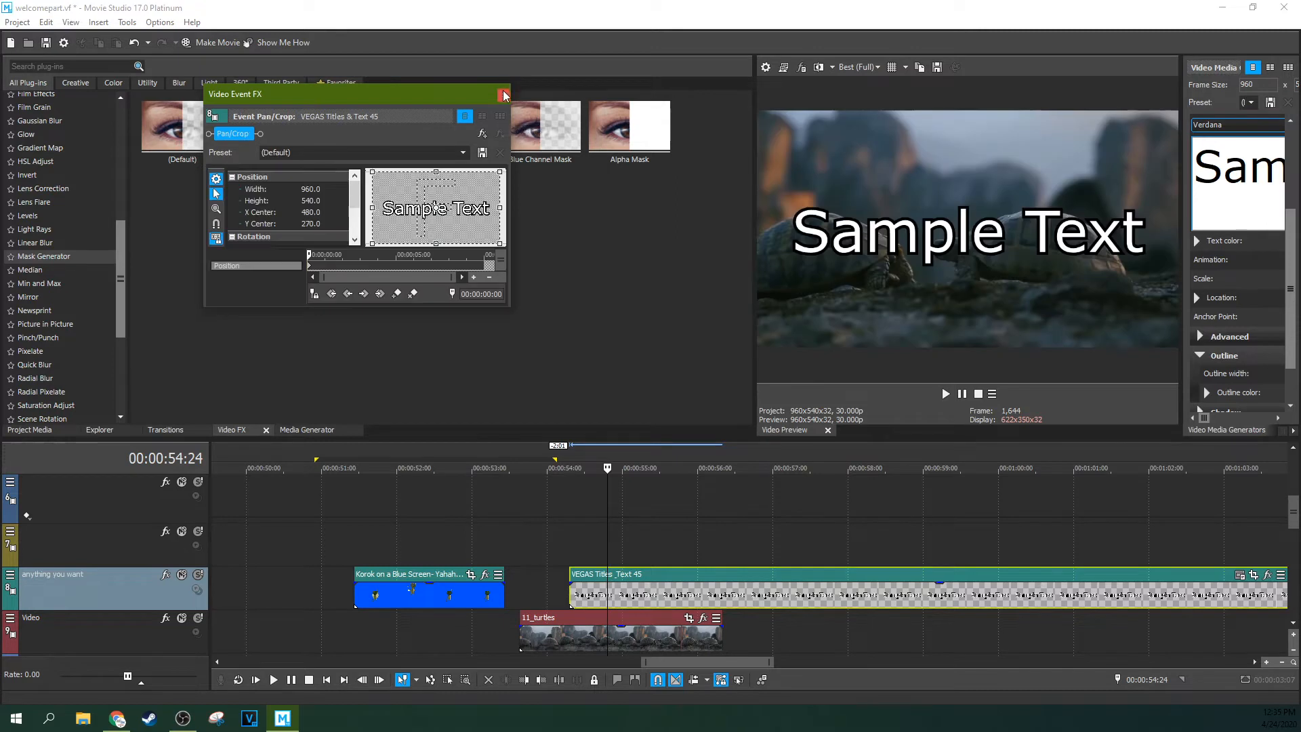
click(505, 95)
Step: Move the title off 11_turtles and apply the Round Max preset of Median to that clip with horizontal range 0.204 and vertical range 0.320
key(Down)
drag(345, 201, 477, 353)
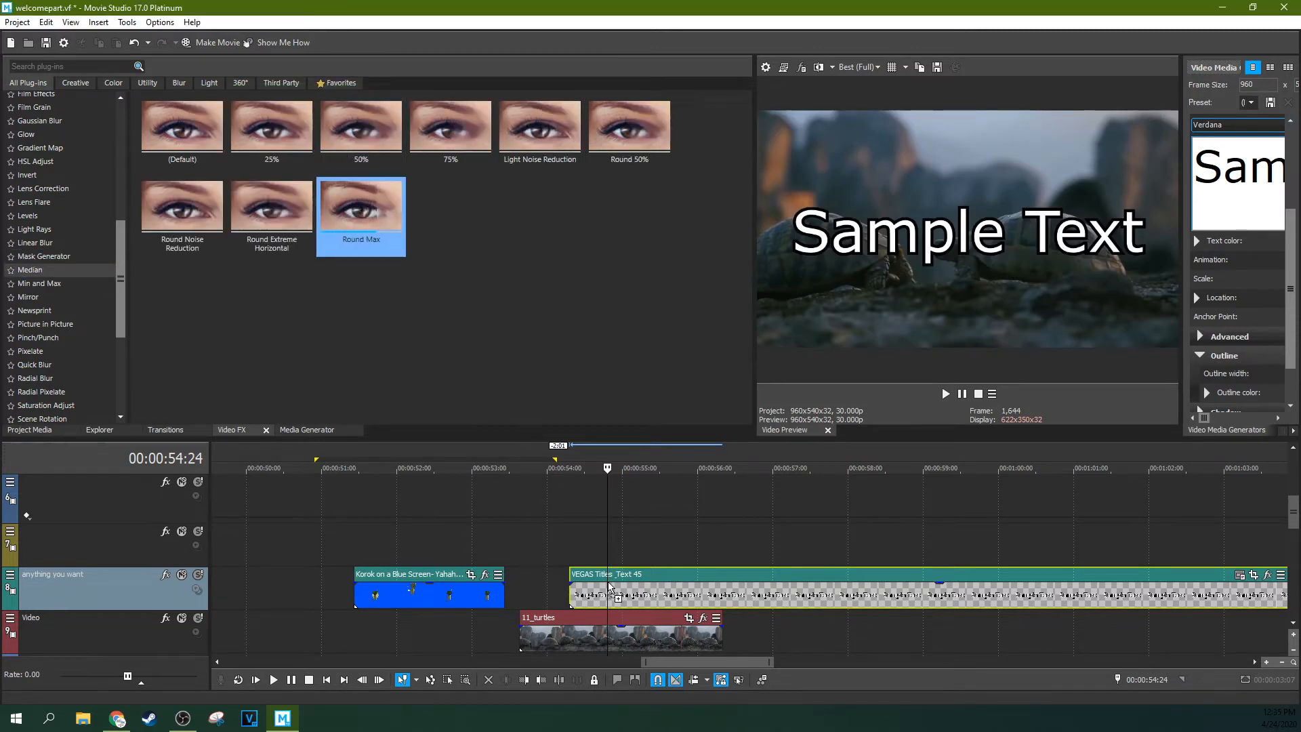
drag(553, 621, 554, 622)
drag(782, 584, 1071, 584)
click(625, 634)
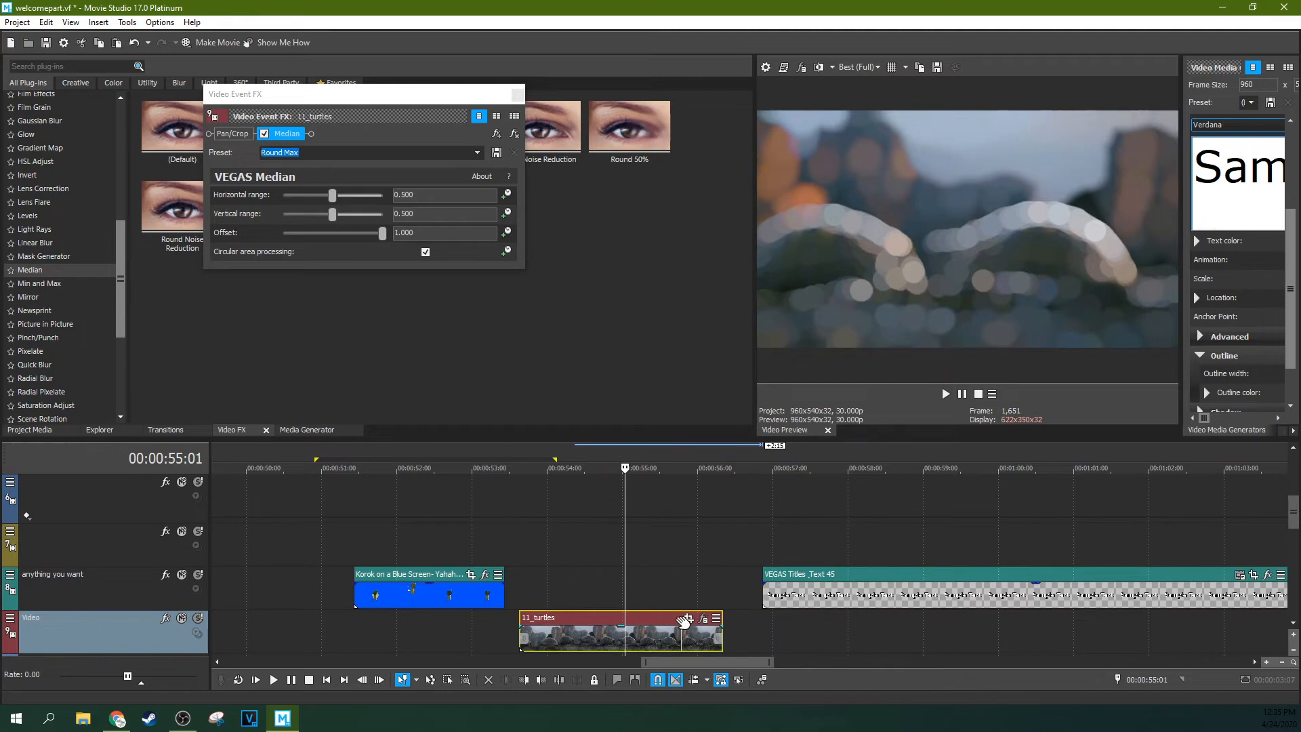
drag(339, 198, 317, 223)
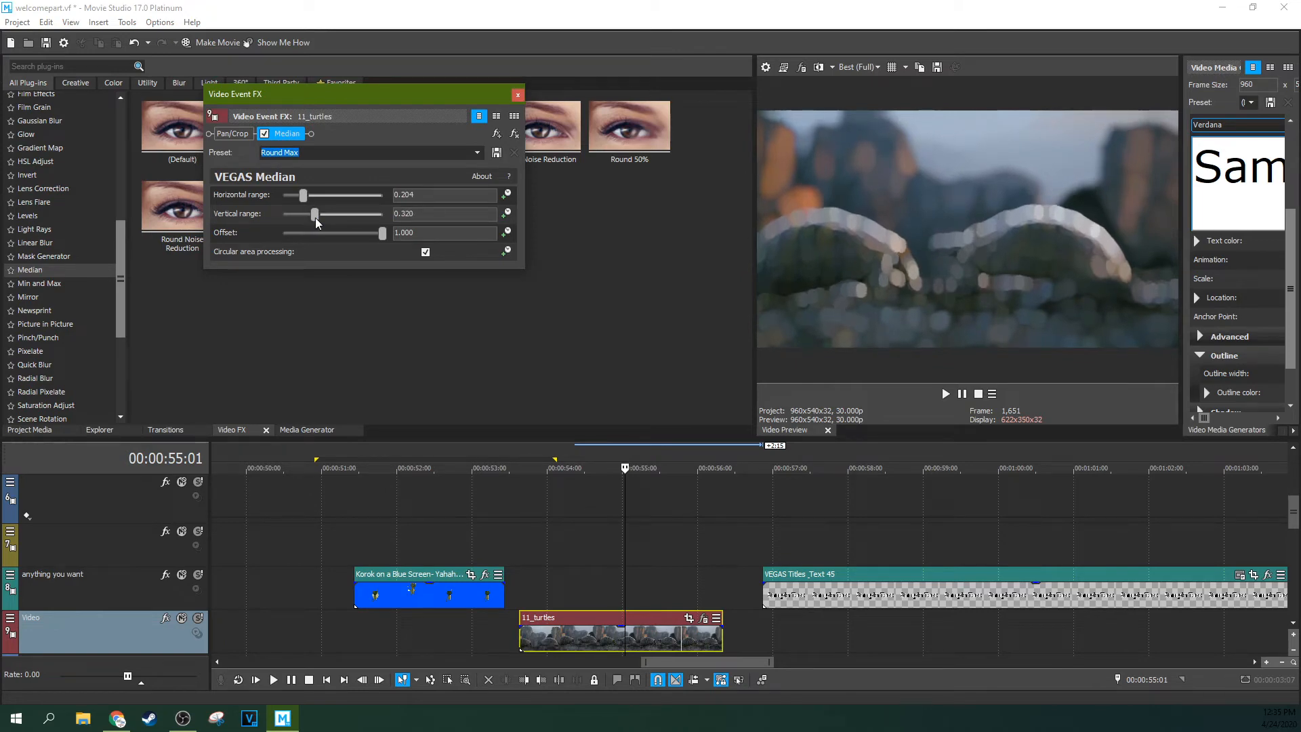
Step: Move the title clip back over 11_turtles and play the section to view the text above the Median effect
drag(786, 578, 567, 573)
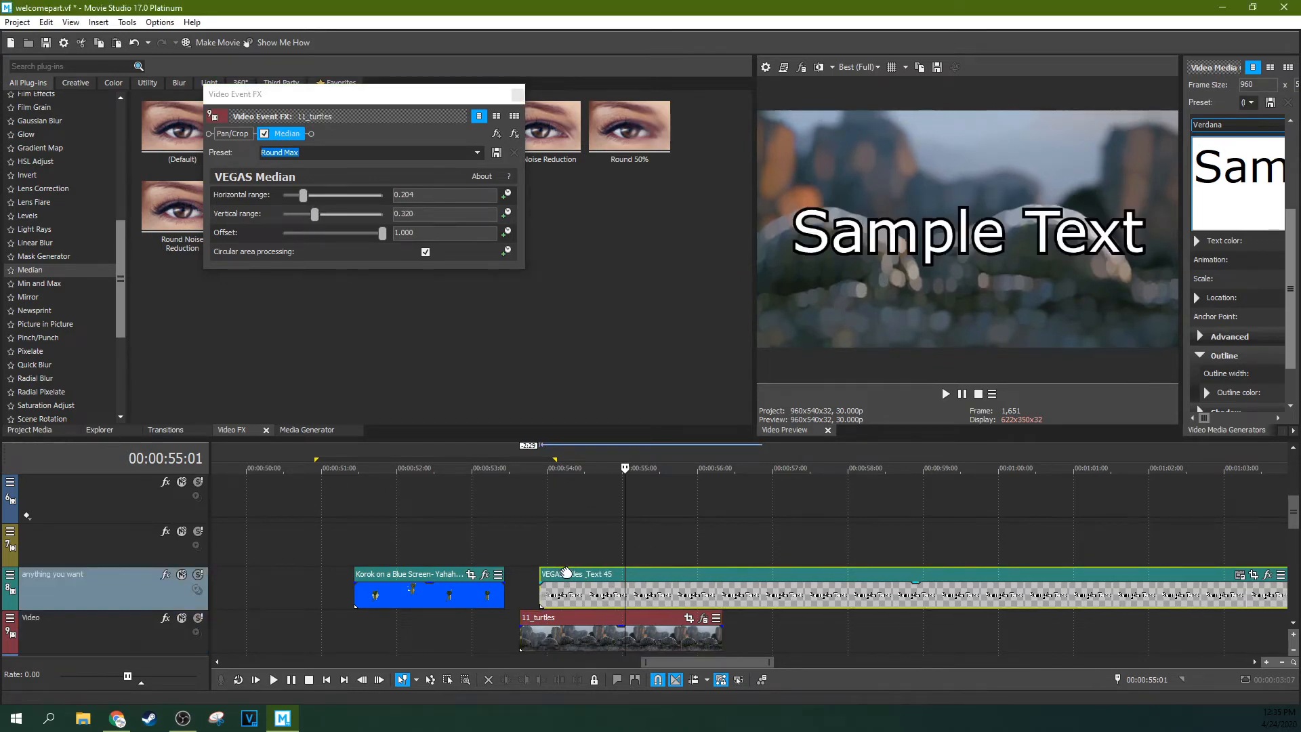
click(567, 550)
click(946, 394)
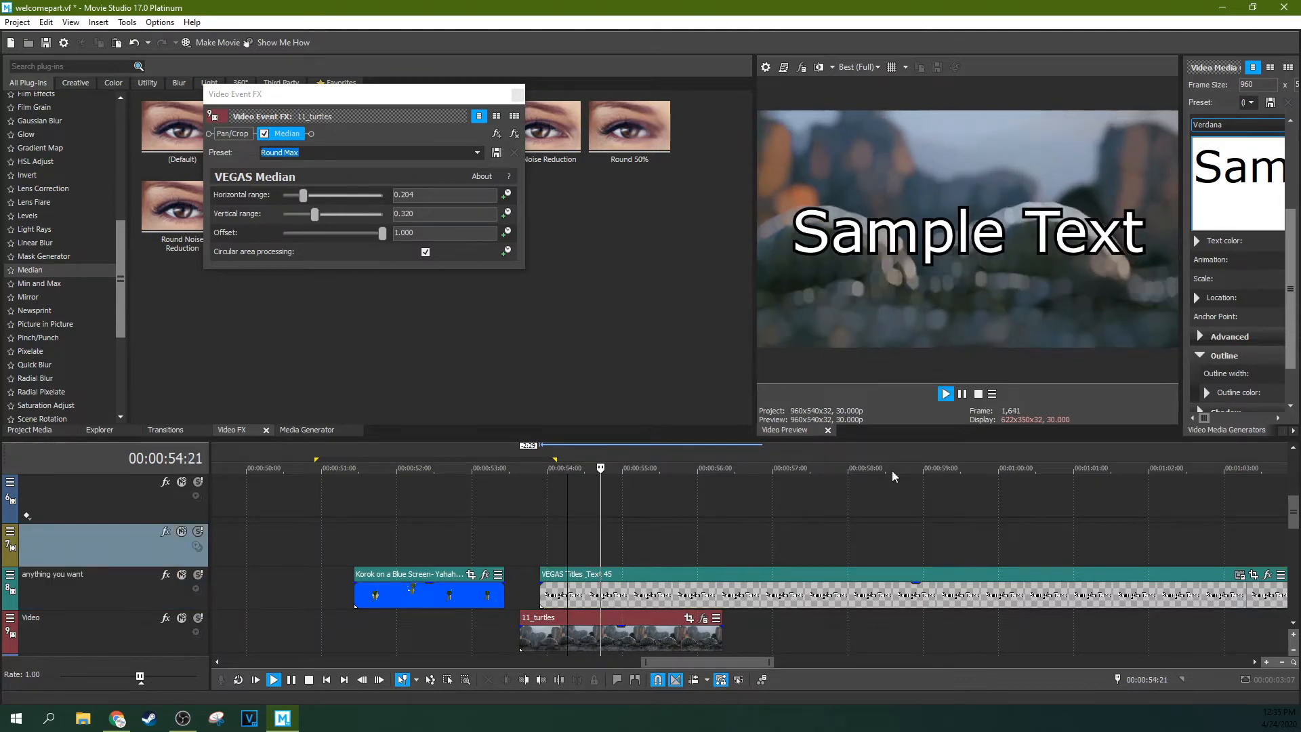
click(963, 395)
Step: Move the title clip past the end of 11_turtles and remove the Median effect from 11_turtles
drag(825, 581, 993, 551)
drag(895, 563, 915, 605)
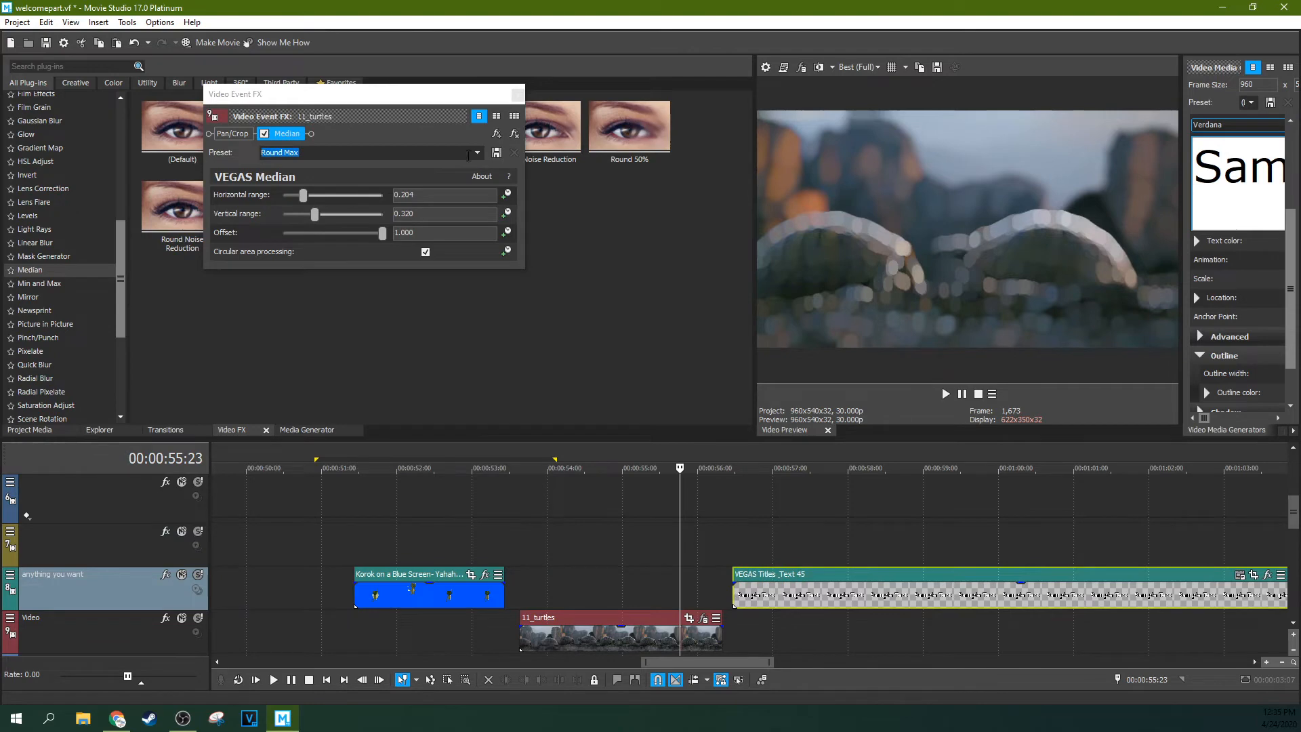
click(513, 134)
click(519, 95)
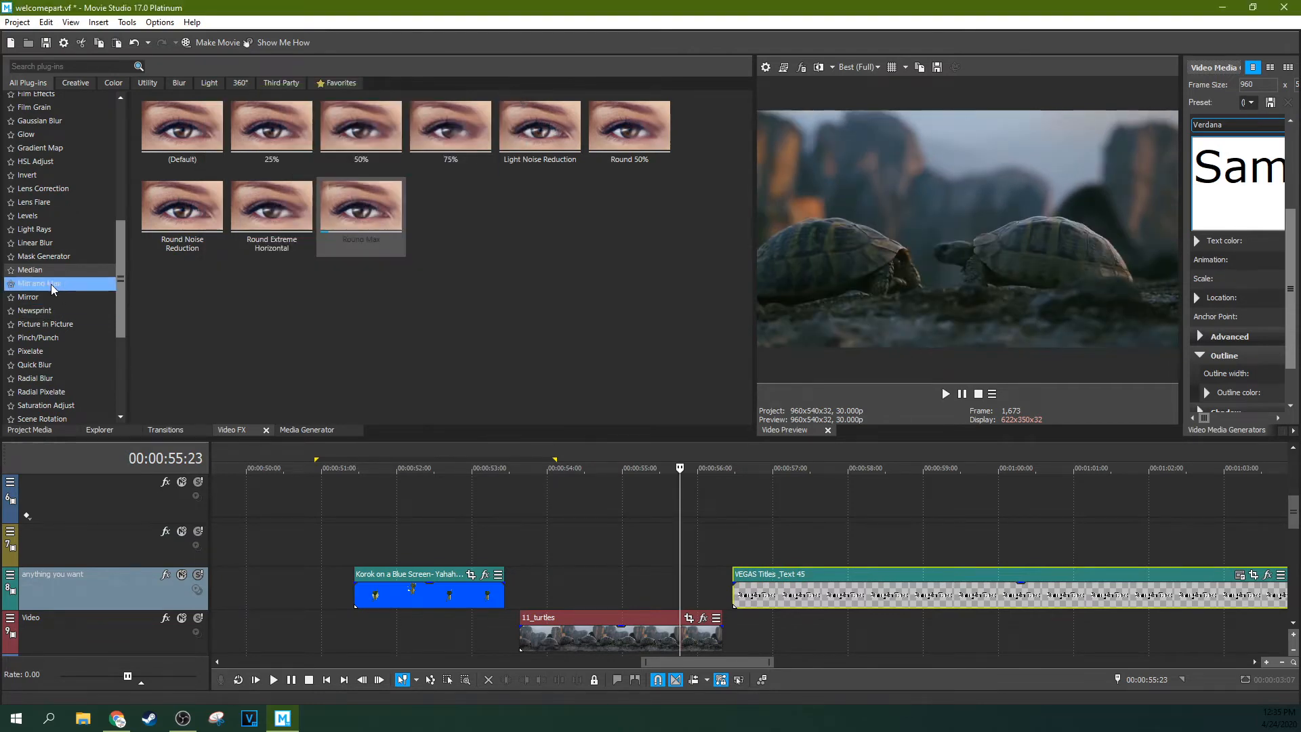
Step: Apply the Min 50% preset of Min and Max to the 11_turtles clip
click(39, 283)
click(279, 141)
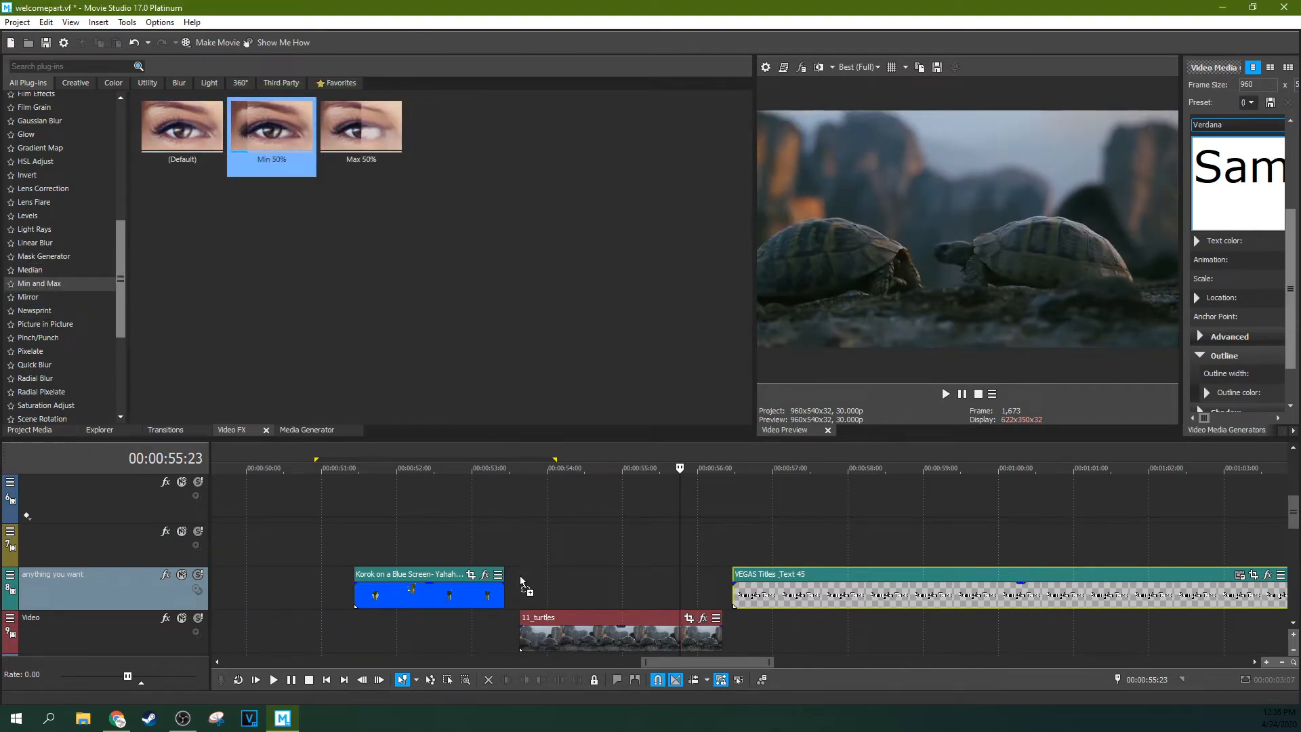
drag(484, 540, 605, 636)
Step: Play the 11_turtles clip from two different points to view the Min and Max effect, and remove the effect
click(587, 592)
key(space)
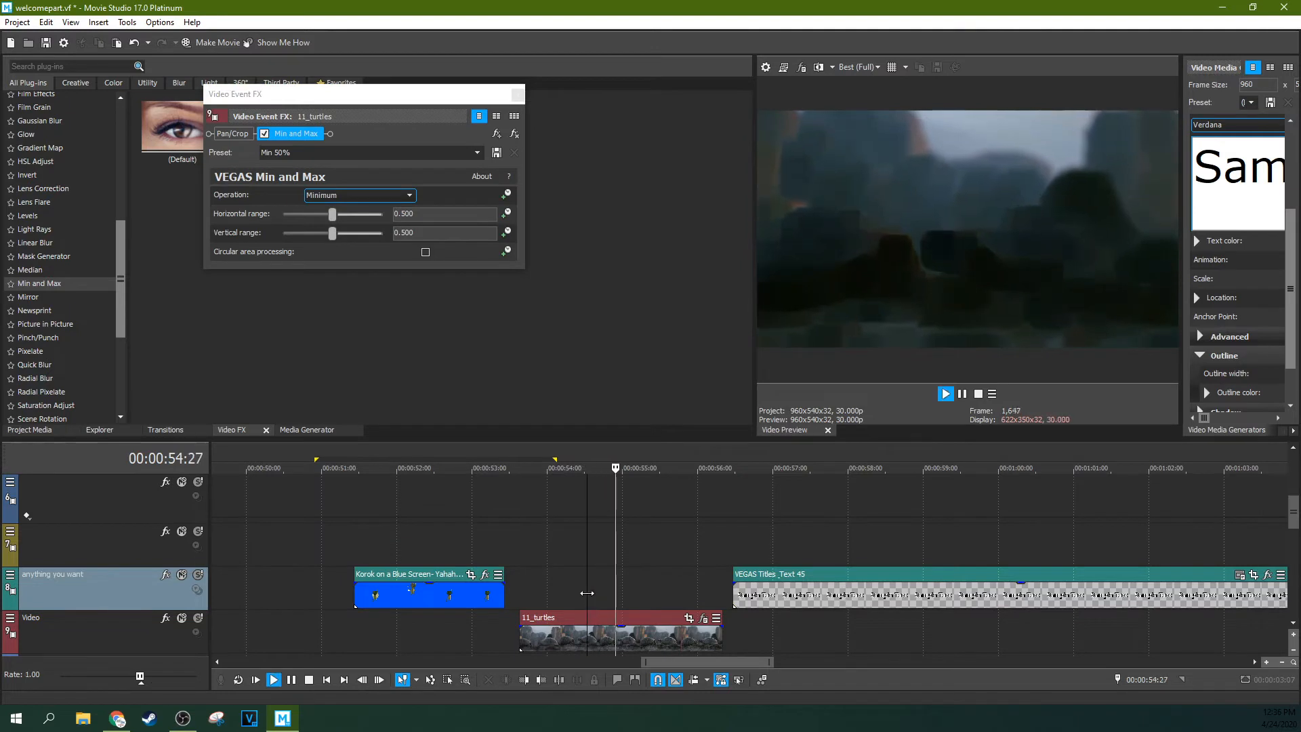
key(space)
click(532, 600)
key(space)
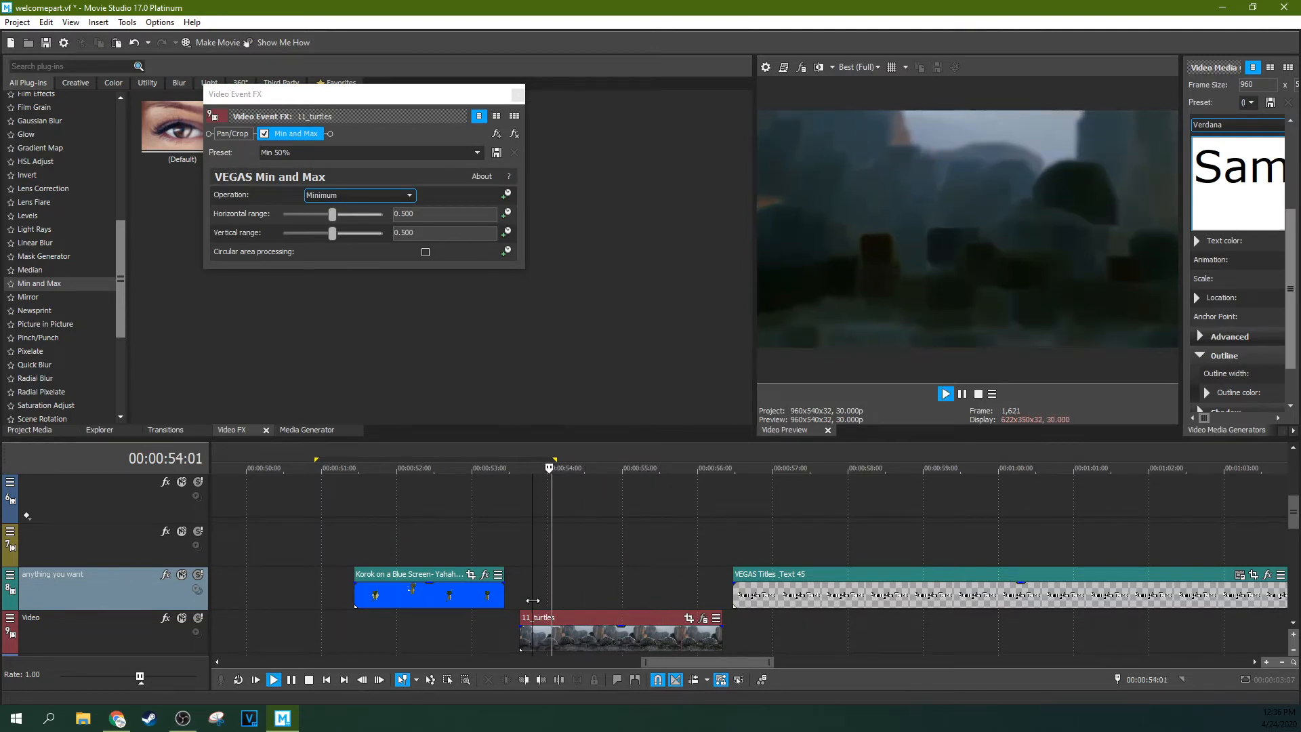
key(space)
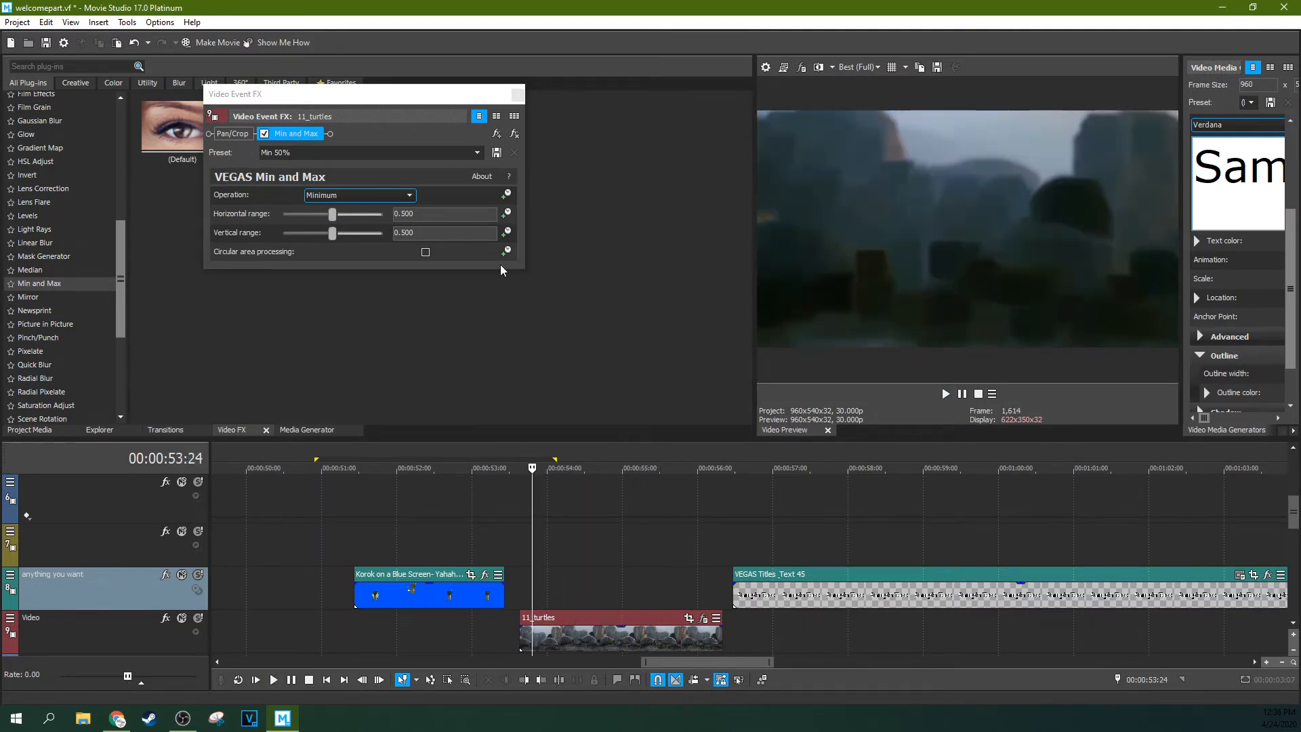
click(515, 133)
click(517, 93)
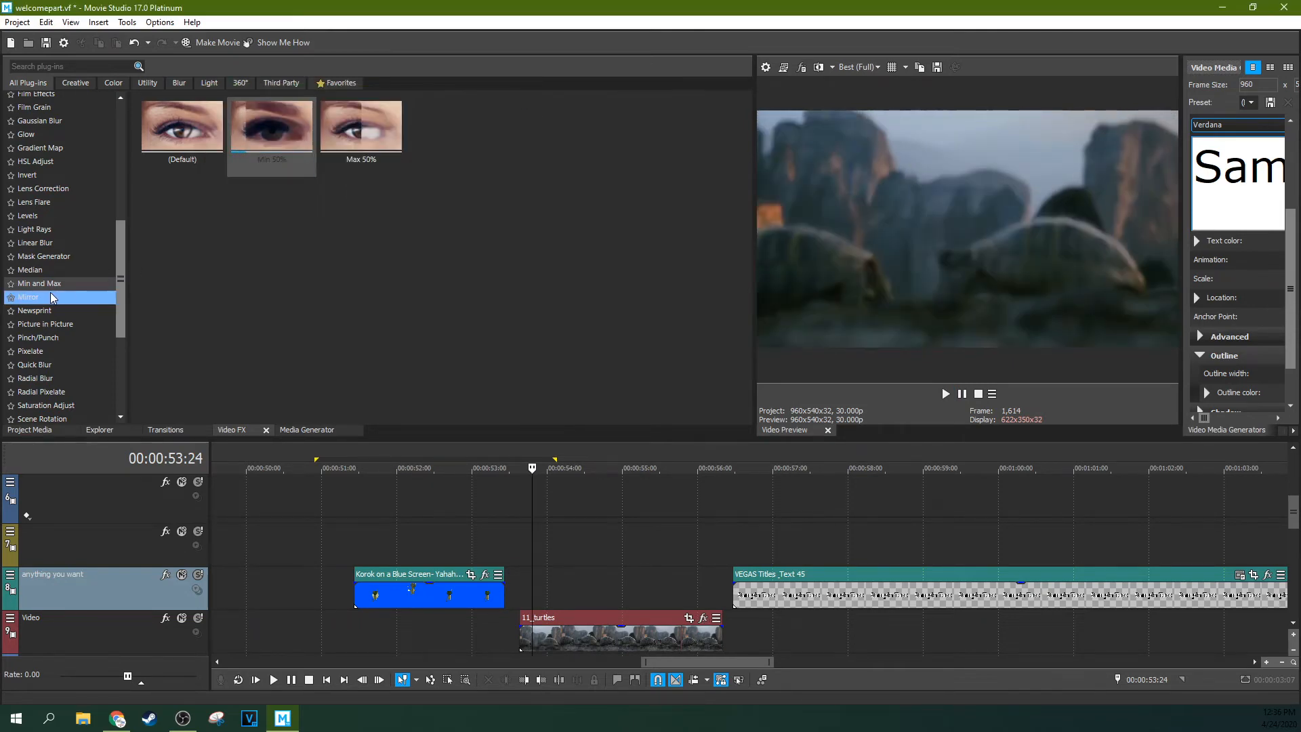
Step: Apply the second Mirror preset to the 11_turtles clip, try a different slider setting, and remove the effect
click(53, 298)
drag(271, 129, 449, 460)
drag(621, 637, 621, 637)
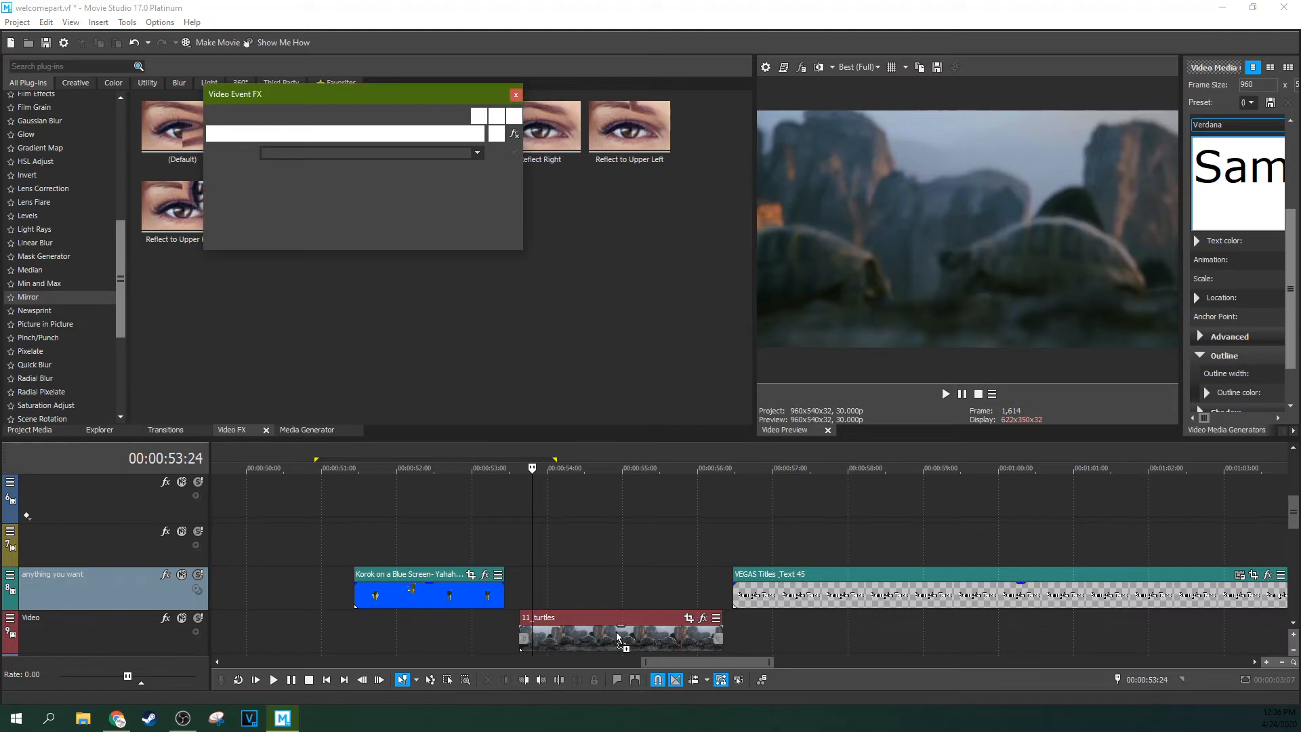
drag(333, 197, 297, 197)
click(512, 134)
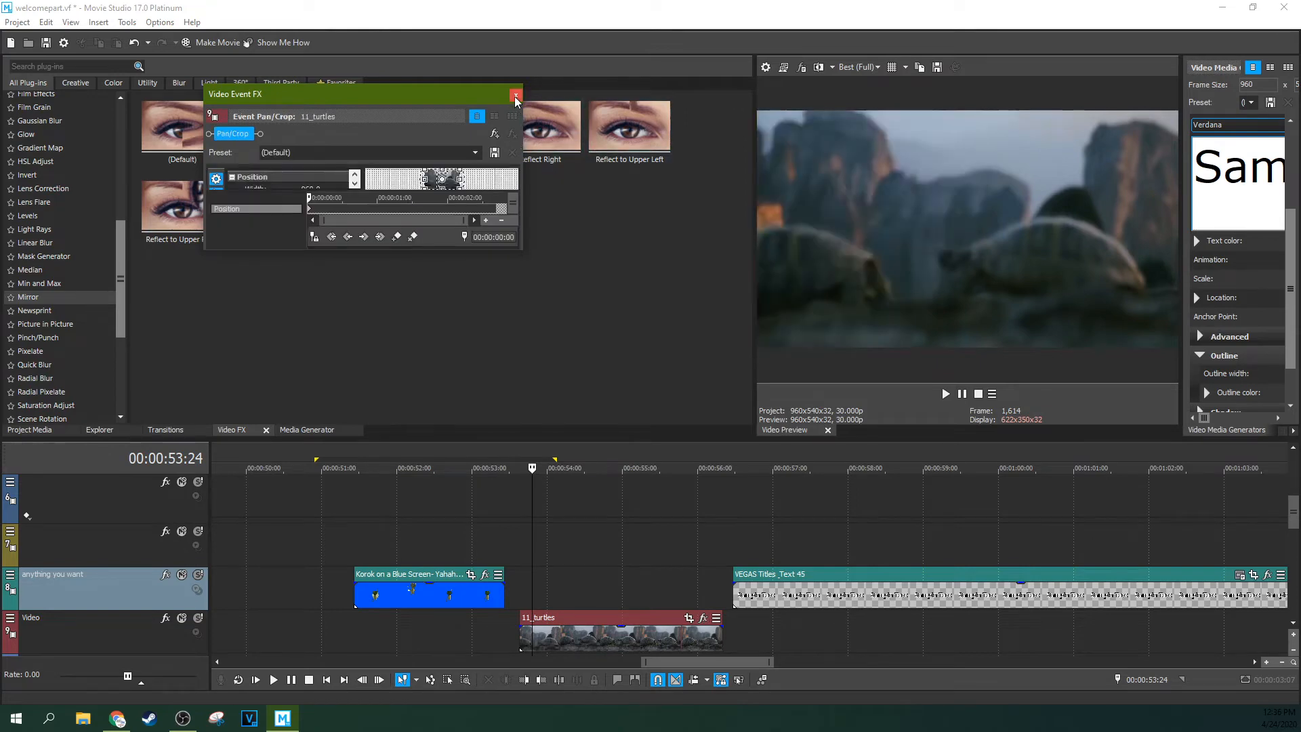
click(516, 95)
Step: Apply the Offset Print Zoomed preset of Newsprint to the 11_turtles clip with a dot size of 0.122
click(38, 310)
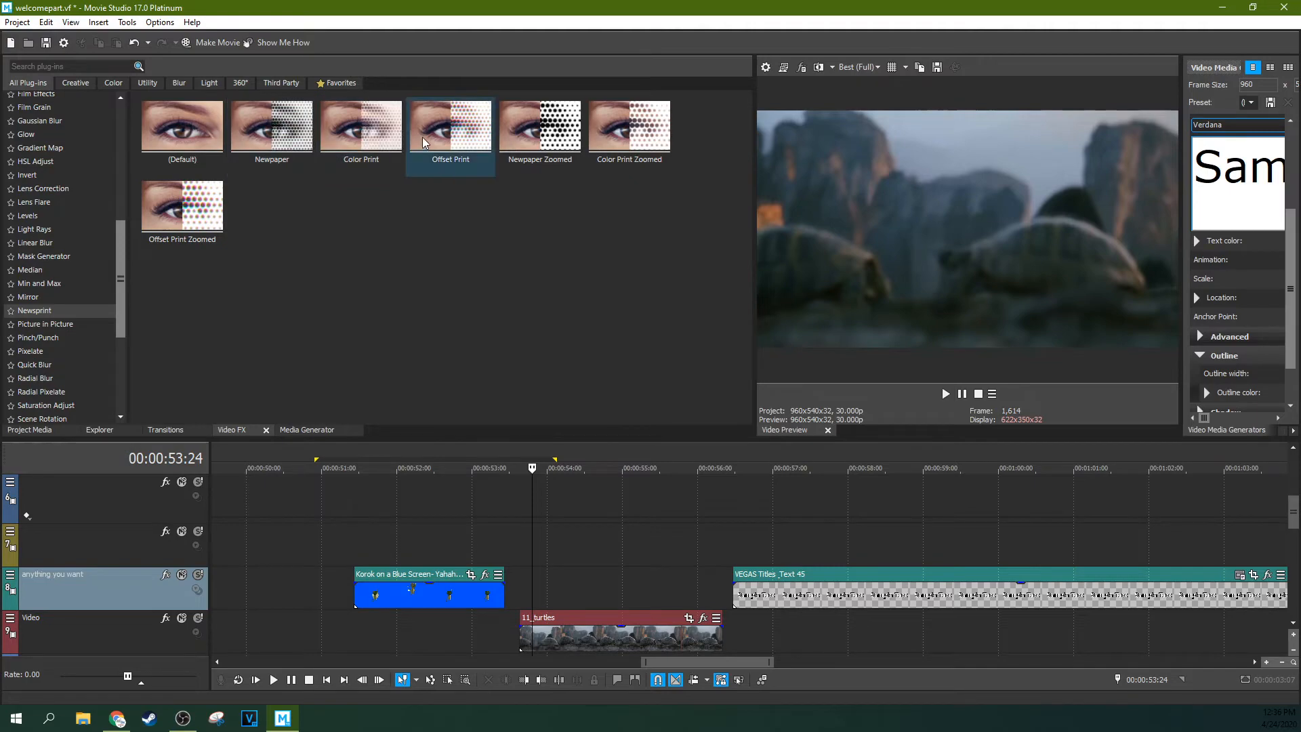
drag(194, 236, 616, 618)
drag(336, 196, 267, 199)
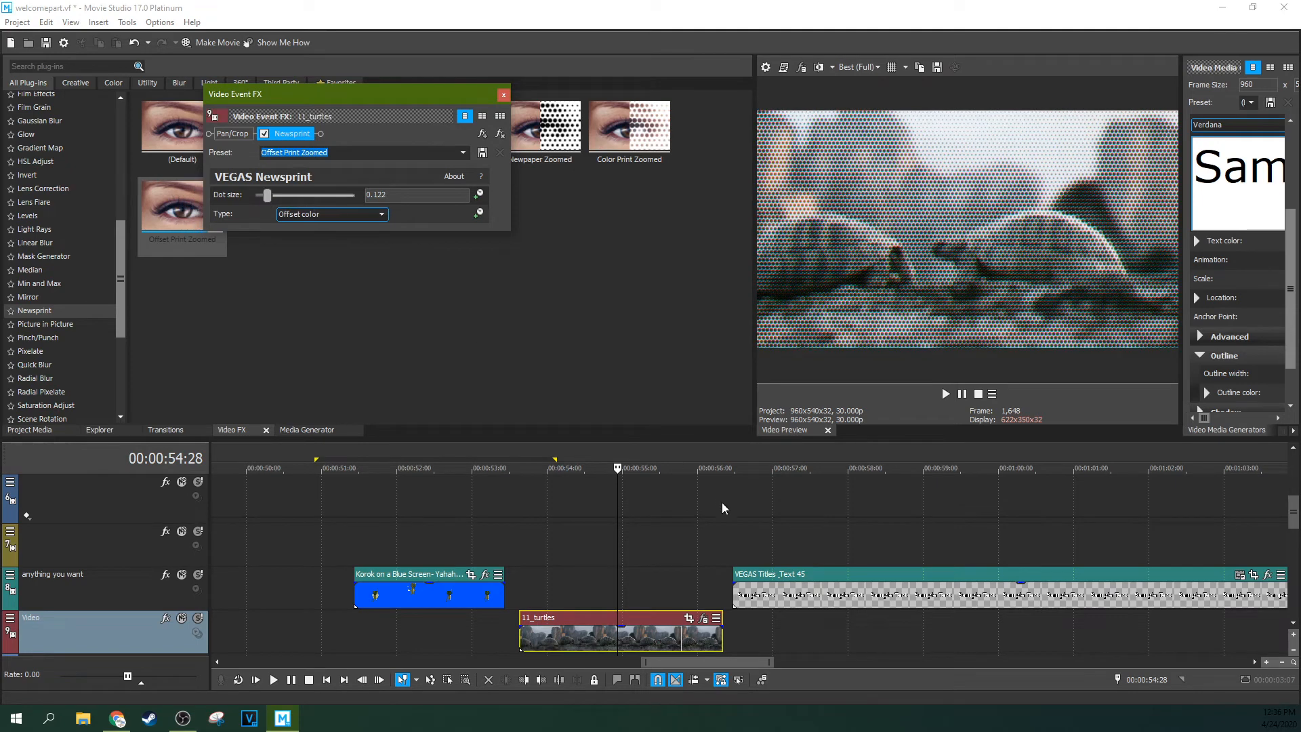
Step: Move the title clip later, try Newsprint's Monochrome type with a dot size of 0.027 on 11_turtles, and remove the effect
drag(791, 577, 805, 612)
click(332, 214)
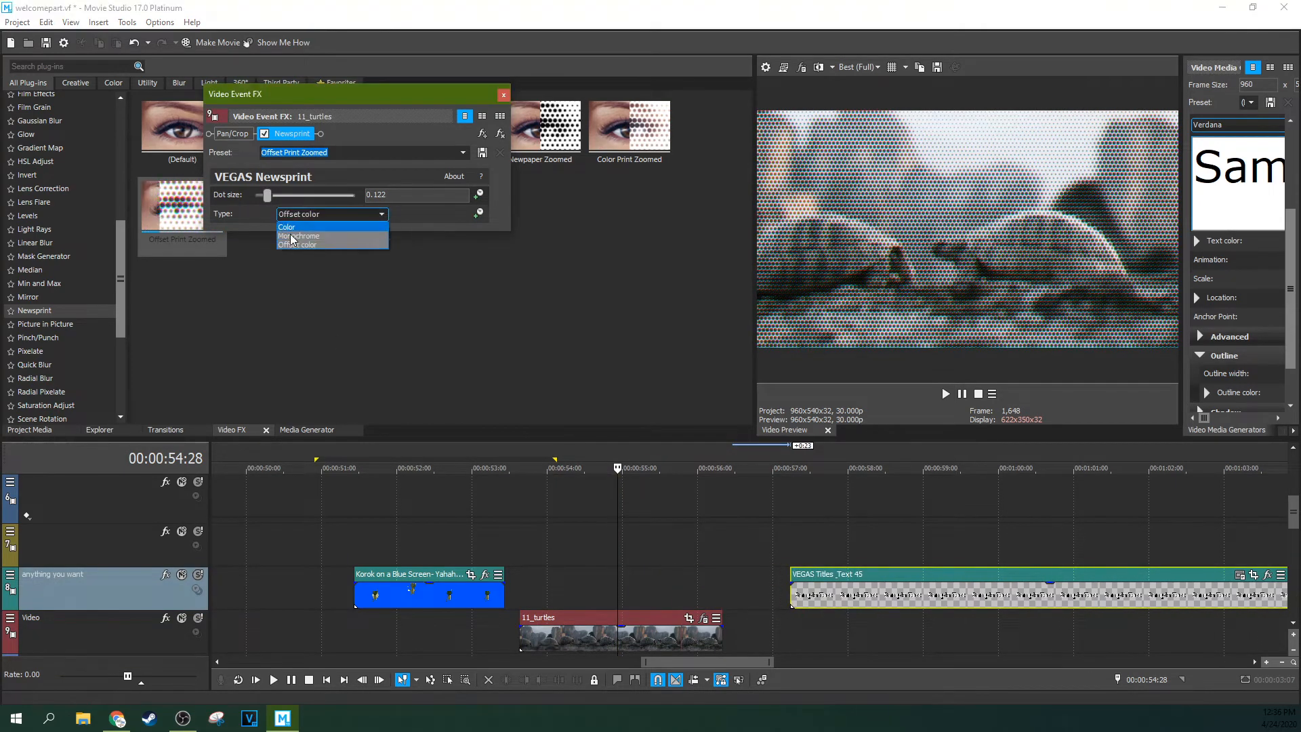
click(295, 242)
mouse_move(272, 198)
mouse_down()
mouse_move(362, 202)
mouse_move(262, 205)
mouse_up()
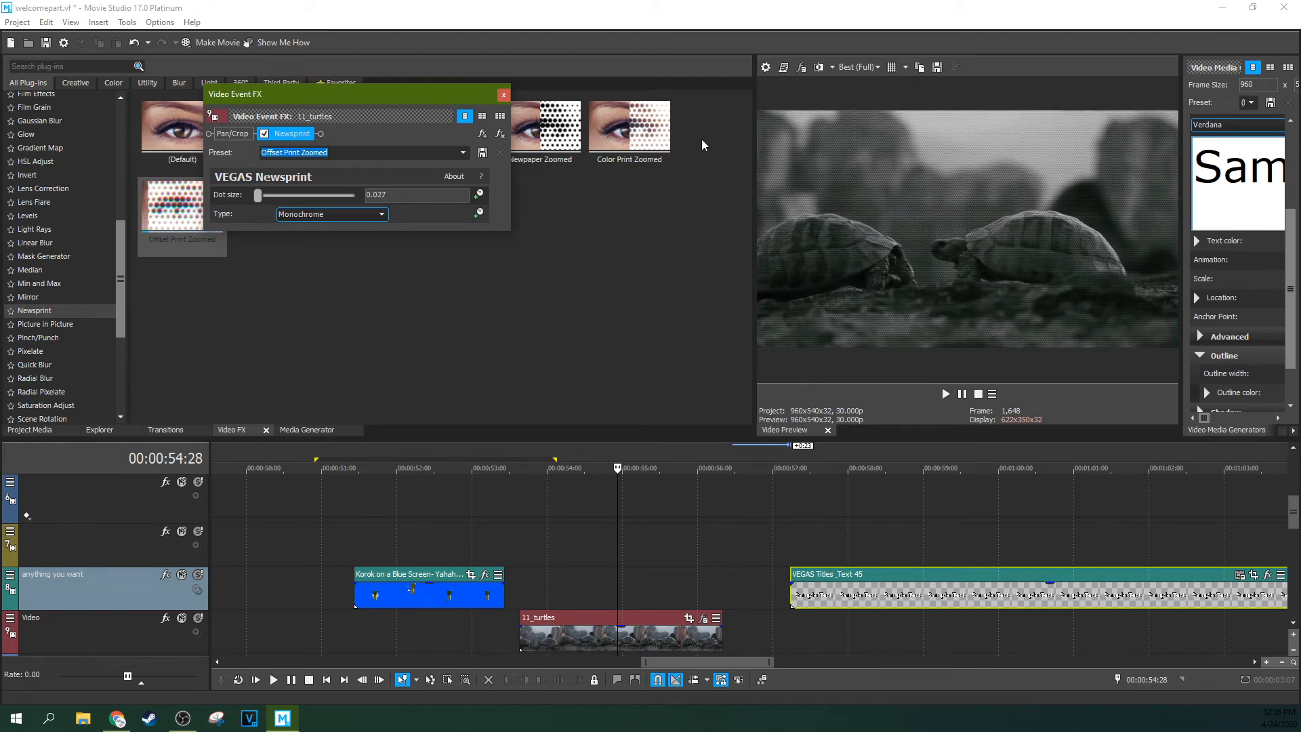
click(500, 134)
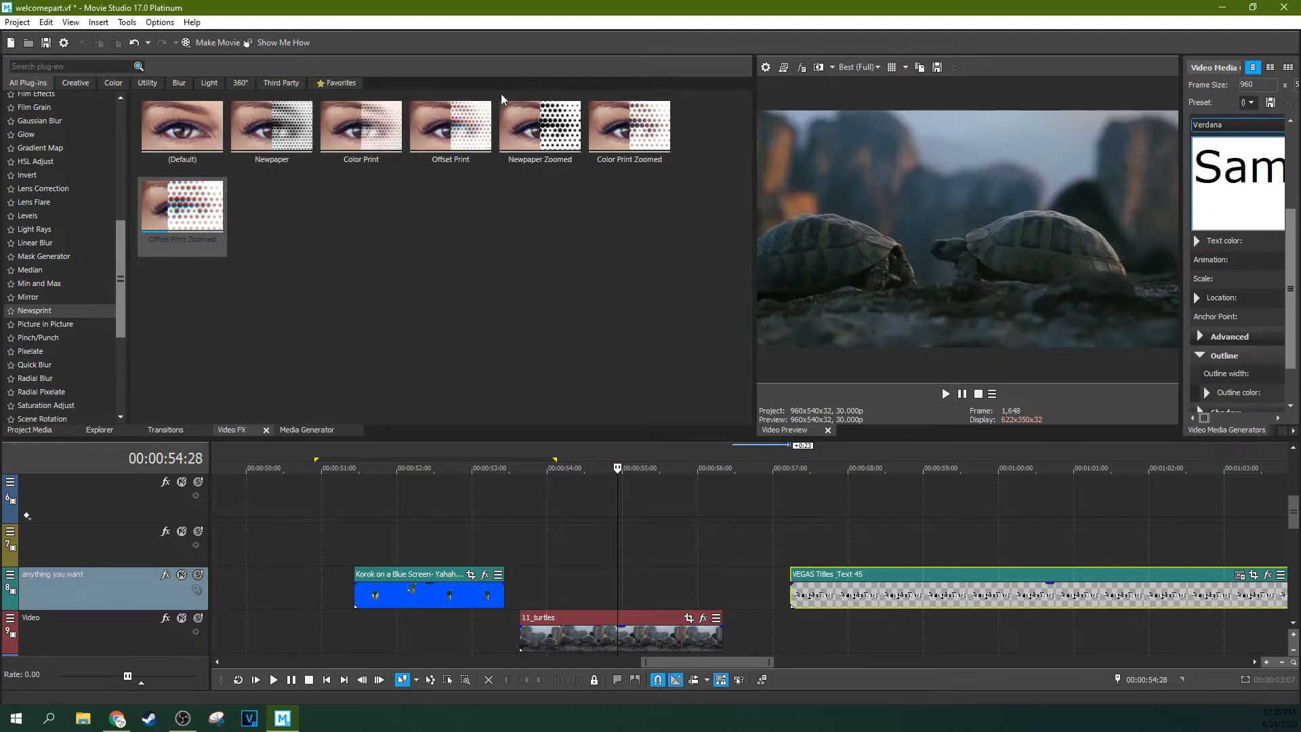
Step: Apply the default Picture in Picture preset to 11_turtles at location 0.370, 0.449 and place the Korok clip above it on the timeline
drag(193, 165, 579, 637)
drag(958, 240, 901, 253)
drag(359, 595, 545, 595)
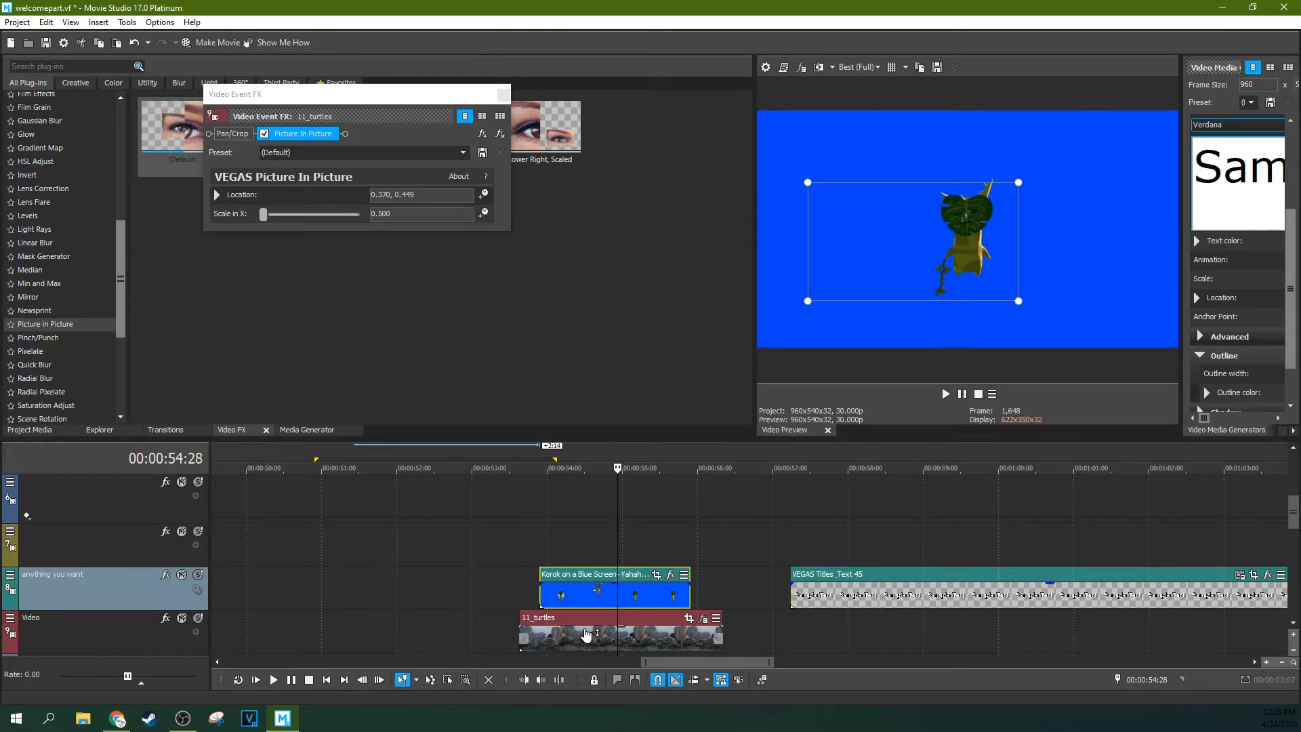
click(503, 93)
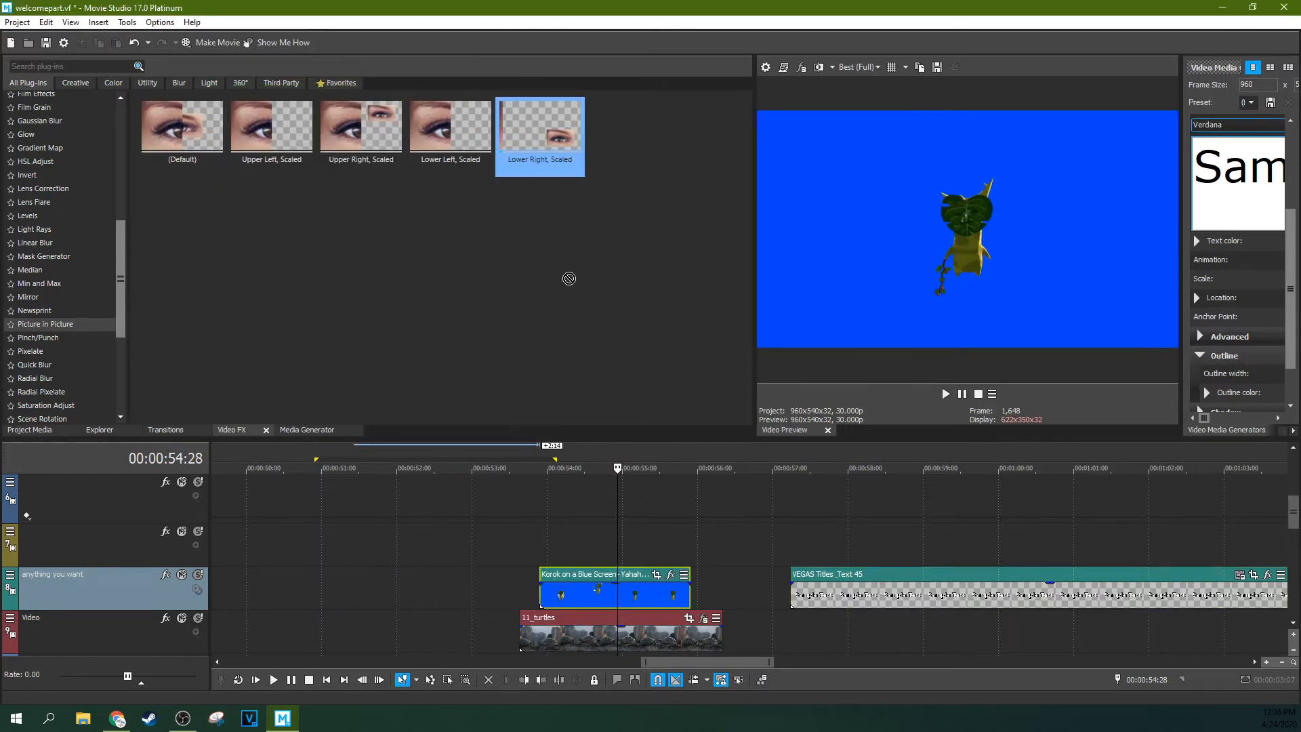
Step: Apply the Lower Right, Scaled Picture in Picture preset to the Korok clip, relocate it to 0.786, 0.766, and remove the effect
drag(659, 530, 677, 597)
drag(1103, 278, 1118, 158)
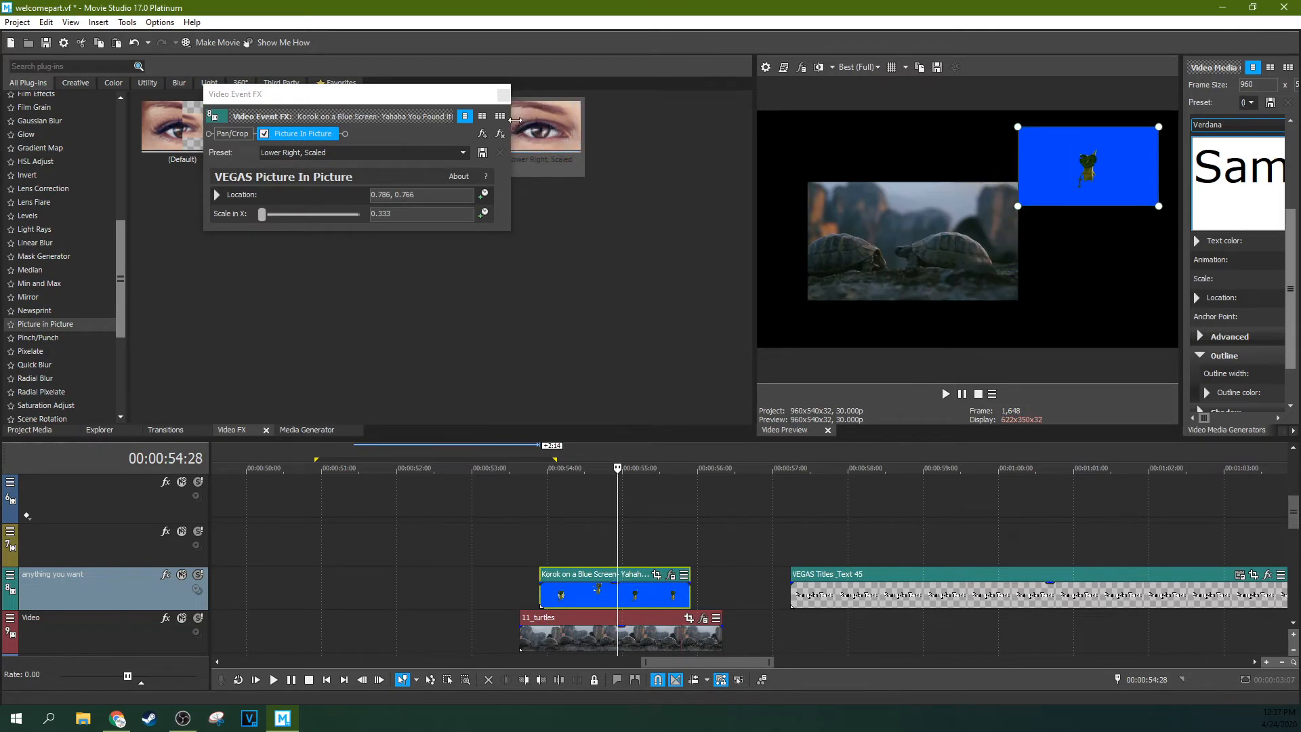
click(501, 146)
click(503, 93)
Step: Move the Korok clip back ahead of the 11_turtles clip and remove Picture in Picture from 11_turtles
drag(602, 586, 361, 591)
click(704, 618)
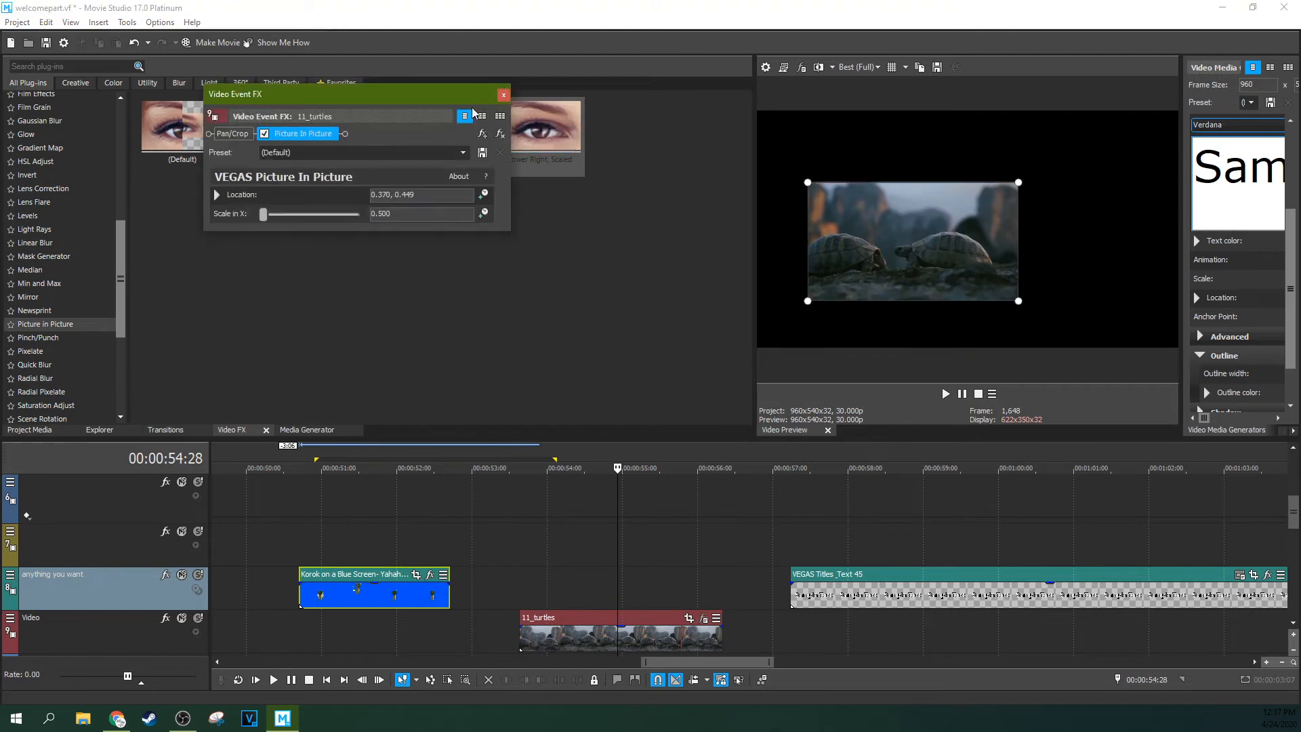
click(500, 134)
click(503, 94)
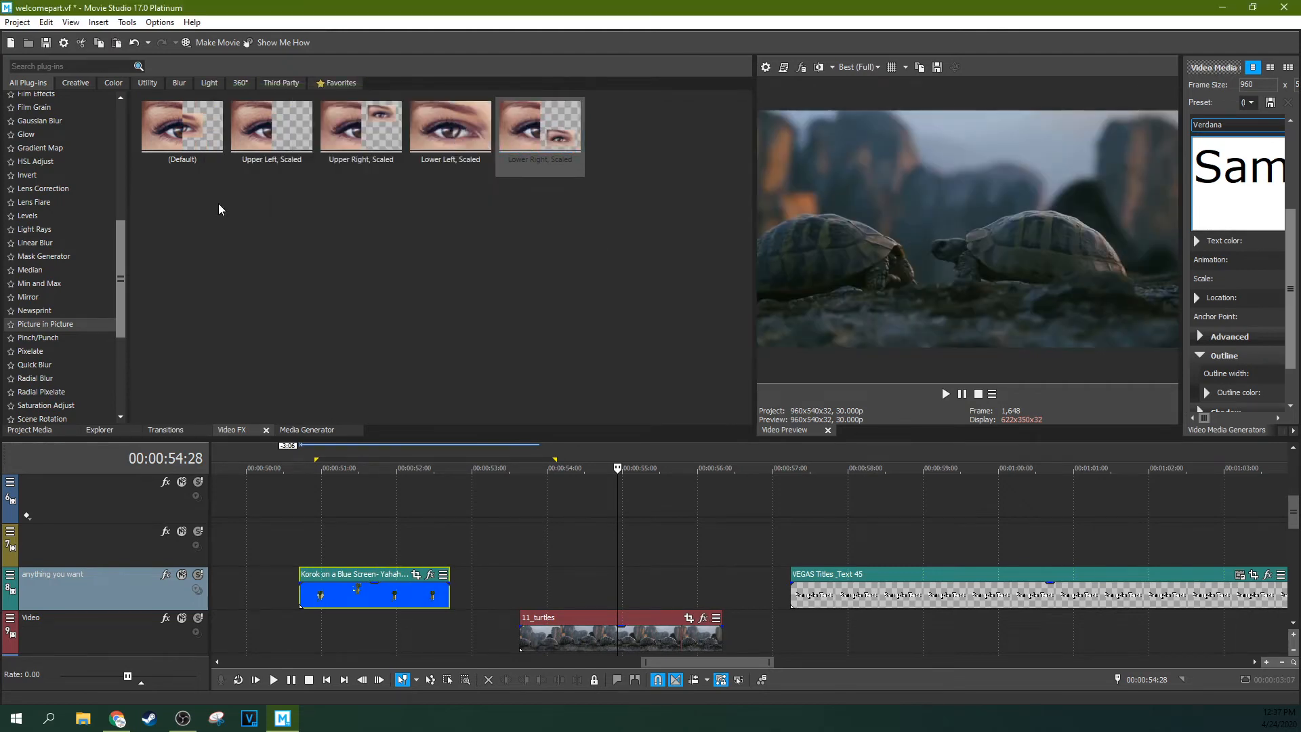
Step: Apply the Maximum Pinch preset of Pinch/Punch to the 11_turtles clip, try a higher amount, and remove the effect
click(51, 339)
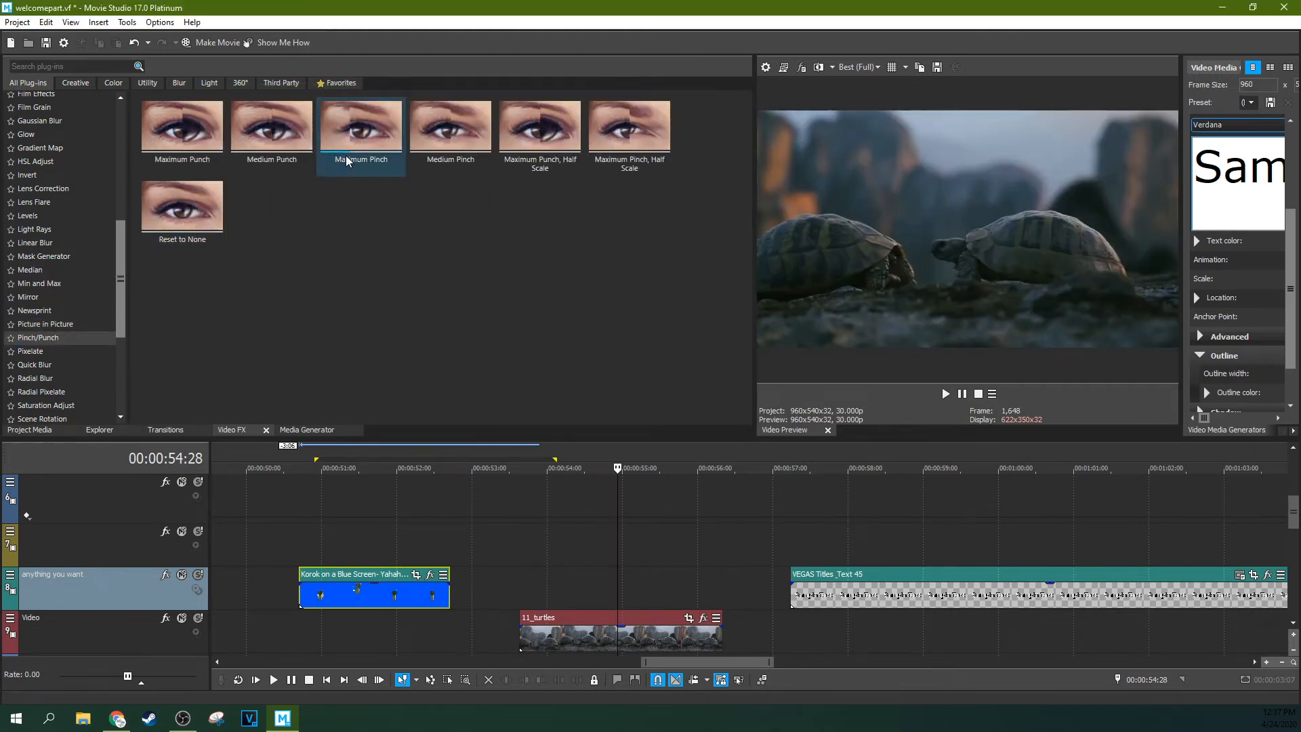
drag(346, 156, 535, 453)
drag(554, 523, 595, 637)
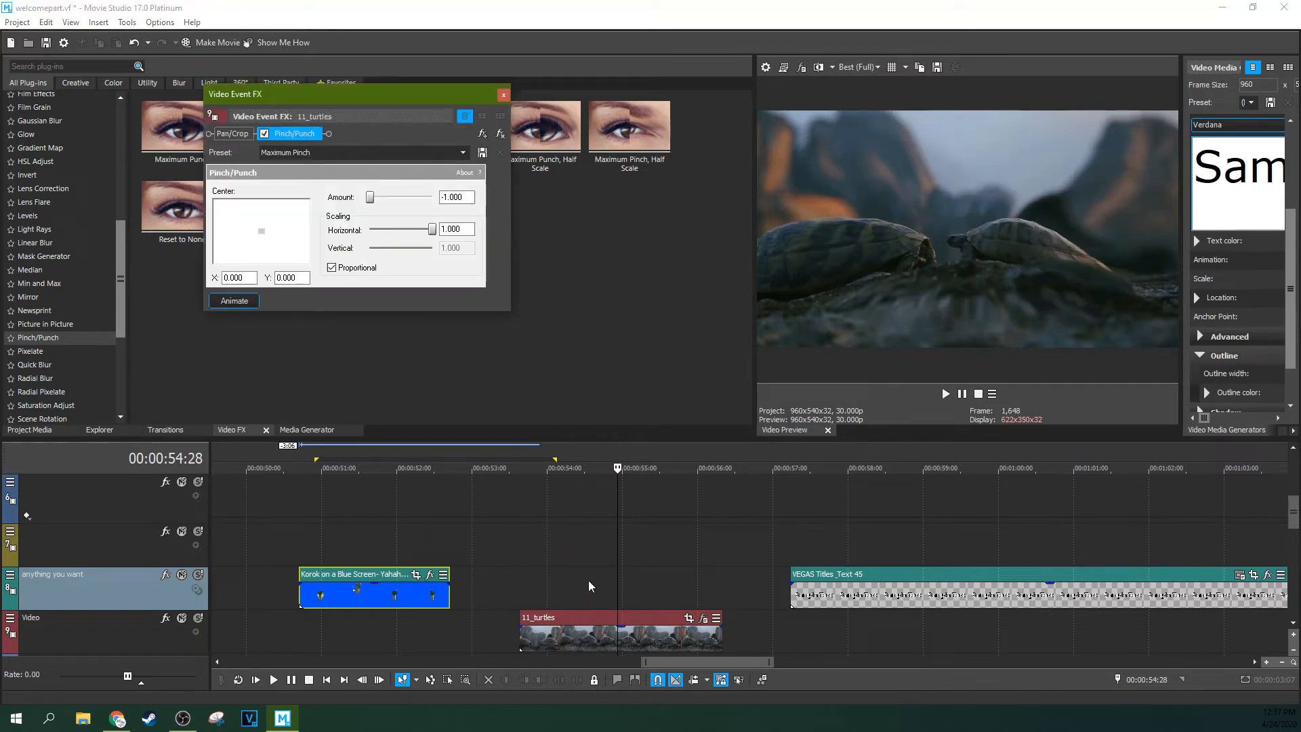
drag(371, 197, 477, 200)
click(500, 134)
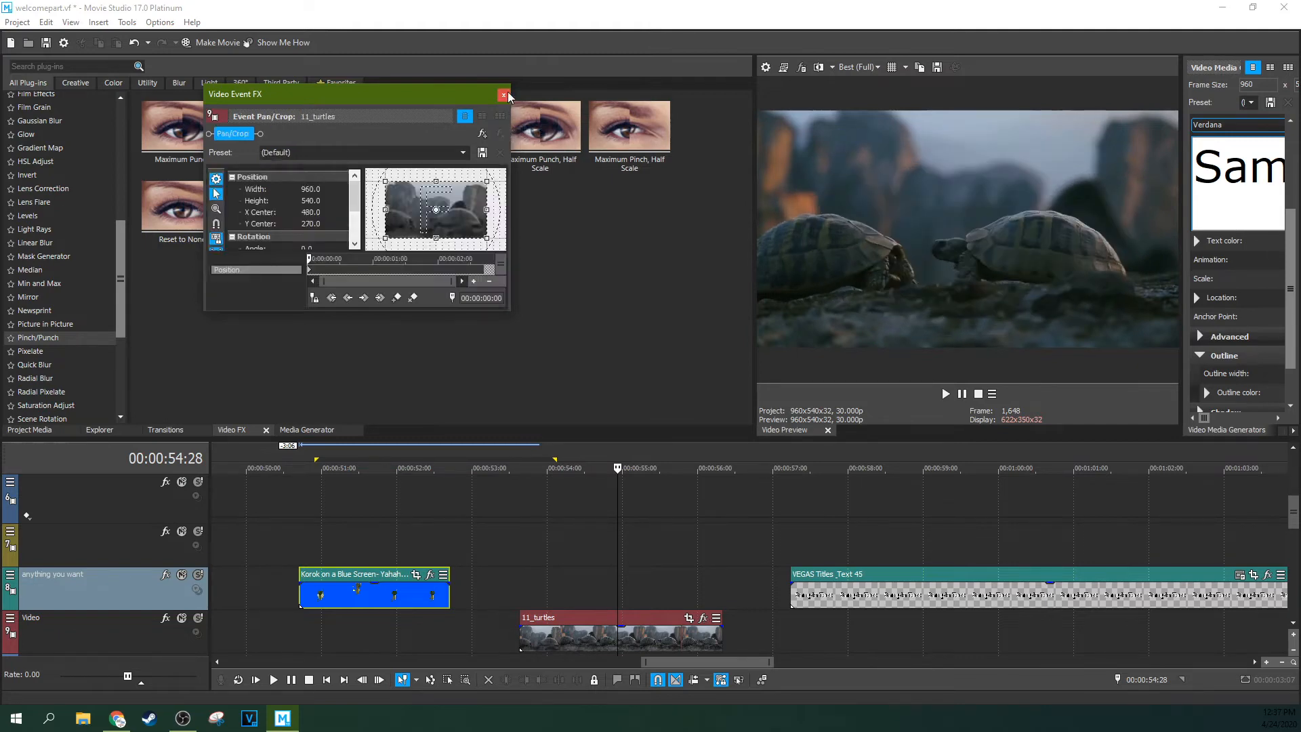
click(504, 94)
Step: Apply the Maximum Punch, Half Scale preset of Pinch/Punch to the 11_turtles clip and remove it again
drag(540, 136, 557, 222)
drag(651, 629, 650, 629)
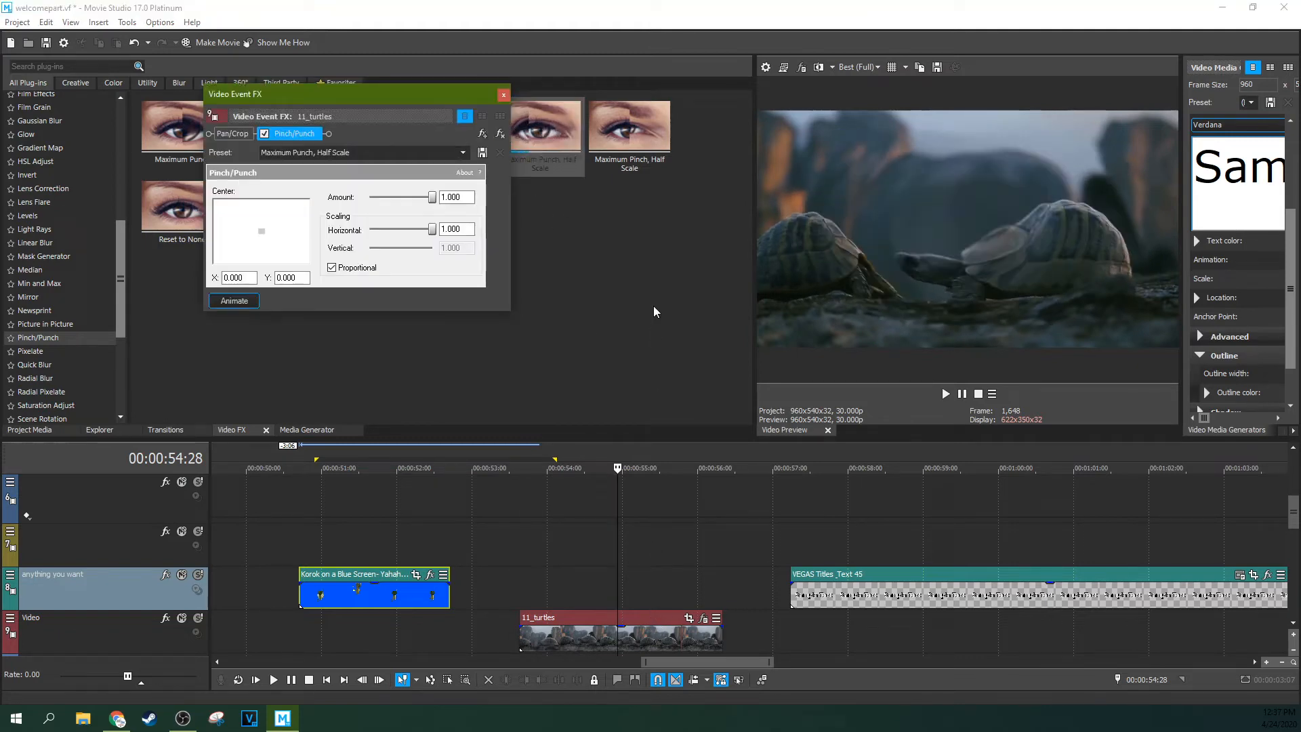
click(500, 134)
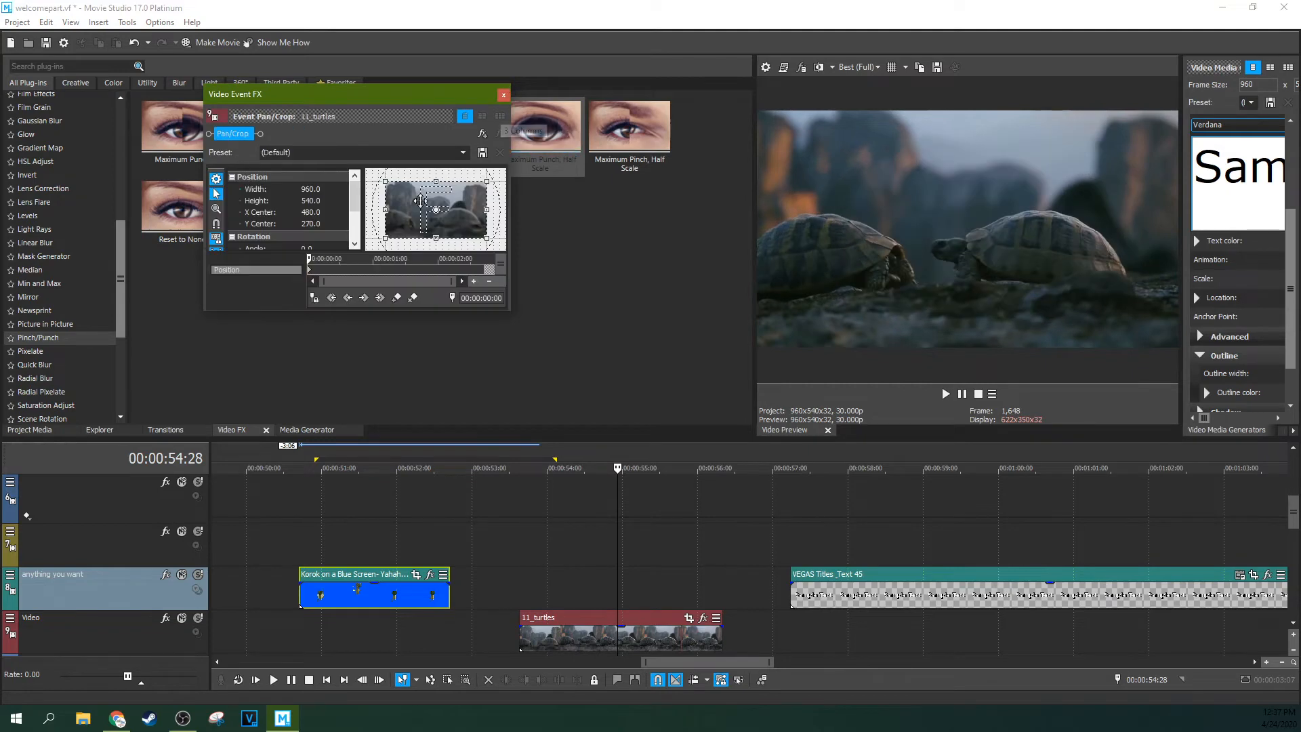
click(504, 96)
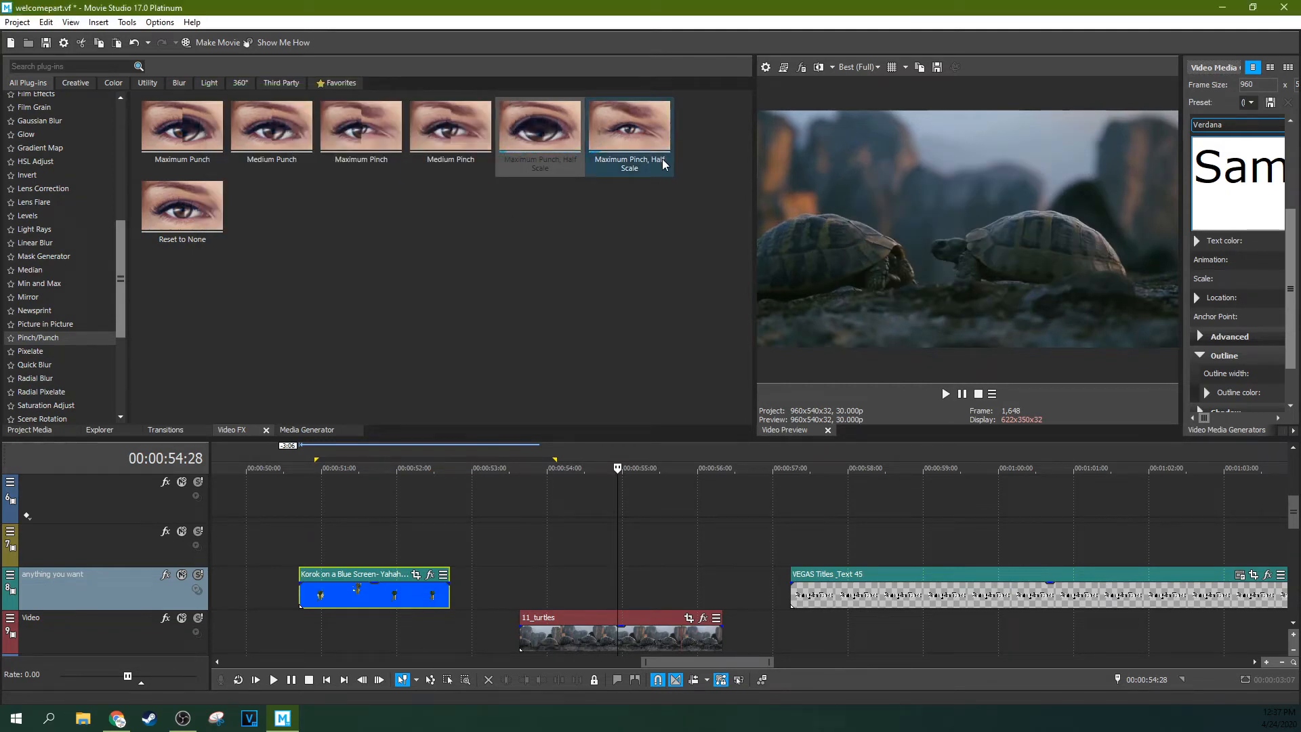
Step: Apply the Large preset of Pixelate to 11_turtles with horizontal pixelization 0.946 and vertical pixelization 0.939
click(42, 352)
click(79, 338)
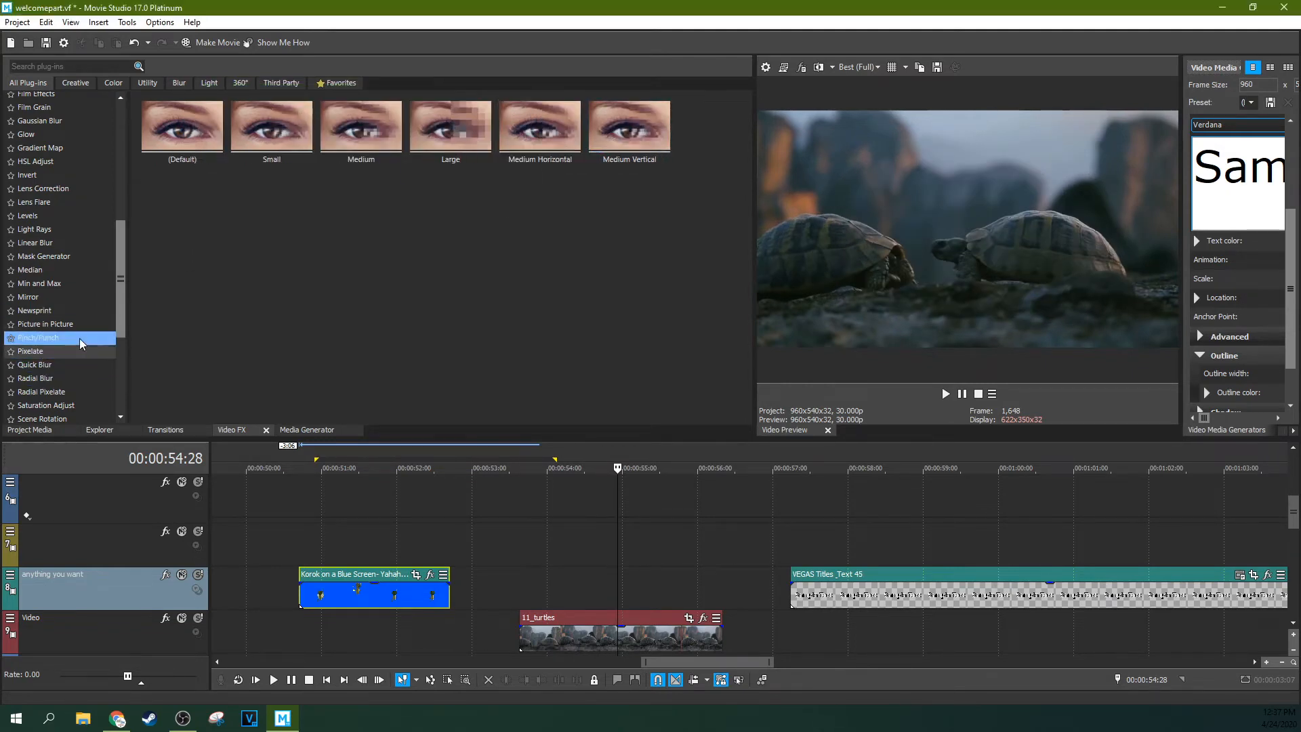
drag(450, 126, 600, 634)
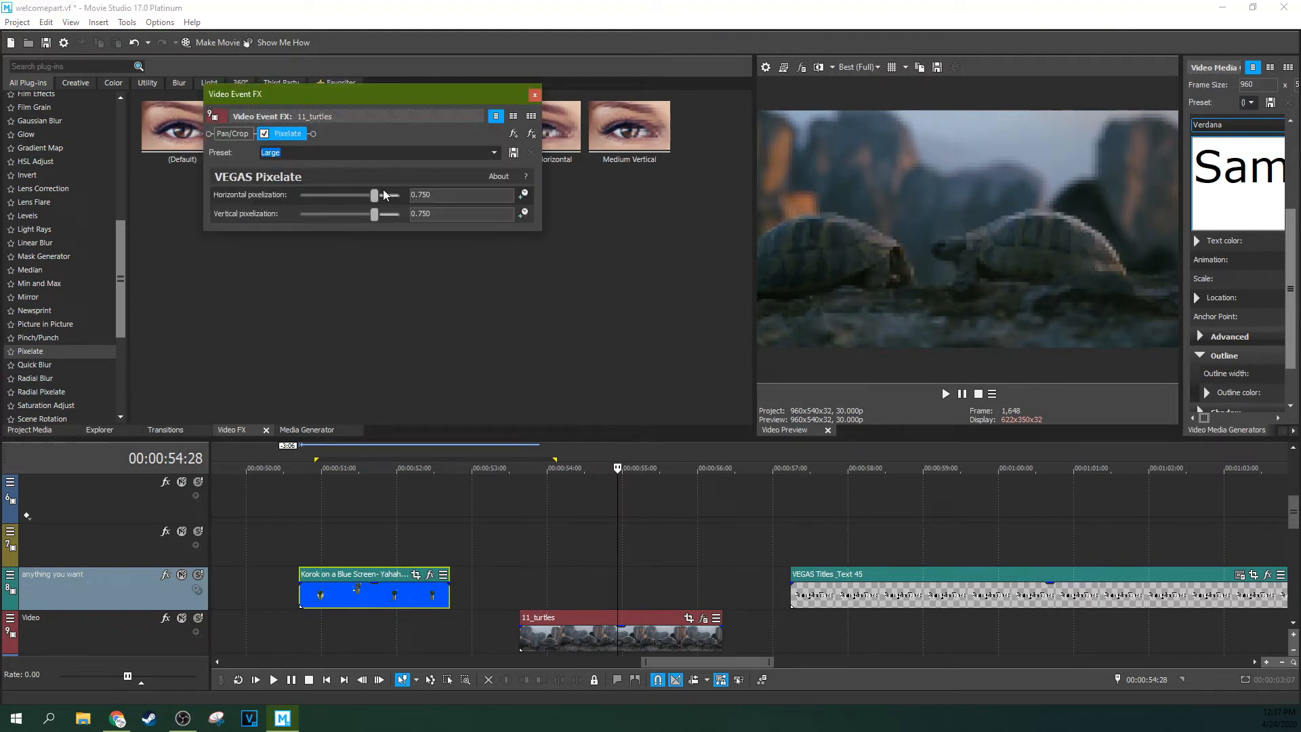
mouse_move(373, 193)
mouse_down()
mouse_move(328, 193)
mouse_move(393, 192)
mouse_up()
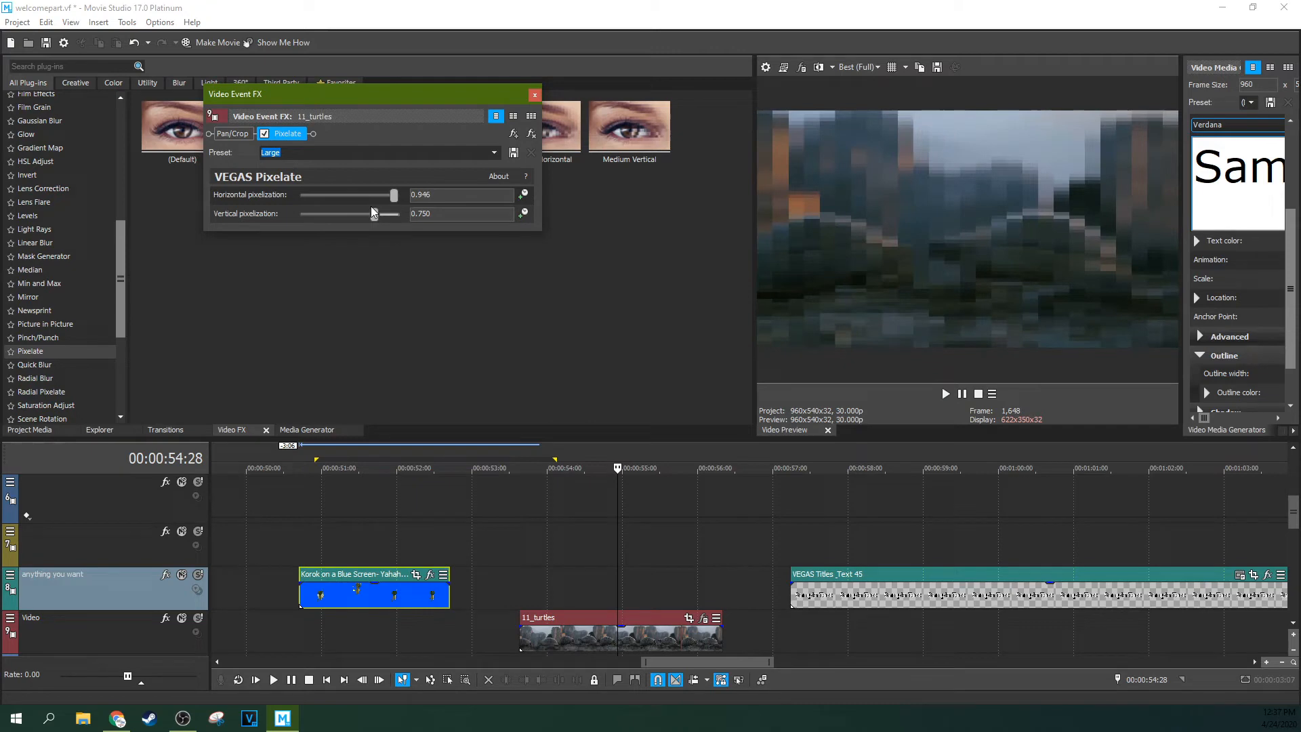
drag(383, 215, 393, 212)
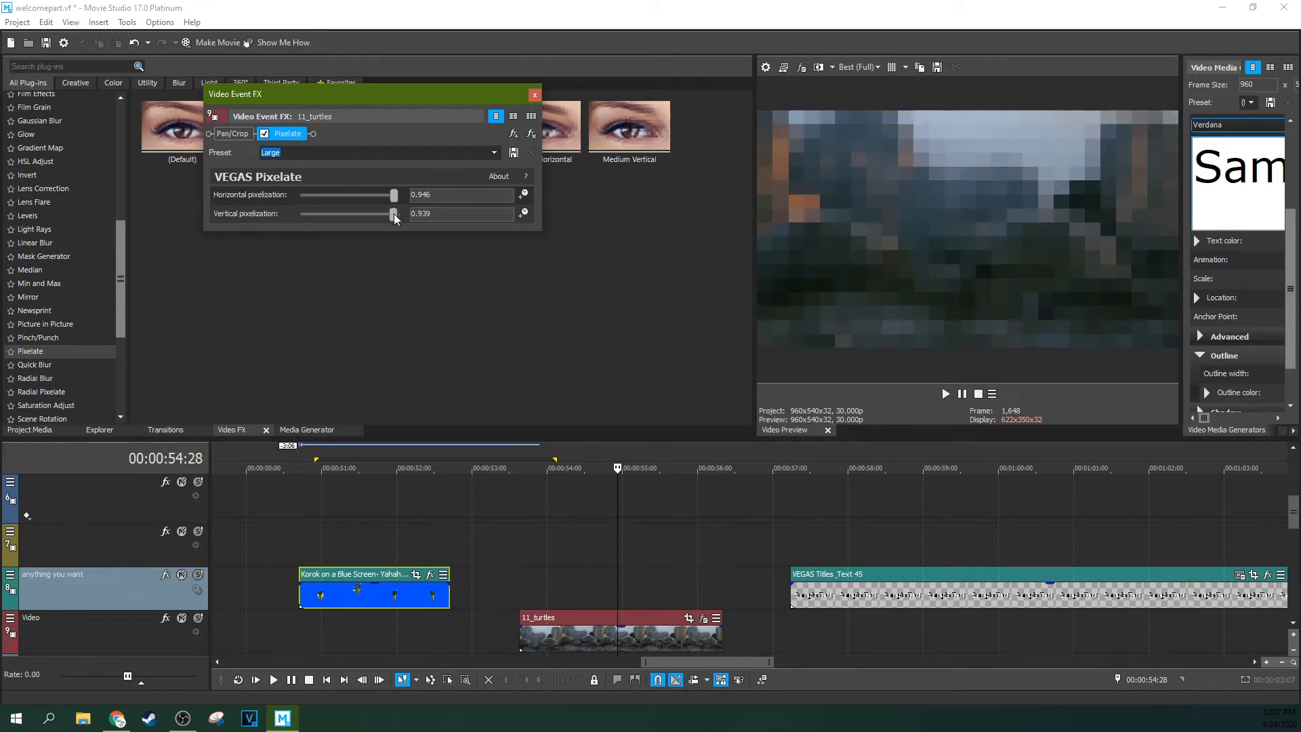
Step: Play the 11_turtles clip to view the Pixelate effect, and remove the effect
click(571, 591)
key(space)
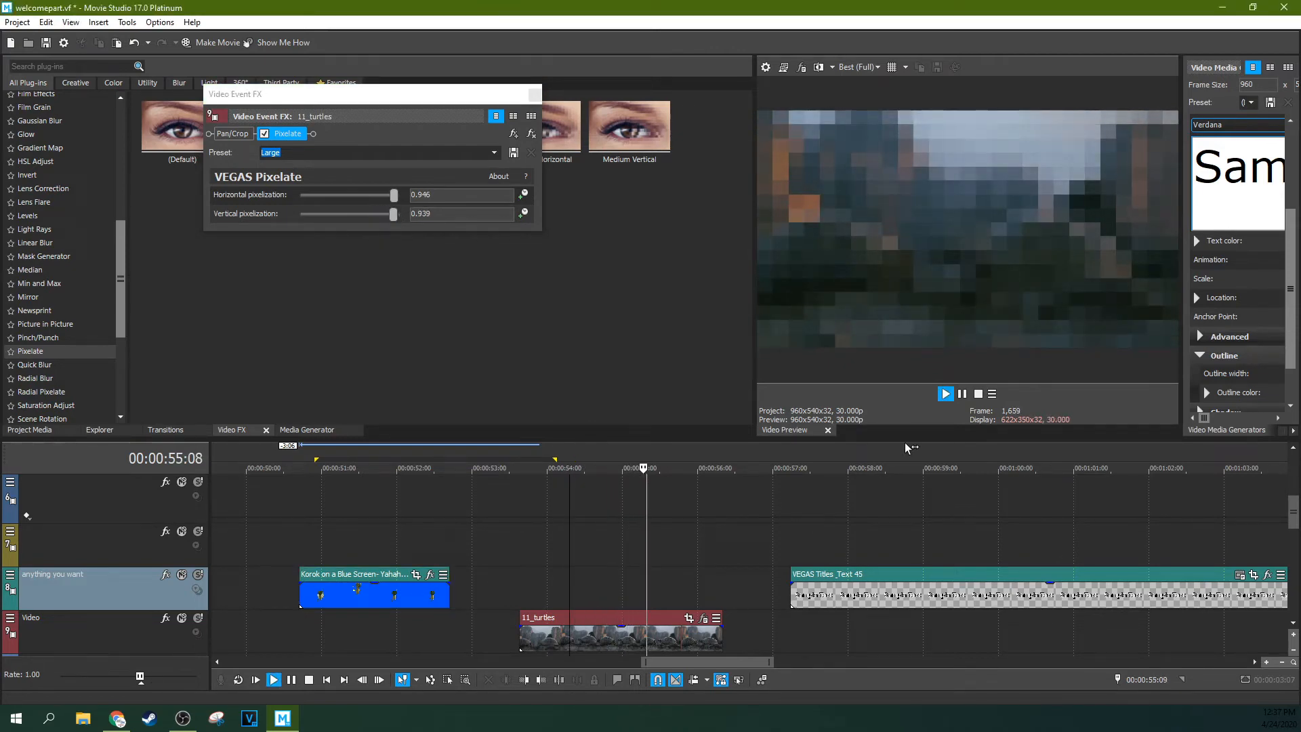
click(961, 397)
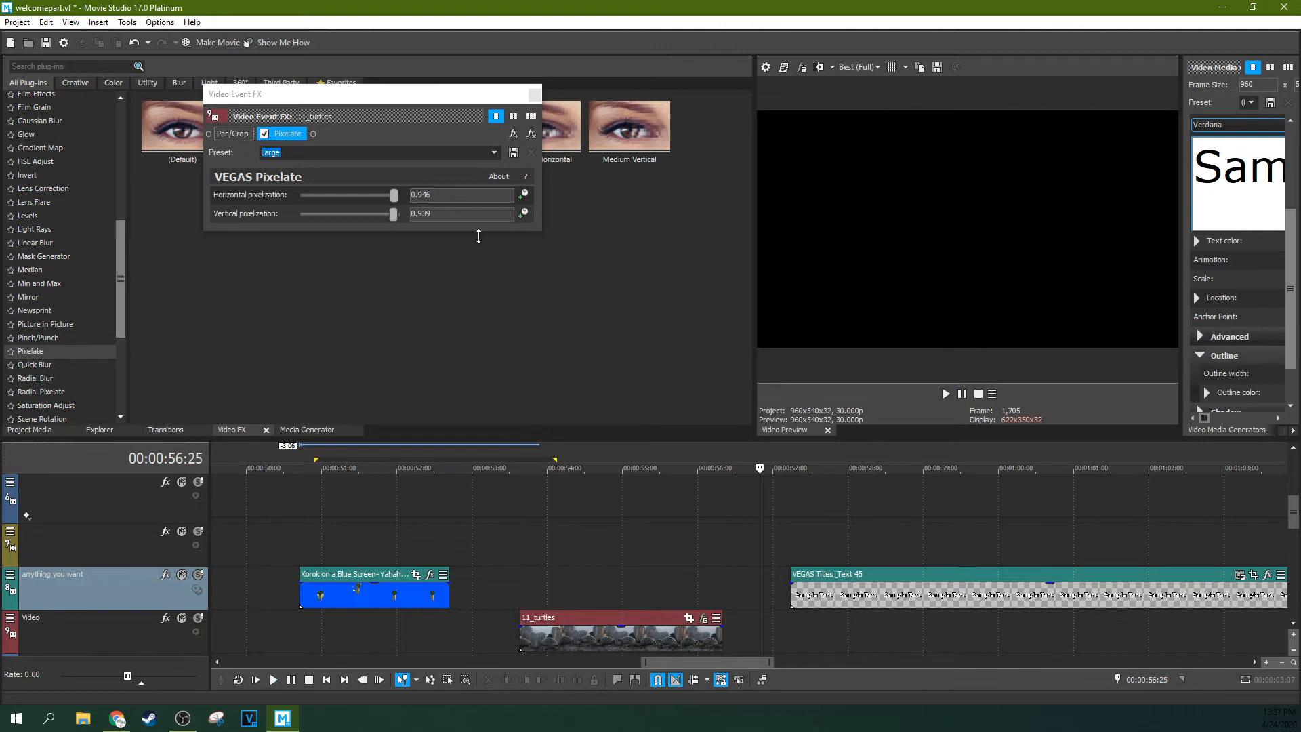
click(531, 133)
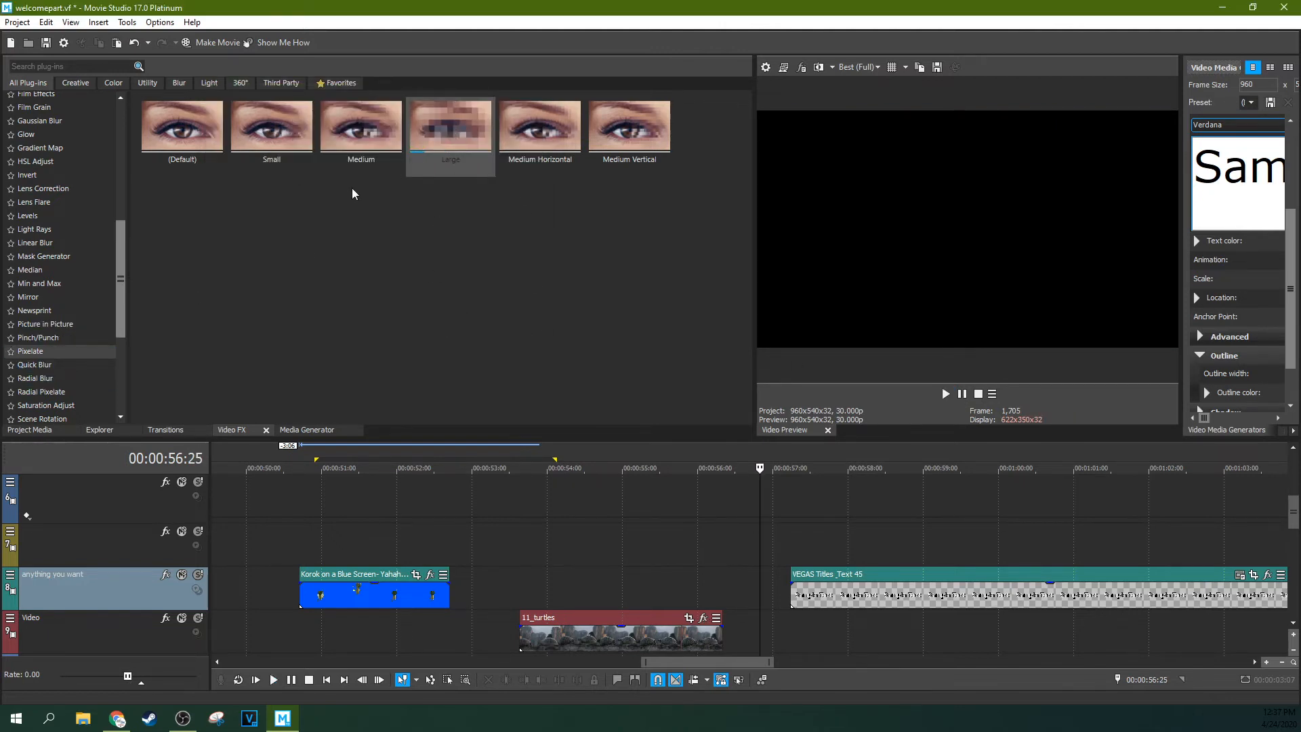
Step: Apply the default Quick Blur preset to the 11_turtles clip
drag(119, 263, 120, 323)
click(35, 176)
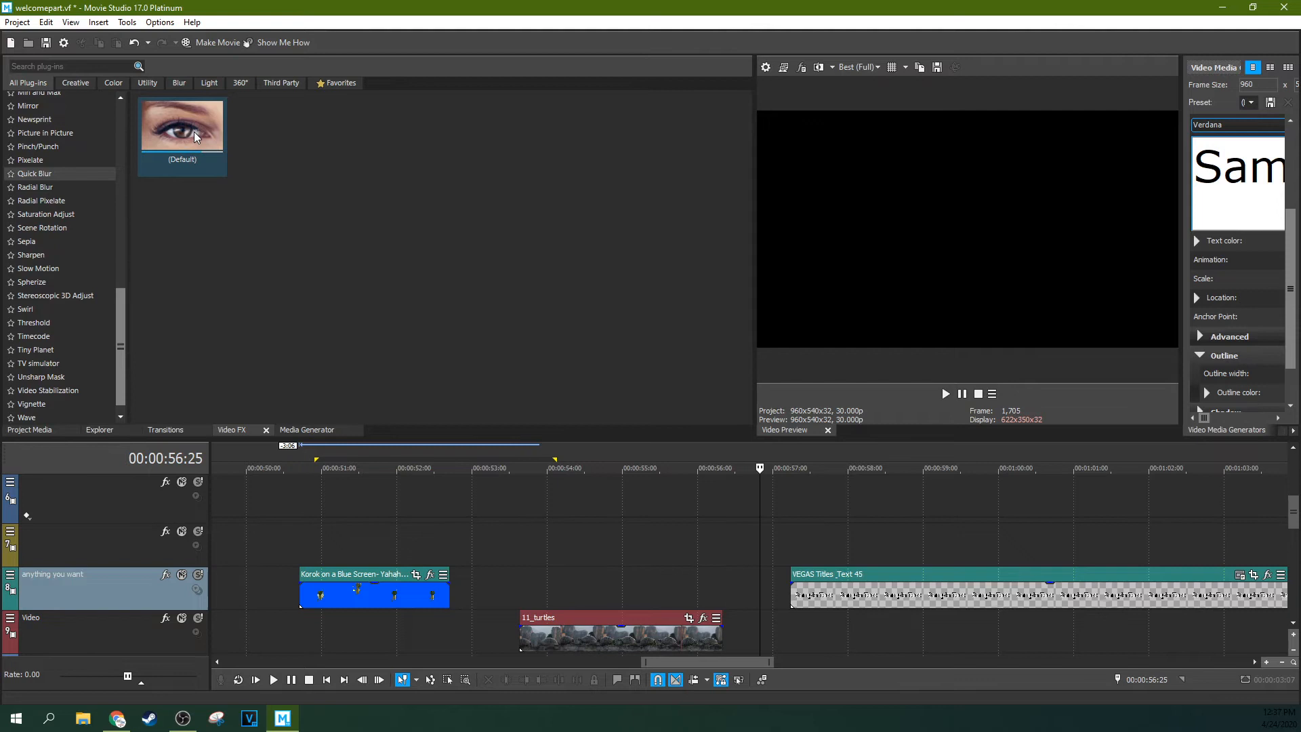
drag(194, 132, 457, 489)
drag(598, 625, 601, 628)
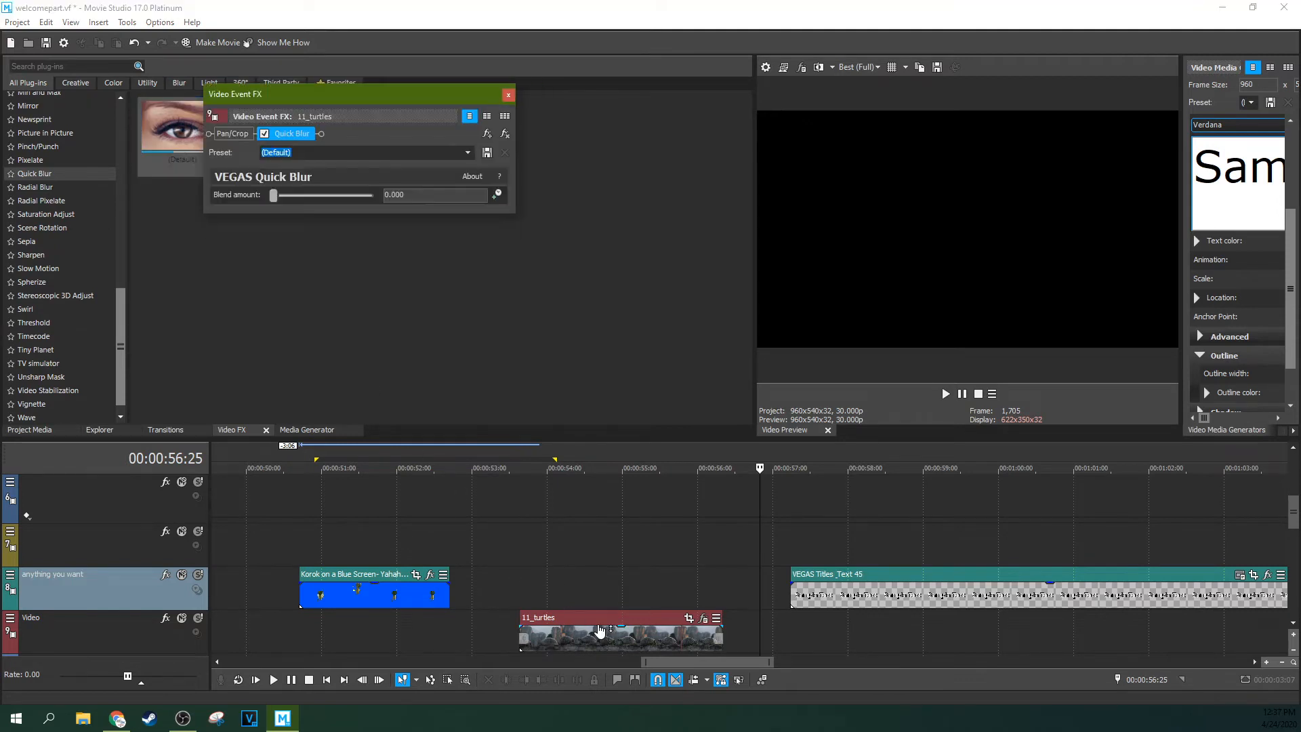
click(606, 640)
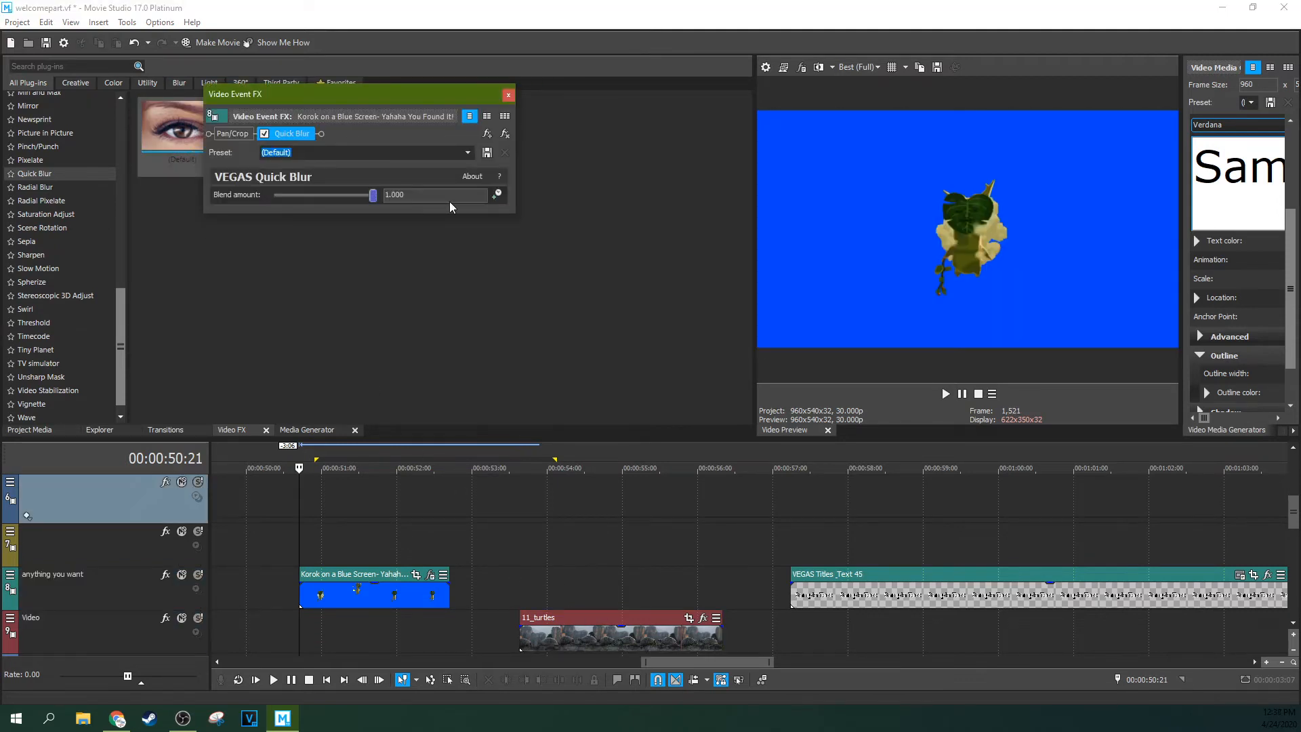
Step: Lower the Quick Blur blend amount on the Korok clip to its minimum and remove the effect
drag(372, 195, 250, 207)
click(505, 134)
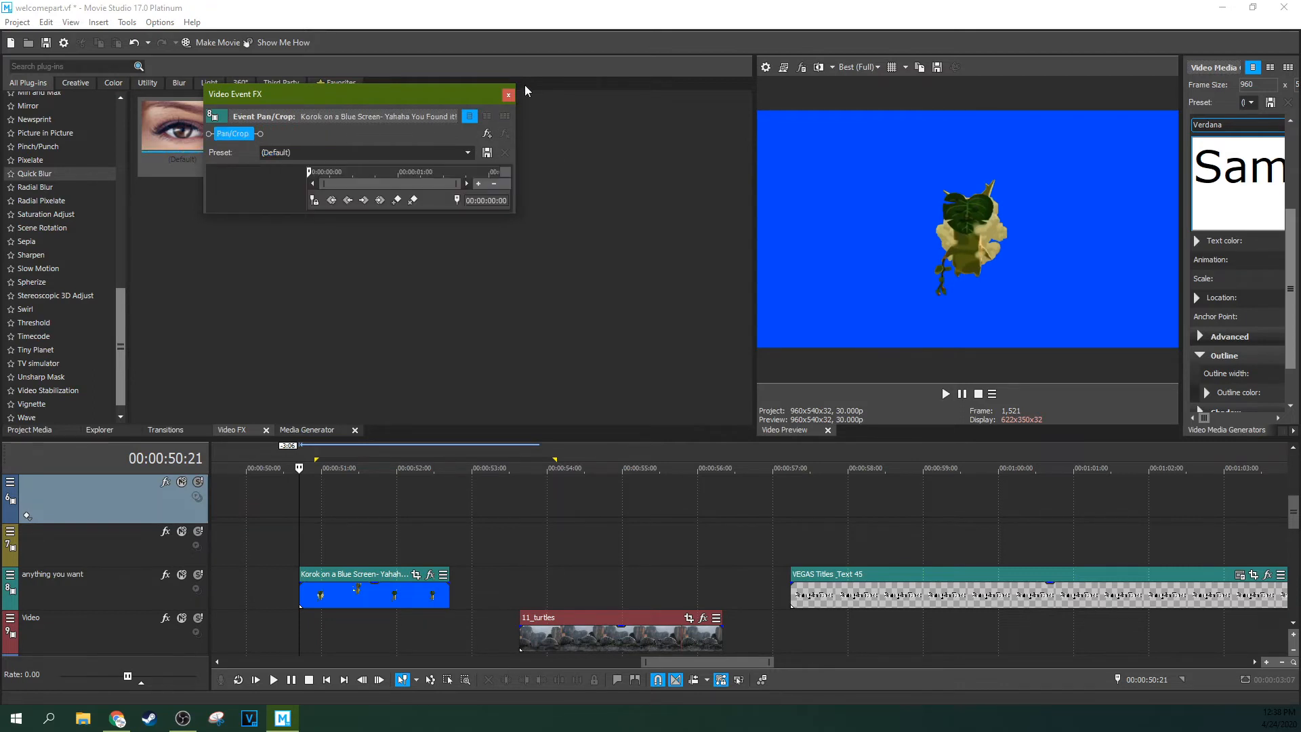
click(508, 94)
Step: Apply the Strong Proportional preset of Radial Blur to 11_turtles, shift its center to 0.431, 0.411, and remove the effect
click(63, 188)
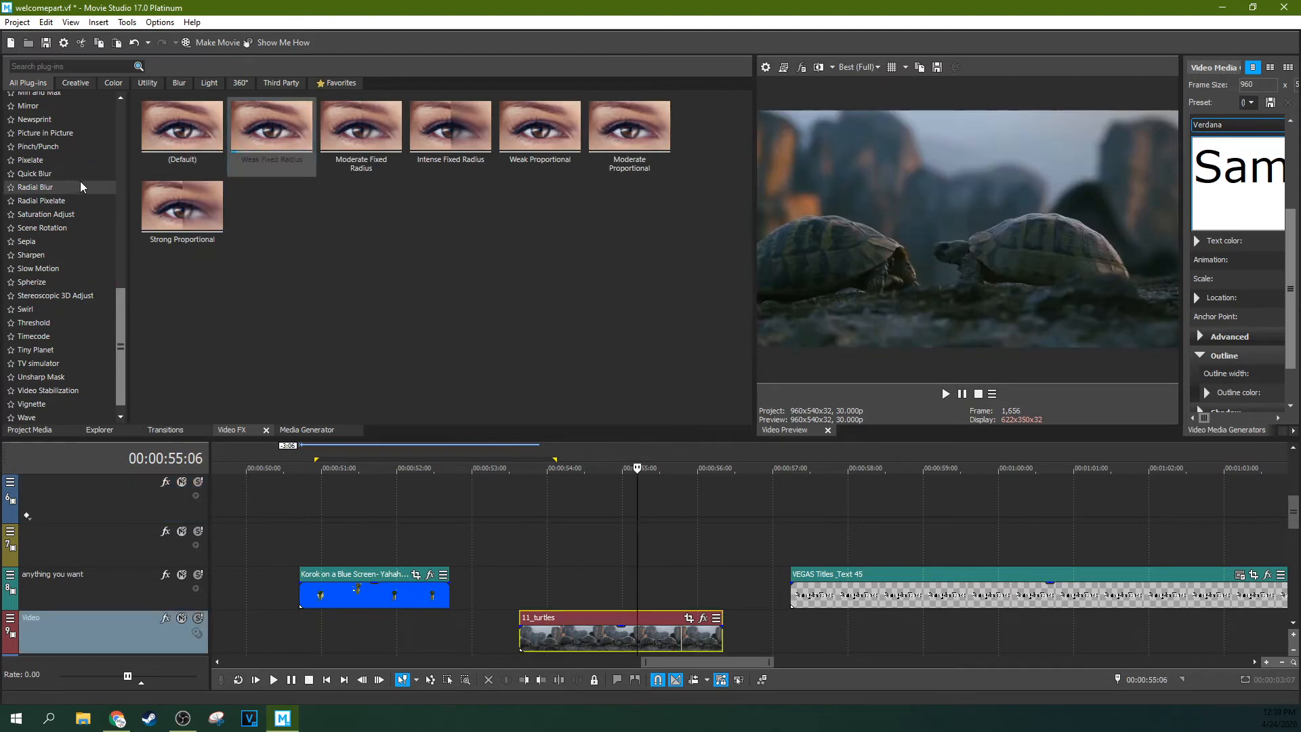
drag(179, 206, 584, 632)
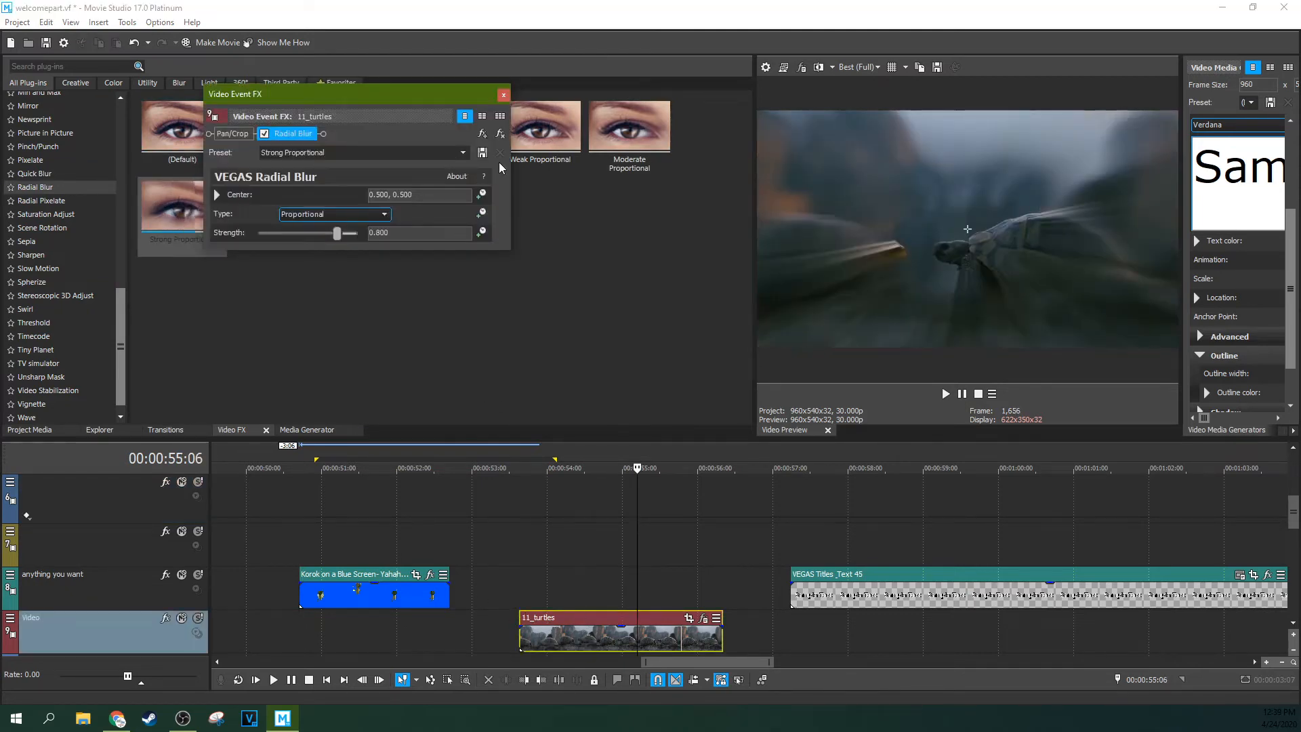
drag(979, 226, 939, 250)
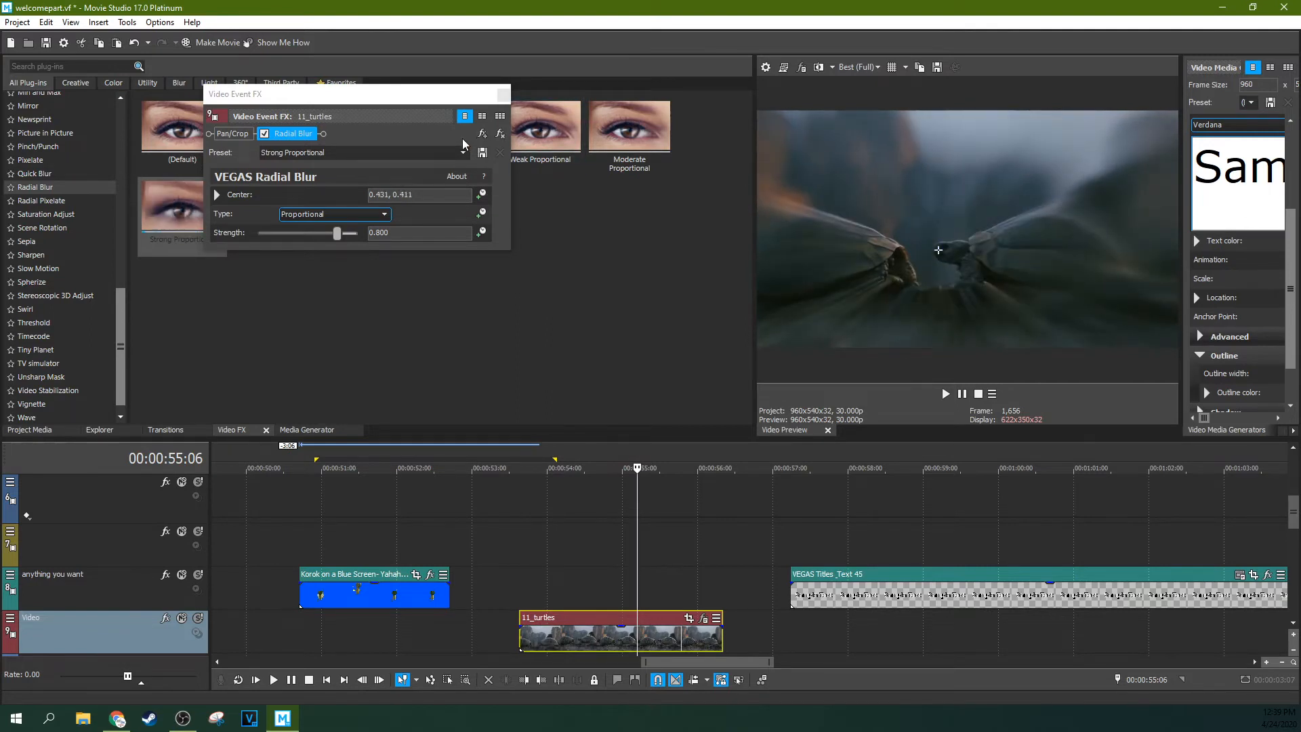
click(500, 134)
click(504, 95)
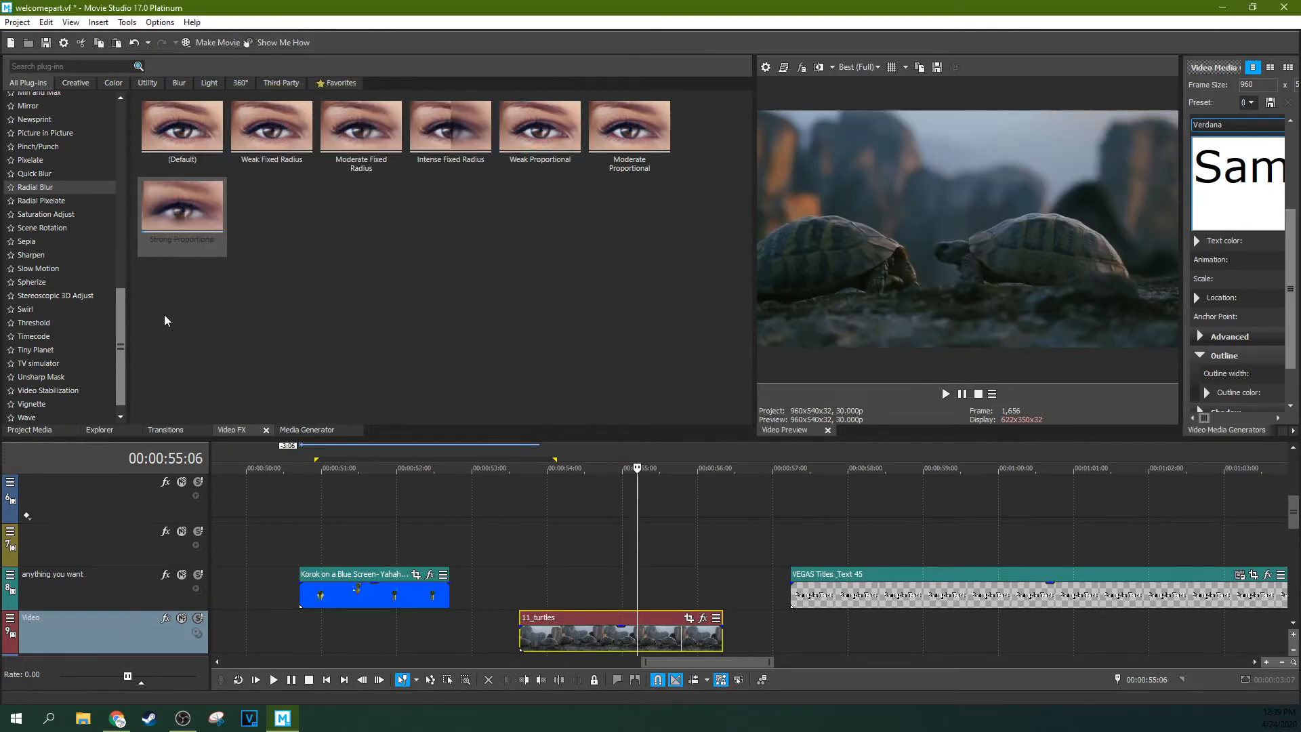
Step: Apply the Strong Circular preset of Radial Pixelate to the 11_turtles clip and remove the effect
click(64, 199)
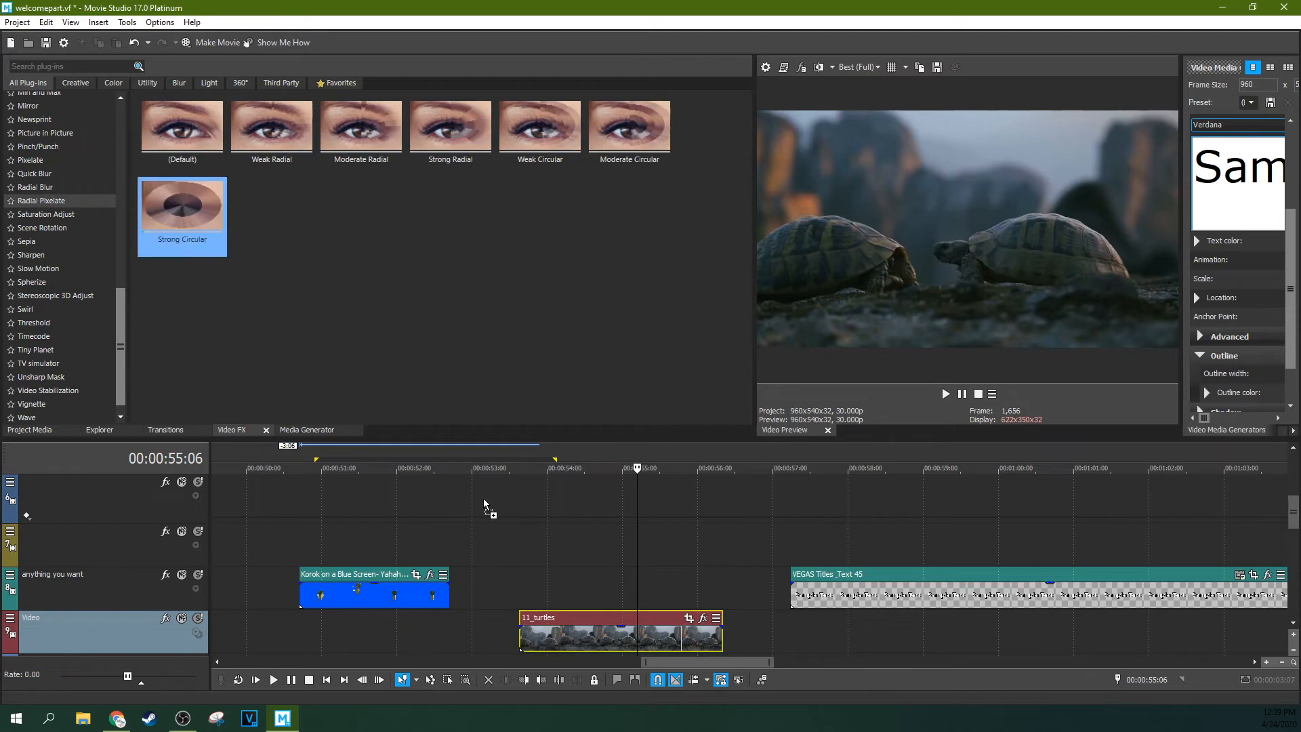
drag(670, 633, 670, 634)
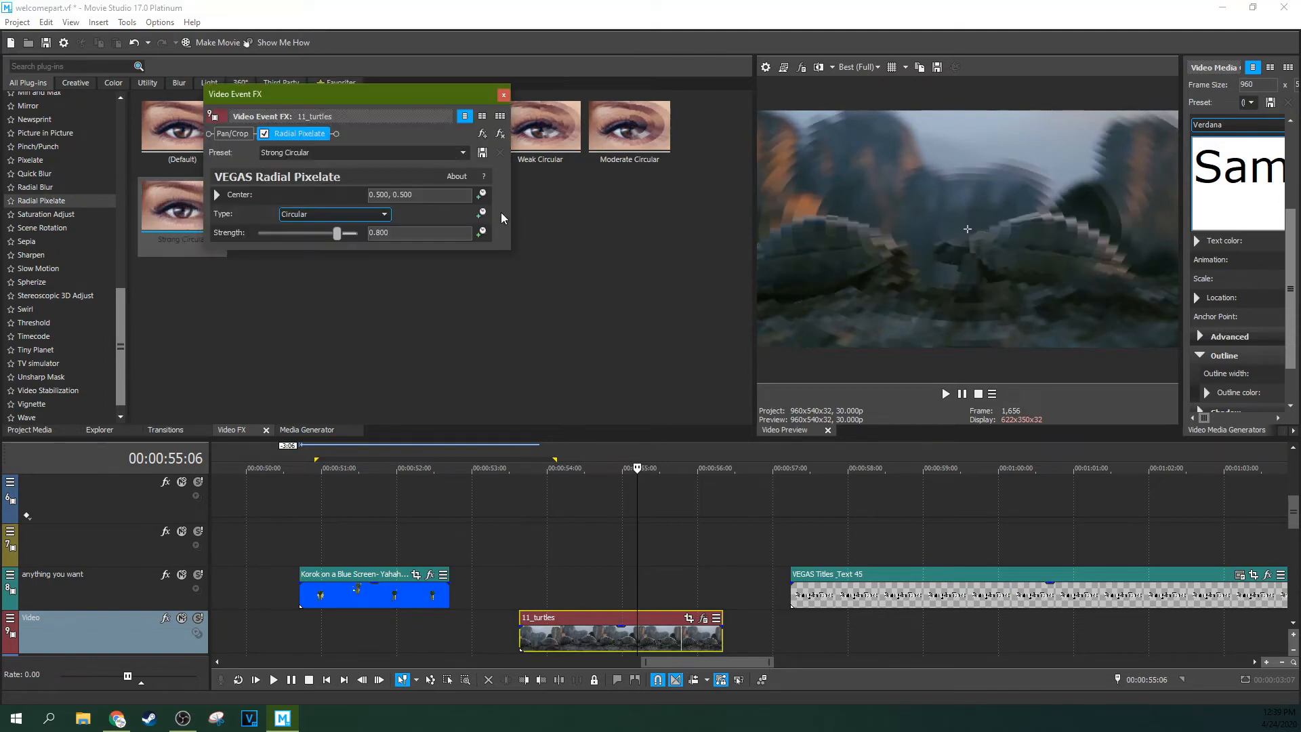
click(969, 233)
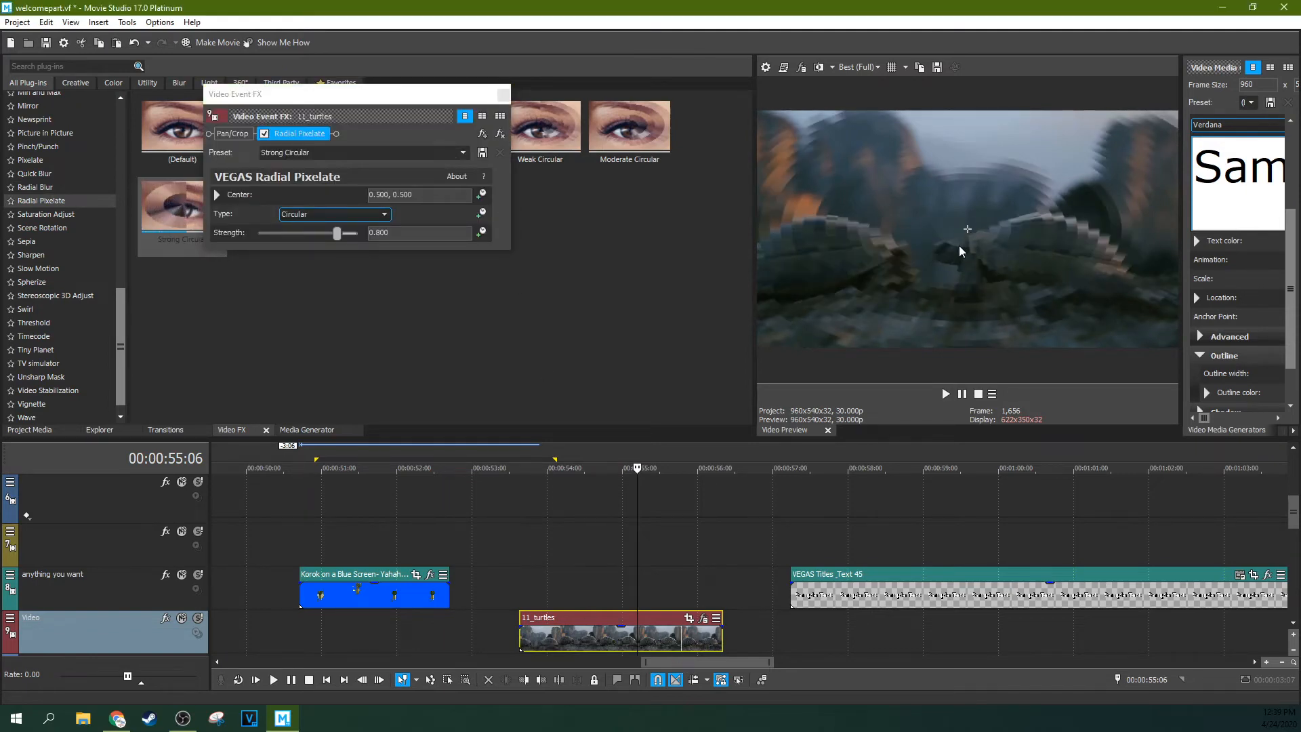
click(501, 136)
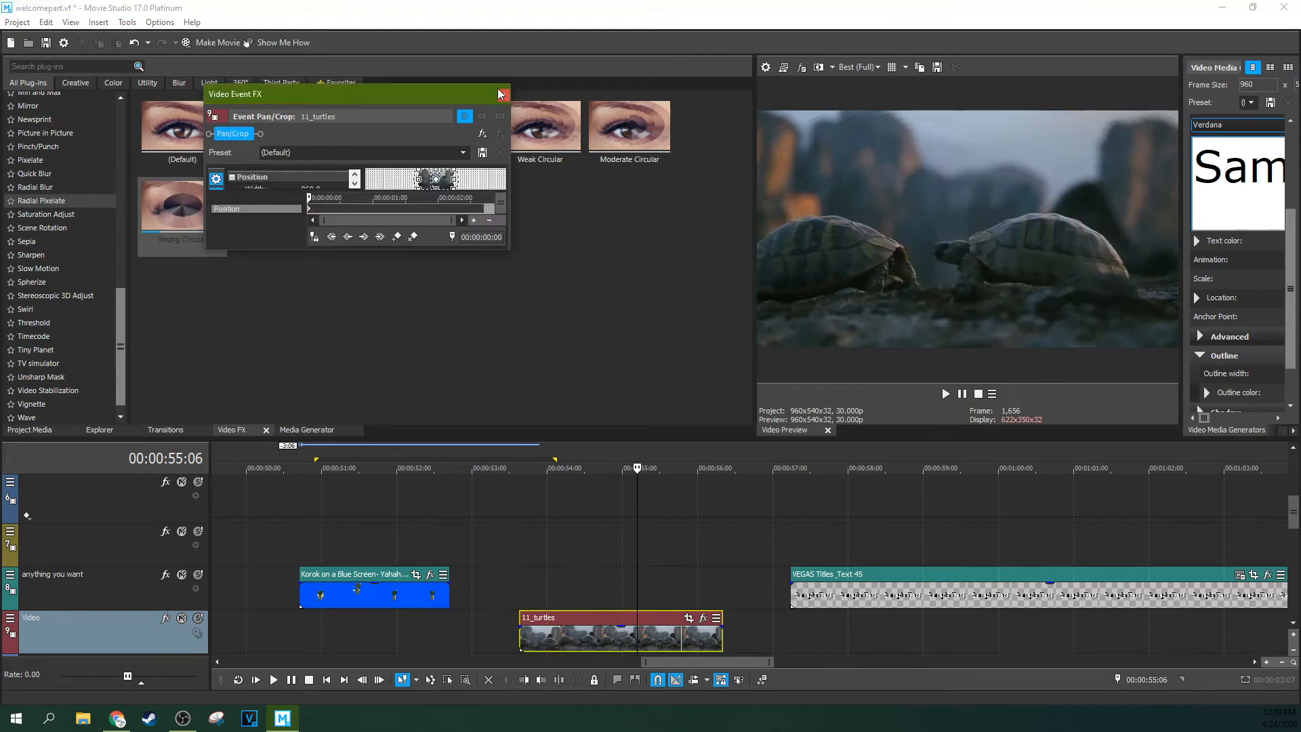
click(502, 93)
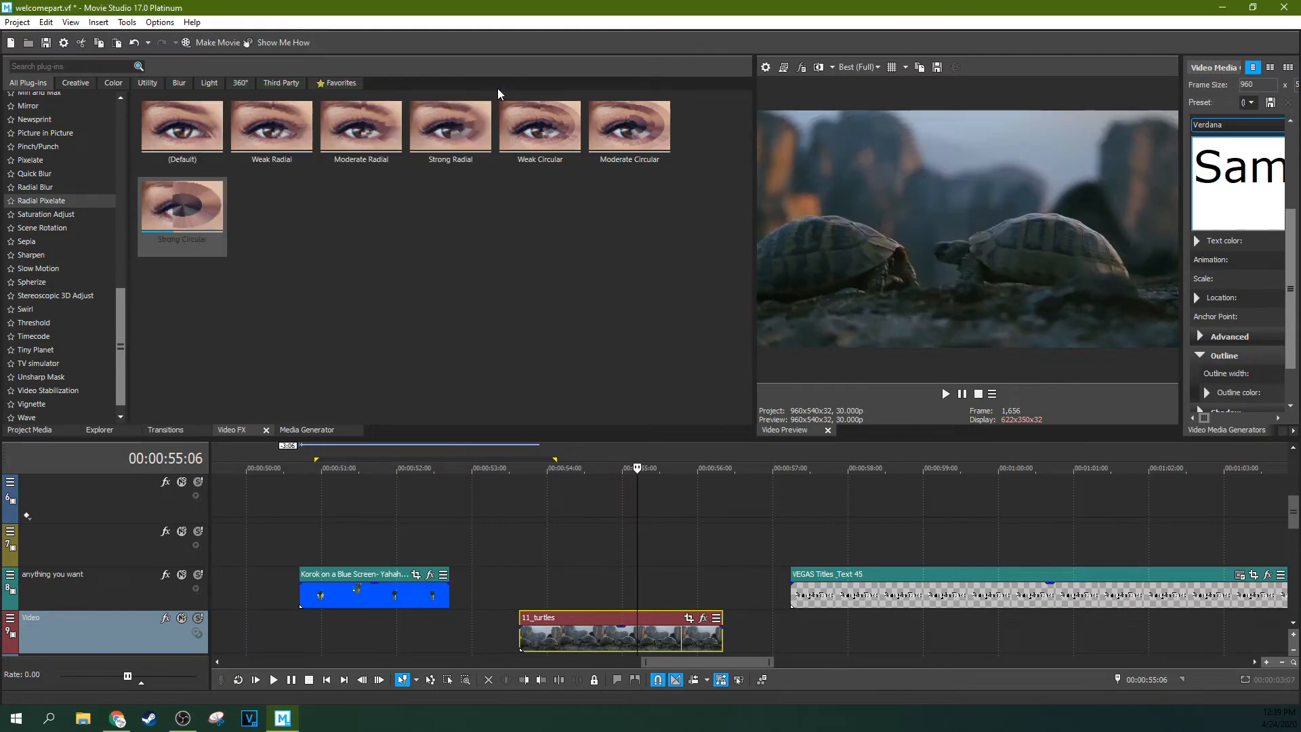
Step: Apply the Reduce Oversaturated Colors preset of Saturation Adjust to 11_turtles, shift its center to 0.932, and switch to the Reduce Minor Color Noise preset
click(59, 215)
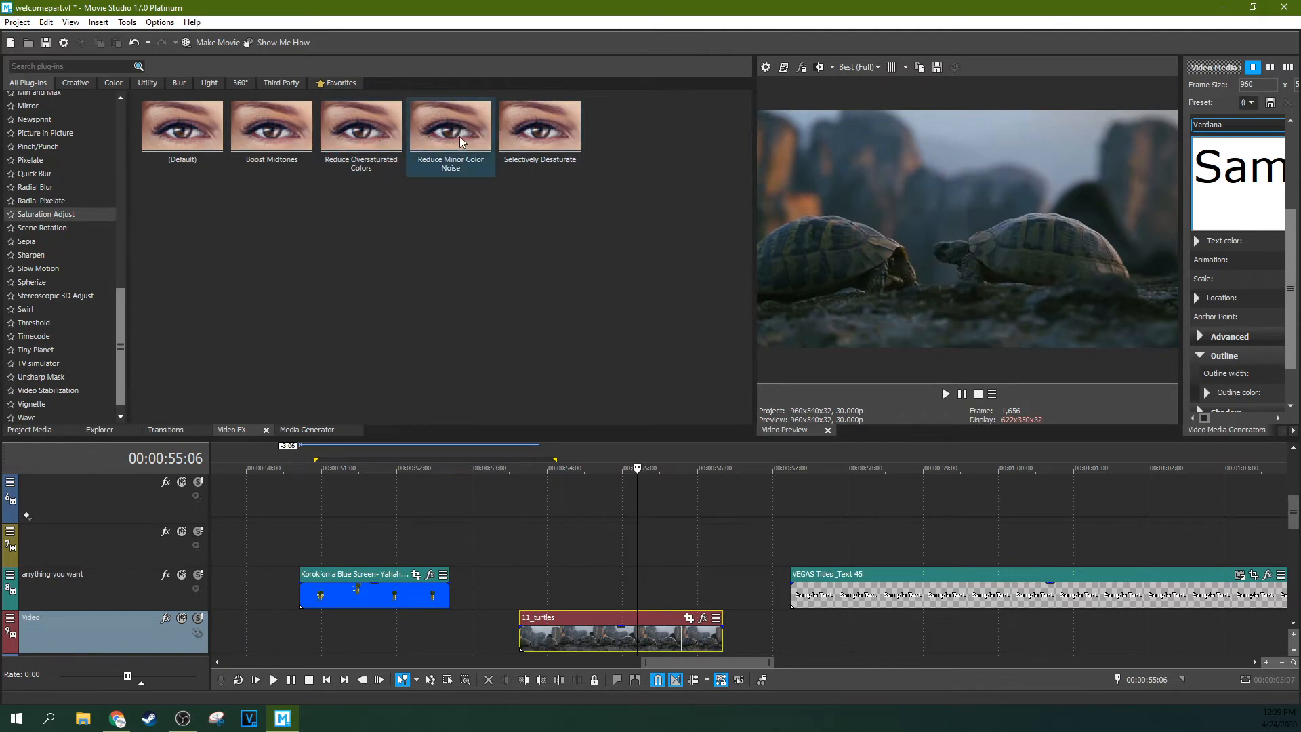
drag(352, 148, 642, 644)
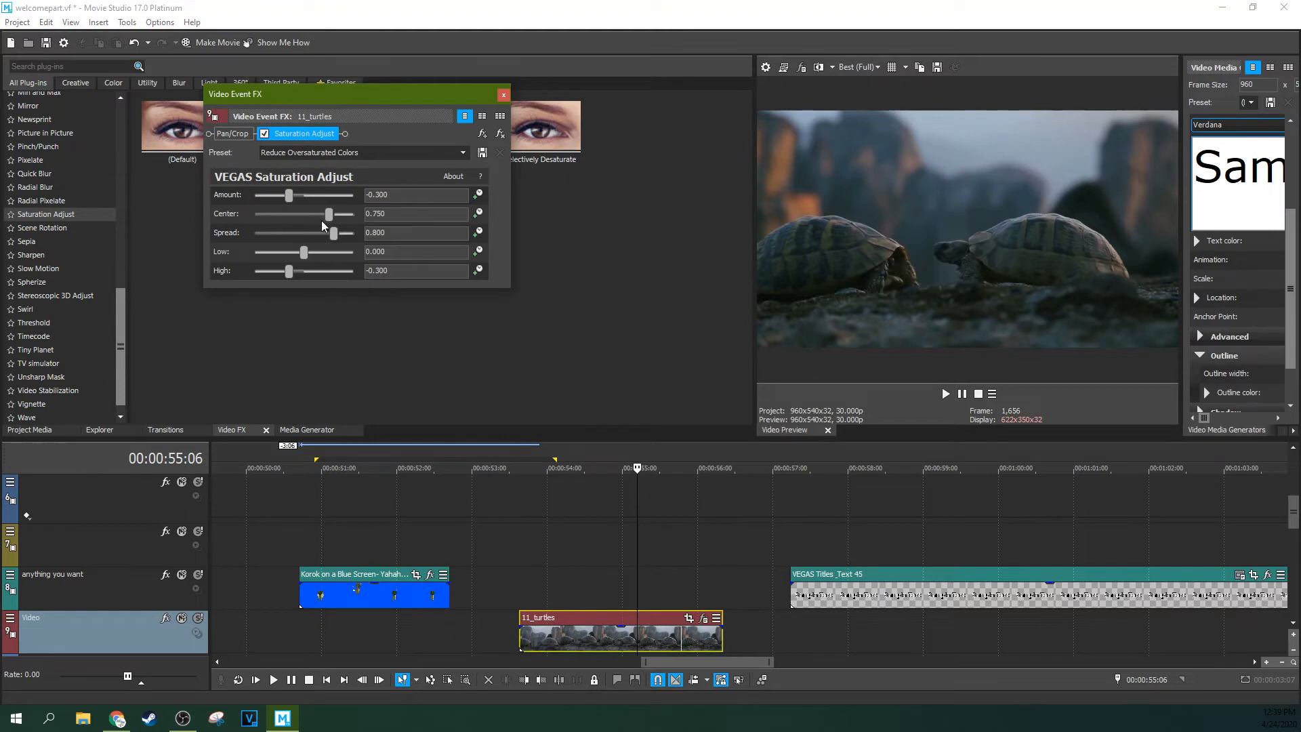
drag(254, 197, 208, 206)
click(463, 153)
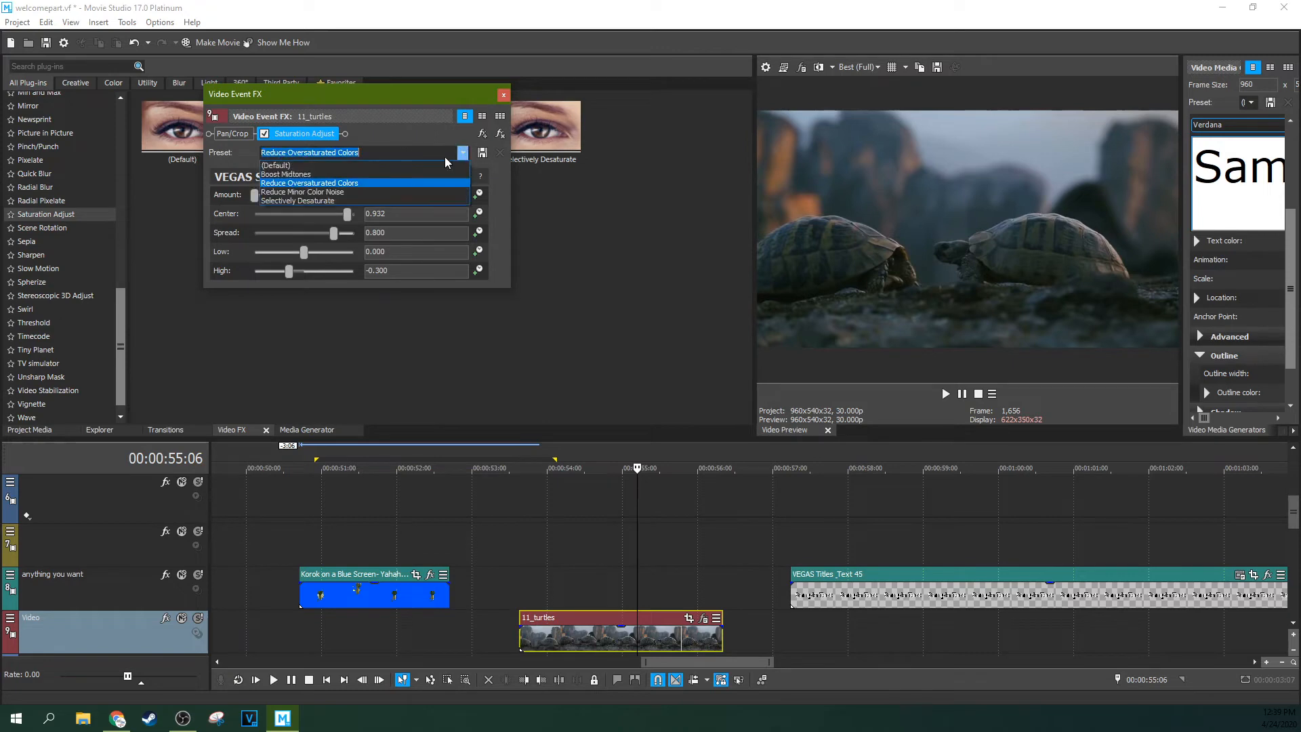
click(351, 193)
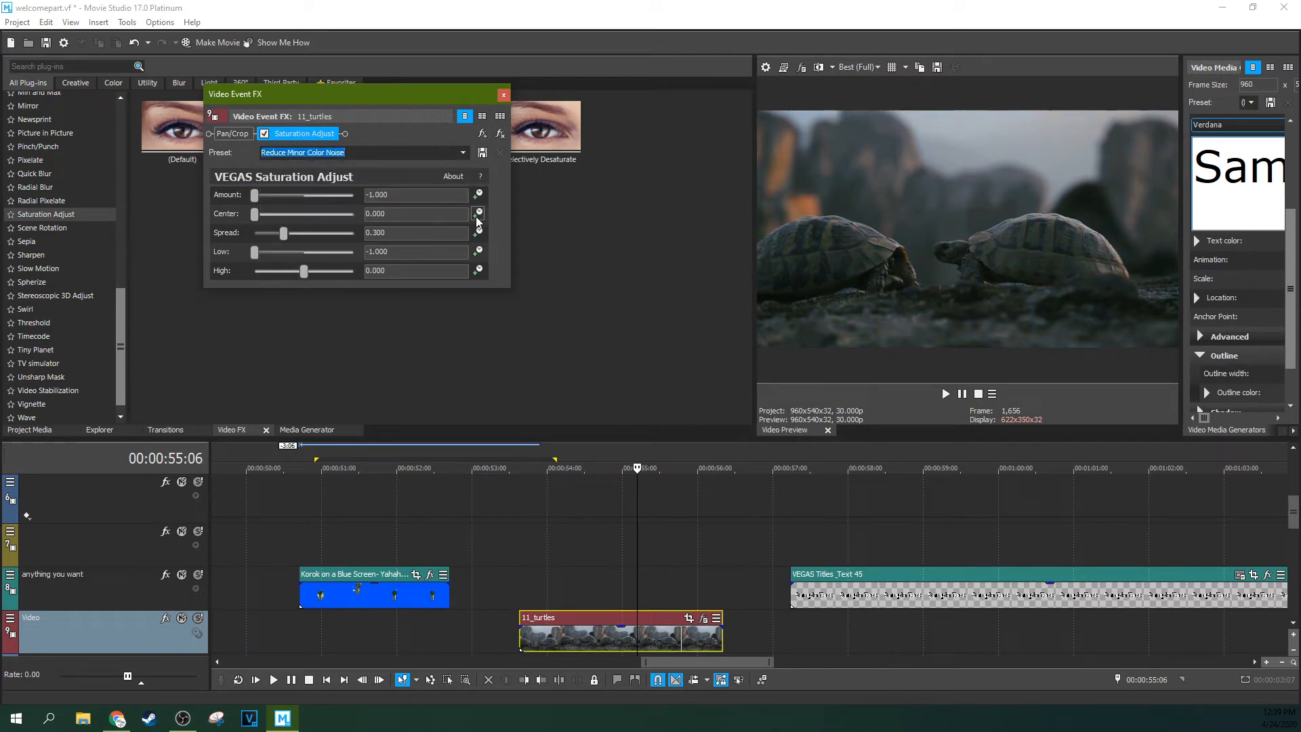
Step: Reopen the effects of the 11_turtles clip and remove Saturation Adjust
click(504, 94)
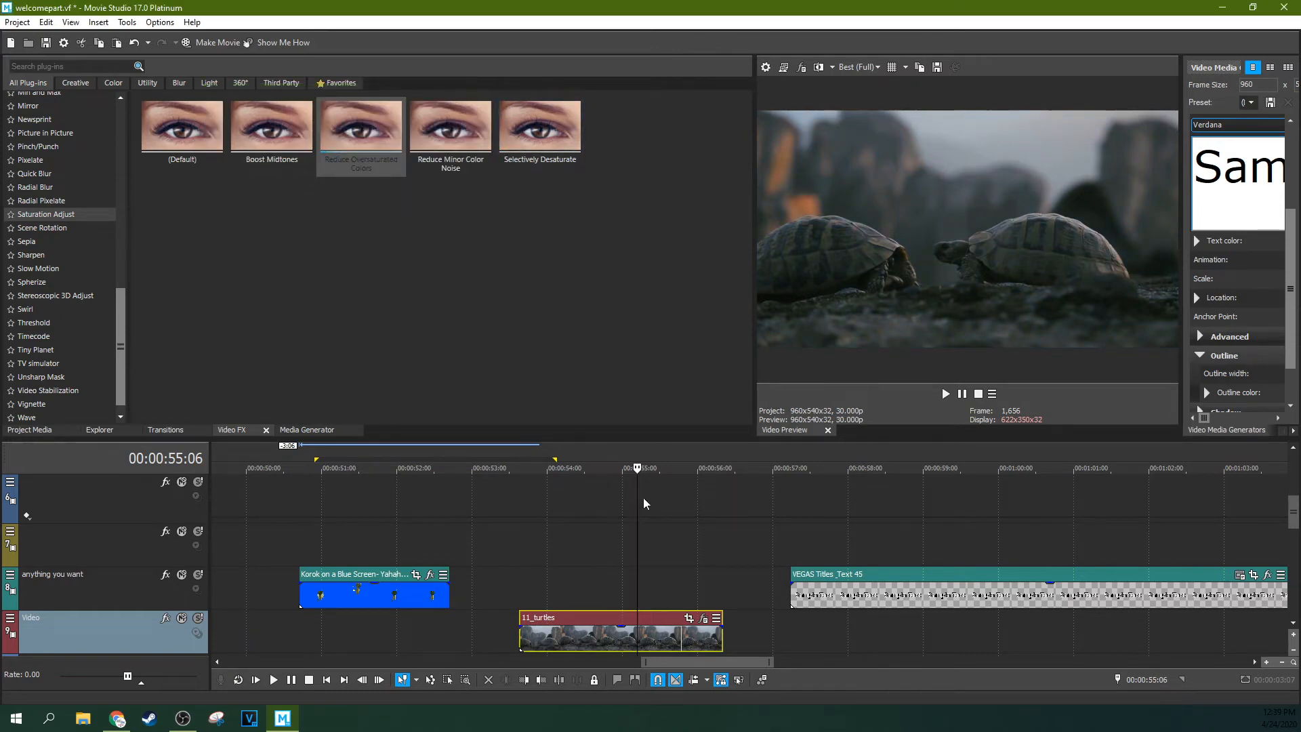
click(704, 618)
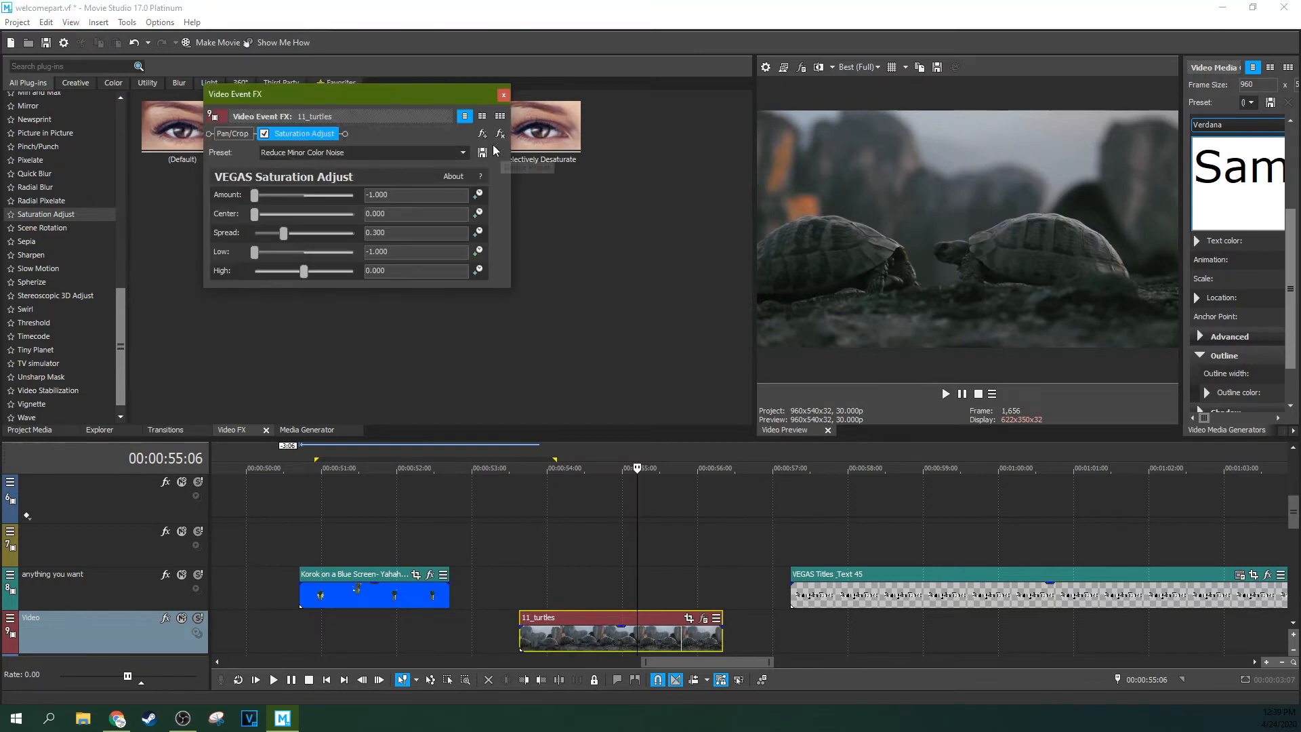
click(504, 95)
Step: Apply the default Scene Rotation preset to 11_turtles and turn it 15.92 around x, -180 around y and 180 around z
click(62, 226)
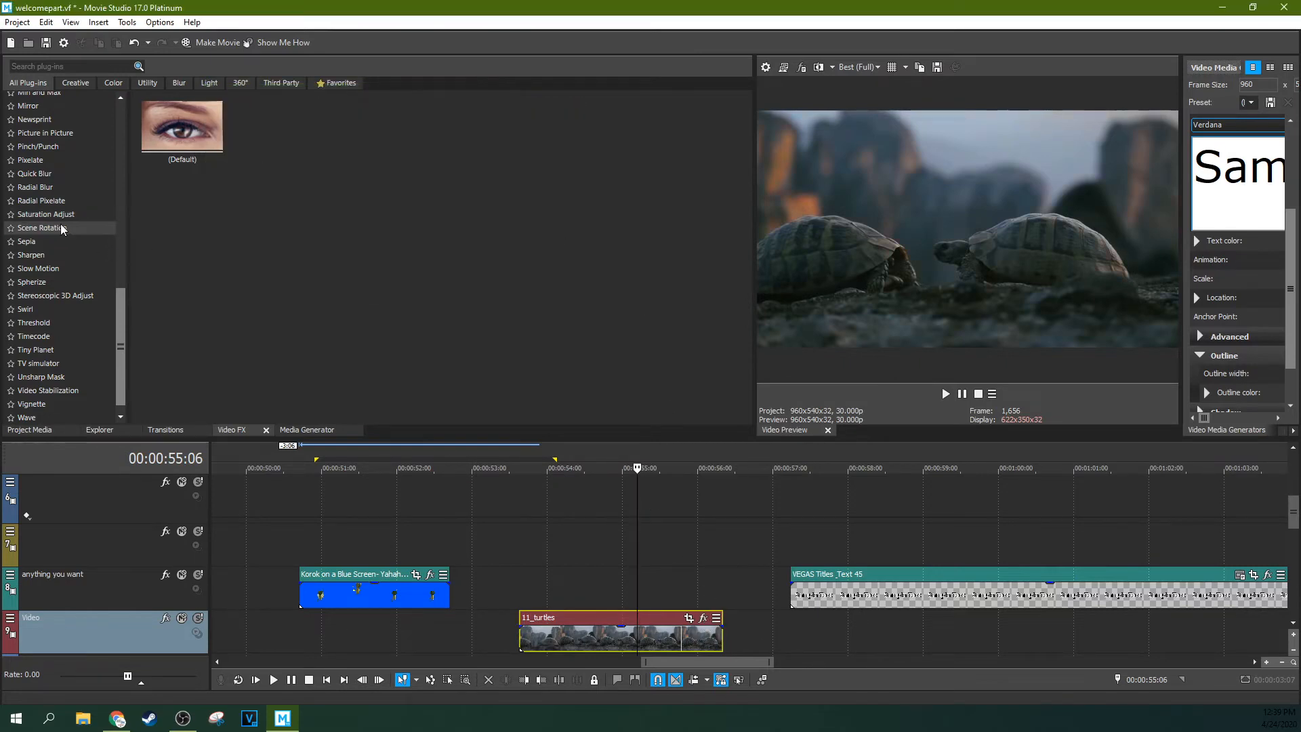
drag(170, 153, 390, 518)
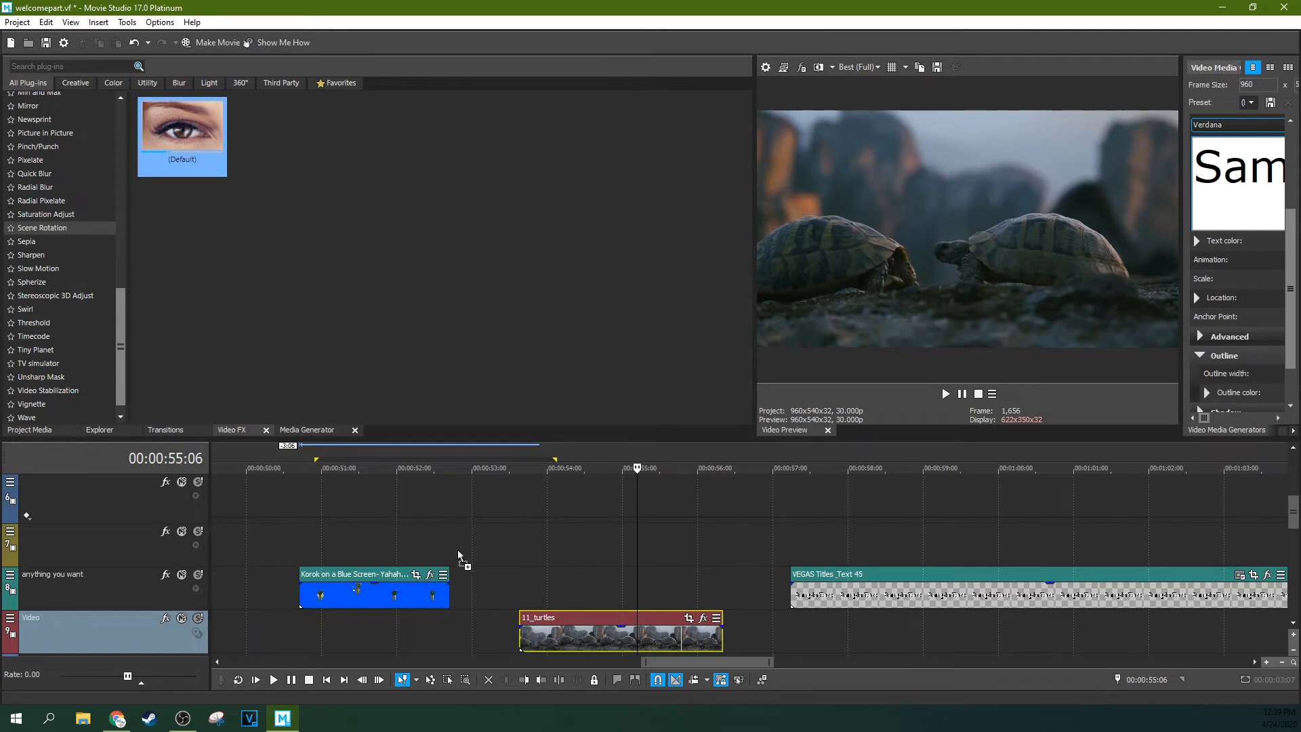
drag(586, 637, 586, 637)
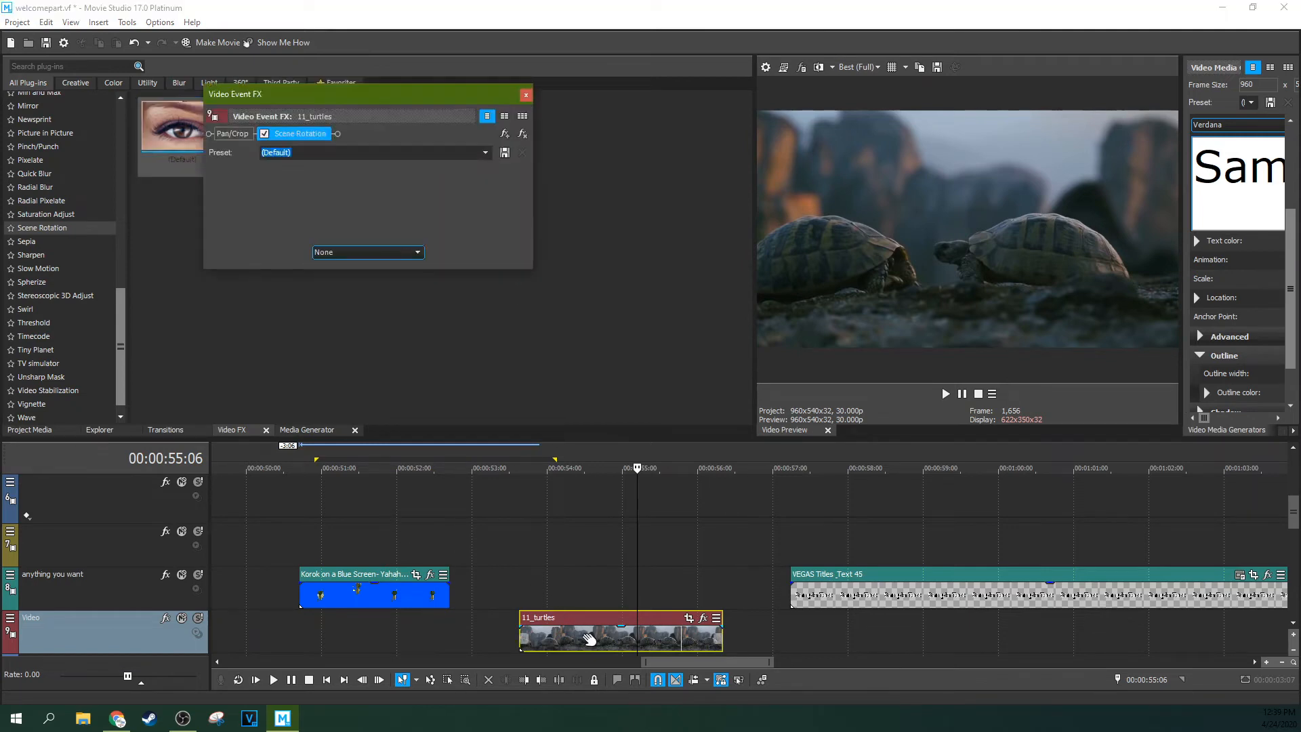
drag(341, 199, 404, 237)
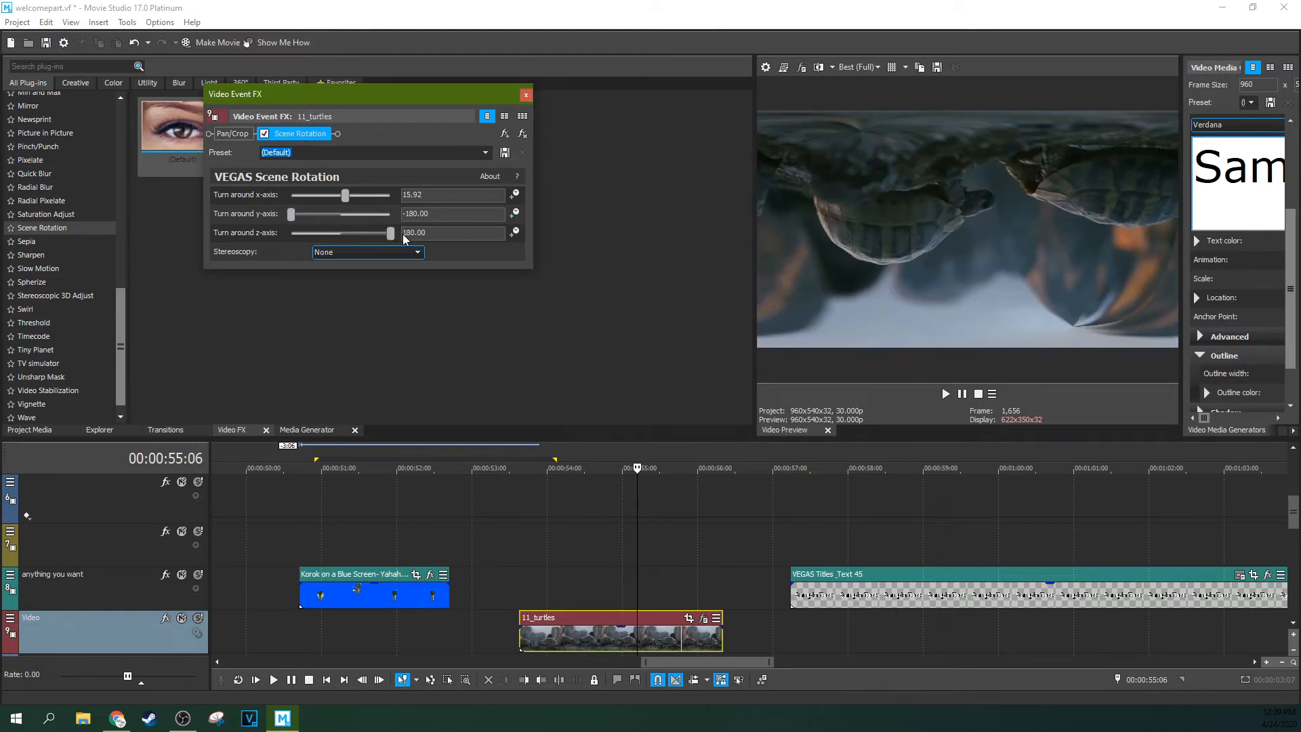
Step: Set the scene rotation to 180 around y and -172.65 around x, and remove the effect from 11_turtles
drag(291, 215, 410, 223)
drag(347, 198, 294, 227)
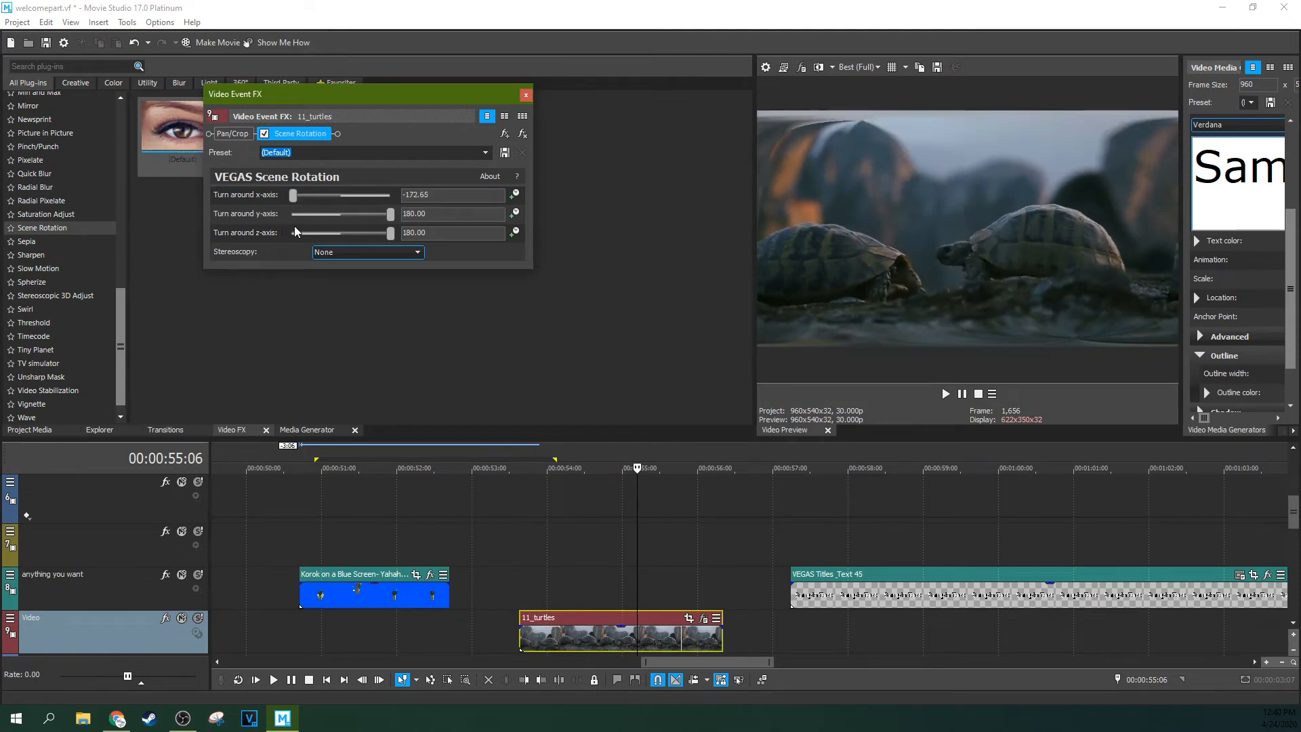
click(521, 134)
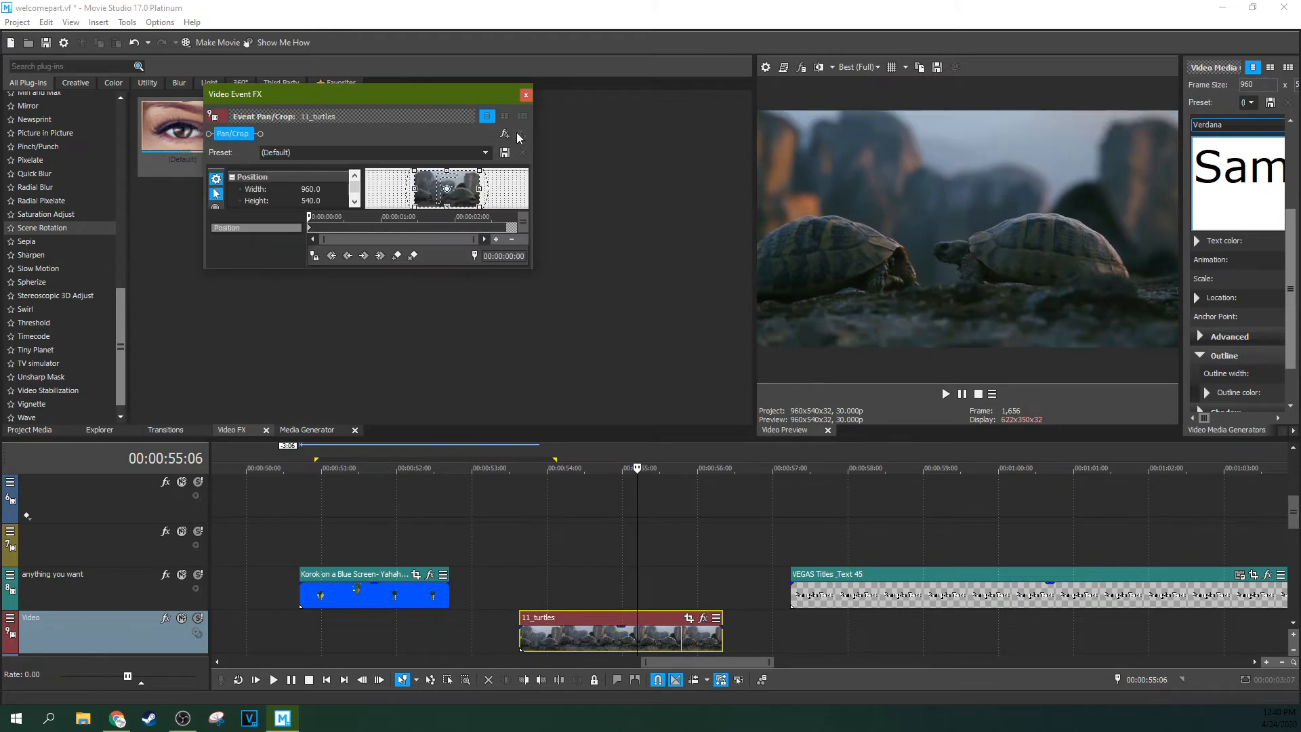
click(526, 94)
Step: Apply the Neutral preset of Sepia to 11_turtles with blending strength 0.415 and blending falloff 0.252, and play the clip briefly
drag(270, 133, 602, 629)
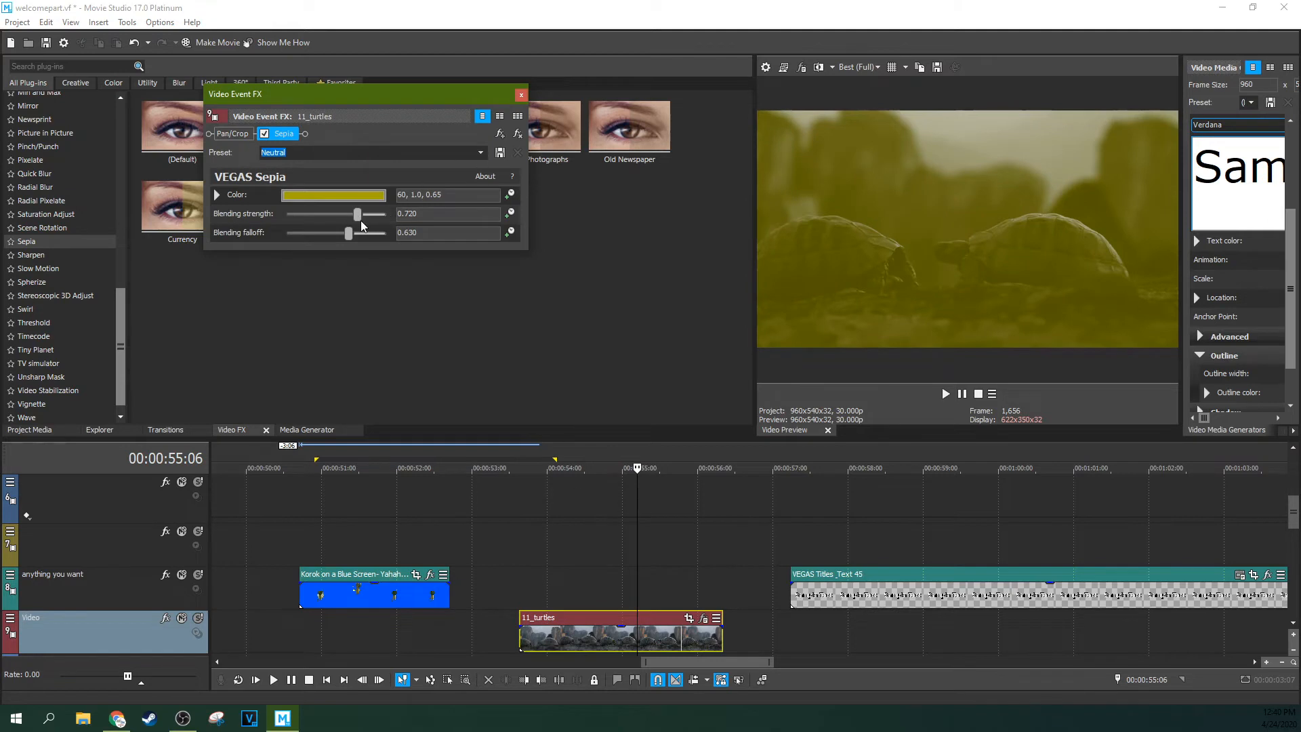
drag(358, 214, 303, 224)
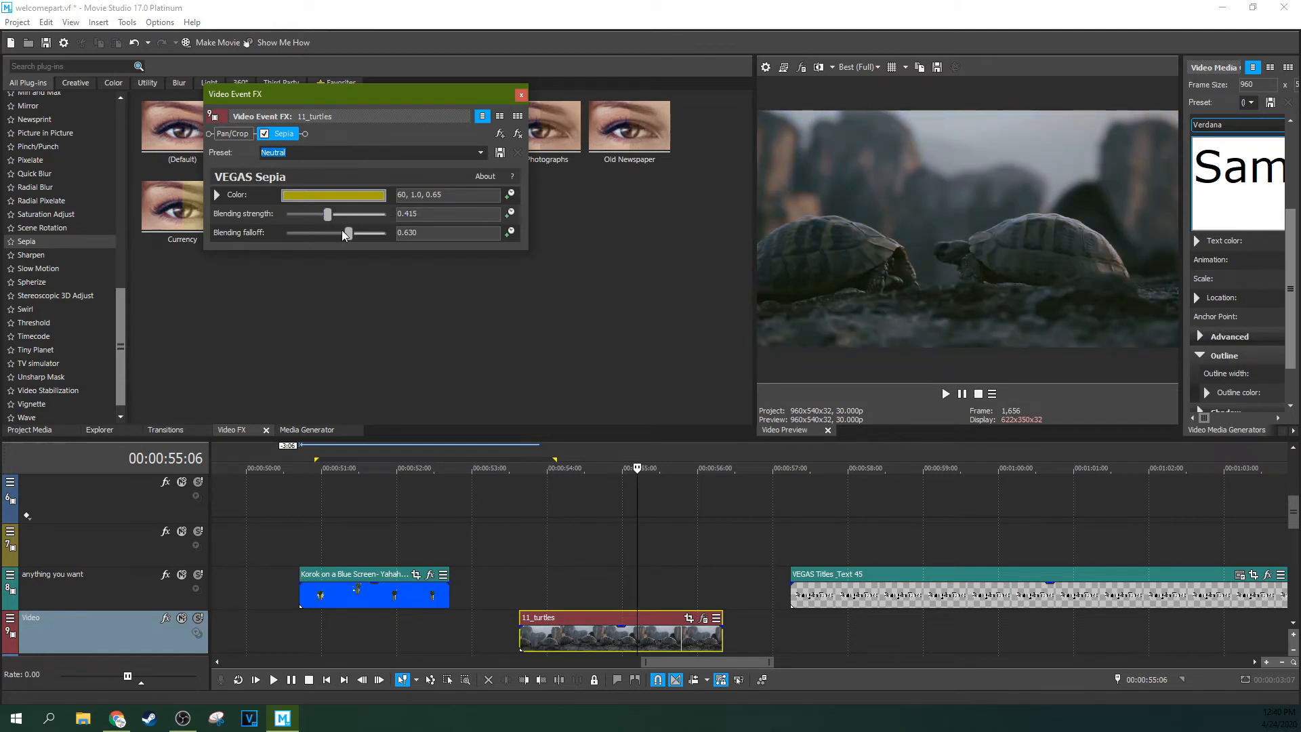
drag(356, 233, 326, 234)
click(587, 580)
key(space)
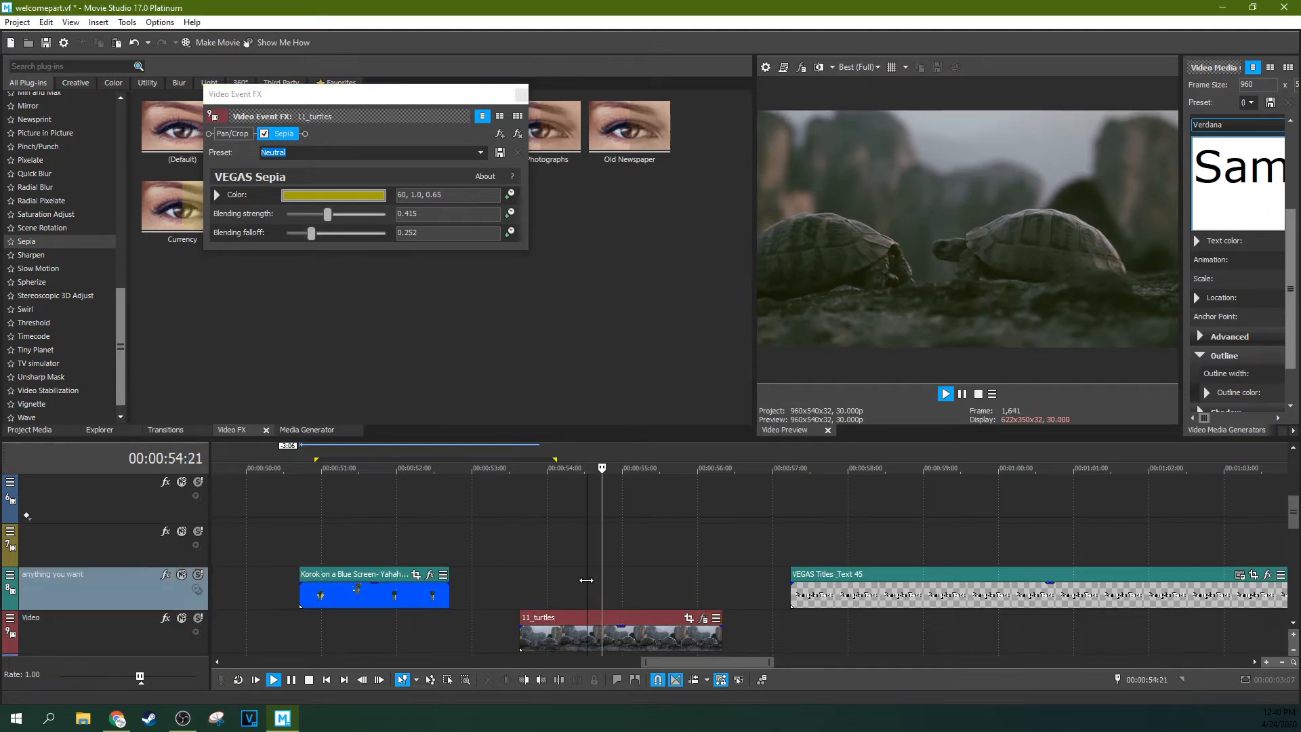
key(space)
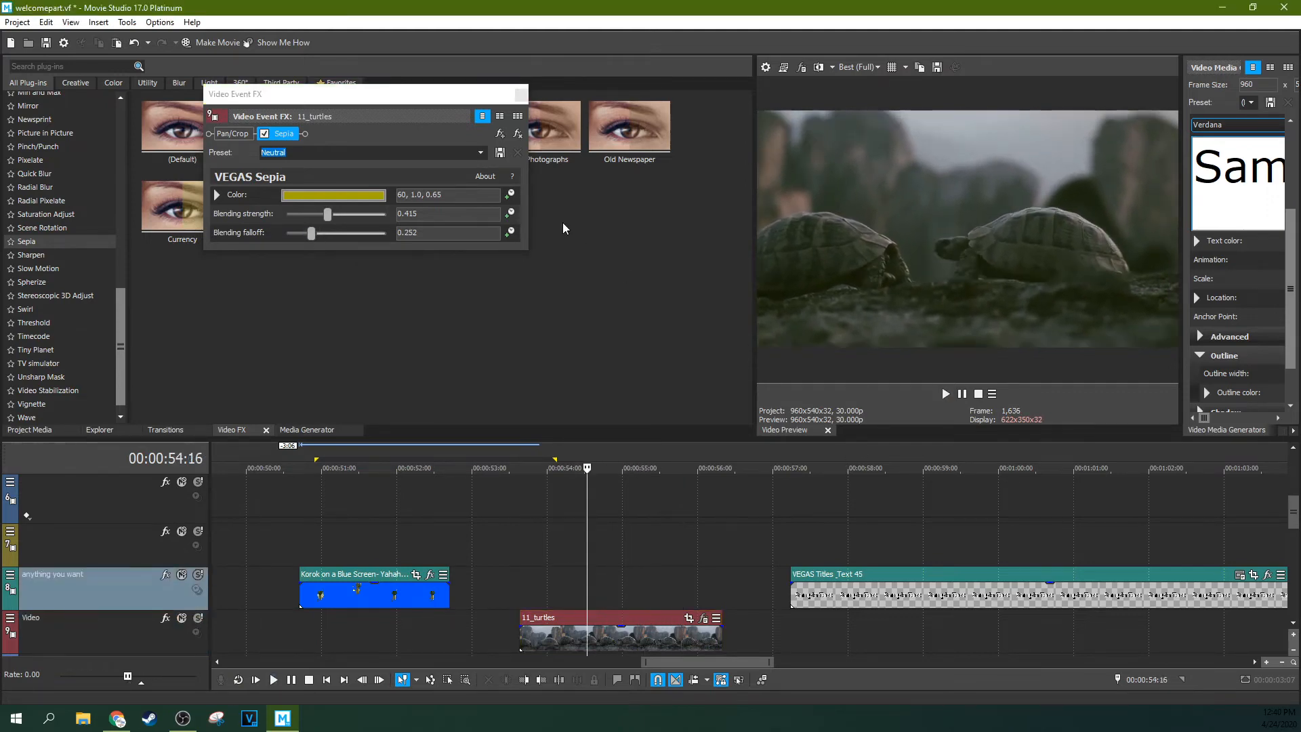
Step: Remove the Sepia effect from 11_turtles and enlarge the event effects window with a three-column layout
click(520, 93)
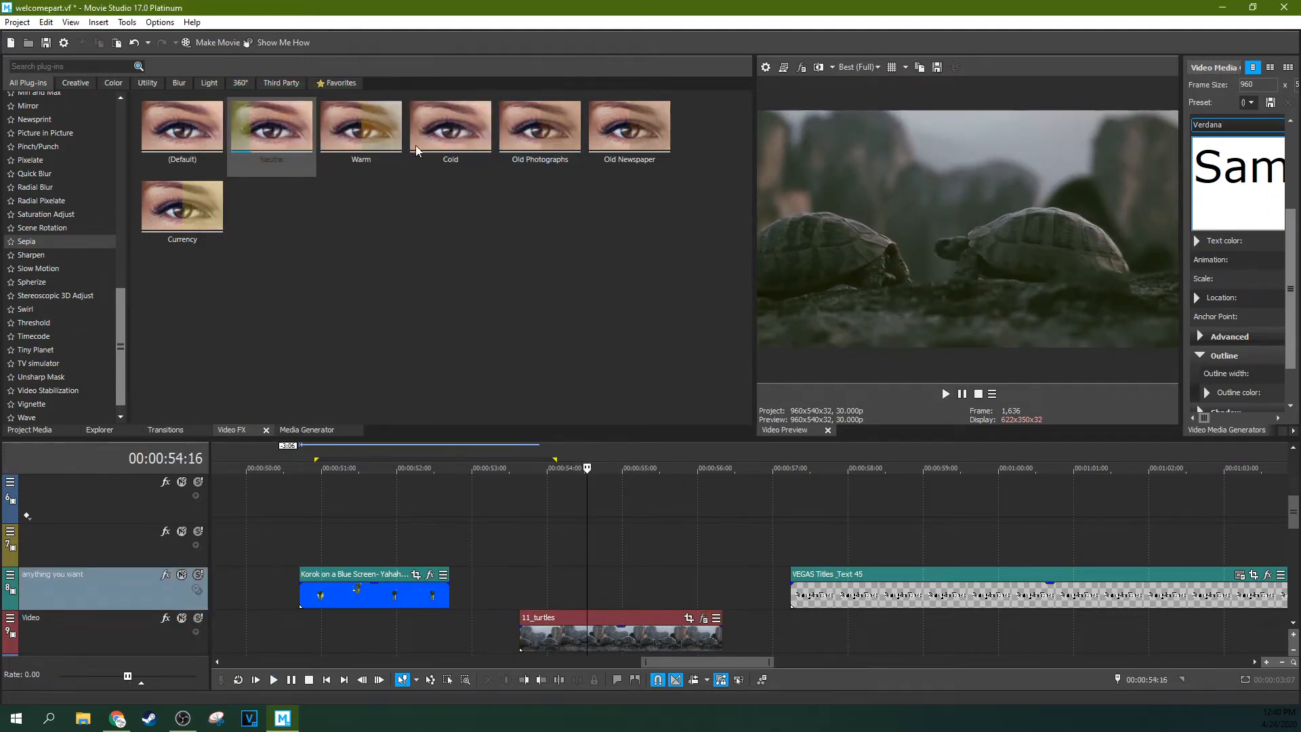
click(704, 619)
click(517, 133)
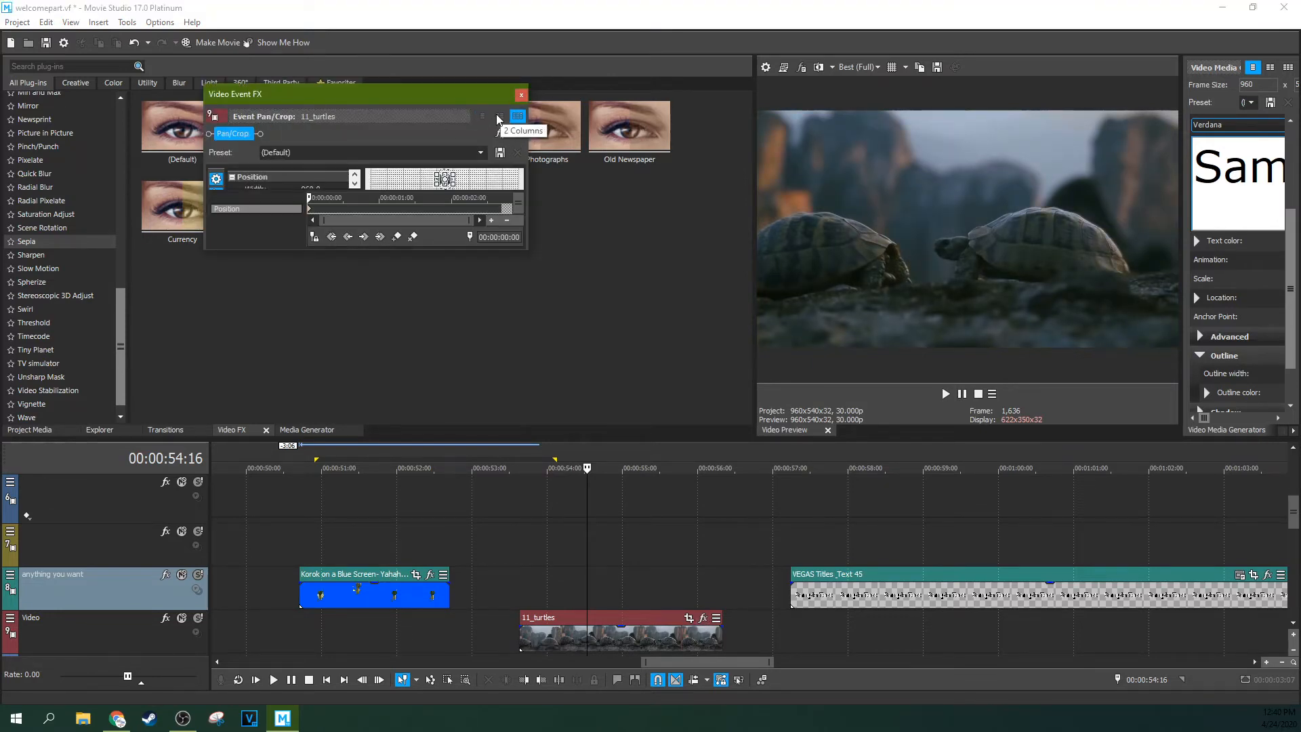
click(517, 116)
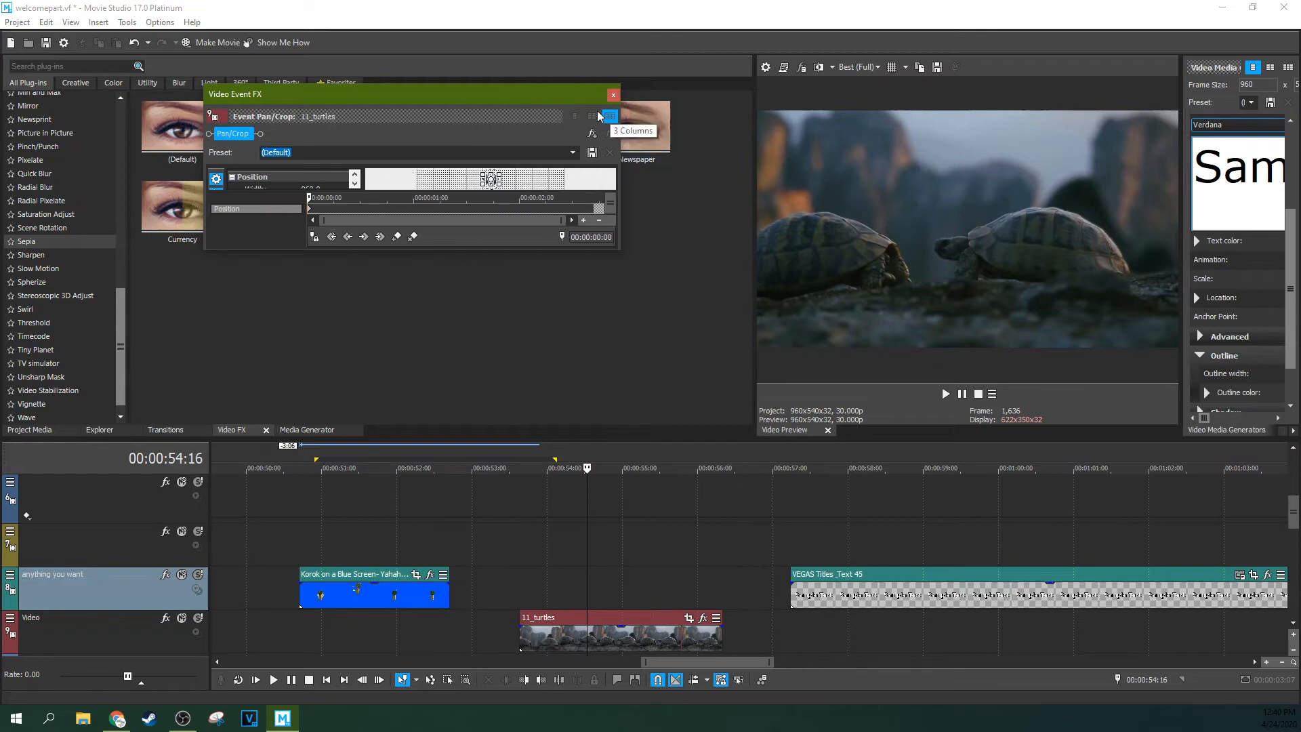
drag(565, 263, 571, 369)
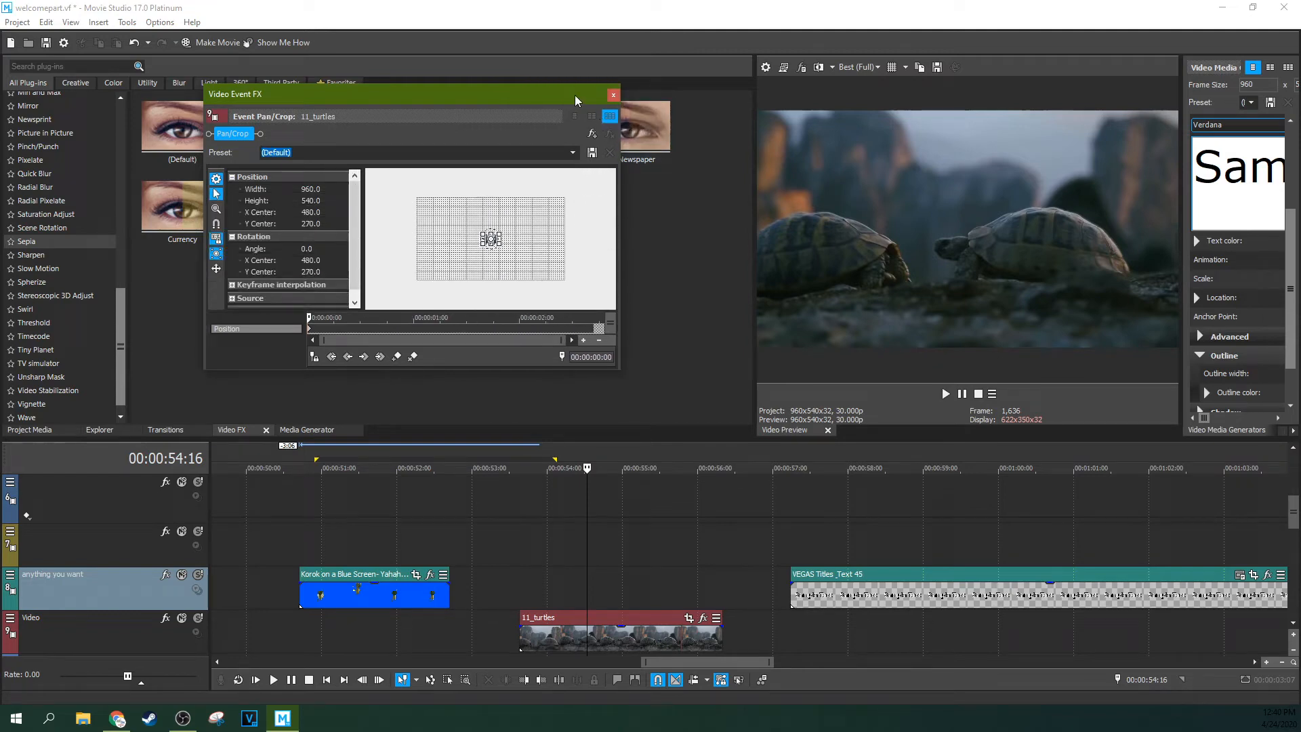
click(613, 94)
Step: Apply the Medium preset of Sharpen to 11_turtles in a wider two-column effects window and set its amount to 0.687
click(68, 256)
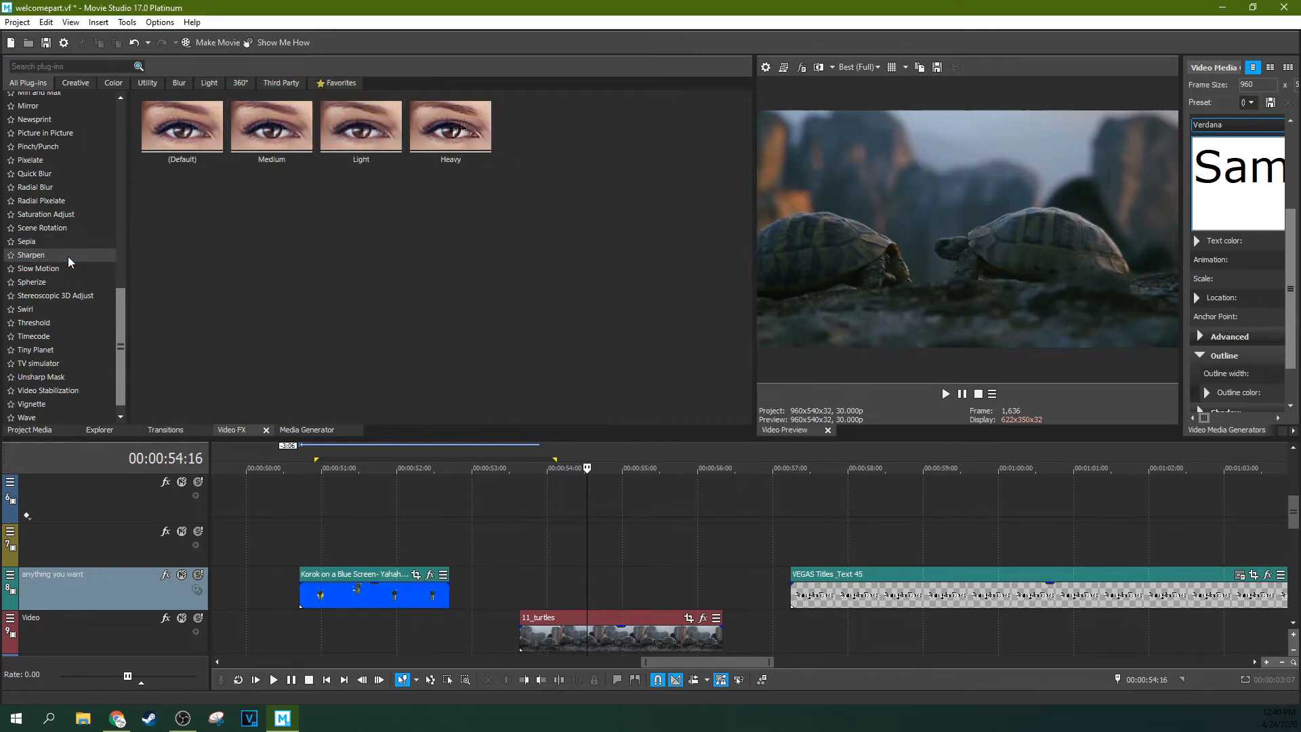
drag(259, 132, 613, 633)
click(484, 118)
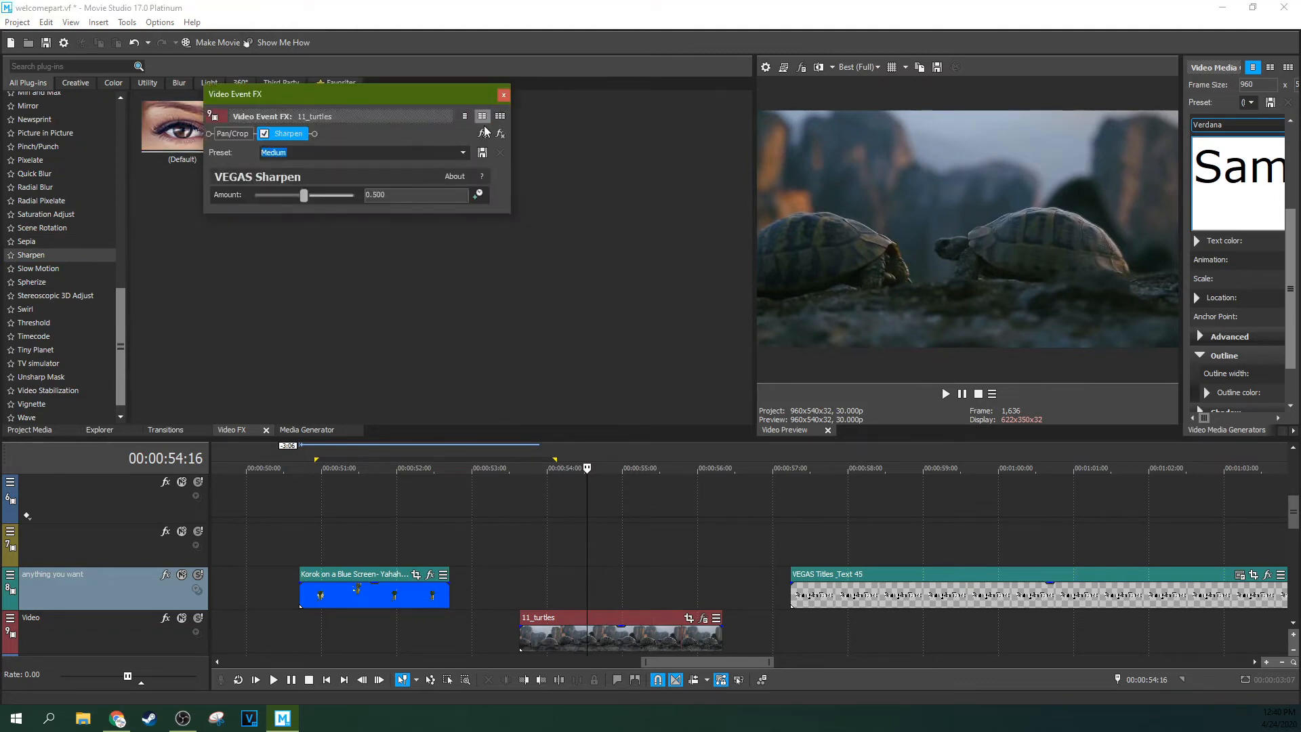
drag(510, 207, 590, 207)
drag(304, 196, 226, 214)
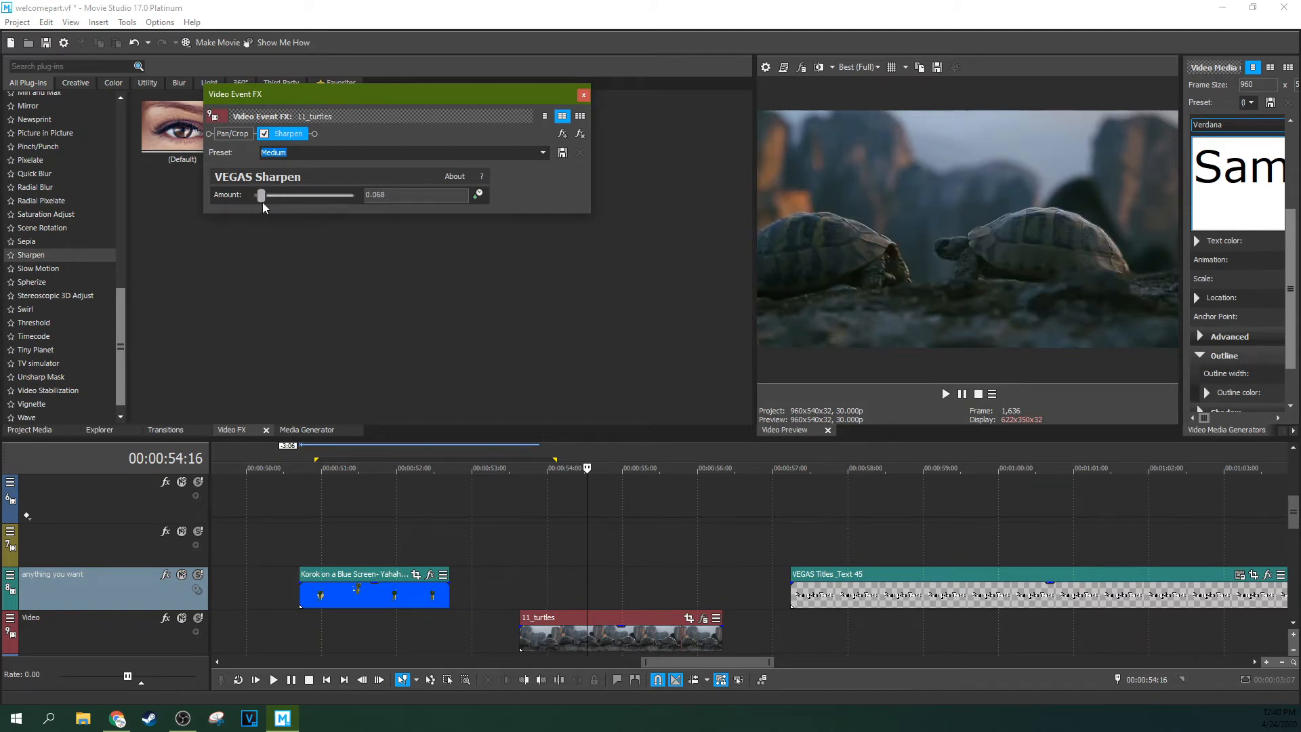
drag(263, 197, 276, 202)
drag(282, 199, 327, 188)
Step: Play the 11_turtles clip from its start and from several other points to examine the sharpening
click(557, 592)
key(space)
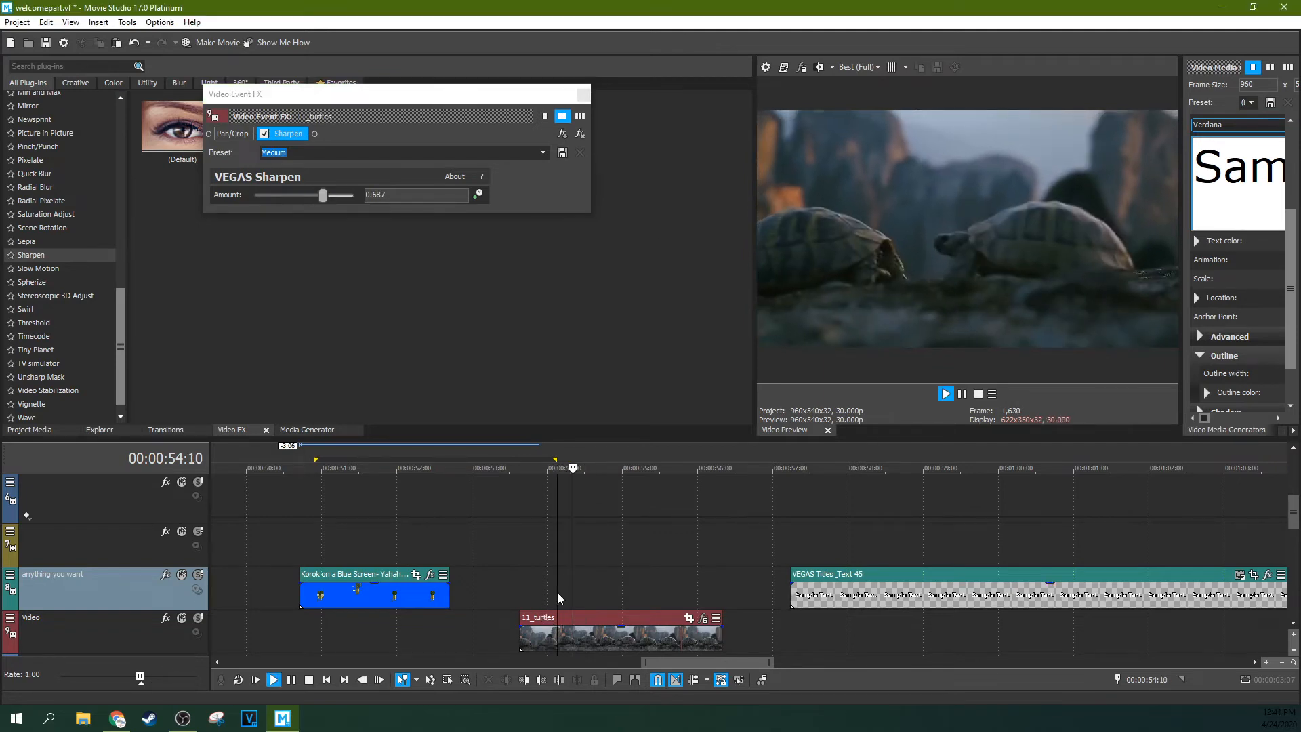
key(space)
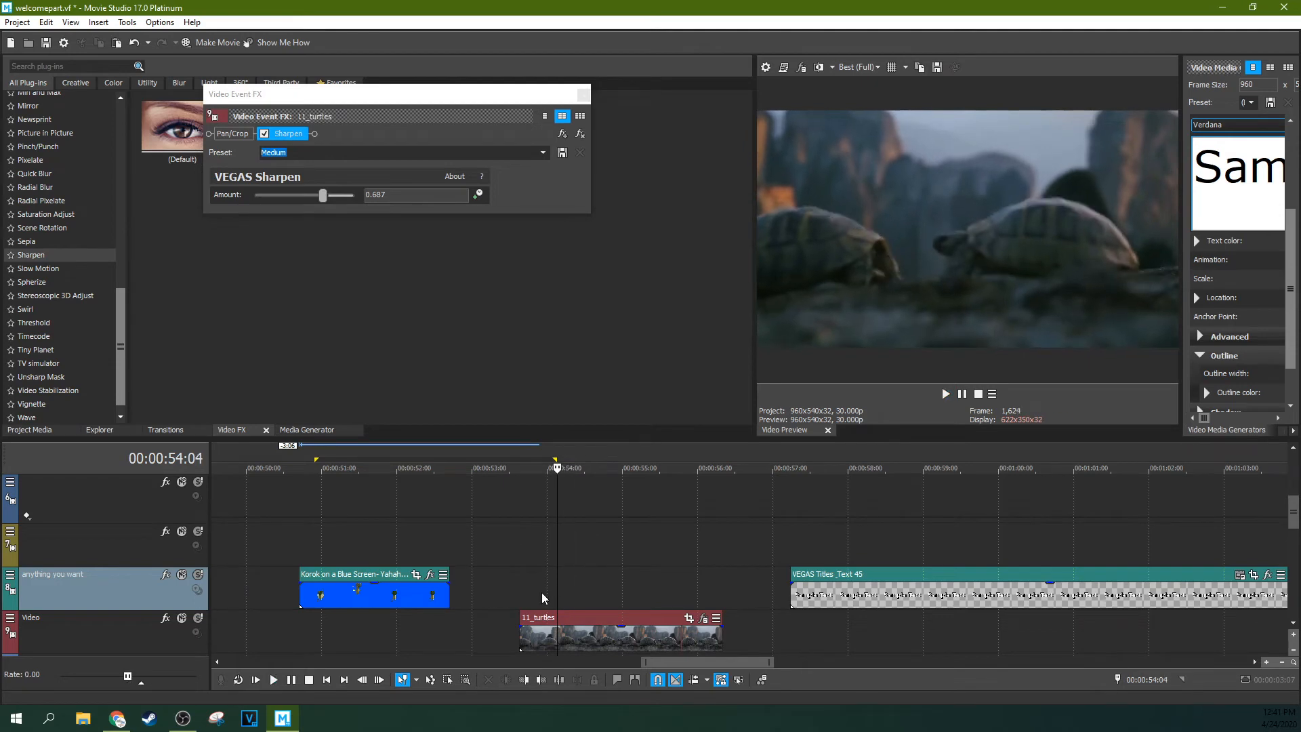
click(520, 596)
key(space)
key(space)
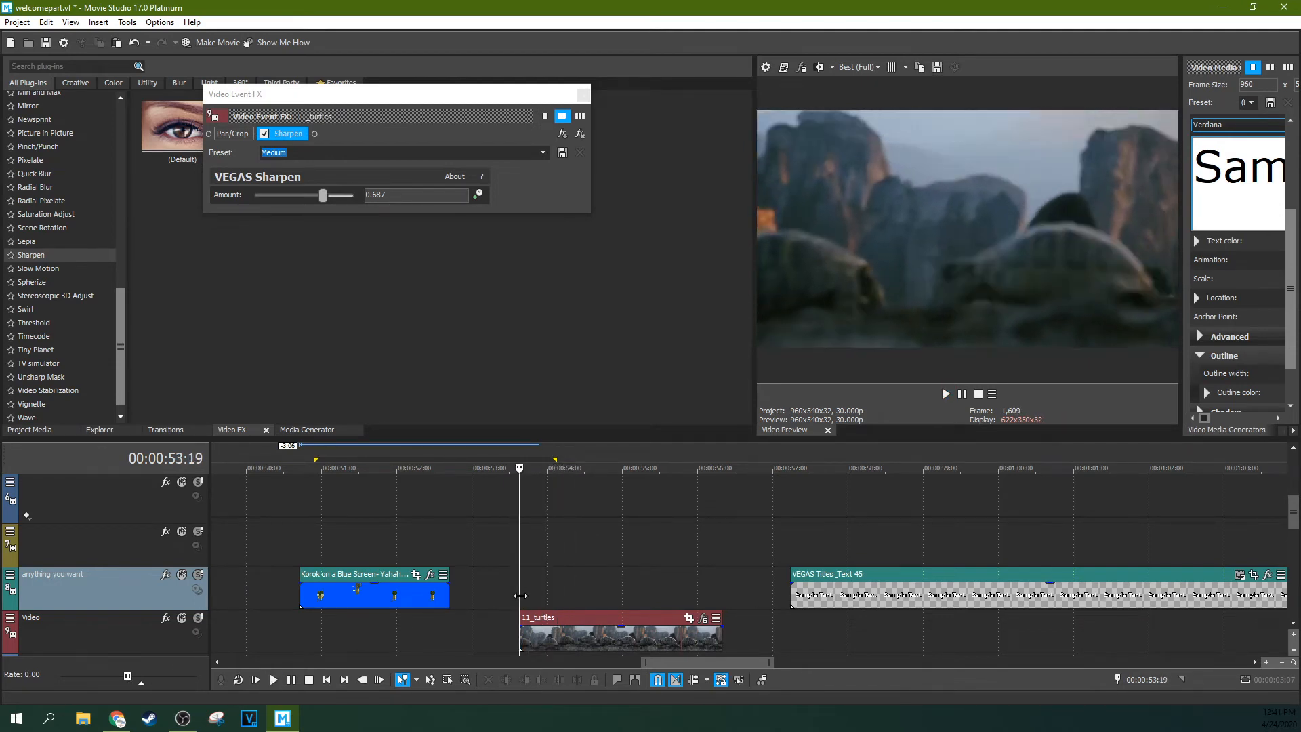
click(640, 591)
key(space)
key(space)
key(space)
key(space)
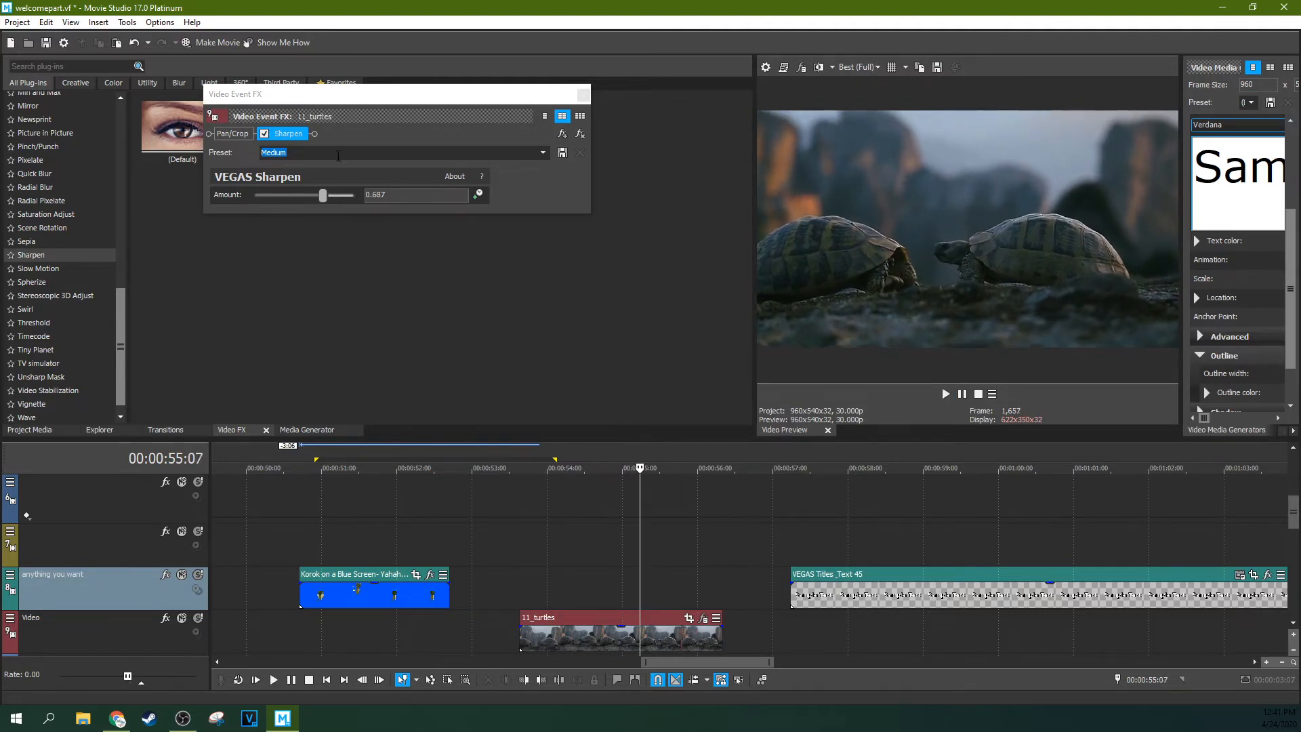
Step: Toggle Sharpen on 11_turtles to compare the picture, and remove the effect
click(264, 135)
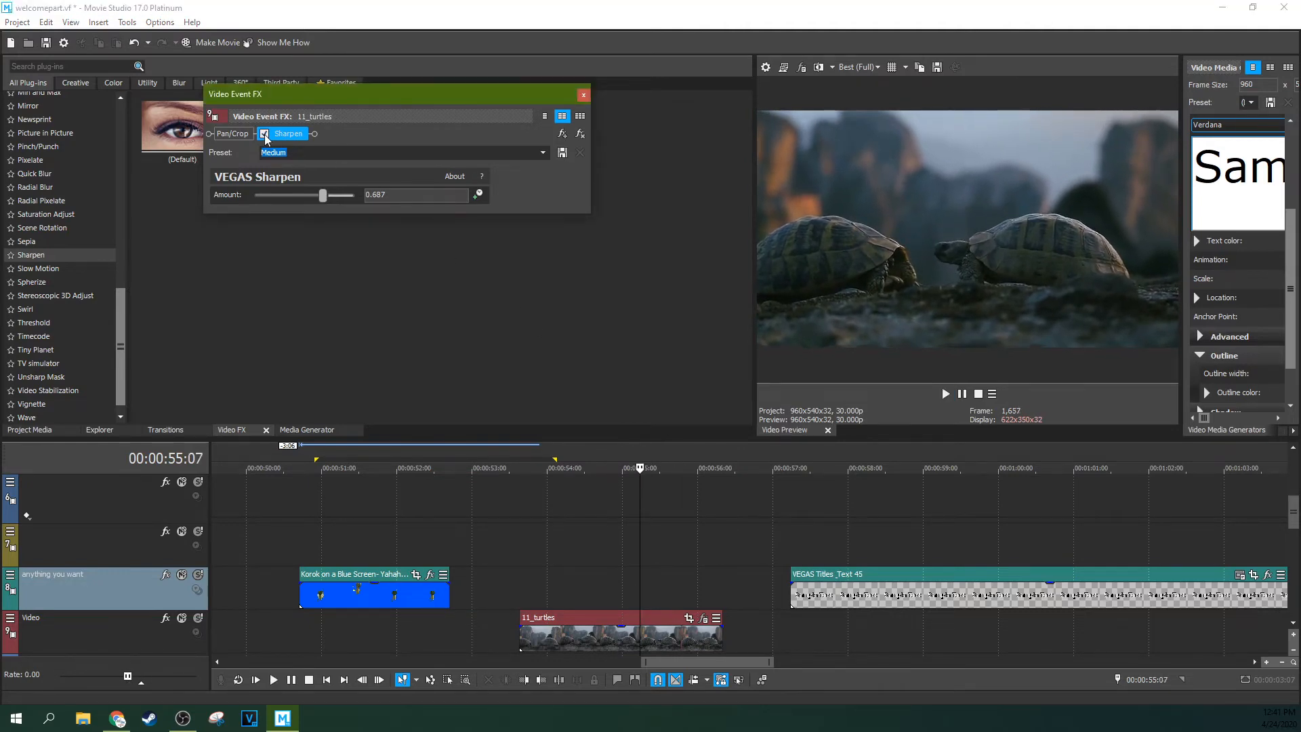
click(584, 94)
Step: Apply the default Slow Motion preset to 11_turtles, set its quality to Fine, and analyze the clip's motion
click(51, 269)
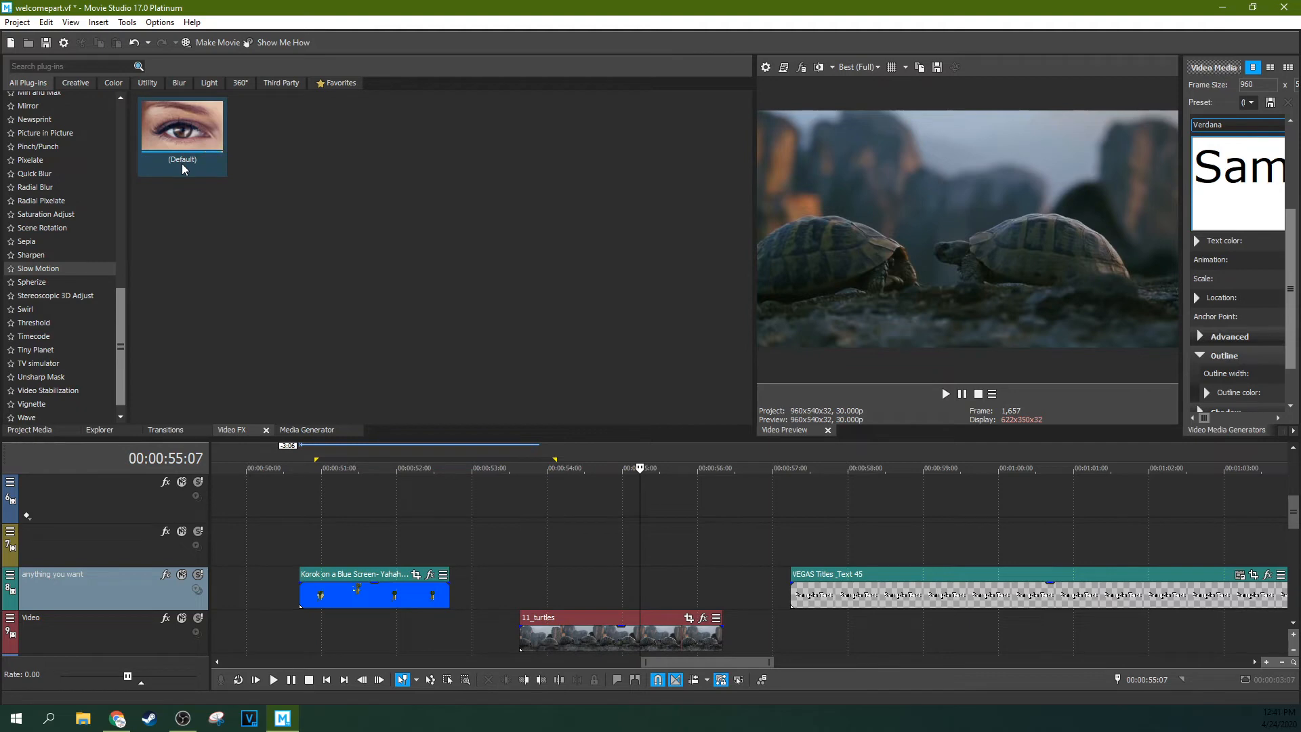
drag(173, 164, 224, 166)
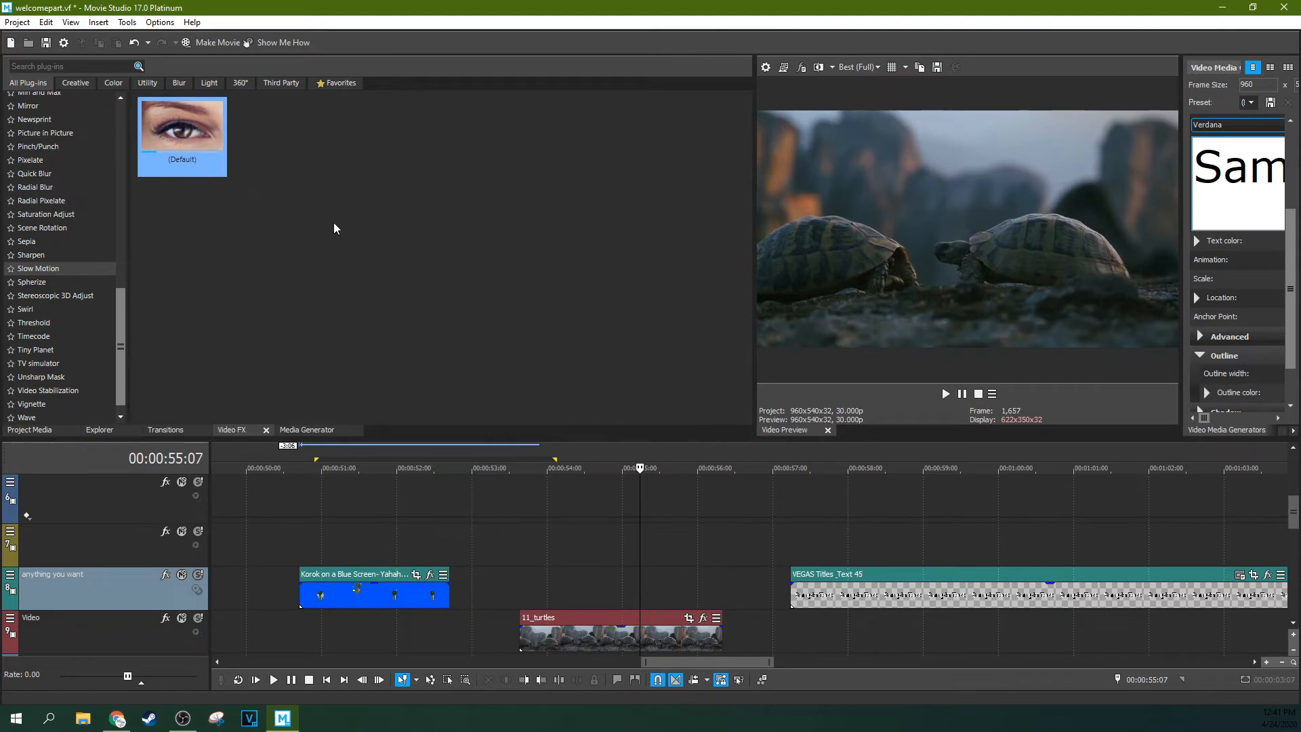
drag(637, 632, 637, 632)
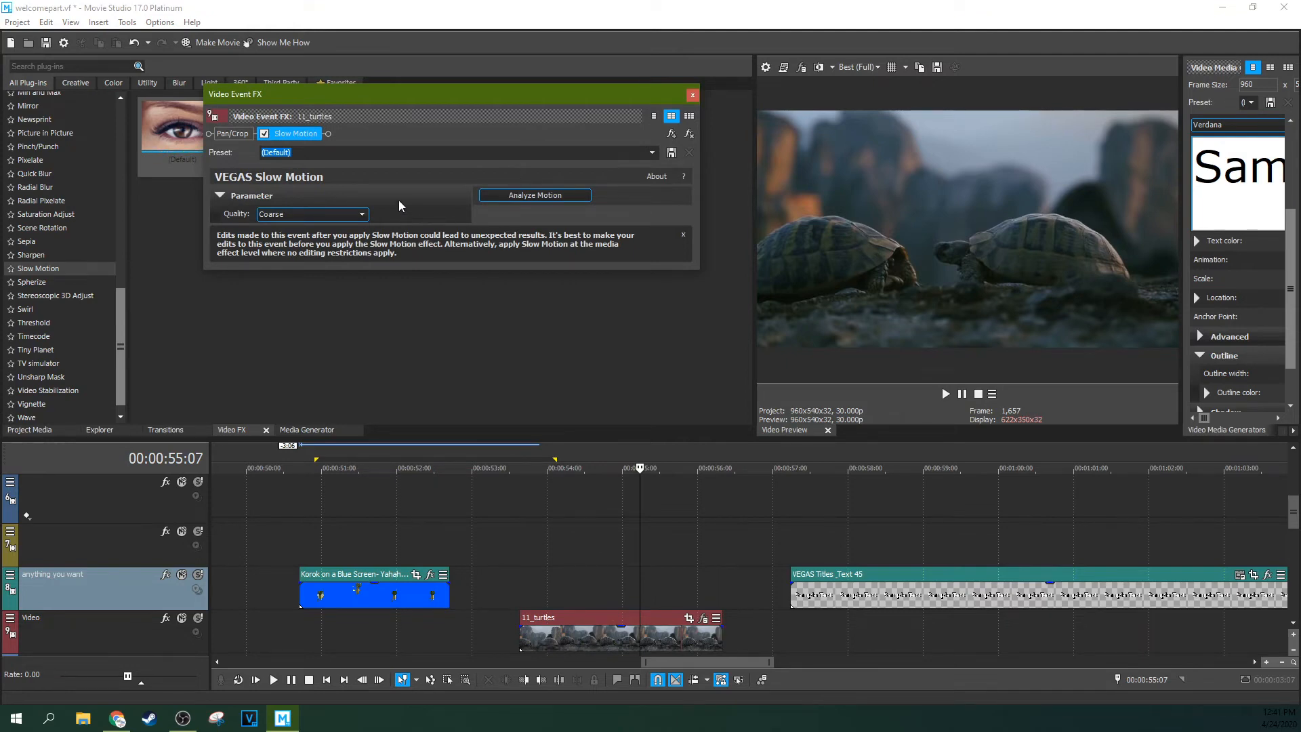
click(326, 214)
click(304, 242)
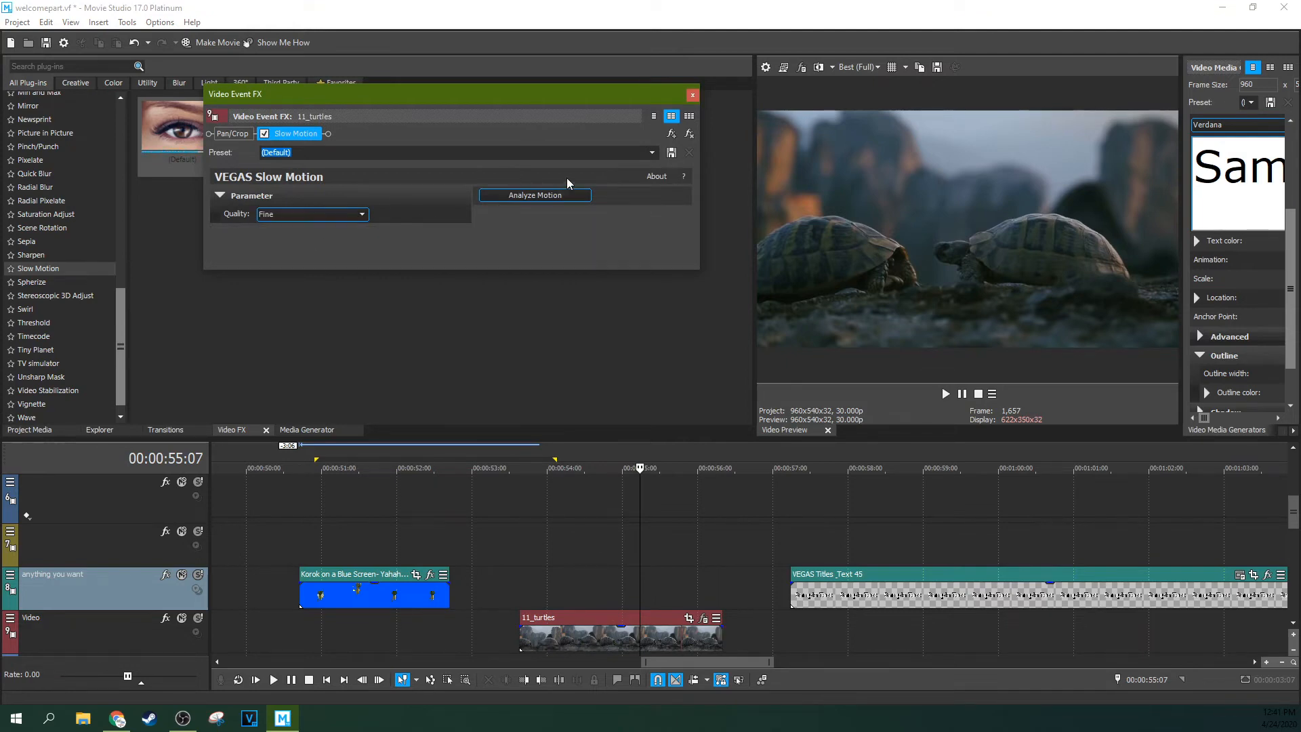
click(552, 196)
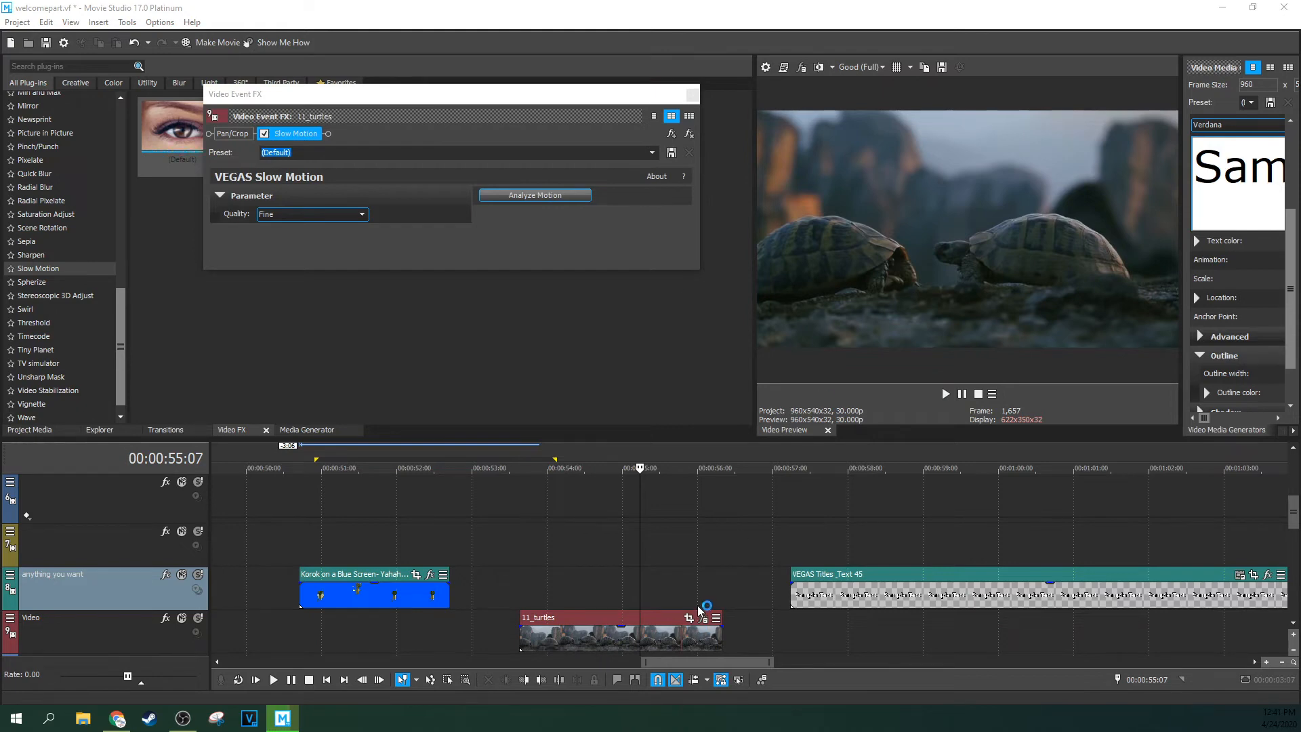
Step: Play the 11_turtles clip from near its start to examine the Optical Flow slow motion at 1/2x
click(527, 593)
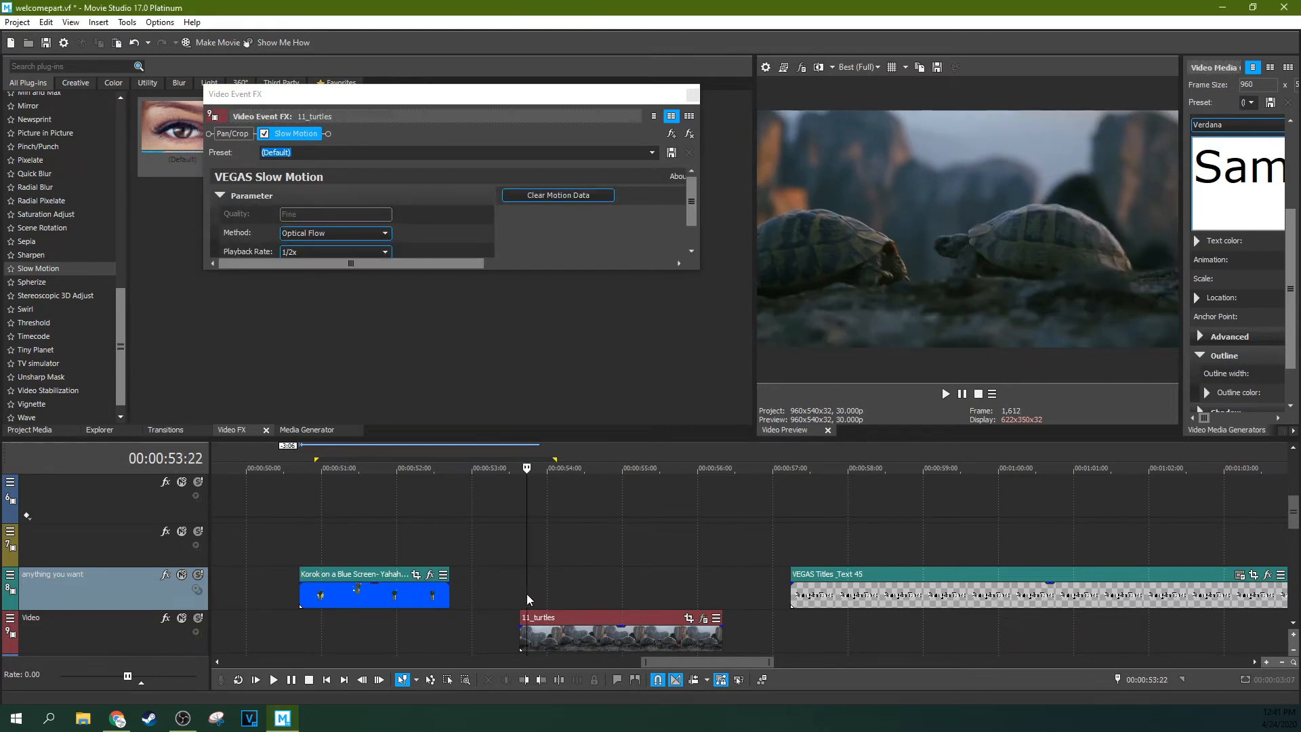
key(space)
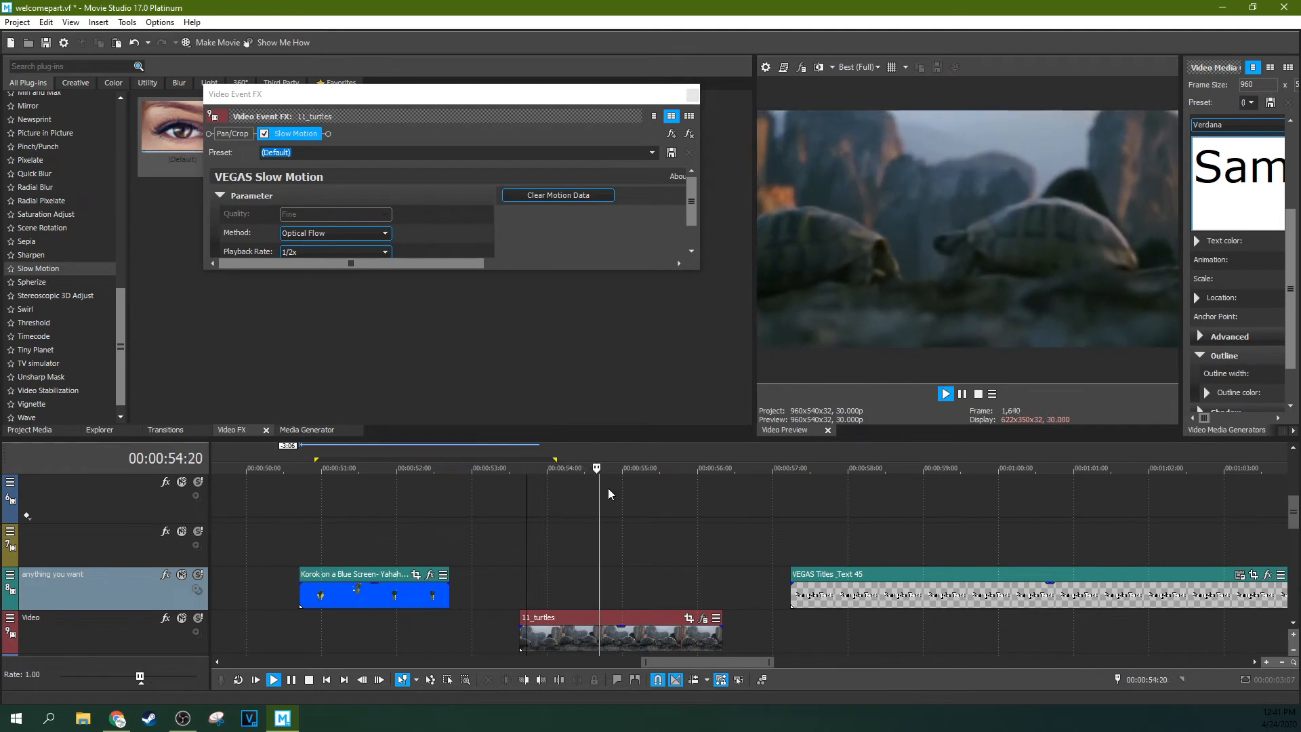
key(space)
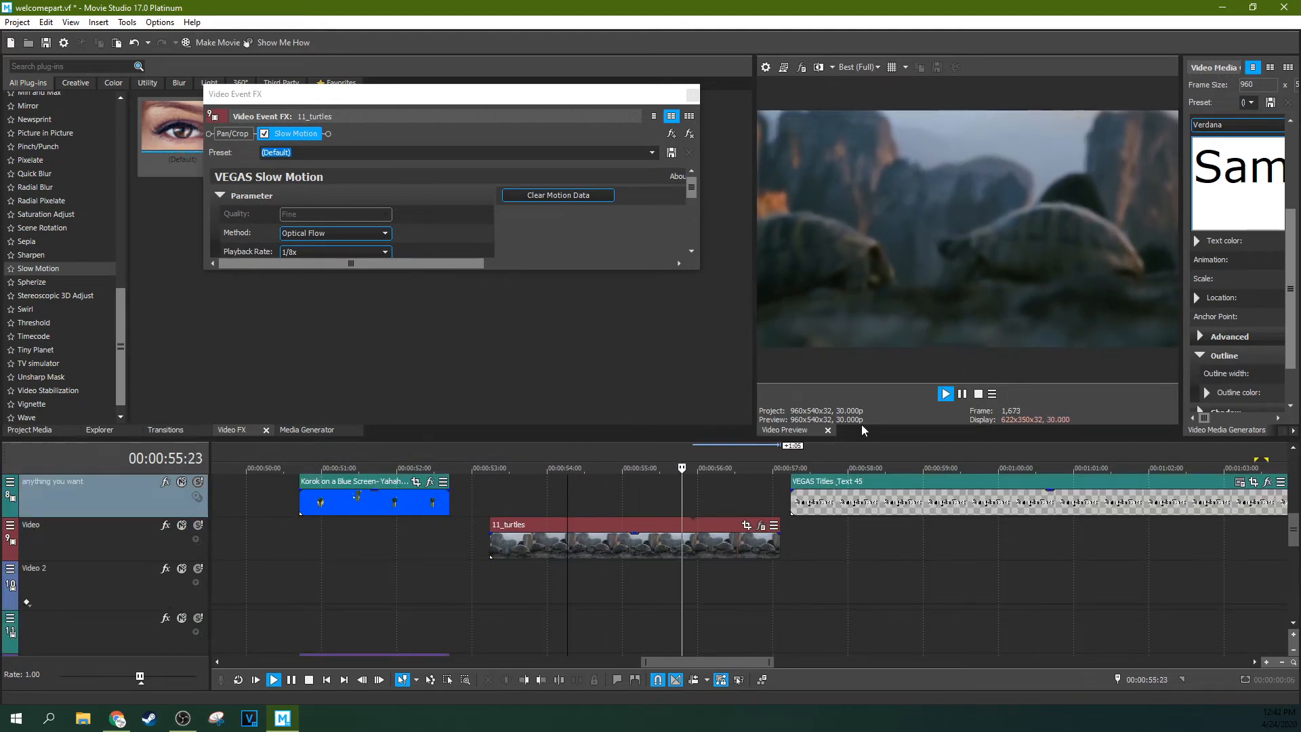
Step: Enlarge the effects window to show all Slow Motion settings, and replay 11_turtles to examine the 1/8x playback rate
click(963, 394)
click(547, 517)
drag(489, 270, 400, 390)
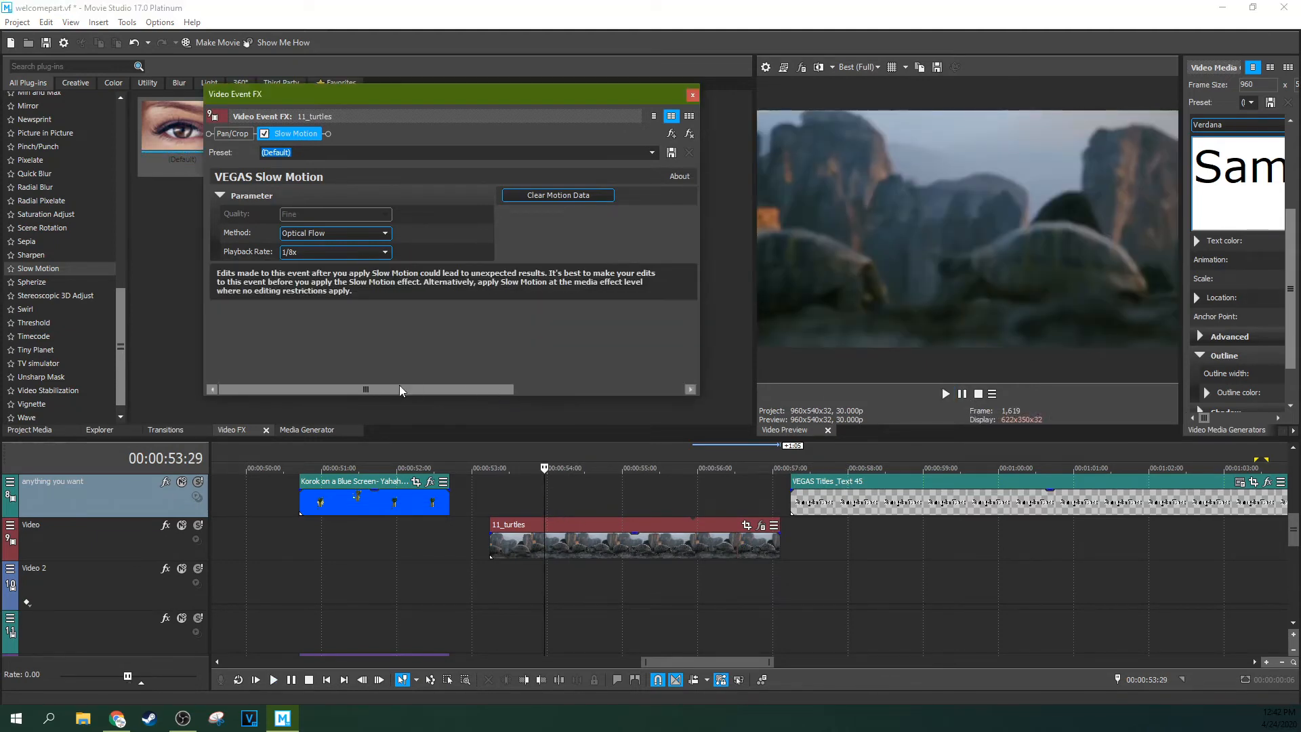
click(515, 506)
key(space)
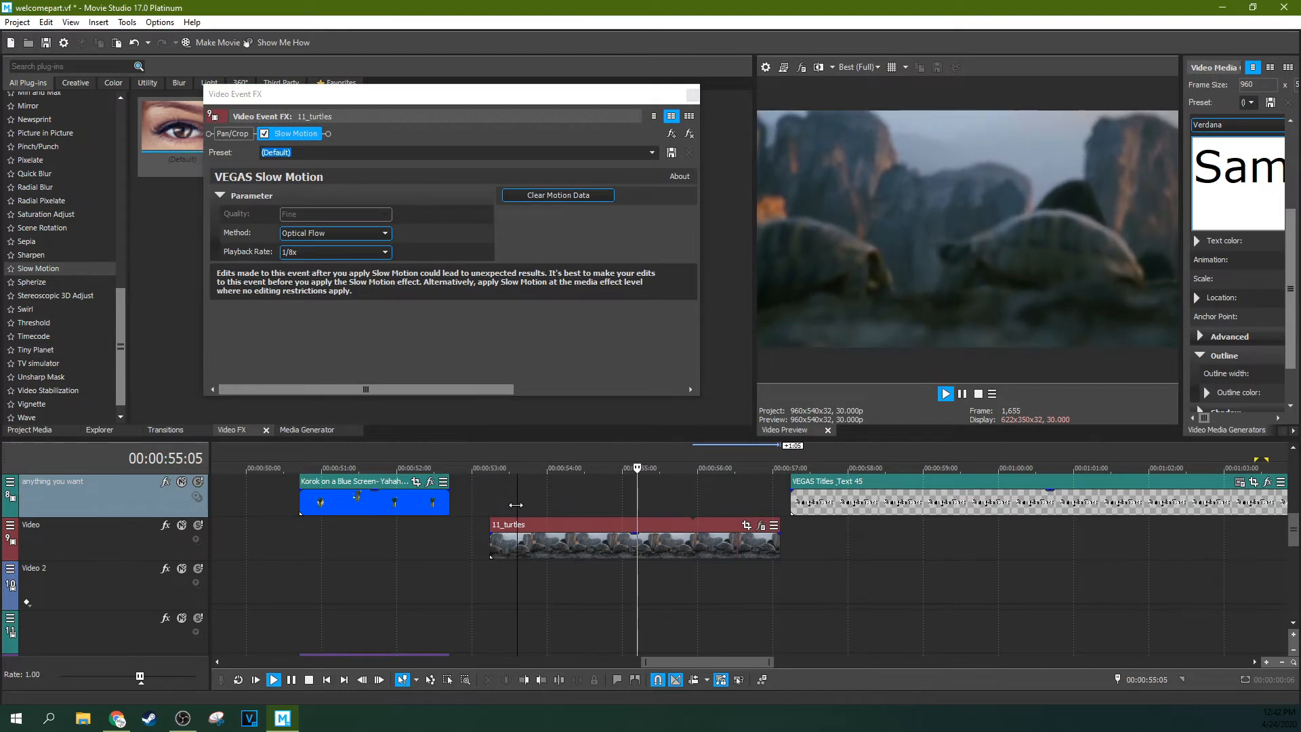
key(space)
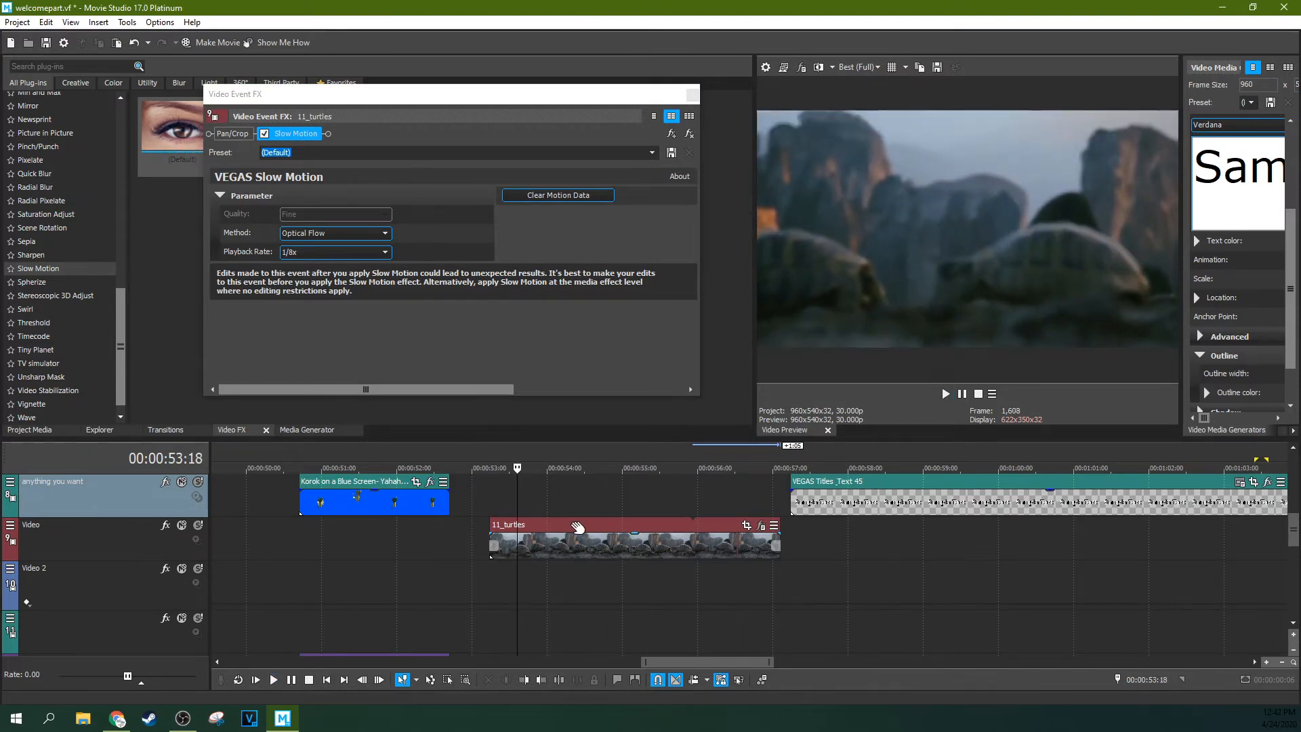
Step: Trim the end of 11_turtles back to just before 00:00:56 and play the clip from its middle and near its start
drag(778, 538, 692, 538)
click(591, 508)
key(space)
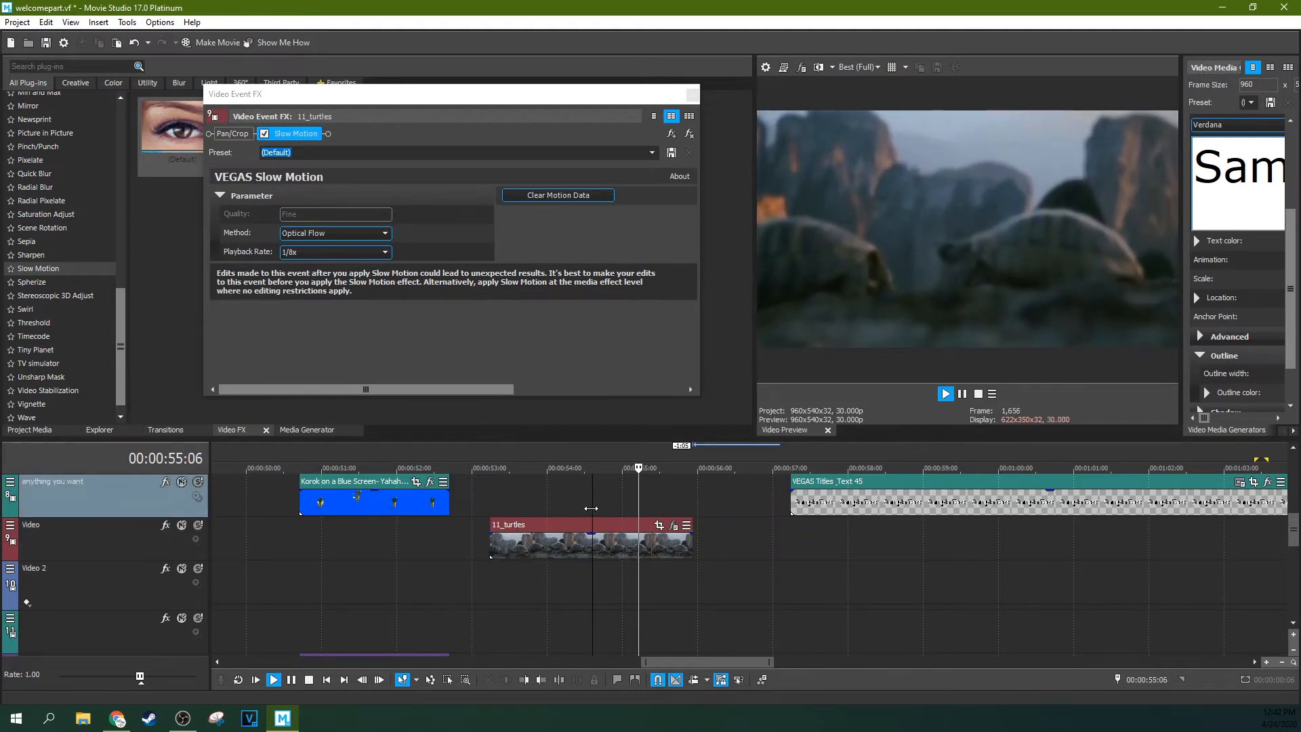
key(space)
click(518, 489)
key(space)
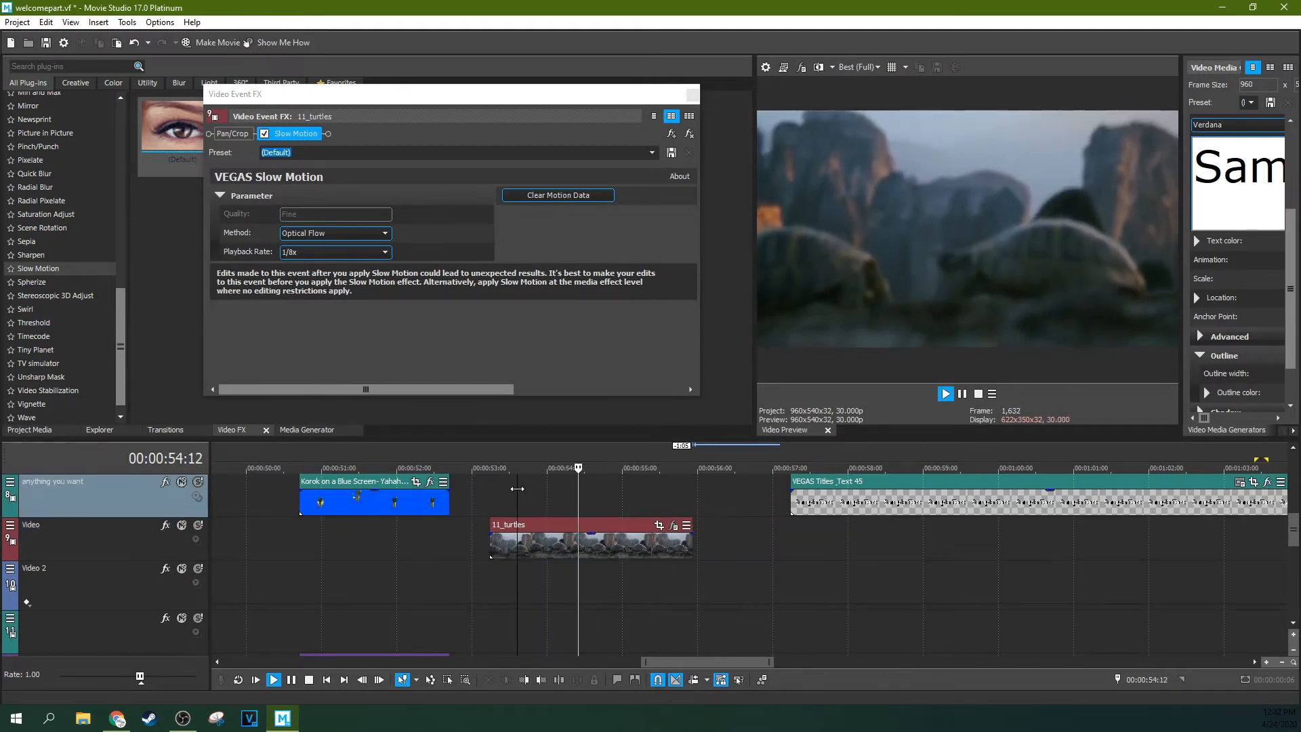
key(space)
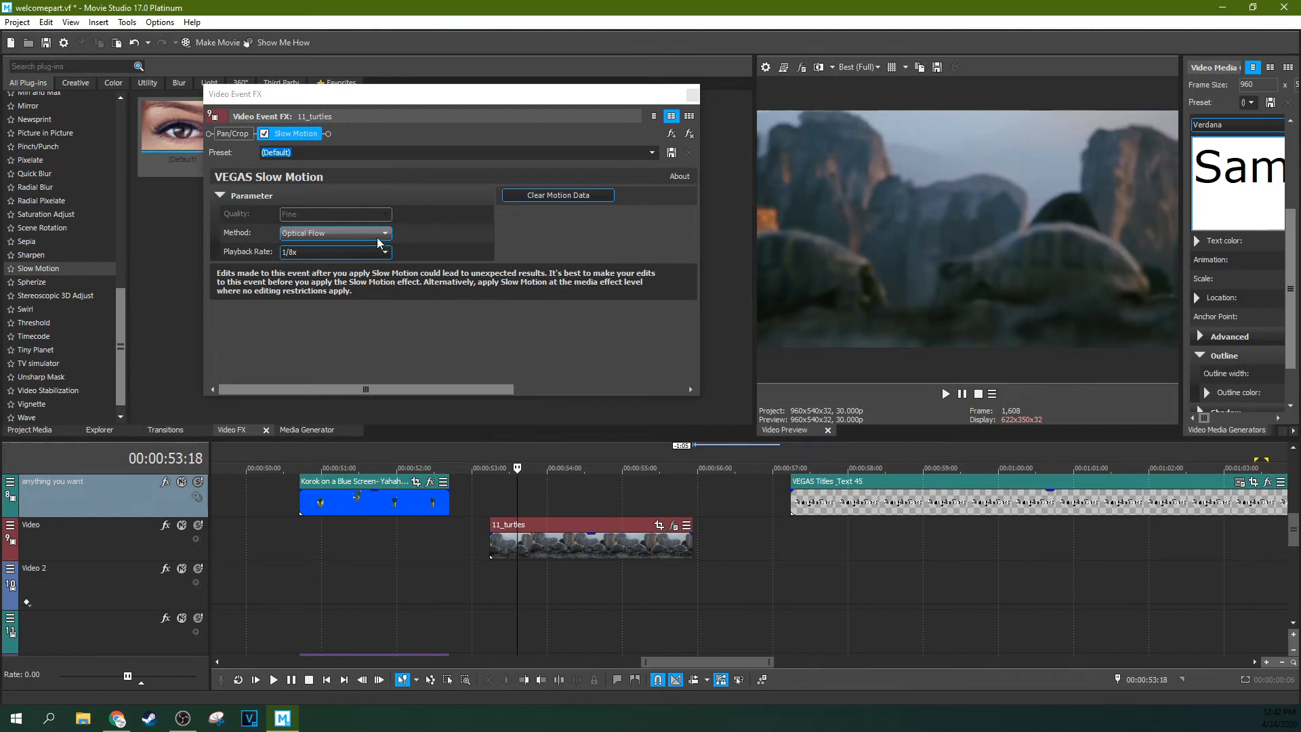
Step: Set the Slow Motion method to Morph and play 11_turtles from its start to examine the movement
click(379, 236)
click(379, 245)
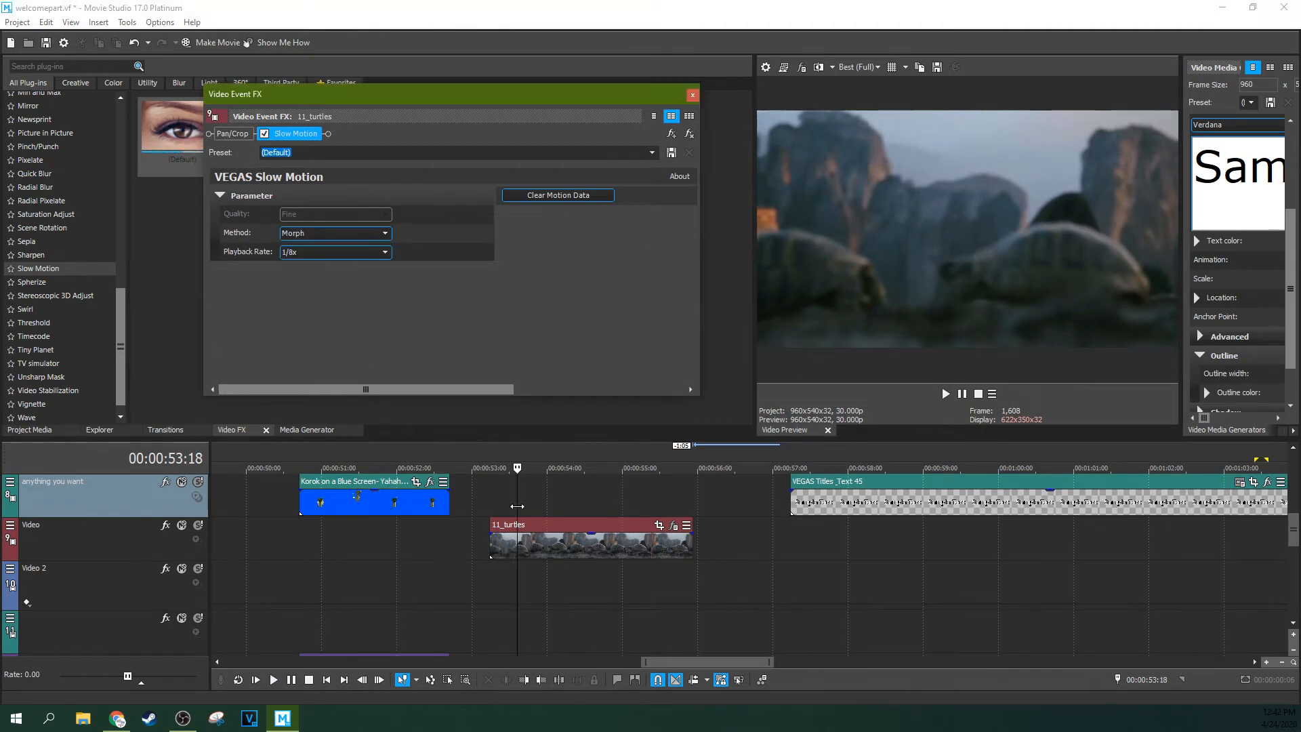
click(503, 502)
key(space)
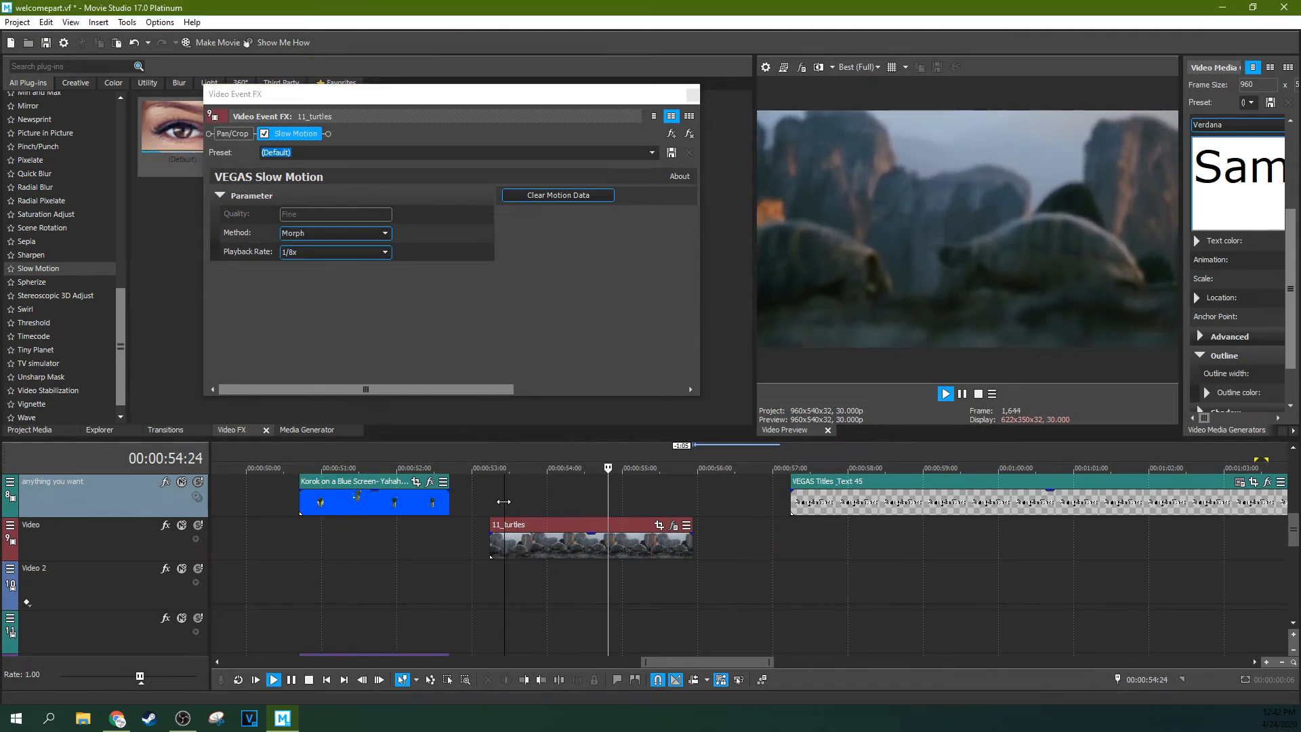
key(space)
click(491, 497)
key(space)
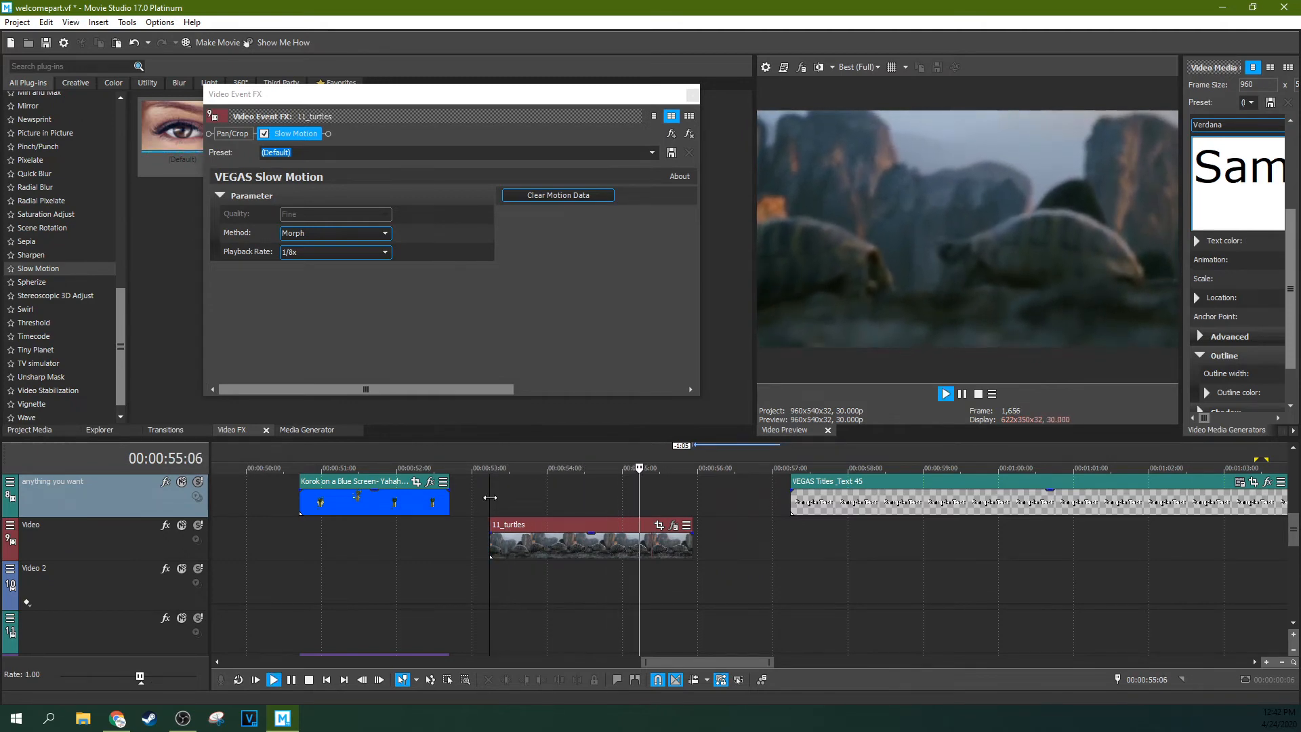
key(space)
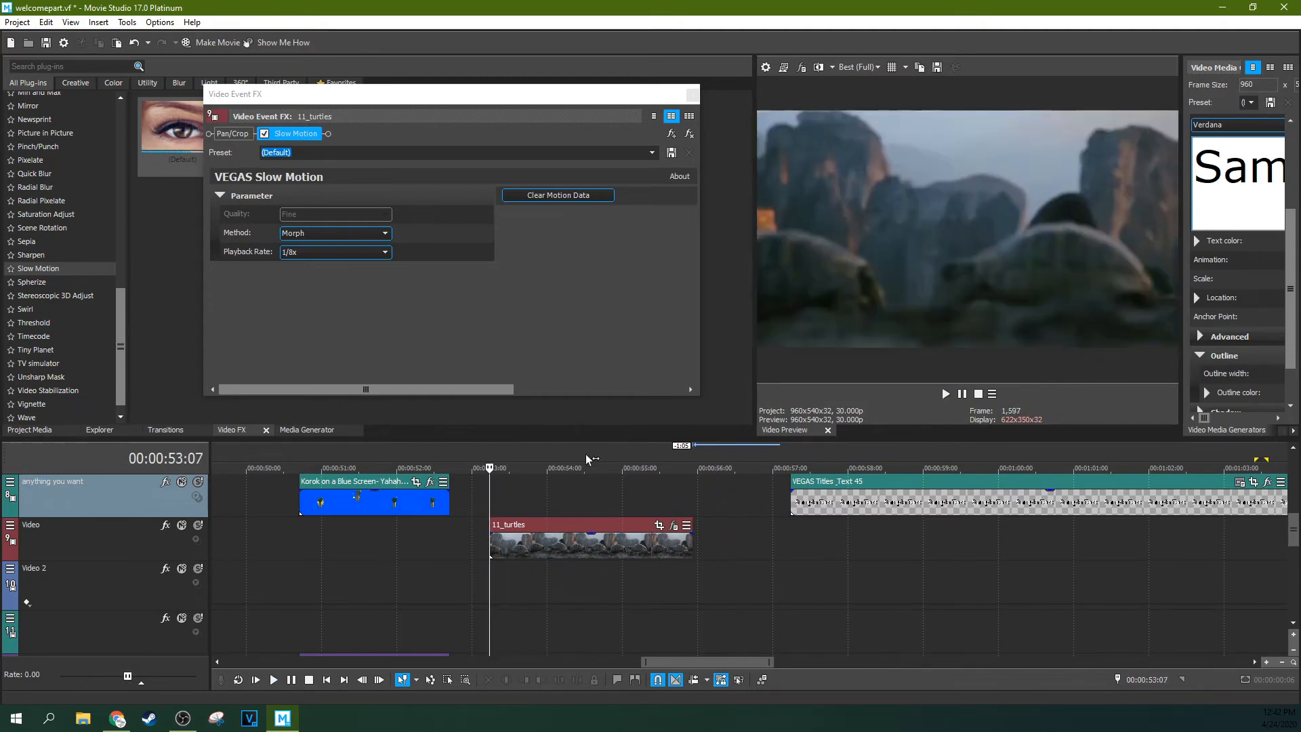
Step: Switch the Slow Motion method back to Optical Flow and play 11_turtles from its middle to compare
click(346, 236)
click(339, 252)
click(587, 509)
key(space)
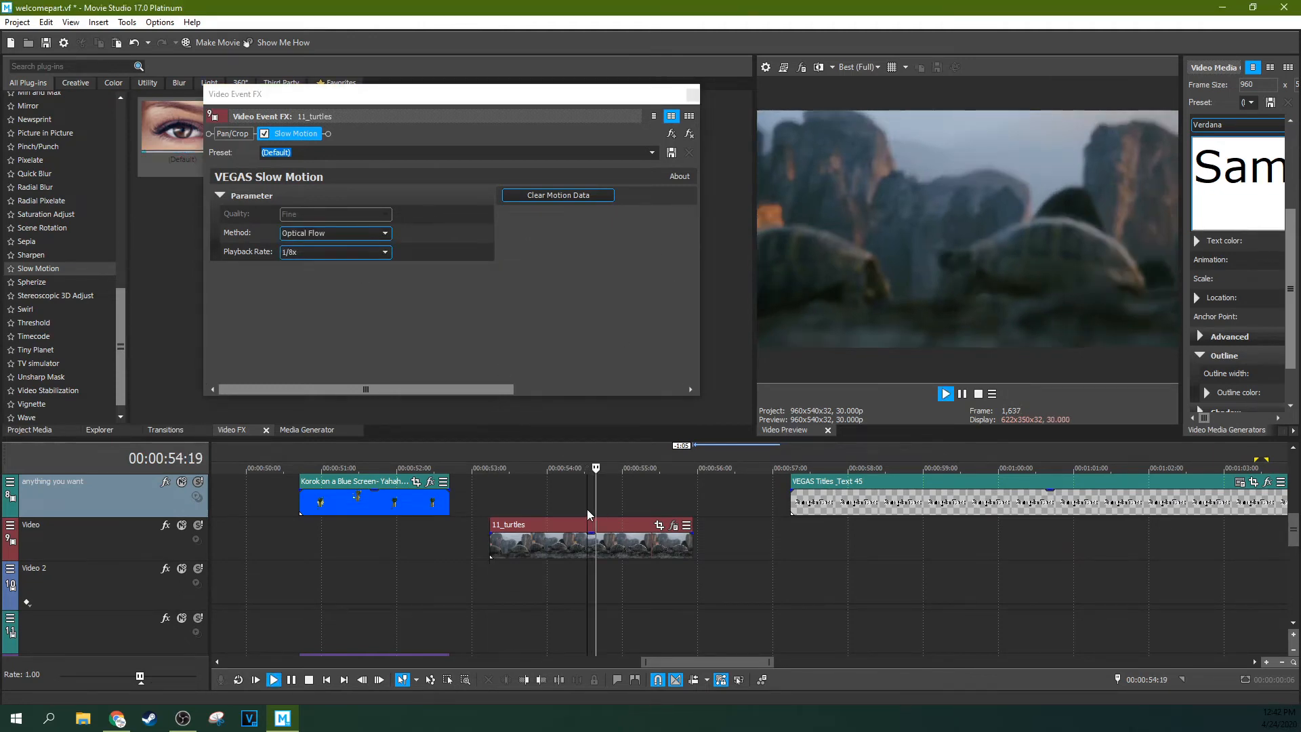
key(space)
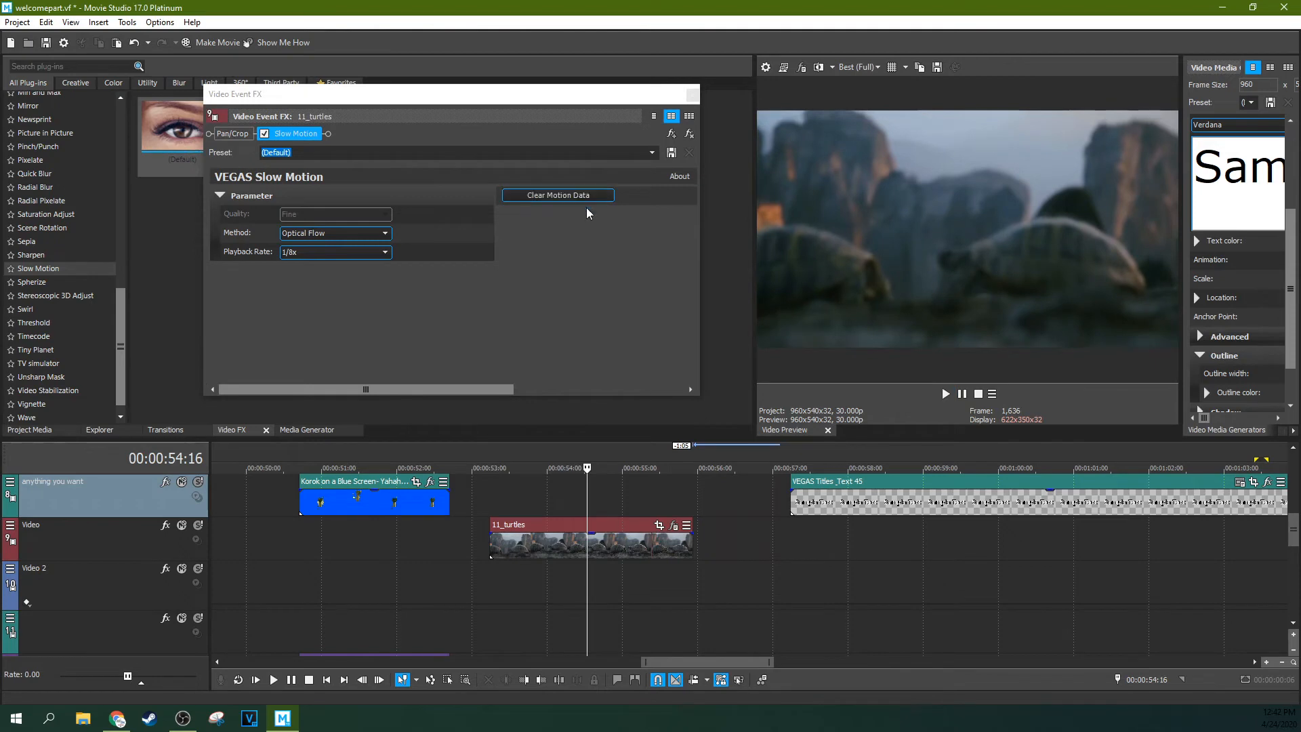
Step: Clear the Slow Motion effect's motion data on 11_turtles and close the effects window
click(592, 190)
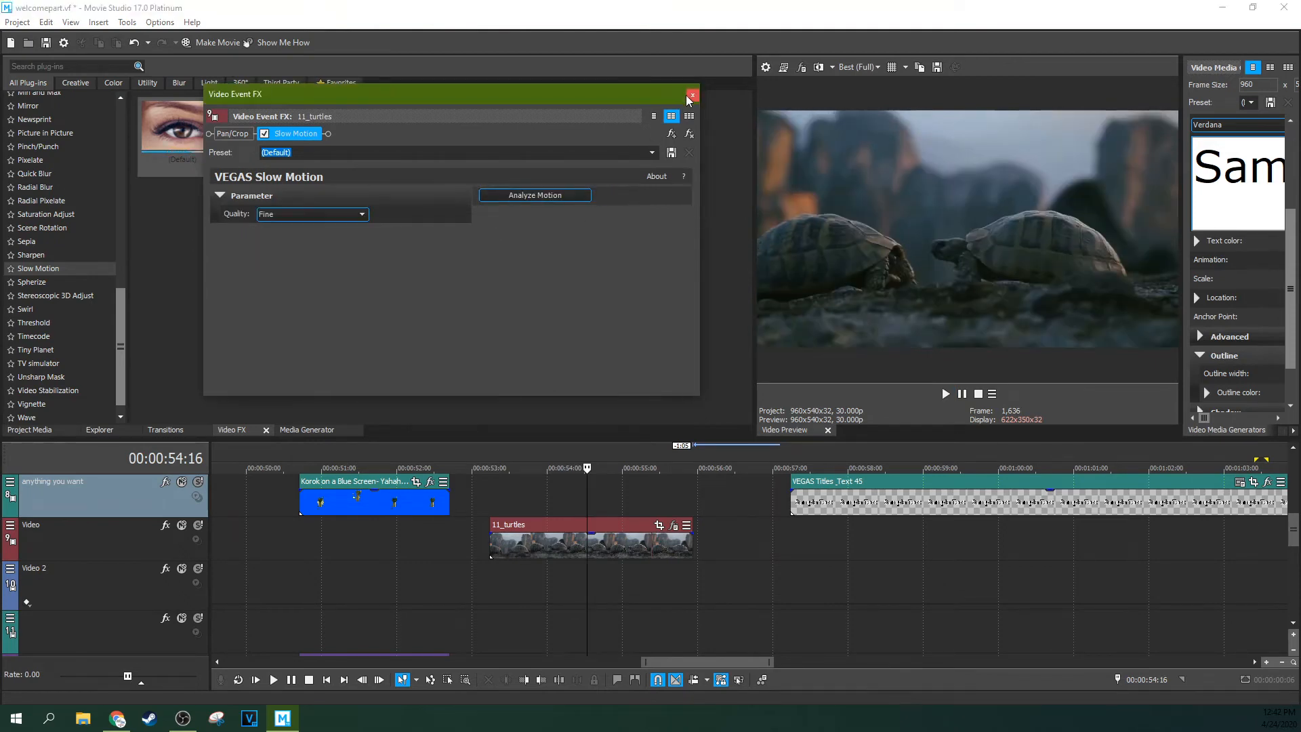
click(692, 95)
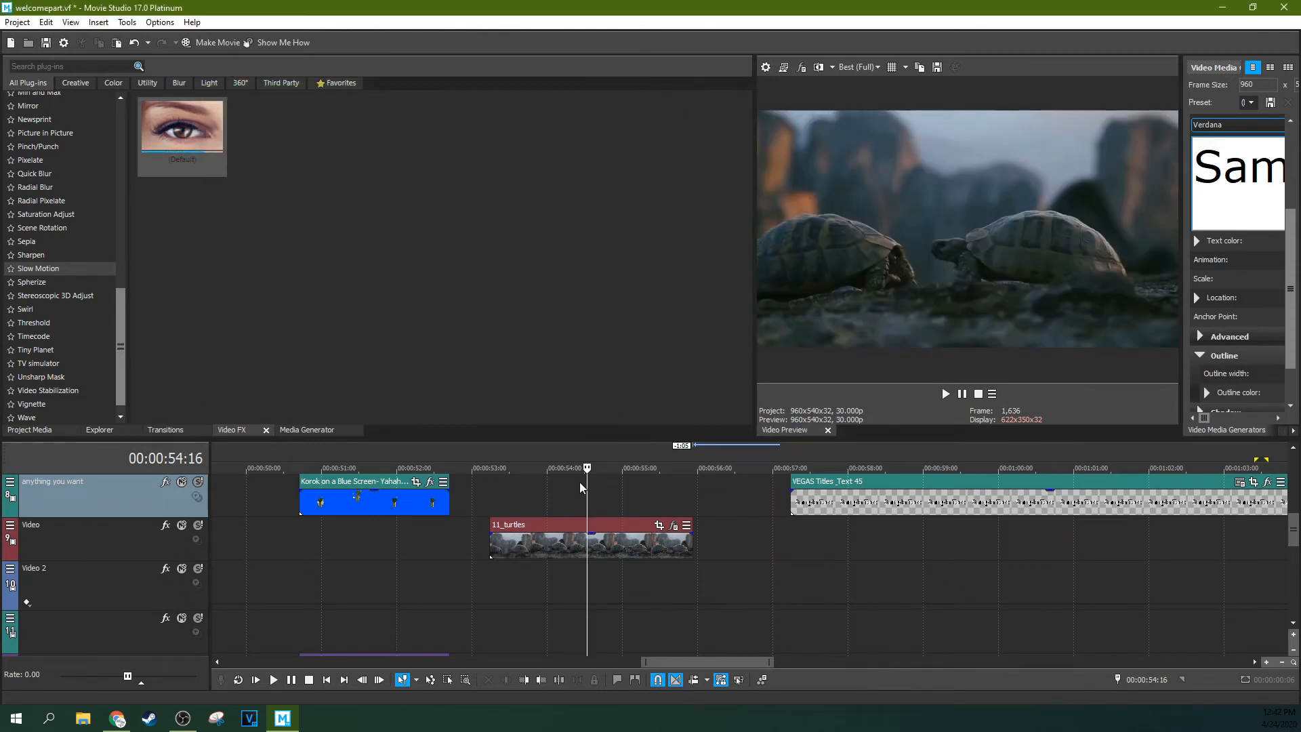
Step: Try the Maximum Sphere In preset of Spherize on 11_turtles with its centre over the right-hand turtle, and remove the effect
click(31, 282)
drag(269, 152, 579, 539)
drag(960, 228, 992, 234)
click(661, 134)
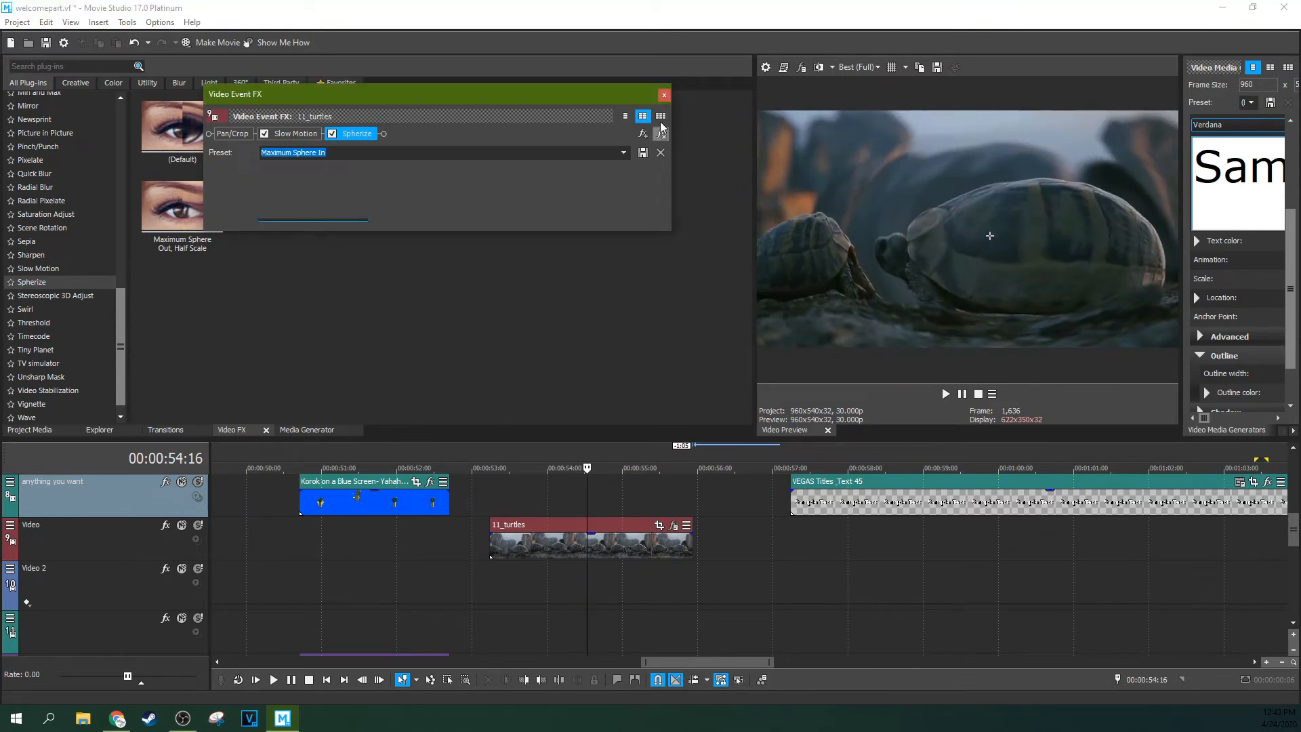
click(664, 94)
Step: Try the default Stereoscopic 3D Adjust on 11_turtles with horizontal offsets of 0.1000 and -0.0497, and remove the effect
click(38, 300)
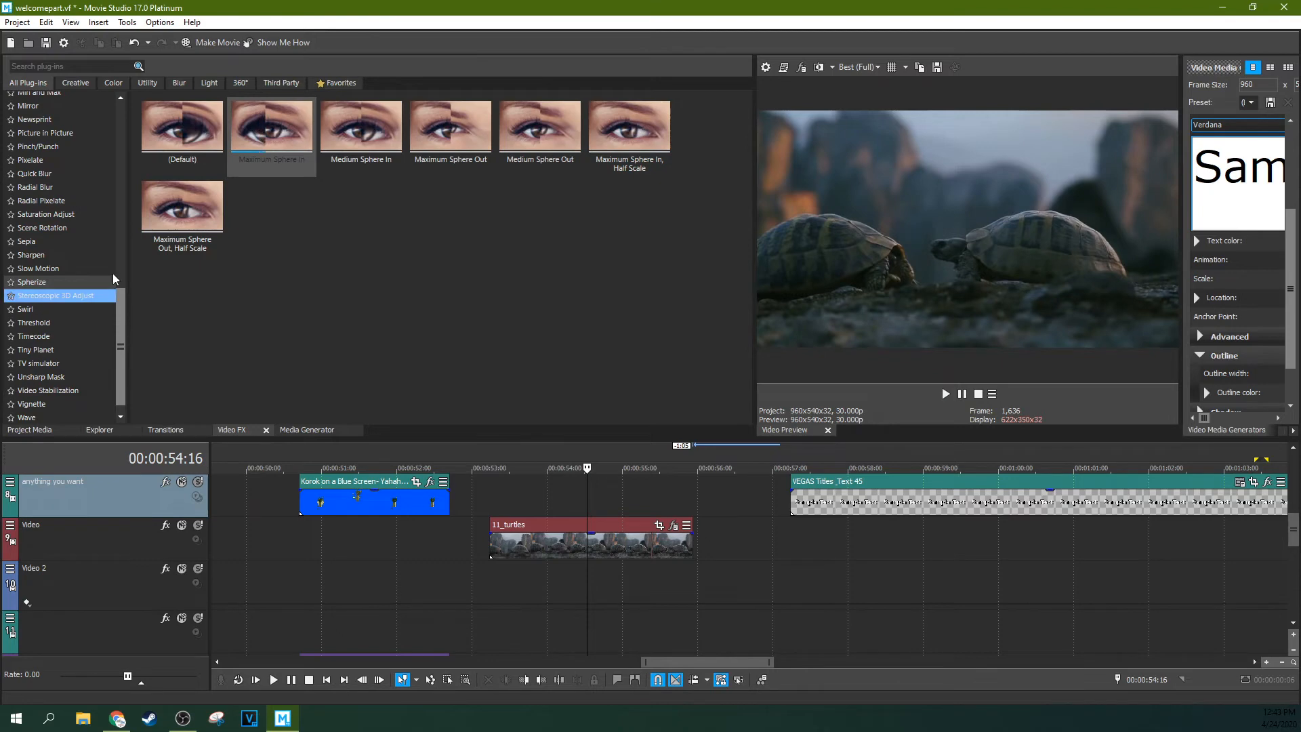
drag(182, 125, 532, 548)
drag(333, 195, 383, 195)
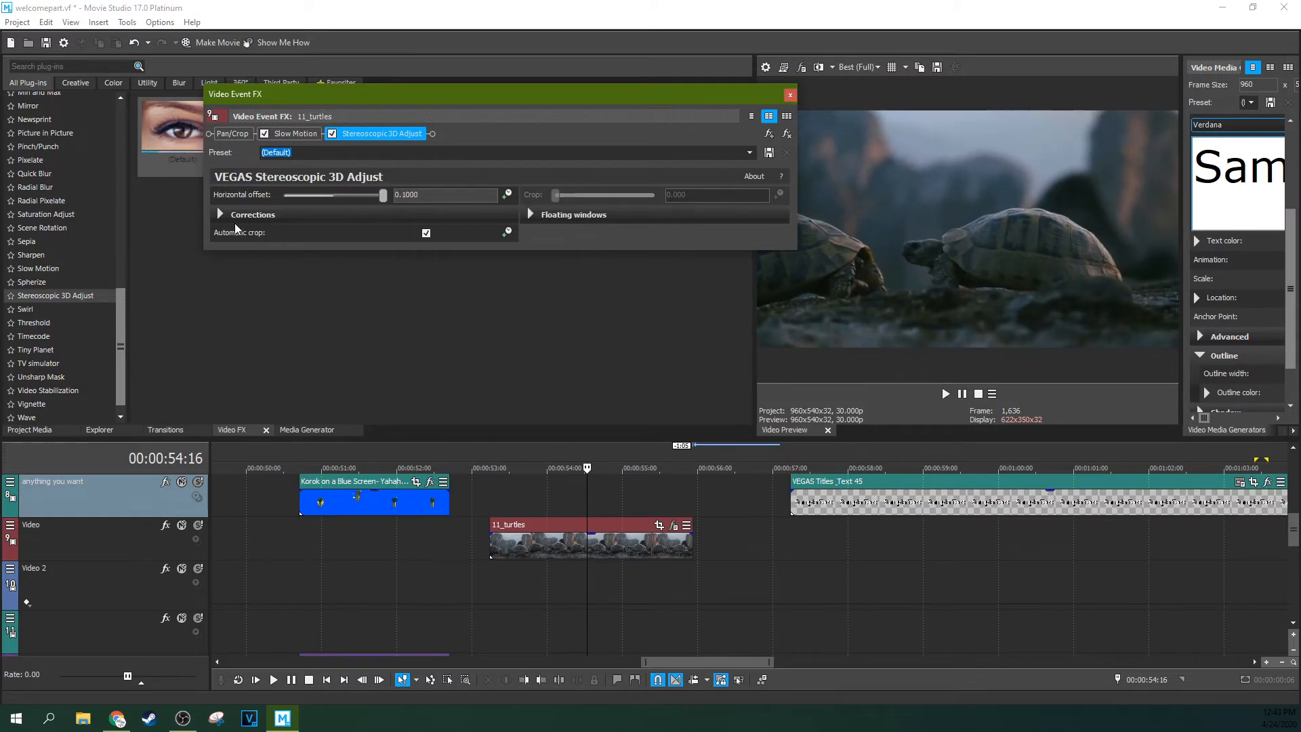
drag(360, 200, 309, 201)
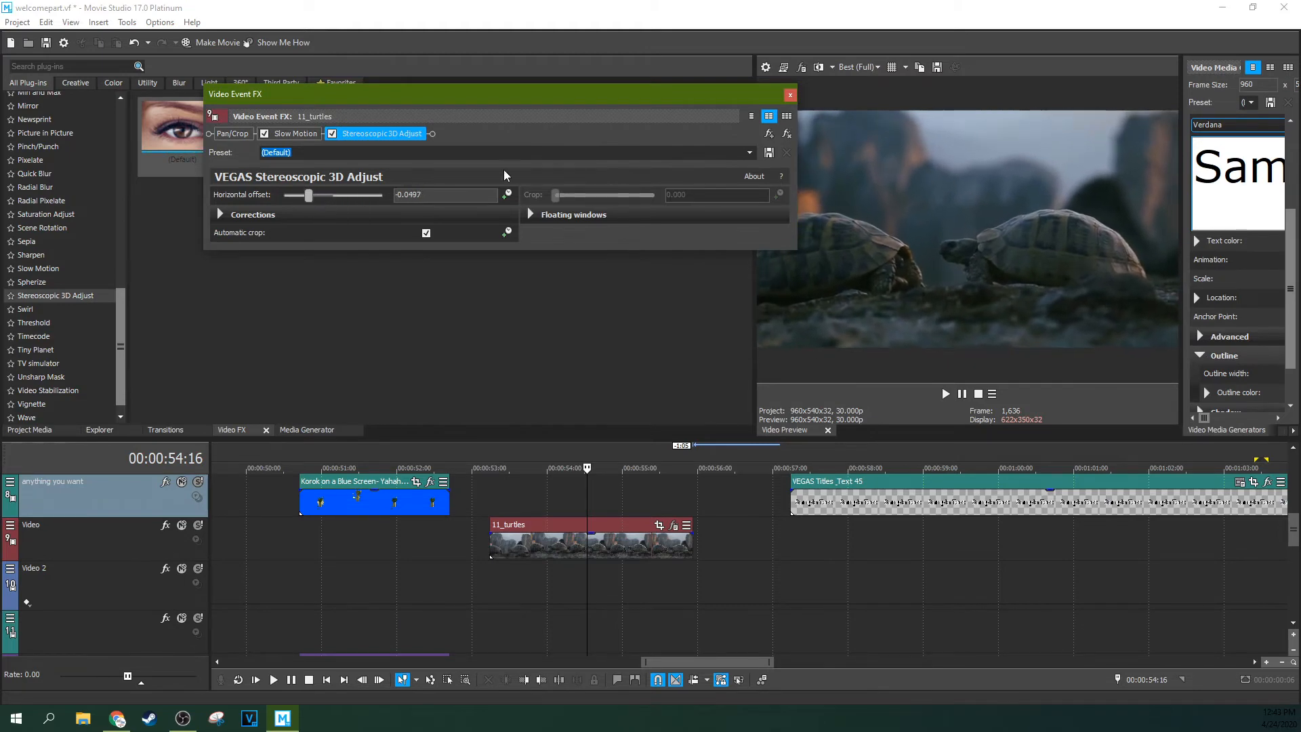
click(790, 95)
Step: Try Maximum Swirl, Clockwise on 11_turtles with the centre at -0.082, 0.455 and the amount at 0.087, and remove the effect
click(71, 309)
drag(203, 162, 543, 533)
mouse_move(265, 233)
mouse_down()
mouse_move(267, 218)
mouse_move(264, 250)
mouse_up()
mouse_move(428, 201)
mouse_down()
mouse_move(374, 204)
mouse_move(404, 202)
mouse_up()
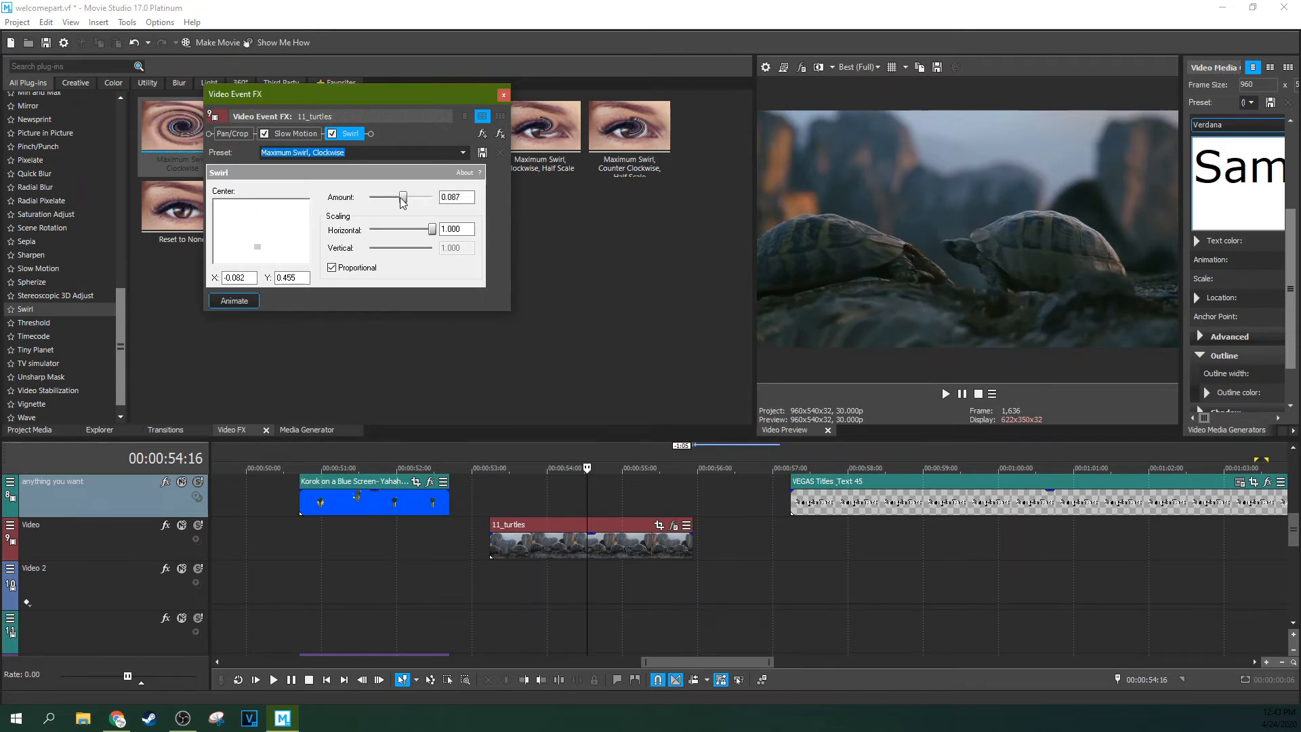
click(500, 133)
click(503, 95)
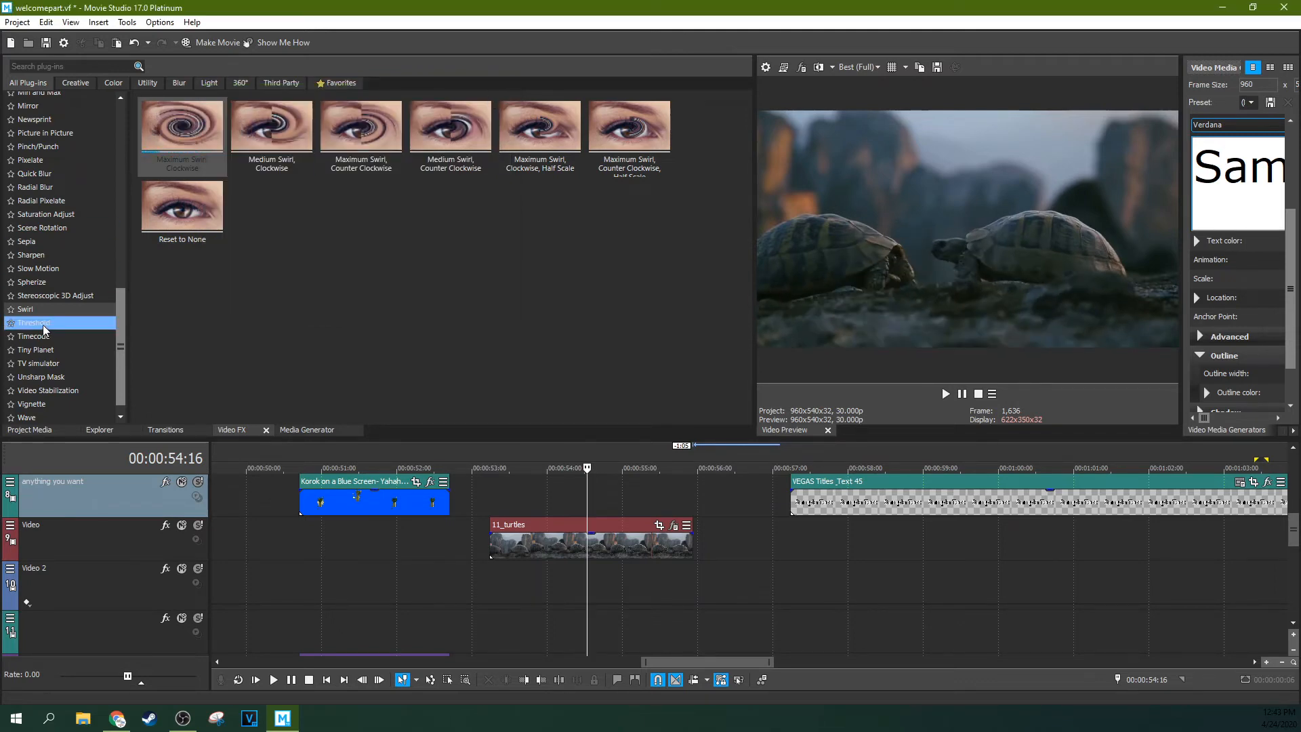
Step: Try the 75 % preset of Threshold on 11_turtles with the threshold lowered to 0.35, and remove the effect
drag(533, 124, 596, 544)
drag(345, 199, 297, 196)
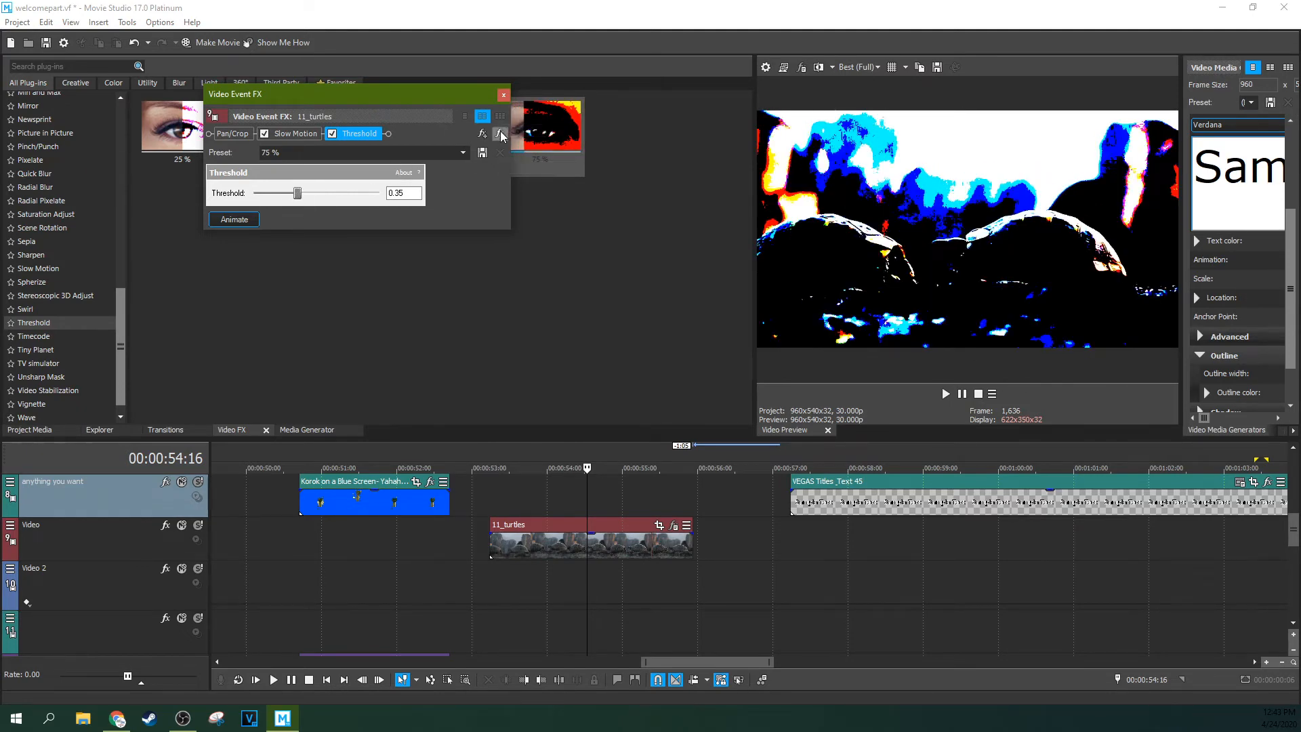
click(503, 94)
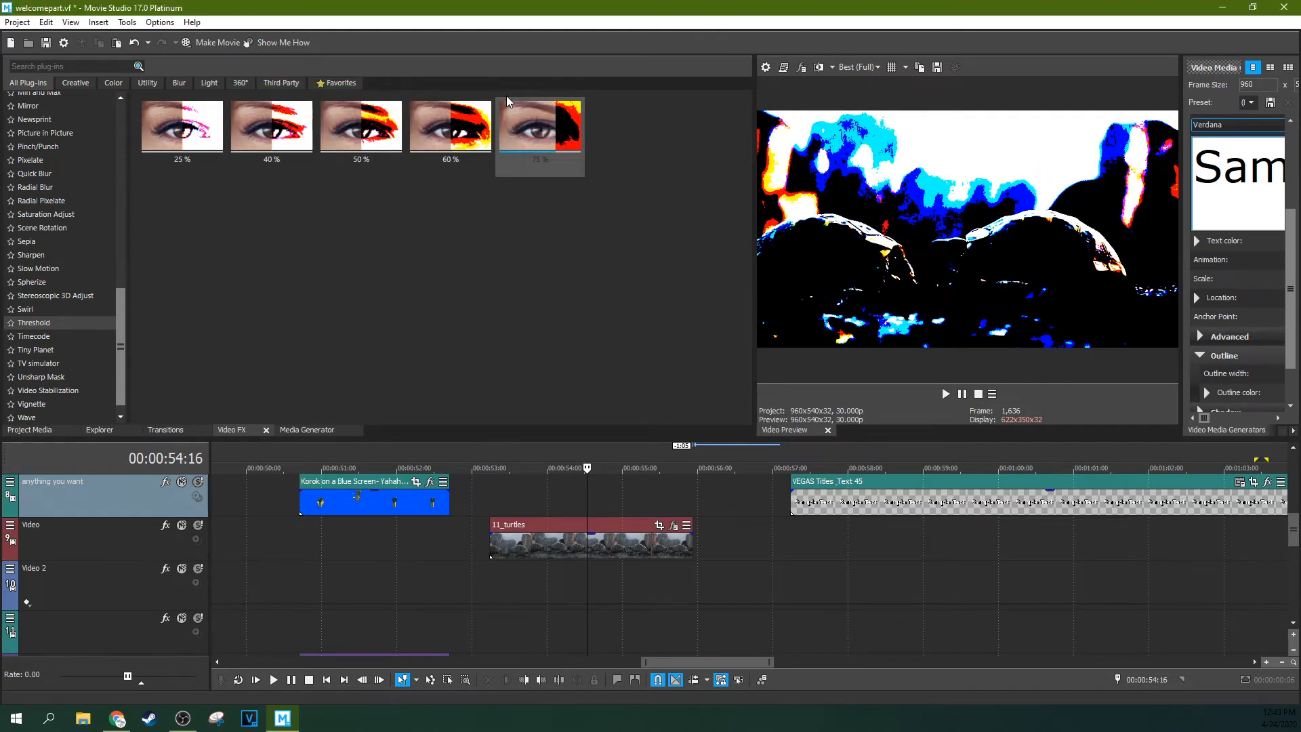
click(673, 525)
click(500, 133)
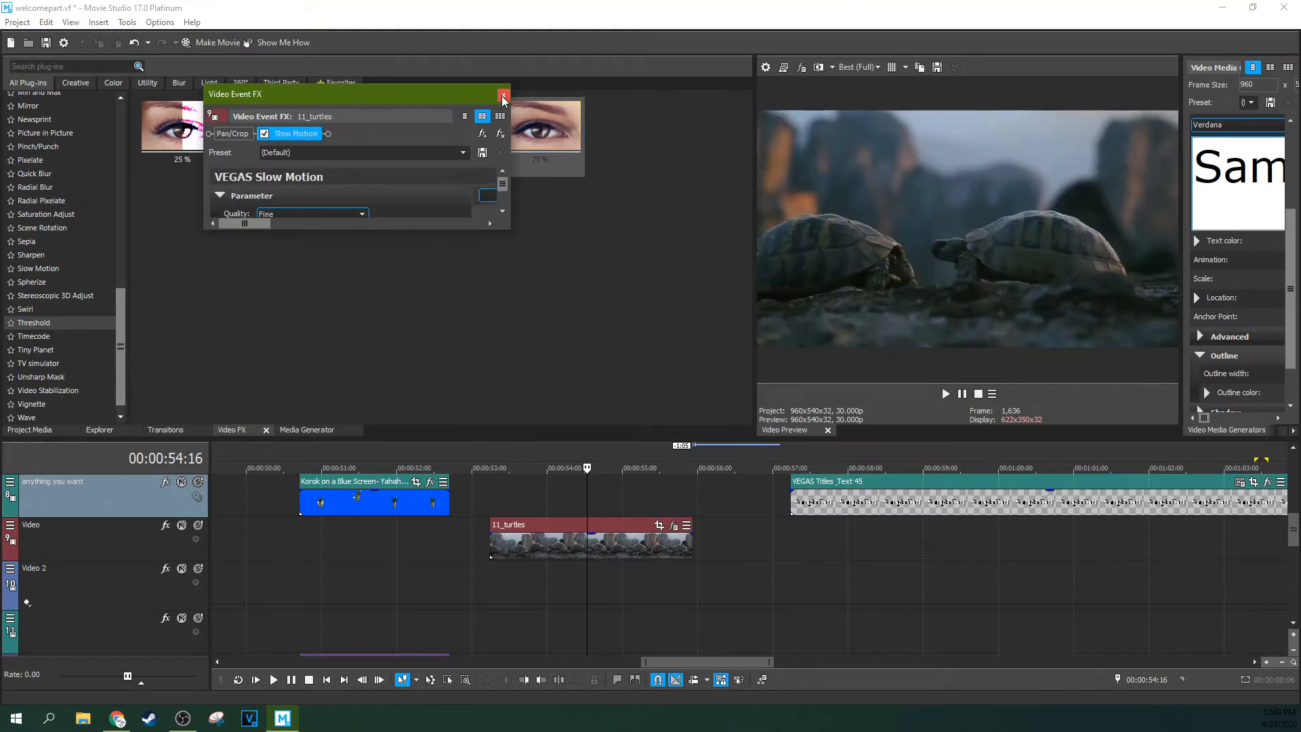
click(504, 94)
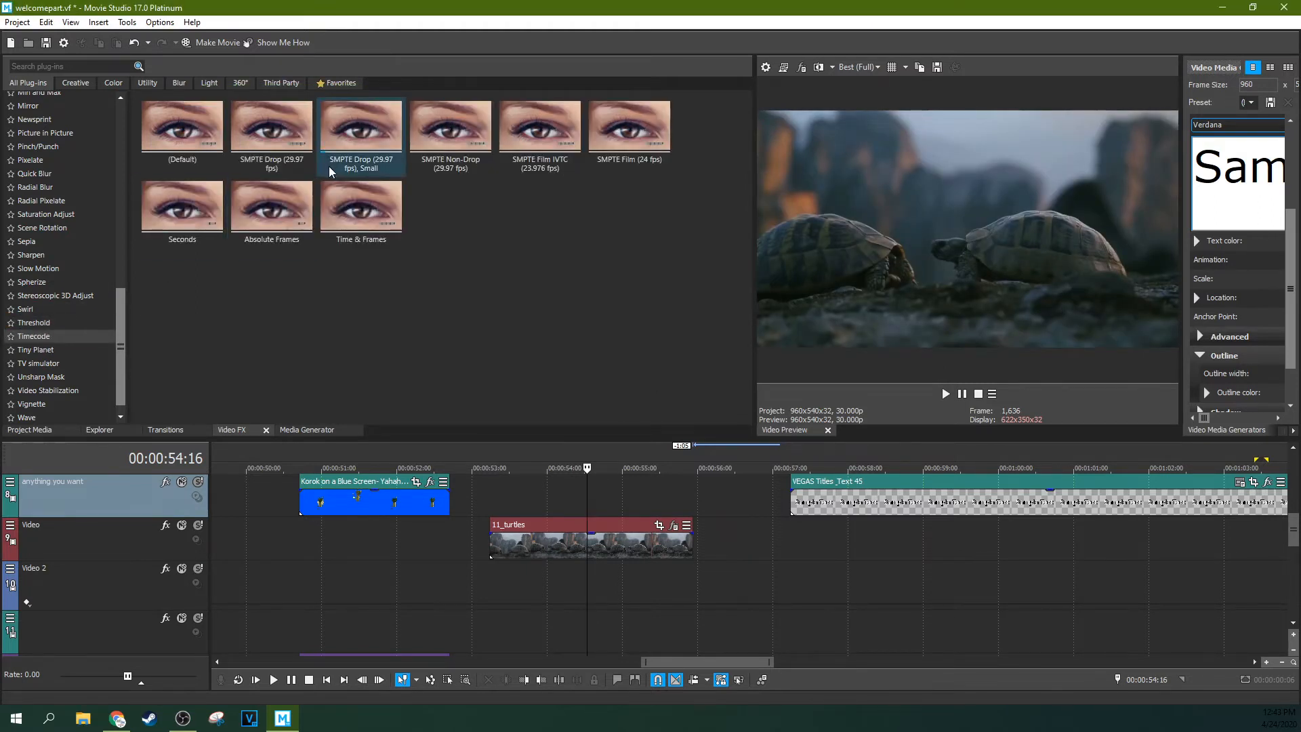
Step: Apply the SMPTE Drop (29.97 fps), Small preset of Timecode to 11_turtles and play the clip to examine the counter
drag(345, 145, 516, 445)
drag(547, 533, 542, 540)
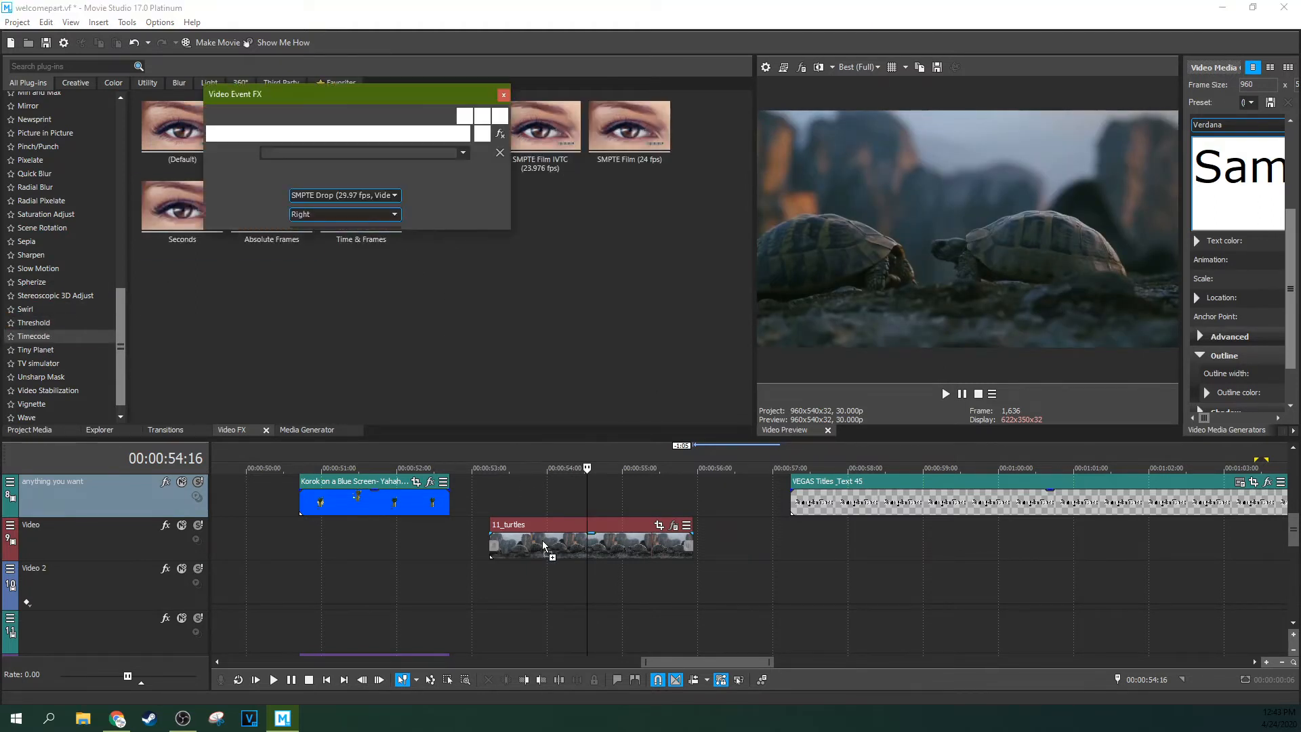
click(498, 482)
key(space)
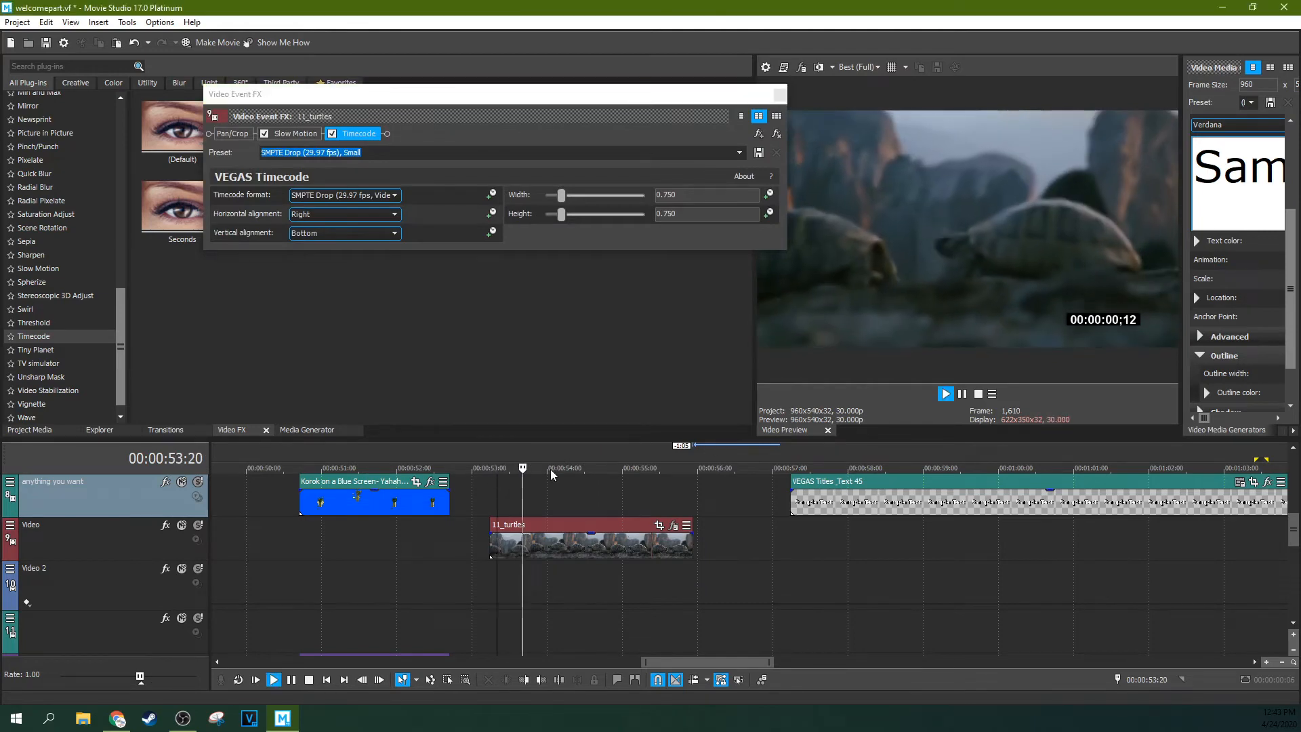
click(963, 394)
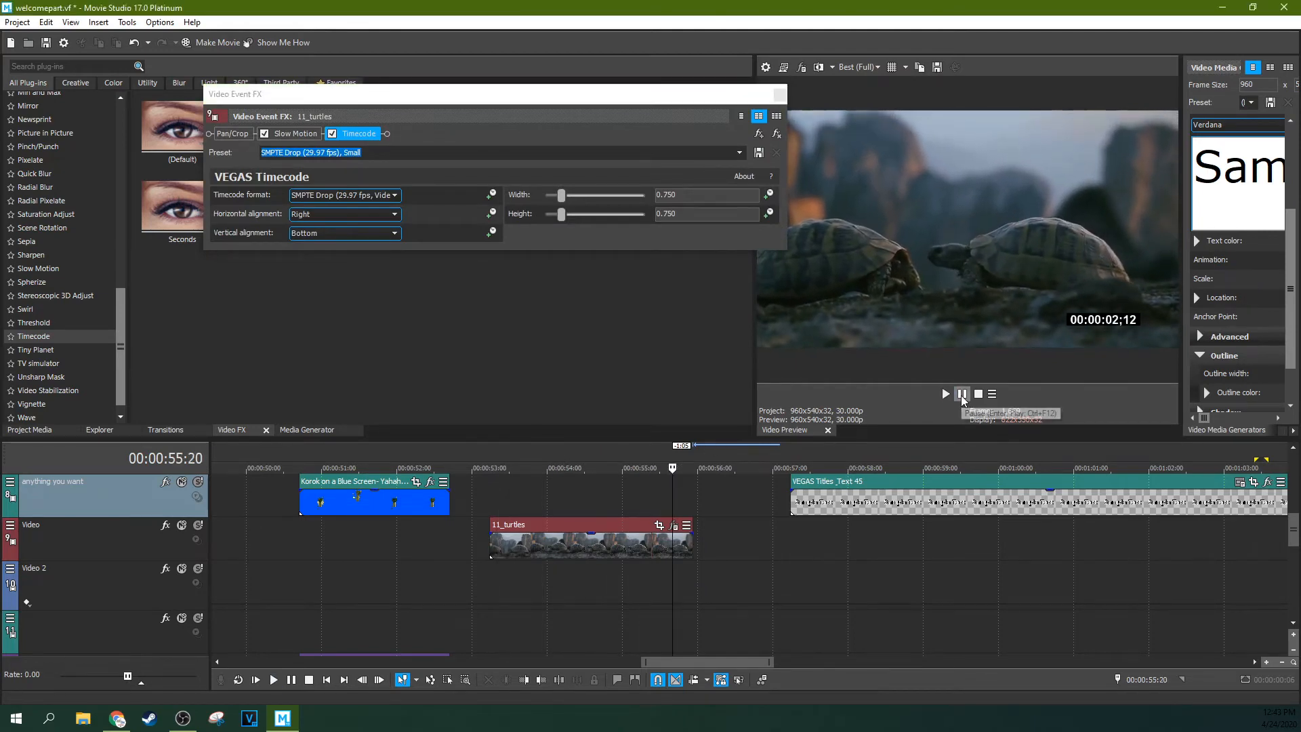
click(780, 97)
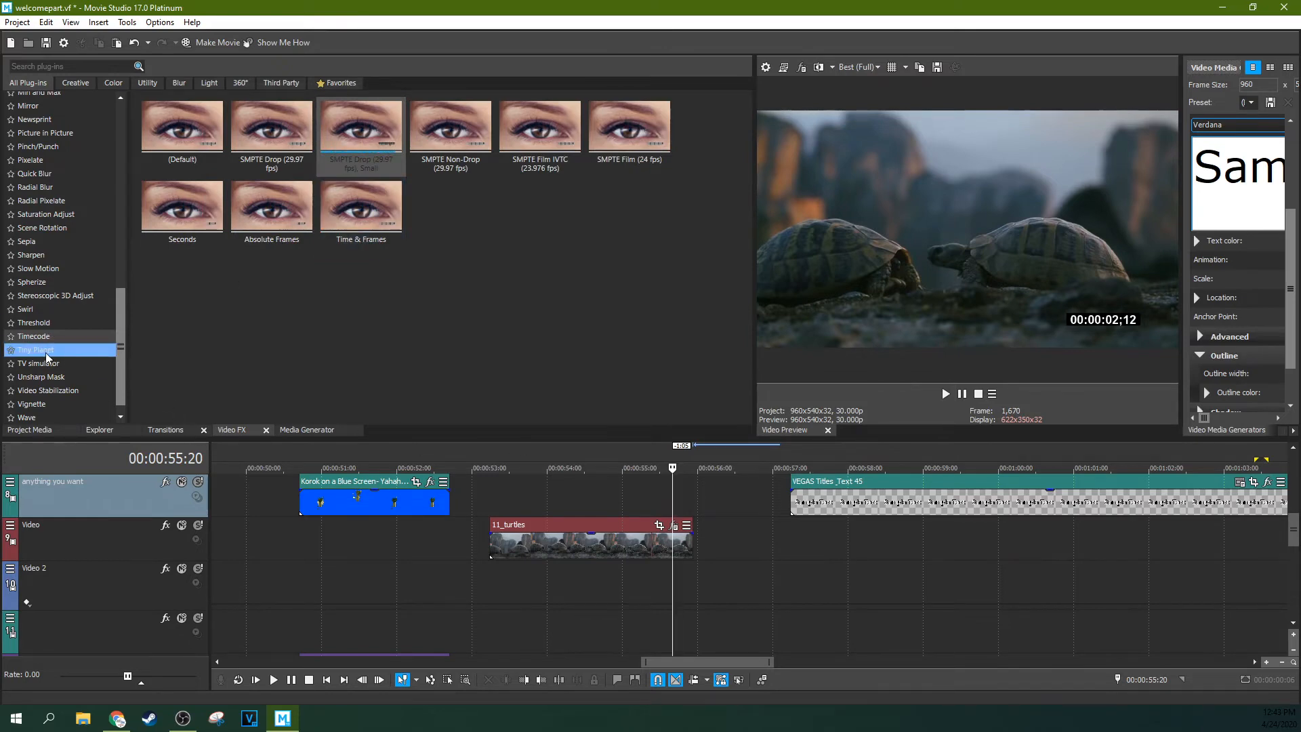
Step: Apply the Tiny Planet preset of the Tiny Planet effect to 11_turtles and play the clip from its start
drag(277, 130, 539, 542)
click(500, 498)
key(space)
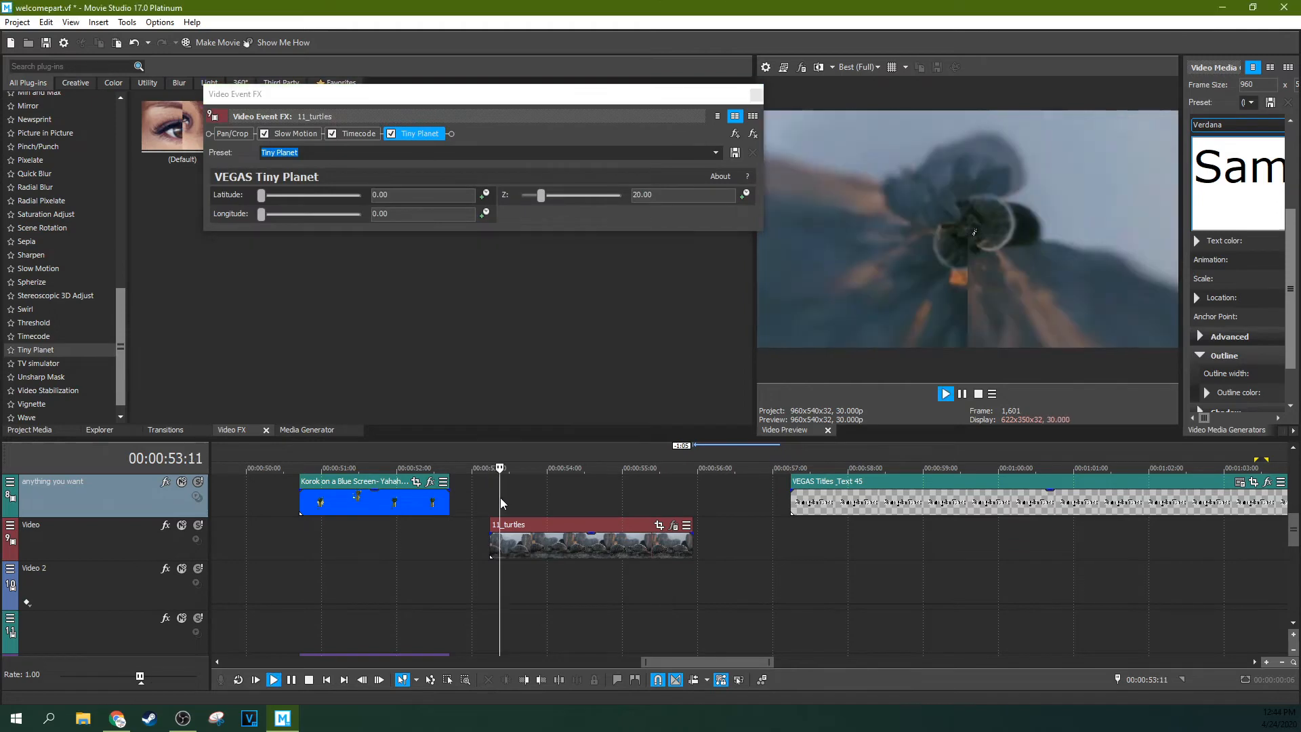
key(space)
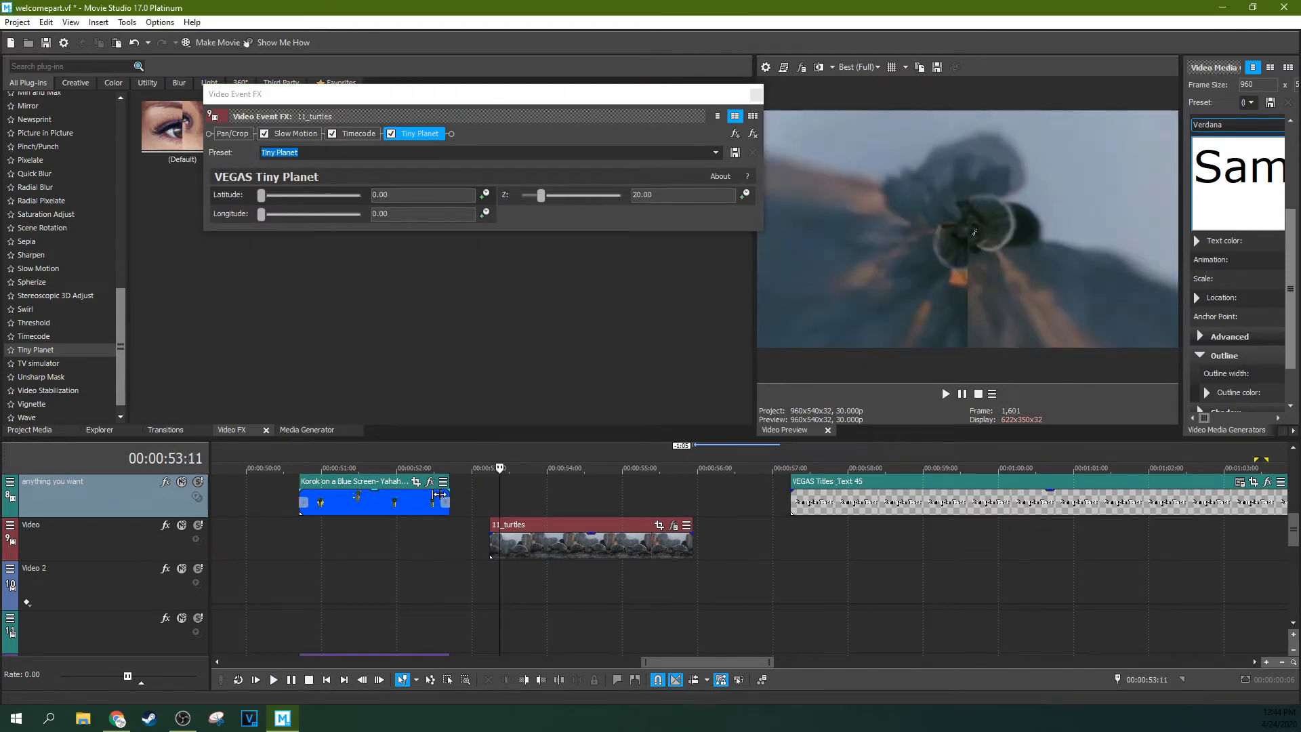
click(490, 508)
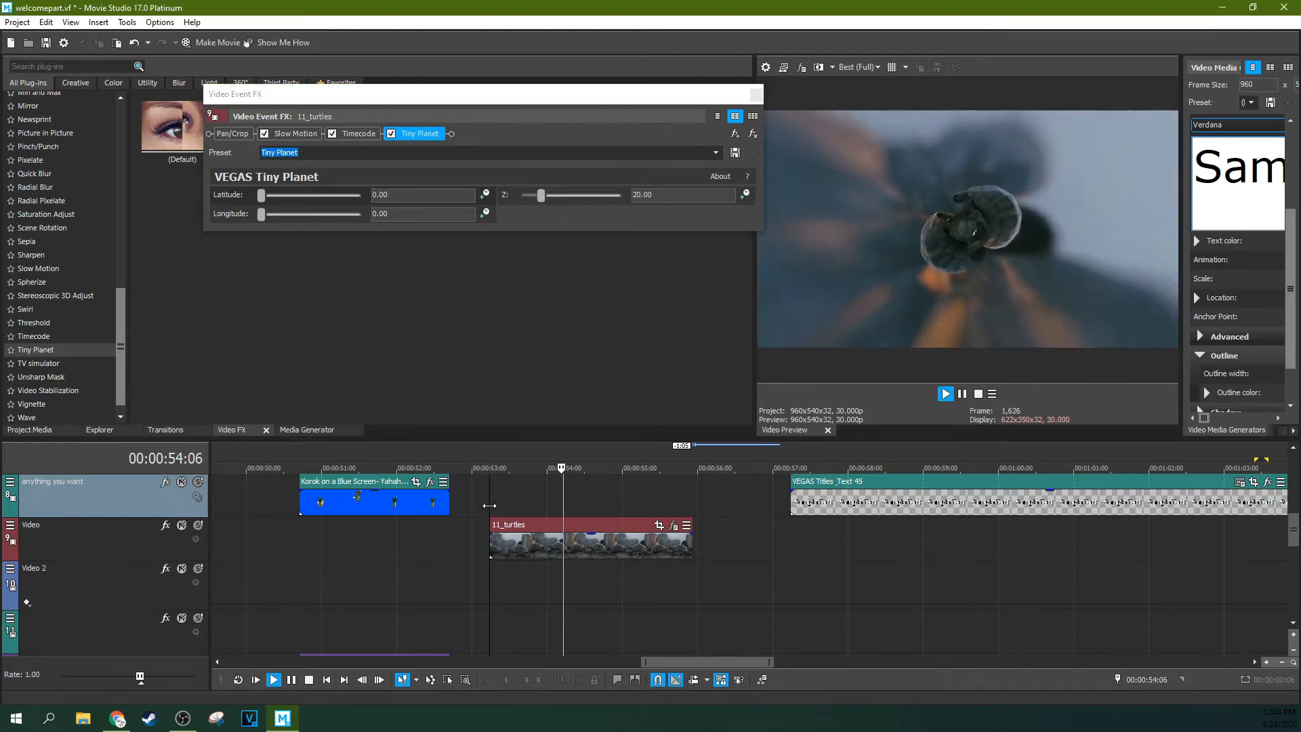
key(space)
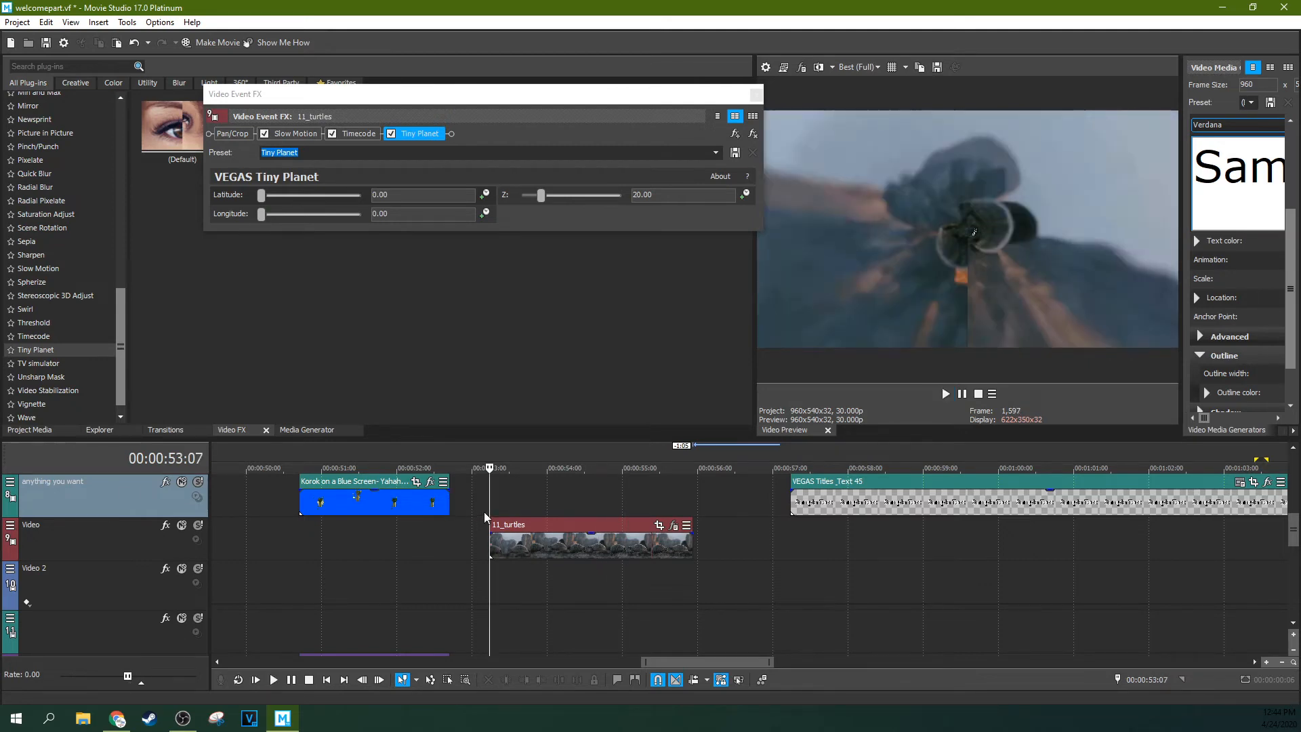
Step: Replay 11_turtles with Timecode and Tiny Planet, and remove the Timecode effect from the clip
key(space)
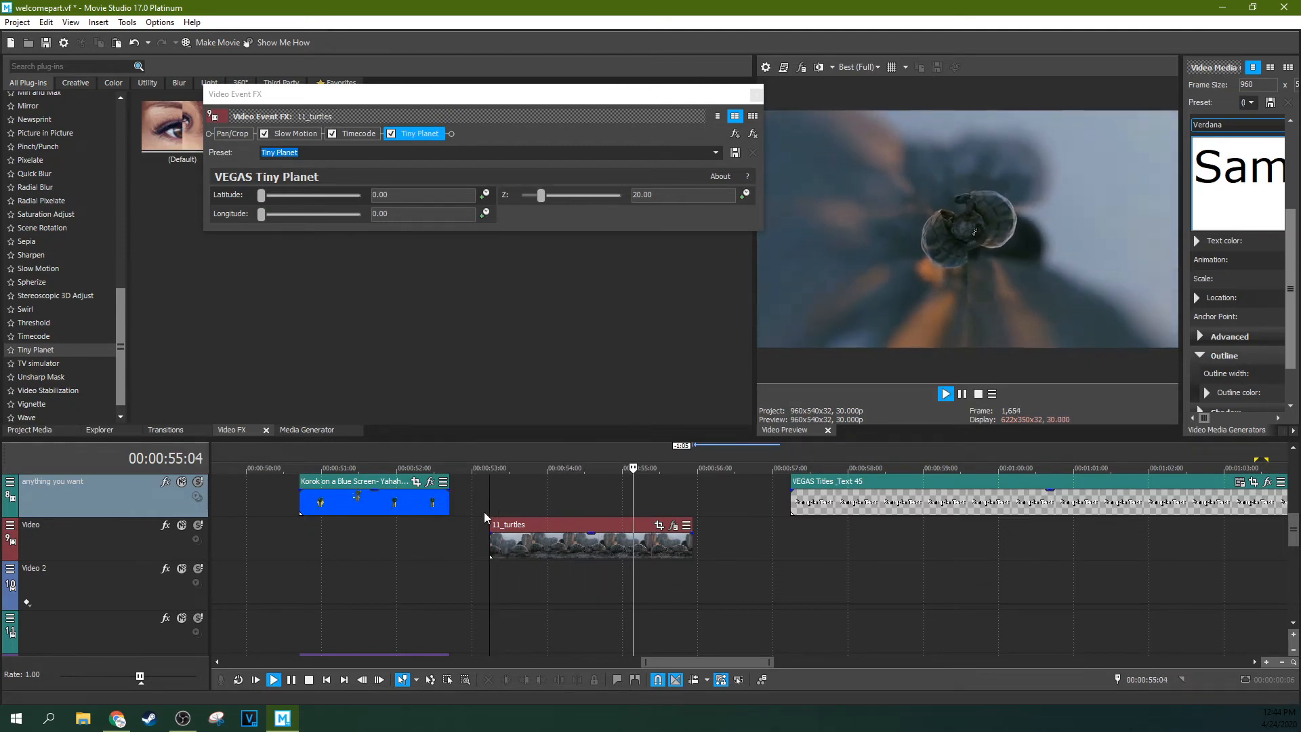
key(space)
key(space)
key(space)
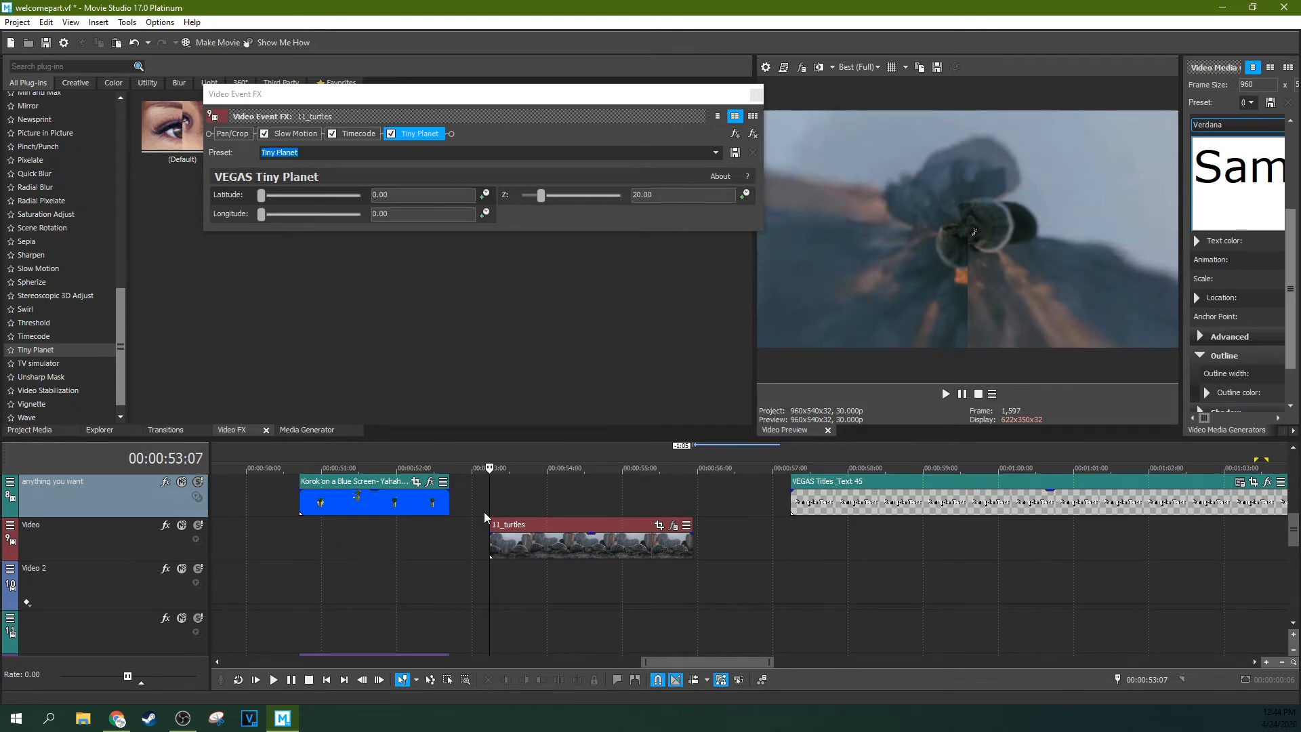
click(344, 135)
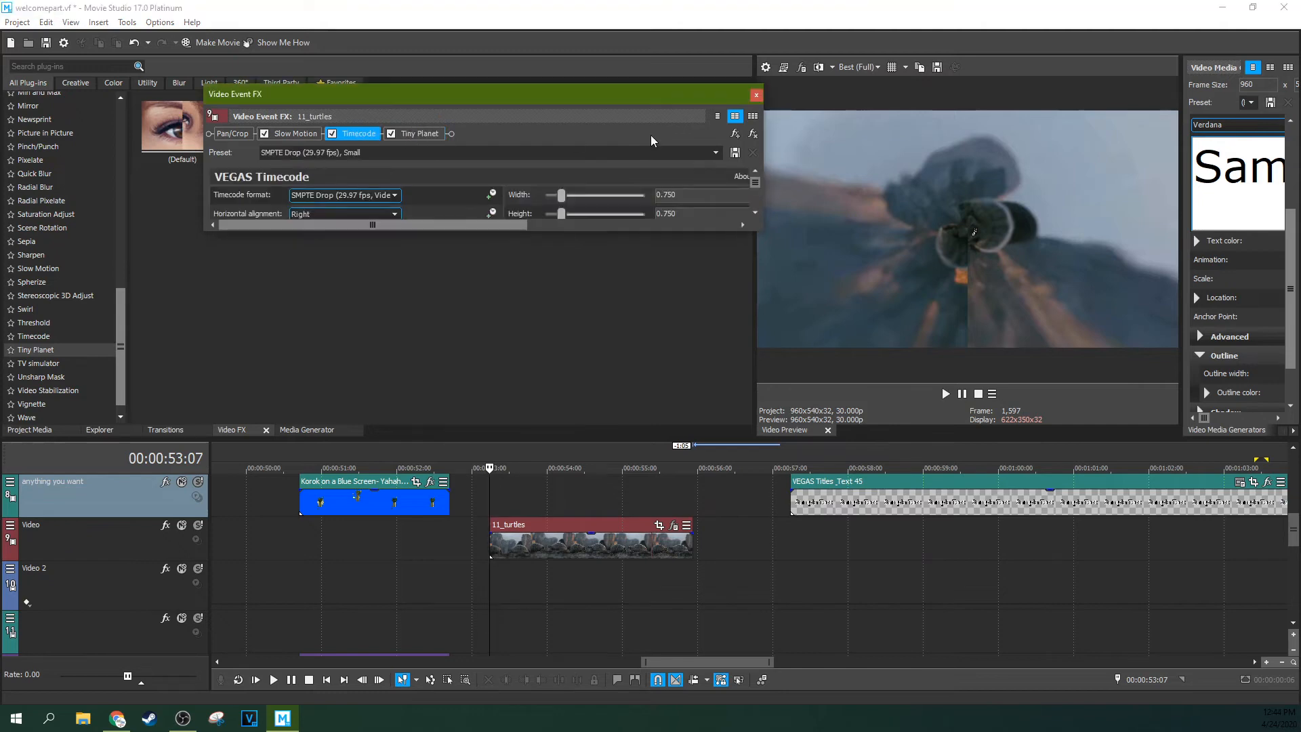
click(753, 133)
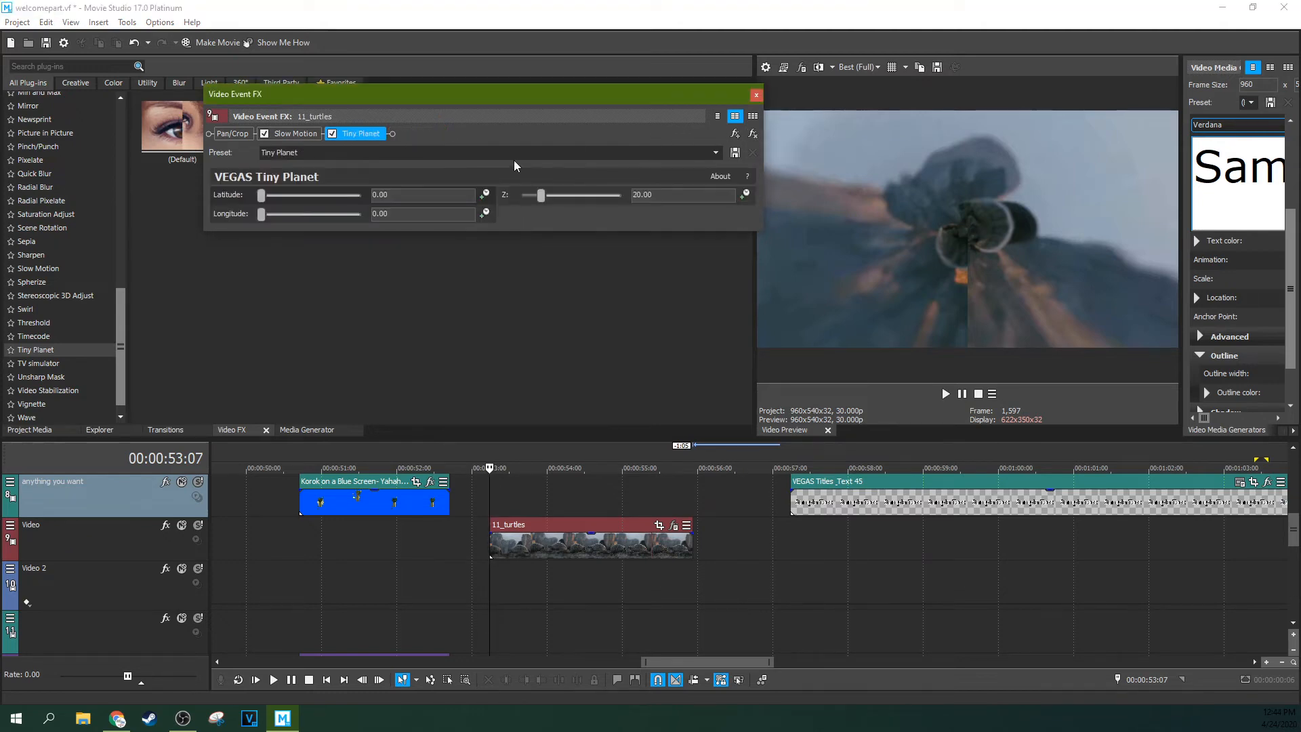
Step: Play 11_turtles repeatedly from 00:00:53:19 with Tiny Planet, remove the Tiny Planet effect and close the effect settings
click(518, 505)
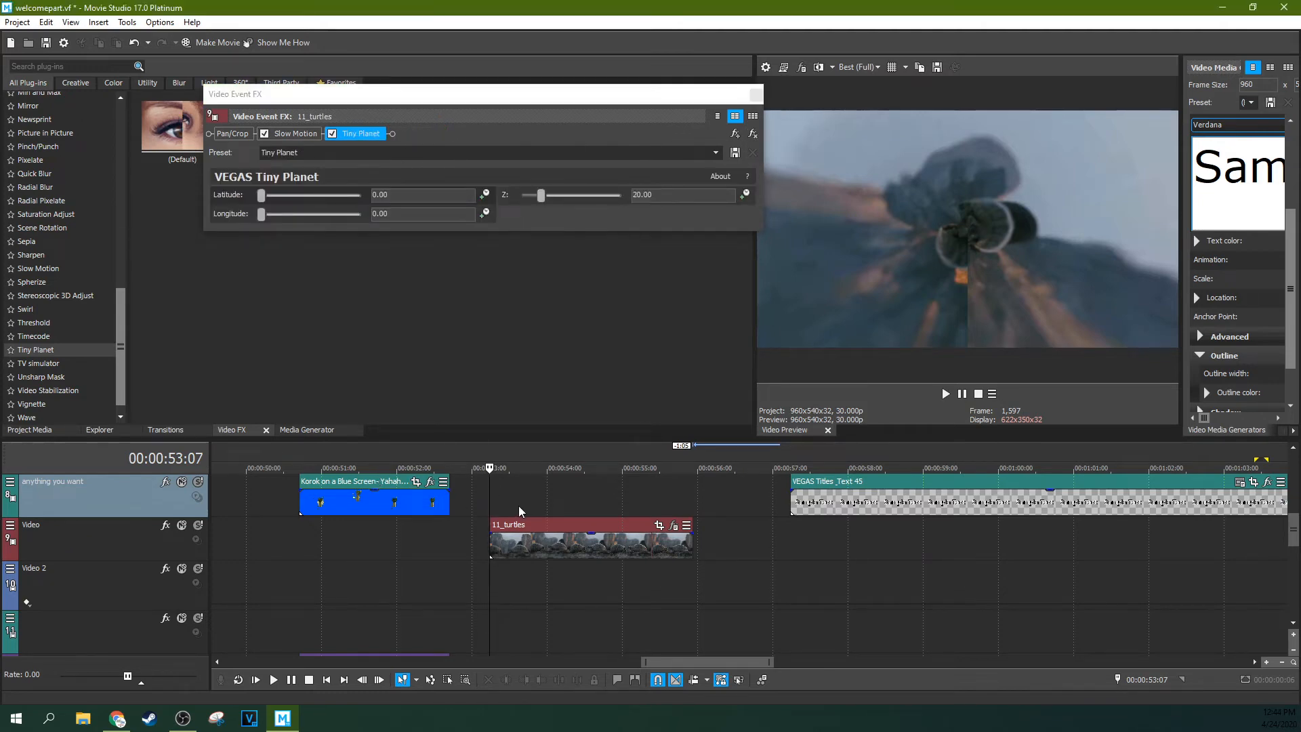
key(space)
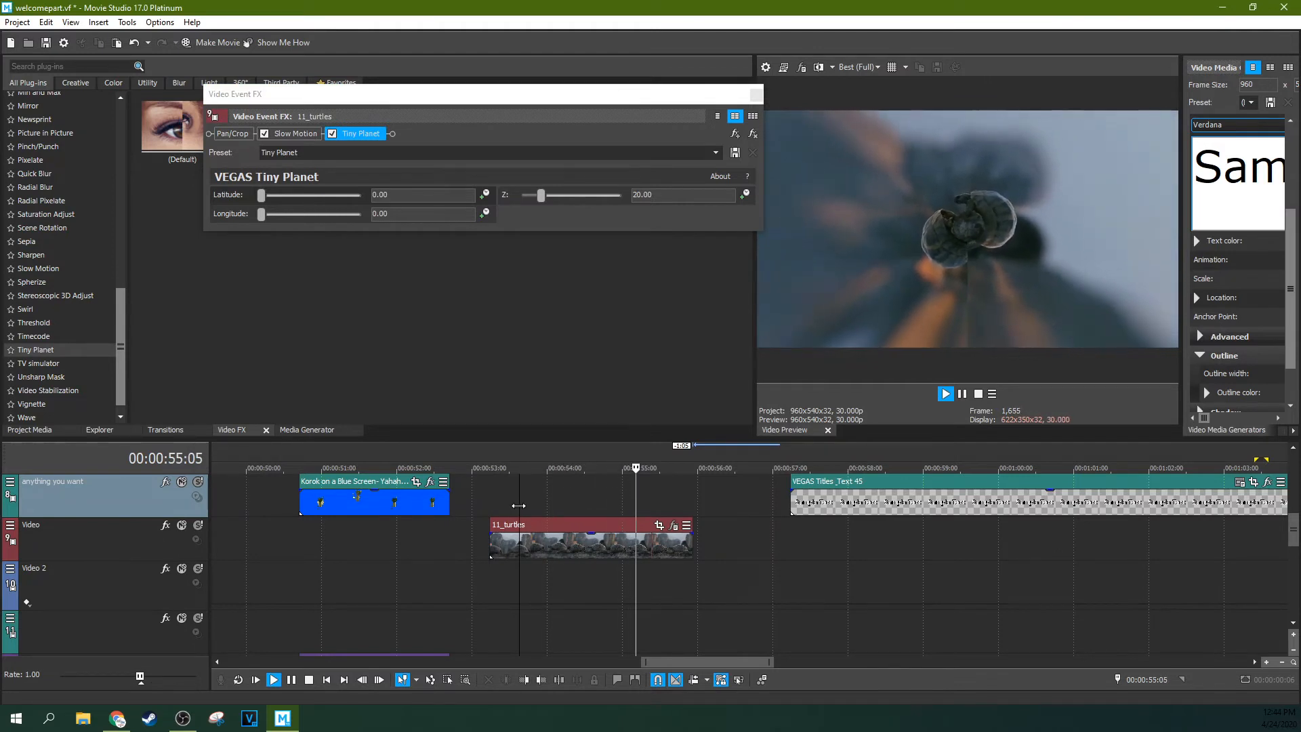
key(space)
key(space)
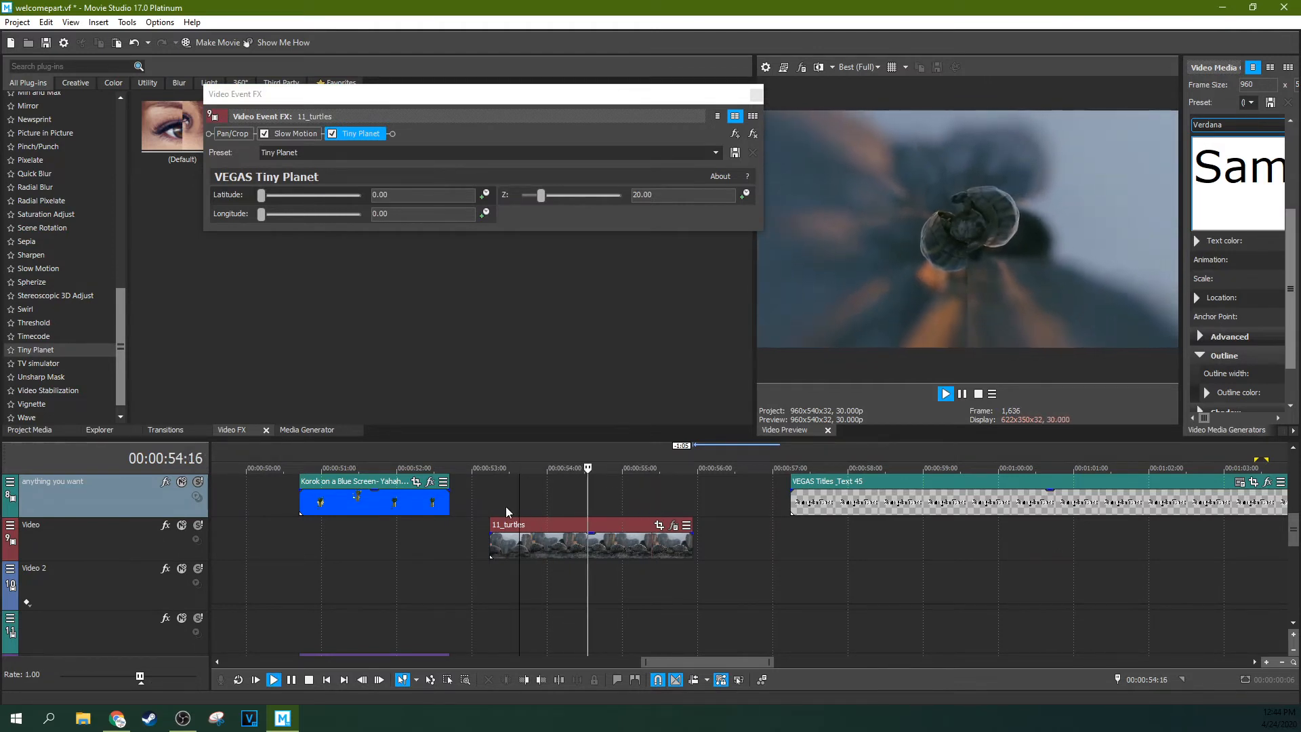
key(space)
key(space)
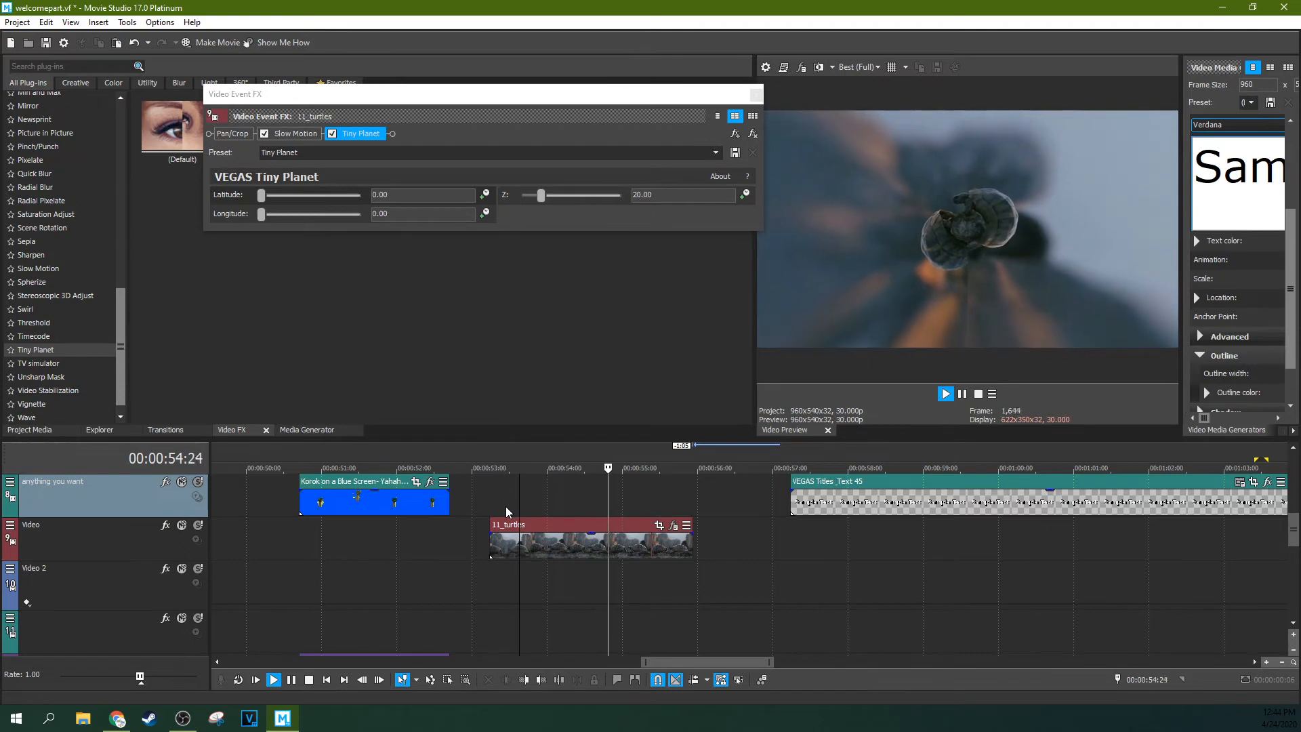
key(space)
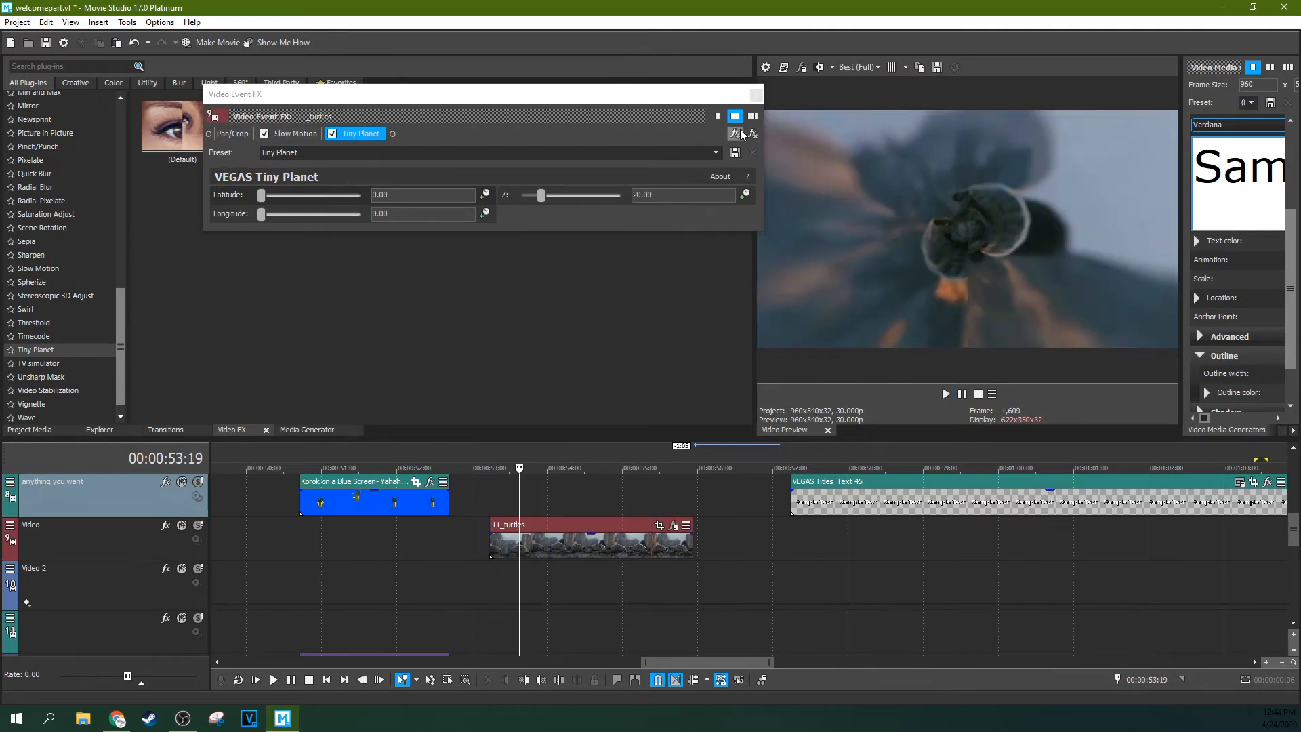
click(752, 133)
click(757, 95)
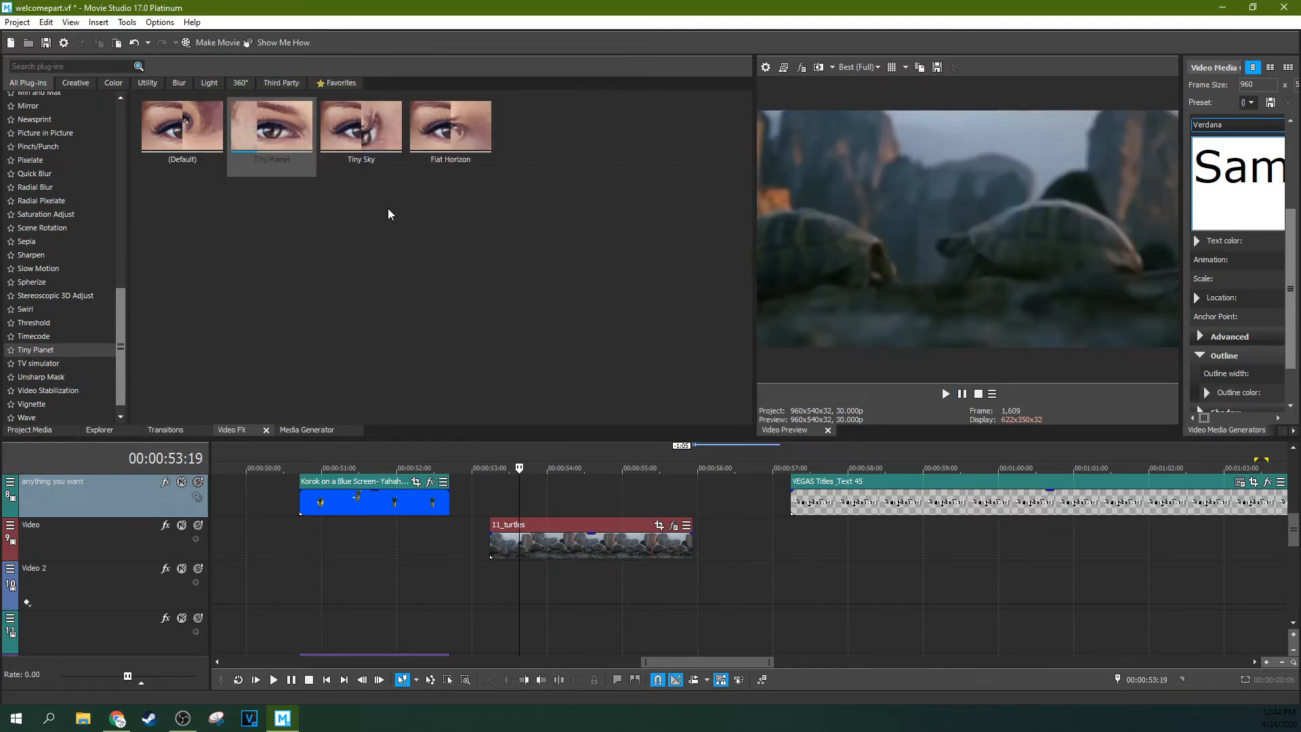
Step: Apply the Bad Sync preset of TV Simulator to 11_turtles, with interlacing 0.3000, phosphorescence 0.0000 and aperture grill 0.0100
click(90, 359)
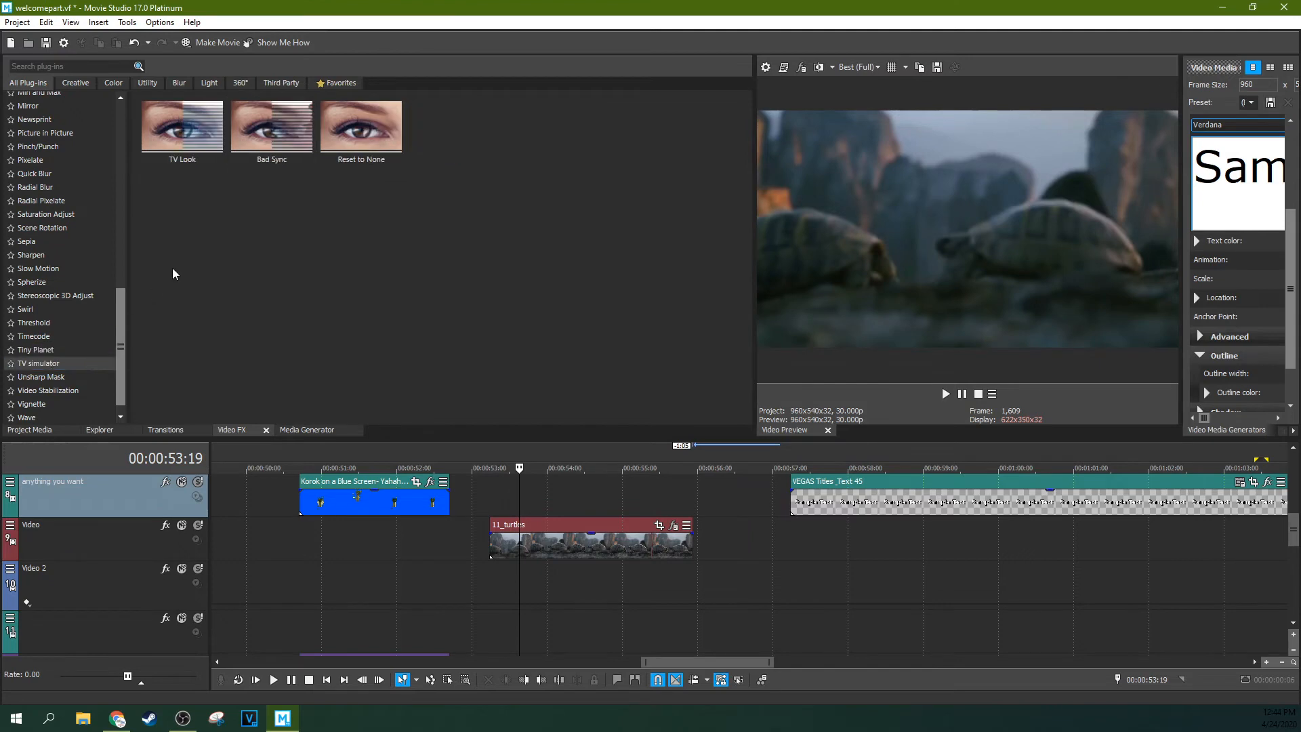
drag(457, 555, 523, 544)
click(511, 494)
key(space)
drag(379, 229, 322, 232)
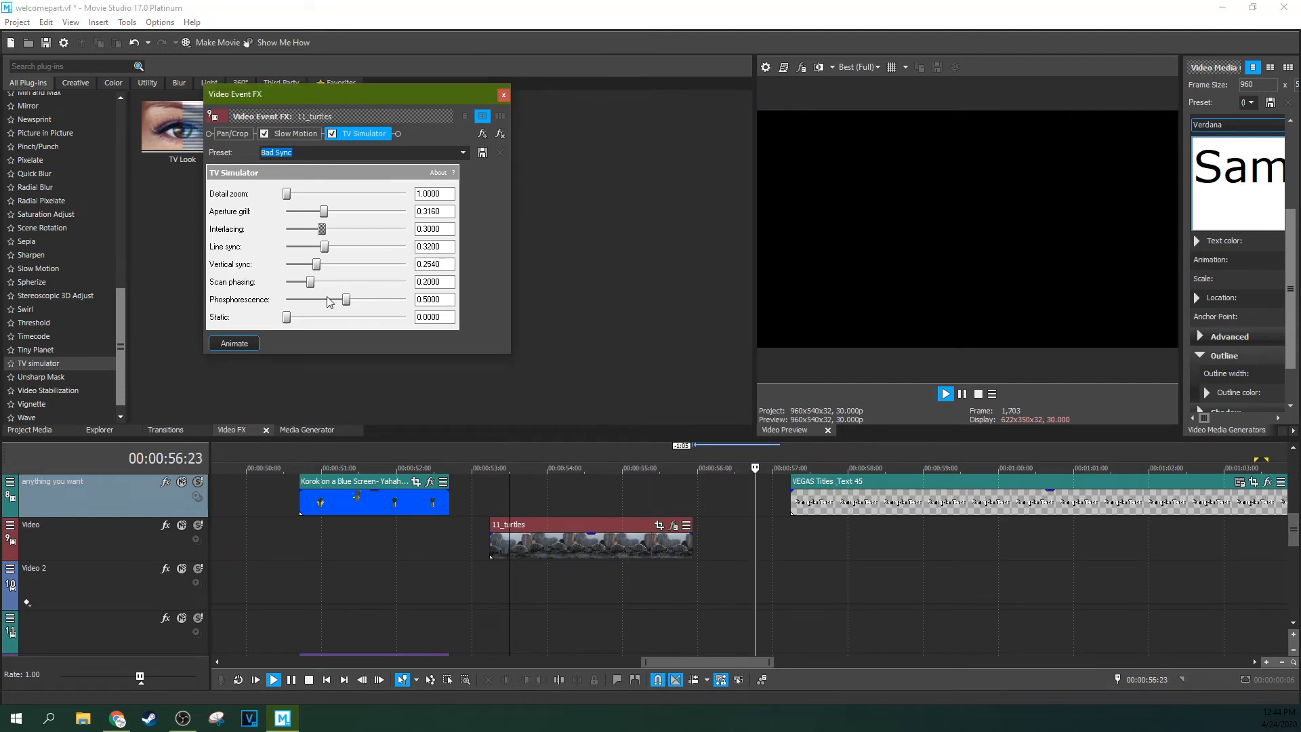
drag(346, 300, 286, 301)
drag(323, 214, 287, 213)
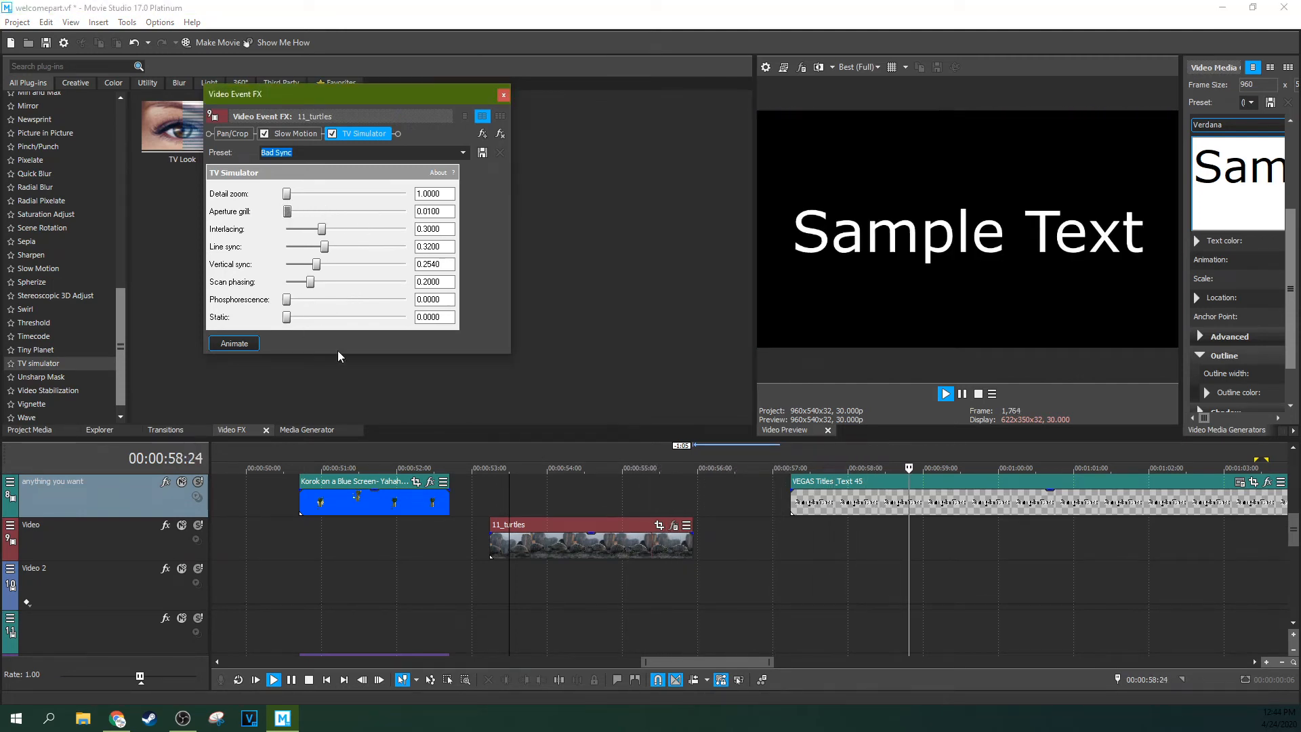
Step: Play 11_turtles from 00:00:54:13, and remove both the TV Simulator and Slow Motion effects from the clip
click(579, 497)
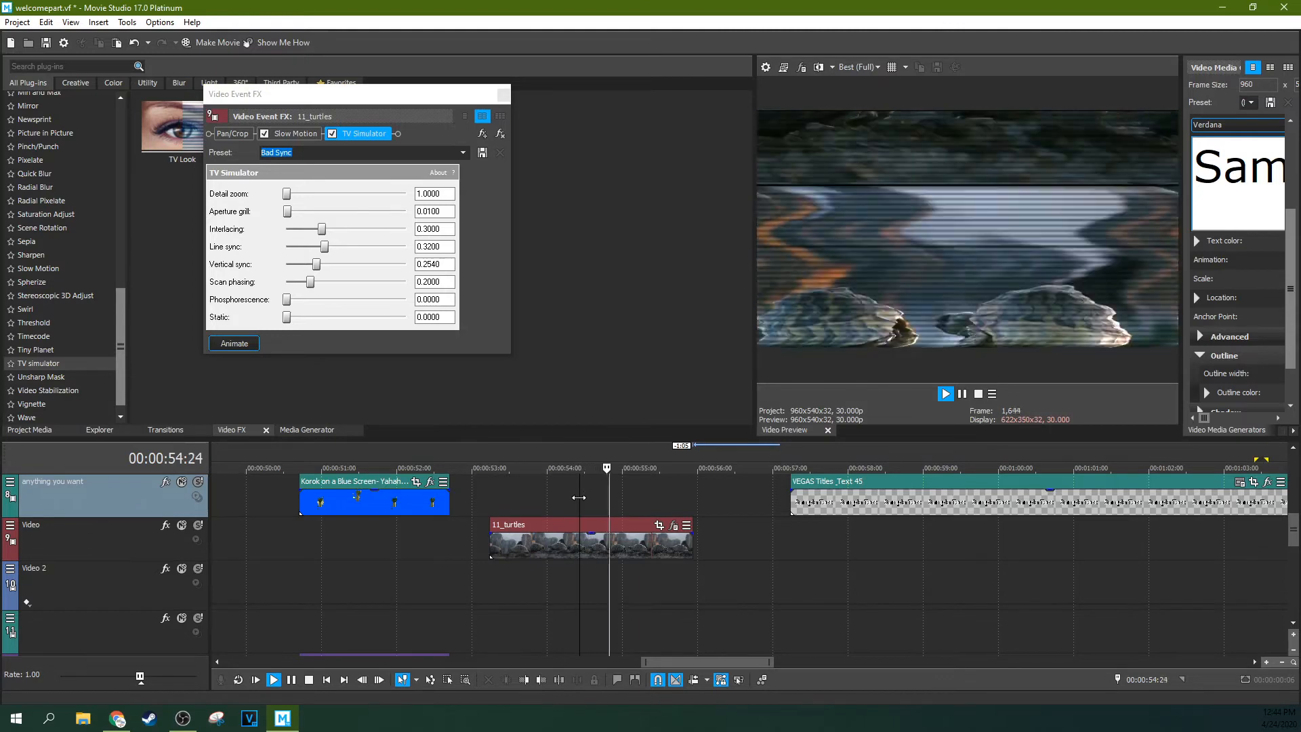
key(space)
click(500, 135)
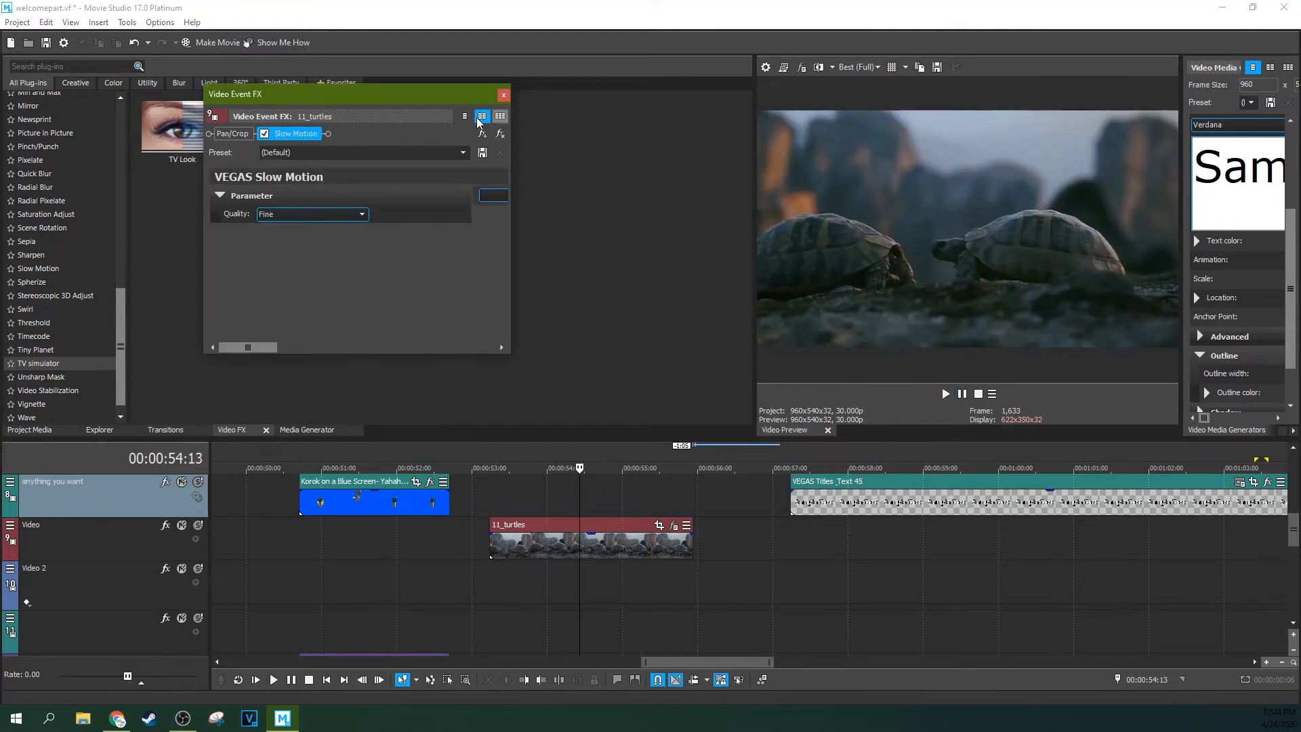
click(505, 129)
click(503, 94)
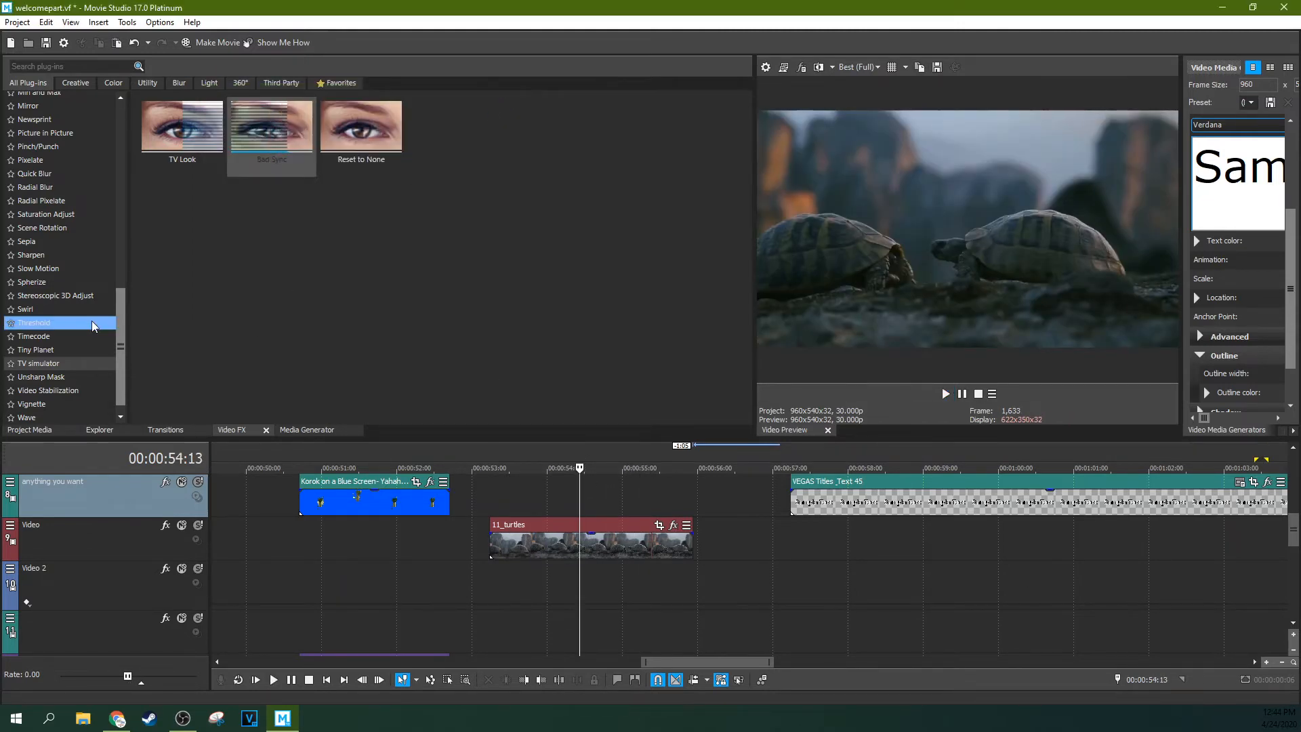
Step: Try the Extreme preset of Unsharp Mask on 11_turtles with threshold 0.265 and radius 0.000, and remove the effect
click(46, 377)
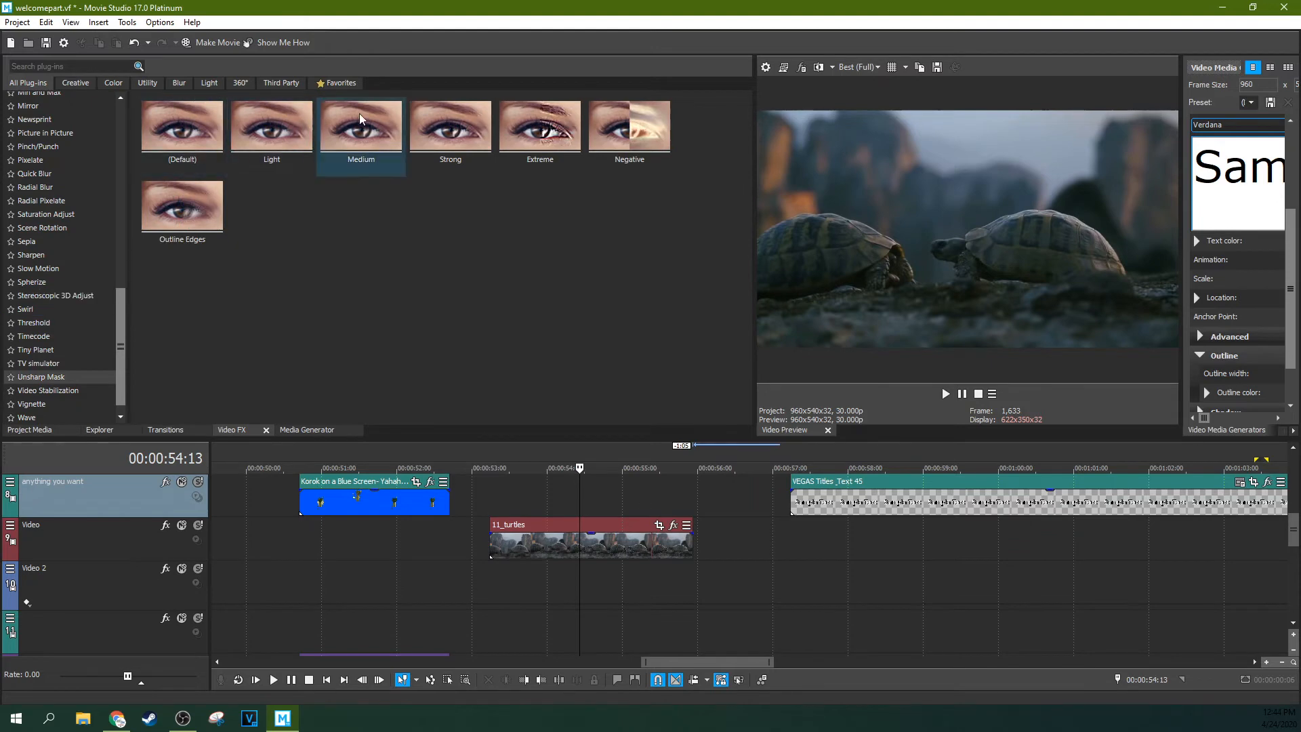
drag(564, 124, 578, 536)
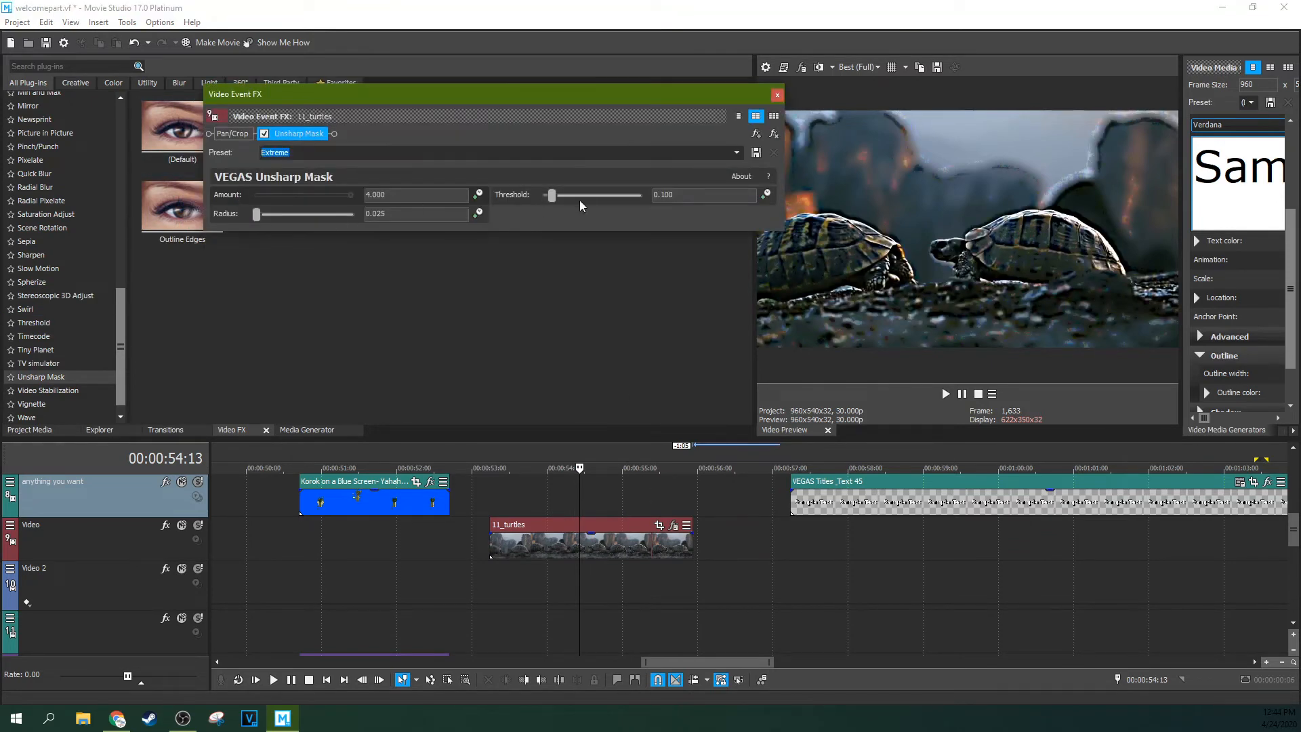
mouse_move(554, 195)
mouse_down()
mouse_move(593, 195)
mouse_move(550, 197)
mouse_move(575, 195)
mouse_move(563, 194)
mouse_up()
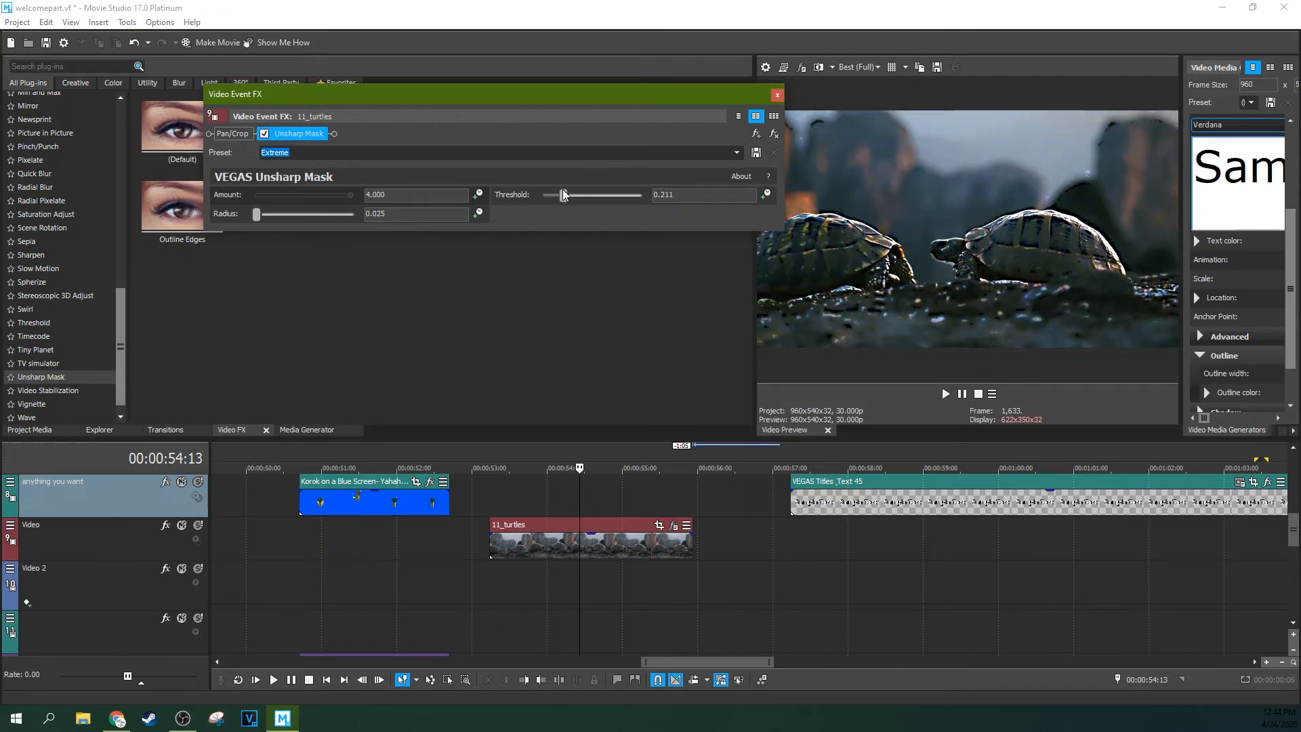
mouse_move(258, 218)
mouse_down()
mouse_move(334, 214)
mouse_move(254, 214)
mouse_up()
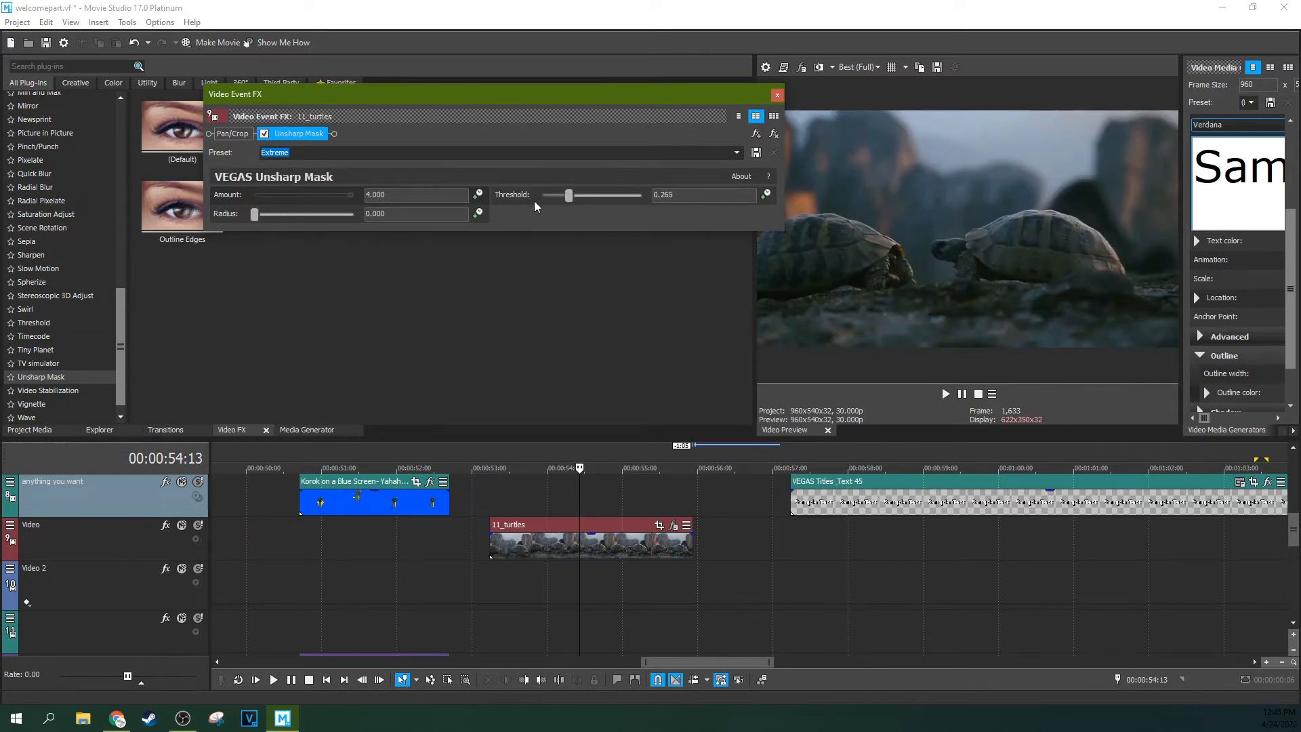
Step: Apply the Default preset of Video Stabilization to 11_turtles and close the effect settings
click(47, 390)
drag(181, 136, 511, 482)
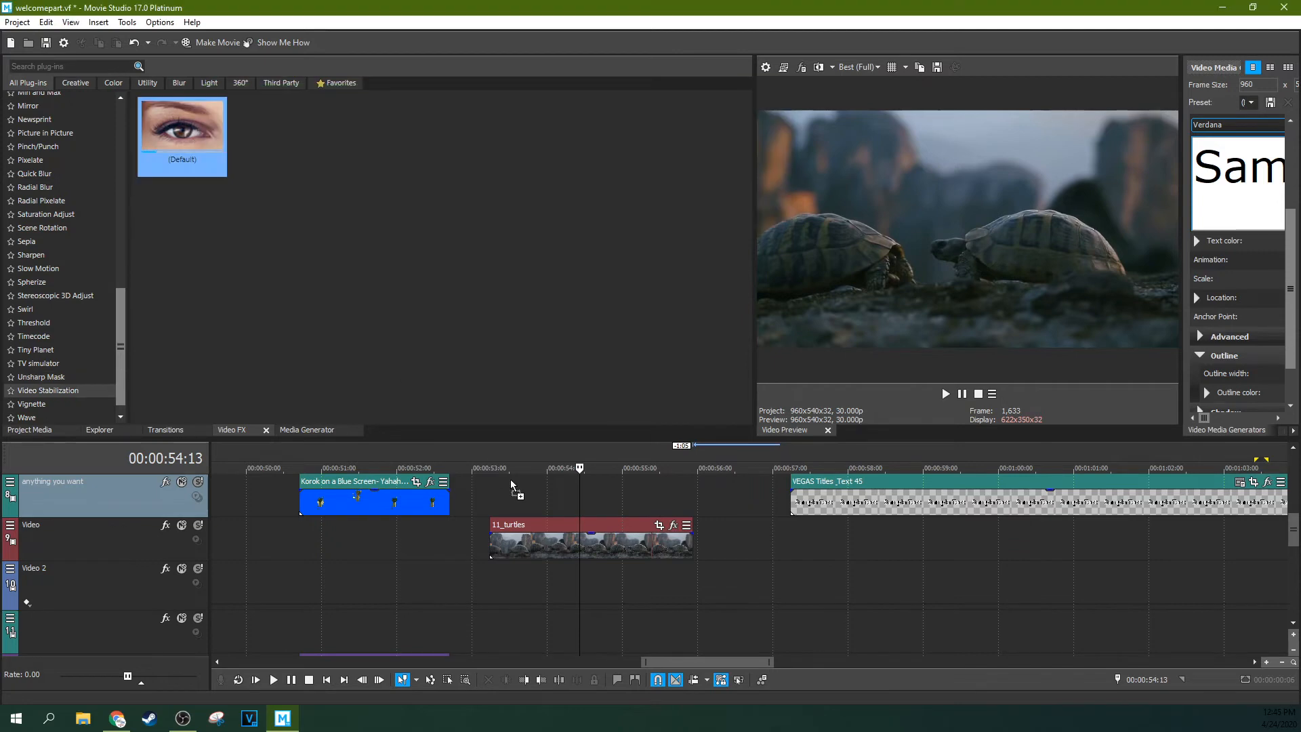
drag(607, 551, 607, 552)
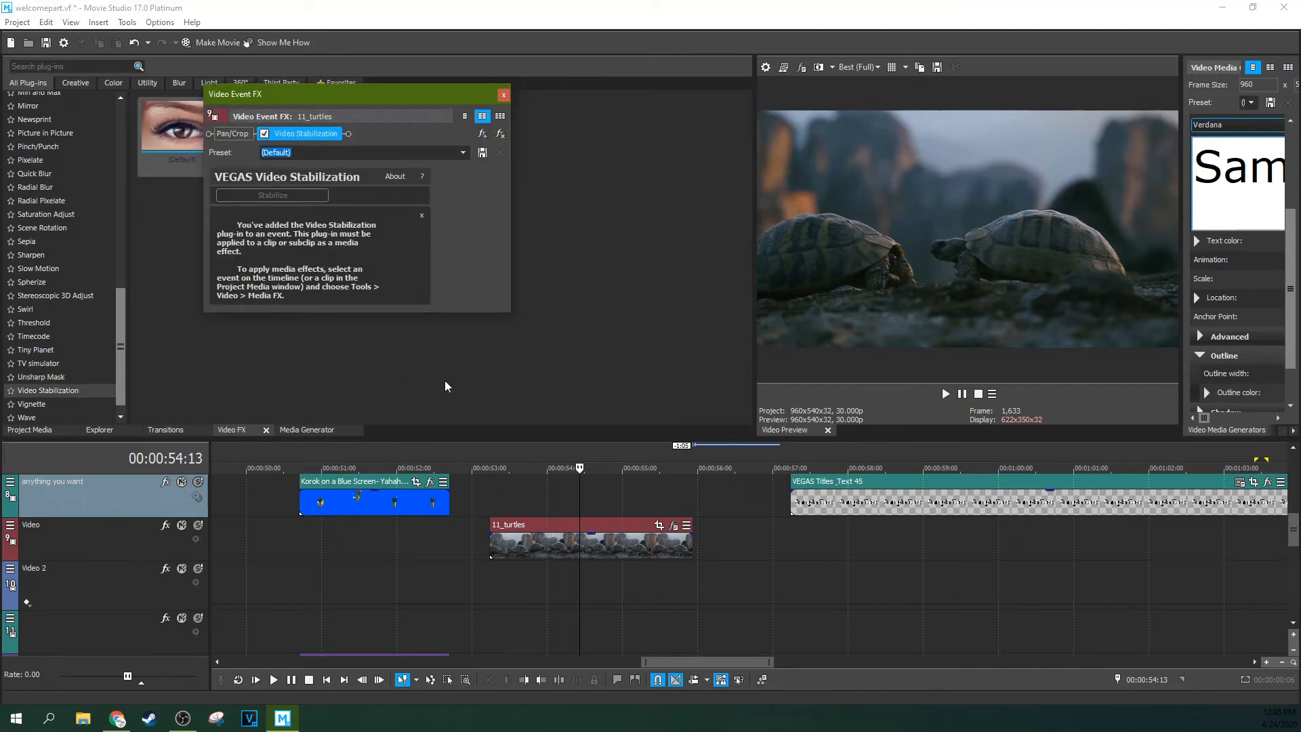
click(504, 95)
Step: Show the project media and examine the commands offered for 20_Forest.wmv
click(43, 430)
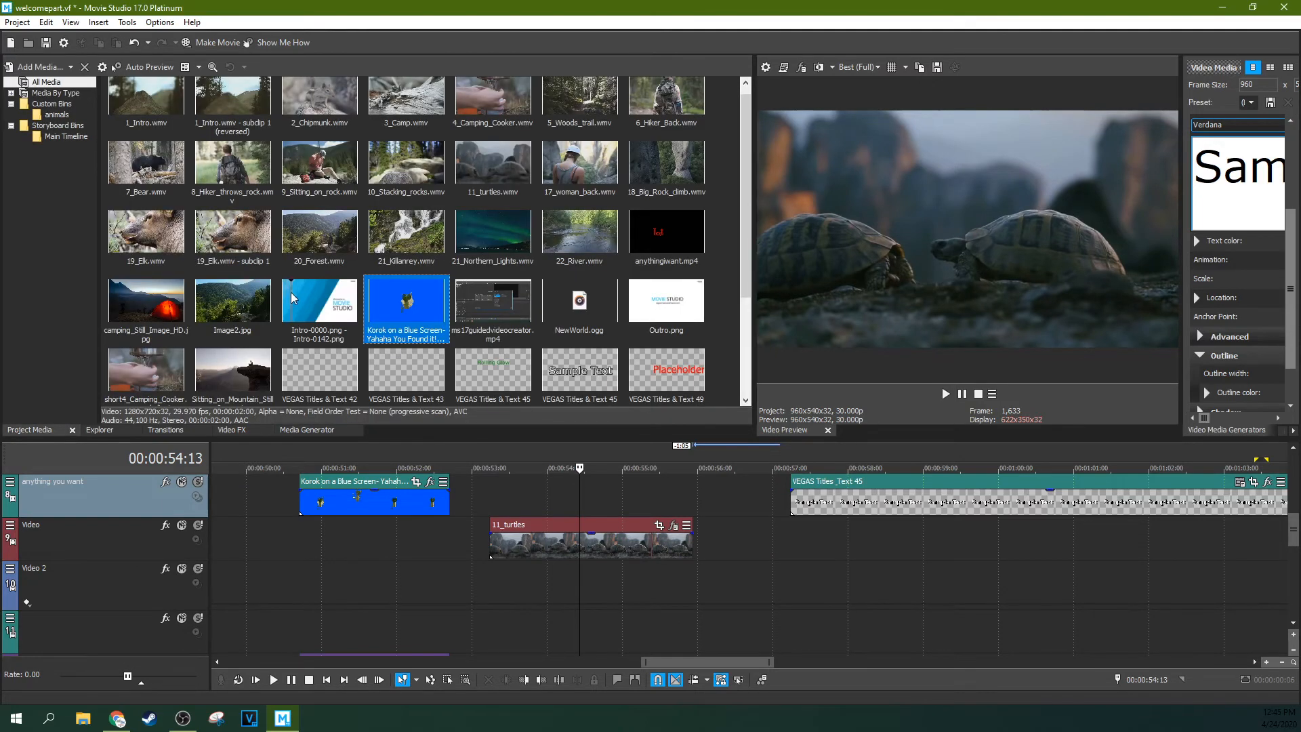
right_click(300, 238)
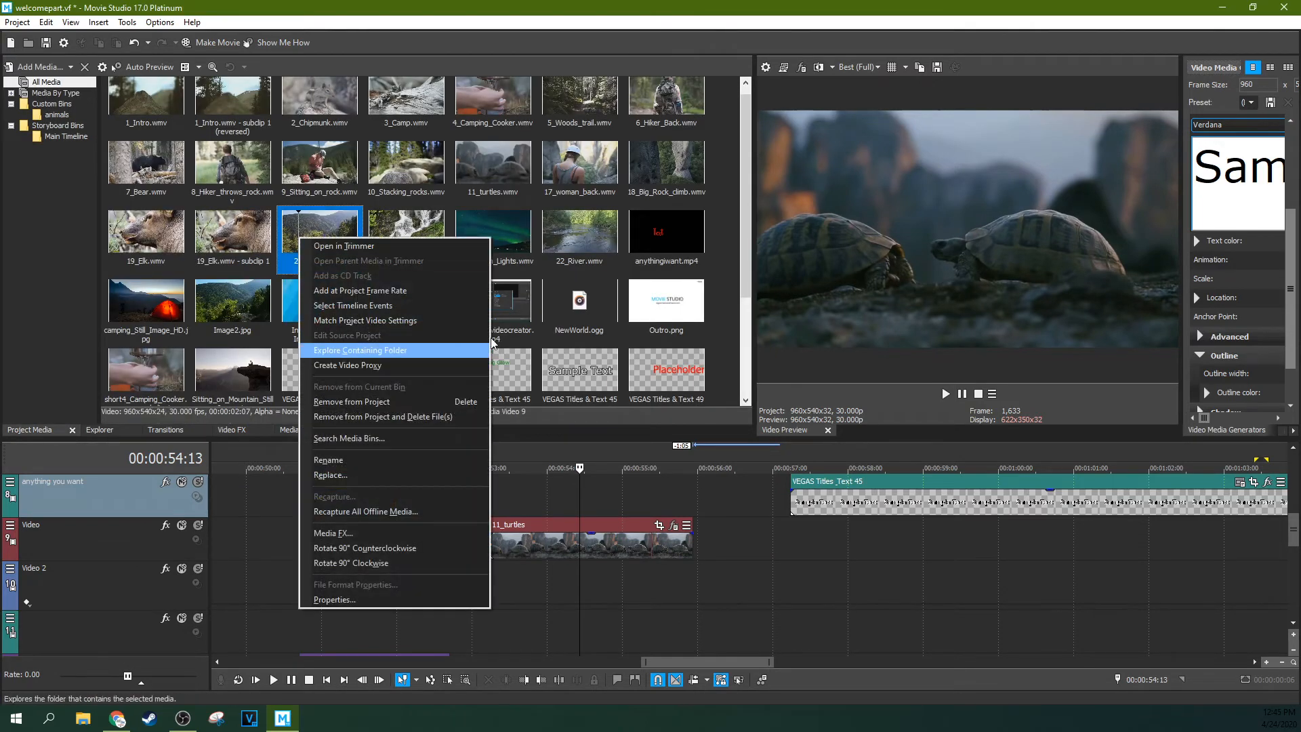
click(548, 210)
Step: Shift 11_turtles about one frame earlier on the timeline and play it briefly
click(588, 506)
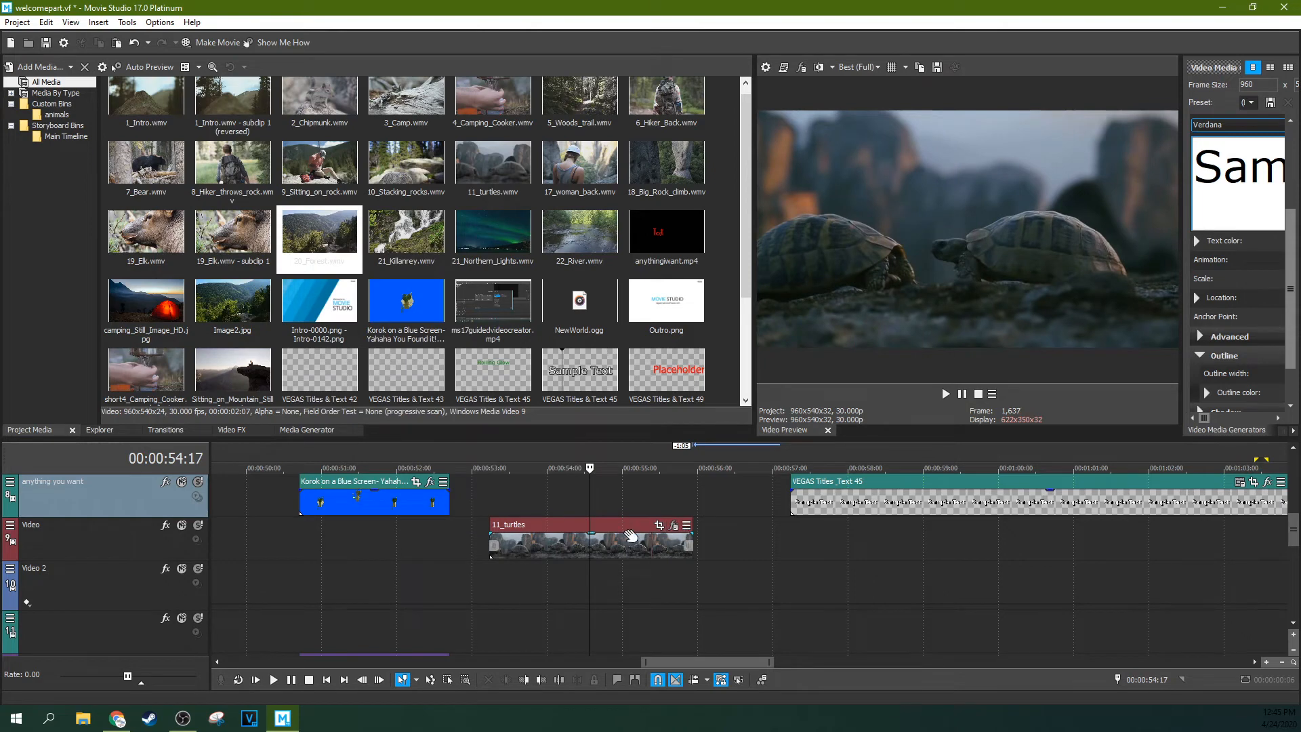
drag(620, 530, 618, 530)
click(543, 526)
key(space)
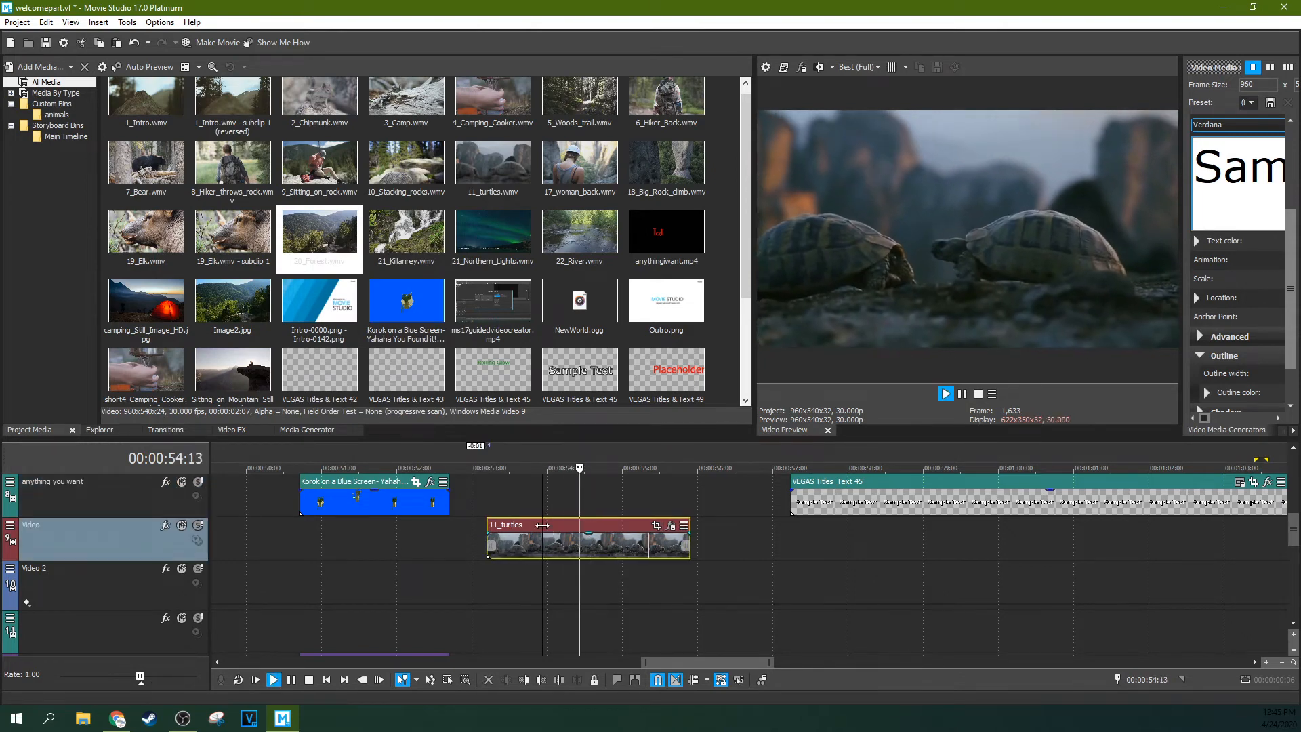
key(space)
Step: Turn on Auto Preview for the project media, and preview 8_Hiker_throws_rock.wmv and 7_Bear.wmv
scroll(542, 526, down, 8)
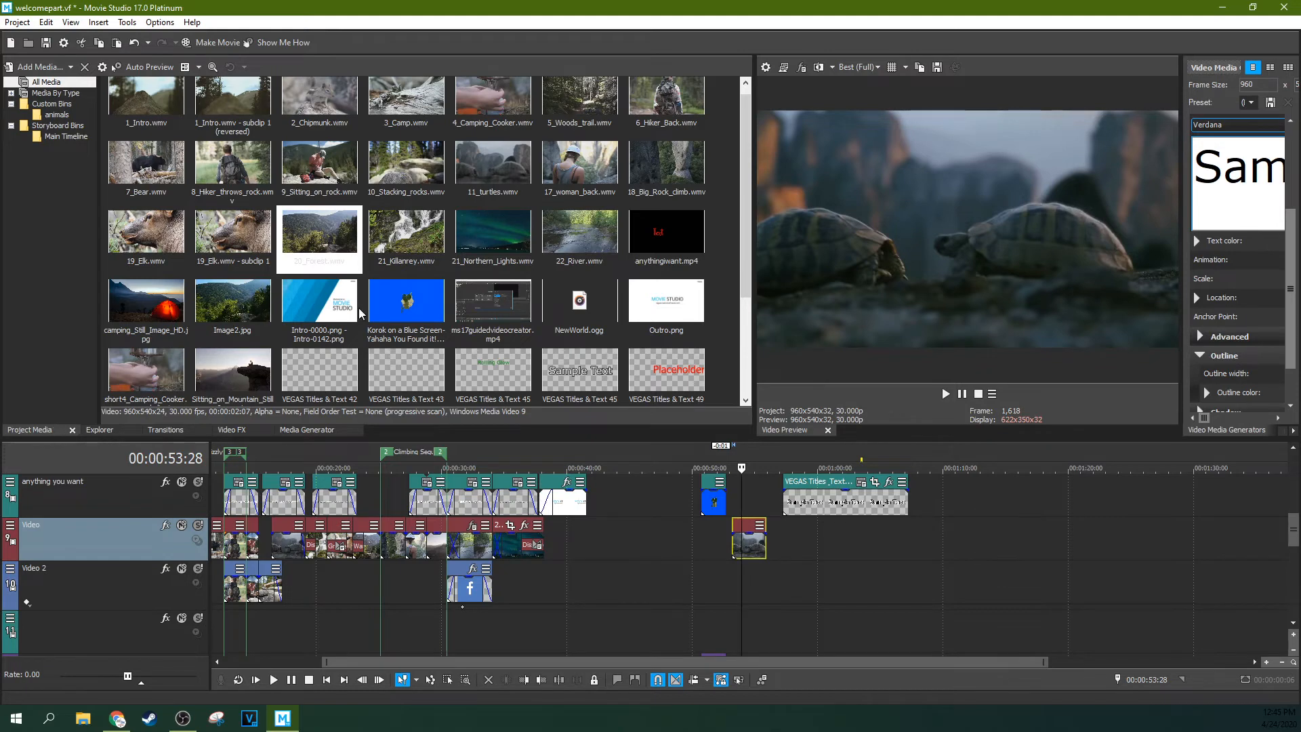
scroll(441, 271, down, 3)
scroll(441, 271, up, 4)
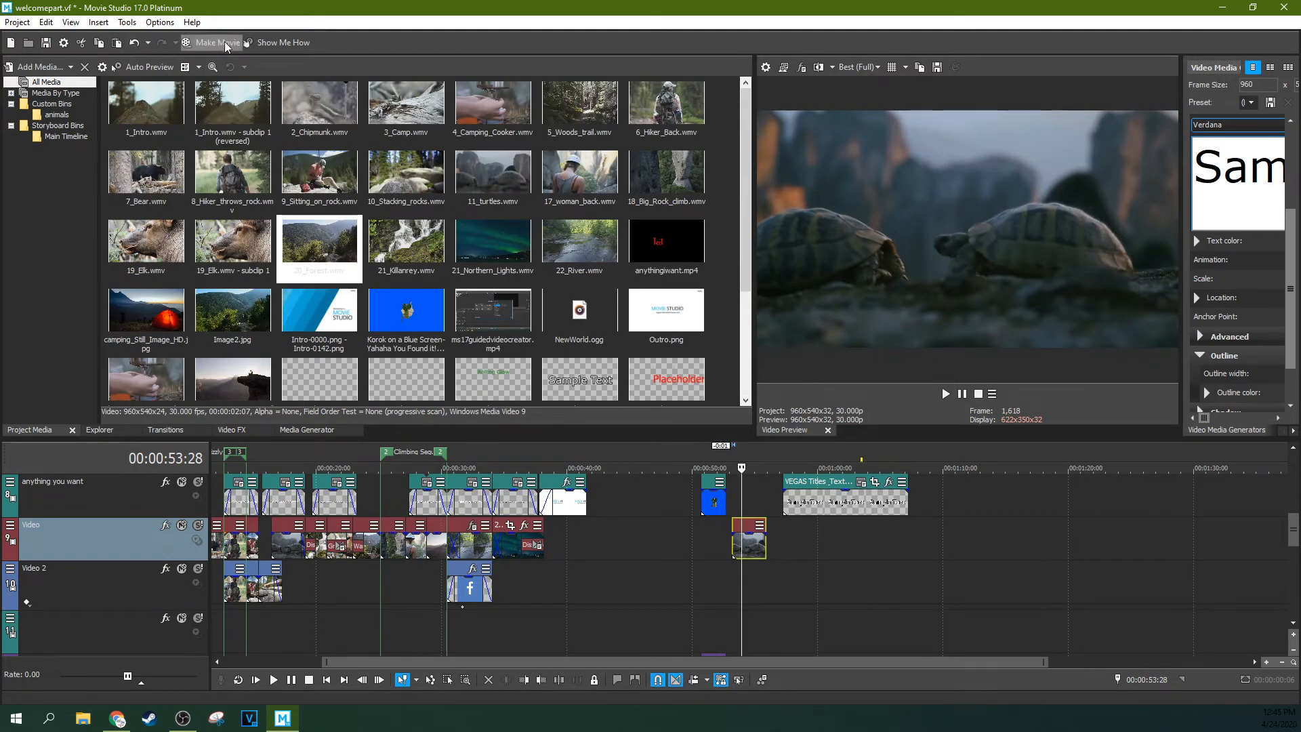
click(142, 66)
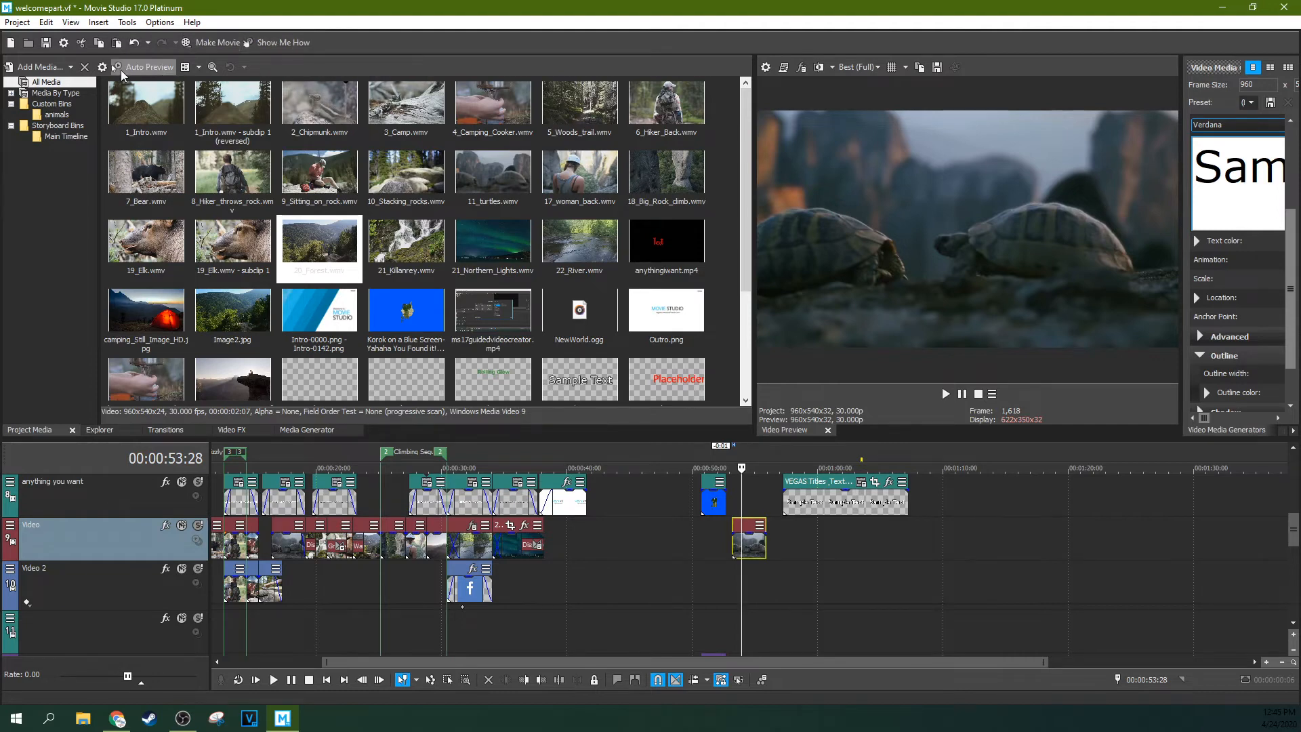
click(226, 179)
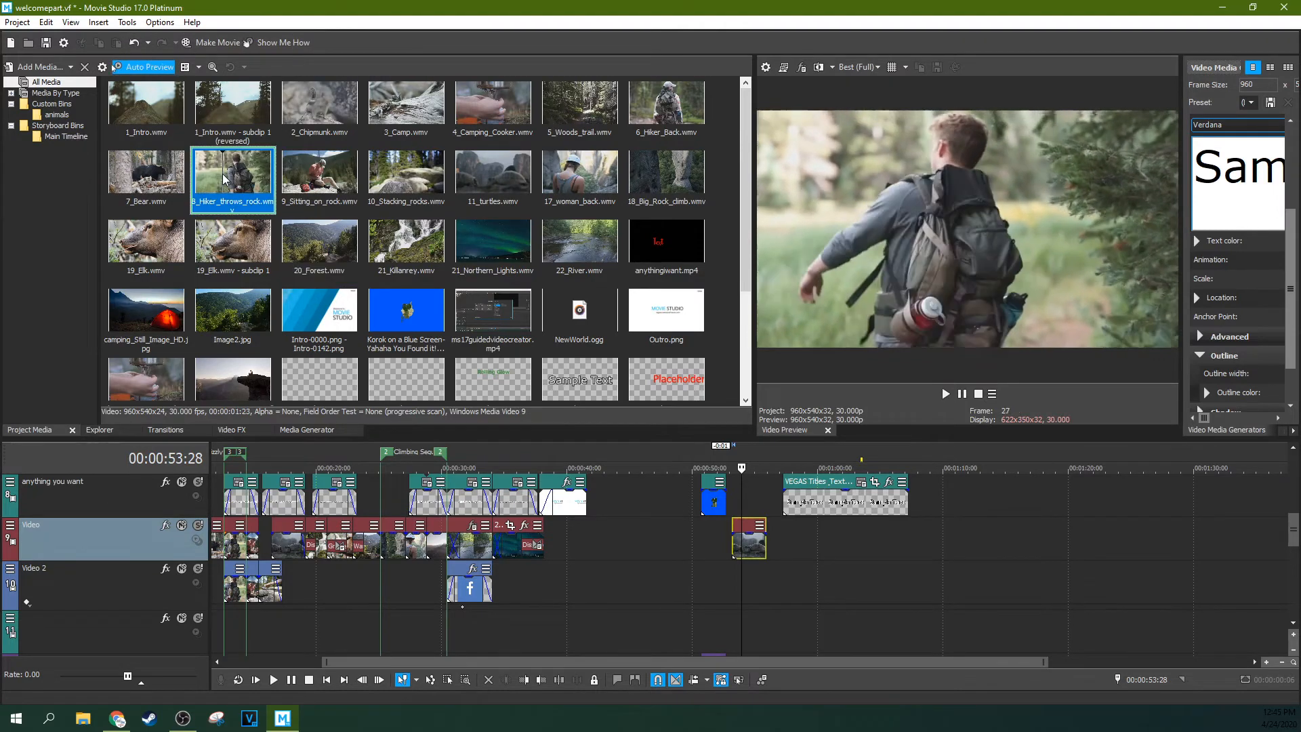
click(160, 189)
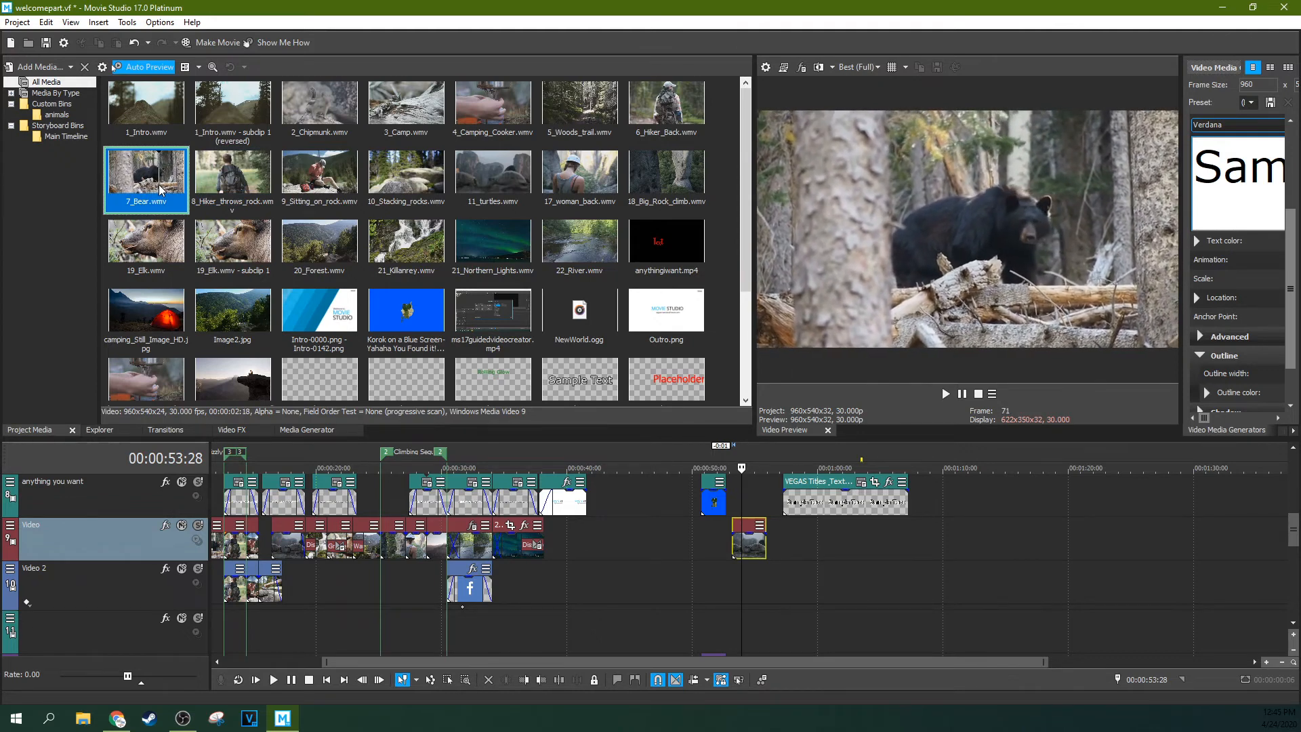
Step: Preview 9_Sitting_on_rock.wmv, 8_Hiker_throws_rock.wmv and 7_Bear.wmv to find footage for the stabilization demonstration
click(309, 184)
click(268, 187)
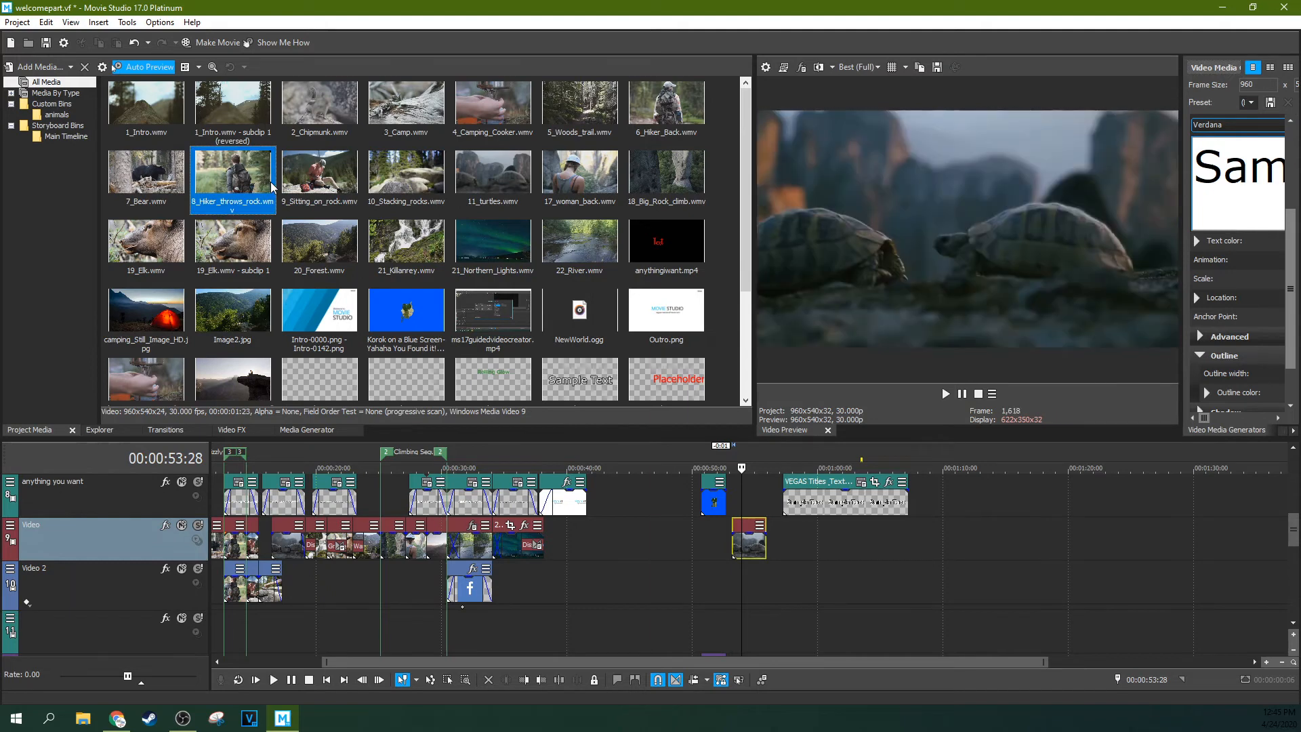
click(237, 194)
click(162, 196)
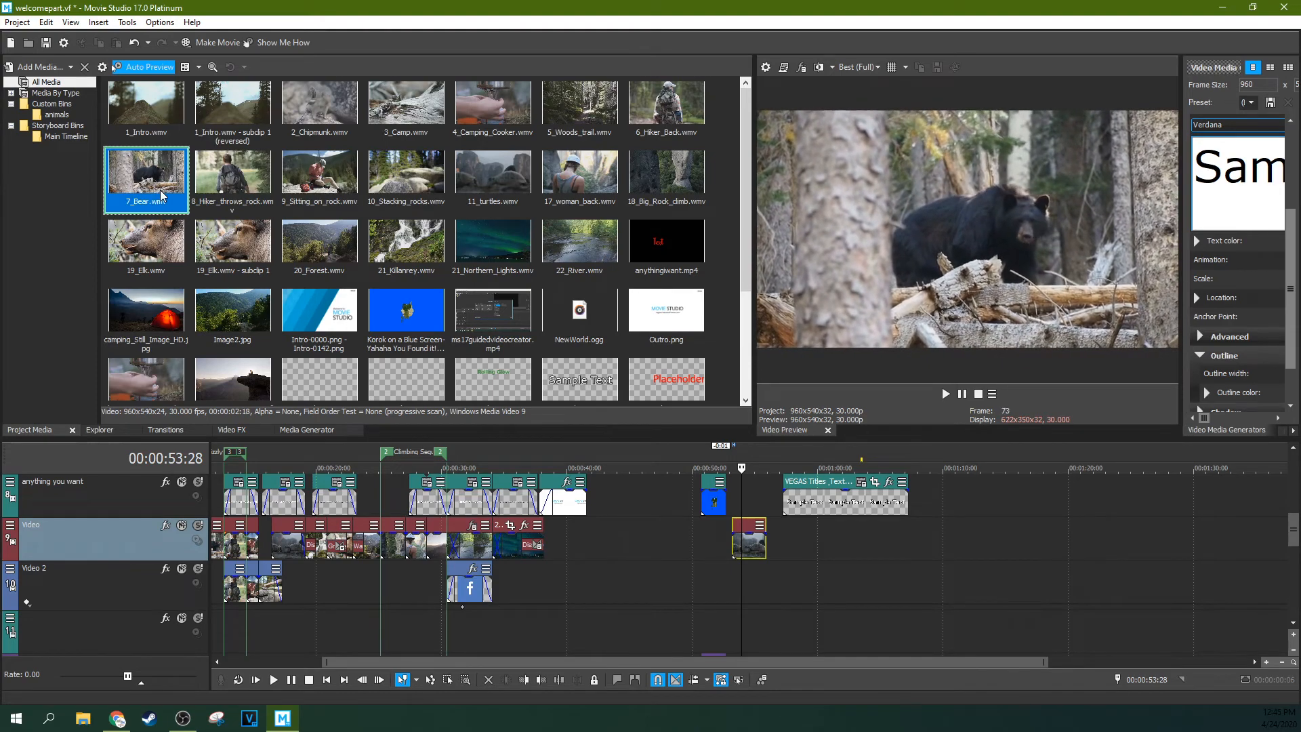
drag(173, 215, 223, 176)
scroll(244, 184, up, 3)
click(138, 175)
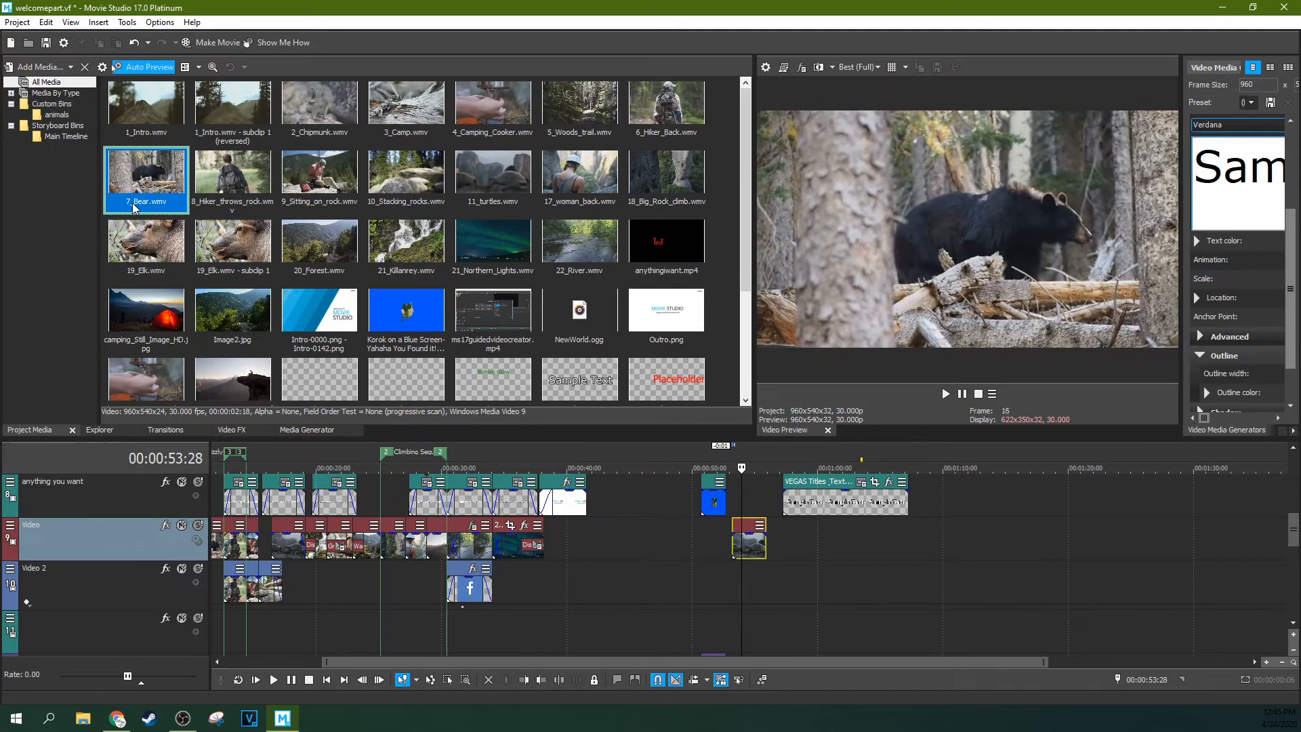
Step: Add the VEGAS Video Stabilization media effect to 7_Bear.wmv and stabilize the clip
right_click(134, 204)
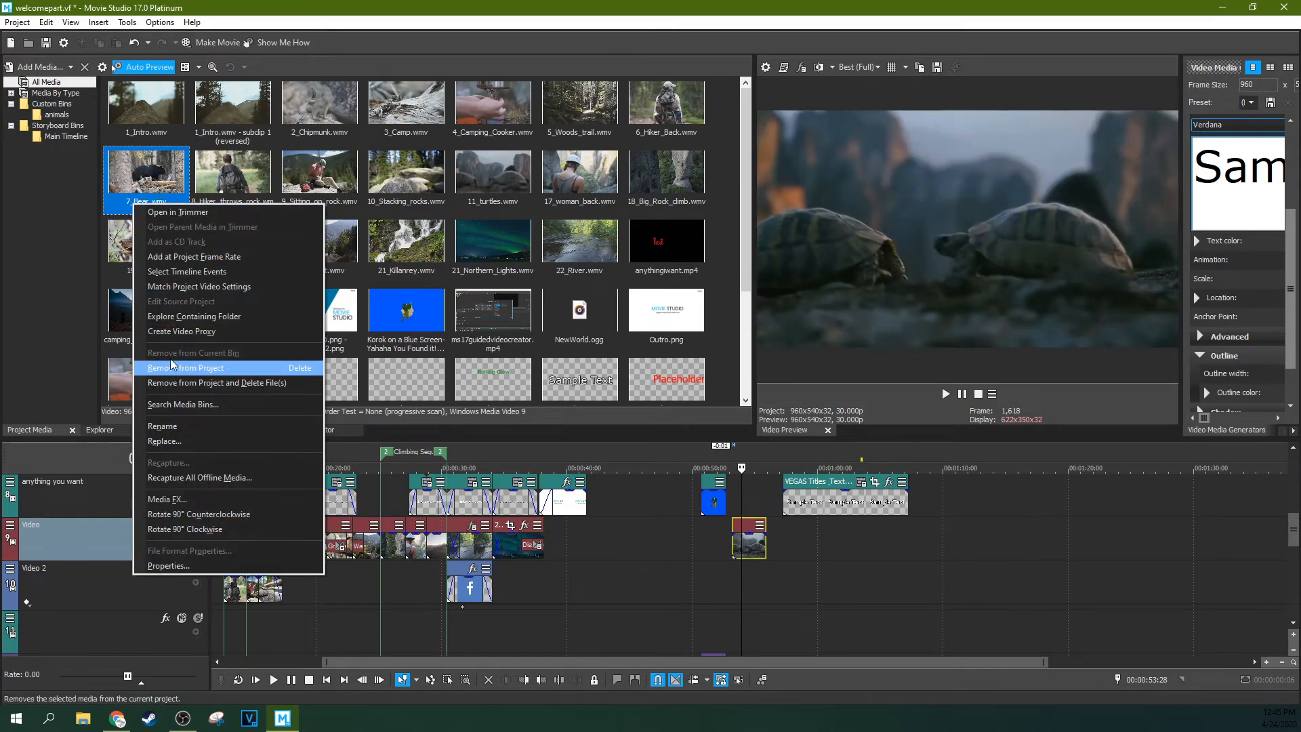
click(184, 499)
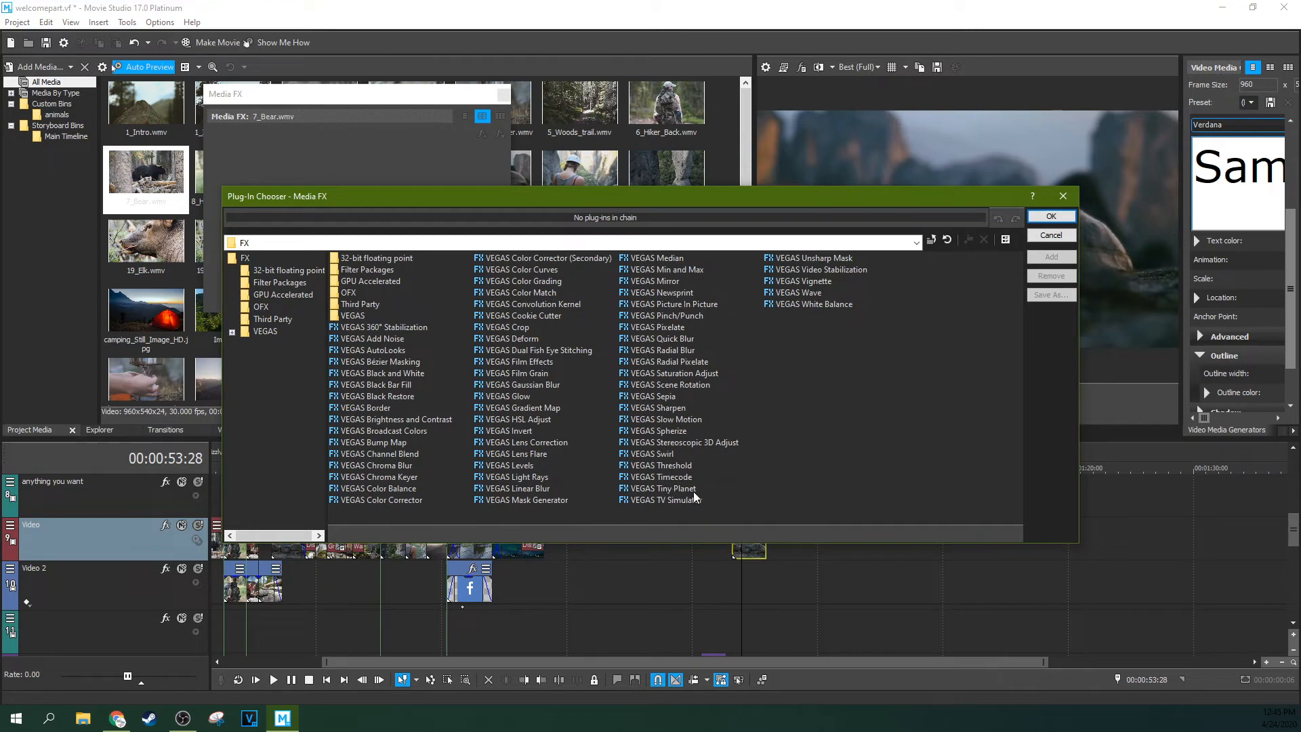
click(836, 270)
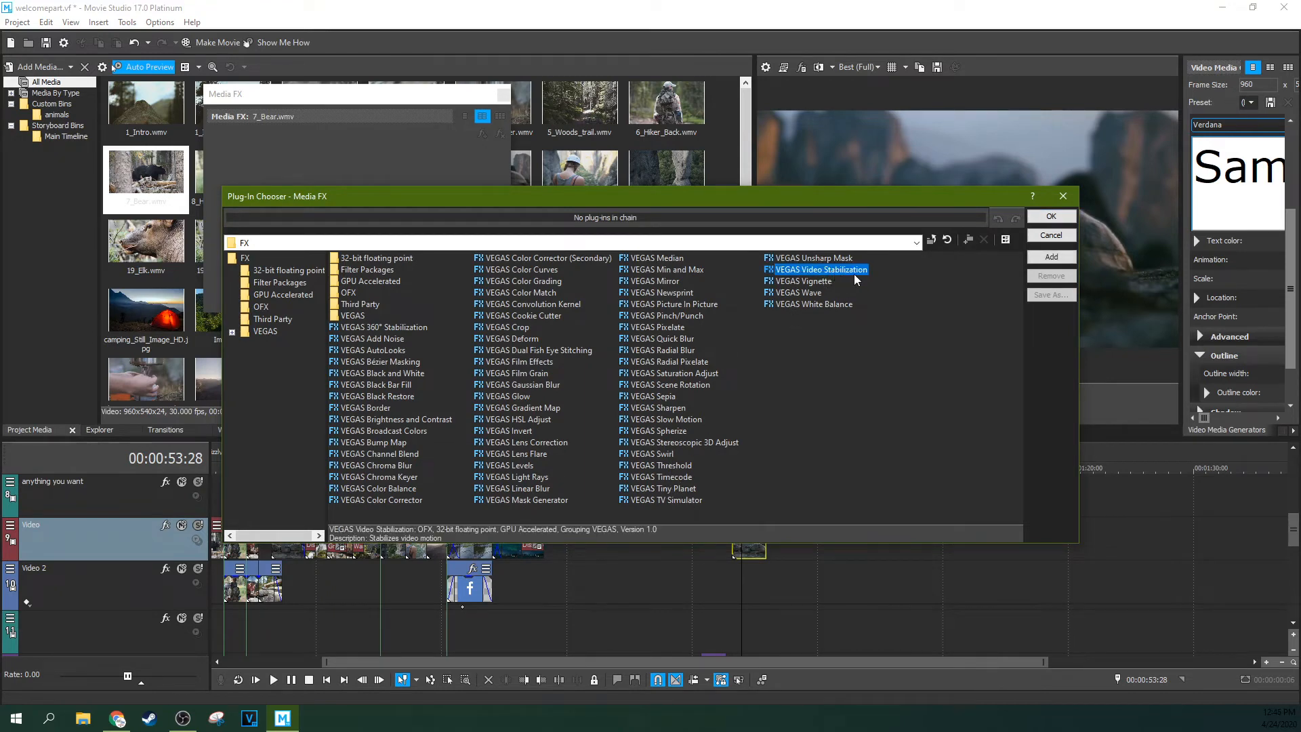
click(1039, 258)
click(1052, 216)
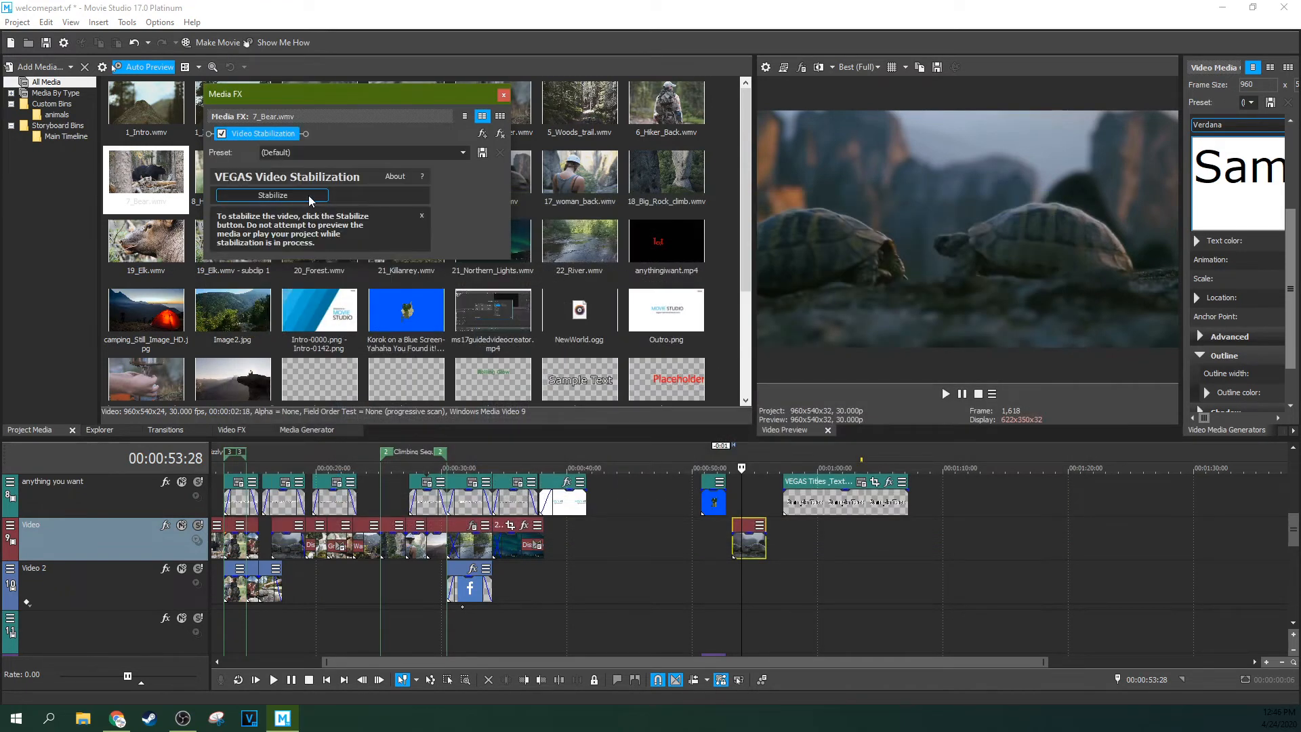
click(310, 197)
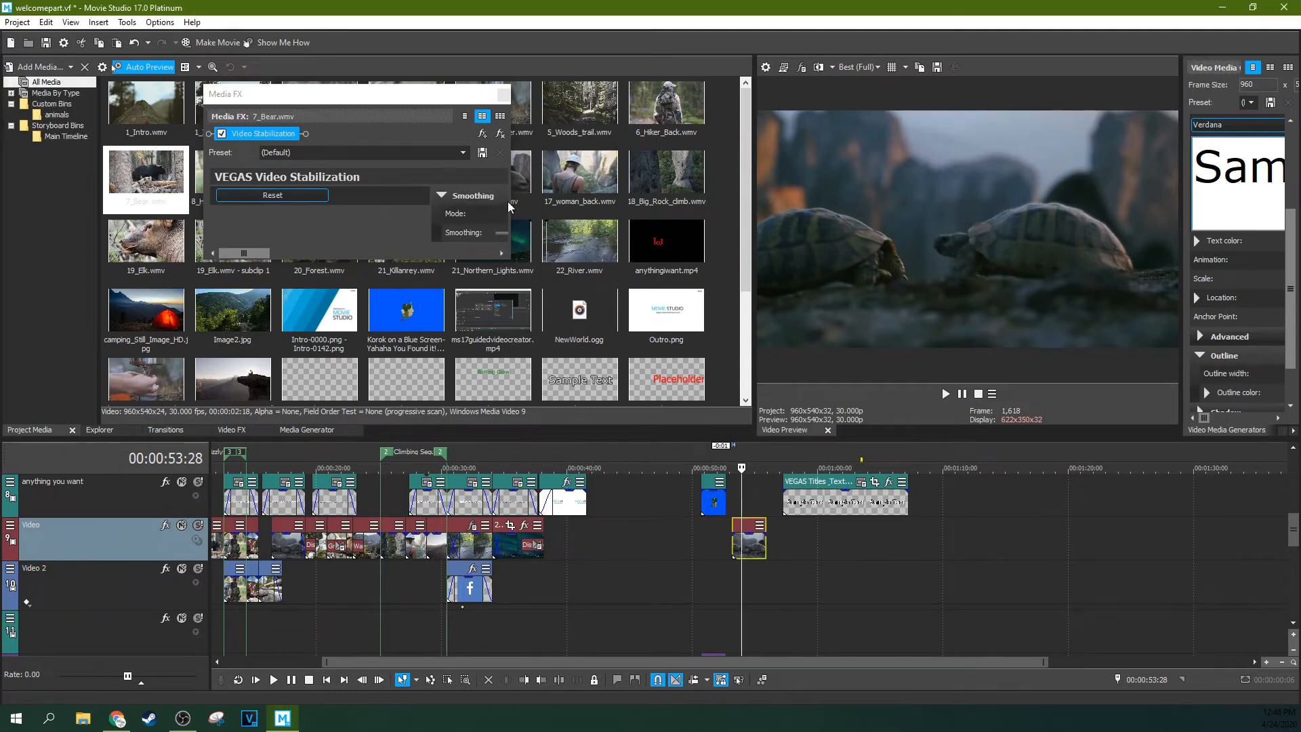
Step: Enlarge the Media FX window of 7_Bear.wmv and examine the stabilization's Smoothing mode and amount settings
drag(509, 202, 716, 207)
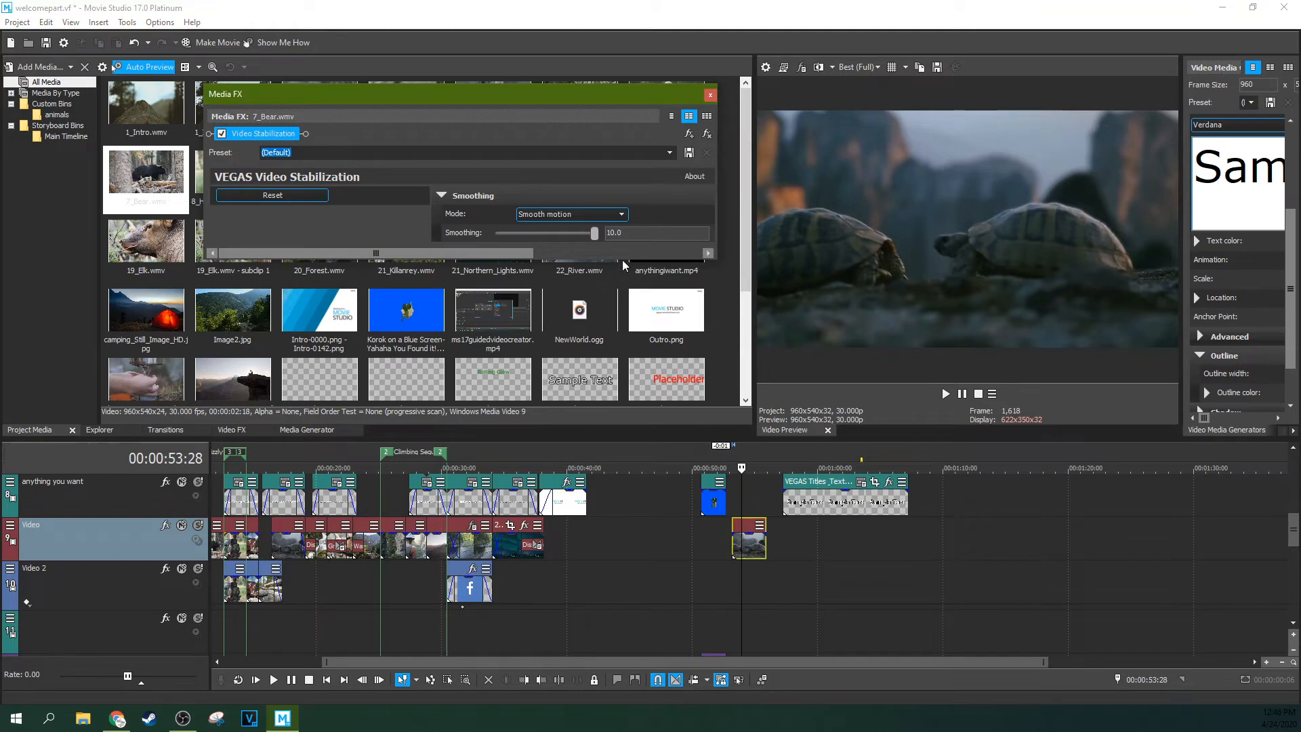
click(606, 220)
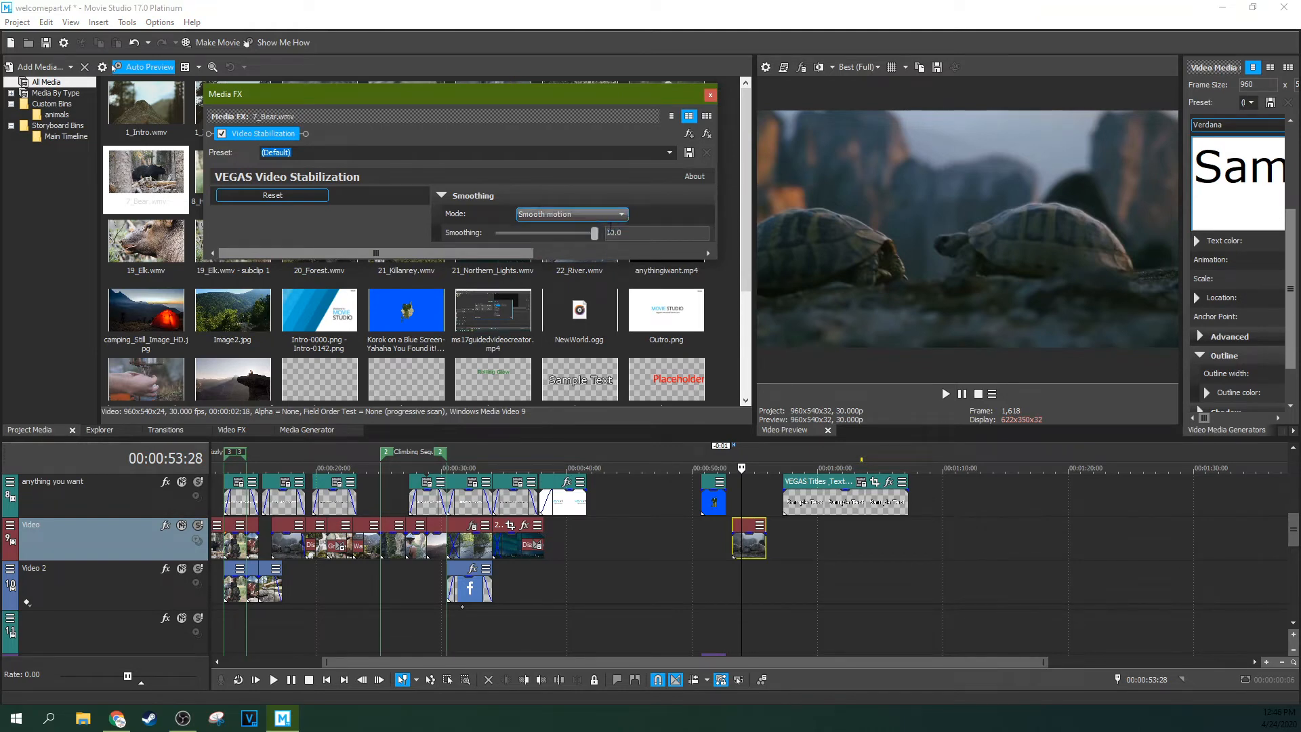
drag(612, 258, 600, 421)
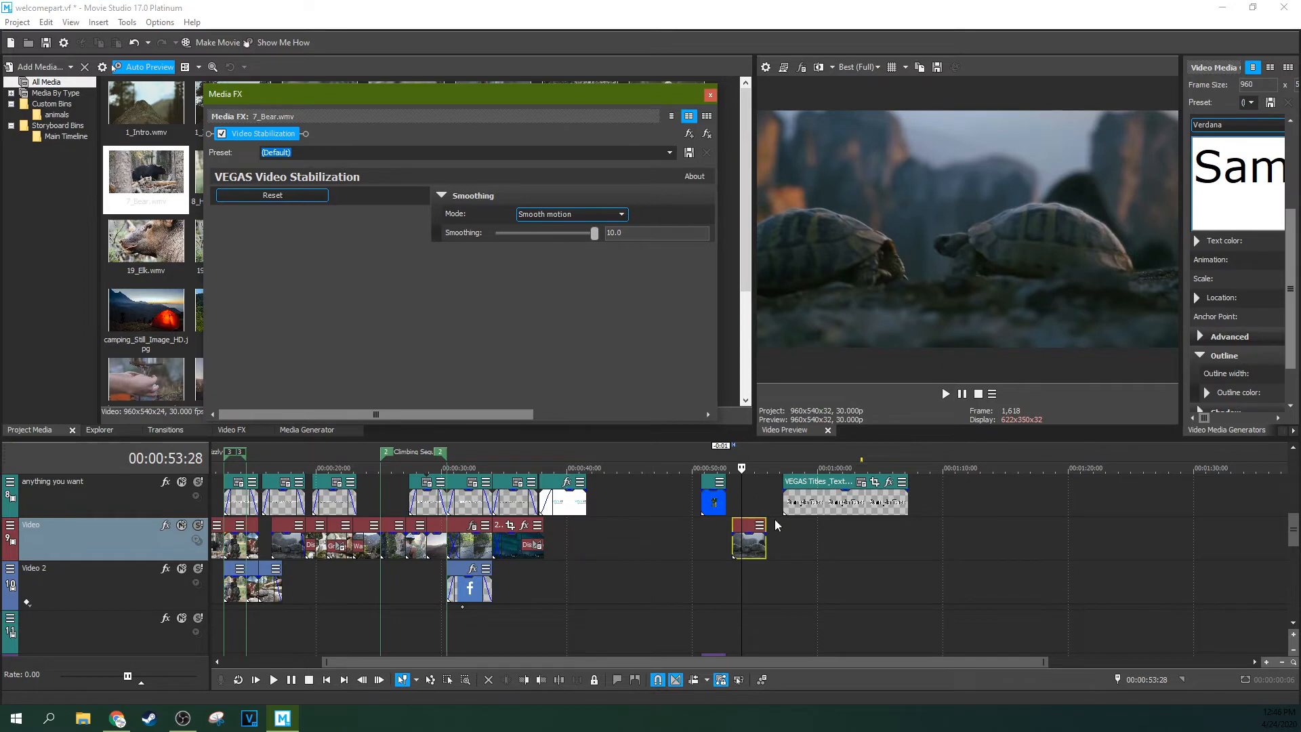
Step: Place 7_Bear.wmv on the Video track in the empty area at about 00:01:14:24
click(828, 528)
scroll(829, 528, down, 3)
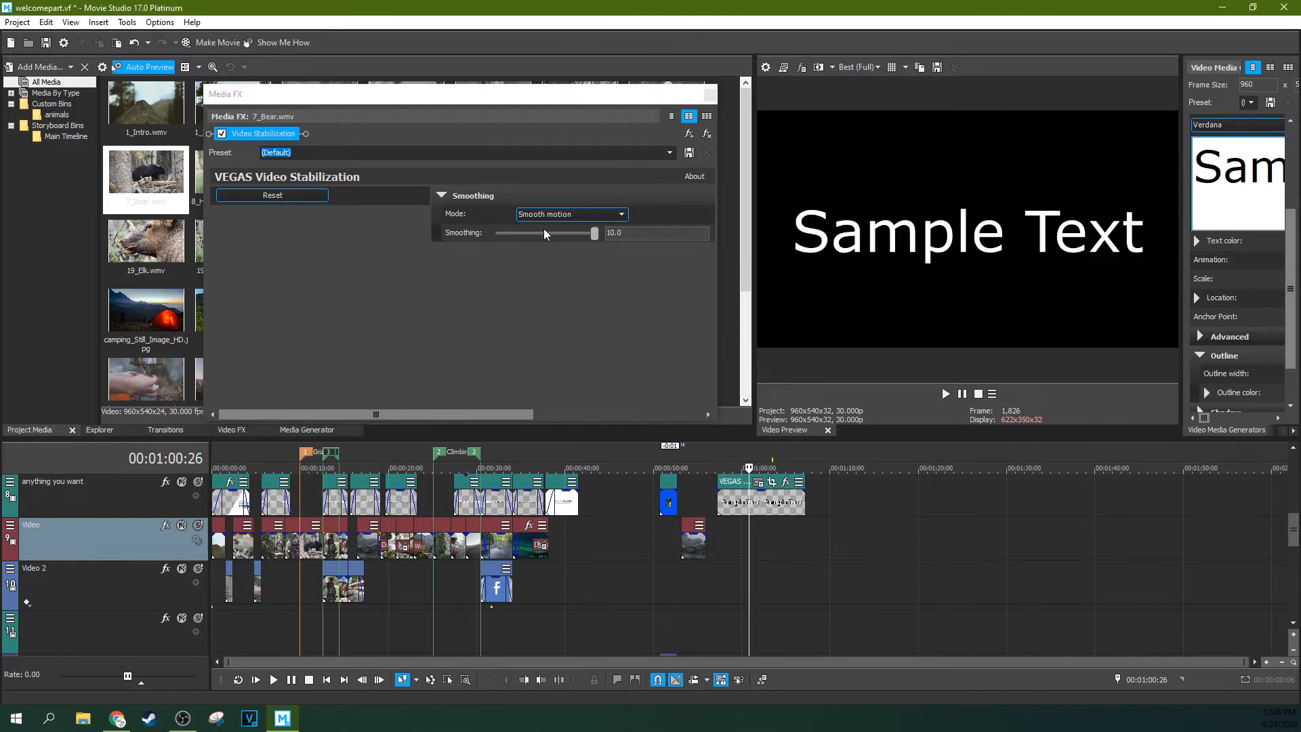
click(166, 190)
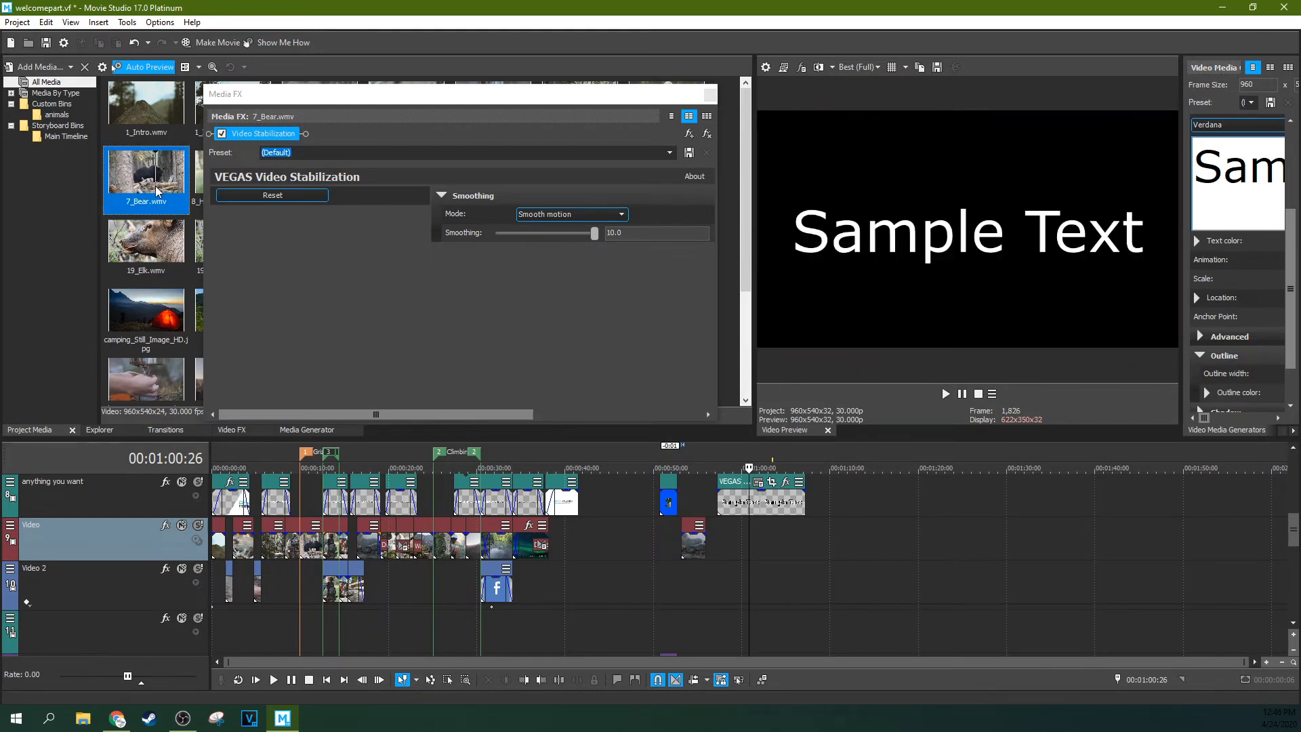
drag(880, 561, 875, 540)
Step: Play the stabilized bear clip on the timeline, compare it with the project media preview, and close the Media FX window
key(space)
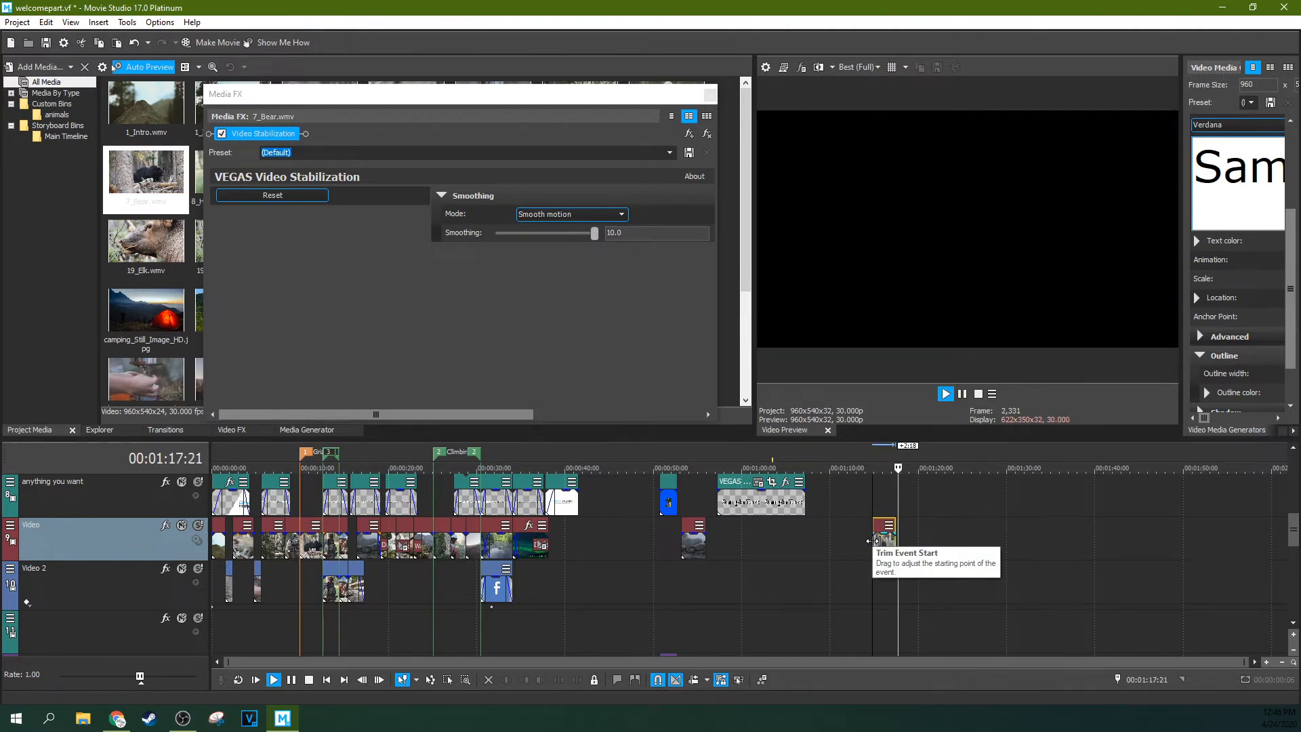
key(space)
key(space)
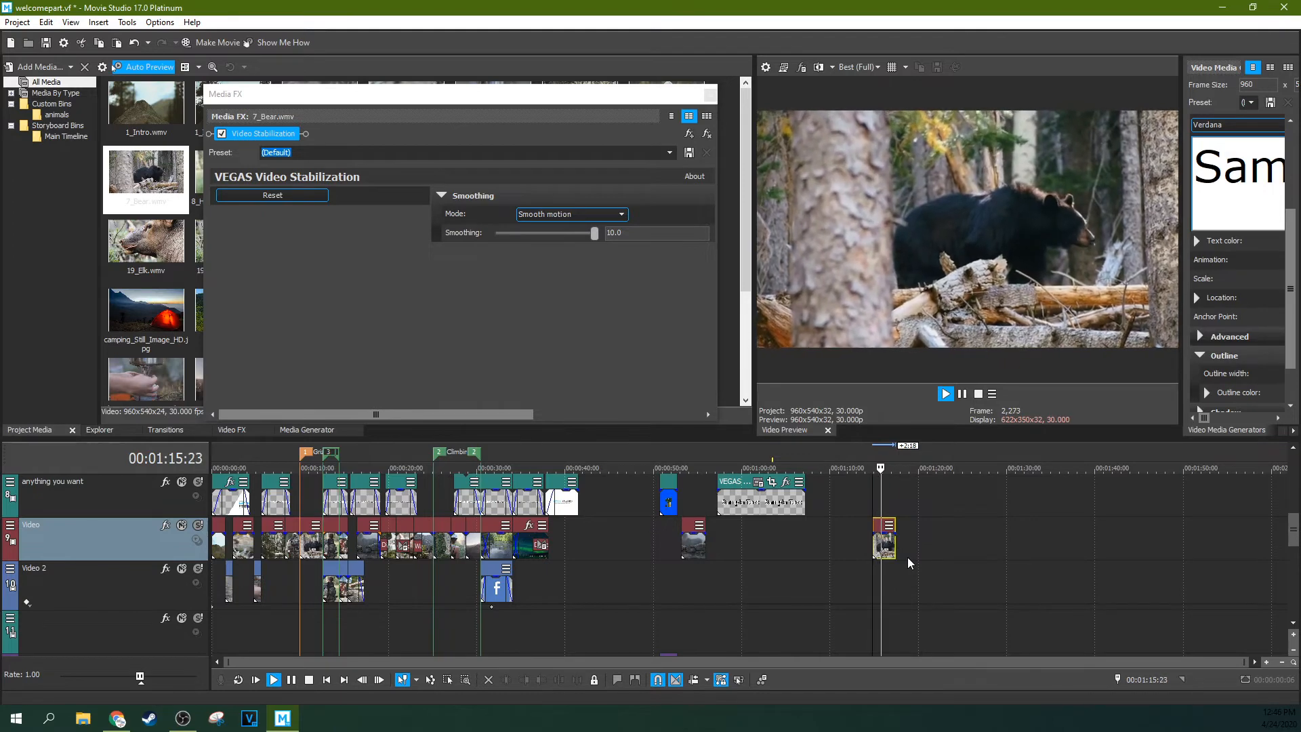
key(space)
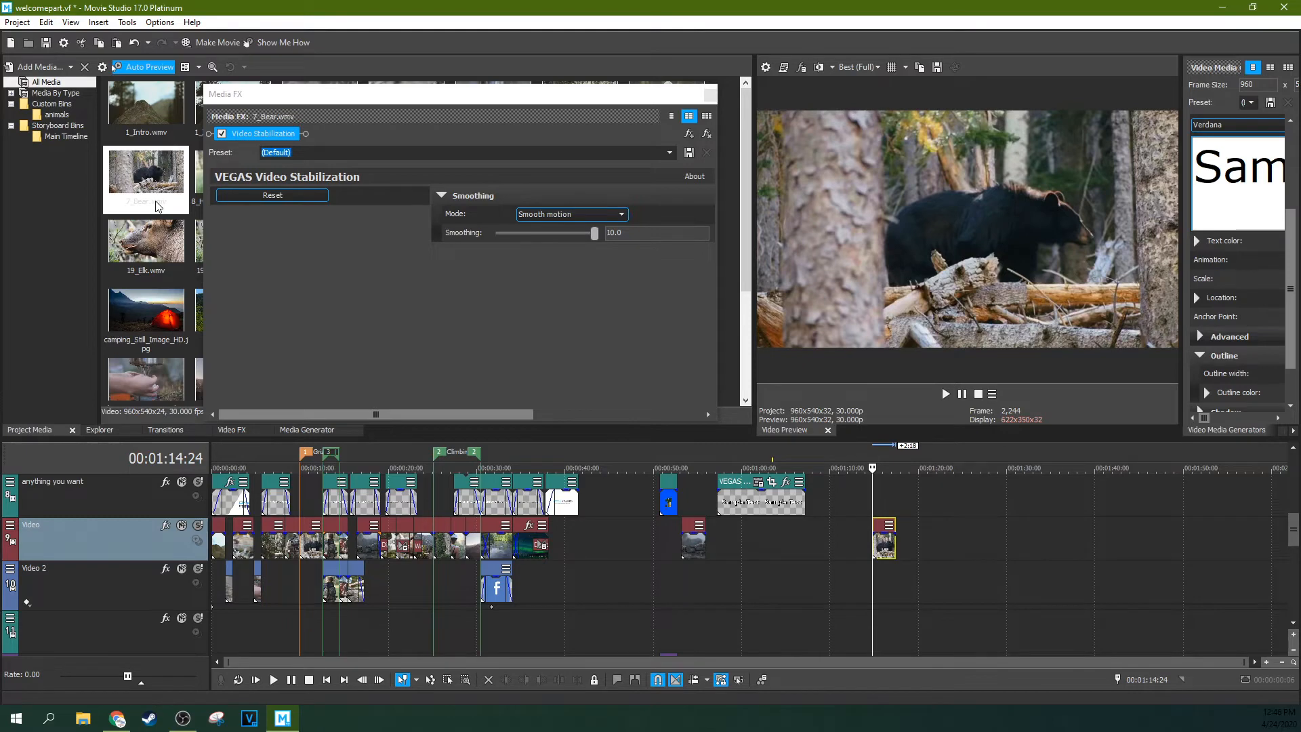
click(154, 181)
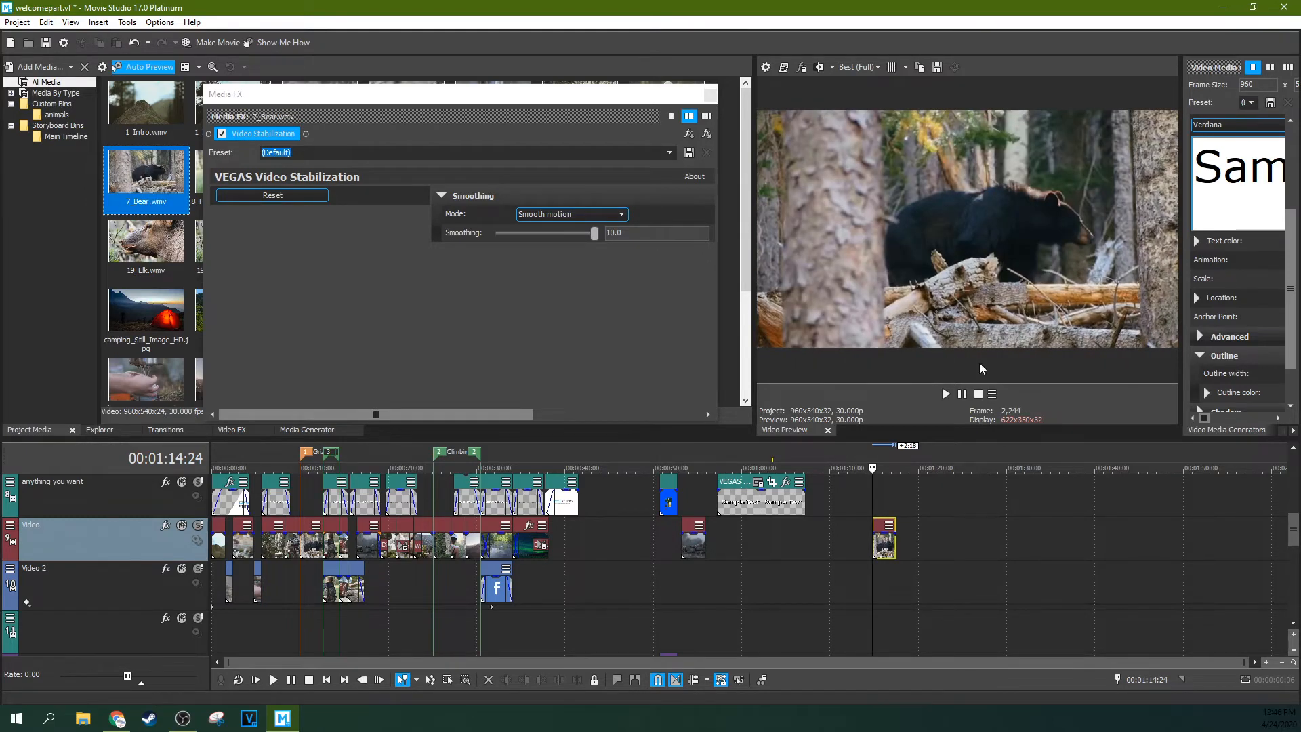
click(875, 509)
key(space)
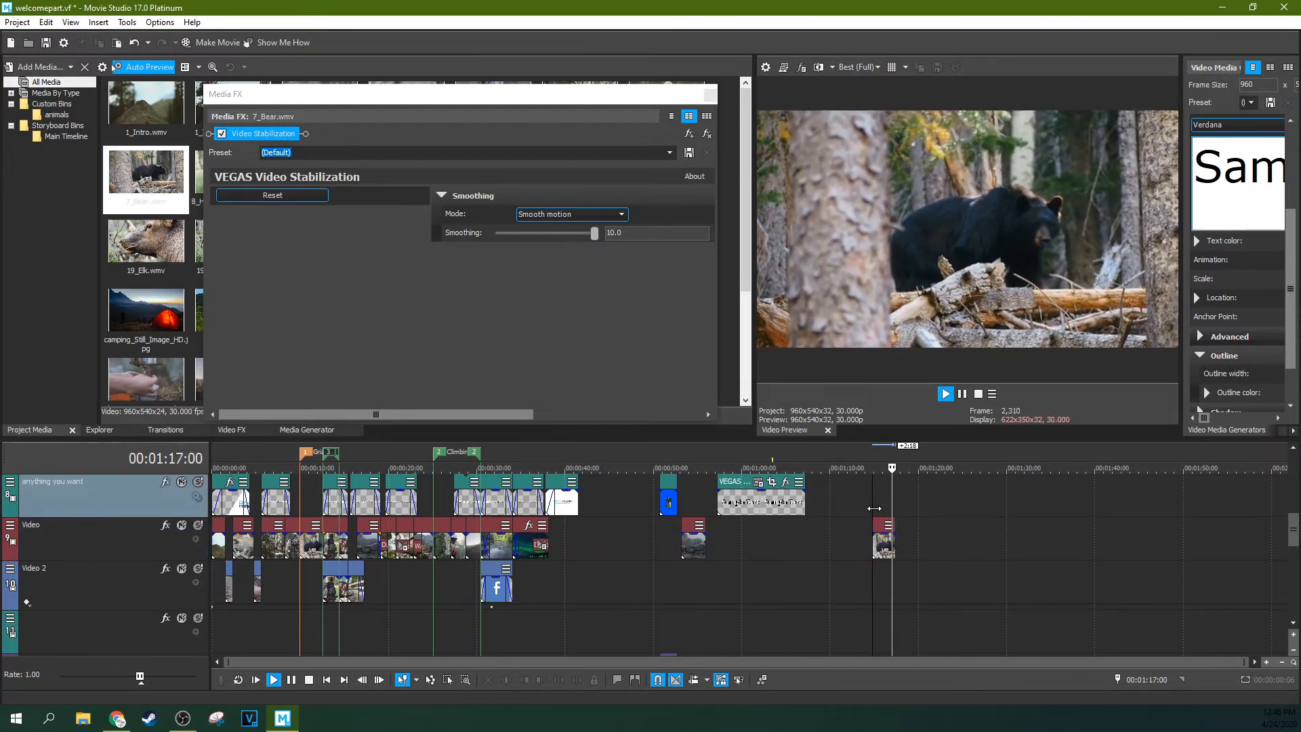
click(963, 396)
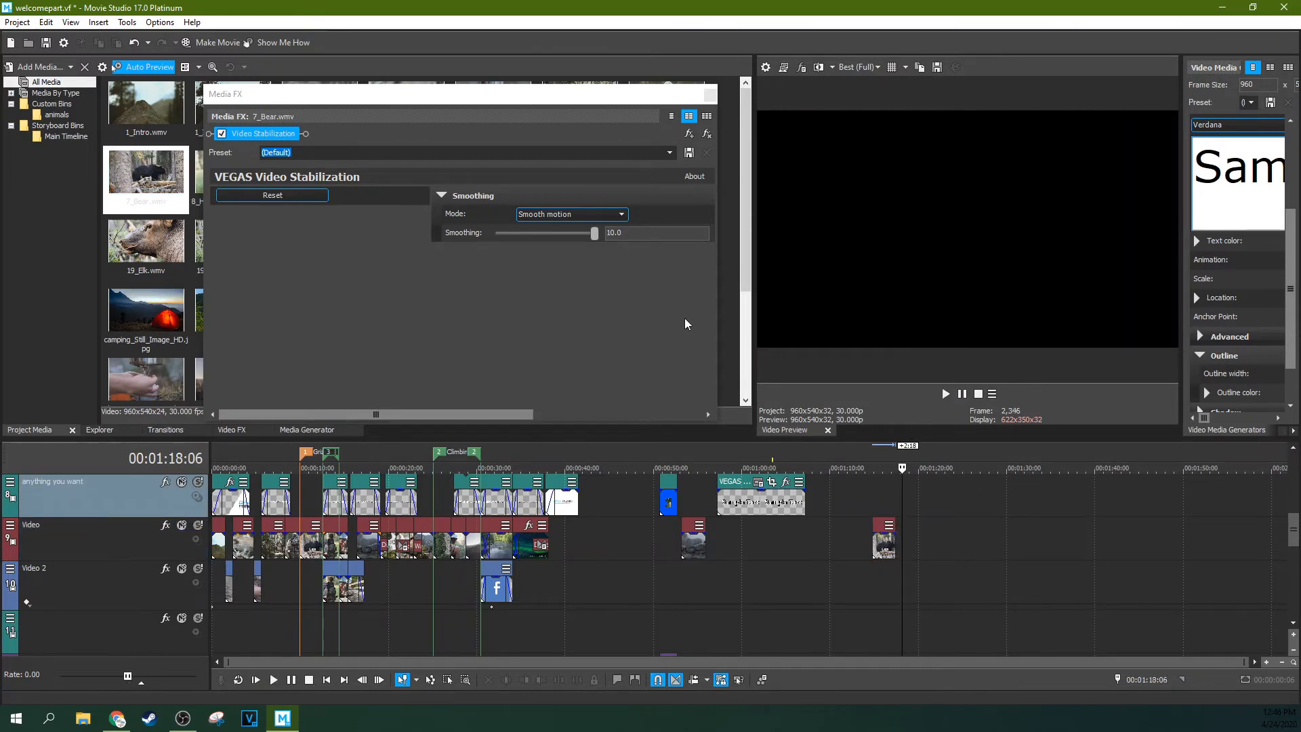
click(710, 94)
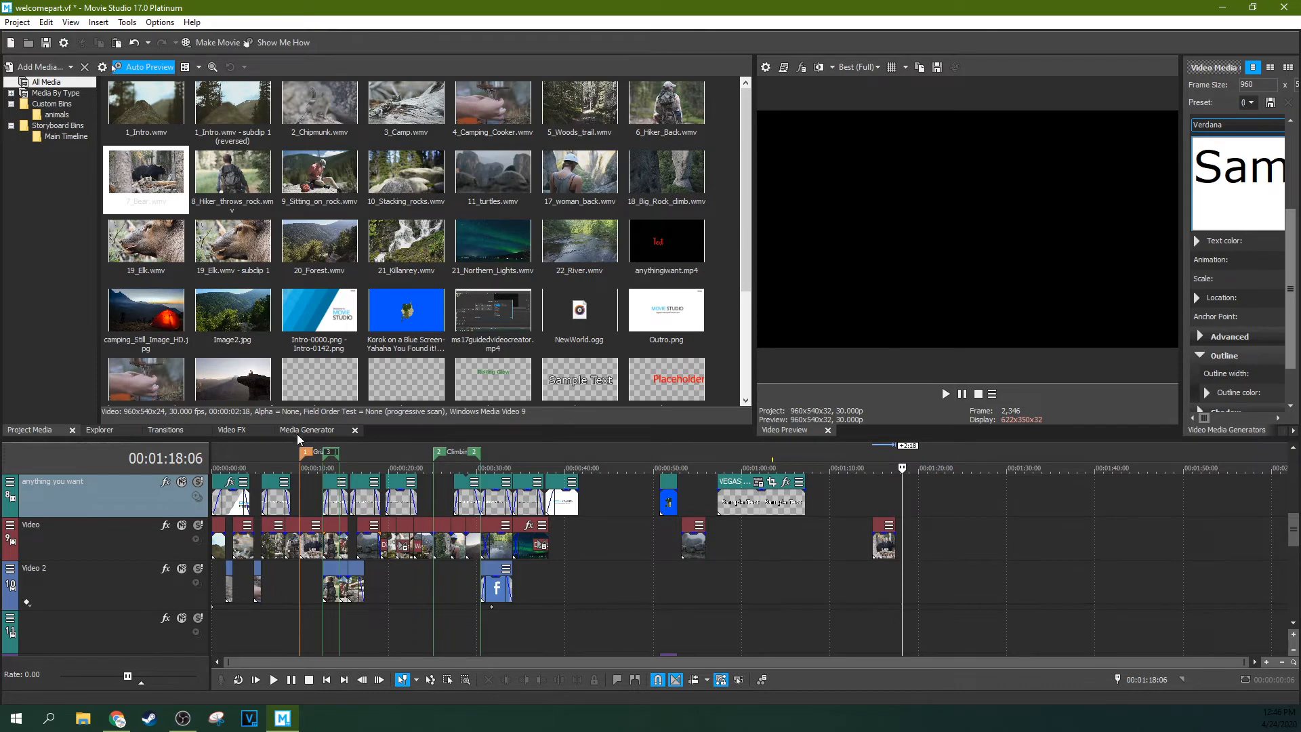
Step: Show the Vignette effect's presets in the list of video effects
click(229, 431)
click(107, 352)
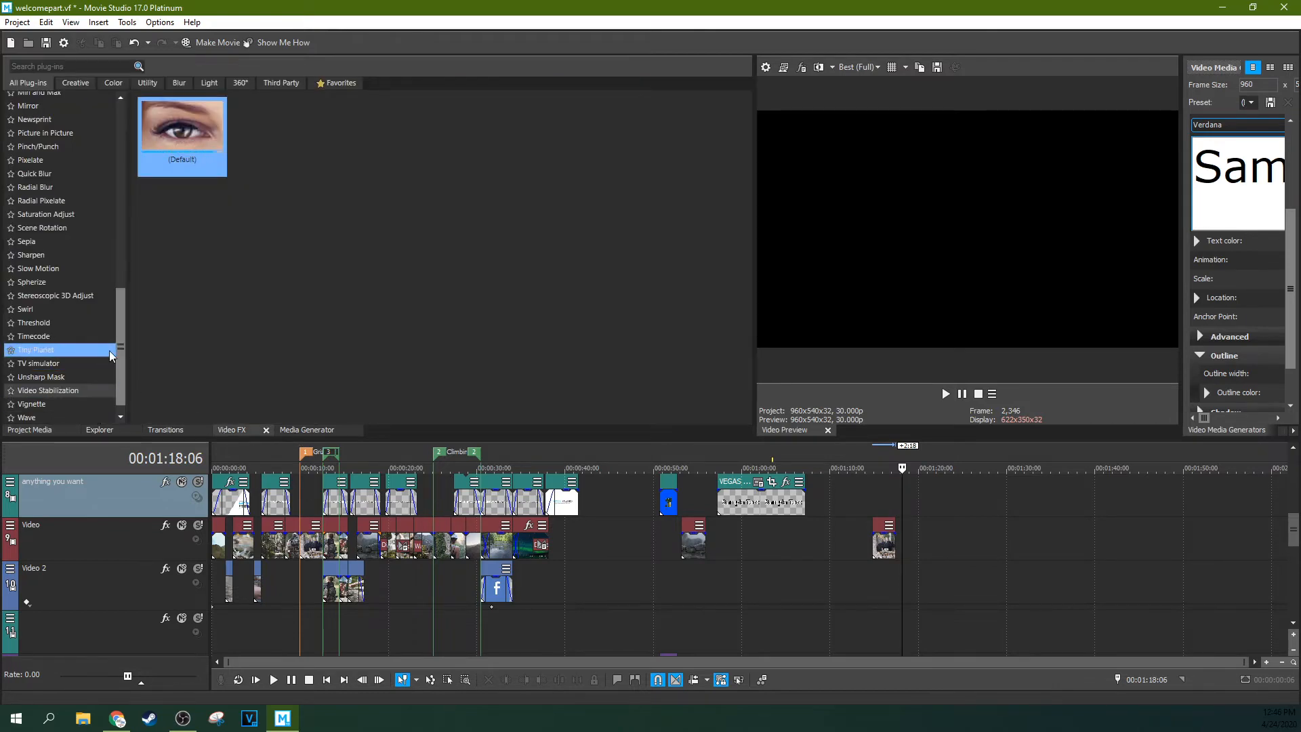
drag(119, 354, 120, 370)
click(34, 405)
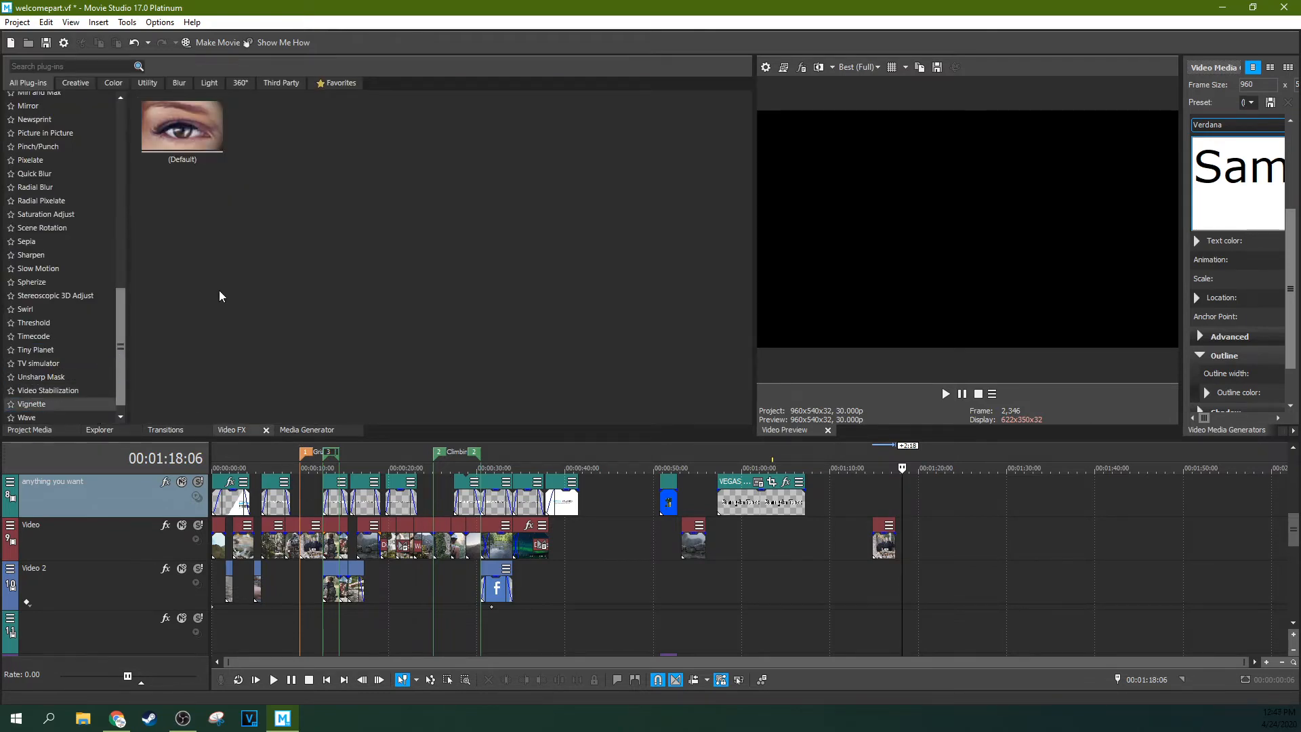
Step: Remove the existing effect from the 11_turtles clip and close its event effects window
click(694, 541)
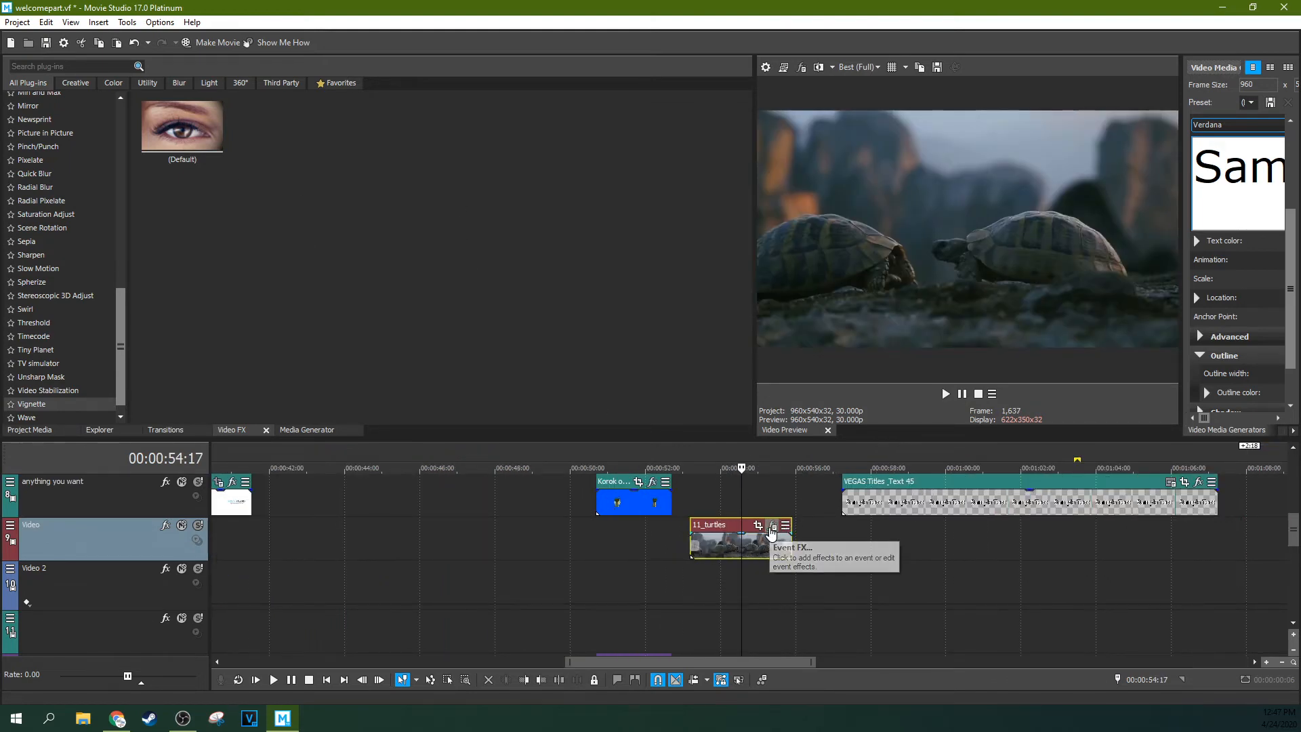
click(773, 526)
click(501, 134)
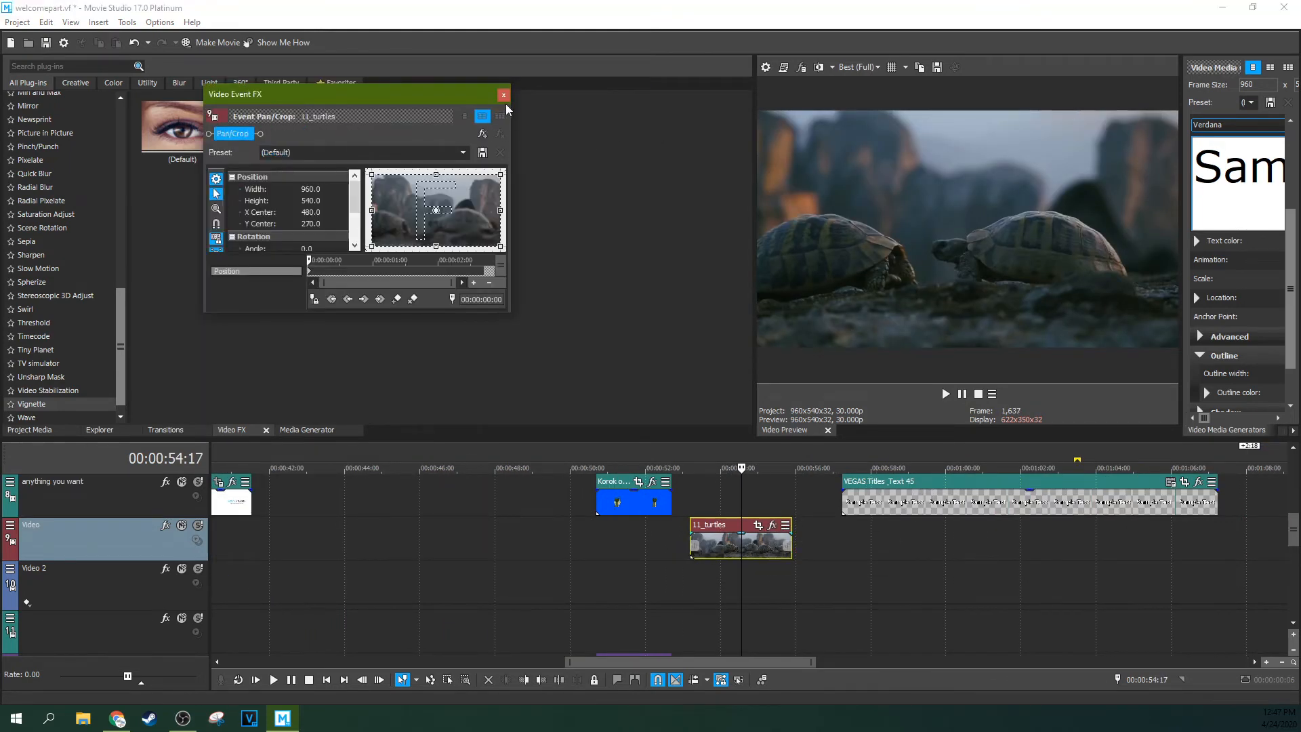
click(504, 95)
Step: Apply the default Vignette to the Korok clip and to 11_turtles, keeping the effect window clear of the preview
drag(181, 128, 602, 499)
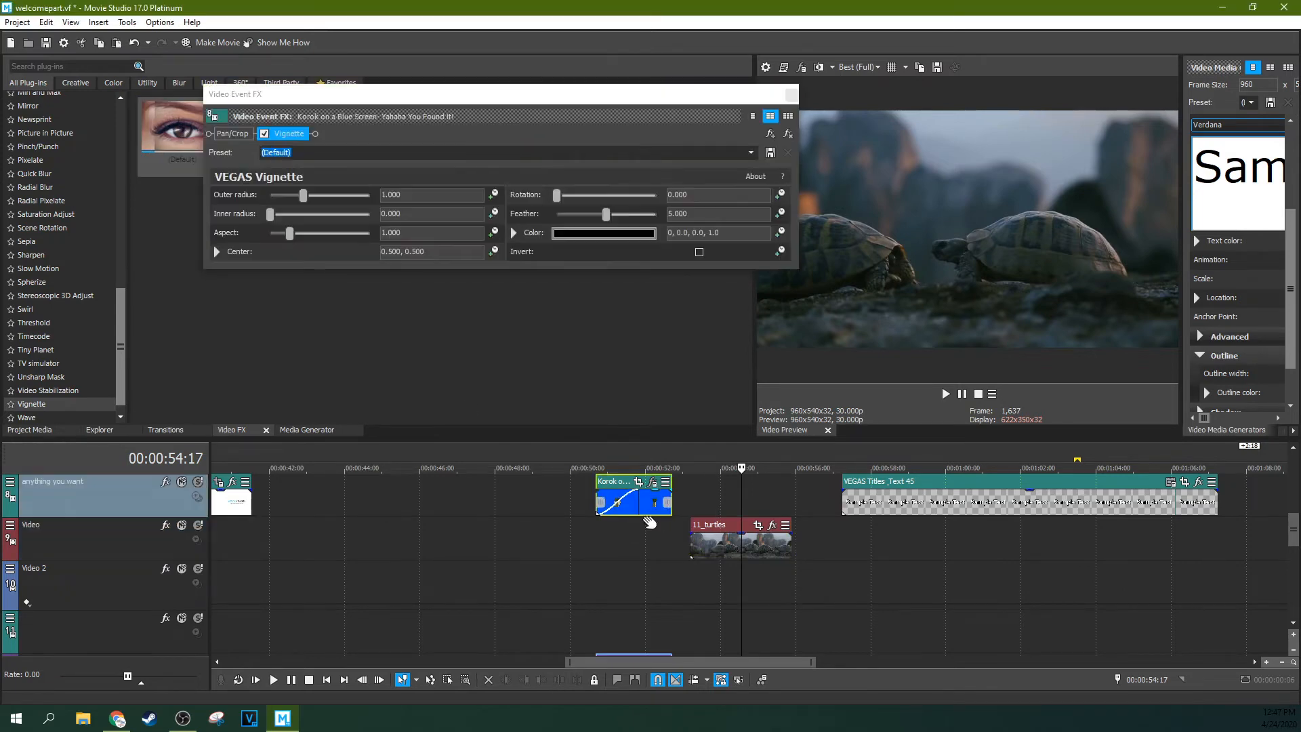
click(794, 89)
drag(210, 152, 764, 546)
drag(573, 111, 452, 200)
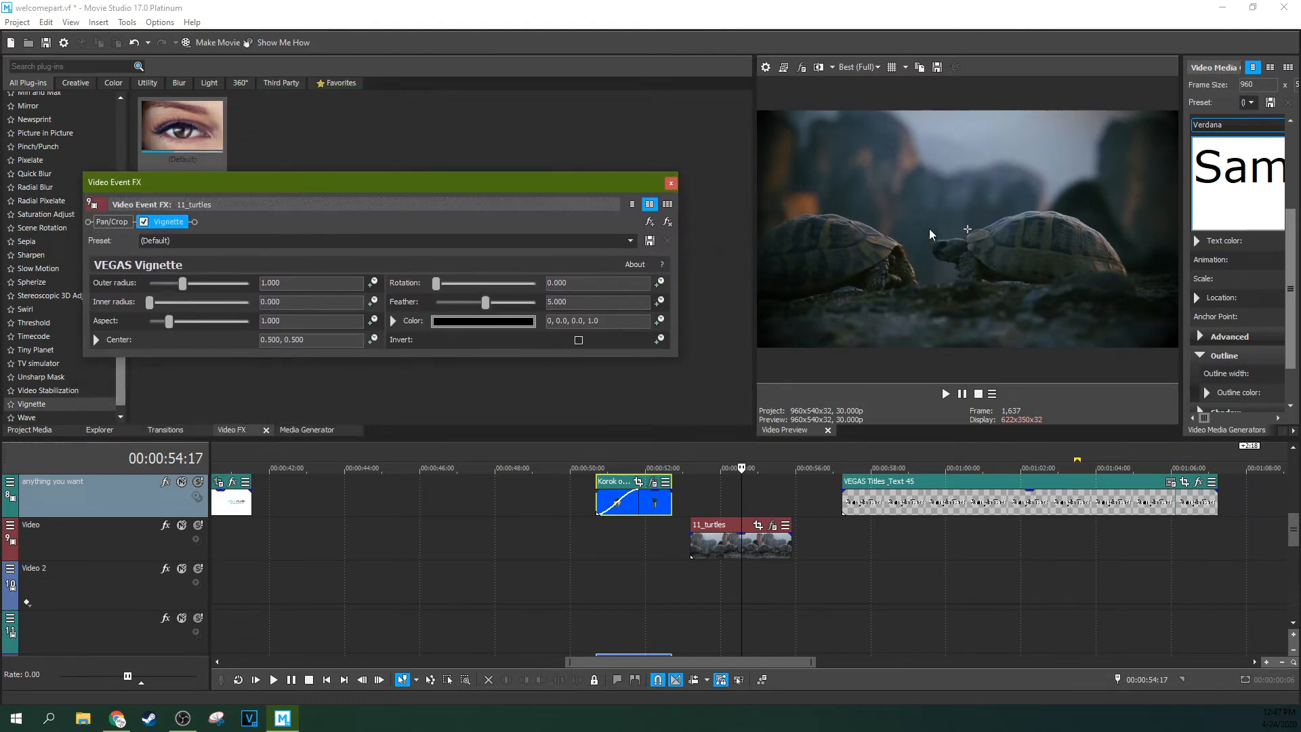
Step: Set the 11_turtles vignette's center to about 0.486, 0.494 and its inner radius to 0.190, and close the effect window
drag(930, 234, 923, 235)
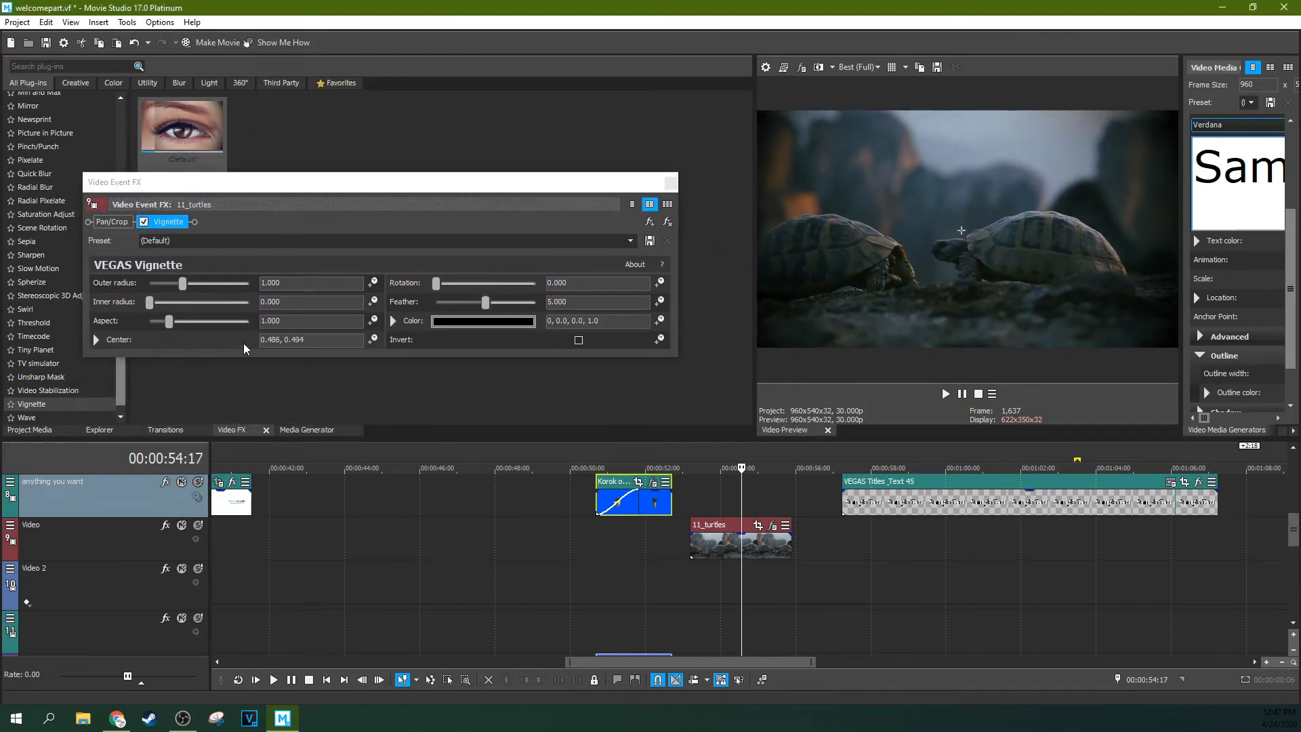
click(185, 283)
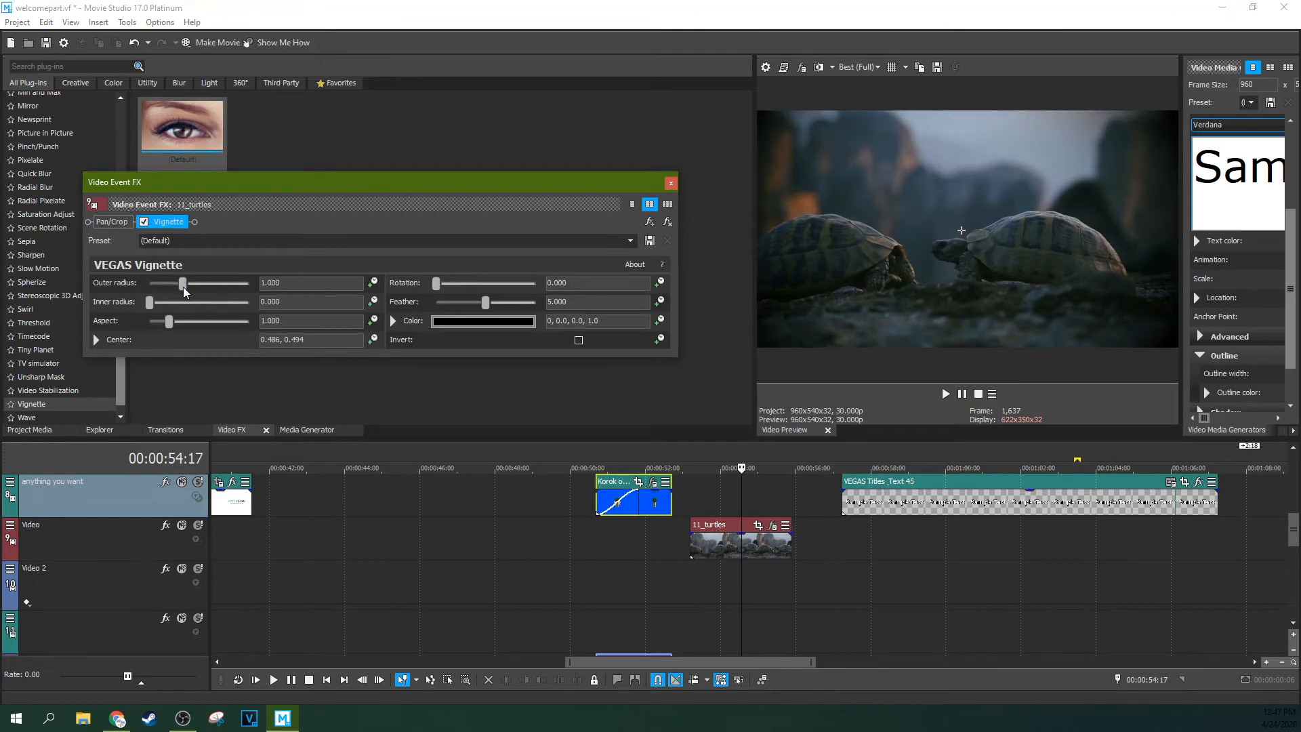
mouse_move(161, 306)
mouse_down()
mouse_move(148, 306)
mouse_move(167, 307)
mouse_up()
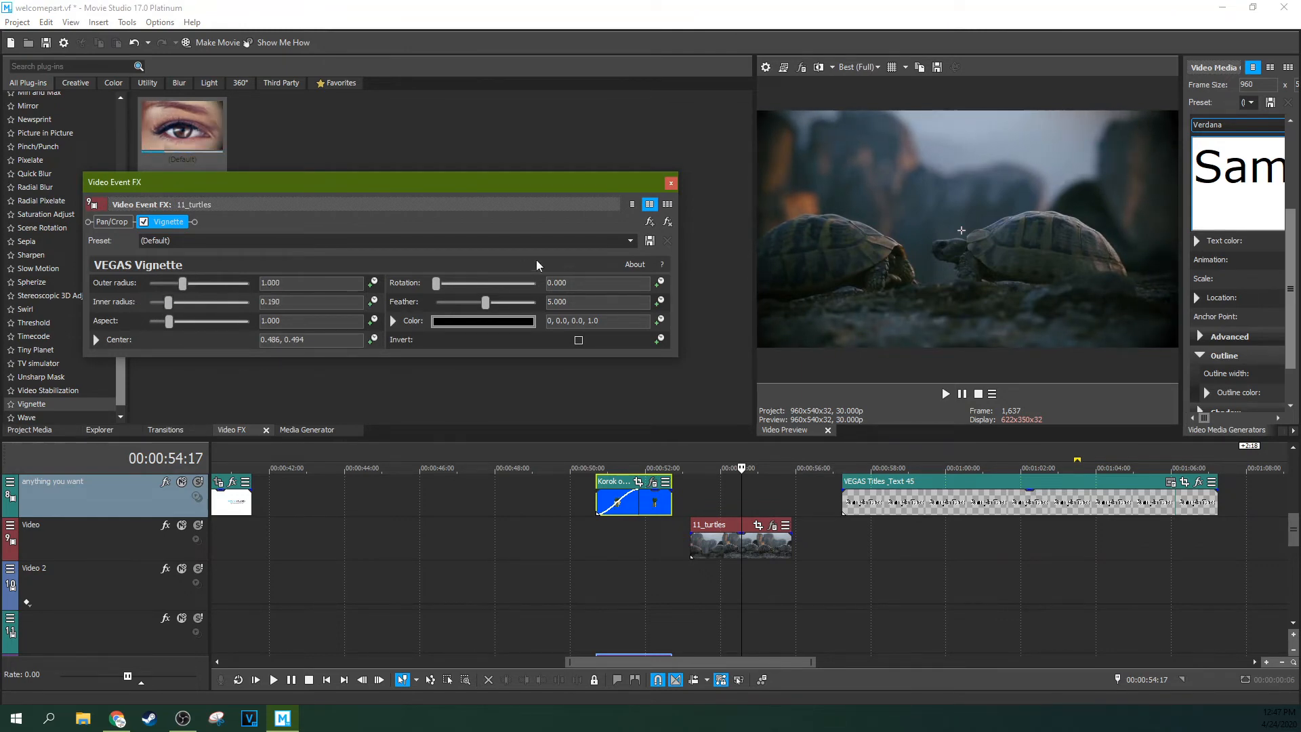
click(671, 183)
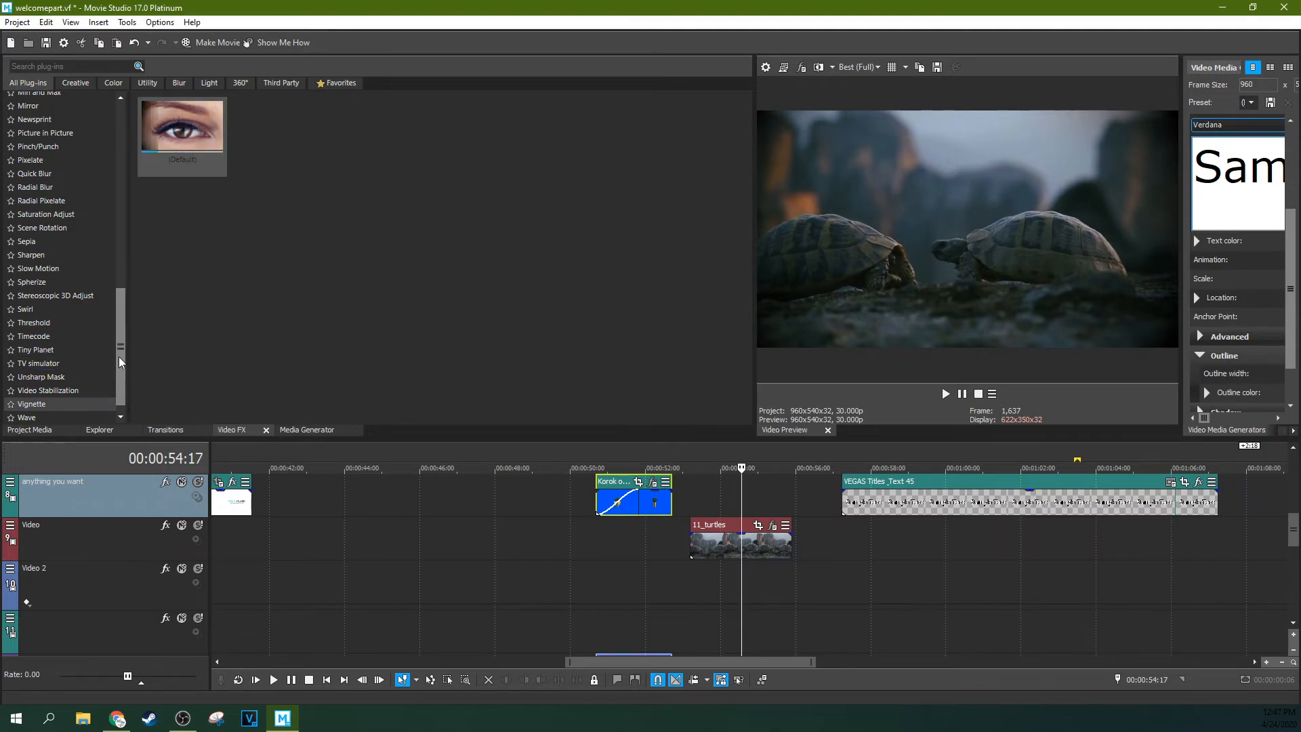
Step: Try the Medium Wave preset on 11_turtles, adjust its horizontal waves, and remove the effect
scroll(61, 410, down, 1)
click(60, 403)
drag(361, 128, 741, 545)
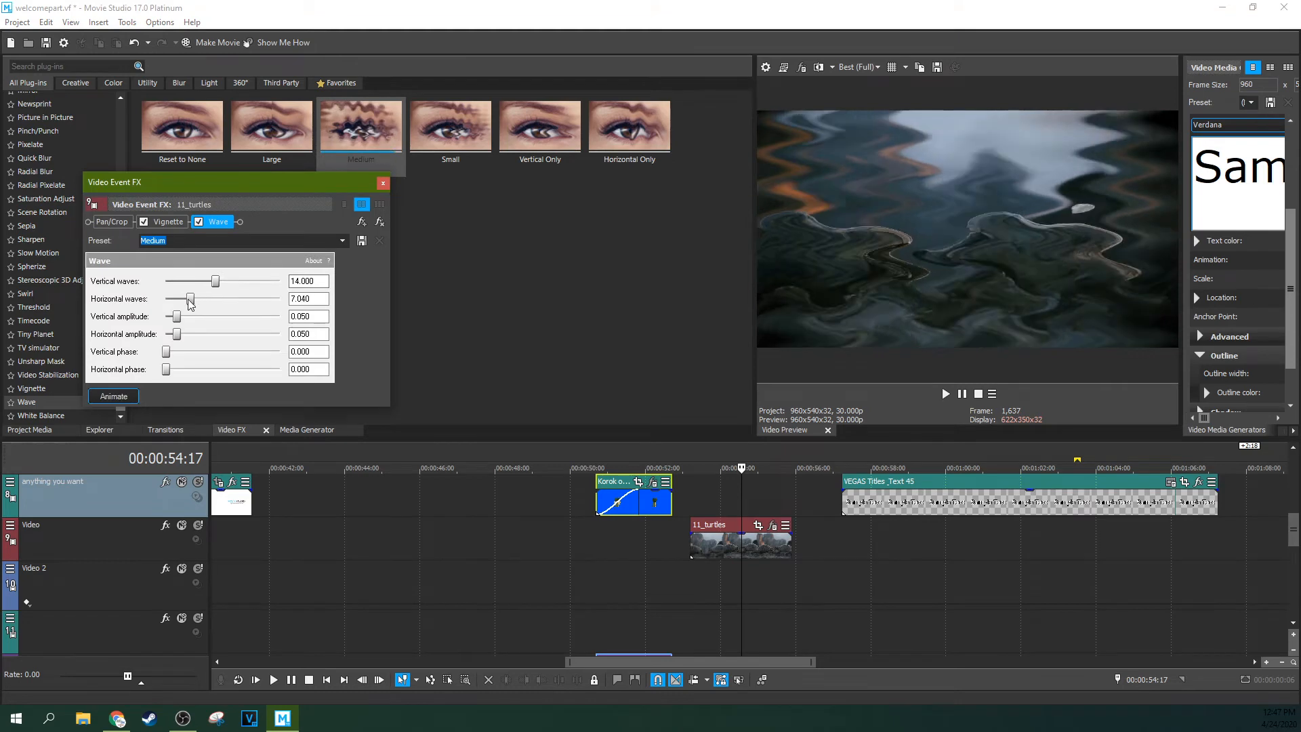
drag(193, 299, 198, 300)
click(380, 223)
click(383, 183)
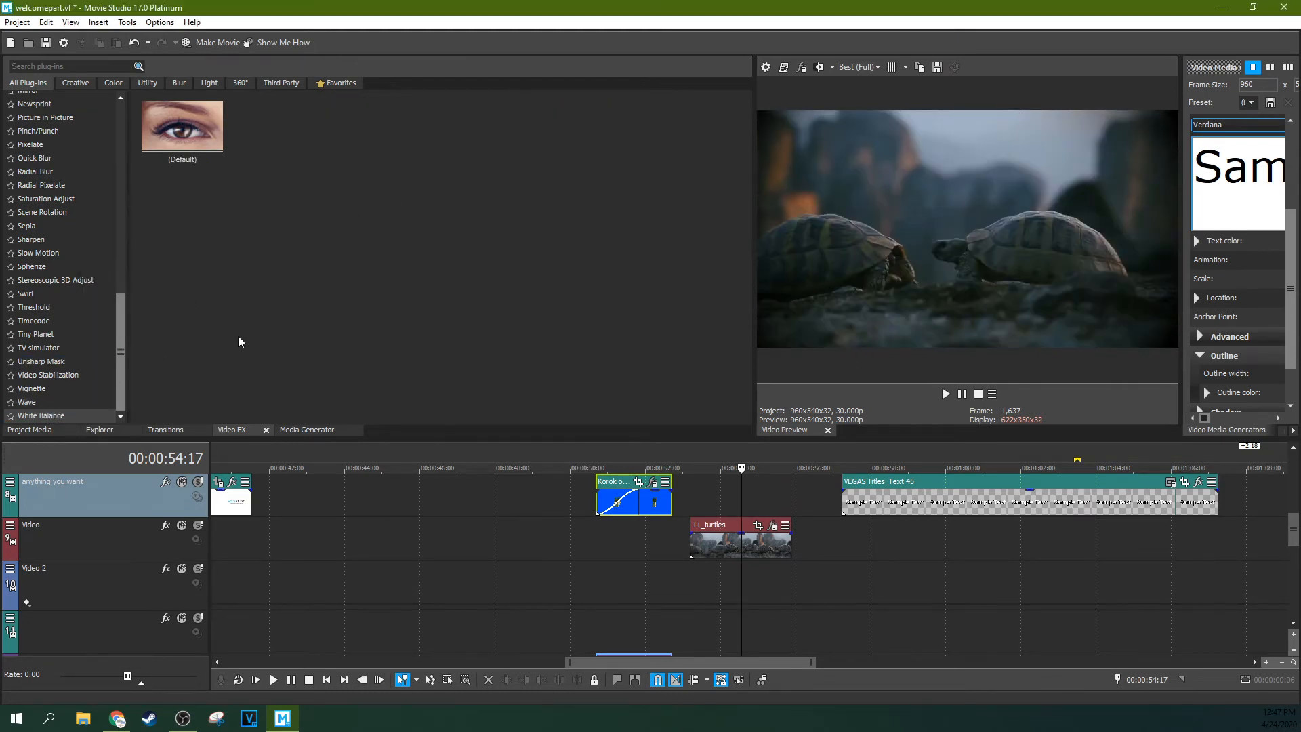
Step: Try White Balance on 11_turtles with a neutral color sampled from the sky and shifted to 221, 0.04, 1.0, and remove the effect
scroll(743, 511, up, 6)
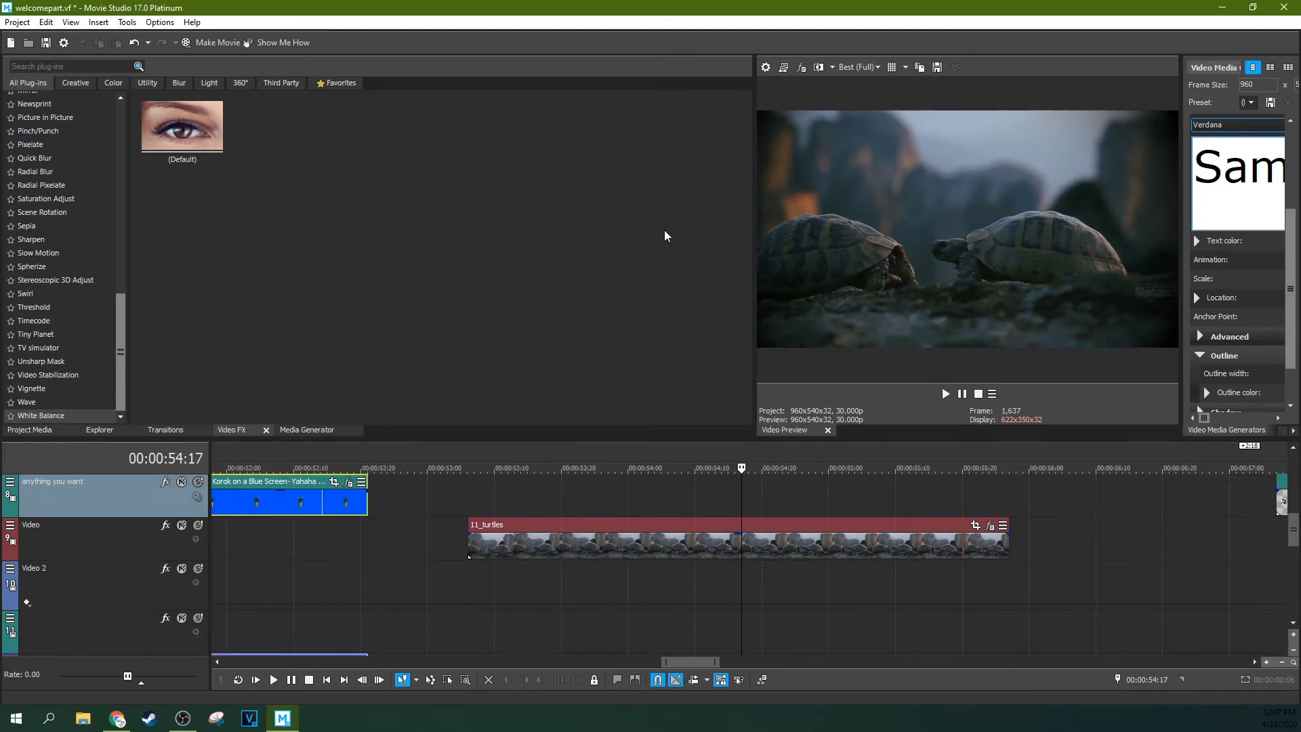
drag(182, 125, 597, 549)
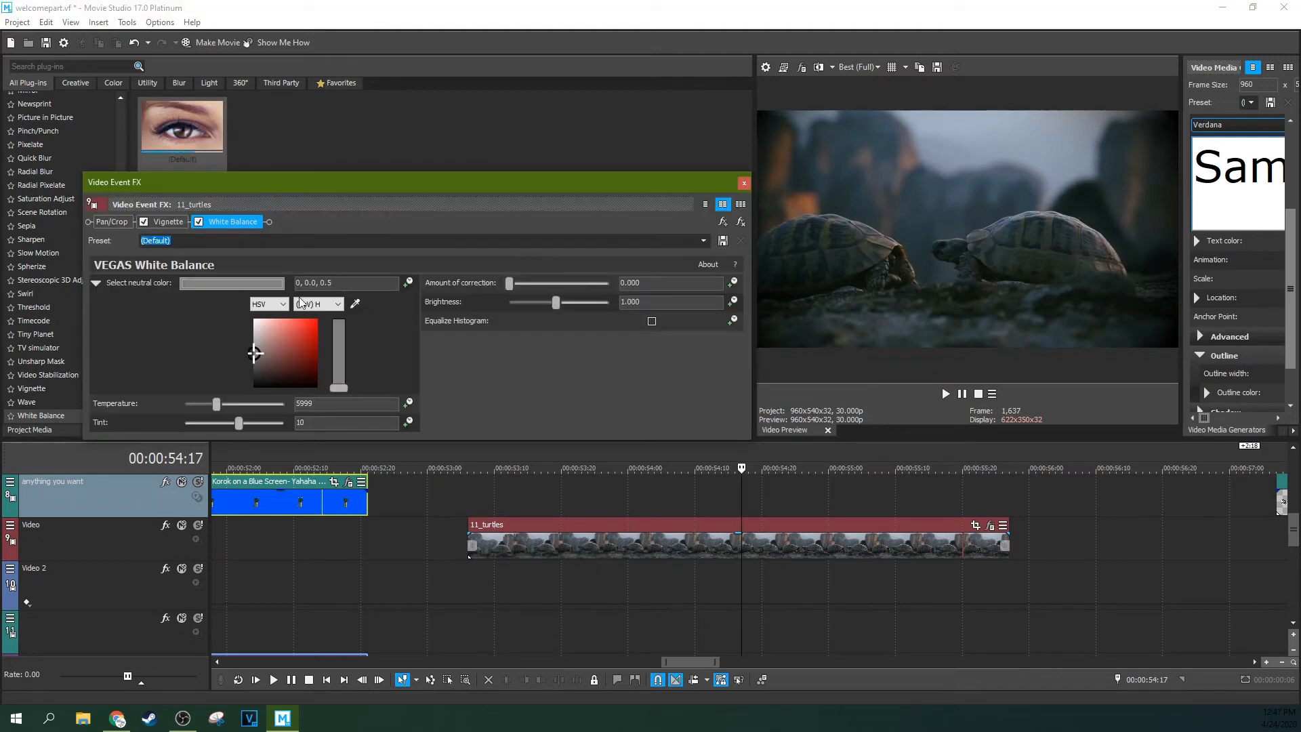
click(355, 303)
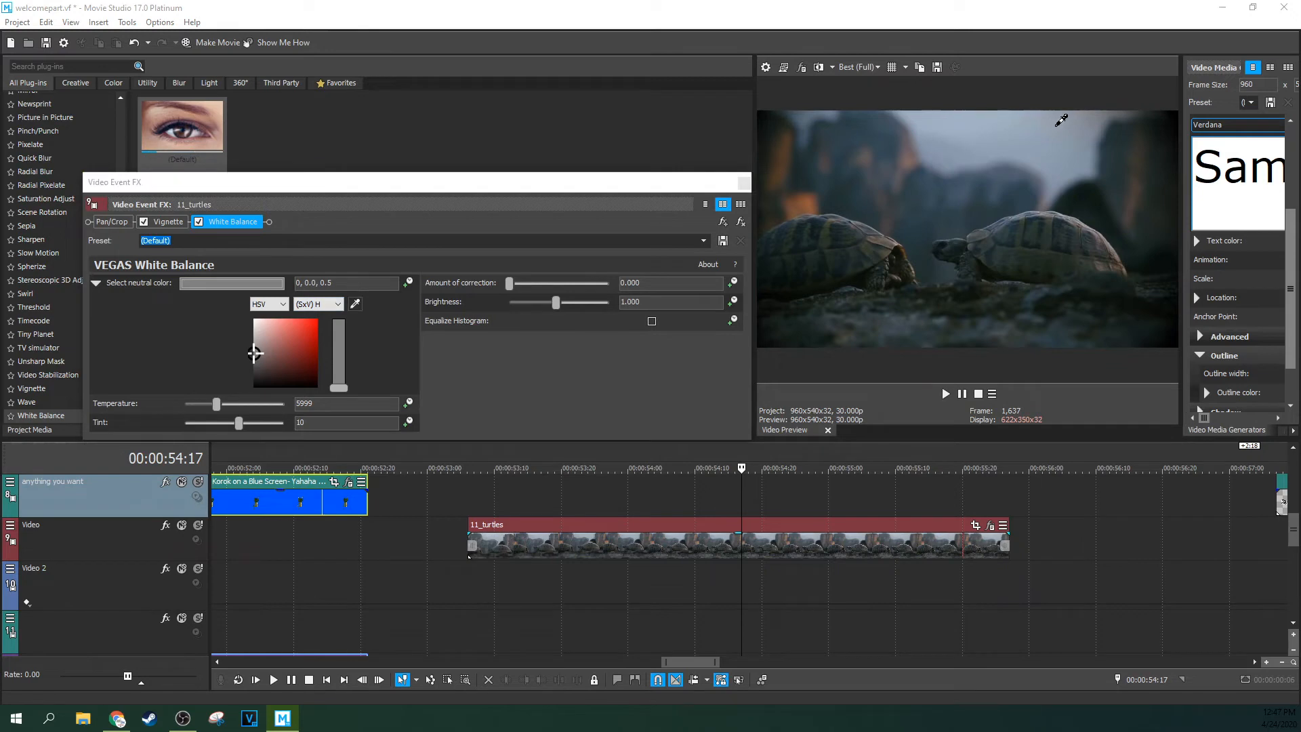
click(1069, 115)
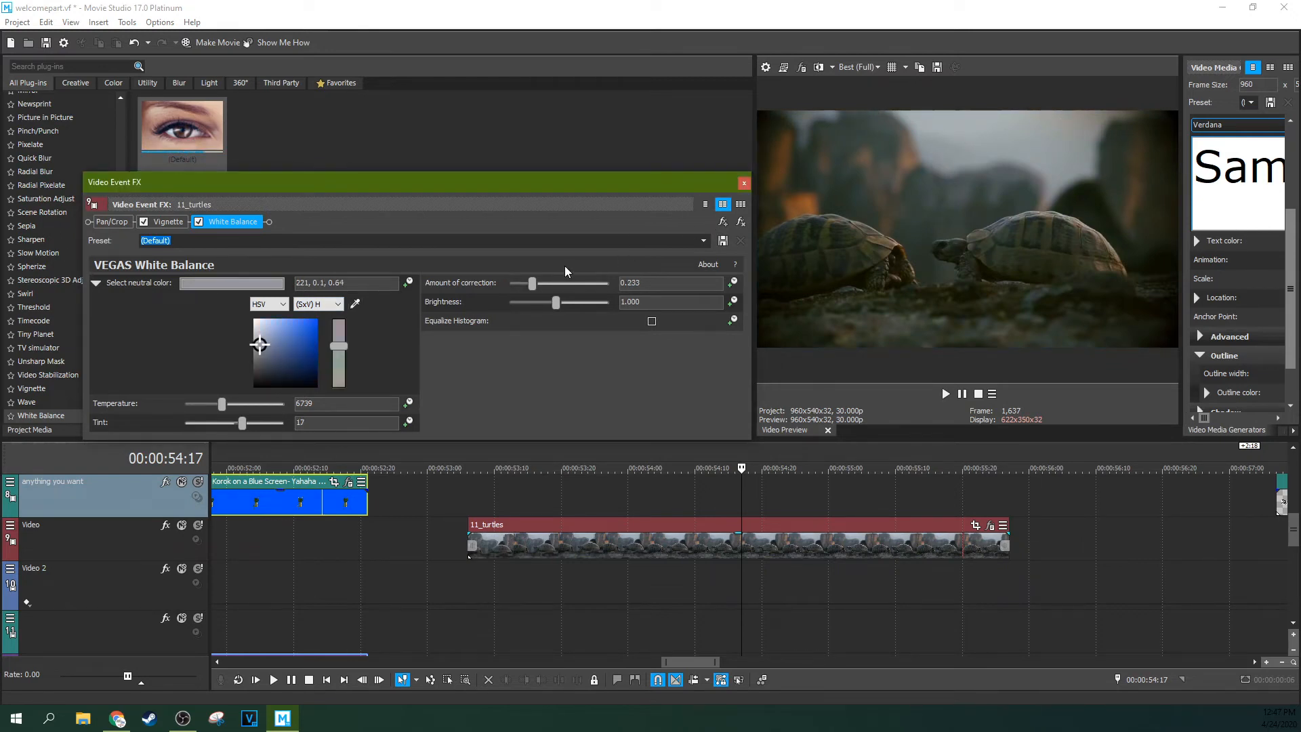
drag(260, 346, 258, 313)
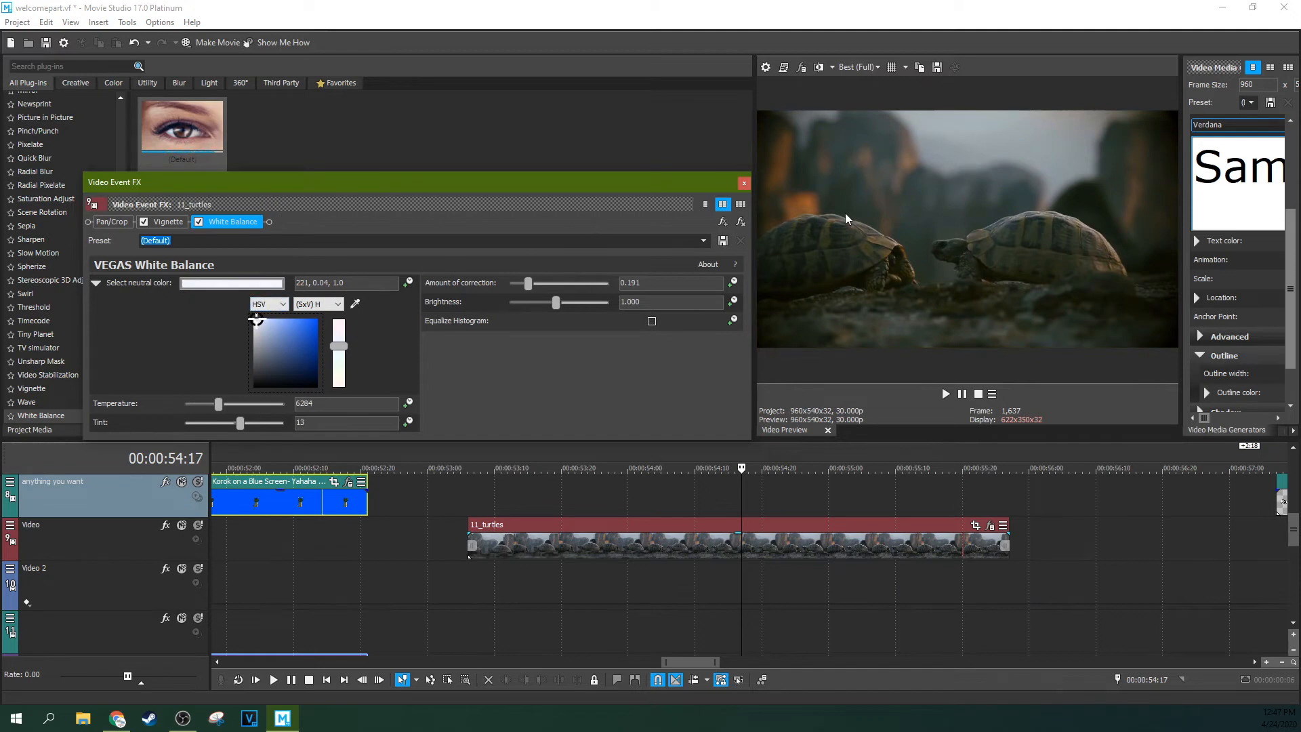
click(740, 222)
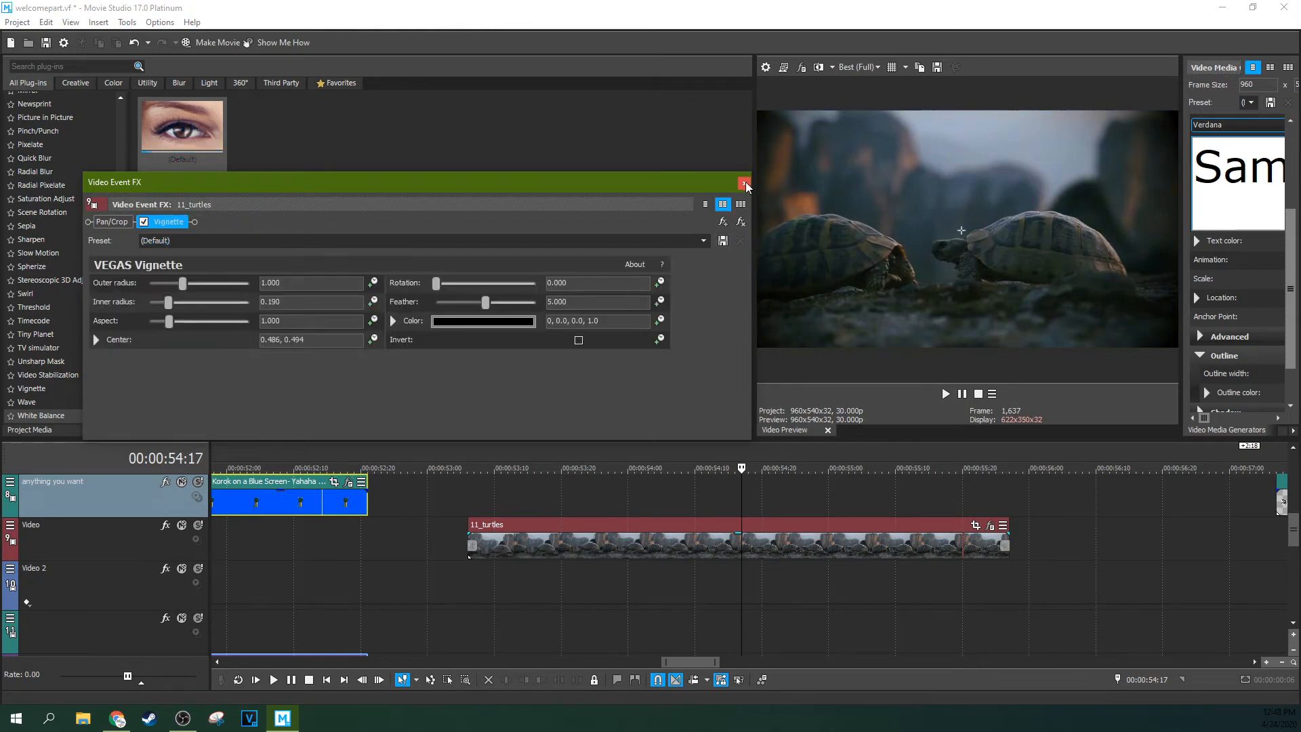
Step: Close the effect window and play the 17_woman_back clip under its NATURAL LENS FLARES title
click(743, 184)
click(596, 549)
scroll(417, 552, down, 4)
click(595, 520)
scroll(595, 519, down, 4)
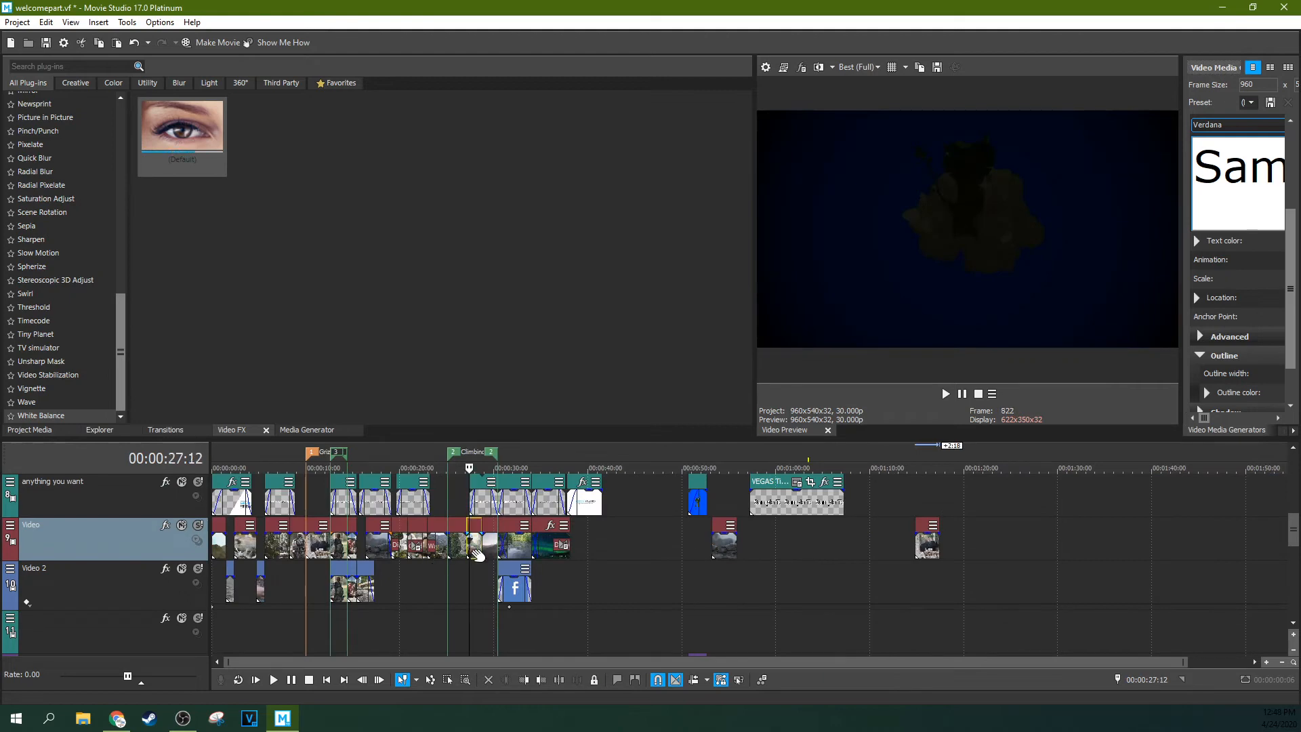
click(477, 554)
scroll(477, 554, up, 8)
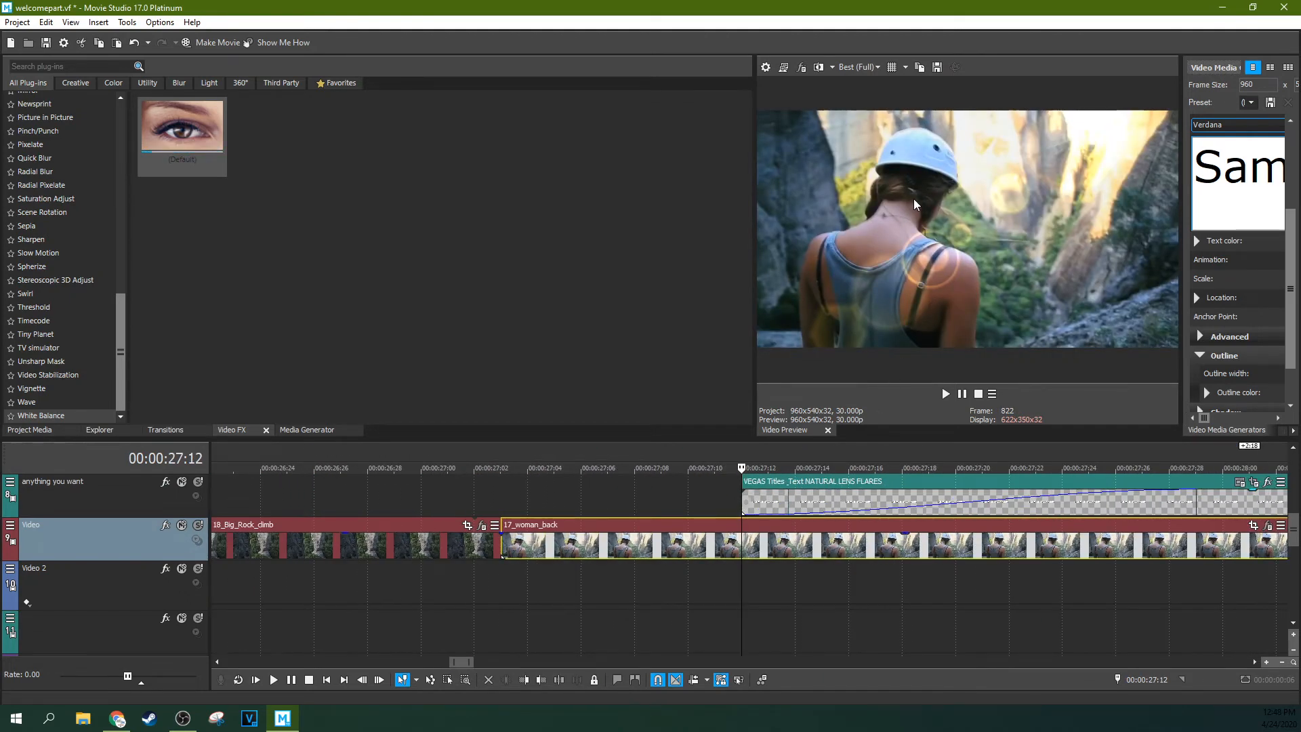
scroll(1116, 543, down, 4)
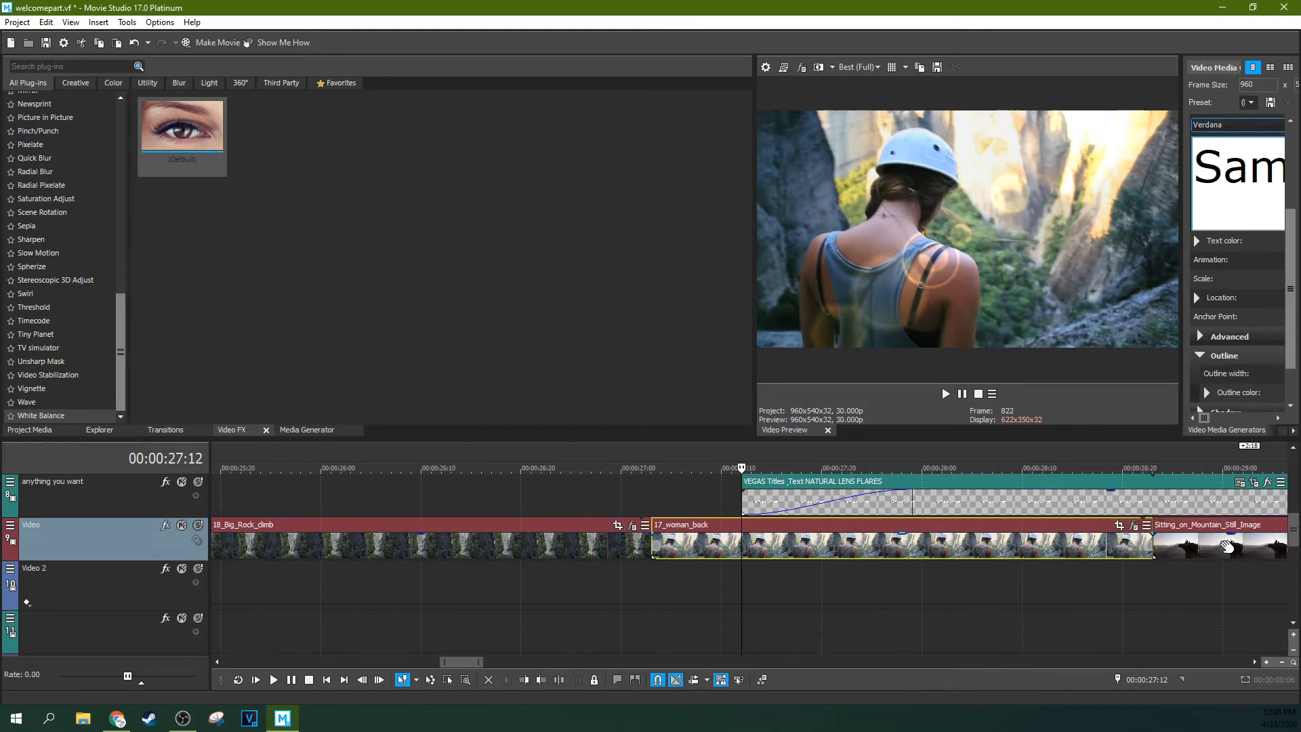
key(space)
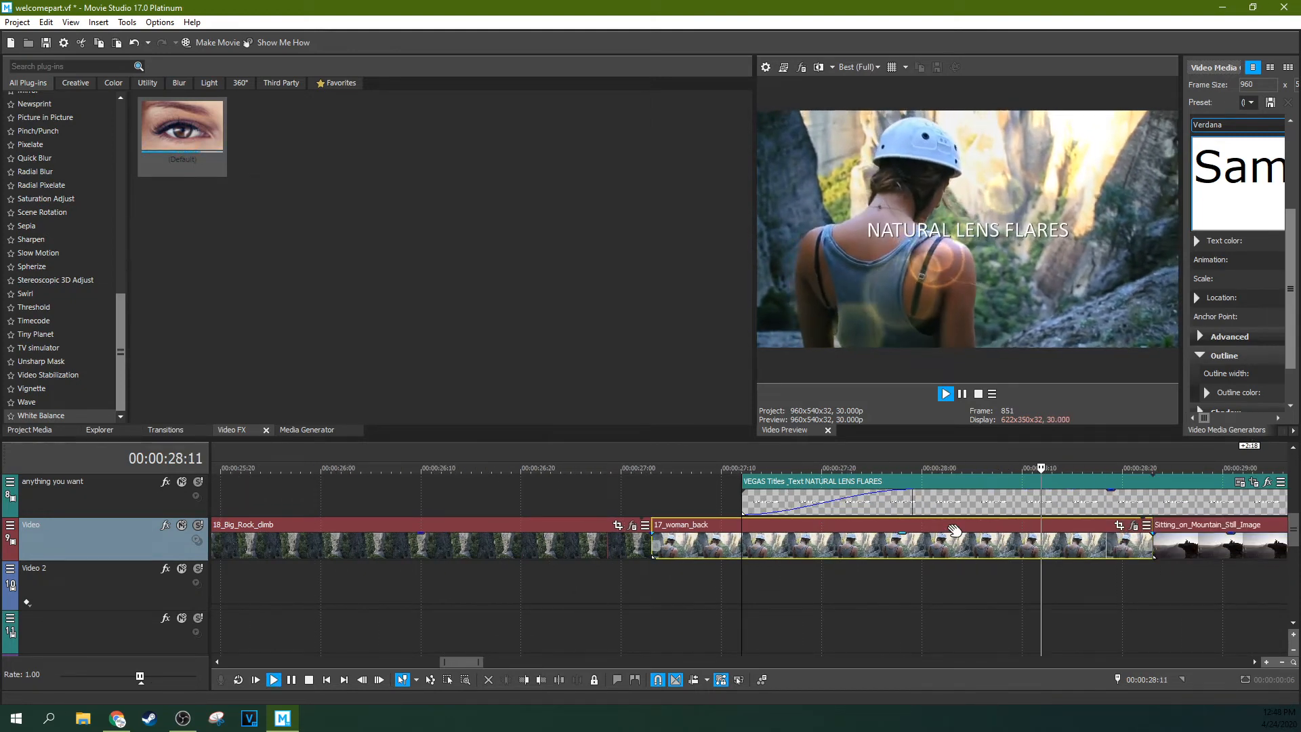
key(space)
Step: Try White Balance on 9_Sitting_on_rock with a neutral color sampled from the clouds and shifted to 300, 0.0, 1.0
click(456, 543)
scroll(456, 543, down, 4)
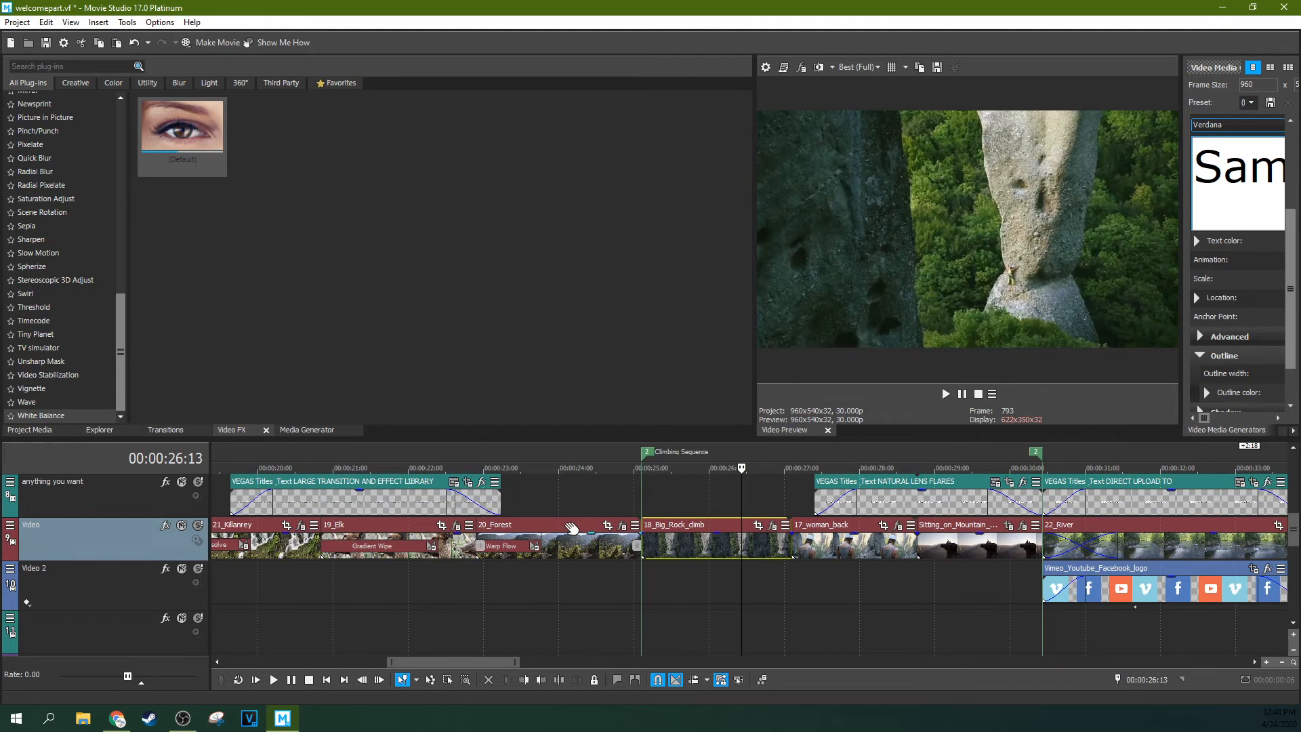
scroll(420, 513, down, 2)
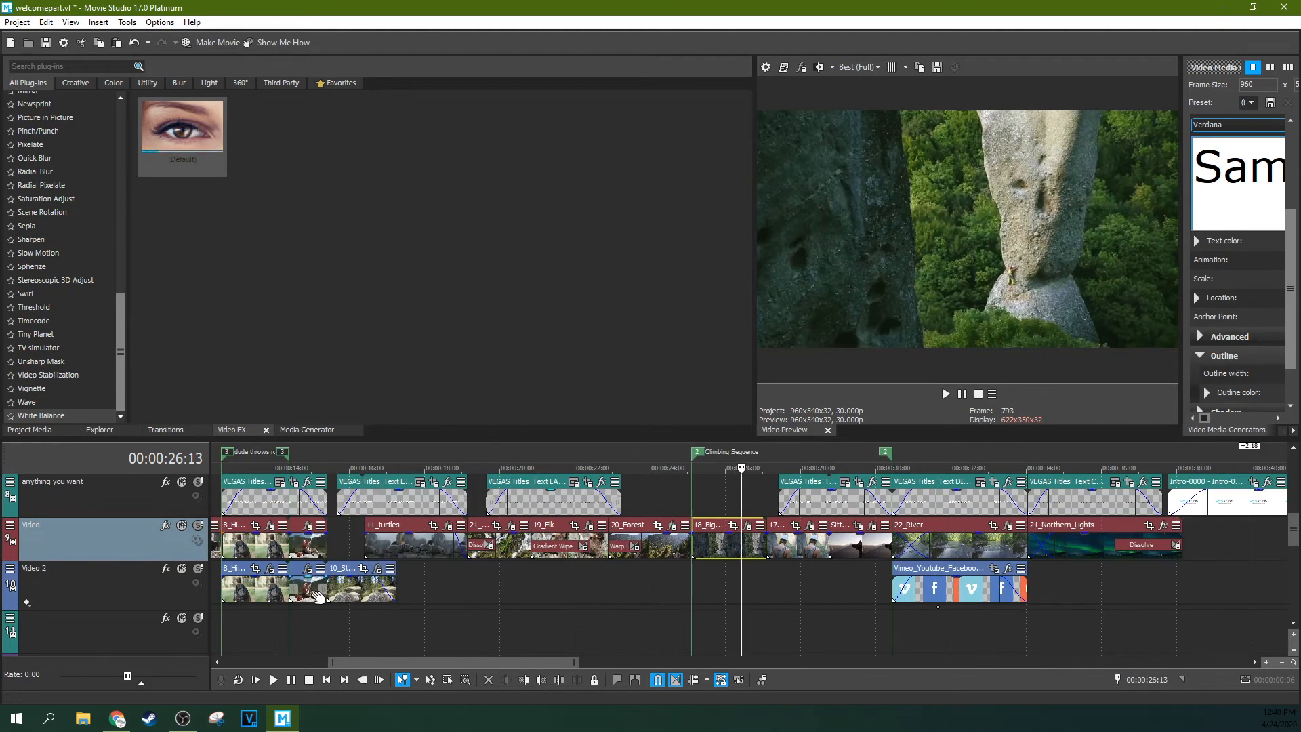
click(313, 557)
scroll(319, 552, up, 6)
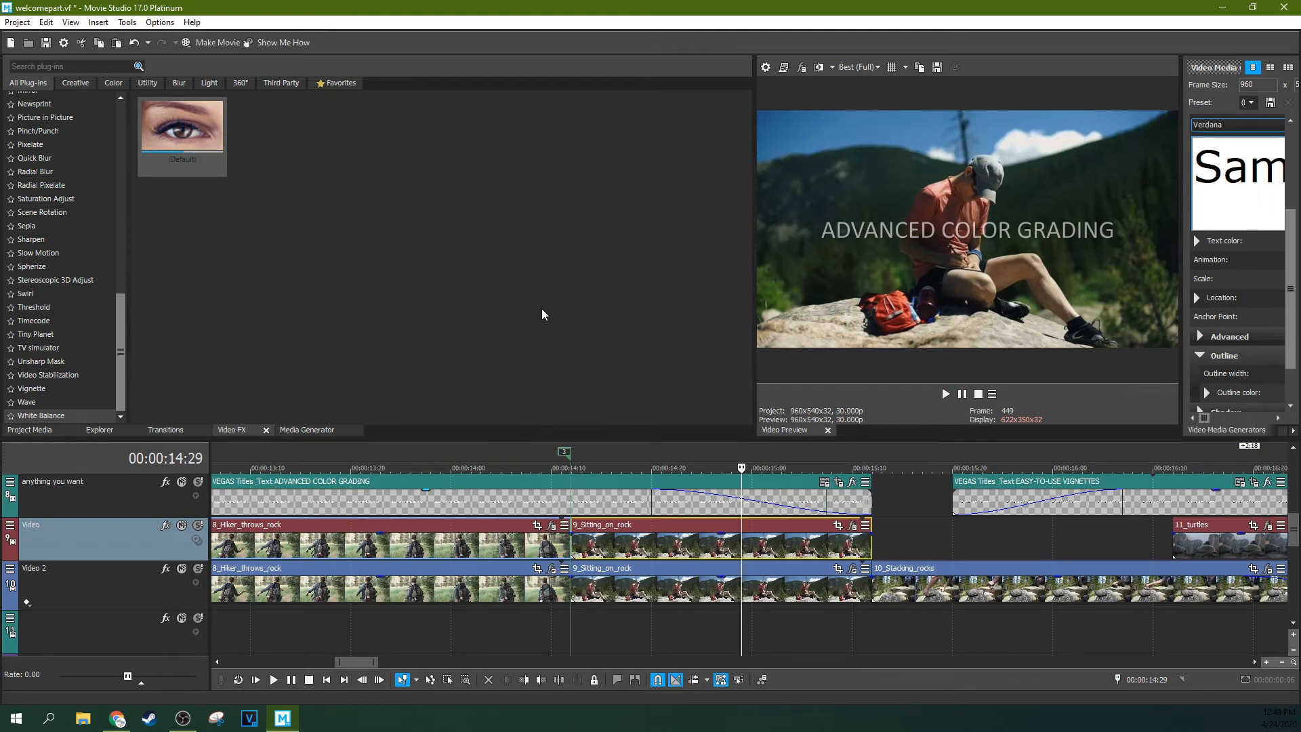
drag(183, 128, 746, 543)
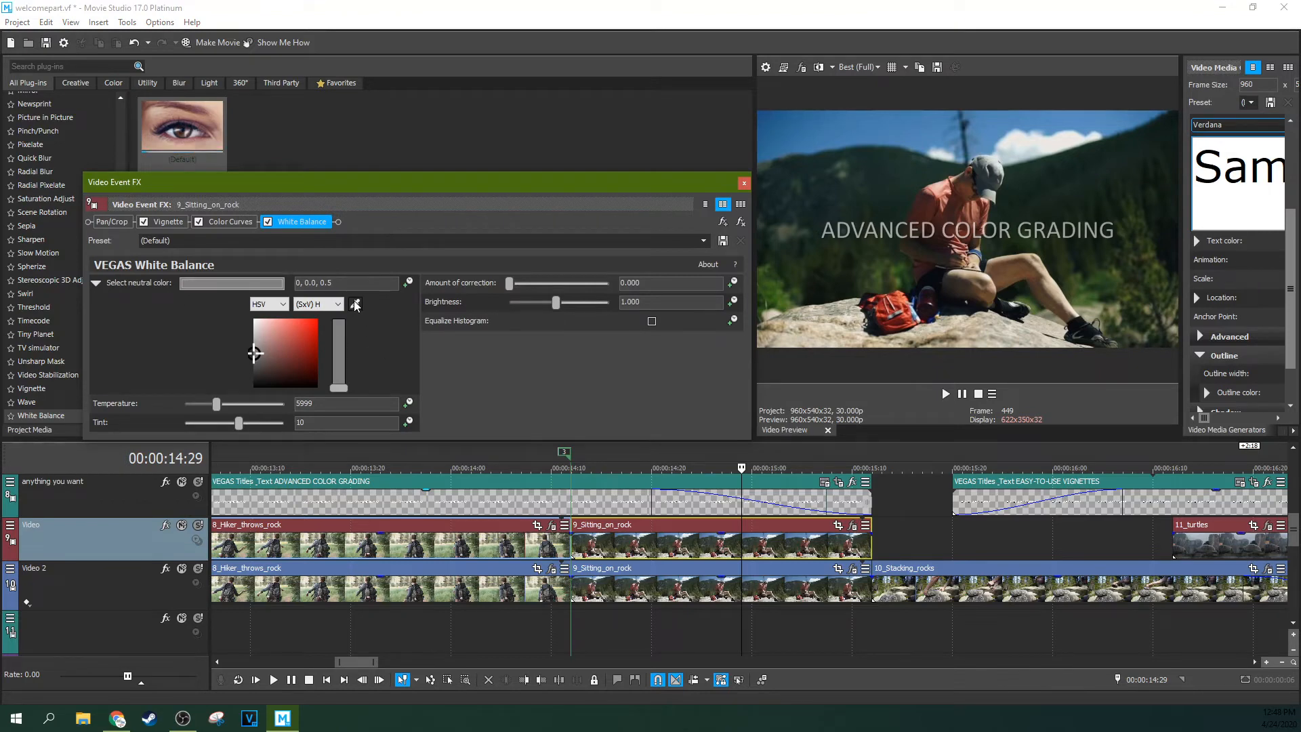
click(355, 305)
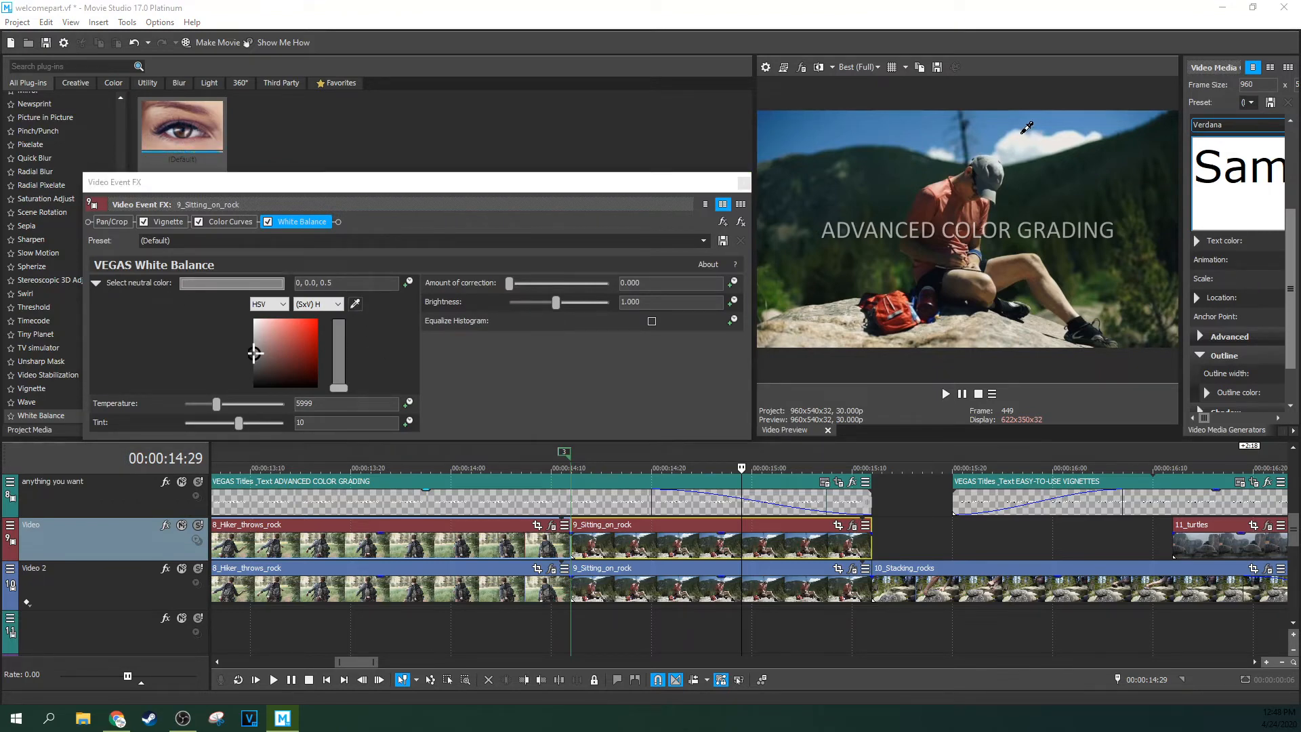
click(1024, 134)
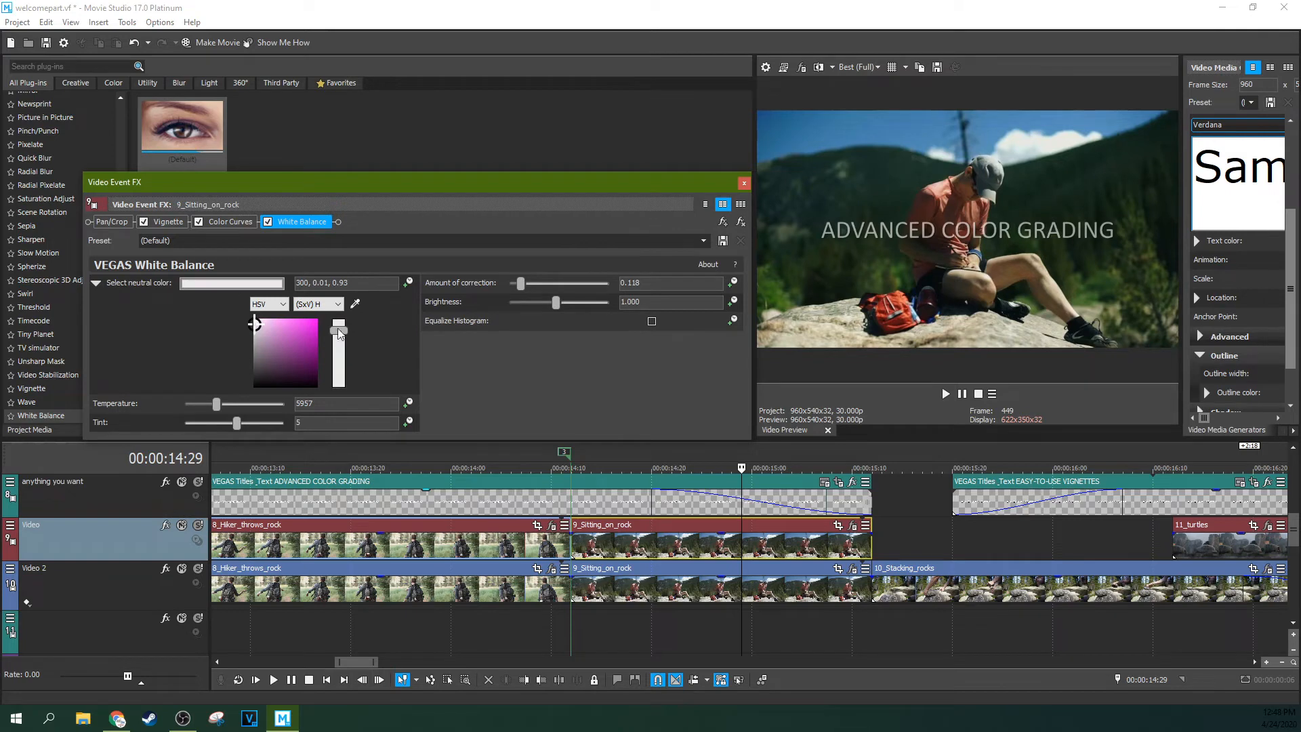
drag(258, 323, 254, 318)
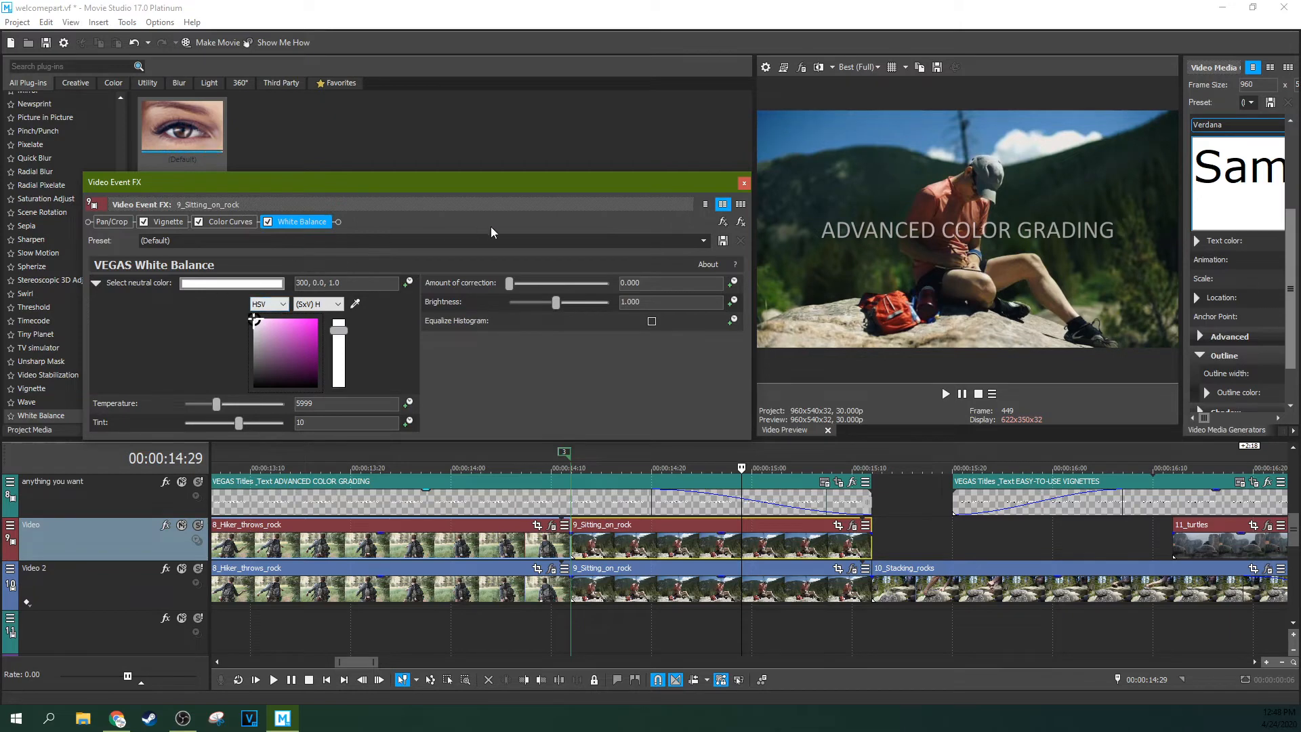
Step: Remove White Balance from 9_Sitting_on_rock, undo the extra removal of Color Curves, and close the effect window
click(741, 222)
click(741, 222)
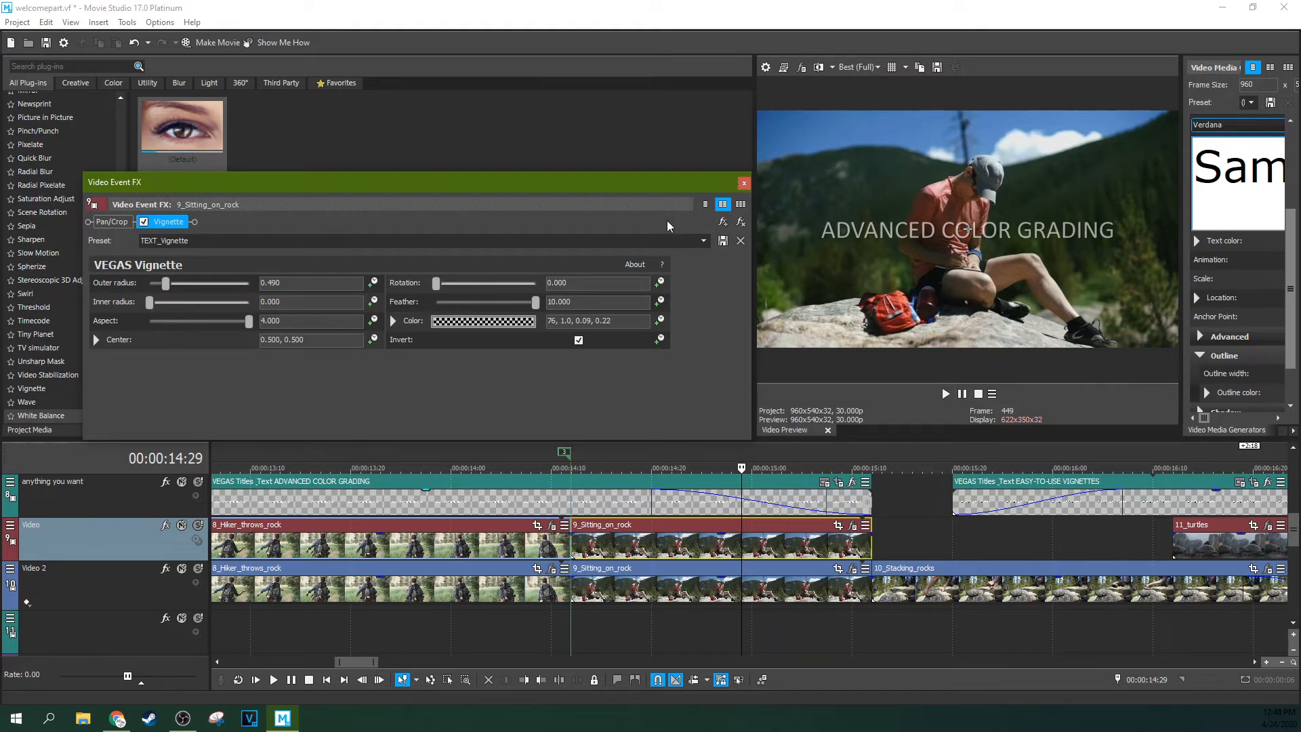
key(ctrl+z)
click(744, 183)
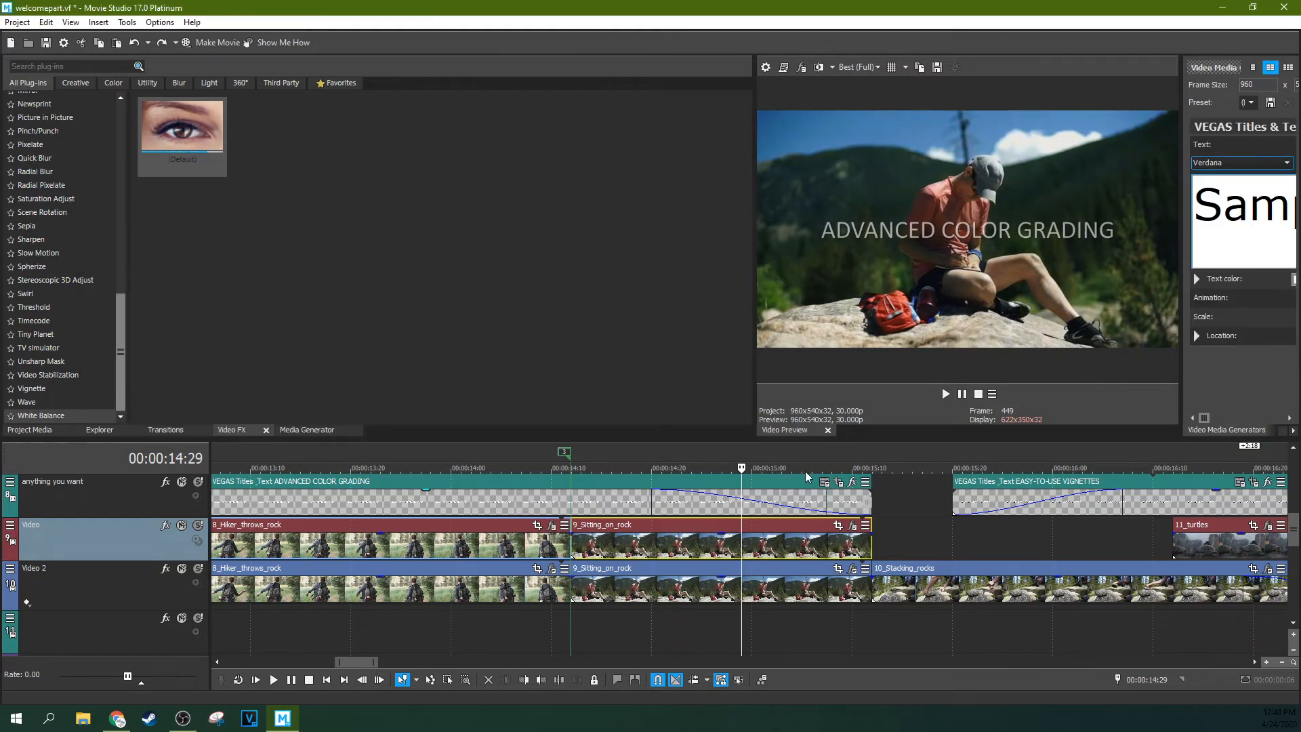
Step: Show the Checkerboards generators and move the 7_Bear clip about 2:27 earlier on the Video track
scroll(899, 552, down, 10)
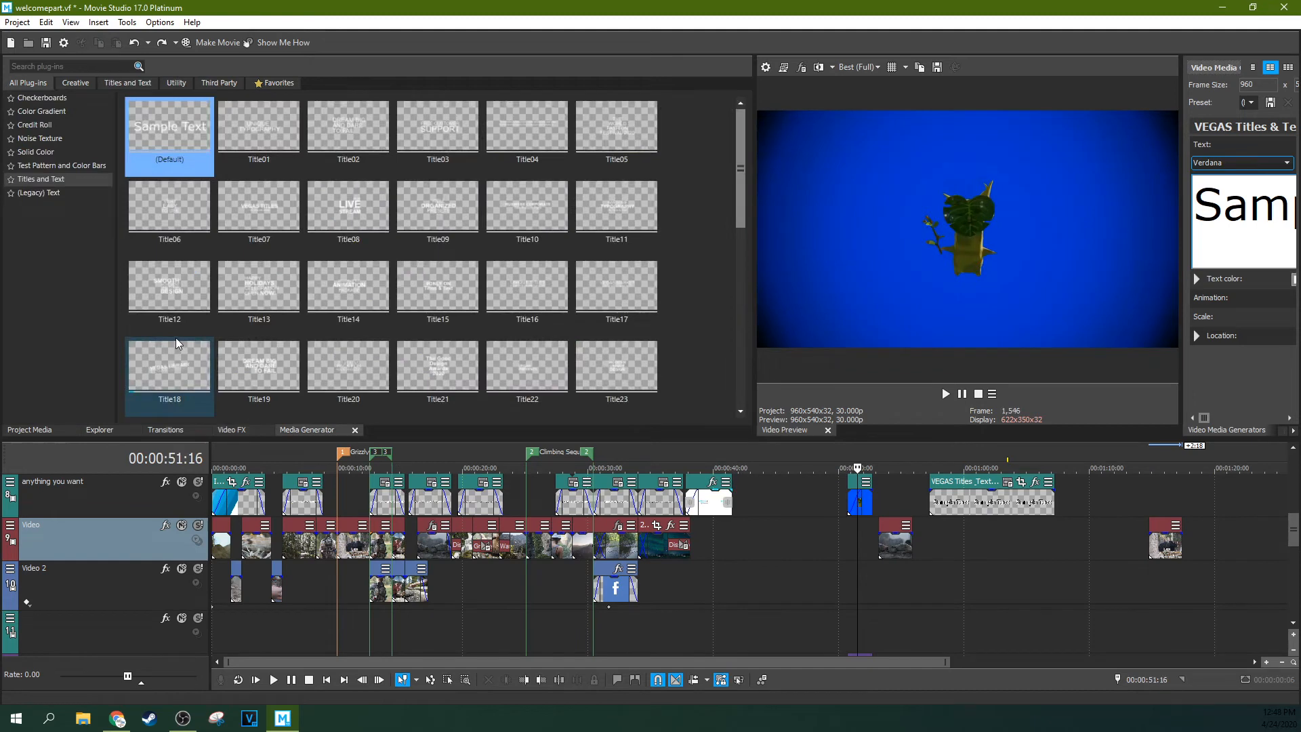
click(925, 539)
scroll(1254, 530, up, 6)
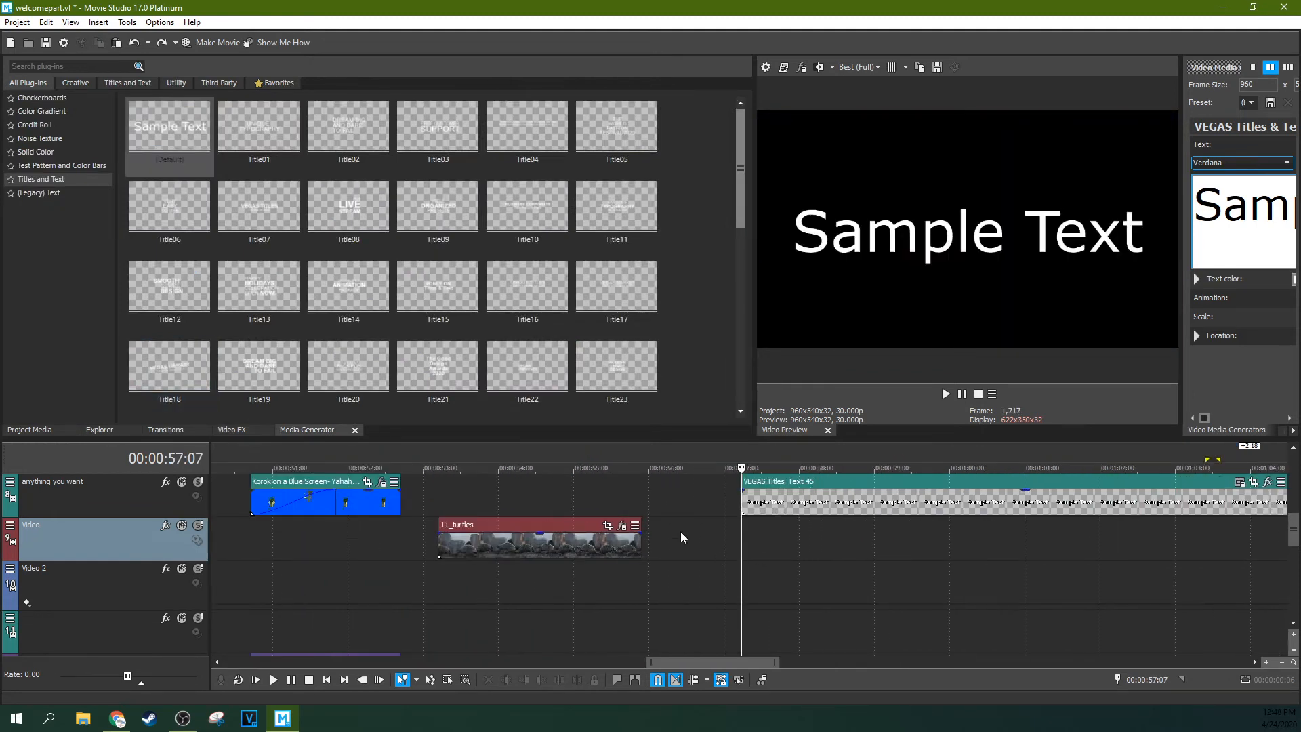
click(40, 98)
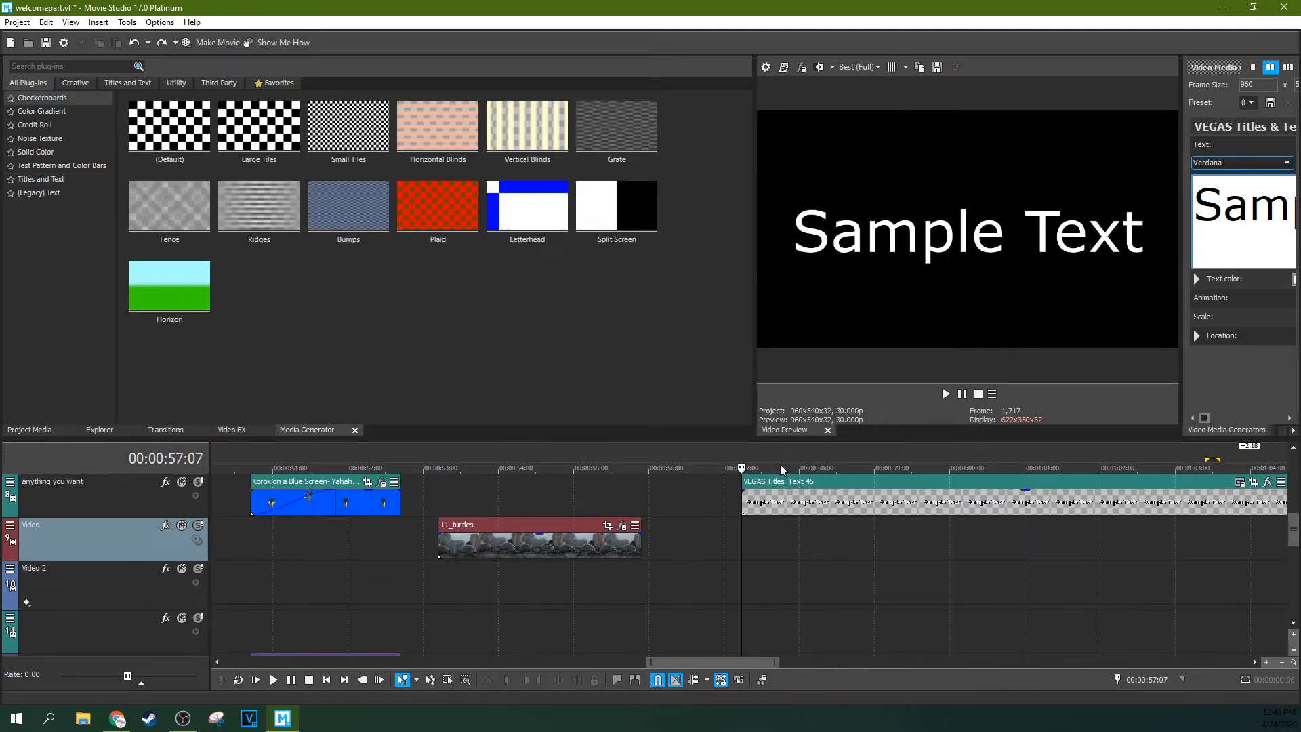
scroll(783, 470, down, 5)
click(877, 501)
scroll(874, 509, up, 8)
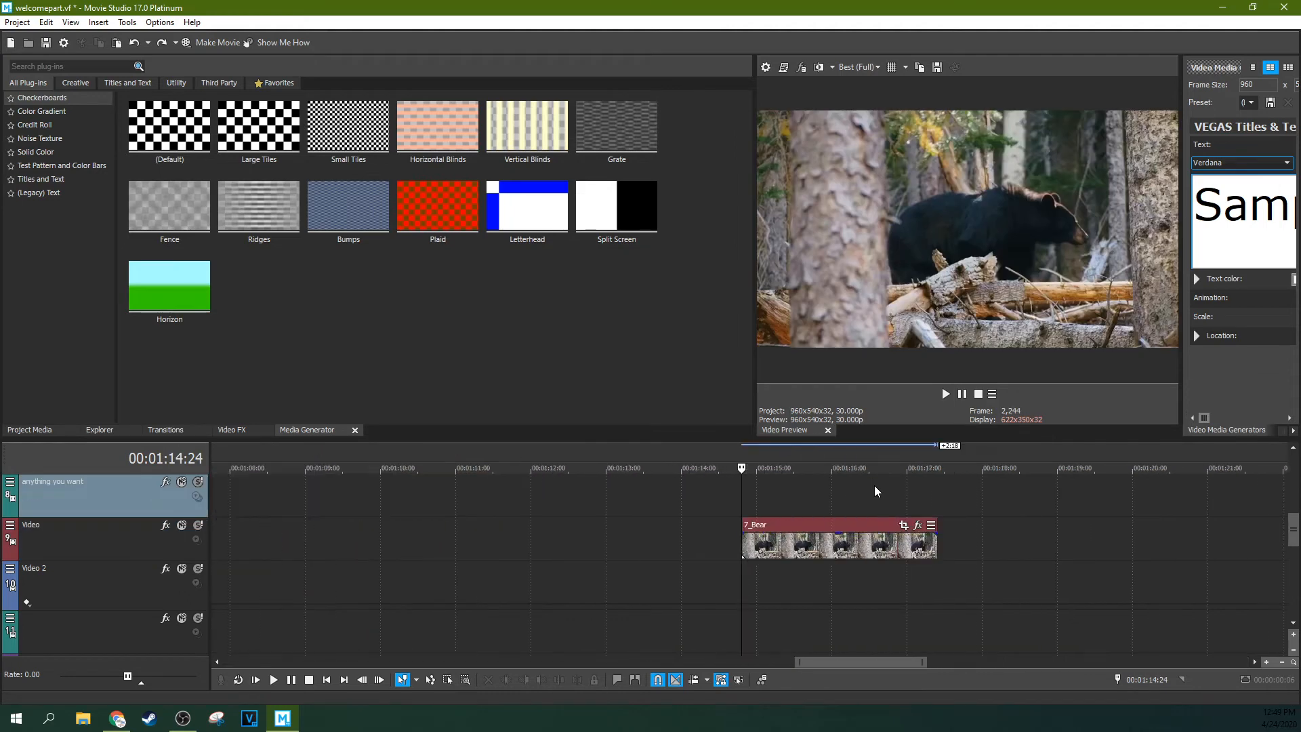
drag(859, 523, 421, 526)
click(404, 499)
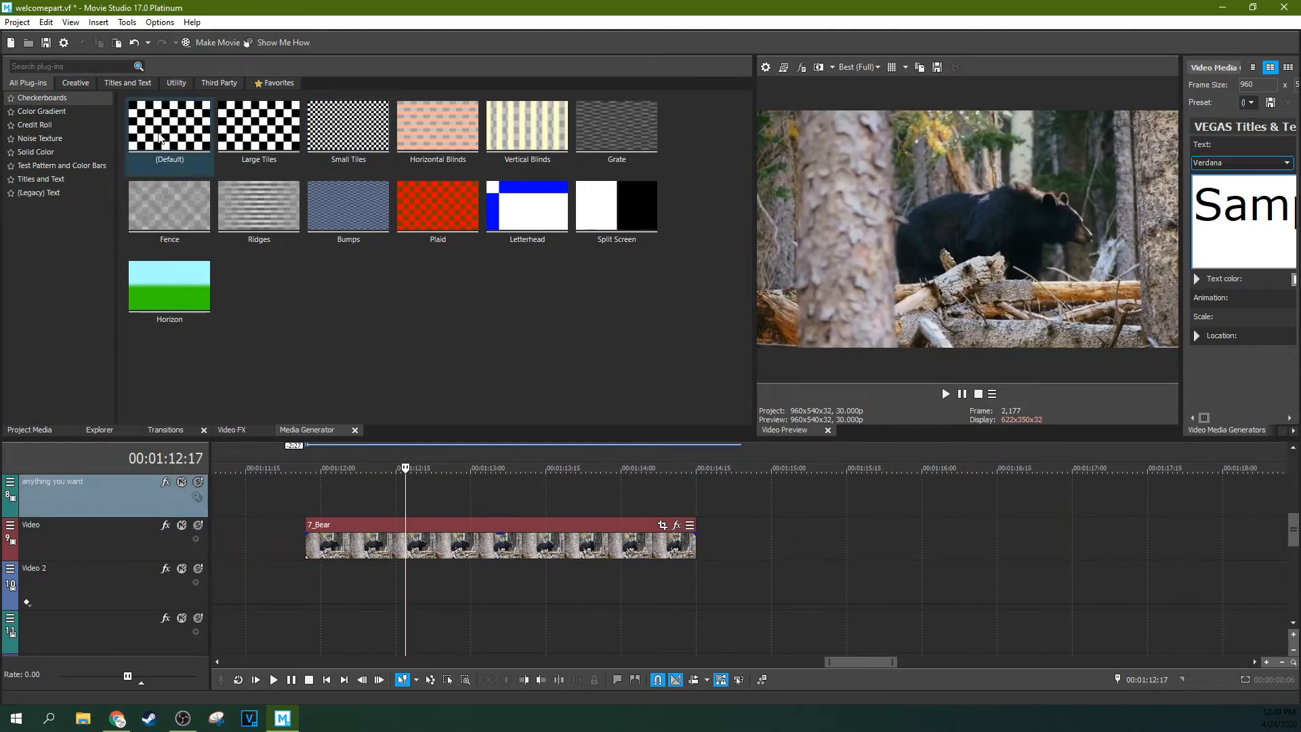
Step: Try the default Checkerboard above 7_Bear, lower its opacity to blend it with the clip, restore it, and delete it
drag(170, 128, 325, 483)
scroll(353, 509, down, 5)
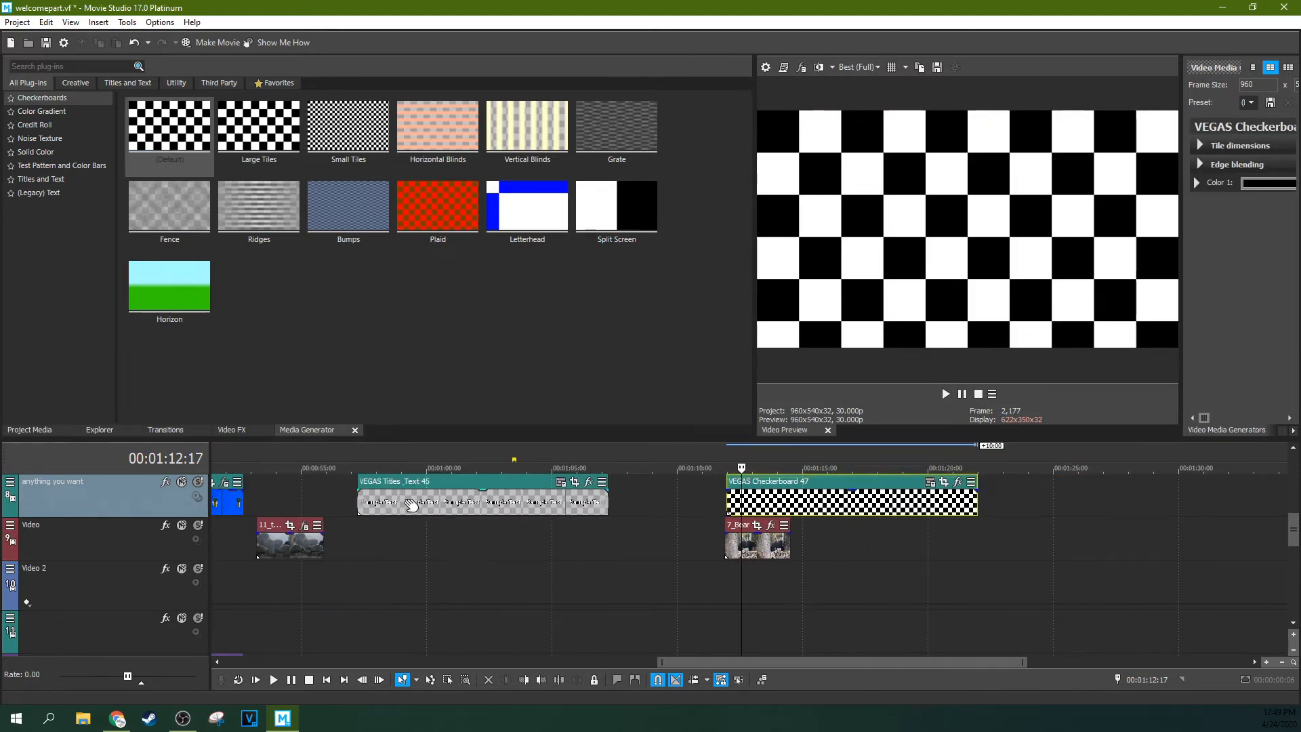
click(763, 500)
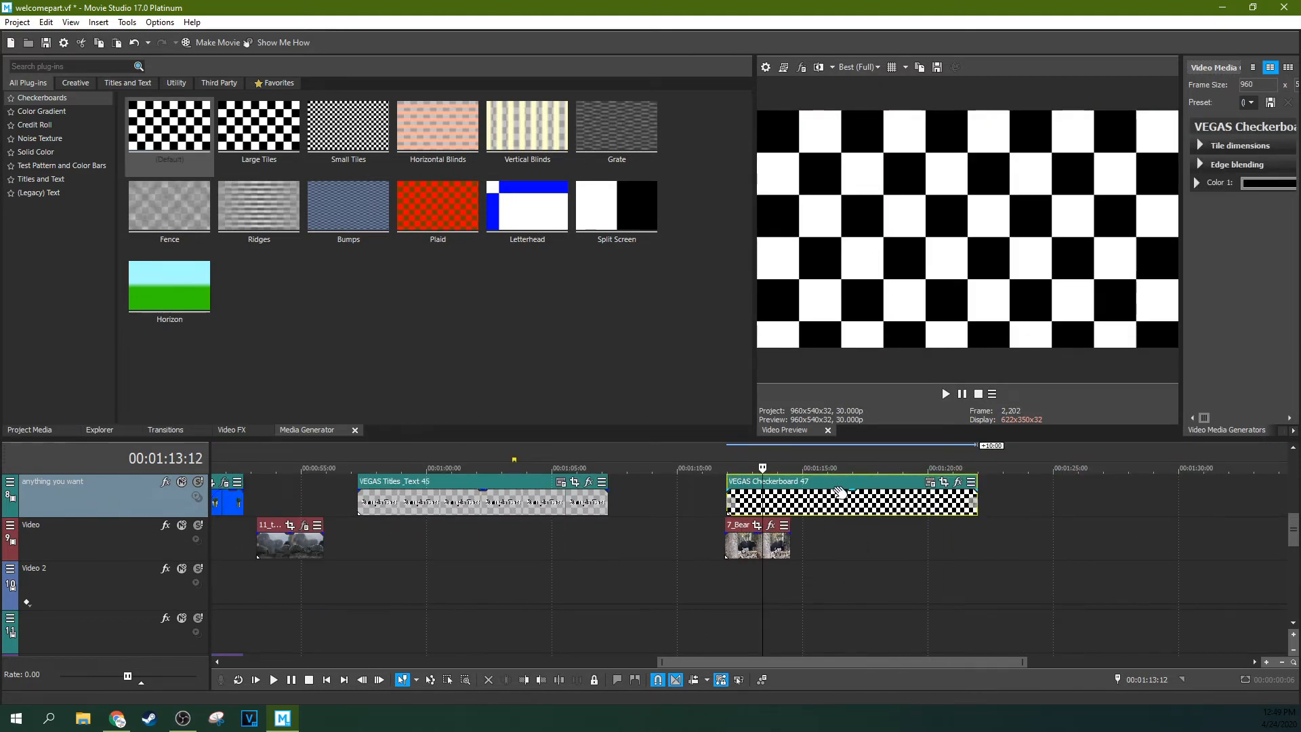
mouse_move(854, 491)
mouse_down()
mouse_move(854, 523)
mouse_move(852, 507)
mouse_up()
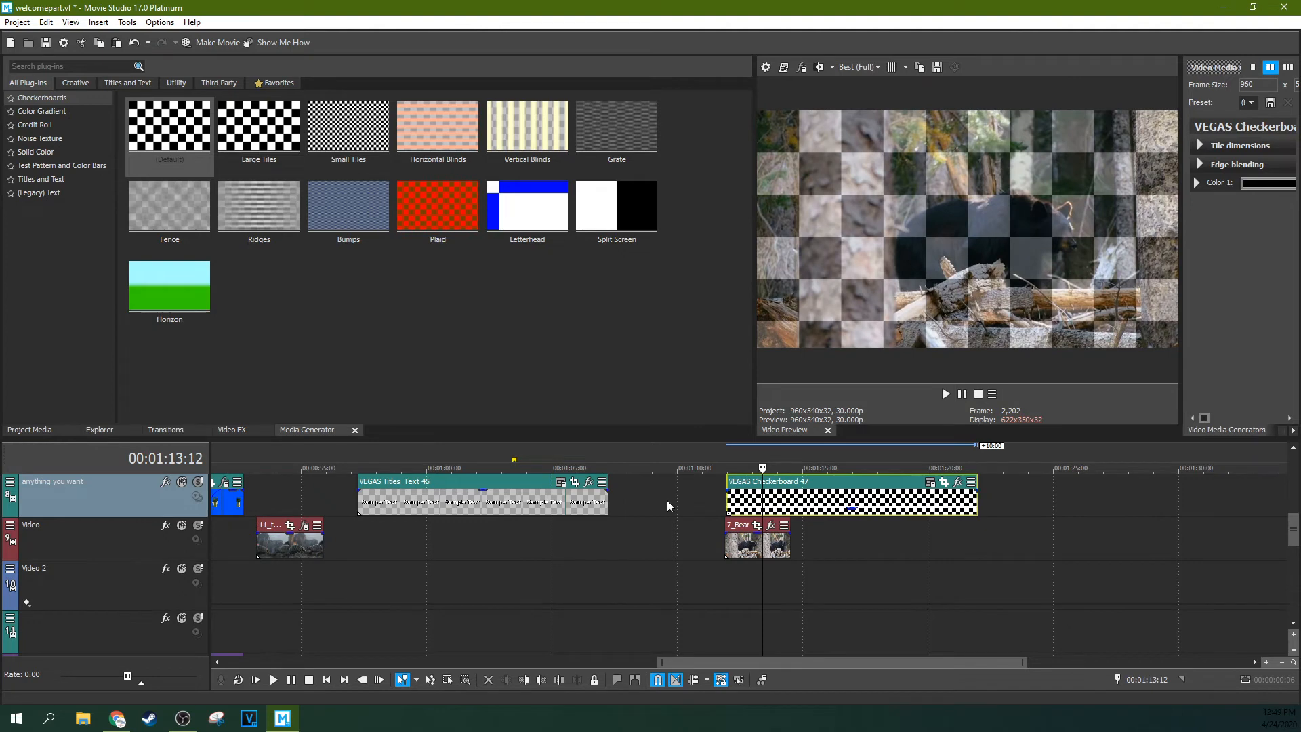
drag(847, 508, 842, 489)
key(Delete)
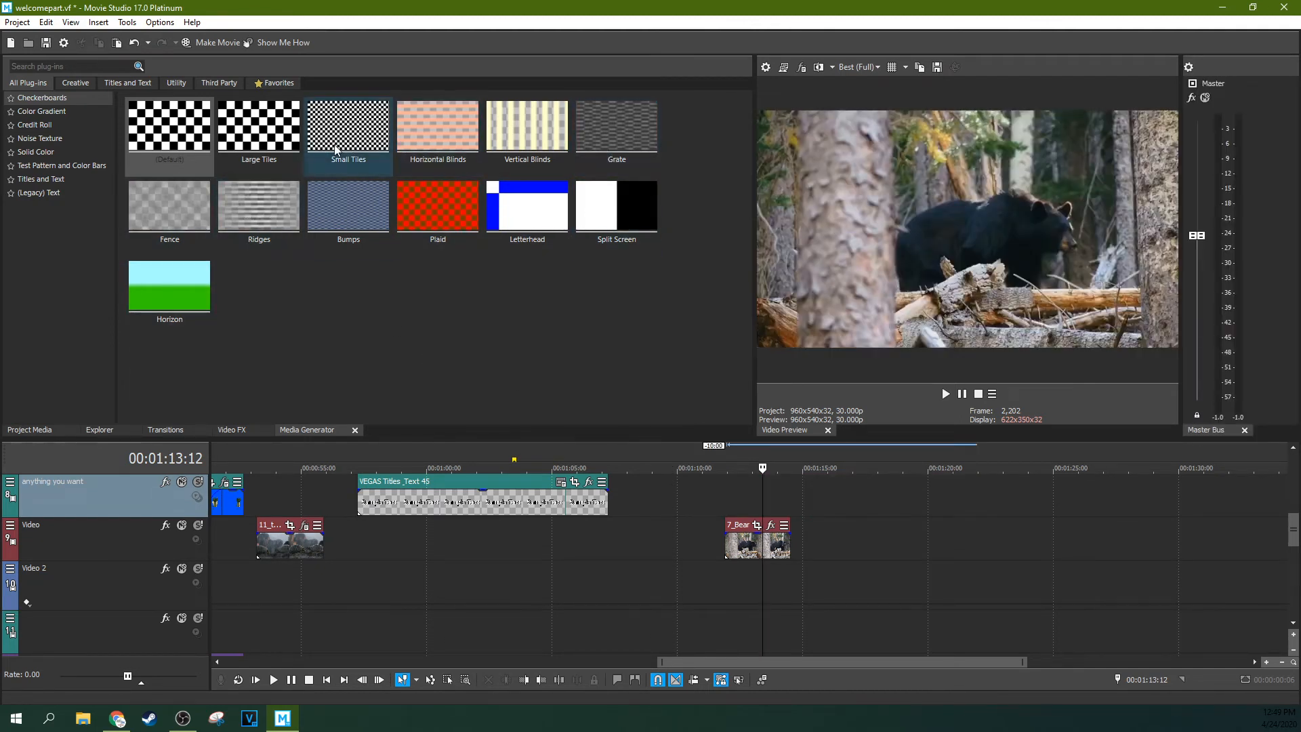
Step: Add the Linear Red, Green and Blue color gradient above 7_Bear and dock the generator settings beside the video preview
click(77, 111)
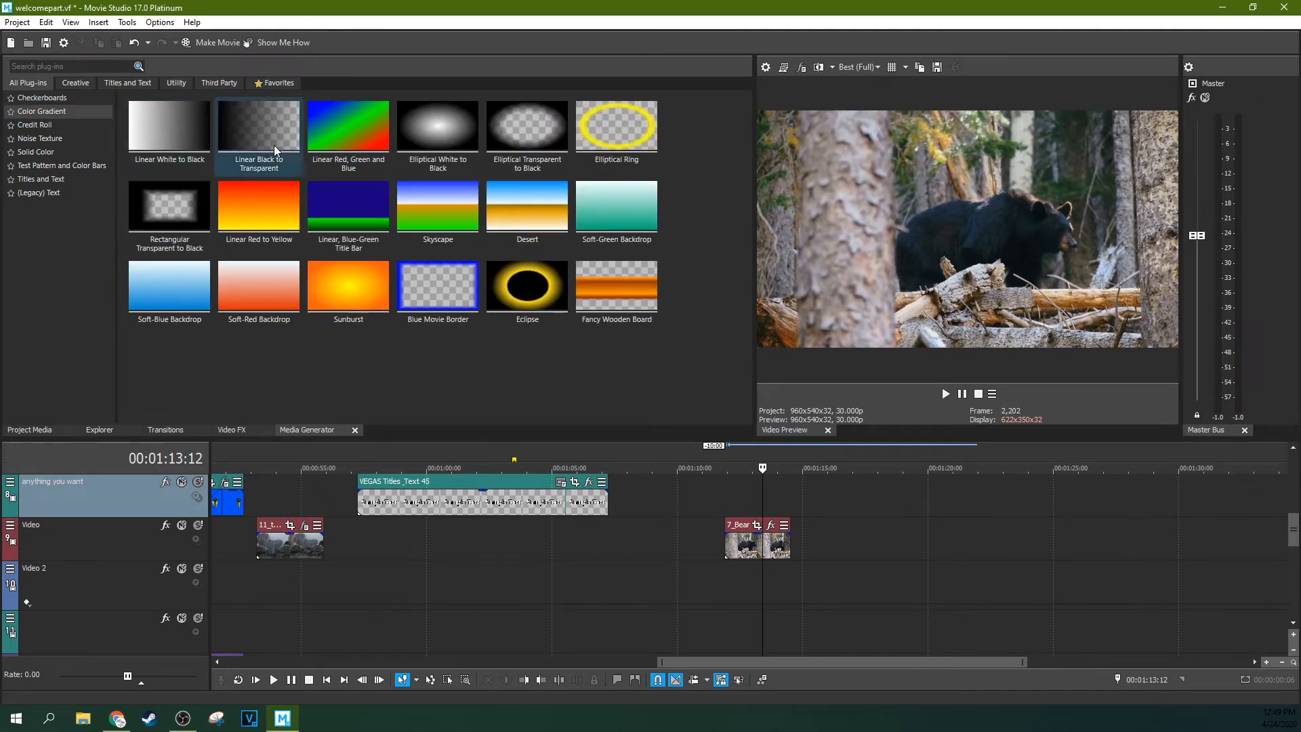
drag(351, 141, 752, 498)
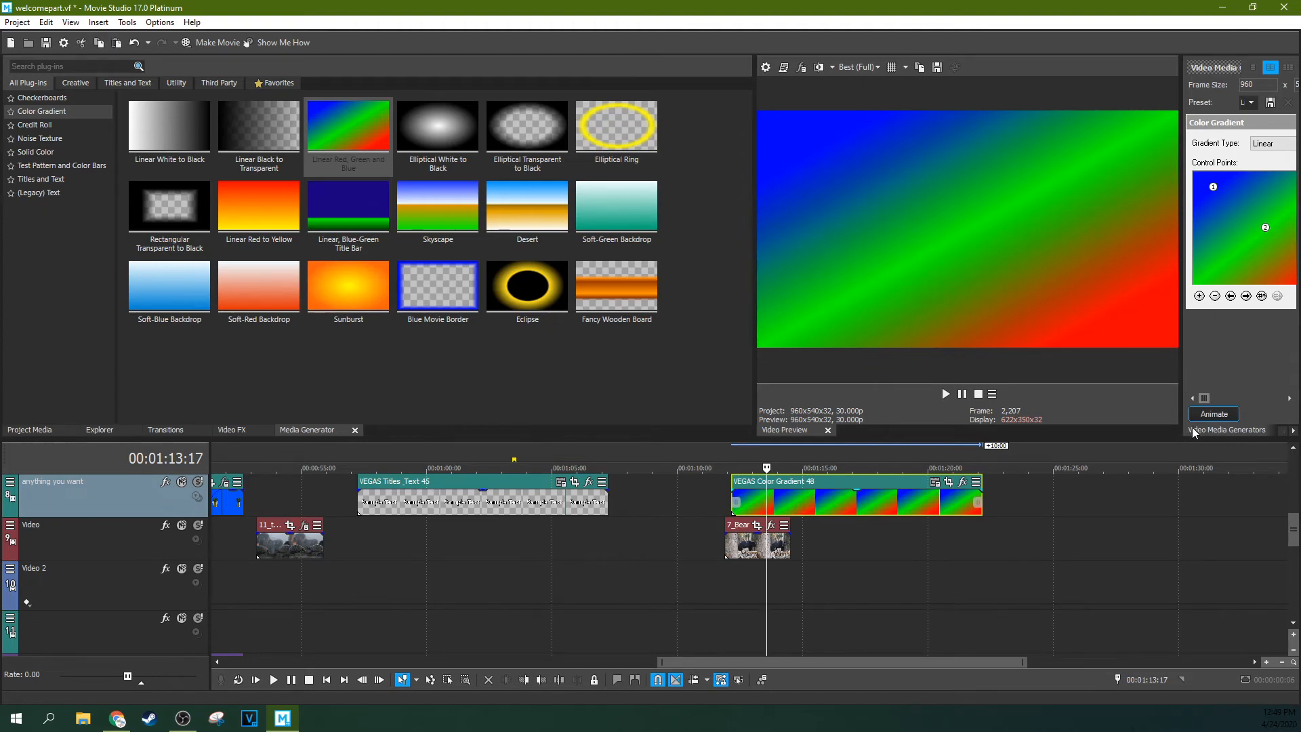
drag(1235, 437, 462, 77)
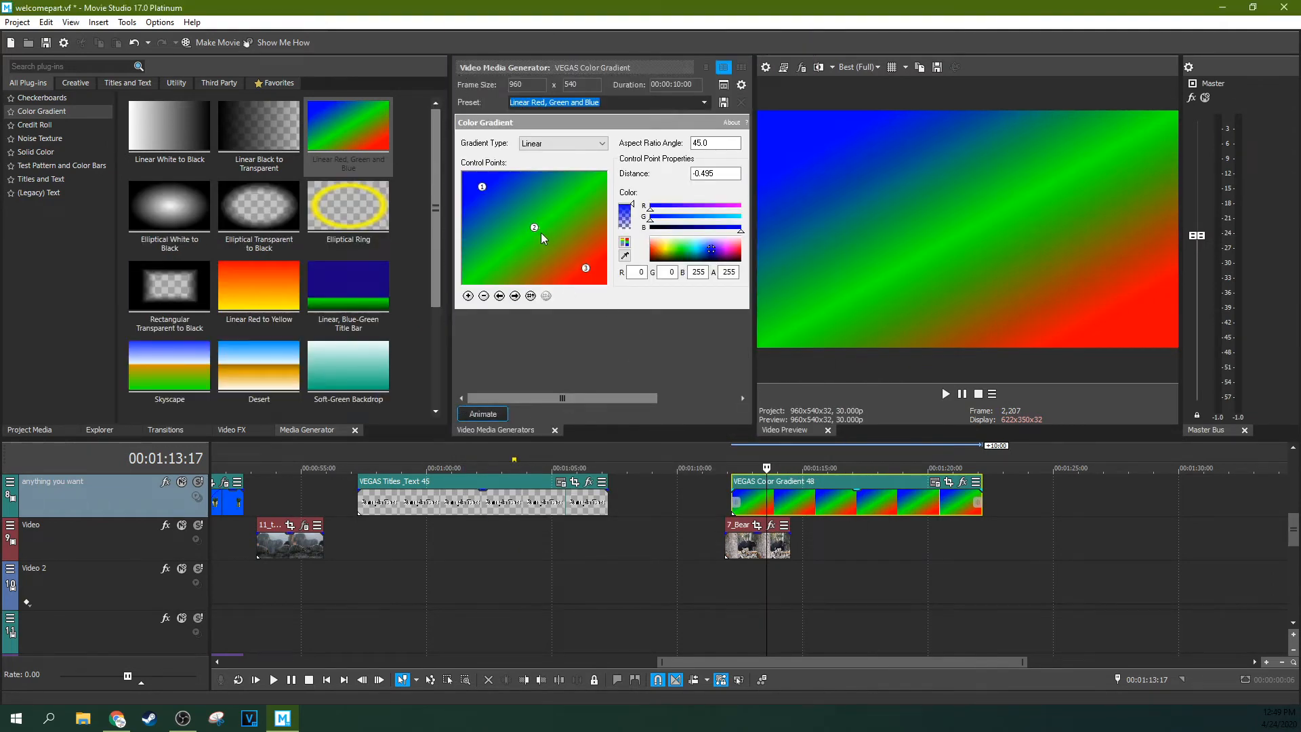
Step: Try shifting the gradient's second control point and recoloring it to RGB 220, 81, 255, lower the event's opacity, and delete it
drag(526, 227, 549, 241)
drag(652, 243, 723, 245)
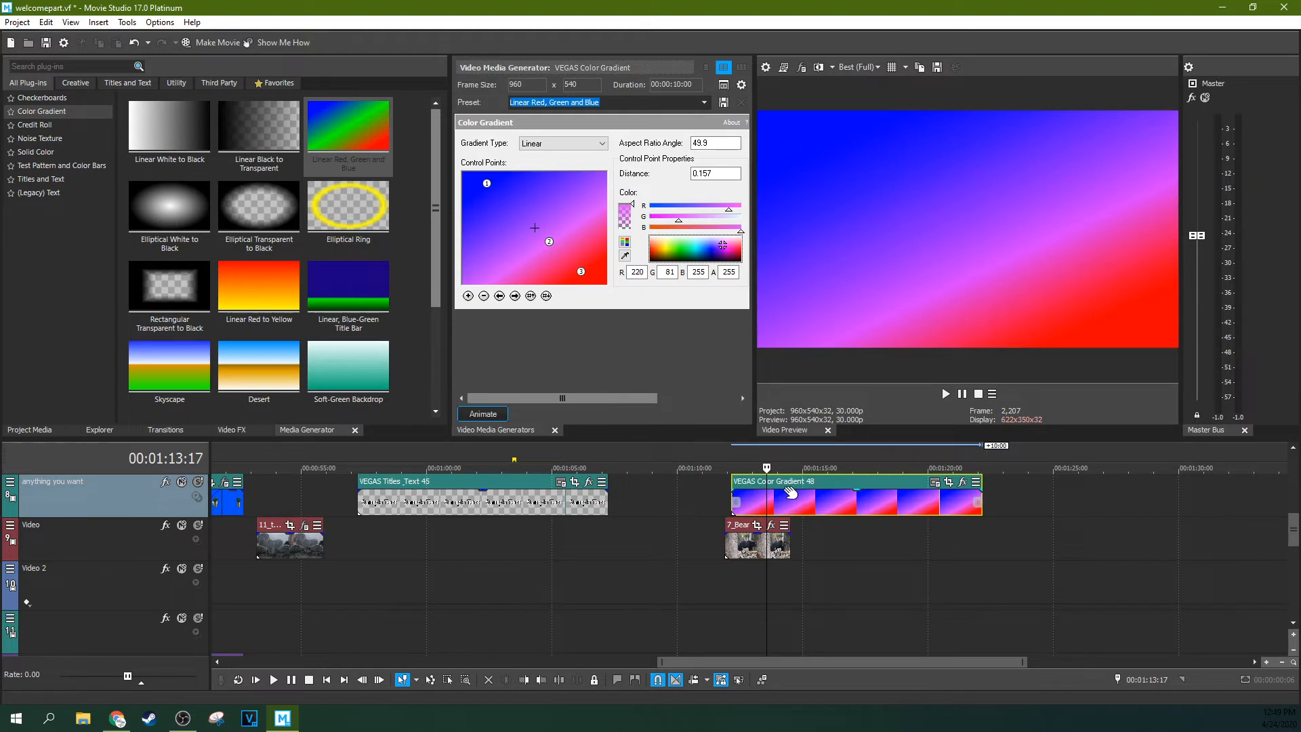
drag(863, 494, 863, 513)
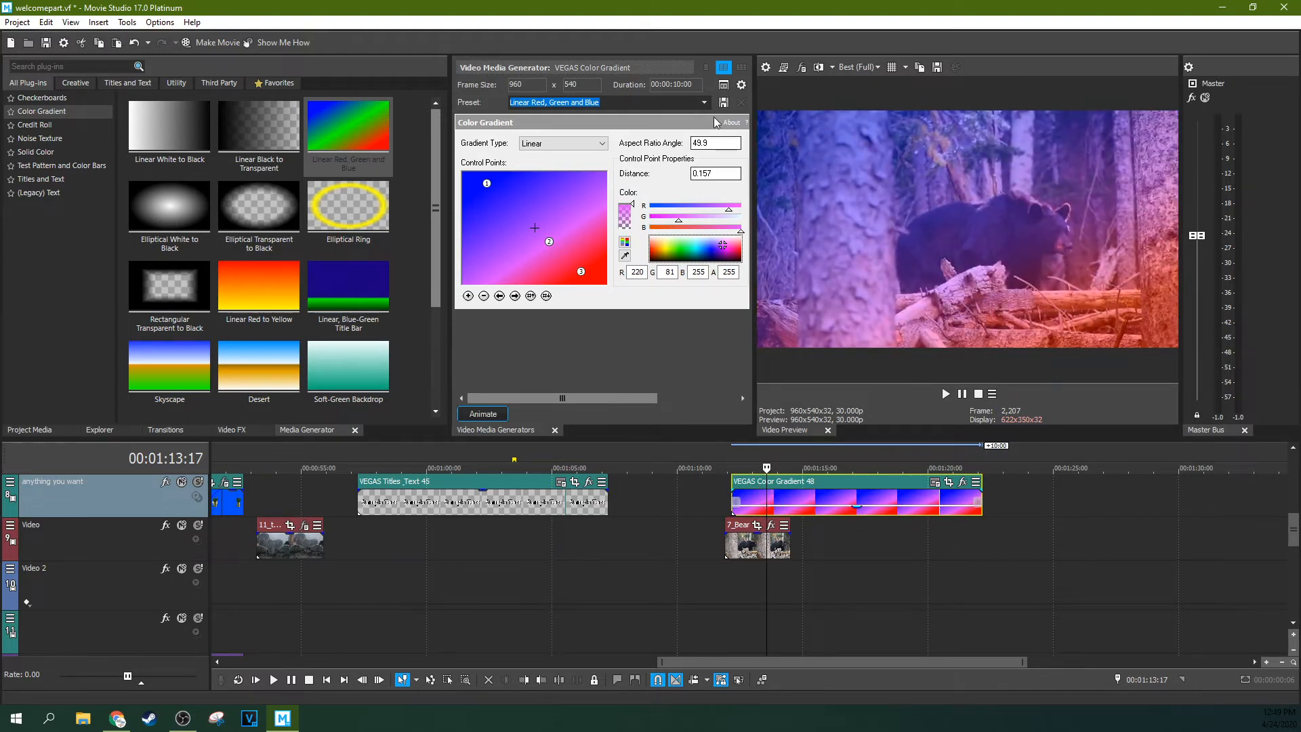
click(868, 500)
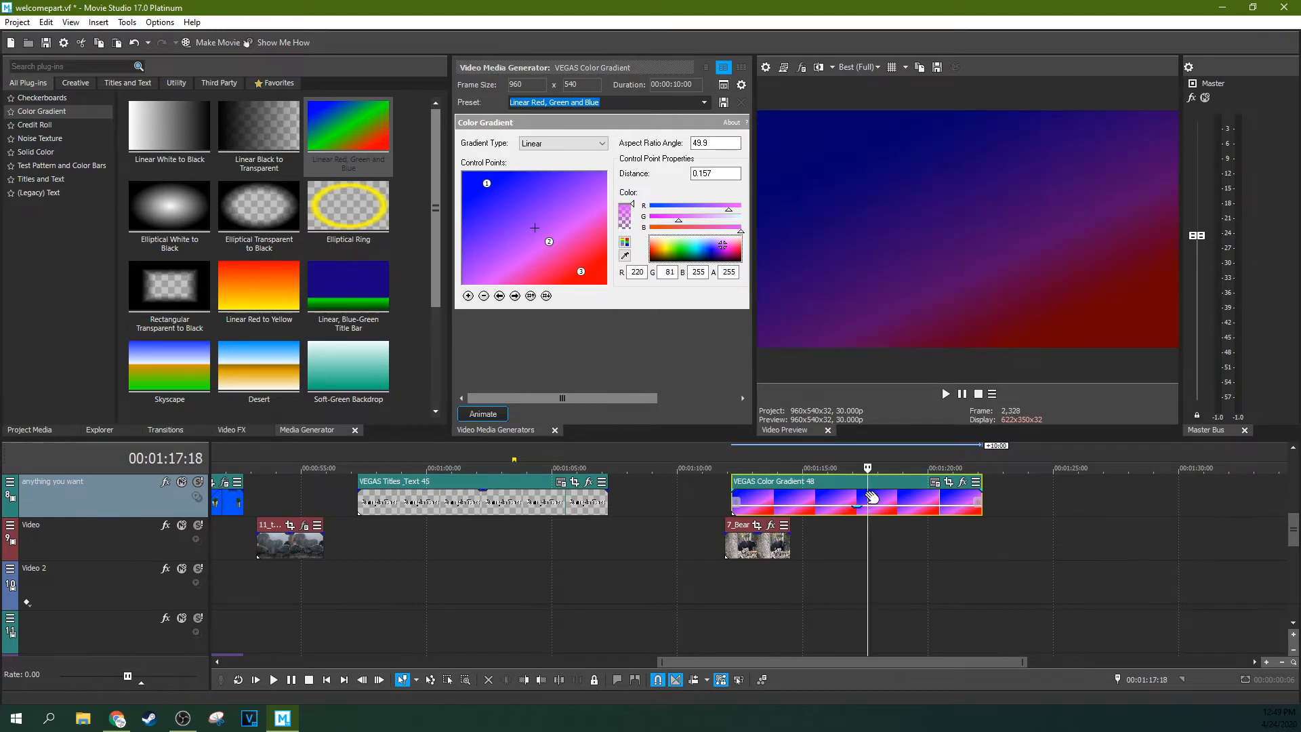
key(Delete)
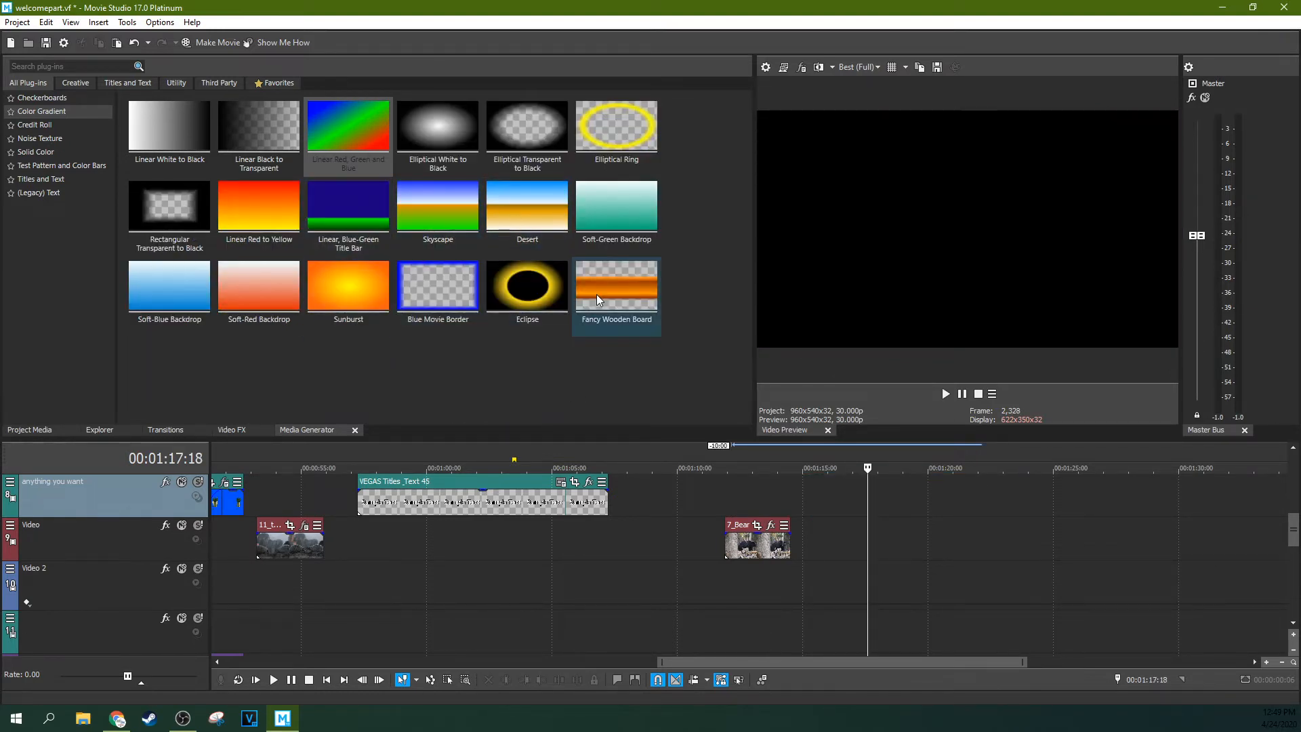
Step: Try the Fancy Wooden Board gradient above 7_Bear, tilted to 69.3 with color 215, 143, 0 and lowered opacity, and delete it
drag(580, 296, 753, 507)
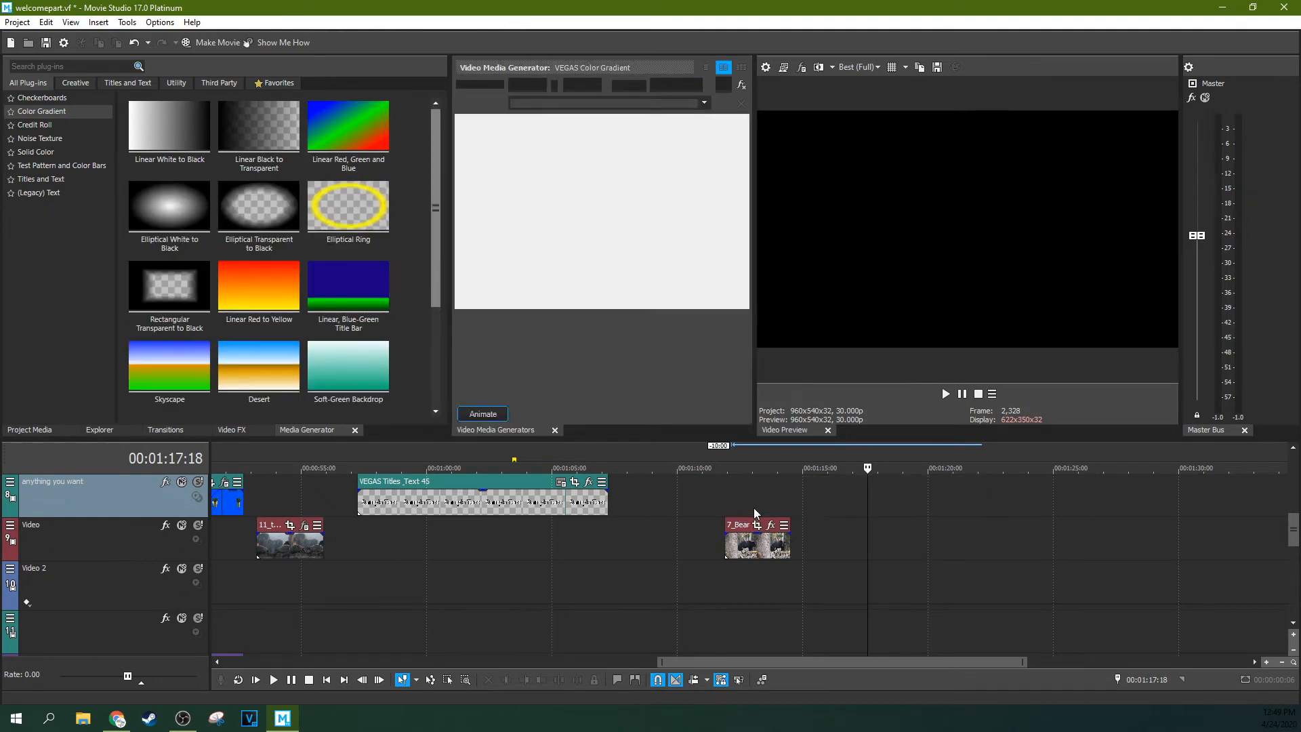
mouse_move(535, 246)
mouse_down()
mouse_move(540, 228)
mouse_move(544, 241)
mouse_up()
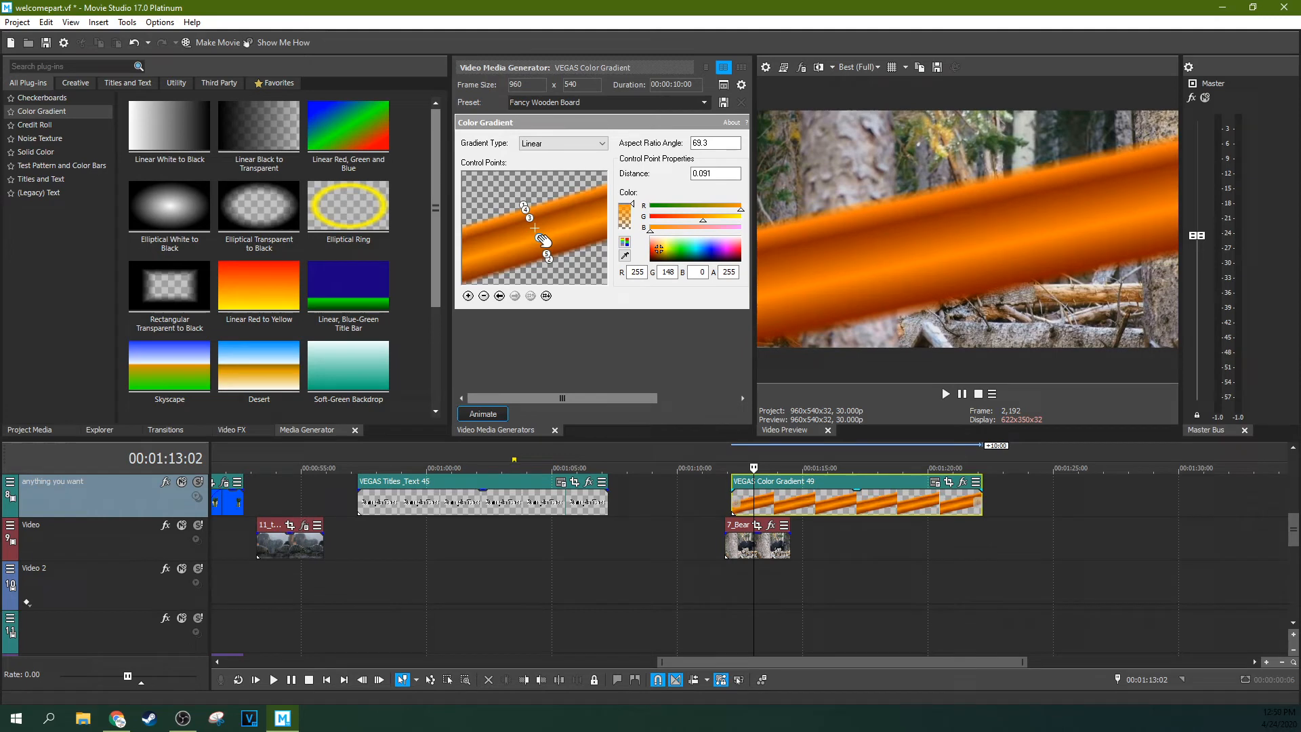
click(661, 256)
drag(863, 492, 861, 513)
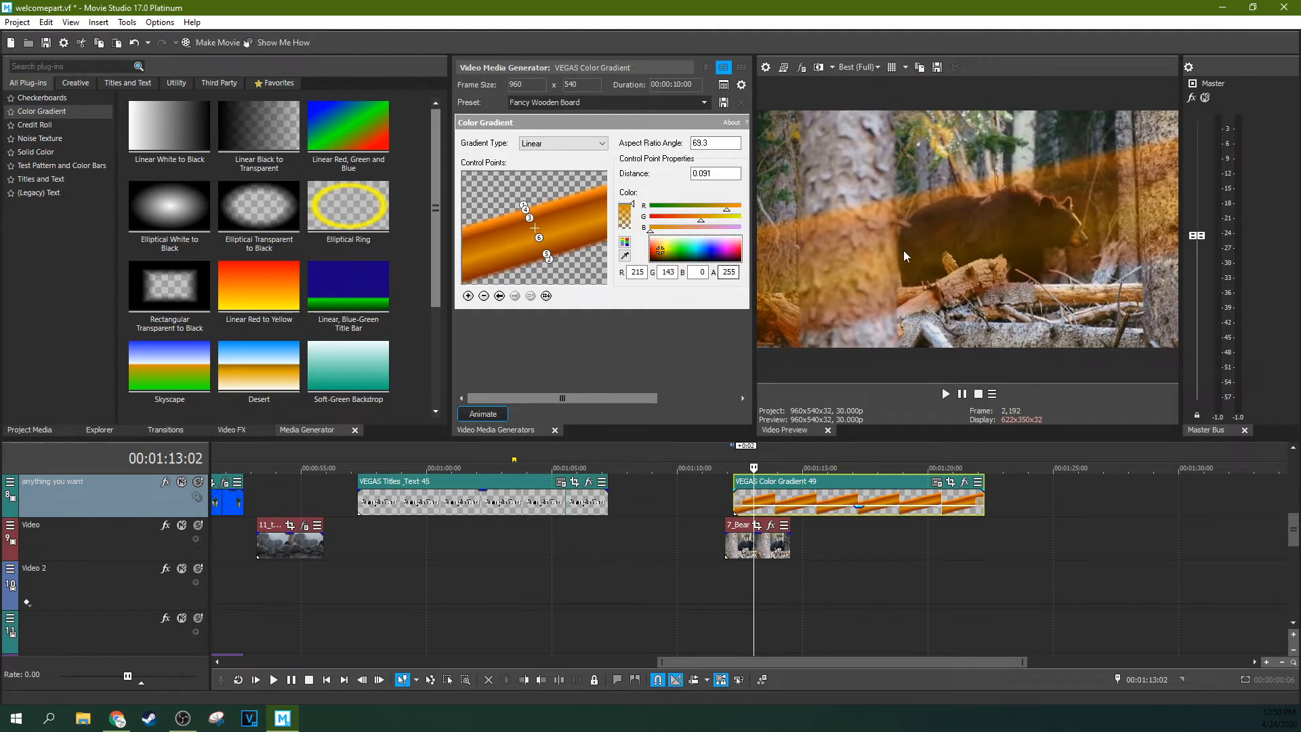
click(818, 499)
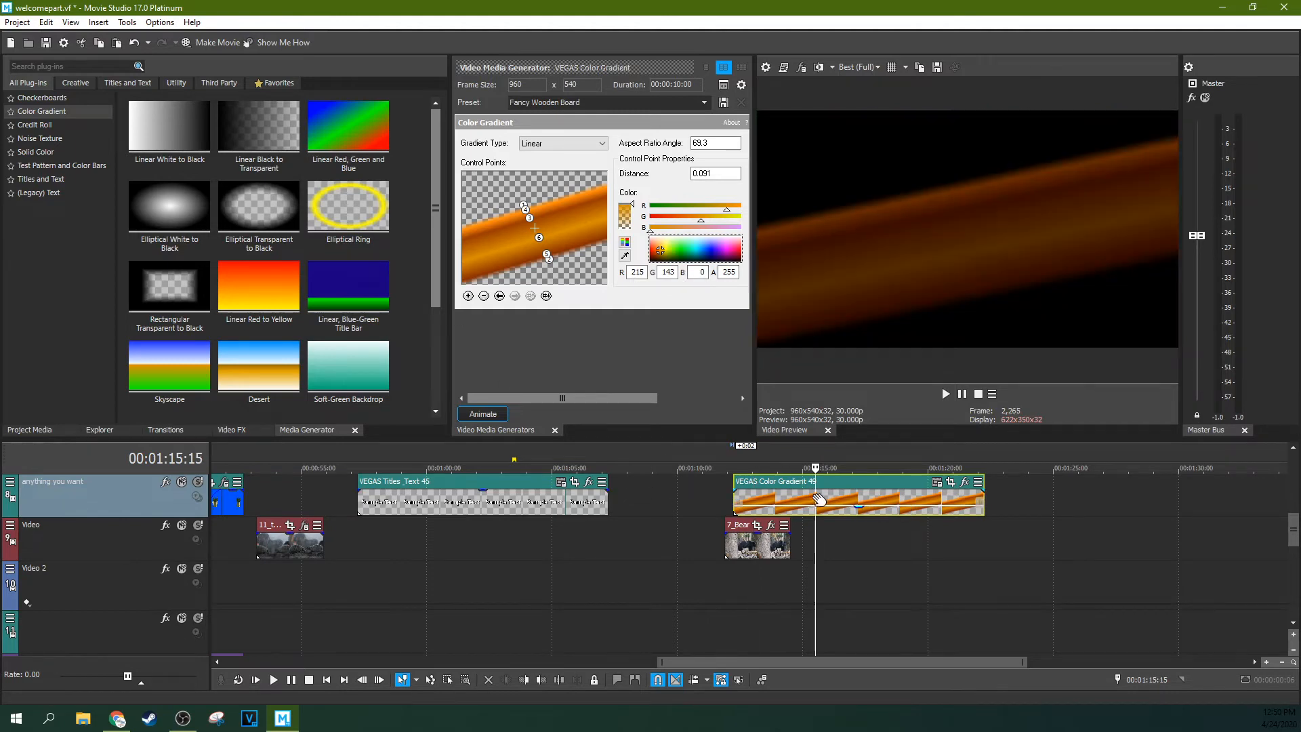
key(Delete)
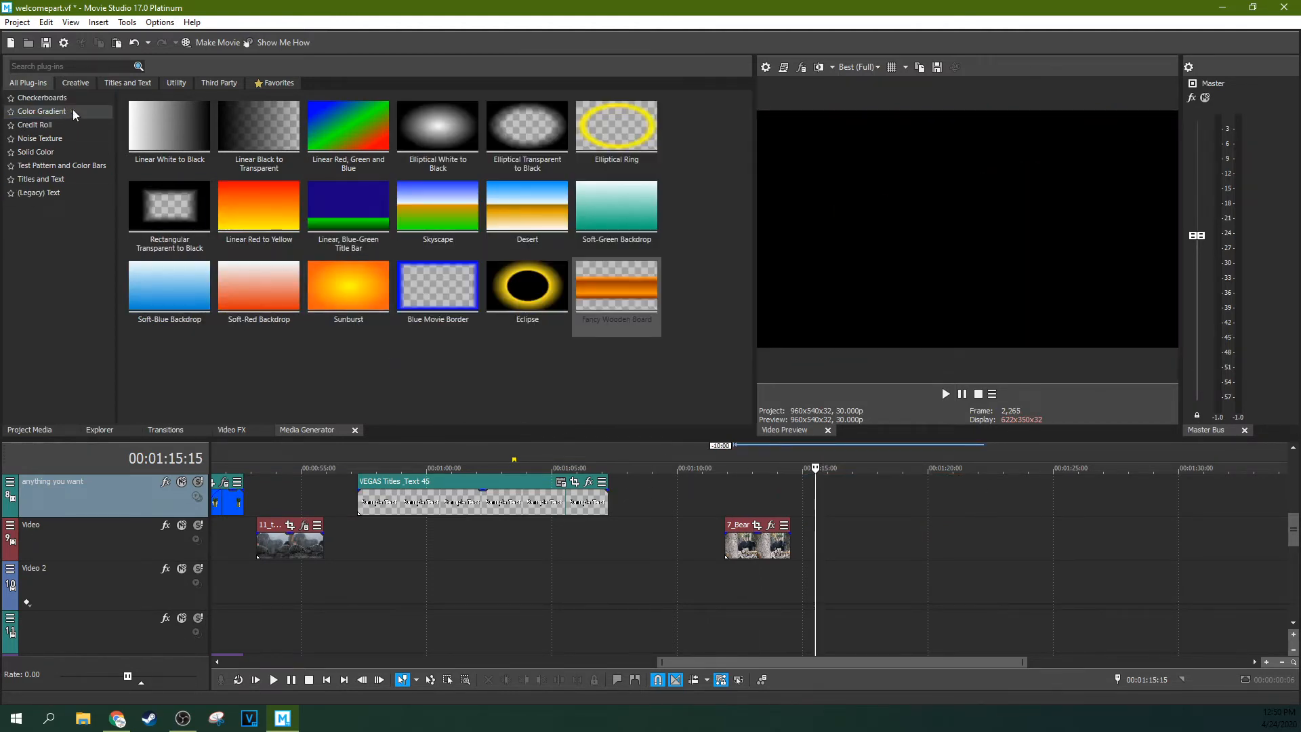
Step: Try the Eclipse color gradient above 7_Bear and delete it
drag(548, 284, 819, 505)
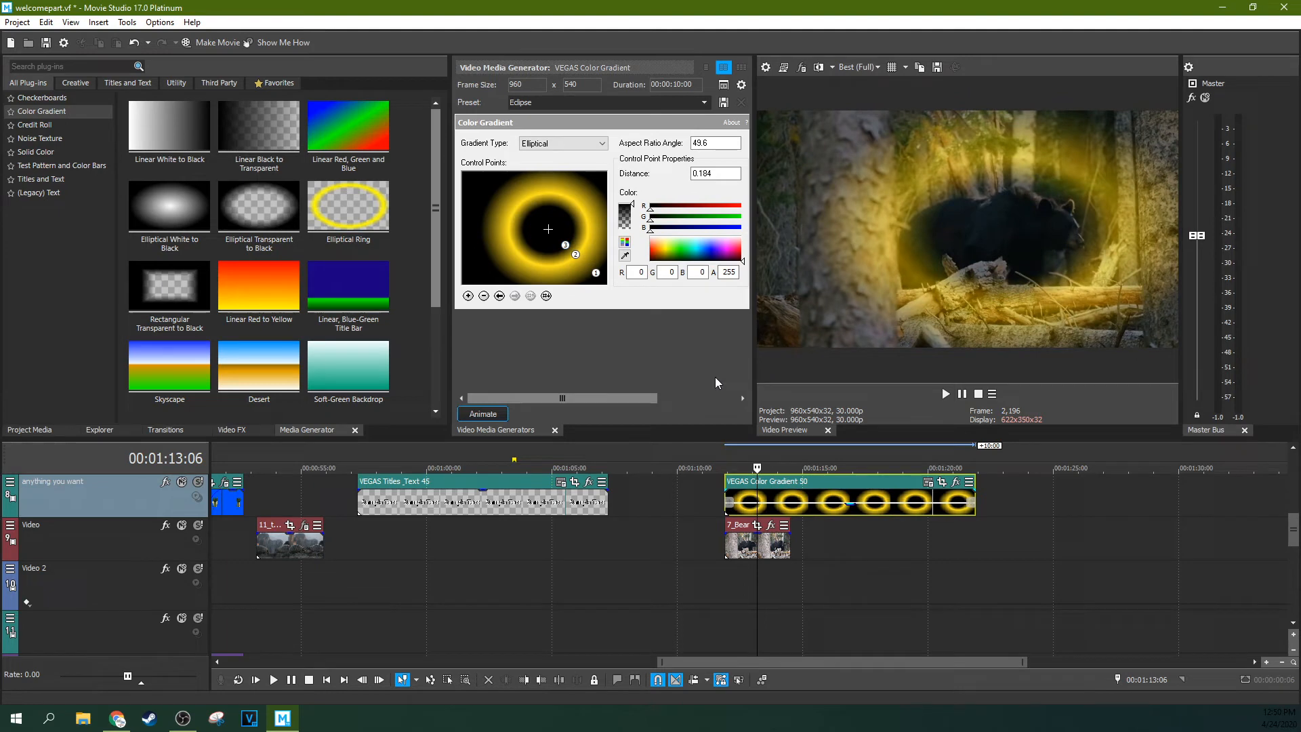
click(834, 513)
key(Delete)
Step: Try the Plain Scrolling on Black credit roll on the track above, after 7_Bear, and delete it
click(46, 125)
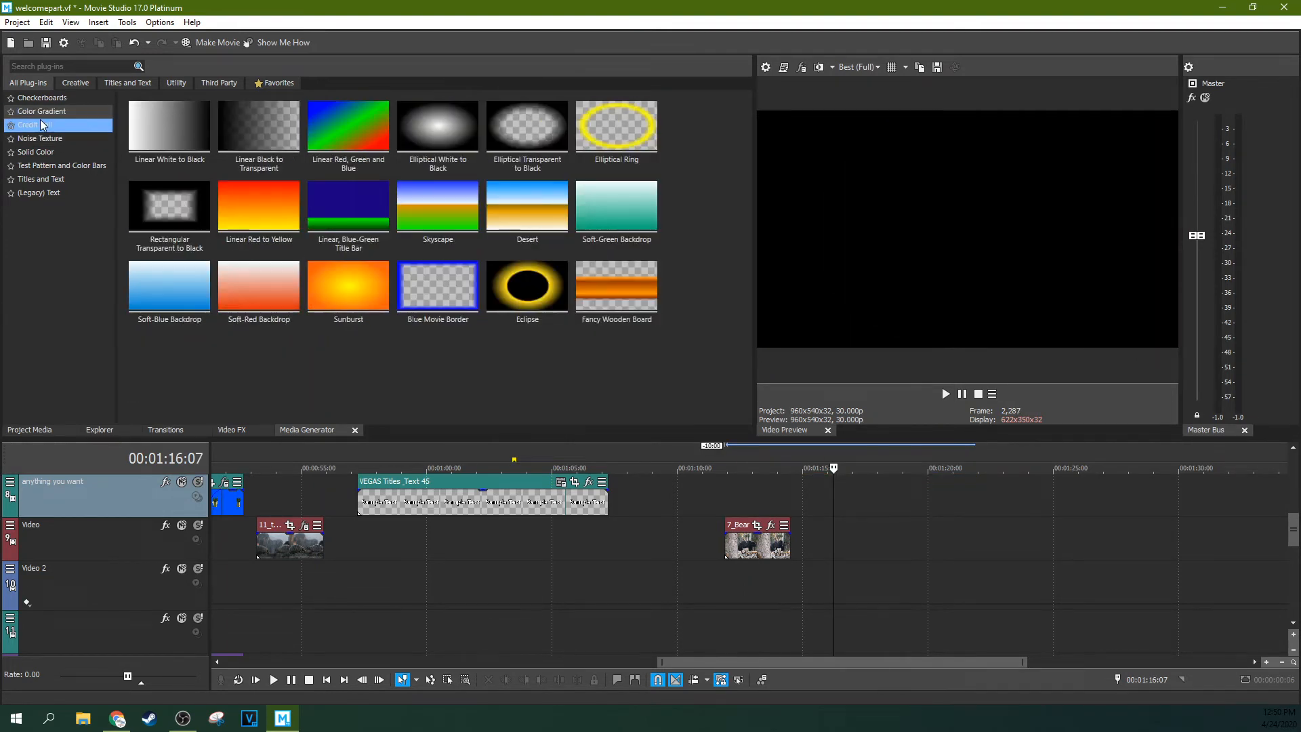
drag(143, 125, 803, 505)
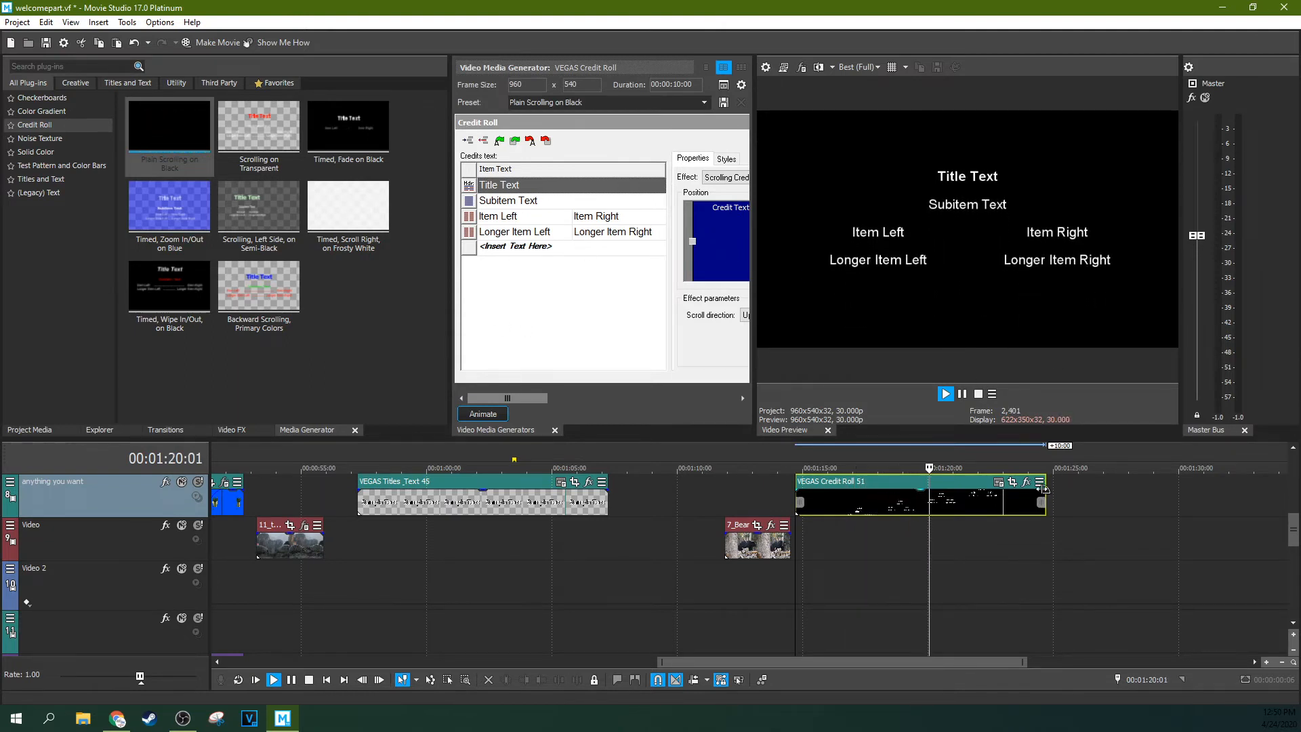
click(996, 495)
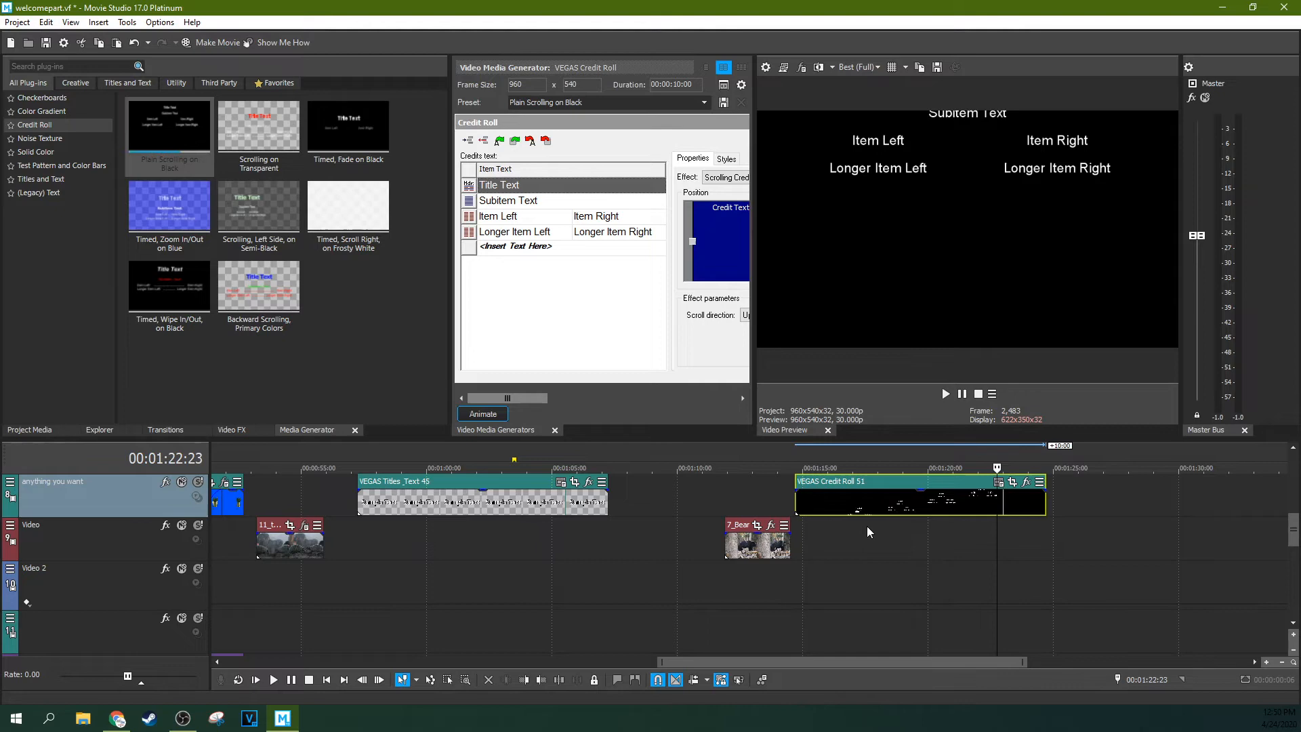
key(Delete)
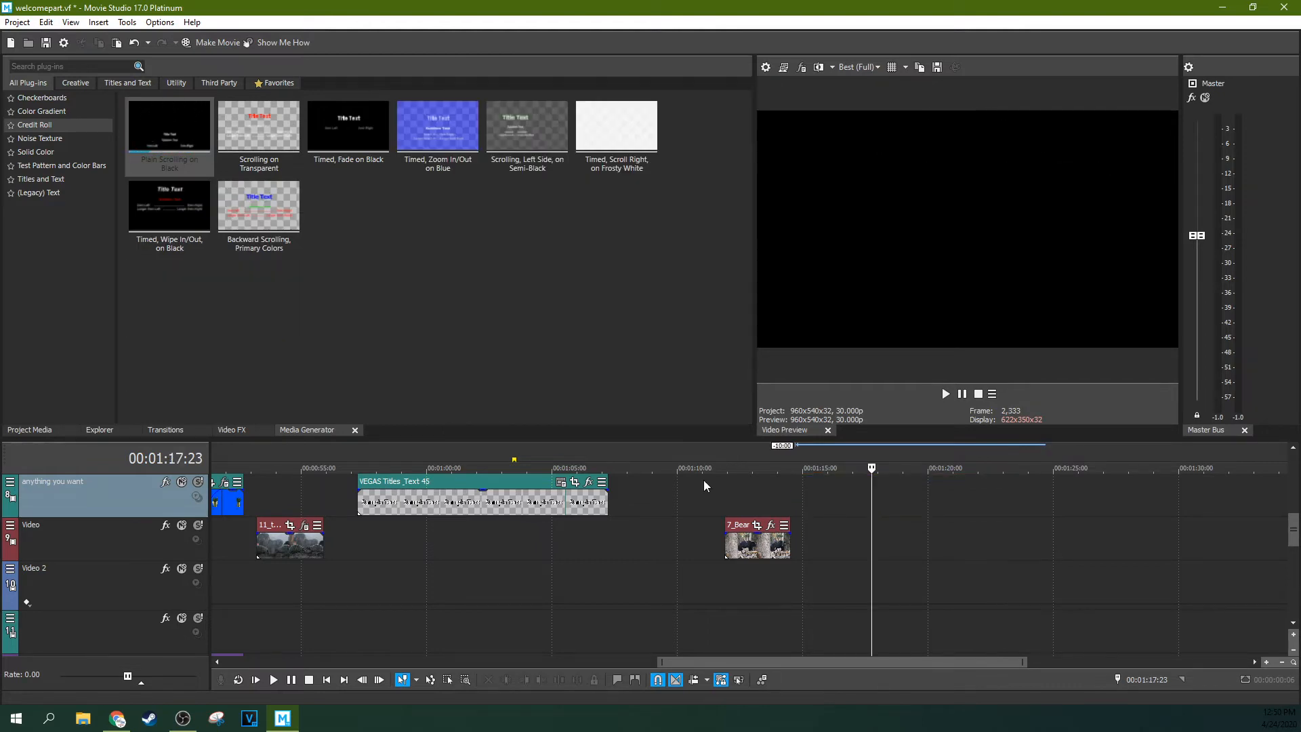
Step: Add the Lightning noise texture above 7_Bear with the number of layers at 5, and widen the generator settings
click(734, 498)
click(64, 138)
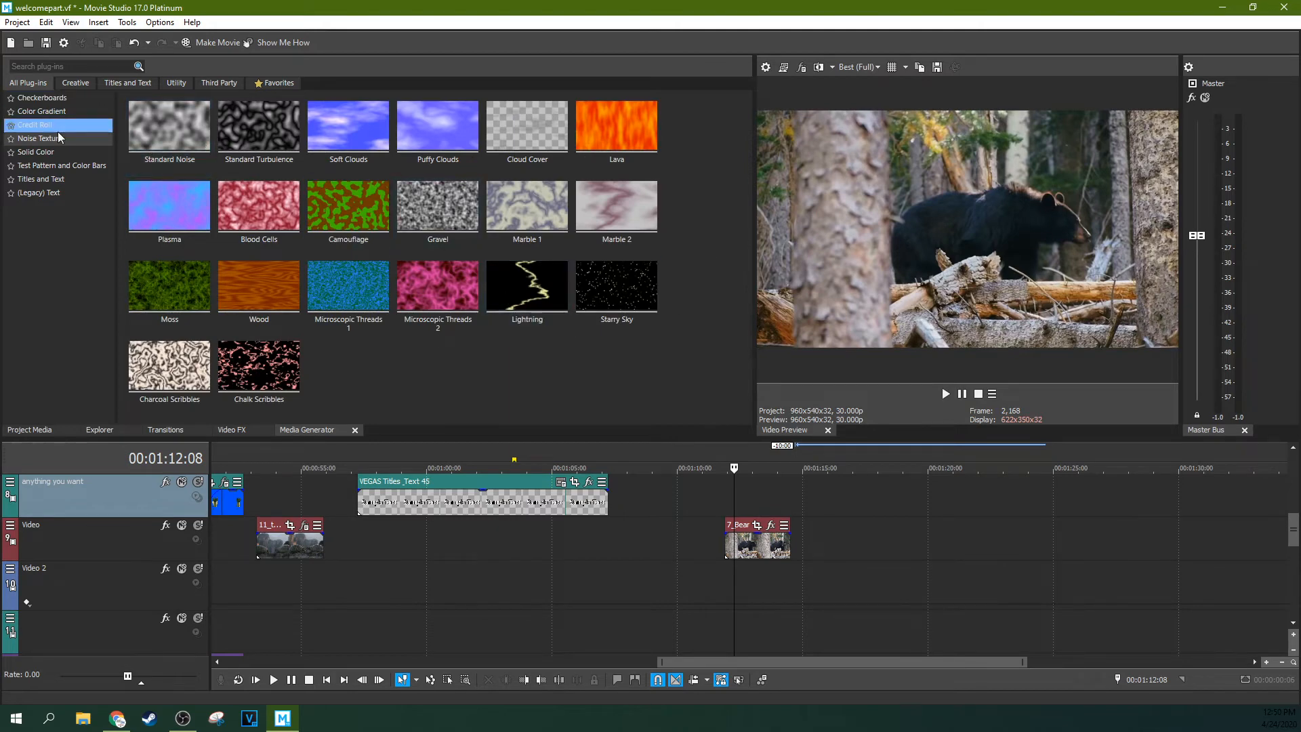
drag(526, 312, 738, 499)
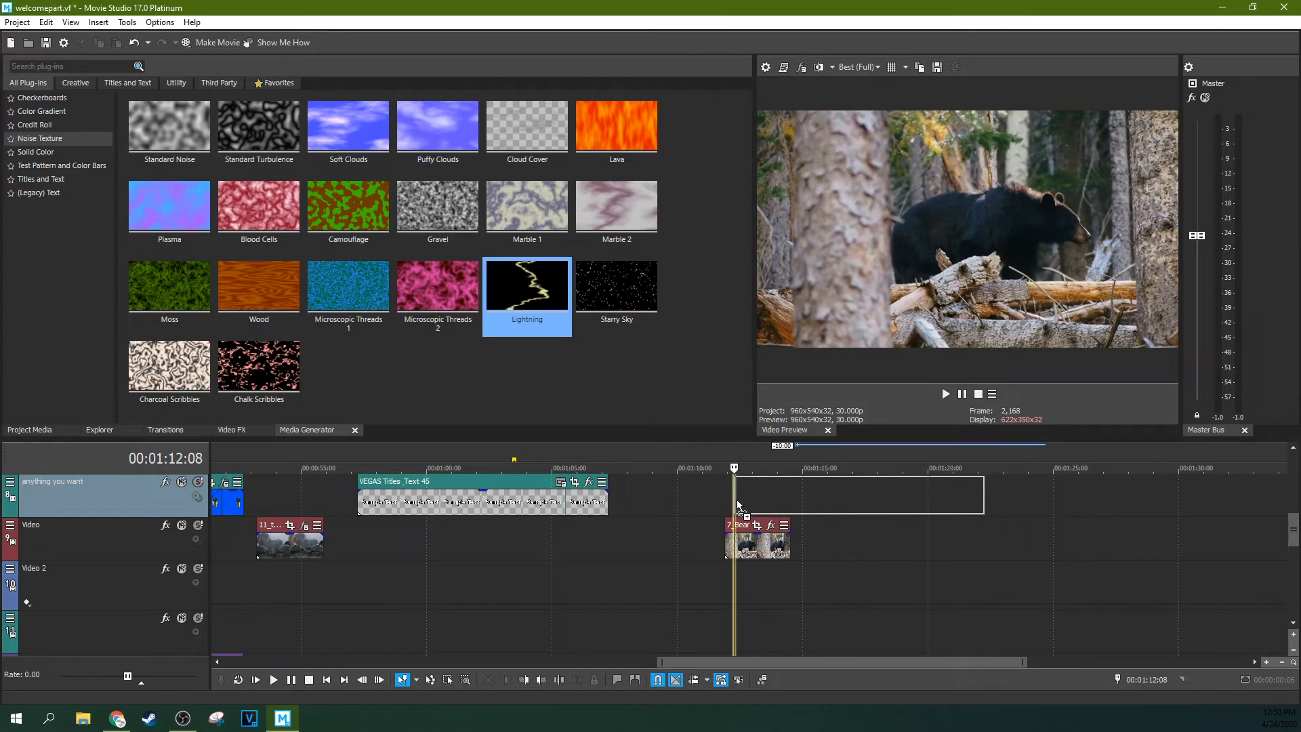
mouse_move(612, 163)
mouse_down()
mouse_move(566, 166)
mouse_move(636, 166)
mouse_up()
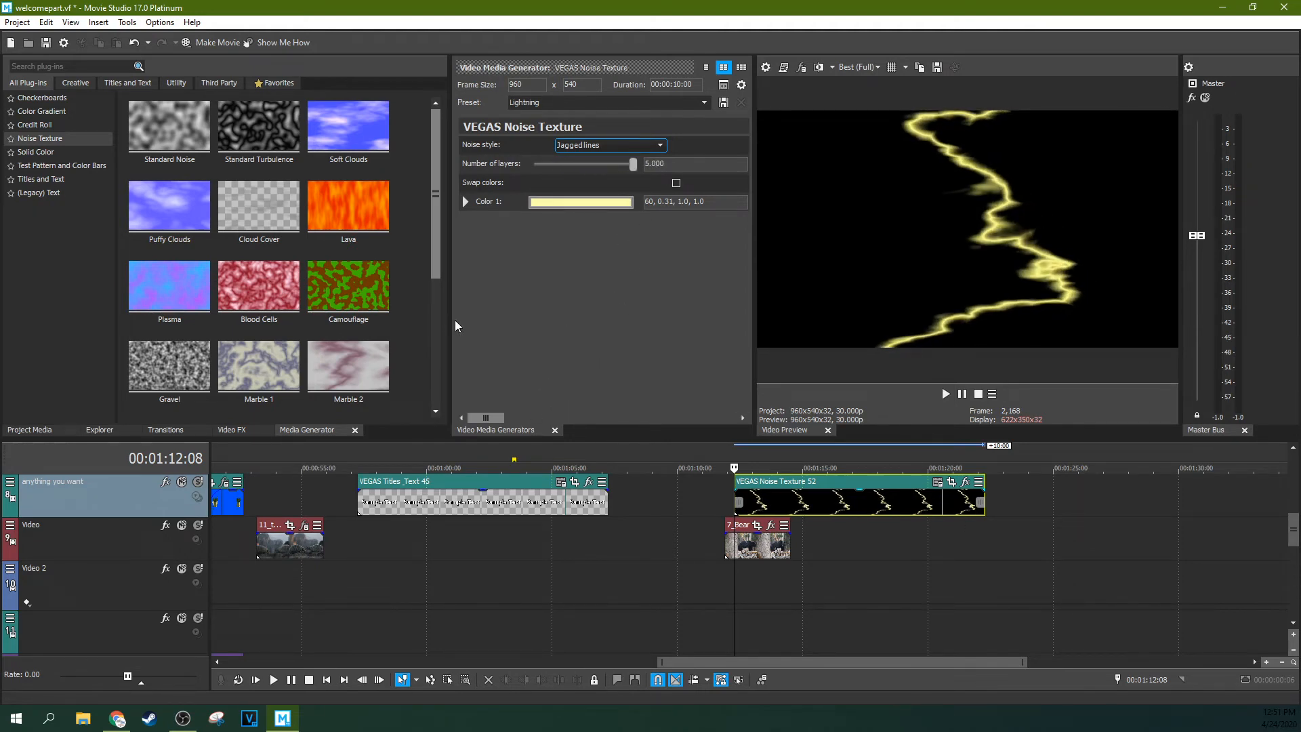
drag(455, 321, 353, 317)
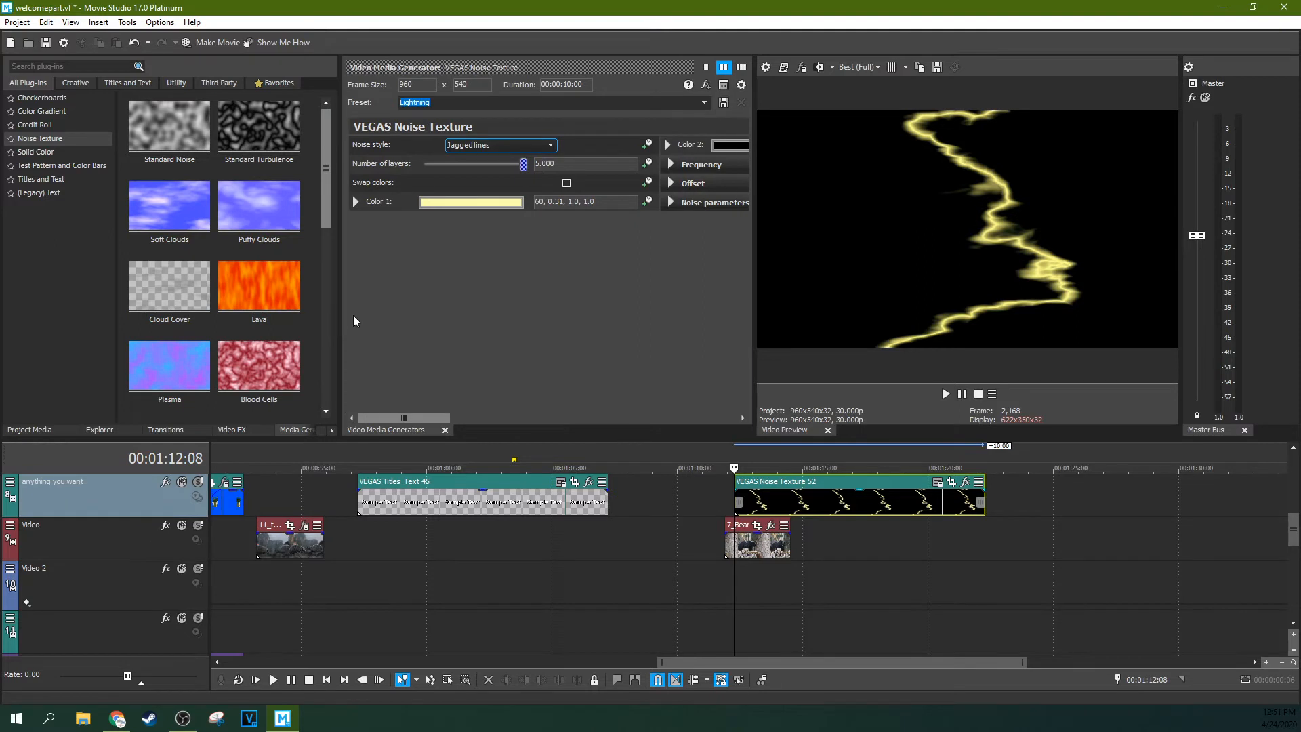
Step: Animate the Lightning texture with a keyframe at 00:00:01:25, setting the number of layers to 4.619 and Color 1 to 60, 0.24, 0.97, 1.0
click(647, 163)
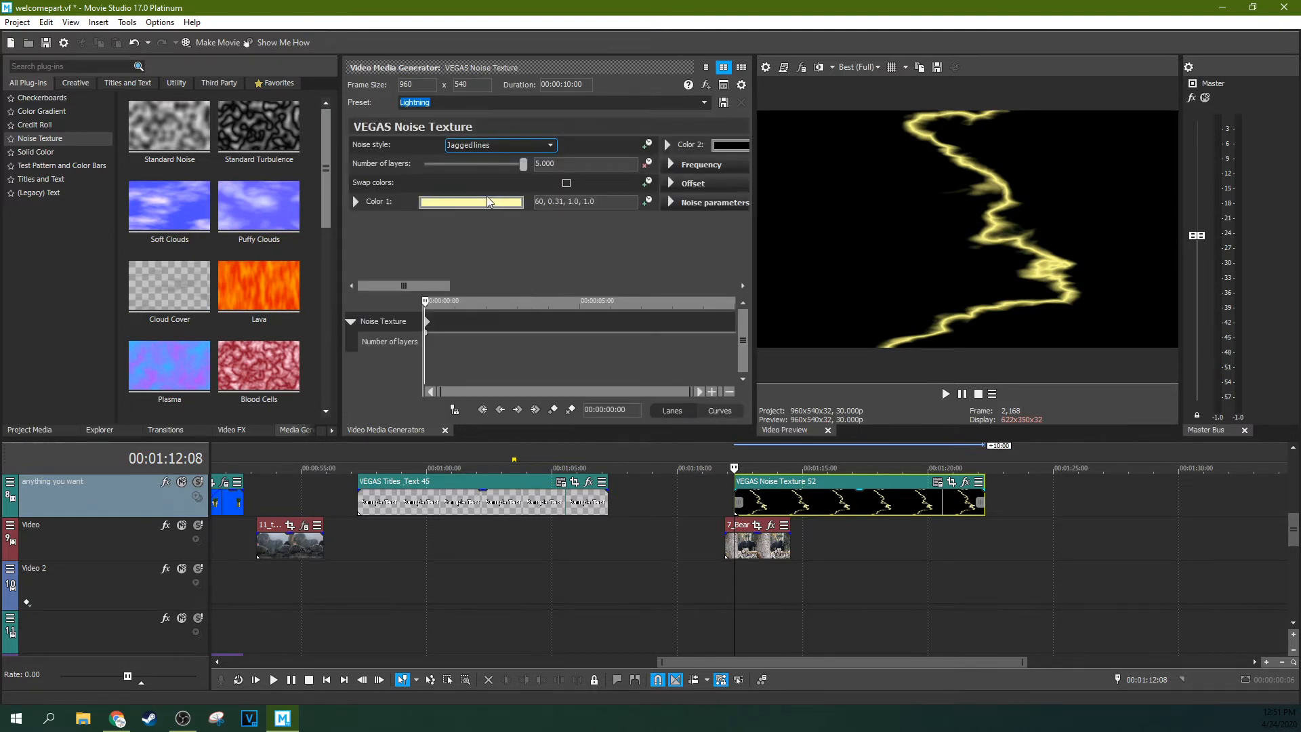
click(522, 165)
drag(520, 165, 511, 169)
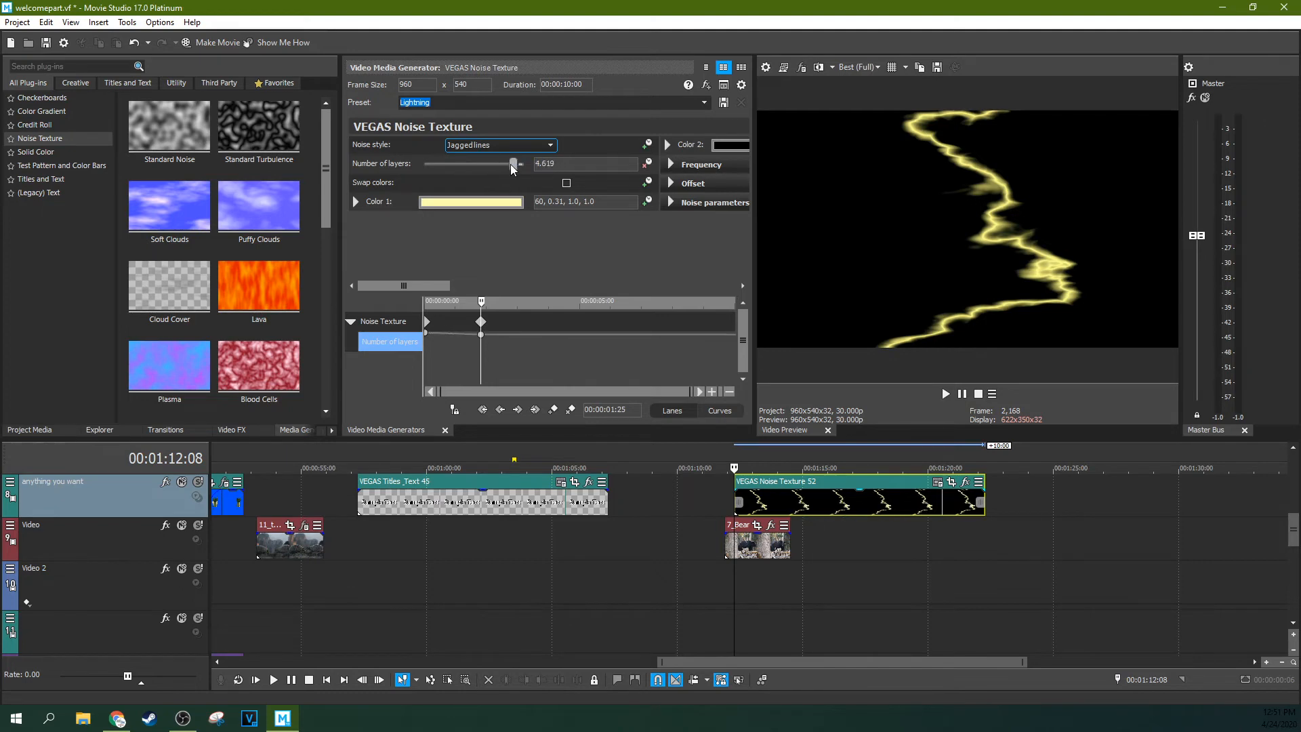
click(648, 202)
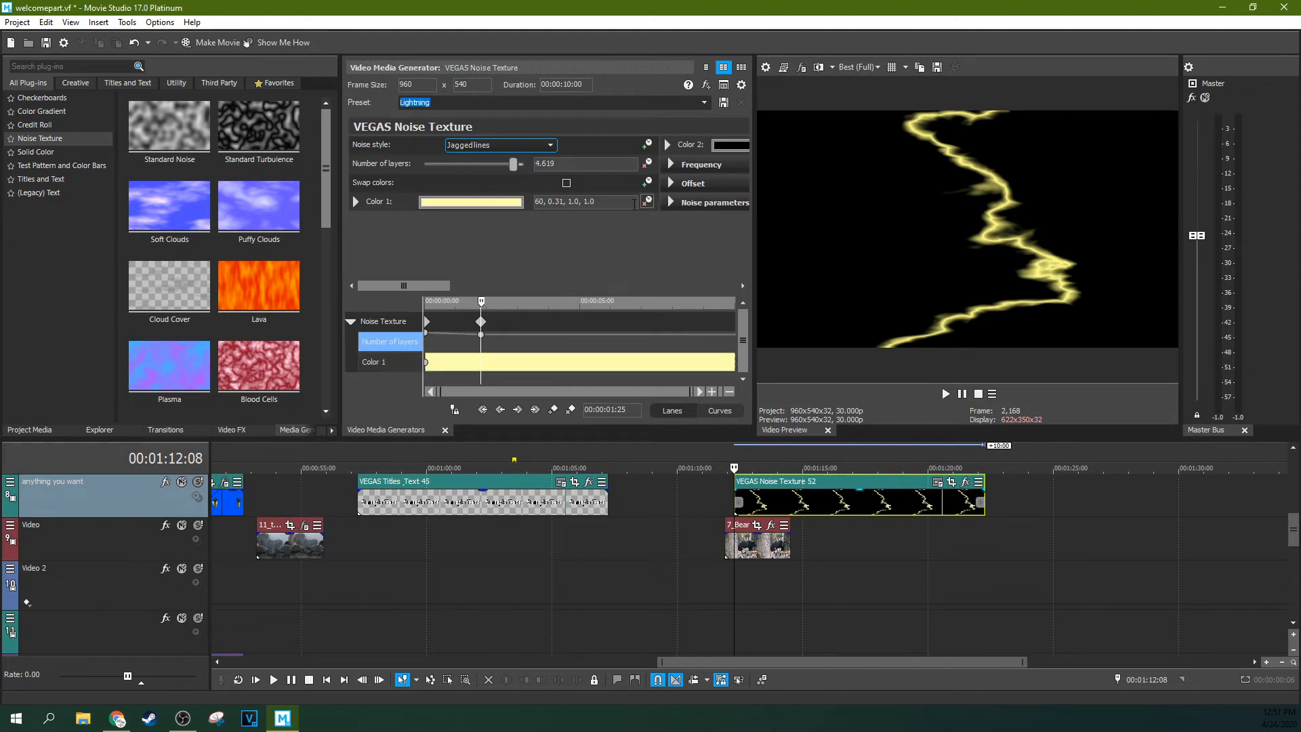
click(472, 200)
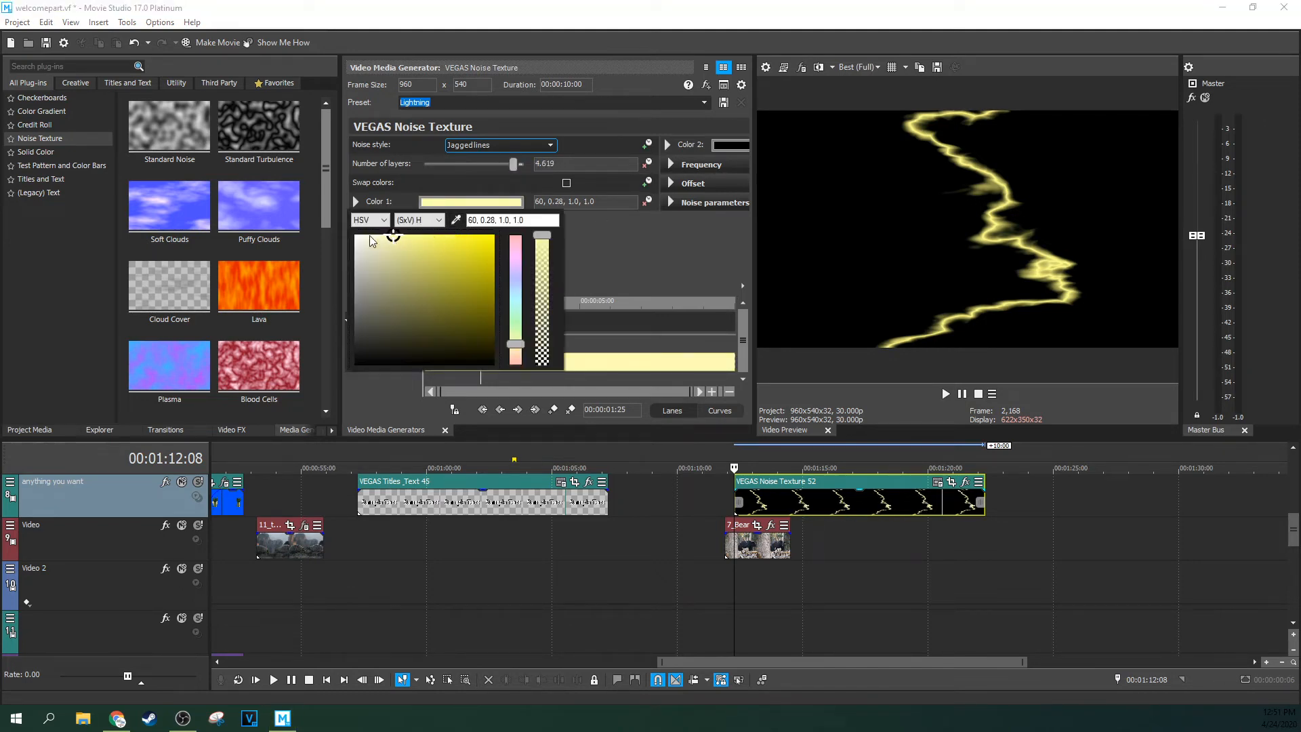
drag(386, 245, 358, 248)
click(600, 231)
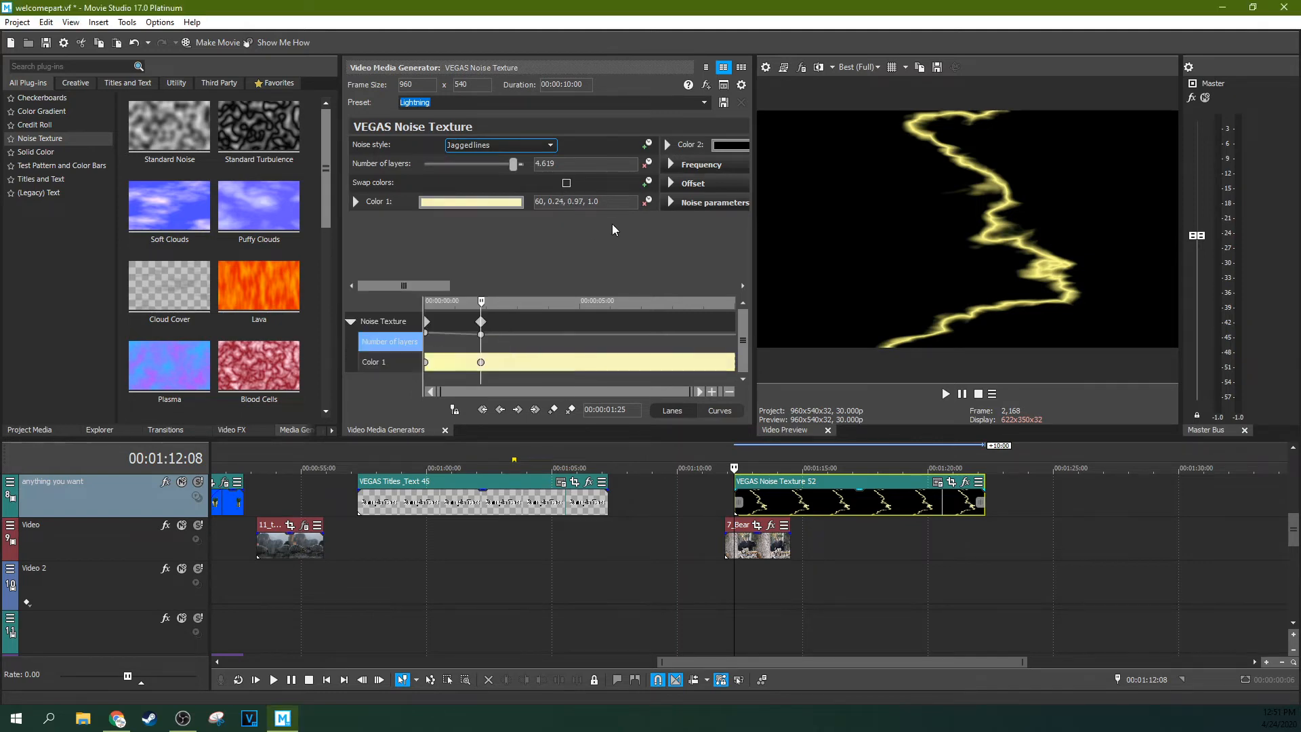
Step: Move the second Noise Texture keyframe toward the end of the generator's timeline and preview the slower animation
drag(480, 322, 703, 322)
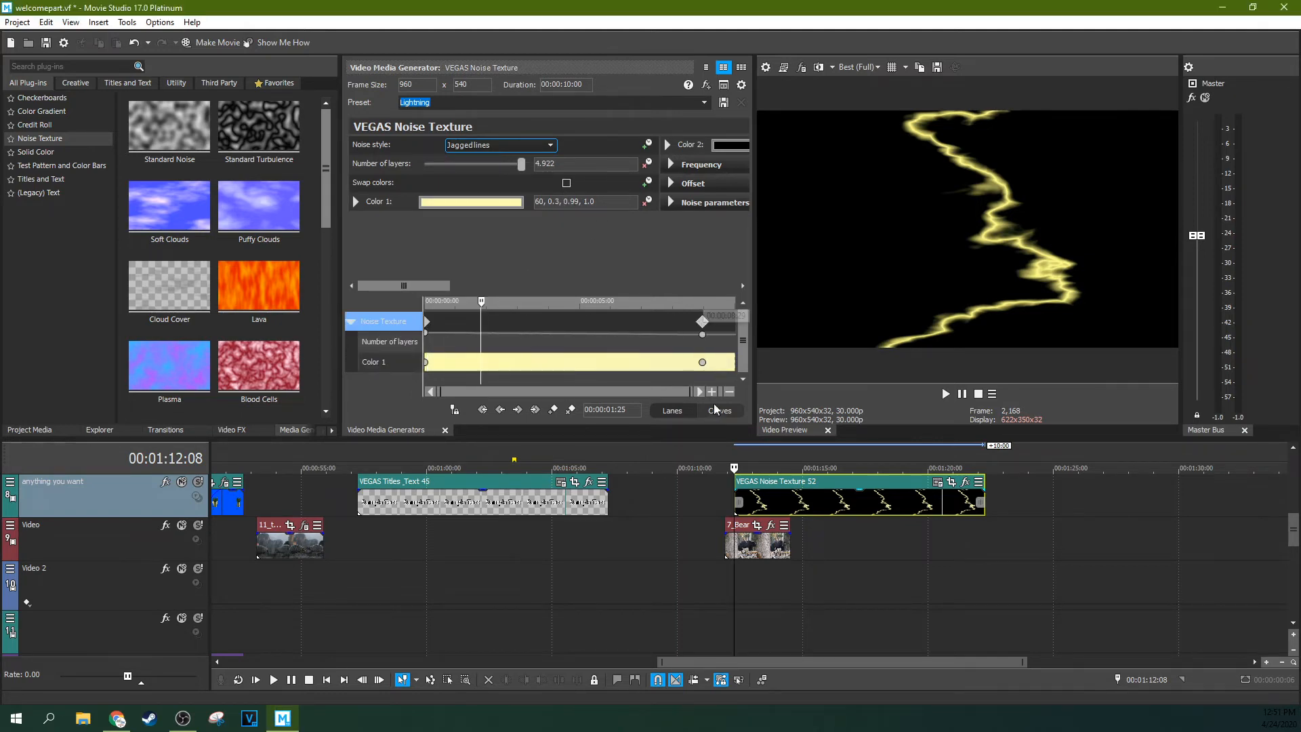
click(761, 473)
key(space)
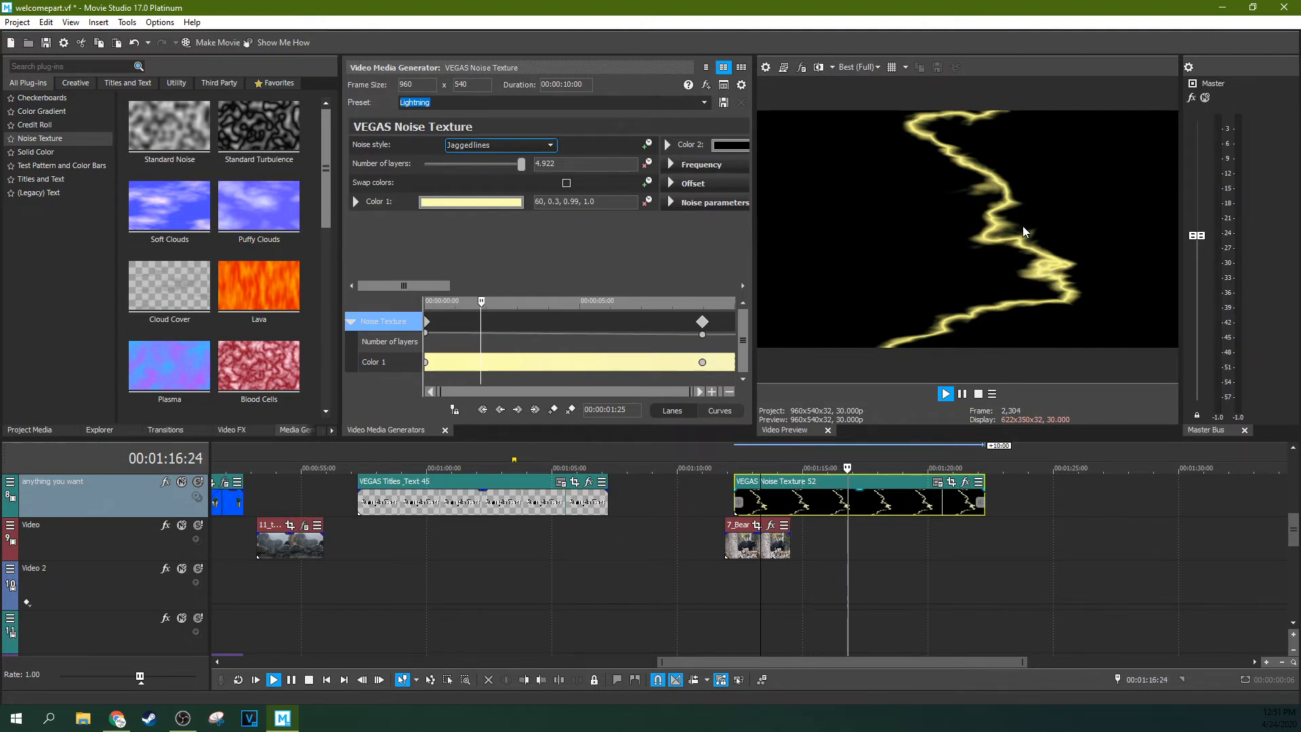
click(964, 395)
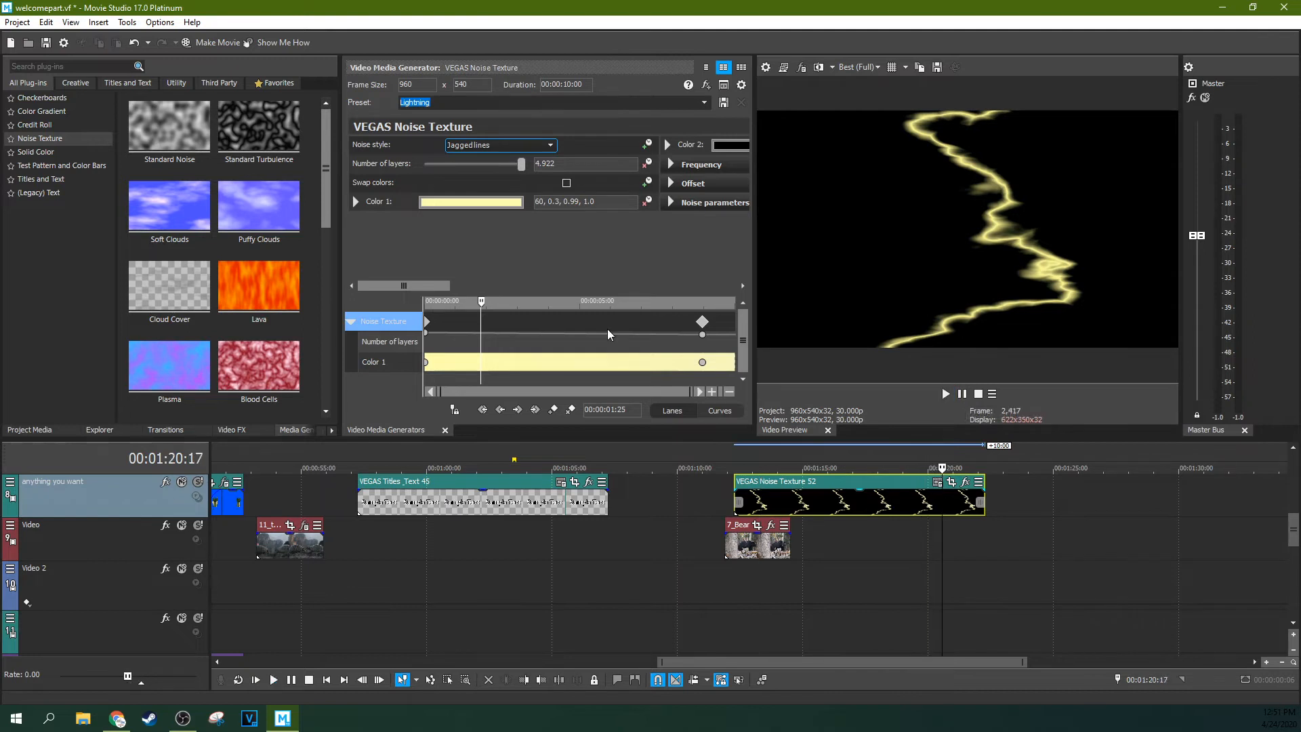
Step: Move the second Noise Texture keyframe back to about 00:00:00:26 and preview the faster animation
drag(702, 324, 453, 324)
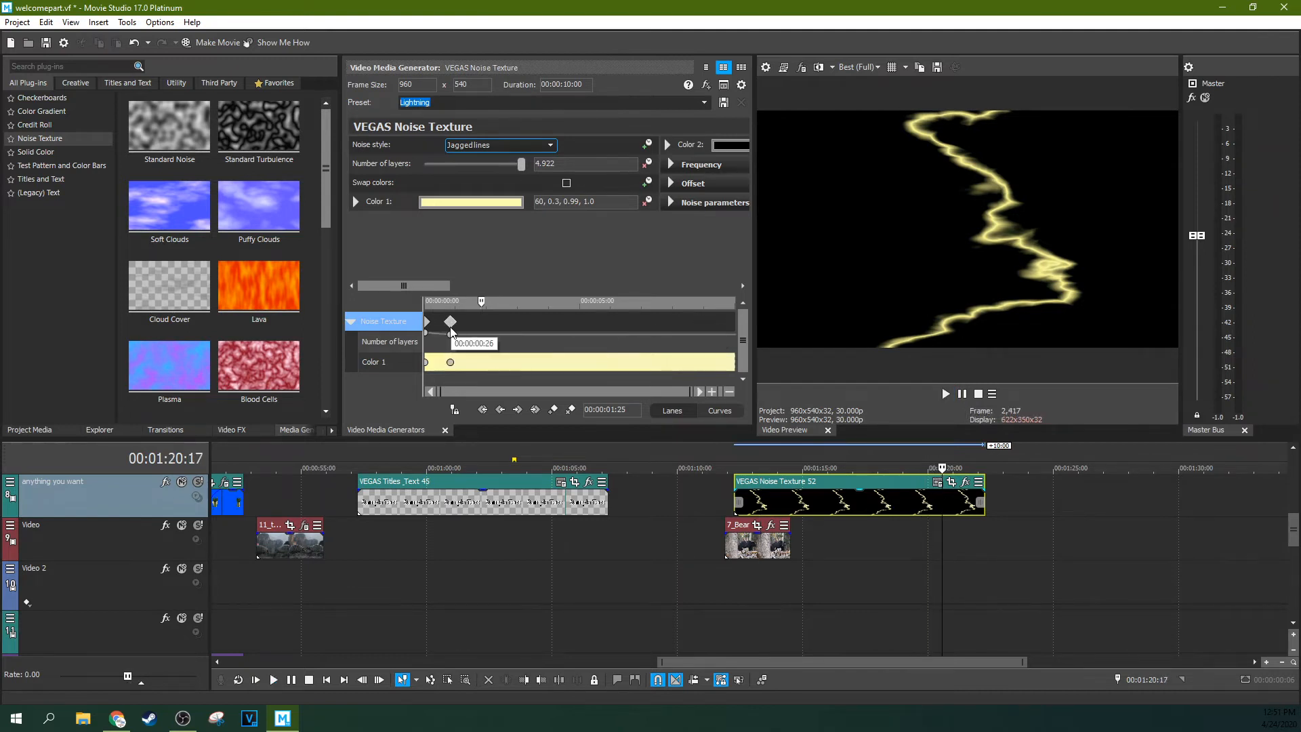
click(738, 457)
key(space)
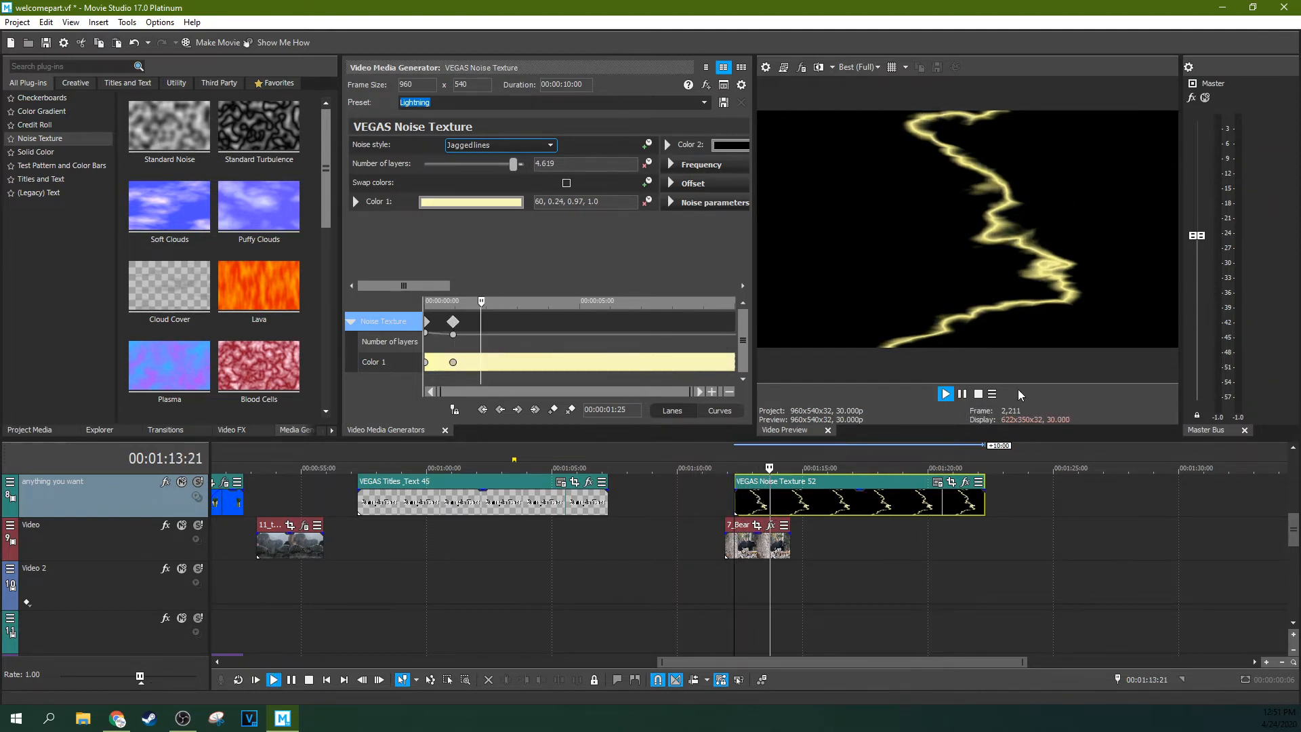
click(963, 394)
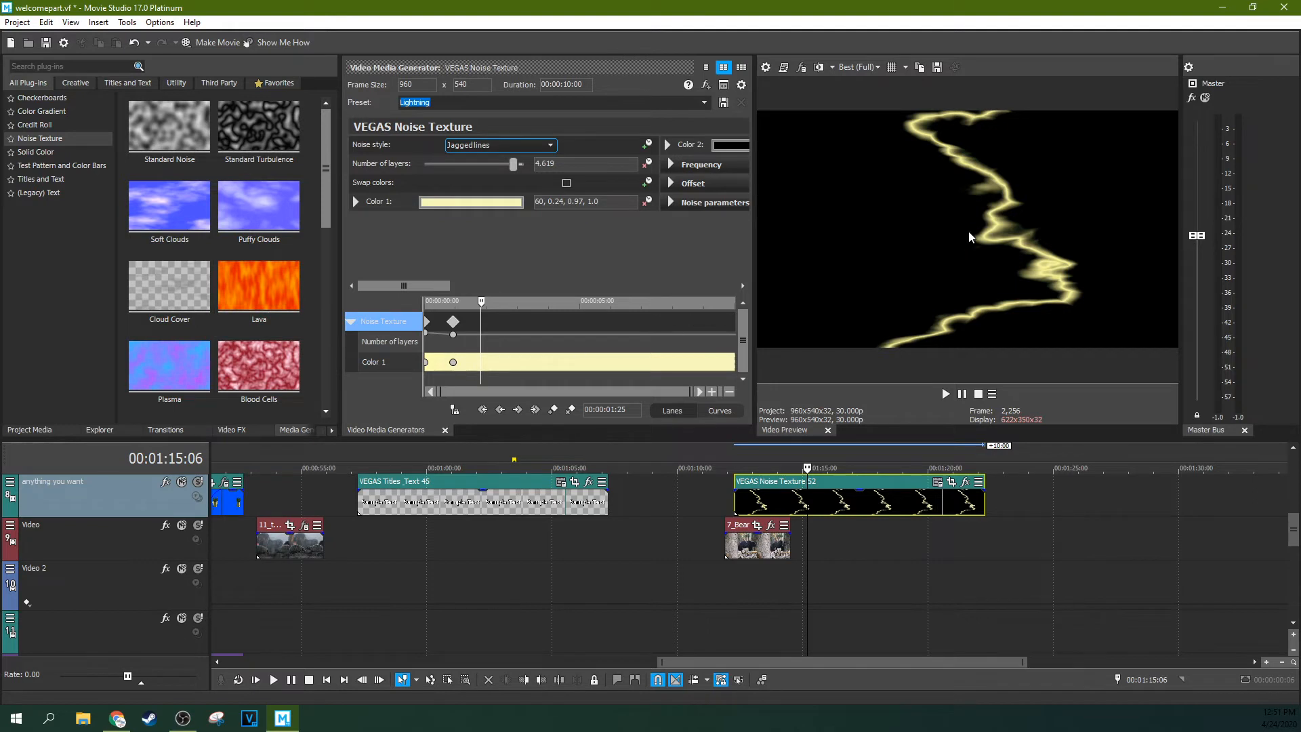
Step: Try raising the Lightning texture's frequency to X 2.042 and Y 22.857, and lower it to X 1.021 and Y 9.184
drag(430, 285, 649, 249)
click(488, 165)
drag(542, 188, 608, 212)
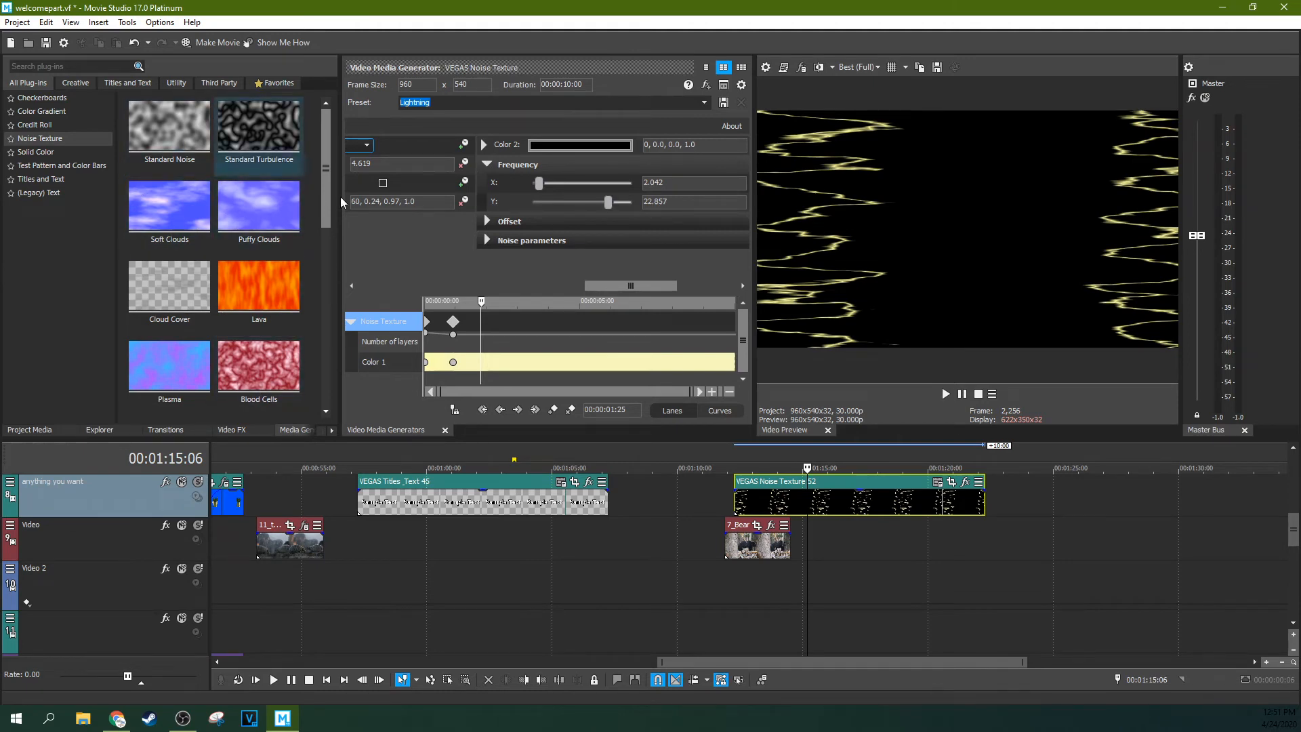
drag(601, 209, 539, 188)
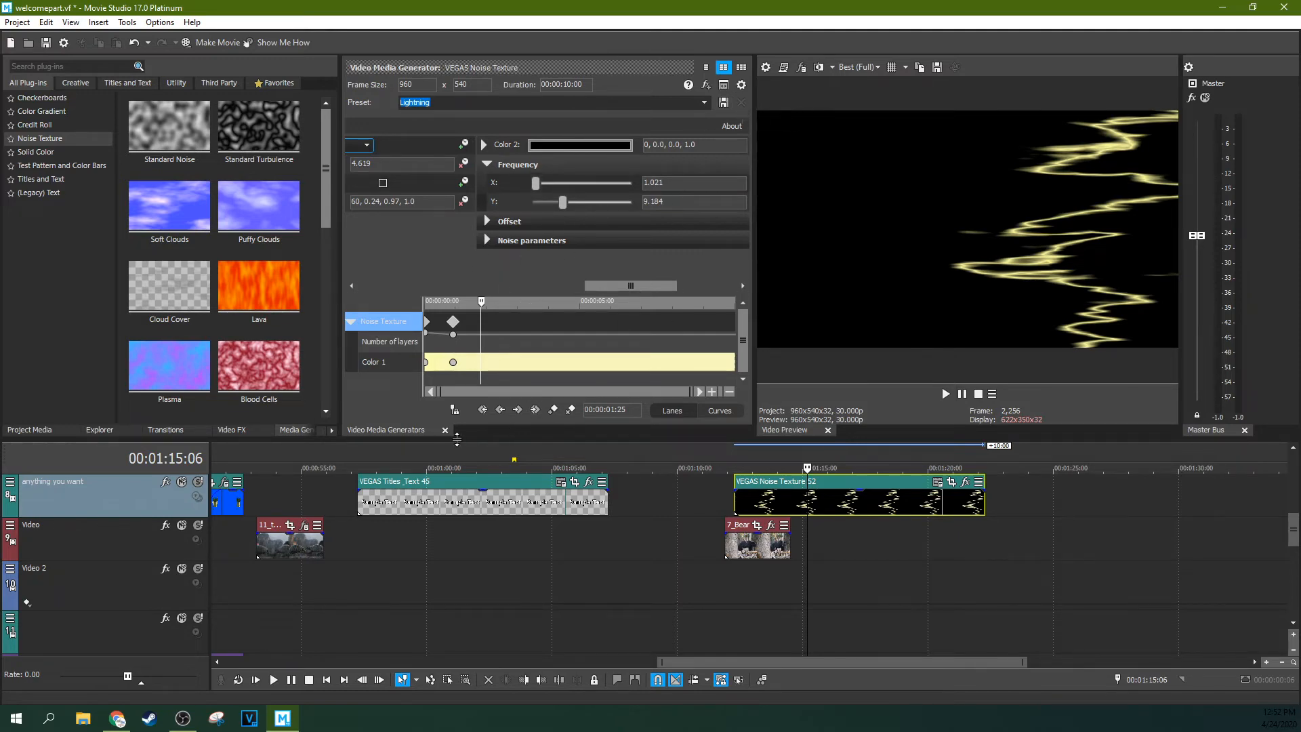
Step: Close the generator settings and delete the Lightning event above 7_Bear
click(445, 430)
click(821, 513)
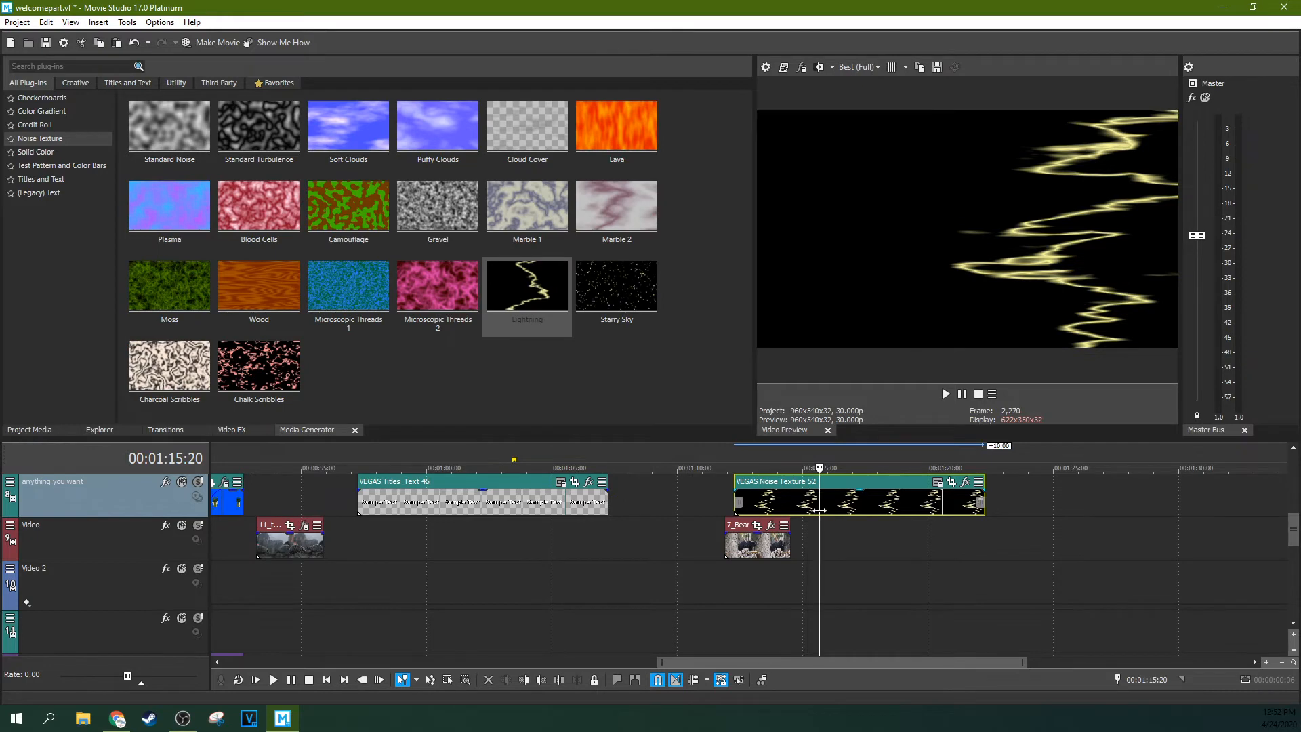
key(Delete)
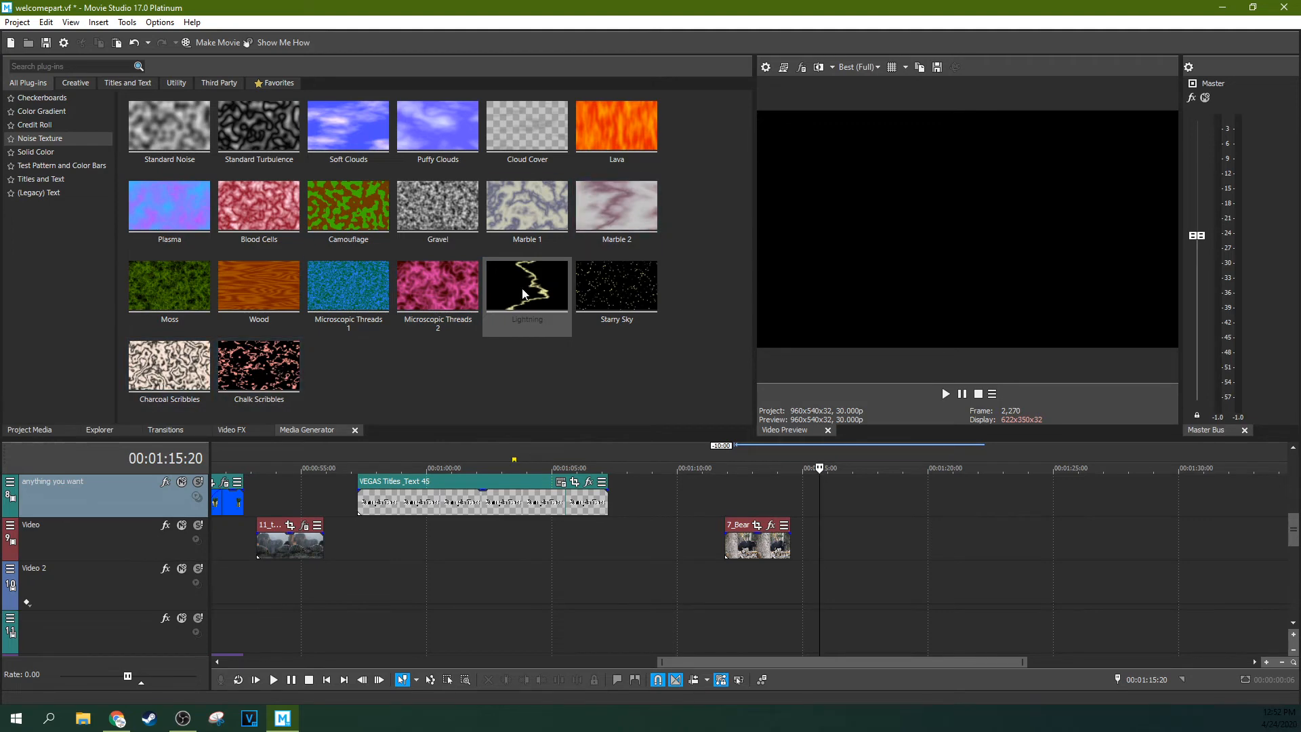
Step: Add the Blood Cells noise texture above 7_Bear and set its frequency to X 19.592 and Y 19.388
drag(440, 313, 407, 221)
drag(259, 207, 726, 498)
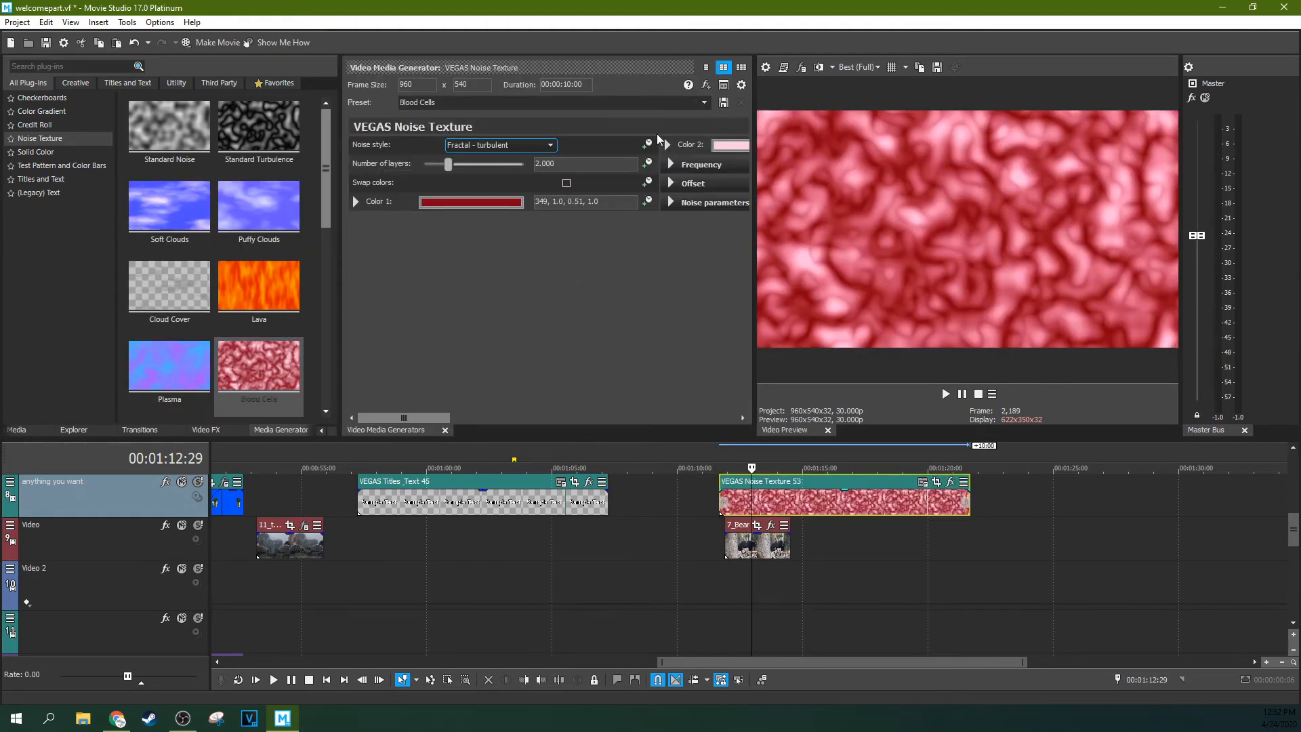
click(671, 165)
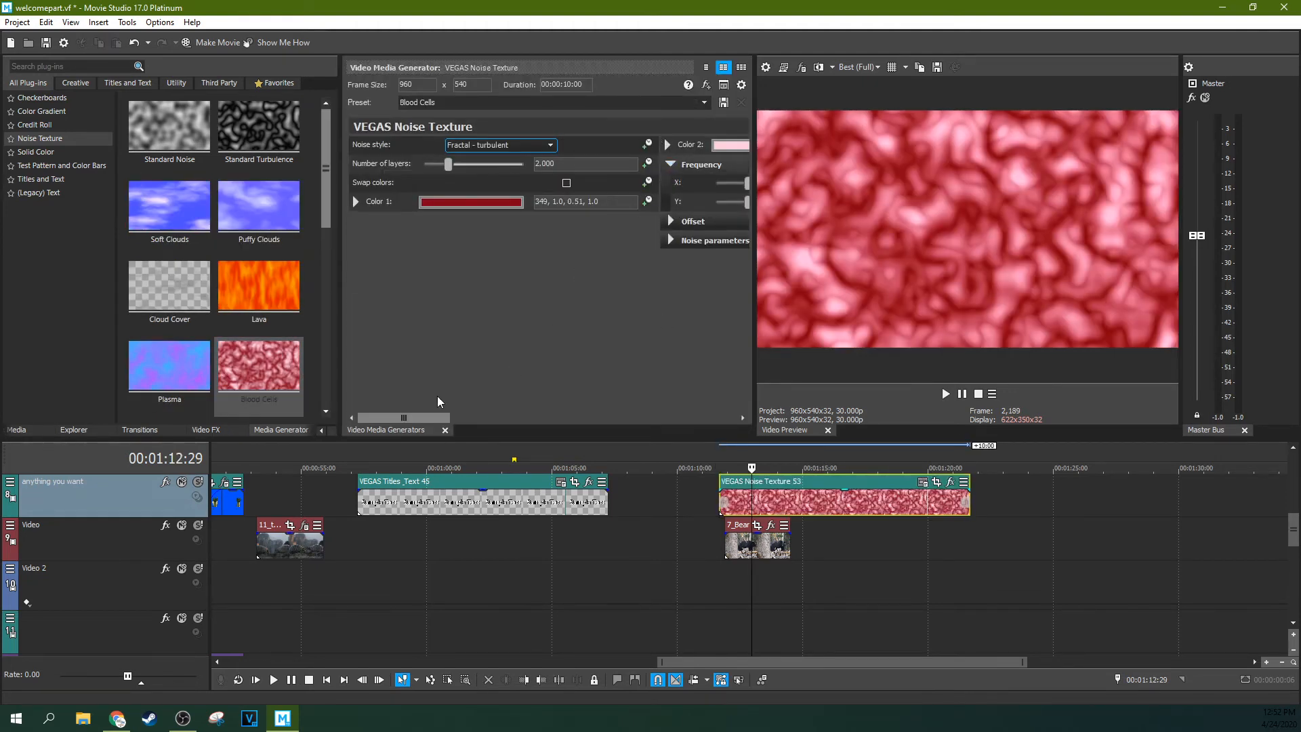
drag(391, 418, 599, 397)
drag(582, 184, 612, 205)
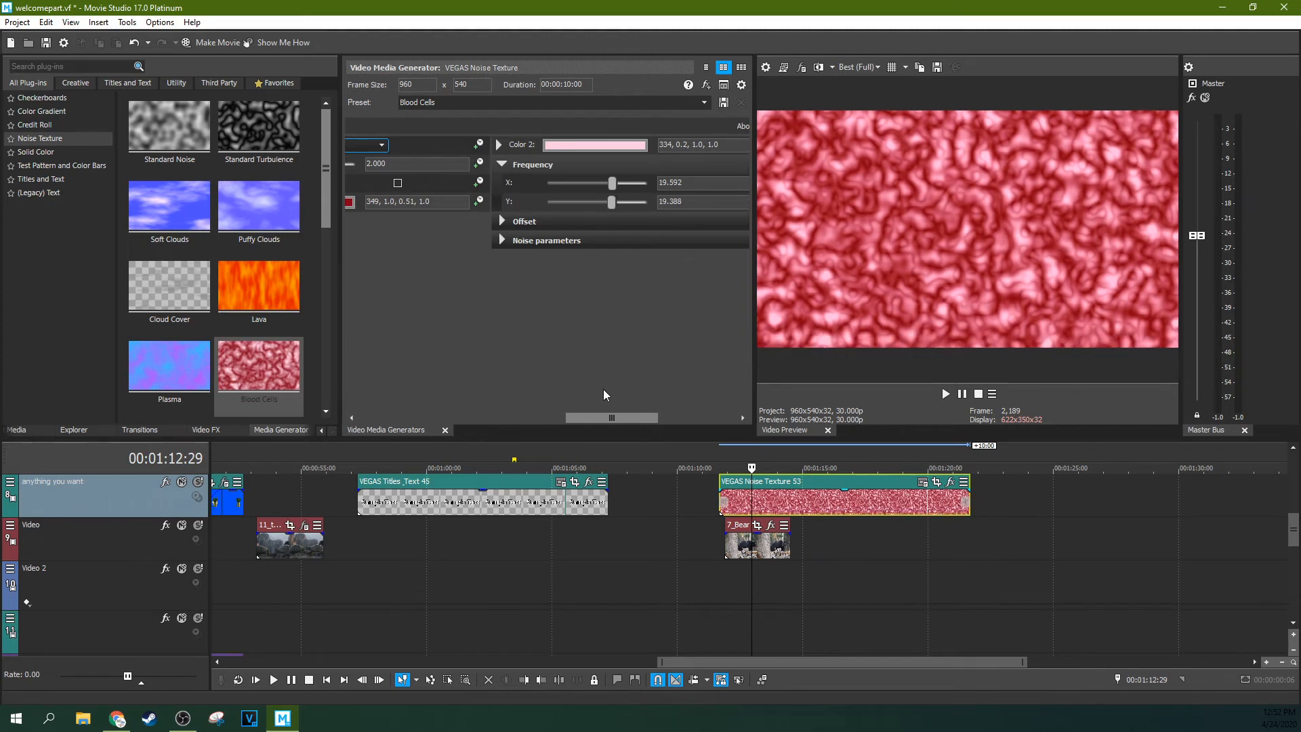
Step: Set the Blood Cells texture's Color 1 to 349, 0.96, 0.54, 1.0 and its number of layers to 5
drag(603, 416, 427, 406)
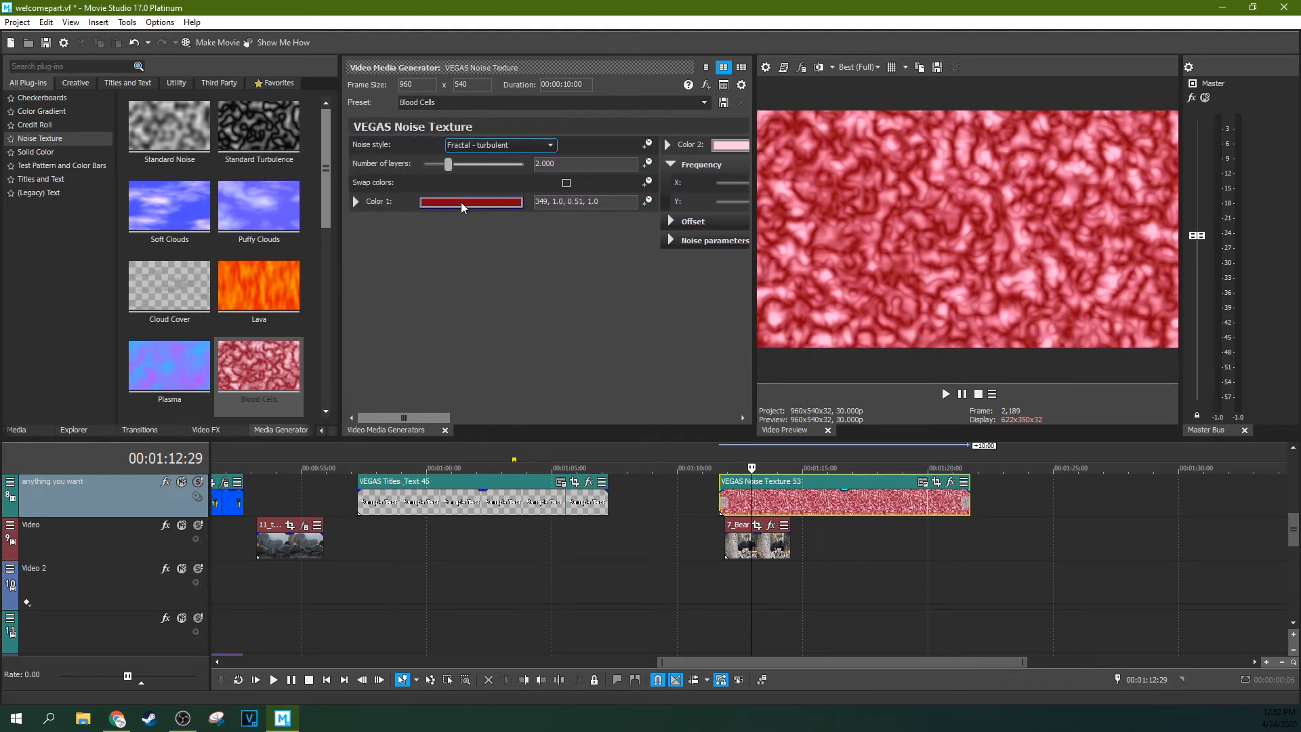
click(461, 201)
click(488, 296)
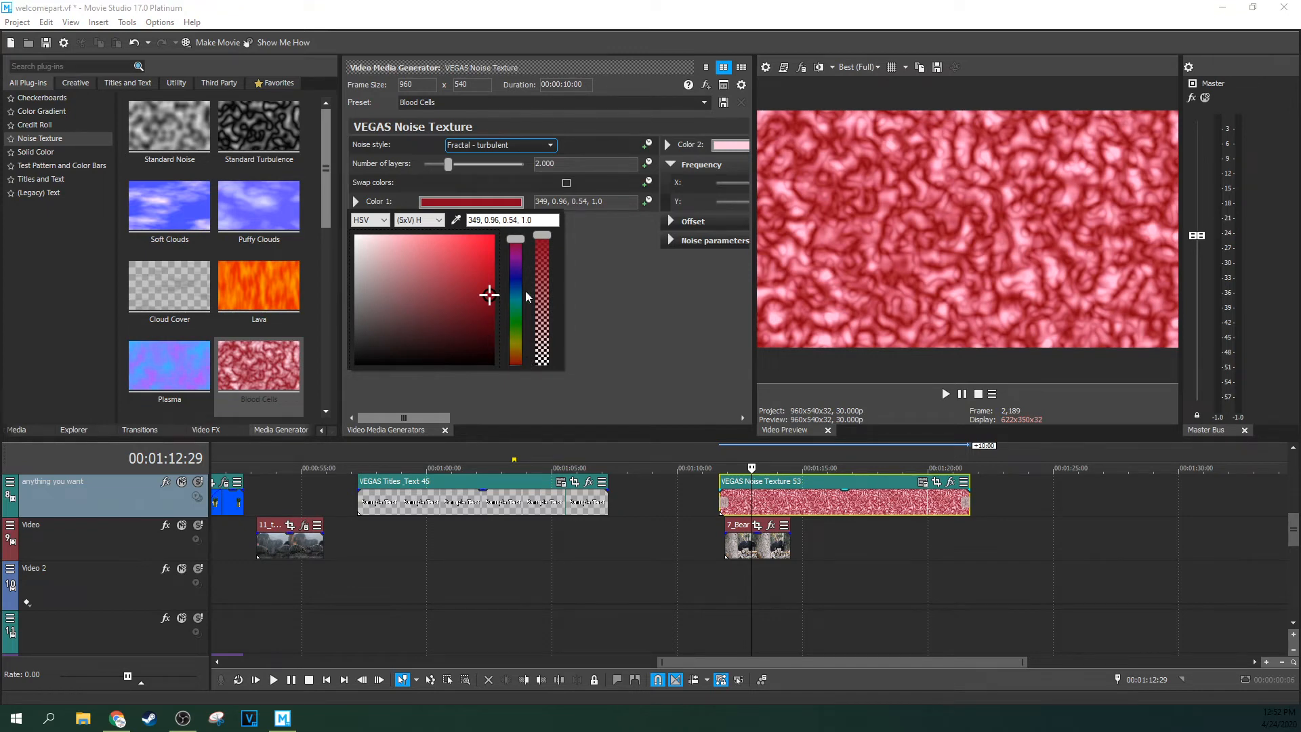
click(554, 202)
drag(463, 171, 505, 169)
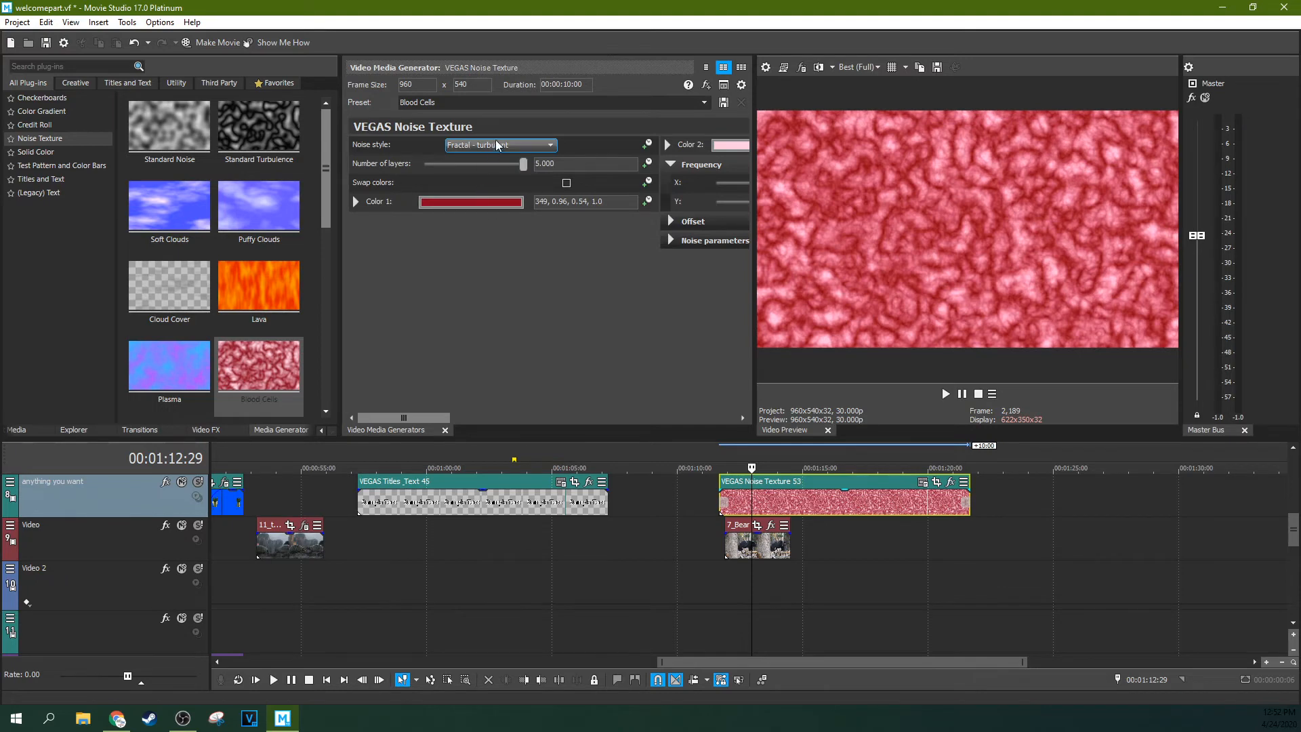
Step: Try the Fractal - smooth, Marble - heavy grain and Contours noise styles on Blood Cells, and return to Fractal - turbulent
click(504, 147)
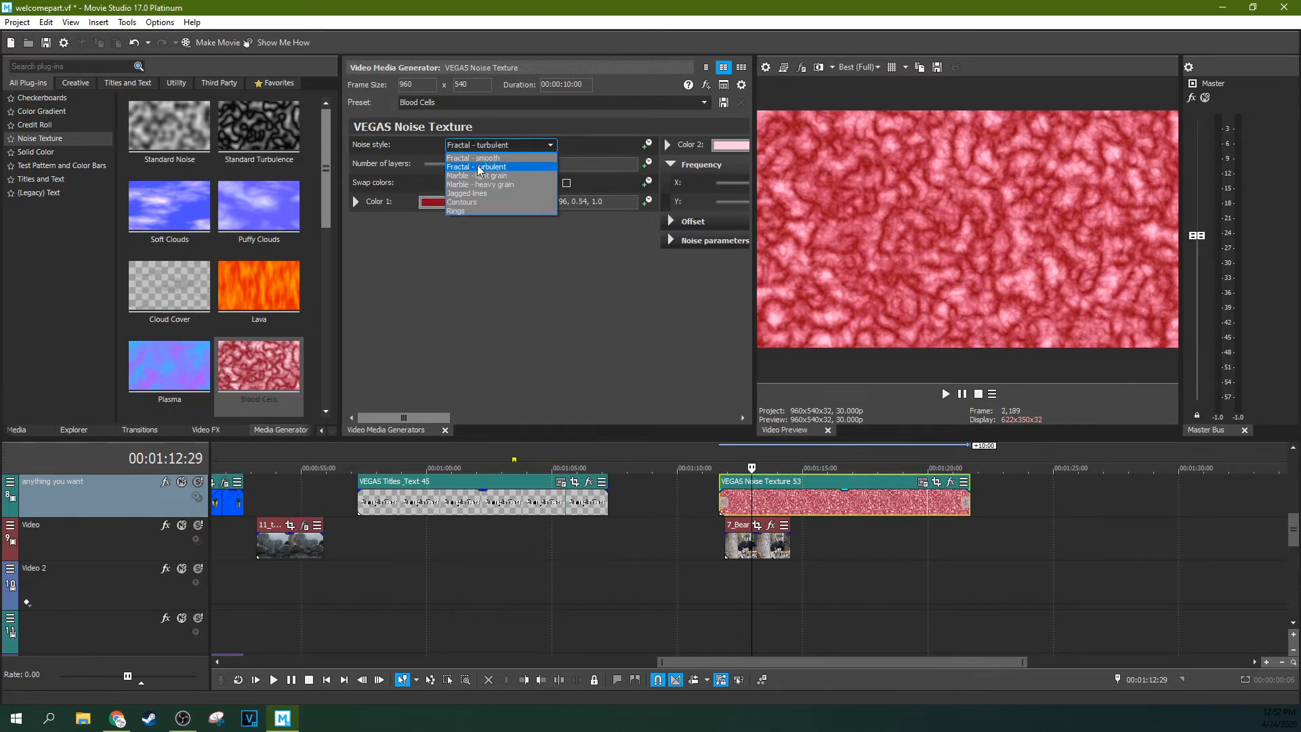
click(479, 159)
click(484, 145)
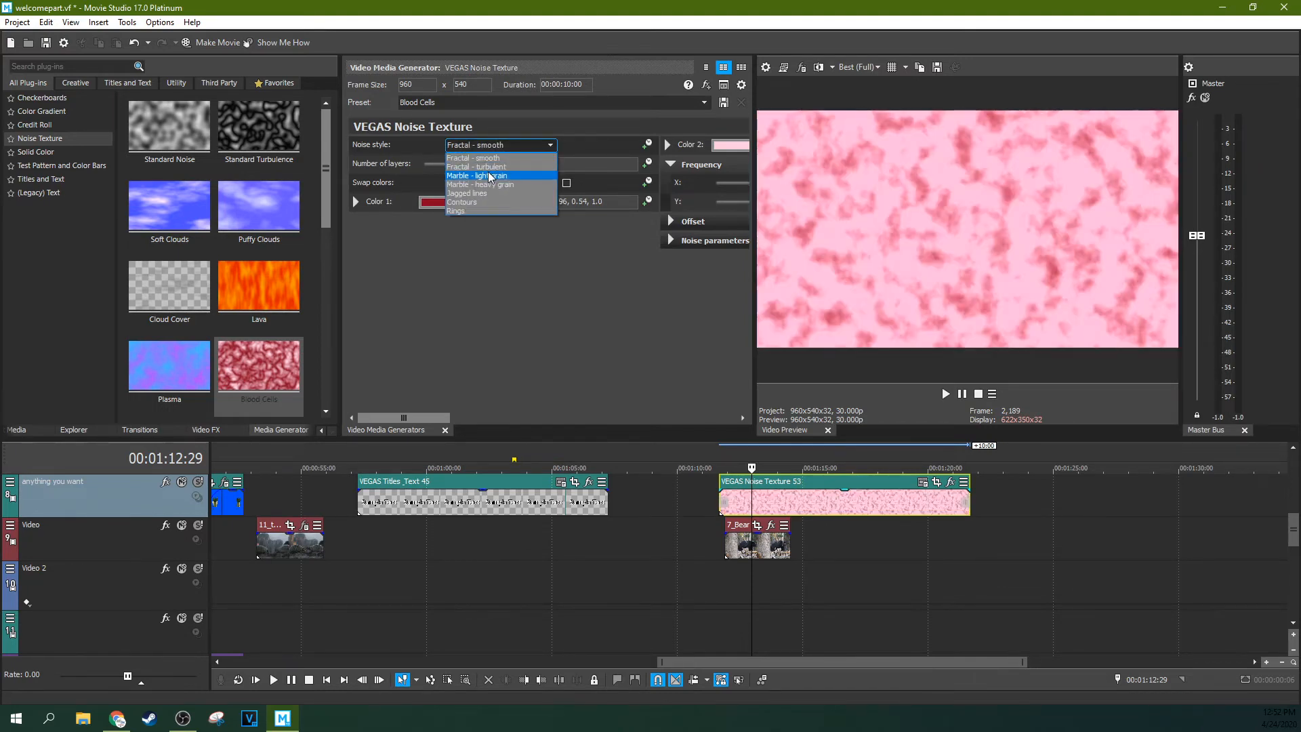
click(490, 185)
click(494, 145)
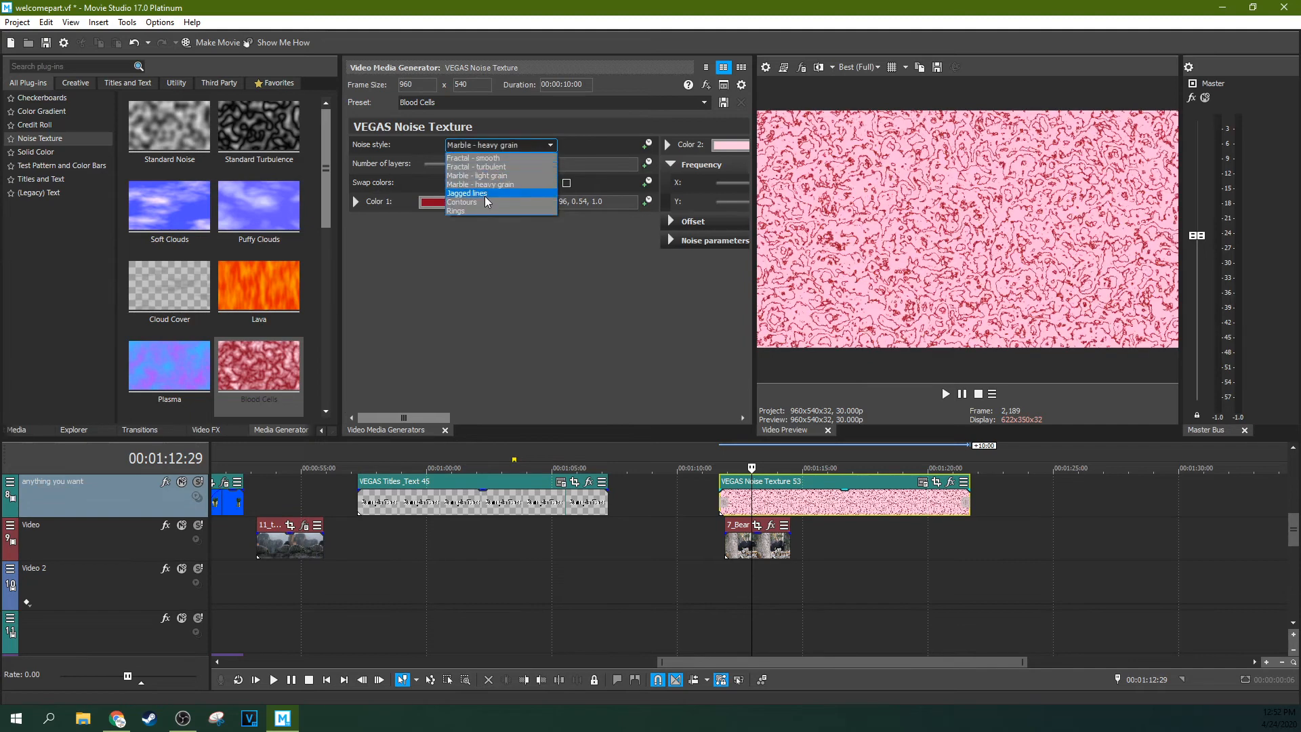
click(484, 201)
click(510, 144)
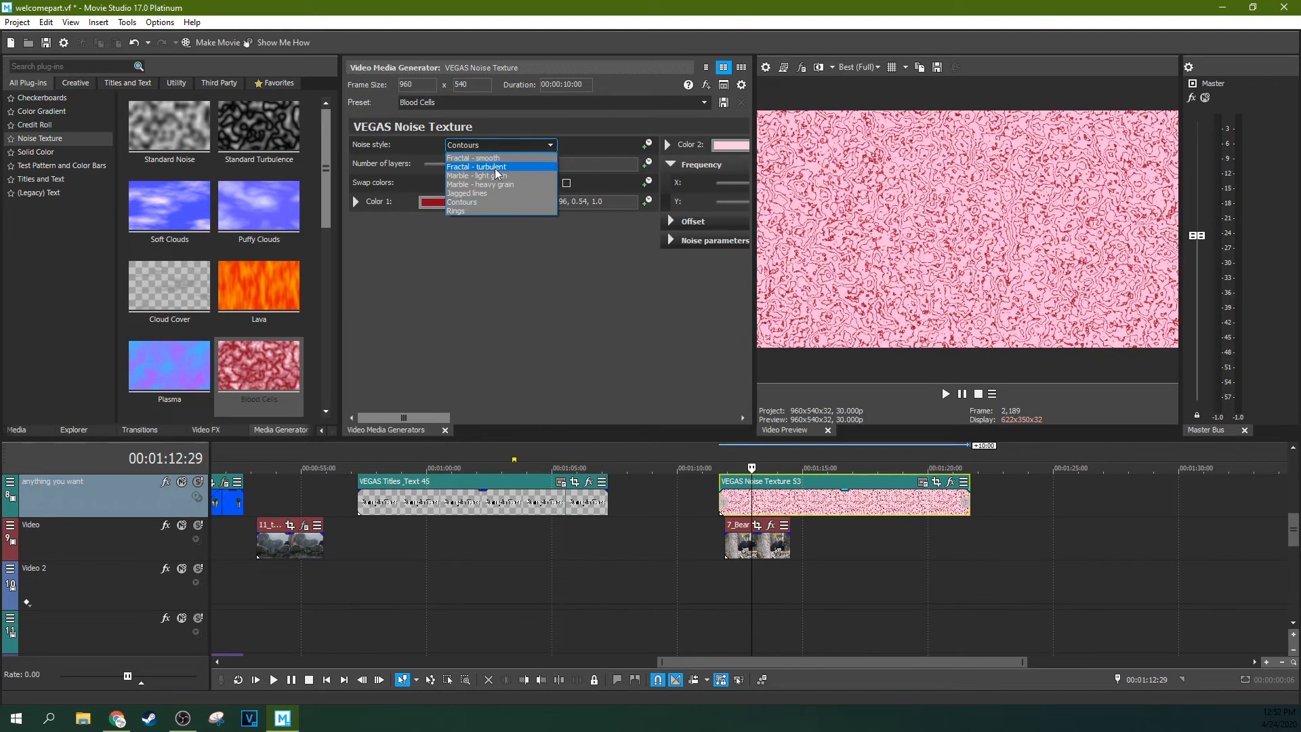
click(495, 173)
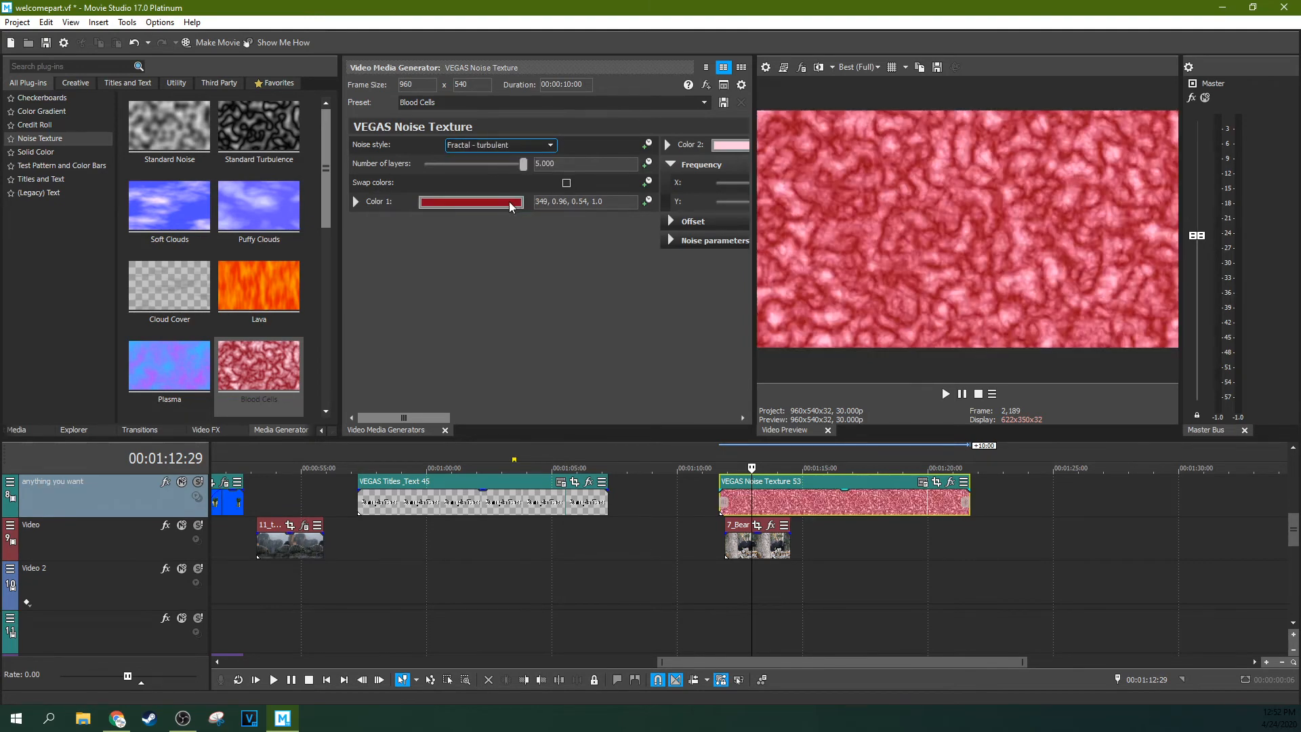
Step: Try swapping the Blood Cells texture's two colors on and off
click(566, 184)
click(566, 184)
click(565, 184)
click(566, 184)
Step: Animate the texture's Swap colors option with keyframes: on at 00:00:00:22, off at 00:00:03:21, on at 00:00:05:21, off at 00:00:07:02
click(647, 183)
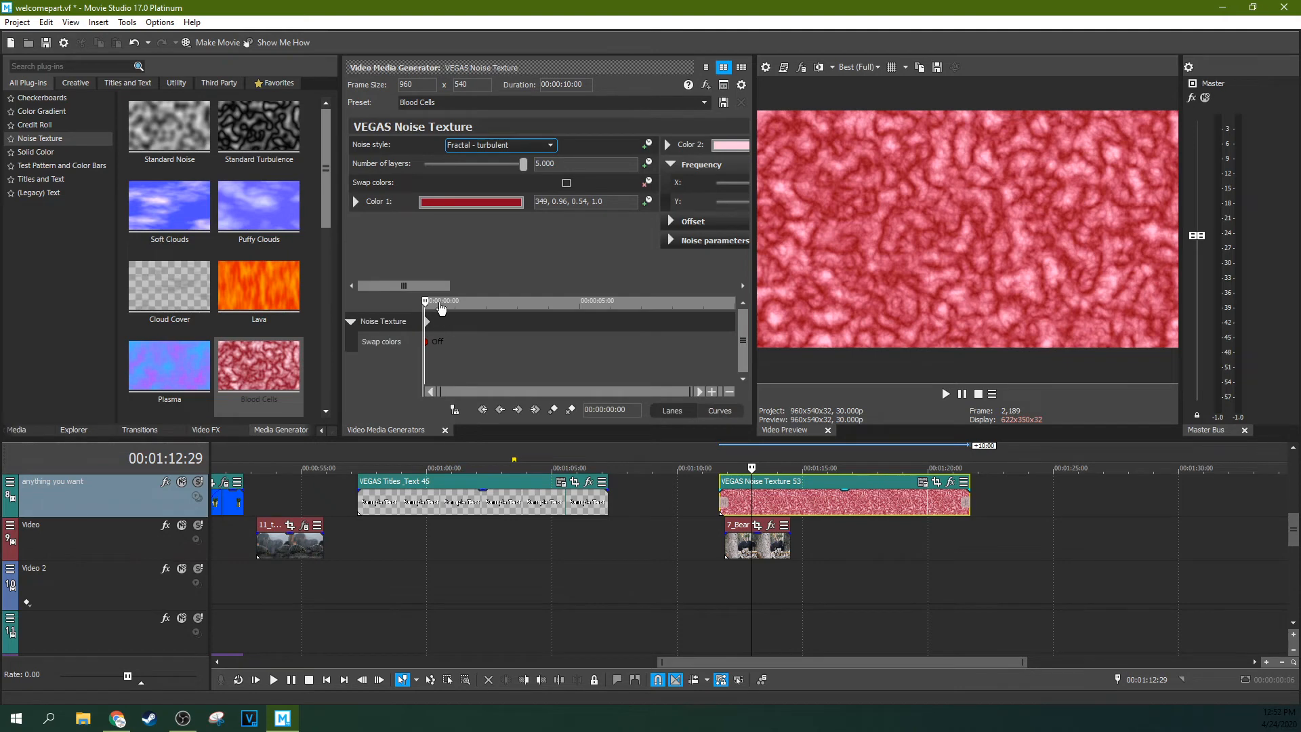
click(447, 321)
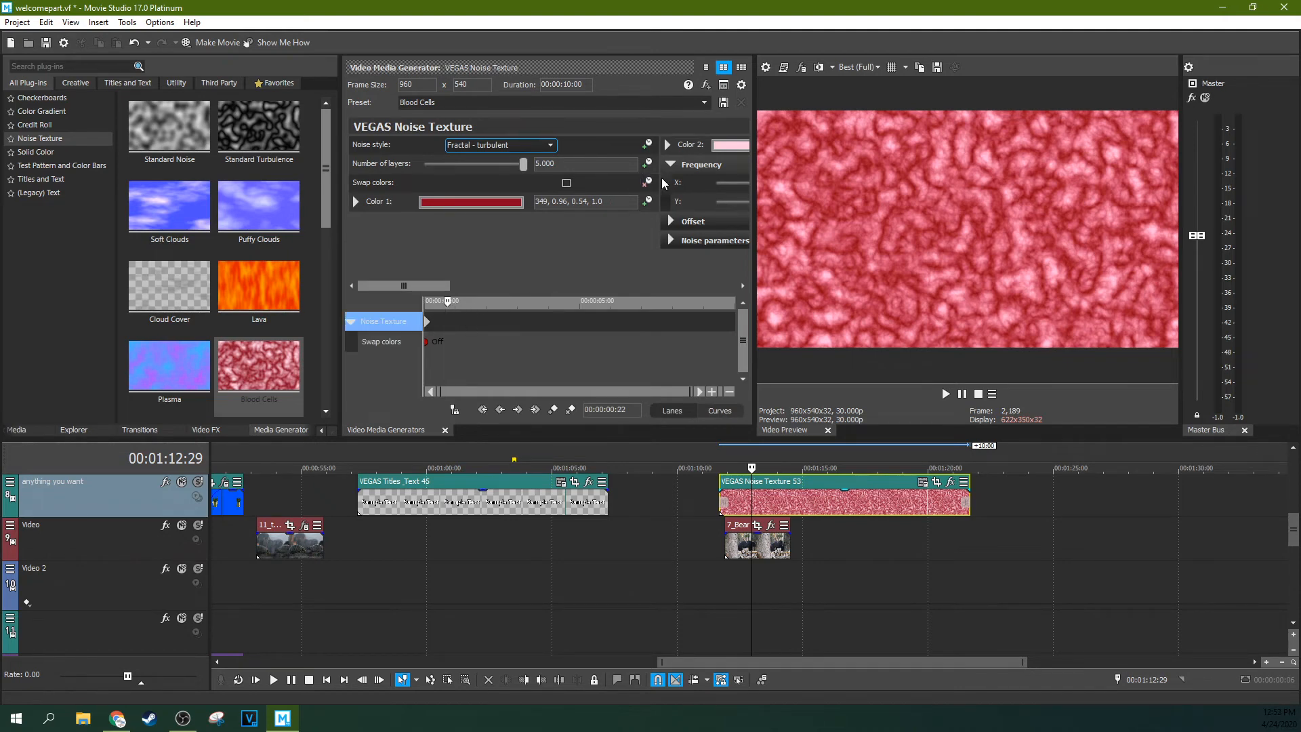
click(566, 183)
click(541, 320)
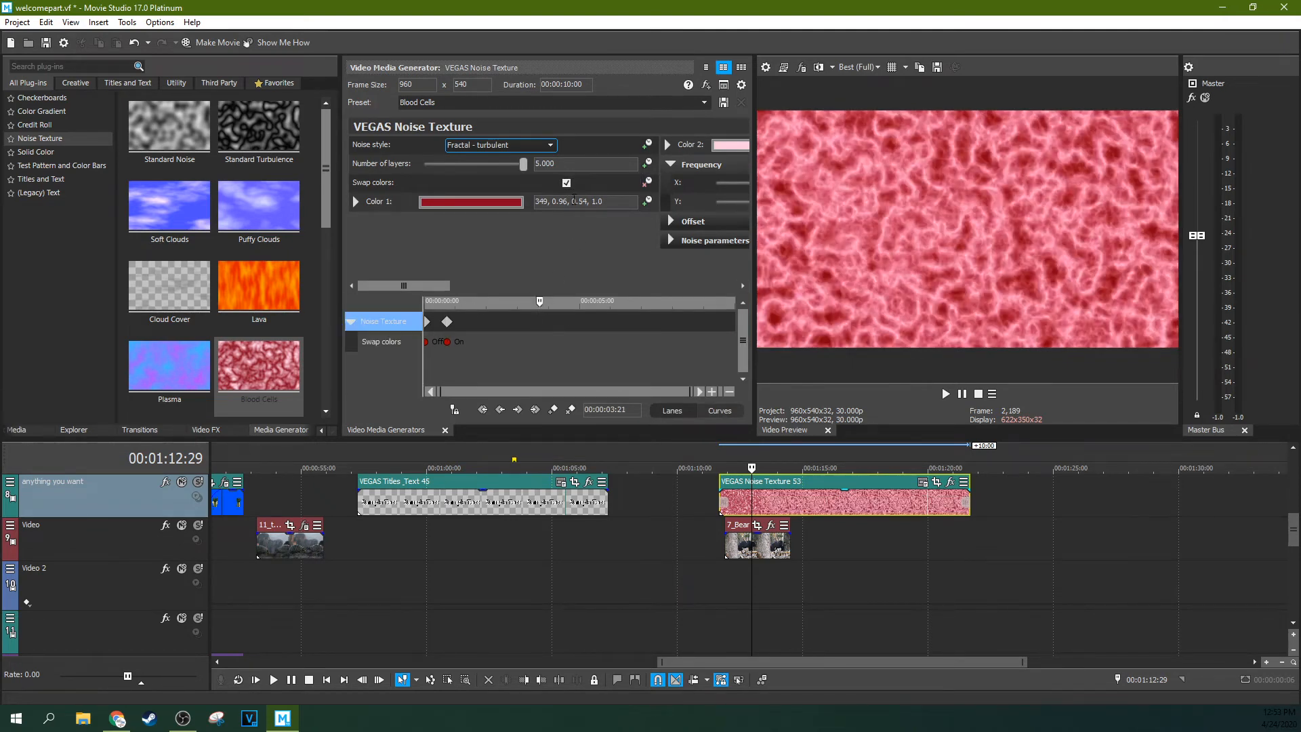
click(566, 183)
click(600, 322)
click(566, 183)
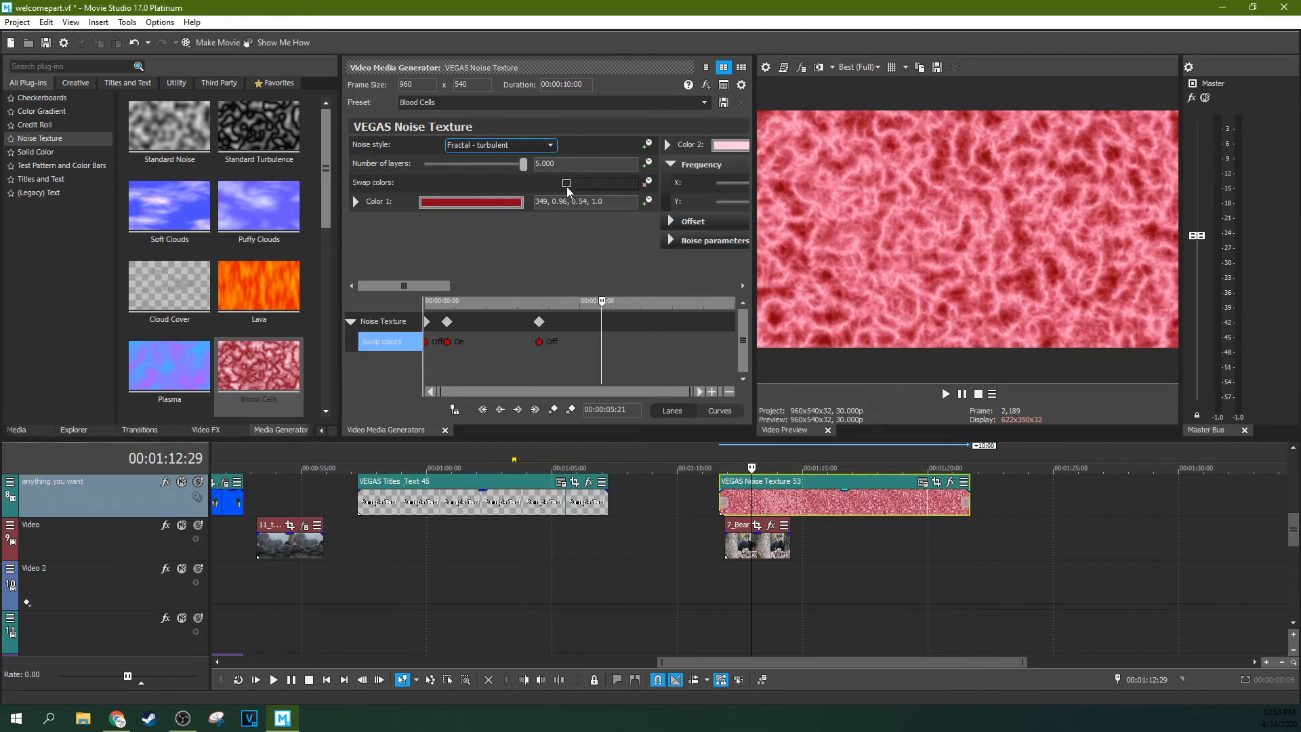
click(644, 321)
click(566, 183)
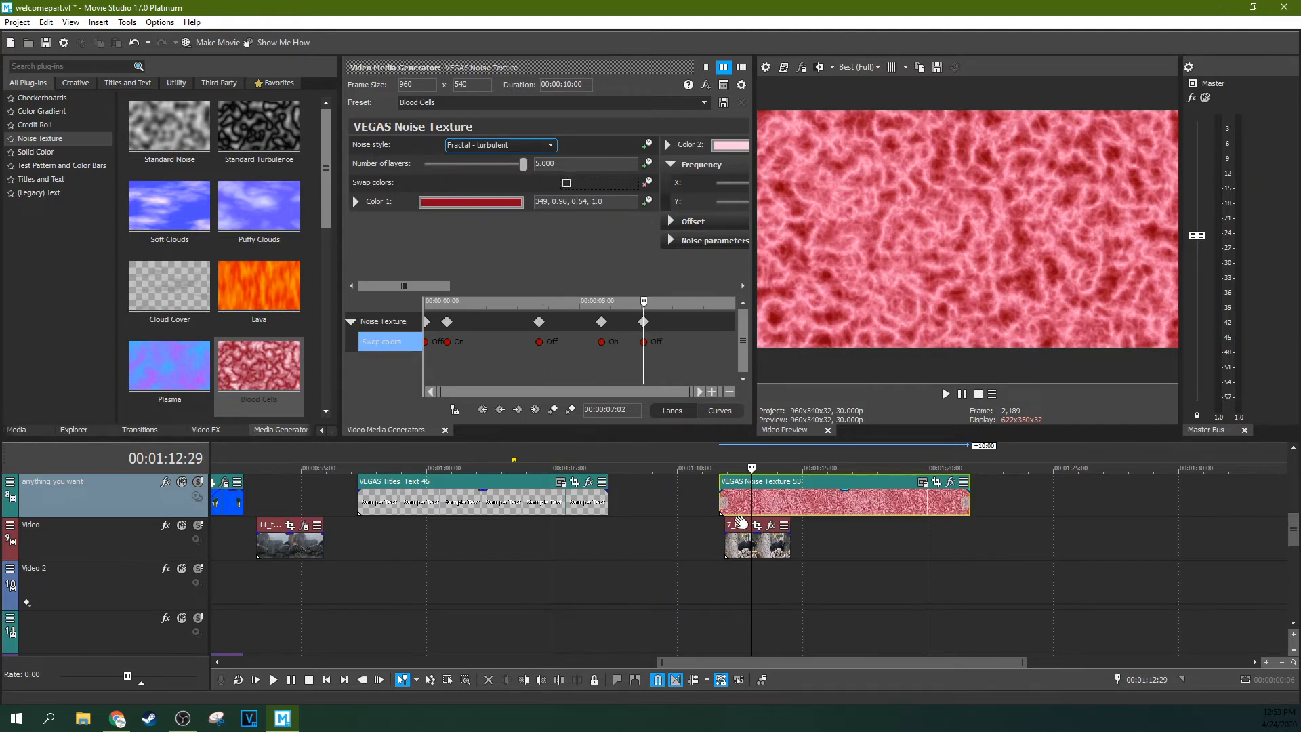
Step: Play the Blood Cells event from its start to preview the animated color swap
click(720, 502)
key(space)
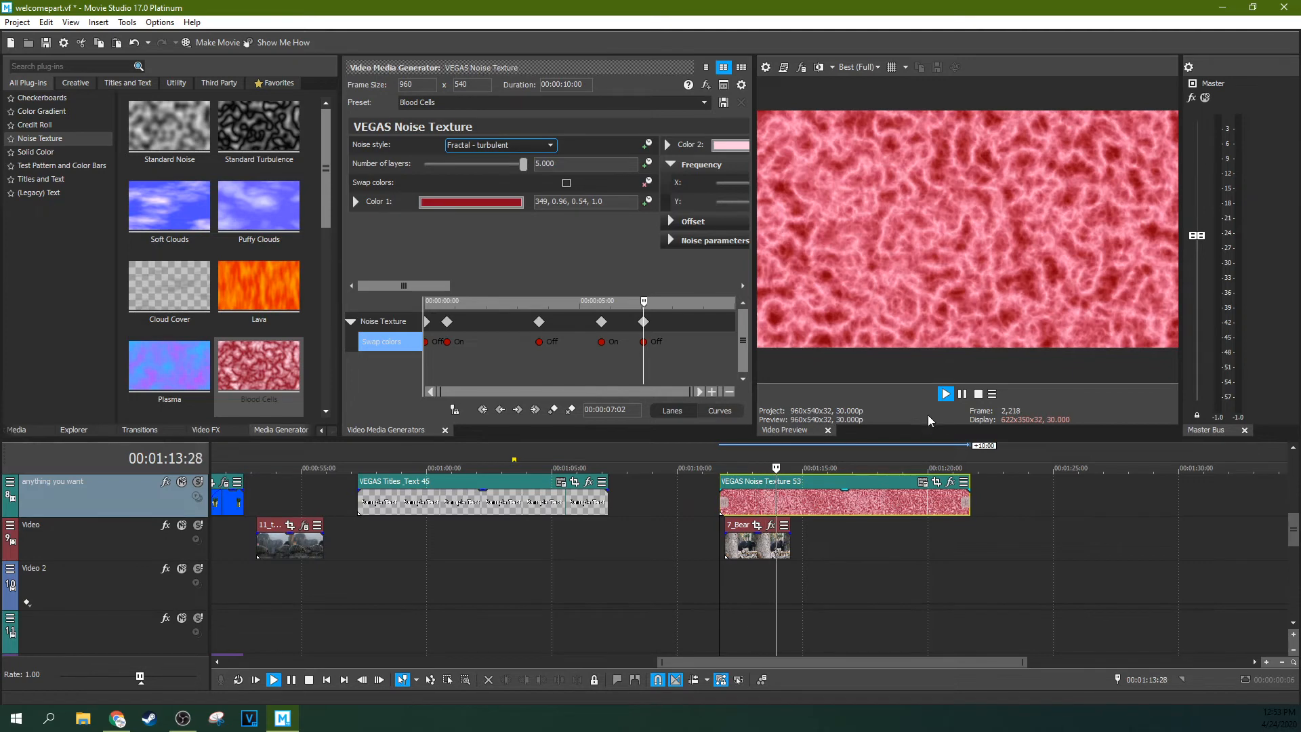
click(963, 394)
Step: Trim the Blood Cells event to the length of 7_Bear, make it semi-transparent and preview the overlay
drag(968, 490, 763, 507)
click(722, 522)
click(728, 503)
key(space)
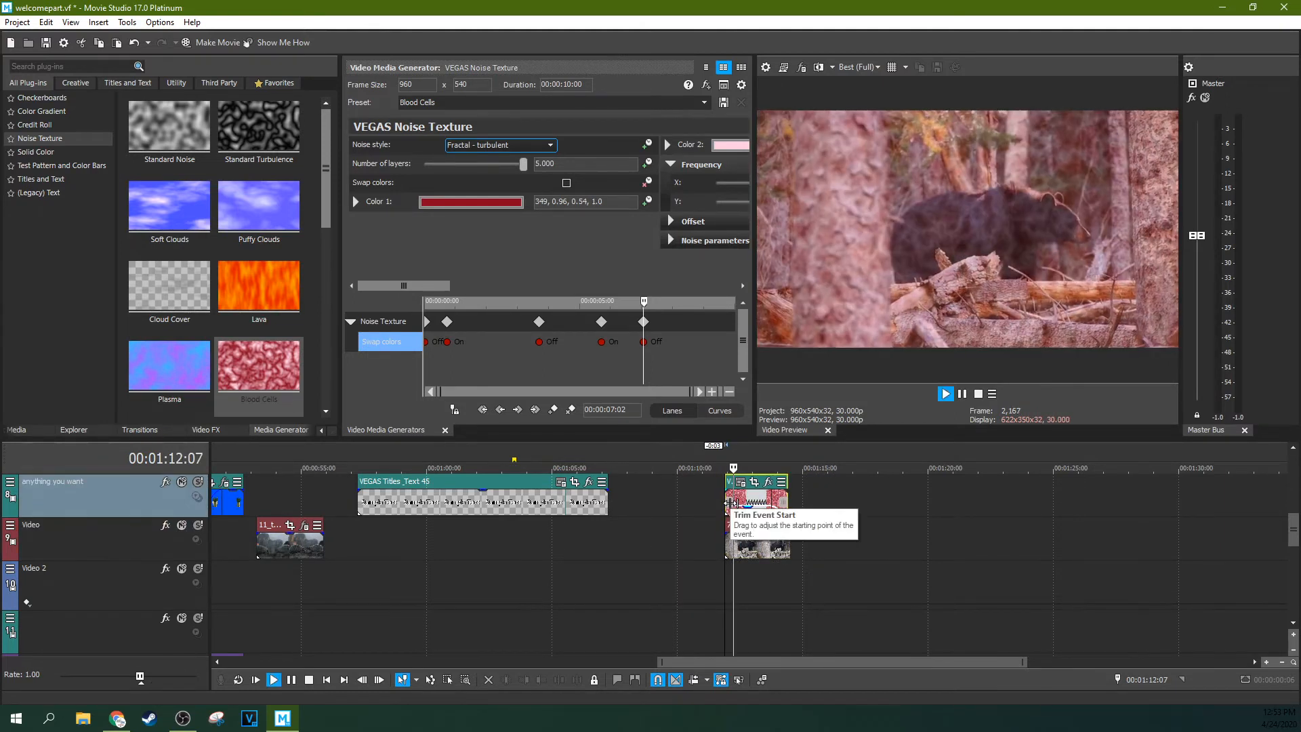
key(space)
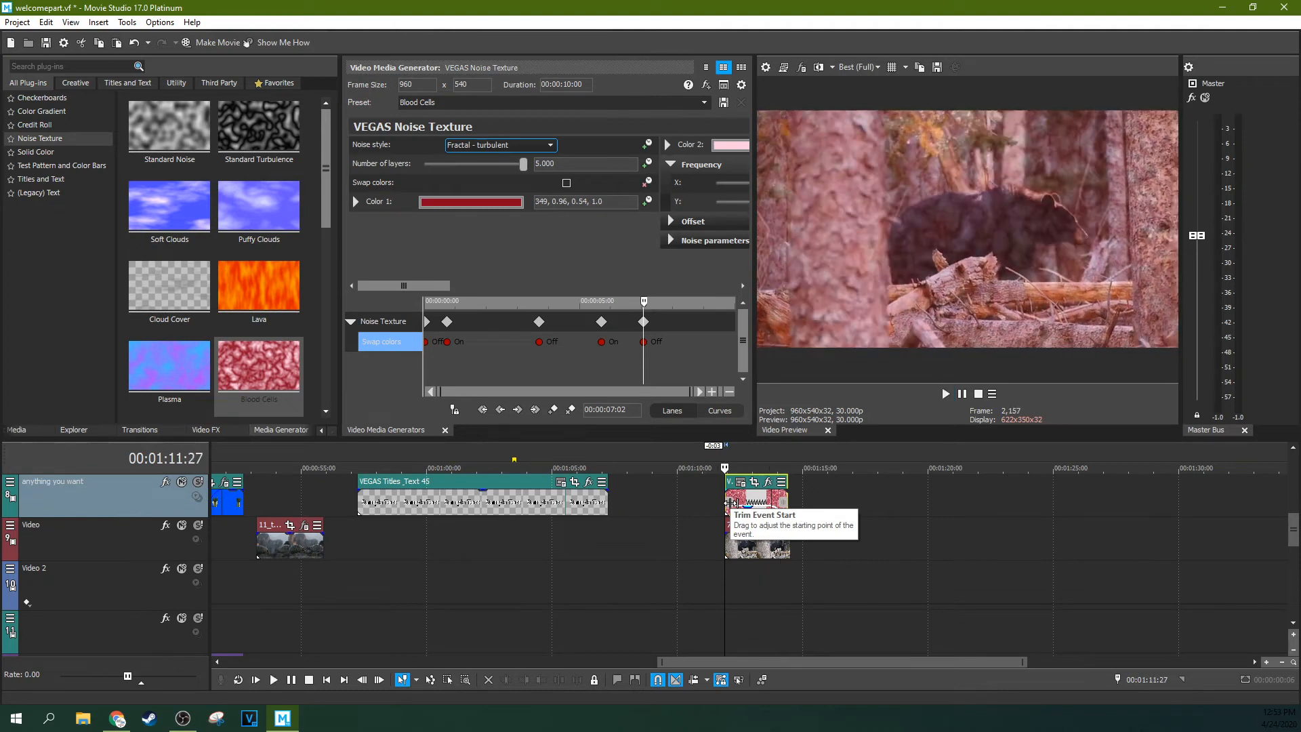
Step: Fine-tune the Blood Cells event's opacity over 7_Bear and replay the overlay several times
drag(754, 511, 755, 513)
key(space)
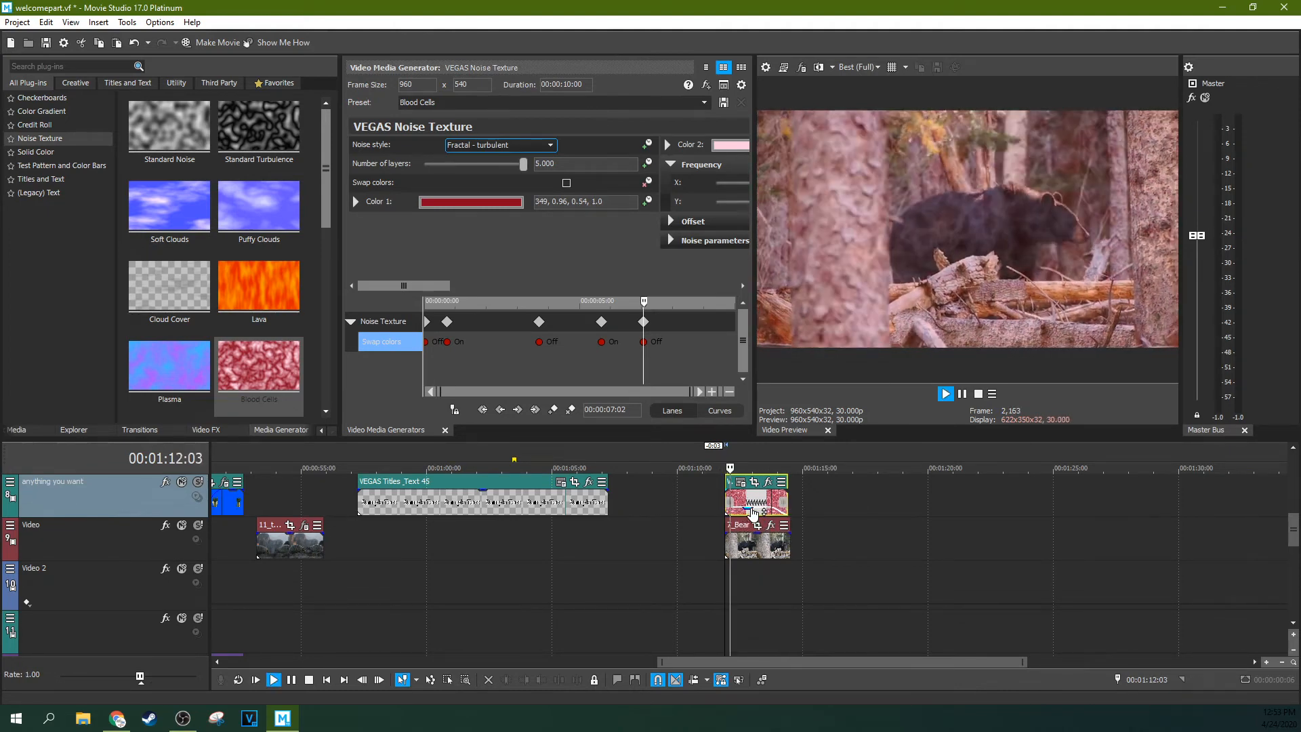
key(space)
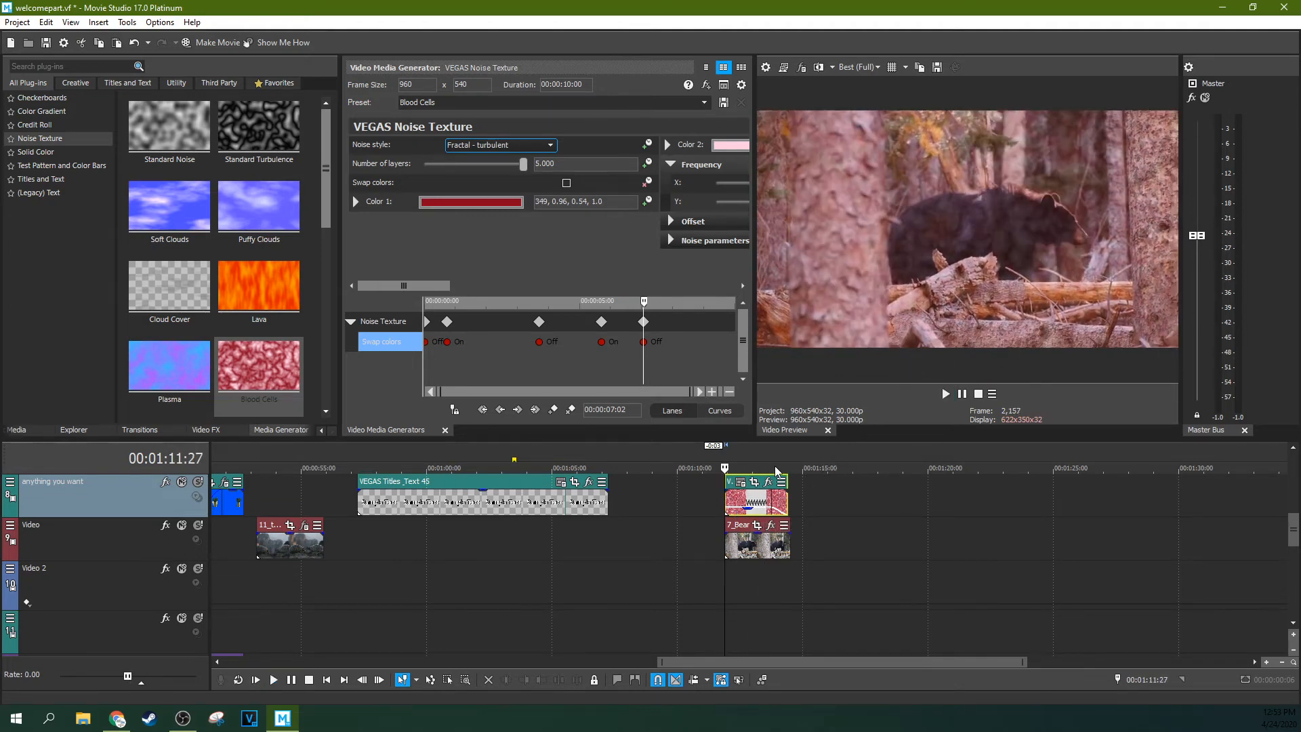
key(space)
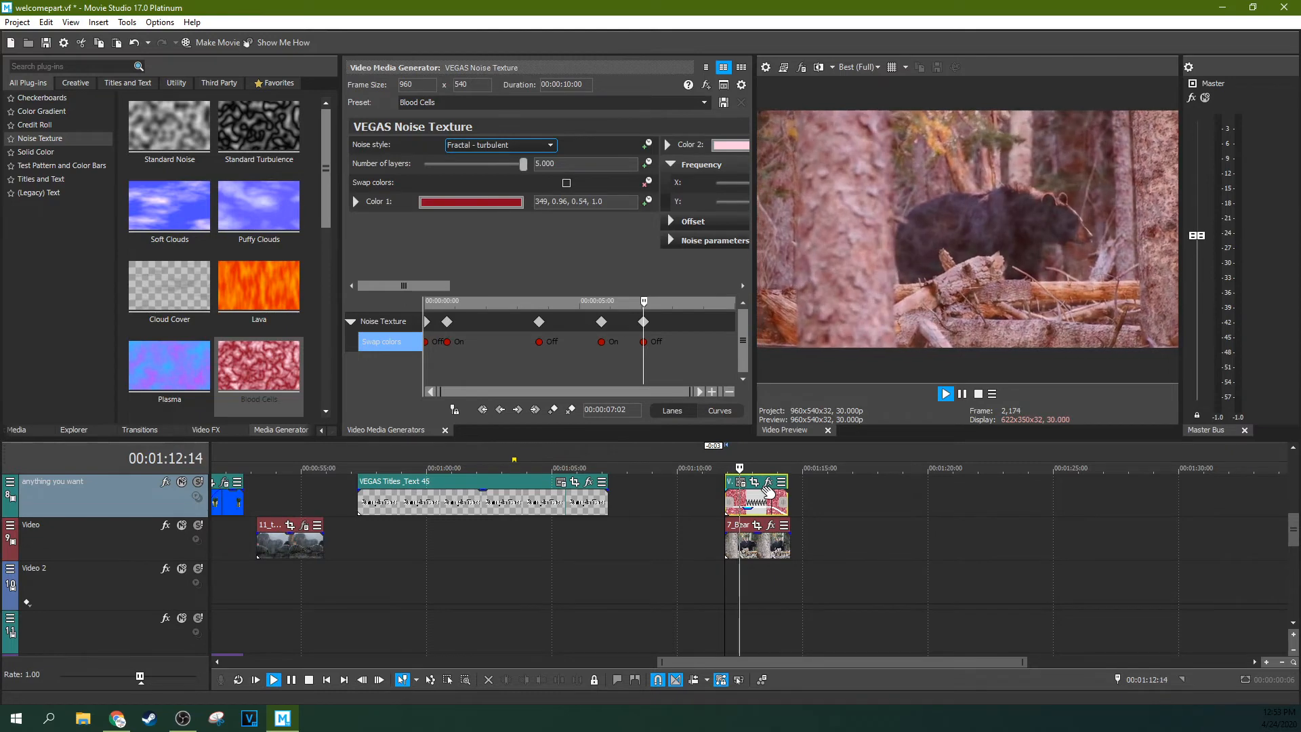
key(space)
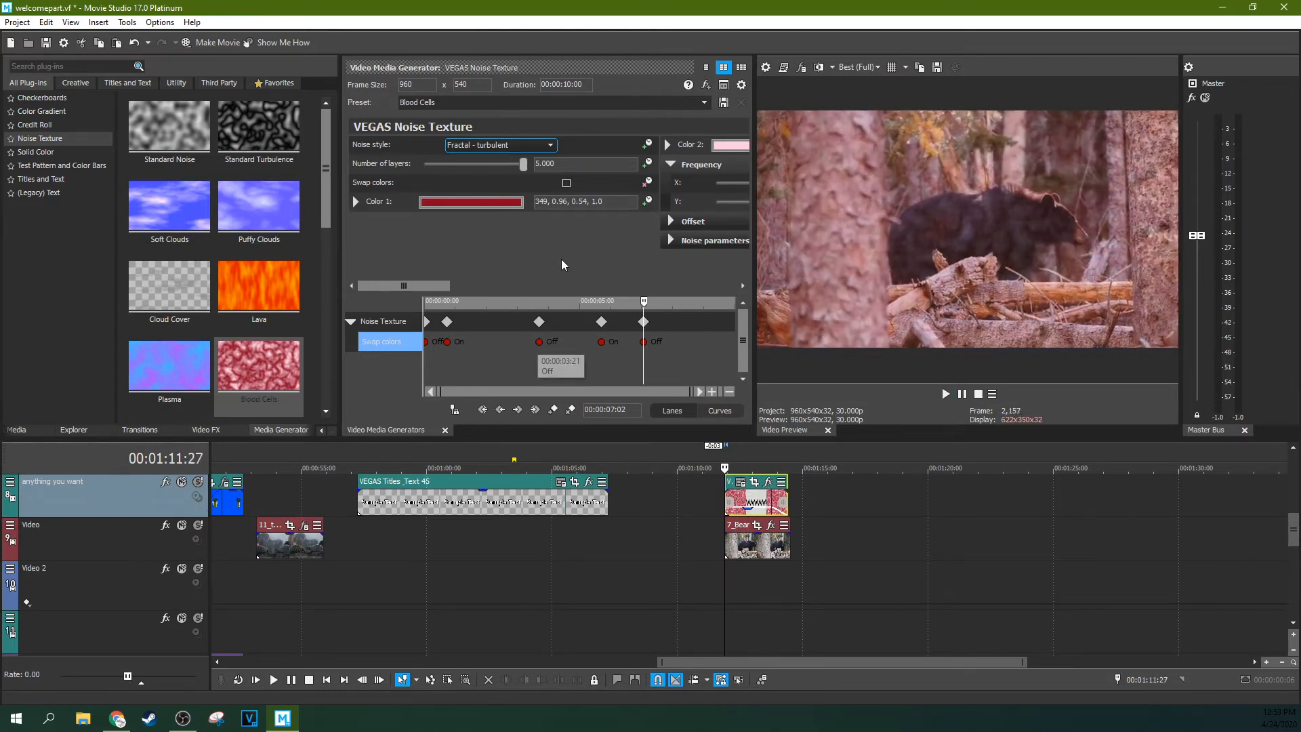
drag(449, 290, 501, 282)
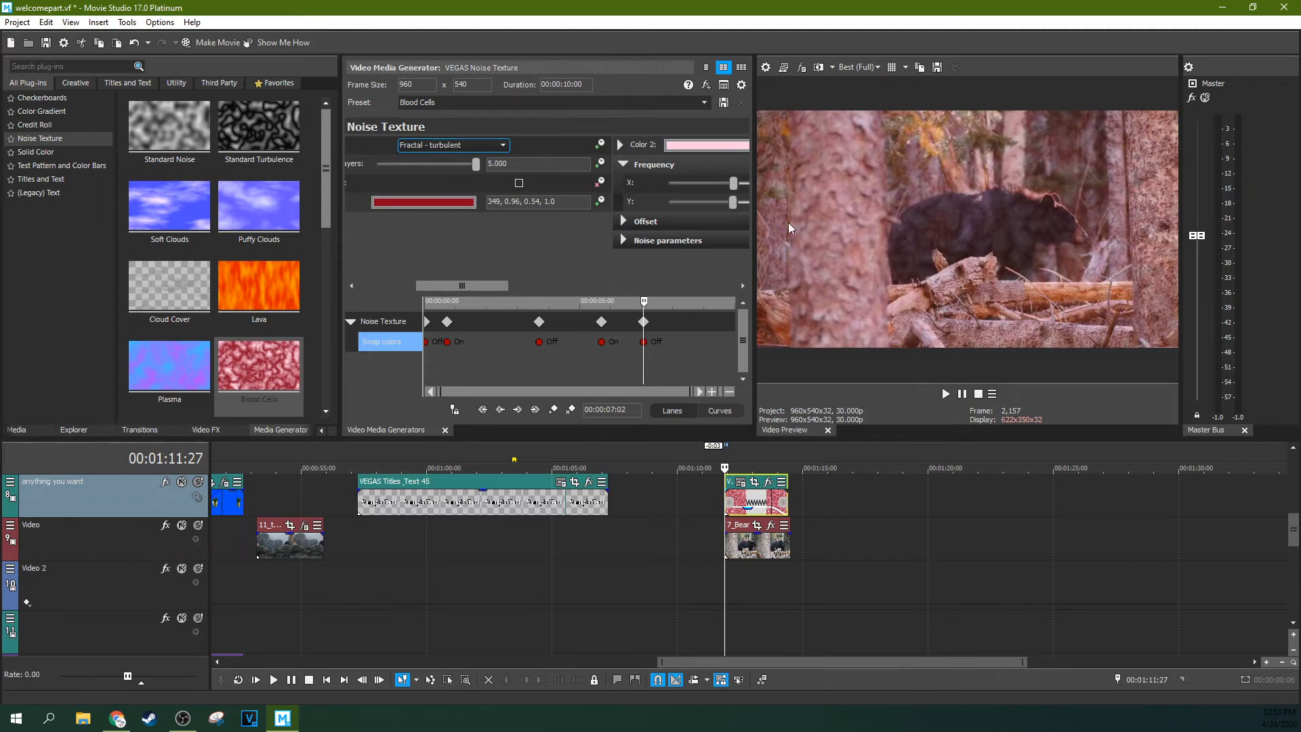
key(space)
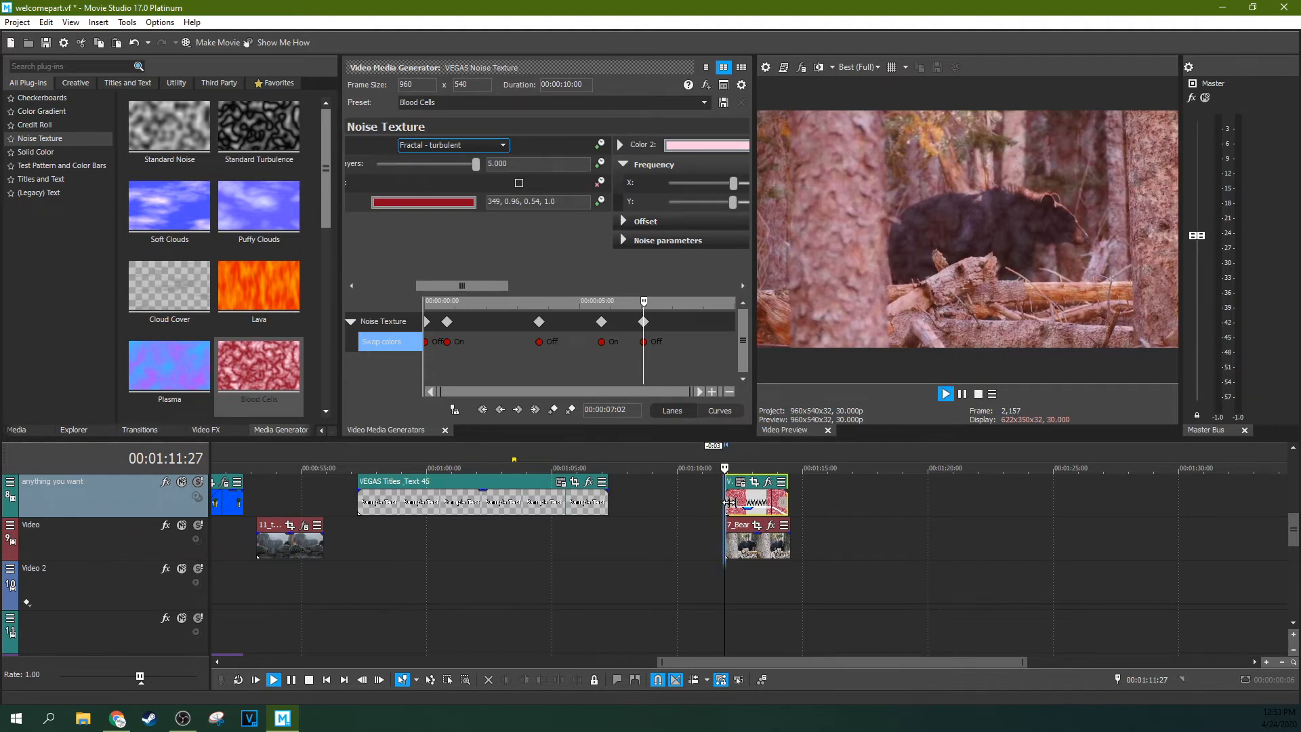
key(space)
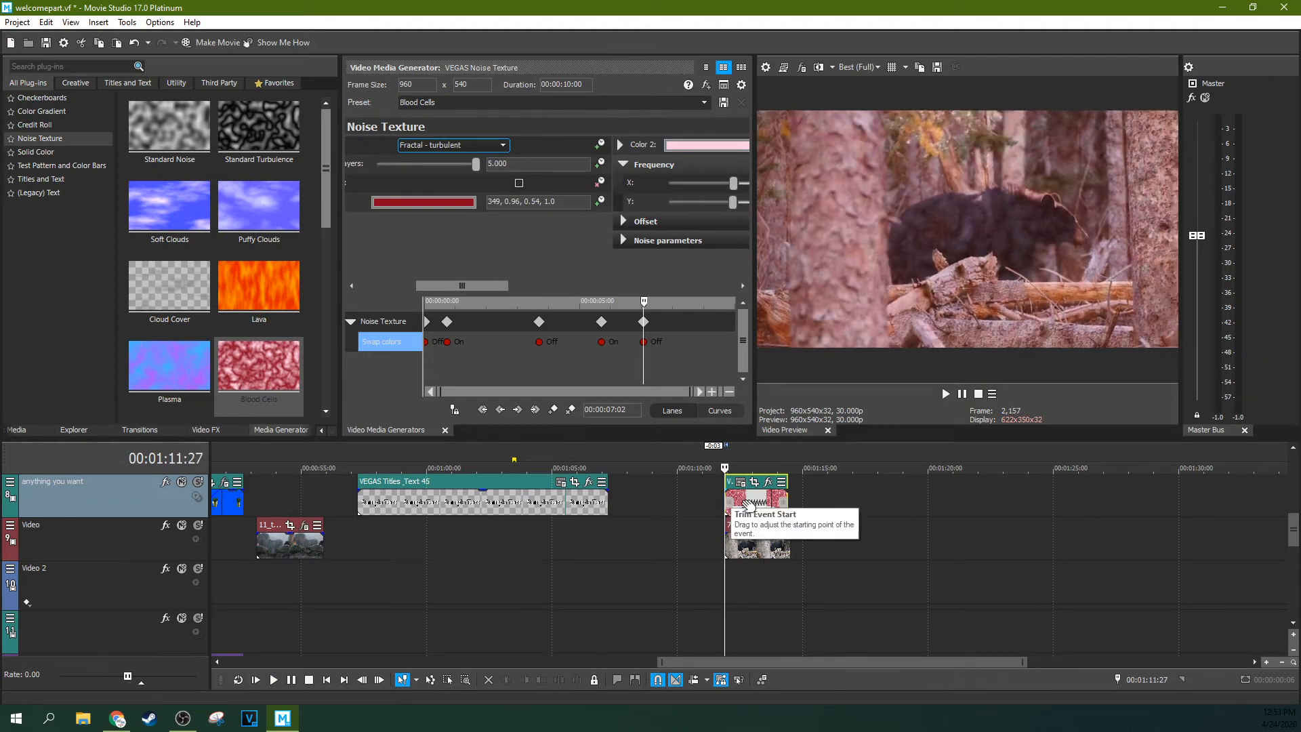
Step: Delete the Blood Cells event above 7_Bear and show the Solid Color generator presets
click(753, 507)
key(Delete)
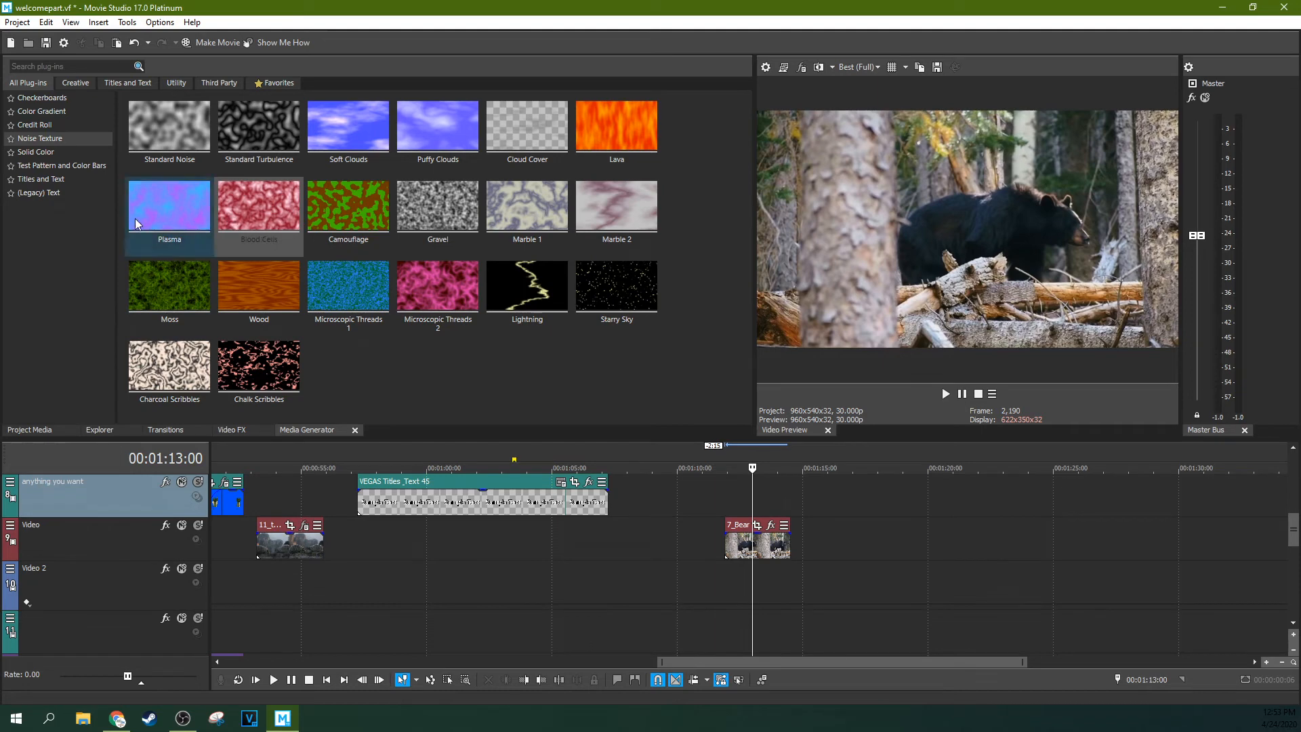
click(50, 154)
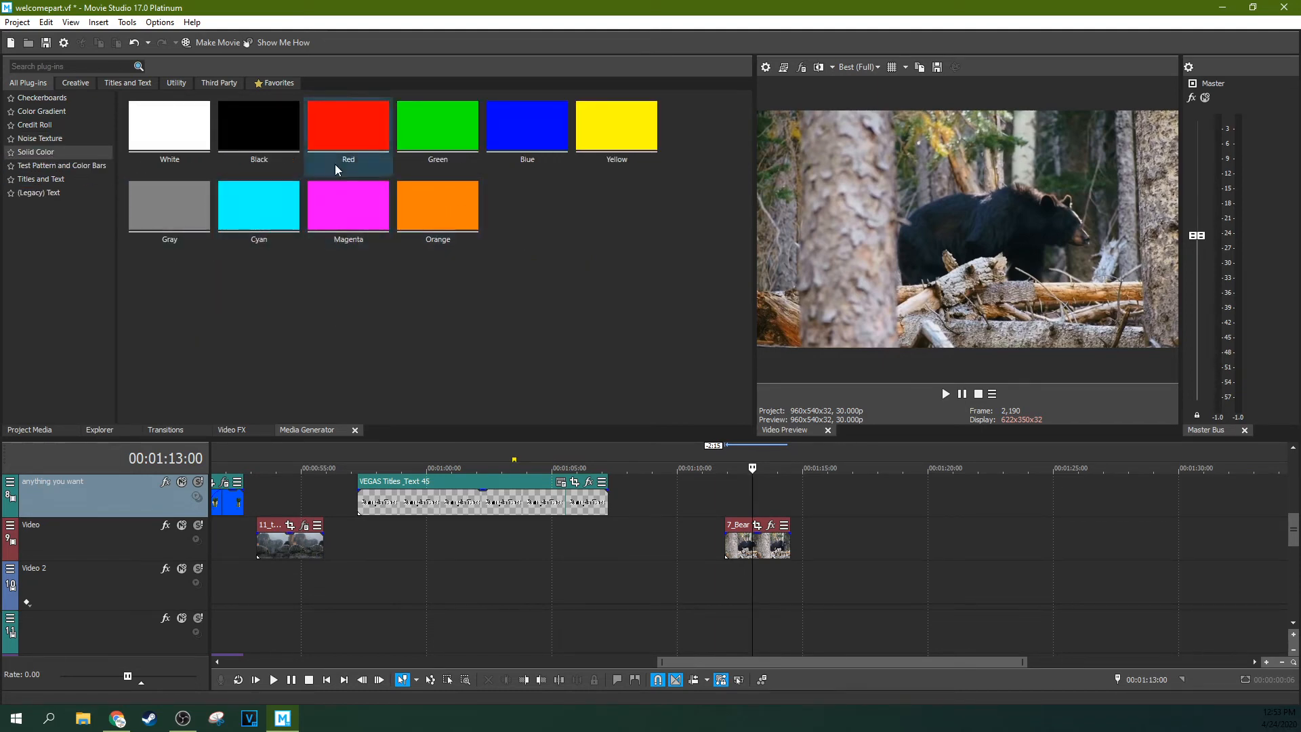
Step: Add the White solid color above 7_Bear and adjust its opacity so the bear shows through
drag(170, 129, 785, 500)
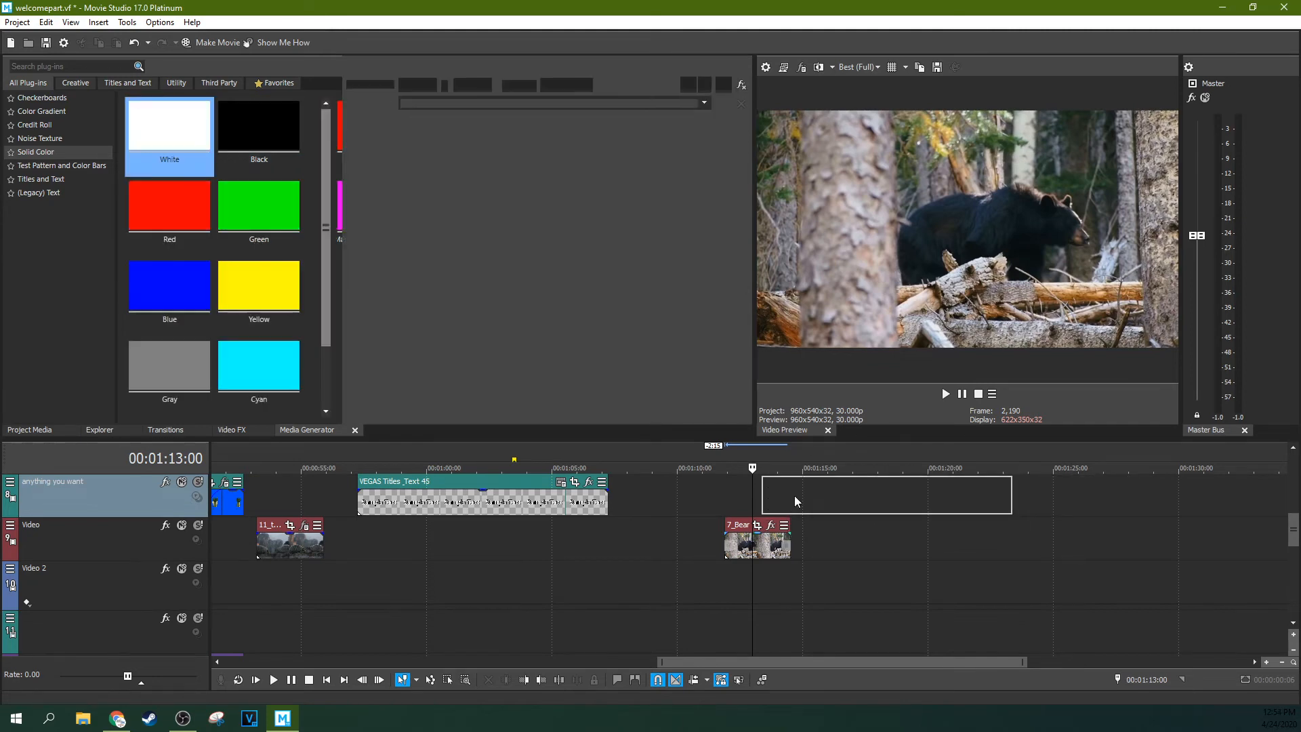
drag(883, 490, 753, 504)
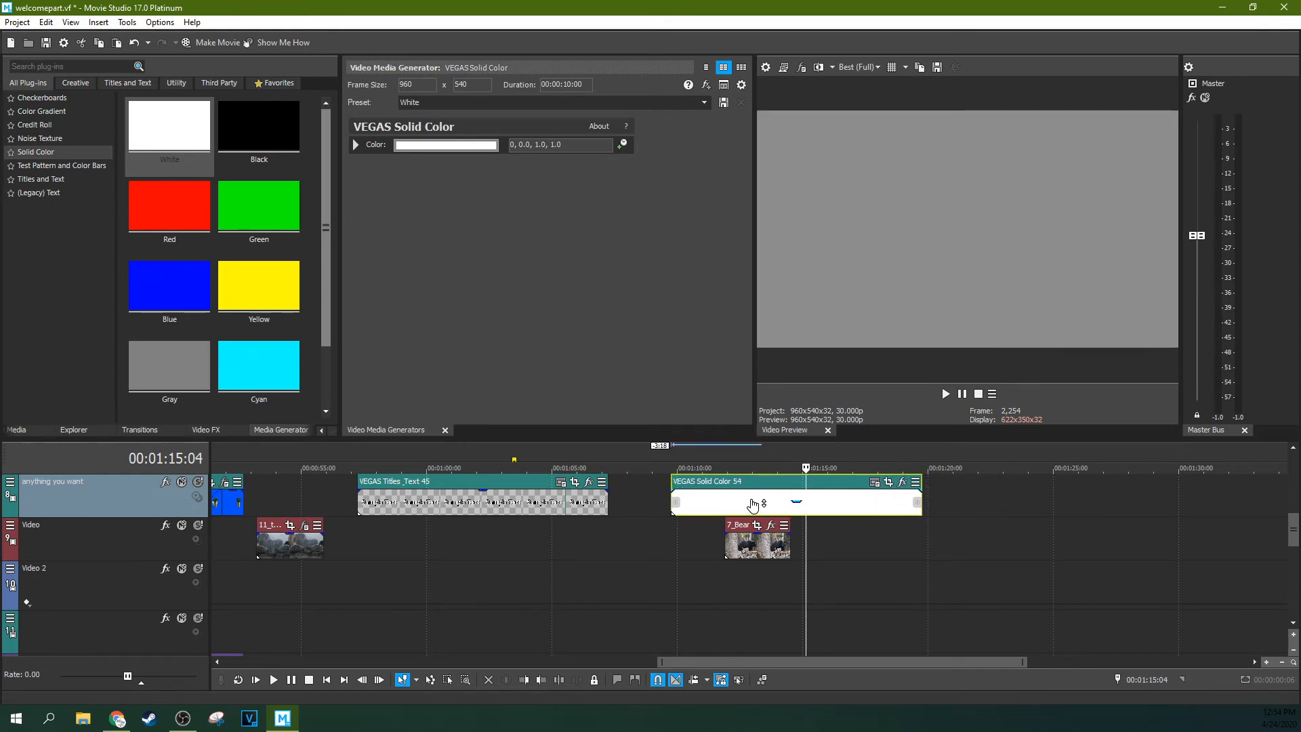
click(754, 468)
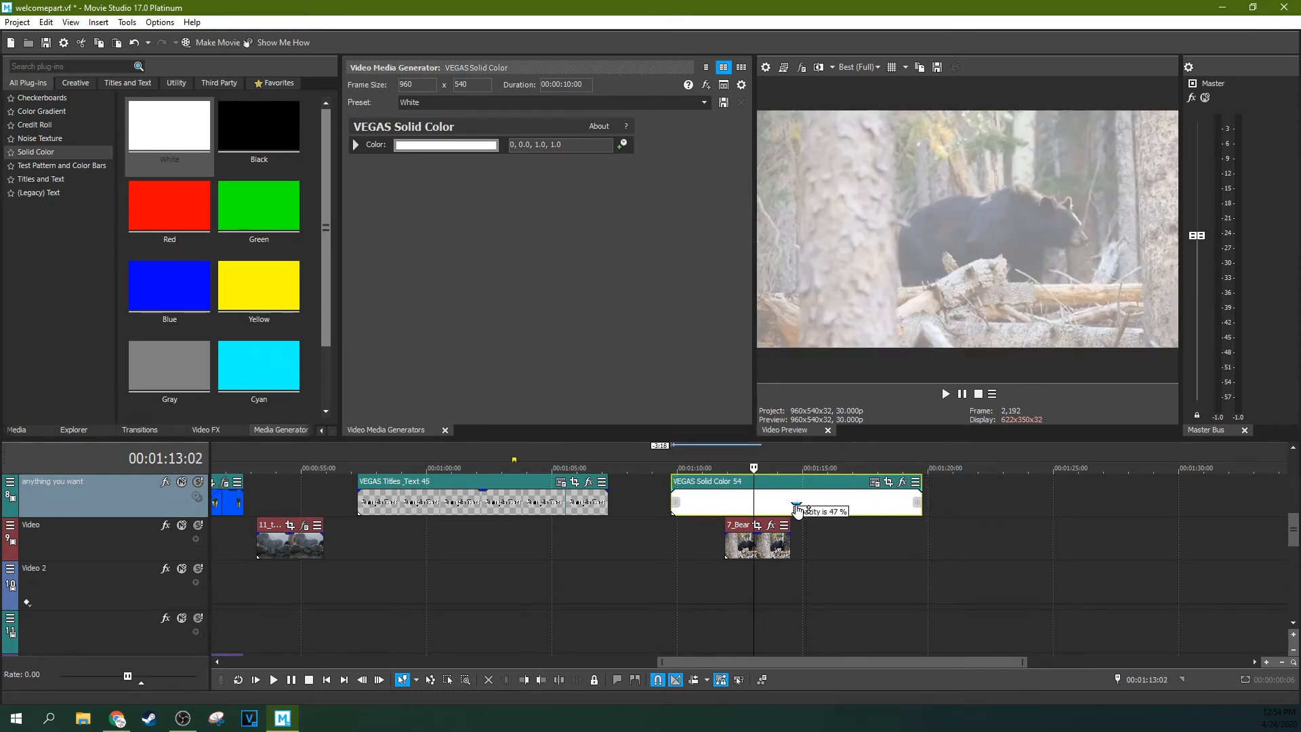
drag(797, 512, 797, 501)
Step: Set the solid color to dark red 0, 0.88, 0.52, 1.0 and raise the event's opacity to full
click(477, 145)
click(453, 240)
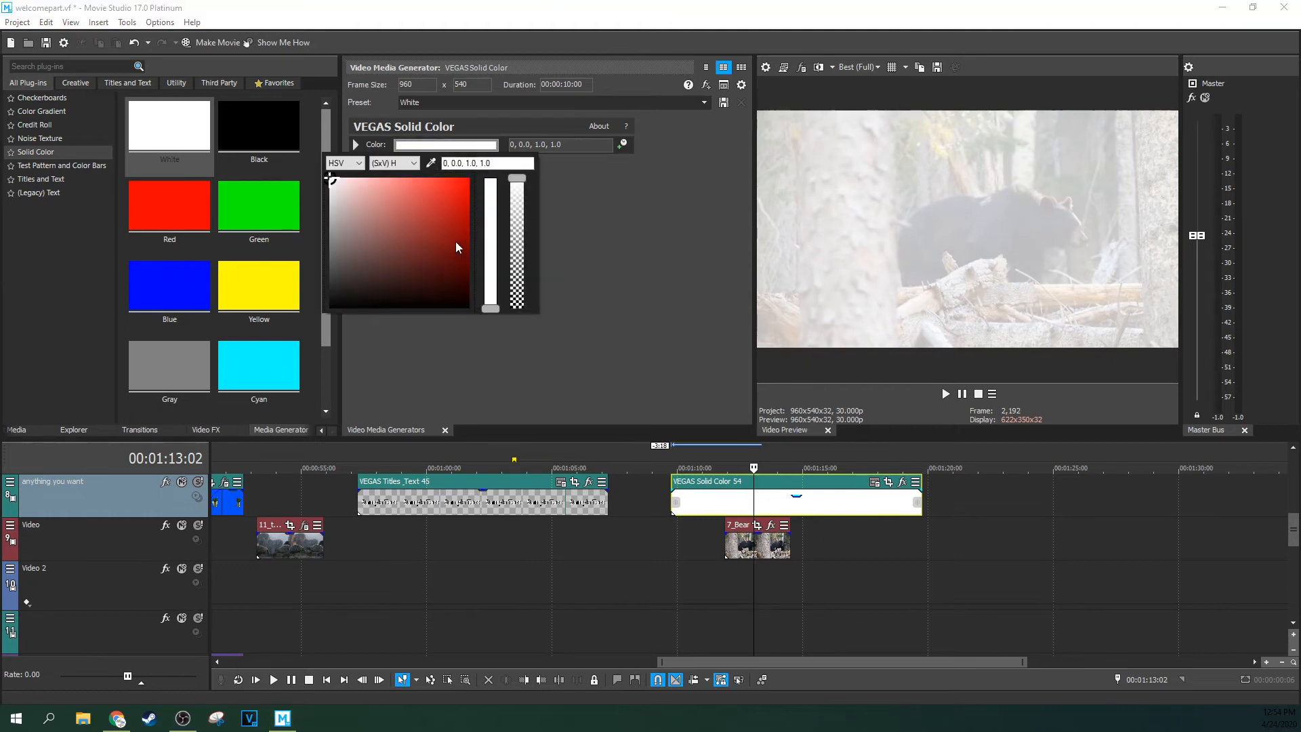
click(804, 499)
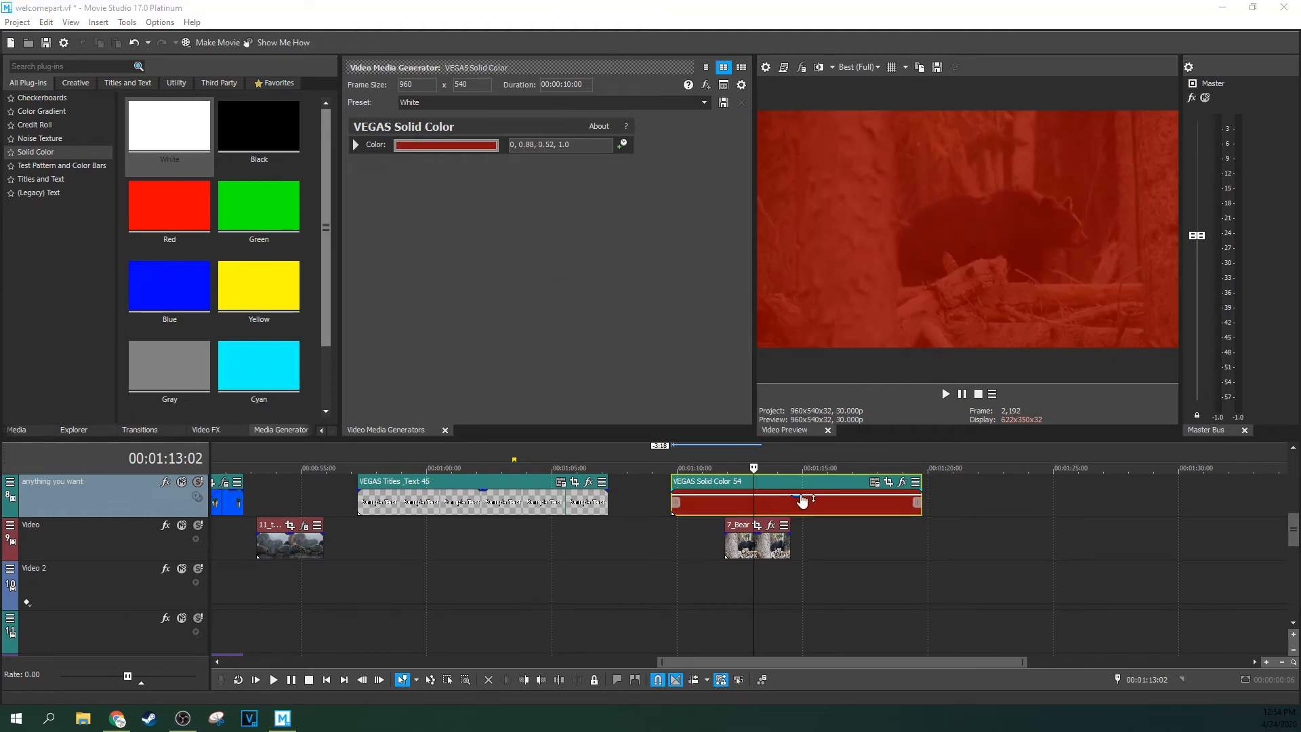
drag(797, 502, 789, 455)
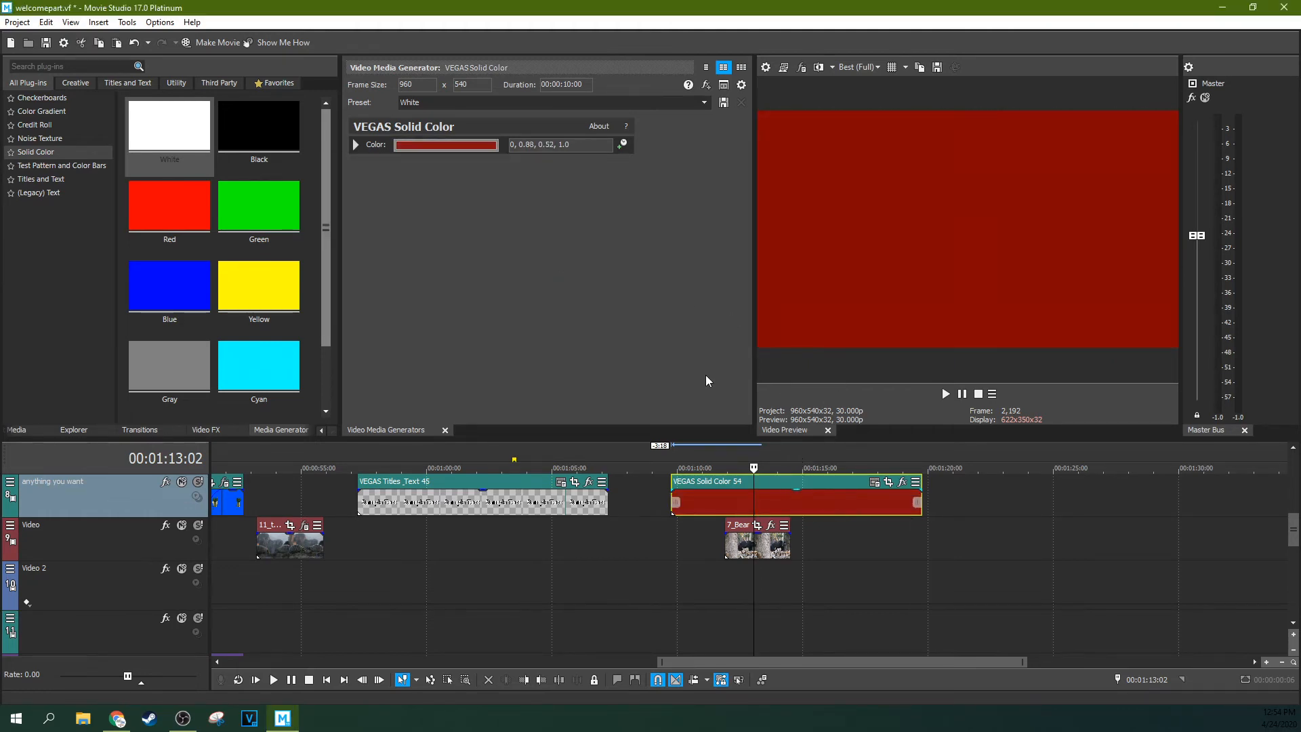
Step: Delete the Solid Color event above 7_Bear and show the Test Pattern and Color Bars presets
click(821, 501)
key(Delete)
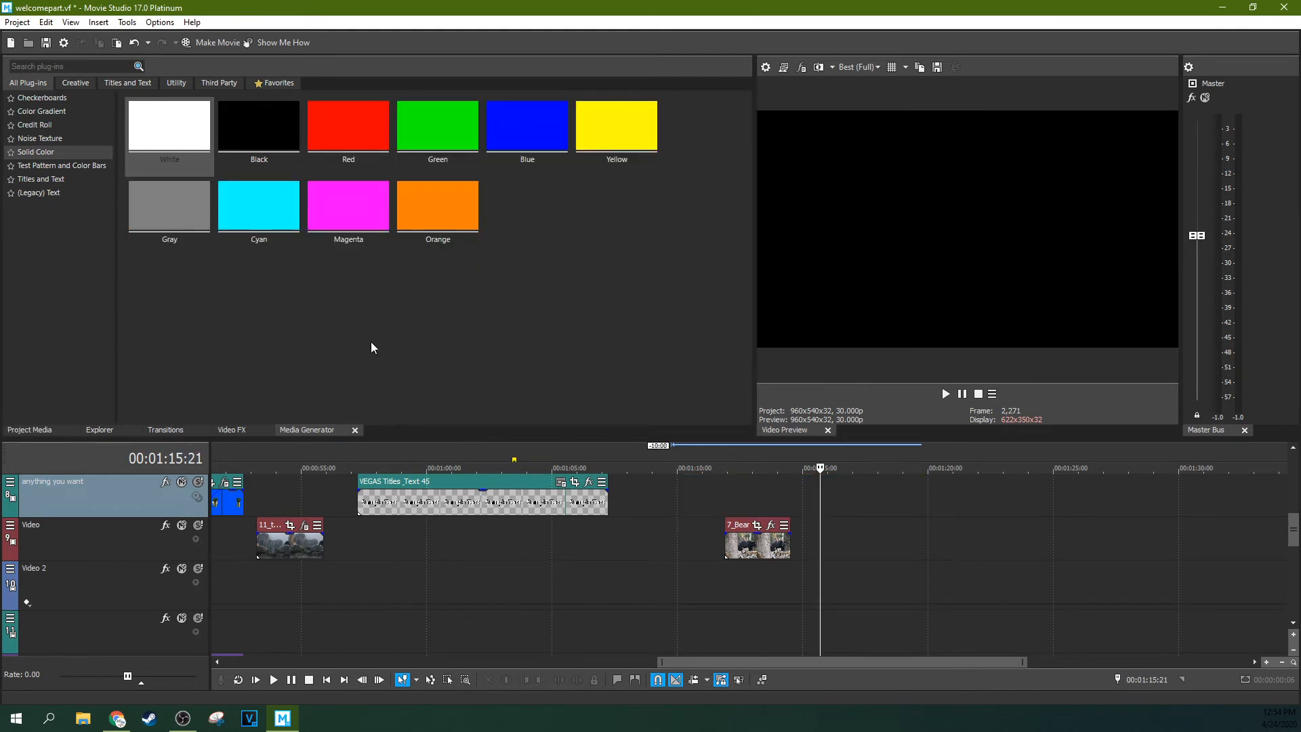
click(71, 165)
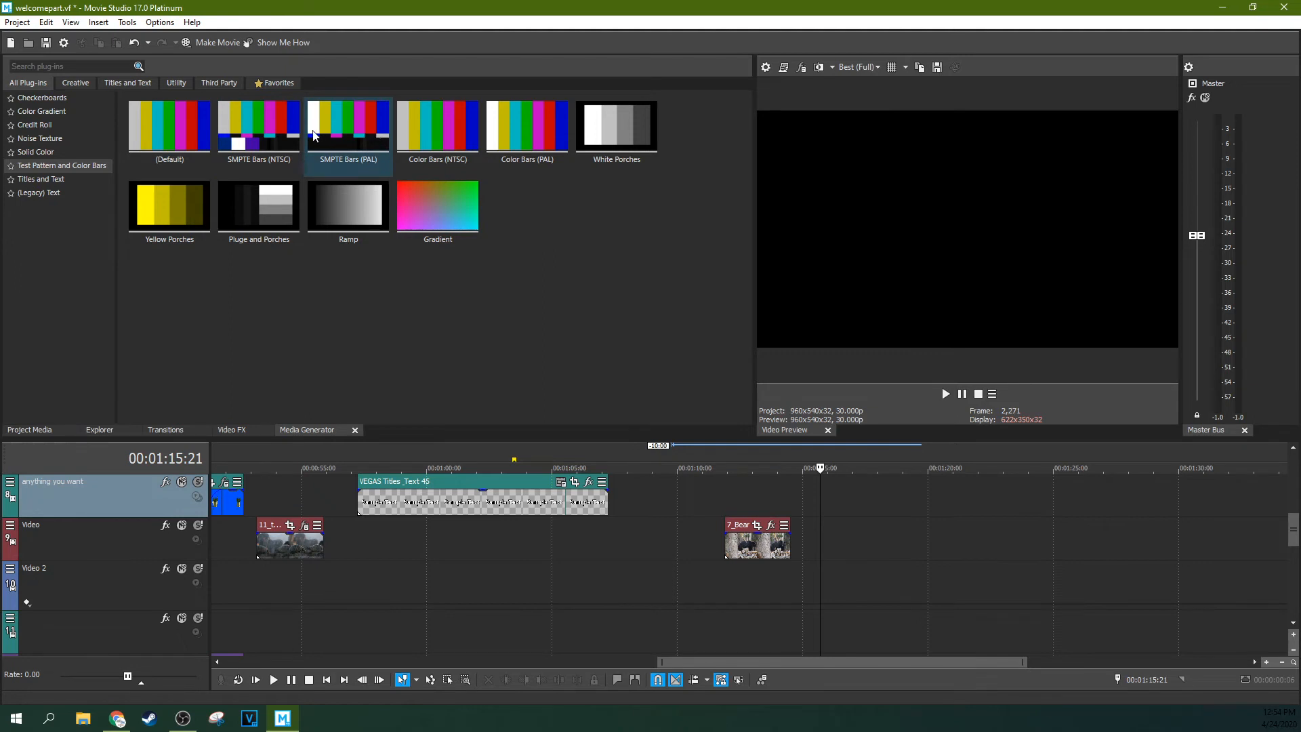
Step: Add the SMPTE Bars (NTSC) test pattern on the track after 7_Bear and play it back
drag(278, 139, 852, 507)
key(space)
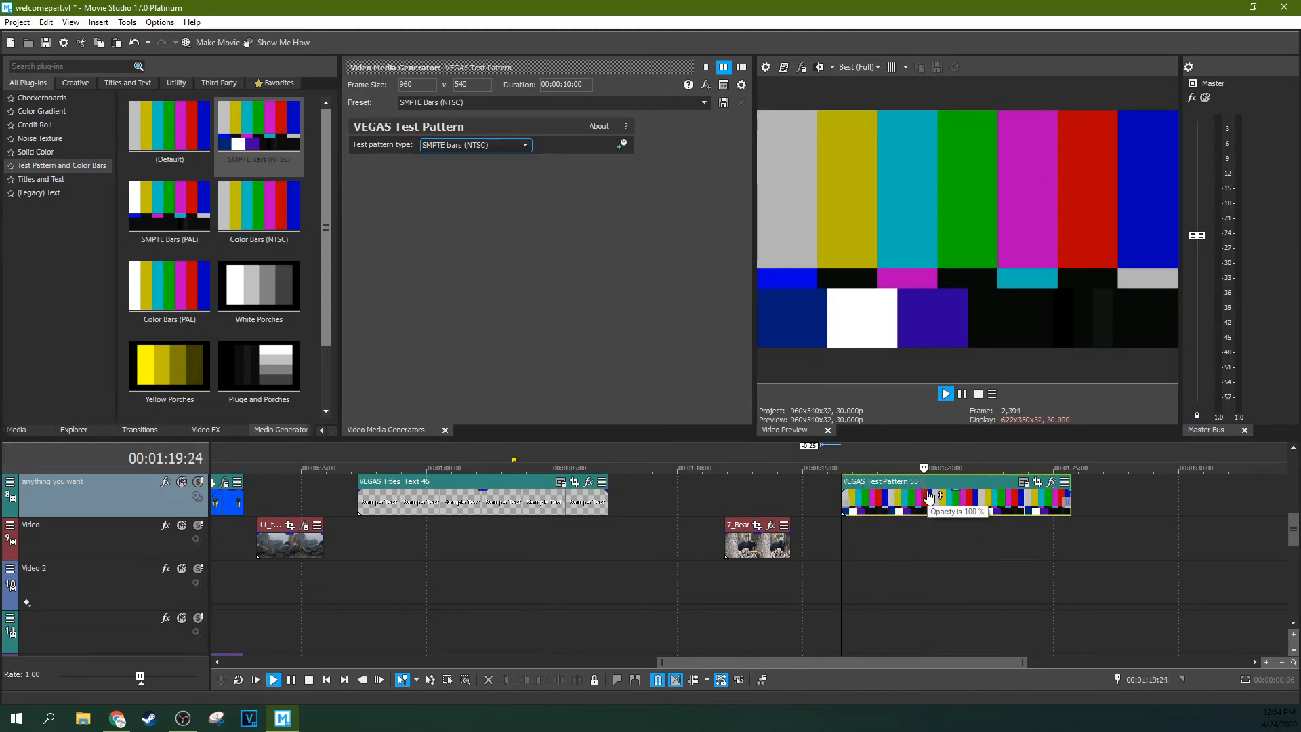
key(space)
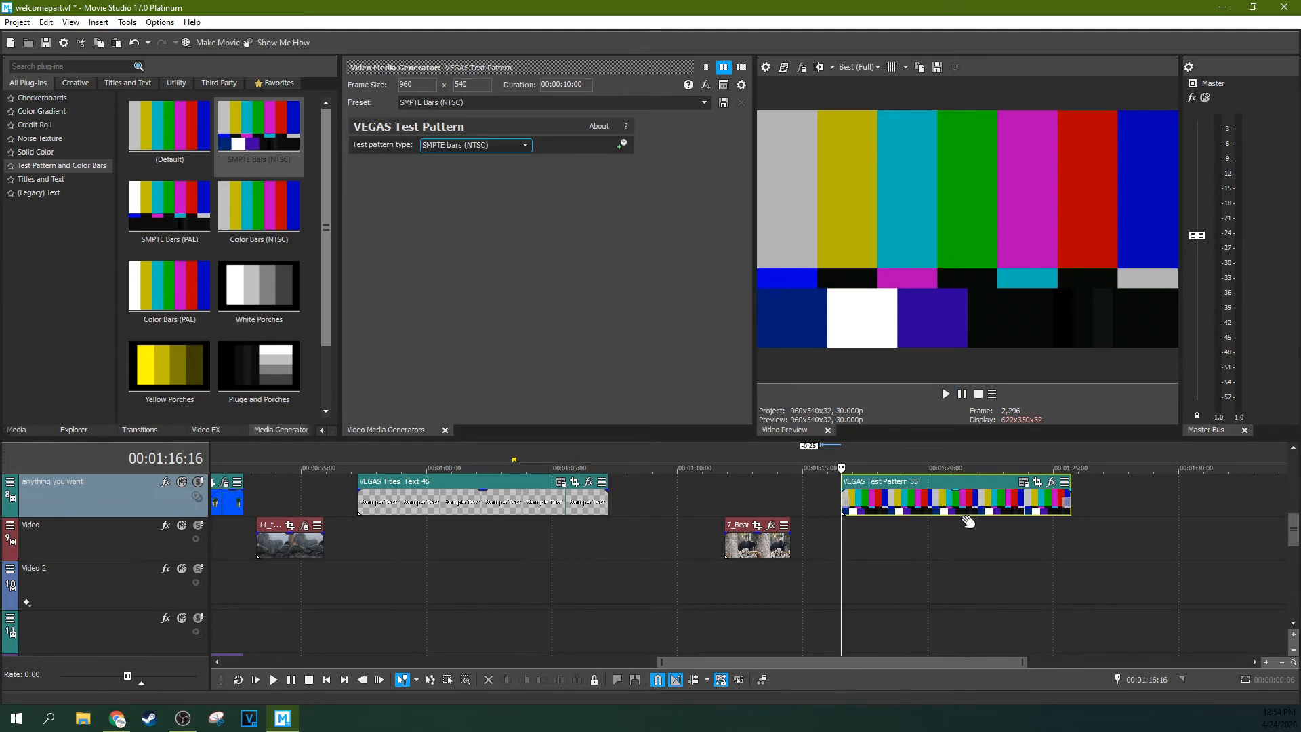
Step: Delete the SMPTE bars event and show the Titles and Text generator presets
click(952, 512)
key(Delete)
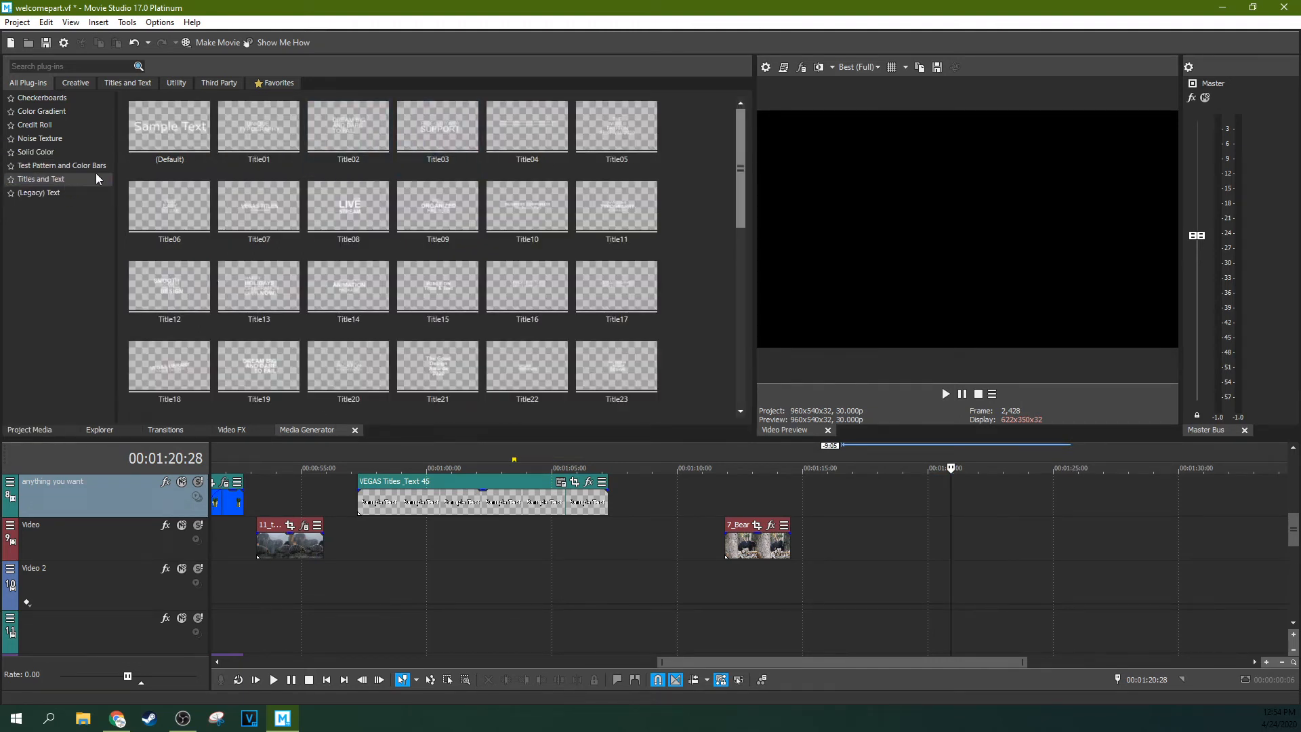
Step: Look through the Test Pattern and Color Bars generator presets and the full list of Titles and Text presets
click(47, 165)
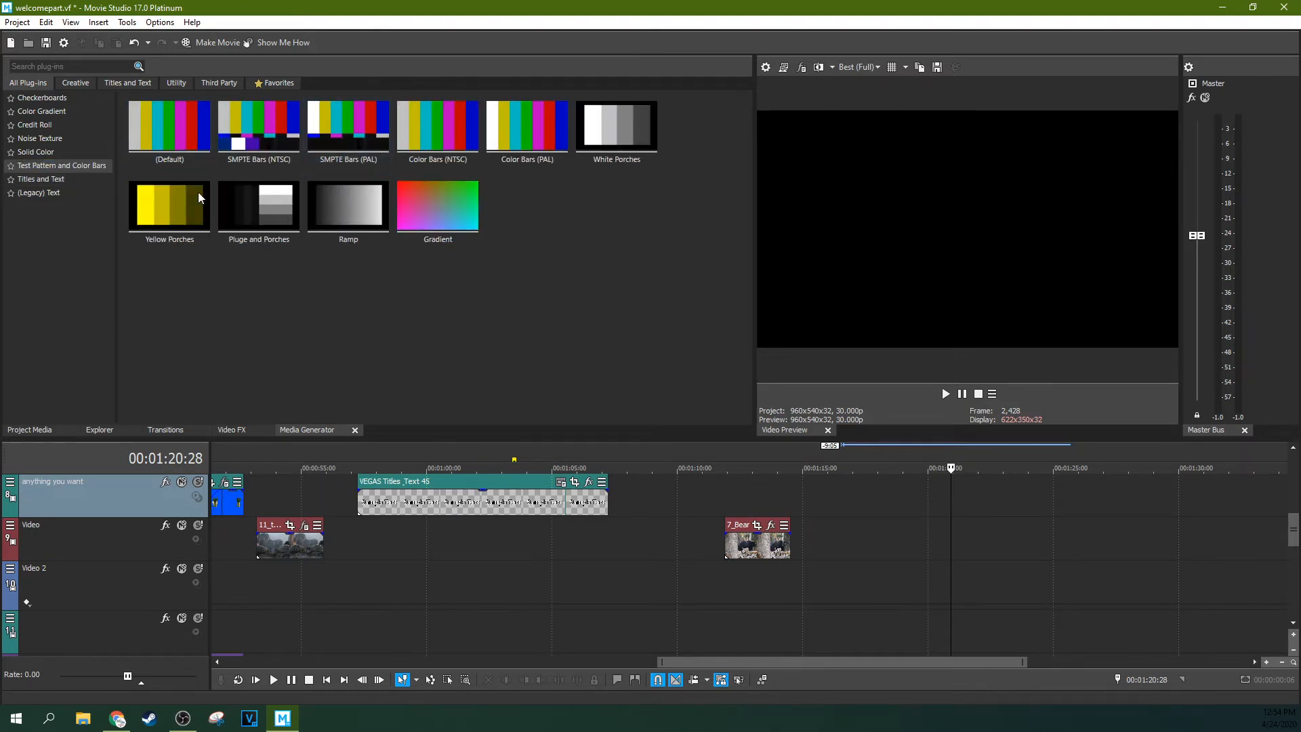
click(49, 194)
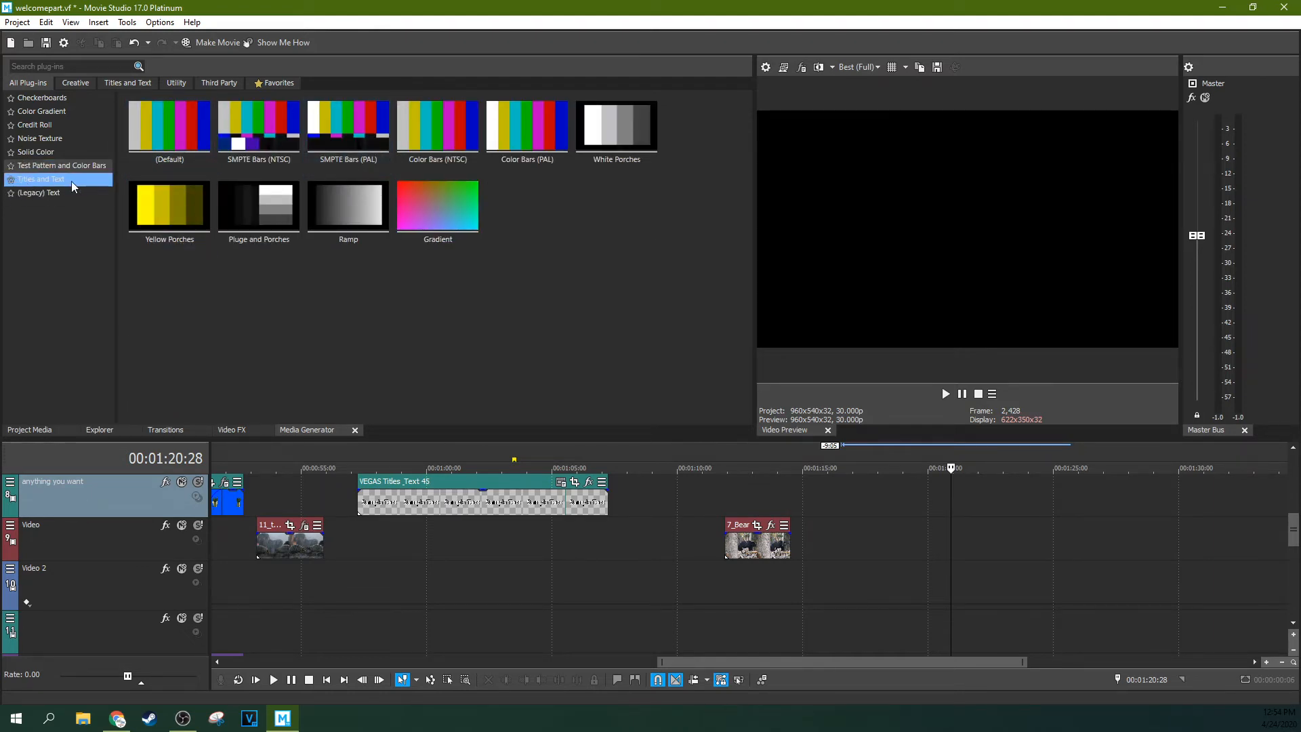
click(71, 182)
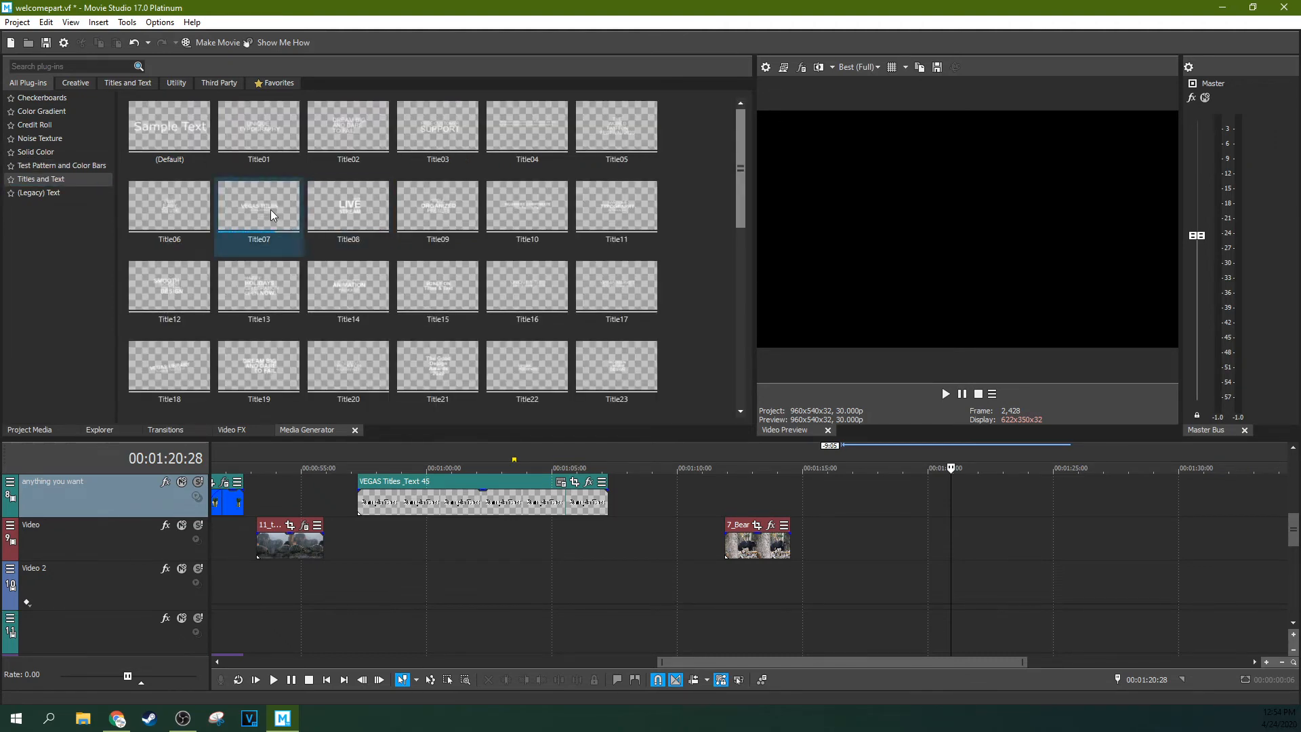
scroll(490, 262, down, 8)
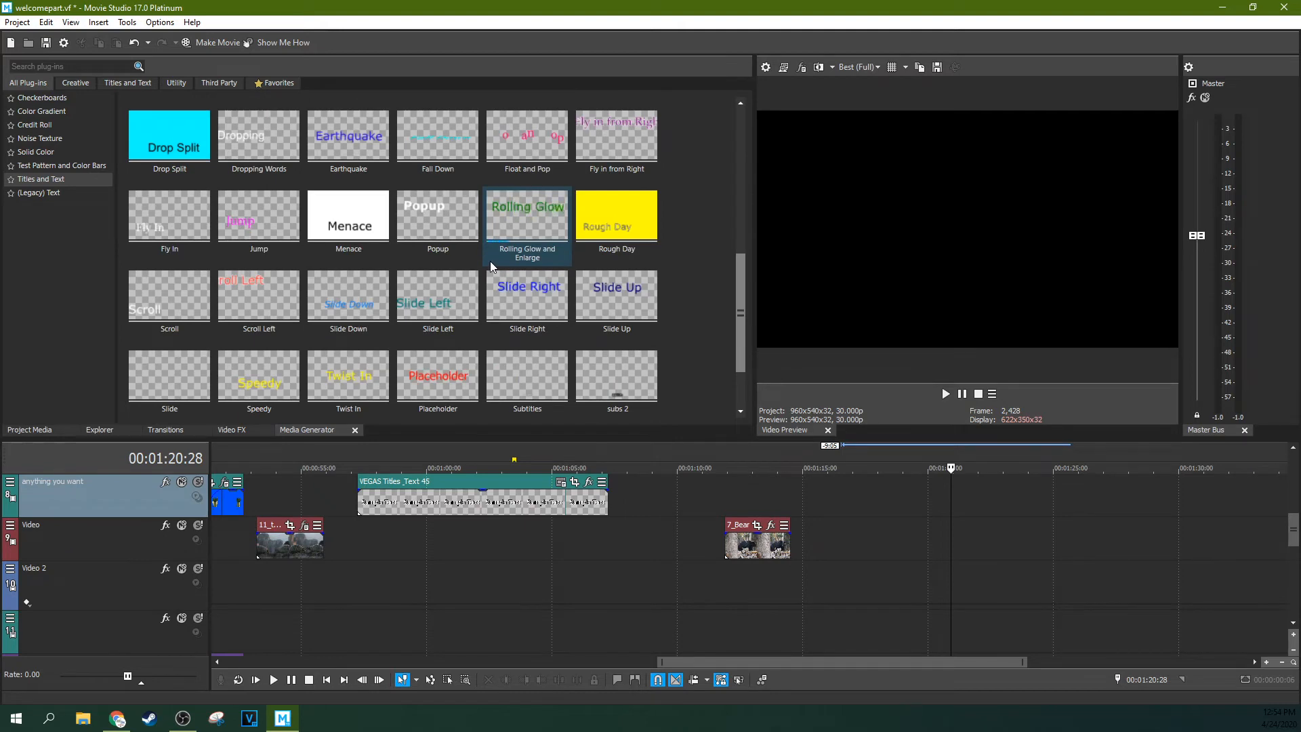
scroll(490, 261, up, 8)
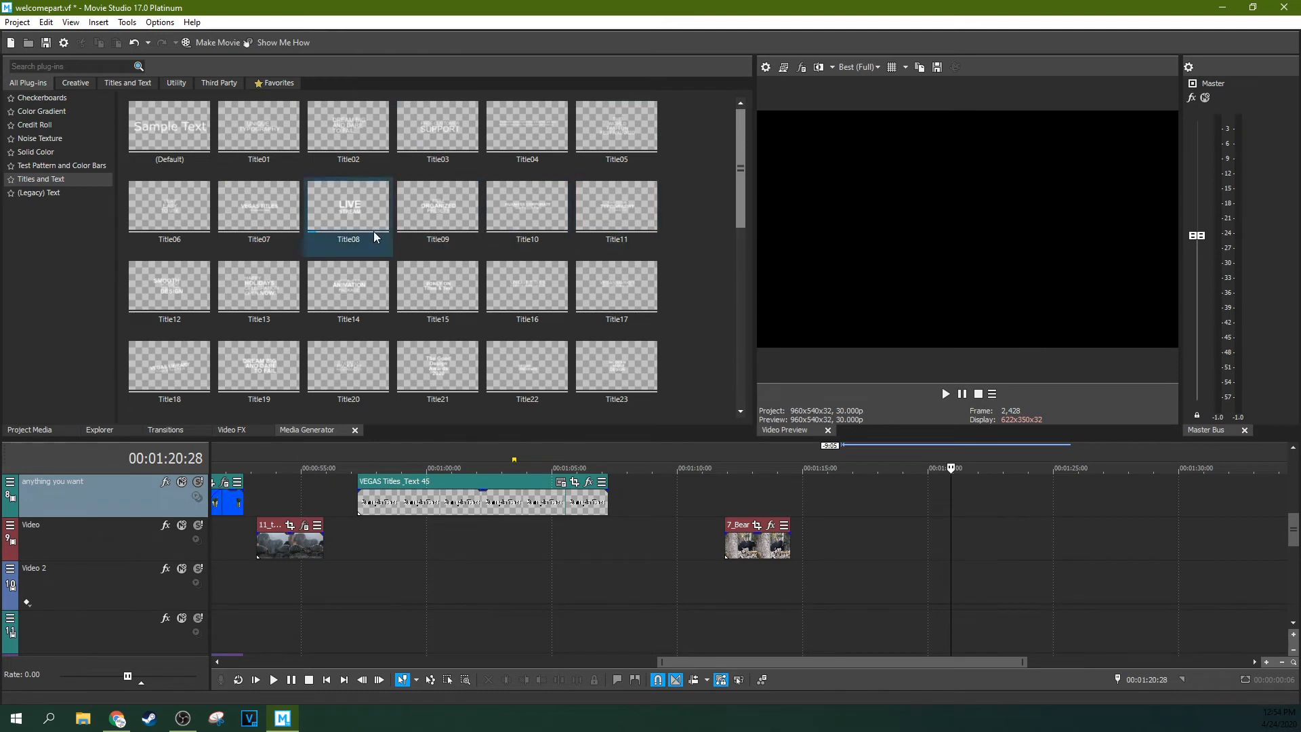
scroll(535, 274, down, 5)
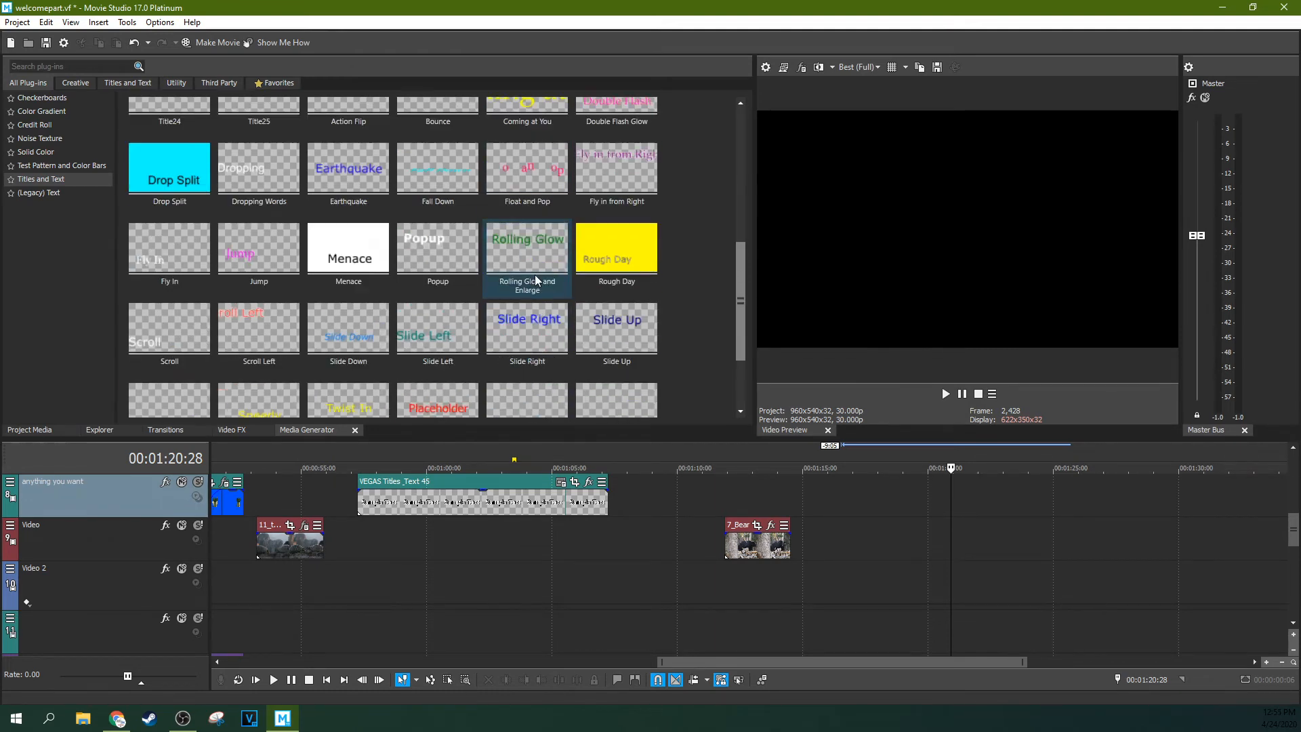
scroll(535, 275, up, 4)
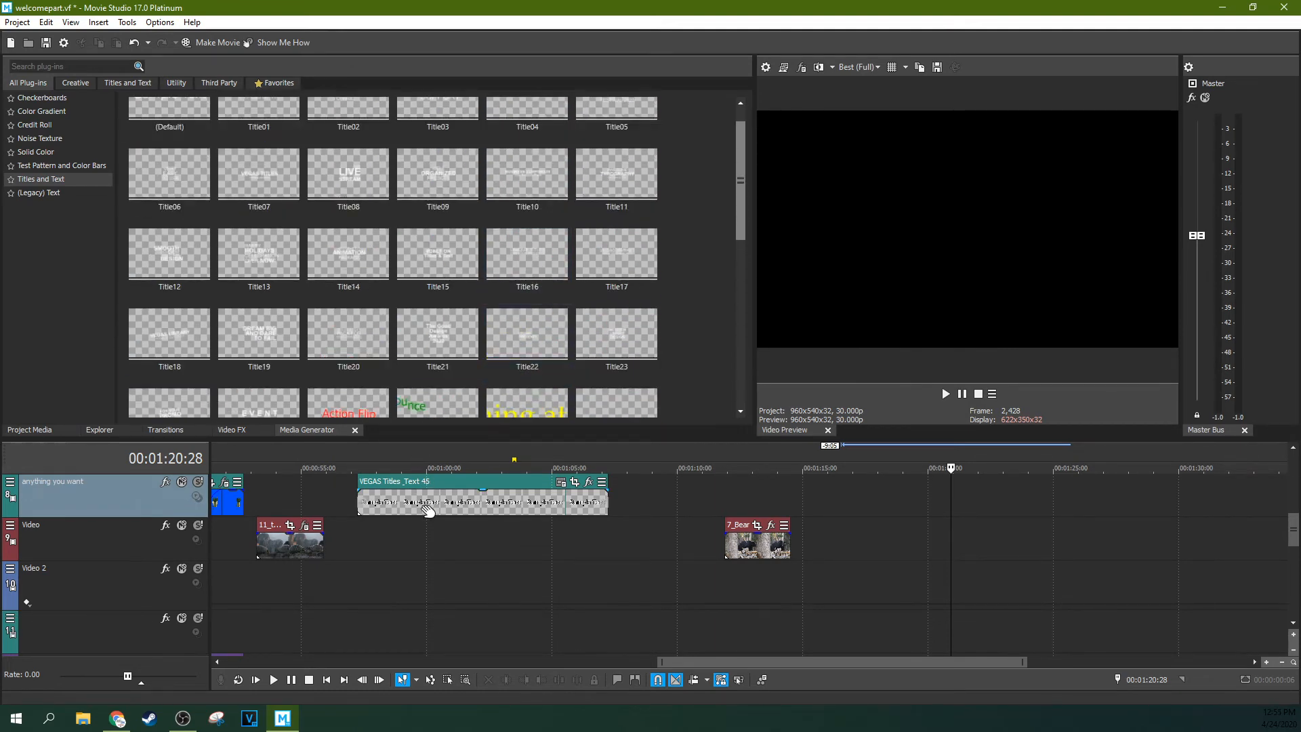
Step: Add the Title07 text preset to the title track directly above the bear clip and play it back
click(424, 505)
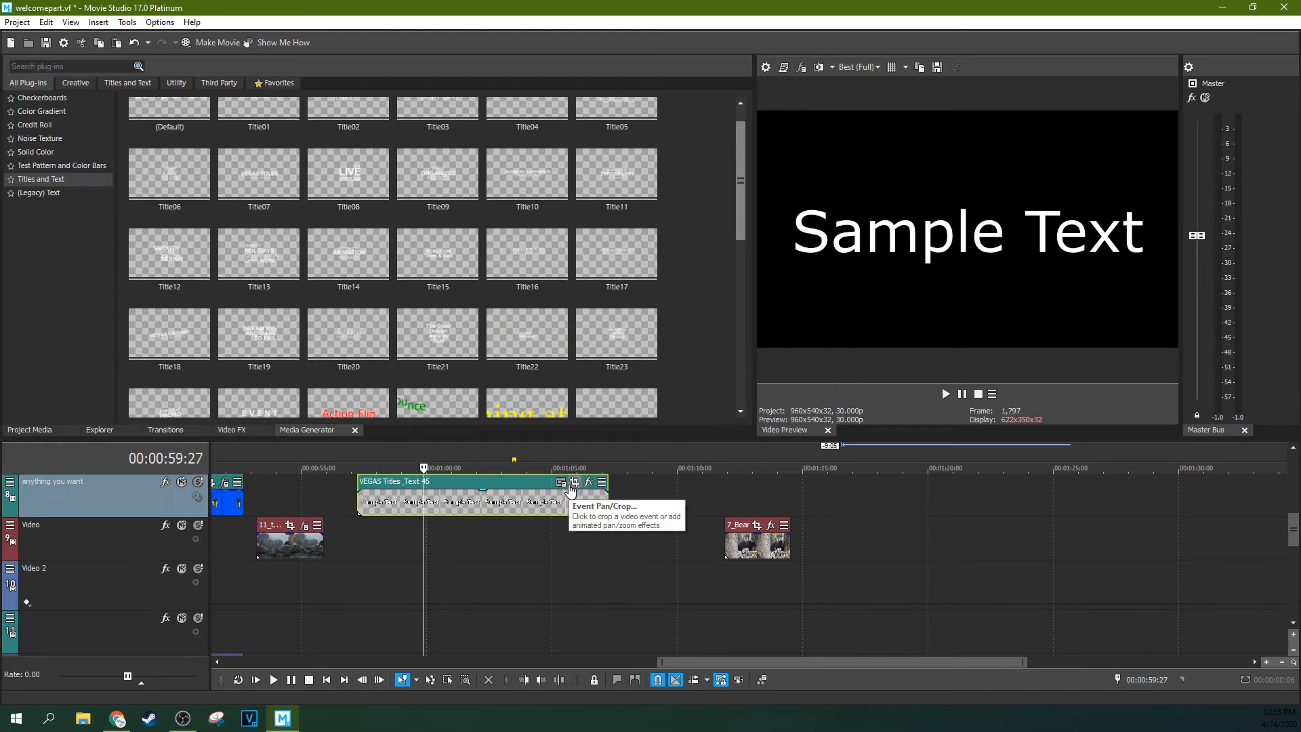
drag(259, 174, 752, 514)
key(space)
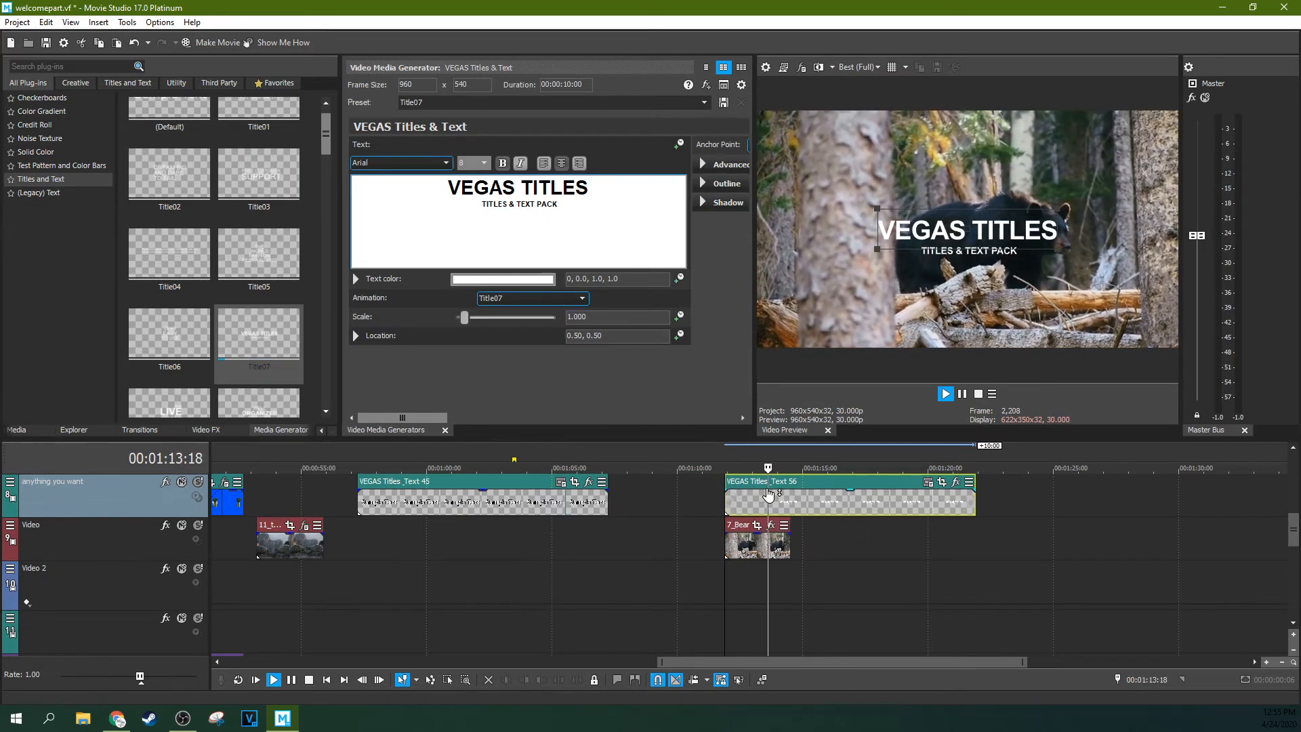
key(space)
key(space)
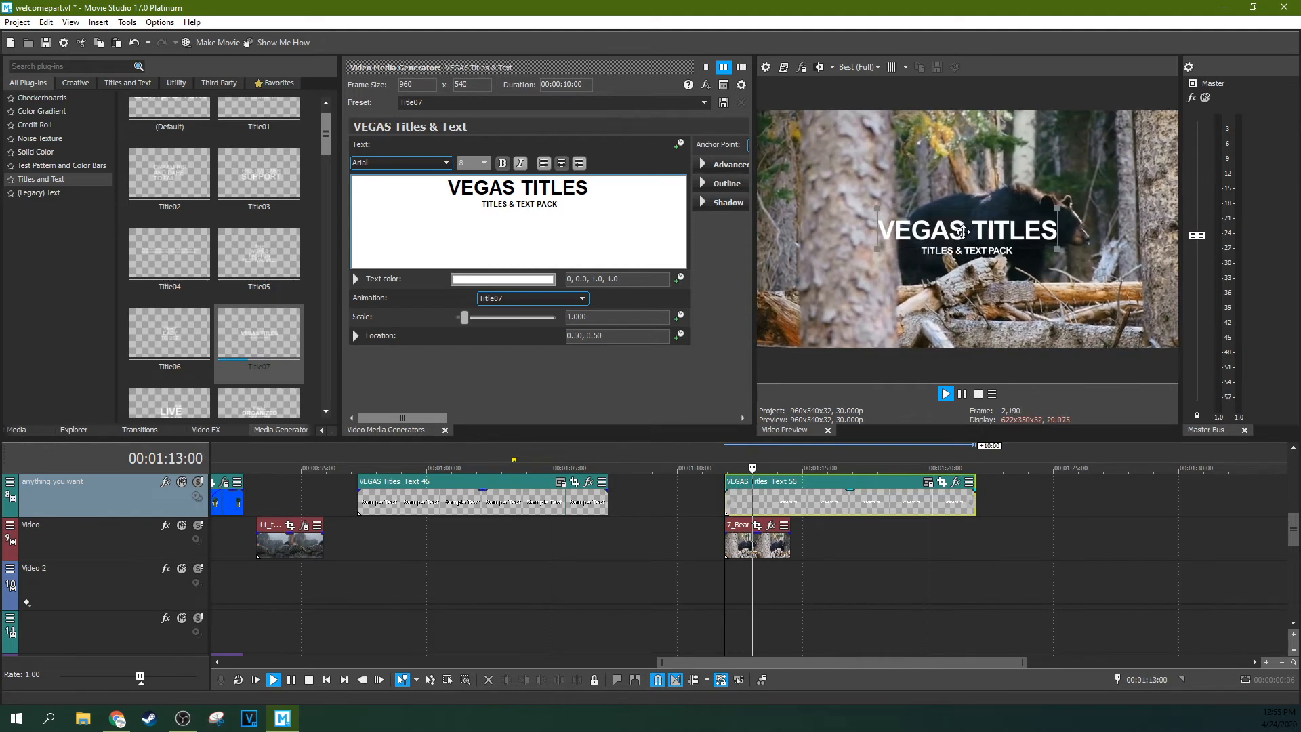
key(space)
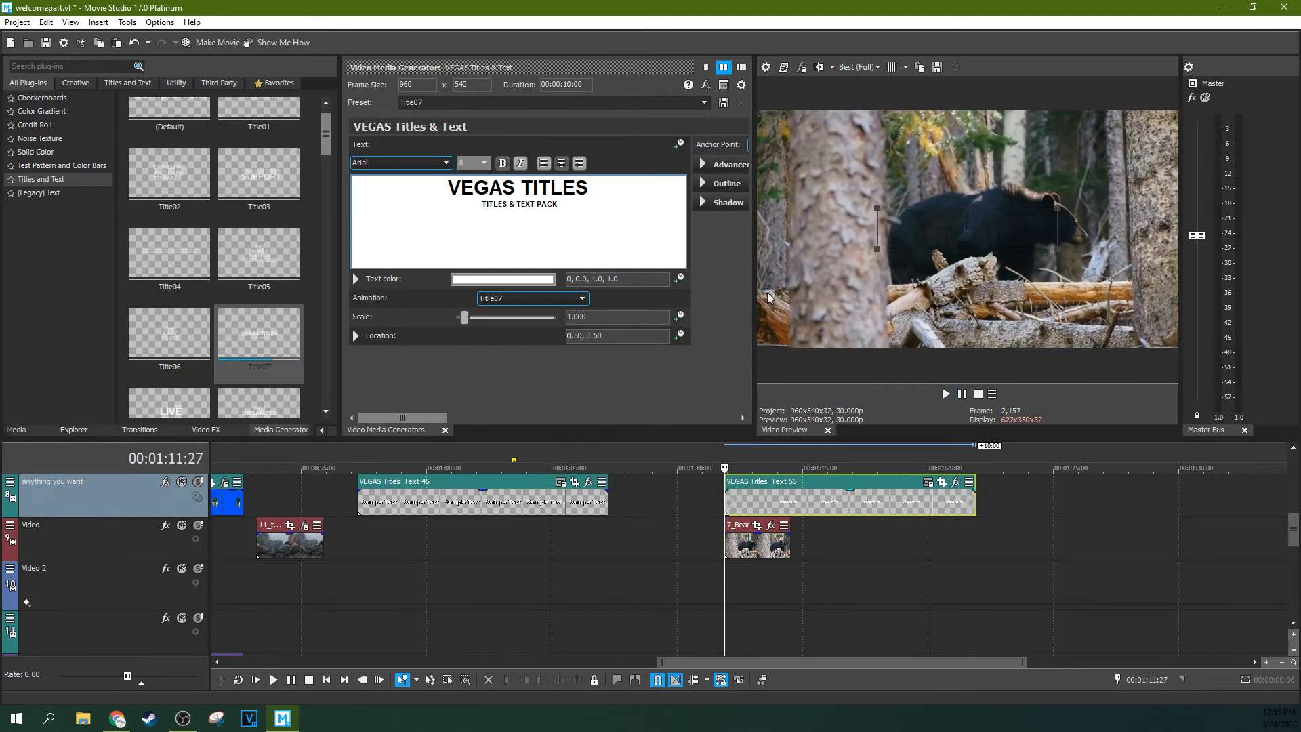
Step: Set the animation of the title above the bear clip to Title02 and play it back
click(529, 297)
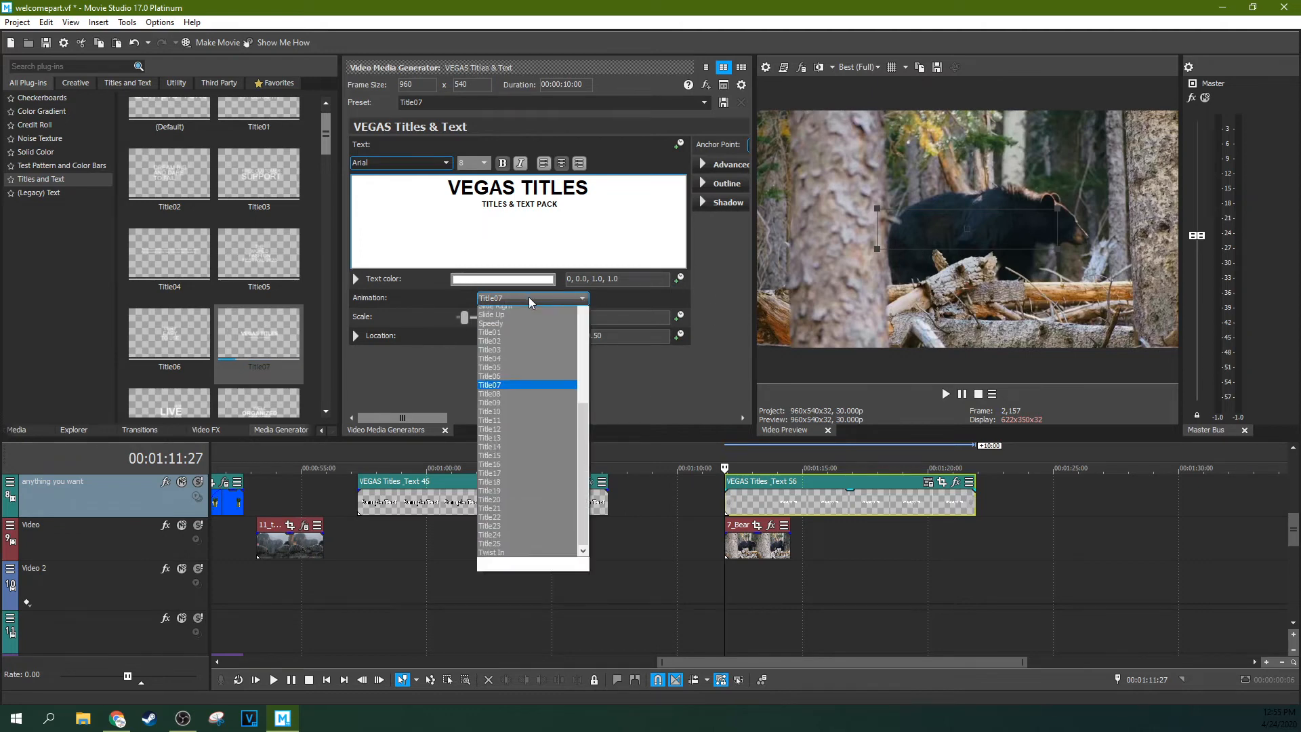
click(528, 357)
key(space)
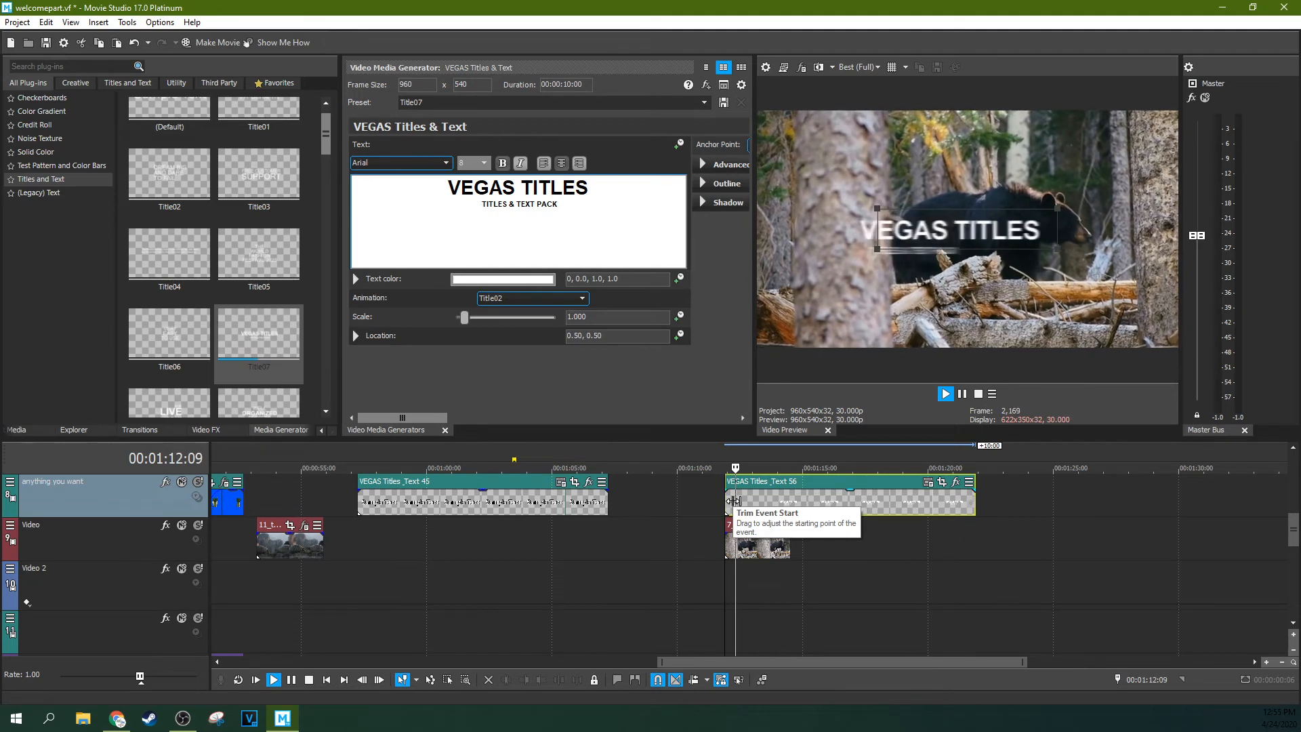
key(space)
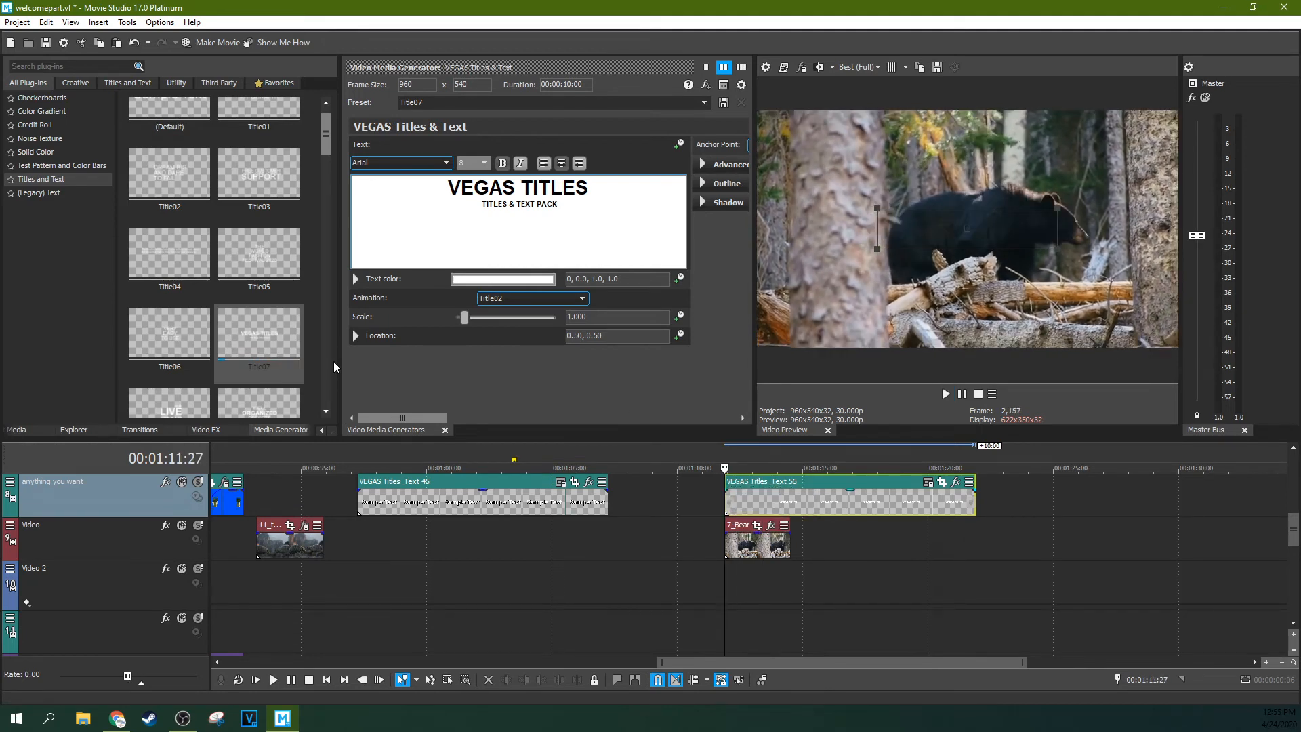
Step: Enlarge the preset browsing area and add the Title04 preset as a separate title after the bear clip's title, playing it back
drag(337, 361, 682, 332)
scroll(665, 197, up, 1)
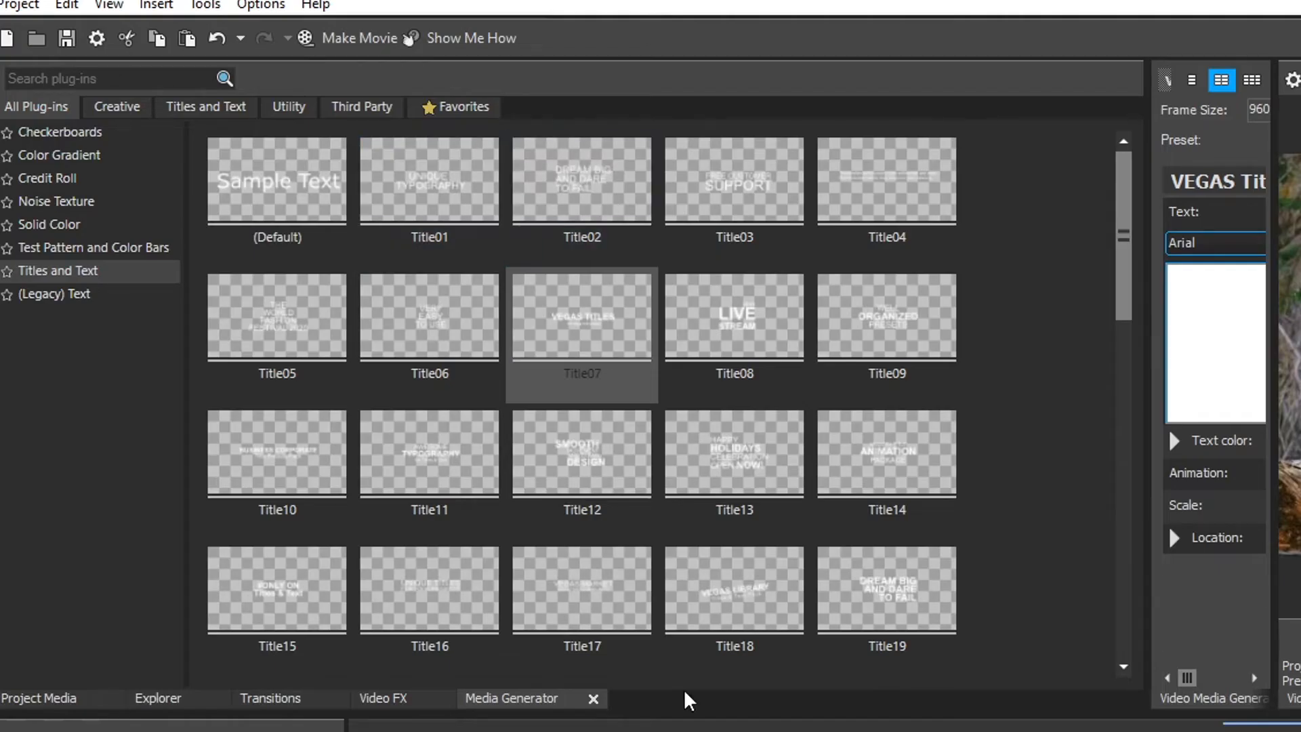
drag(588, 715, 588, 731)
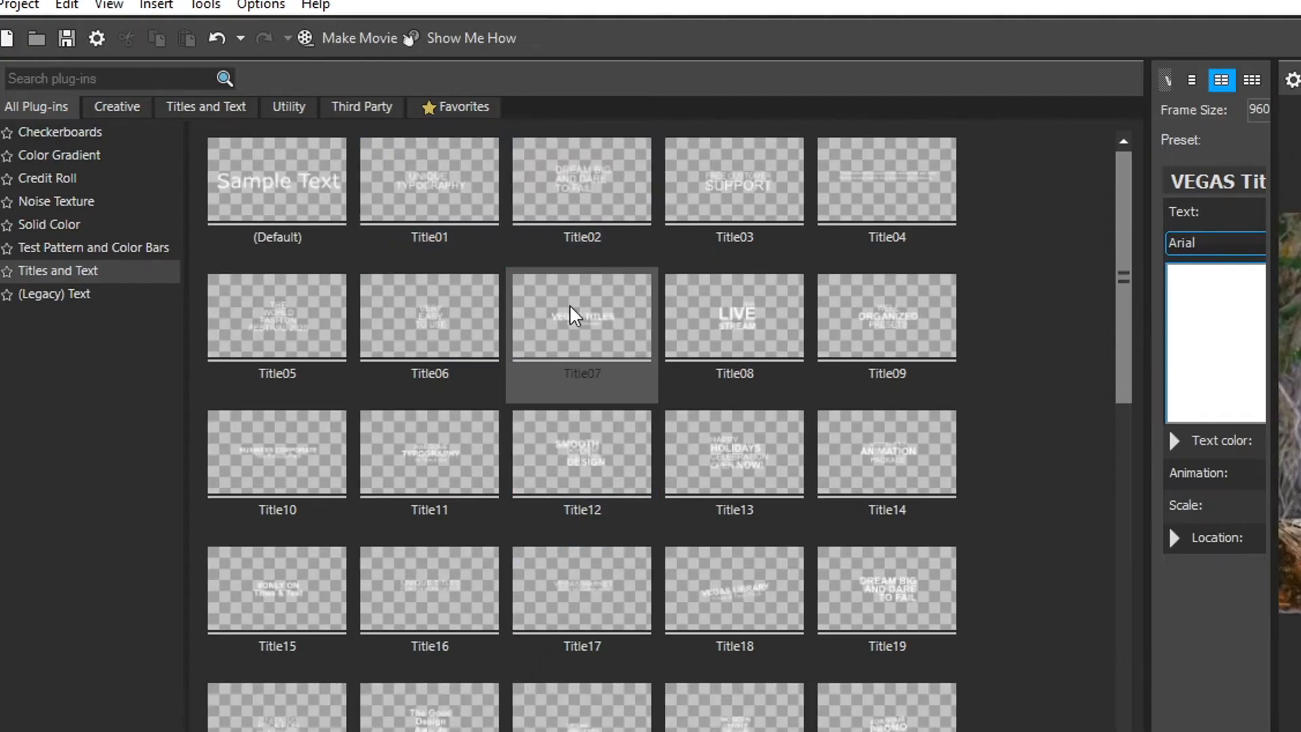
click(856, 204)
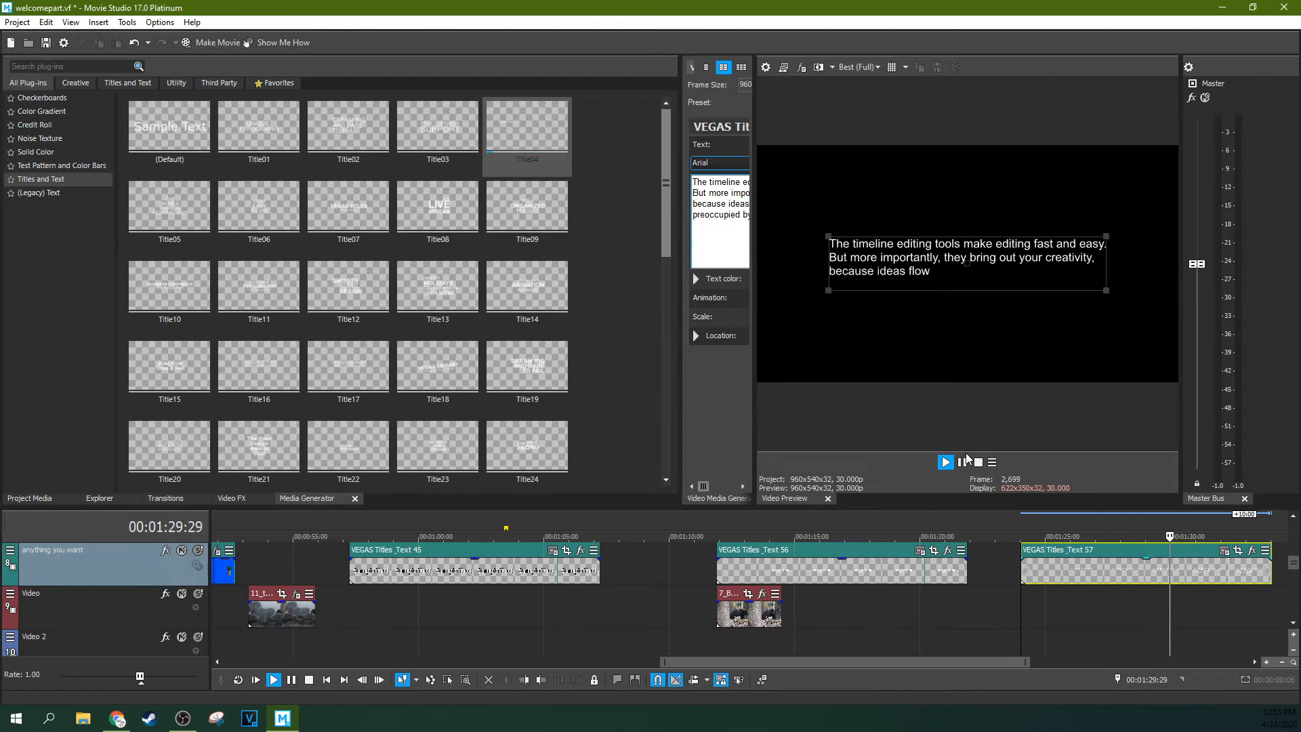
click(962, 463)
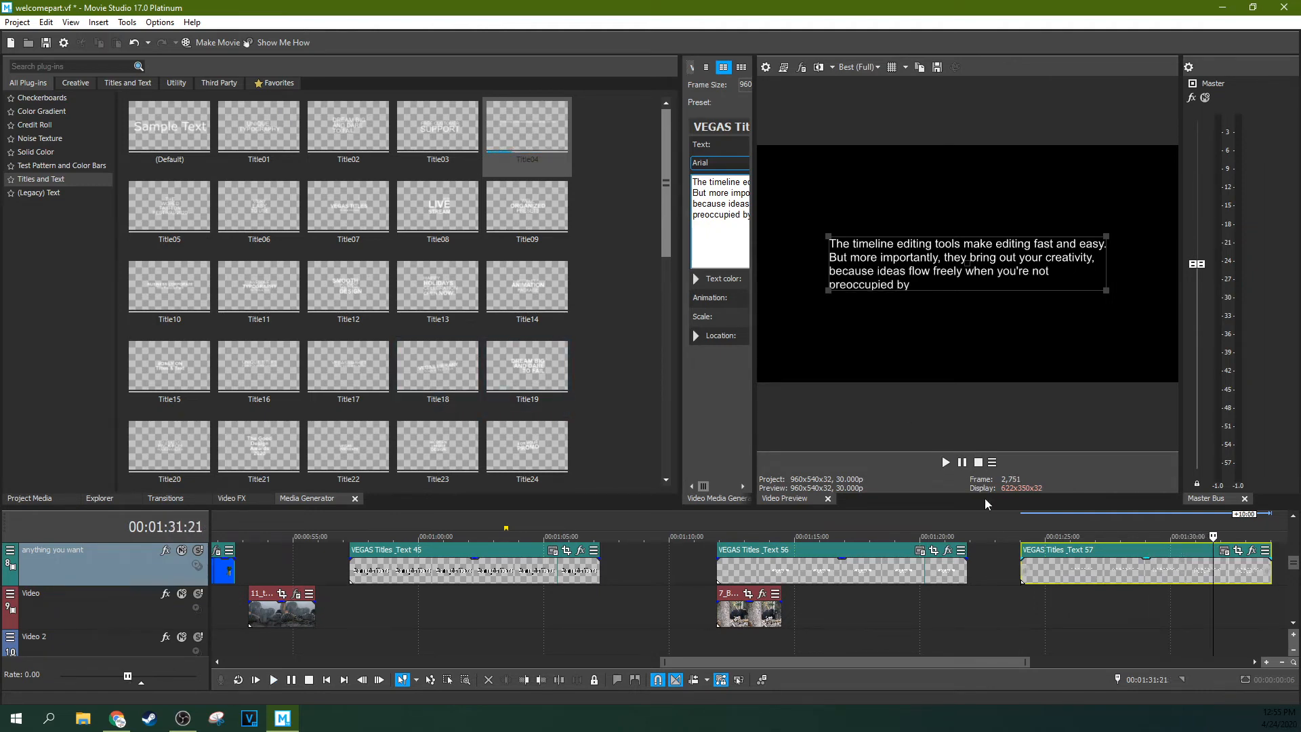
Step: Set the animation of the VEGAS TITLES text above the bear clip to Title04
click(870, 568)
click(920, 552)
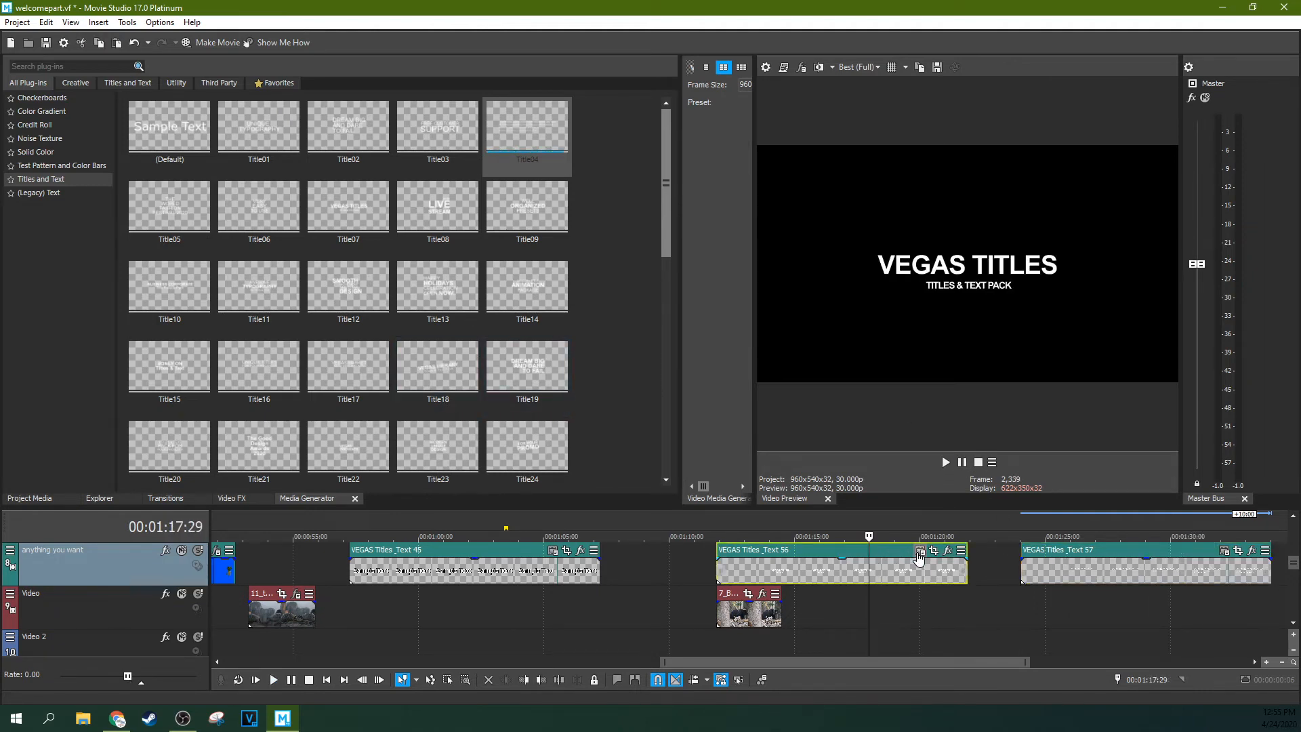
drag(679, 236, 416, 236)
click(608, 298)
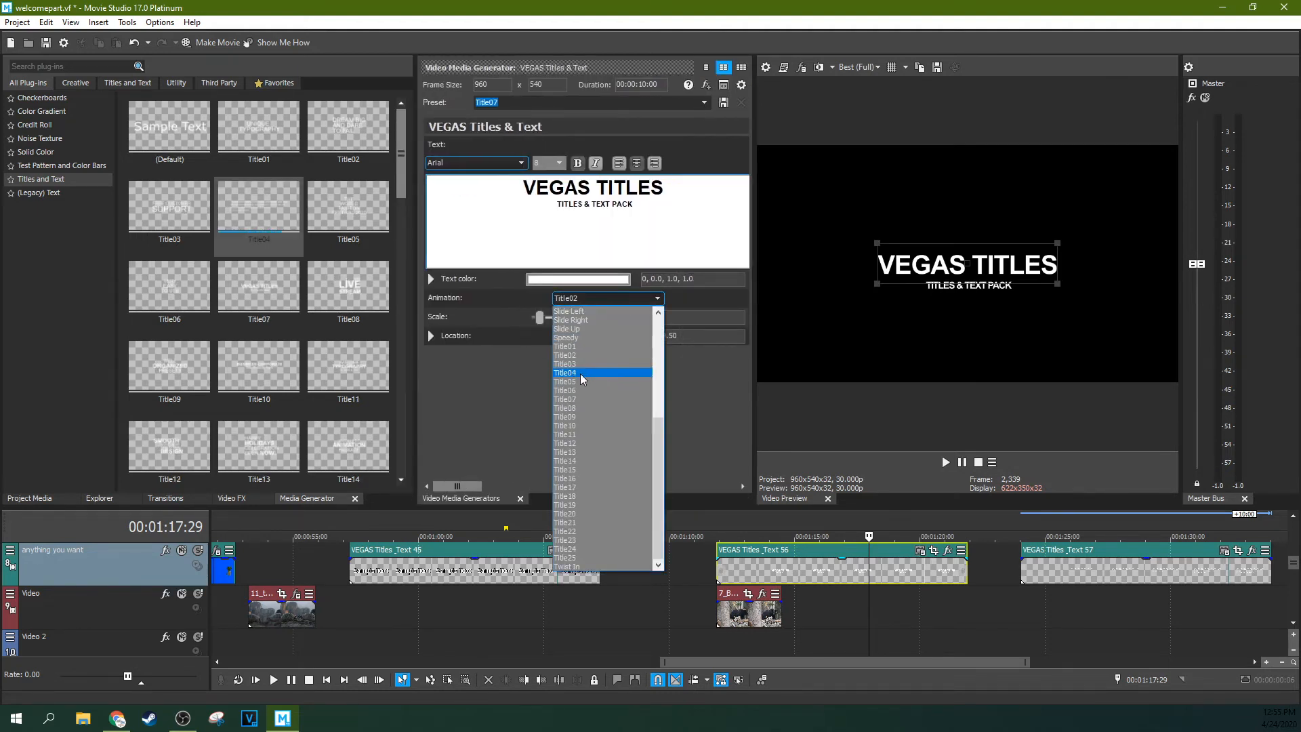
click(581, 373)
Step: Play back the title above the bear clip from its start to review the Title04 animation
click(717, 576)
key(space)
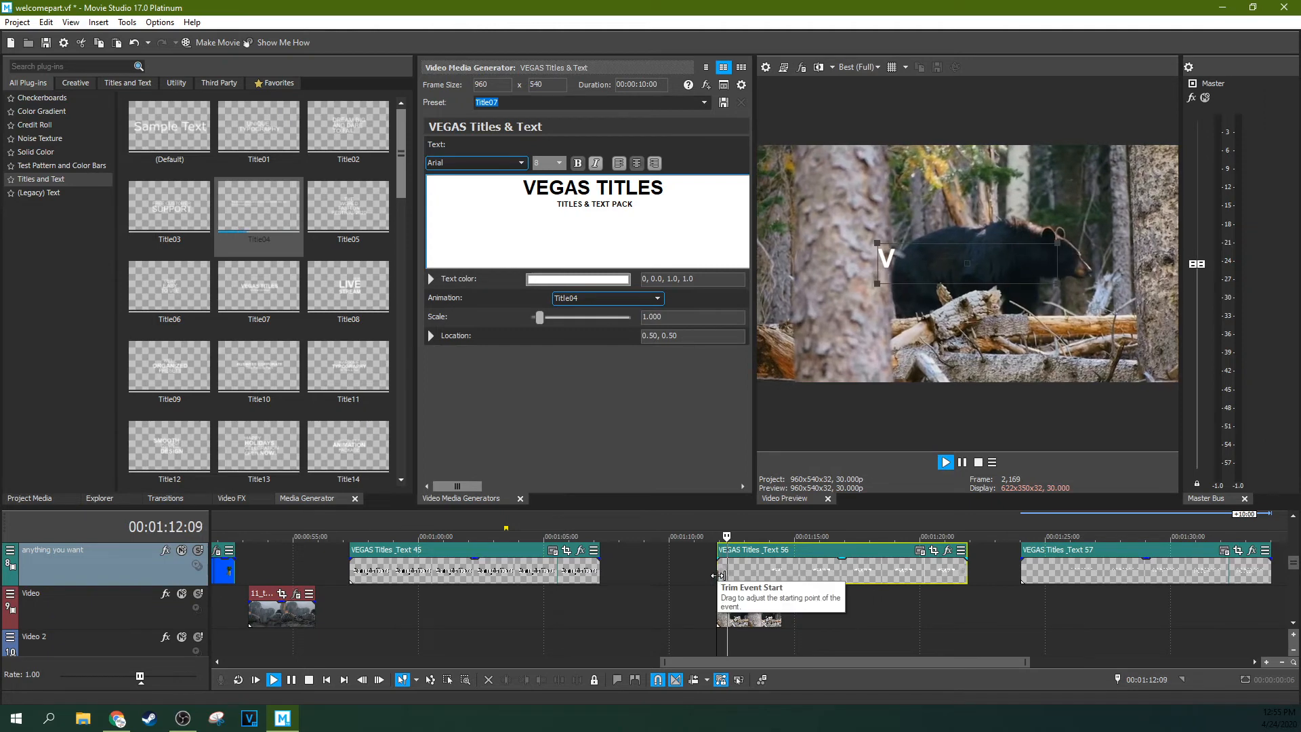
click(962, 463)
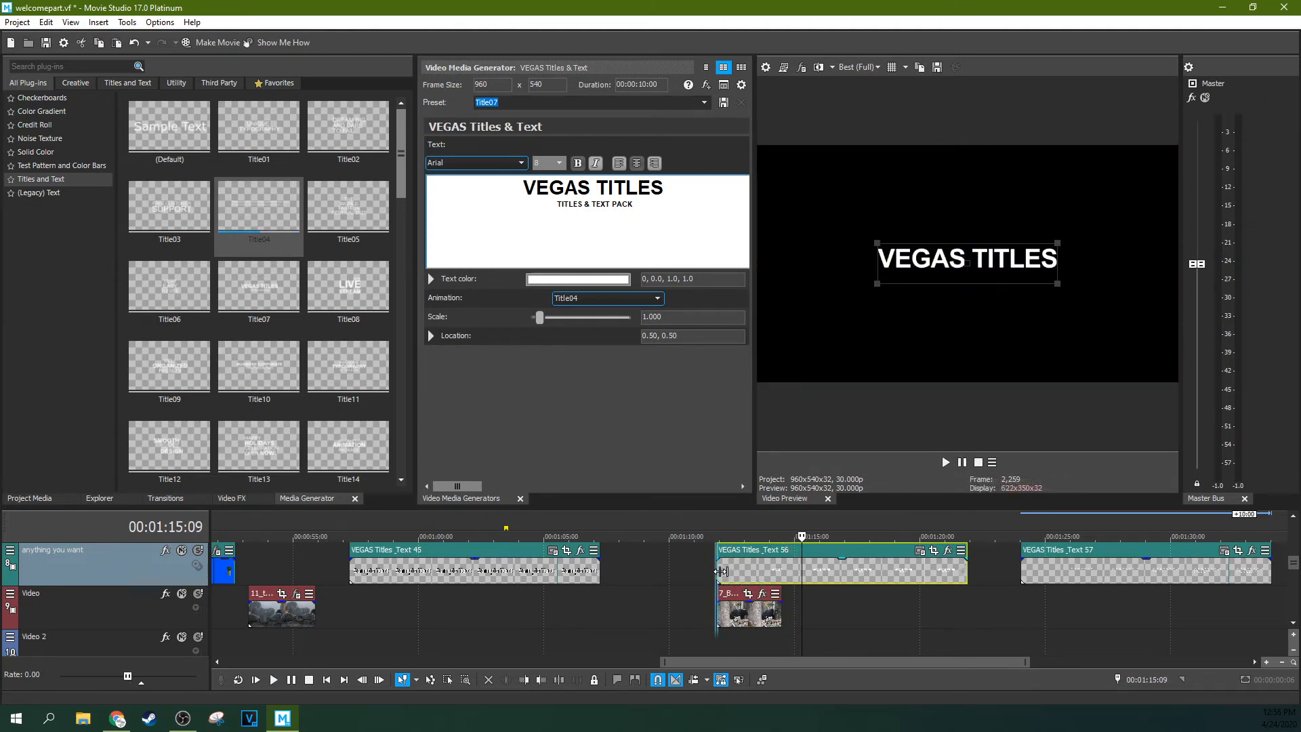
key(space)
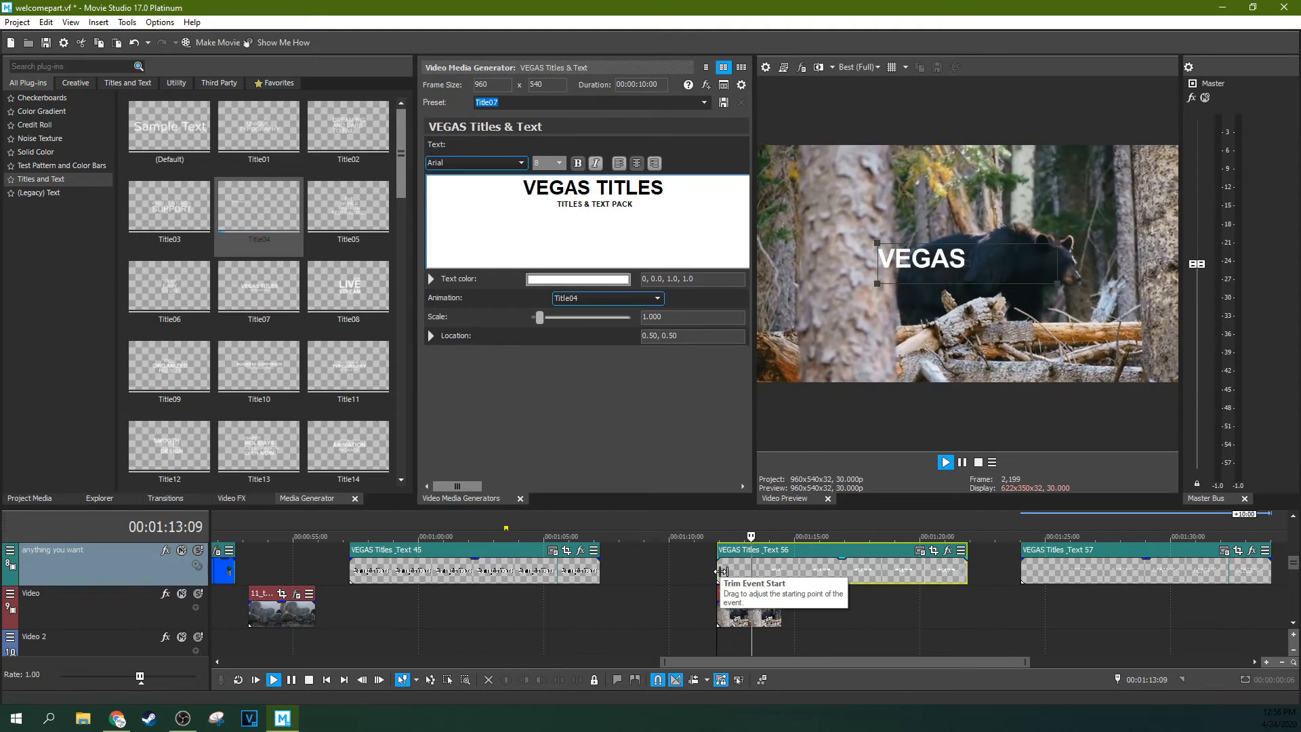
key(space)
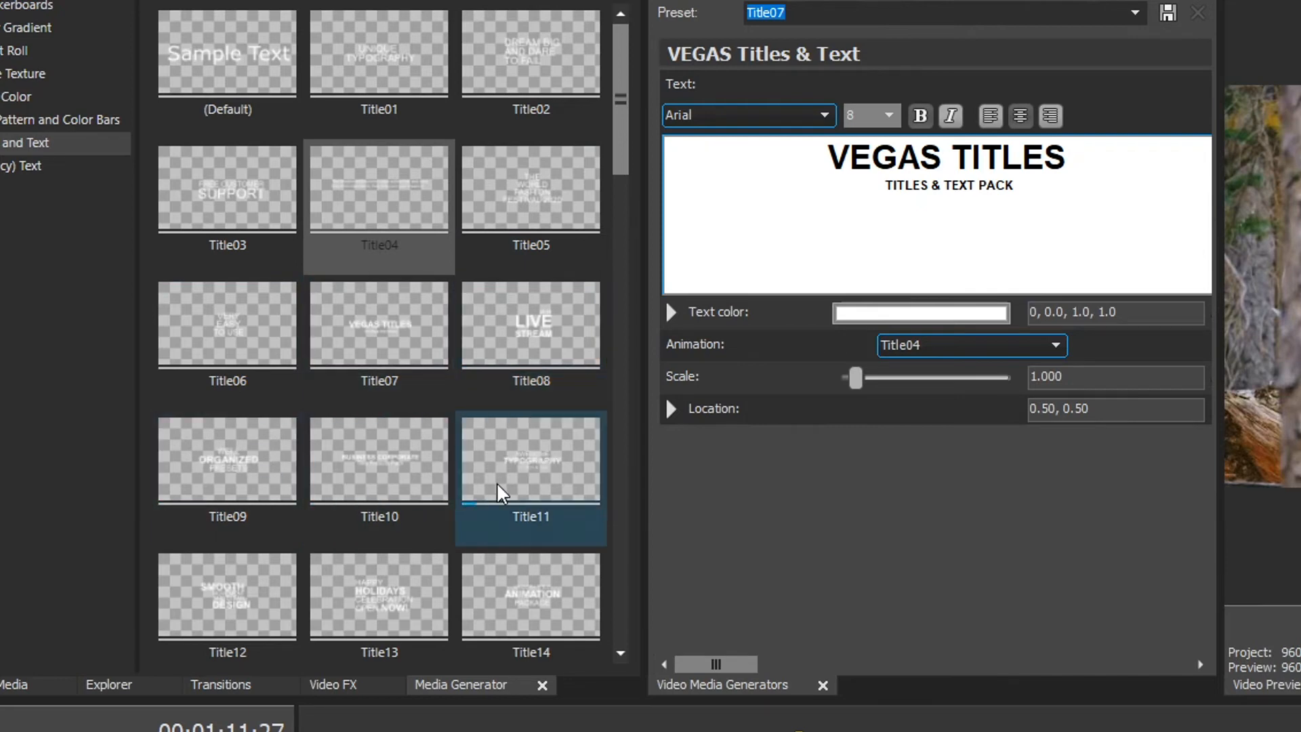
Step: Examine the animated previews of the Titles and Text presets, from the numbered titles through to the subtitle presets
scroll(627, 156, down, 5)
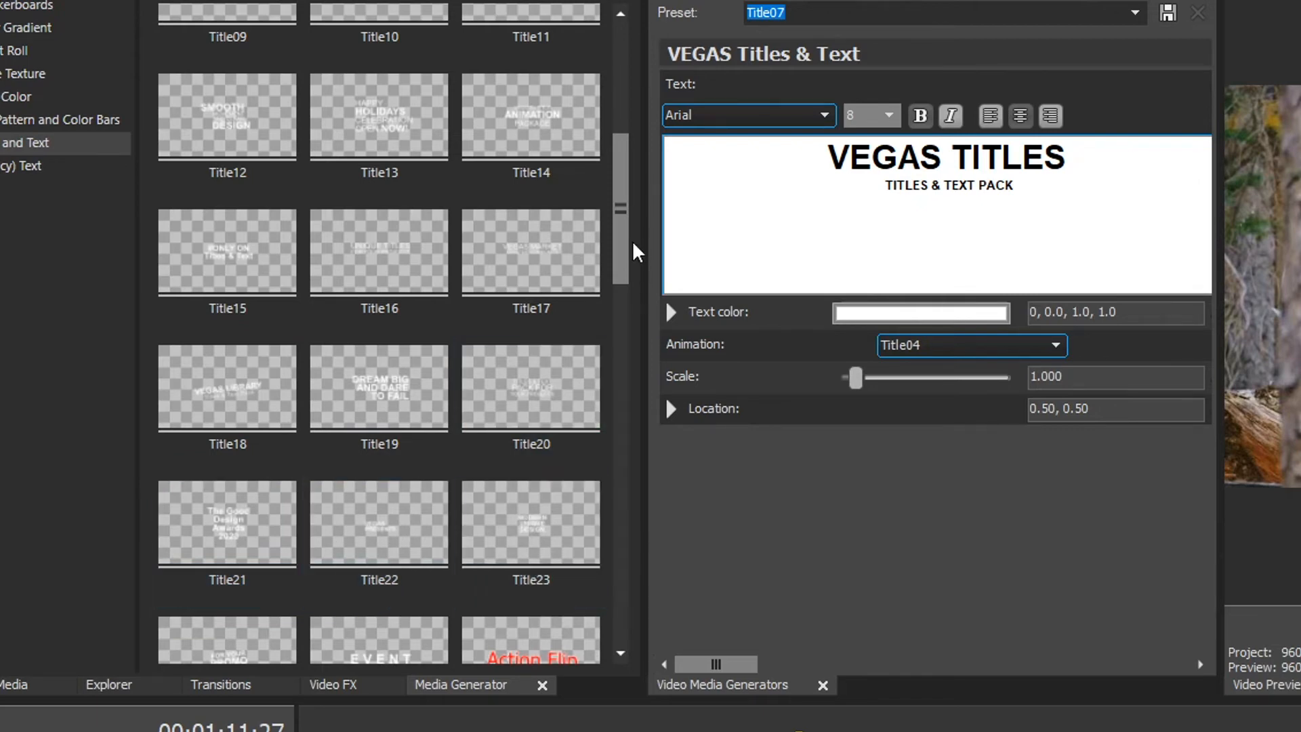
scroll(632, 242, down, 4)
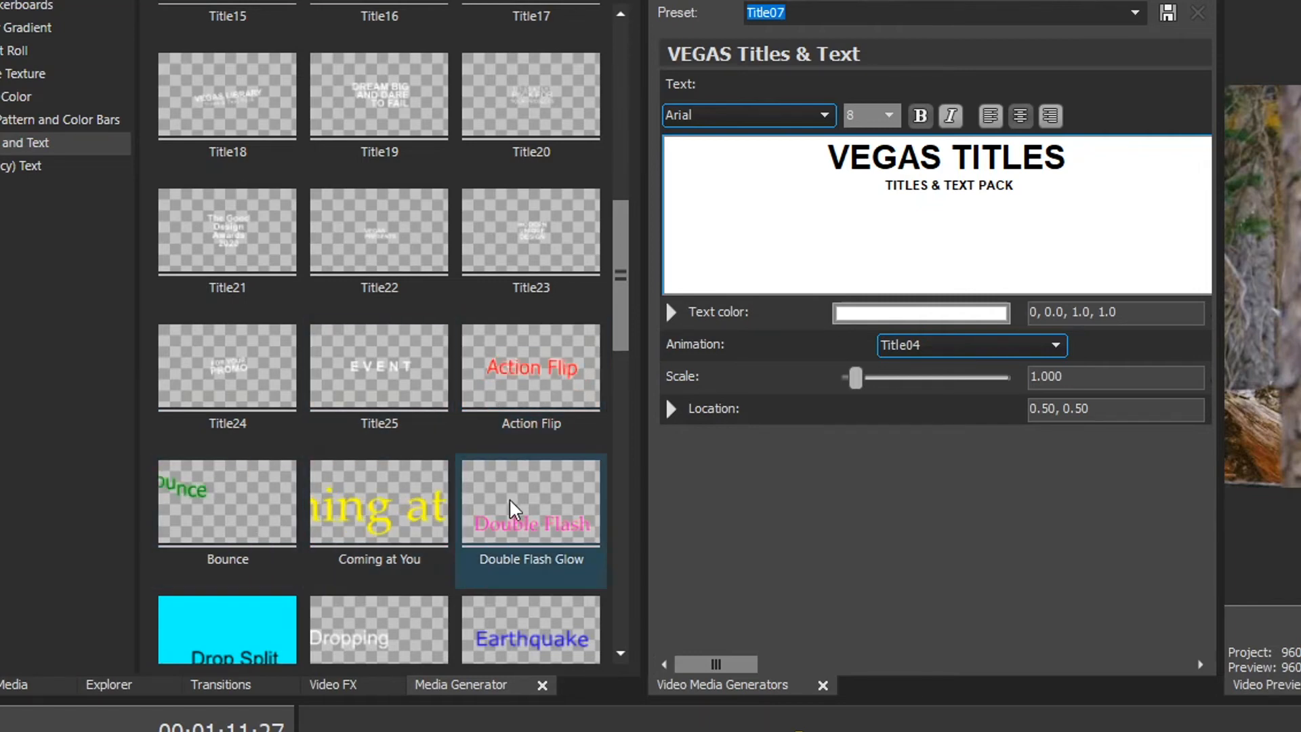
drag(614, 294, 603, 325)
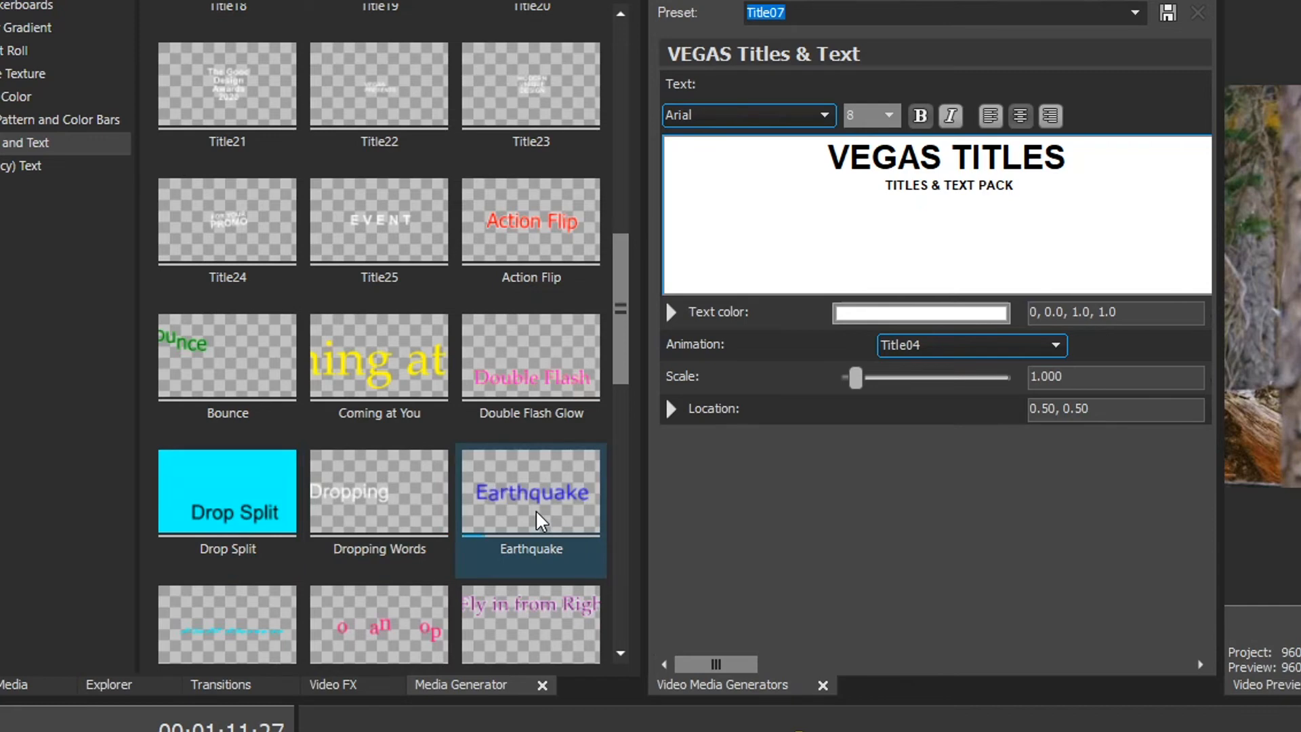
drag(613, 329, 611, 413)
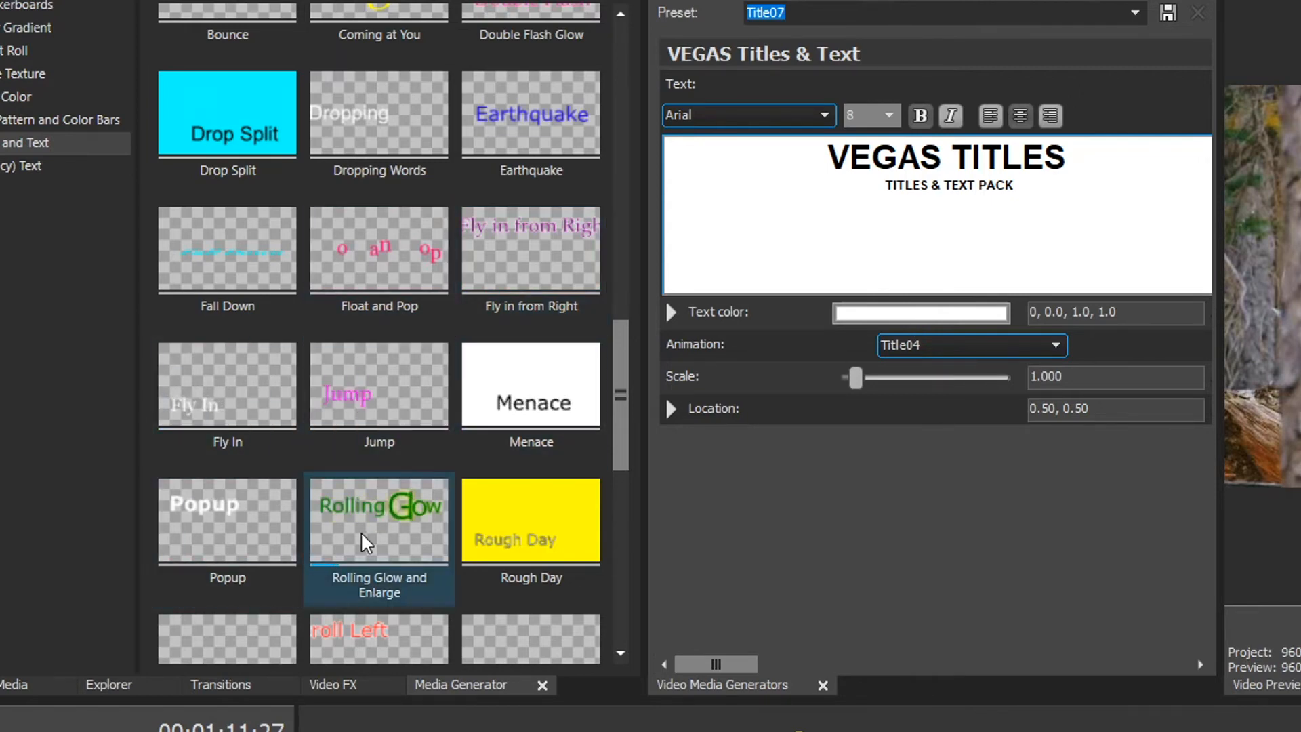
drag(618, 417, 609, 466)
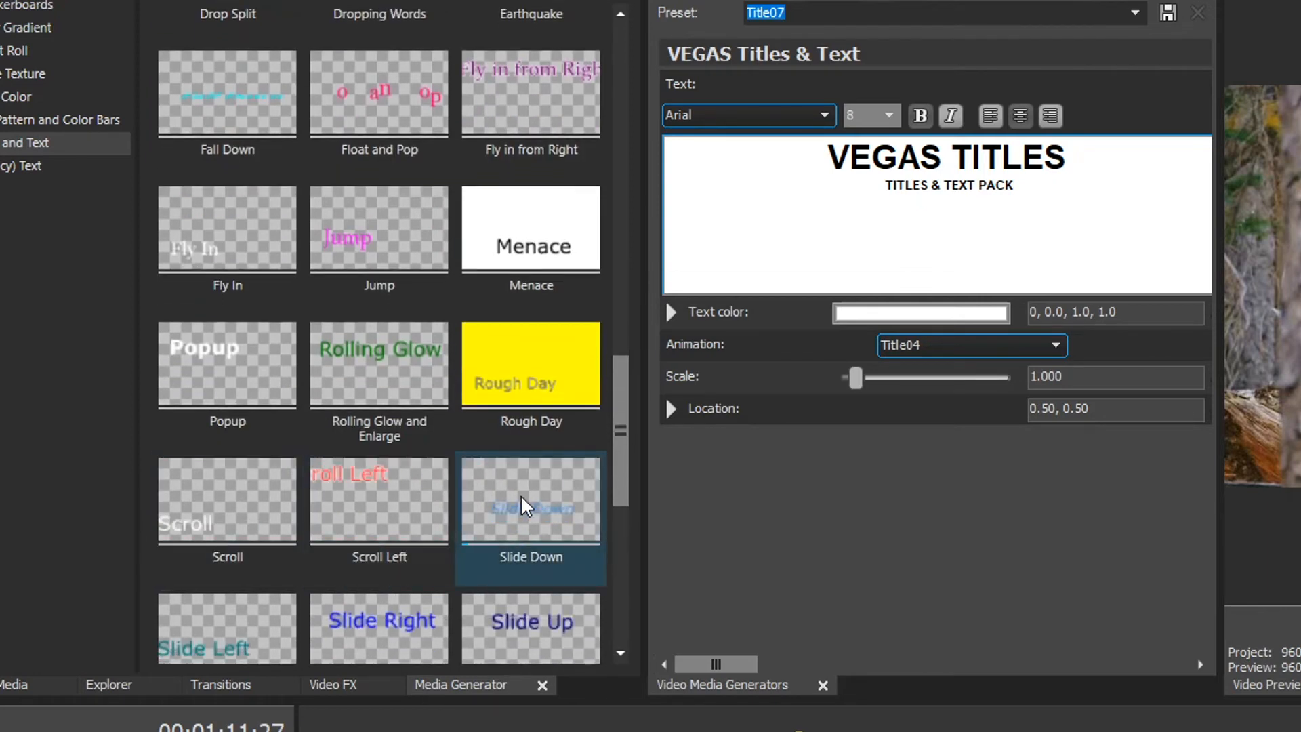
scroll(619, 467, down, 2)
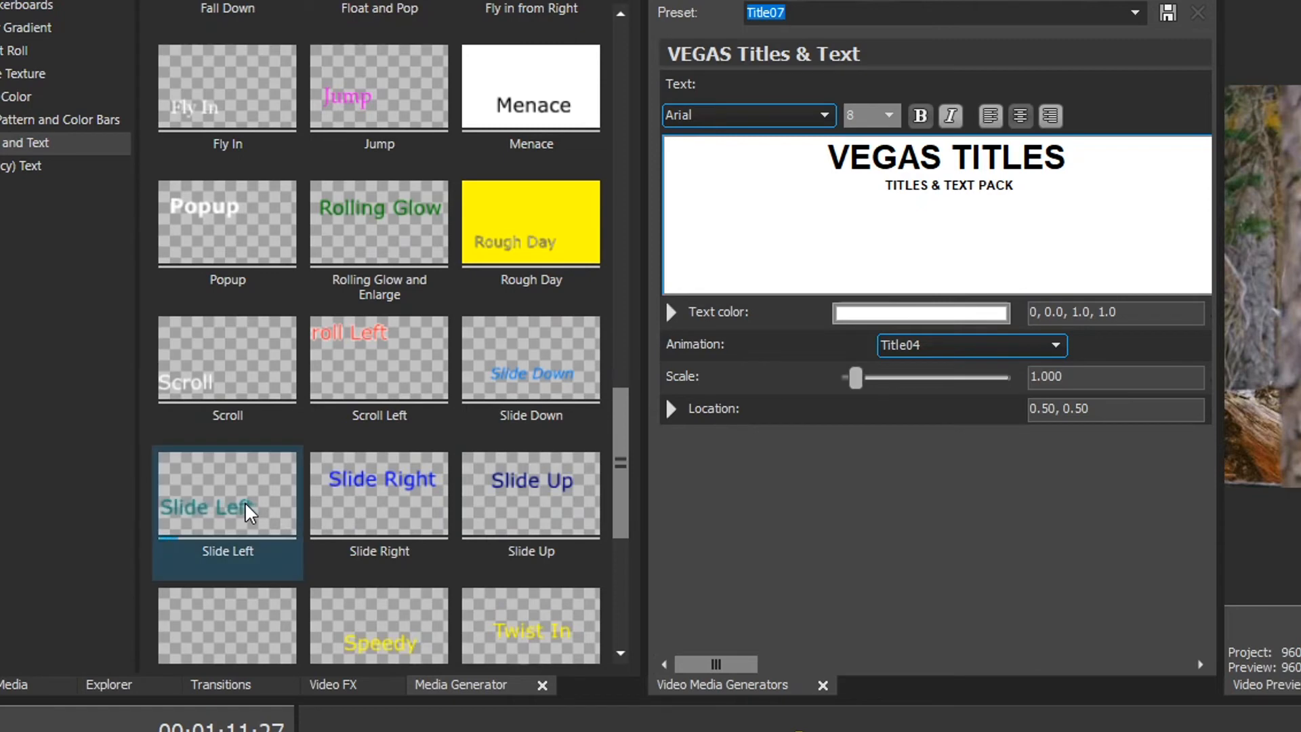
scroll(621, 495, down, 2)
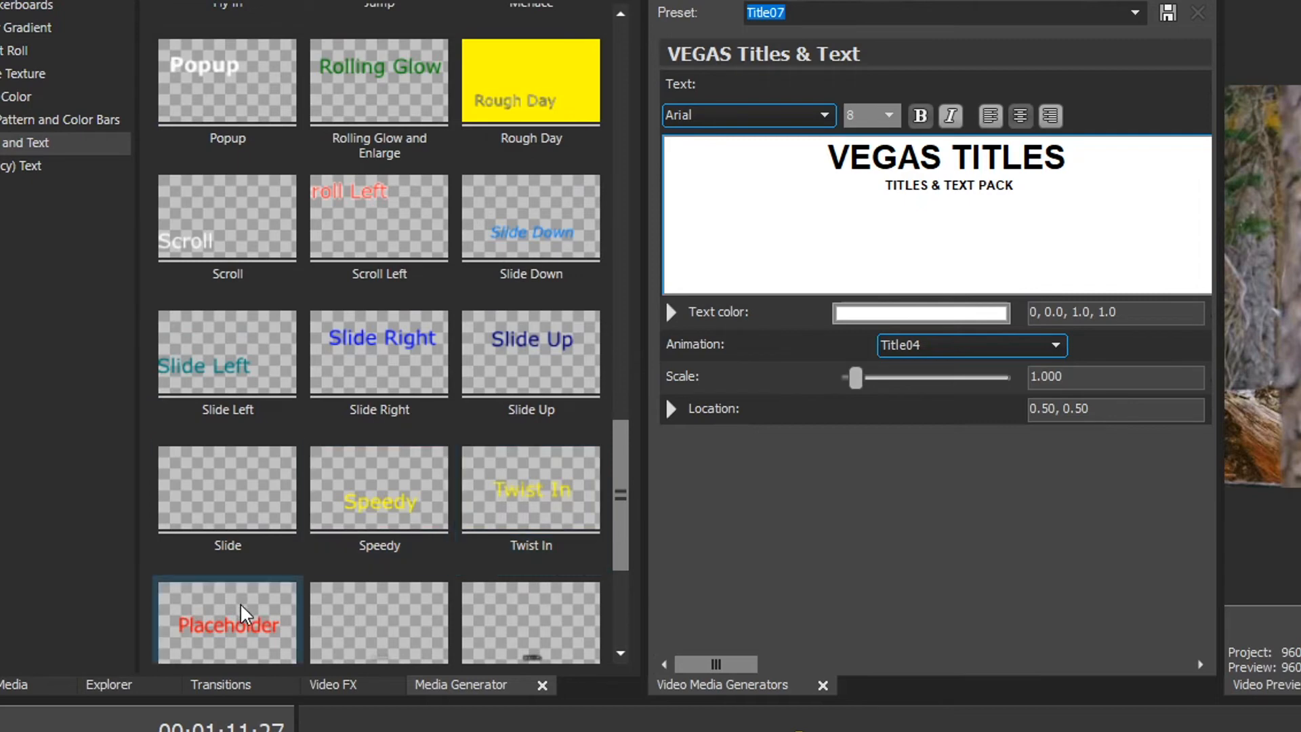
scroll(621, 495, down, 2)
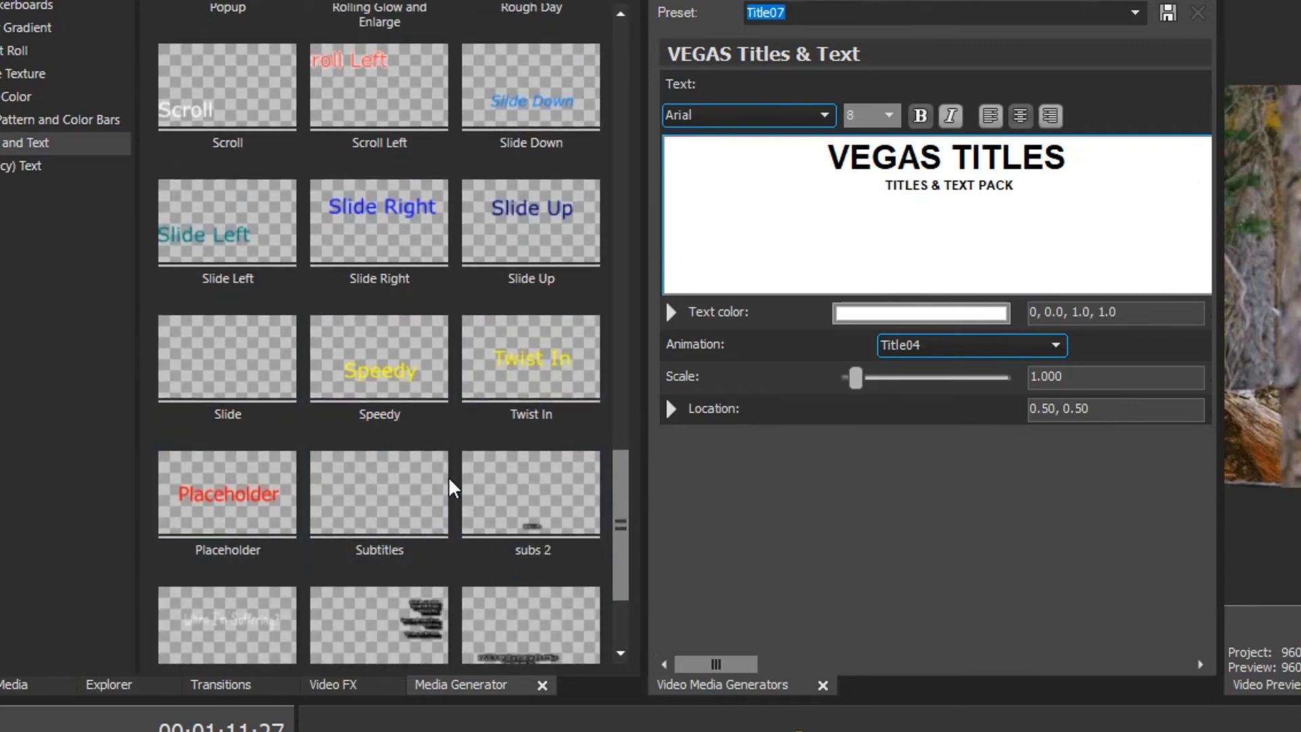
drag(619, 482, 531, 54)
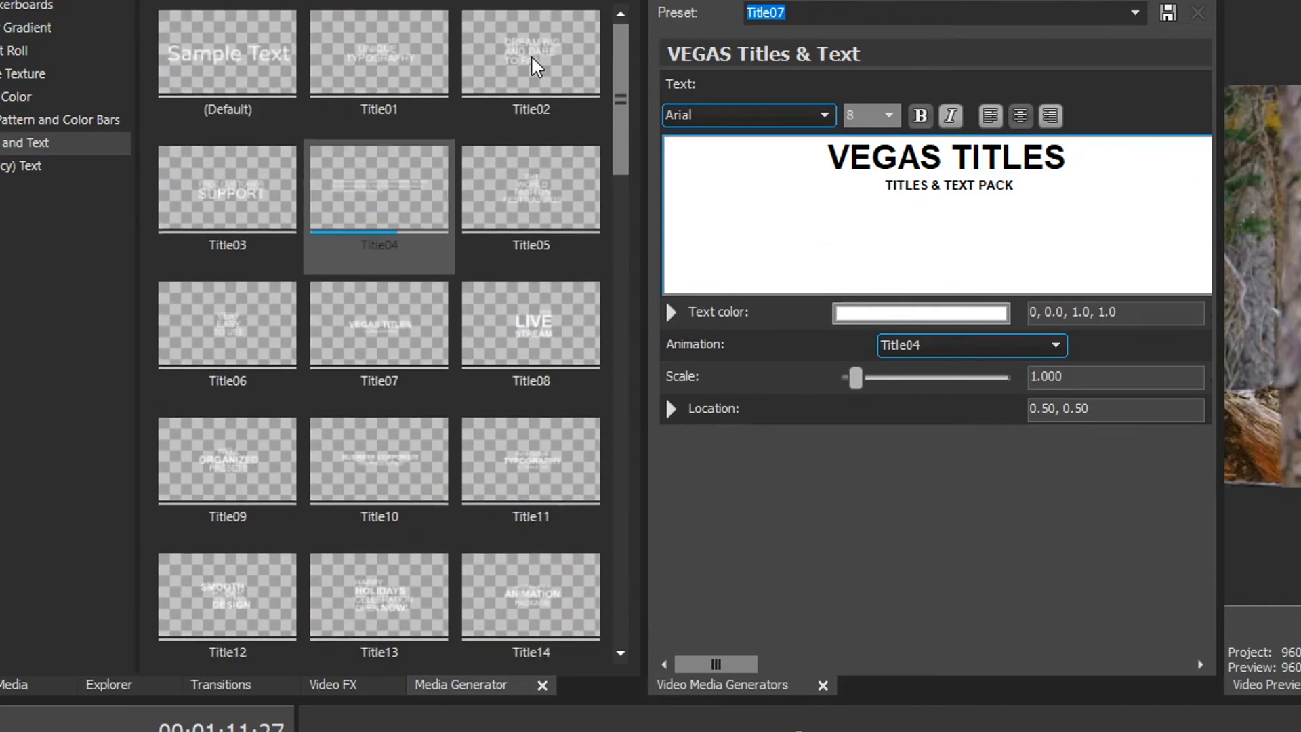
Step: Switch between the Titles and Text and (Legacy) Text generators to view the legacy presets
click(31, 167)
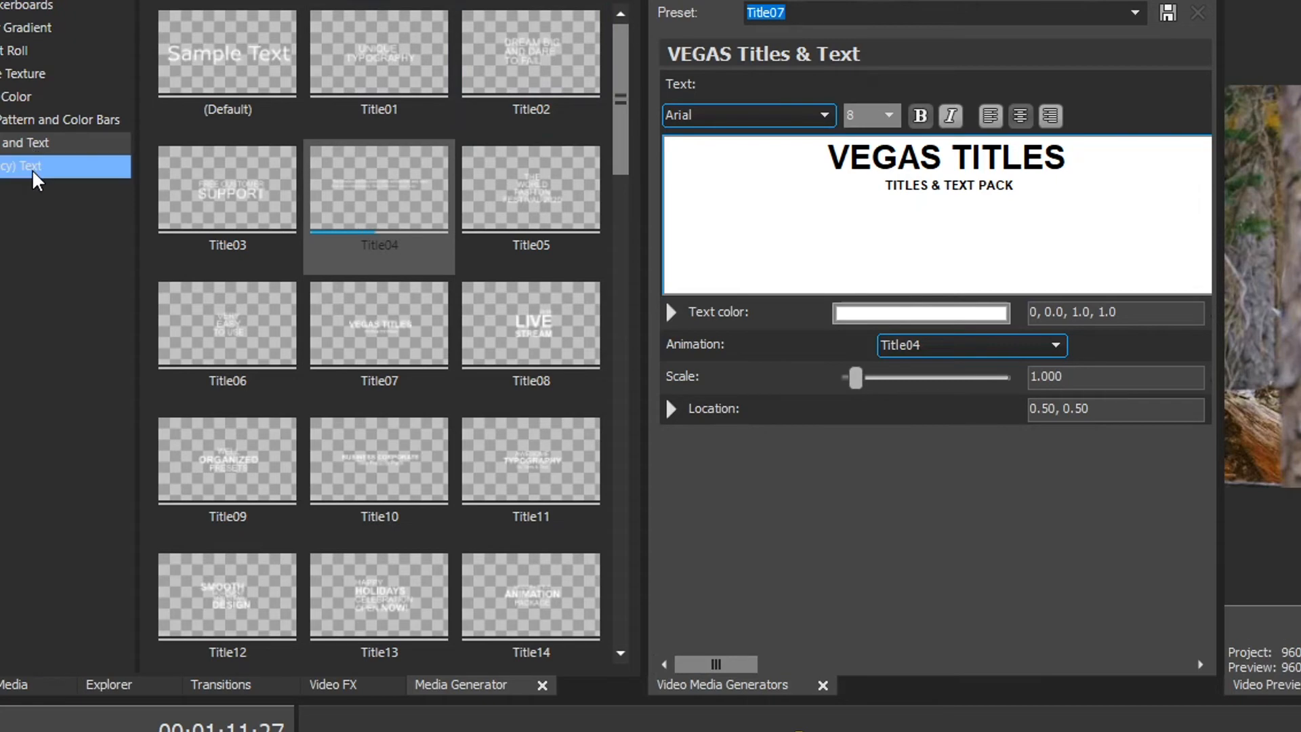
click(56, 140)
click(34, 165)
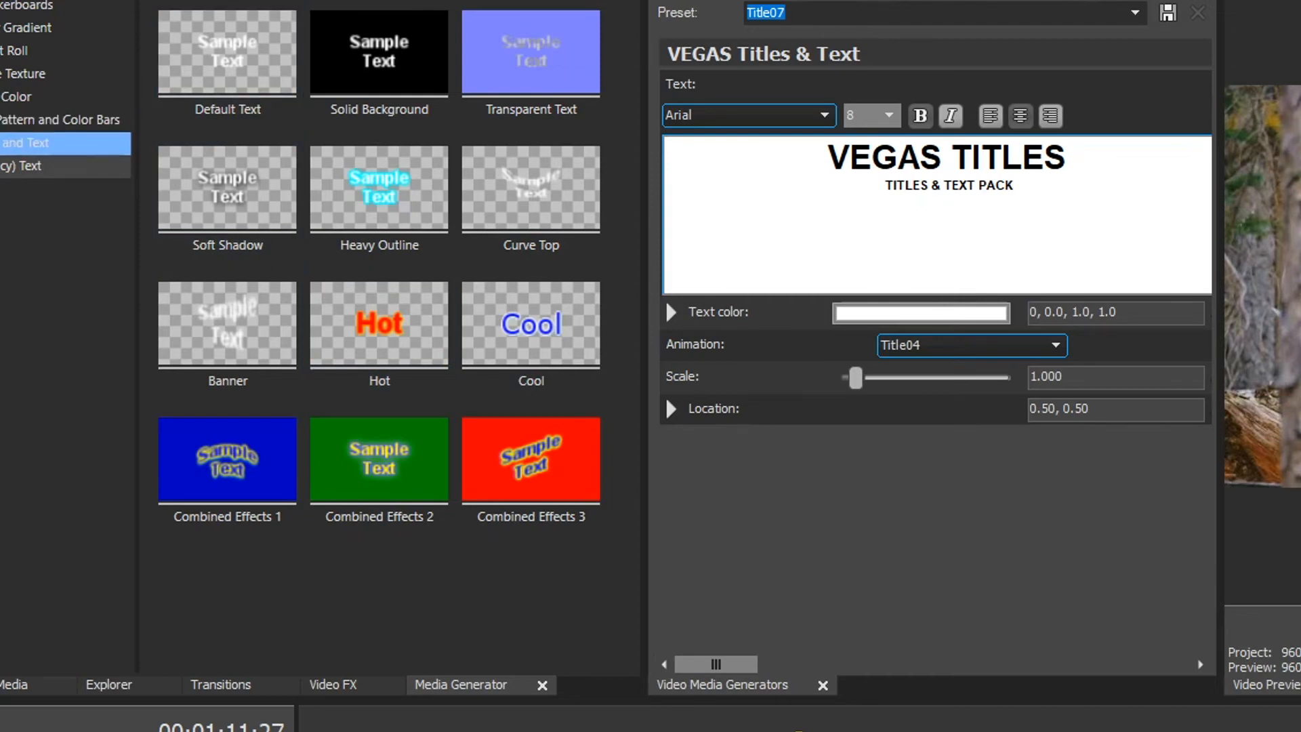
Step: Compare the (Legacy) Text presets with the Titles and Text presets, finishing on Titles and Text
click(50, 144)
click(42, 168)
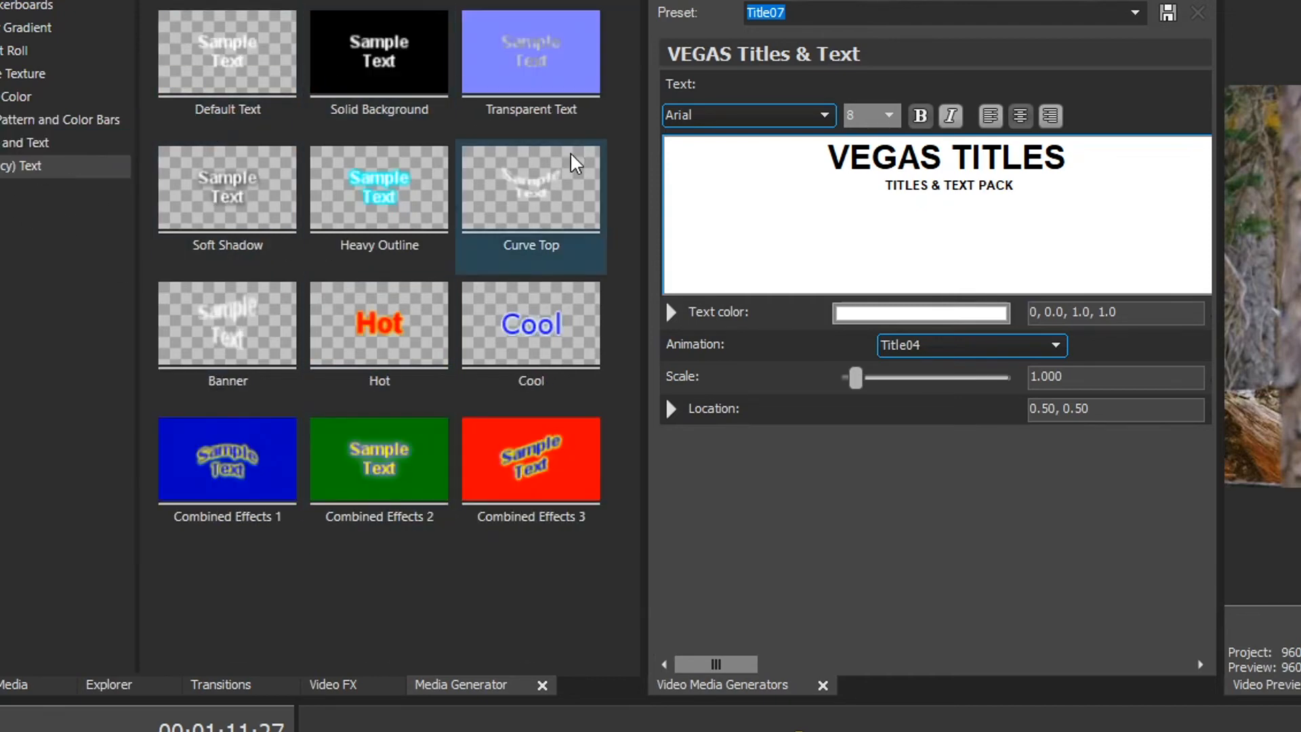
click(32, 153)
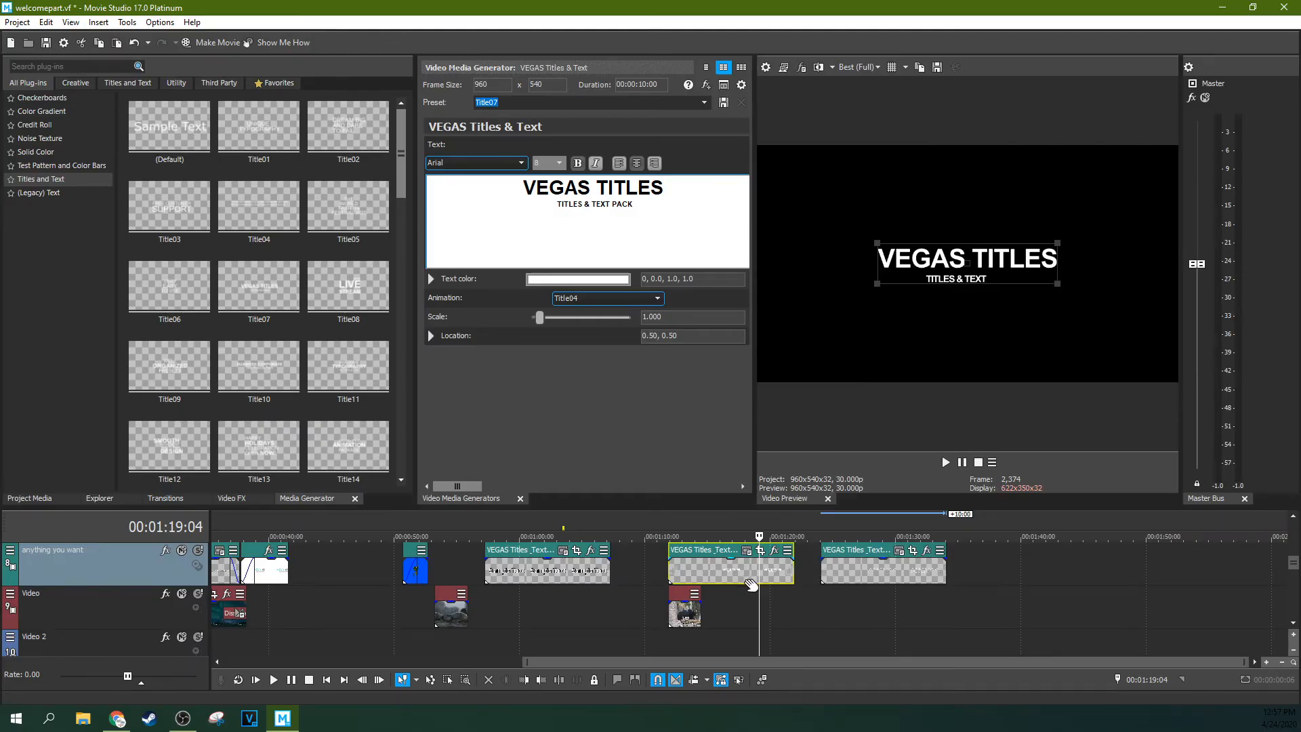
Step: Play back the beginnings of the title above the bear clip and the last title on the timeline
click(721, 579)
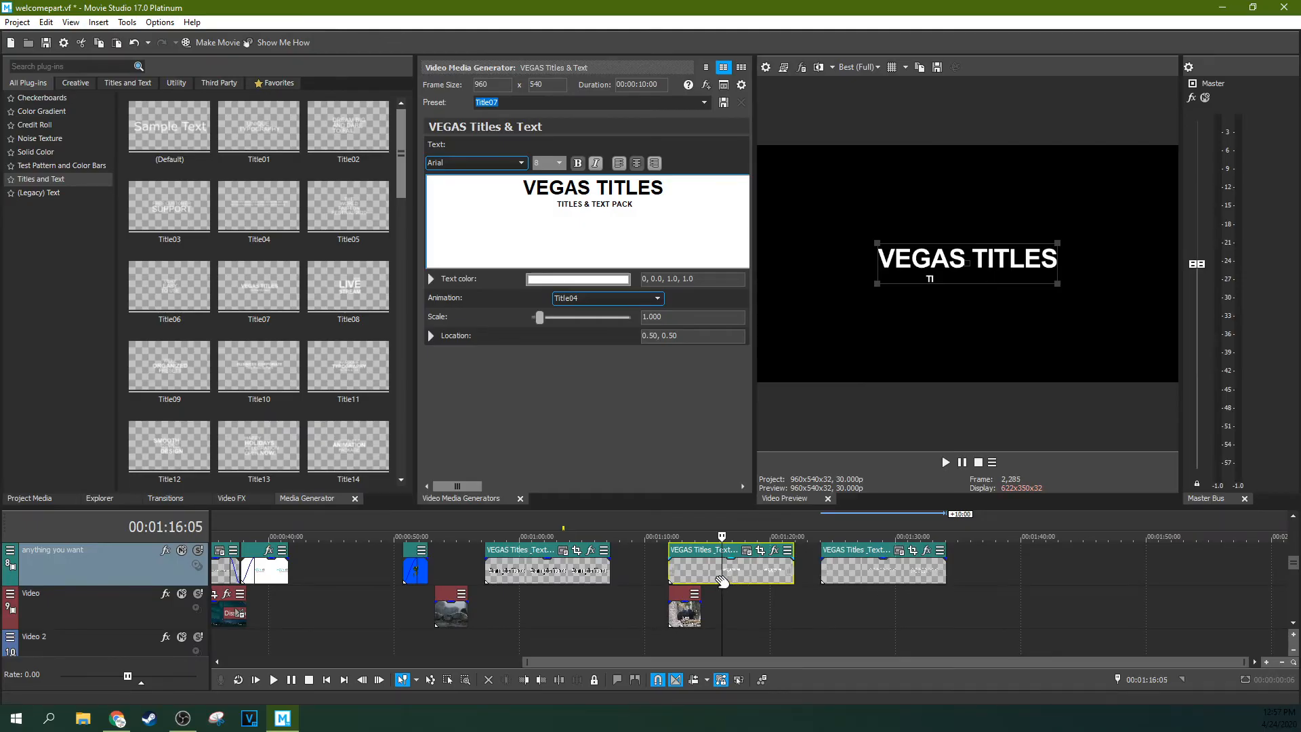
click(671, 578)
key(space)
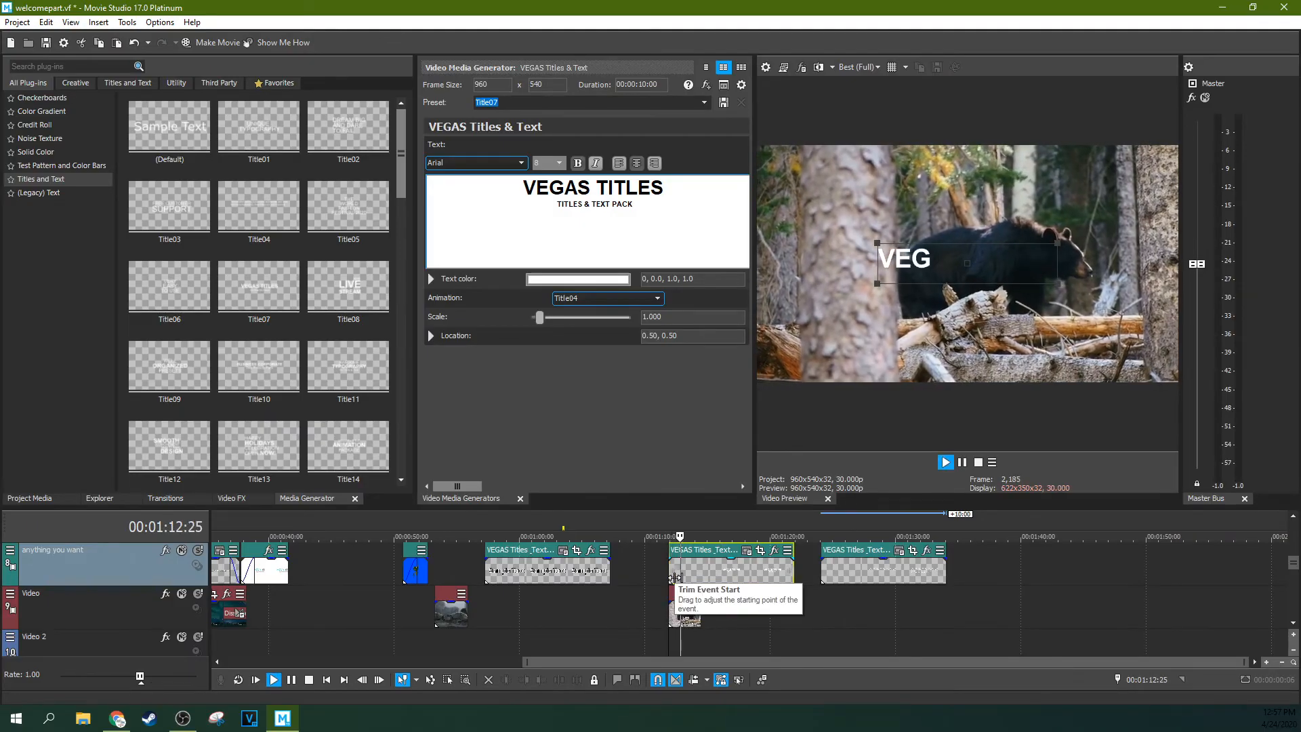
key(space)
click(823, 570)
key(space)
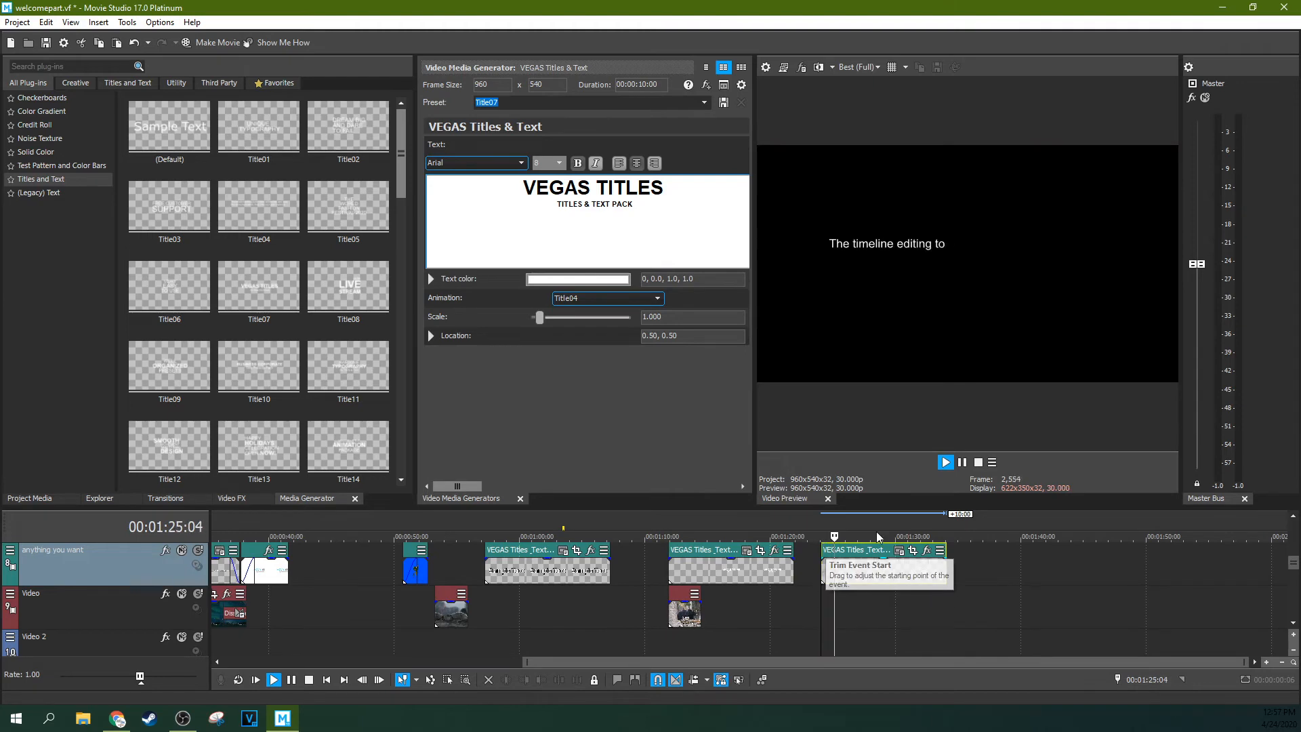
click(965, 463)
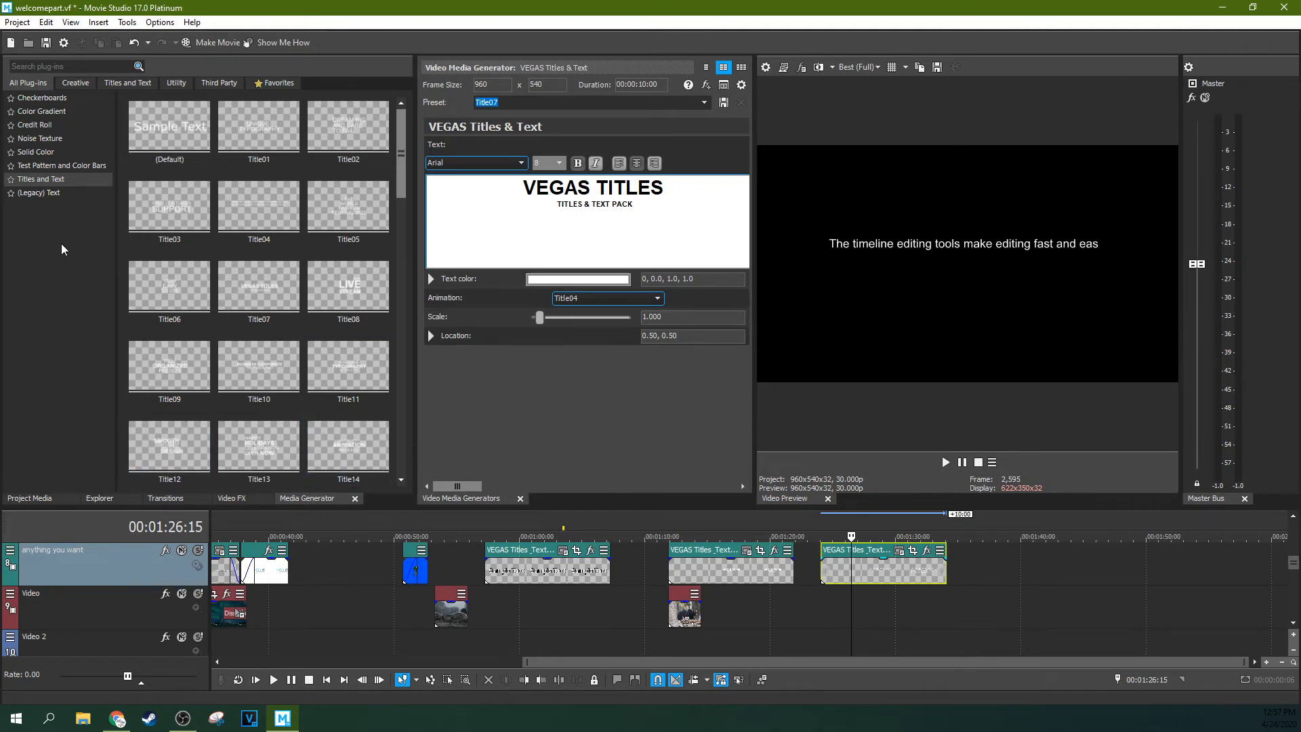
Step: Add a (Default) Titles and Text event after the last title on the timeline and colour its text light red (0, 0.57, 0.88, 1.0)
drag(169, 139, 1031, 556)
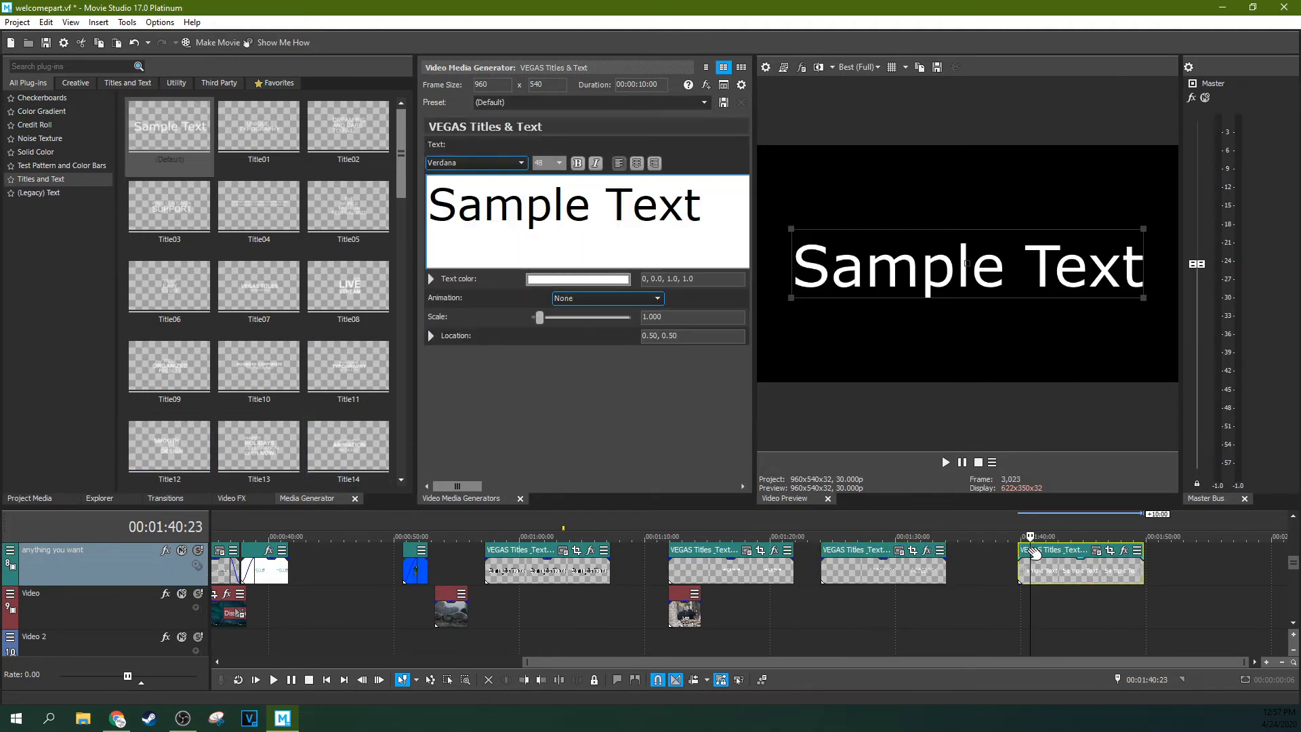
click(546, 279)
click(540, 325)
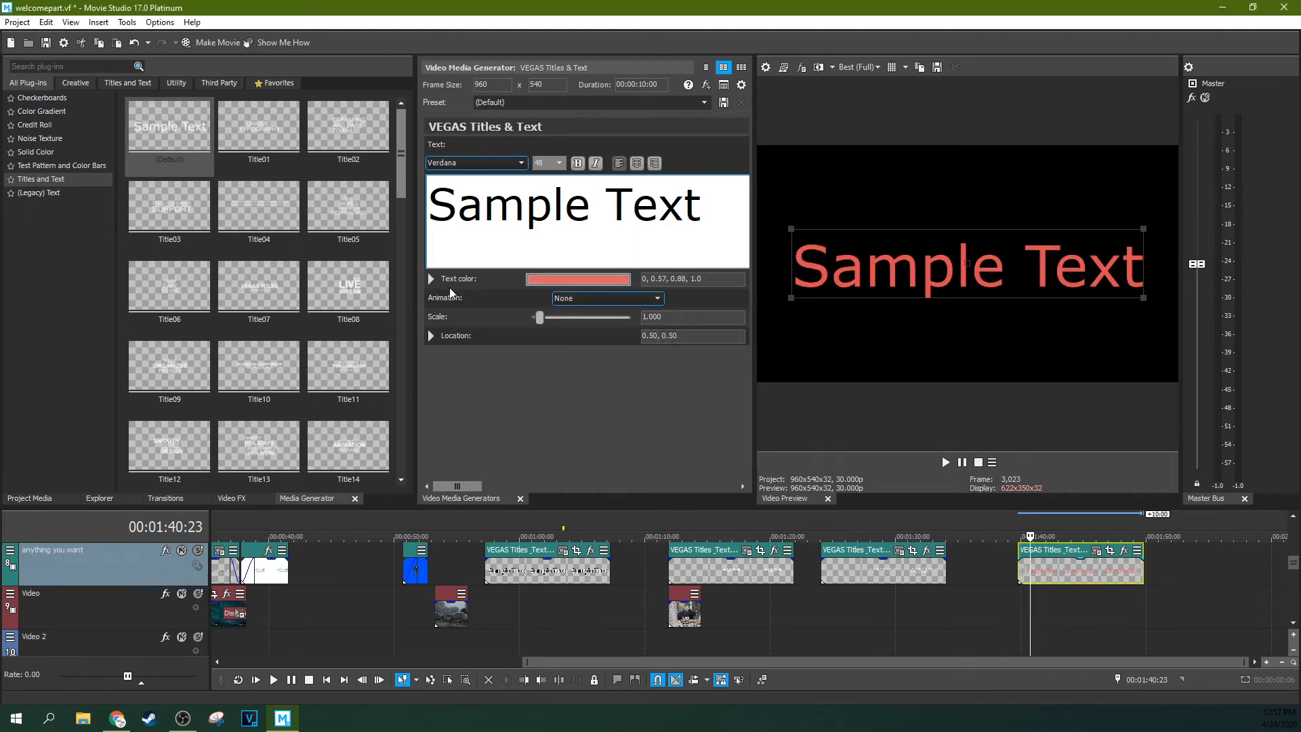
click(575, 299)
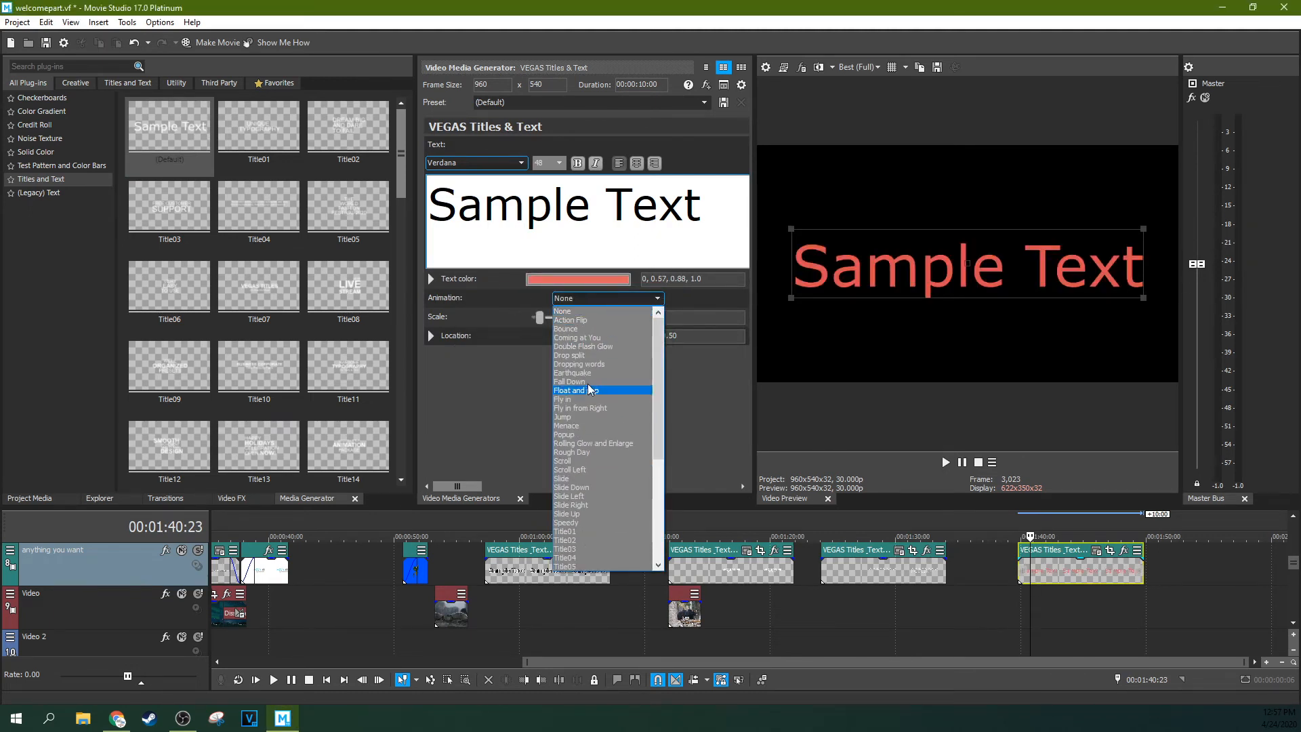
click(500, 292)
Step: Scale the sample text down to about 0.442 and move it to about location 0.51, 0.56 in the frame
drag(540, 316, 534, 318)
drag(923, 268, 900, 254)
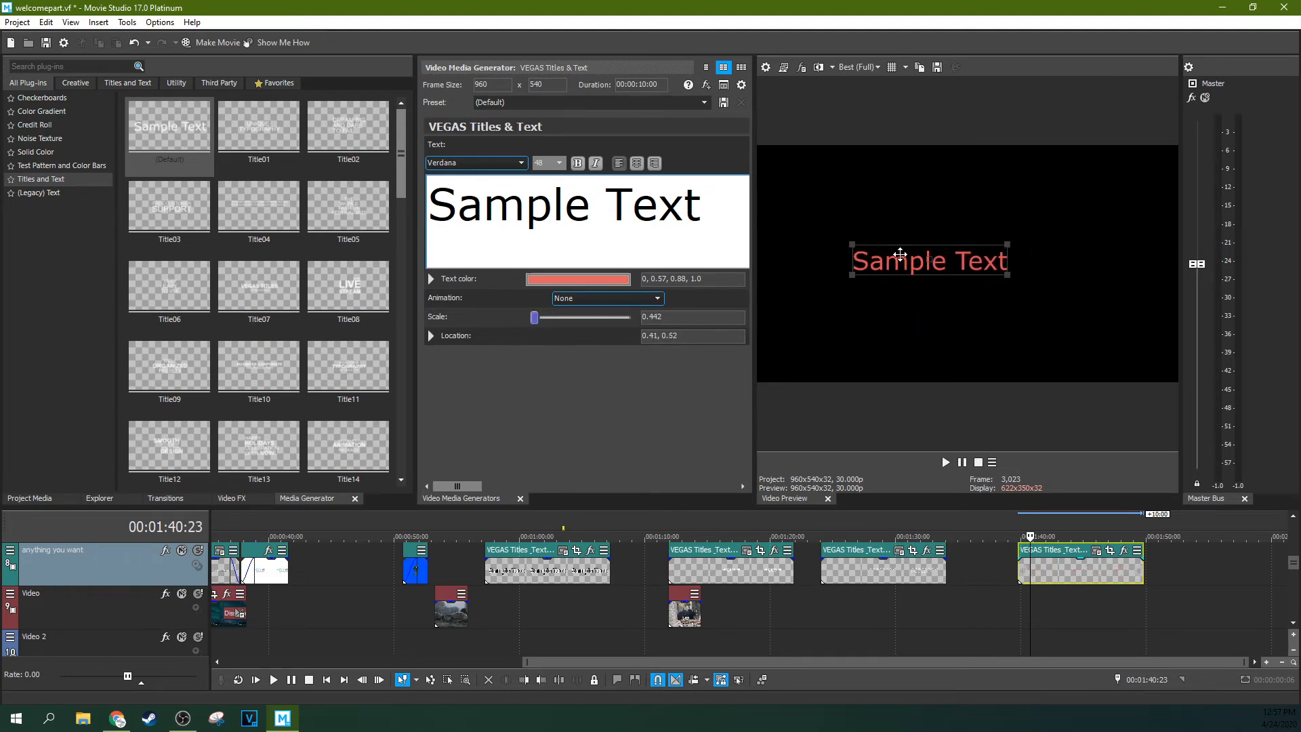
click(432, 335)
mouse_move(619, 380)
mouse_down()
mouse_move(643, 388)
mouse_move(627, 383)
mouse_up()
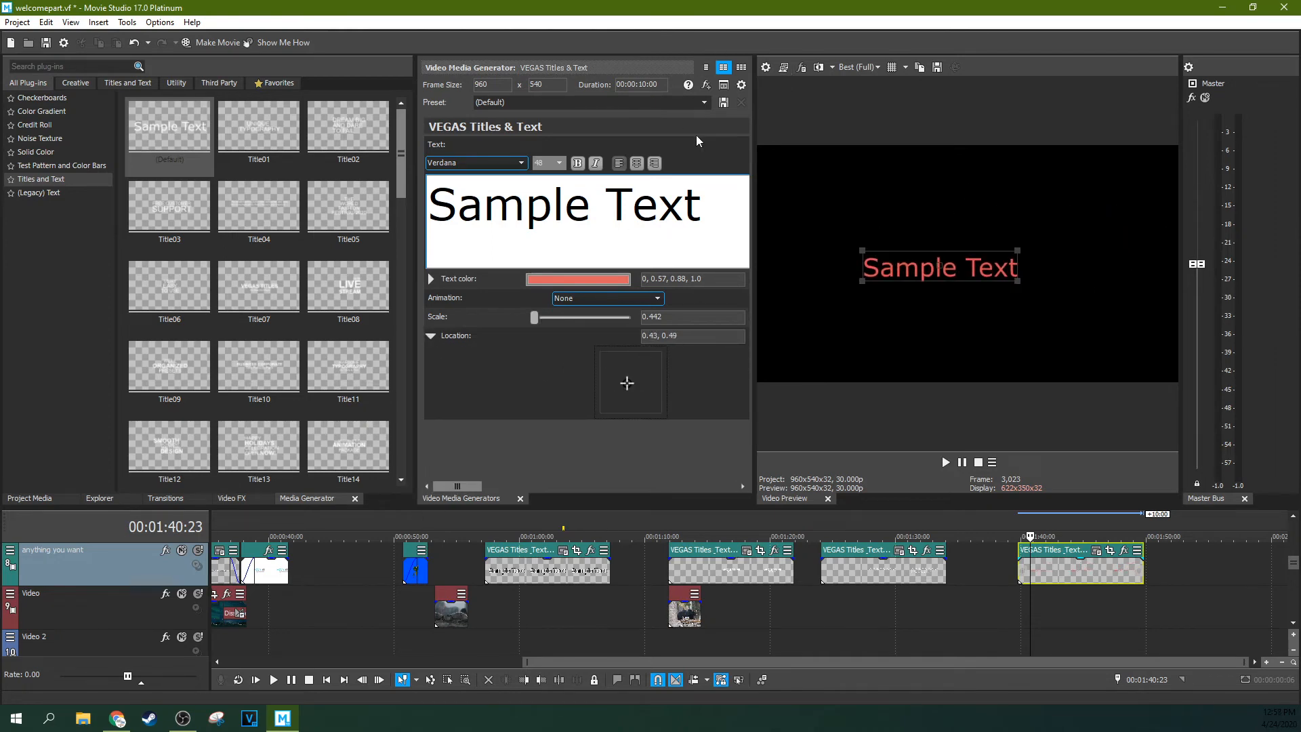
drag(457, 486, 705, 419)
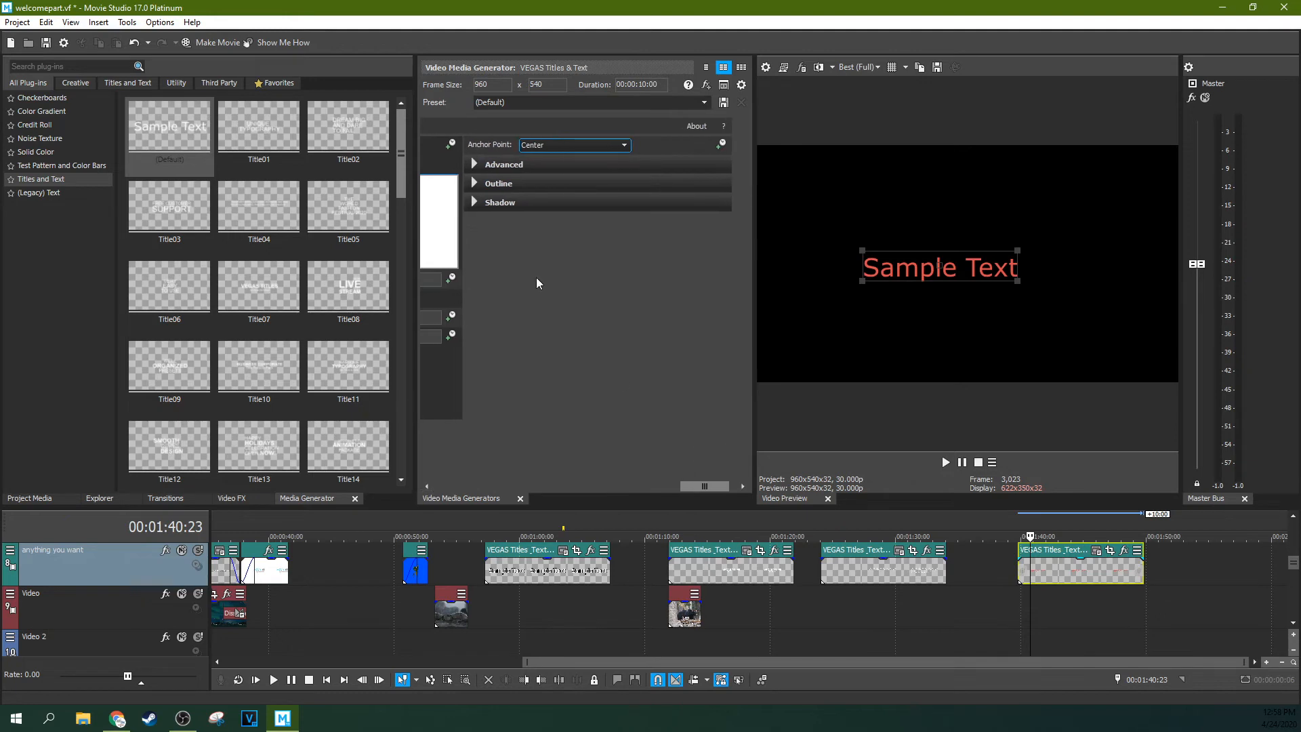
click(571, 143)
click(570, 143)
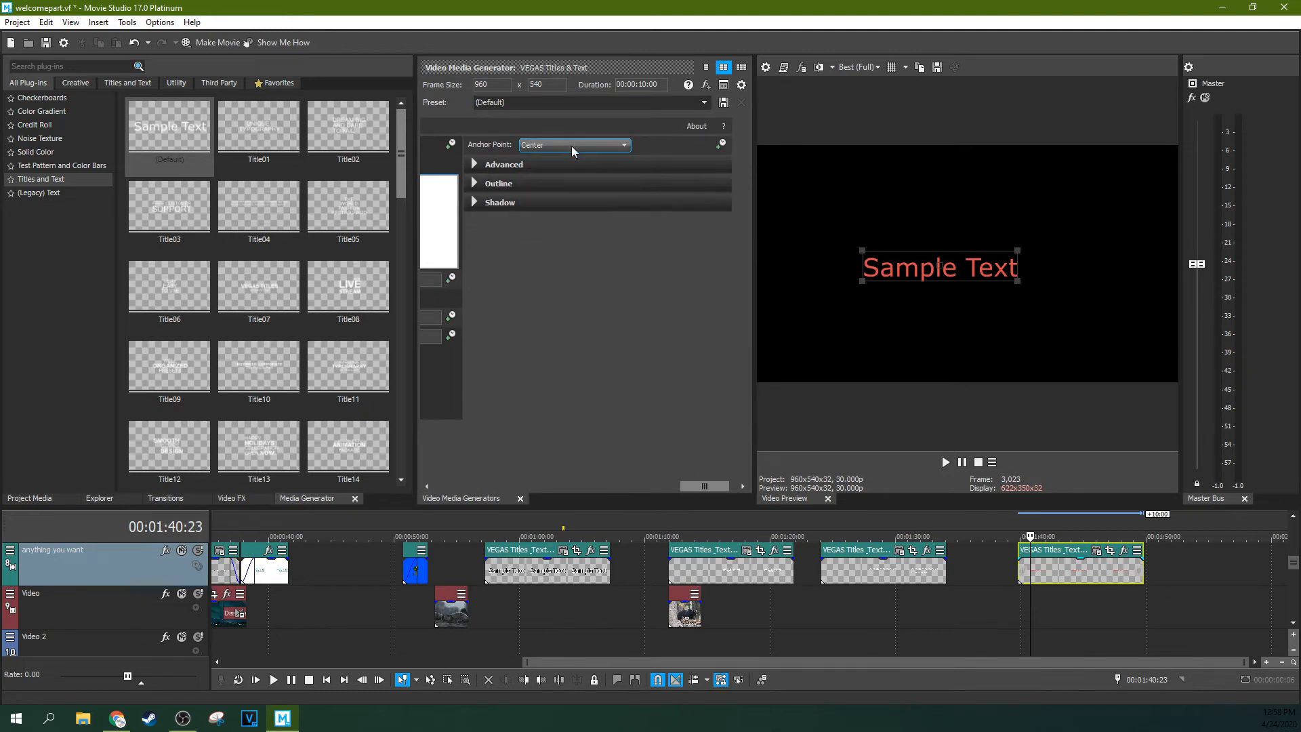
drag(901, 264, 933, 247)
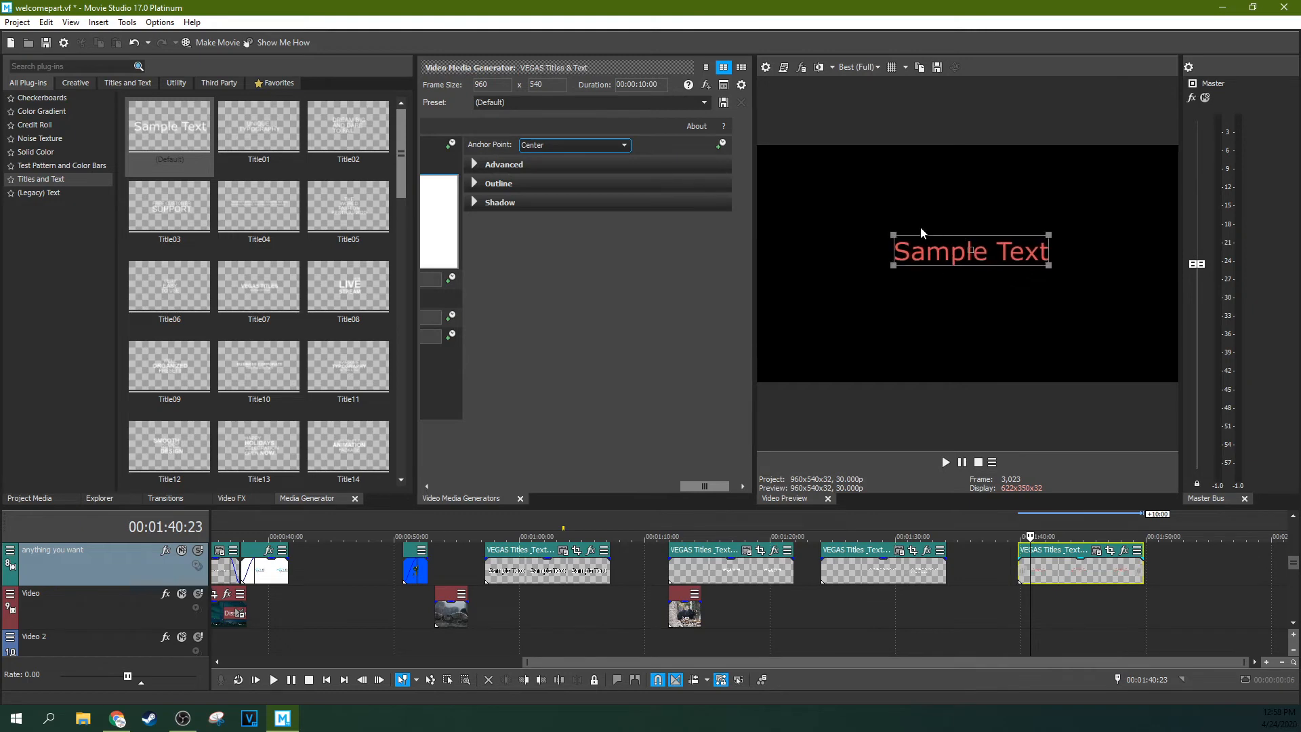
Step: Give the sample title a fully opaque blue background with the HSV values 241, 1.0, 1.0, 1.0
click(477, 164)
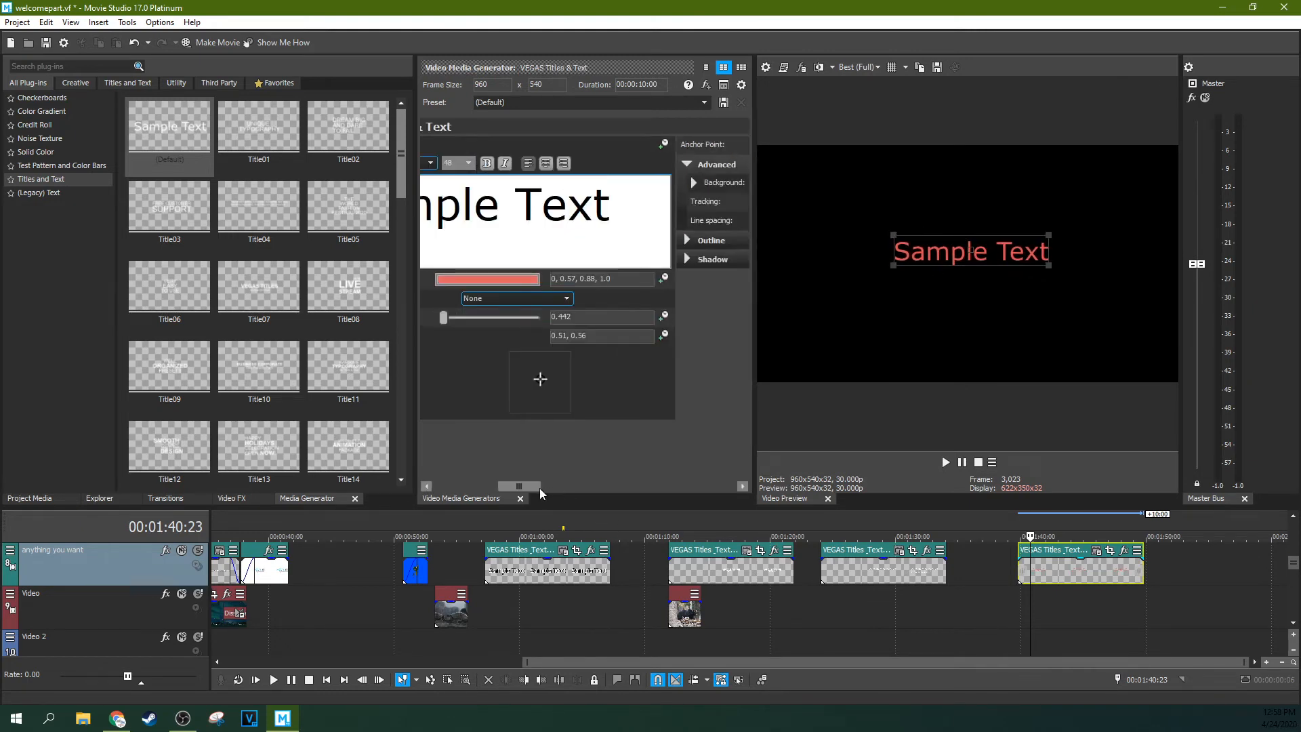
drag(539, 487, 688, 485)
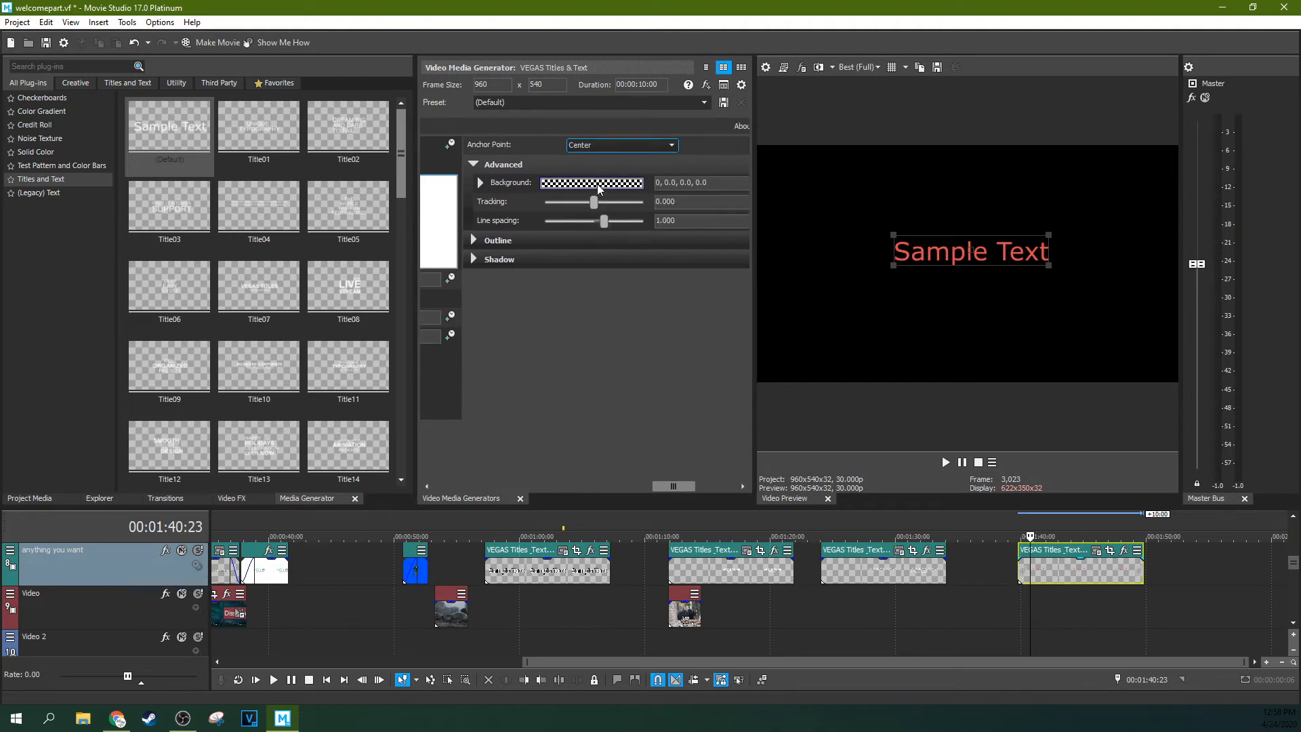
click(597, 185)
drag(663, 342, 641, 307)
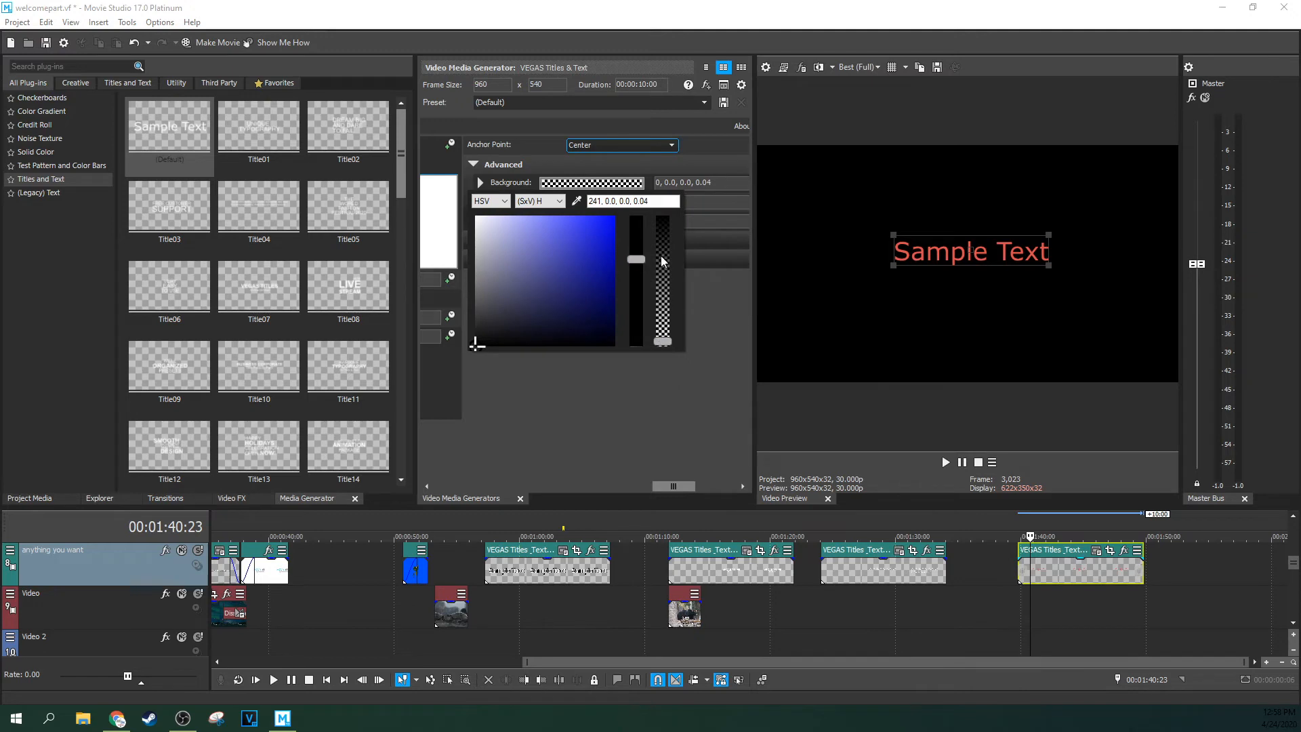
drag(666, 338, 649, 215)
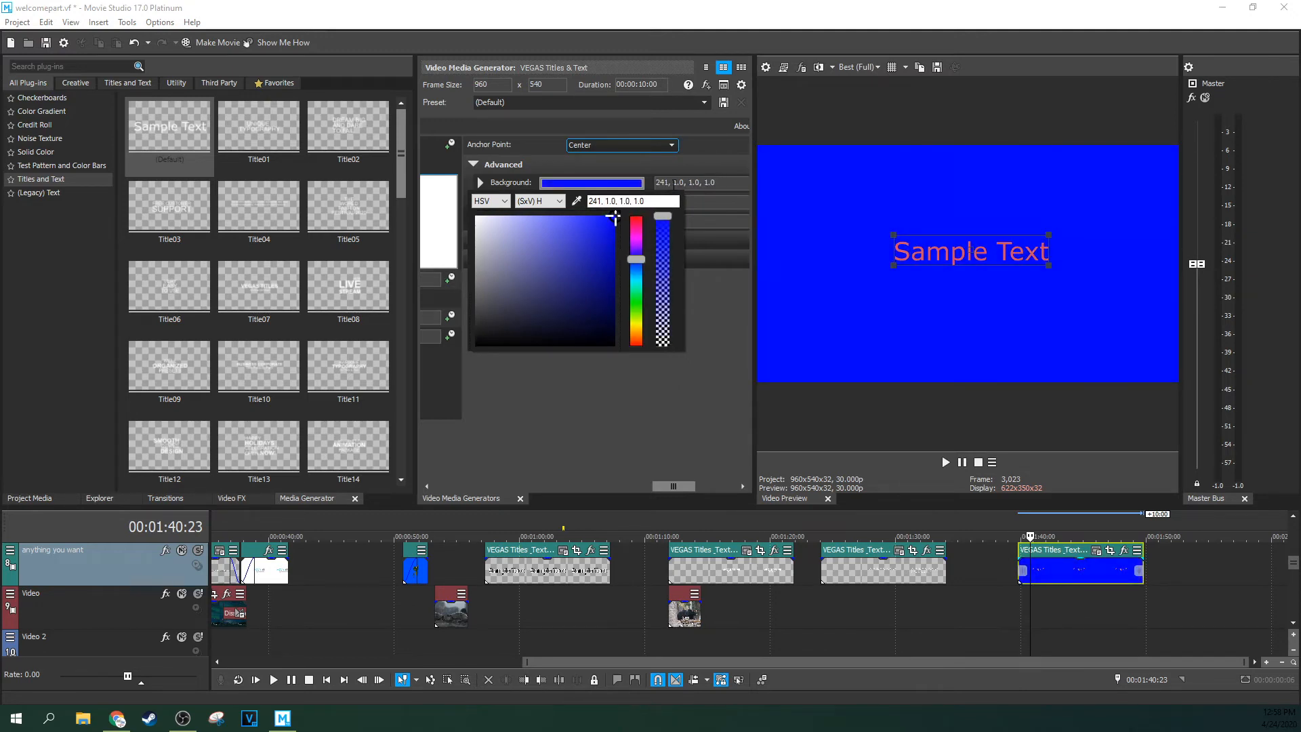
click(691, 317)
Step: Make the sample title's text colour fully transparent by setting its alpha to 0.0
click(594, 482)
click(577, 486)
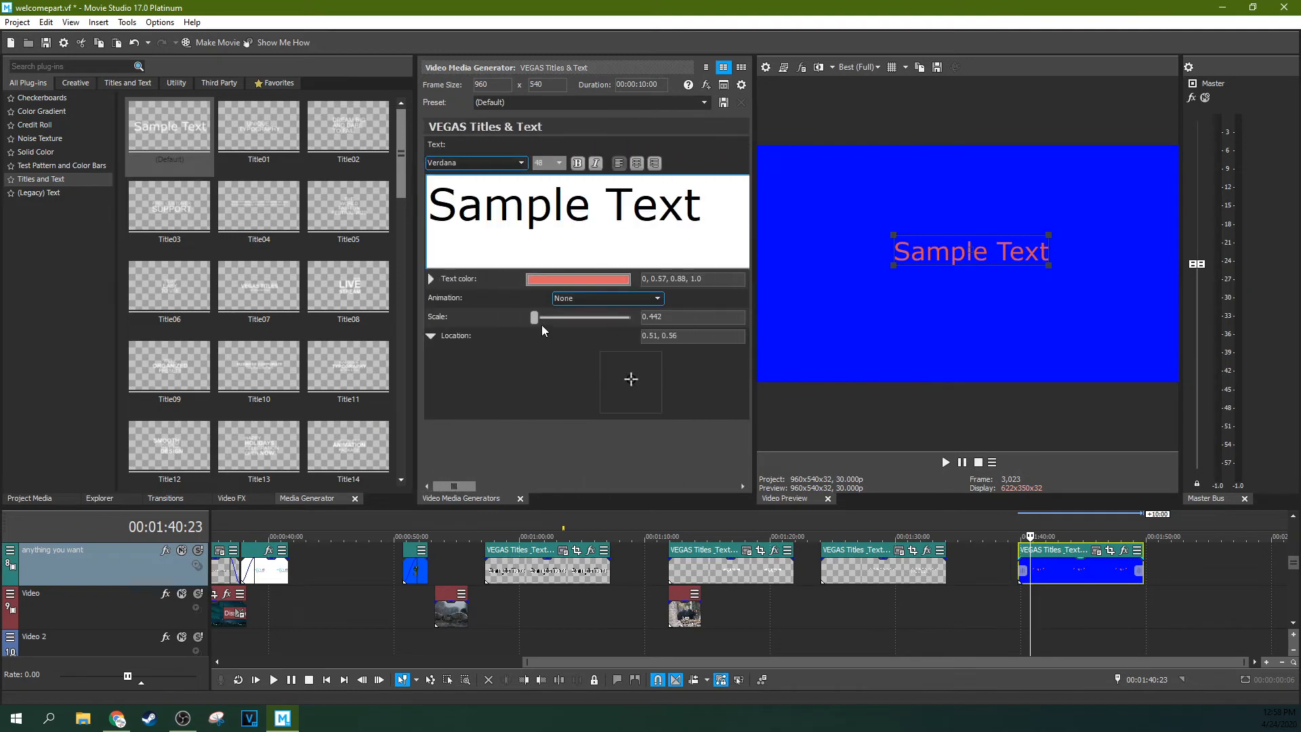
click(577, 278)
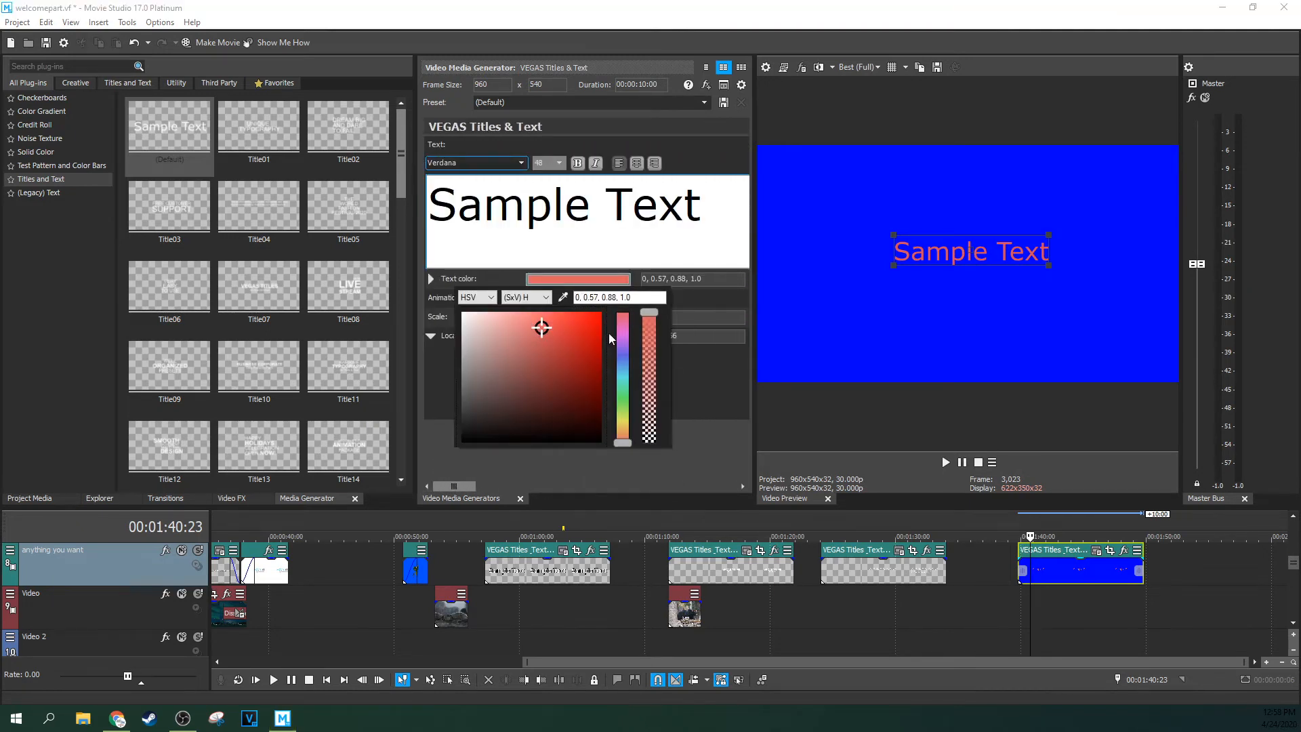
drag(639, 315, 661, 493)
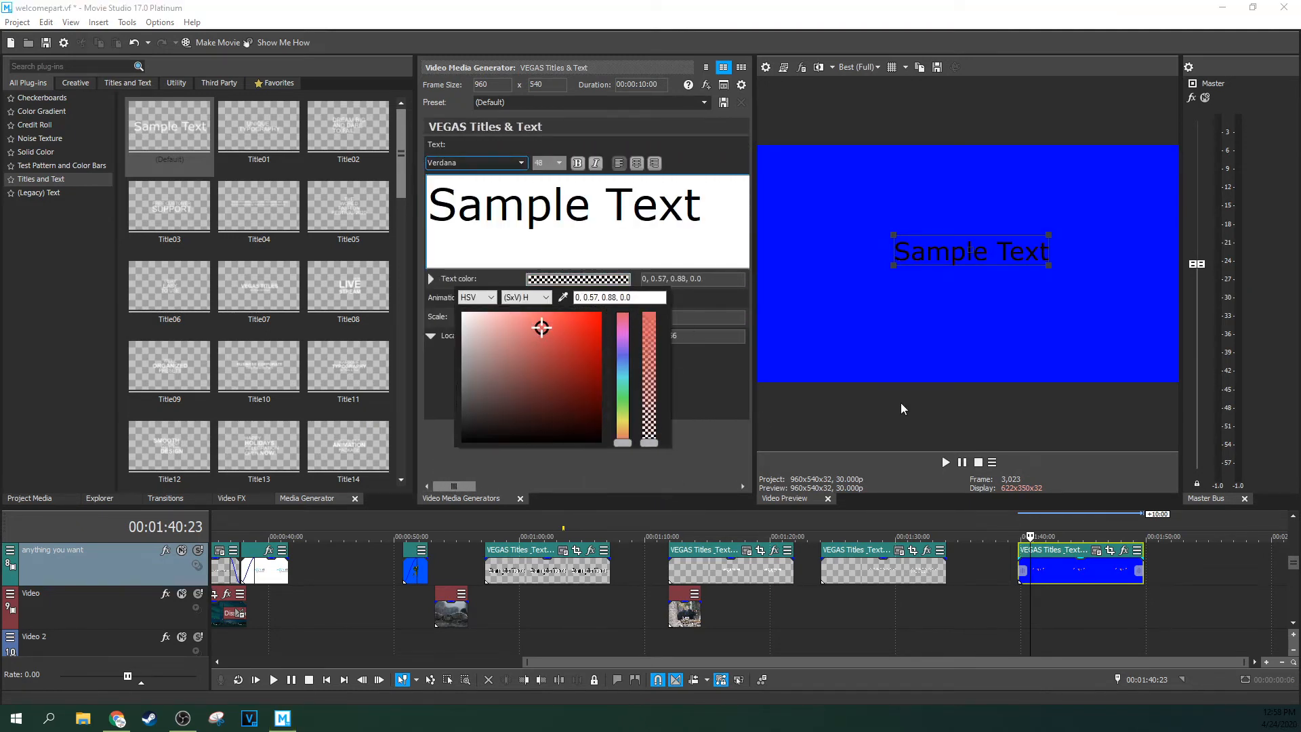
click(763, 421)
Step: Move the title above the bear clip to the end of its track and put the blue sample title above the bear clip
drag(715, 550, 1210, 602)
drag(1076, 596, 701, 598)
click(681, 618)
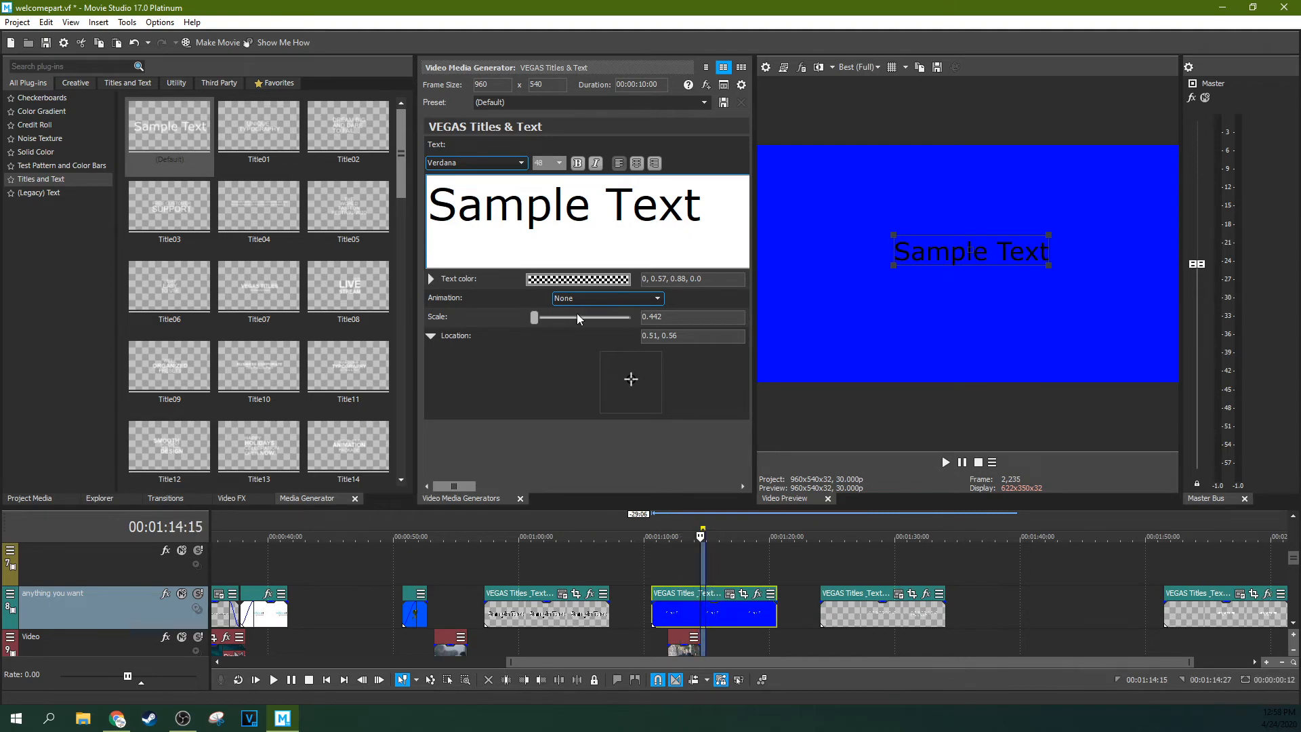
Step: Enlarge the sample text to a scale of about 3.939 and preview it over the bear clip
drag(535, 317, 569, 317)
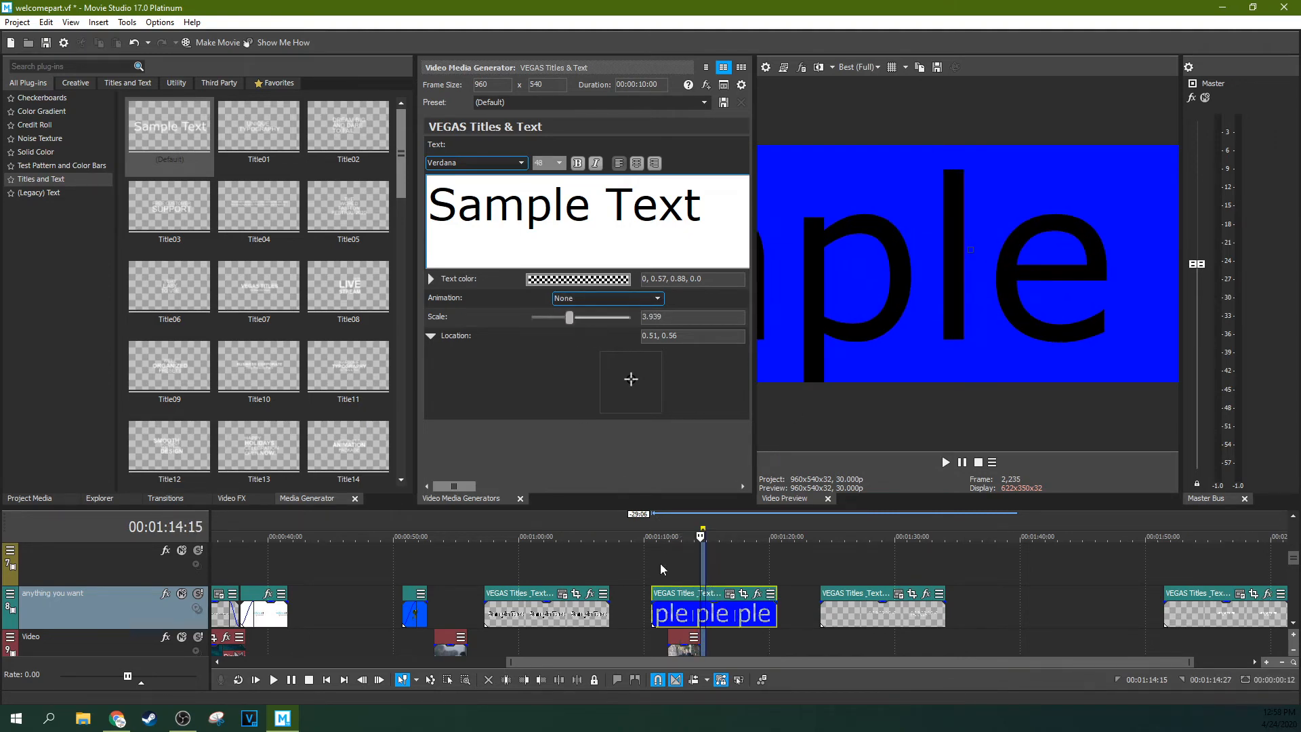
click(675, 572)
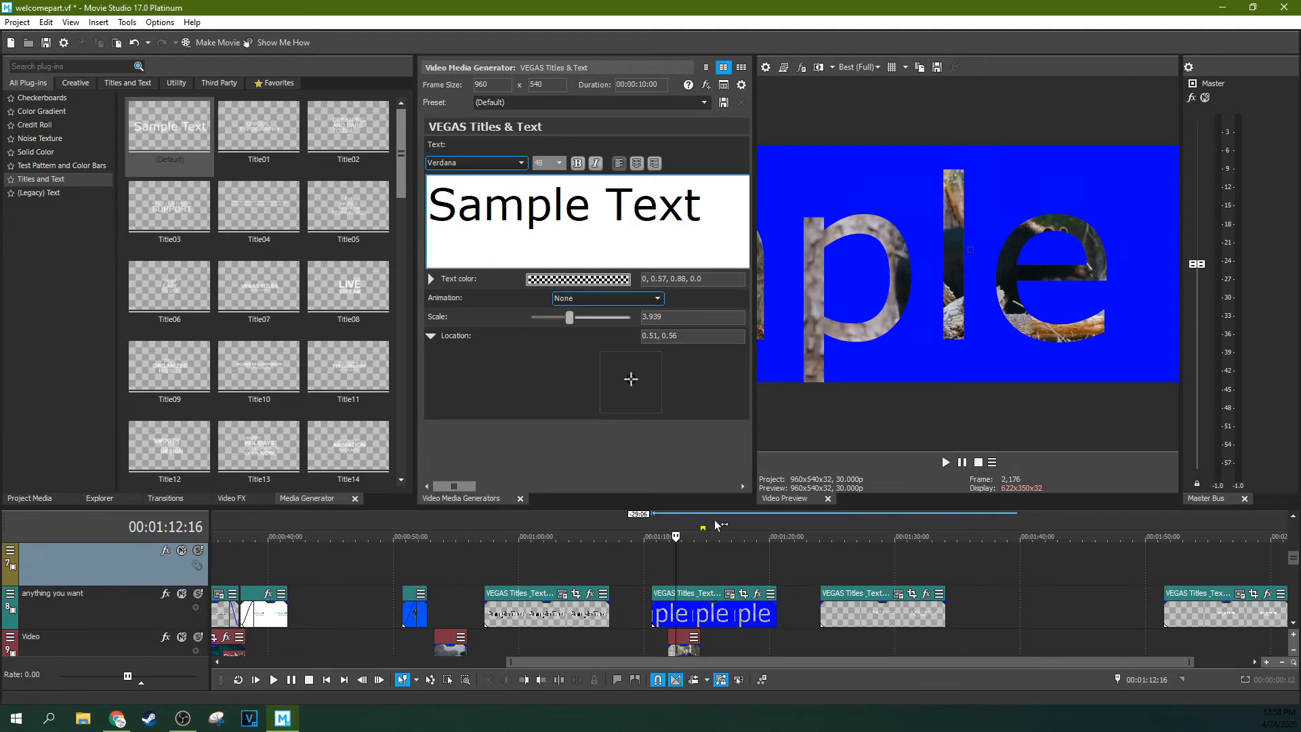
Step: Set the sample title's text colour to an opaque light red with the HSV values 0, 0.49, 0.93, 1.0
click(580, 278)
drag(541, 327, 531, 322)
drag(650, 443, 644, 281)
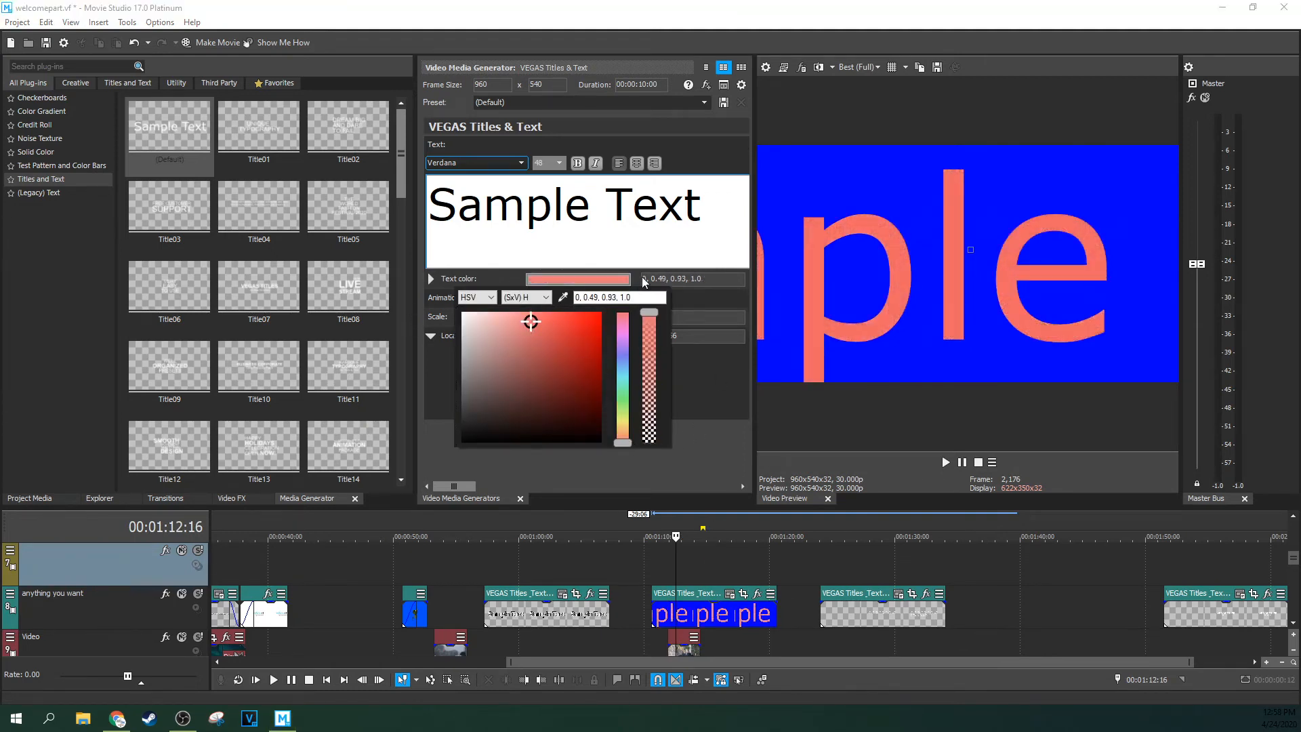
click(712, 387)
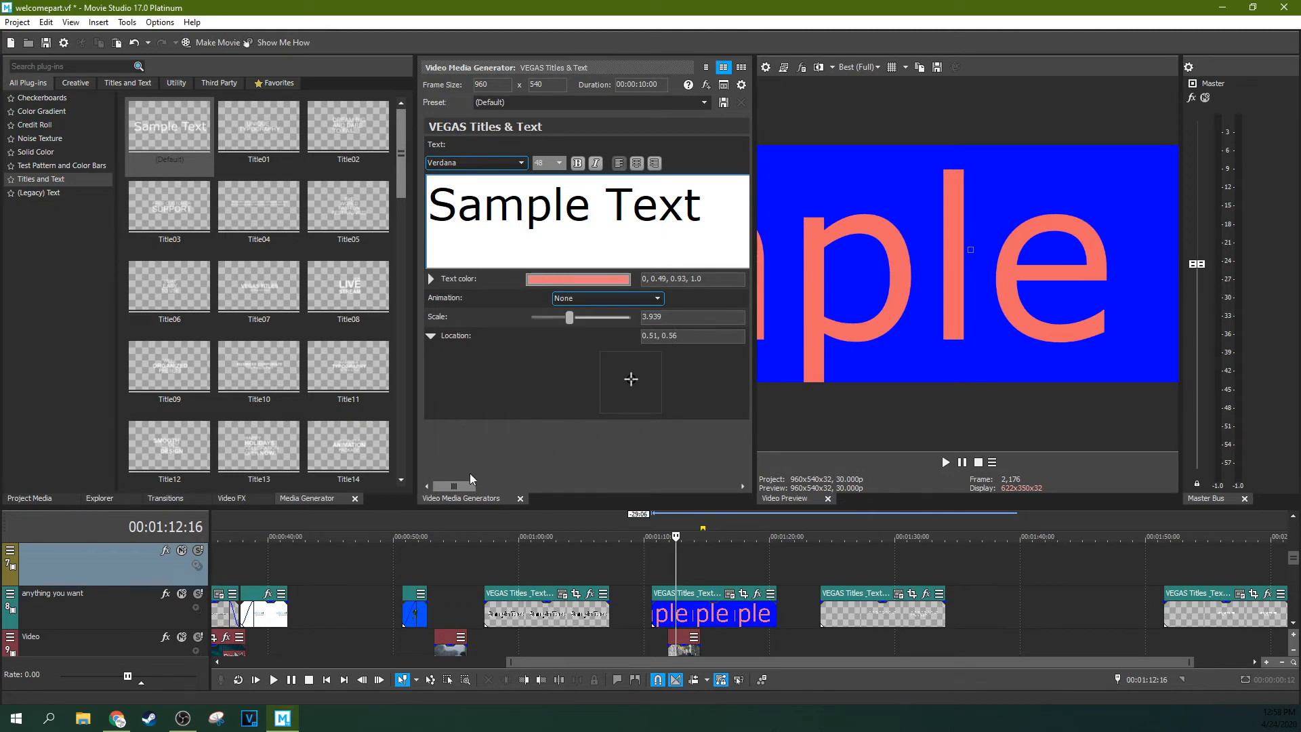
Step: Try Times New Roman TUR and Yu Gothic on the whole sample text, and settle on the Work In Progress font
triple_click(691, 180)
click(478, 163)
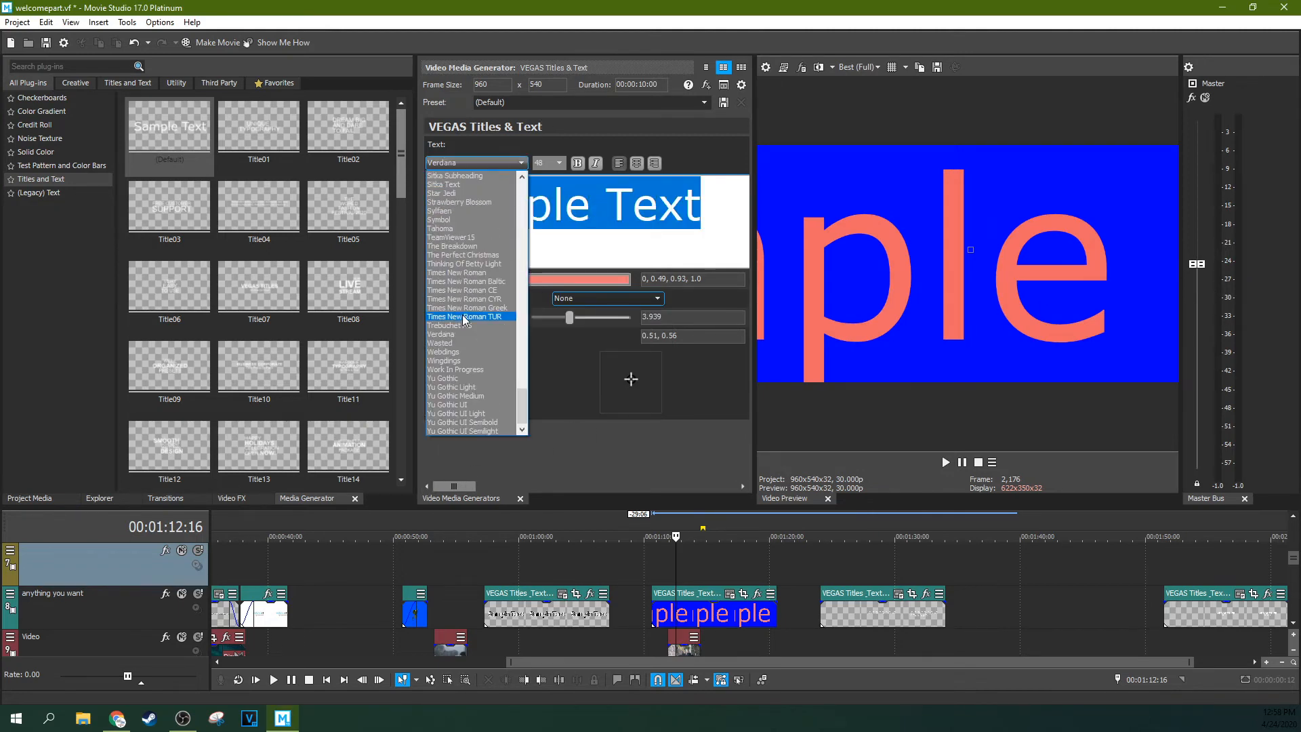
click(464, 316)
click(521, 162)
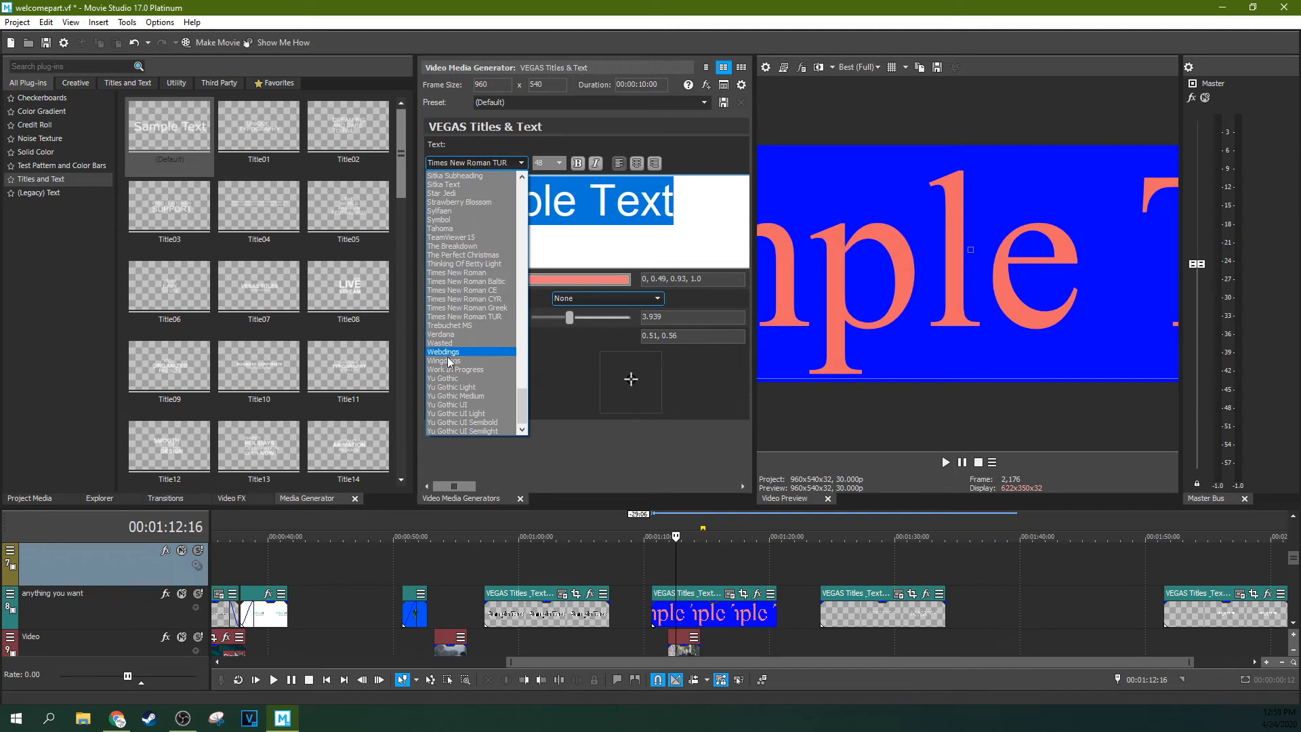
click(464, 381)
click(520, 162)
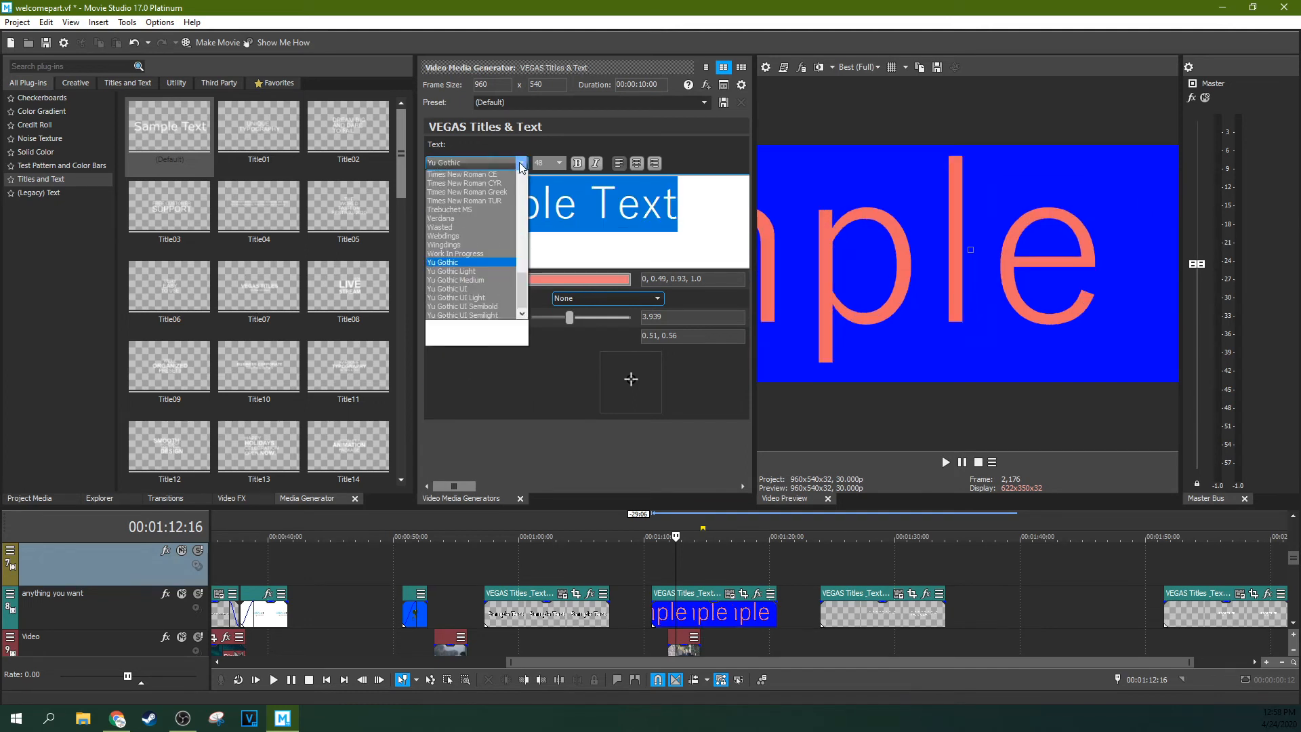
click(475, 369)
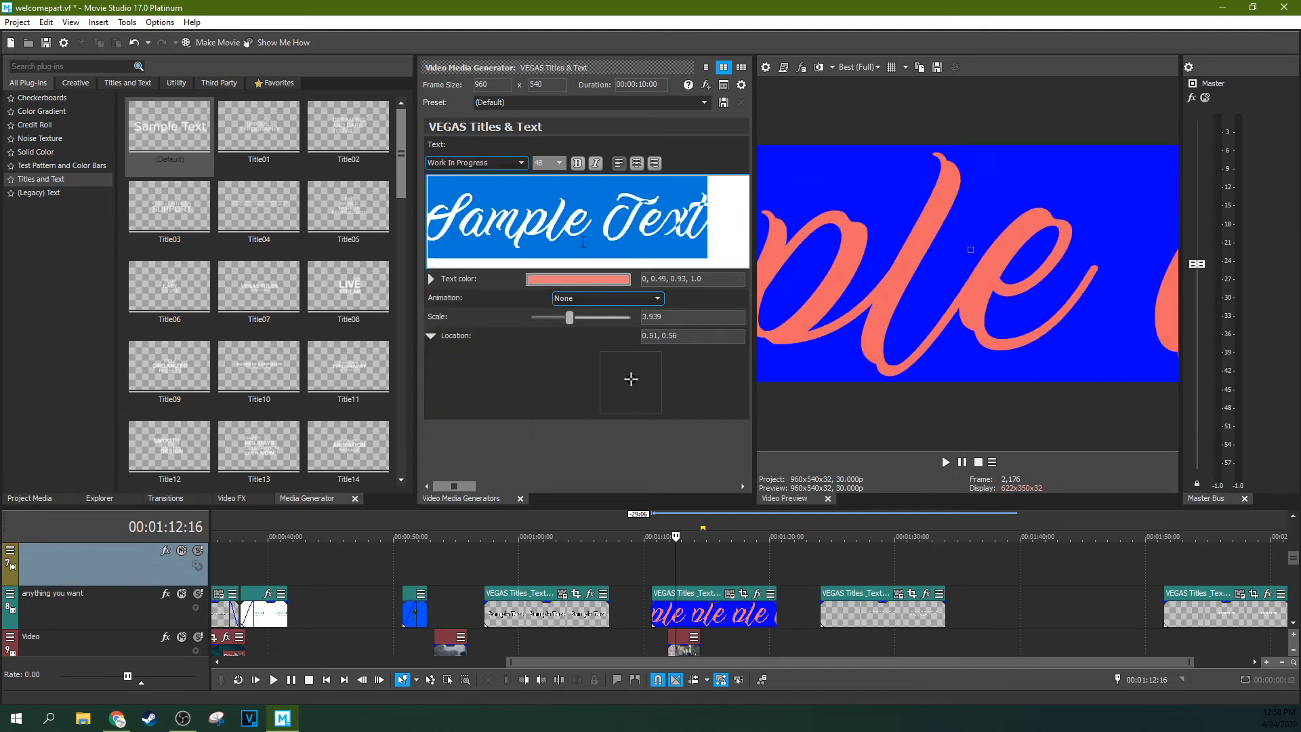
Step: Add an outline about 3.537 wide to the sample text
drag(462, 486, 657, 332)
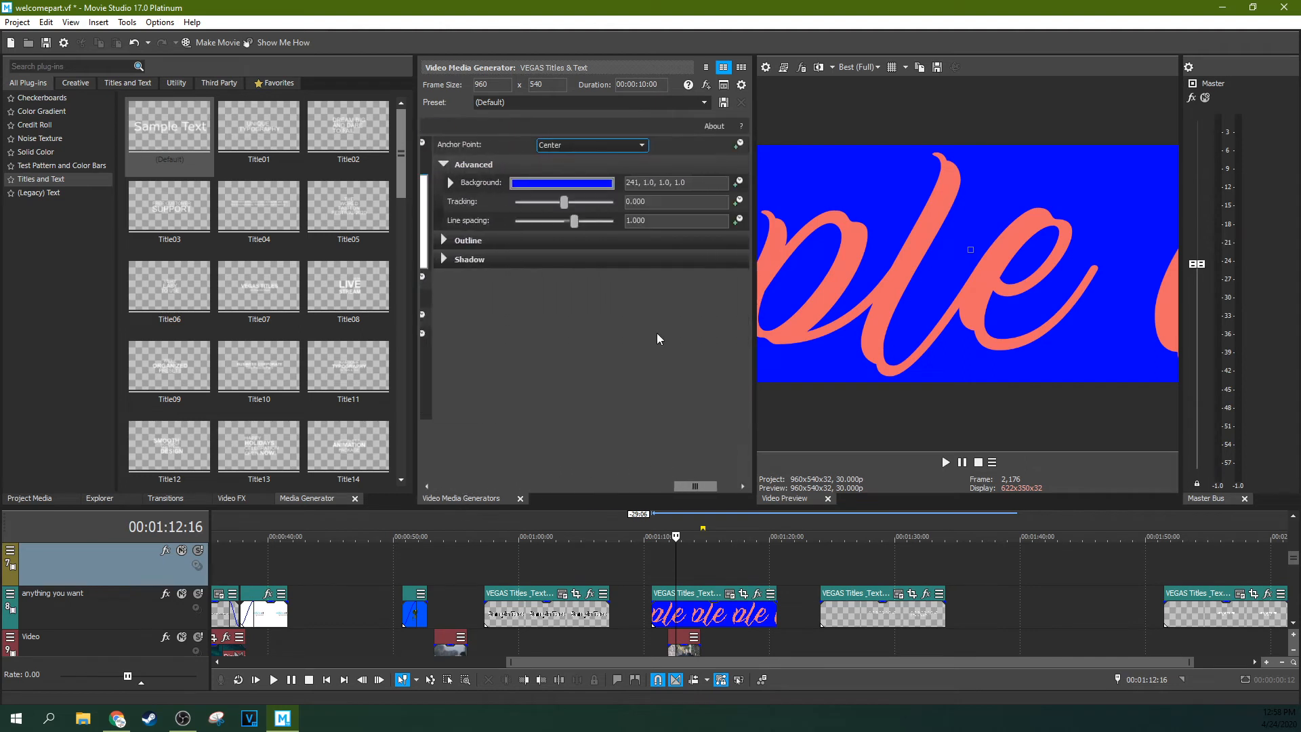
click(443, 240)
drag(527, 488, 677, 454)
drag(548, 260, 582, 259)
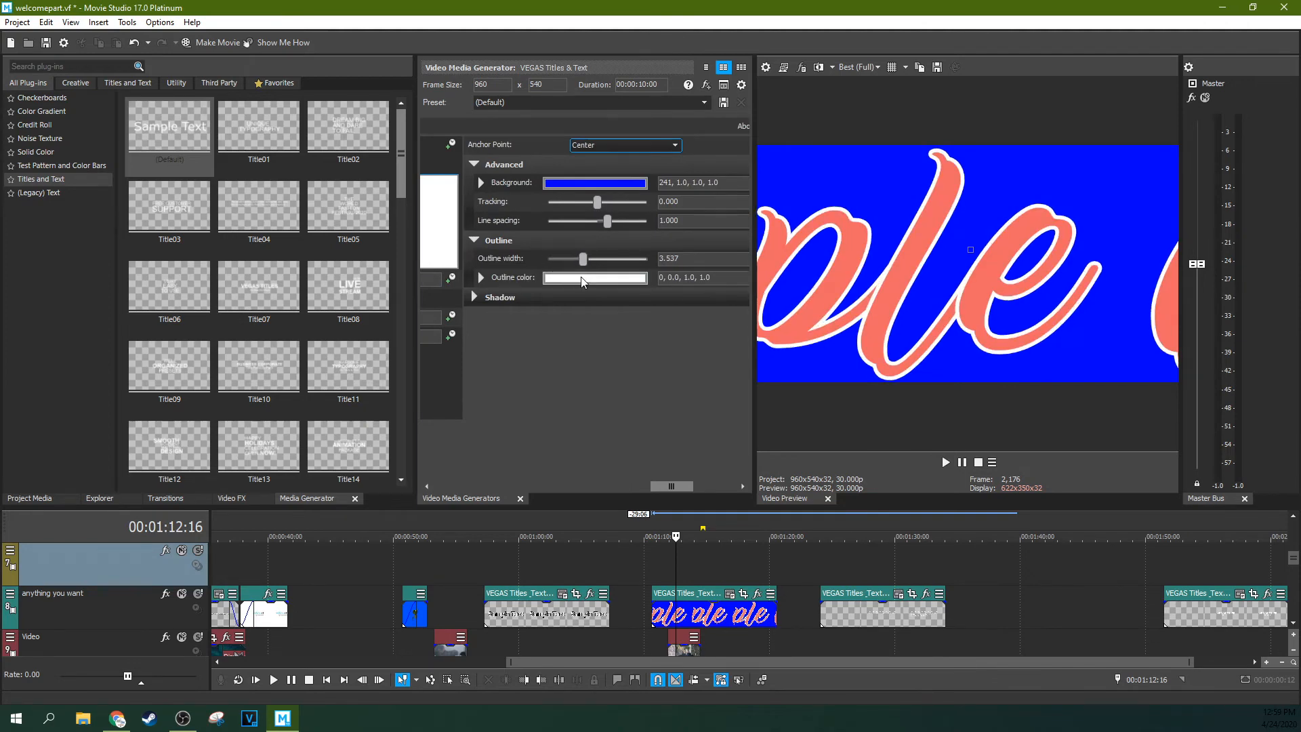
Step: Enable the shadow for the sample text
click(488, 298)
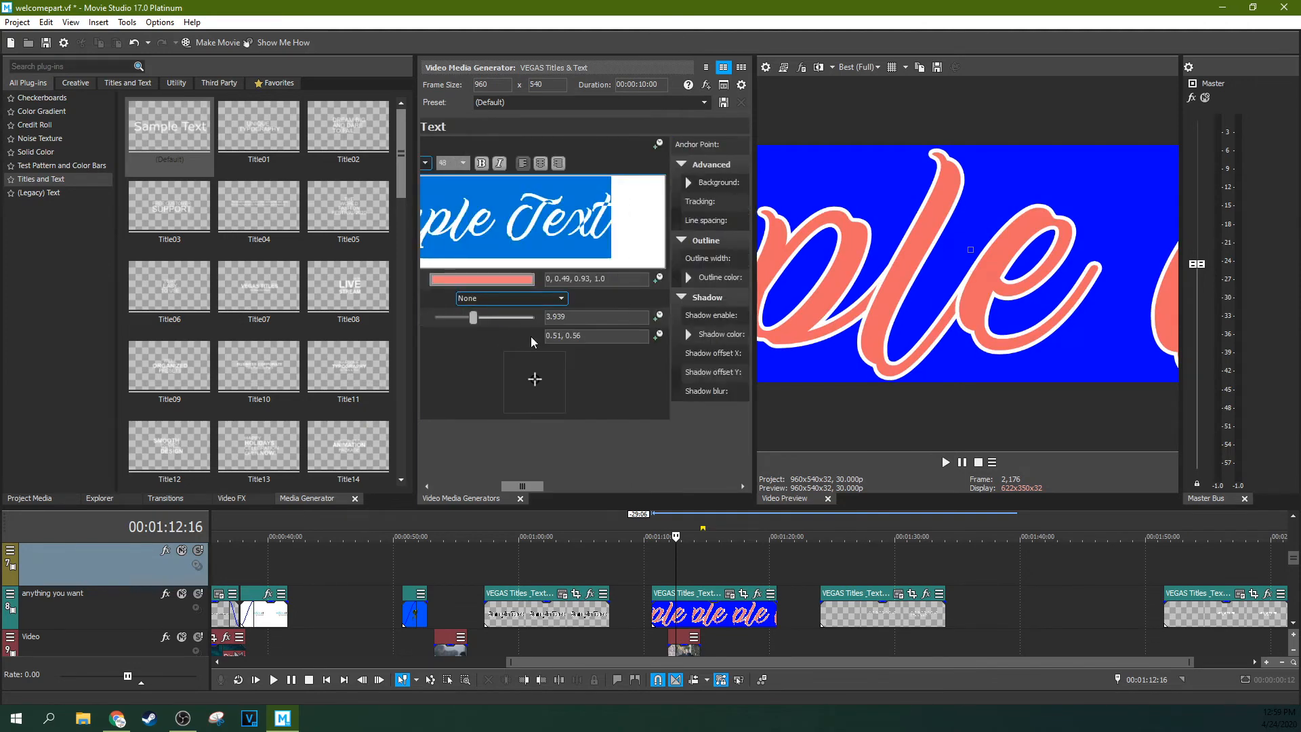
drag(522, 486, 658, 476)
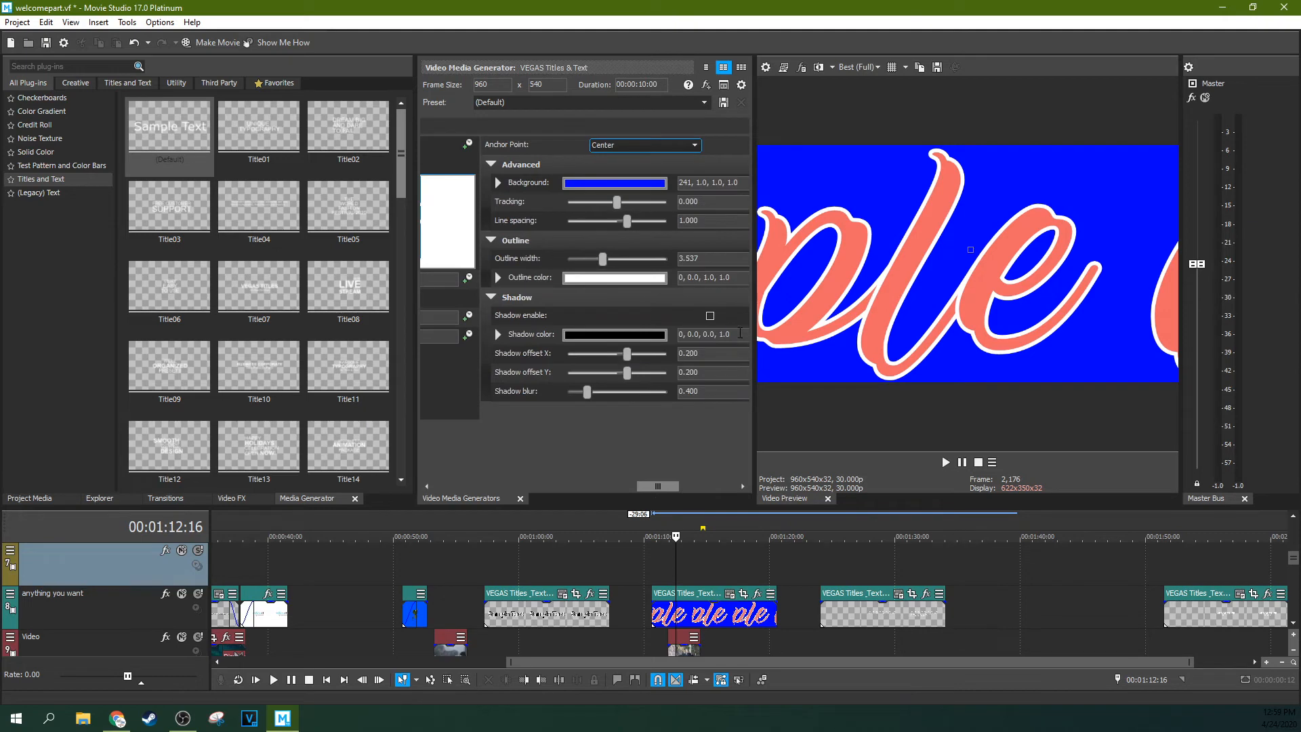
click(710, 317)
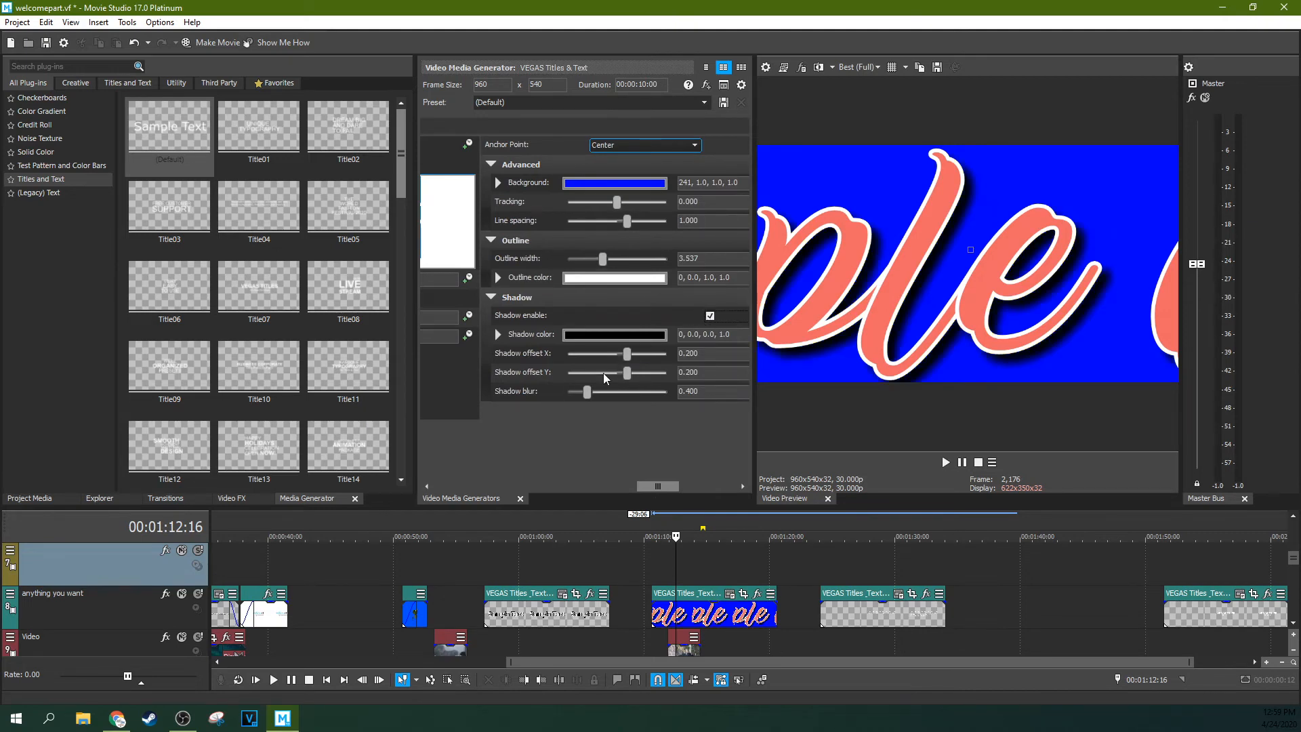
Step: Increase the shadow blur of the sample text, then close the title's generator settings
mouse_move(614, 376)
mouse_down()
mouse_move(576, 376)
mouse_move(609, 377)
mouse_move(596, 391)
mouse_move(616, 395)
mouse_up()
drag(644, 483, 487, 488)
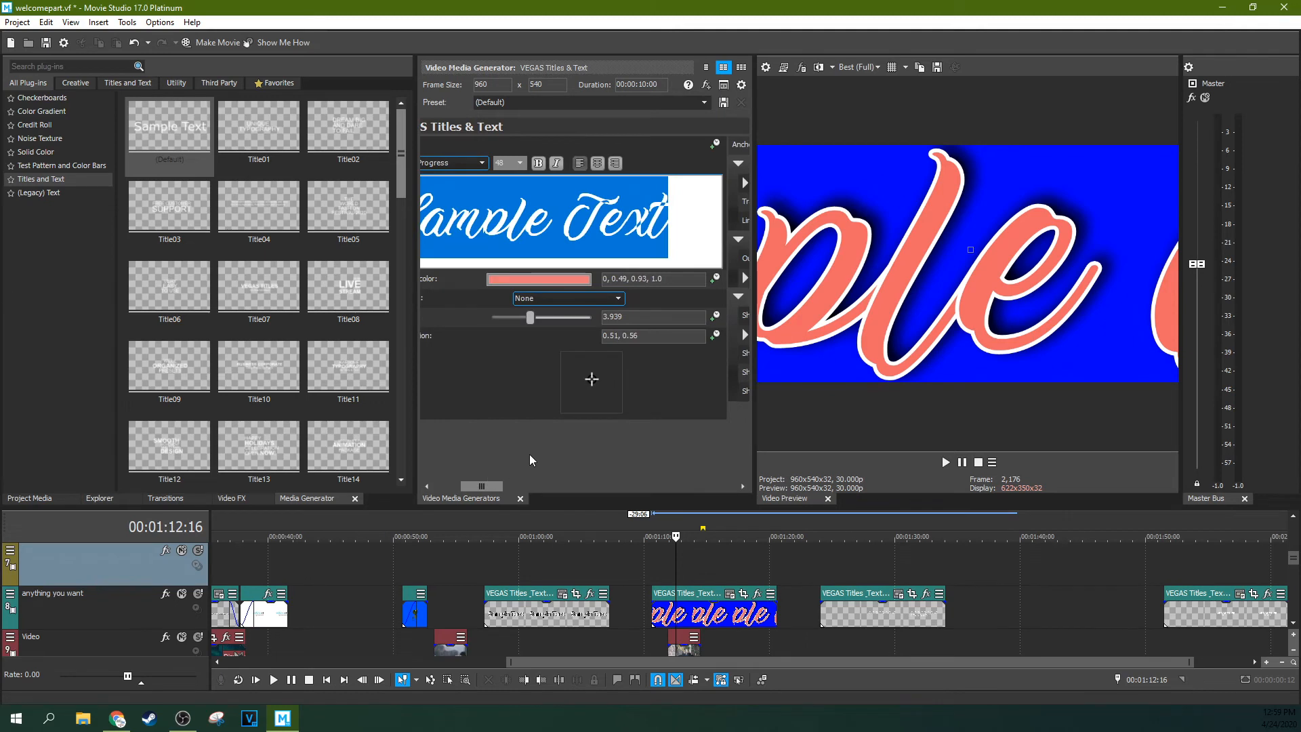
click(705, 103)
click(705, 102)
click(520, 499)
Step: Enlarge the timeline area around the sample title and show the project media above it
click(714, 606)
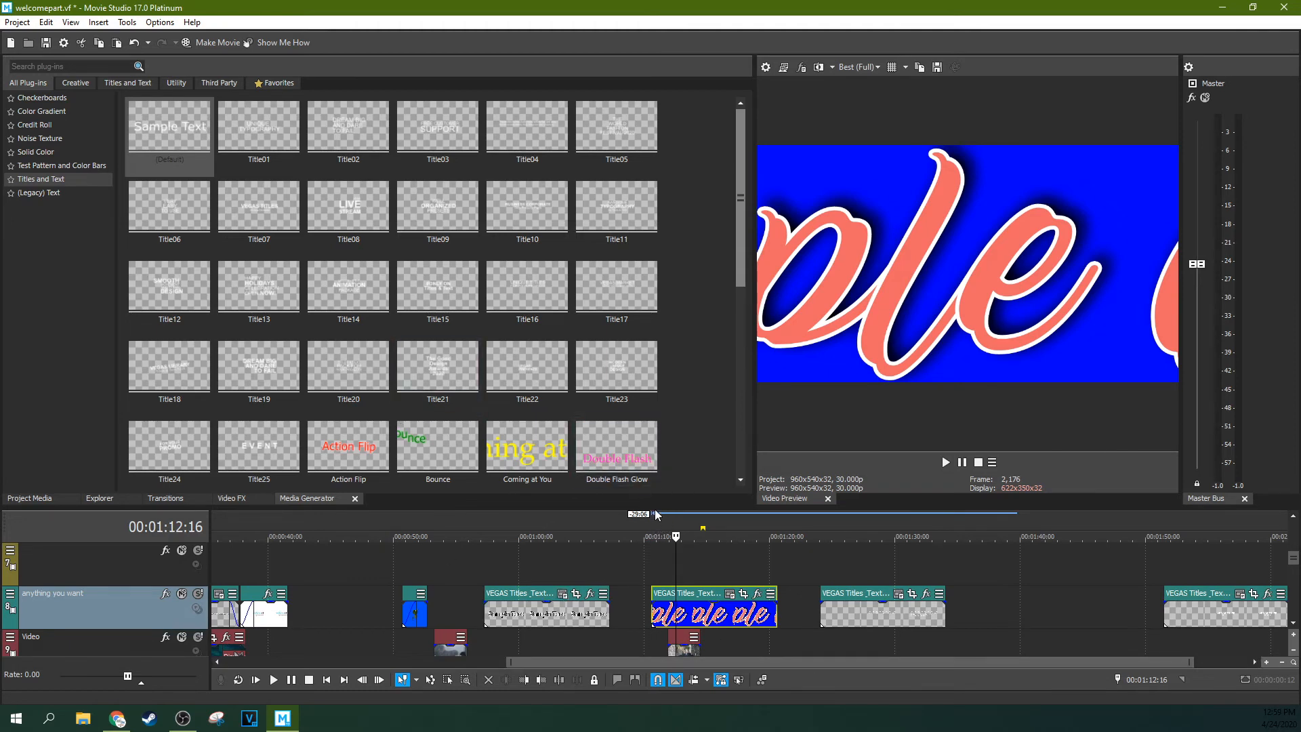
drag(650, 507, 649, 383)
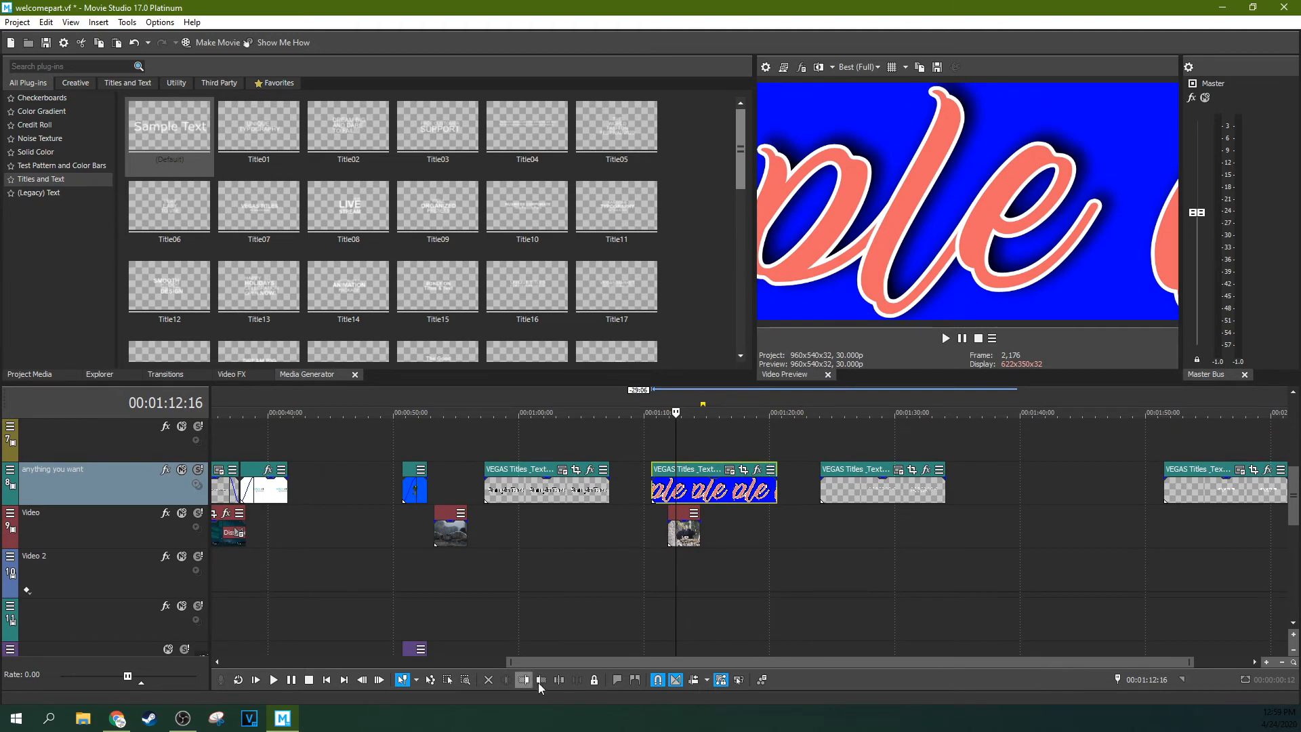
drag(560, 662, 242, 646)
click(29, 374)
Step: Switch the workspace to the Default Layout
click(46, 22)
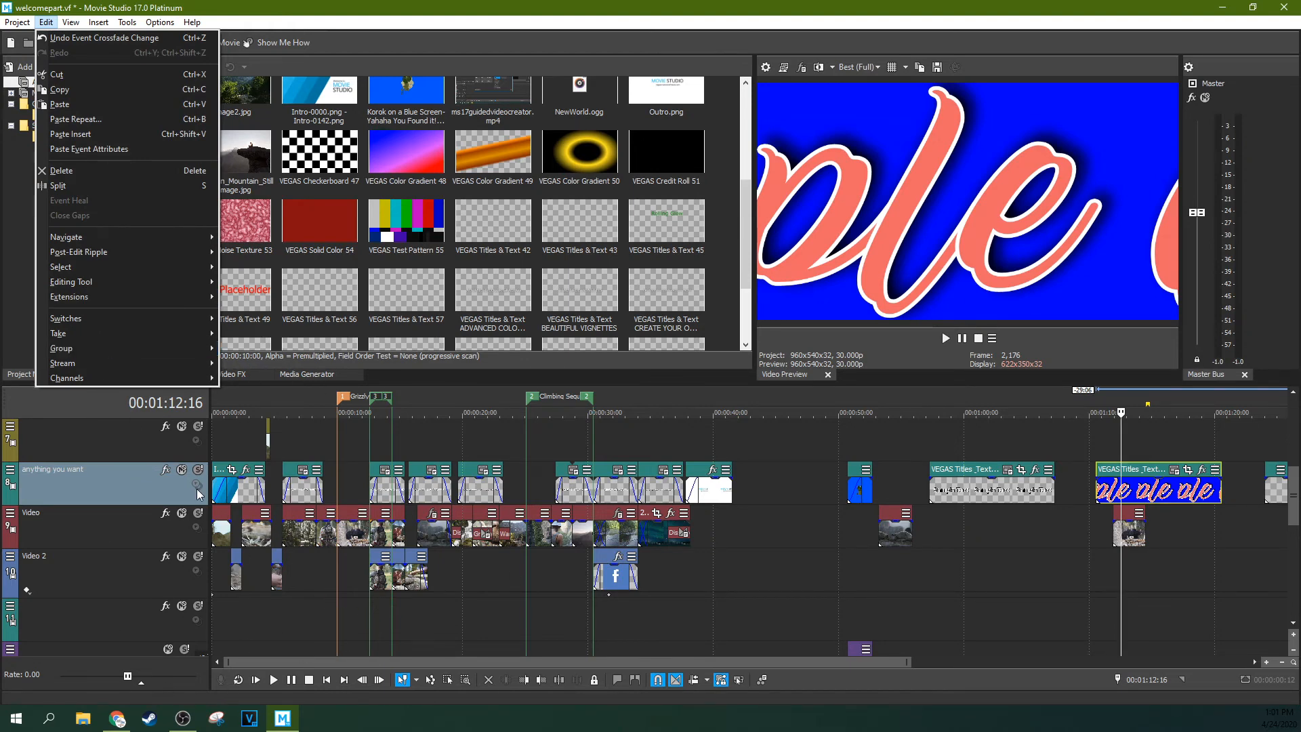
mouse_move(70, 26)
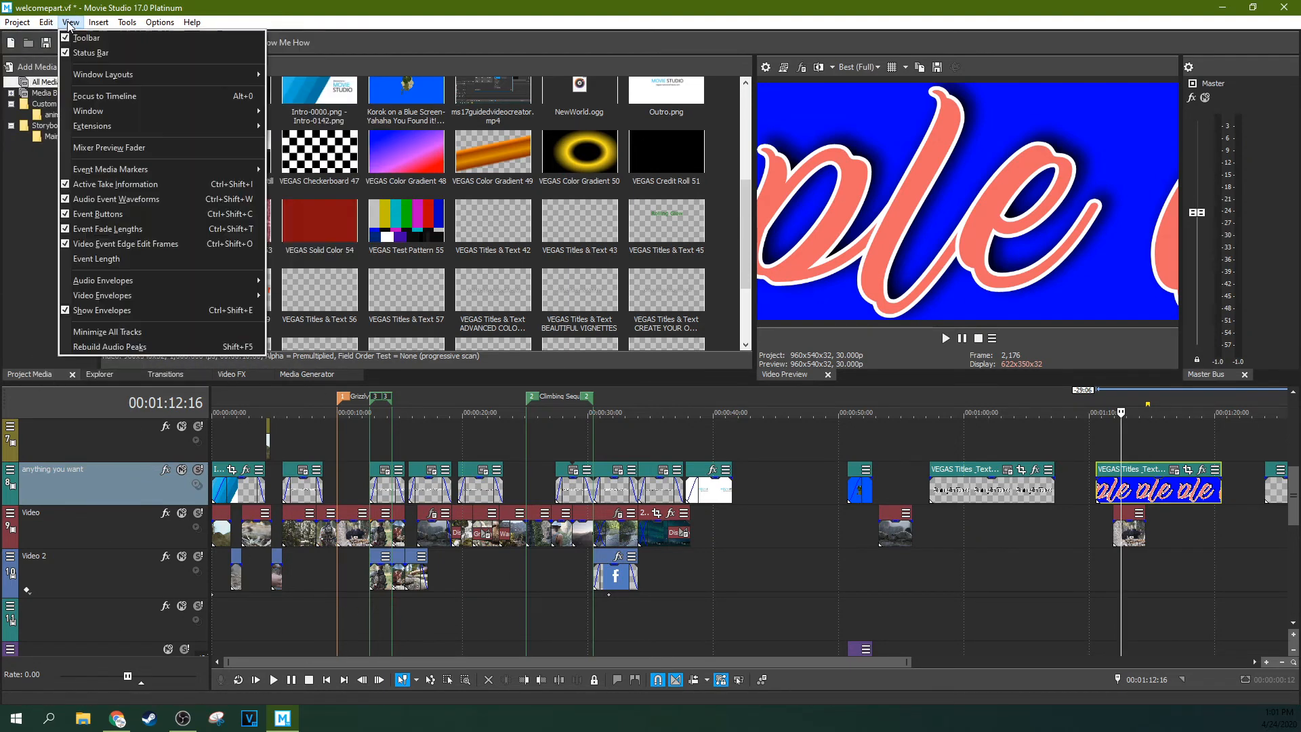
mouse_move(121, 76)
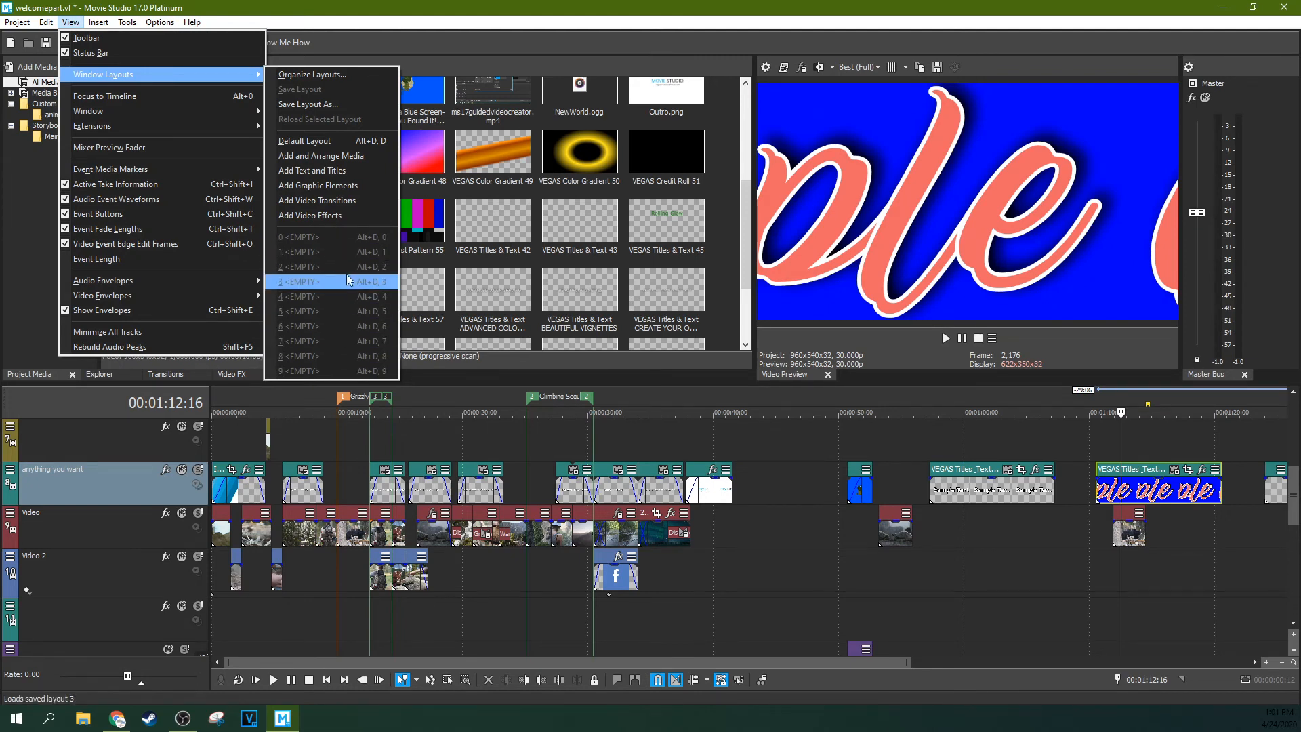
click(339, 142)
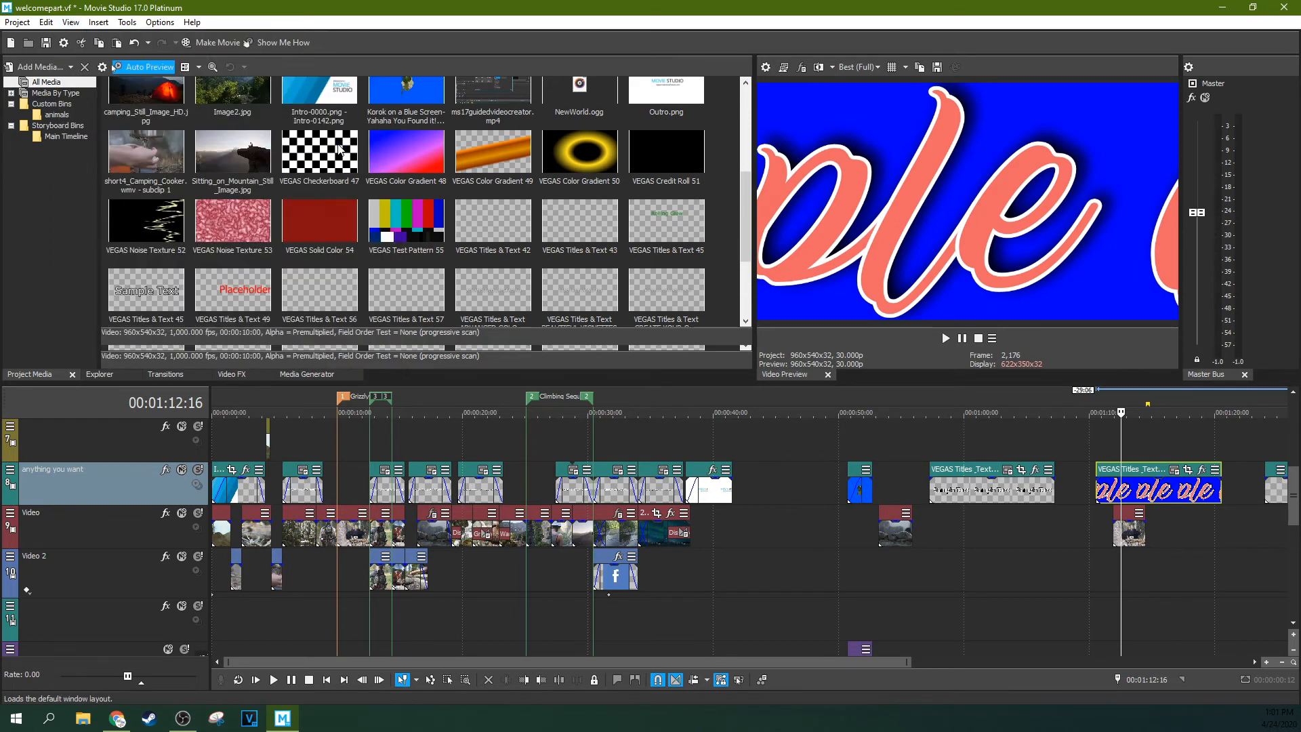
click(739, 196)
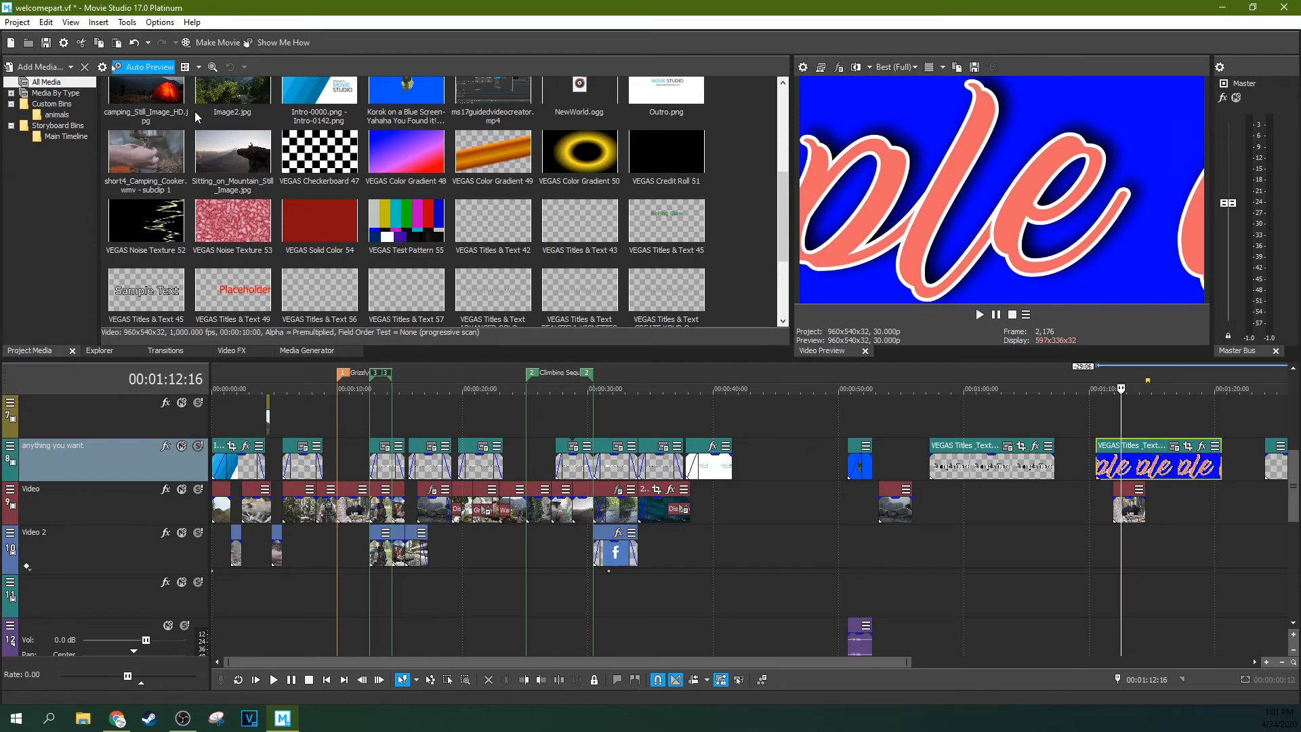
Step: Try the Add and Arrange Media window layout and dismiss the file-opening dialog without choosing media
click(46, 23)
mouse_move(70, 22)
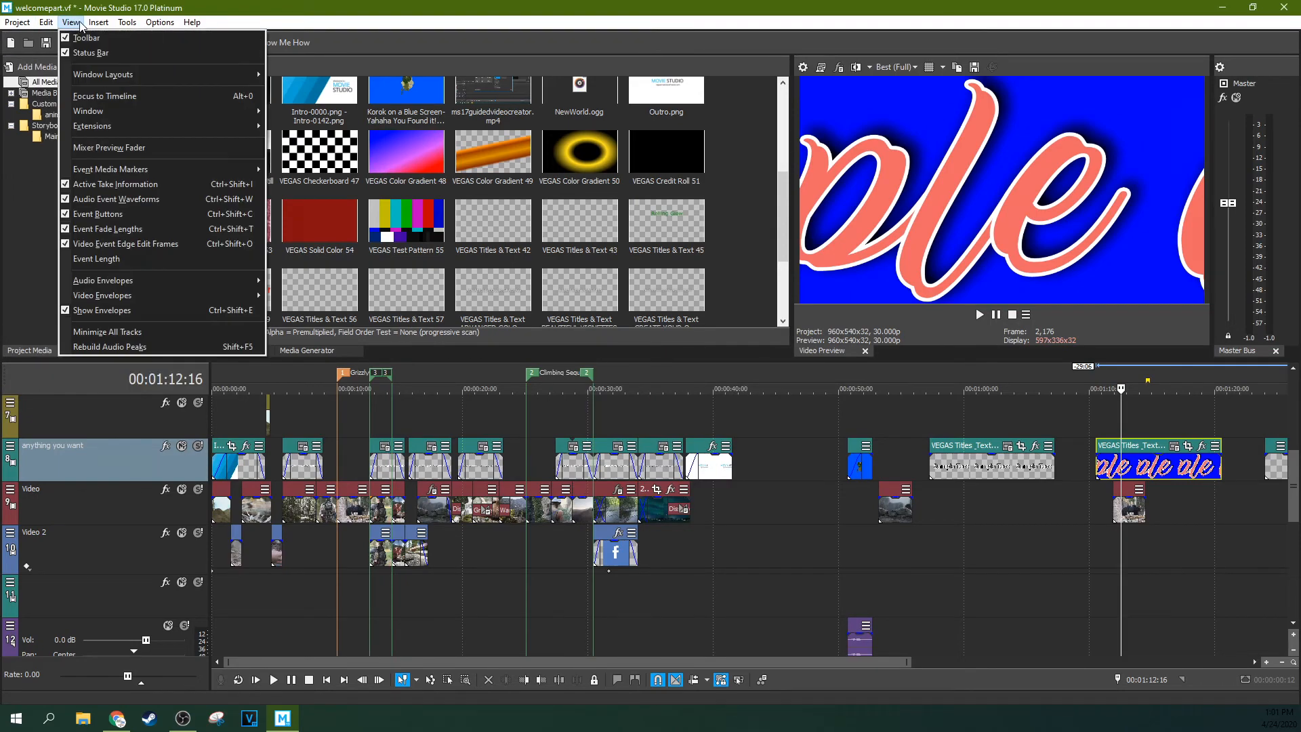
mouse_move(224, 75)
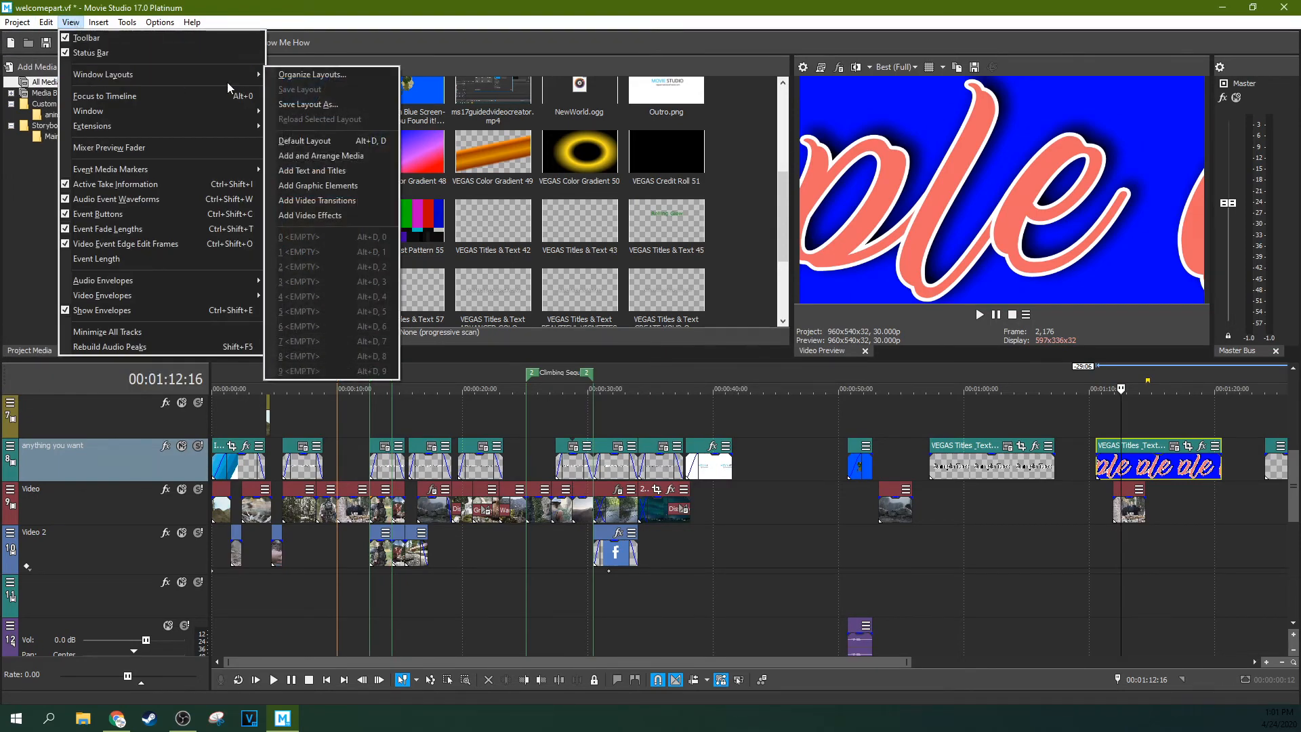
click(324, 156)
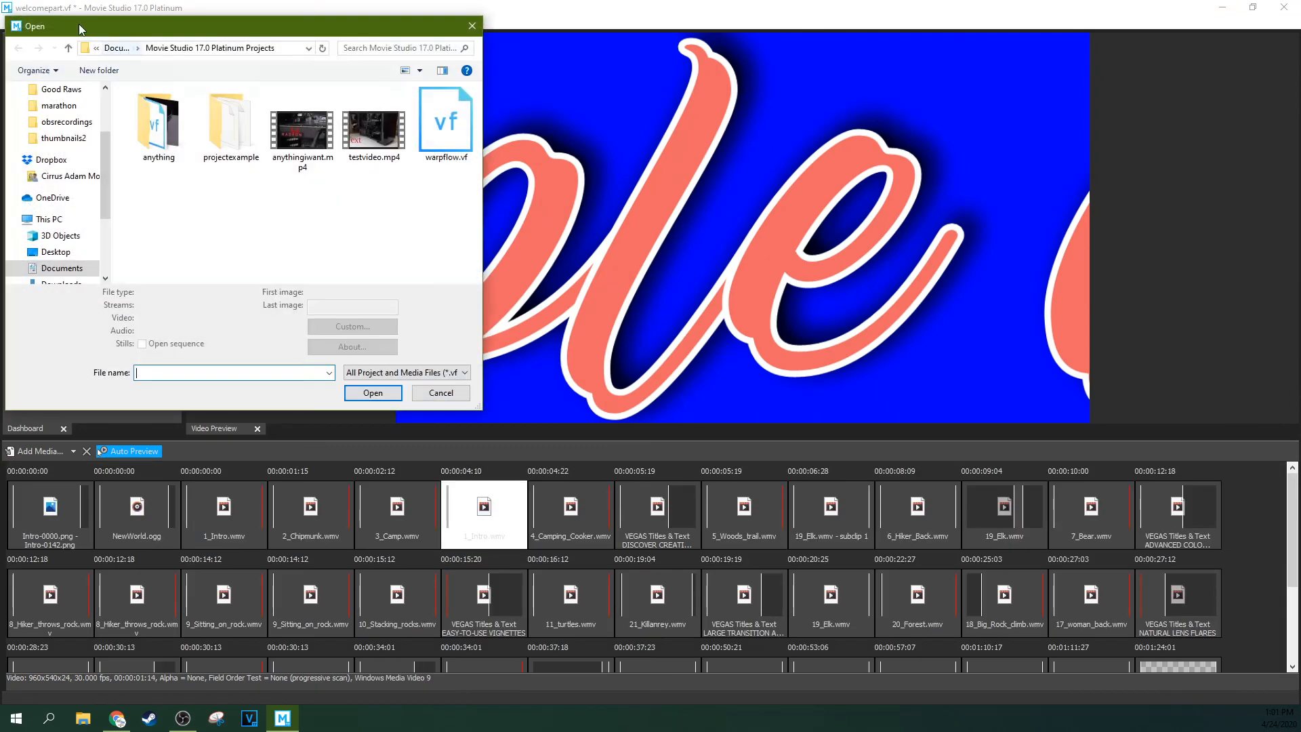
click(473, 26)
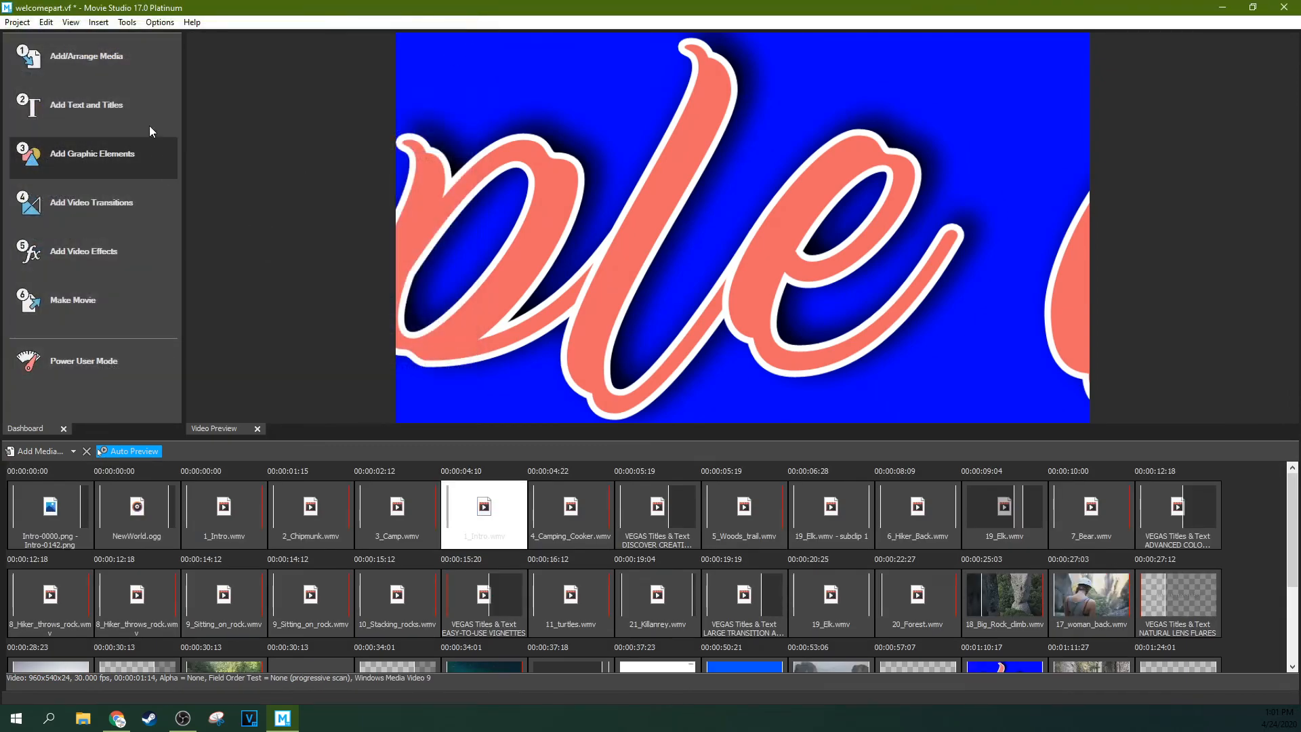
Step: Try the Add Graphic Elements window layout
click(129, 26)
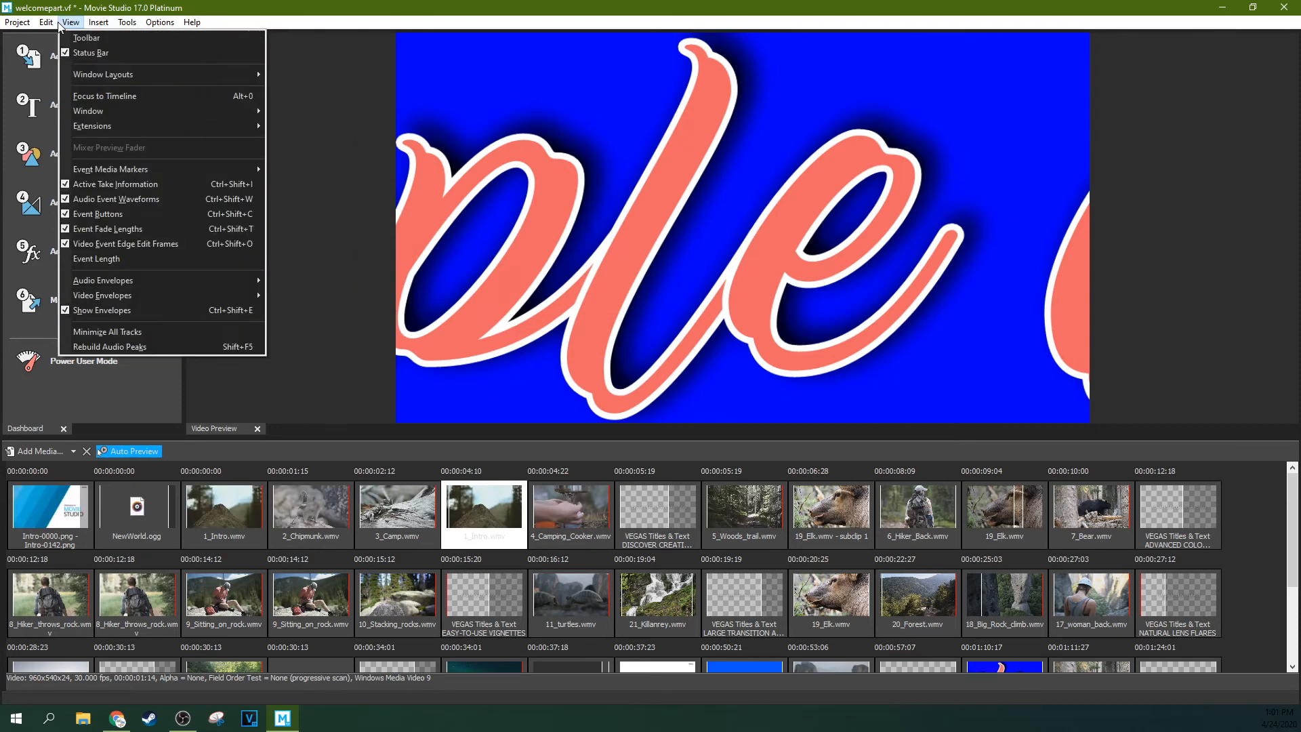
mouse_move(71, 22)
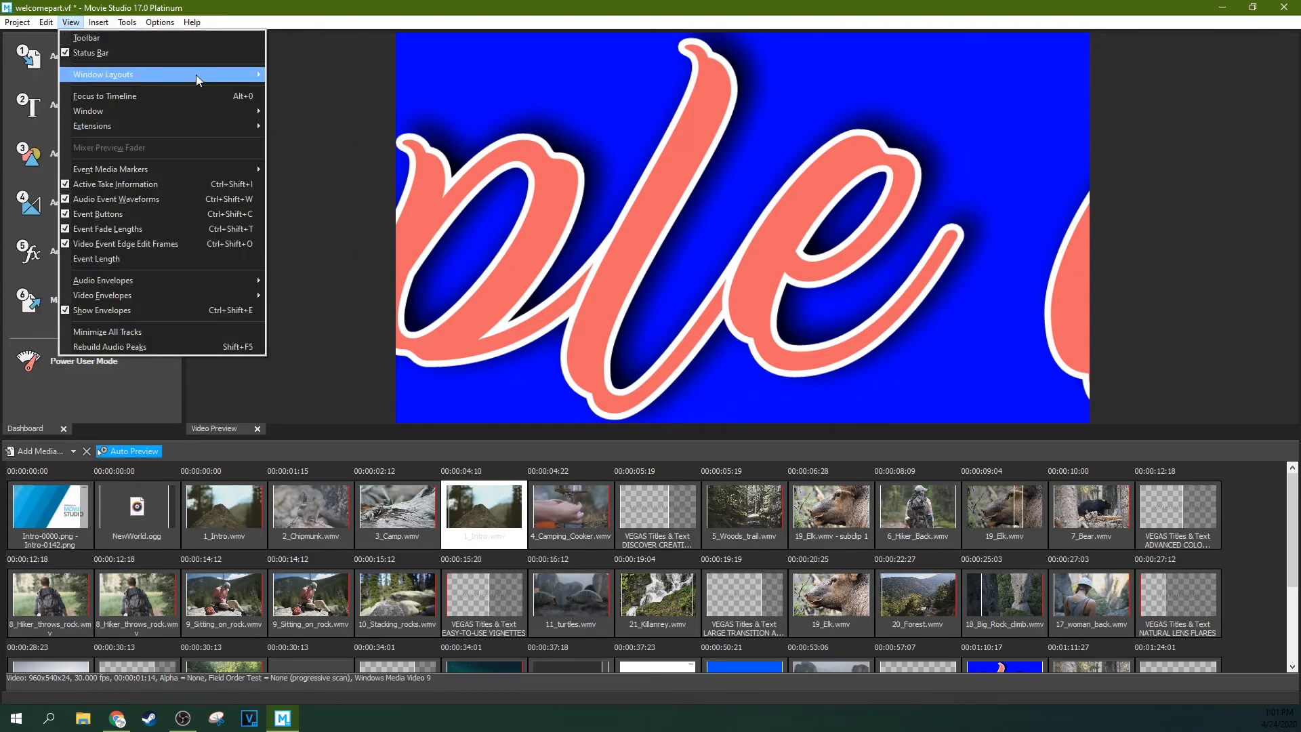
mouse_move(196, 74)
click(331, 184)
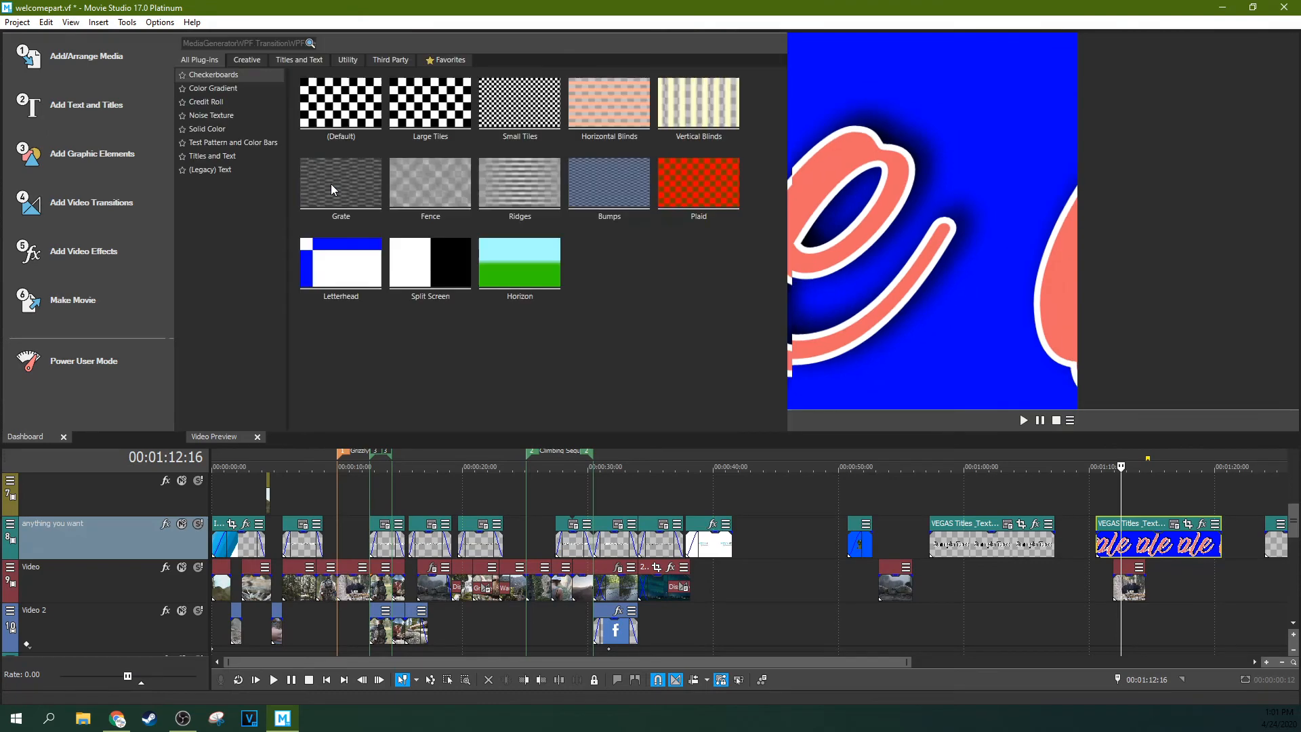
Step: Try the Add Video Transitions window layout
click(126, 22)
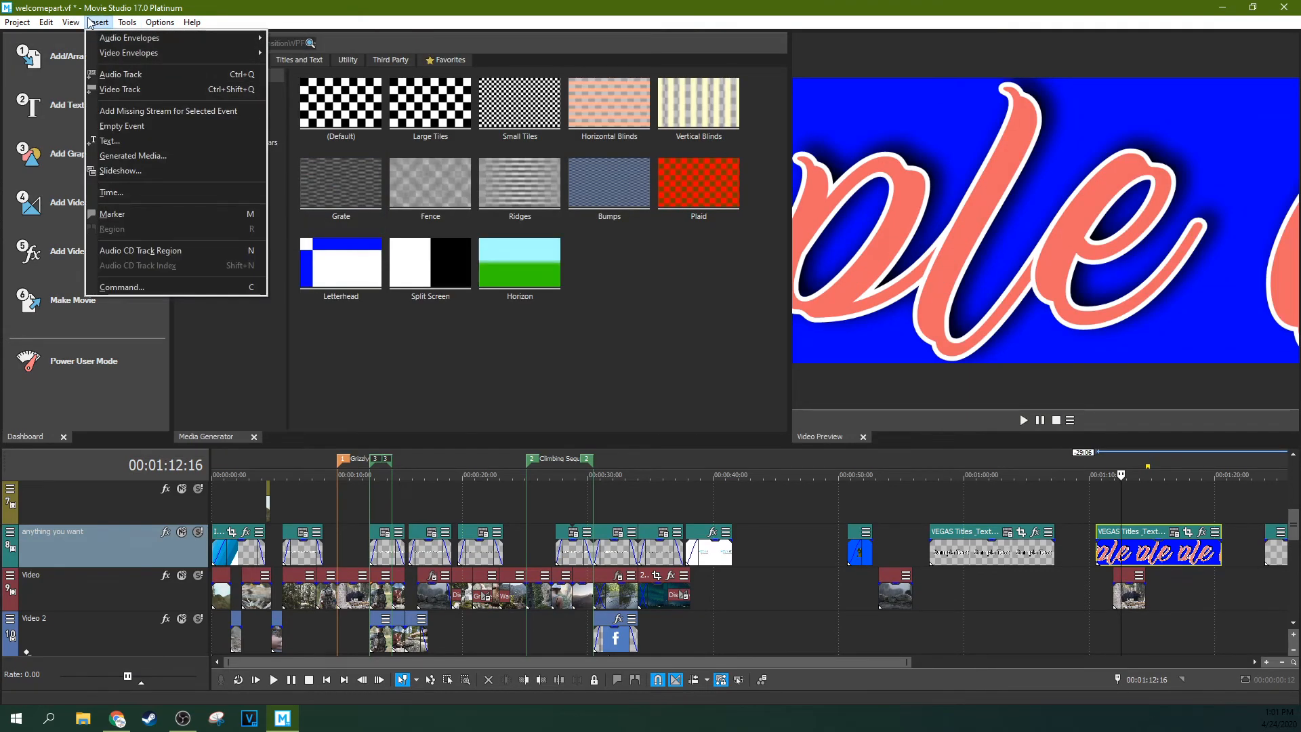
mouse_move(71, 22)
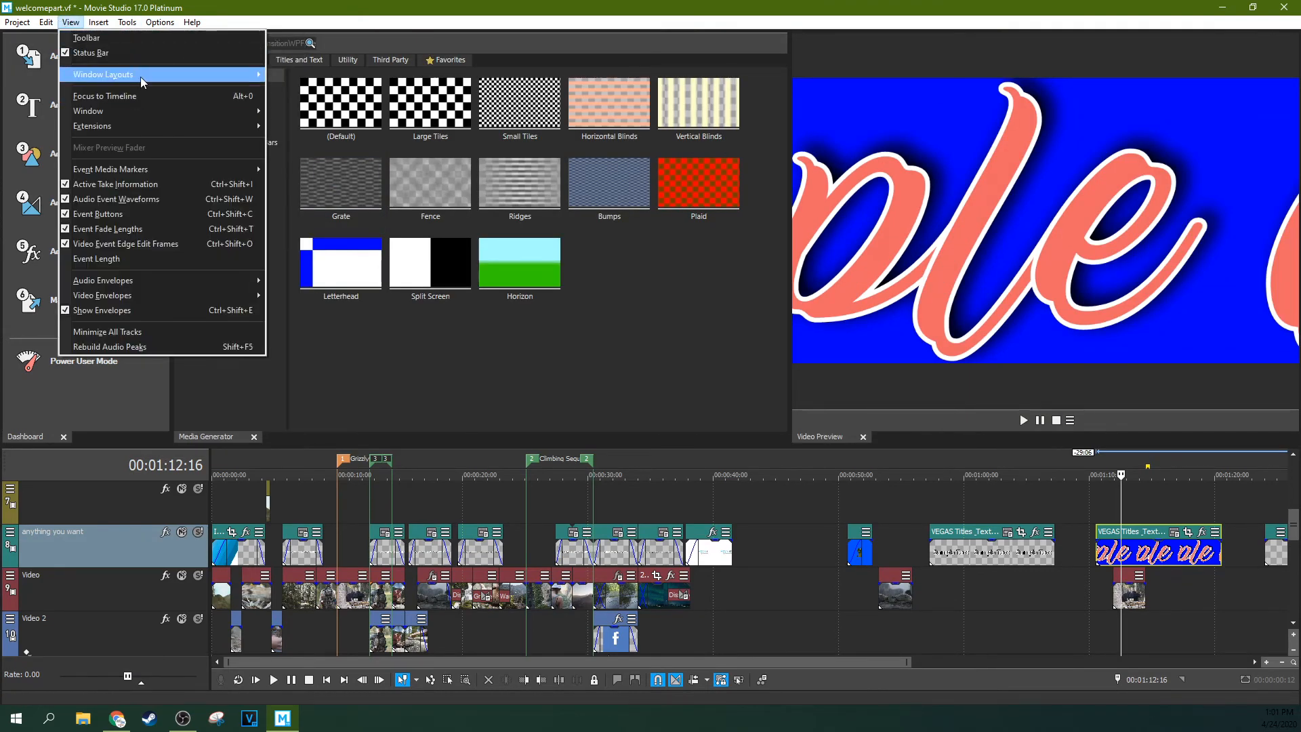
mouse_move(102, 76)
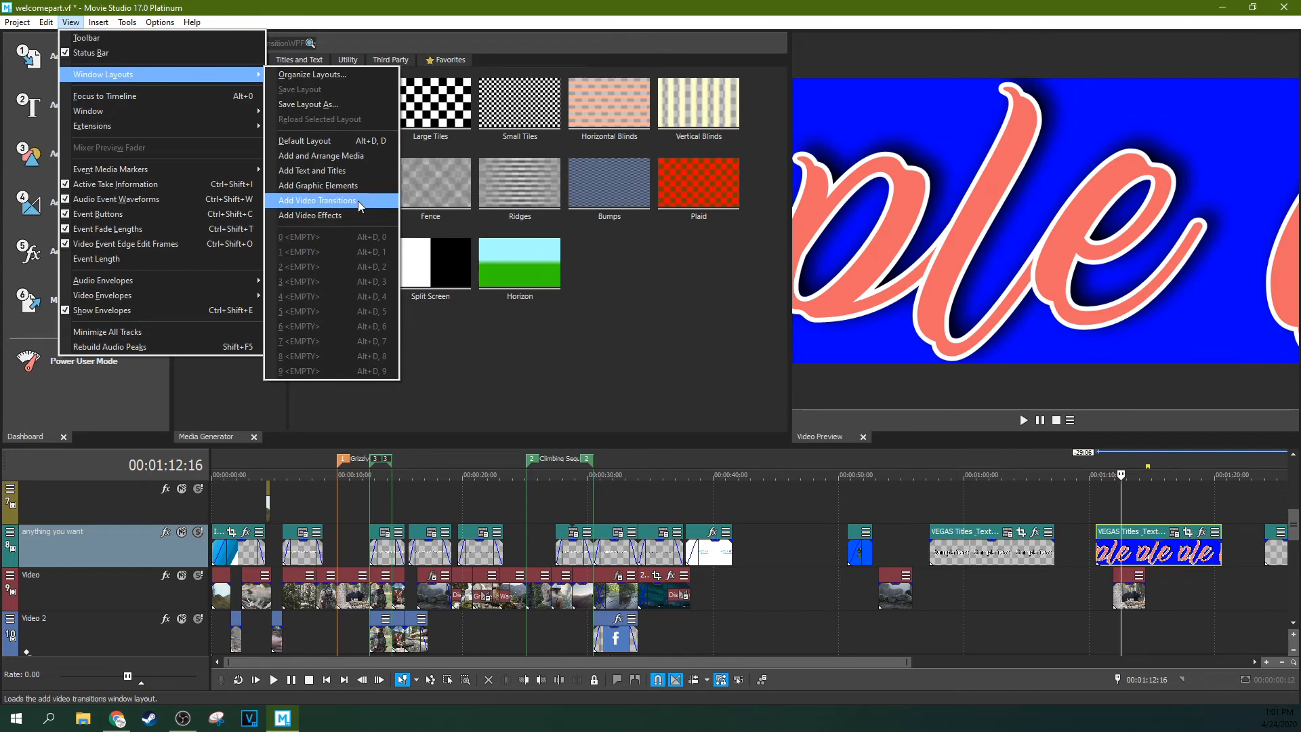
click(317, 200)
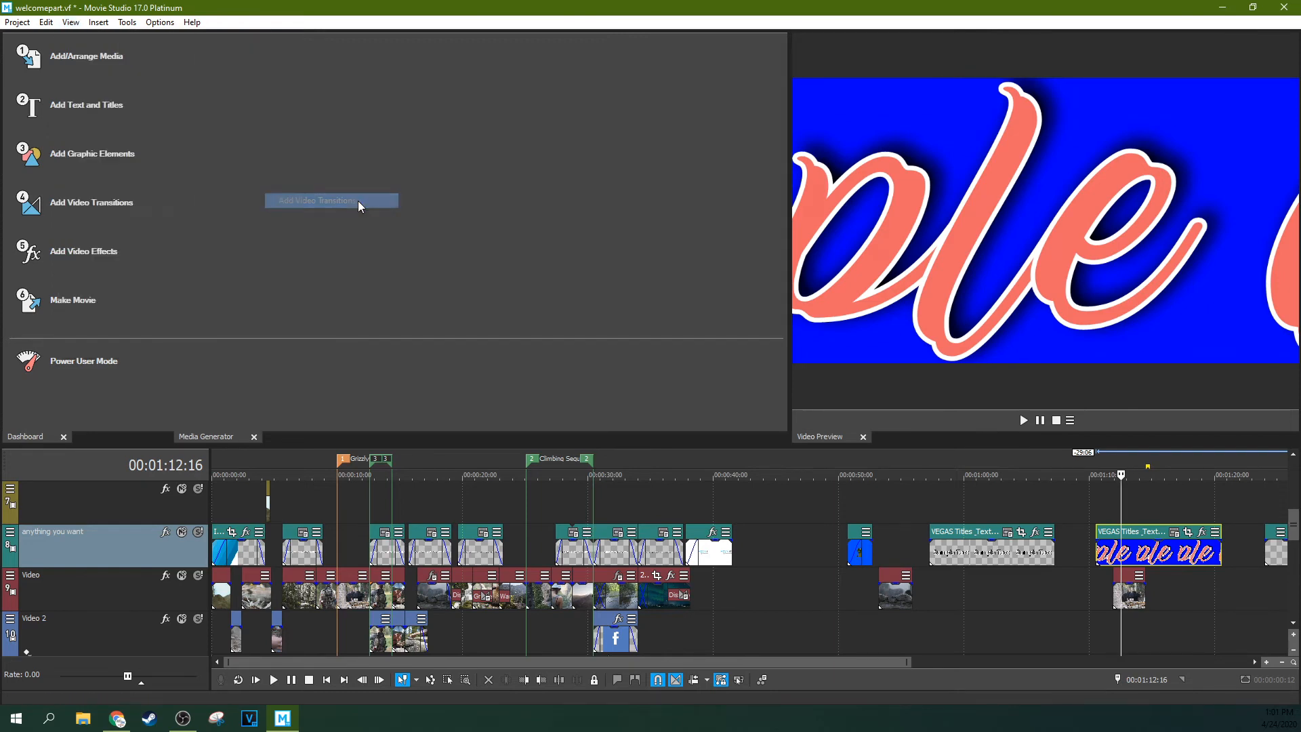
Step: Try the Add Video Effects window layout and close the Video Event FX window for the sample title
click(160, 24)
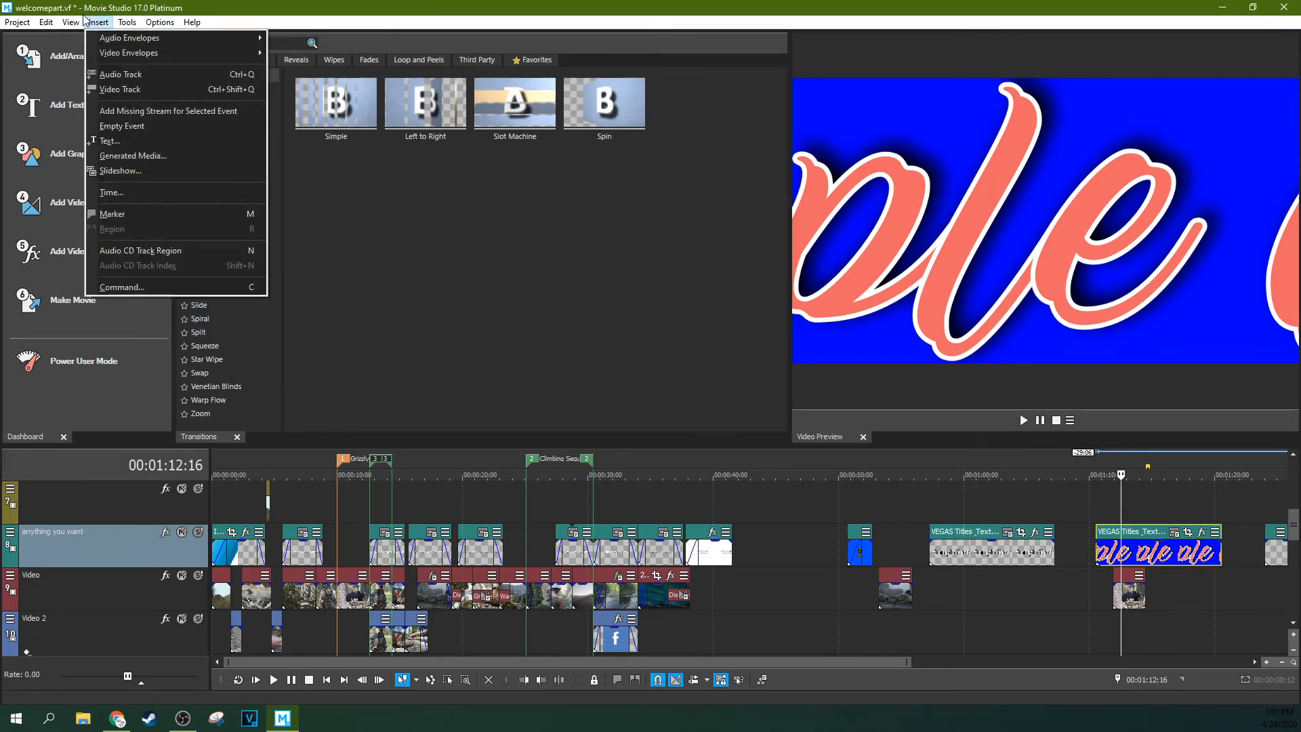
mouse_move(186, 110)
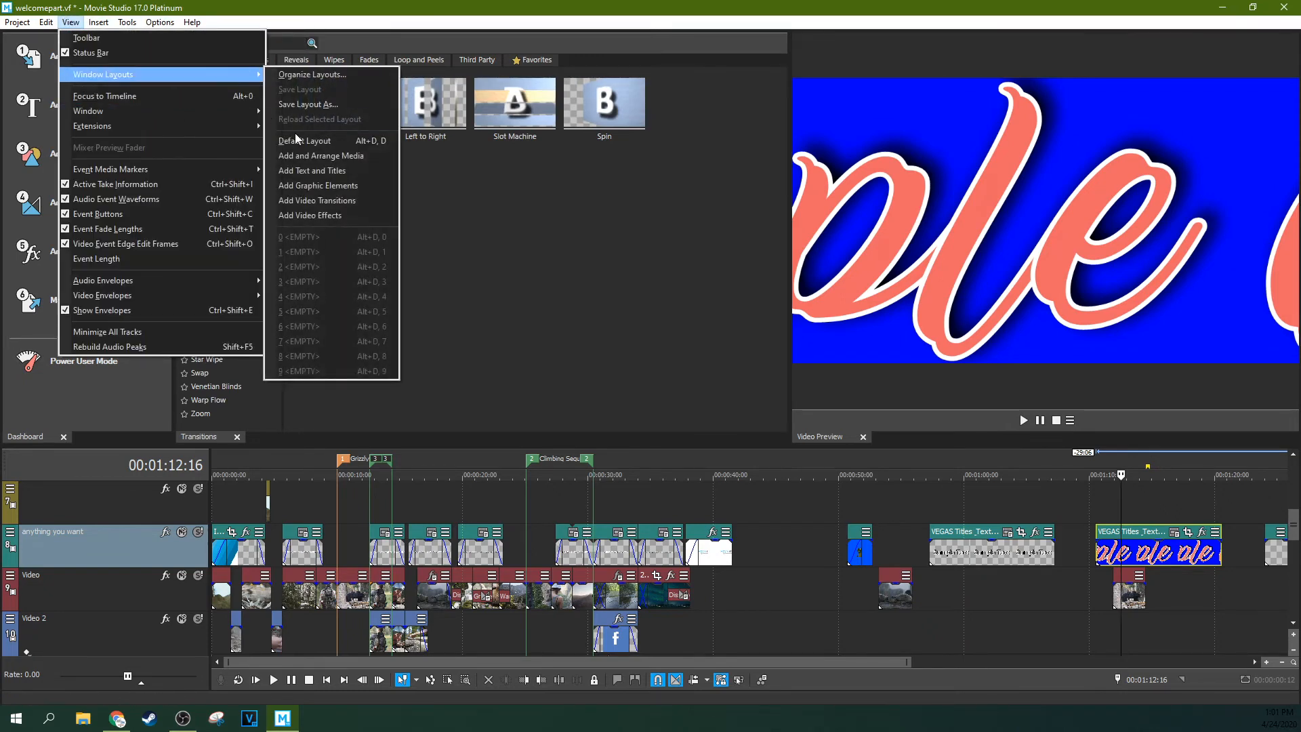
click(316, 219)
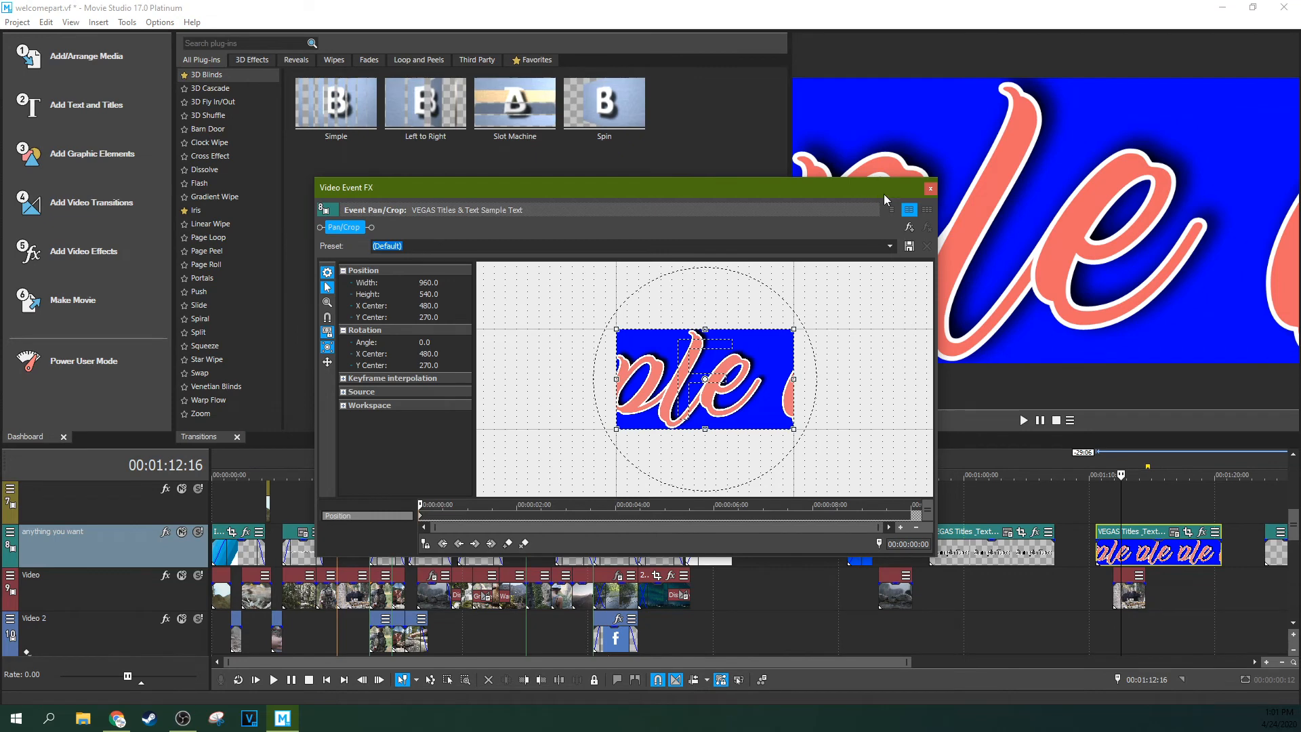
click(929, 192)
Step: Return the workspace to the Default Layout after trying the task-based layouts
click(99, 22)
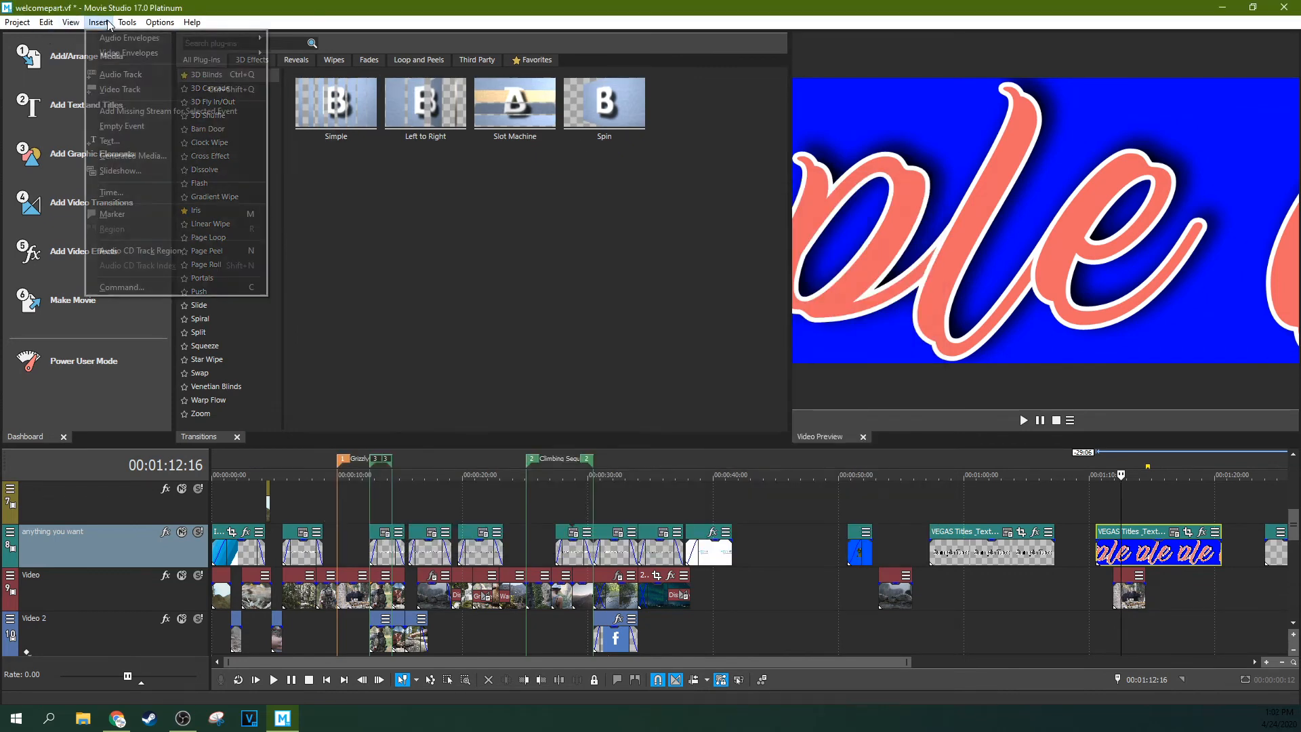
mouse_move(71, 22)
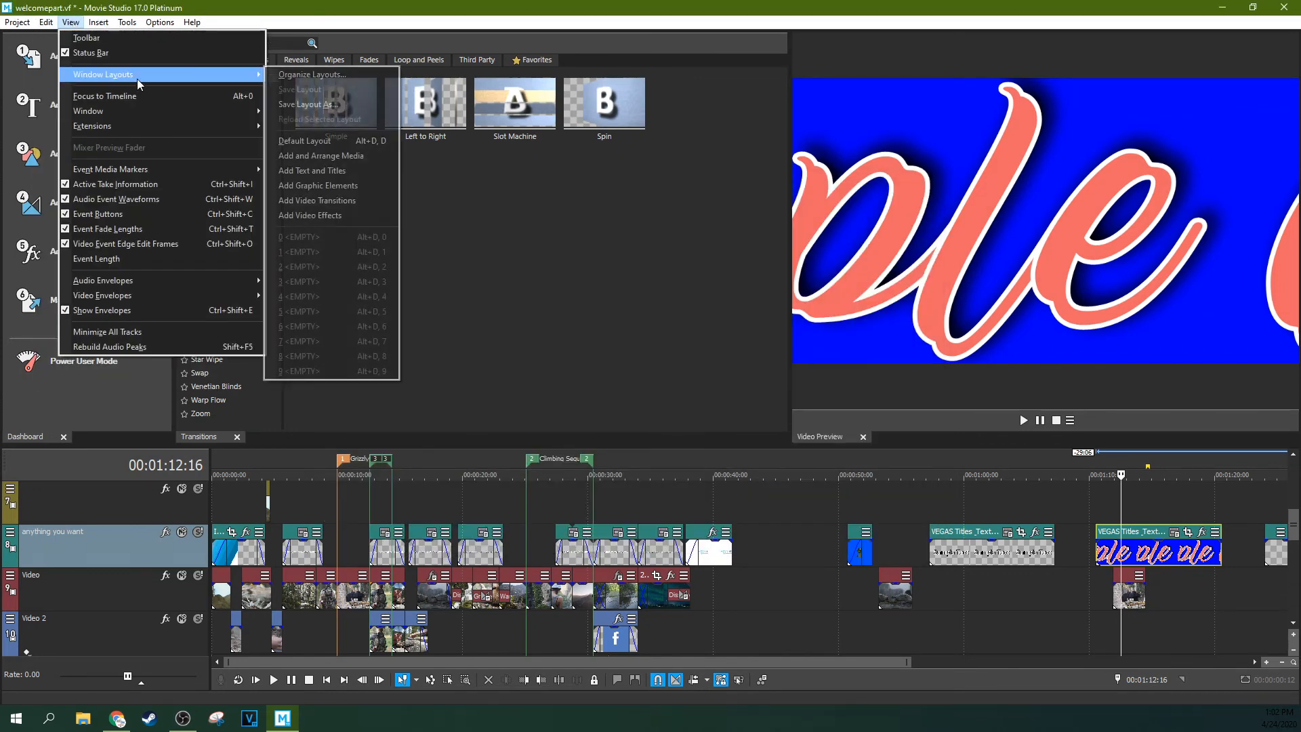
click(337, 141)
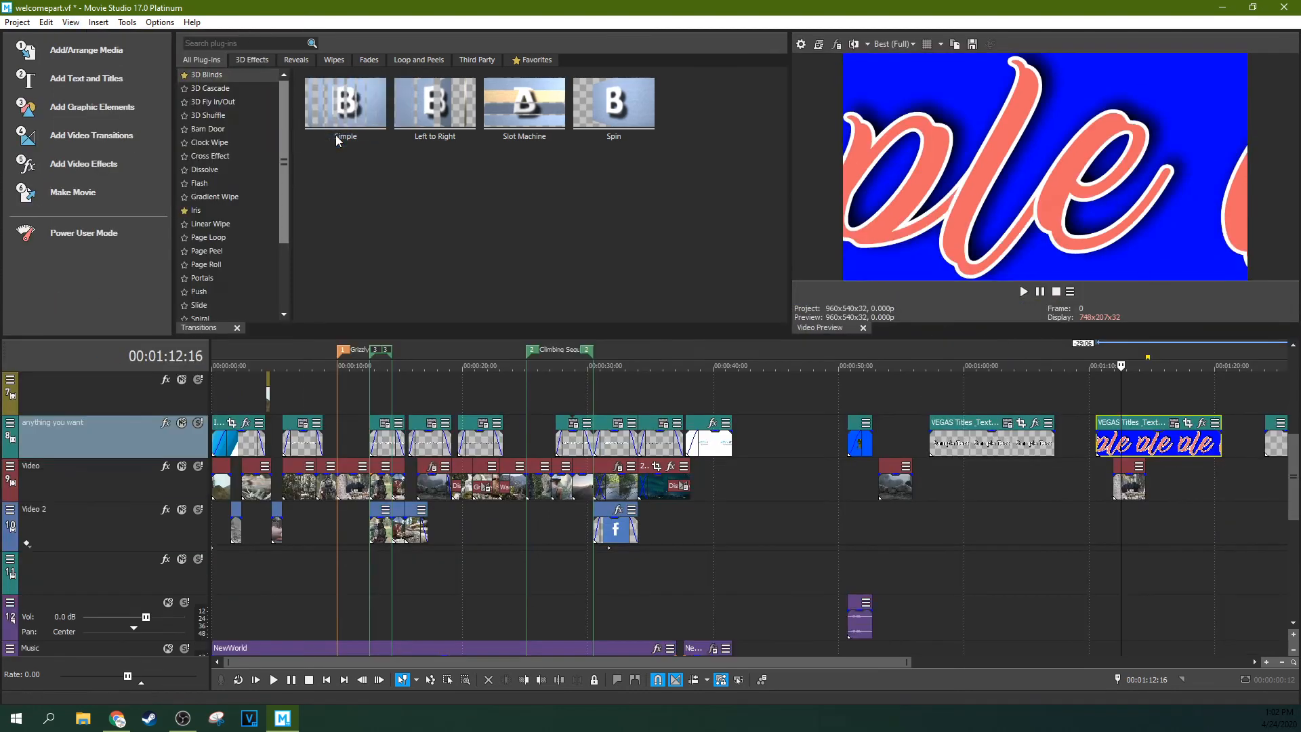
Step: Hide the Master Bus window
click(82, 22)
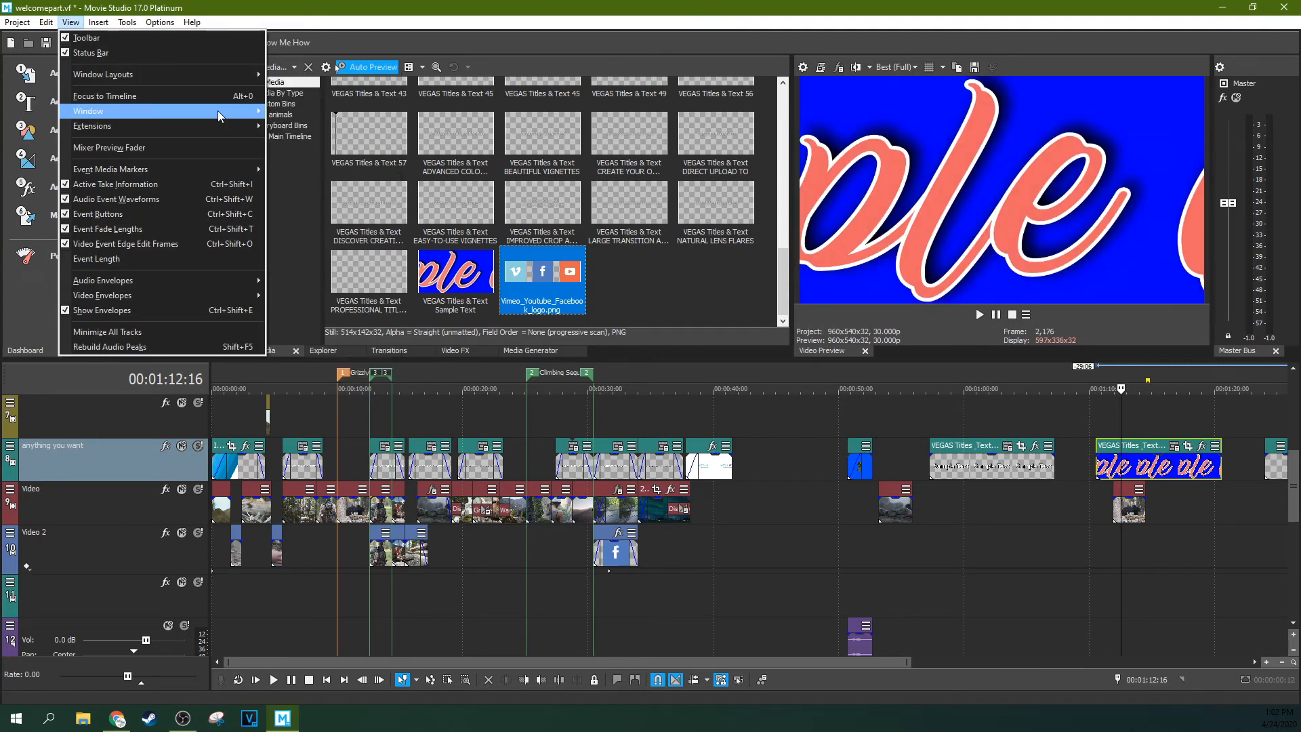
mouse_move(218, 111)
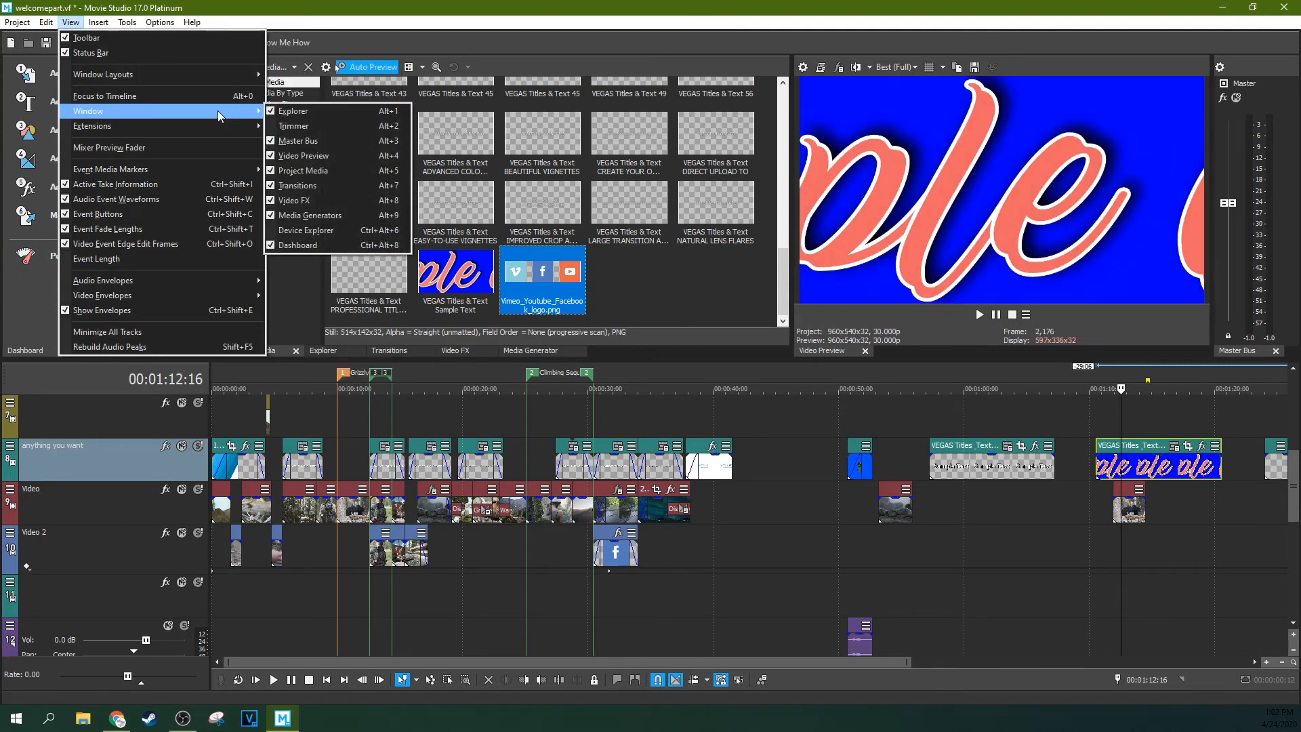
click(298, 141)
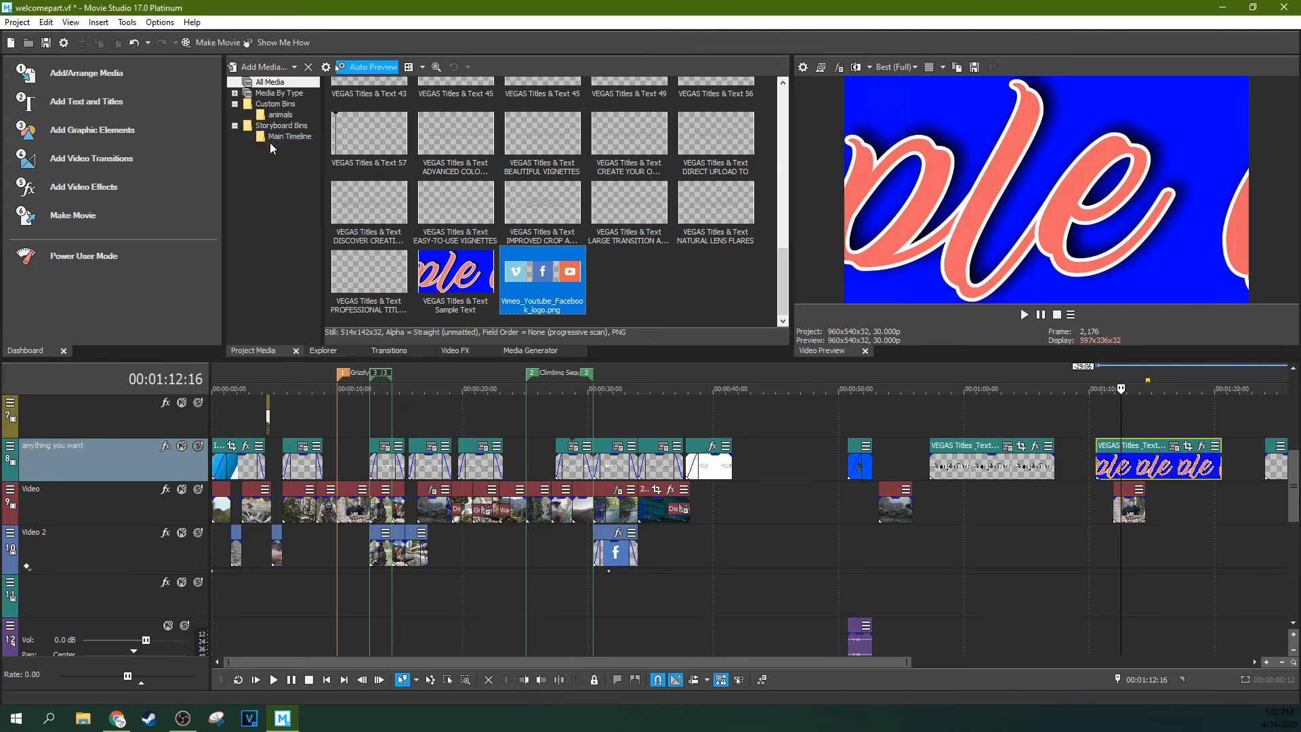
Step: Show the Master Bus window again
click(46, 22)
click(71, 22)
click(70, 23)
mouse_move(164, 80)
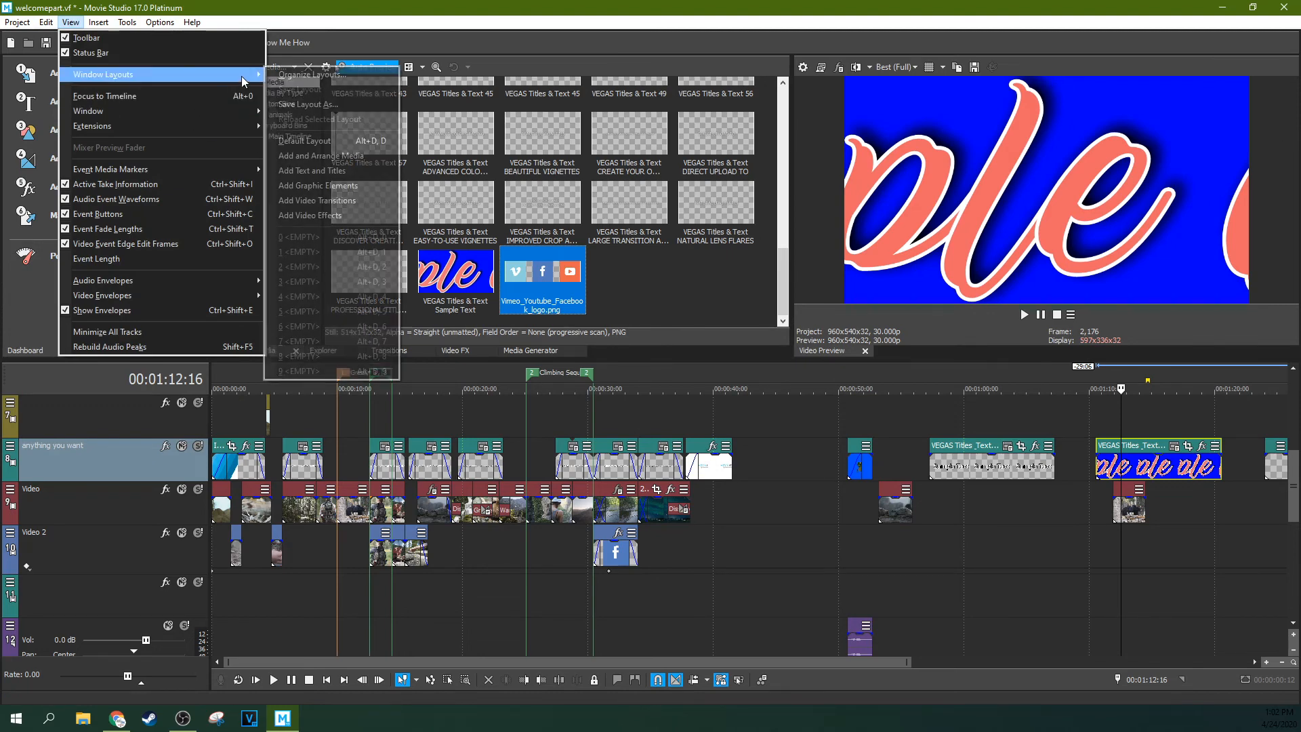
mouse_move(251, 110)
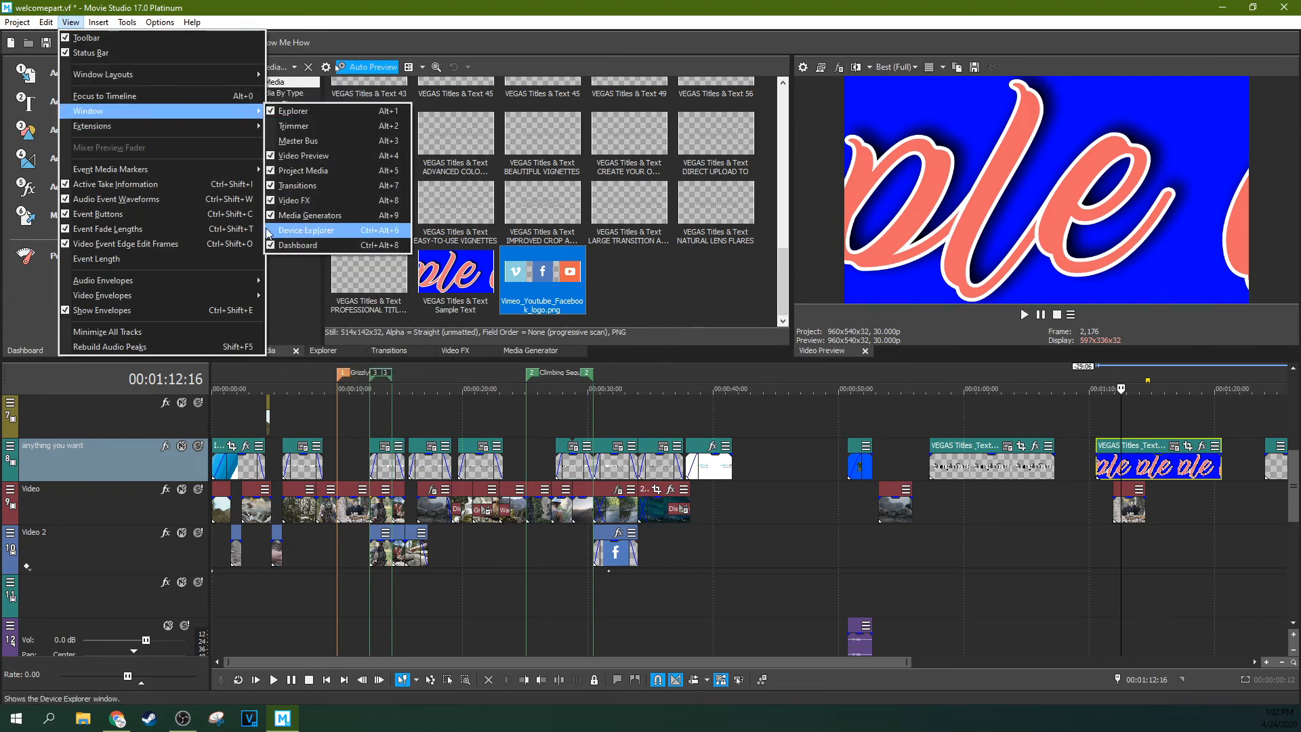
click(270, 143)
Step: Turn on the mixer preview fader and widen the Master Bus window across the video preview area
click(70, 22)
click(68, 22)
click(69, 22)
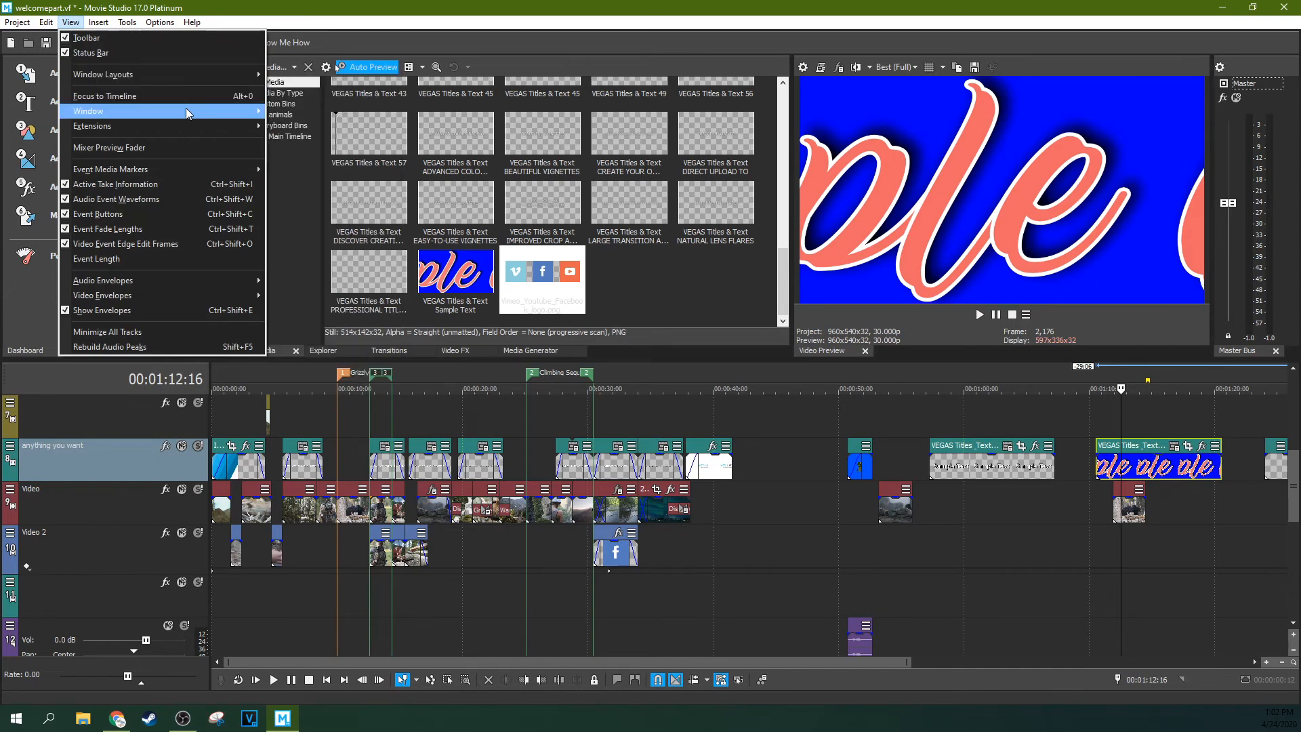
mouse_move(227, 110)
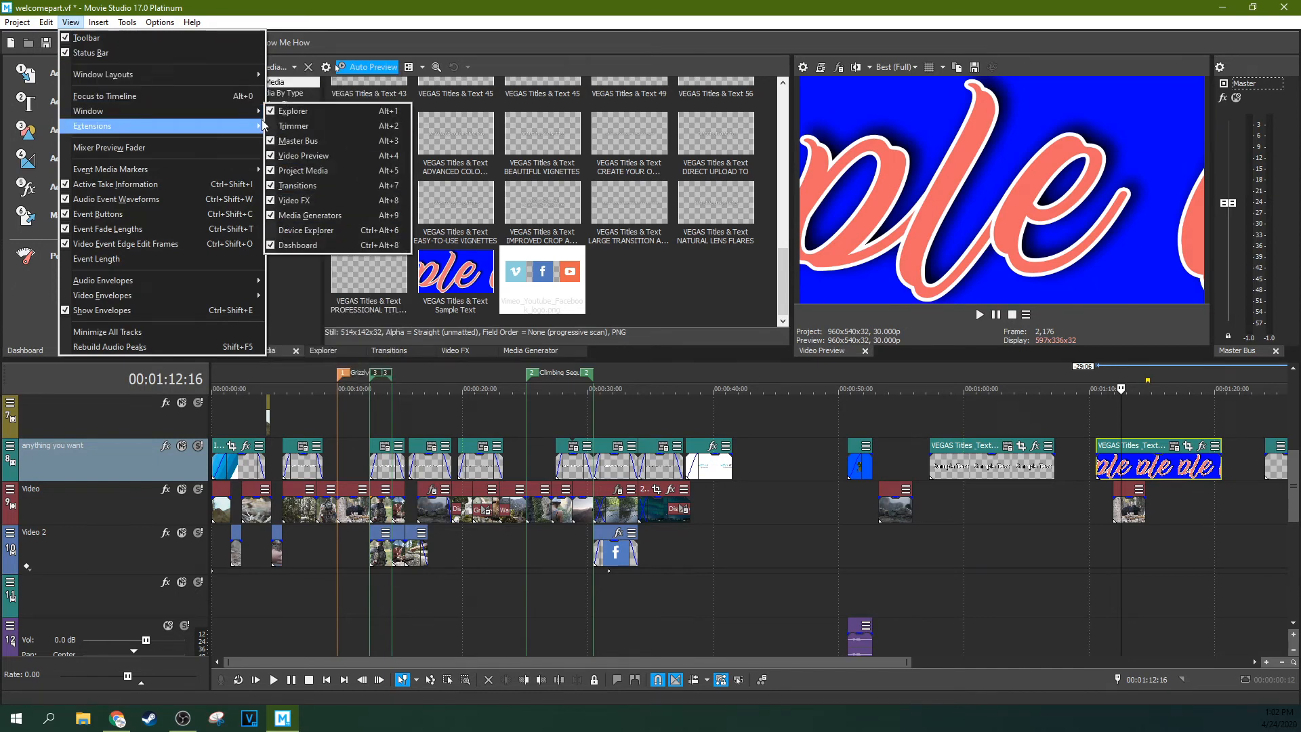
mouse_move(259, 127)
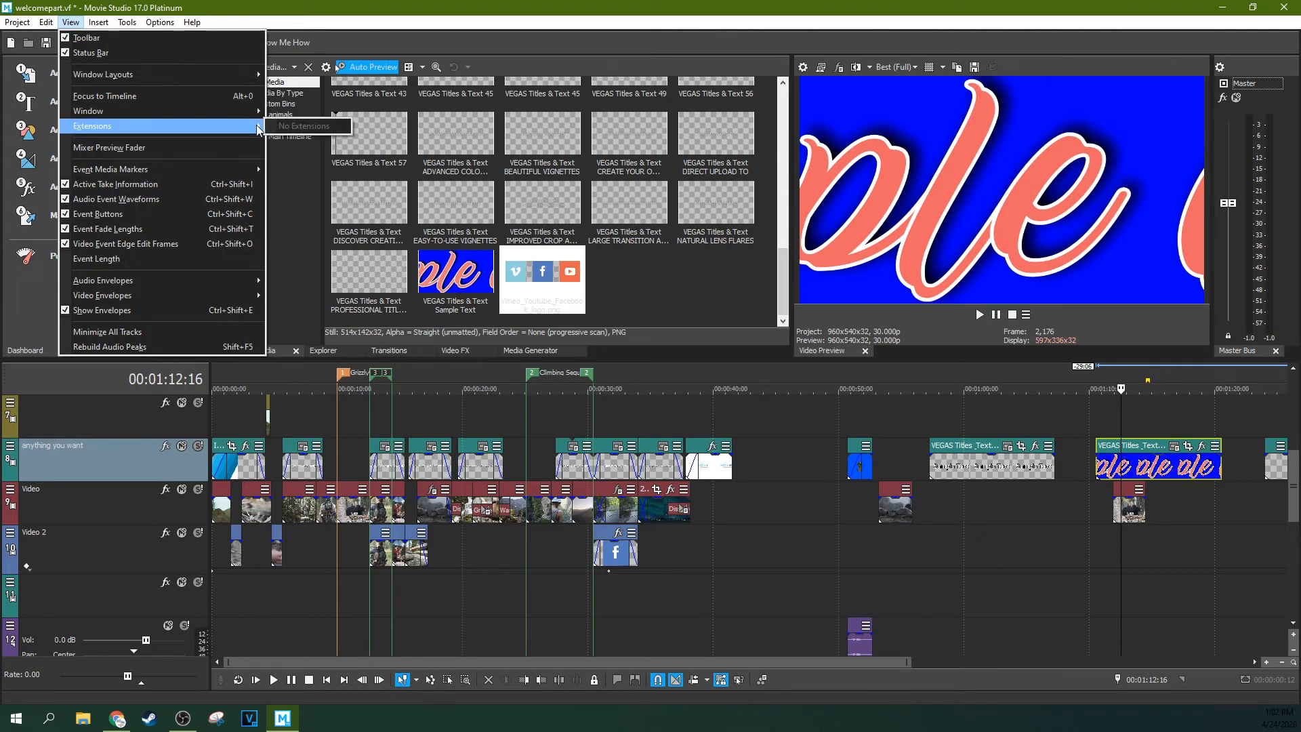
click(224, 148)
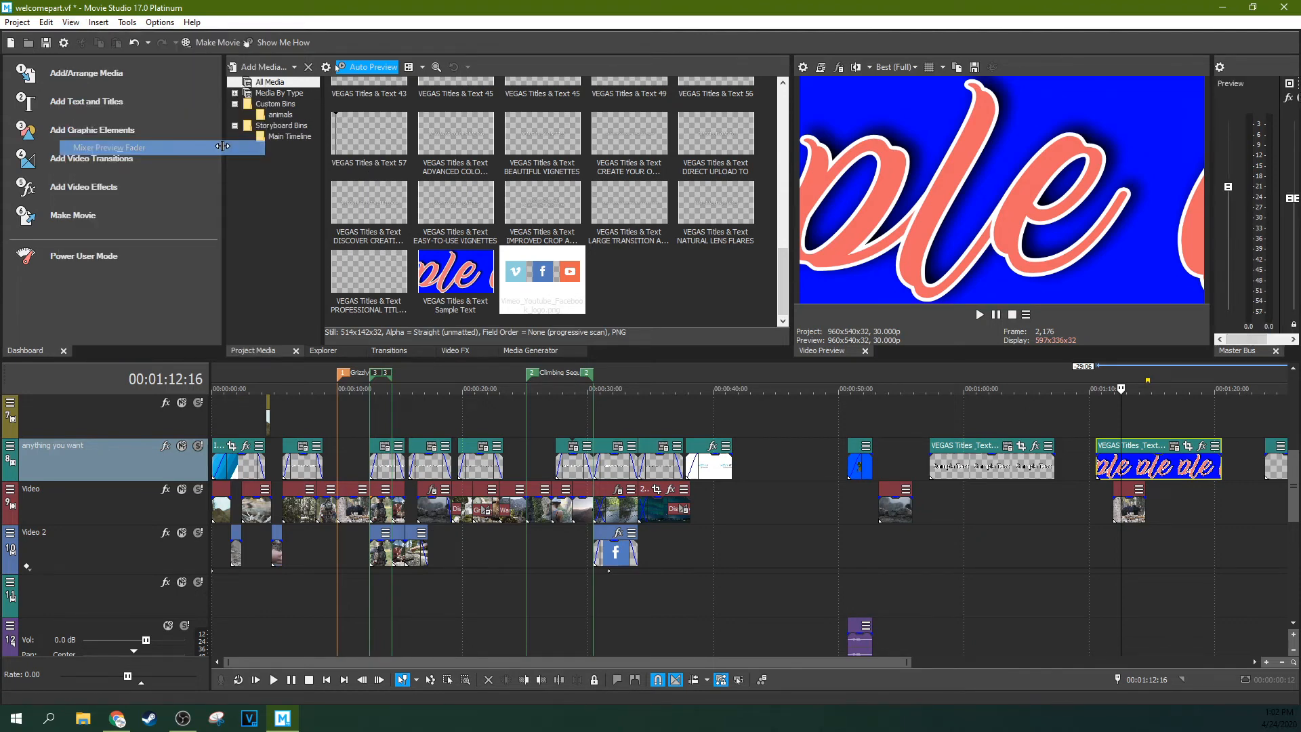
drag(1211, 245, 799, 254)
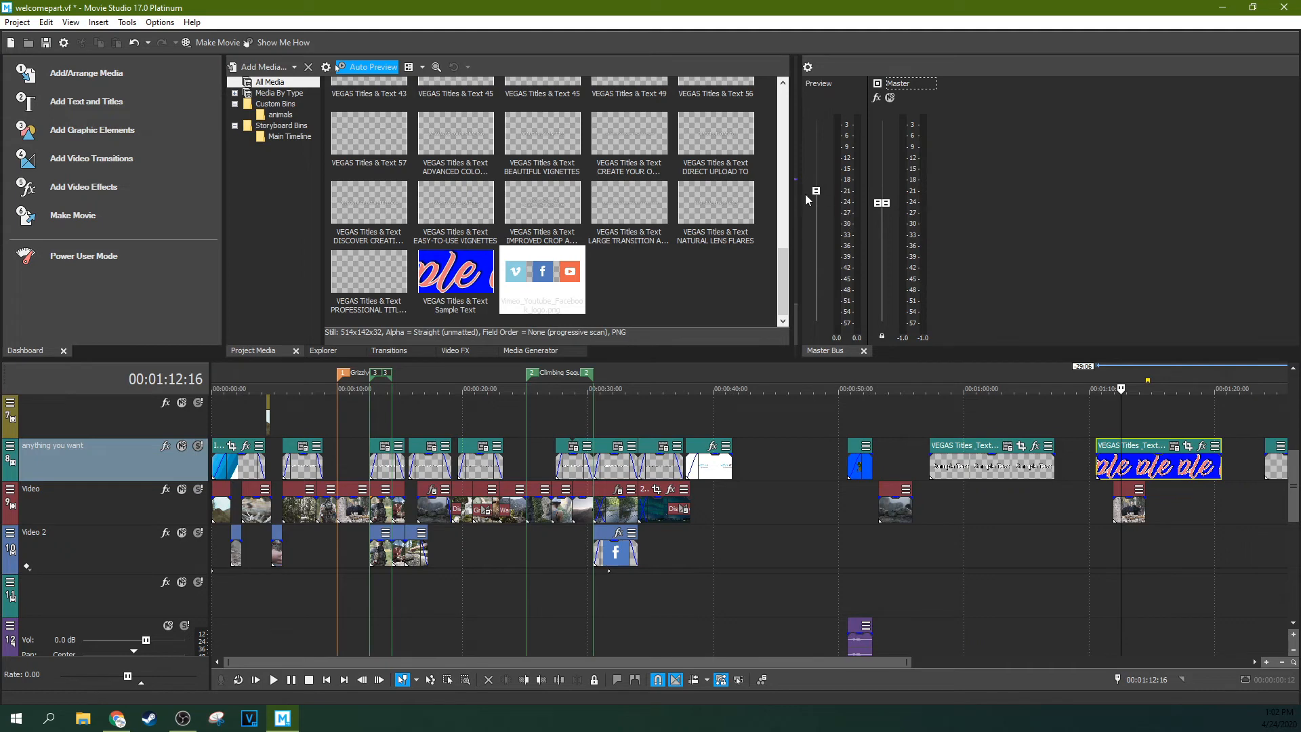
Step: Minimize all tracks in the timeline and restore them to their normal height
click(97, 22)
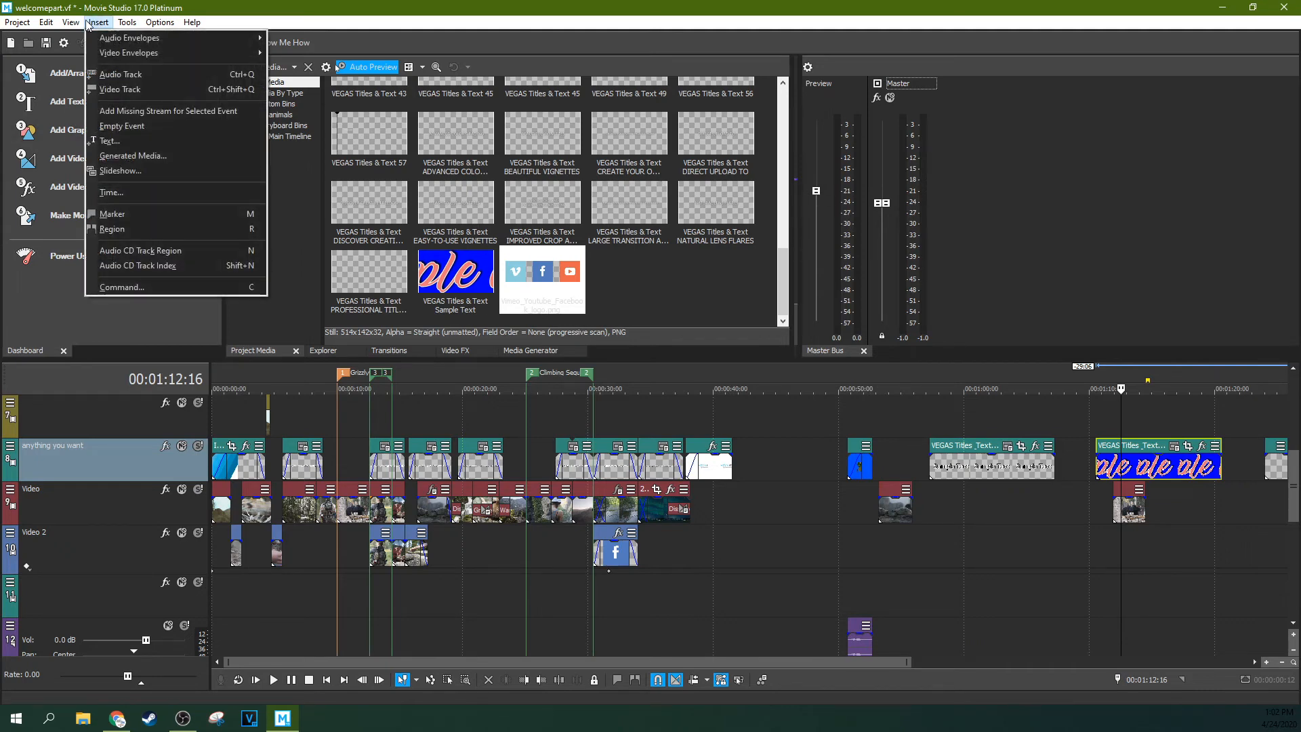
mouse_move(66, 25)
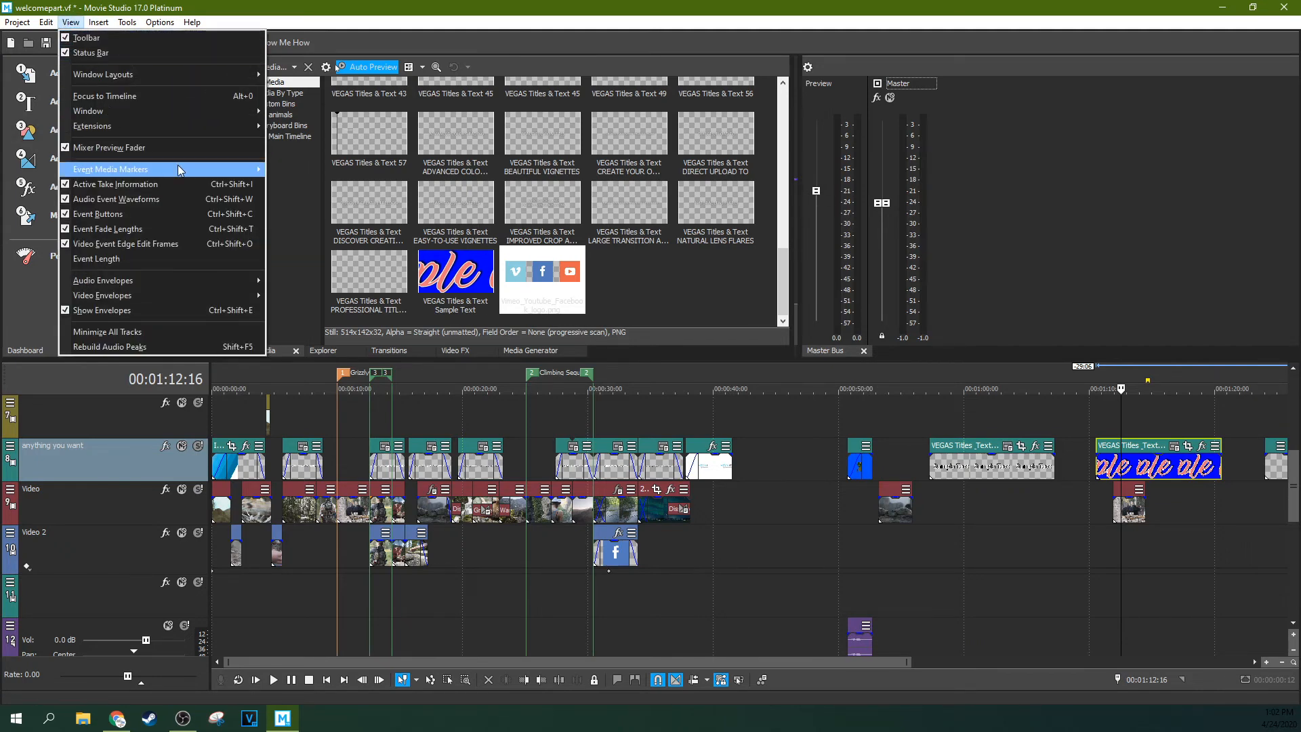
mouse_move(168, 282)
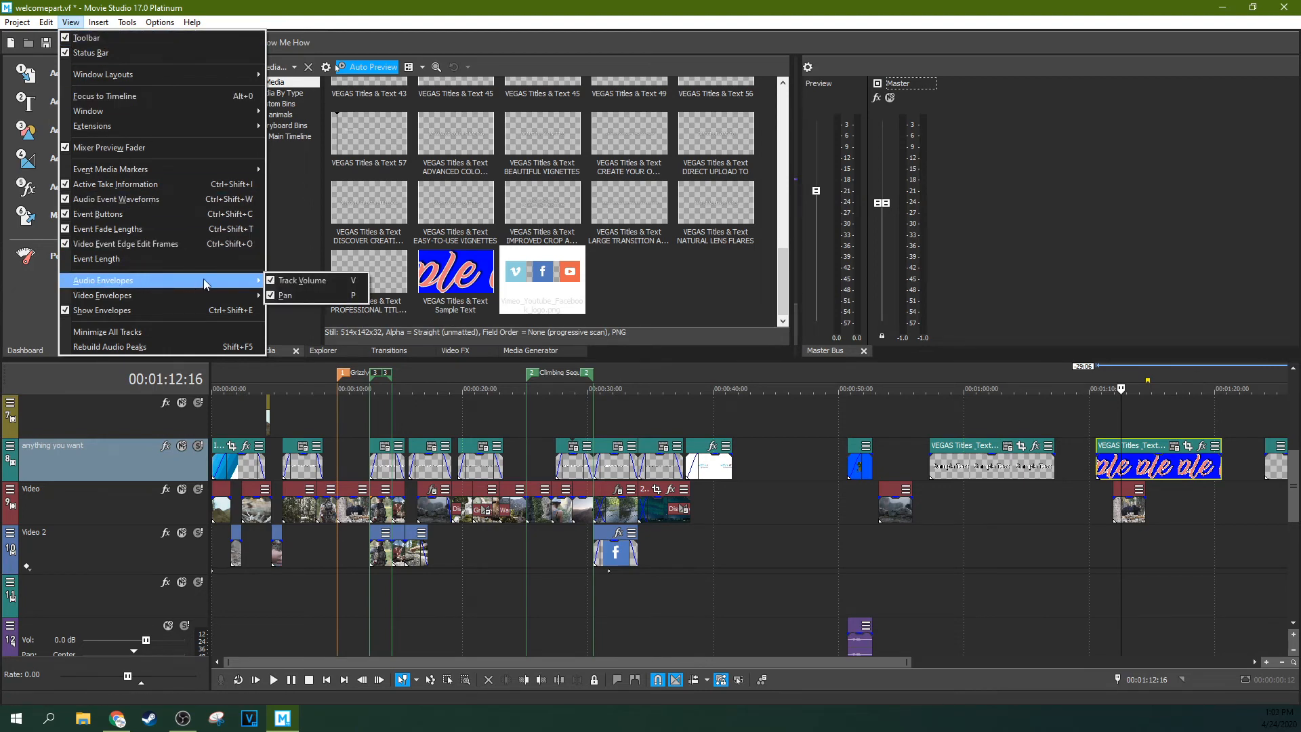
mouse_move(257, 300)
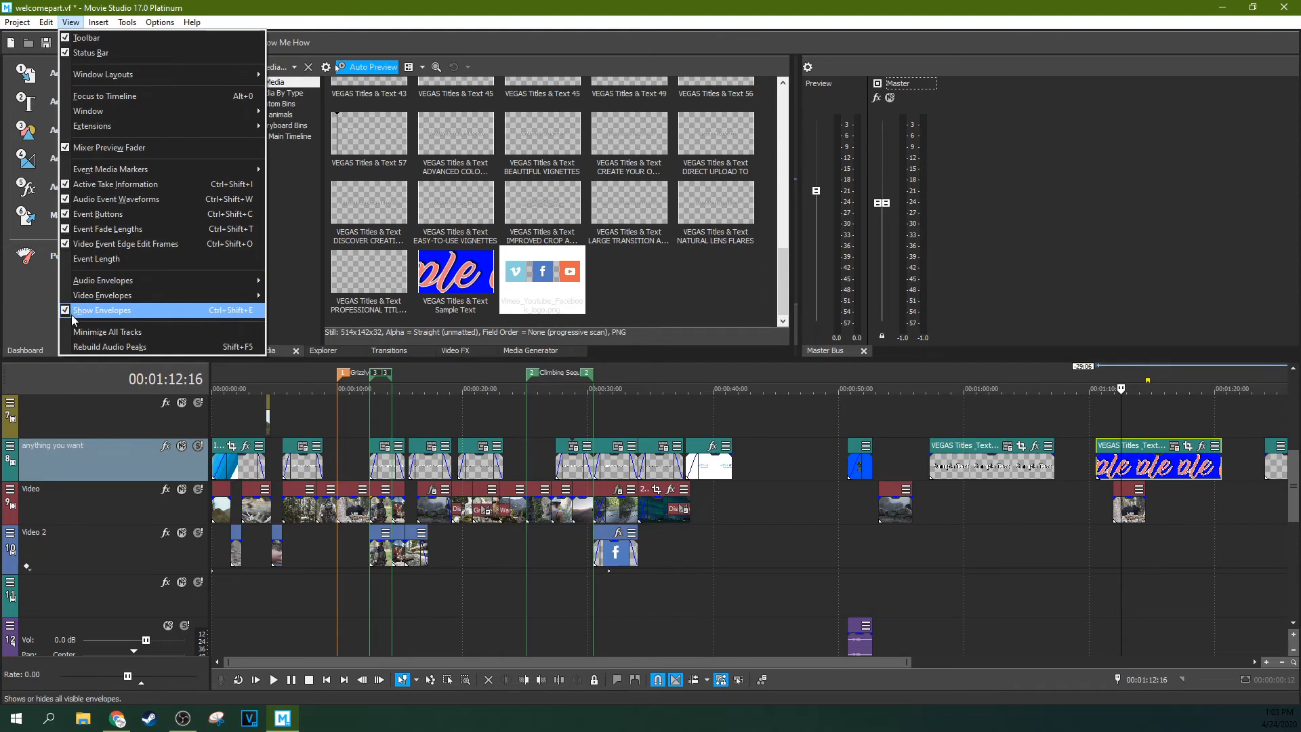
click(90, 331)
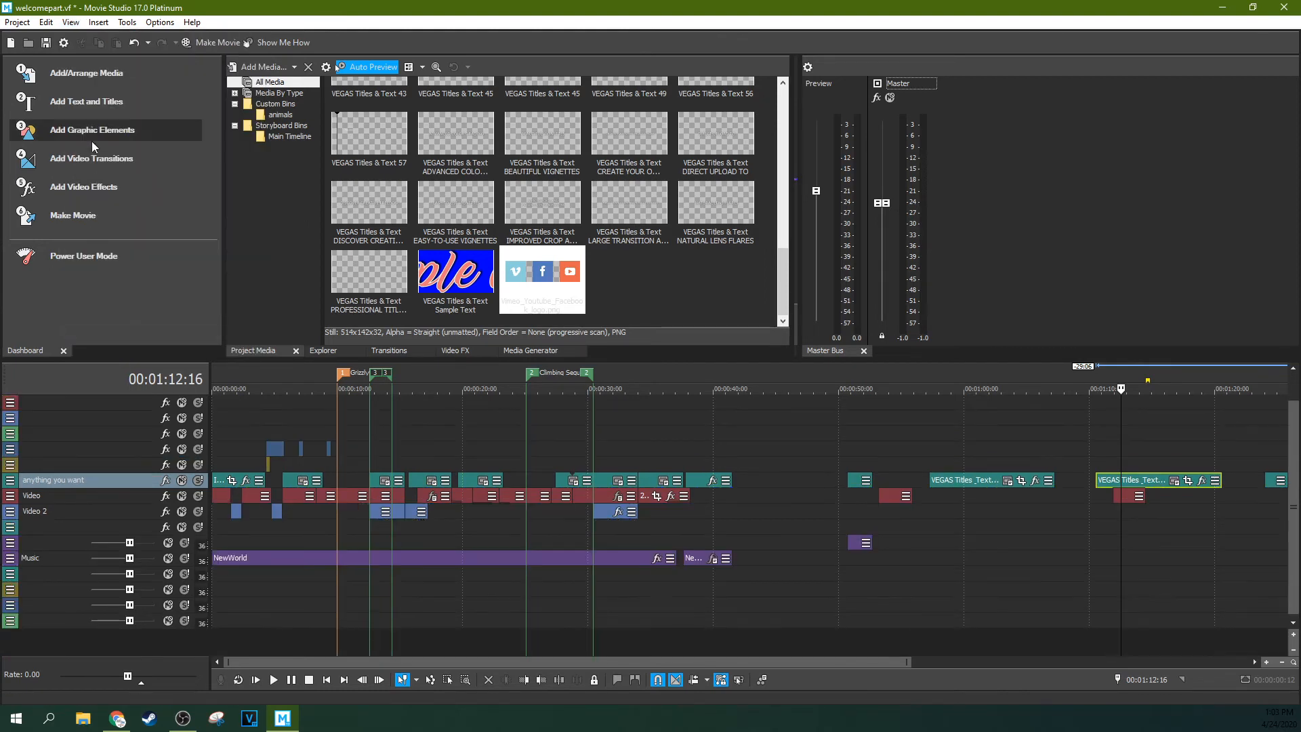
click(71, 22)
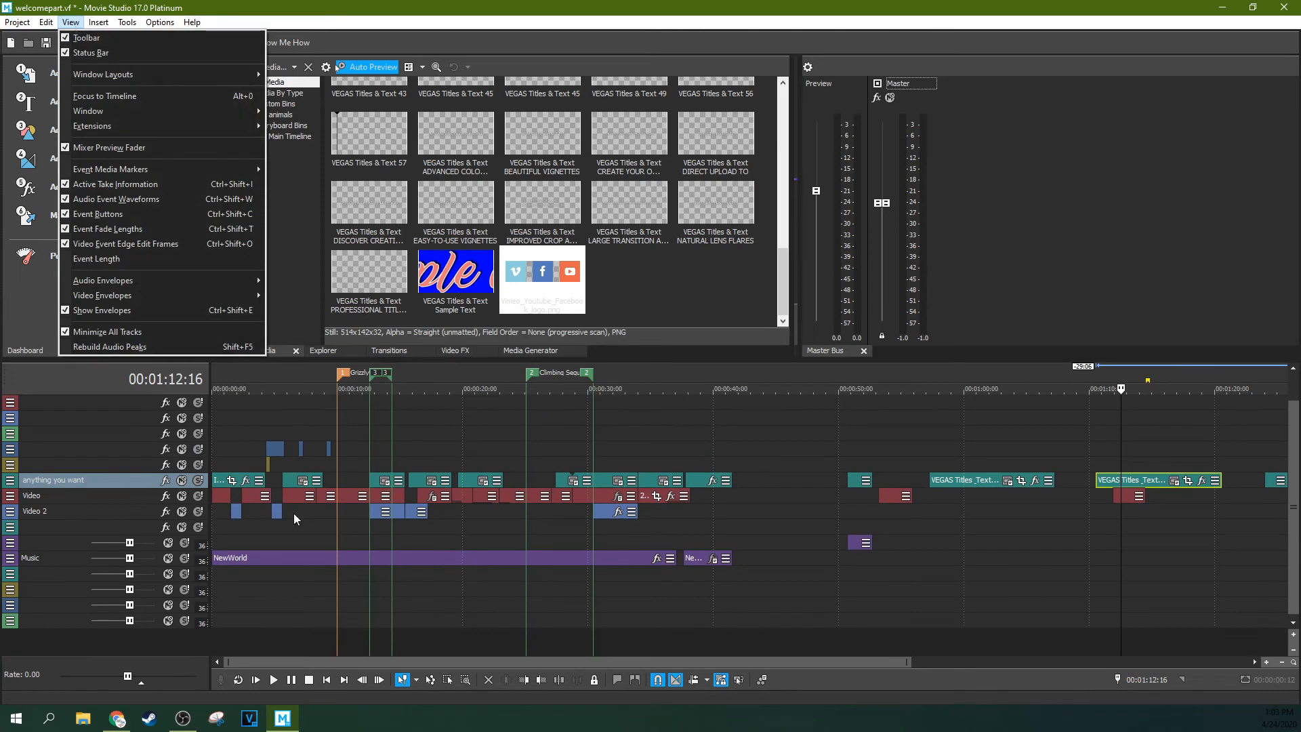
click(126, 335)
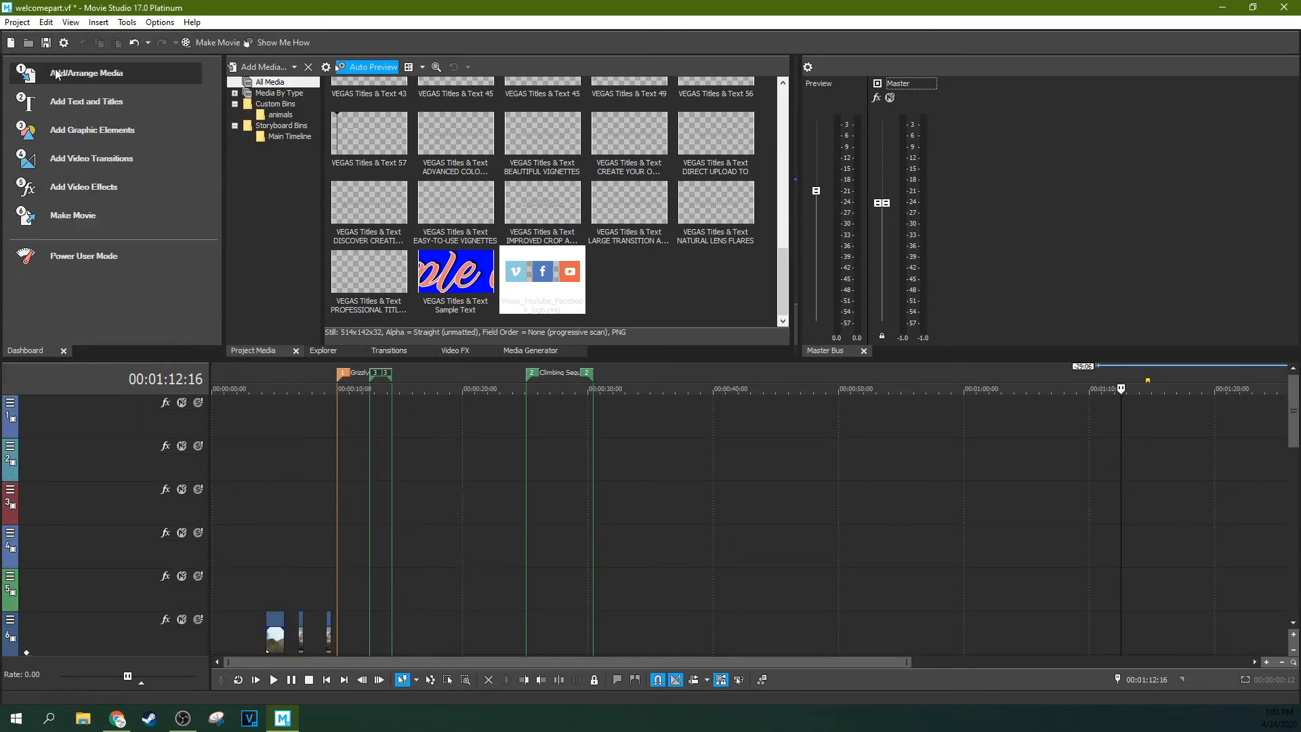
Step: Bring the NewWorld audio on the Music track into view and rebuild the audio peaks
scroll(280, 586, up, 3)
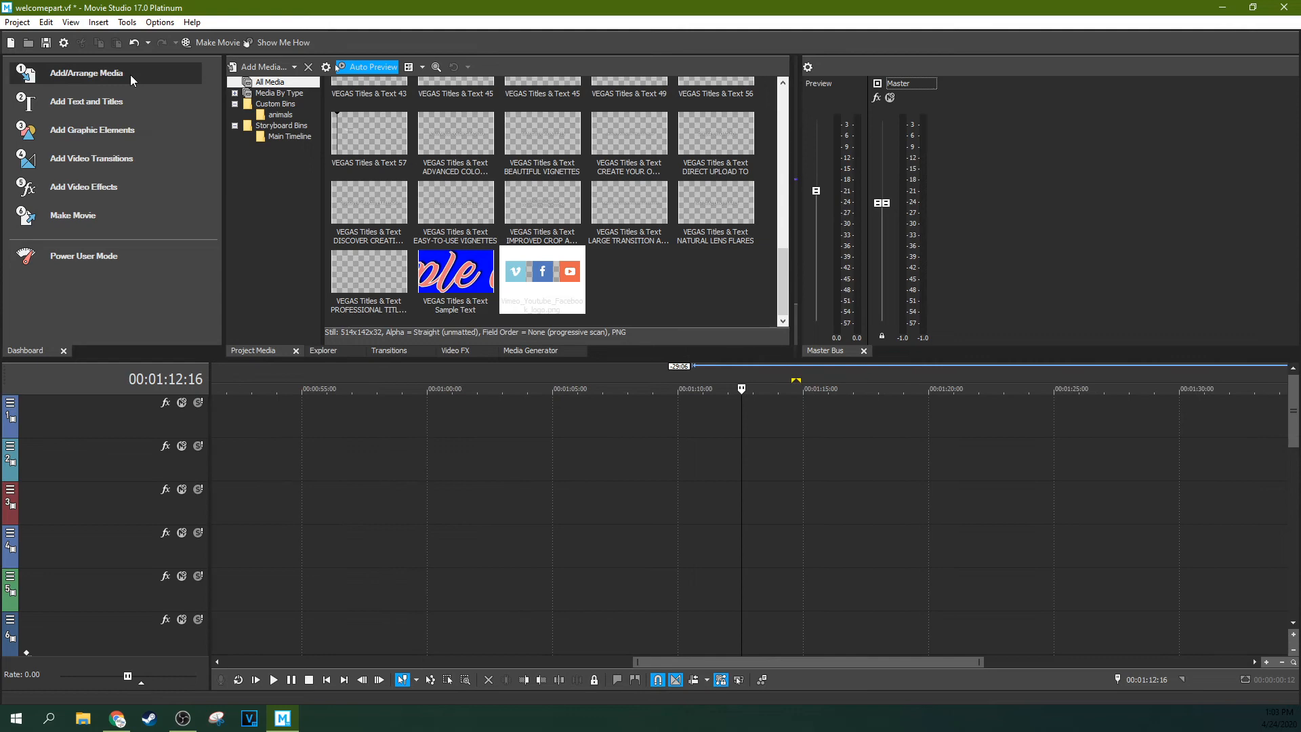
click(71, 22)
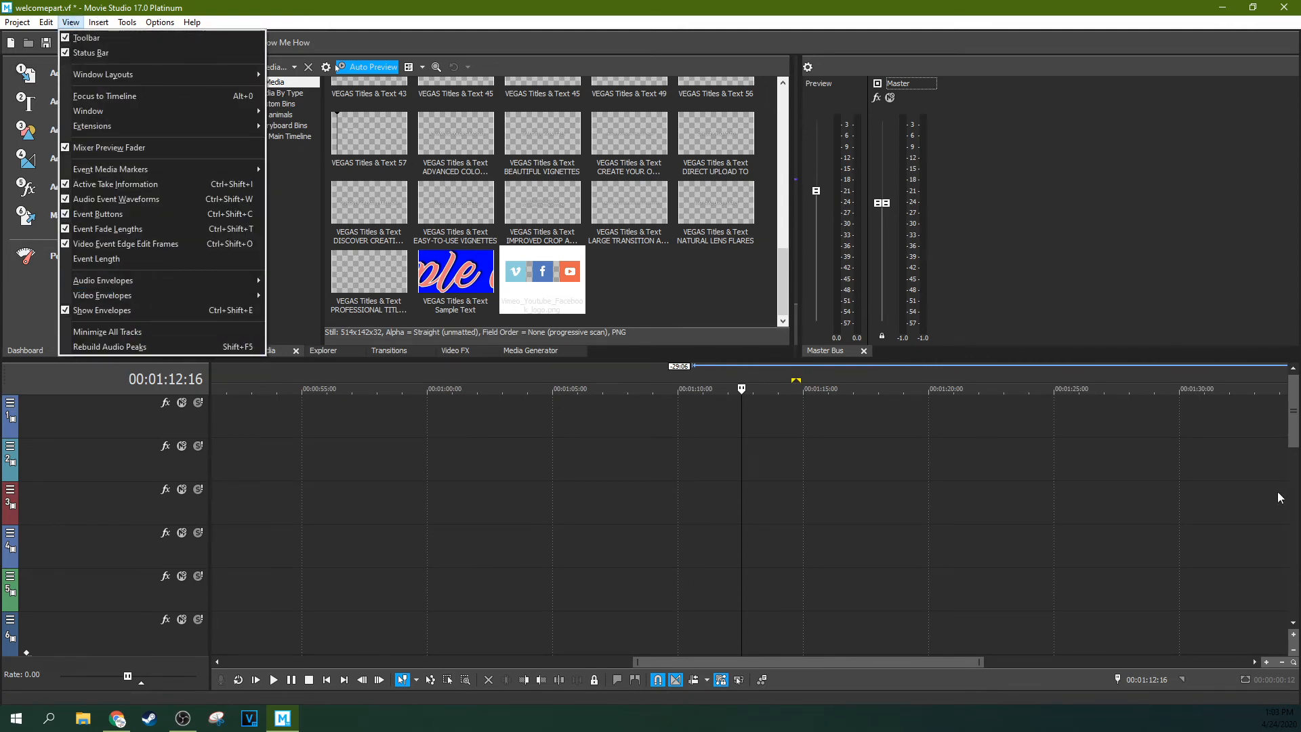
drag(1294, 435, 1297, 568)
drag(976, 662, 469, 677)
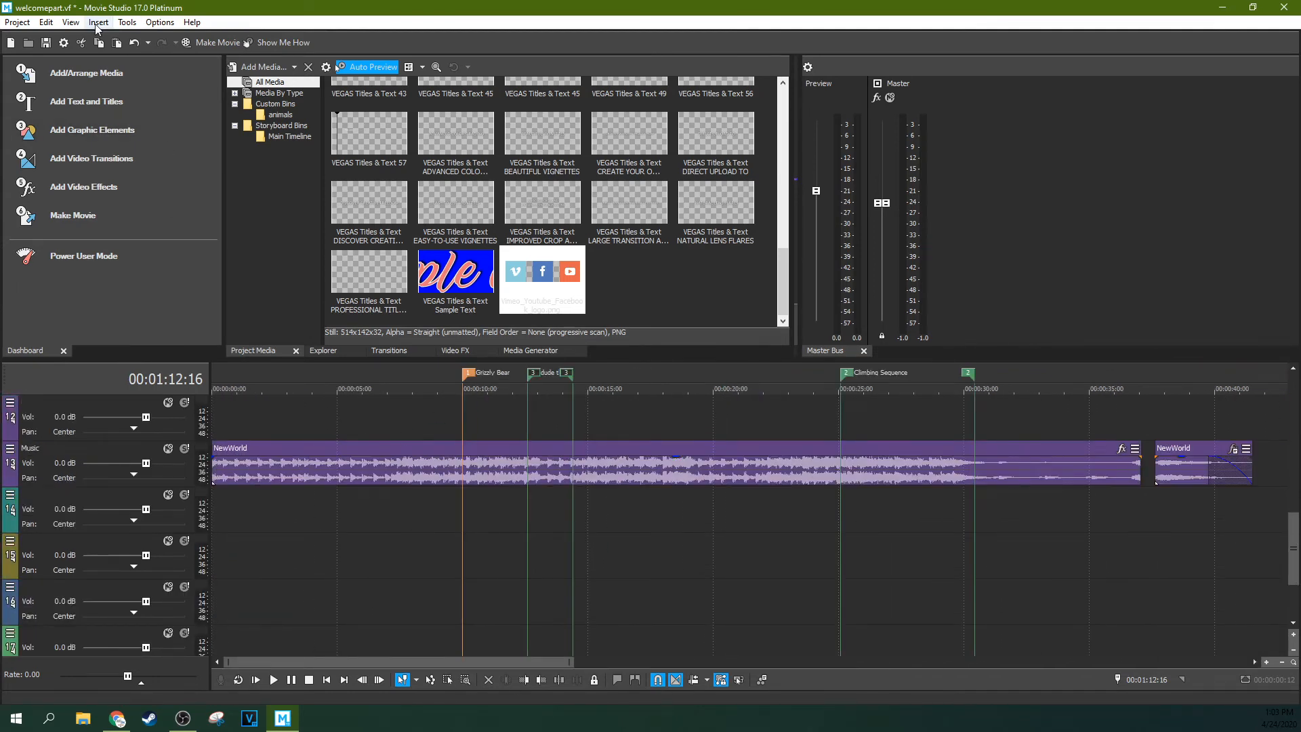
click(71, 22)
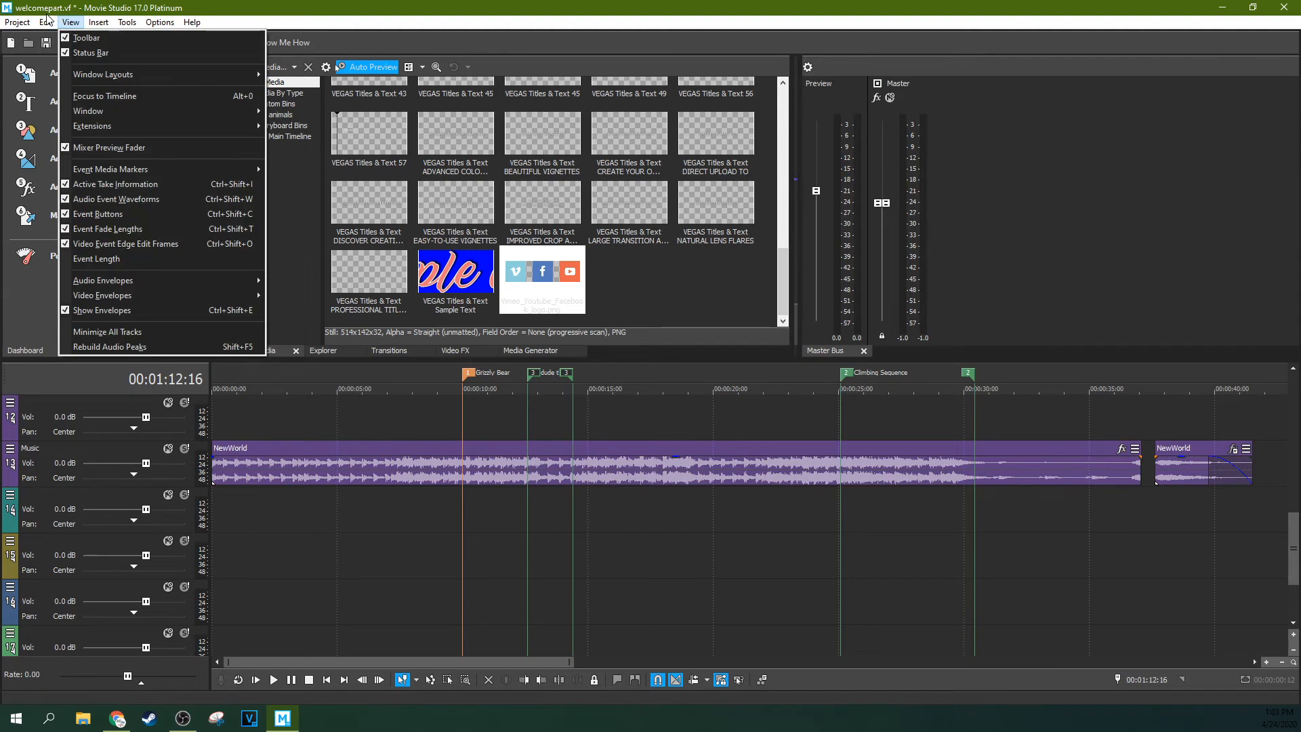
mouse_move(47, 21)
click(120, 347)
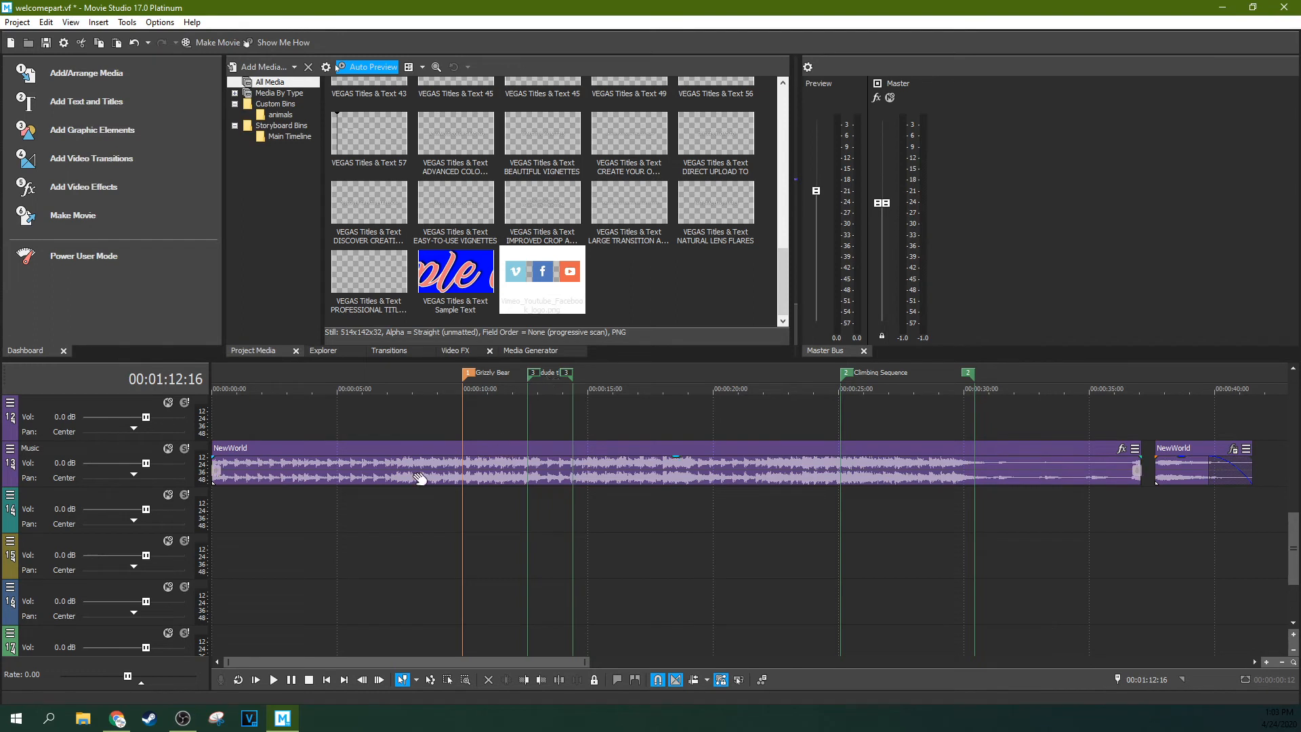
Step: Select the first NewWorld event on the Music track and insert a volume audio envelope
click(101, 24)
click(105, 23)
click(106, 23)
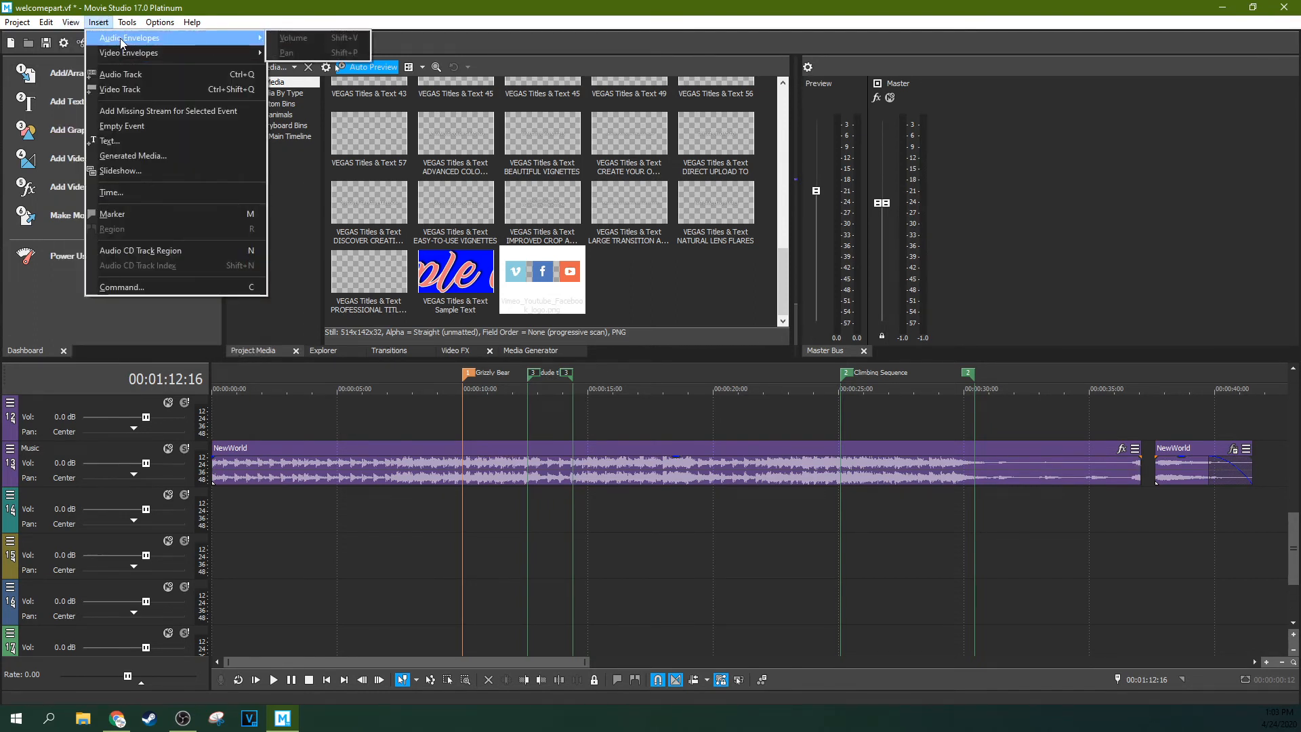
click(216, 474)
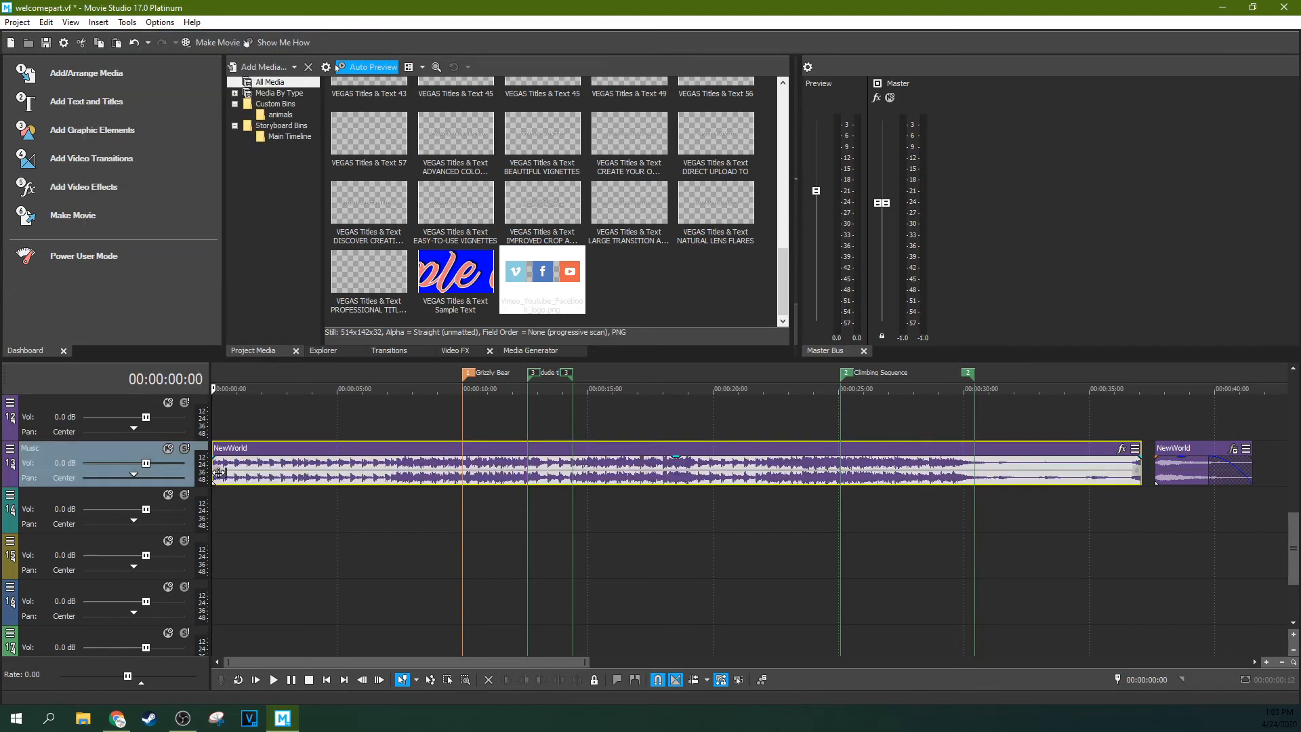
click(103, 23)
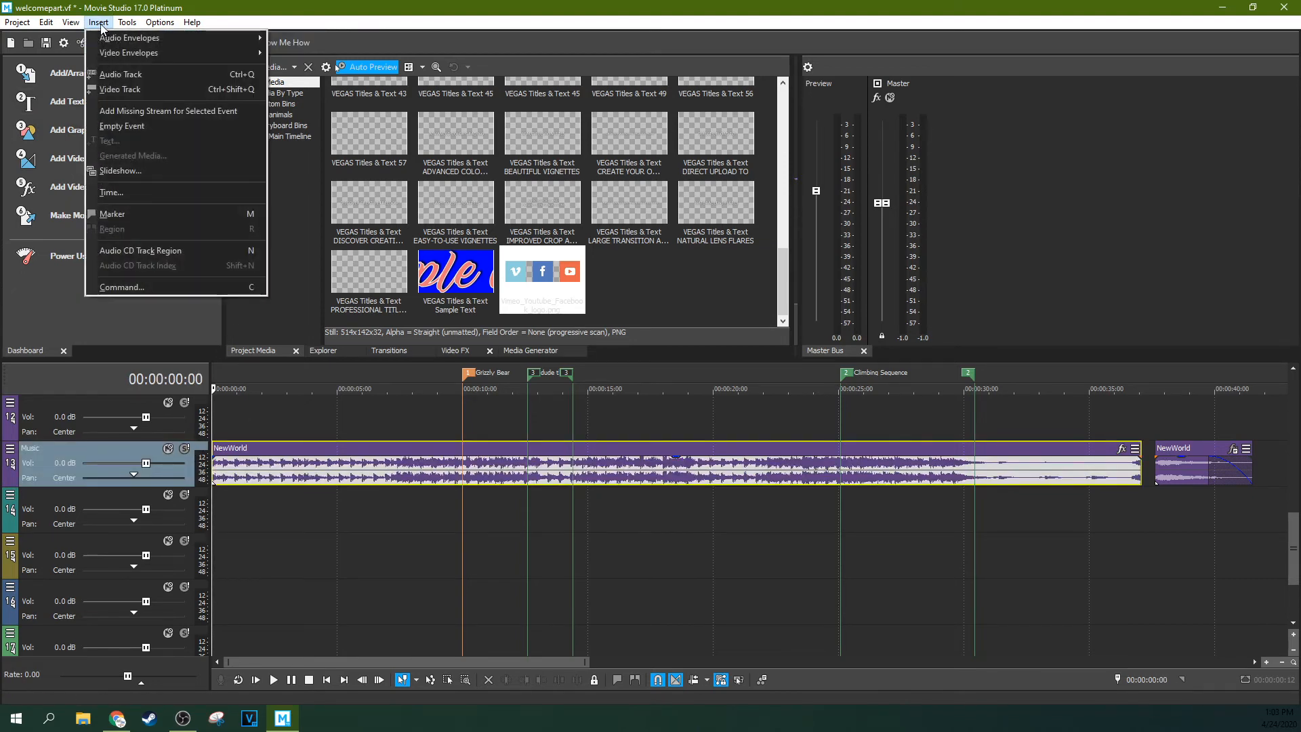
mouse_move(108, 38)
click(293, 35)
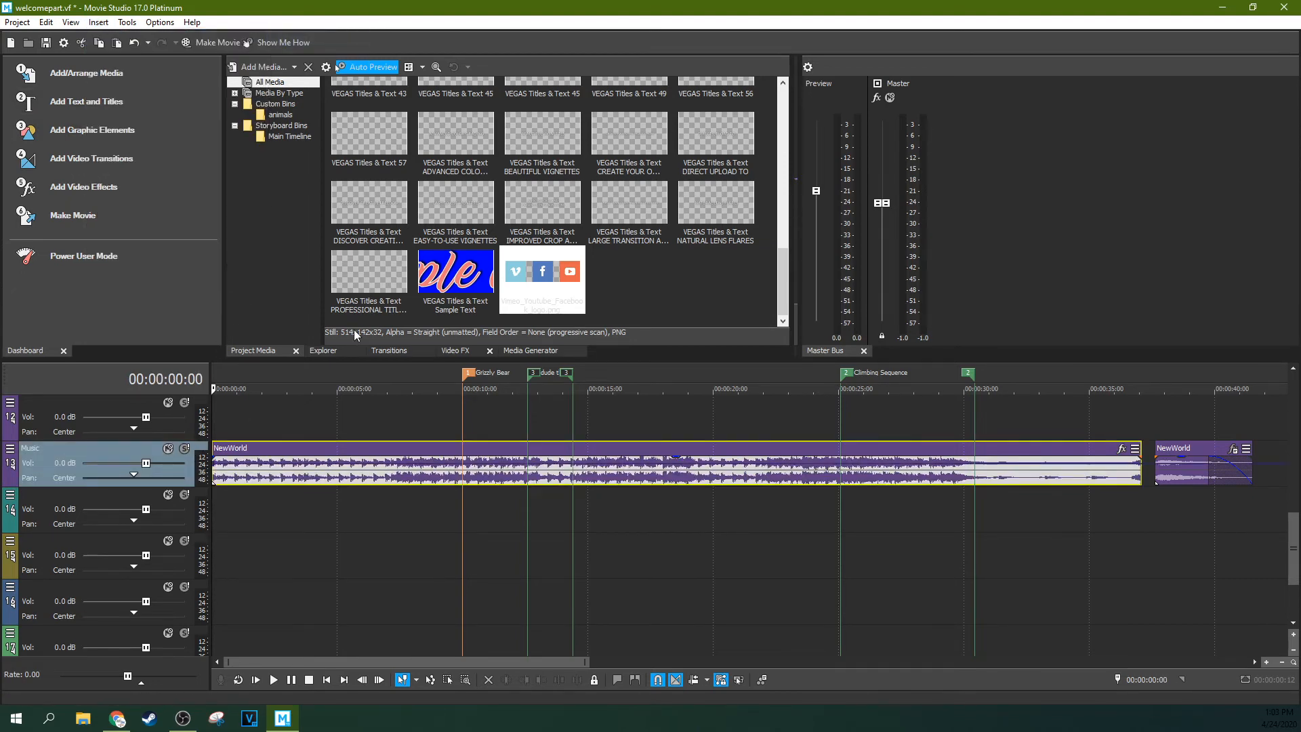
Step: Add points to the volume envelope within the first four seconds and shape them into a wave of dips and peaks
double_click(242, 463)
double_click(284, 463)
drag(242, 463, 306, 483)
click(305, 452)
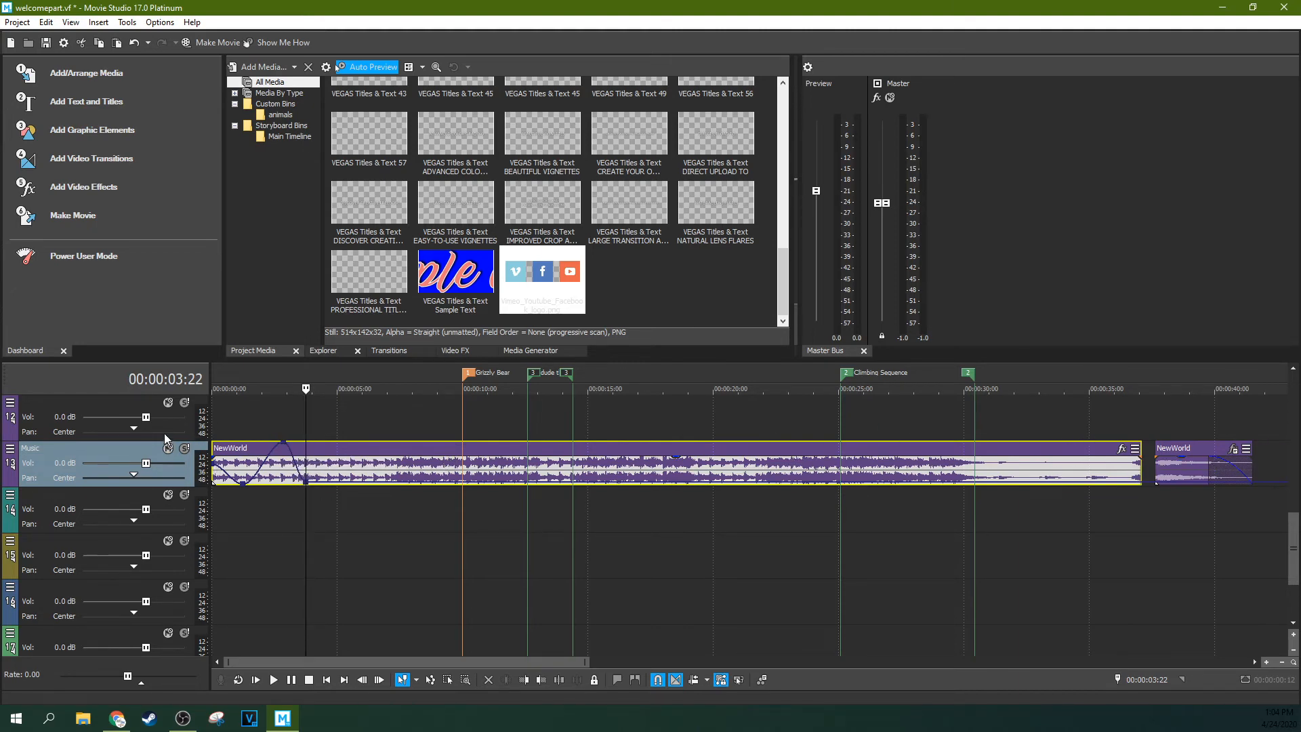
Step: Insert a pan envelope on the Music track, add a point at about 00:00:01:24 and raise it
click(98, 22)
mouse_move(133, 23)
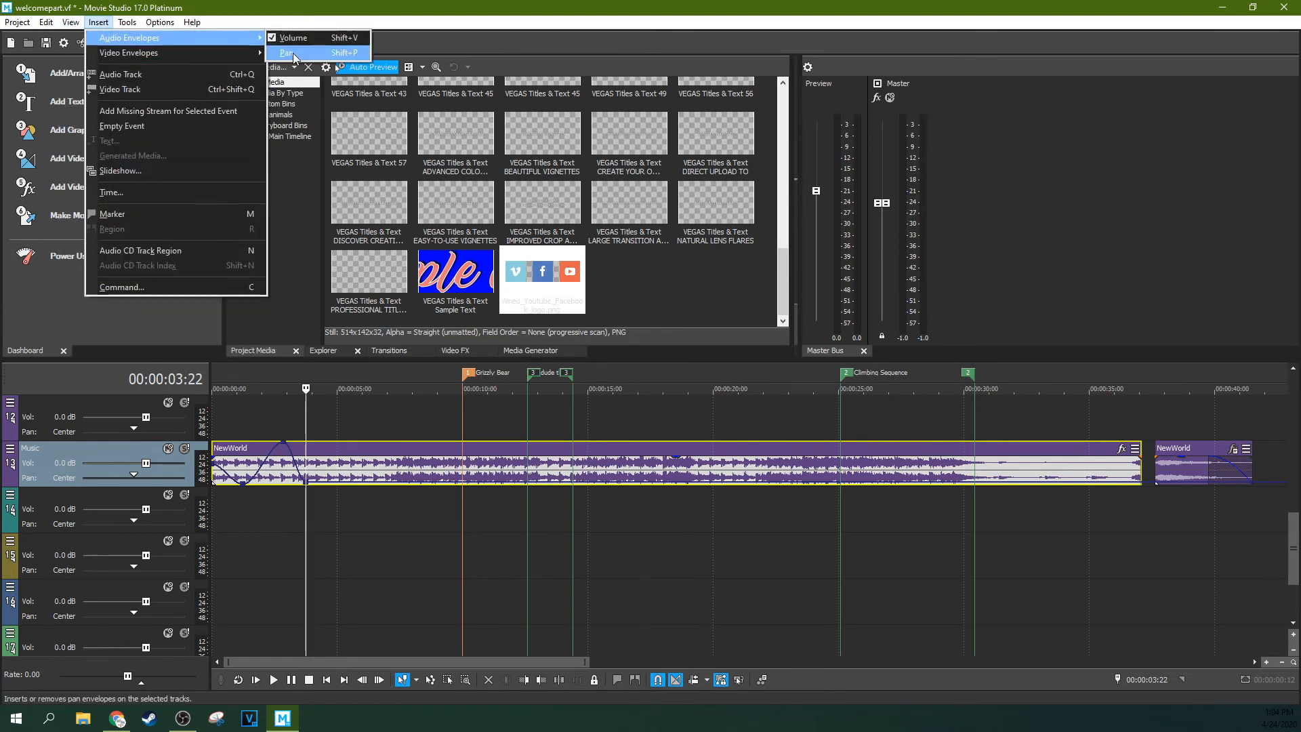
click(288, 53)
double_click(258, 464)
mouse_move(257, 465)
mouse_down()
mouse_move(258, 481)
mouse_move(257, 448)
mouse_up()
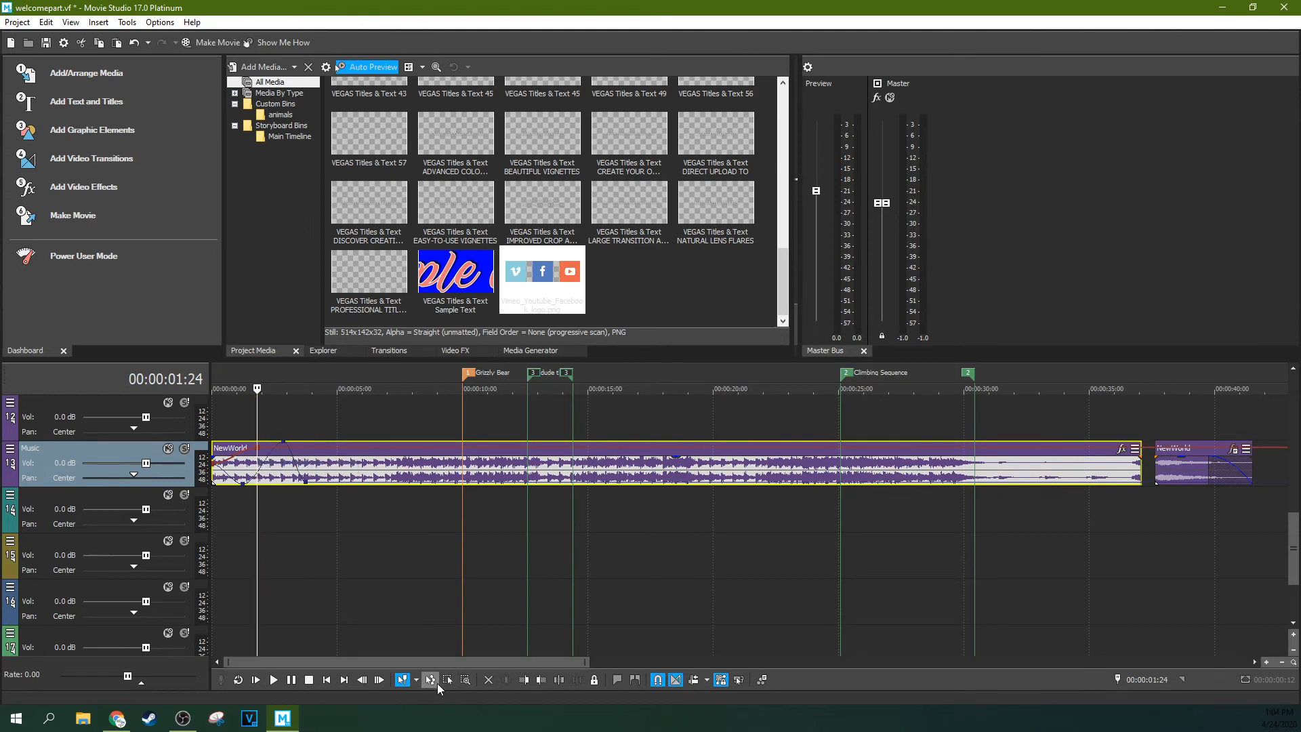
Step: With the envelope edit tool, add pan points between about 5 and 8 seconds, pull one down near 6 seconds, and adjust the early volume points
click(345, 456)
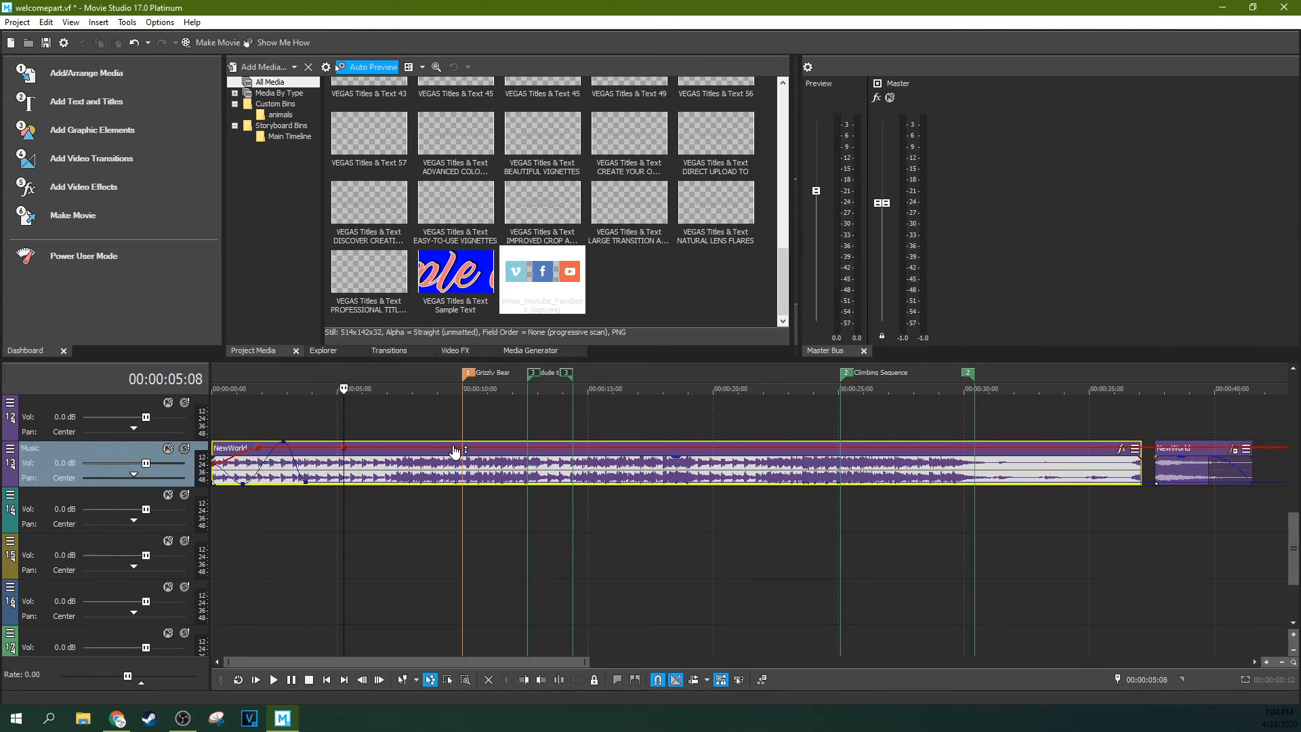
drag(414, 450, 396, 455)
right_click(361, 452)
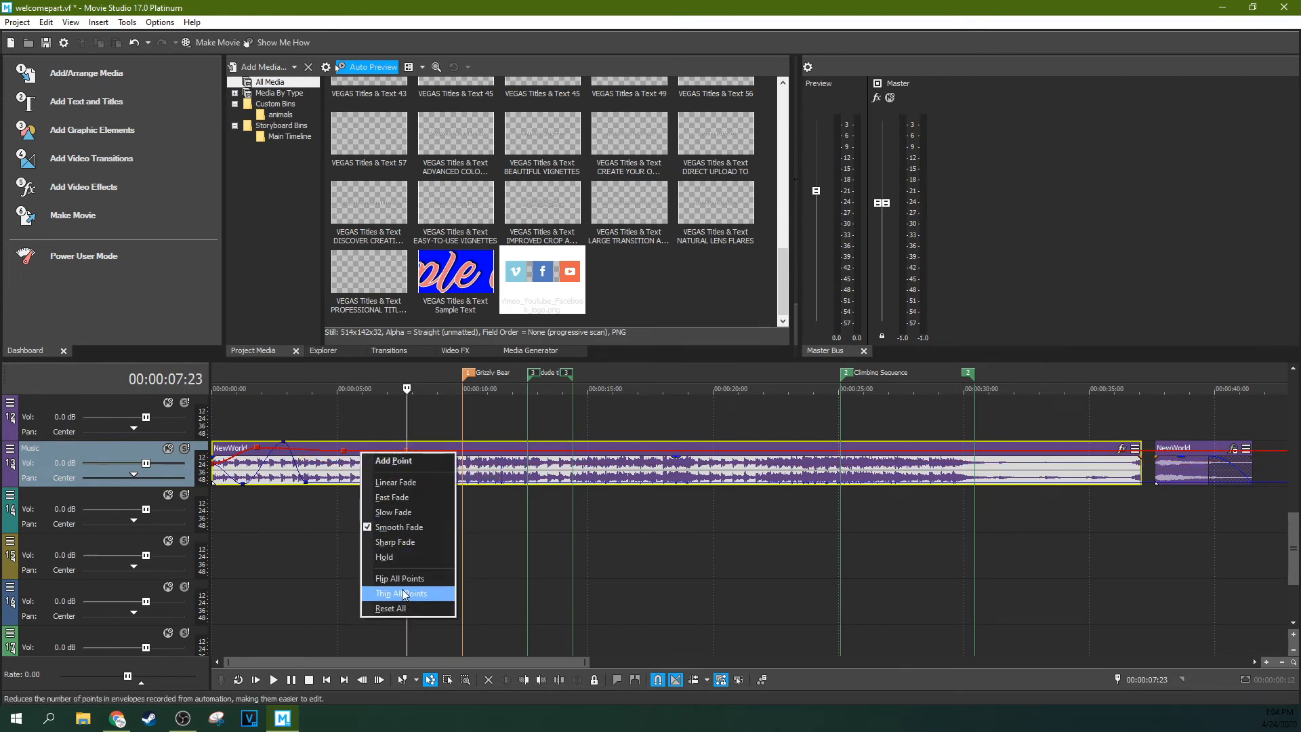
click(372, 460)
mouse_move(370, 451)
mouse_down()
mouse_move(371, 476)
mouse_move(344, 477)
mouse_move(367, 477)
mouse_up()
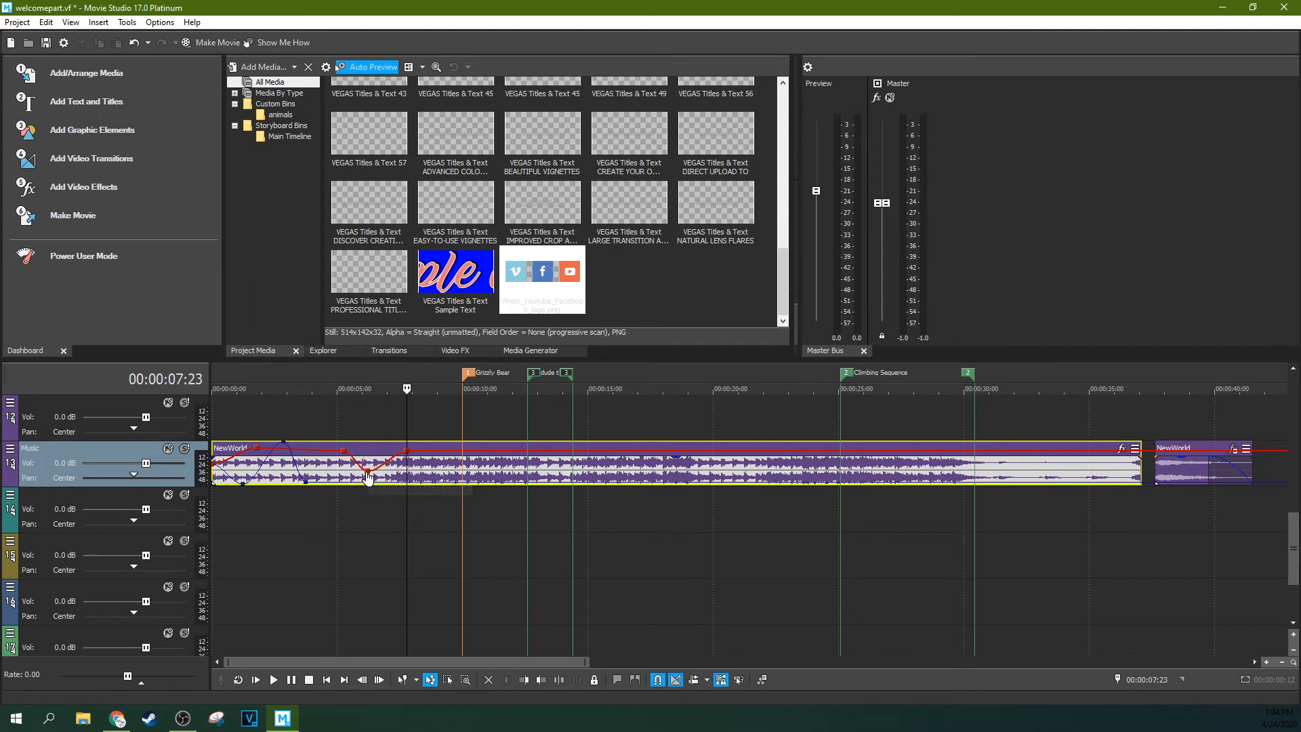
drag(241, 482, 282, 445)
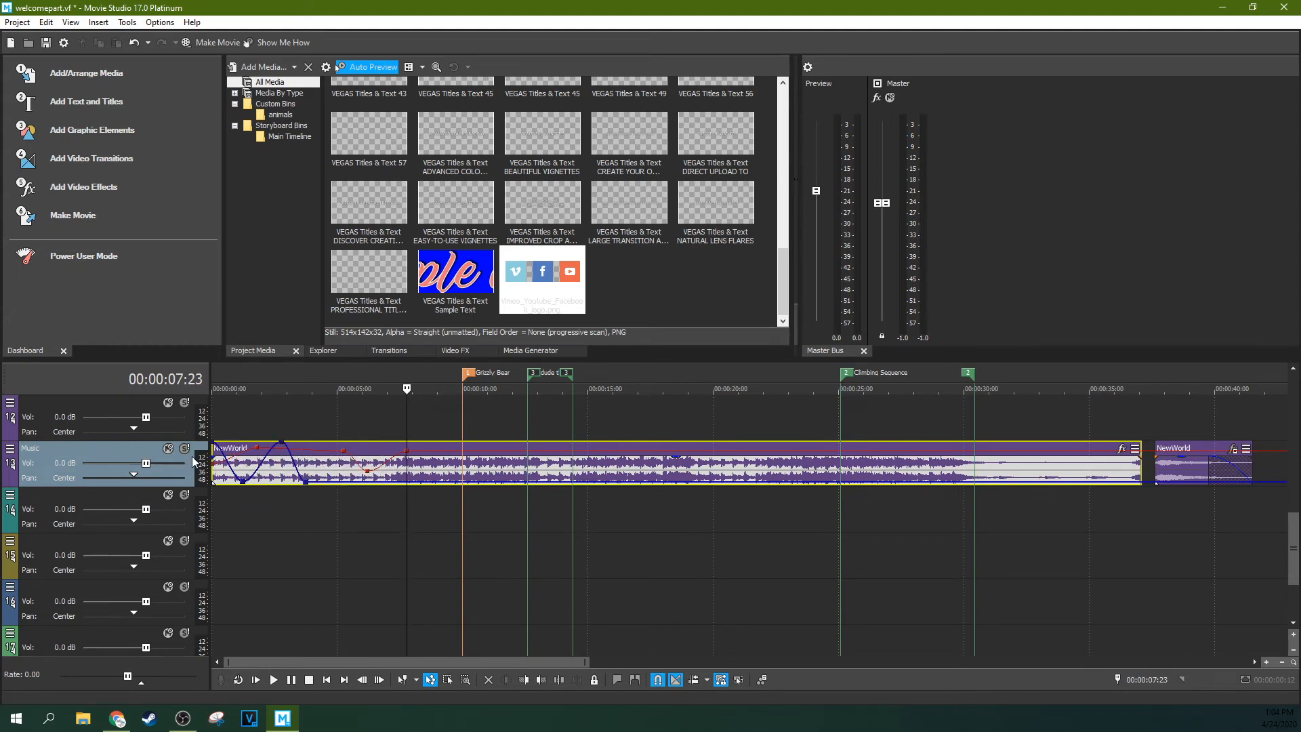
Step: Check the video envelope options and select the clip starting at the Grizzly Bear marker on the Video track
drag(1293, 546, 1293, 456)
click(98, 23)
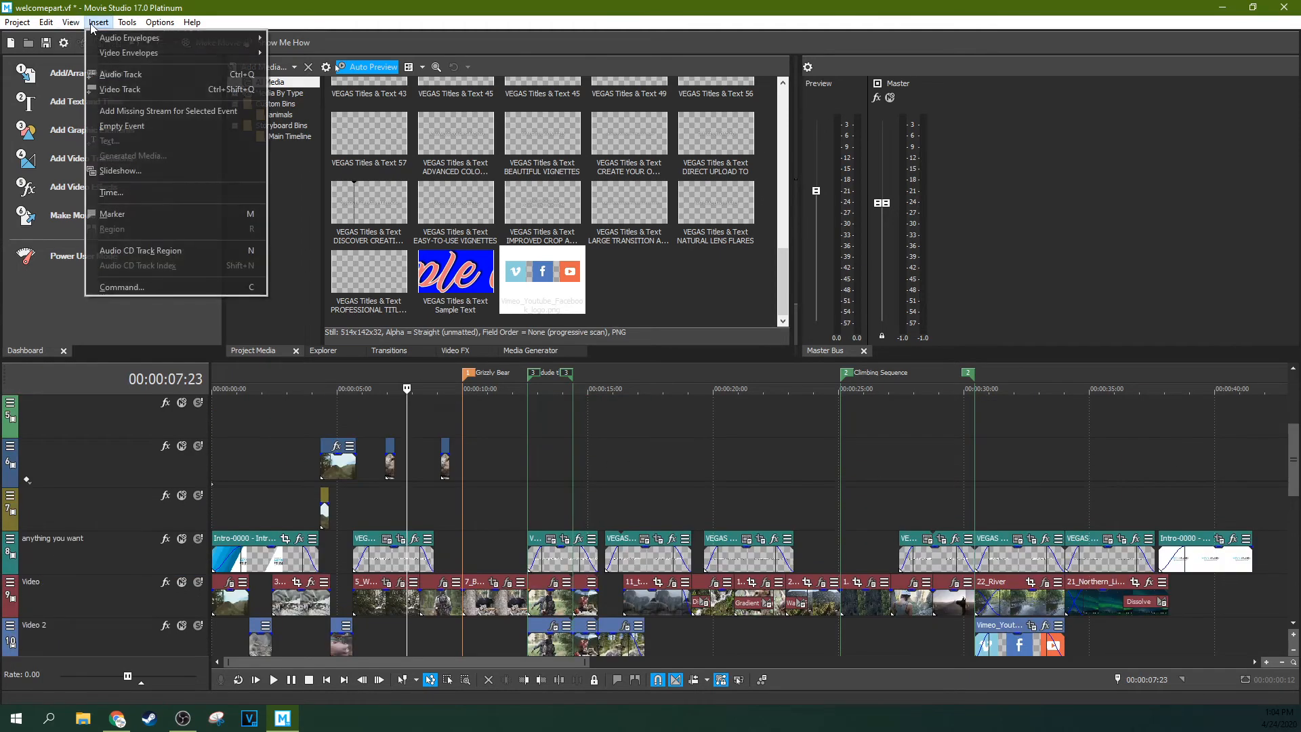
mouse_move(176, 54)
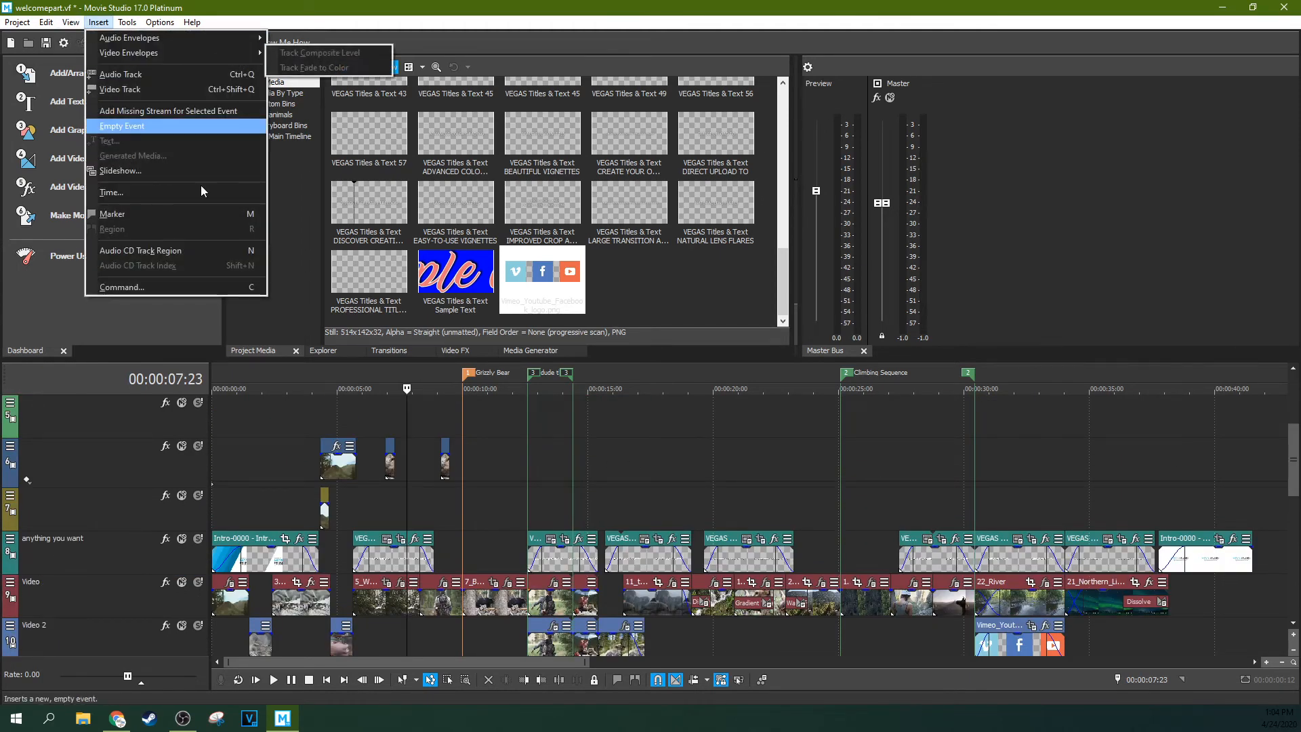
click(508, 608)
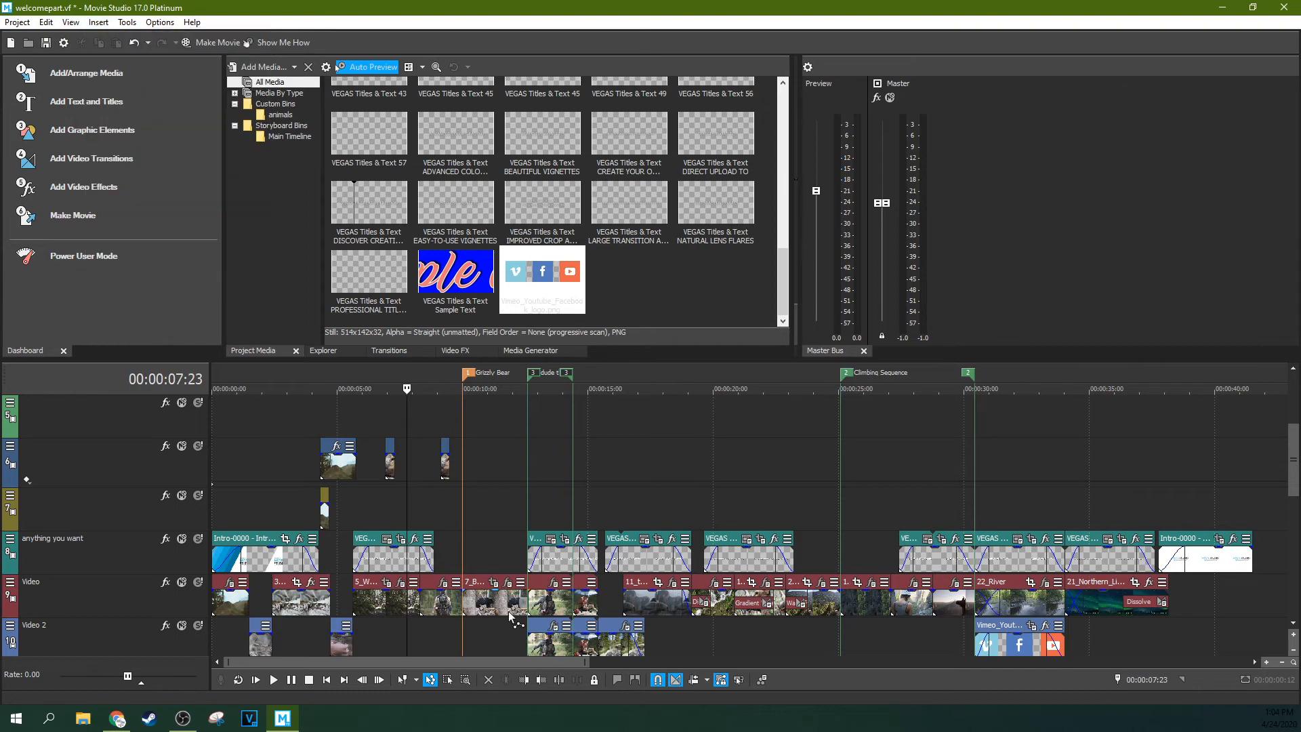
click(420, 610)
click(466, 606)
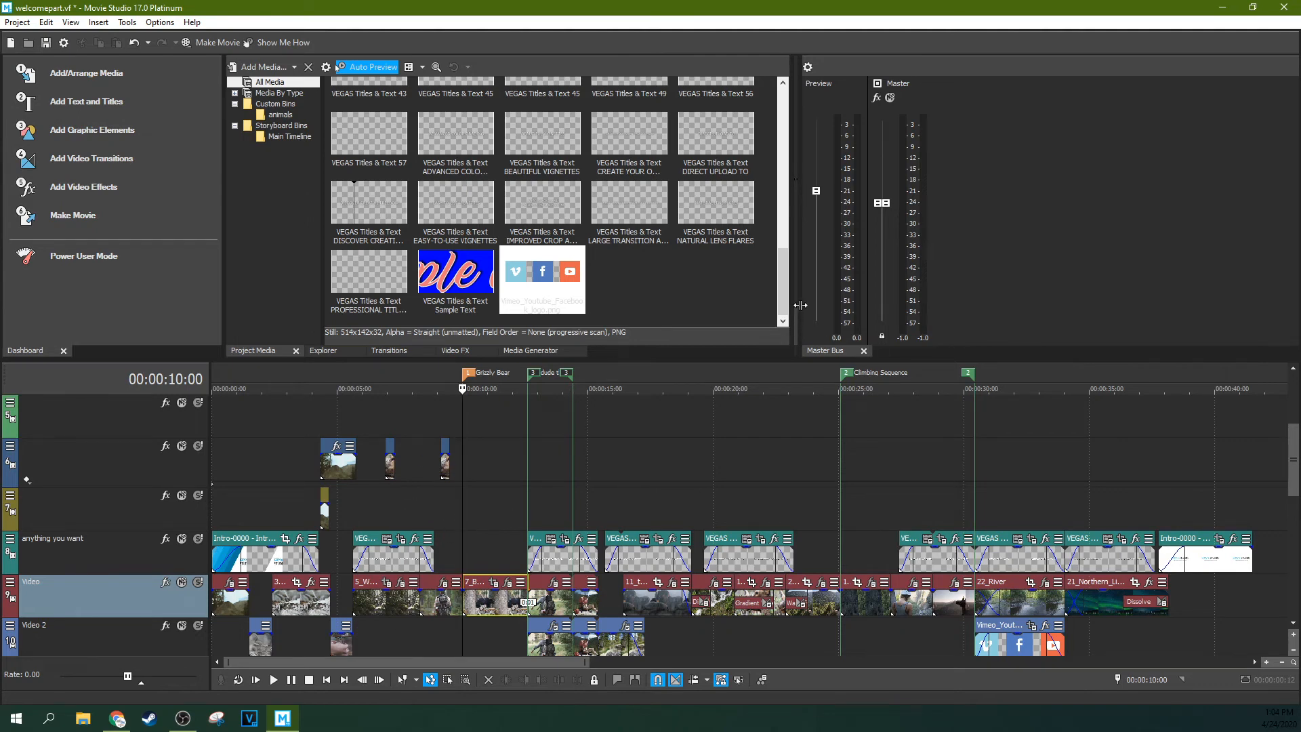
Step: Resize the surrounding windows to reveal and enlarge the video preview, and close the Dashboard window
click(846, 305)
drag(800, 290, 1121, 276)
drag(790, 261, 551, 268)
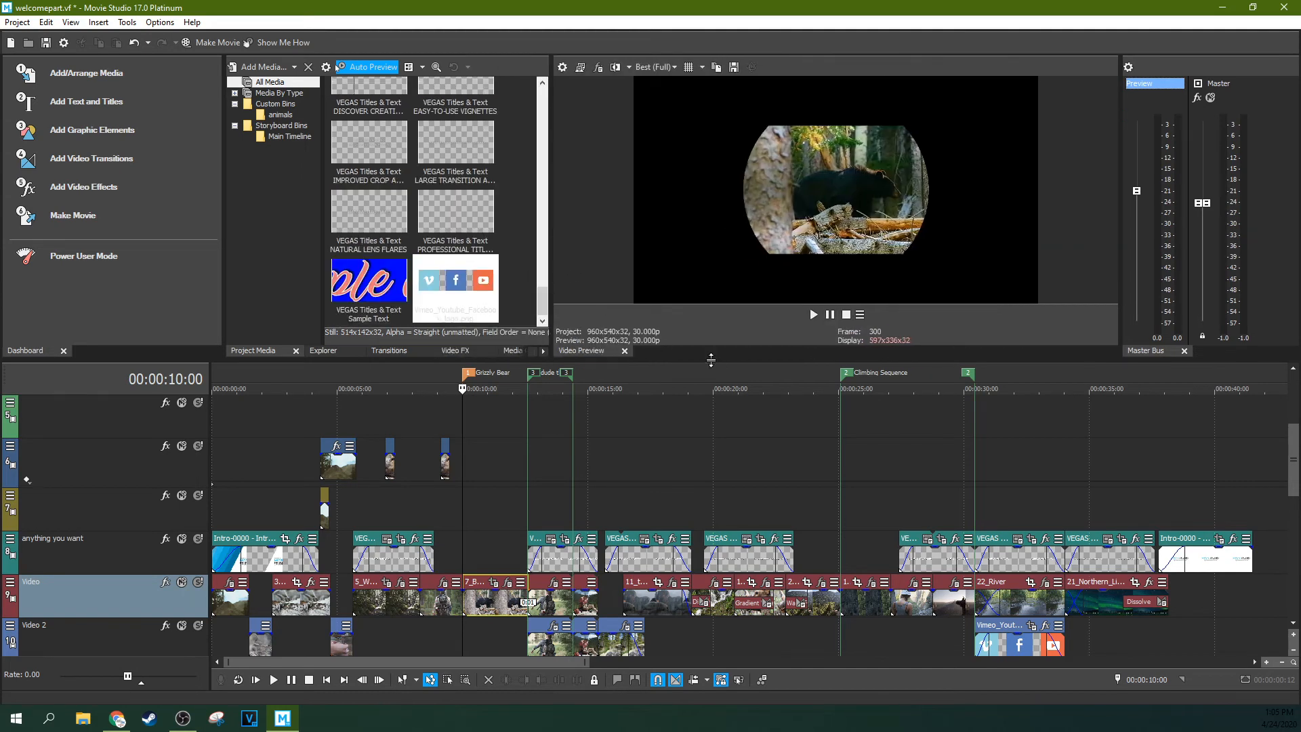
drag(710, 360, 711, 419)
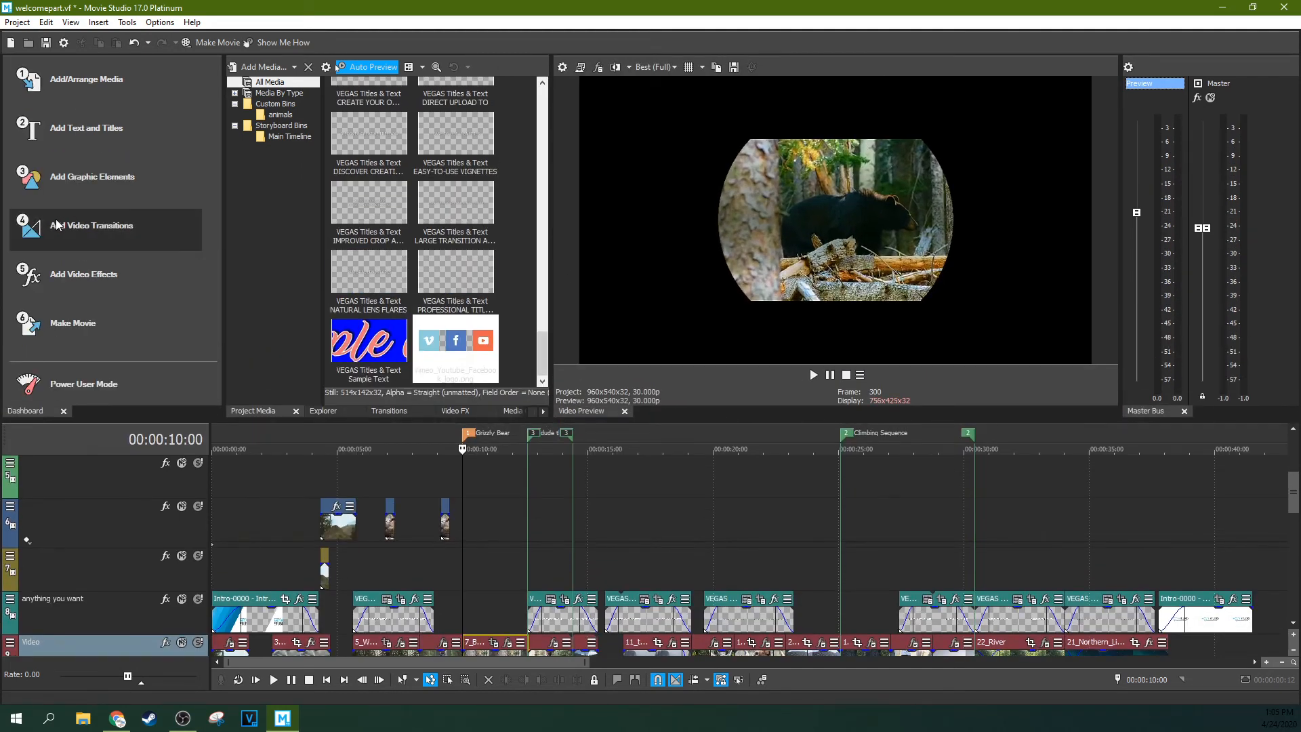
click(65, 411)
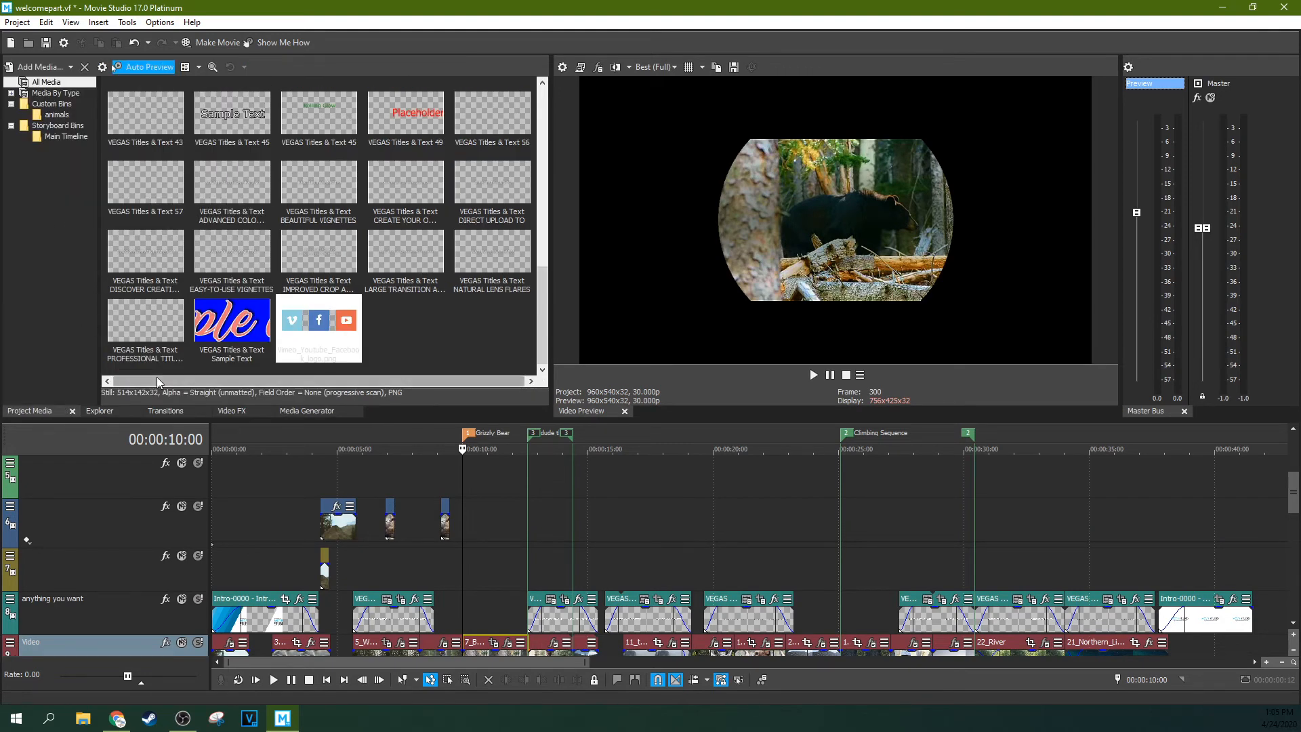
Step: Insert a track composite level envelope on the Video track
click(98, 23)
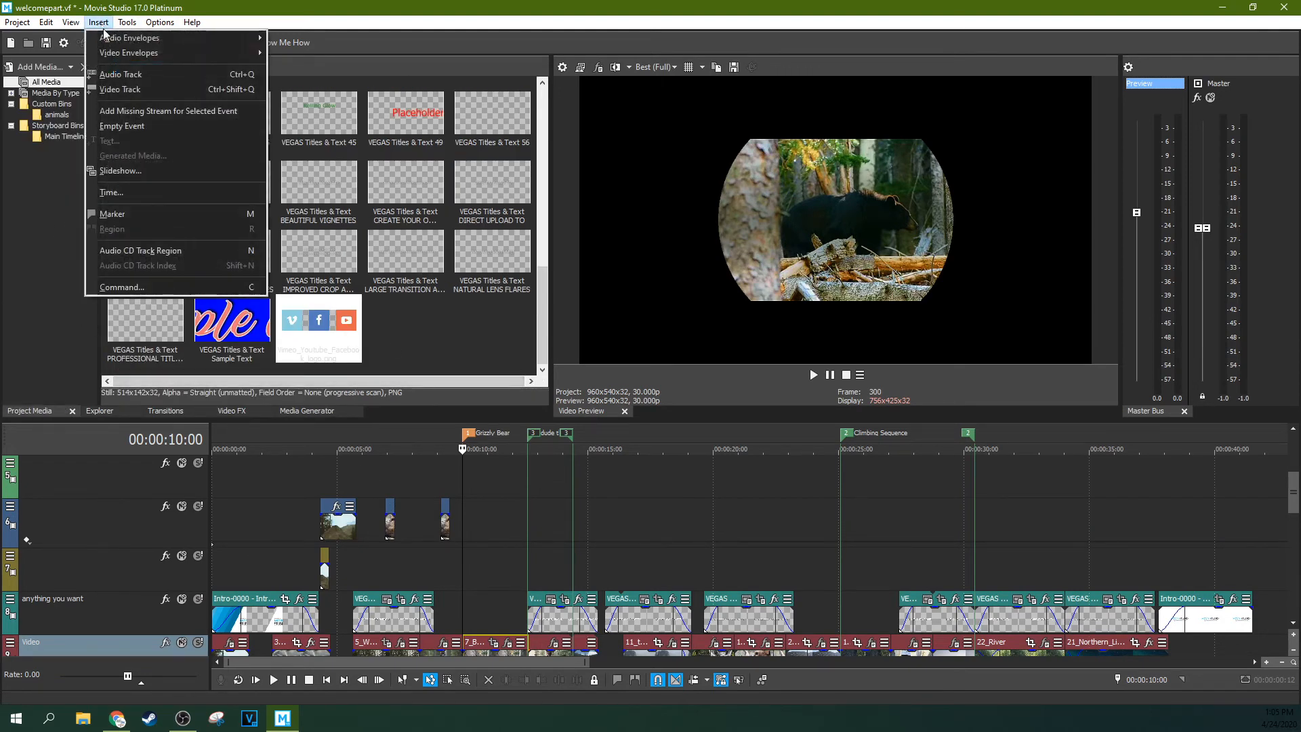
mouse_move(258, 53)
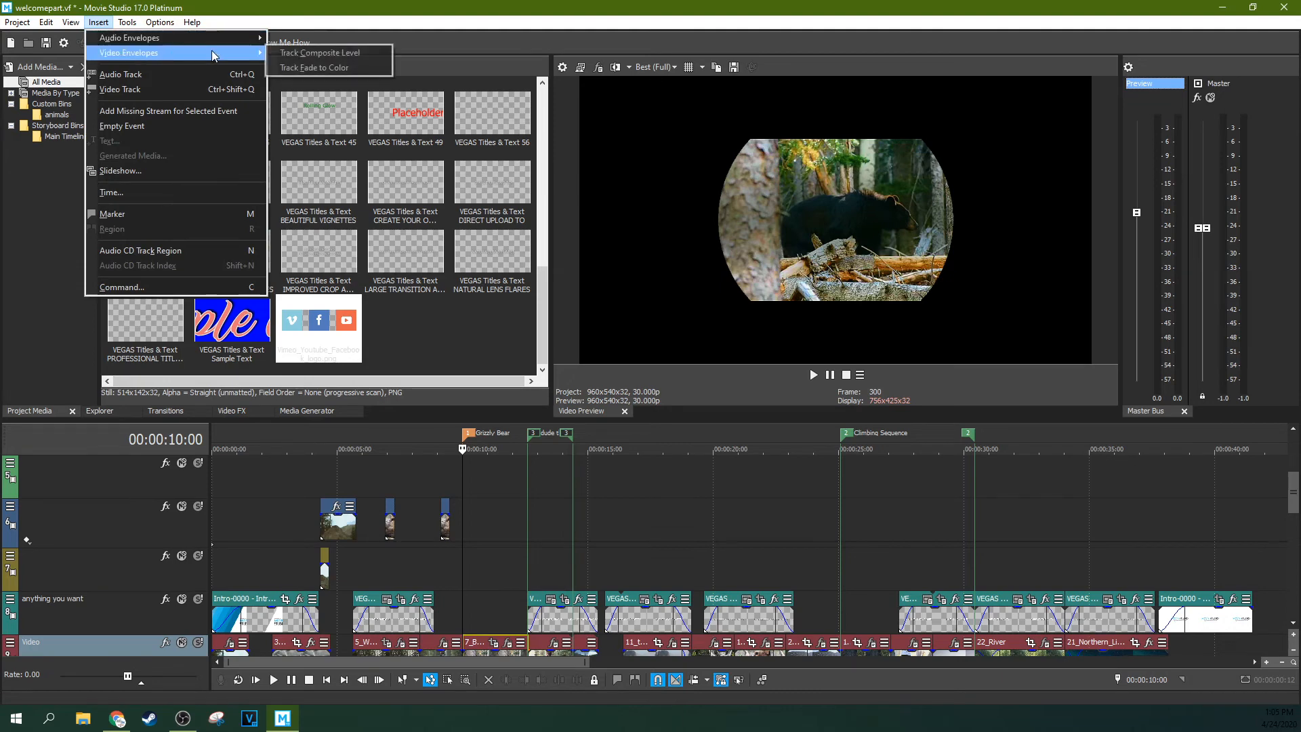
click(299, 68)
mouse_move(490, 643)
mouse_down()
mouse_move(495, 674)
mouse_move(497, 636)
mouse_up()
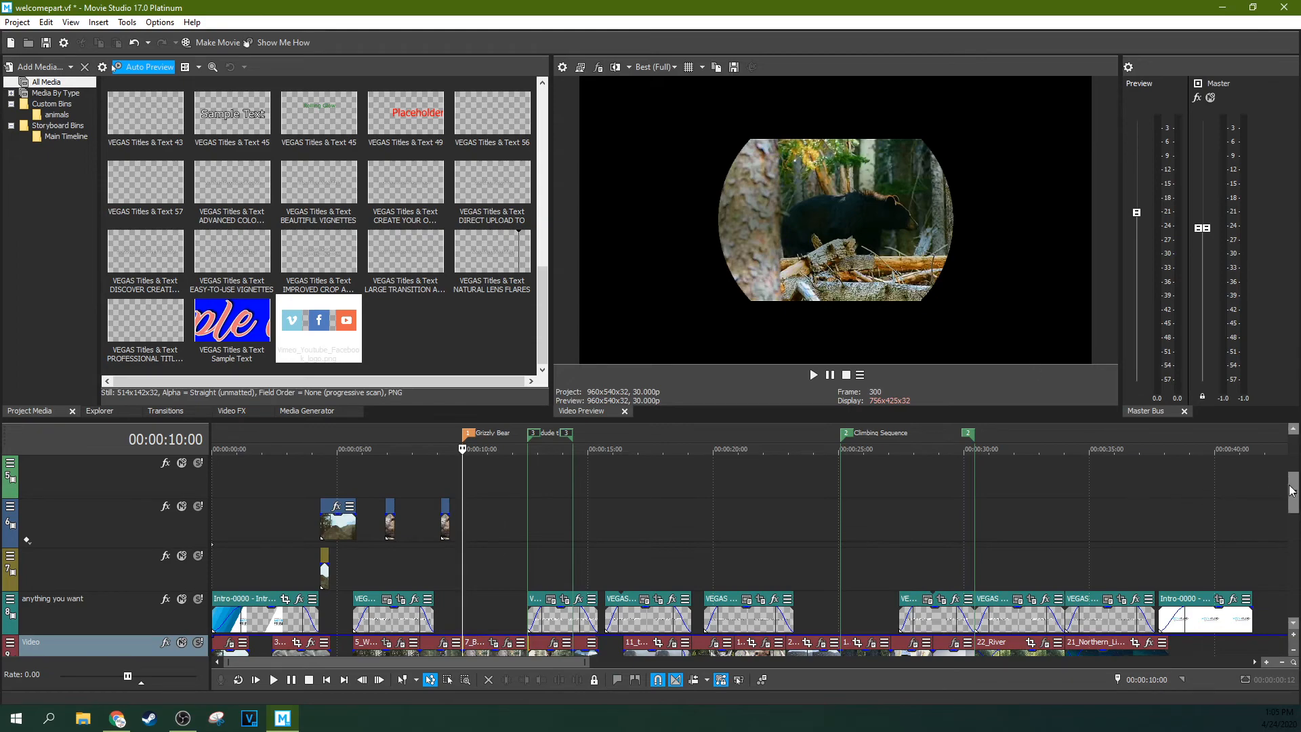
drag(1293, 493, 1293, 538)
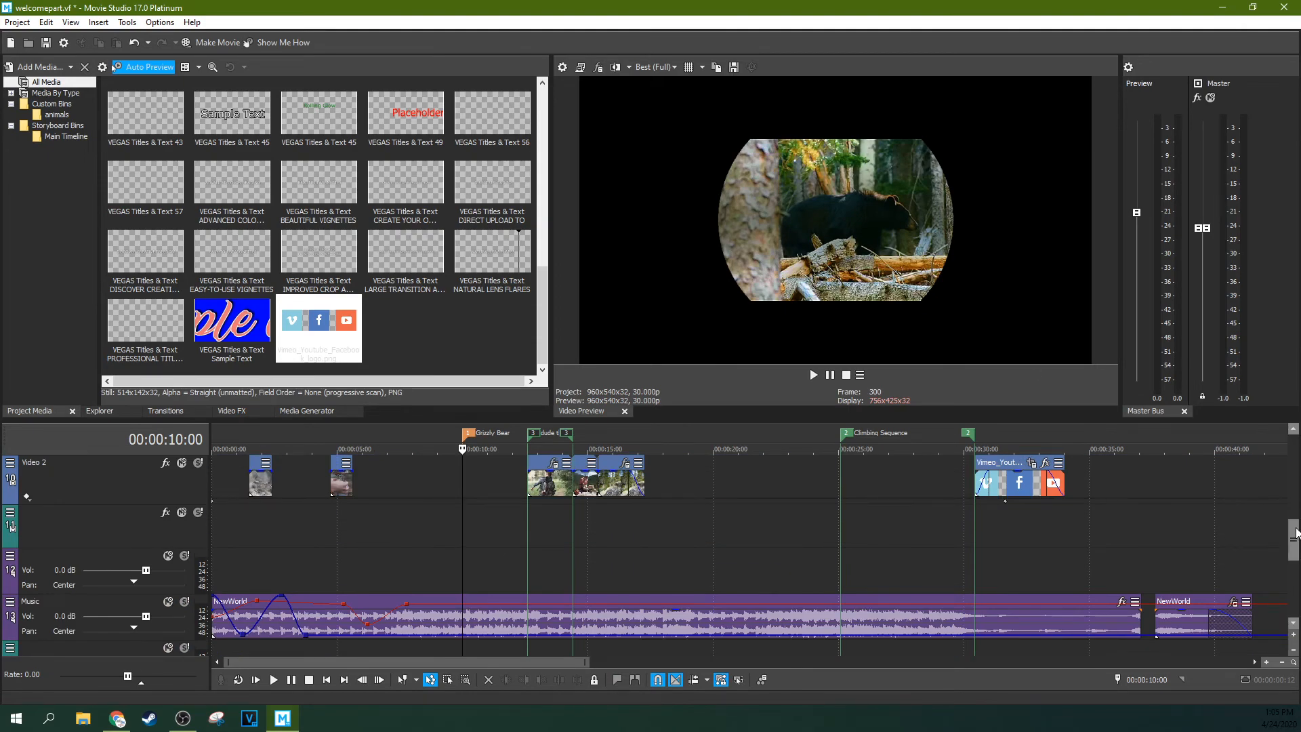
scroll(978, 601, up, 4)
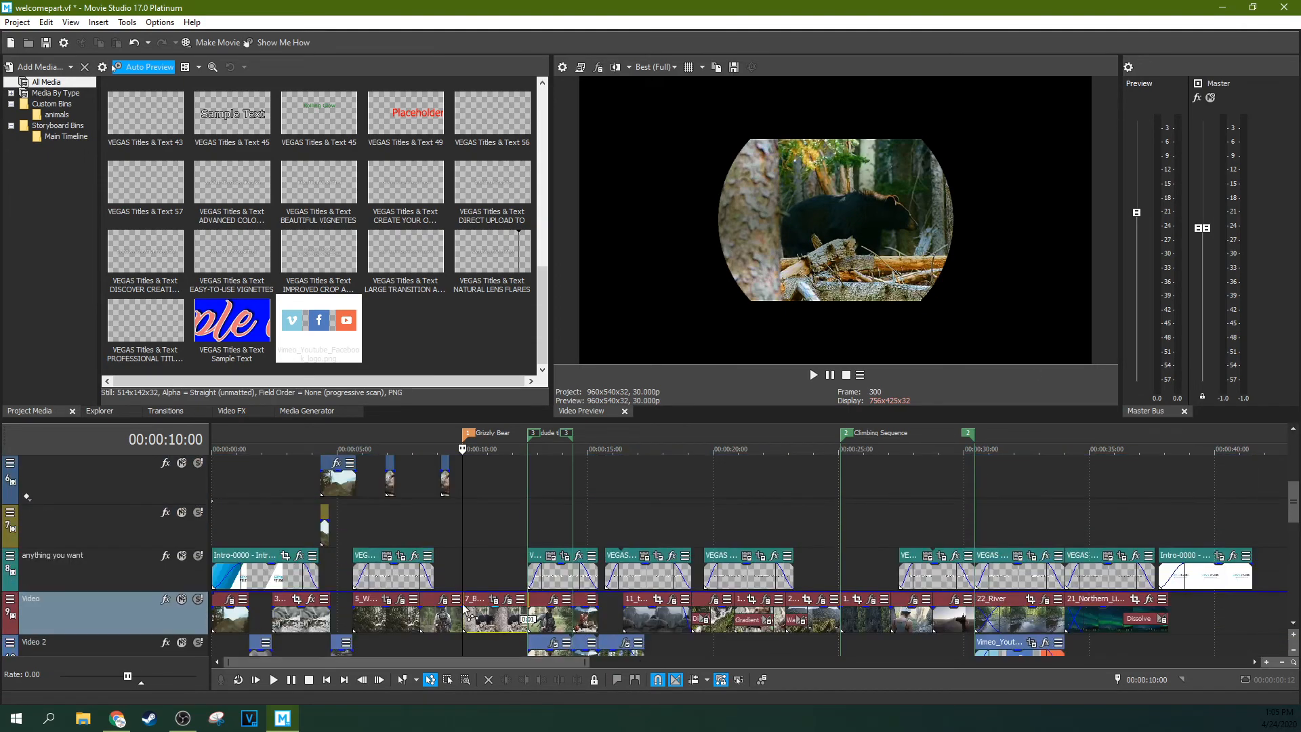
Step: Add composite level points over the Grizzly Bear clip on the Video track, pull the envelope down there, and play the section
double_click(476, 591)
click(486, 593)
mouse_move(493, 593)
mouse_down()
mouse_move(497, 618)
mouse_move(502, 593)
mouse_up()
double_click(502, 615)
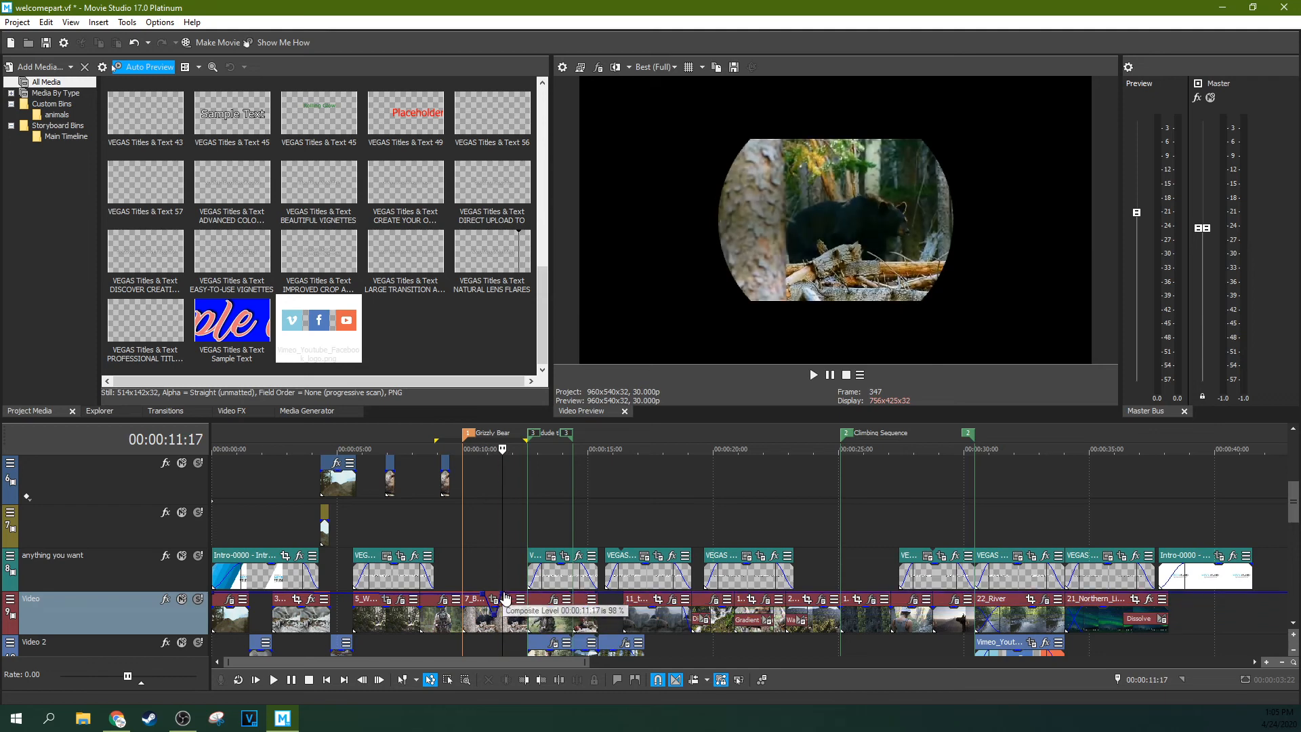
click(478, 565)
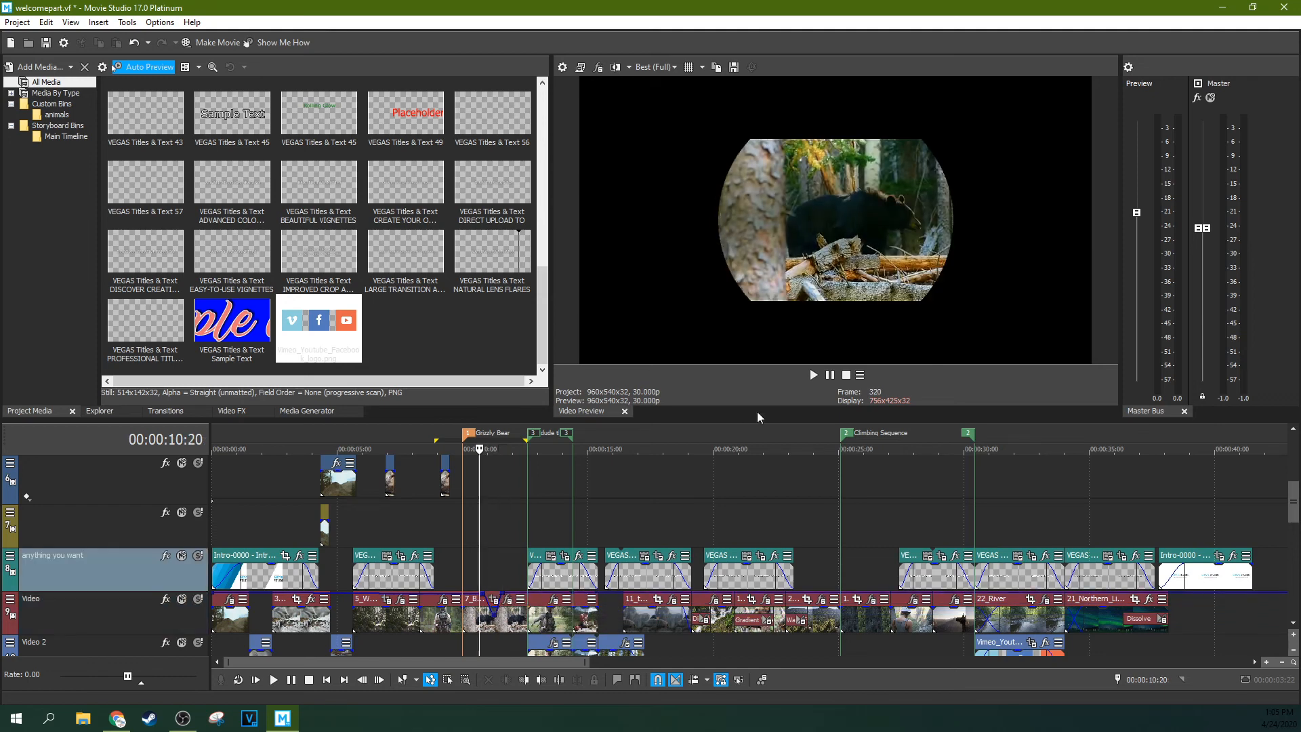
click(814, 375)
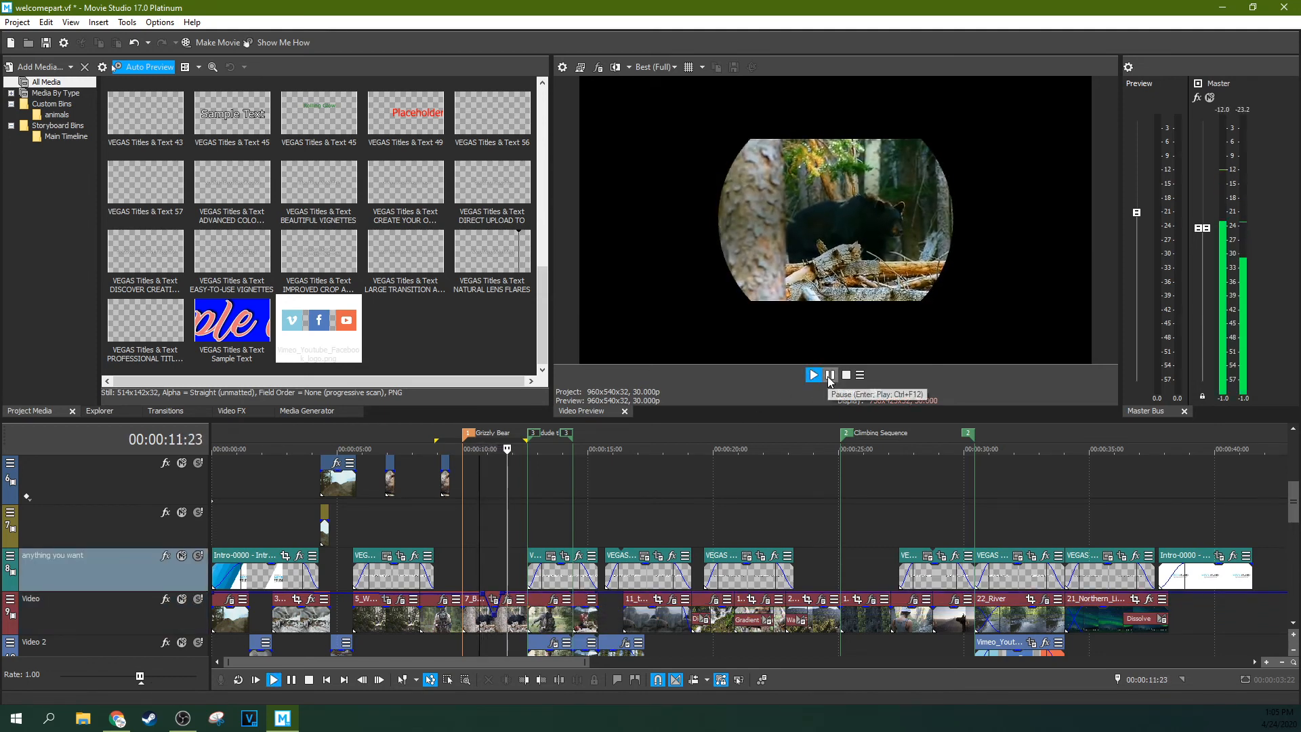
Step: Insert a track fade to color envelope on the "anything you want" track and add a point at about 00:00:11:13
click(127, 22)
mouse_move(99, 20)
mouse_move(121, 52)
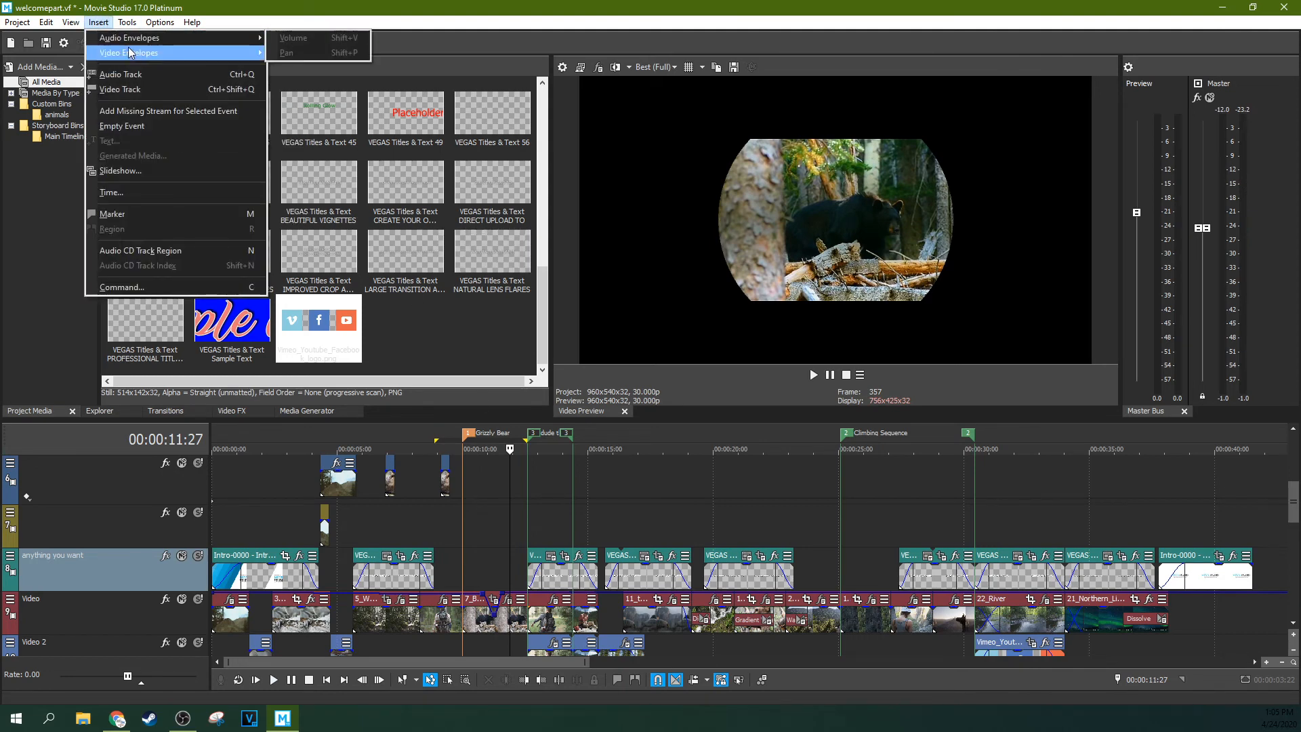
click(293, 68)
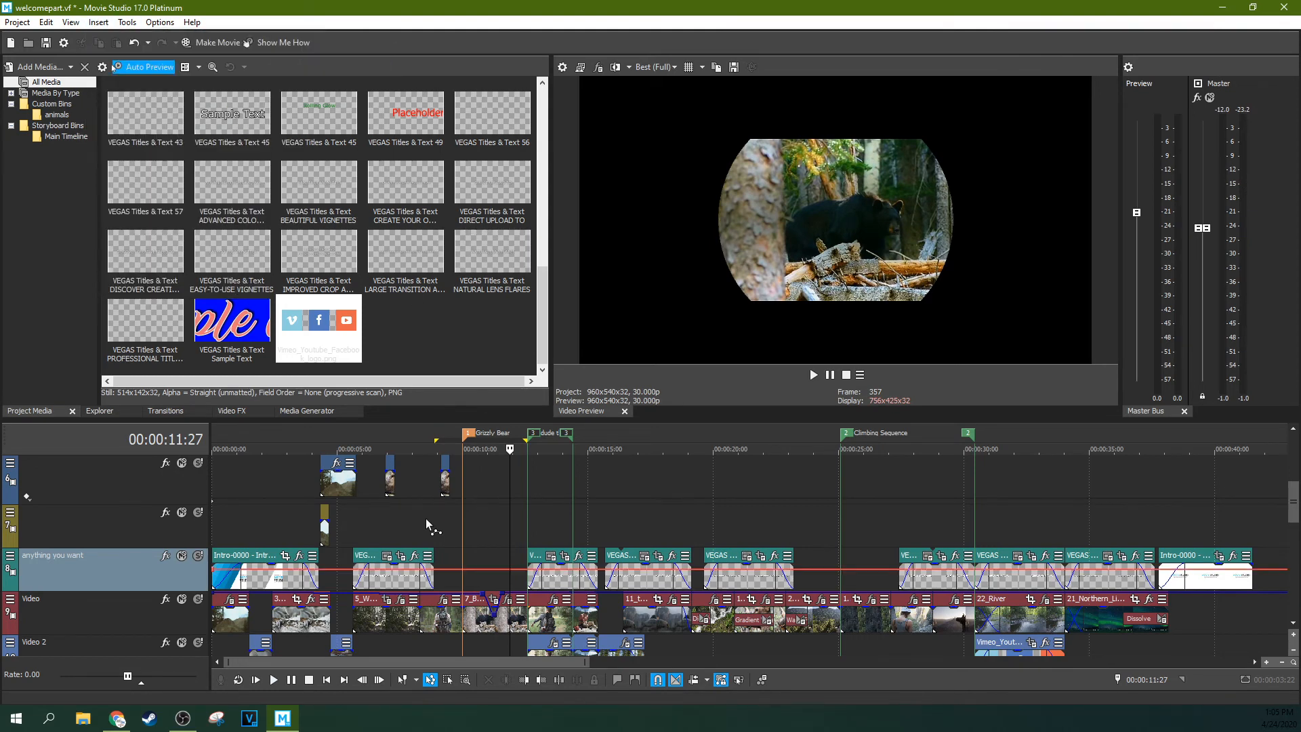
double_click(499, 570)
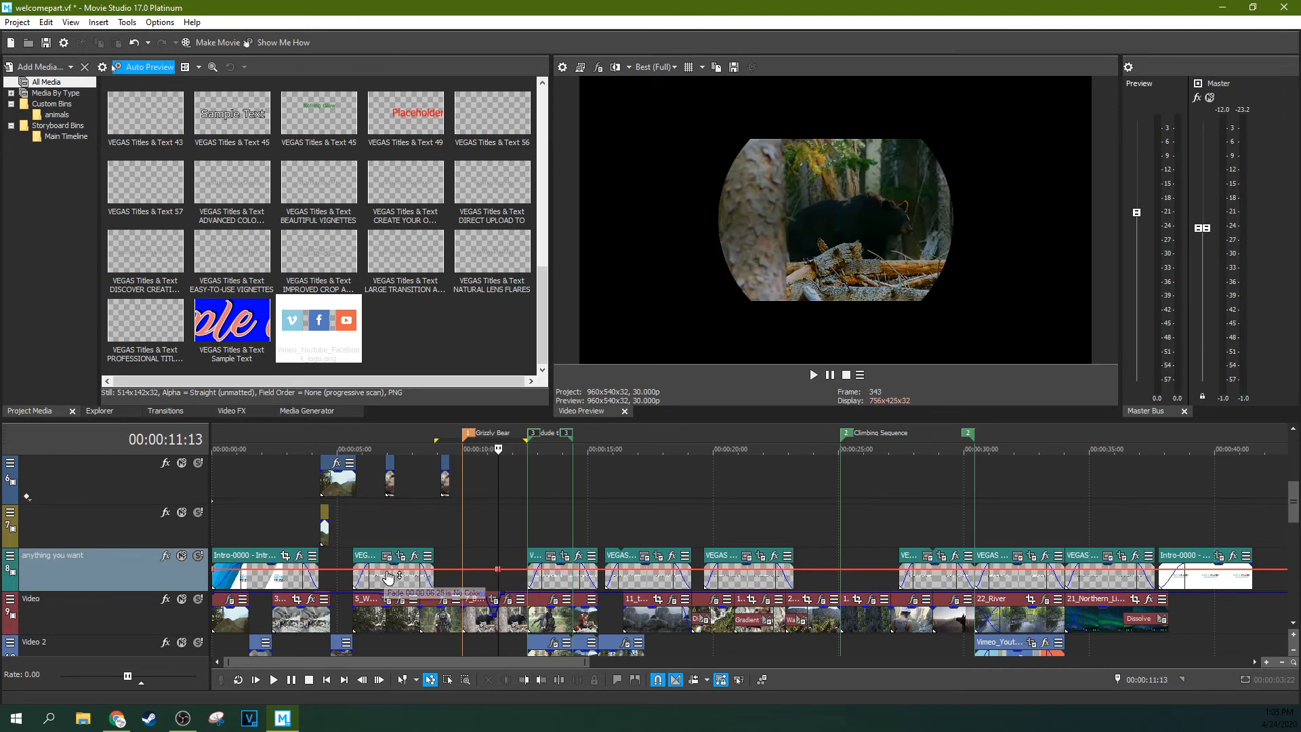
click(385, 538)
Step: Insert a track fade to color envelope on the Video track, raise a new point near 00:00:11:13, and preview the fade
click(477, 617)
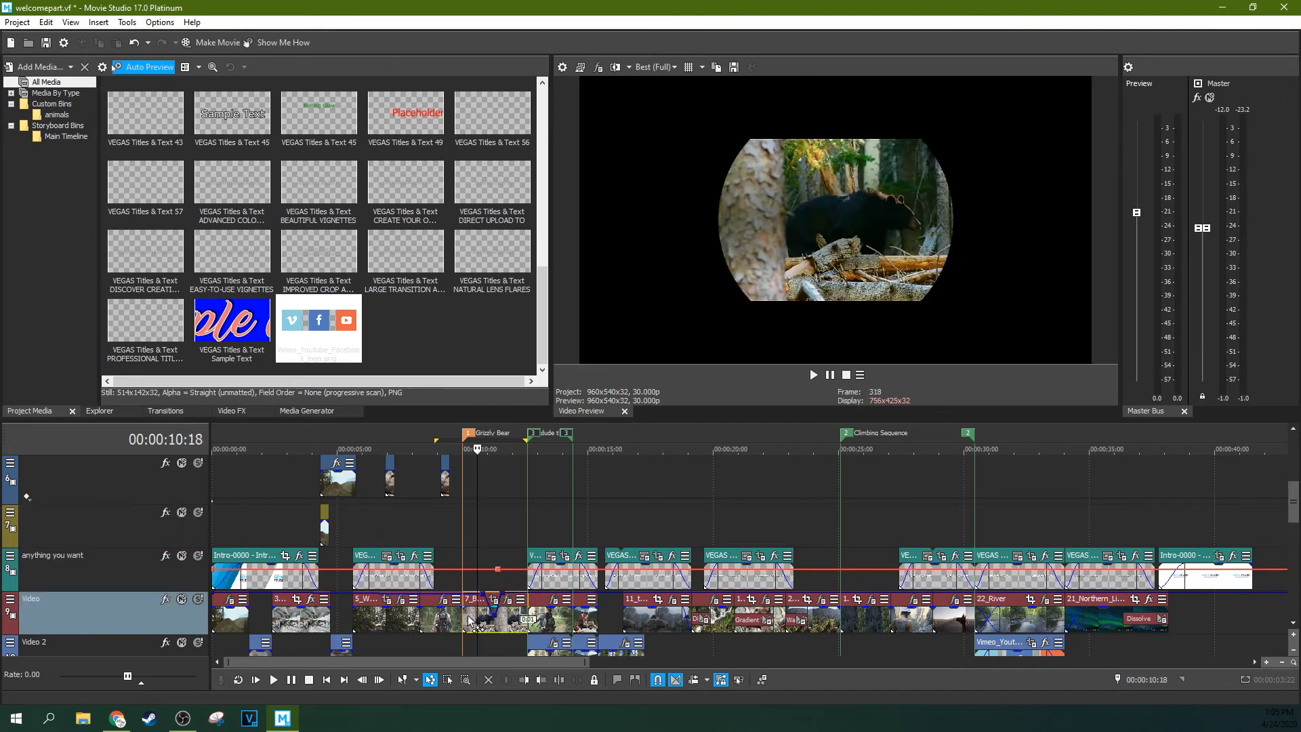
click(126, 23)
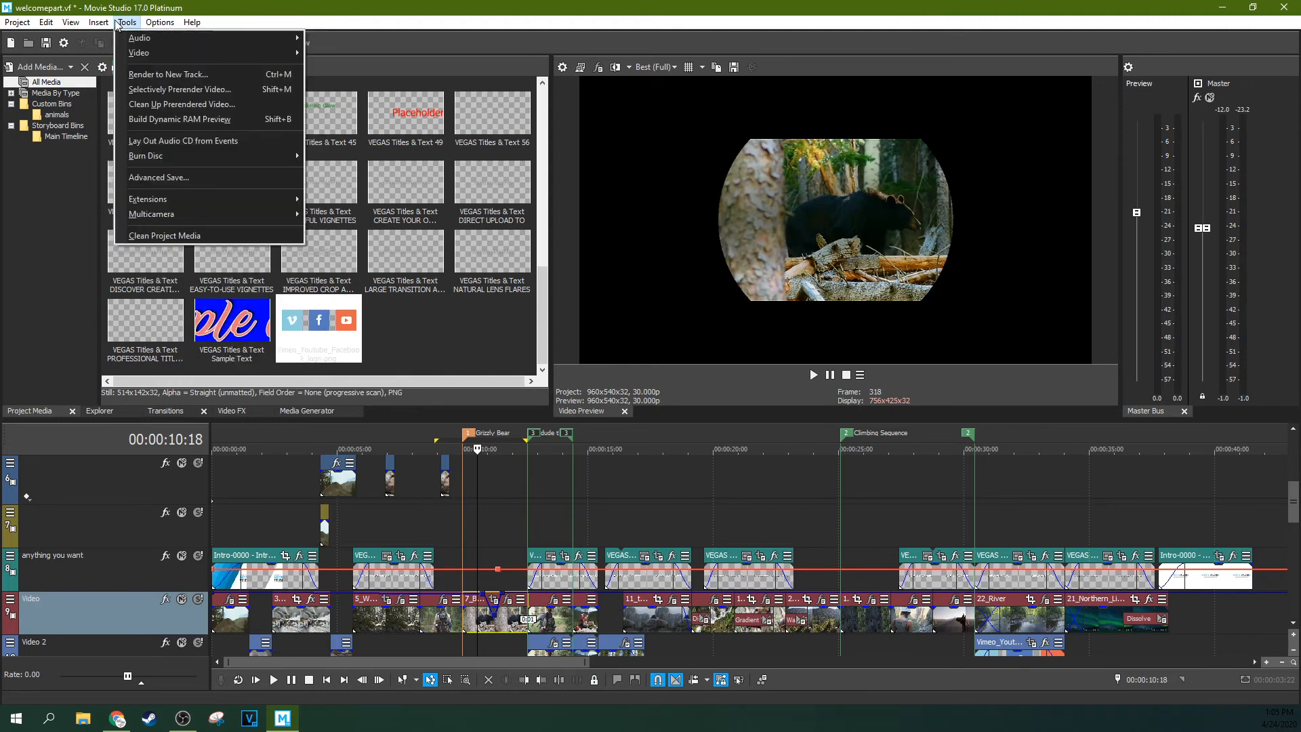
mouse_move(98, 22)
mouse_move(220, 53)
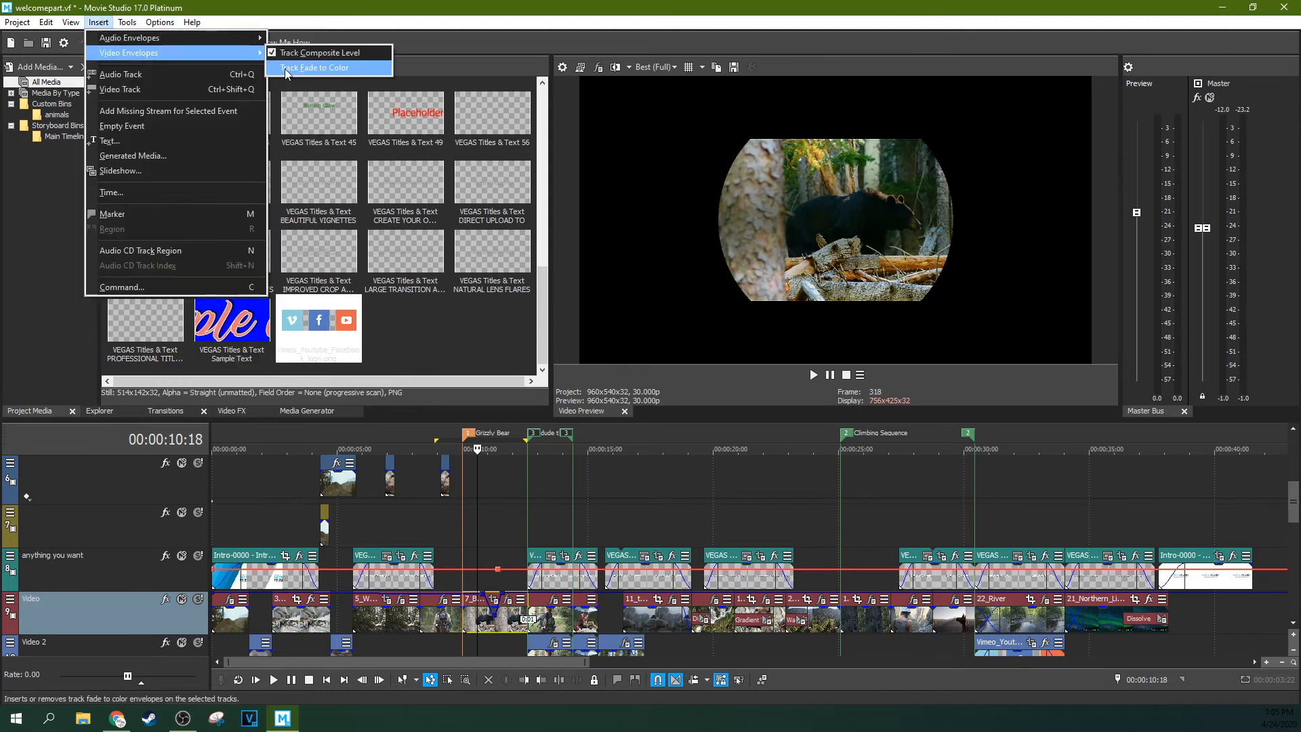
click(289, 68)
double_click(498, 614)
mouse_move(498, 614)
mouse_down()
mouse_move(501, 636)
mouse_move(508, 610)
mouse_up()
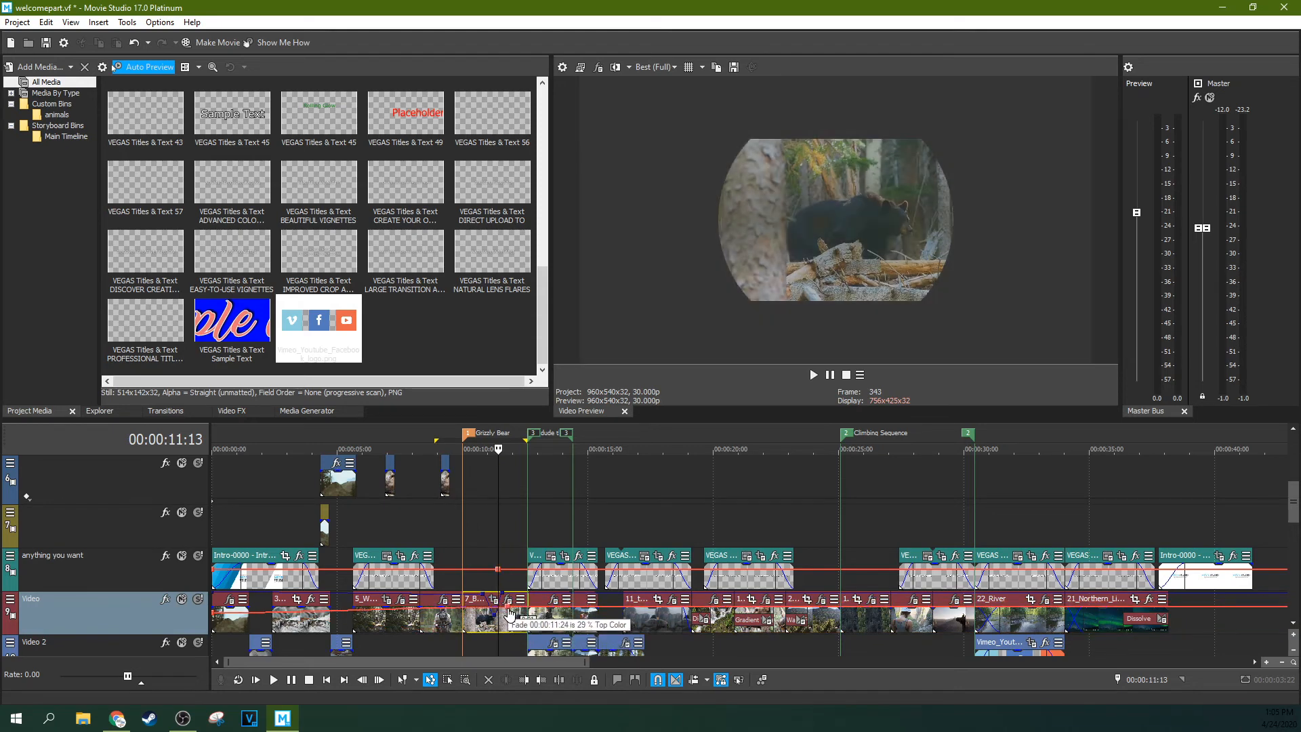
click(476, 540)
key(space)
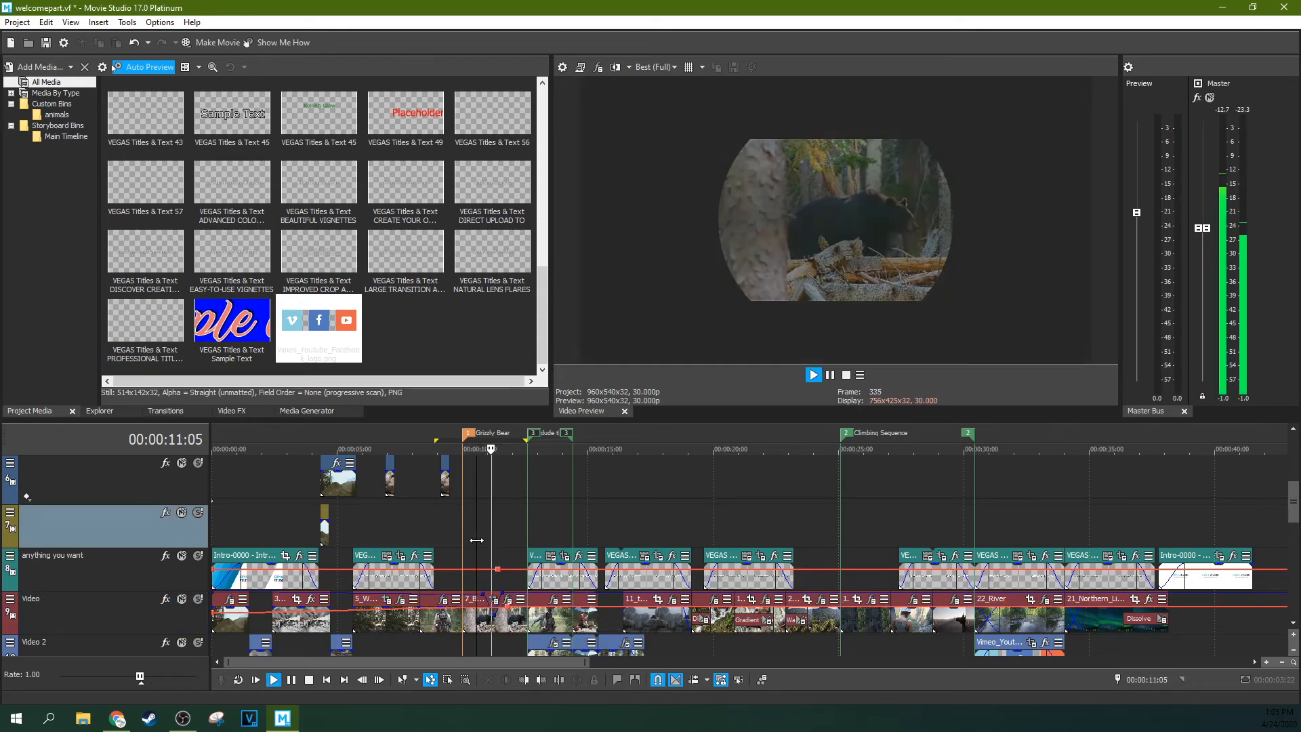
key(space)
Step: Add a second fade to color point at about 12 seconds on the Video track, lower it, and preview the fade
click(515, 613)
double_click(515, 609)
drag(515, 609, 515, 620)
click(493, 534)
key(space)
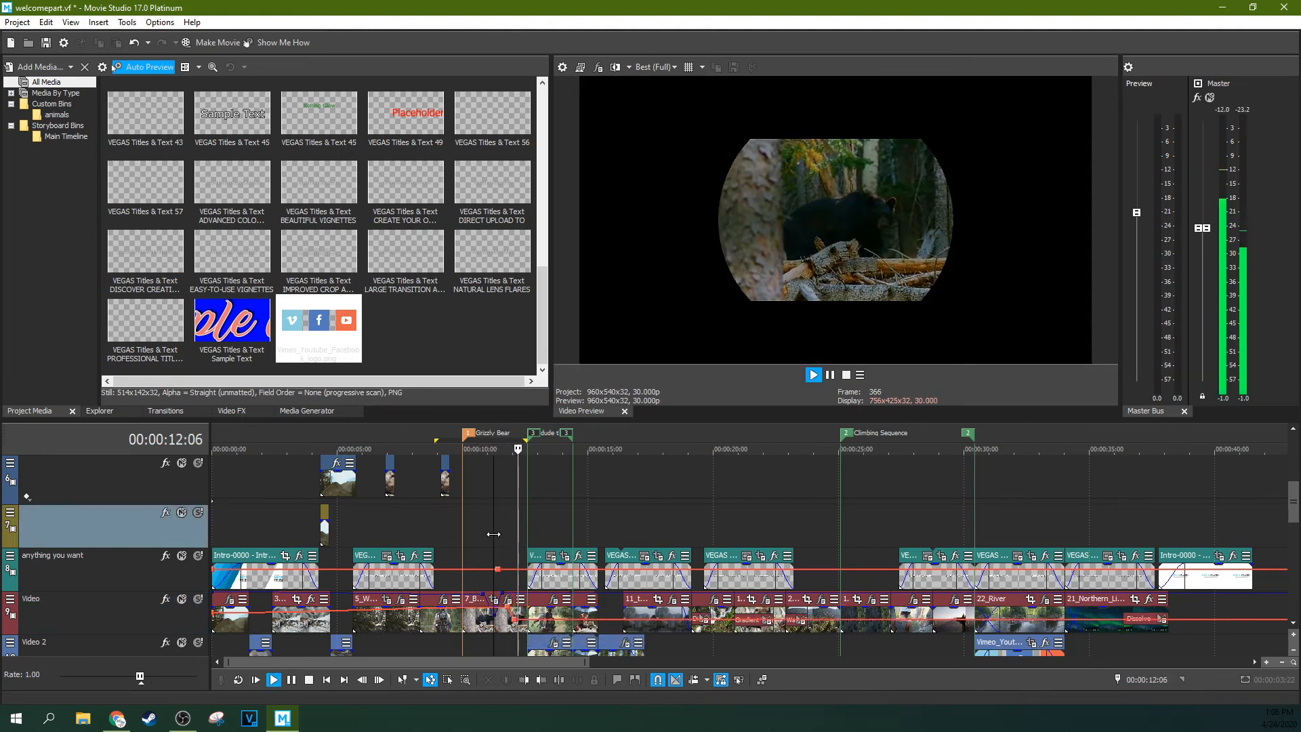
key(space)
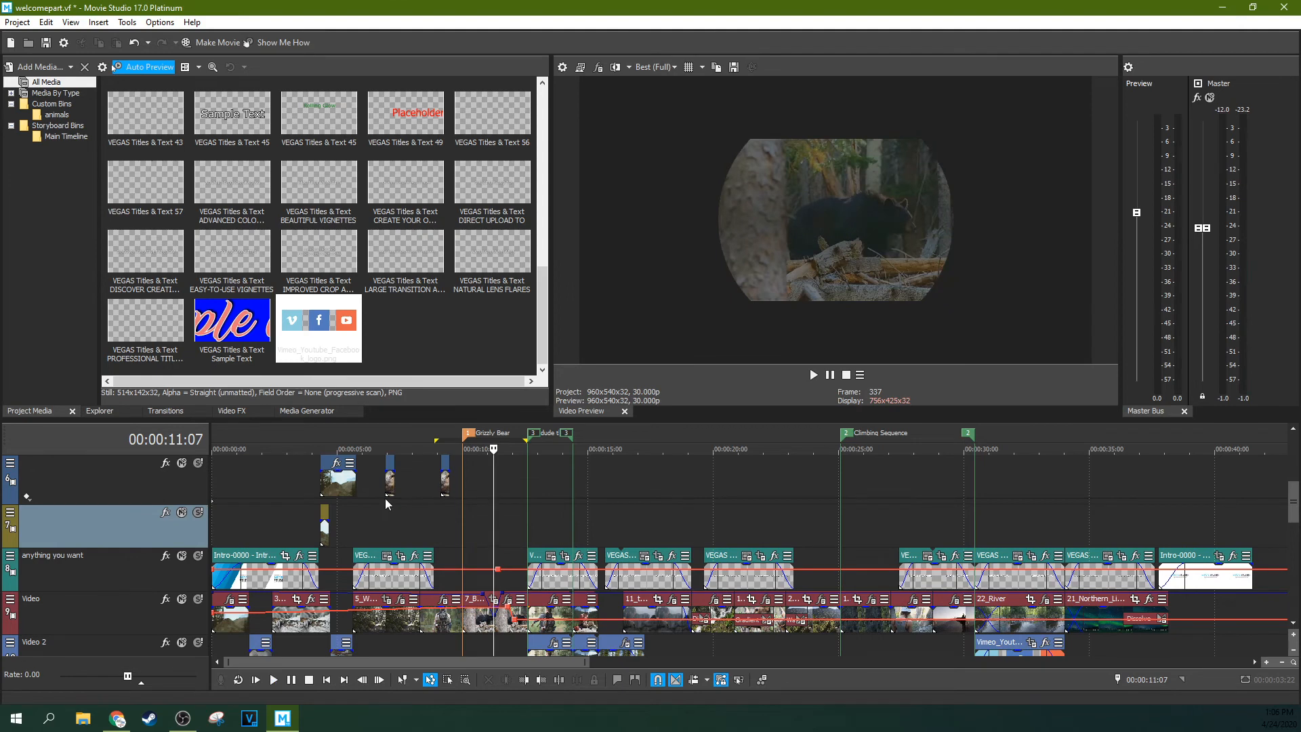
Step: Select the time range from 00:01:40:05 to 00:01:52:13 and switch to the Normal Edit Tool
click(154, 24)
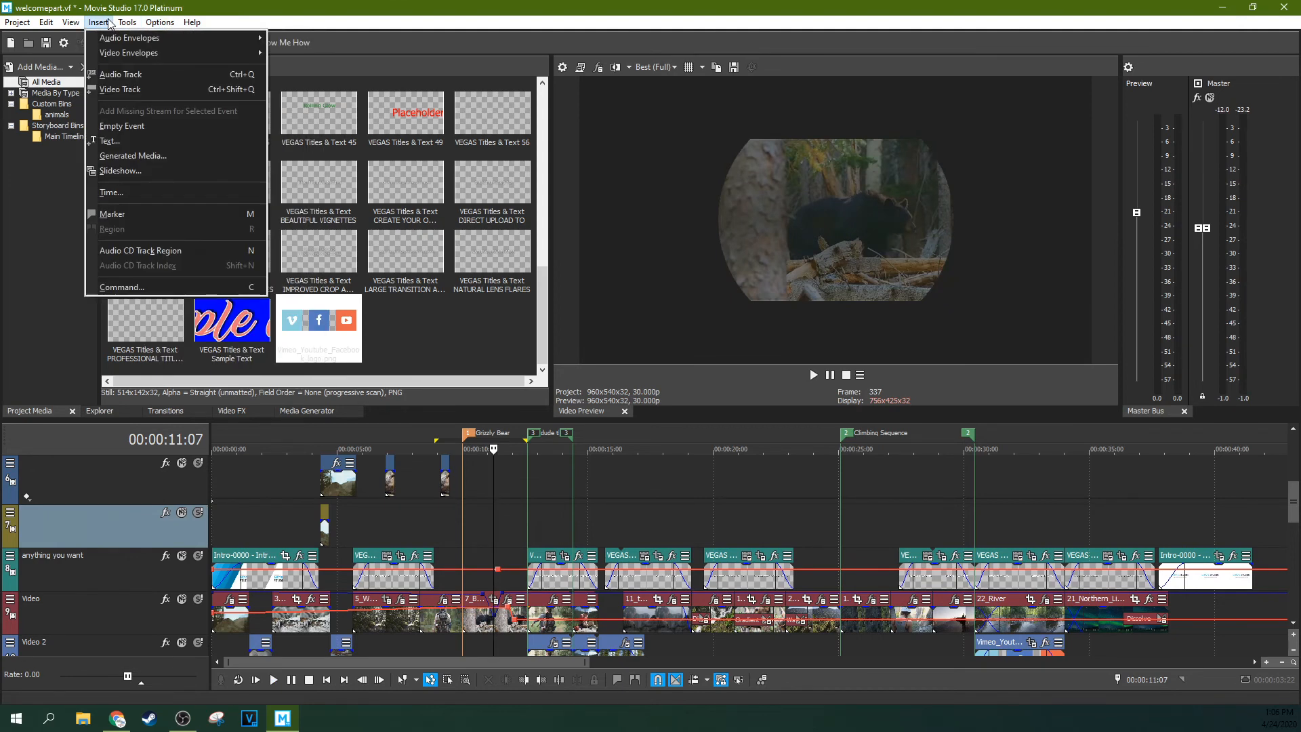
mouse_move(96, 27)
click(581, 483)
scroll(898, 524, down, 3)
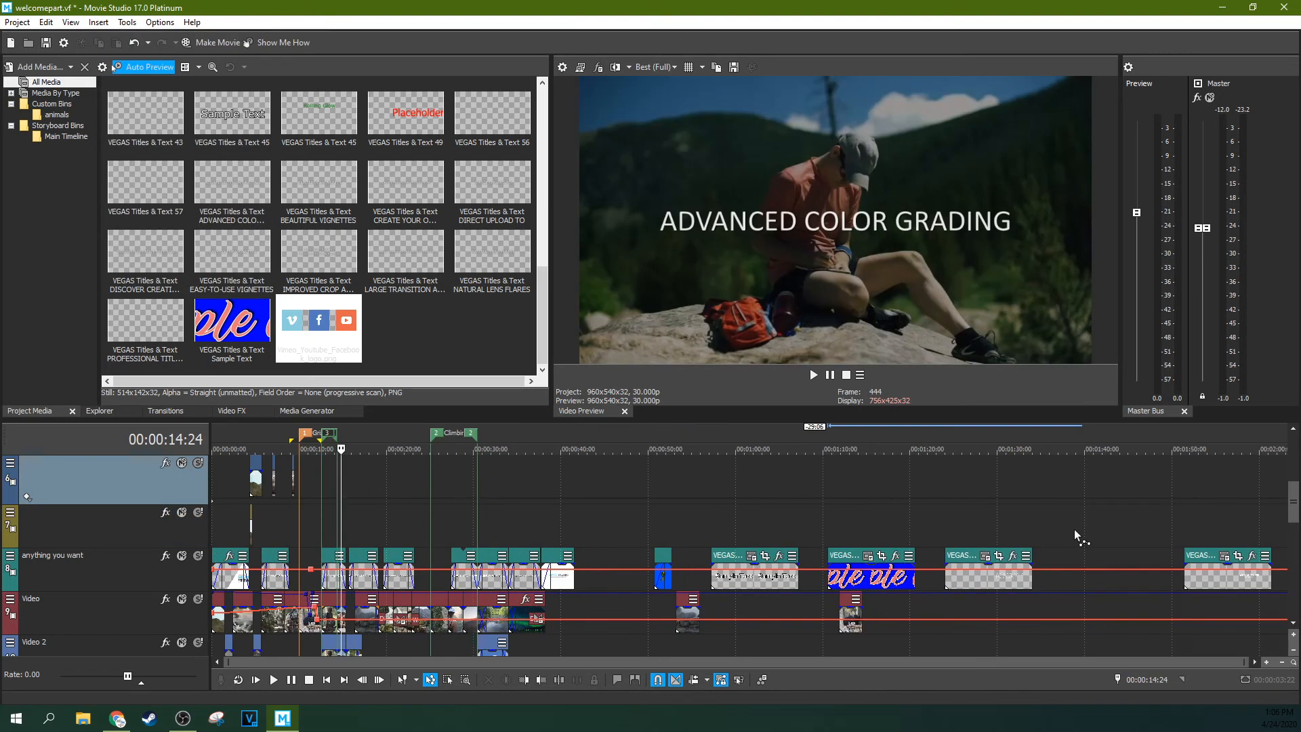
drag(1193, 568, 1086, 579)
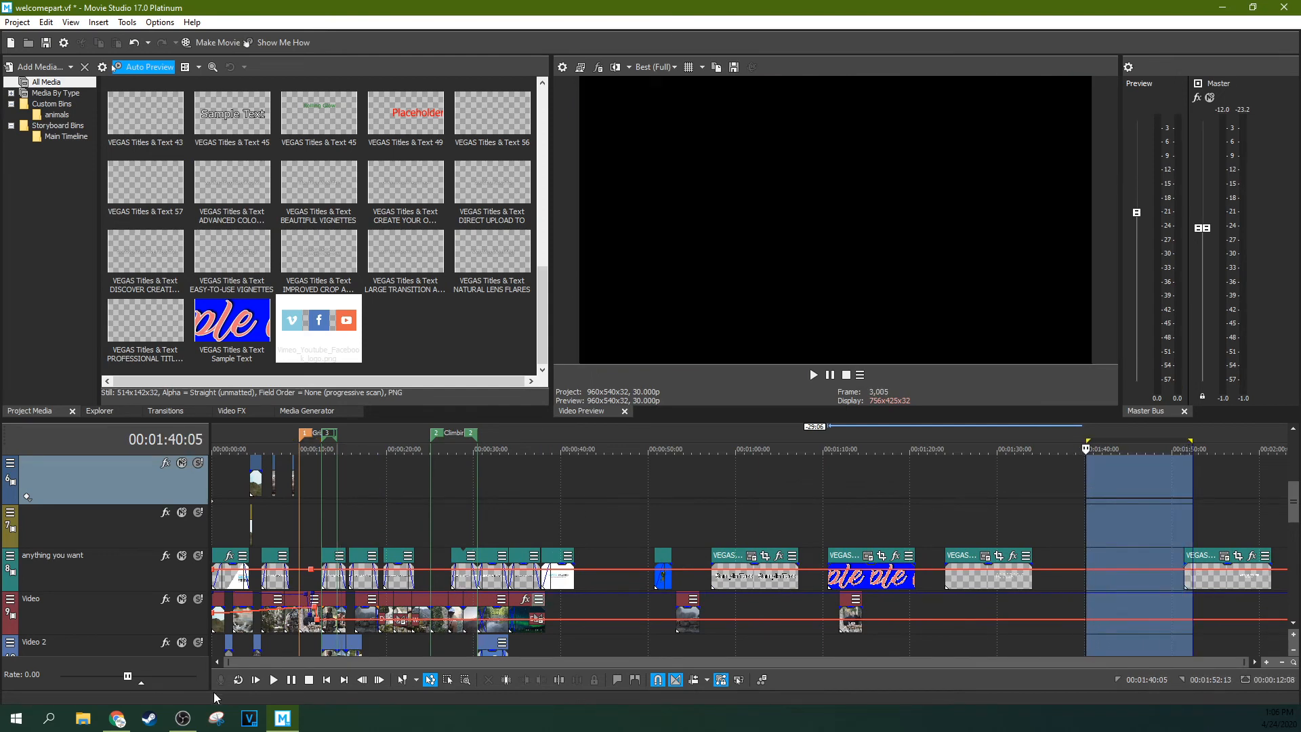
click(416, 680)
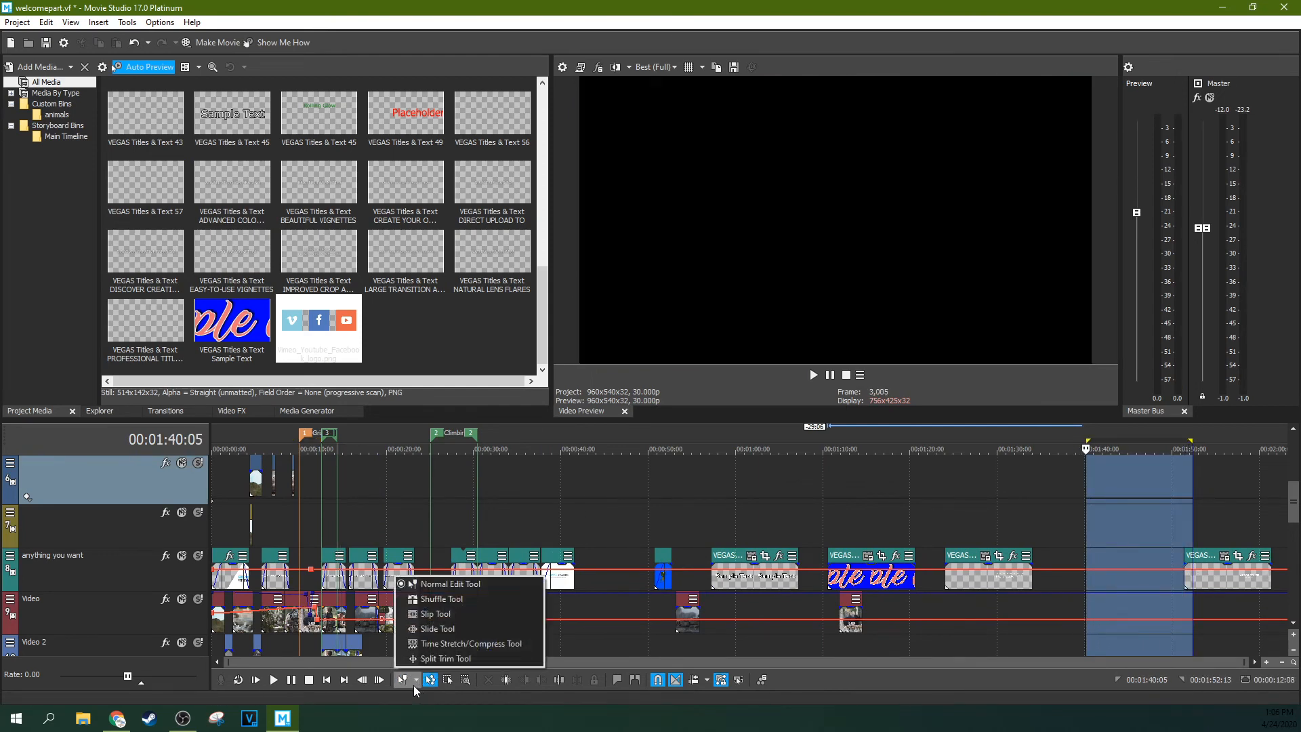
click(406, 582)
Step: Place the cursor on track 6 at 00:02:01:13, the end of the last title clip
click(1258, 525)
drag(751, 664, 1300, 662)
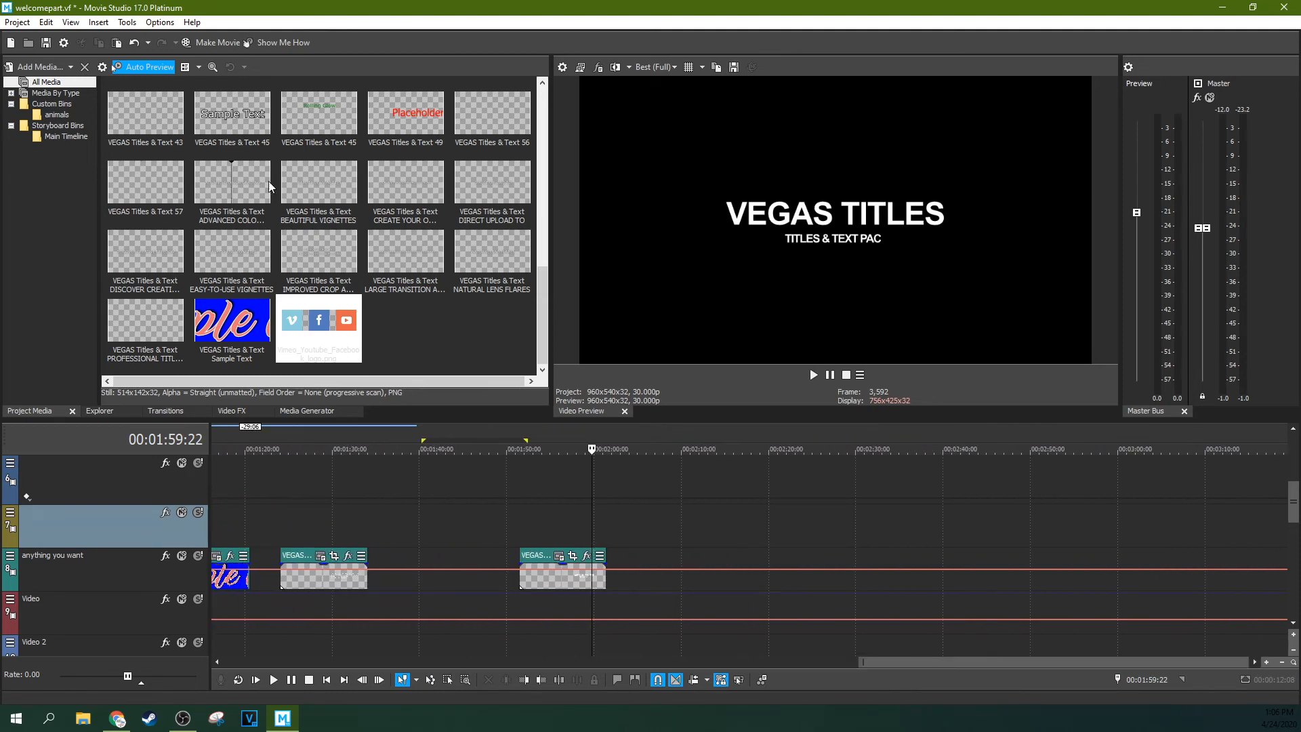
click(694, 484)
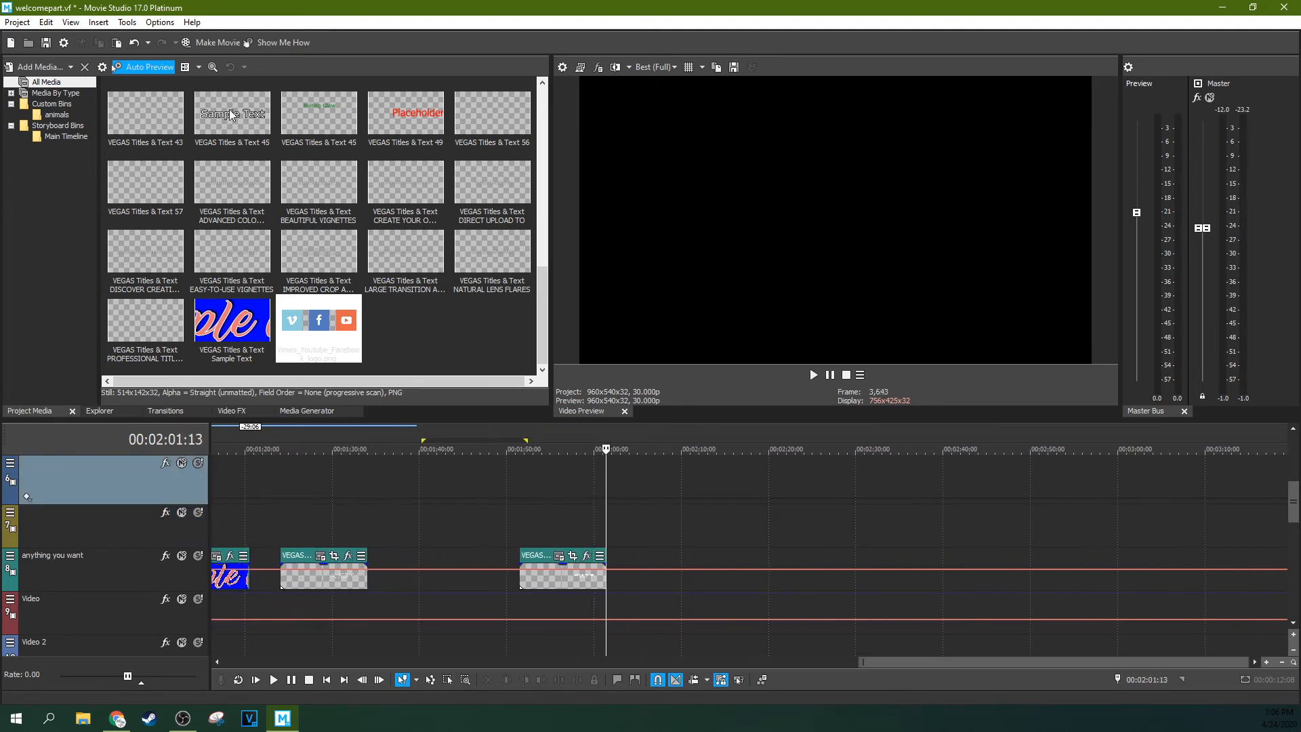
Step: Start a new slideshow and add nine pictures from the thumbnails2 folder, beginning with 1bins.jpg
click(98, 22)
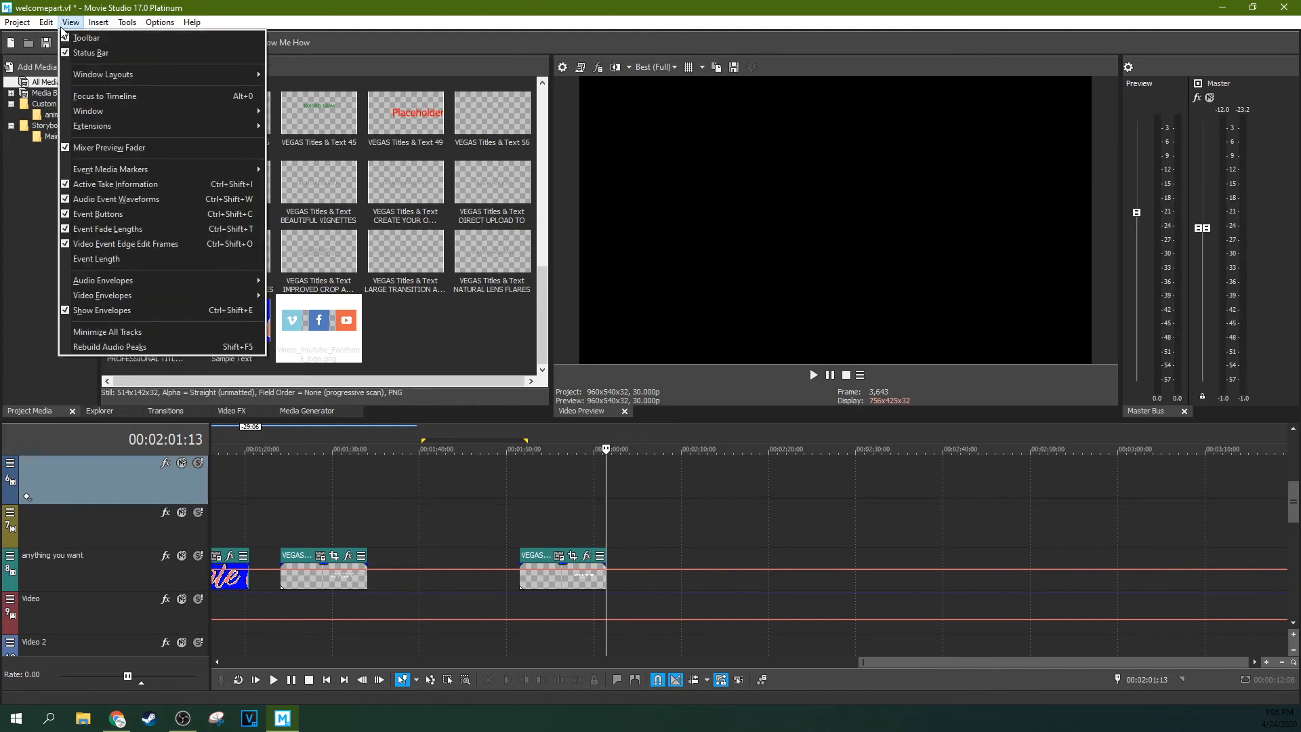
mouse_move(96, 26)
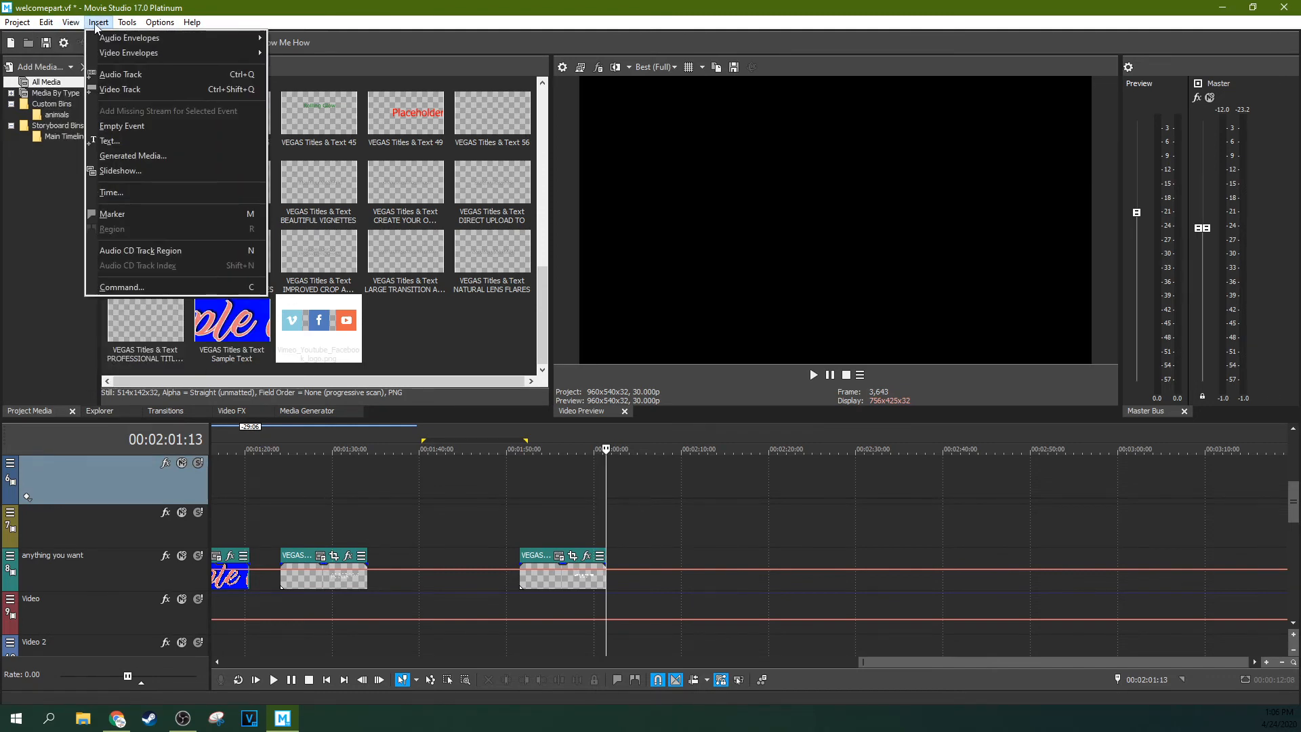
click(112, 171)
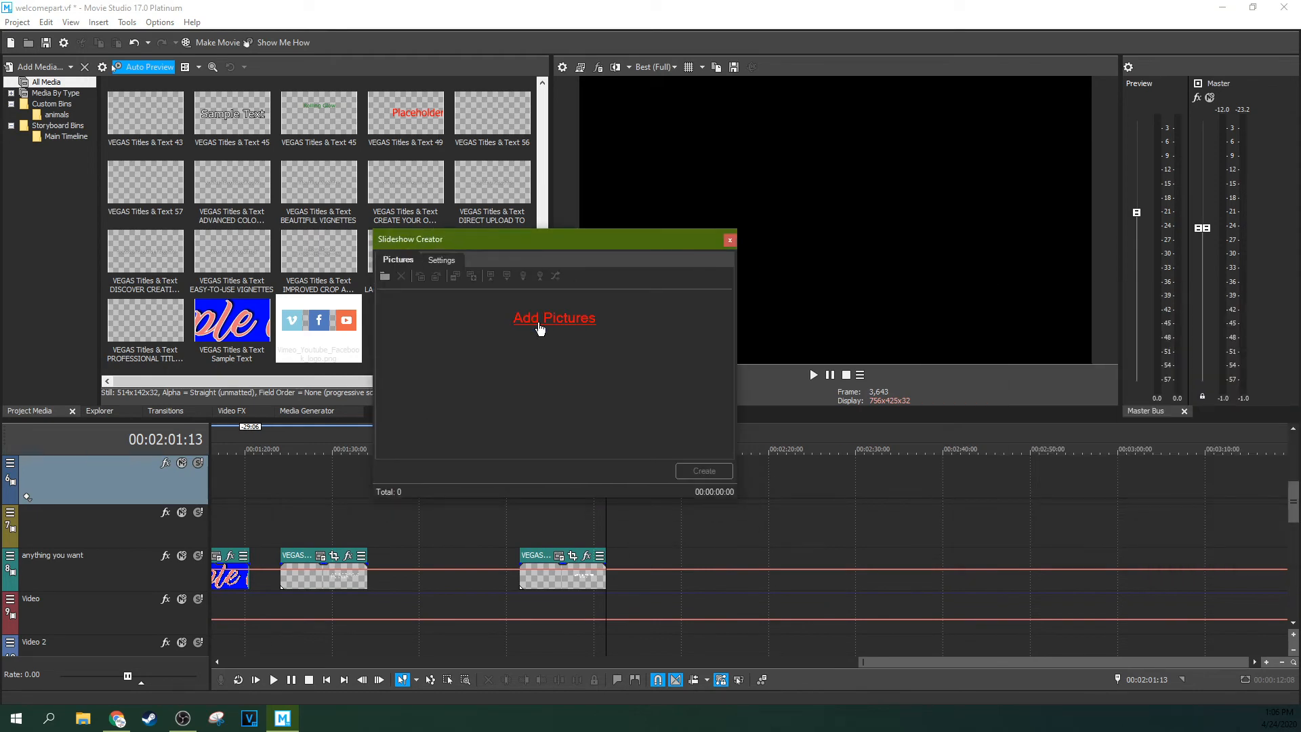
click(556, 318)
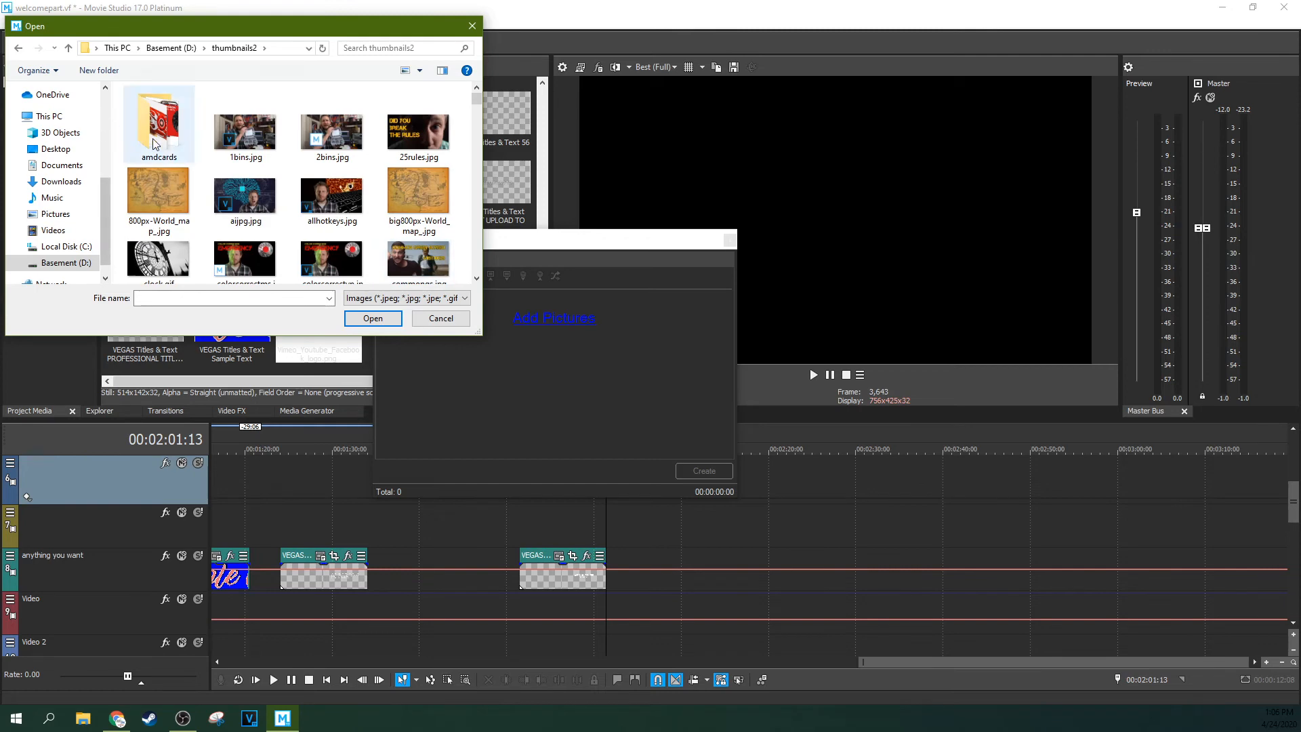
drag(210, 135, 439, 255)
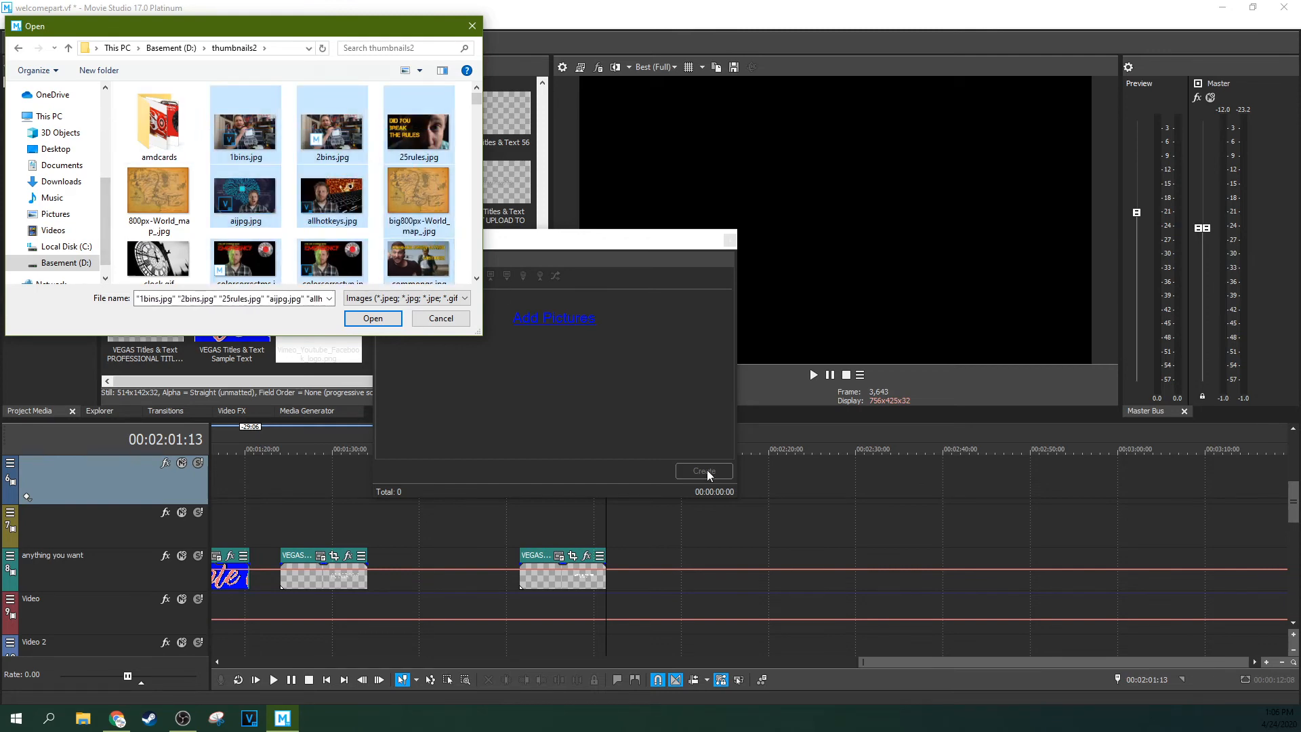
click(372, 318)
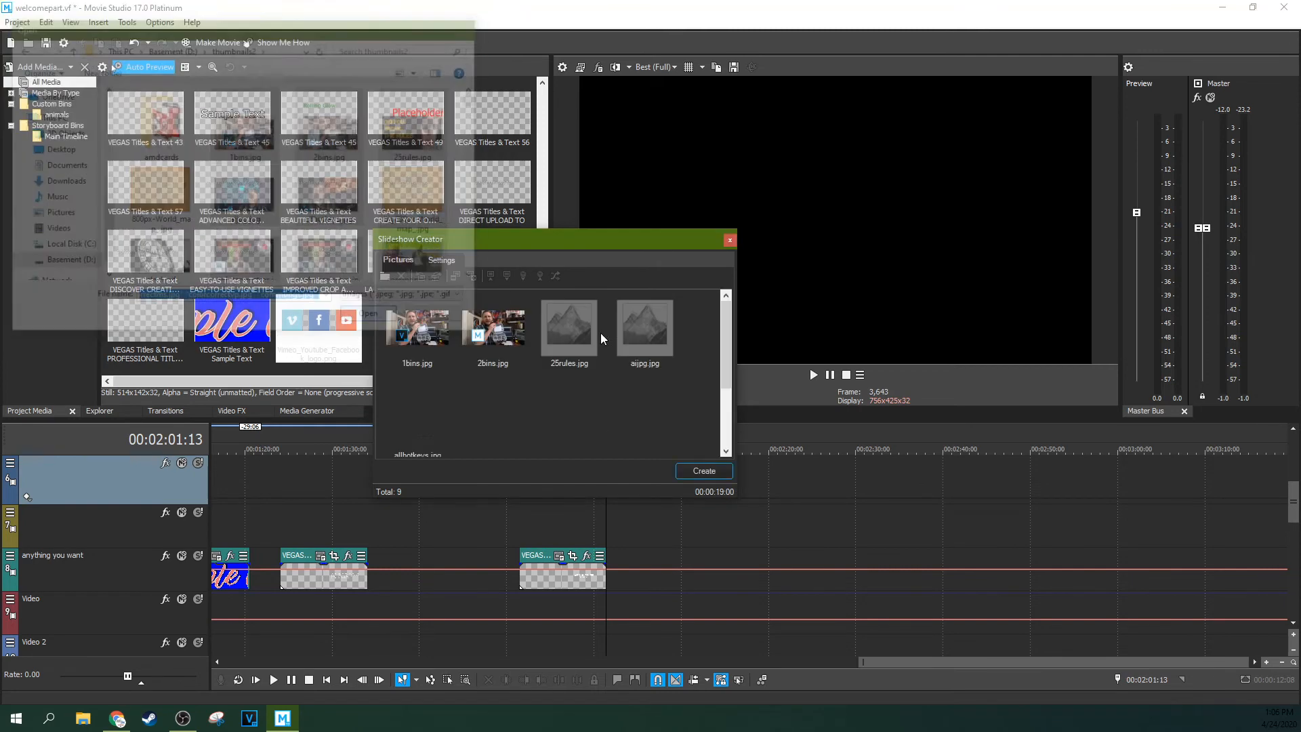
Step: Set the slideshow effect to Fades and its start to 00:00:00:00, and create the slideshow
click(442, 261)
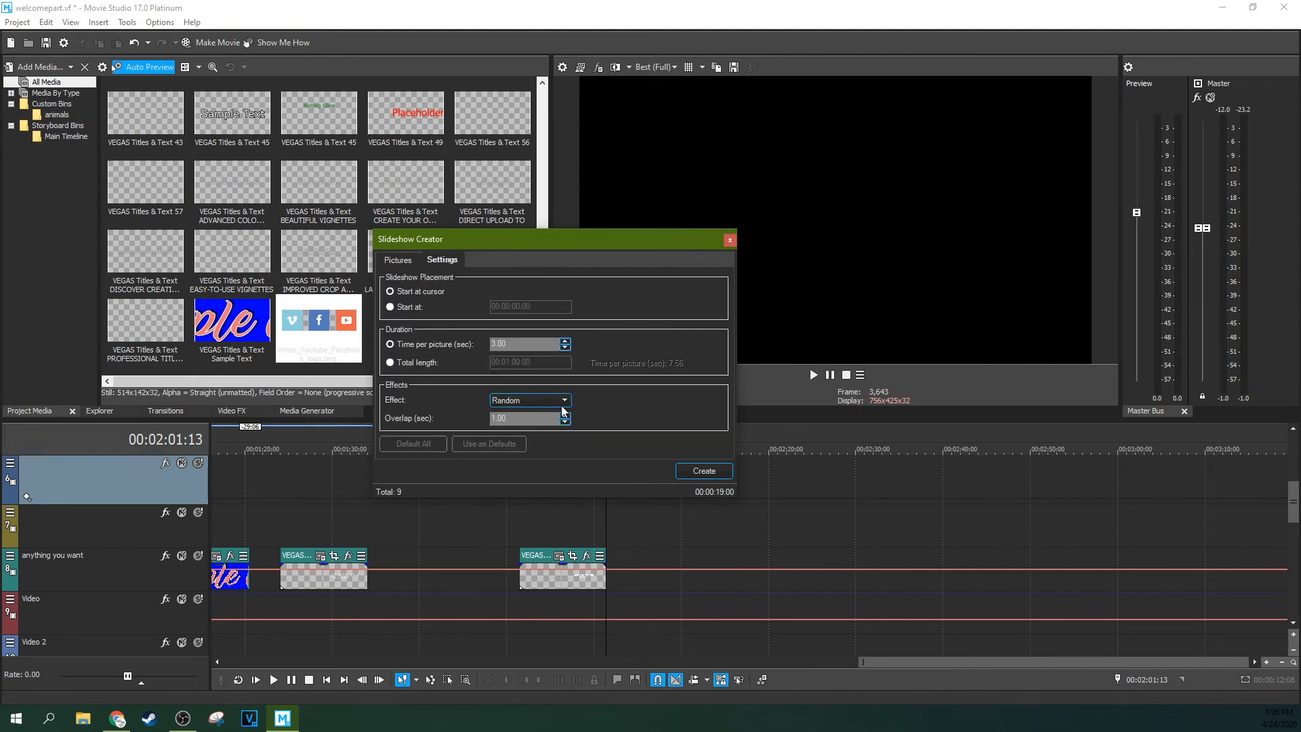
click(535, 401)
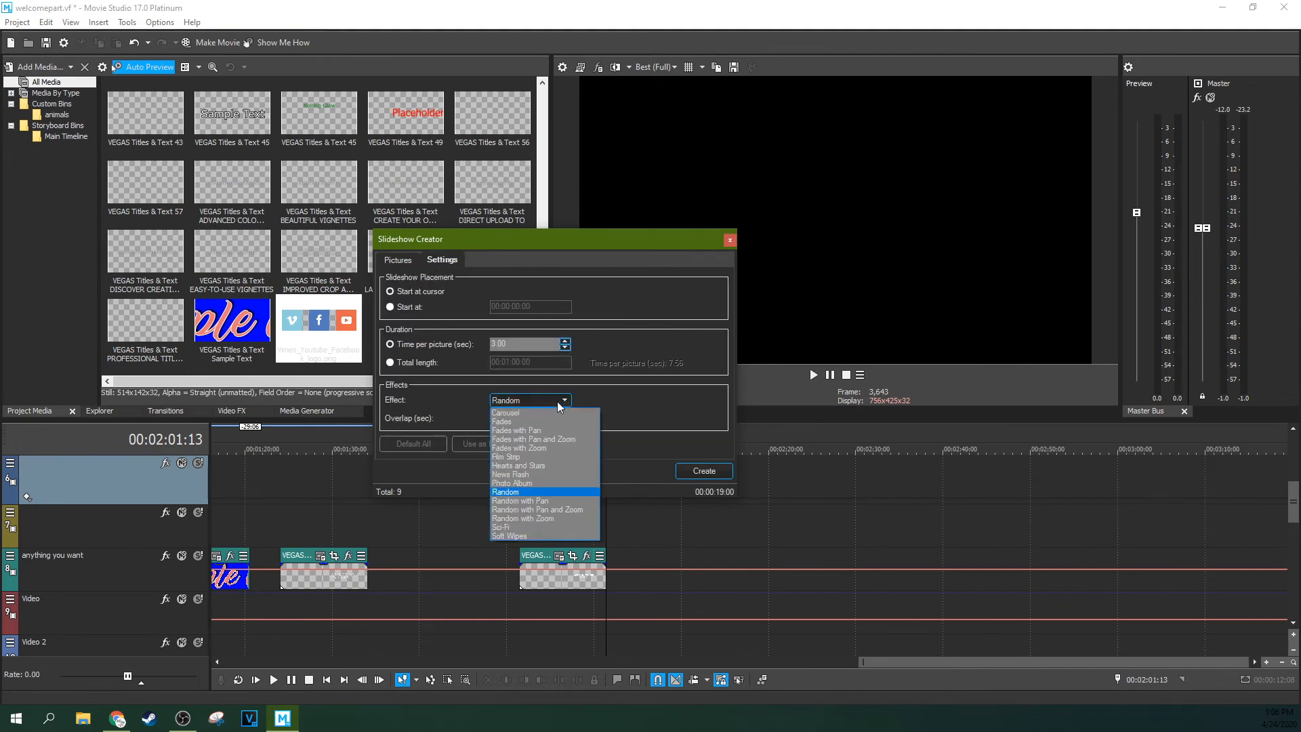
click(515, 421)
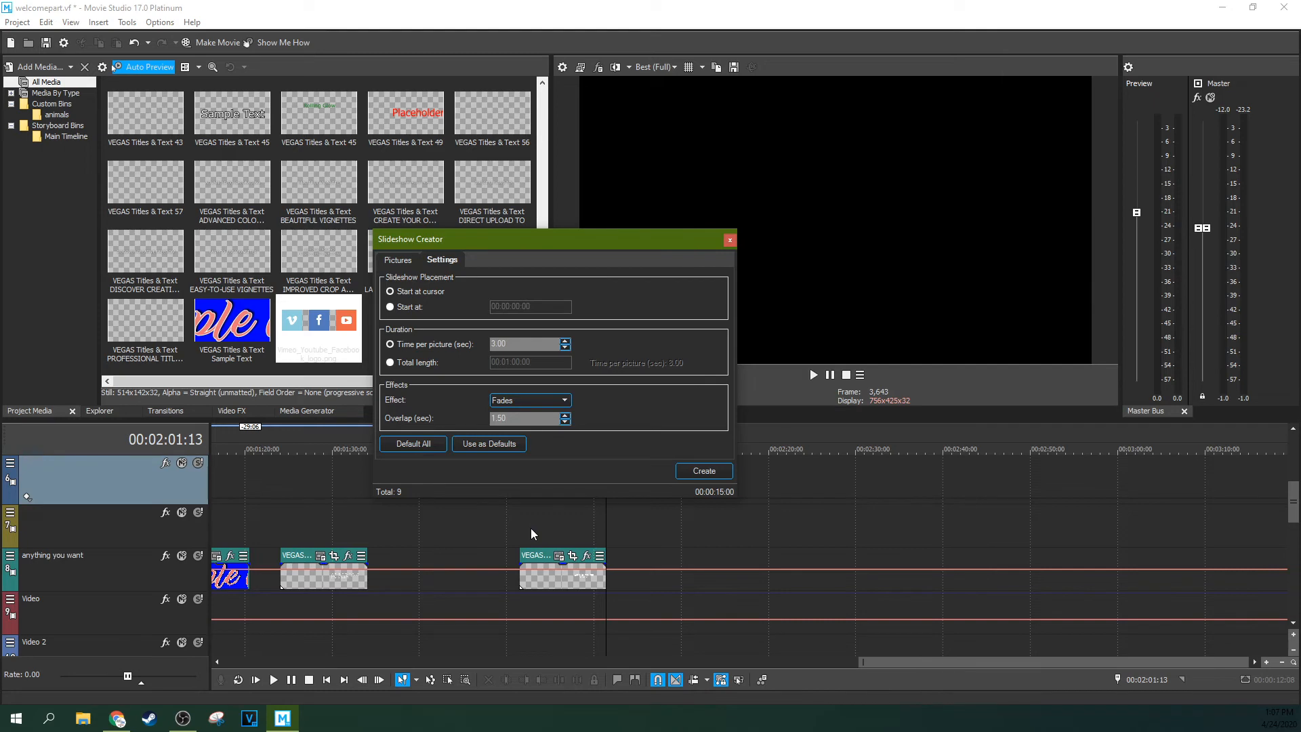
click(390, 307)
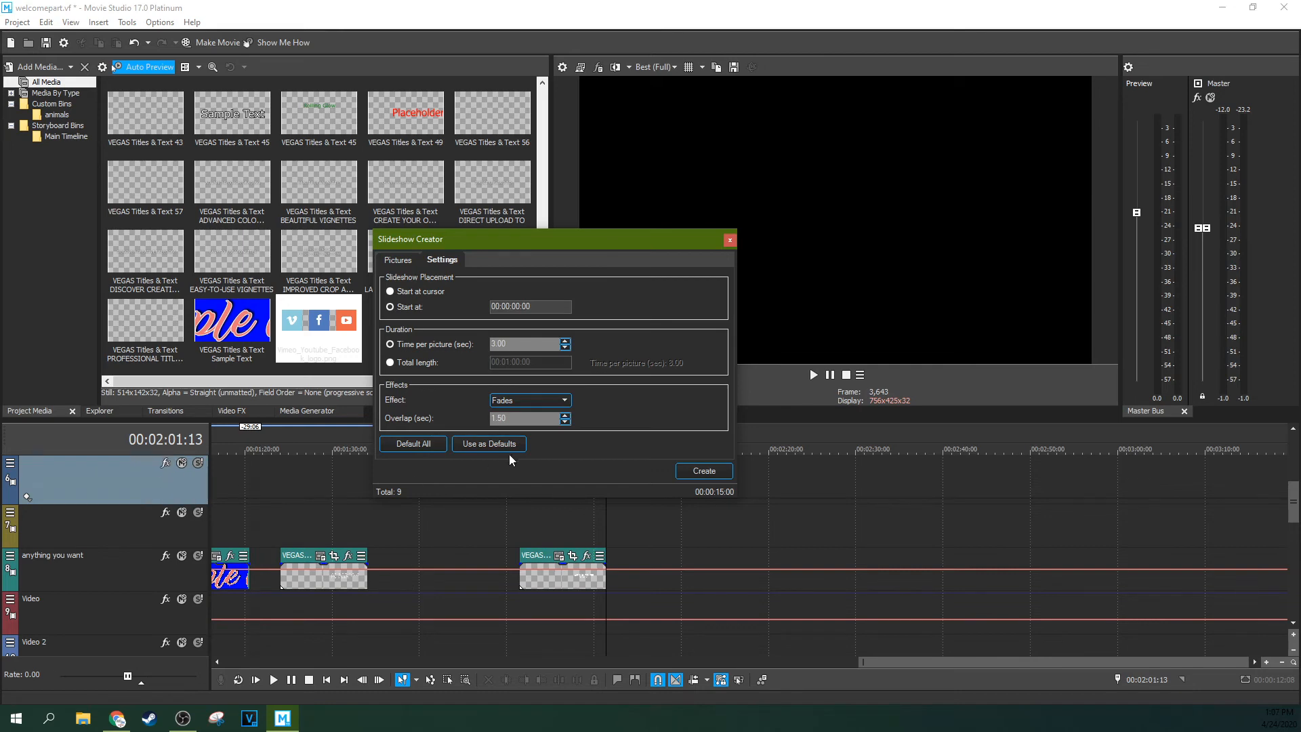
click(703, 467)
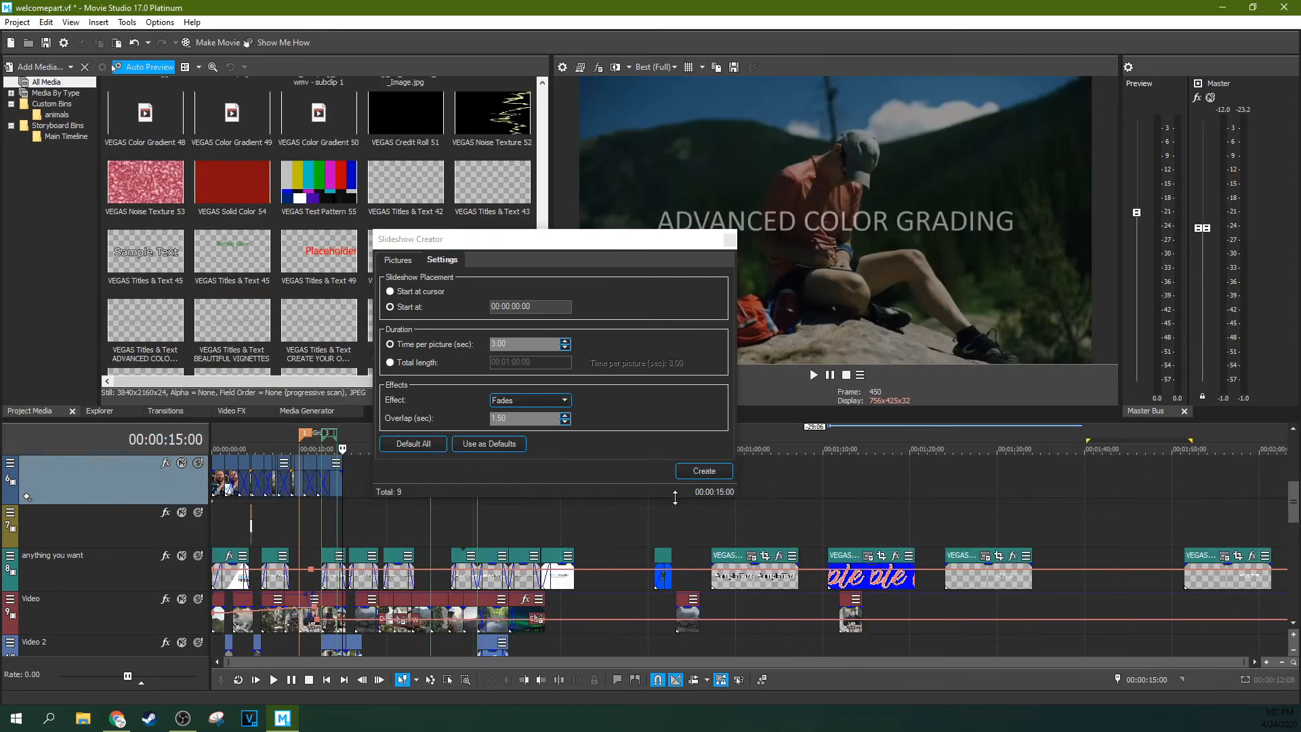
Step: Set the slideshow to start at the cursor, place the cursor near the timeline's beginning, and create the slideshow during playback
click(357, 526)
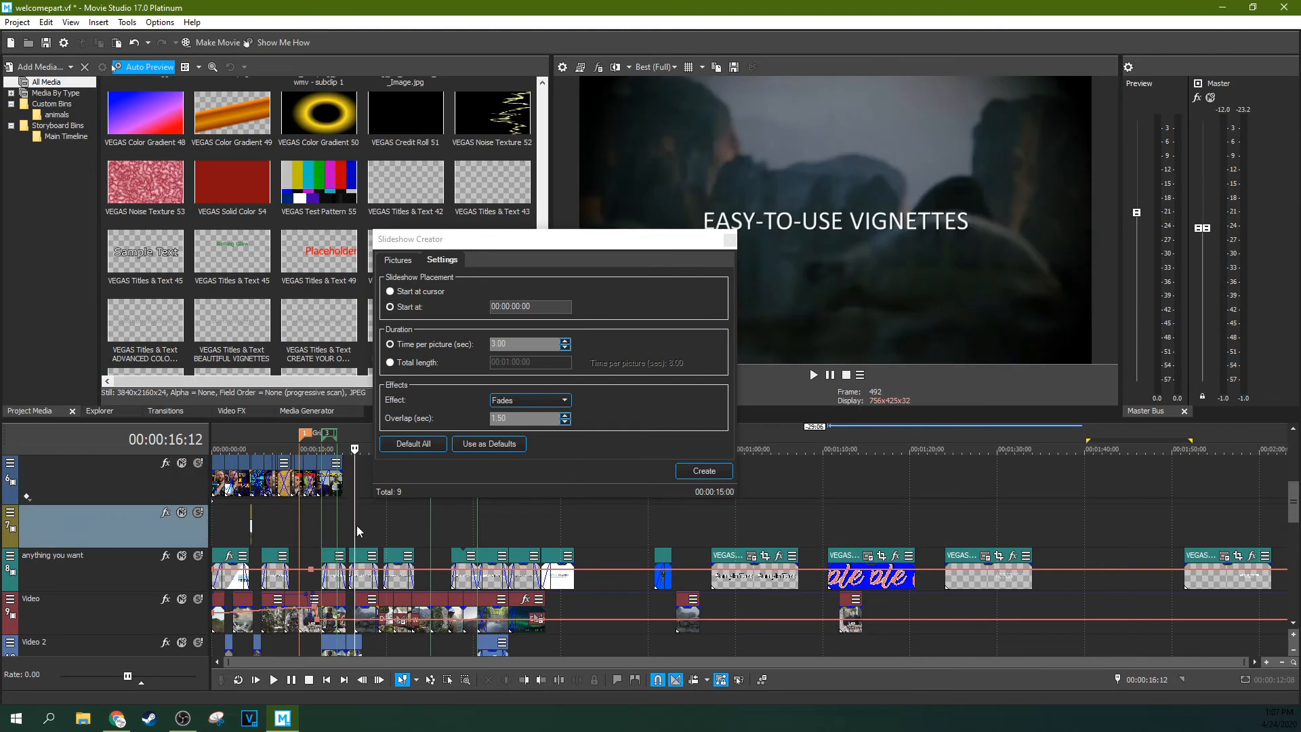
click(390, 291)
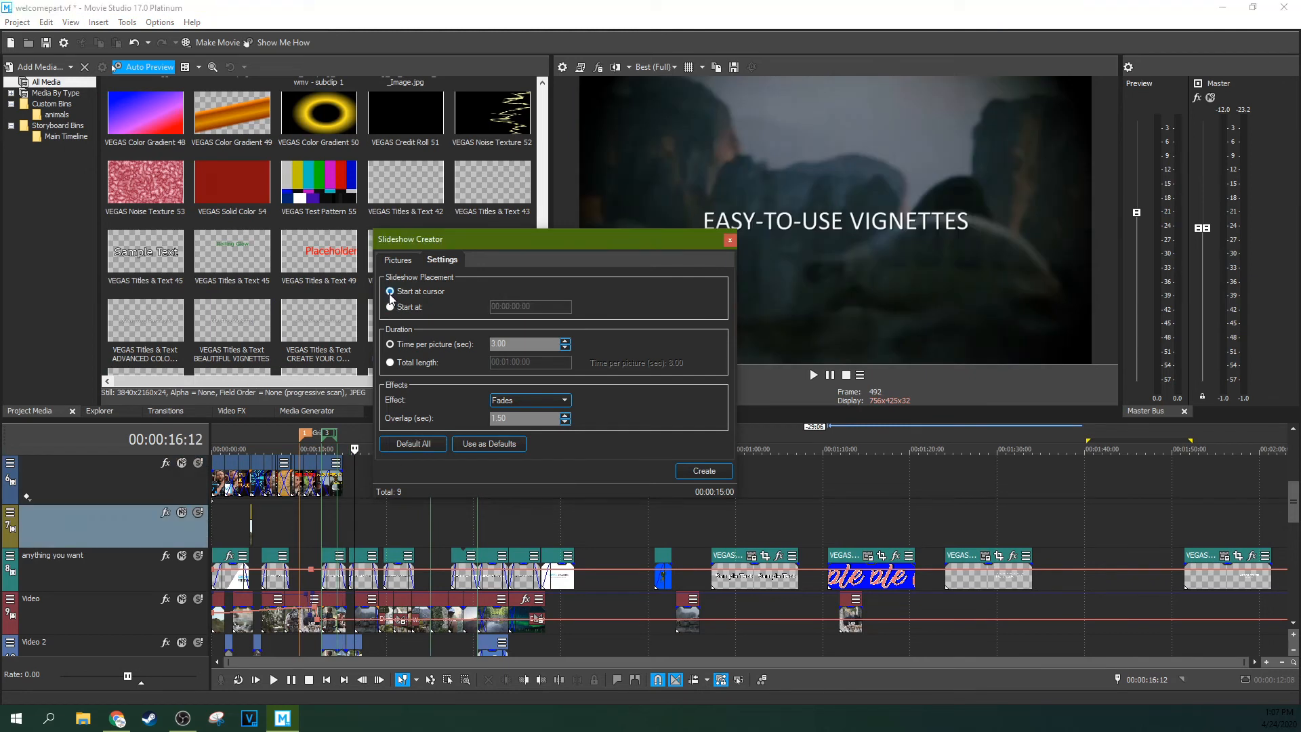
click(251, 538)
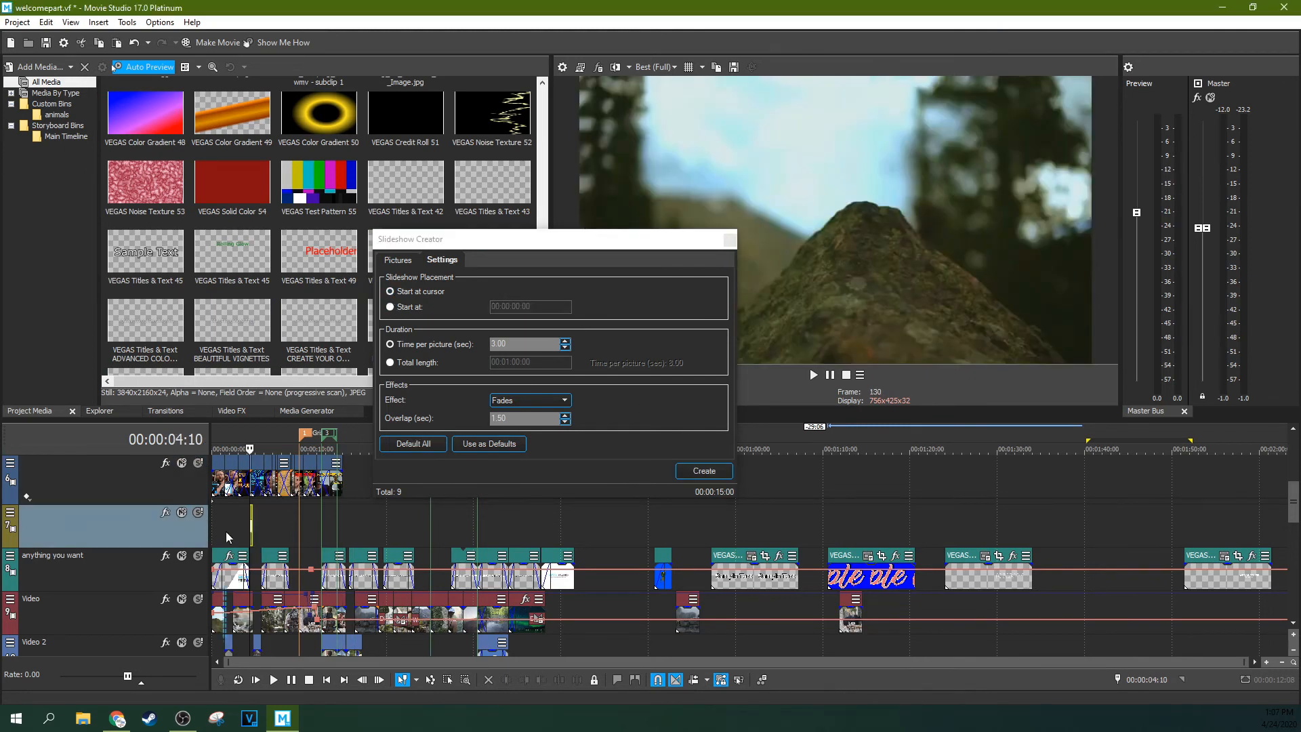
click(226, 532)
click(255, 680)
drag(686, 244, 838, 405)
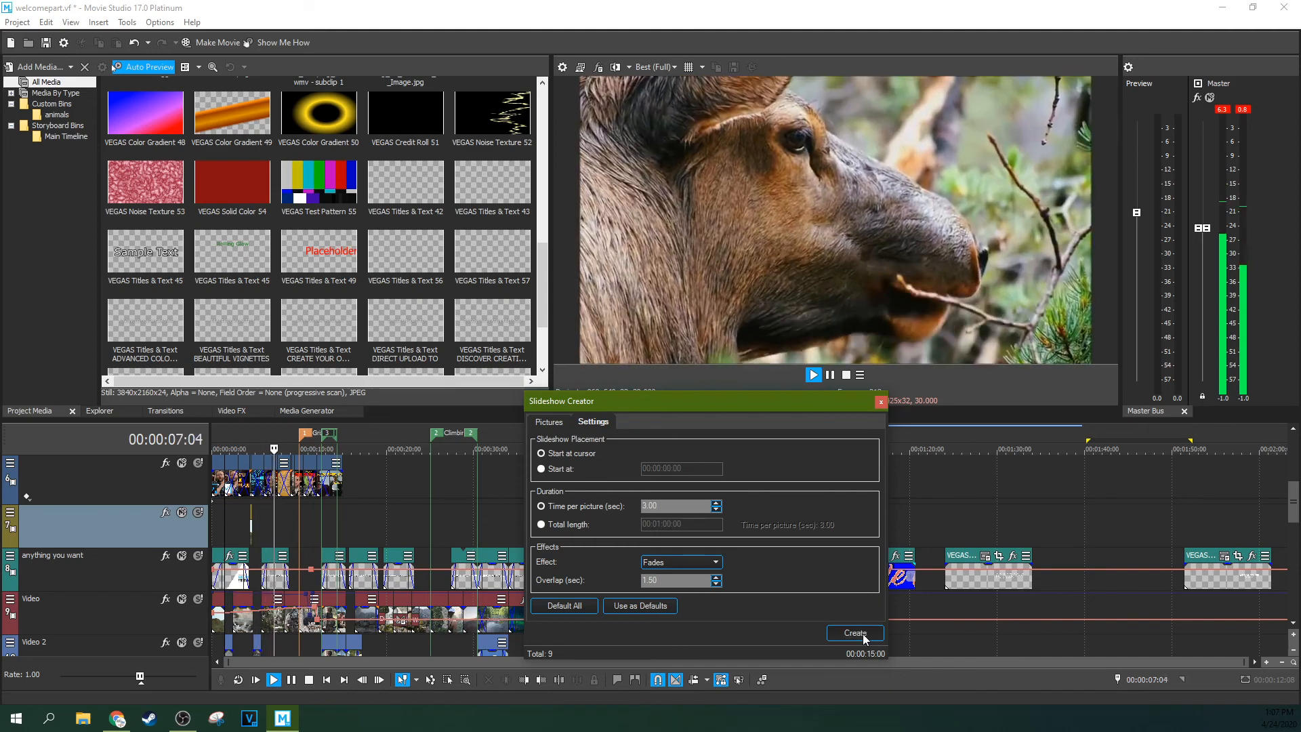
click(864, 637)
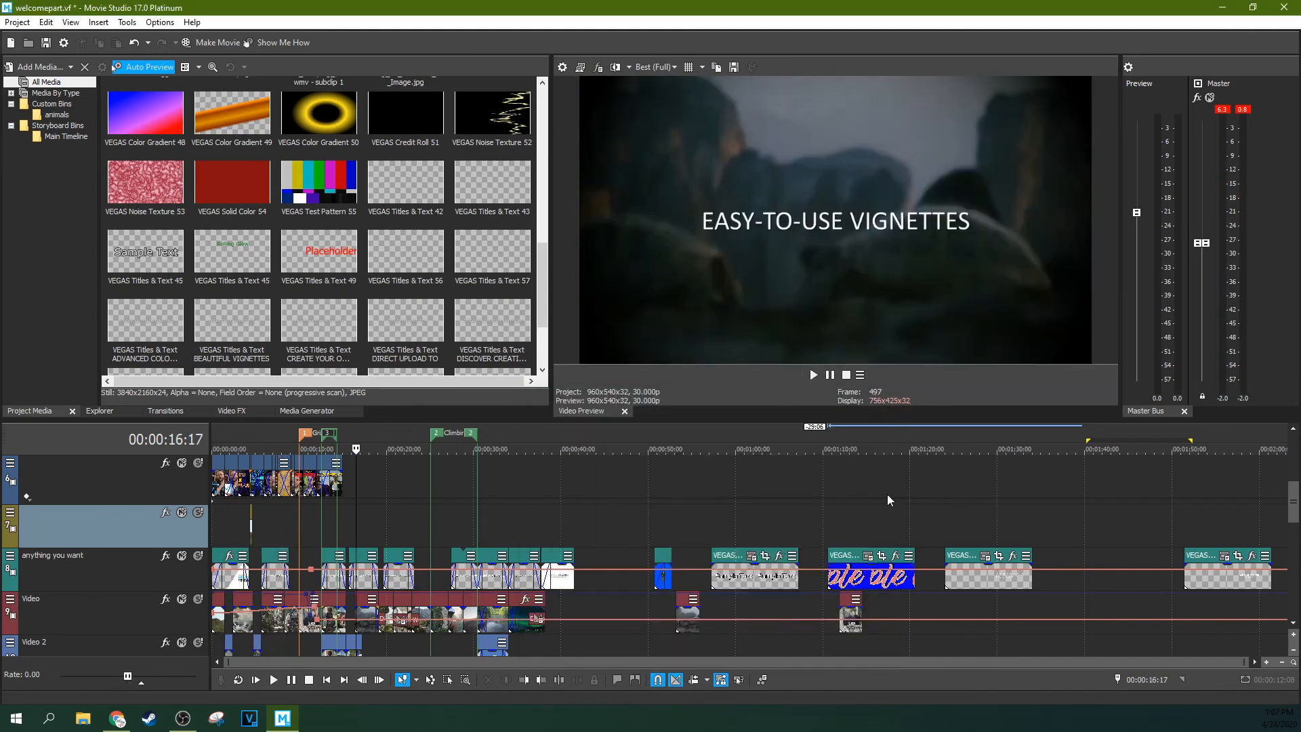
Step: Look through the timeline tracks from the topmost track down to Video 2 for the created slideshow
click(442, 477)
click(900, 486)
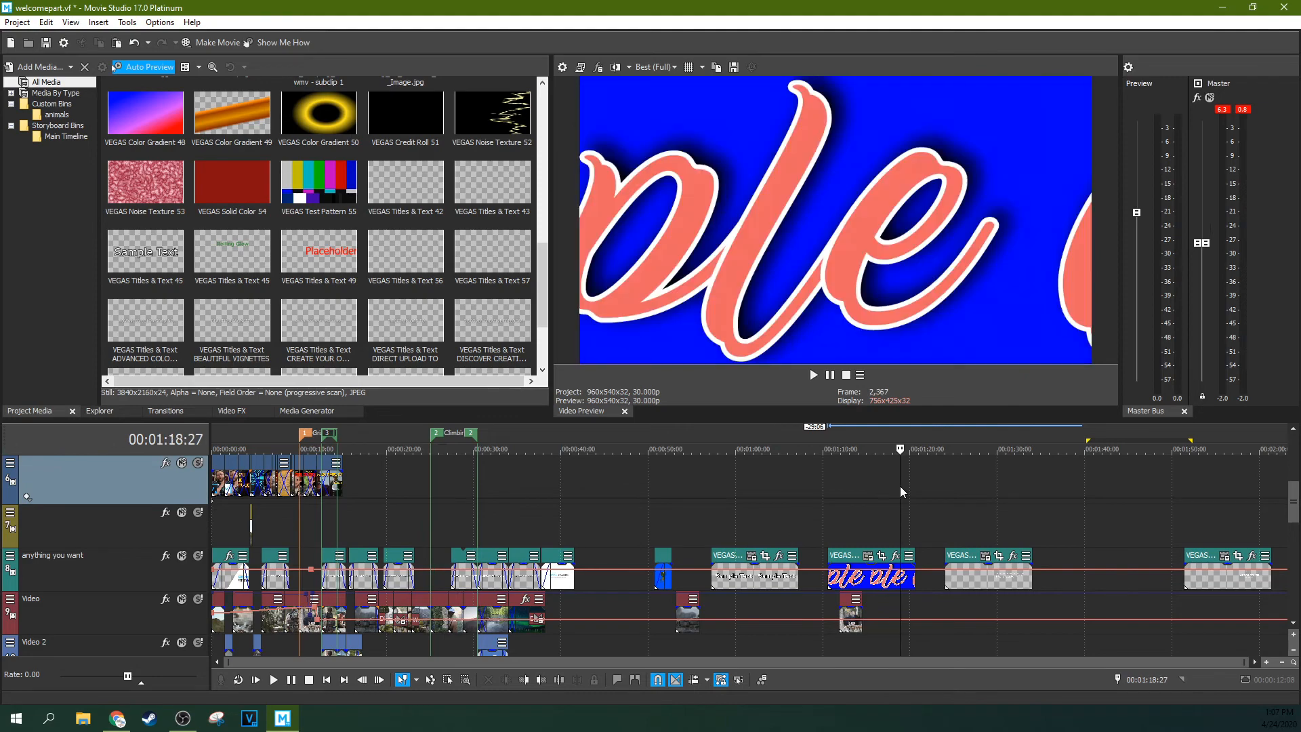
drag(1293, 510, 1293, 473)
key(ctrl+End)
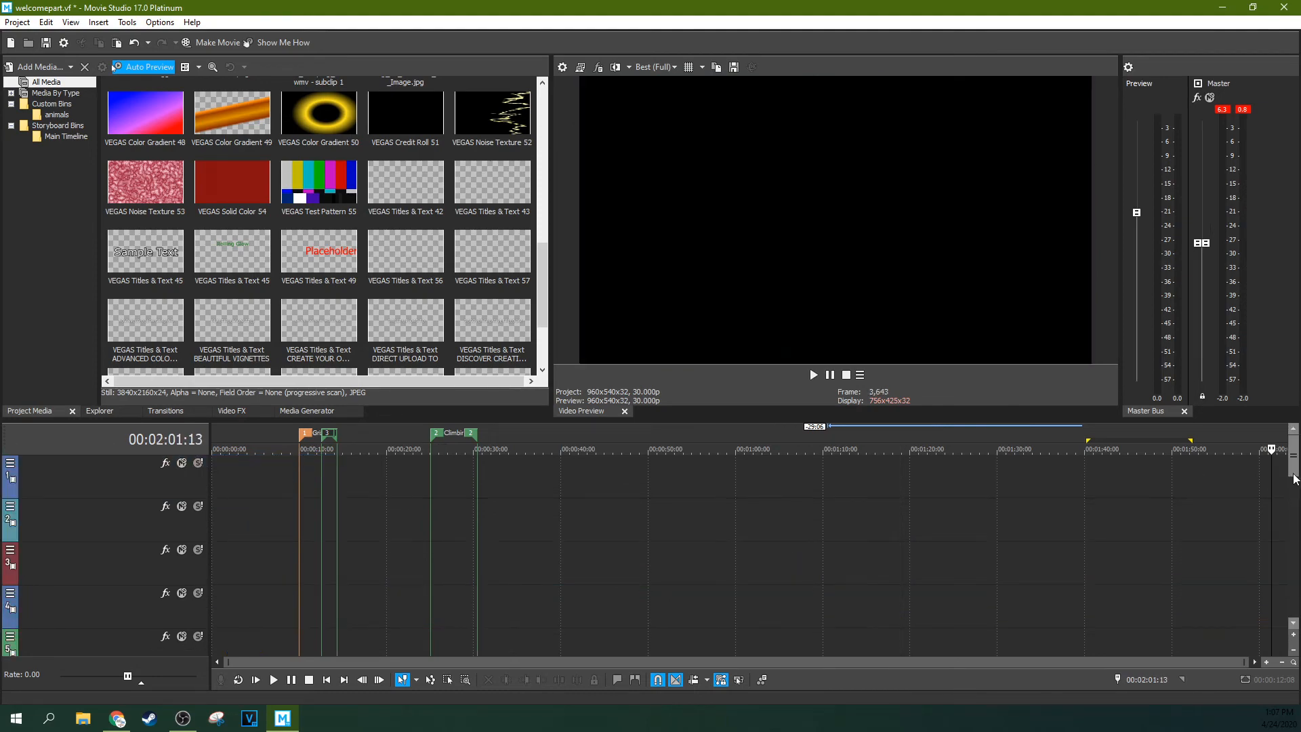
scroll(1293, 479, down, 6)
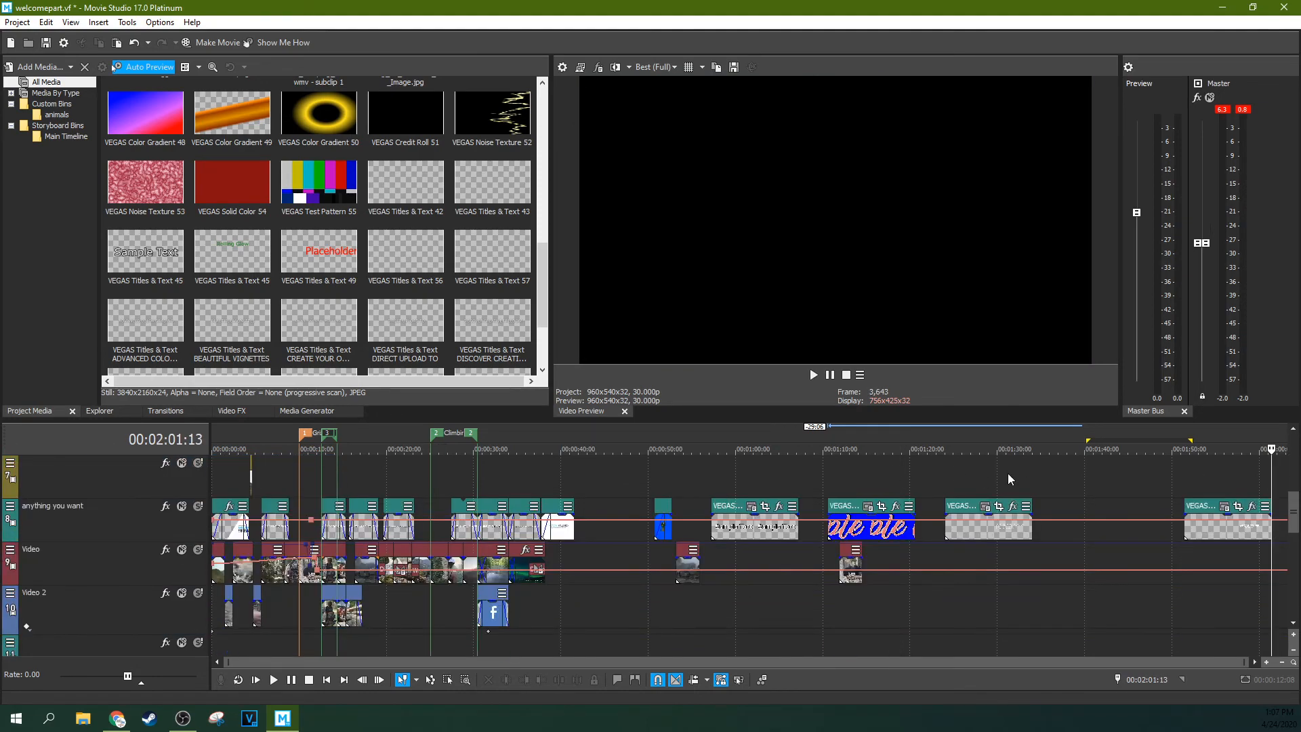
click(1014, 473)
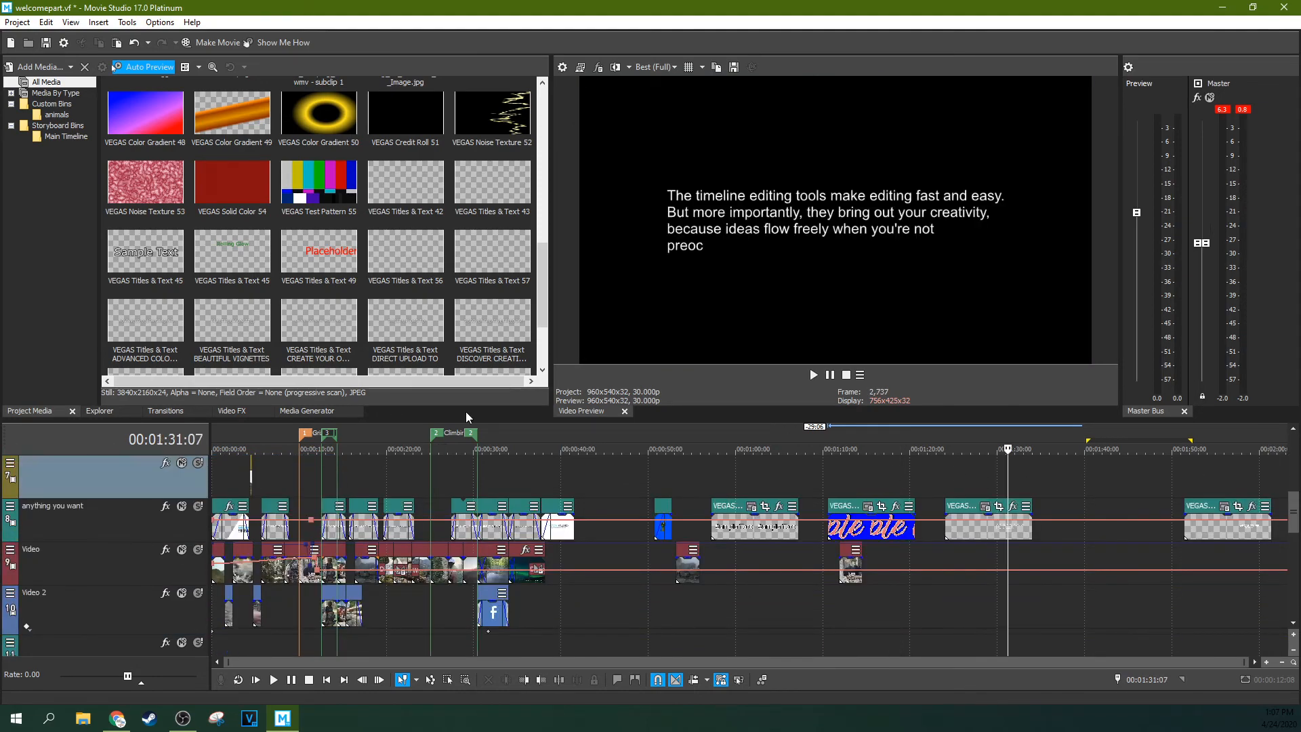
click(1096, 505)
Step: Examine the available tools, including the commands for creating a multicamera track and enabling multicamera editing
click(125, 23)
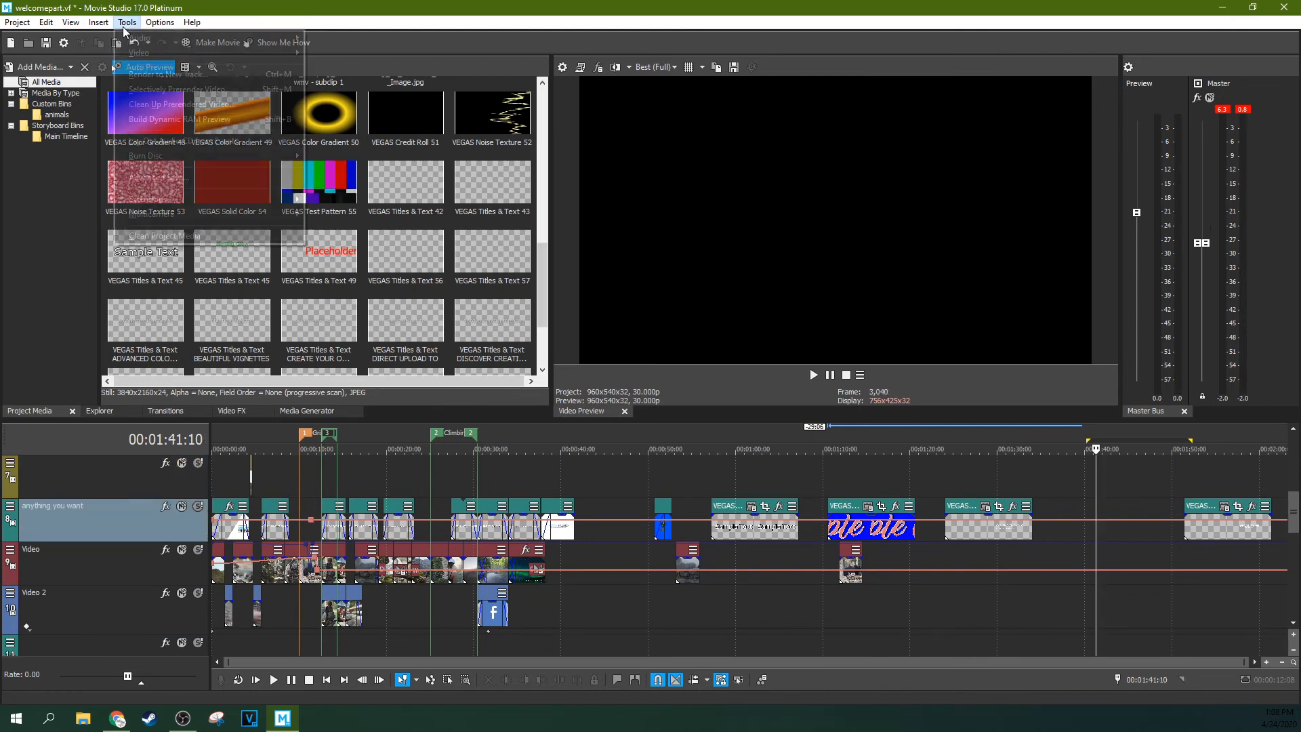
mouse_move(192, 22)
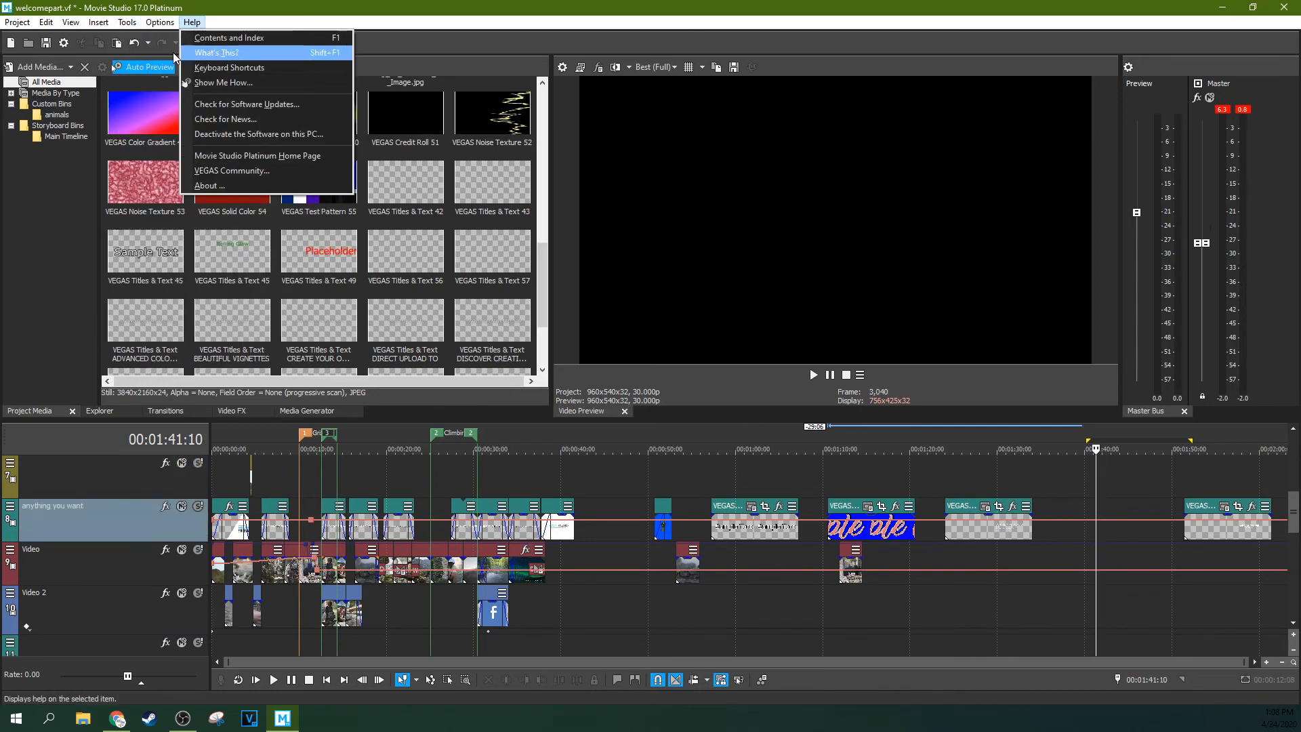
mouse_move(129, 26)
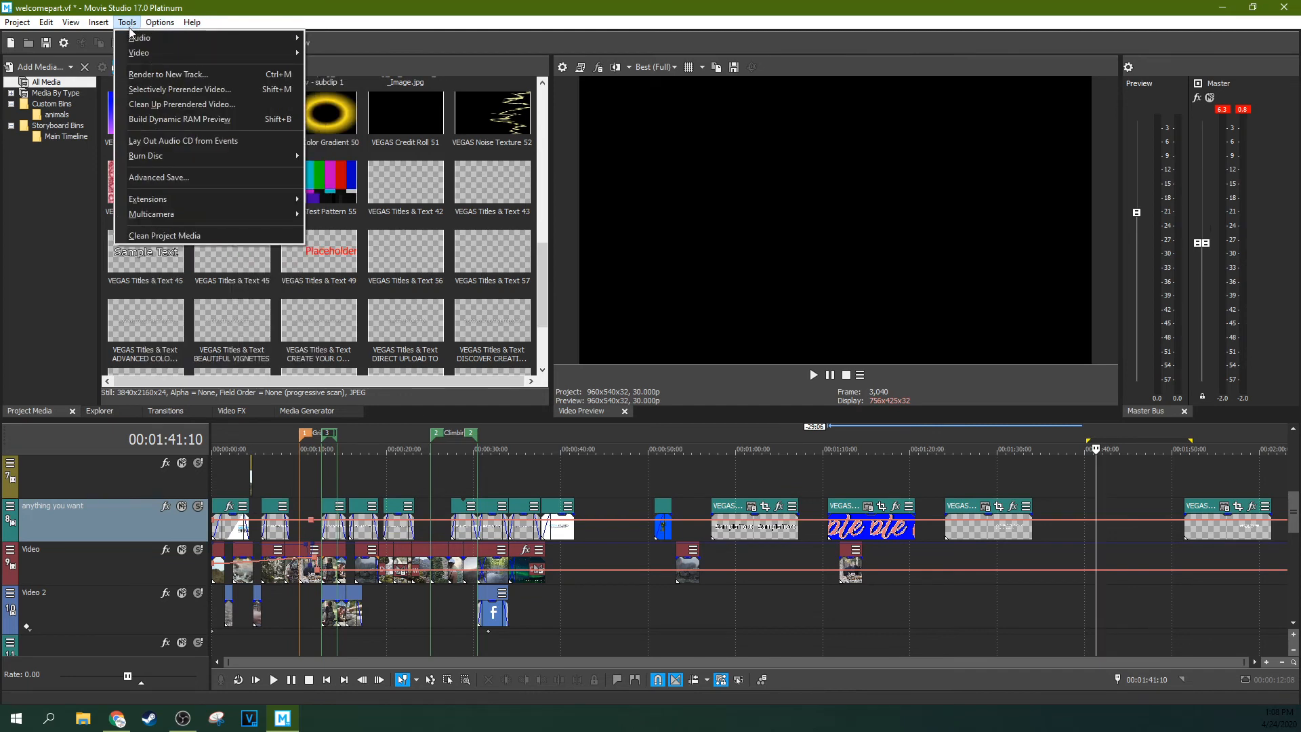
mouse_move(184, 216)
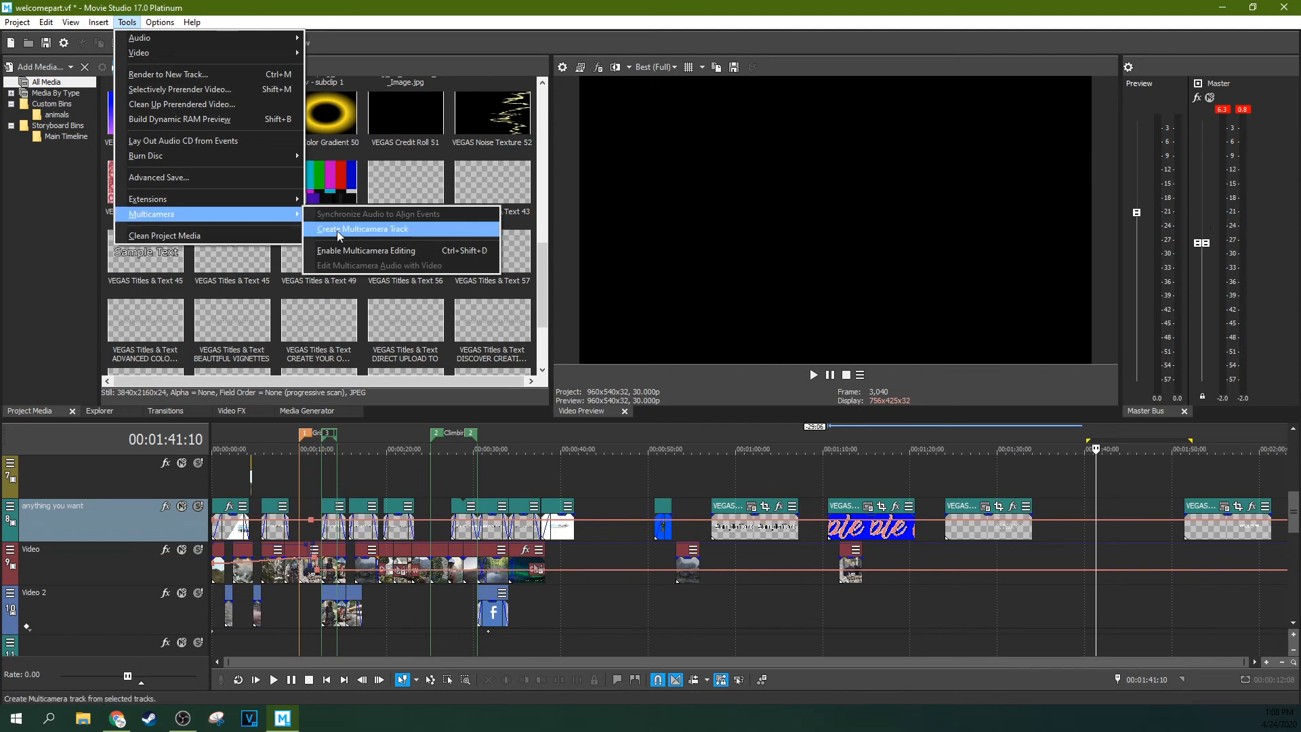
click(440, 581)
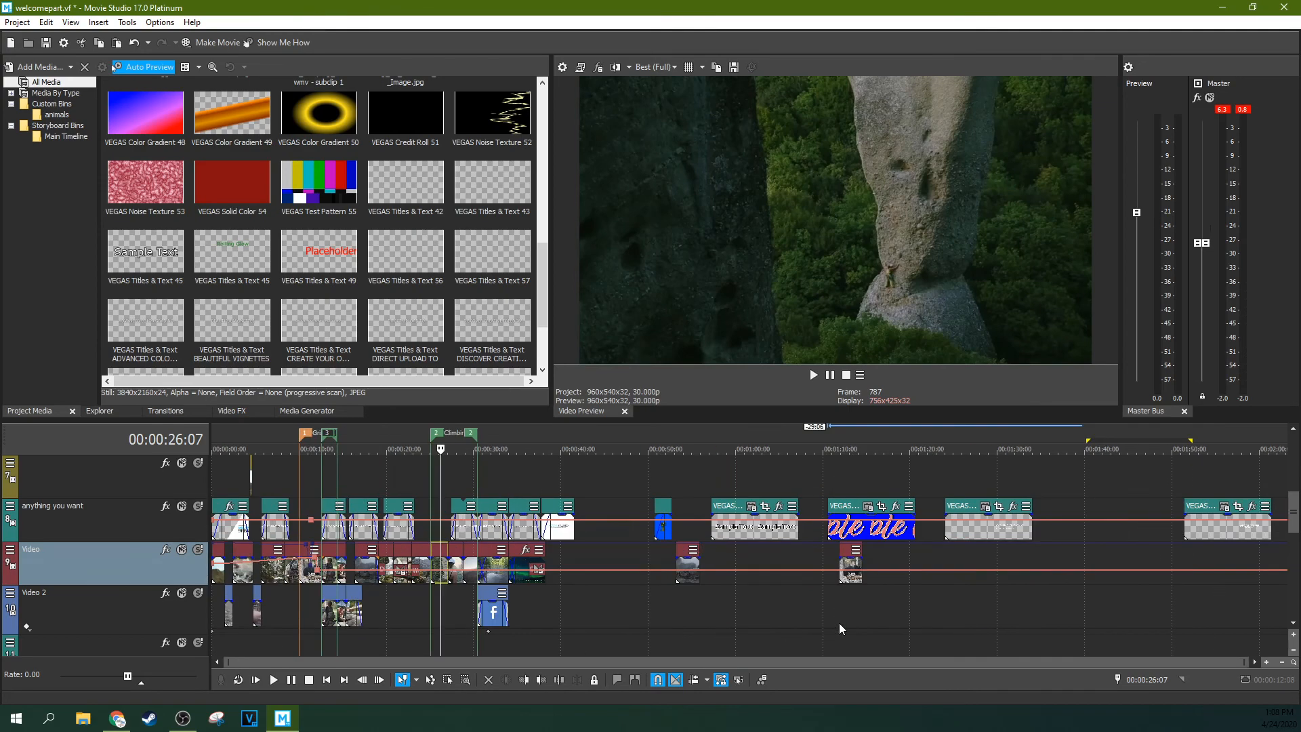
click(125, 537)
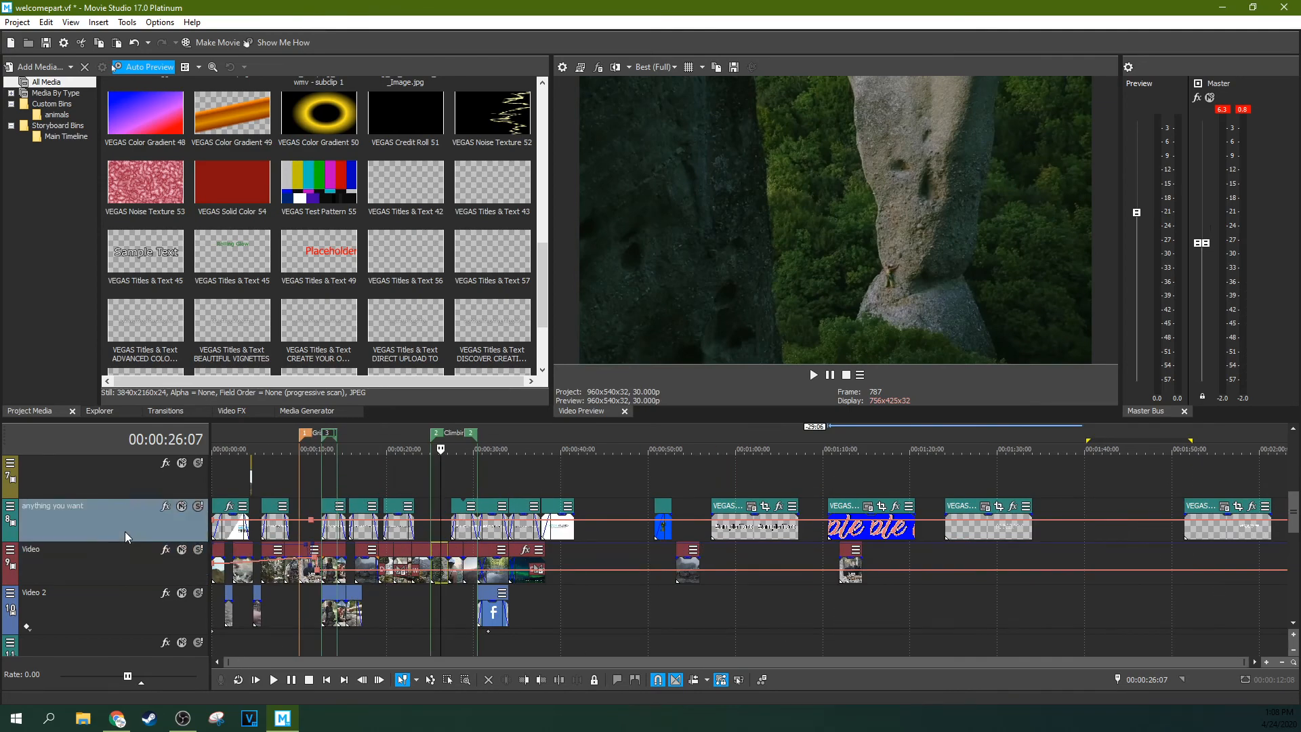
key(Delete)
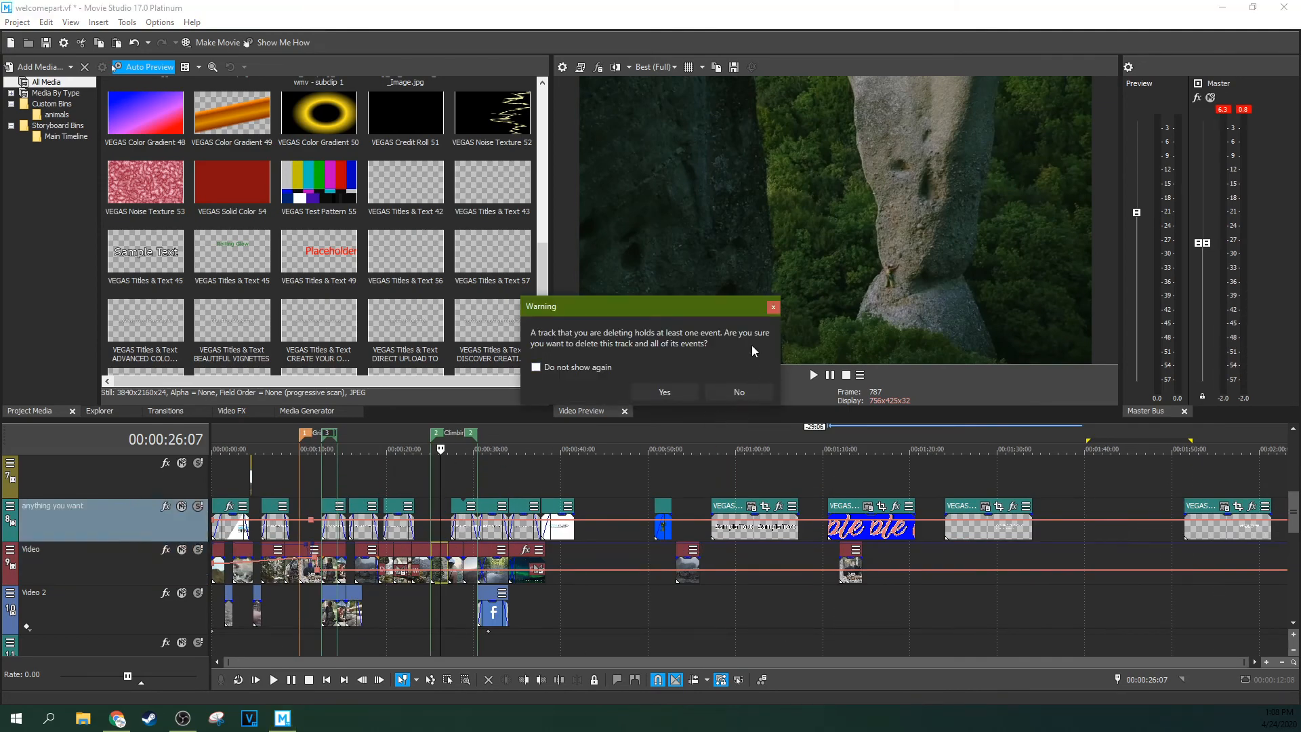
click(773, 308)
Step: Leave the welcomepart.vf project and start a new project
click(17, 22)
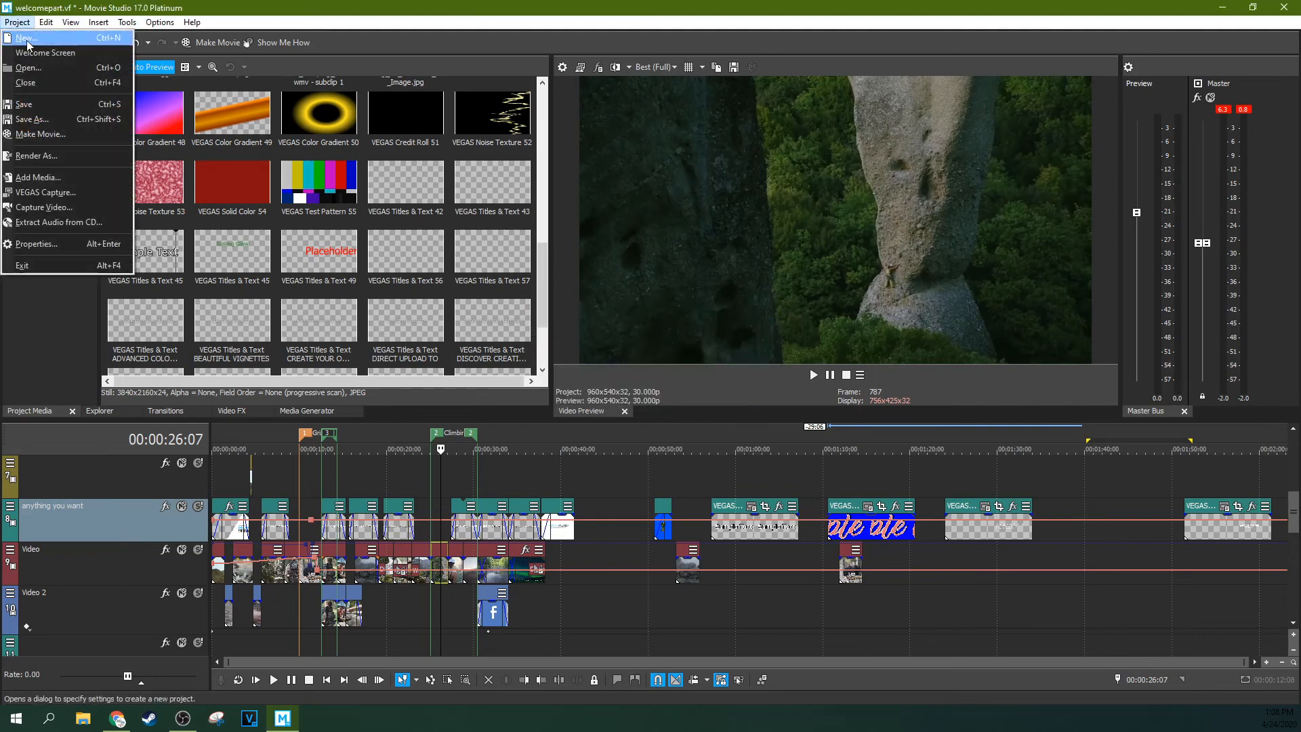
click(29, 53)
click(707, 286)
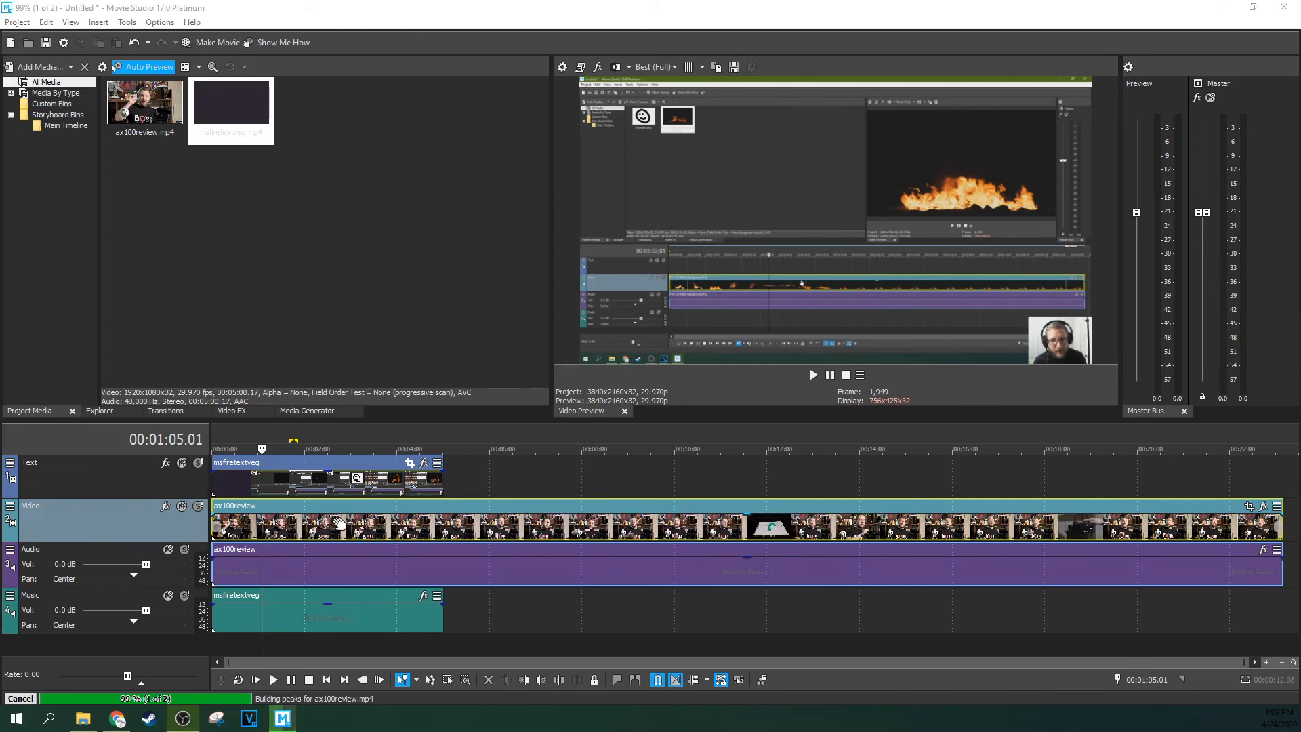
Step: Select the msfiretextveg clip on the Text track together with the ax100review clip on the Video track, and bring up the multicamera commands
click(379, 479)
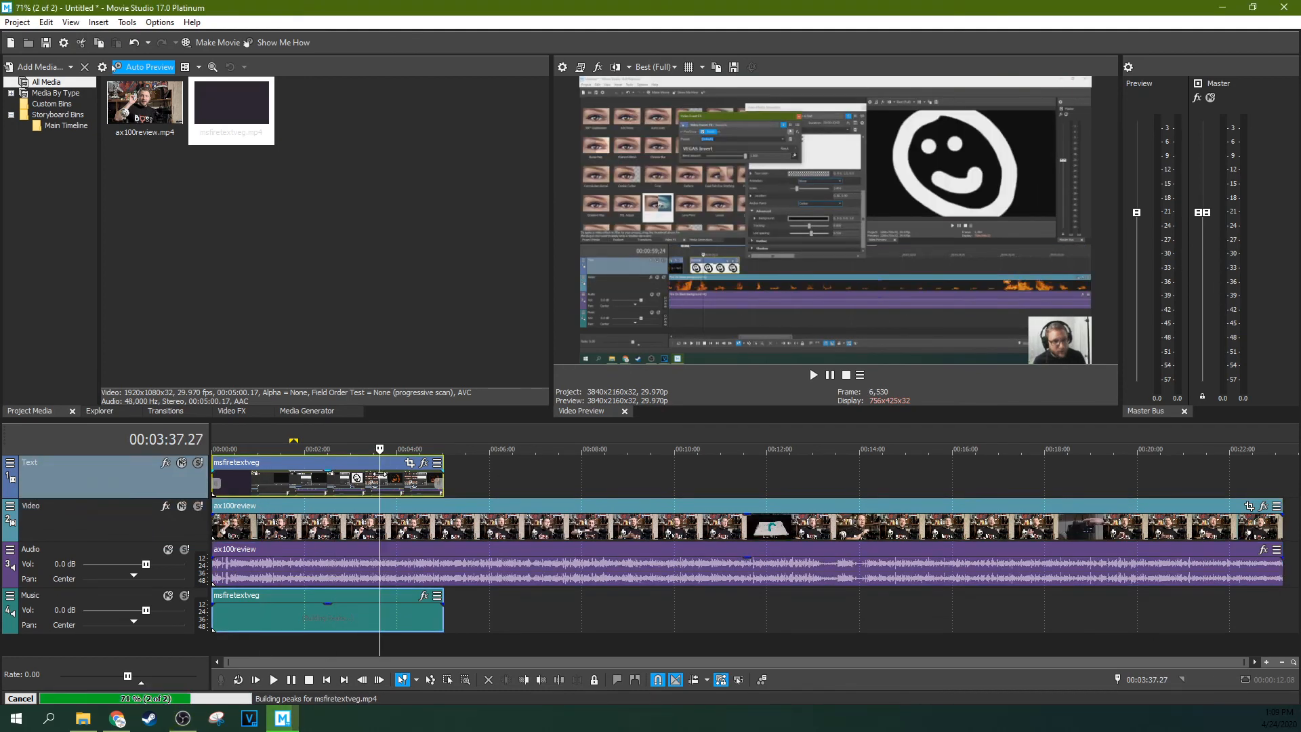
click(267, 483)
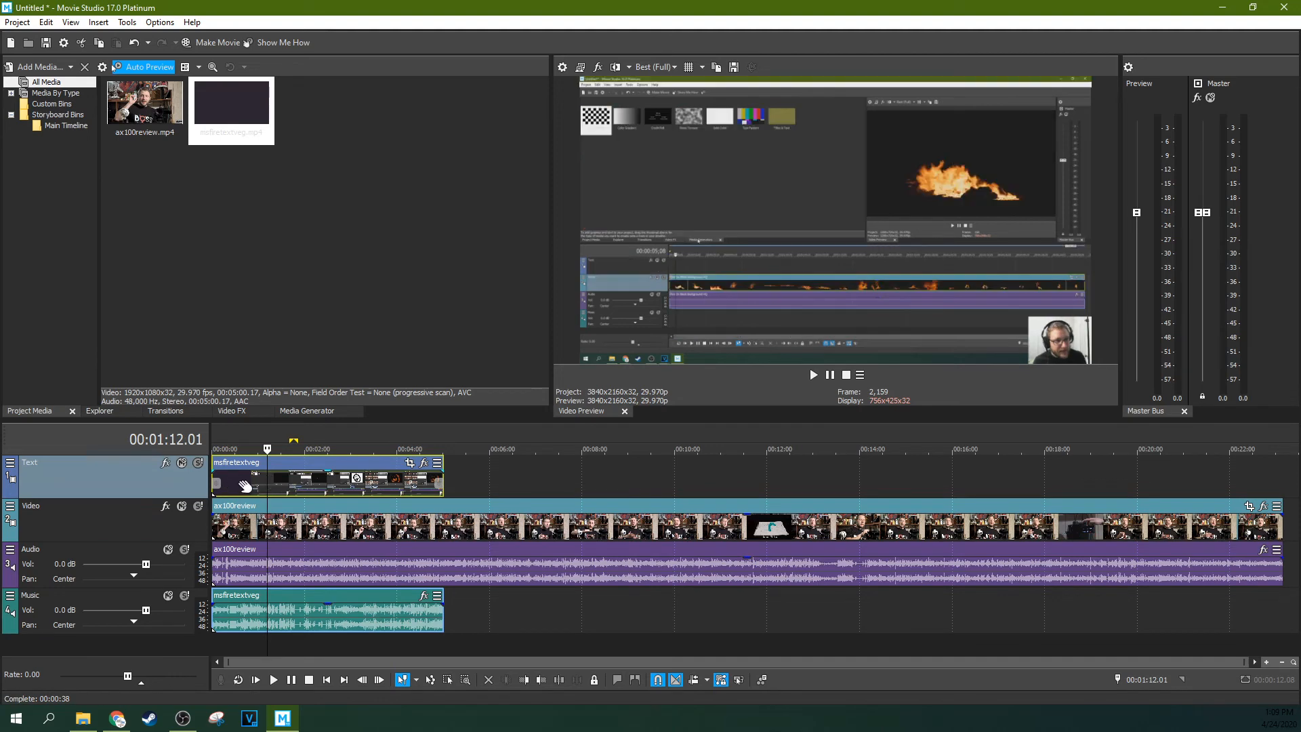
click(246, 516)
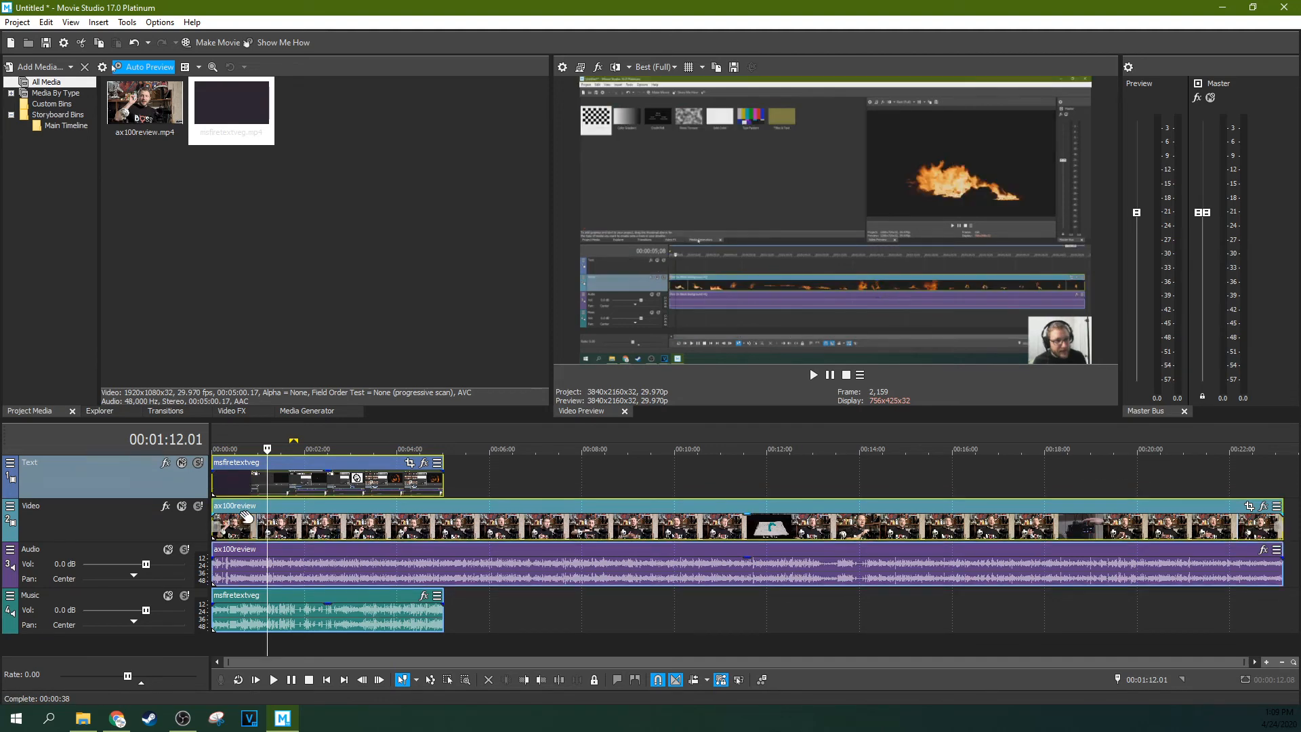
click(245, 517)
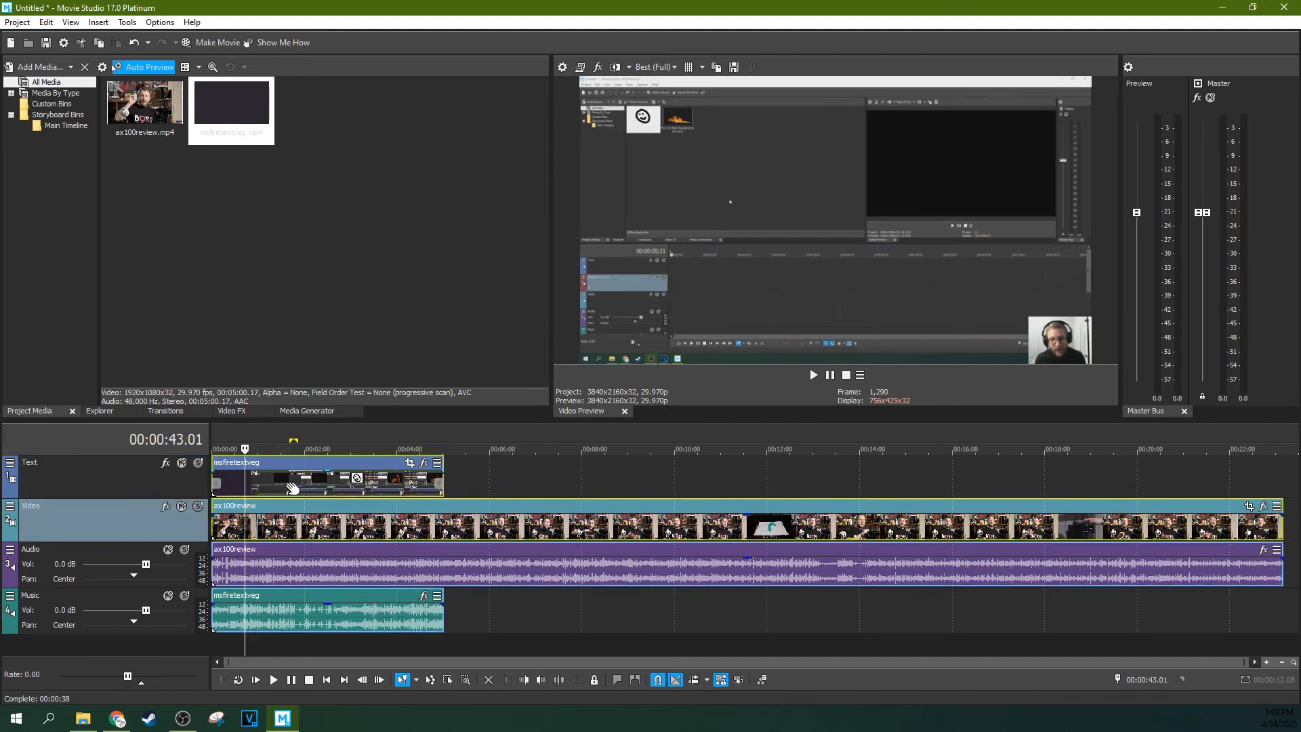
click(126, 22)
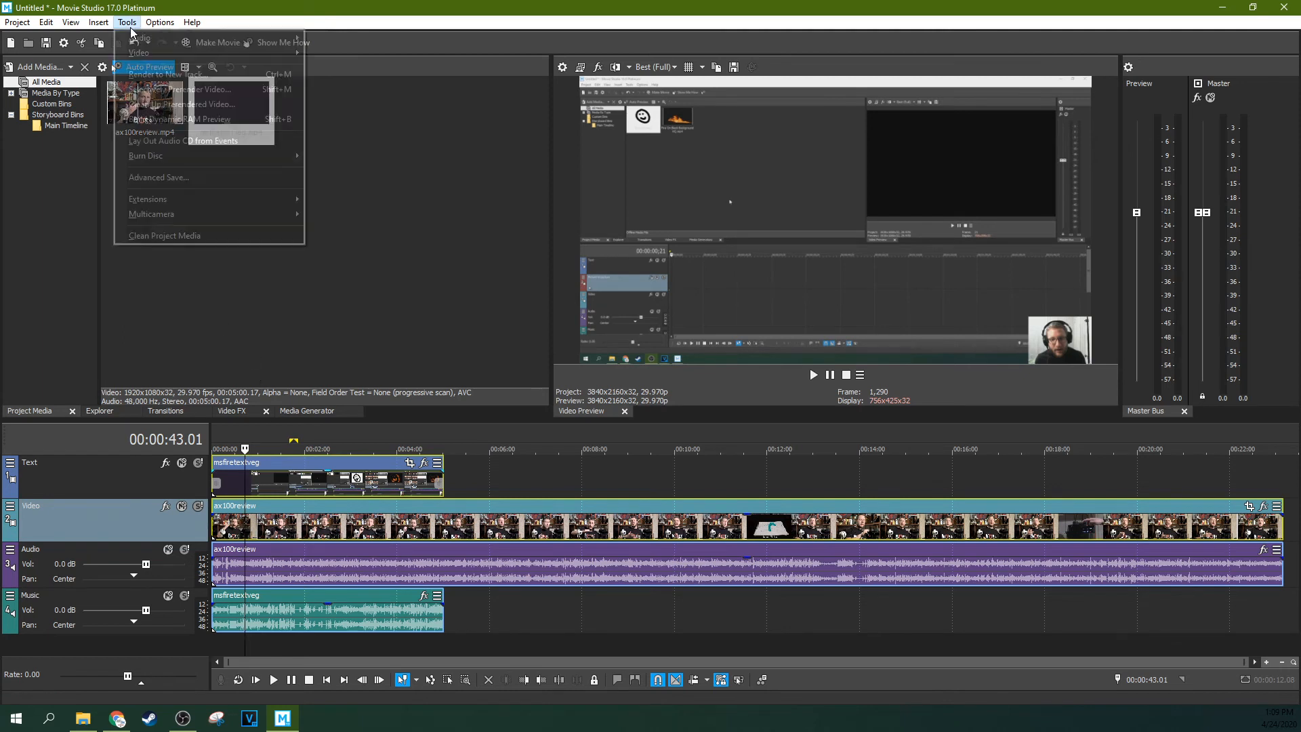
mouse_move(105, 27)
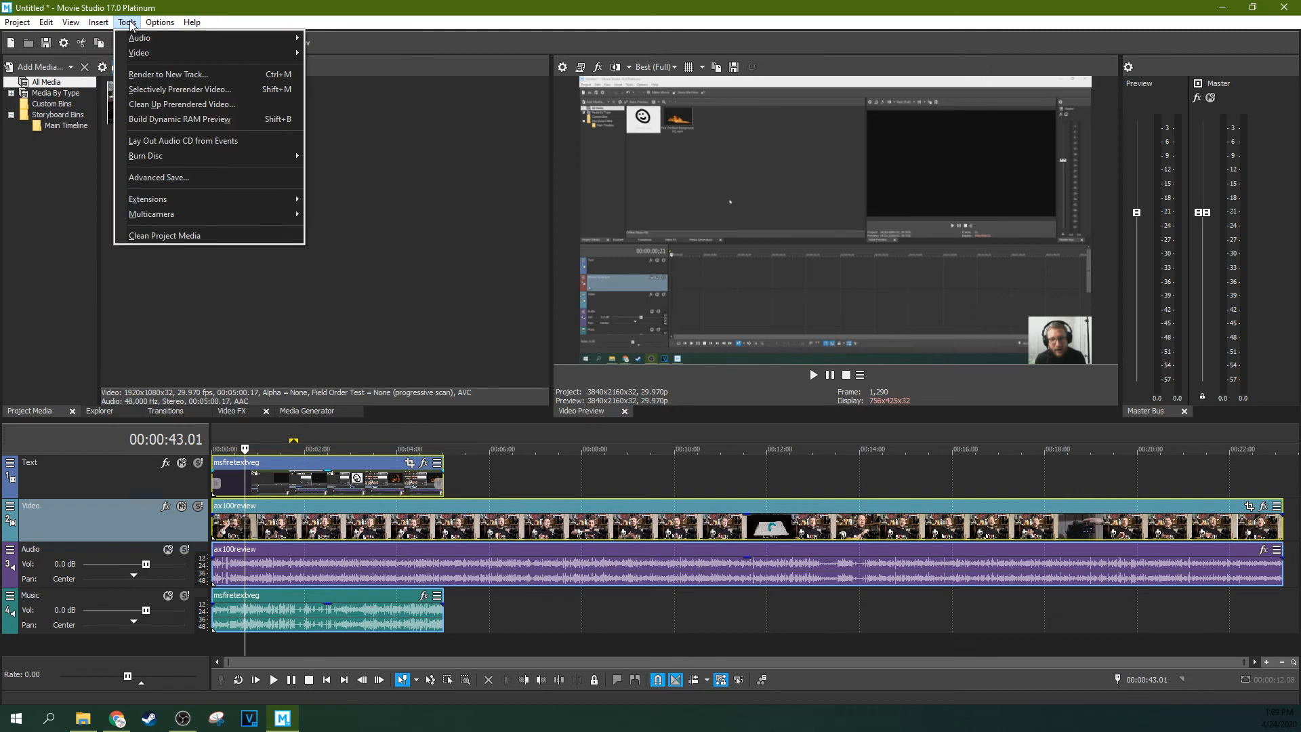
mouse_move(185, 222)
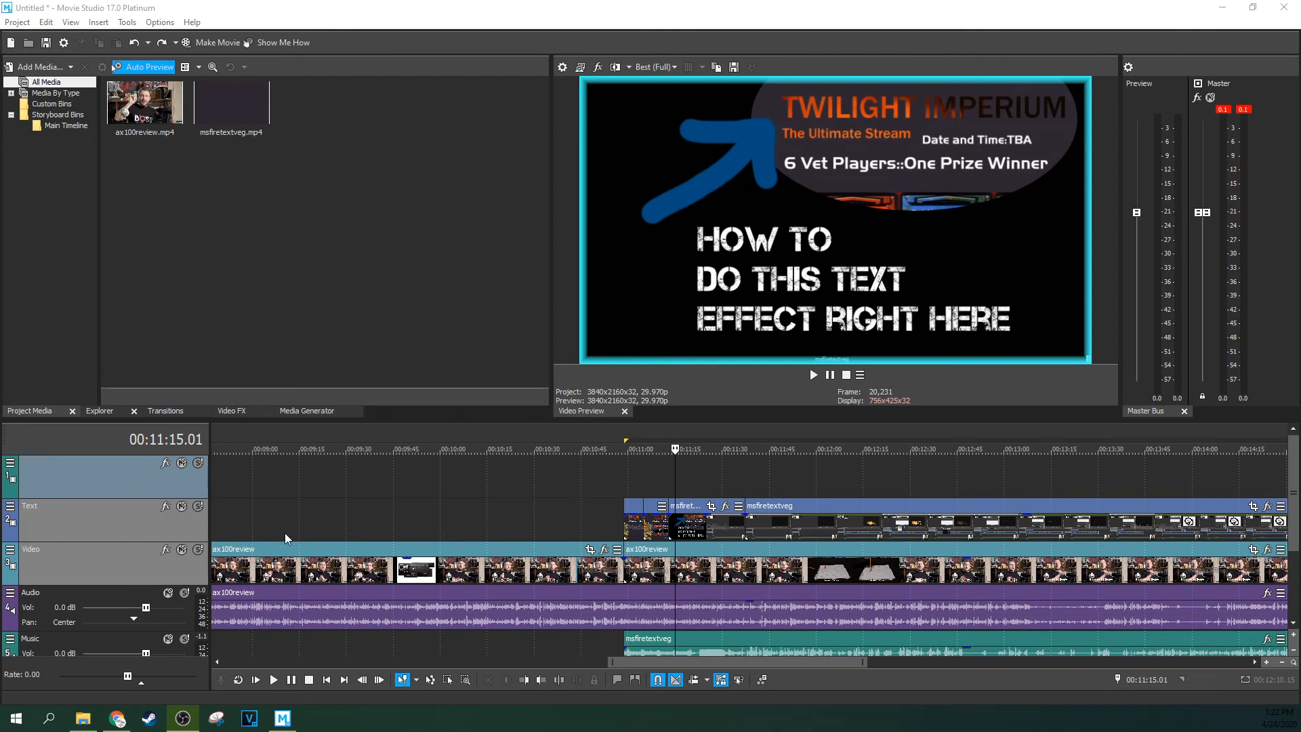
Step: Create a multicamera track from the selected Text and Video tracks
click(141, 20)
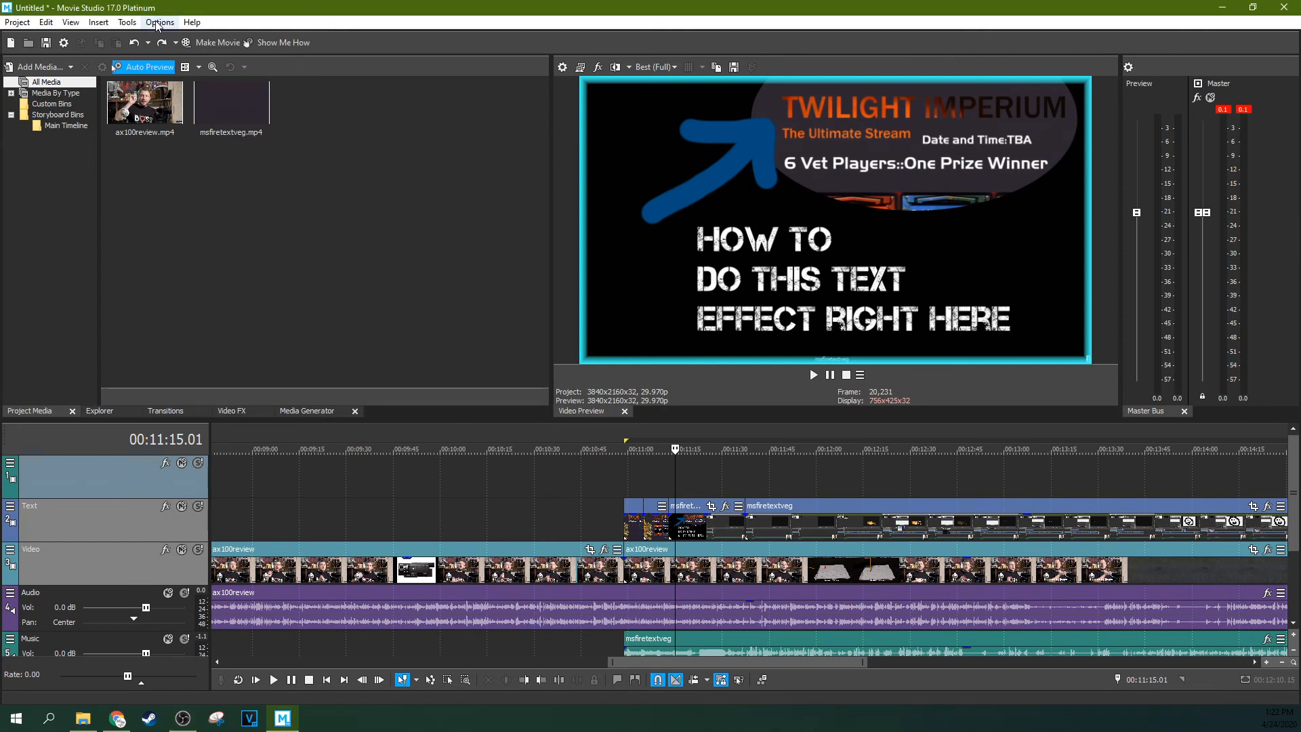
click(146, 25)
mouse_move(127, 22)
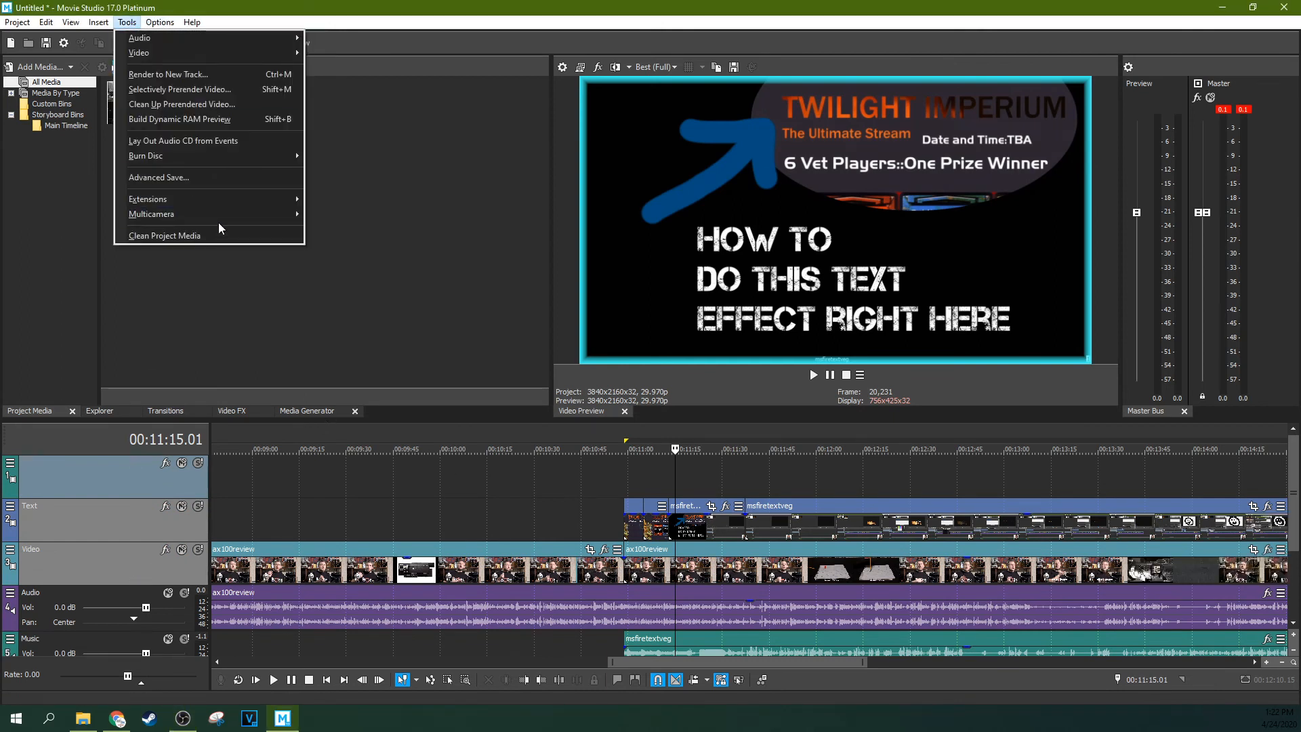
mouse_move(224, 221)
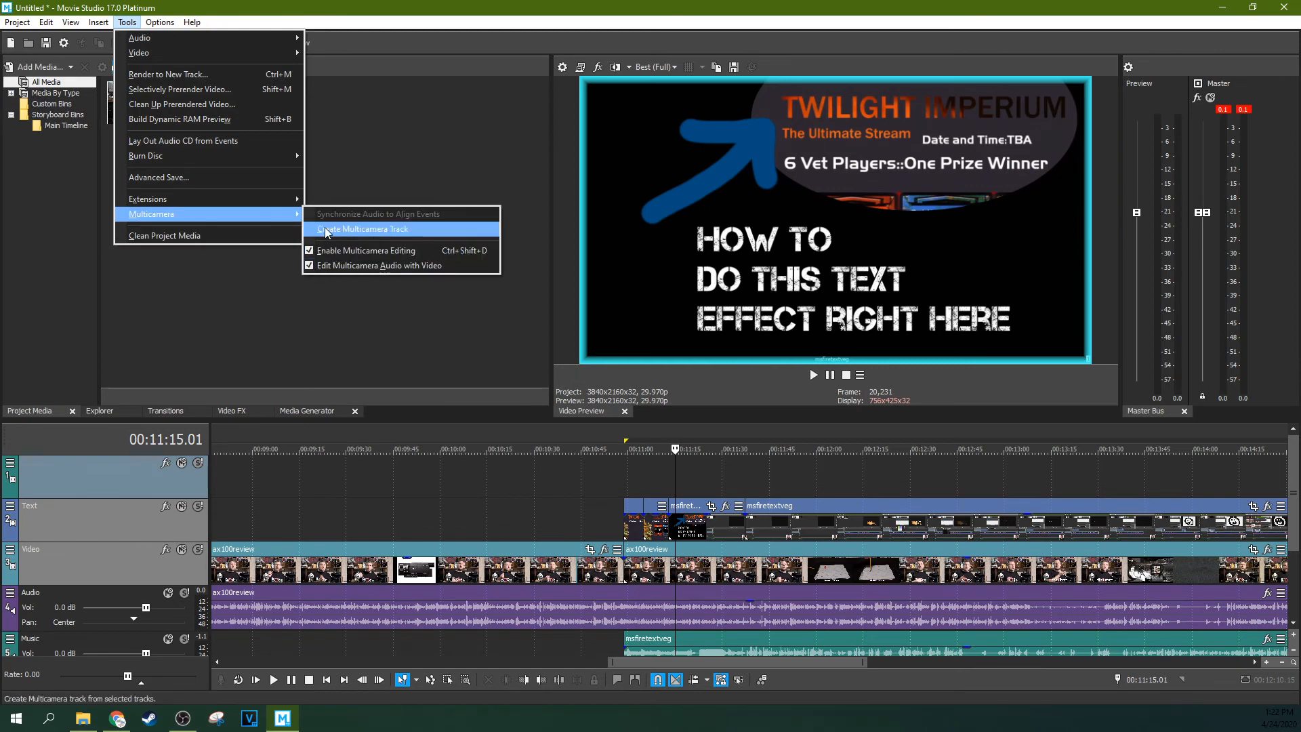
click(325, 229)
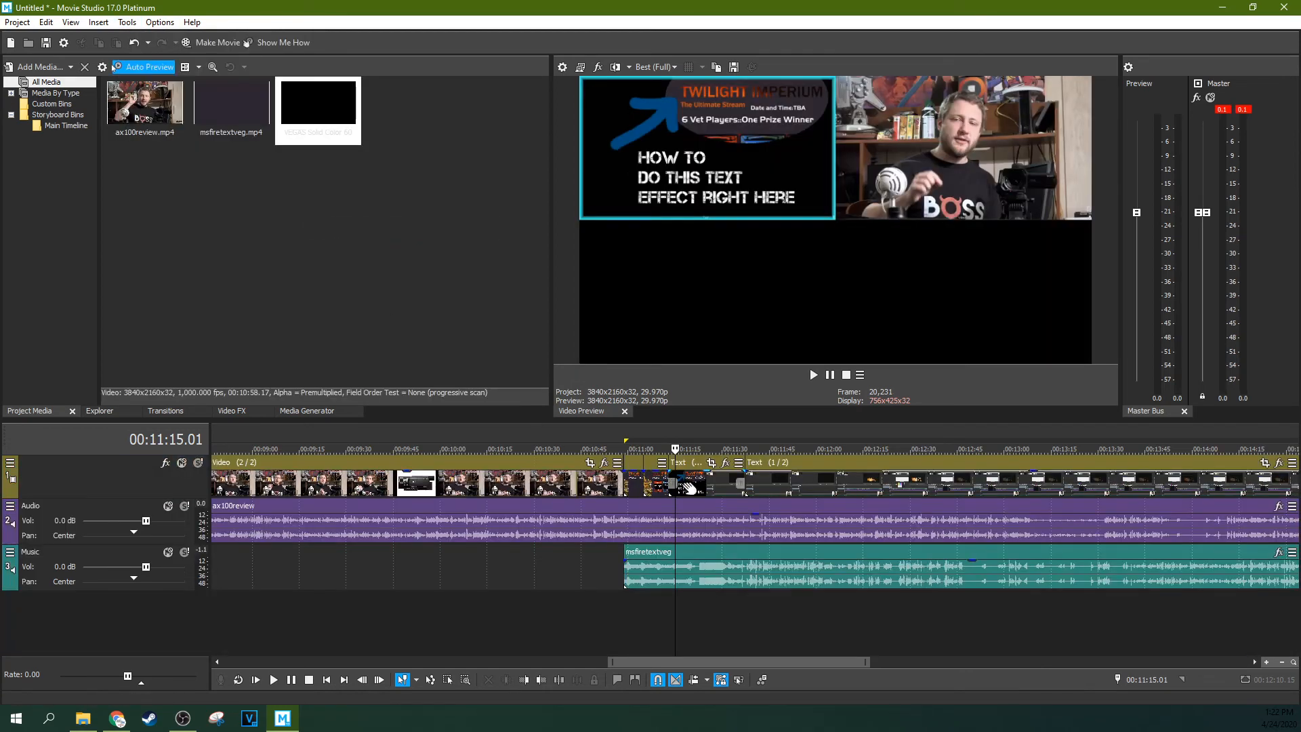
Step: Play the multicamera track from 00:11:15.01 and switch the shot to the Video camera and back to the Text camera
scroll(770, 426, up, 3)
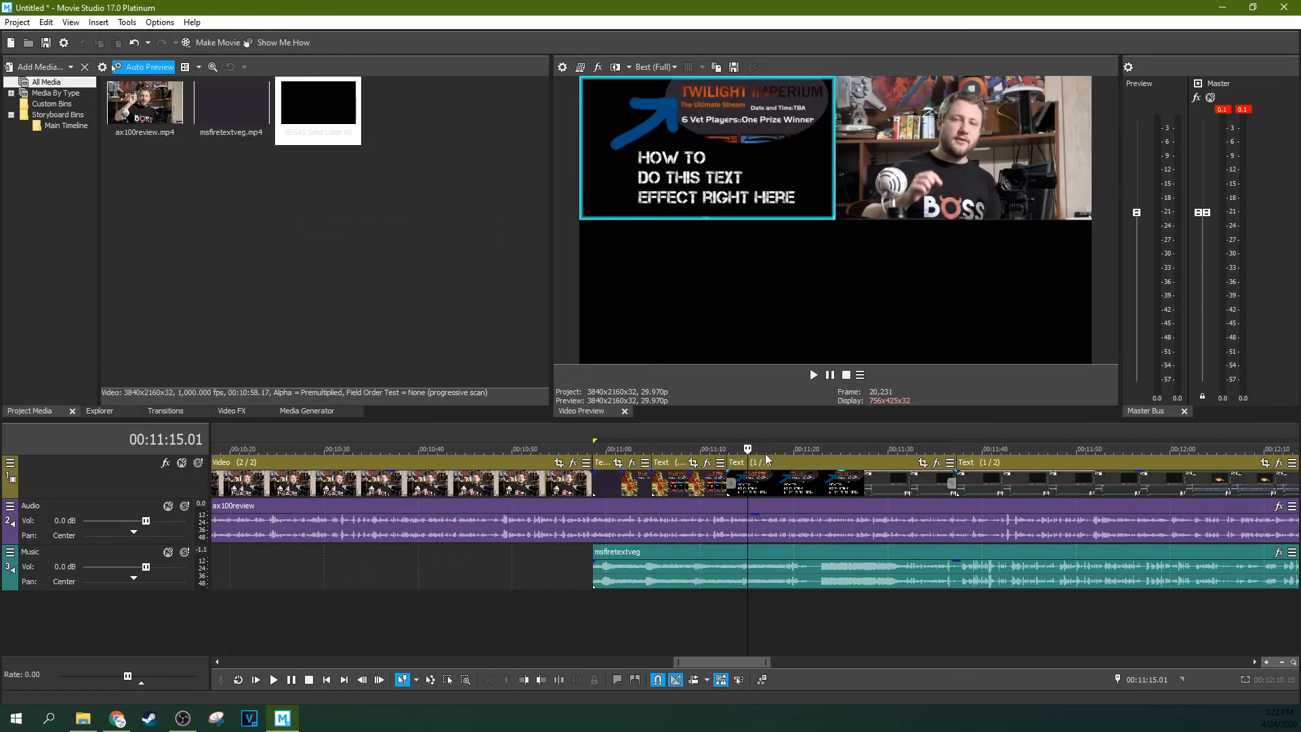
key(space)
key(space)
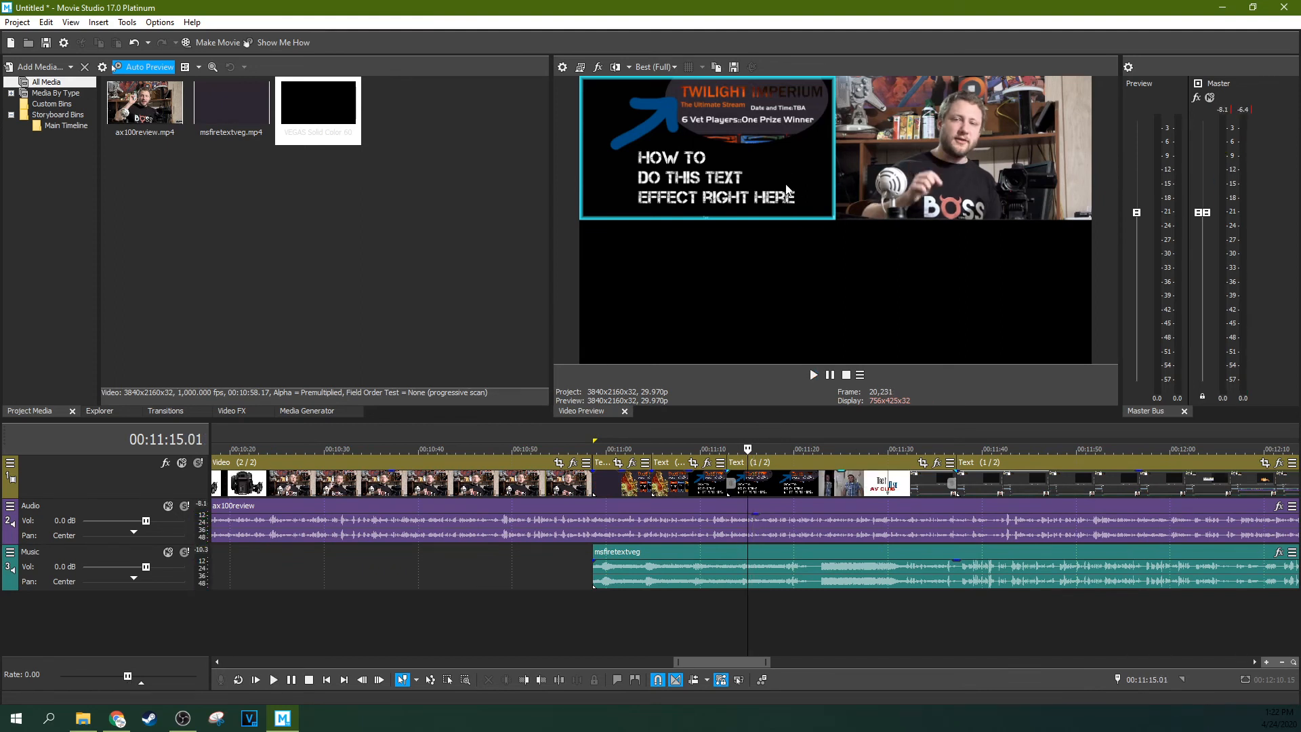
key(space)
click(857, 192)
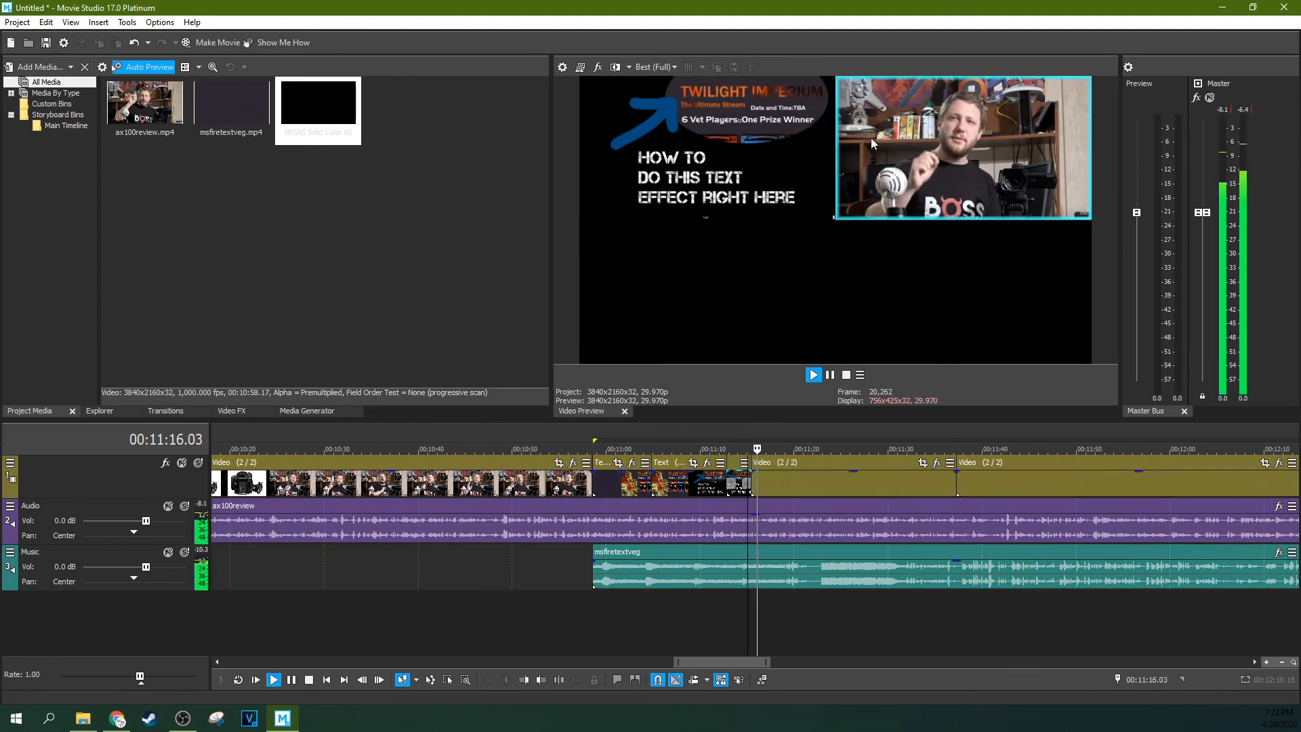
click(790, 162)
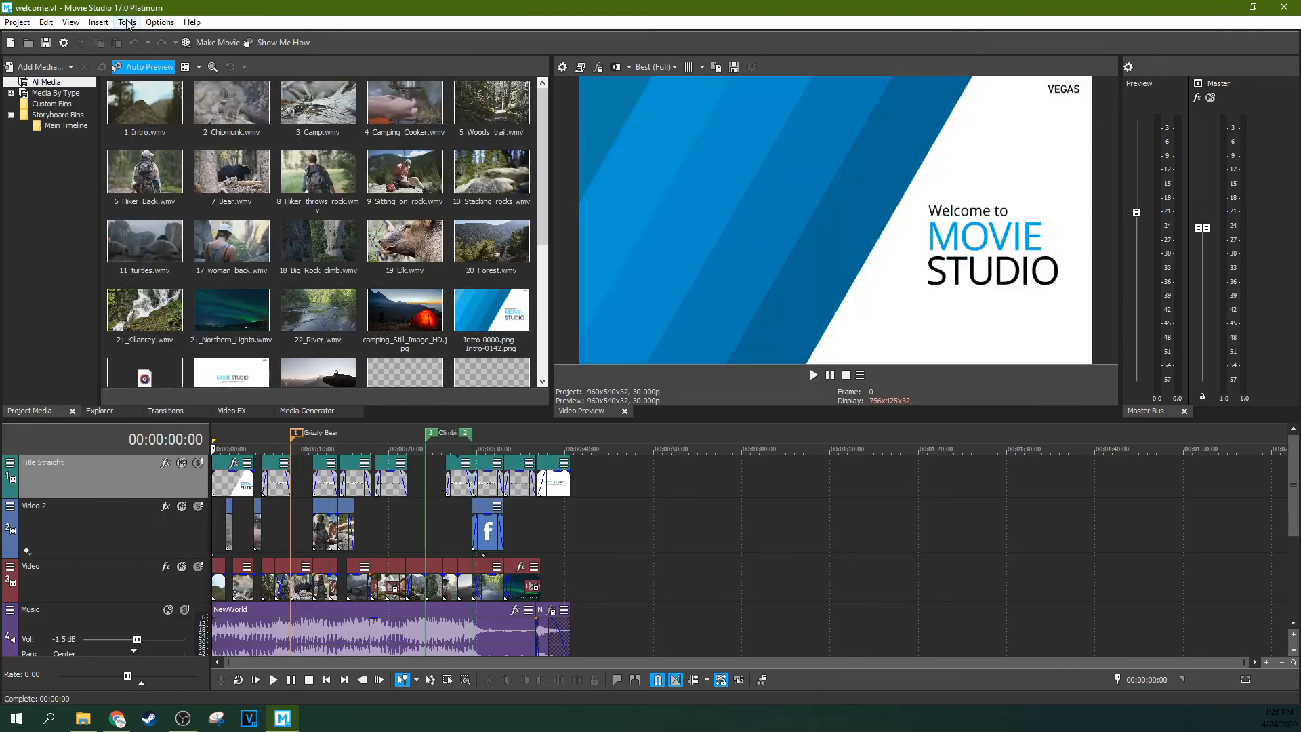
Step: Mark a time selection from 00:00:16:04 to 00:00:25:12 on the timeline as the section for prerendering
click(148, 22)
mouse_move(127, 22)
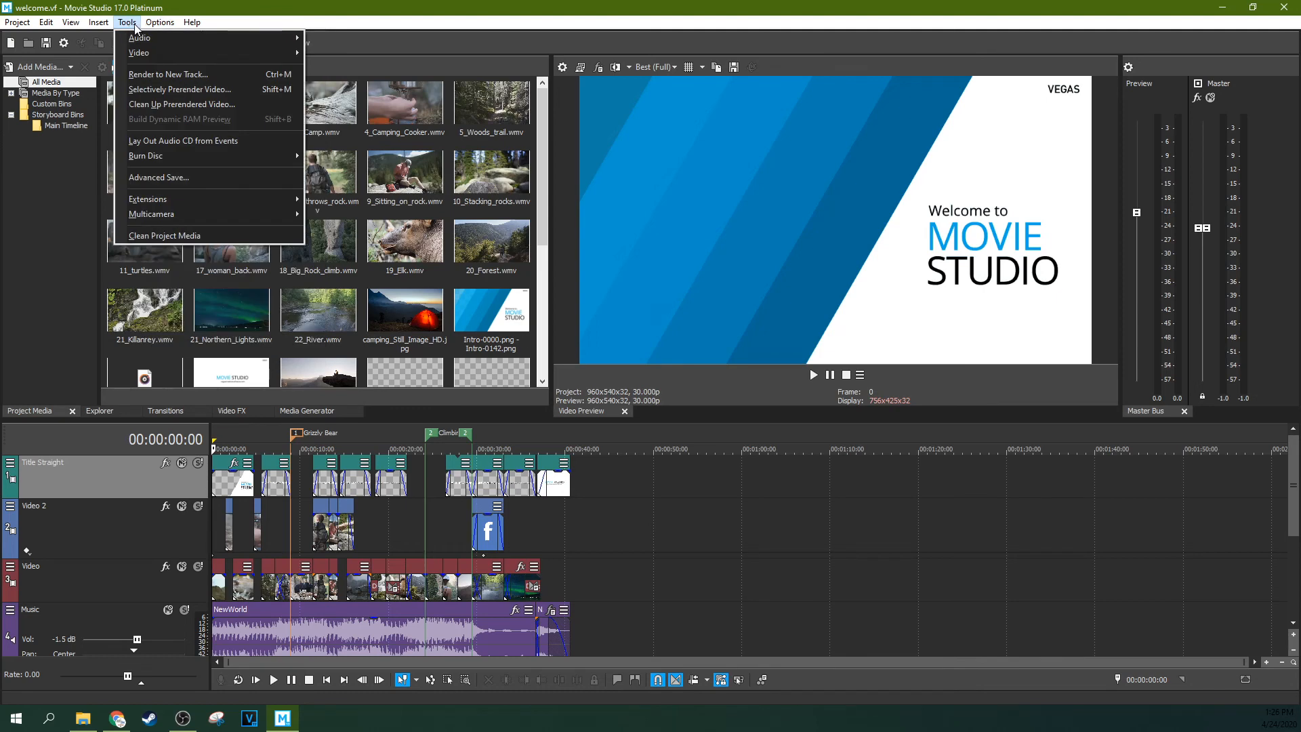
mouse_move(163, 164)
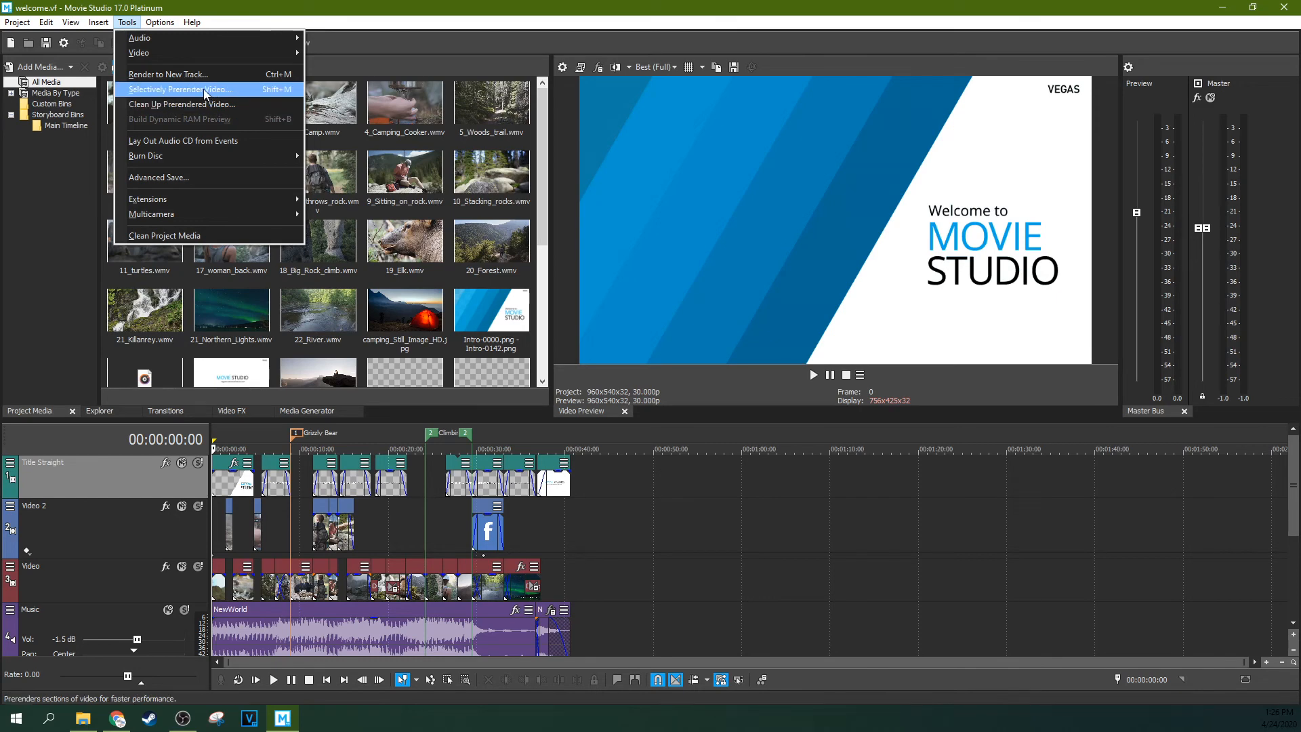
drag(354, 440, 436, 440)
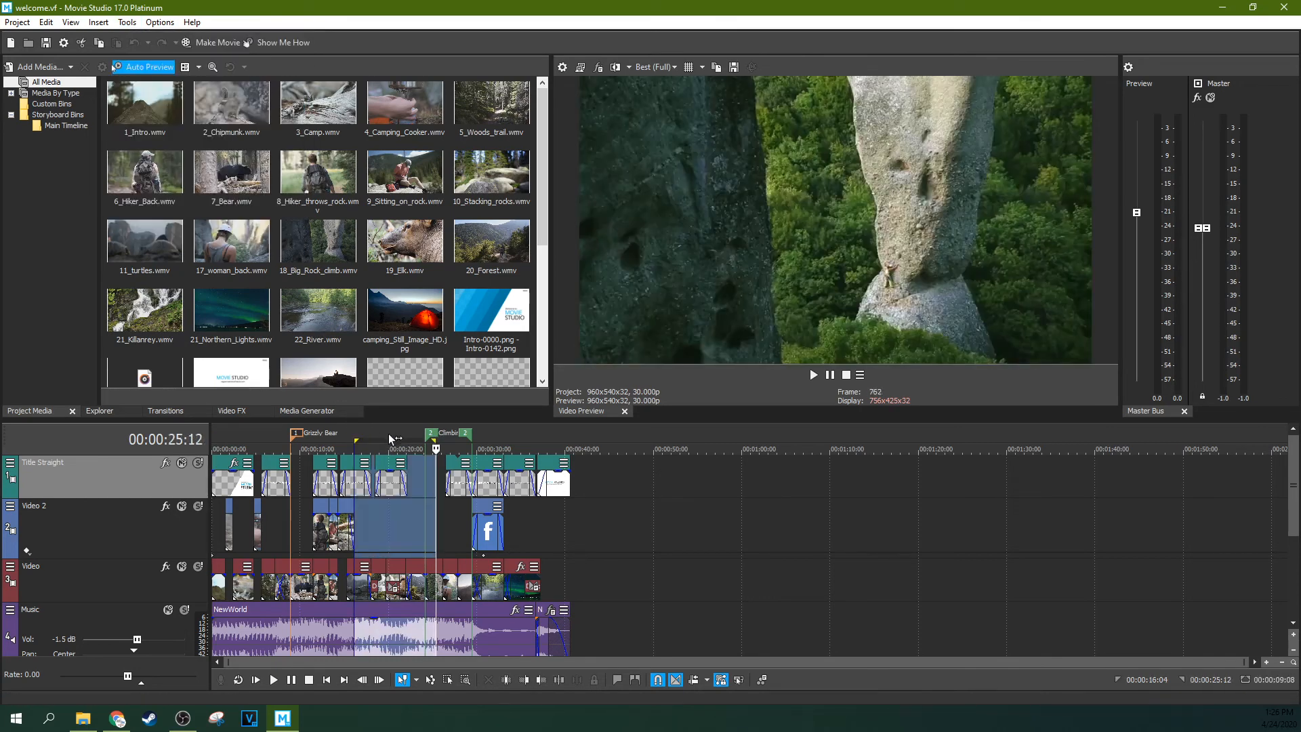
right_click(390, 439)
Step: Bring up the Advanced Save utility to view its live save, backup and save location settings, and close it
click(127, 22)
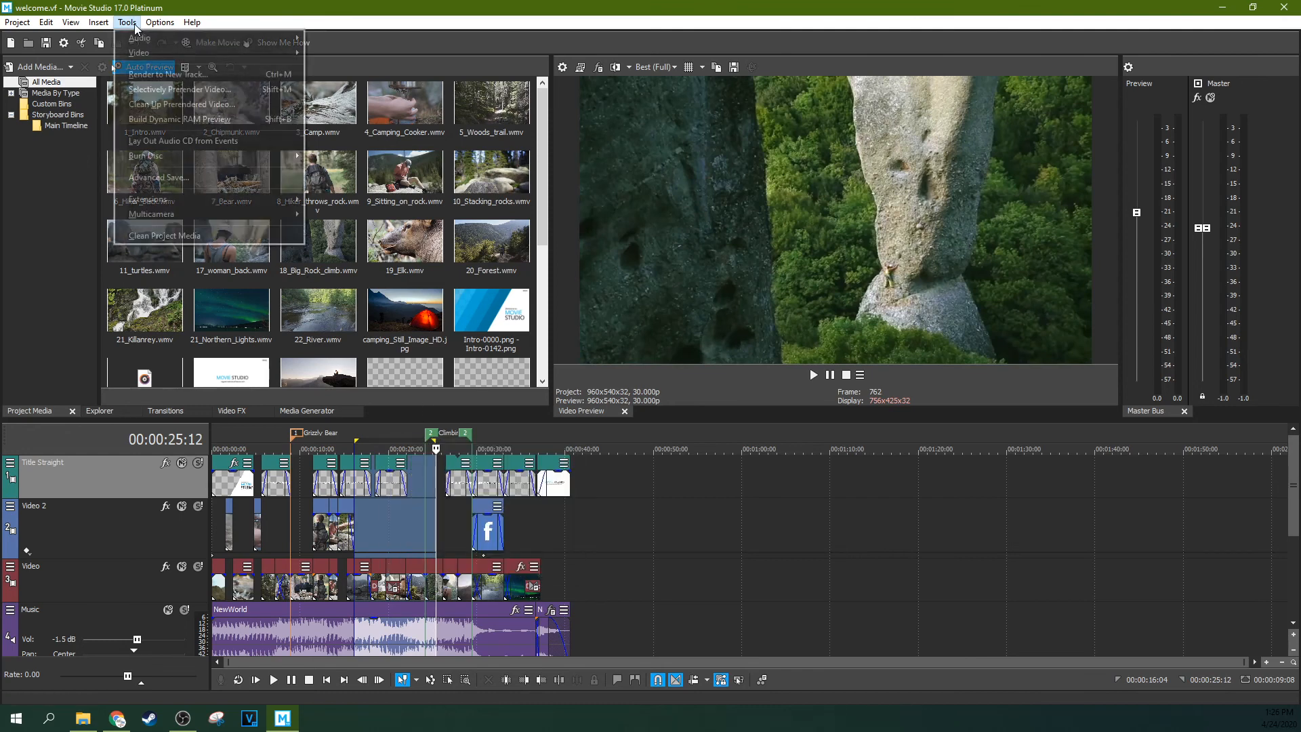
click(203, 178)
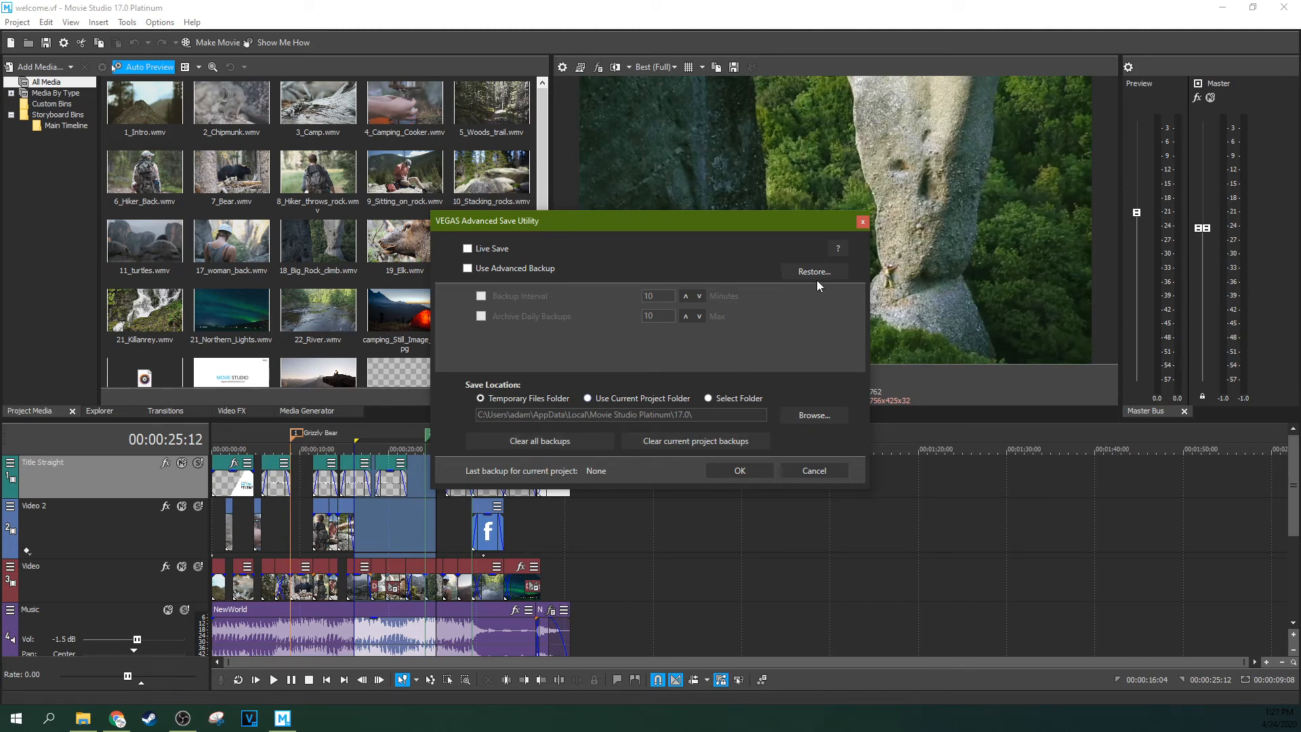
click(862, 221)
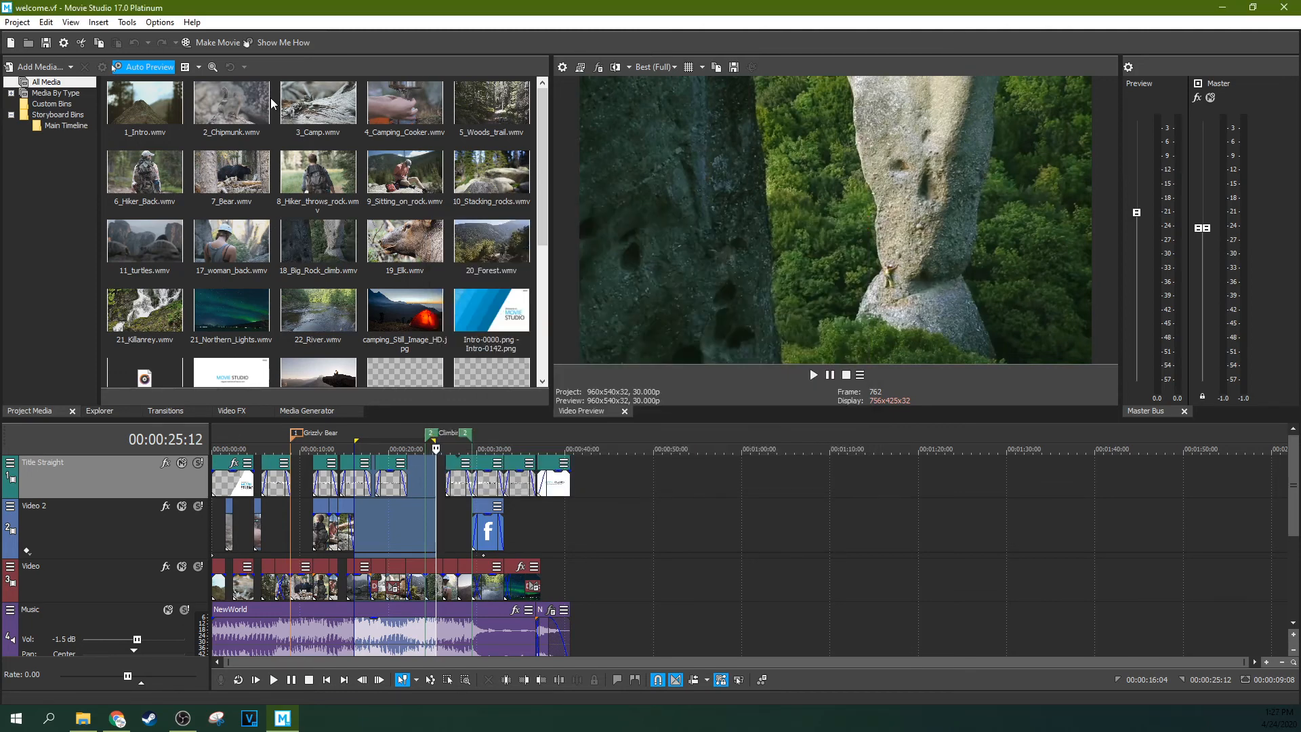
Step: Look over the Options commands, from snapping and ripple to the metronome, and open the Preferences
click(127, 22)
mouse_move(170, 25)
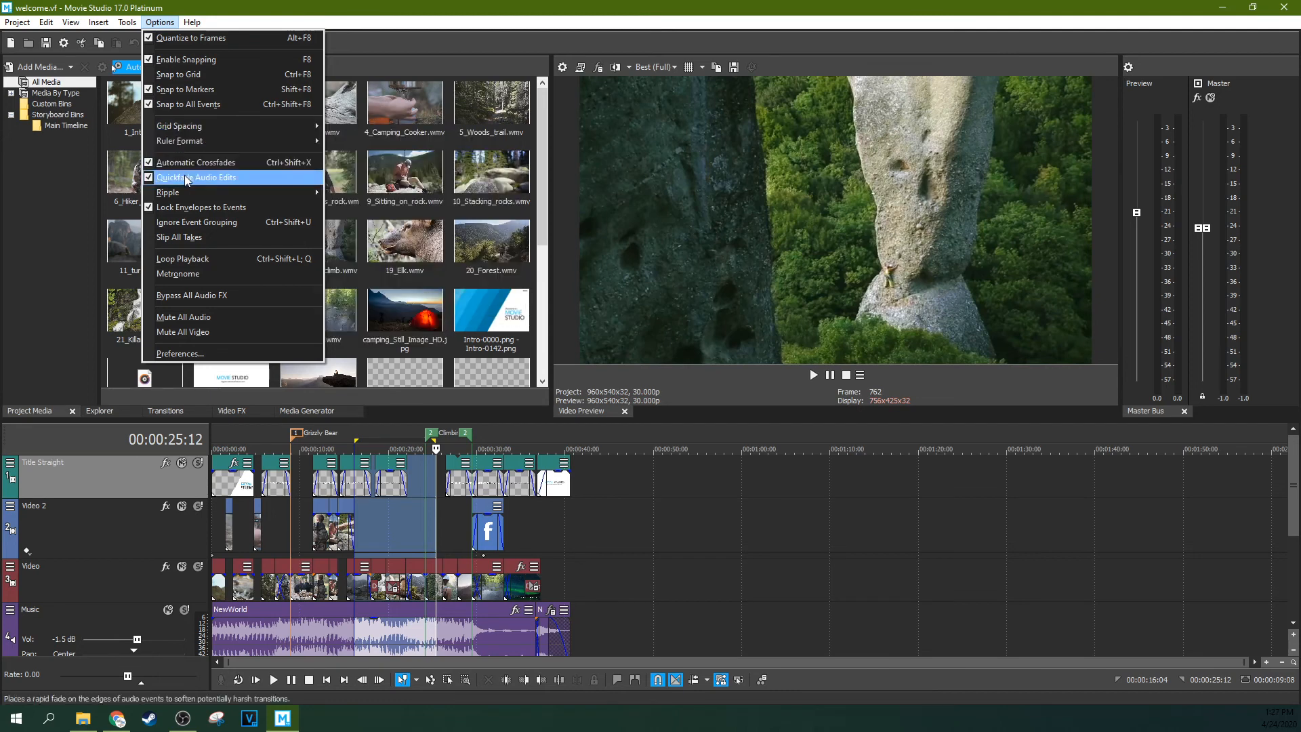
mouse_move(195, 191)
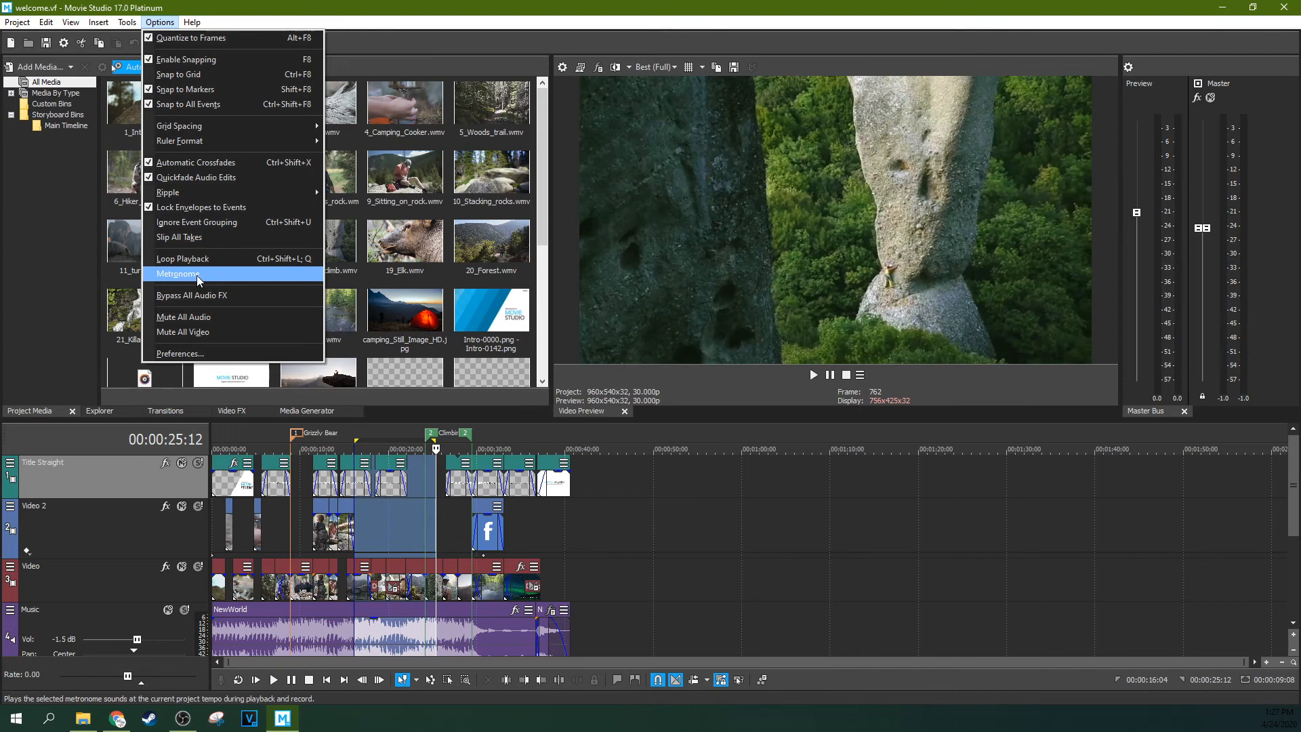
click(213, 356)
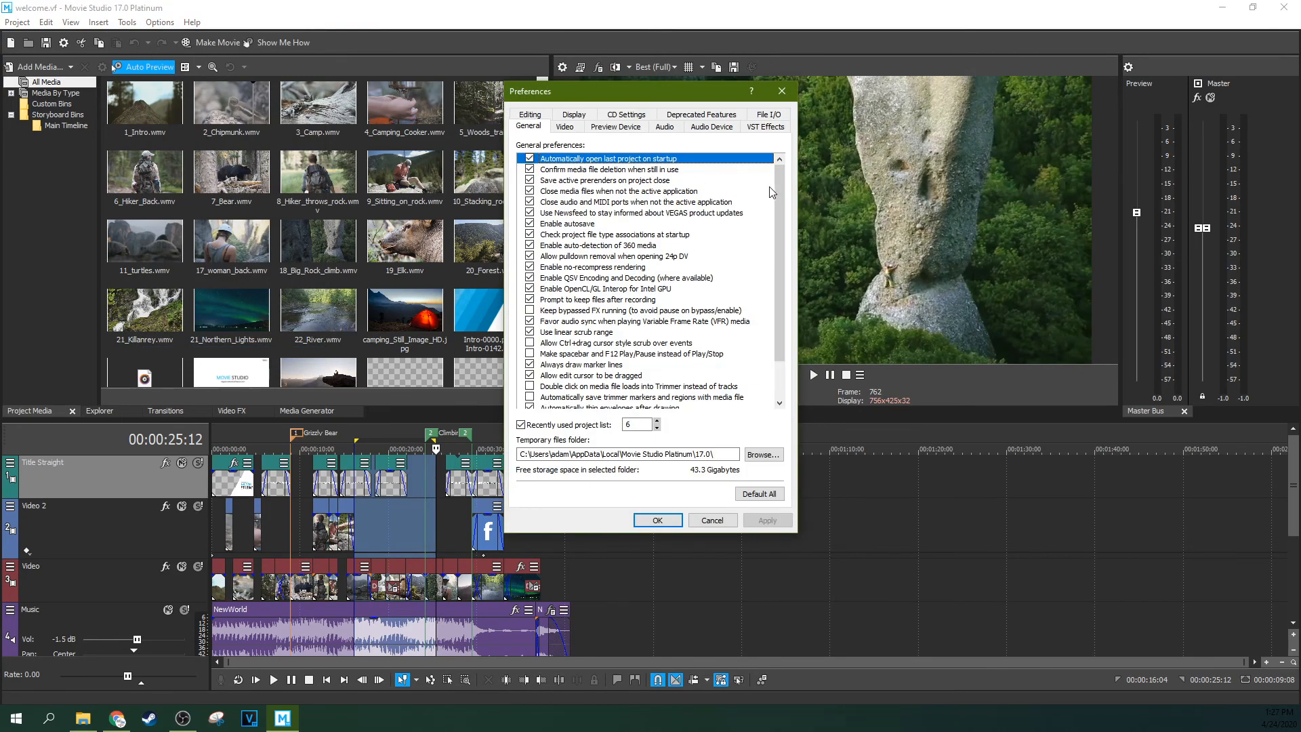
Step: Examine the full list of General preferences, including the Always show Welcome Screen option
drag(783, 189, 794, 274)
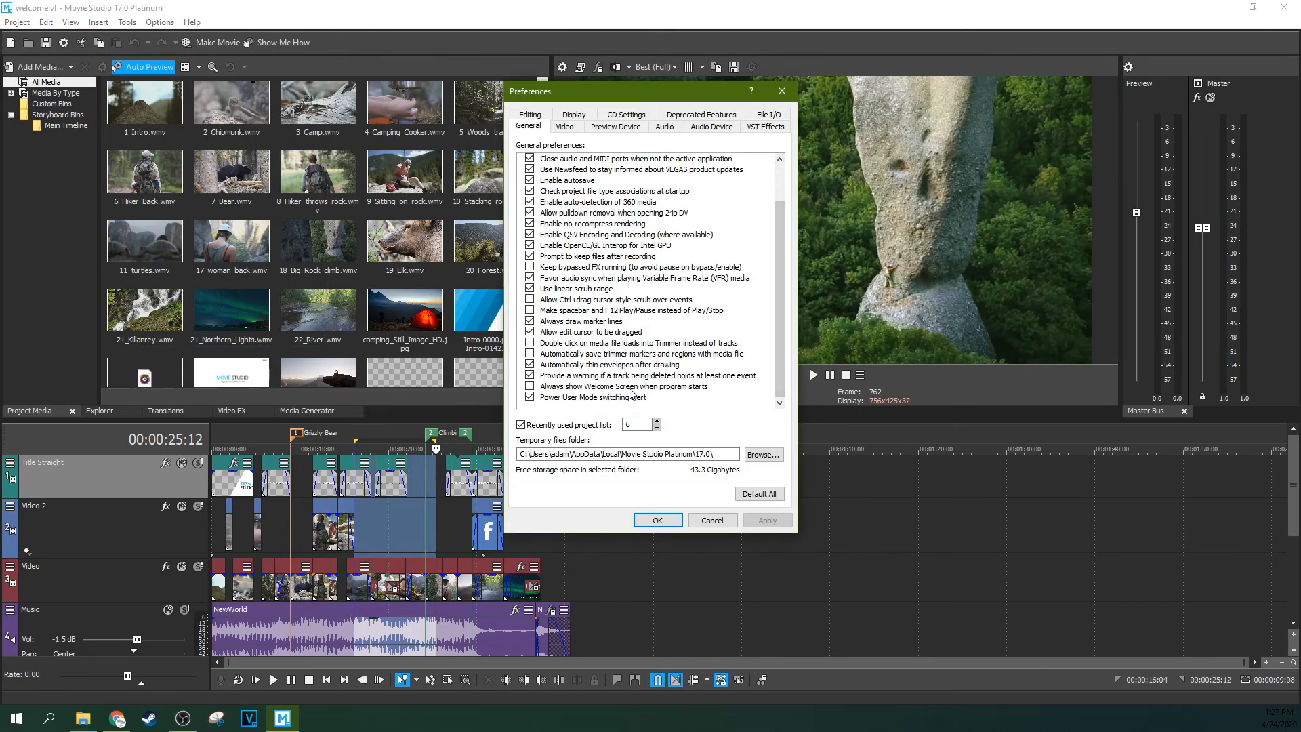
click(530, 387)
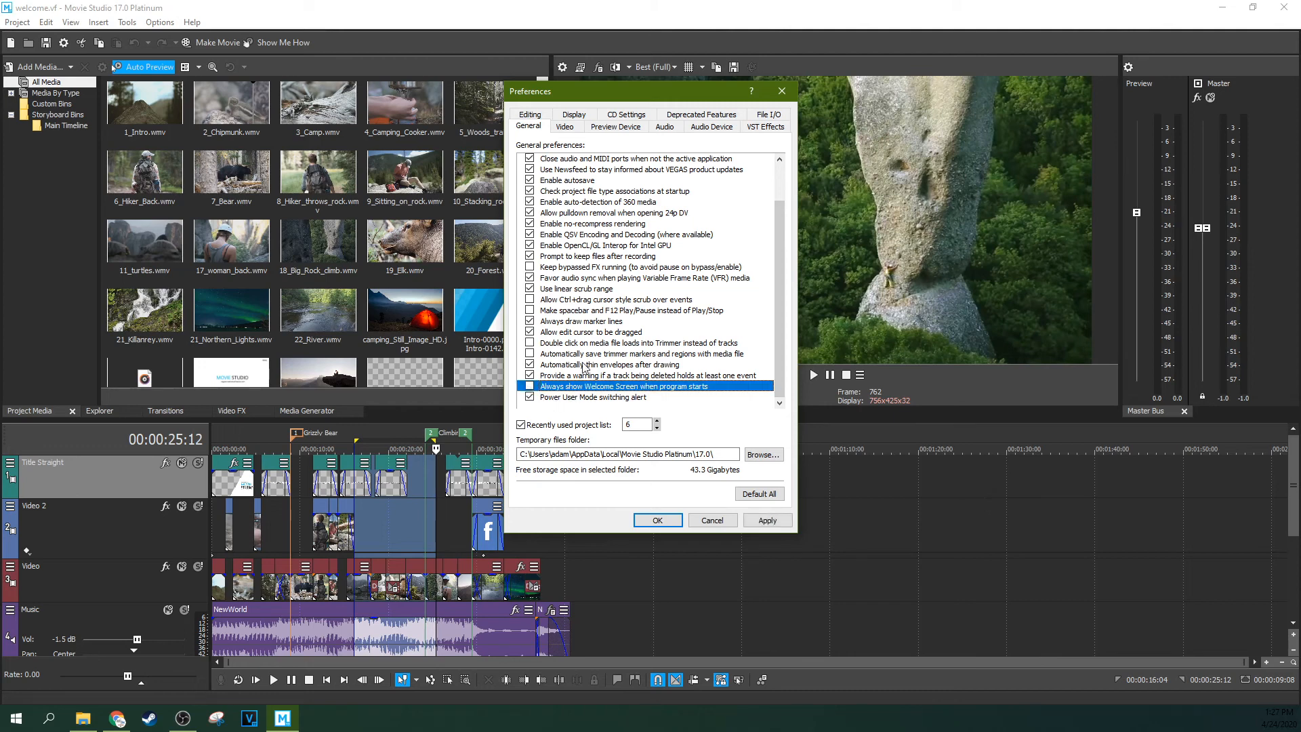
drag(781, 350, 780, 311)
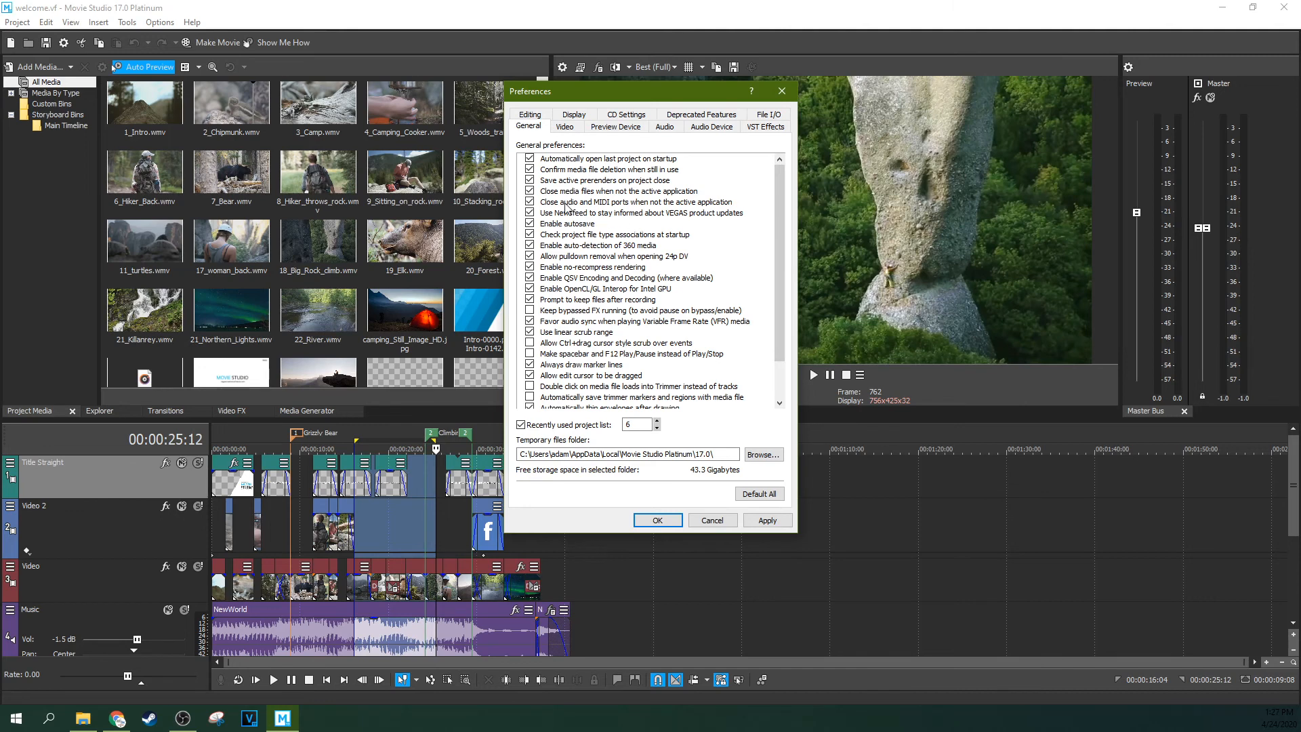
drag(775, 217, 776, 293)
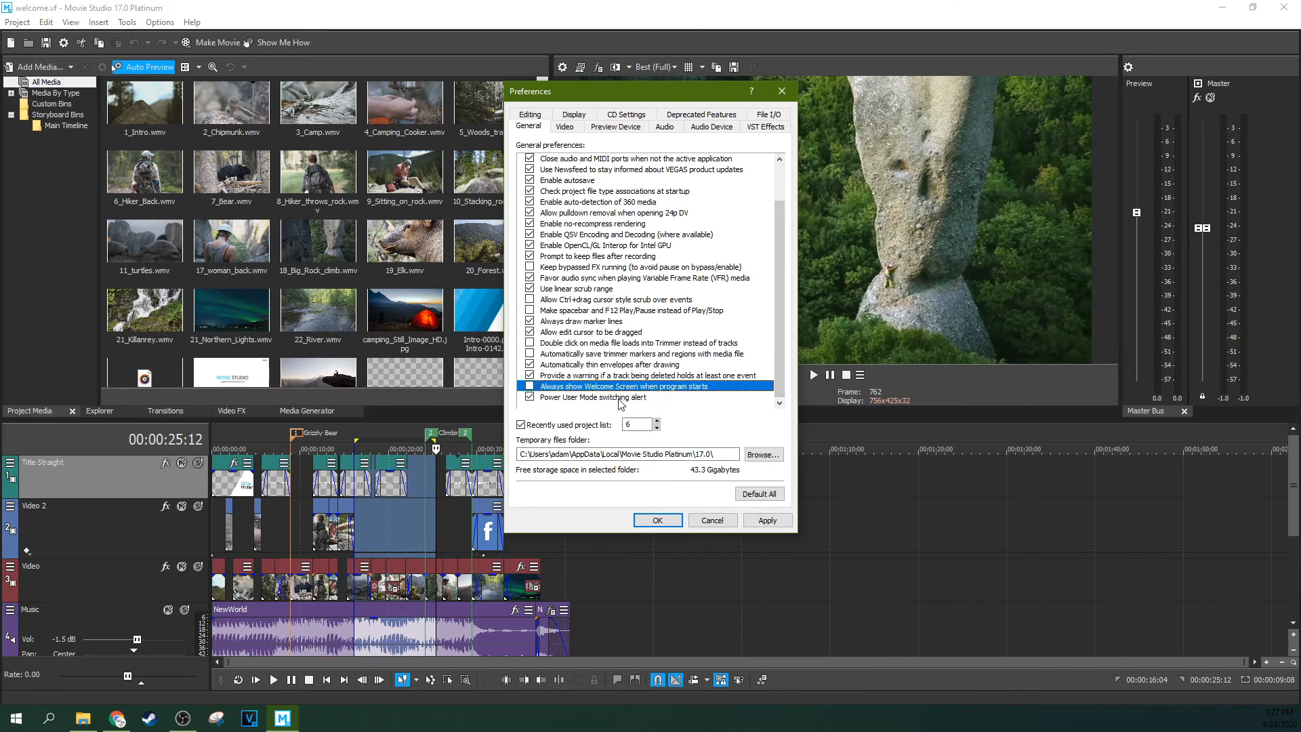
drag(778, 361, 778, 327)
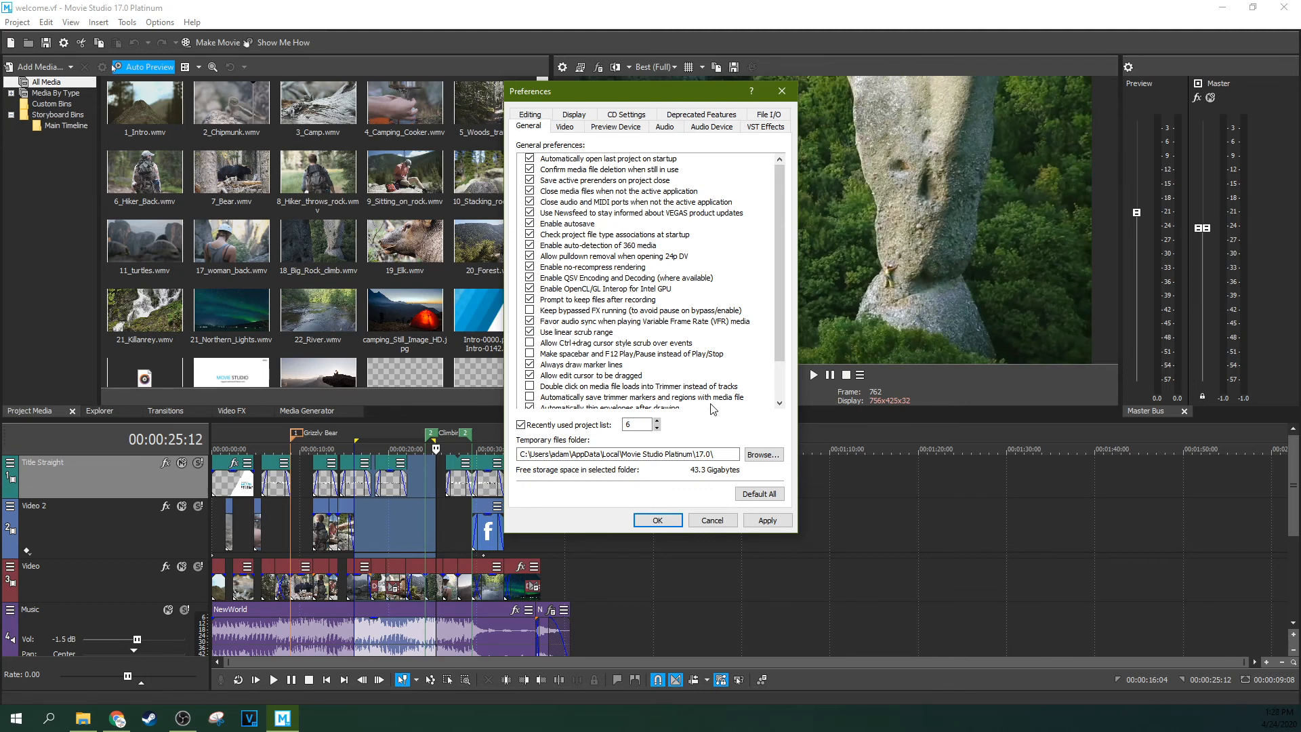
Step: Review the Video preferences, including the GPU acceleration setting, and keep the preview background color at Default
click(566, 129)
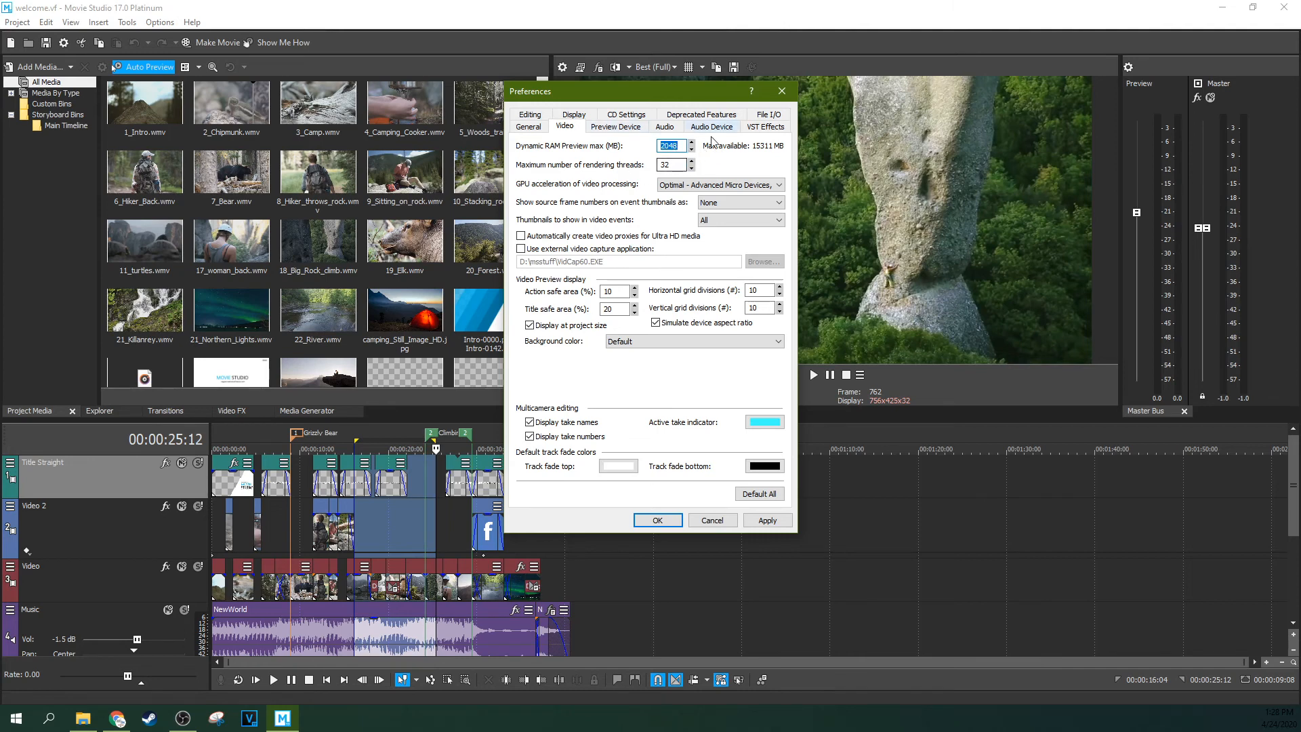
click(664, 184)
click(675, 195)
click(644, 341)
click(644, 341)
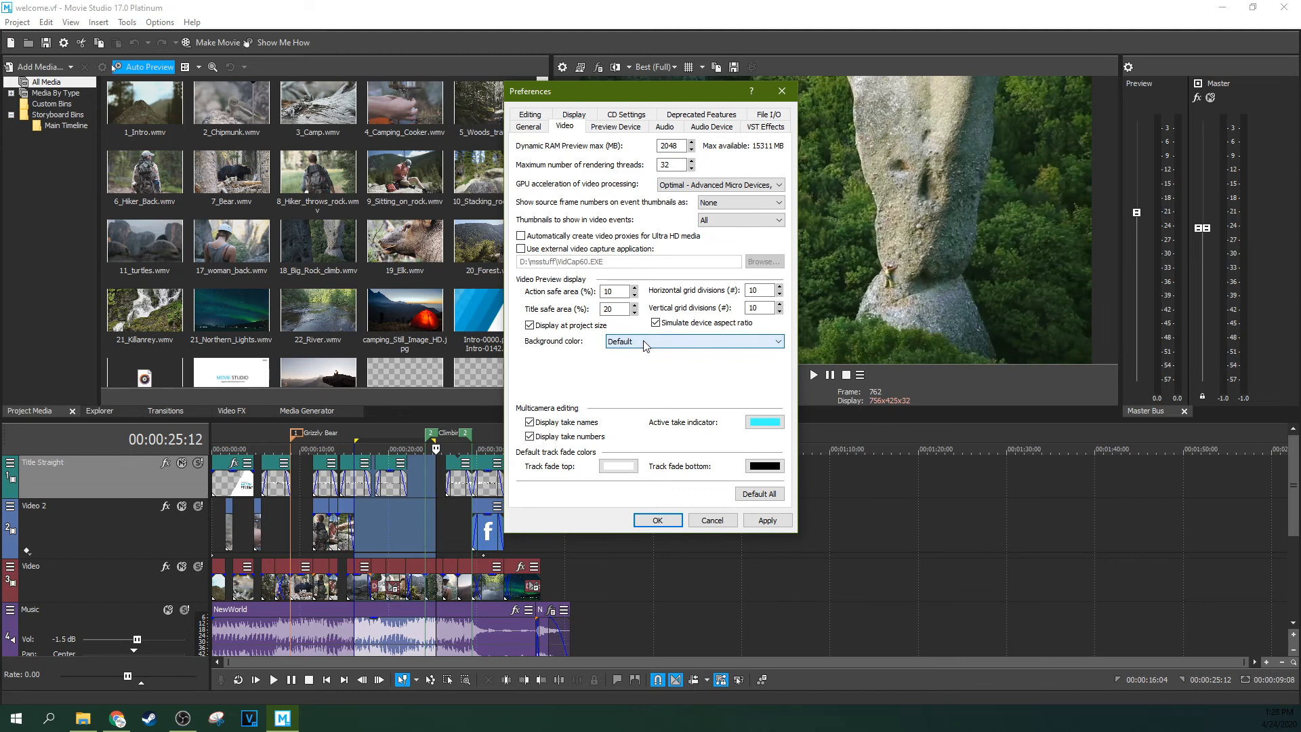
click(630, 342)
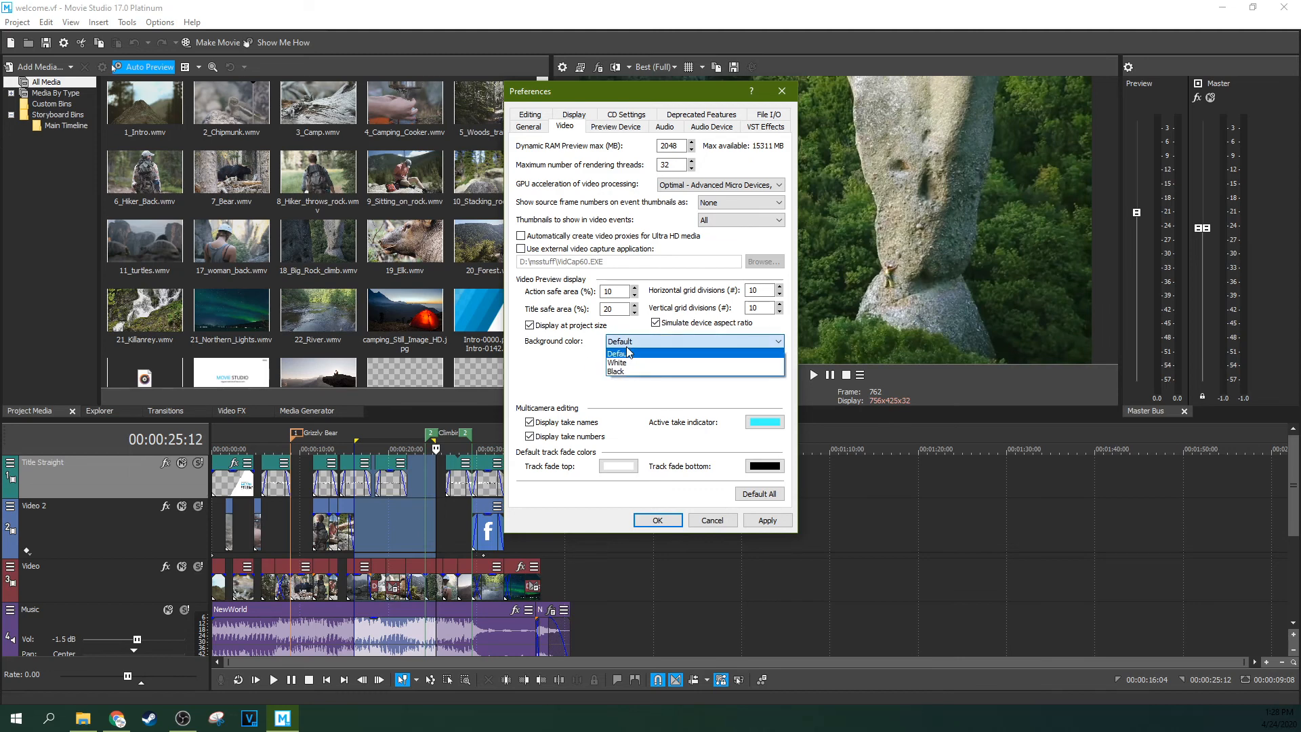
click(629, 353)
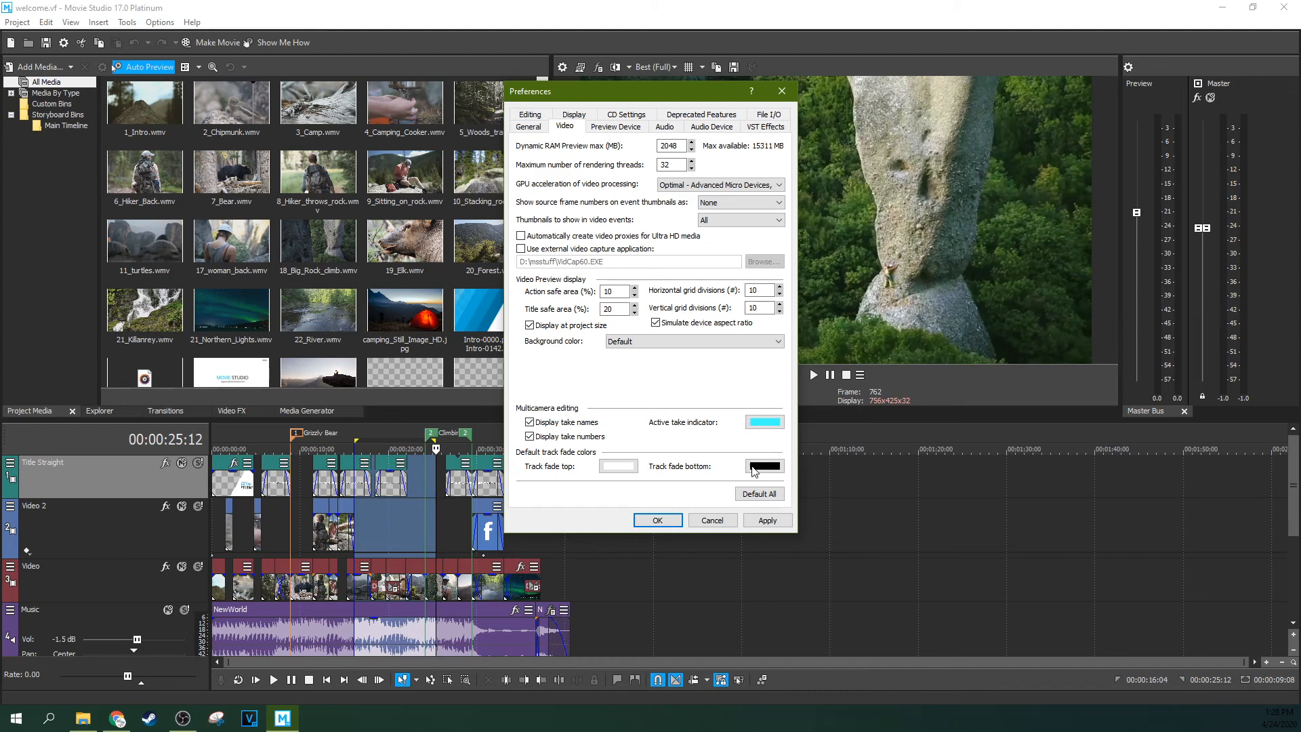
Step: Check the available devices in the Preview Device preferences and keep Windows Graphics Card selected
click(617, 128)
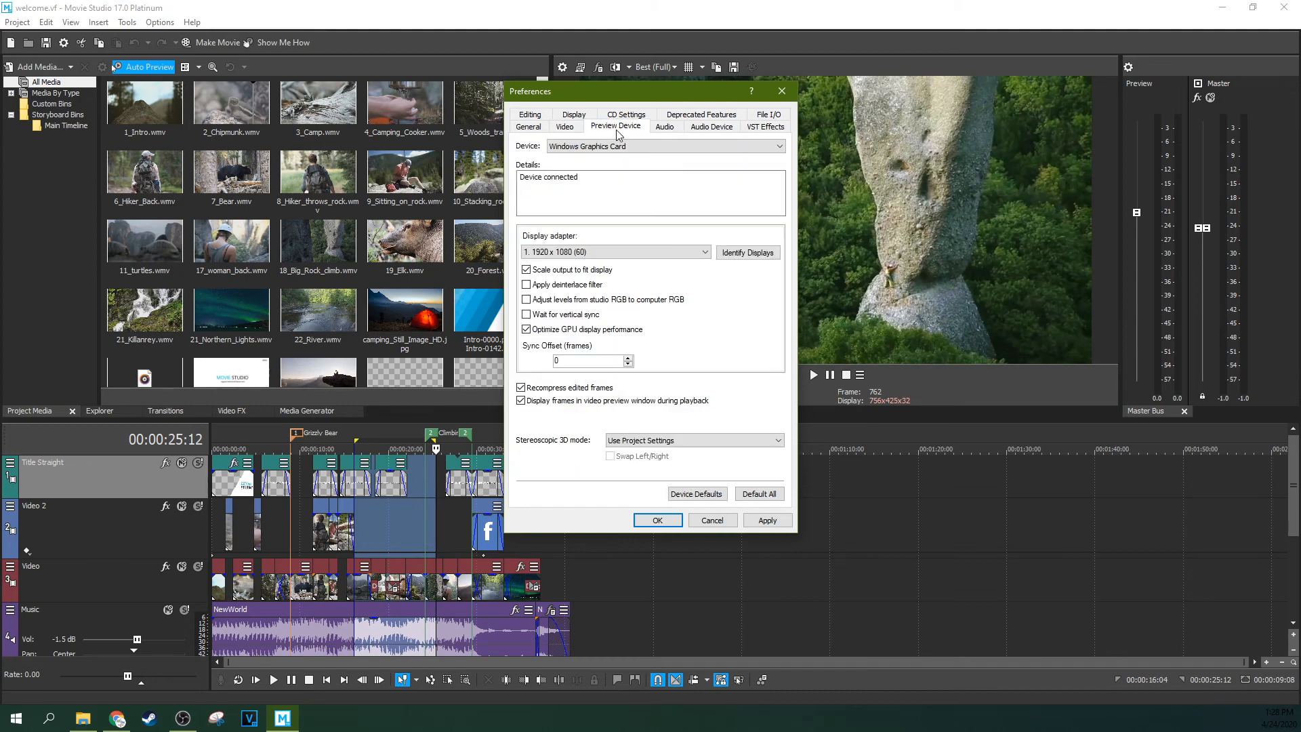
click(649, 147)
click(649, 147)
click(649, 147)
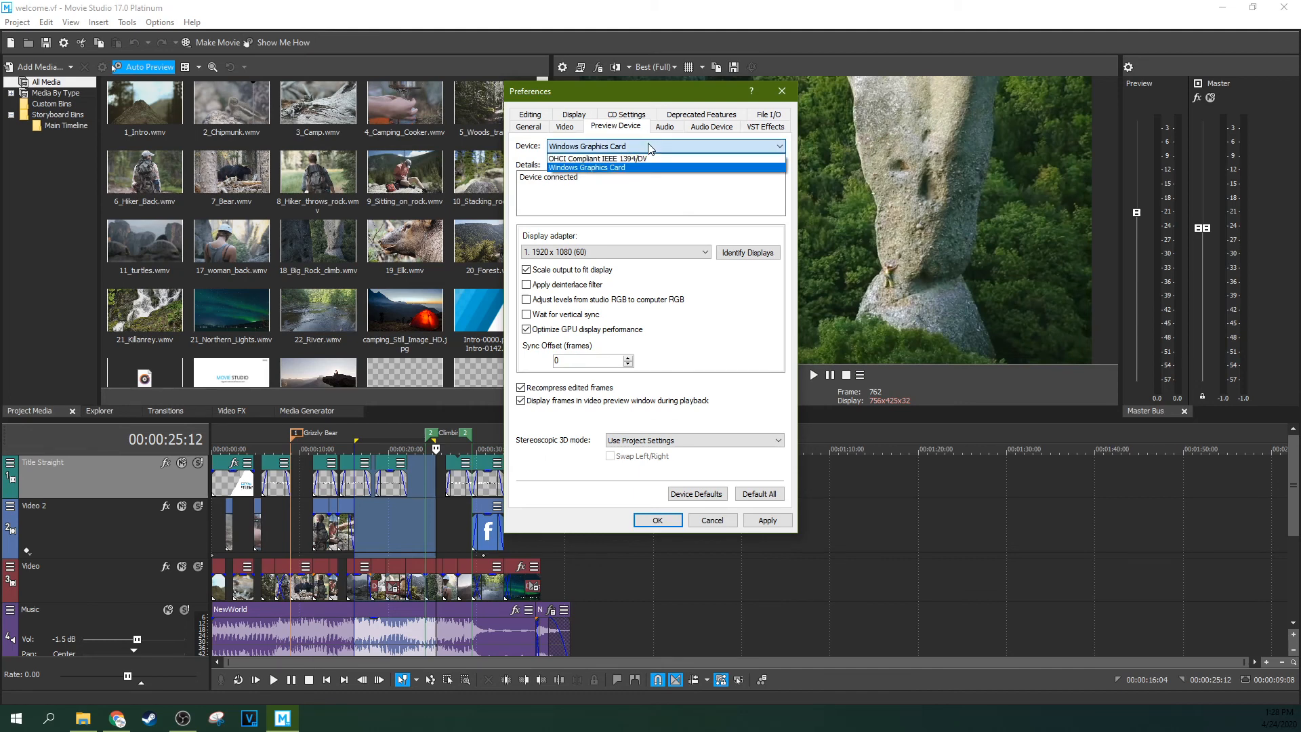
click(650, 147)
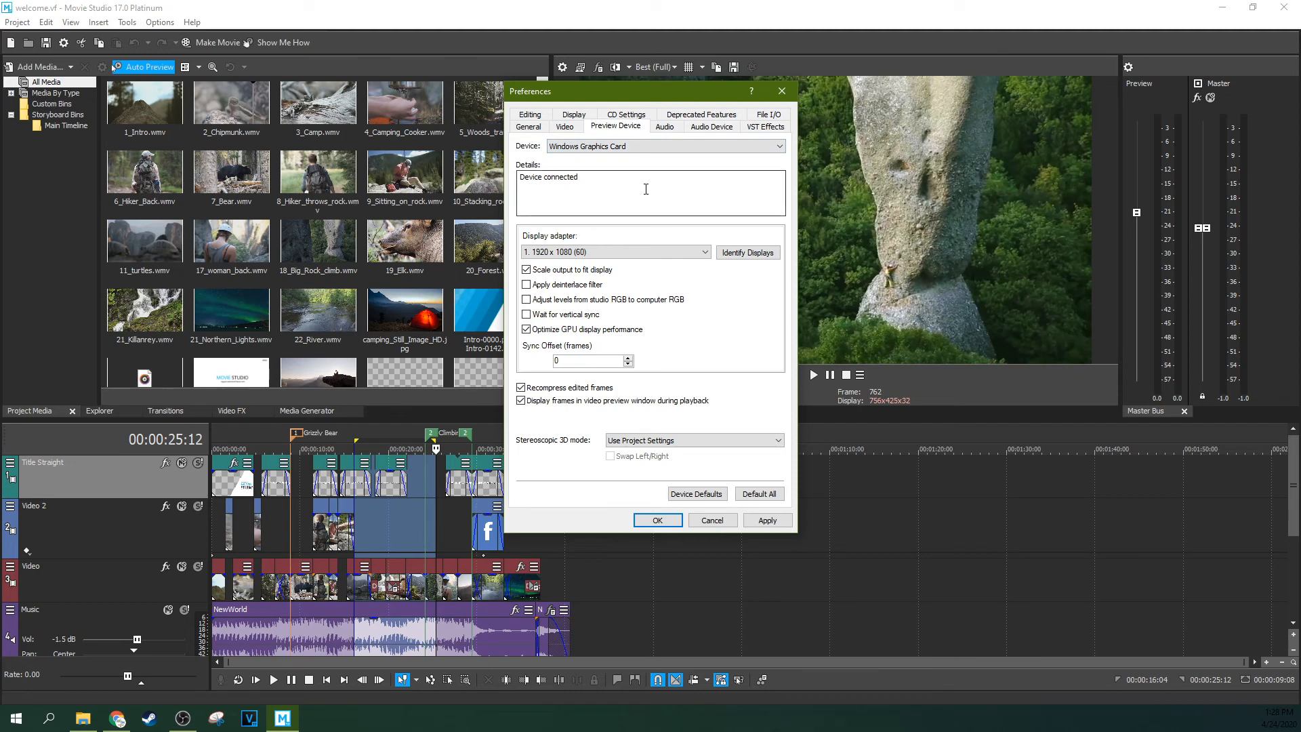
click(641, 147)
click(641, 148)
click(641, 148)
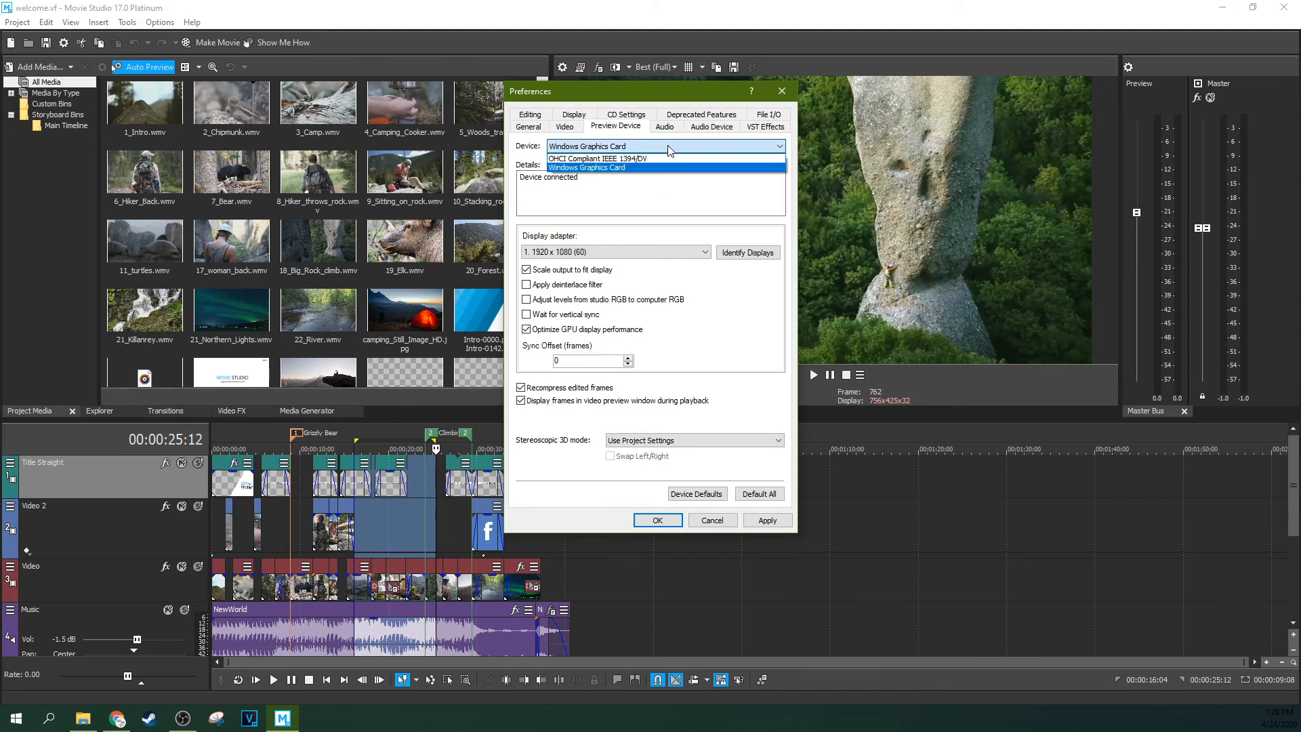
click(637, 169)
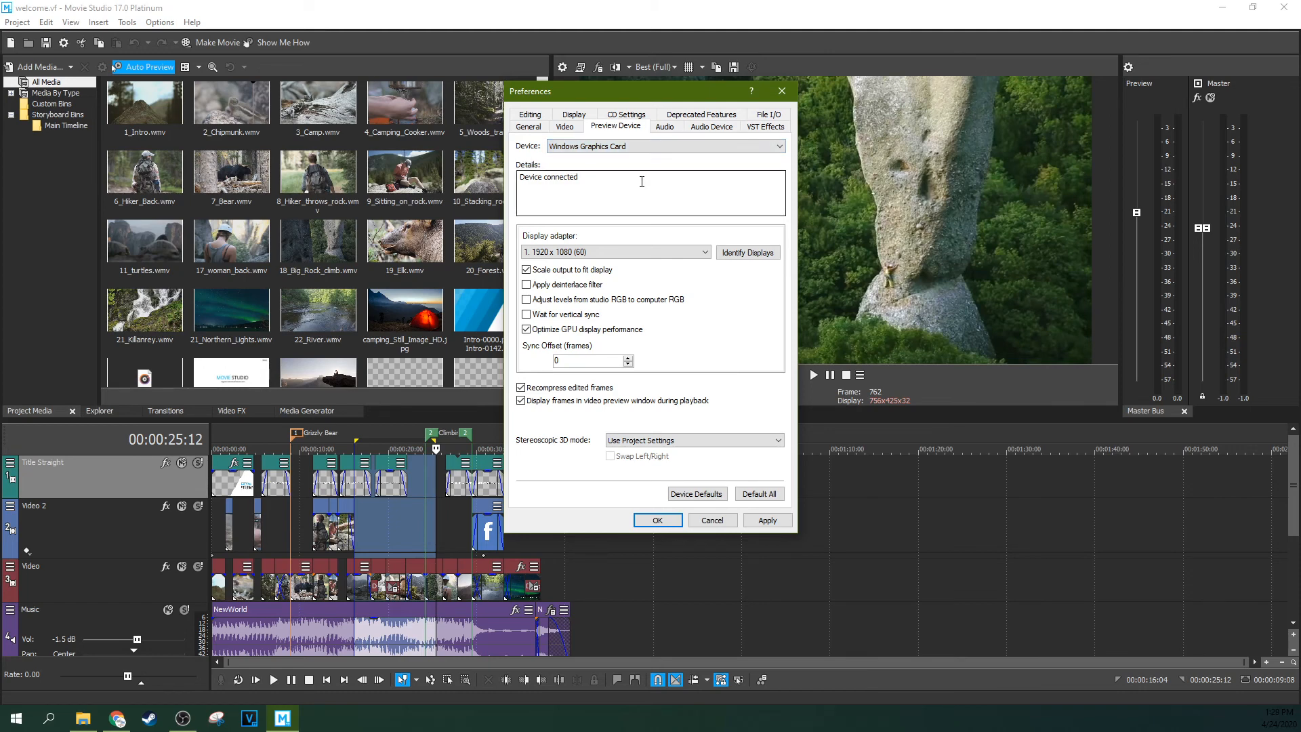
Step: Review the Audio preferences, including the waveform display choices, and the audio device type in the Audio Device preferences
click(656, 130)
click(669, 148)
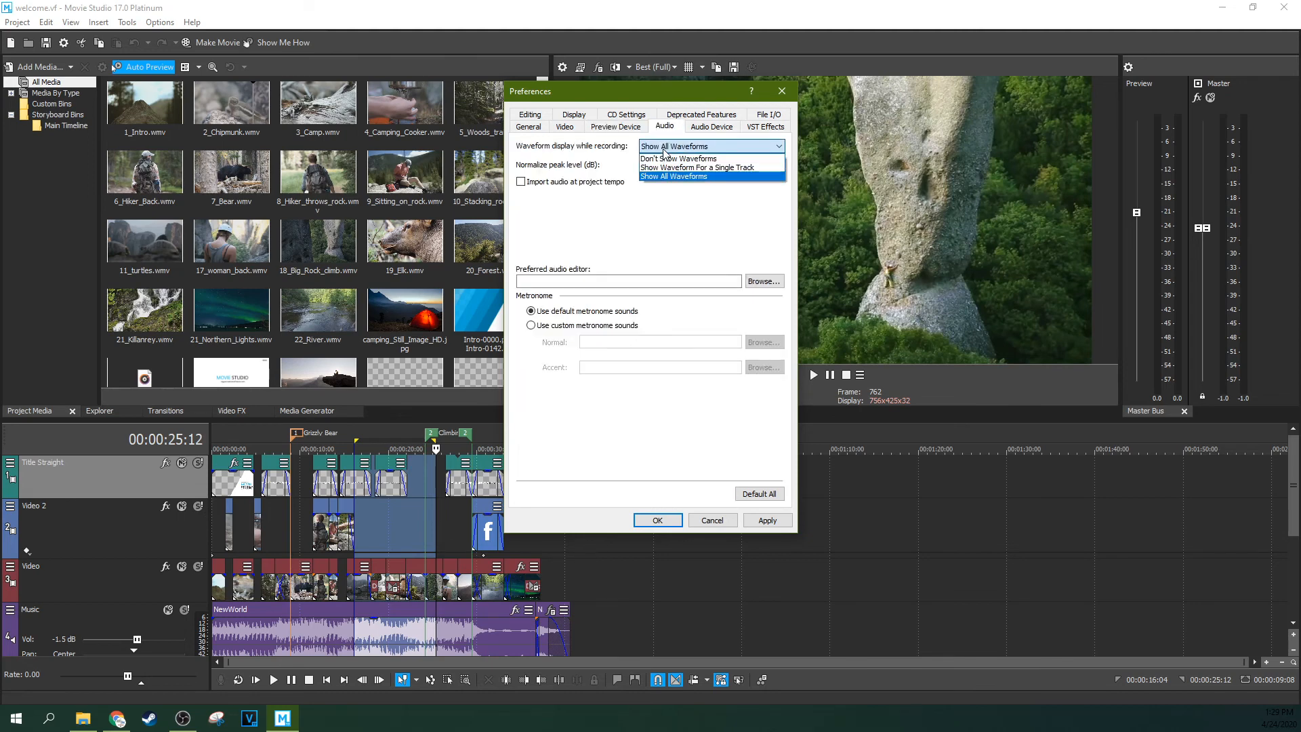
click(679, 149)
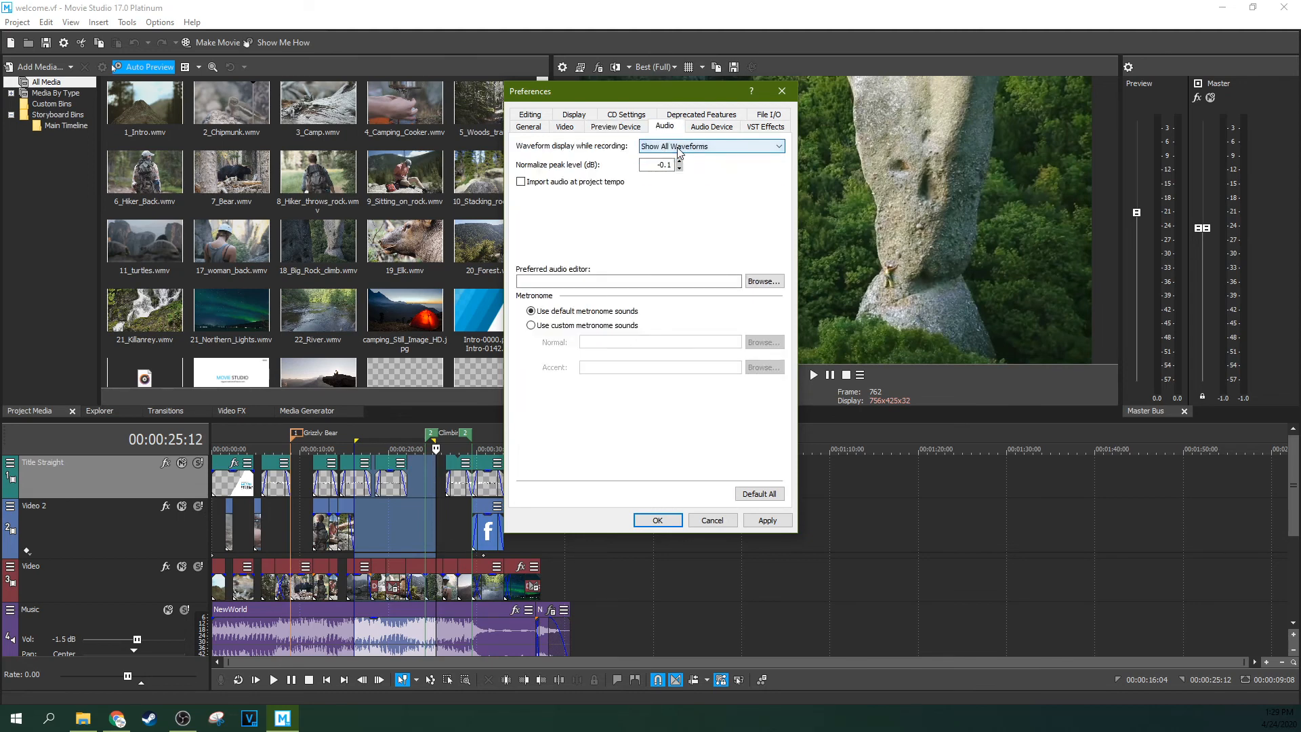
click(708, 132)
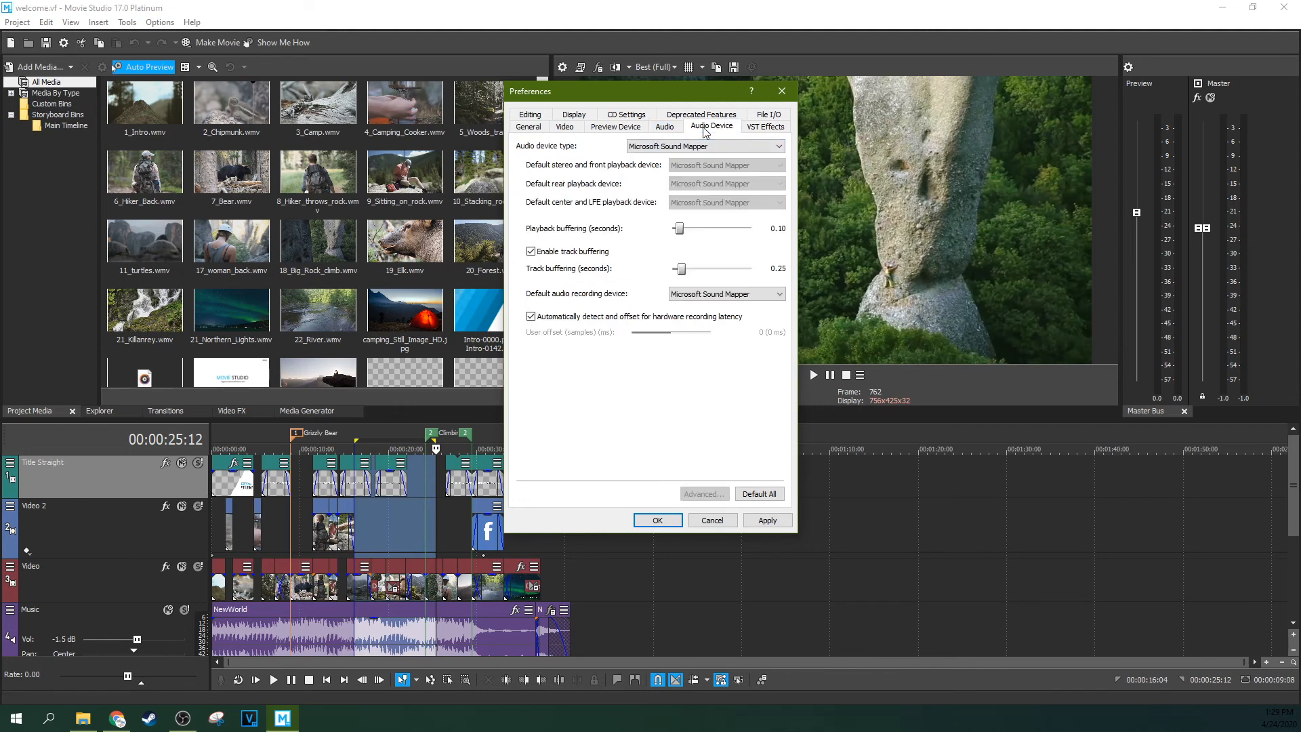
click(668, 131)
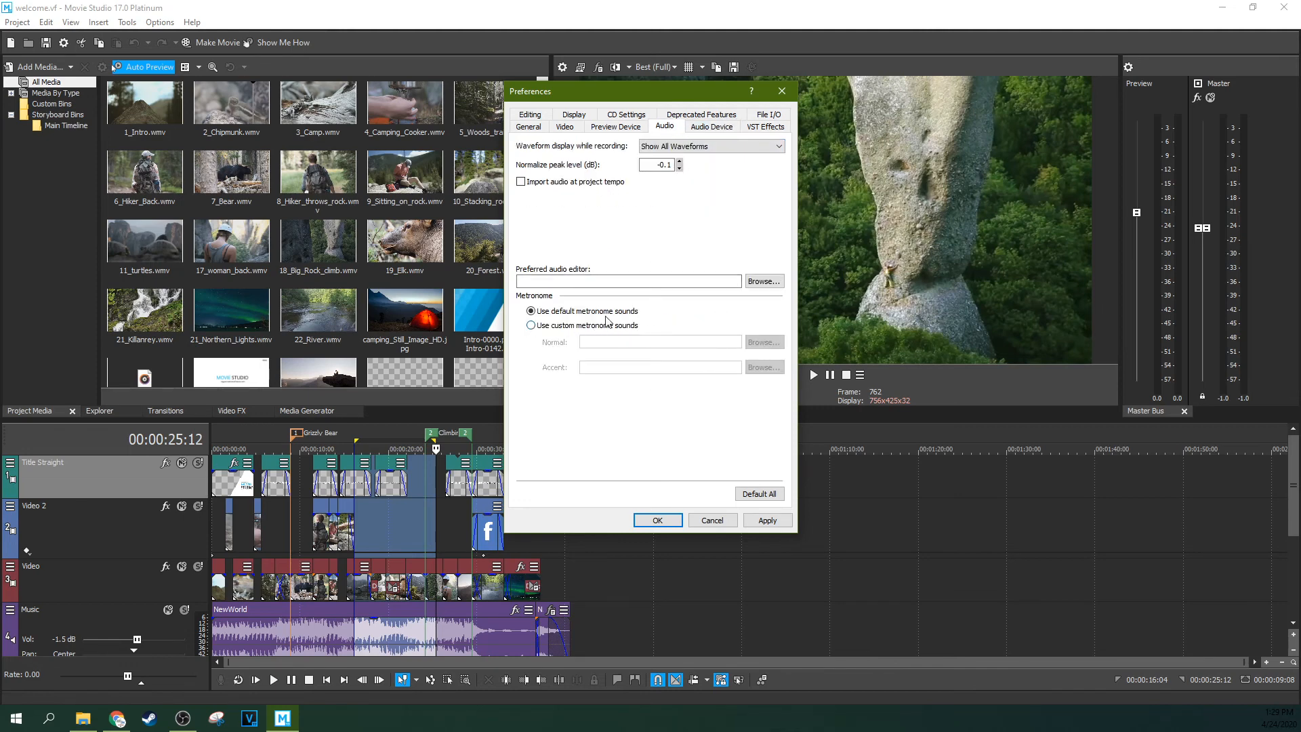
click(706, 129)
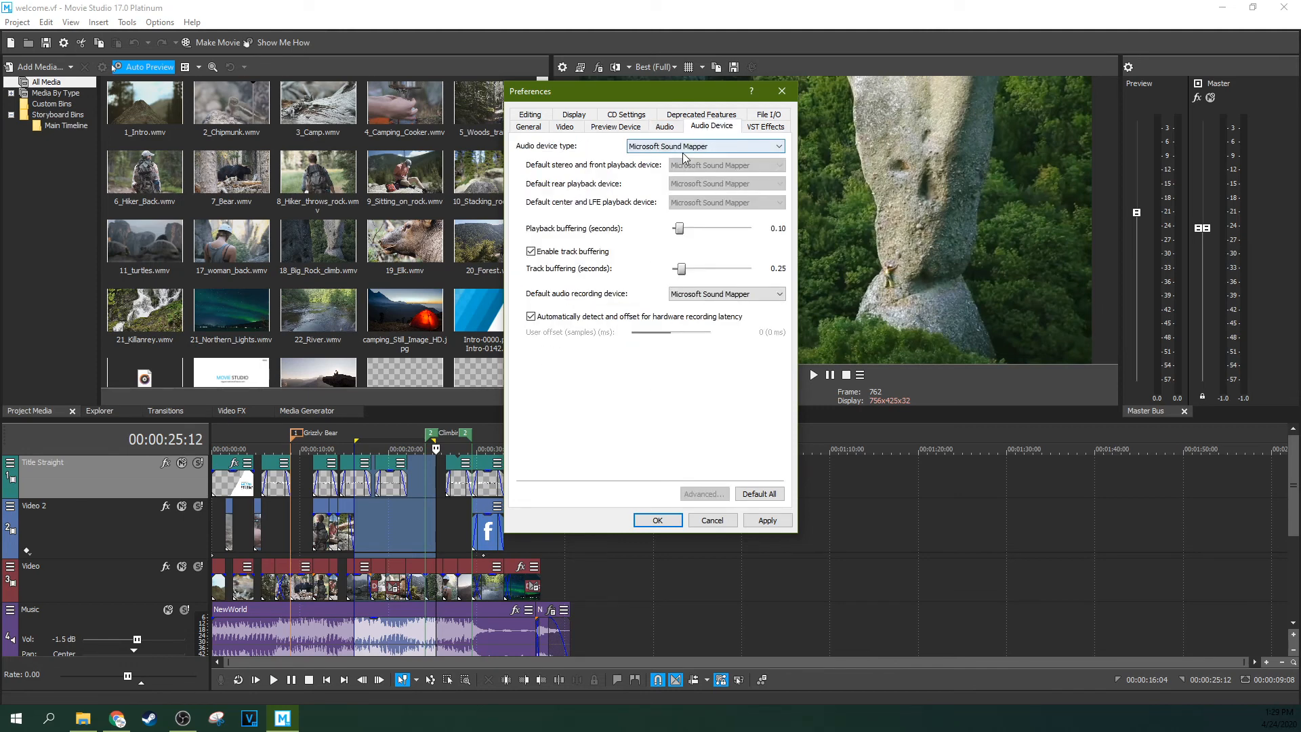
click(684, 152)
click(683, 157)
Step: Look at the VST Effects search folder preferences and the Editing preferences
click(752, 127)
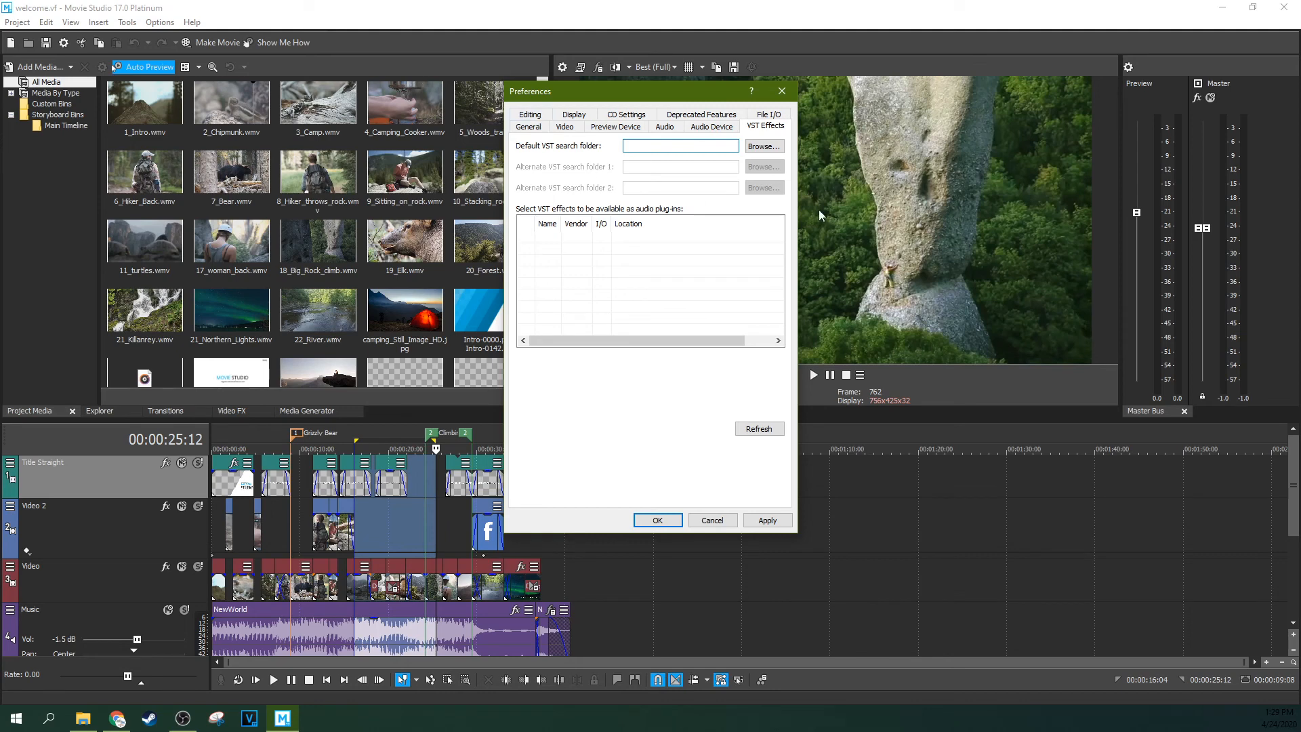
click(528, 114)
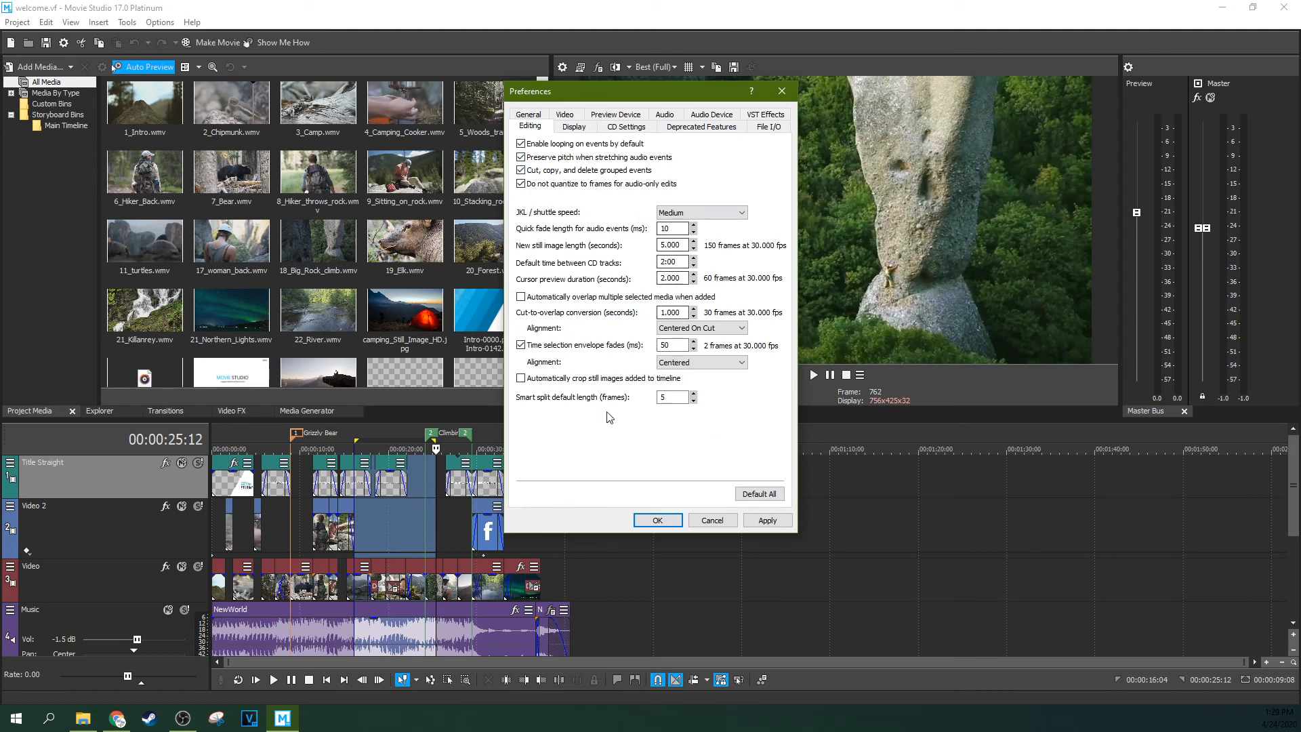
Step: Try the Light interface type in the Display preferences and set it back to Dark
click(568, 126)
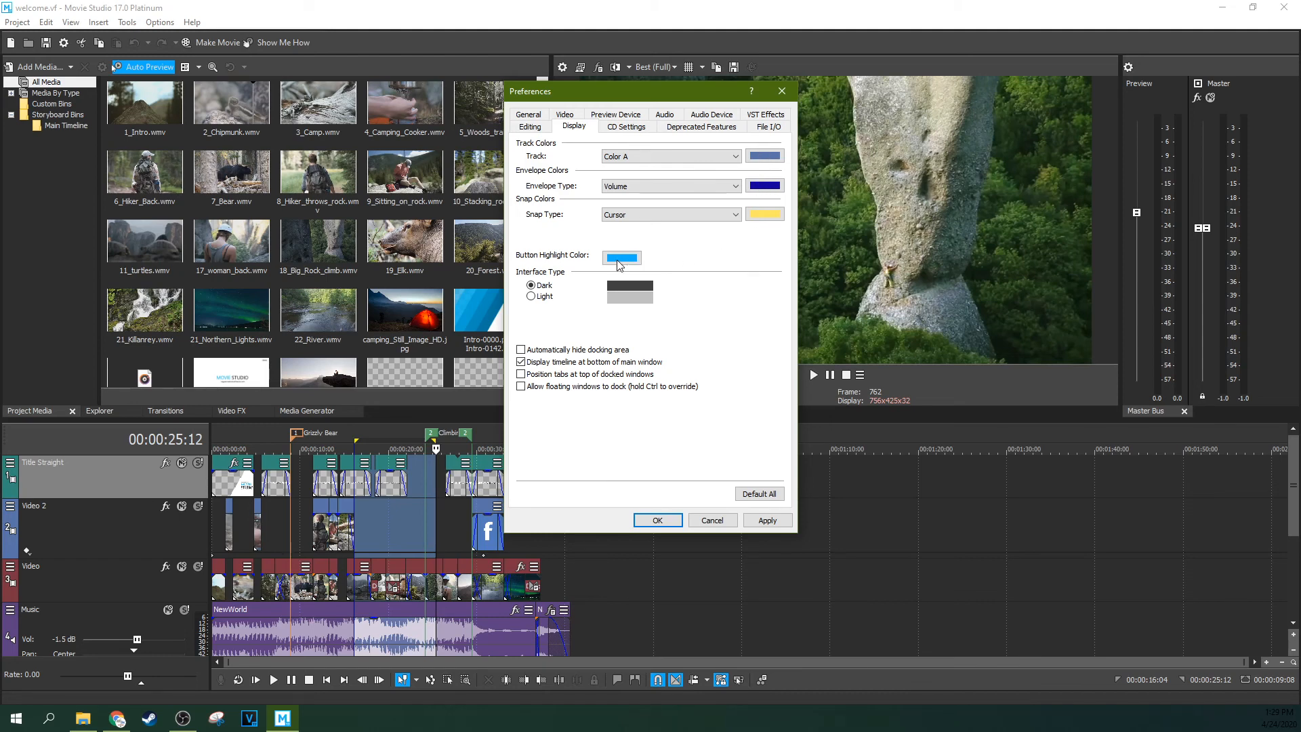
click(533, 298)
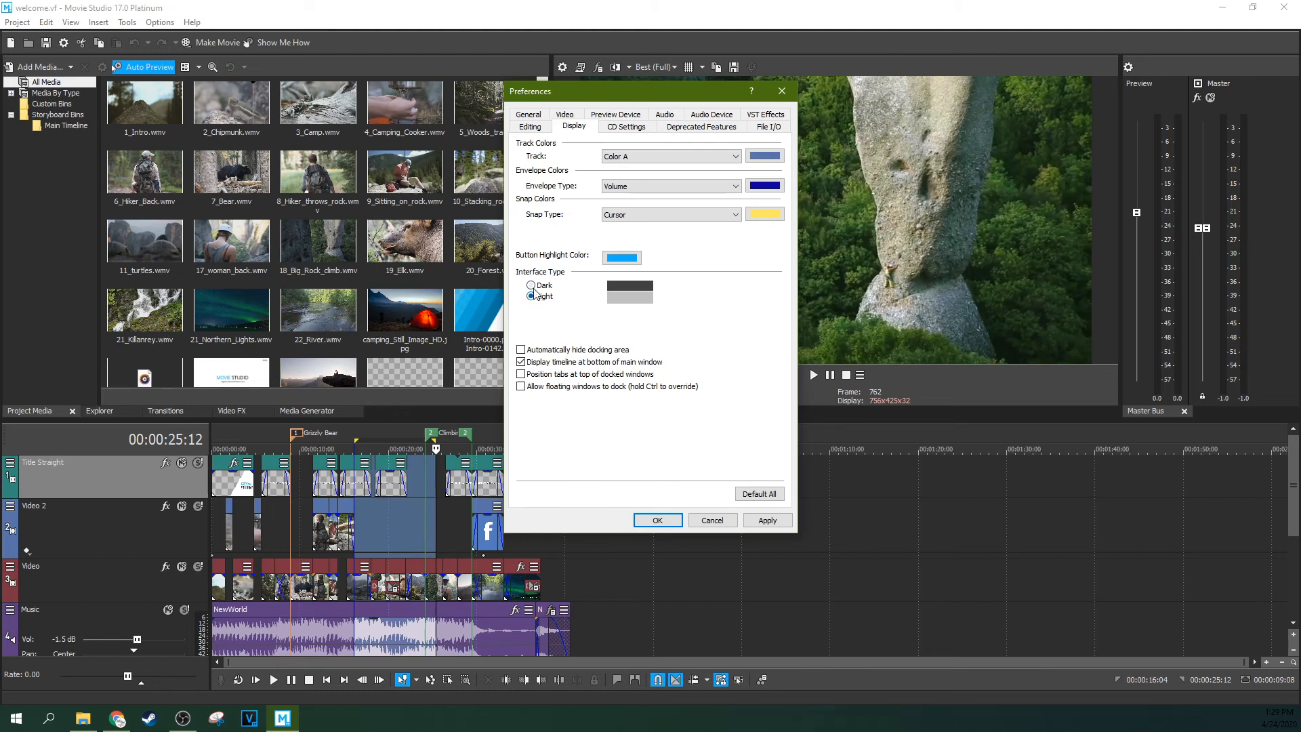
click(764, 532)
click(780, 215)
click(531, 286)
Step: Review the CD Settings, Deprecated Features and File I/O preferences
click(617, 126)
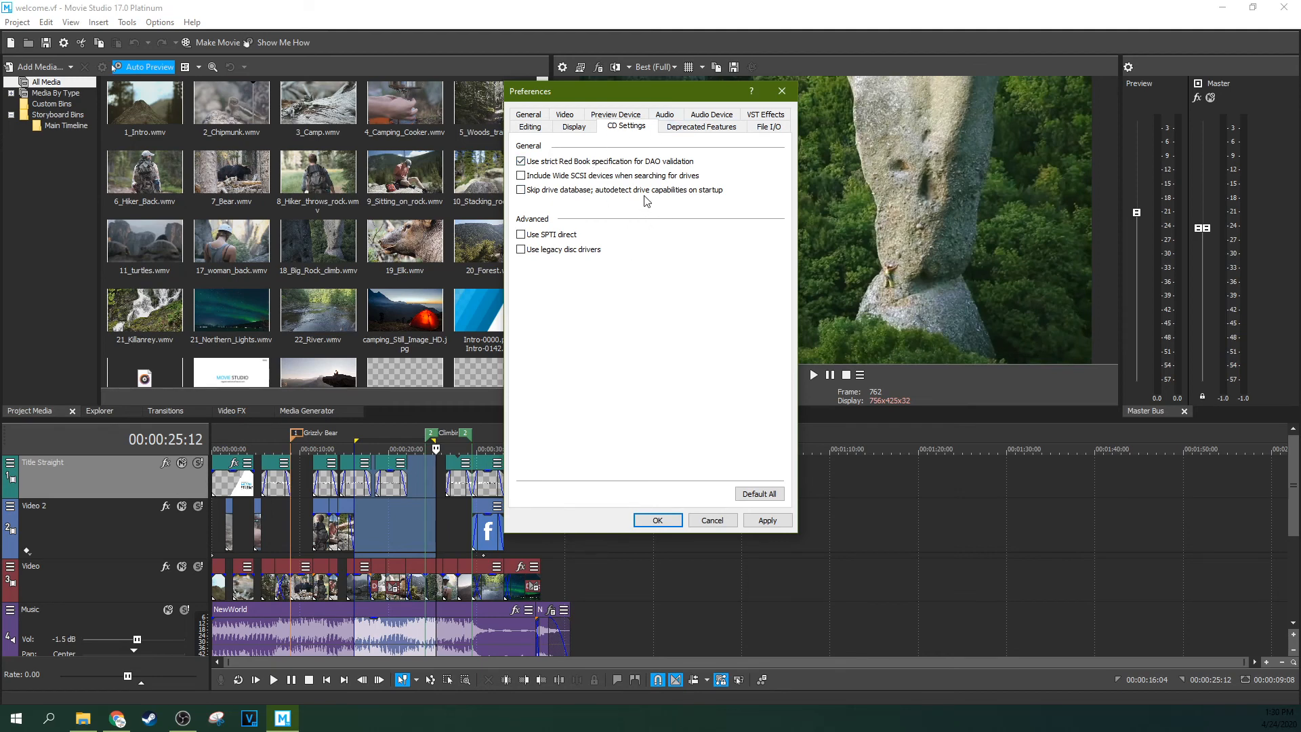
click(702, 126)
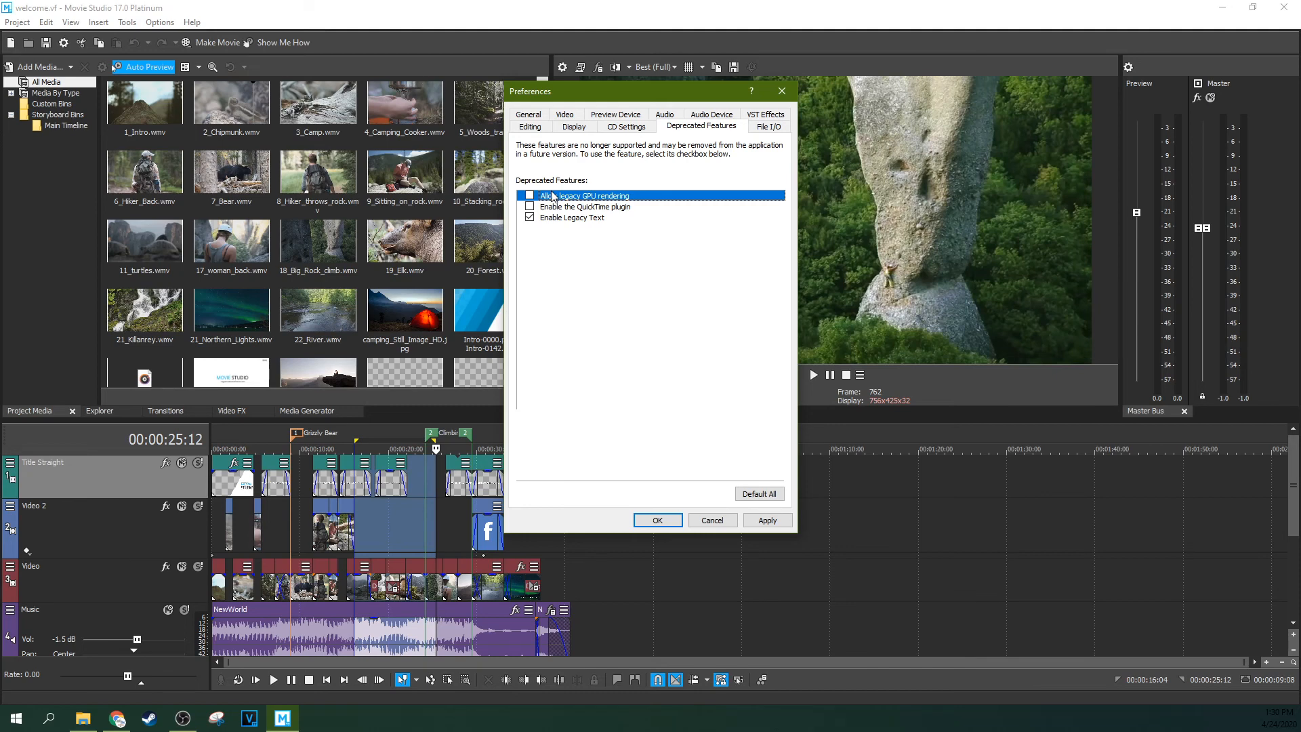
click(761, 129)
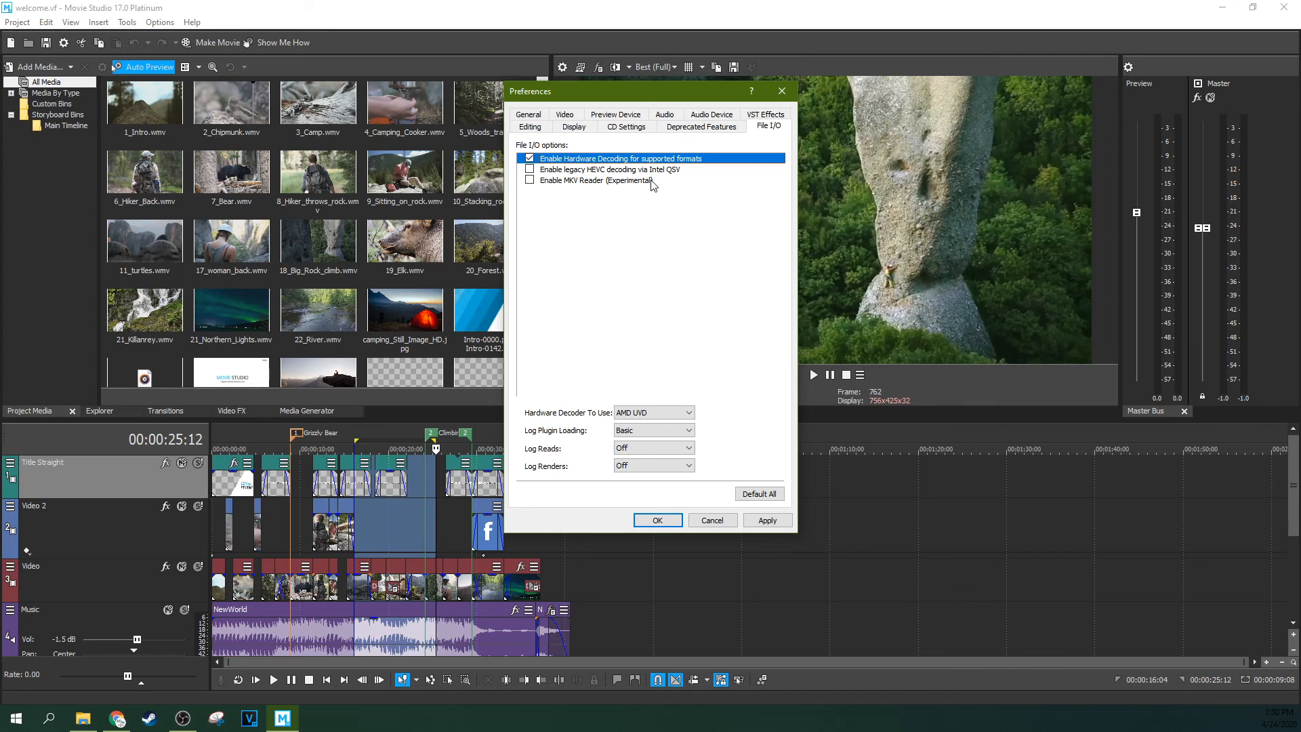
Step: Try enabling the experimental MKV Reader in the File I/O preferences, turn it back off and close the preferences
click(545, 184)
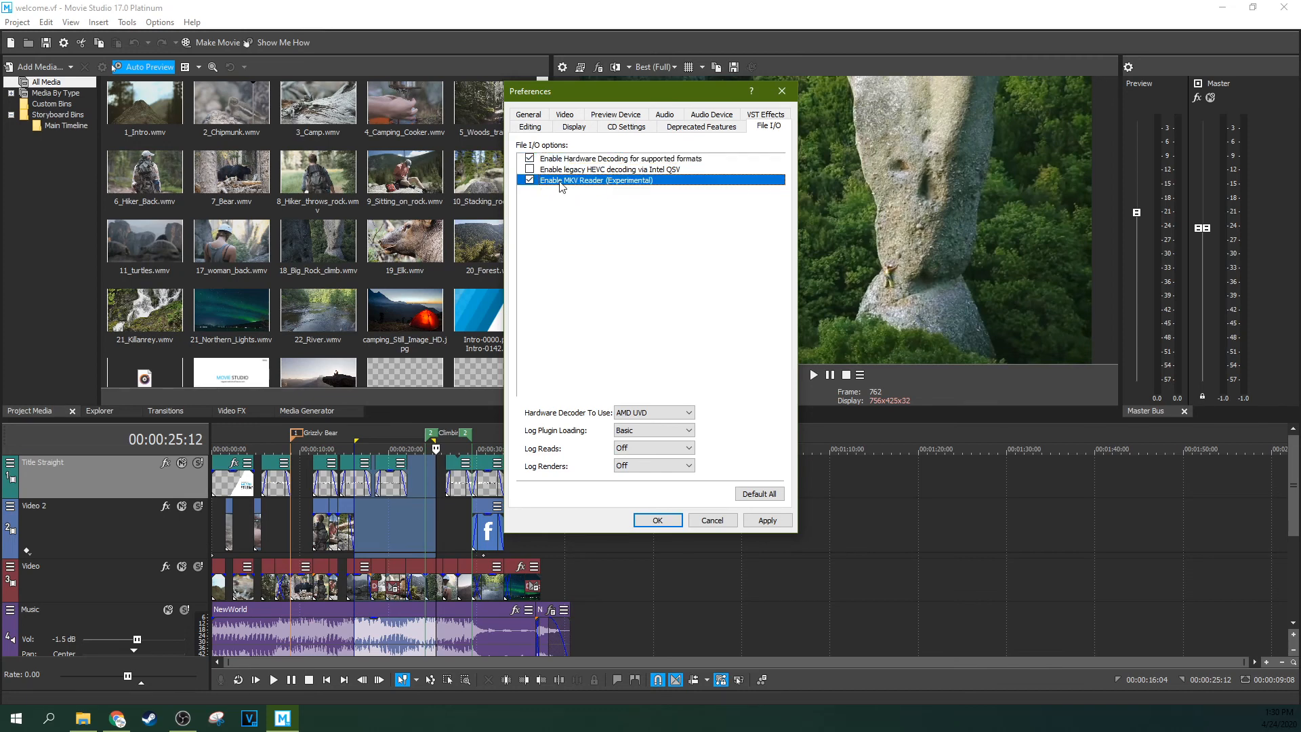
click(530, 180)
click(783, 96)
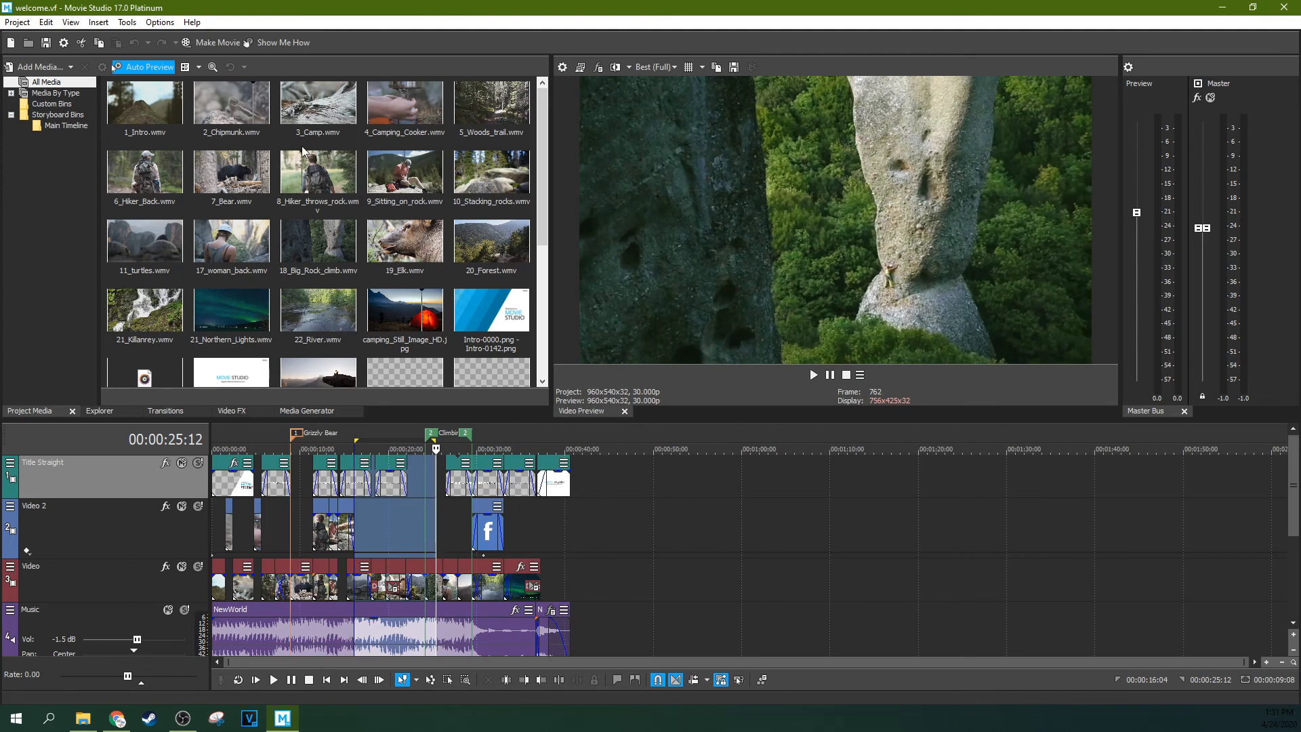
Step: Use What's This? help on the Video Preview window, read through its help topic and close the help
click(160, 23)
mouse_move(186, 26)
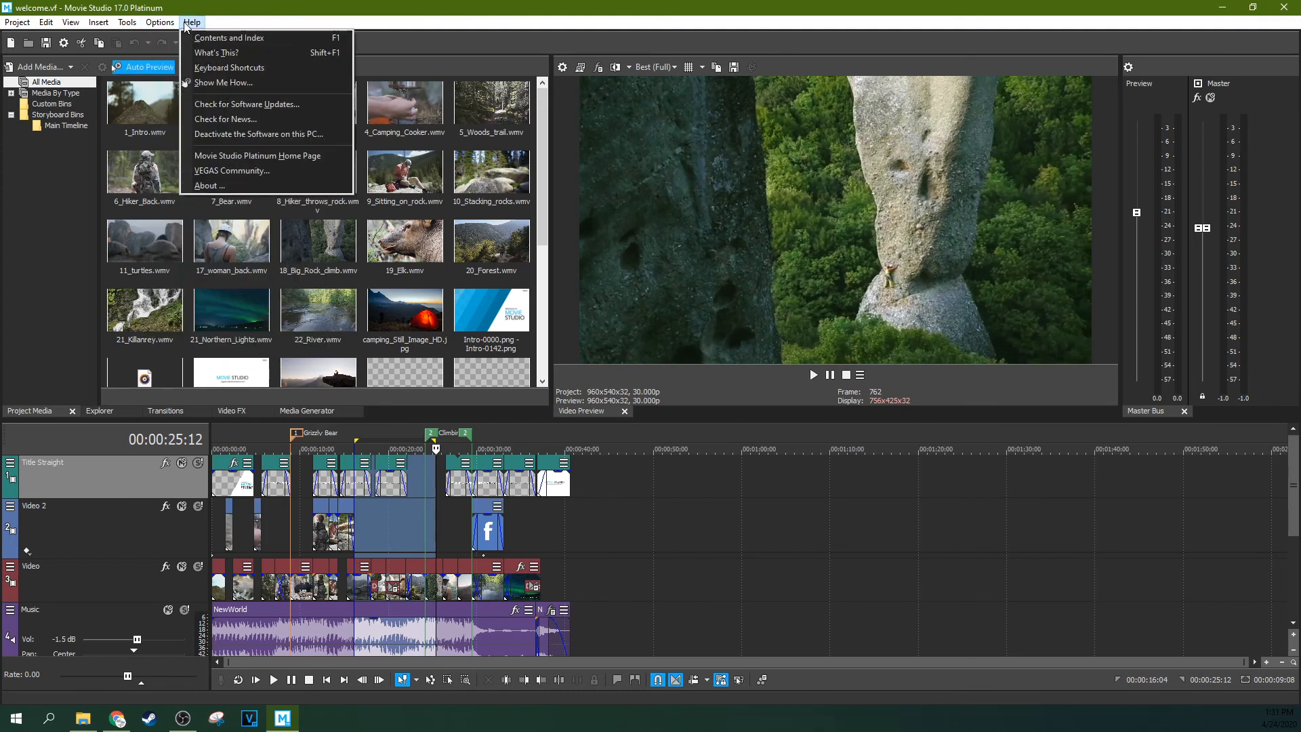
click(215, 53)
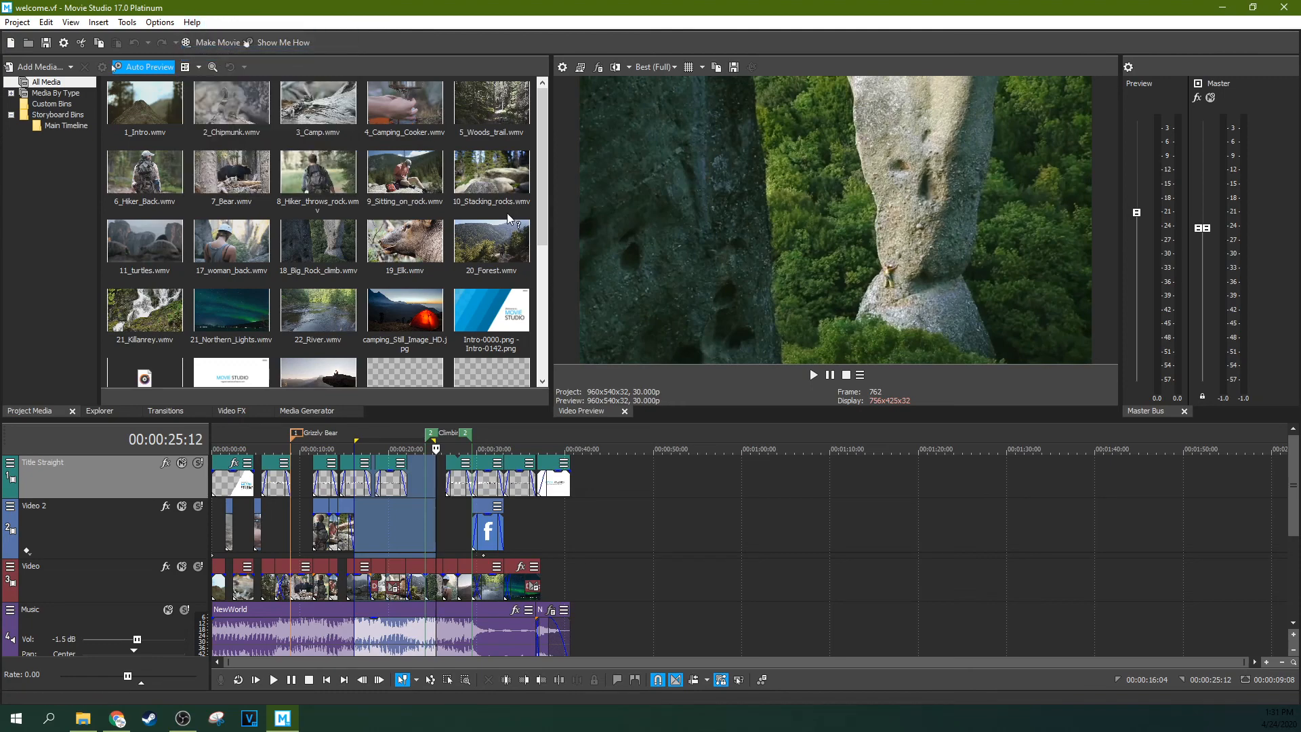
click(592, 413)
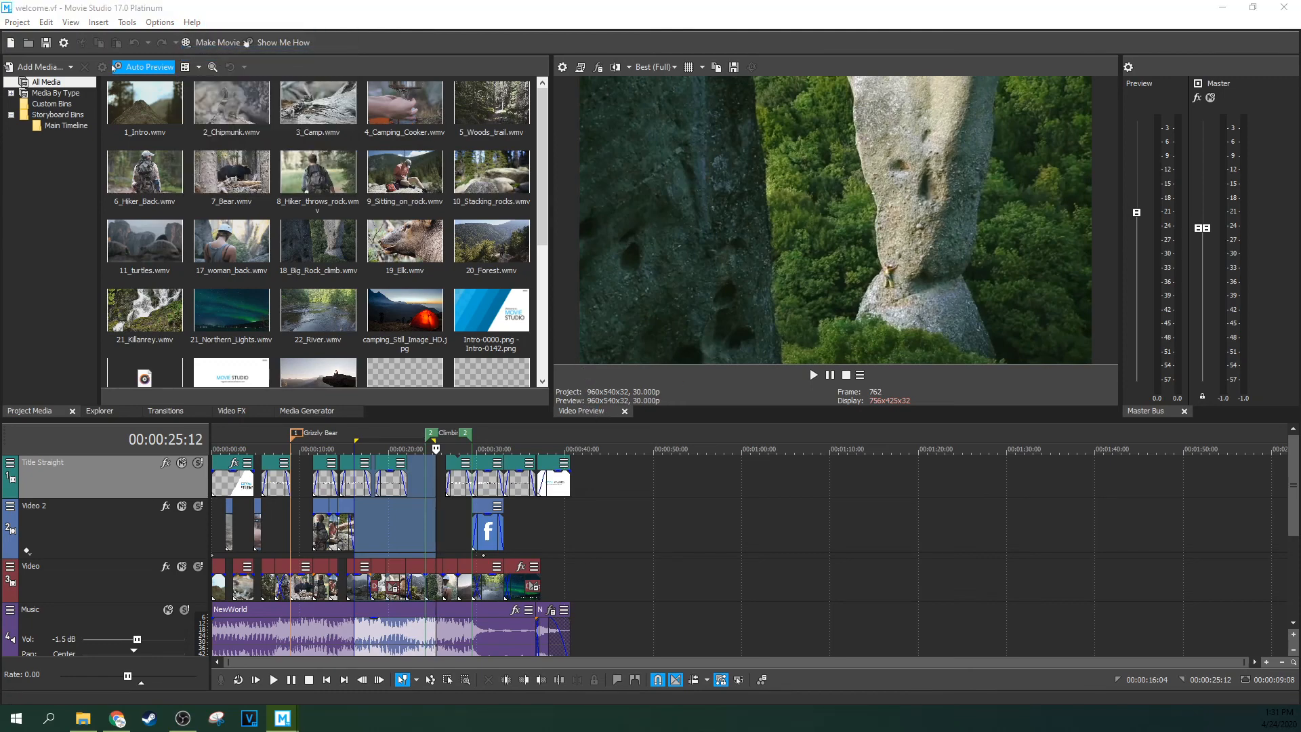
scroll(813, 356, down, 6)
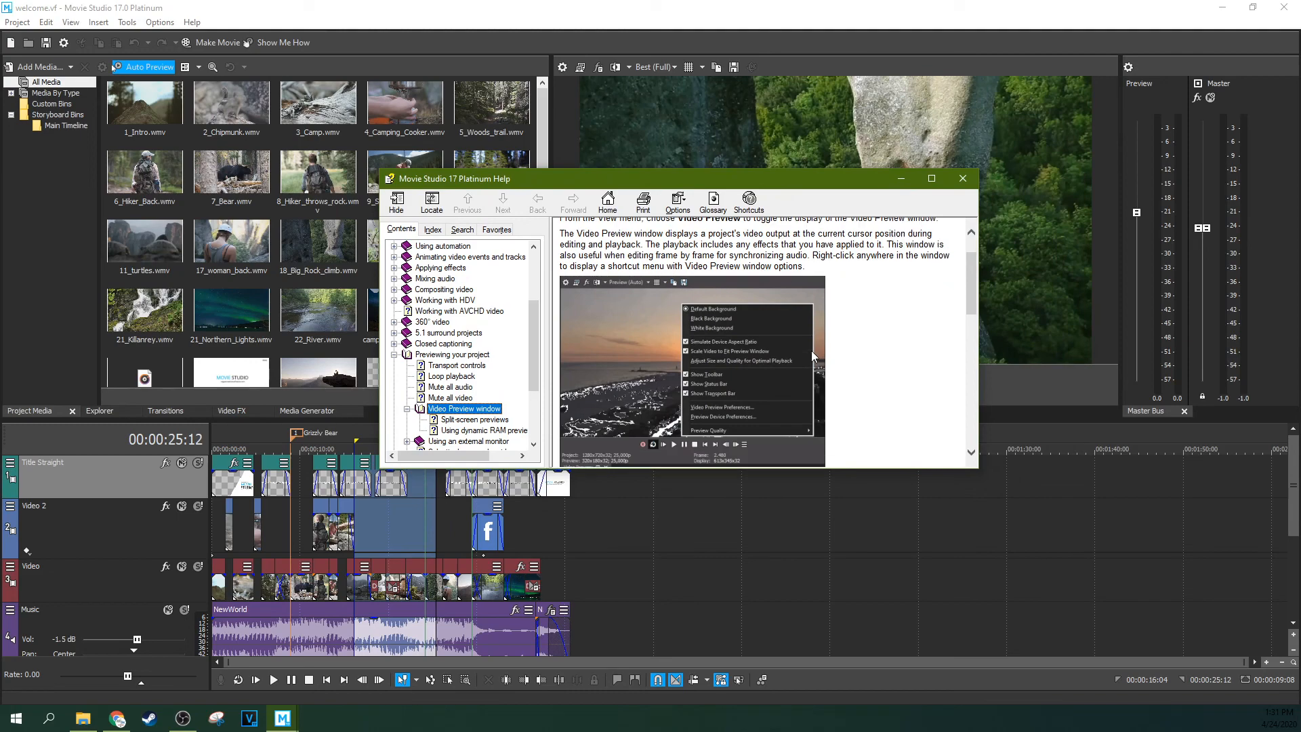
scroll(813, 356, down, 5)
scroll(815, 358, up, 4)
scroll(814, 356, up, 5)
scroll(813, 356, down, 5)
scroll(814, 356, up, 3)
scroll(811, 351, up, 3)
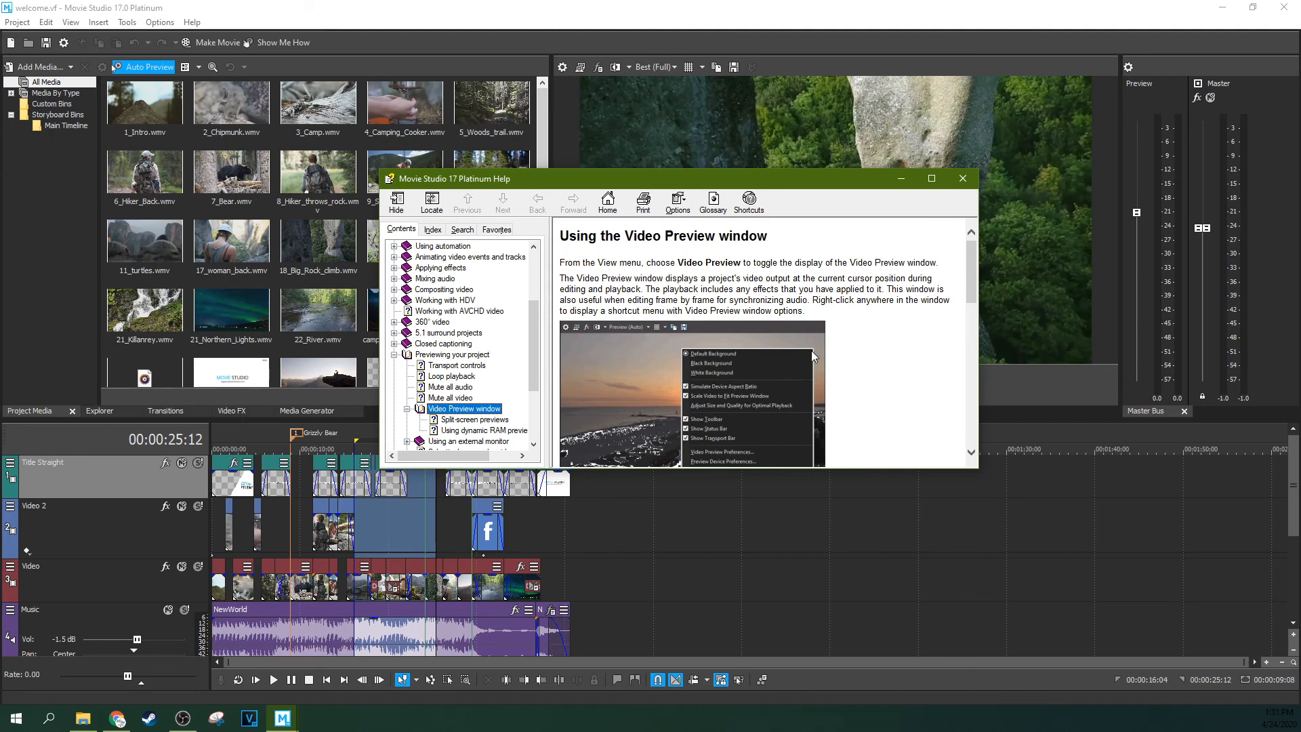
scroll(812, 351, down, 4)
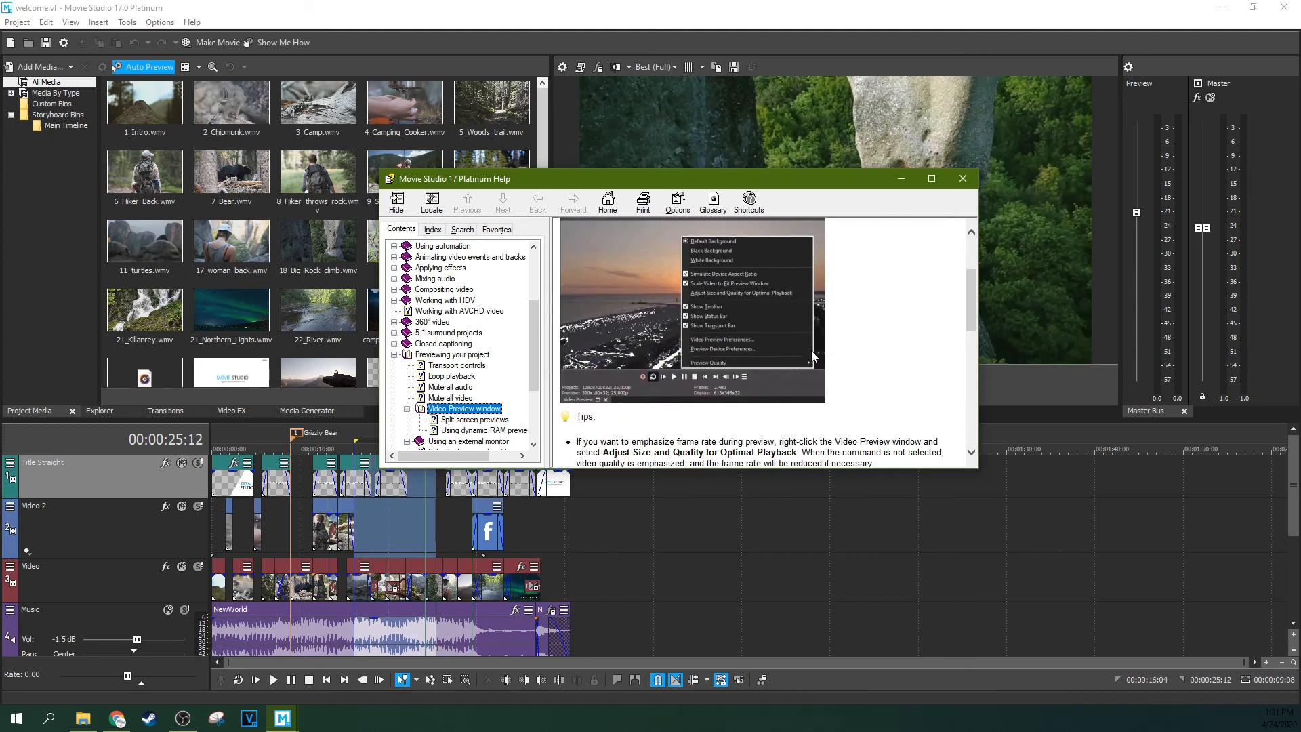
click(963, 178)
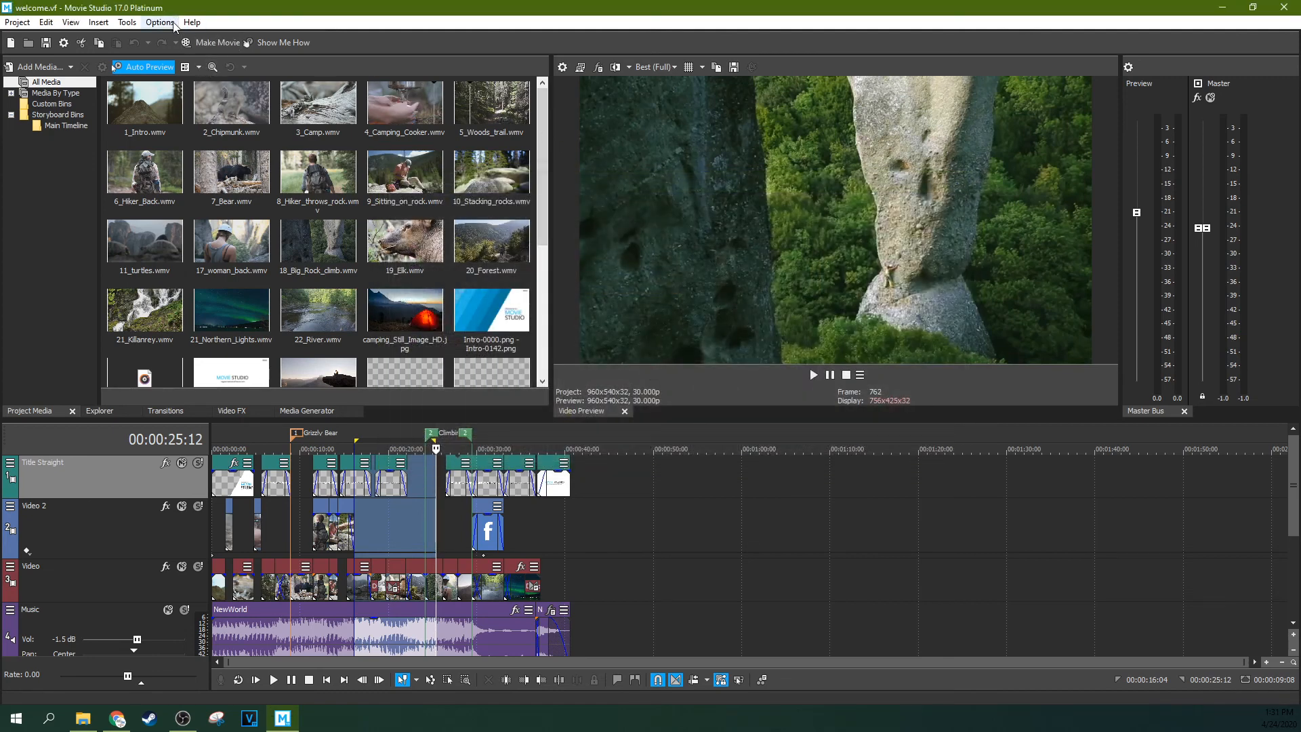
Step: Look at the Show Me How tutorial list and the Keyboard Shortcuts help, closing each one
click(248, 43)
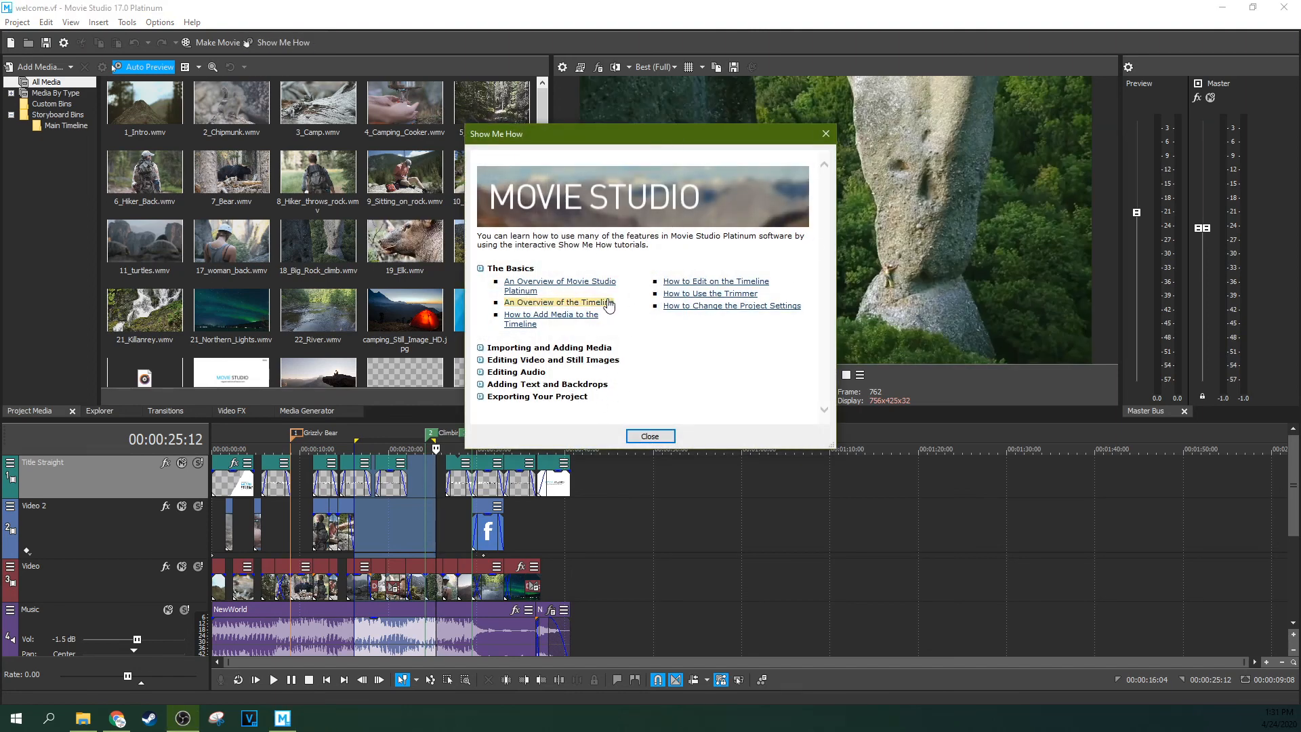
click(825, 133)
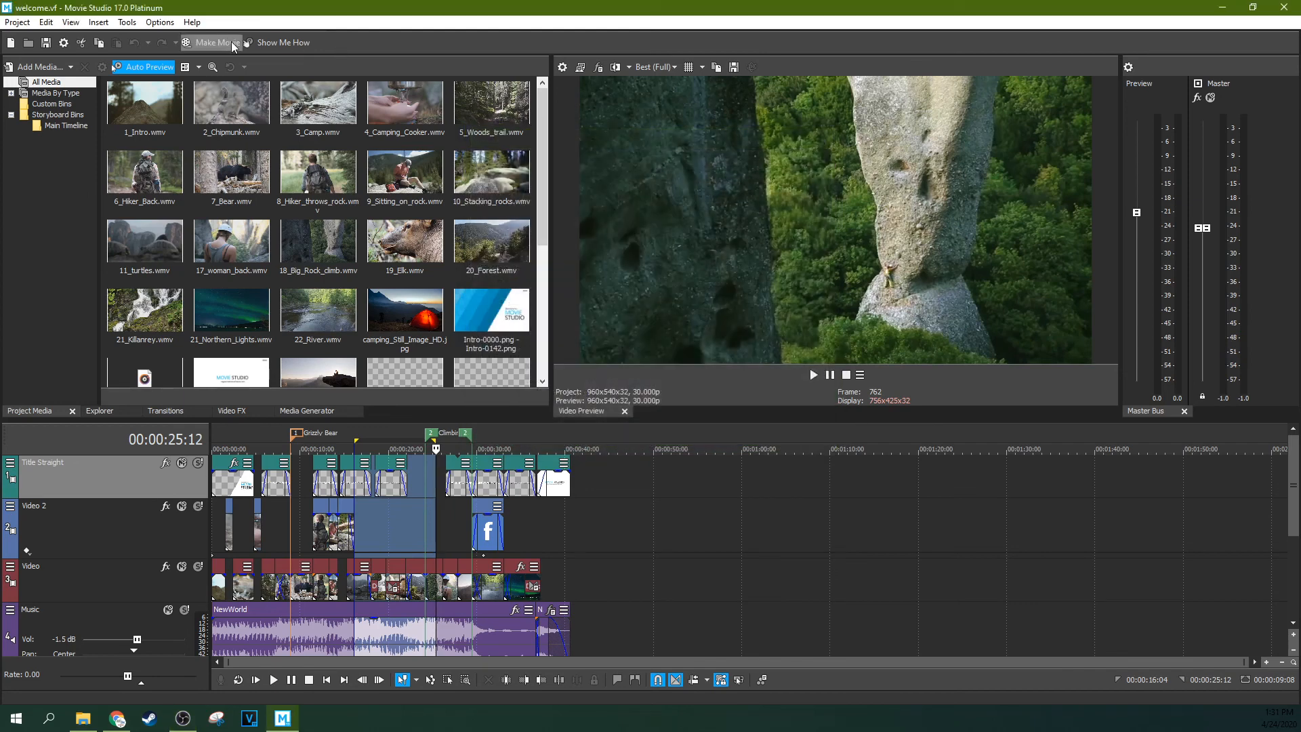
click(192, 22)
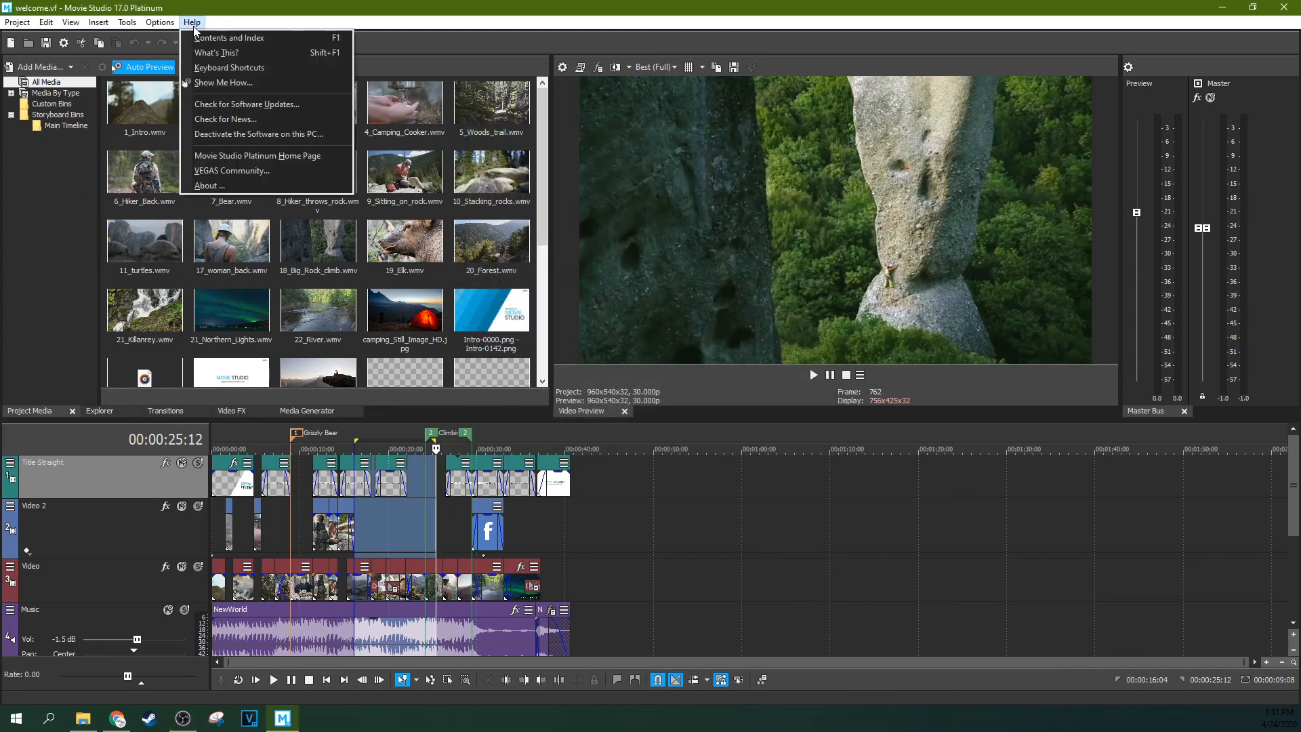
click(230, 69)
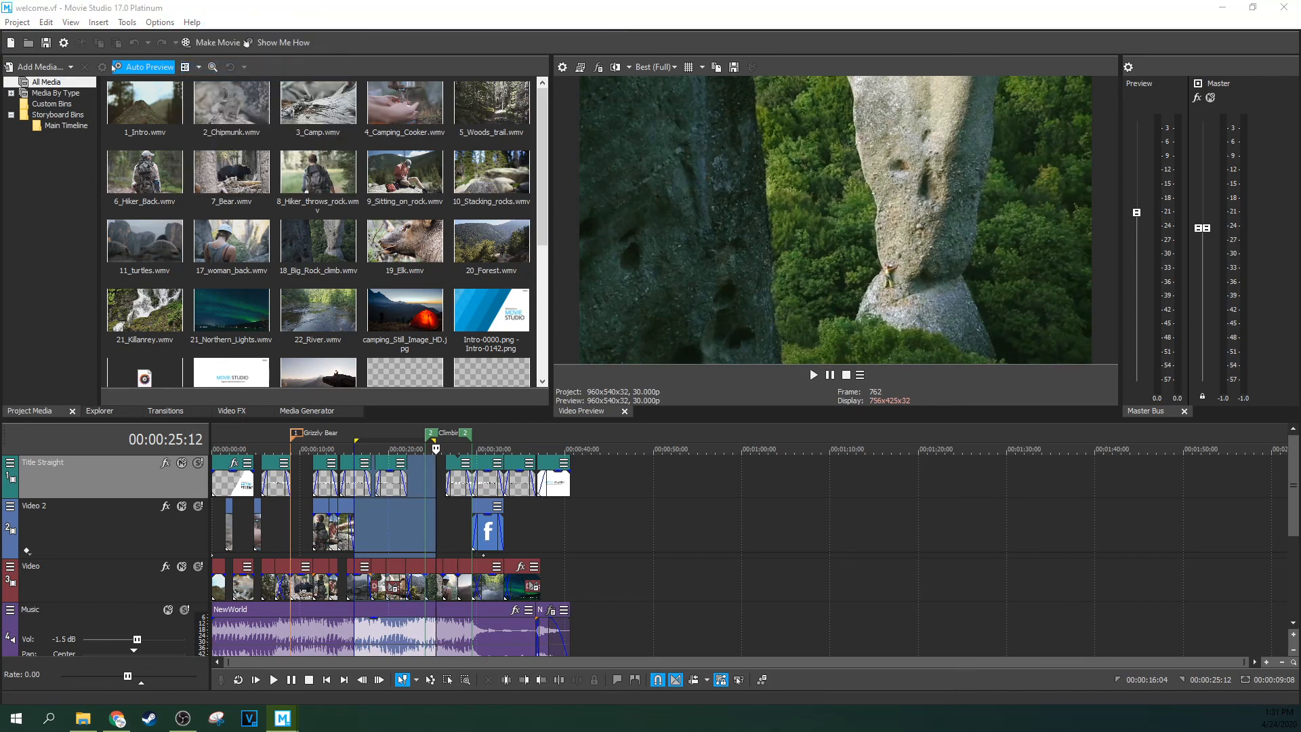
drag(909, 278, 497, 105)
drag(813, 178, 790, 161)
click(804, 108)
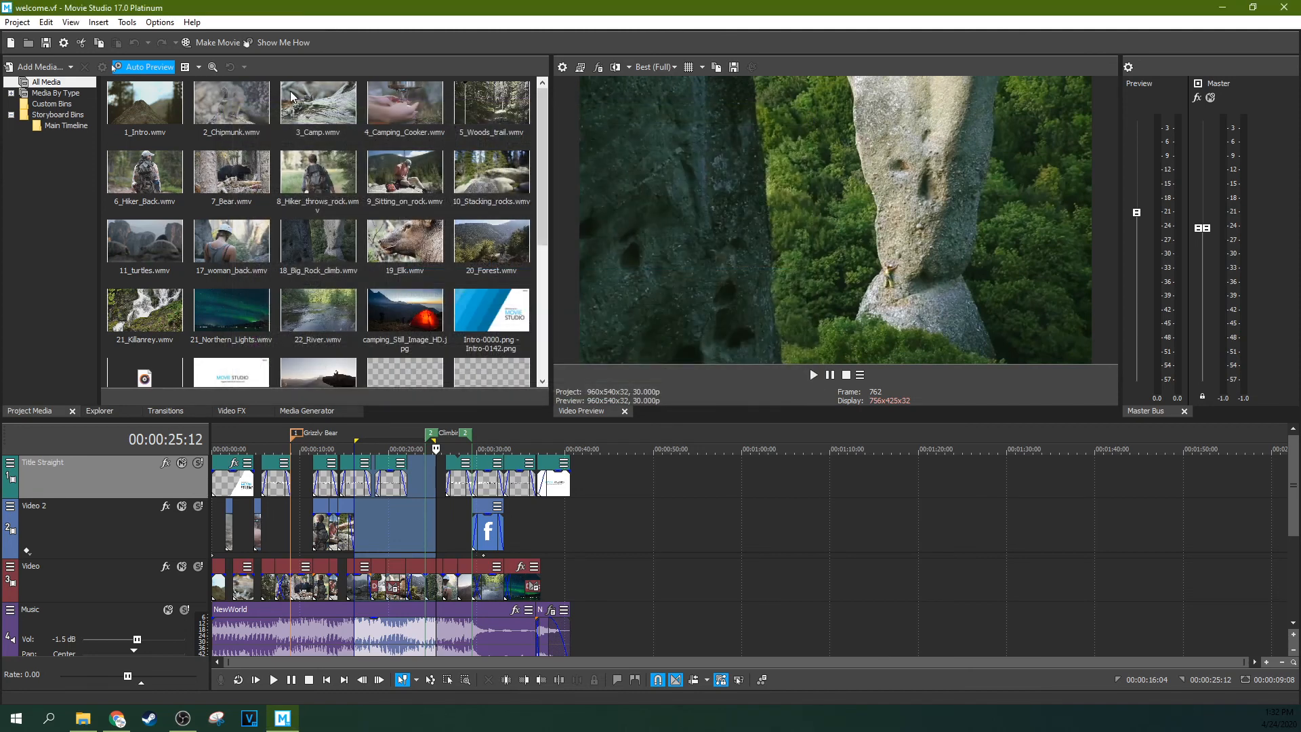
Step: Check for software updates, and open the vendor's web page from the help commands and close it
click(192, 23)
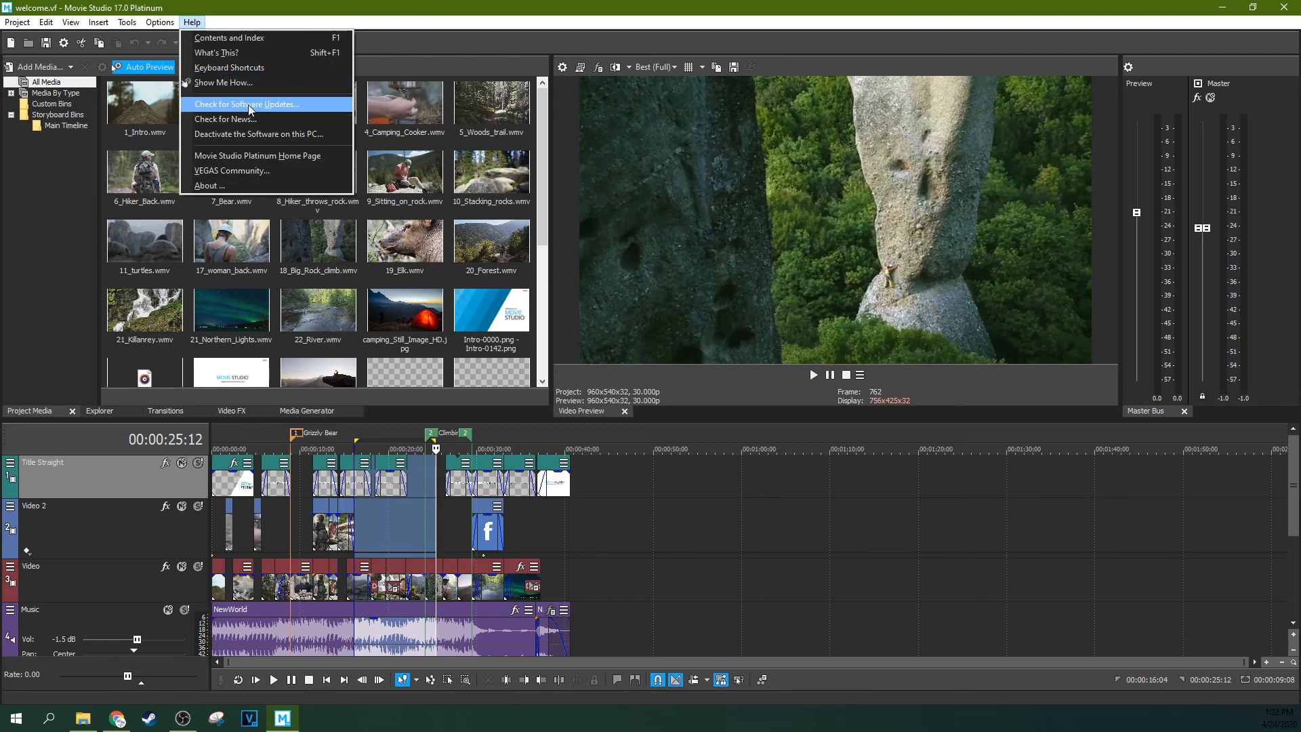
click(249, 106)
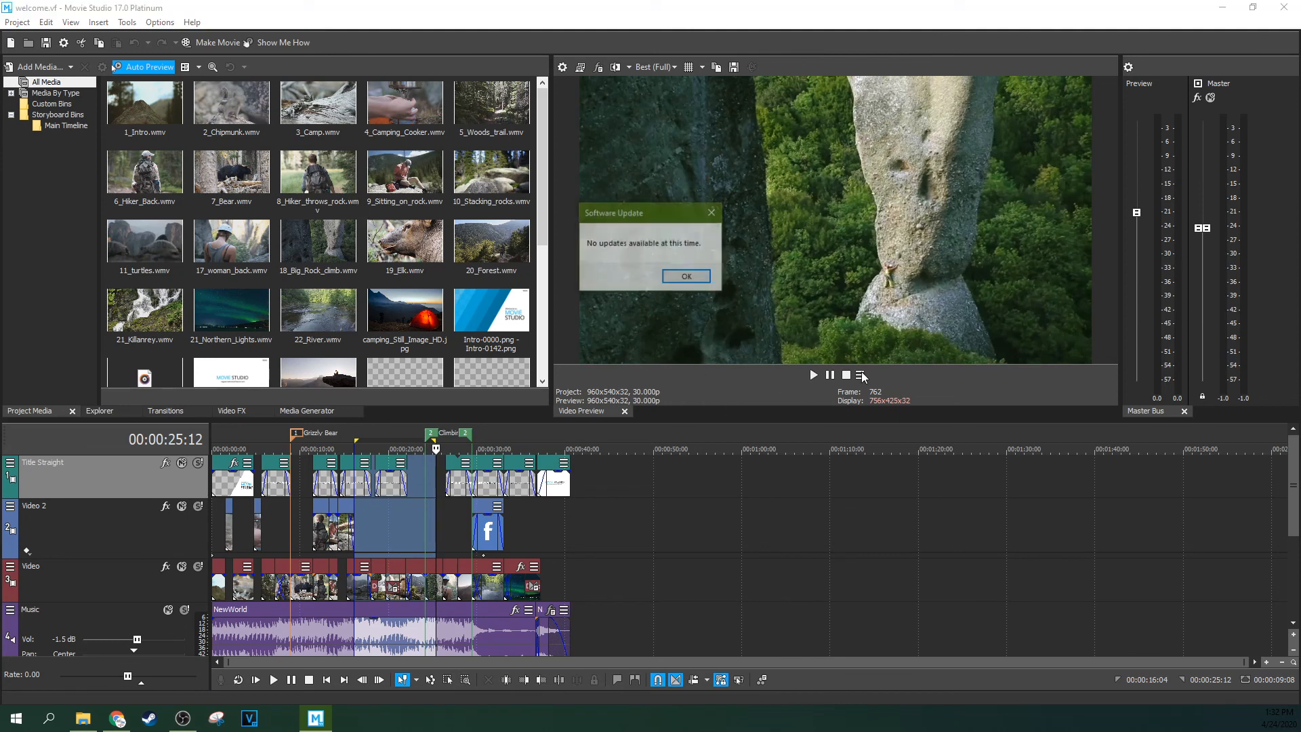
click(687, 277)
click(192, 21)
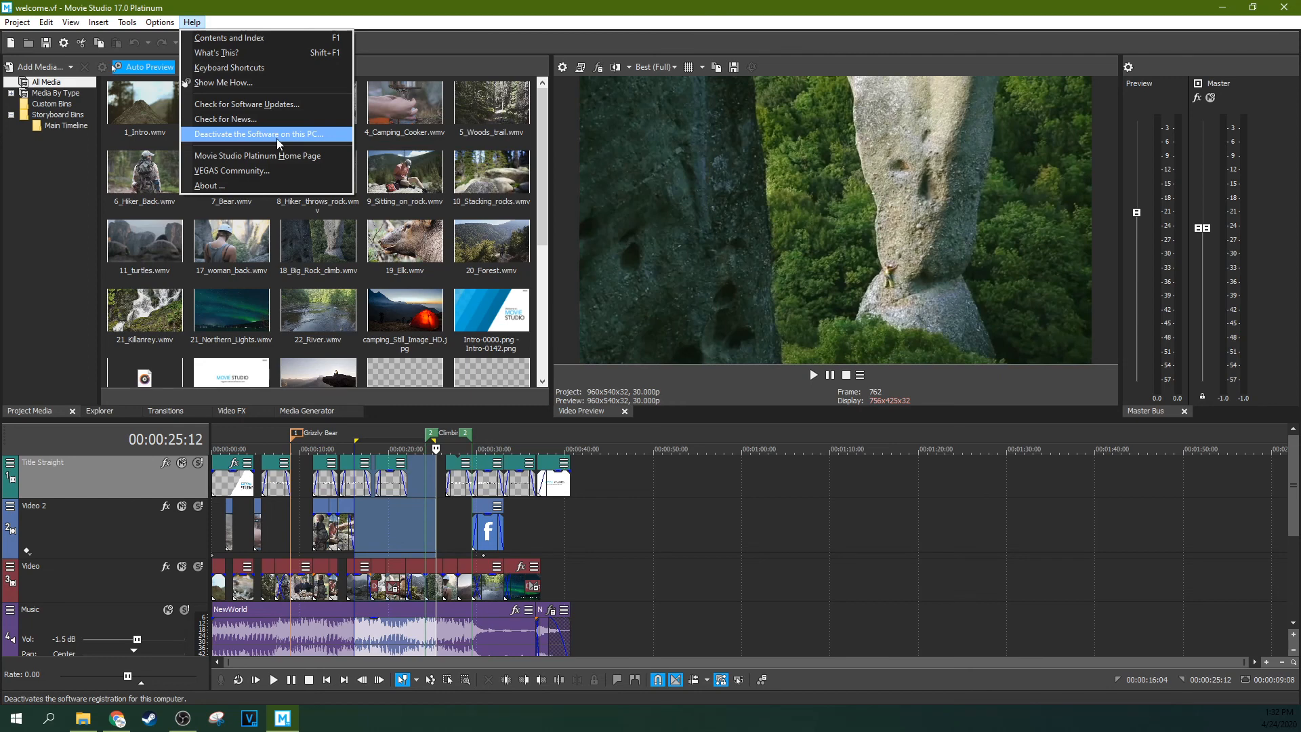
click(262, 175)
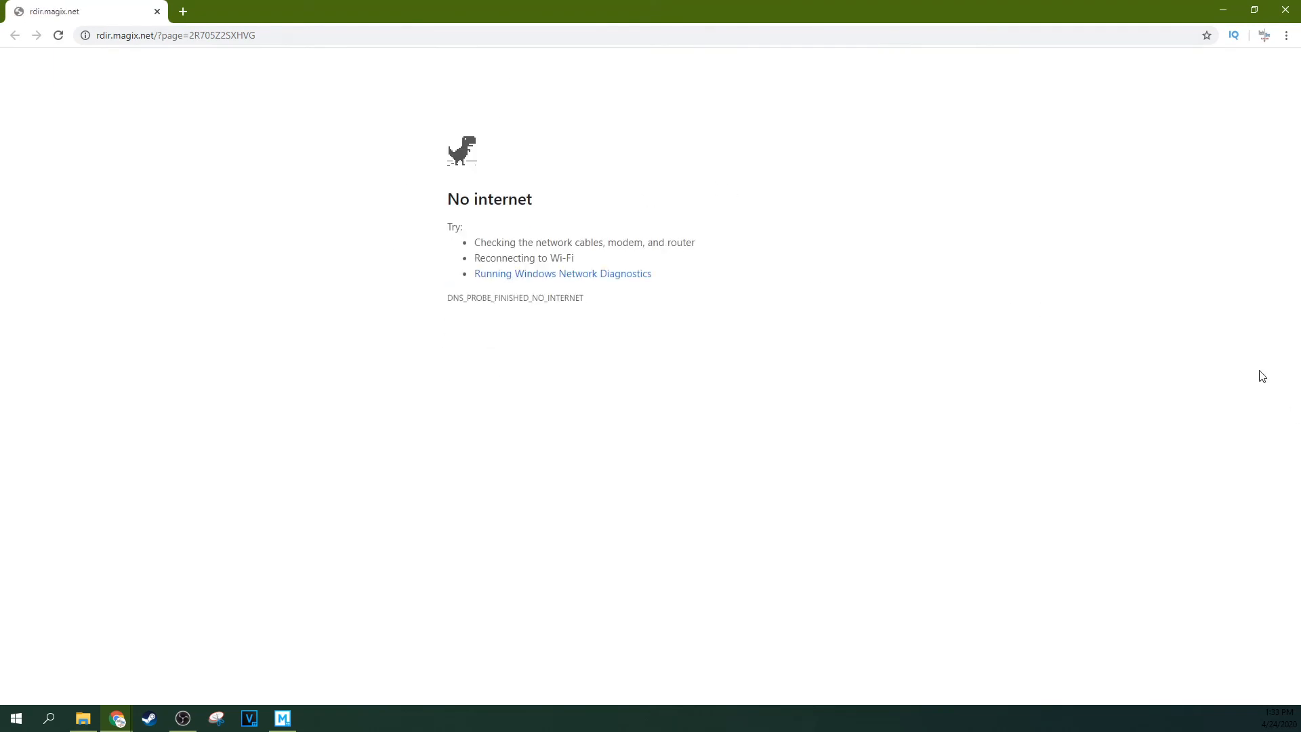
click(1286, 10)
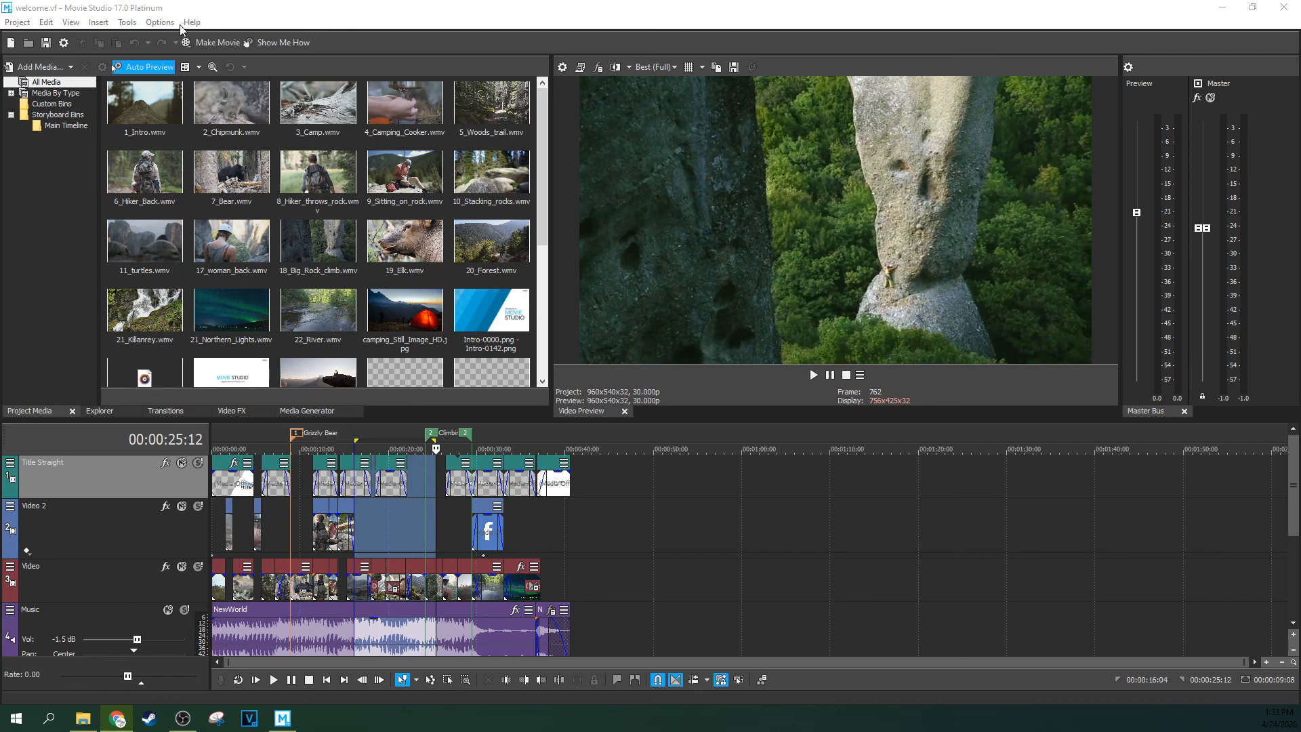
Step: Review the computer properties in the About information and close it
click(162, 25)
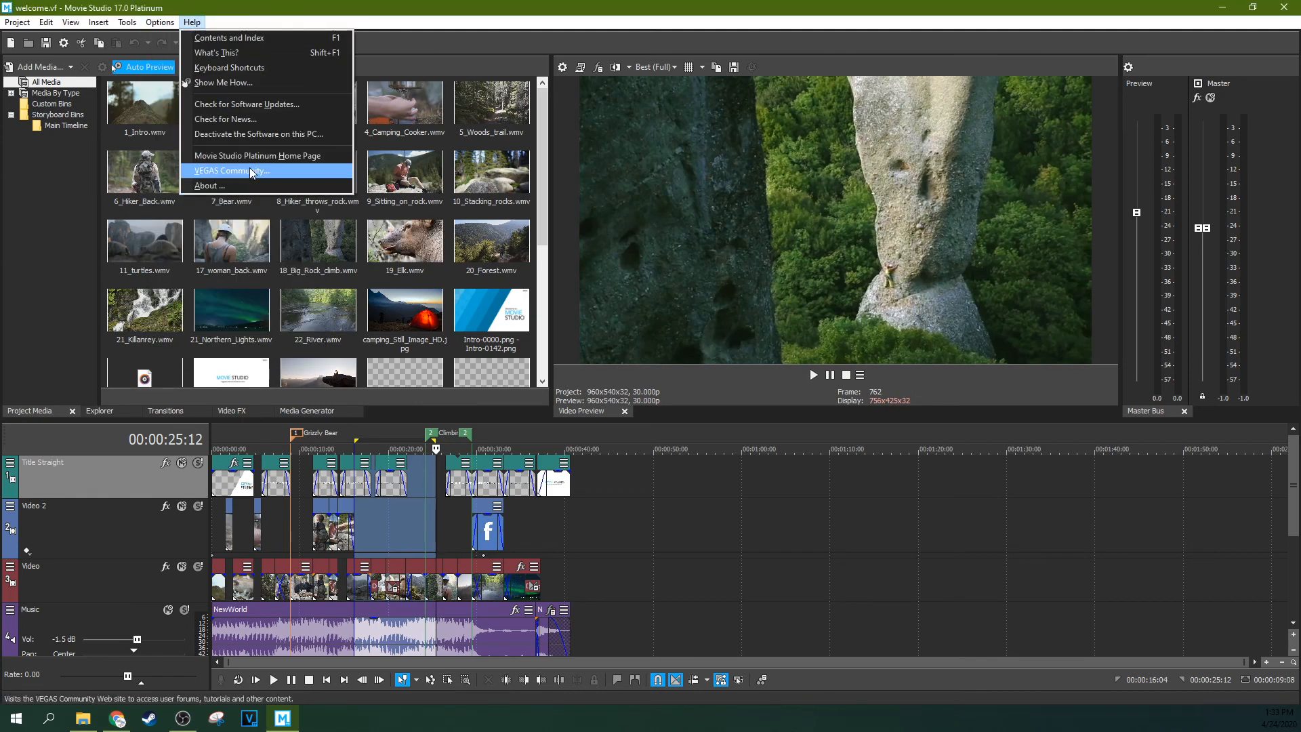
click(216, 188)
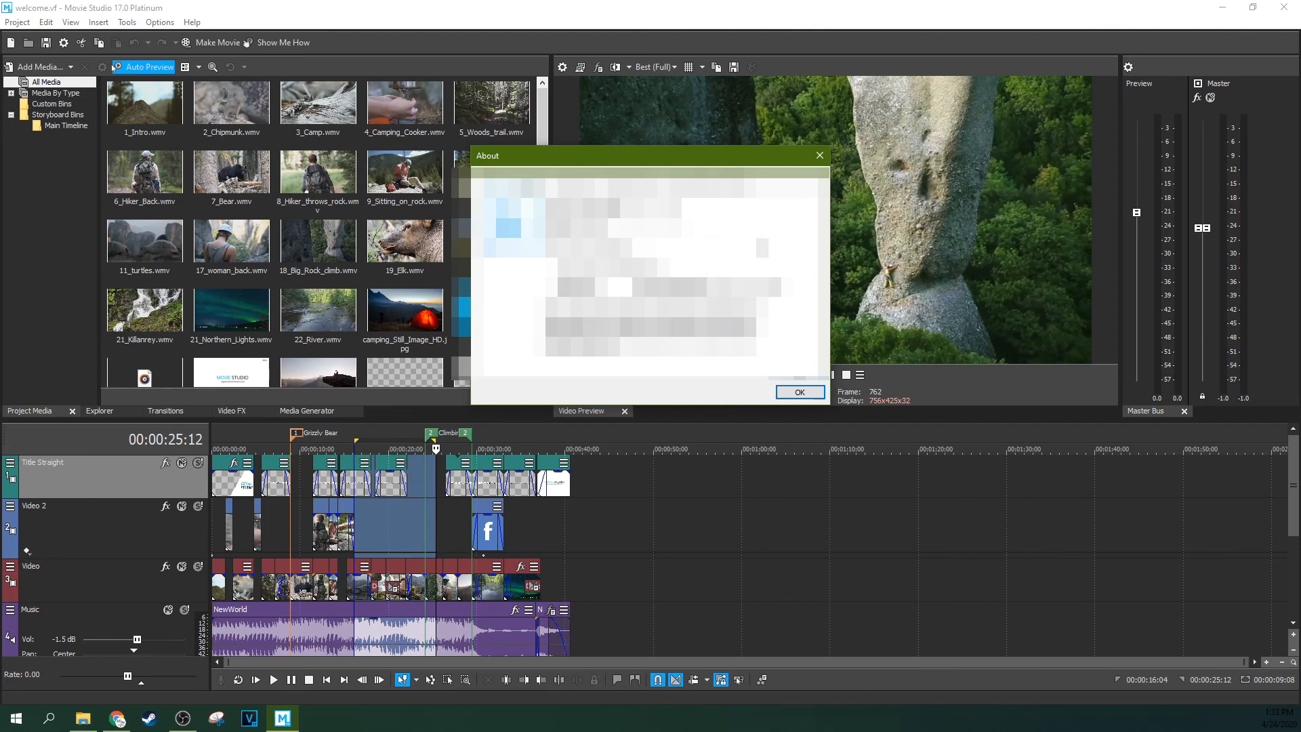
scroll(643, 234, down, 2)
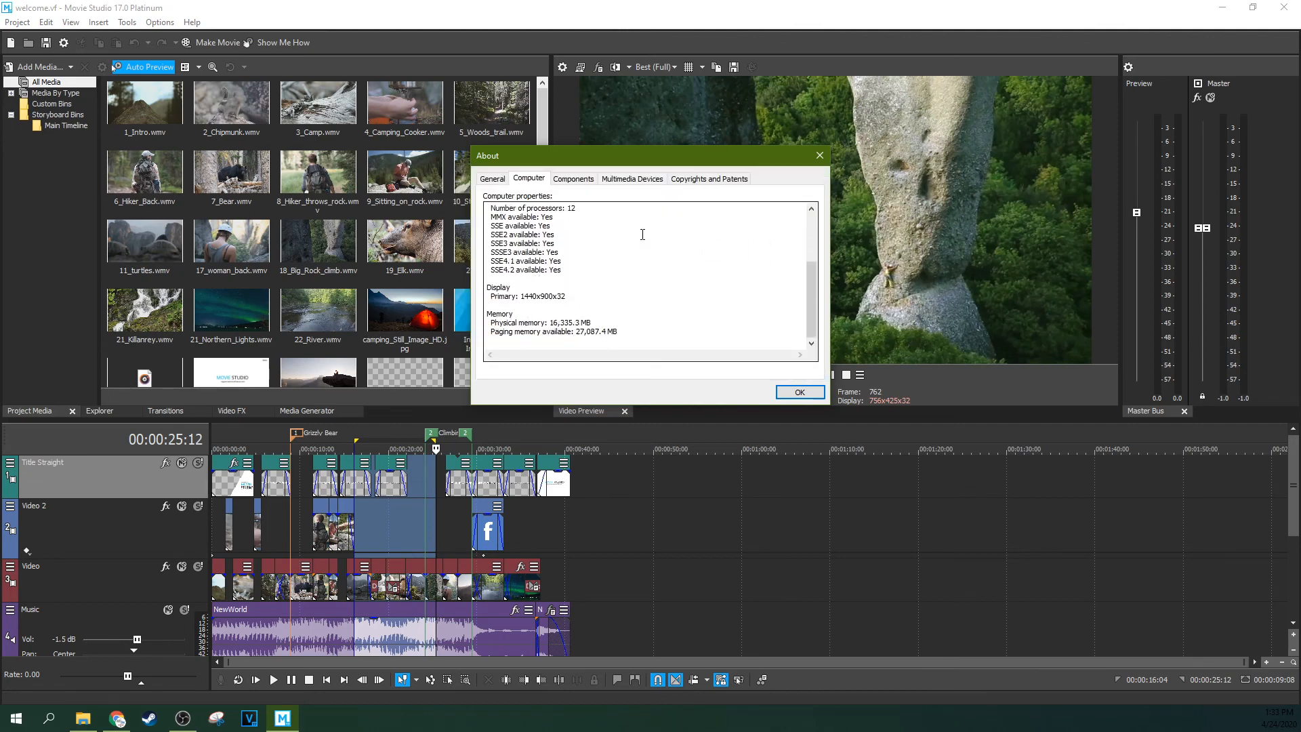
scroll(642, 234, up, 3)
scroll(643, 235, down, 3)
click(819, 155)
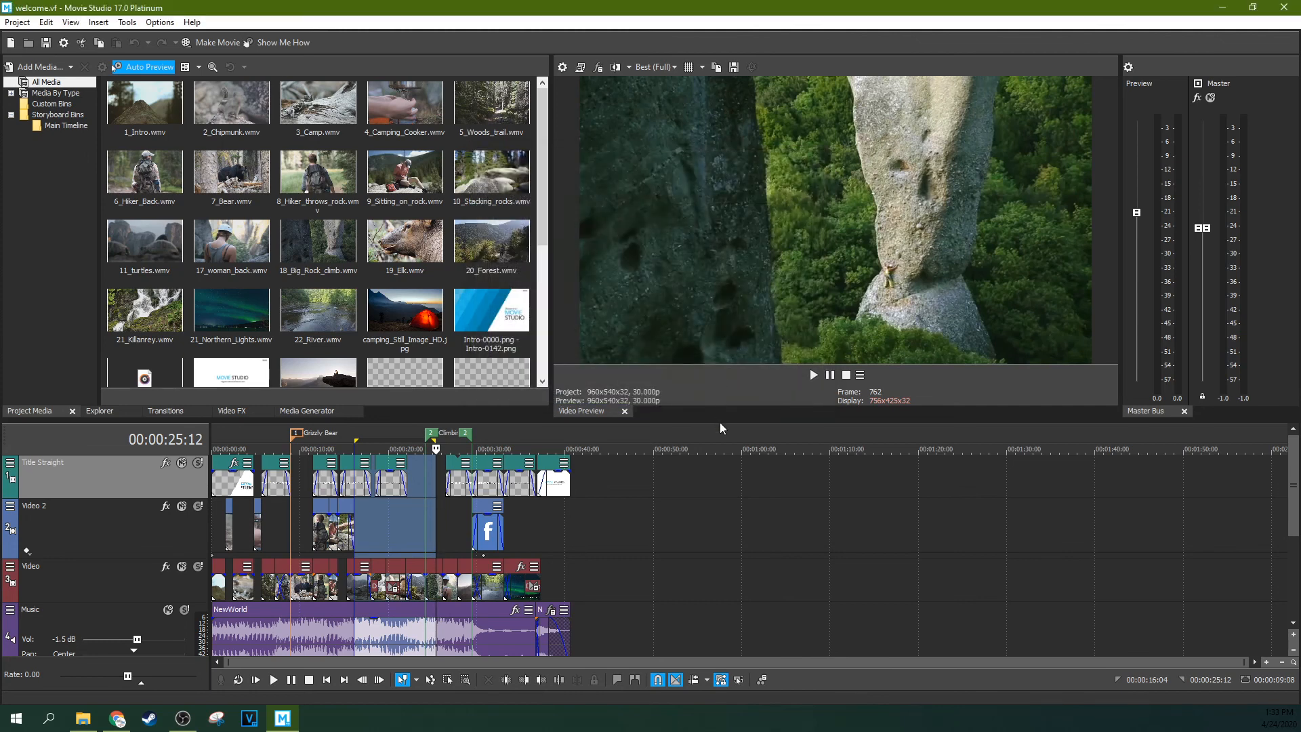
key(ctrl+o)
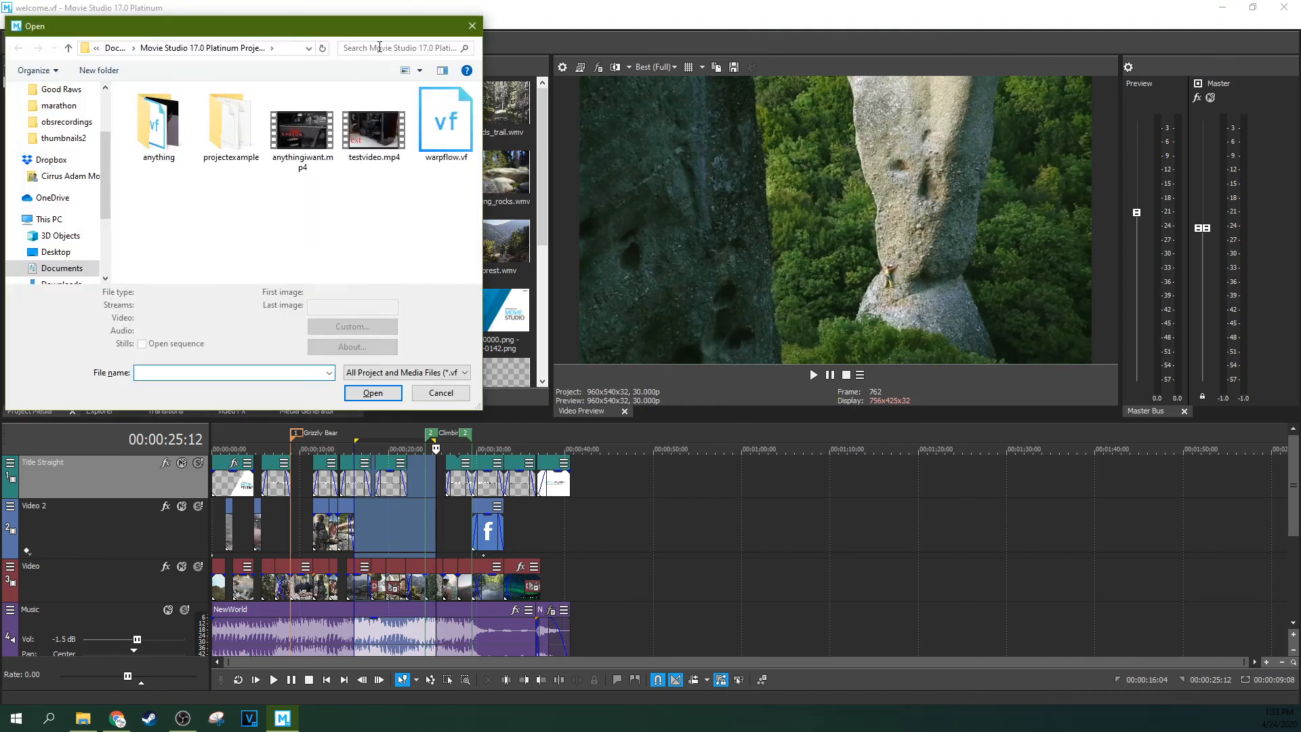
click(473, 27)
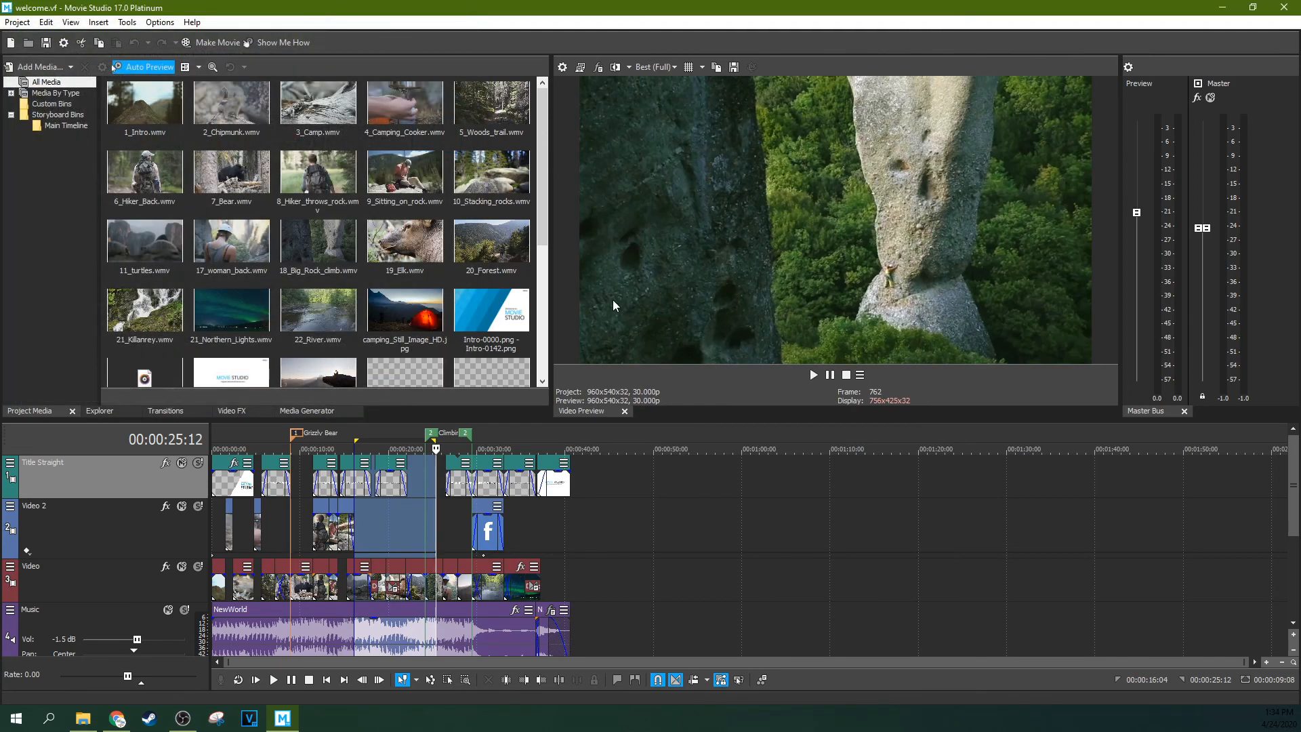
key(ctrl+shift+o)
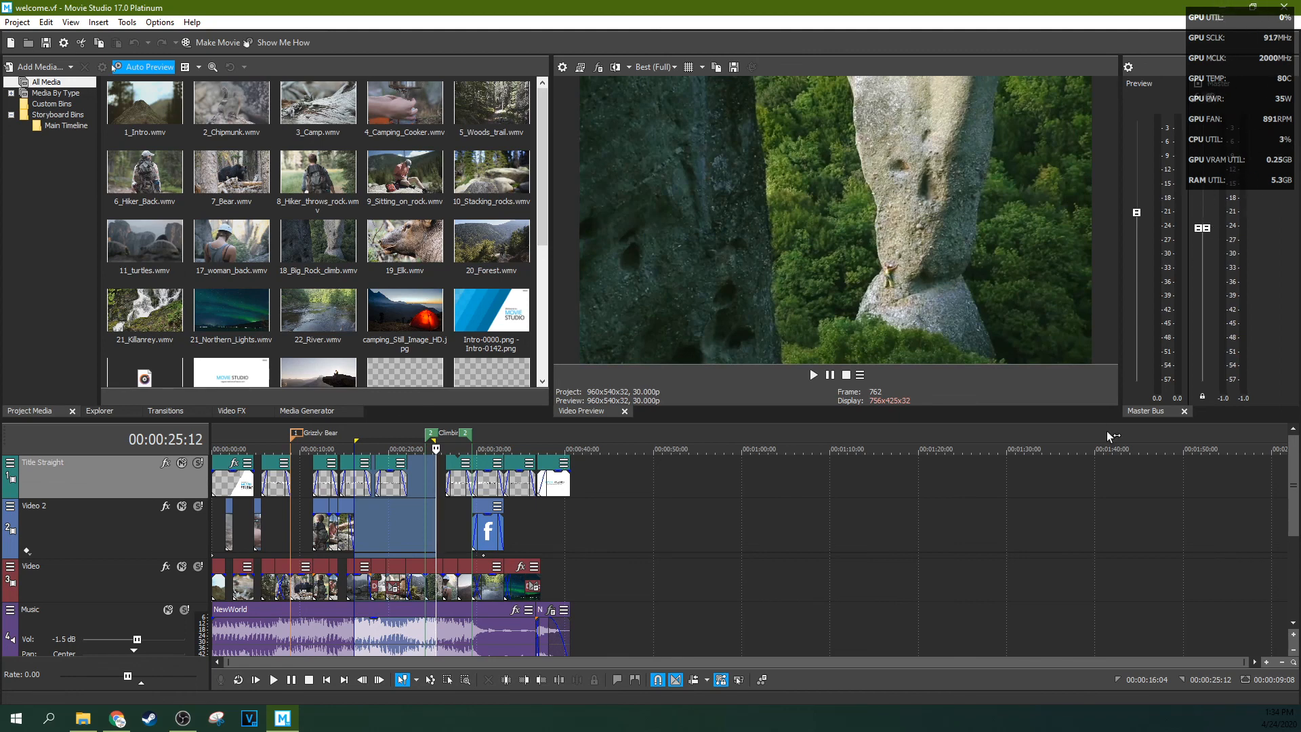
key(ctrl+shift+o)
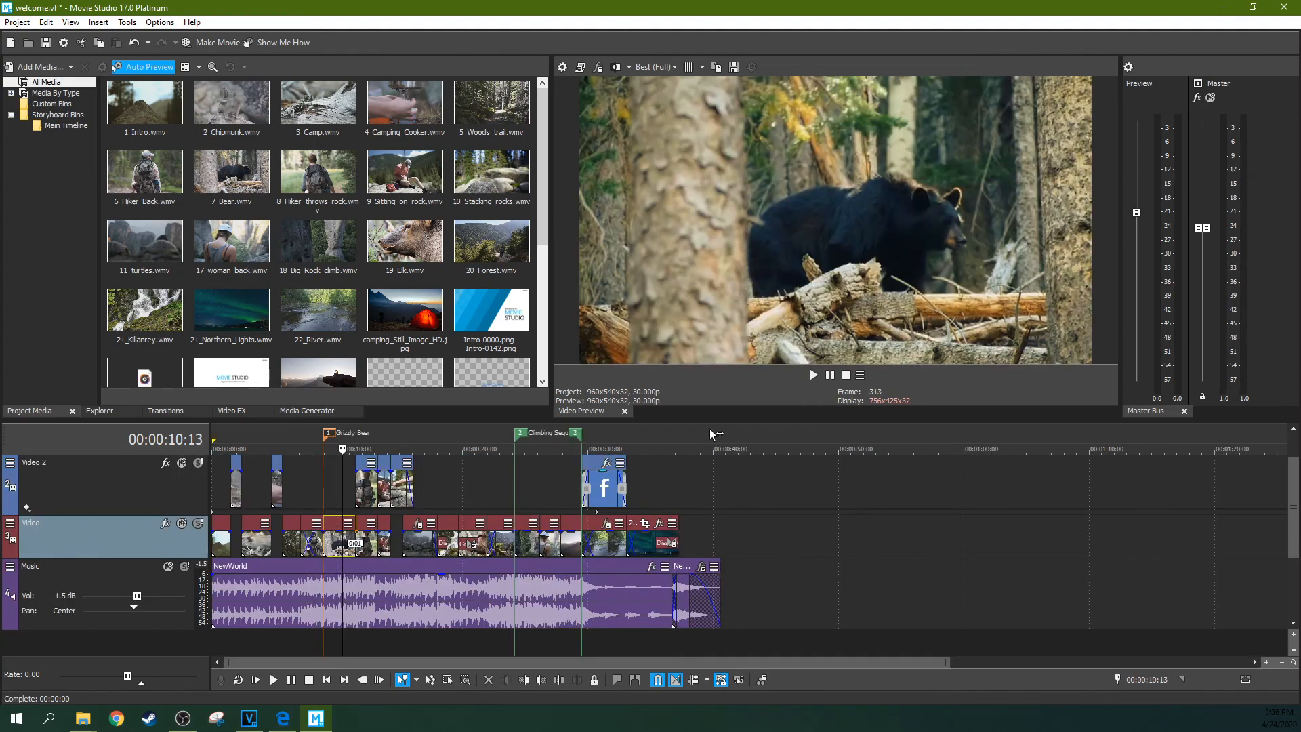
Step: Make a time selection from the project's end back to its start and open the Render As settings
drag(721, 436, 200, 437)
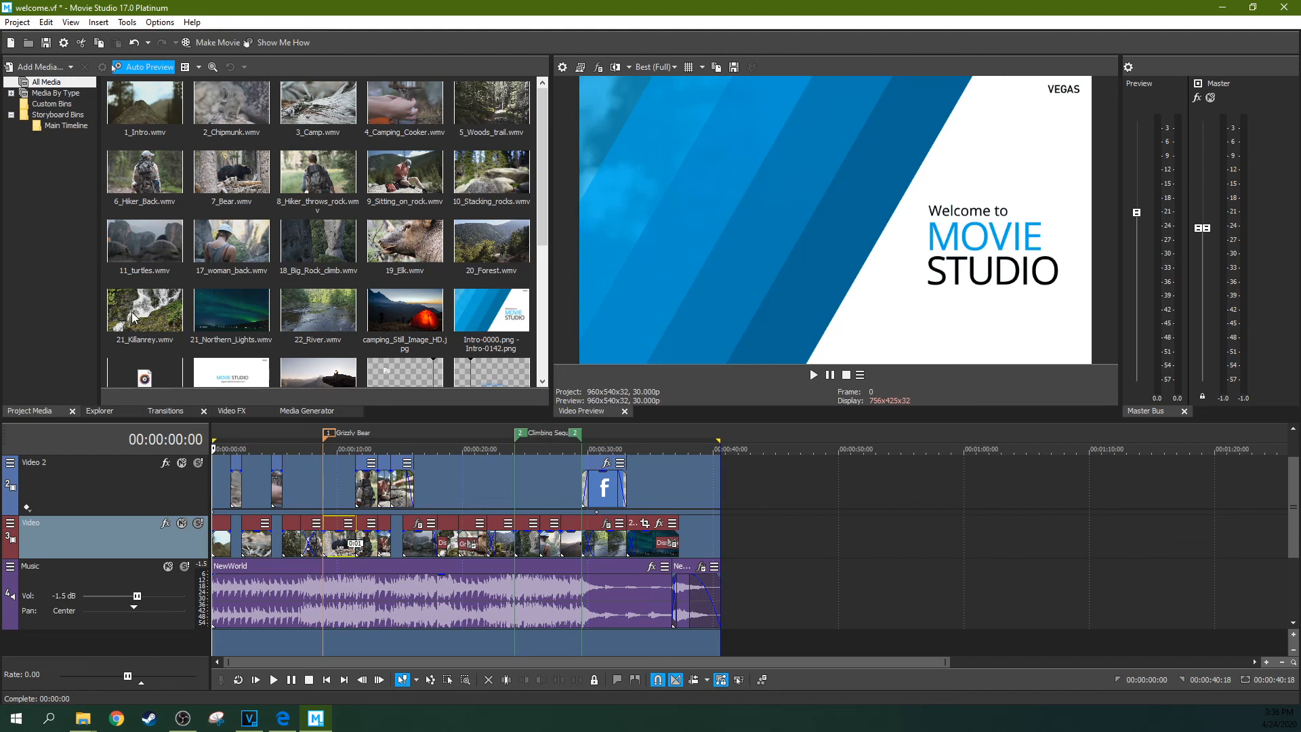
click(15, 21)
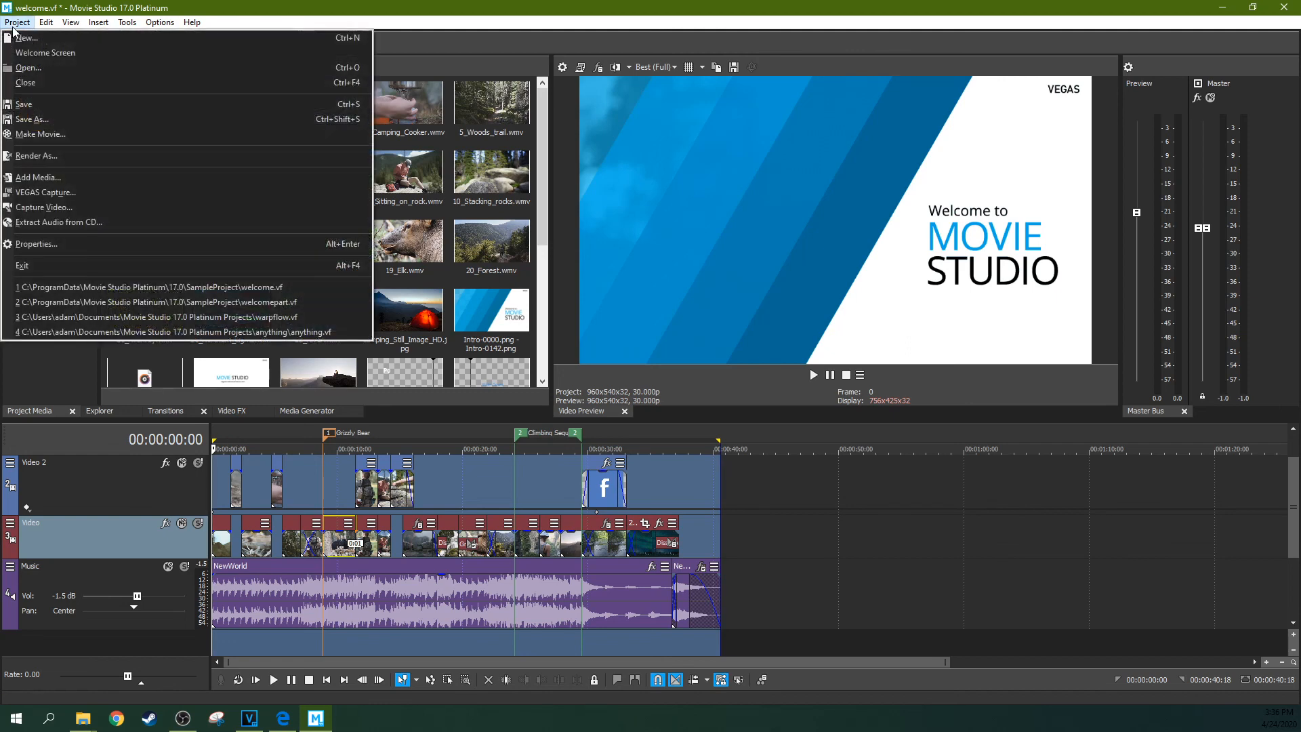
click(47, 156)
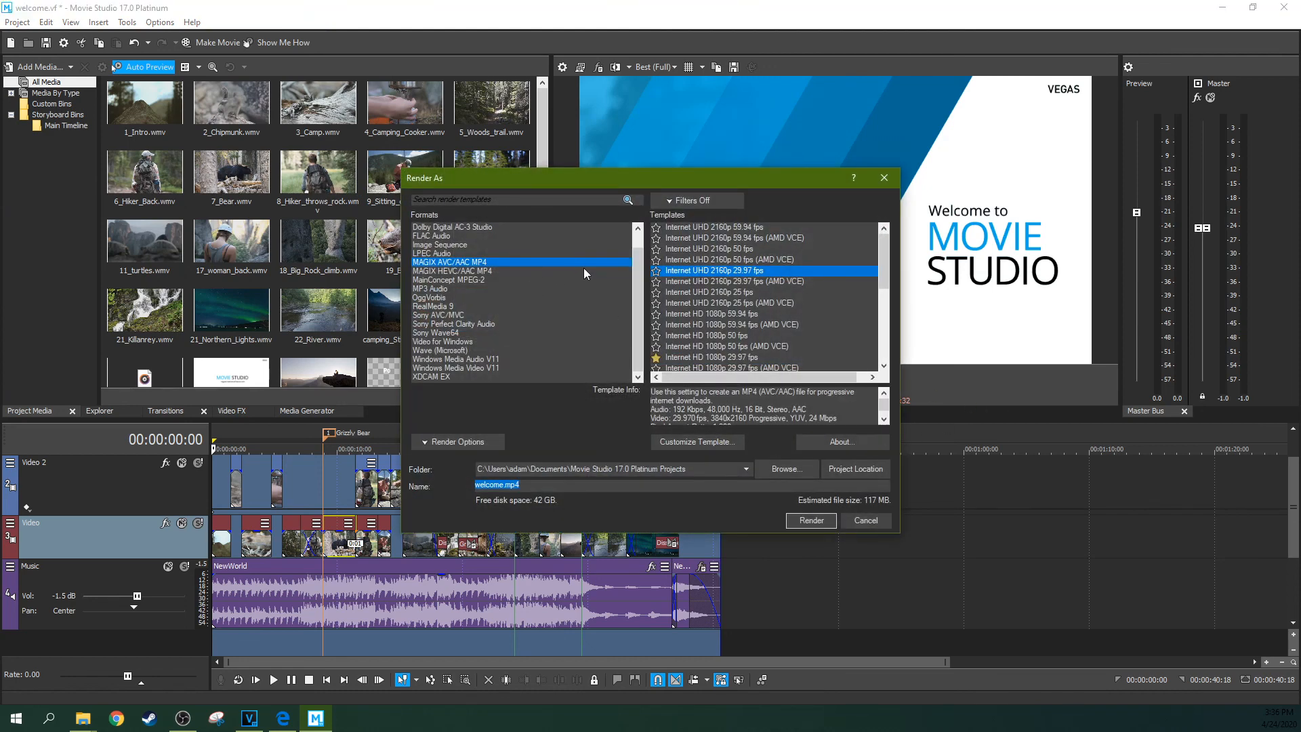
Step: View the render templates offered by the Dolby Digital AC-3 Studio, FLAC Audio and Image Sequence formats
click(457, 227)
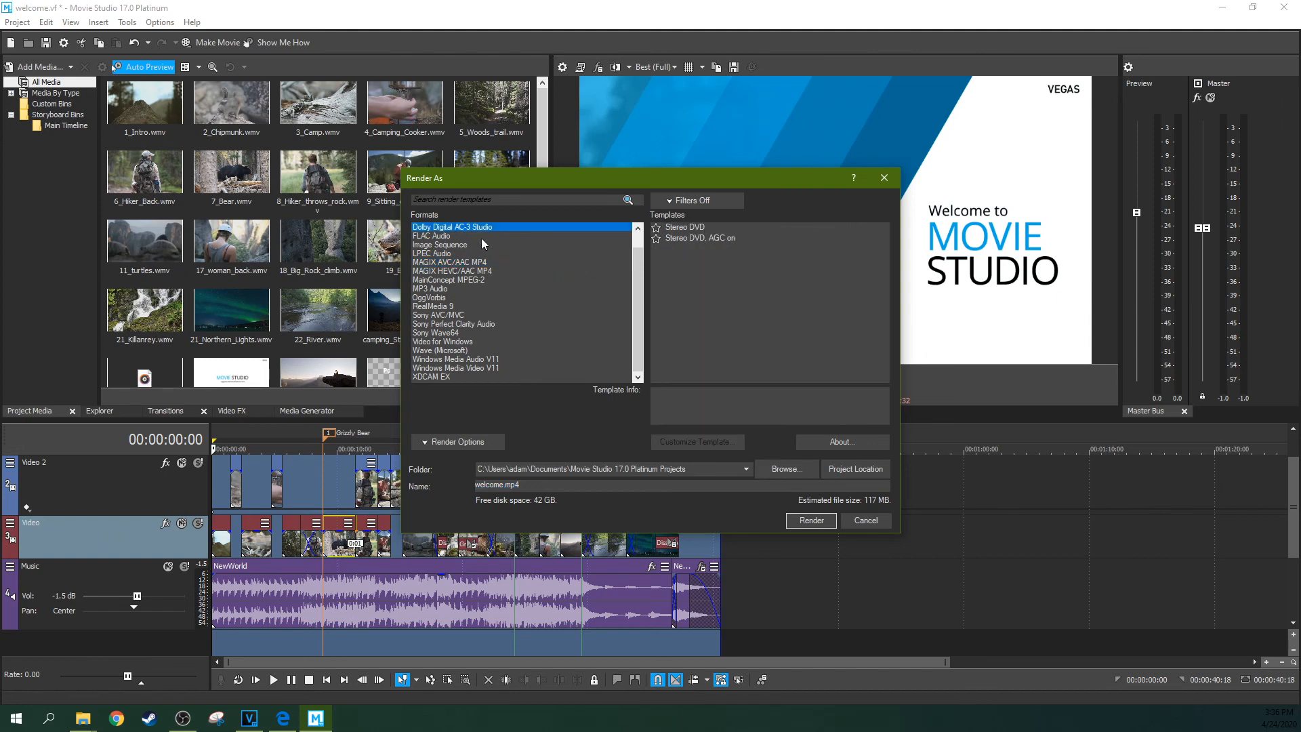
click(447, 234)
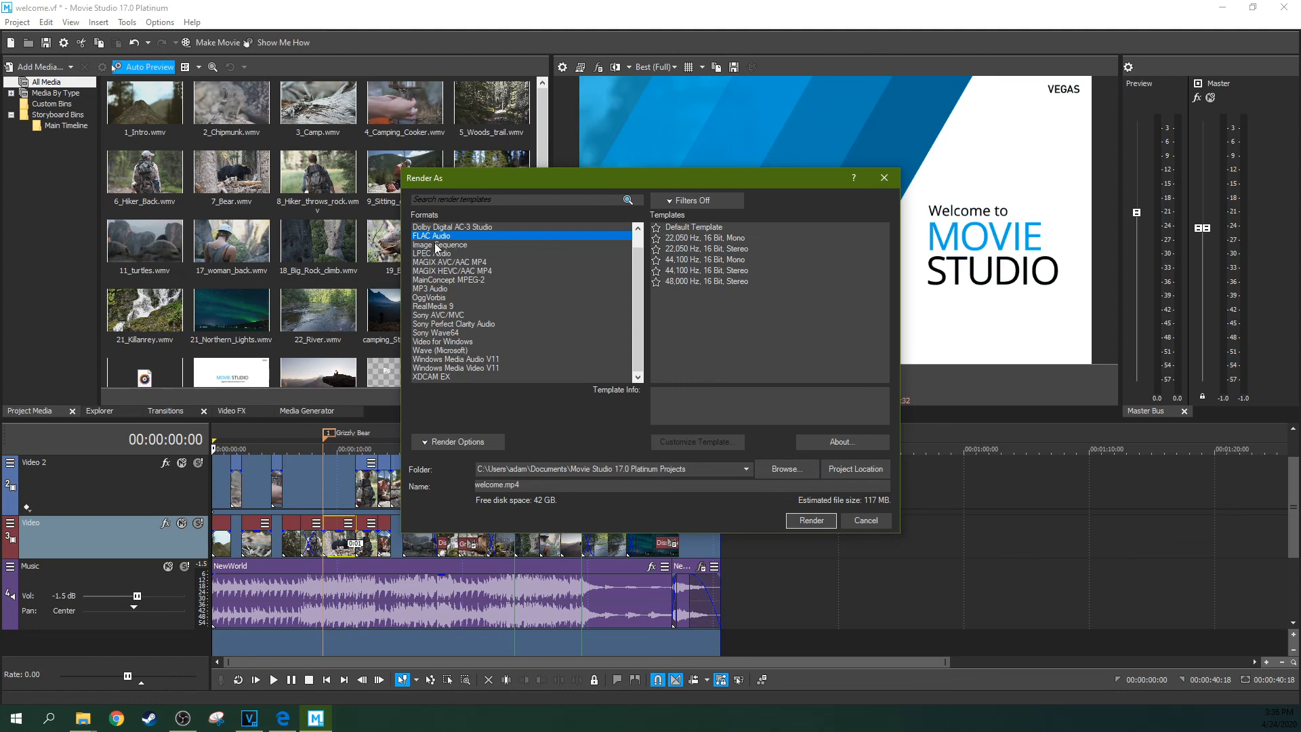
click(421, 245)
key(Up)
click(425, 245)
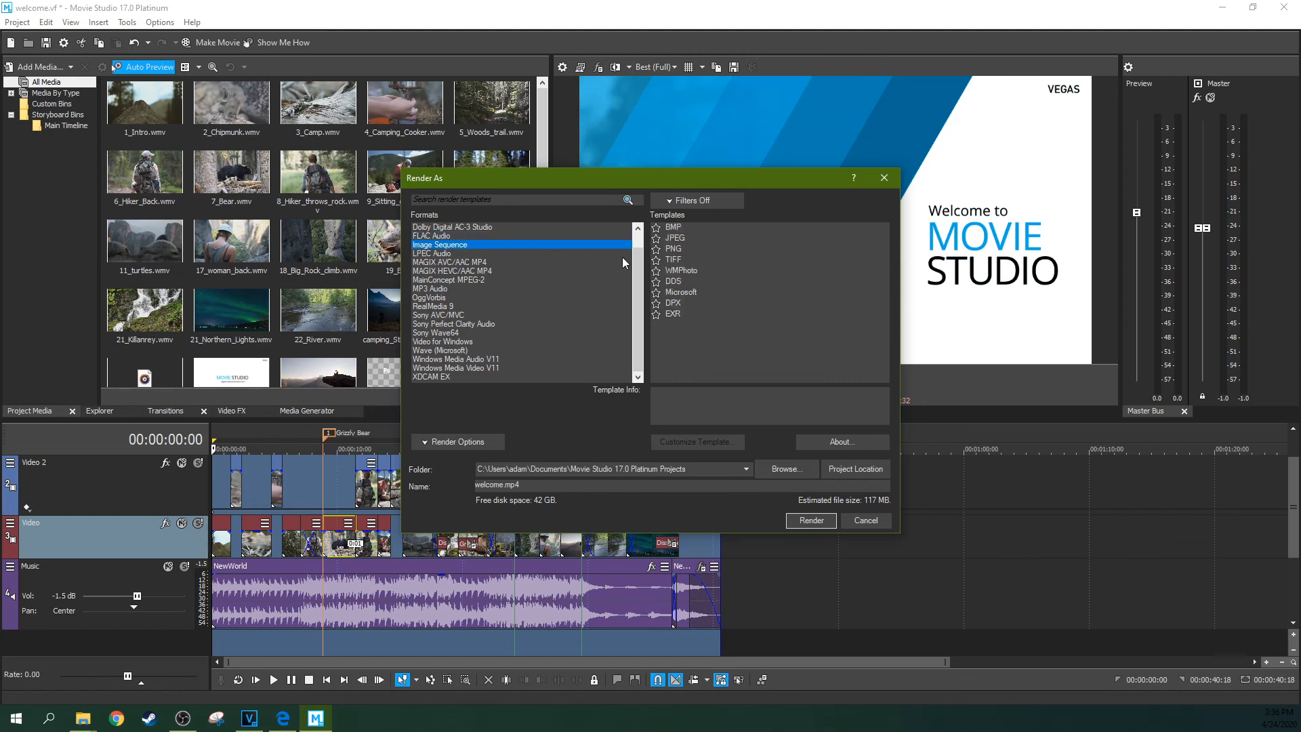
Step: Compare the Dolby Digital AC-3 Studio, FLAC Audio and Image Sequence templates again, and view those of LPEC Audio
click(475, 229)
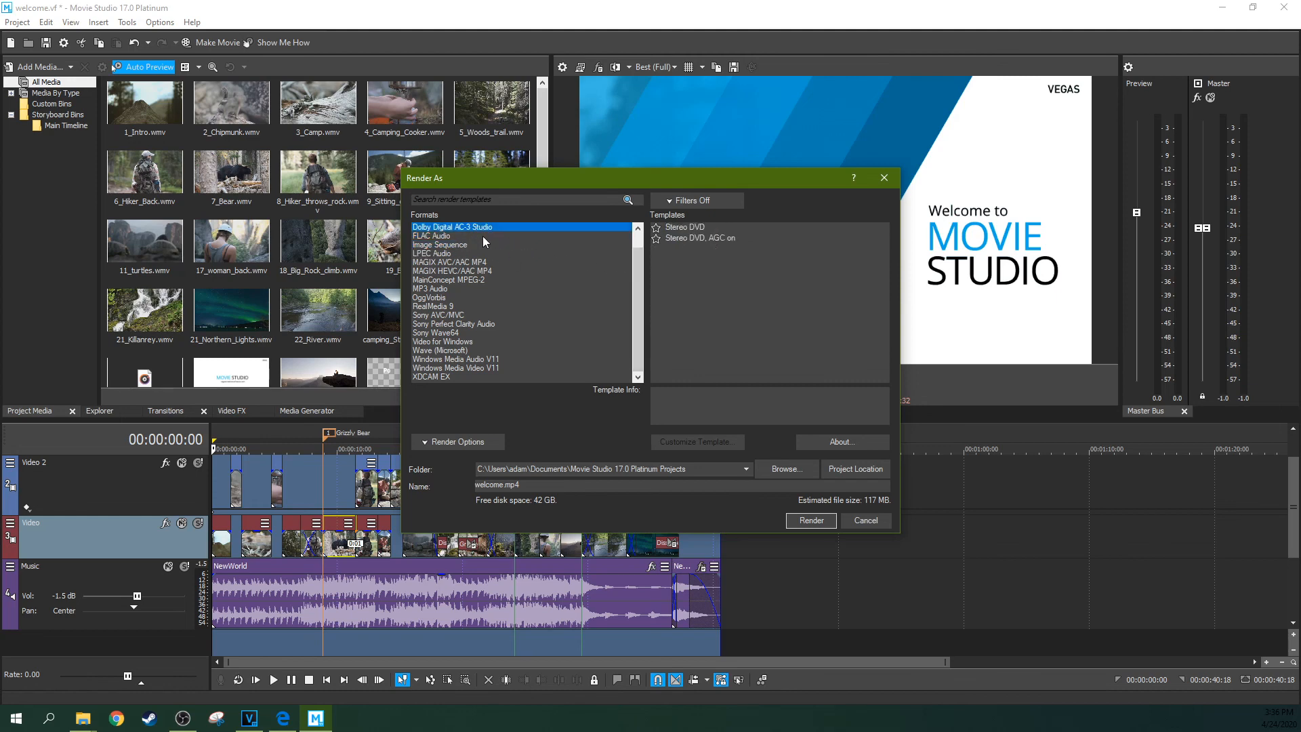
click(441, 236)
click(452, 245)
click(480, 235)
click(477, 229)
click(446, 236)
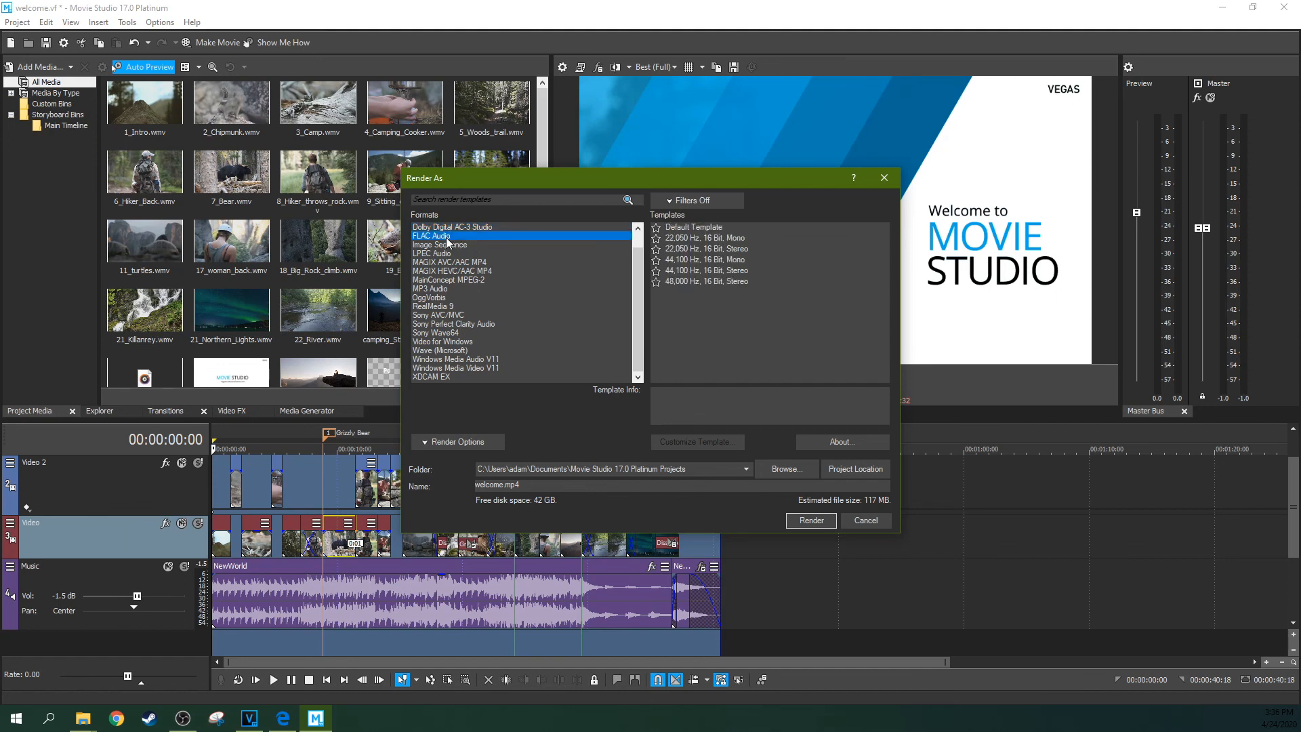
click(475, 245)
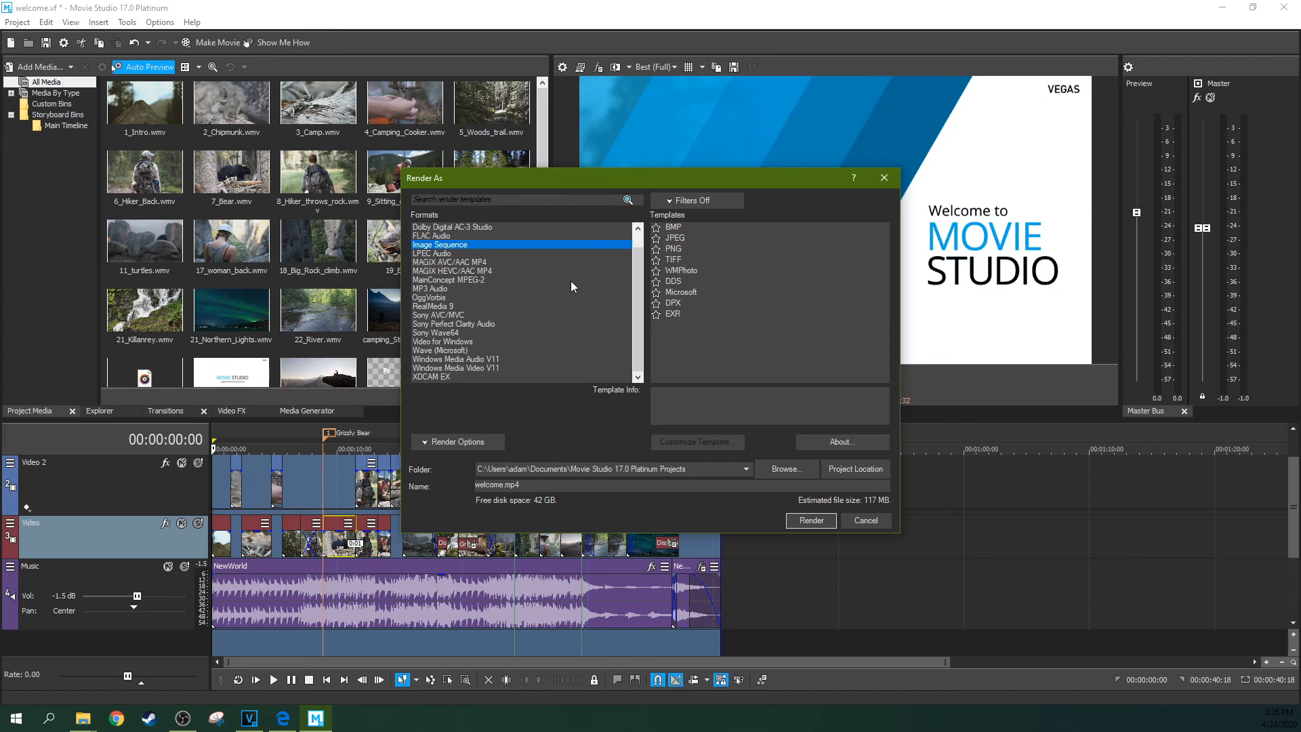
click(421, 254)
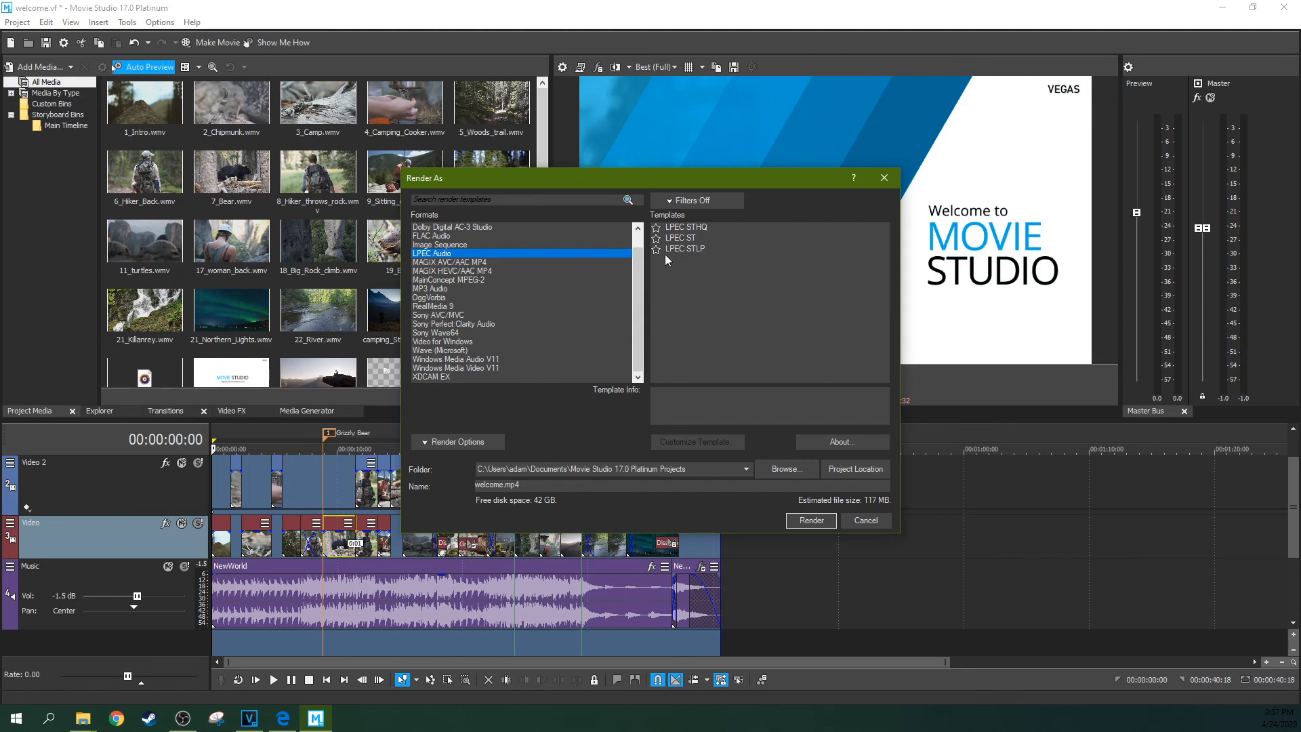
Step: Browse the list of render templates for the MAGIX AVC/AAC MP4 format
click(442, 262)
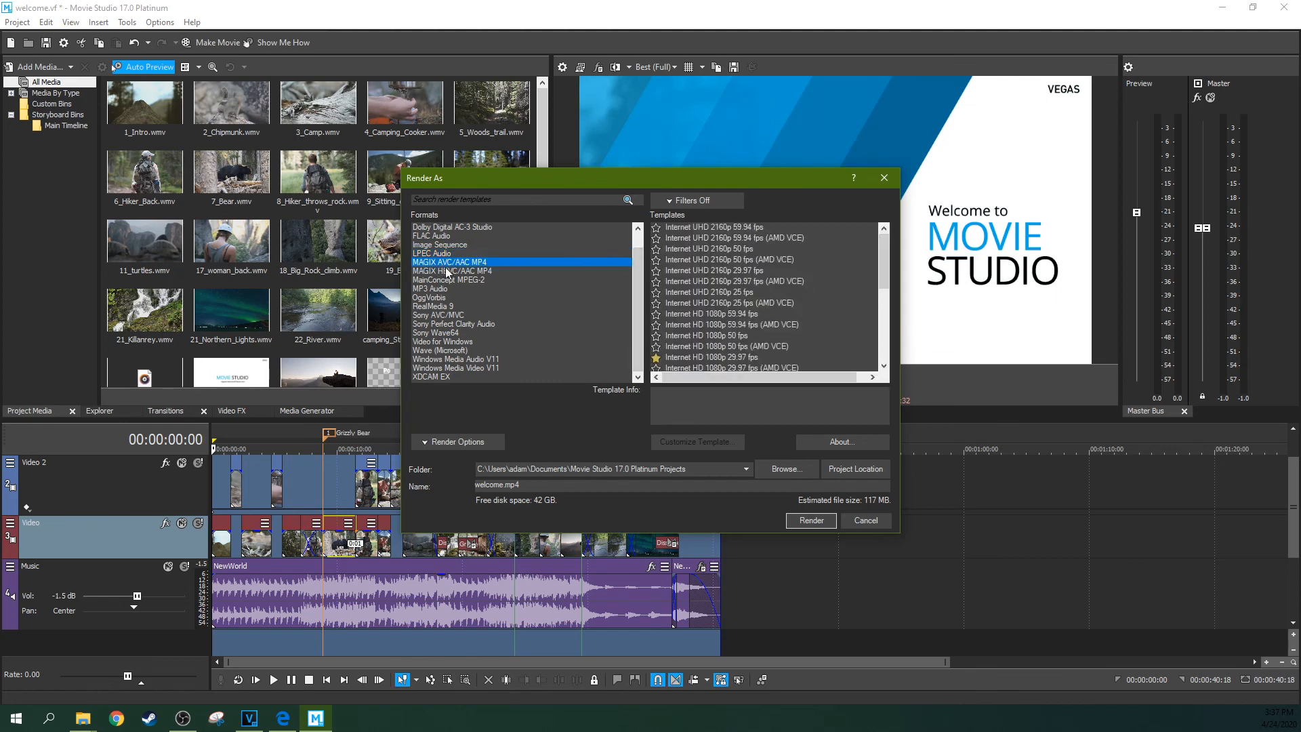
scroll(697, 271, down, 5)
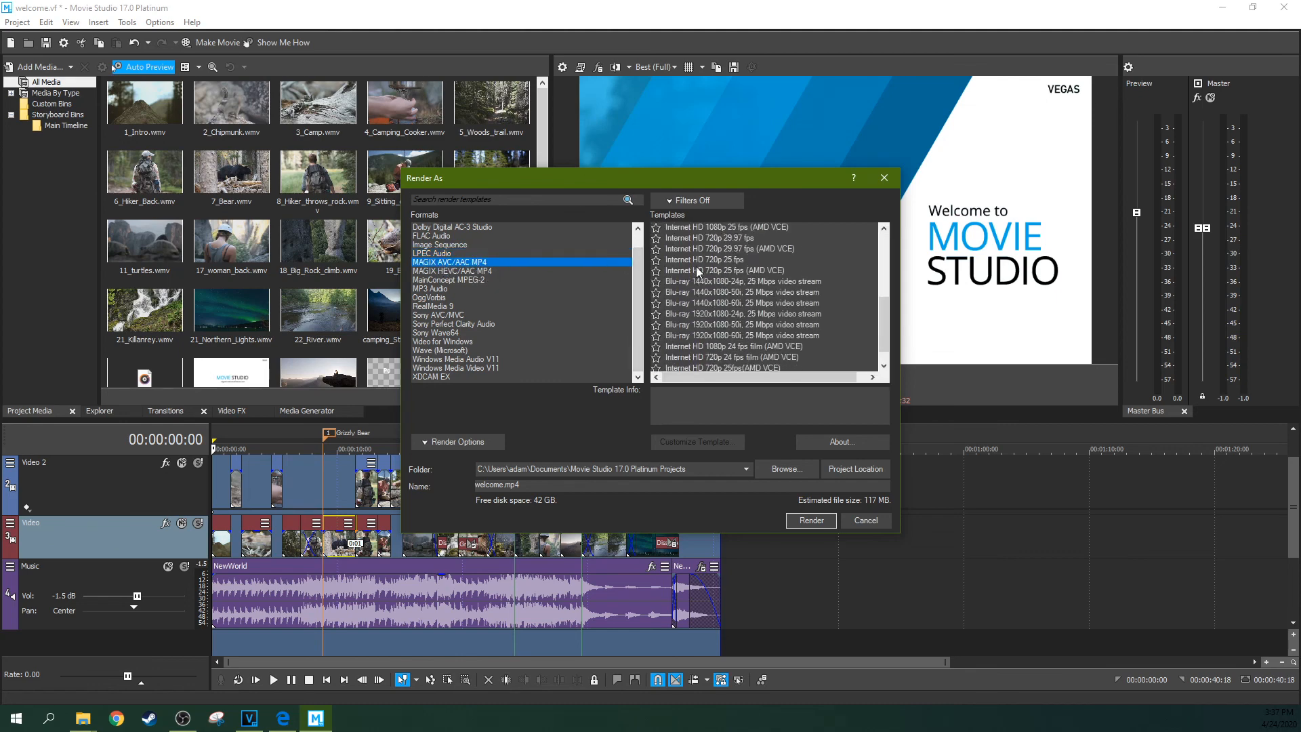
scroll(697, 271, up, 4)
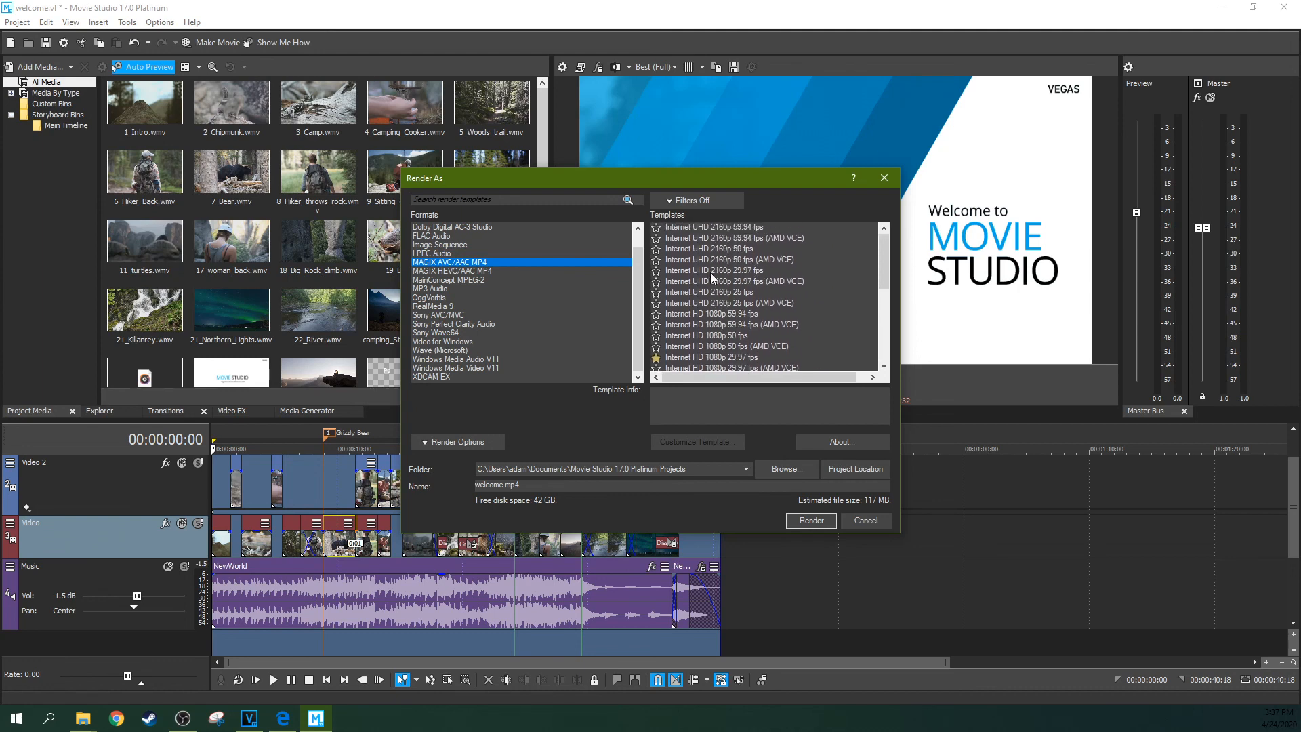
Step: Review the audio, system and video custom settings of the Internet UHD 2160p 29.97 fps (AMD VCE) template and close them unchanged
click(681, 282)
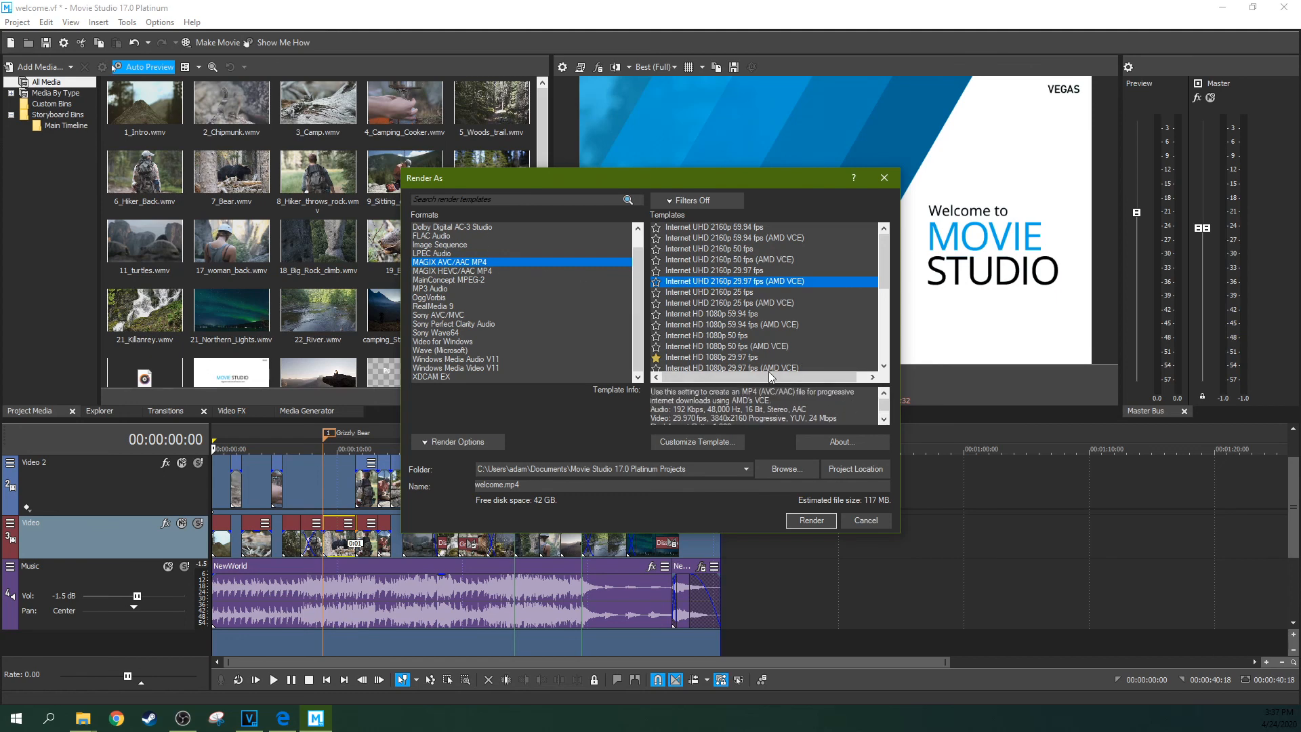
click(690, 445)
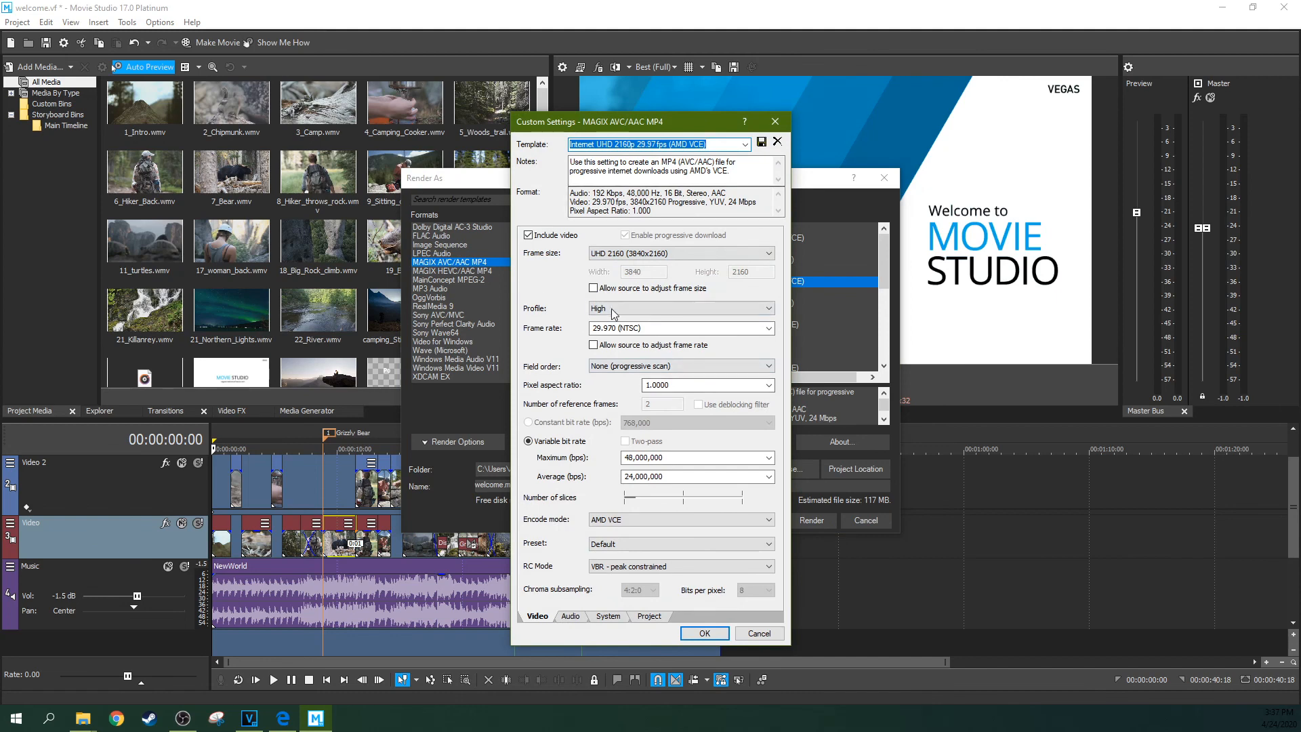
click(574, 617)
click(607, 618)
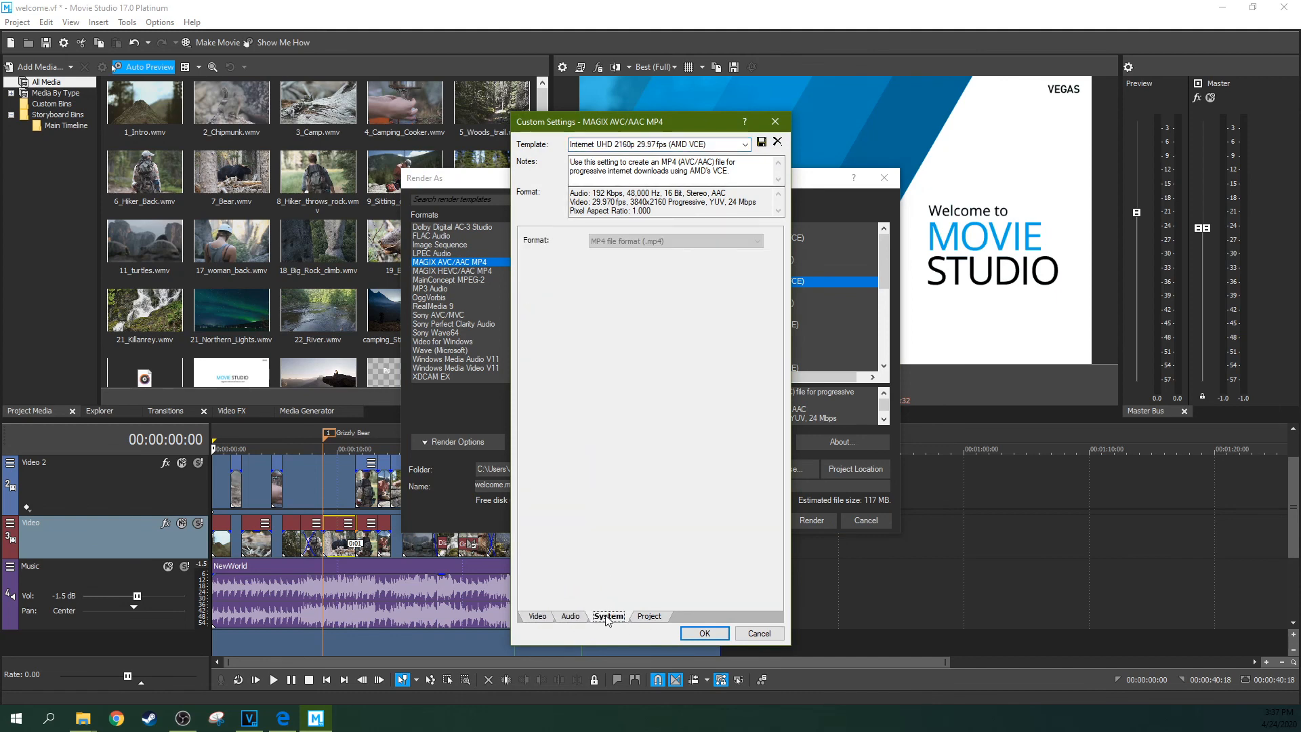
click(537, 618)
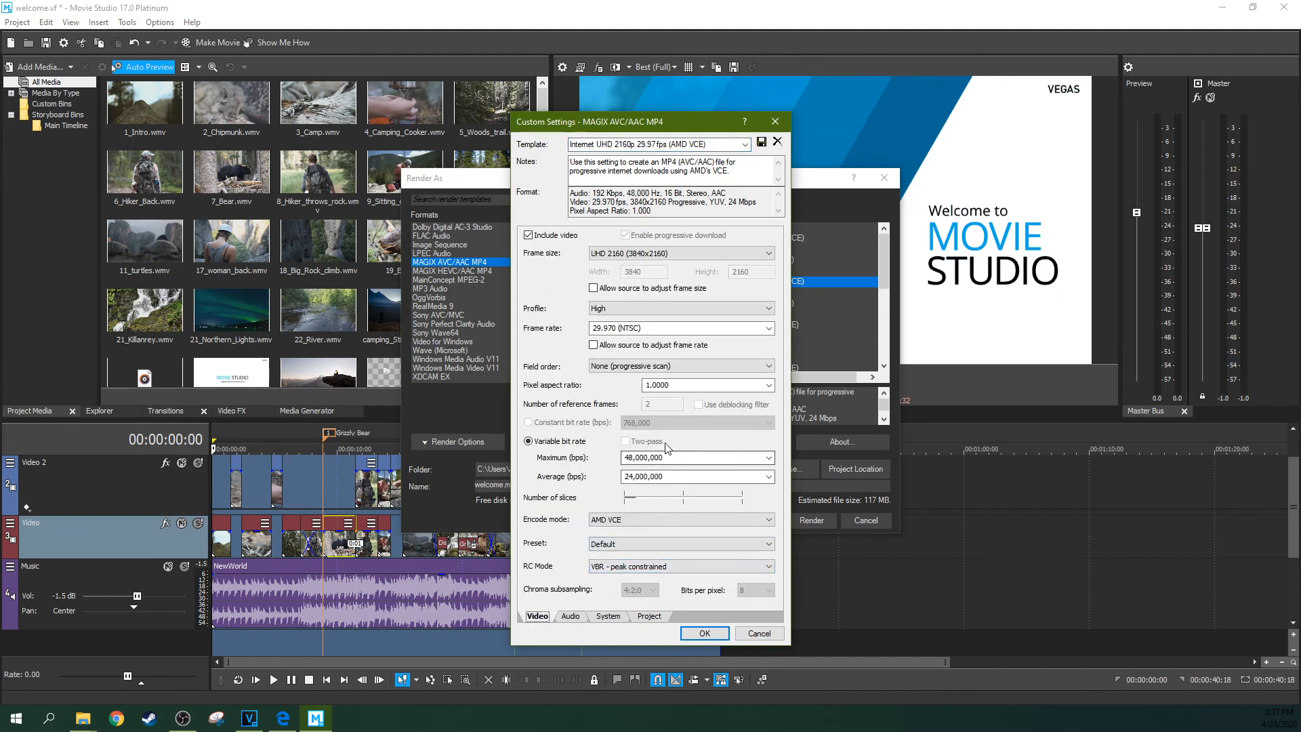
click(775, 122)
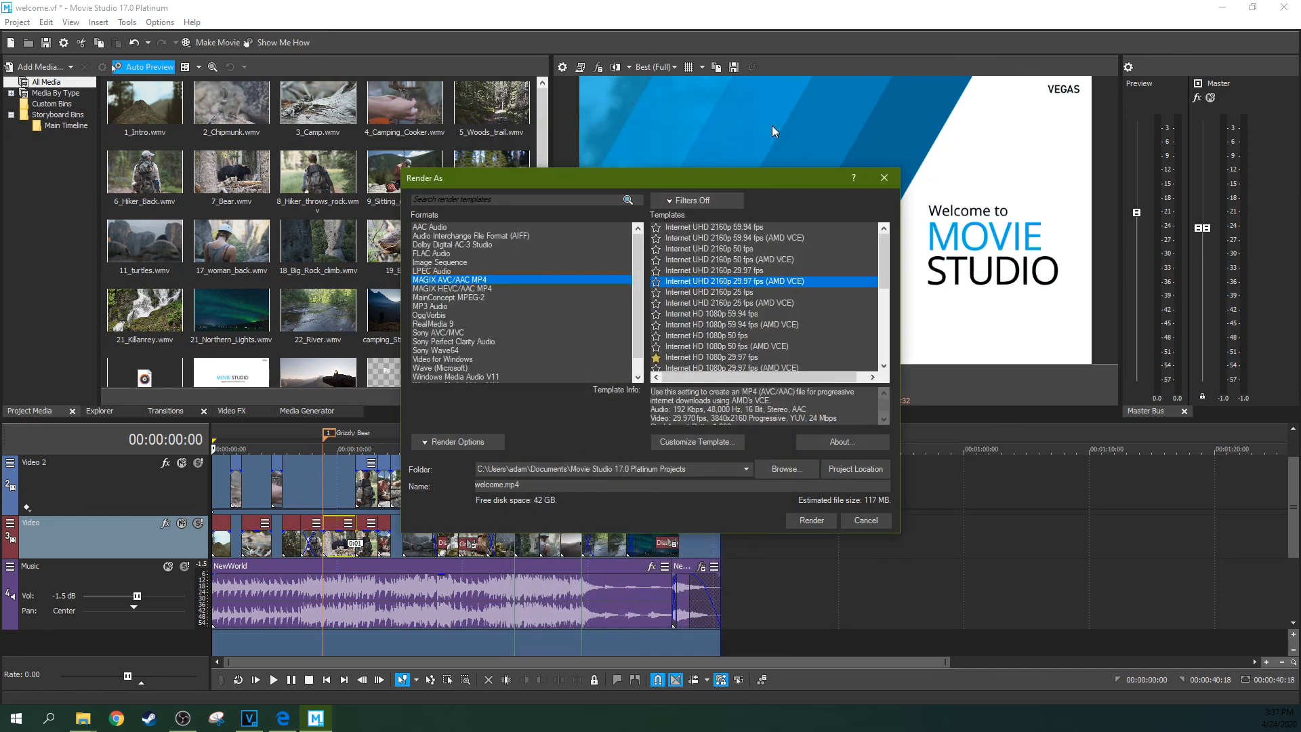
Step: Compare the render templates of the MAGIX HEVC/AAC MP4 and MAGIX AVC/AAC MP4 formats
click(480, 288)
click(482, 280)
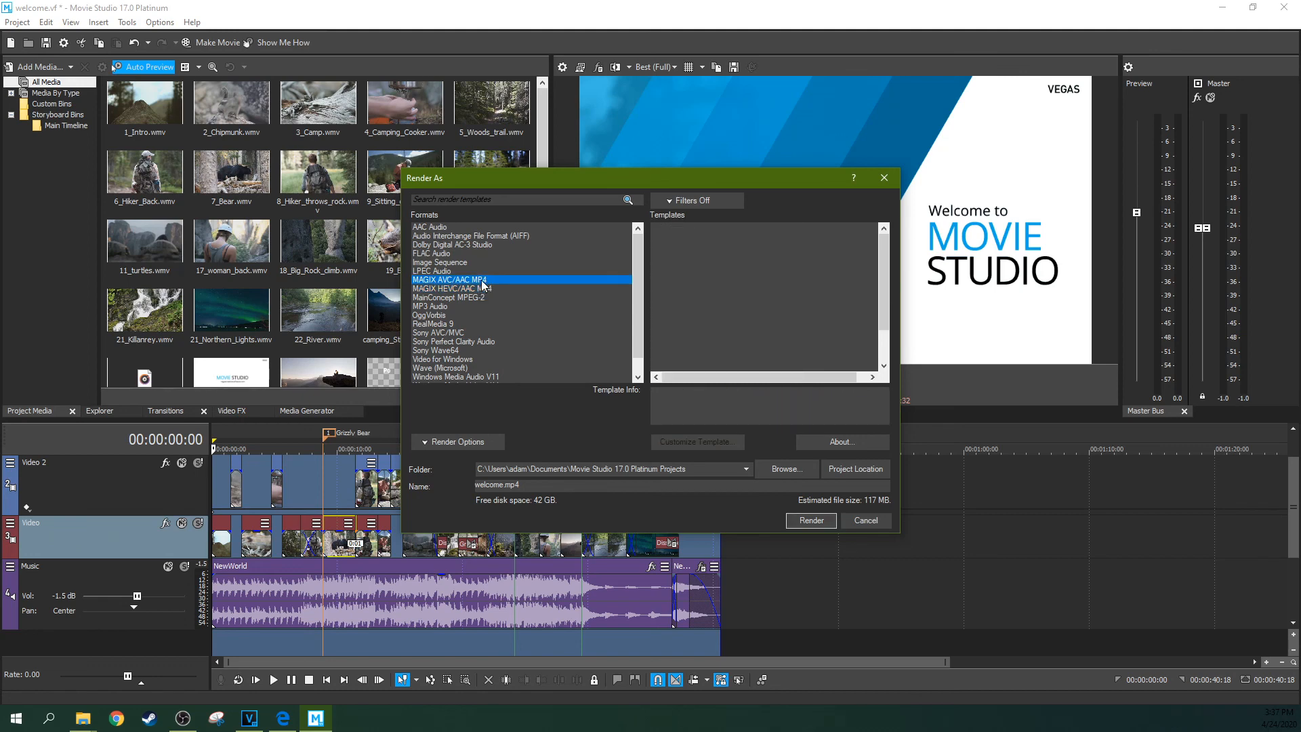
click(486, 288)
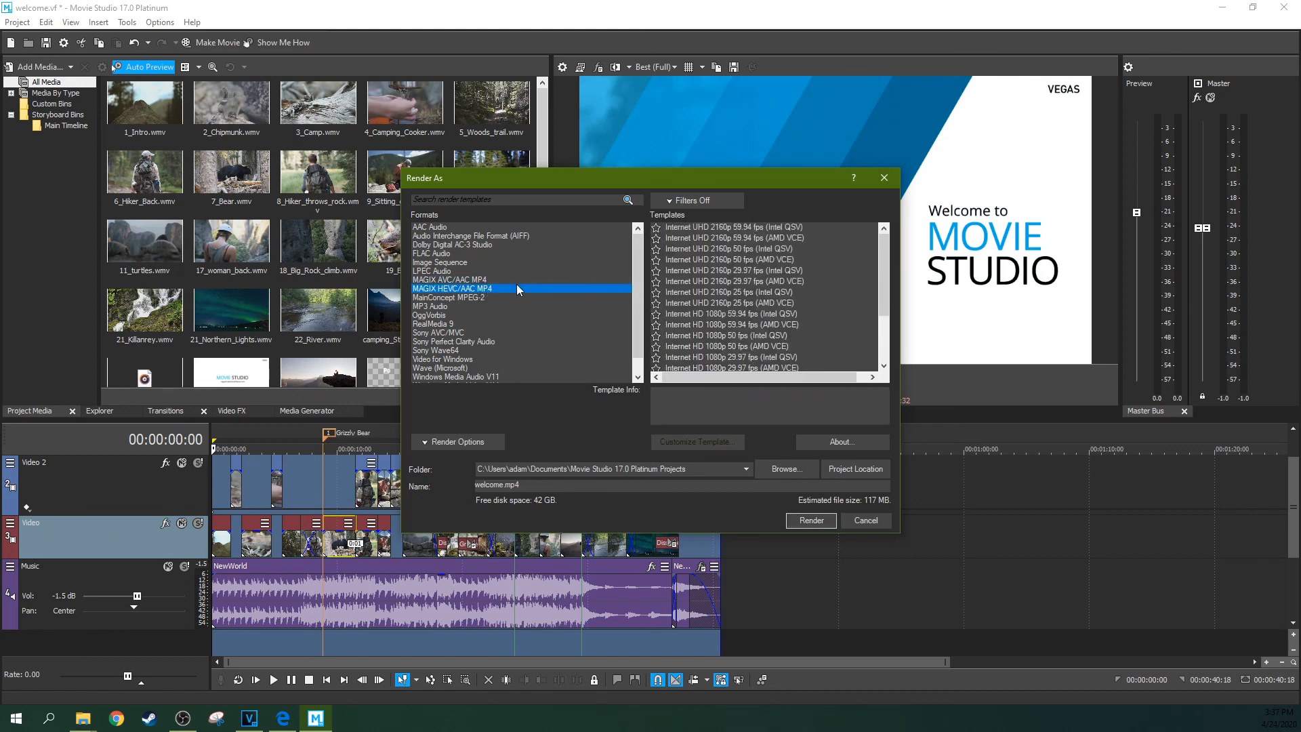
click(442, 280)
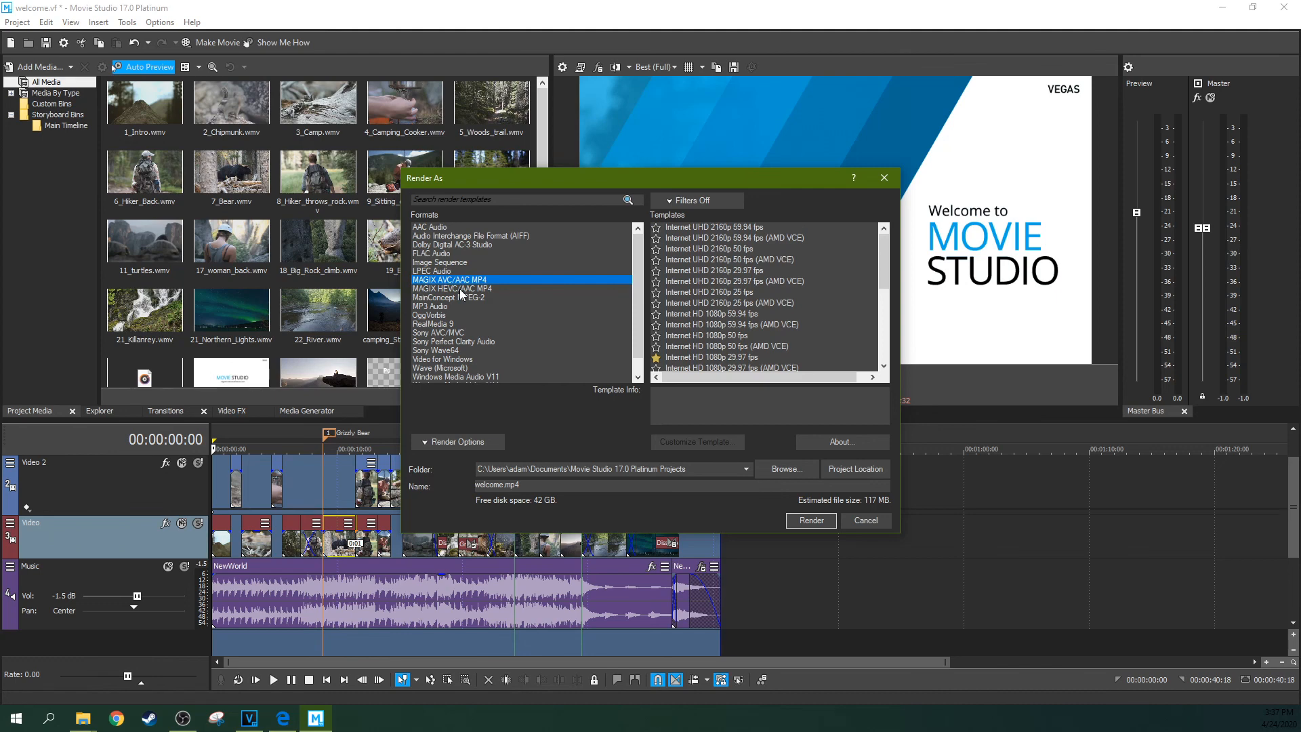
click(462, 288)
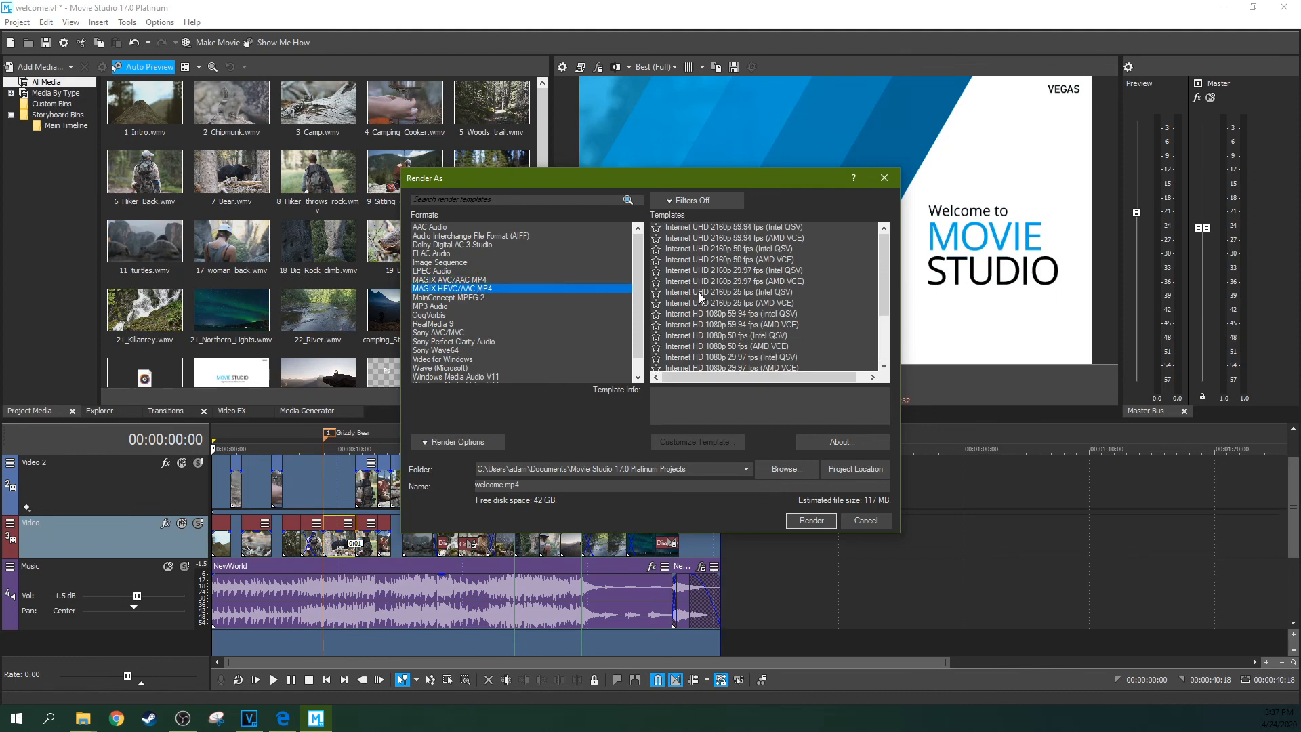
click(430, 279)
click(778, 278)
click(494, 287)
click(495, 280)
Step: View the details of the HEVC template Internet UHD 2160p 25 fps (Intel QSV) and the AVC template Internet HD 1080p 59.94 fps (AMD VCE)
click(469, 290)
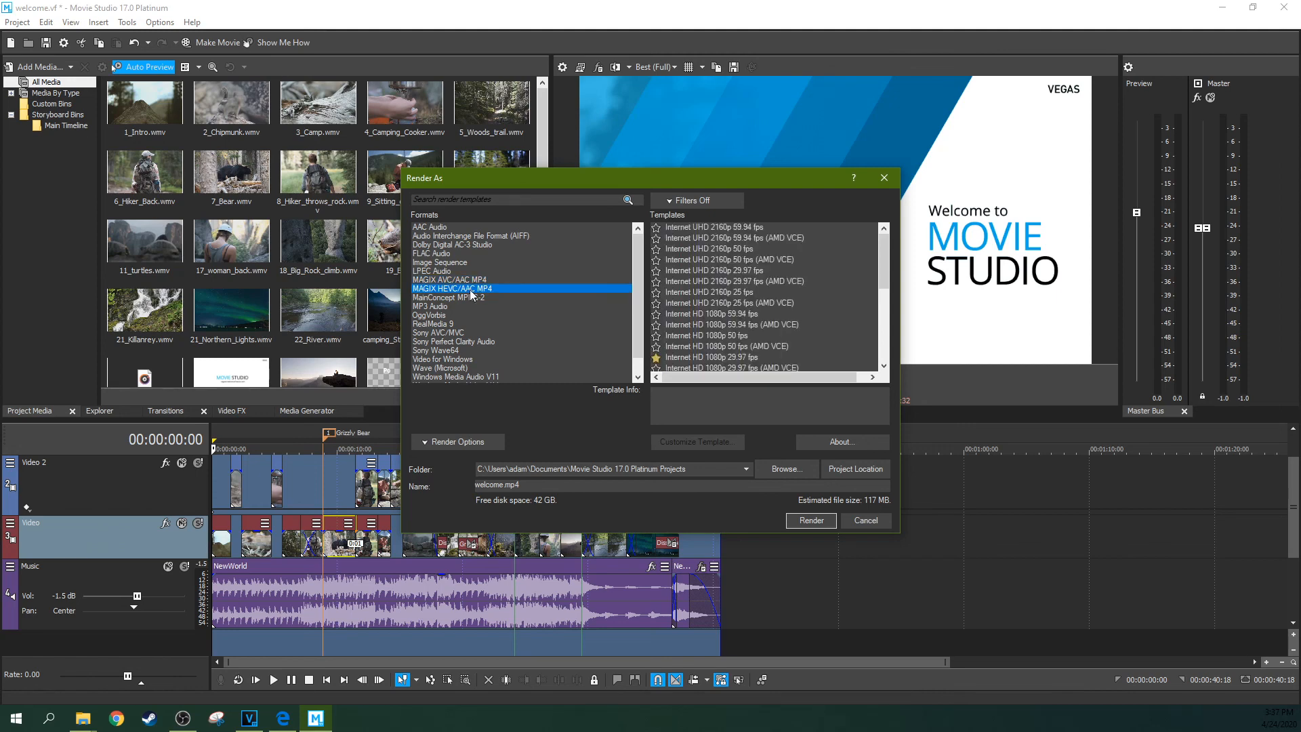
click(758, 292)
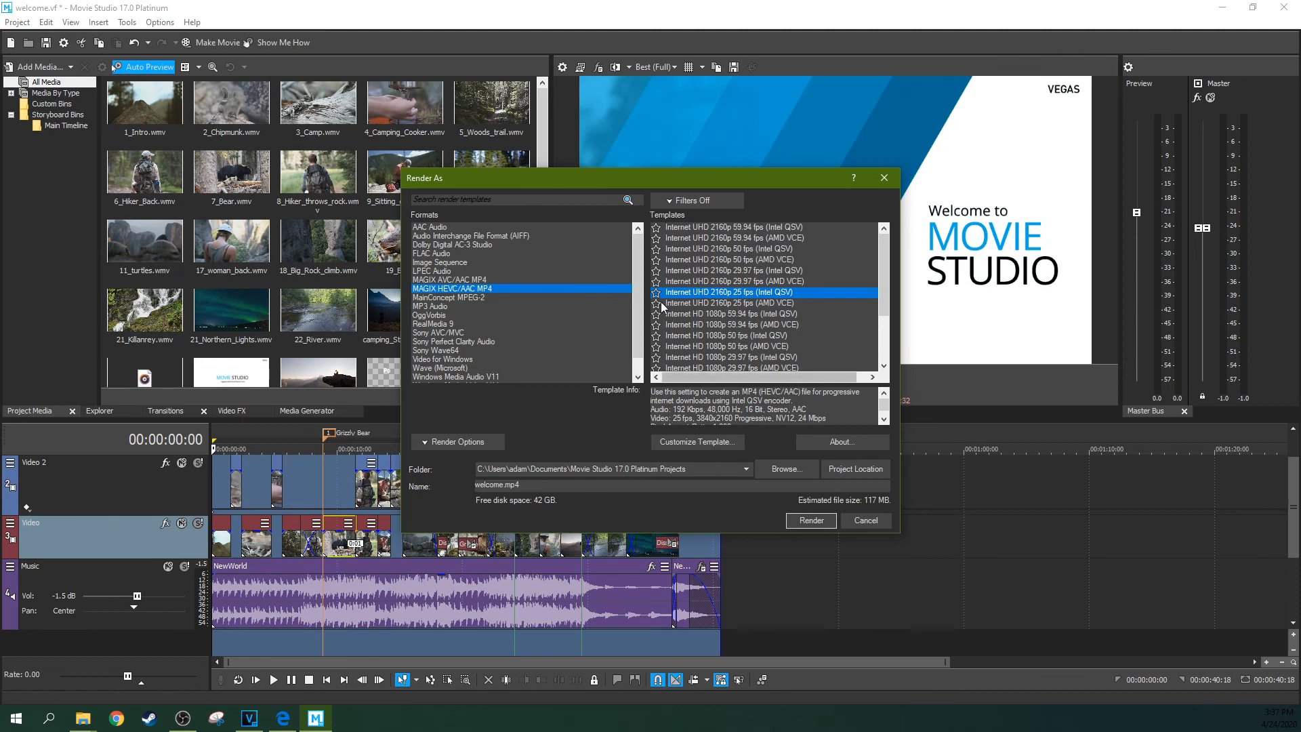
click(482, 279)
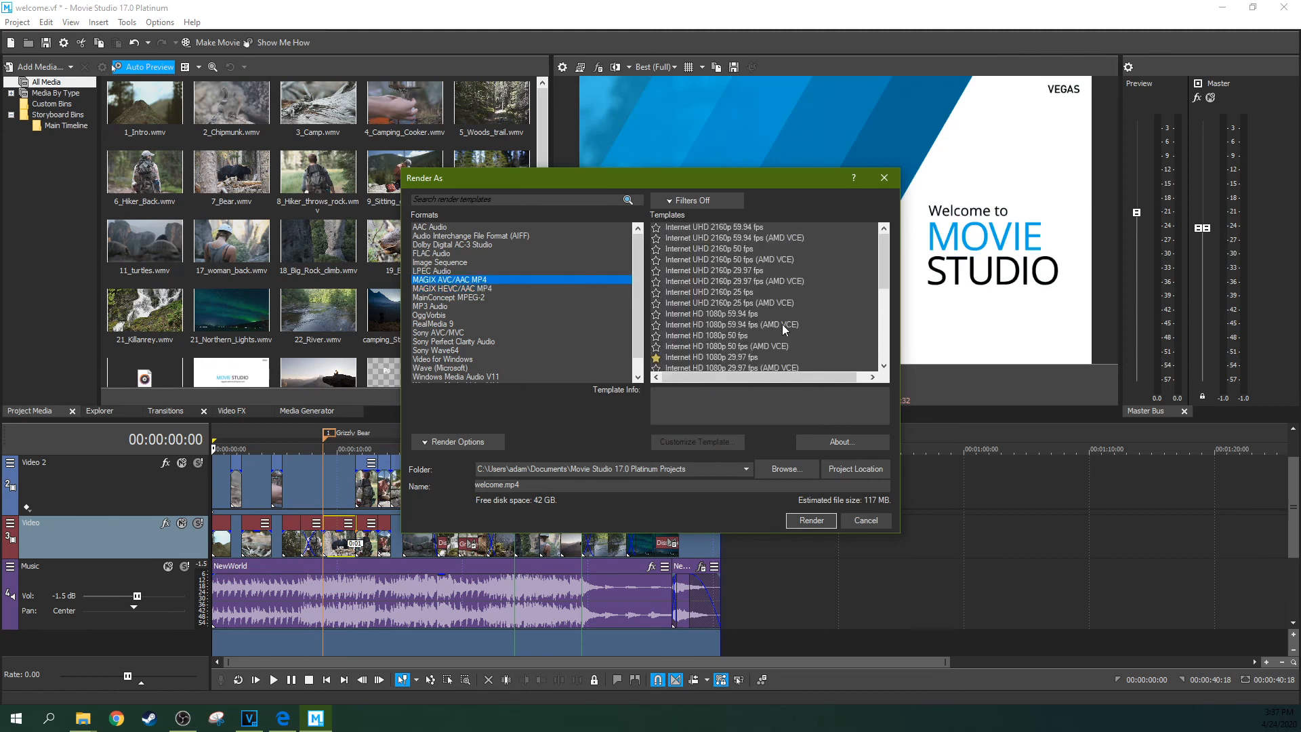
click(748, 316)
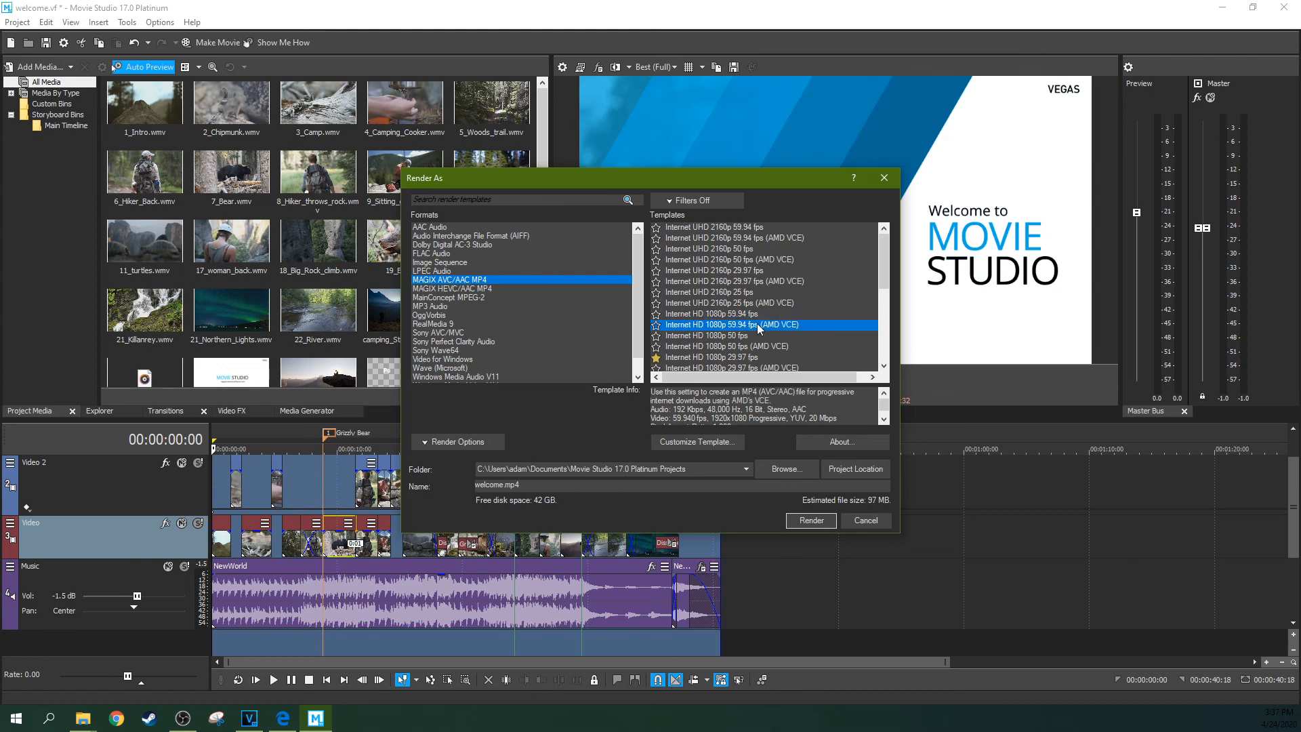
Step: Browse the MainConcept MPEG-2 render templates through to the Blu-ray video stream entries
click(452, 289)
click(451, 297)
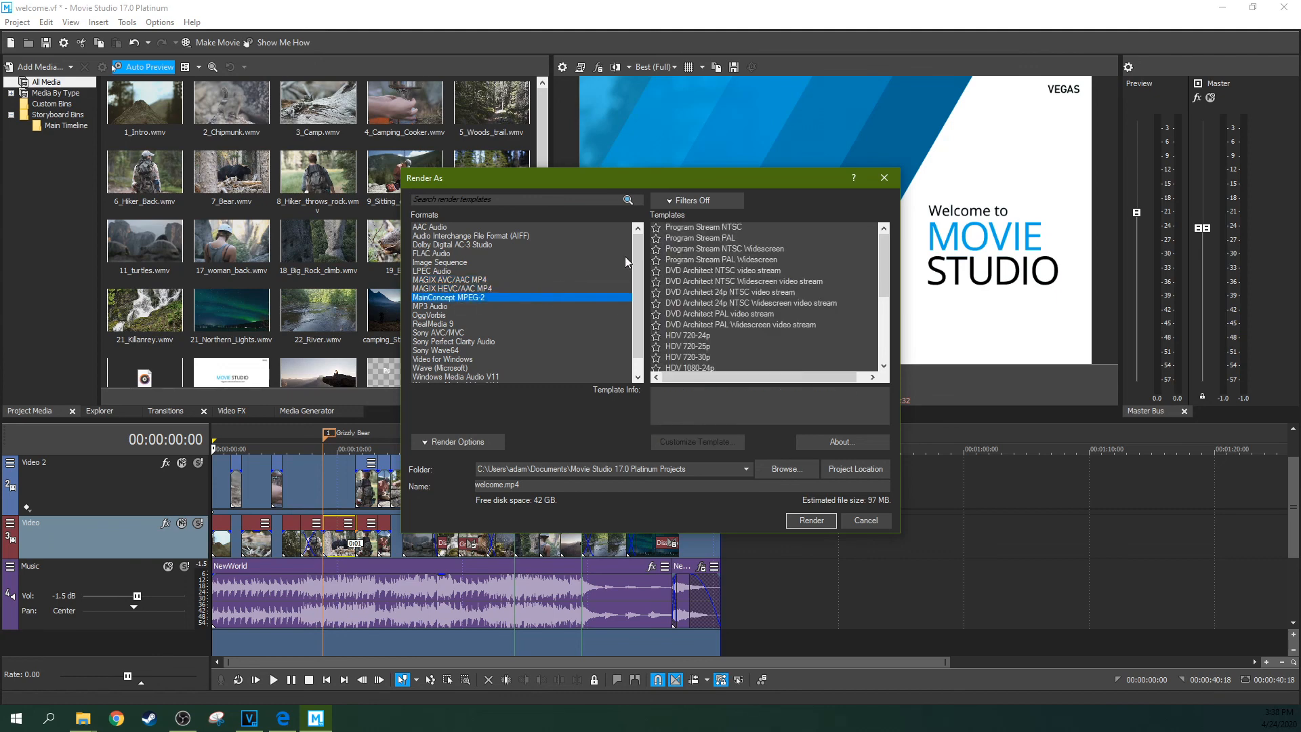
scroll(677, 284, down, 4)
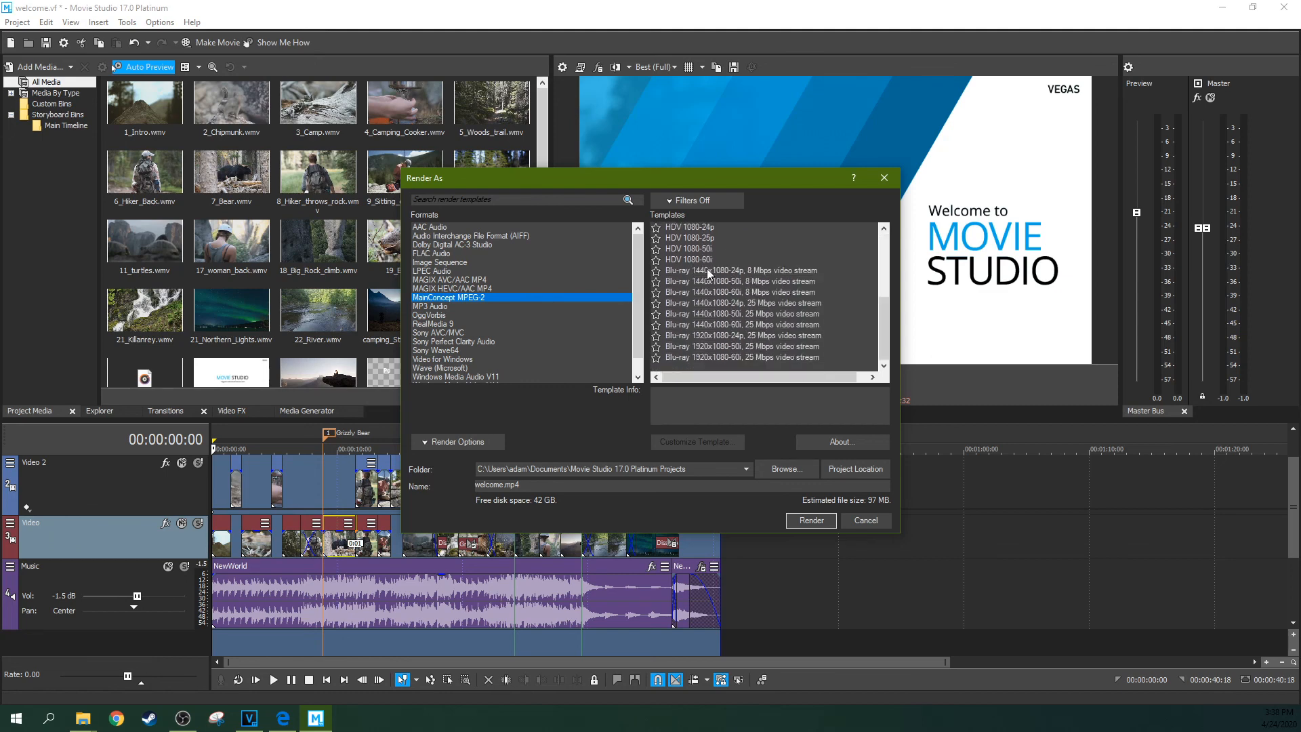
Step: View the render templates of the MP3 Audio, OggVorbis and RealMedia 9 formats
click(437, 307)
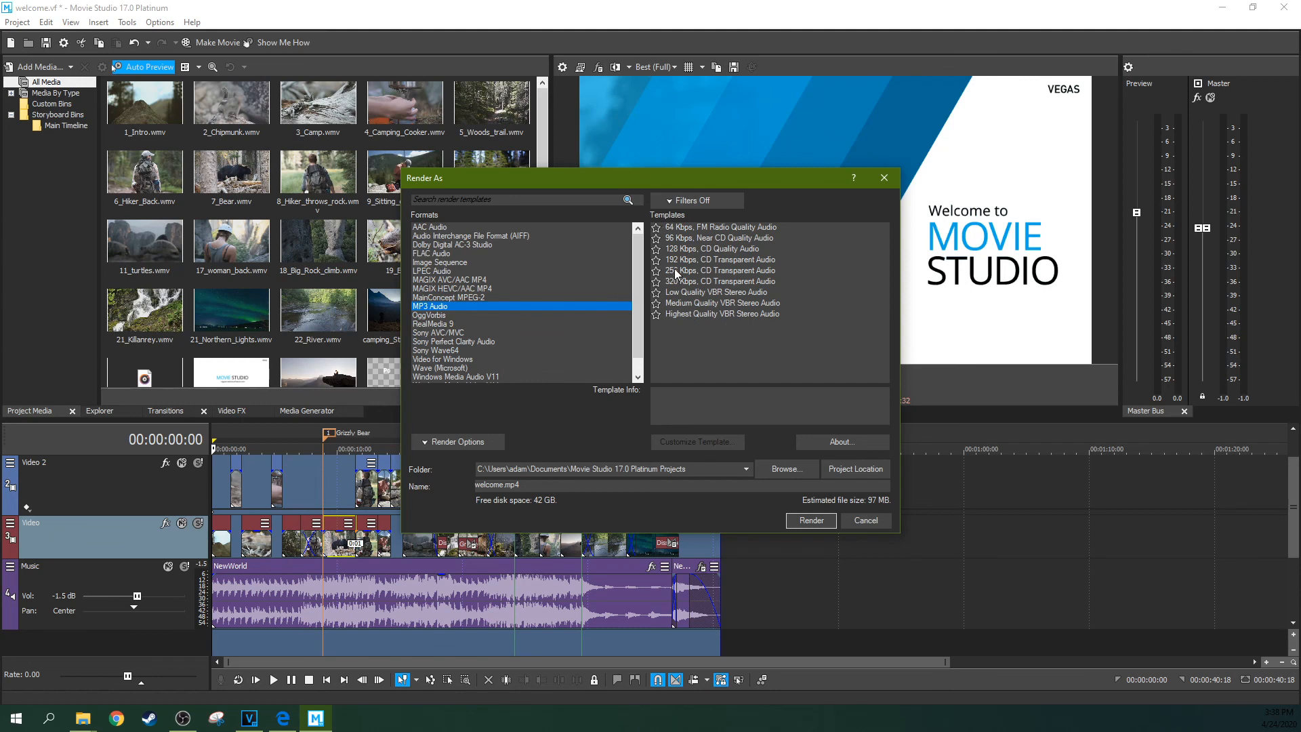
click(437, 316)
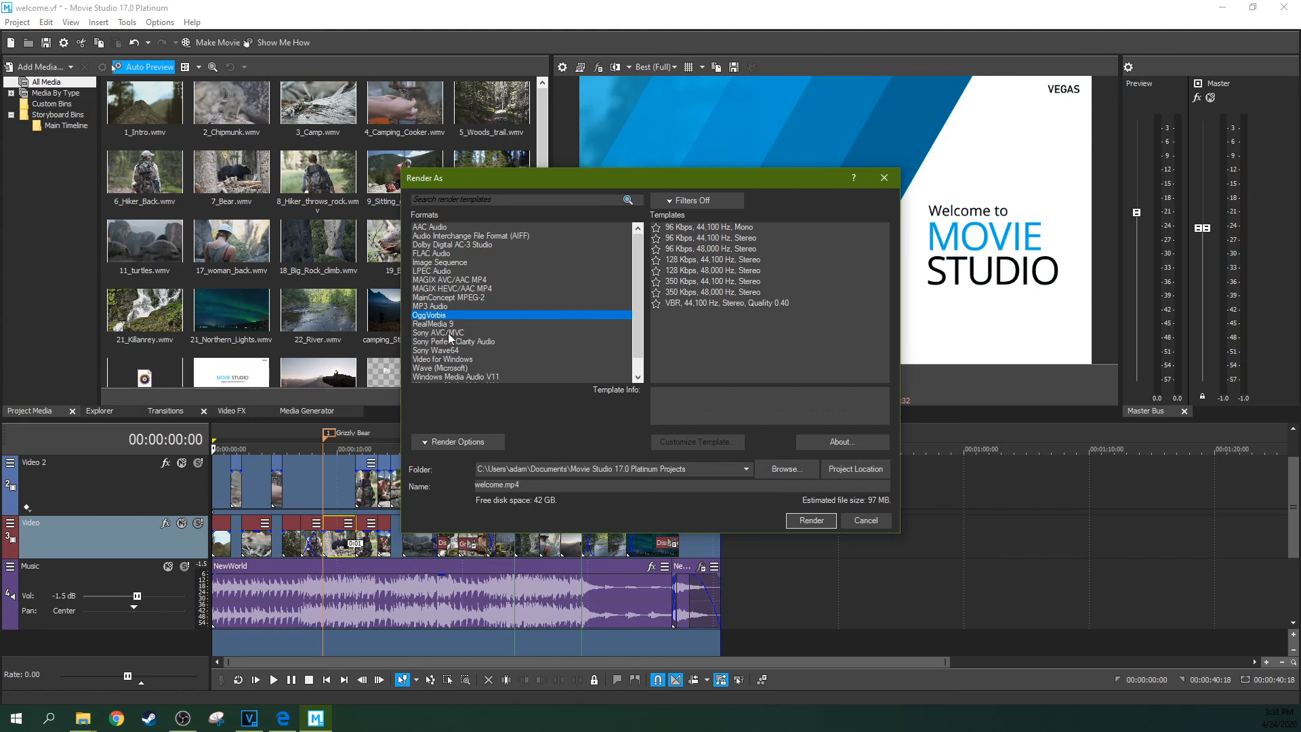
click(444, 307)
click(484, 315)
click(576, 324)
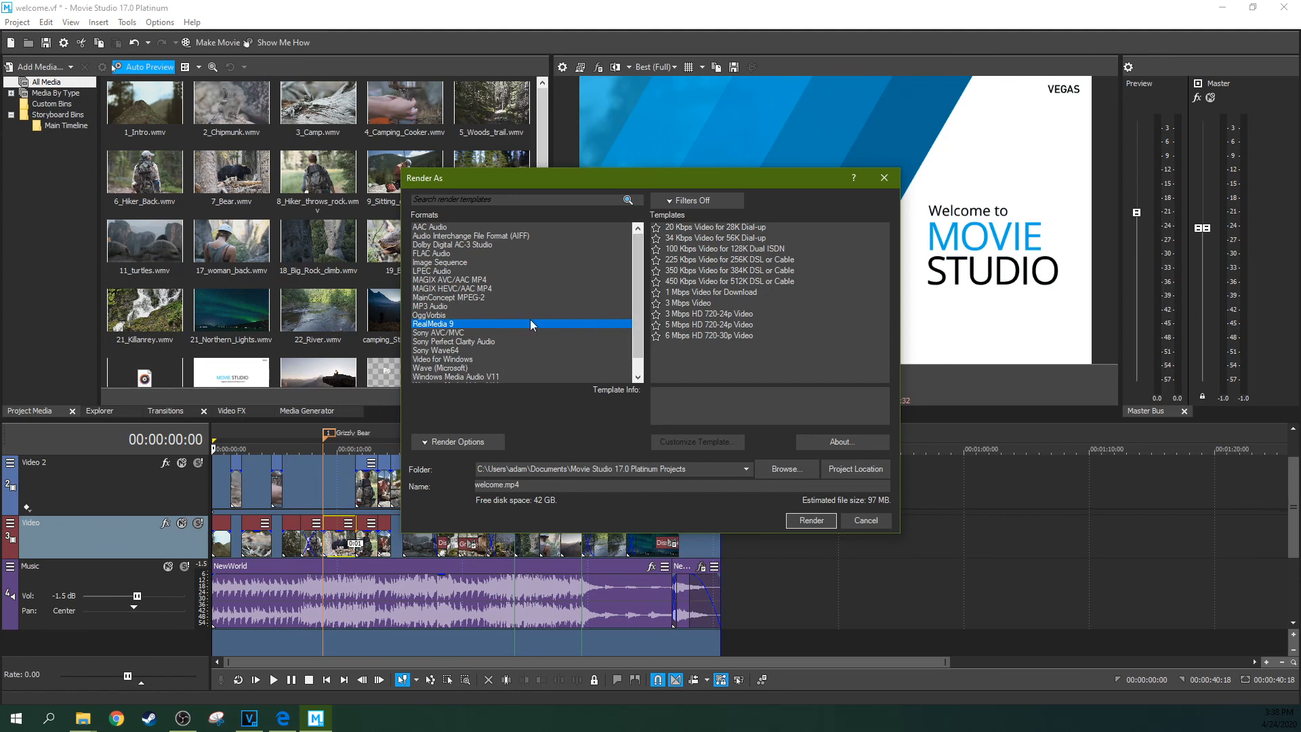
Step: Browse the Sony AVC/MVC render templates, including the Memory Stick, AVCHD and Blu-ray entries
click(438, 332)
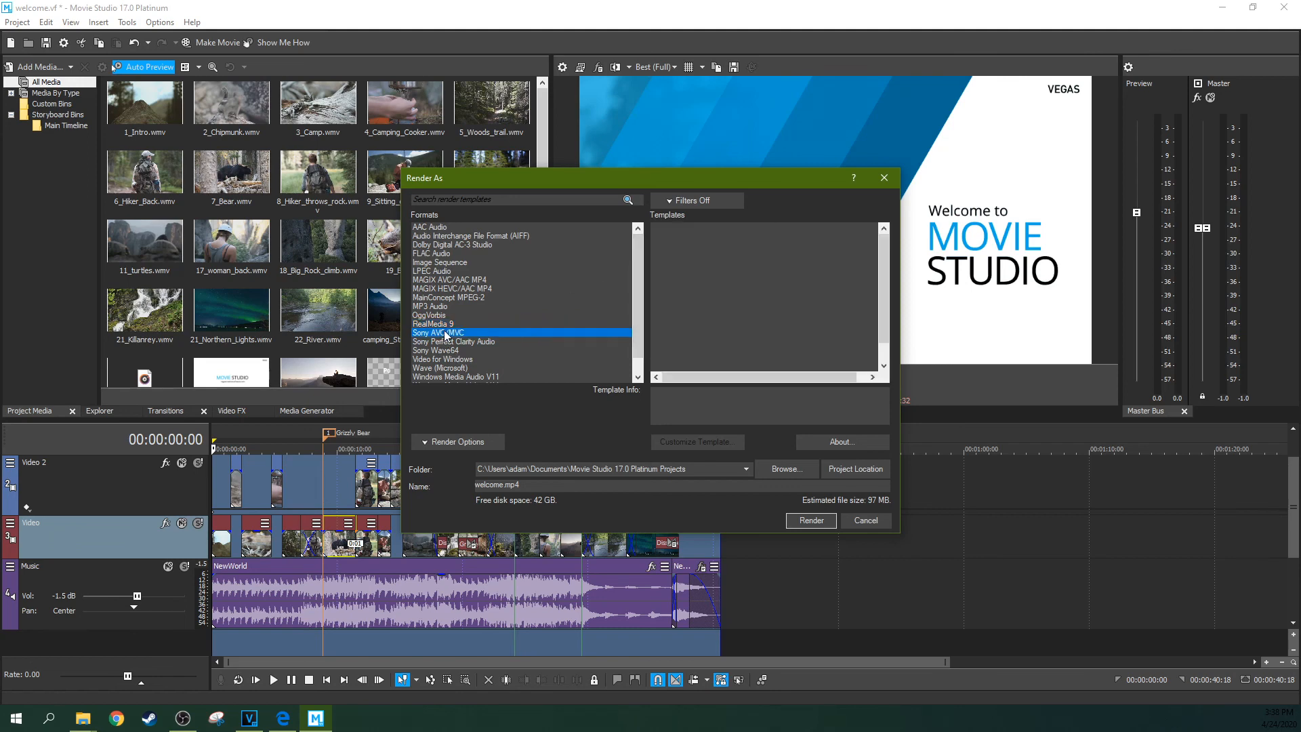
scroll(563, 331, down, 2)
scroll(728, 299, down, 5)
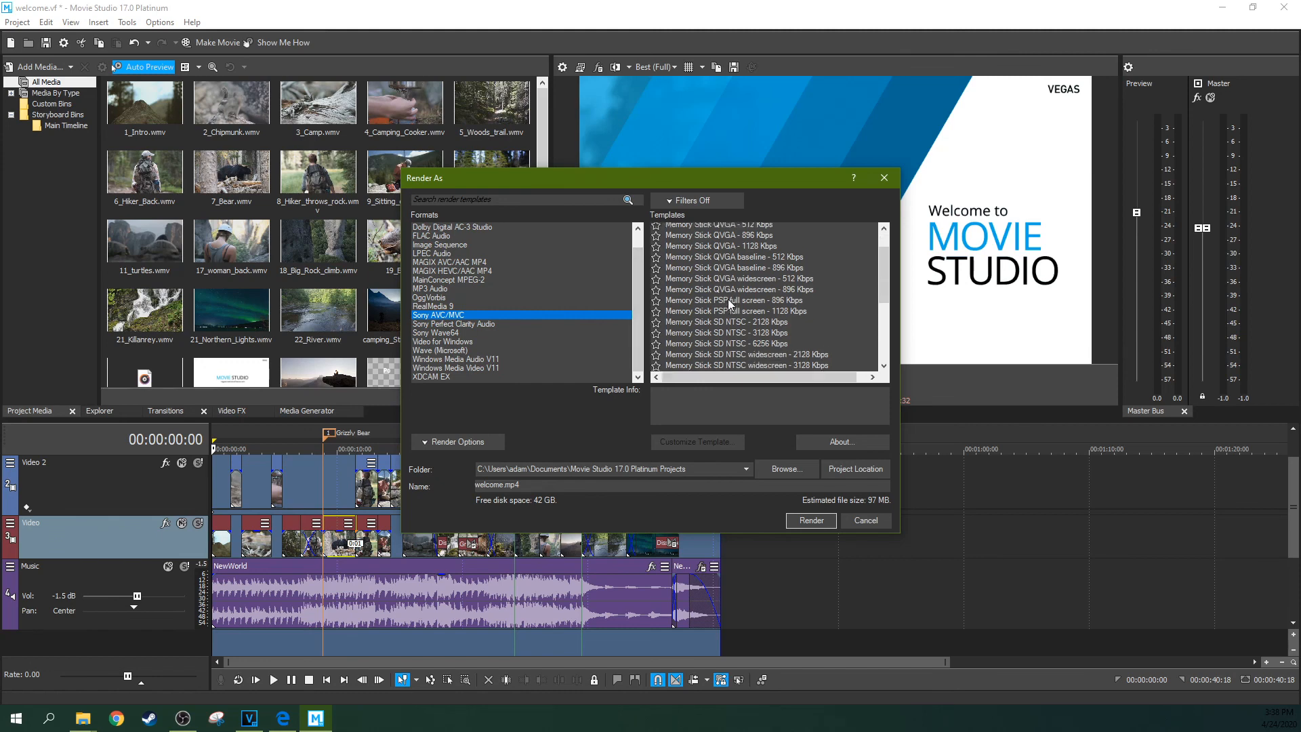
scroll(728, 299, up, 5)
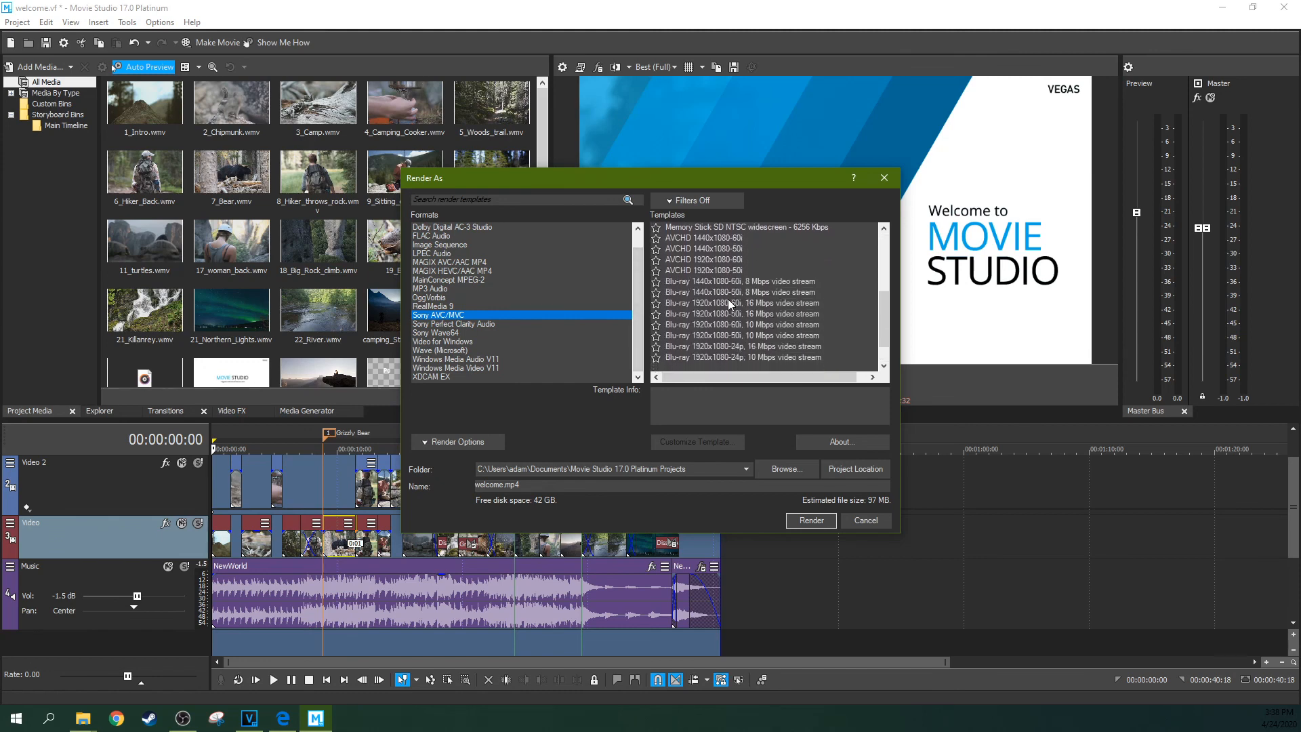
scroll(728, 299, down, 2)
scroll(728, 299, up, 2)
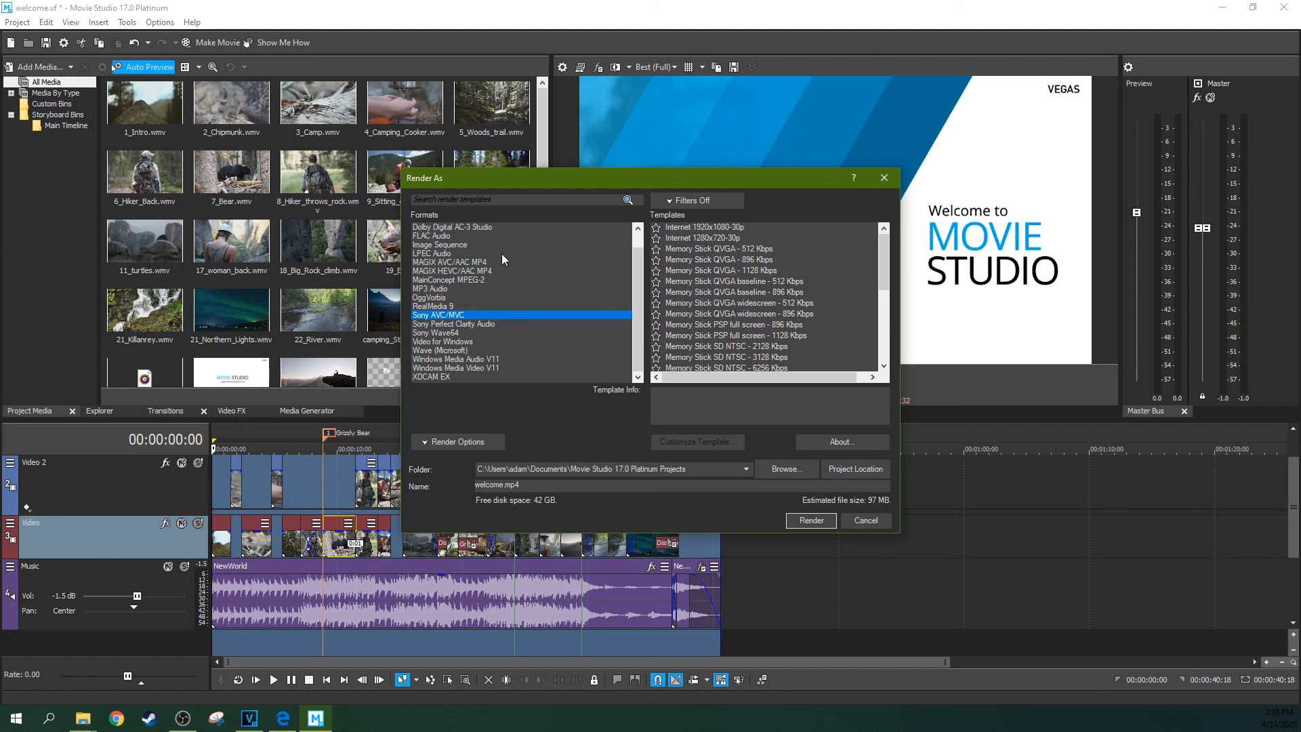
drag(640, 312, 641, 274)
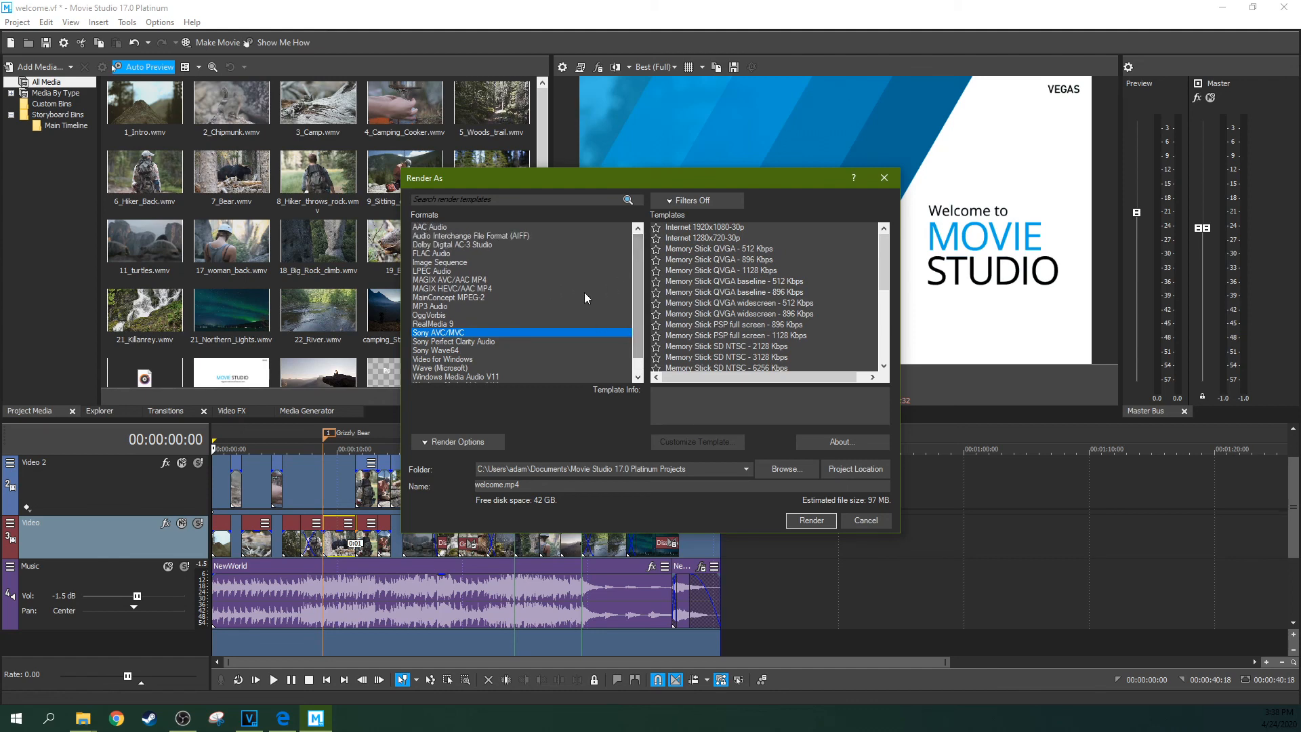
Step: Compare the MAGIX MP4 render templates with those of the Sony AVC/MVC format
click(478, 280)
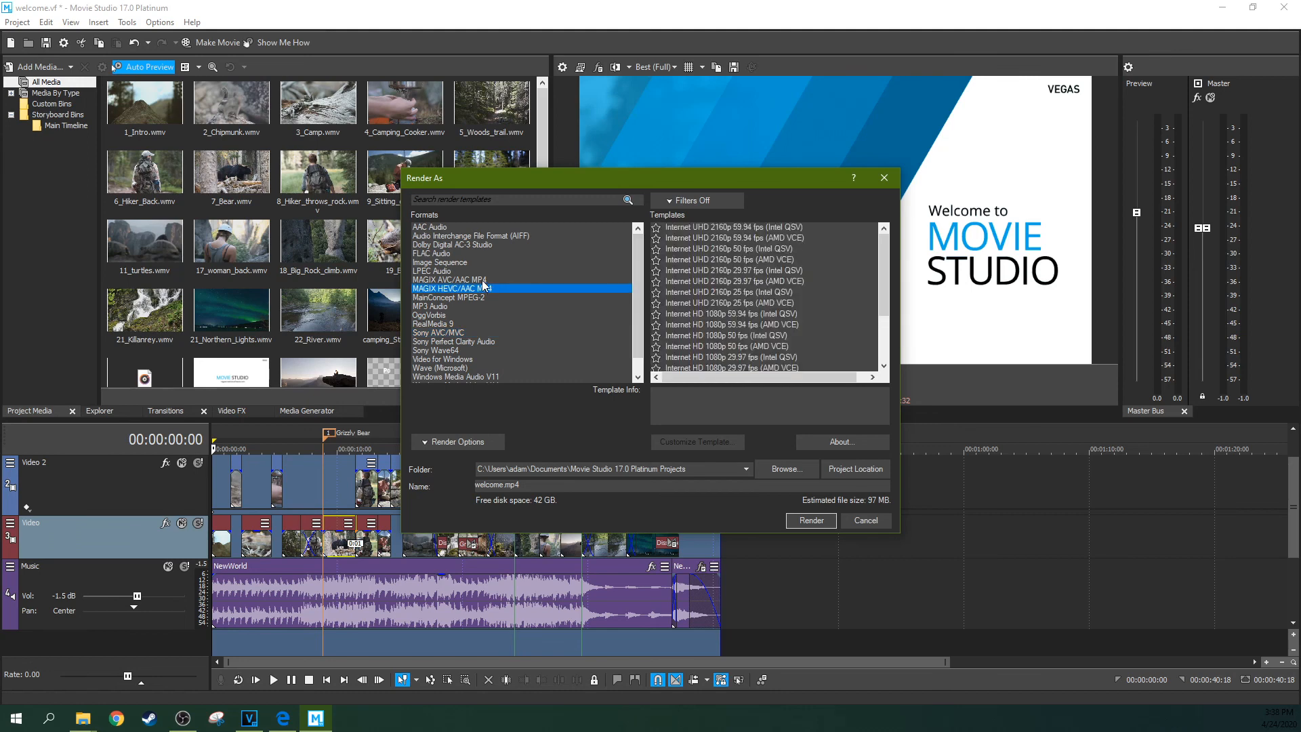
click(472, 332)
mouse_move(885, 263)
mouse_down()
mouse_move(884, 329)
mouse_move(885, 249)
mouse_up()
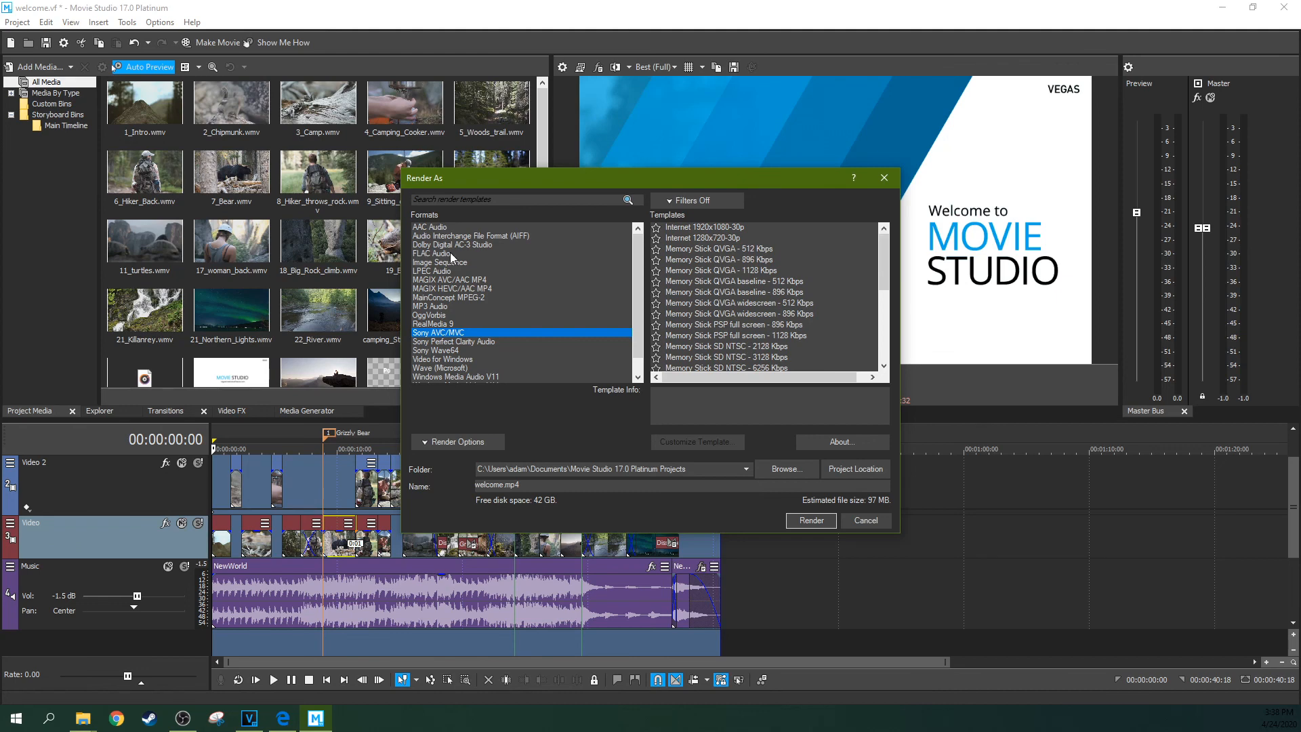
Step: Browse the Sony AVC/MVC render templates and view the template info of AVCHD 1920x1080-50i
scroll(802, 320, down, 3)
scroll(802, 320, down, 2)
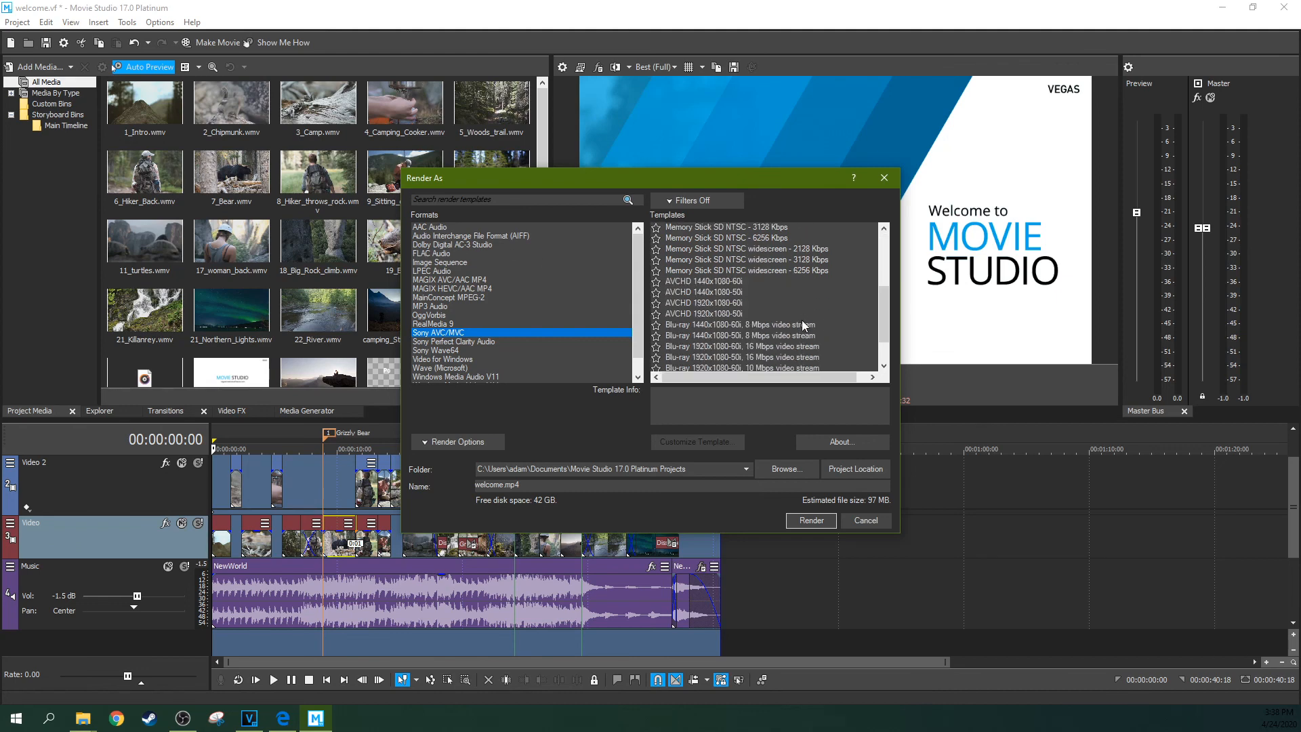
click(675, 271)
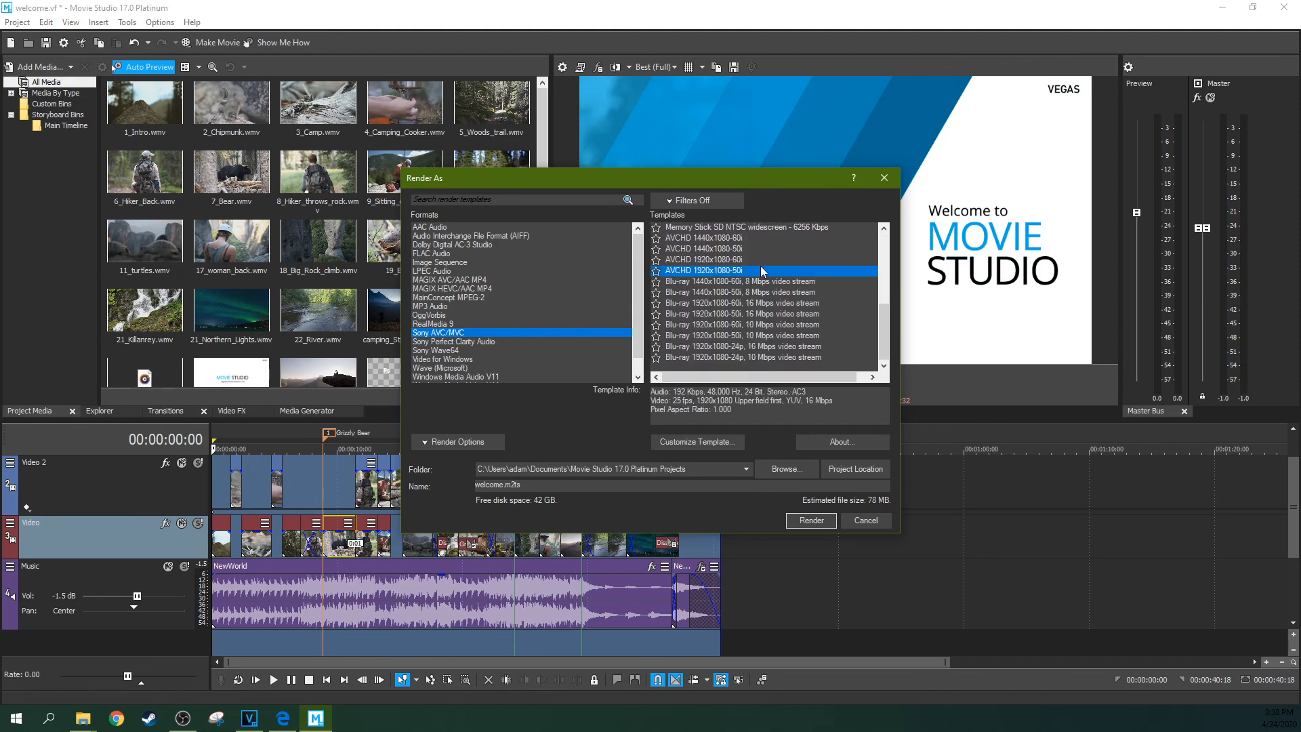
scroll(756, 303, up, 5)
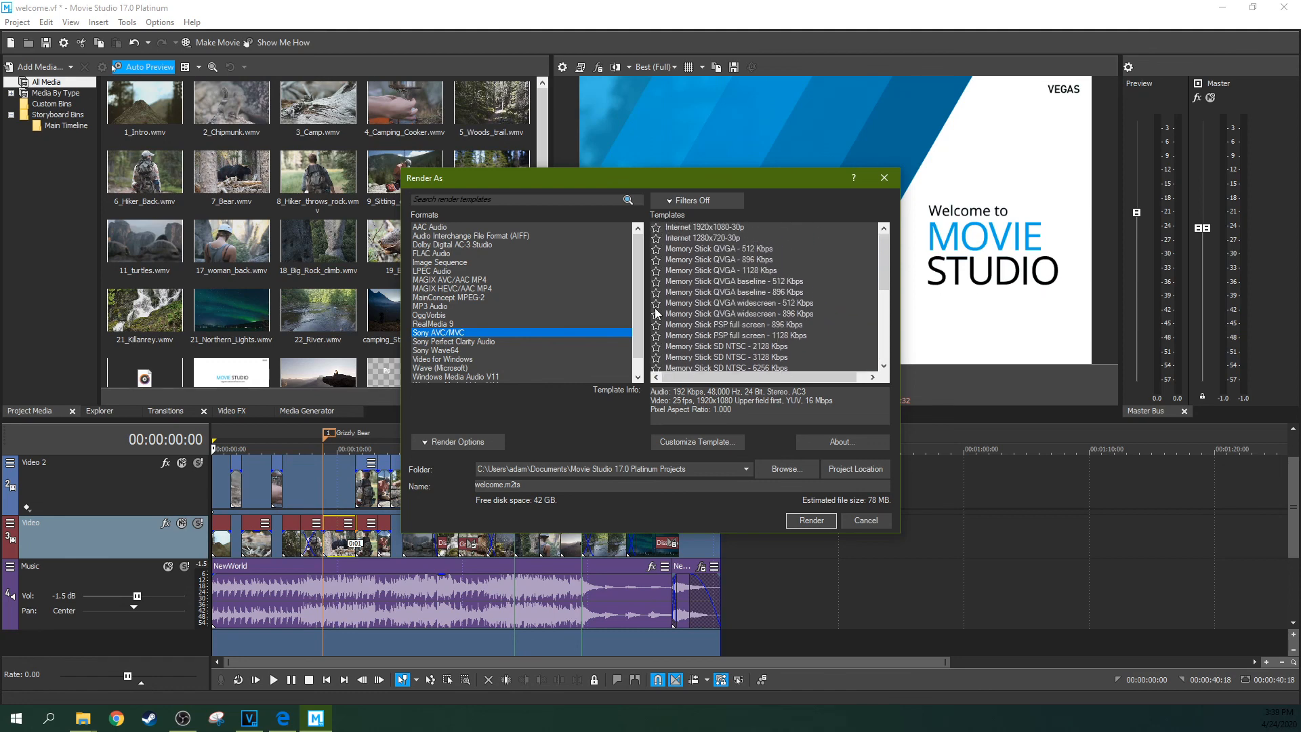
Step: View the render templates of Sony Perfect Clarity Audio, Sony Wave64, Video for Windows, Wave (Microsoft) and Windows Media Audio V11
click(426, 344)
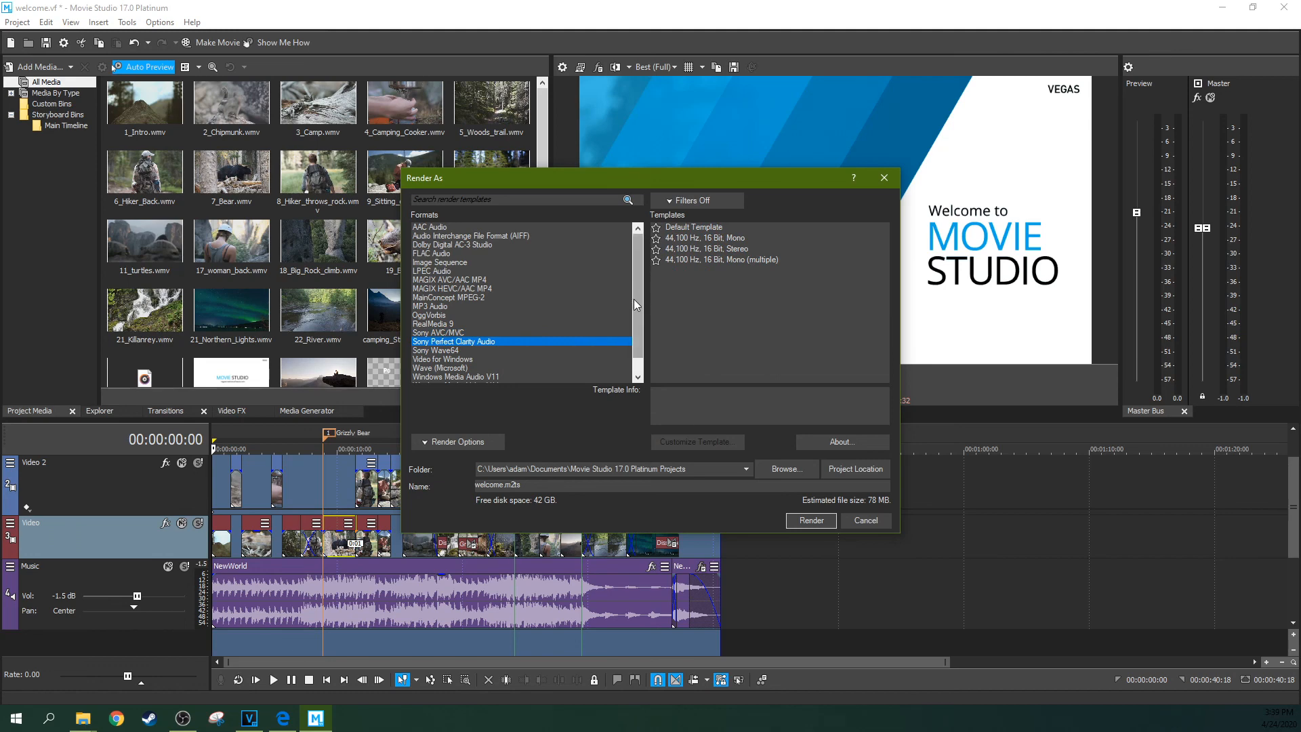
scroll(640, 299, down, 1)
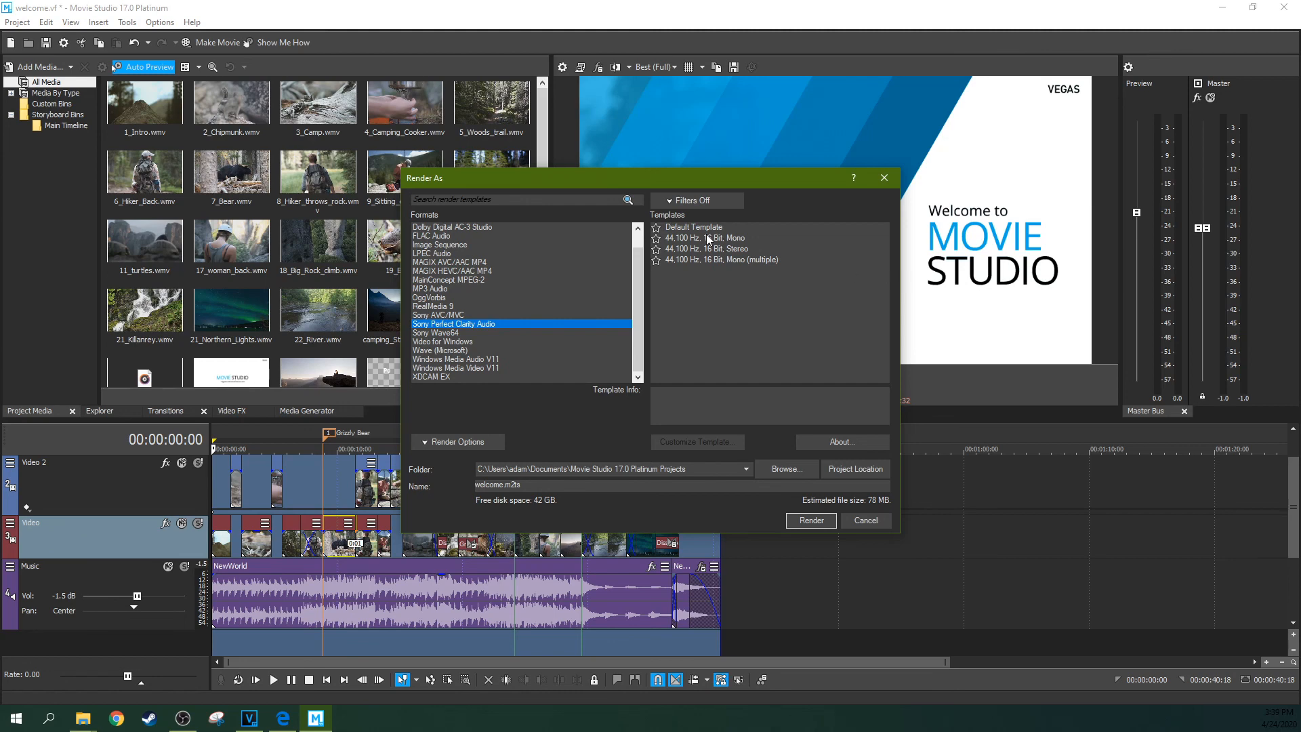
click(429, 333)
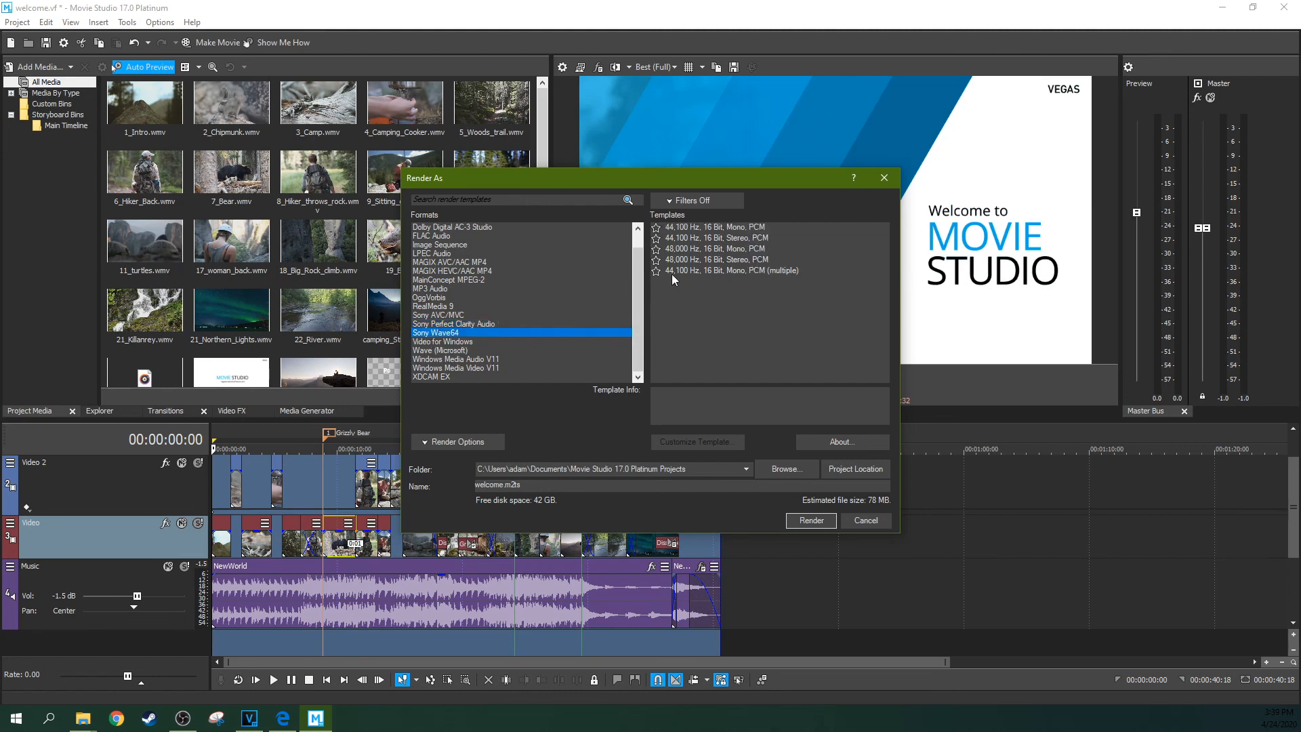
click(449, 343)
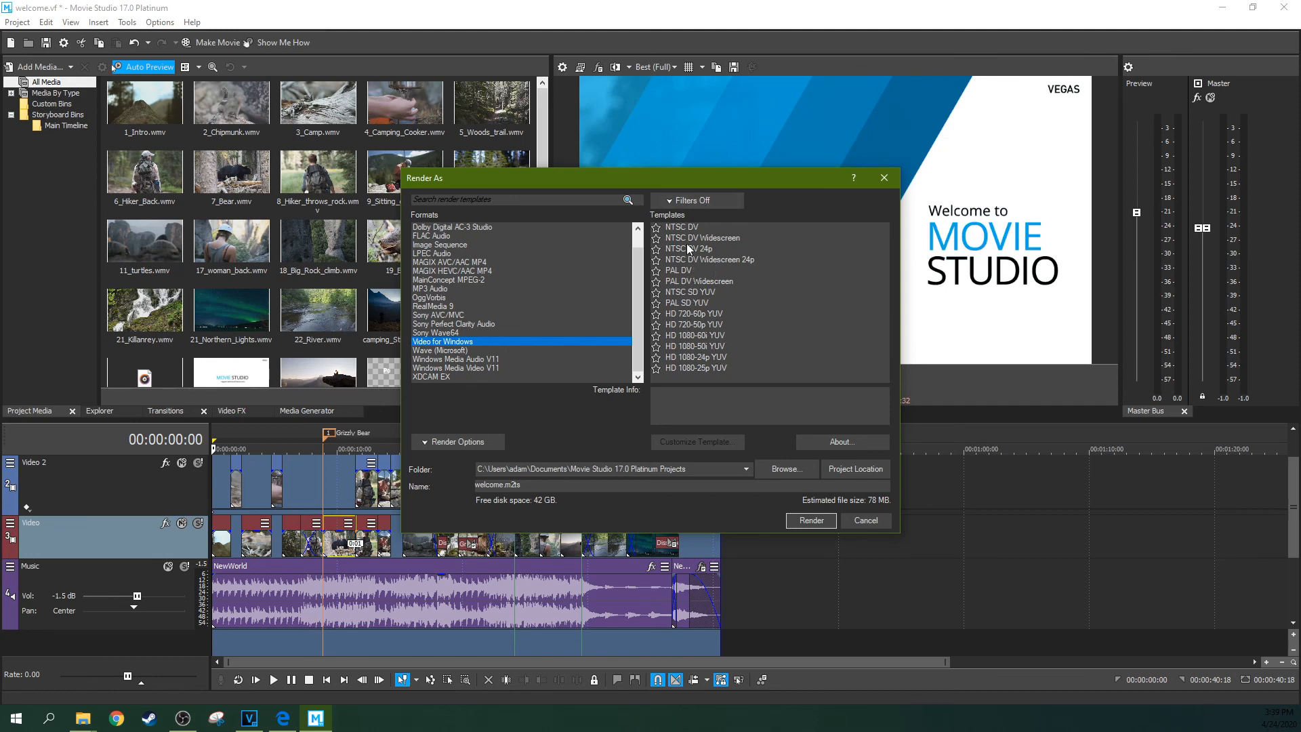
click(459, 351)
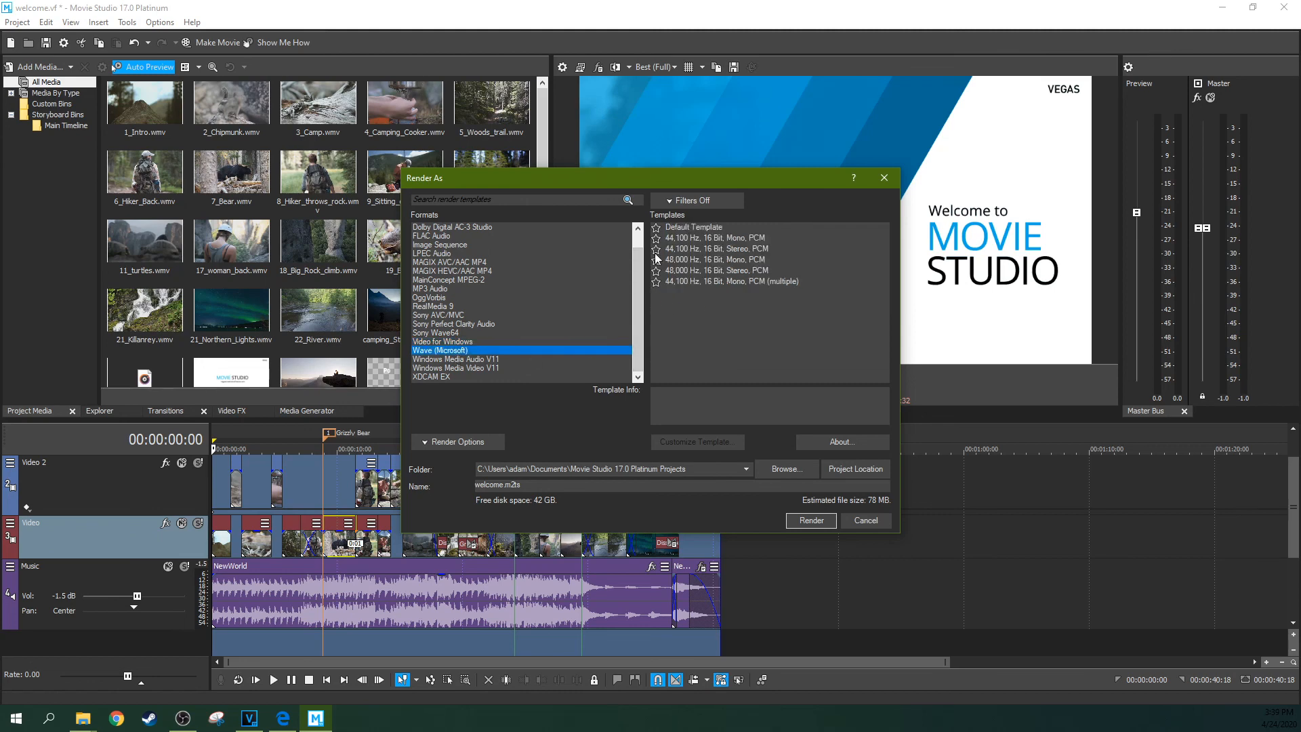
click(474, 359)
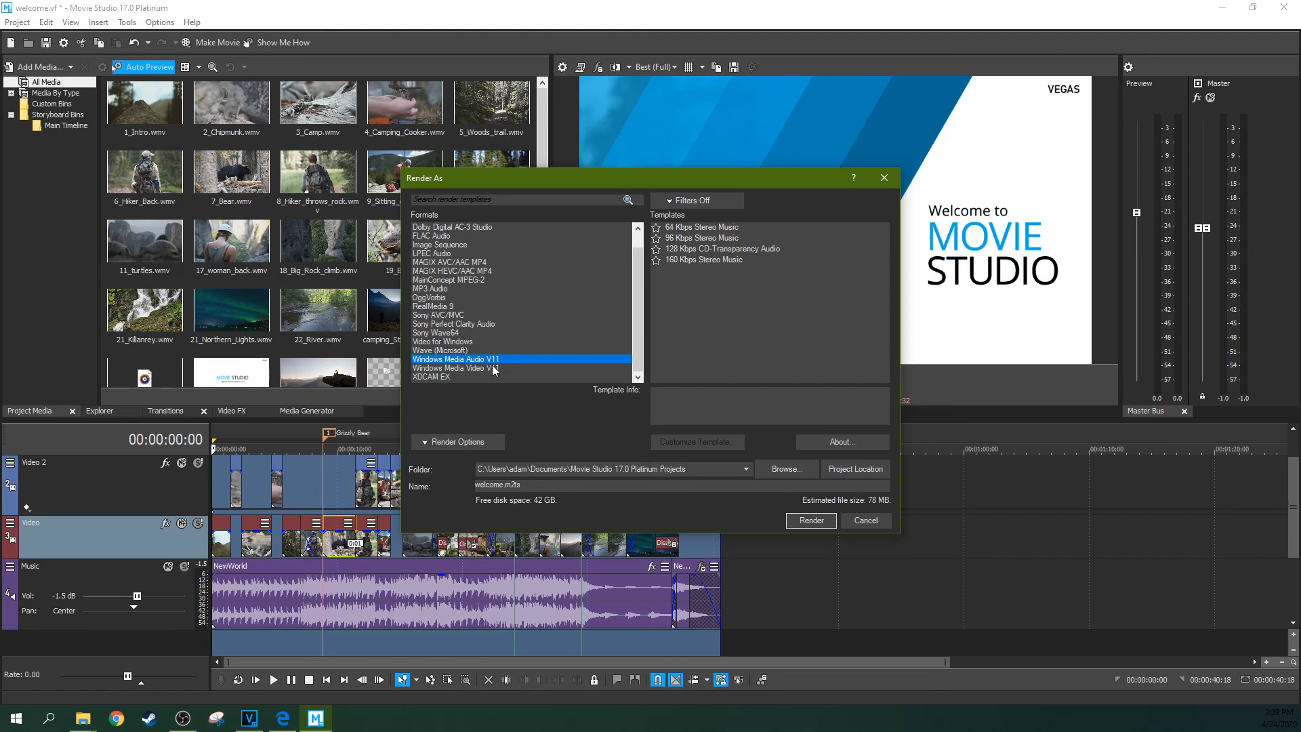
Step: Compare the Windows Media Video V11 templates with Windows Media Audio V11 and view those of XDCAM EX
click(499, 367)
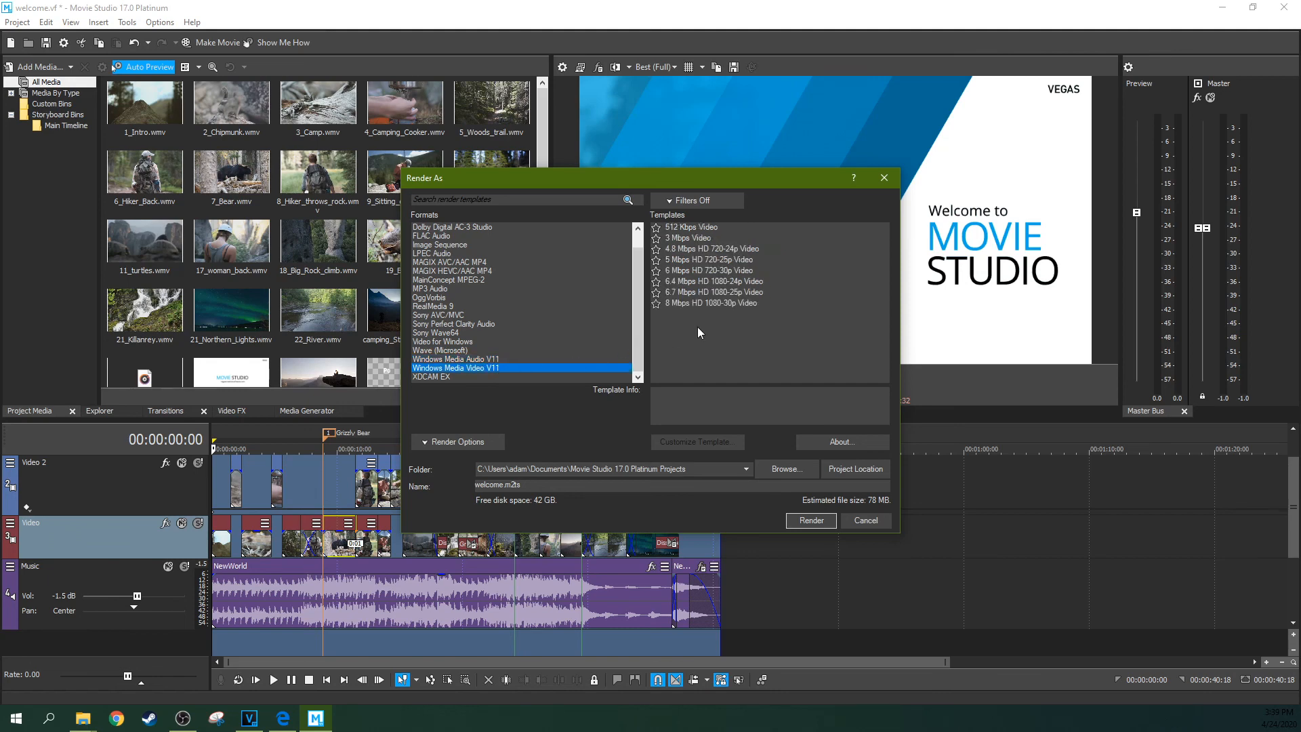
click(482, 360)
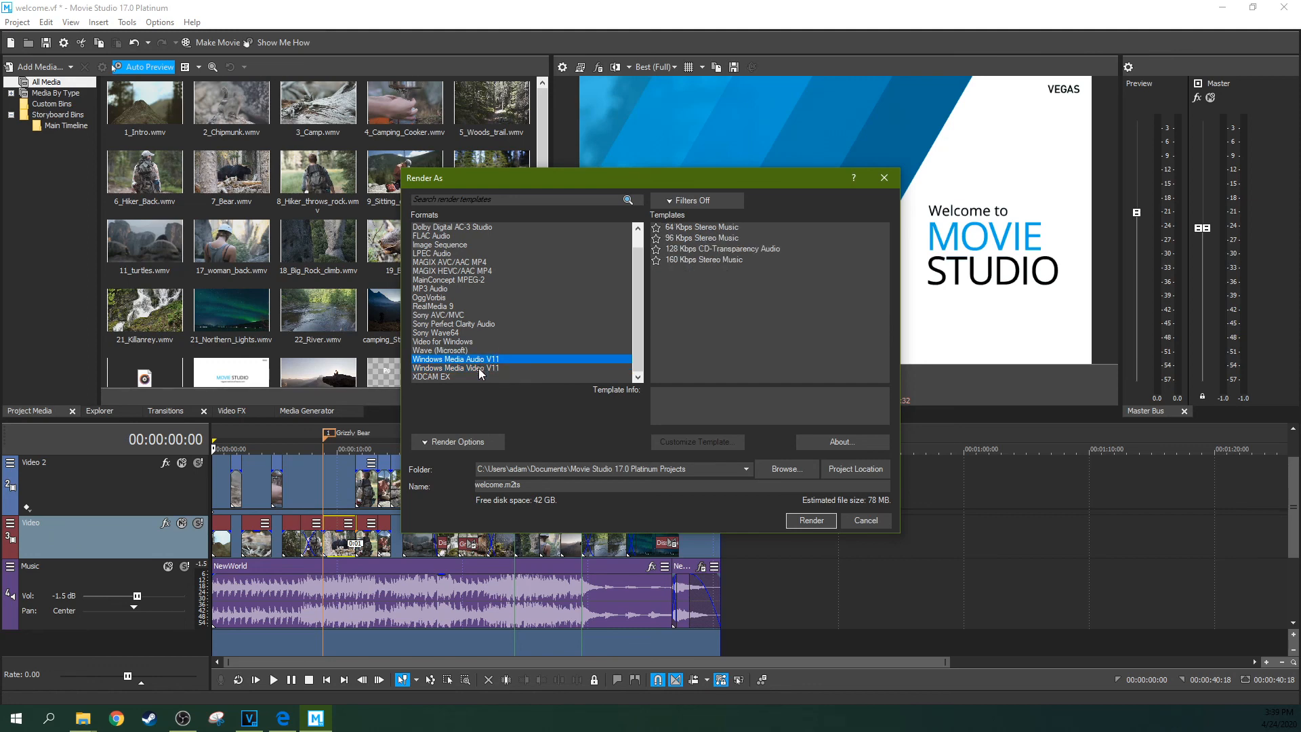
click(480, 369)
click(431, 377)
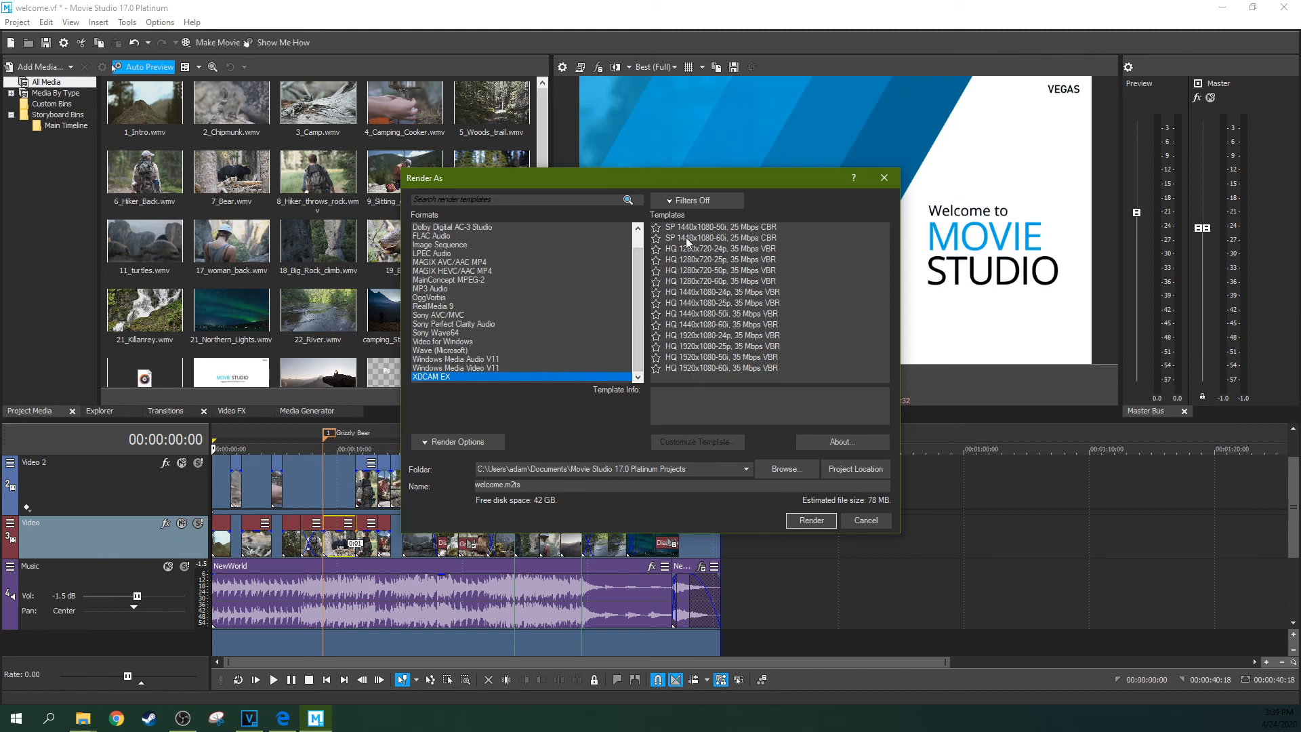
scroll(641, 306, up, 1)
scroll(641, 306, down, 1)
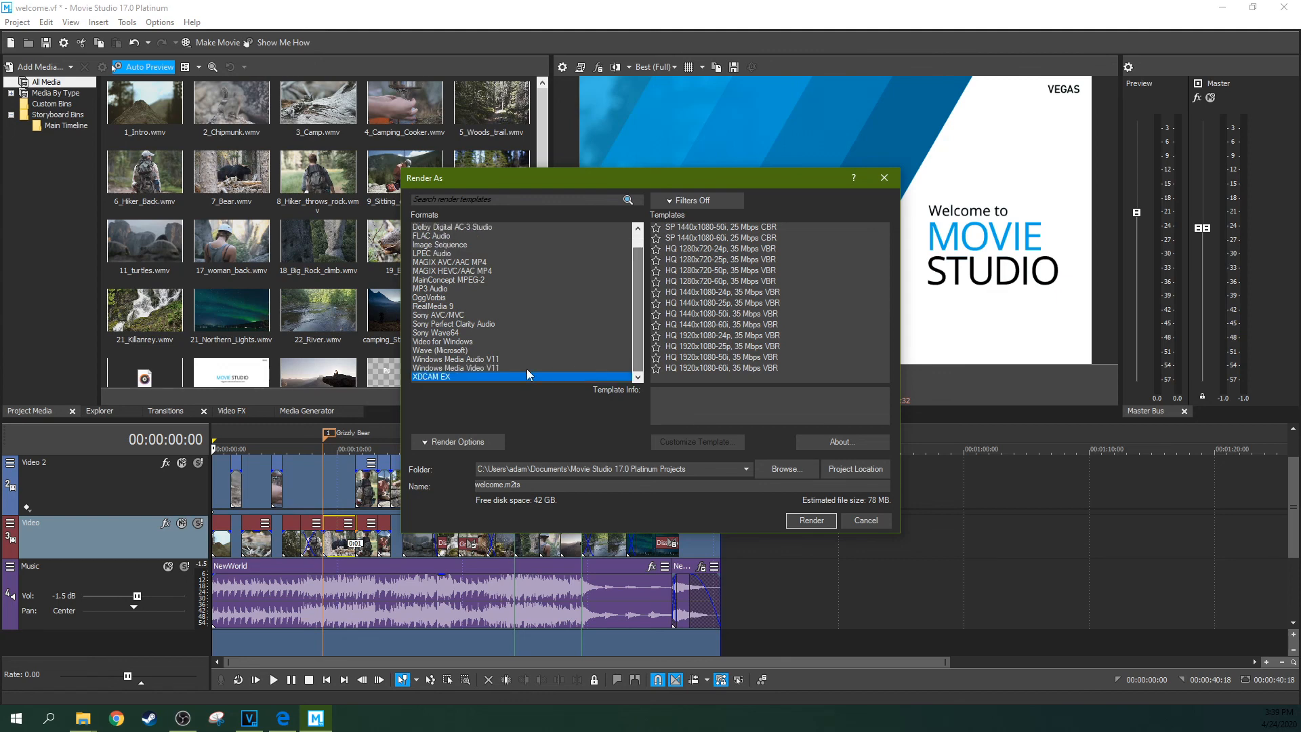
Step: Revisit the Video for Windows, Wave and Windows Media templates and view the available render options
click(456, 342)
click(466, 350)
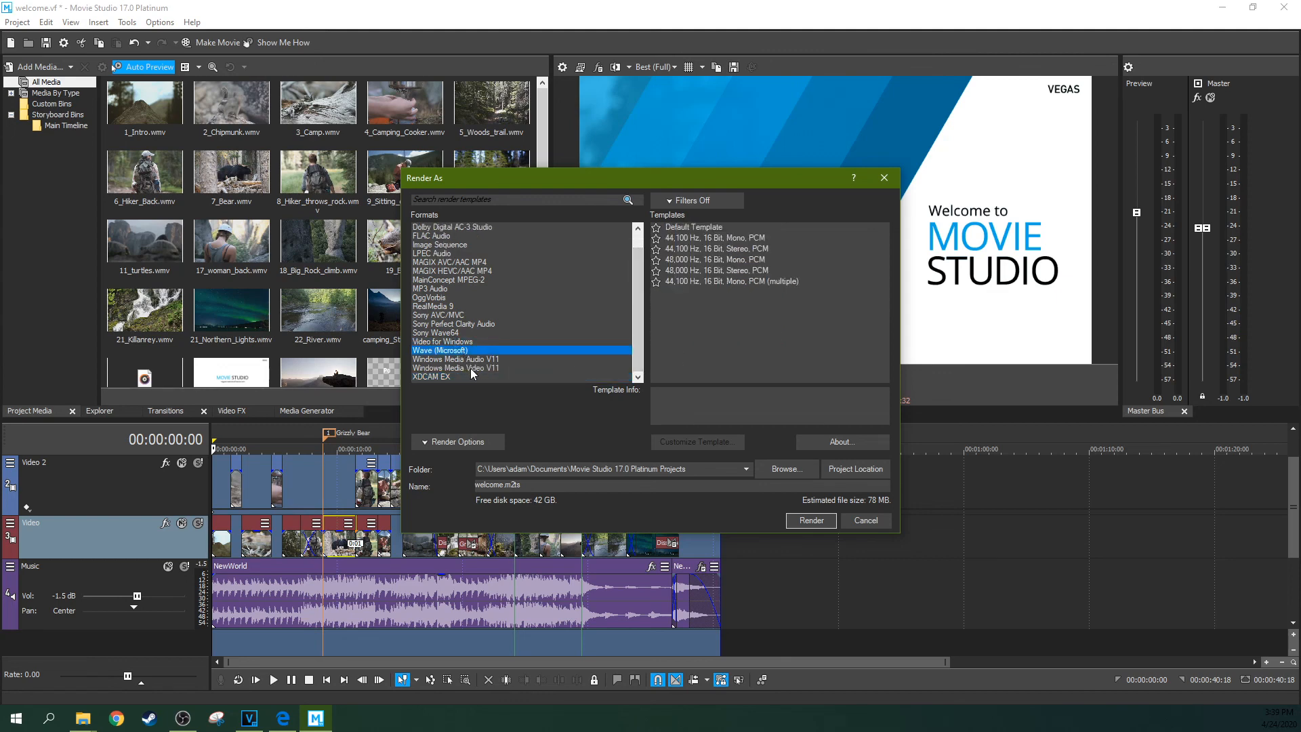
click(471, 359)
click(471, 368)
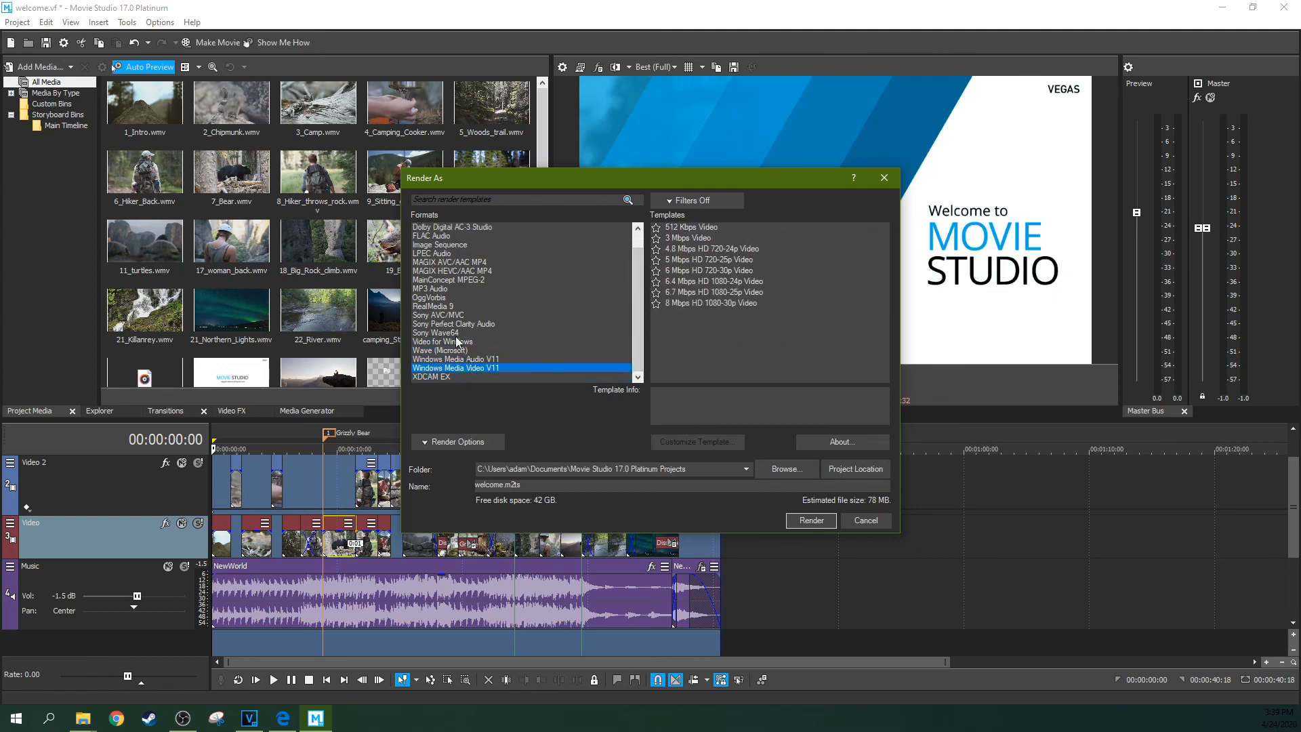
click(446, 442)
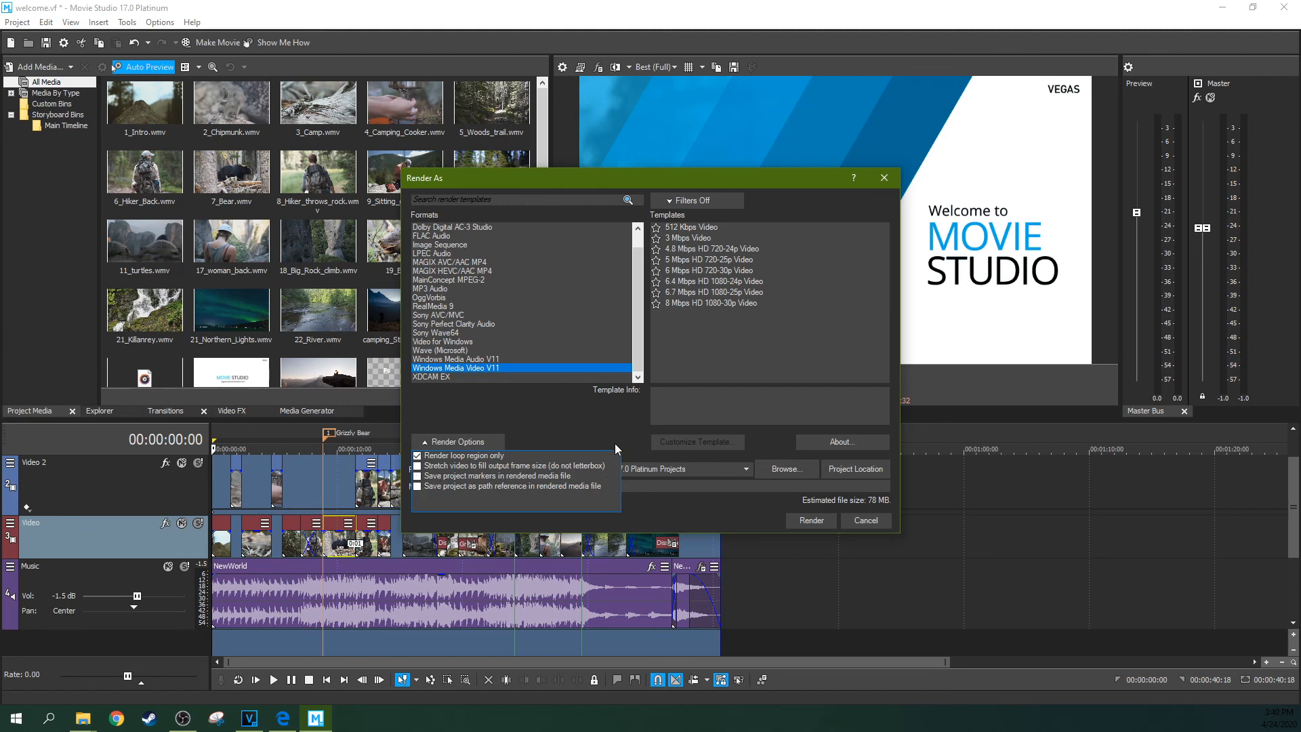
click(603, 420)
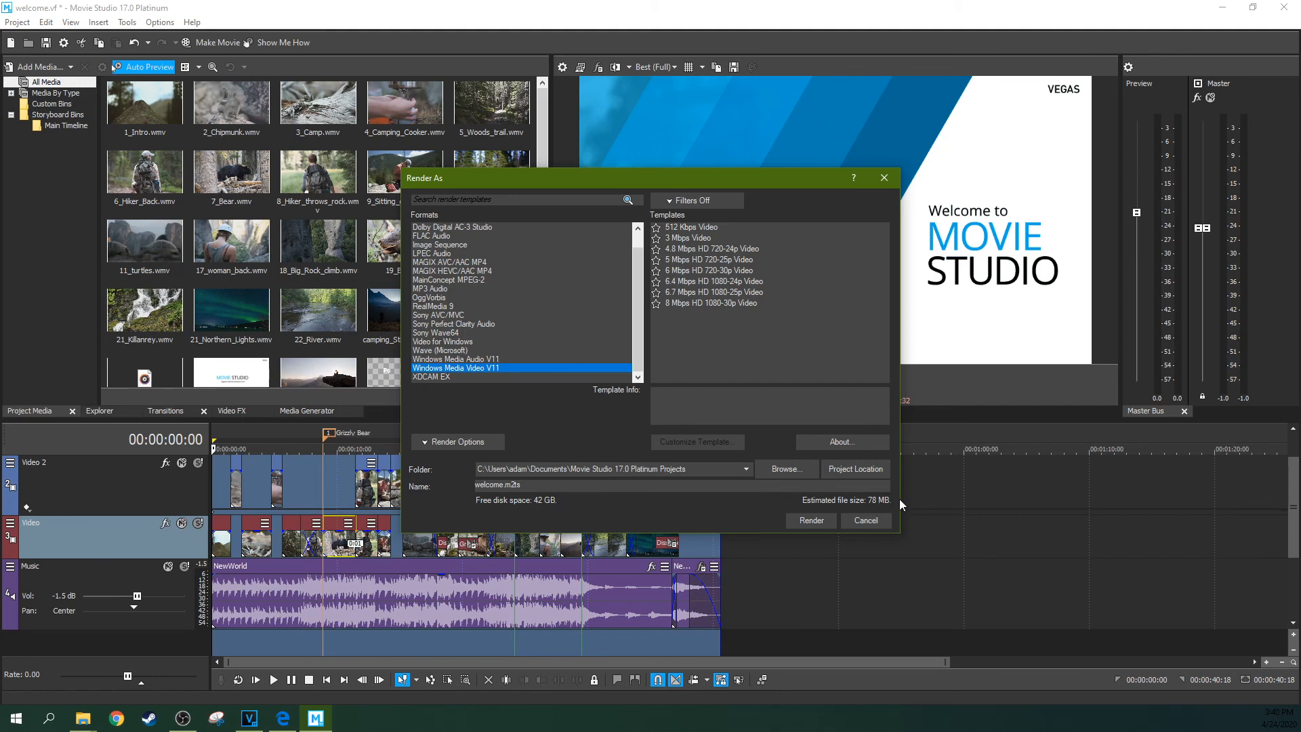
Step: View the templates of Sony Perfect Clarity Audio, MAGIX HEVC/AAC MP4, AIFF and Image Sequence
click(534, 324)
click(681, 260)
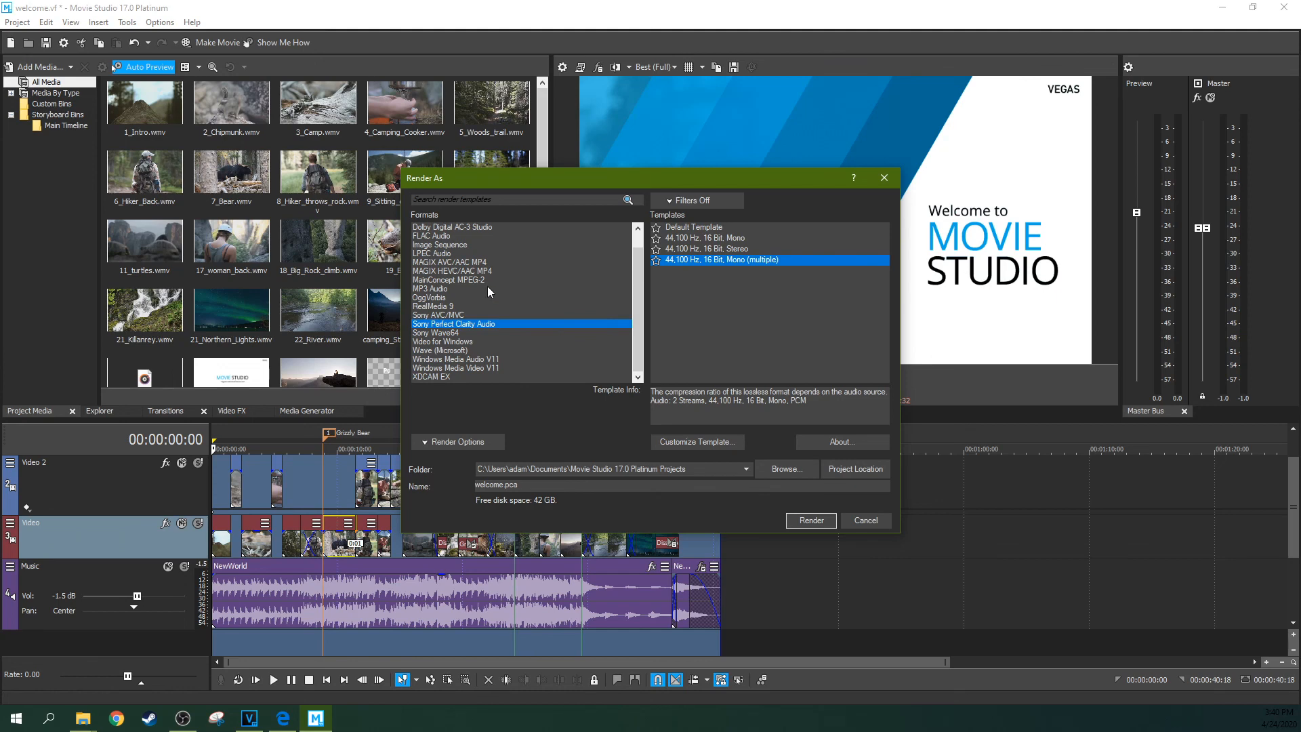
click(474, 270)
scroll(627, 343, up, 1)
click(430, 236)
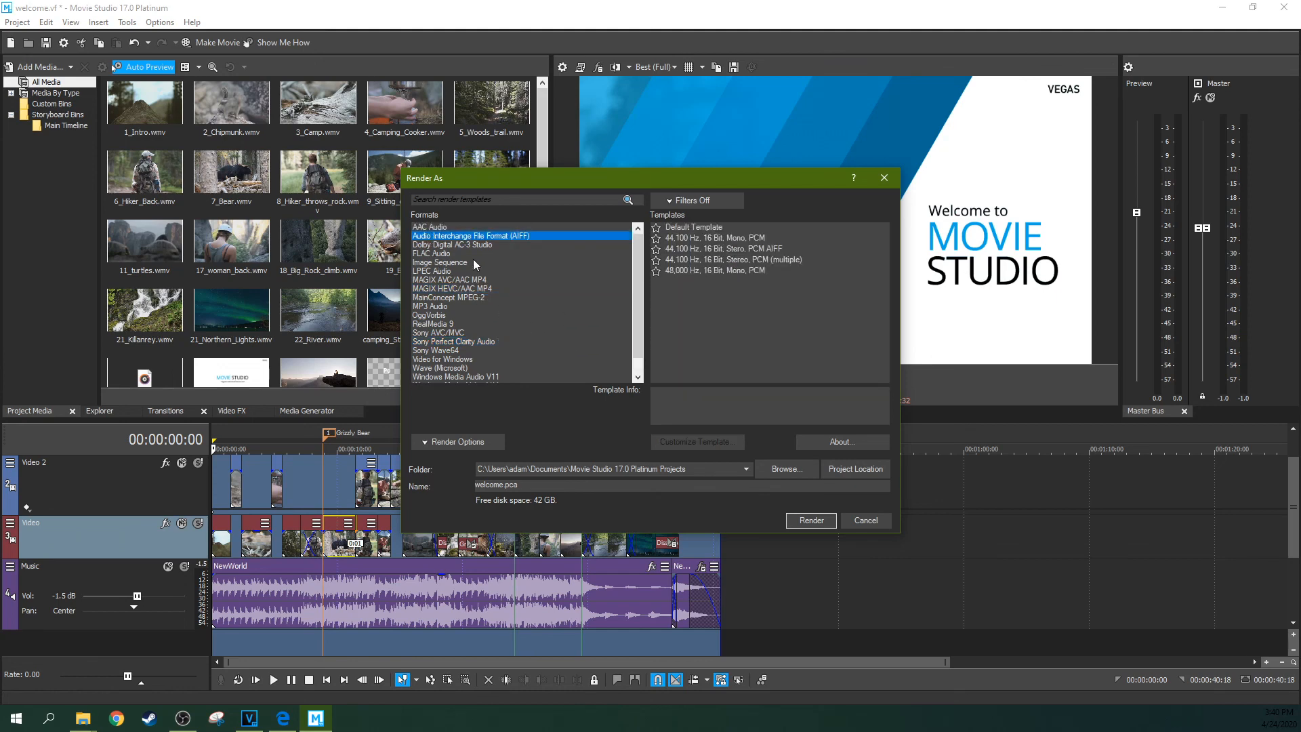
click(439, 263)
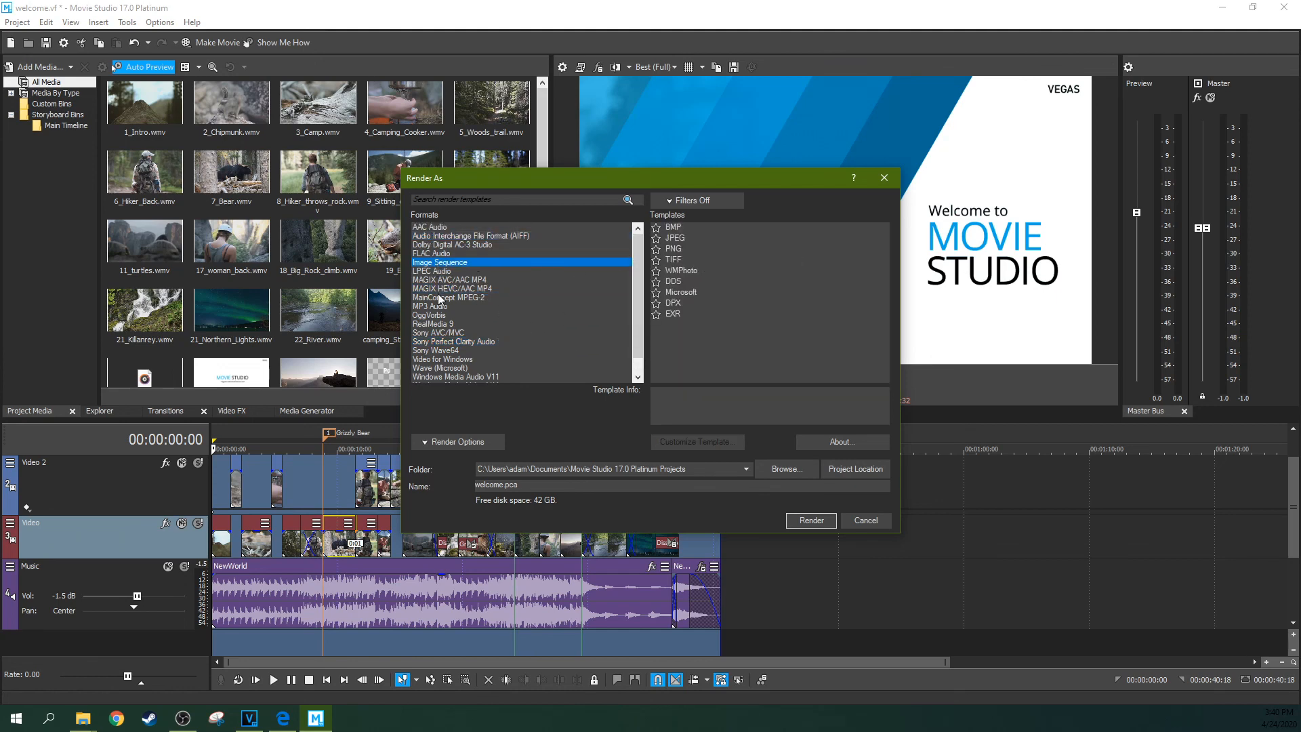
Step: Select the MAGIX AVC/AAC MP4 template Internet UHD 2160p 25 fps and view the format plug-in's About information
click(448, 279)
click(708, 292)
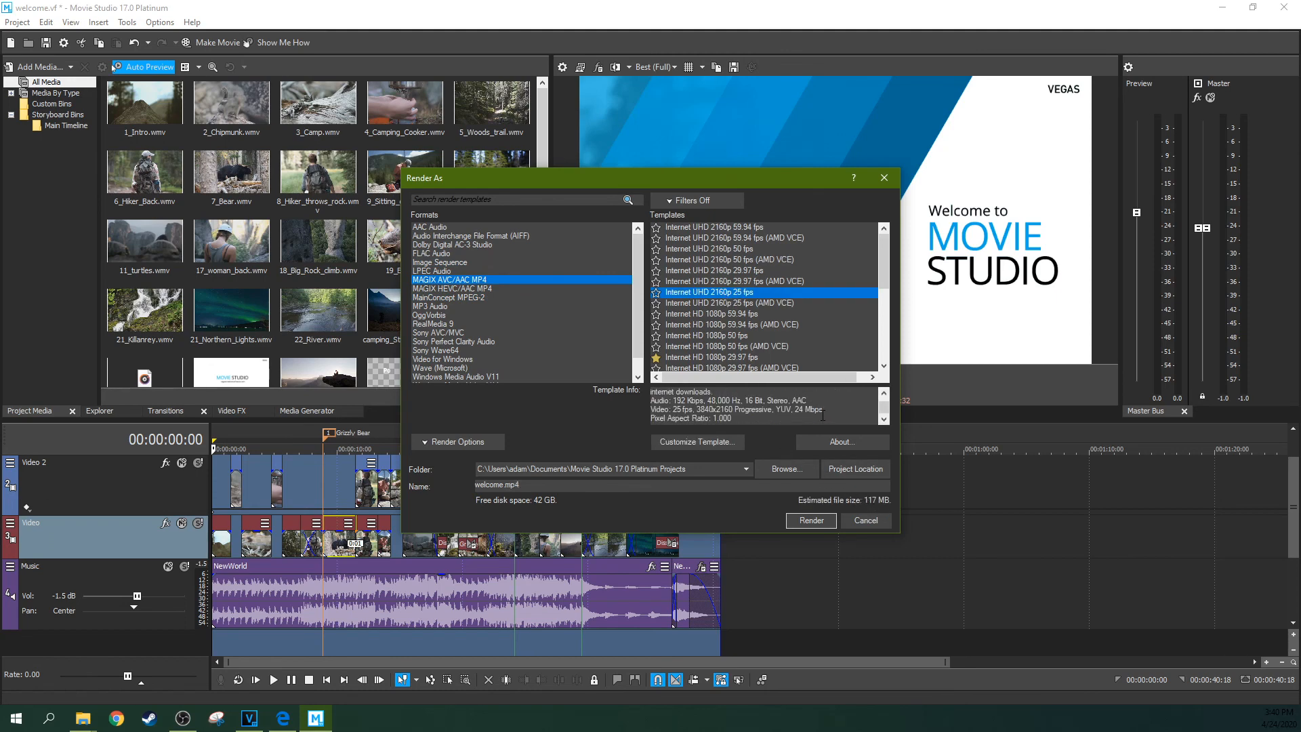
click(808, 442)
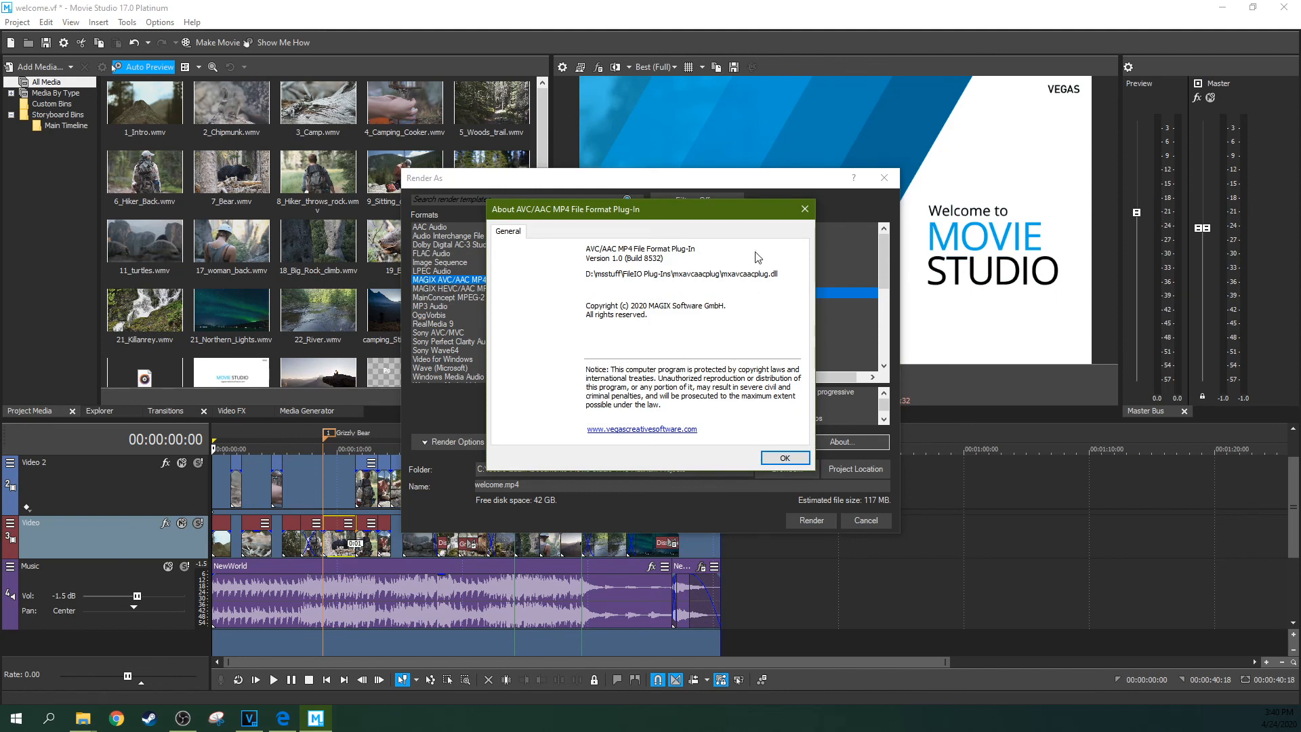
click(804, 209)
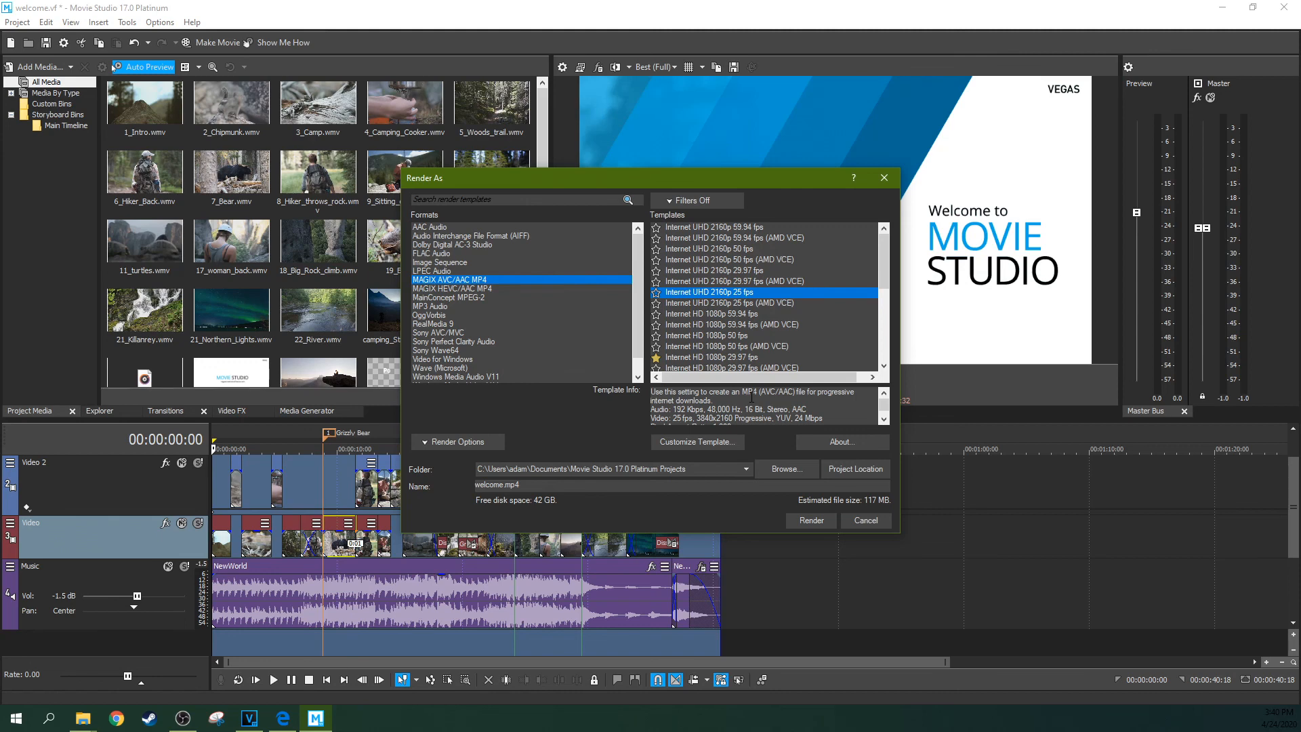
Step: Try filtering the render templates to those that match the project settings, and clear the filter again
click(673, 202)
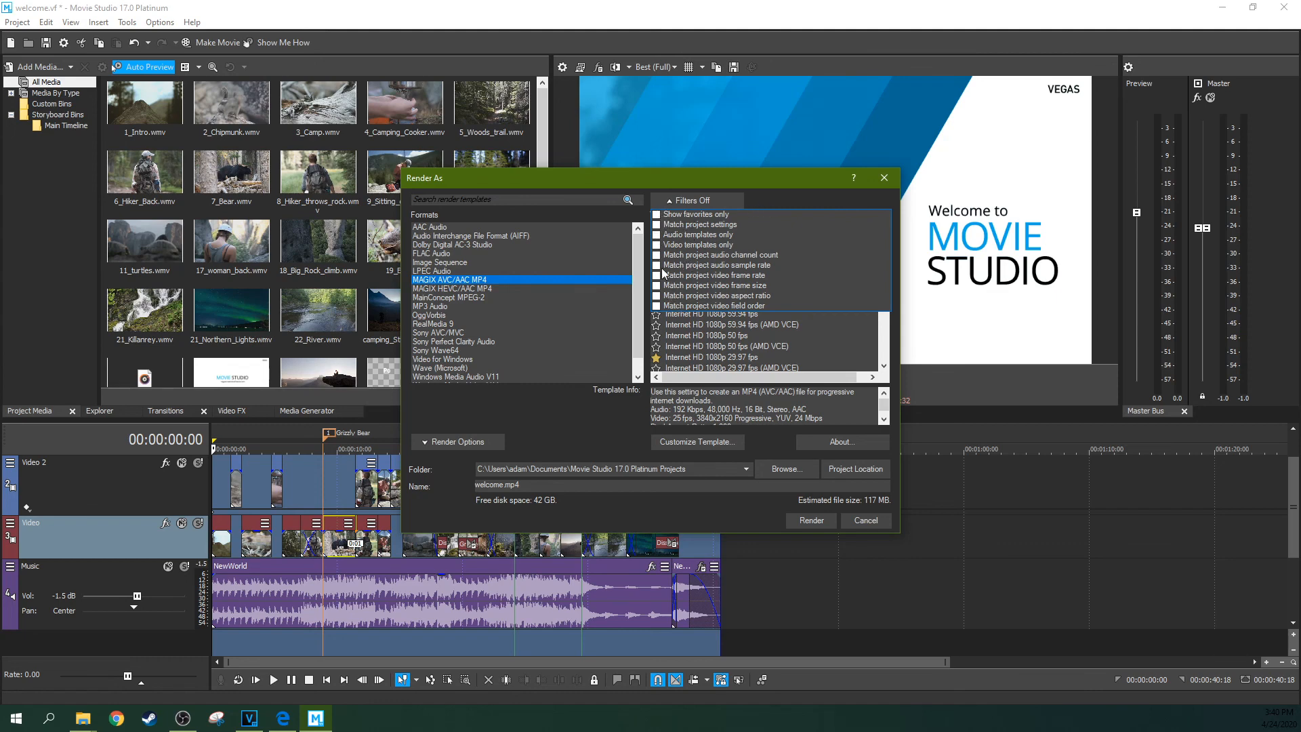
click(655, 225)
click(688, 200)
click(656, 225)
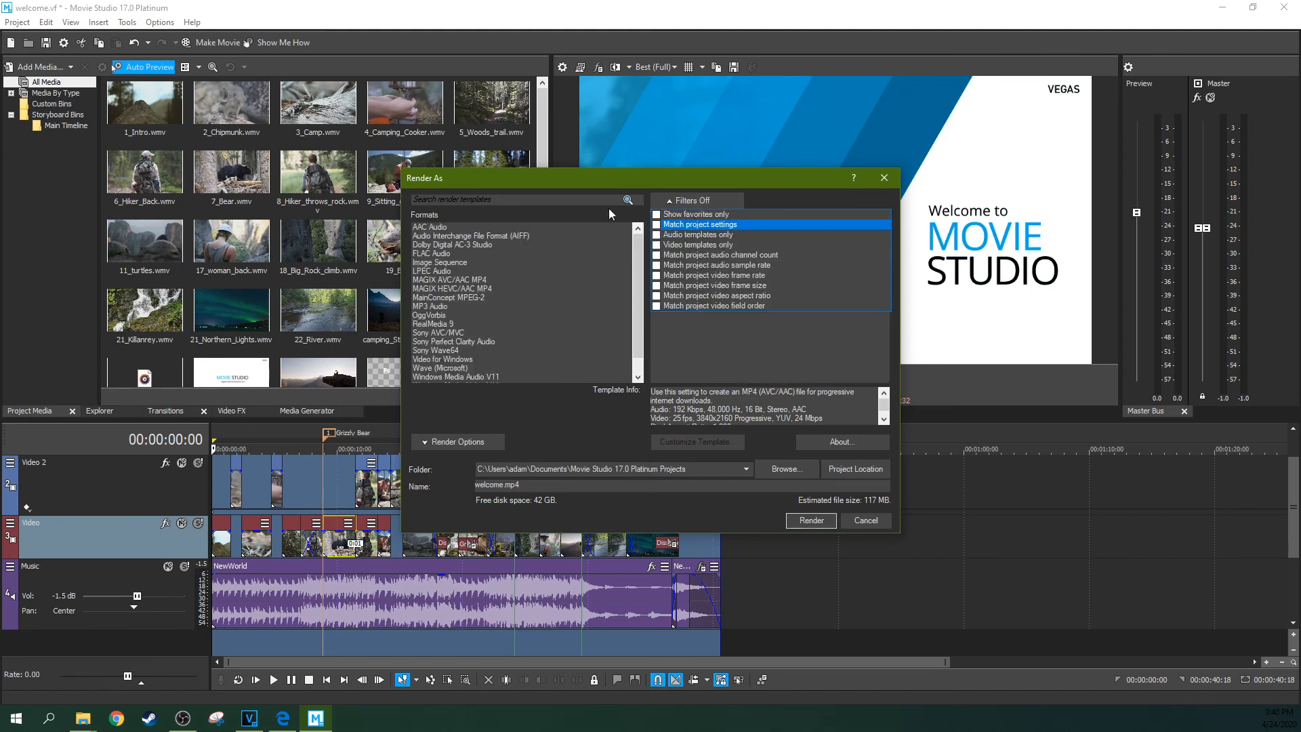
click(670, 201)
Step: View the LPEC Audio templates, the AIFF template 44,100 Hz, 16 Bit, Mono, PCM, and the AAC Audio format
click(526, 270)
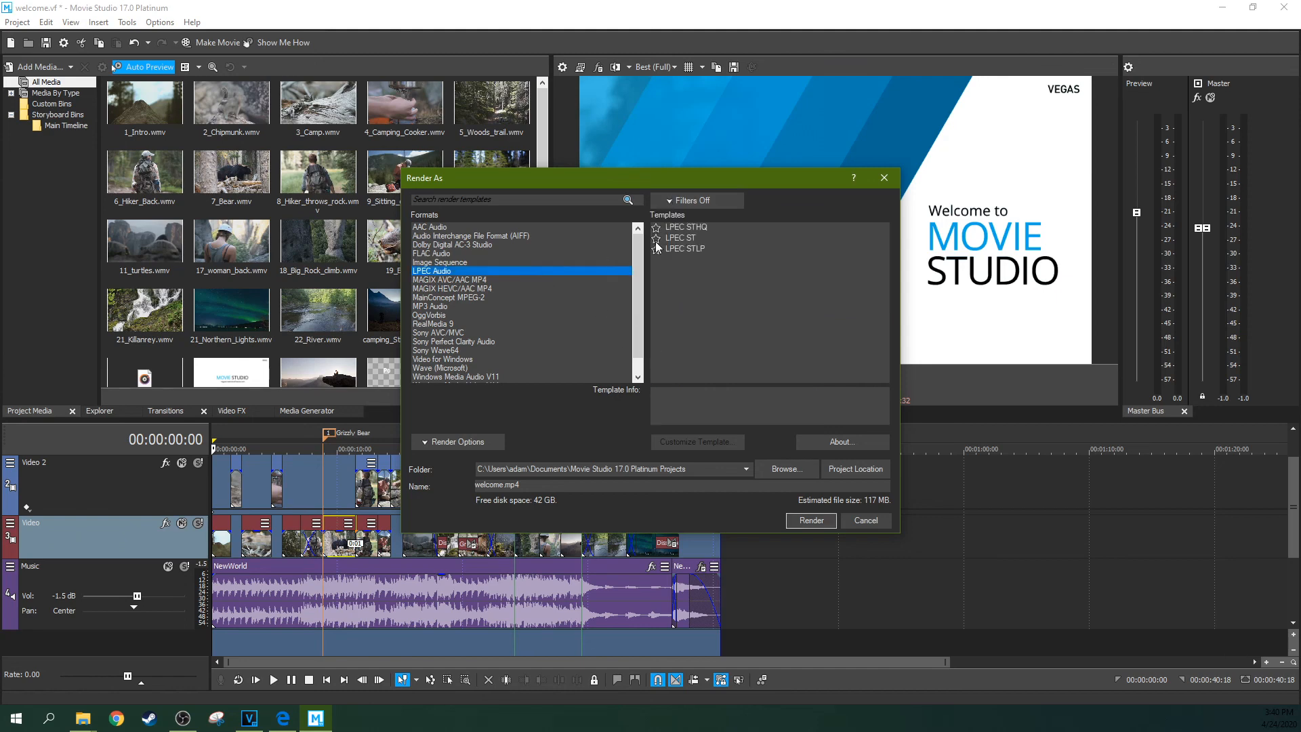
click(466, 235)
click(659, 242)
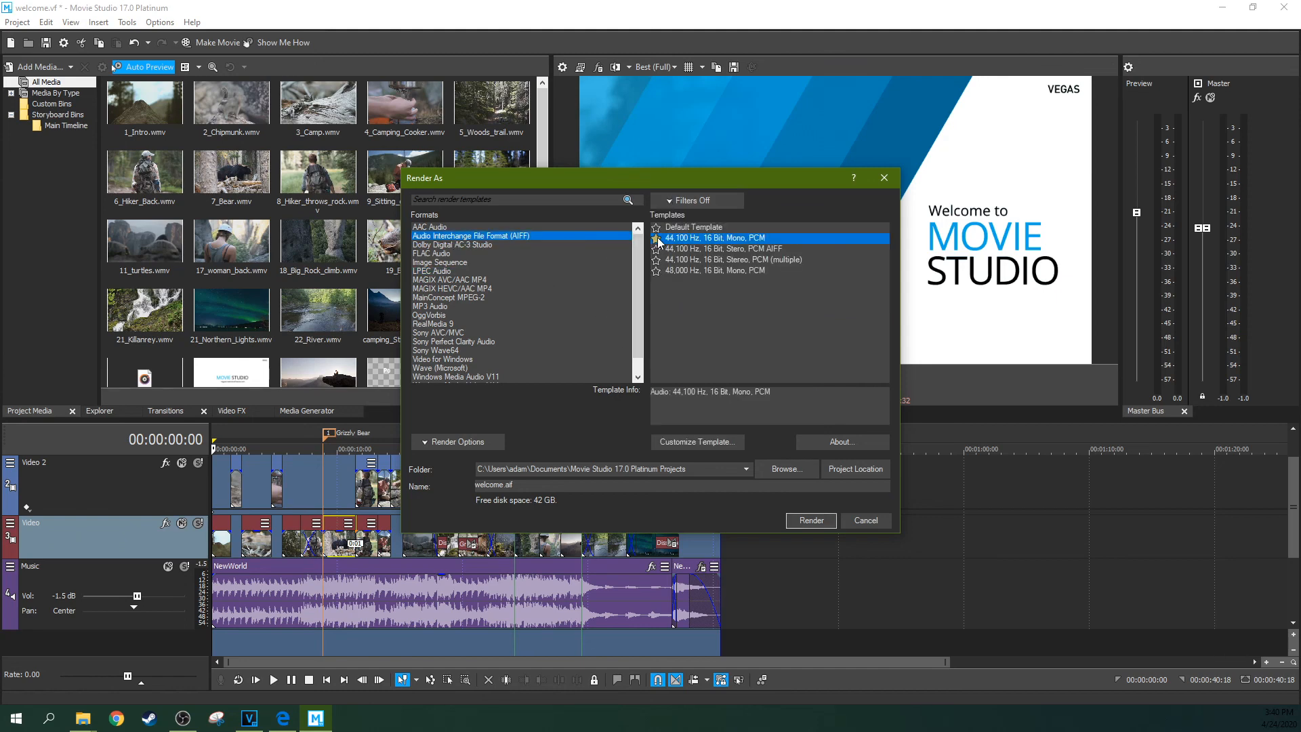
click(466, 228)
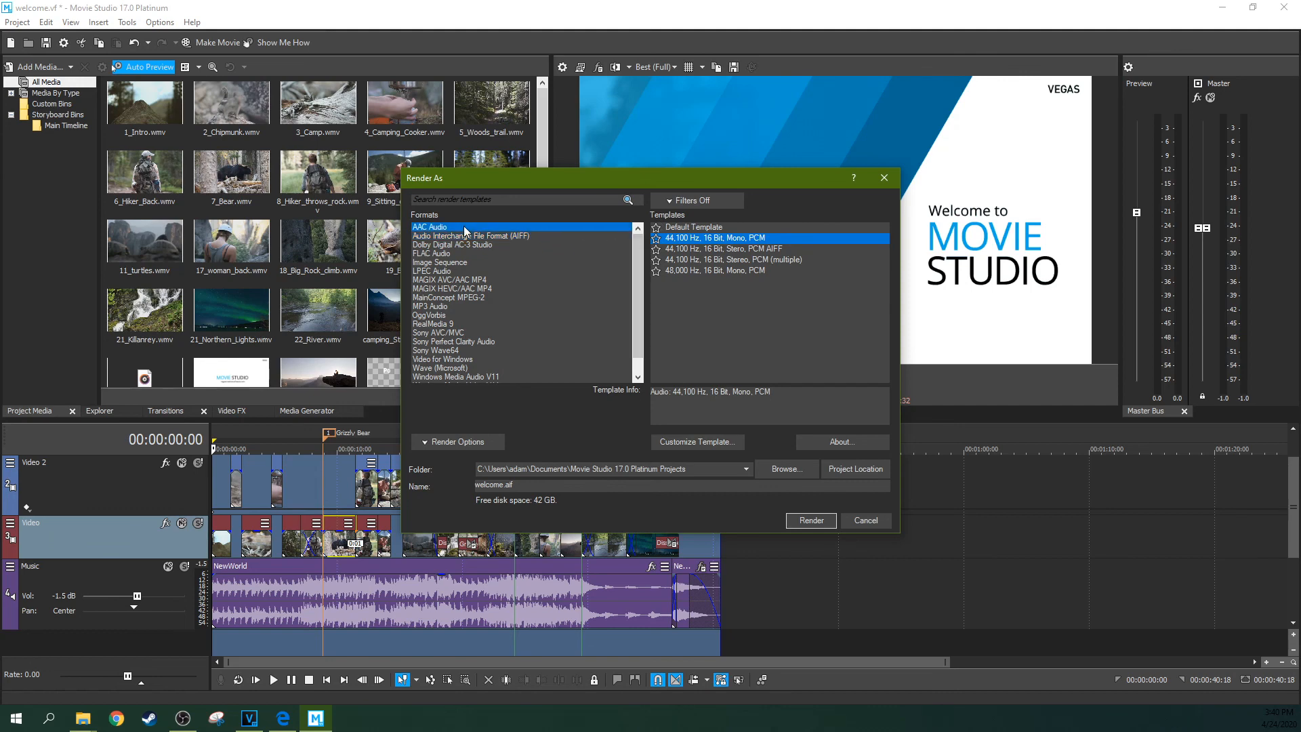
Step: Try showing only the favorite render templates, and turn the favorites filter off again
click(677, 201)
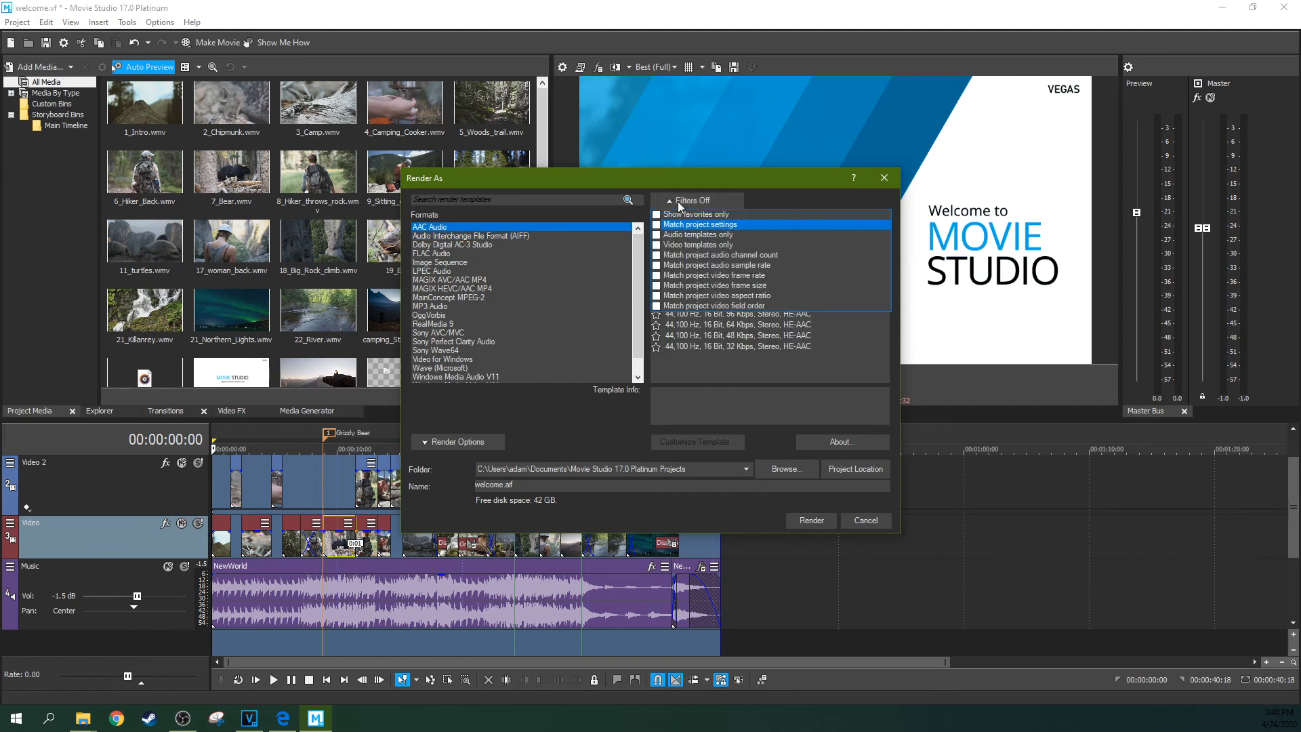
click(680, 215)
click(612, 304)
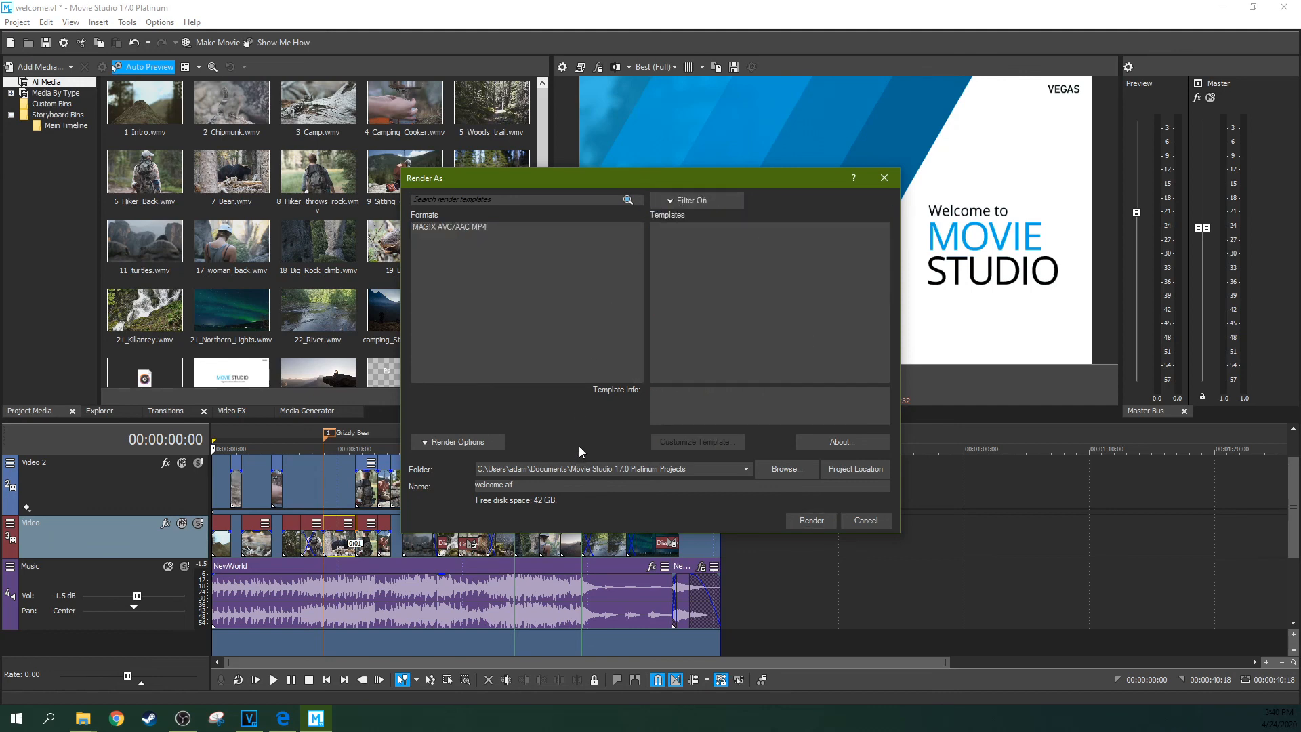
click(679, 204)
click(678, 215)
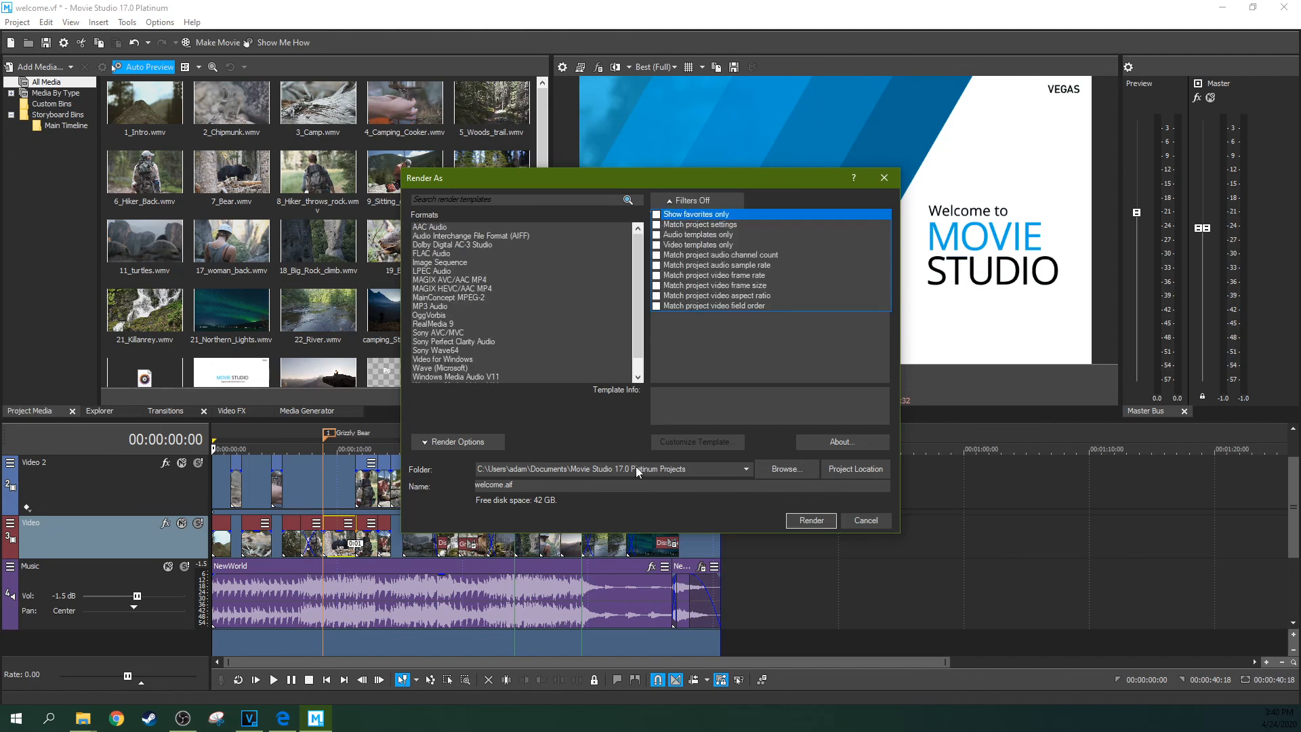
click(633, 424)
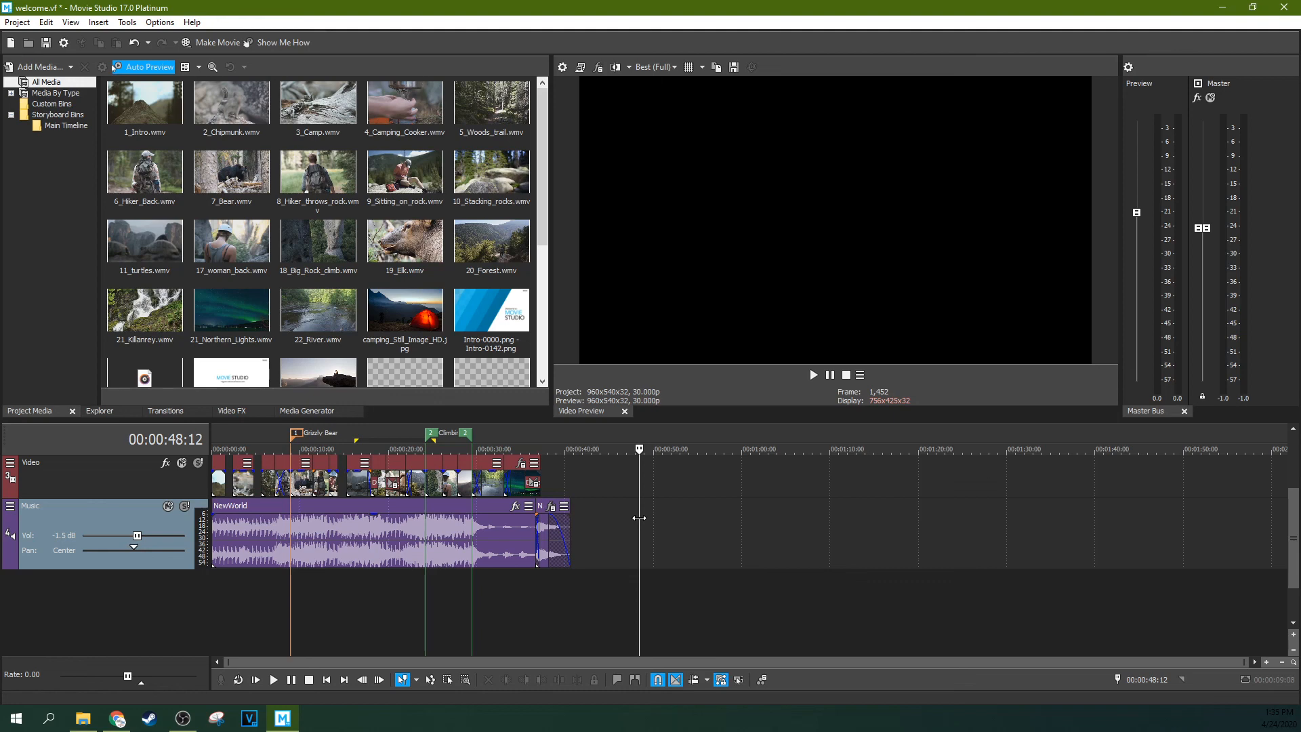
Step: Box-select the later video events and the music events and shift them together so the music starts at the Grizzly Bear marker
click(447, 680)
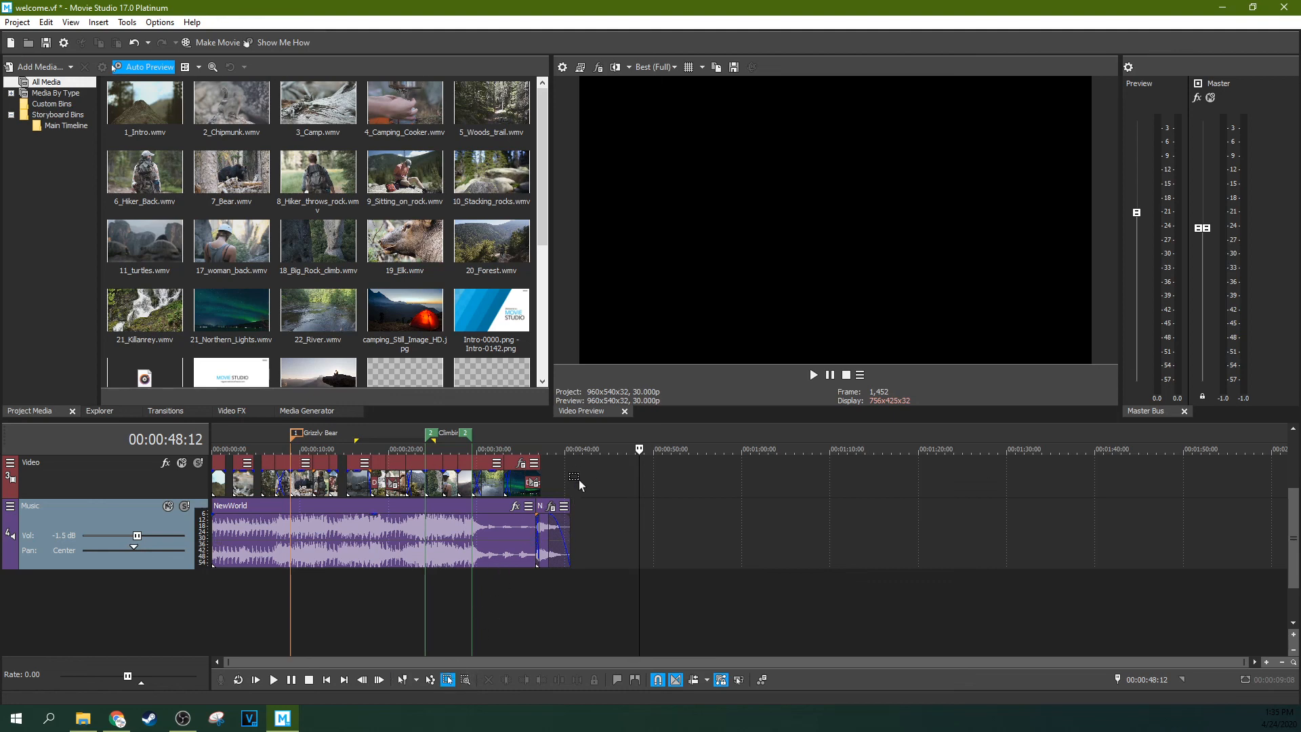
drag(588, 486, 369, 587)
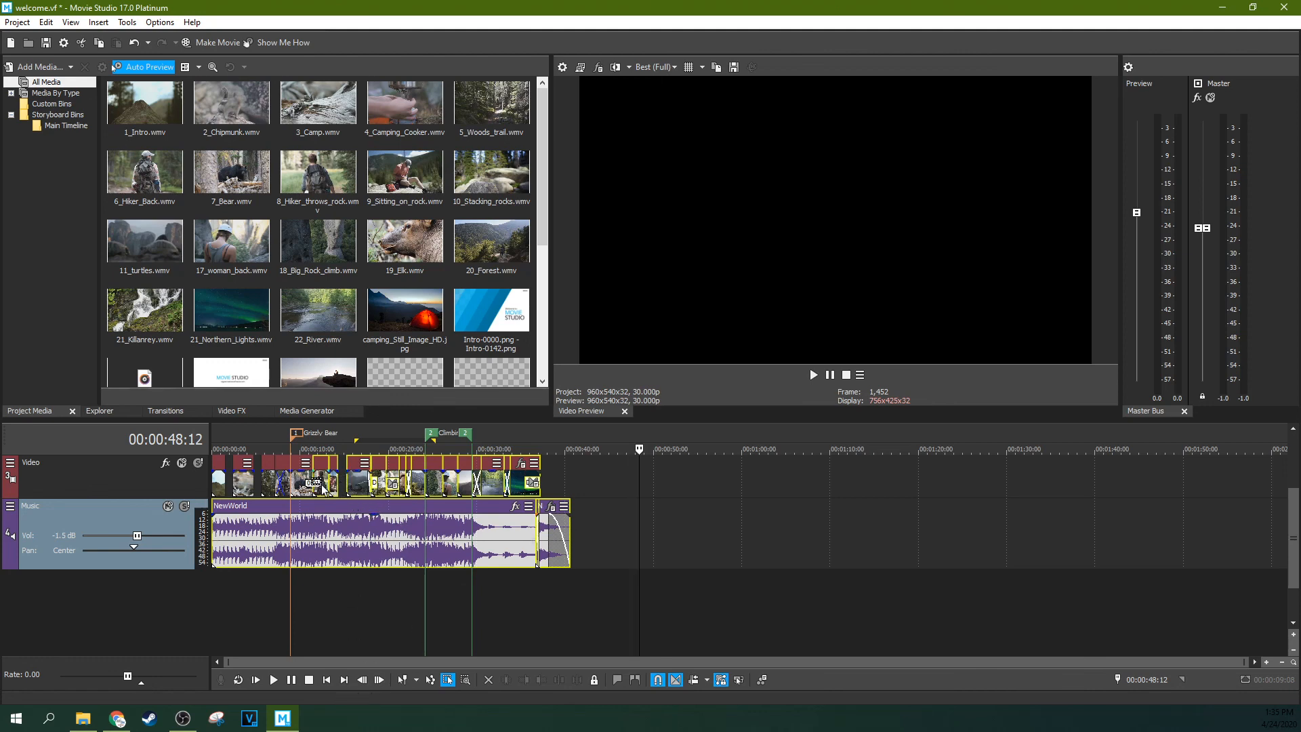
drag(316, 487, 393, 486)
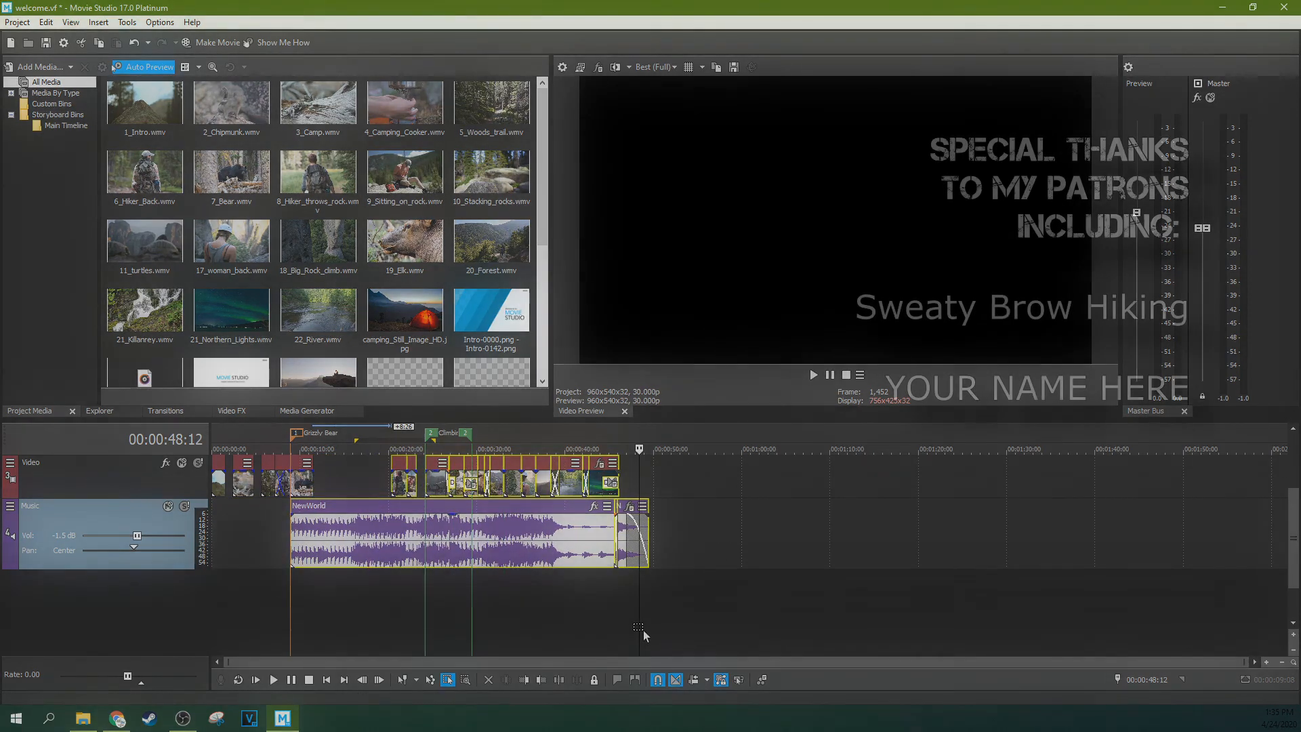